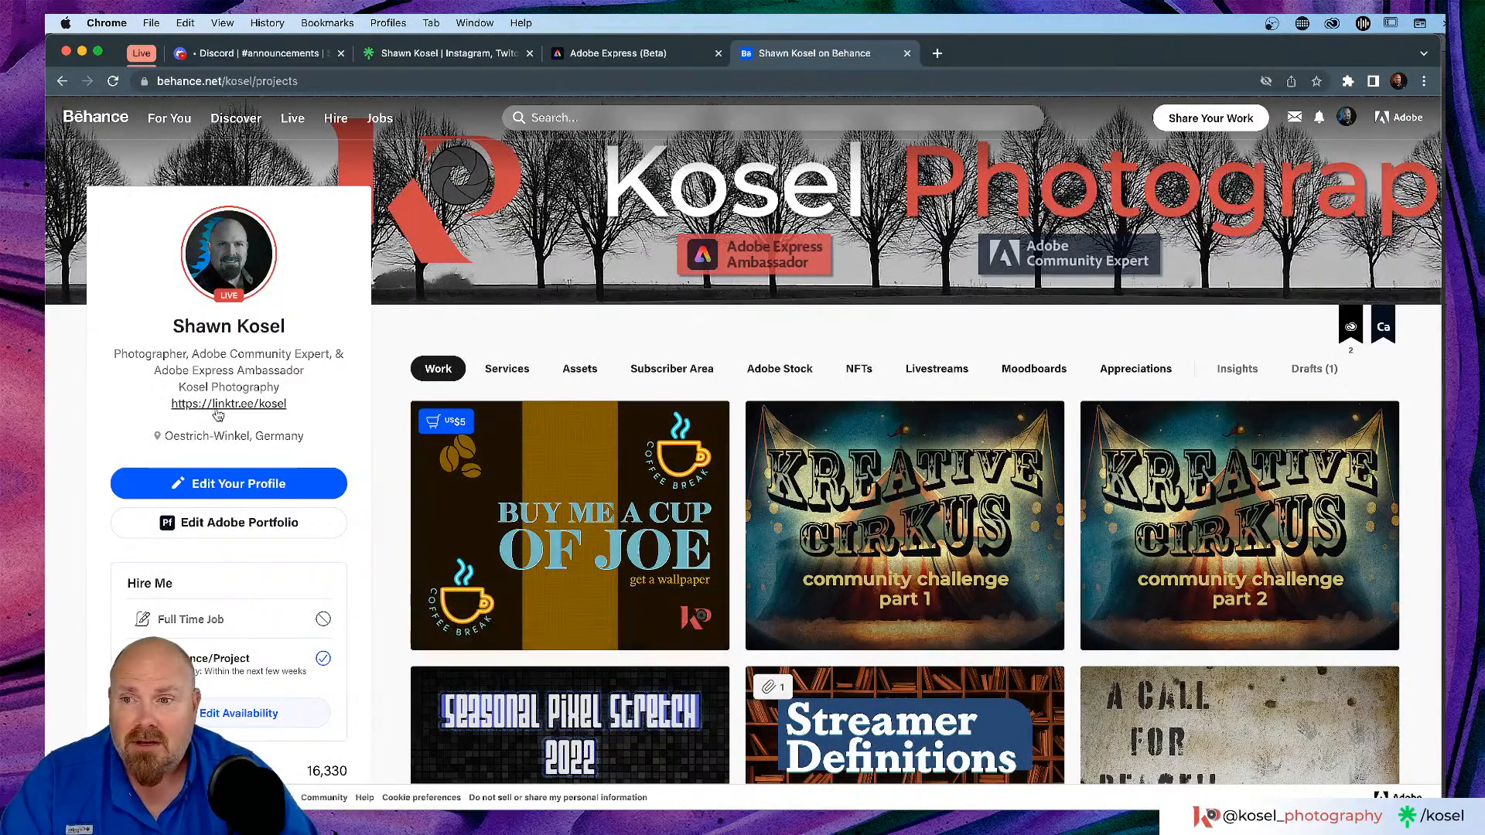
Step: Magnify the Linktree address on the Behance profile and look through the links listed on the Linktree page
scroll(237, 418, "up", 4)
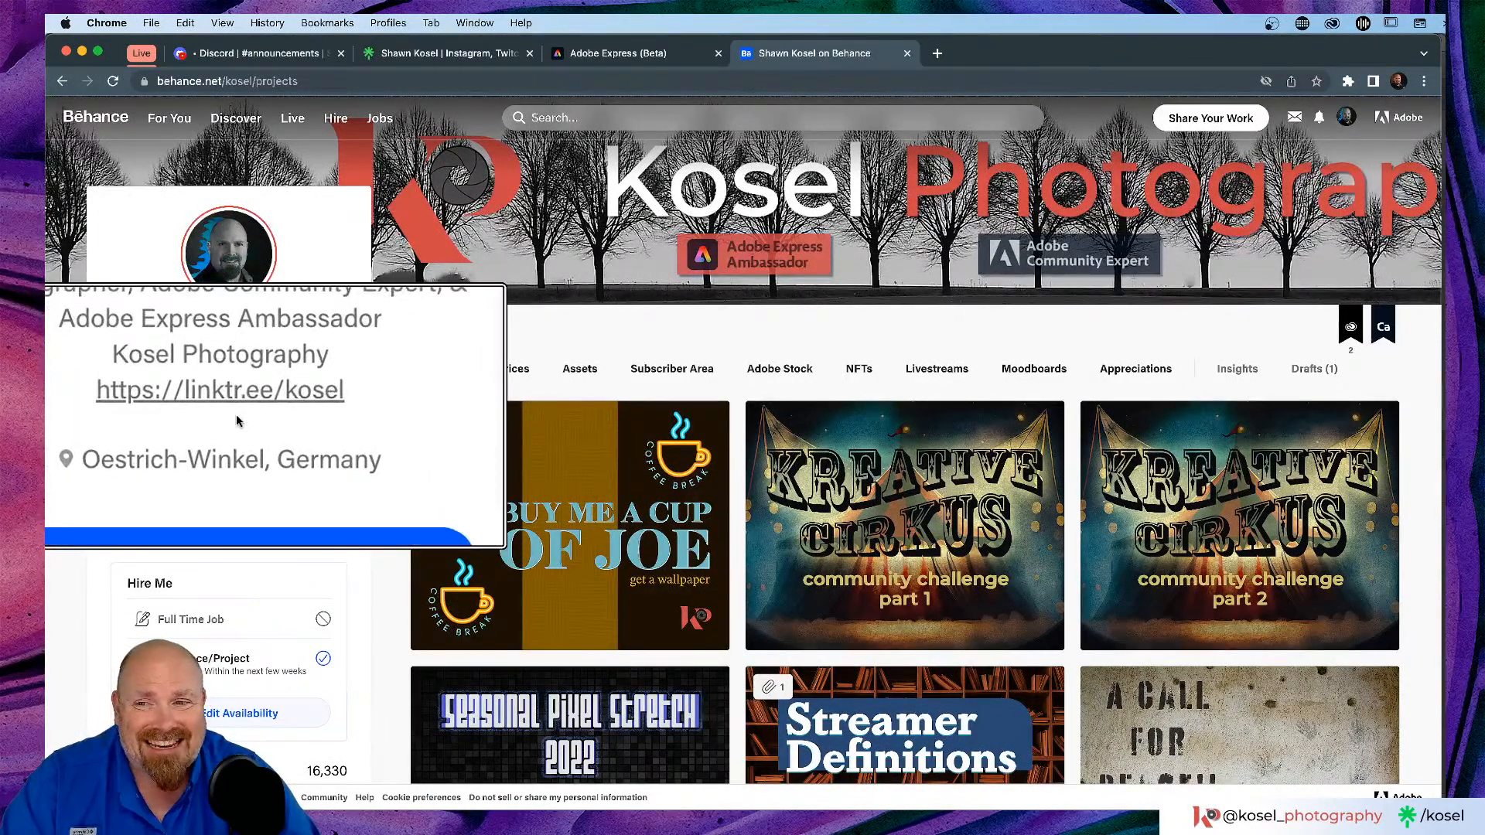
scroll(235, 414, "down", 4)
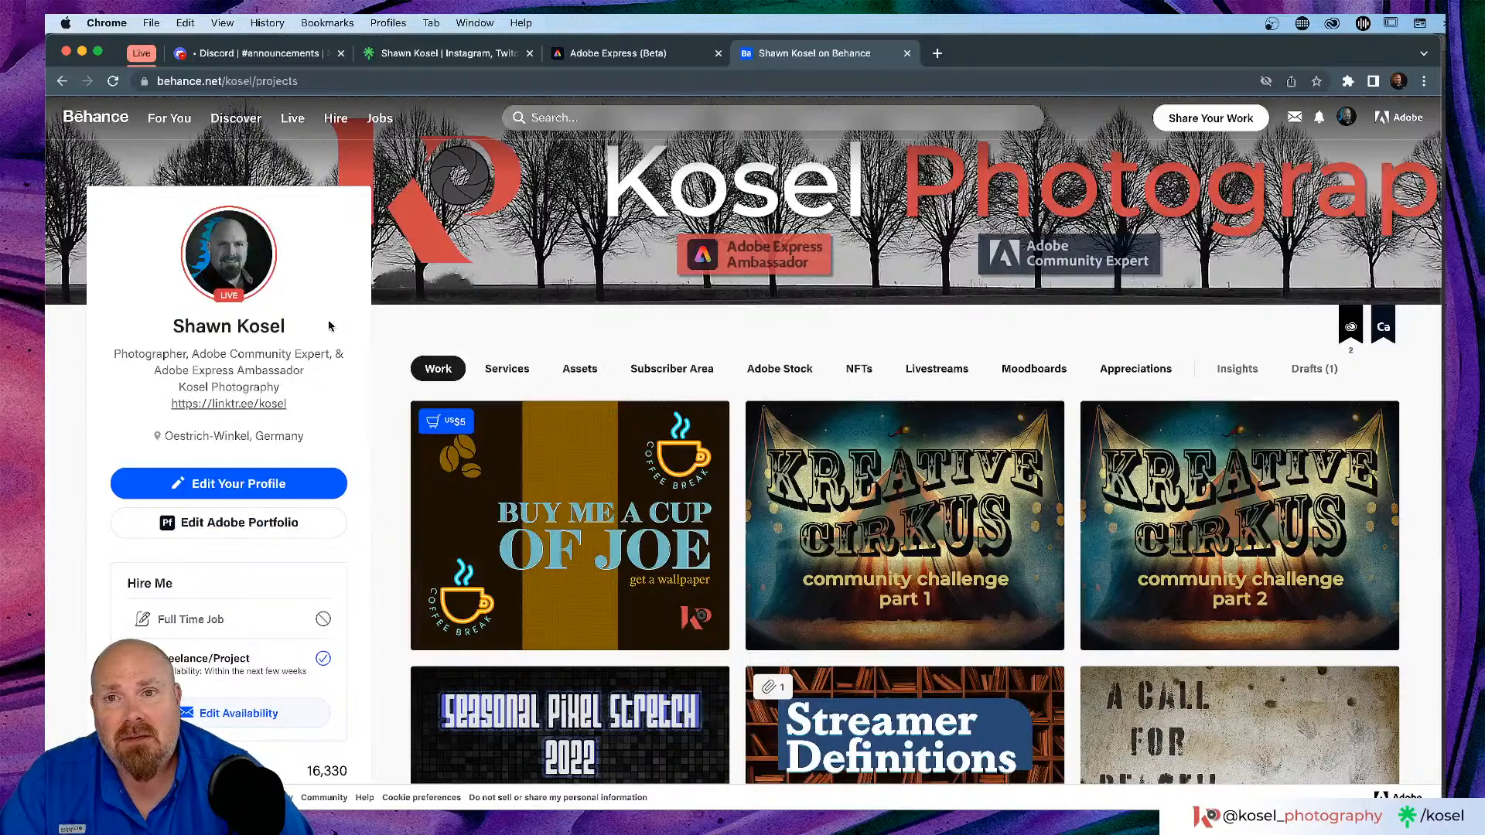
left_click(422, 54)
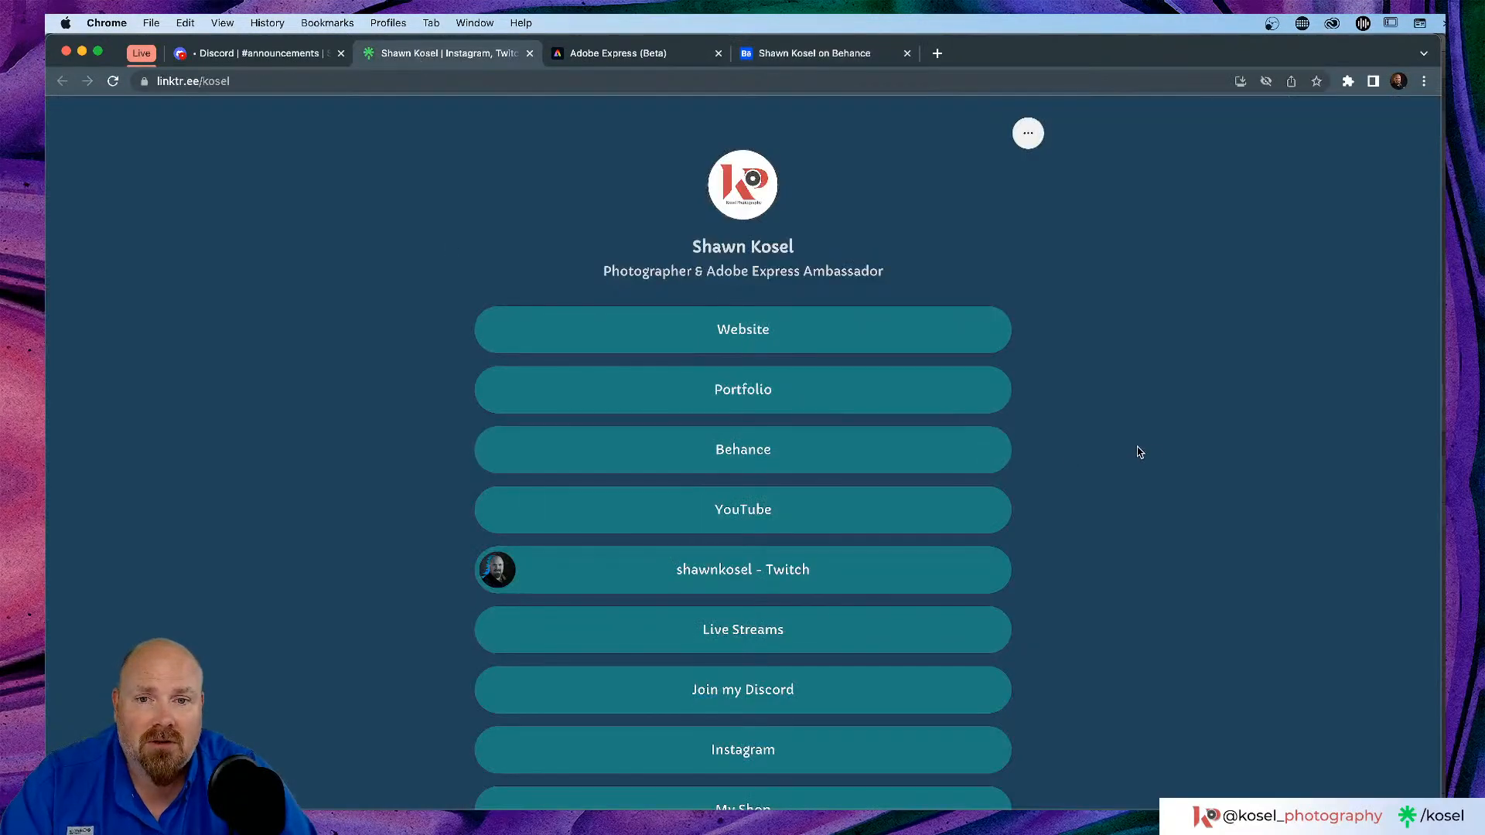
scroll(1140, 451, "down", 2)
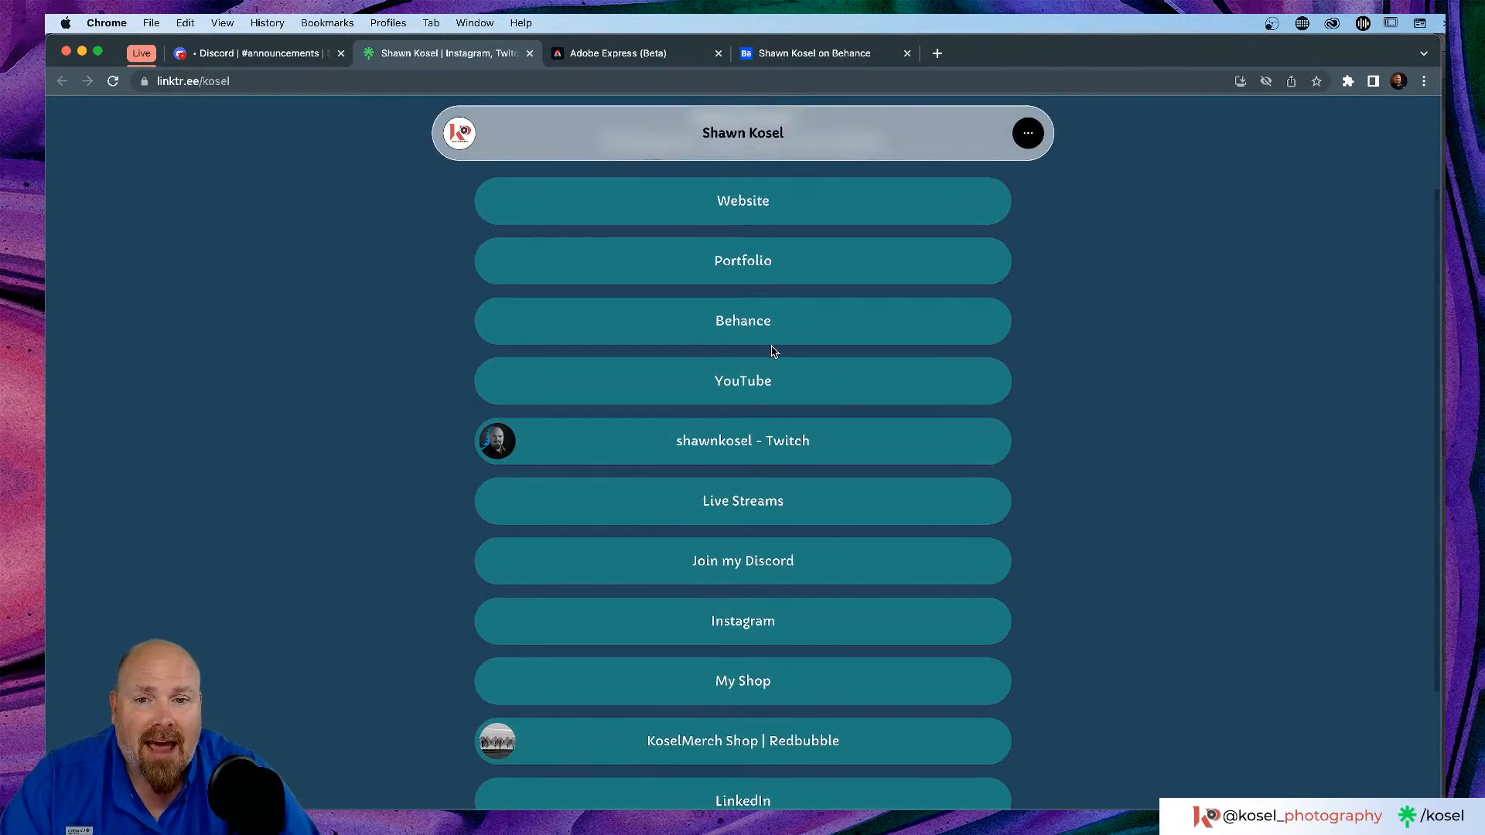
scroll(734, 339, "up", 3)
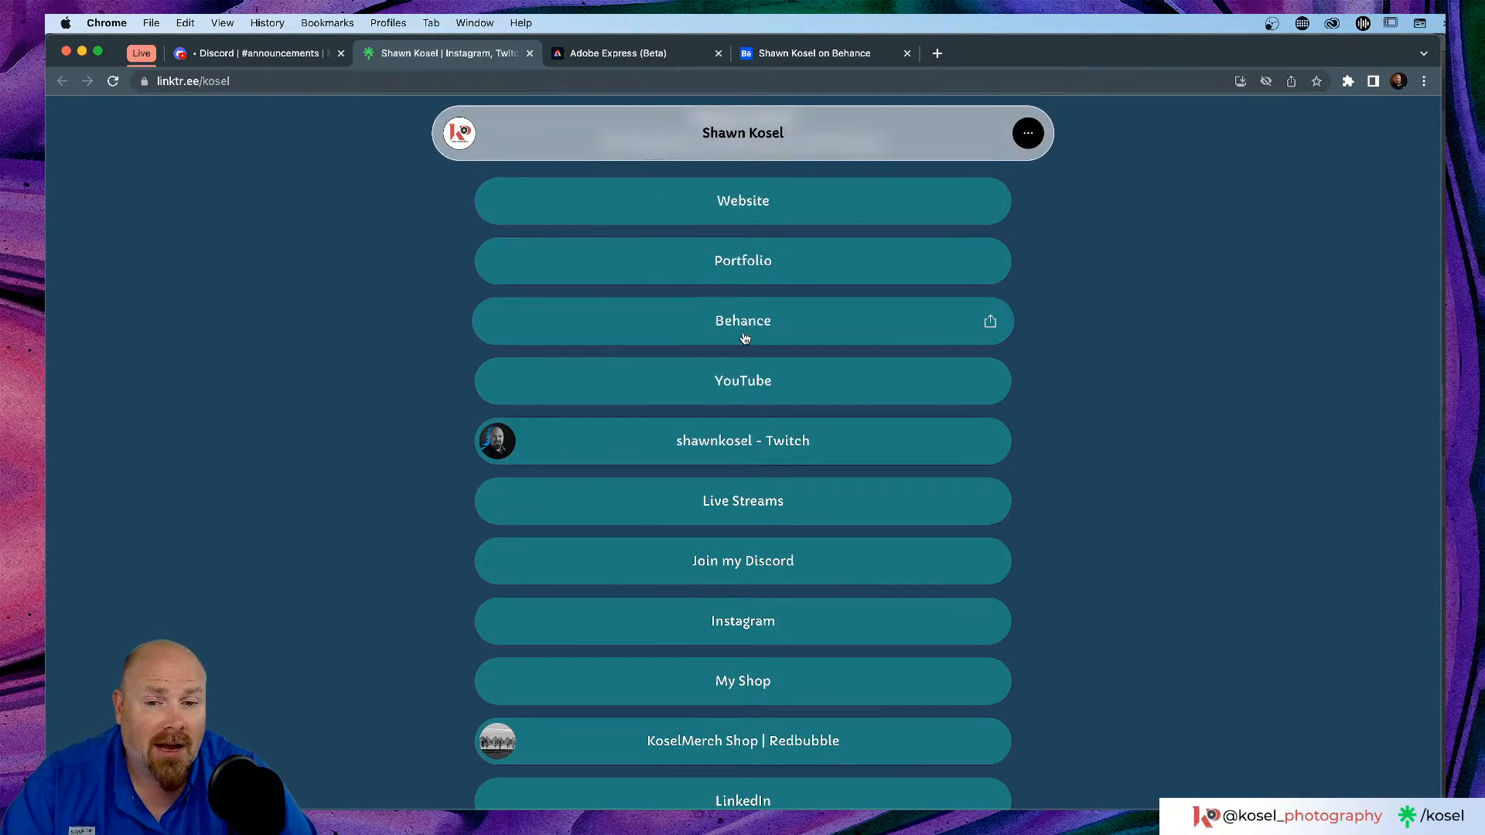
scroll(742, 335, "down", 3)
scroll(733, 420, "up", 3)
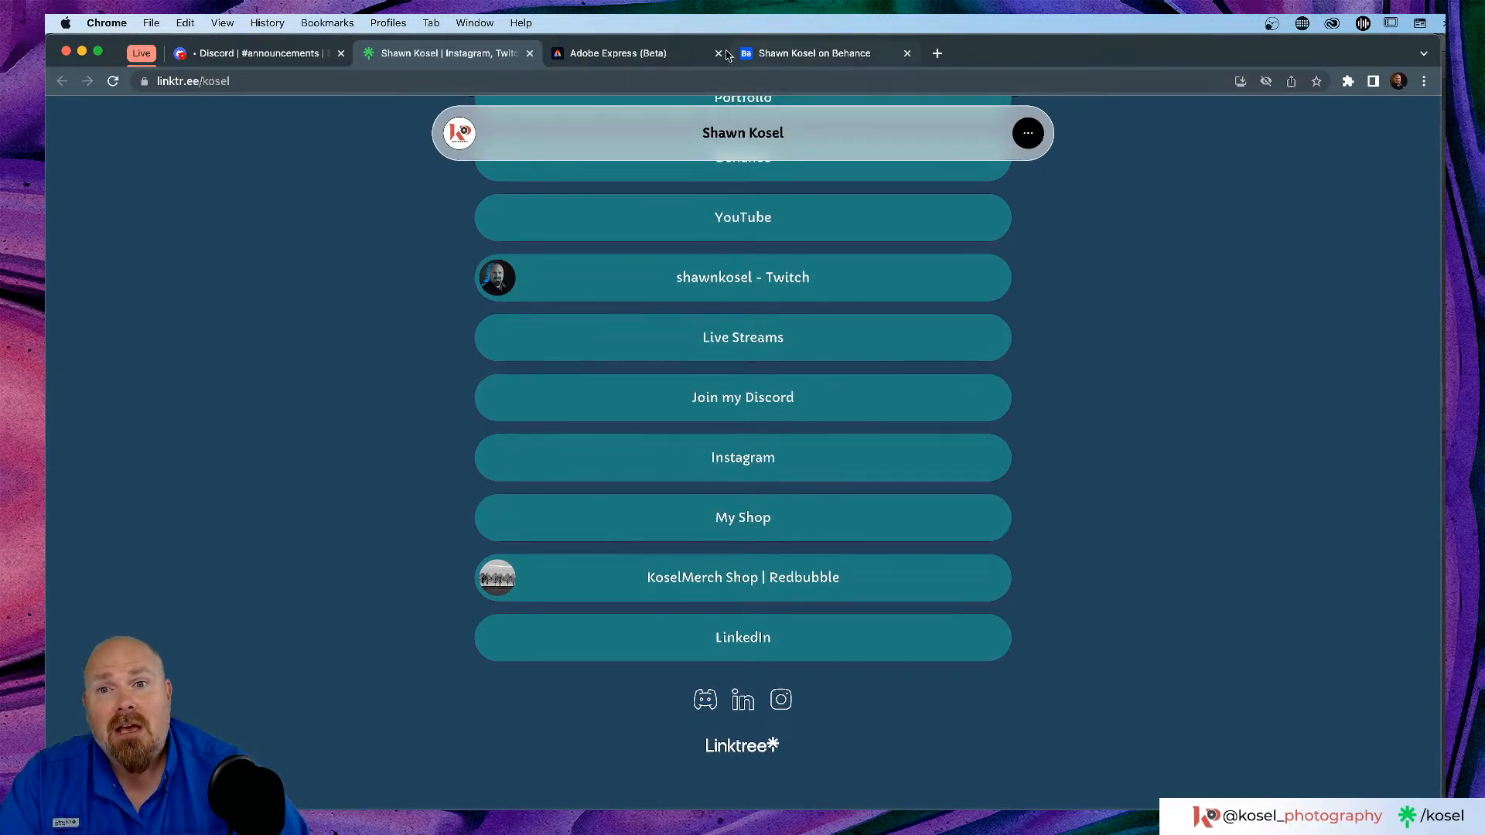
Step: Go back to the Behance profile and take a closer look at its Subscriber Area section
left_click(625, 56)
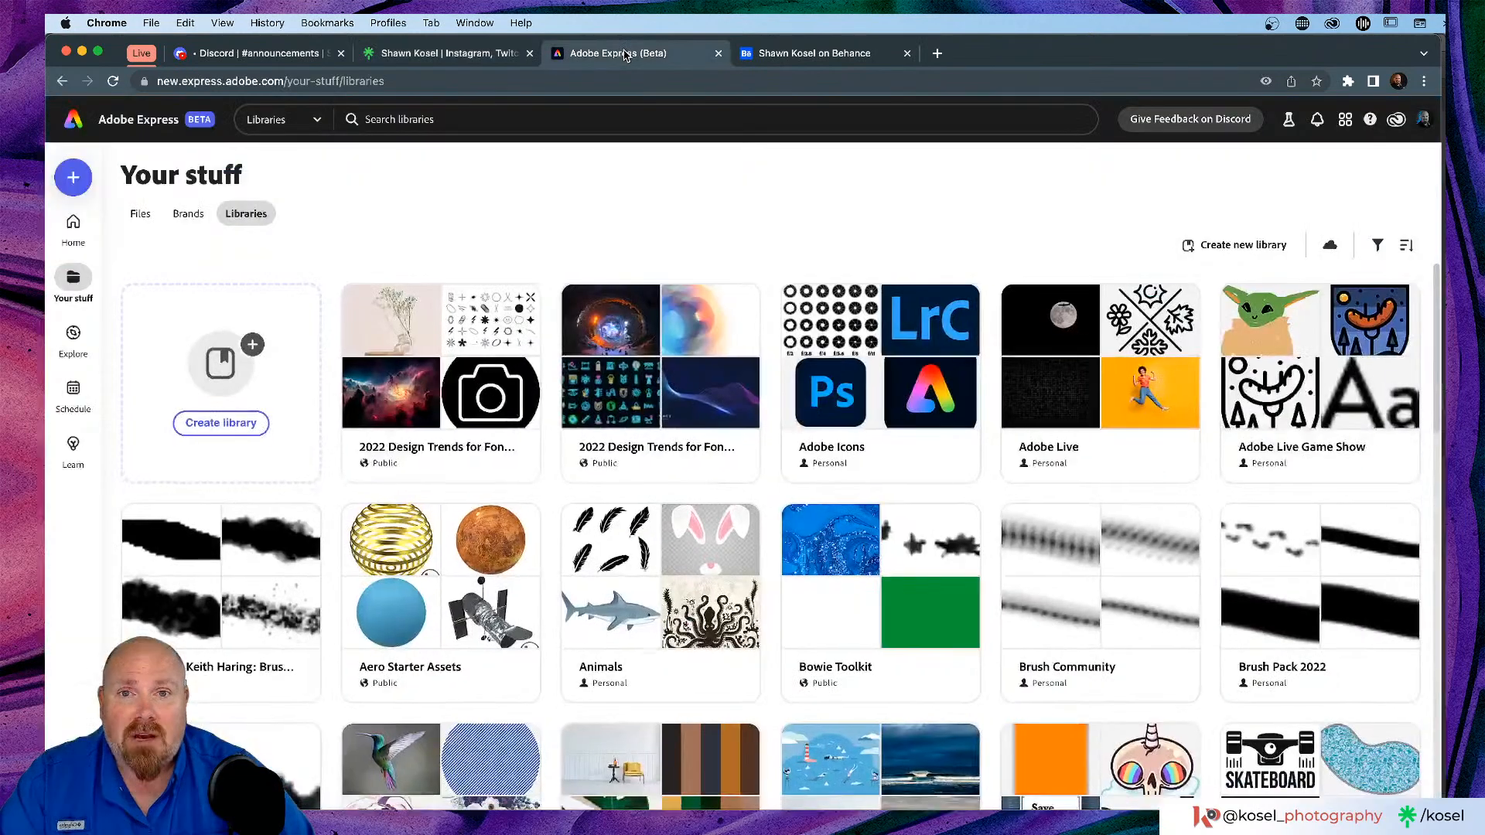
left_click(830, 58)
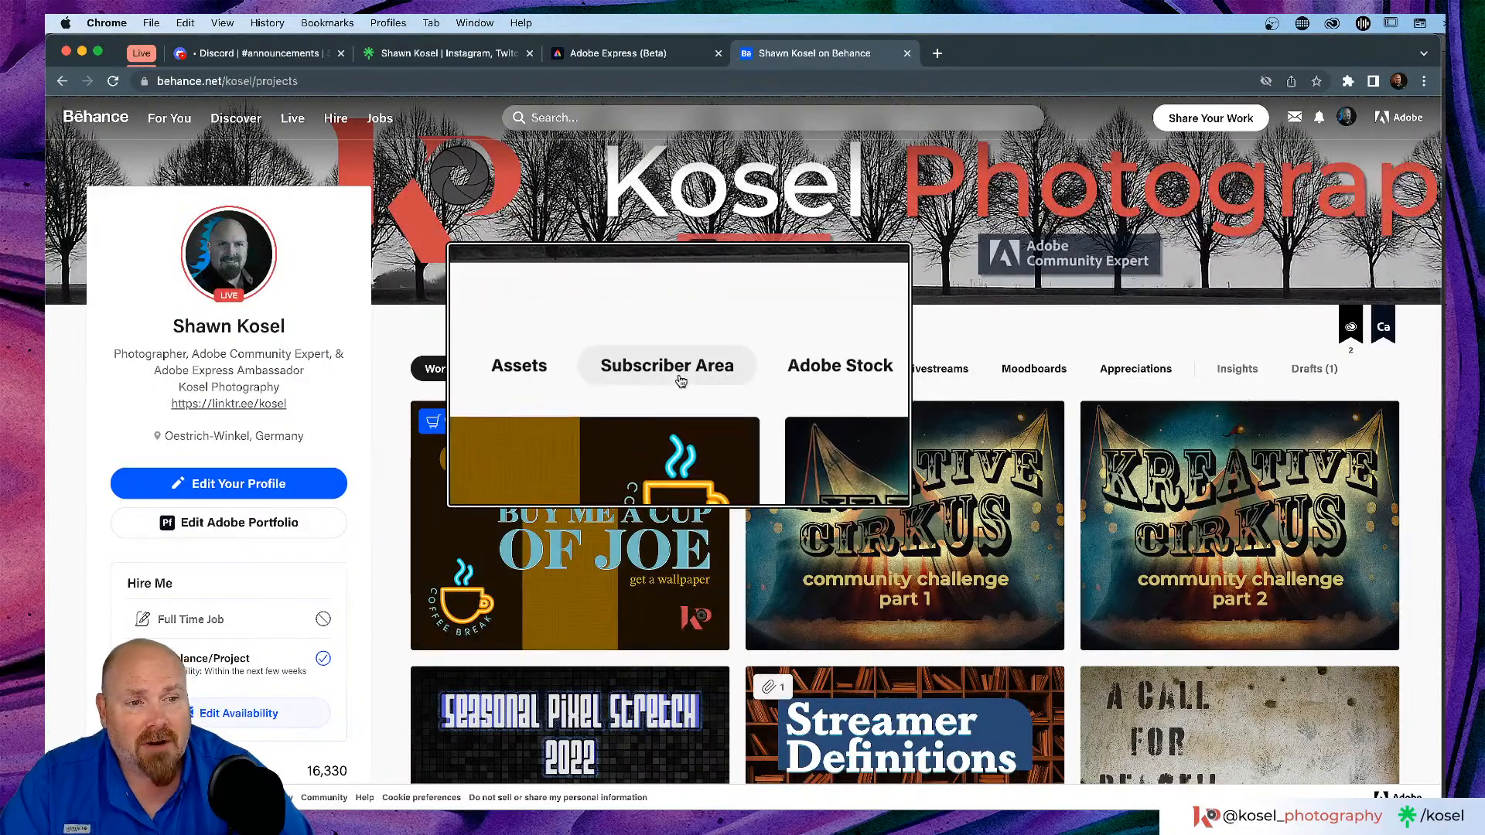
scroll(584, 540, "down", 1)
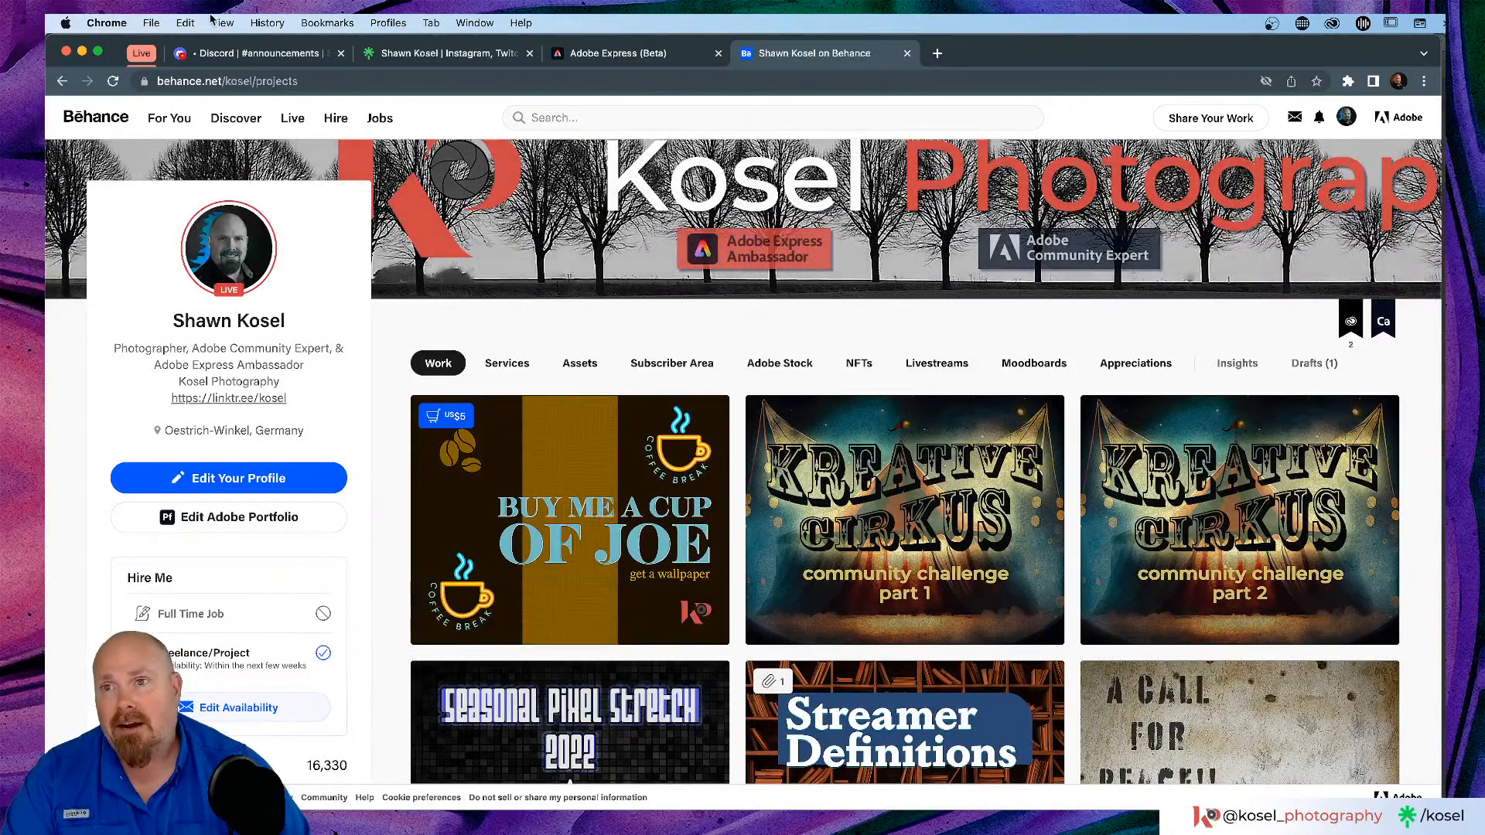
Step: Copy the link to the updated Adobe Express release from the June 8 post in the Discord announcements channel
left_click(244, 55)
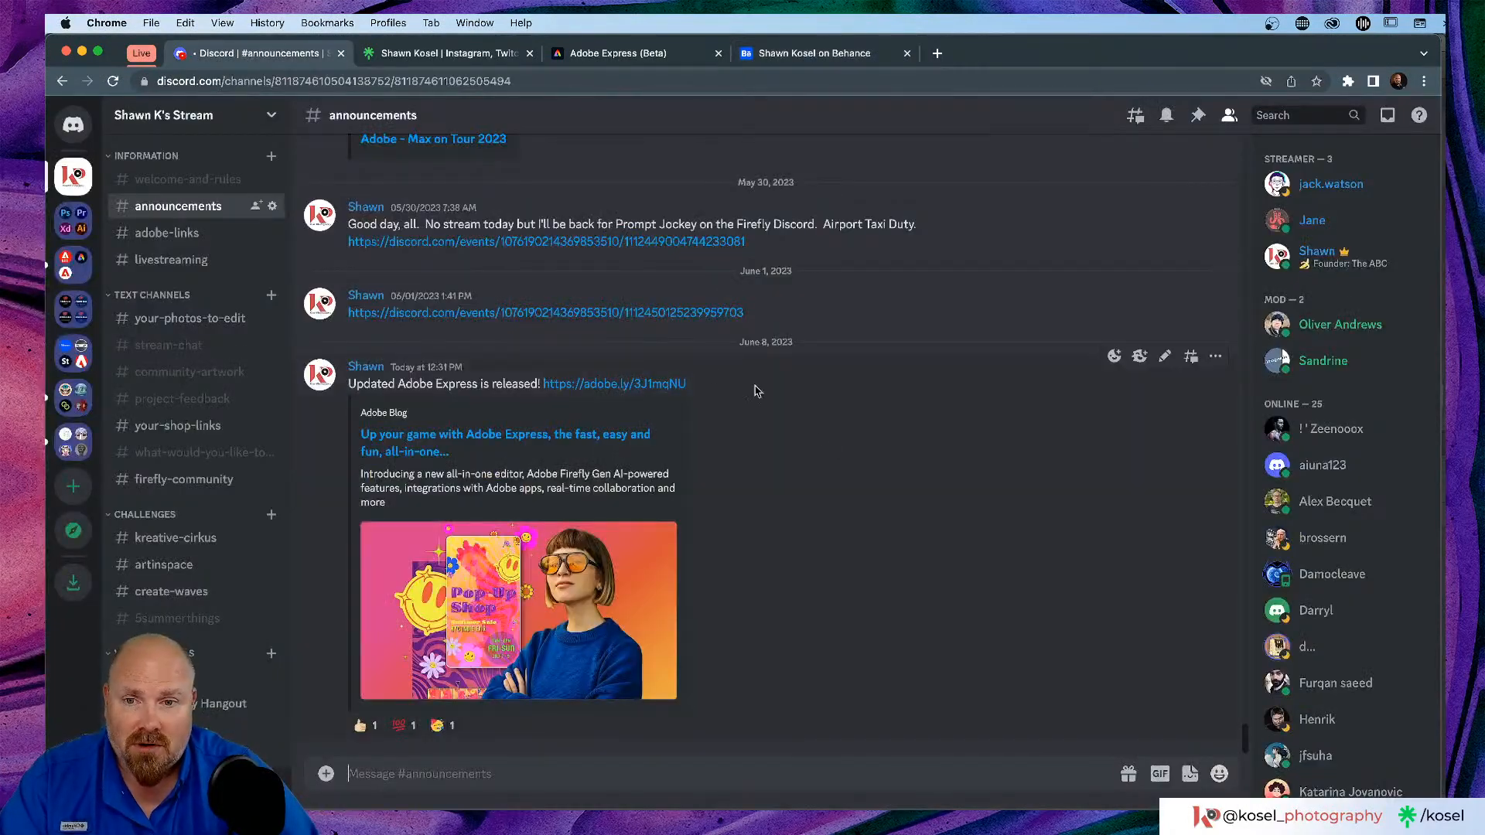
right_click(645, 386)
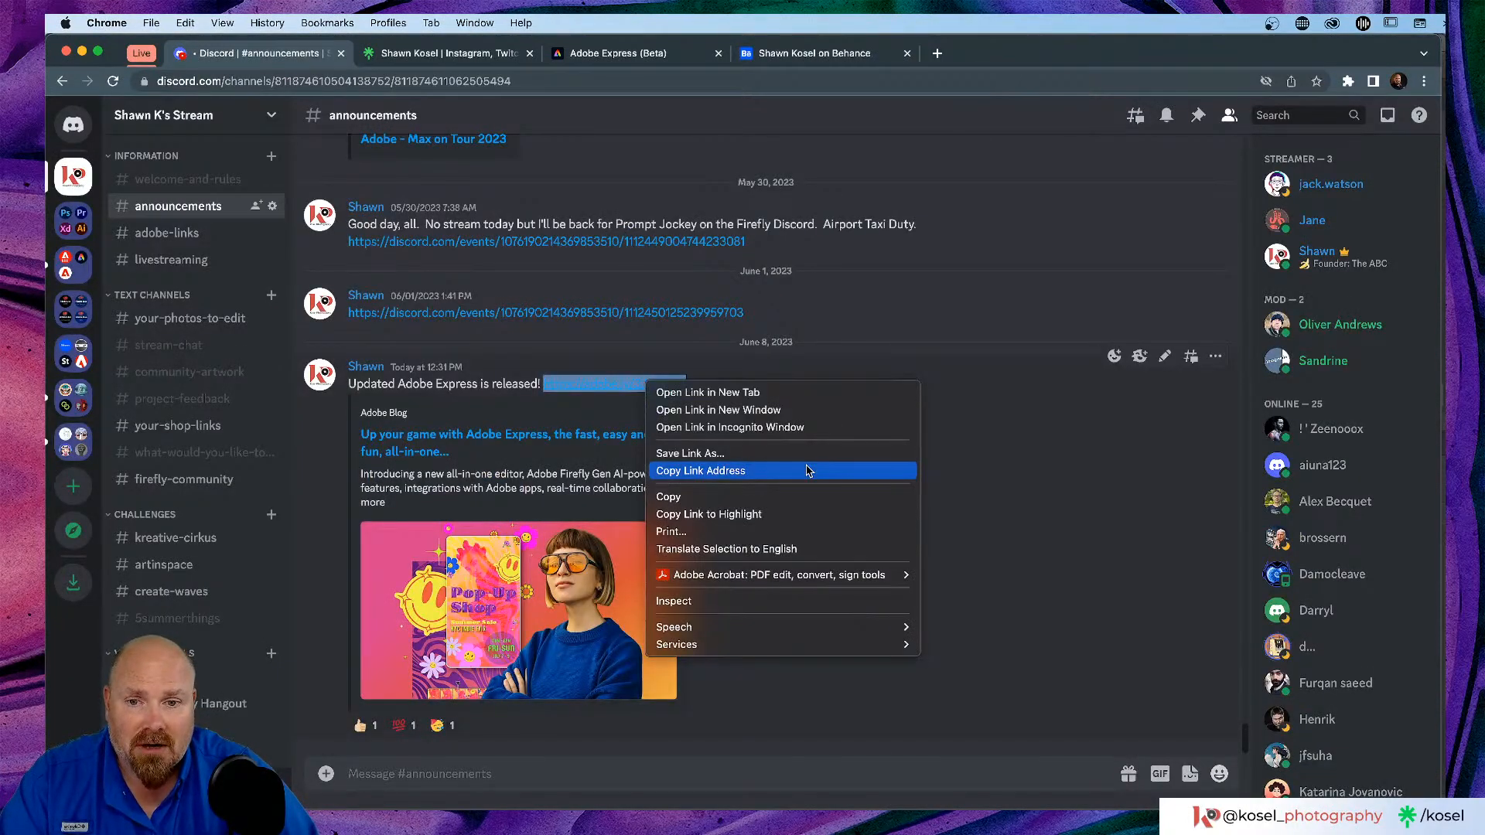
left_click(808, 496)
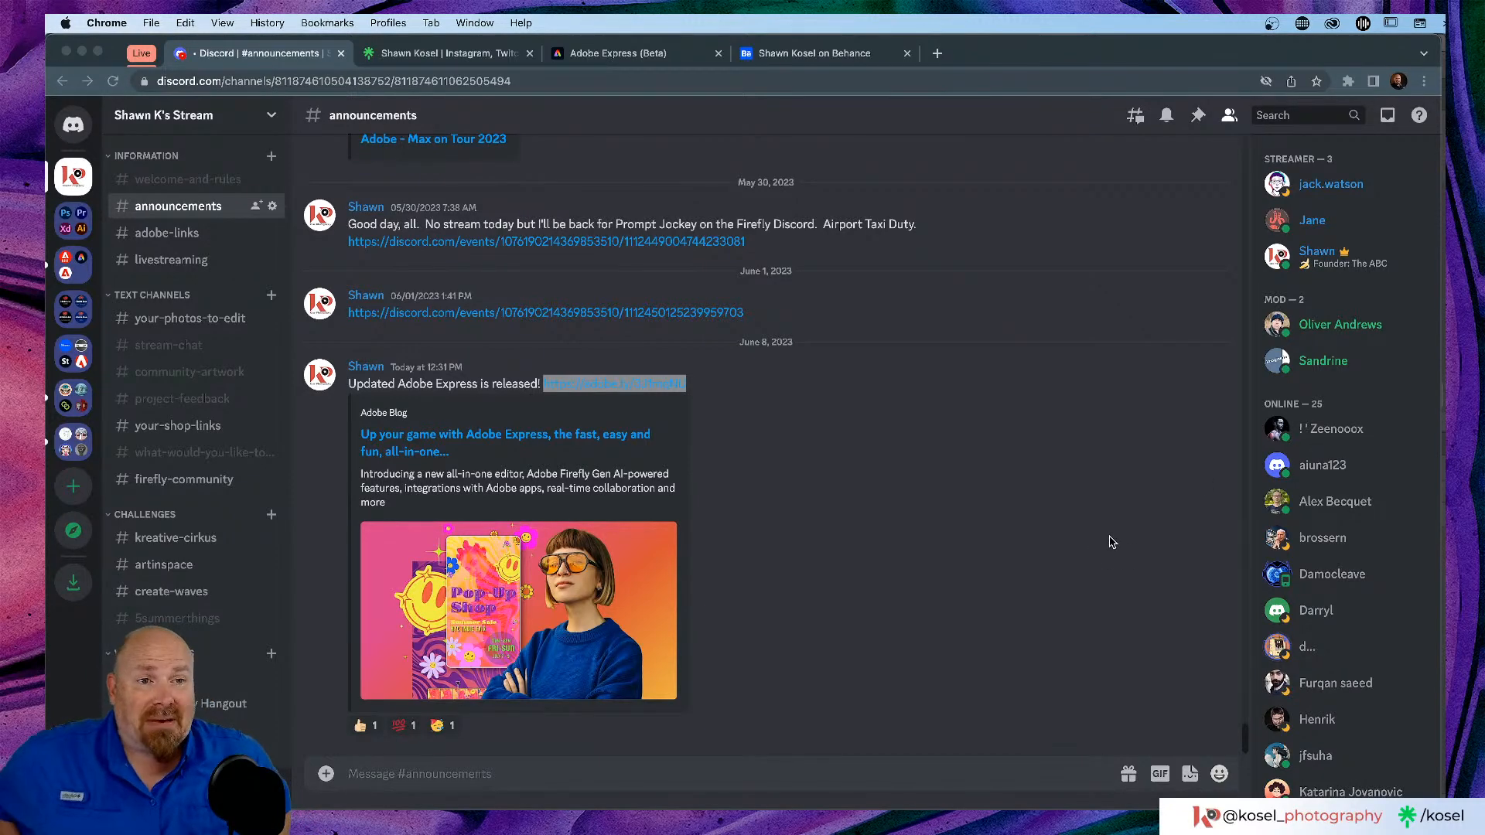
Step: Widen the browser window slightly and deselect the link in the announcement
left_click(1422, 380)
left_click_drag(1441, 378, 1446, 377)
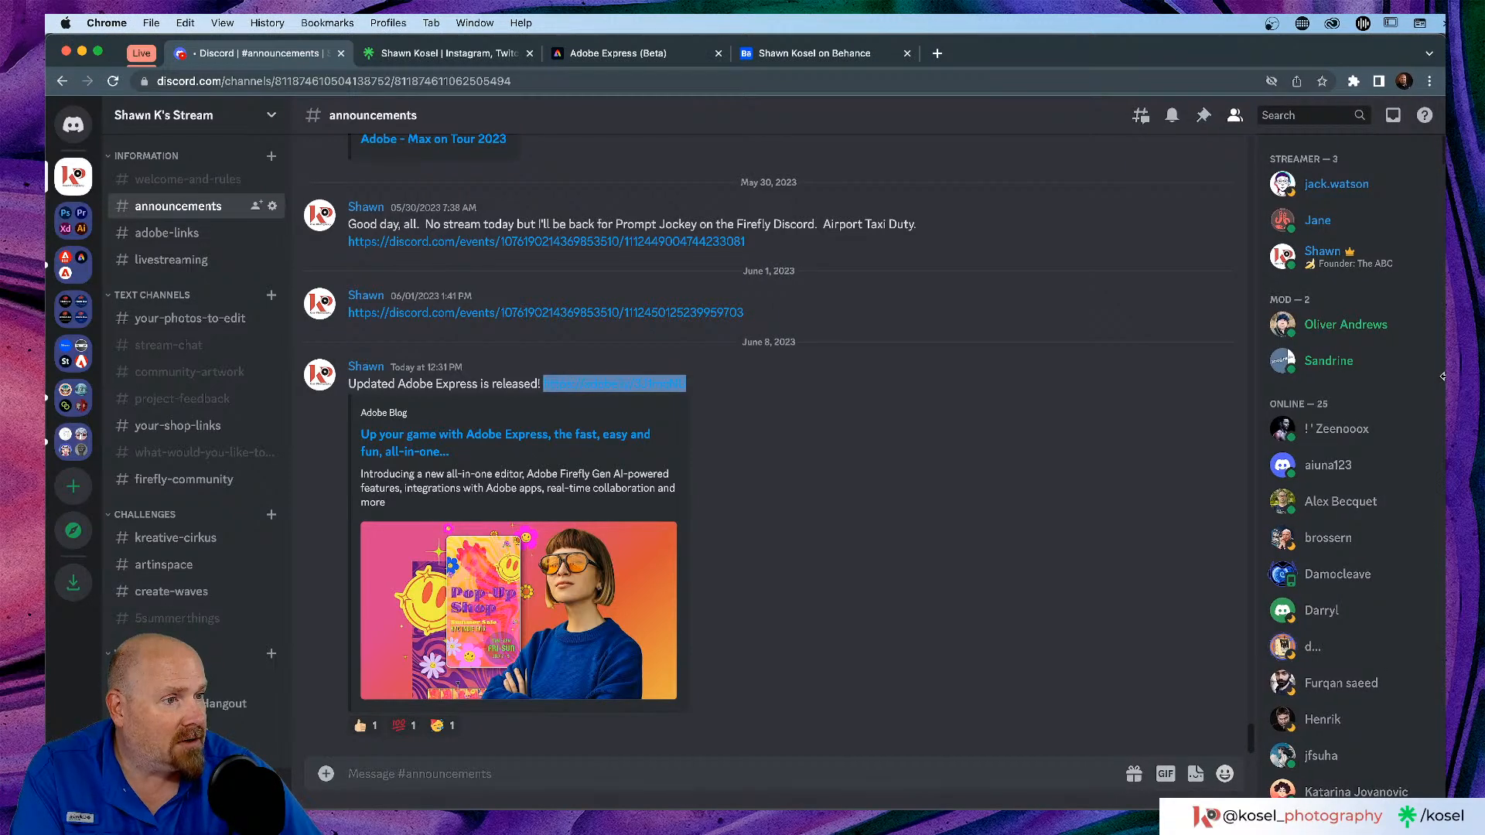
left_click(819, 457)
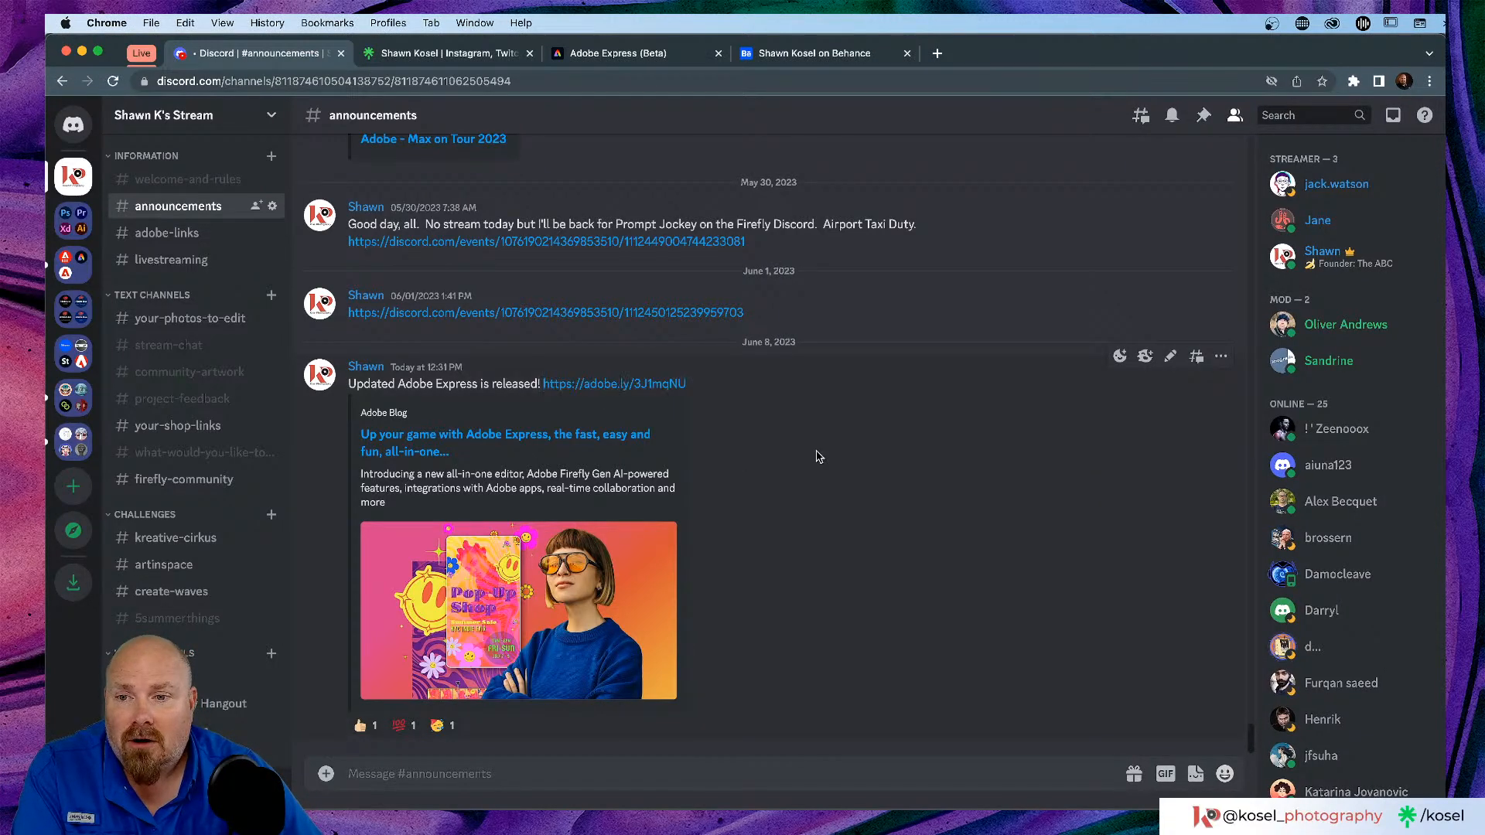
Step: Open the Adobe Express release link from the announcement and skim the blog article, including its Firefly Generative AI section
left_click(630, 393)
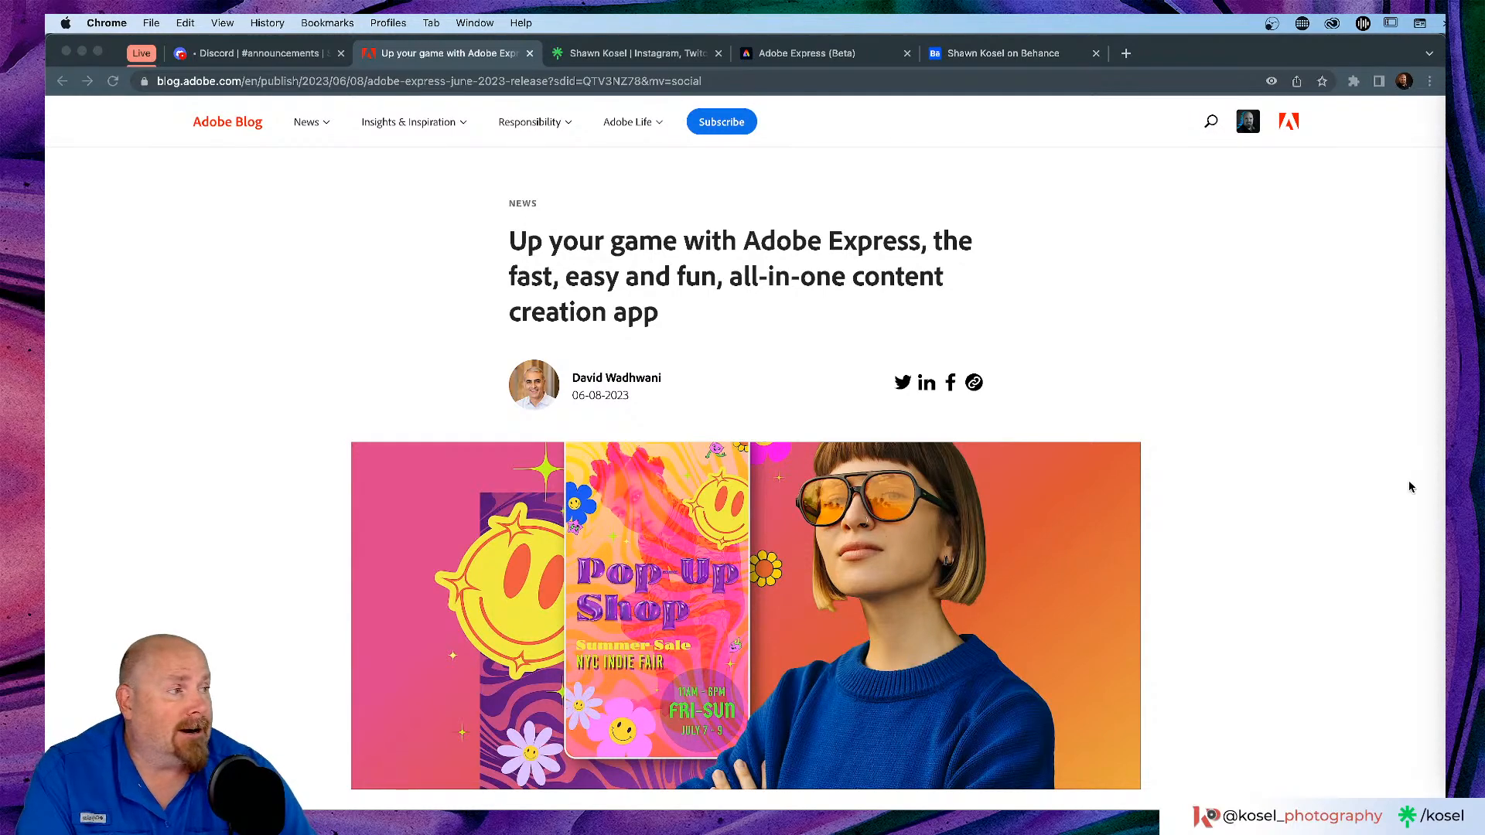
scroll(1254, 422, "down", 5)
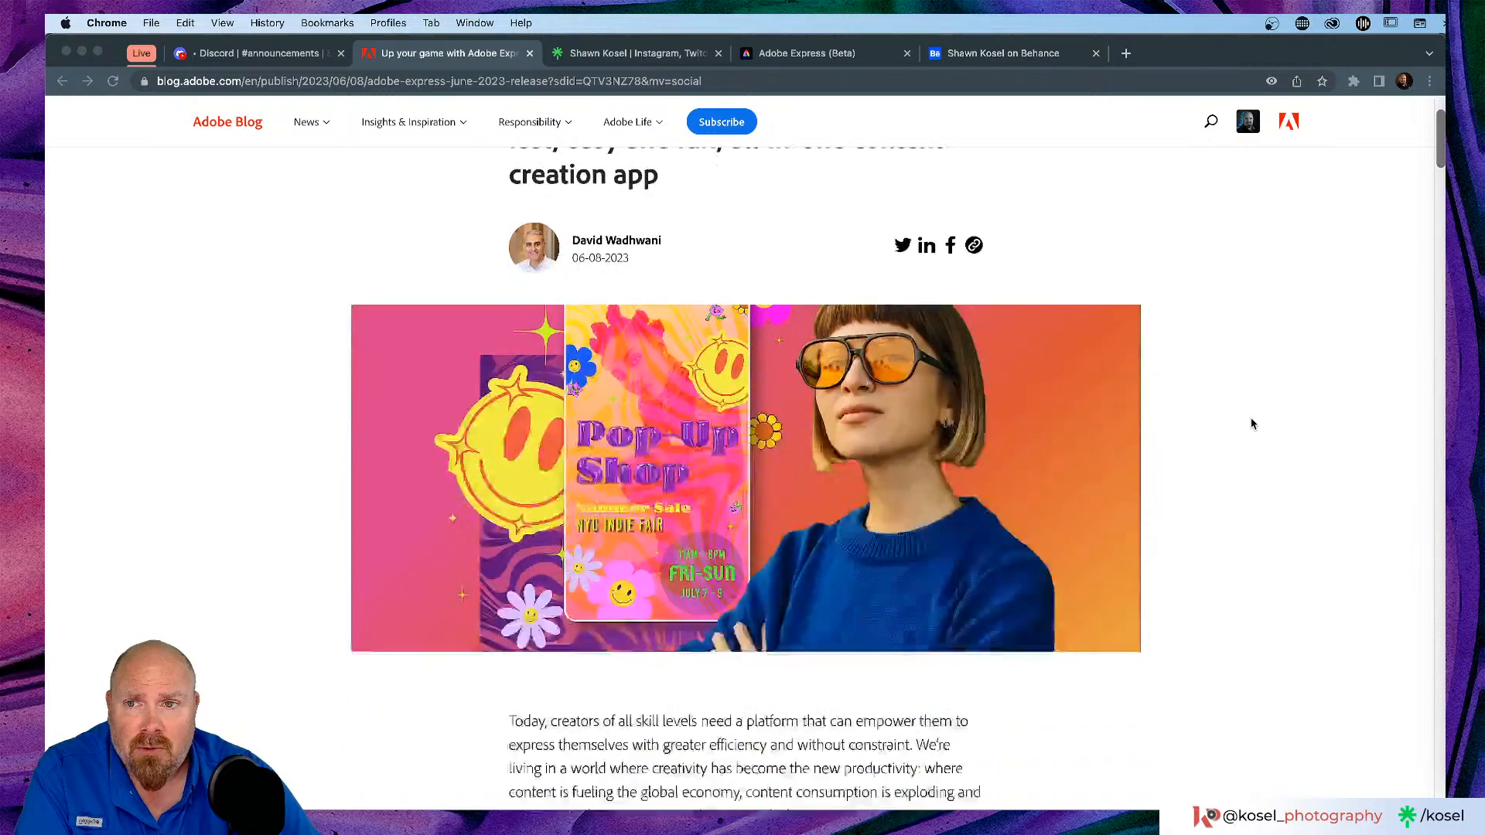
scroll(1253, 424, "down", 4)
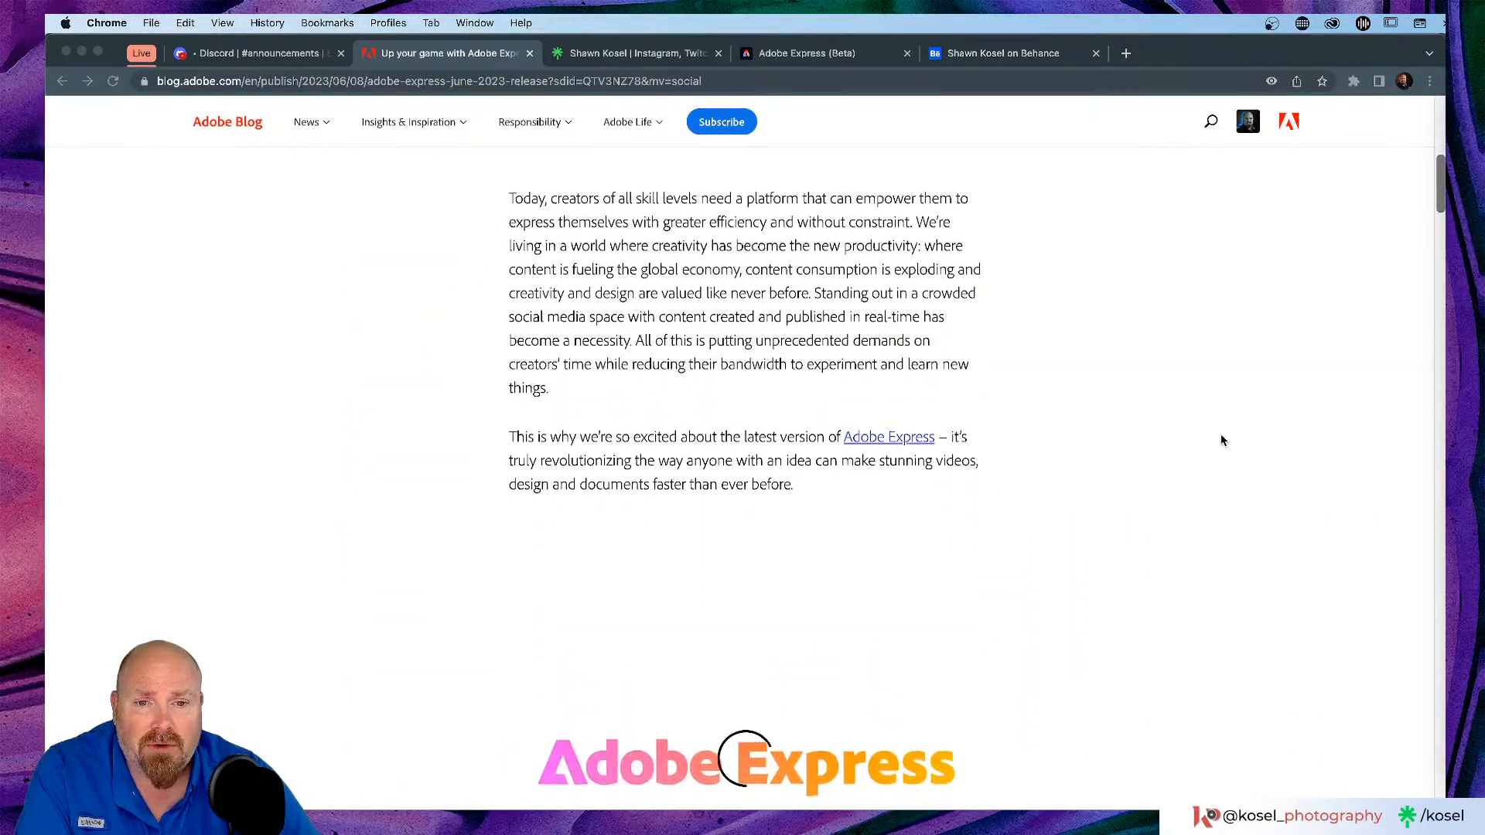
scroll(1223, 437, "down", 7)
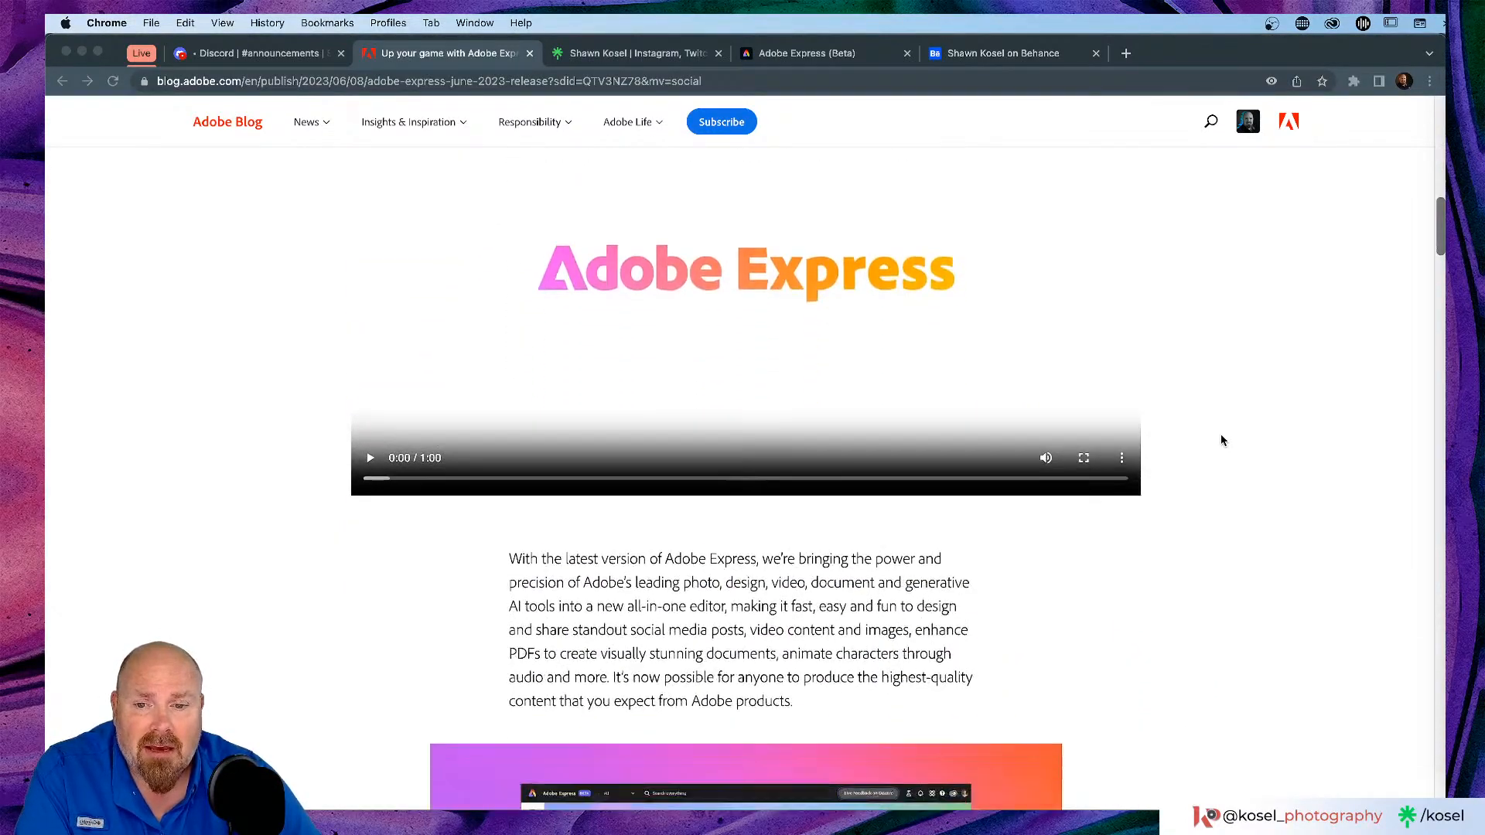
scroll(1268, 439, "down", 4)
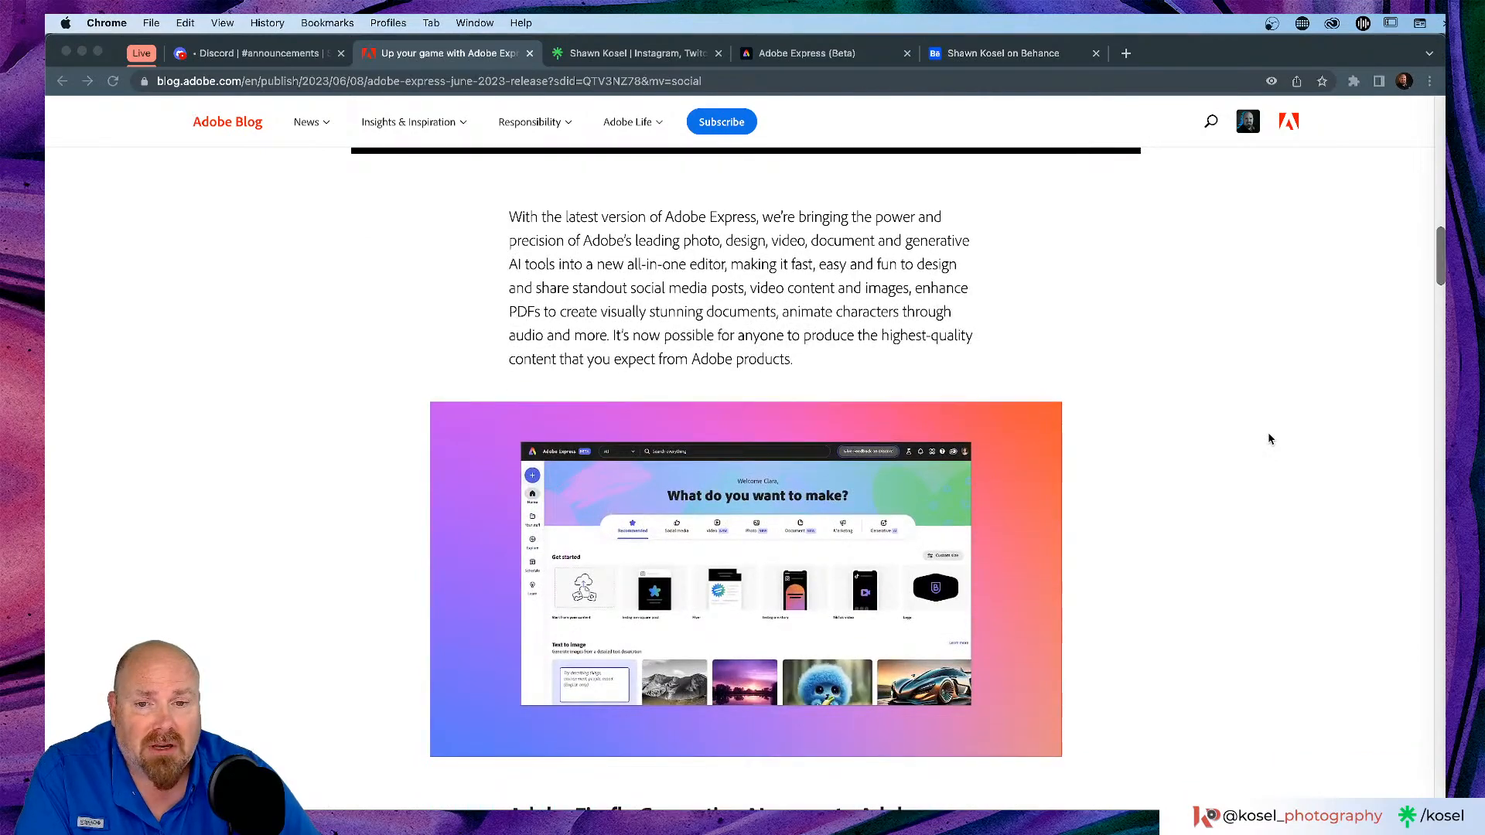
scroll(1268, 439, "down", 6)
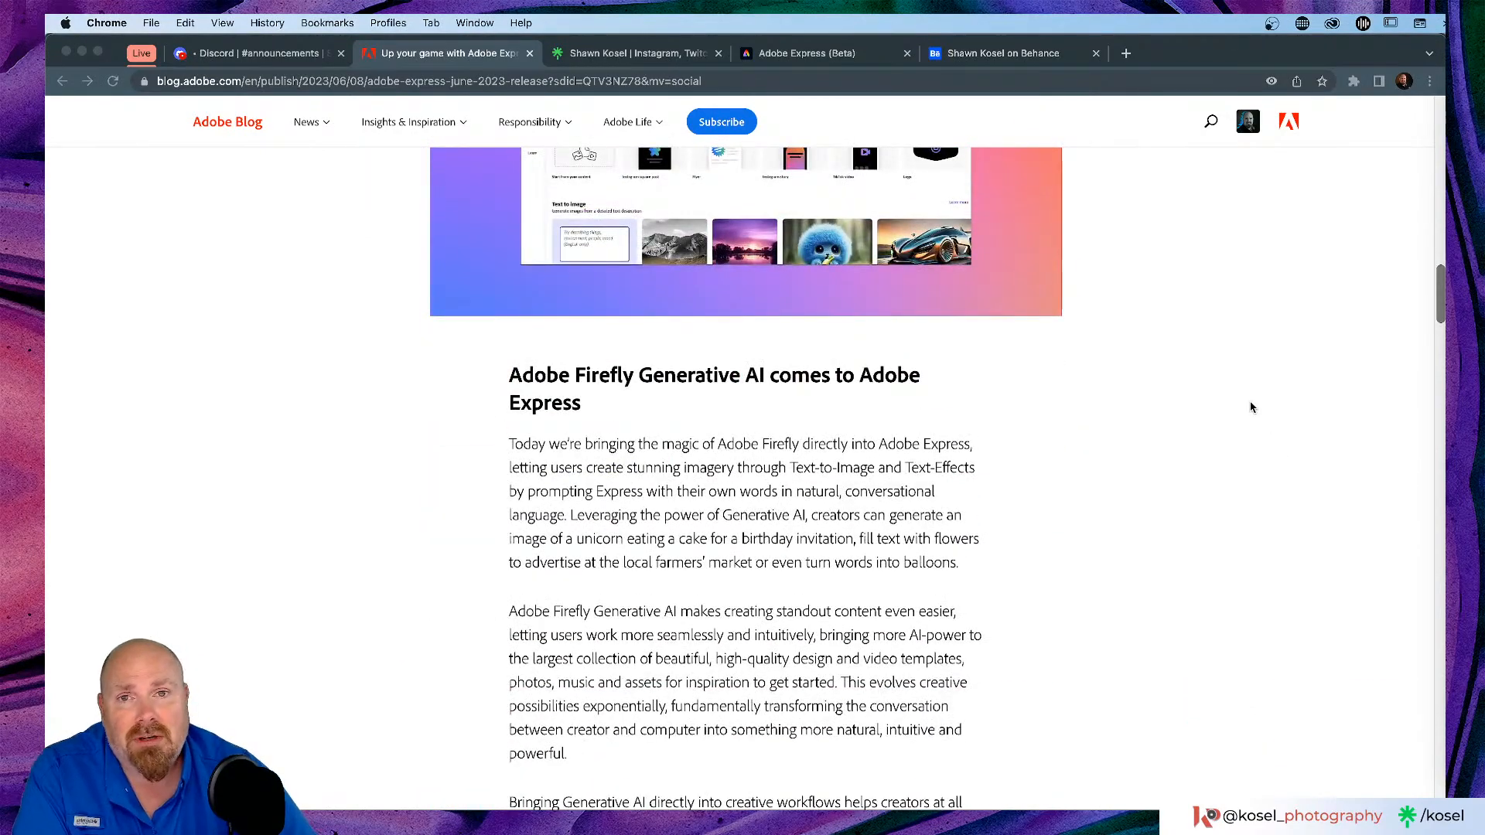
scroll(1249, 404, "down", 5)
scroll(1250, 404, "up", 15)
Step: Switch to Adobe Express, go to its home page and open the options for creating new content
left_click(808, 54)
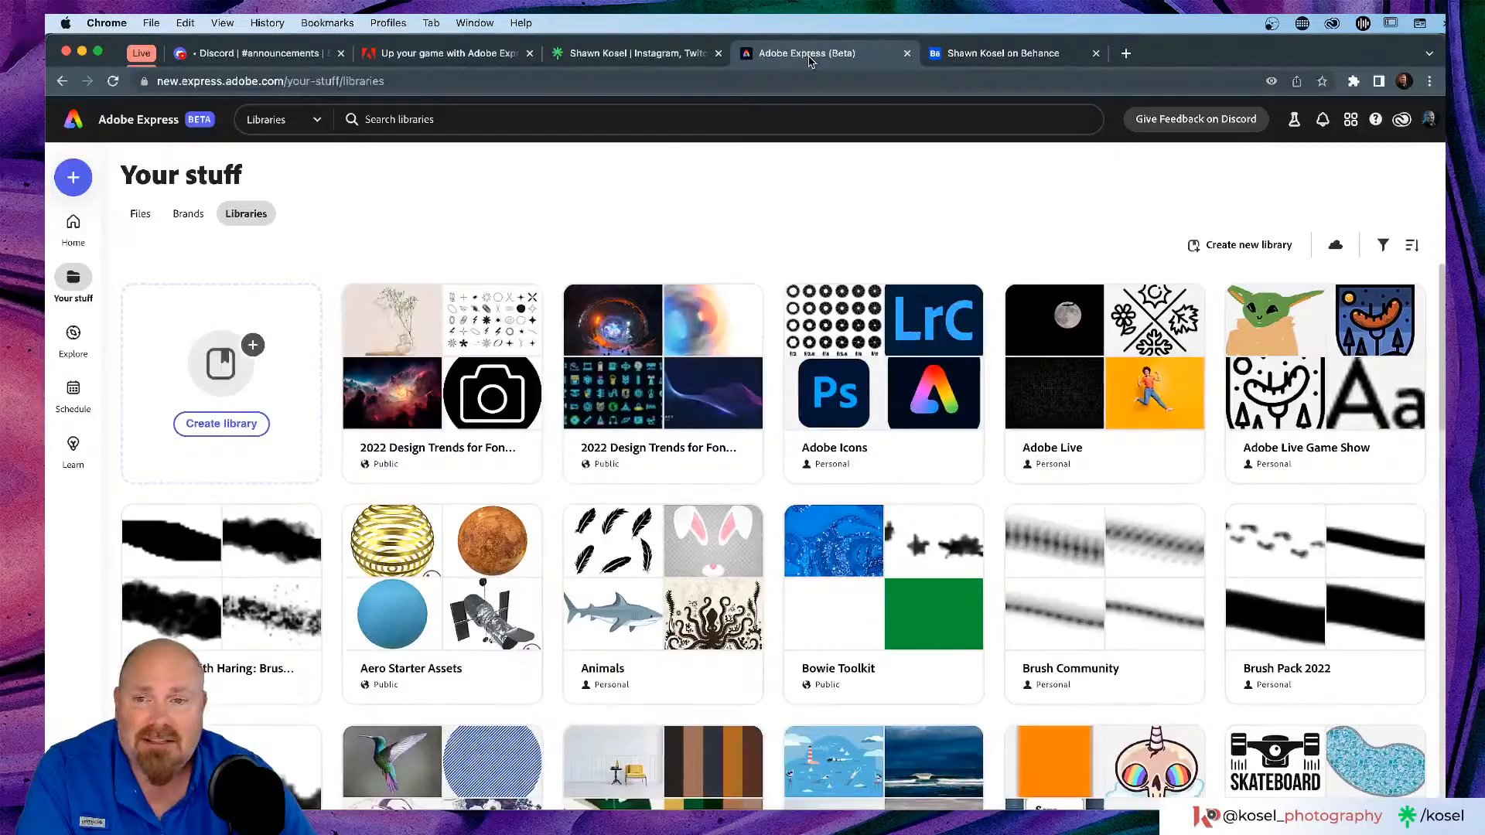
left_click(75, 122)
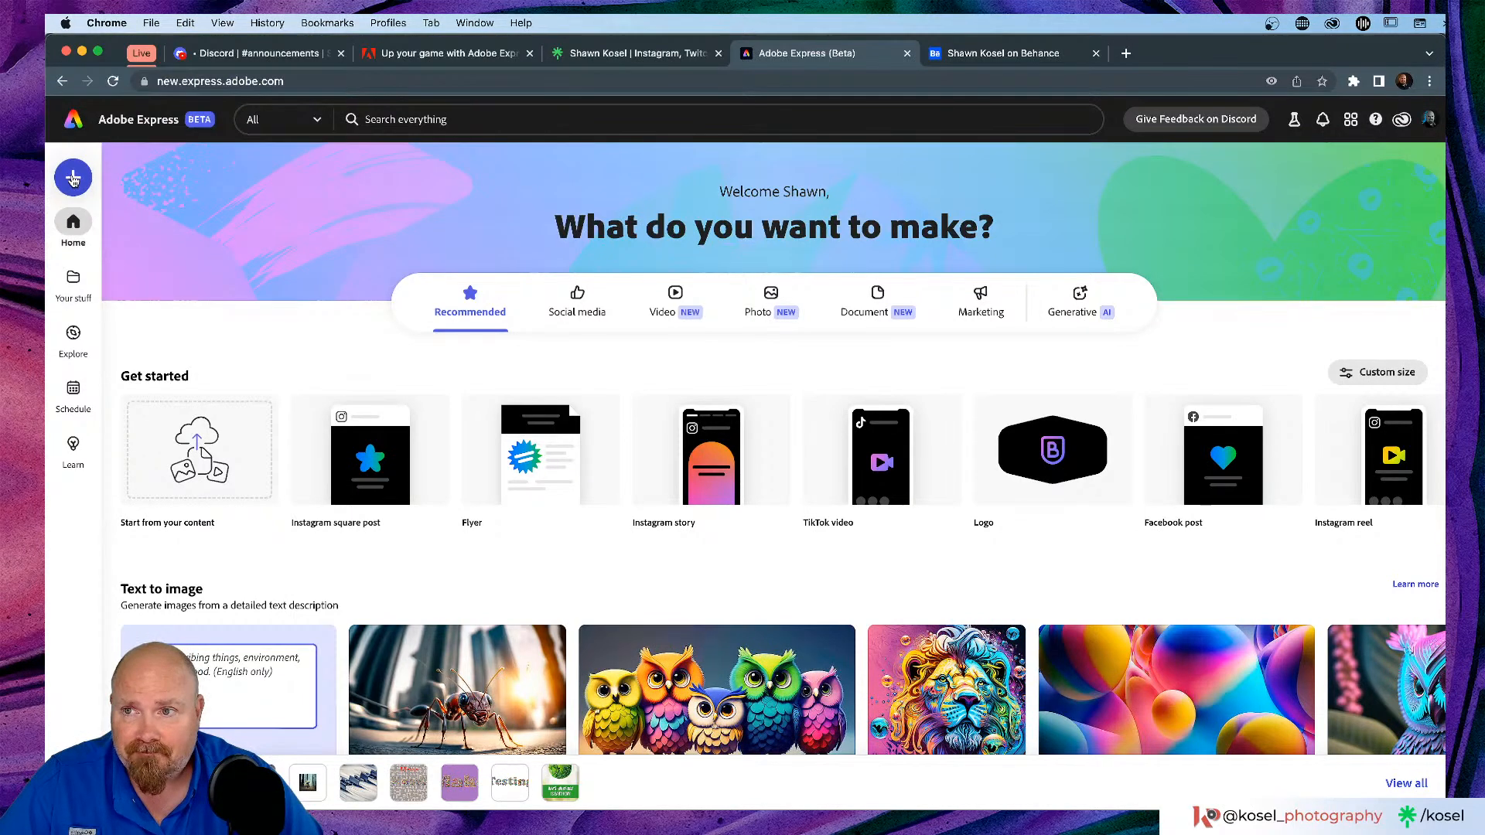
left_click(72, 179)
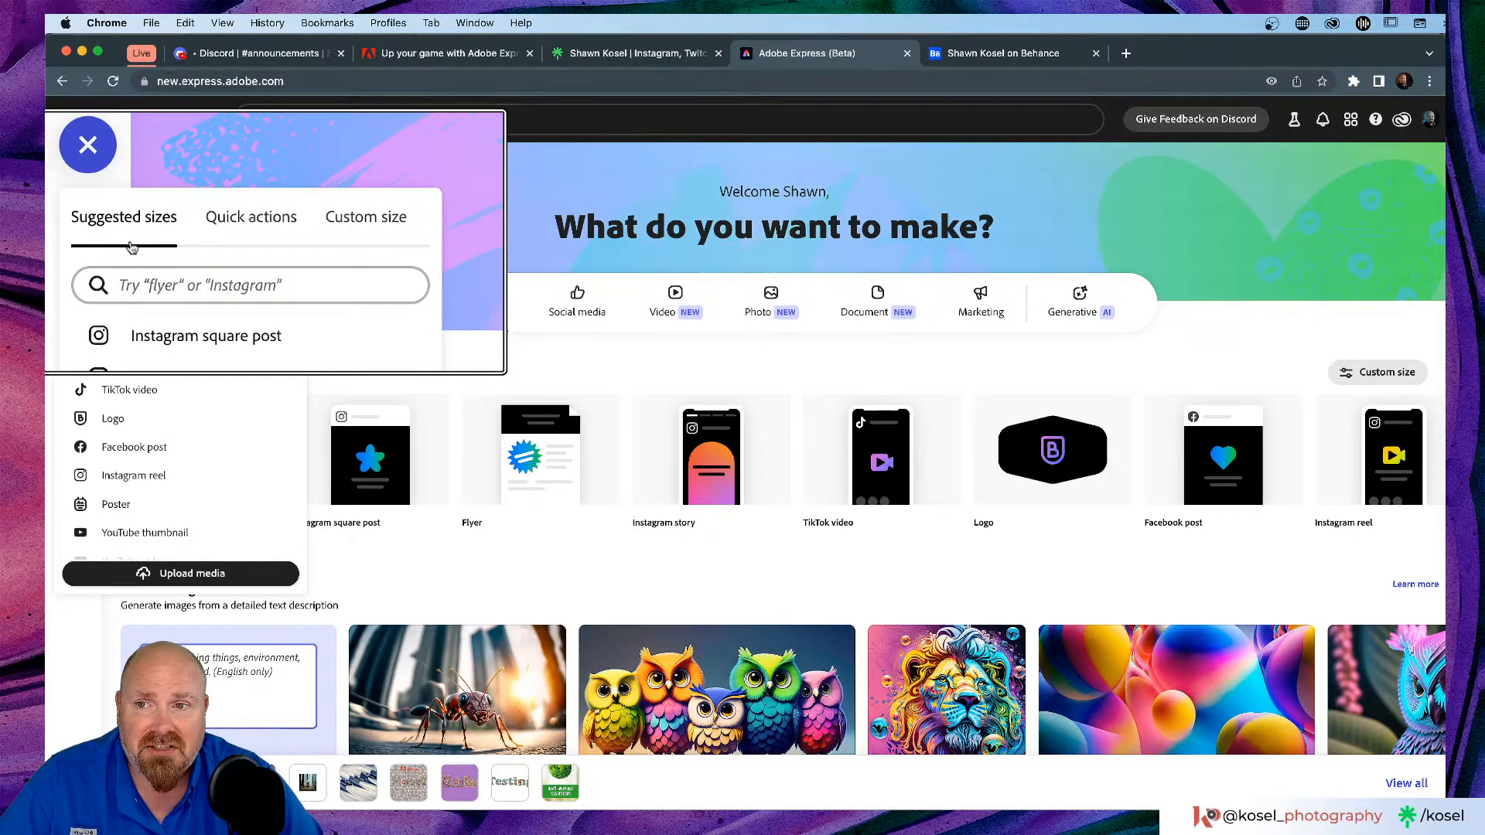
Step: Examine the suggested sizes offered for new content, covering social media, print and document formats
scroll(200, 387, "down", 3)
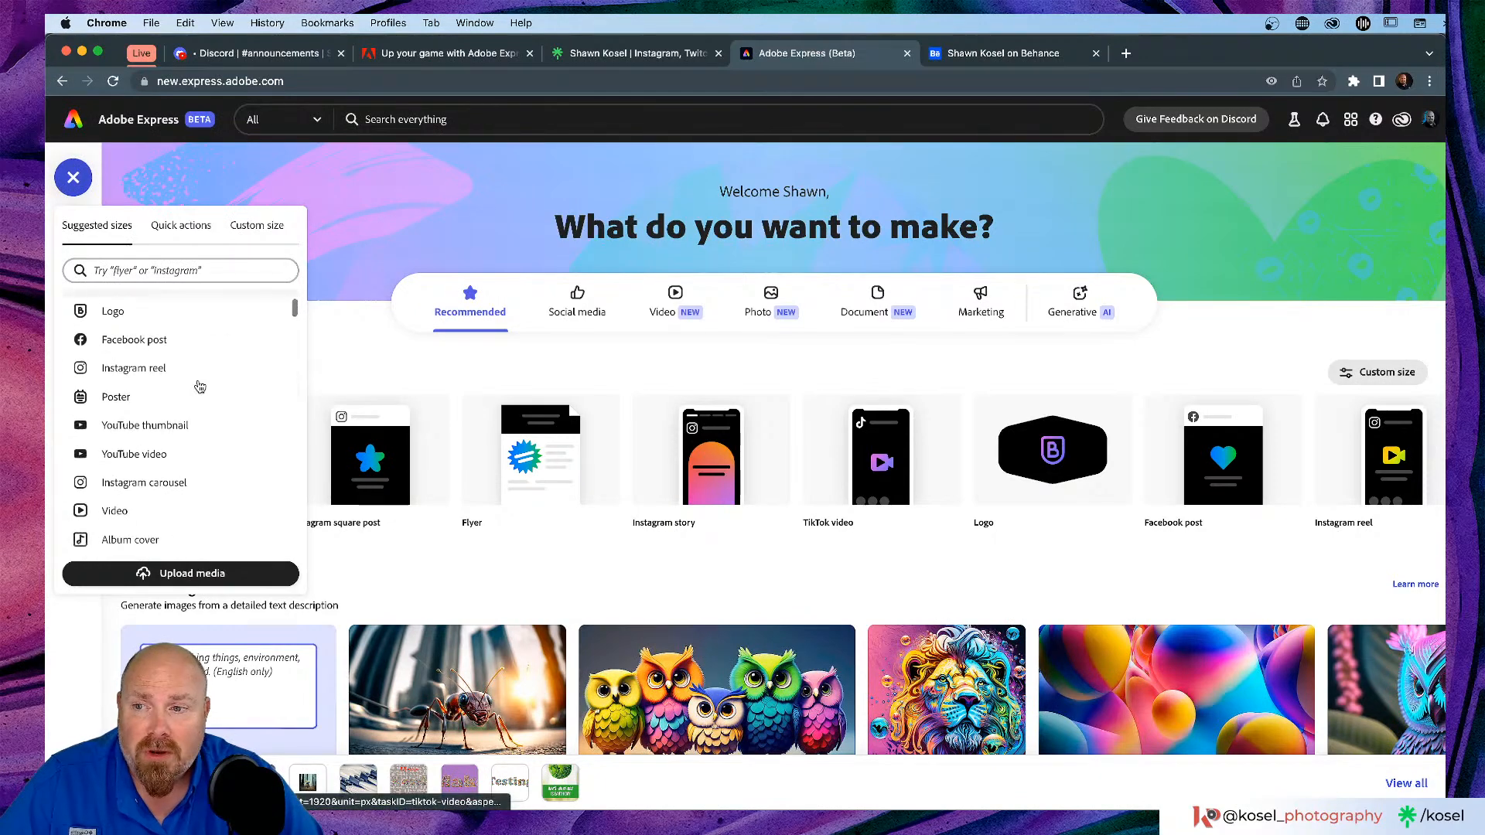
scroll(200, 386, "down", 2)
scroll(200, 387, "down", 4)
scroll(200, 387, "down", 3)
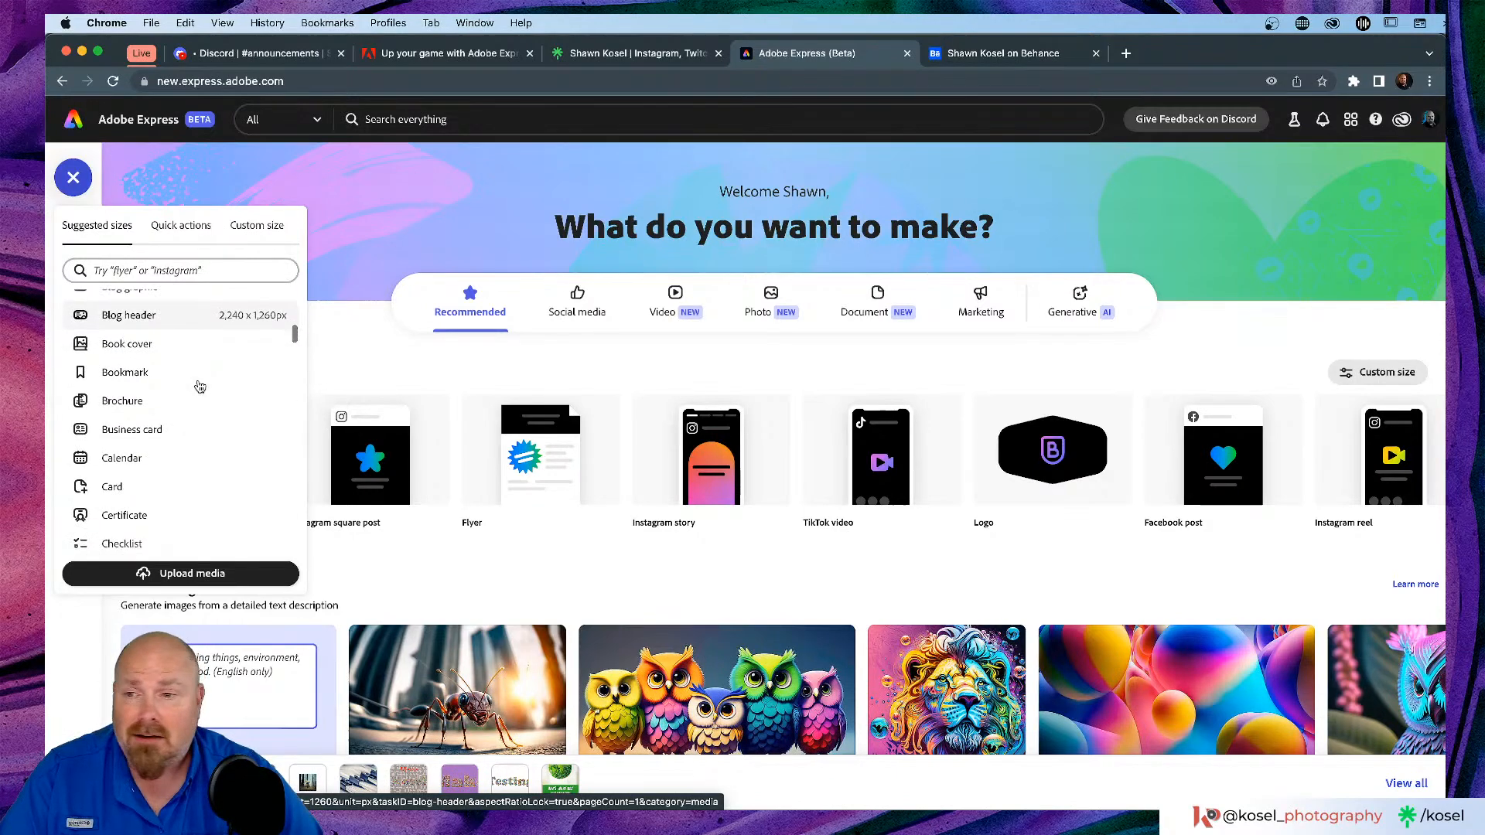
scroll(199, 387, "down", 4)
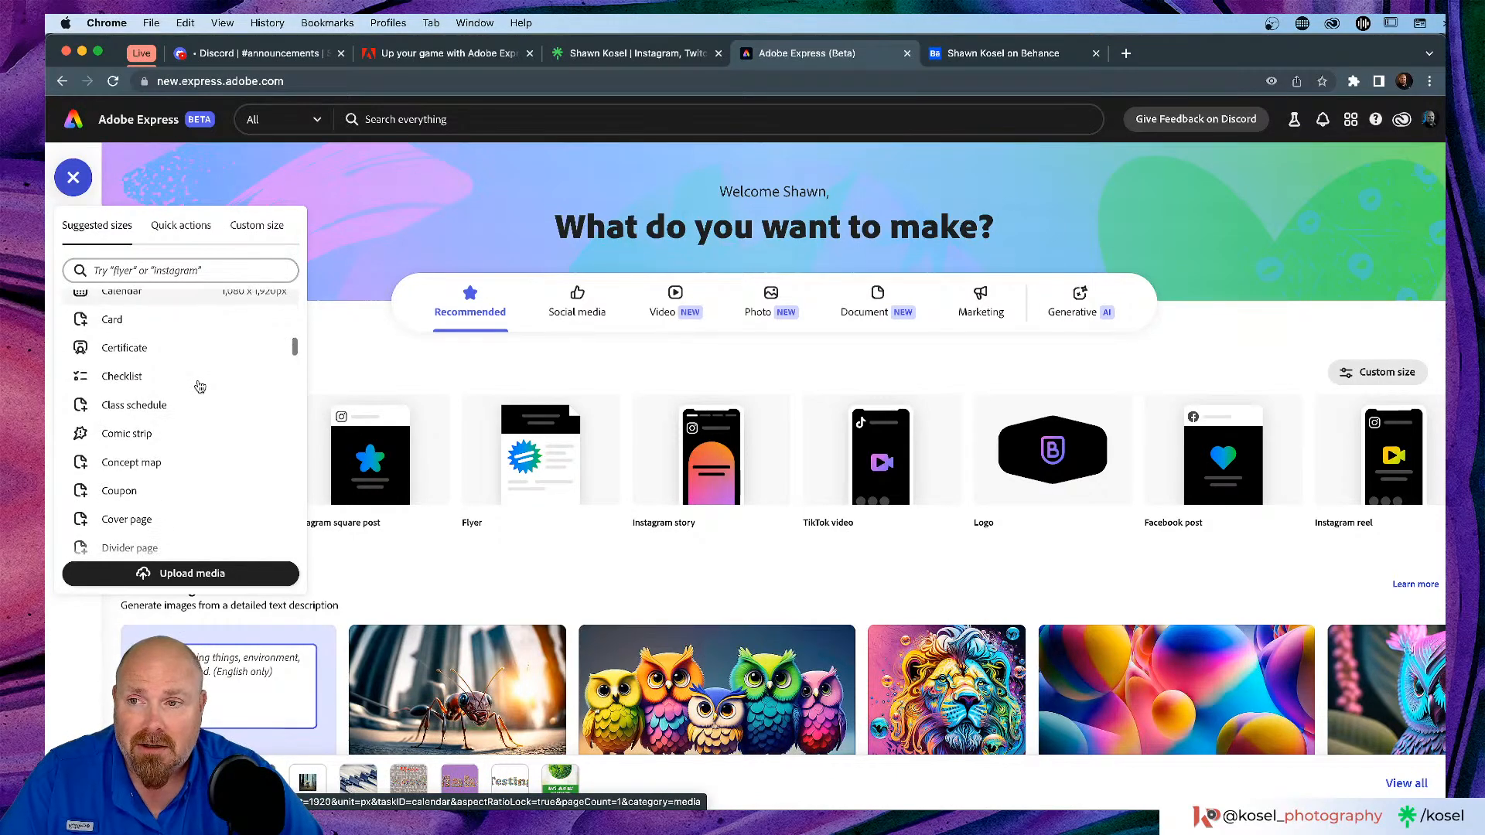
scroll(200, 386, "down", 6)
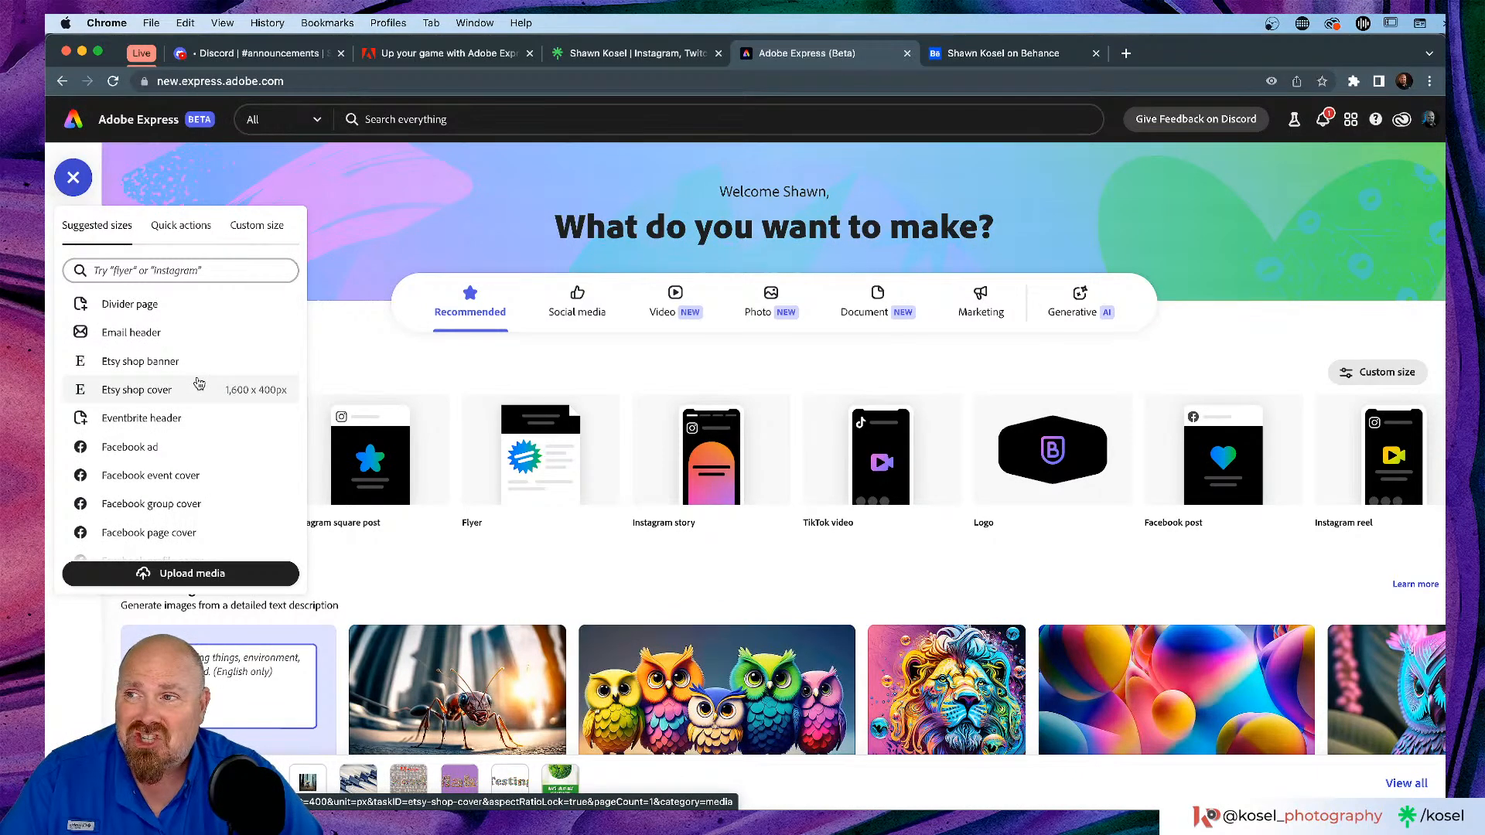
scroll(199, 385, "down", 5)
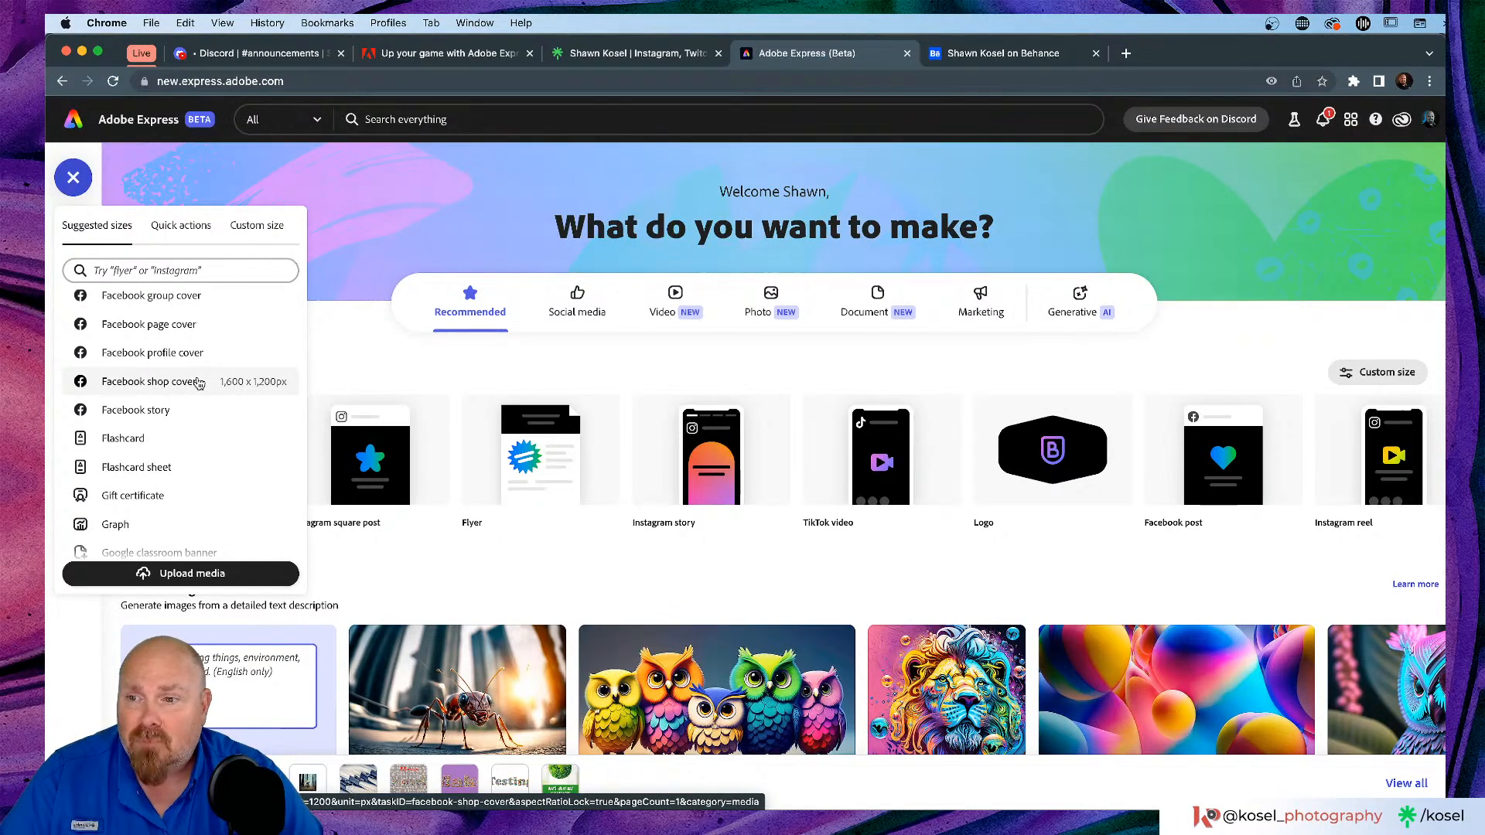
scroll(199, 383, "down", 2)
scroll(209, 402, "down", 6)
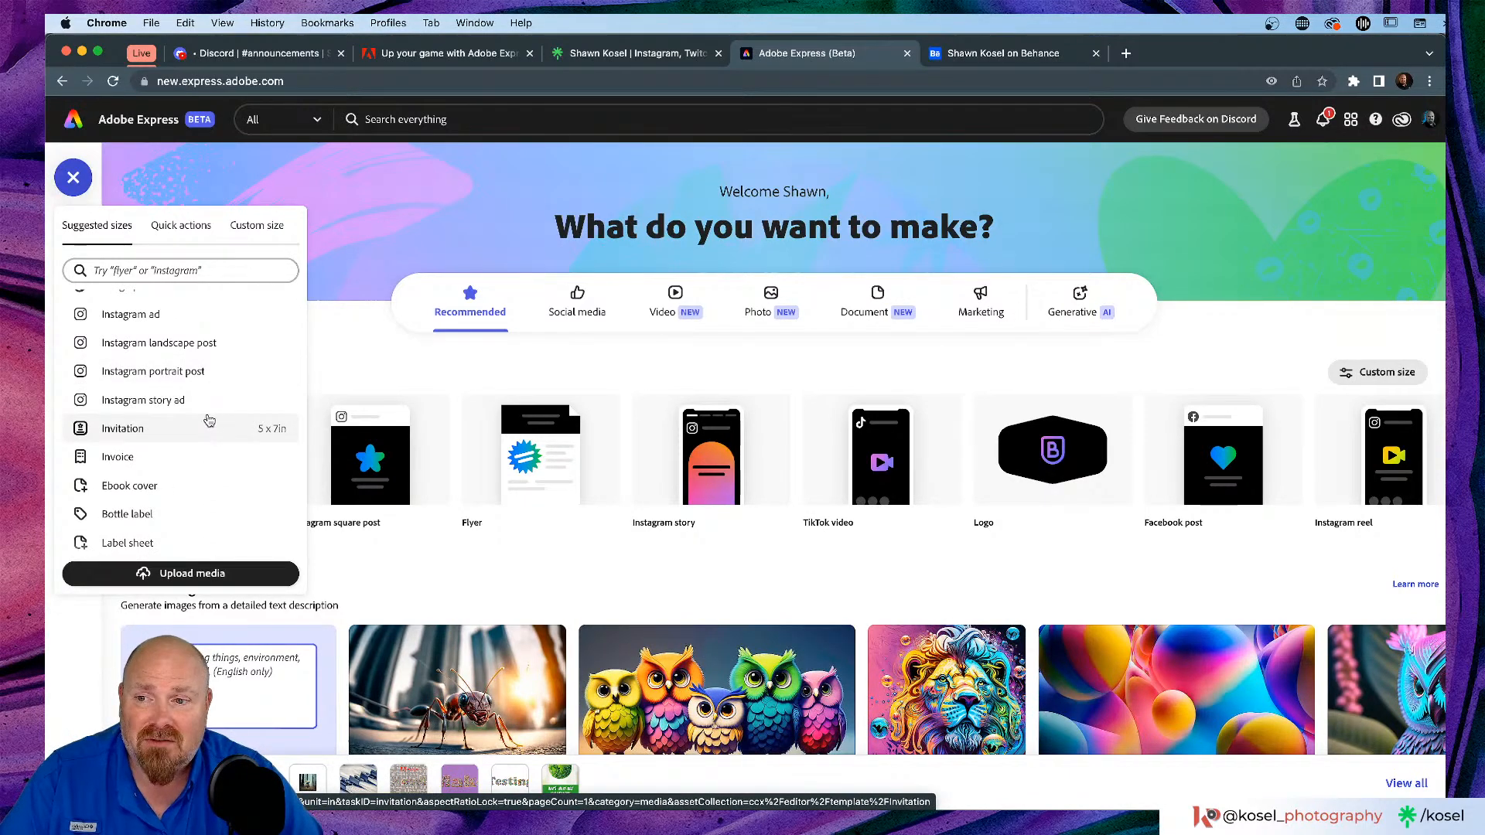
scroll(217, 420, "down", 8)
scroll(208, 420, "down", 10)
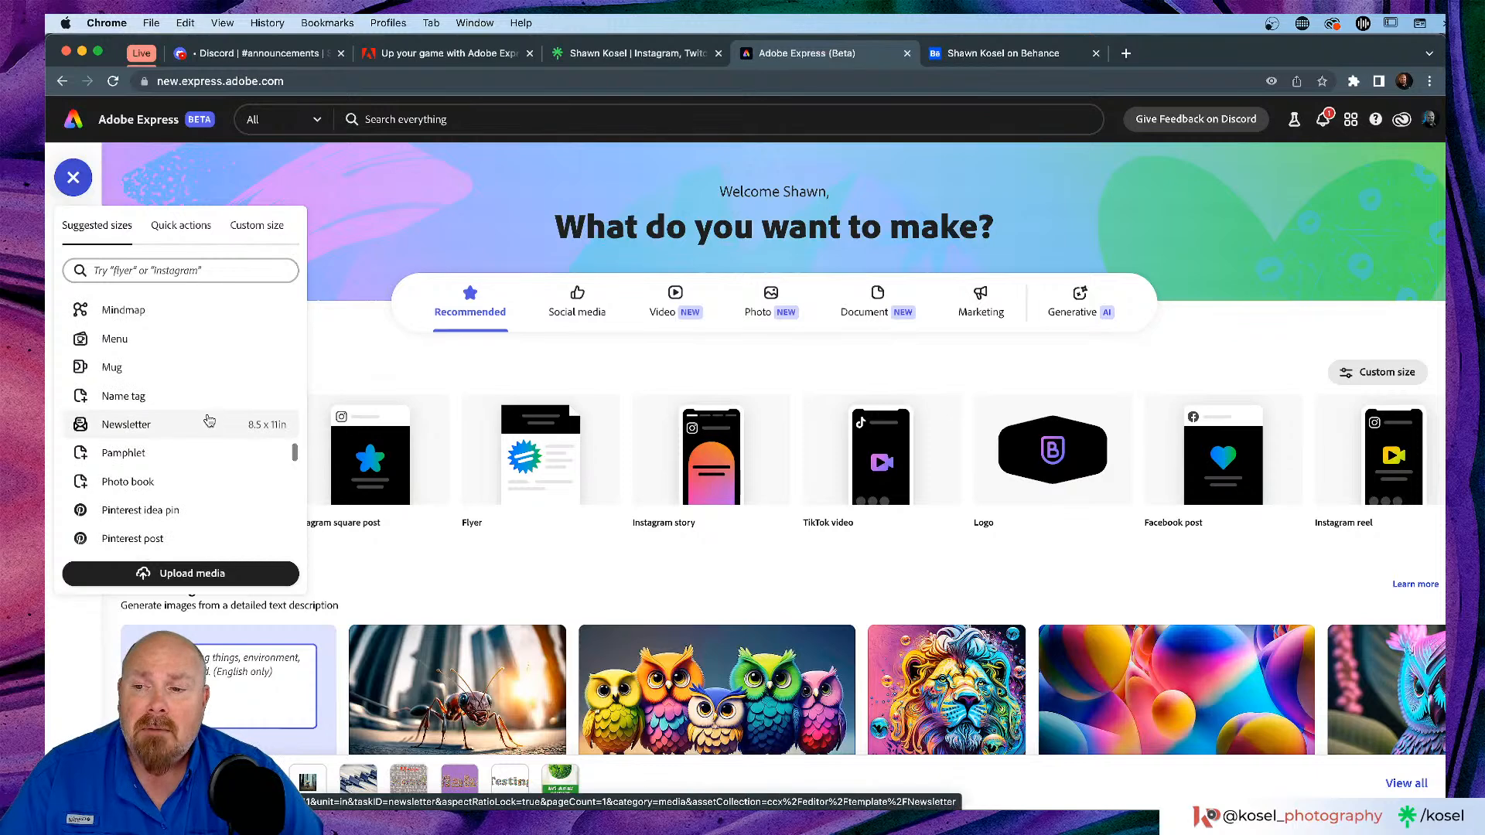
scroll(209, 420, "down", 5)
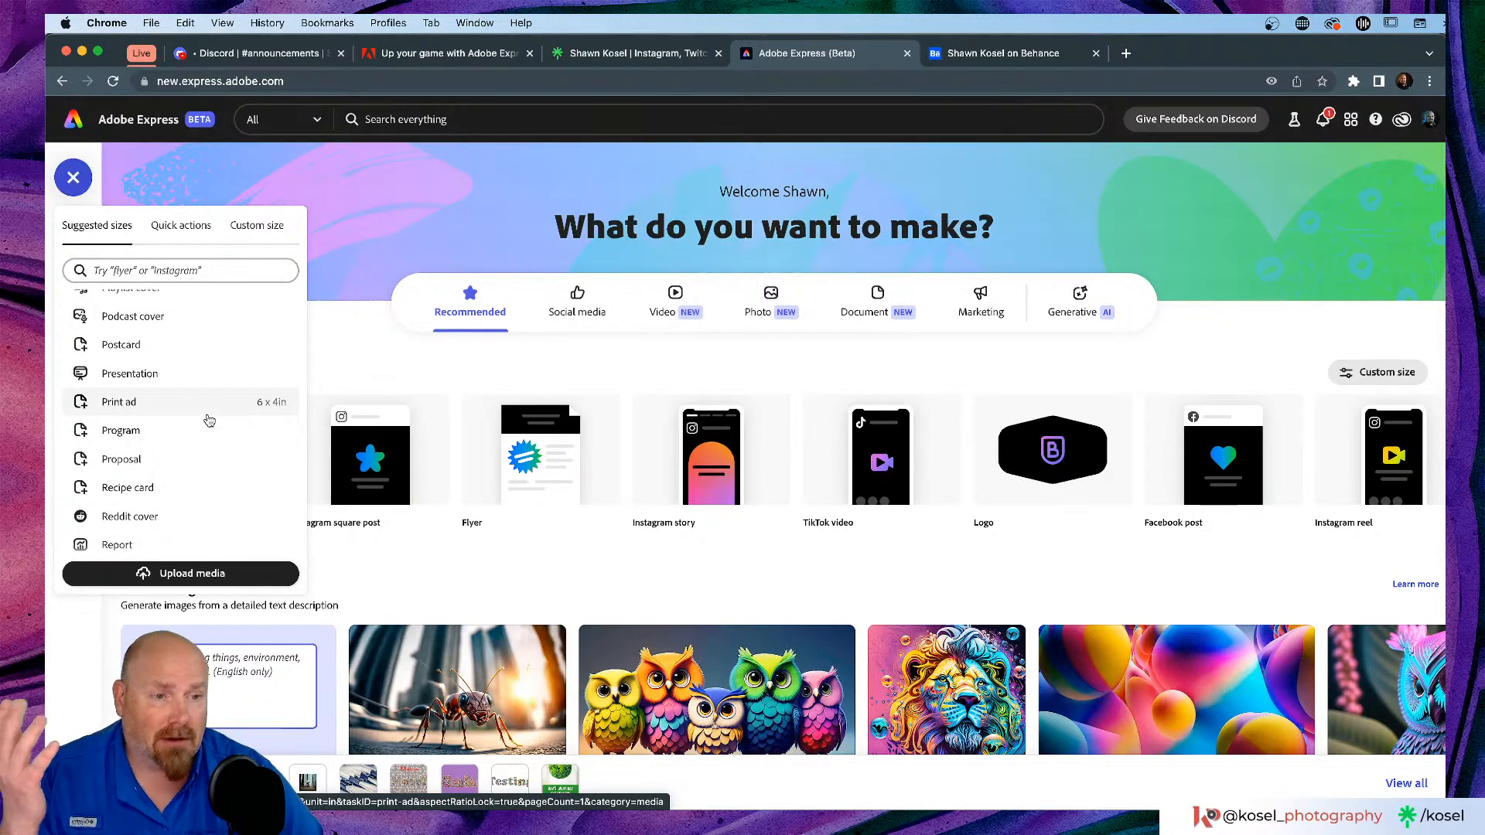
scroll(209, 420, "down", 4)
scroll(208, 419, "down", 4)
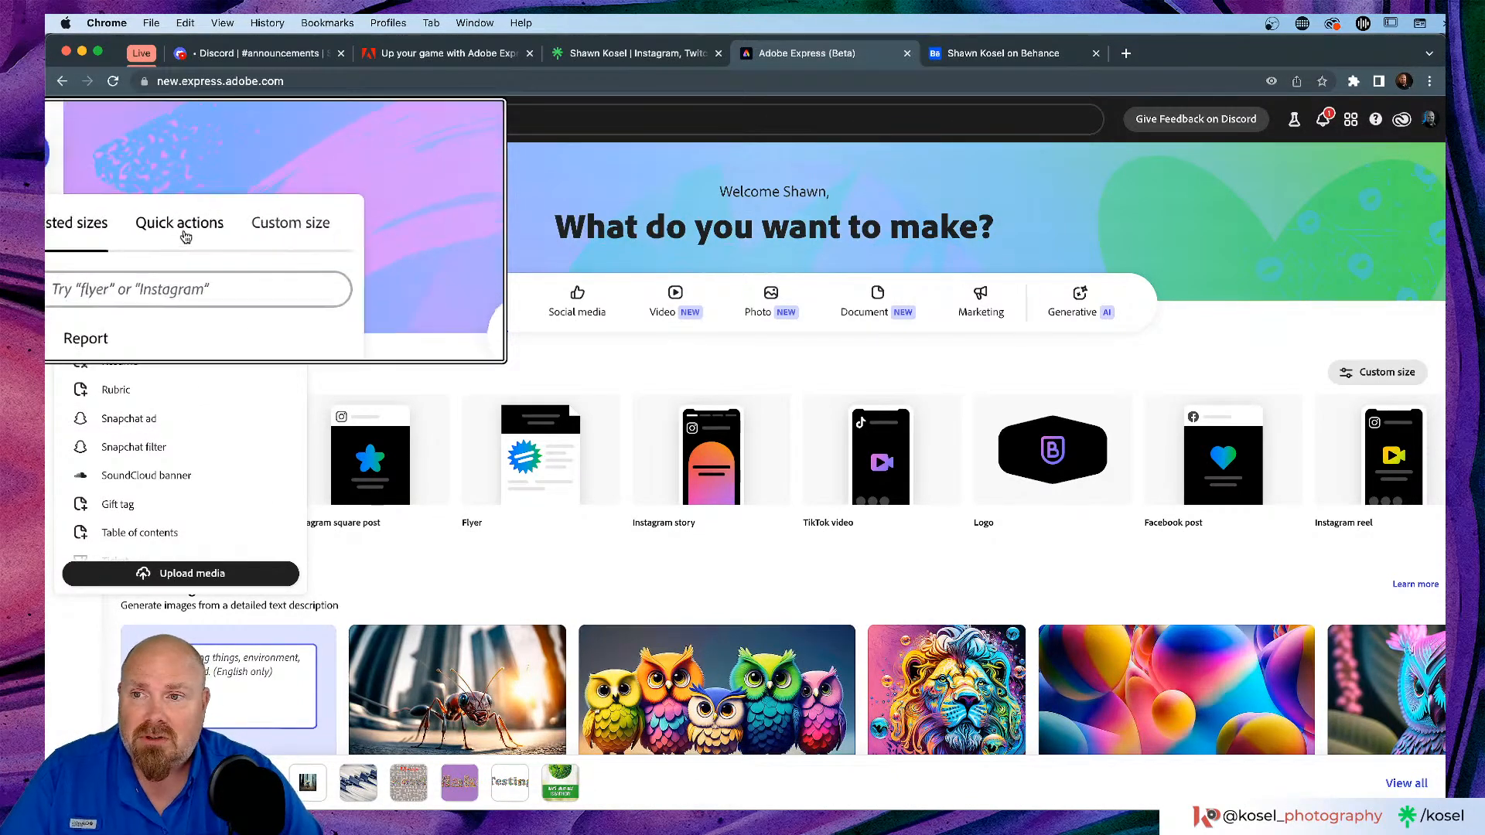
Step: Show the quick actions for new content and look through the generative, image and conversion options
left_click(184, 226)
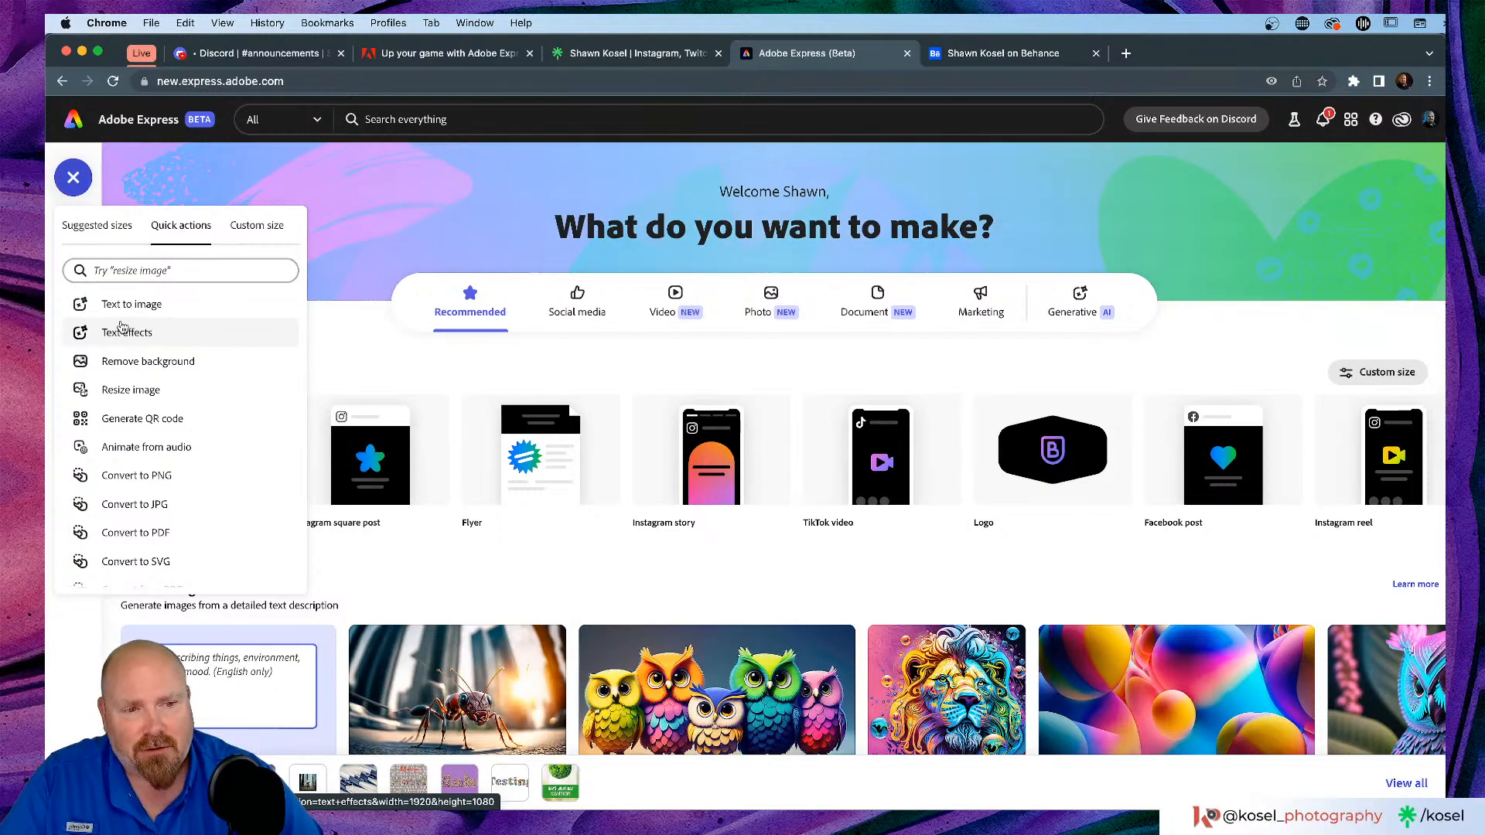
scroll(224, 325, "down", 1)
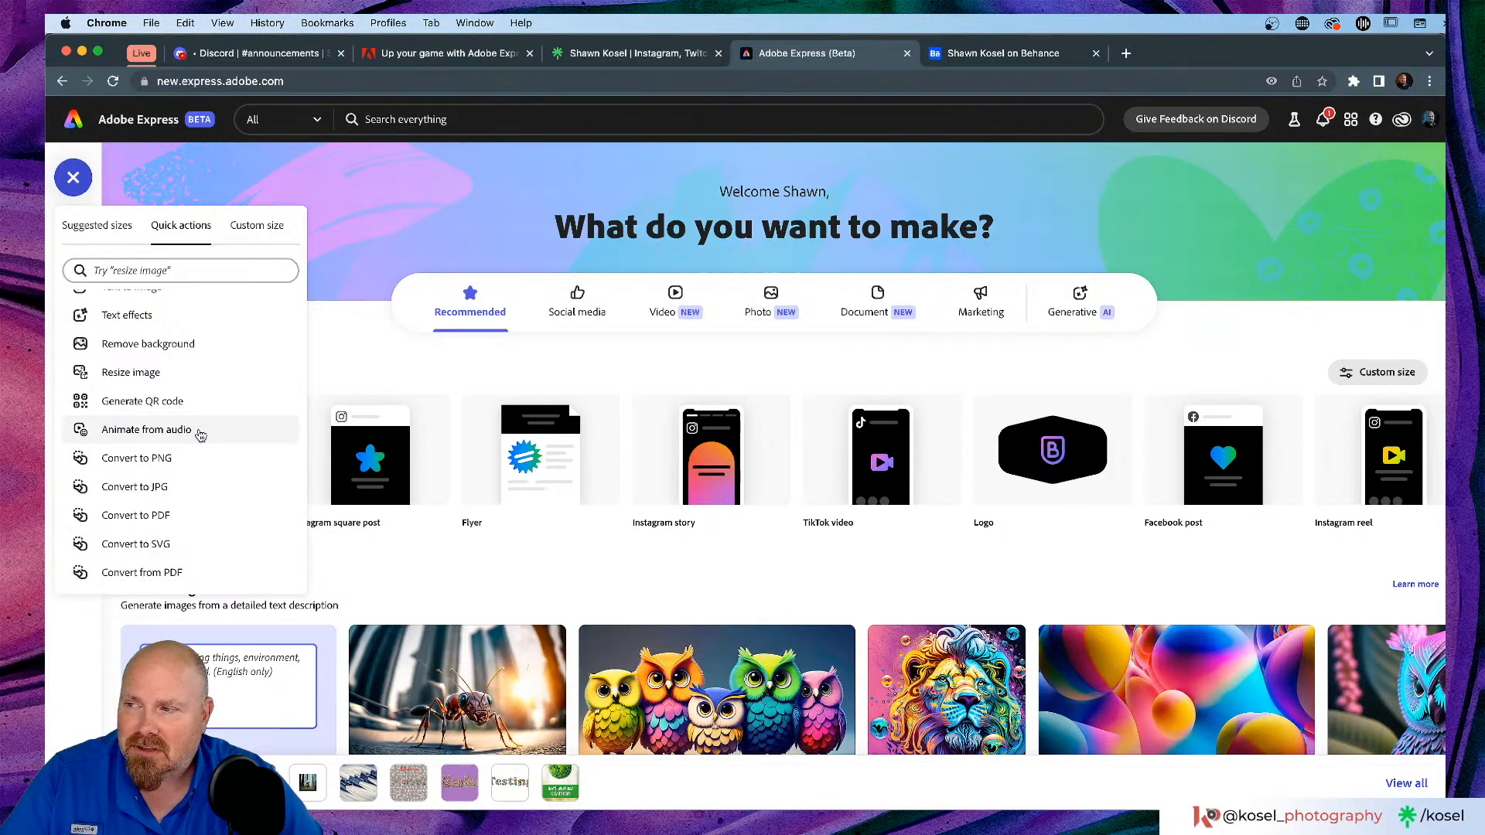
scroll(199, 436, "down", 2)
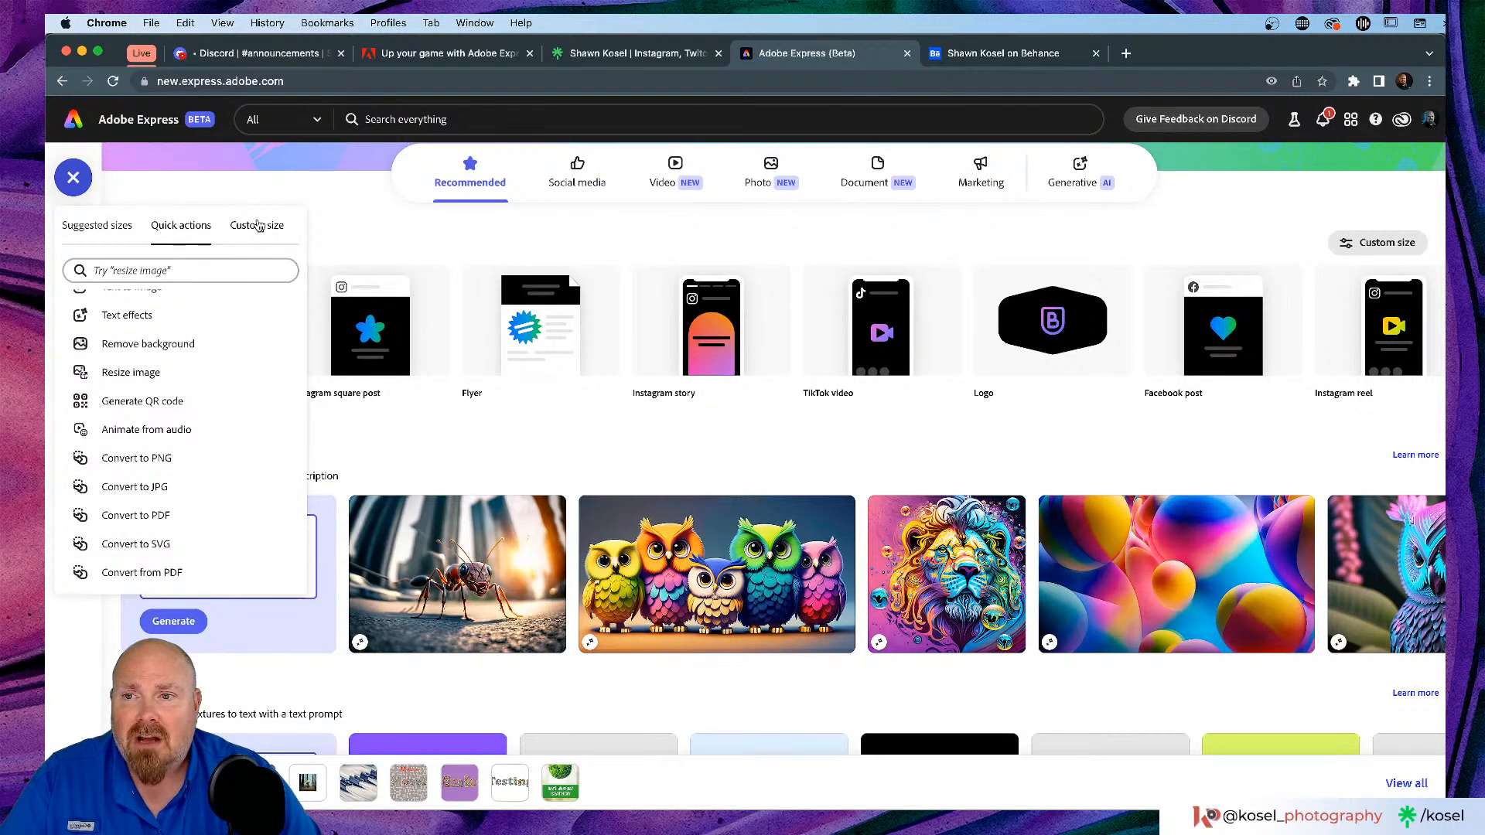
Step: Show the custom size settings for new content and close the creation options
left_click(256, 226)
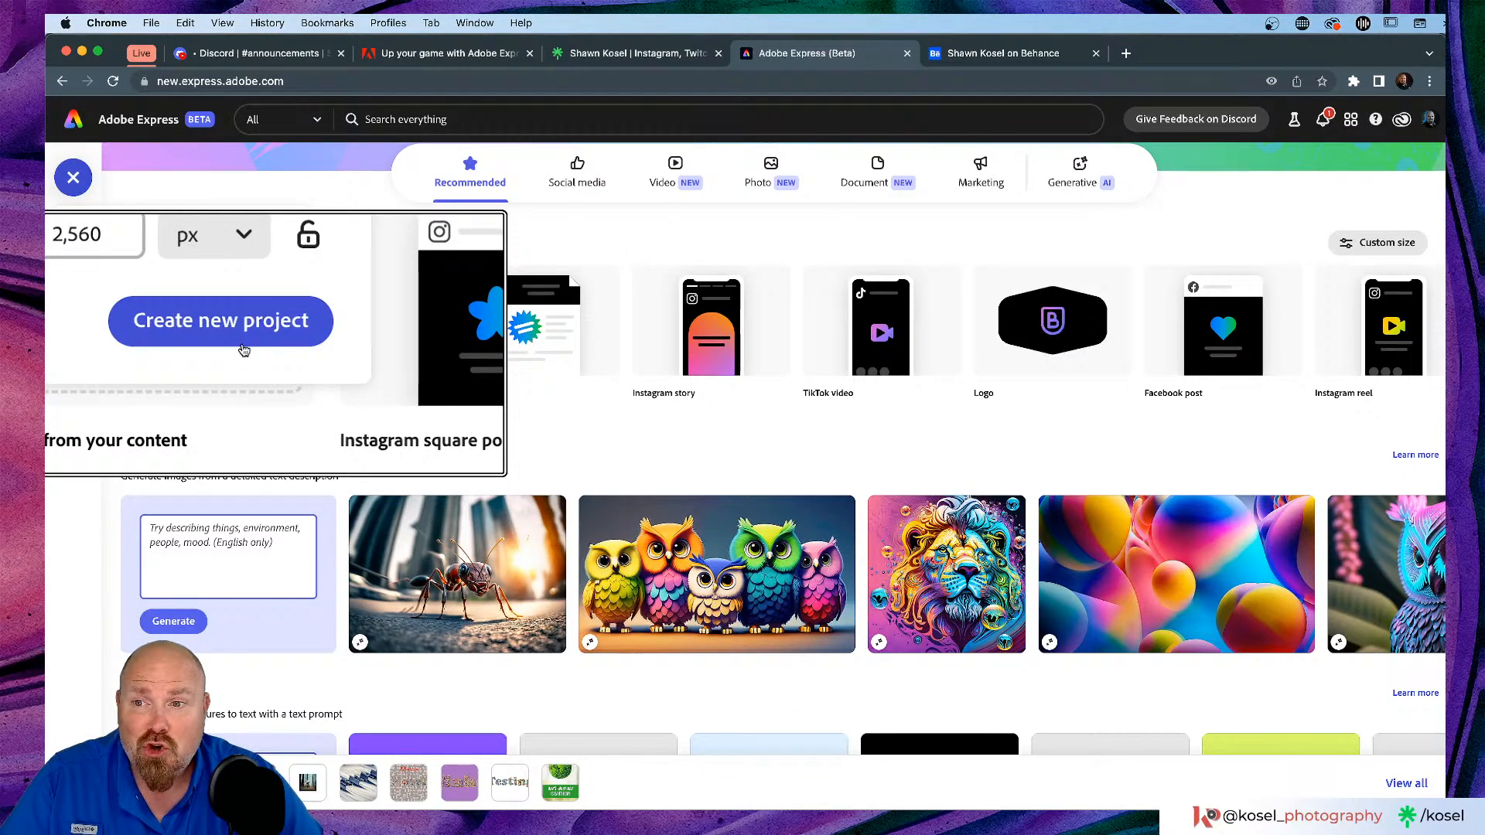
left_click(281, 185)
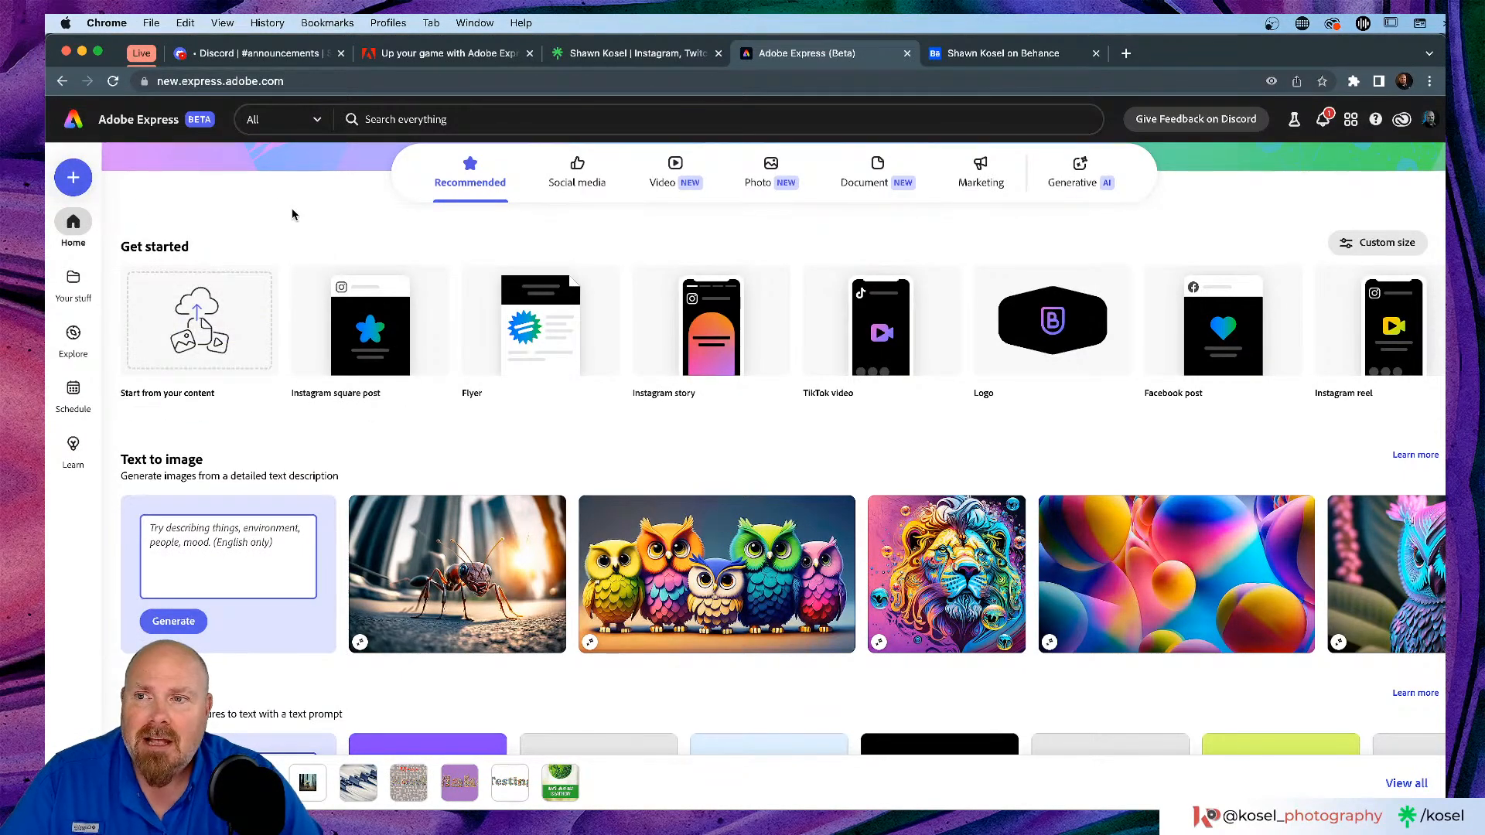
scroll(314, 265, "up", 1)
scroll(314, 265, "up", 3)
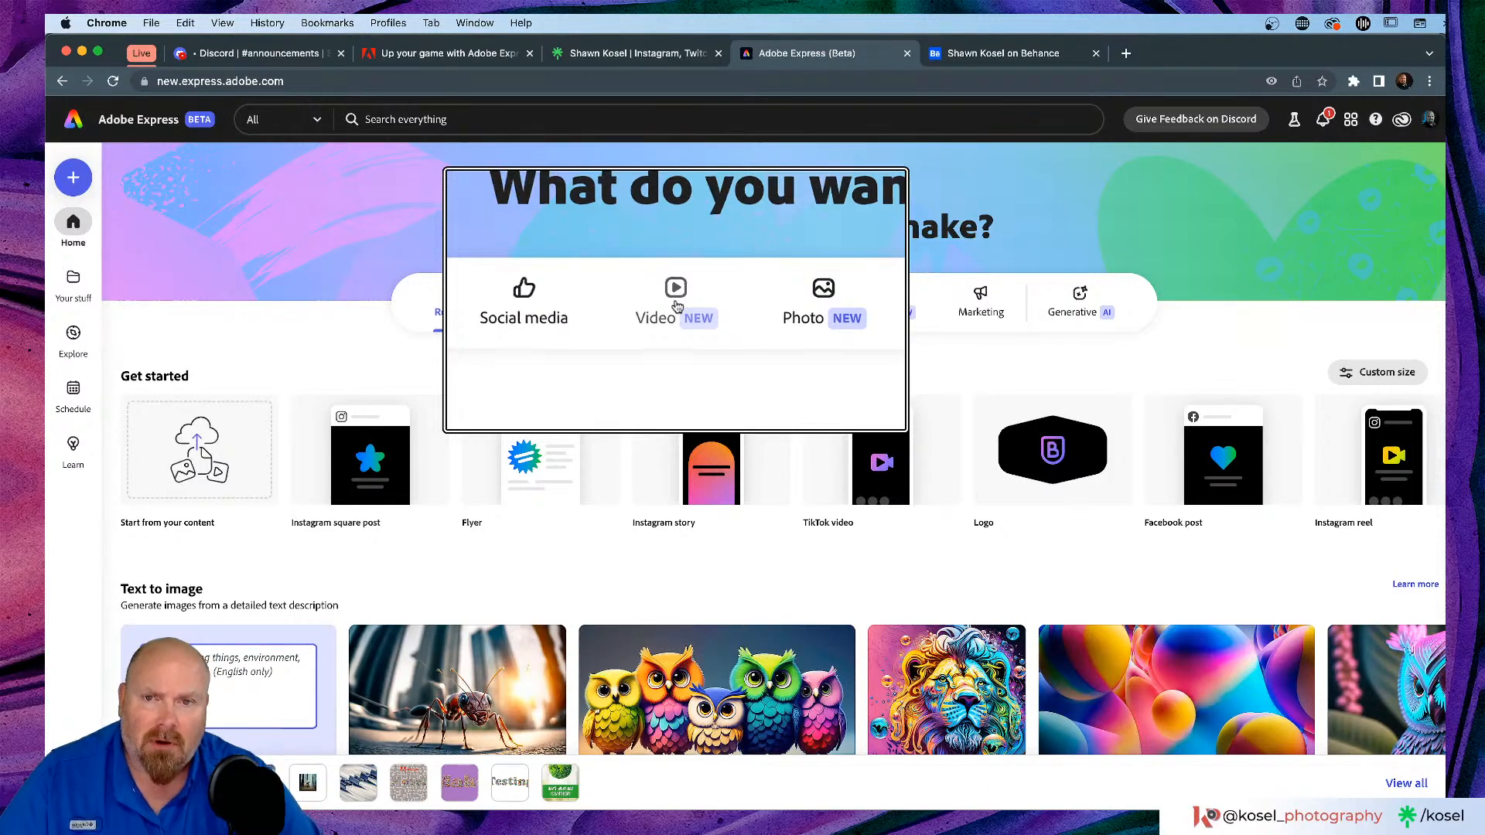
Step: Show the Video category on the home page and look through its popular video templates and Adobe Stock videos
left_click(676, 297)
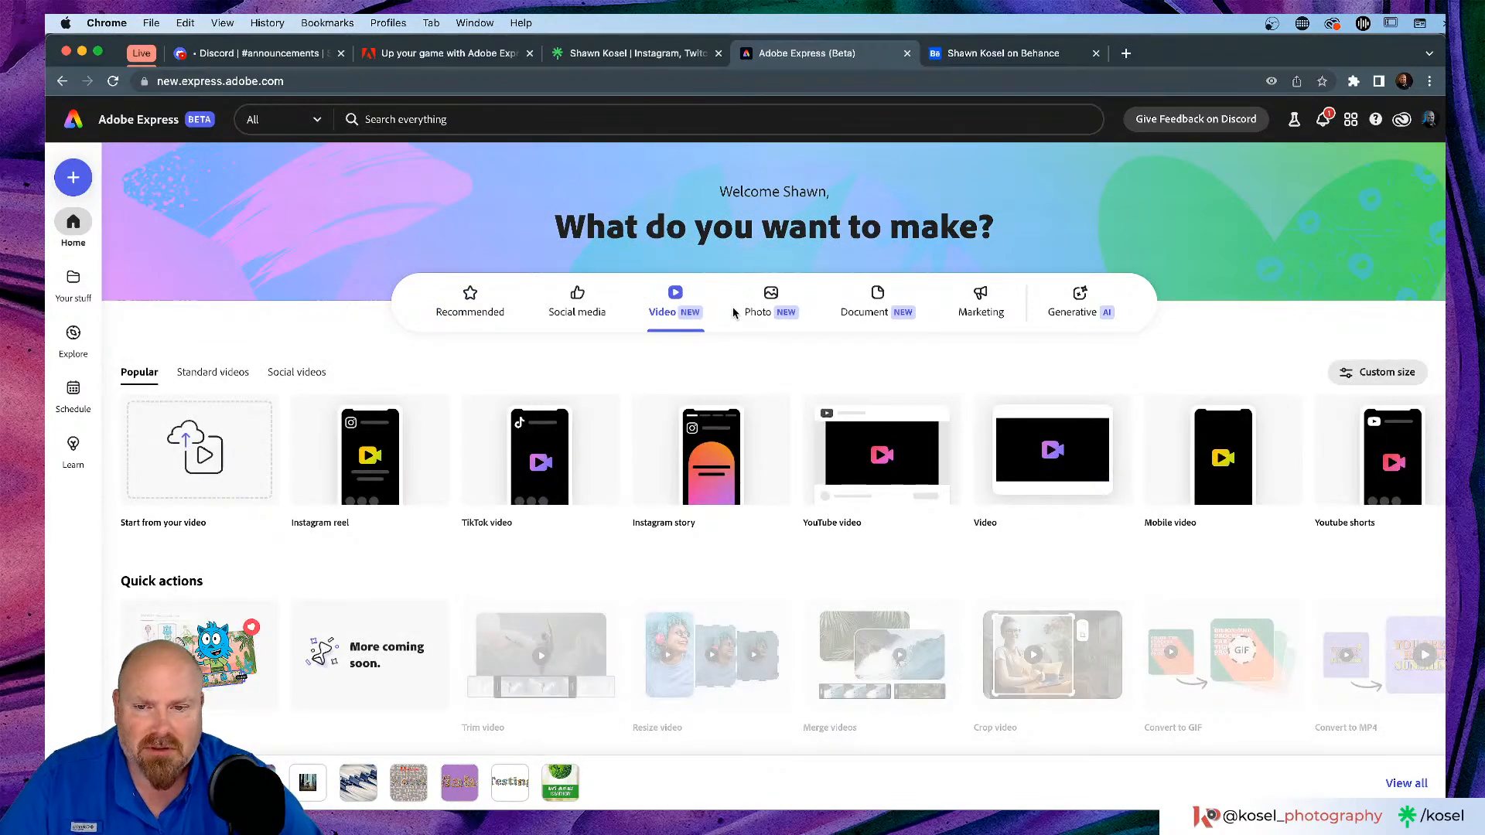
scroll(928, 429, "down", 3)
scroll(648, 430, "down", 6)
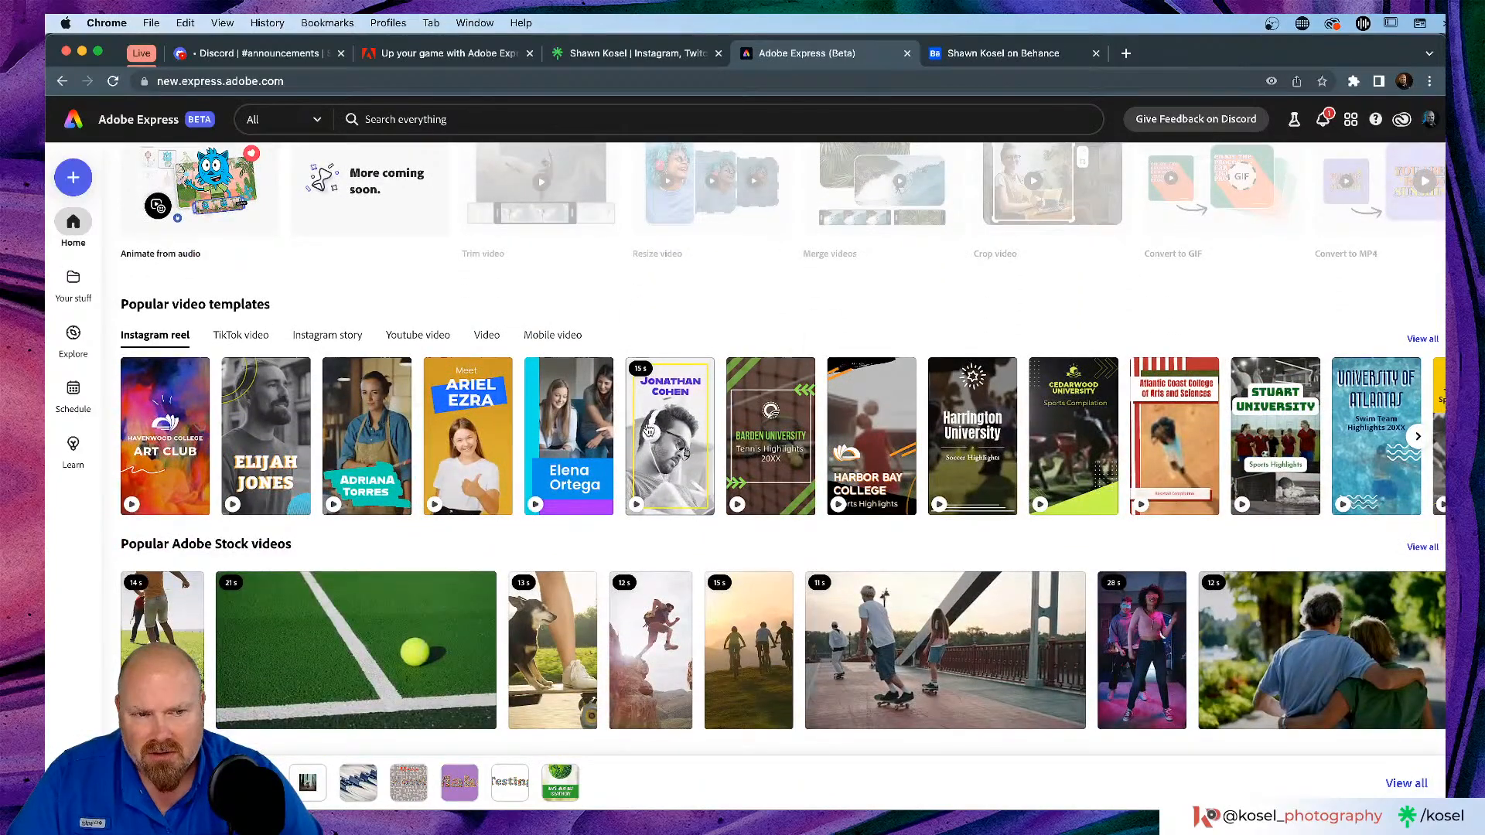
scroll(648, 430, "up", 9)
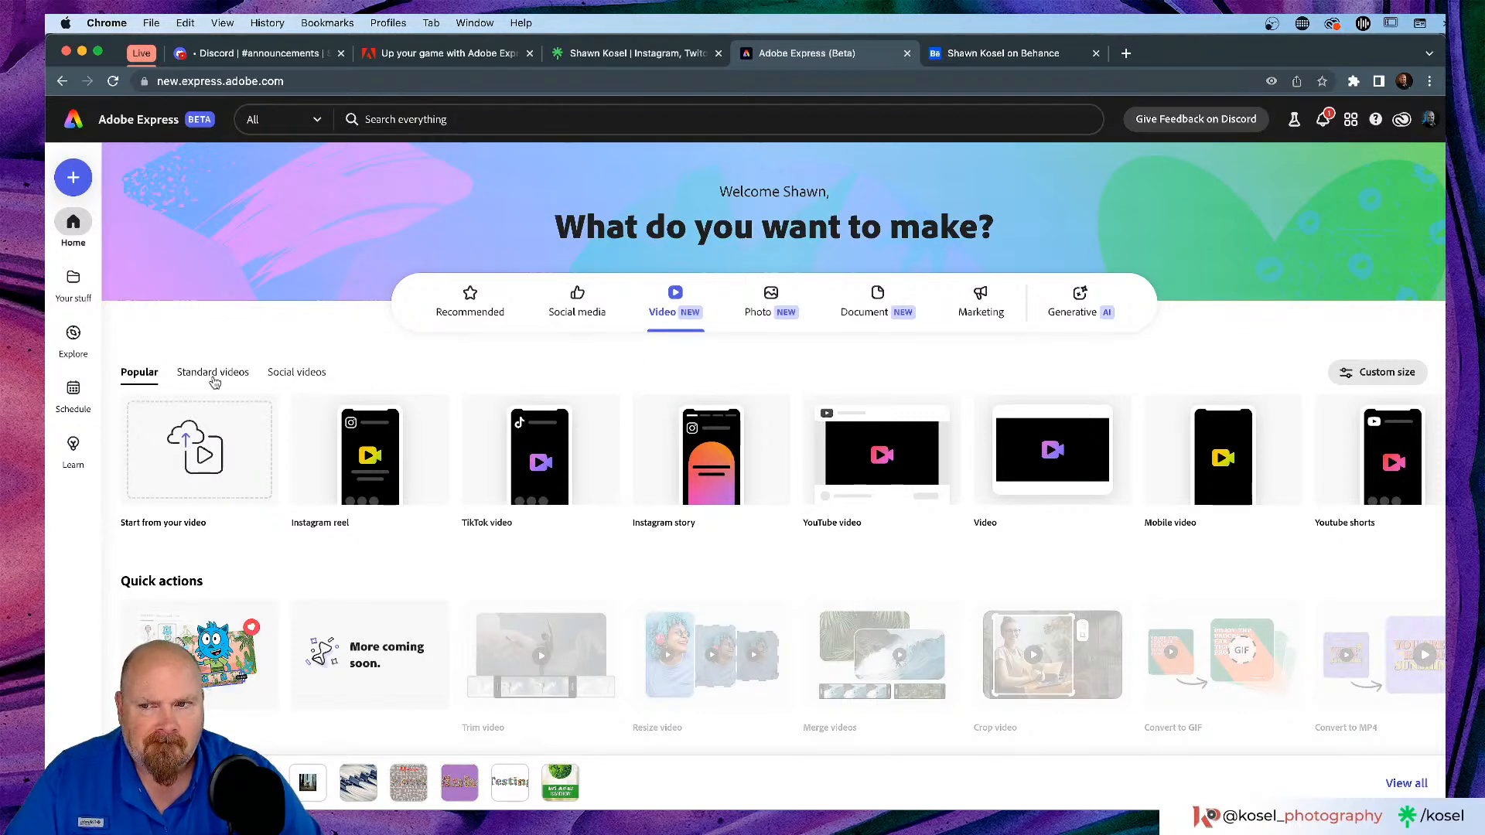
Step: View the standard video formats and return to the popular video formats
left_click(217, 373)
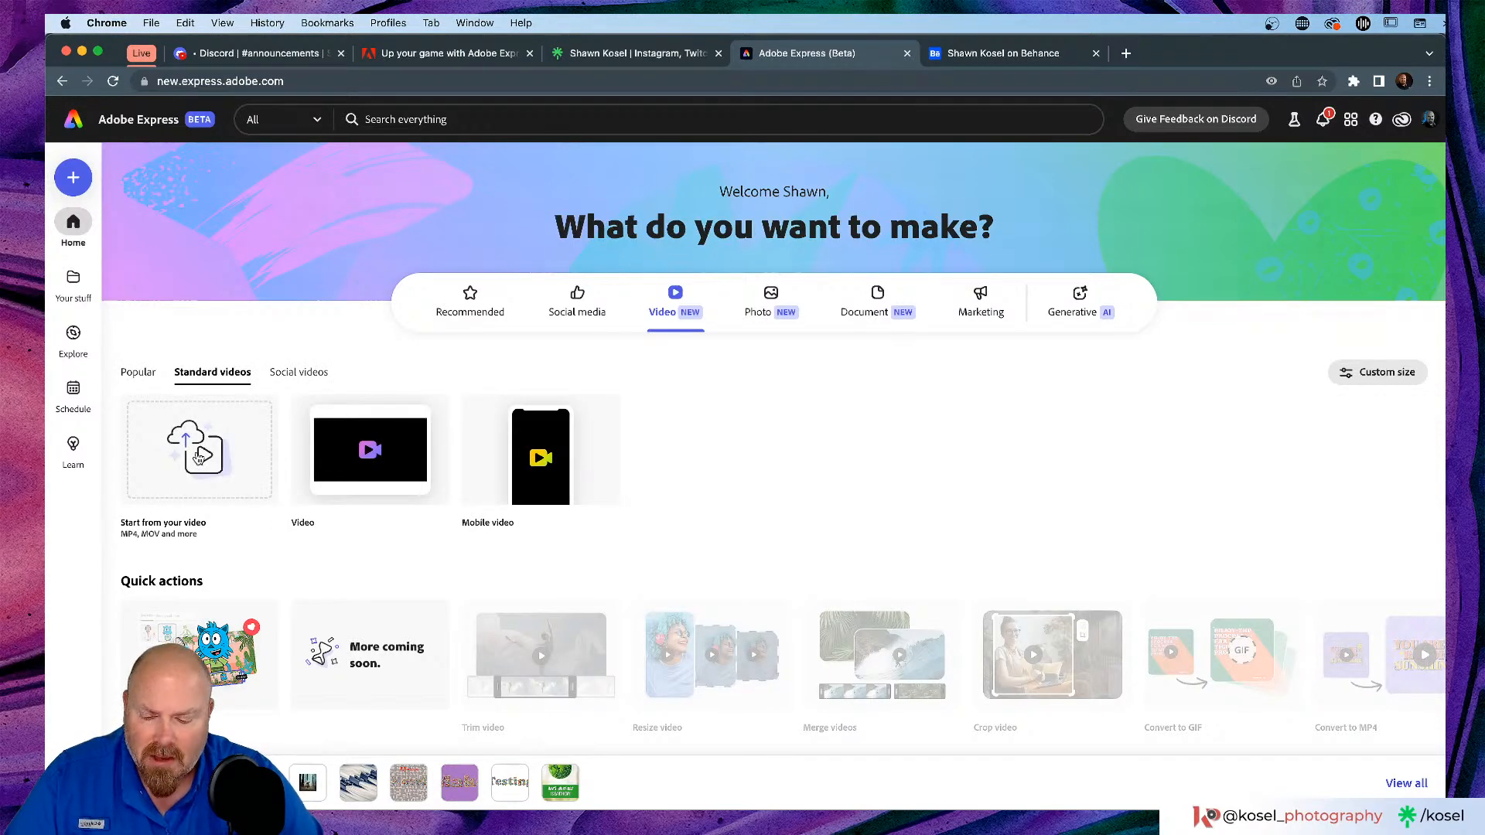
scroll(199, 456, "down", 5)
scroll(199, 457, "up", 3)
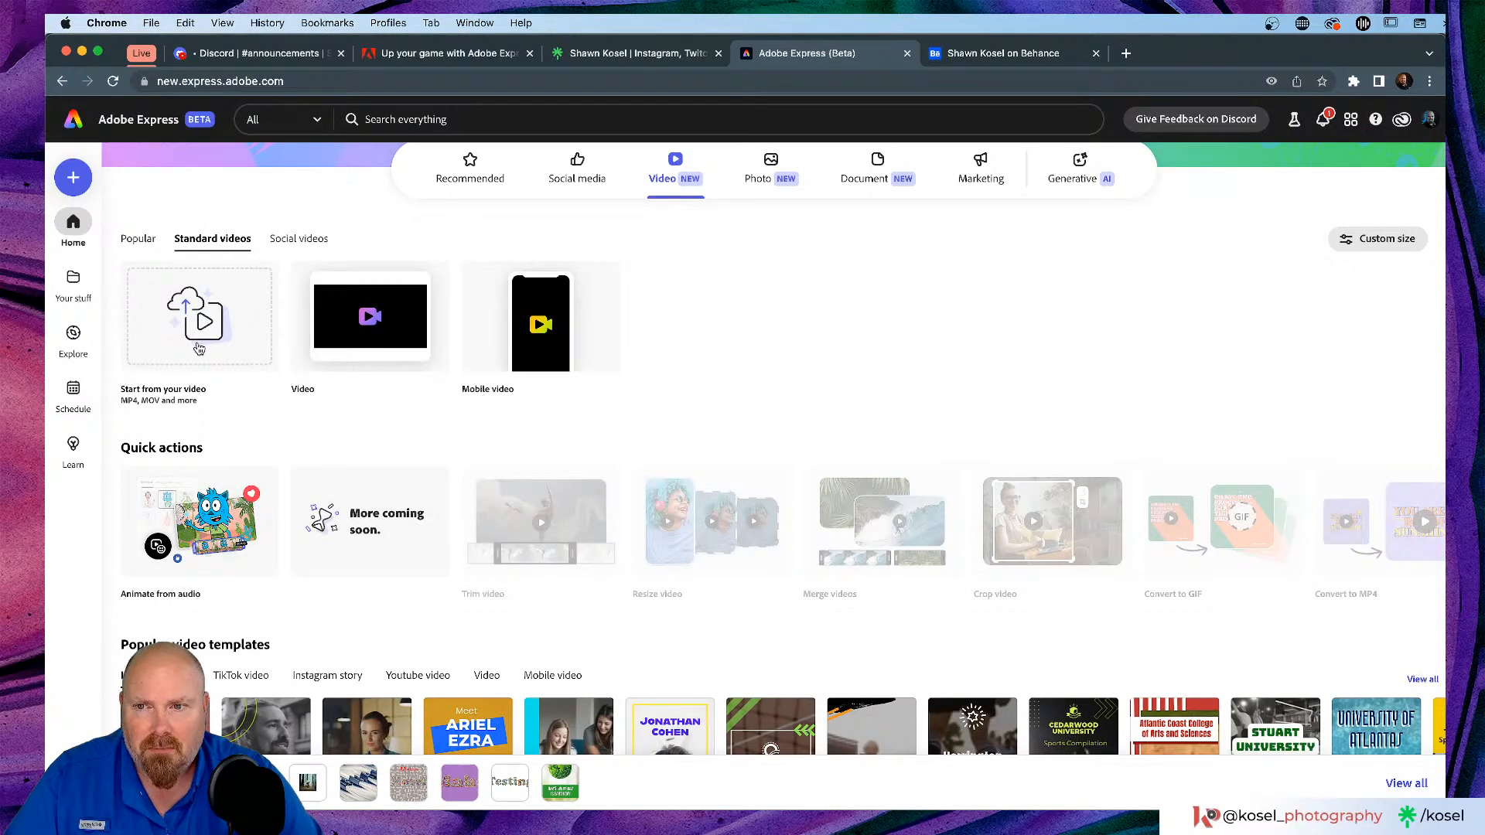
left_click(128, 246)
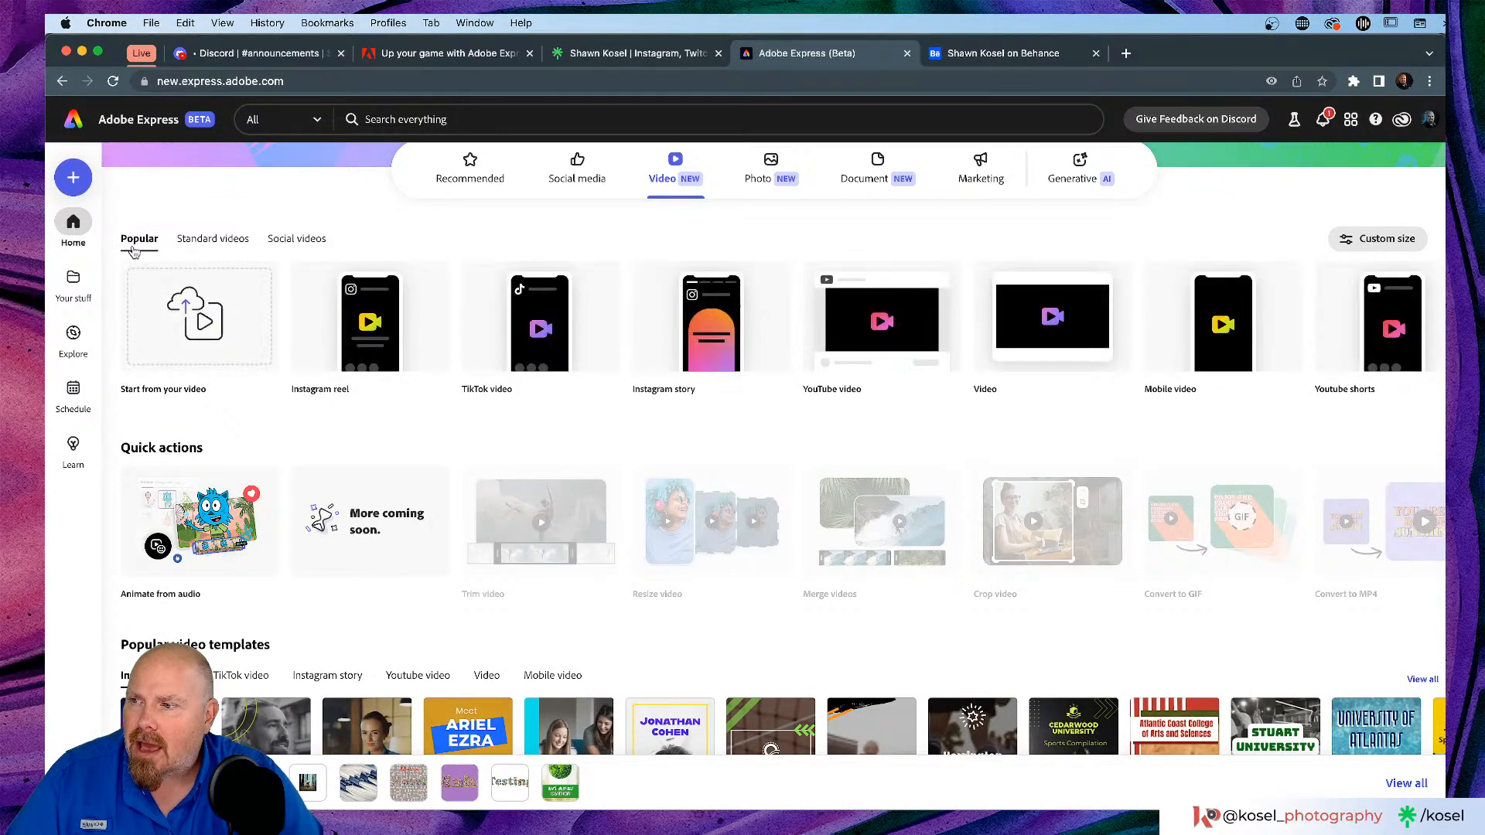
Step: Review the quick actions for new content again and return to the recommended creation options
scroll(128, 251, "up", 2)
left_click(73, 177)
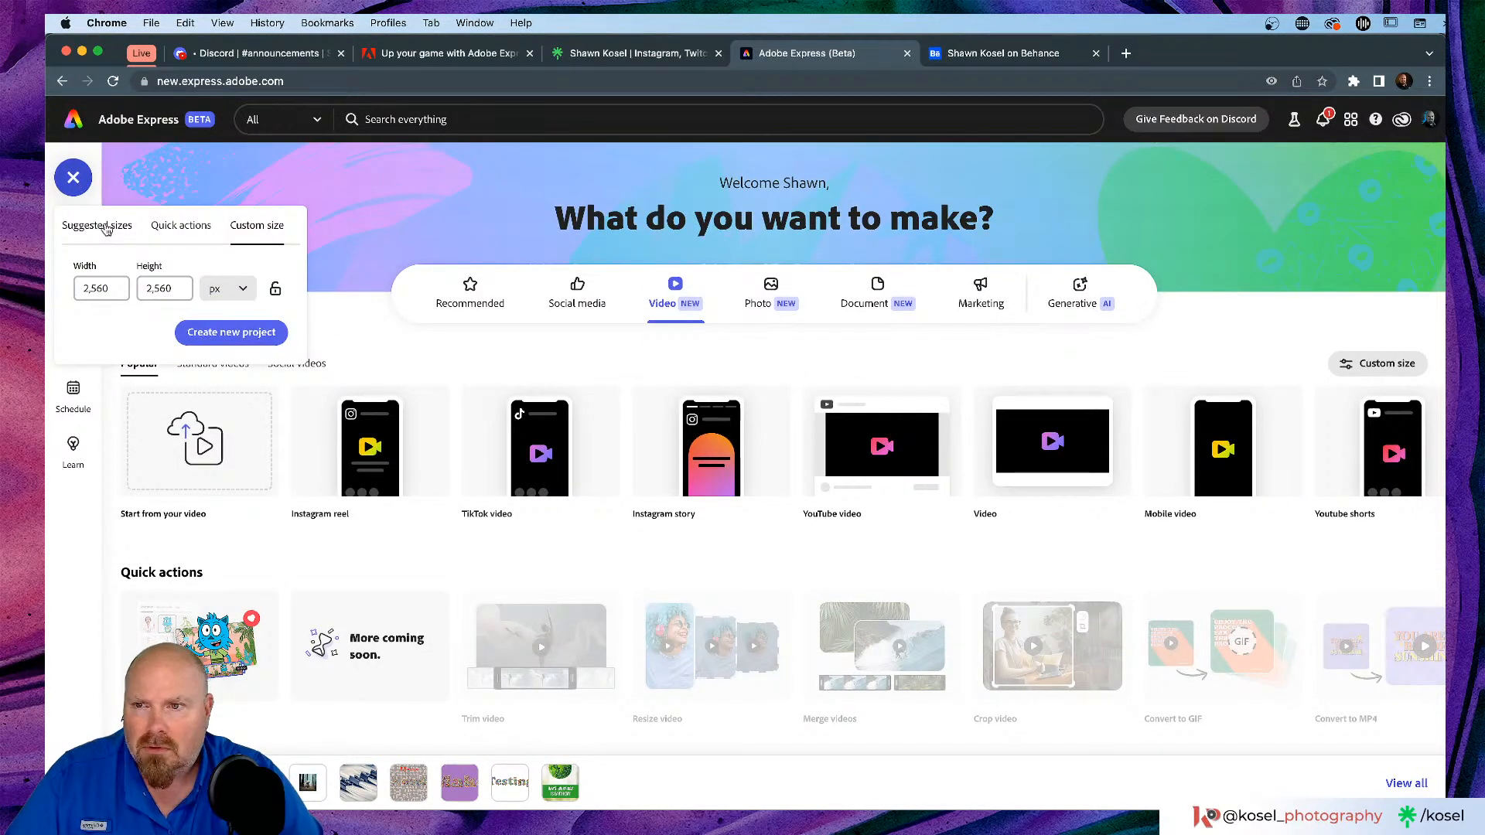
left_click(177, 227)
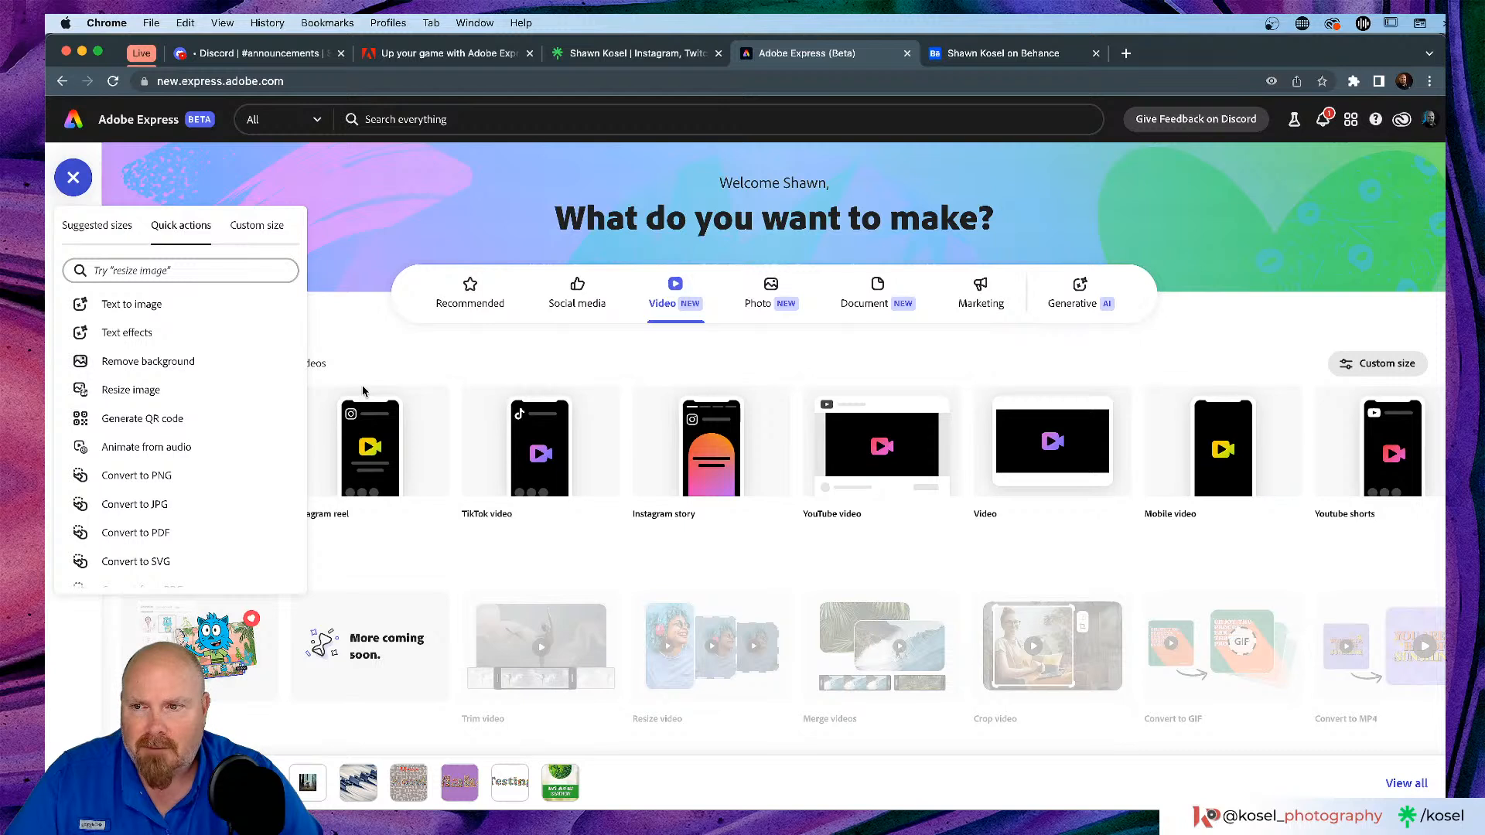
scroll(197, 394, "down", 1)
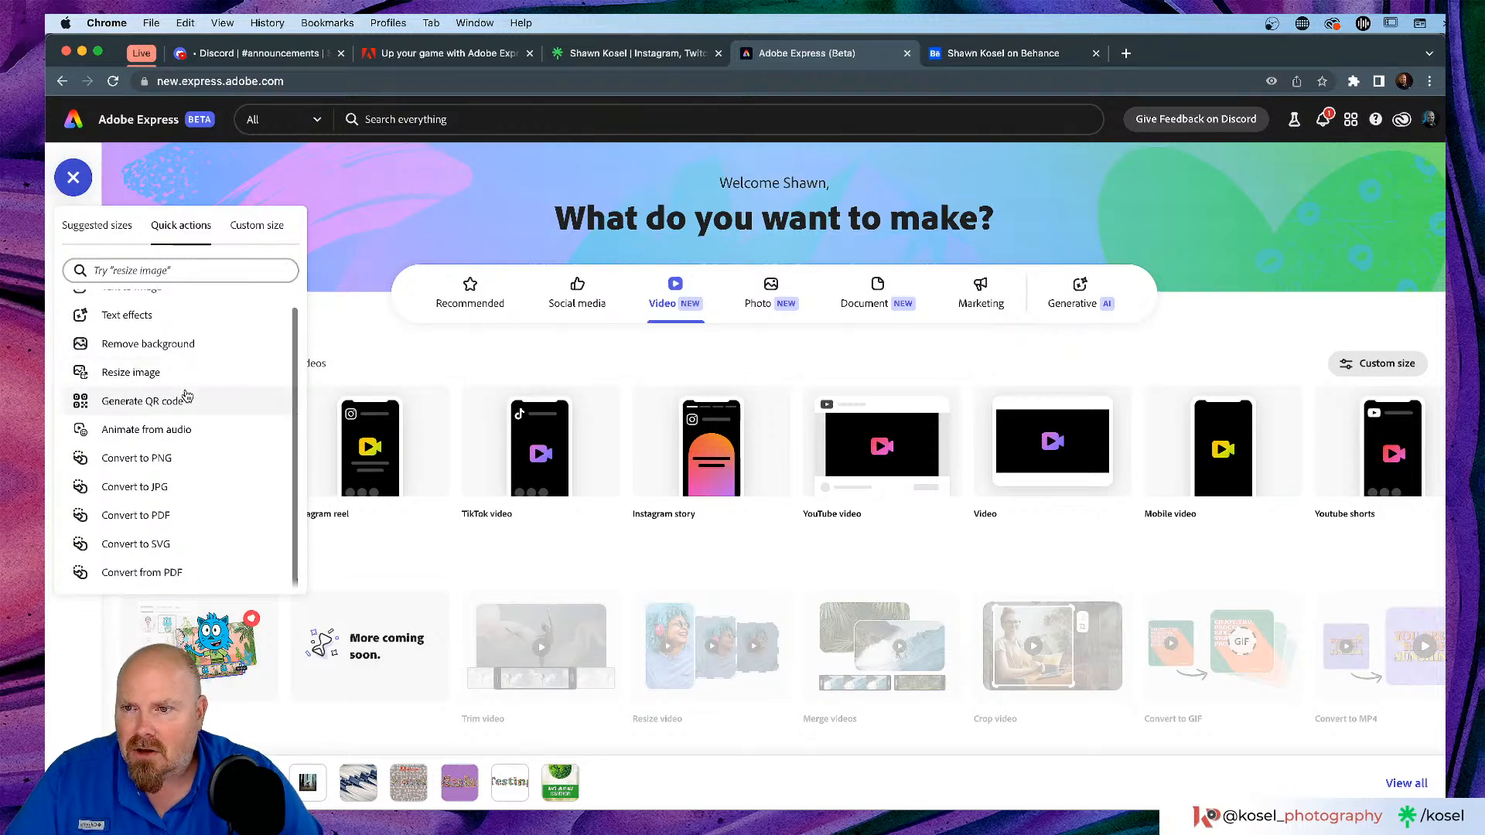
scroll(209, 395, "up", 1)
scroll(213, 395, "down", 1)
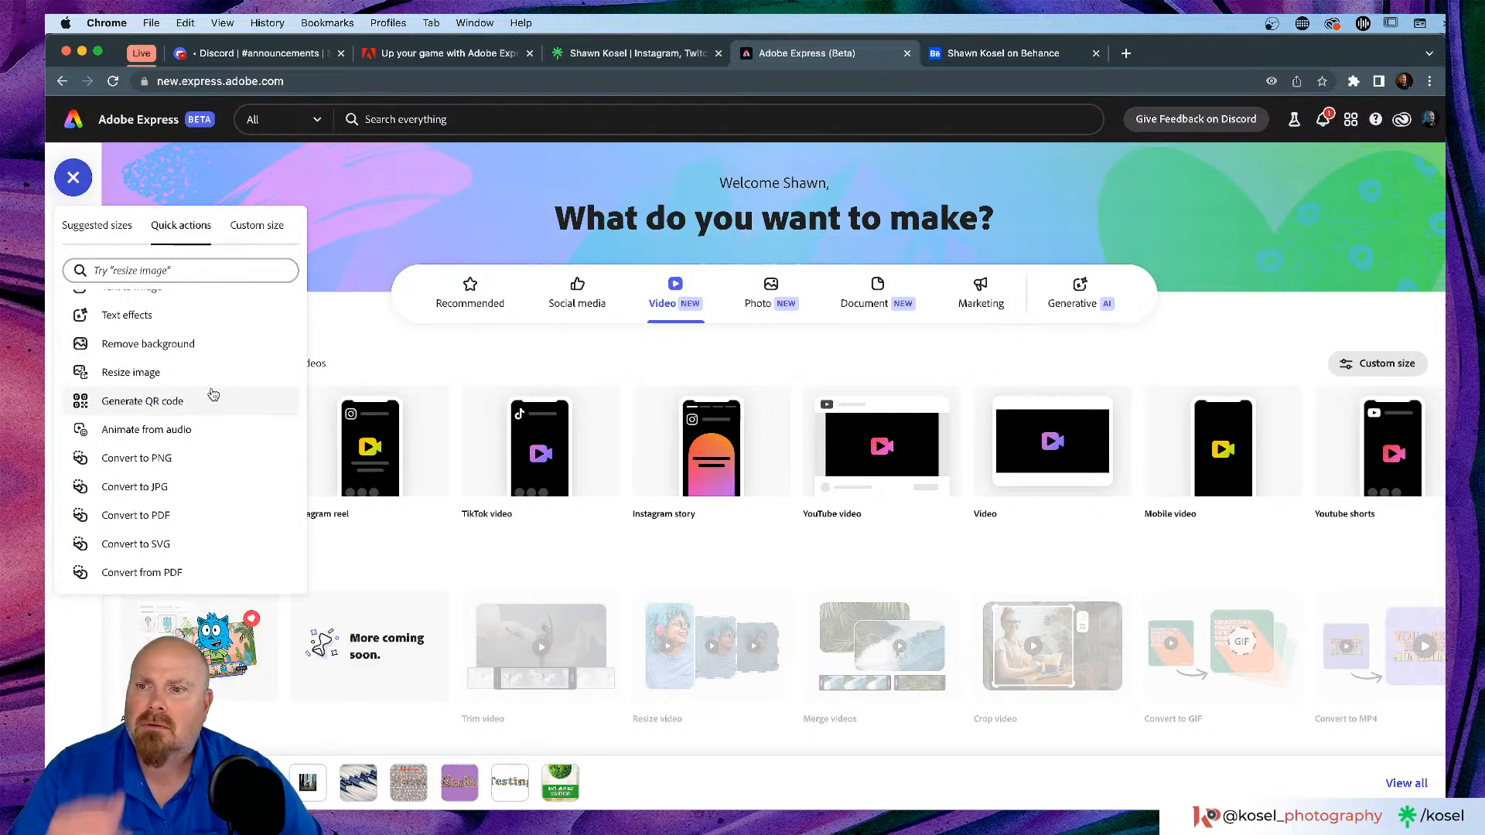
scroll(213, 395, "up", 1)
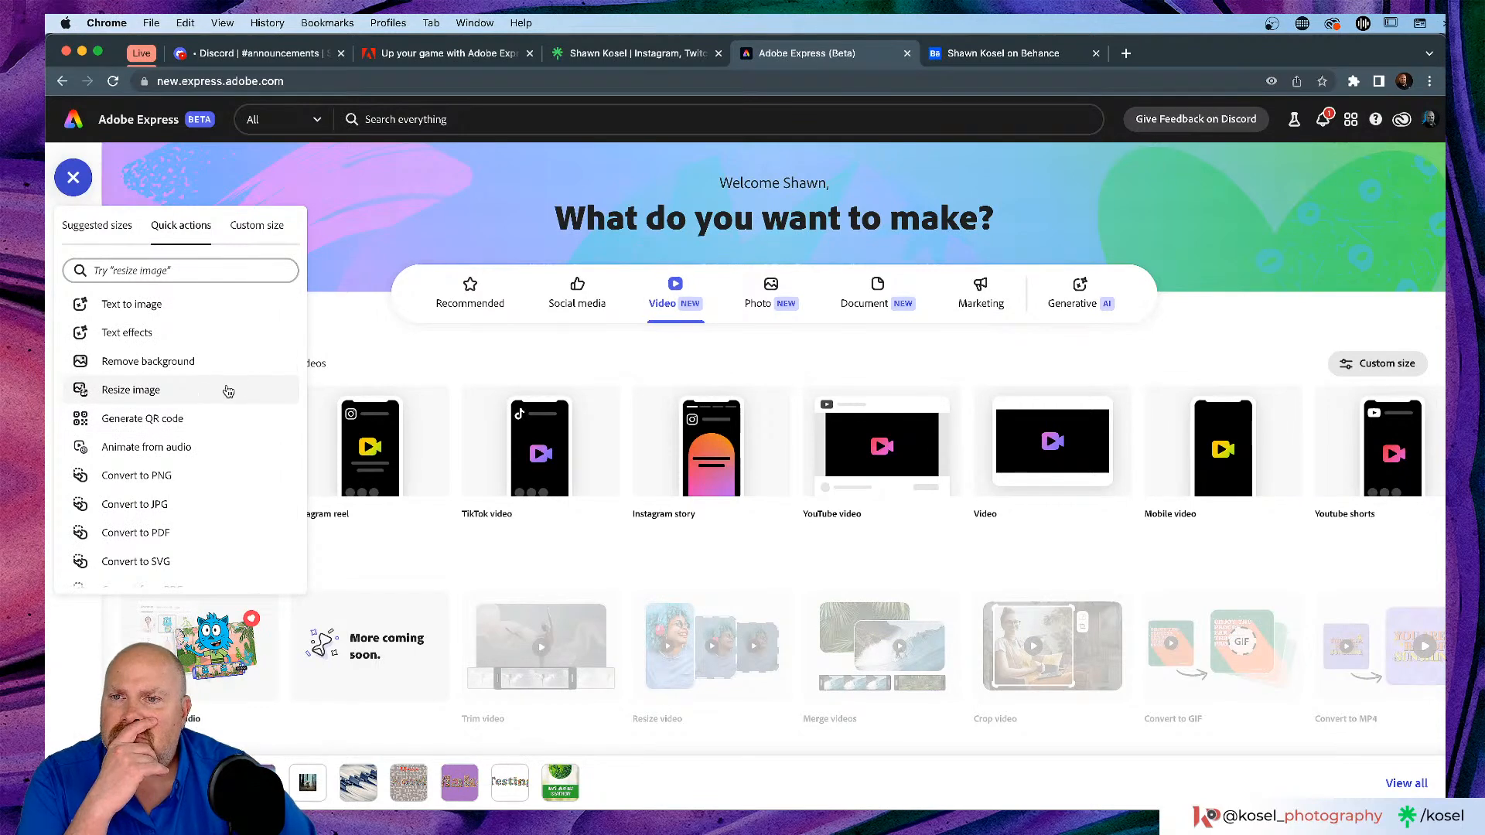
left_click(355, 324)
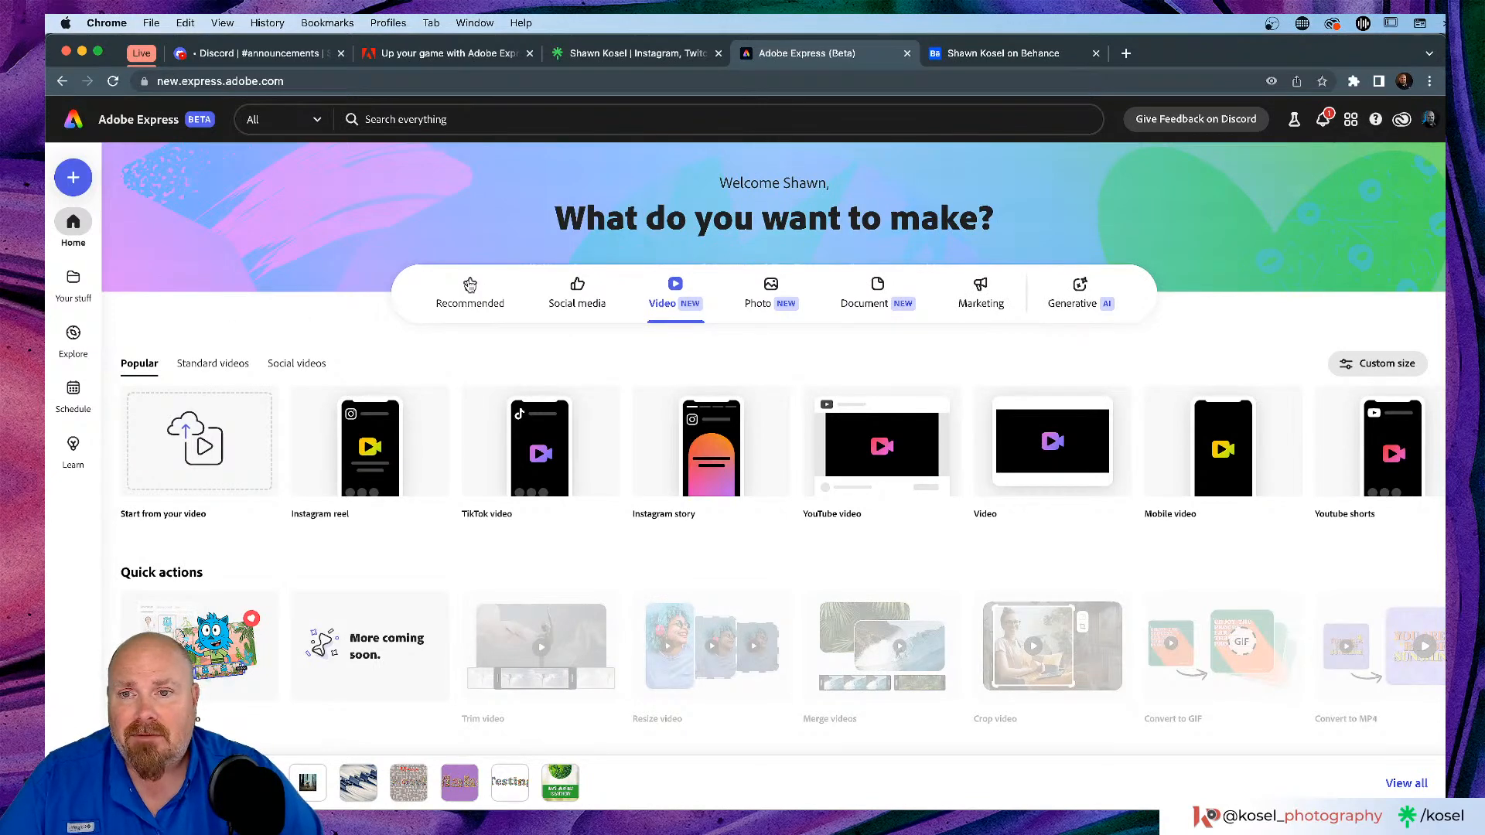
left_click(469, 294)
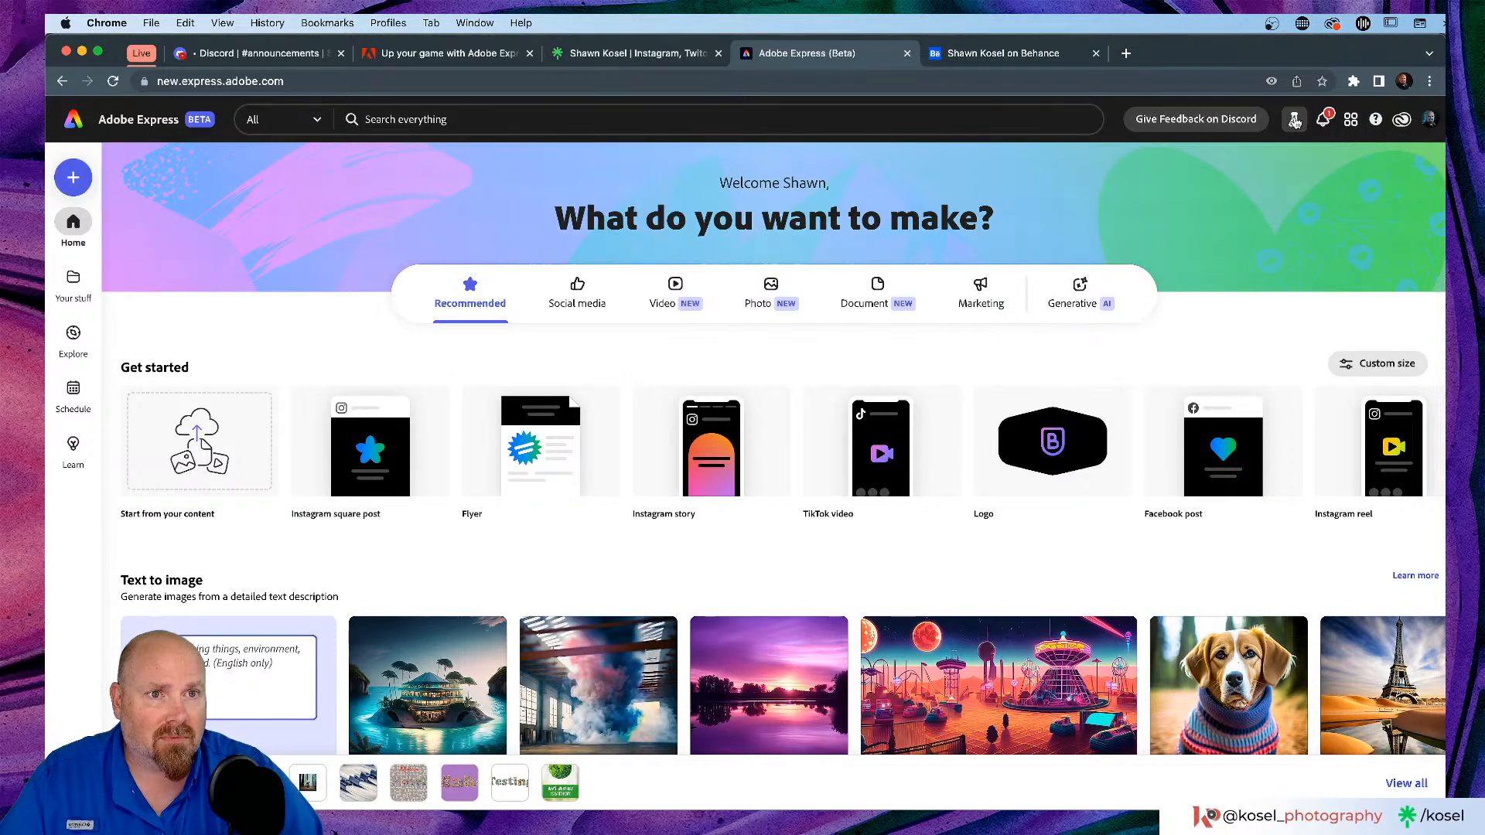
Step: Show the beta feedback options and the list of Adobe web apps and services
left_click(1294, 119)
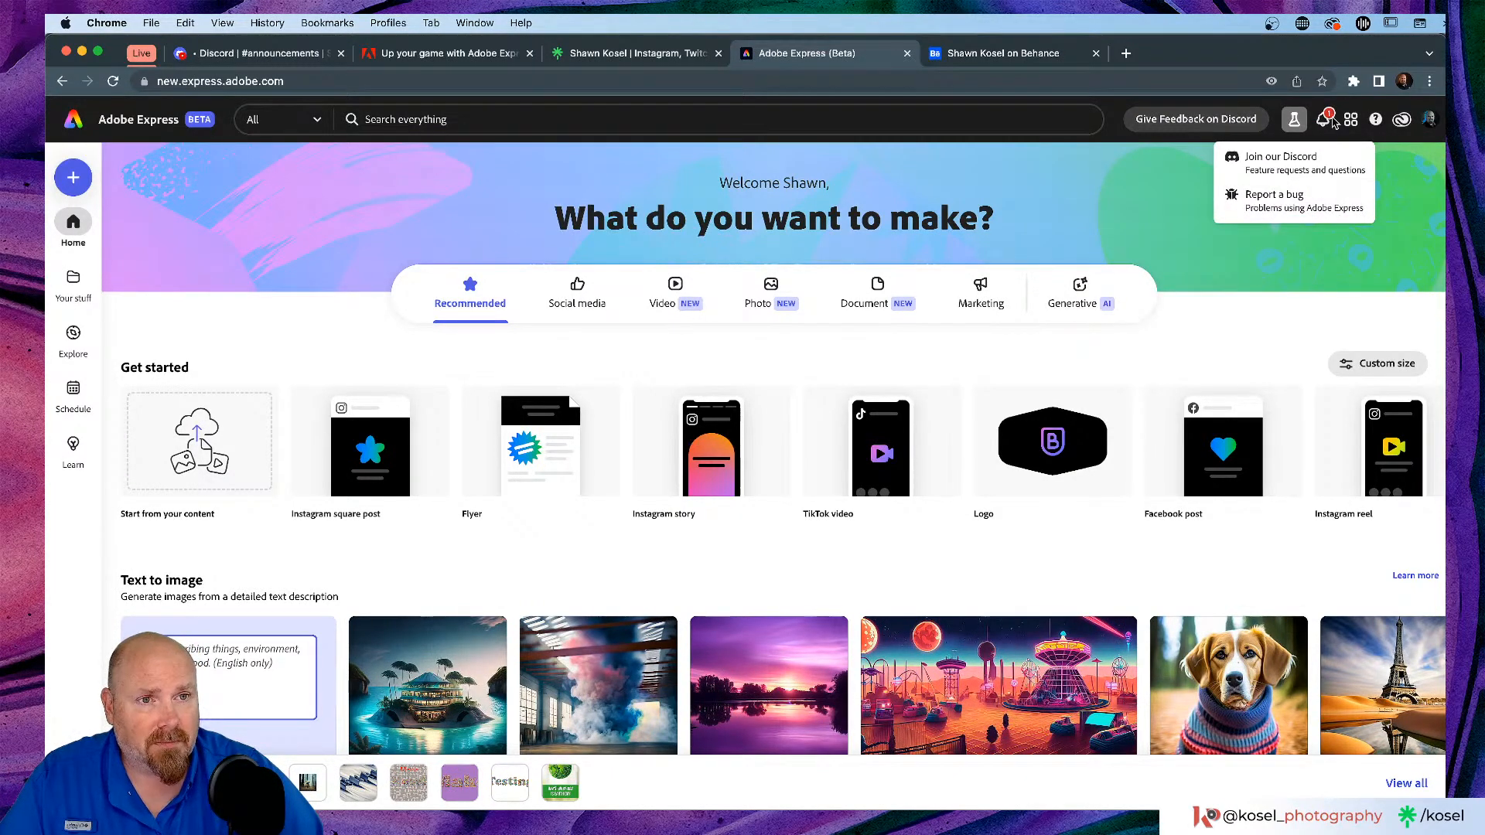
left_click(1352, 133)
left_click(1353, 126)
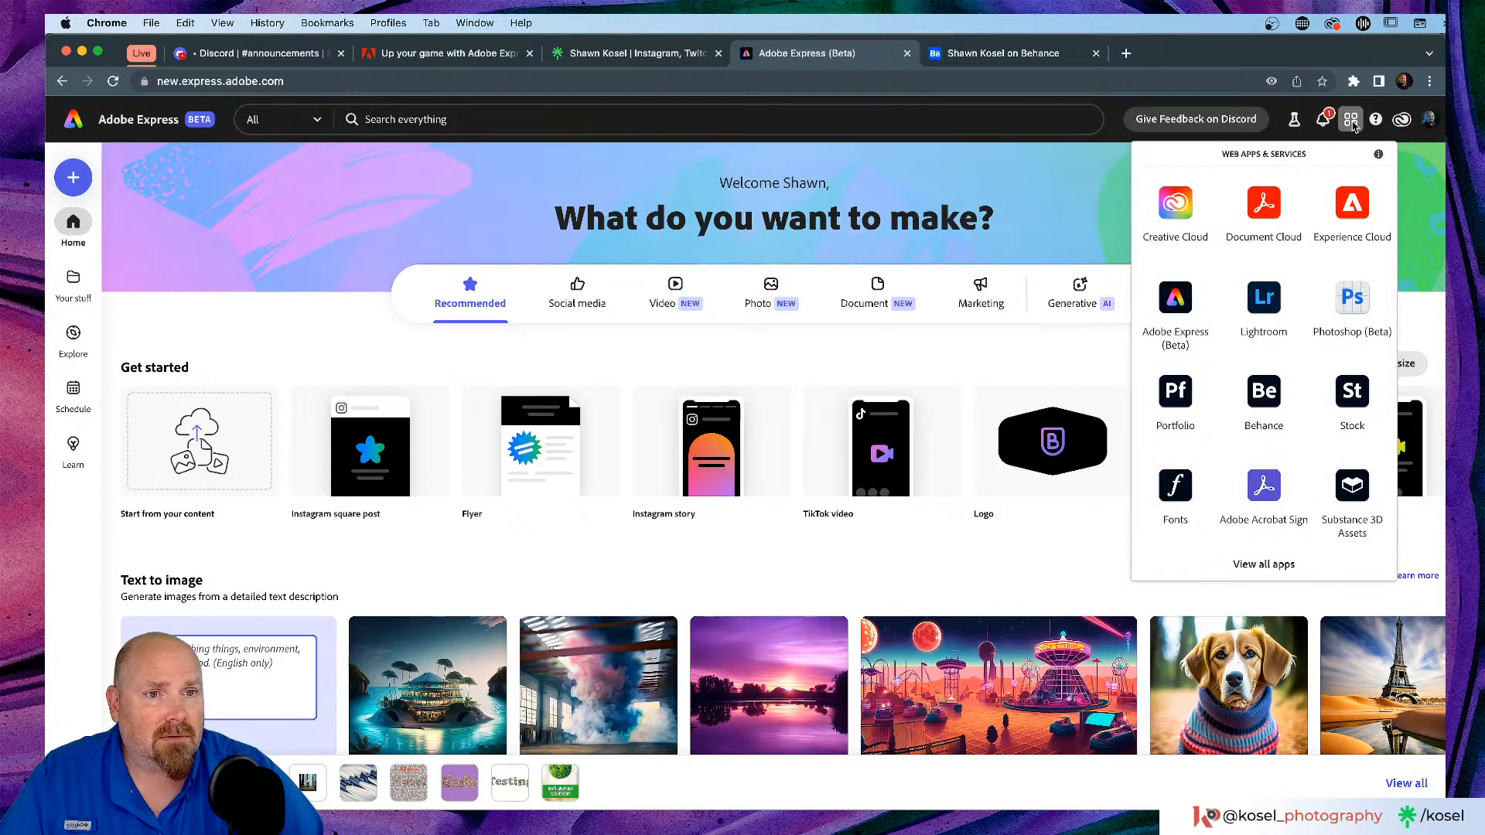
left_click(1353, 122)
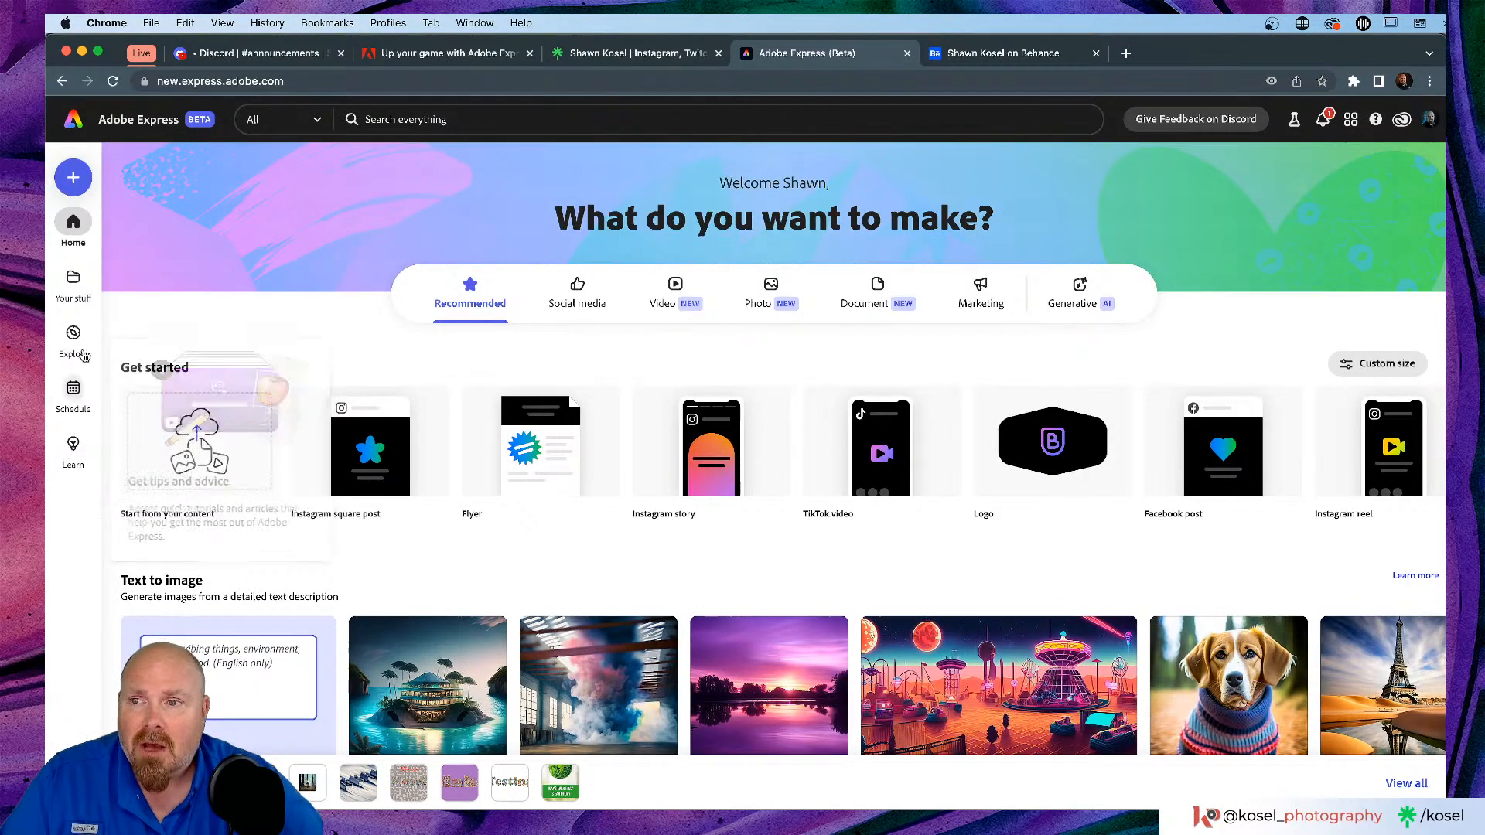
Step: Open the Your stuff area and look through the files created in the beta
left_click(74, 279)
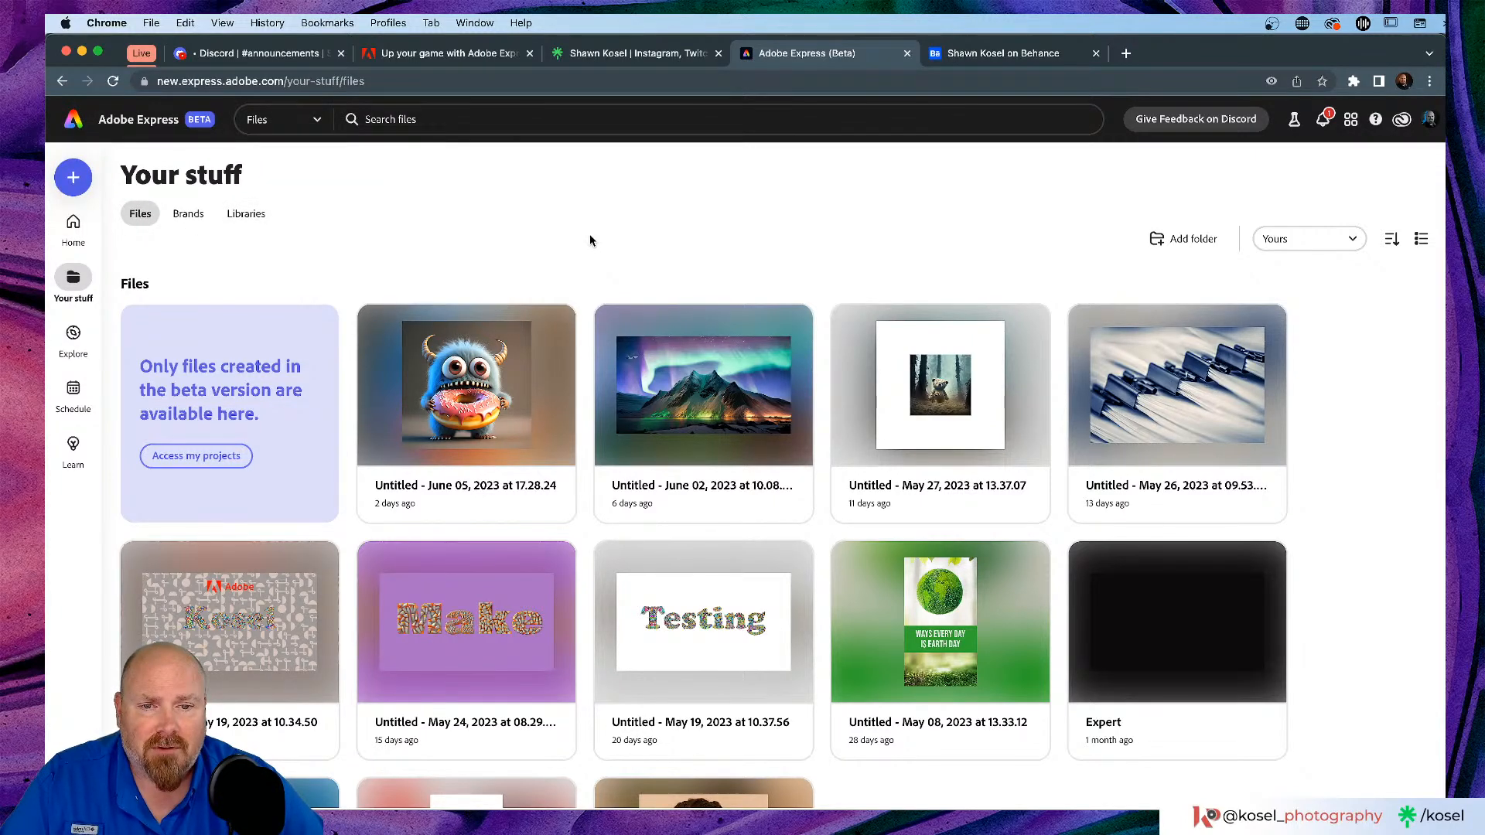
scroll(696, 309, "down", 3)
scroll(819, 382, "up", 2)
scroll(820, 383, "up", 2)
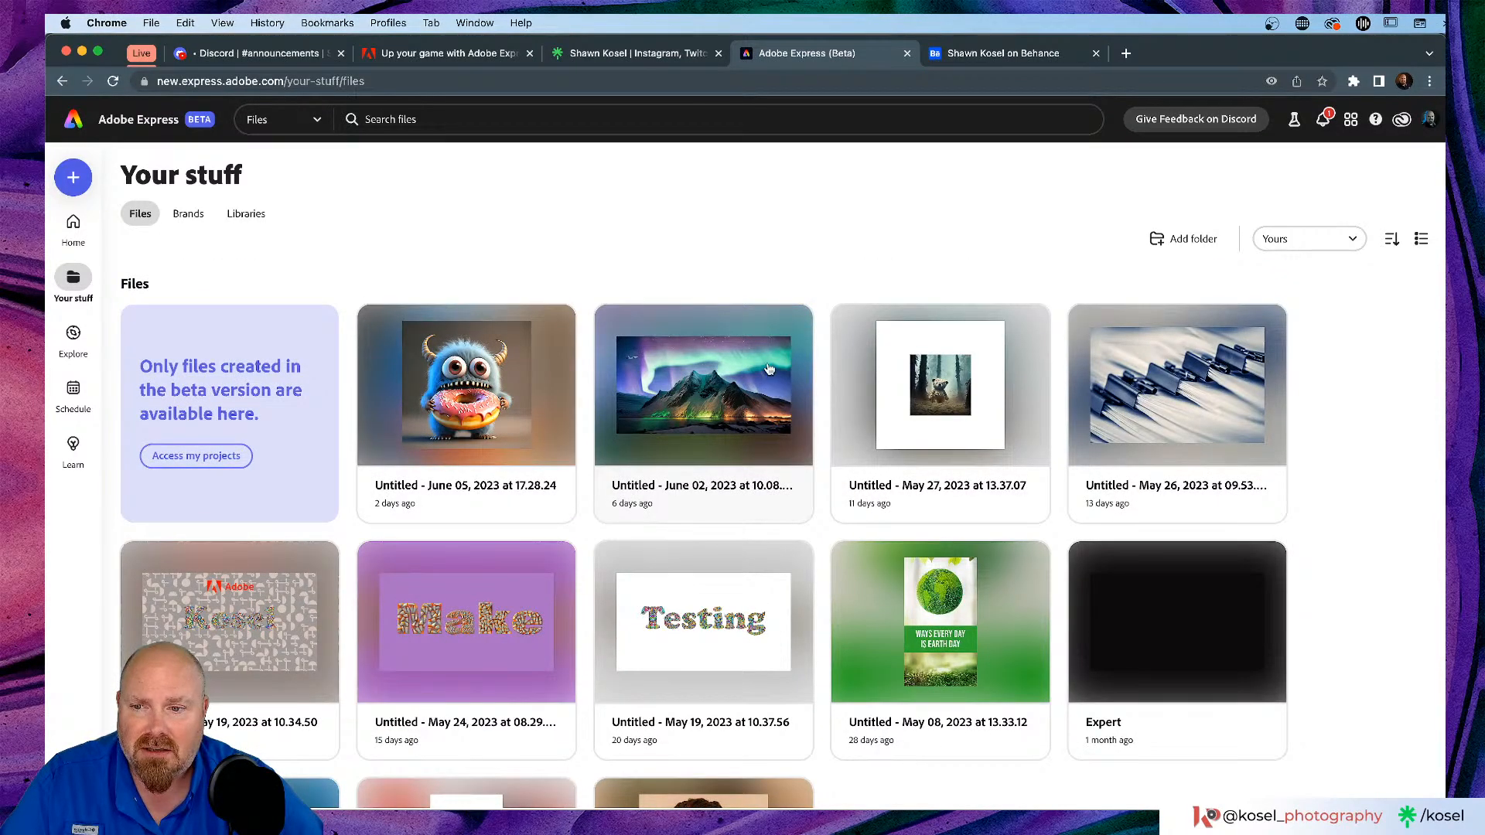
Step: Show the saved brands and browse through the collection of libraries
left_click(189, 214)
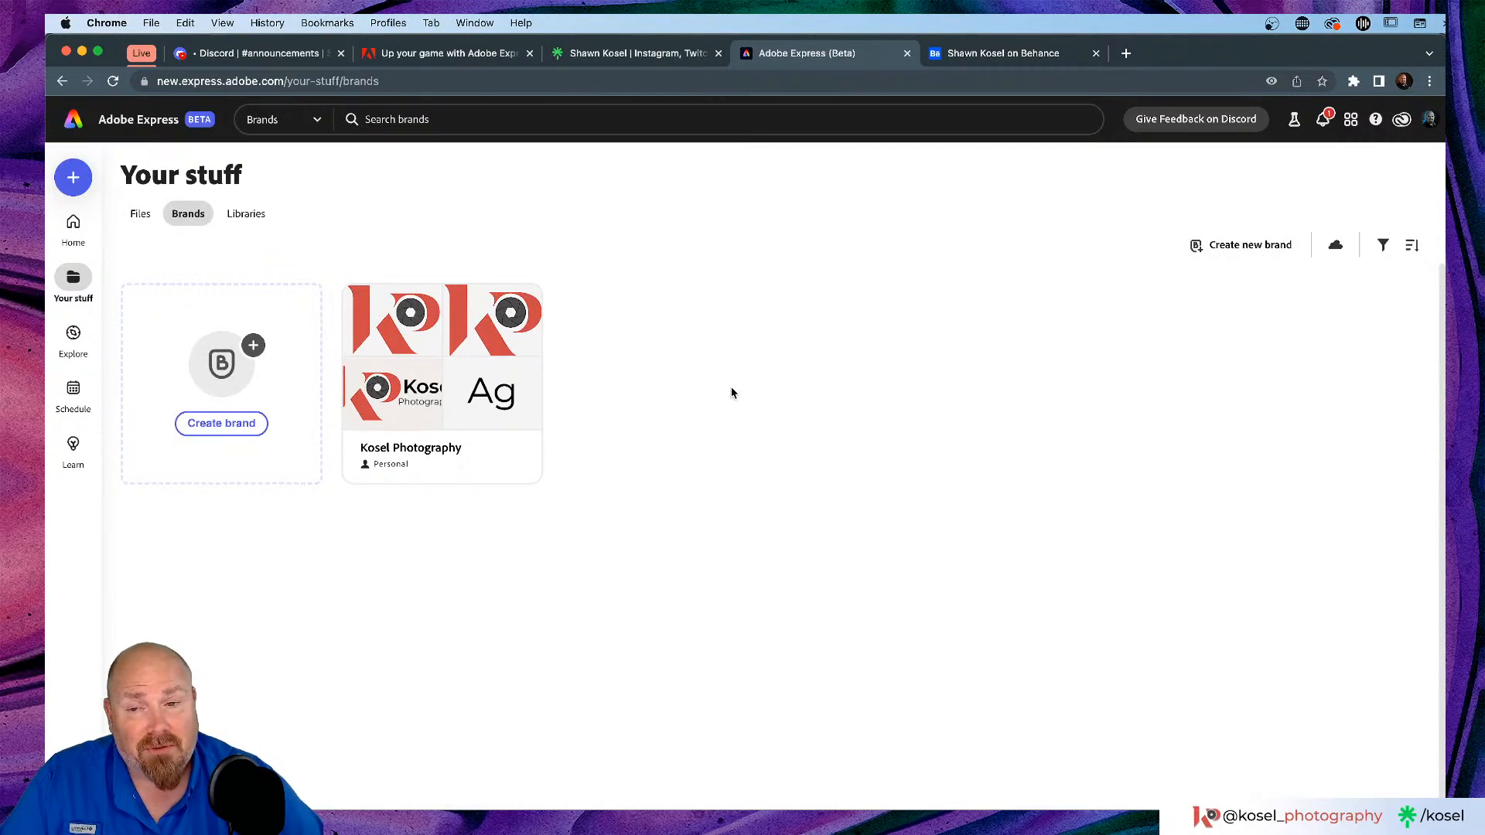
left_click(242, 216)
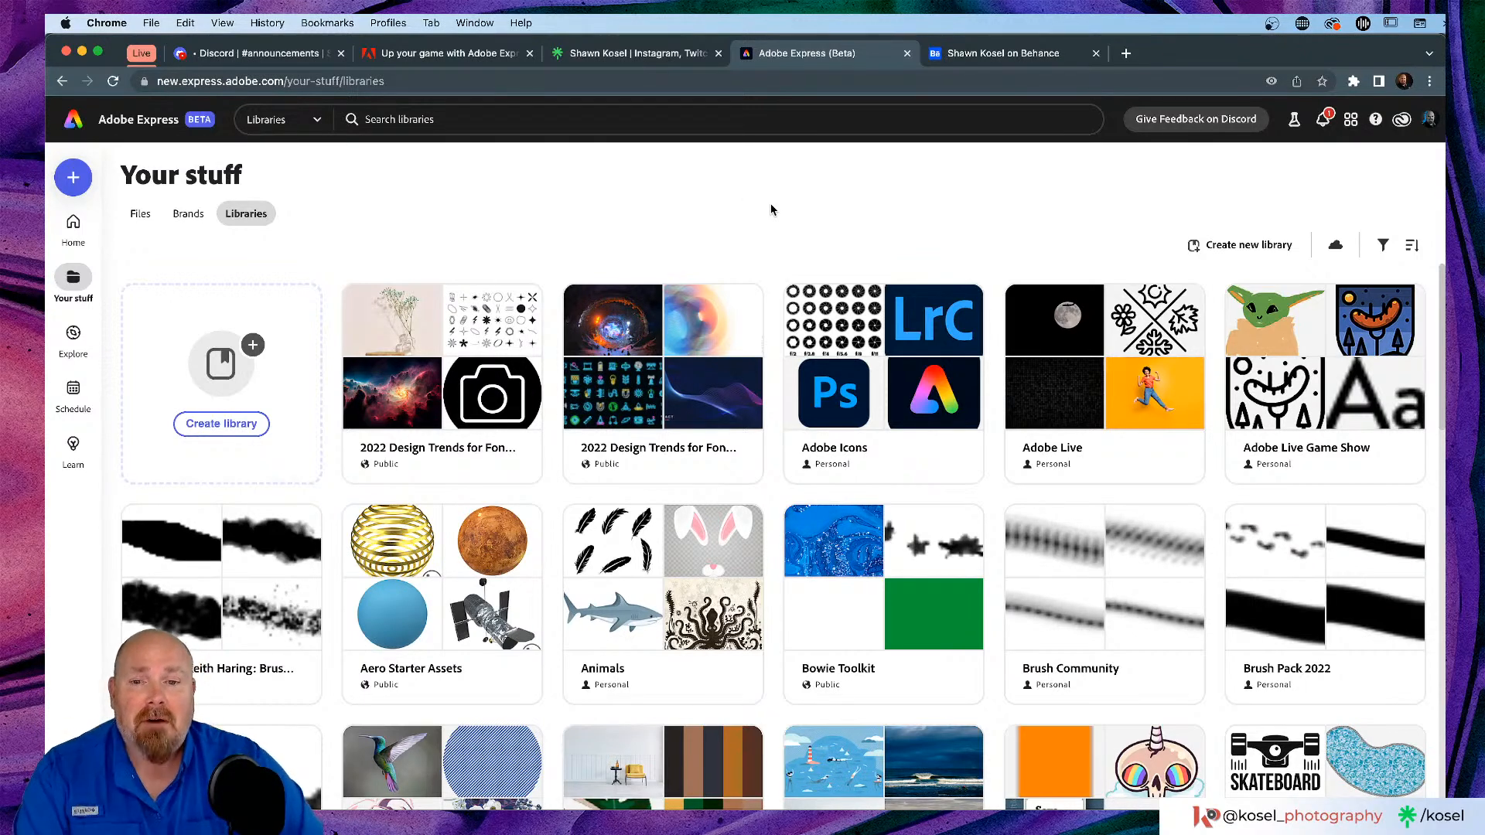
scroll(774, 376, "down", 3)
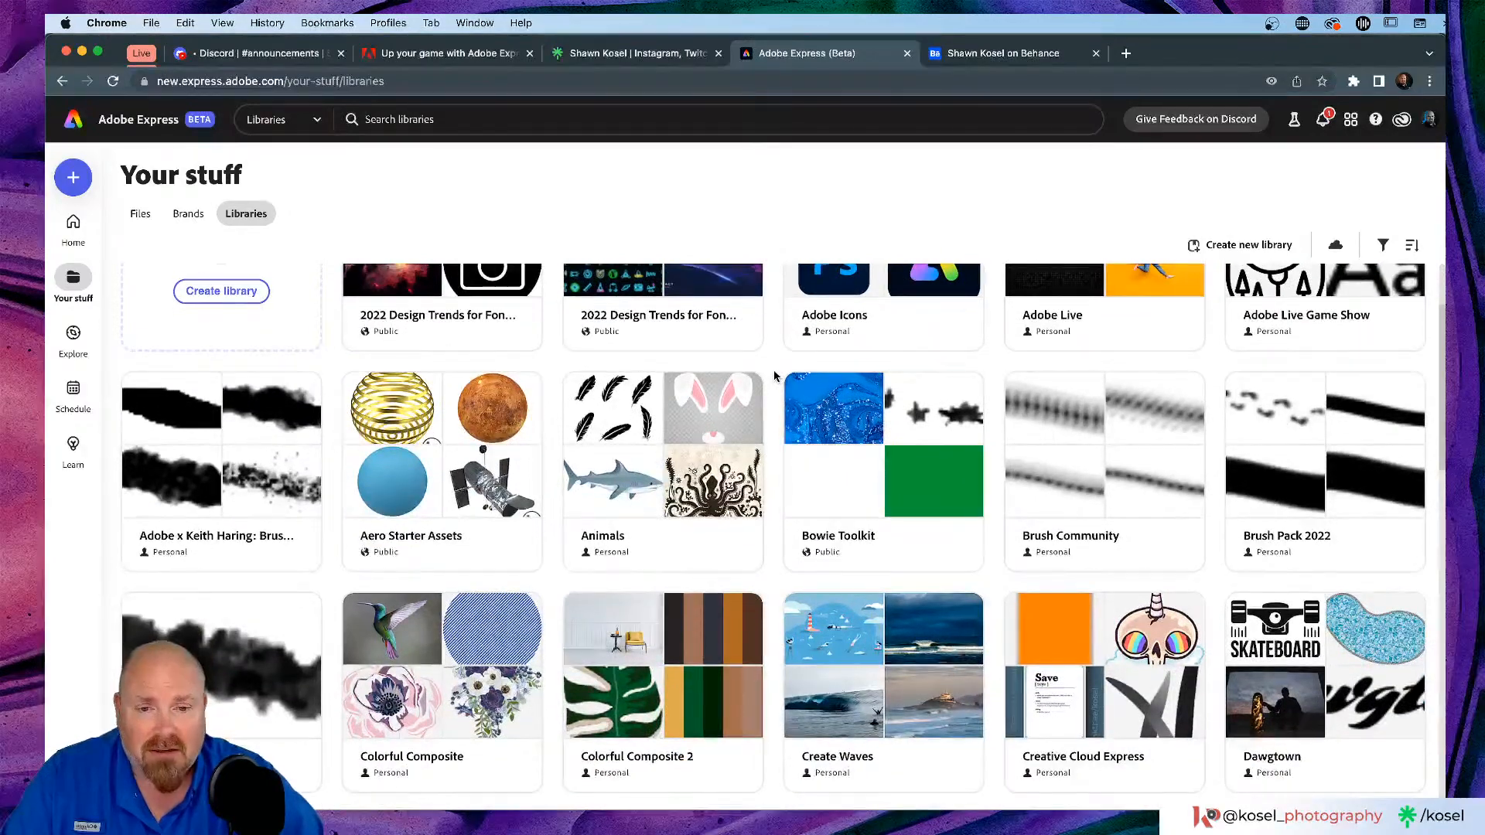
scroll(775, 376, "down", 12)
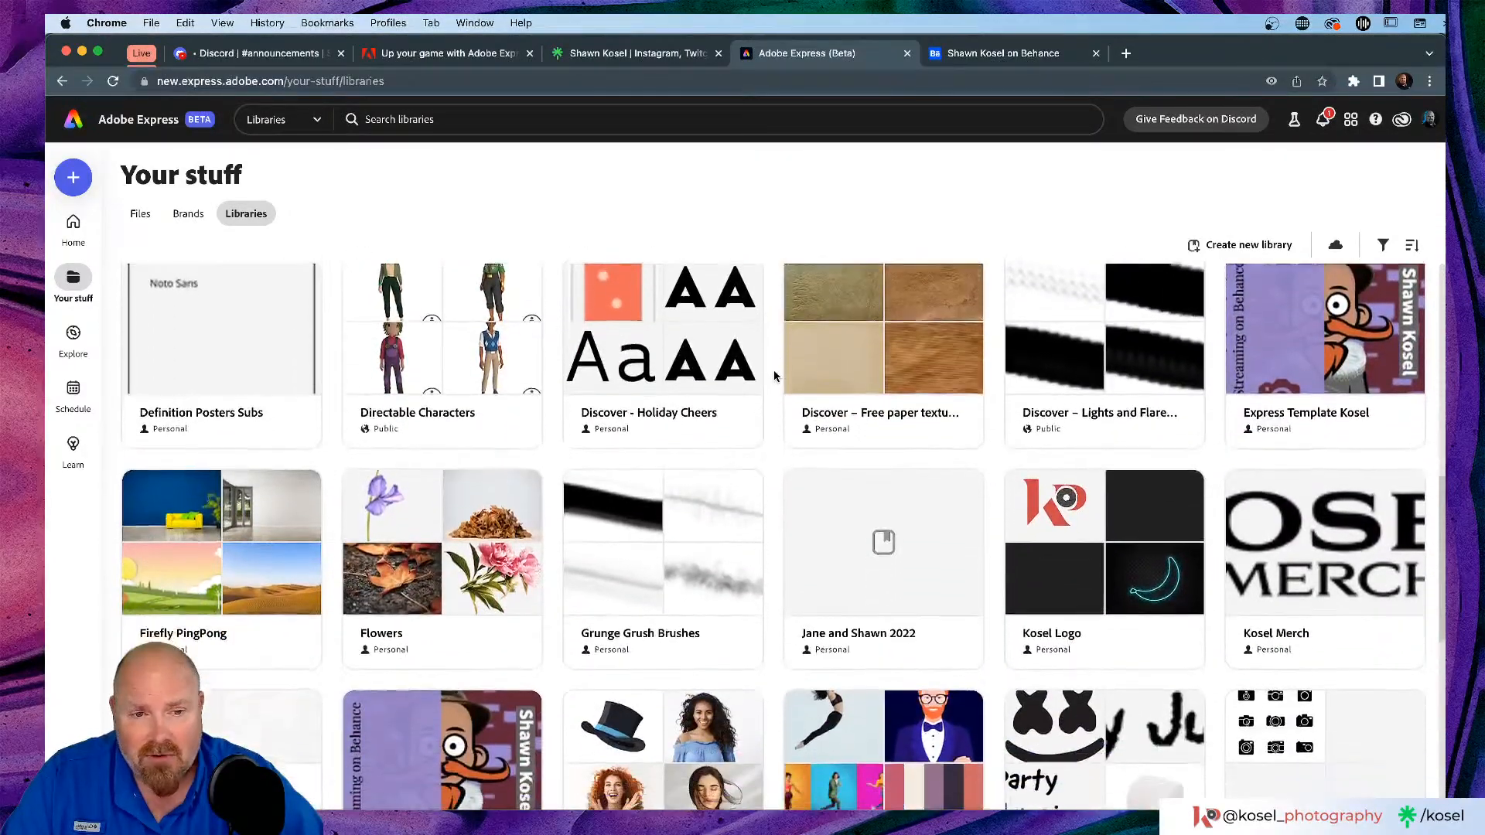
scroll(774, 376, "down", 10)
scroll(774, 376, "up", 15)
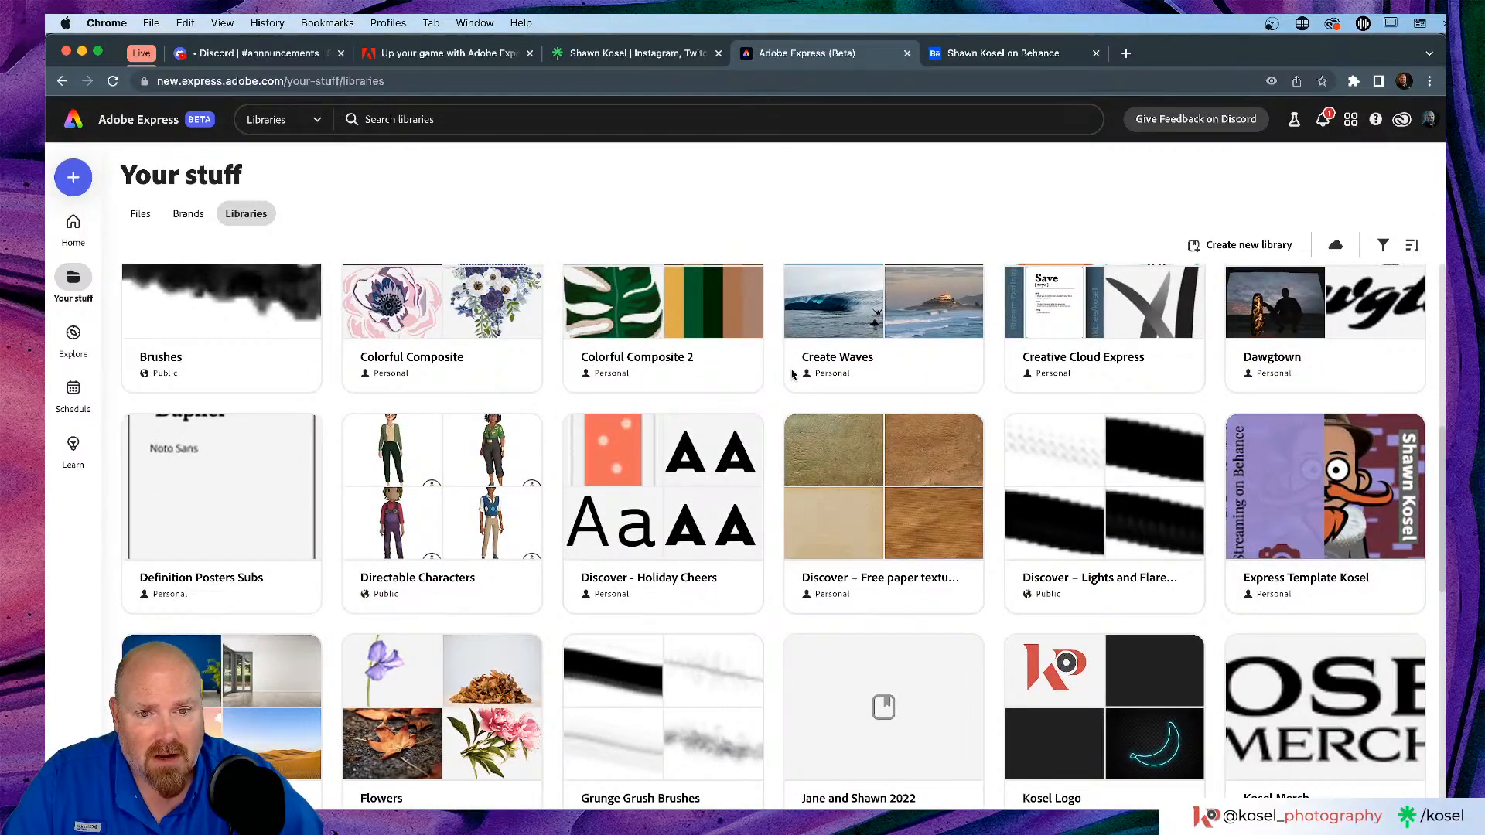
scroll(781, 374, "up", 4)
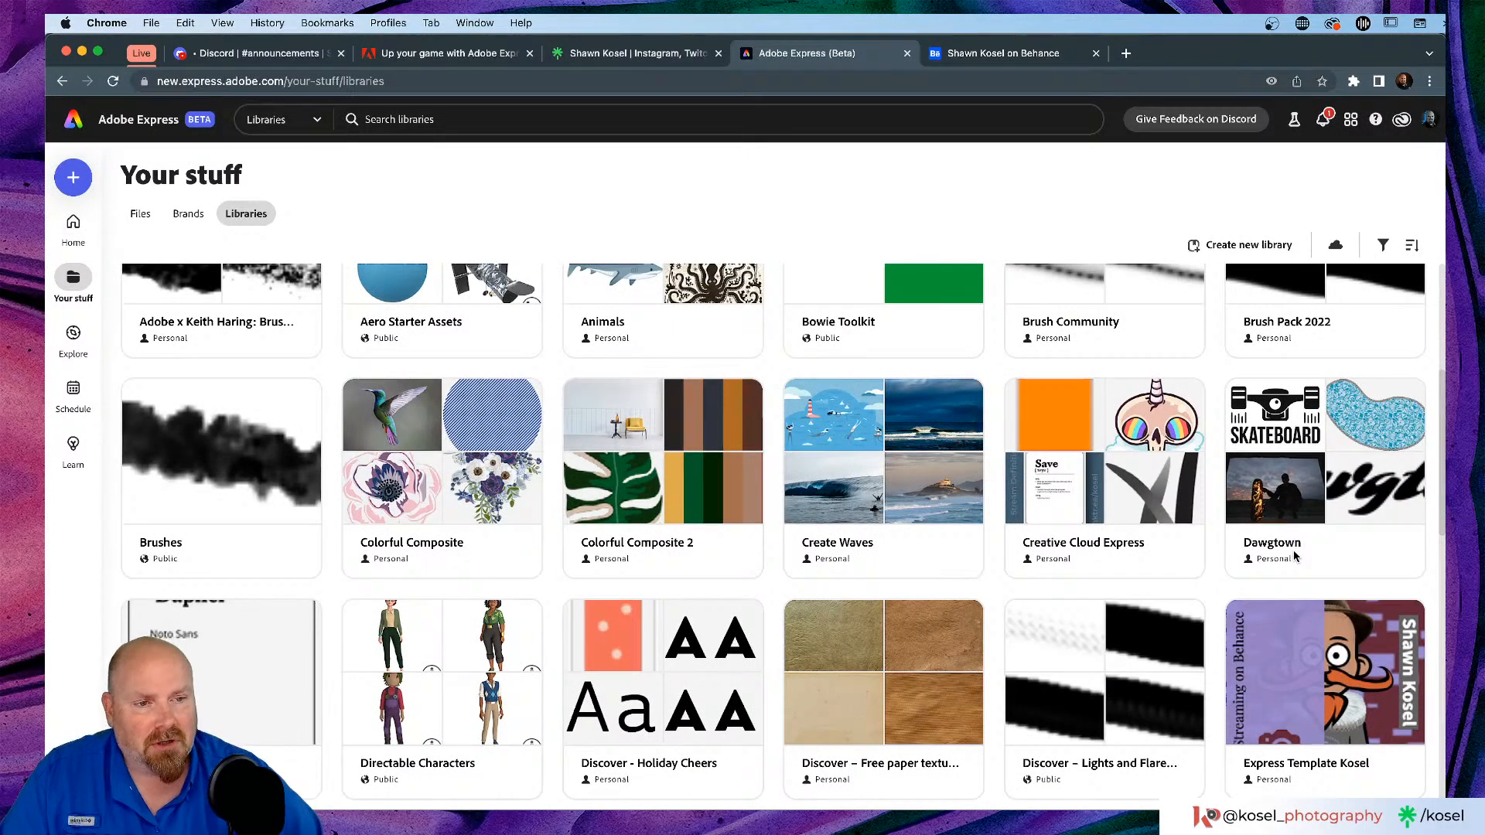
Step: Try to set the Dawgtown library as a brand and check the brands list for it
mouse_move(1368, 447)
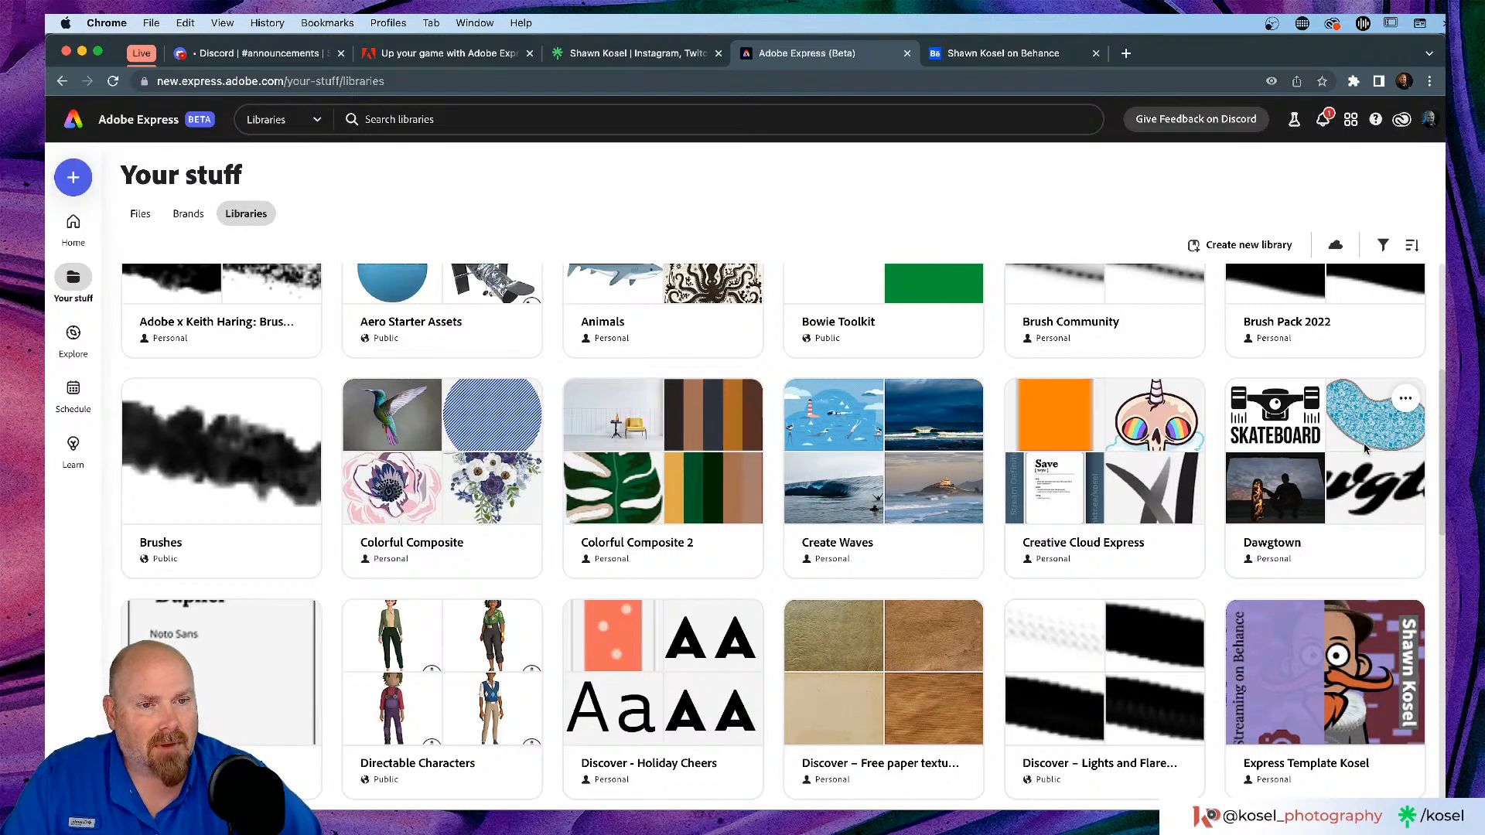
left_click(1406, 400)
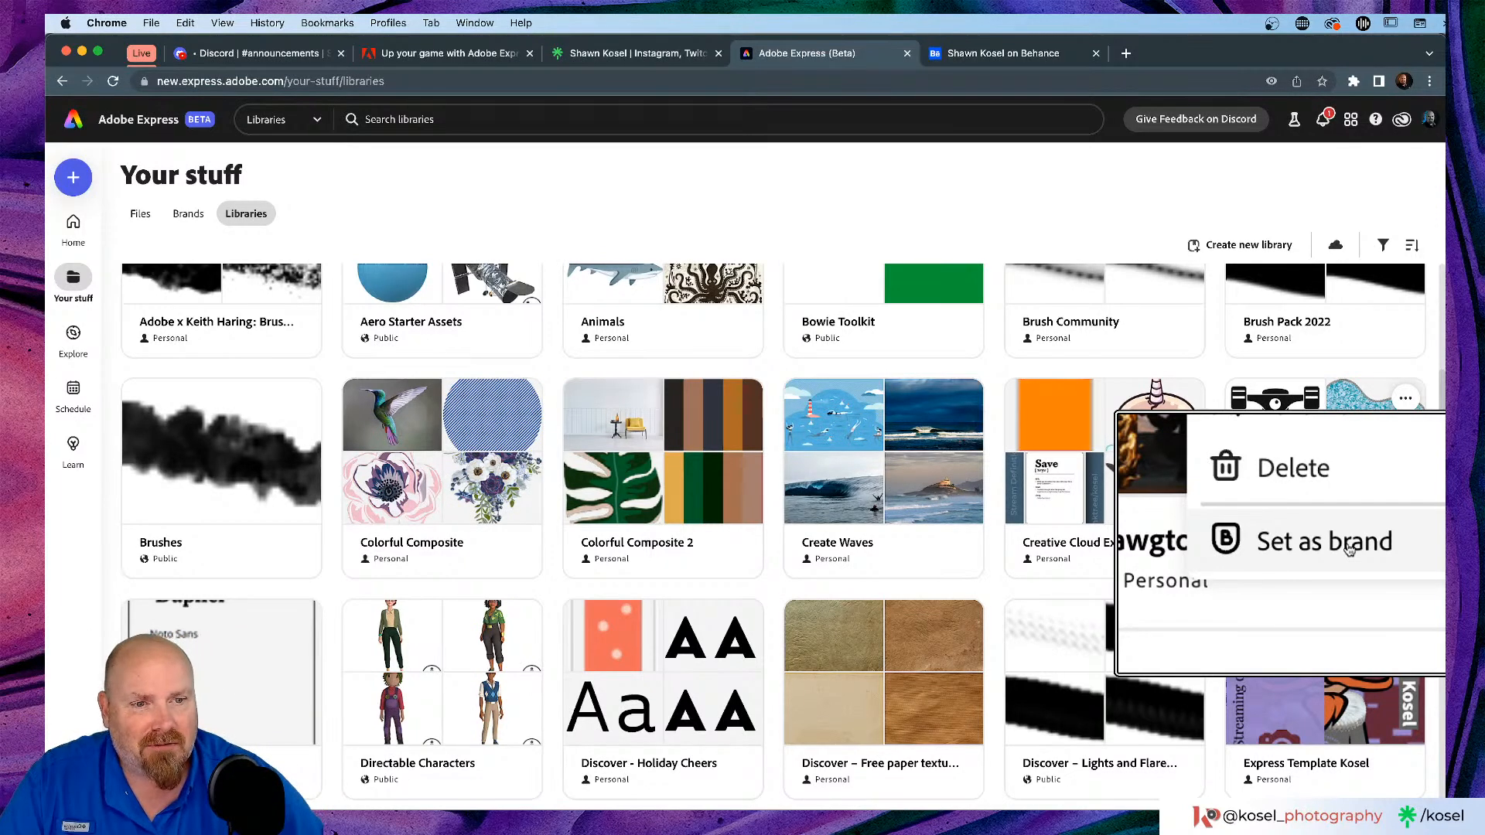
left_click(1349, 545)
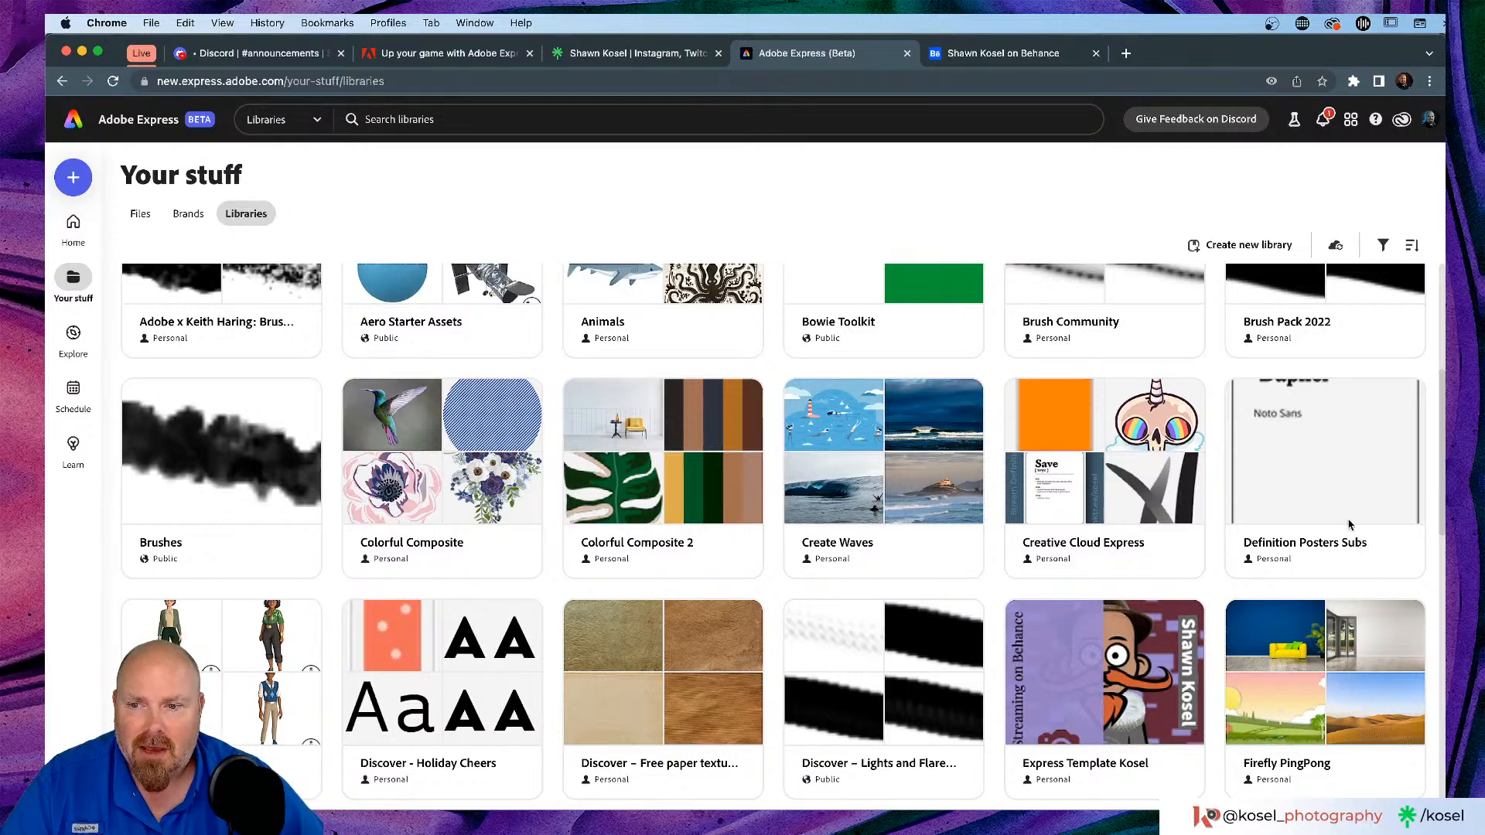
scroll(1253, 515, "up", 2)
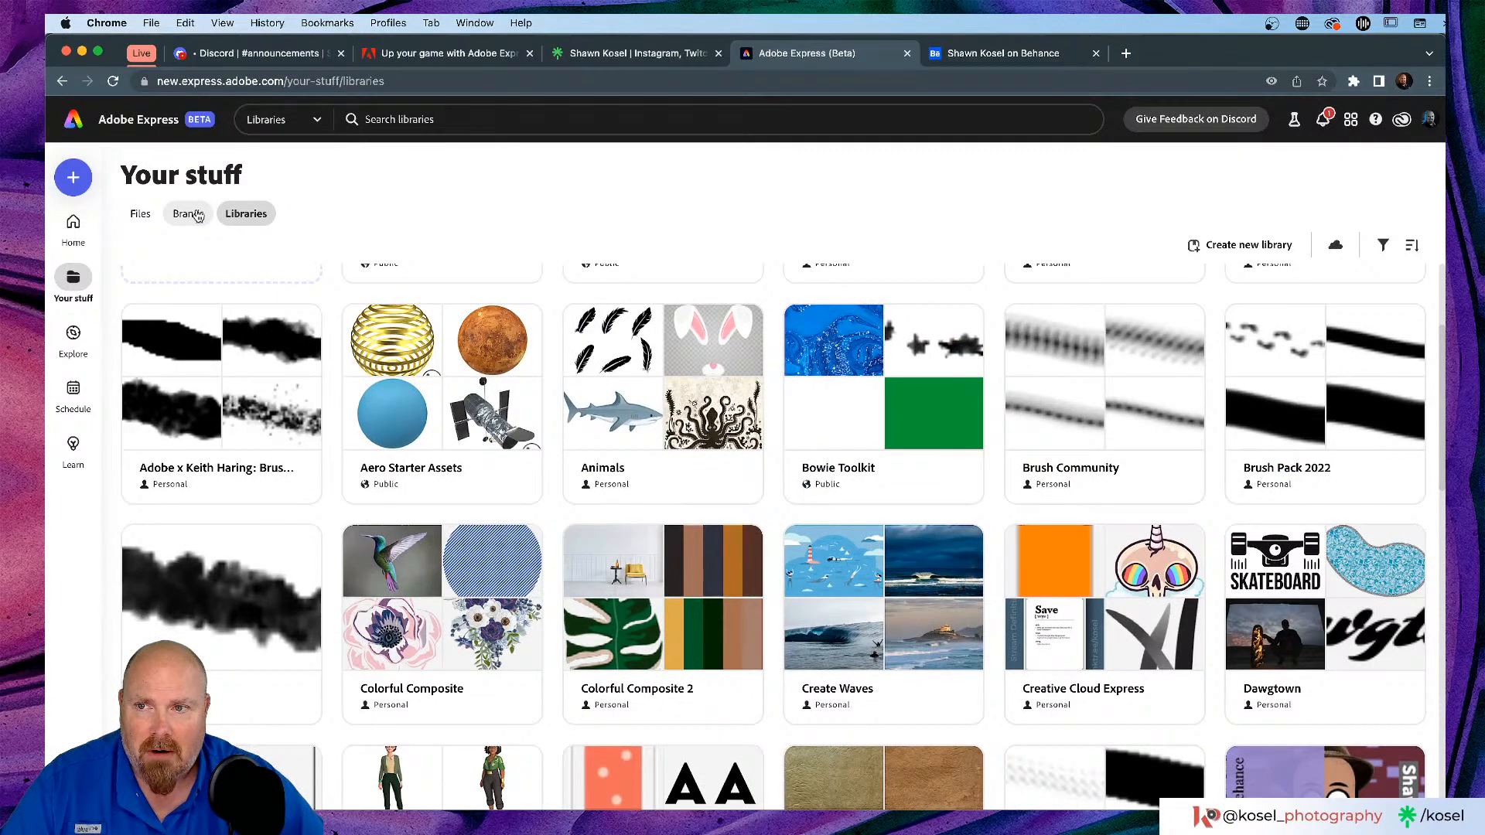
left_click(192, 216)
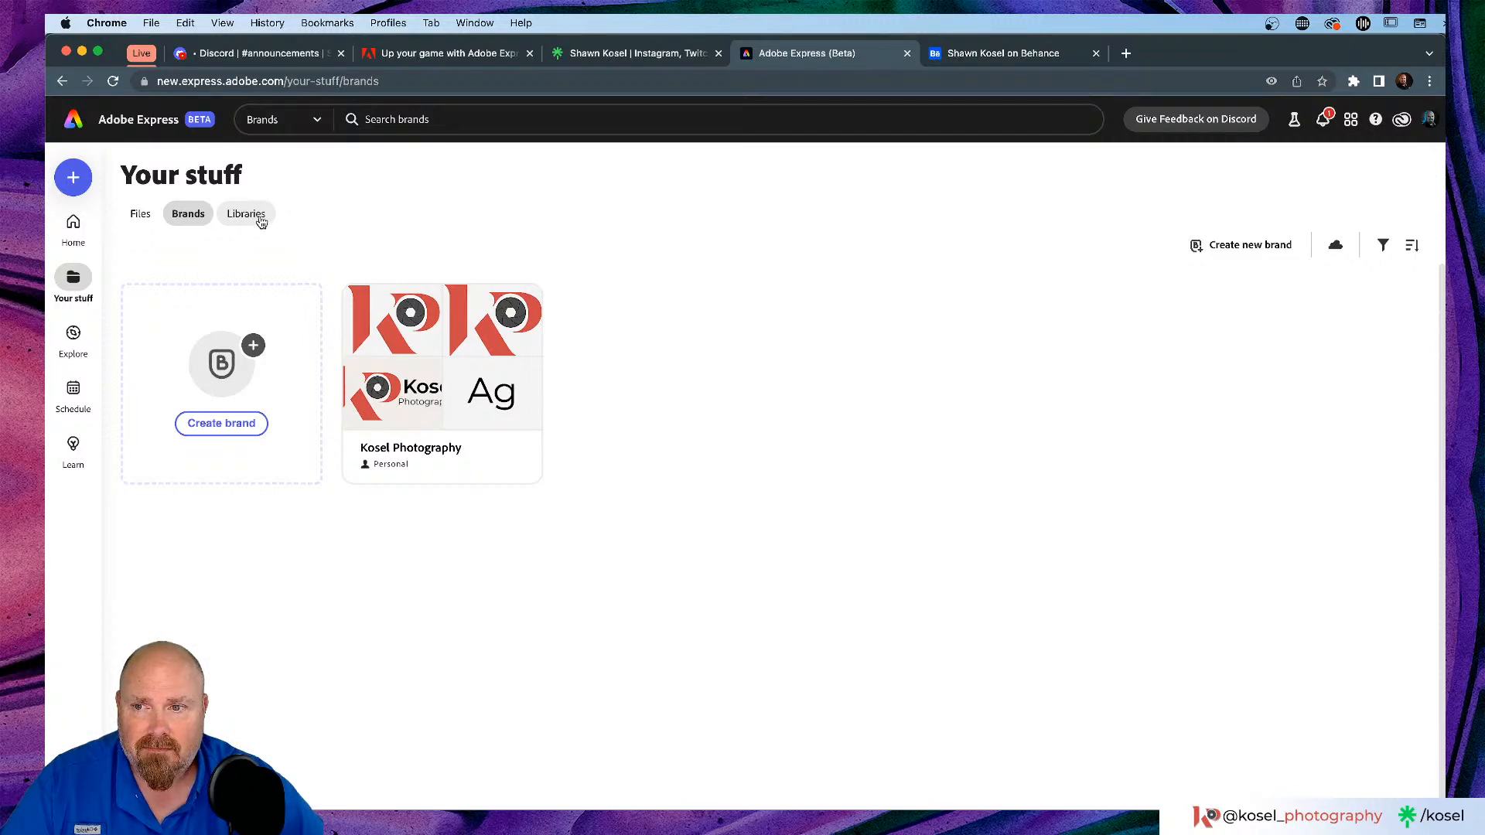
Step: Return to the libraries and set the Dawgtown library as a brand again
left_click(261, 222)
scroll(1166, 451, "down", 4)
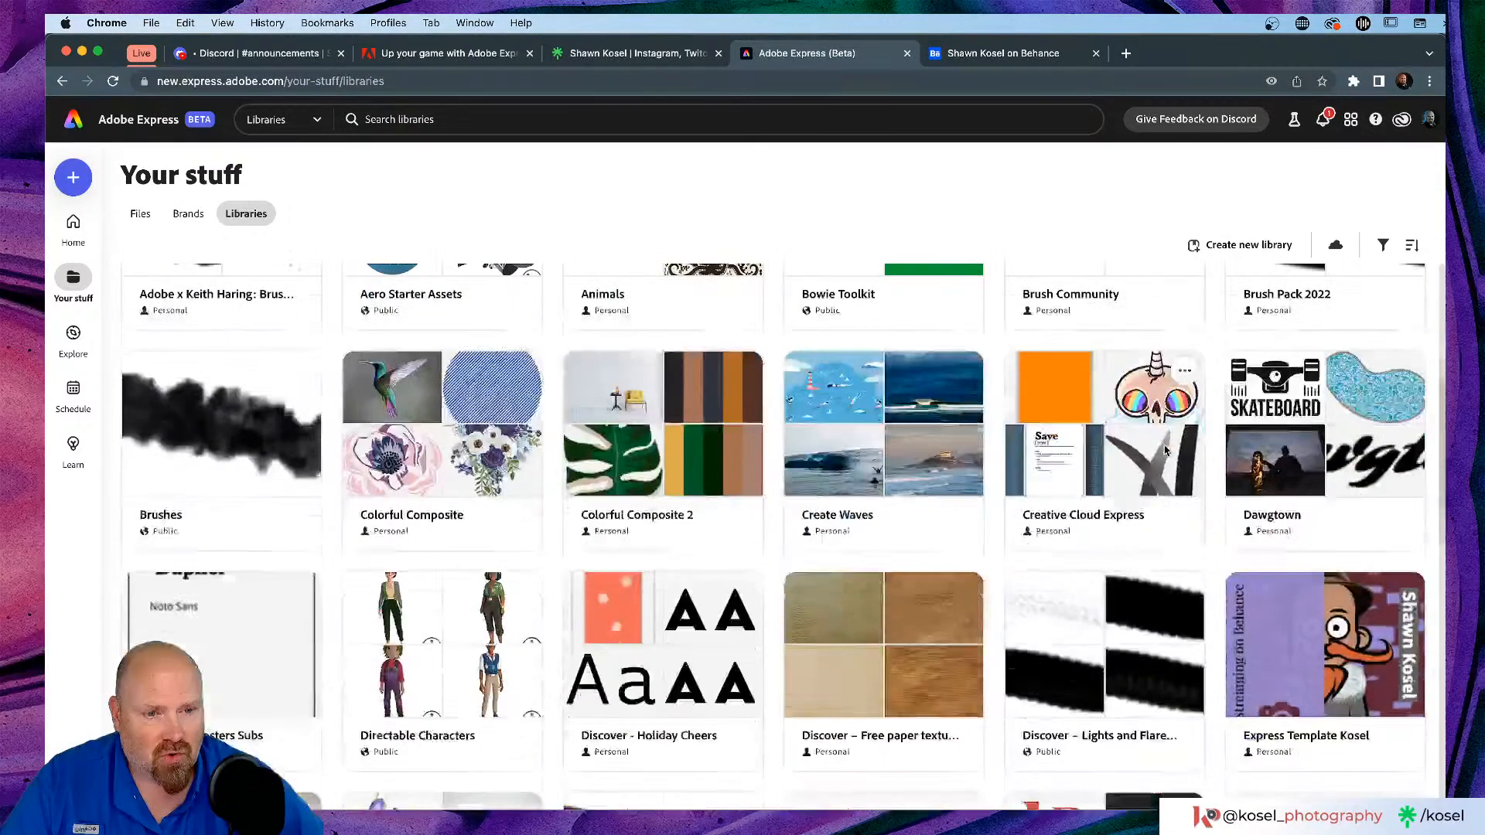
left_click(1405, 371)
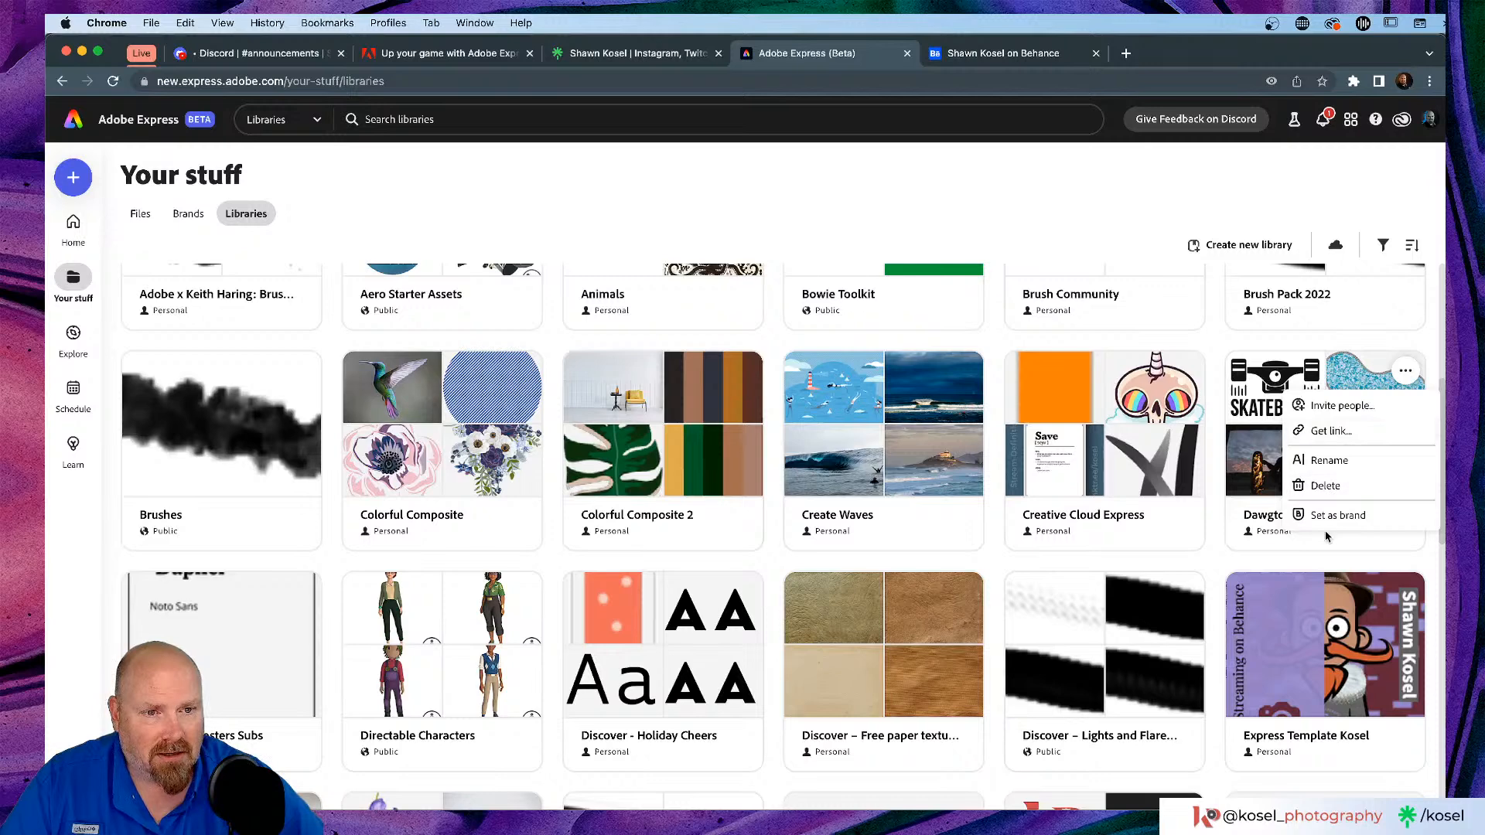
left_click(1322, 516)
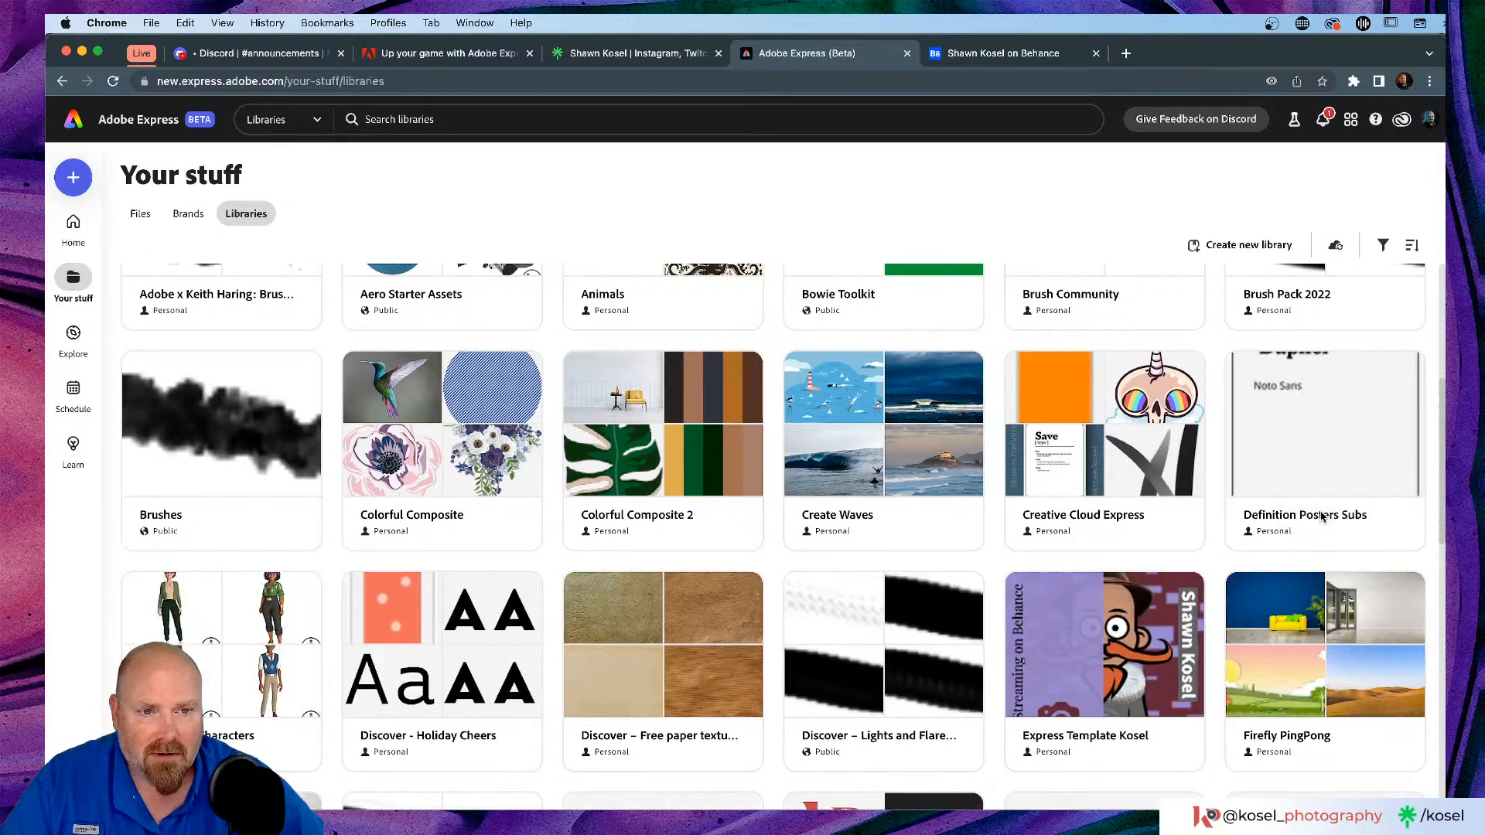
Step: Return to the brands list, check the options for the Dawgtown brand, and open that brand
scroll(360, 526, "up", 5)
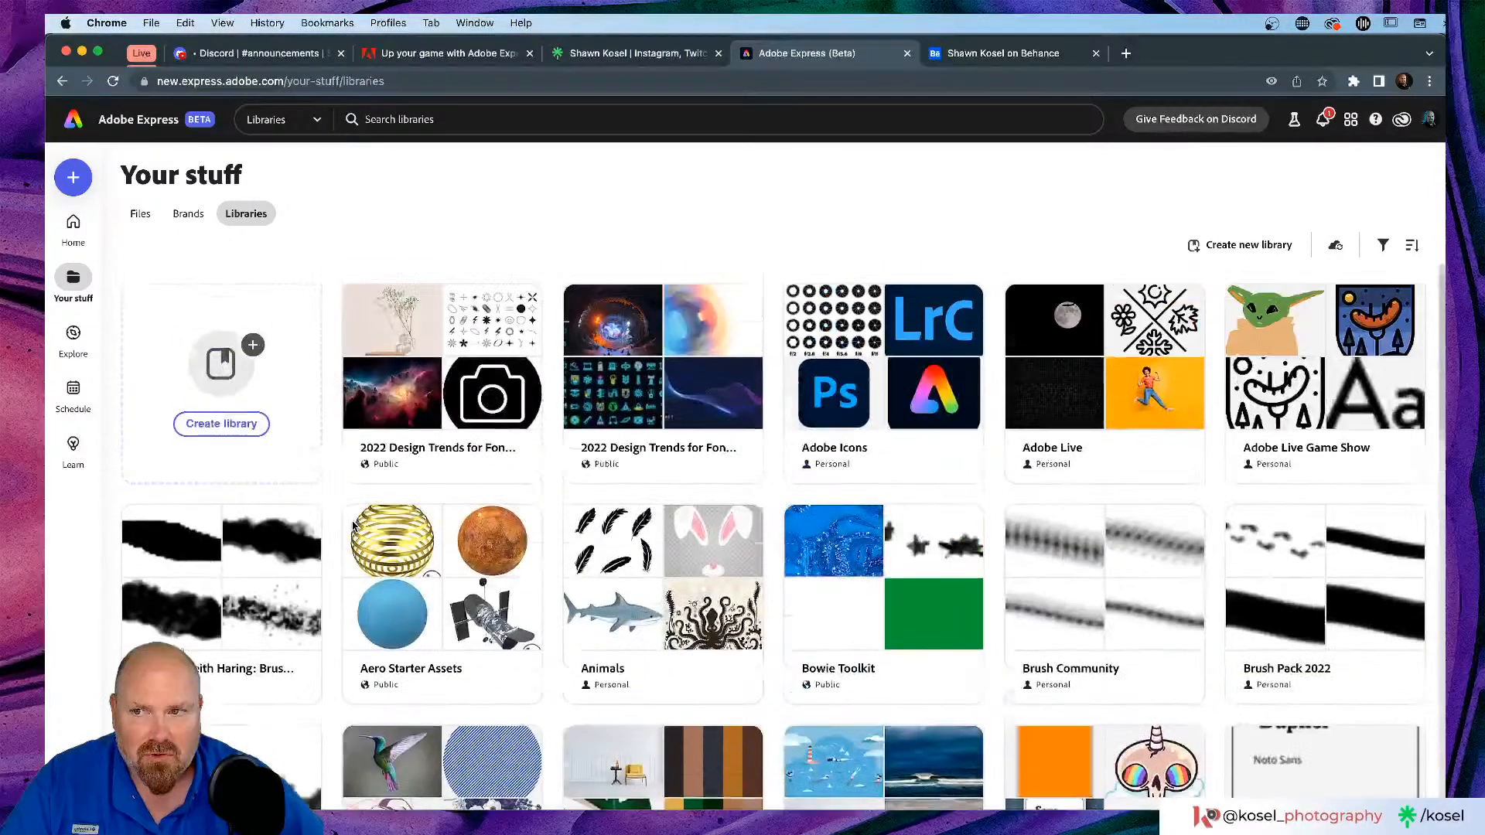
left_click(188, 213)
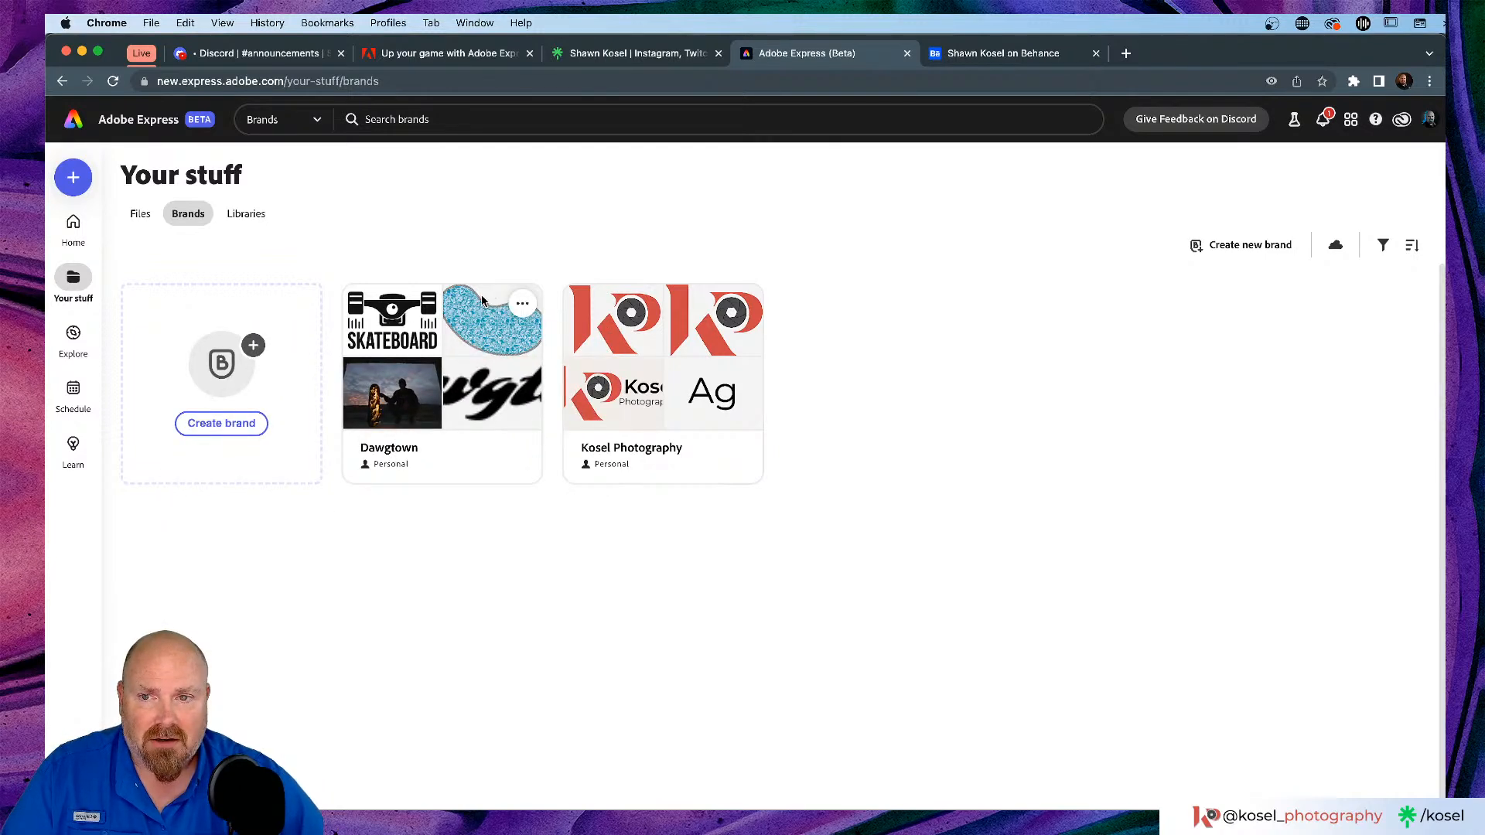
left_click(531, 303)
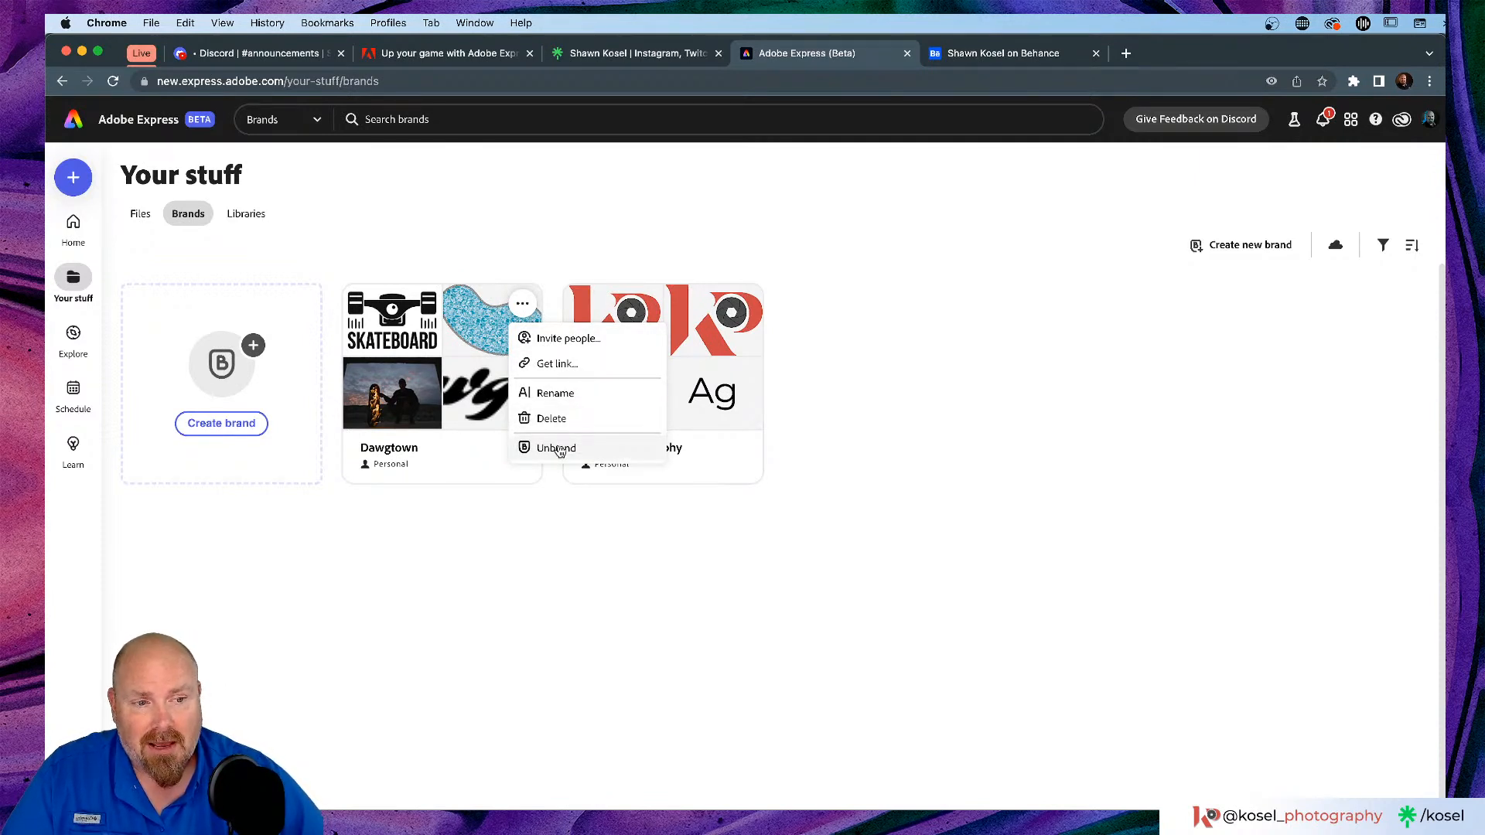
left_click(539, 531)
left_click(434, 353)
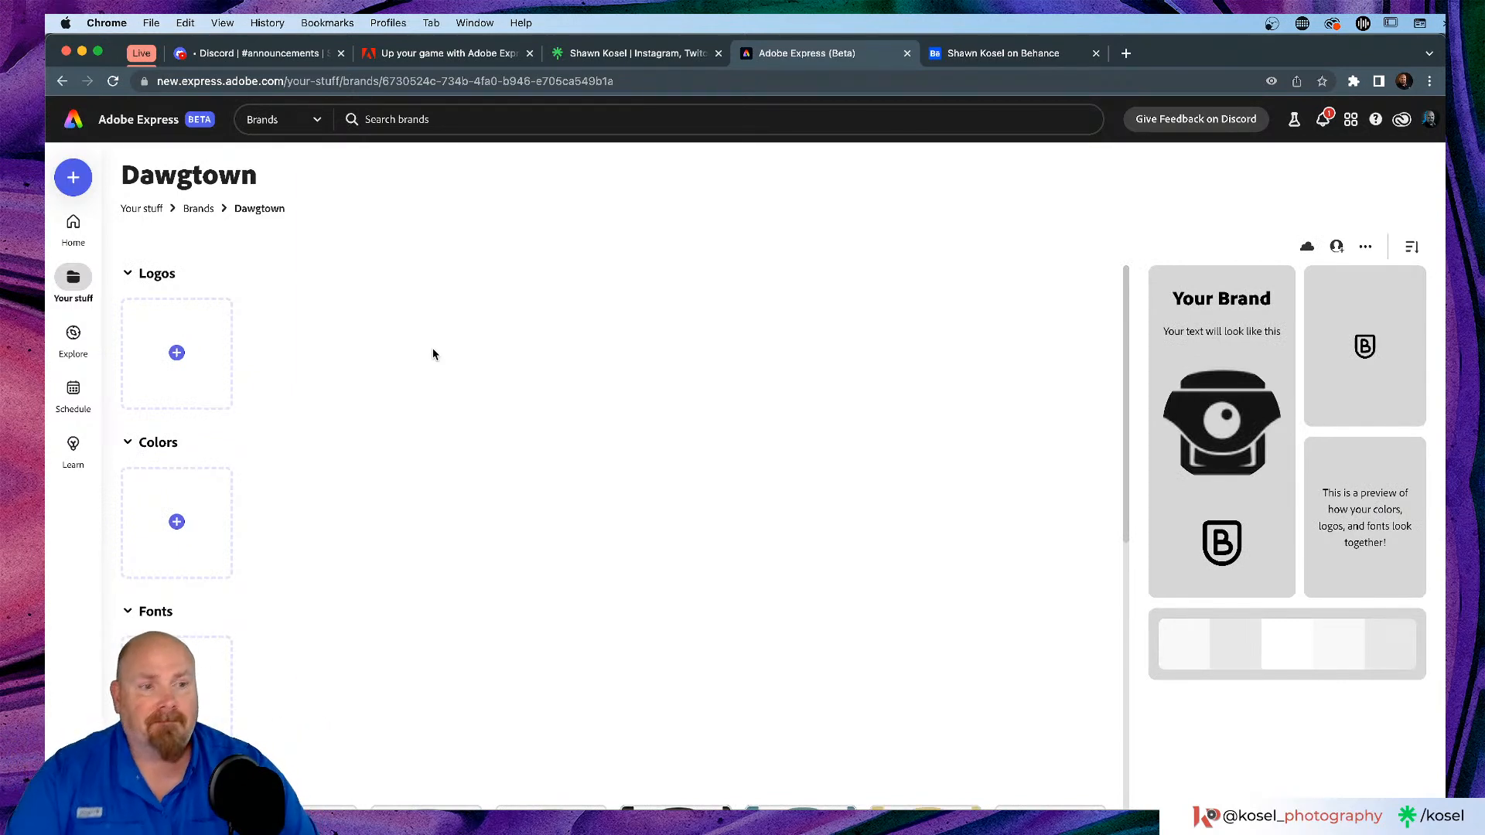
Step: Look through the Dawgtown brand's logos, colors, fonts and graphics sections
scroll(454, 318, "down", 2)
scroll(440, 318, "up", 2)
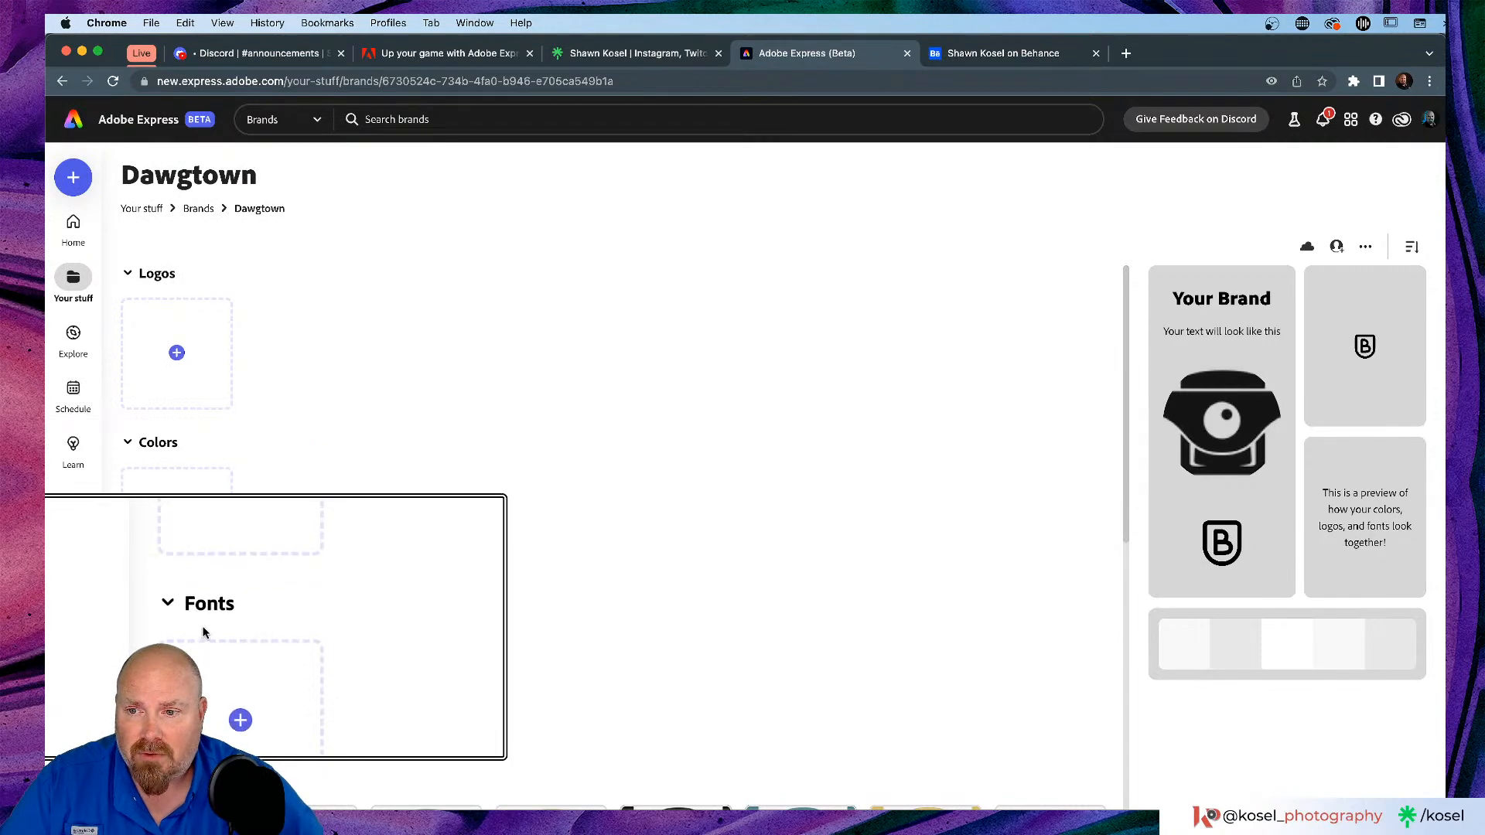
scroll(606, 346, "down", 5)
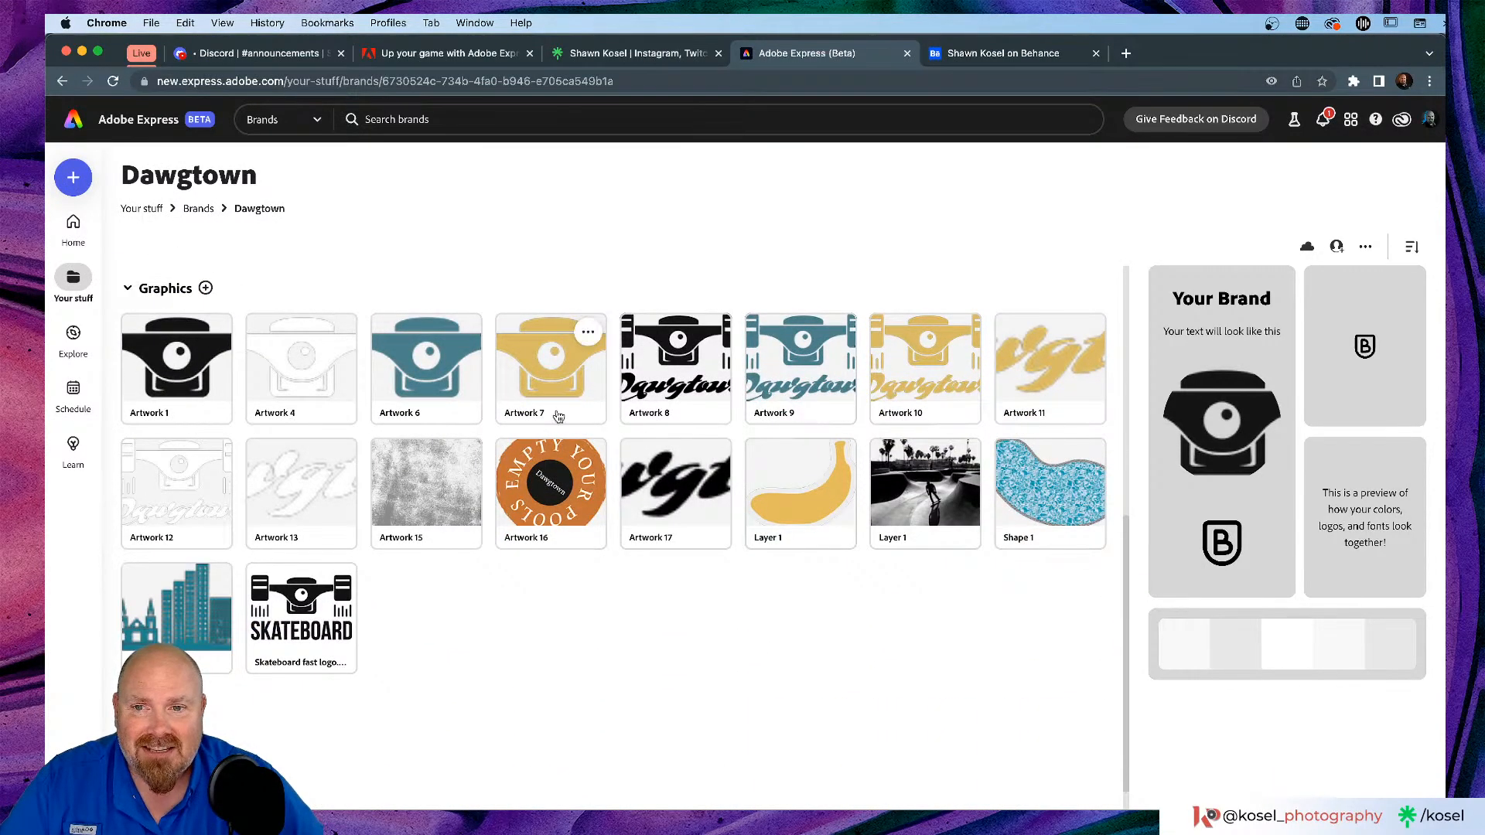
scroll(867, 401, "down", 1)
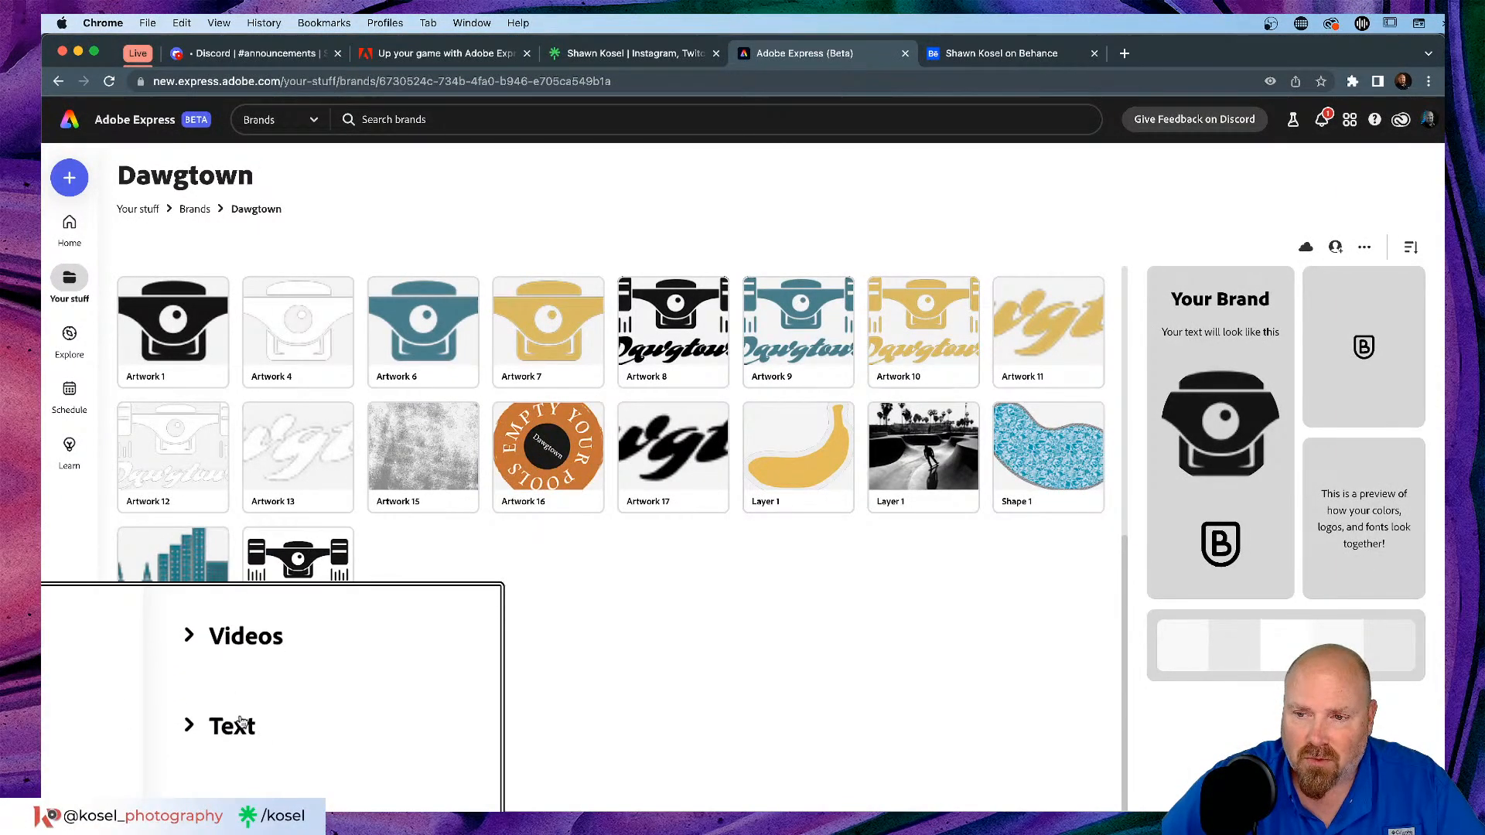
scroll(651, 636, "up", 7)
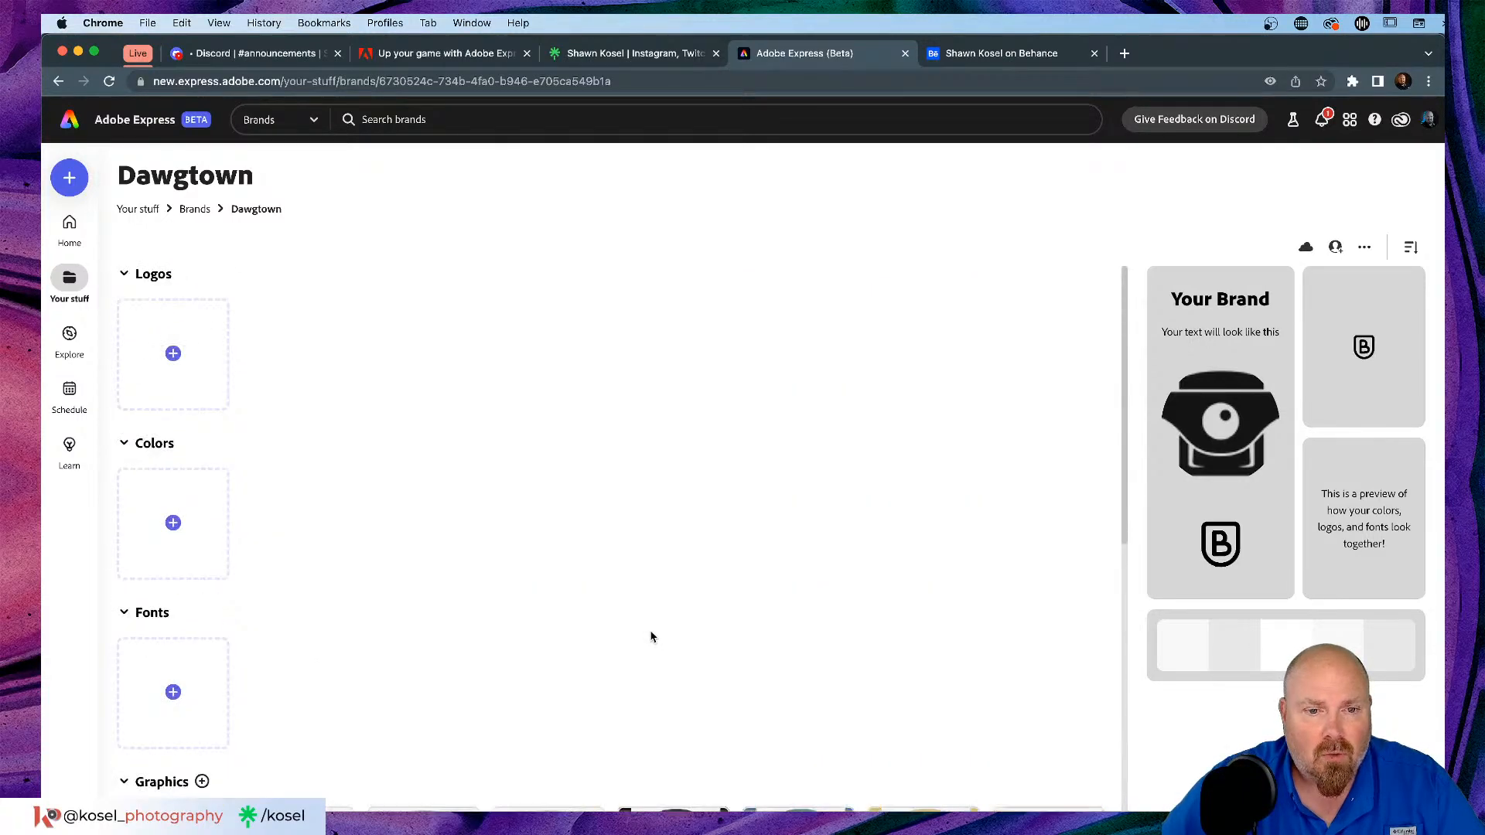
scroll(651, 636, "down", 7)
Step: Tag the black Artwork 8 graphic as a primary logo of the Dawgtown brand
scroll(651, 636, "up", 3)
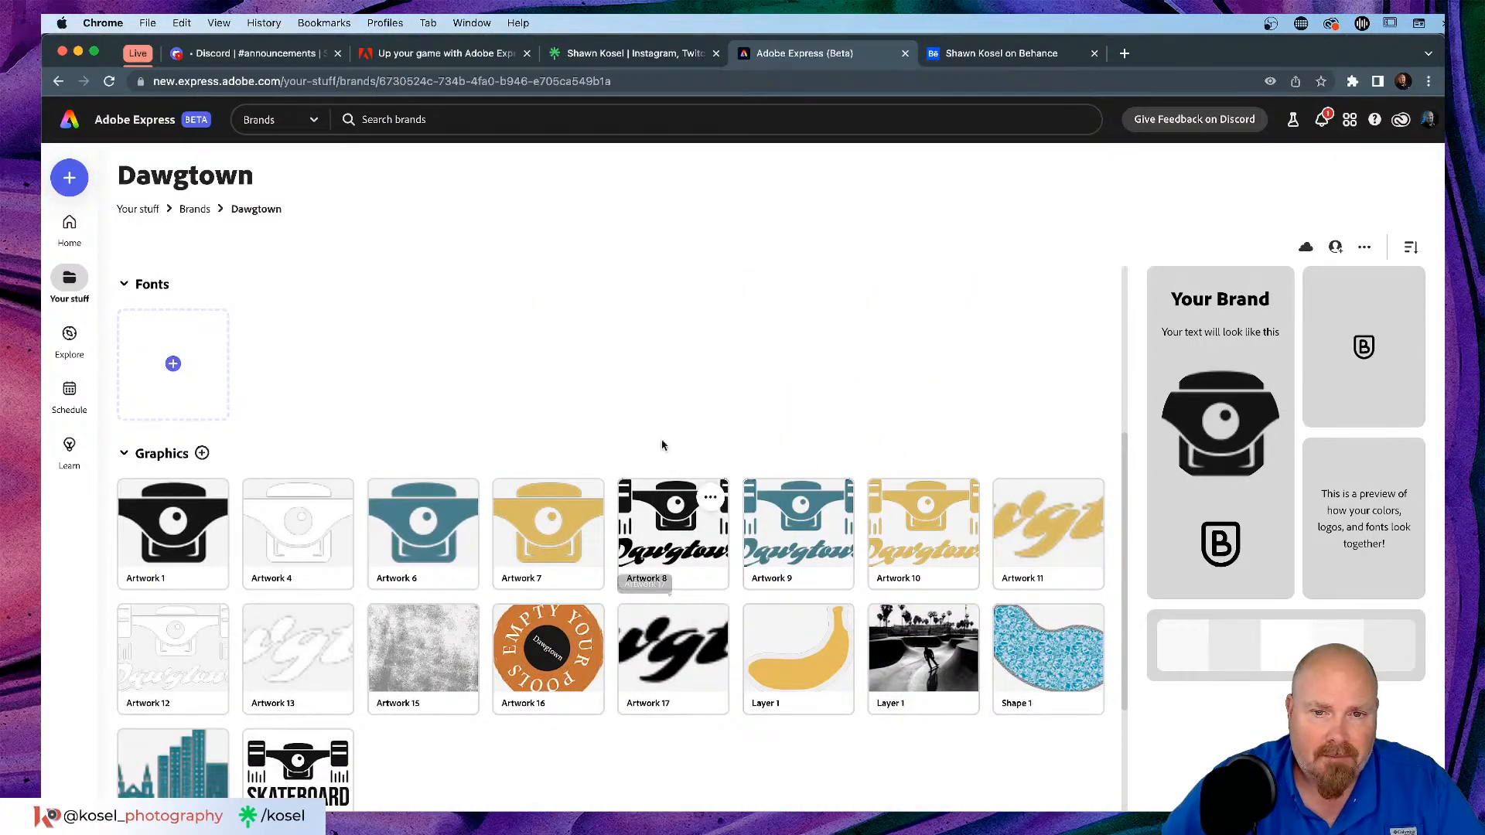
left_click(712, 499)
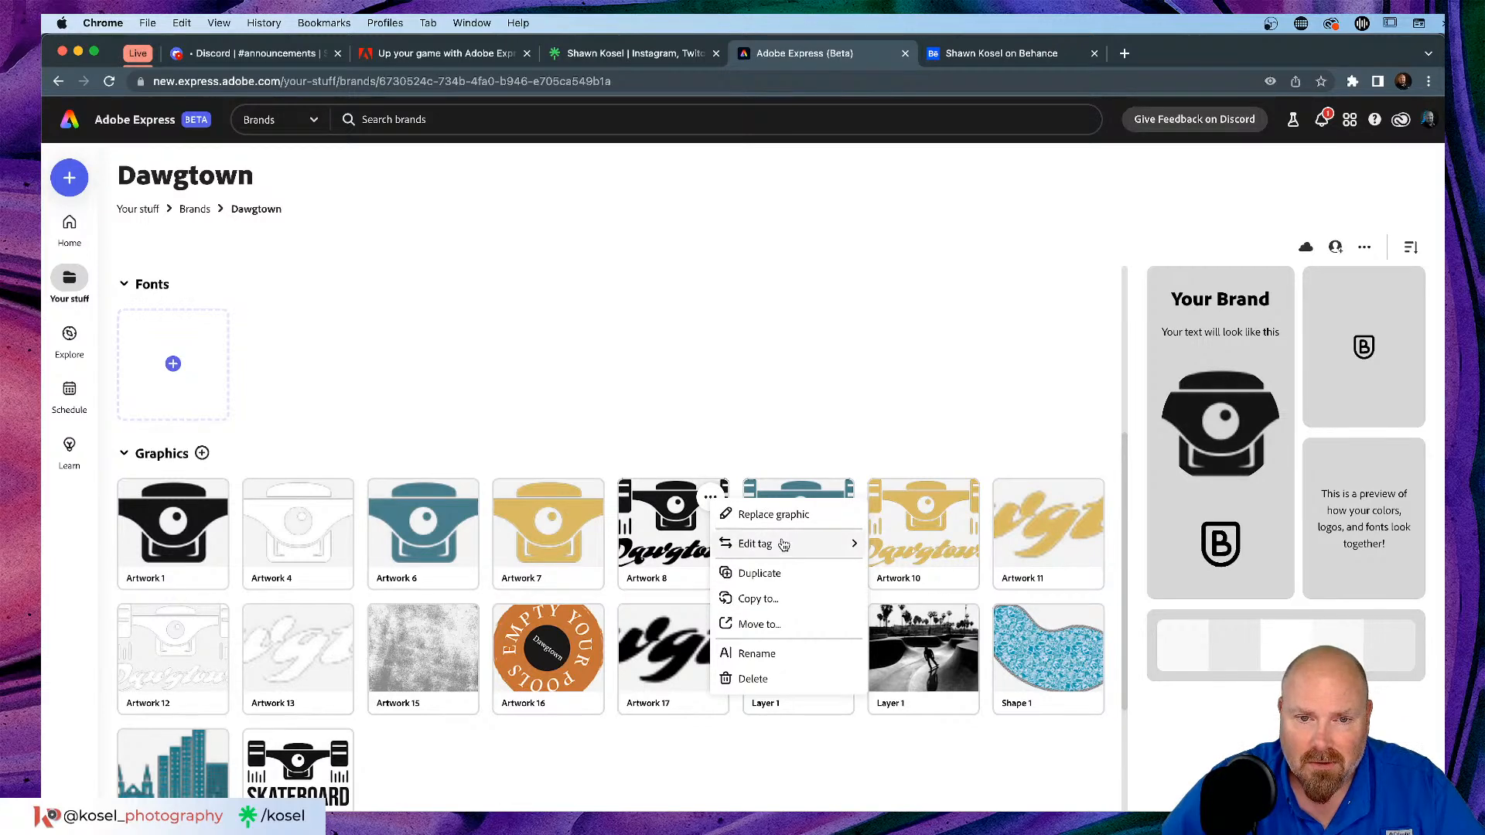
mouse_move(783, 546)
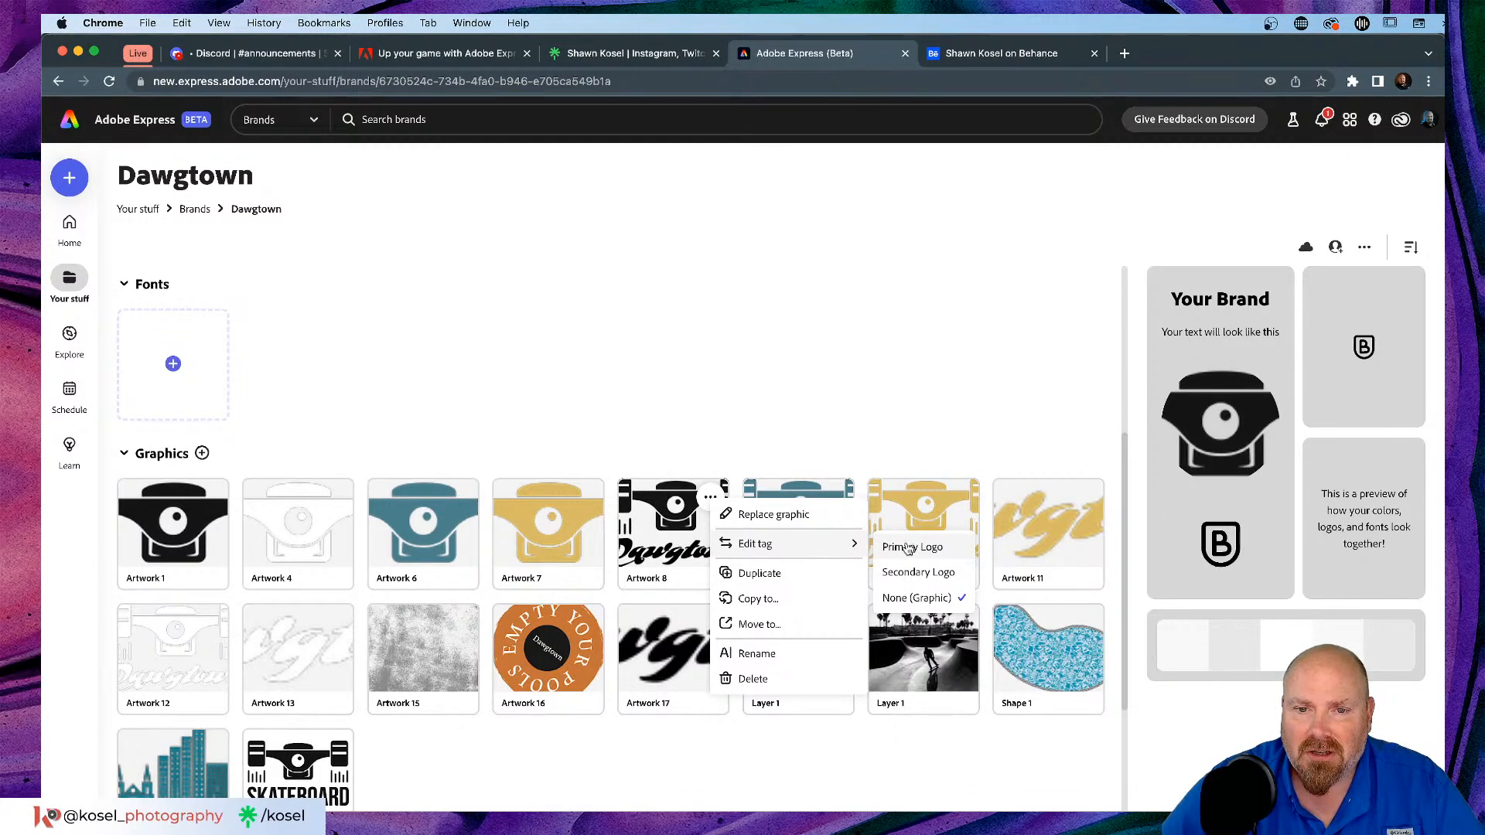
left_click(908, 547)
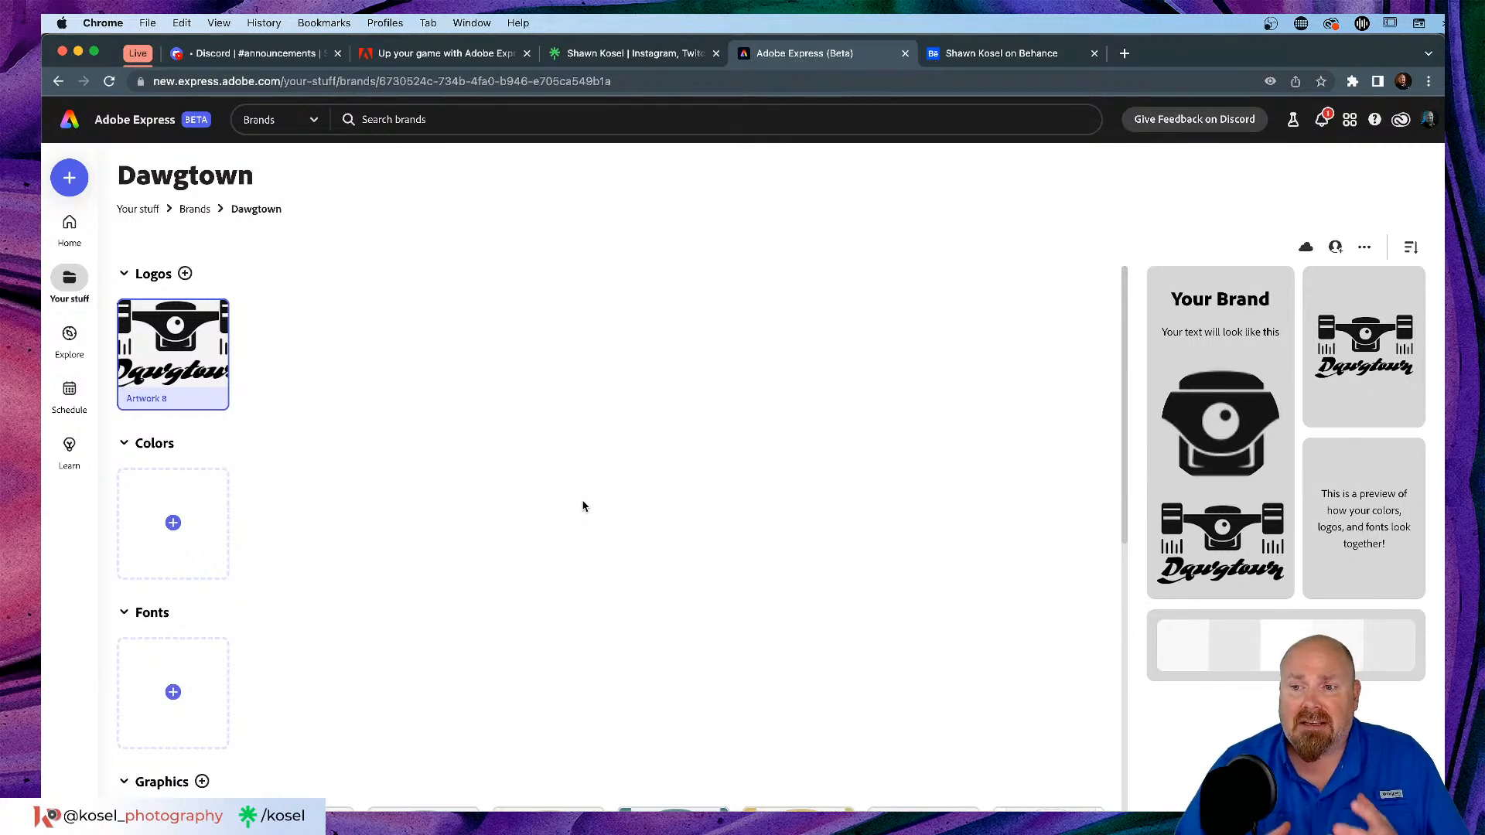
Step: Tag the teal Artwork 9 graphic as a primary logo as well
scroll(557, 480, "down", 5)
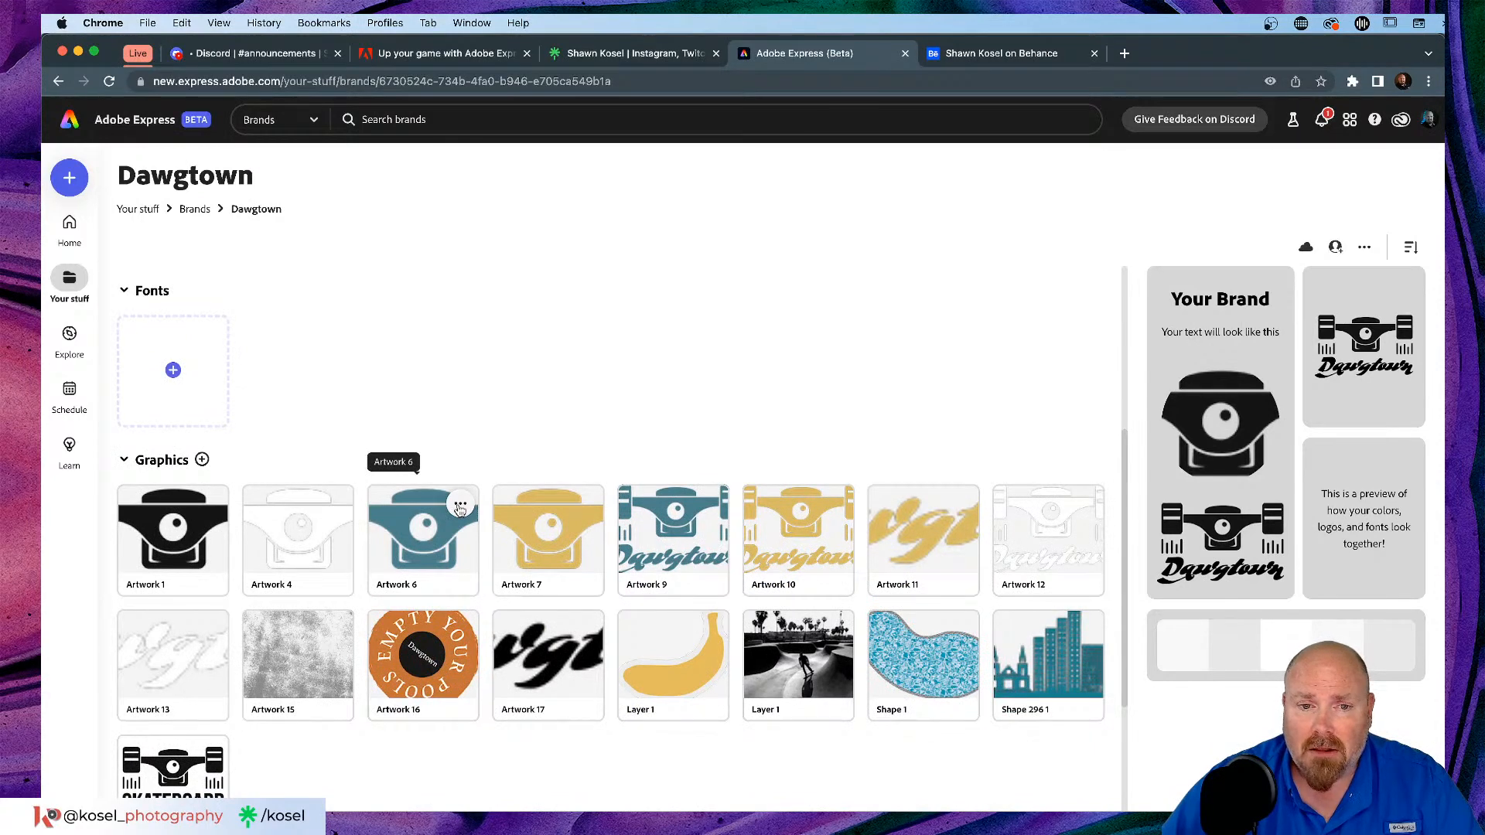
left_click(709, 506)
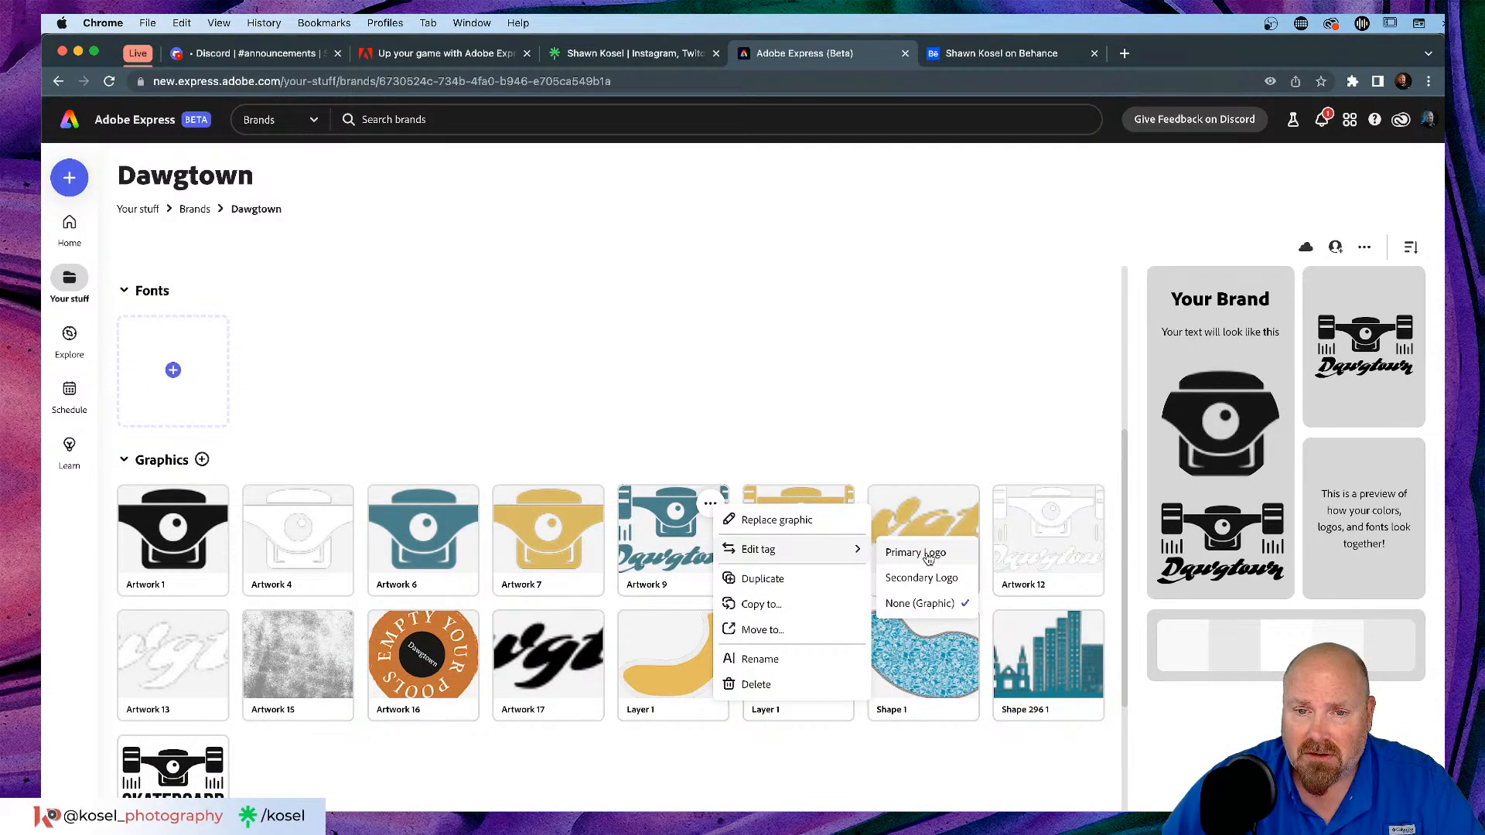
left_click(926, 554)
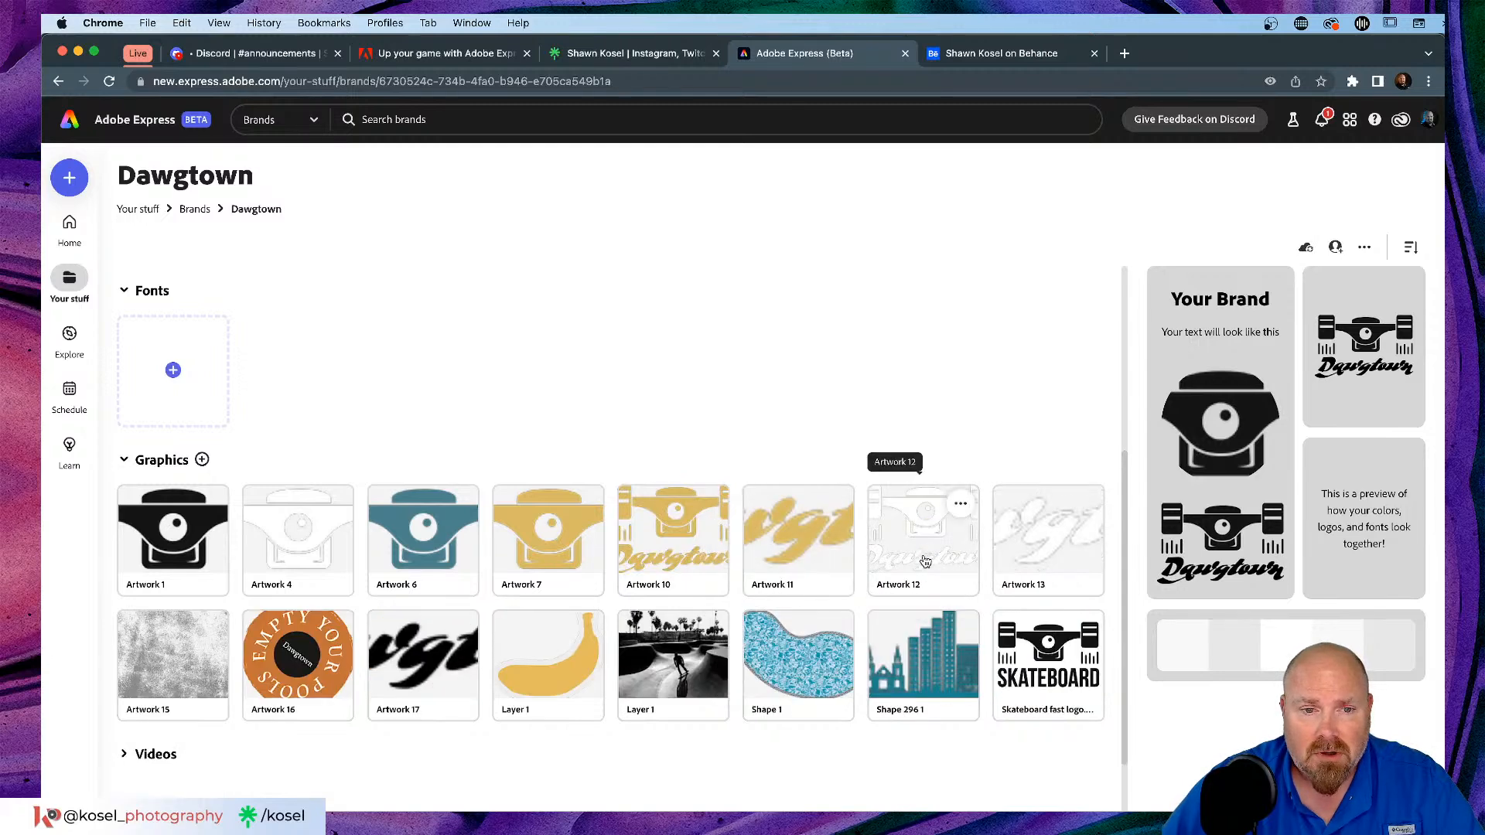
Step: Tag the white Artwork 12 and the yellow Artwork 10 graphics as secondary logos
left_click(959, 506)
mouse_move(1041, 557)
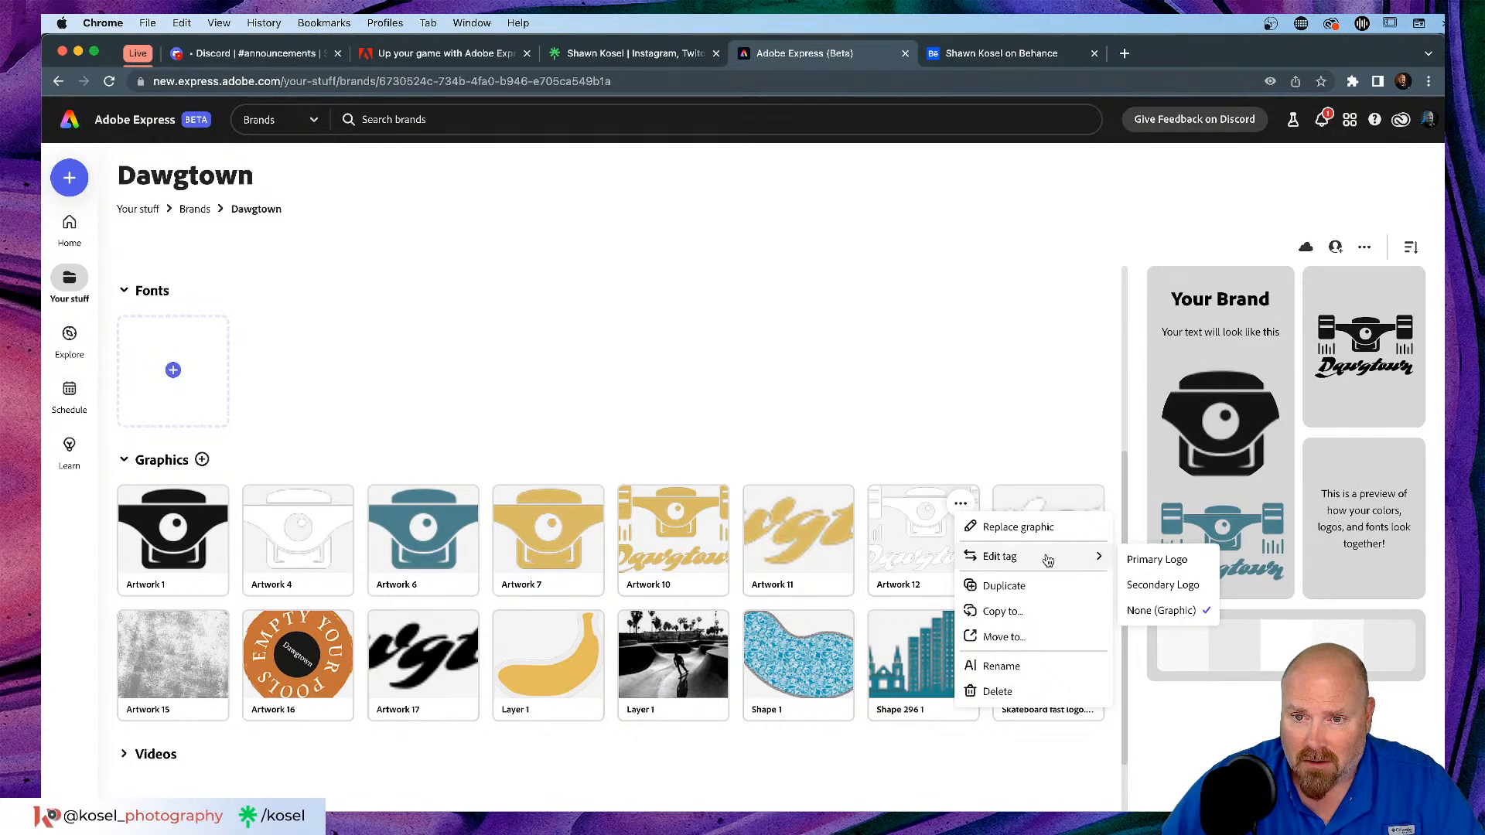
left_click(1169, 587)
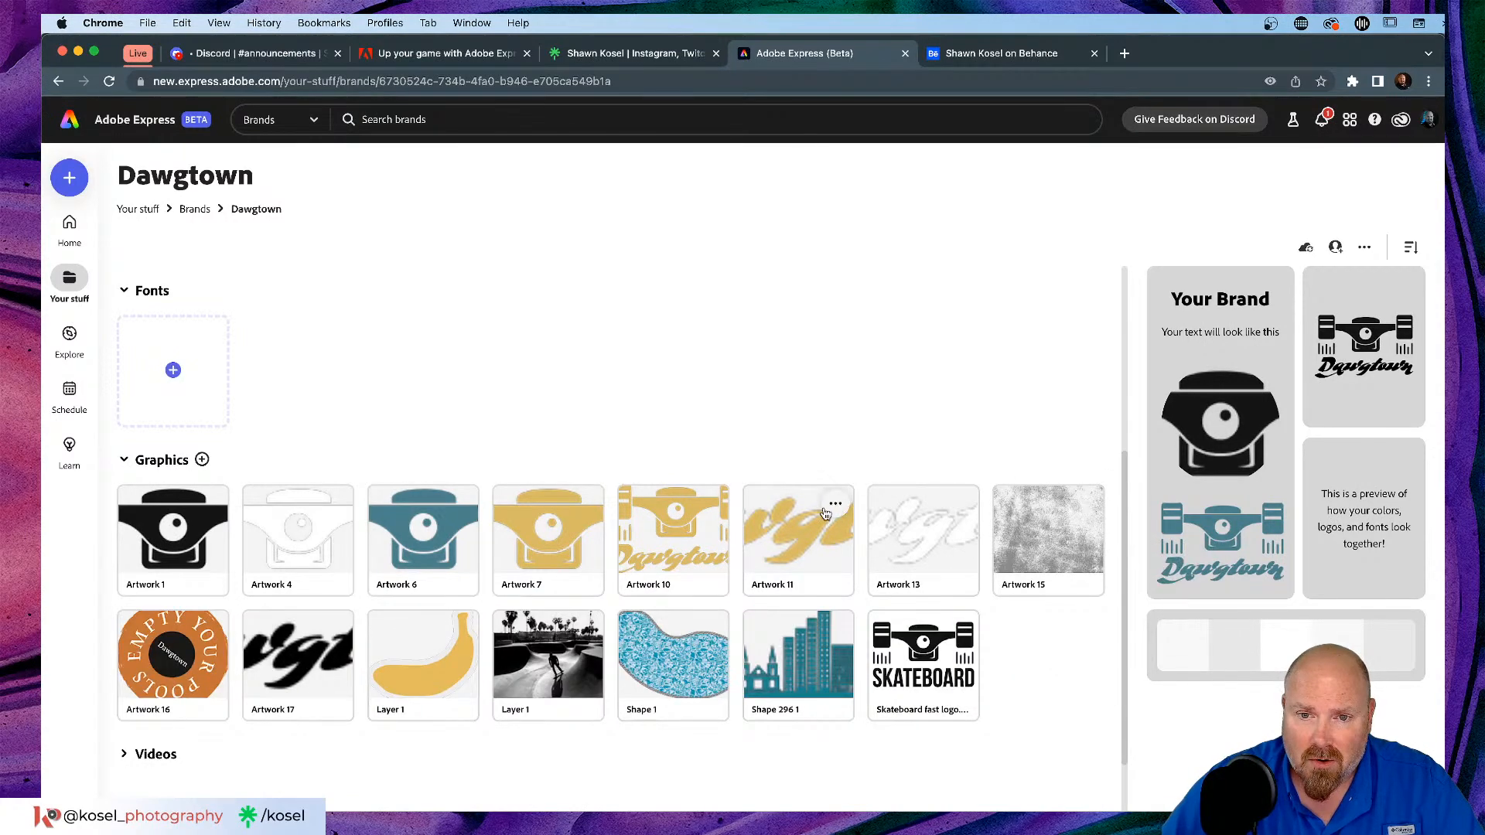
left_click(710, 504)
mouse_move(843, 549)
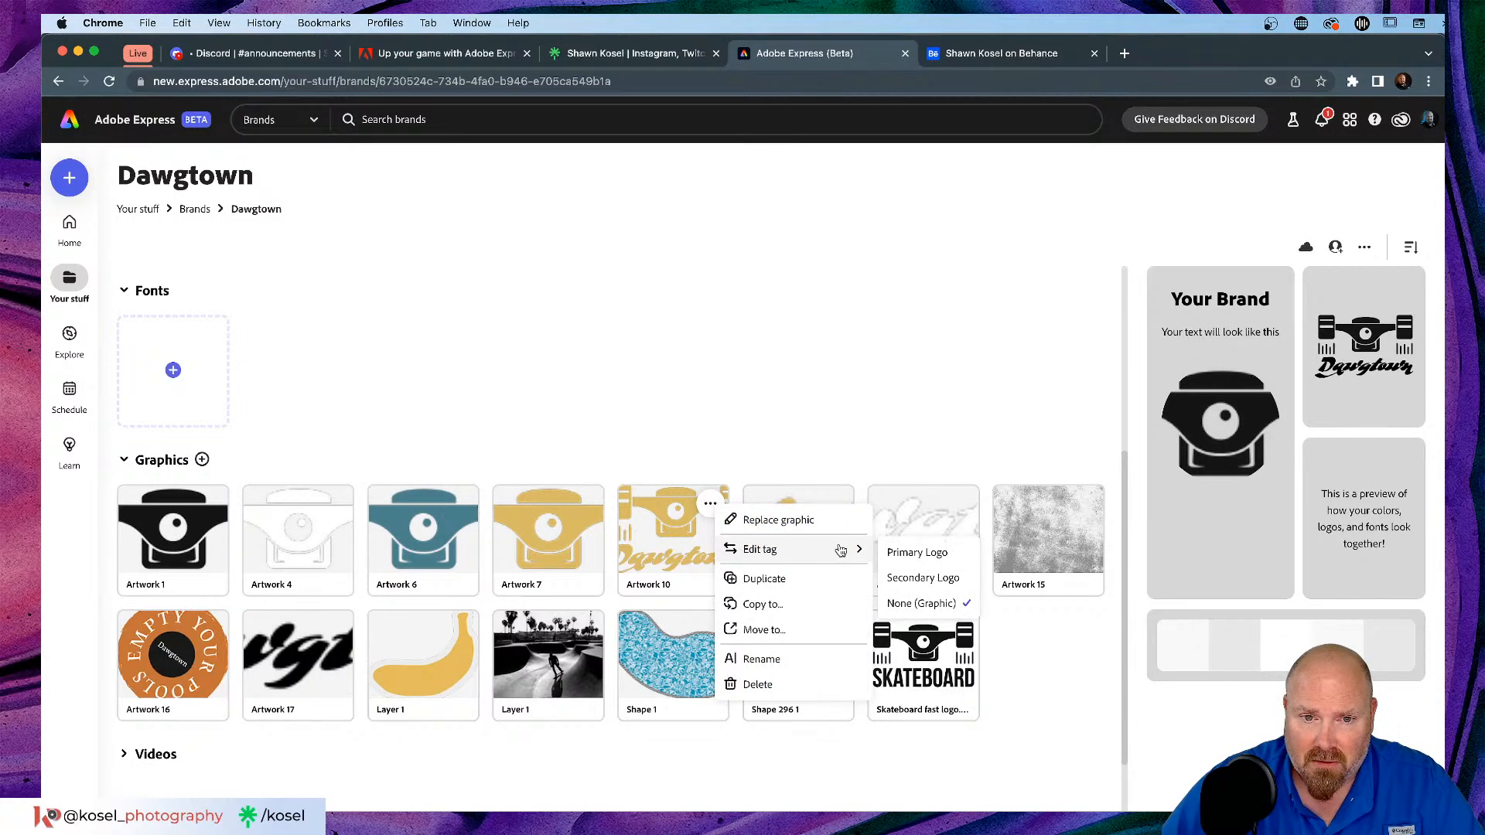
left_click(928, 578)
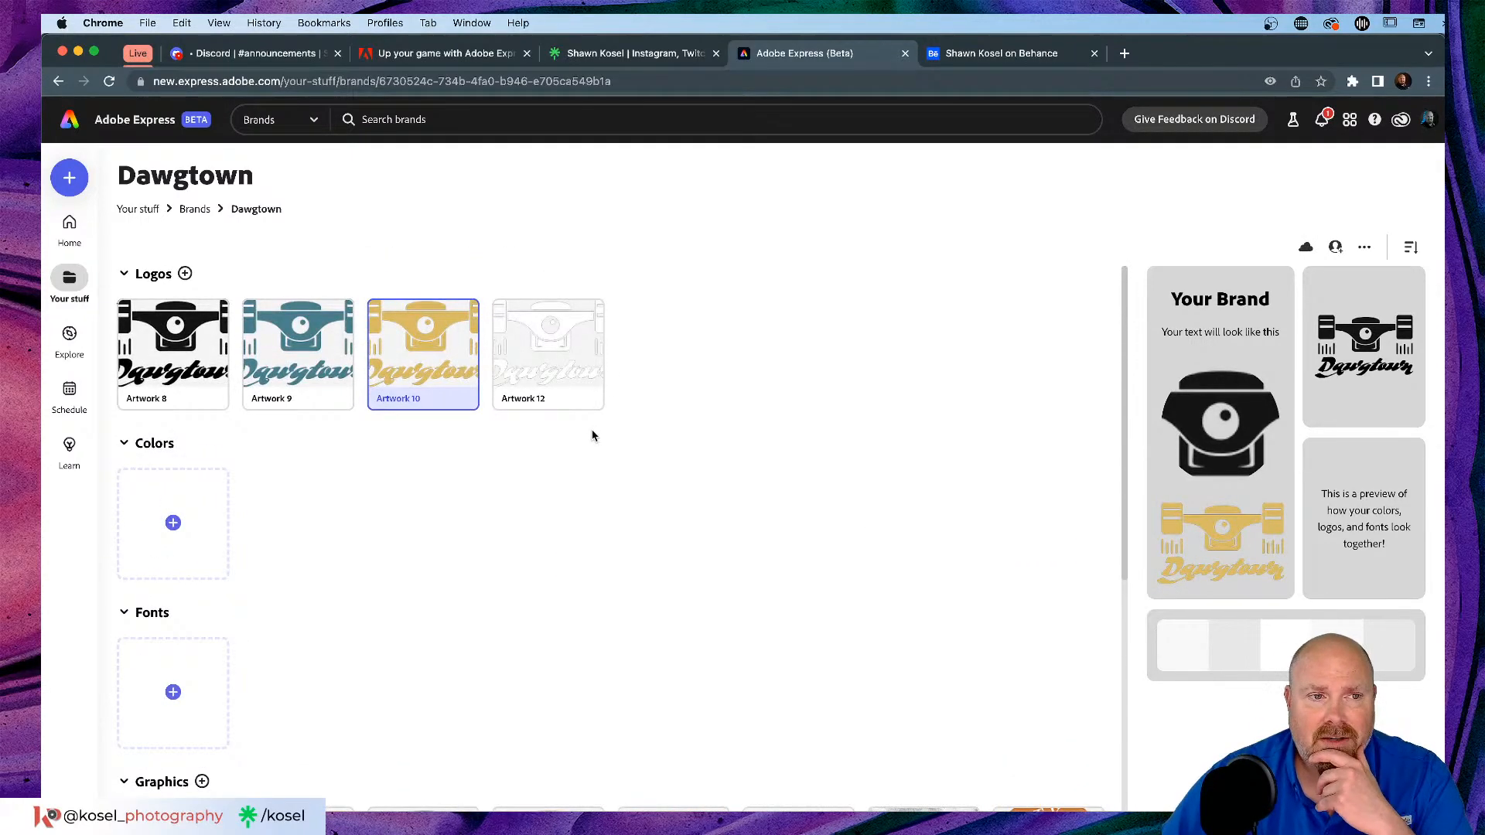
Step: Try to move the teal Artwork 6 graphic directly into the Logos section
scroll(592, 430, "down", 2)
scroll(592, 429, "up", 1)
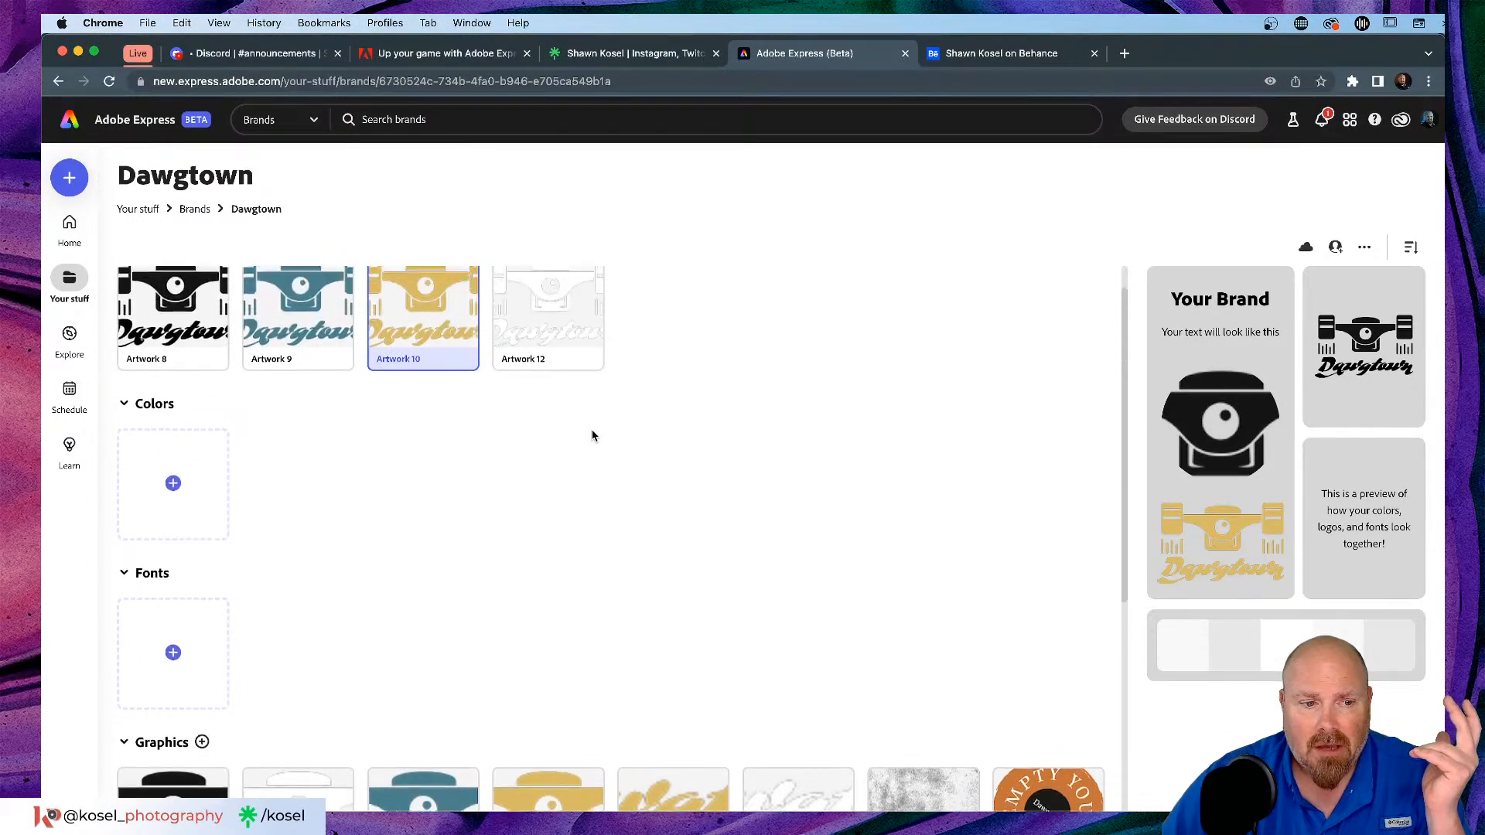
left_click_drag(433, 796, 720, 321)
Step: Tag the black Artwork 1 graphic as a secondary logo and the white Artwork 4 graphic as a primary logo
scroll(685, 549, "down", 3)
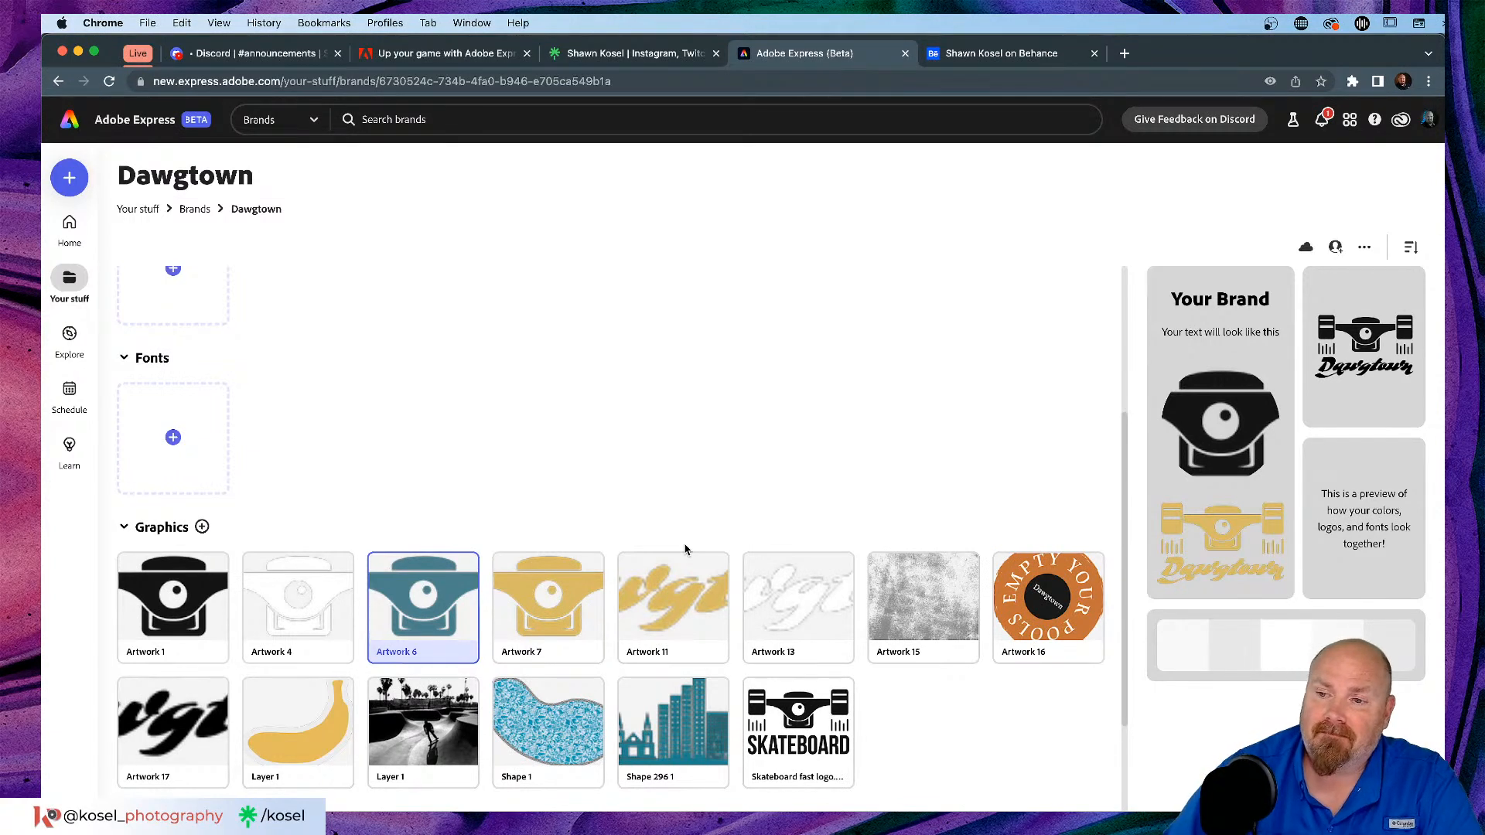
scroll(521, 358, "down", 1)
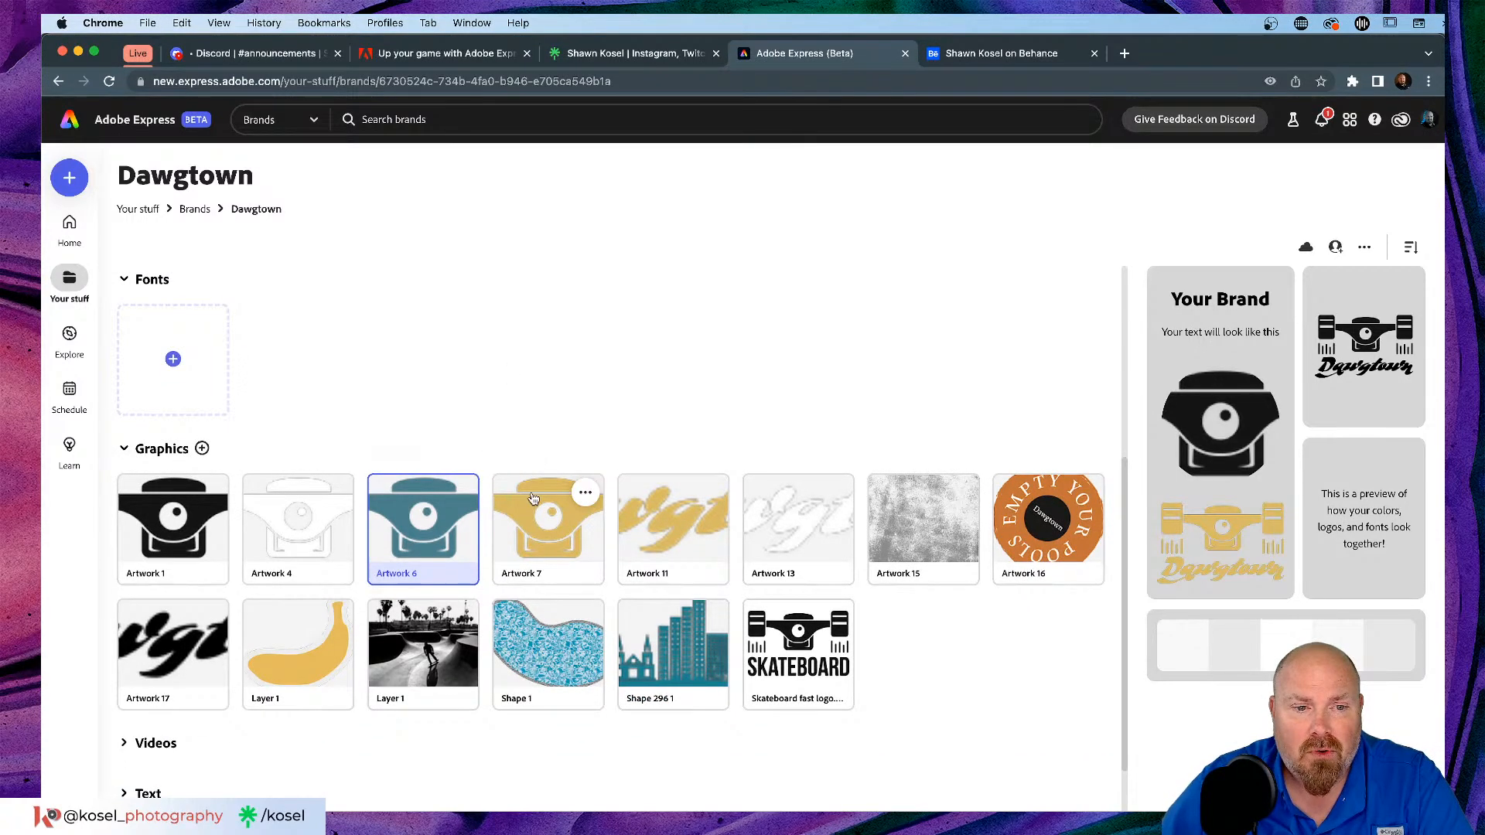
scroll(532, 499, "down", 1)
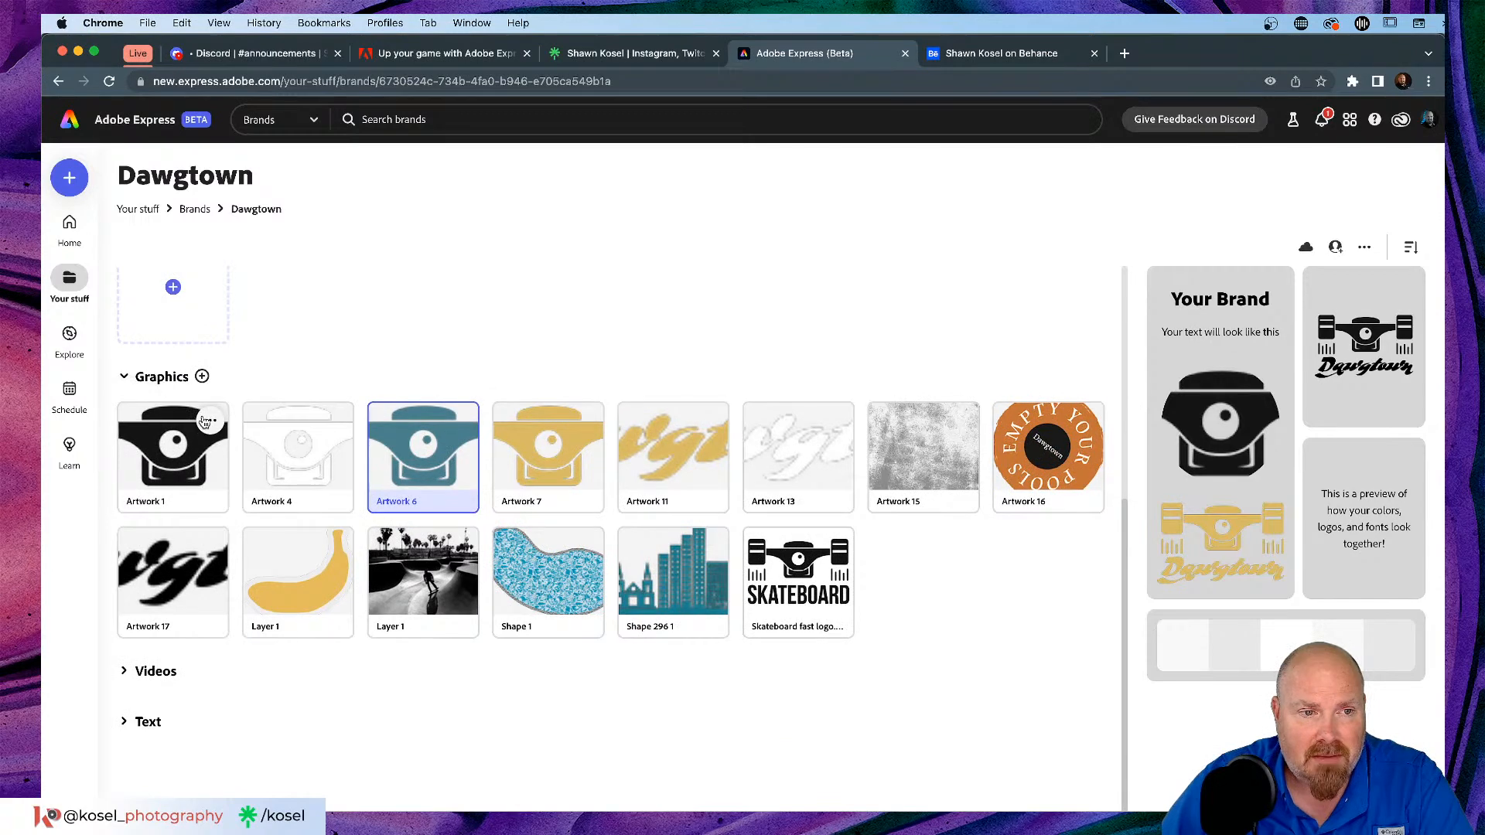
left_click(209, 420)
mouse_move(249, 466)
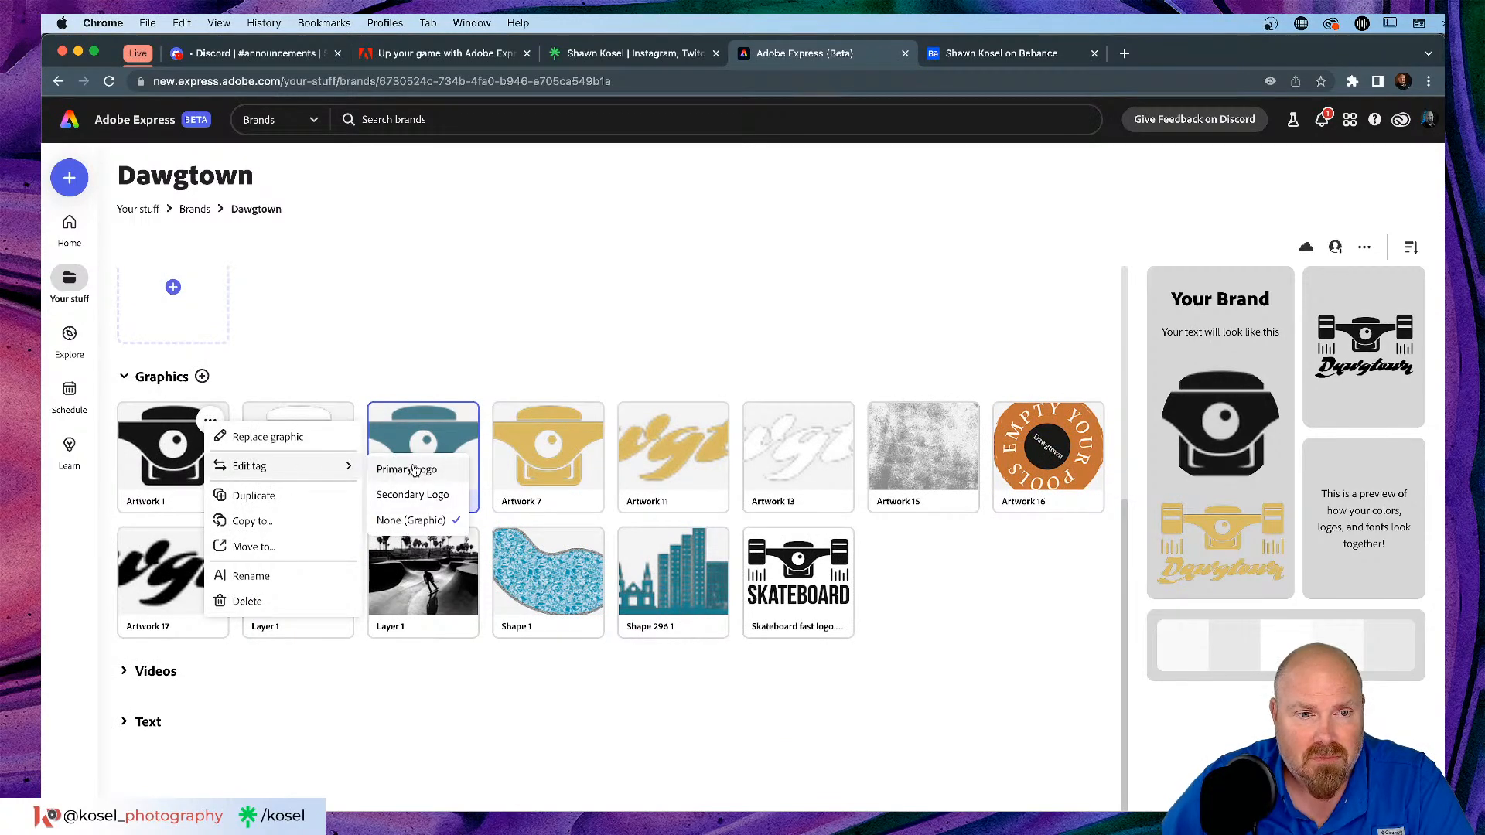
left_click(412, 495)
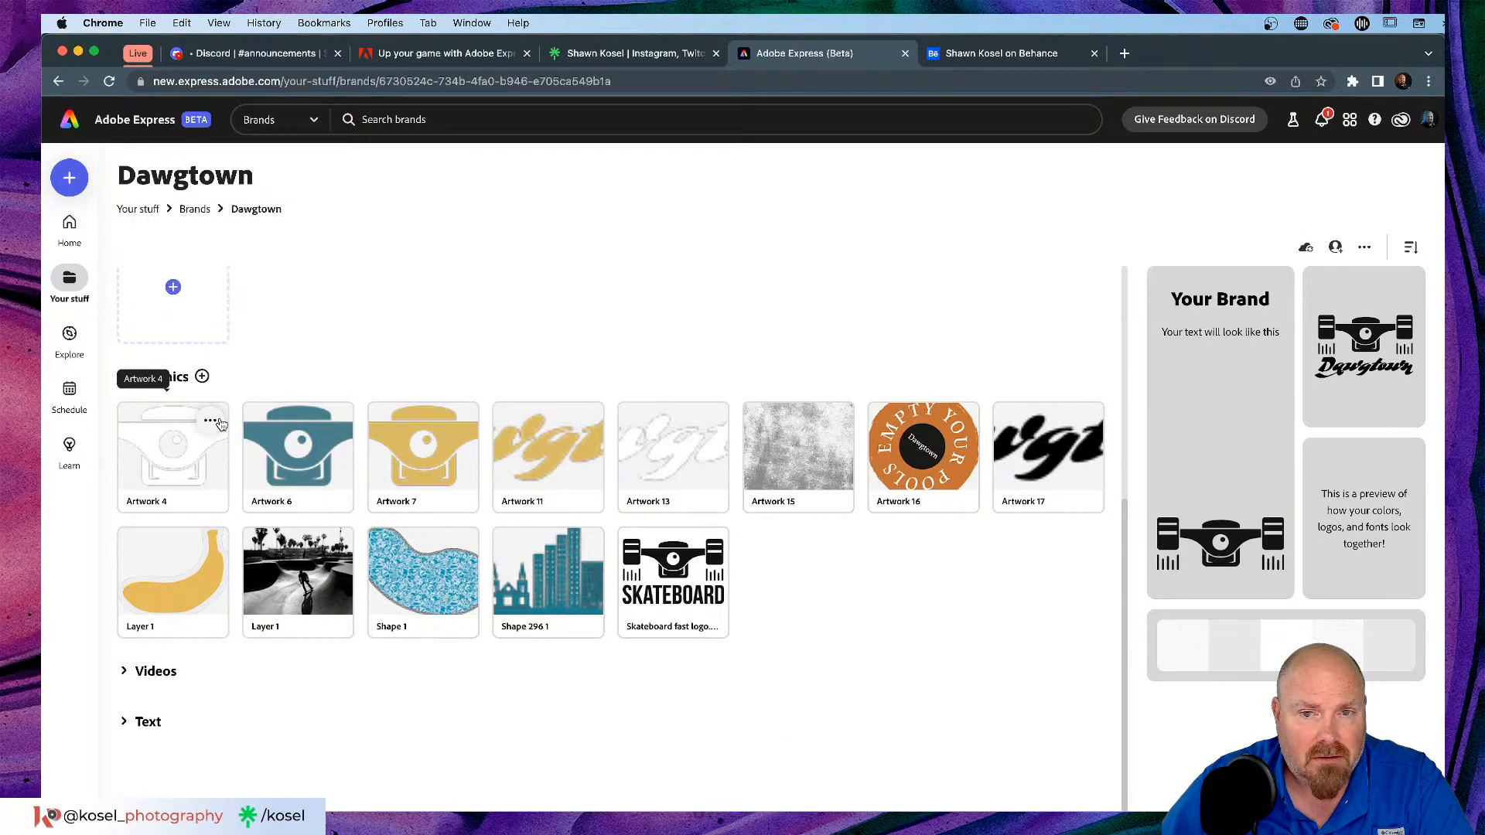
left_click(215, 421)
mouse_move(309, 468)
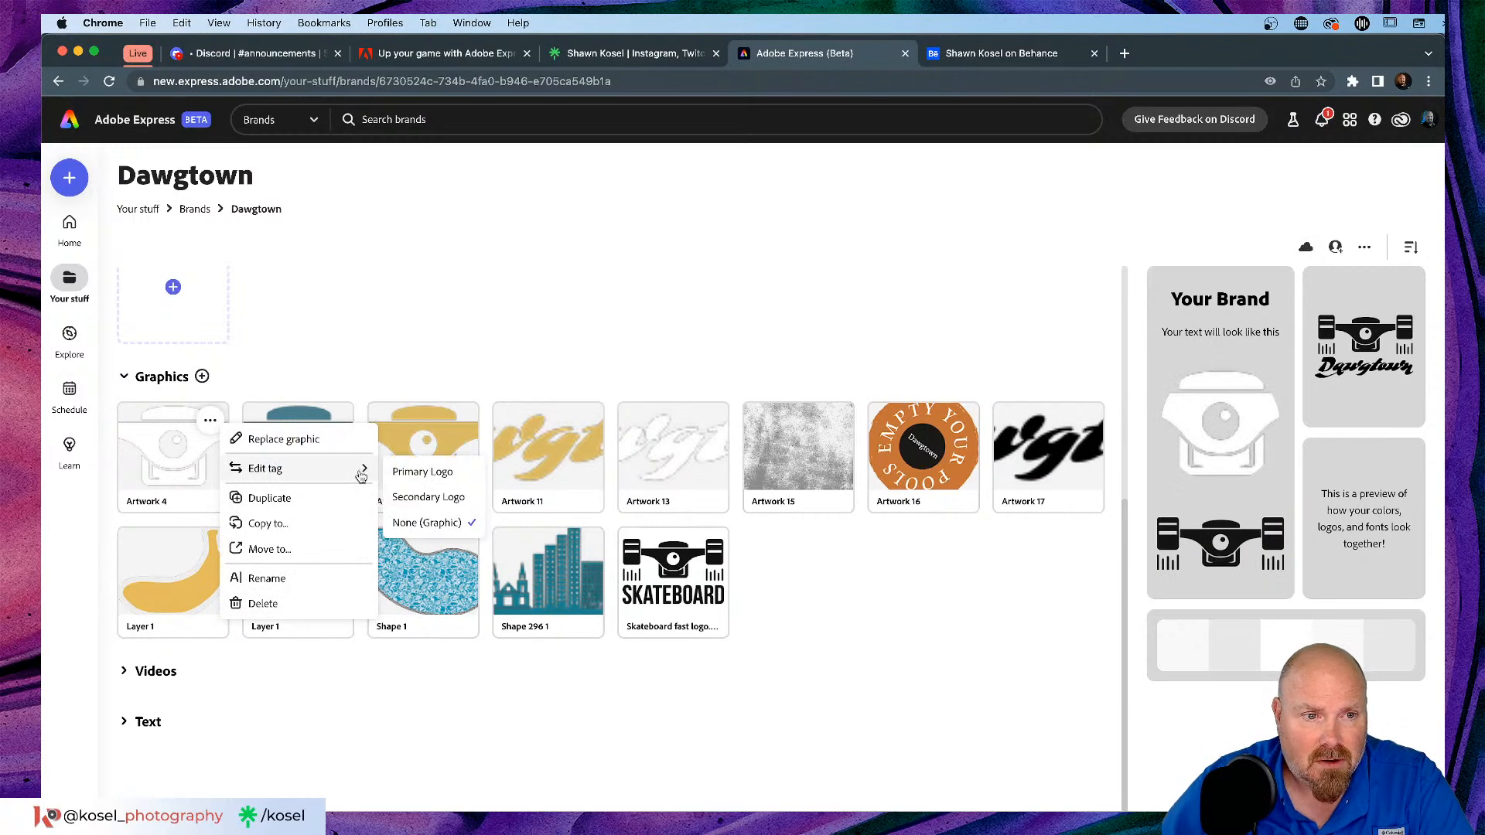
left_click(424, 473)
Step: Tag the teal Artwork 6 graphic as a secondary logo and the round Artwork 16 graphic as a primary logo
left_click(210, 420)
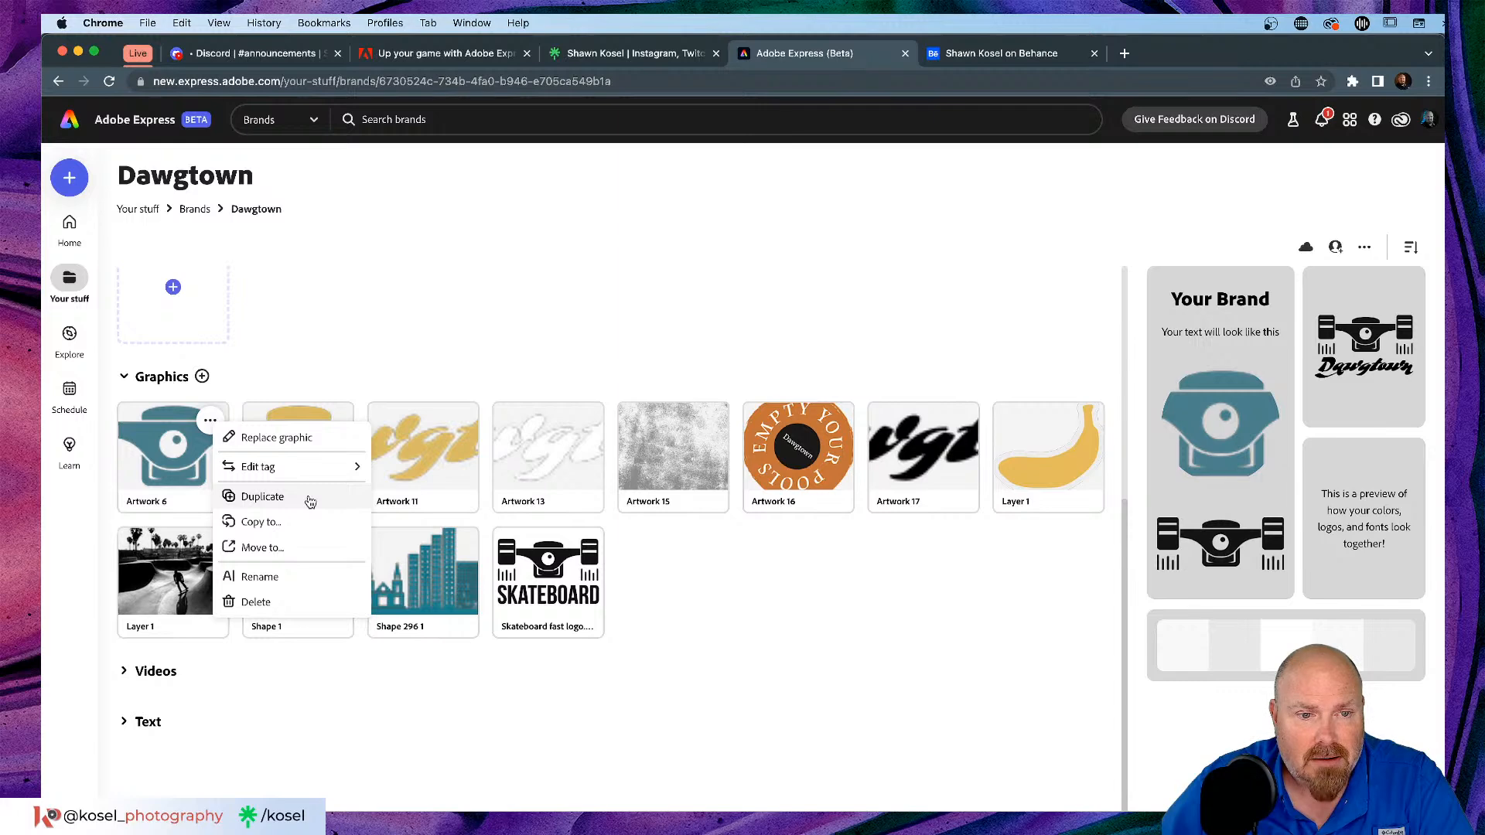
mouse_move(313, 467)
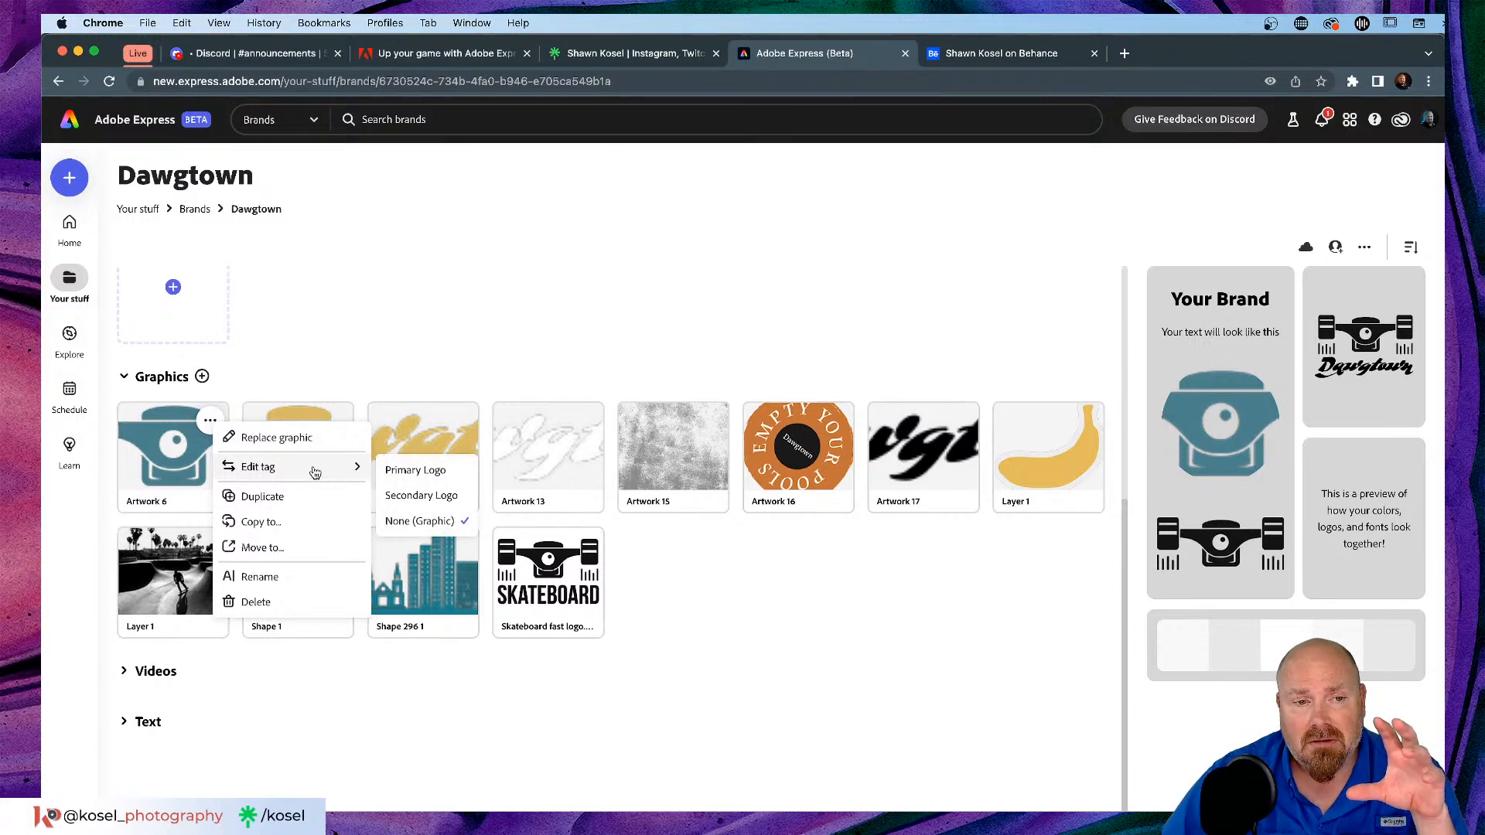
left_click(421, 496)
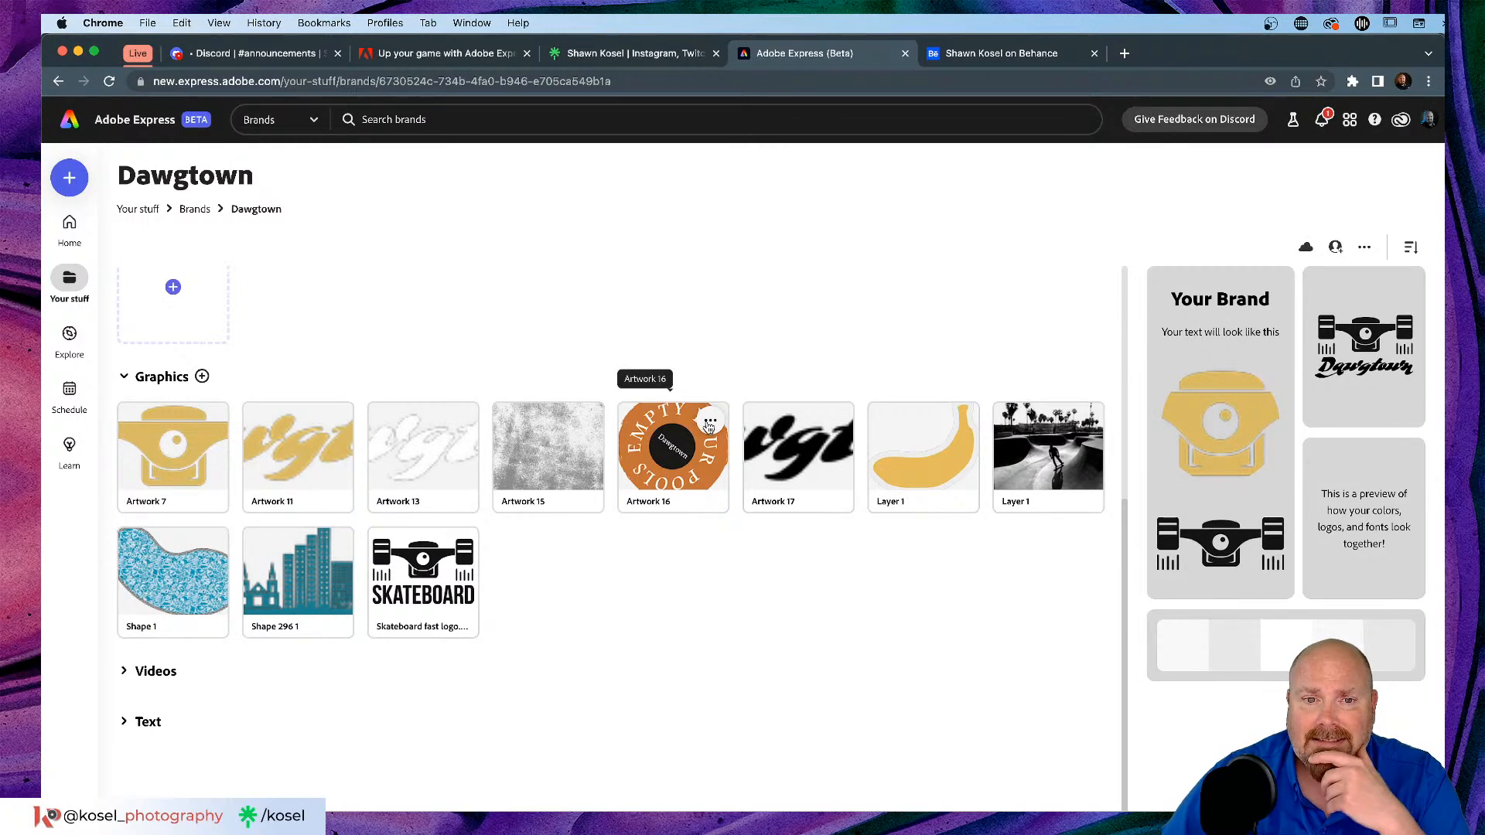
left_click(710, 420)
mouse_move(820, 471)
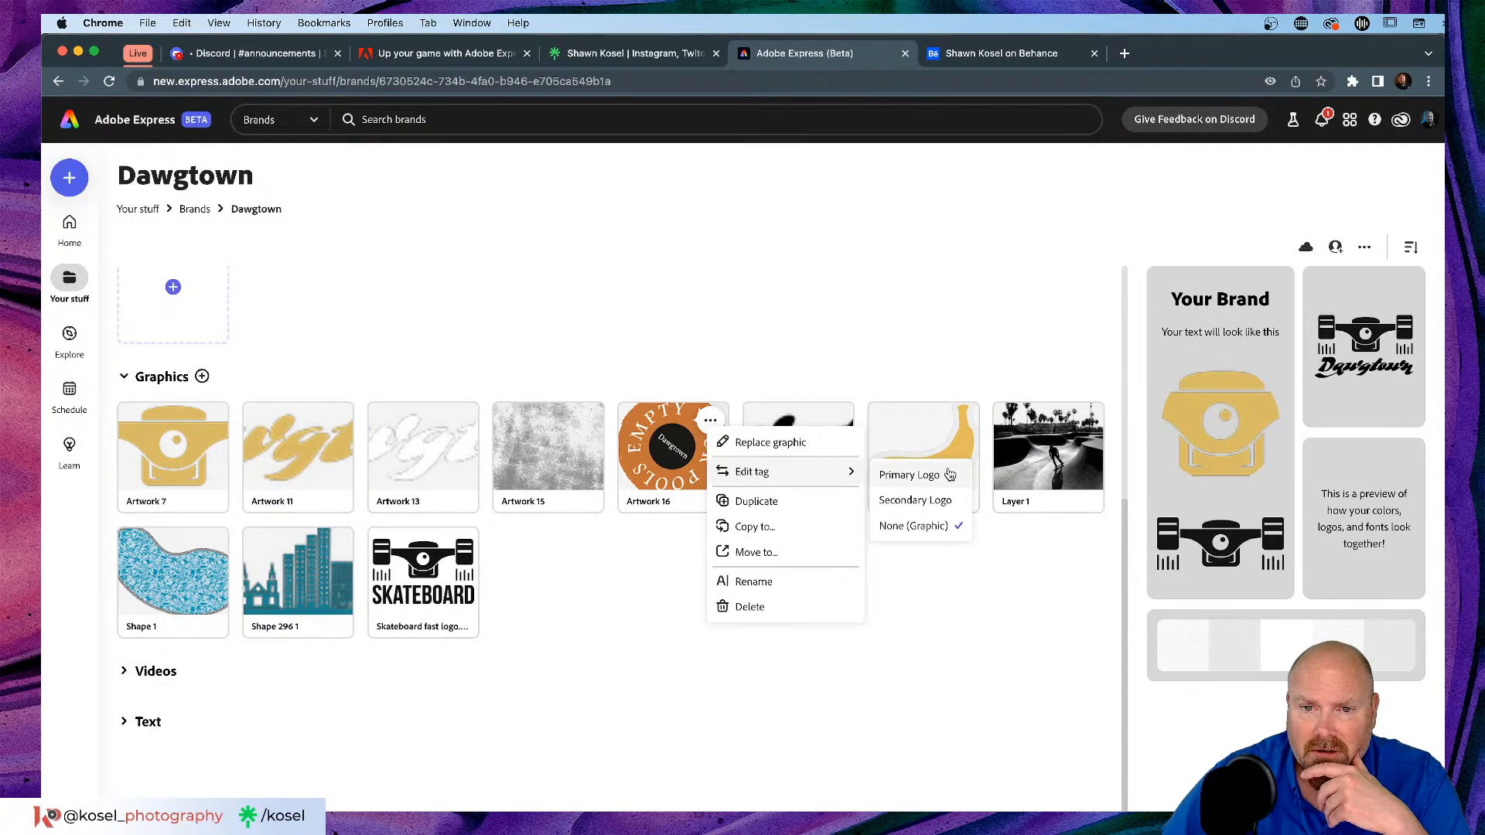
left_click(920, 473)
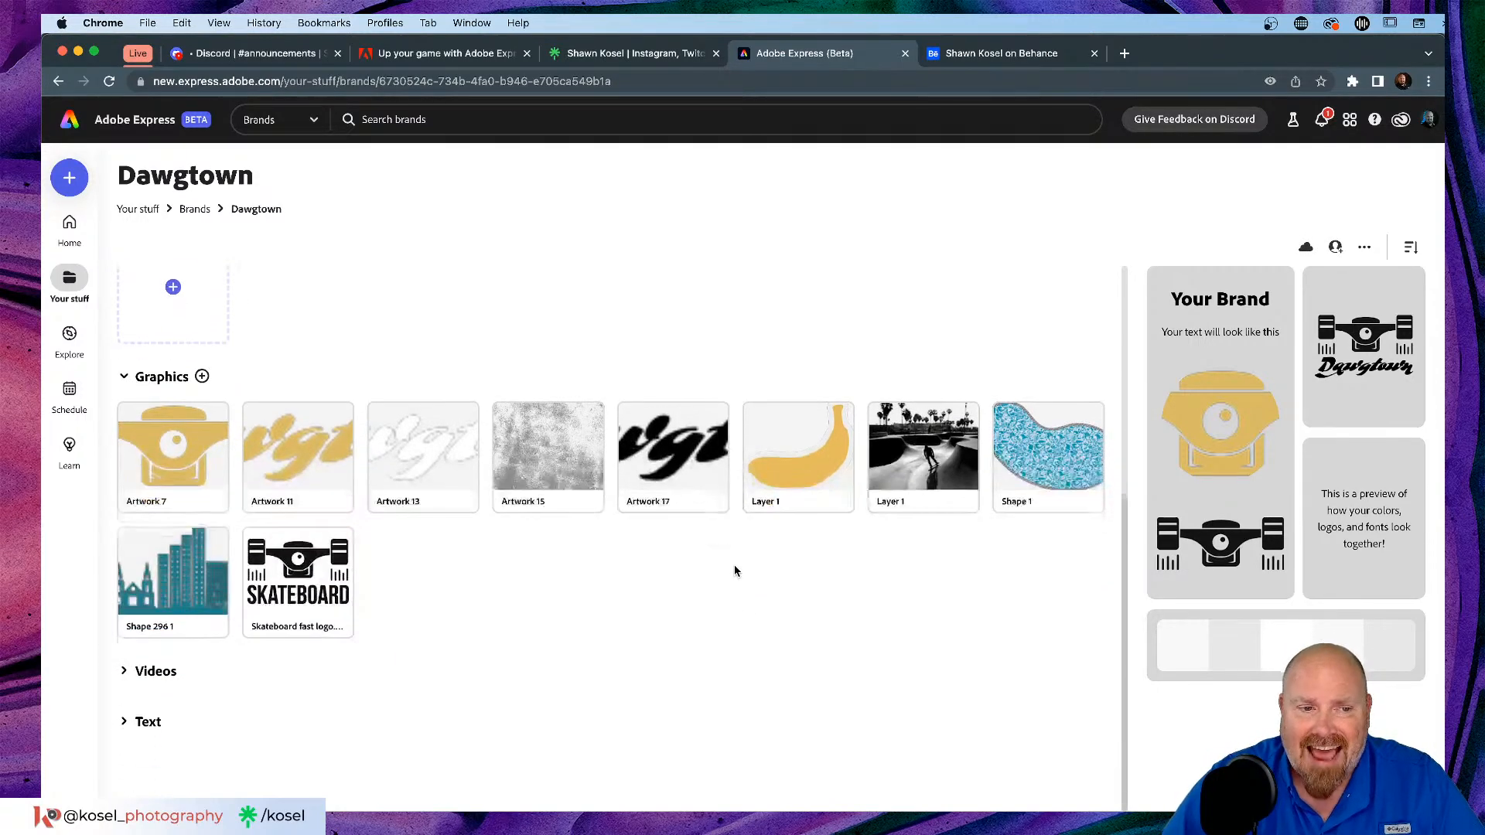
Step: Review the brand's logos and the graphics that remain untagged
scroll(578, 660, "up", 2)
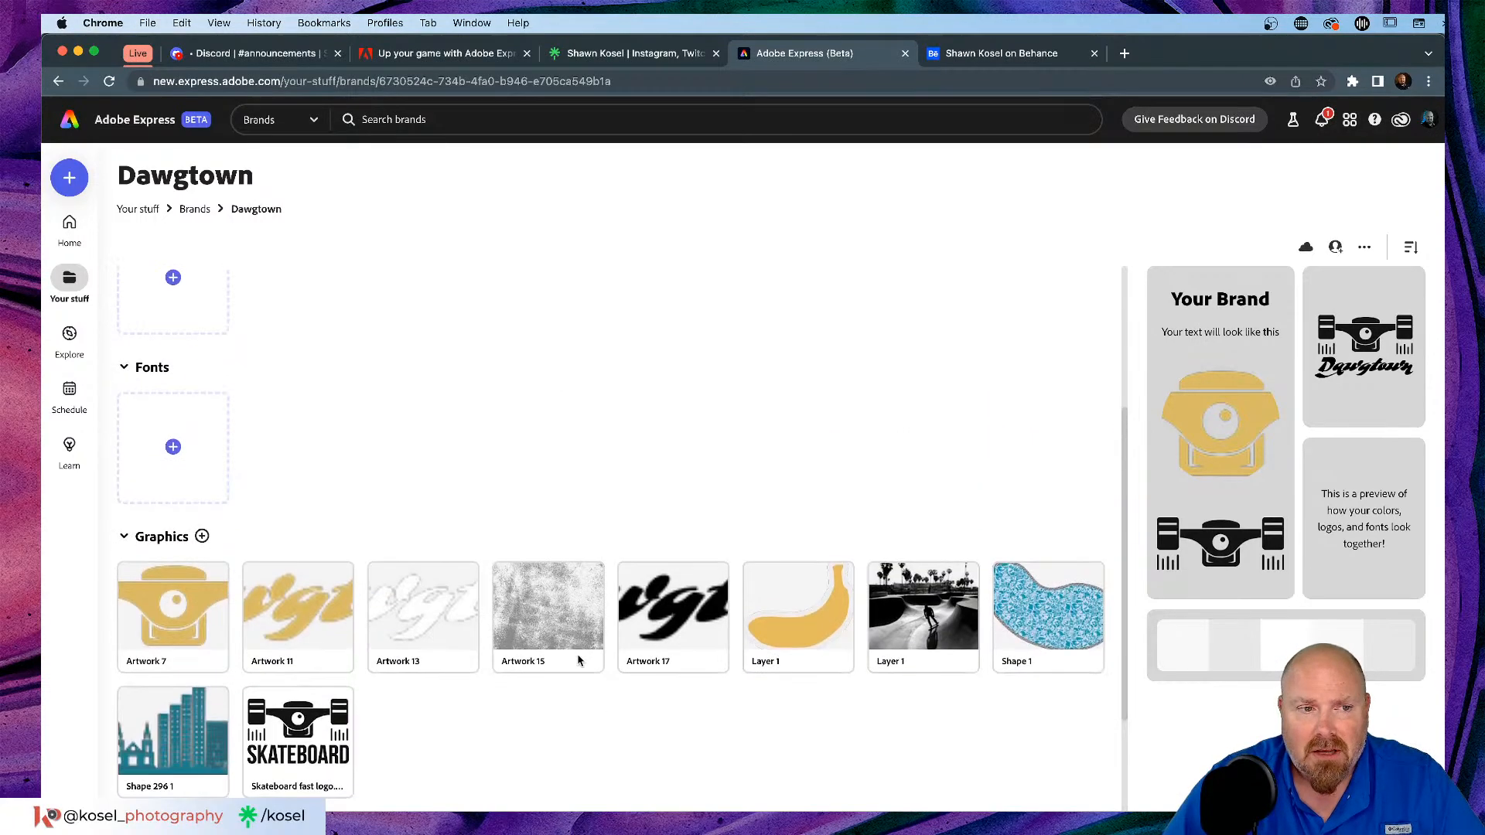
scroll(564, 553, "up", 3)
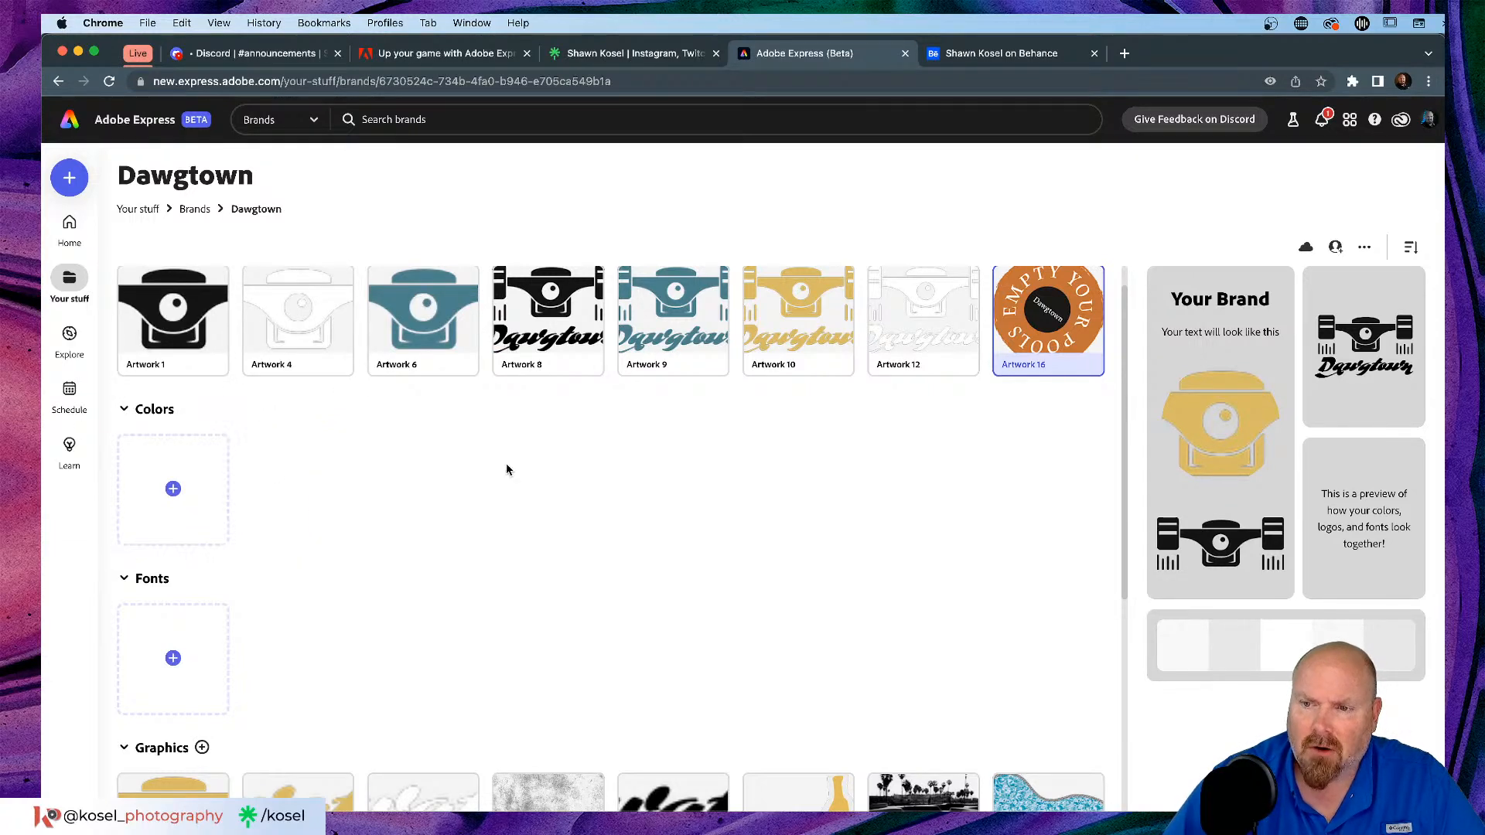
scroll(505, 462, "up", 1)
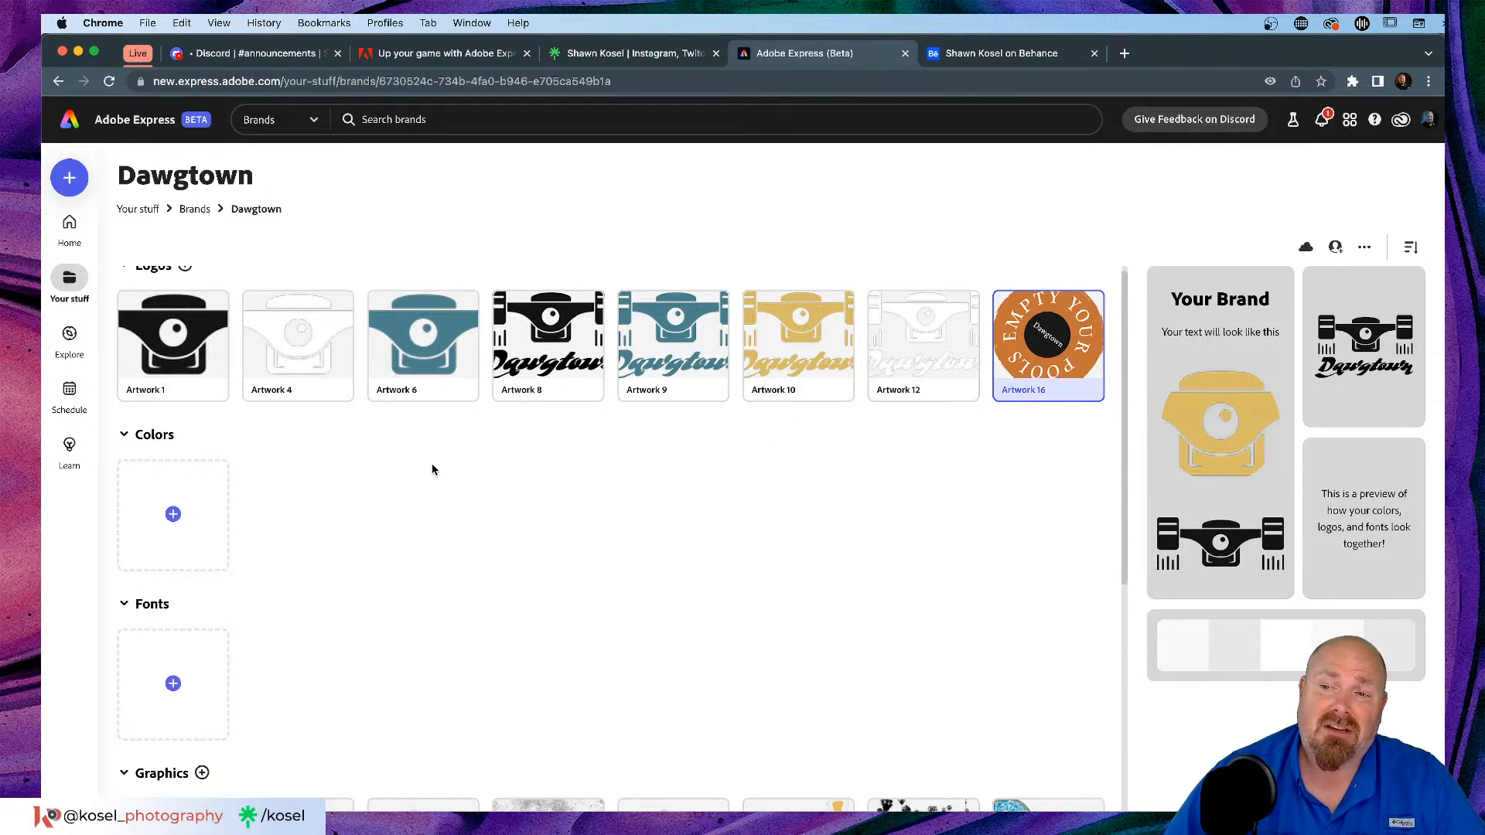
scroll(431, 465, "down", 5)
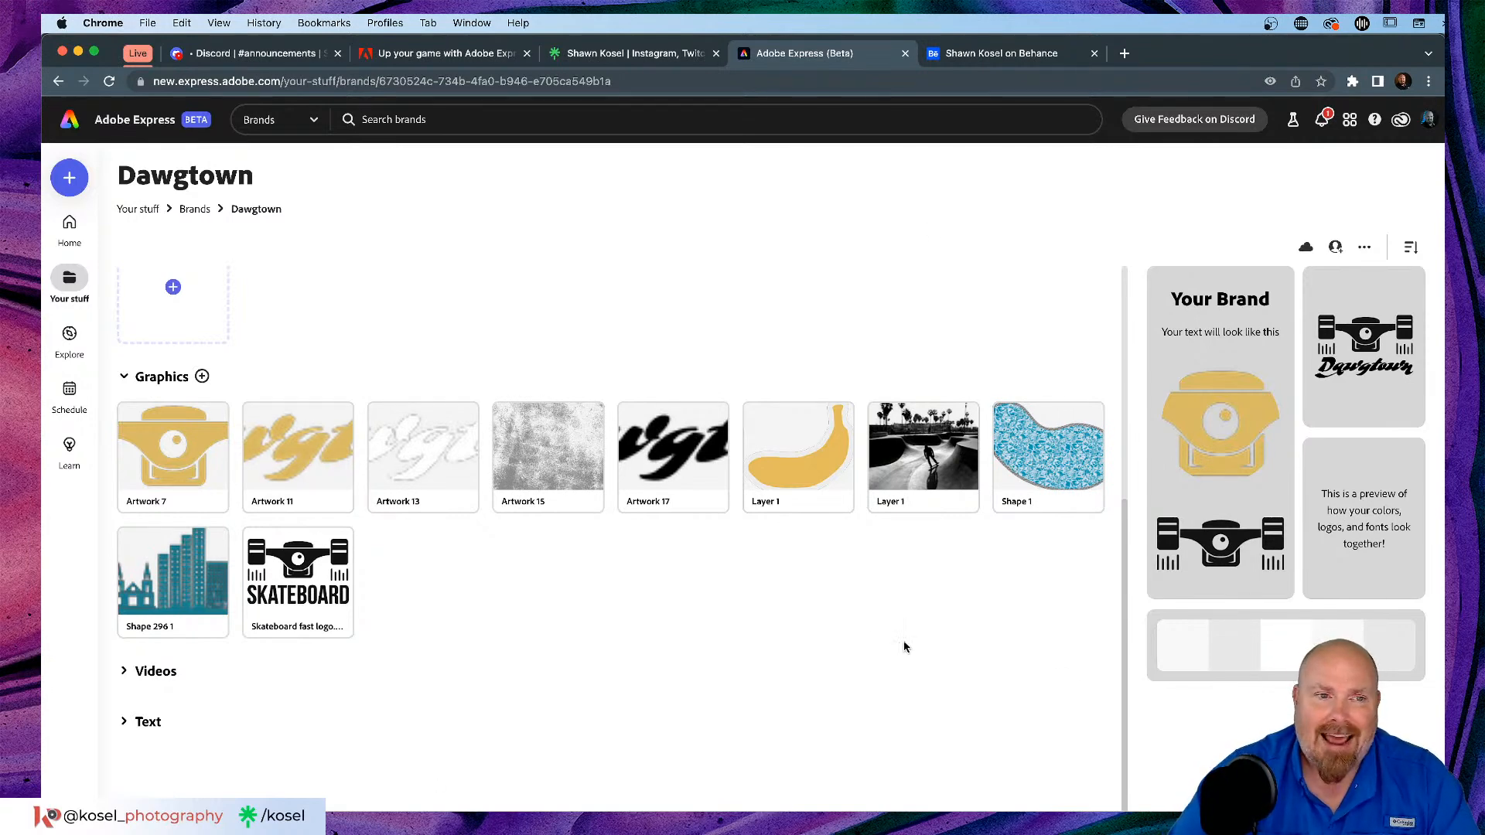
Step: Open the libraries among the stored files and show the available options for the Animals library
scroll(681, 628, "up", 5)
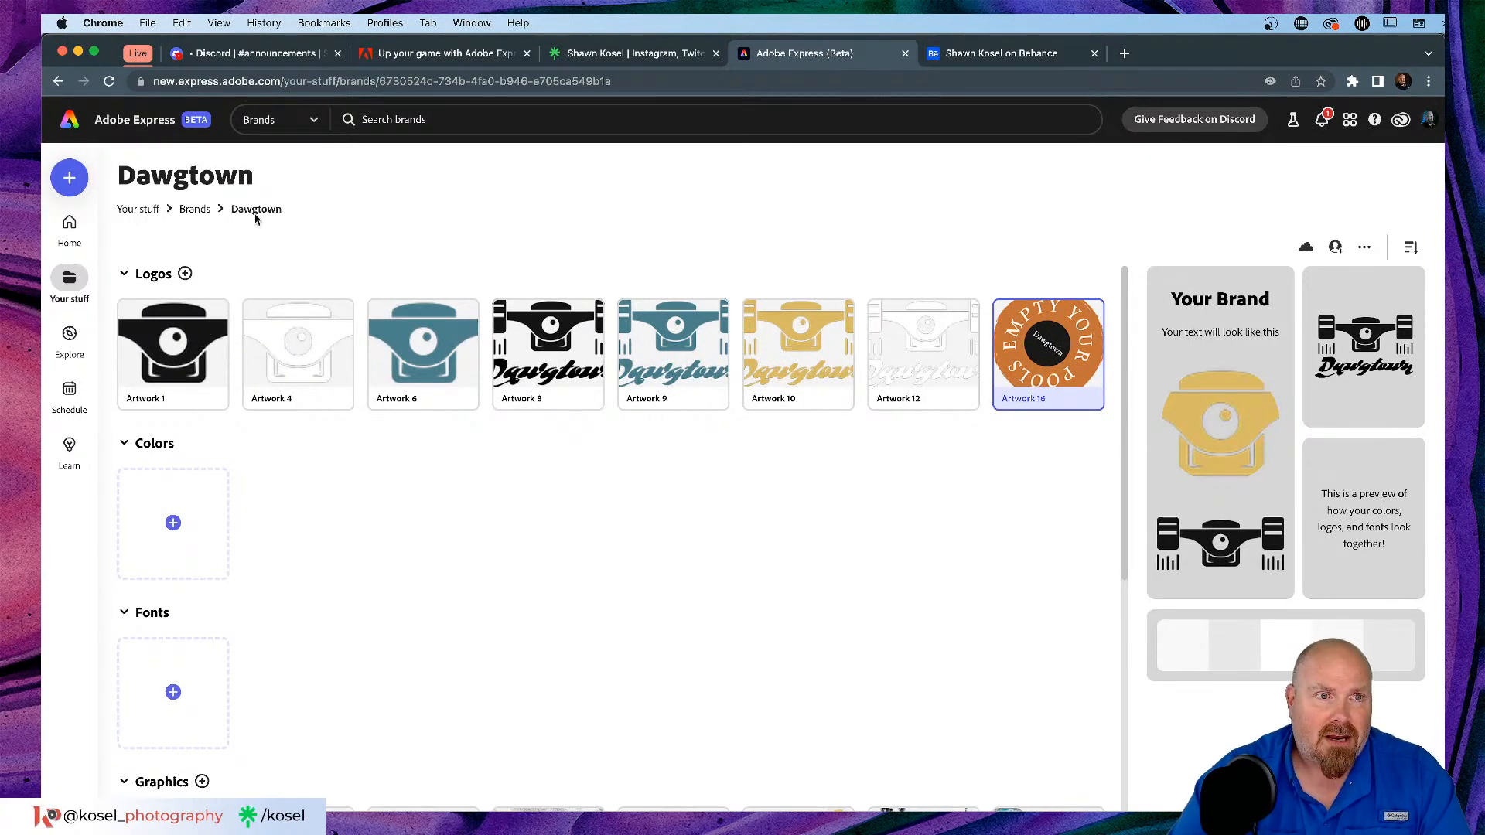
left_click(69, 279)
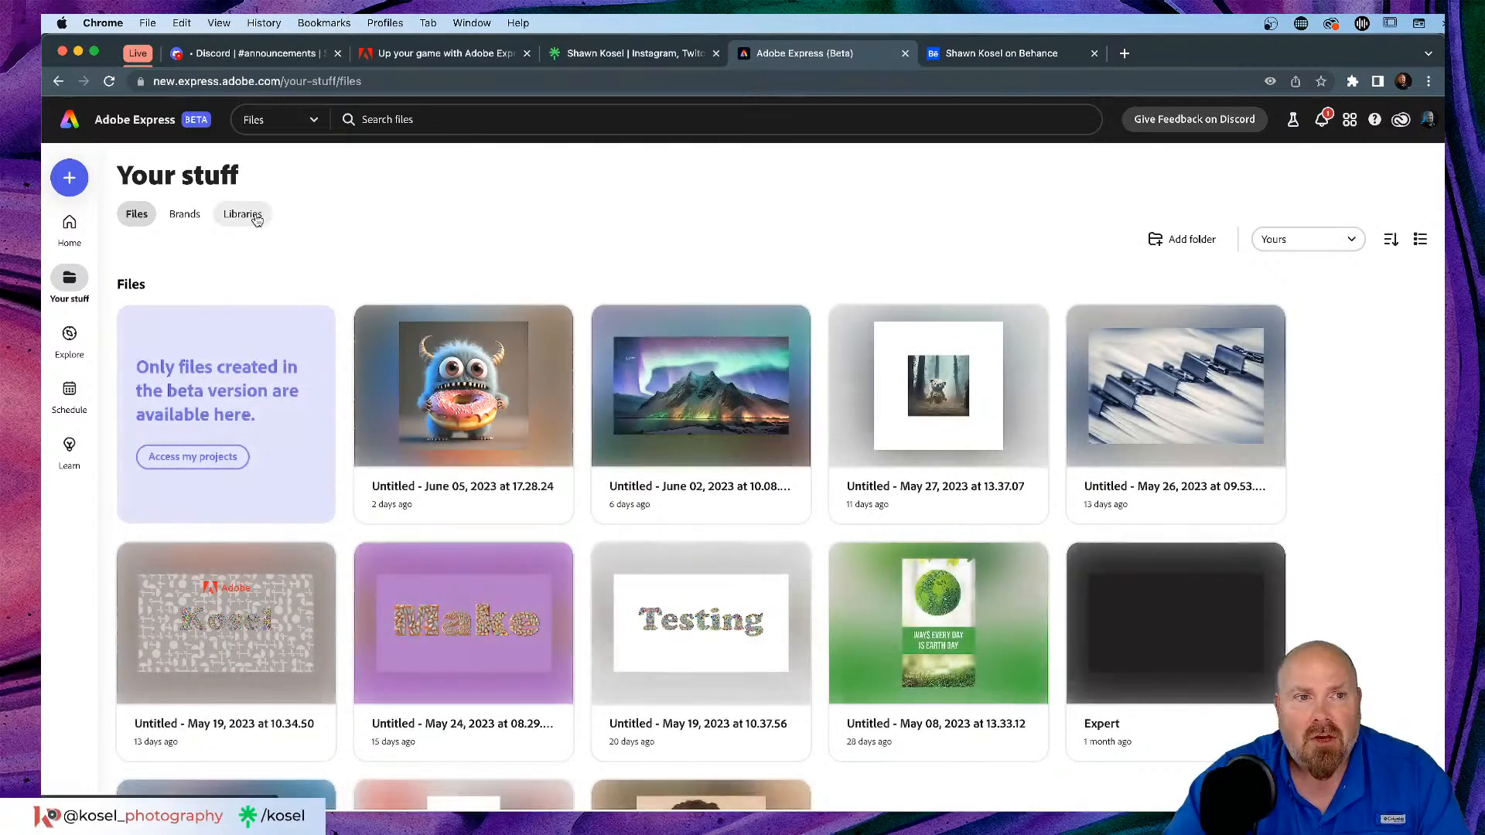
left_click(242, 214)
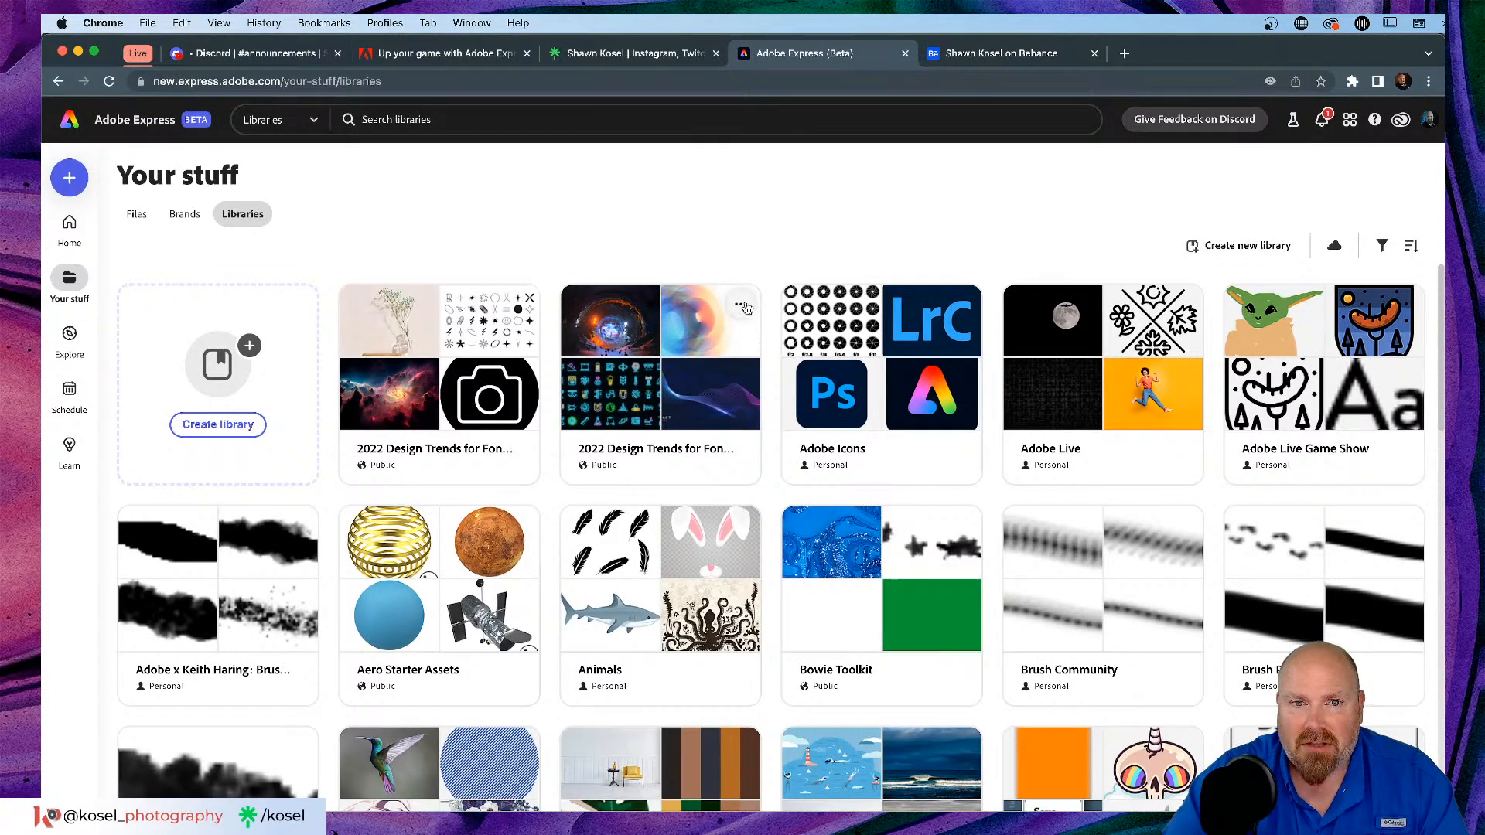
left_click(741, 304)
left_click(739, 222)
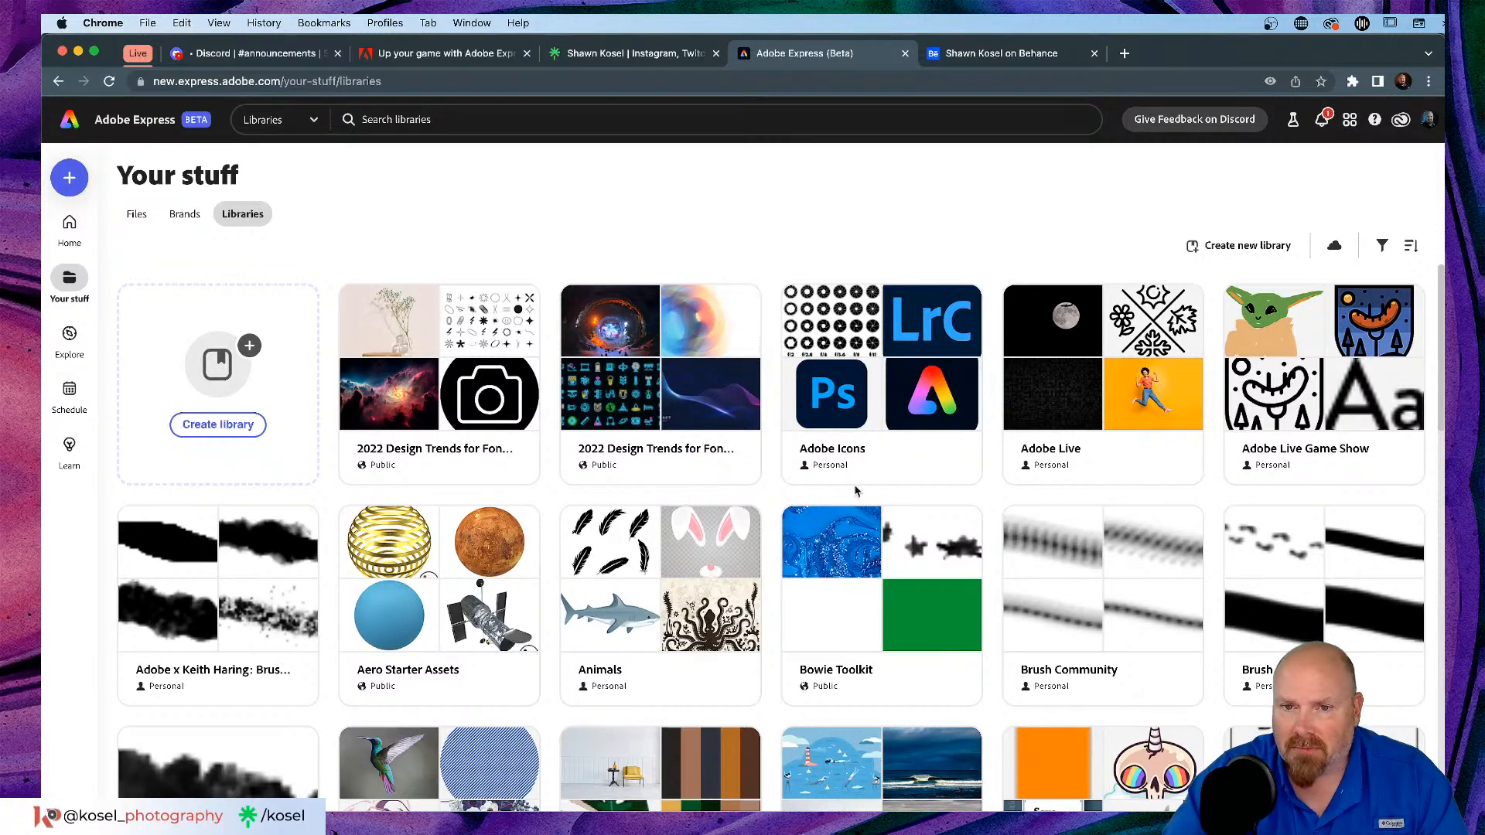
scroll(855, 448, "down", 3)
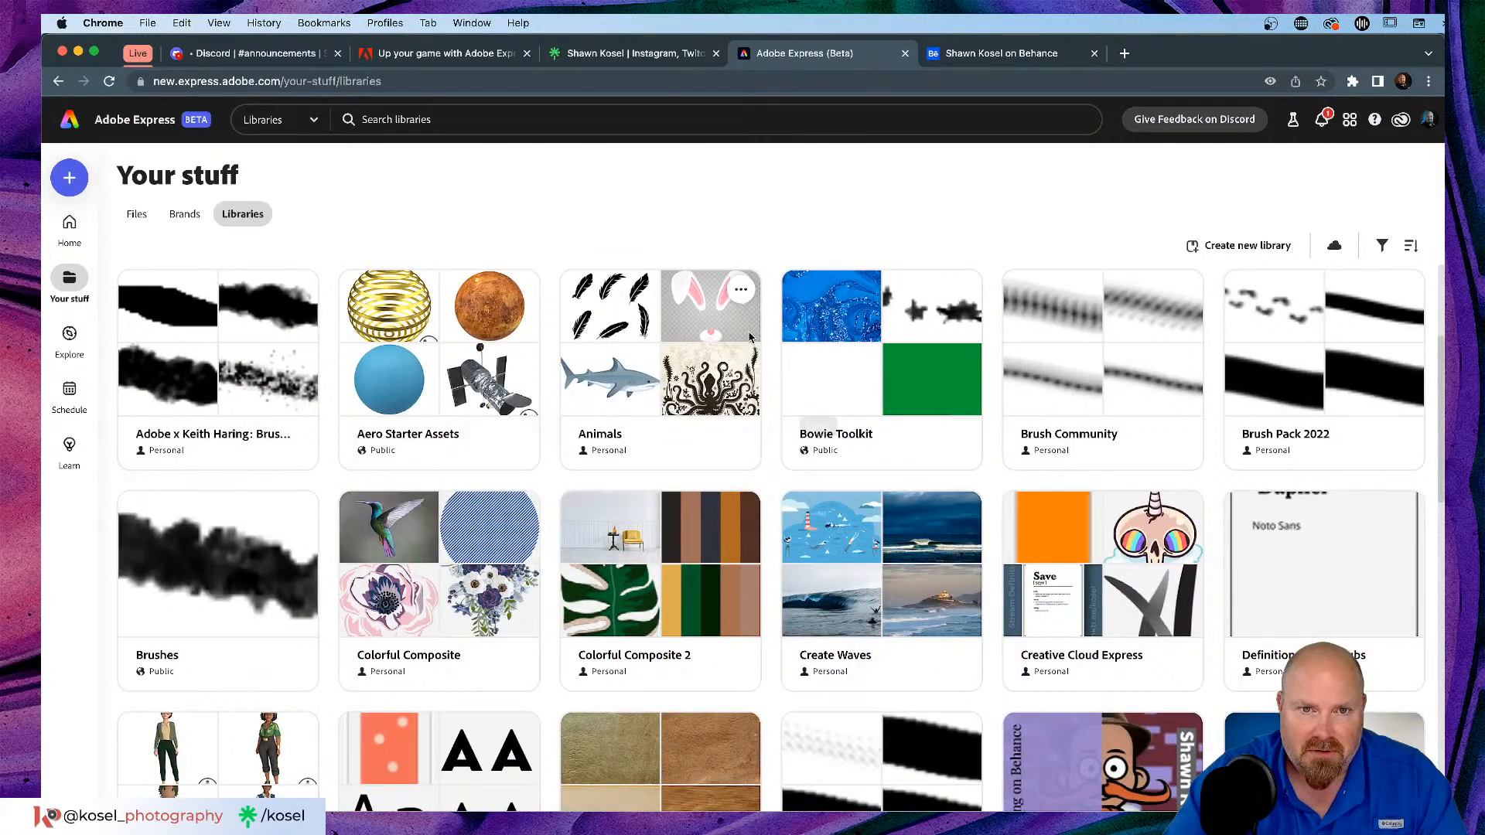
left_click(741, 290)
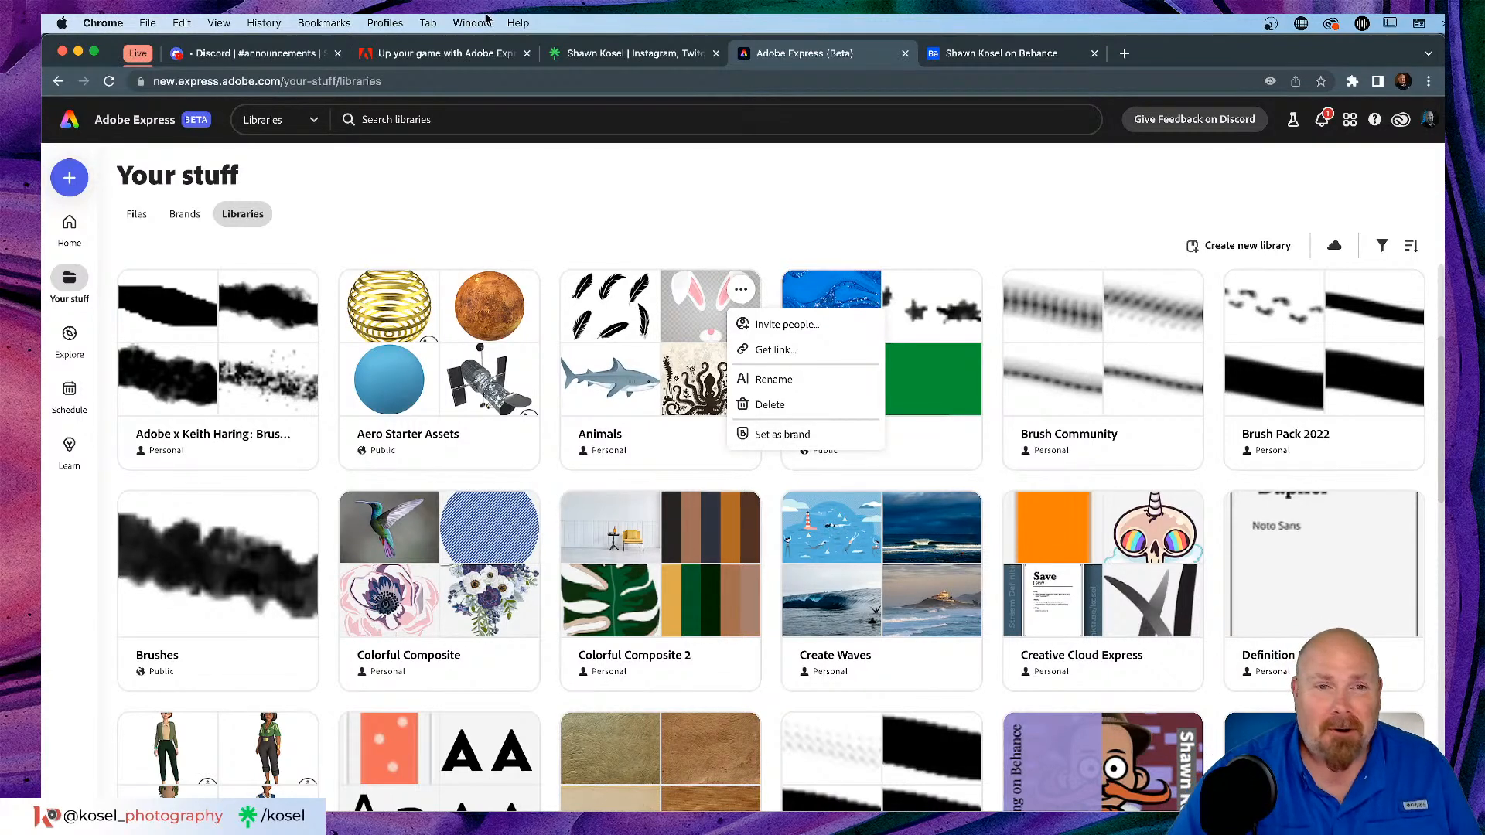
Step: Return to the home page, move the Finder window out of view, and switch back to Chrome
left_click(70, 224)
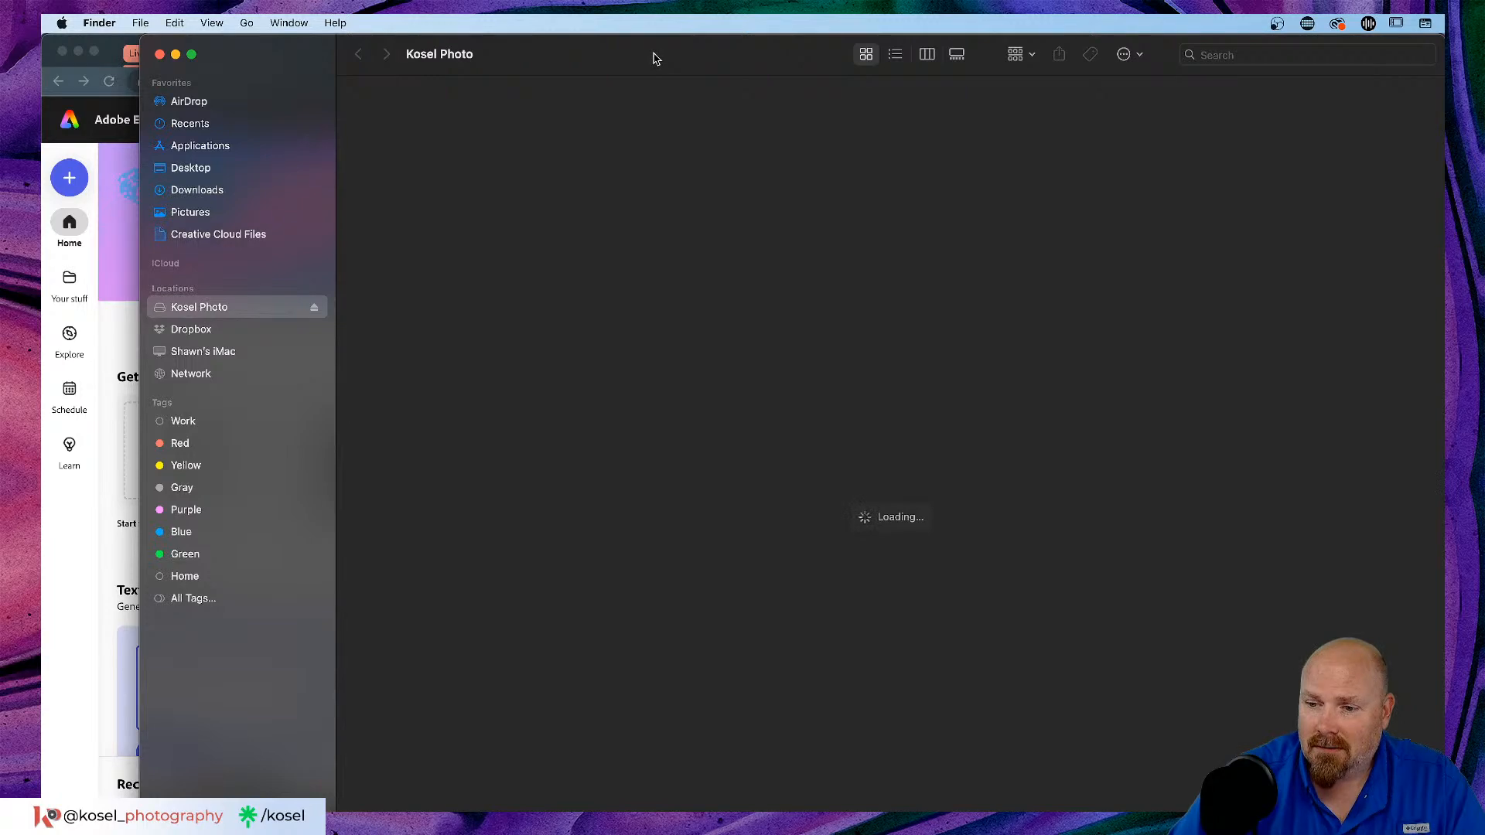
left_click_drag(668, 59, 550, 46)
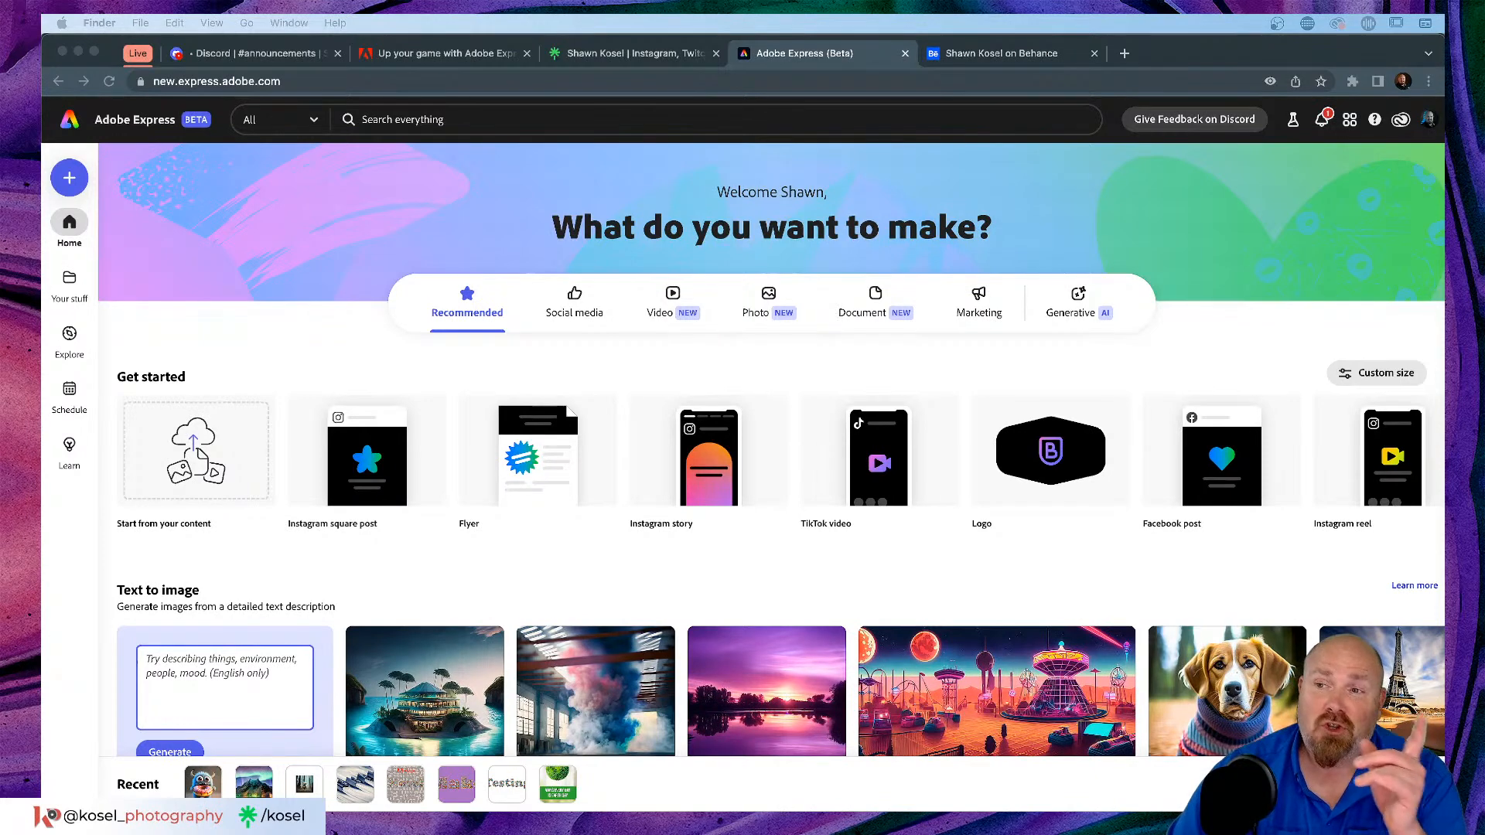
key("super+Tab")
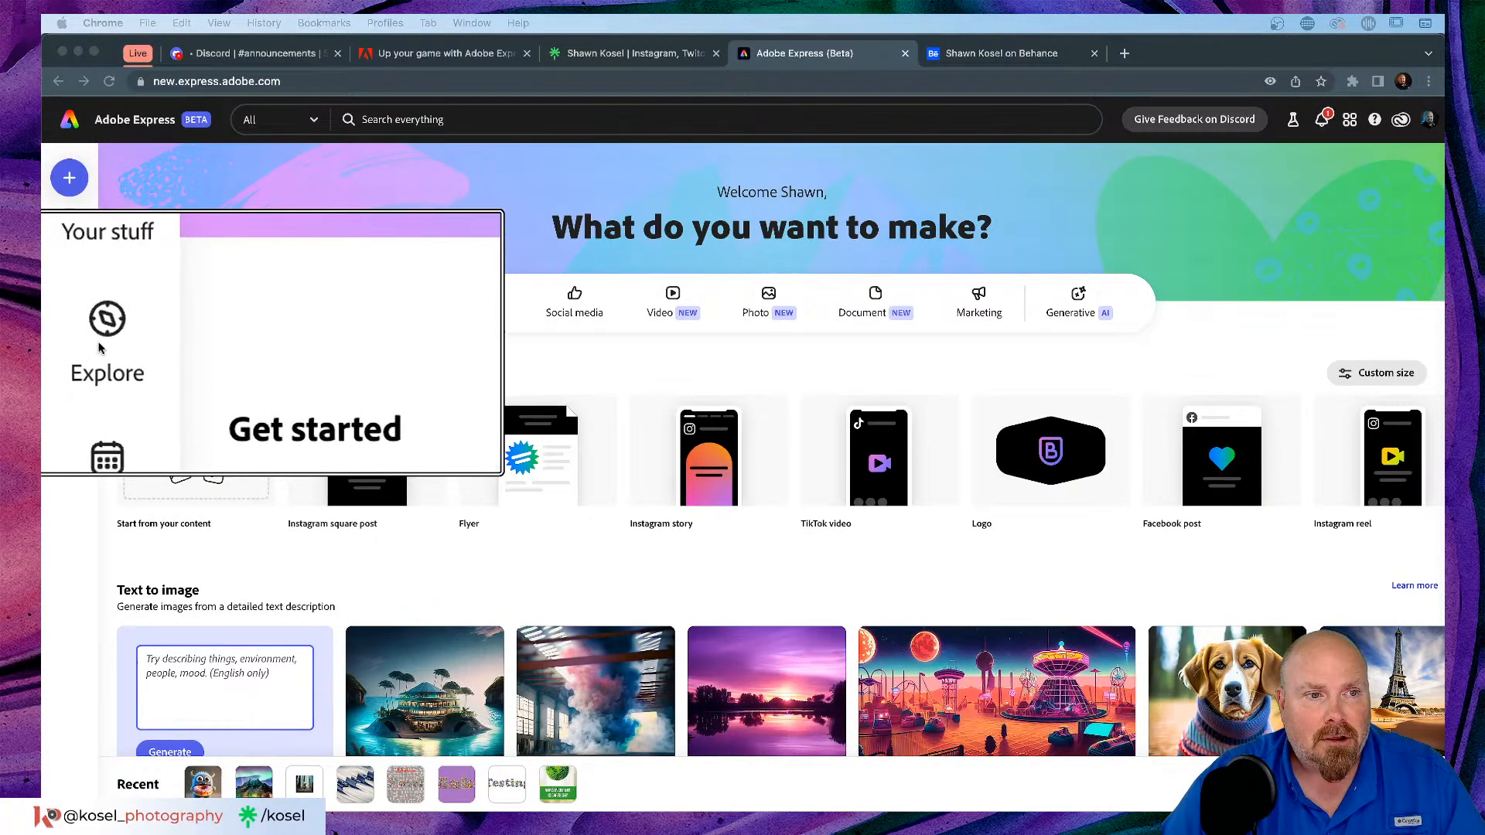
Step: Open the Explore templates, browse the categories, and filter them to animated templates
left_click(68, 337)
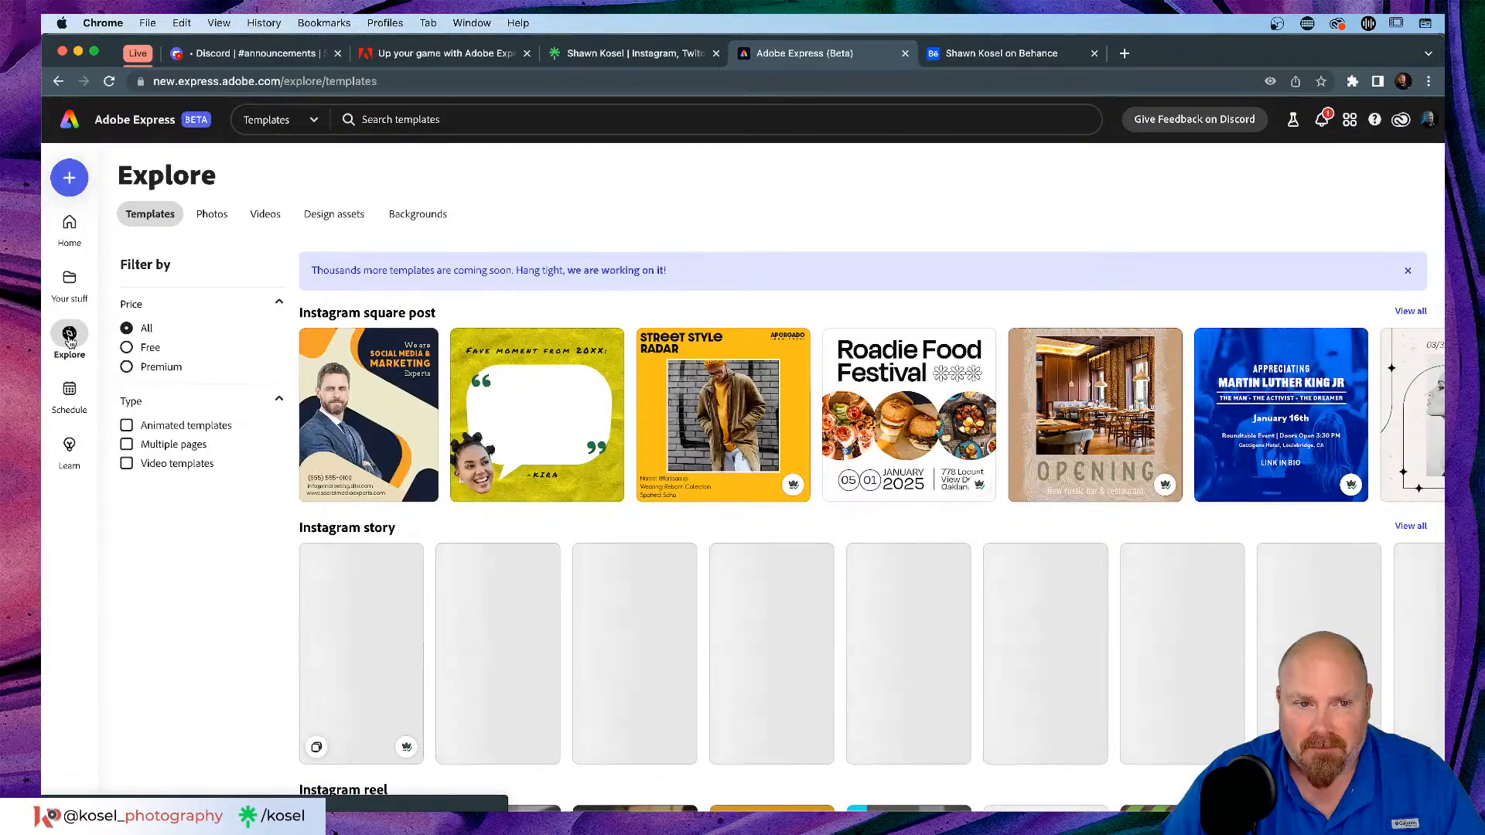
scroll(1029, 253, "down", 4)
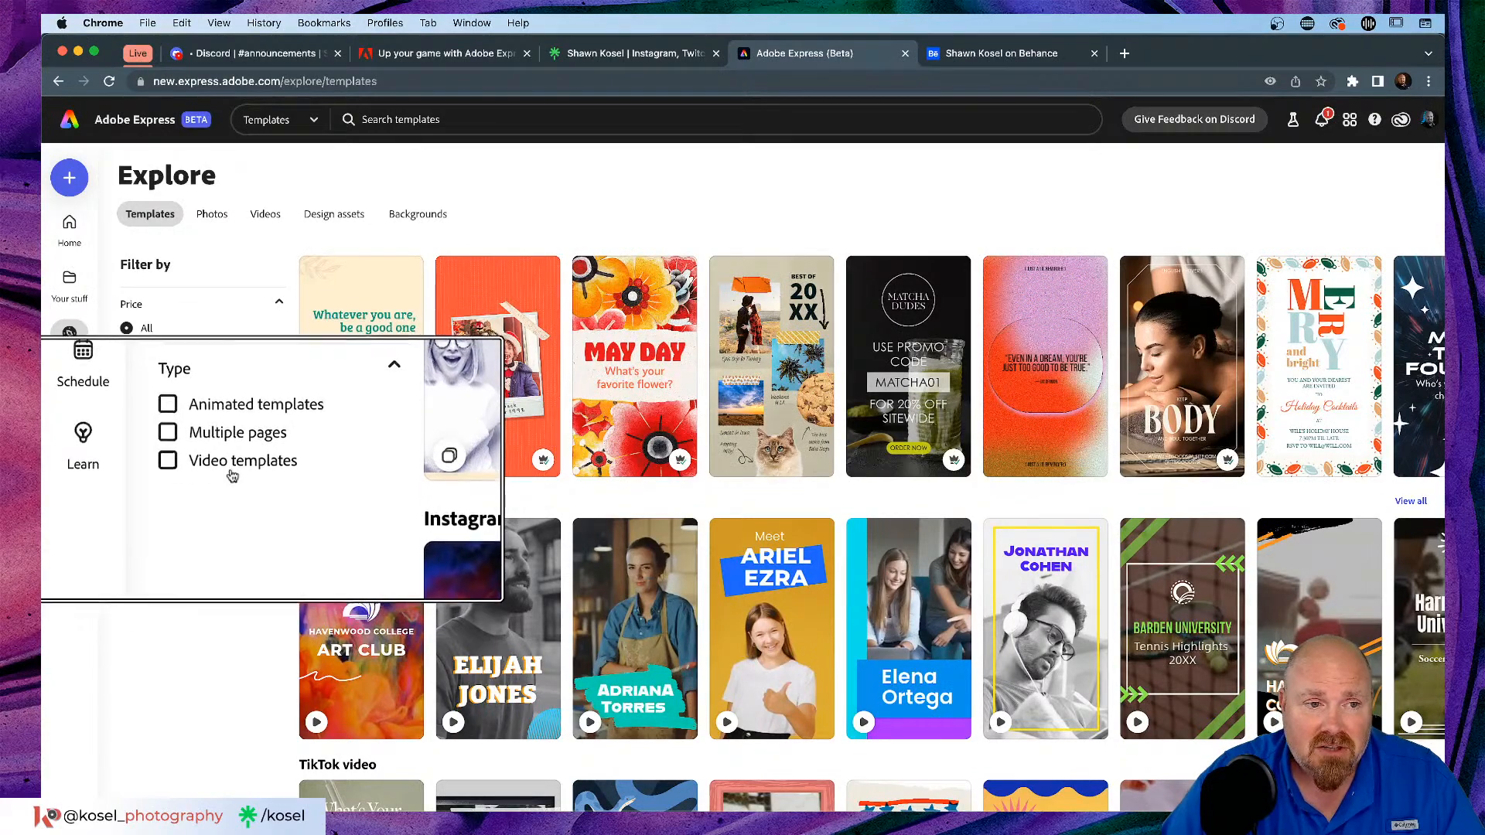
left_click(126, 425)
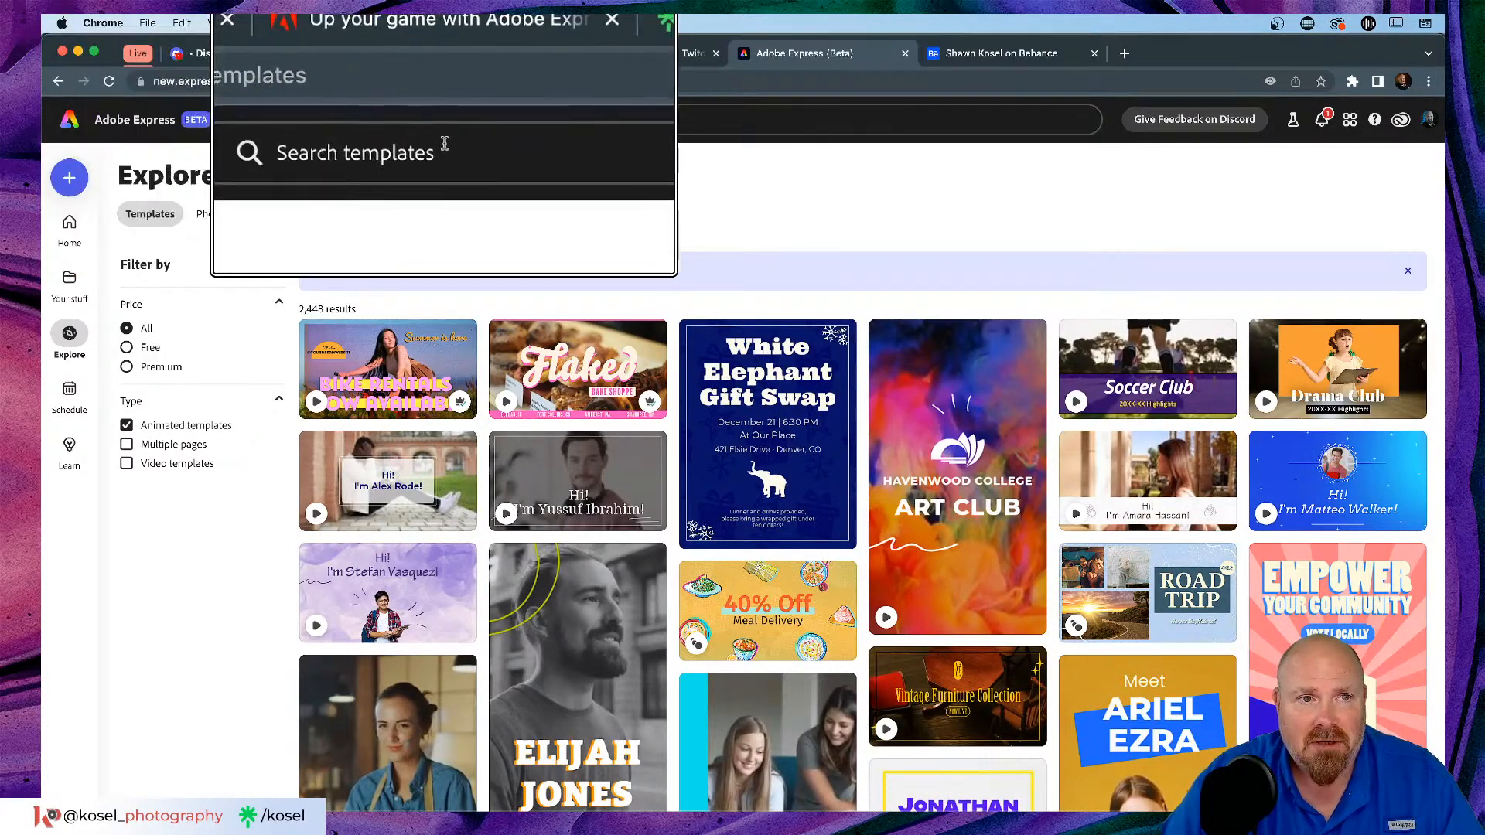
Step: Search the templates for "wine" and look through the first matching designs
left_click(416, 119)
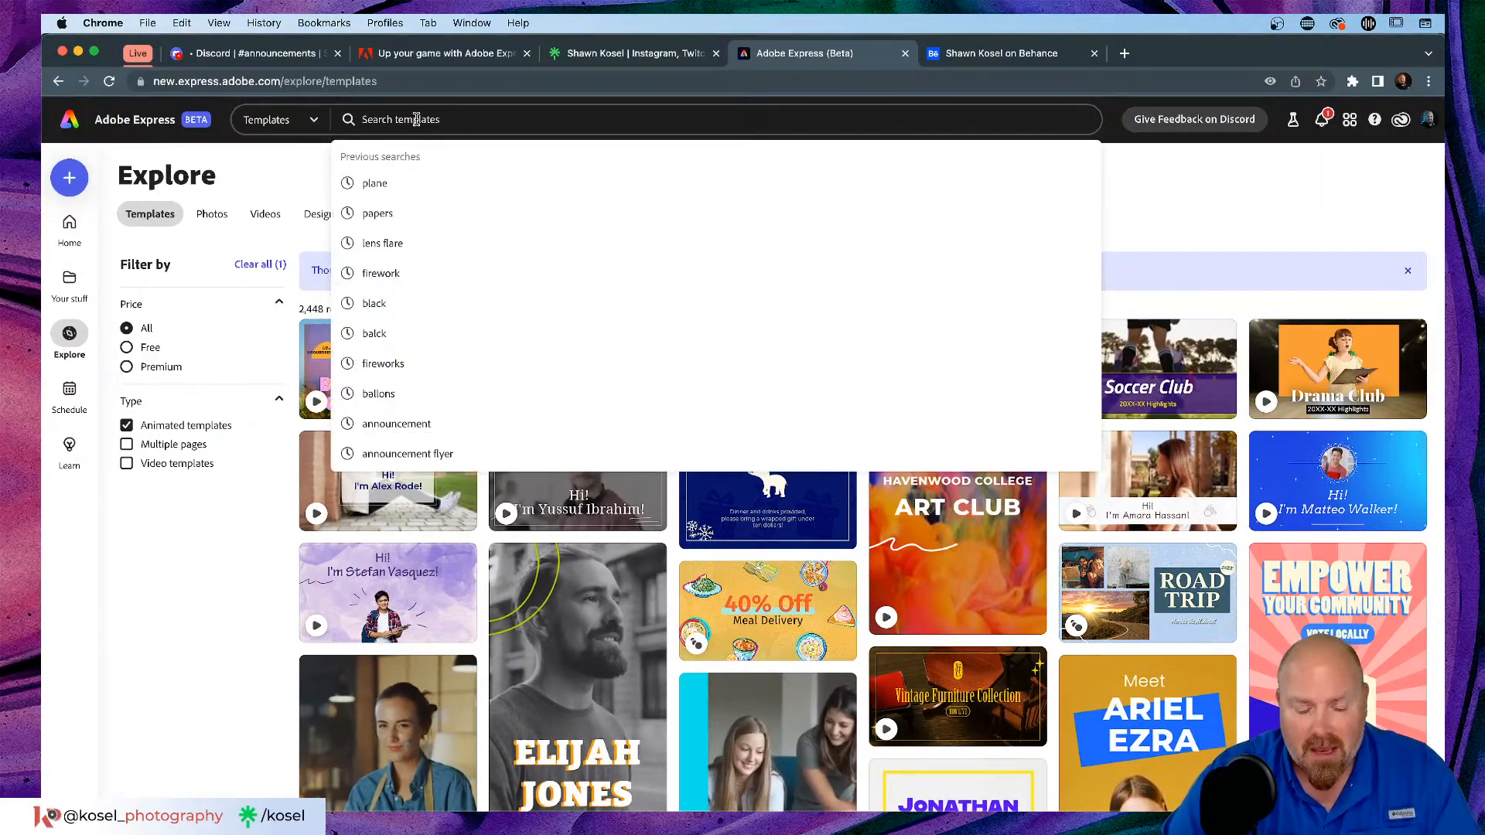
type("wine")
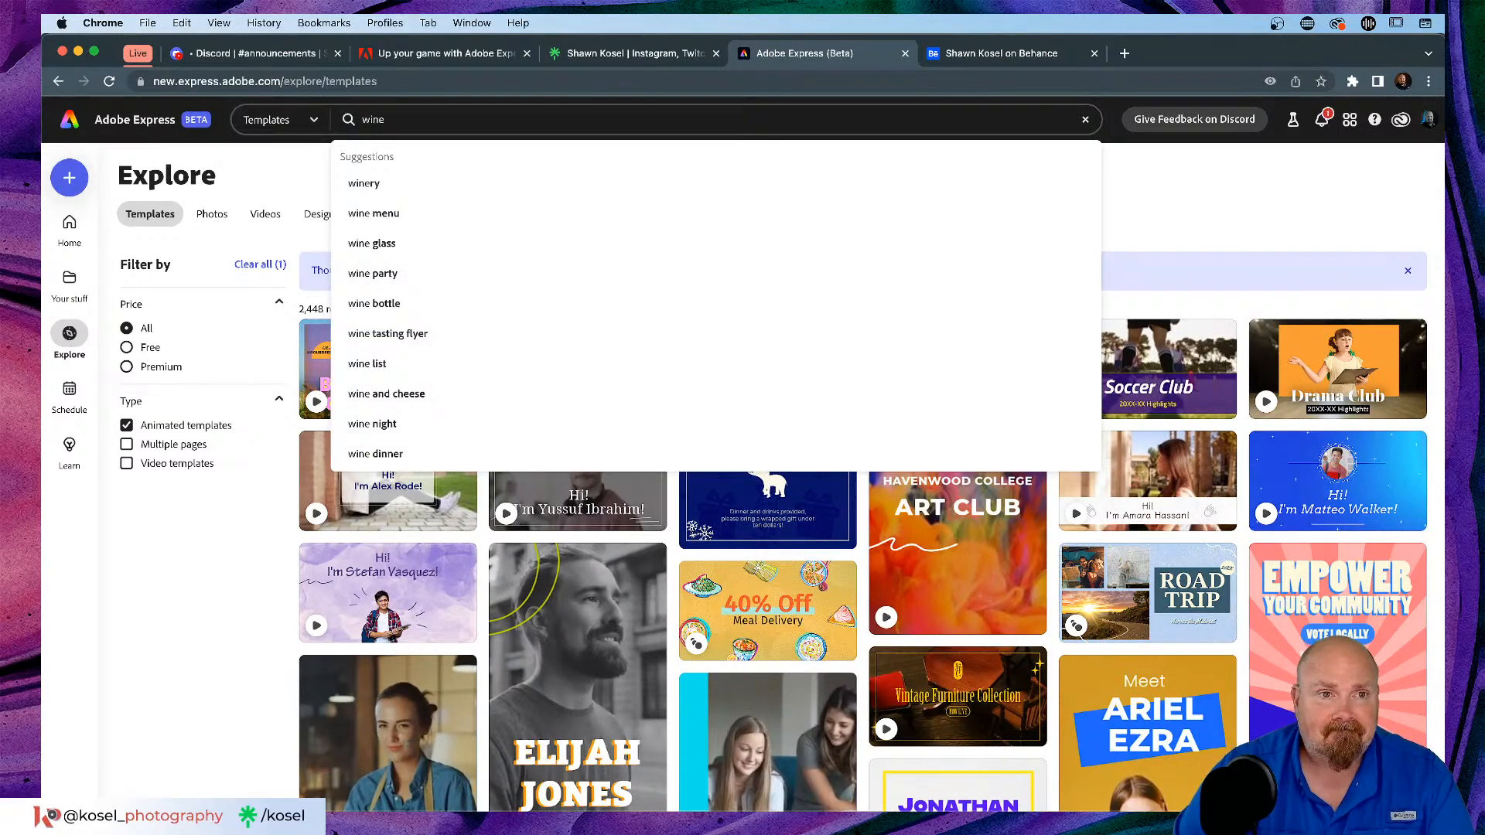
key("Return")
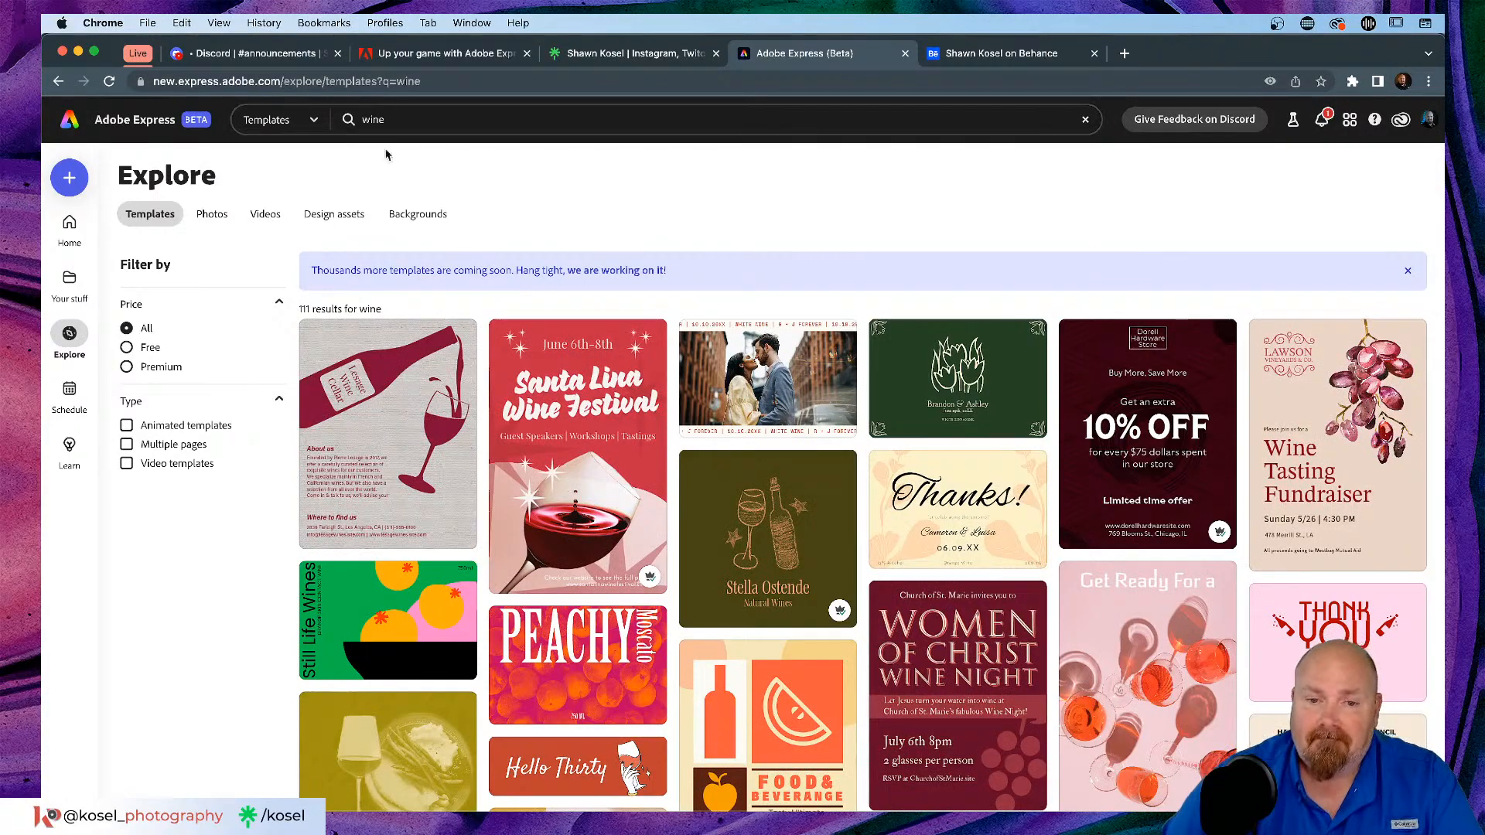
scroll(754, 324, "down", 3)
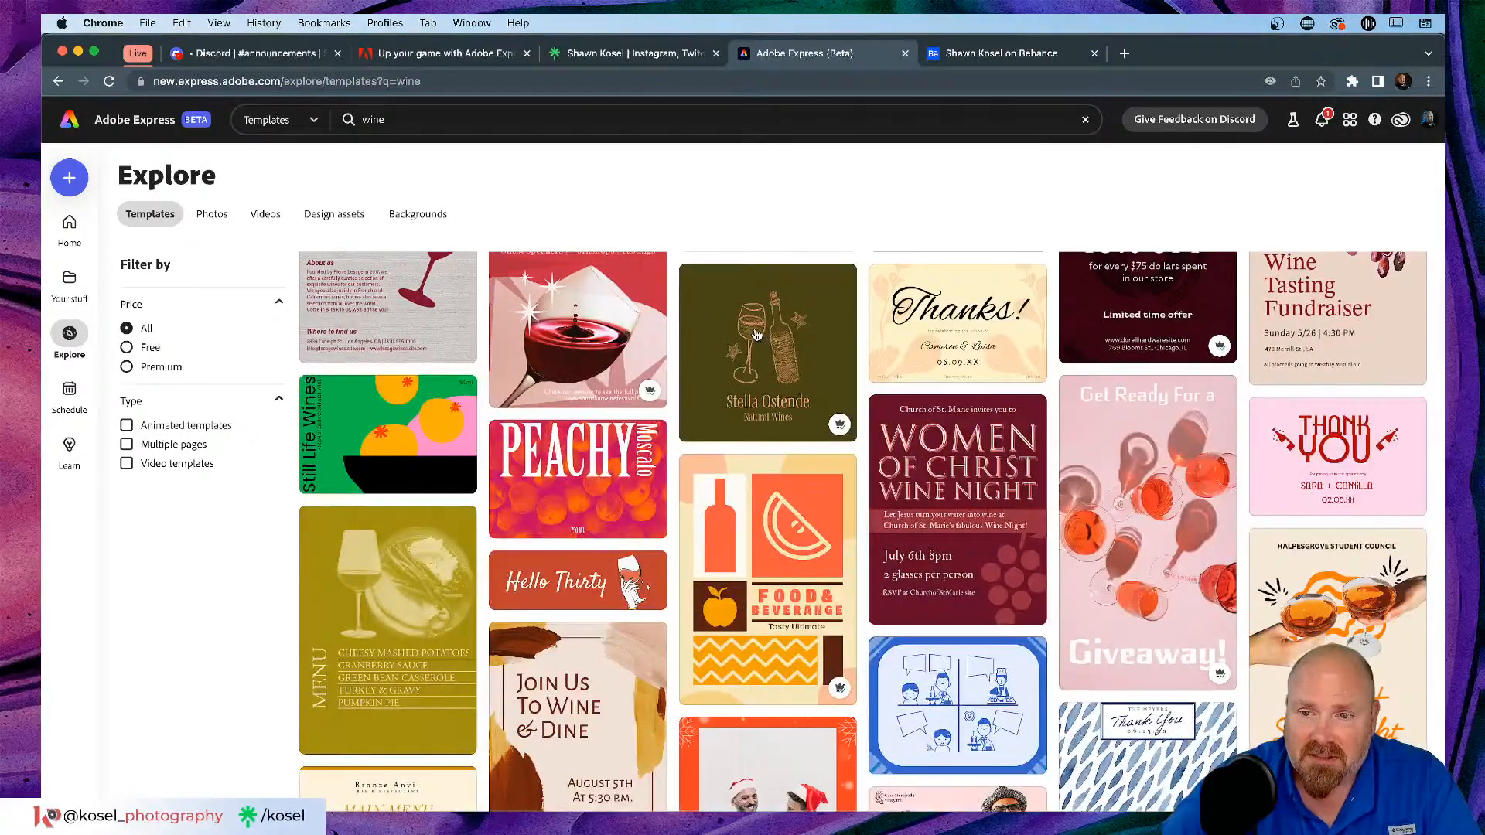
scroll(756, 333, "down", 3)
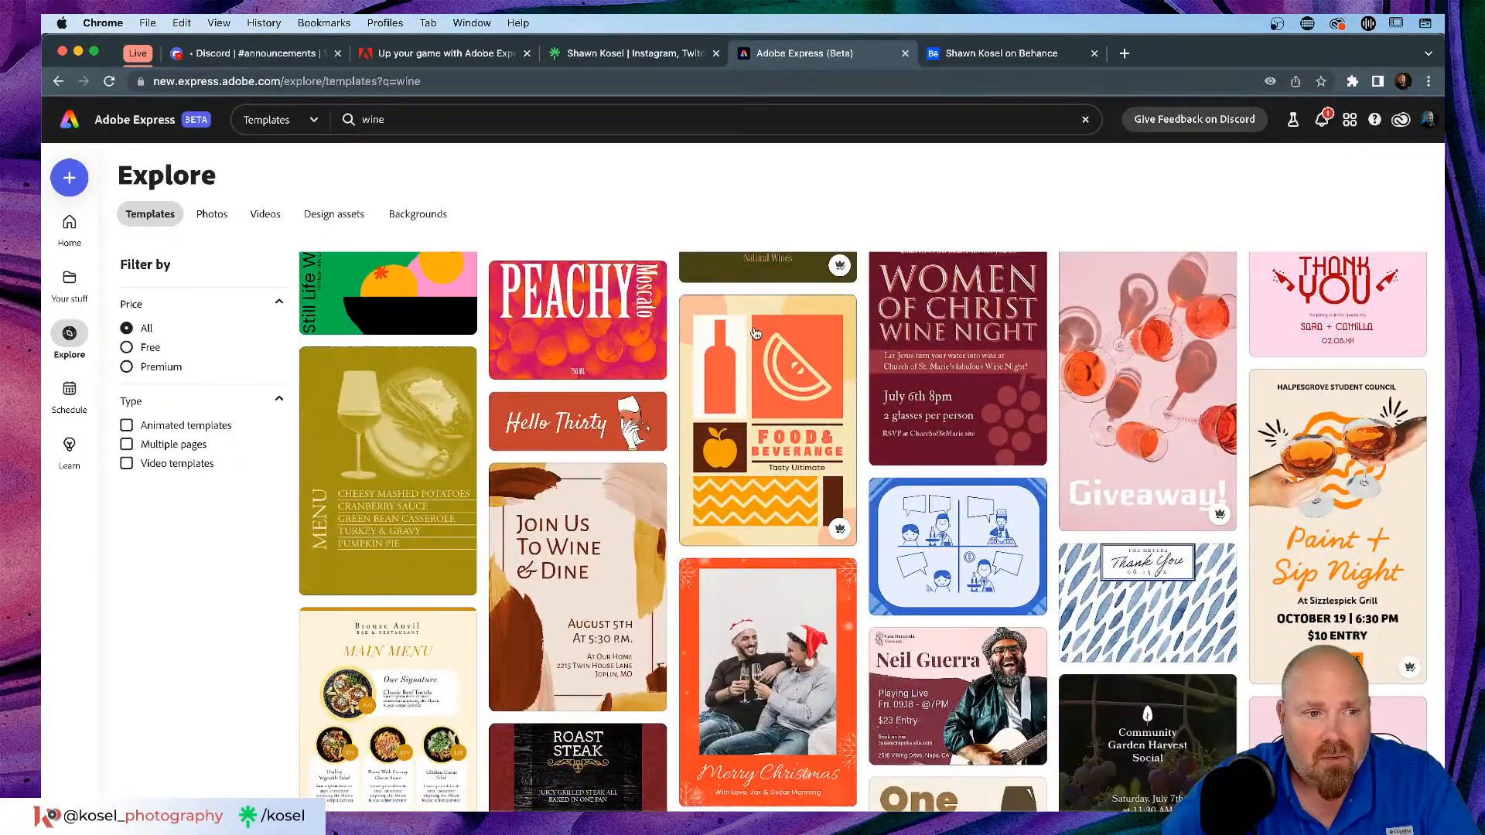
Step: Limit the wine templates to animated ones, preview The Good Grape animation, and clear the filter
left_click(127, 426)
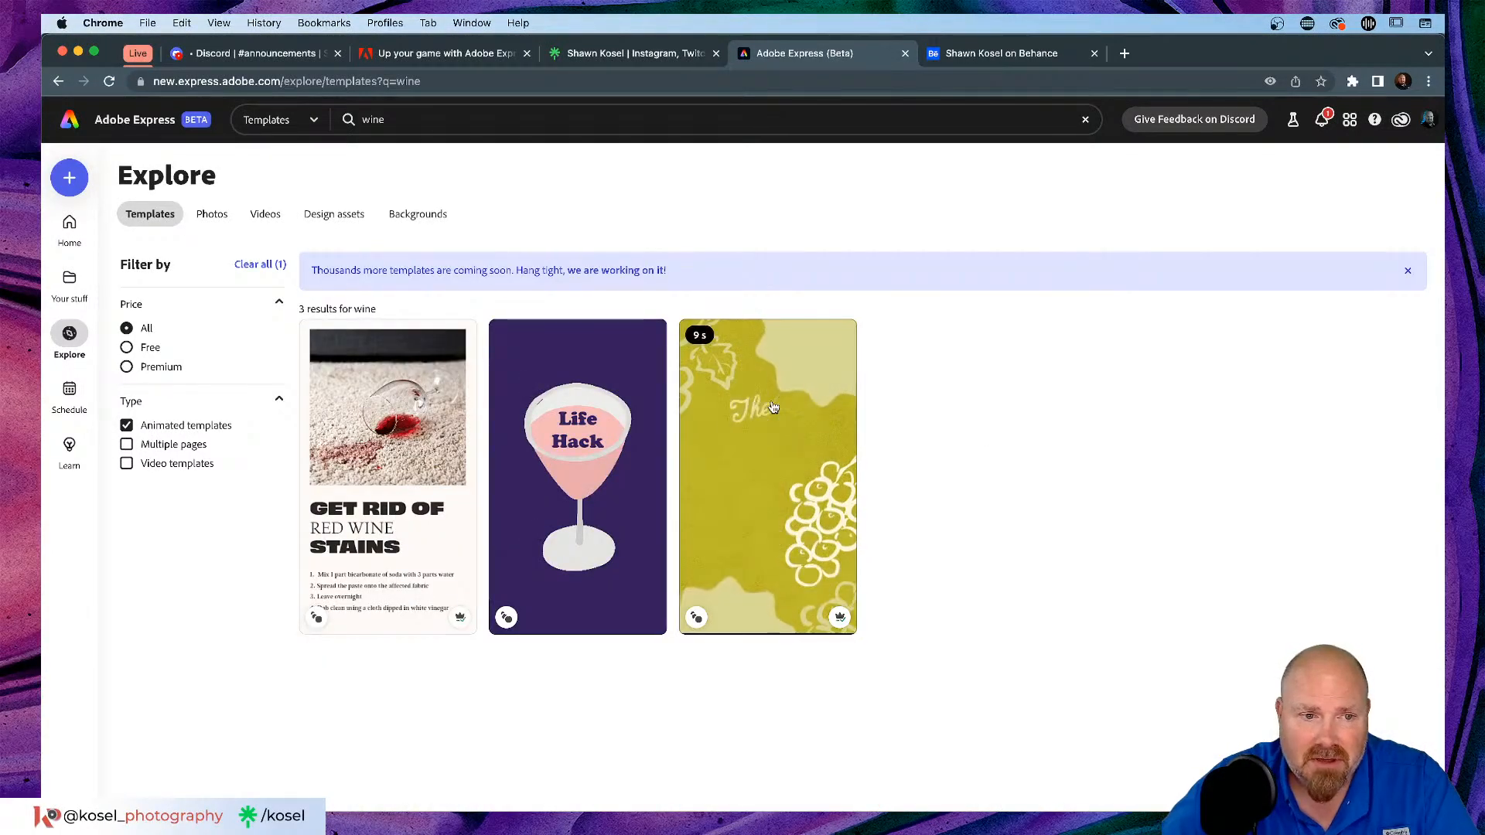
mouse_move(773, 415)
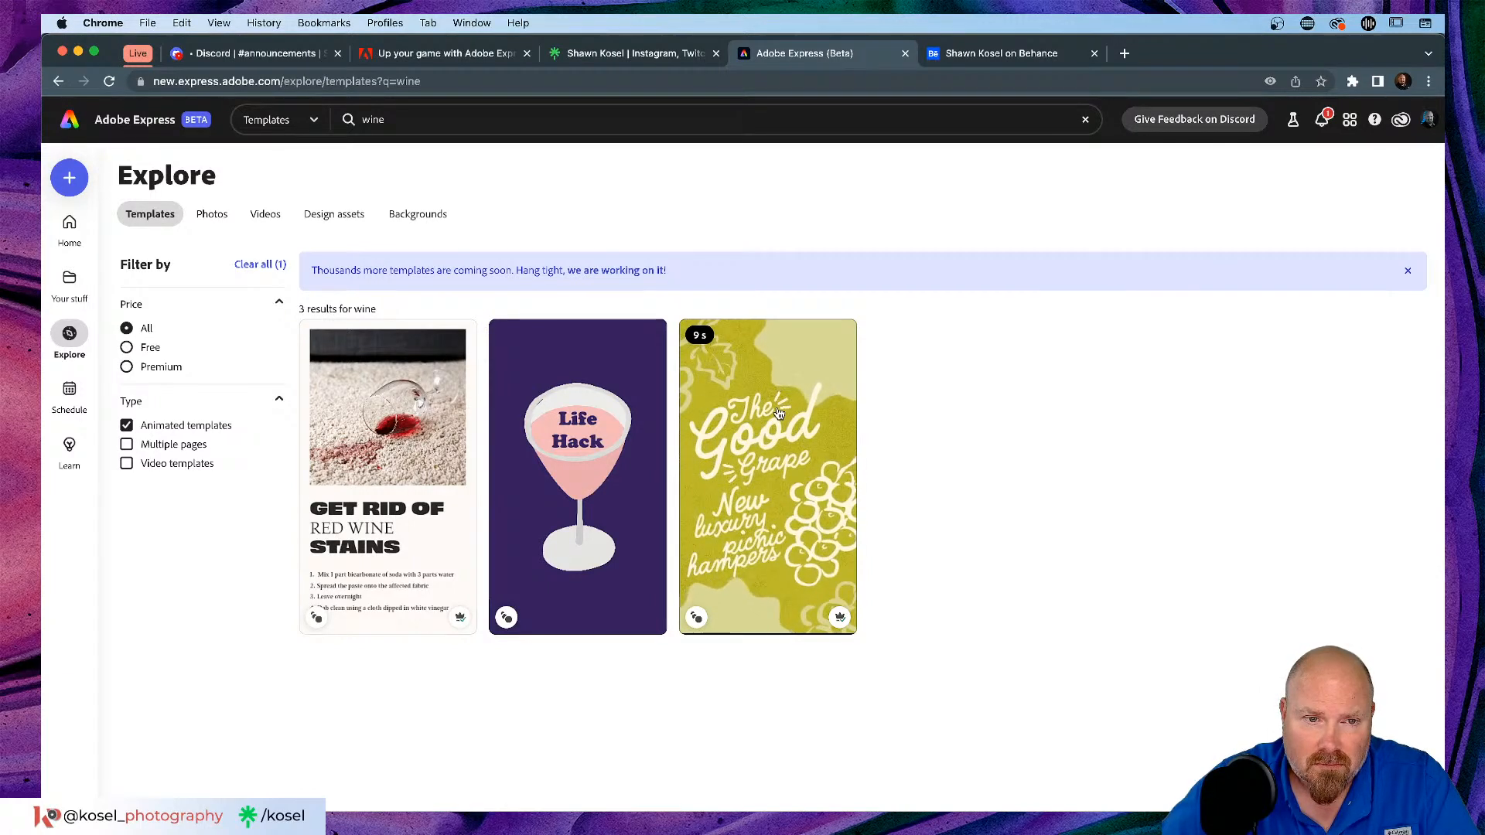
mouse_move(492, 420)
left_click(126, 425)
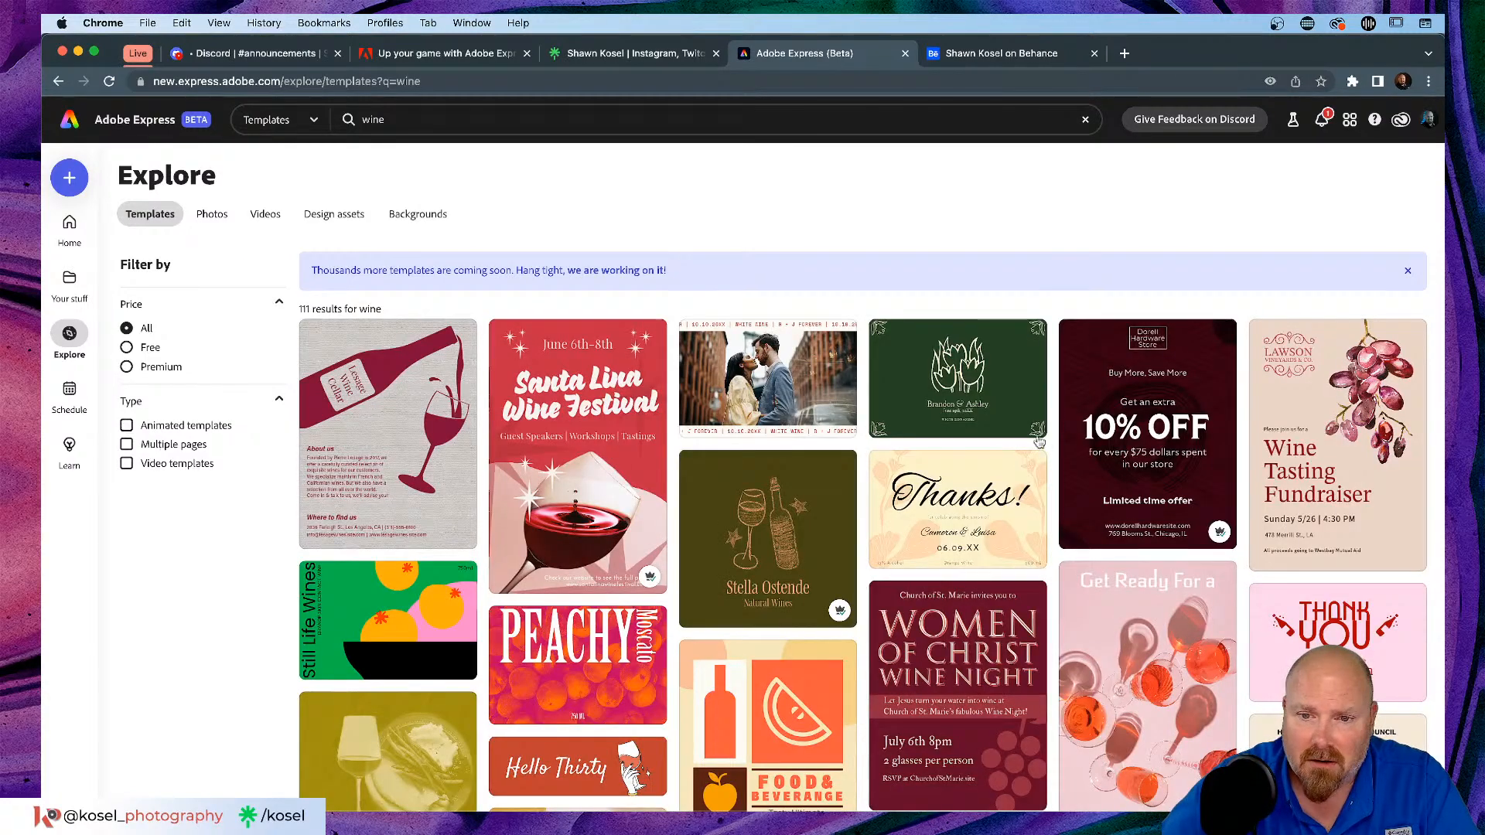
Step: Examine the full range of wine templates for a suitable design and return to the first results
scroll(913, 438, "down", 5)
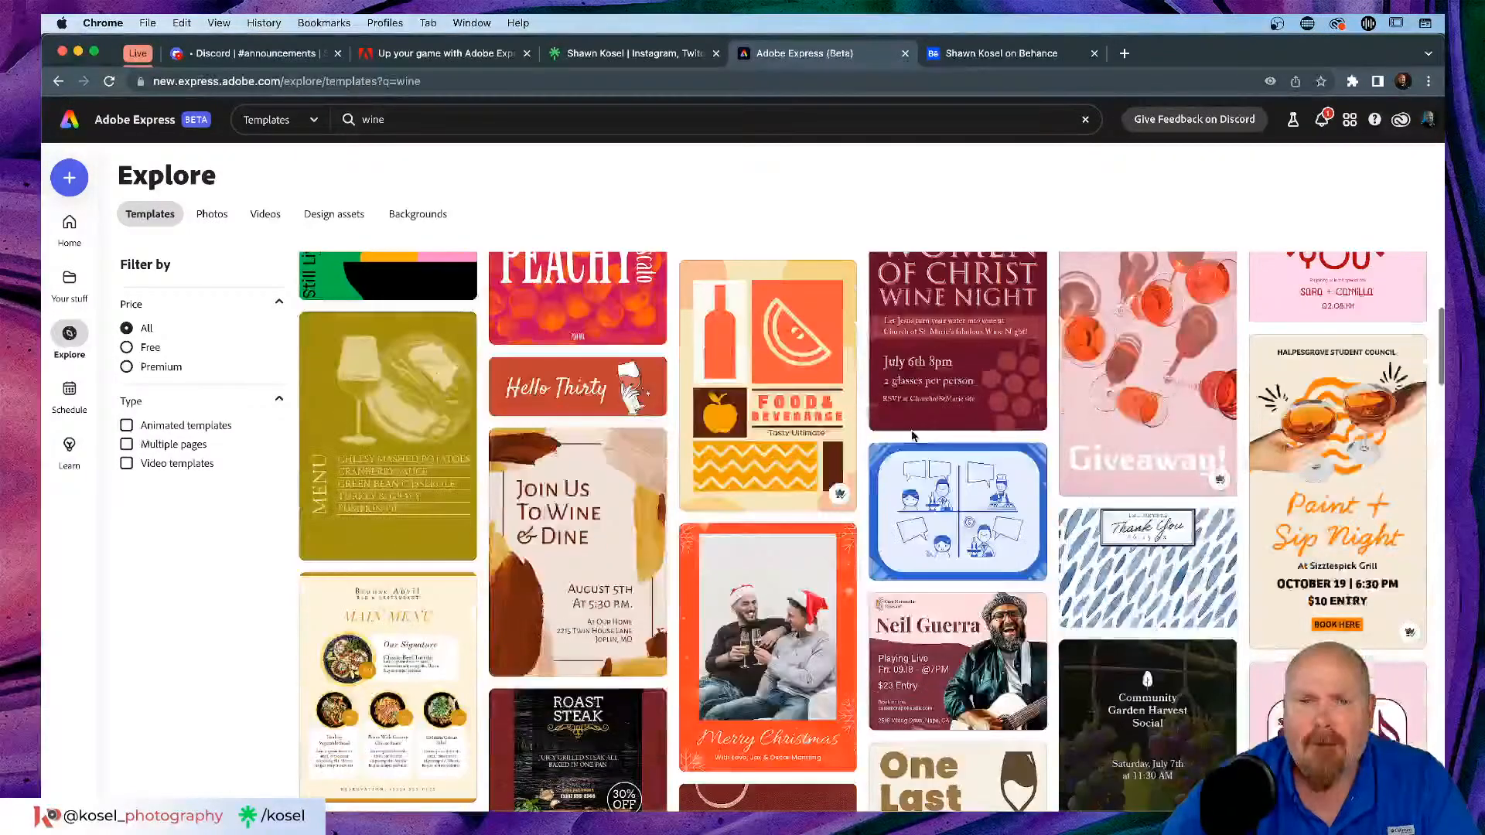
scroll(912, 437, "down", 4)
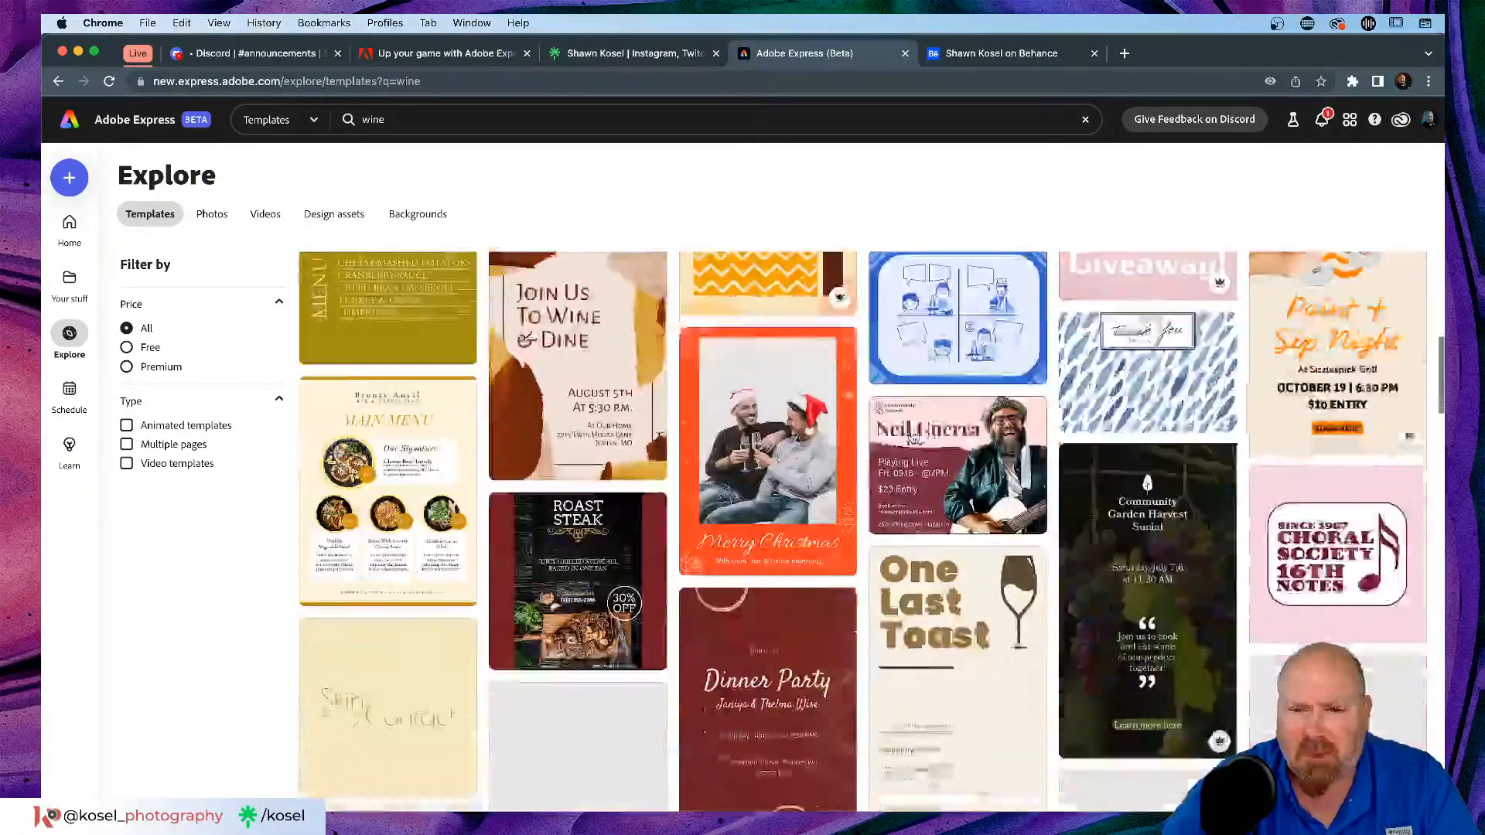
scroll(819, 435, "down", 5)
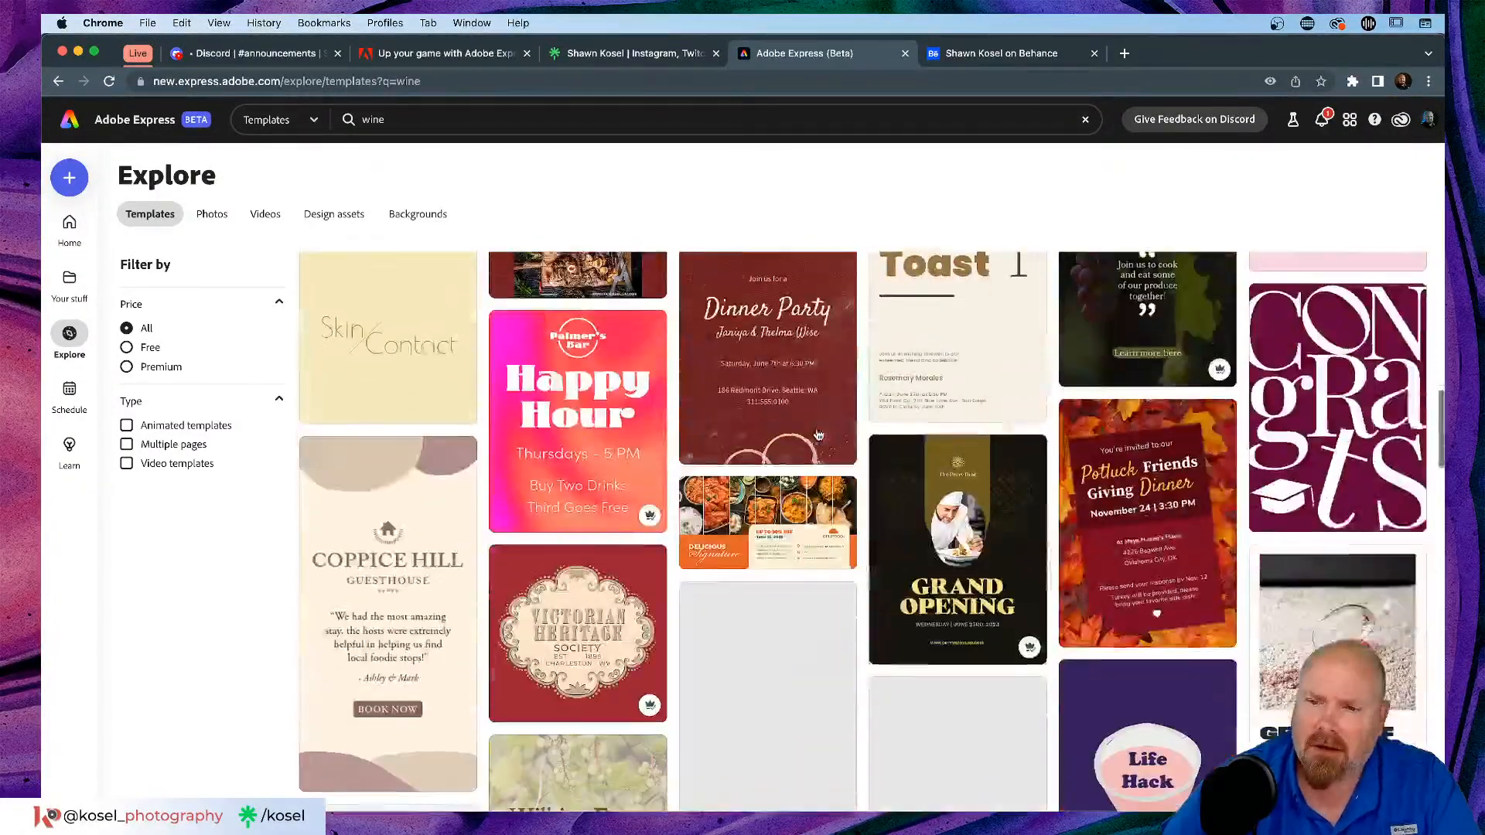
scroll(818, 435, "down", 3)
scroll(818, 435, "down", 1)
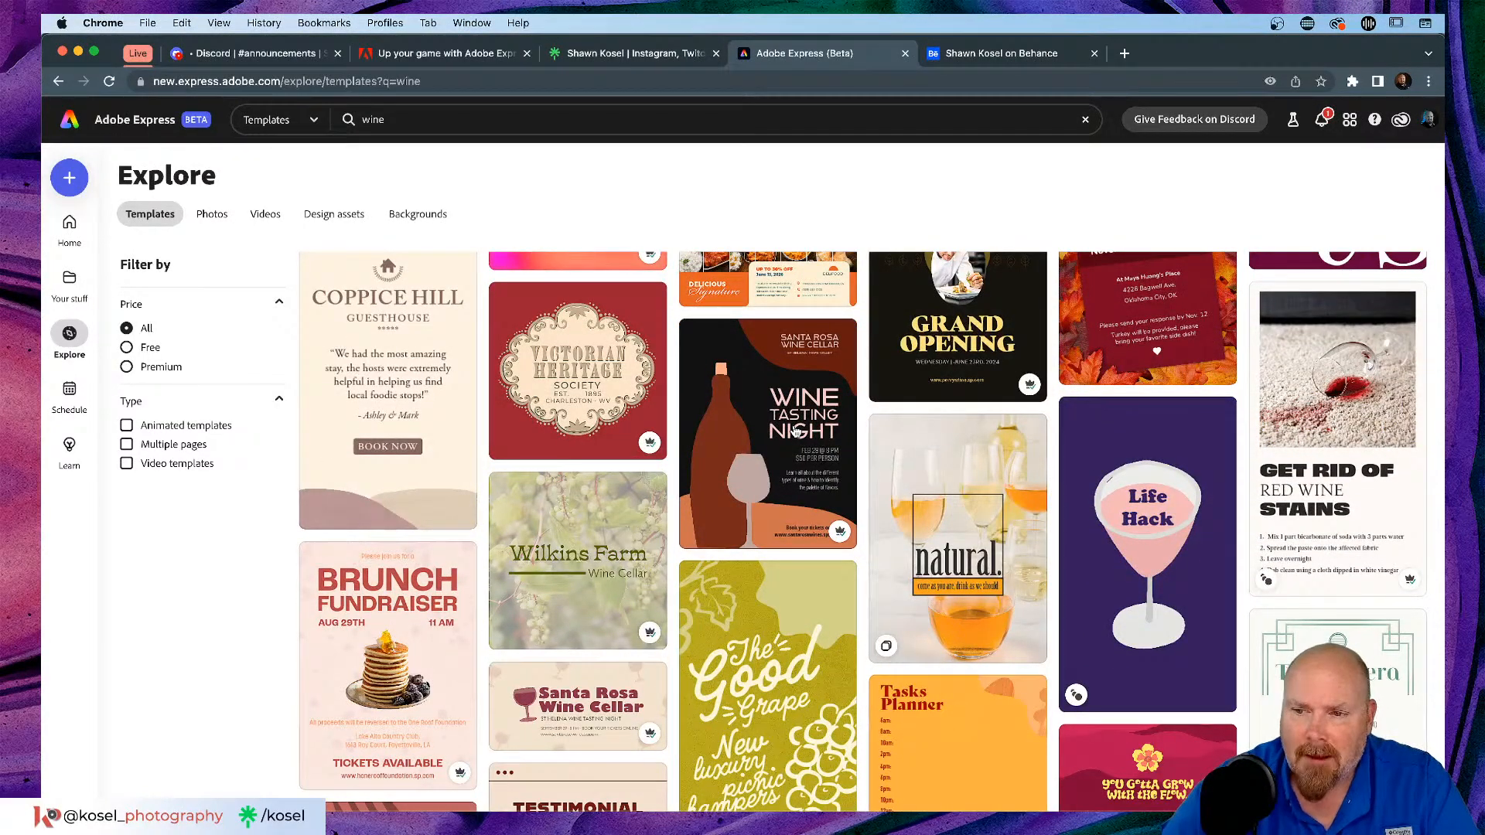
scroll(796, 431, "down", 4)
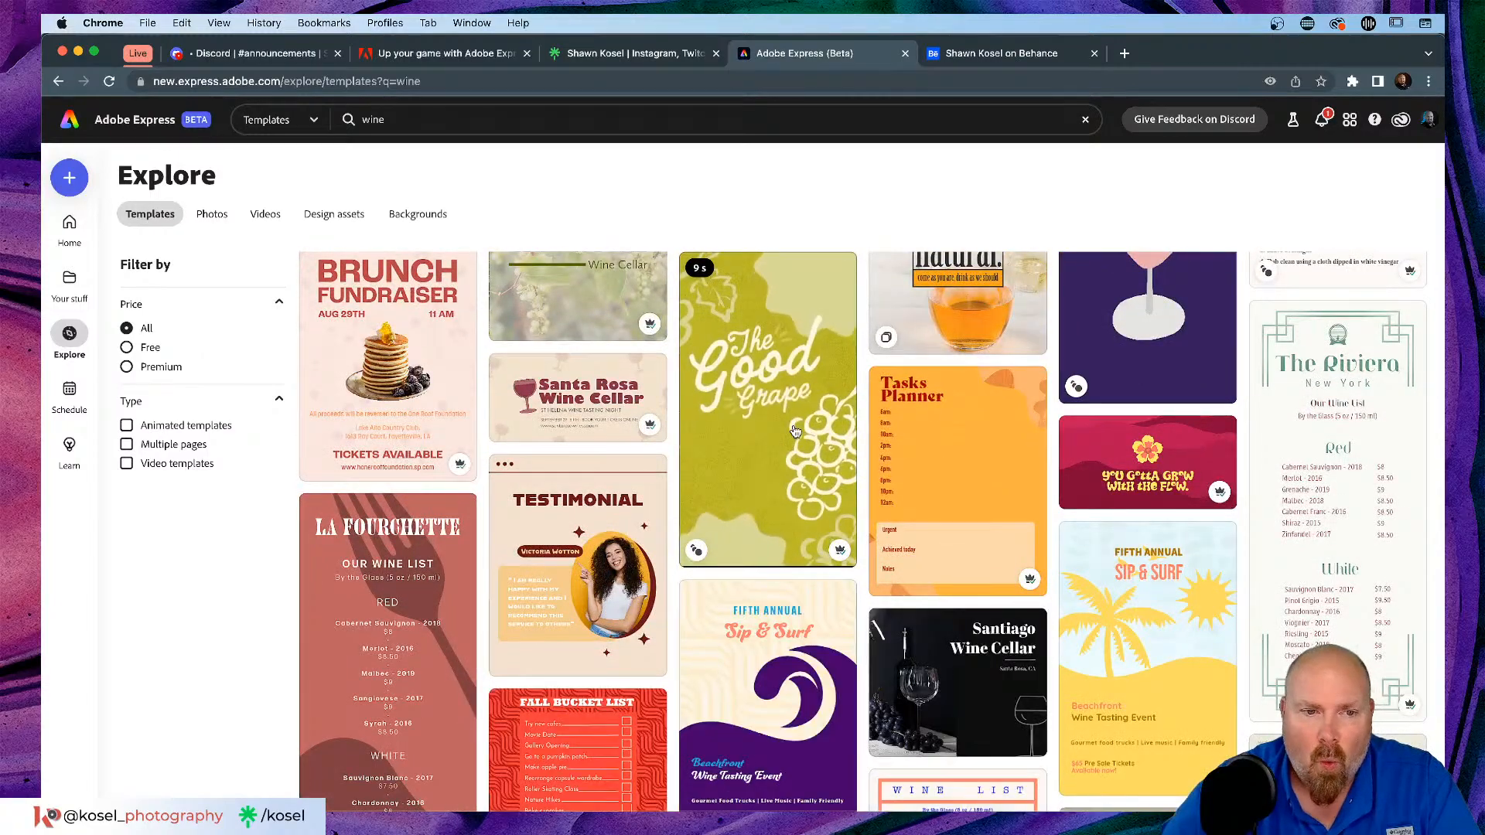
scroll(796, 431, "up", 3)
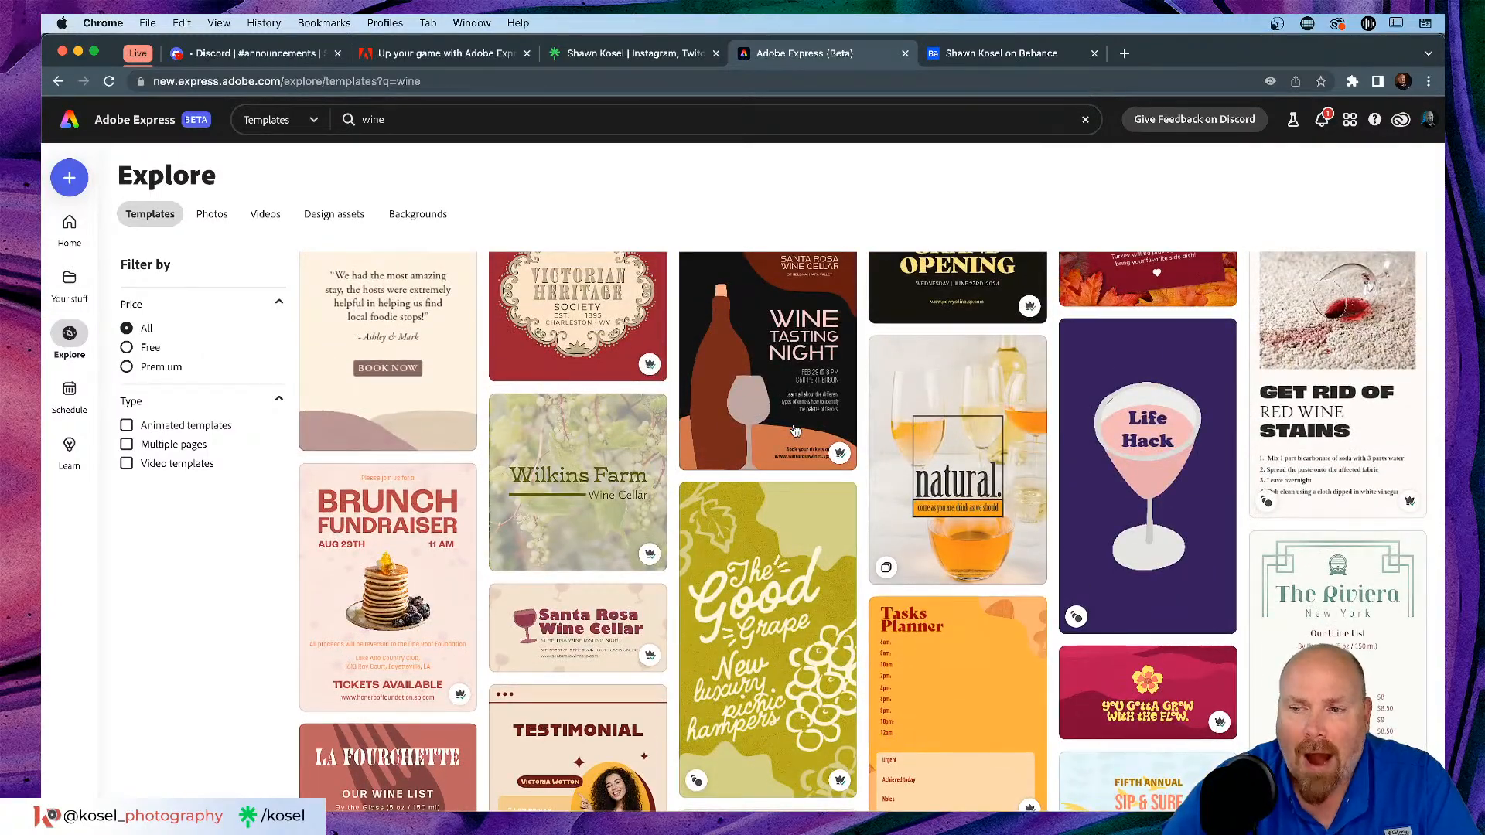
scroll(795, 431, "down", 2)
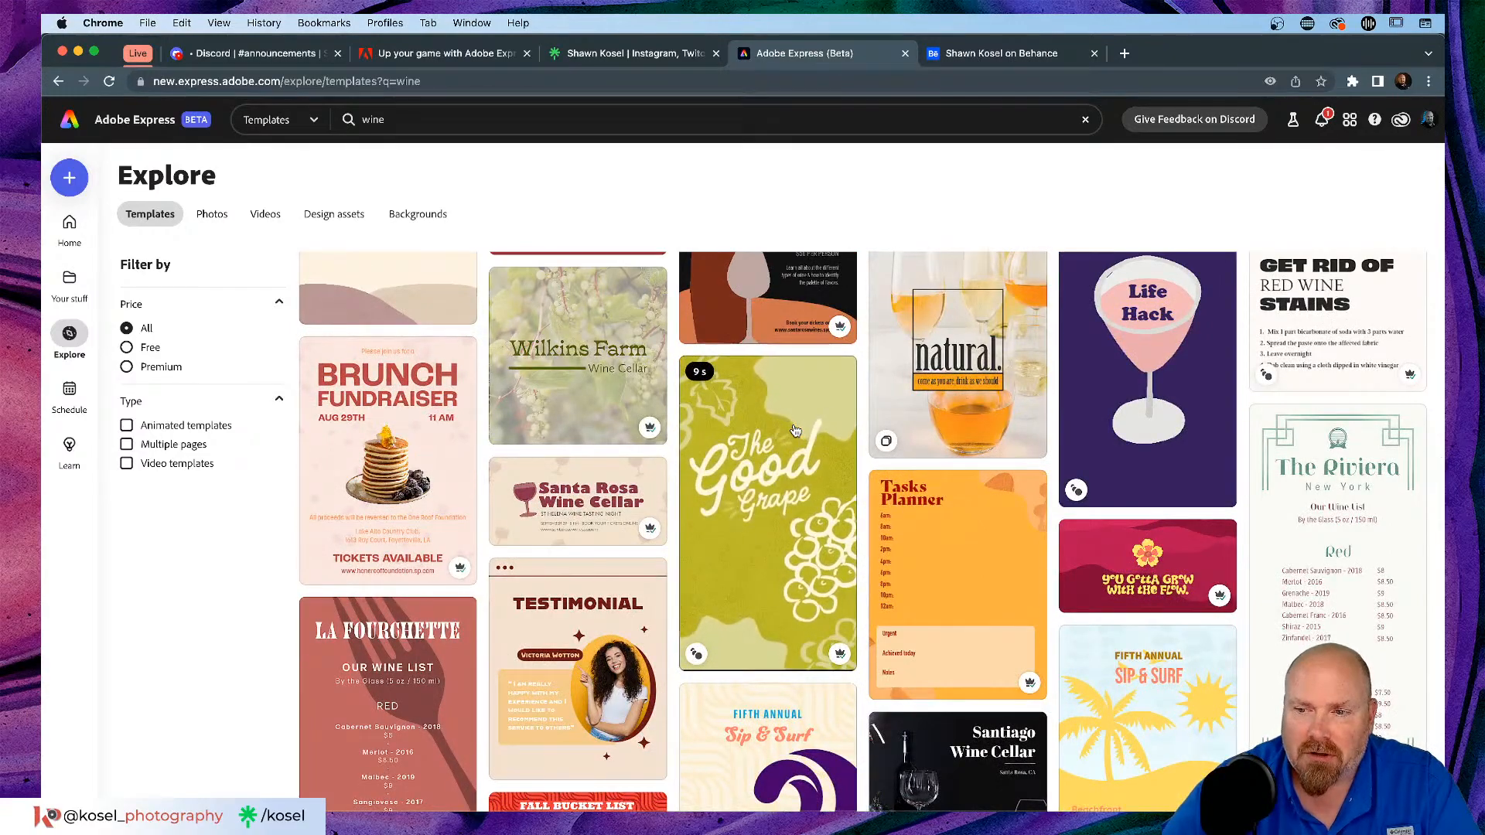
scroll(795, 431, "down", 4)
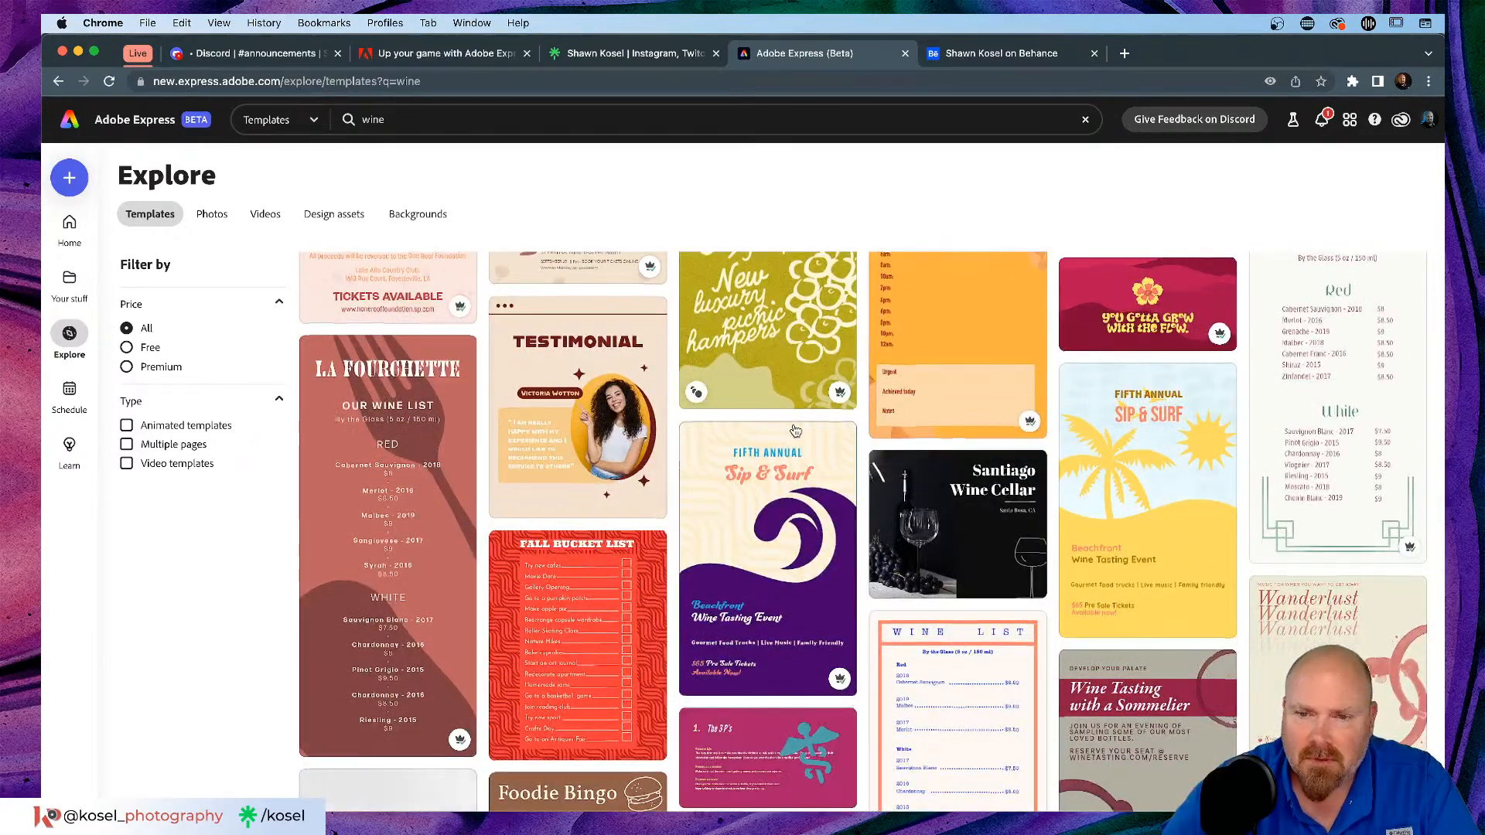
scroll(795, 431, "up", 7)
scroll(795, 430, "up", 4)
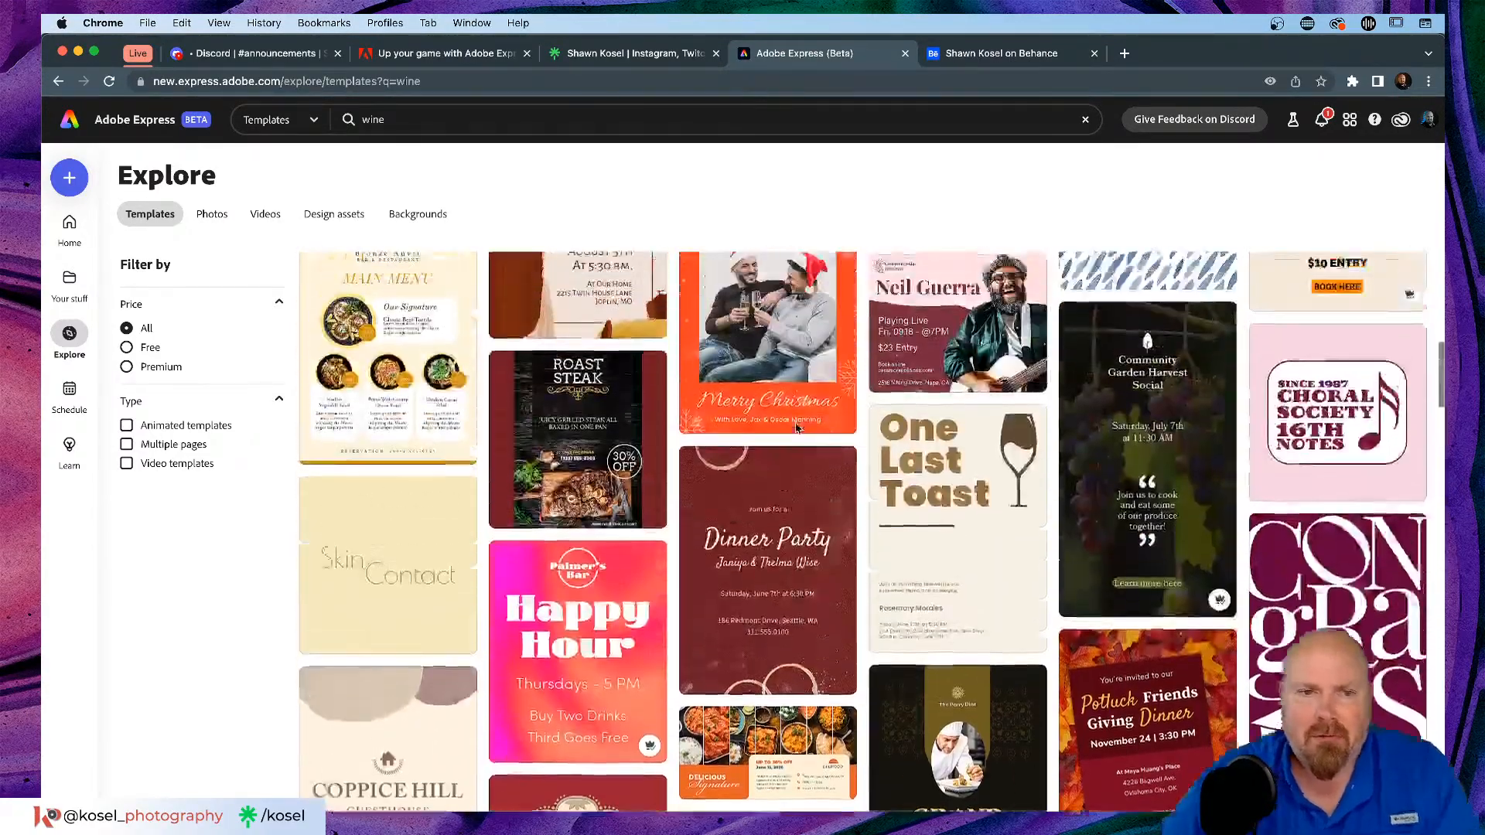
scroll(795, 429, "up", 4)
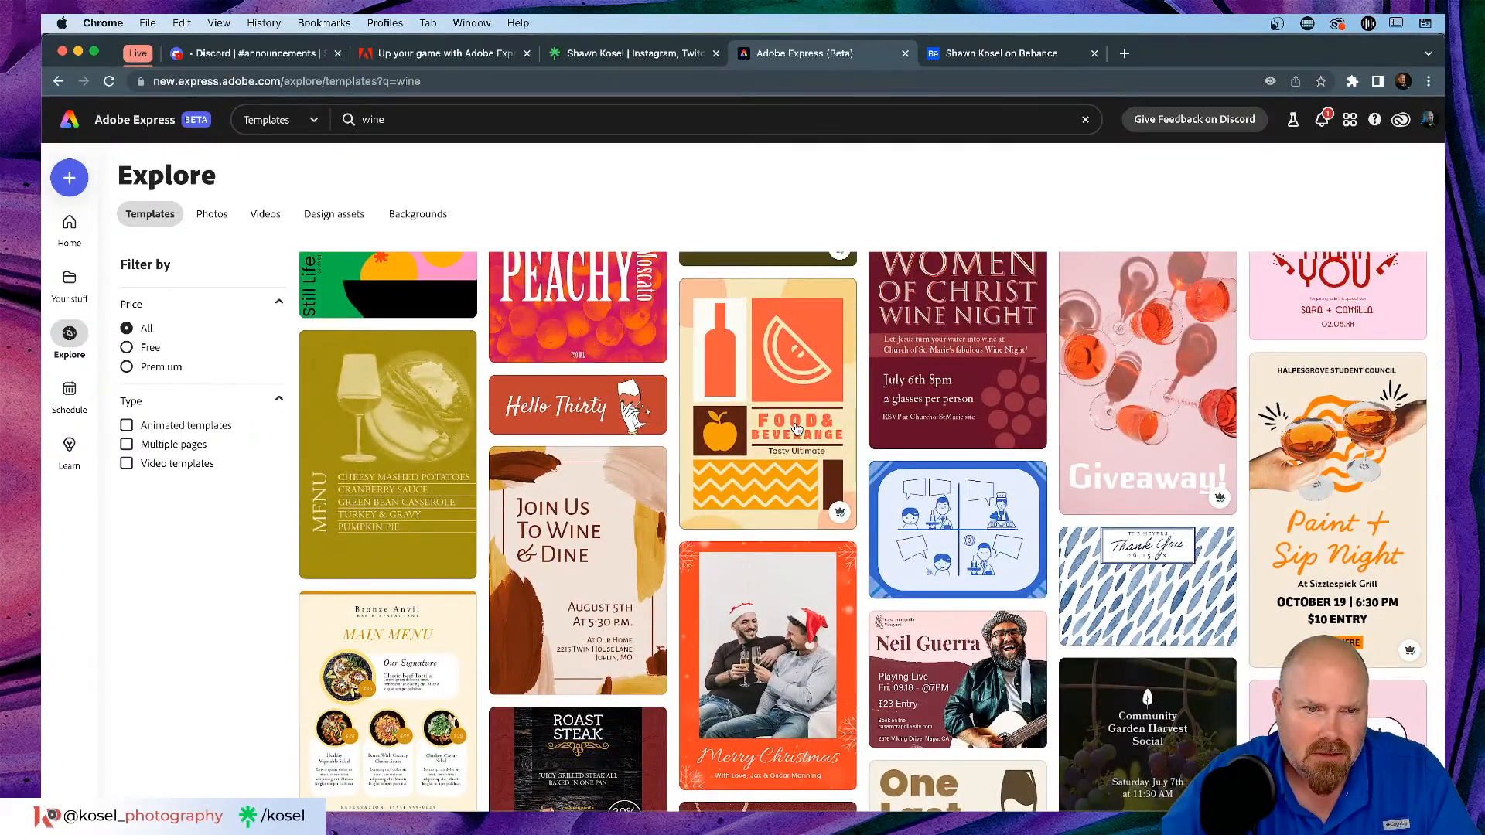
scroll(797, 429, "up", 5)
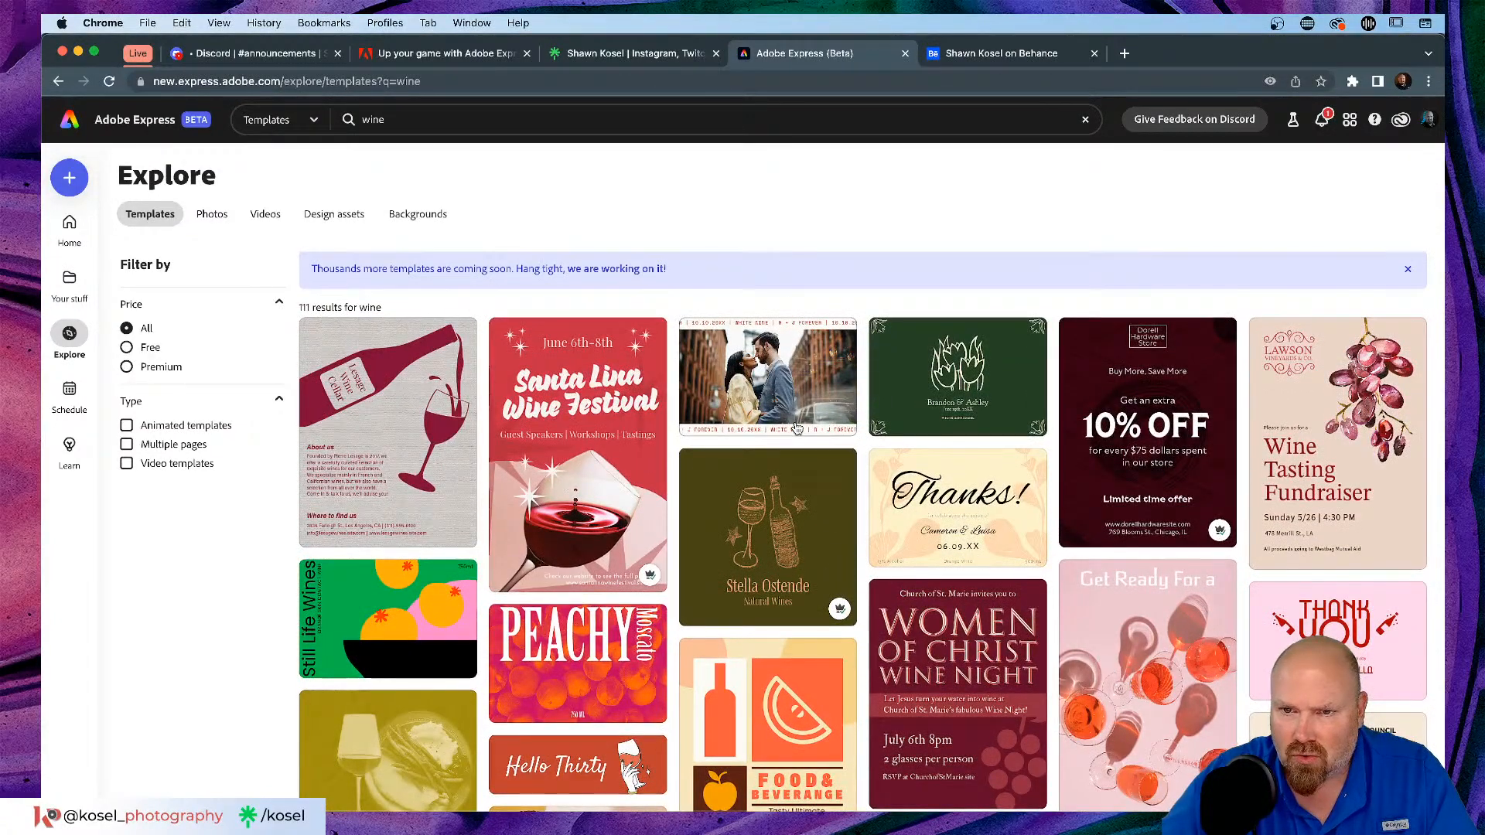
Step: Open the Wine Tasting Fundraiser template for editing and check how its heading text and logo are grouped
left_click(1359, 399)
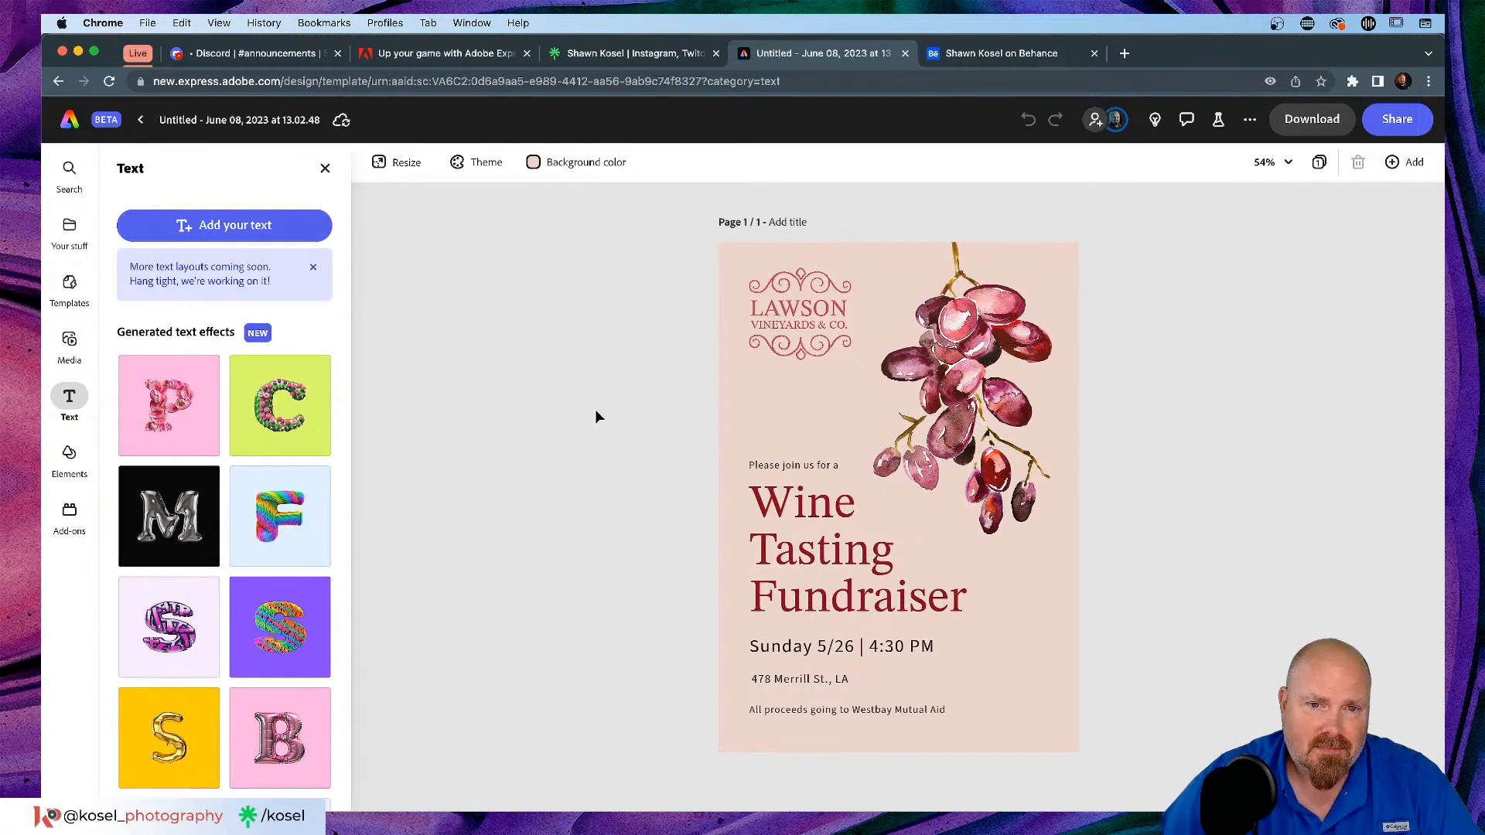
left_click(822, 516)
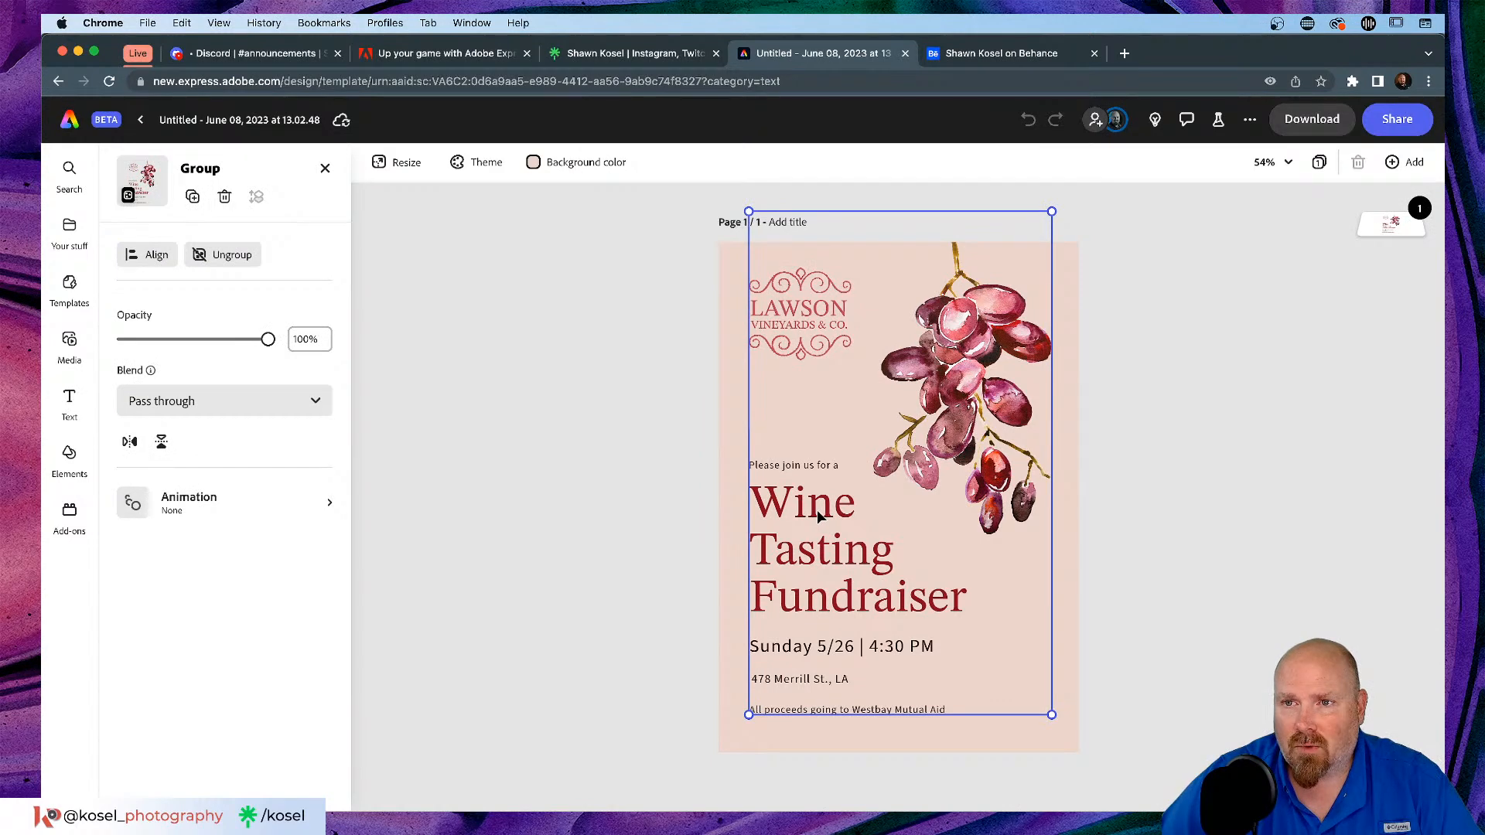
left_click(819, 514)
left_click(815, 516)
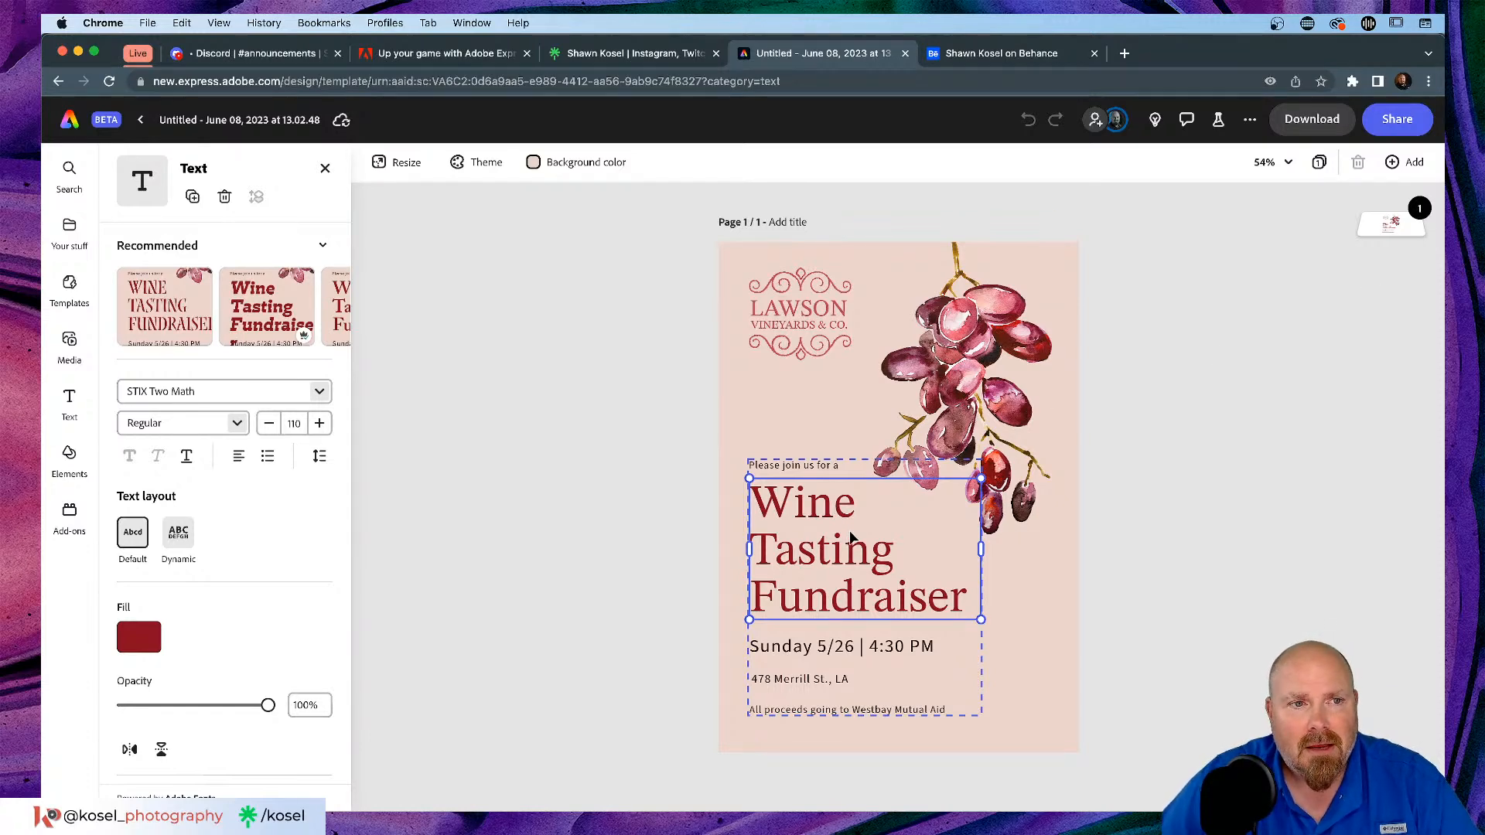
left_click(646, 453)
left_click(810, 320)
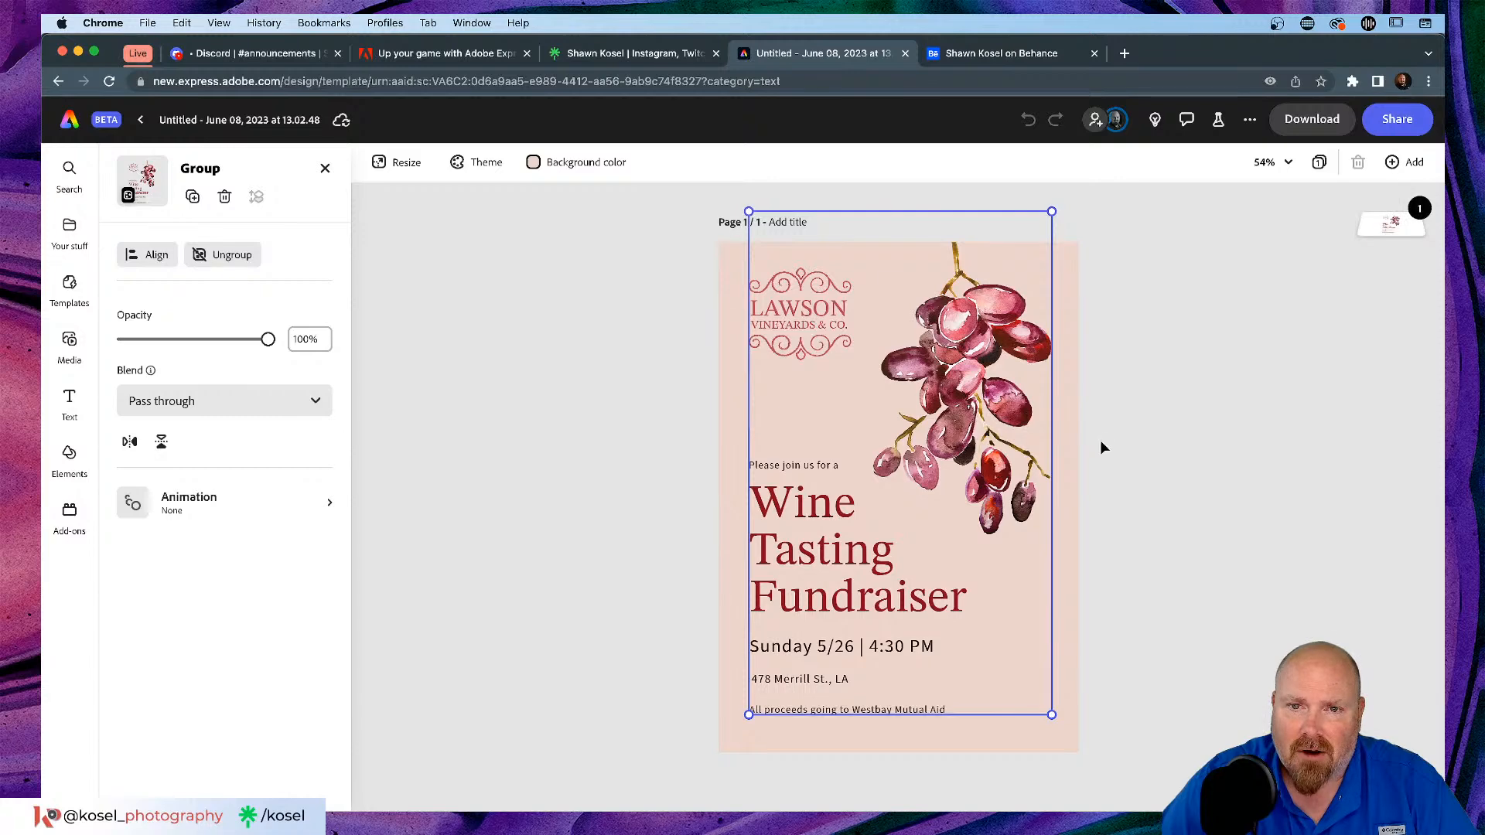
Step: Try moving the grouped logo, grapes and text, undo the move, and look through the group's blend modes
left_click_drag(989, 383, 1000, 423)
key("super+z")
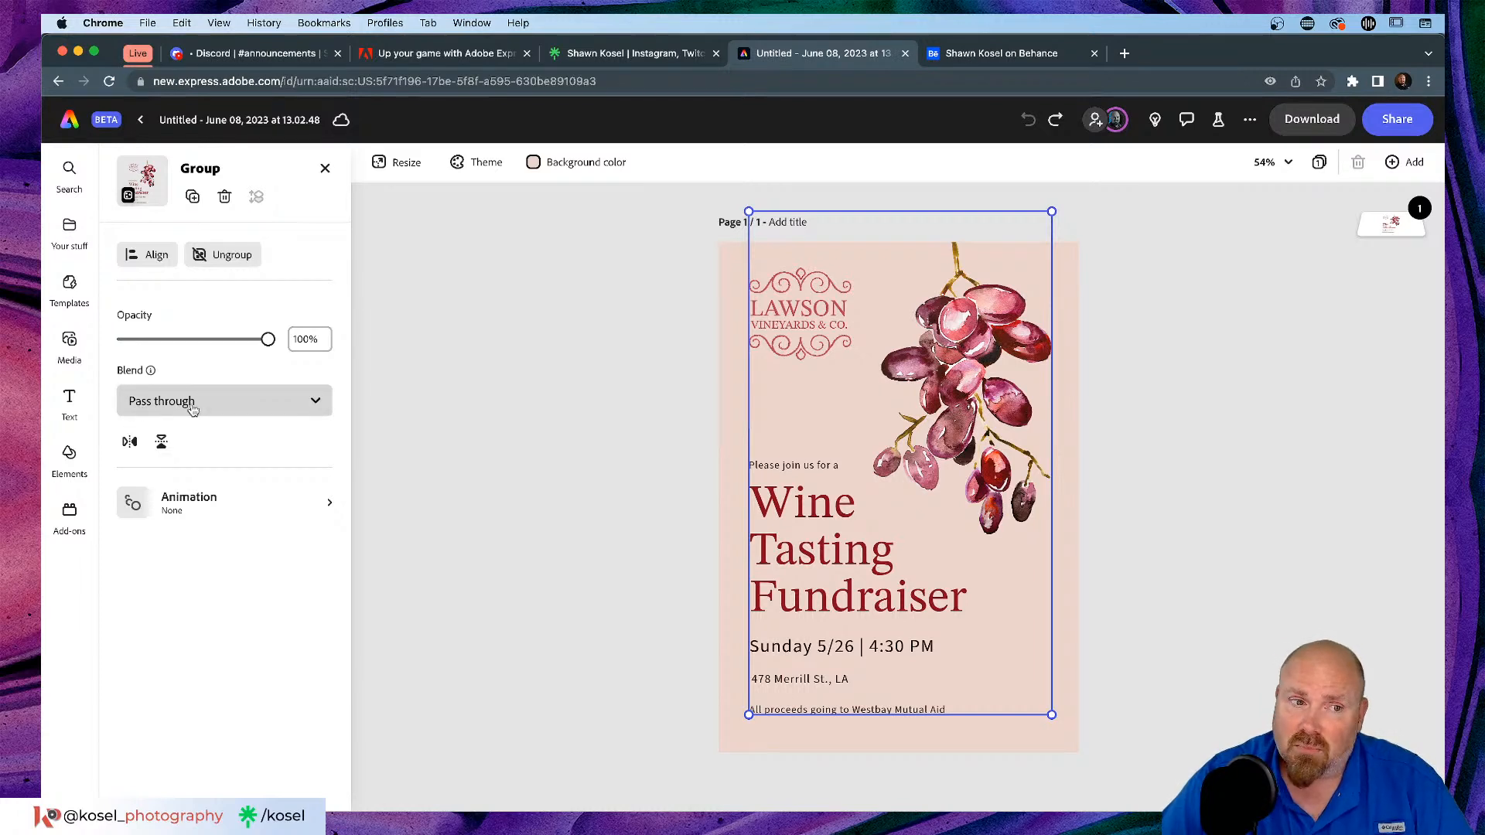
left_click(317, 400)
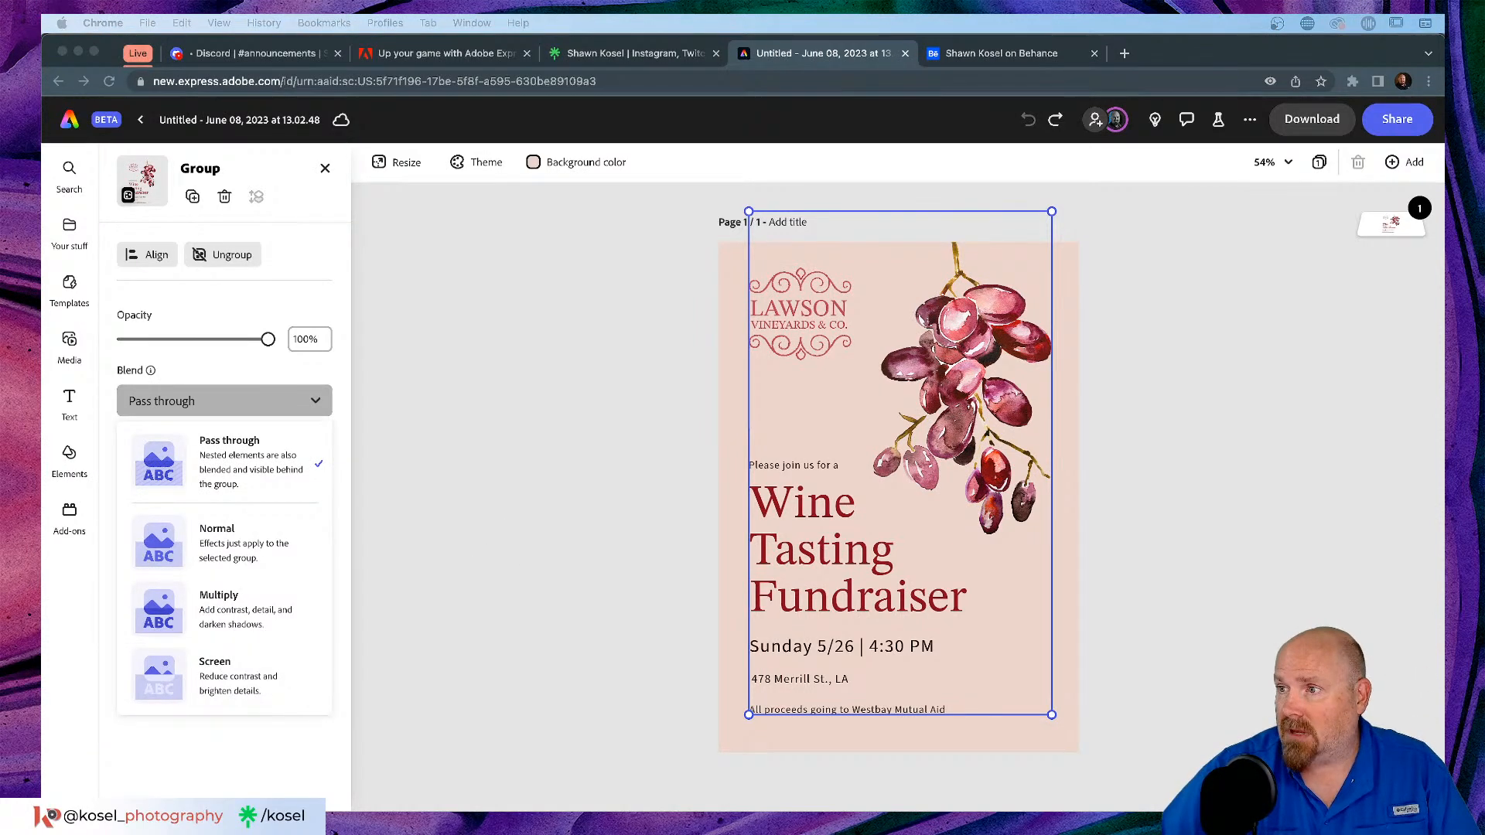
left_click(745, 497)
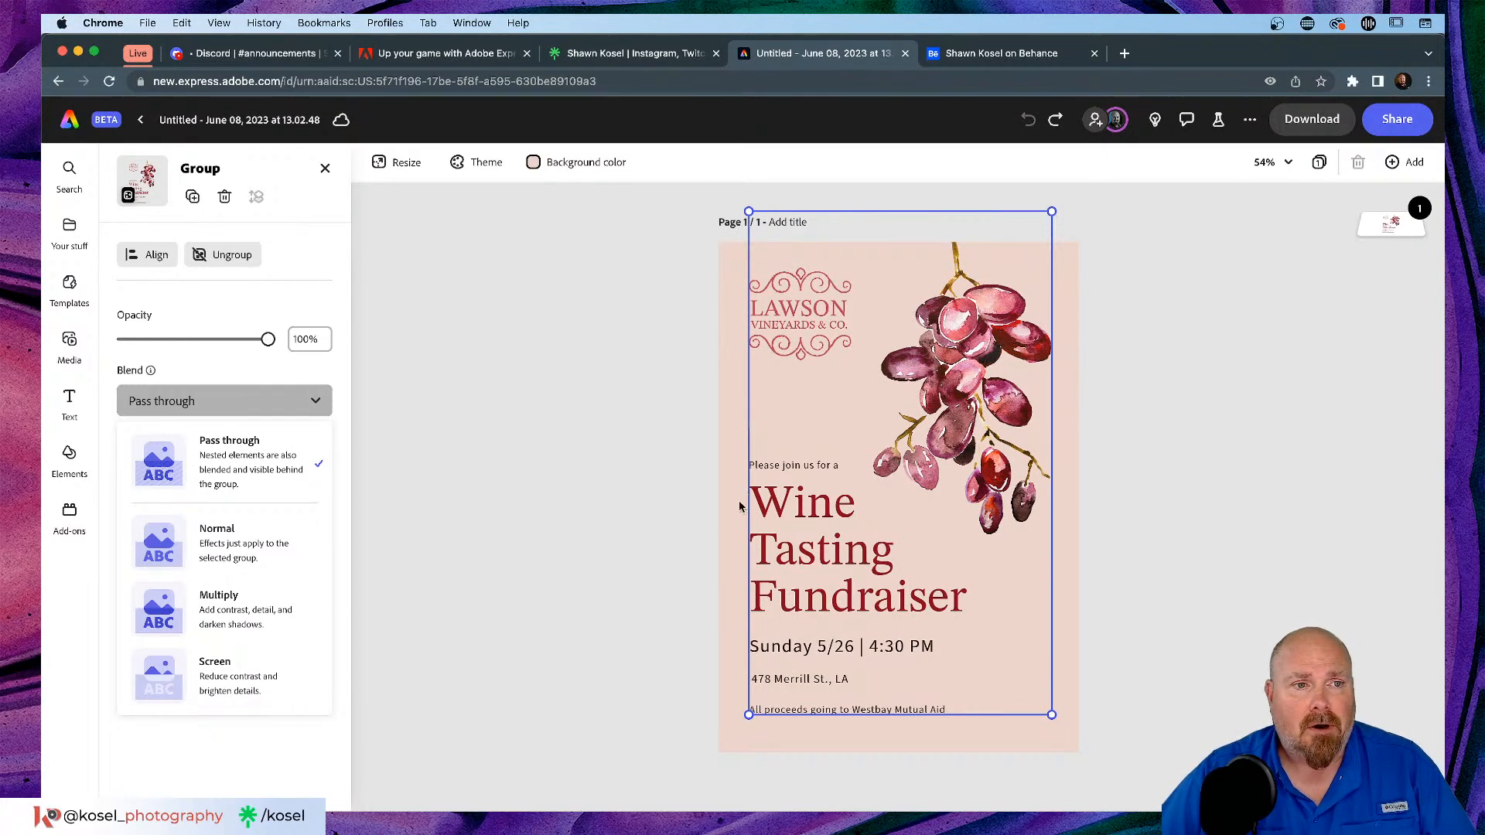
Step: Ungroup the flyer's outer group and check that the logo can be selected separately from the grapes and text
left_click(217, 259)
left_click(221, 259)
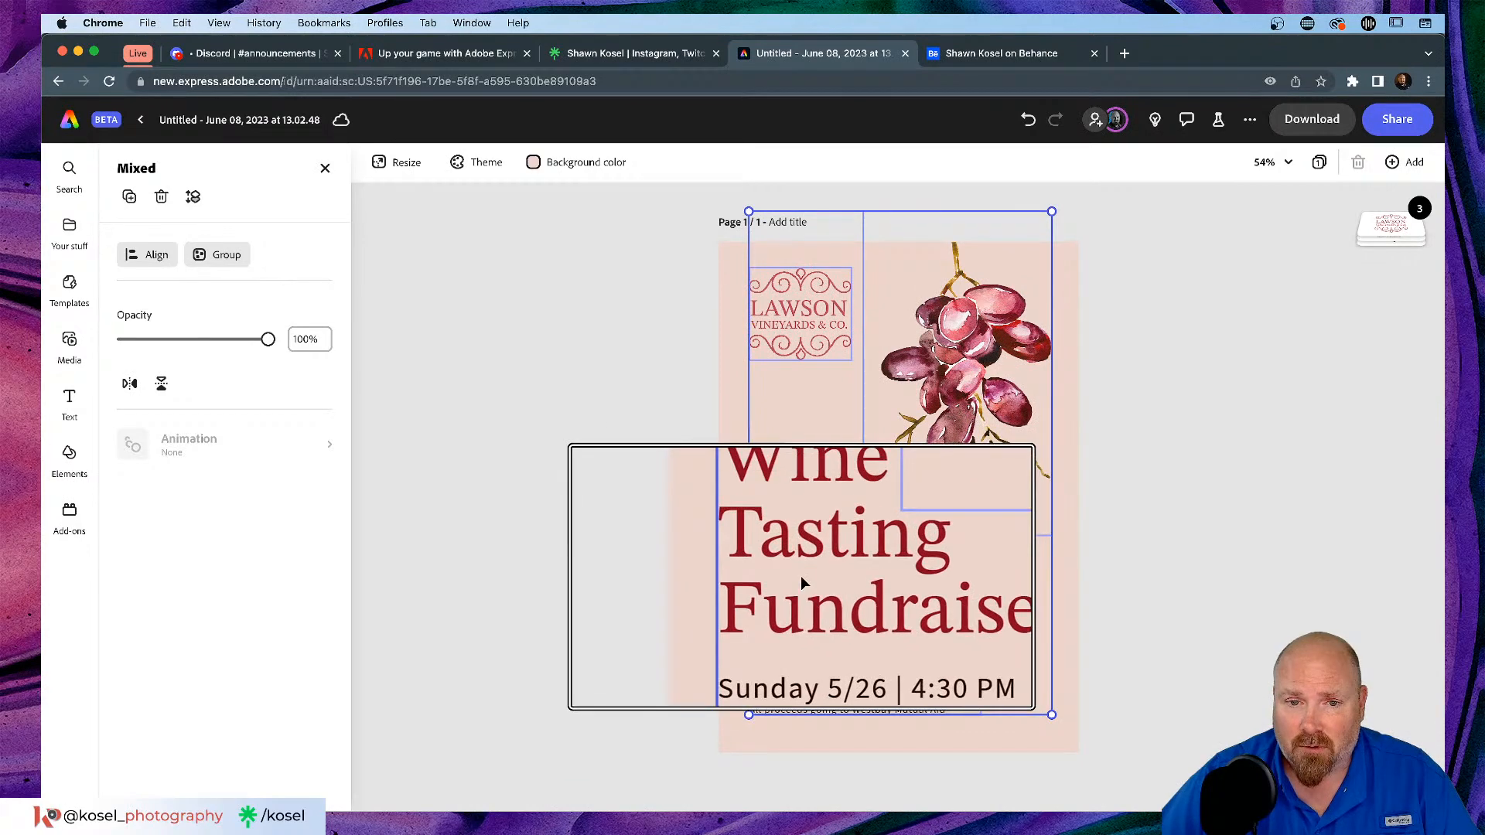
left_click(815, 331)
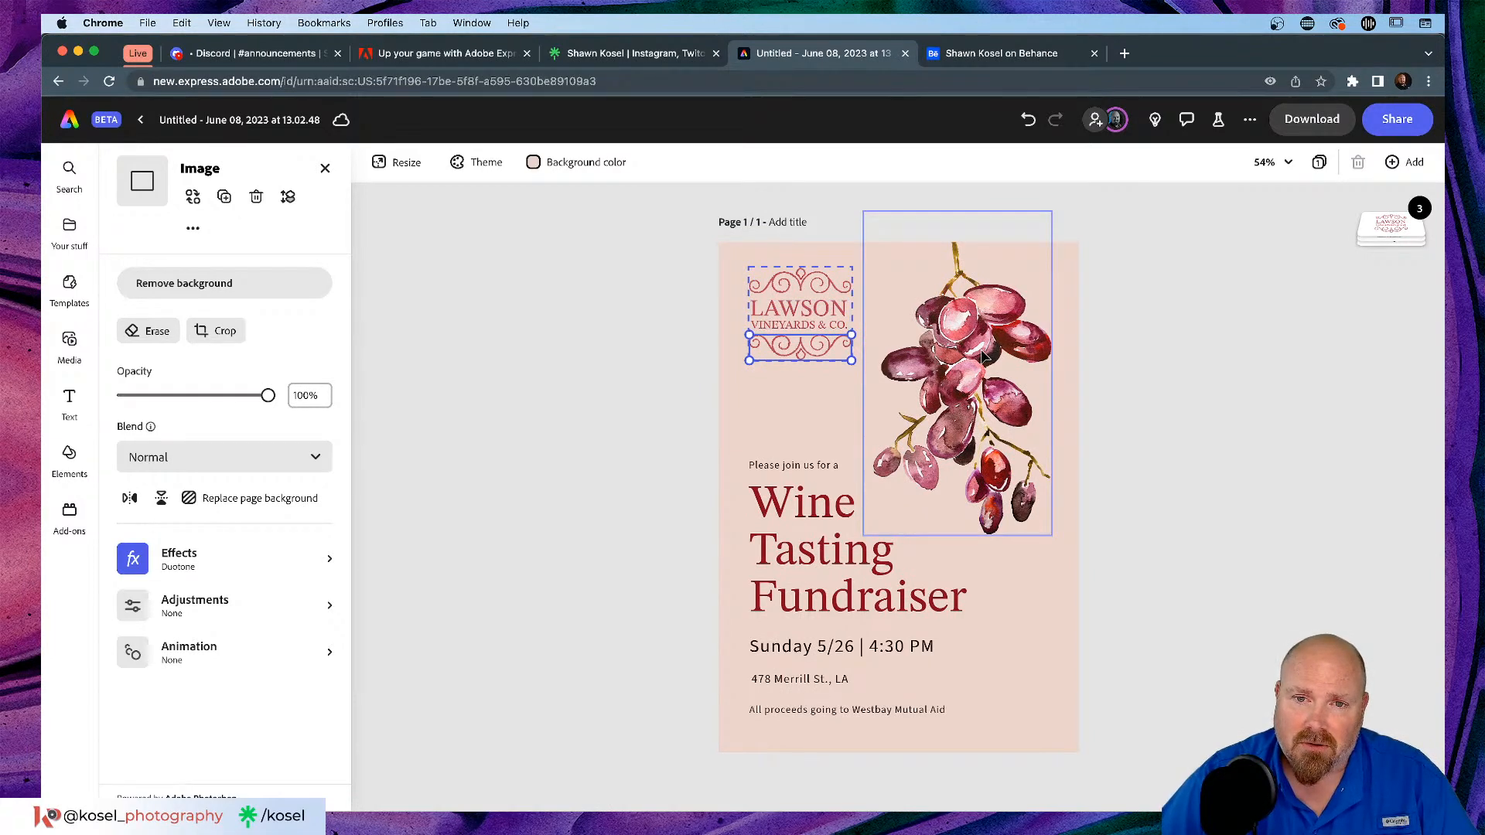
Step: Replace the "Wine Tasting Fundraiser" heading text with "Kosel Weingut" on two lines
left_click(805, 565)
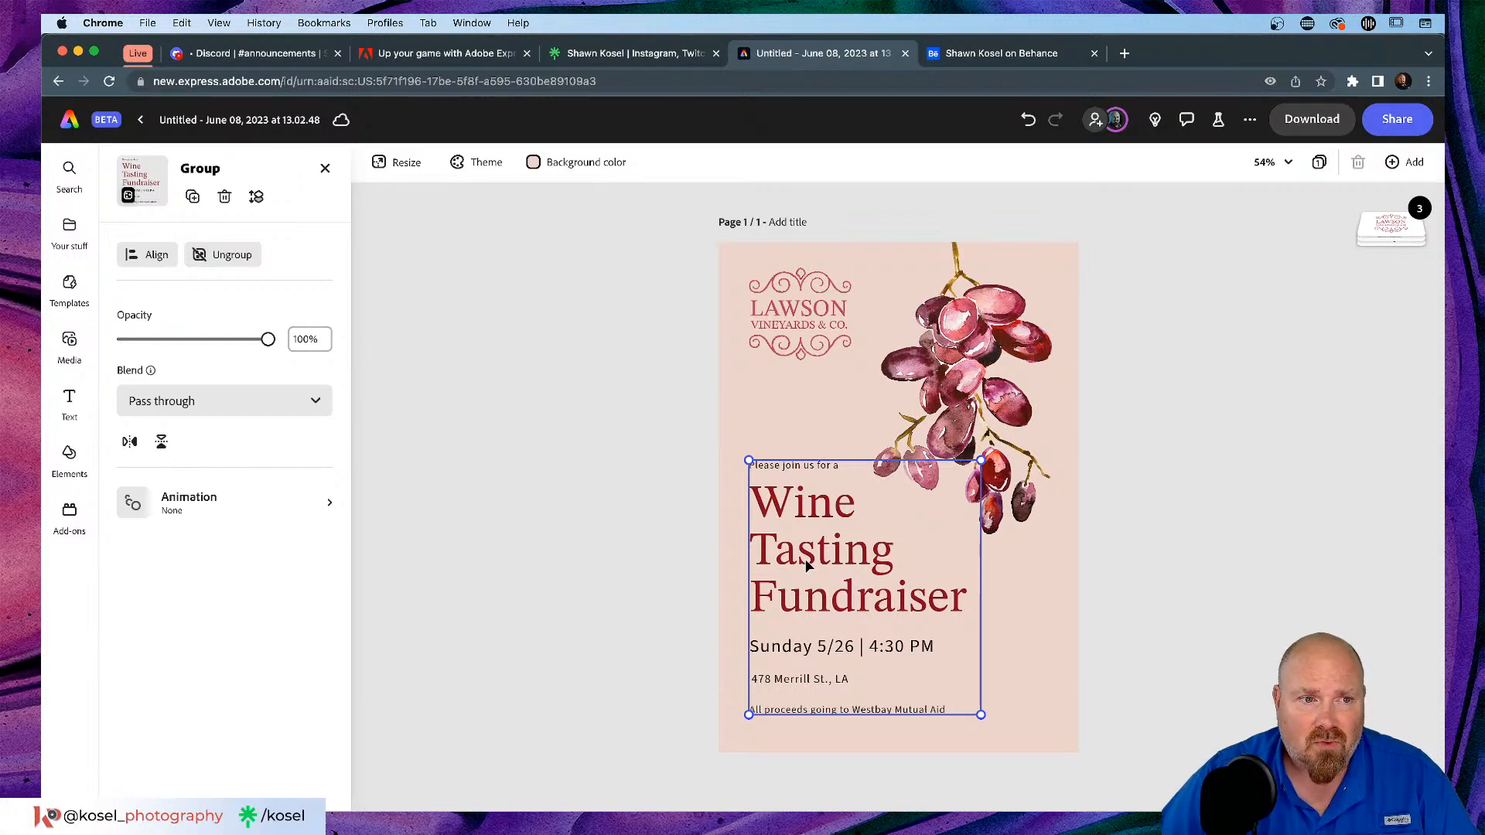
left_click(805, 565)
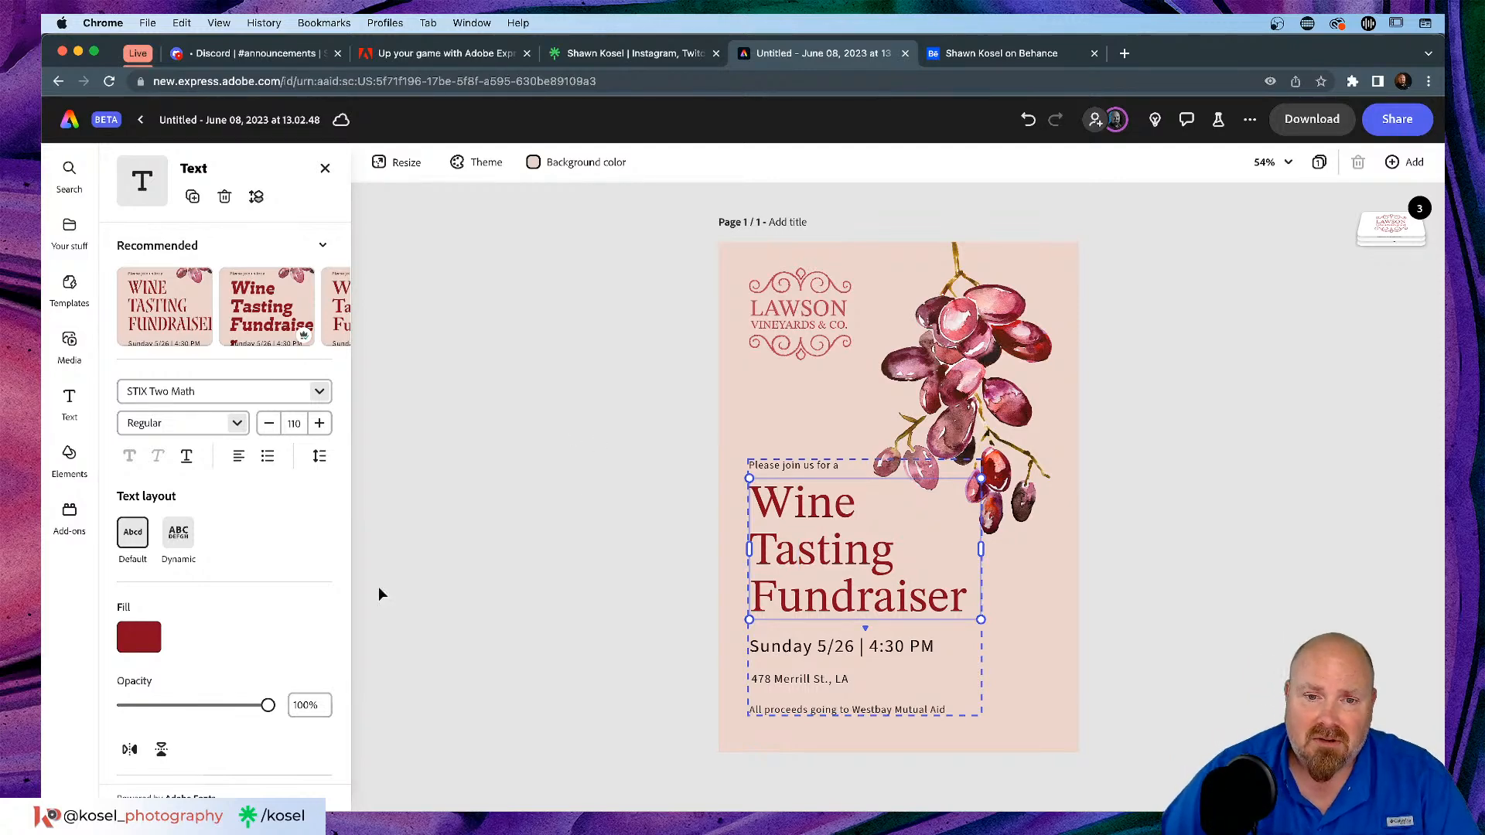
scroll(829, 571, "up", 1)
scroll(830, 571, "up", 3)
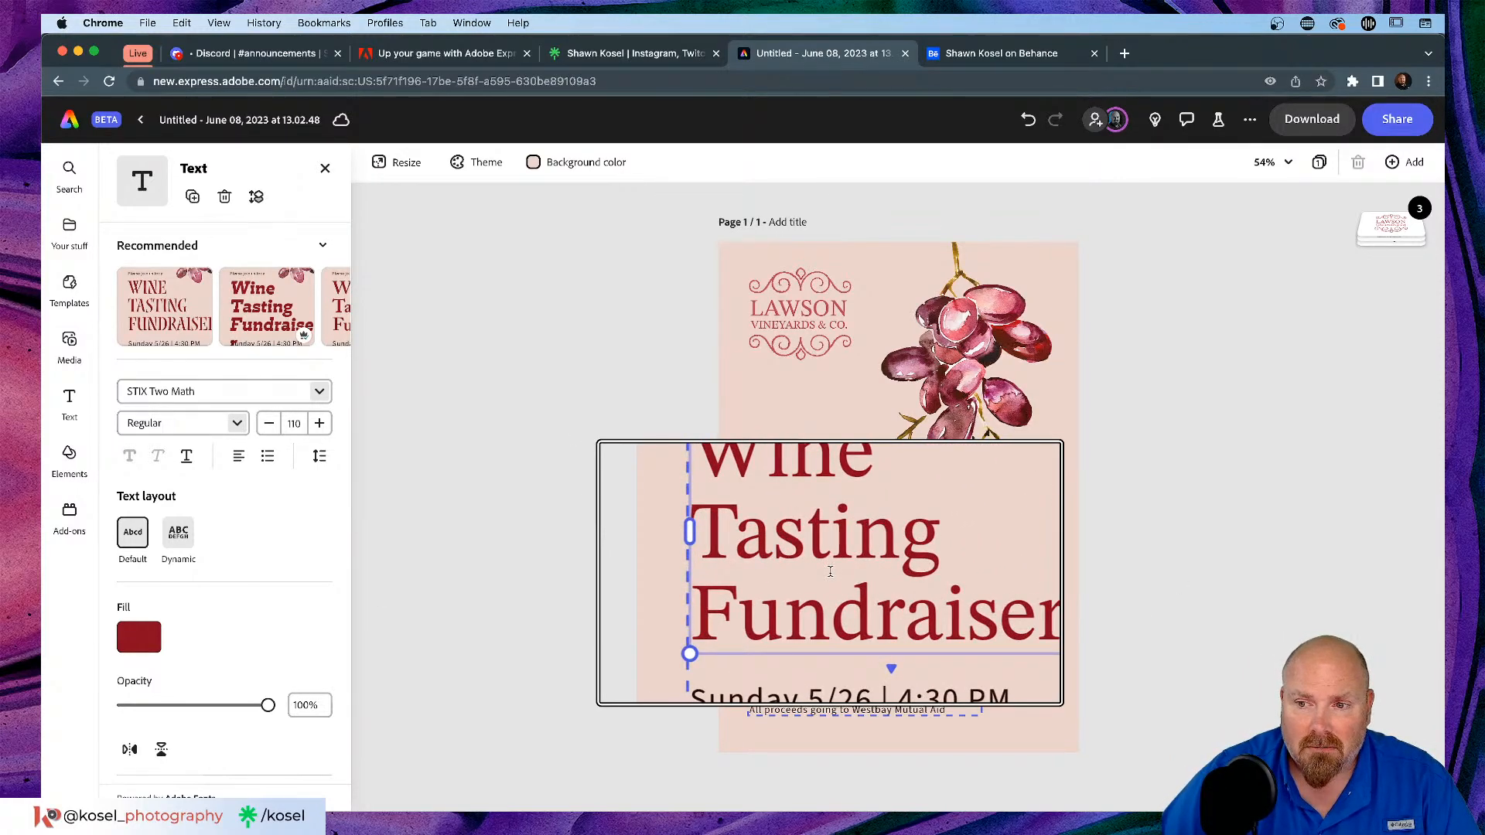
scroll(830, 571, "down", 4)
key("super+a")
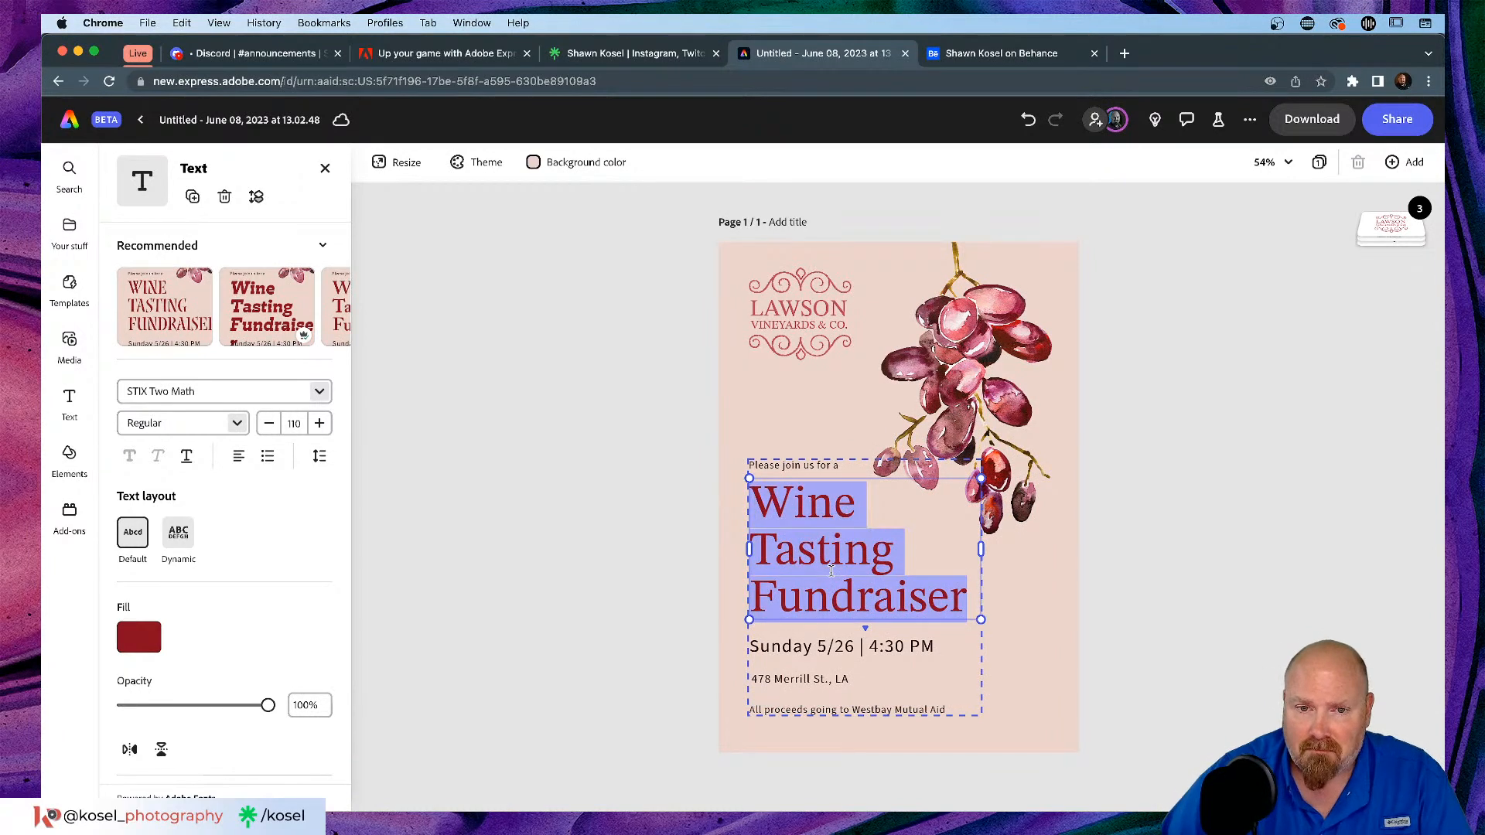
type("Kosel")
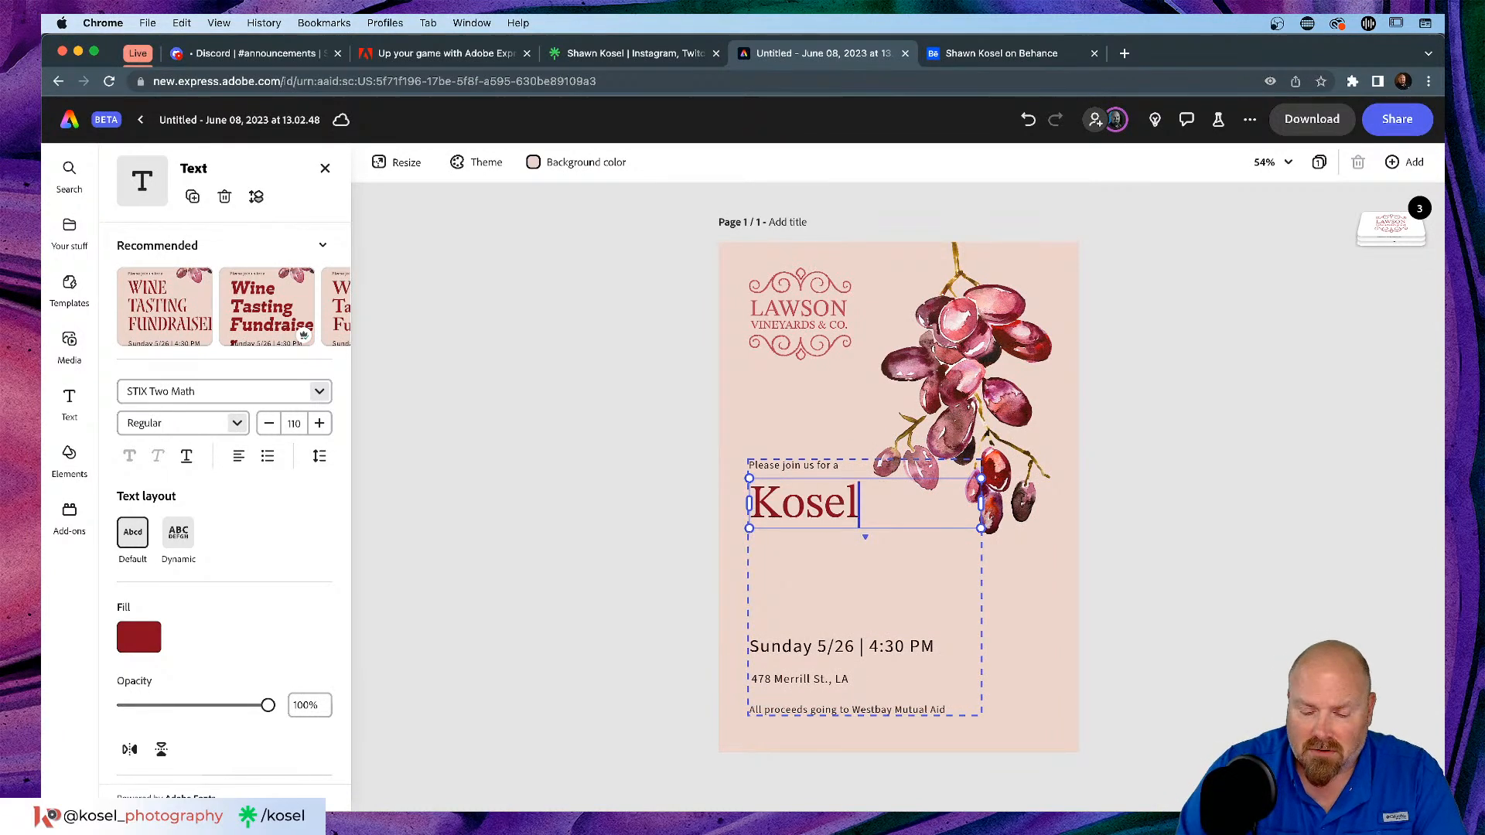
key("Return")
type("W")
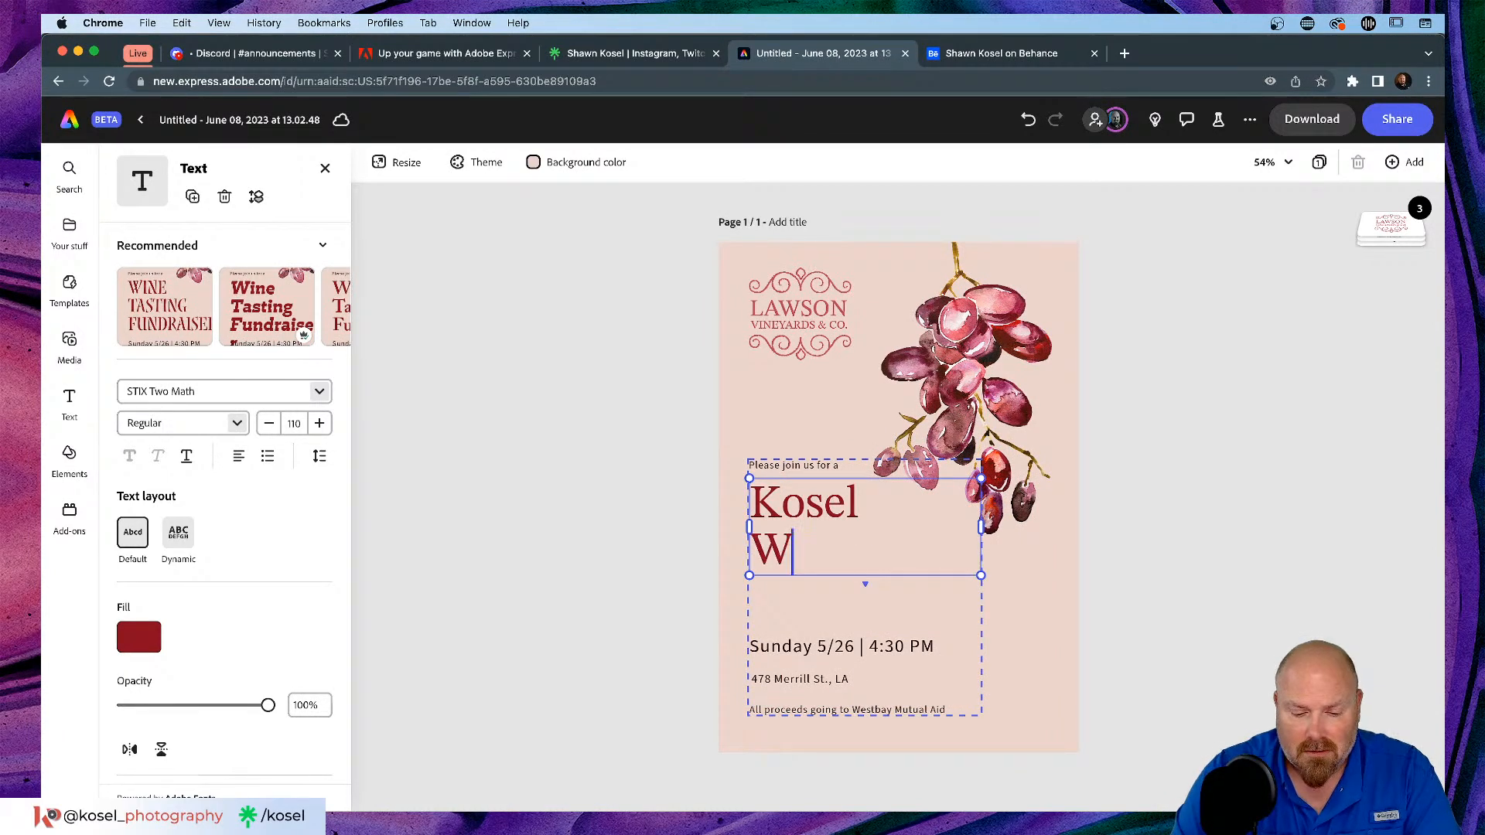
type("eing")
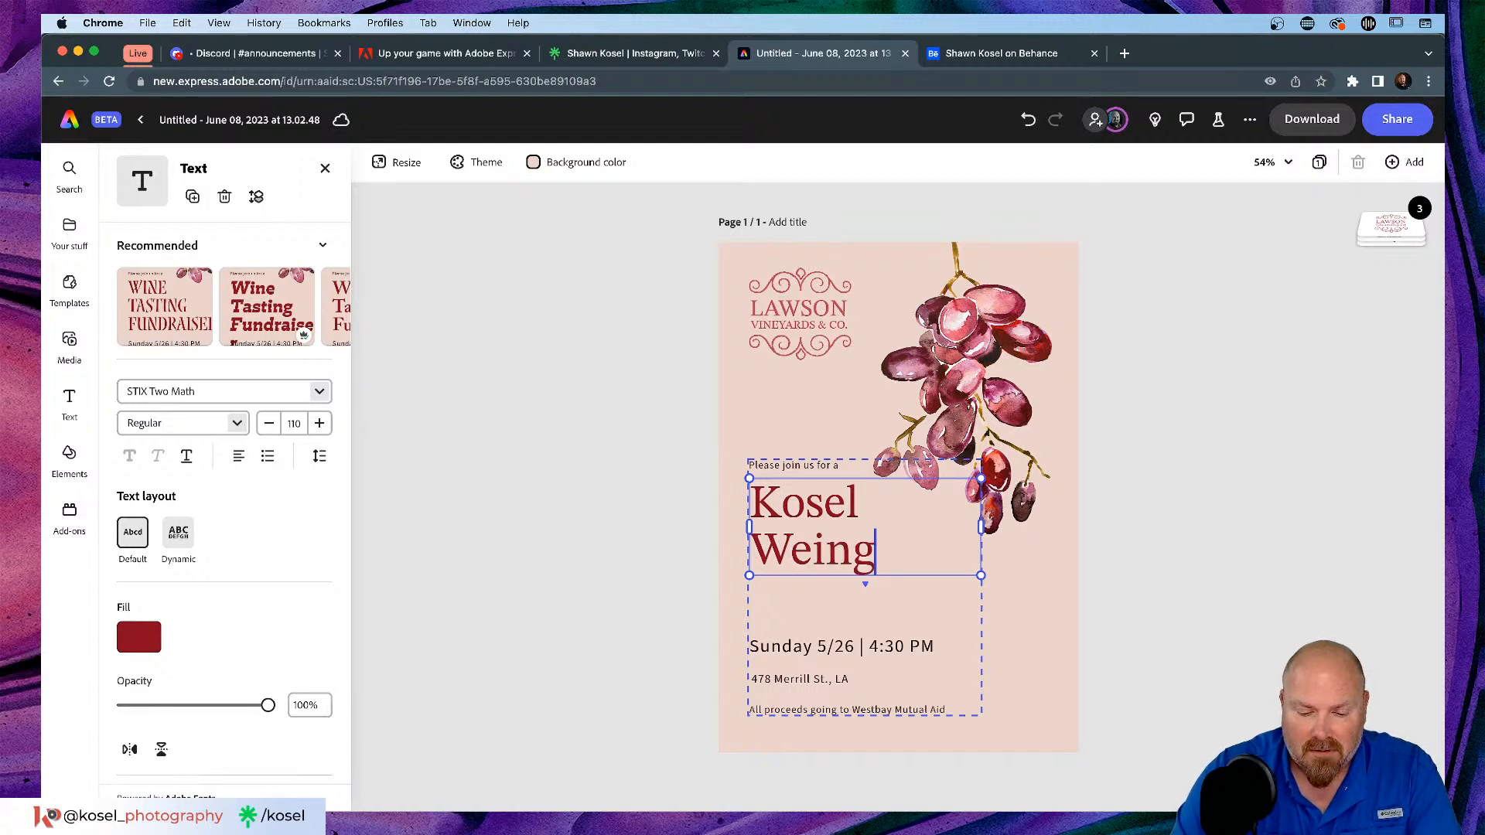
type("ut")
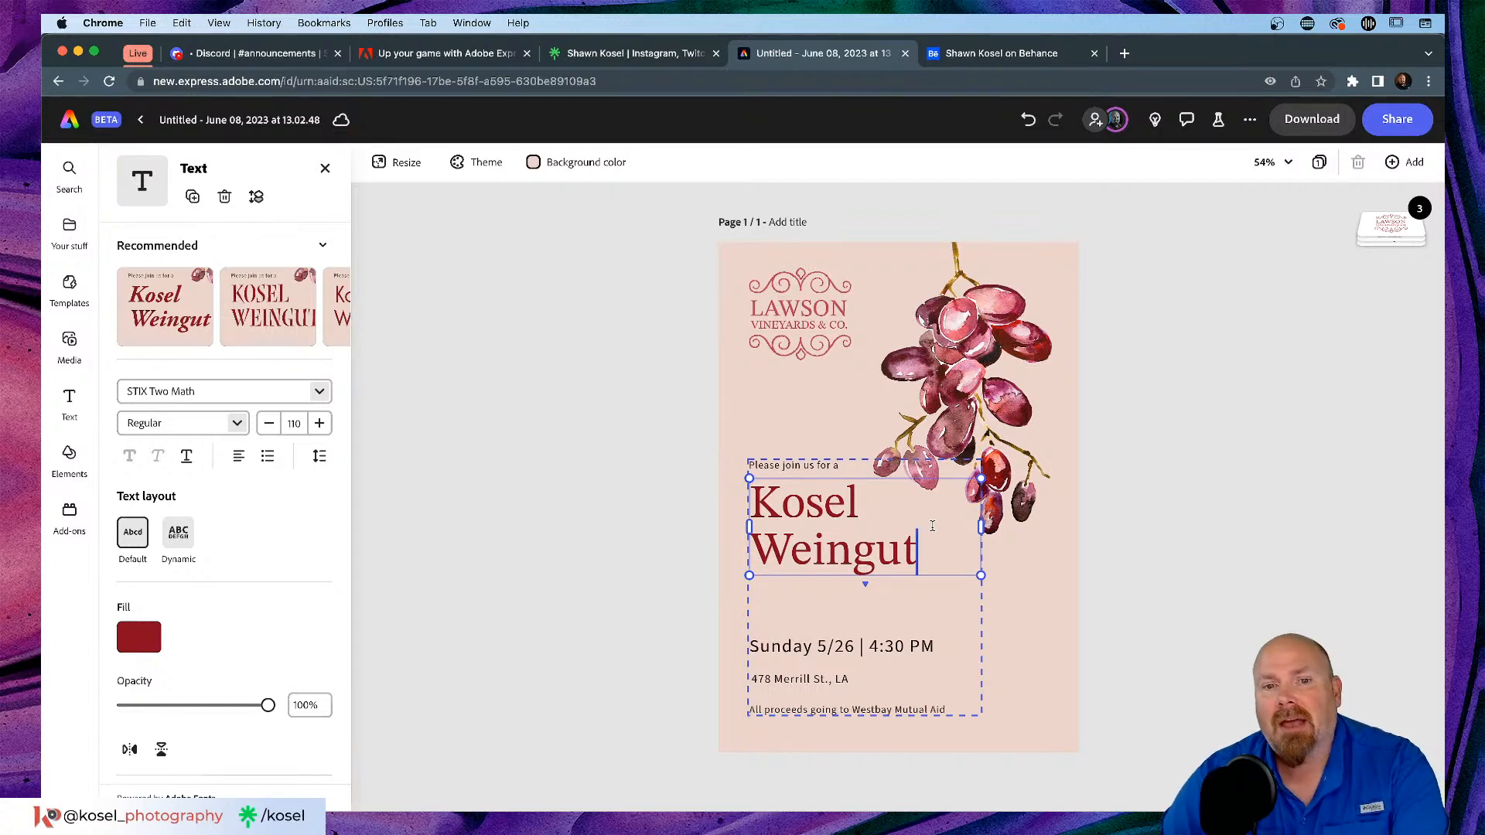
Step: Delete the "Please join us for a" line and the date, address and proceeds lines around the heading
left_click(794, 468)
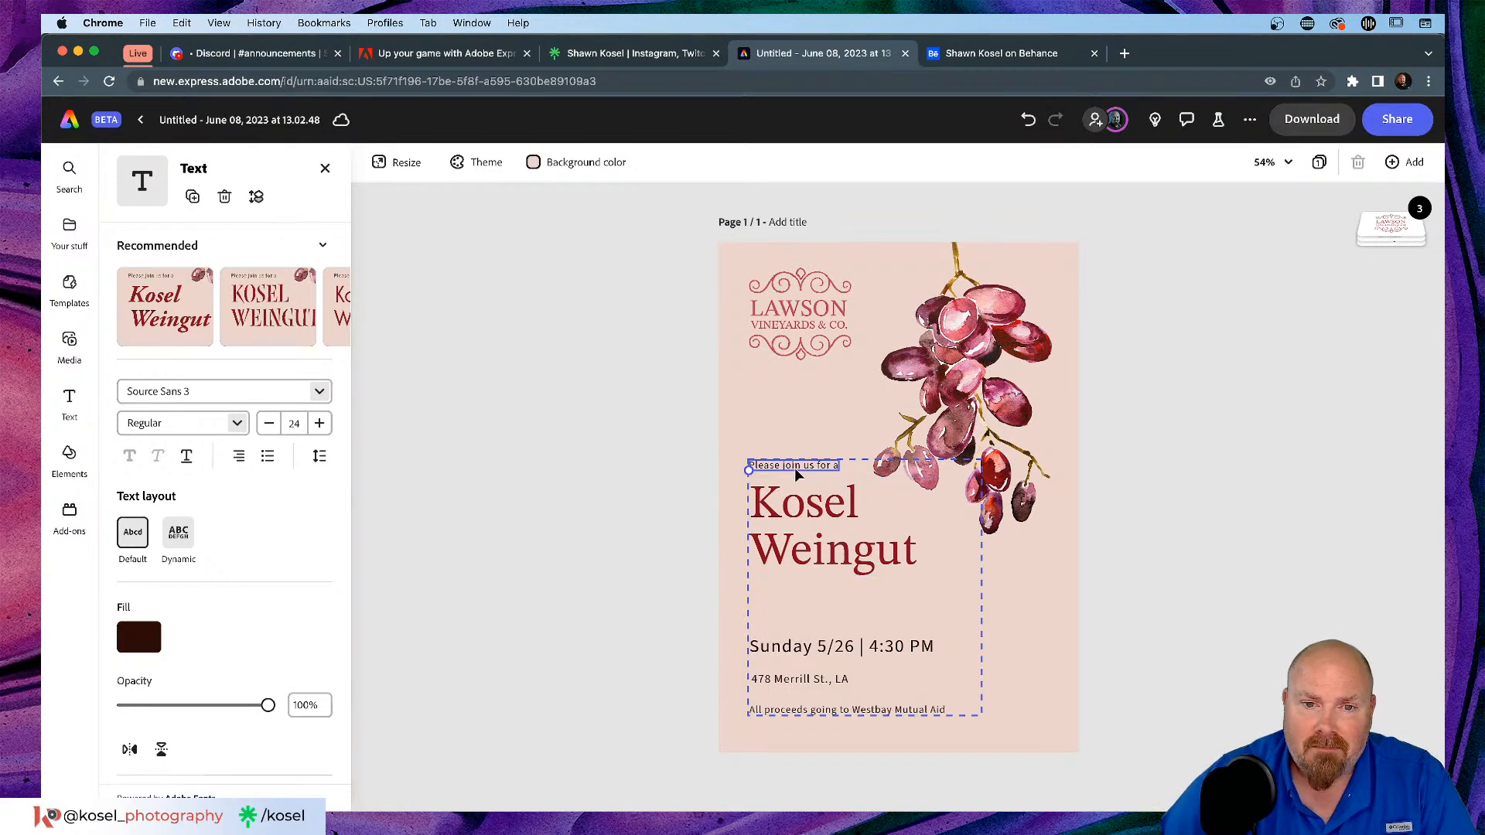
key("Delete")
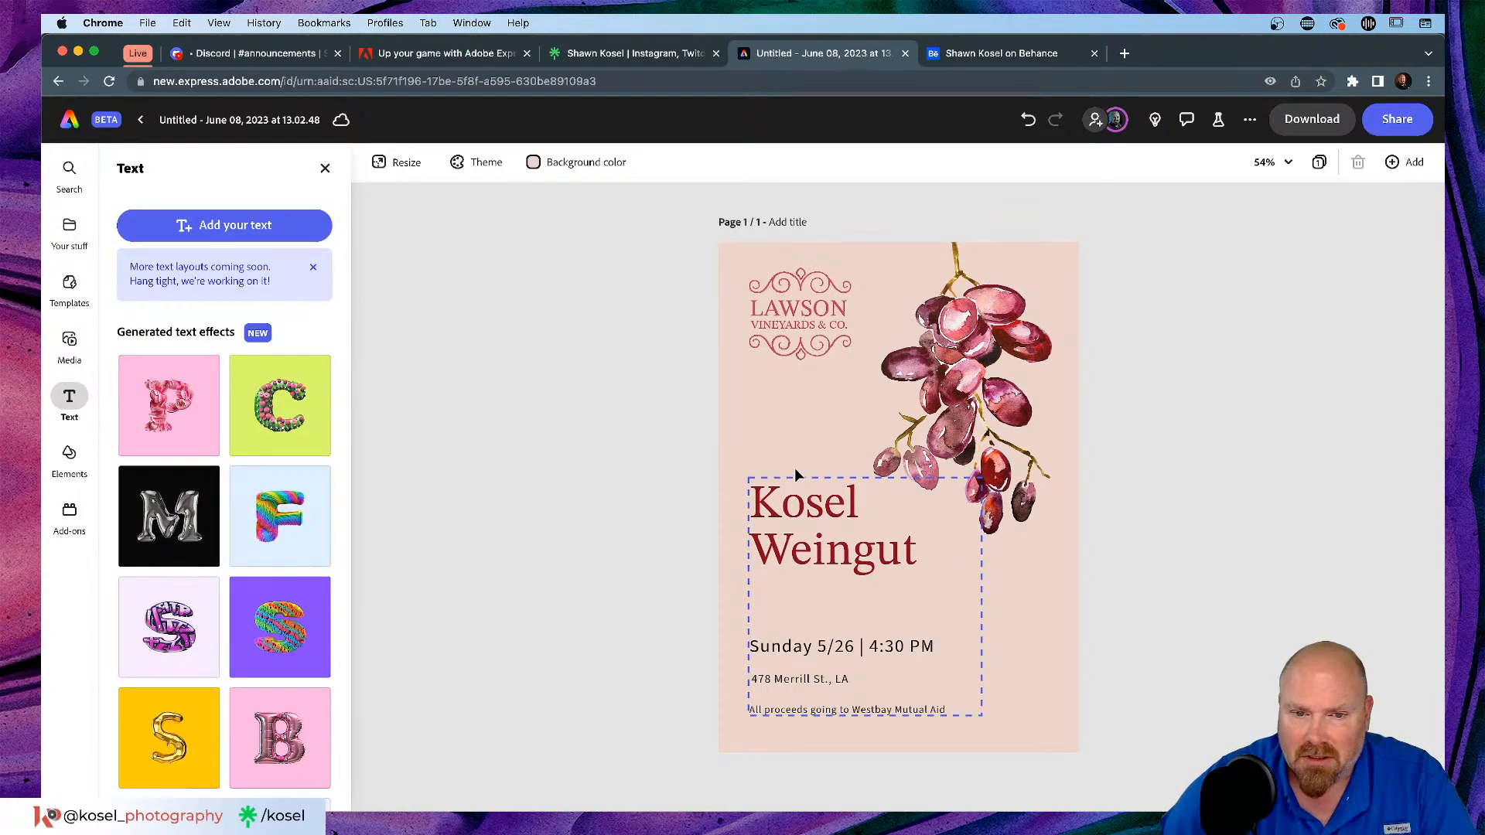
key("Delete")
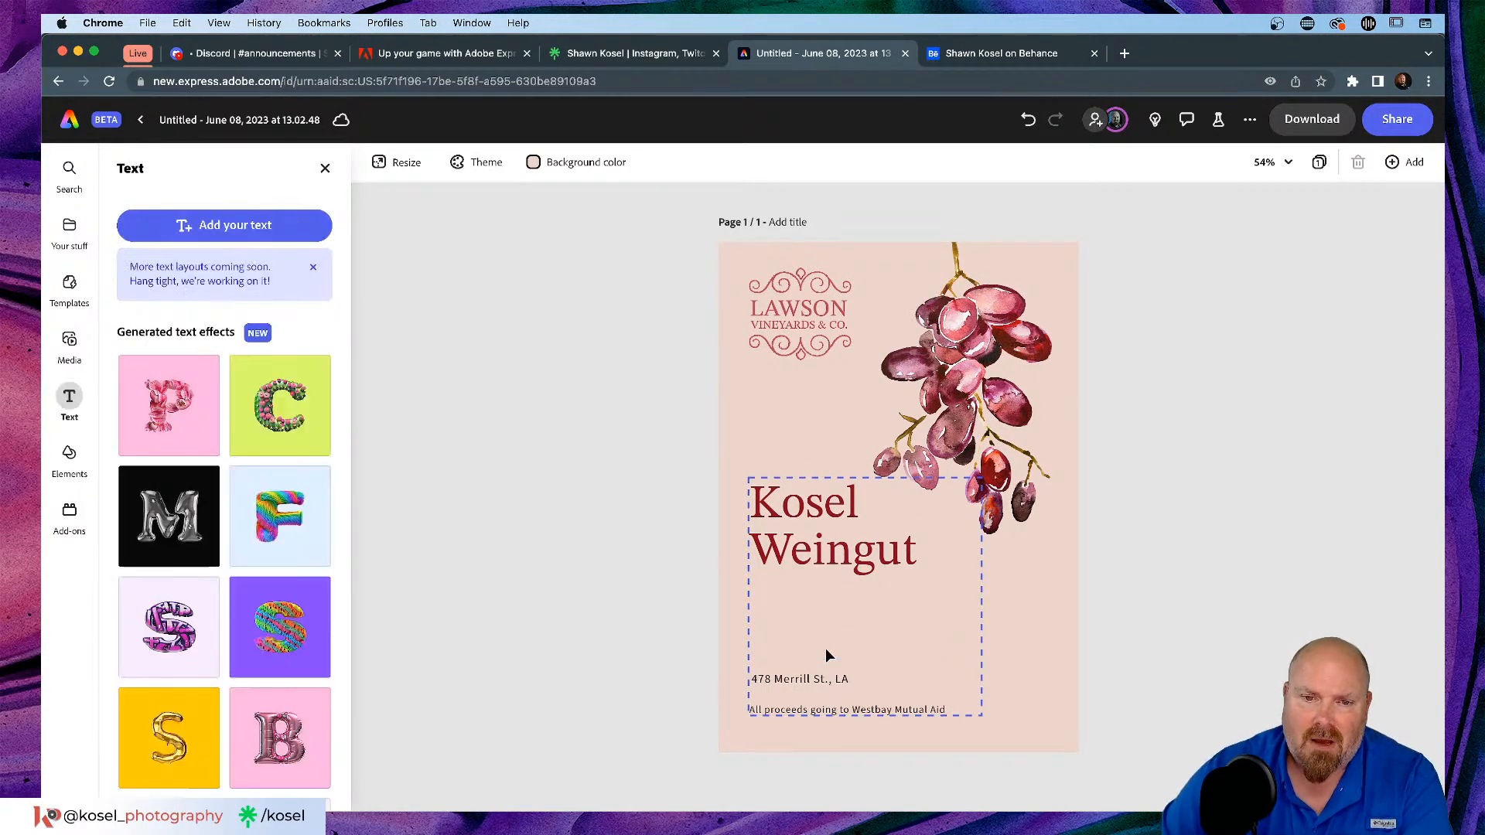
left_click(816, 674)
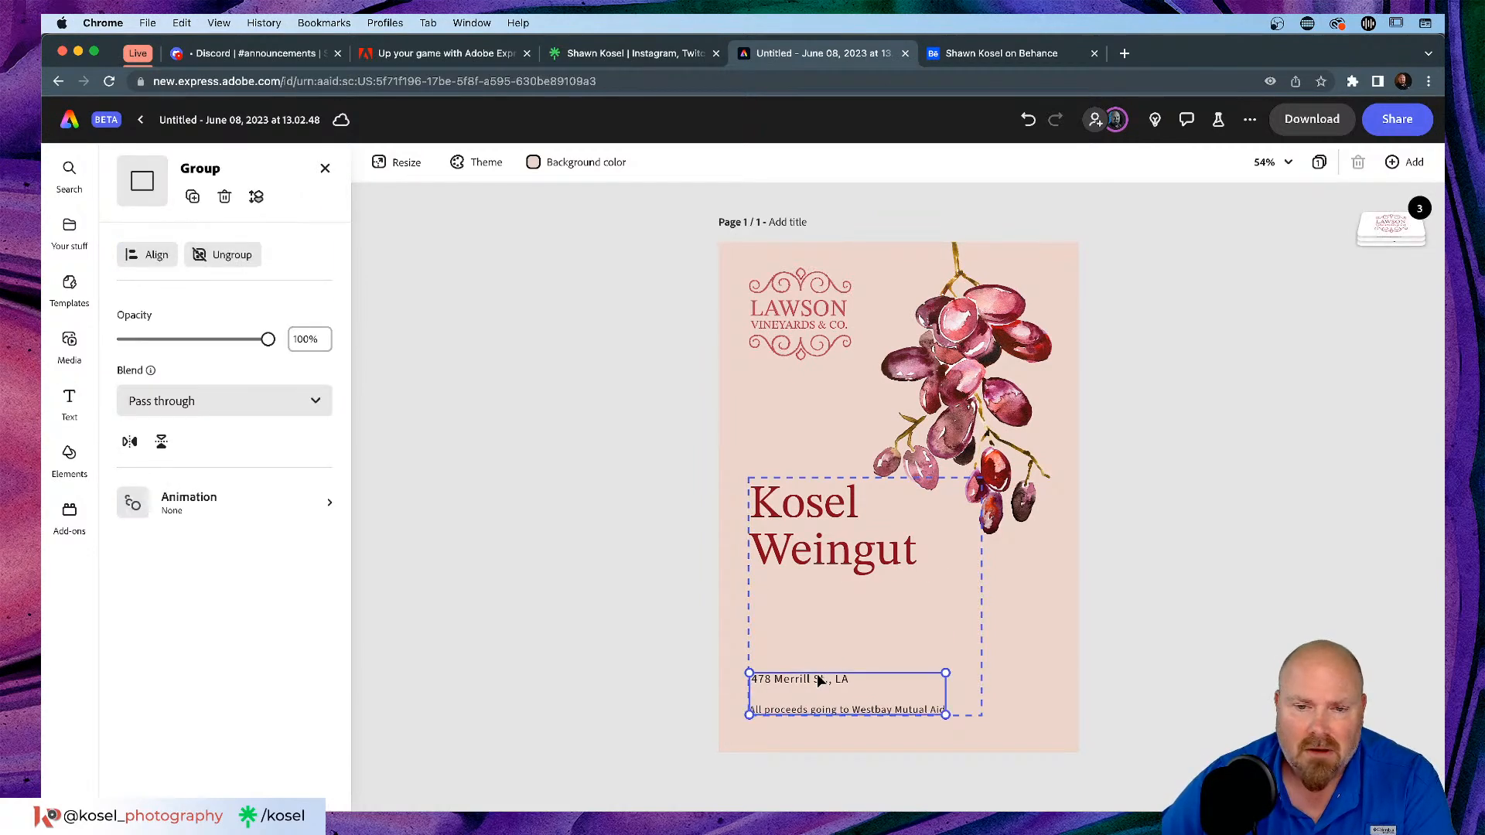
key("Delete")
Step: Move the "Kosel Weingut" heading up to sit directly beneath the Lawson Vineyards logo
left_click(838, 556)
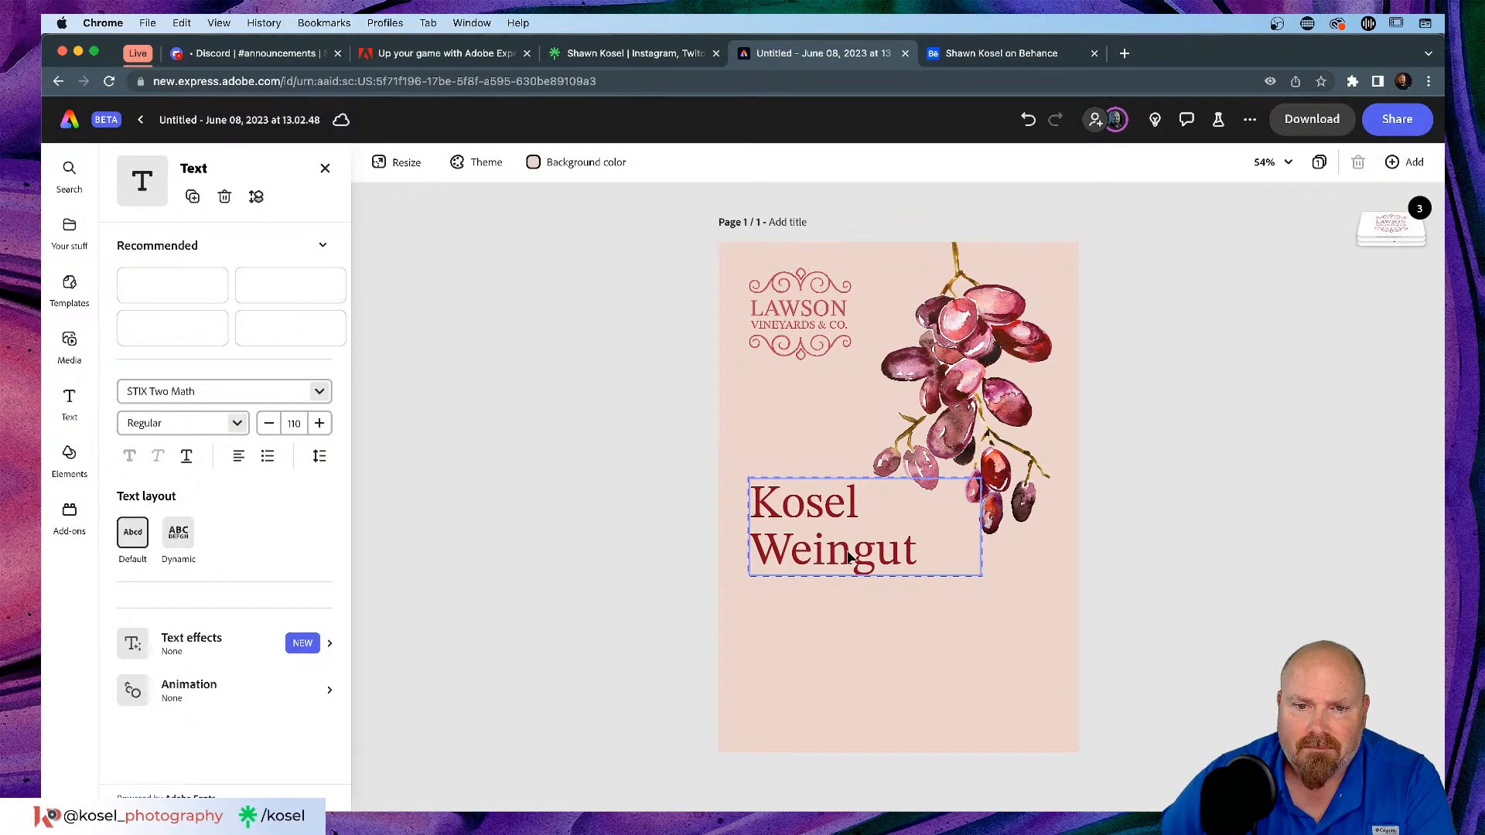
left_click(853, 551)
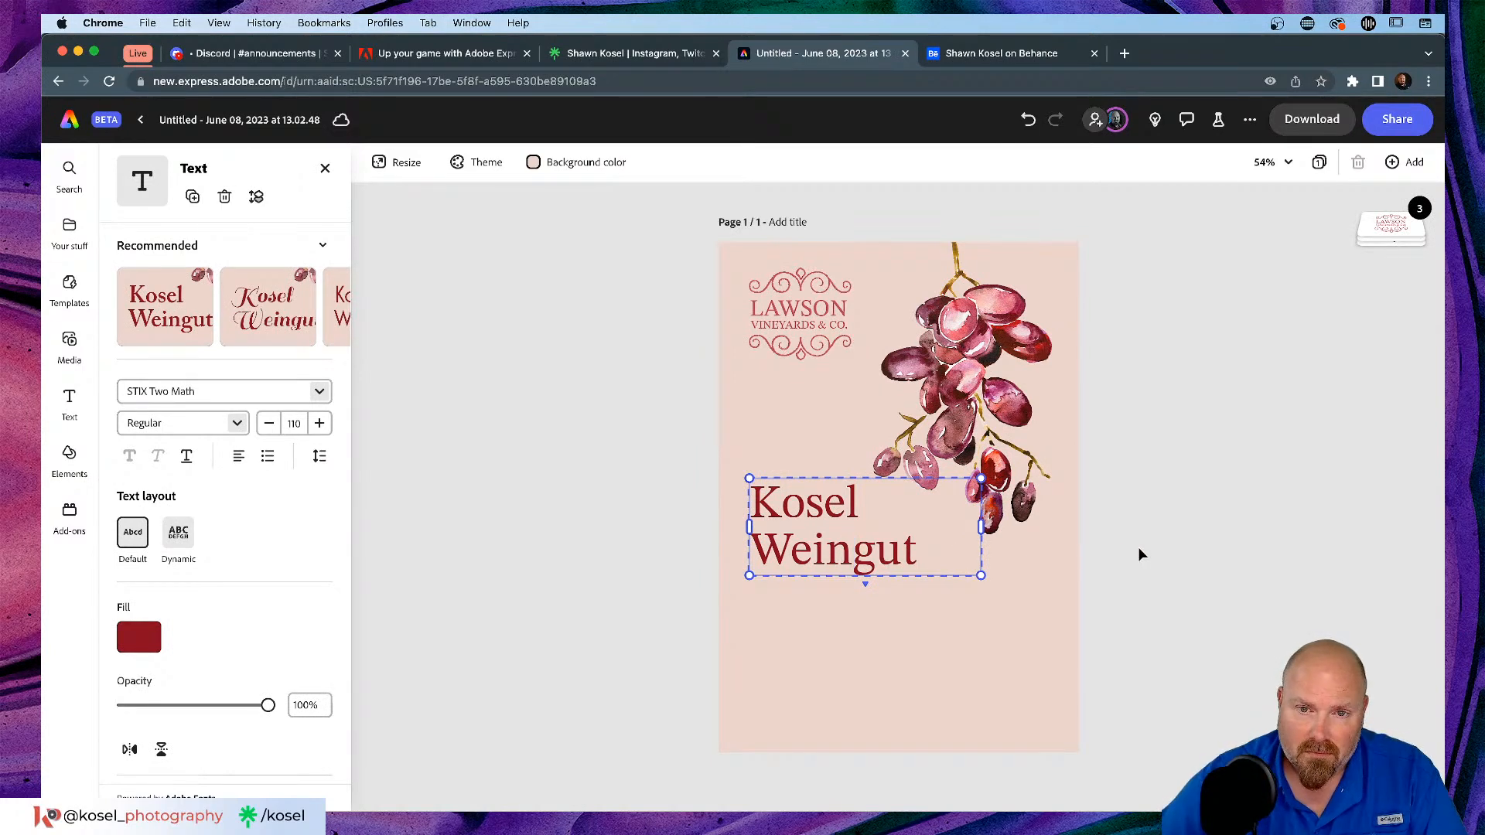
left_click_drag(817, 514, 819, 406)
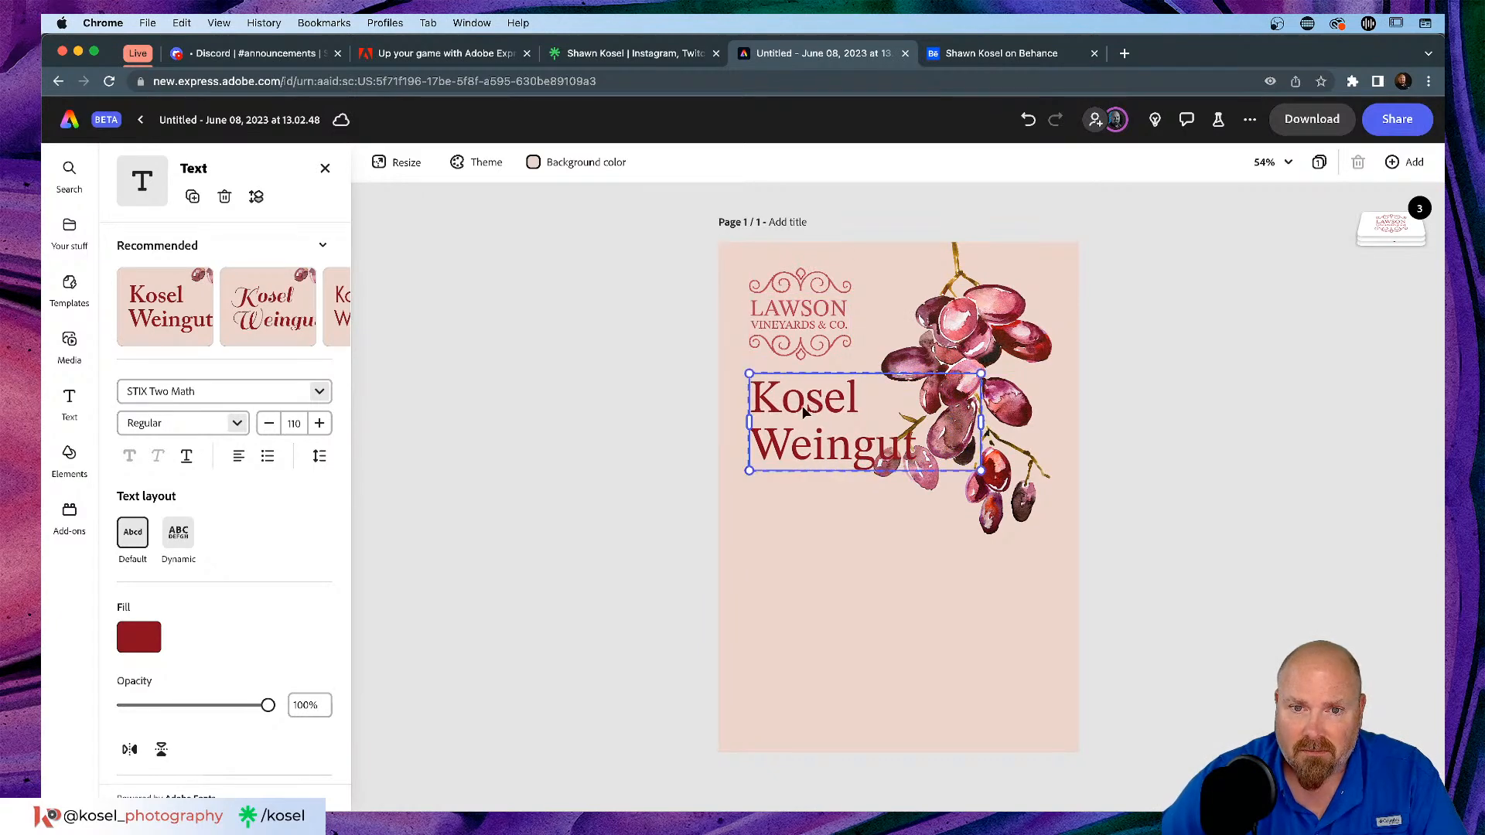
left_click(693, 495)
Step: Shift the grape illustration toward the page's upper-right corner so it clears the heading and runs off the edge
left_click(980, 336)
left_click_drag(980, 338, 1027, 317)
left_click(564, 507)
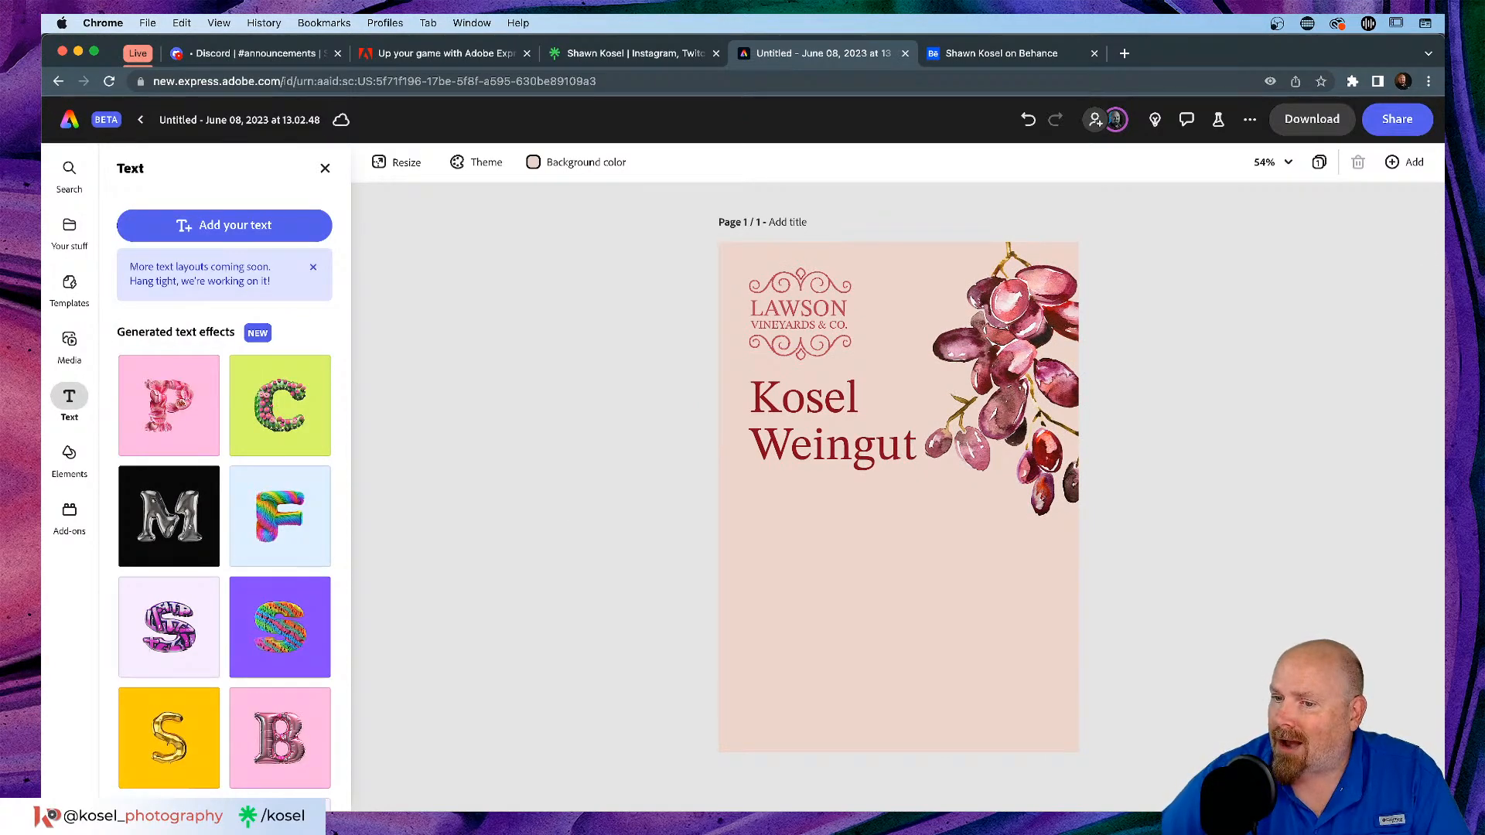
Step: Place Small Wine Mock Up.psd from Finder's Wine Mockup folder on the page as a linked asset just below the heading
key("super+Tab")
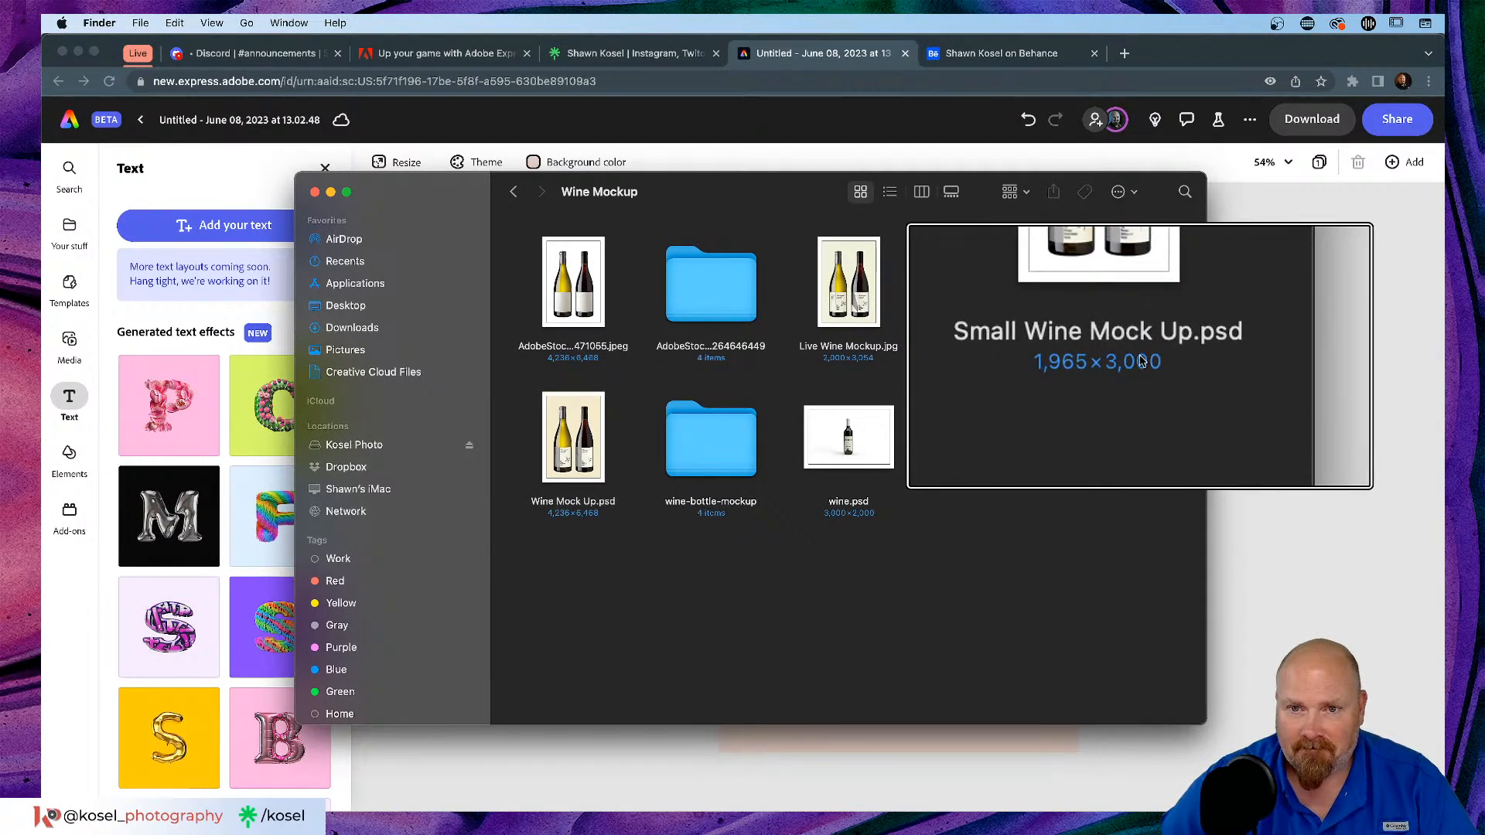
left_click_drag(714, 196, 41, 196)
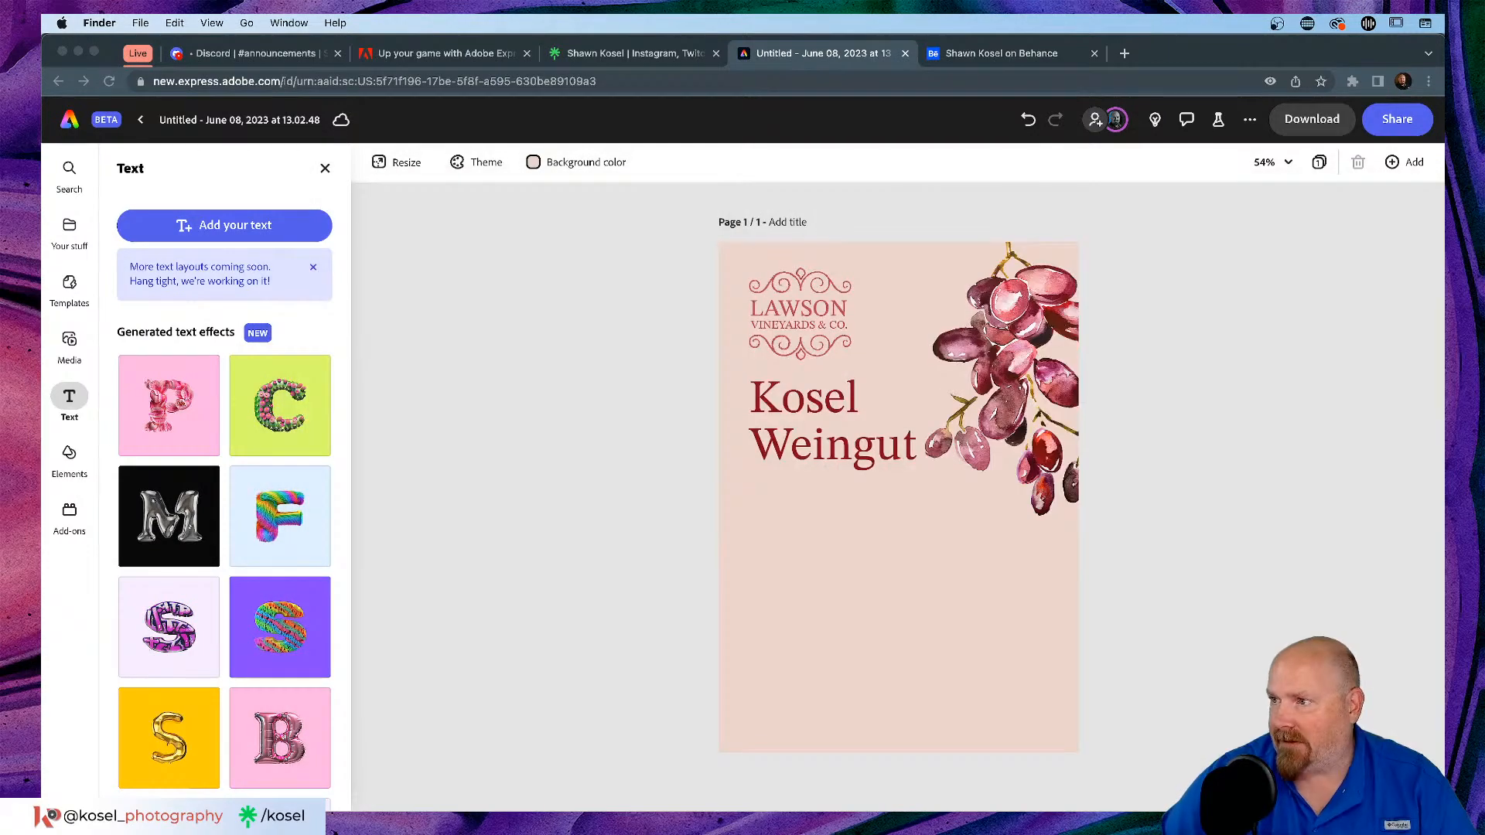
left_click_drag(4, 433, 904, 614)
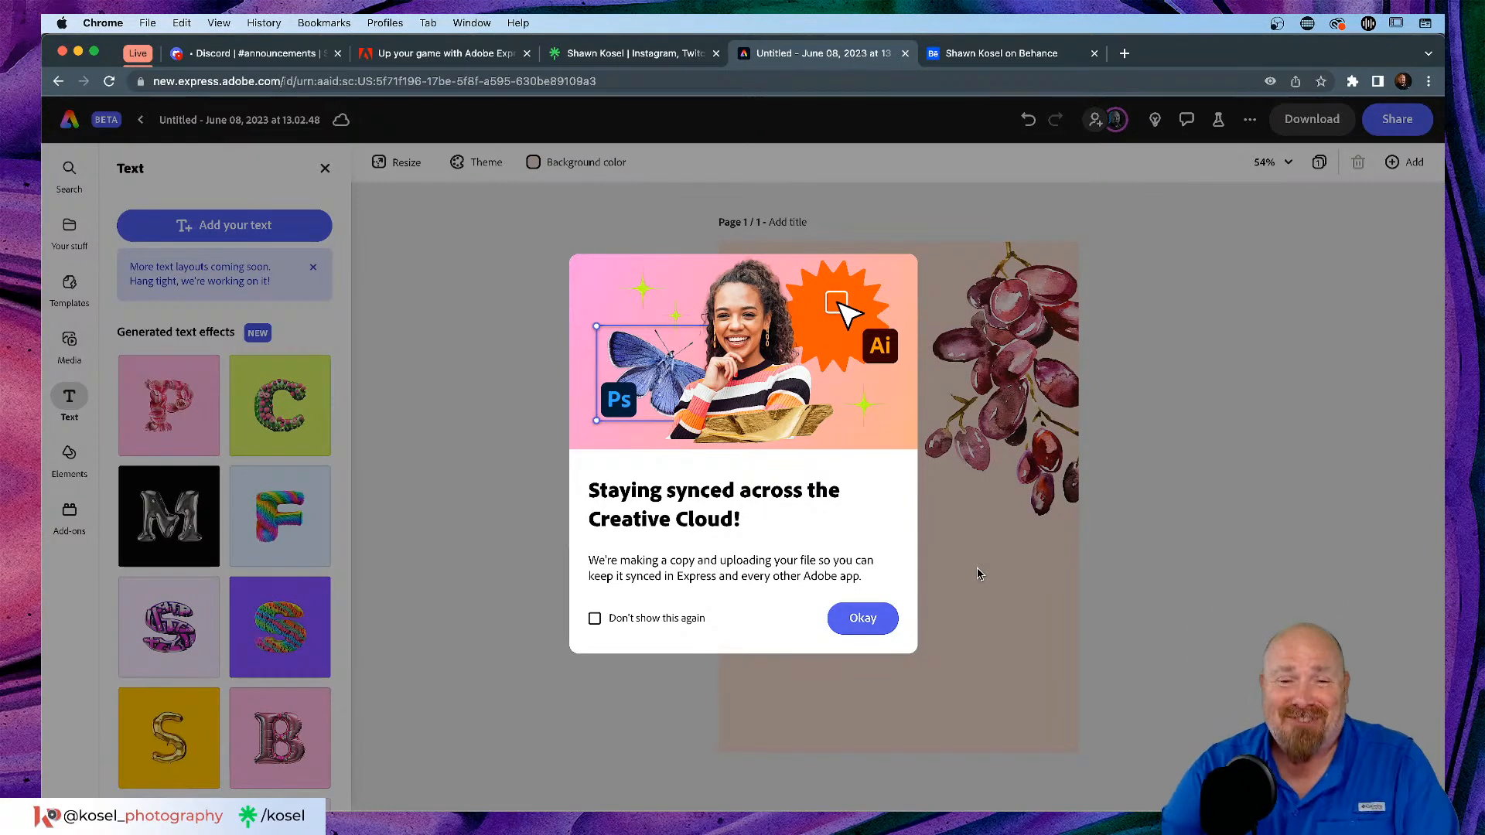
left_click(862, 619)
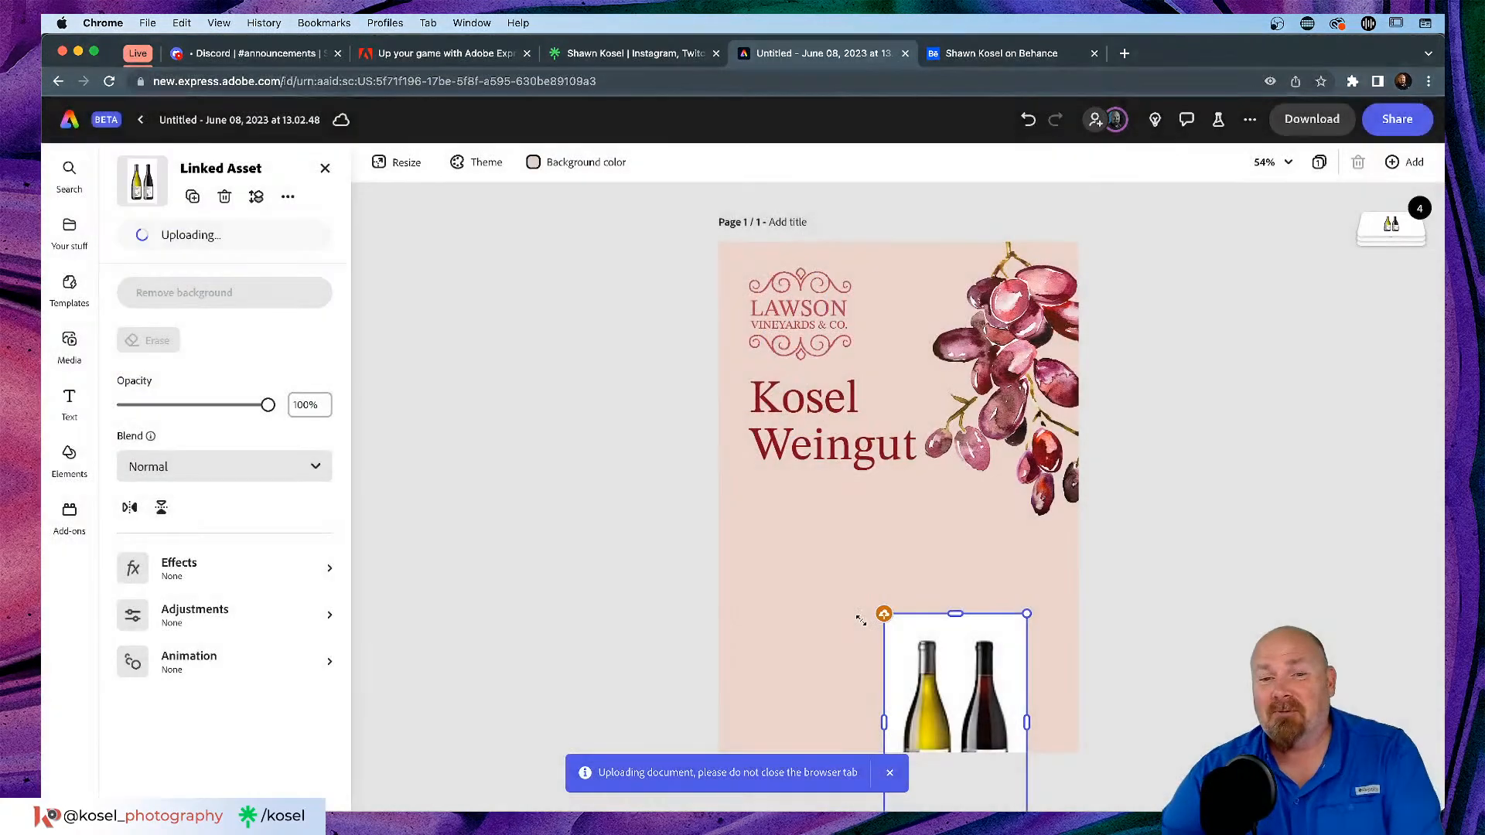
left_click_drag(932, 677, 842, 541)
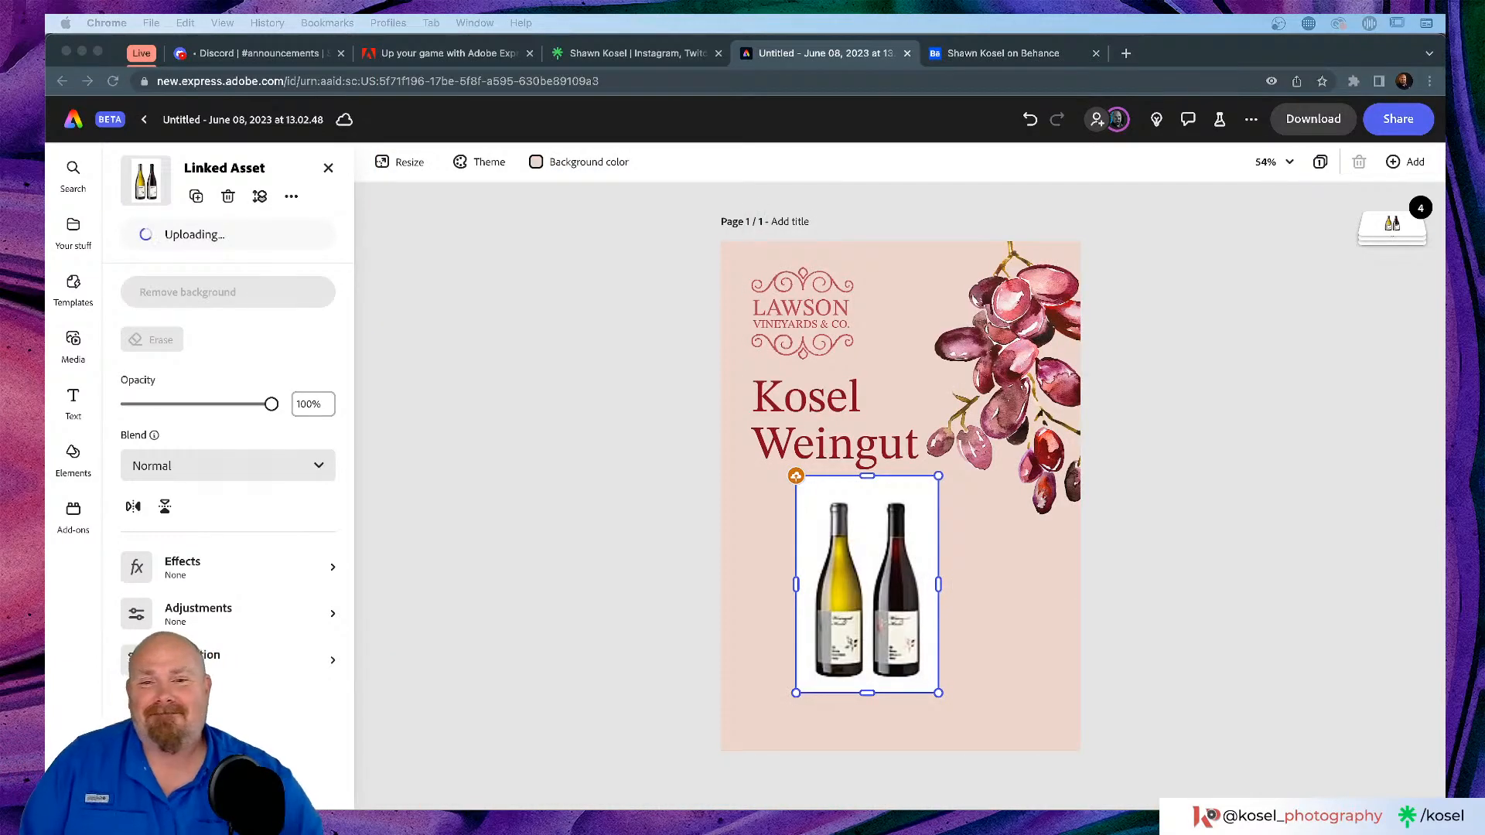
left_click(1202, 613)
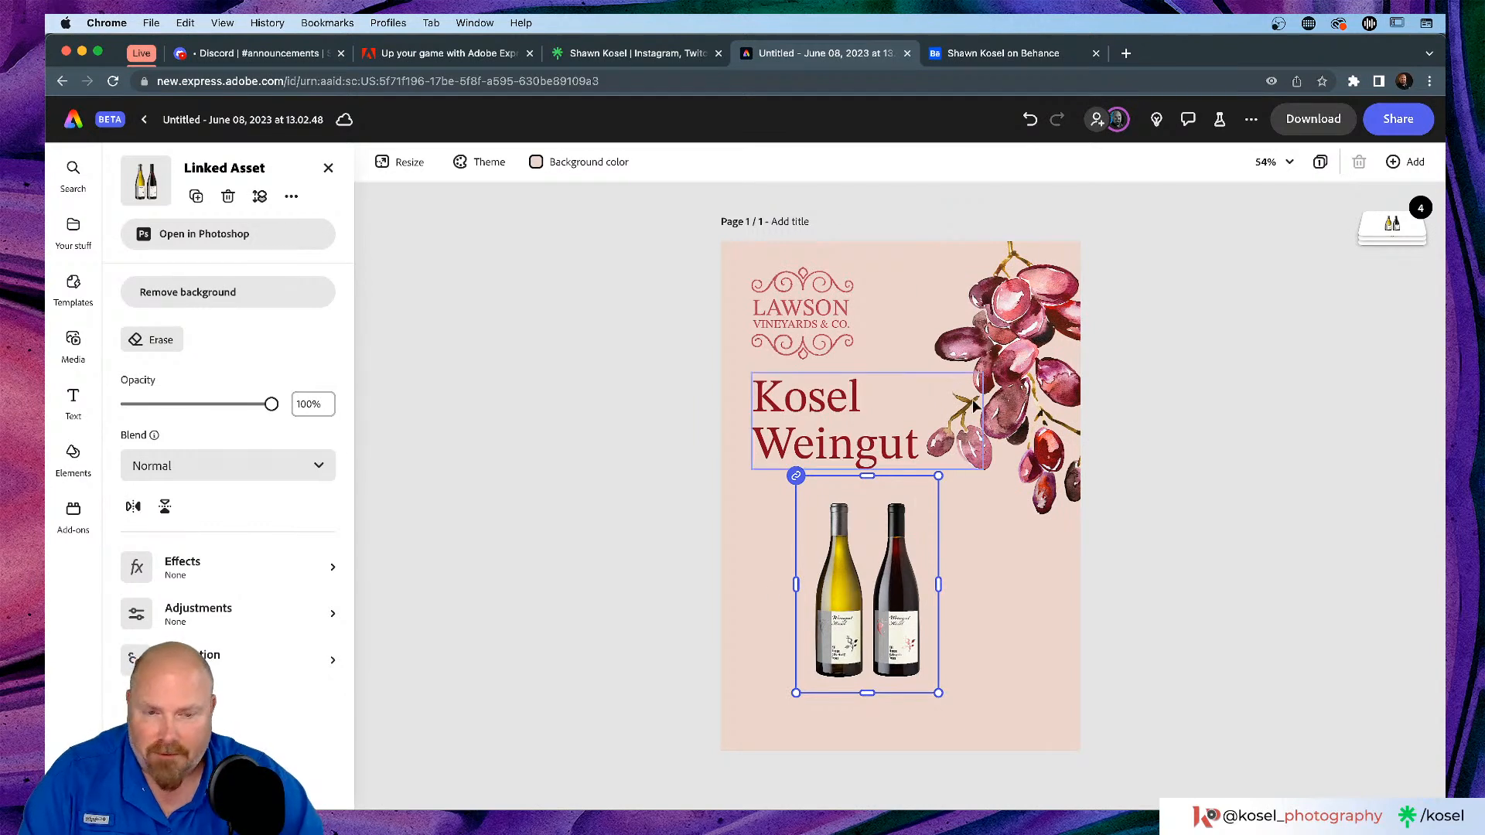
Step: Enlarge the linked wine bottles and position them centred in the lower part of the page
left_click_drag(938, 476, 1014, 432)
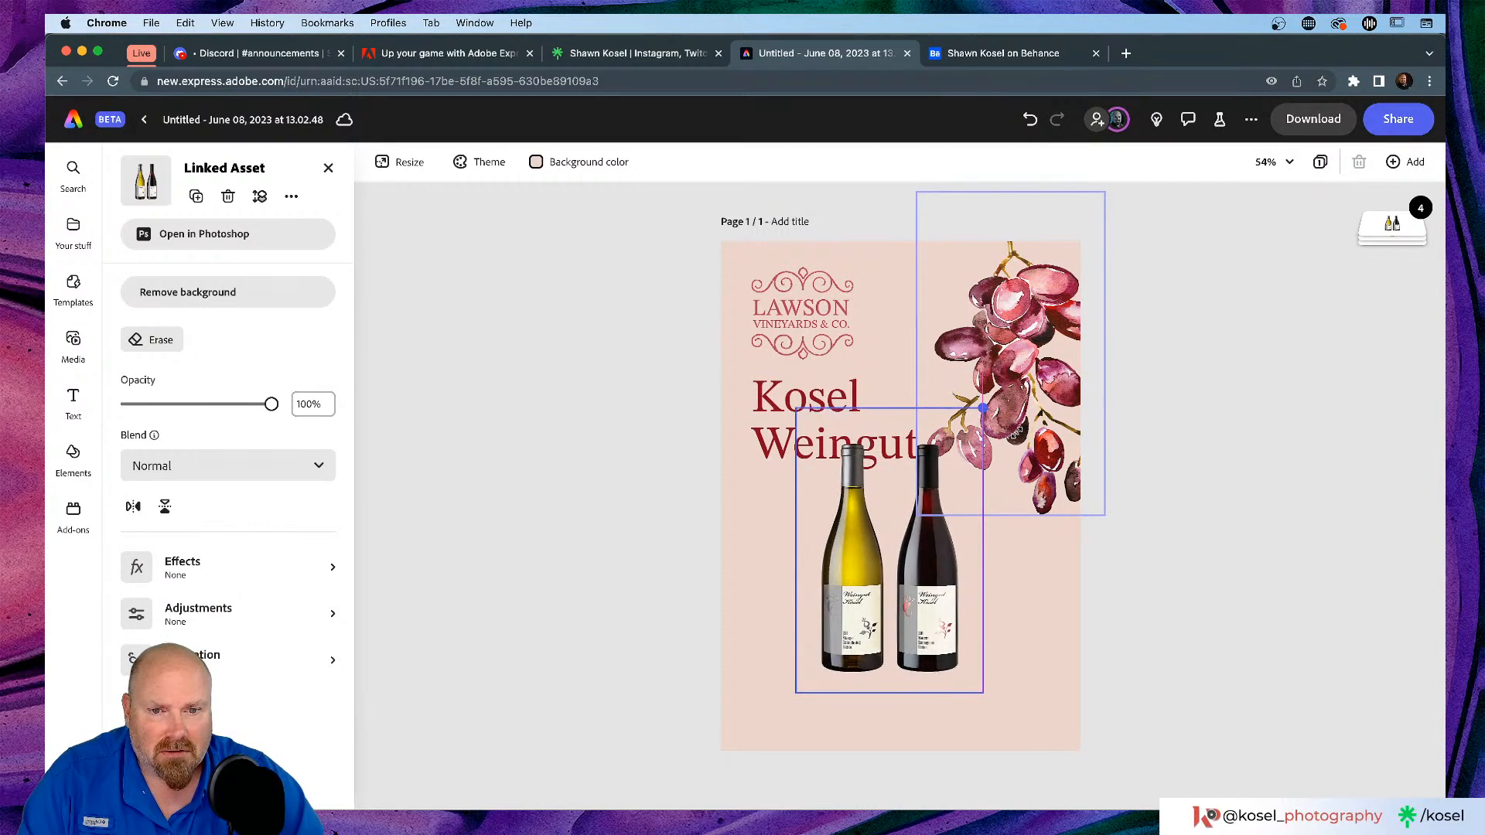
left_click_drag(952, 580, 931, 626)
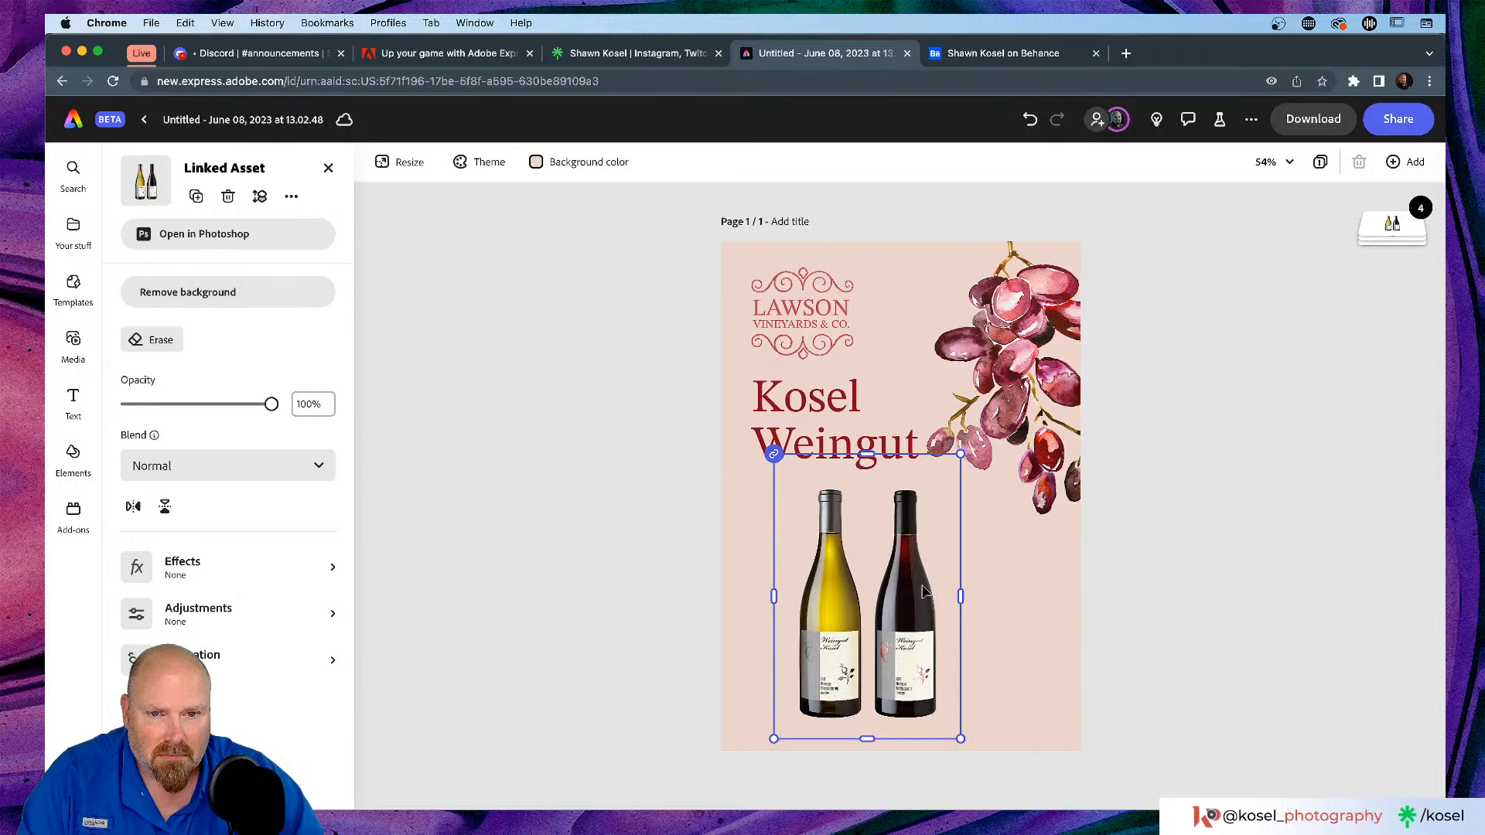
left_click_drag(960, 454, 1053, 403)
left_click_drag(945, 615, 952, 615)
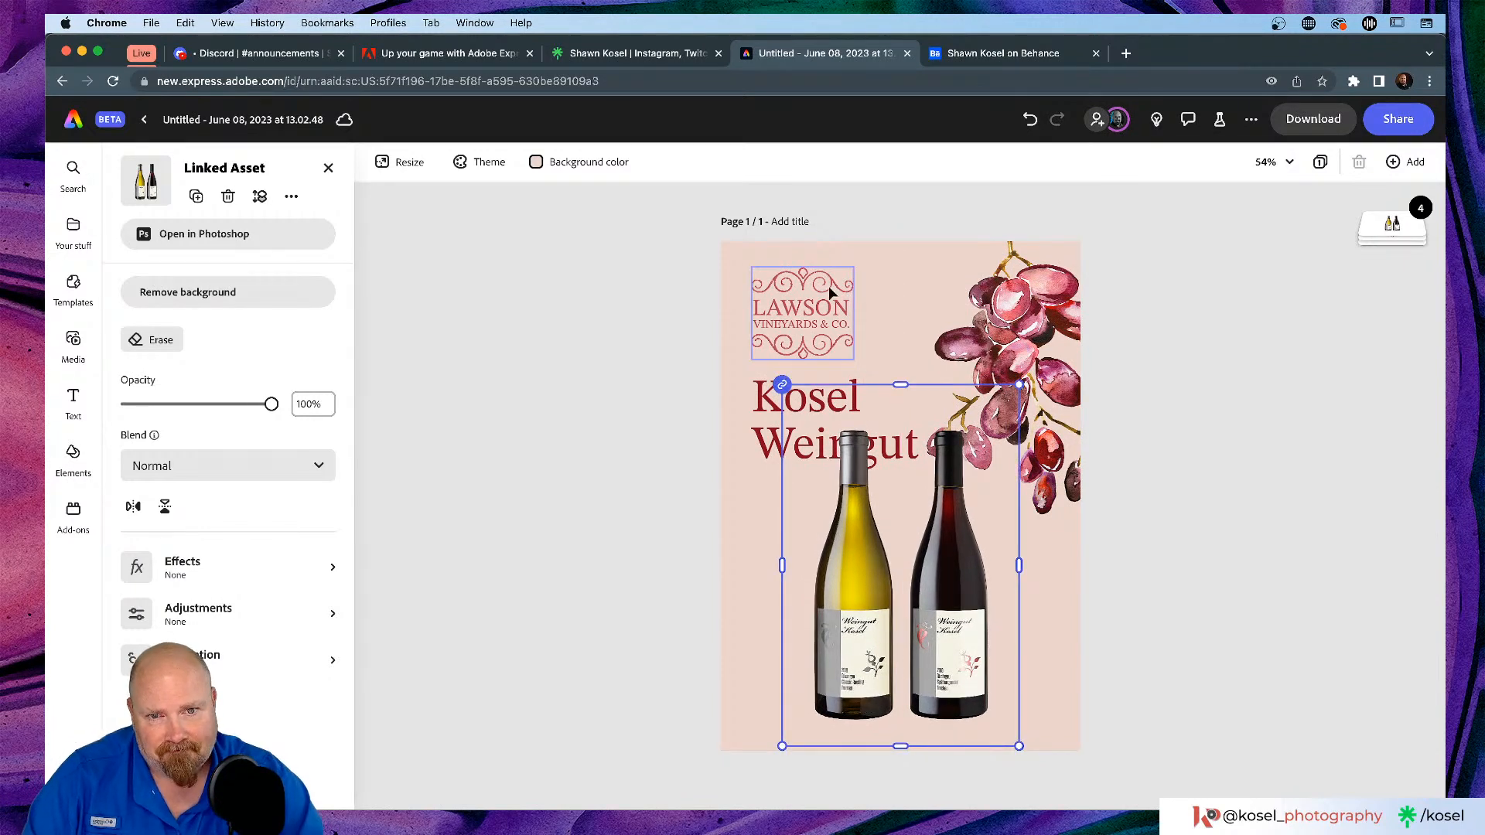
Step: Delete the Lawson Vineyards logo and move the "Kosel Weingut" heading up into its place, clear of the bottles
left_click(819, 309)
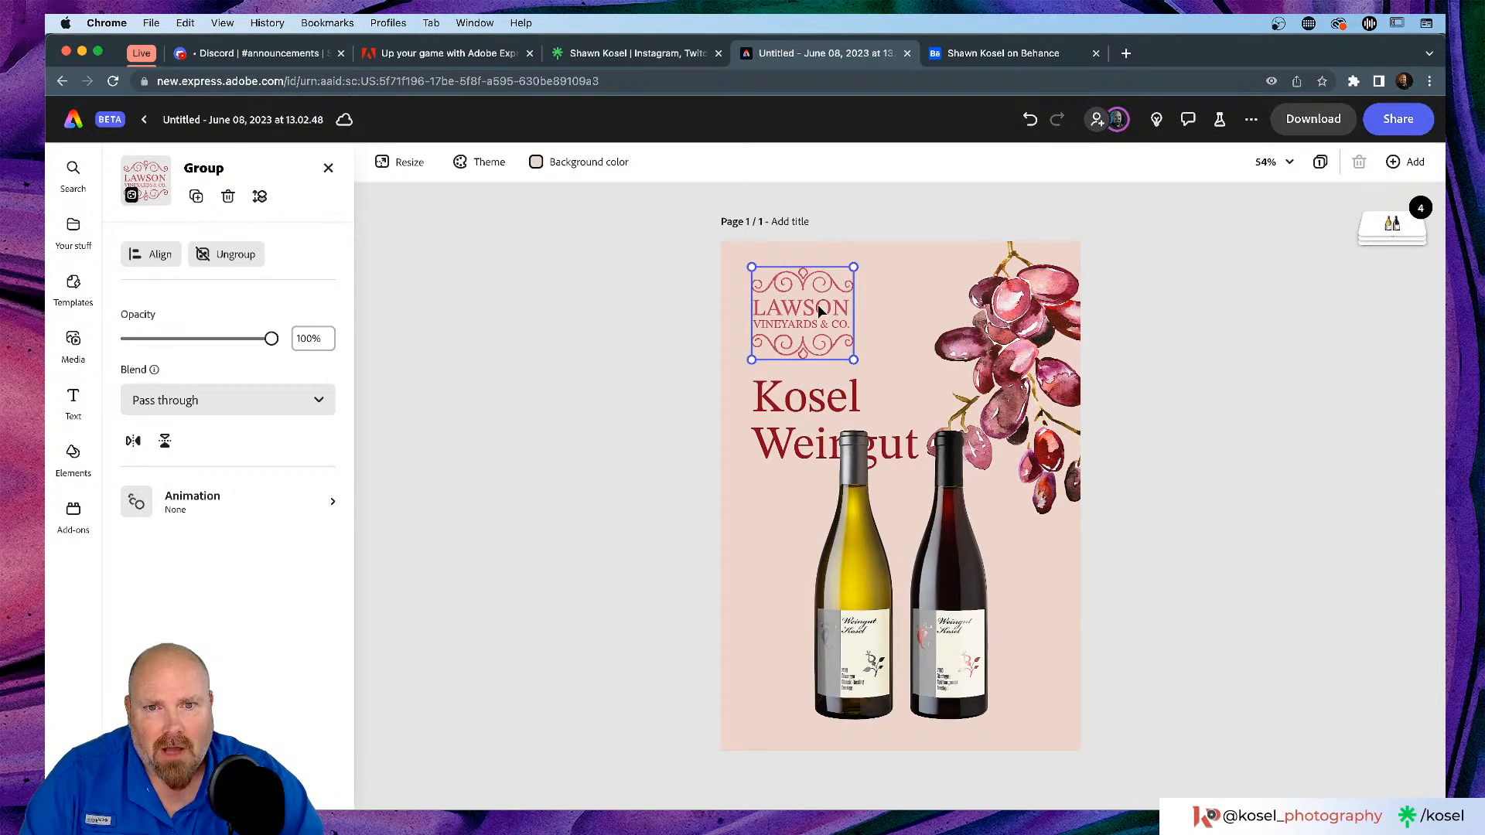
key("Delete")
left_click(794, 392)
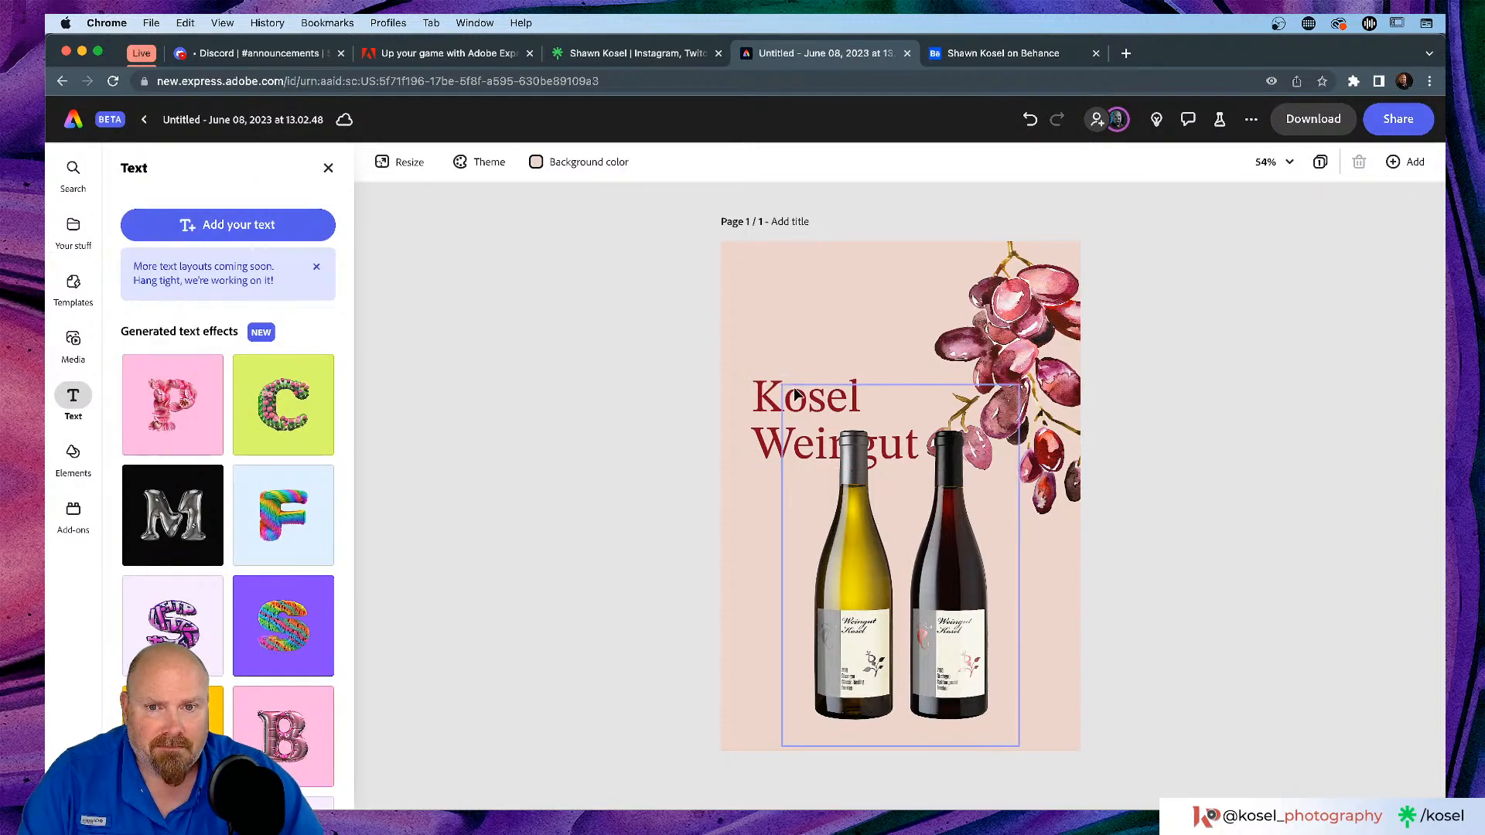
left_click(795, 392)
left_click_drag(794, 391, 768, 307)
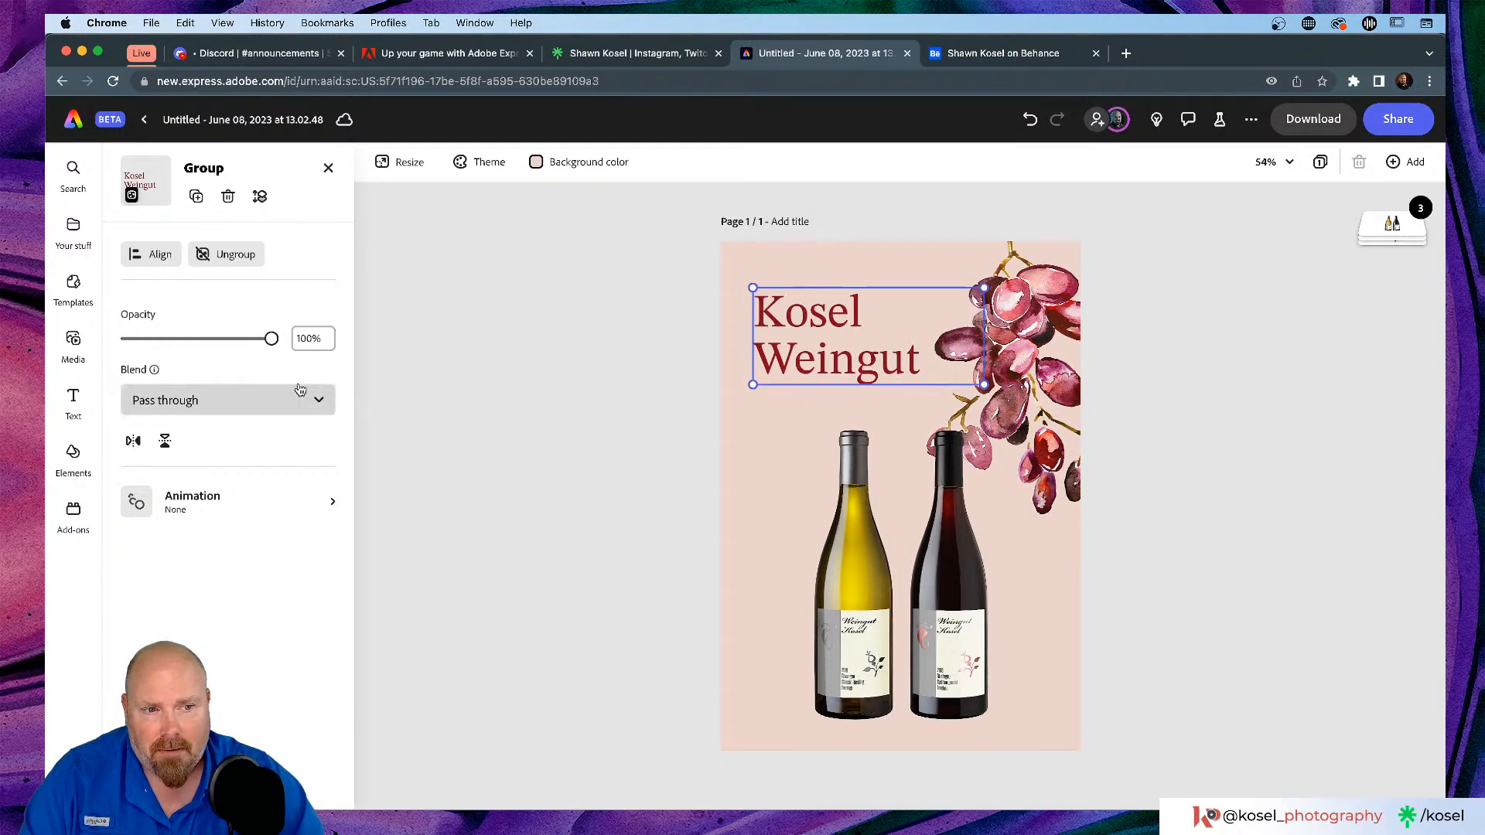
left_click(465, 387)
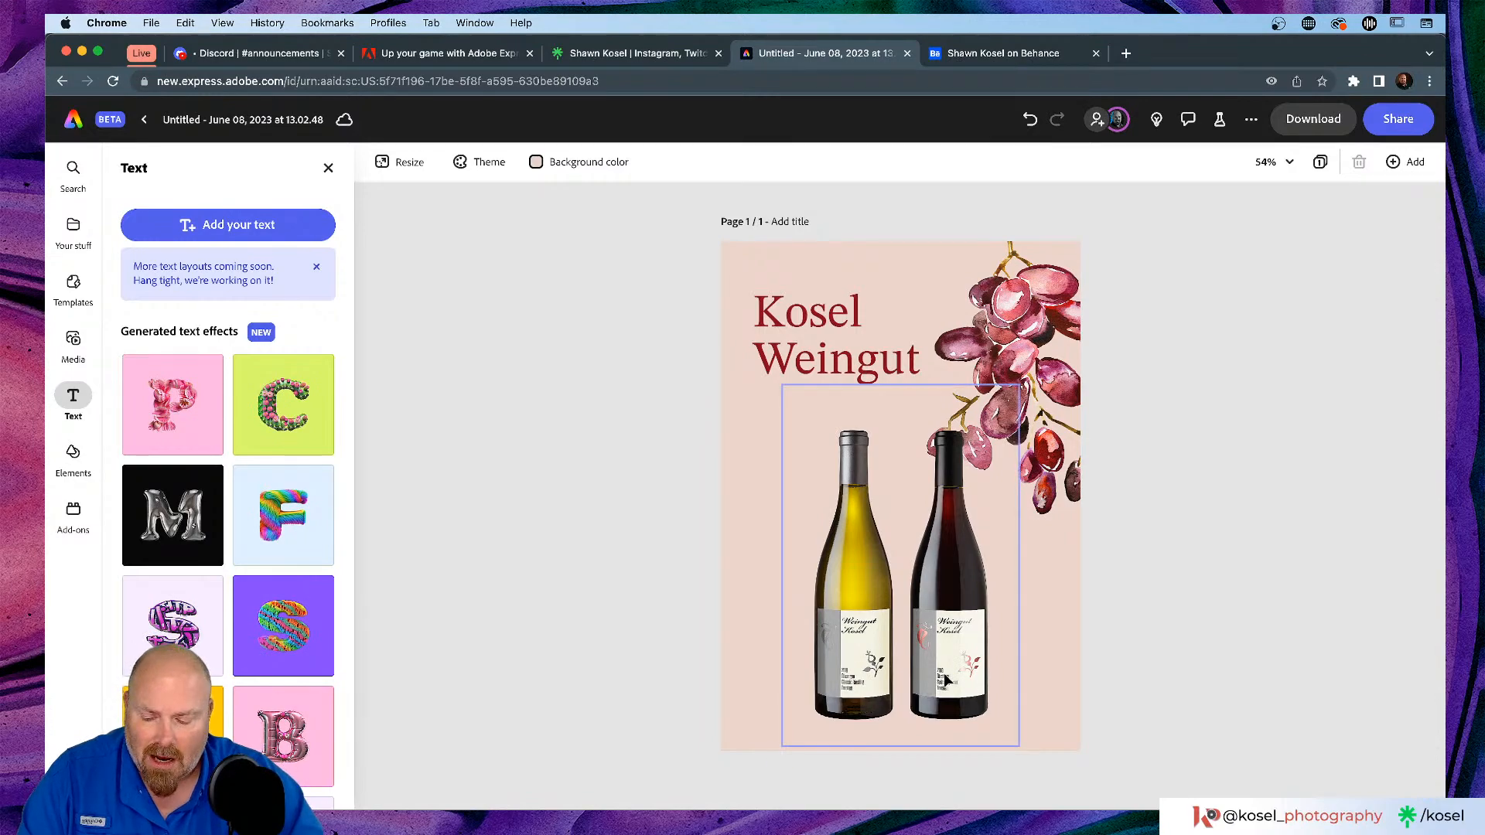
Step: Examine the wine bottle labels on the flyer up close for print detail and sharpness
scroll(948, 679, "down", 5)
scroll(947, 676, "up", 10)
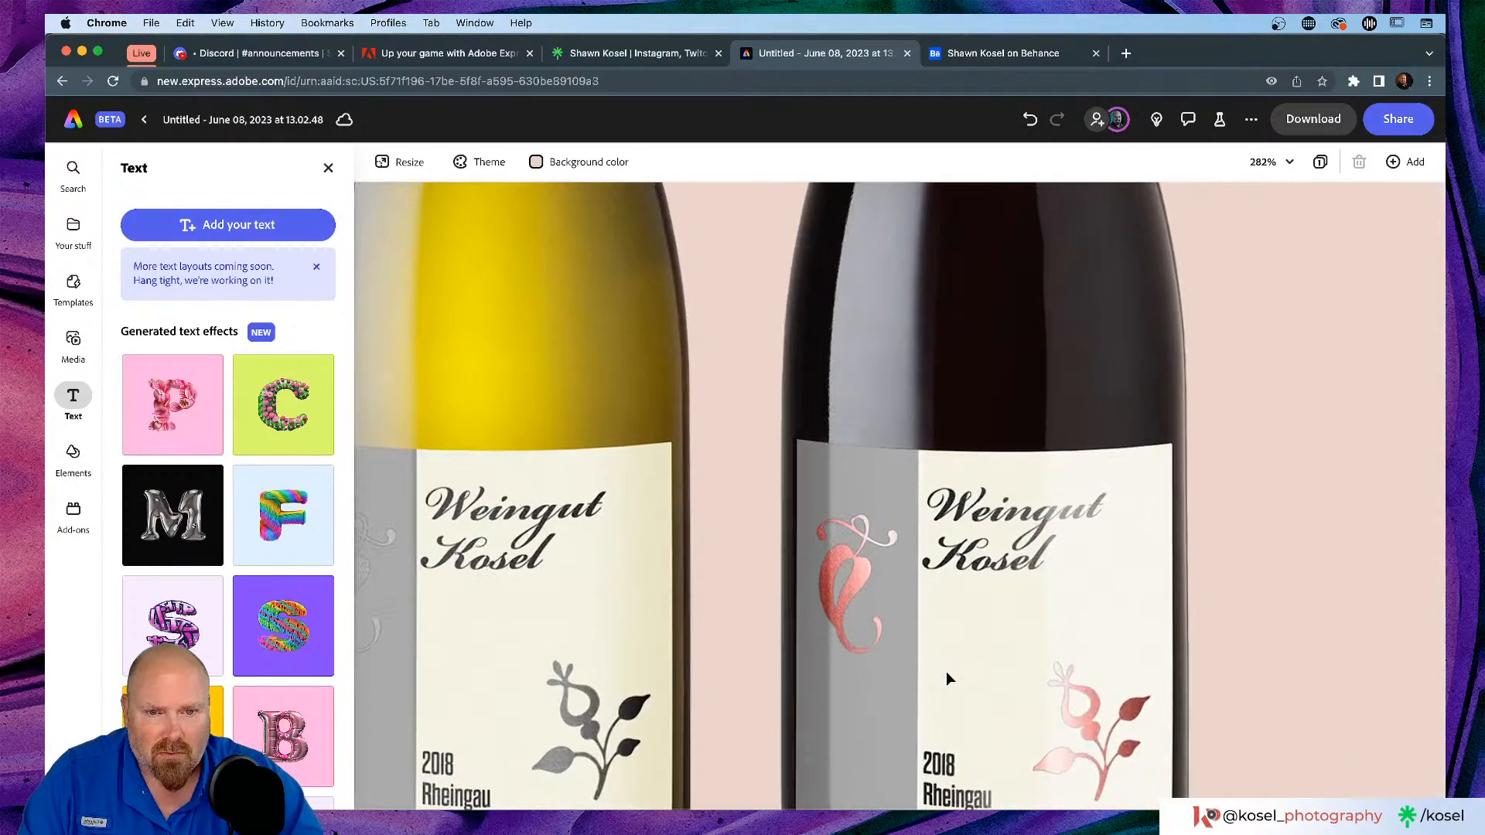
scroll(947, 679, "up", 3)
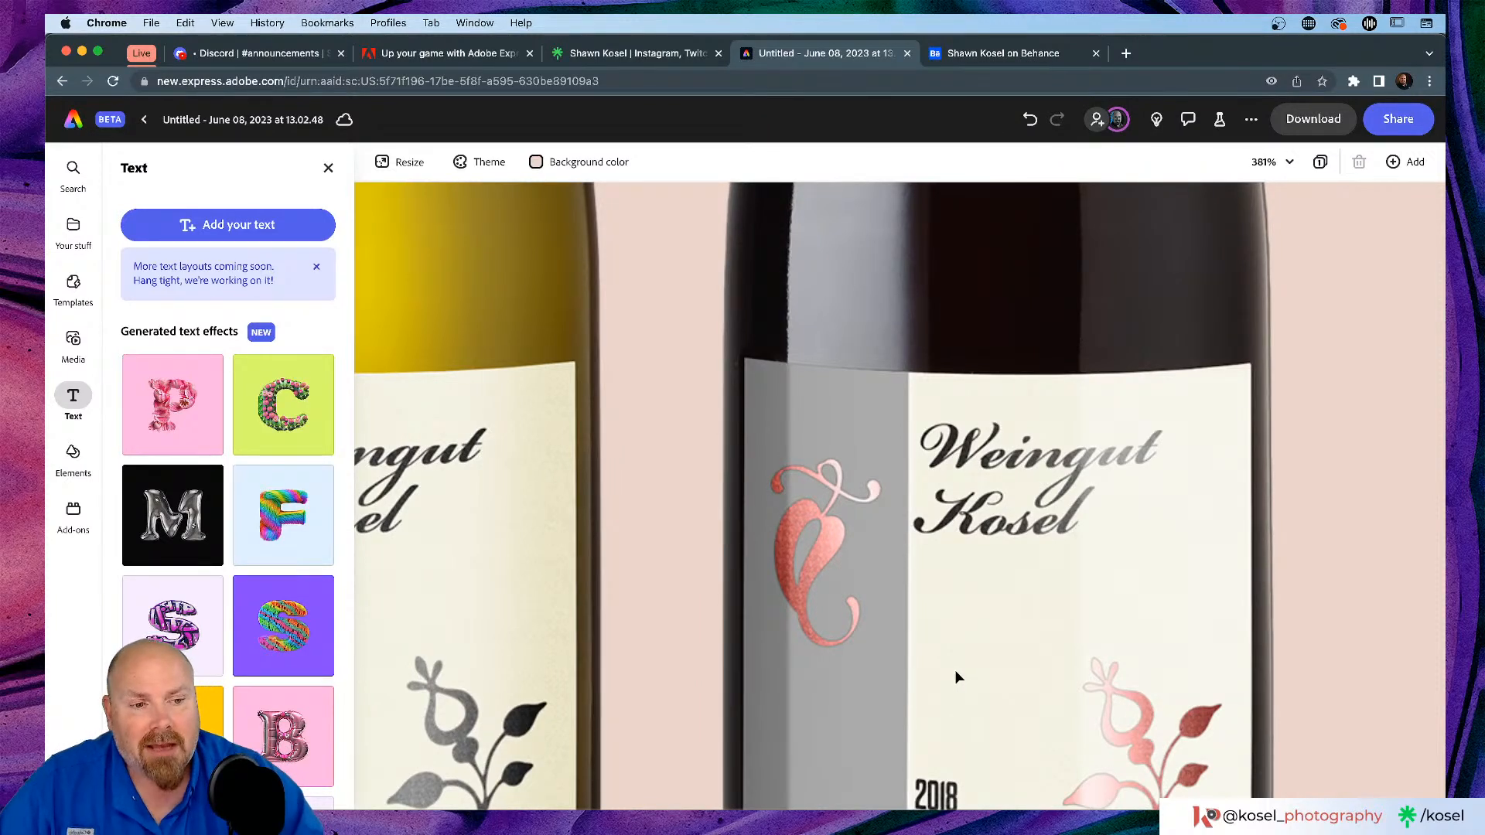
scroll(940, 649, "down", 4)
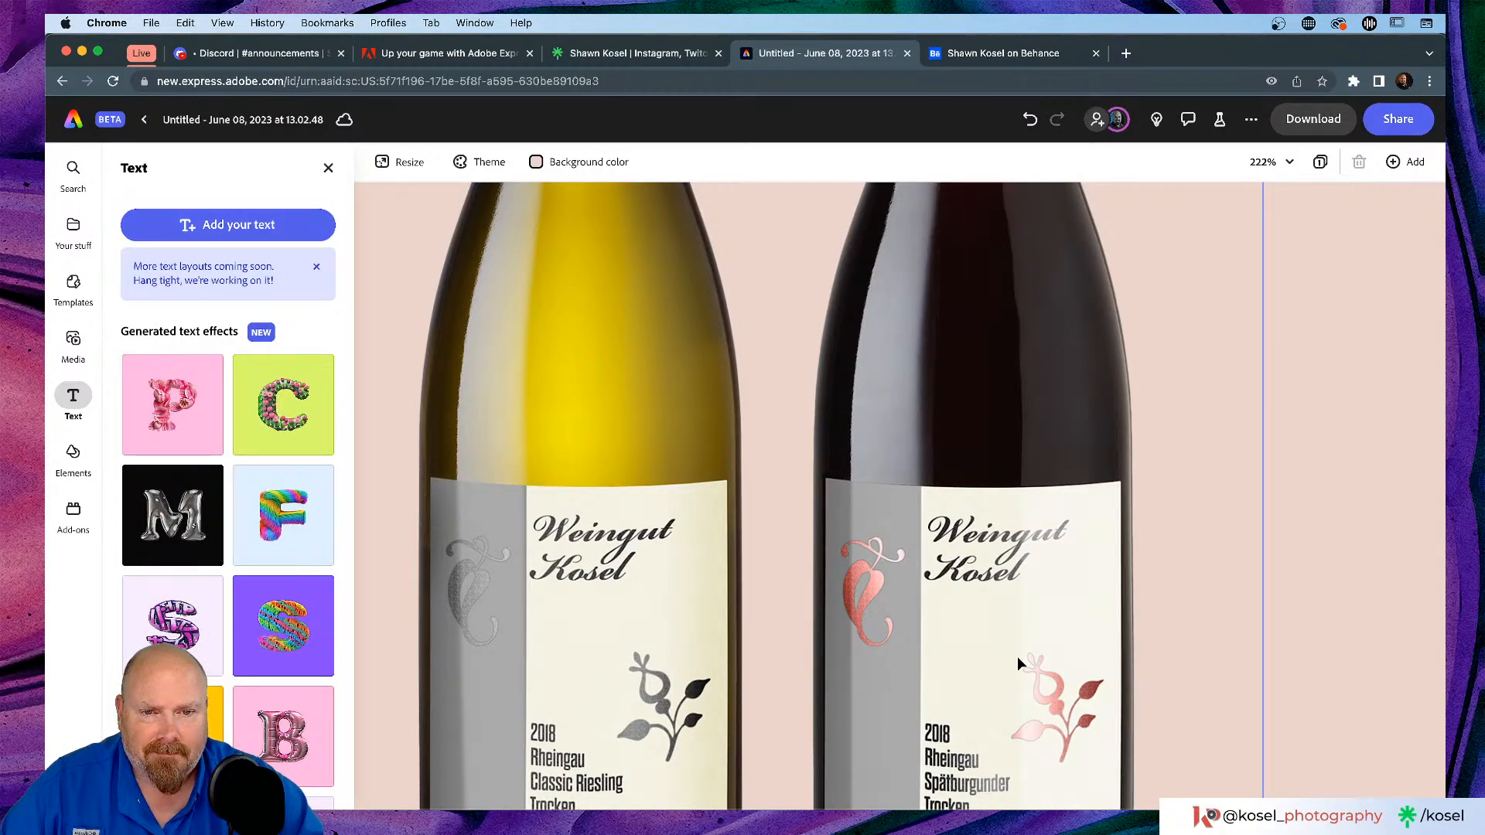
scroll(1018, 656, "up", 4)
scroll(1018, 656, "down", 10)
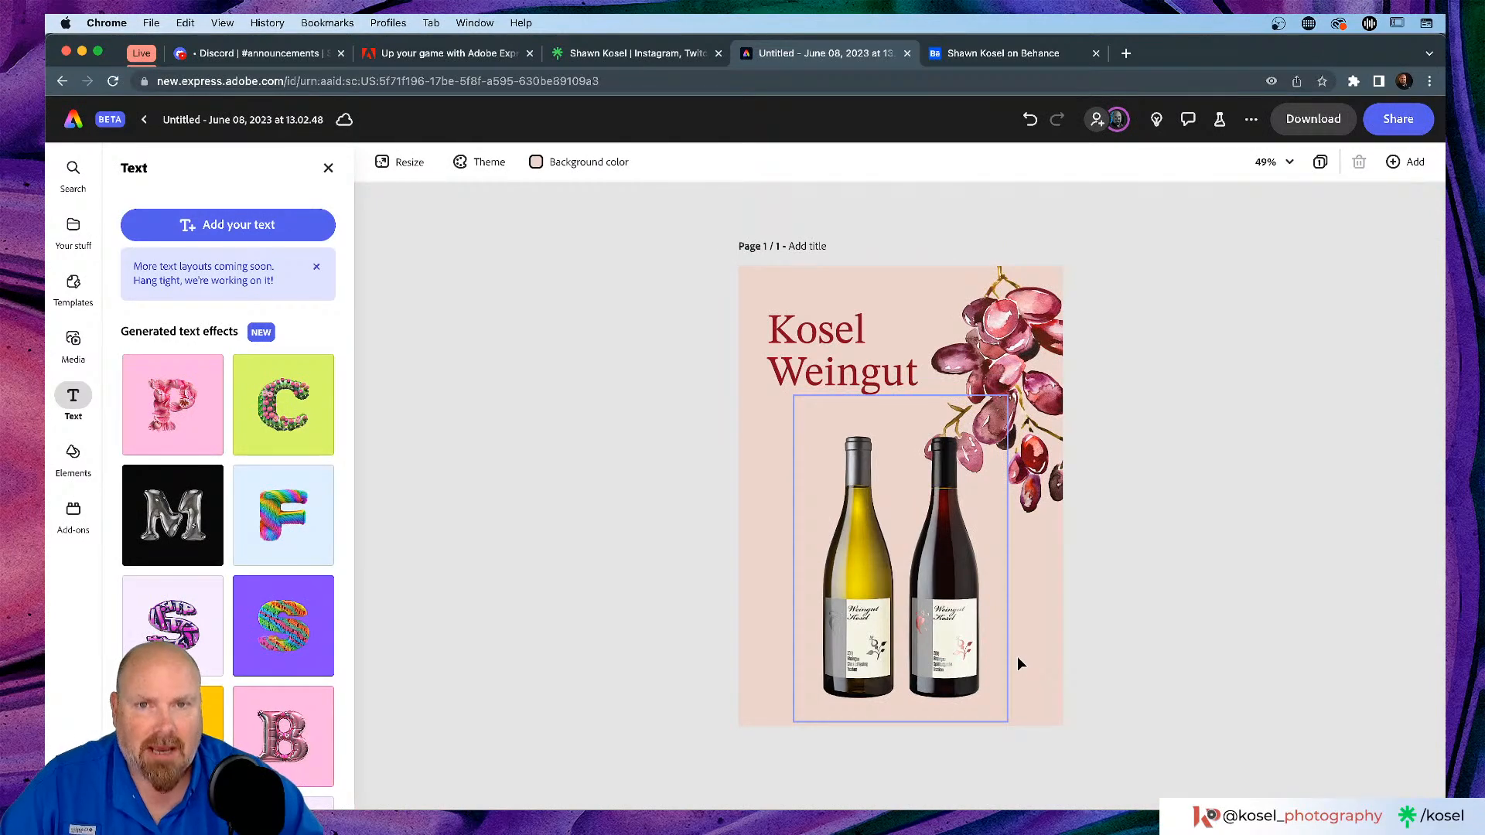
Step: Check the page's layer stack and open the linked wine bottle asset in Photoshop
left_click(937, 569)
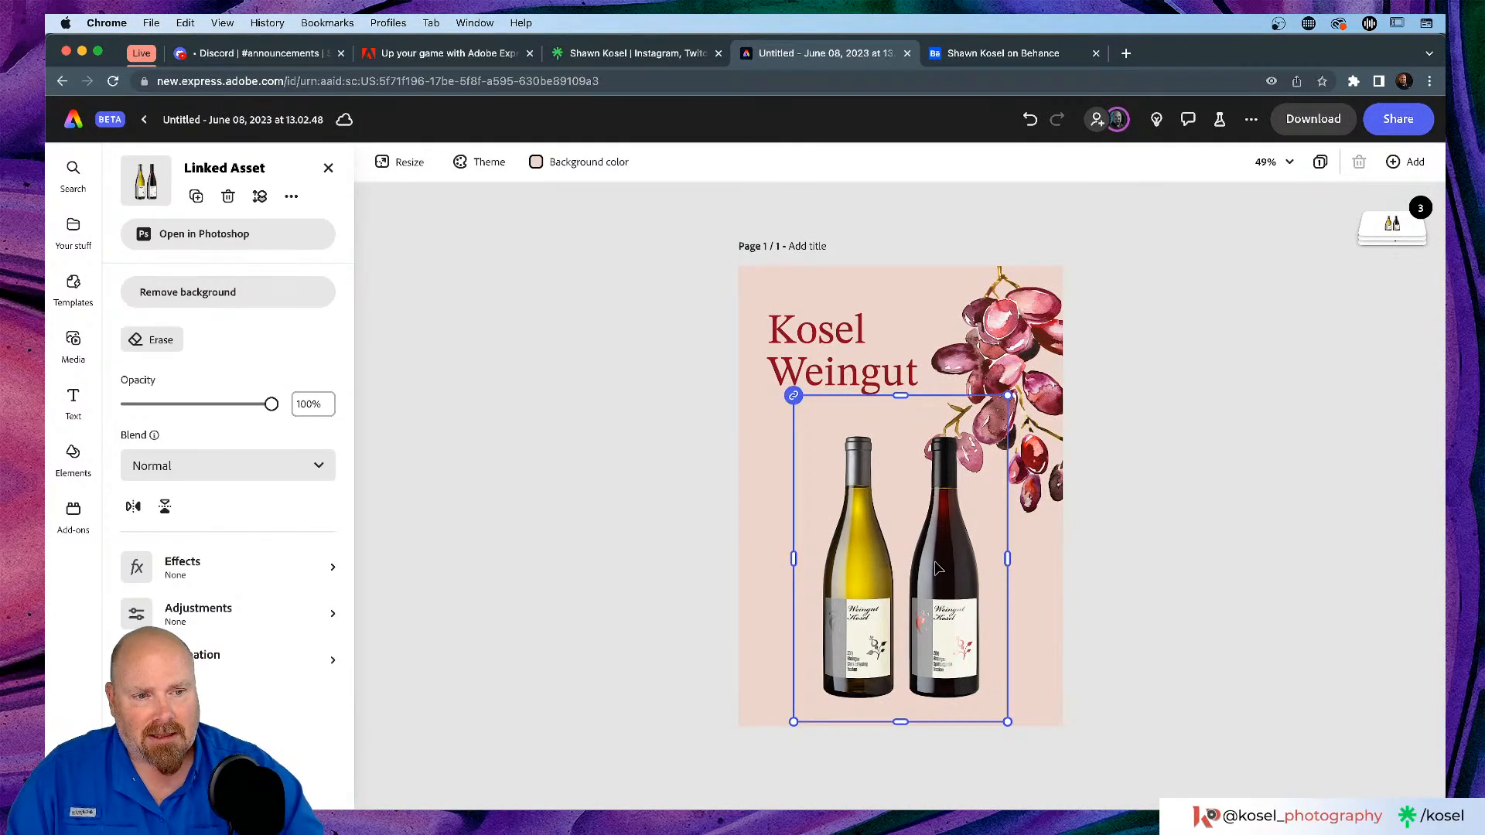
left_click(1386, 225)
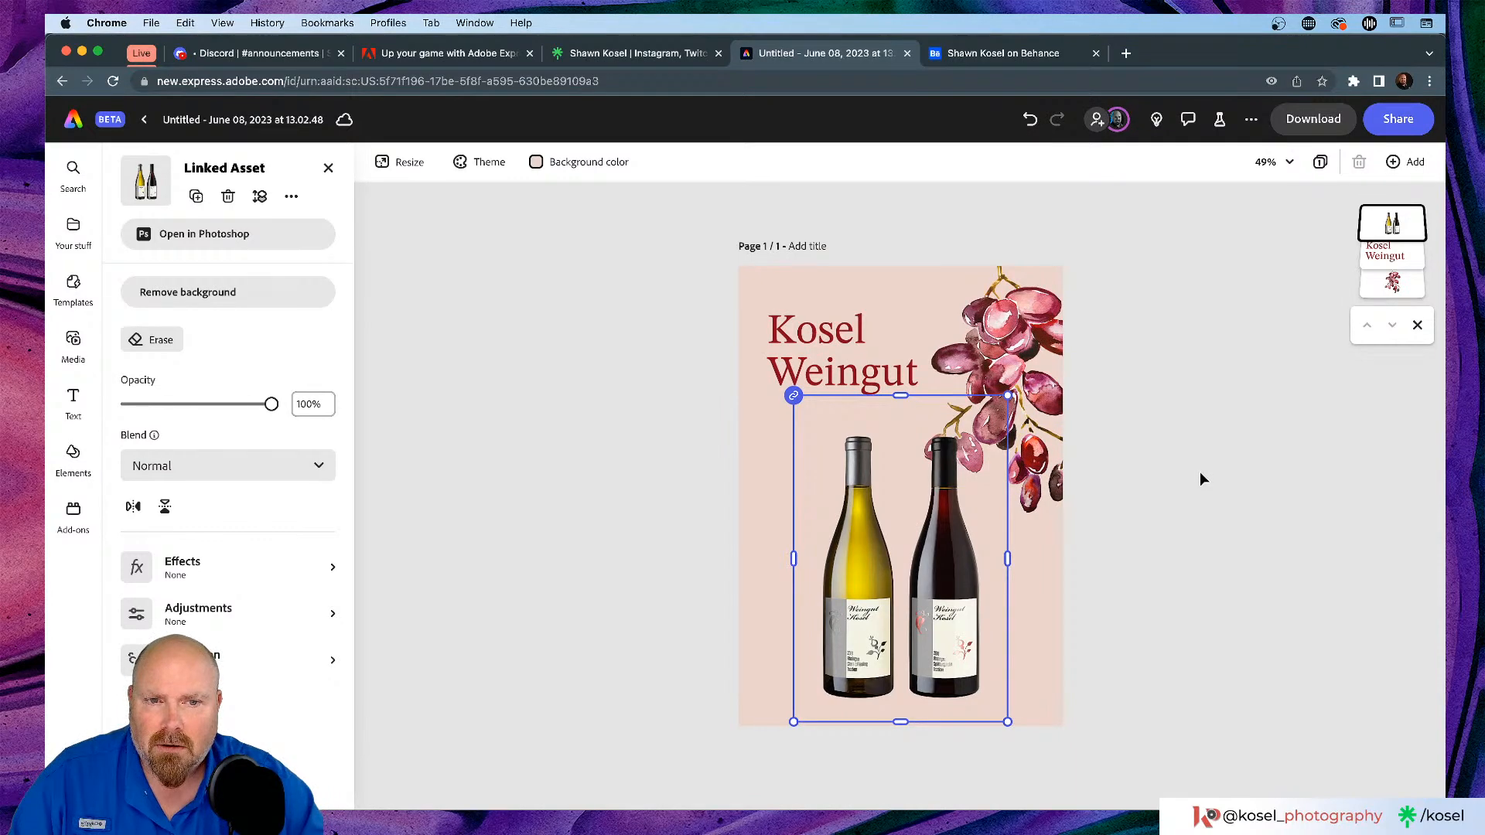
left_click(184, 247)
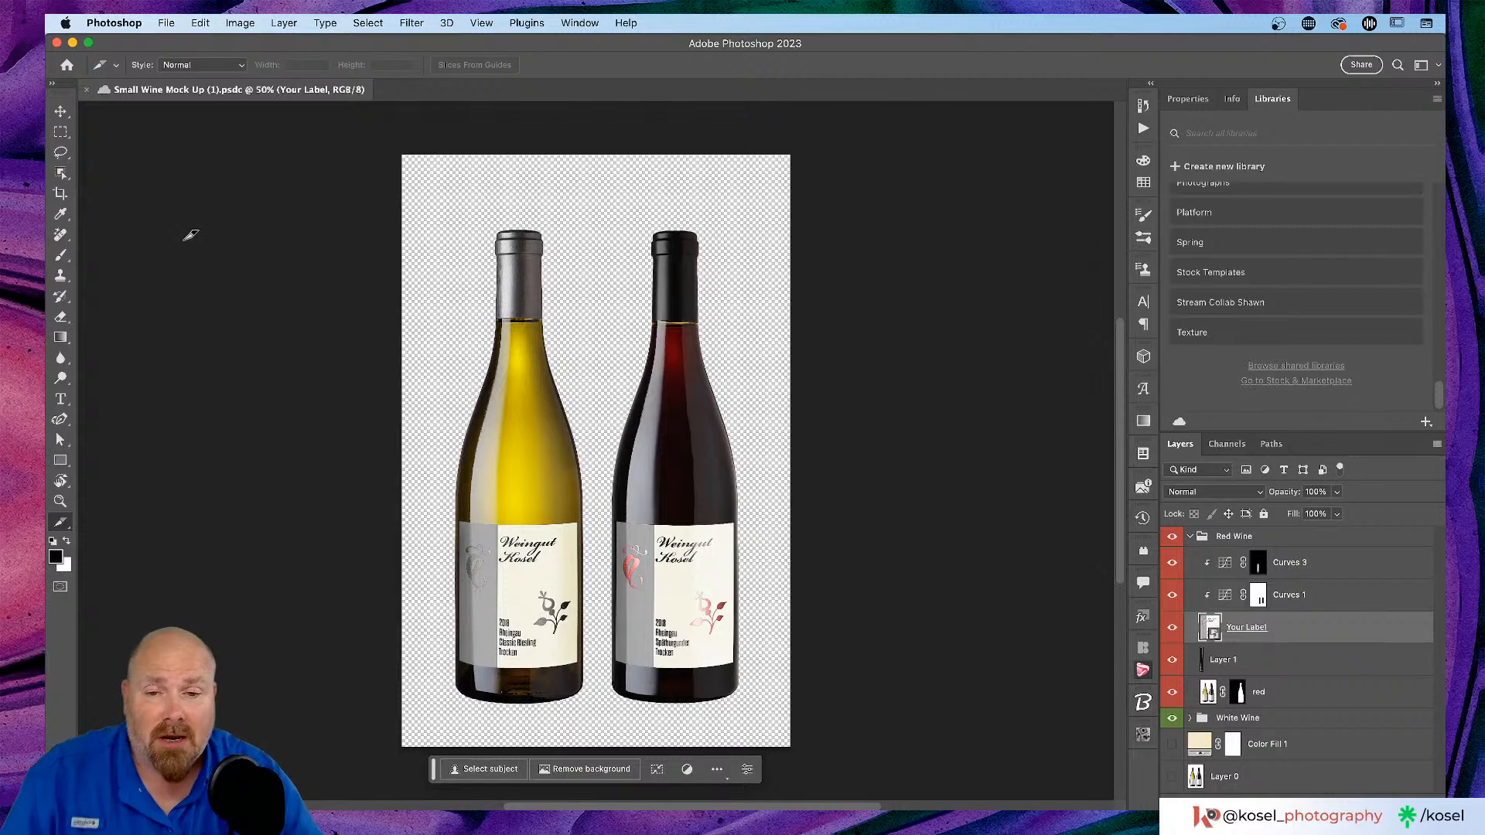
Step: Open the contents of the Your Label smart object in the Red Wine group, declining the text layer update
left_click(1189, 536)
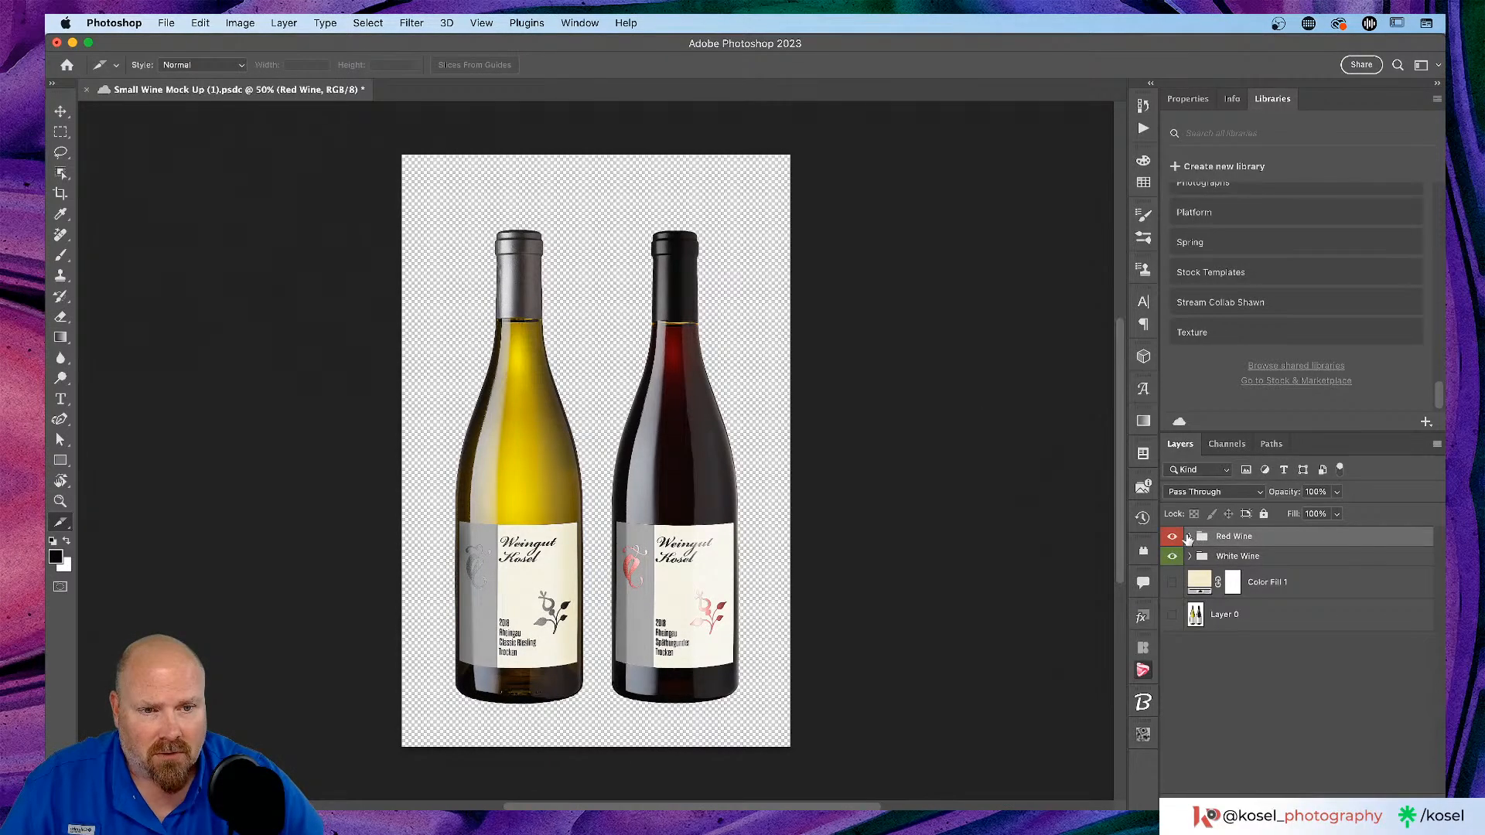
left_click(1189, 536)
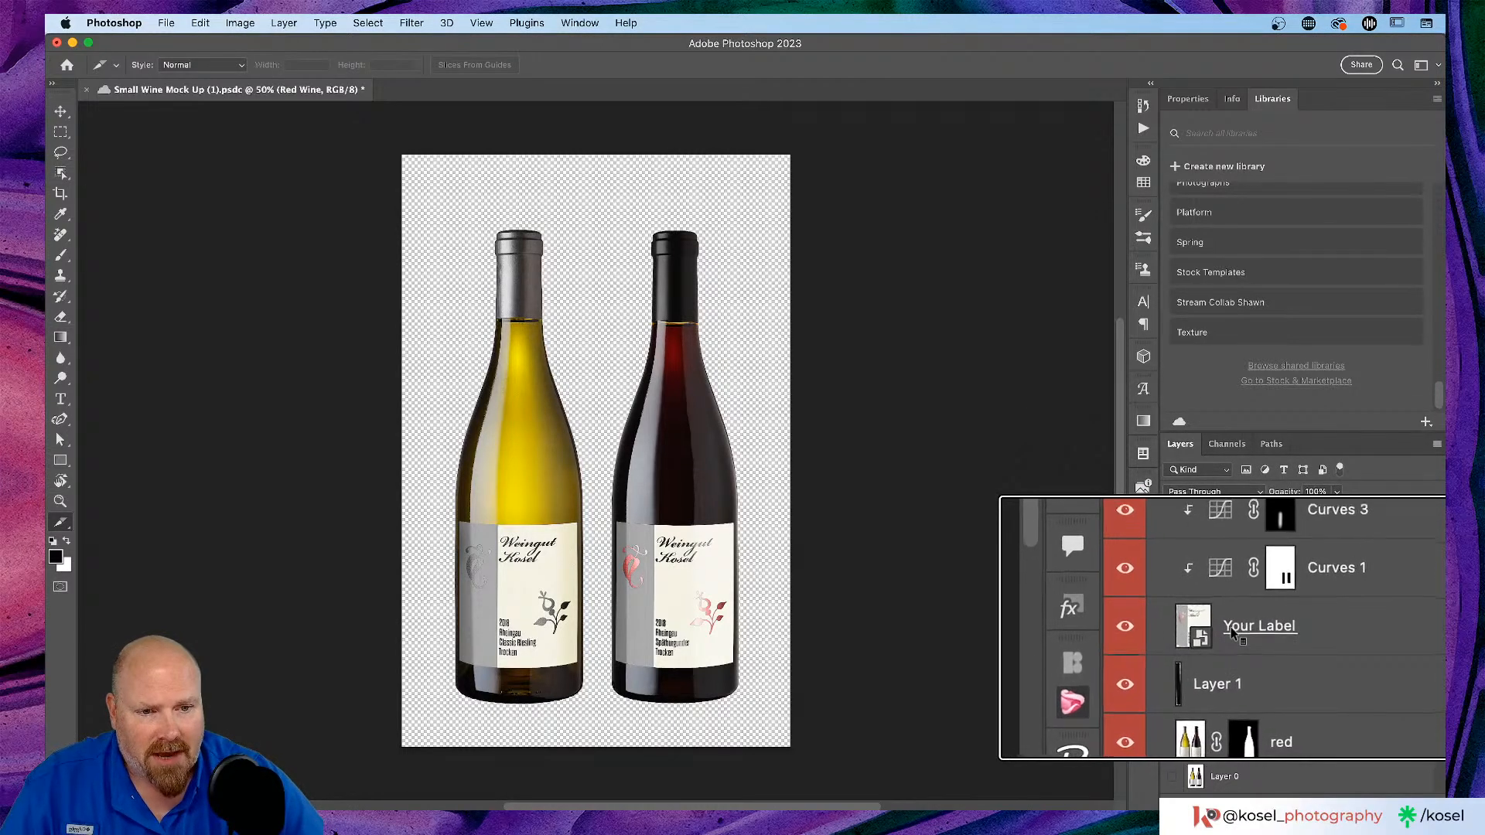
double_click(1212, 628)
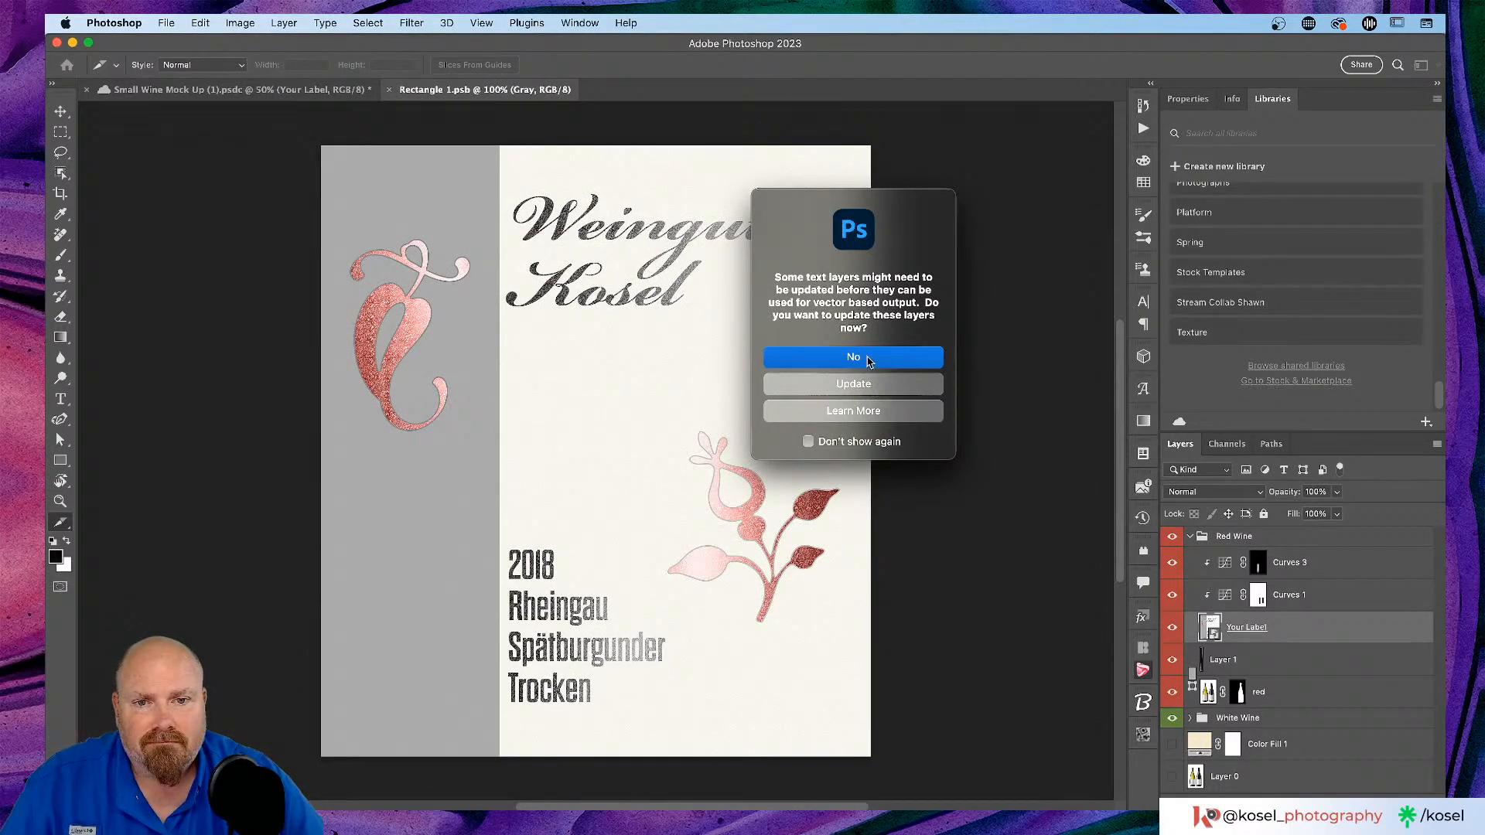
left_click(867, 360)
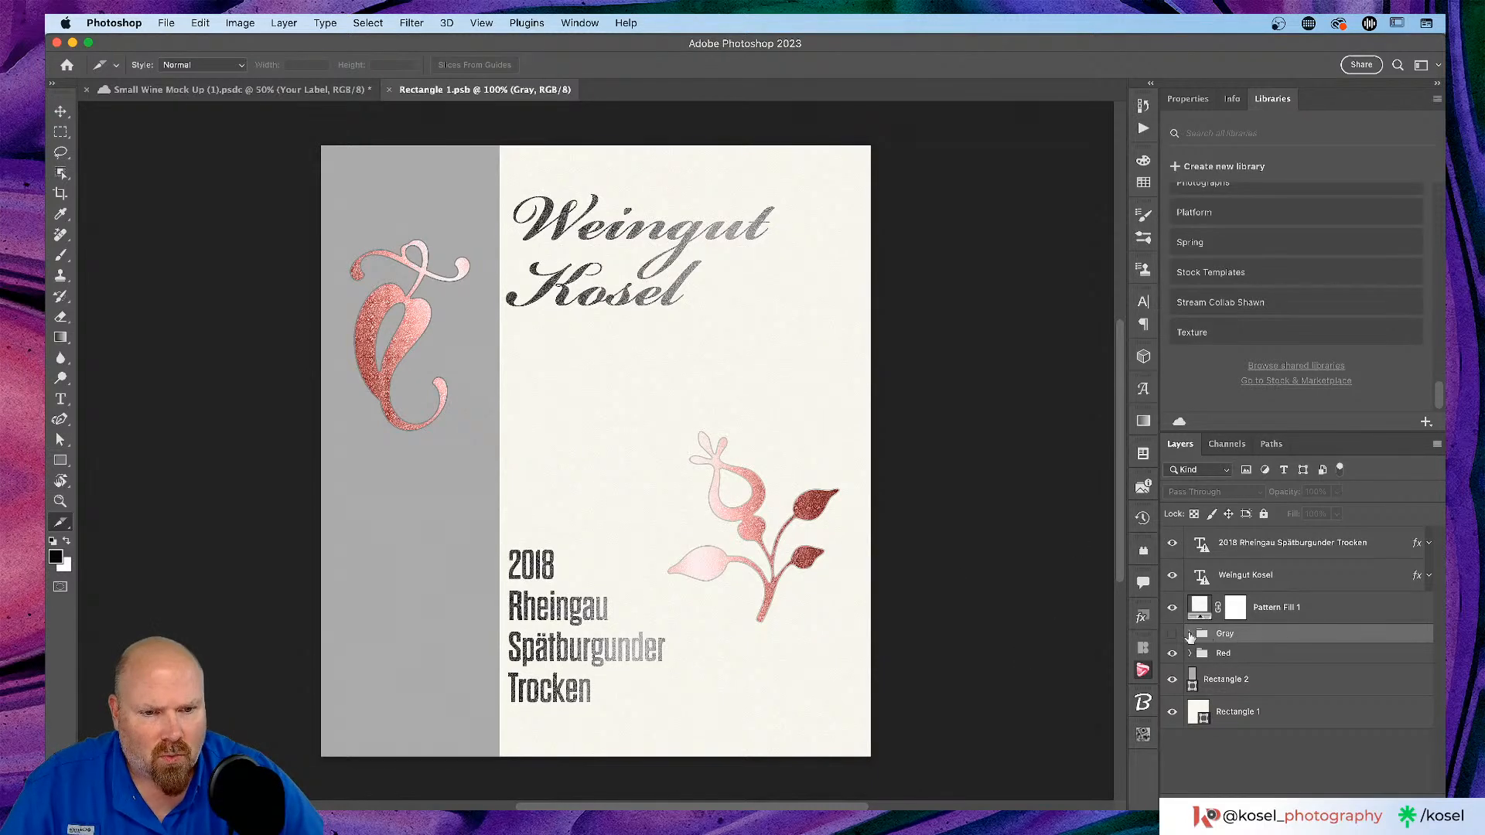
Step: Hide the label's Red group and show its Gray group, saving and closing the label file
left_click(1173, 654)
left_click(1173, 633)
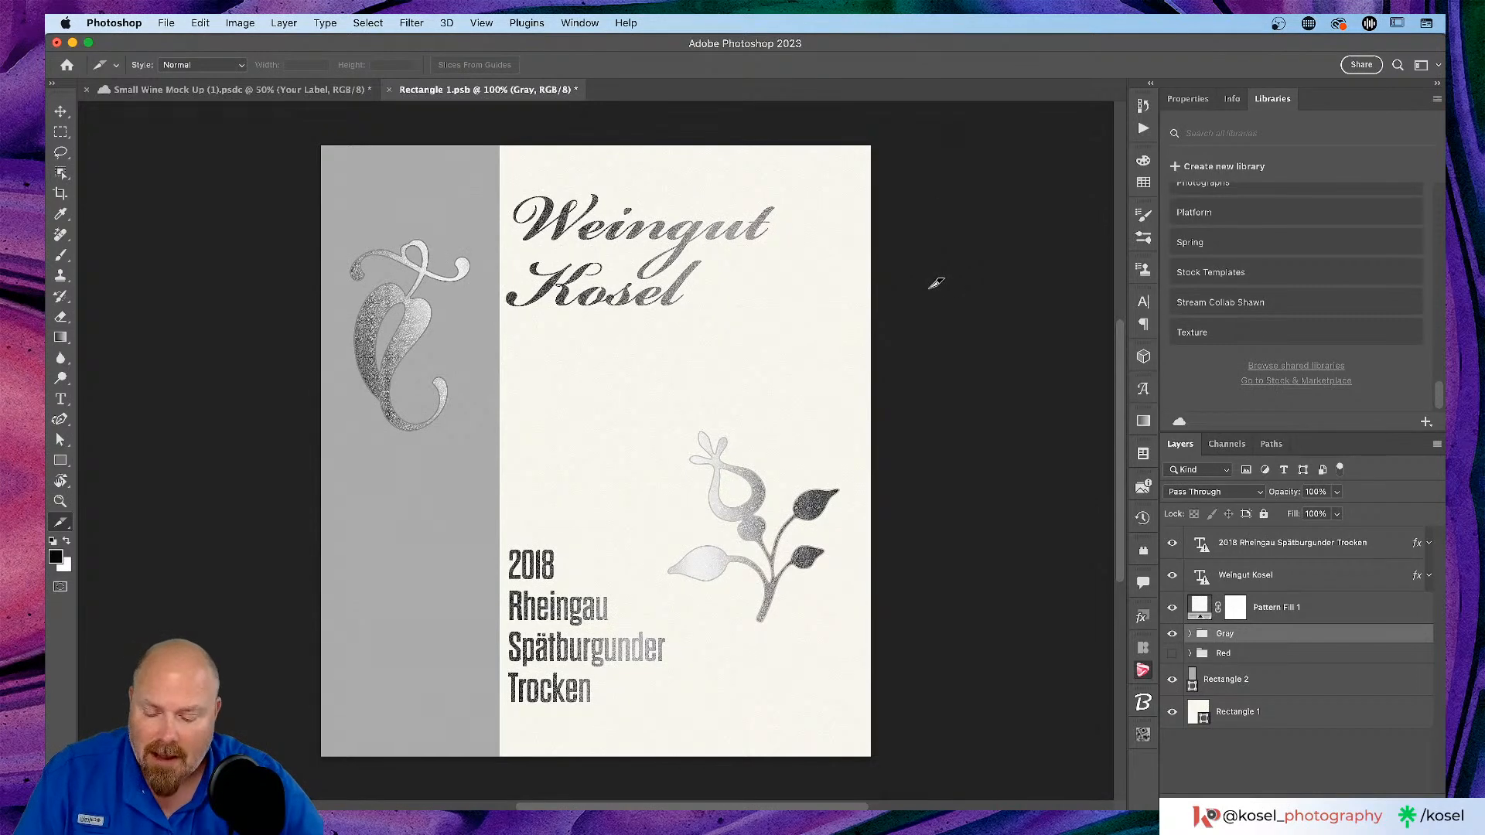
key("super+s")
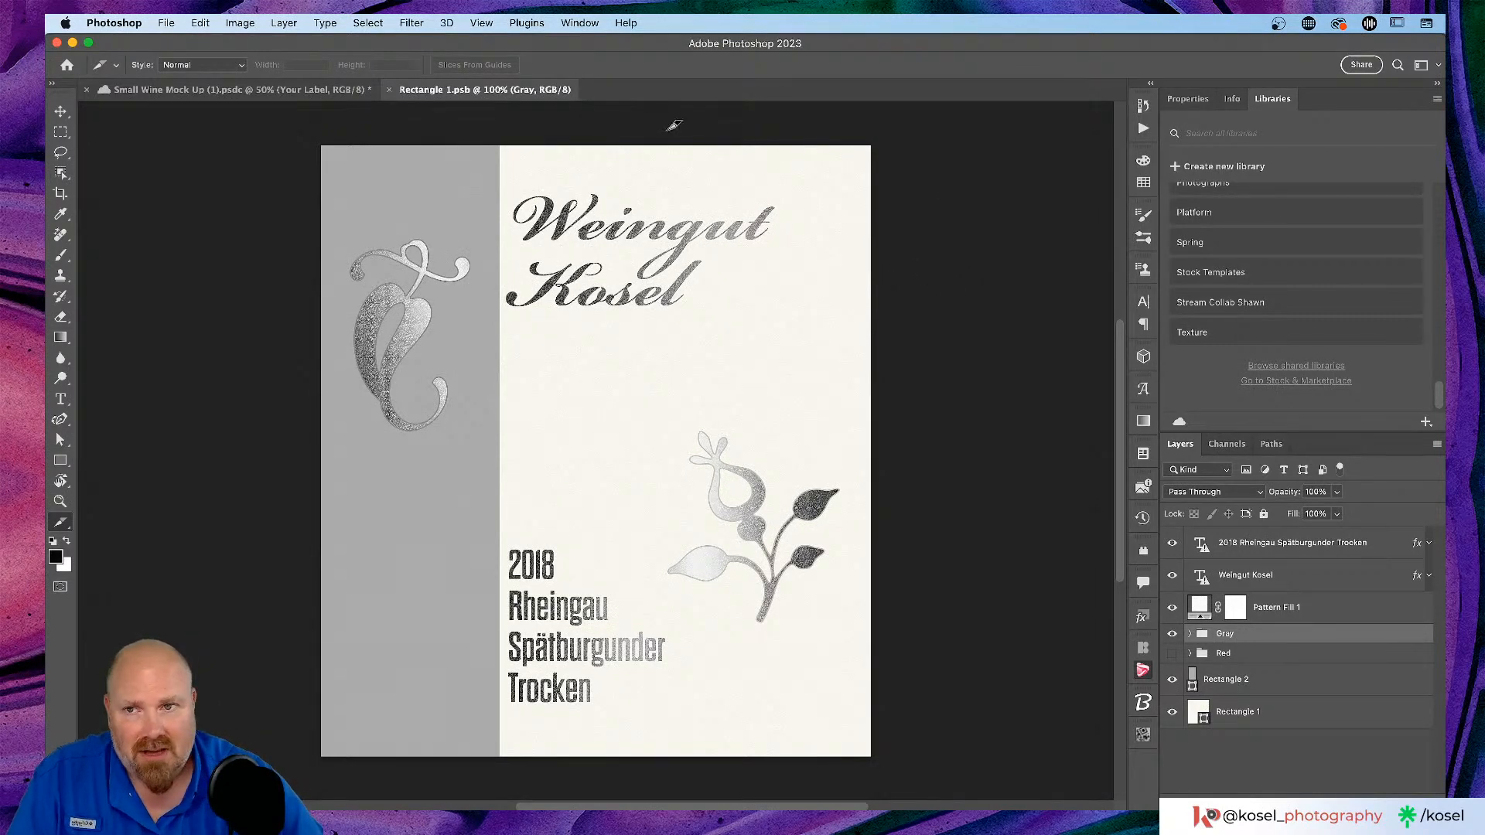
left_click(389, 91)
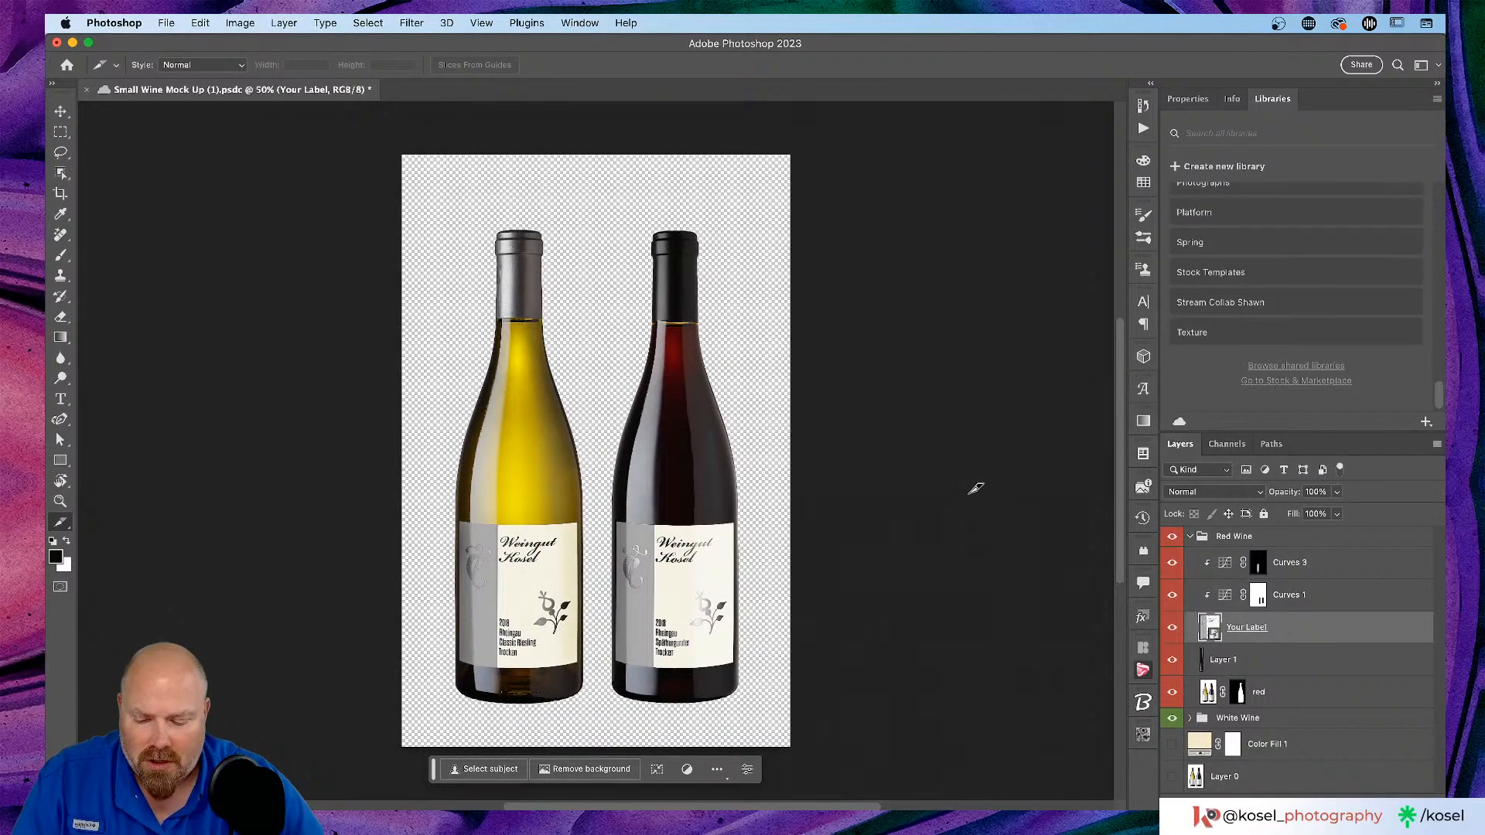
Step: Save the bottle mockup, switch back to Adobe Express in Chrome and update the flyer's changed linked asset
key("super+s")
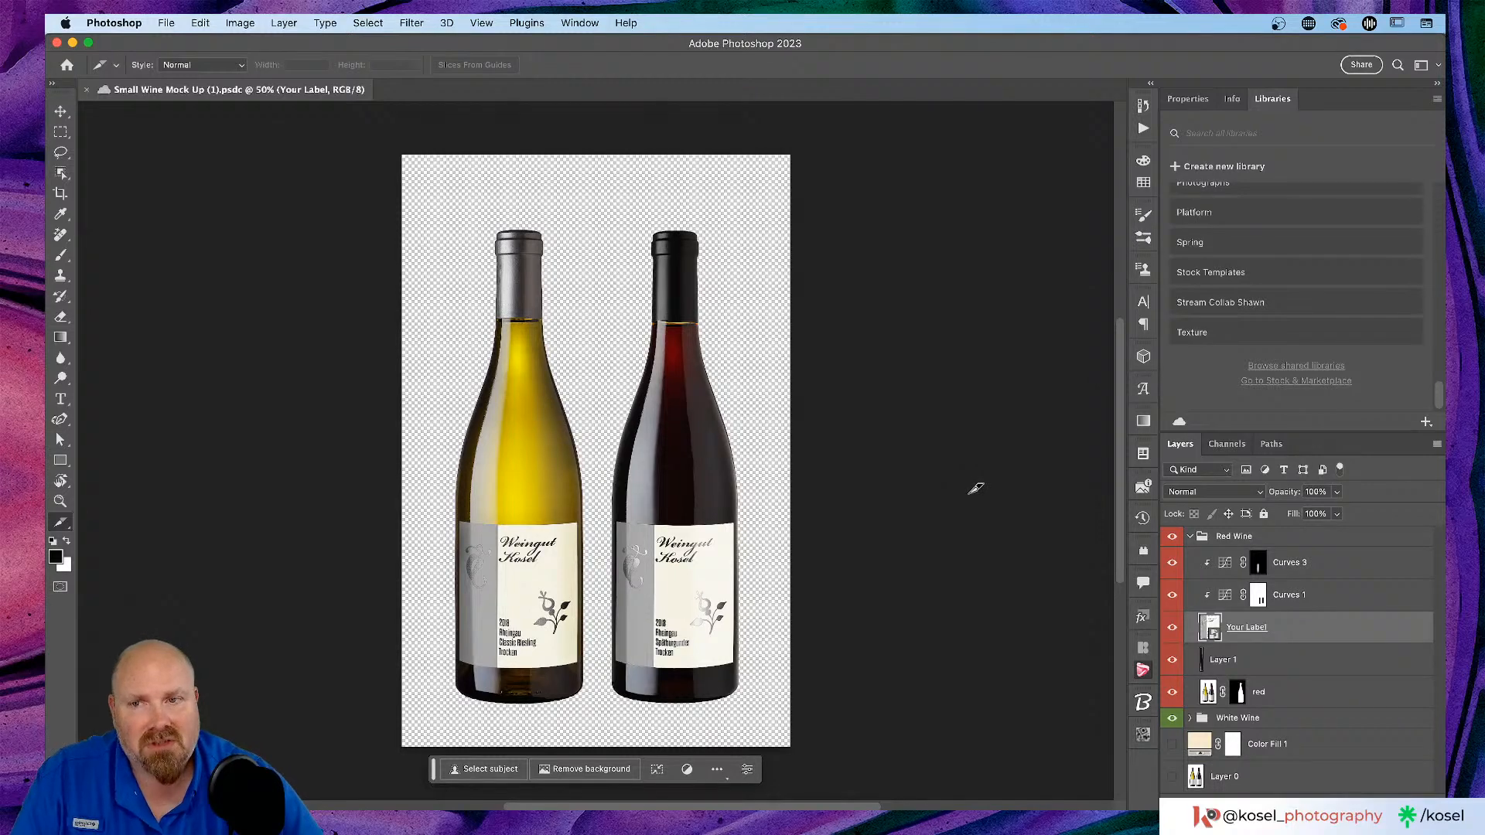
key("super+Tab")
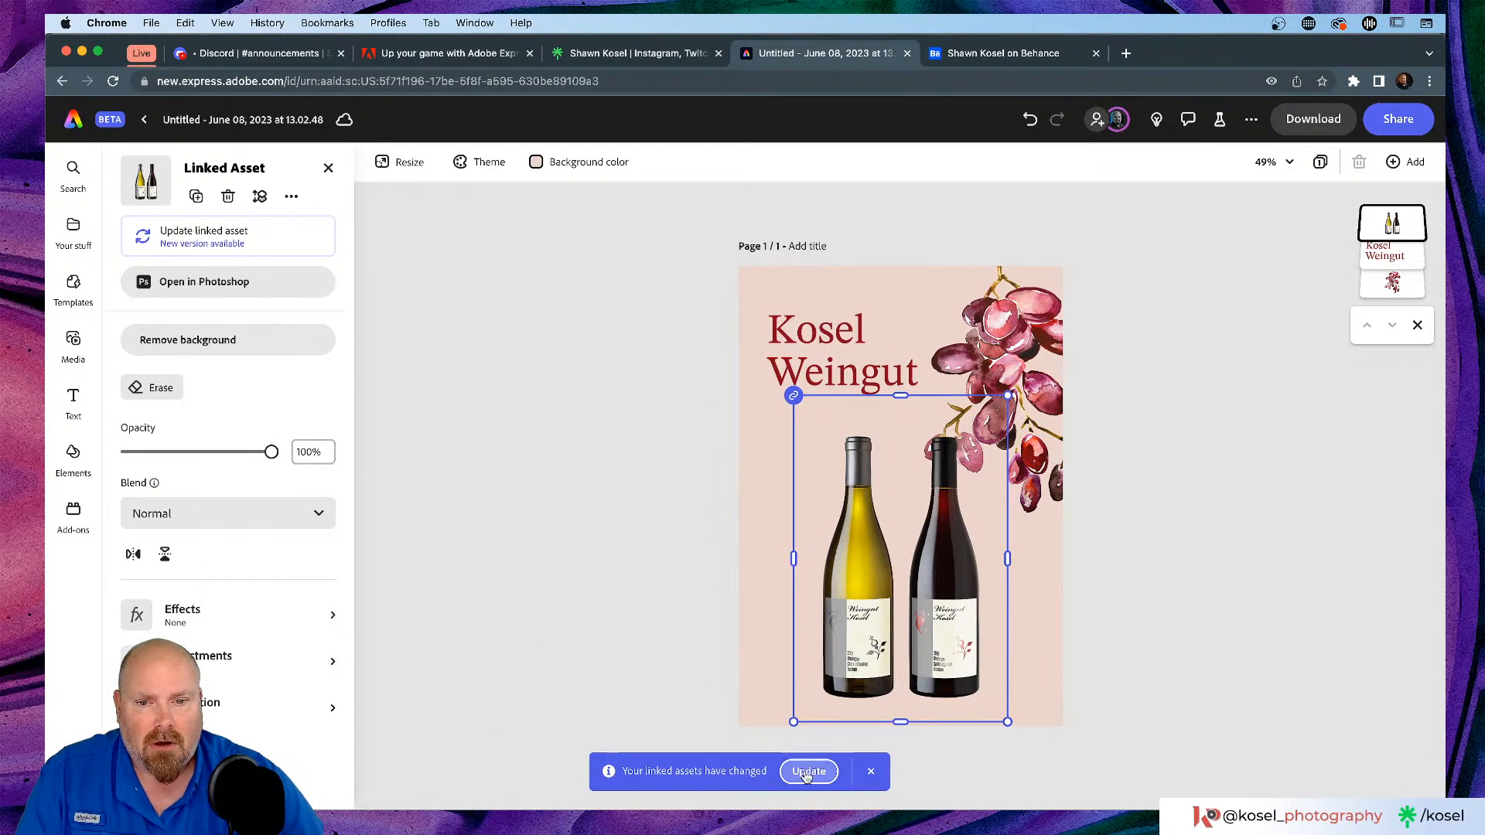
left_click(806, 769)
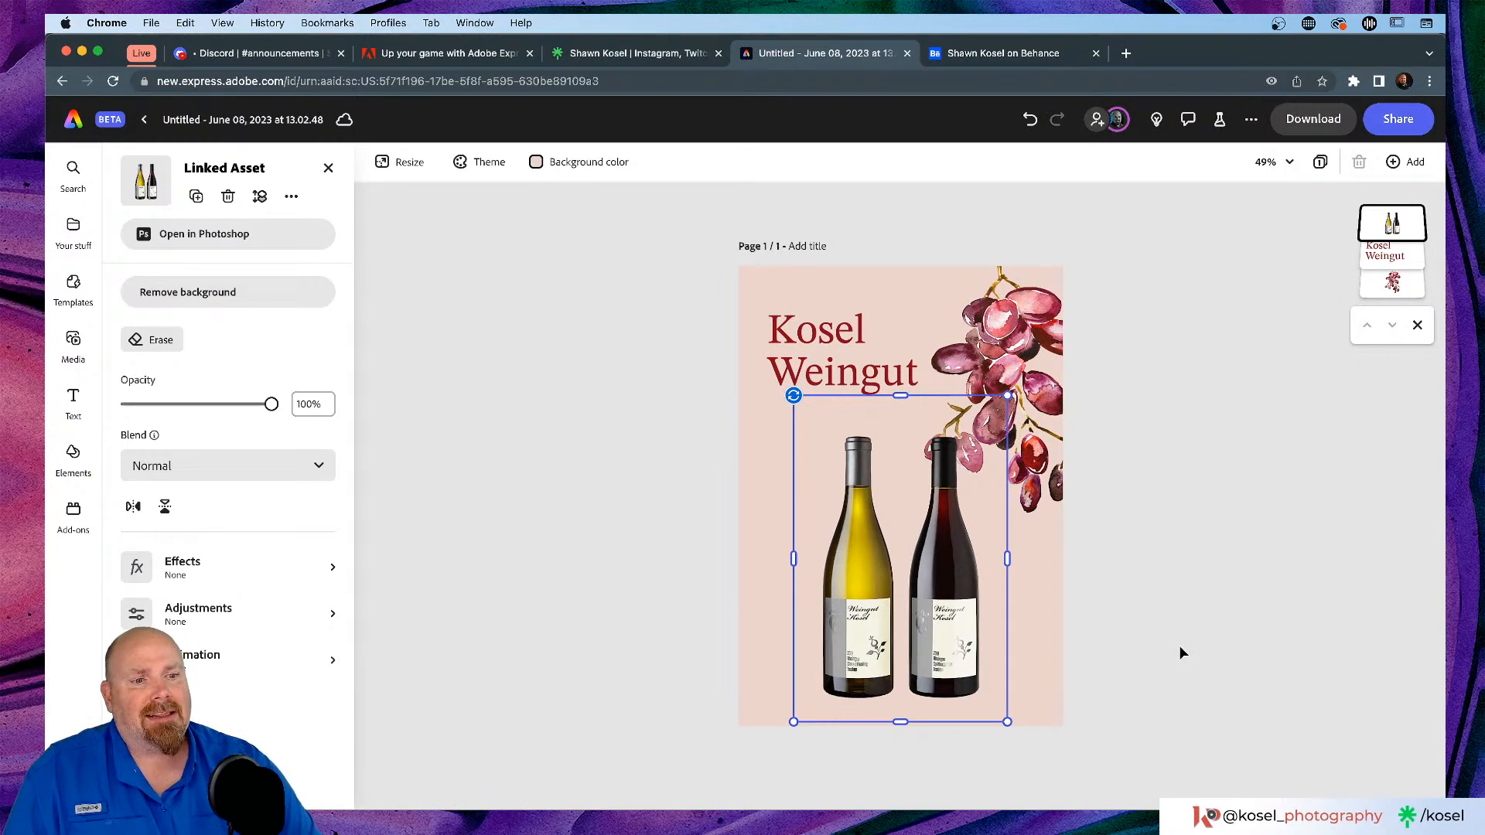
Step: Deselect the bottles and review the file's invitation and link access options
left_click(1180, 652)
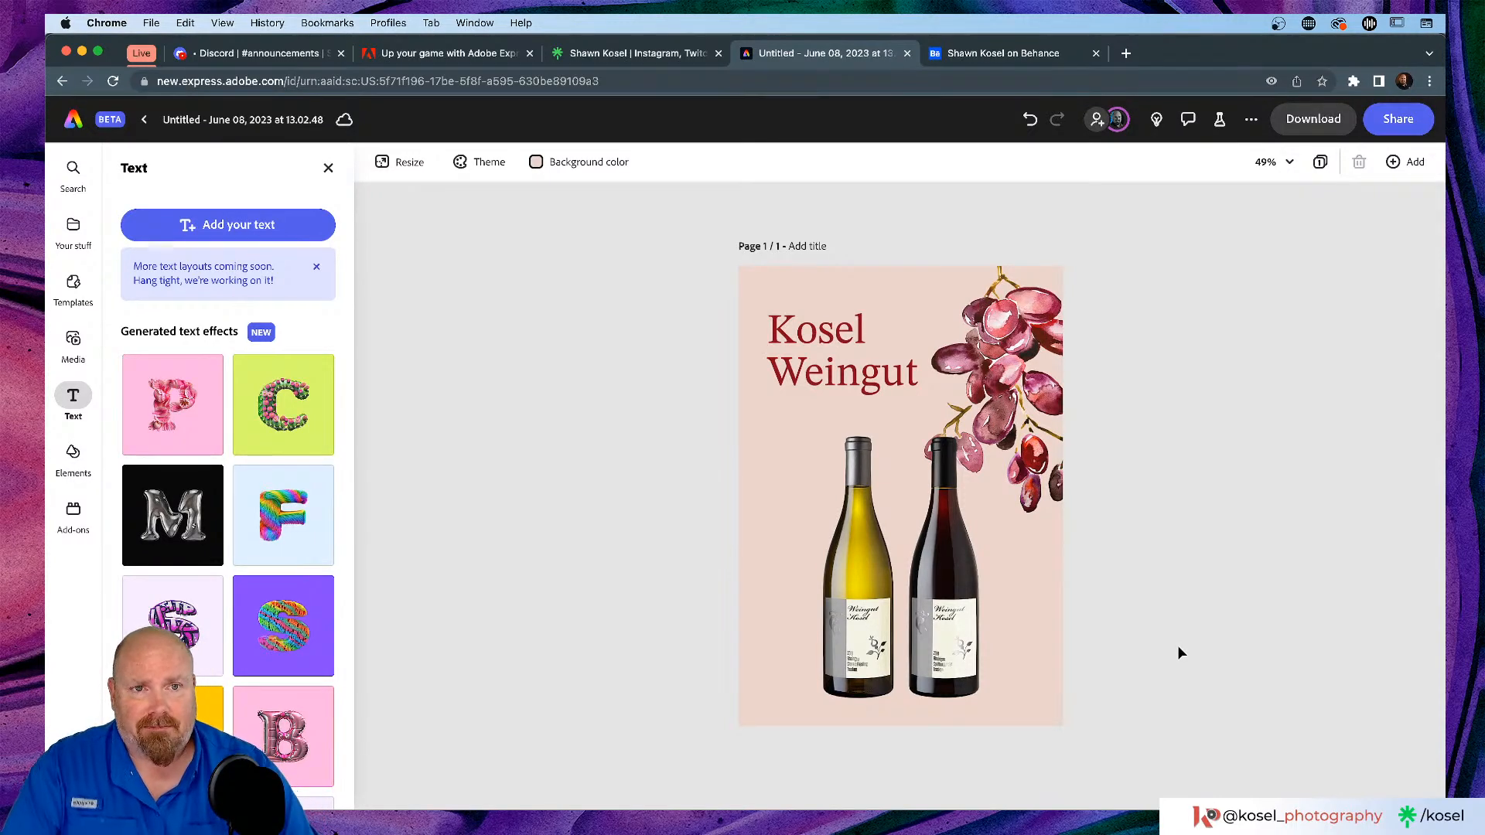
left_click(1095, 118)
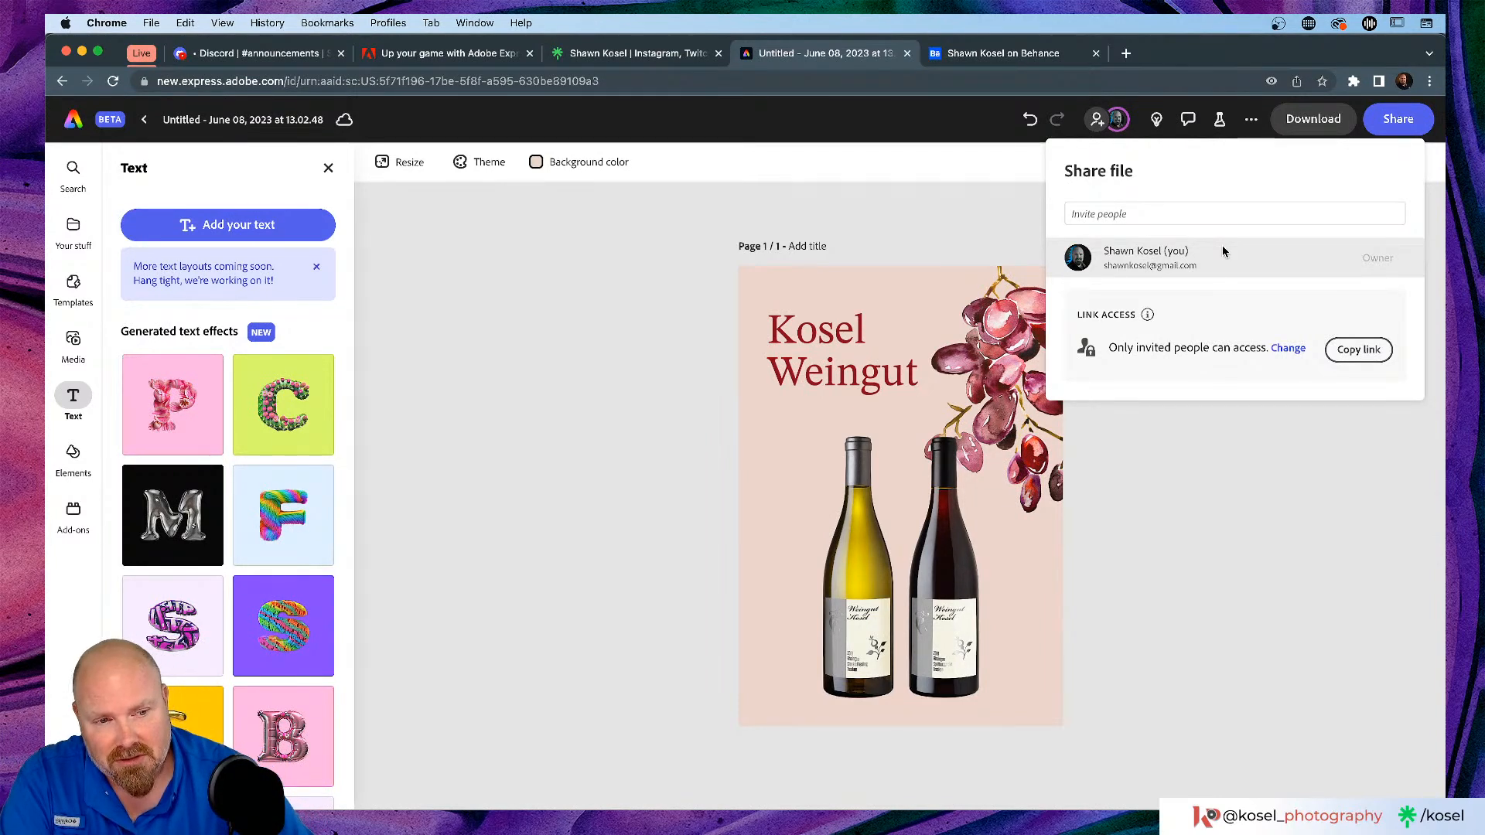
left_click(582, 376)
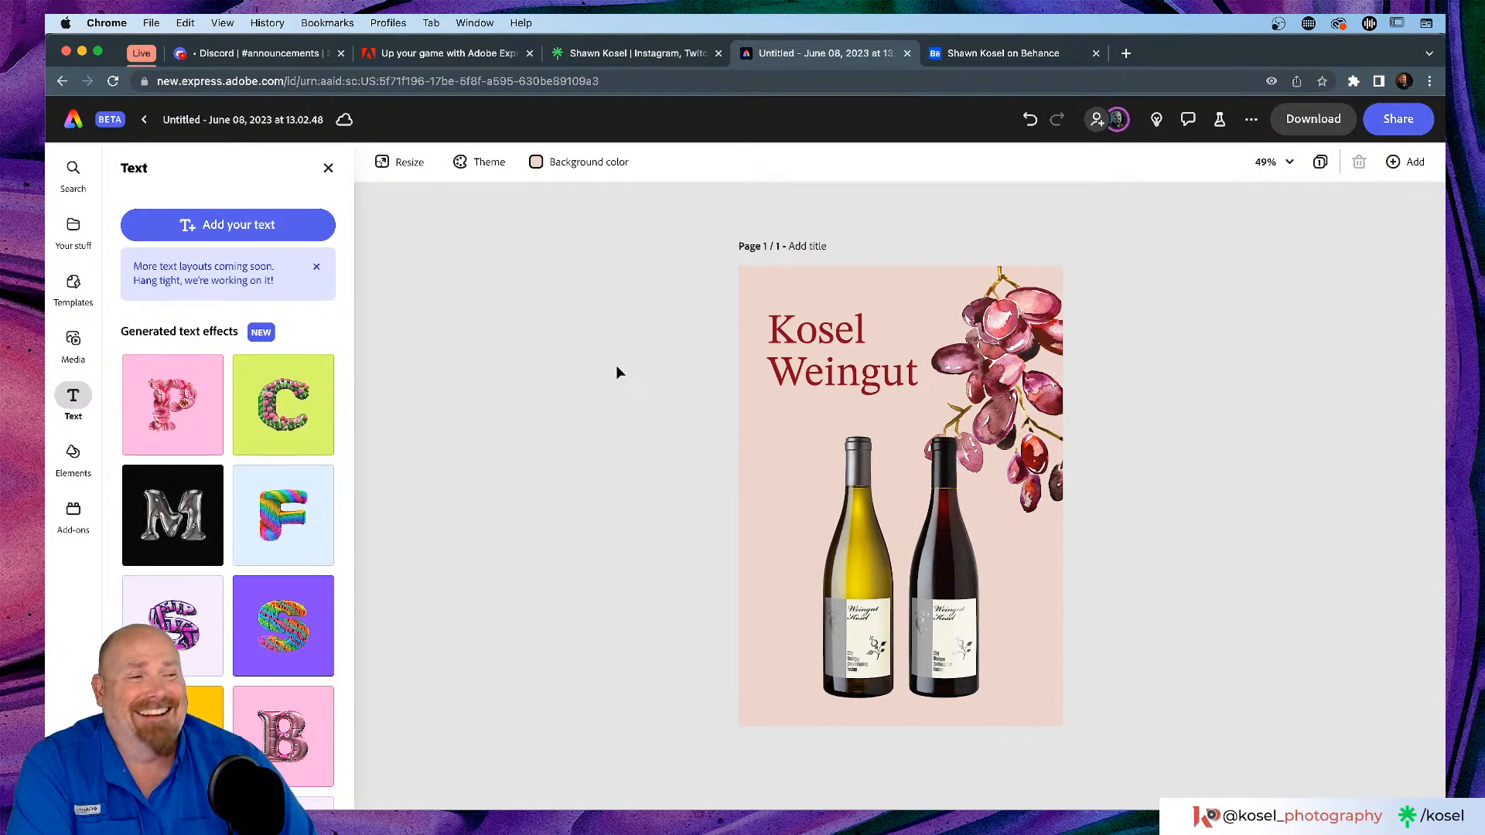
Step: Look at the animation options for the "Kosel Weingut" heading group without applying any
left_click(839, 373)
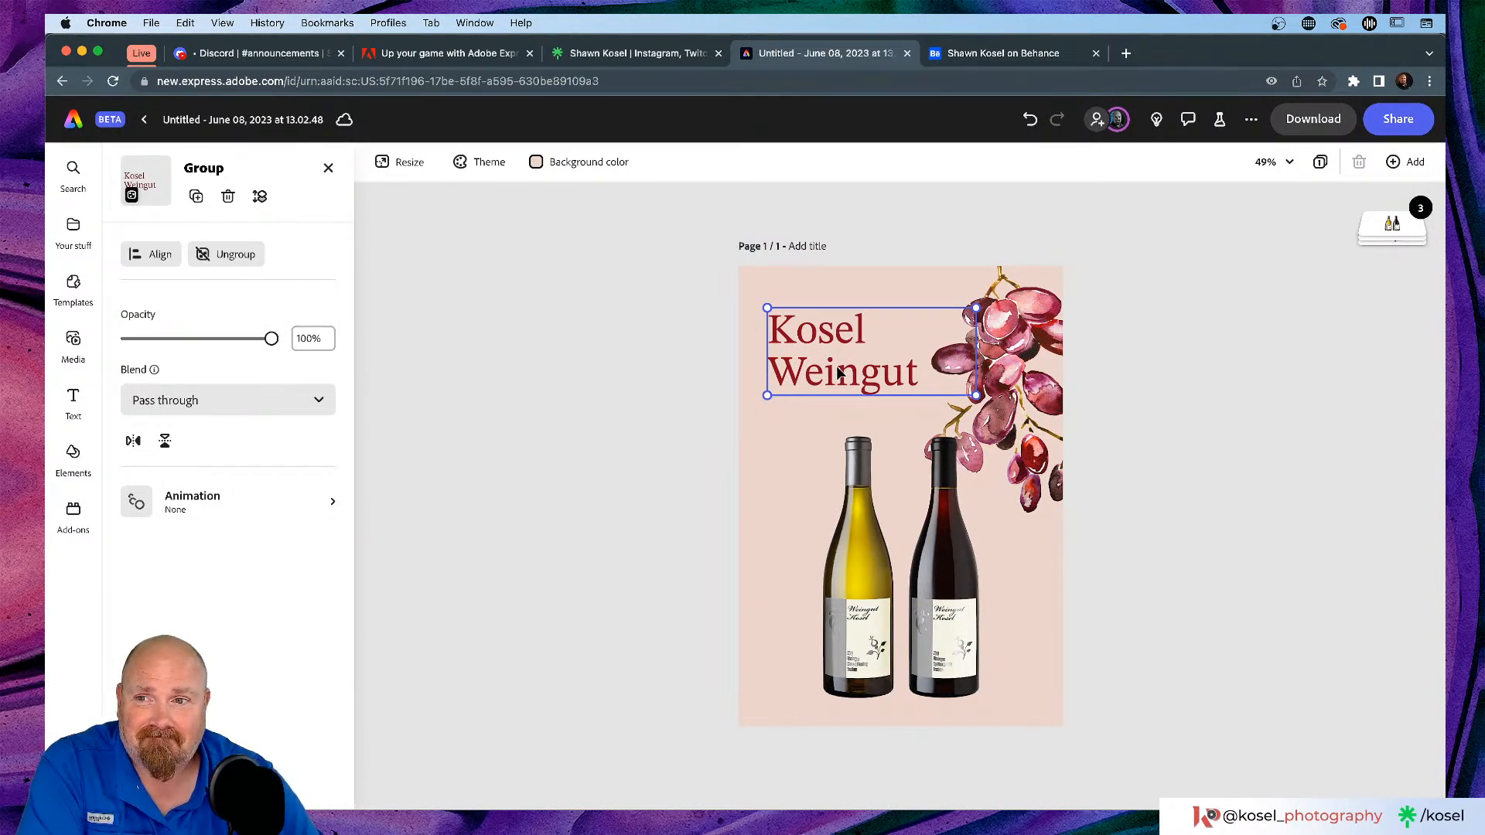
left_click(554, 405)
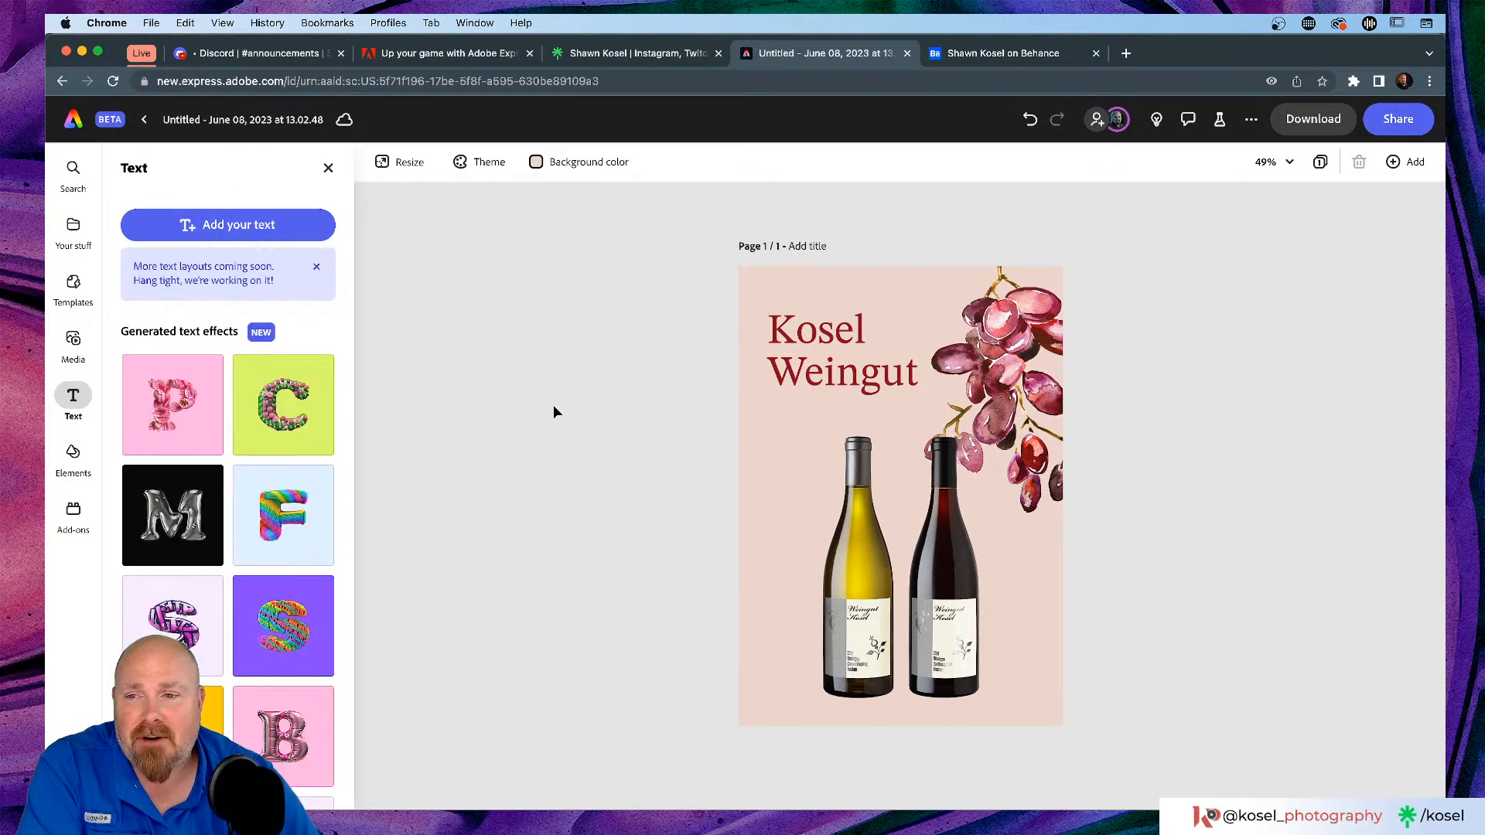
left_click(813, 382)
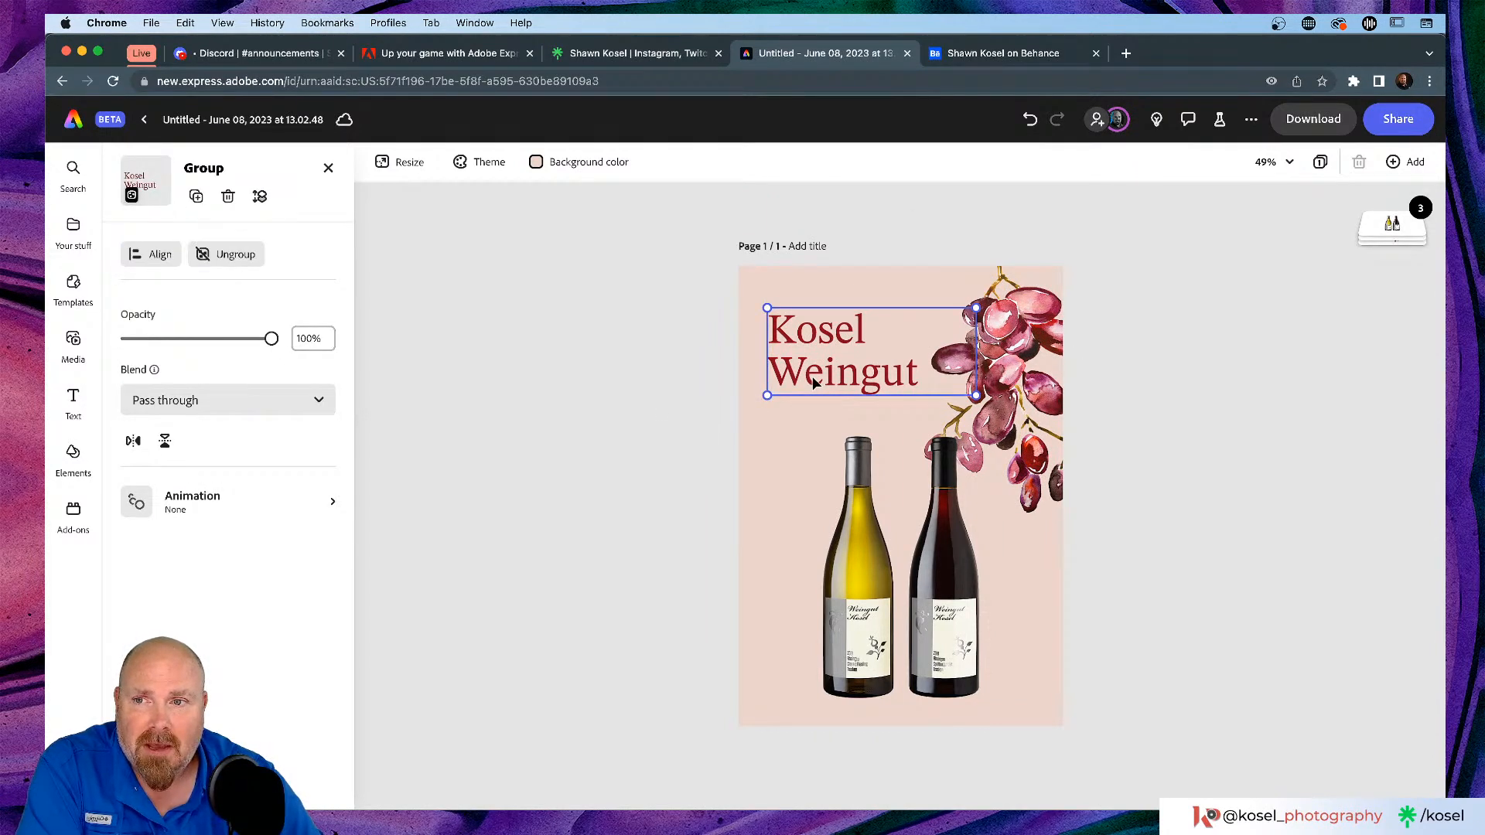
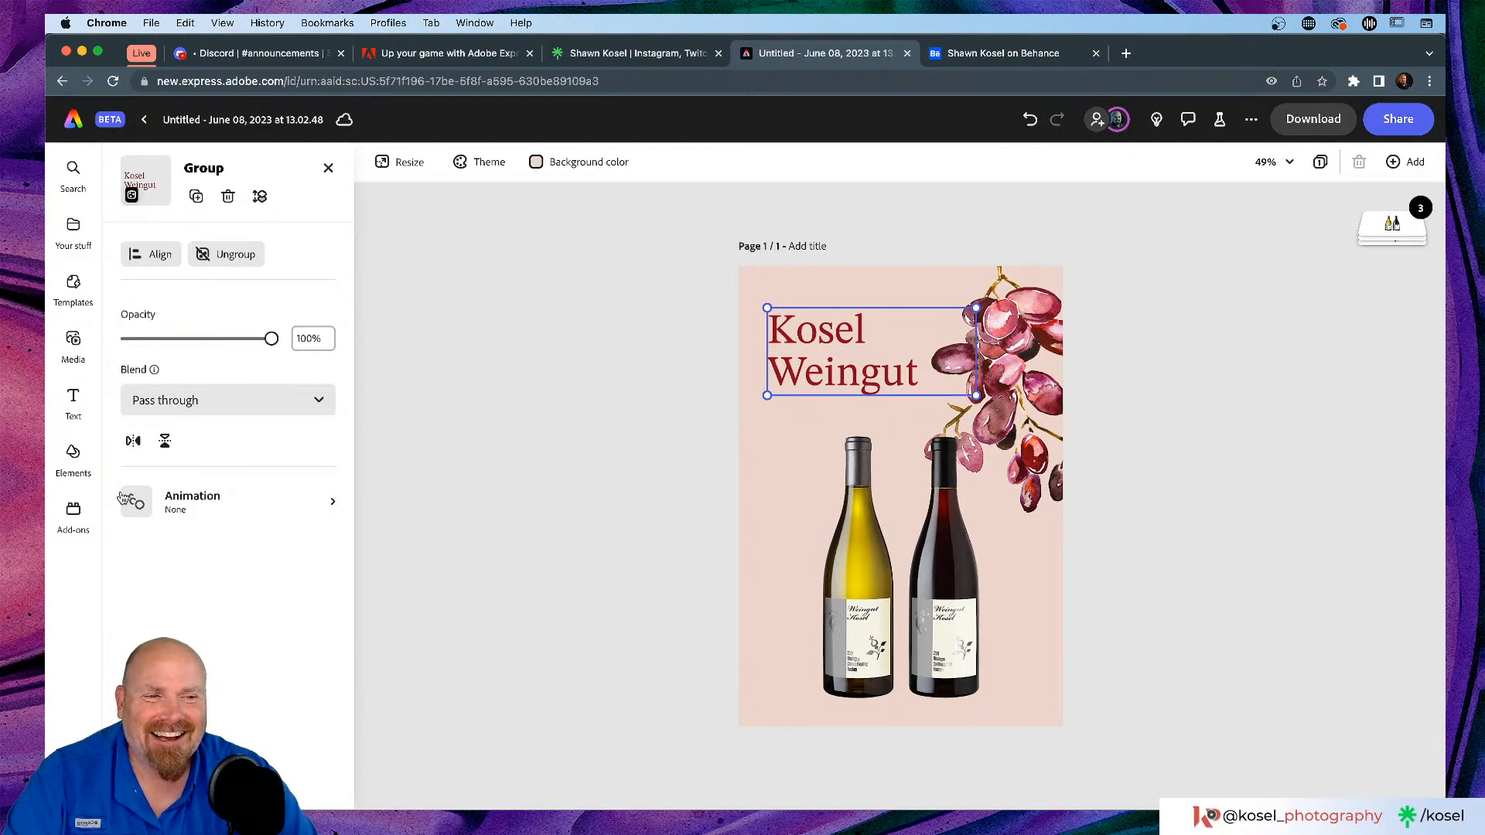
left_click(330, 505)
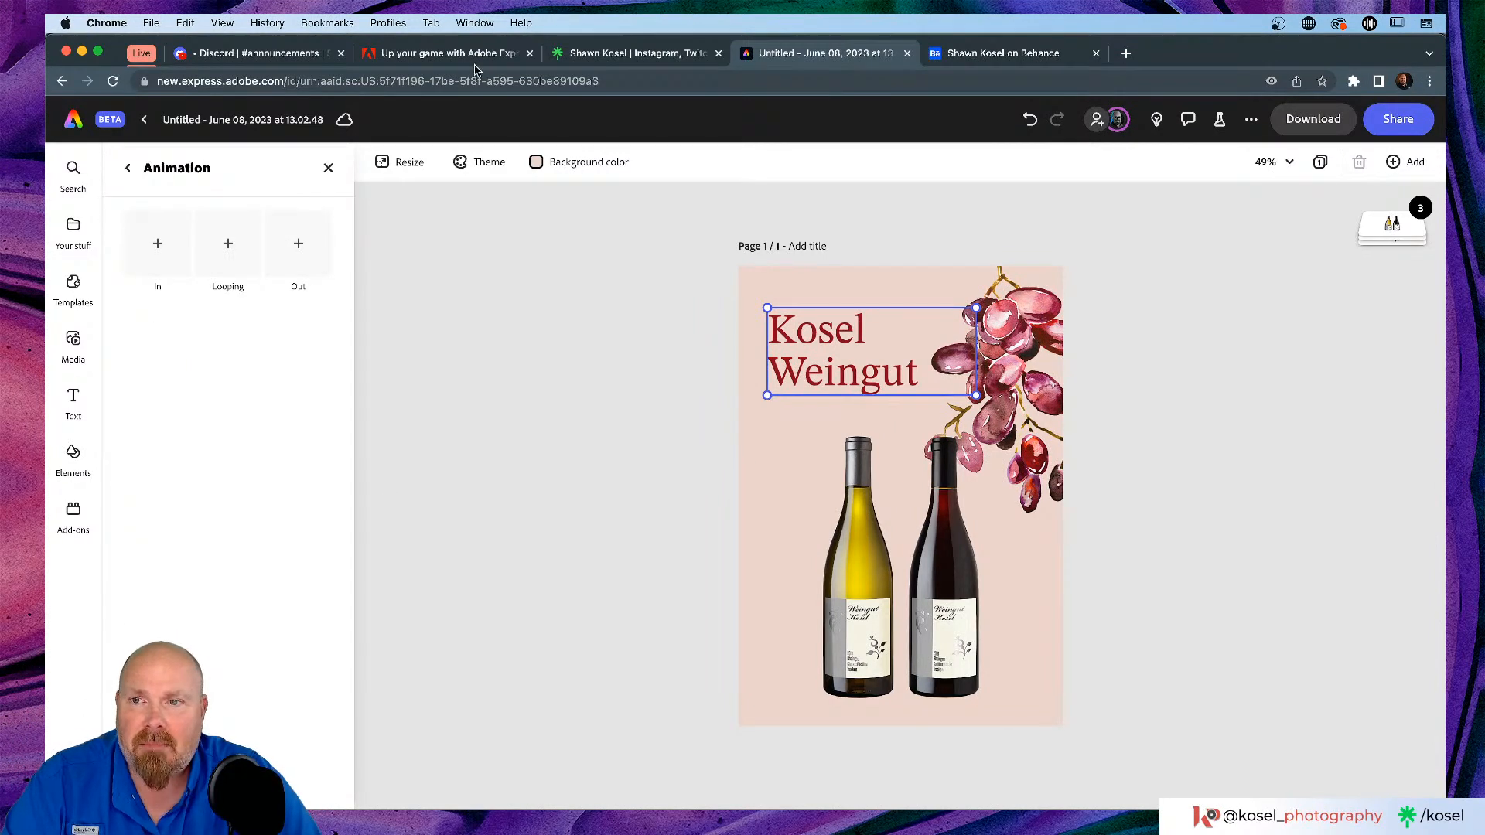
left_click(653, 468)
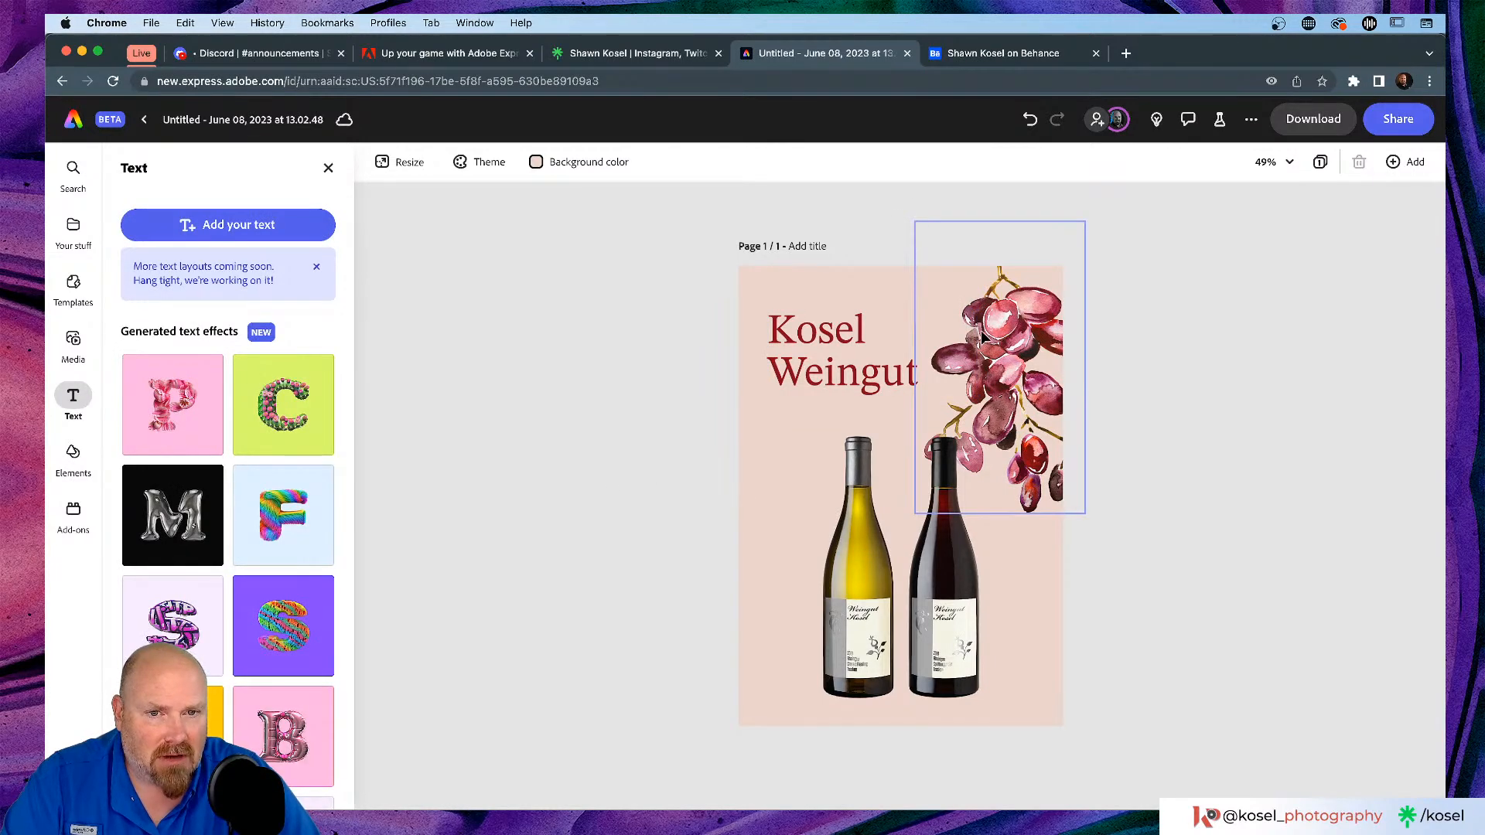
Step: Try the pink, red, mauve-gray and navy duotone effects on the linked bottles
left_click(986, 337)
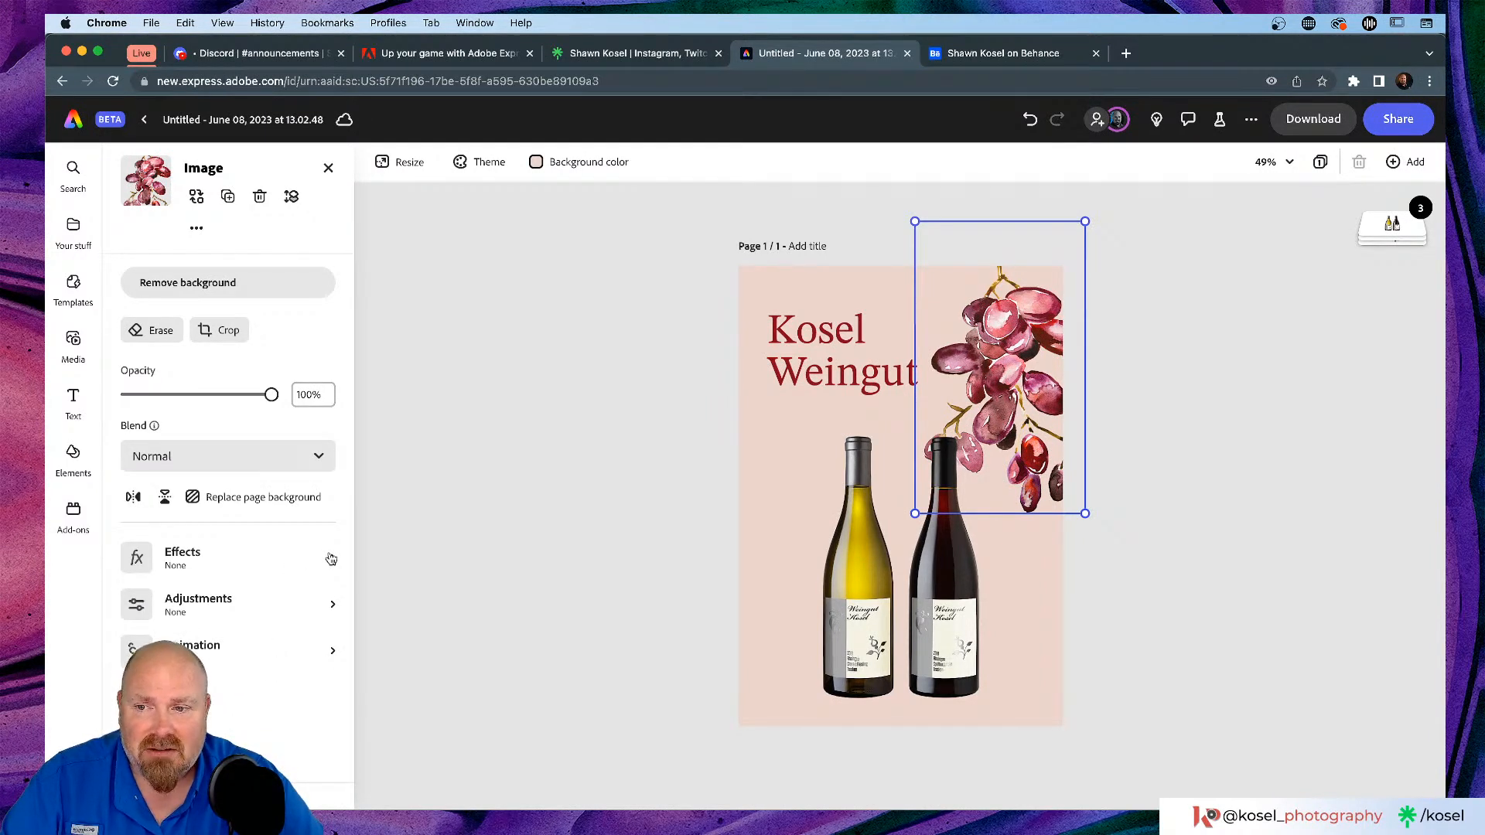
left_click(841, 567)
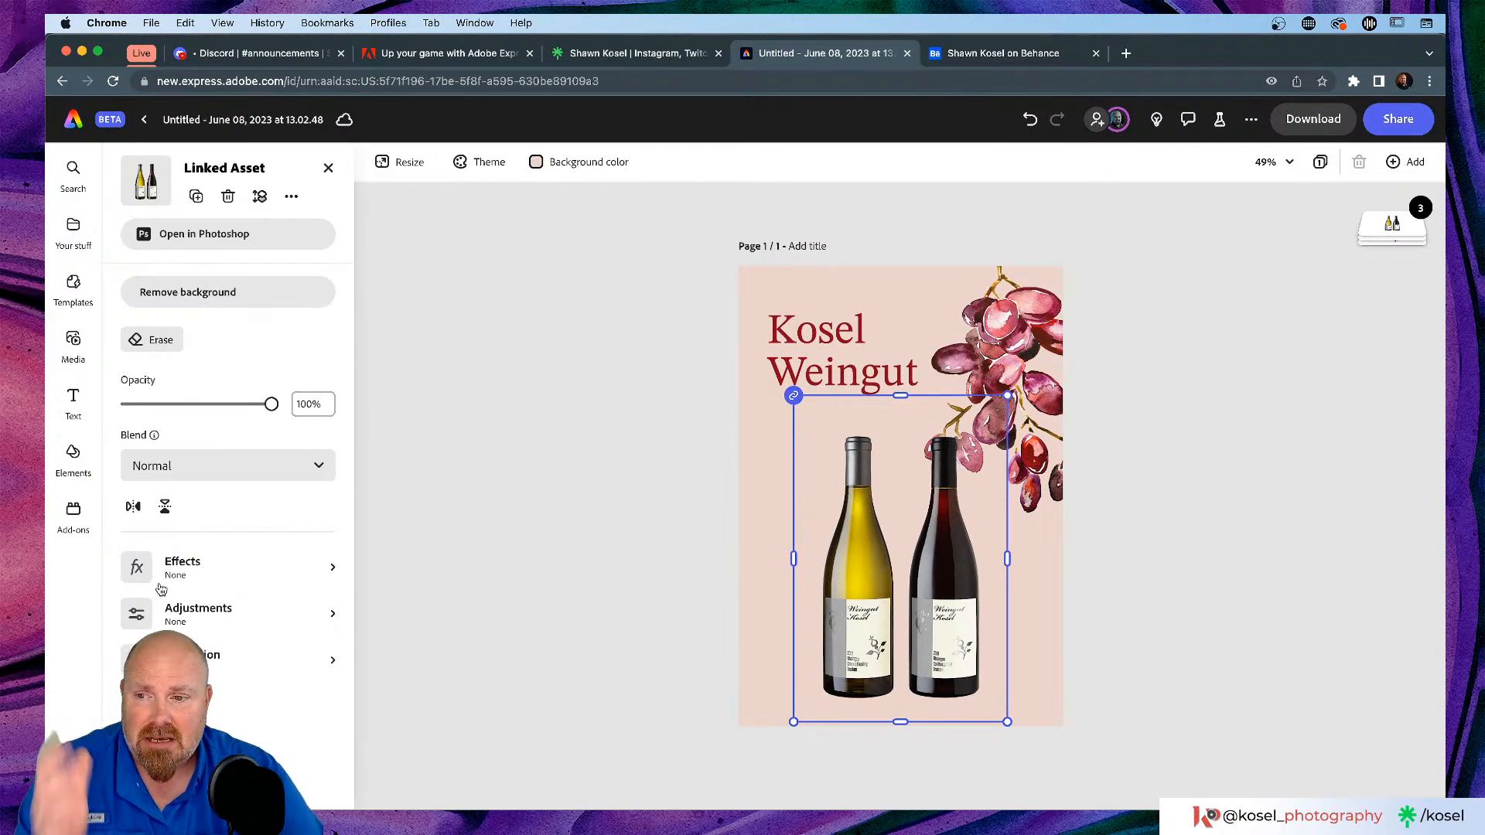
left_click(332, 569)
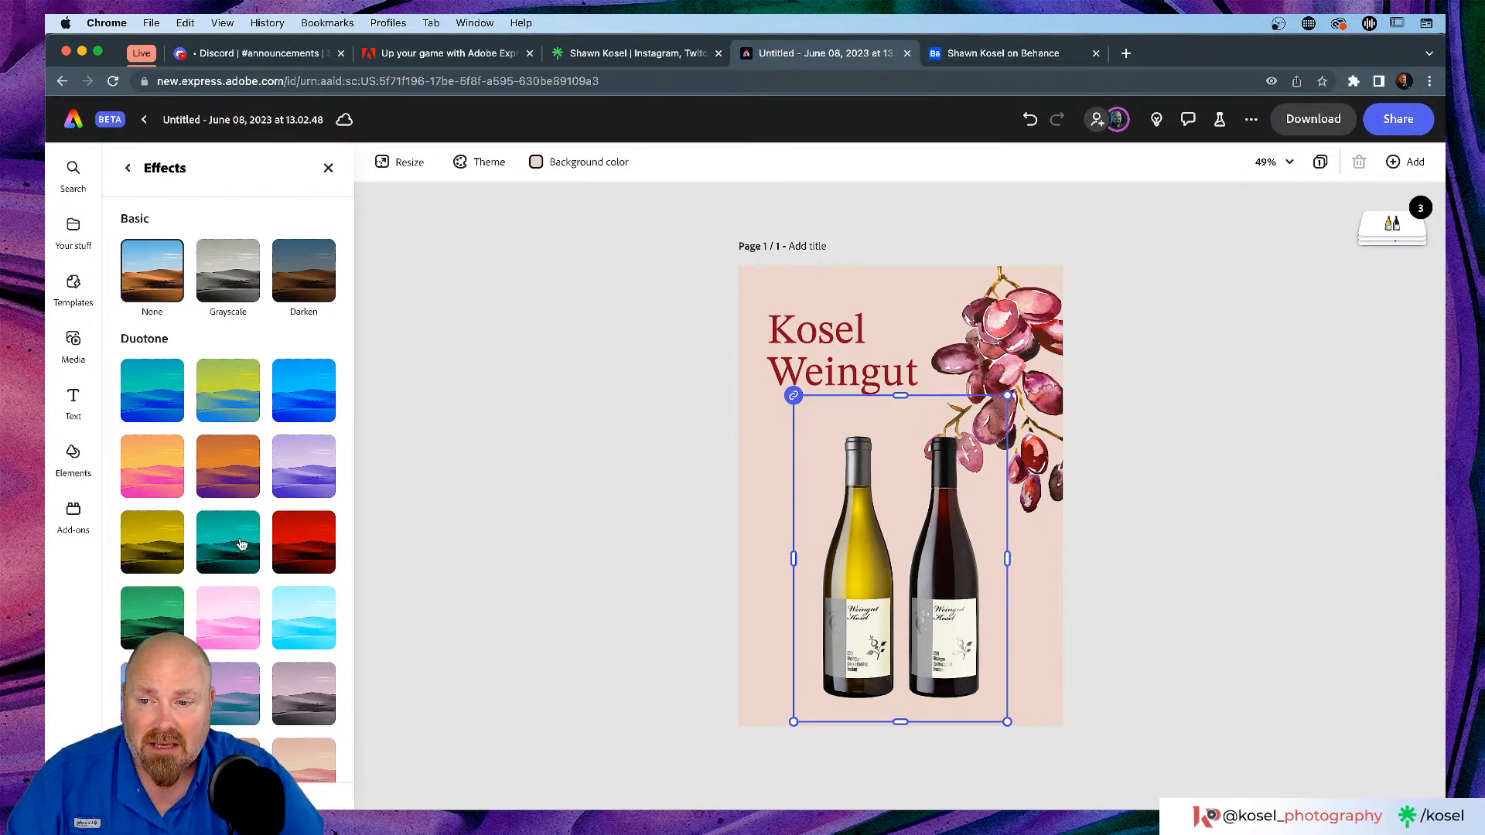
scroll(245, 548, "down", 1)
left_click(242, 566)
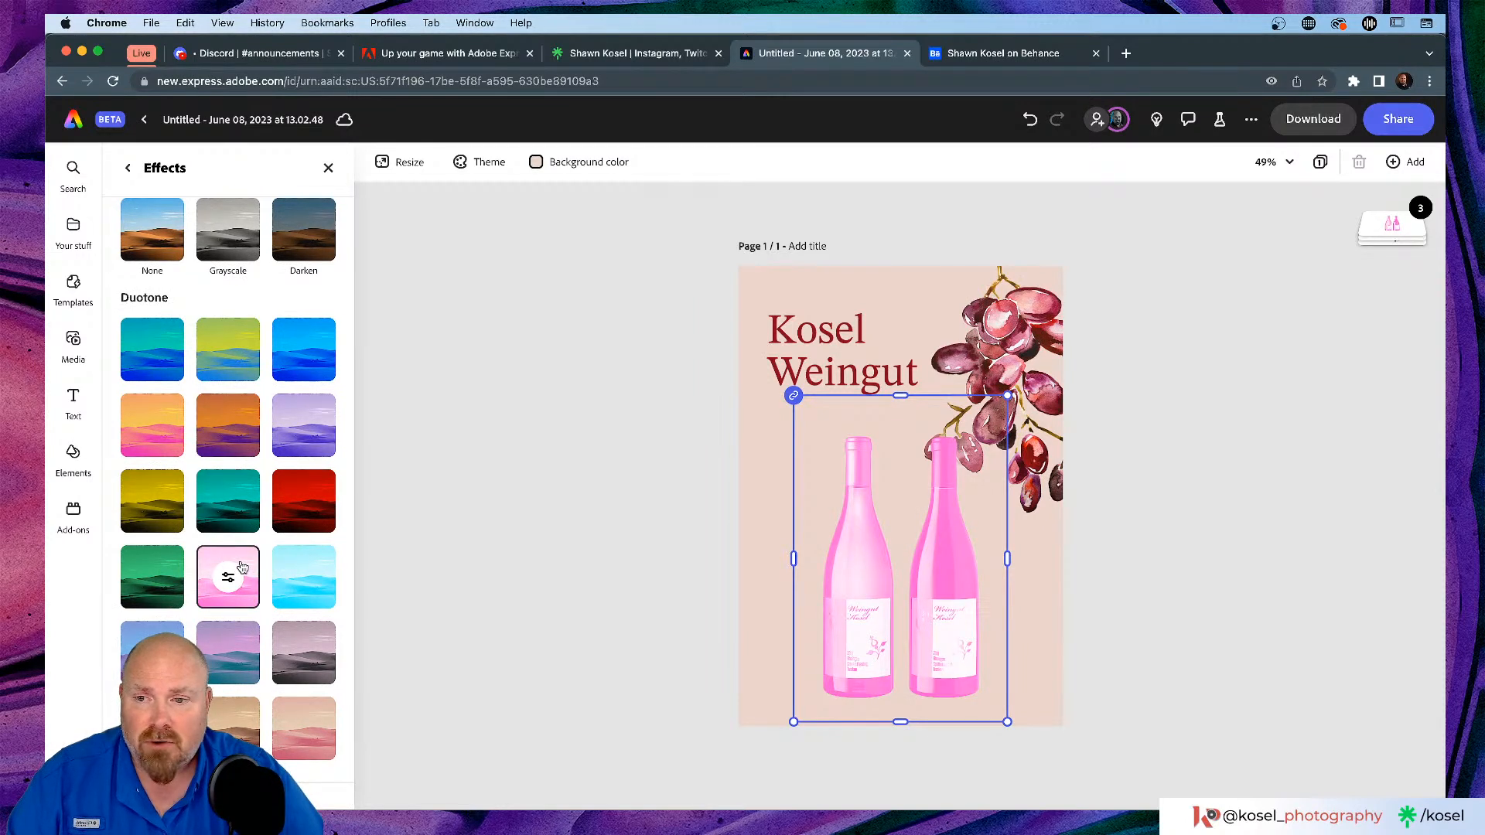
left_click(298, 501)
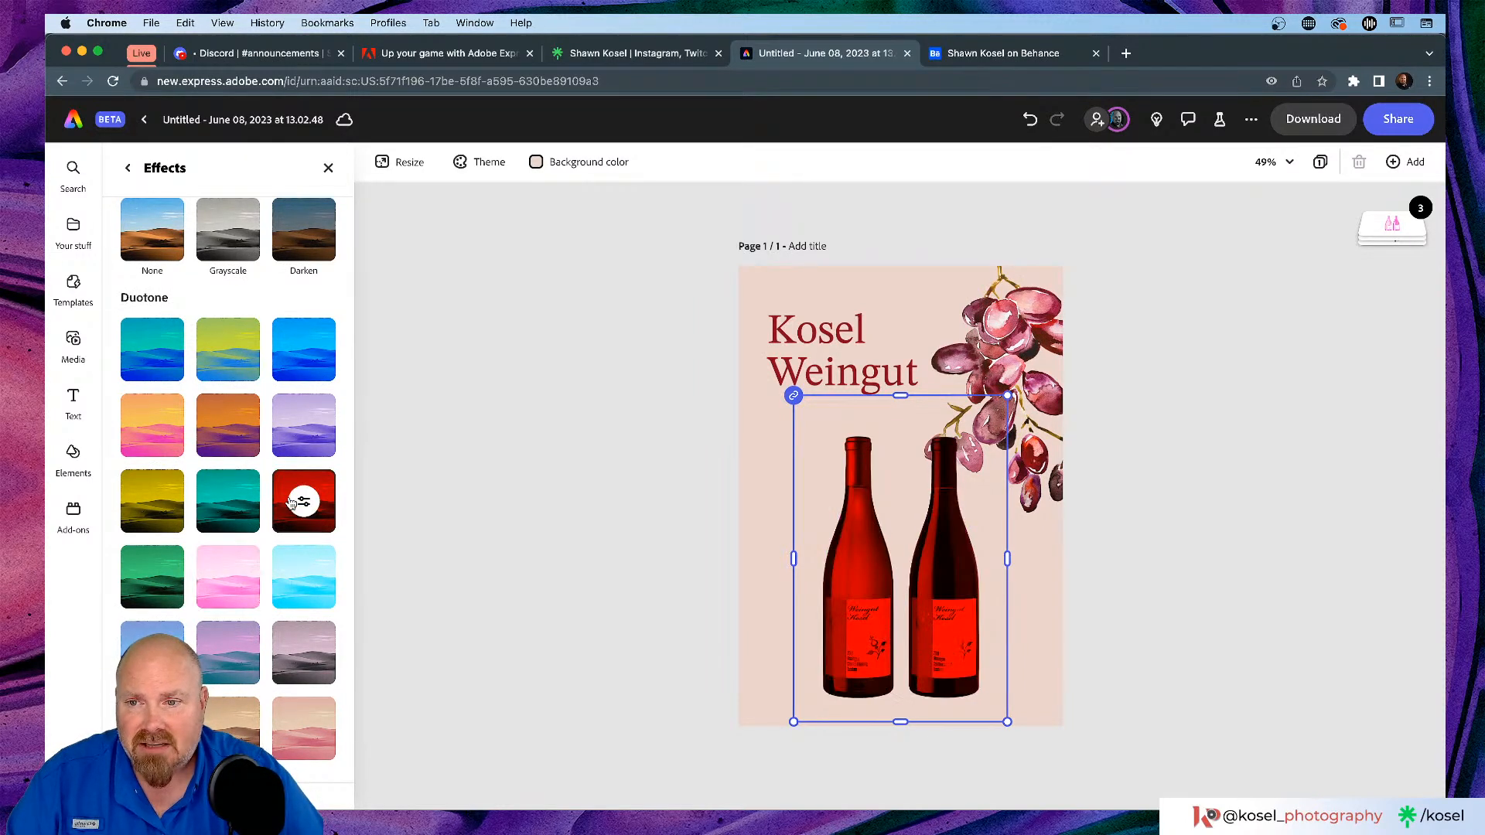
left_click(293, 650)
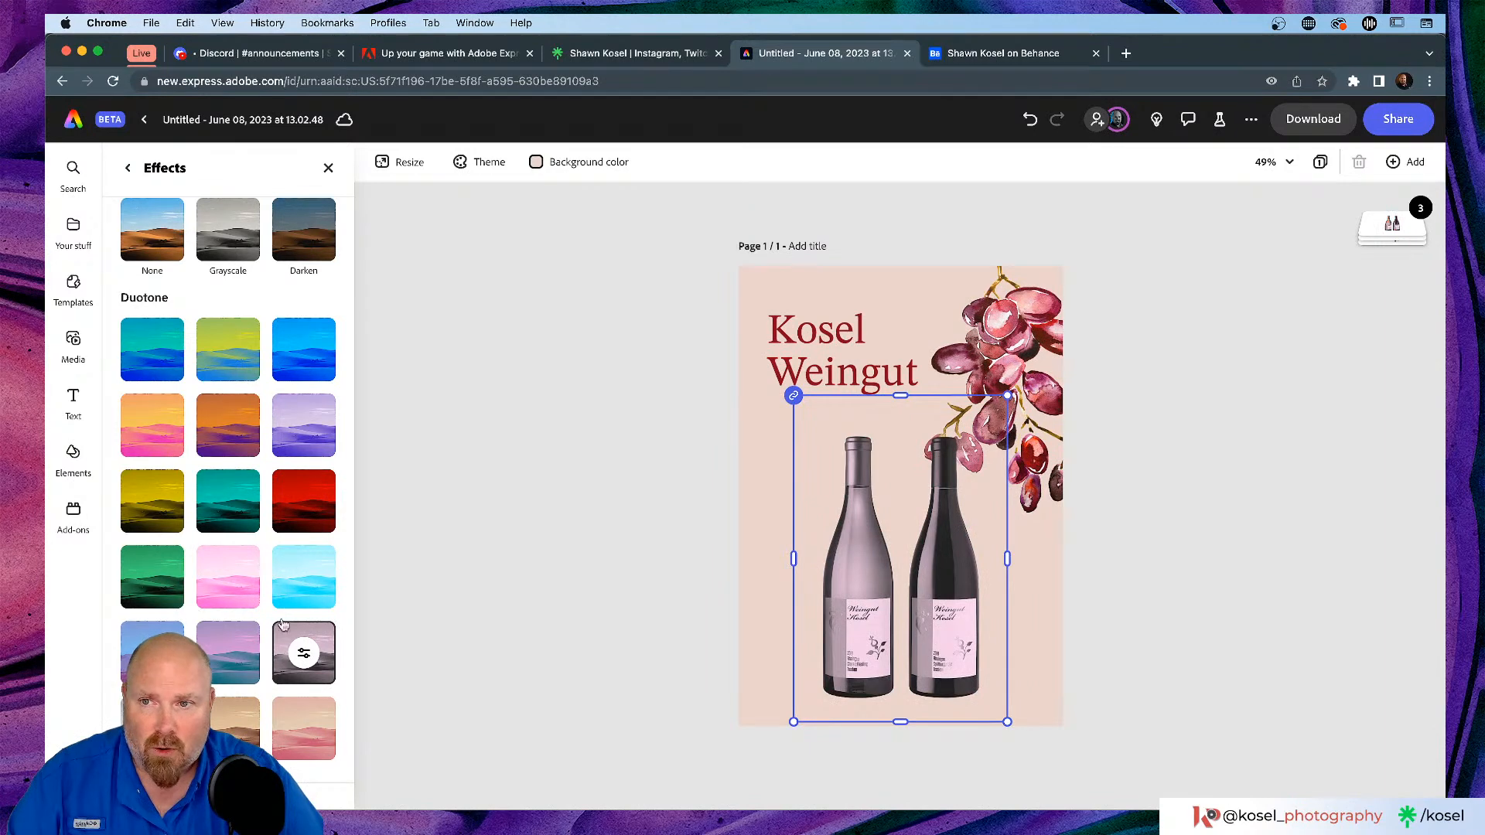
scroll(214, 535, "down", 1)
left_click(151, 727)
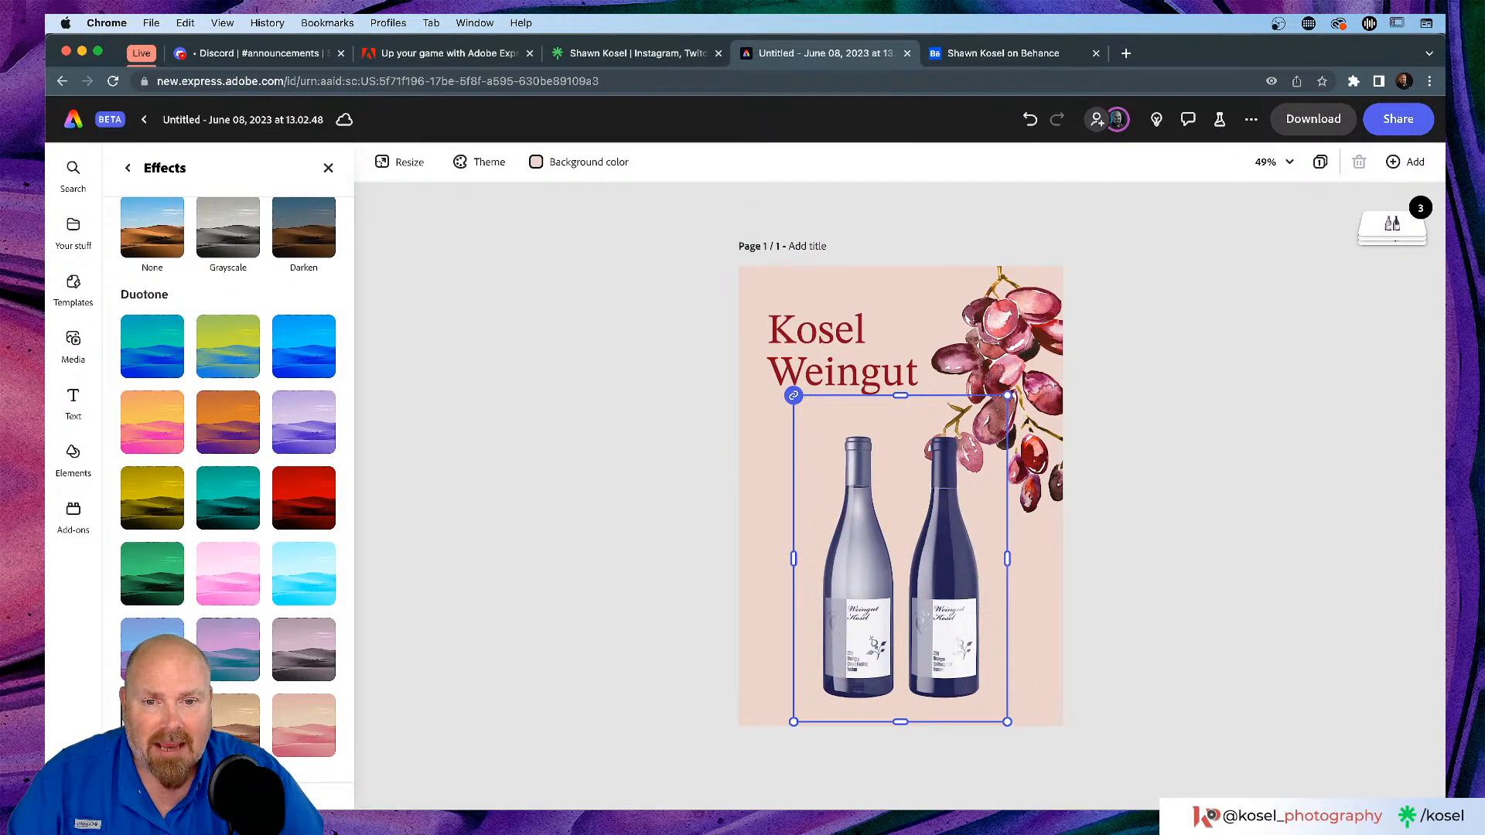
Step: Try the Darken effect and the teal-and-blue duotone on the bottles, and reset their effect to None
left_click(300, 256)
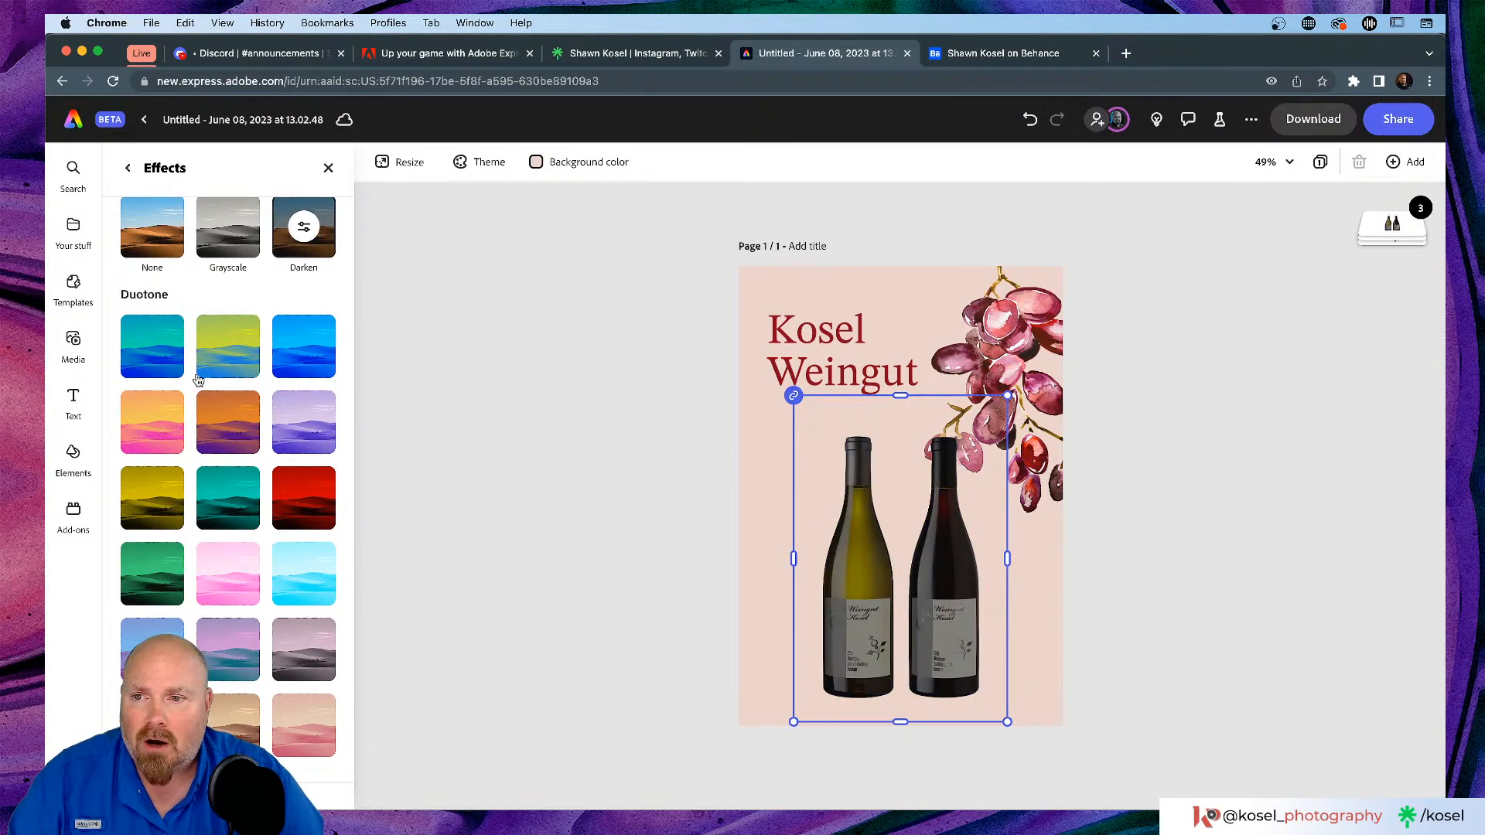
left_click(160, 356)
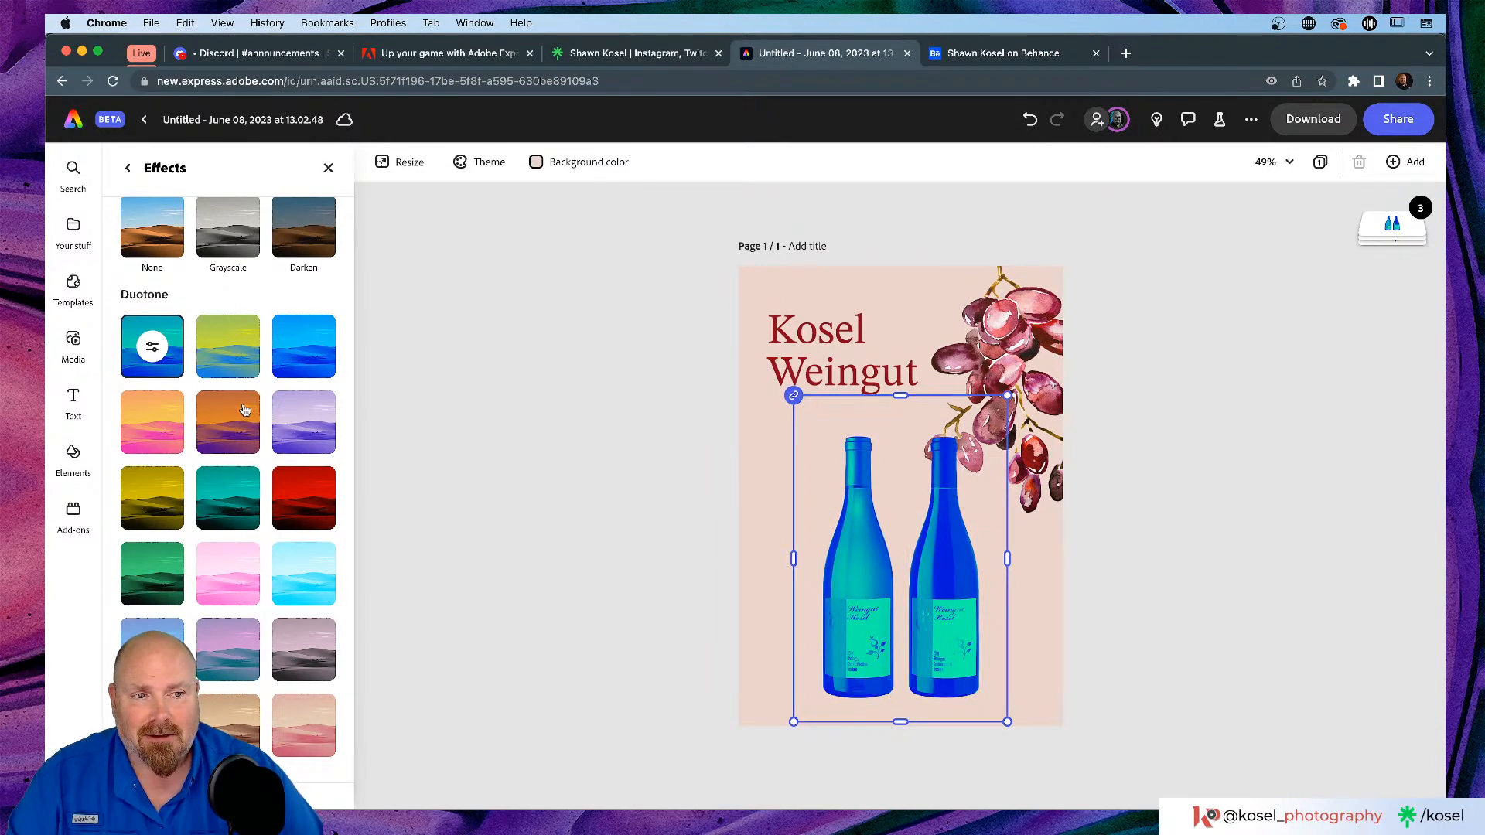
scroll(268, 350, "up", 1)
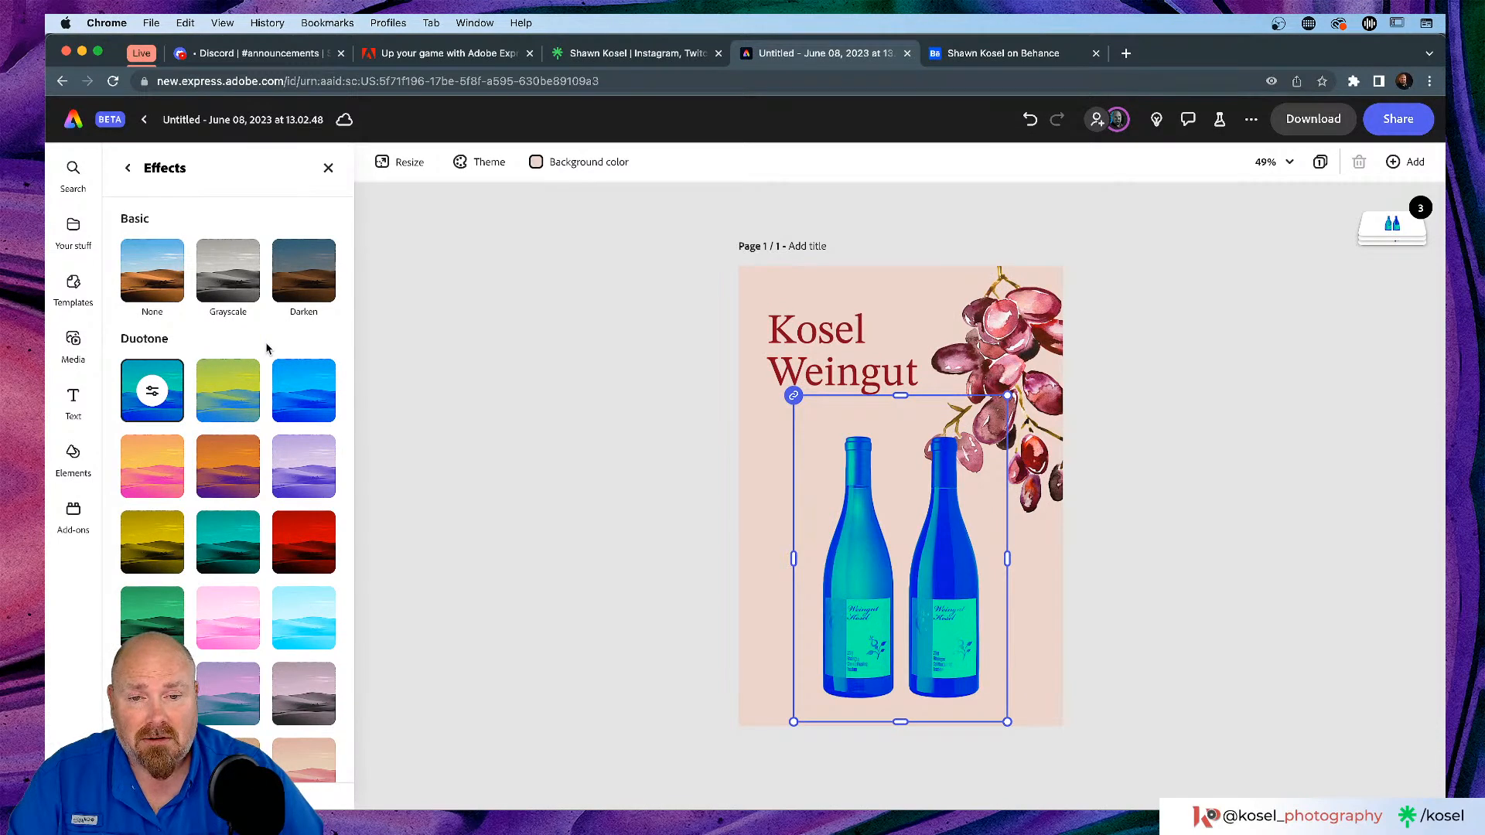
left_click(147, 266)
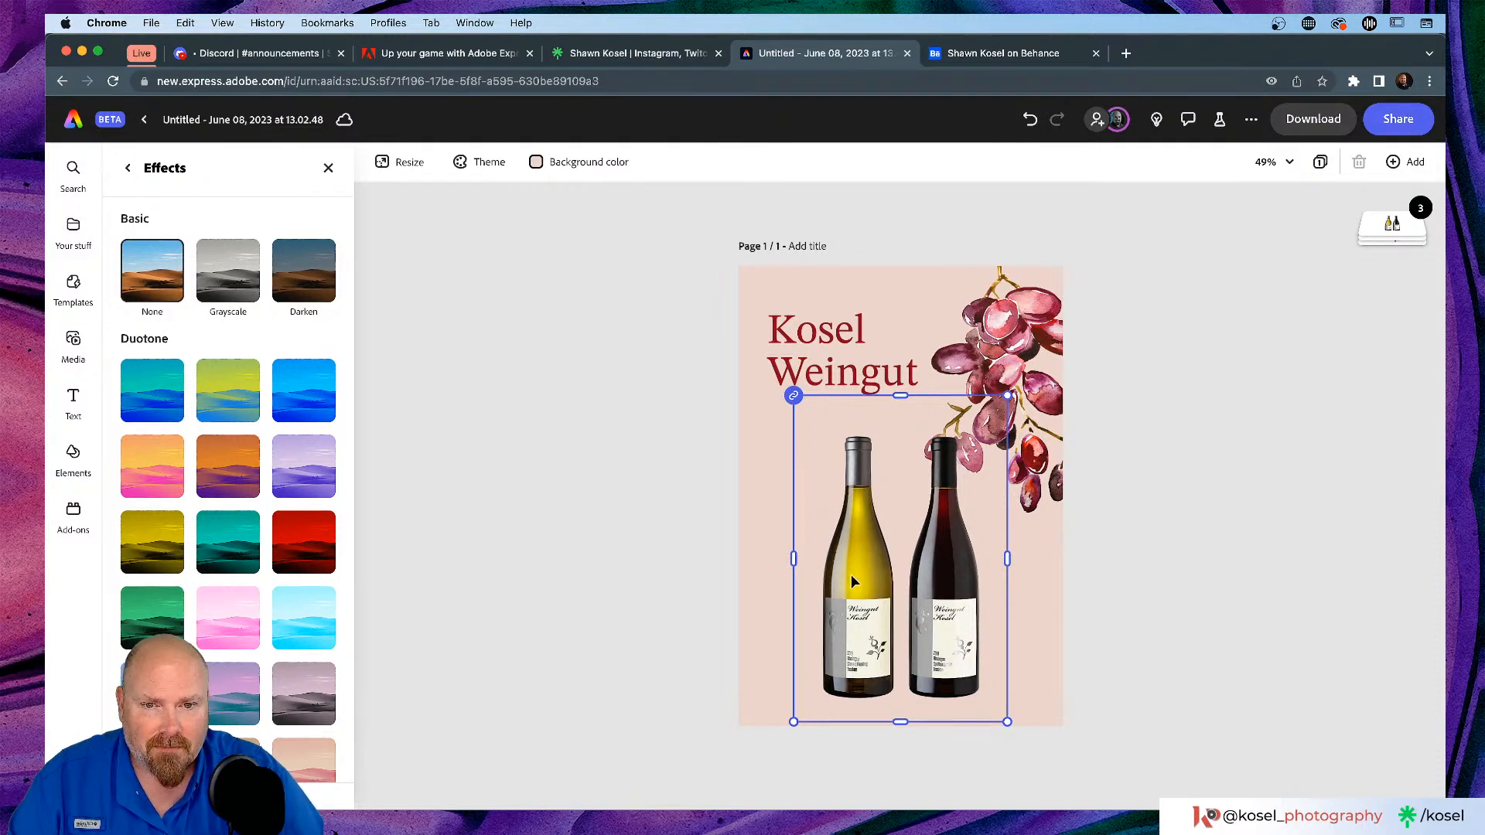
Step: Duplicate the linked bottles into three overlapping pairs staggered diagonally across the flyer, and select the rearmost pair
left_click_drag(851, 574, 906, 607)
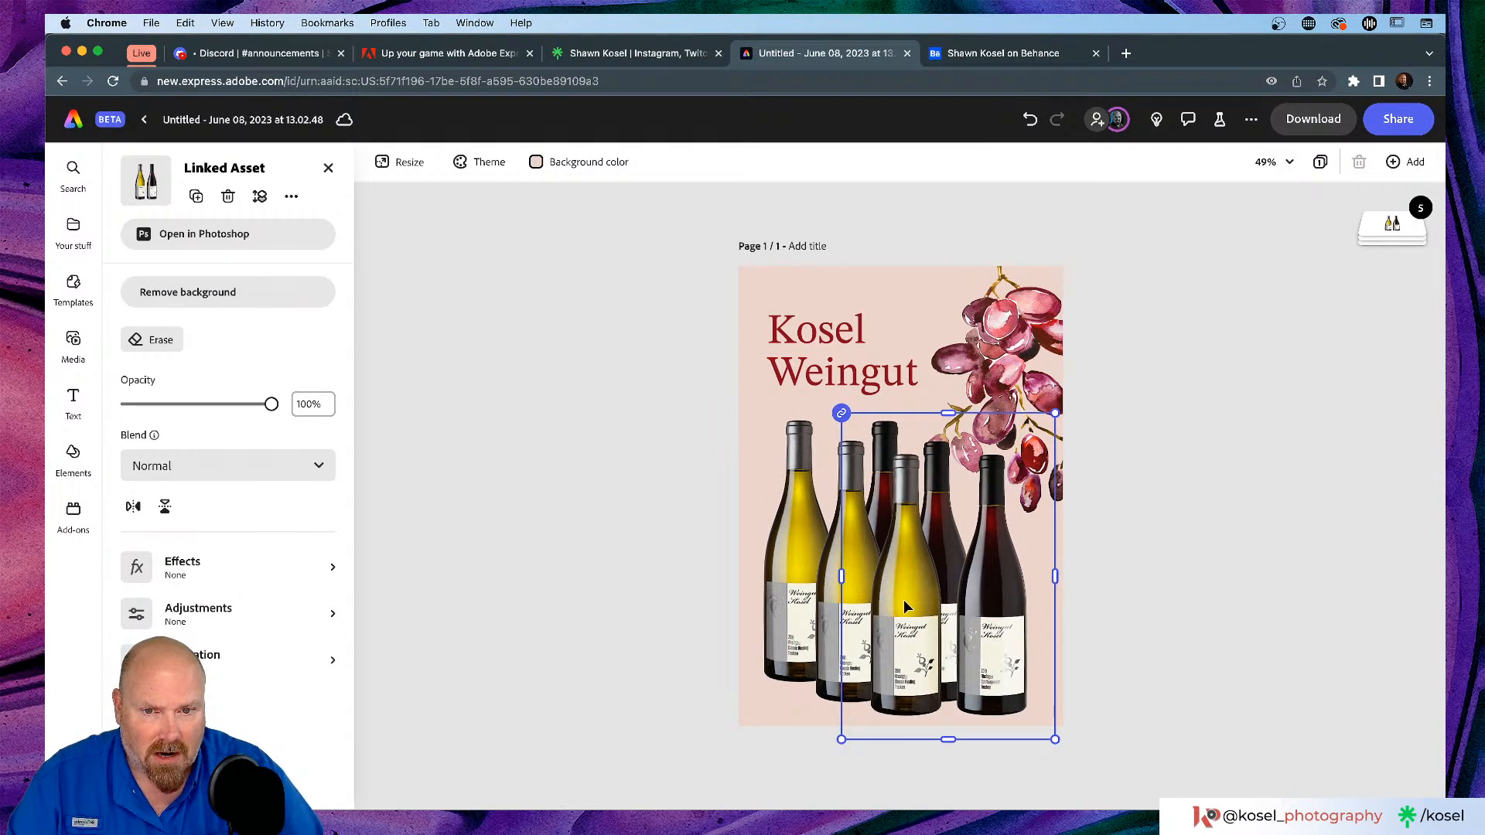
left_click(801, 542)
left_click(776, 555)
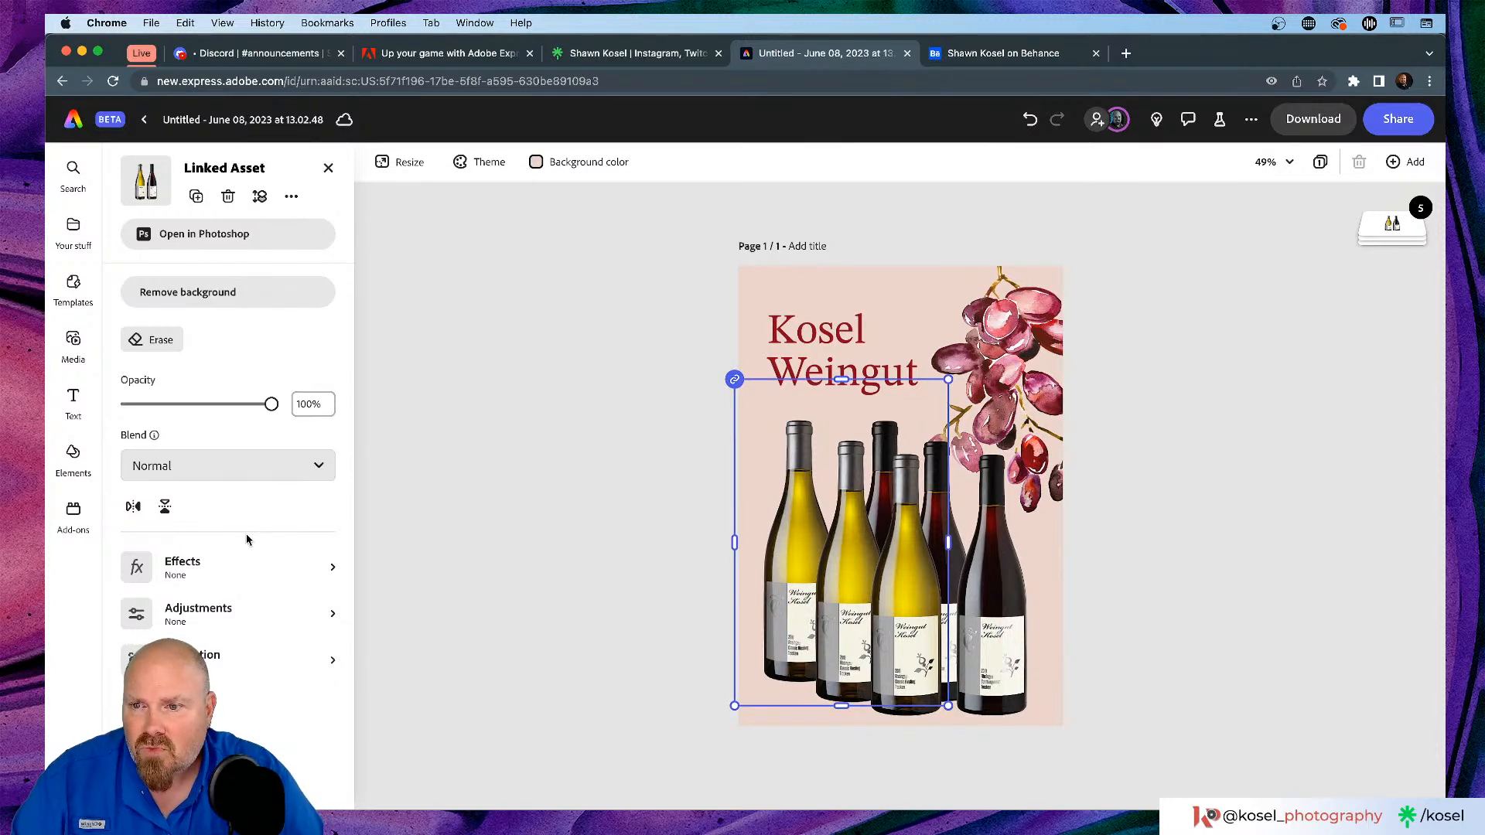
Step: Review the light, color and detail adjustments for the rearmost bottle pair without changing any
left_click(333, 611)
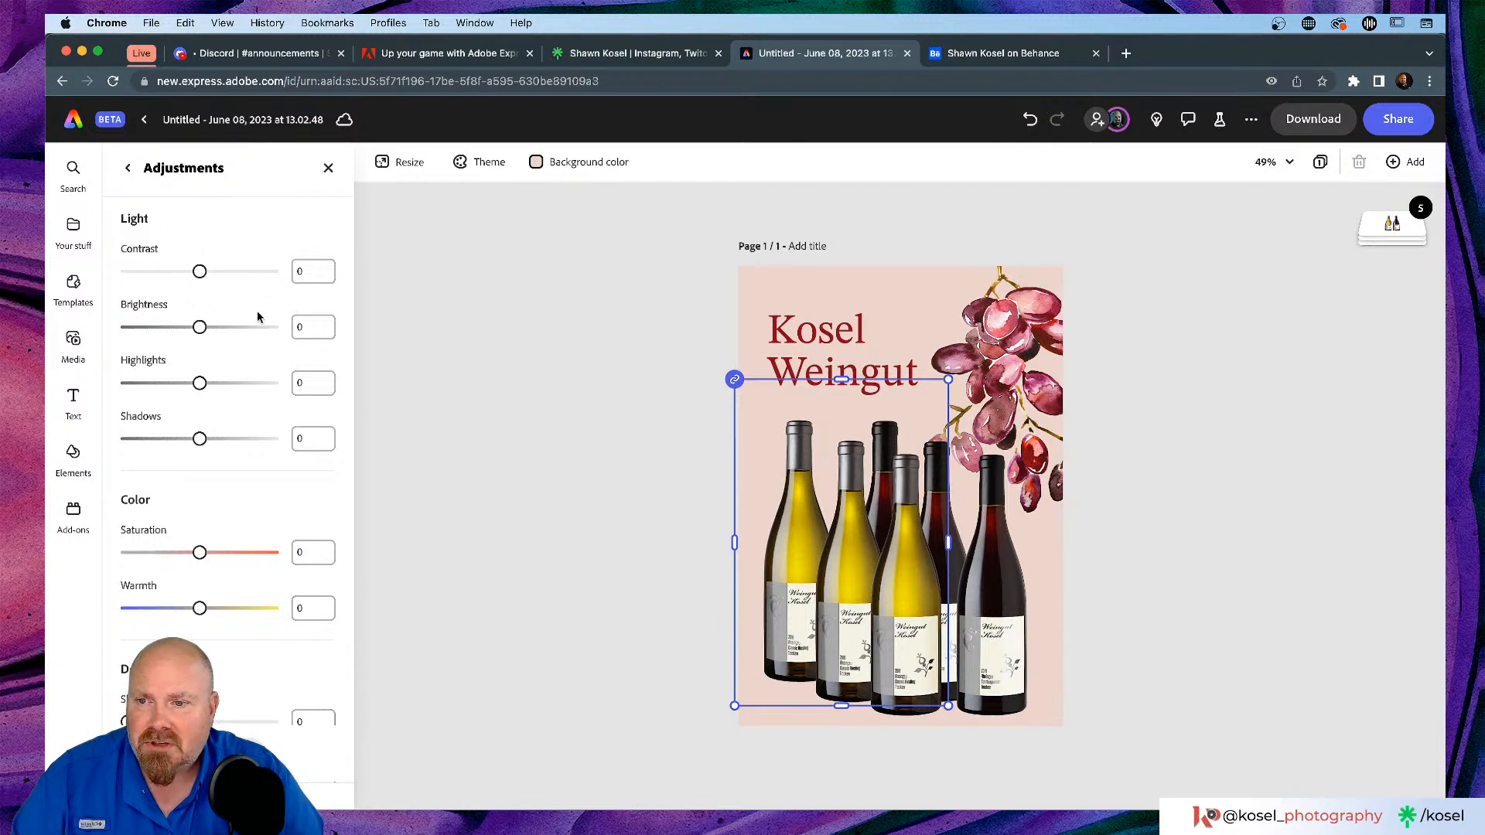
scroll(258, 318, "down", 2)
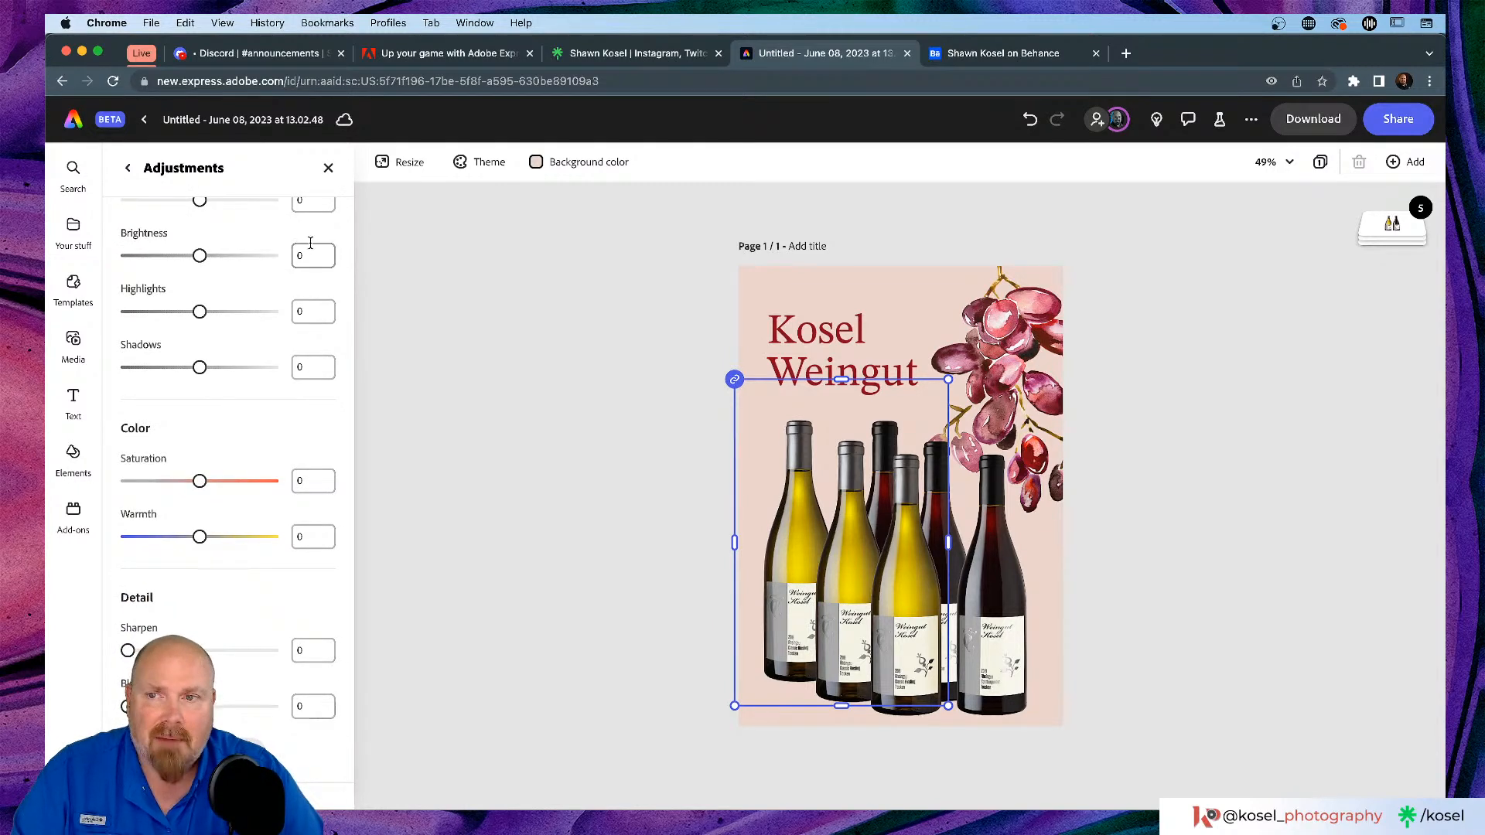
scroll(306, 253, "up", 2)
left_click(128, 168)
Step: Apply the red duotone effect to the rearmost bottle pair and deselect it
left_click(193, 567)
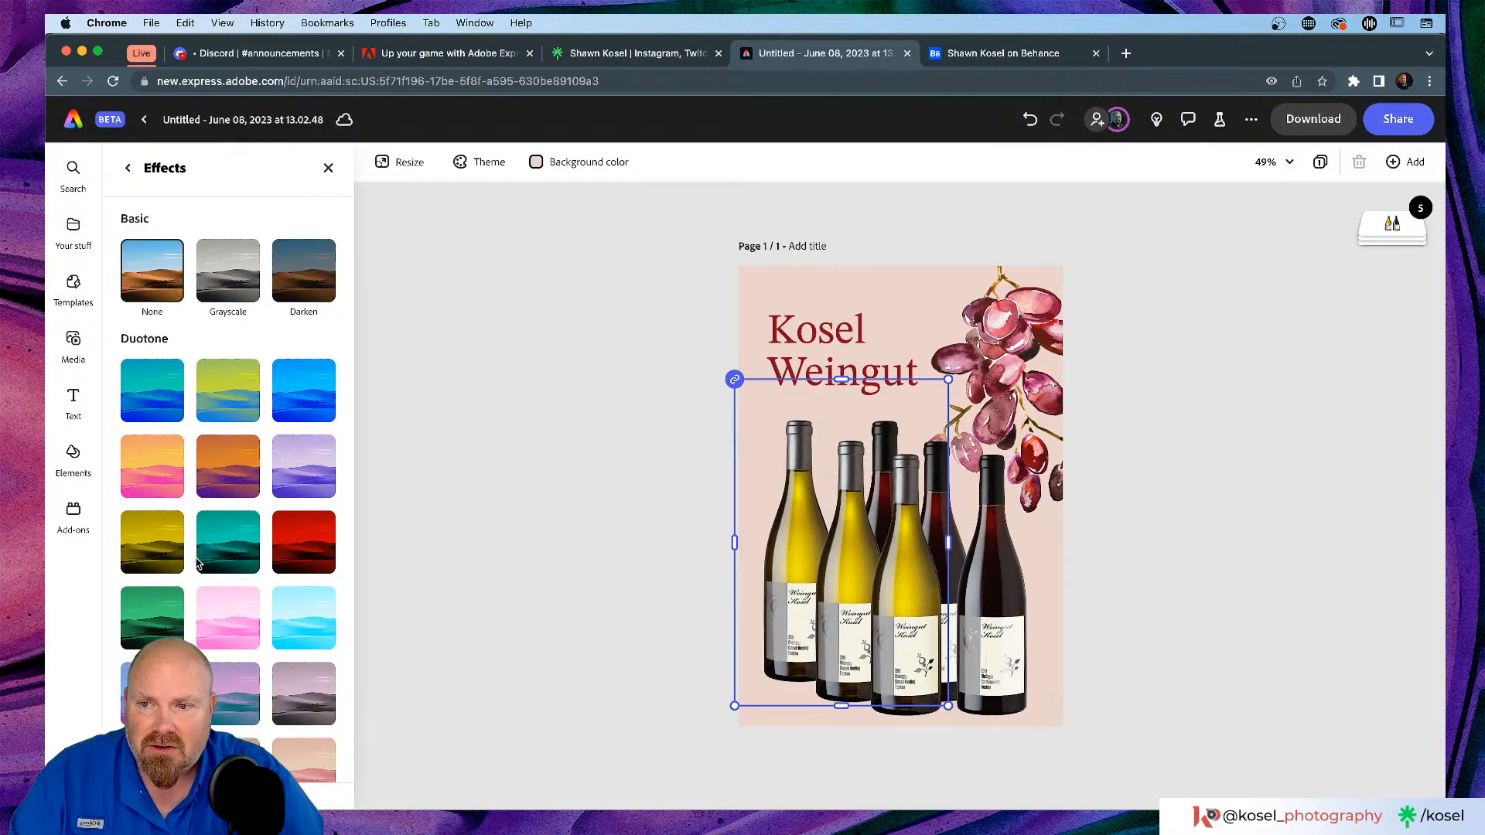
scroll(198, 558, "down", 1)
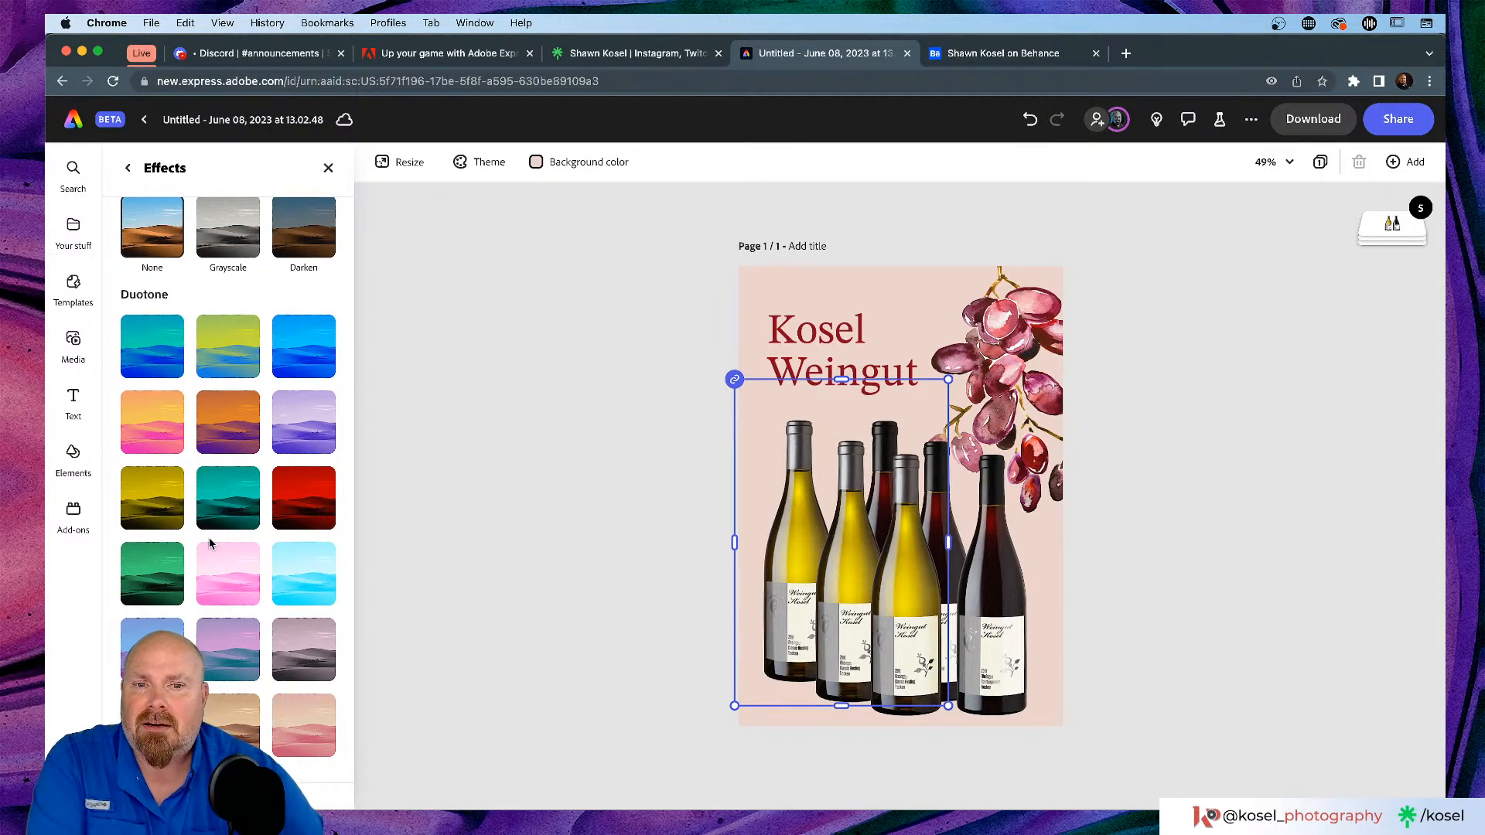
left_click(303, 496)
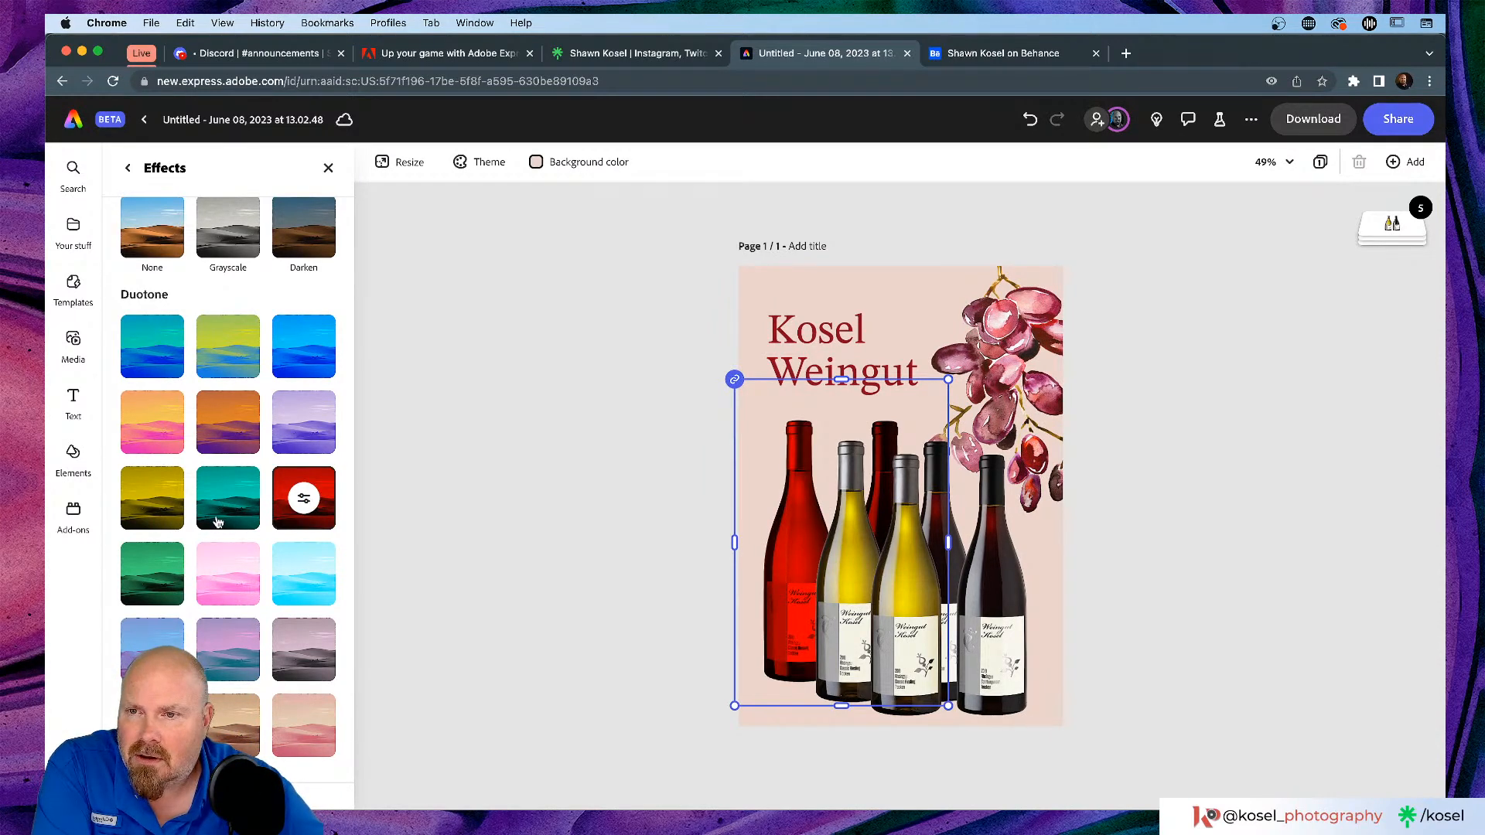
left_click(1182, 542)
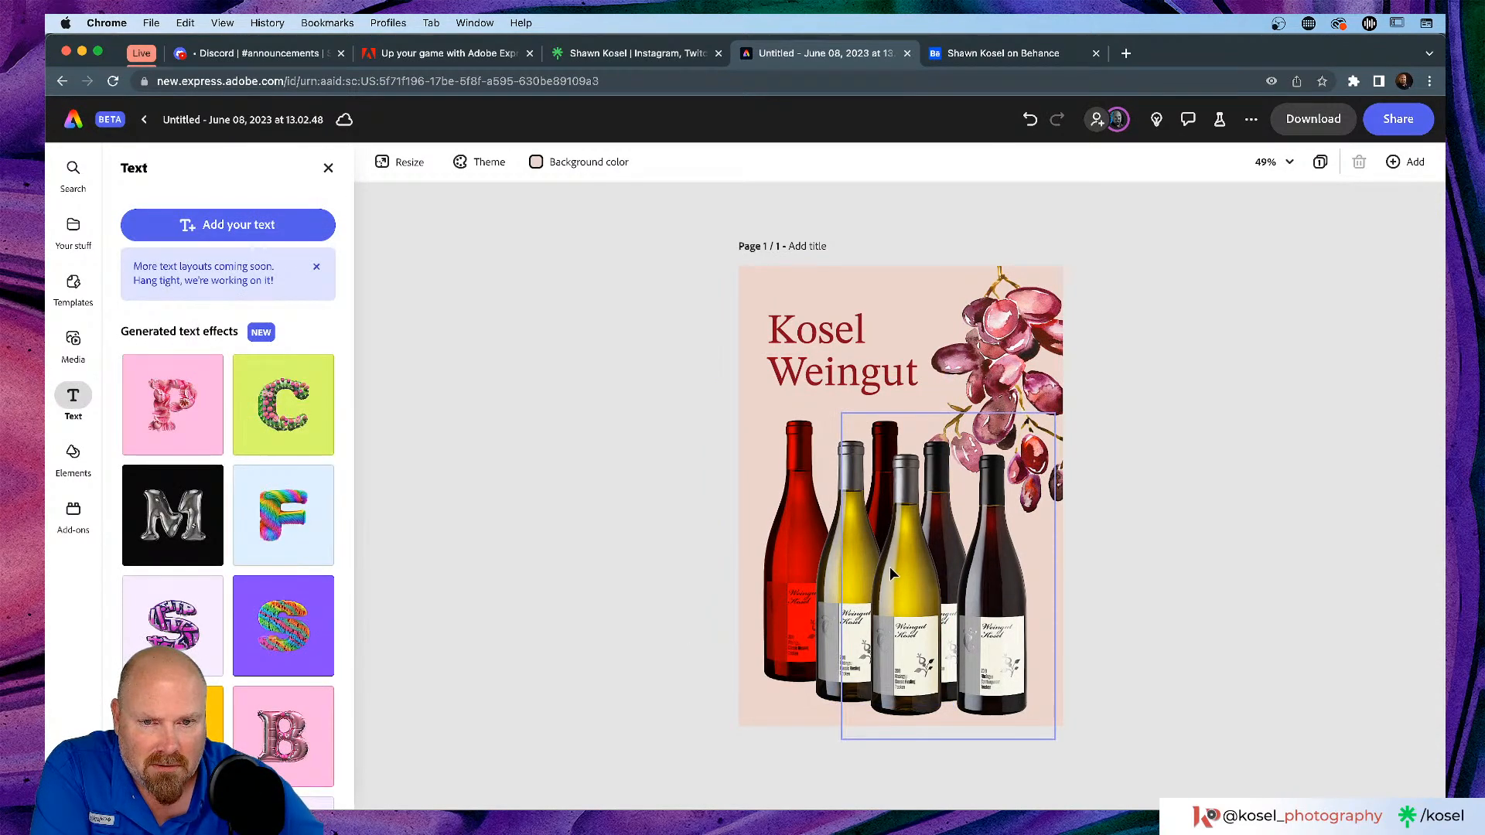
Step: Apply the dark teal duotone effect to the middle bottle pair and deselect it
left_click(836, 554)
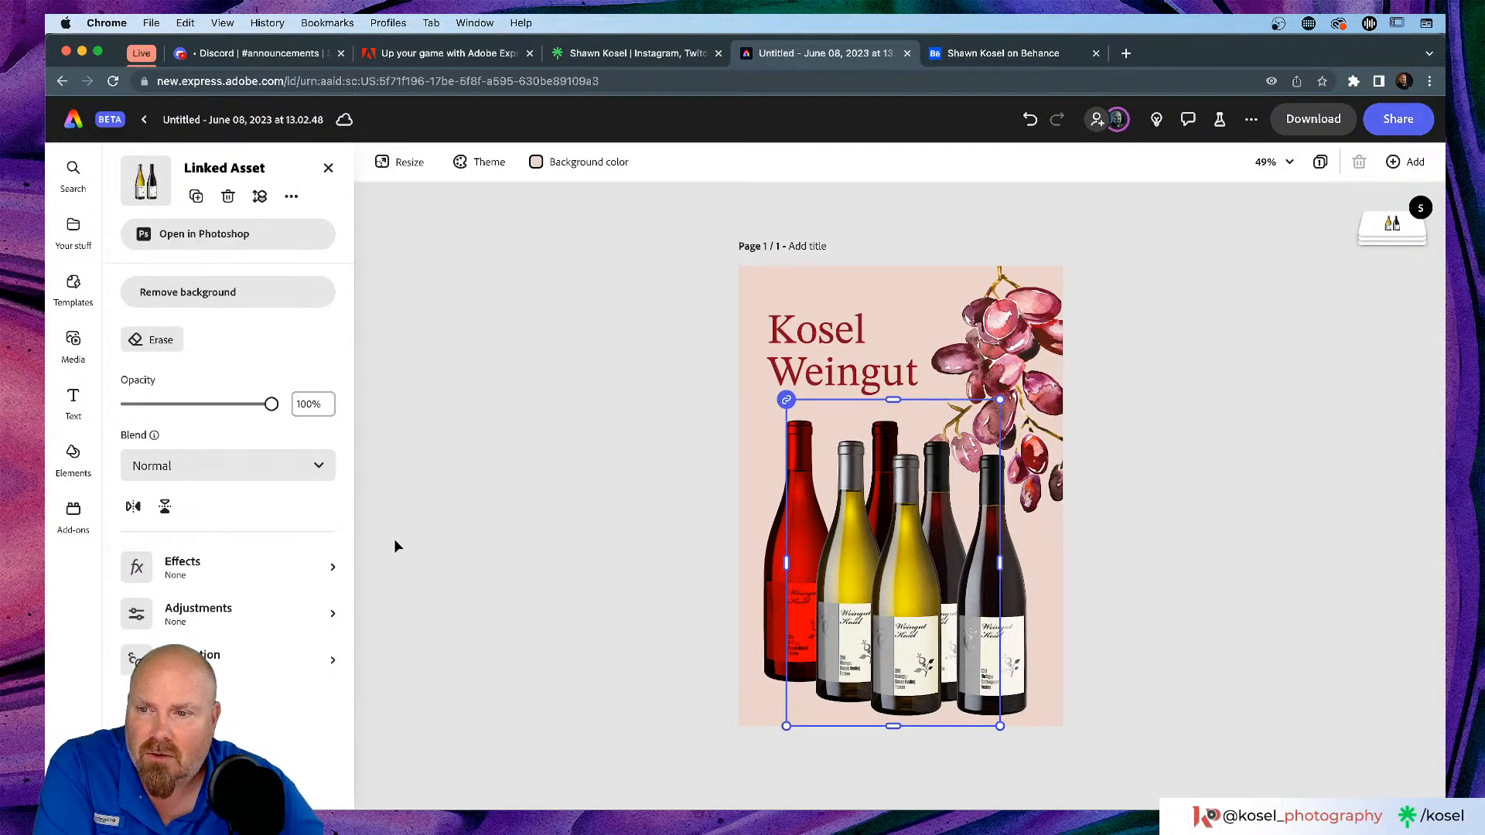
left_click(181, 569)
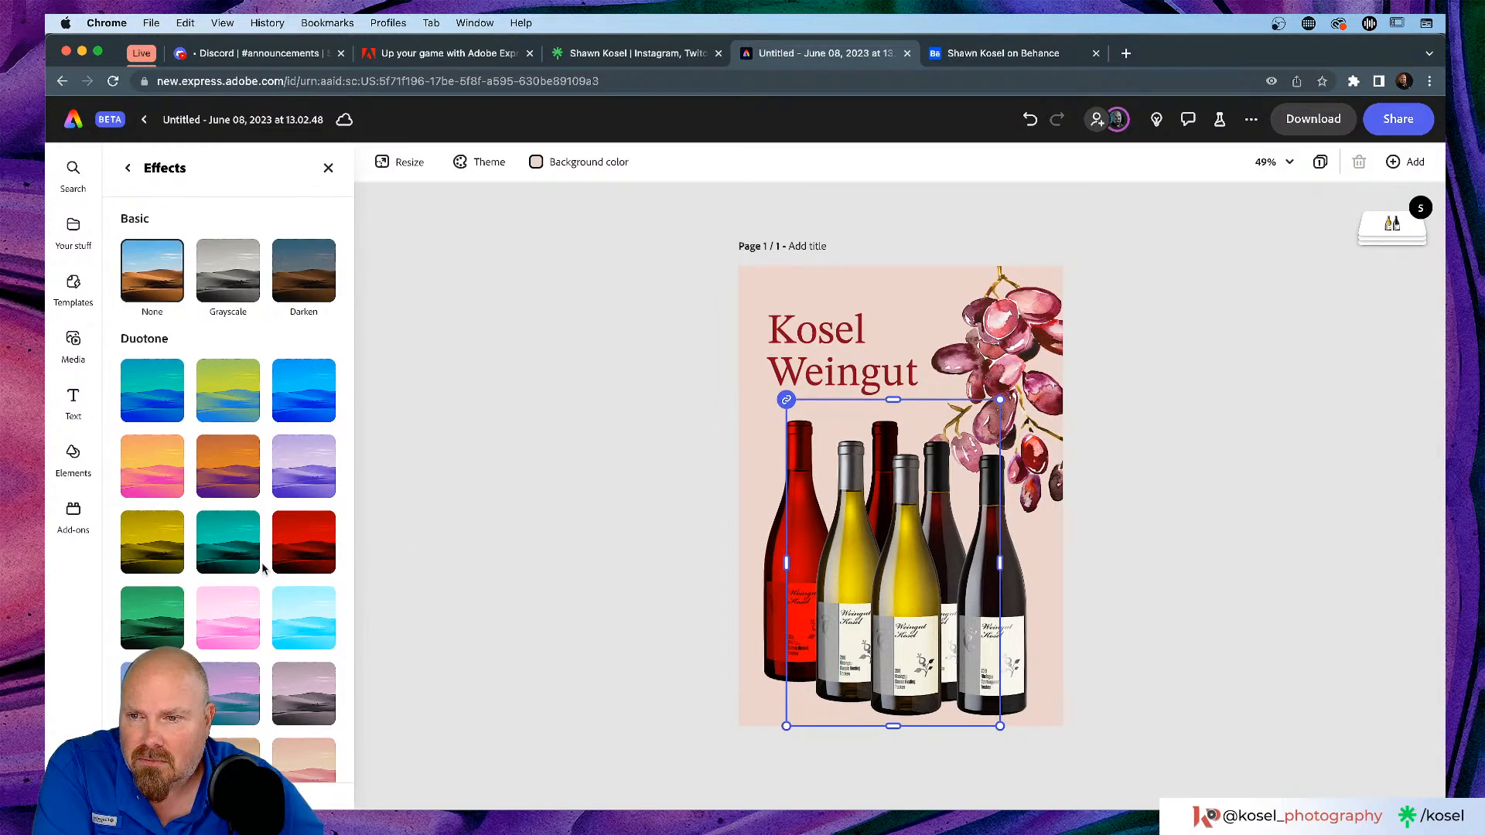
left_click(226, 541)
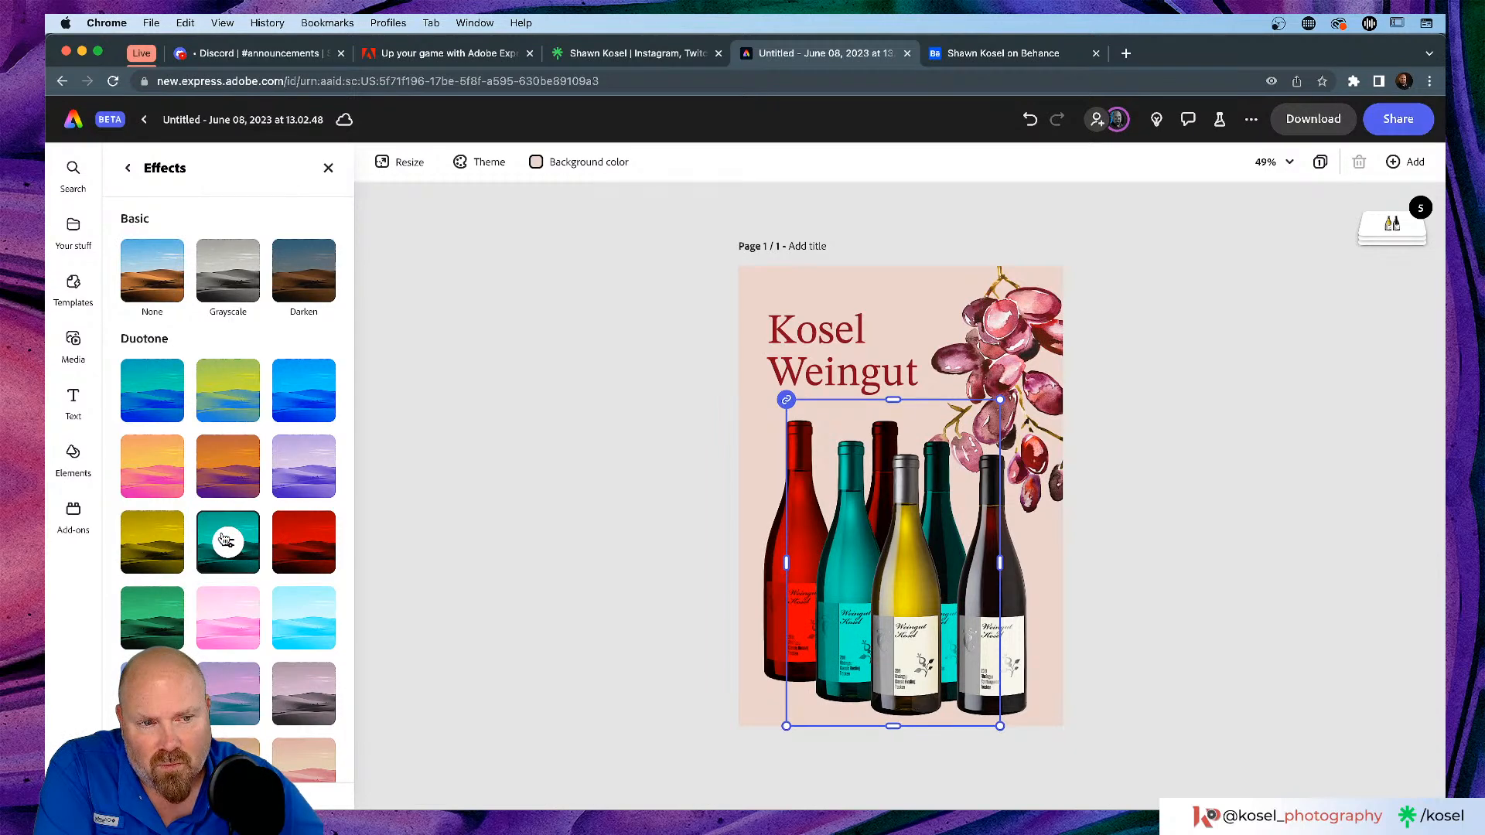
left_click(571, 518)
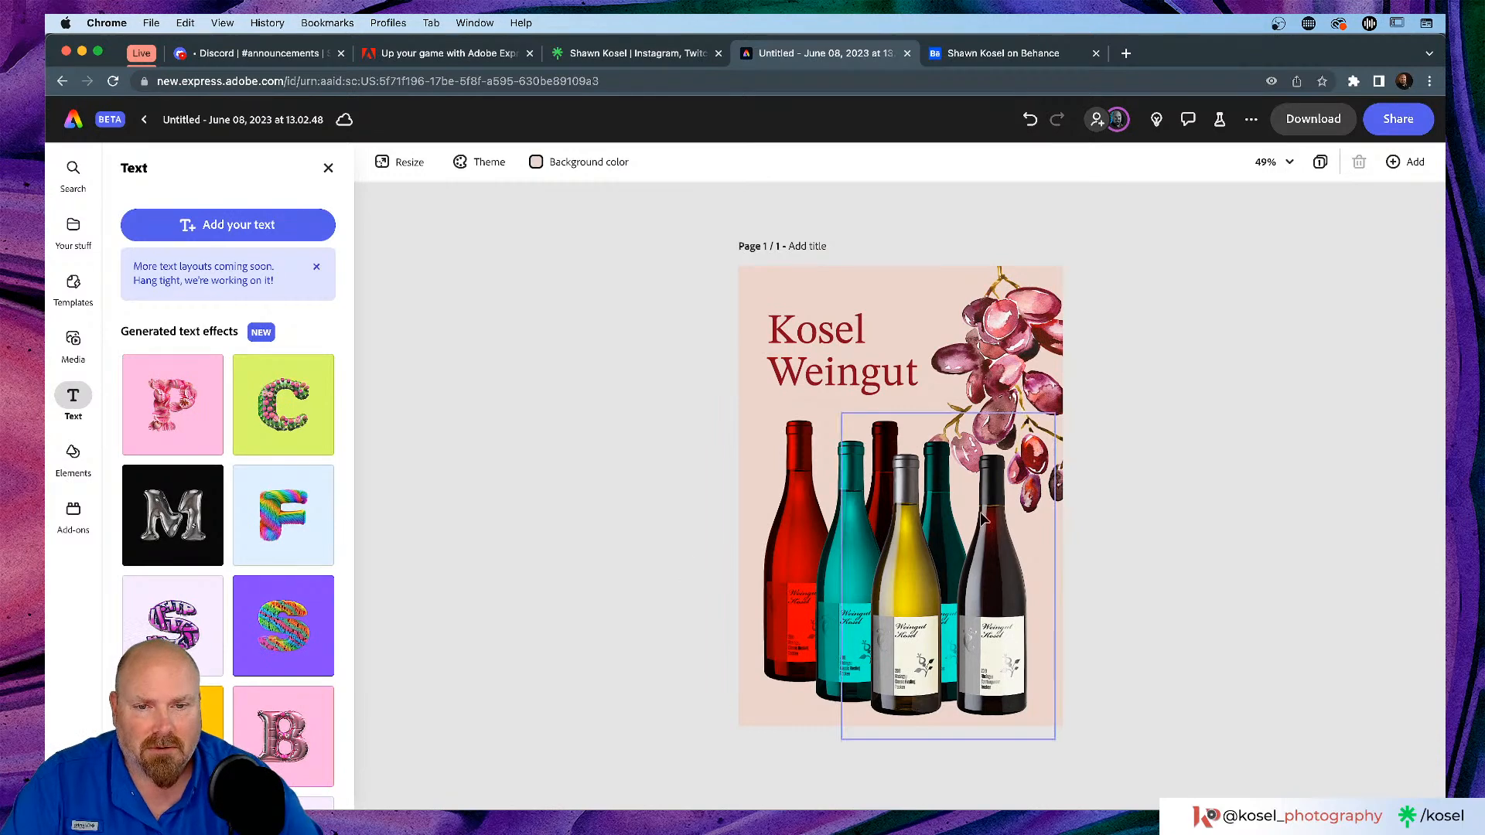
Step: Open the front bottle pair's linked asset in Photoshop and bring both bottles into view
left_click(904, 580)
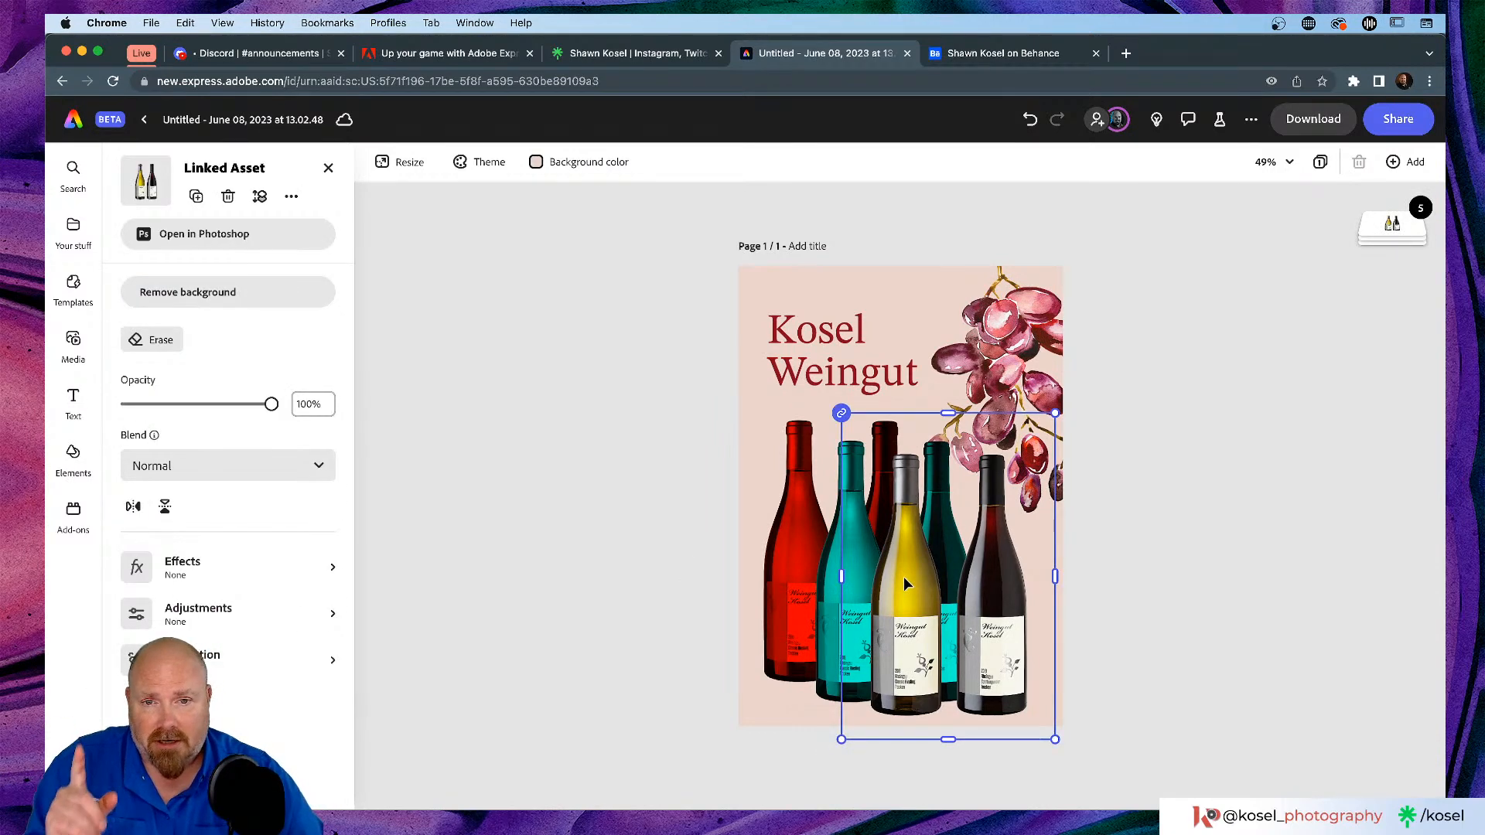
left_click(177, 234)
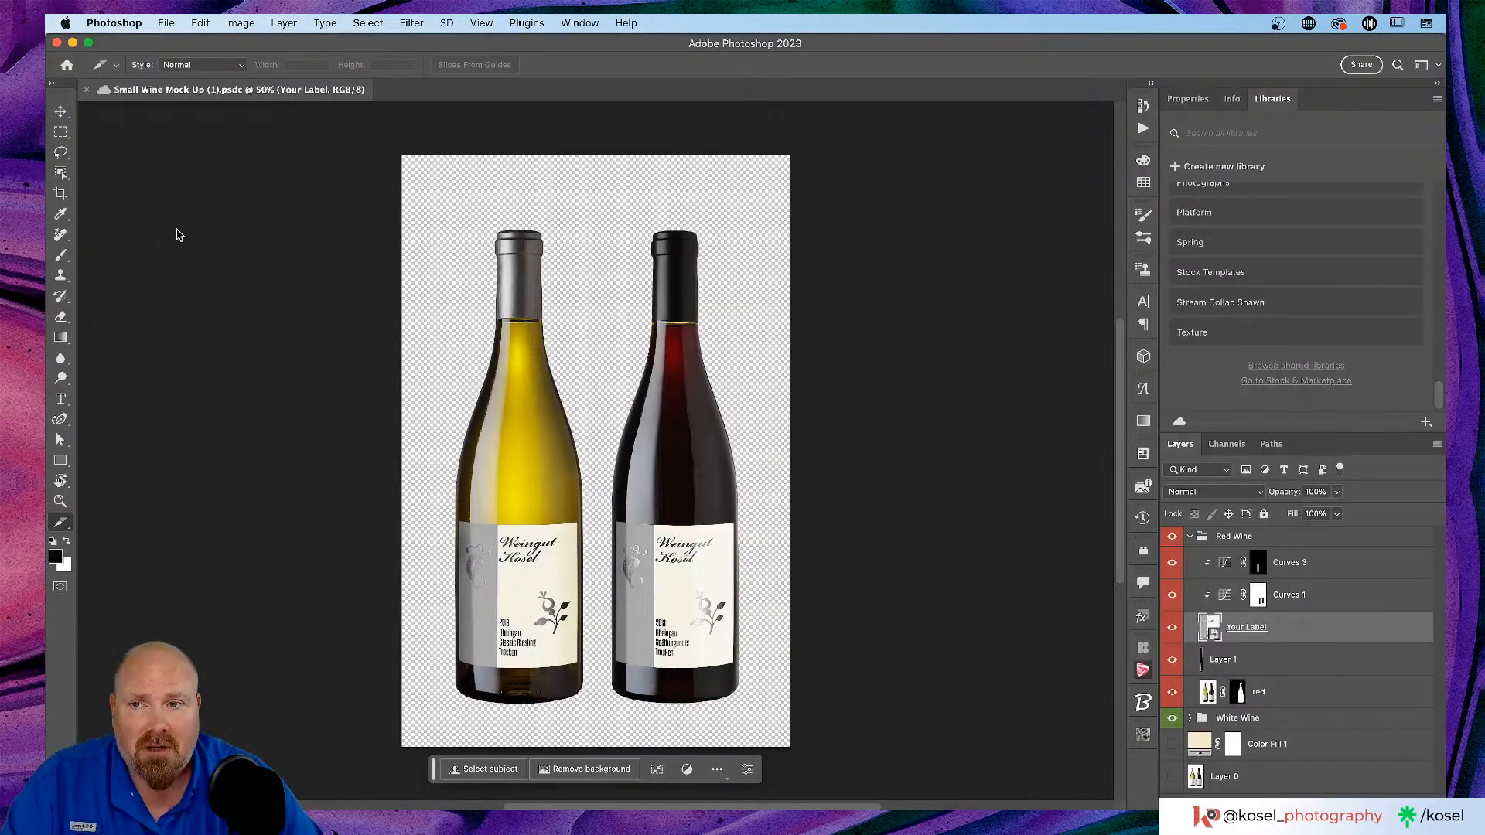
scroll(734, 427, "down", 3)
scroll(733, 427, "up", 2)
scroll(733, 426, "left", 3)
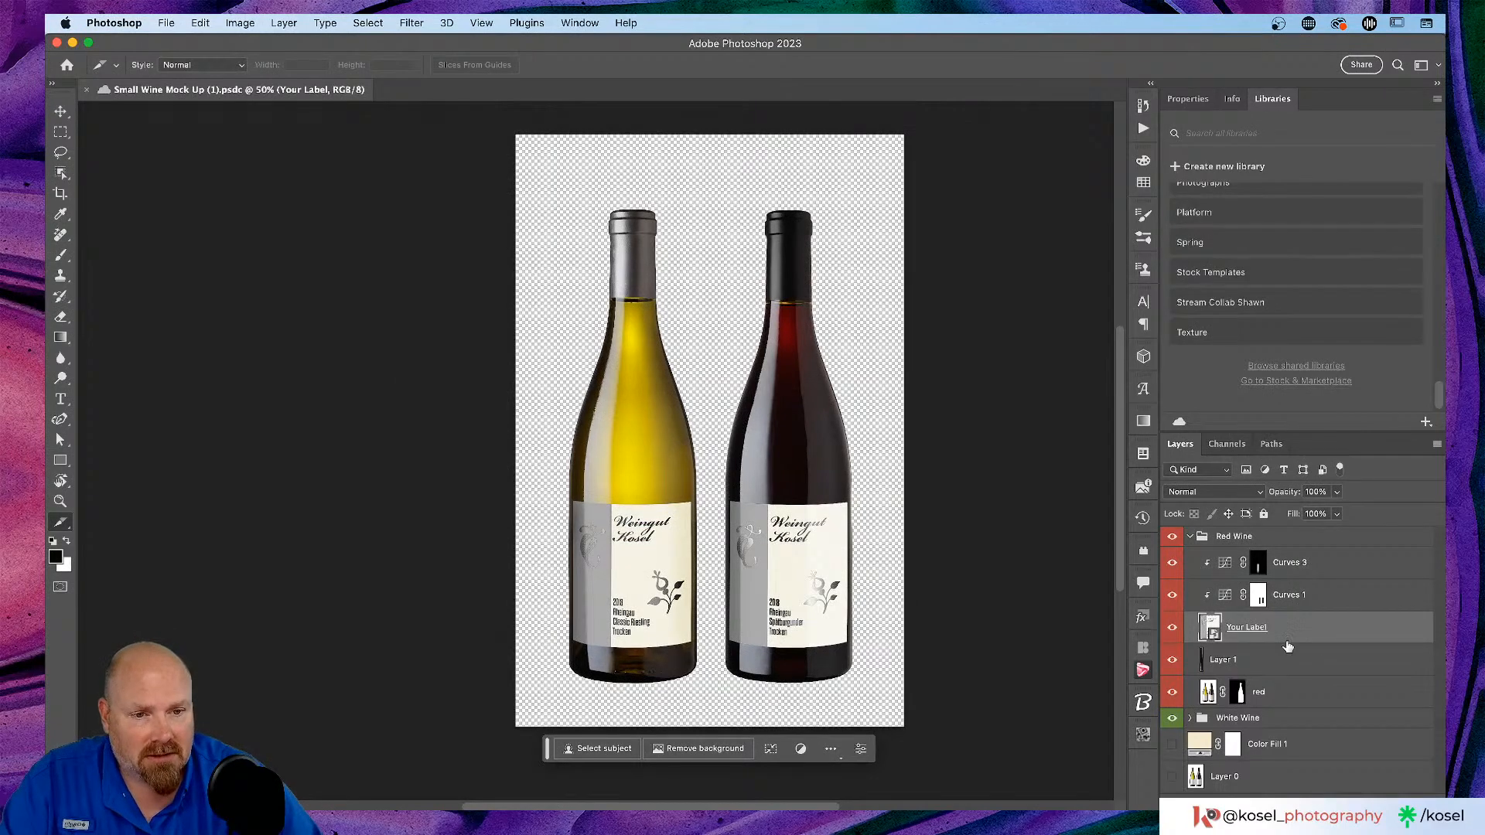
Step: Add a new layer at the top of the Red Wine group and choose a crown as the custom shape
left_click(1269, 542)
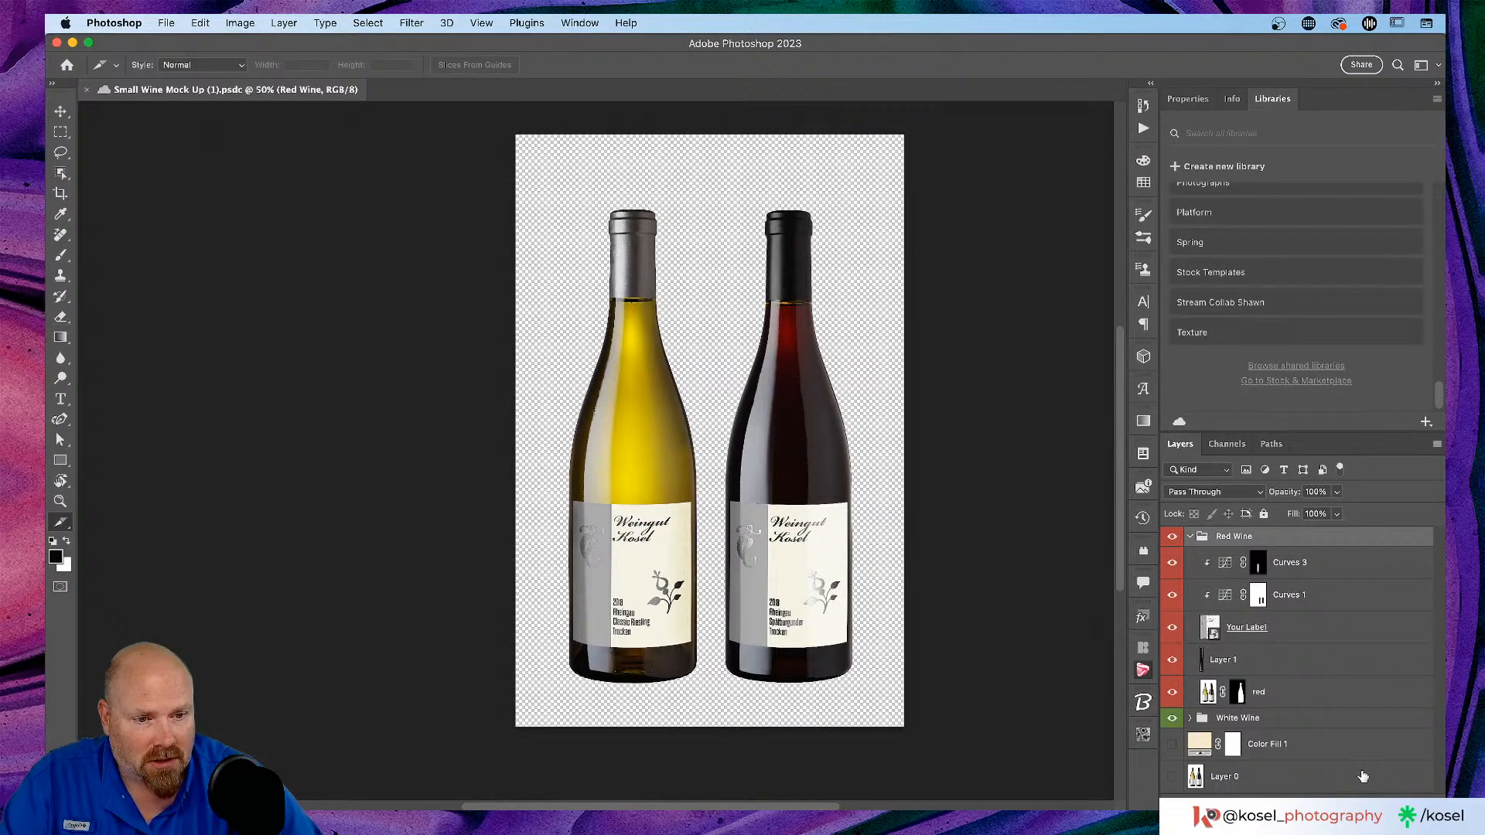
left_click(1398, 800)
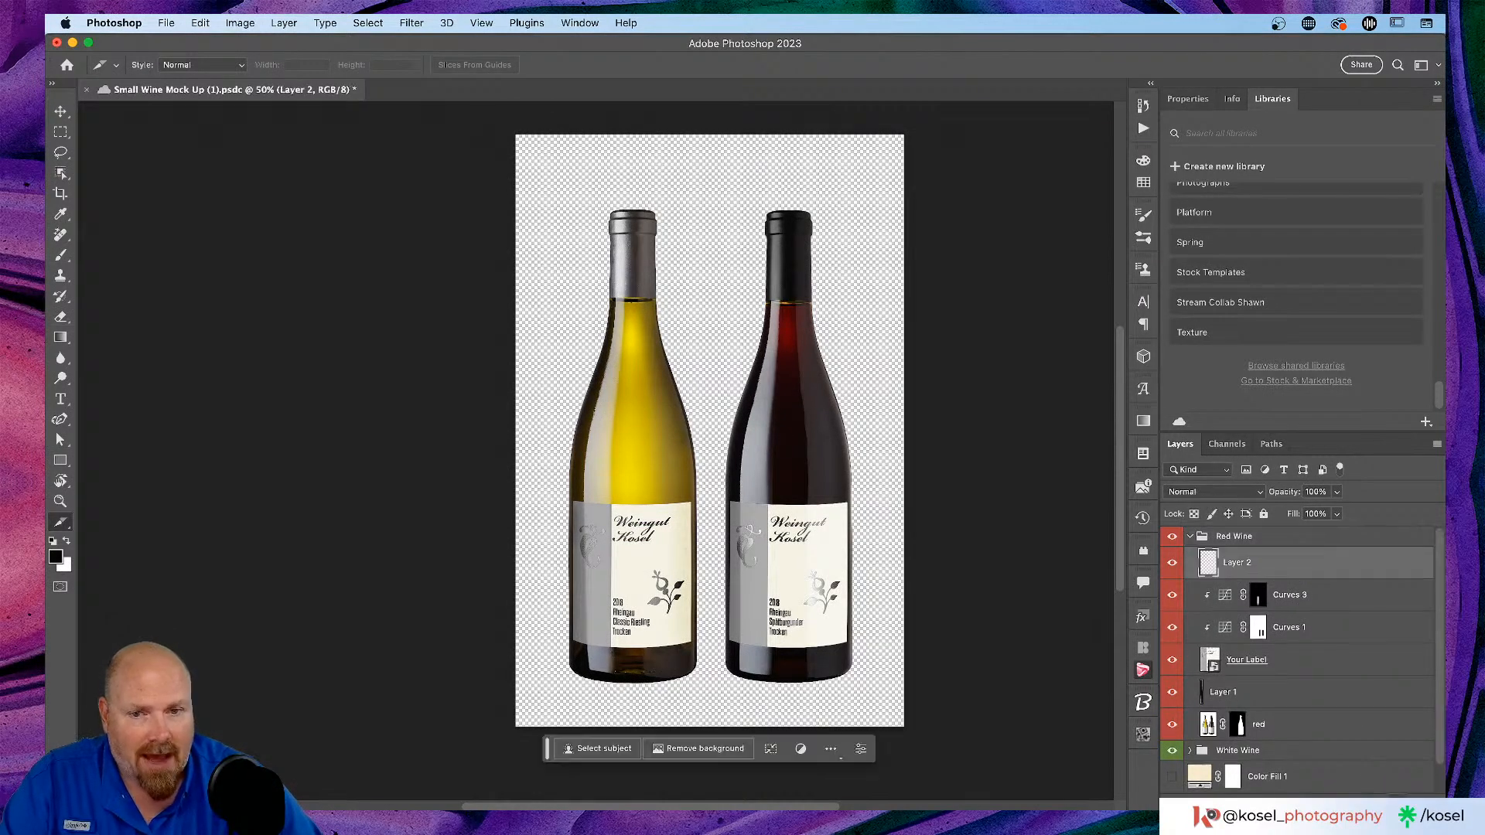
left_click(61, 461)
left_click(121, 505)
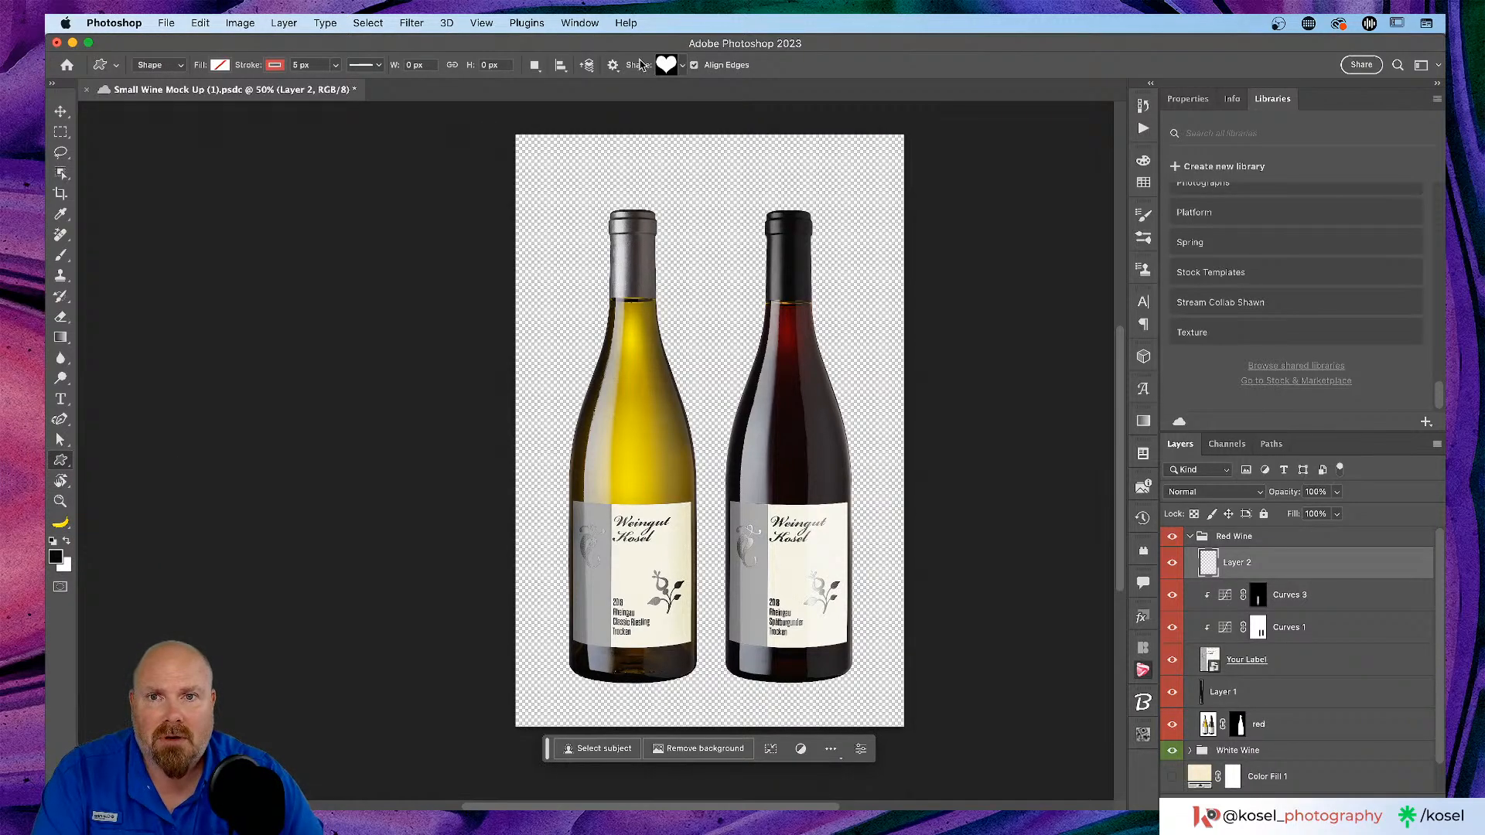
left_click(678, 65)
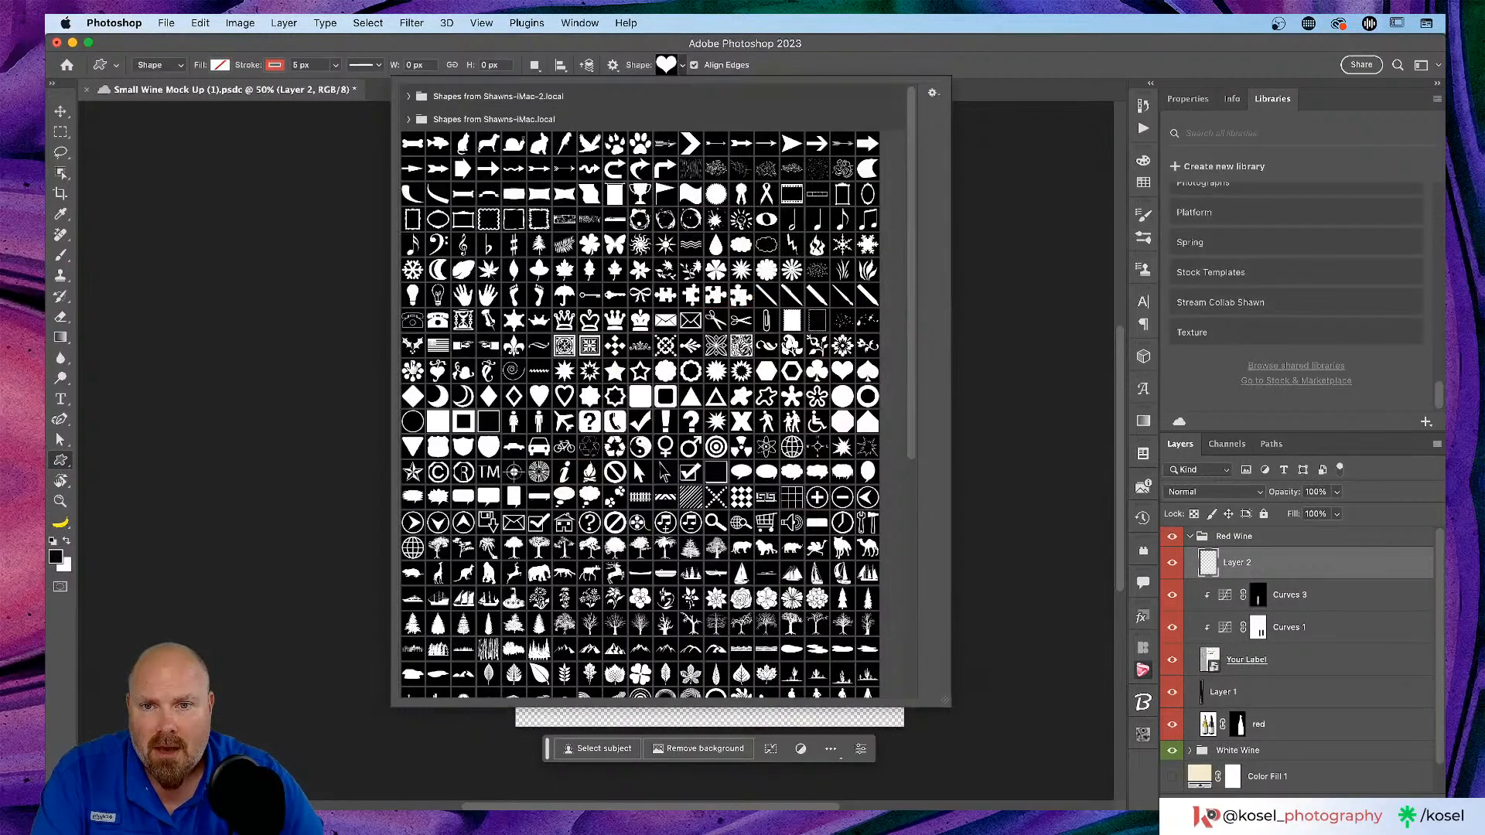
left_click(614, 321)
key("Return")
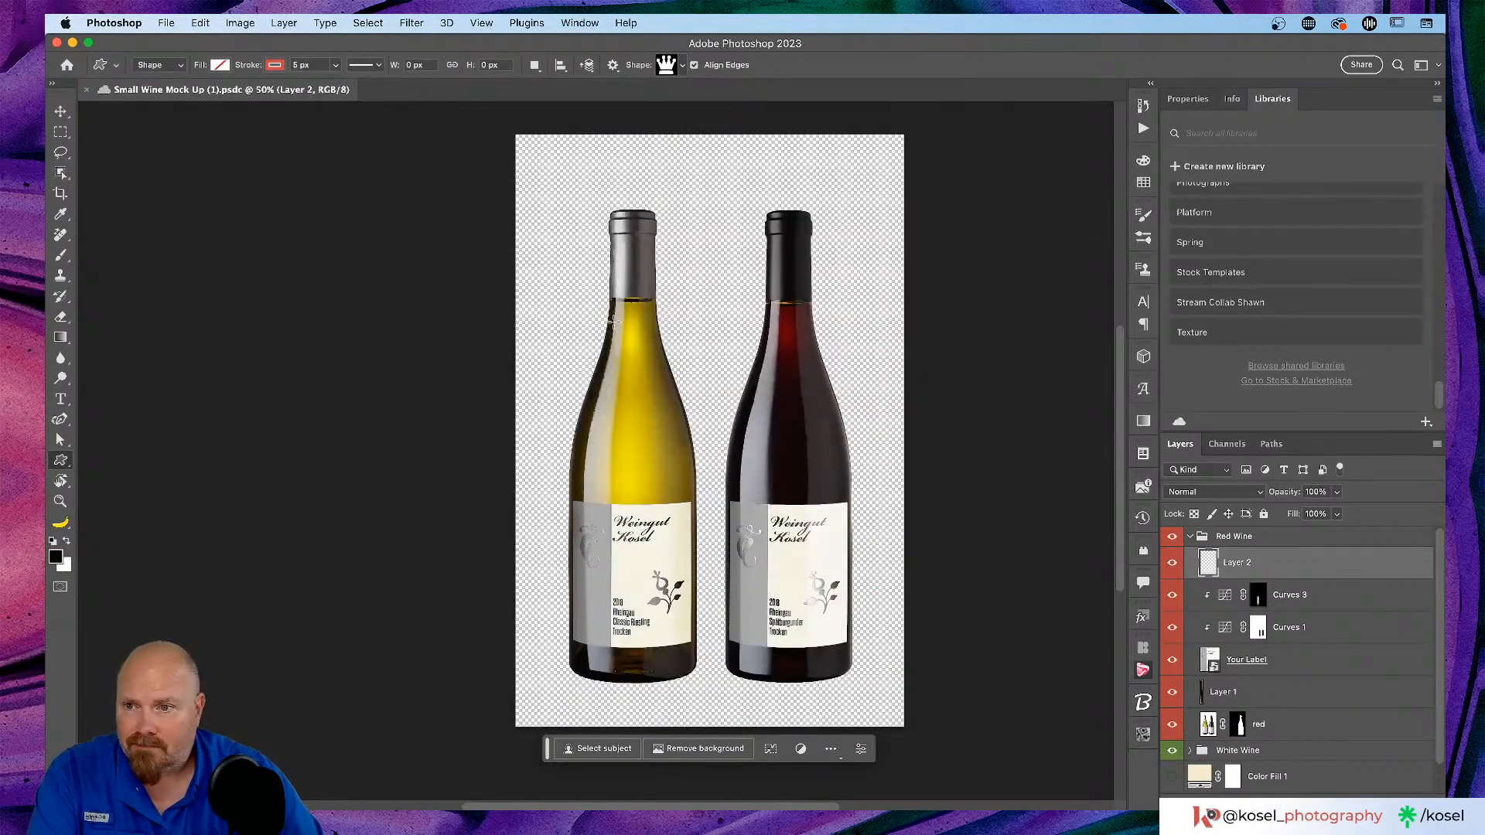
Step: Draw a crown about 358 × 336 px with pink fill and no stroke on the white wine bottle above its label
left_click(220, 65)
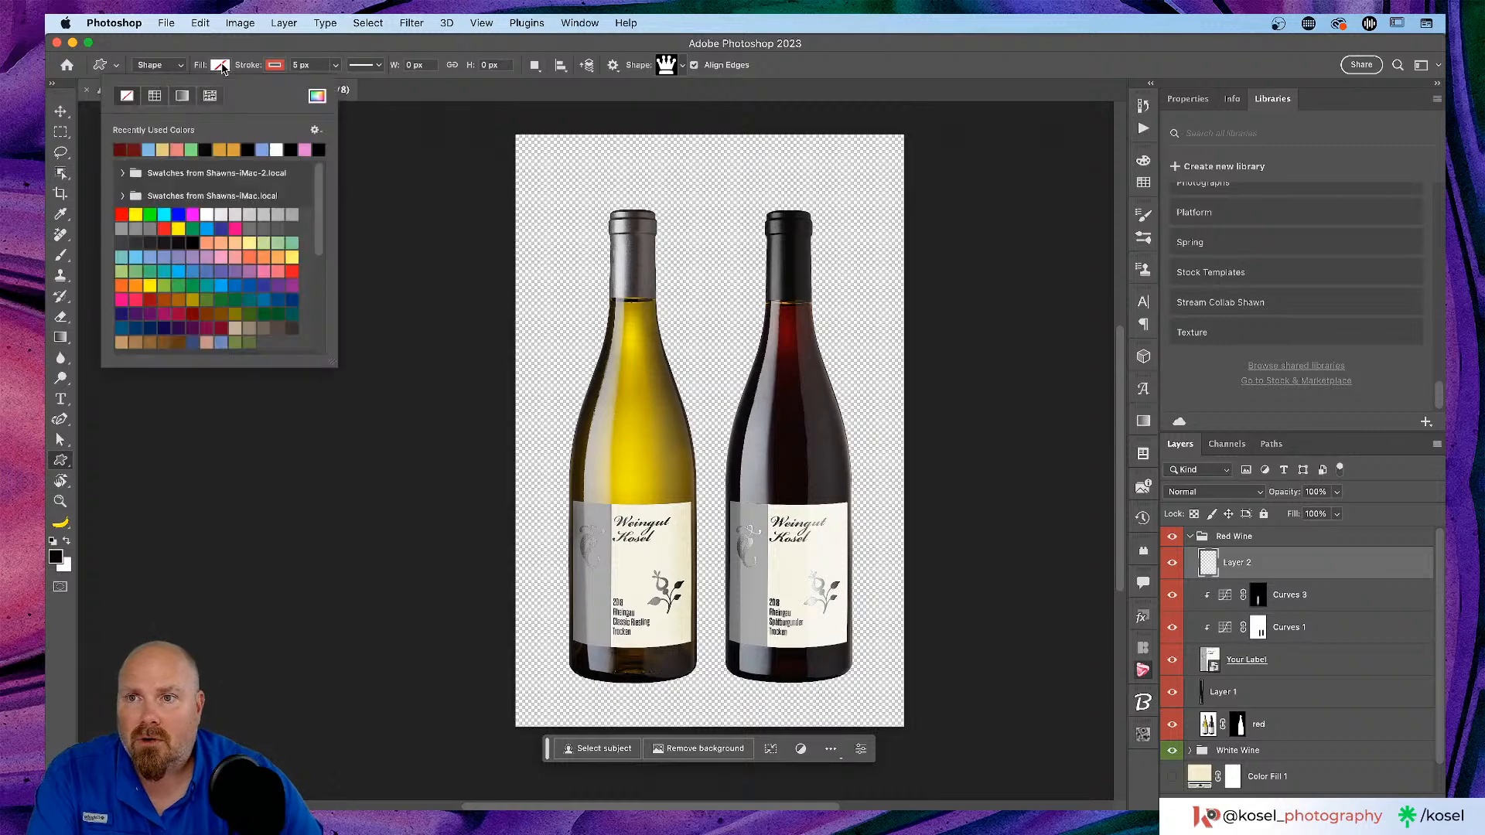
left_click(235, 229)
left_click(276, 65)
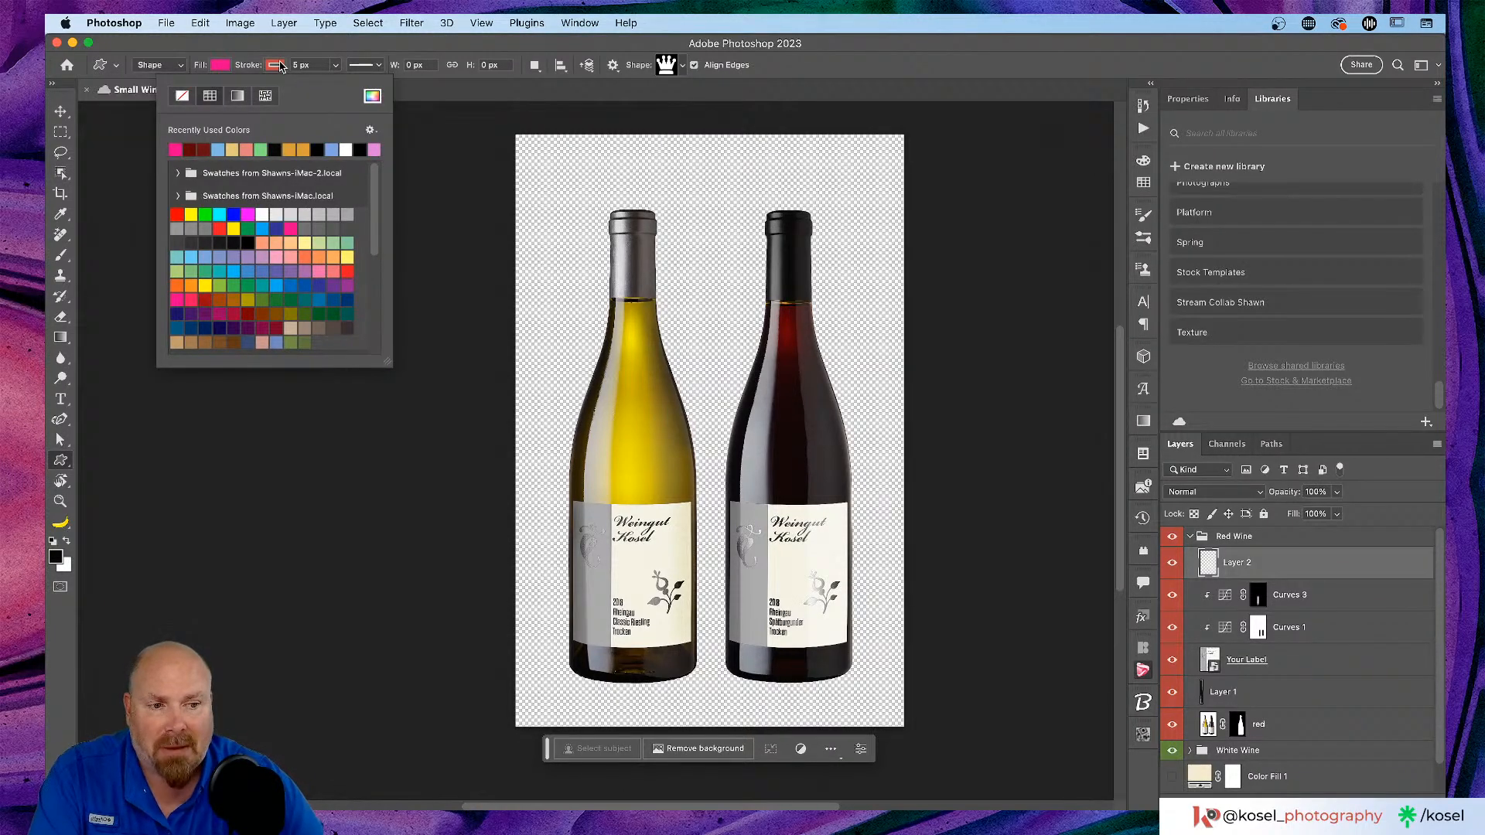
left_click(182, 95)
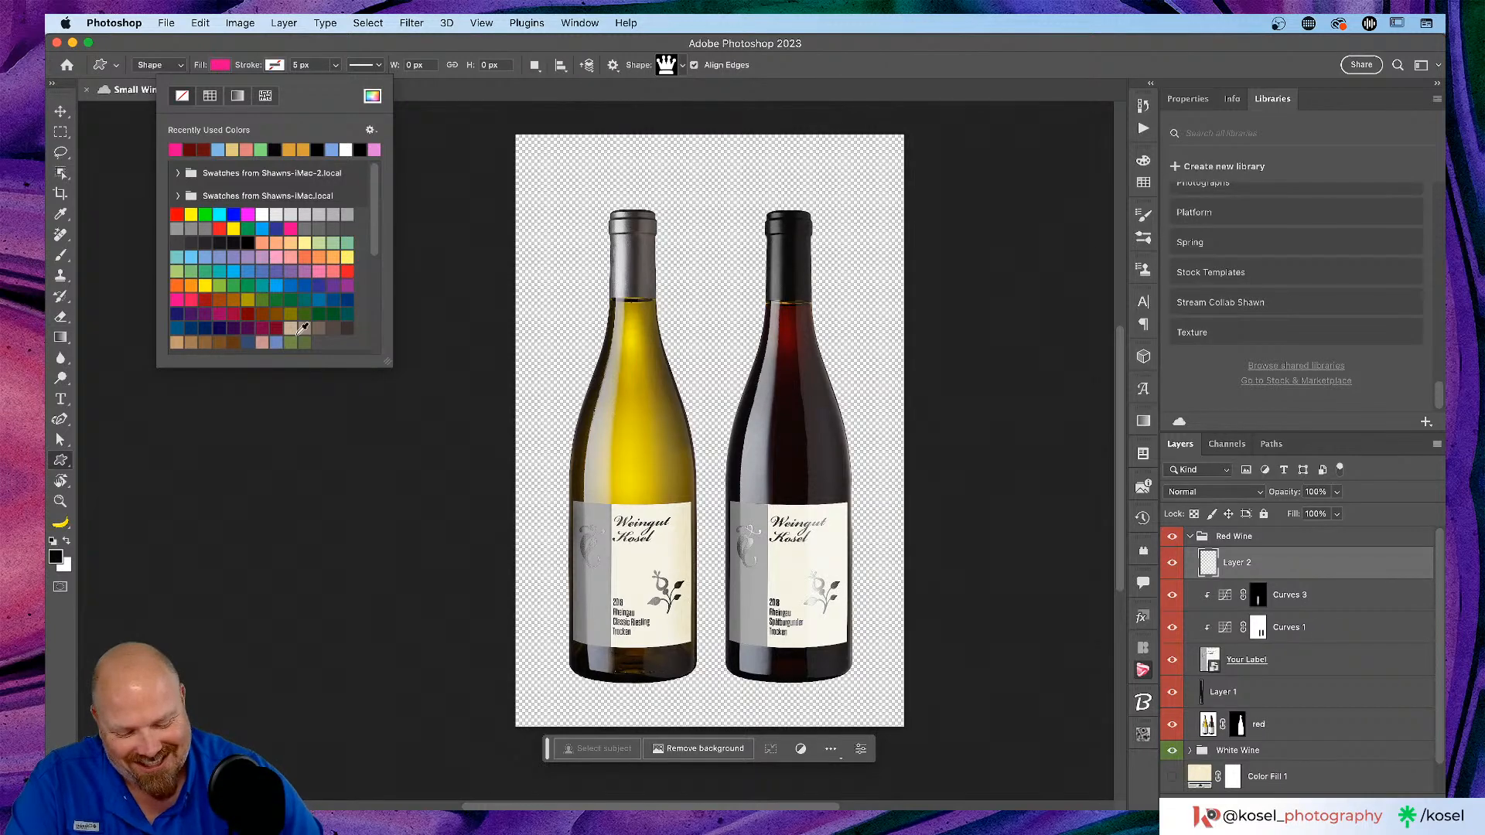
key("Escape")
mouse_move(617, 394)
left_mouse_down()
mouse_move(691, 467)
mouse_move(669, 463)
left_mouse_up()
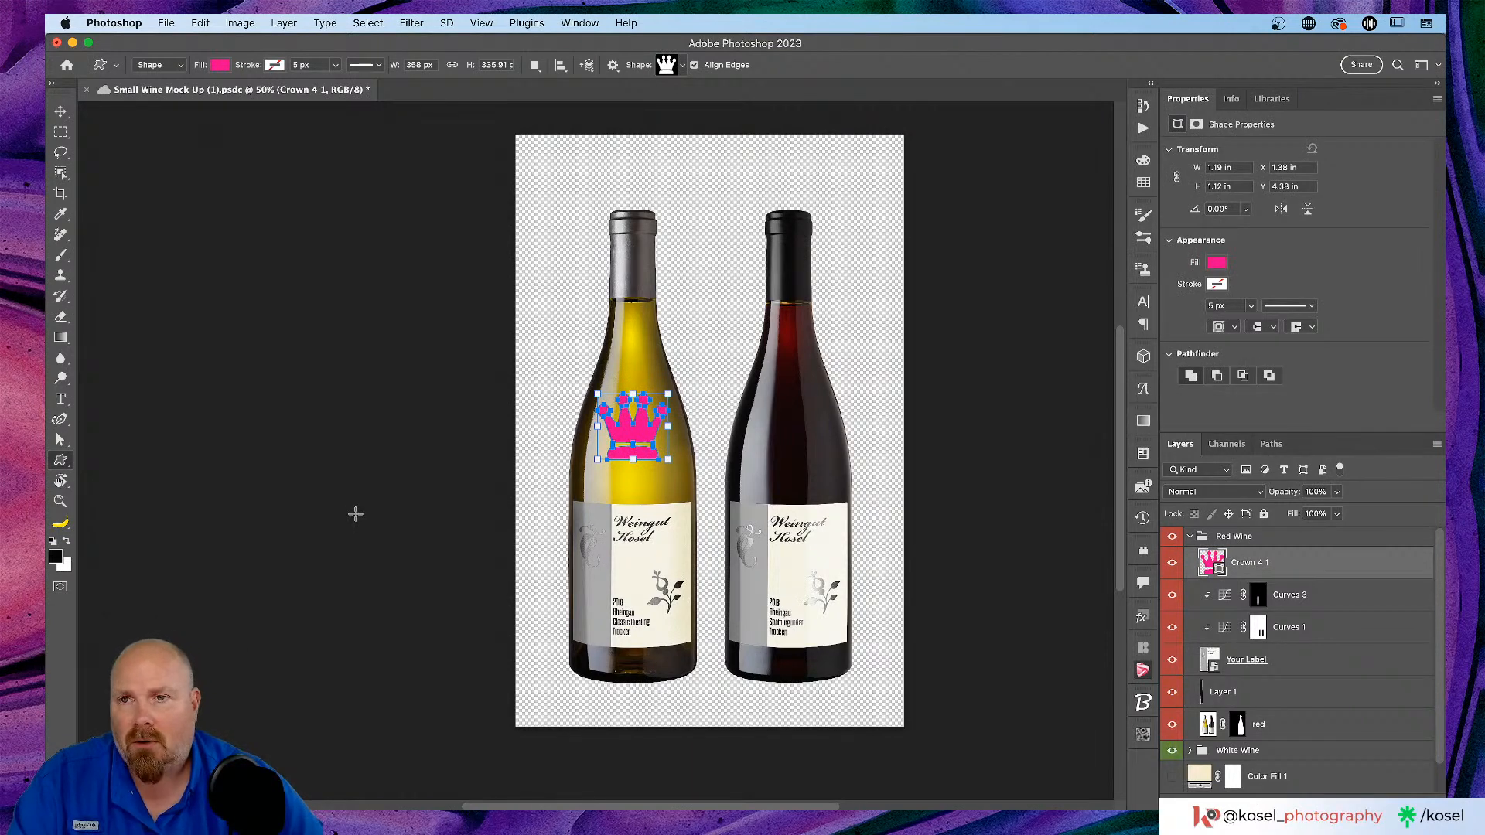
Step: Finish the crown shape without creating another one, and save the wine bottle mockup
left_click(371, 428)
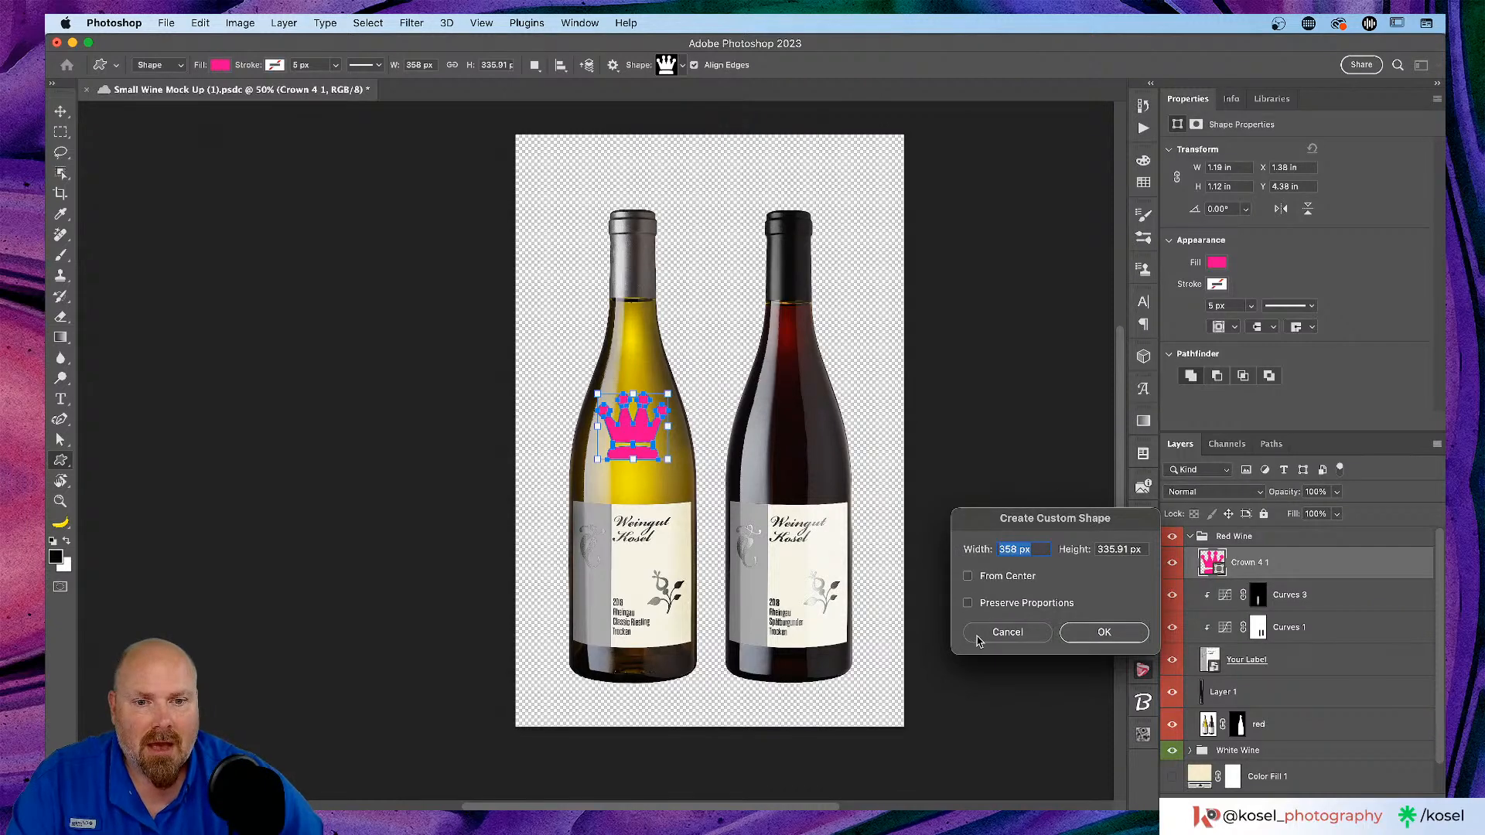
left_click(979, 639)
key("v")
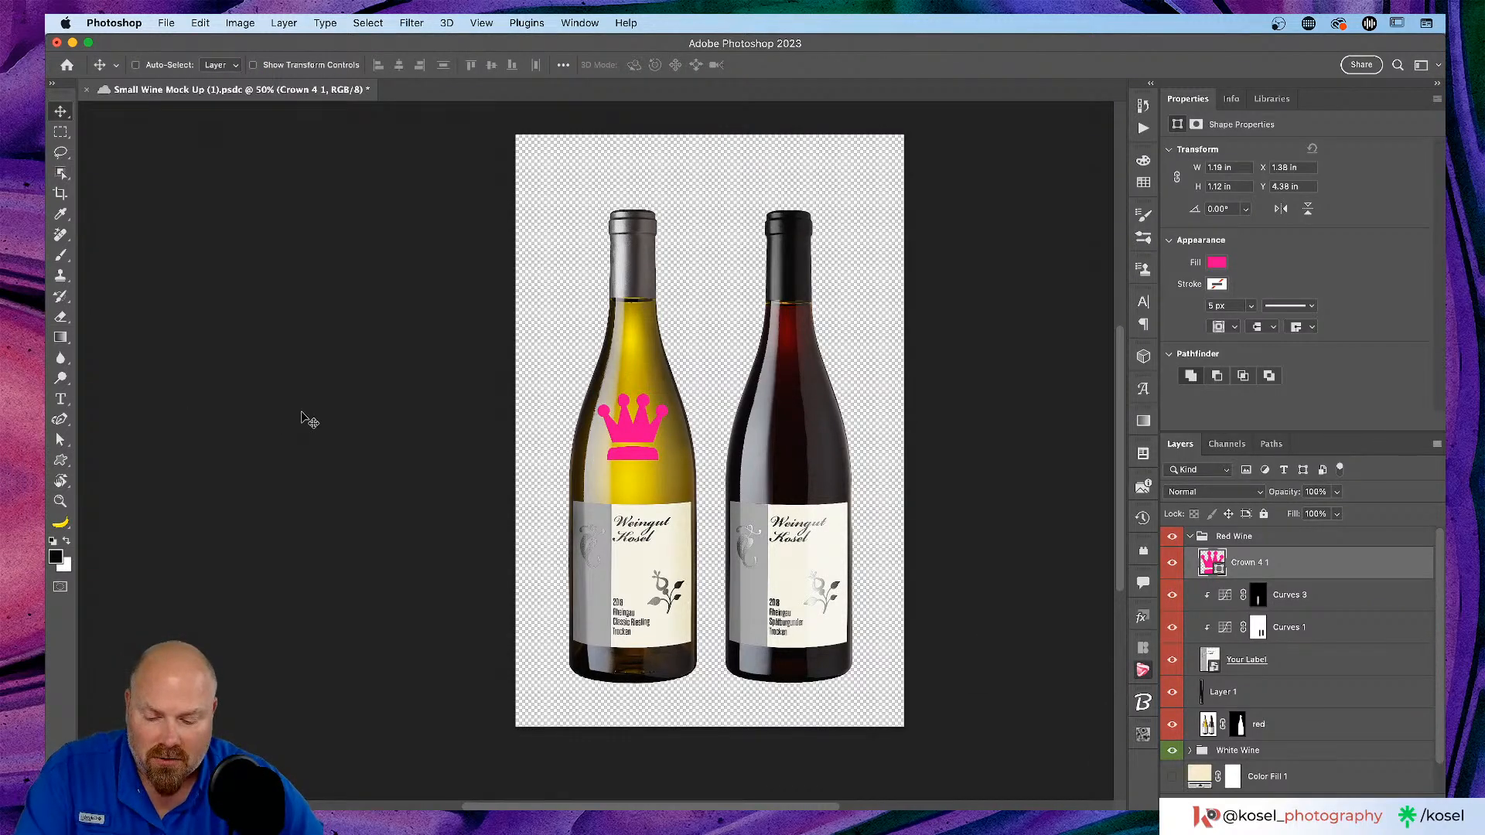
key("super+s")
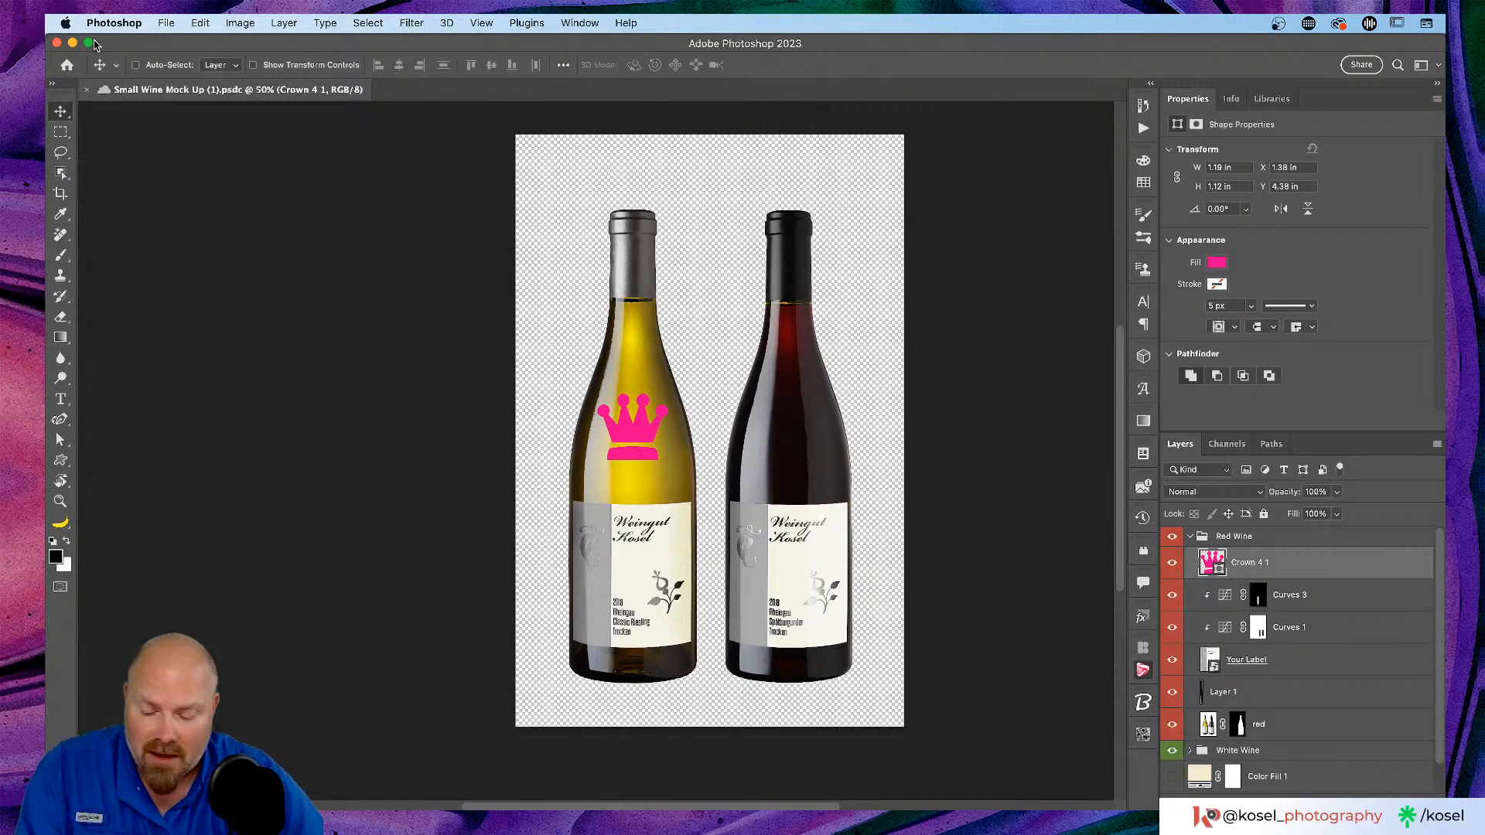
Step: Switch back to Adobe Express, update the changed linked assets on the flyer, and deselect the bottles
key("super+Tab")
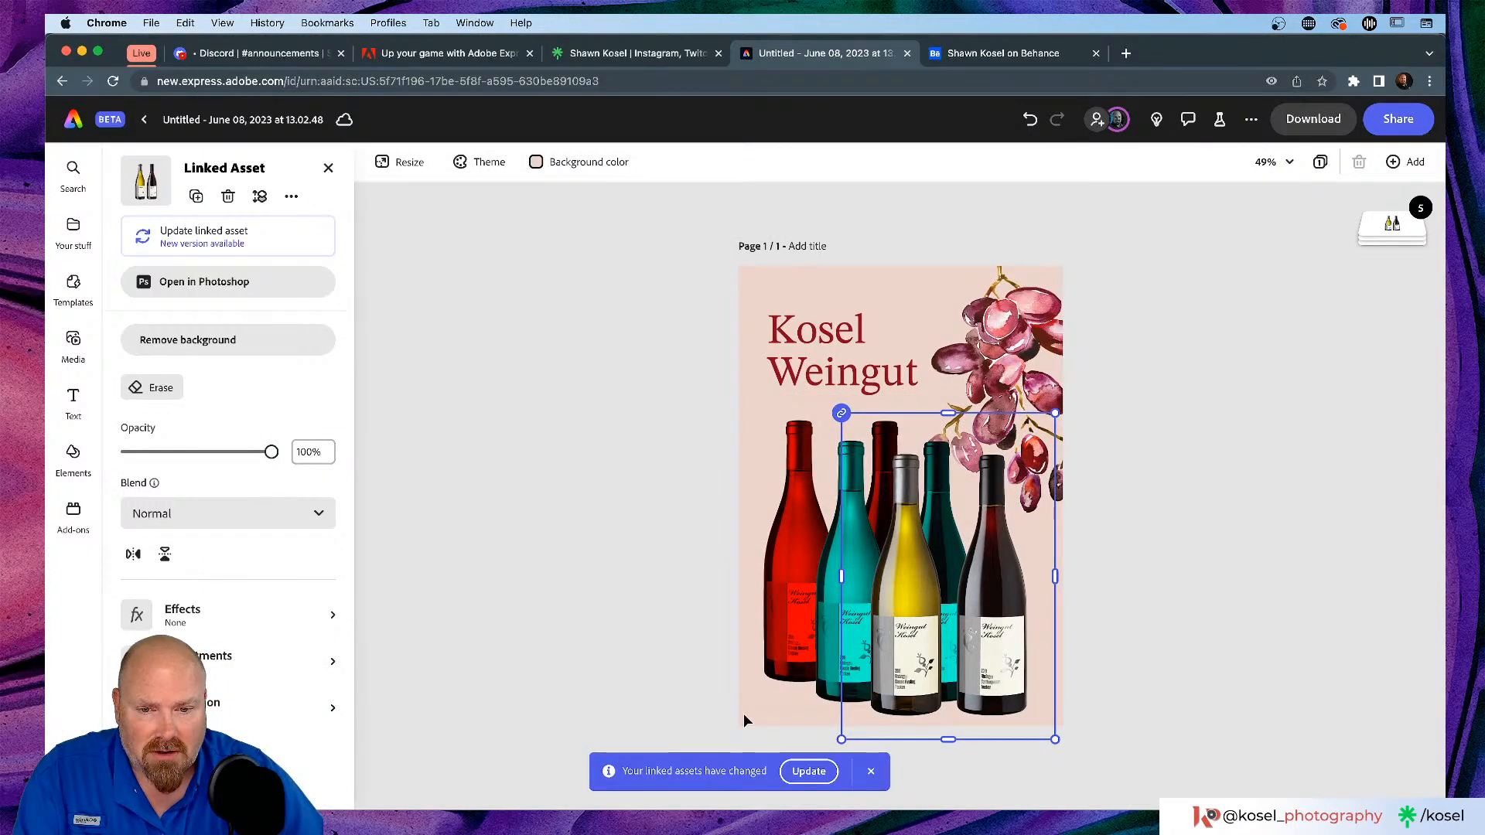
left_click(809, 771)
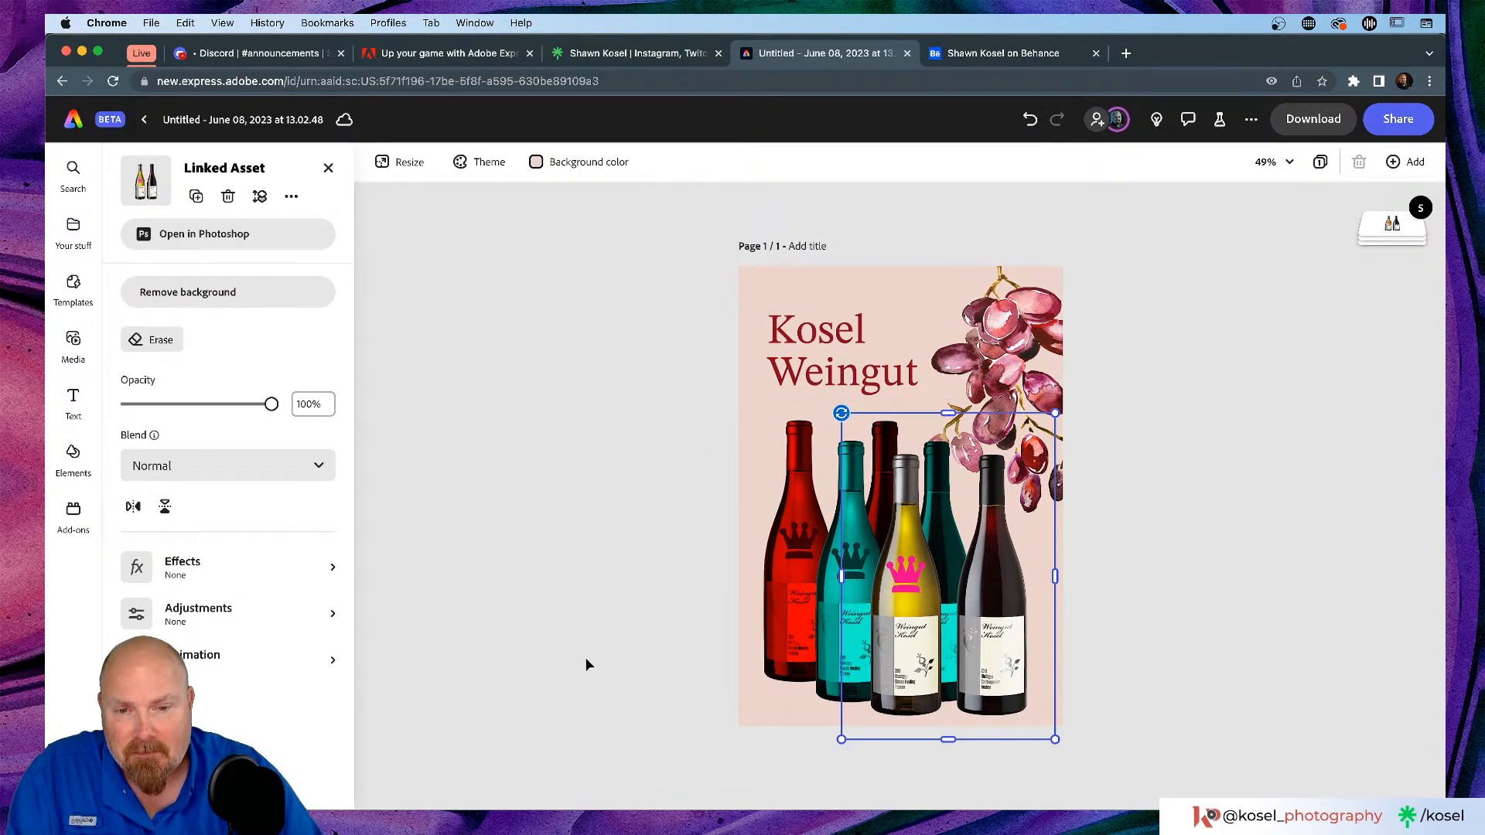
scroll(883, 579, "up", 3)
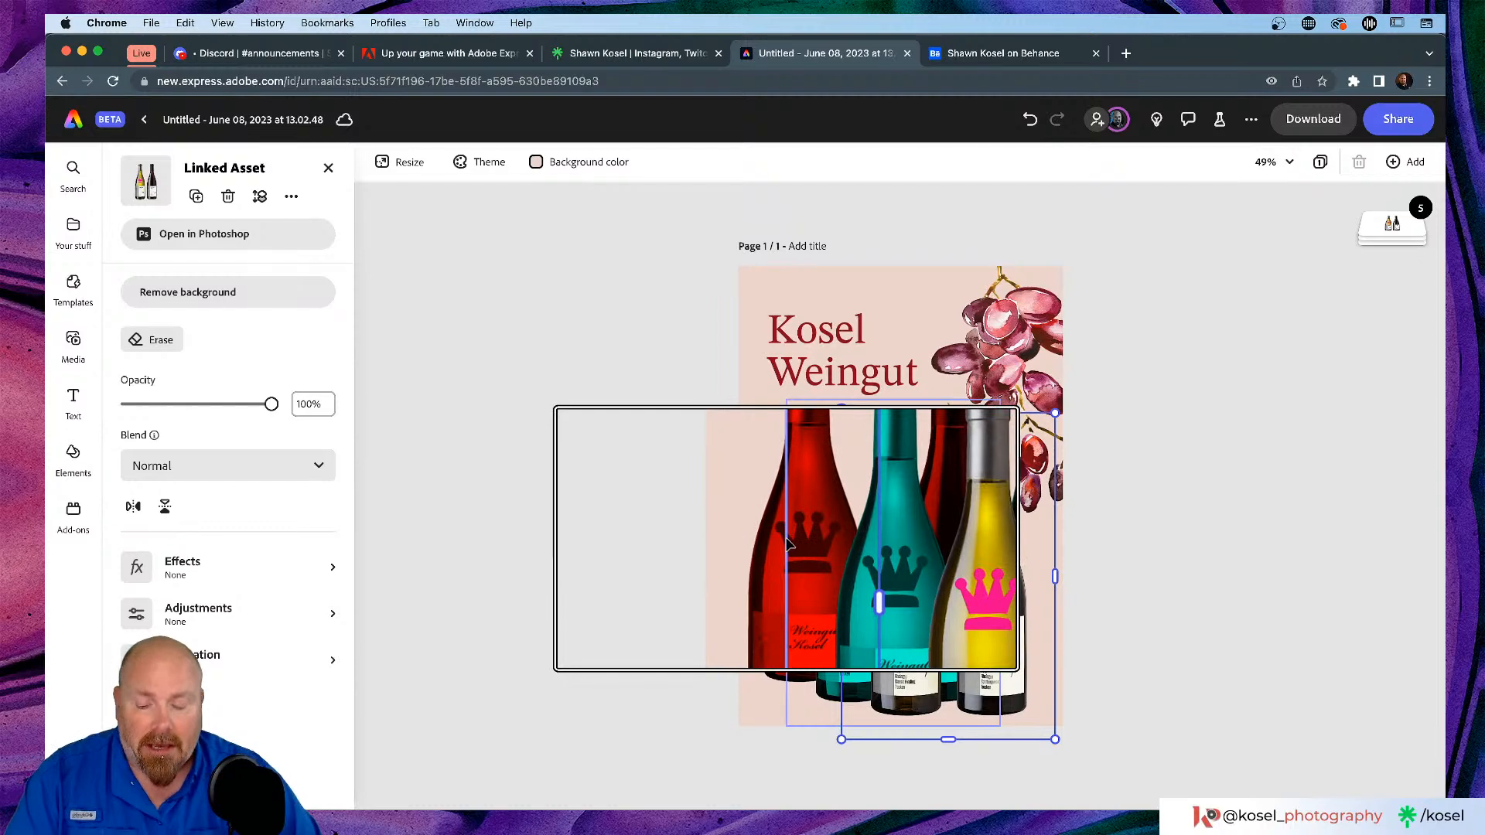
key("alt+super+8")
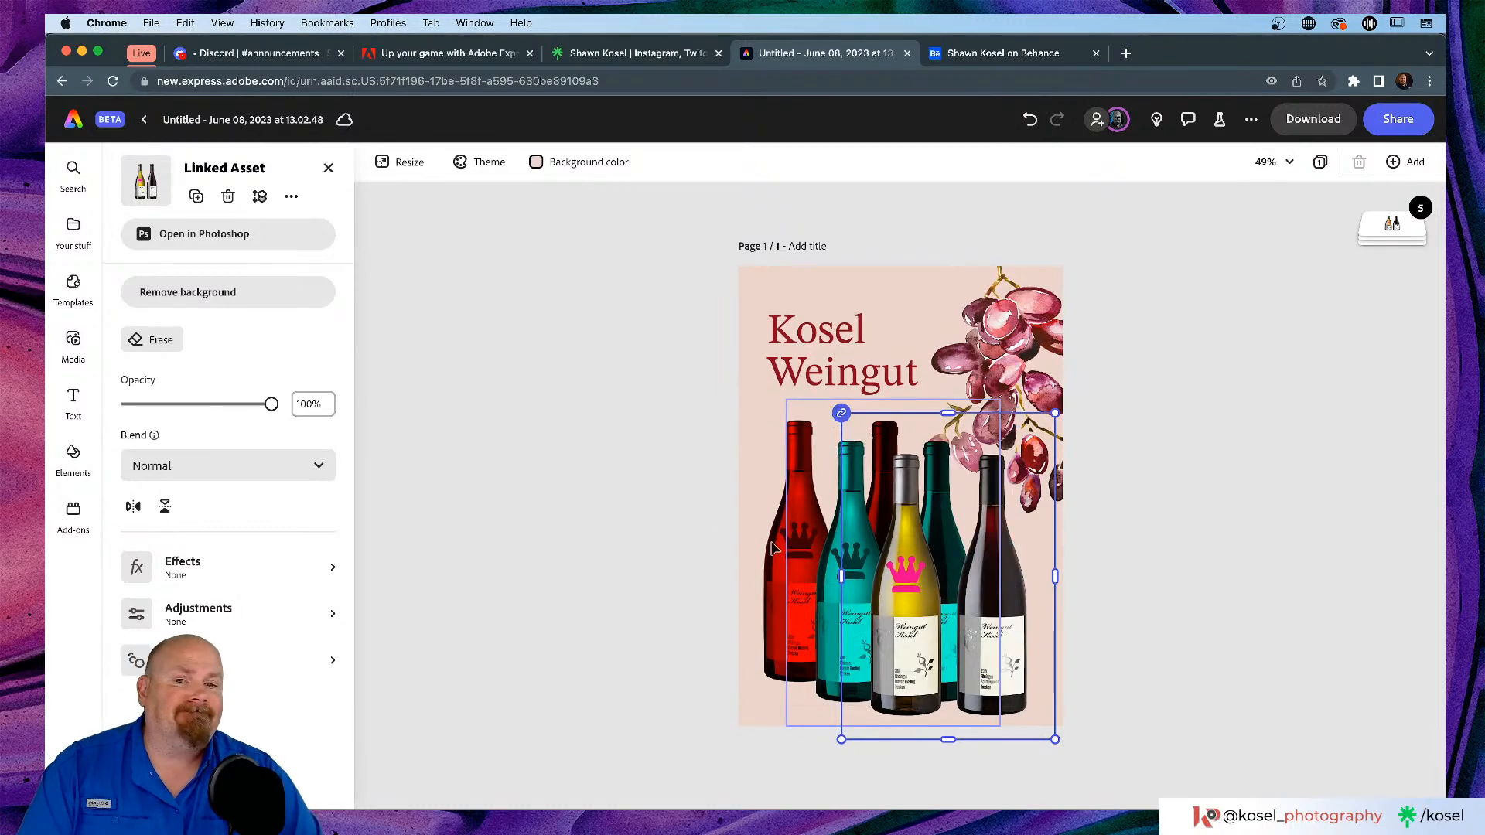
left_click(484, 476)
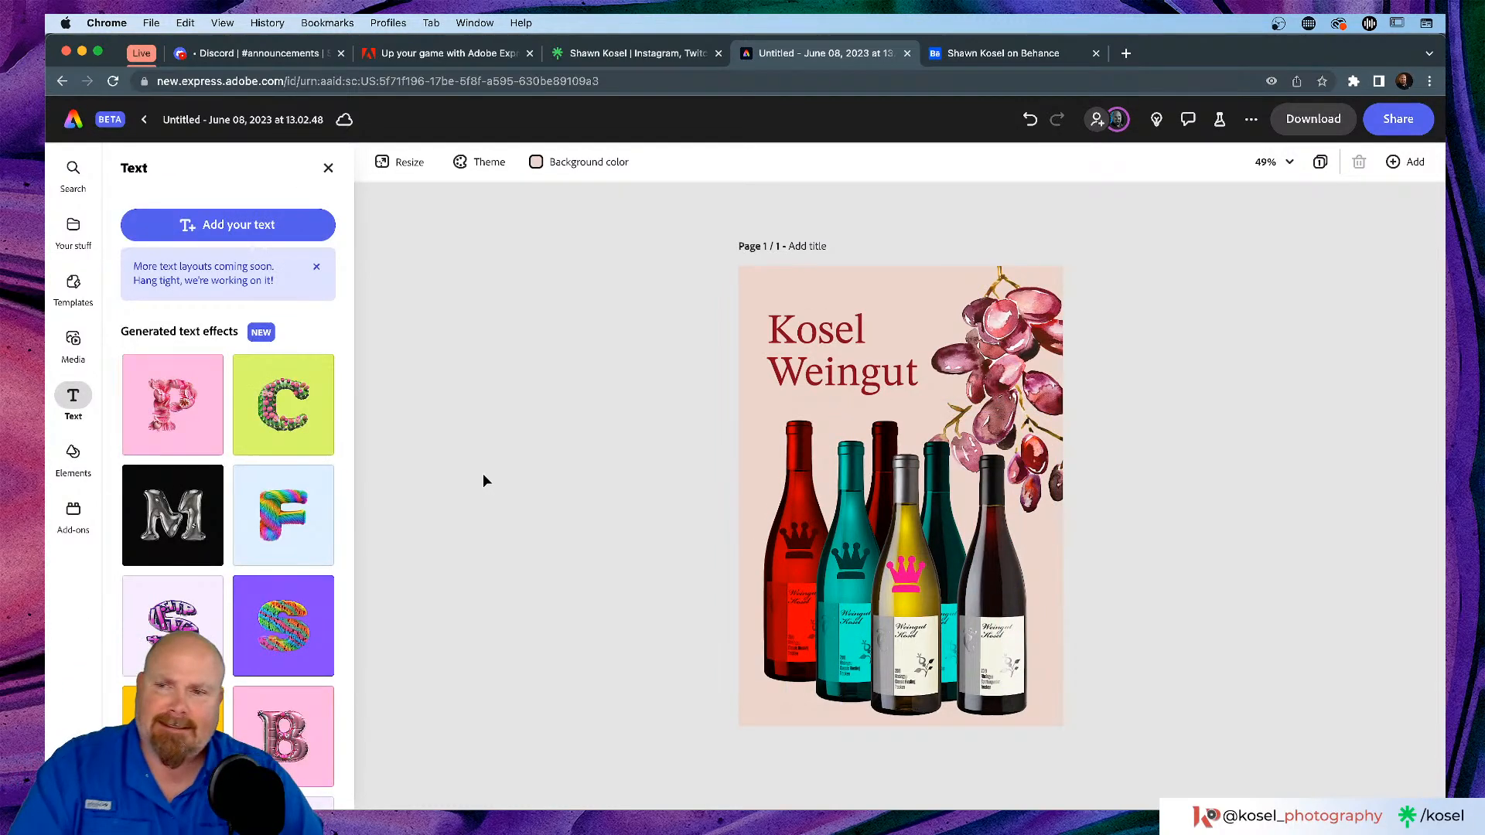
Step: Preview the entrance animations on the grape image, including Bungee, Drift, Drop, Grow, Flicker, Fade, Pop, Rise, Shrink, Slide and Spin
left_click(1034, 338)
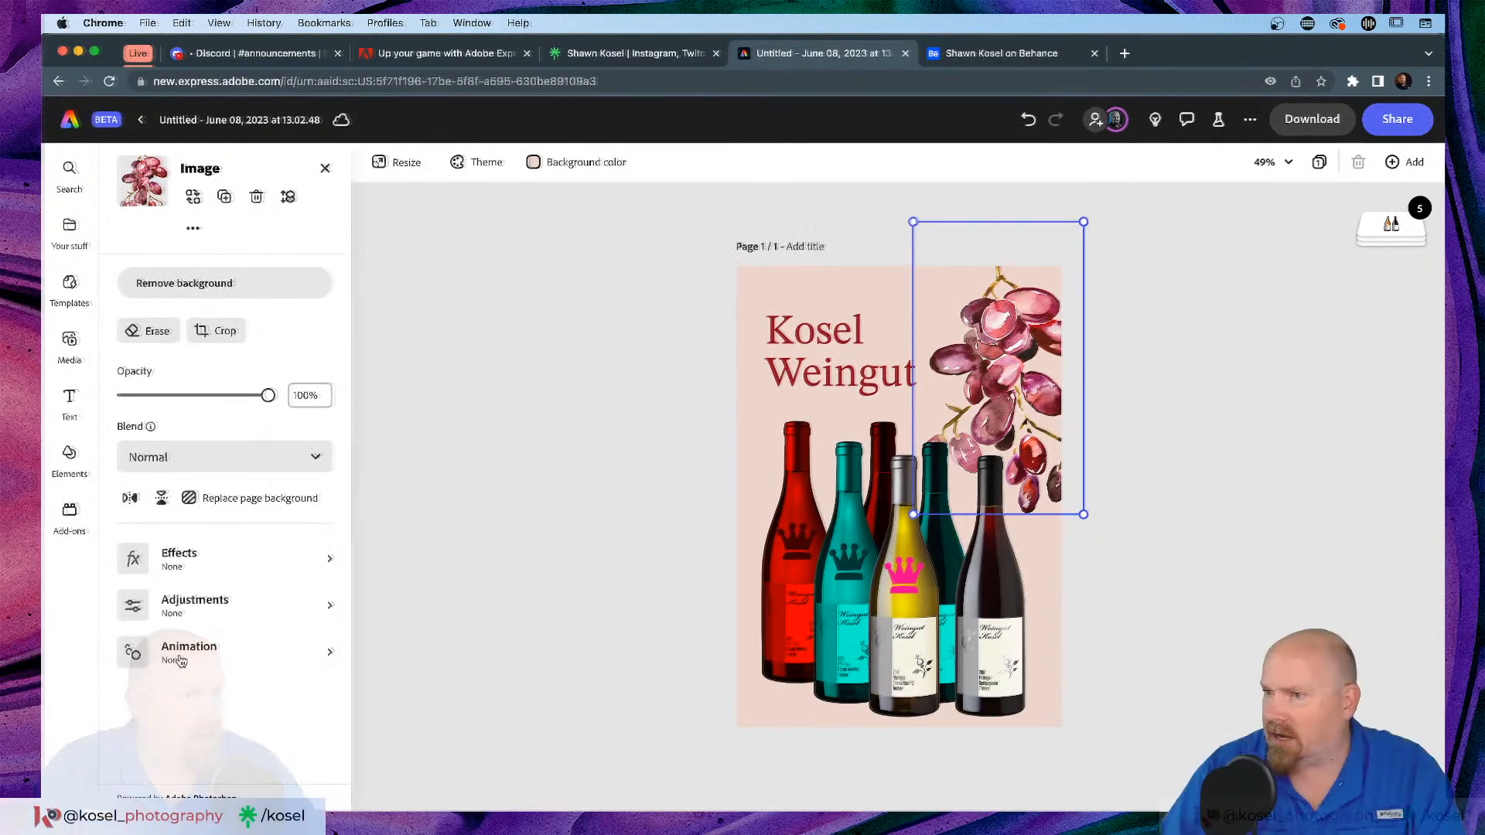
left_click(183, 655)
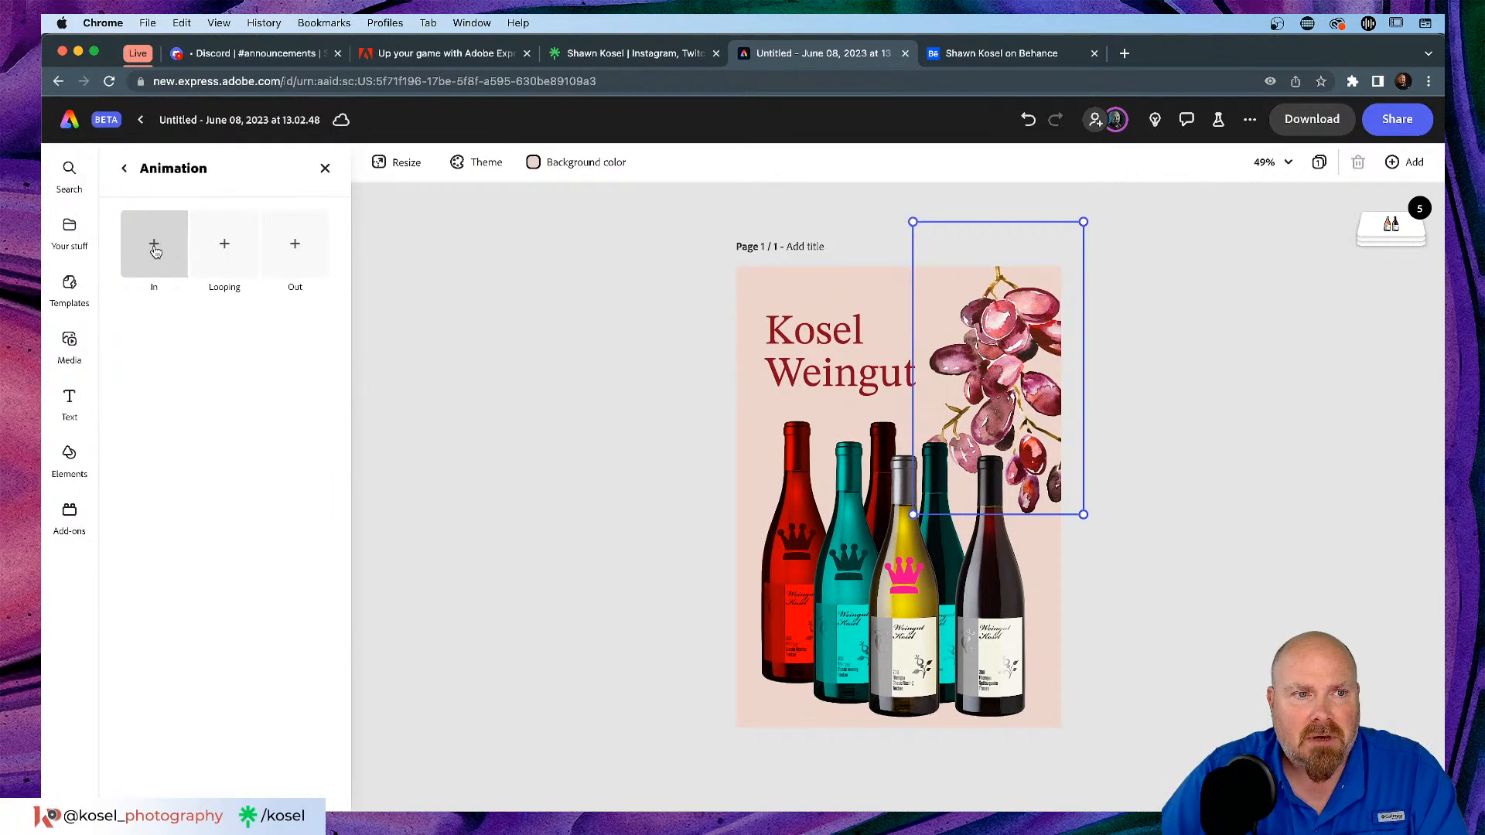
left_click(155, 247)
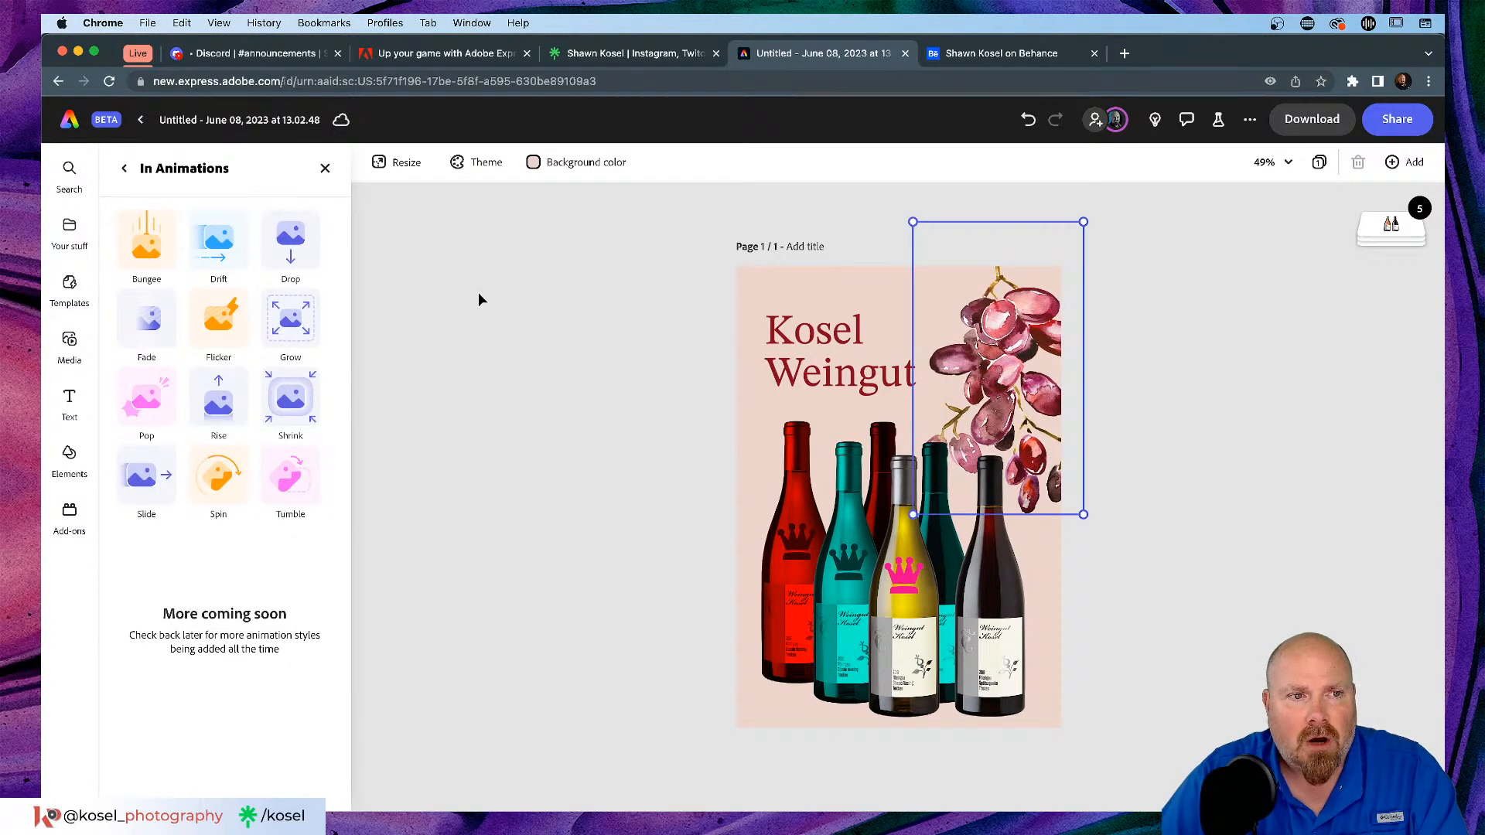
left_click(136, 239)
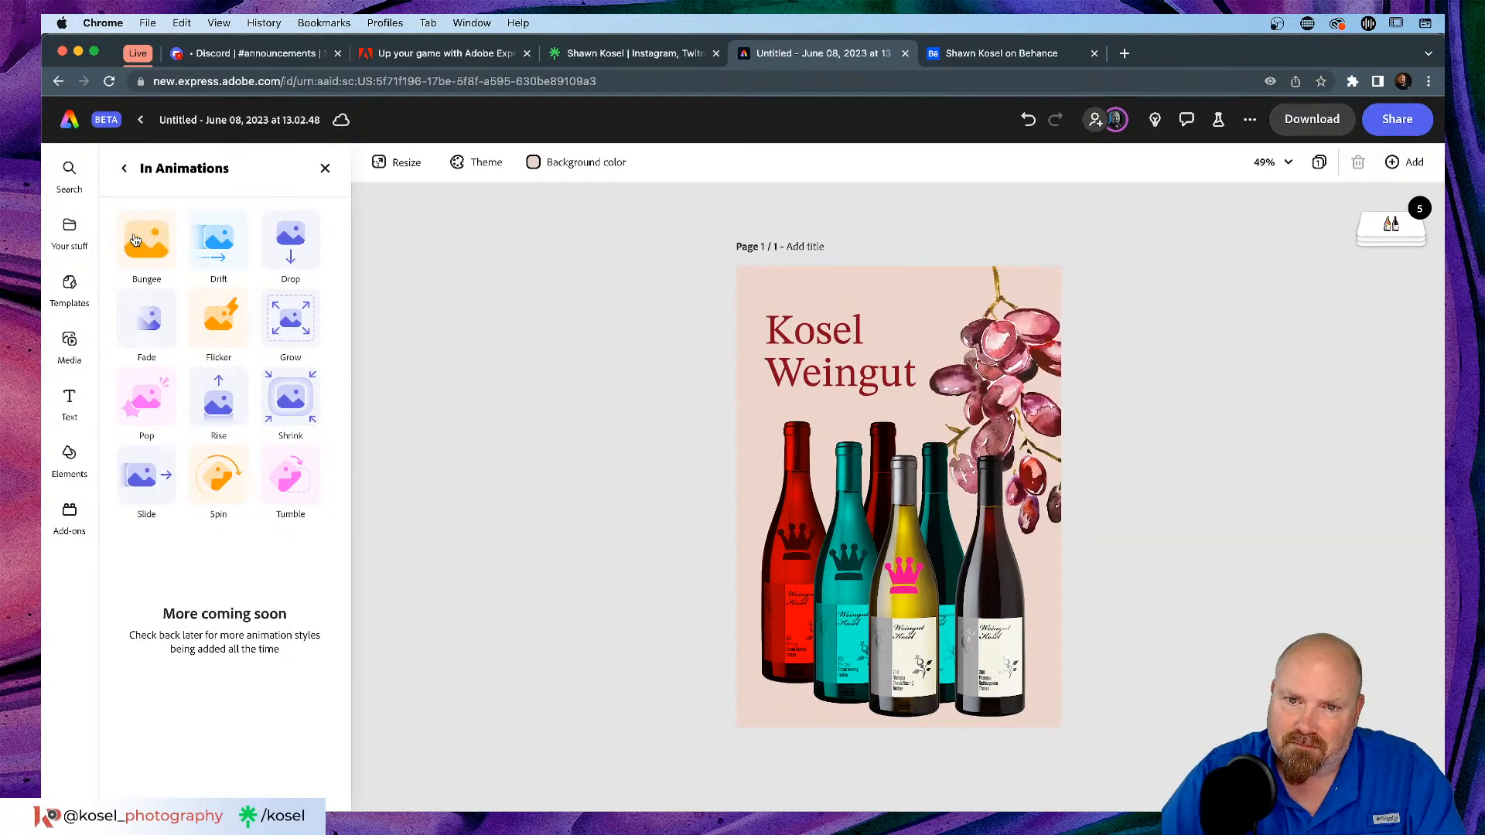
left_click(218, 240)
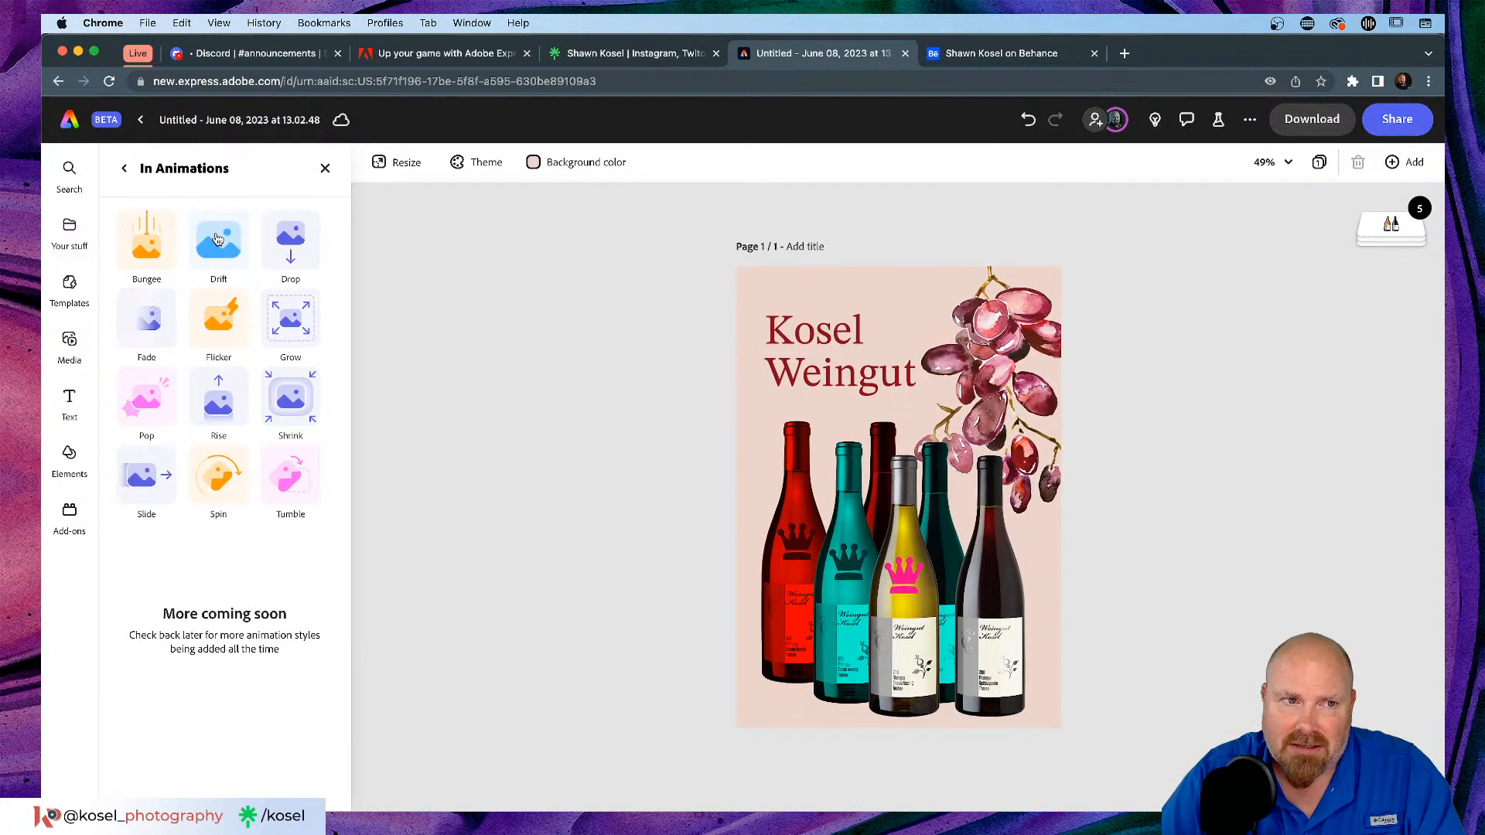
left_click(300, 240)
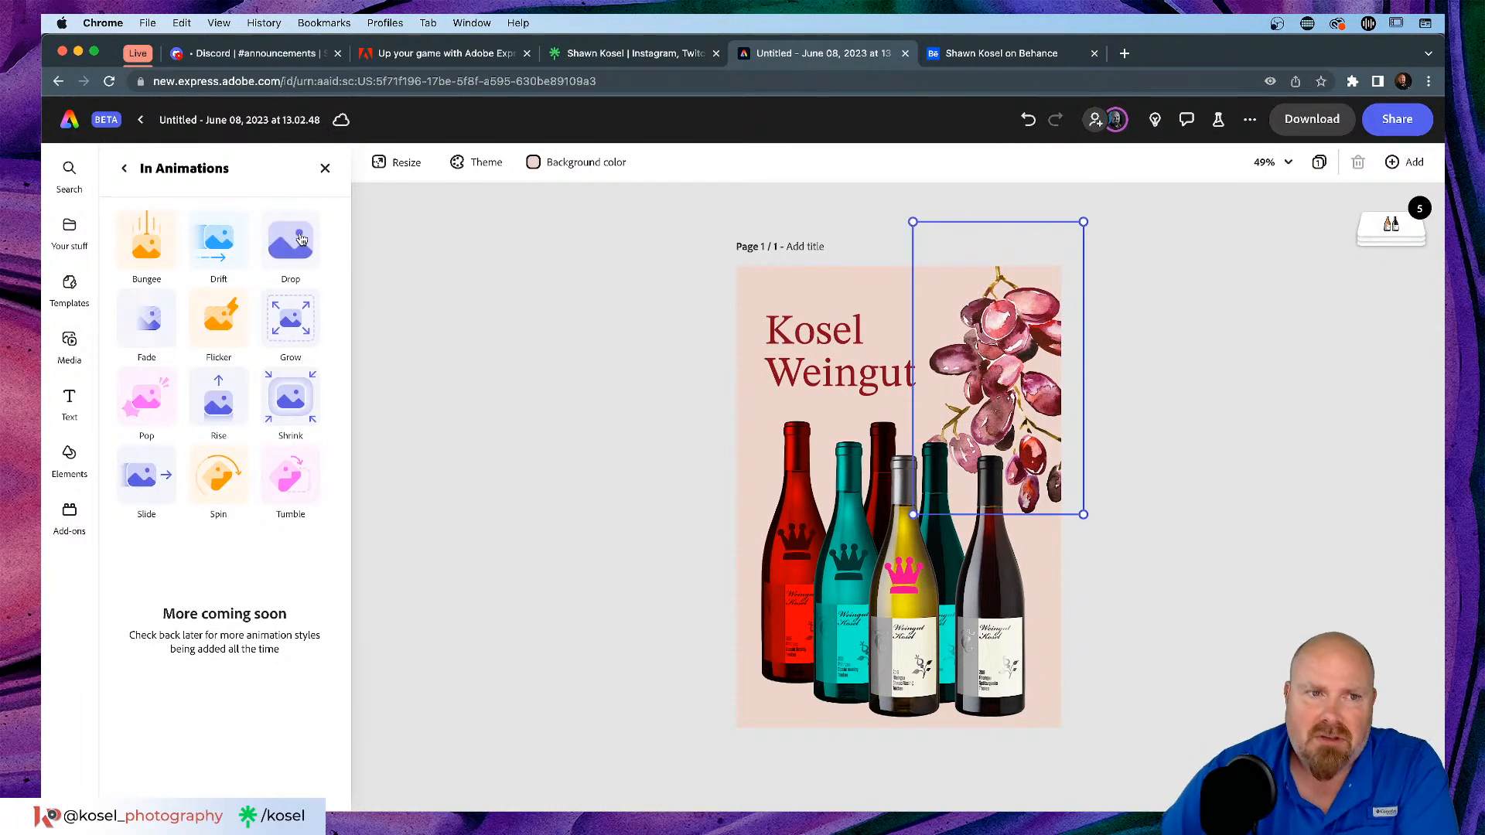
left_click(298, 313)
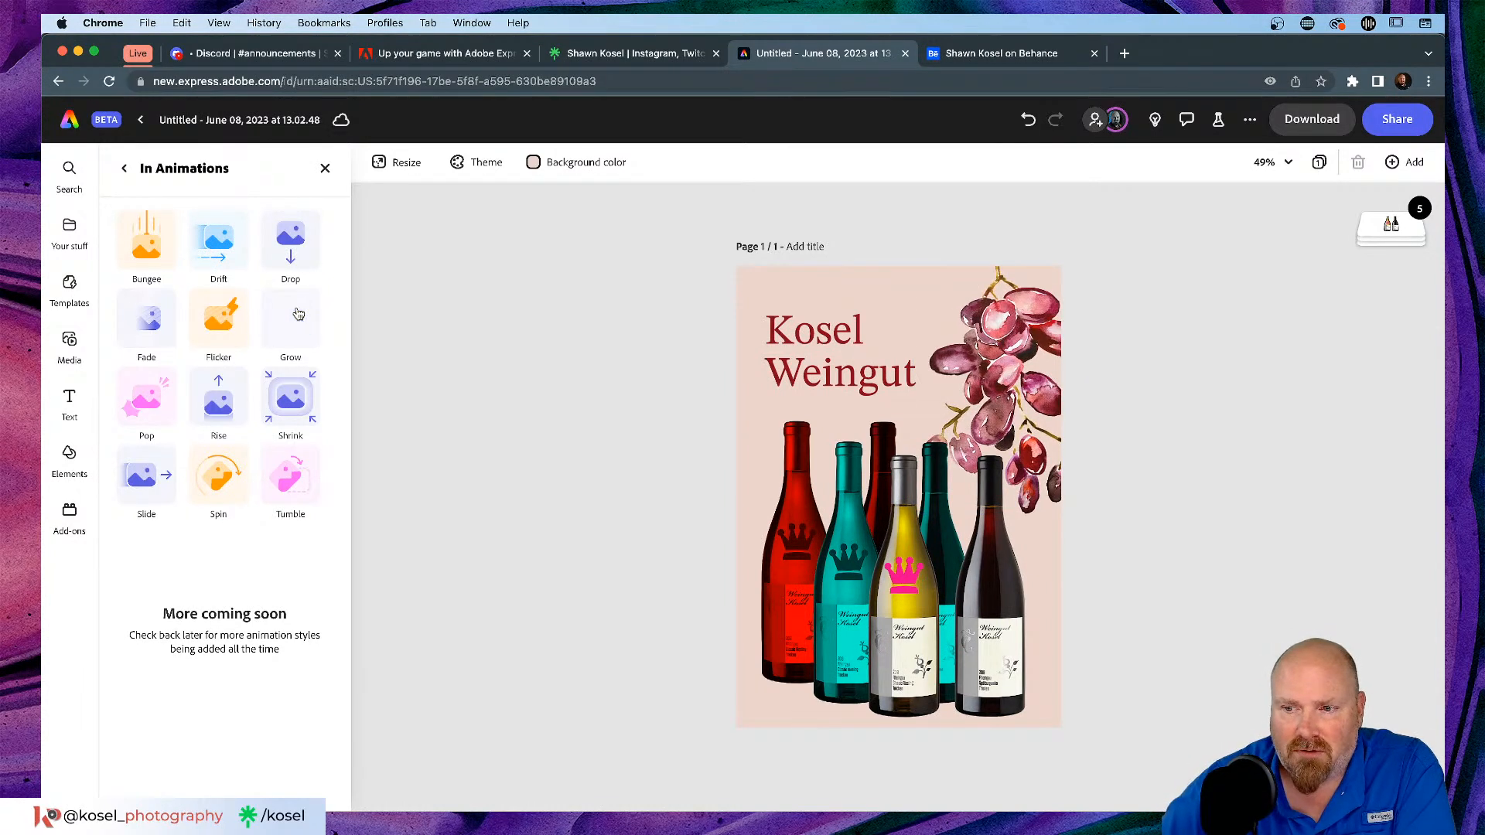
left_click(236, 317)
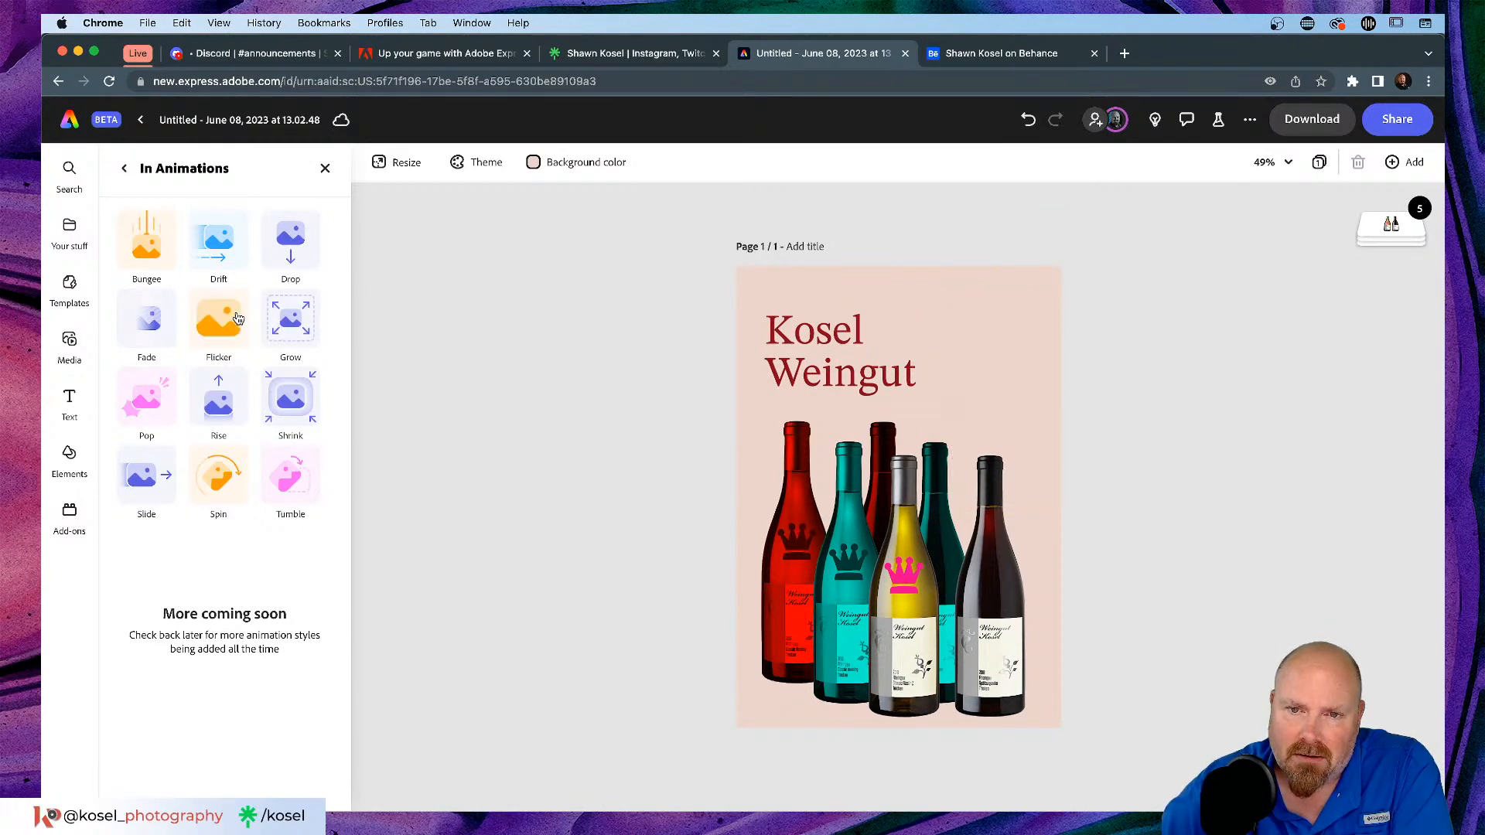
left_click(151, 323)
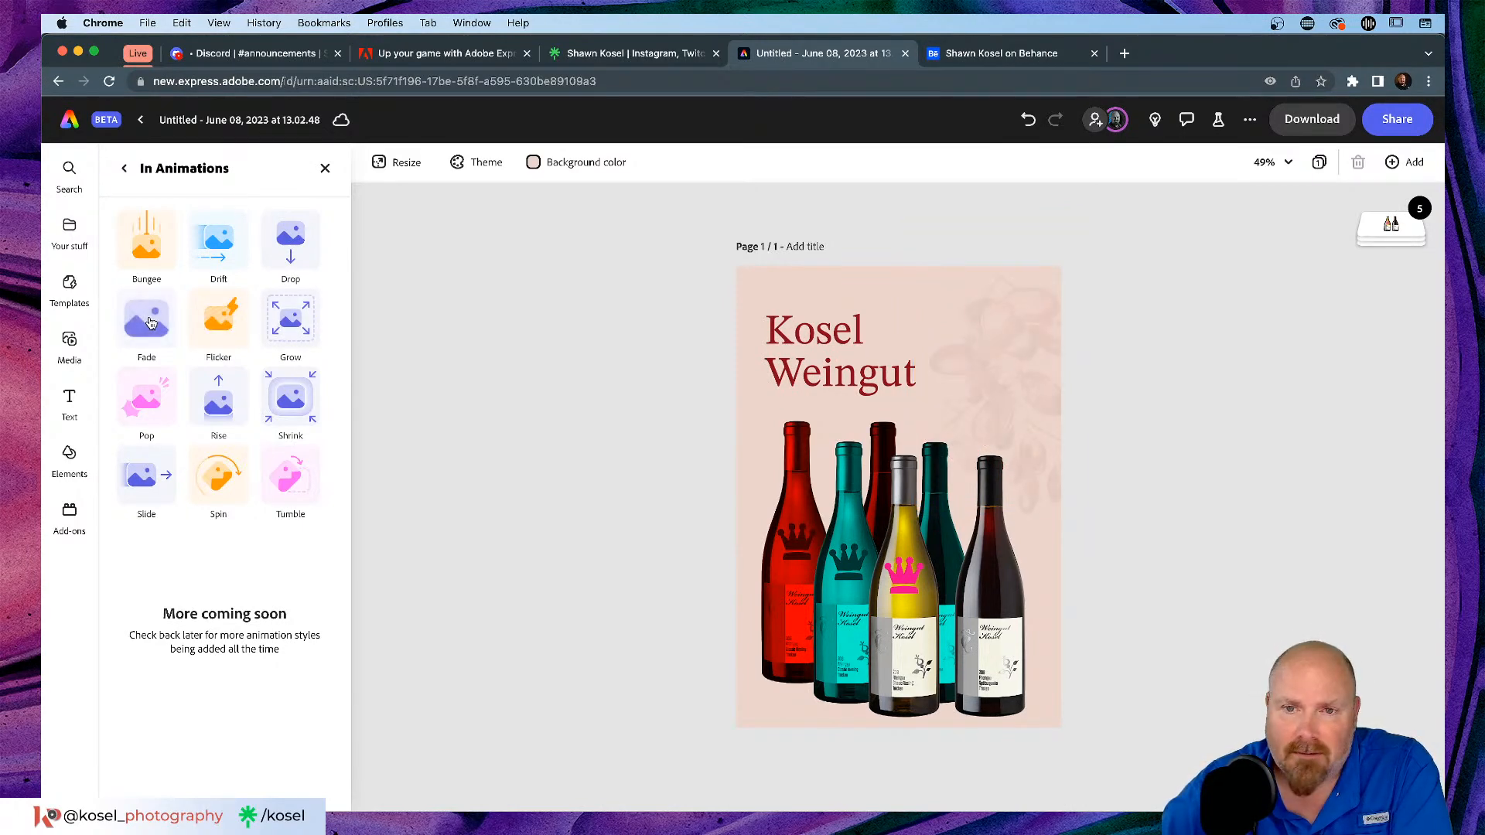
left_click(150, 403)
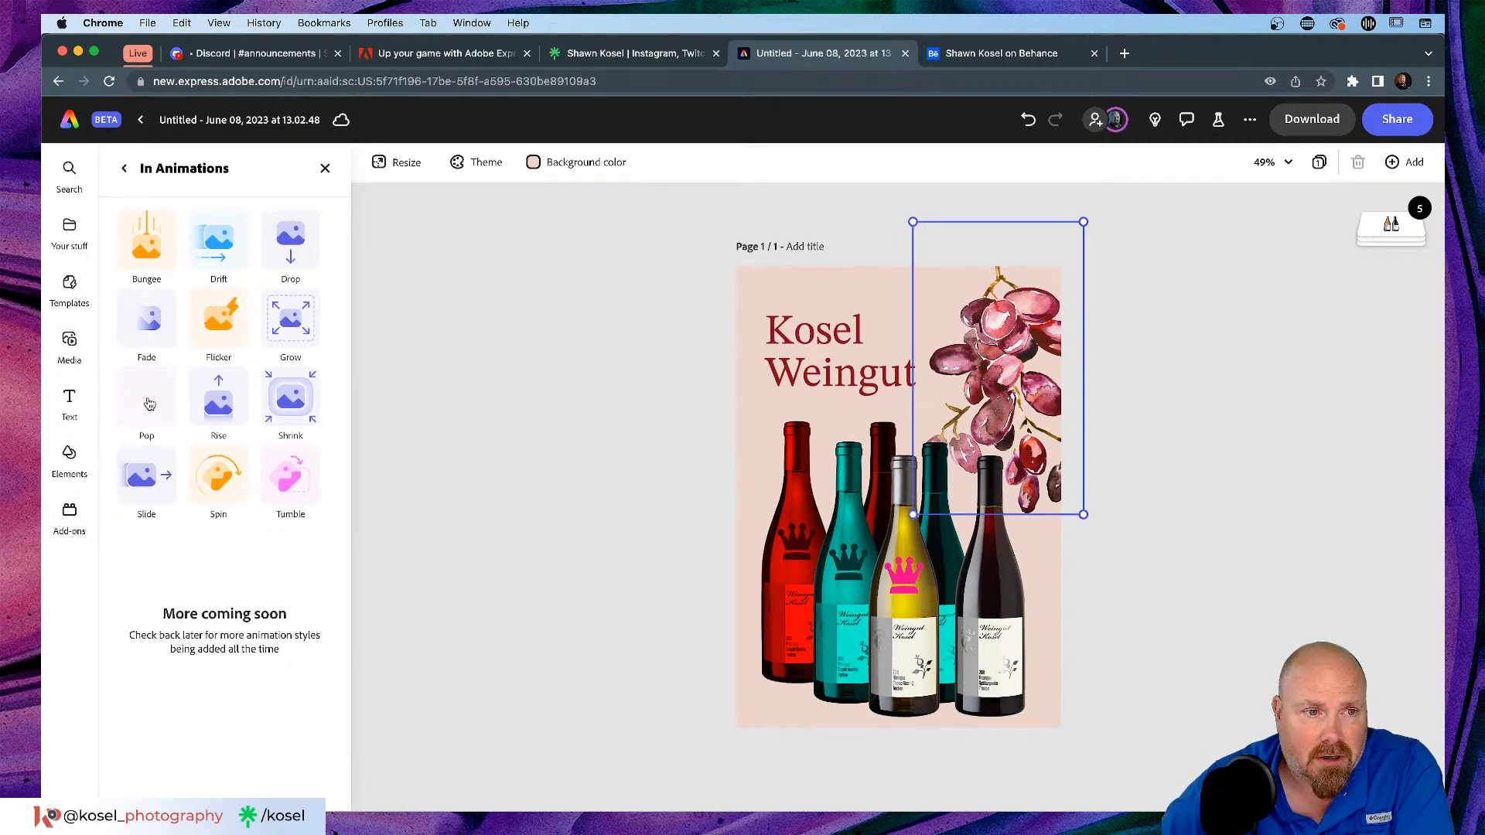
left_click(225, 400)
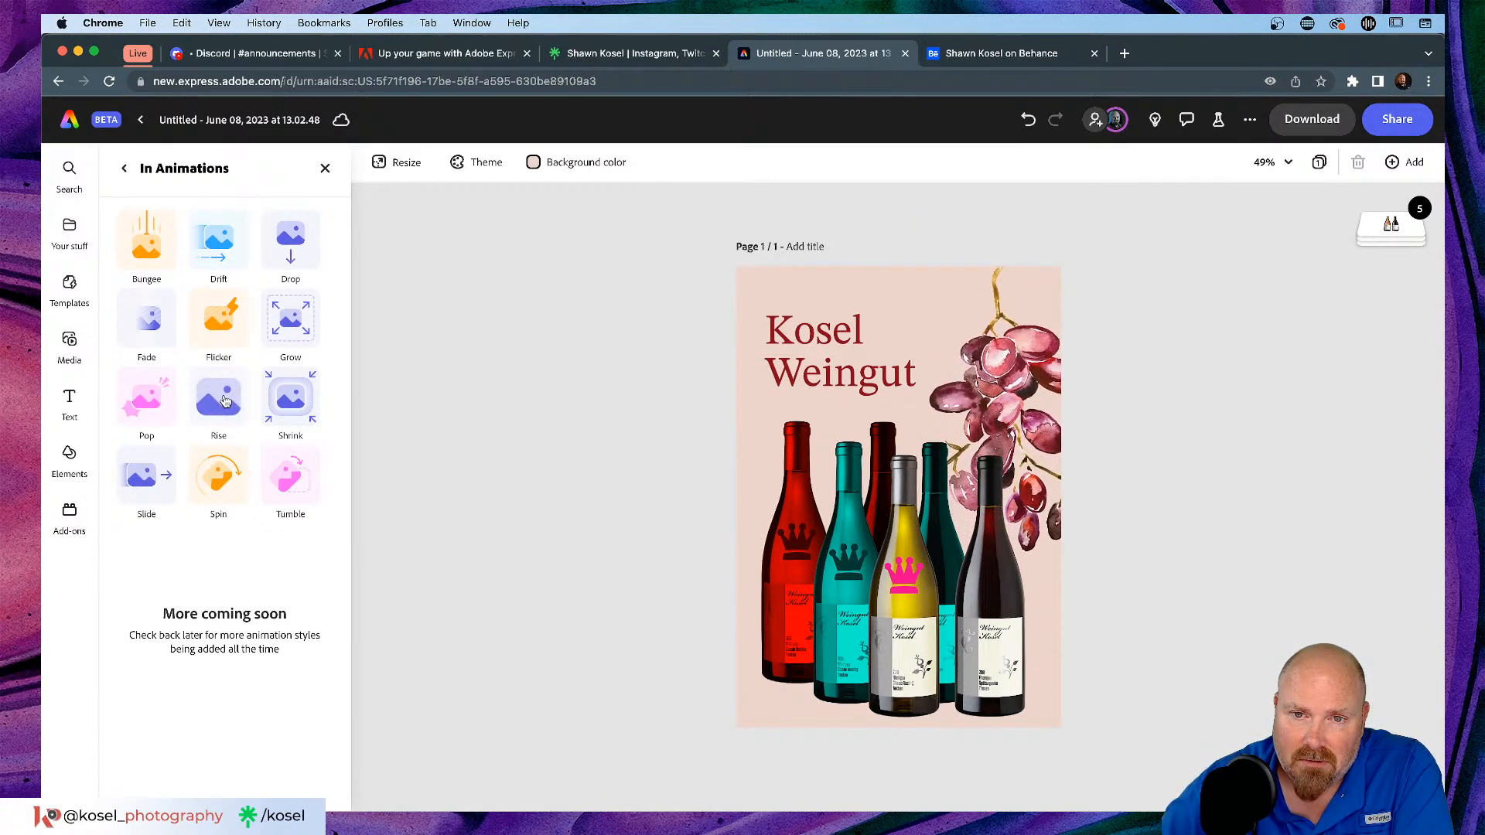
left_click(280, 399)
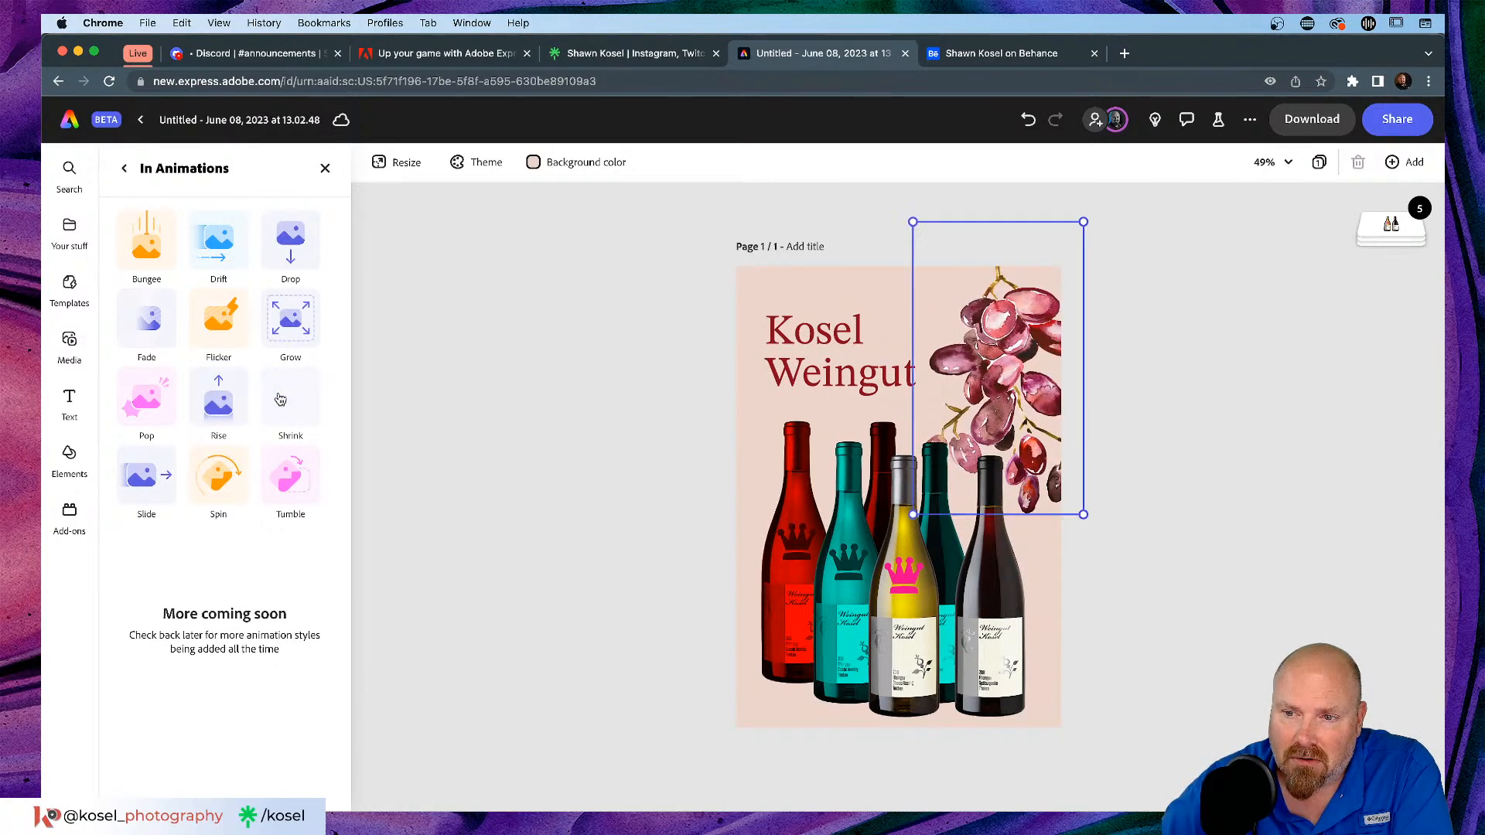
left_click(143, 478)
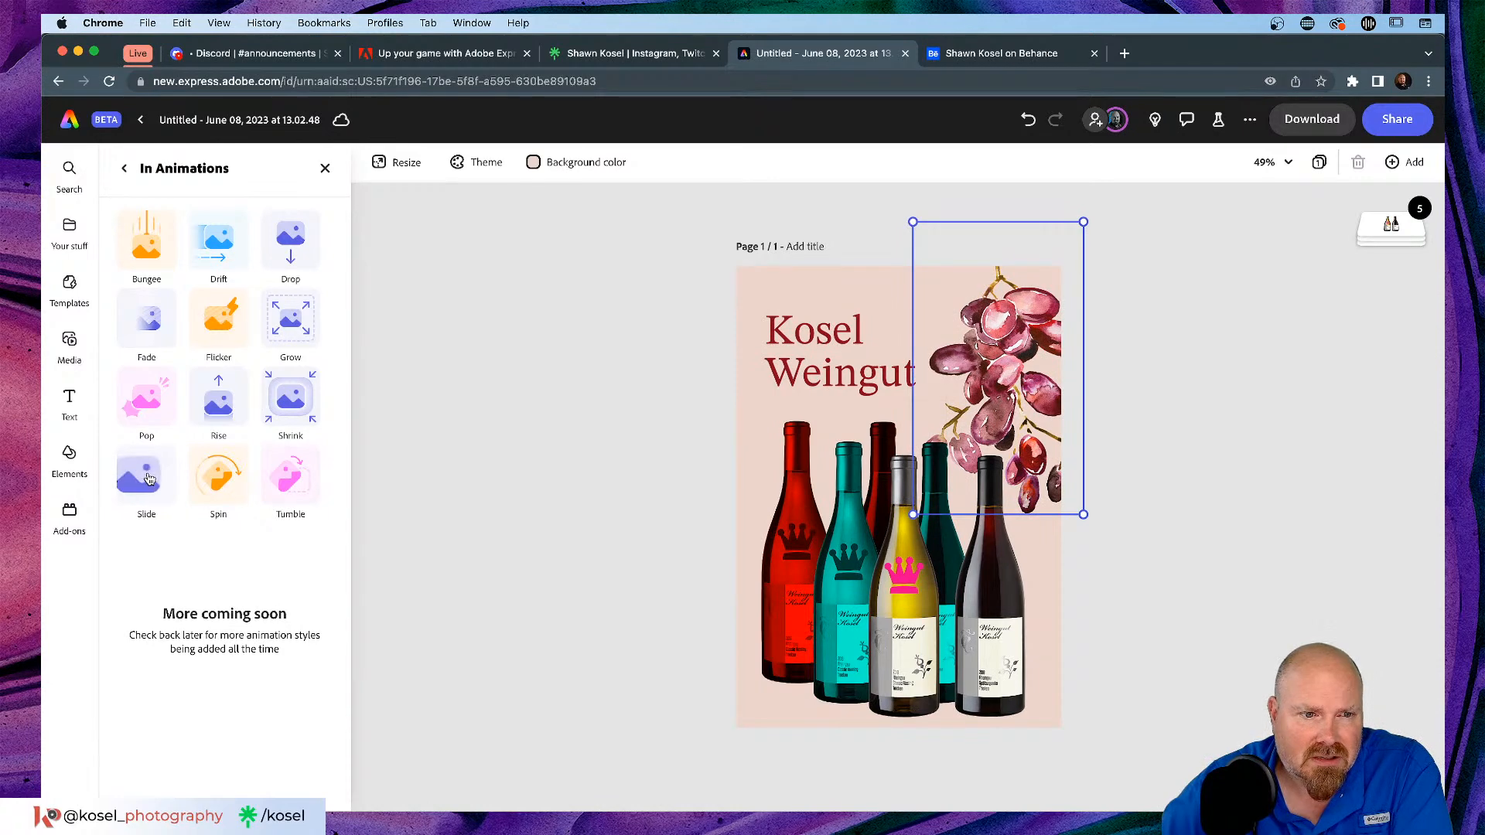
left_click(222, 474)
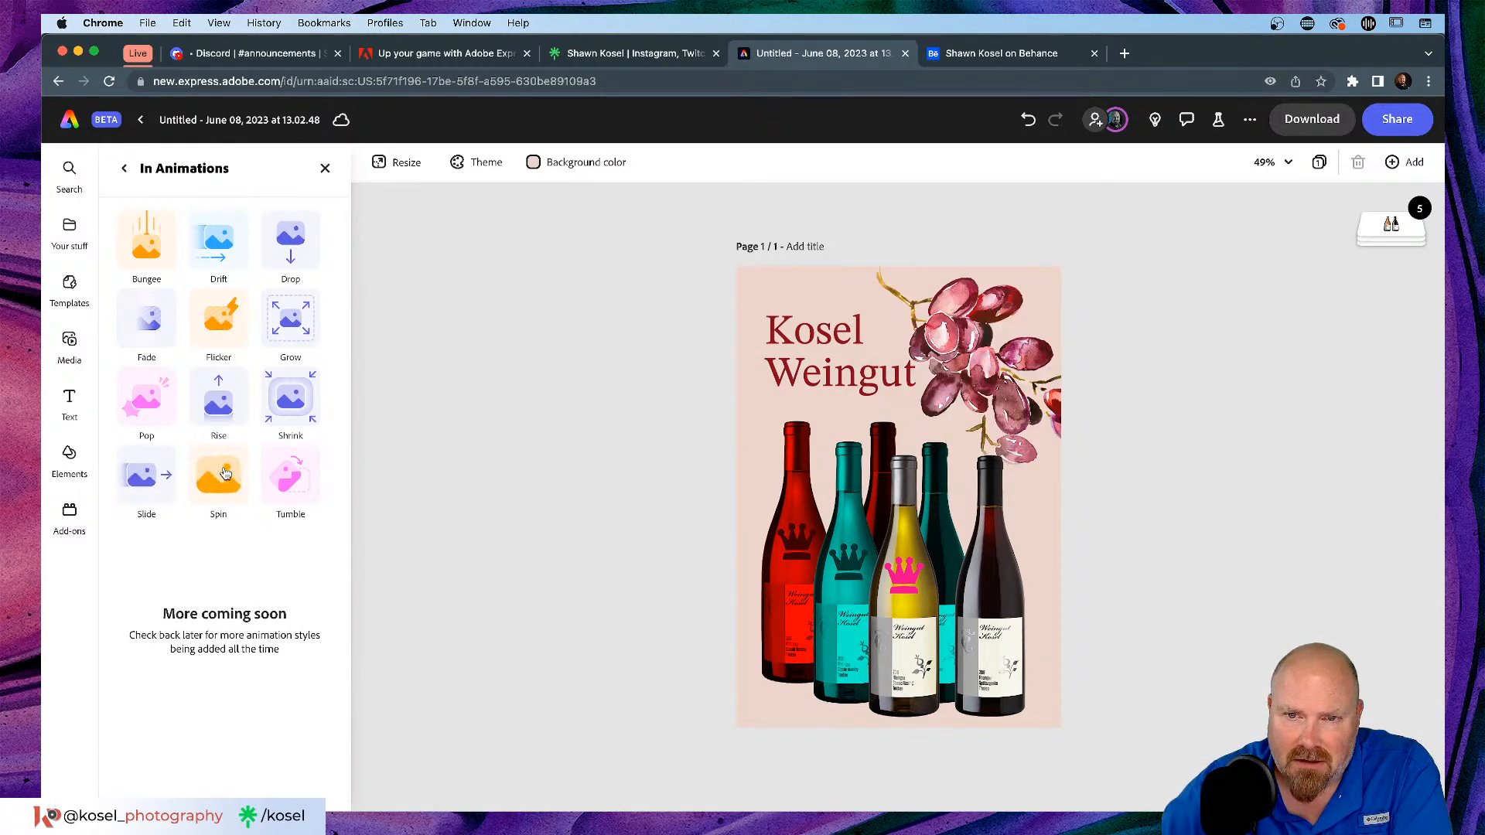
Step: Apply the Slide entrance animation to the grapes with the Smooth personality and a leftward direction
left_click(147, 477)
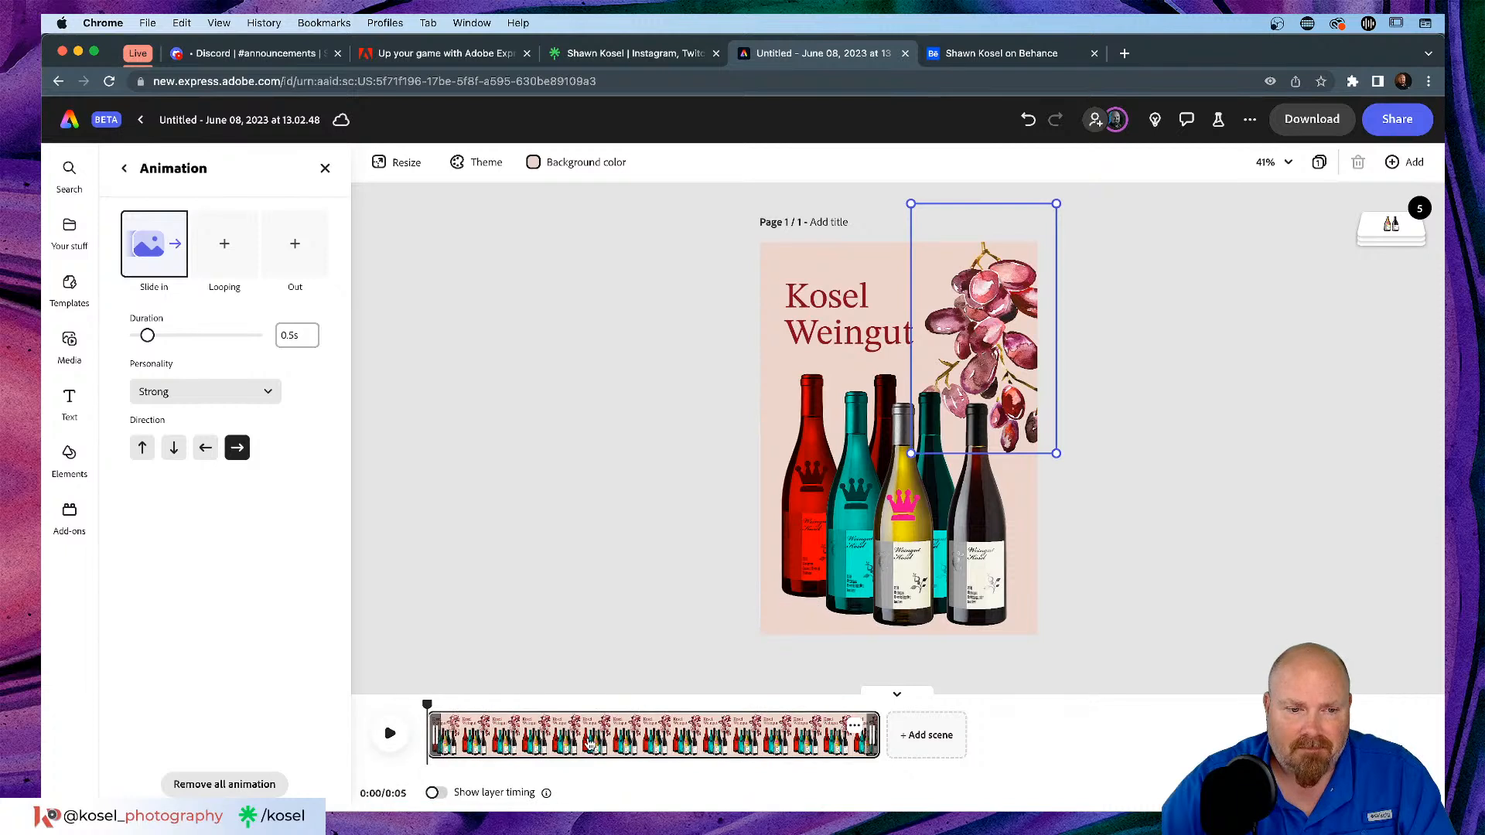
mouse_move(153, 230)
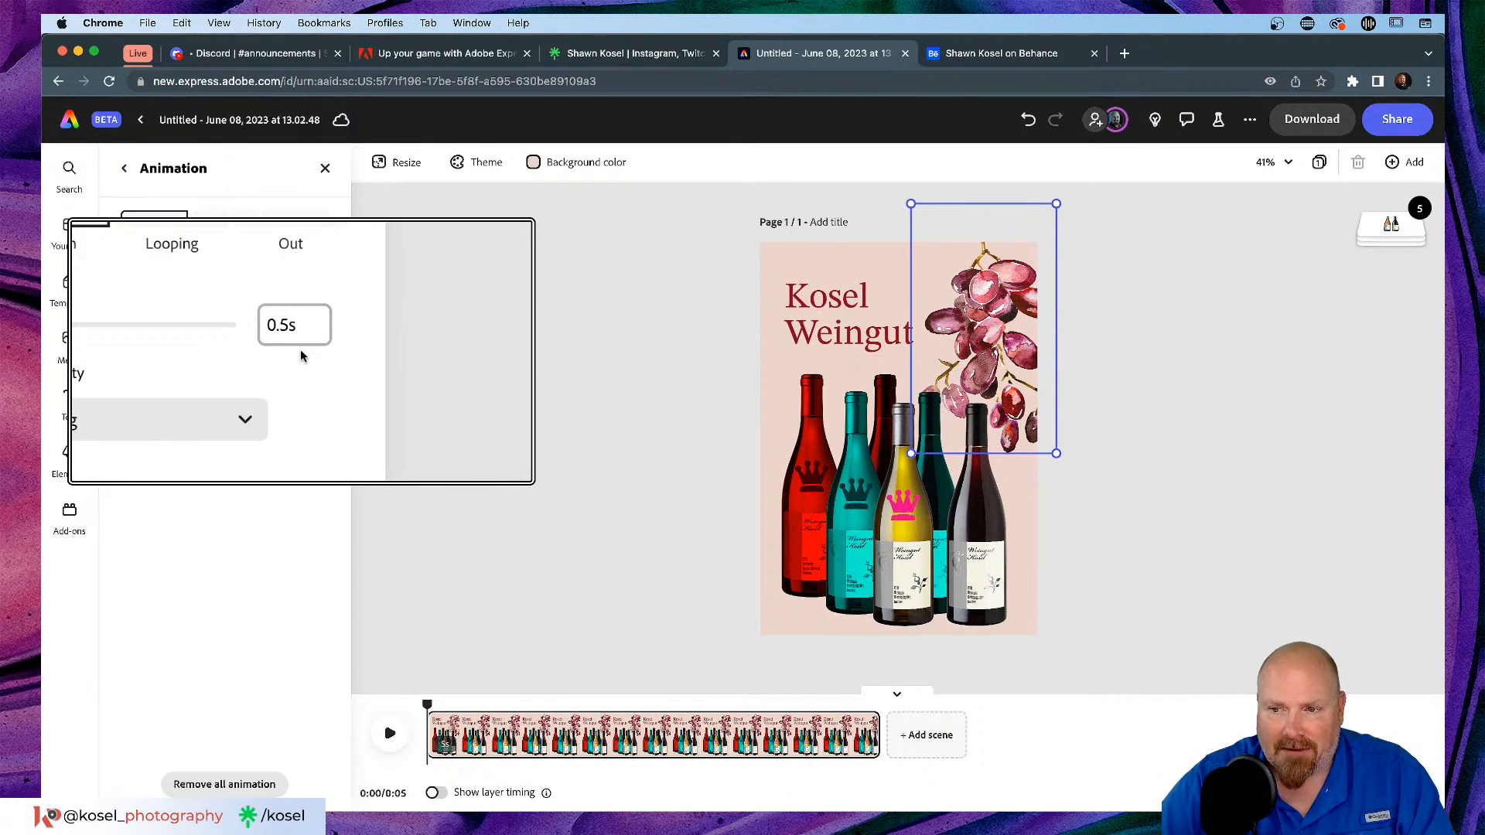
left_click(261, 393)
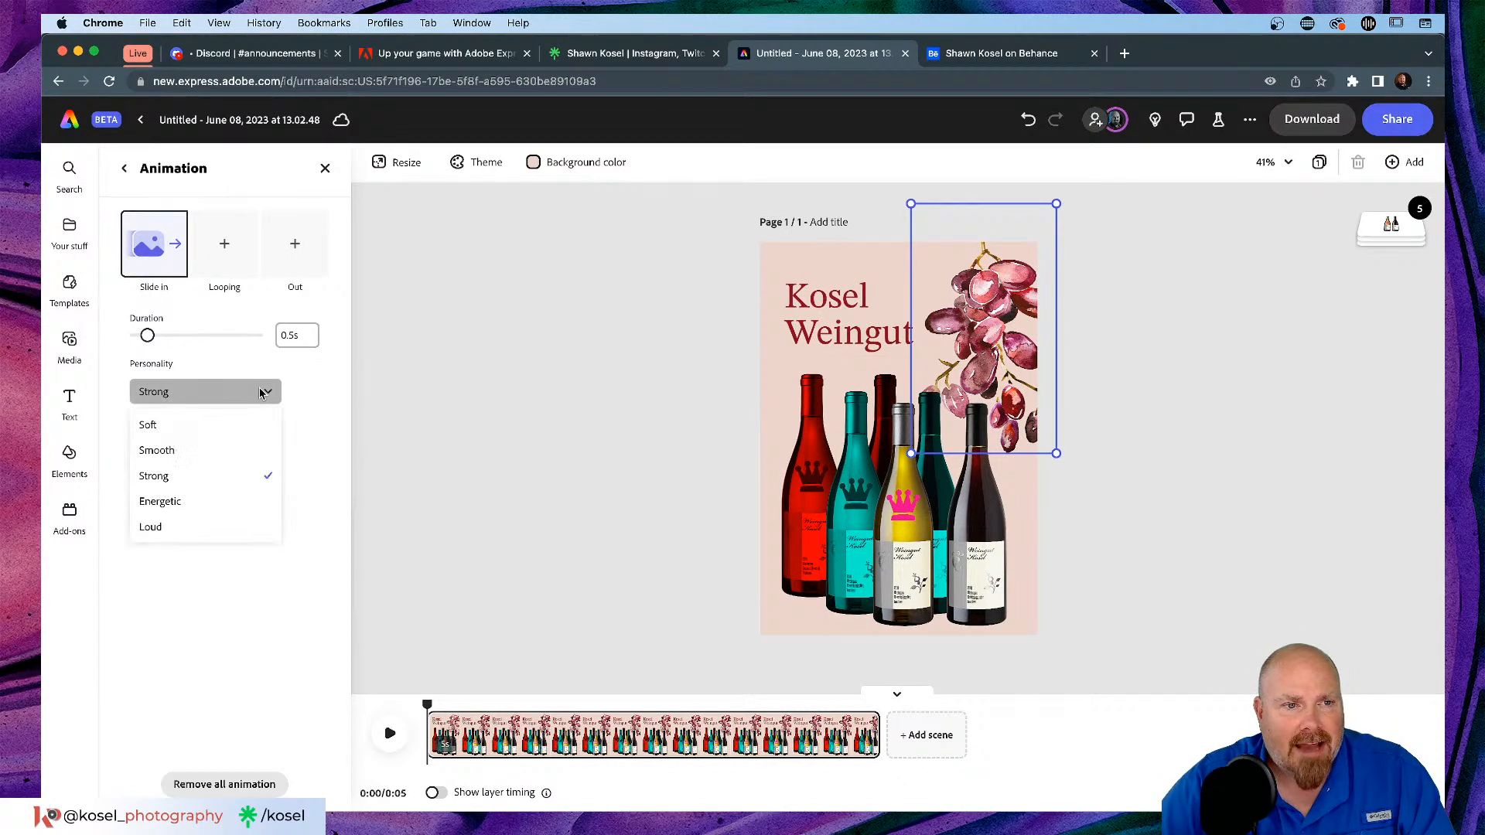
left_click(166, 427)
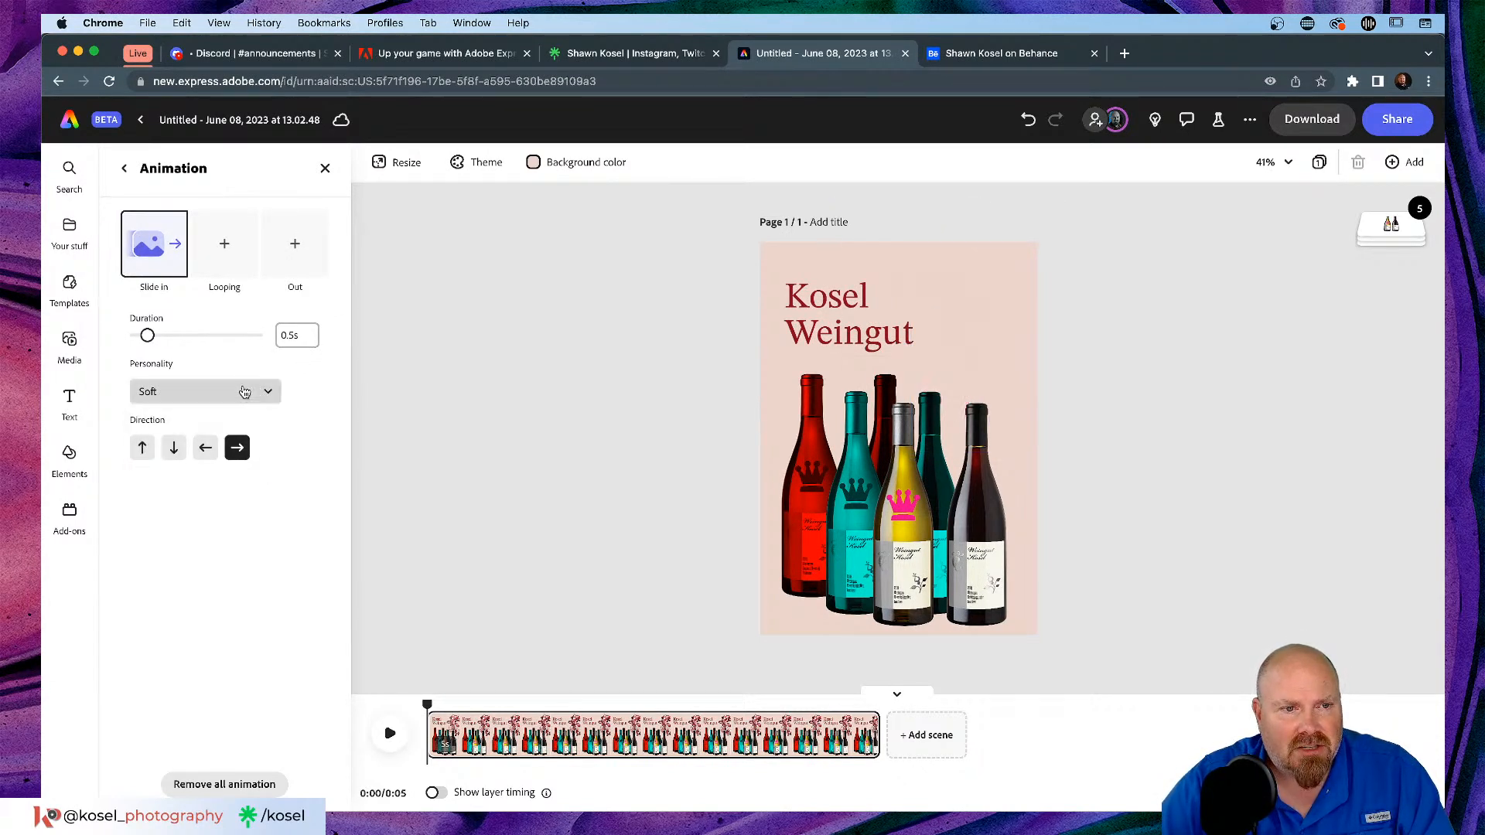
left_click(236, 391)
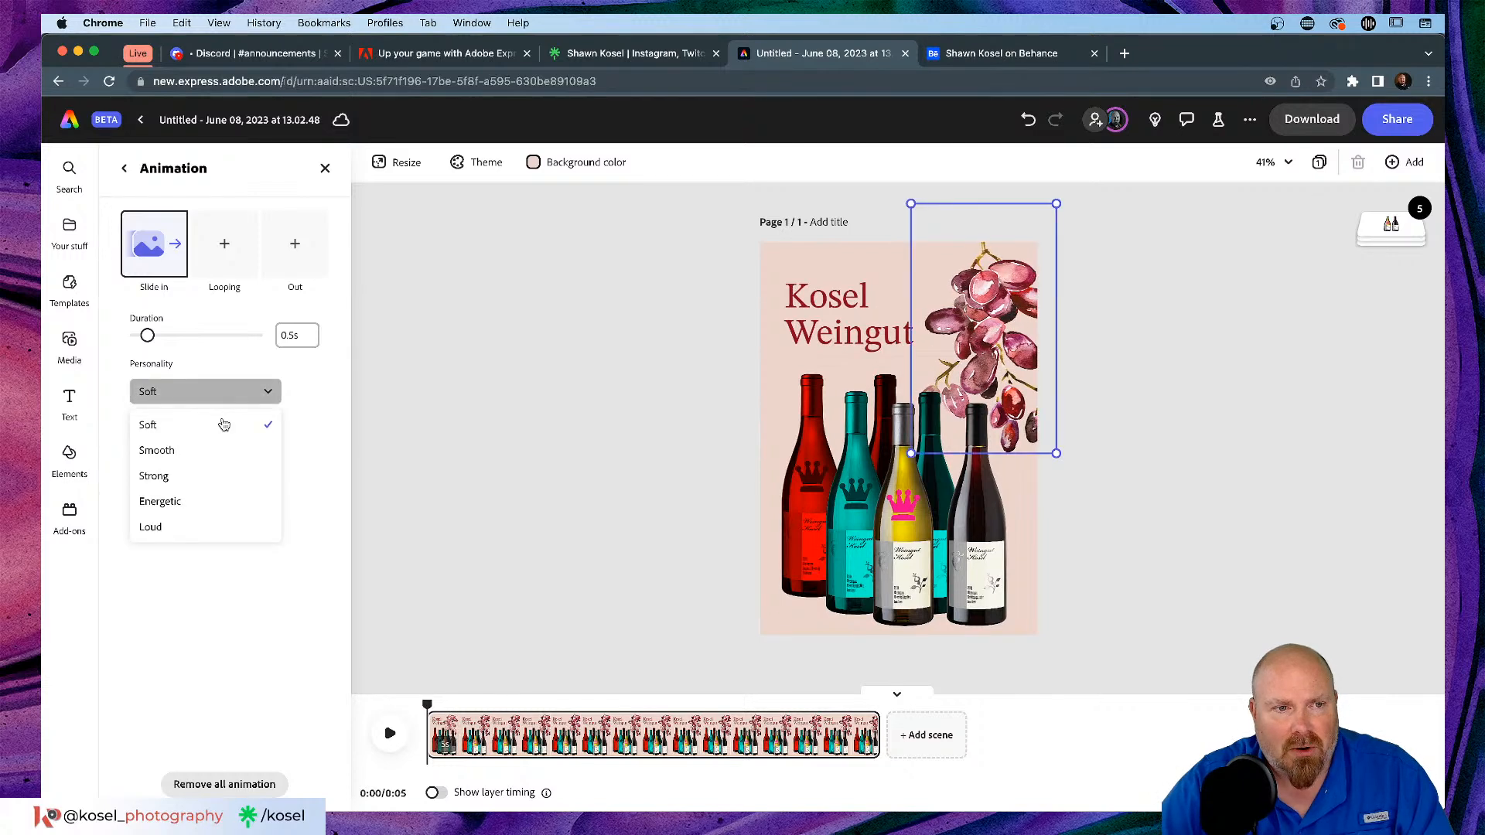
left_click(179, 452)
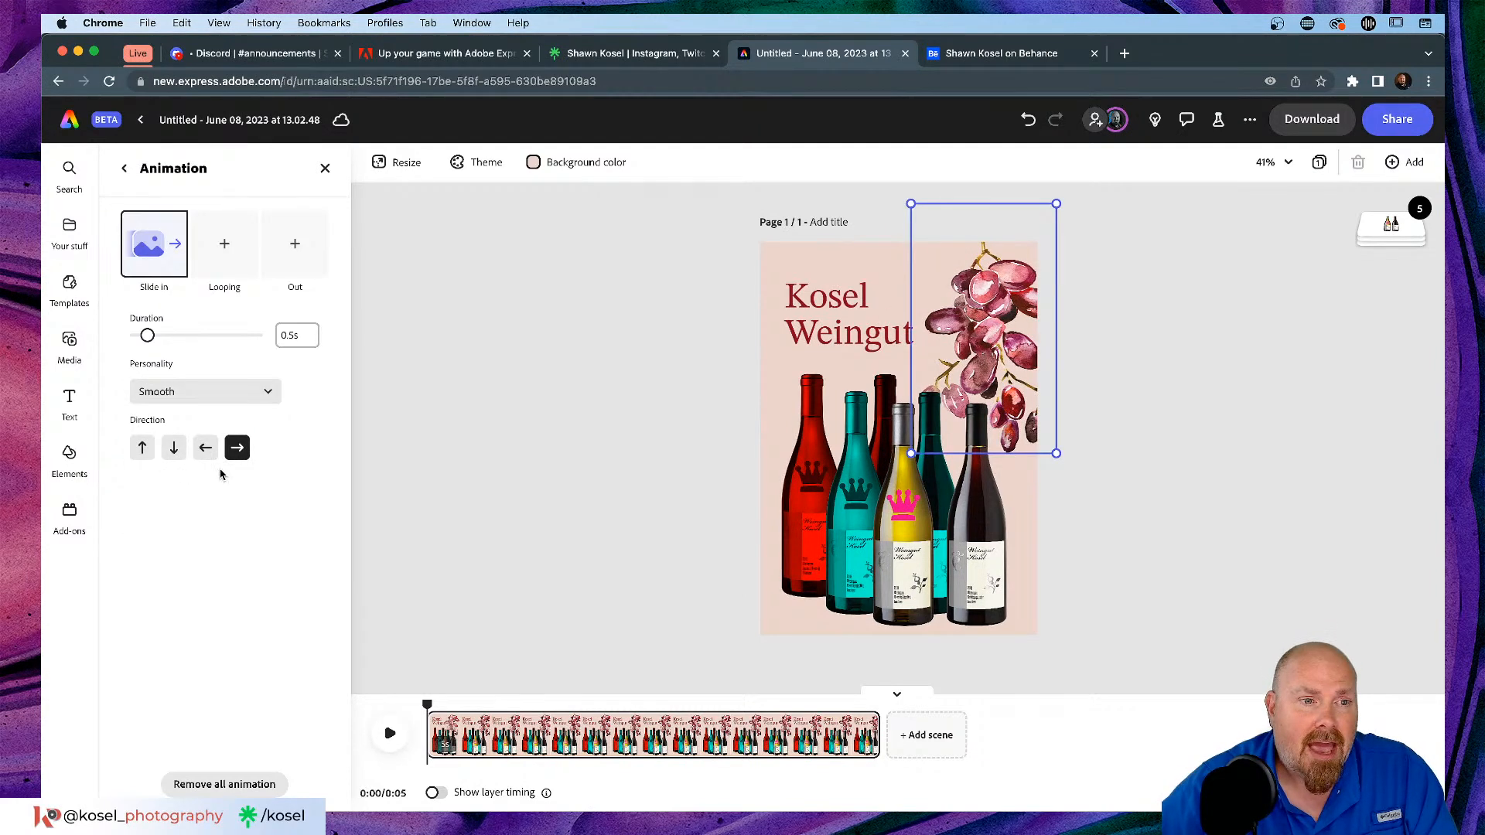
left_click(206, 449)
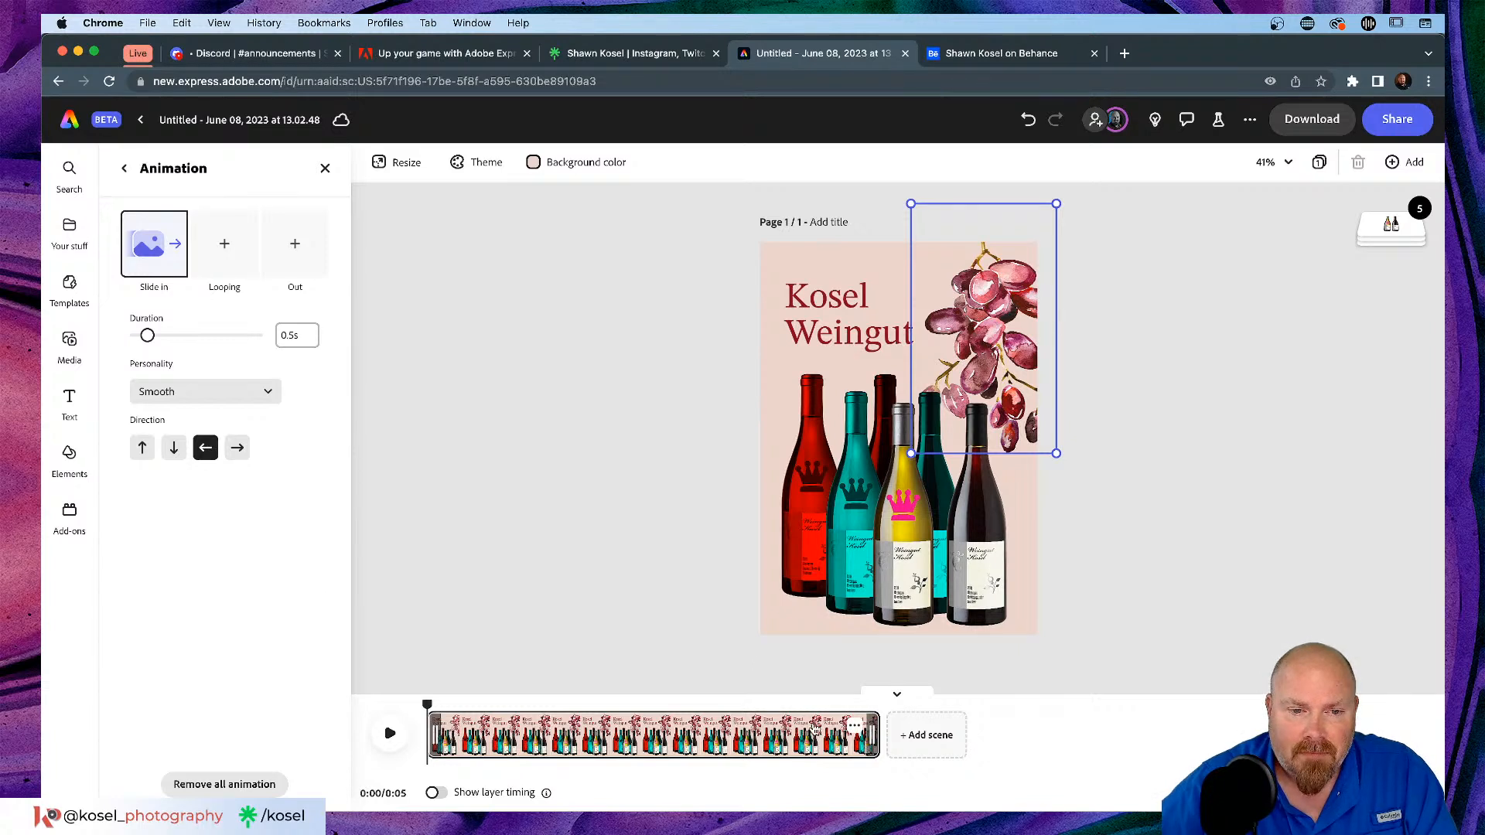
Step: Play the flyer's animation, pause it, and move the playhead back to about 1 second
left_click(391, 734)
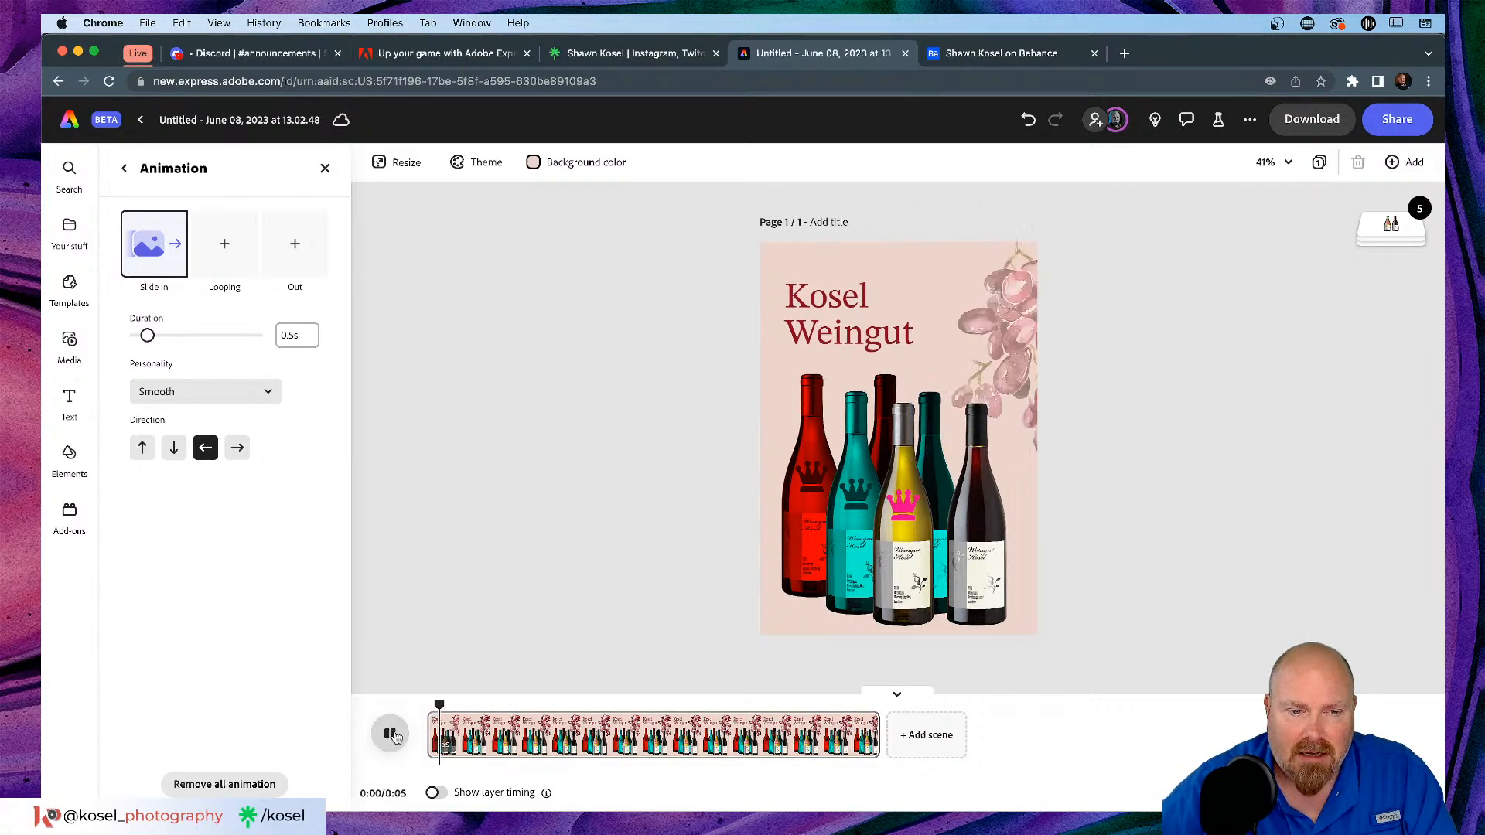
left_click(391, 734)
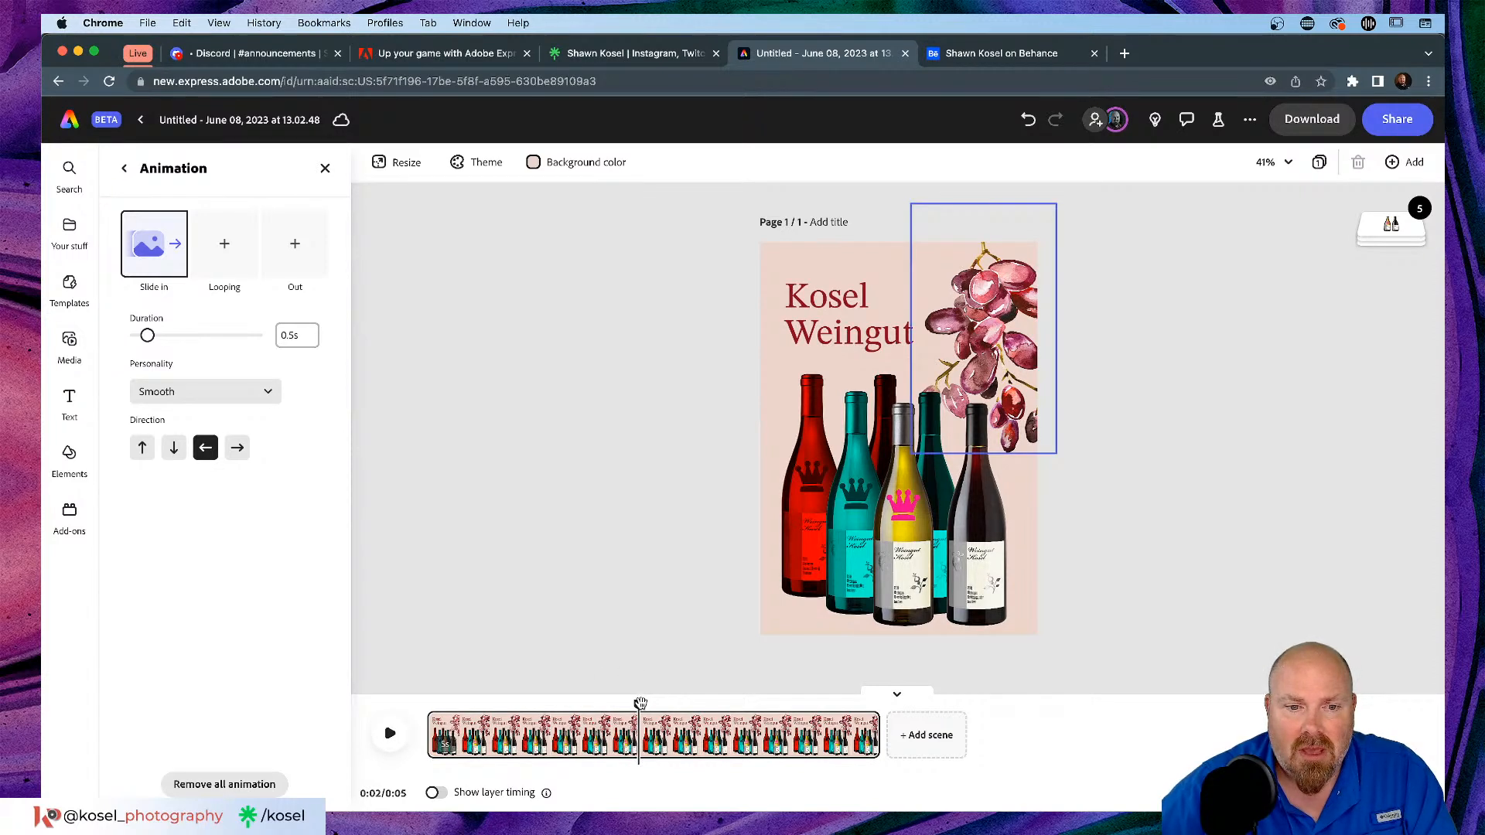
left_click_drag(636, 704, 498, 705)
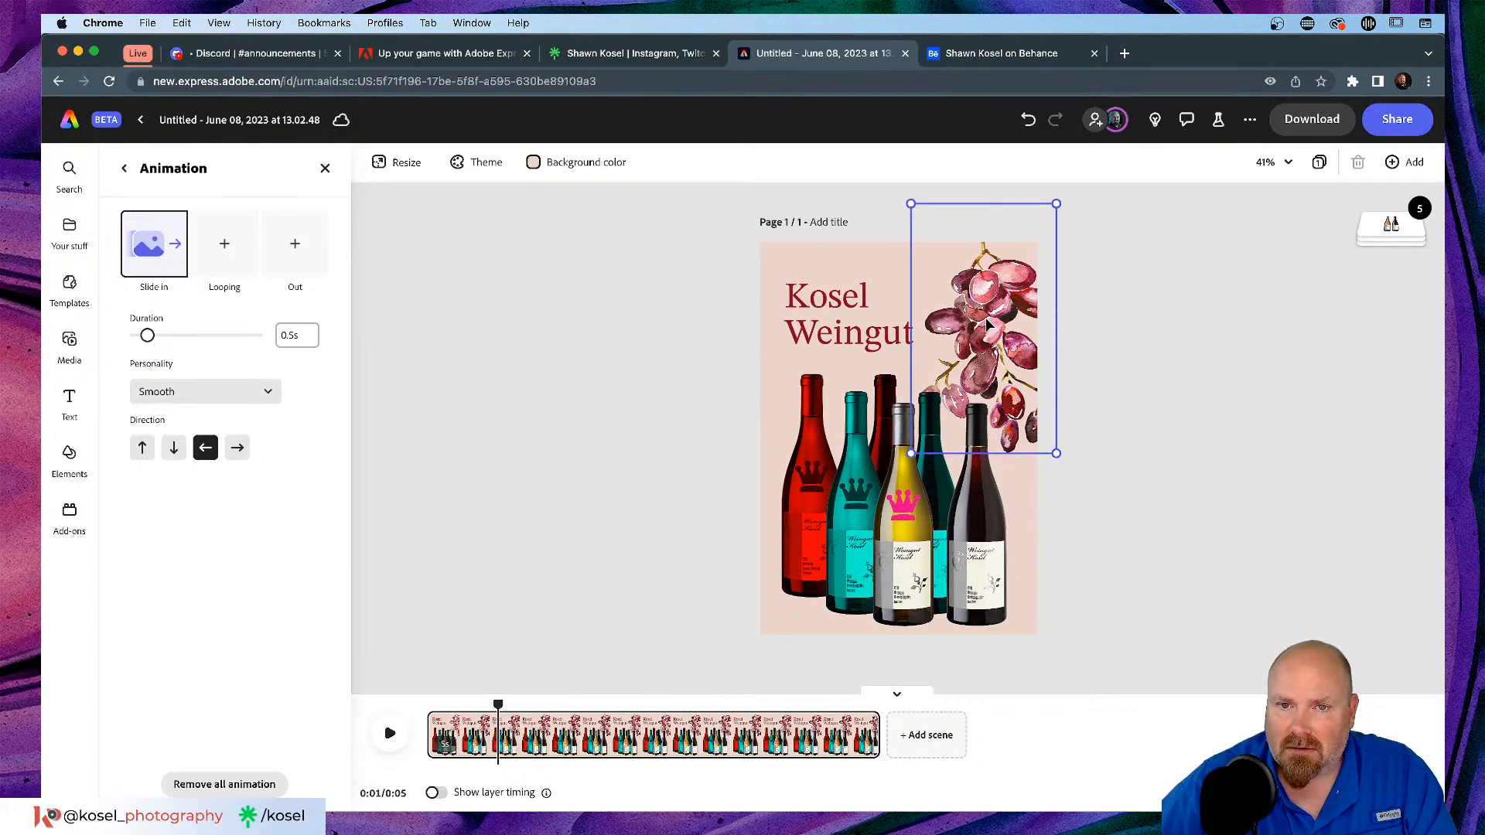
Step: Preview looping animations such as Yoyo and Wiggle on the grapes, and deselect the image
left_click(225, 254)
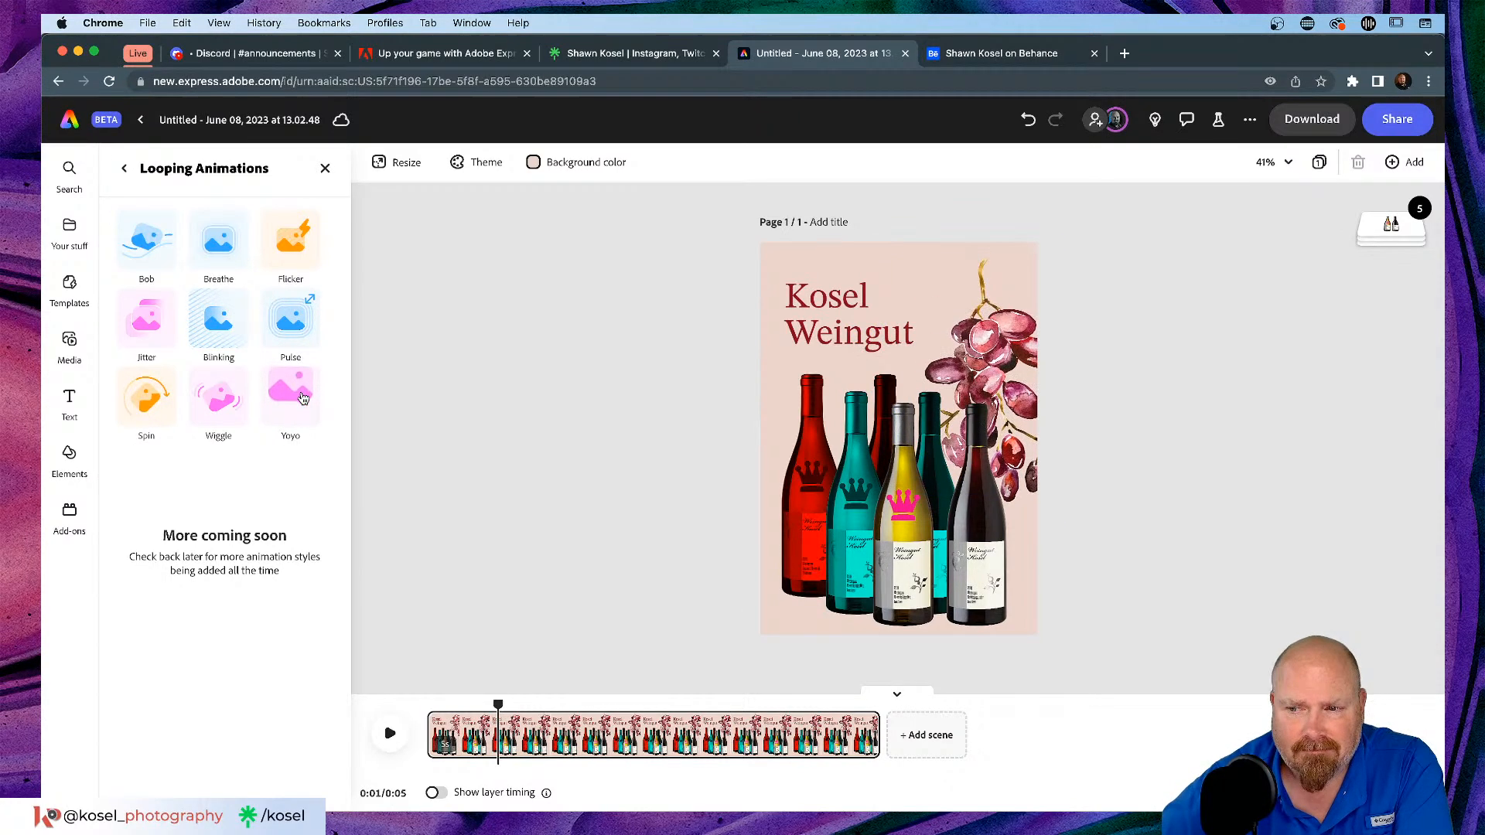
left_click(222, 400)
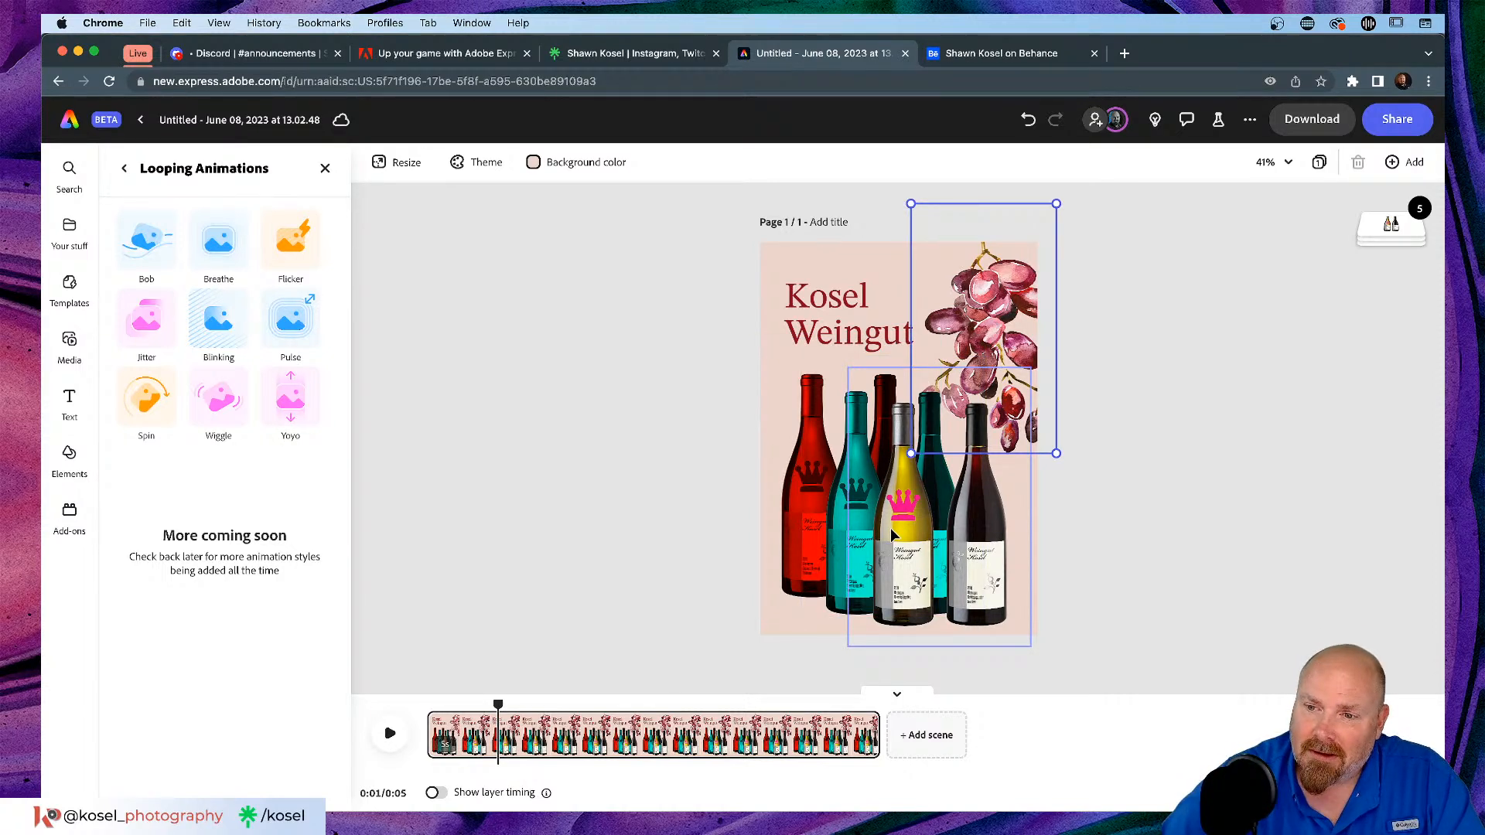
left_click(608, 500)
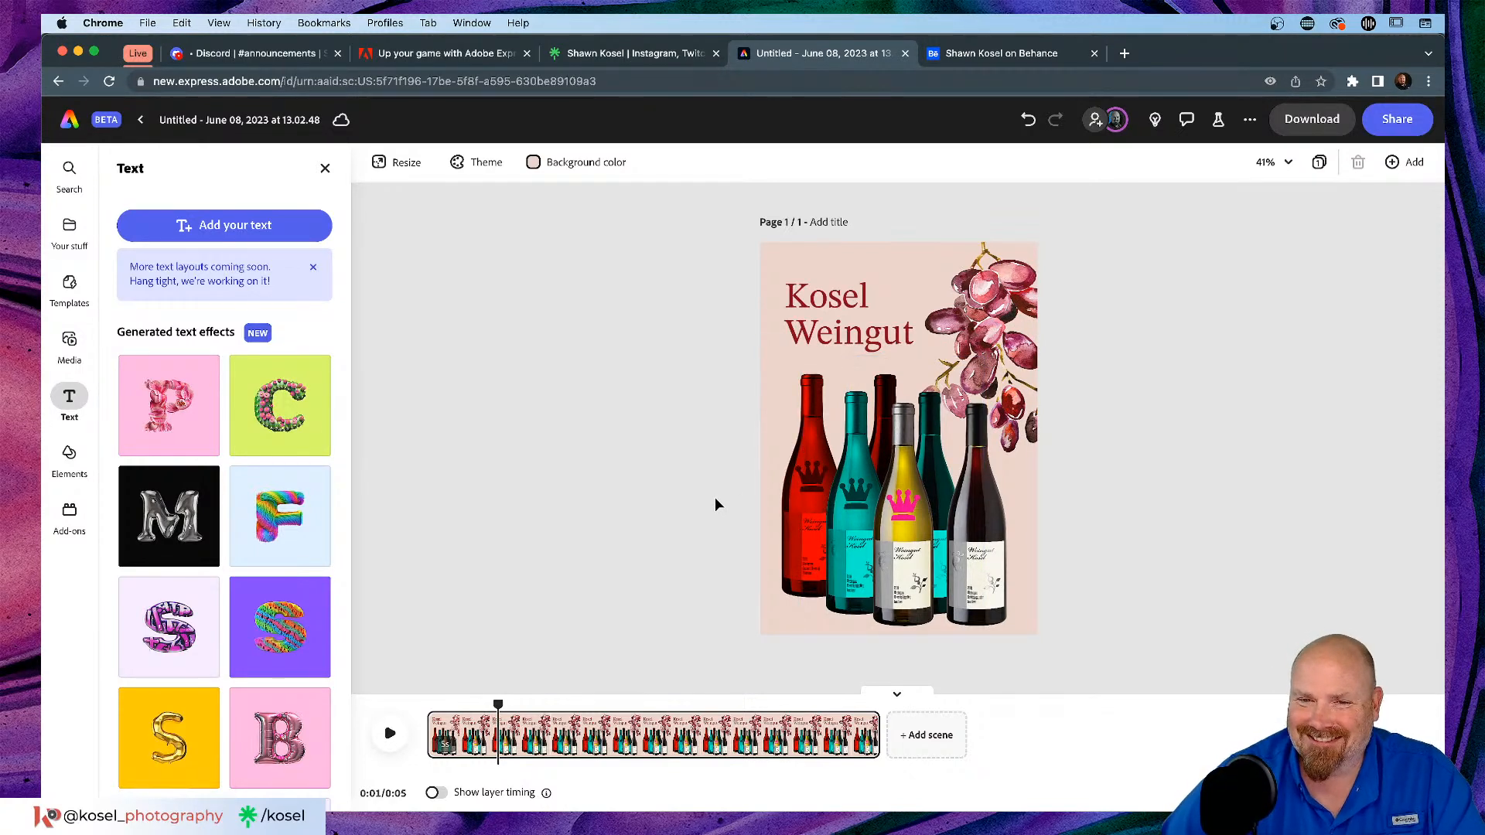
Step: Select the three linked bottle images on the flyer and combine them into one group
left_click(804, 495)
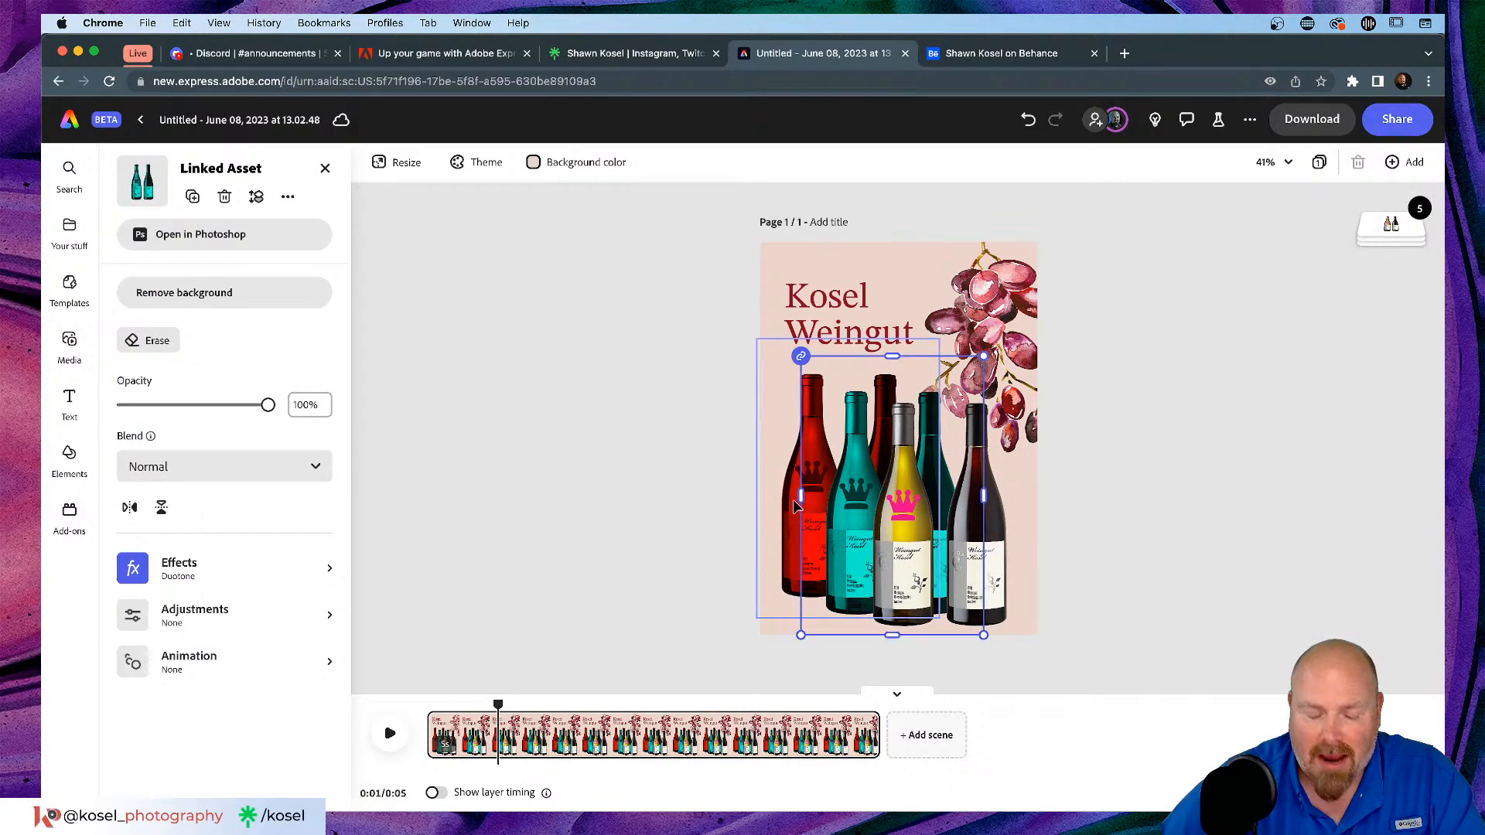
left_click(792, 501, "shift")
left_click(920, 506, "shift")
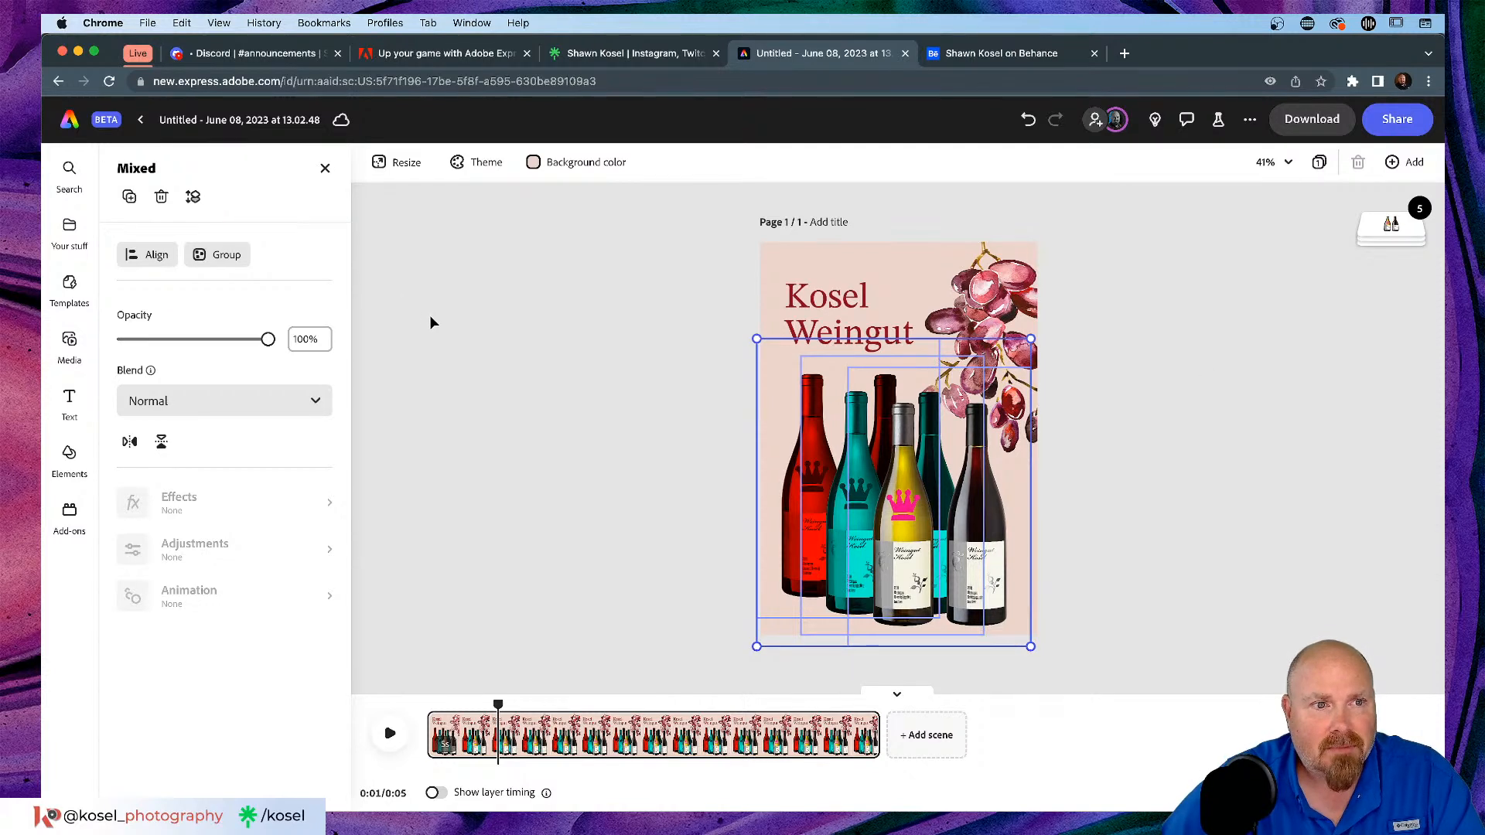
left_click(226, 256)
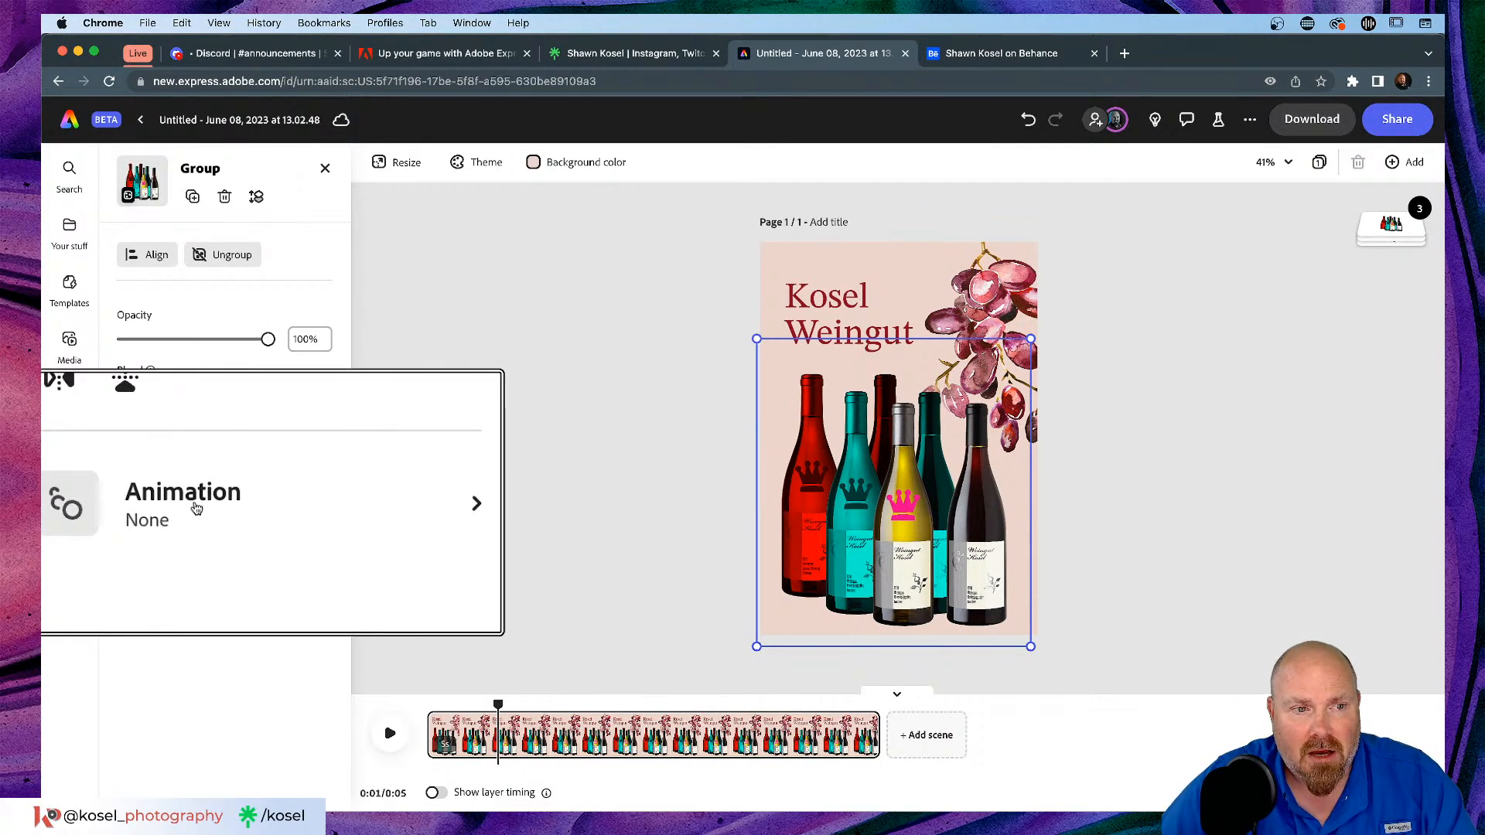
Step: Apply the Rise entrance animation to the bottle group and play the flyer's animation from the start
left_click(330, 501)
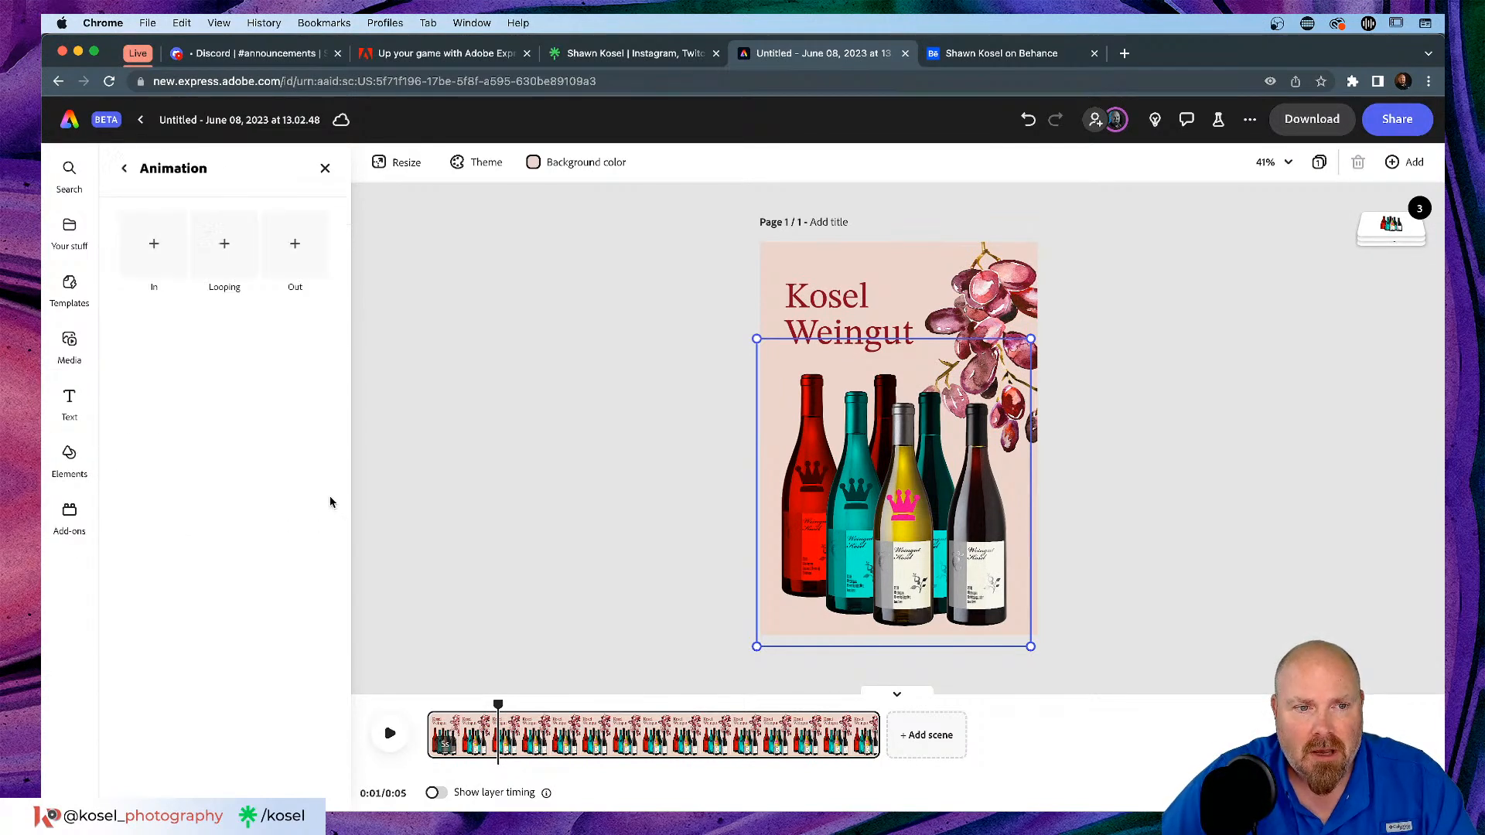
left_click(149, 243)
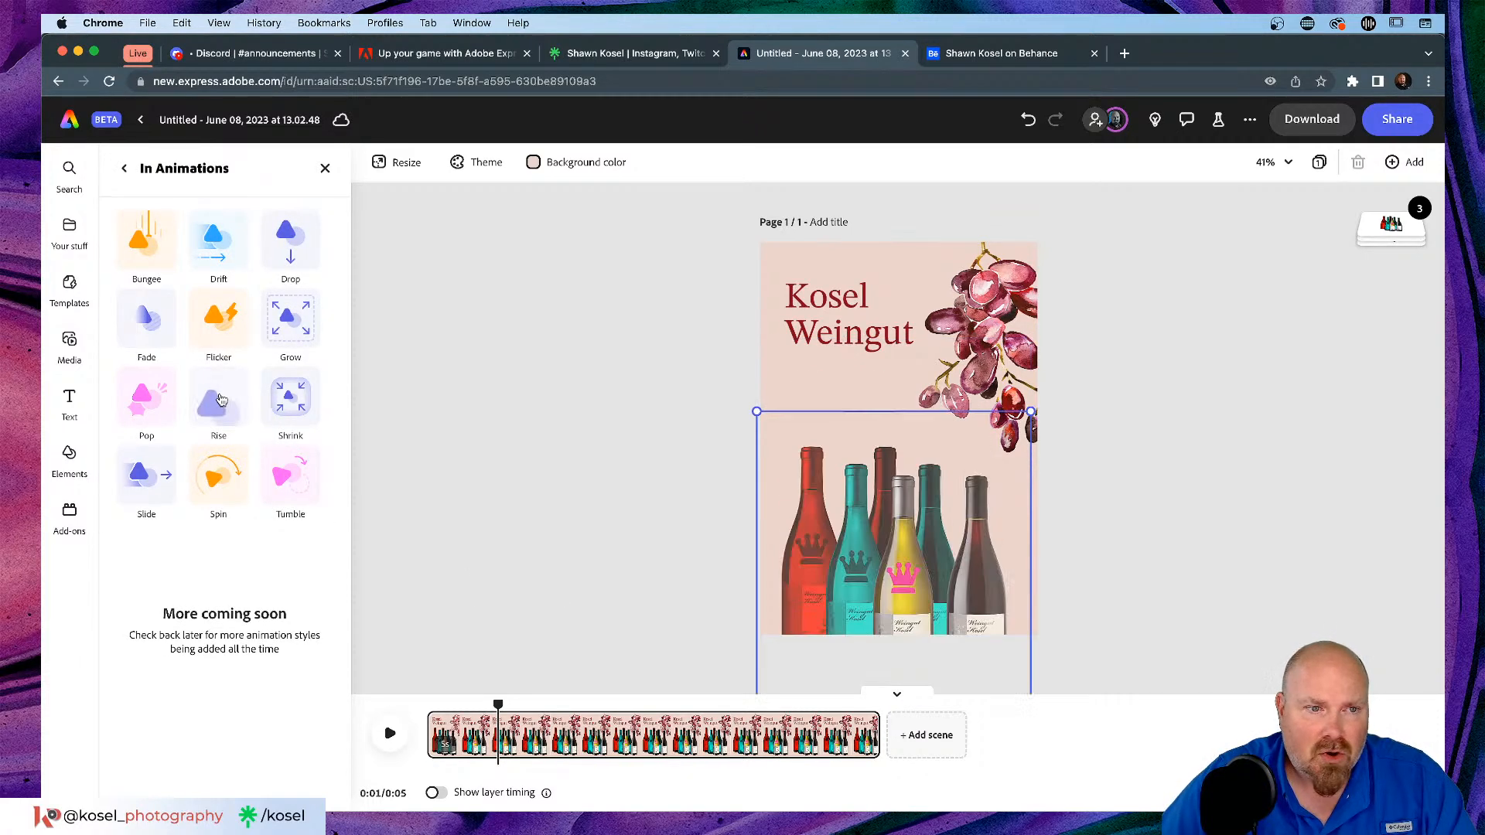
left_click(219, 397)
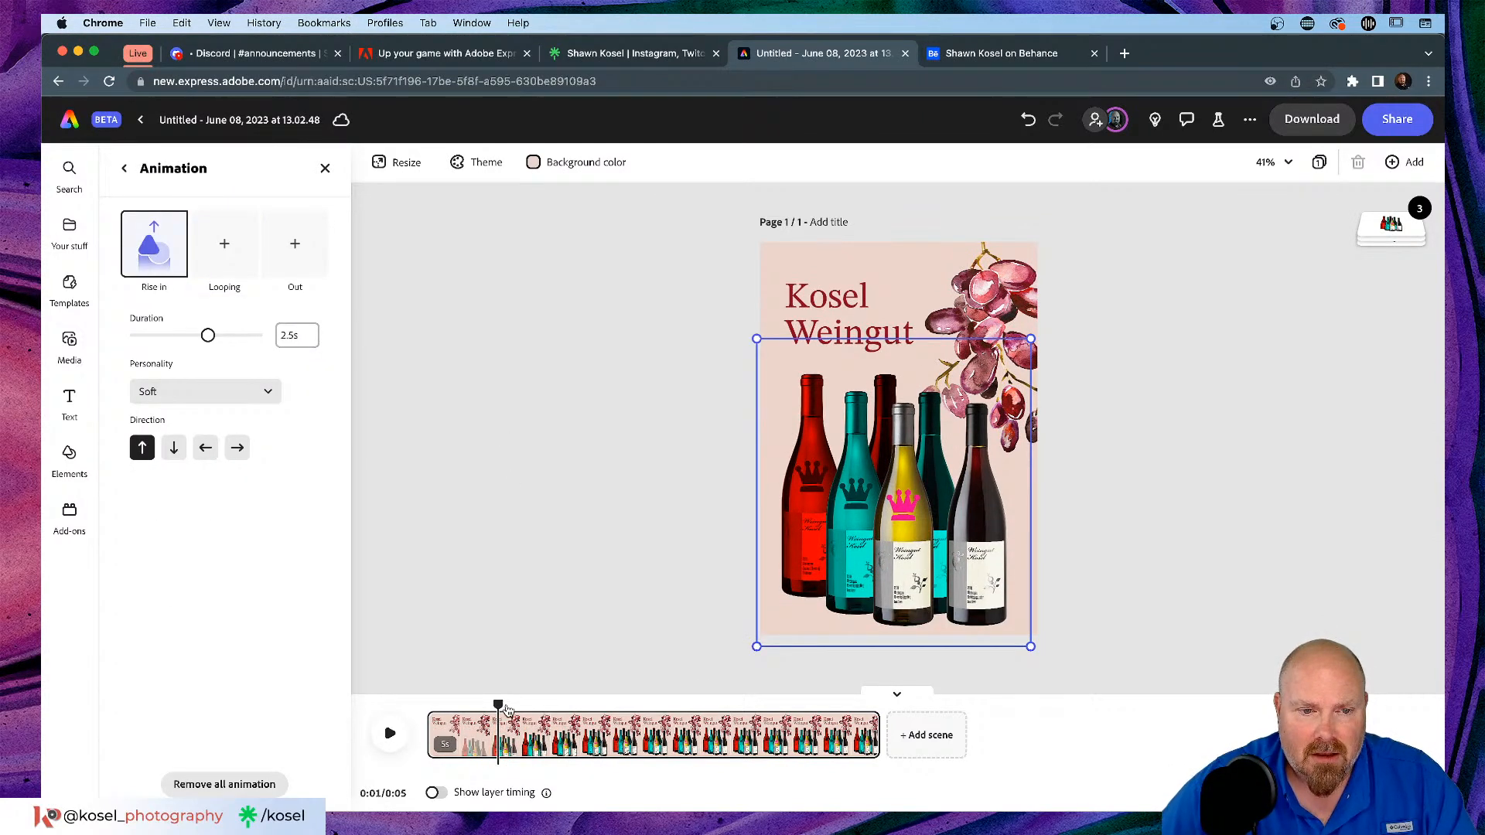
left_click_drag(489, 708, 390, 707)
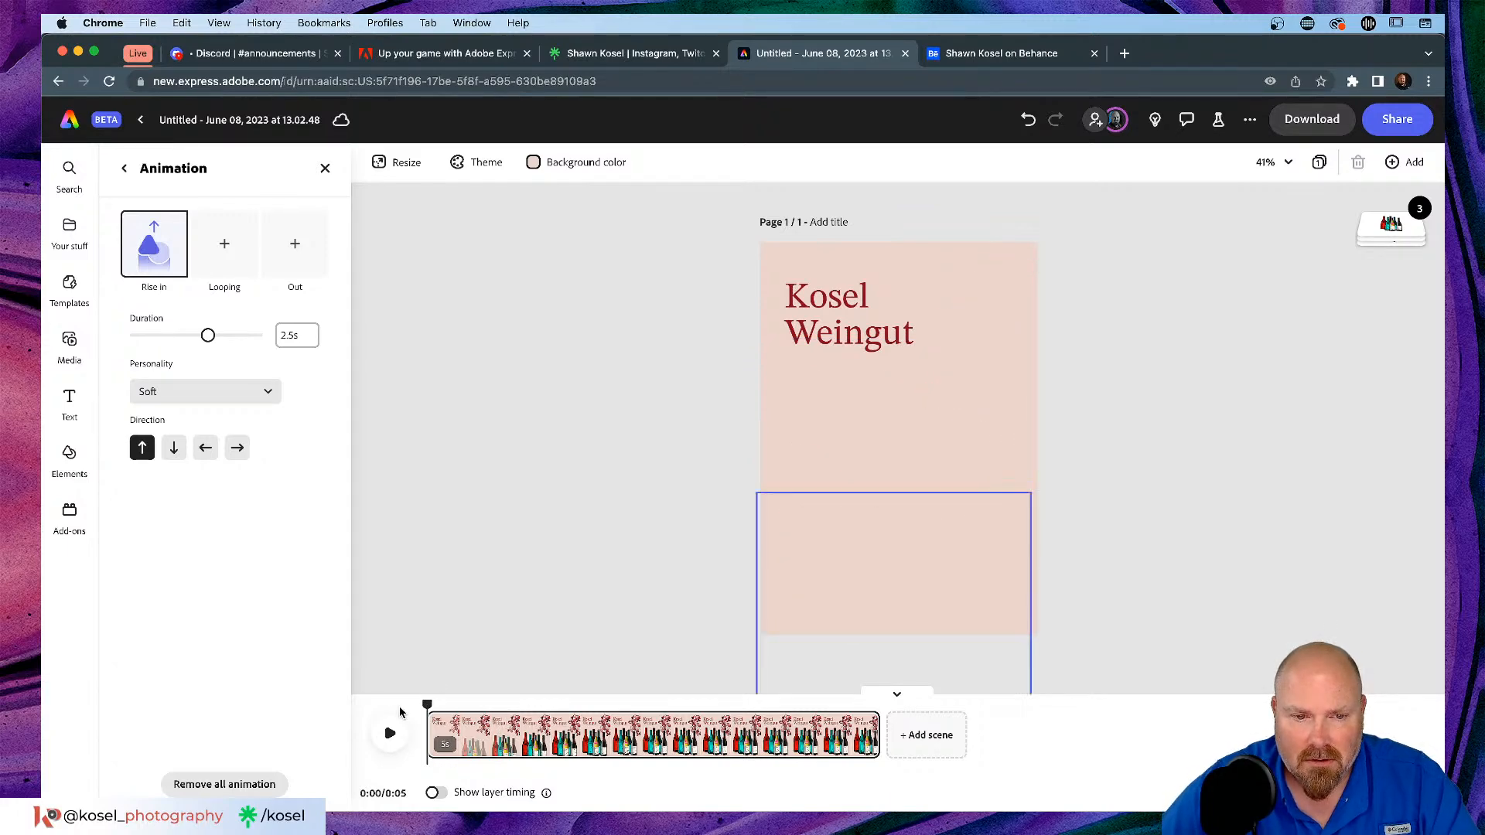
left_click(390, 733)
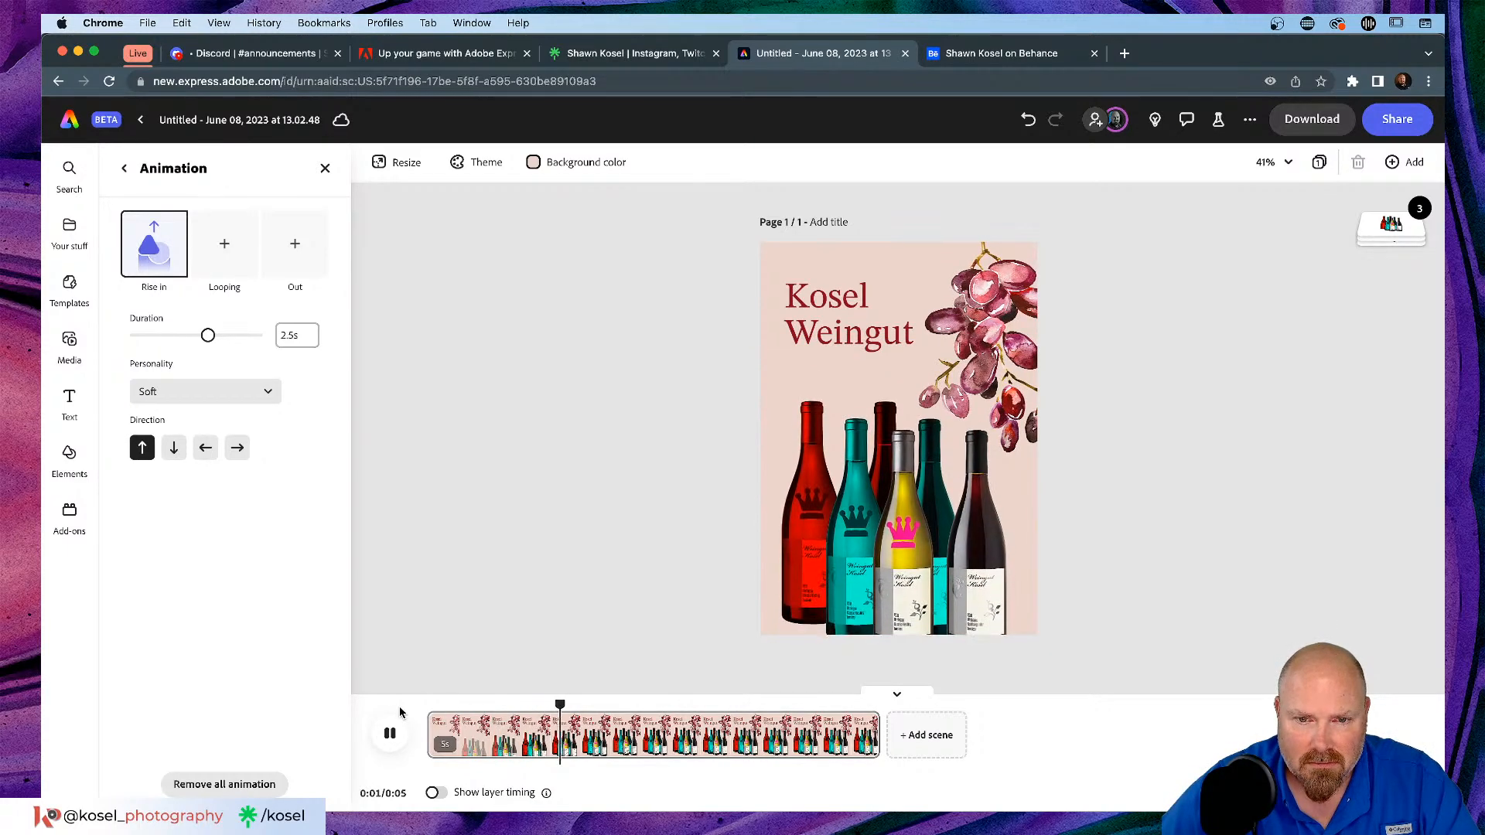
Step: Show layer timing, delay the front bottle pair's start to just under 1 second, and play the animation from the beginning
left_click(914, 586)
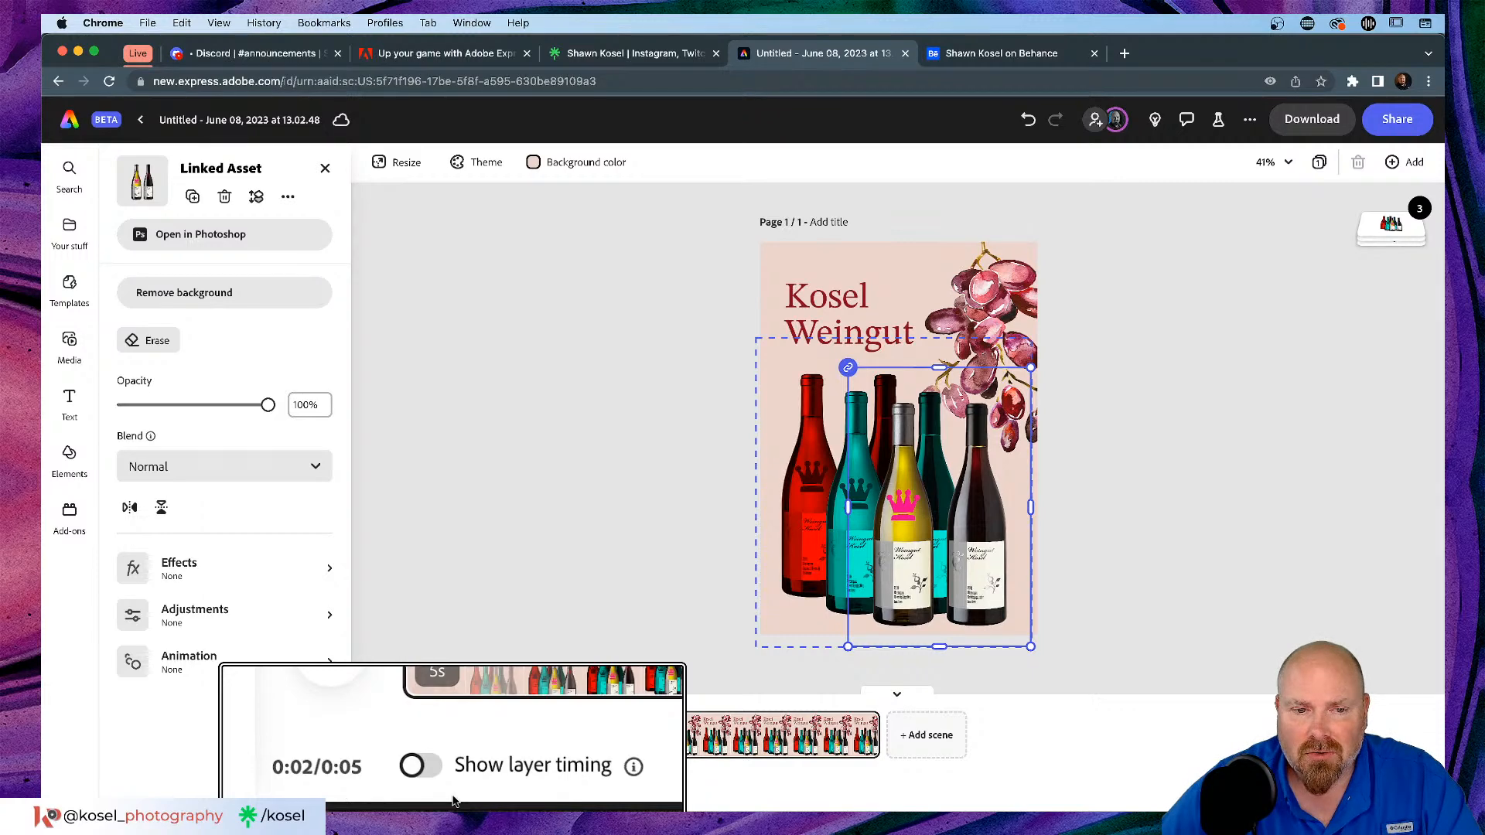
left_click(436, 793)
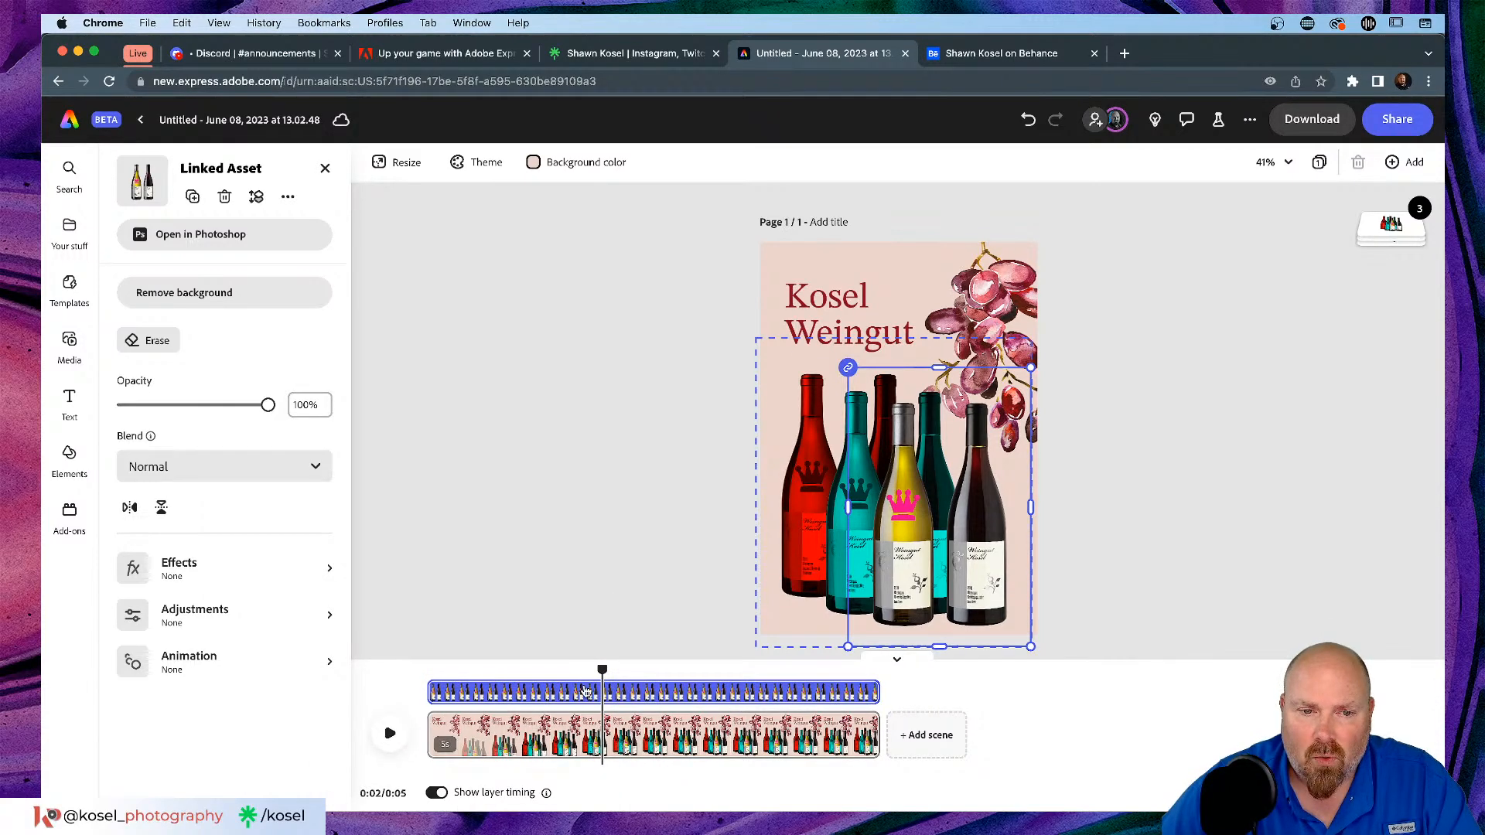
left_click_drag(603, 671, 501, 690)
left_click_drag(434, 674, 366, 679)
left_click(391, 734)
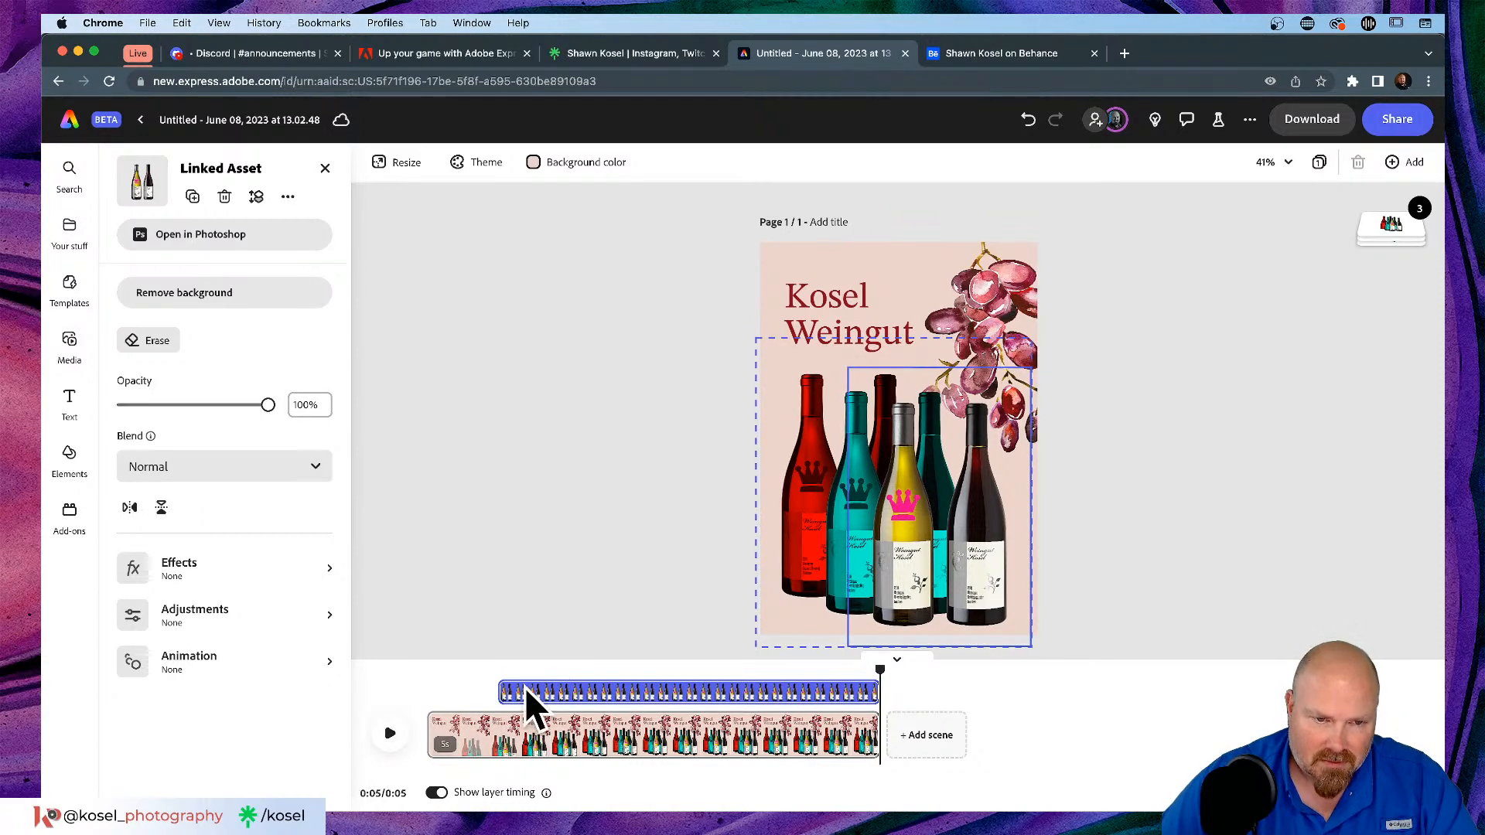
Step: Delay the front bottle pair's start to about 1.5 seconds and preview the animation, pausing it at about 3 seconds
left_click_drag(503, 692, 378, 685)
key("space")
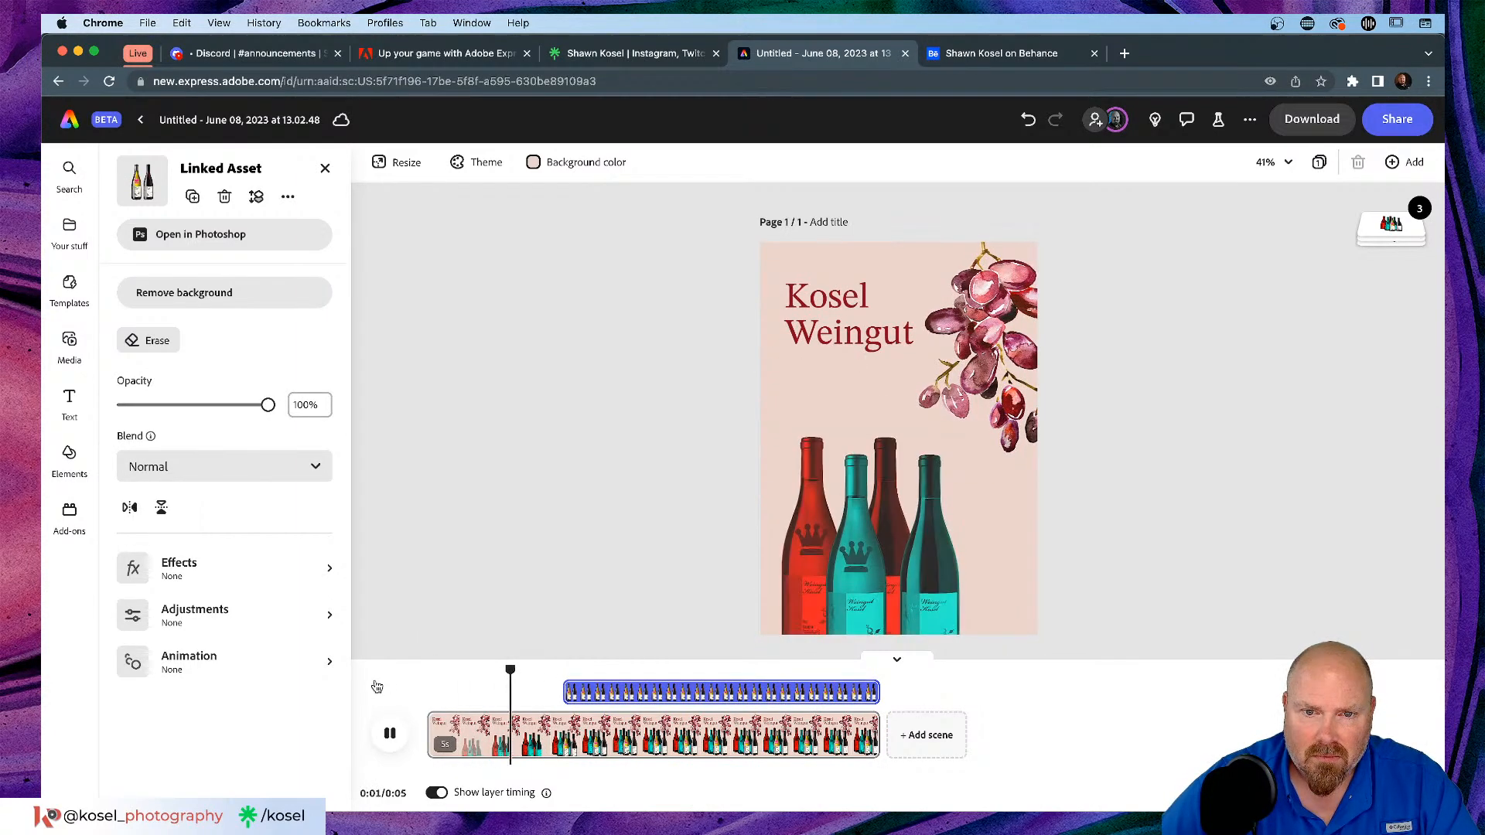
key("space")
left_click(951, 529)
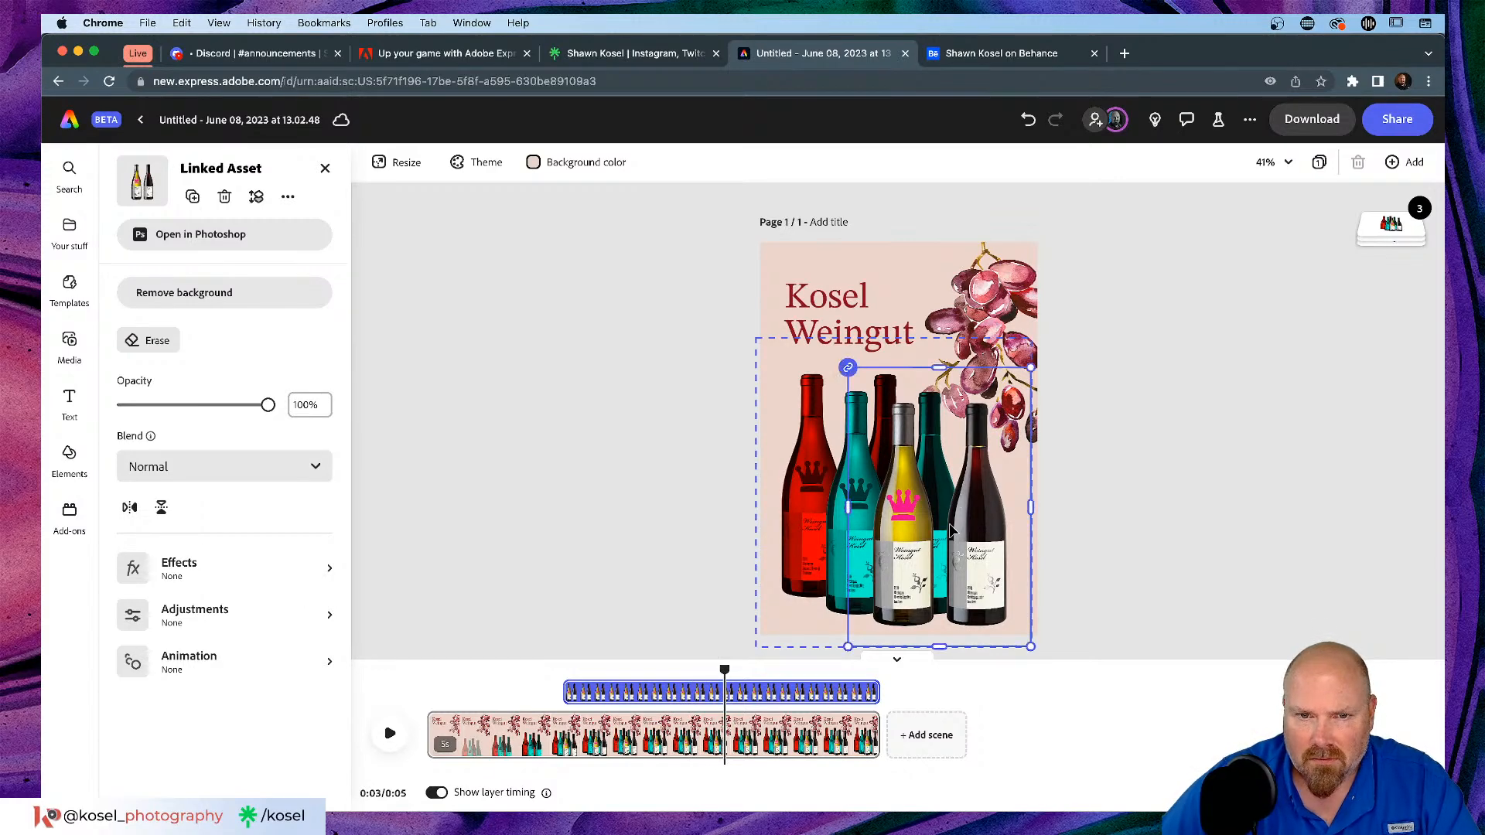
Step: Delay the whole bottle group's start to about 1 second, preview the animation from about 0.2 seconds, and deselect the group
left_click(544, 484)
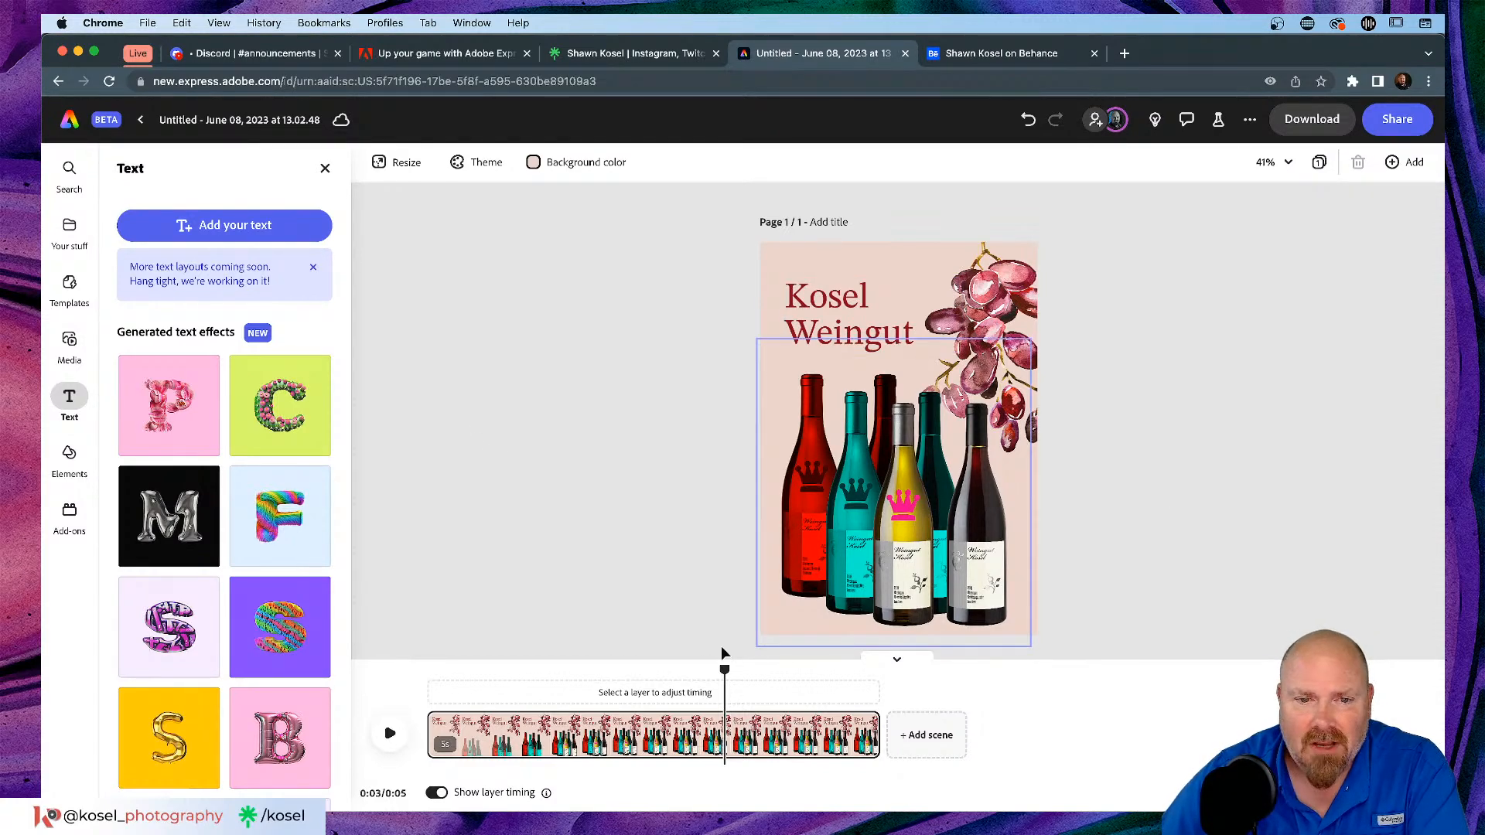
left_click(914, 572)
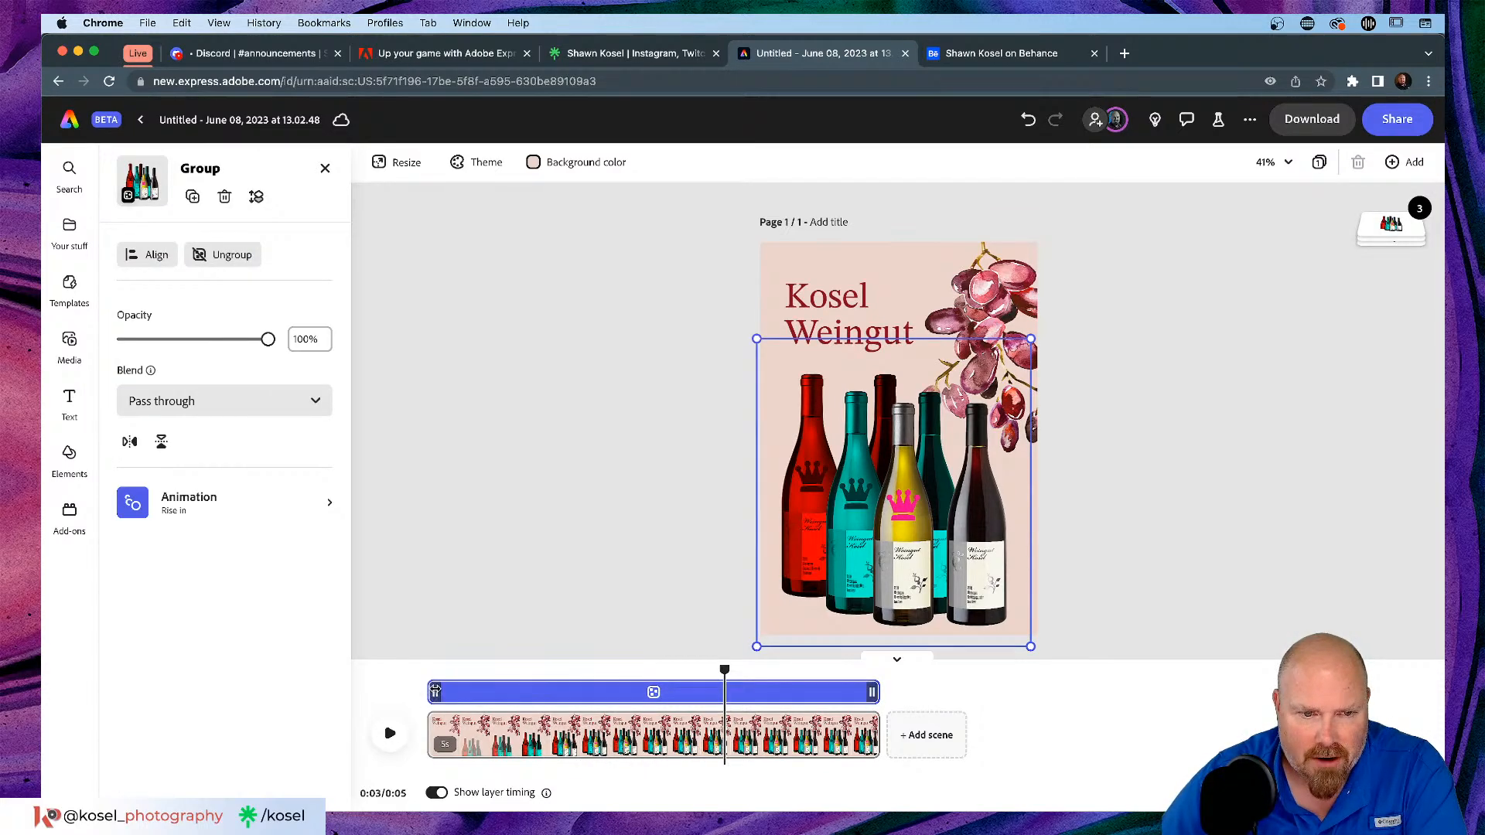
left_click_drag(432, 691, 519, 691)
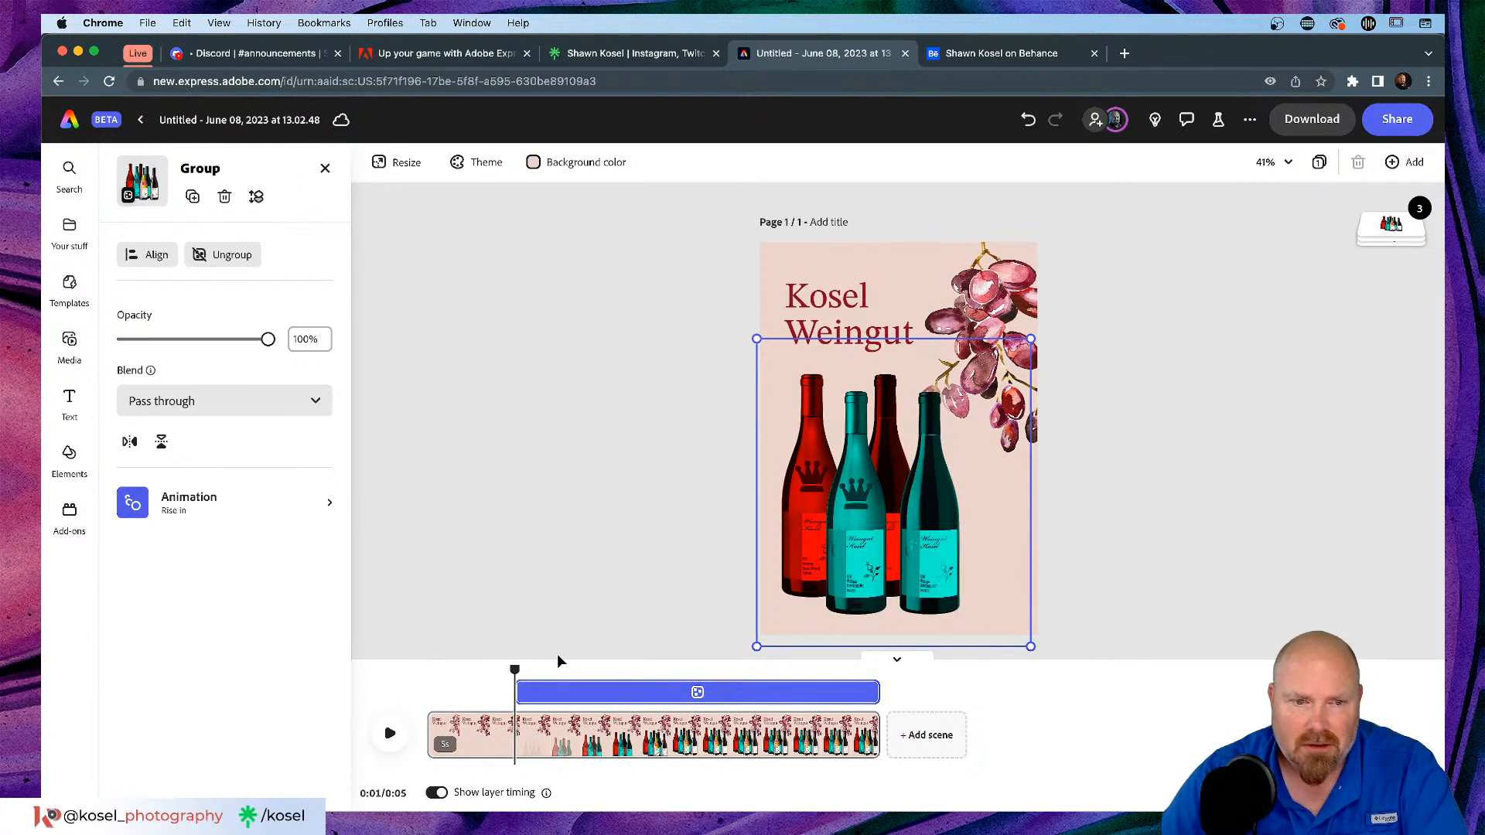
left_click_drag(515, 664, 447, 666)
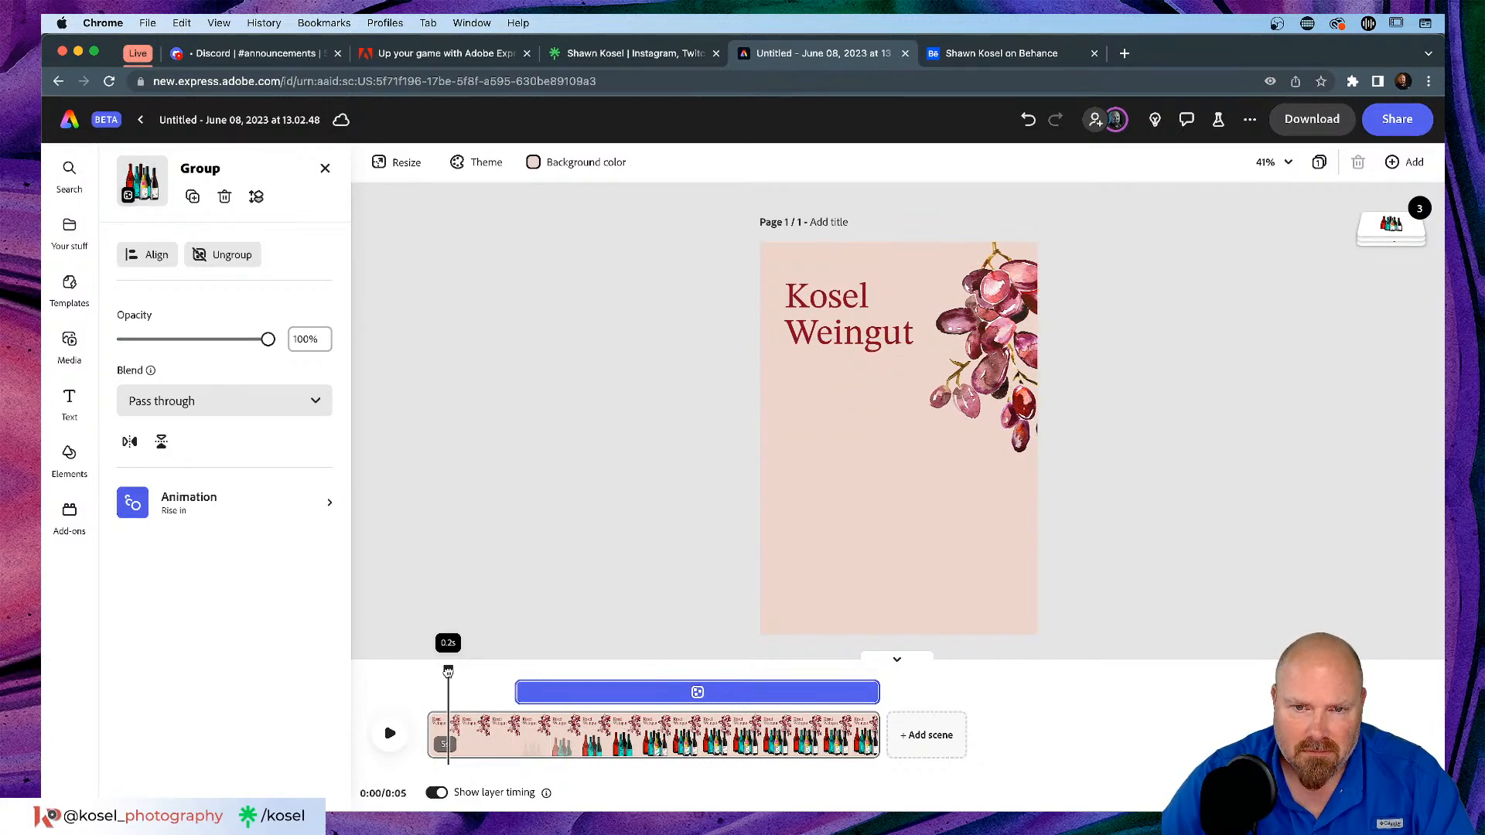
key("space")
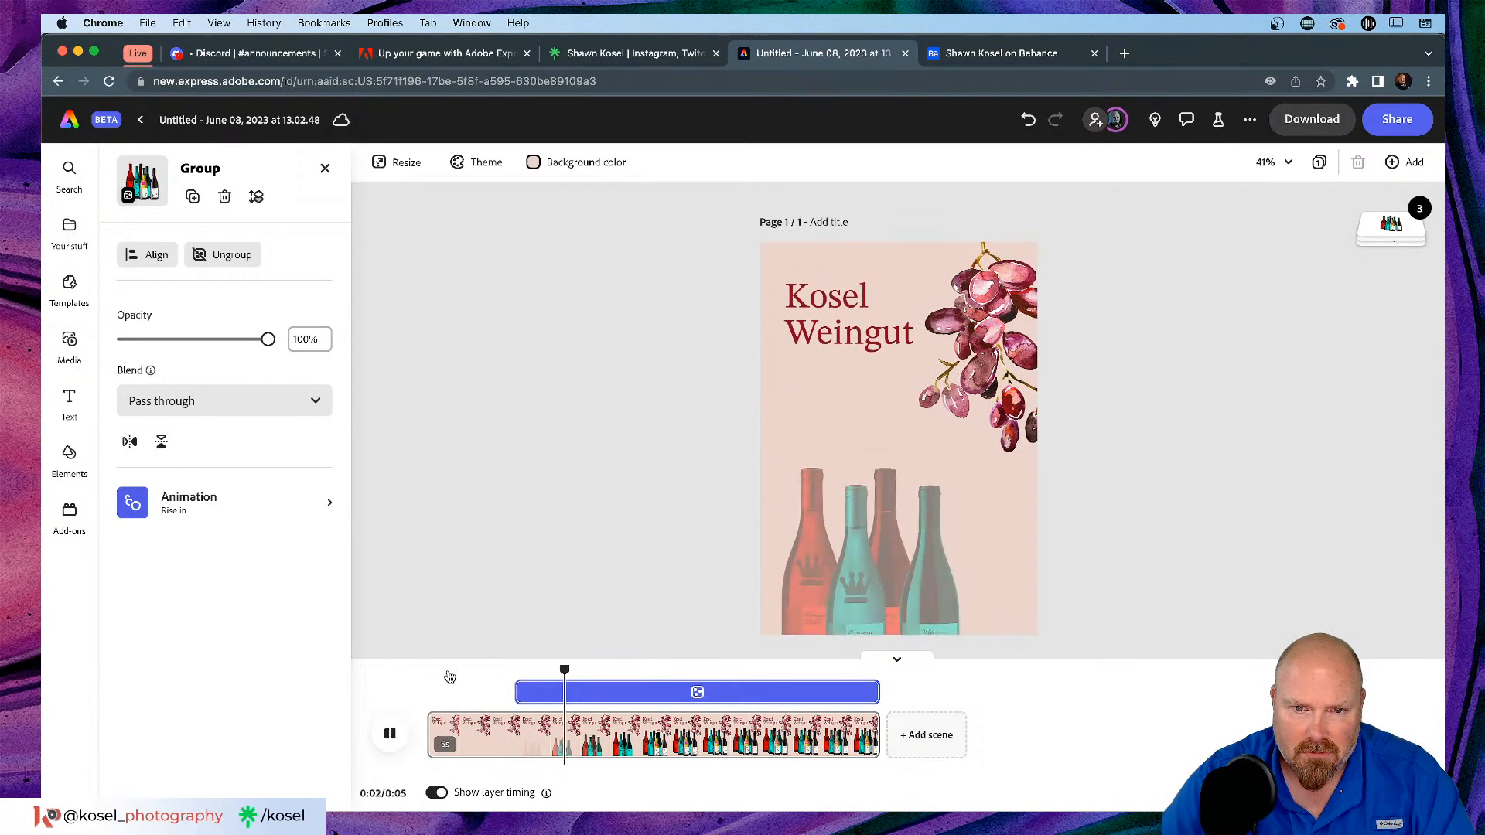
key("space")
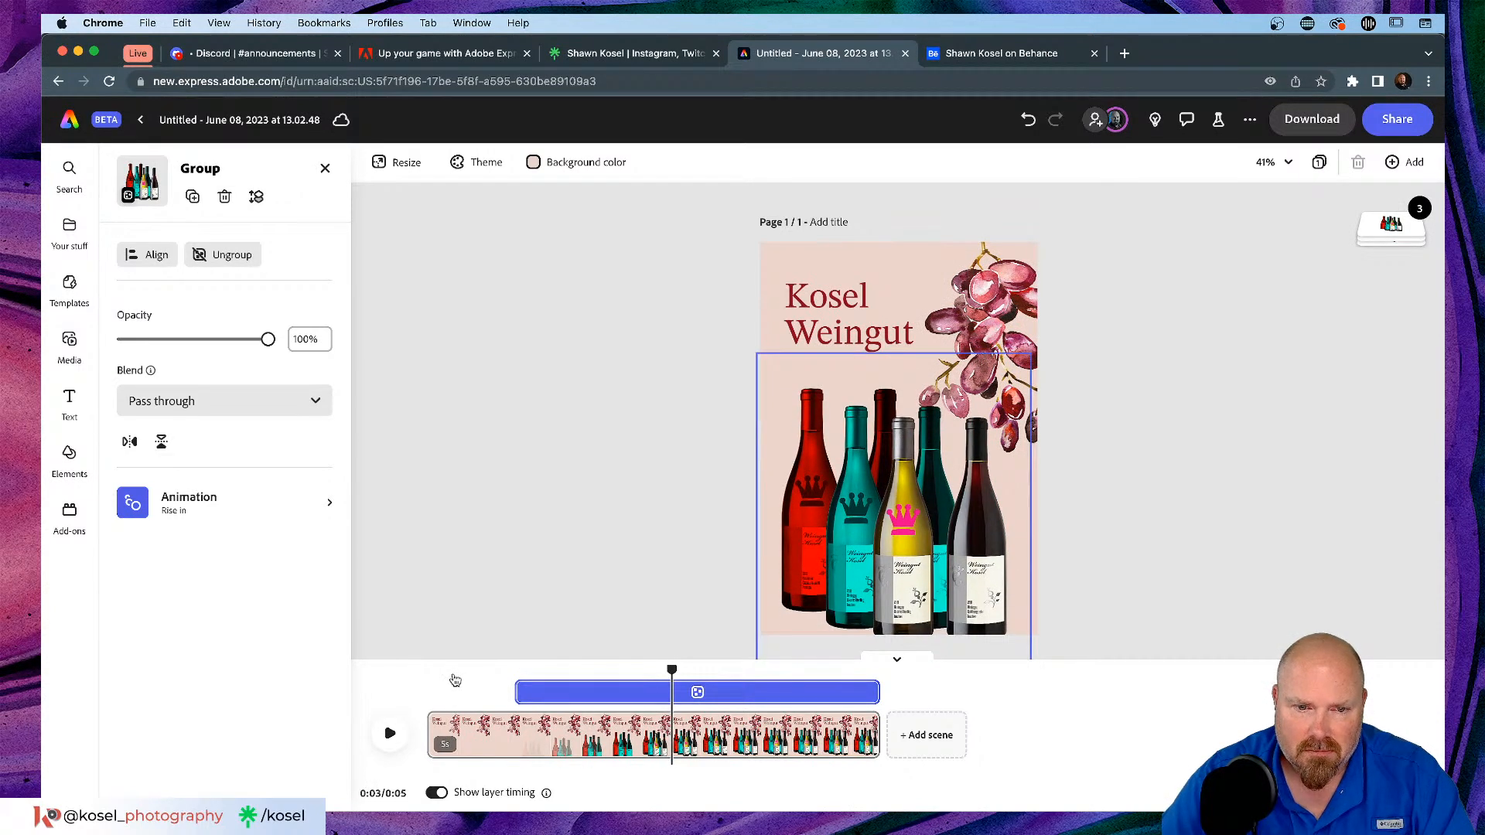
left_click(455, 680)
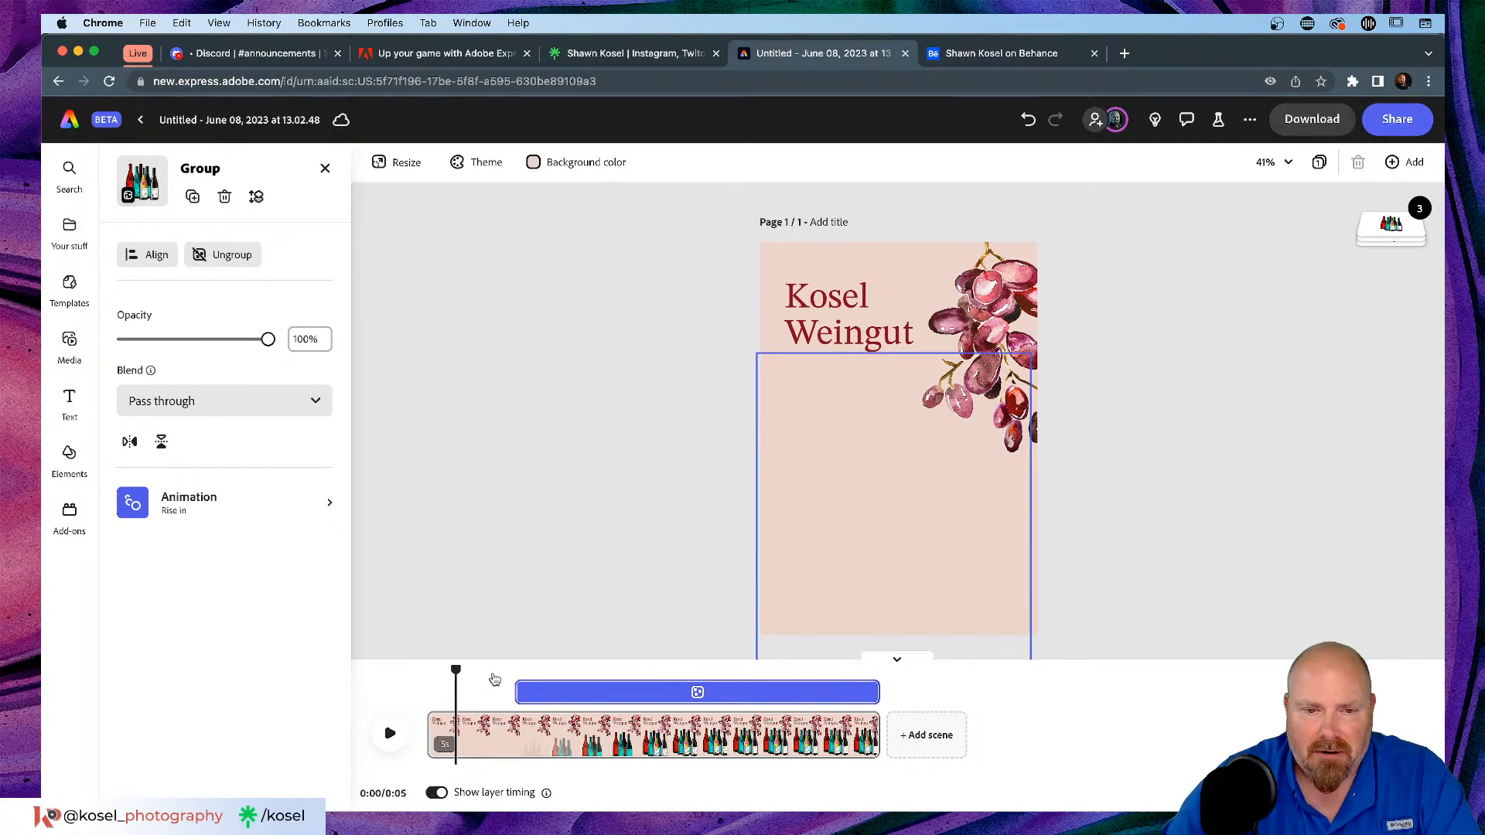
left_click(471, 512)
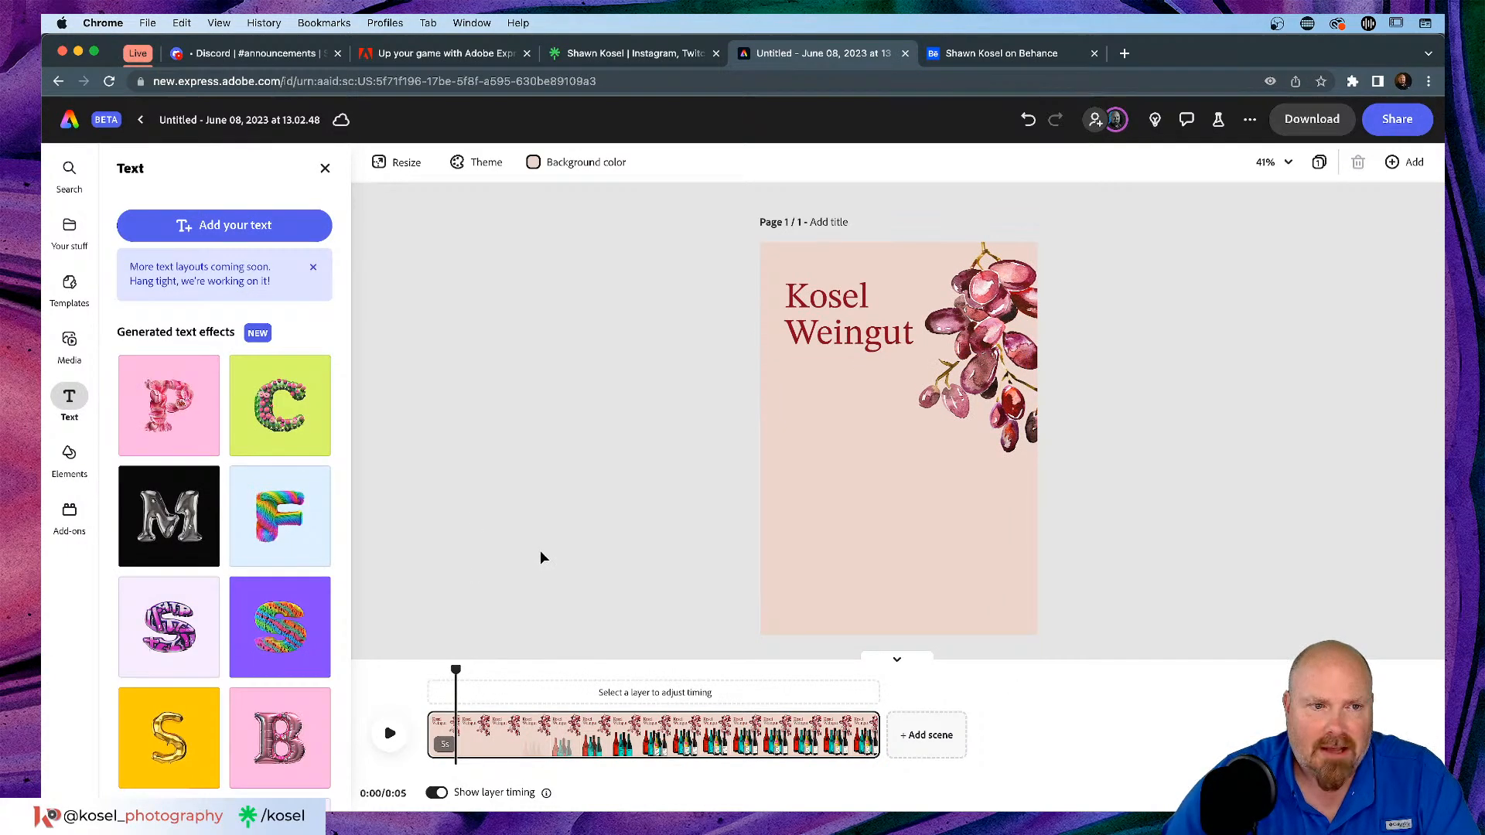
Step: Ungroup the Kosel Weingut title so its text can be edited directly
left_click(826, 309)
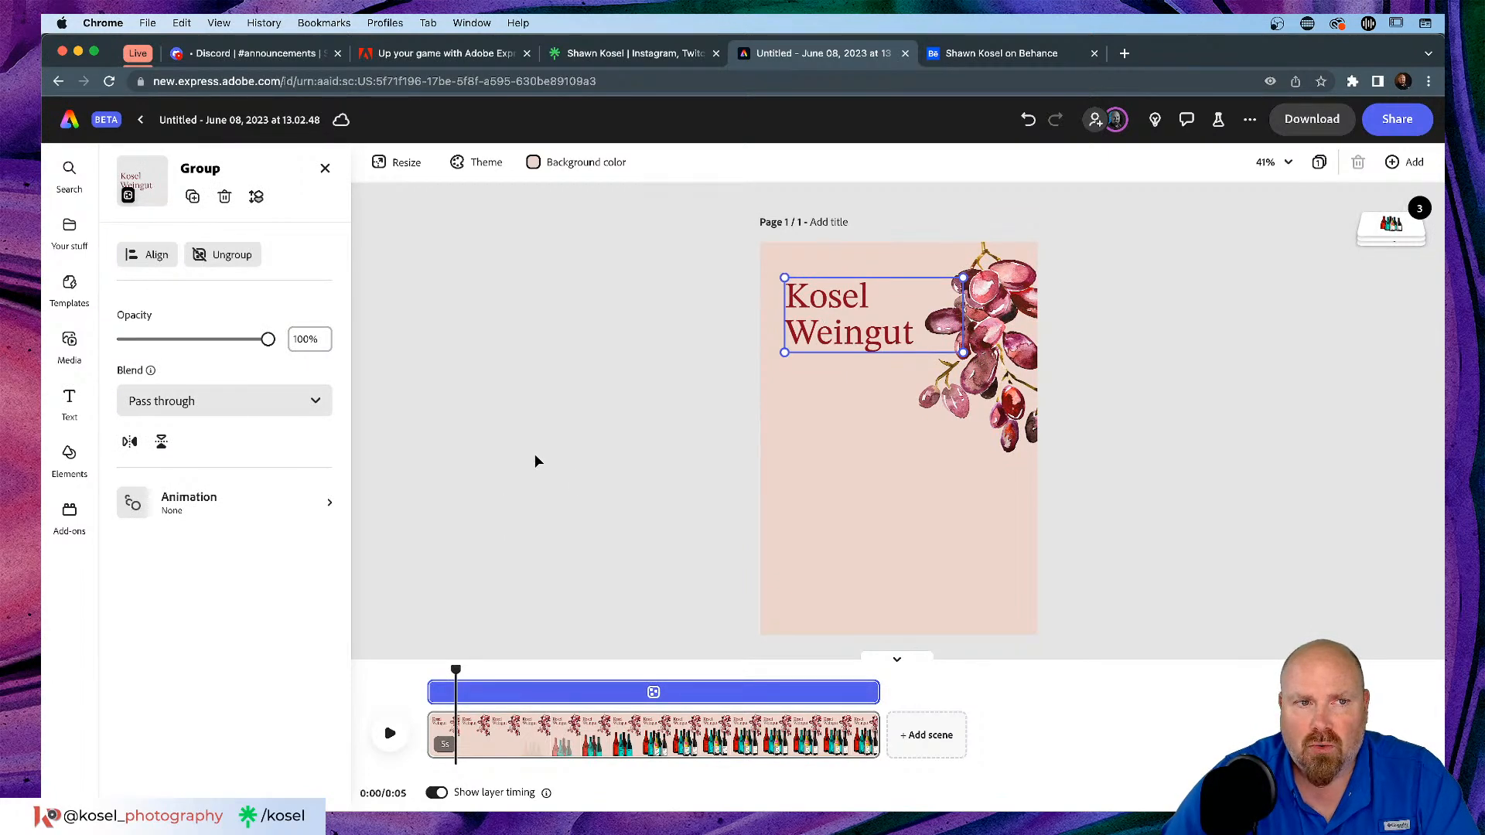
left_click(325, 168)
left_click(818, 300)
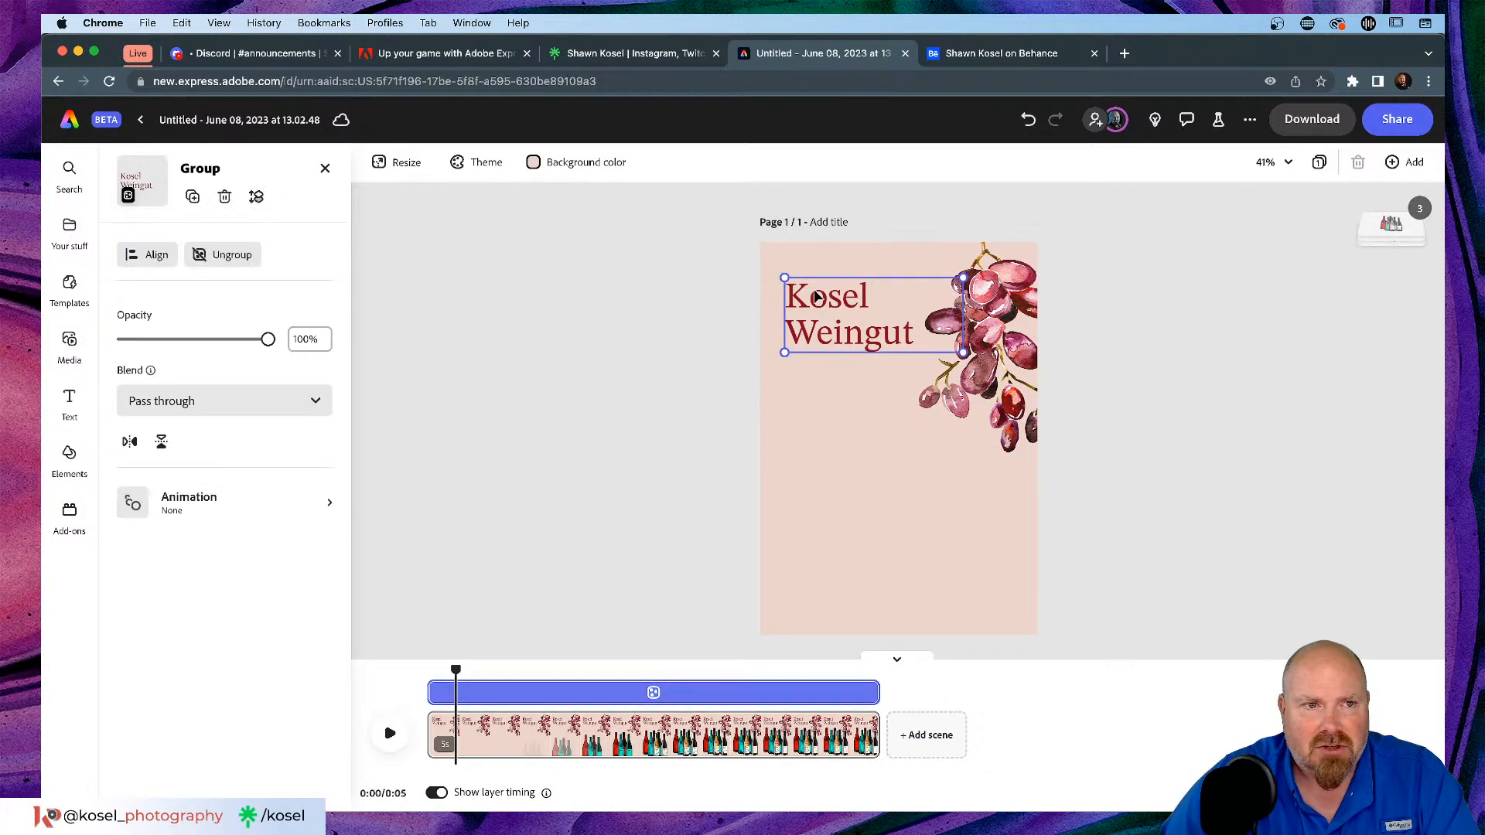
left_click(235, 256)
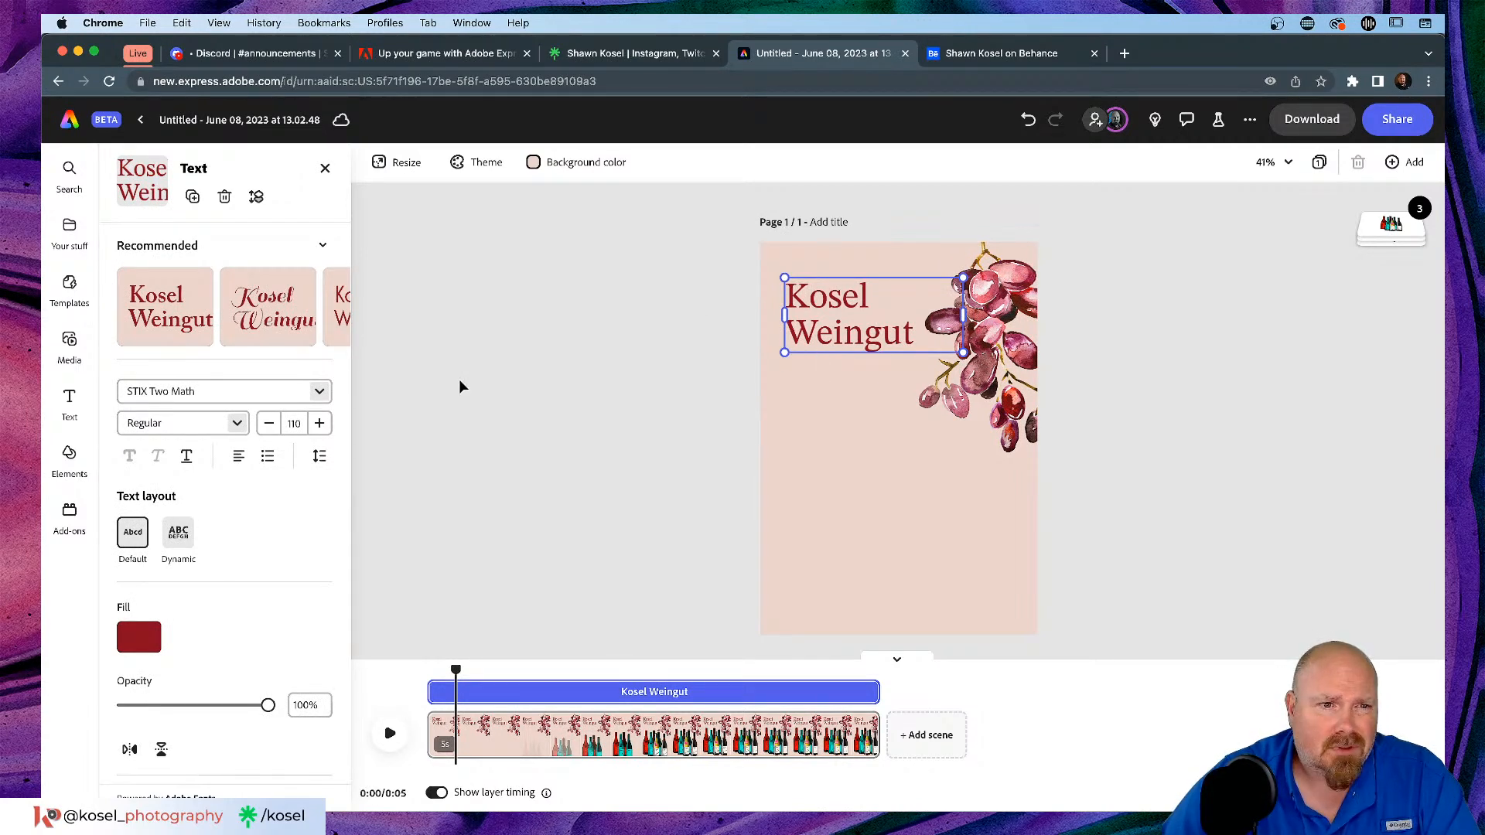
Step: Try the recommended Sail font on the title, set Mostra Nuova instead, and browse the remaining font recommendations
scroll(218, 304, "right", 1)
scroll(218, 303, "left", 1)
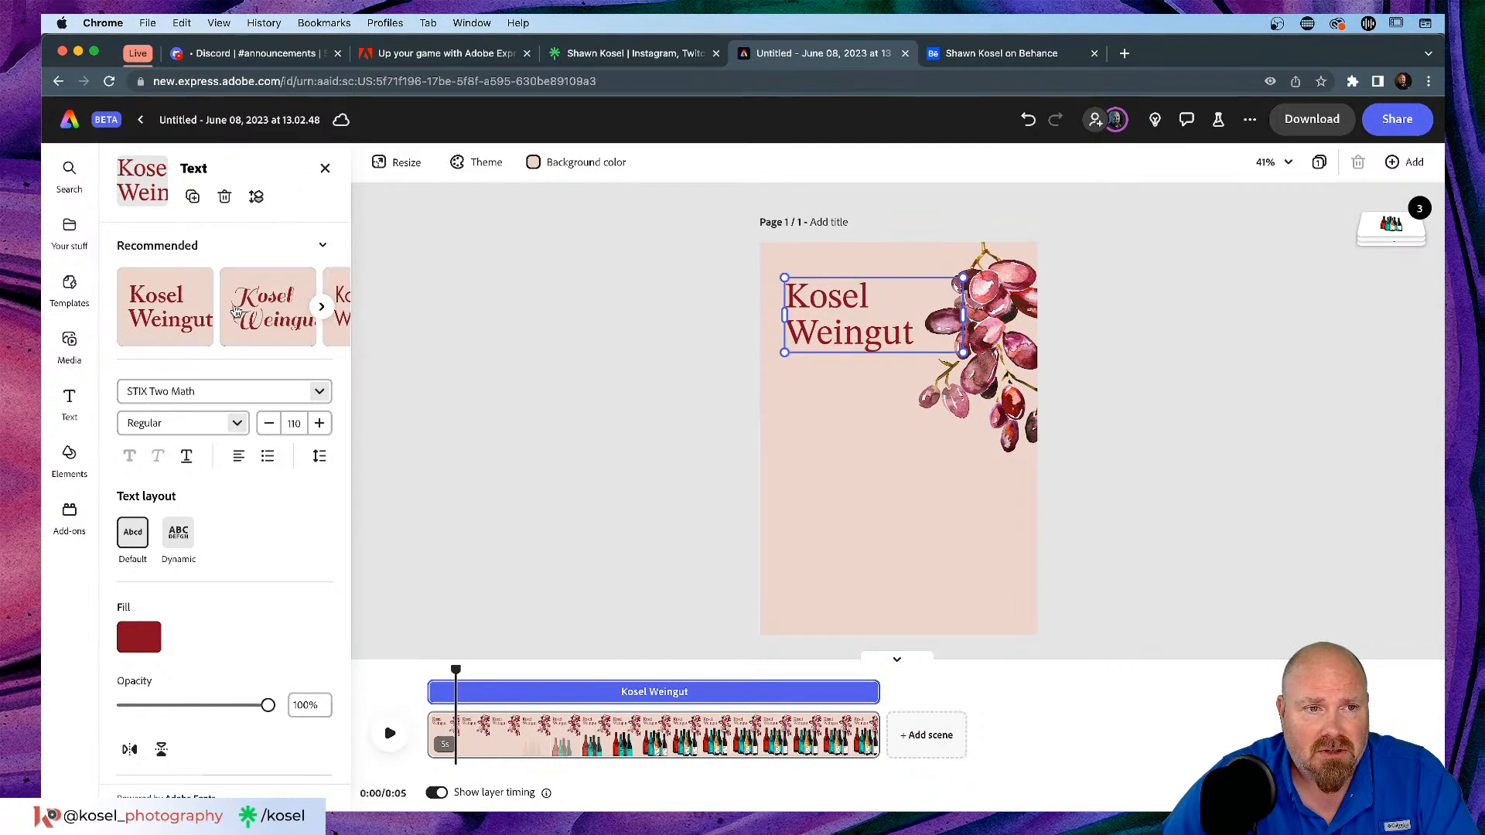
left_click(249, 301)
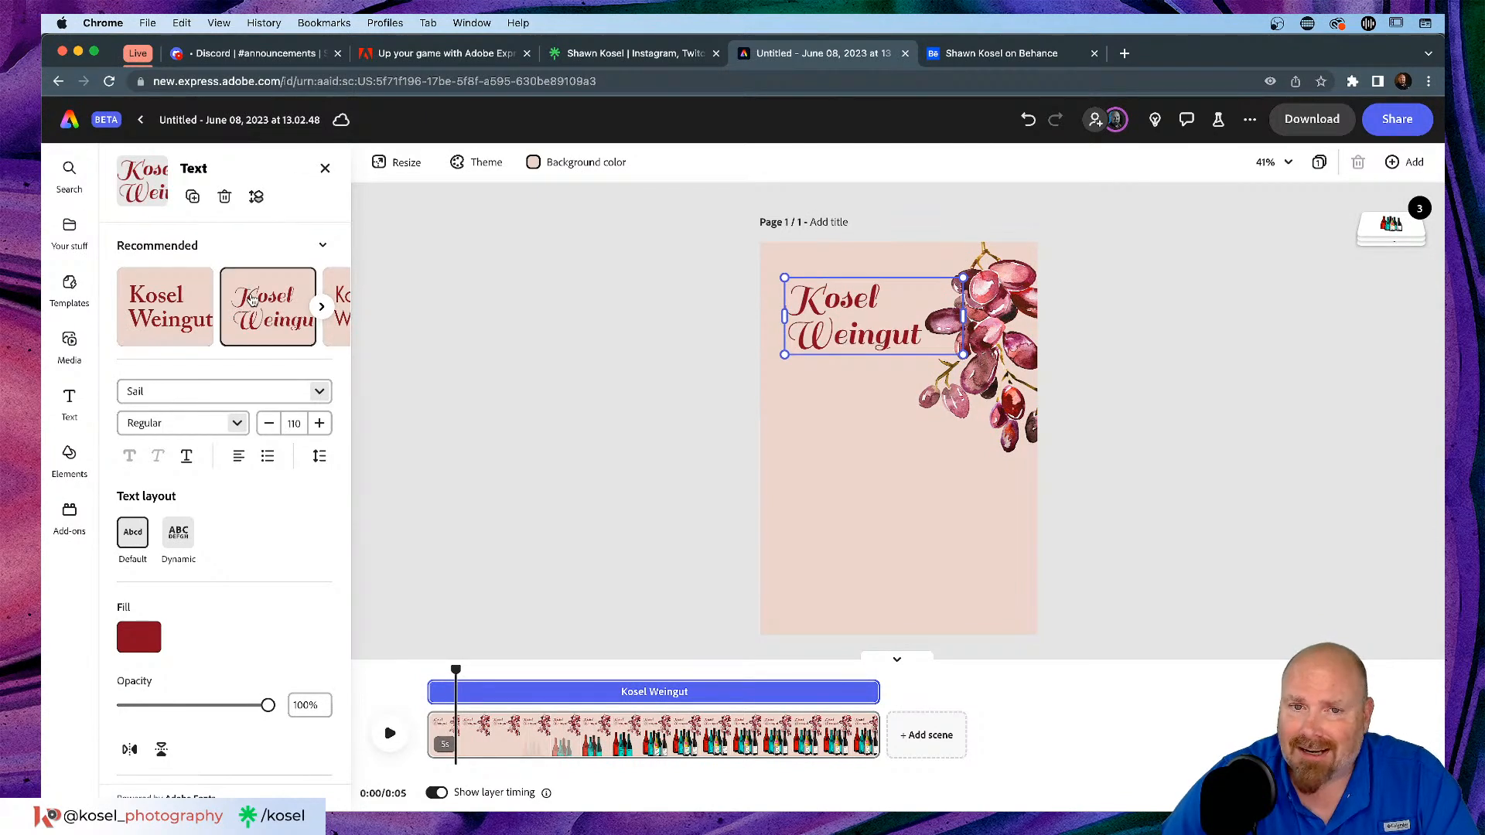
left_click(321, 307)
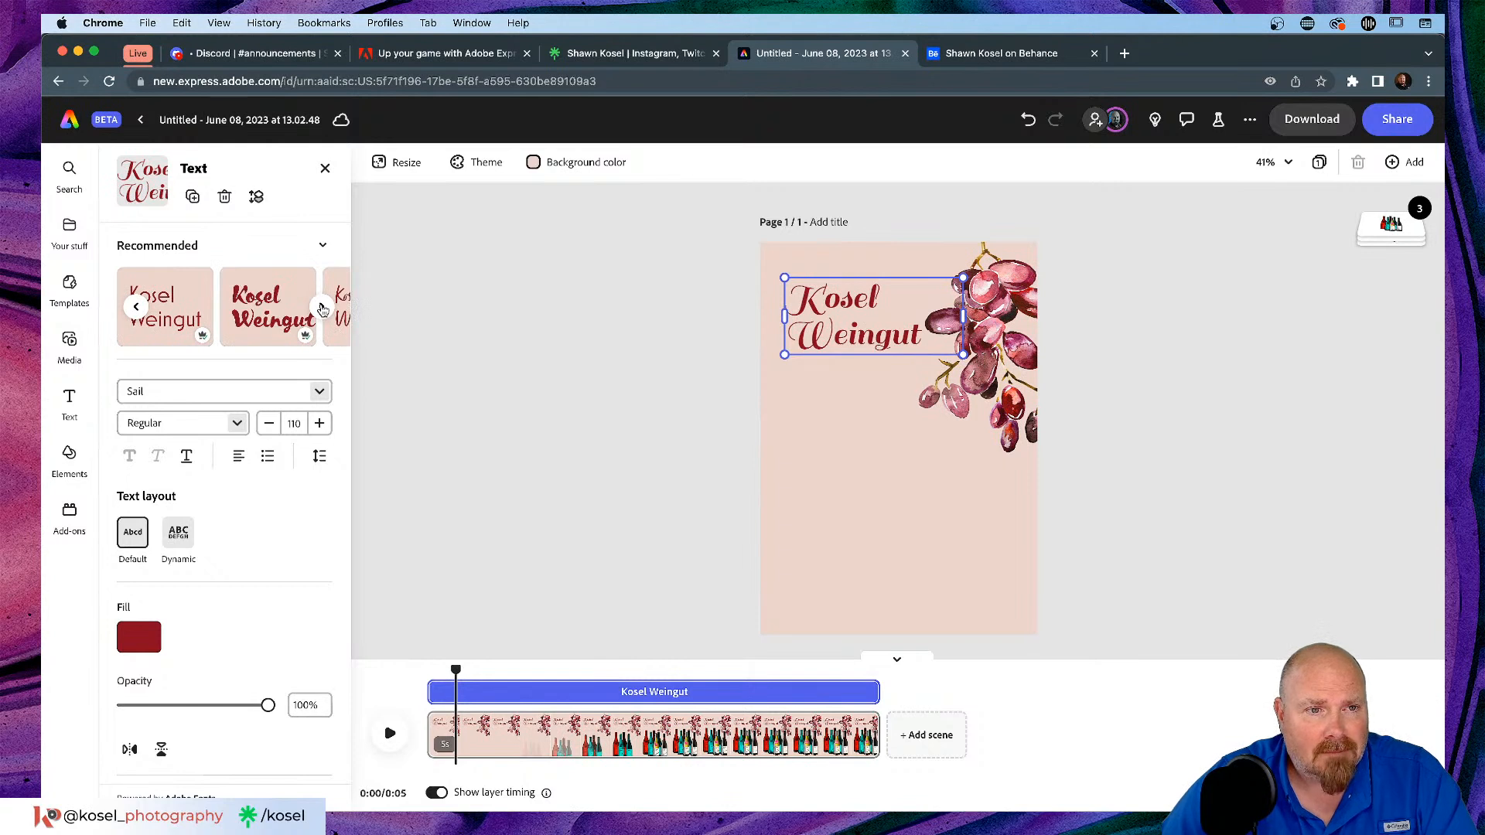
left_click(170, 311)
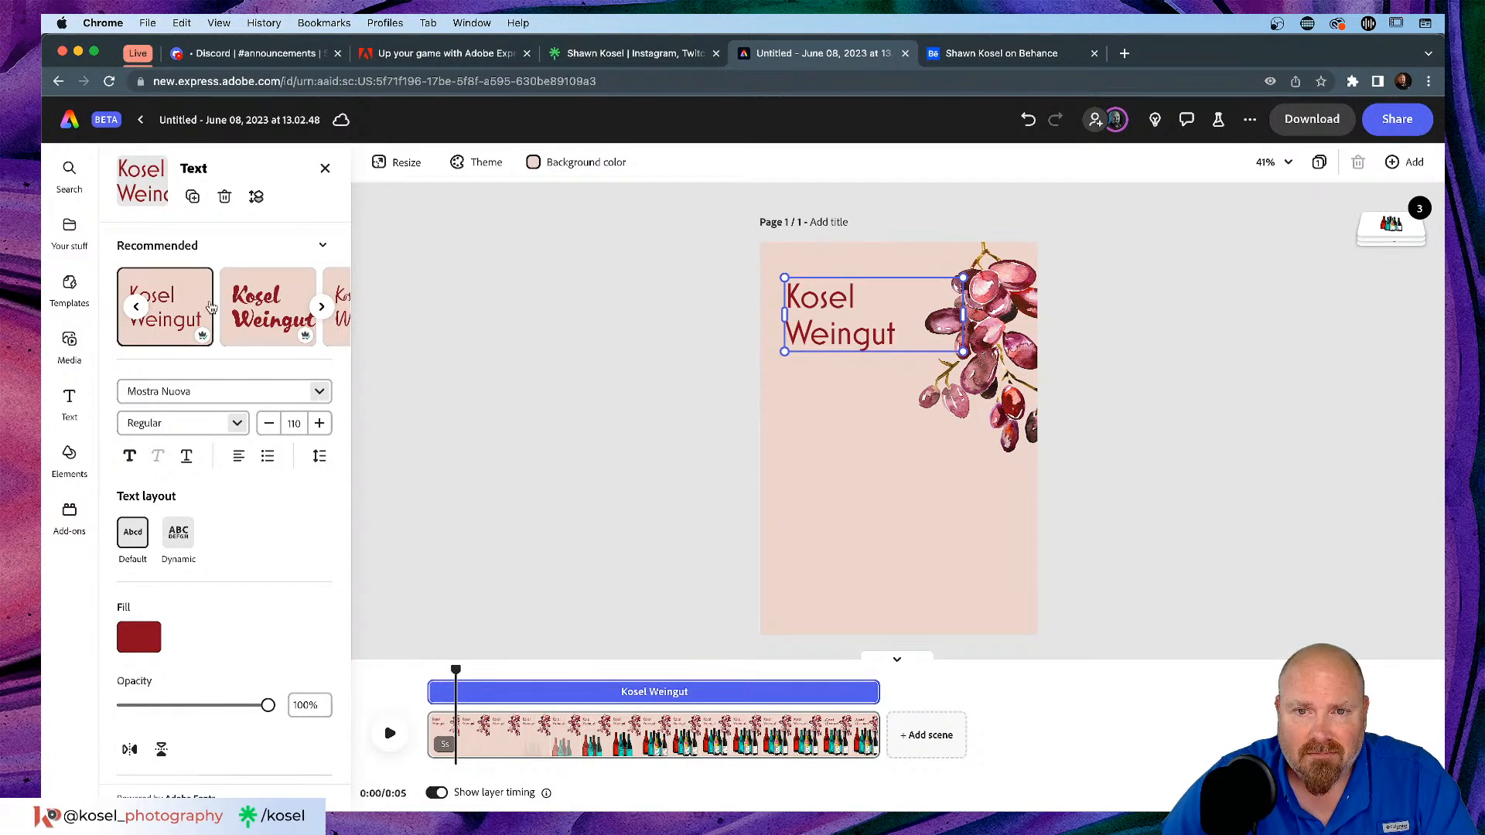
left_click(322, 308)
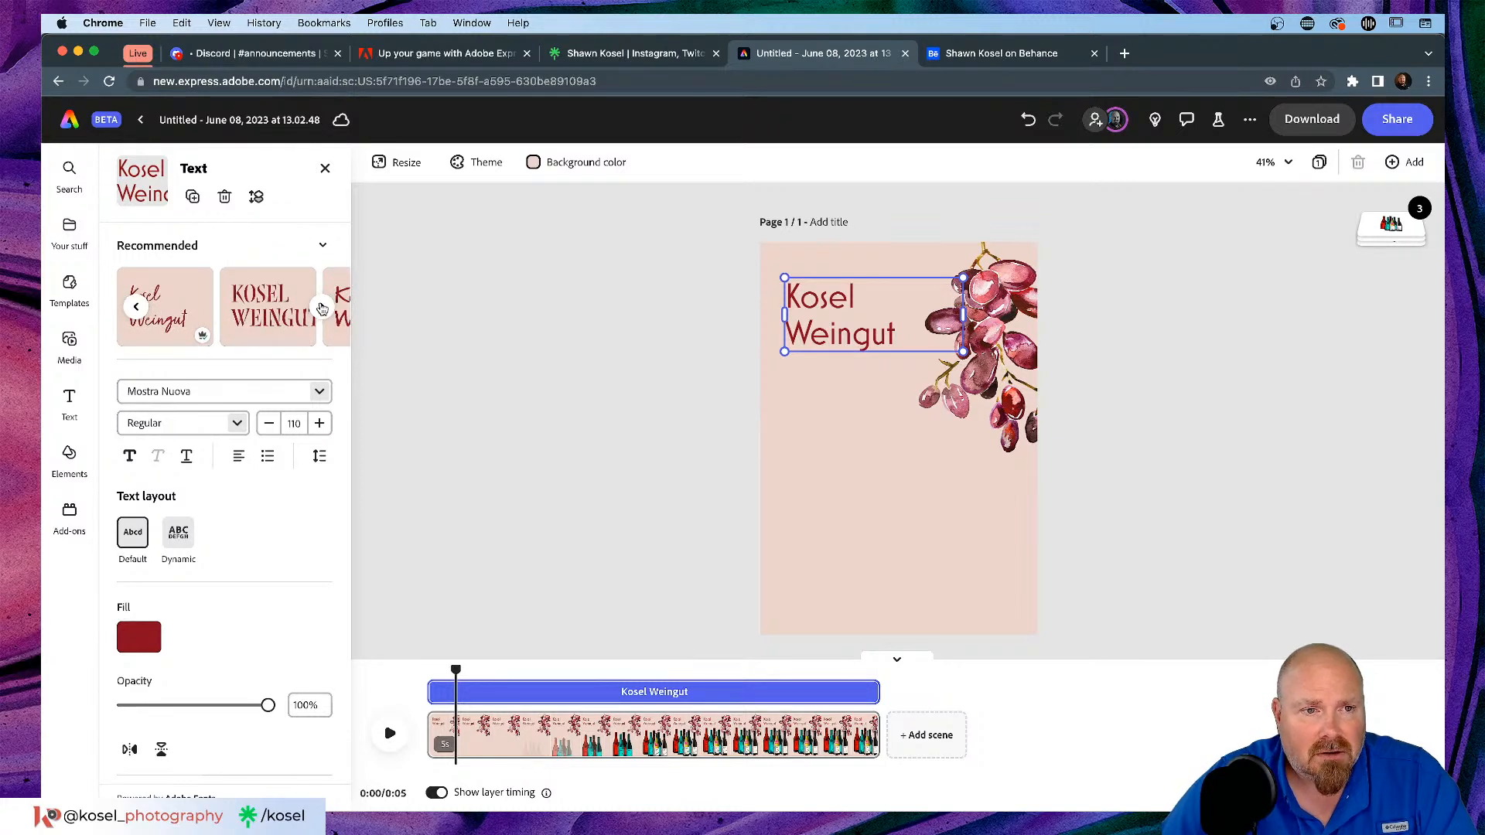
left_click(321, 308)
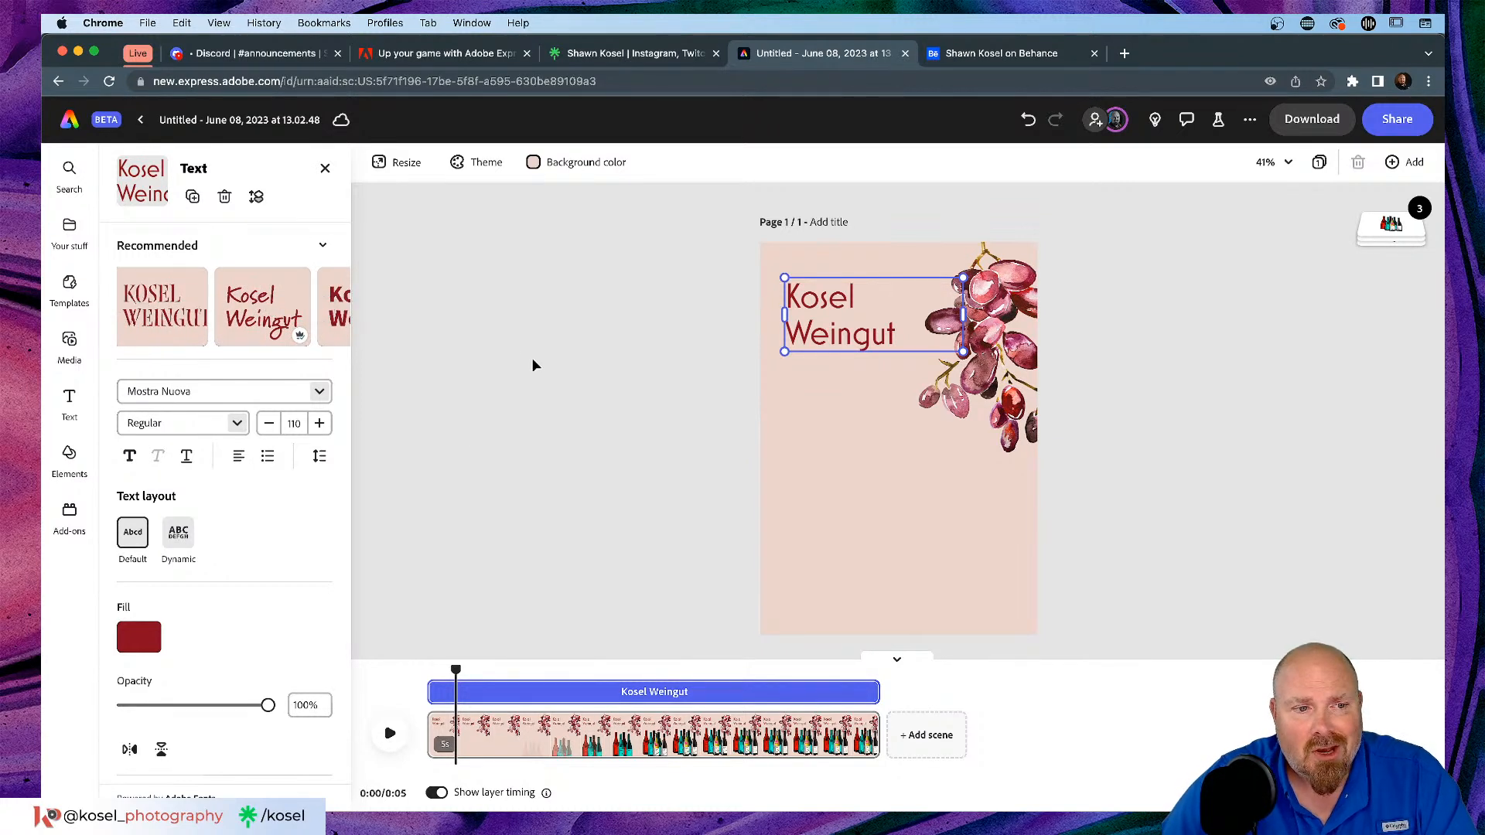
Step: Open the text effects for the Kosel Weingut title and place the cursor in the texture description field
scroll(249, 374, "down", 3)
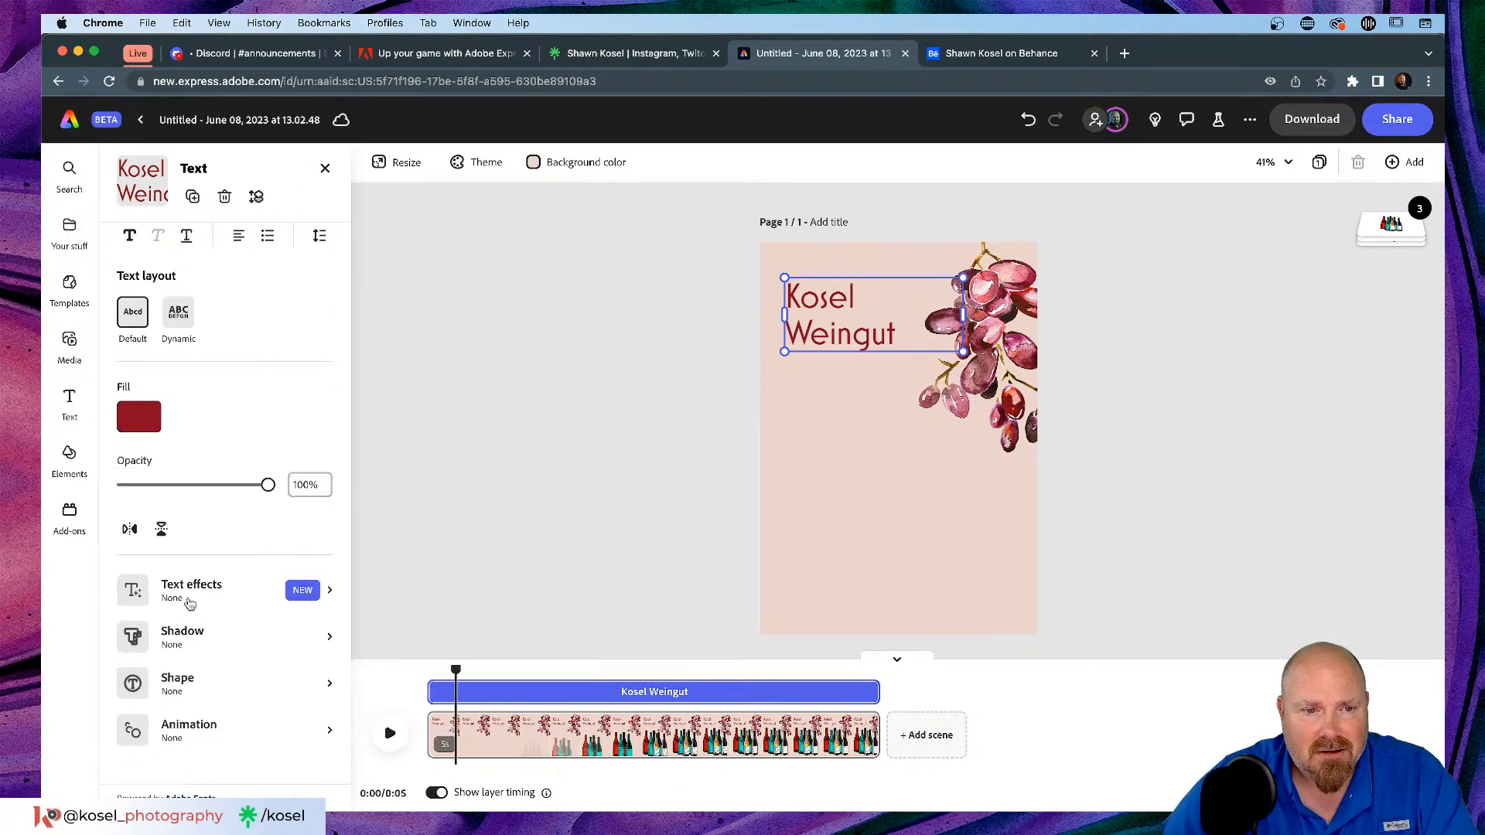
left_click(333, 593)
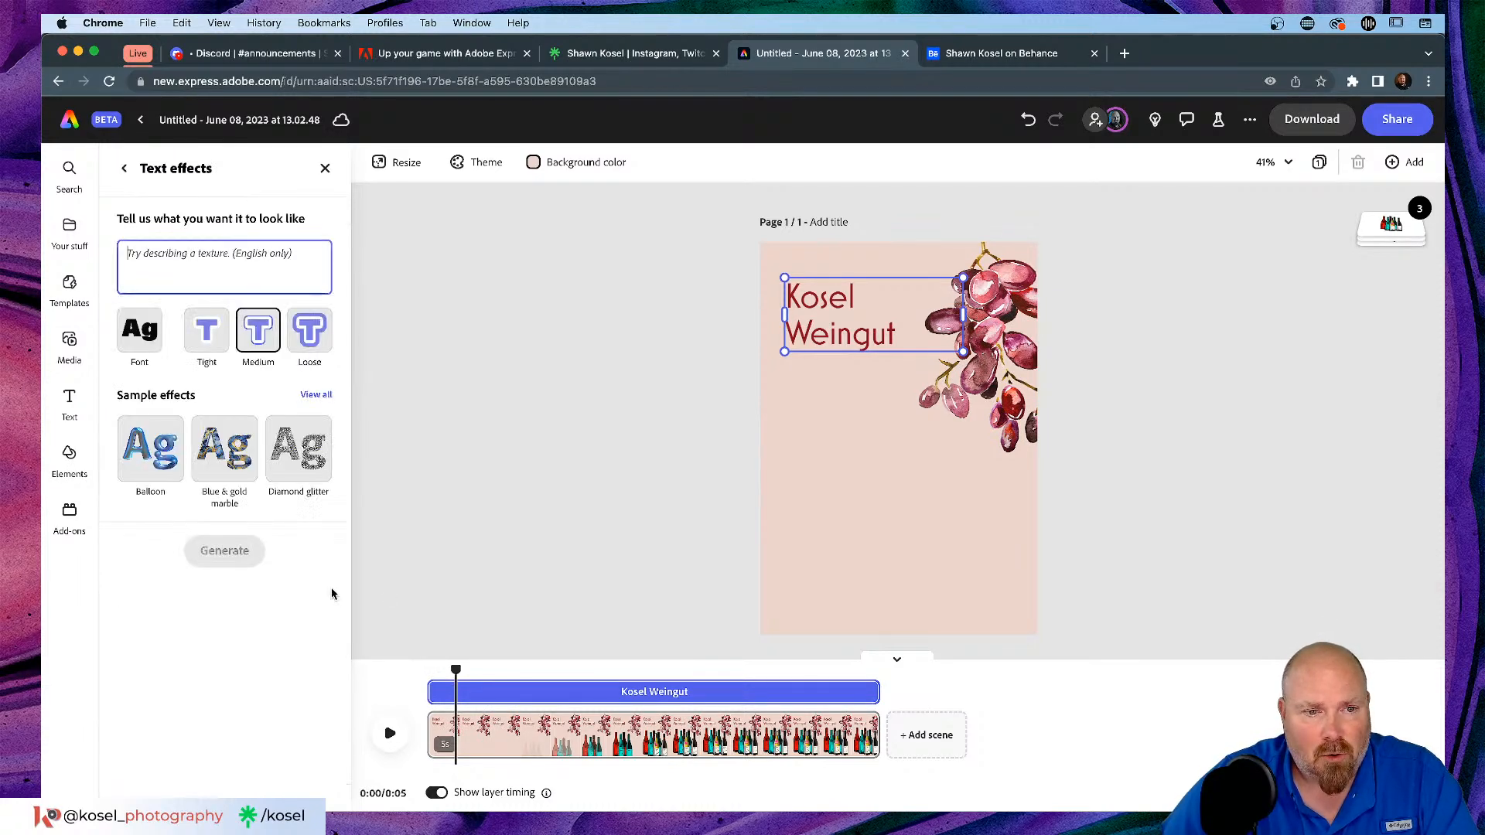
left_click(215, 257)
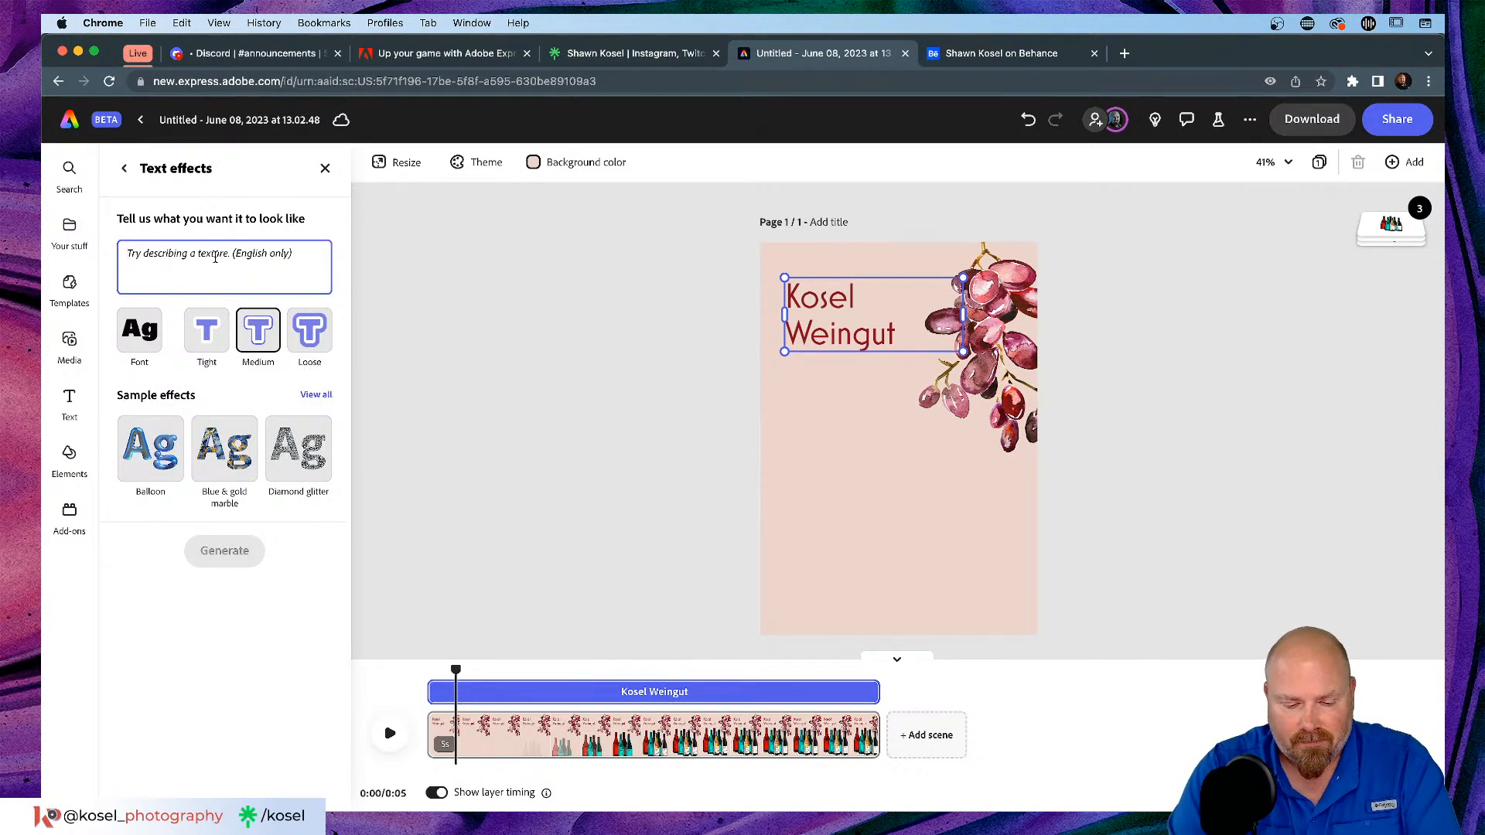
type("Grape")
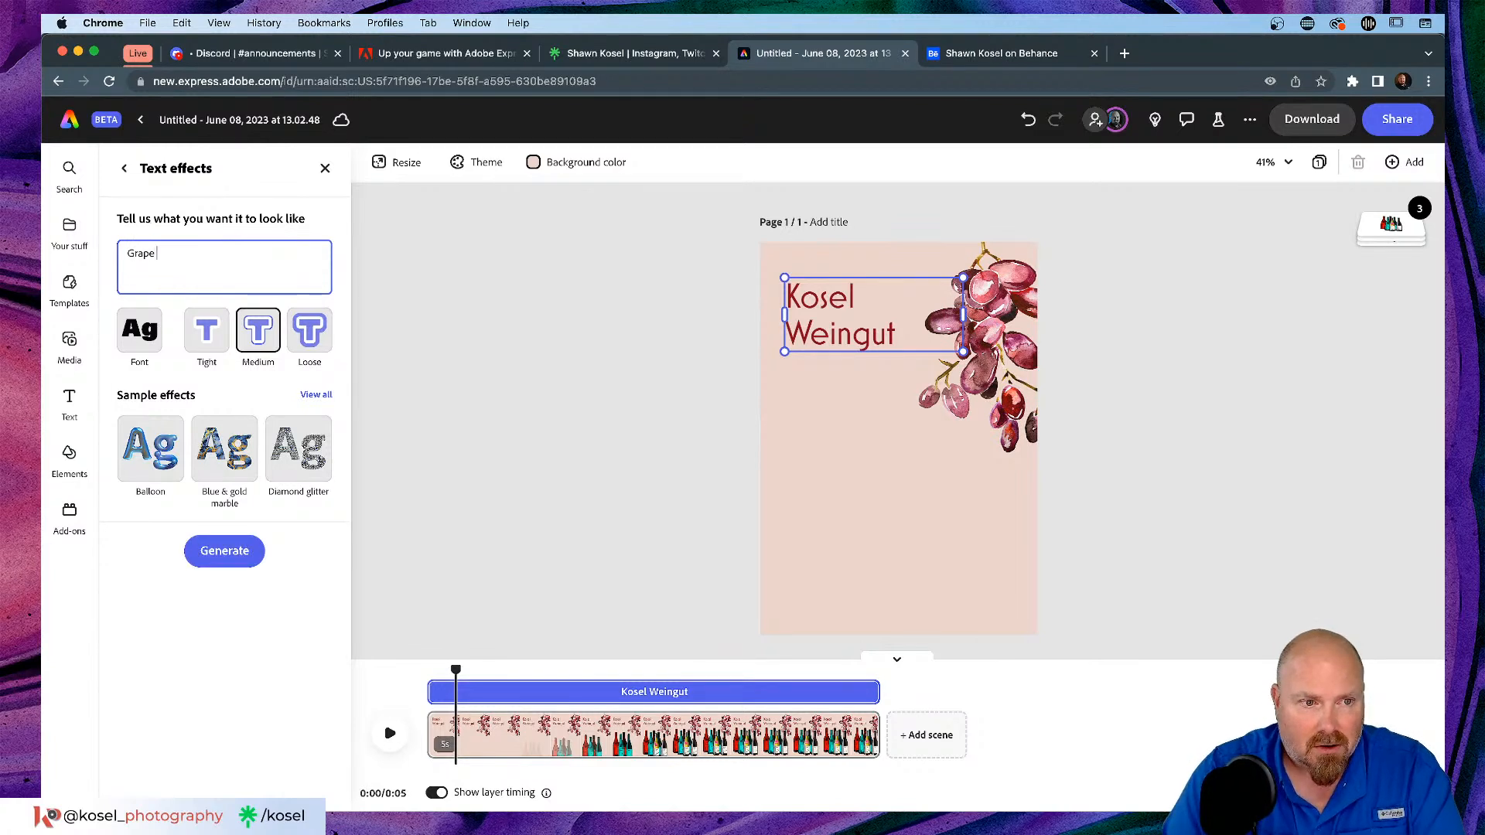
key("BackSpace")
key("BackSpace")
key("BackSpace")
key("BackSpace")
key("BackSpace")
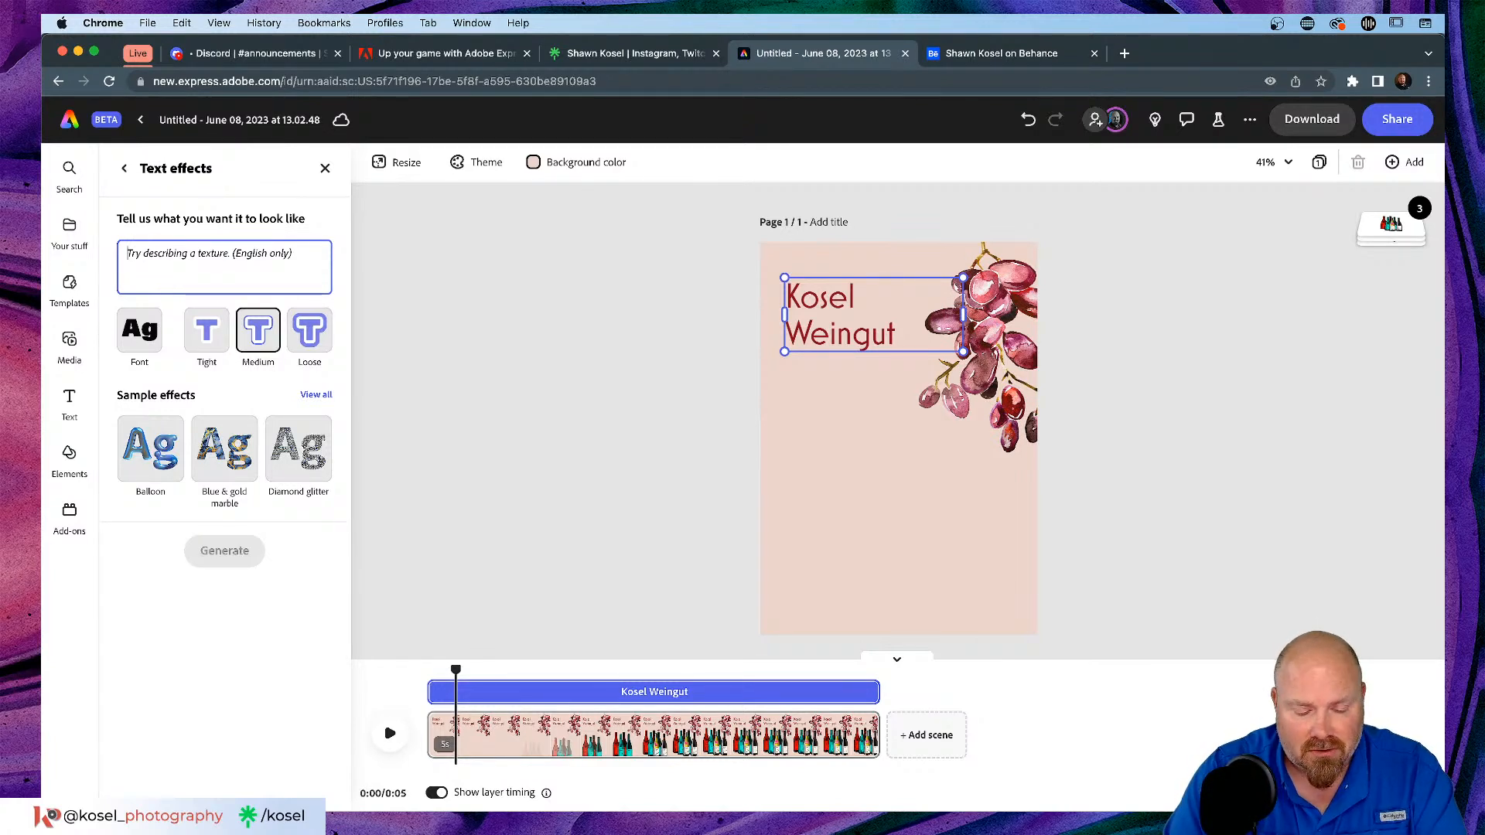
Step: Generate a text effect for the Kosel Weingut title from the description "Green vines and grapes" and review the resulting variations
type("Green vines")
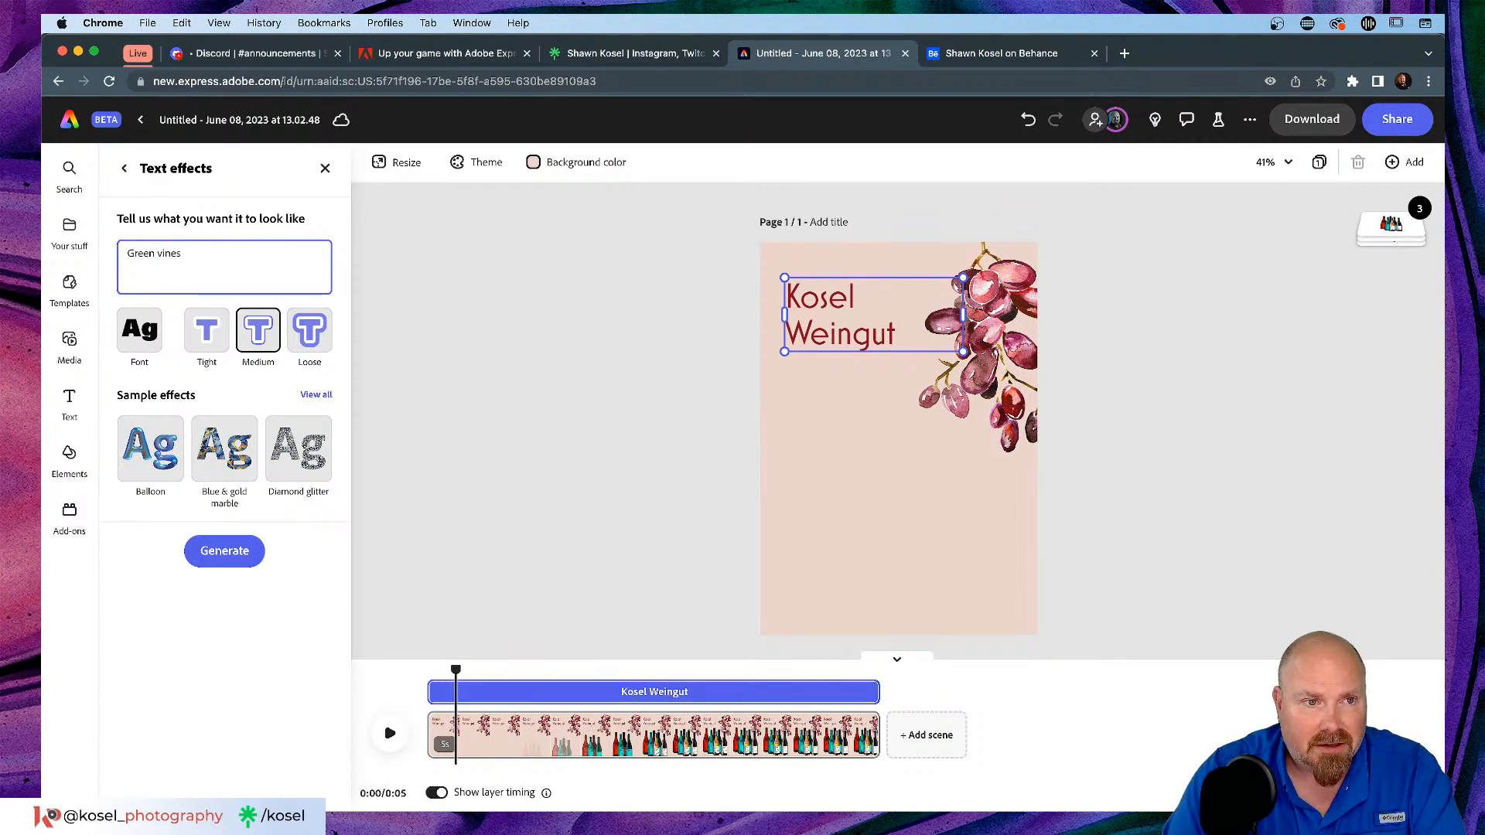
type(" and grapes")
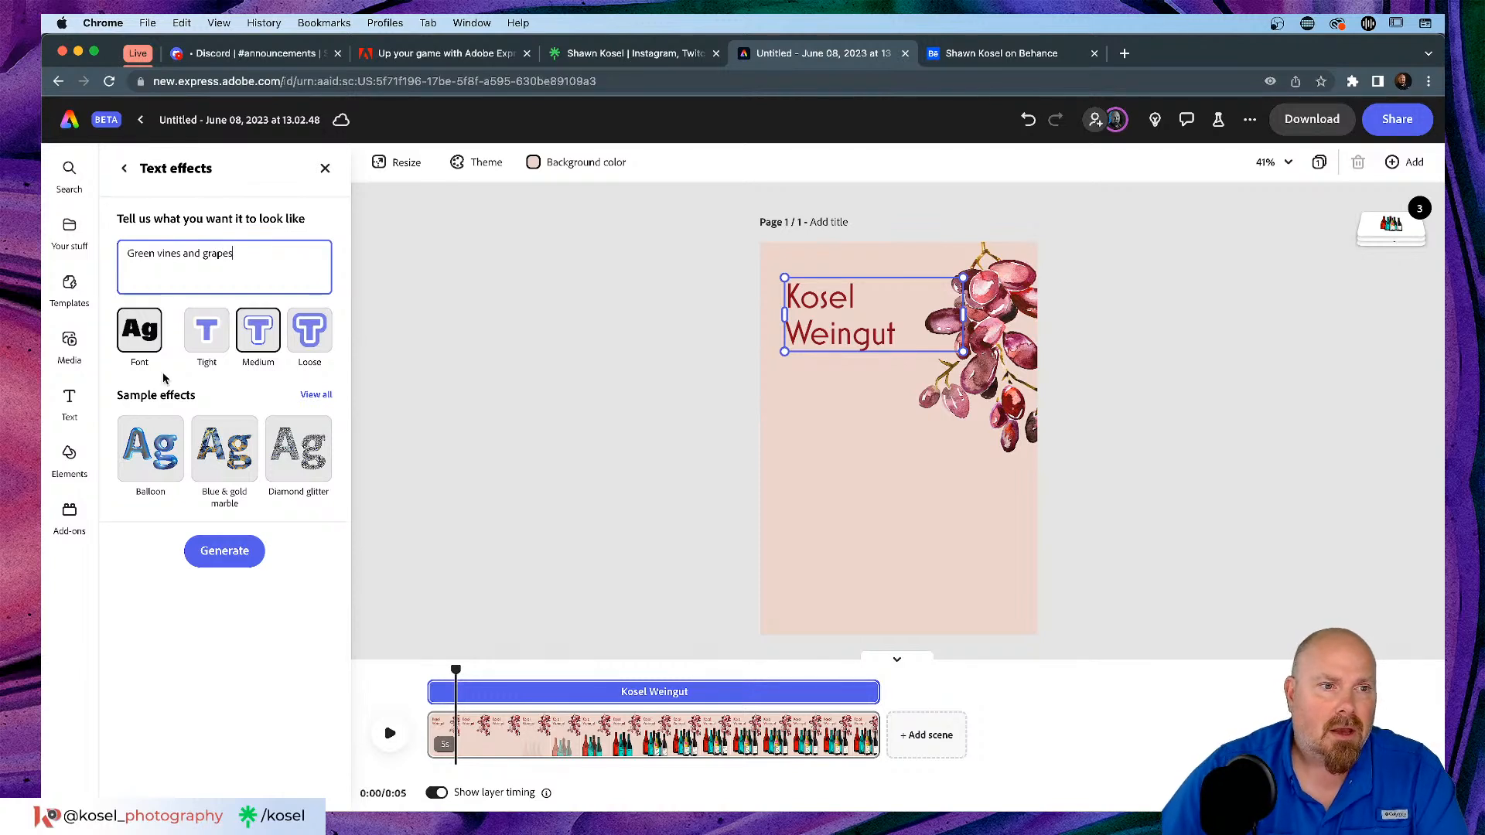
left_click(226, 550)
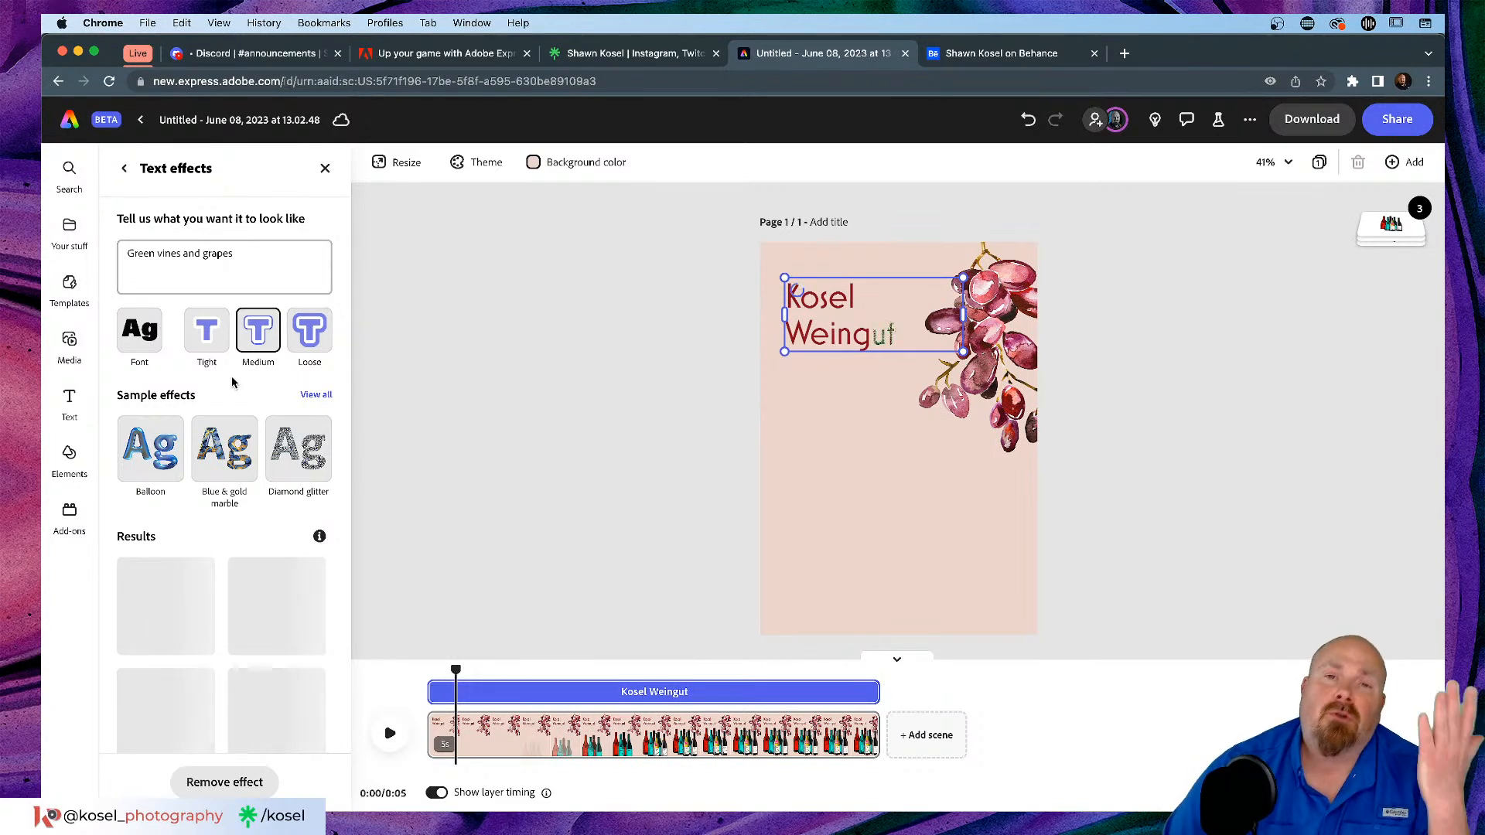
scroll(232, 383, "down", 1)
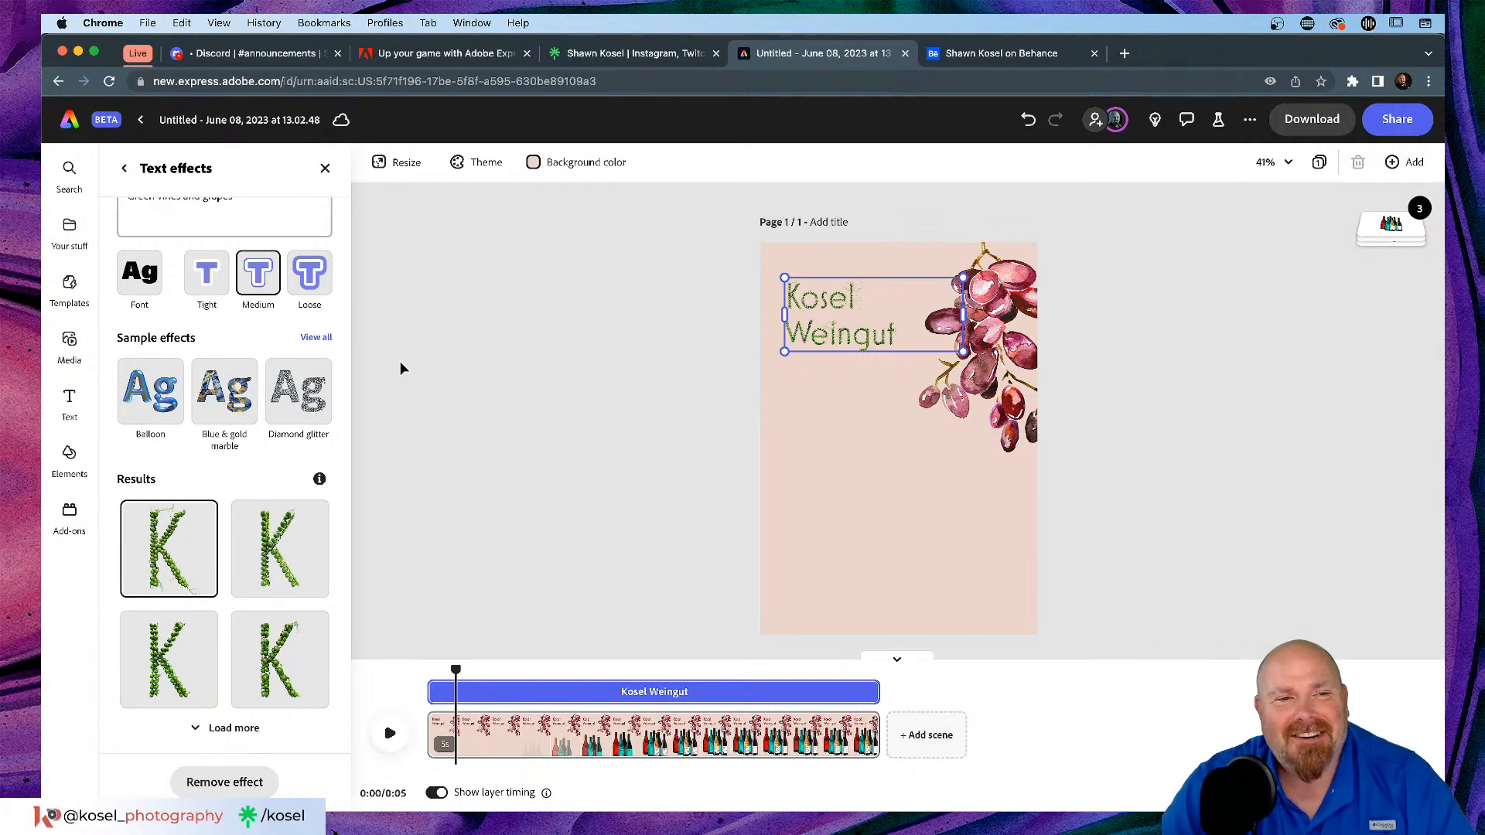
scroll(225, 379, "up", 2)
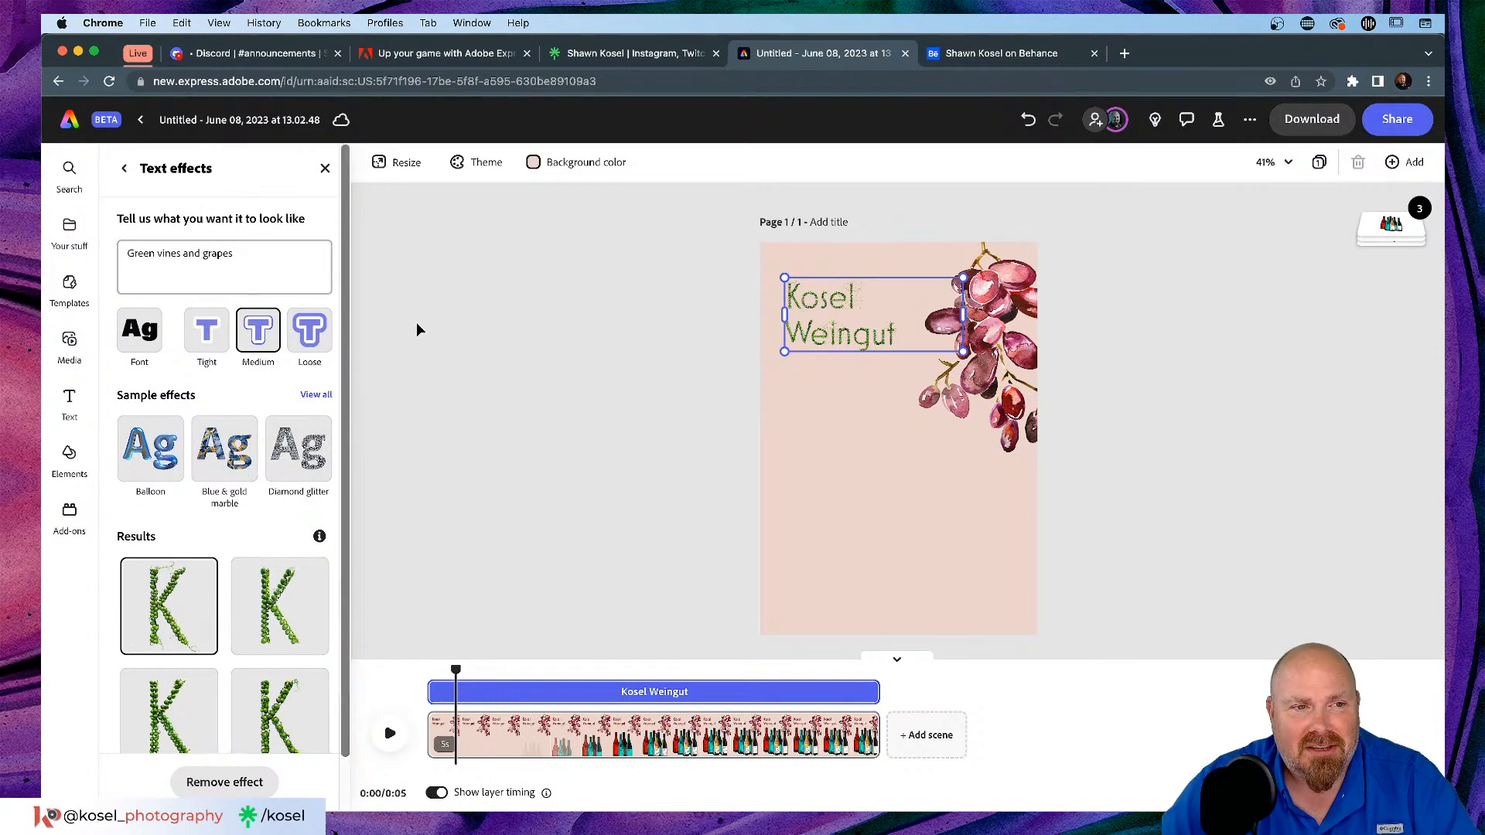
scroll(245, 360, "down", 2)
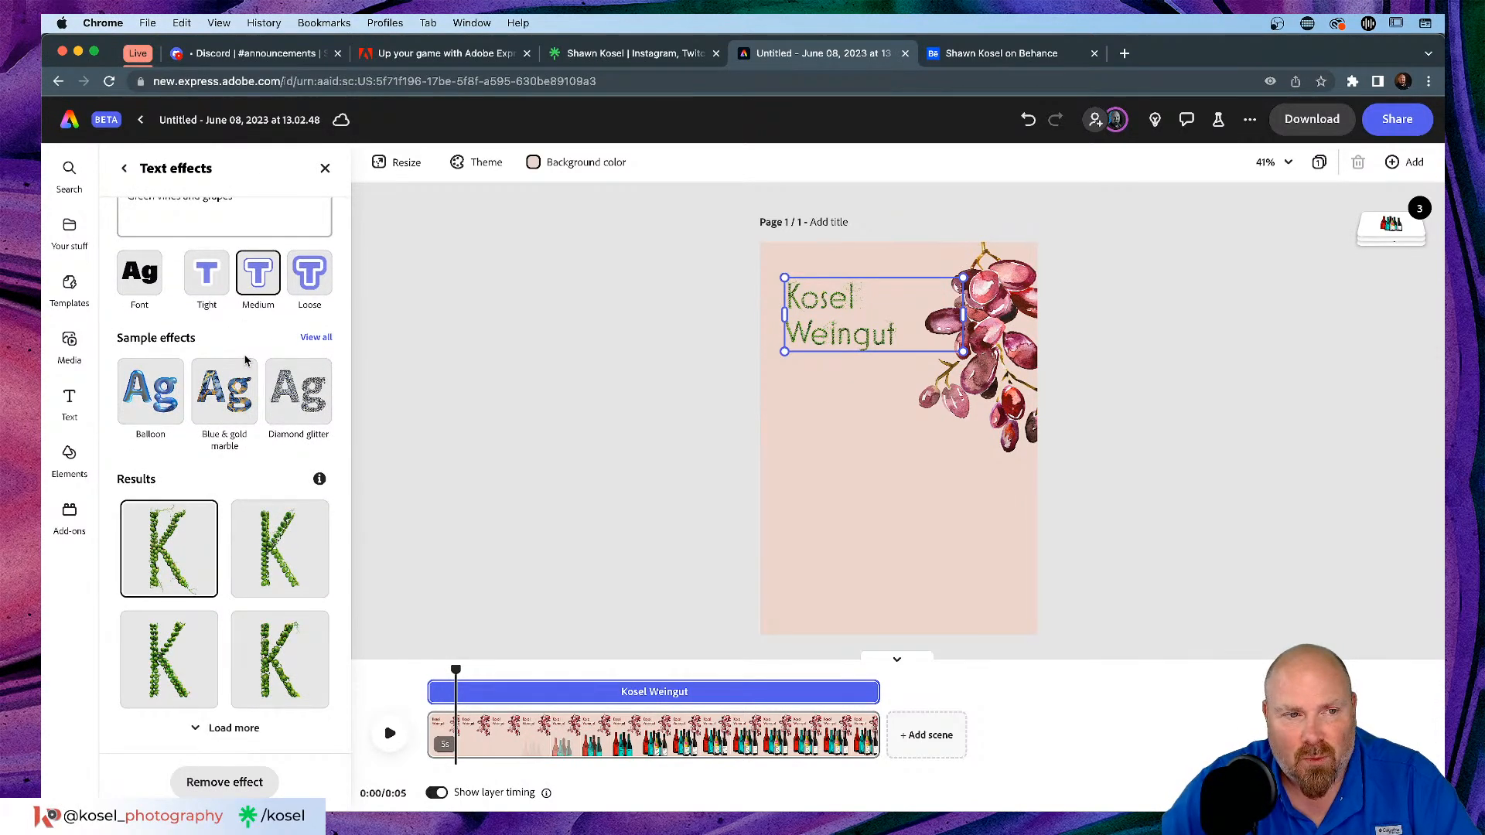
Step: Set the title's text effect fit to Loose and its font to Cooper Black, applying the green vines effect to the new lettering
left_click(309, 273)
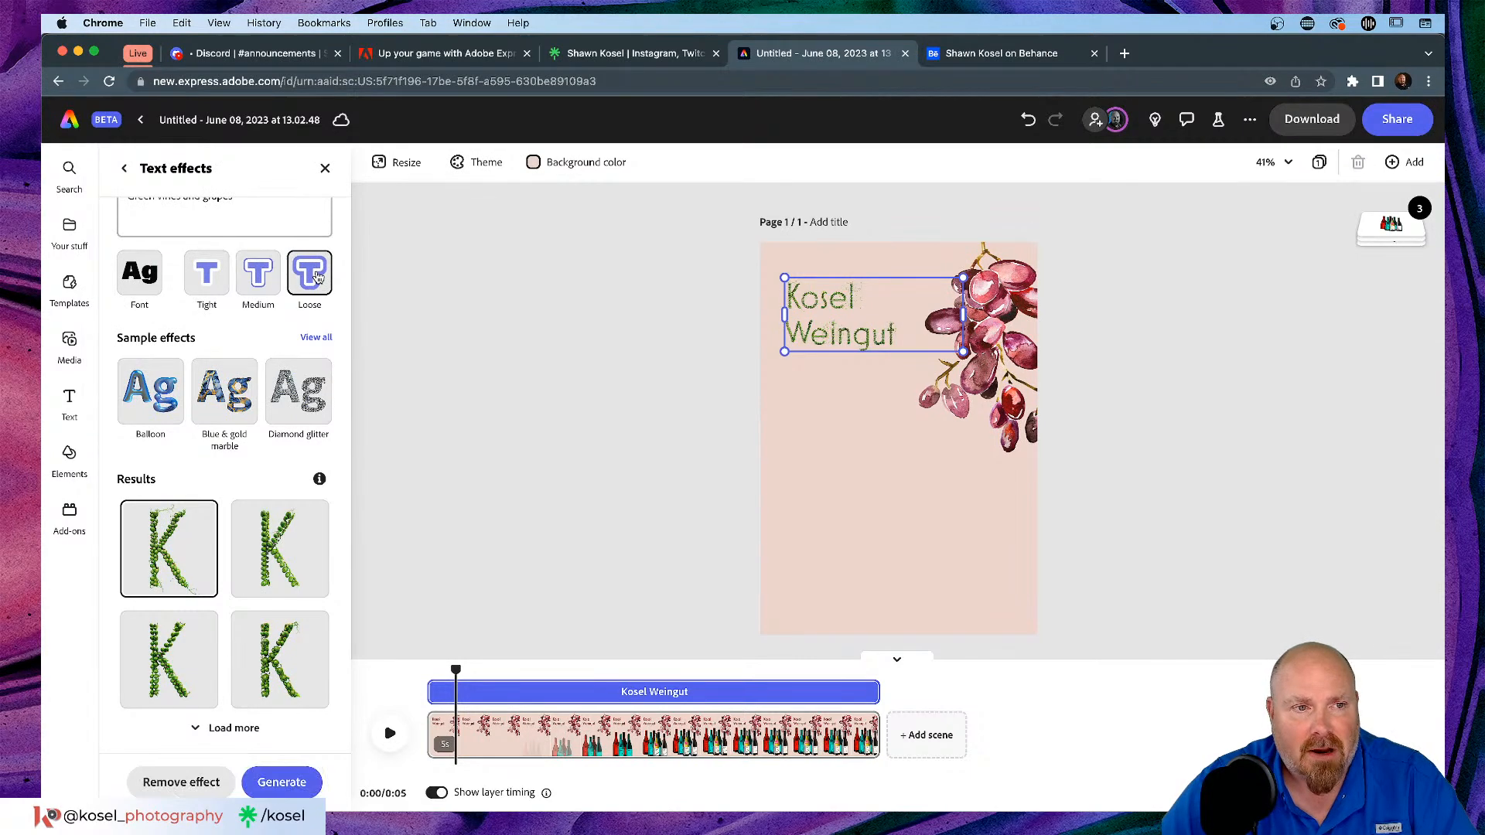
left_click(139, 279)
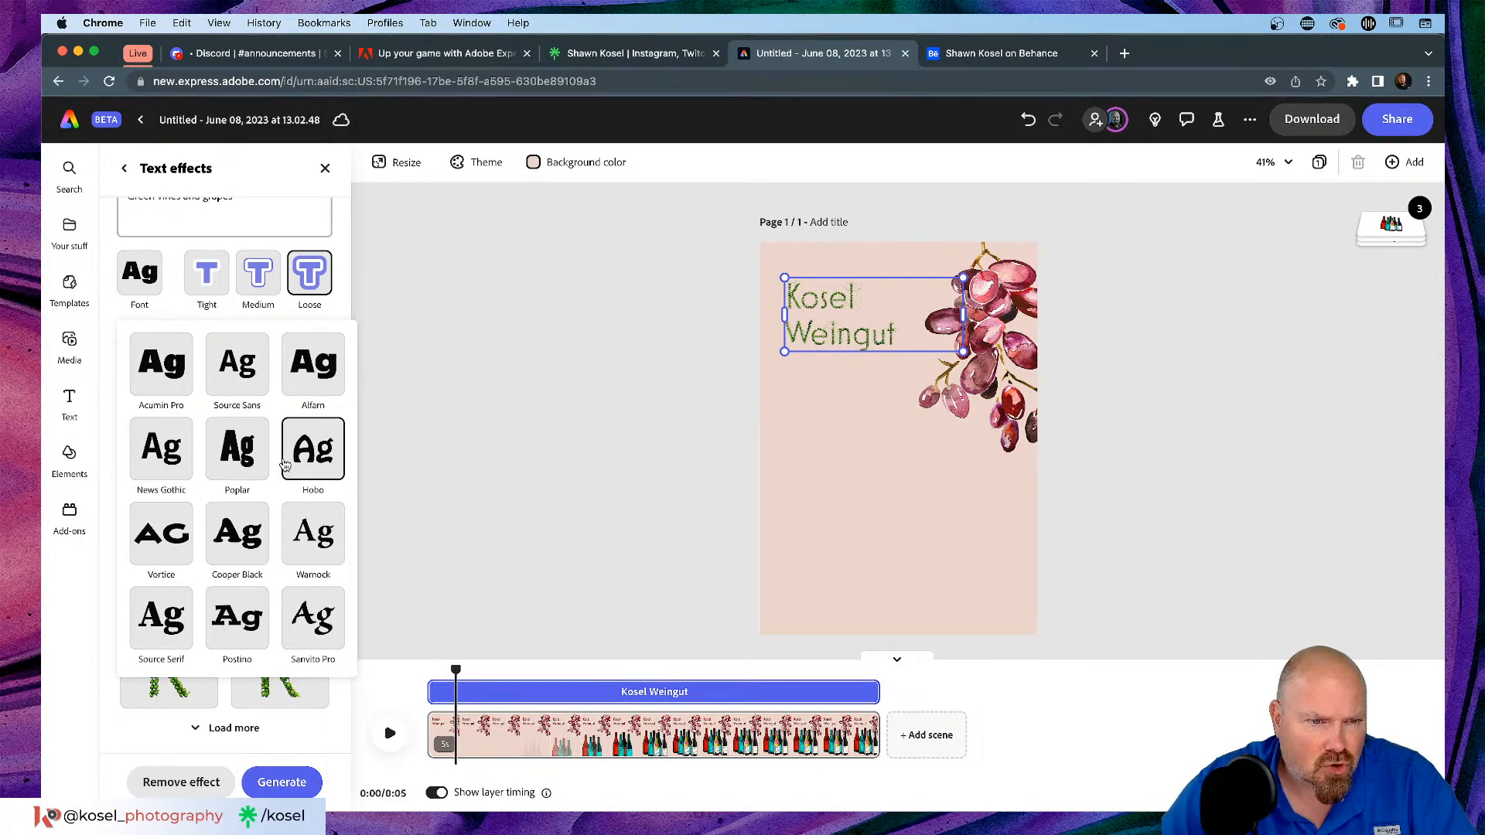
left_click(250, 544)
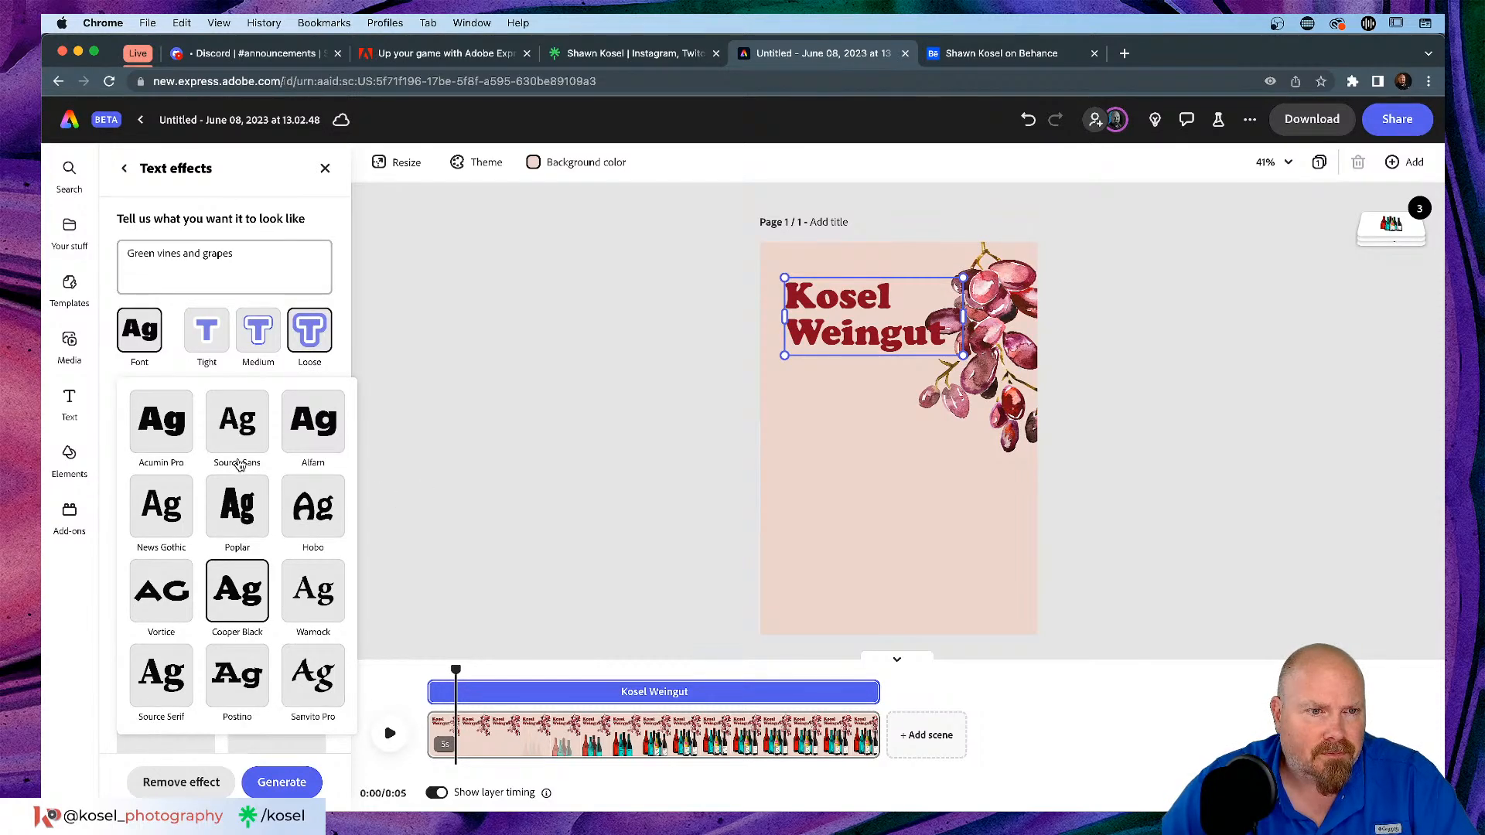
left_click(521, 324)
scroll(251, 460, "down", 2)
scroll(248, 441, "up", 2)
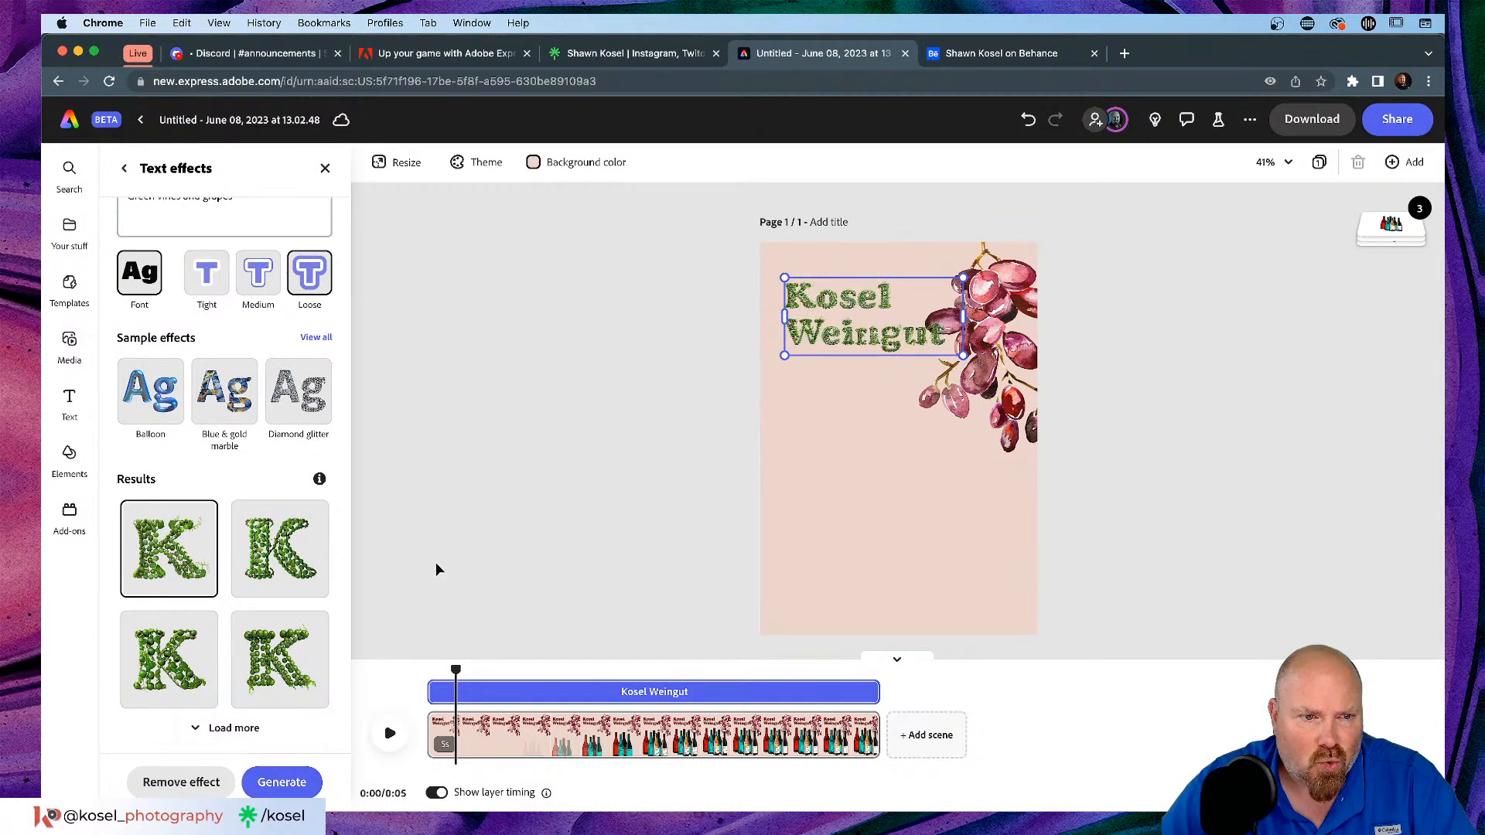
scroll(263, 557, "up", 2)
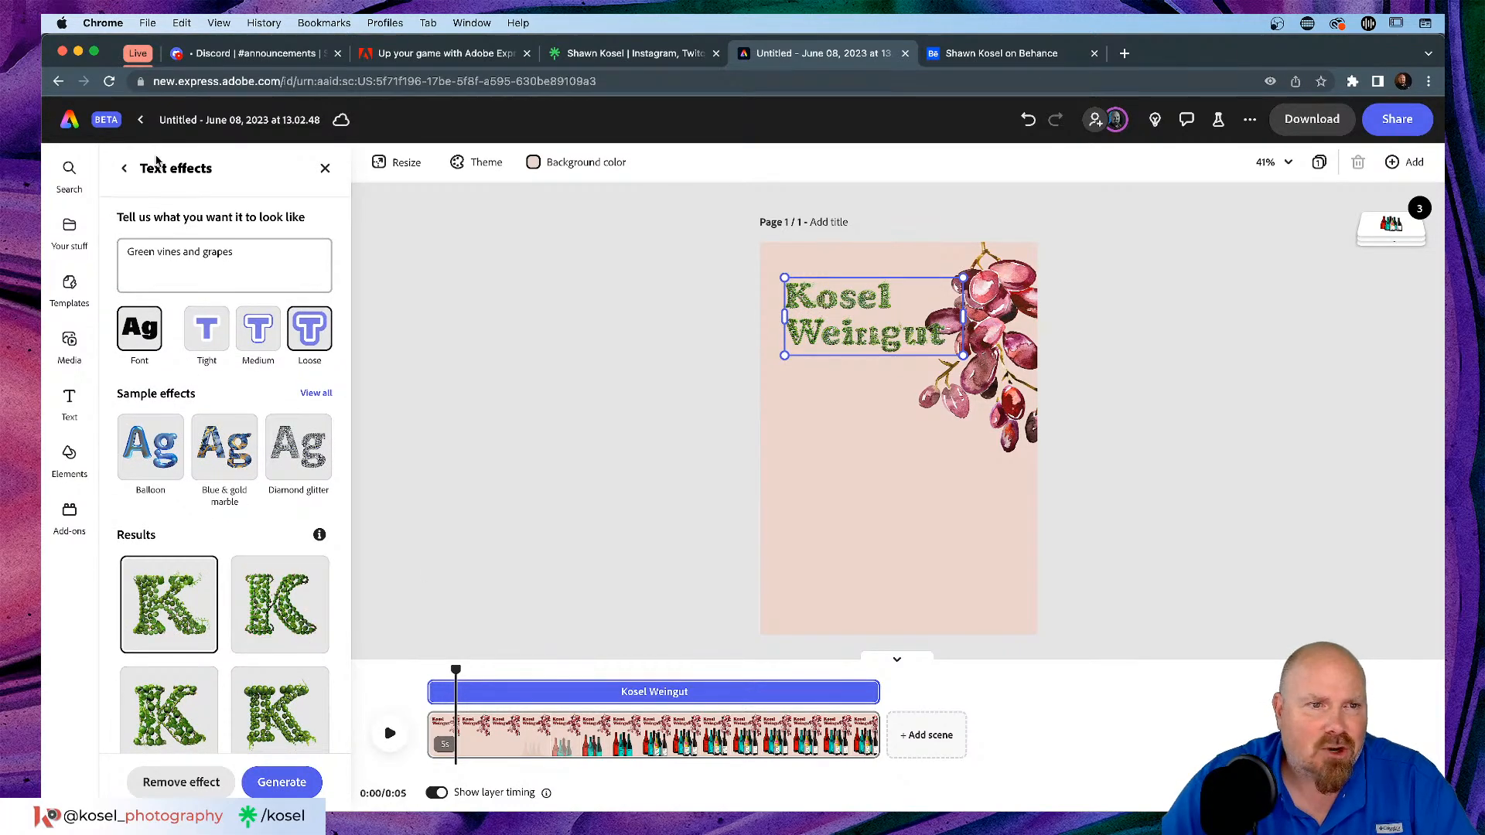
Step: Regenerate the title's effect from "Green vines and purple grapes" and apply the second variation
left_click(202, 252)
type("purple")
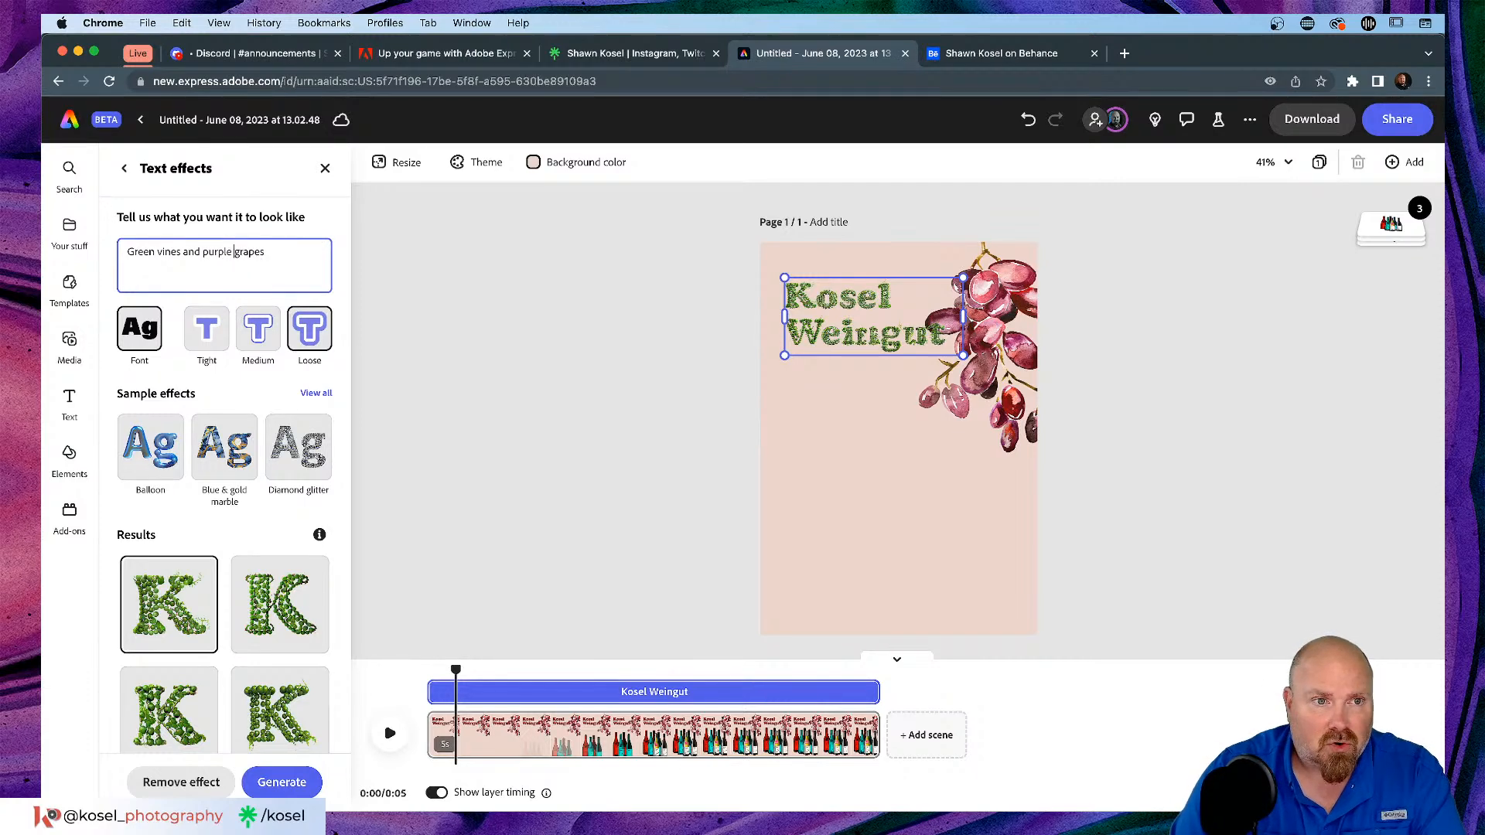
left_click(271, 789)
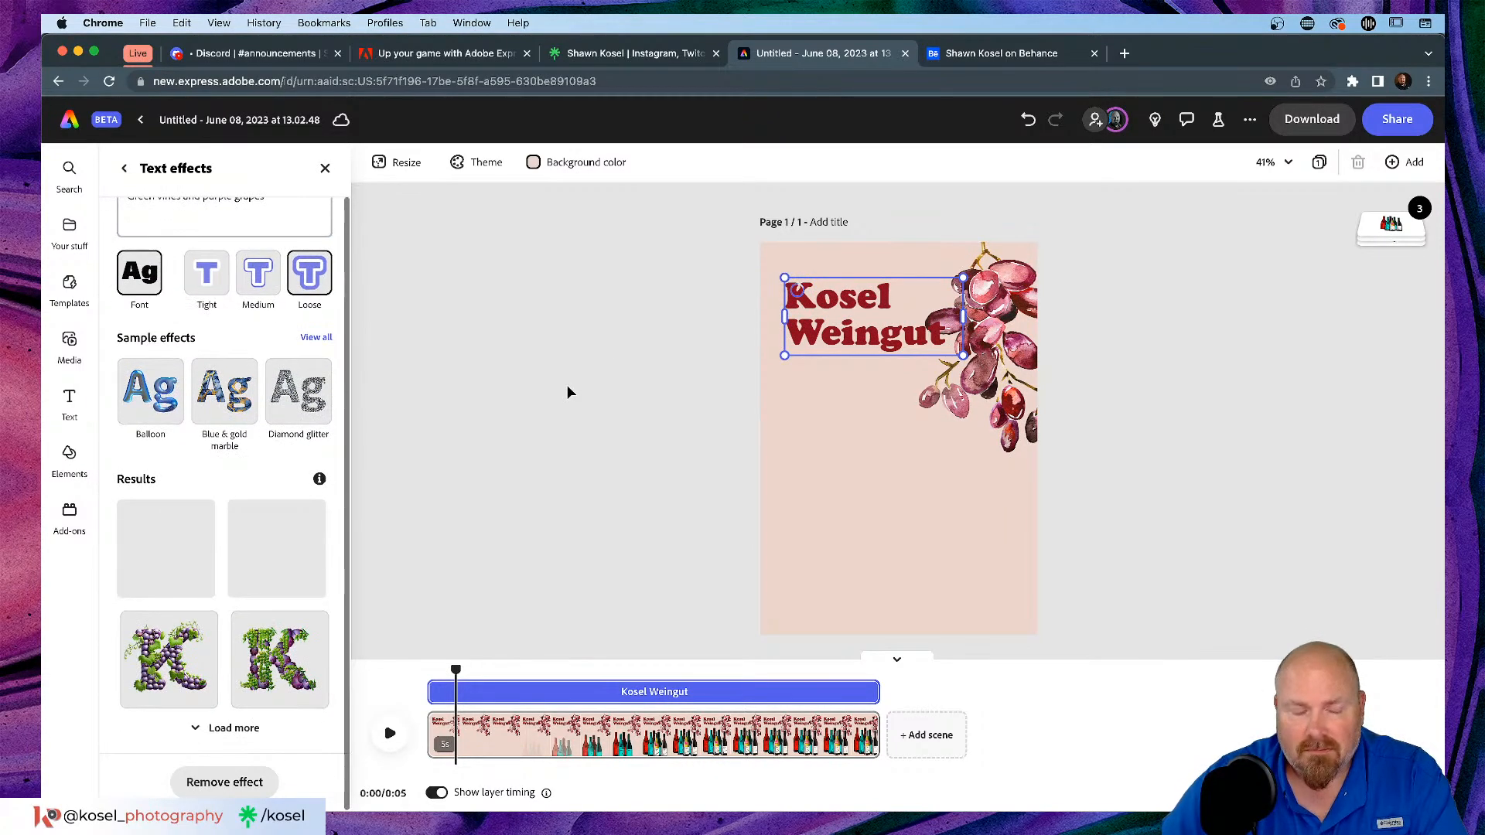
left_click(178, 548)
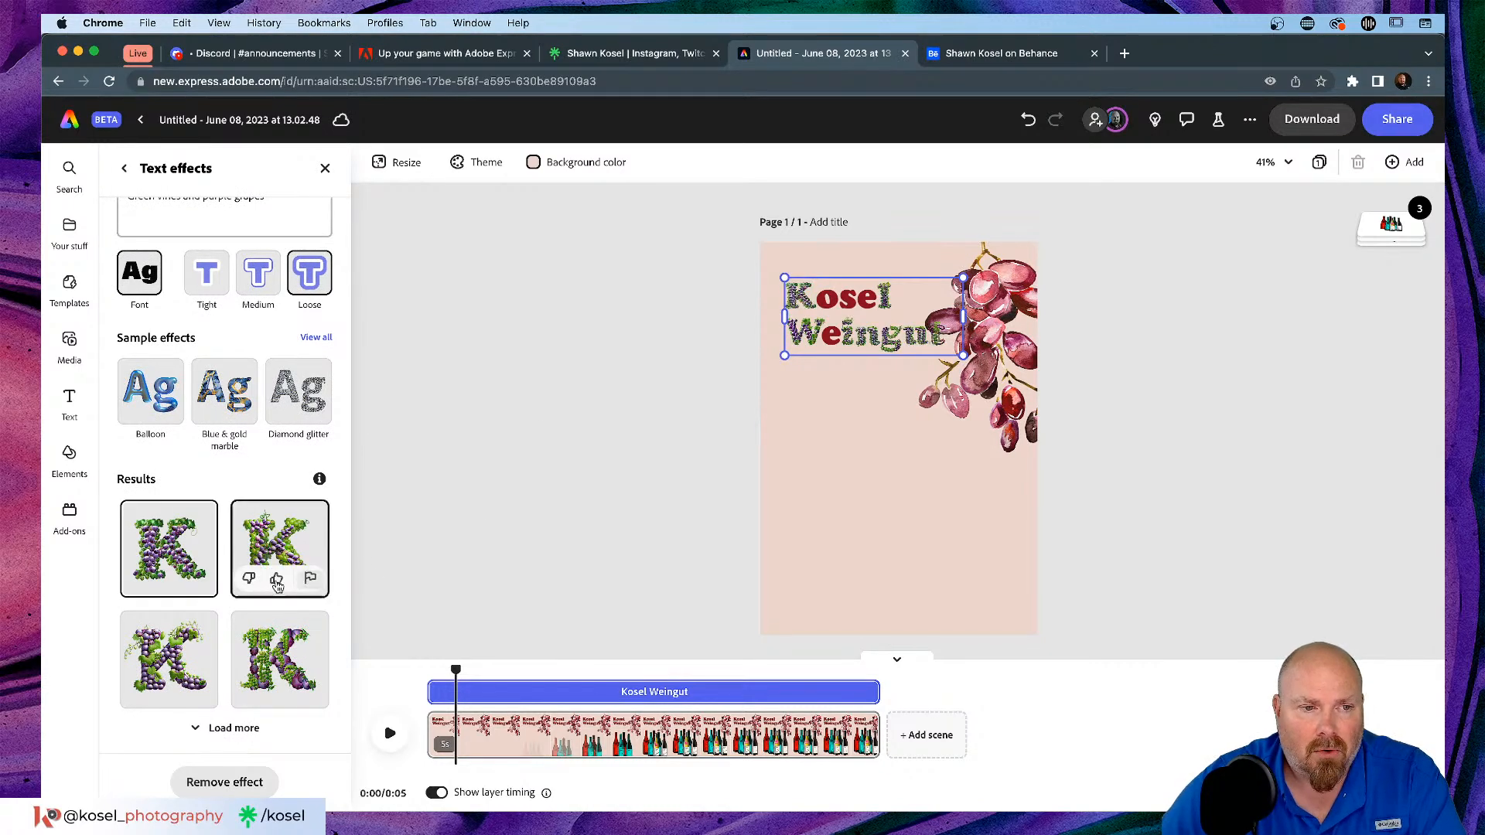
left_click(279, 548)
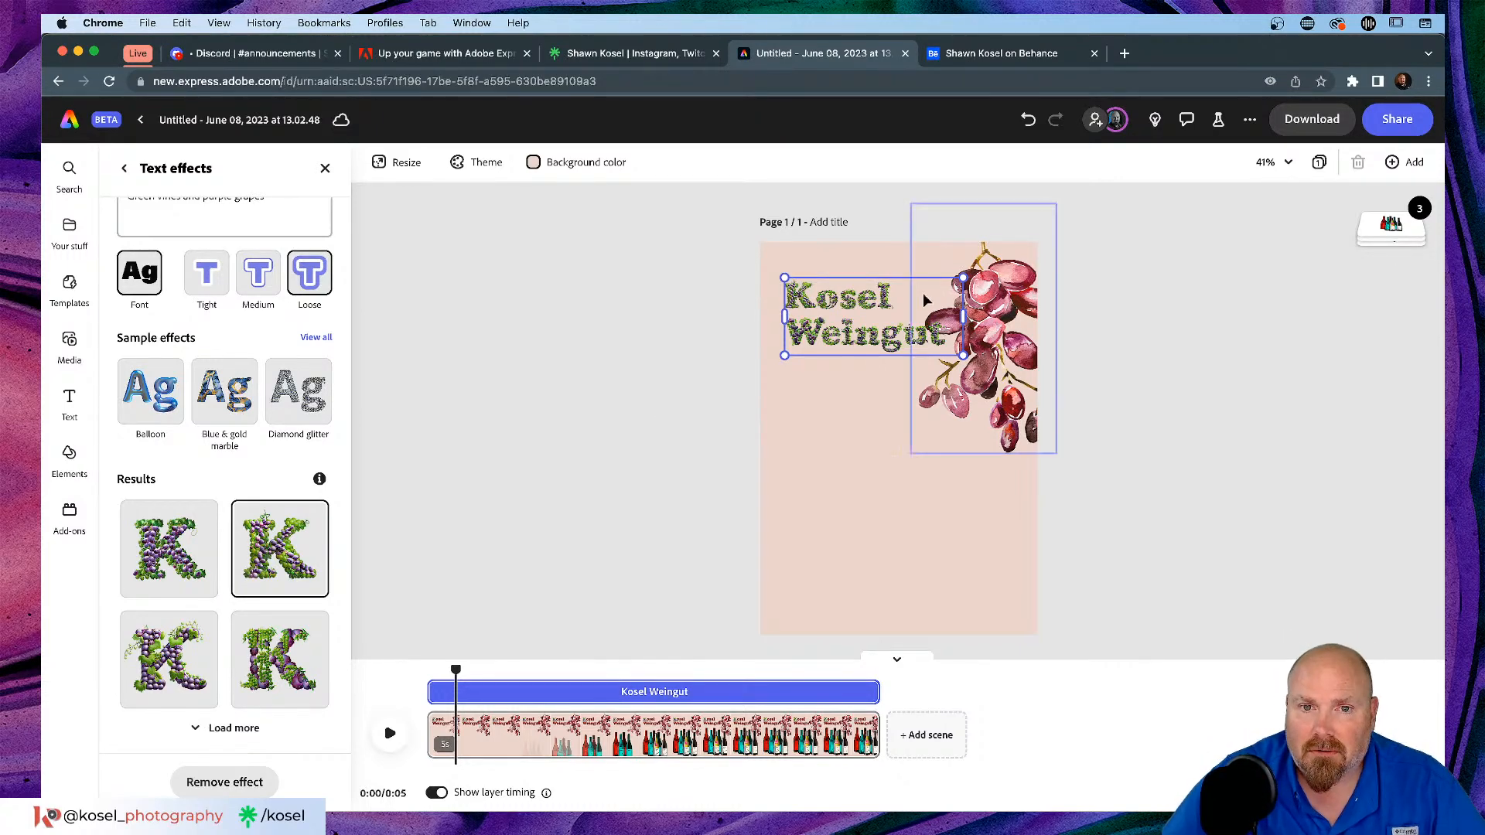
Step: Deselect the title and examine the grape-and-vine texture on its letters up close
scroll(893, 300, "up", 5)
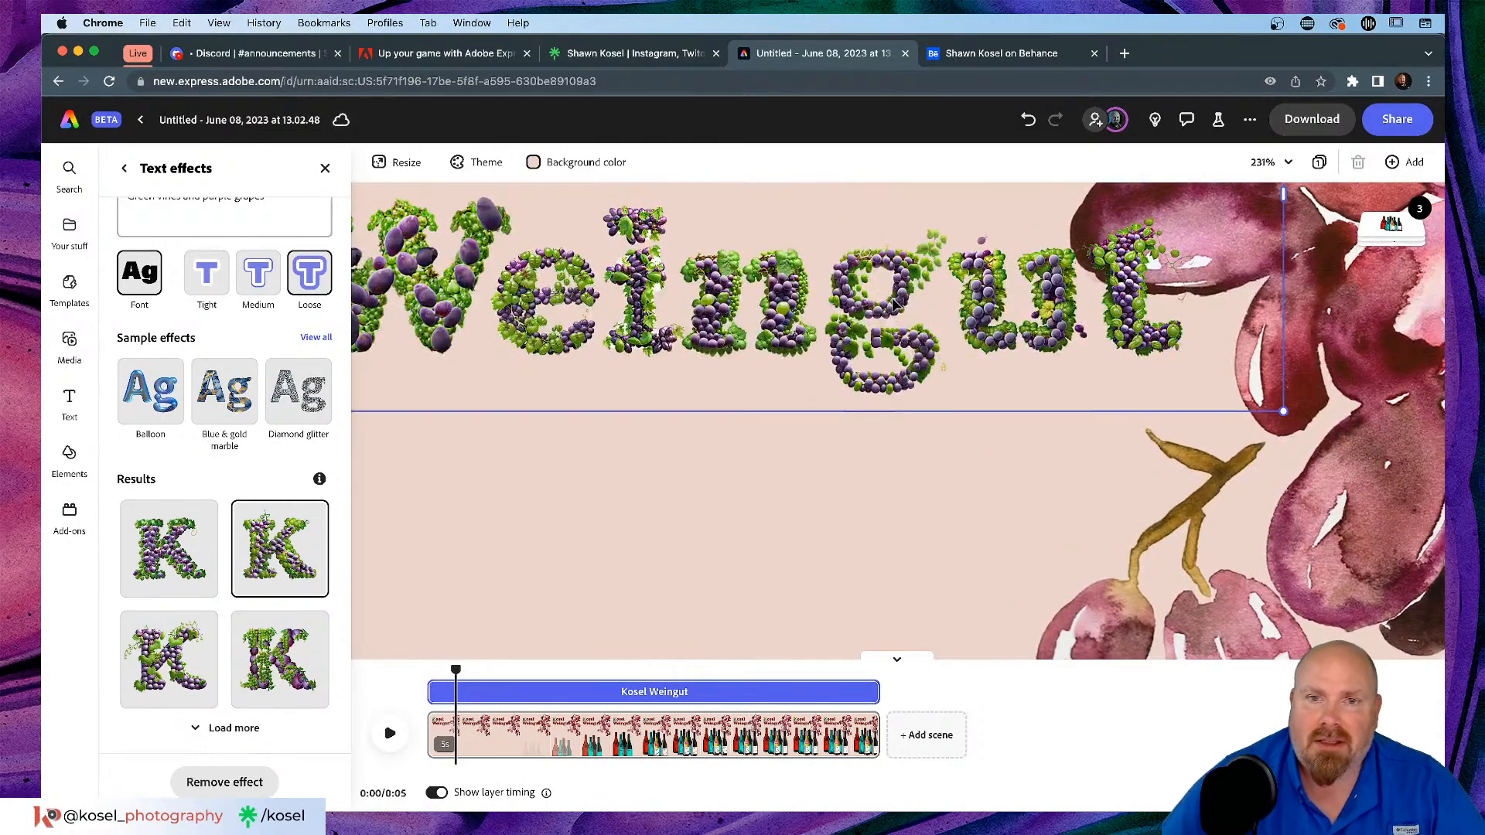
scroll(891, 296, "up", 5)
scroll(893, 300, "down", 4)
left_click(790, 367)
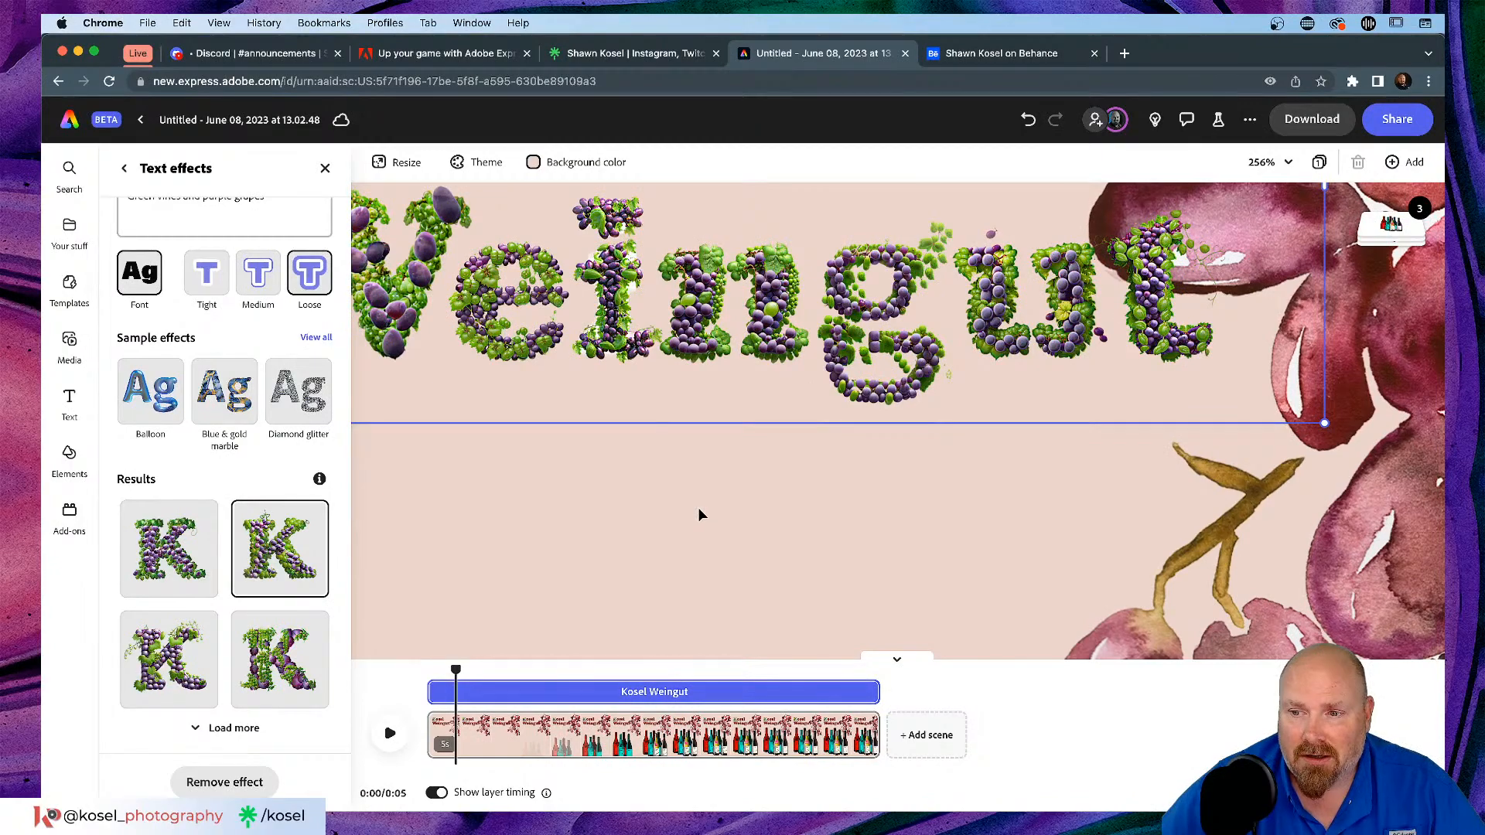
left_click_drag(703, 499, 763, 535)
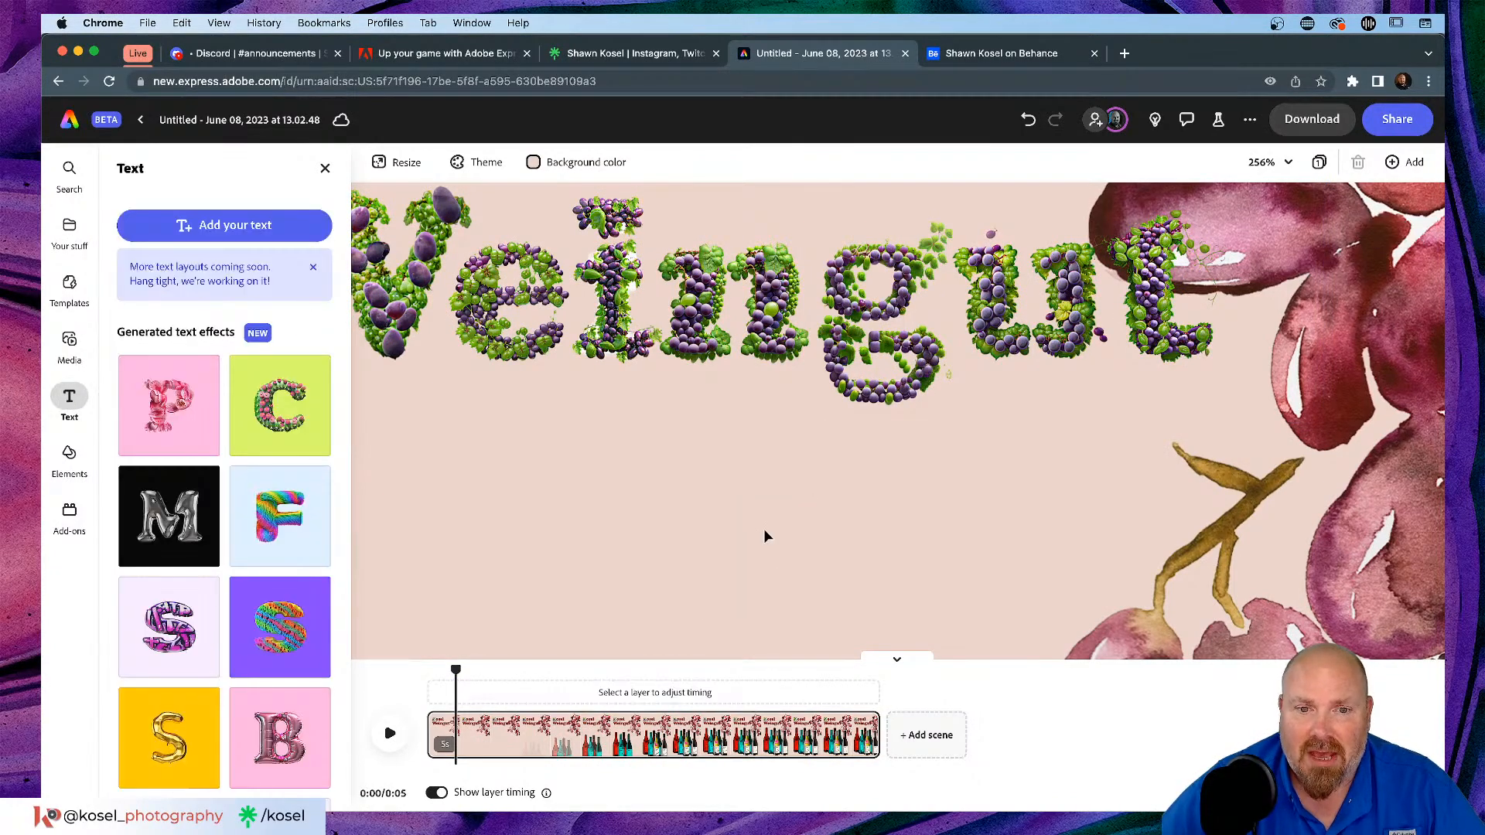
scroll(764, 527, "down", 3)
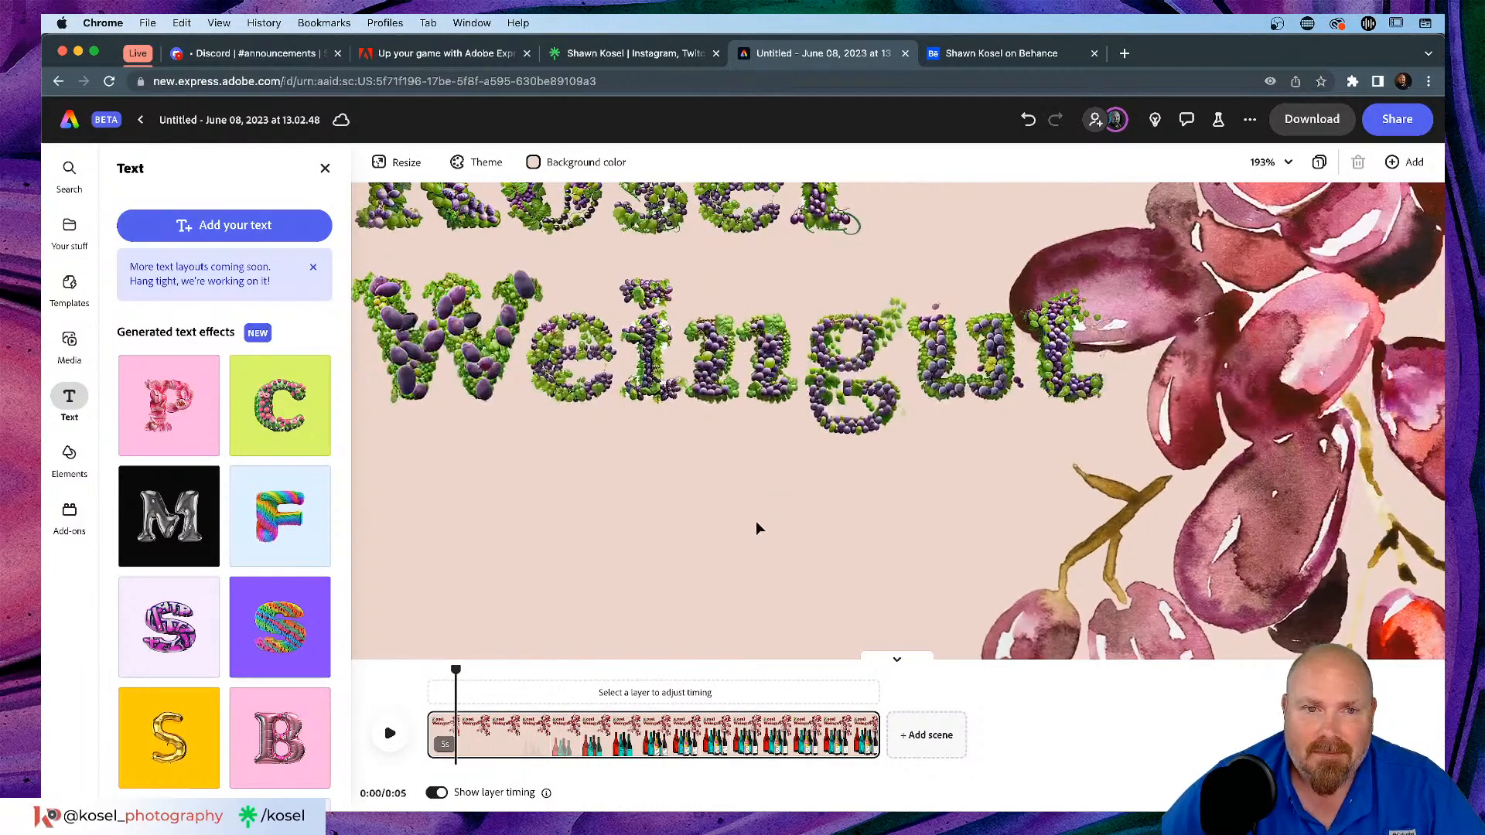
scroll(670, 441, "up", 5)
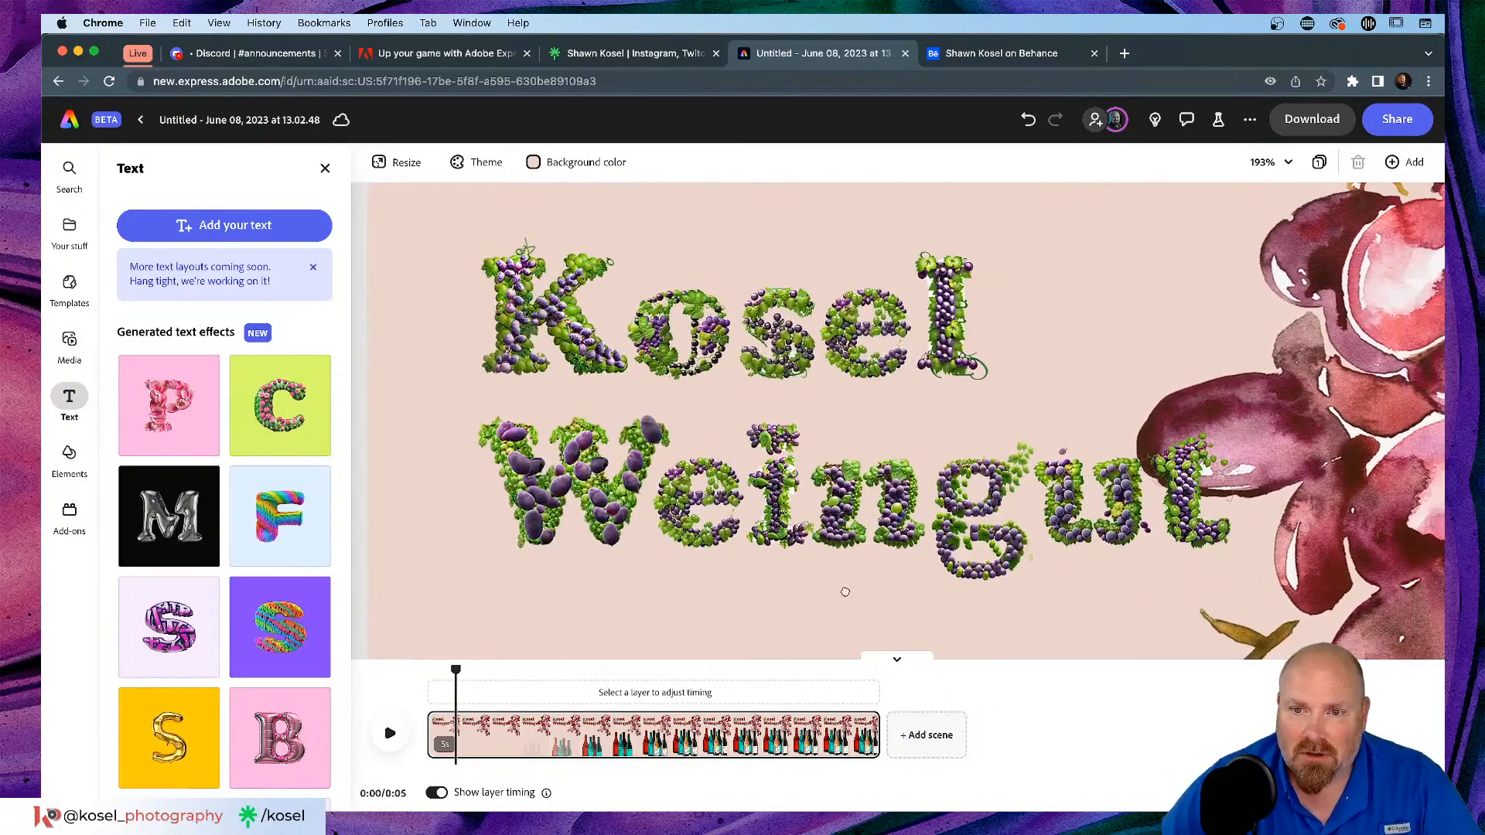
Step: Reopen the text effects for the Kosel Weingut title, apply the third purple grape variation, and return to the full flyer
left_click(652, 328)
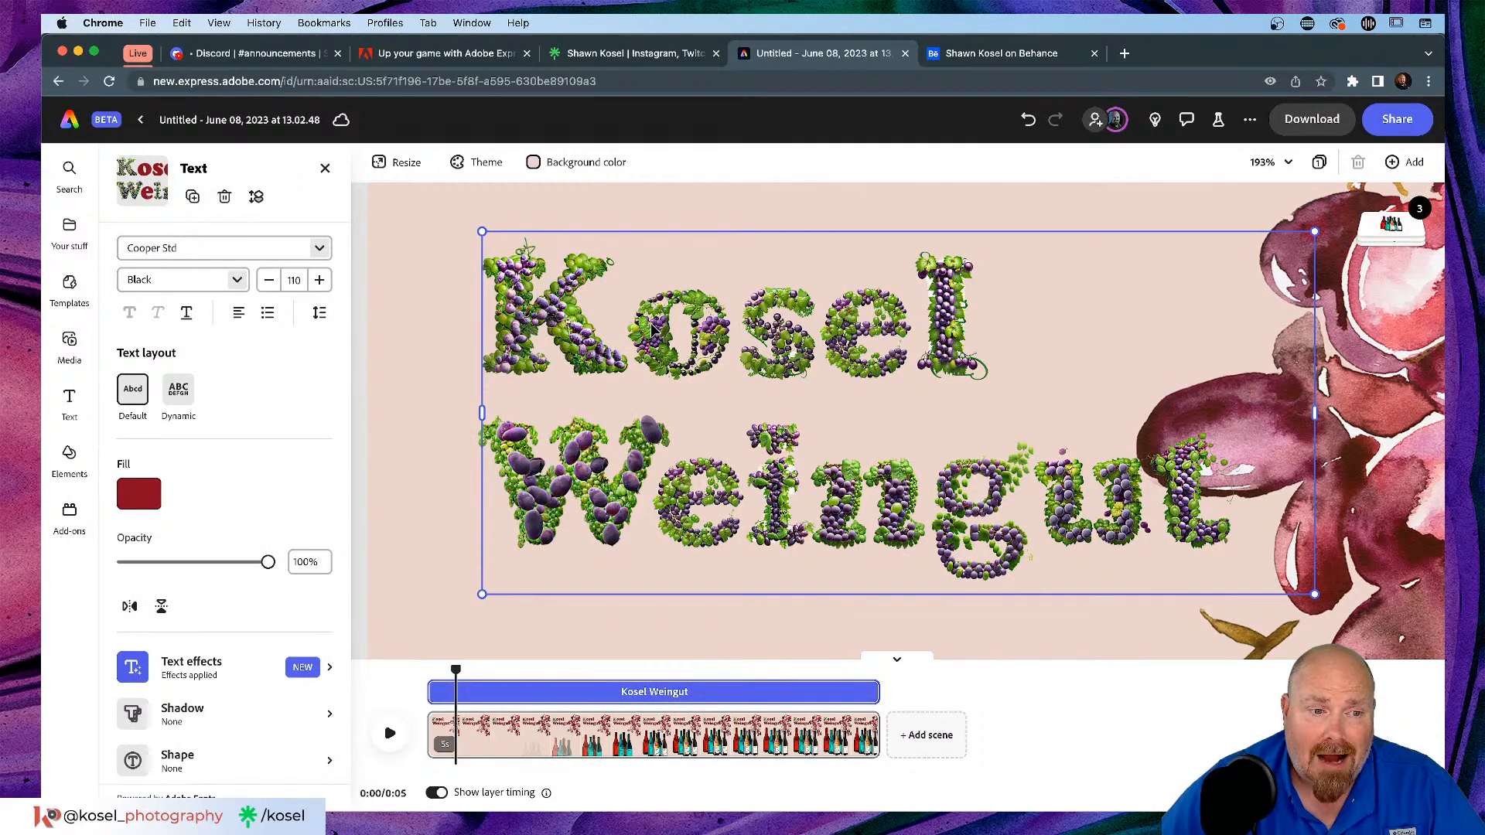
left_click(328, 668)
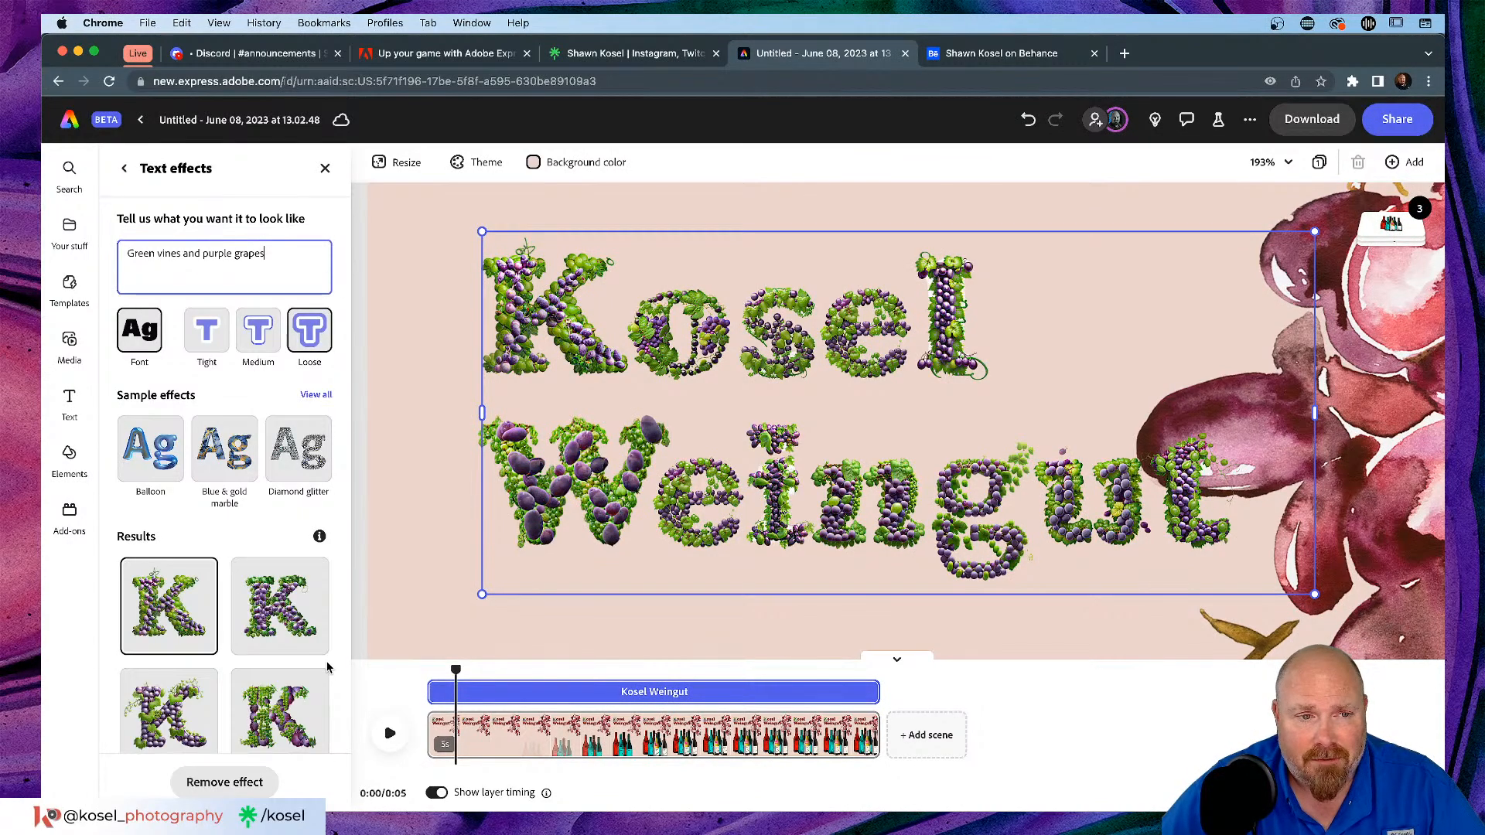
scroll(218, 489, "down", 2)
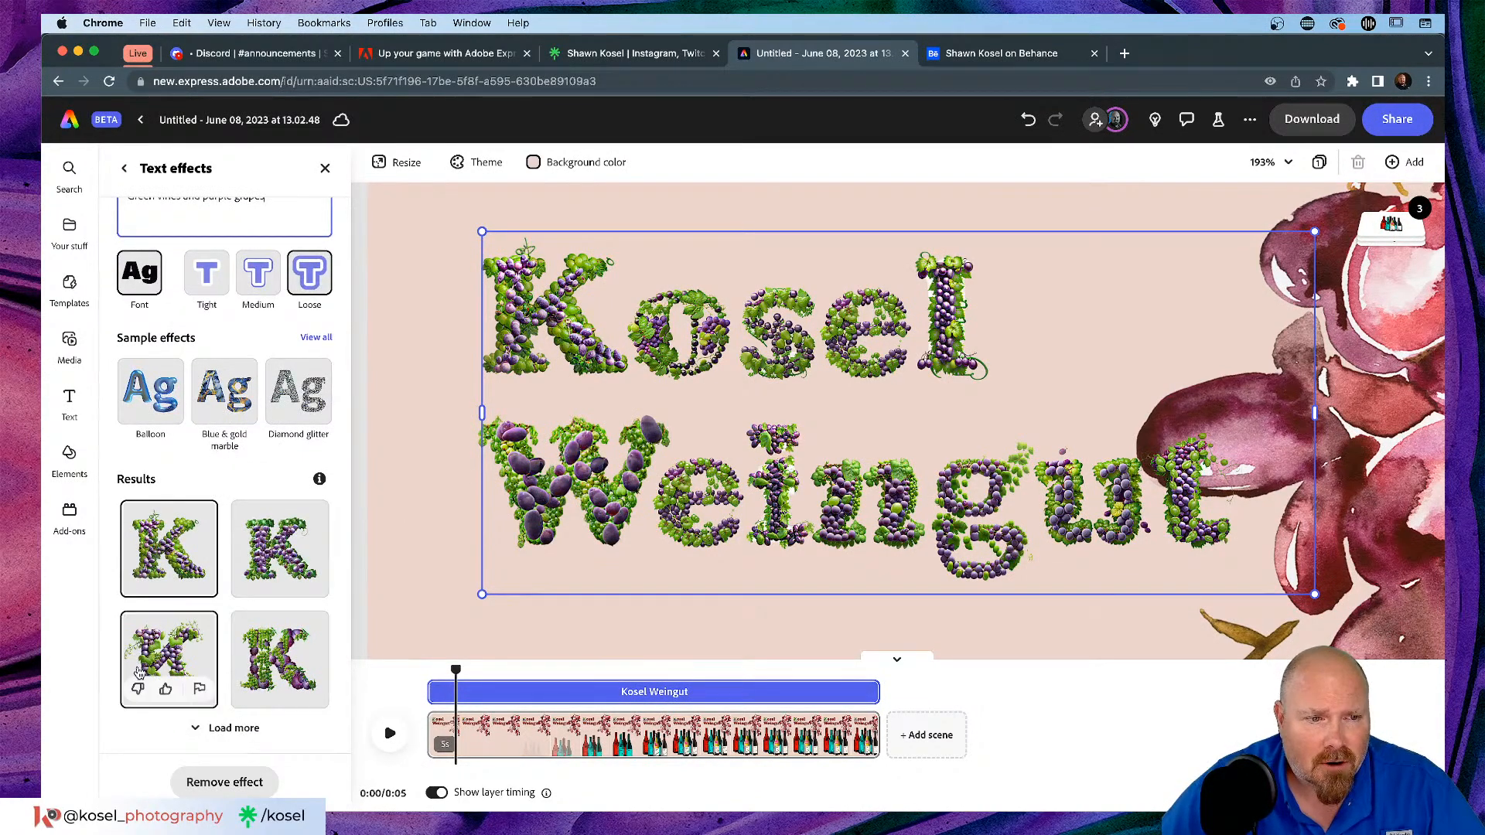
left_click(160, 639)
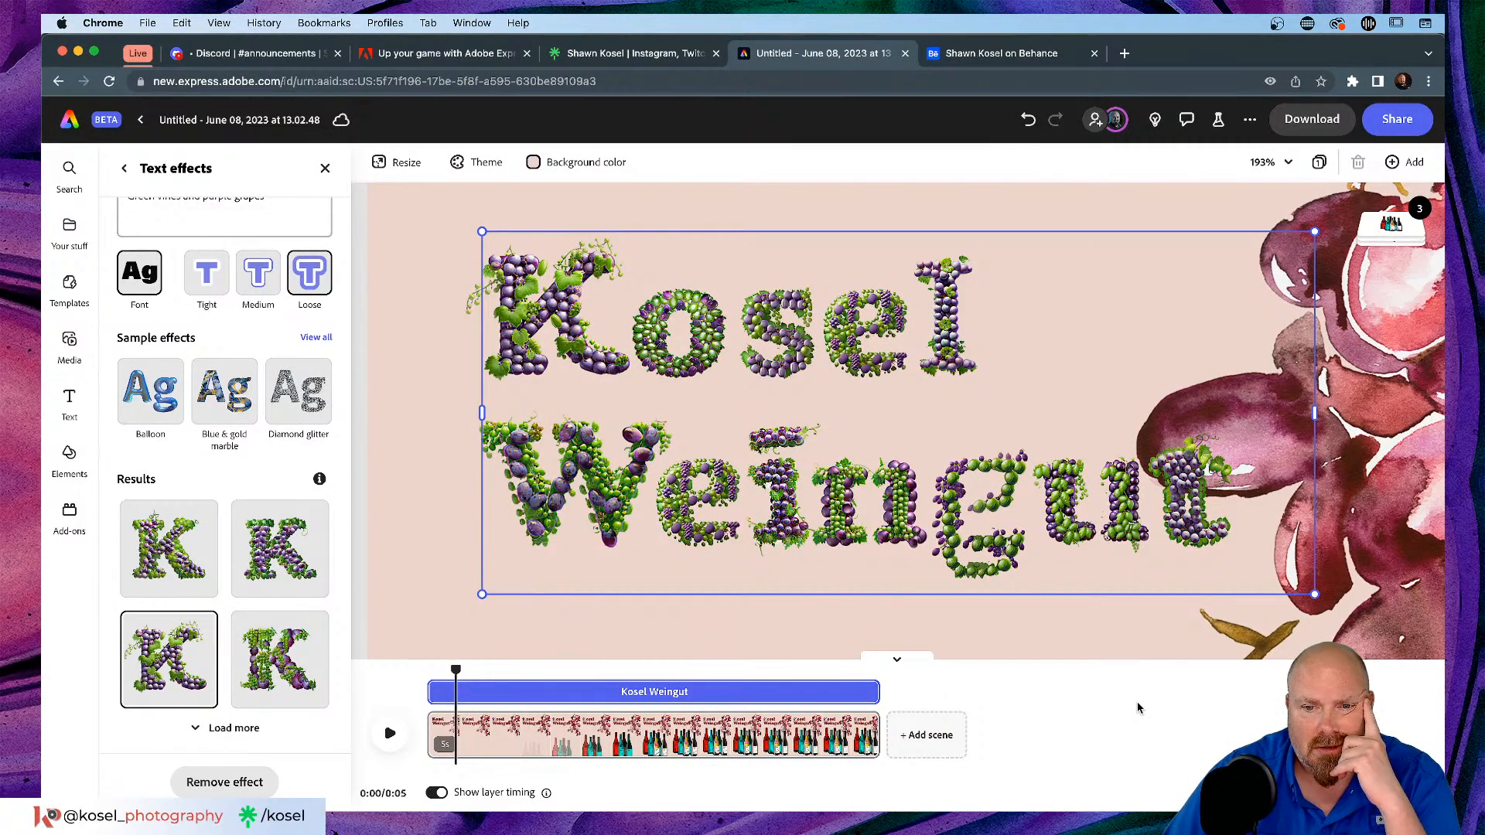
left_click(1082, 626)
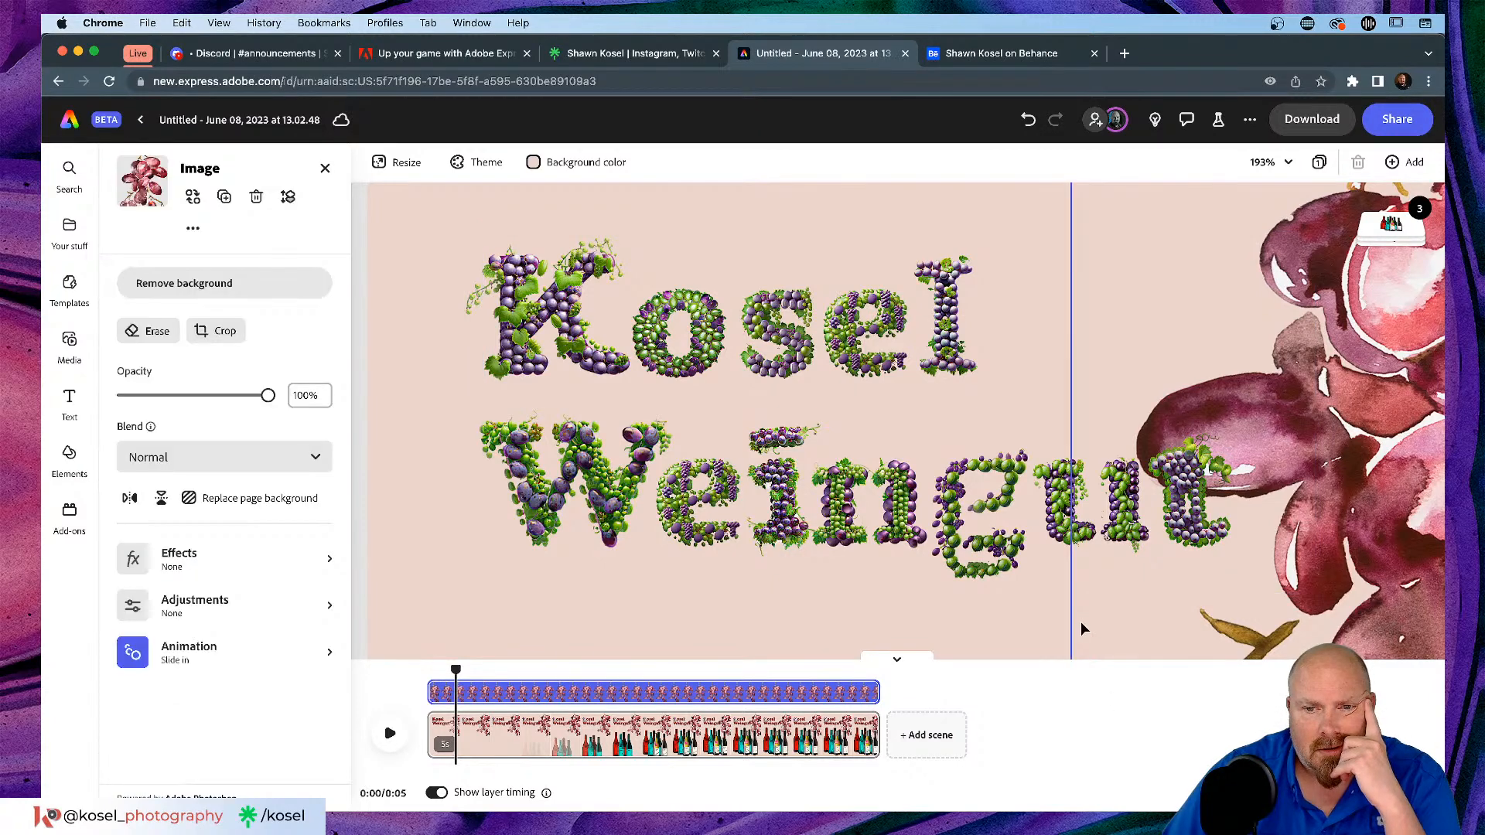
scroll(754, 473, "down", 10)
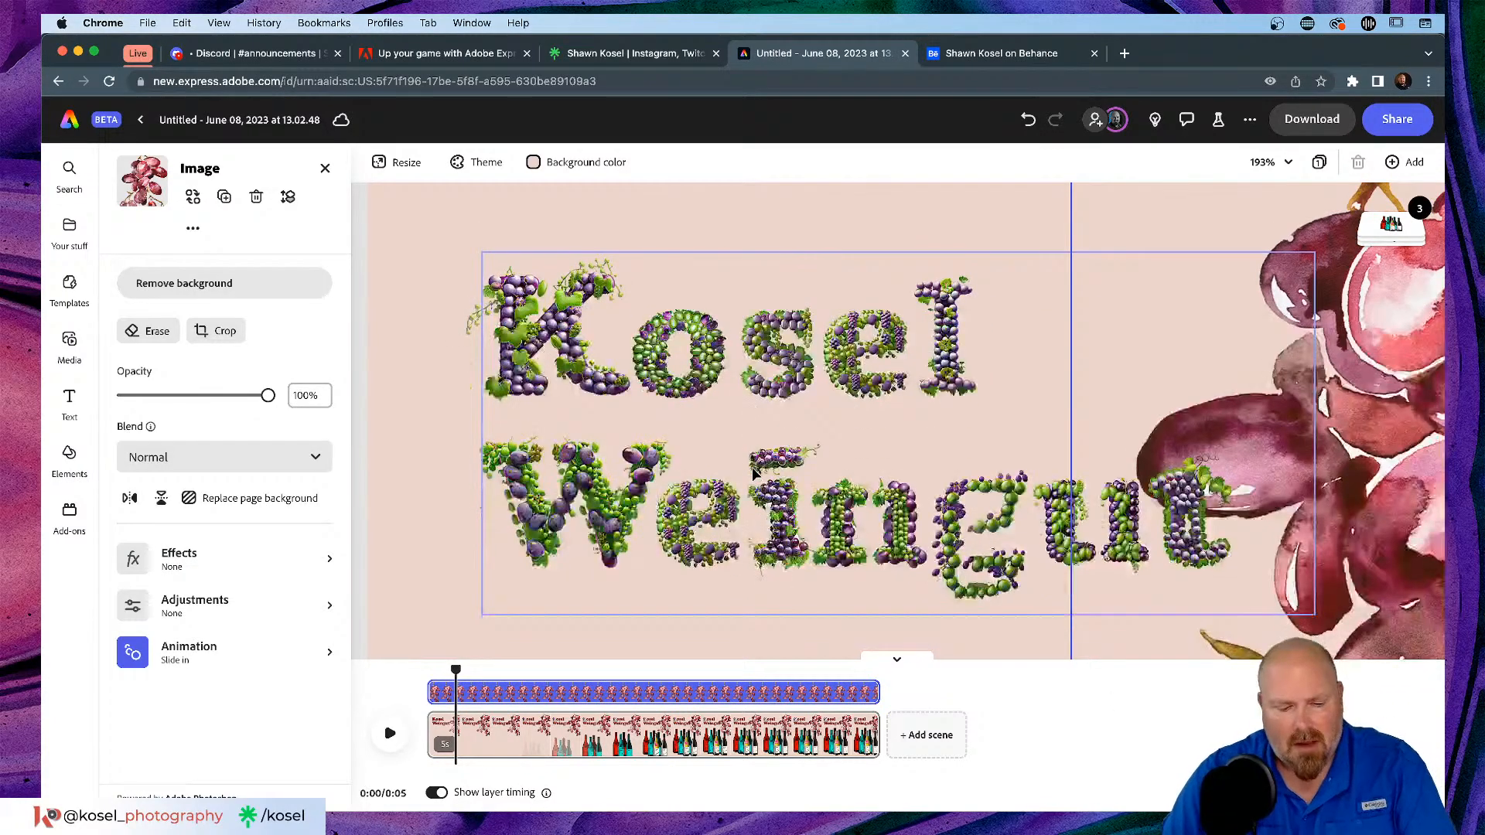
scroll(752, 467, "up", 1)
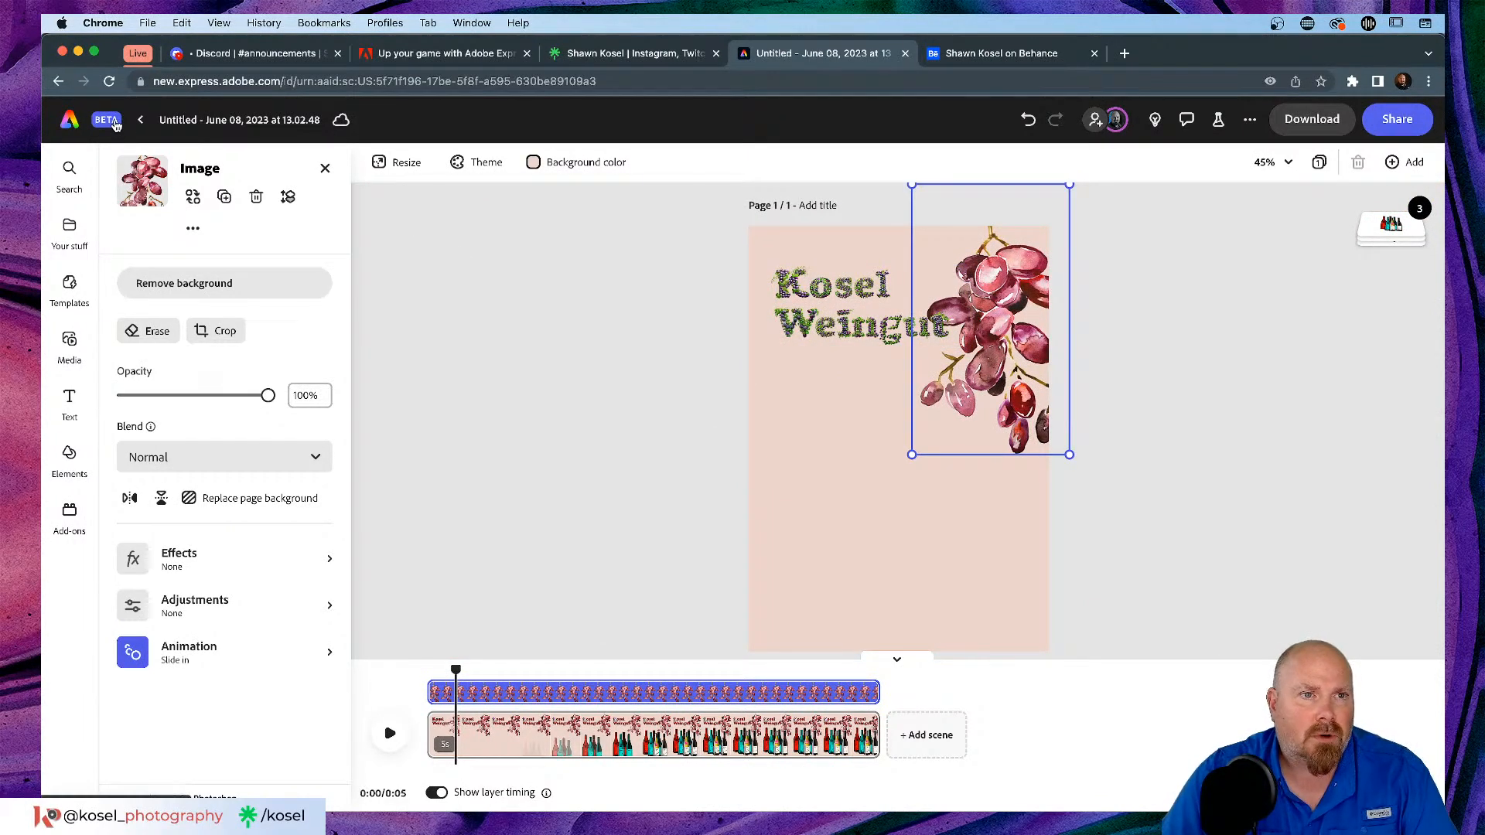
Step: Rename the document as "Live Wine"
left_click(205, 119)
type("L")
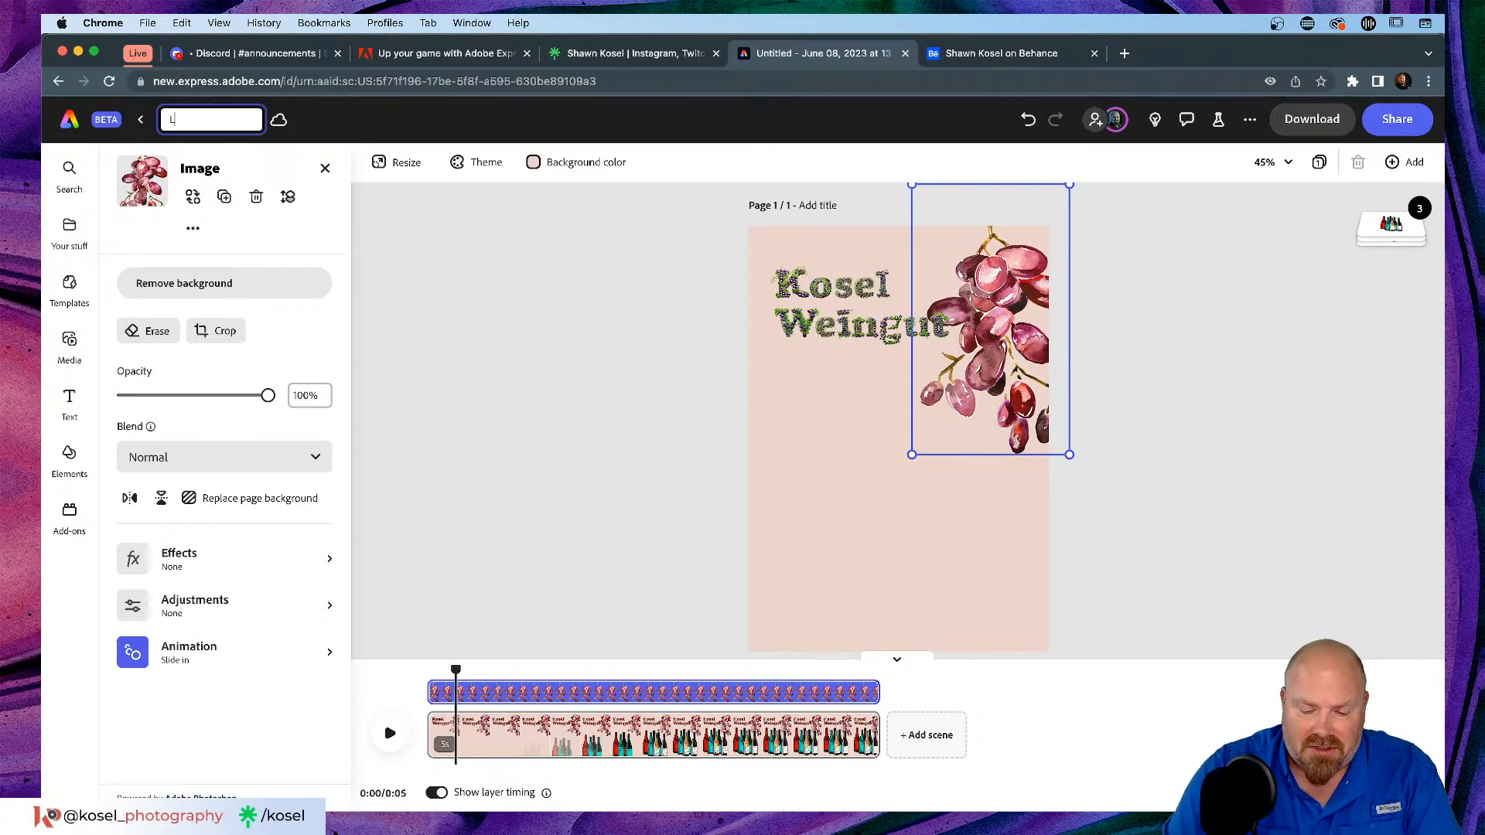
type("ive Wine")
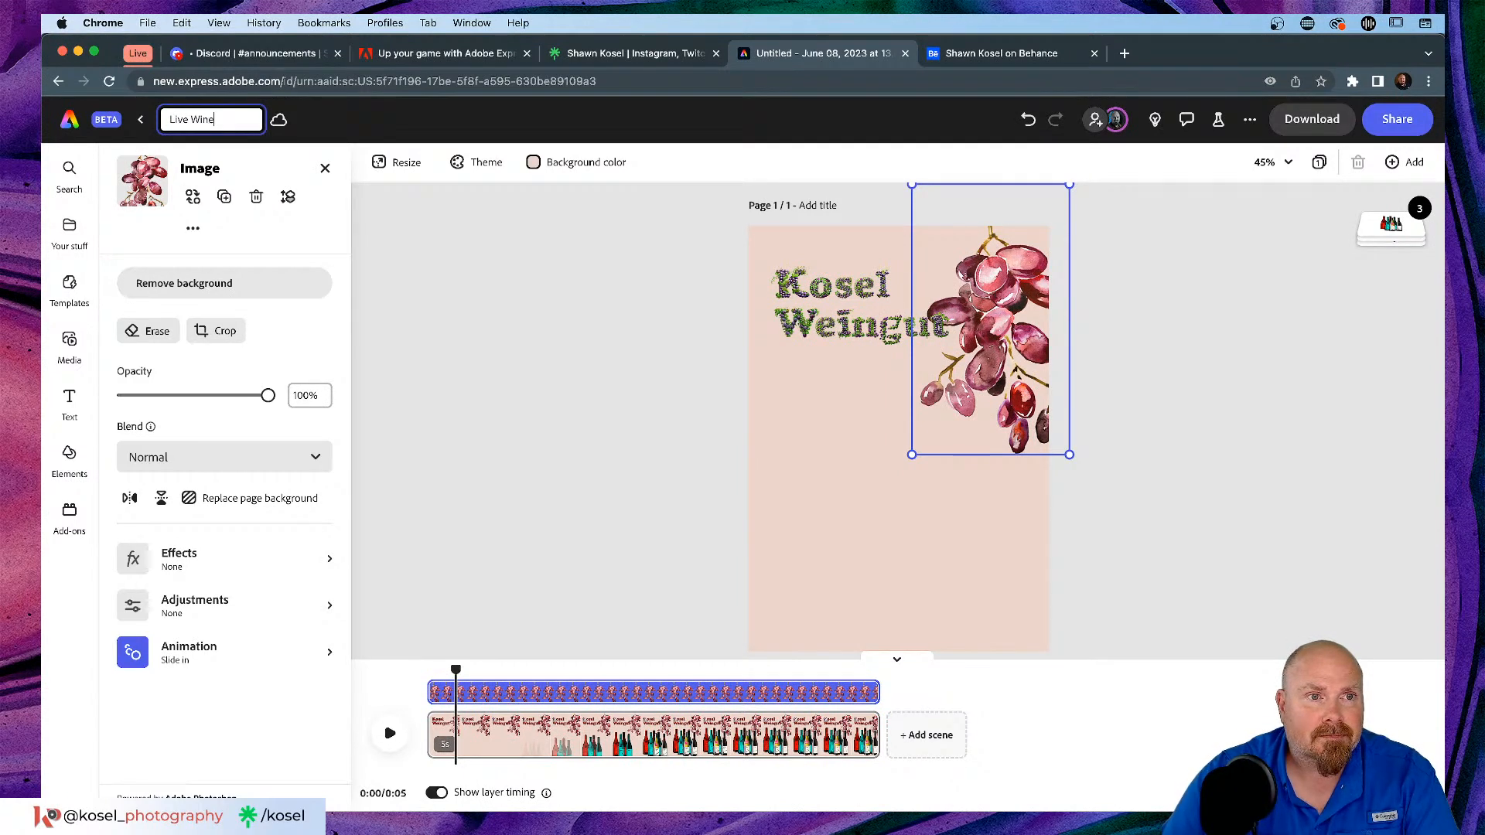
key("Return")
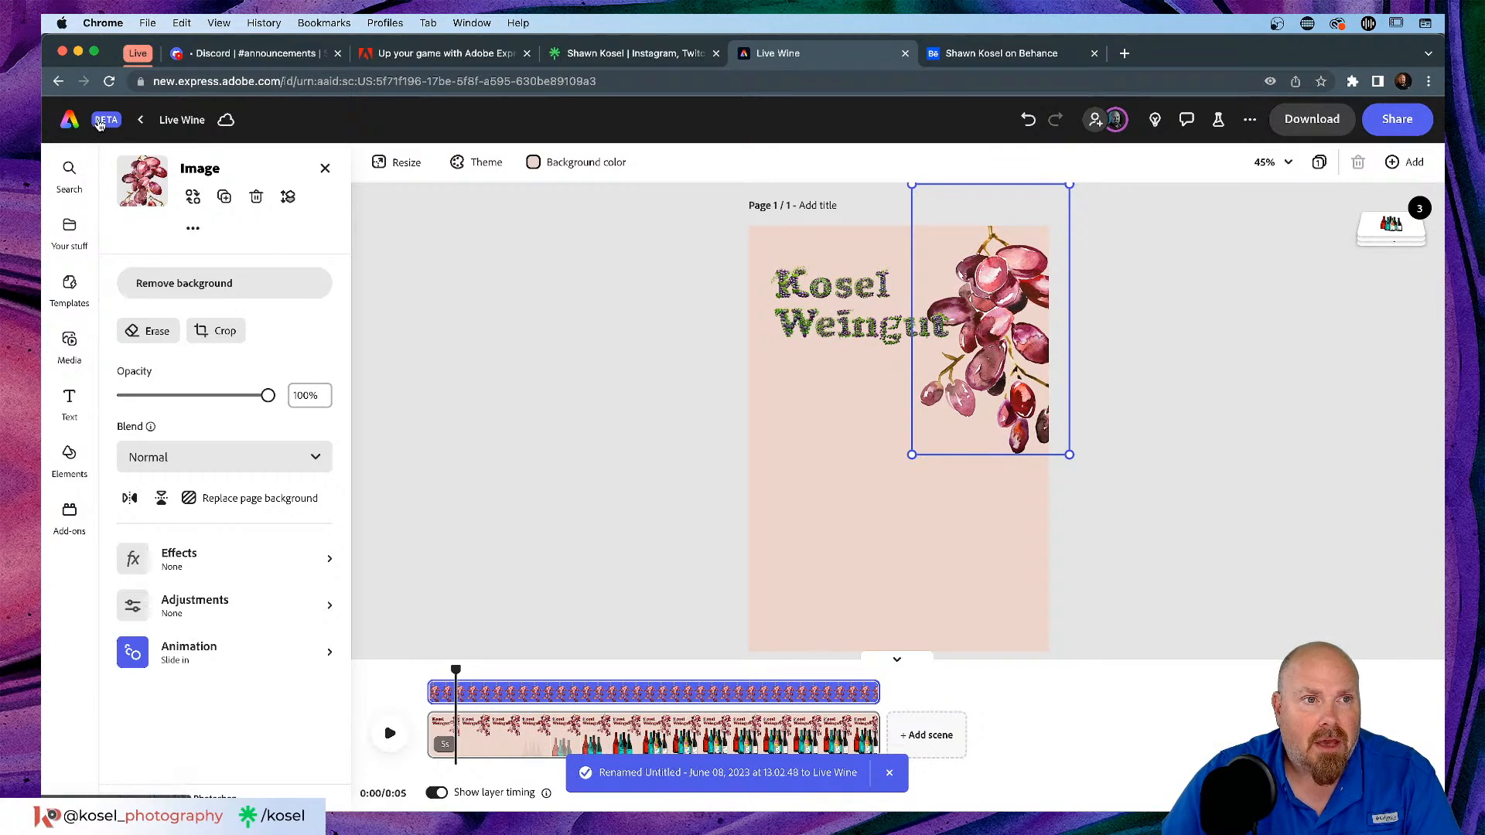
Step: Leave the flyer, look through the saved brands and the Dawgtown brand's options, and return to the home page
left_click(99, 124)
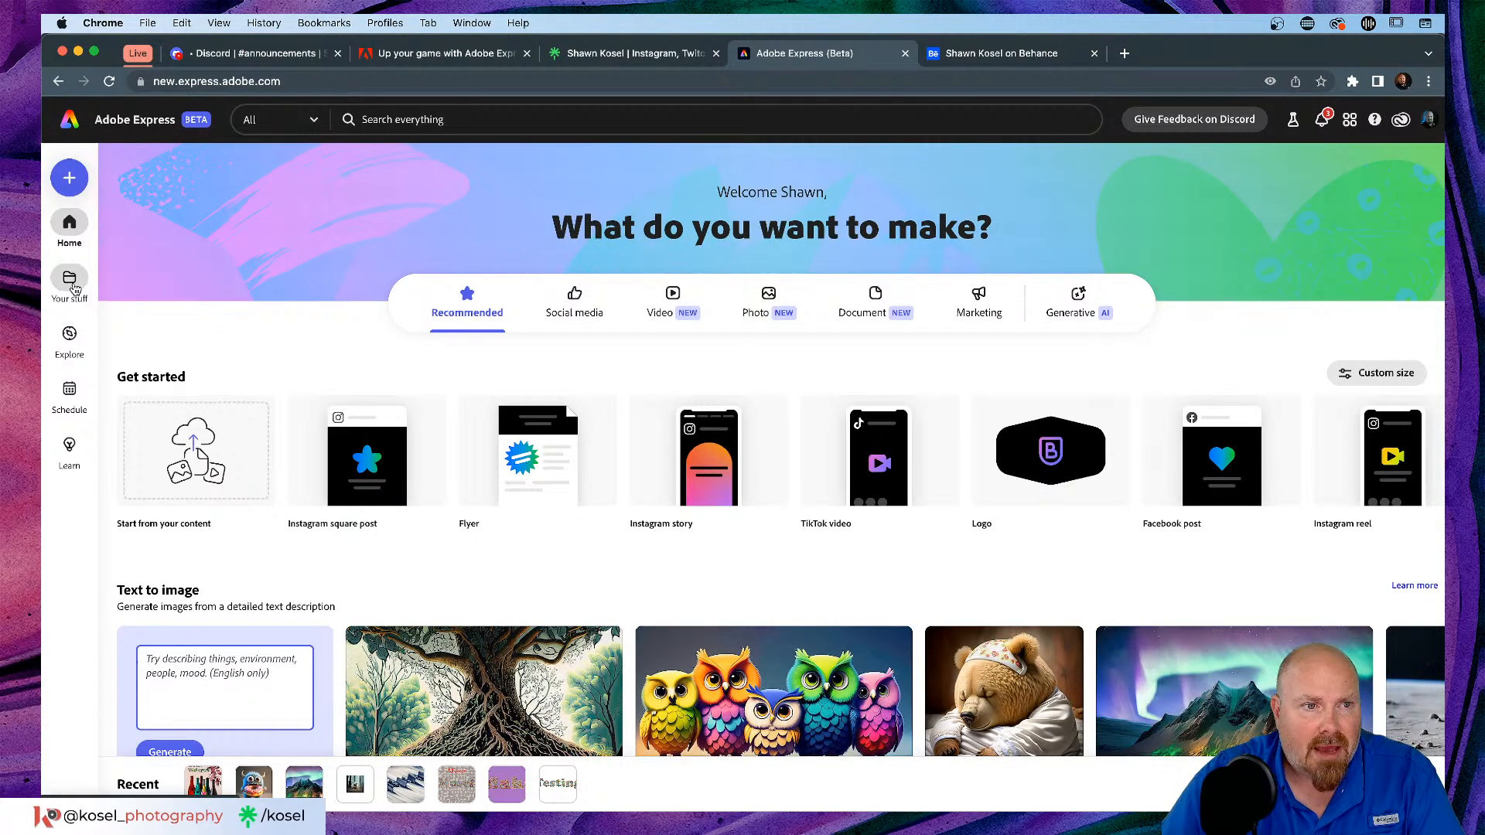
left_click(69, 280)
left_click(184, 213)
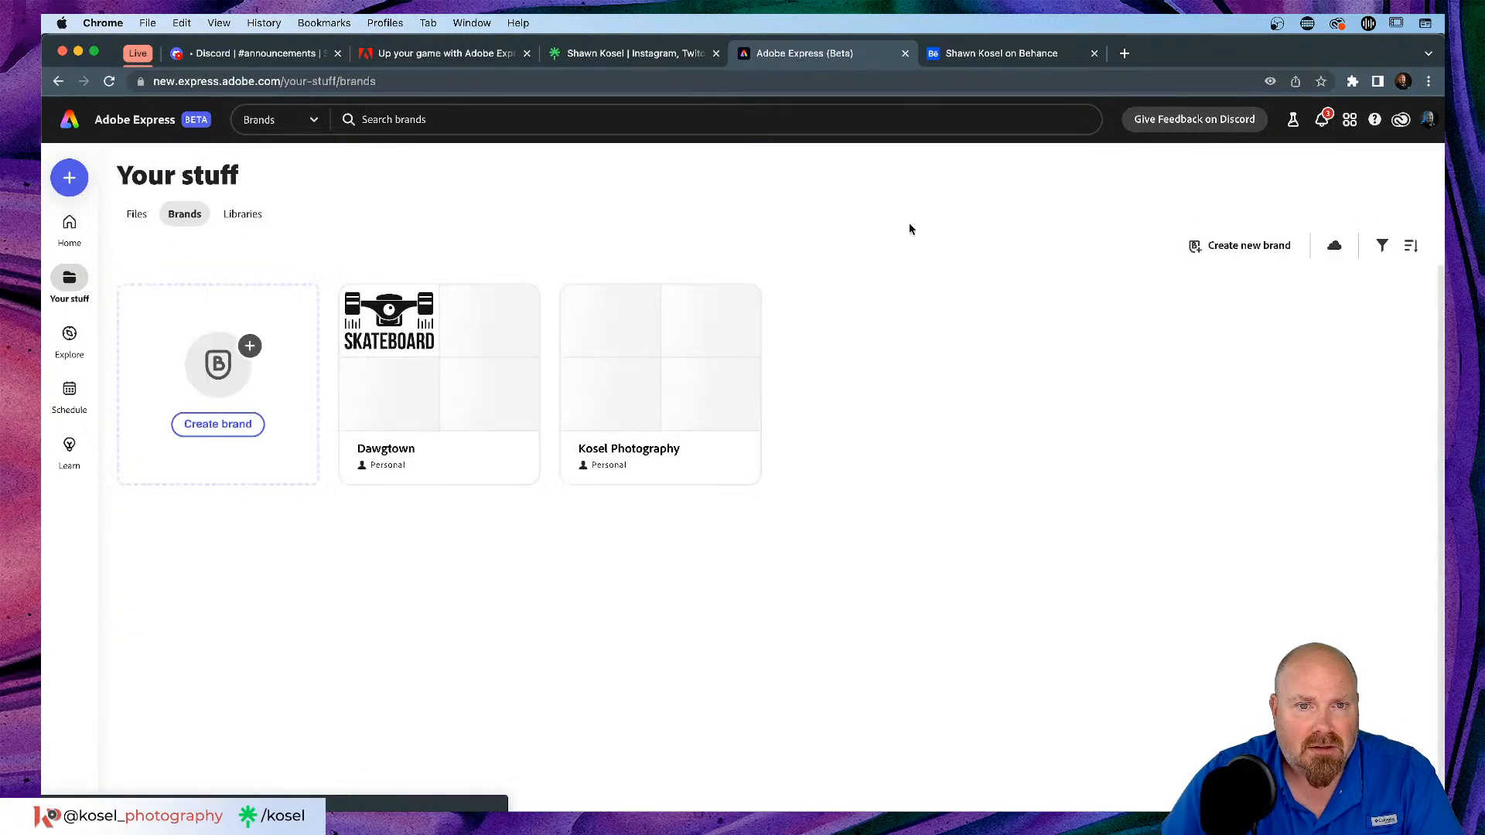
left_click(519, 305)
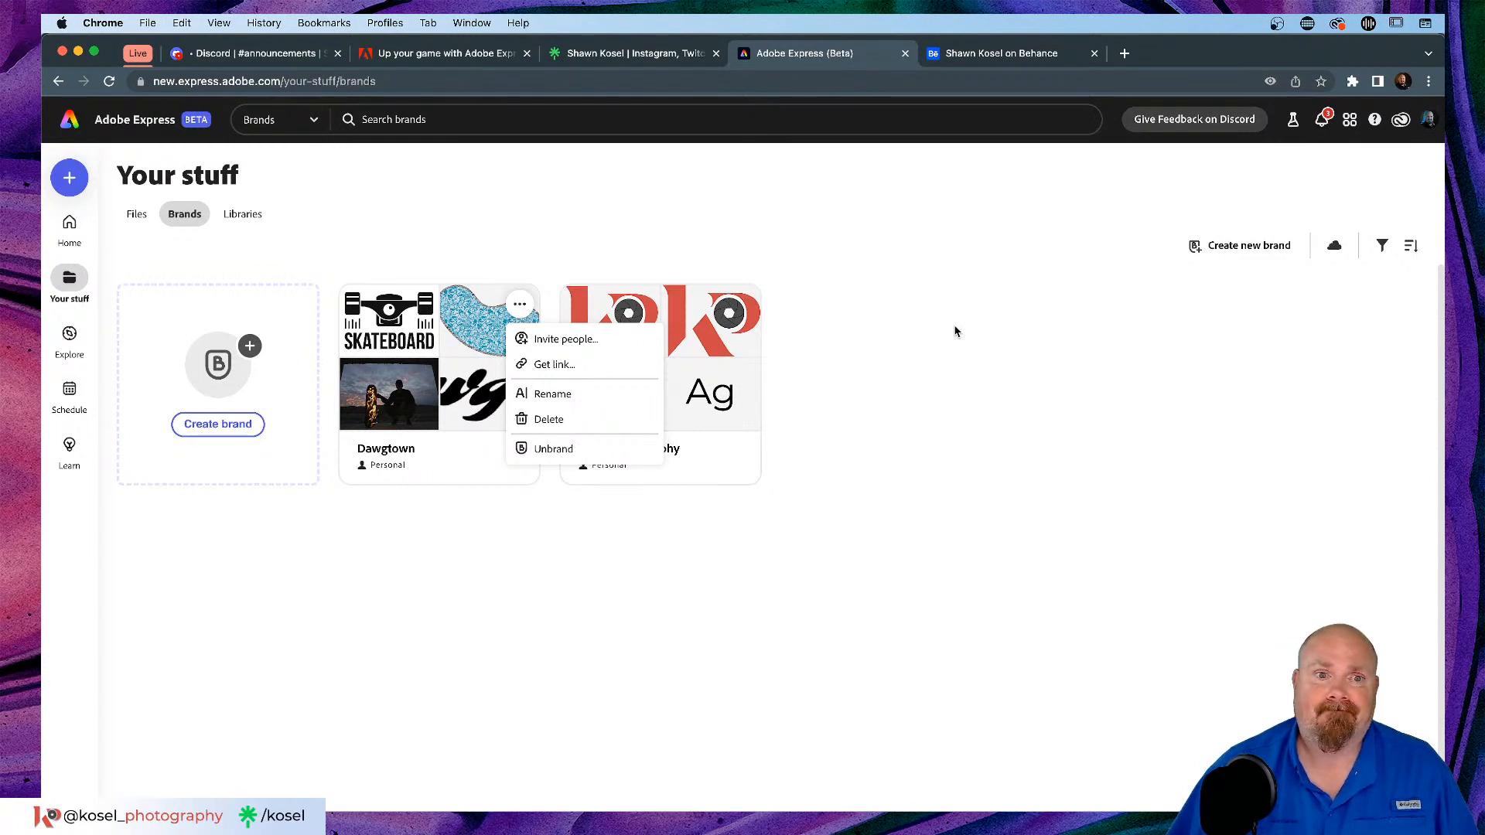
left_click(863, 314)
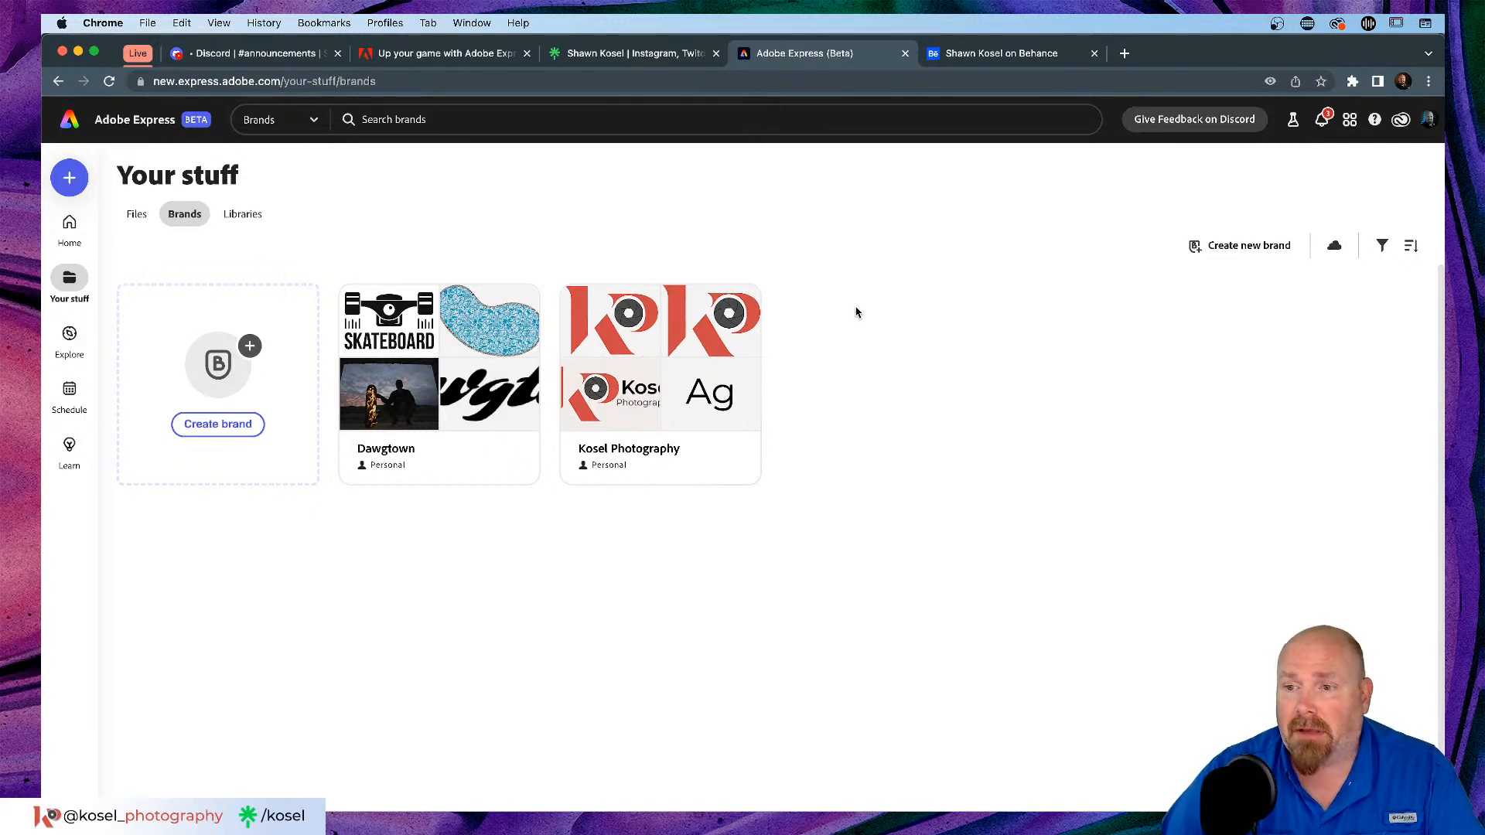
left_click(83, 122)
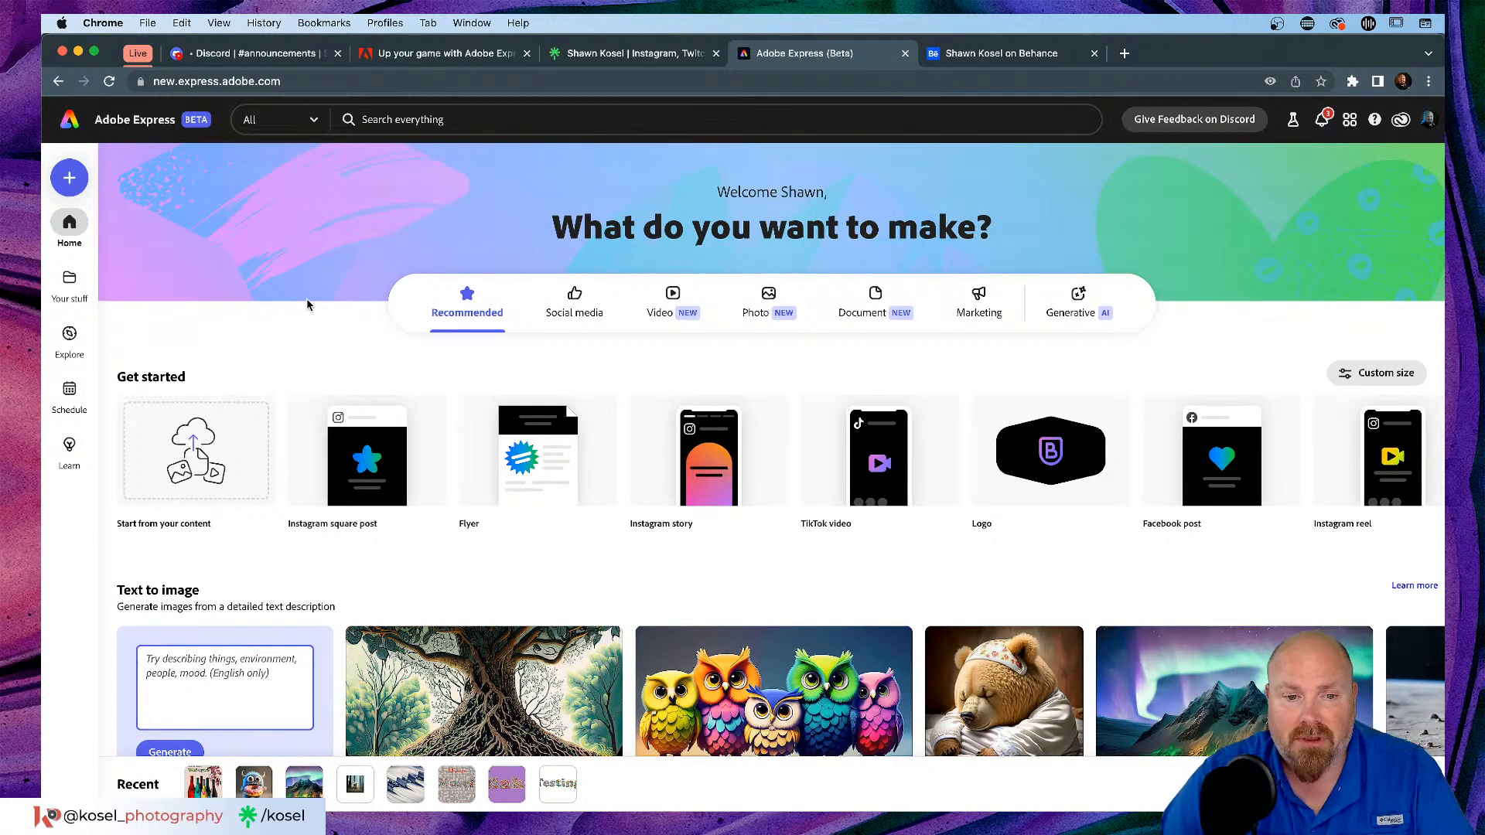
Step: Reopen the recent Live Wine flyer, preview its animation, and replay it from the start, pausing around the two-second mark
left_click(217, 777)
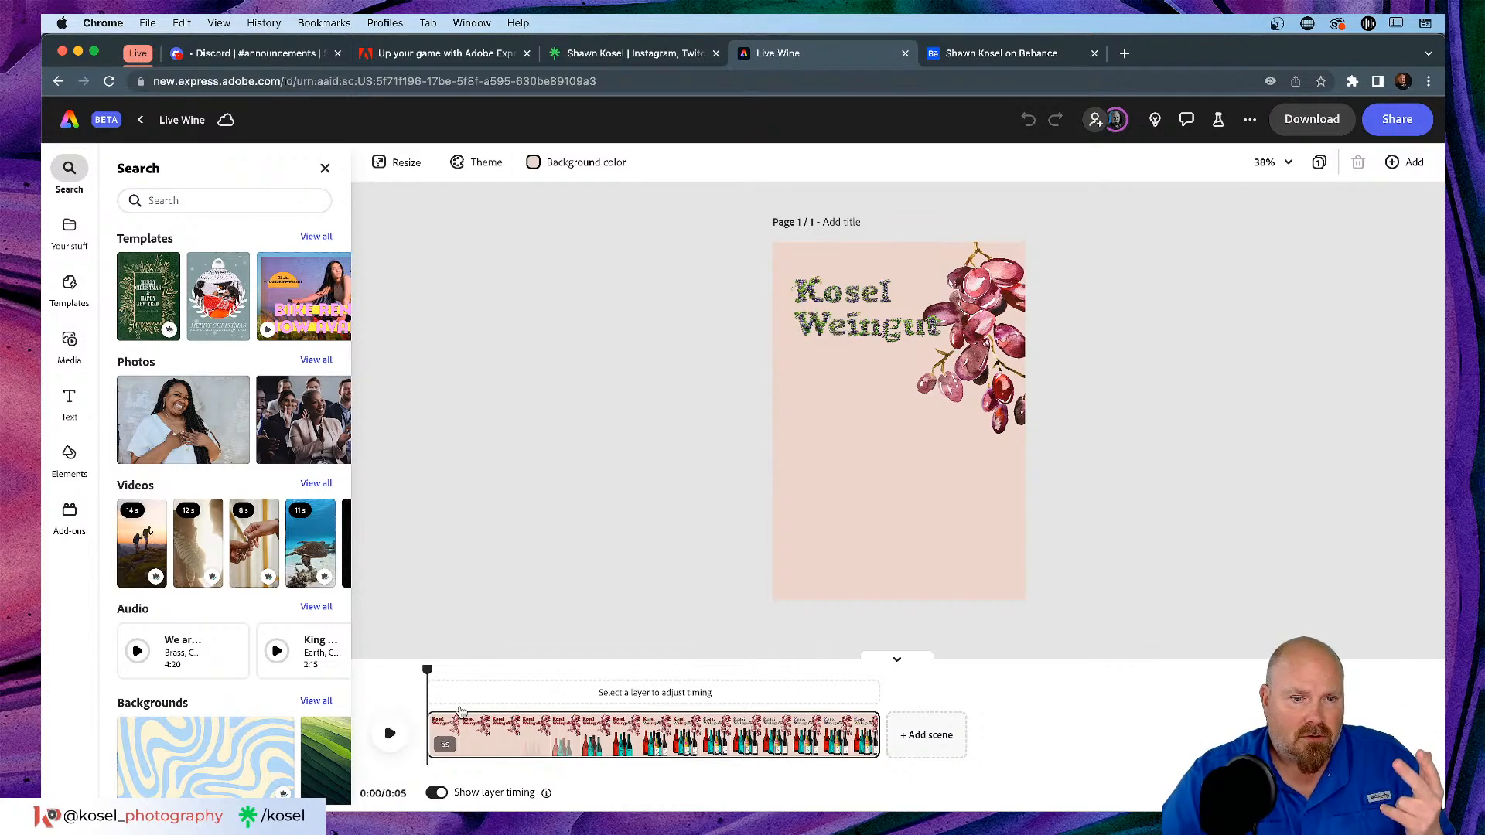
left_click(384, 740)
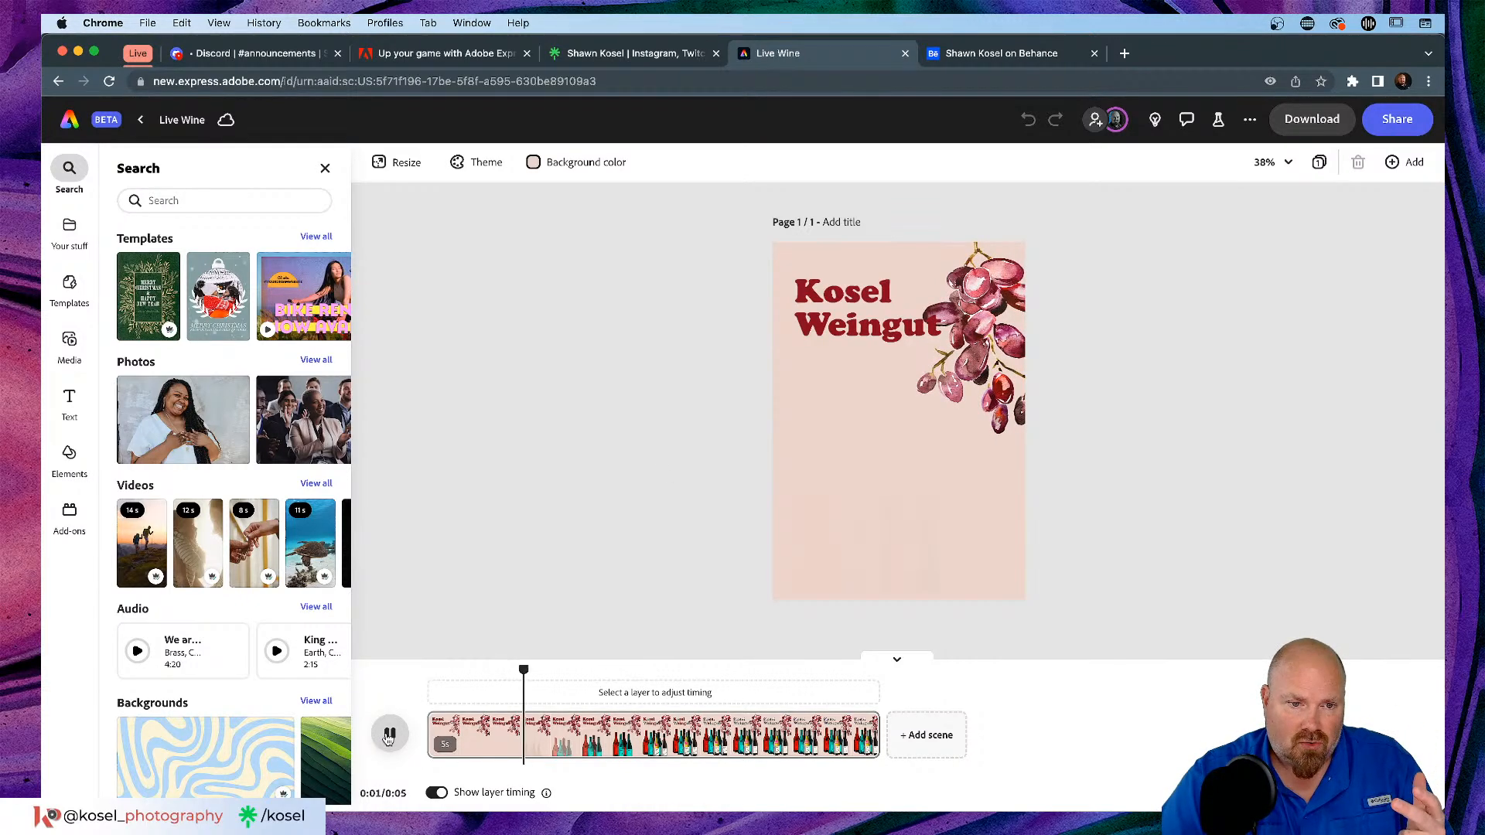
left_click(389, 739)
left_click_drag(729, 670, 696, 667)
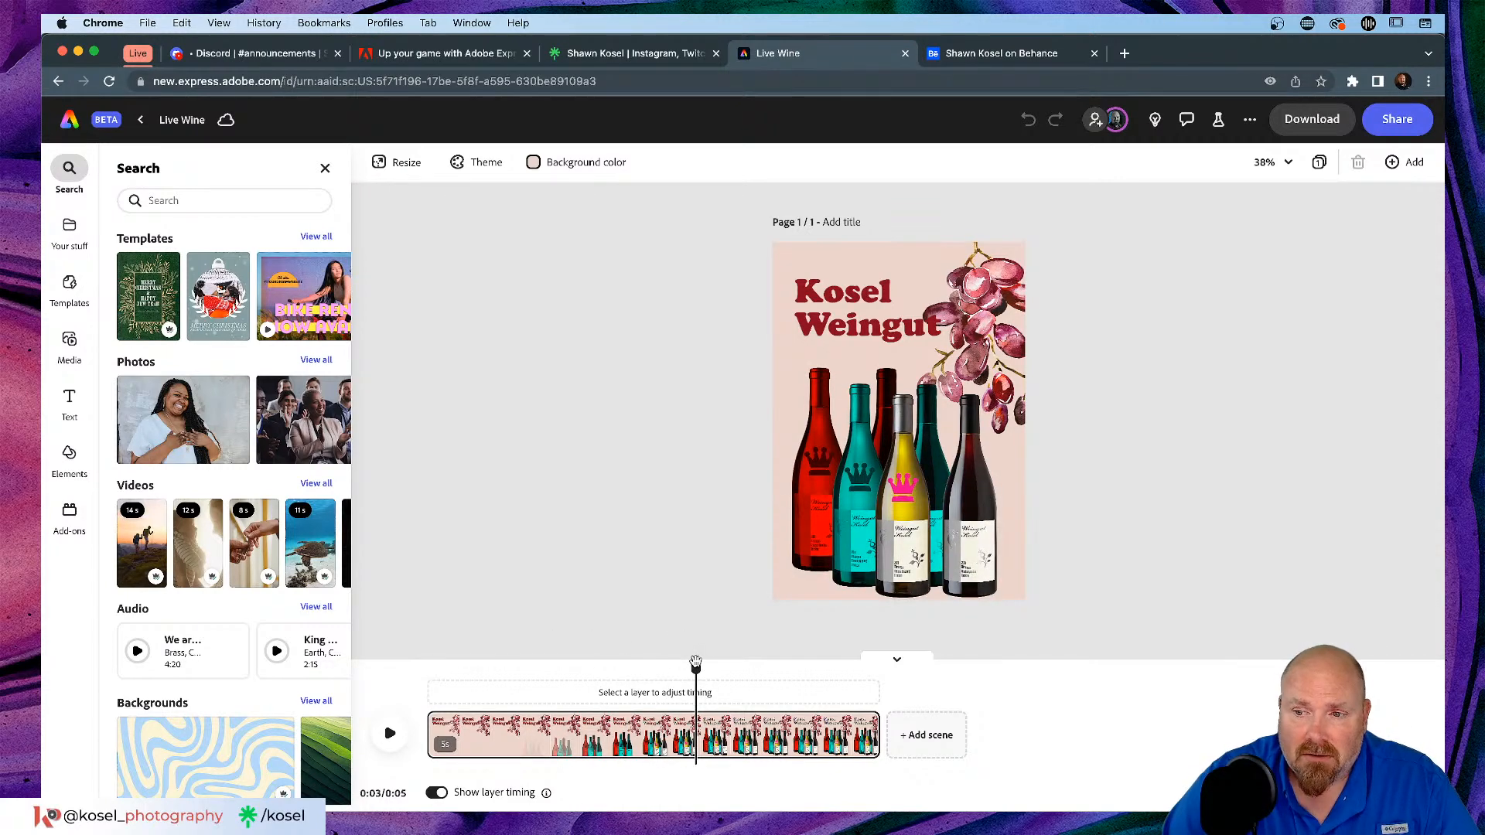
left_click_drag(696, 667, 429, 670)
key("space")
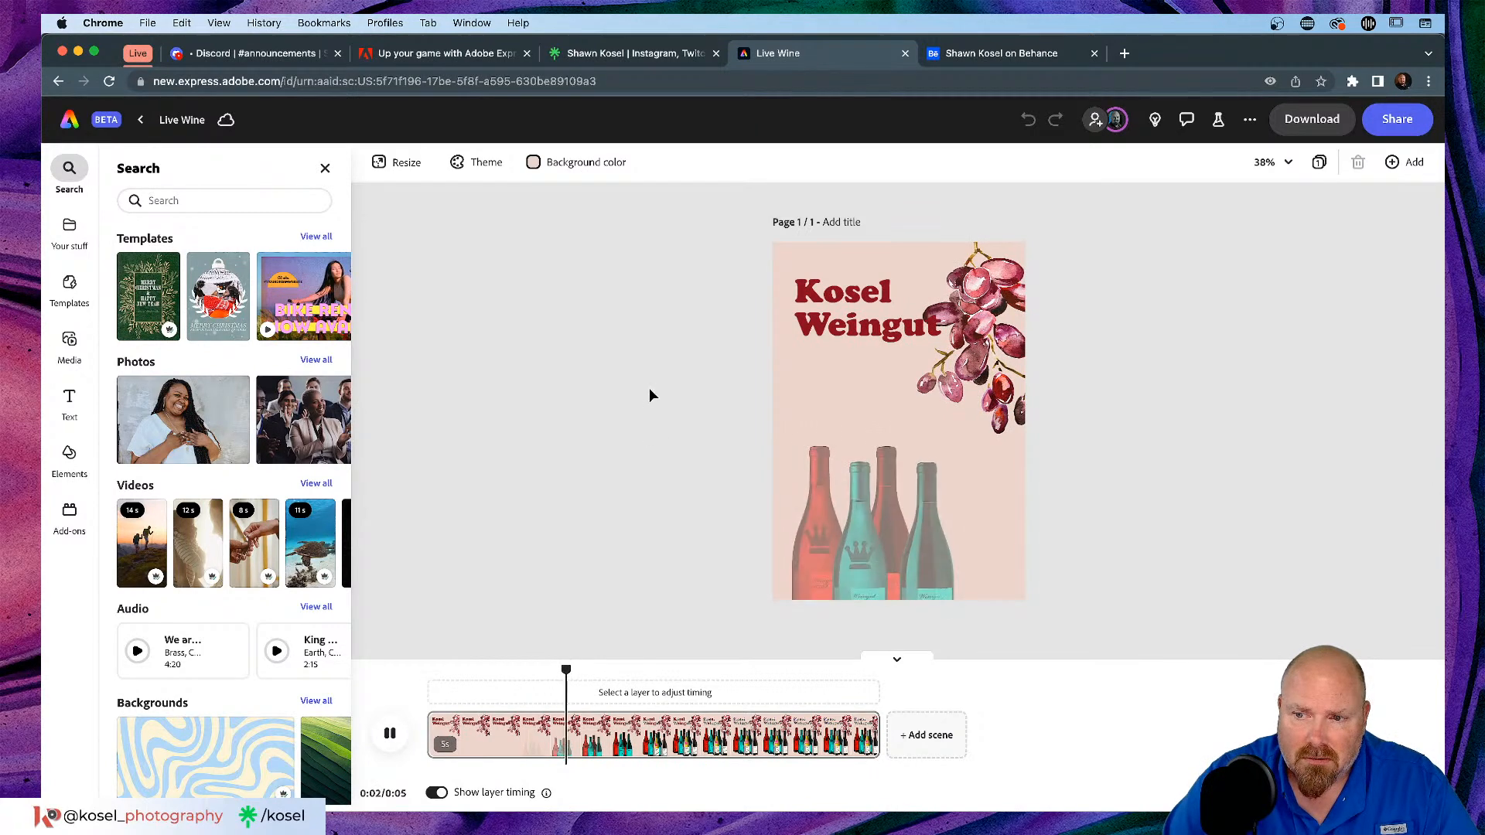
key("space")
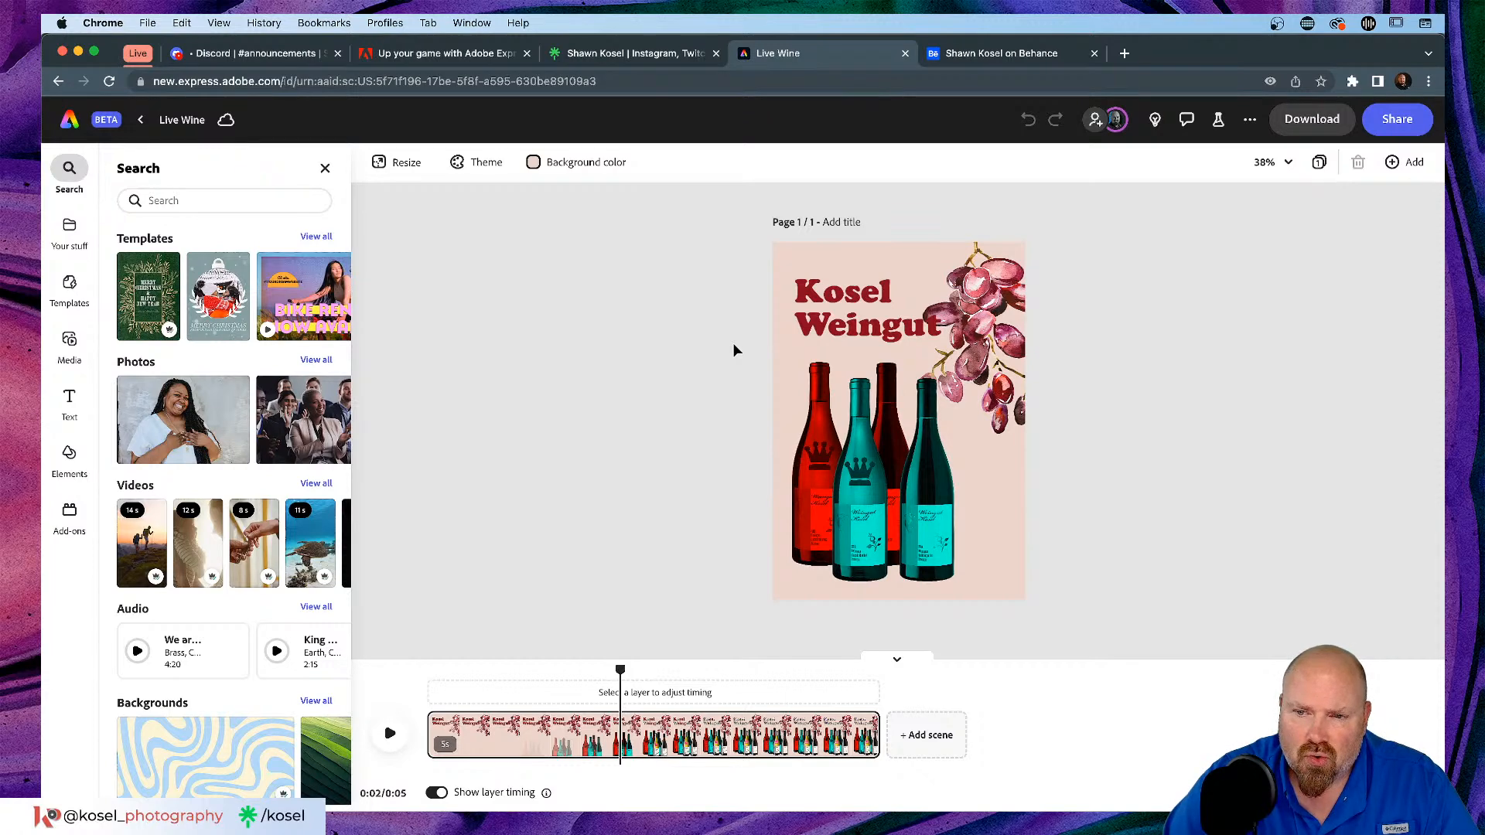
Step: Review the generated "Green vines and purple grapes" text effect results for the Kosel Weingut title, then deselect it
left_click(821, 313)
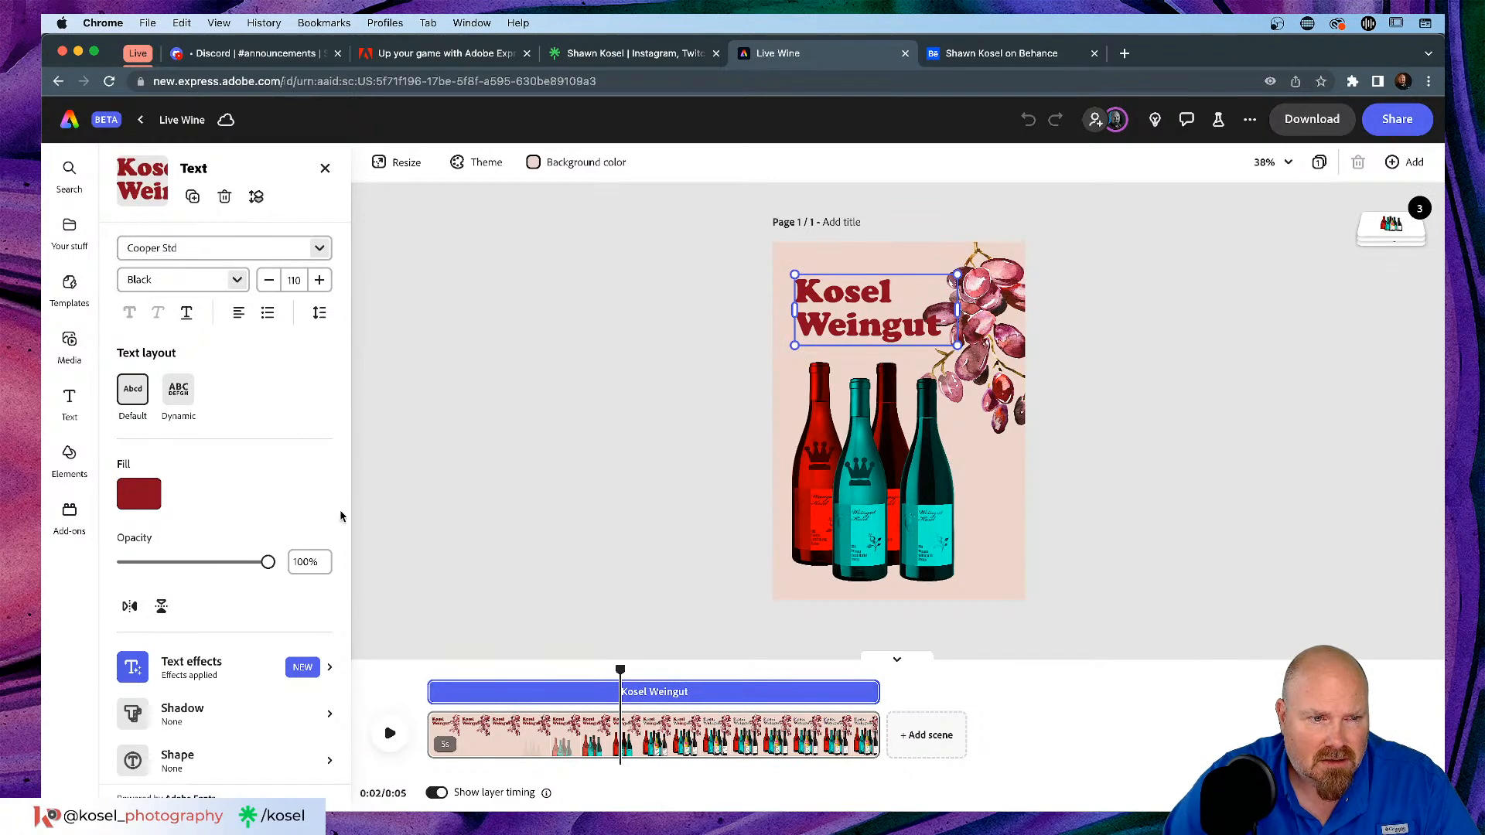
left_click(330, 666)
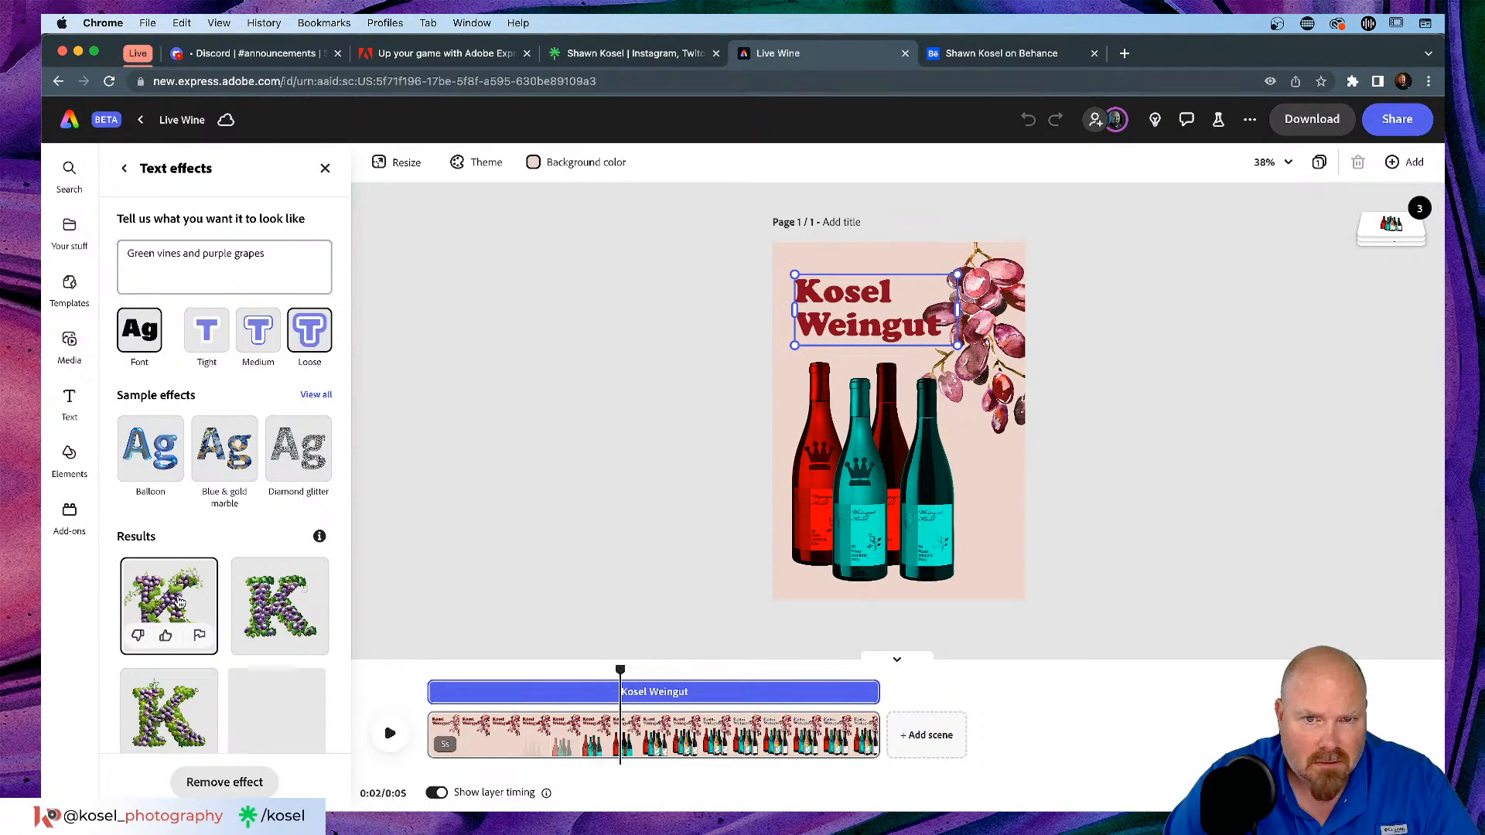
scroll(178, 603, "down", 1)
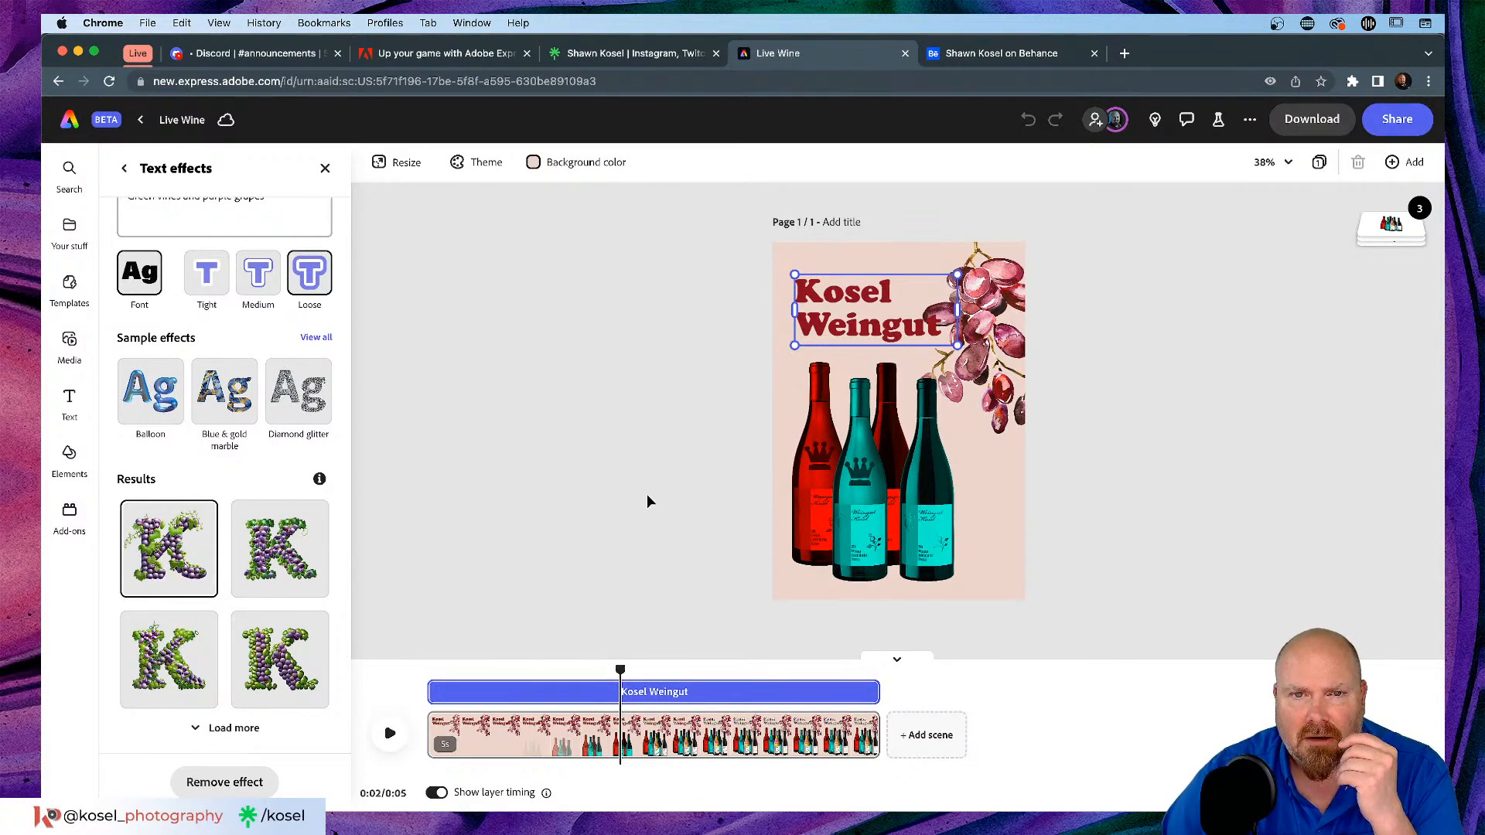
left_click(557, 502)
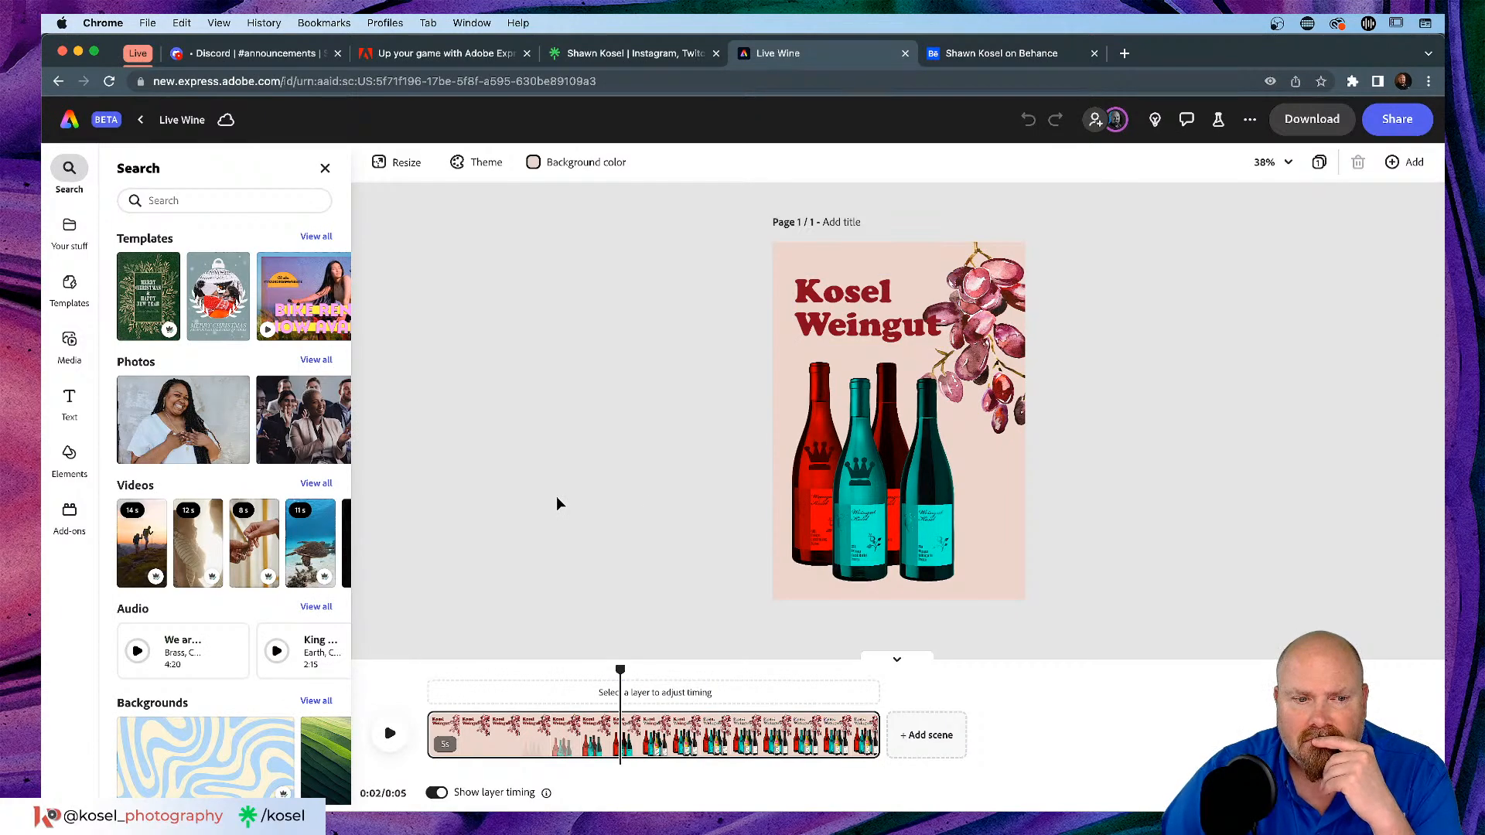
Step: Leave the flyer for the home page and look over its Text to image and Text effects sections
left_click(106, 122)
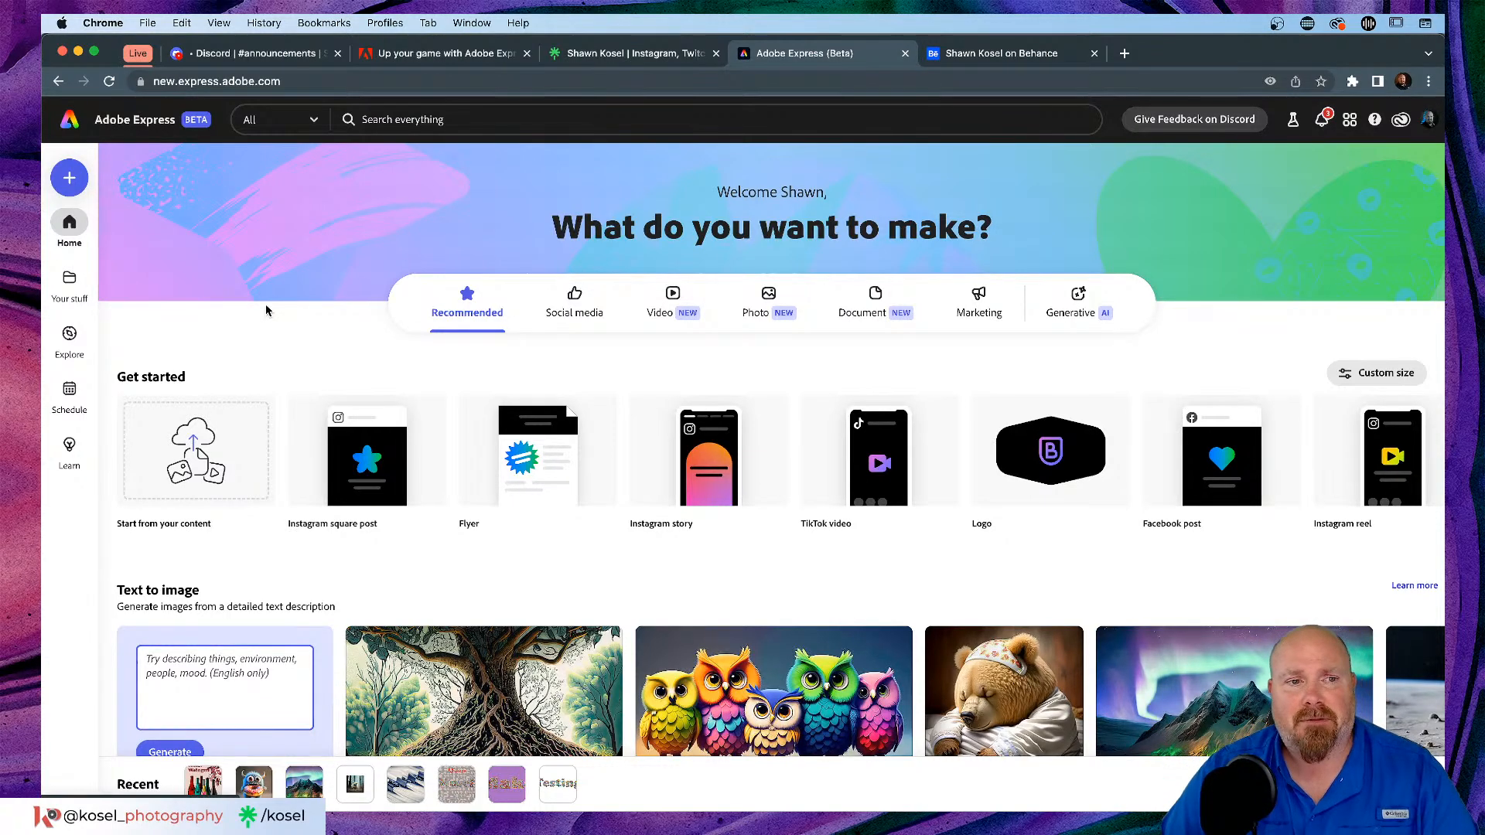
scroll(271, 306, "down", 3)
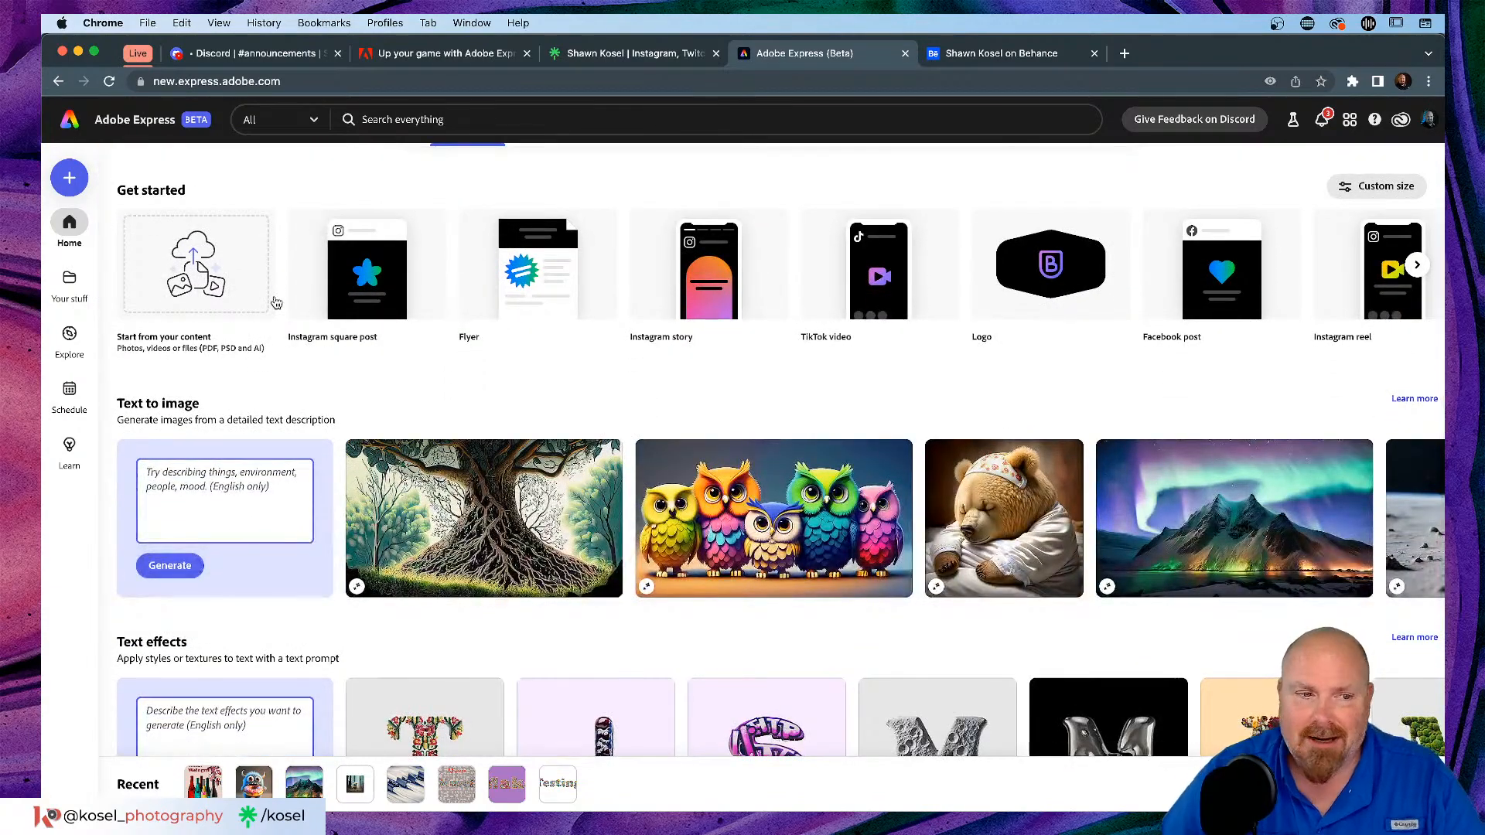
scroll(366, 263, "down", 3)
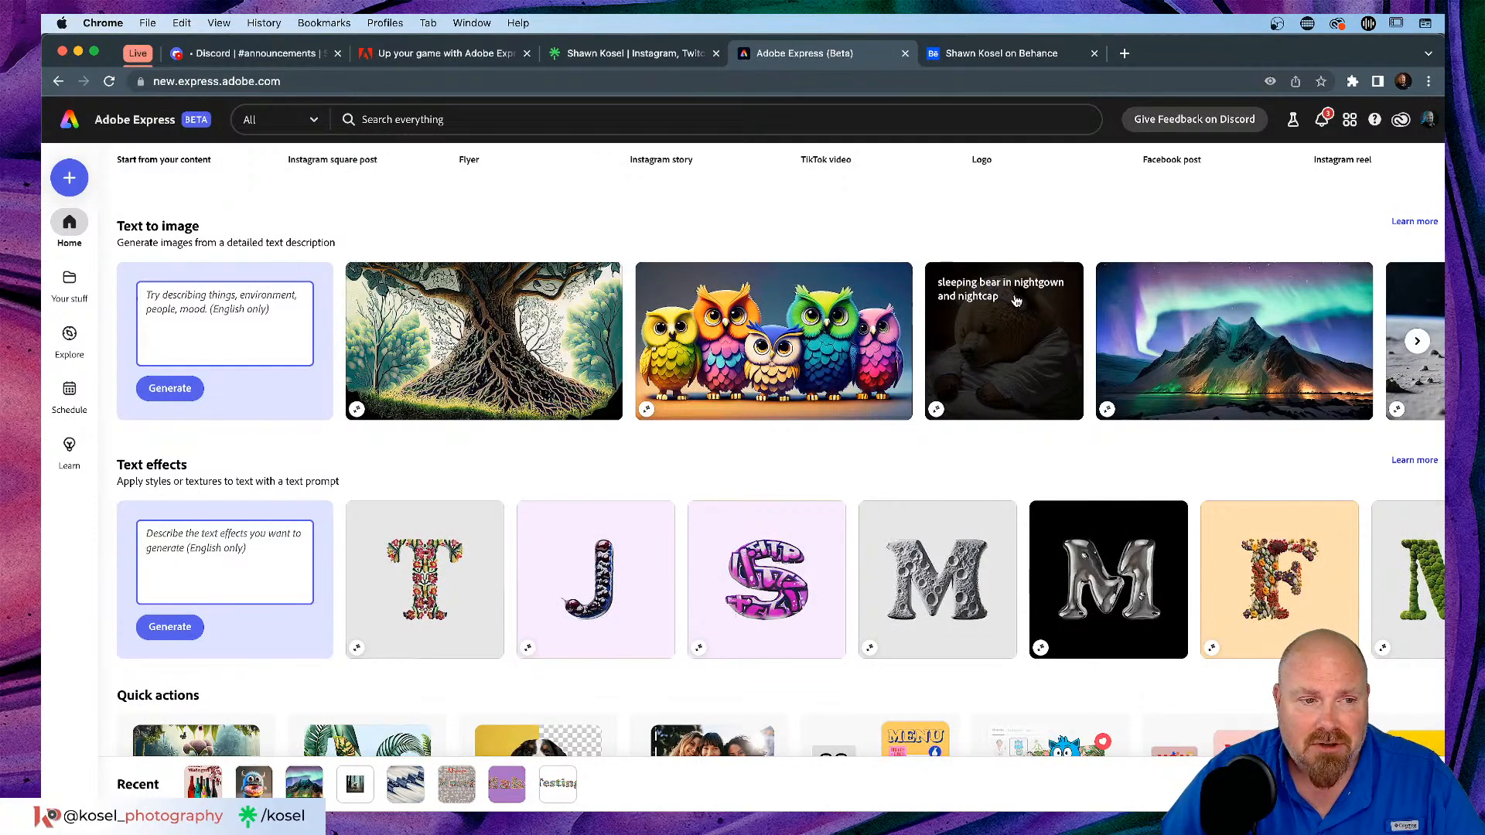
scroll(1015, 304, "down", 2)
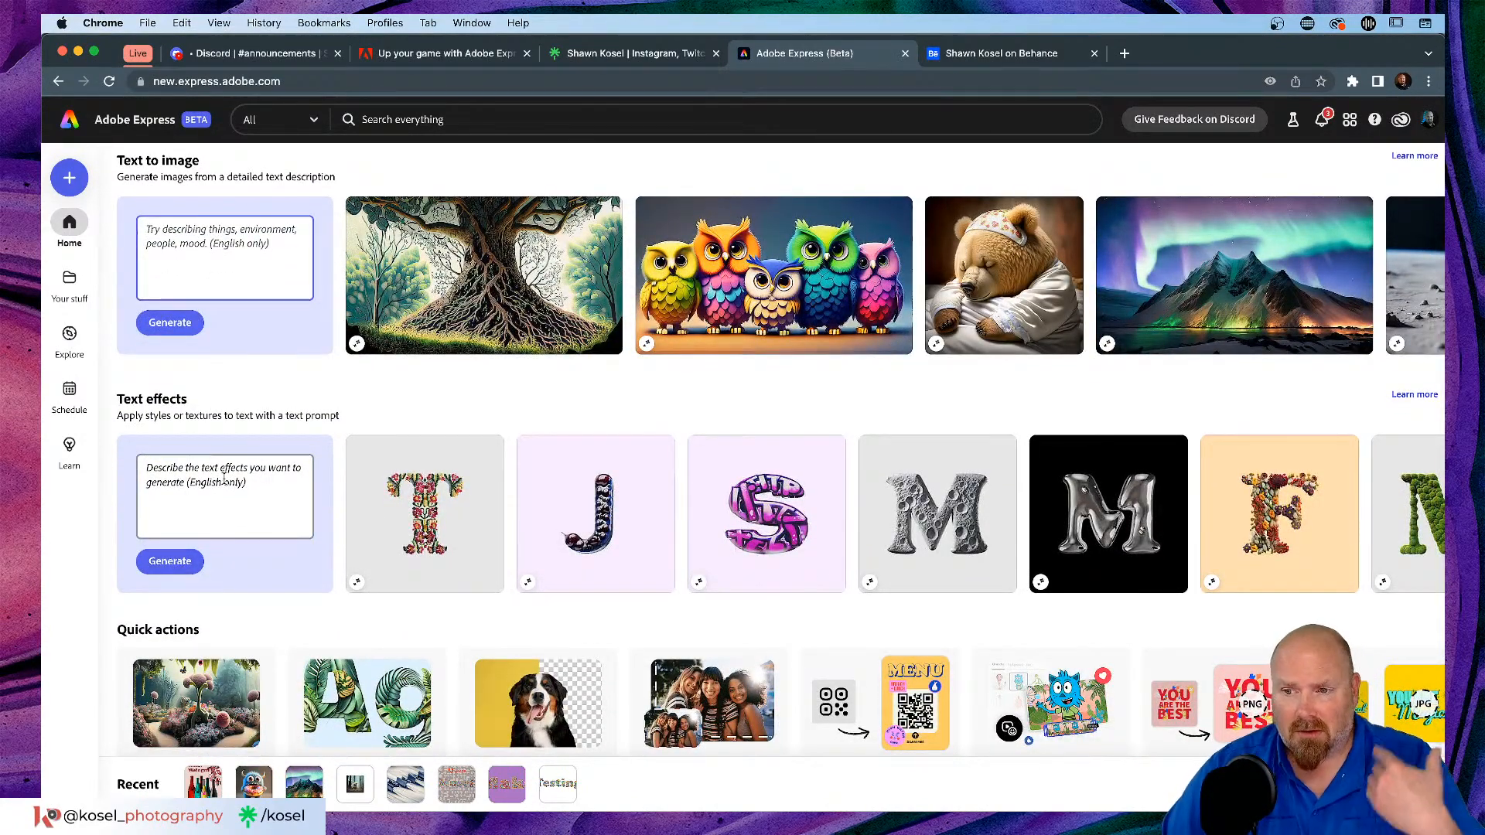
scroll(224, 481, "up", 6)
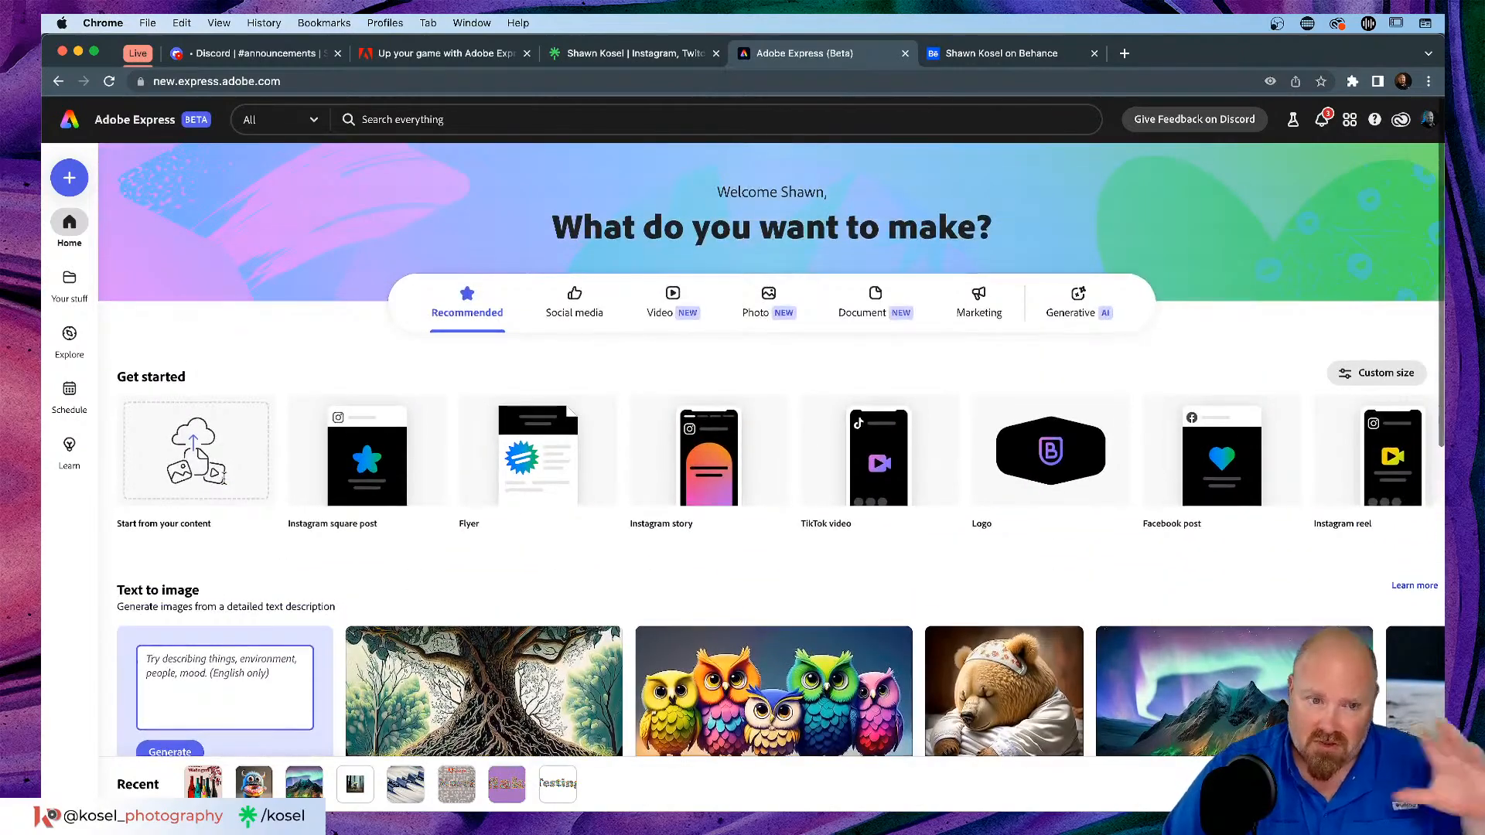
scroll(227, 485, "down", 5)
left_click(200, 448)
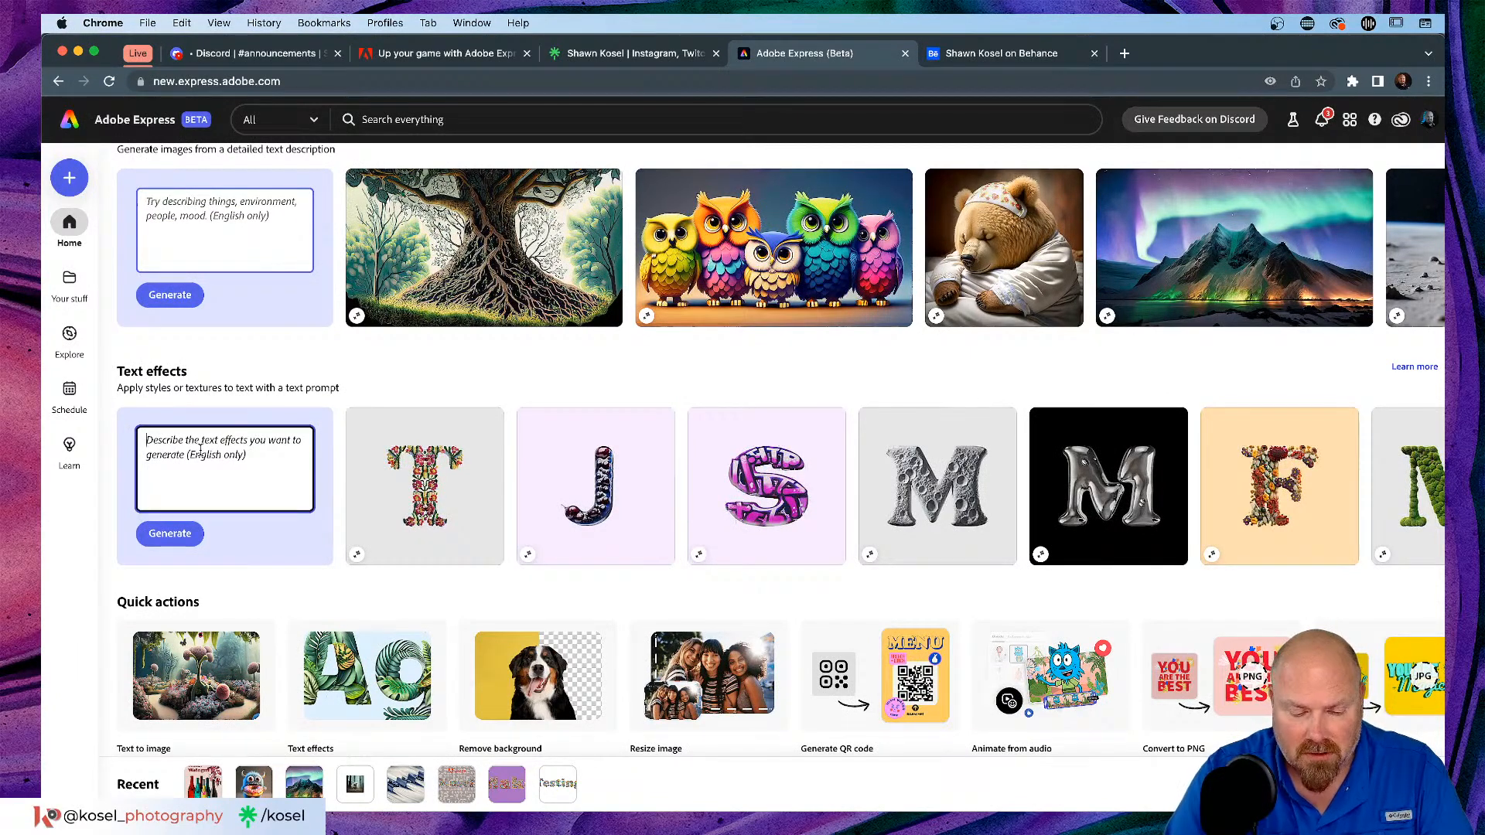
type("Bruce")
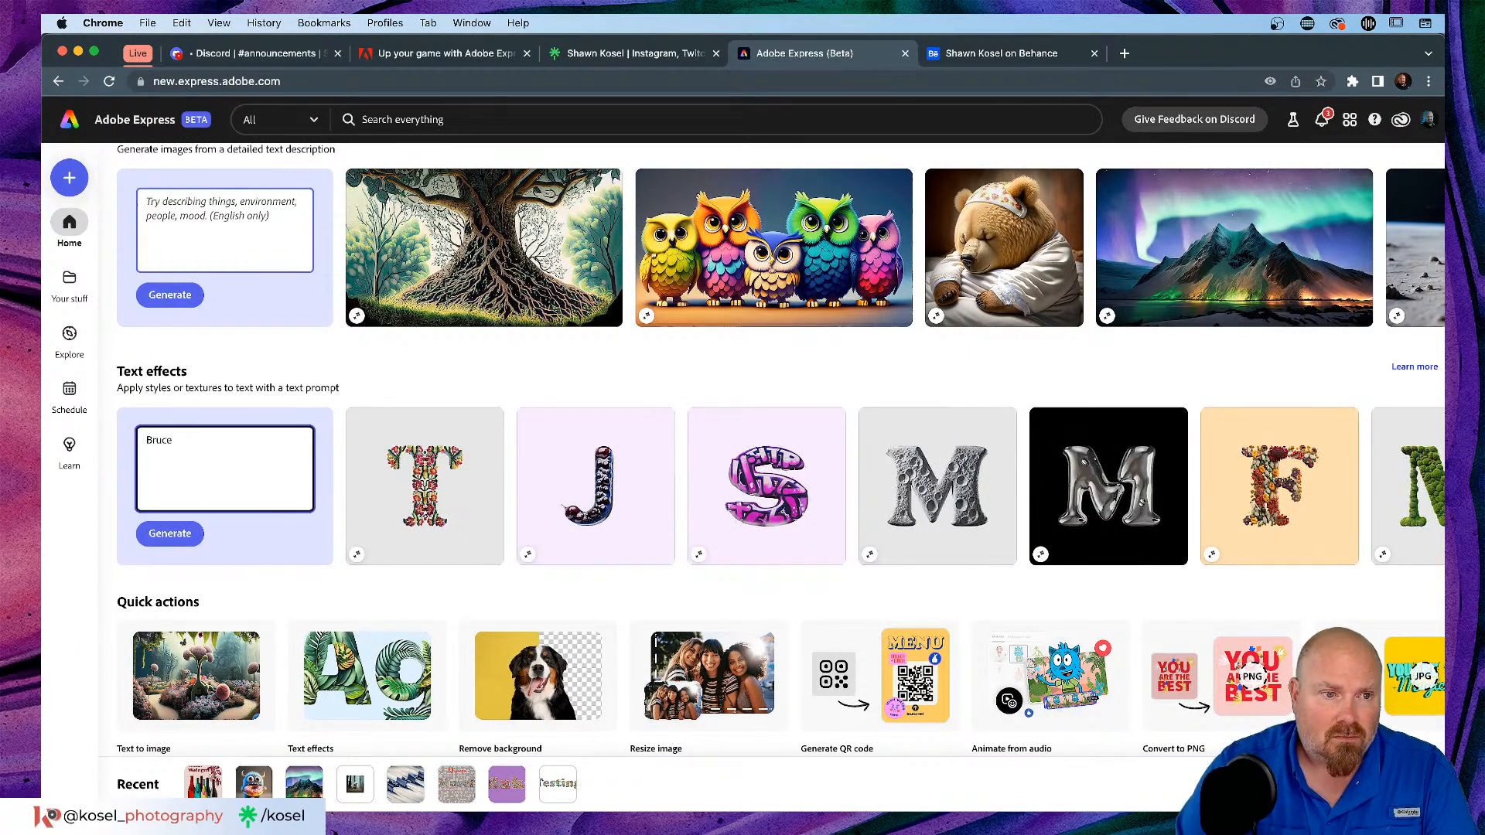
key("BackSpace")
key("BackSpace")
key("BackSpace")
key("BackSpace")
key("BackSpace")
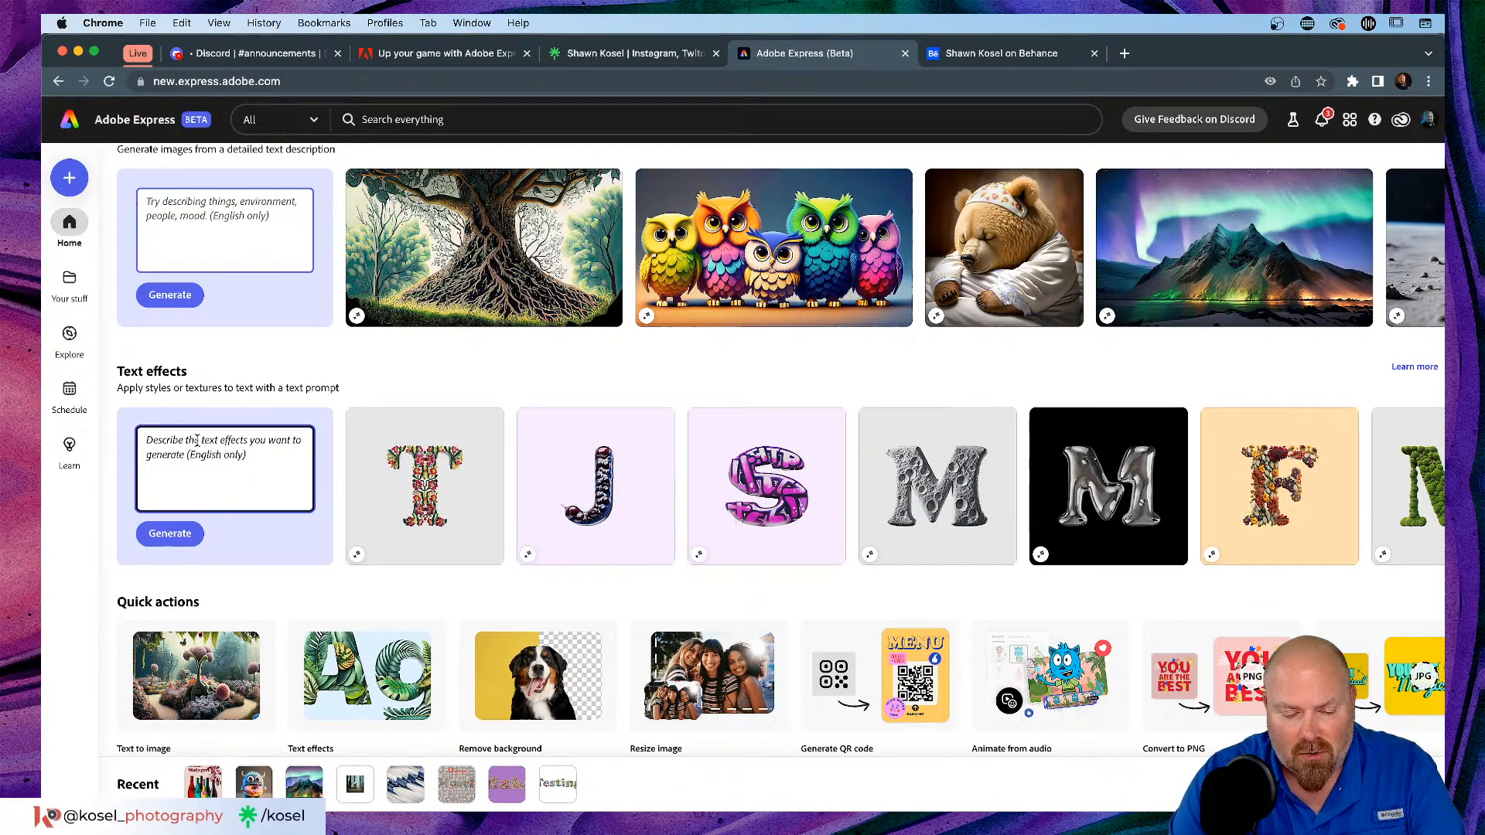
Step: Generate a text effect from the prompt "Sharks, ocean, waves"
type("Sharks, ocean")
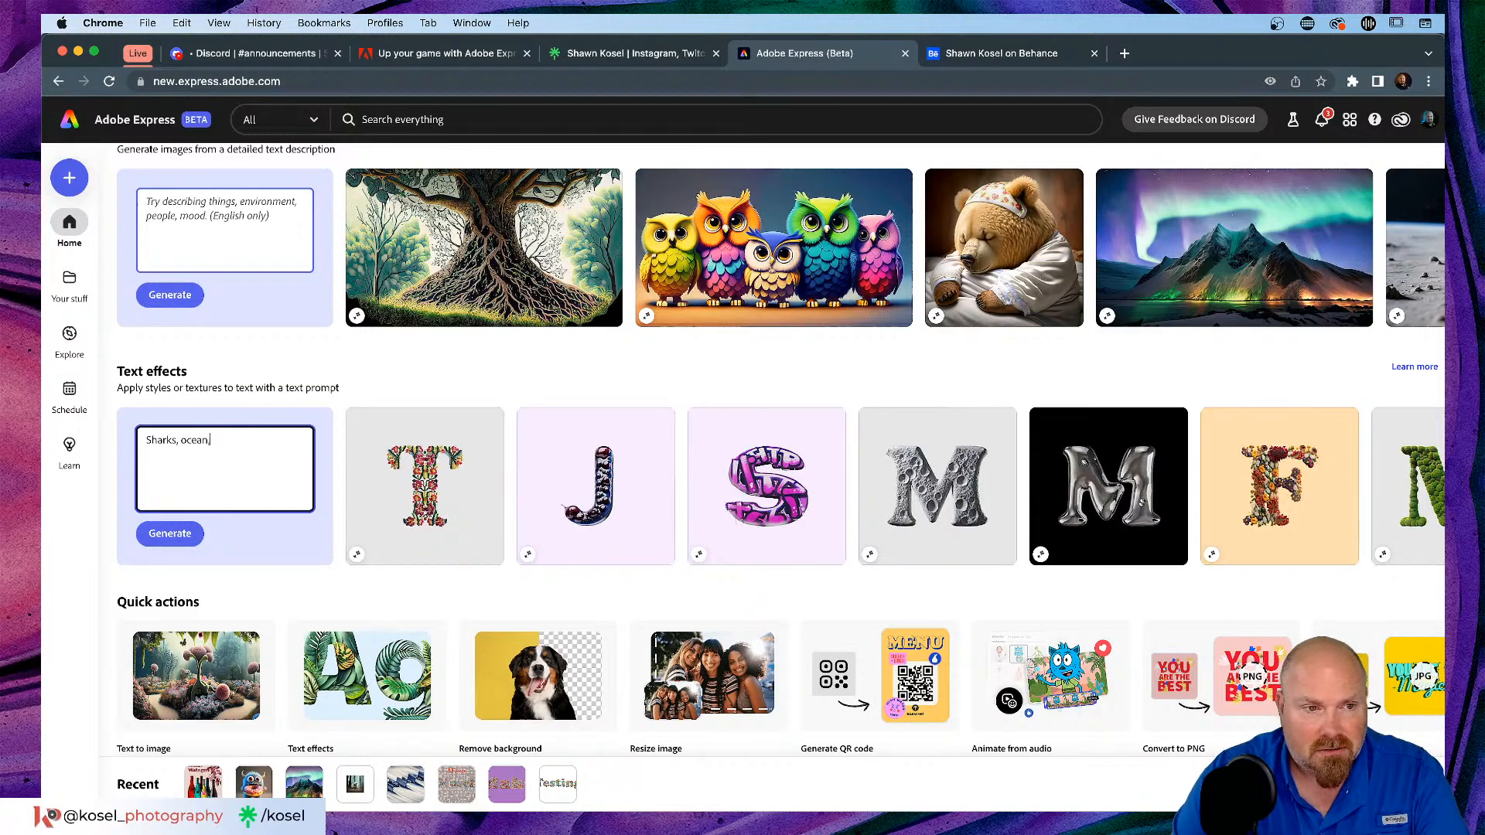
type(", waves")
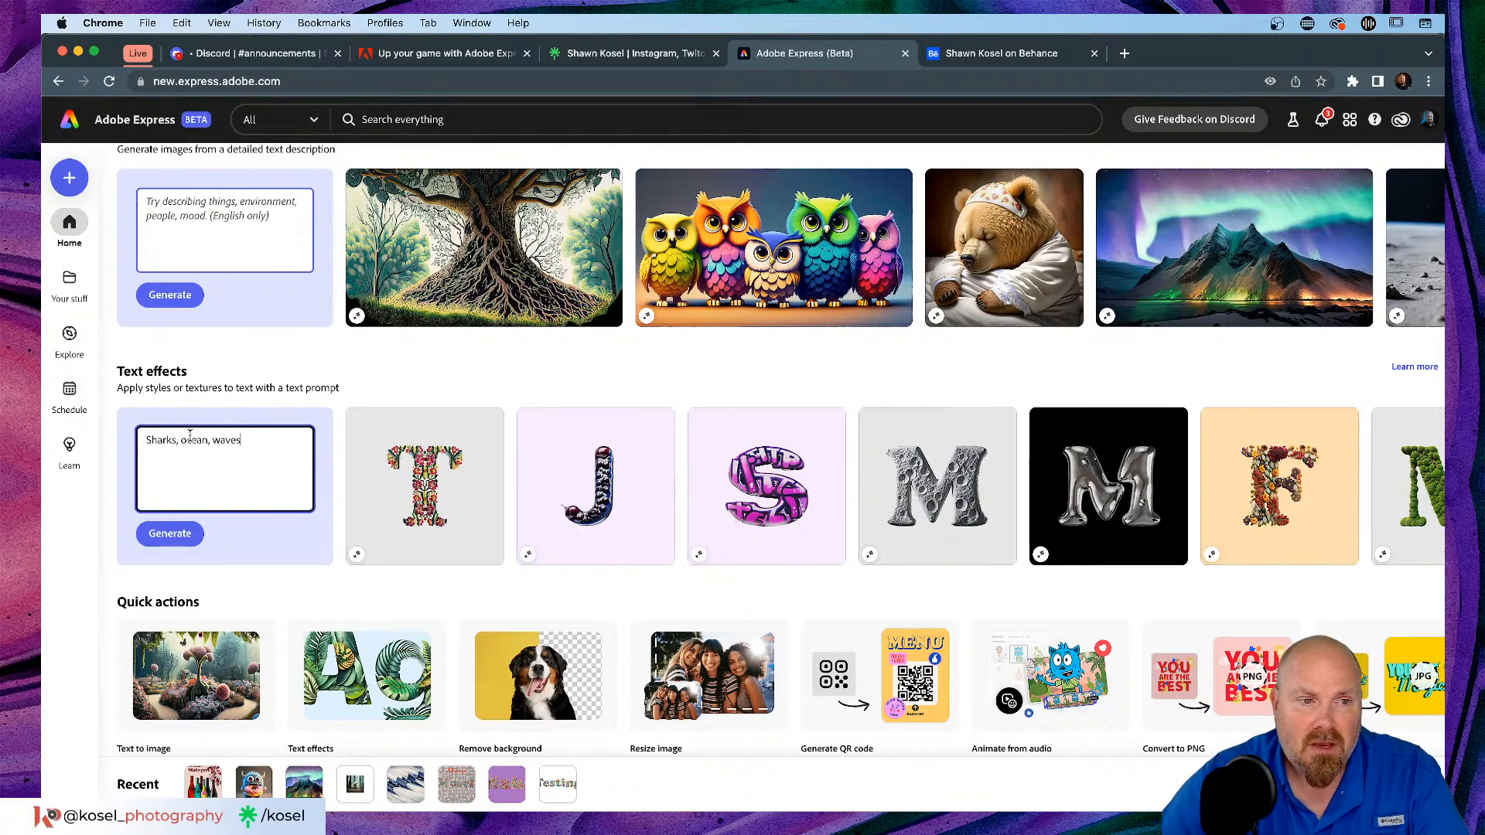
left_click(160, 542)
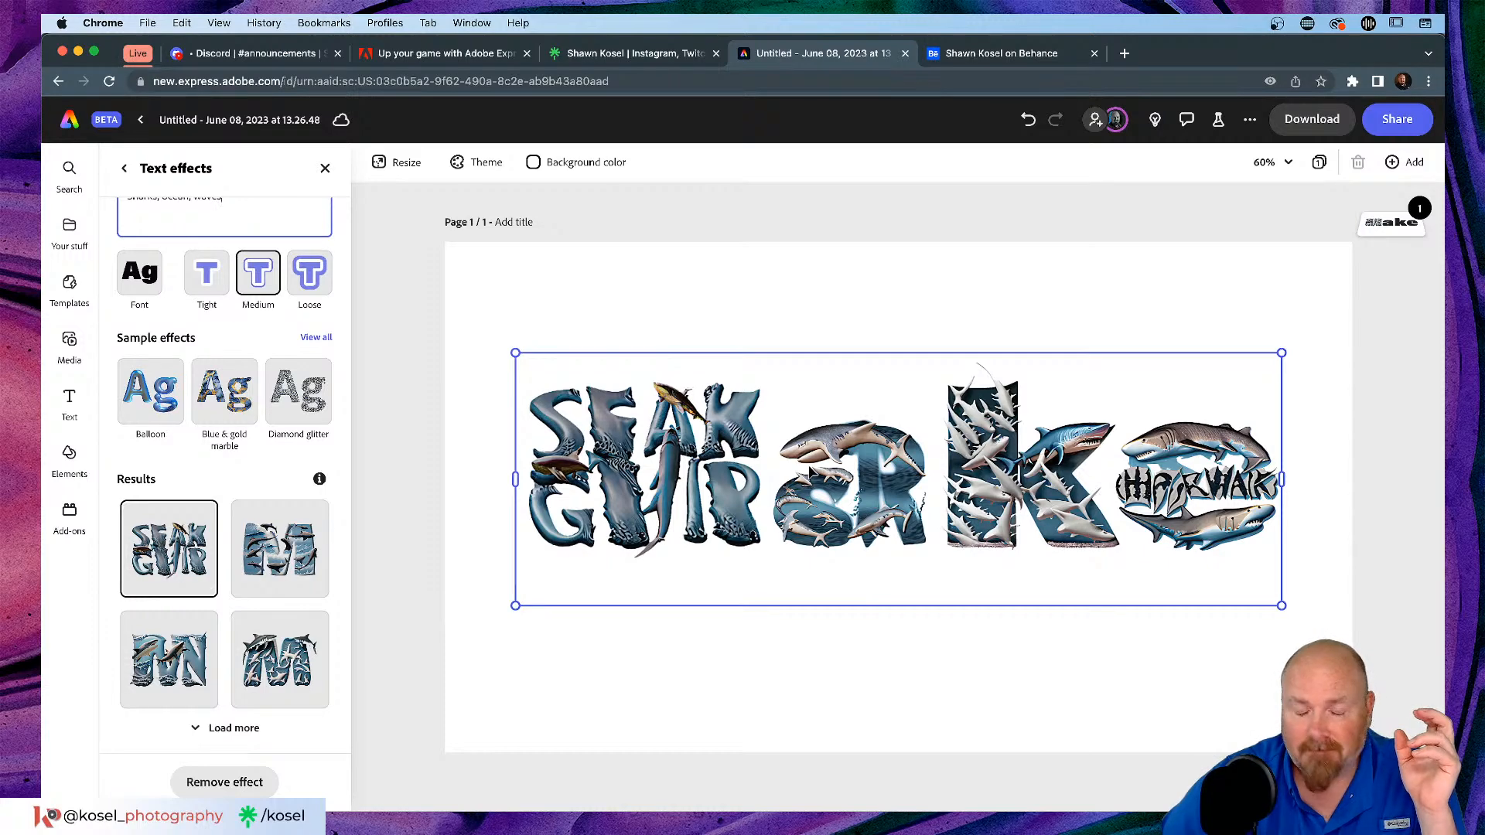
Step: Replace the sample lettering on the canvas with the word "Bruce"
left_click(778, 476)
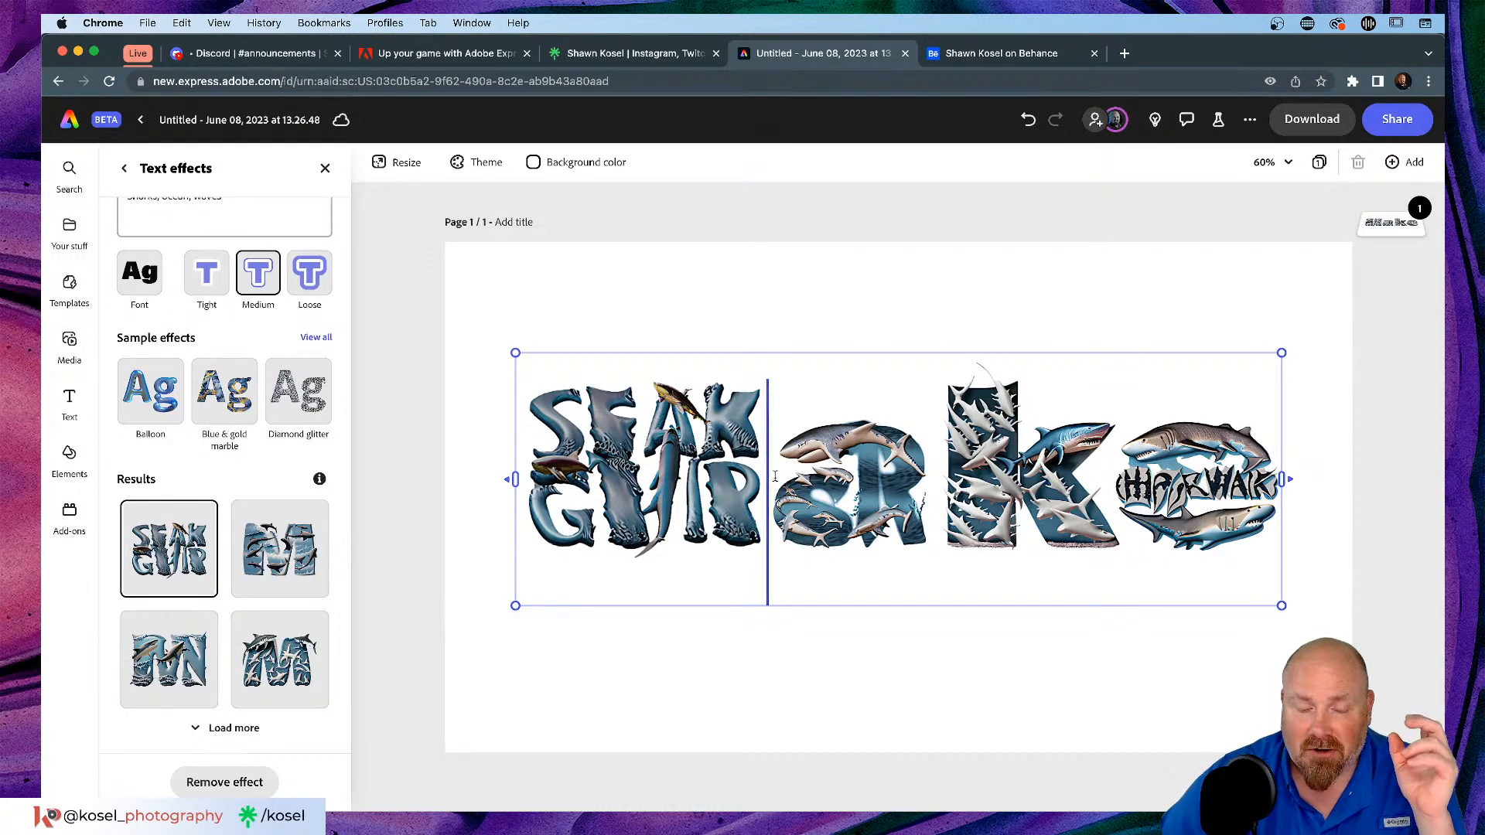
key("super+a")
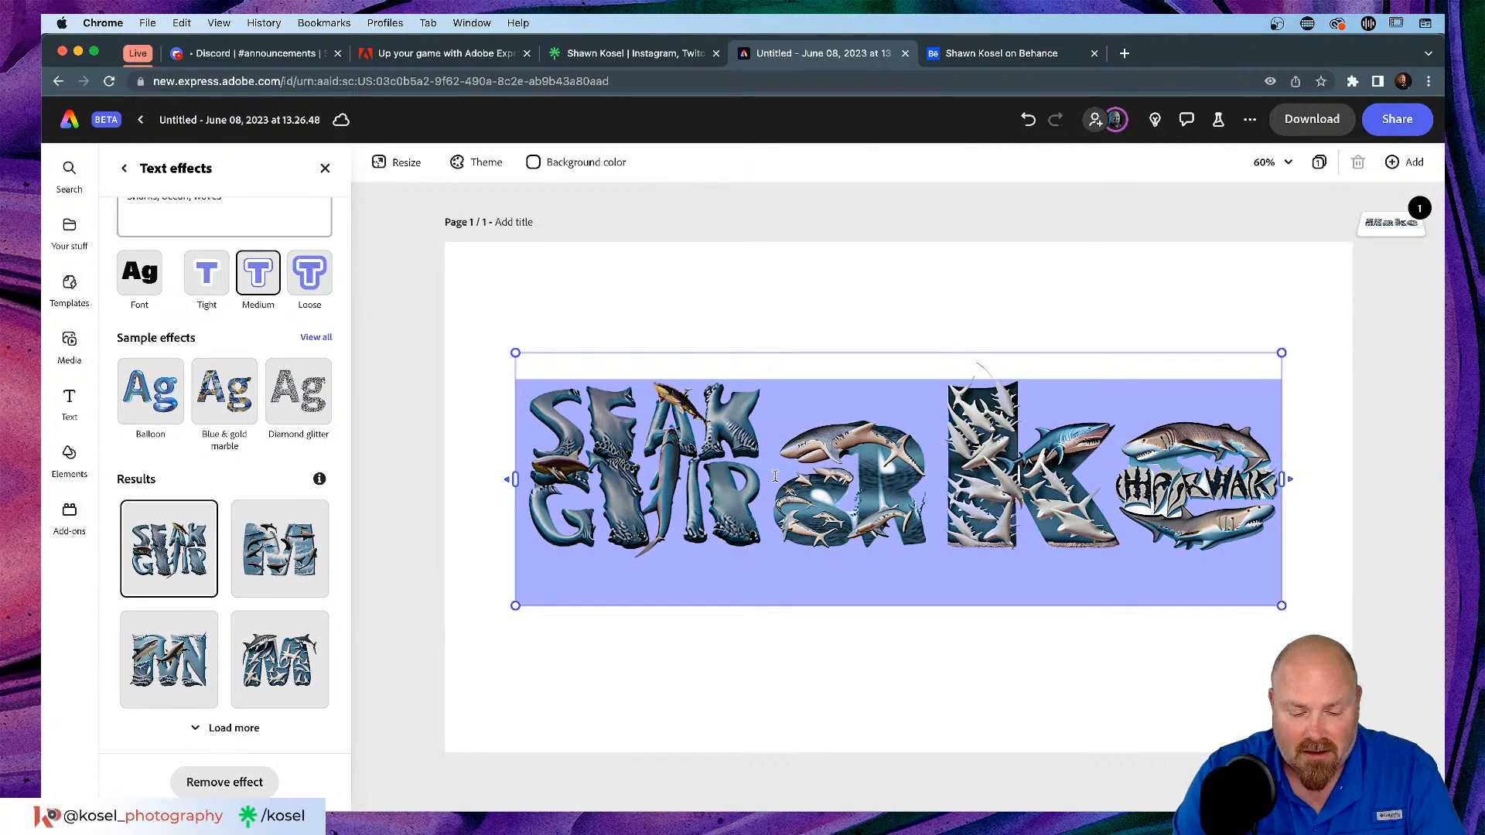
type("Bruce")
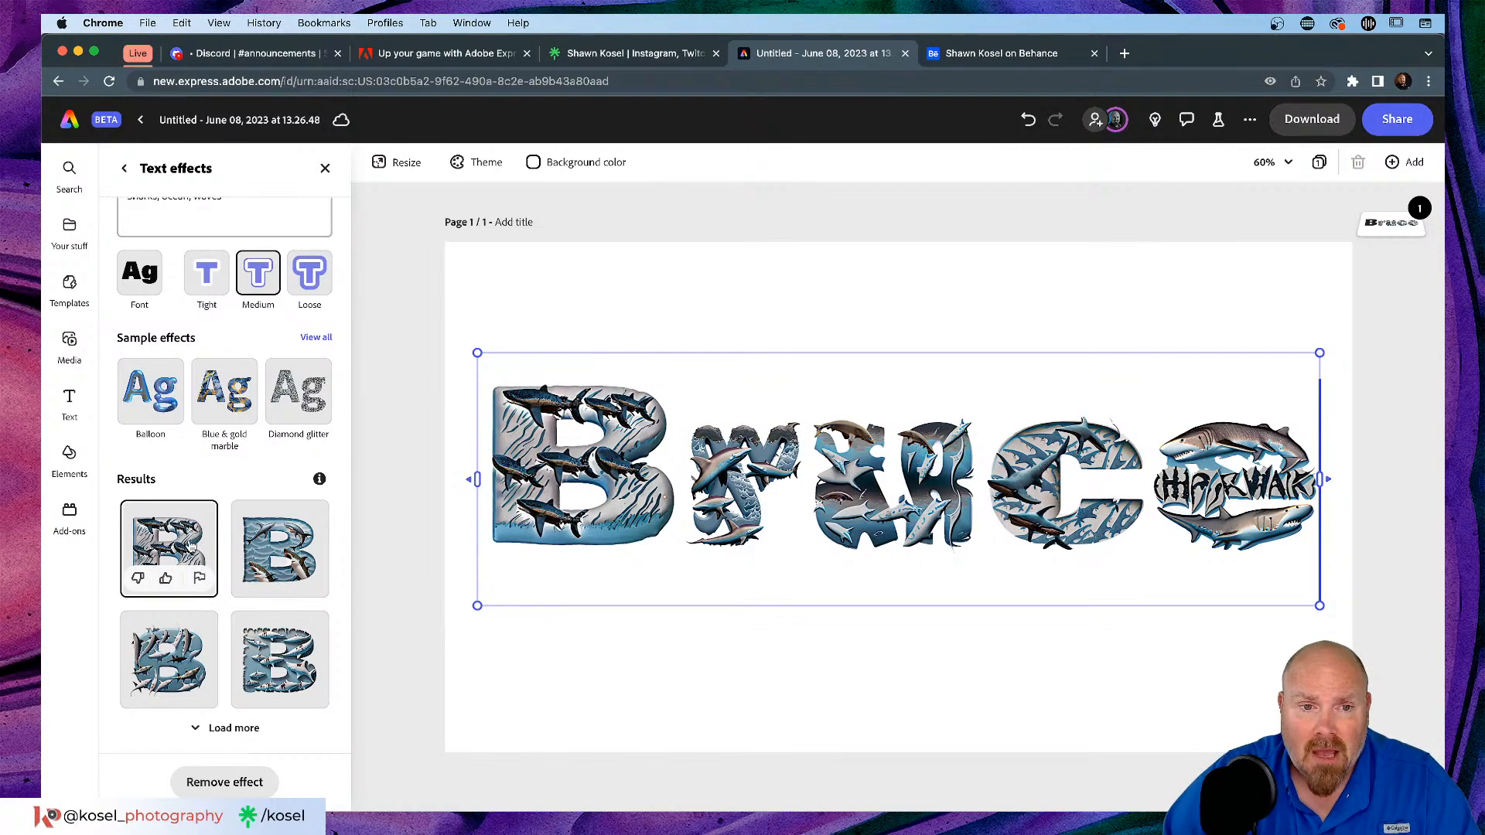
Step: Compare the second and third generated shark effects on the lettering, keep the second one applied, and deselect the text
left_click(298, 537)
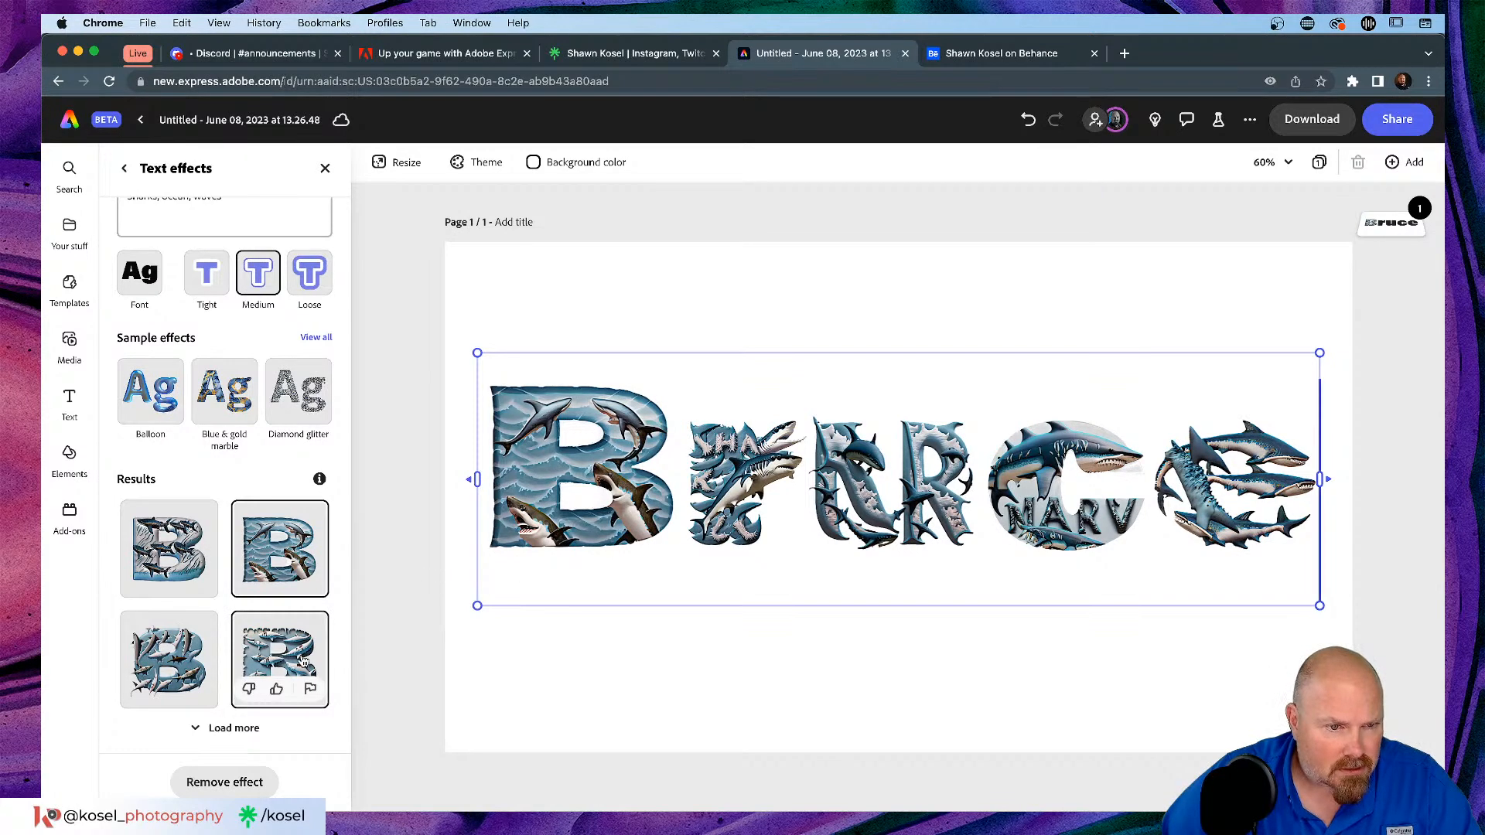
left_click(177, 661)
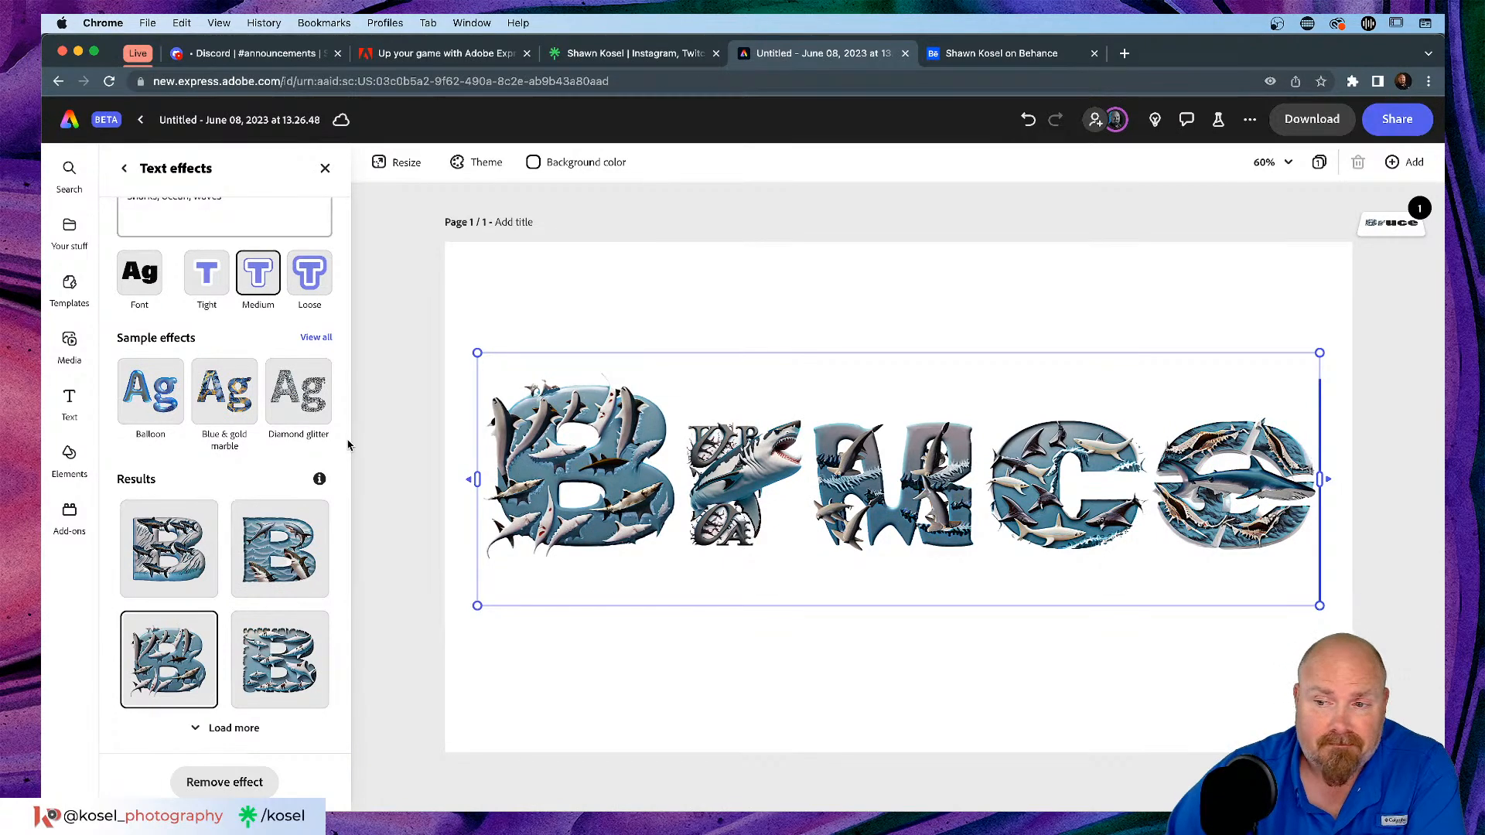
left_click(283, 535)
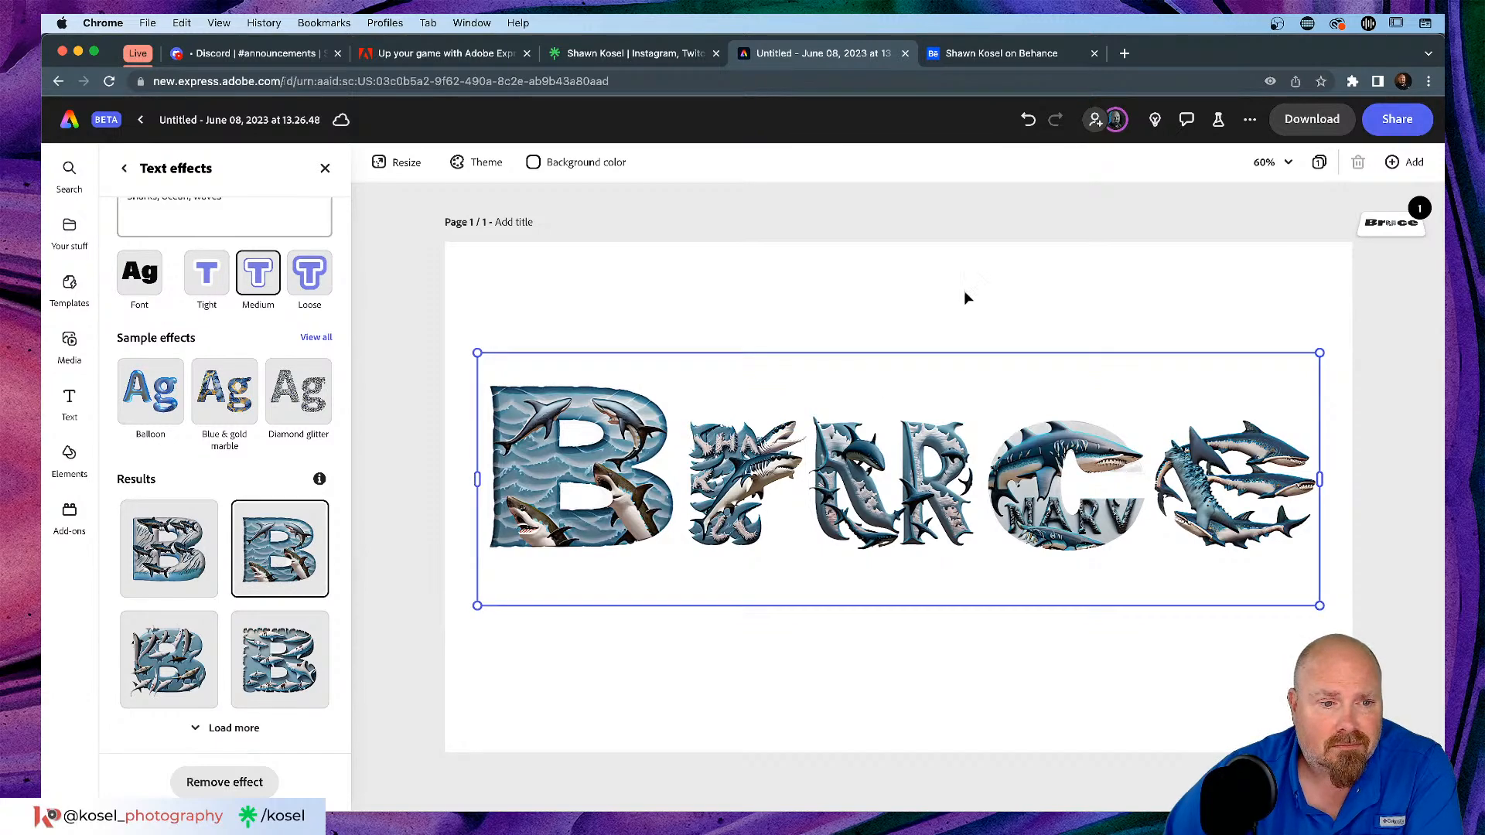
scroll(203, 441, "up", 1)
scroll(205, 441, "down", 1)
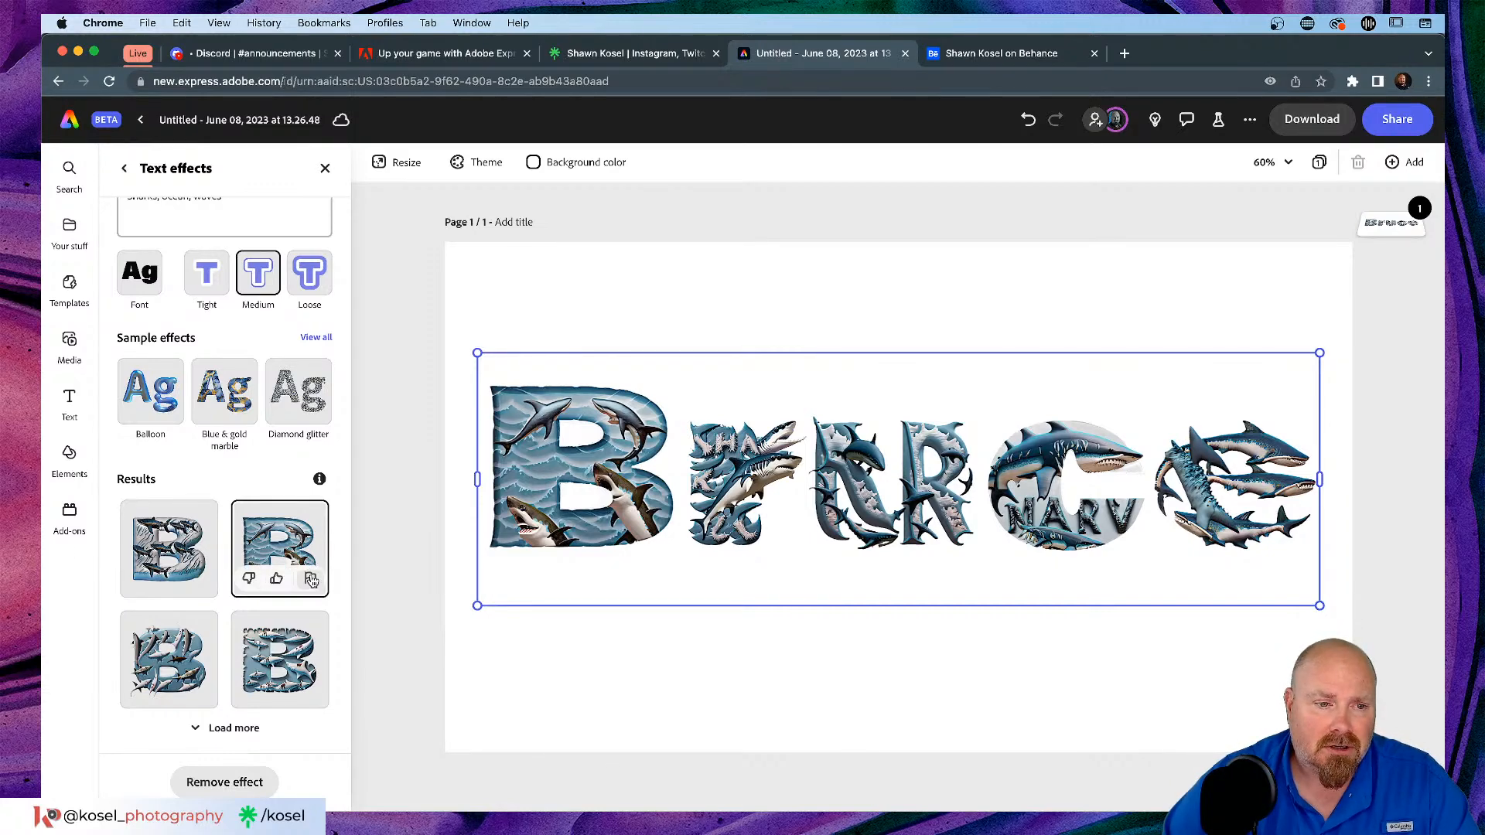
scroll(225, 568, "up", 1)
scroll(225, 568, "down", 1)
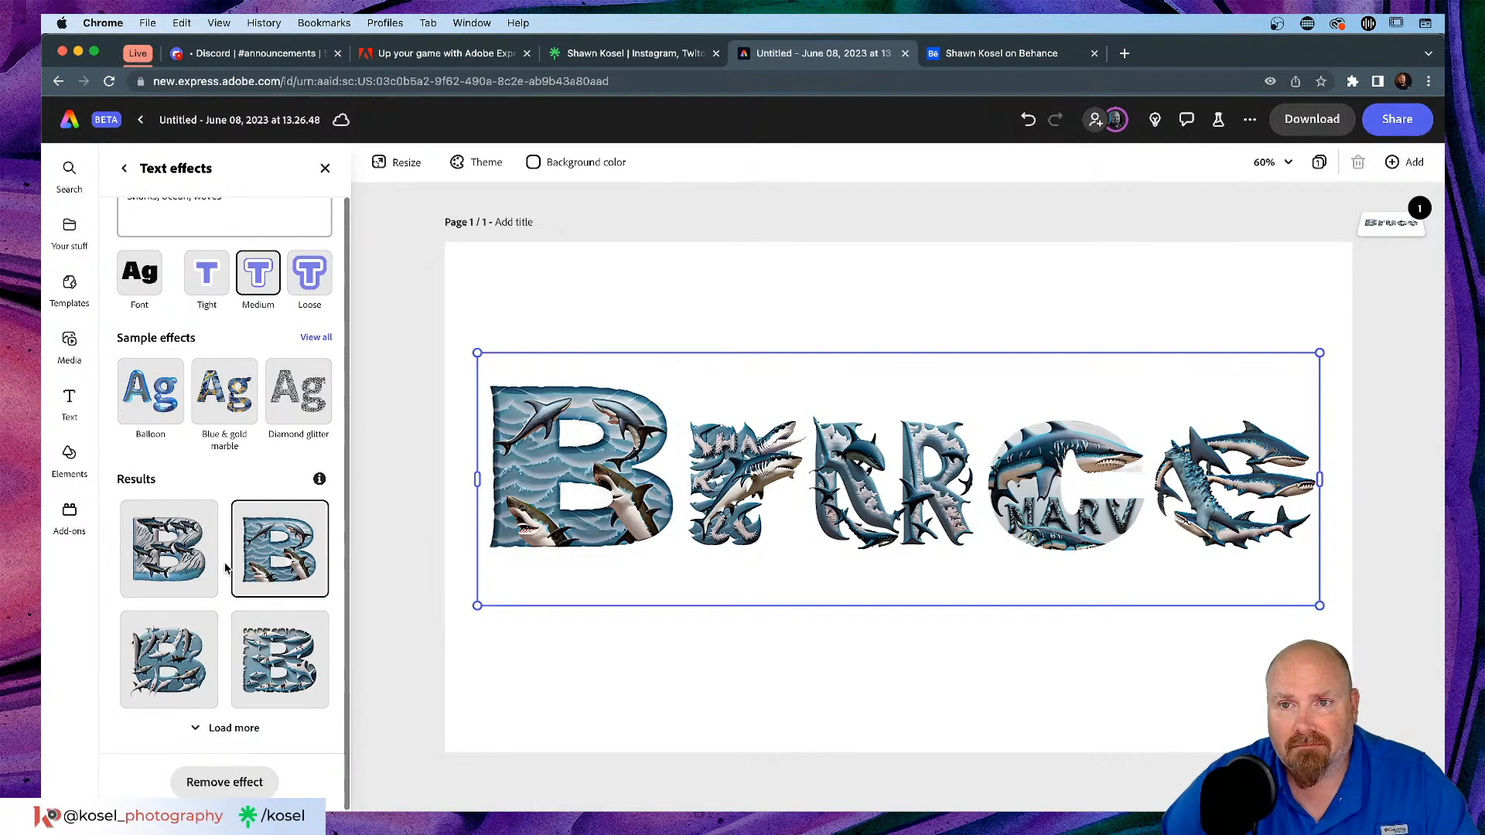
left_click(980, 294)
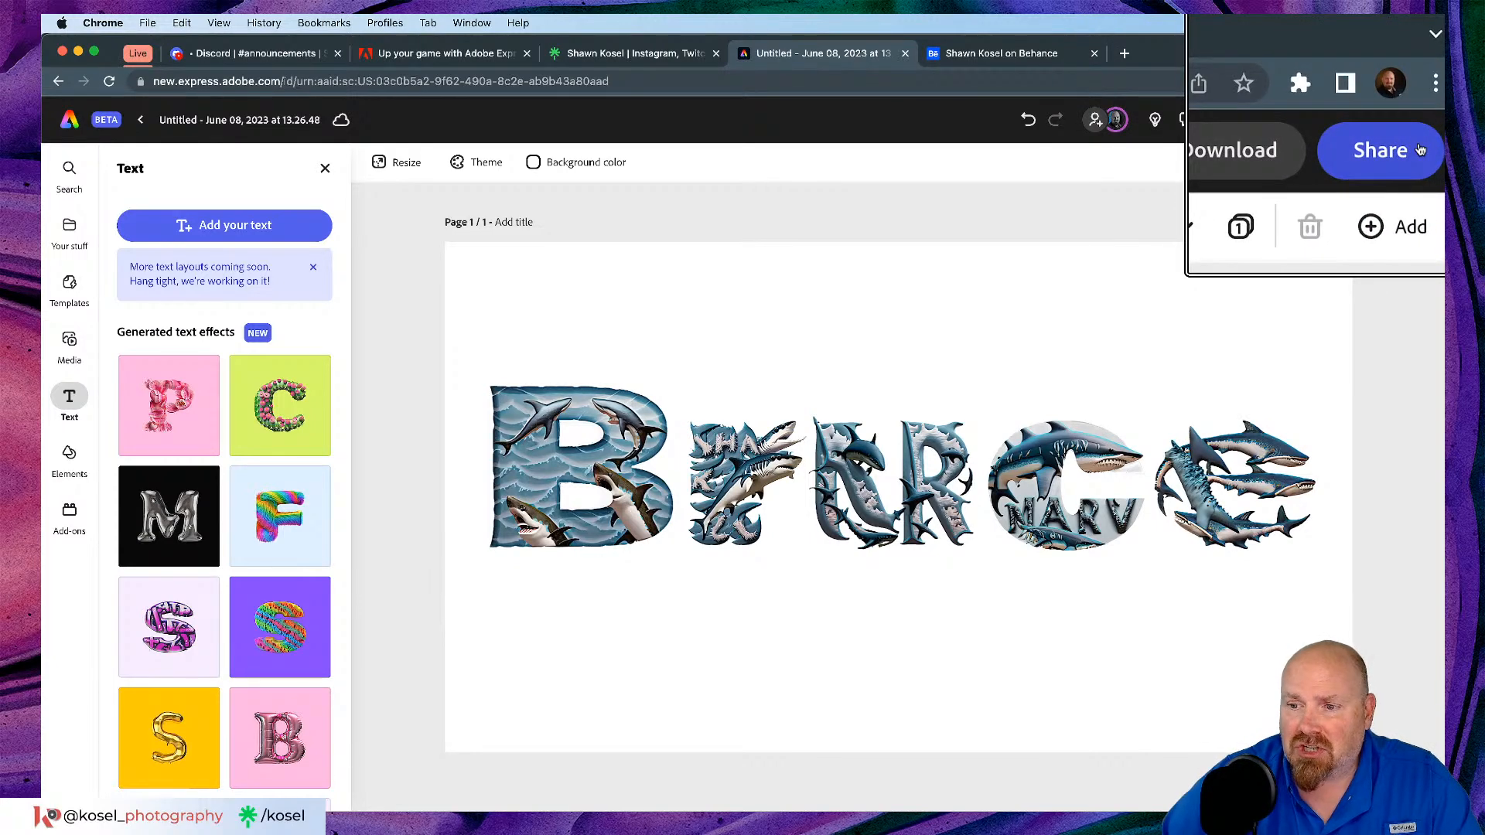
Step: Download the shark lettering design as a JPG file
left_click(1397, 119)
left_click(1396, 118)
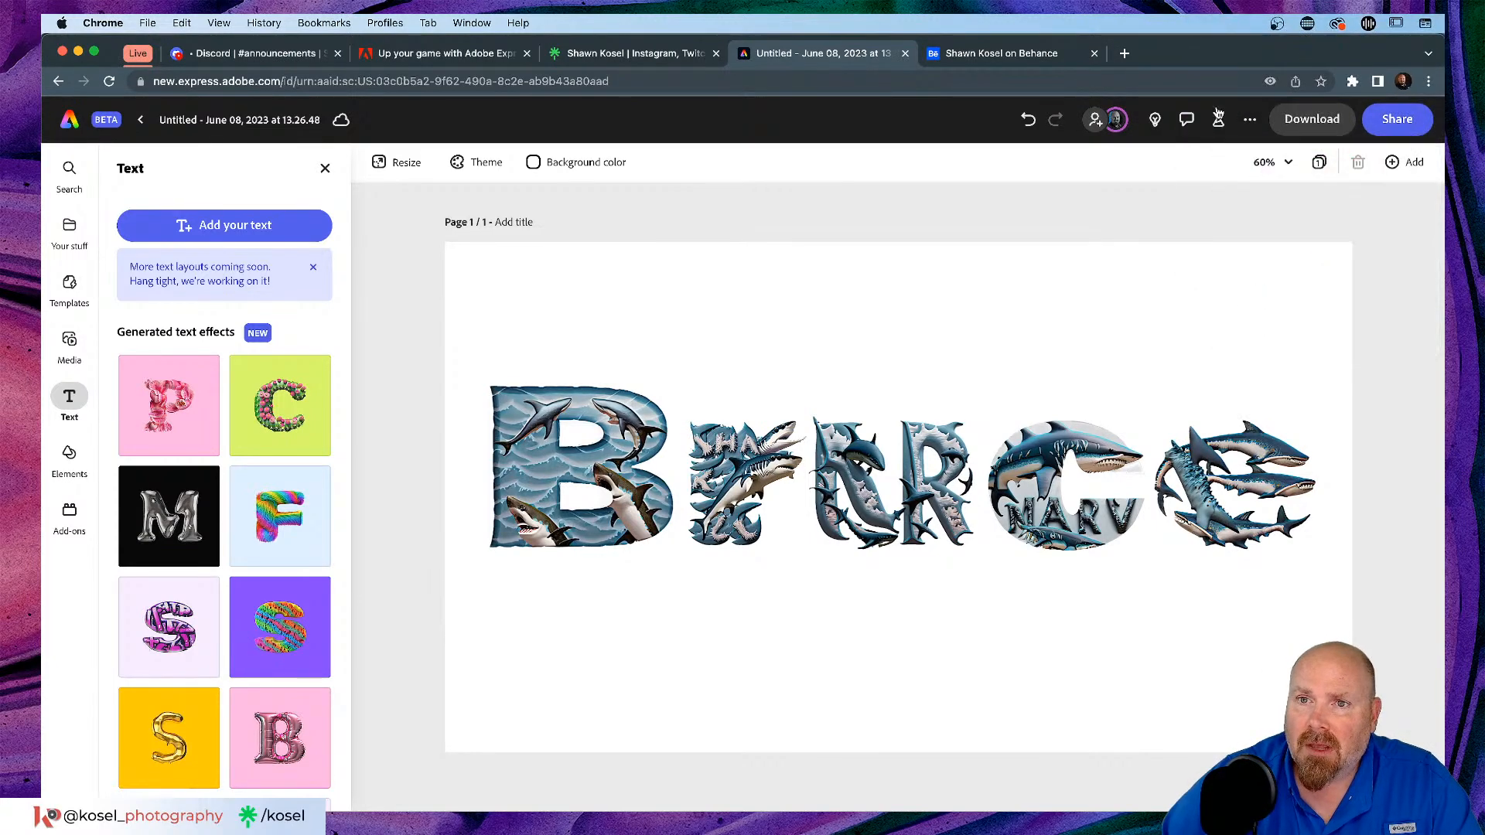
left_click(1315, 116)
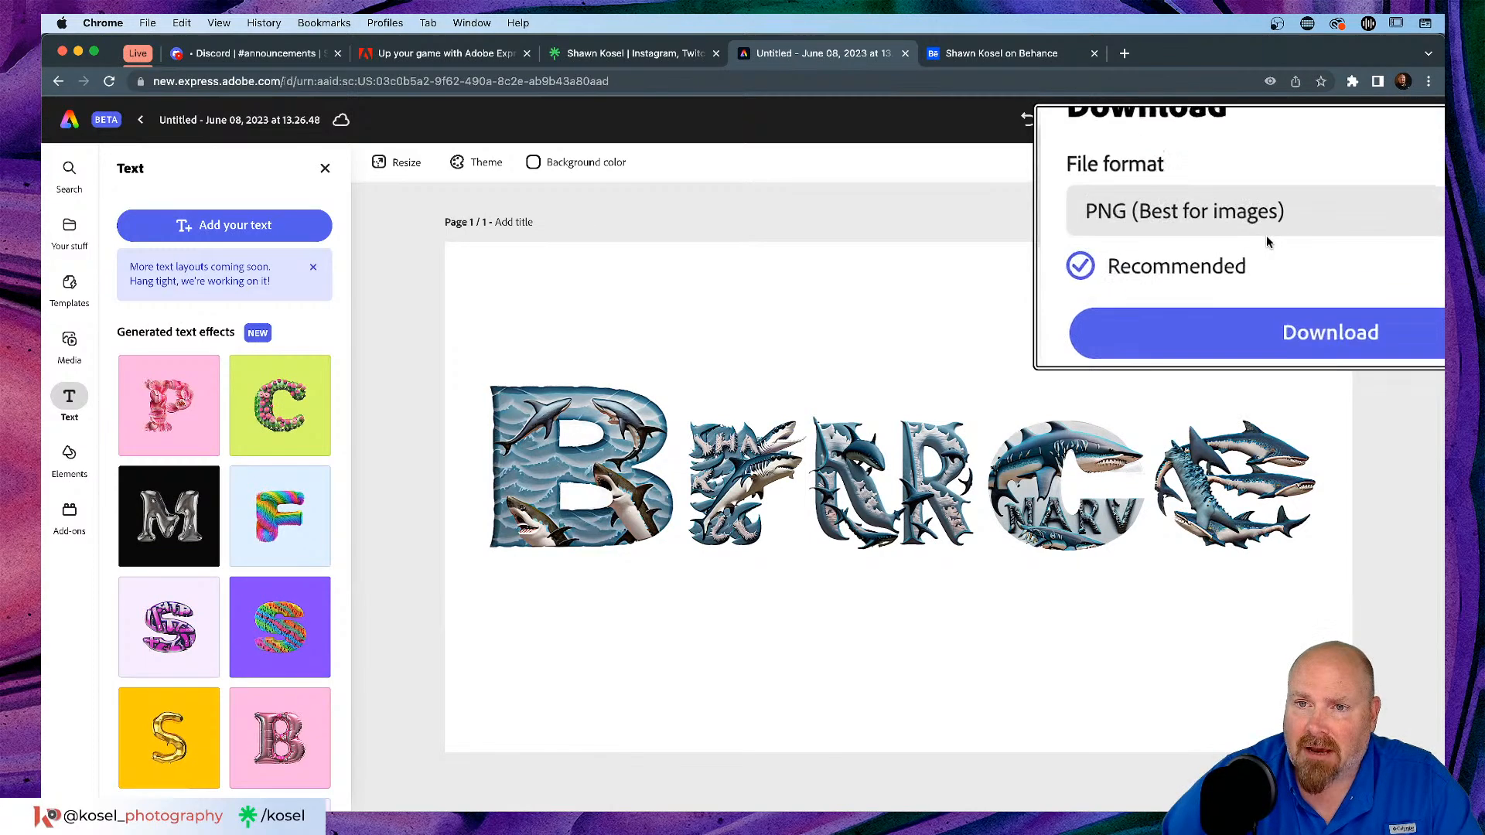
left_click(1414, 225)
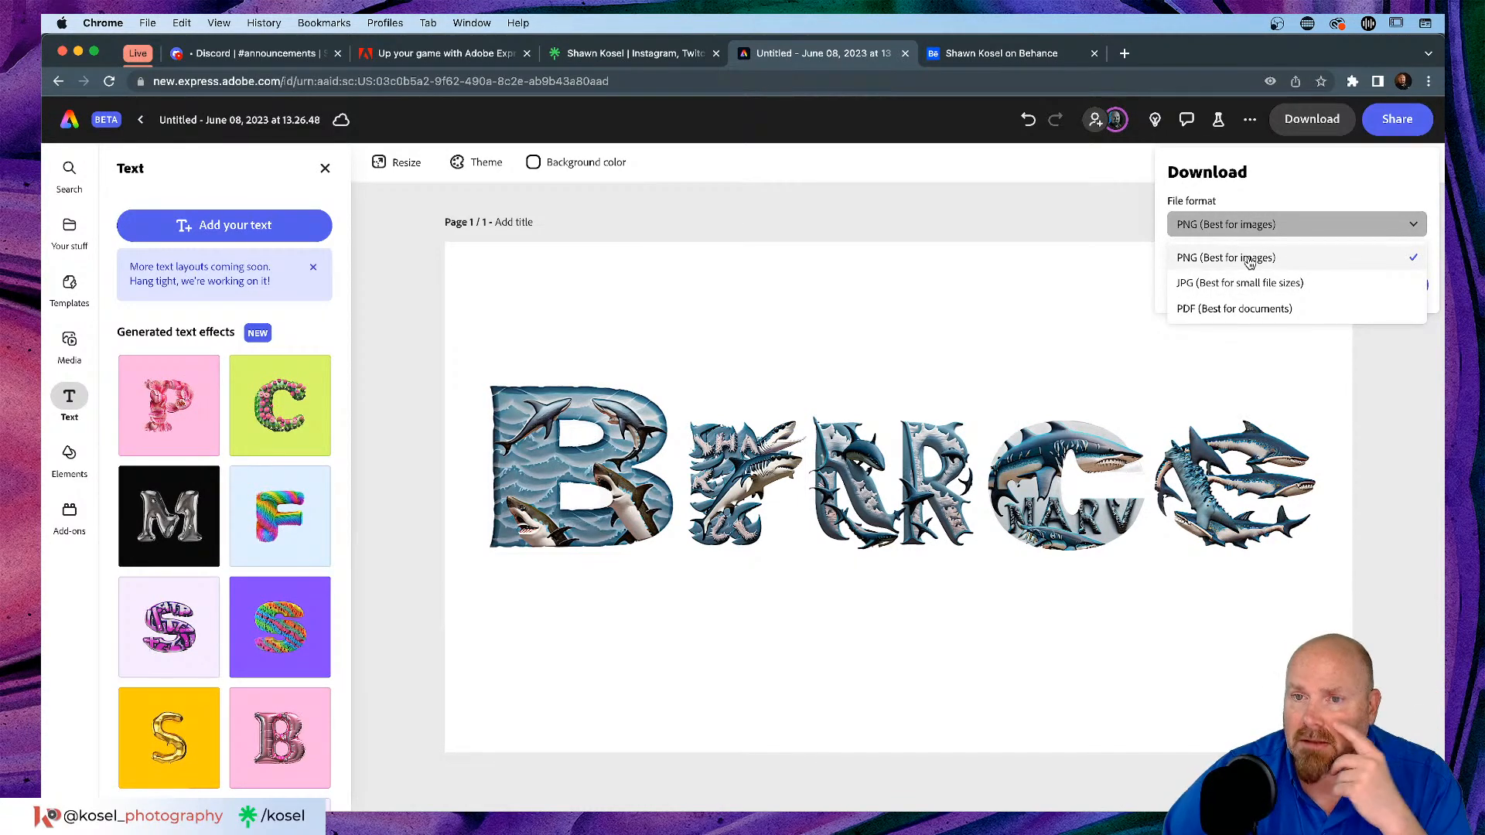
left_click(1245, 283)
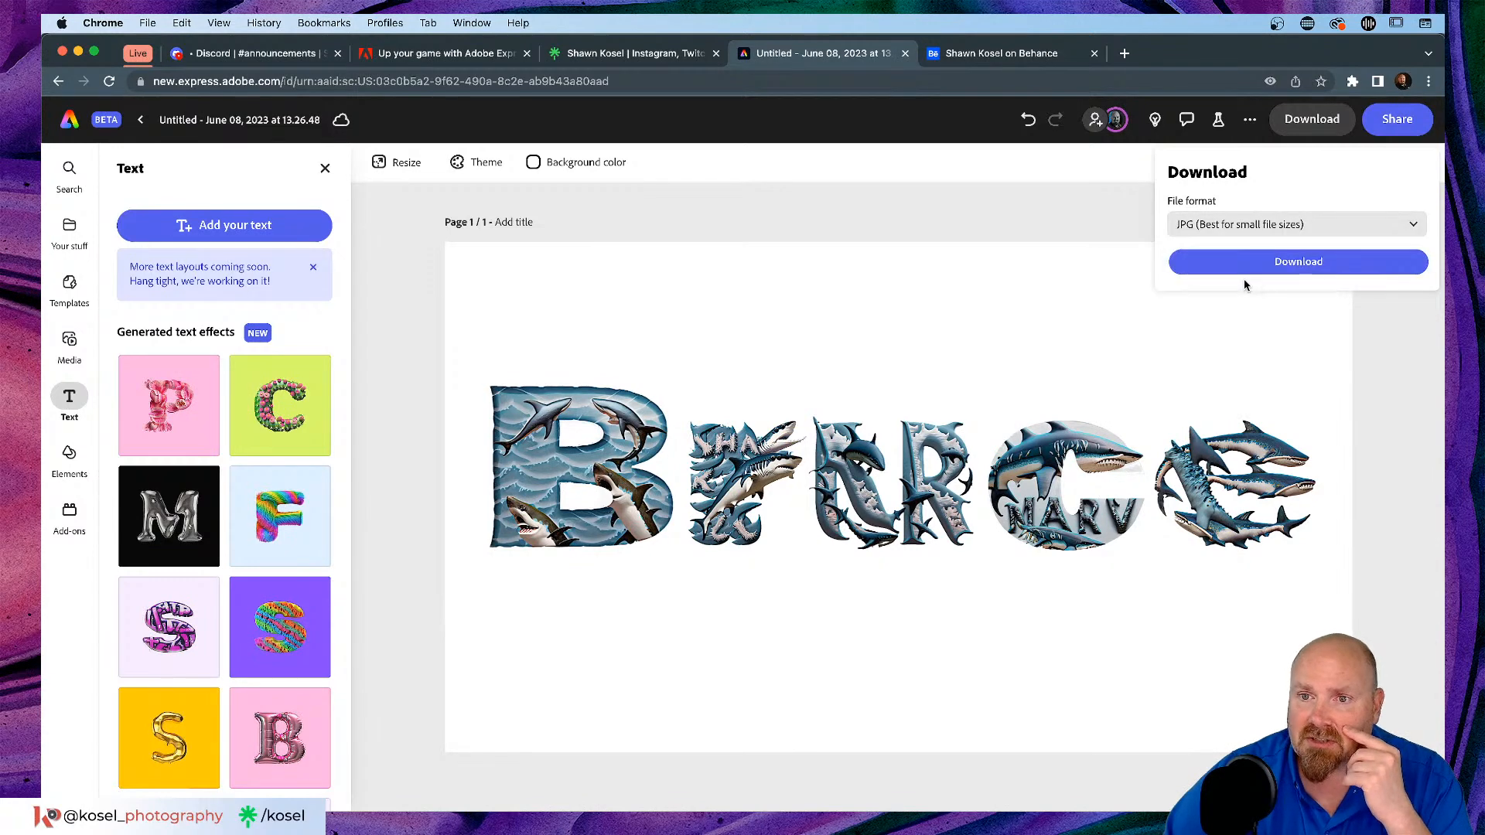
left_click(1305, 260)
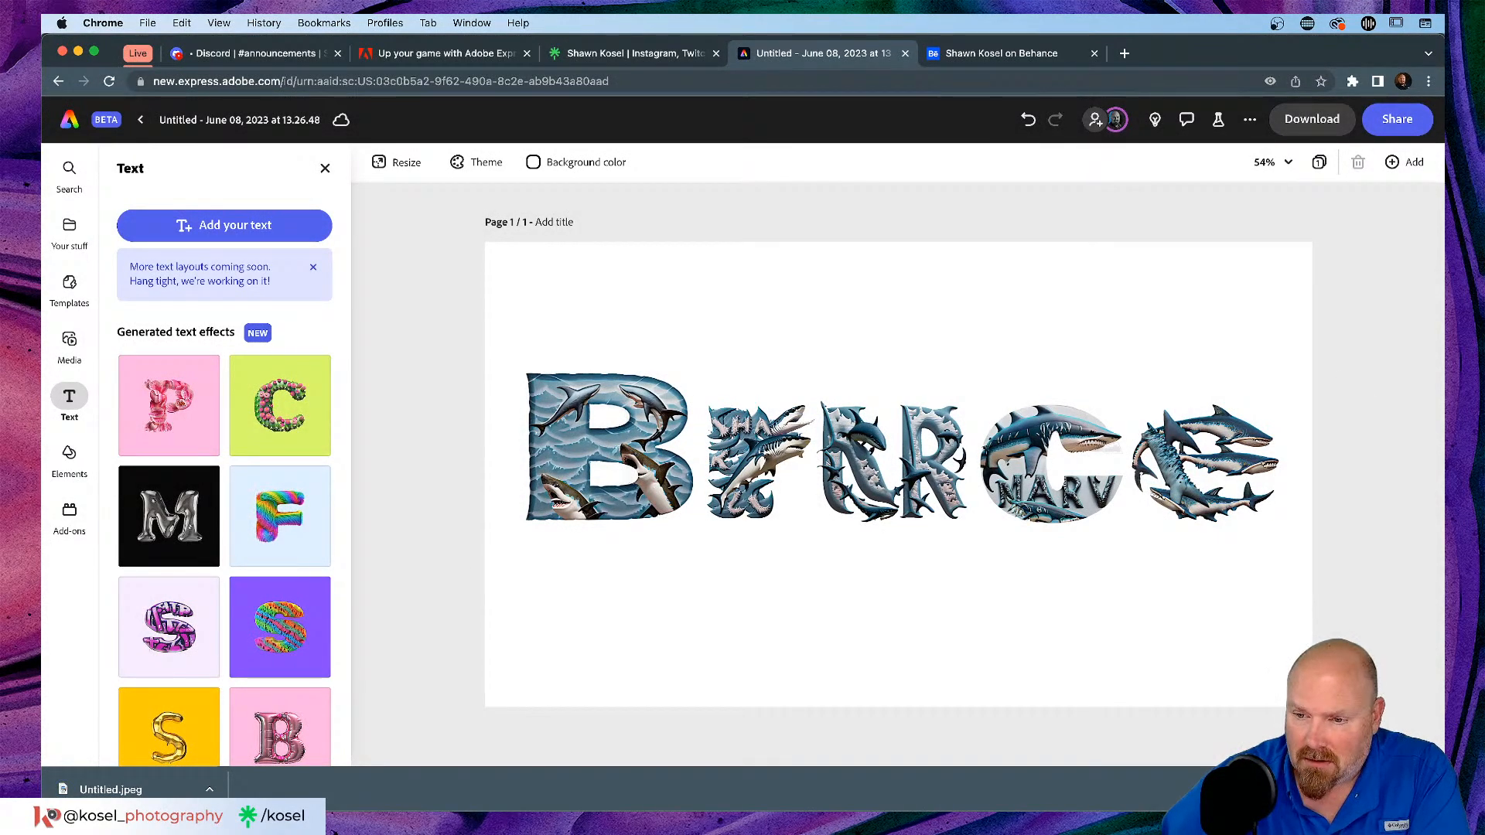
Step: Return to the home page and generate a text-to-image picture from the prompt "Underwater ocean bottom"
left_click(104, 123)
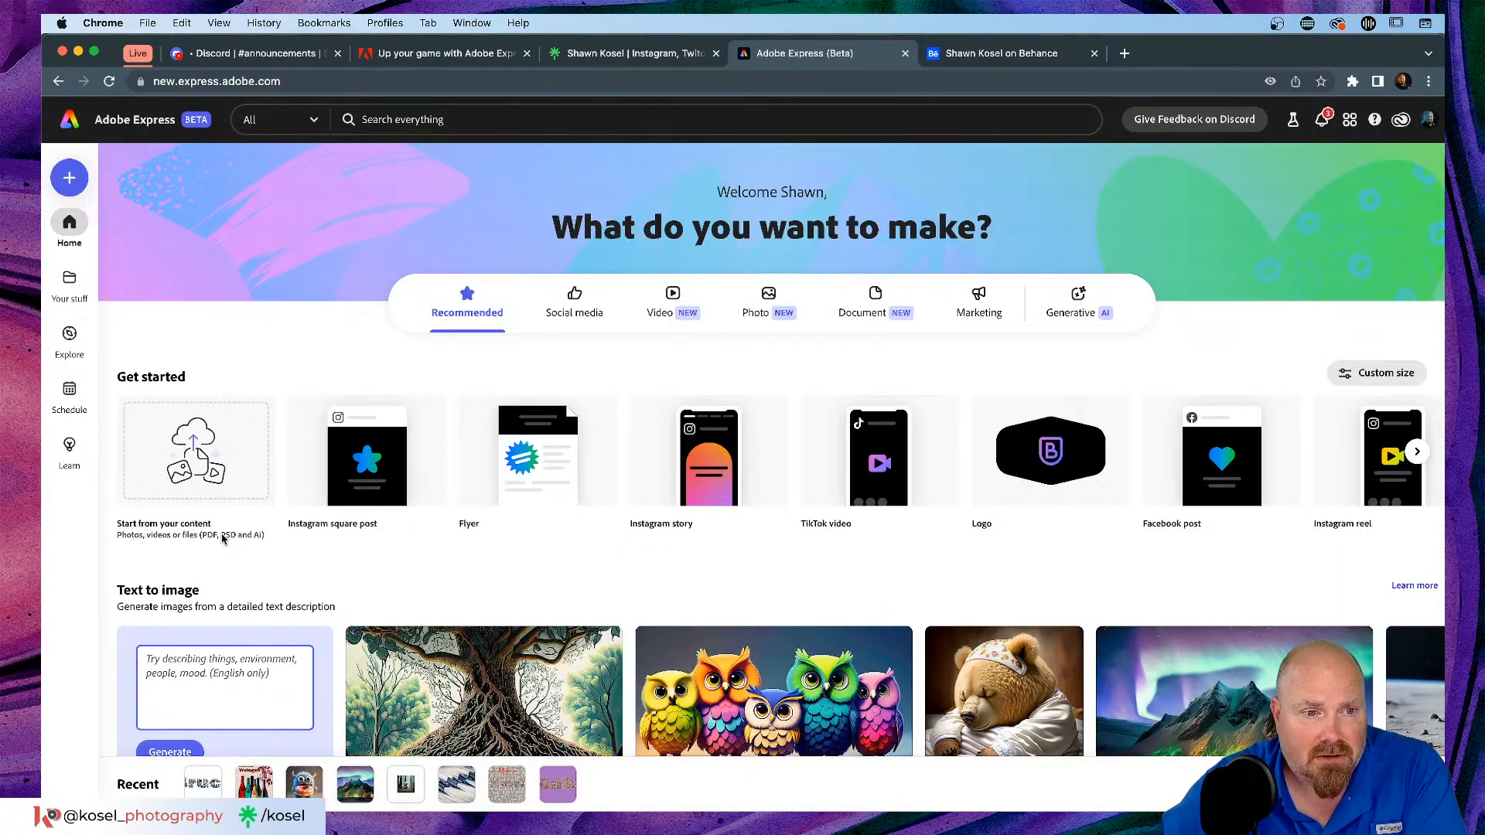
scroll(224, 525, "down", 3)
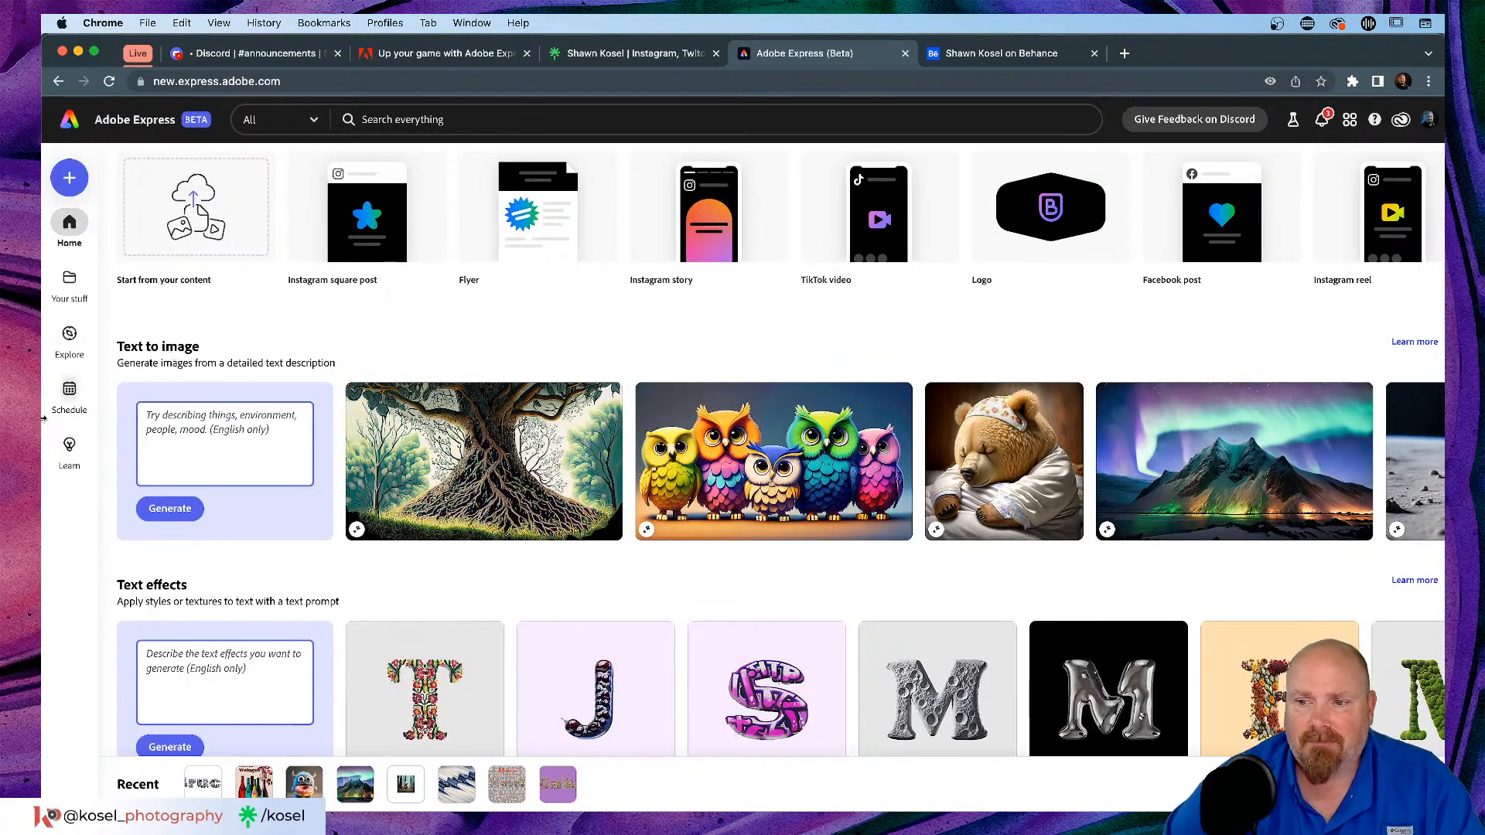
left_click(226, 461)
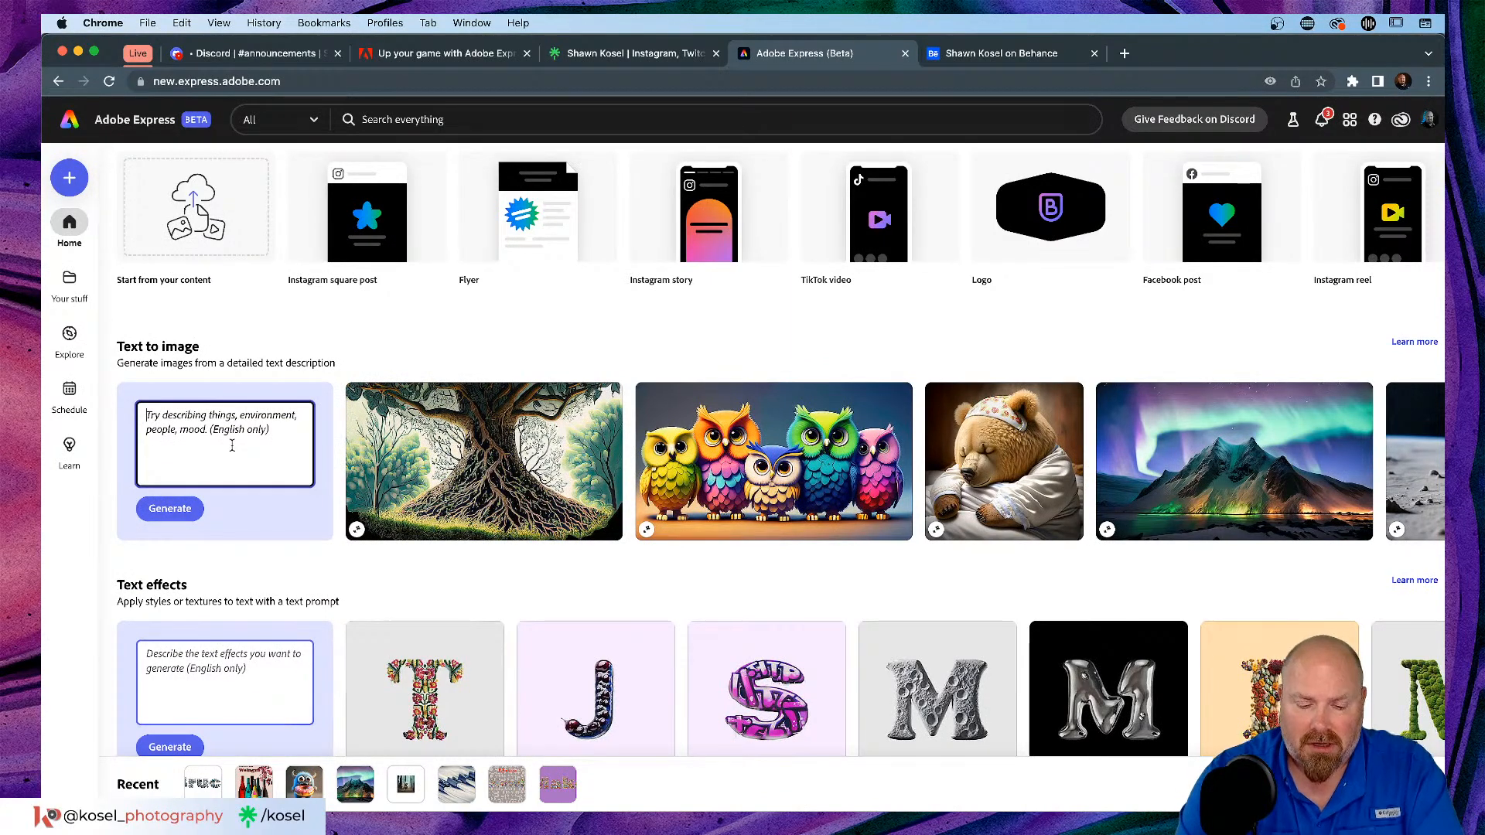
type("C")
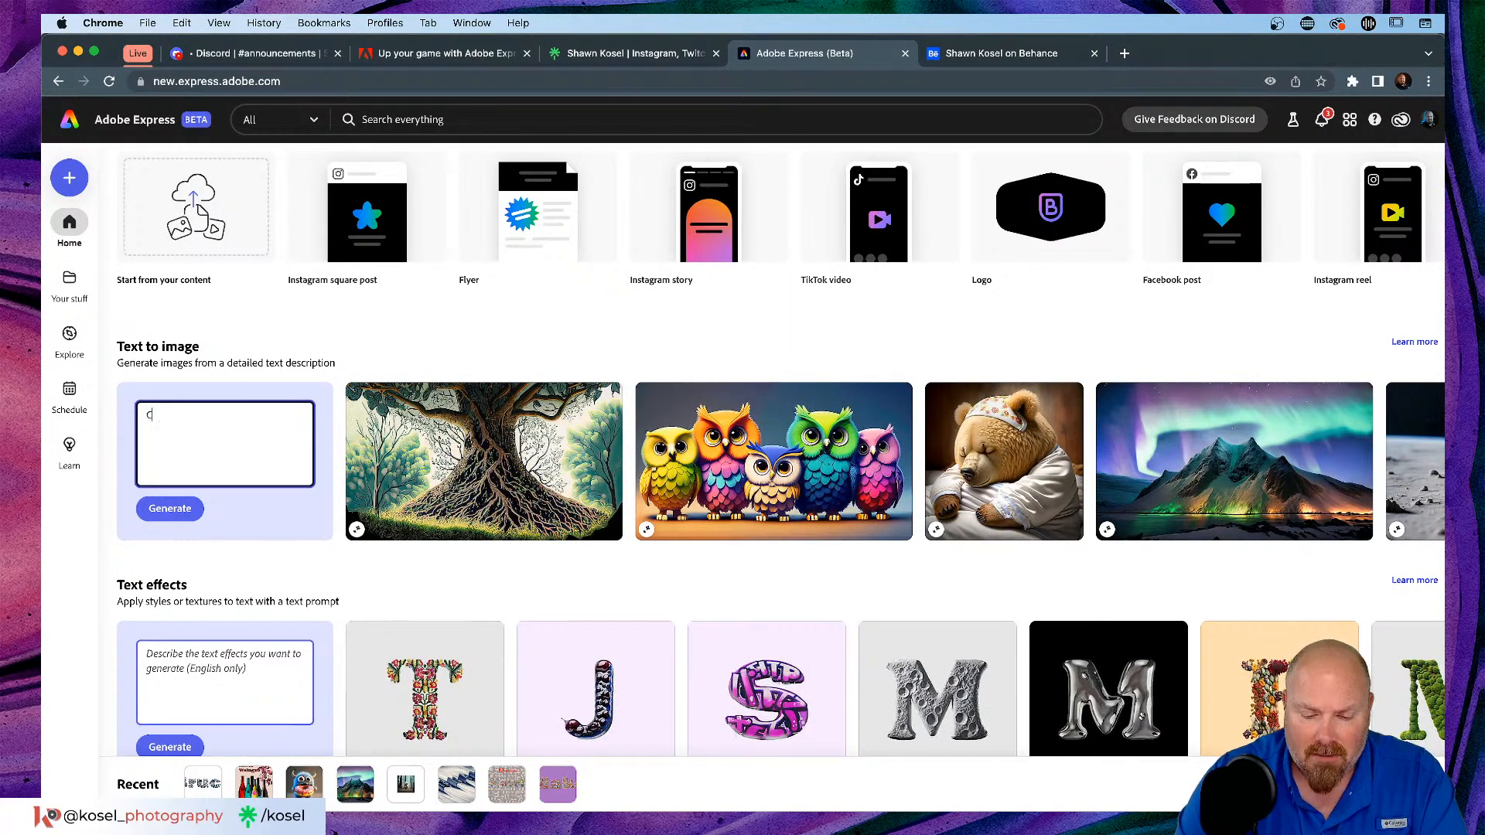
key("BackSpace")
type("Under")
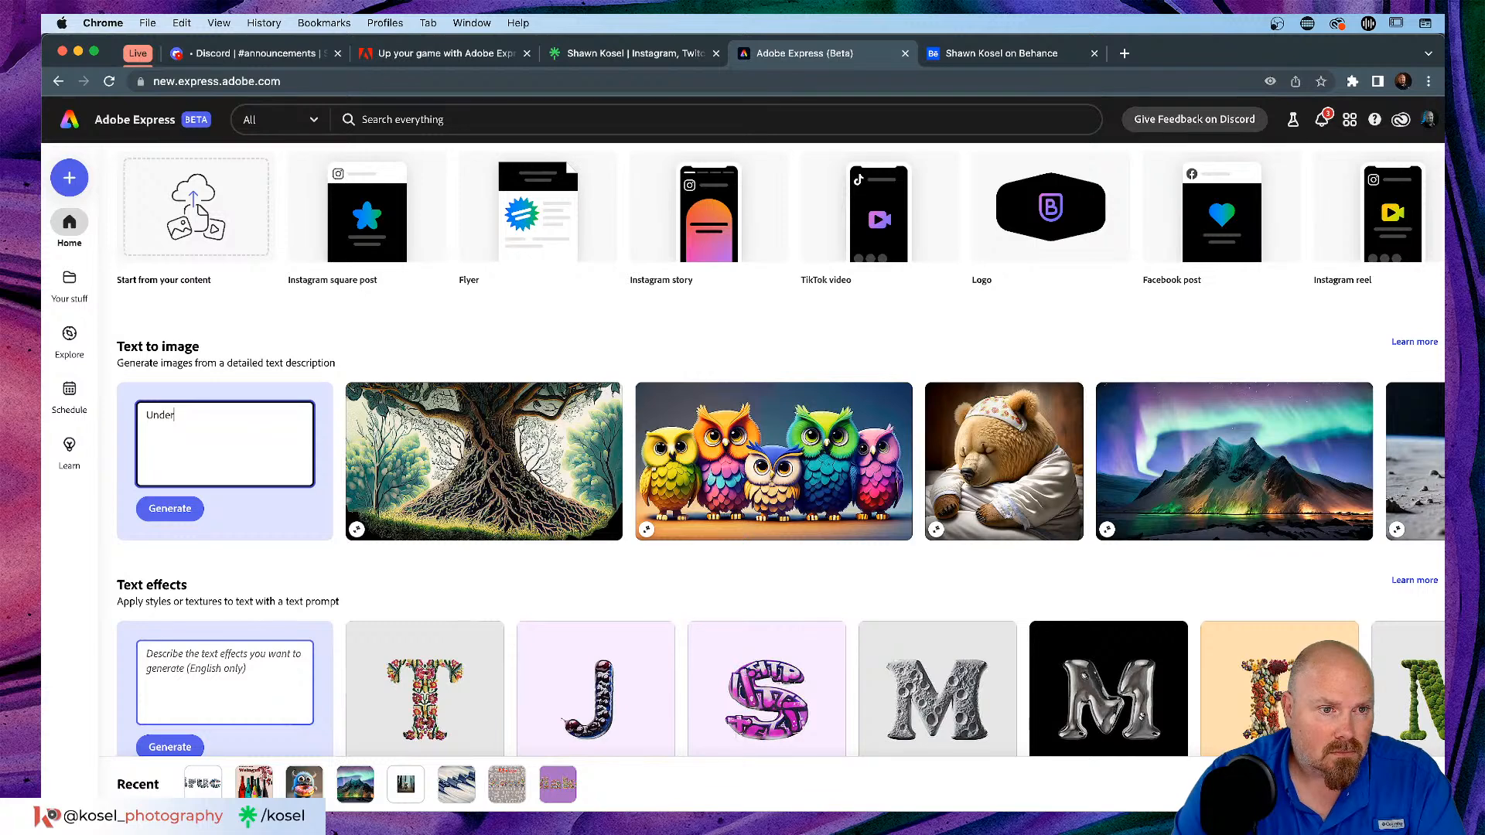
type("wat")
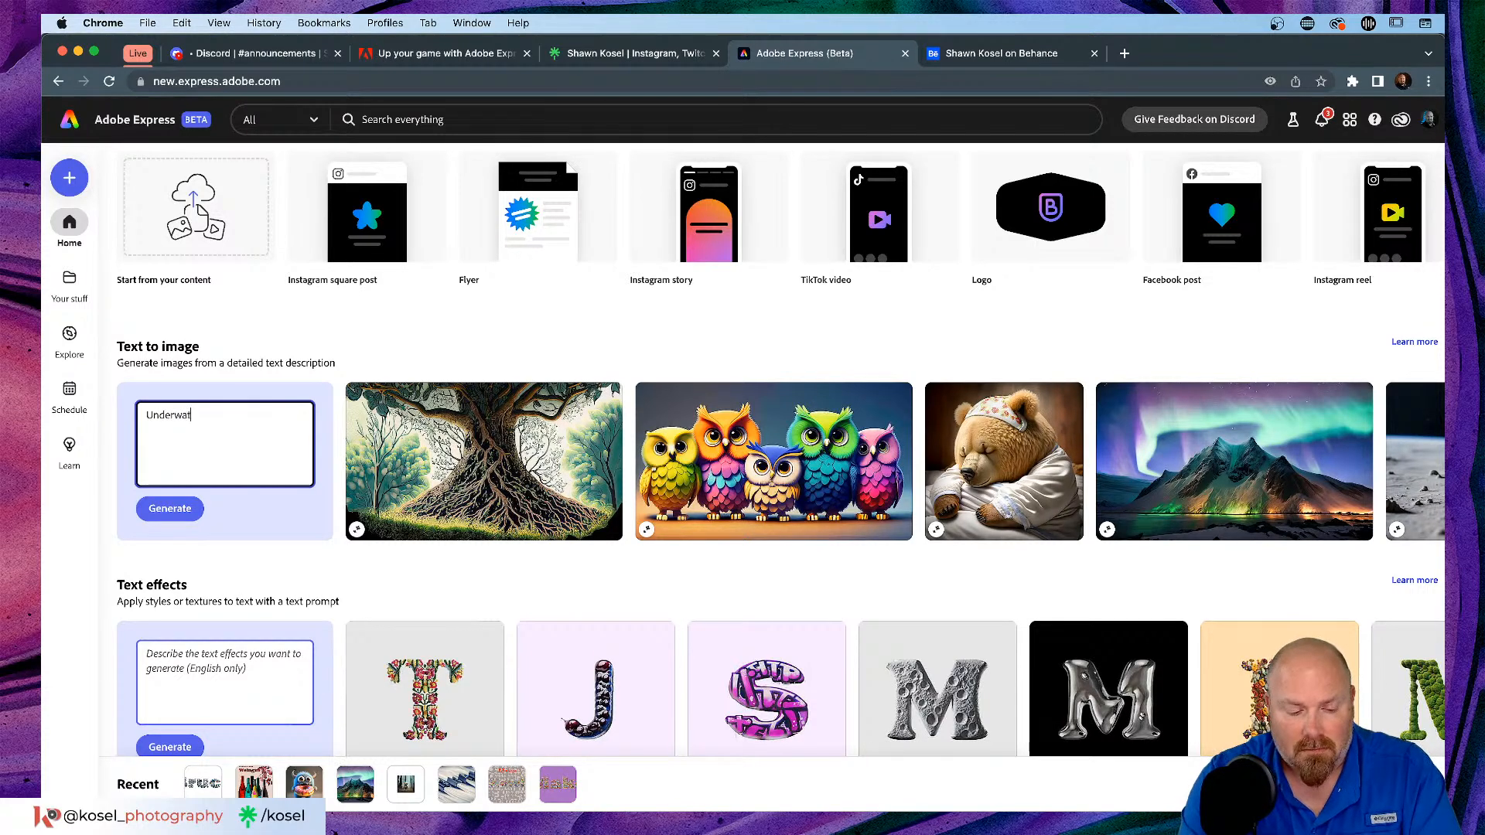
type("er ocean")
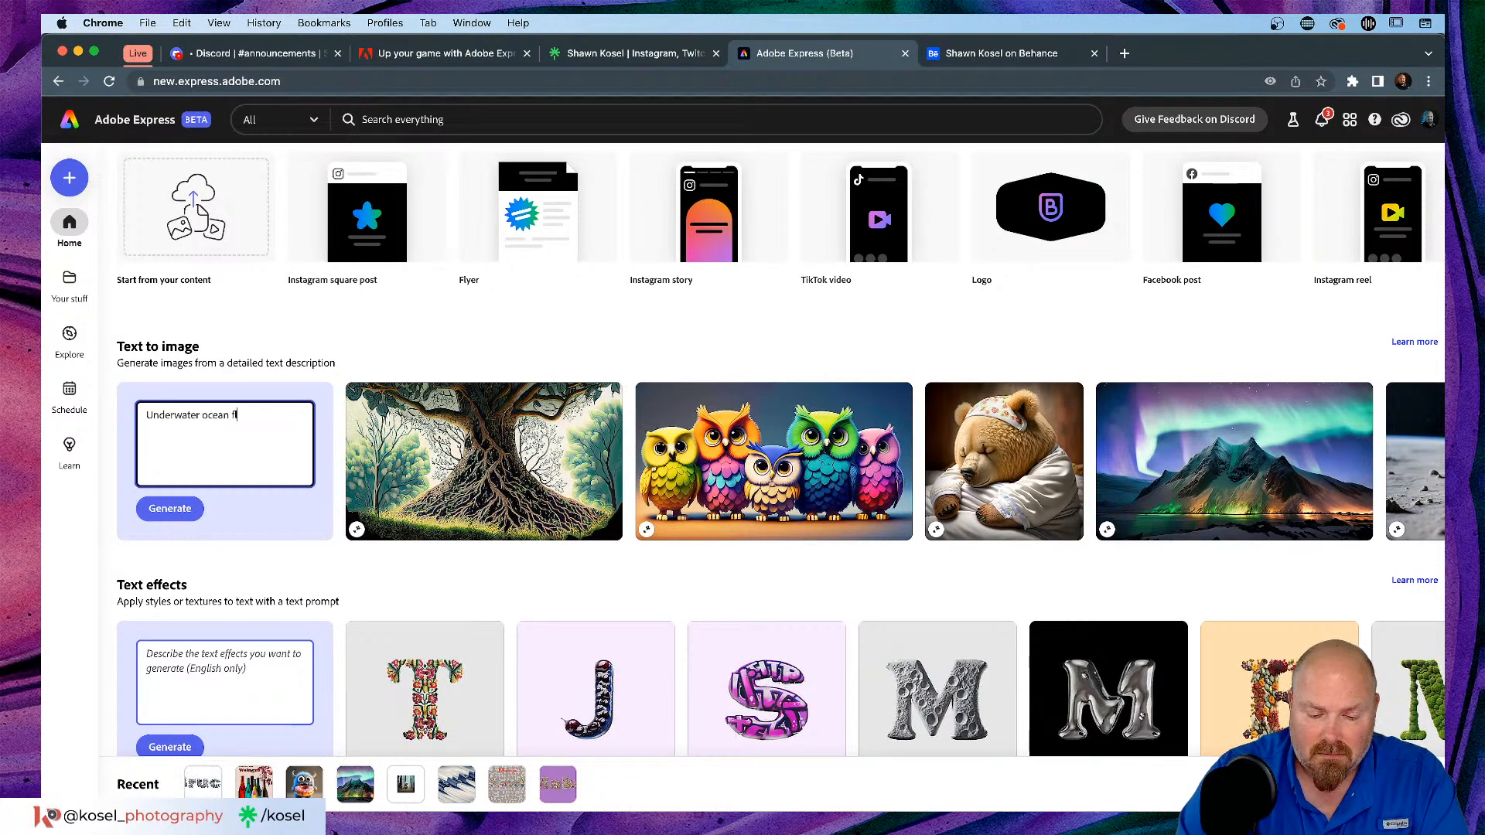
type("bottom")
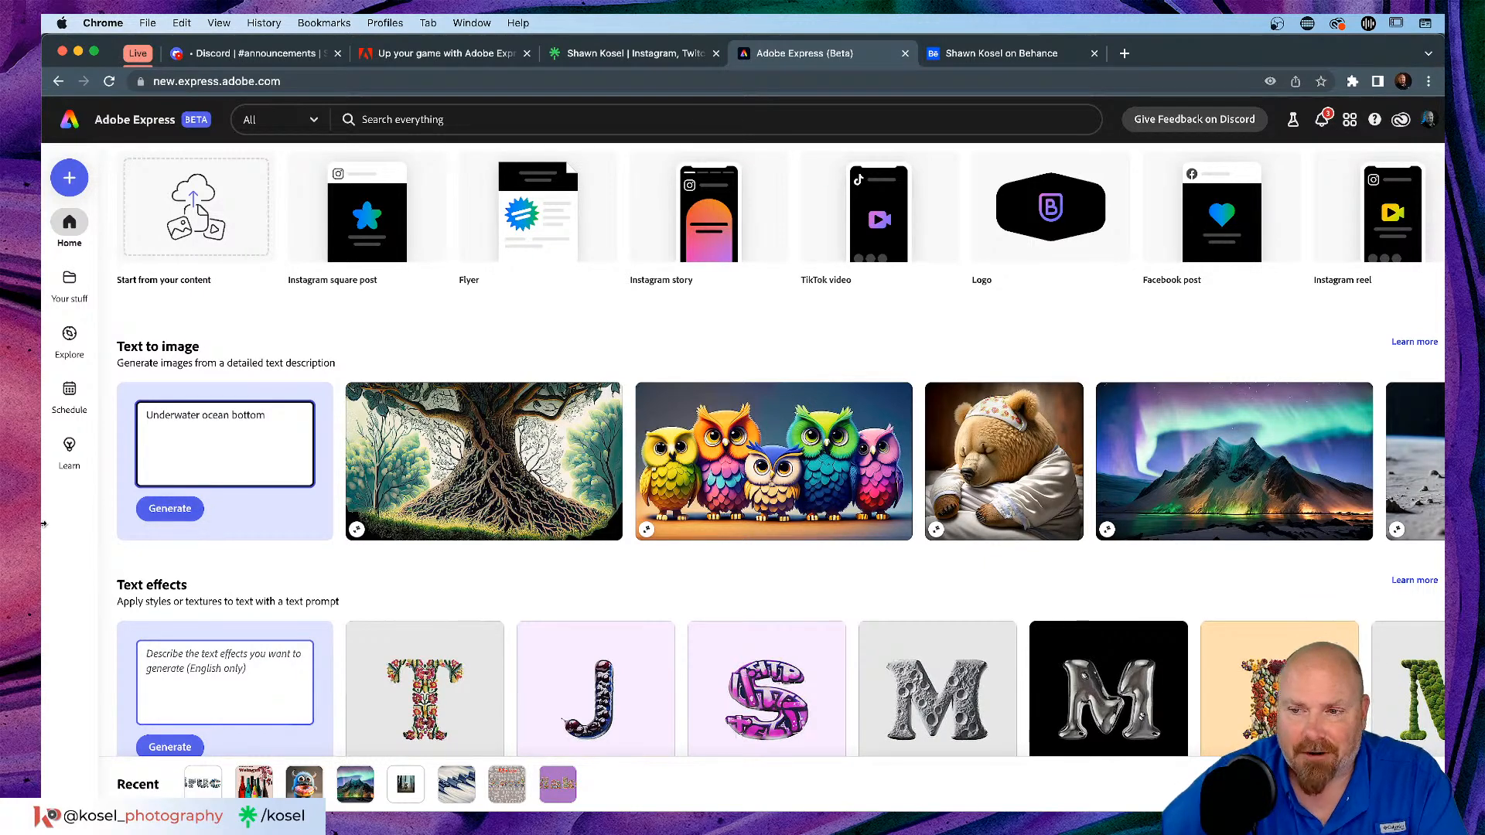
left_click(183, 511)
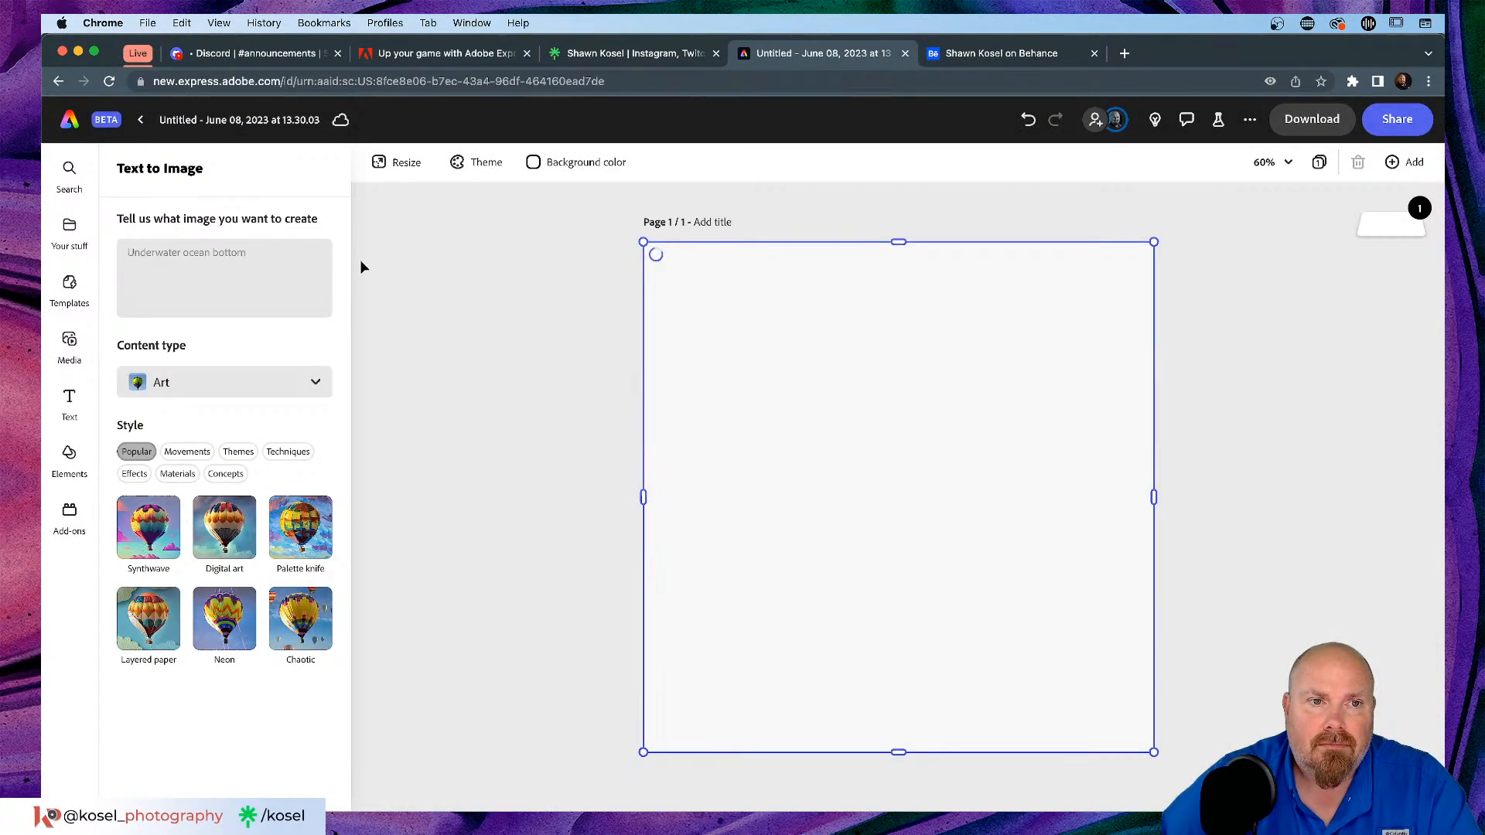
Step: Resize the underwater image's page to a custom width of 1920 px and close the resize options
left_click(414, 163)
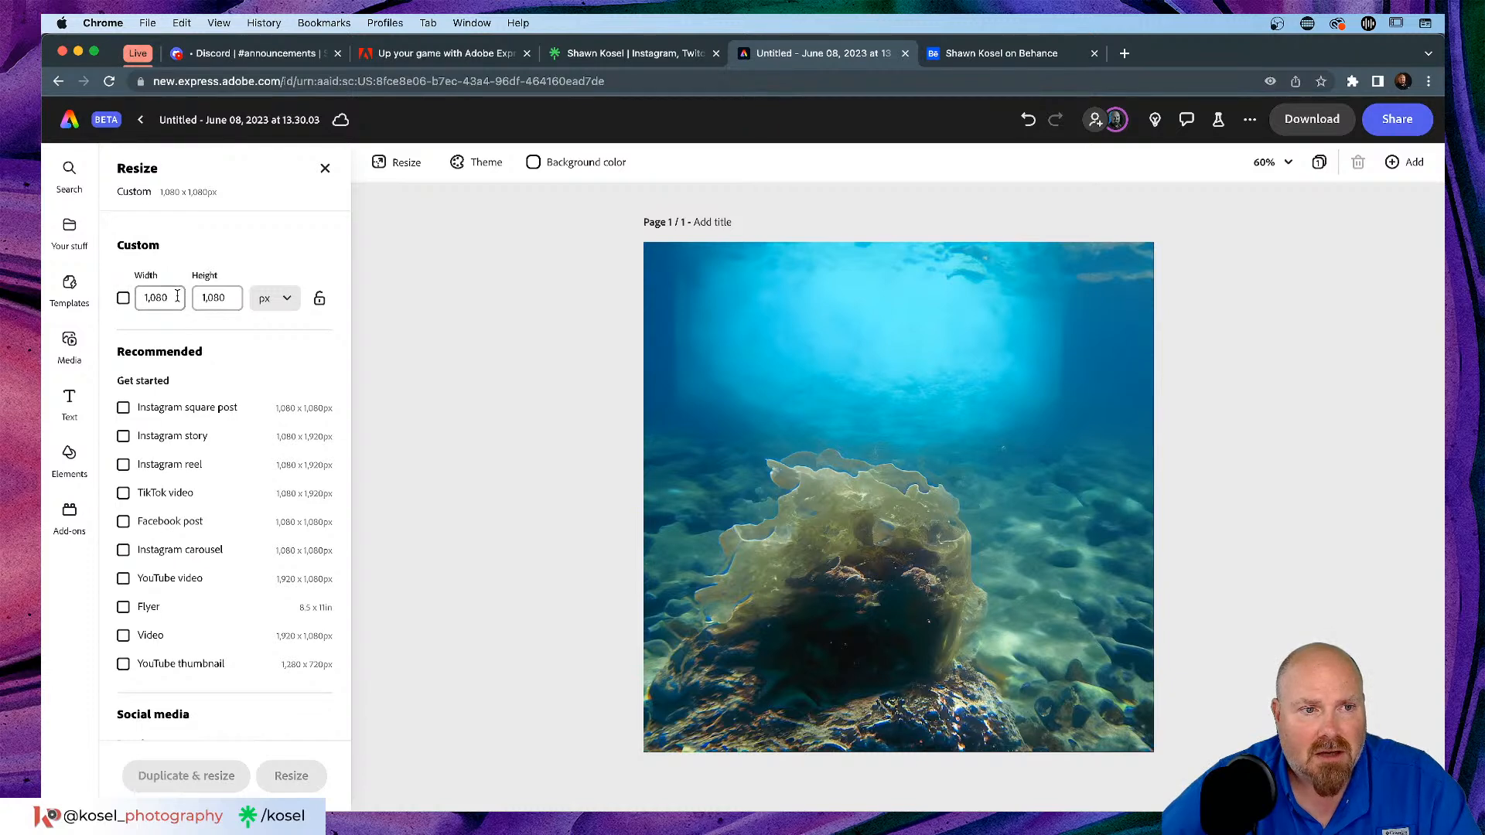
left_click(135, 297)
type("1920")
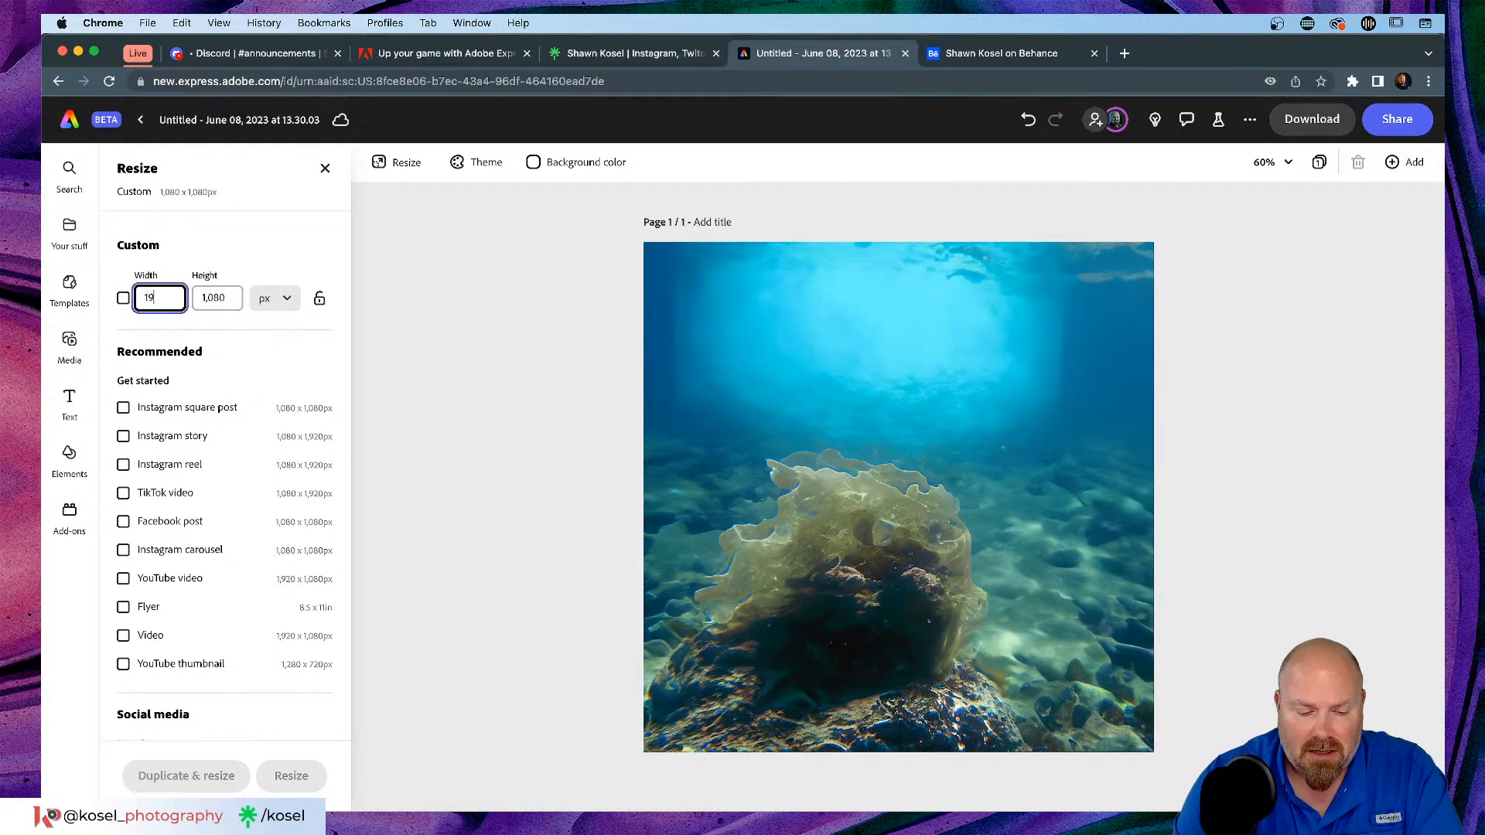
left_click(123, 299)
left_click(294, 774)
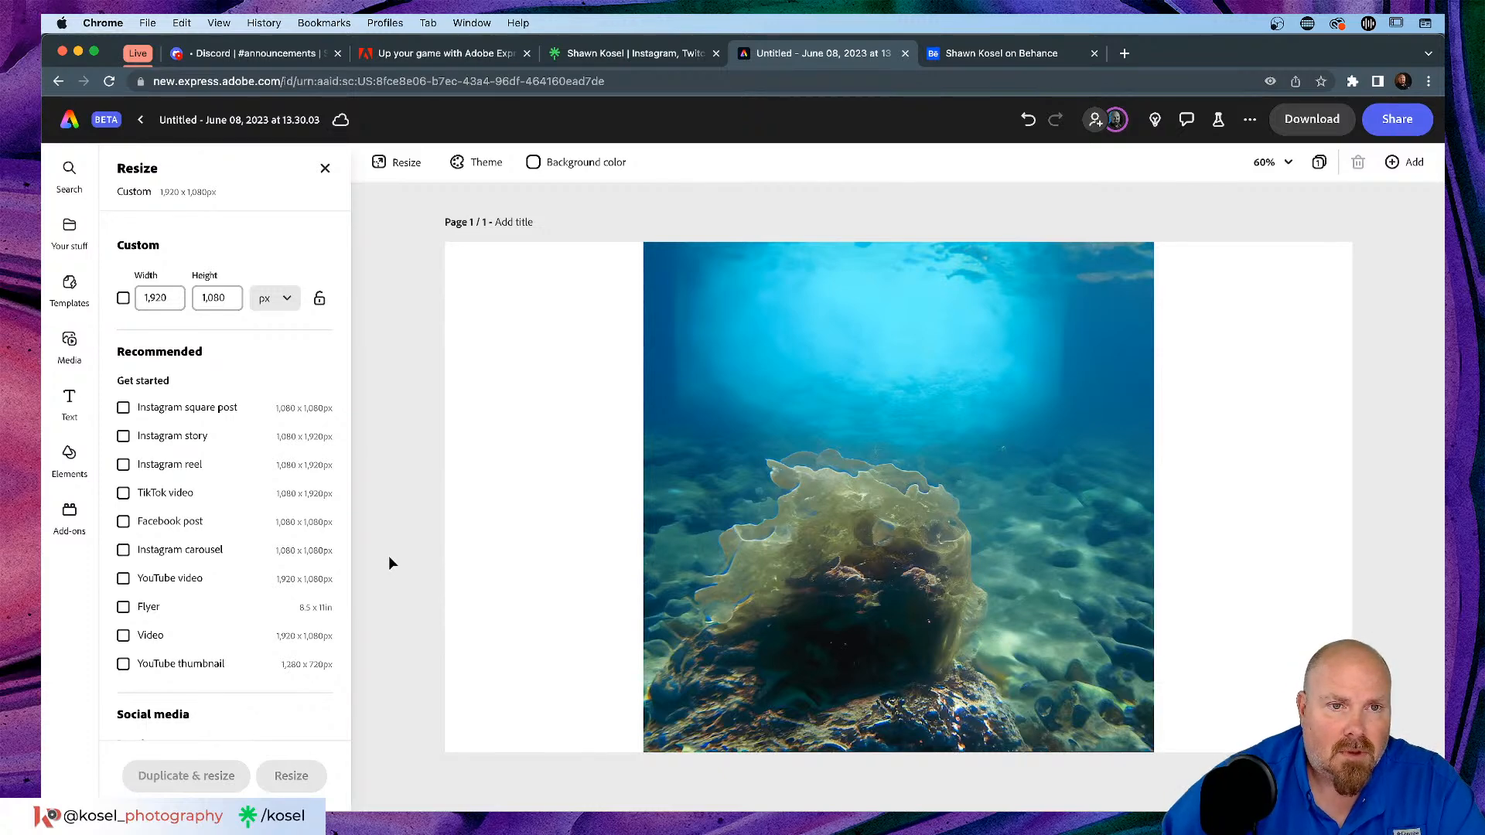
left_click(326, 168)
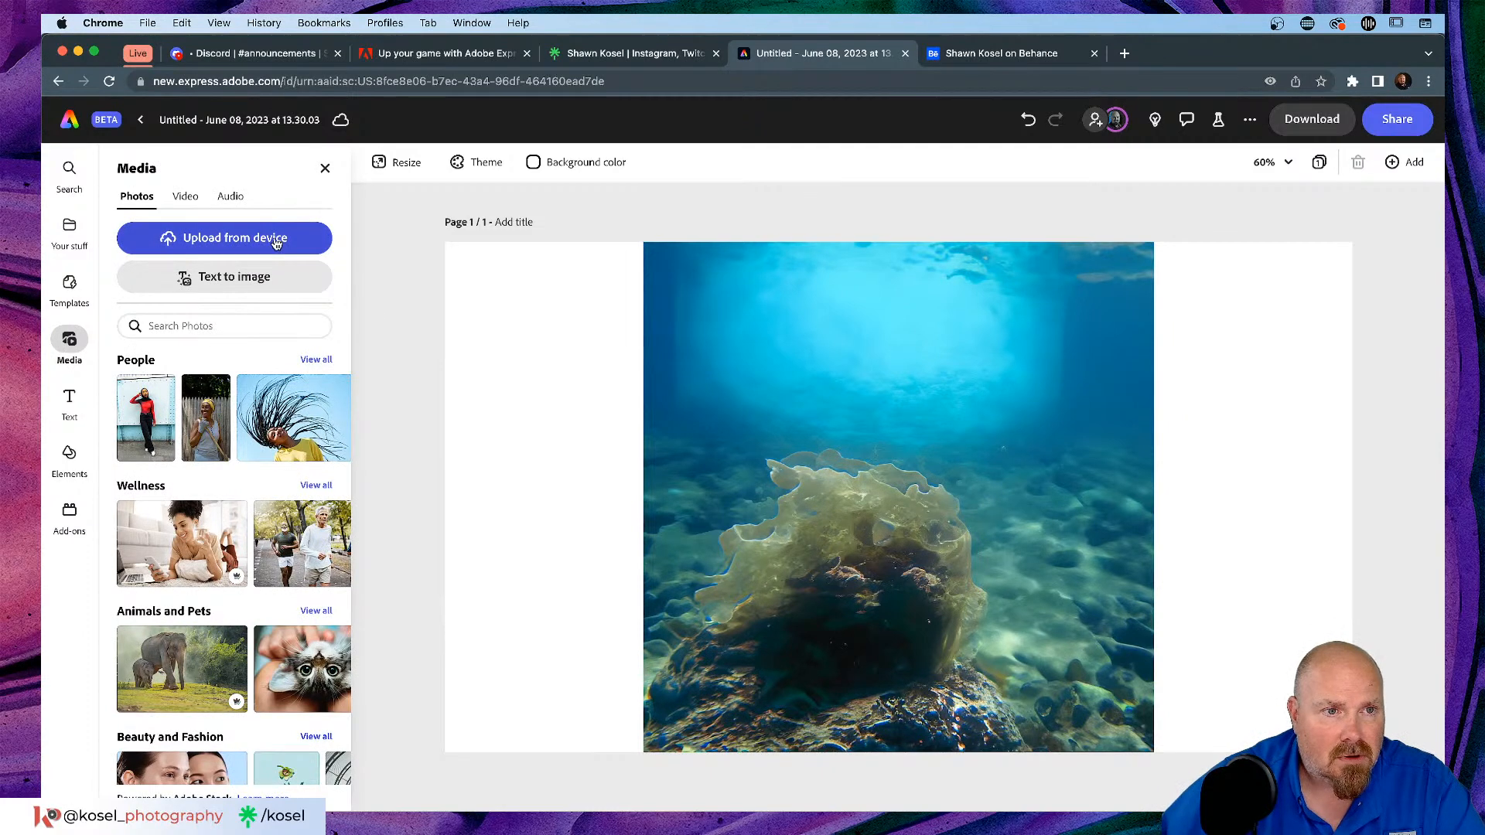
scroll(298, 377, "down", 3)
scroll(298, 376, "up", 3)
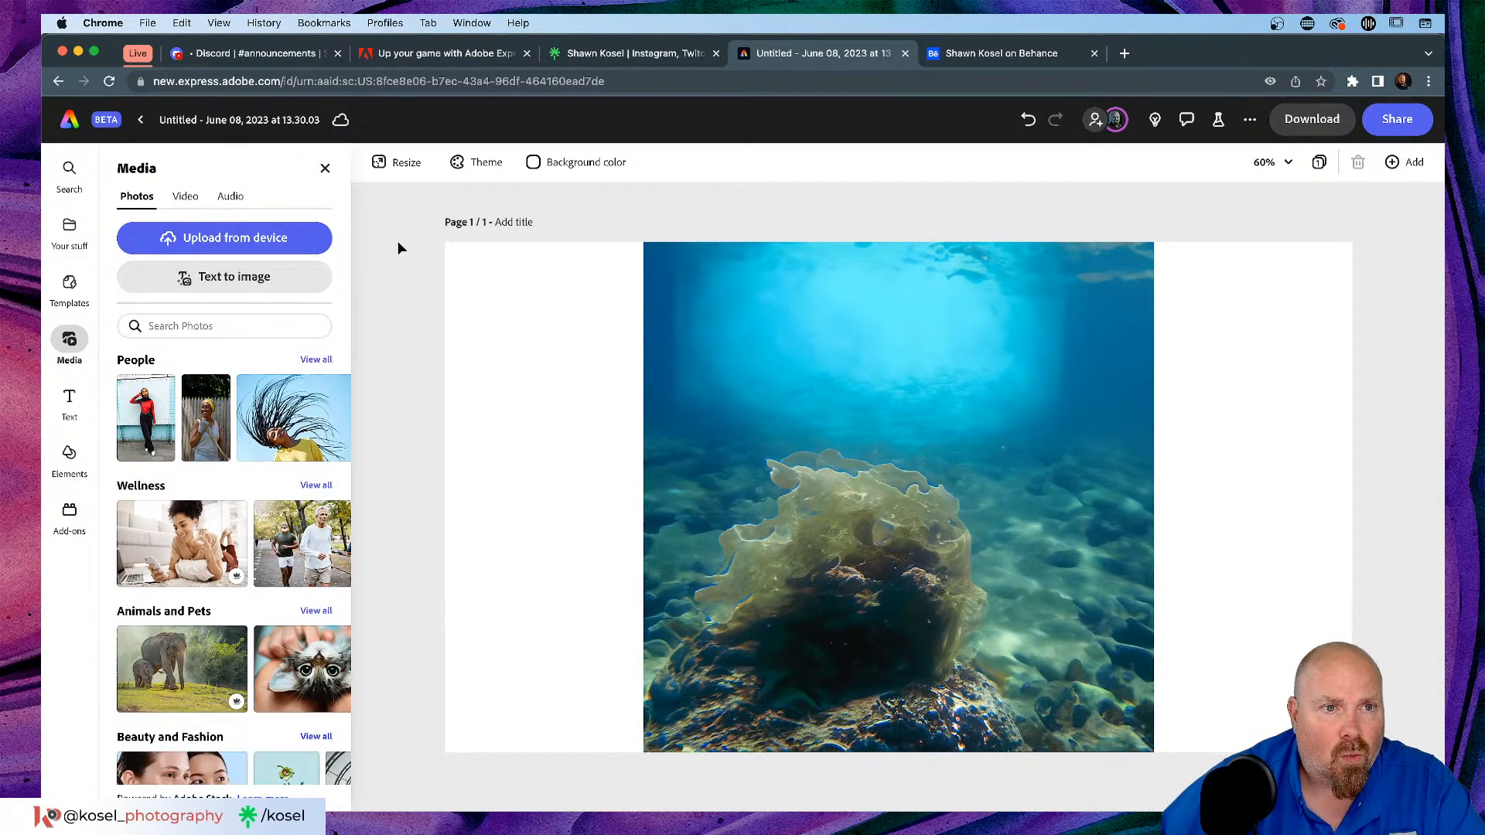
left_click(778, 447)
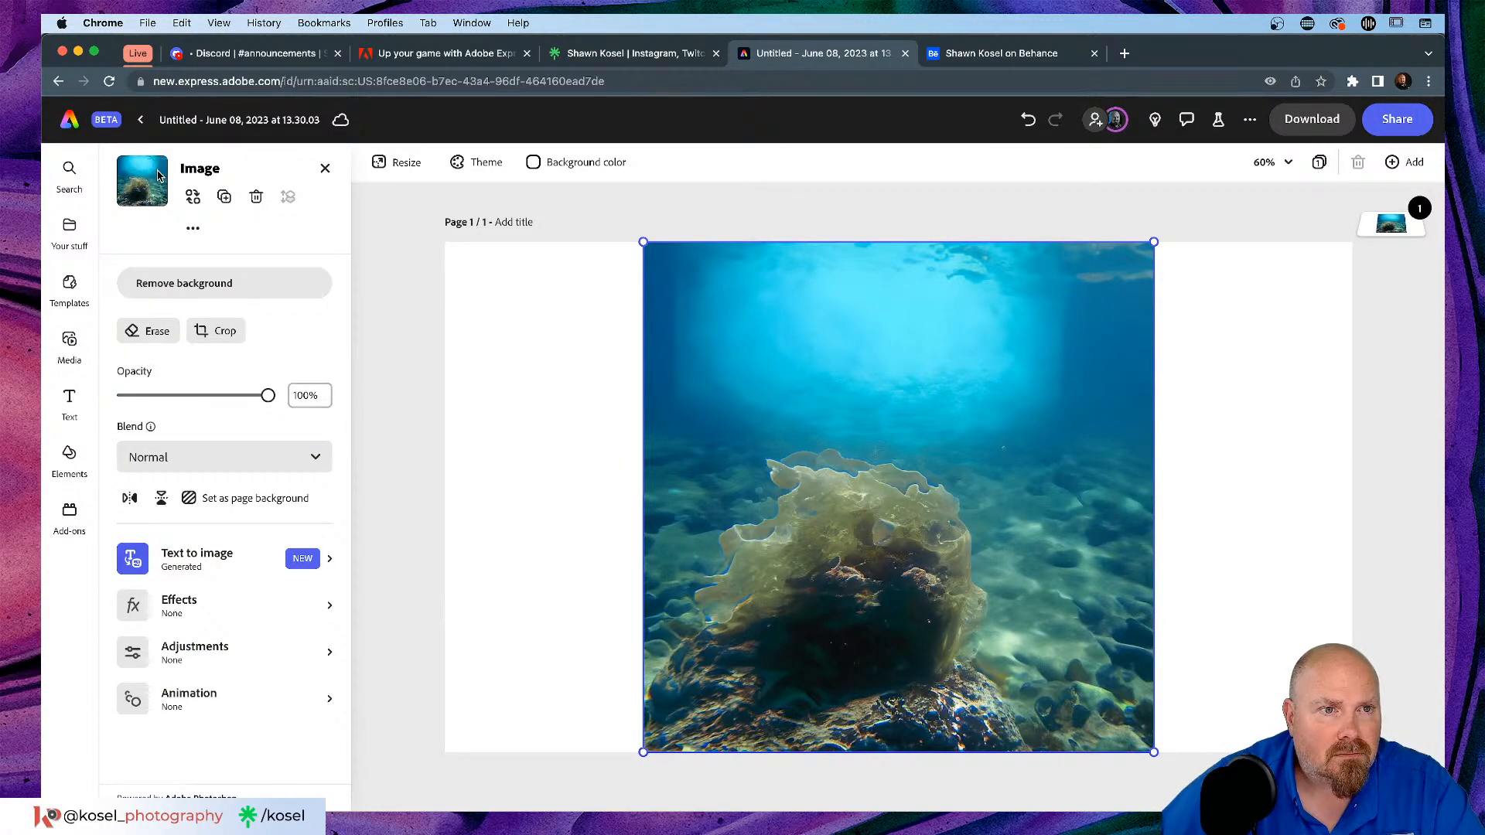
left_click(193, 198)
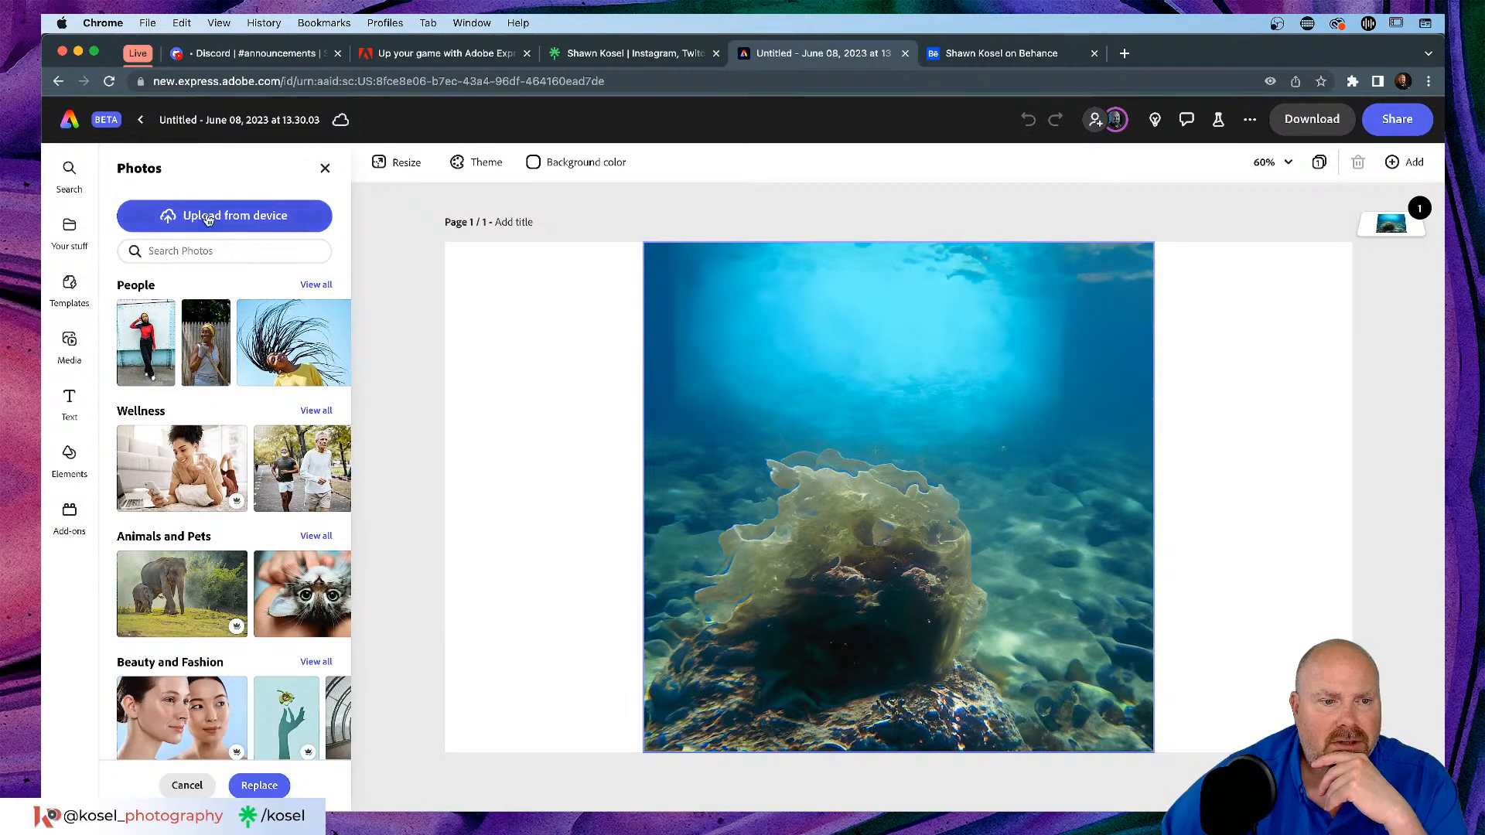
scroll(217, 240, "down", 5)
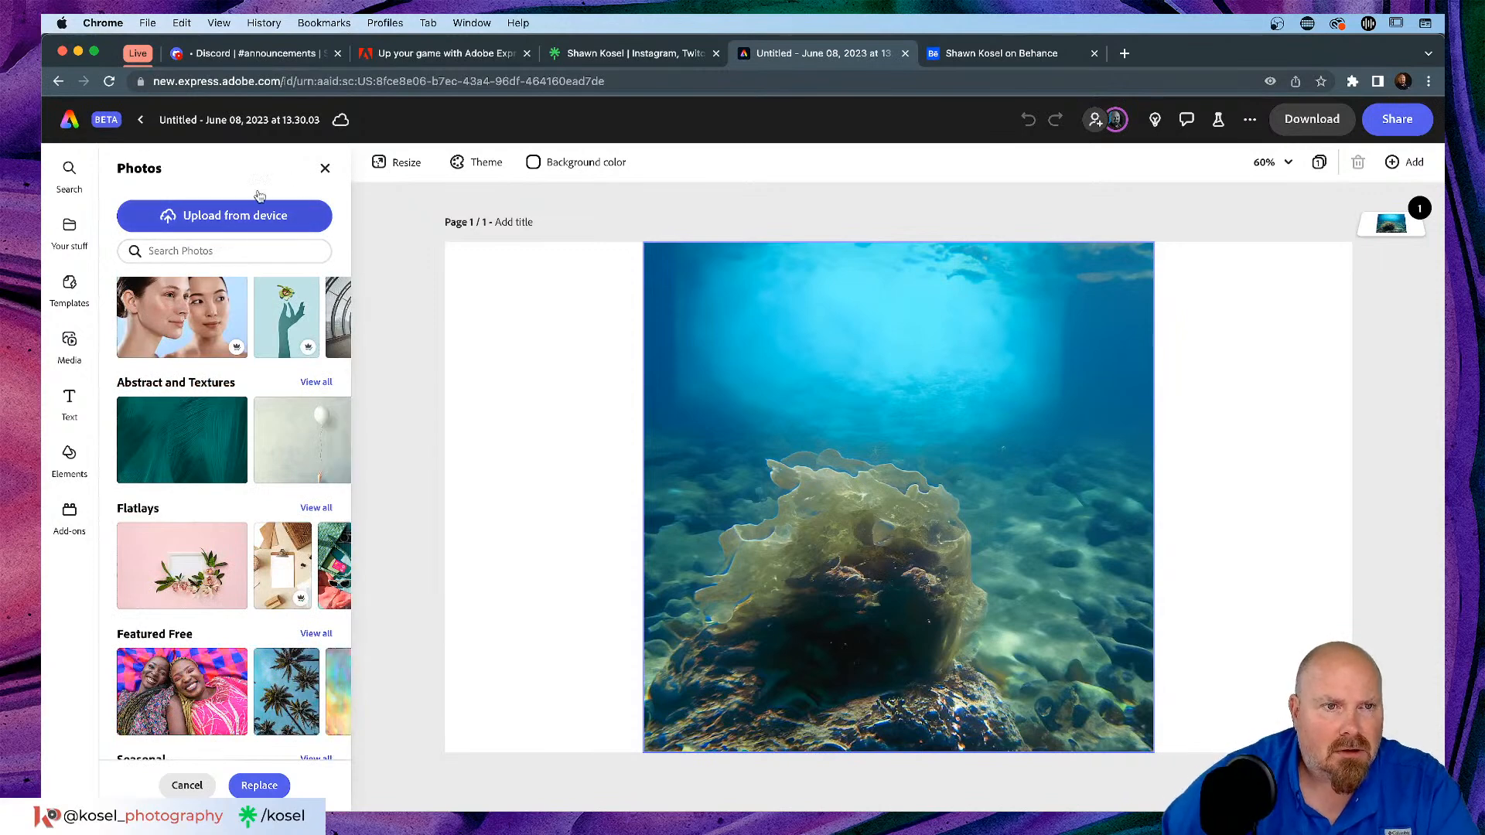
left_click(324, 168)
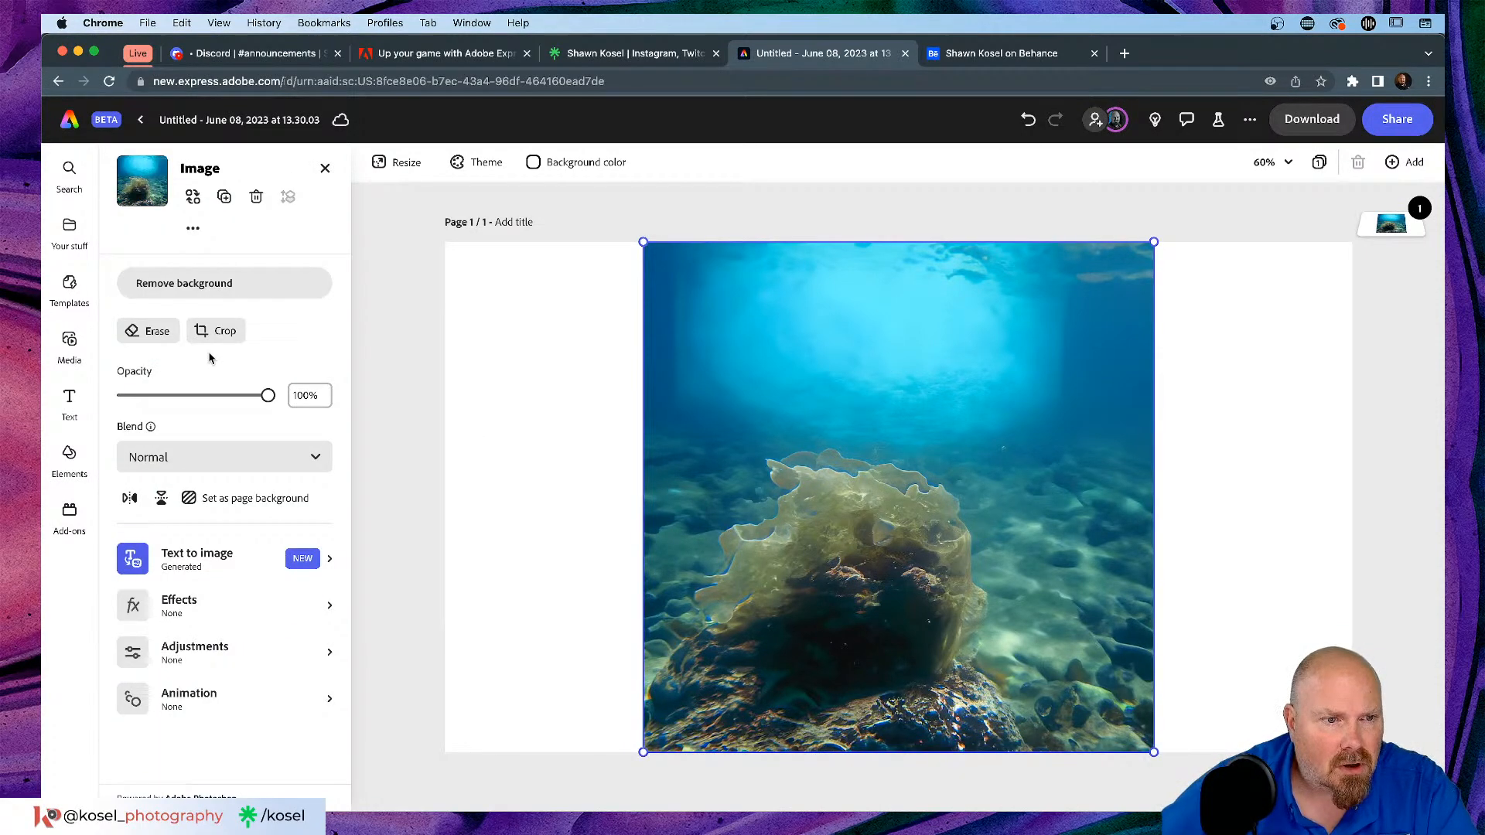
Step: Regenerate the underwater image from the same prompt with the content type set to Art
left_click(331, 562)
scroll(199, 603, "down", 5)
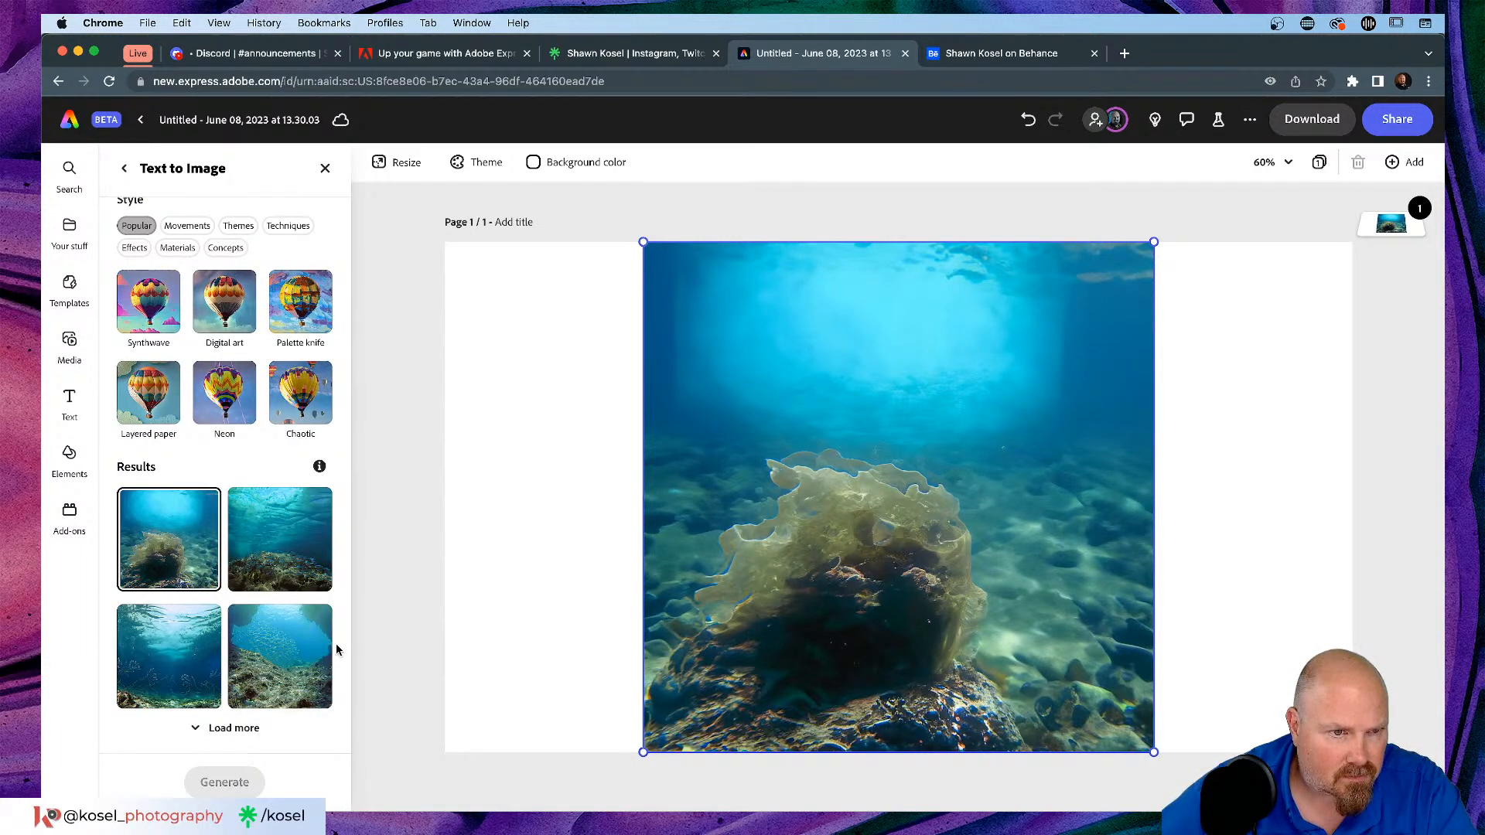
scroll(247, 639, "up", 3)
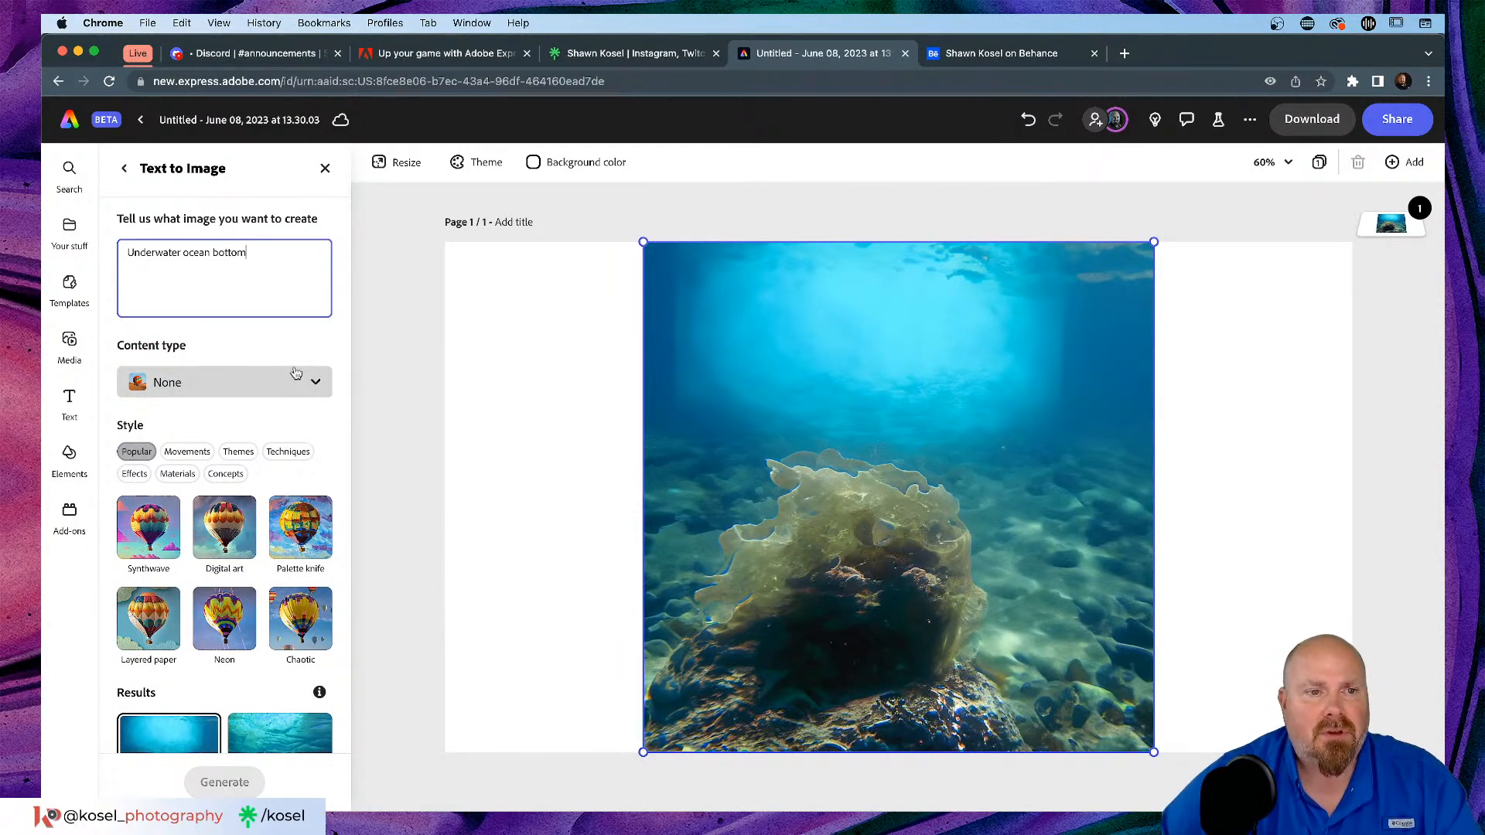
left_click(324, 385)
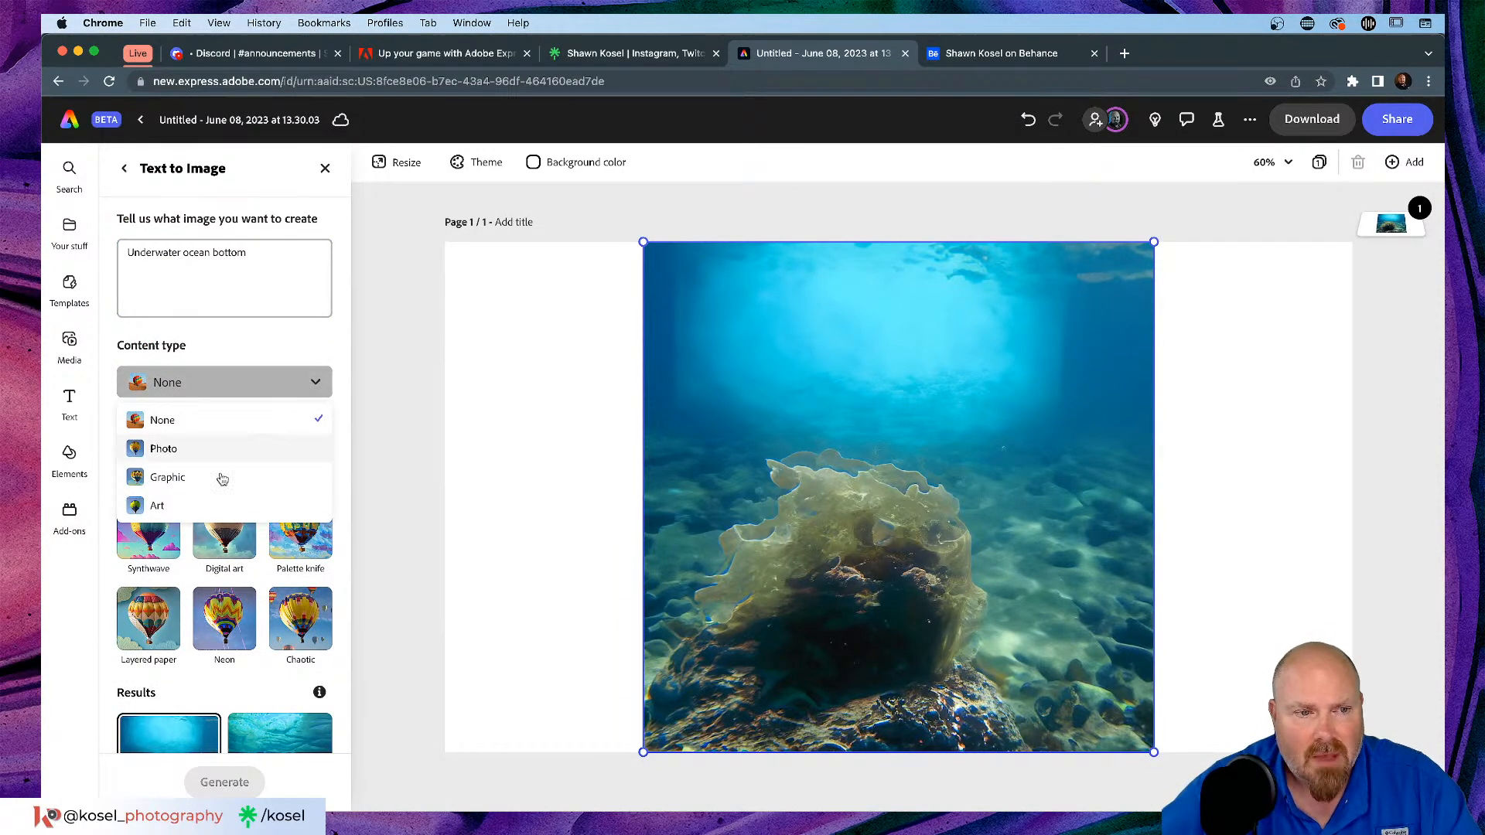
left_click(182, 512)
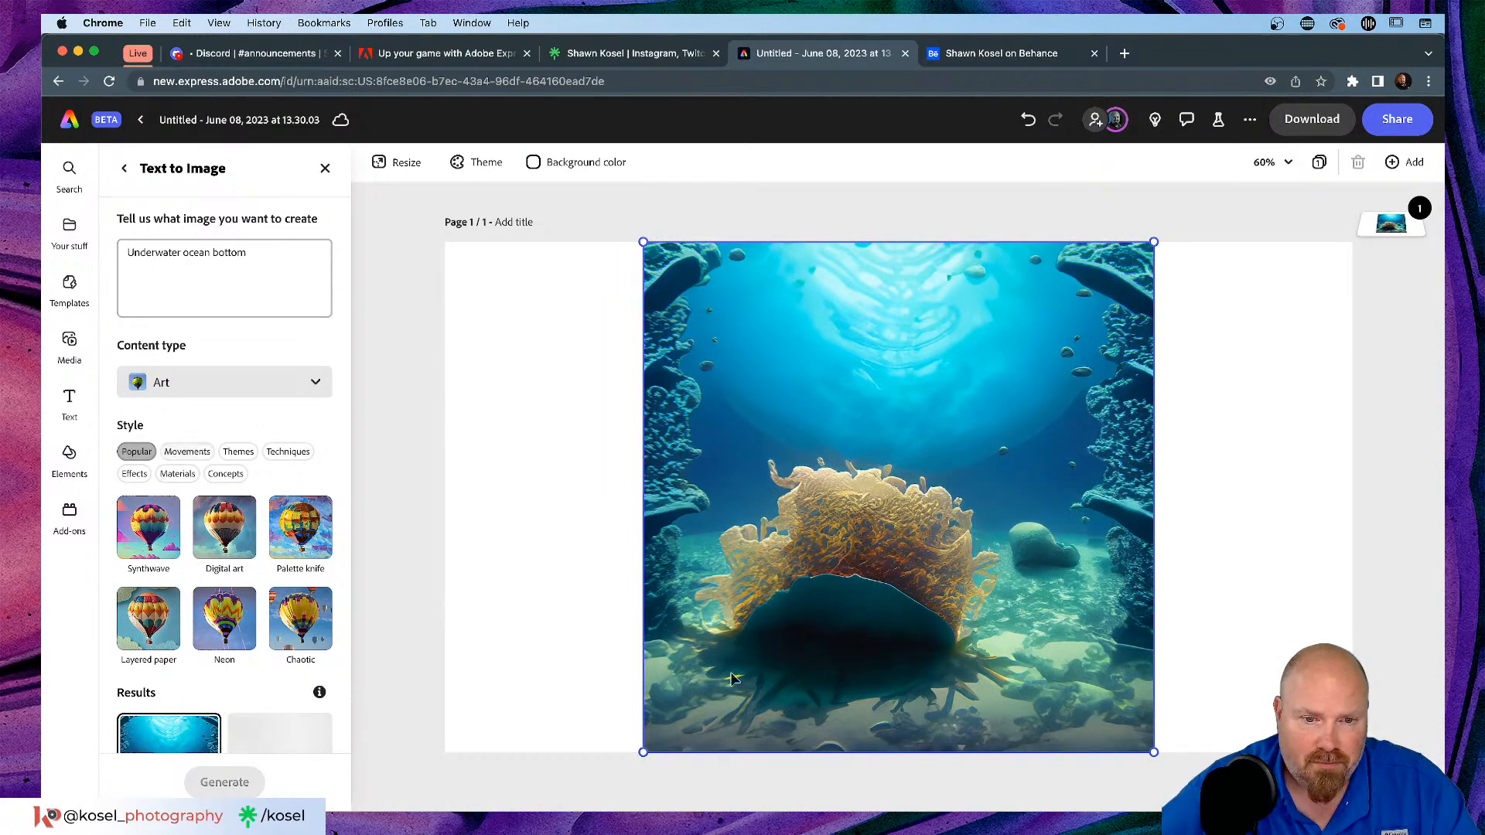
scroll(280, 622, "down", 2)
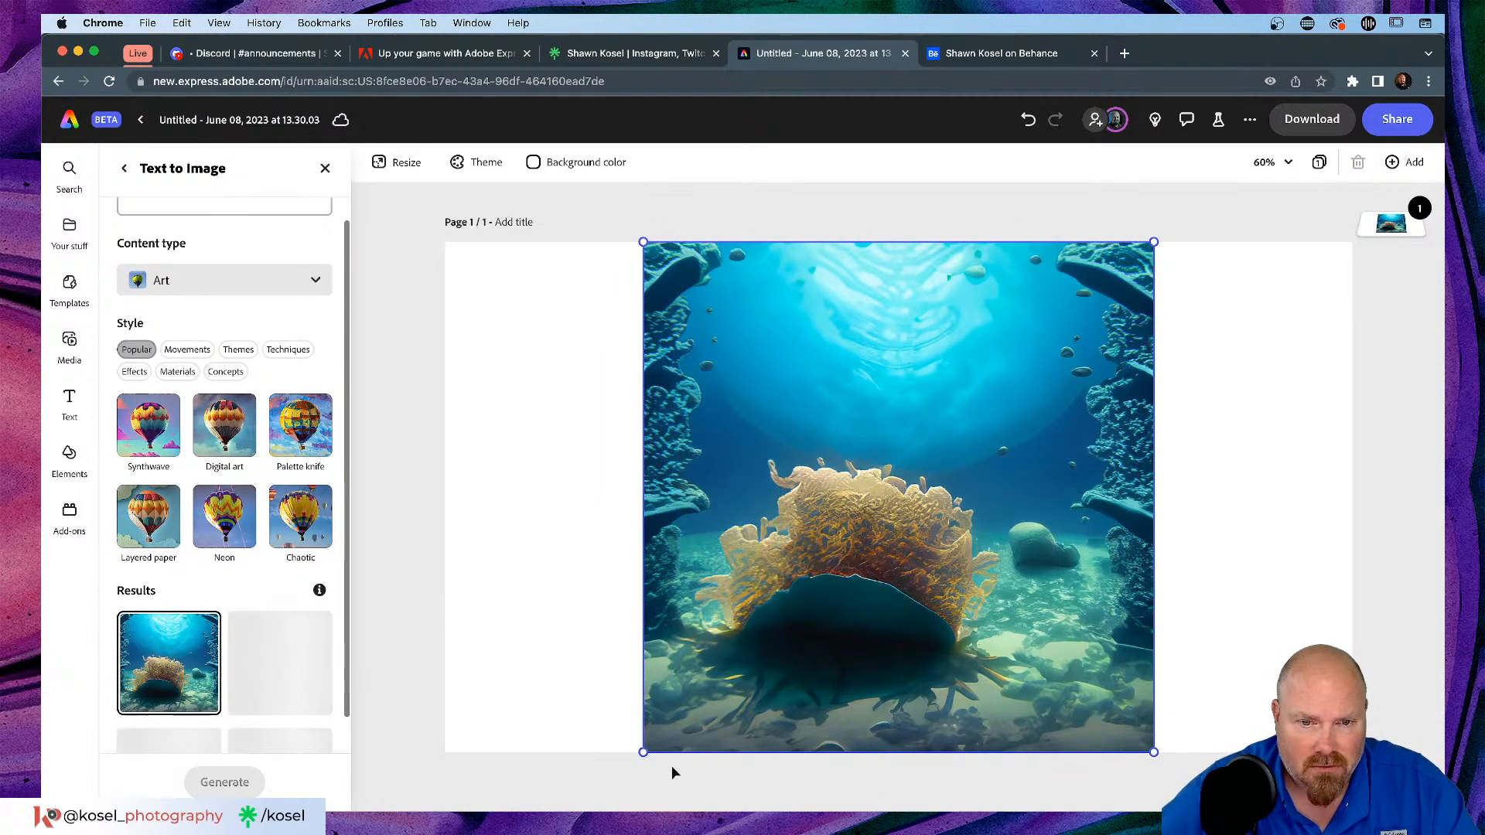
mouse_move(643, 752)
left_mouse_down()
mouse_move(585, 749)
mouse_move(653, 736)
mouse_move(680, 750)
mouse_move(639, 759)
mouse_move(656, 760)
left_mouse_up()
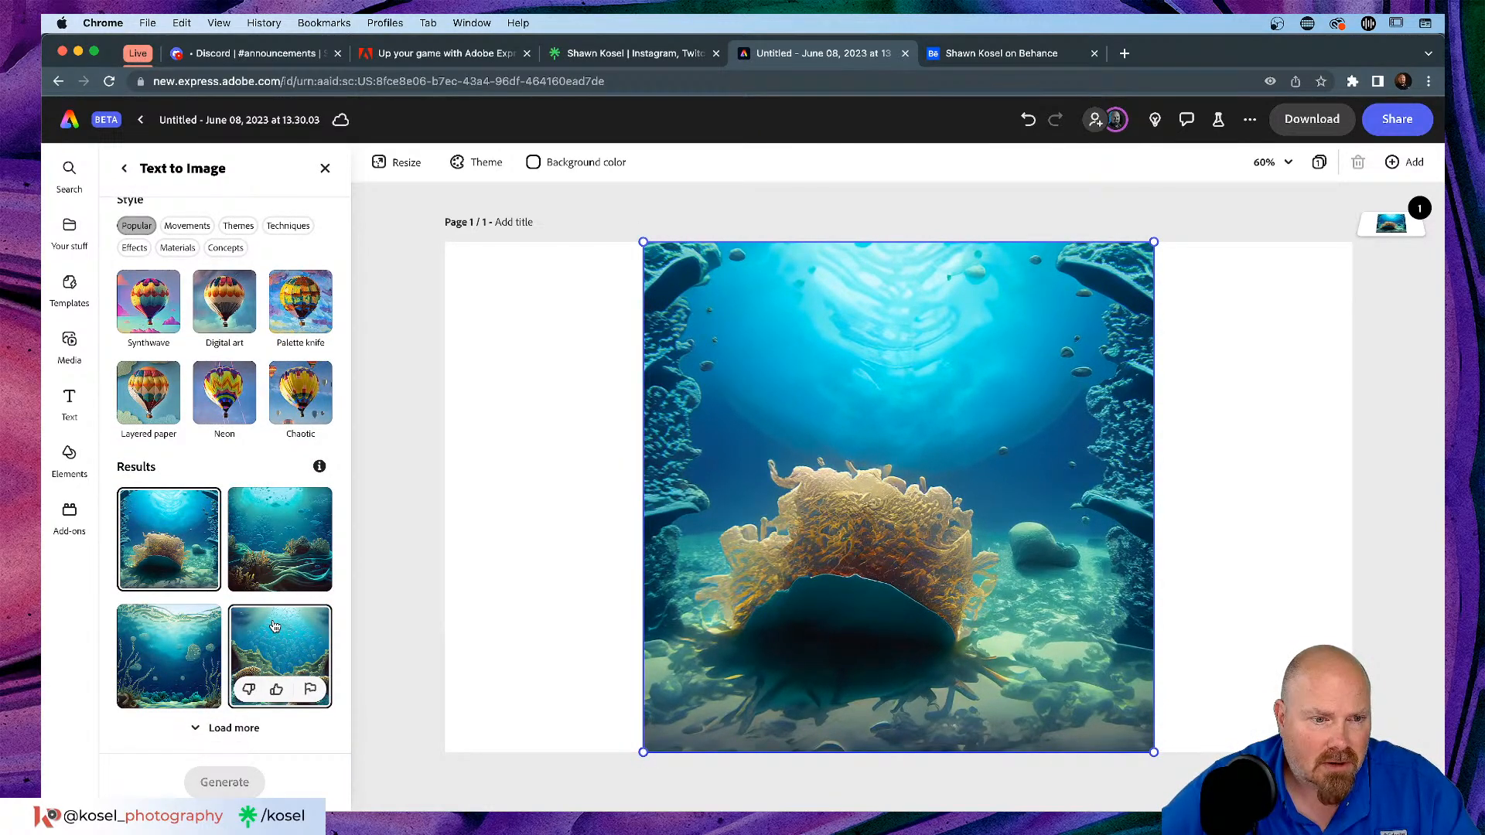
Step: Review the generated Art results and apply the second one to the image
scroll(274, 626, "up", 3)
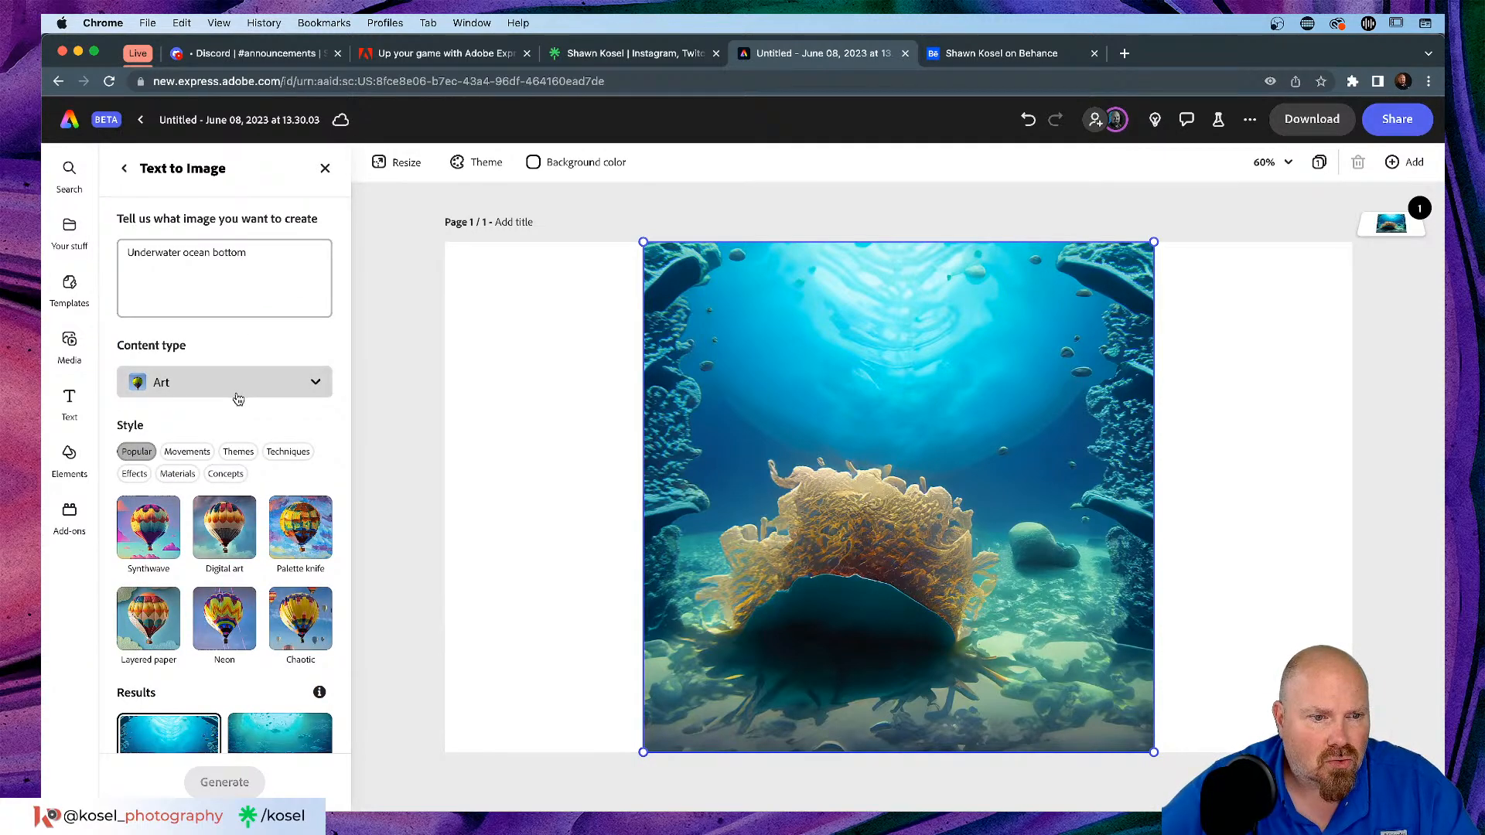
scroll(236, 396, "down", 2)
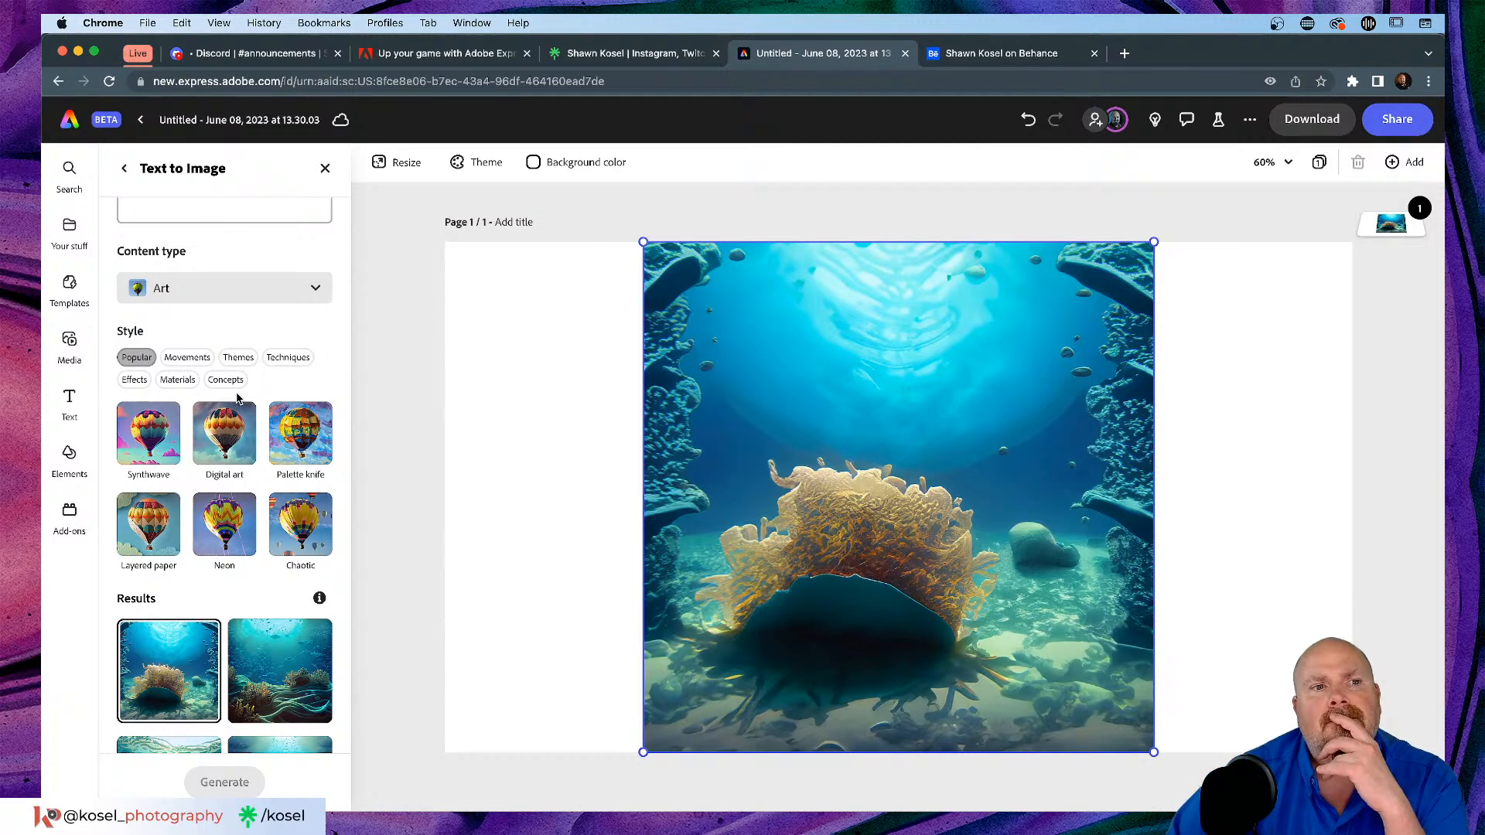
scroll(237, 398, "up", 2)
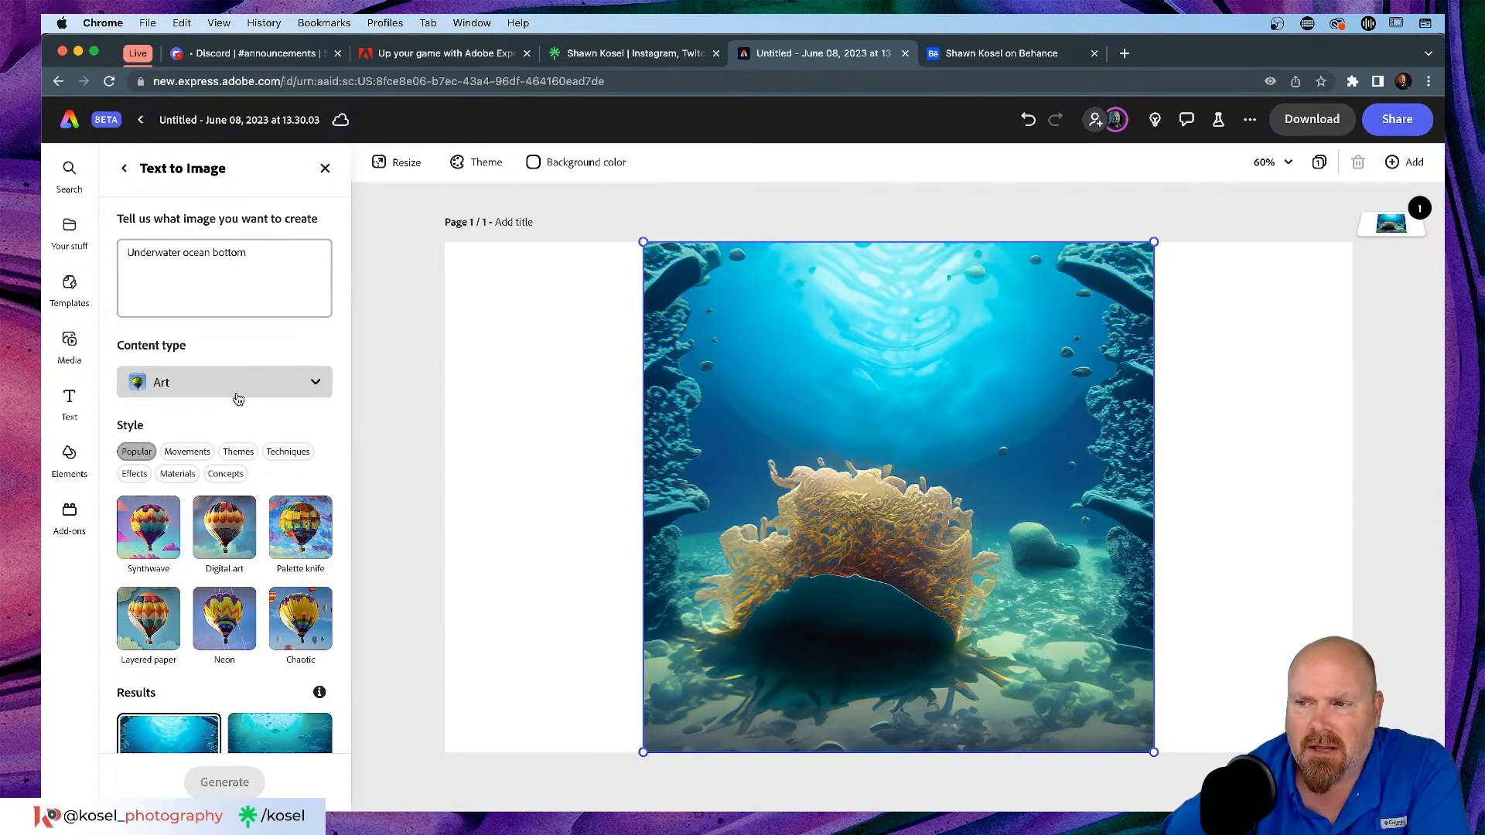
scroll(233, 441, "down", 5)
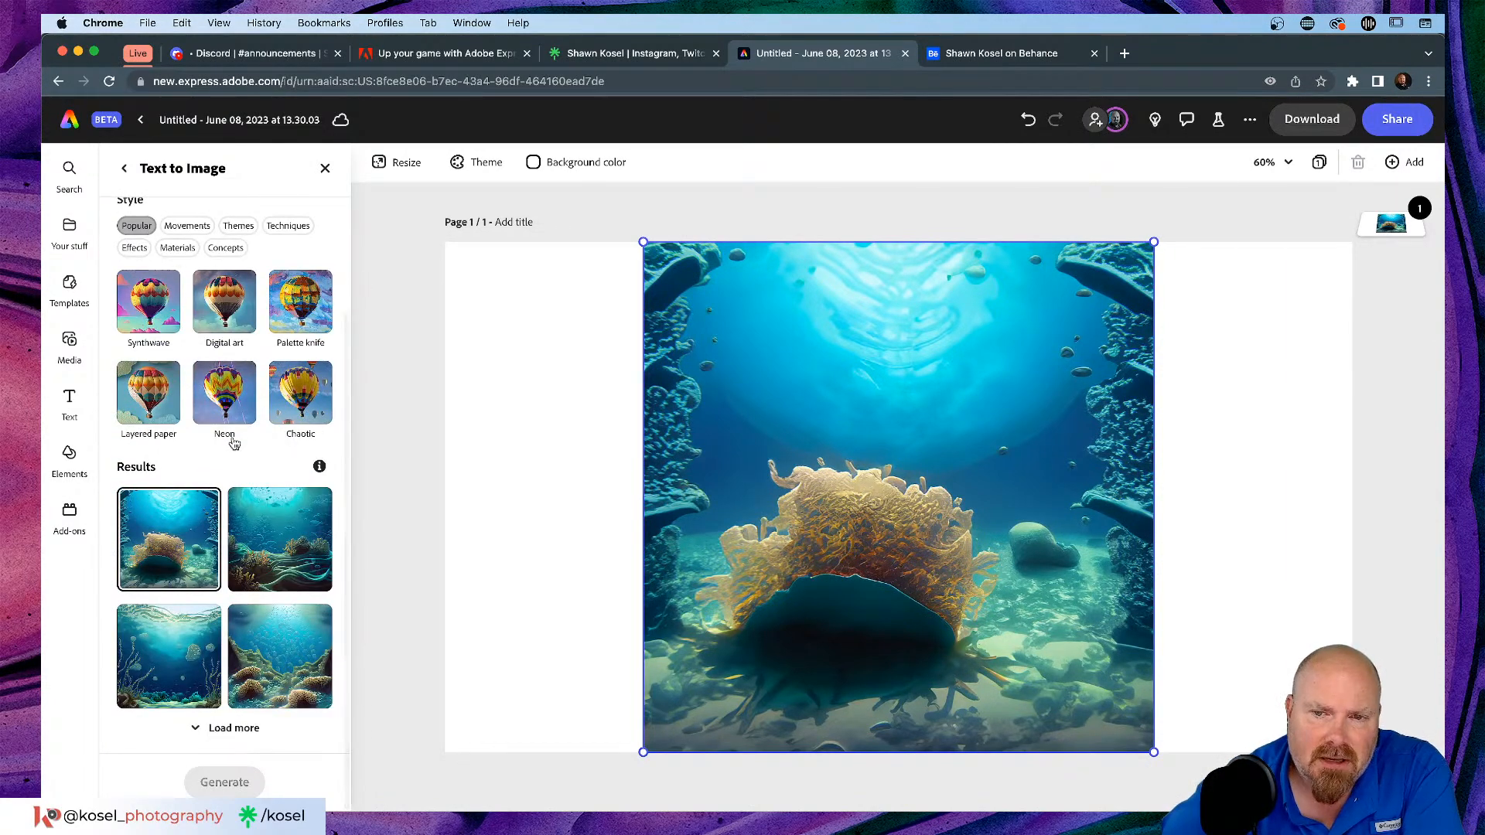
left_click(305, 533)
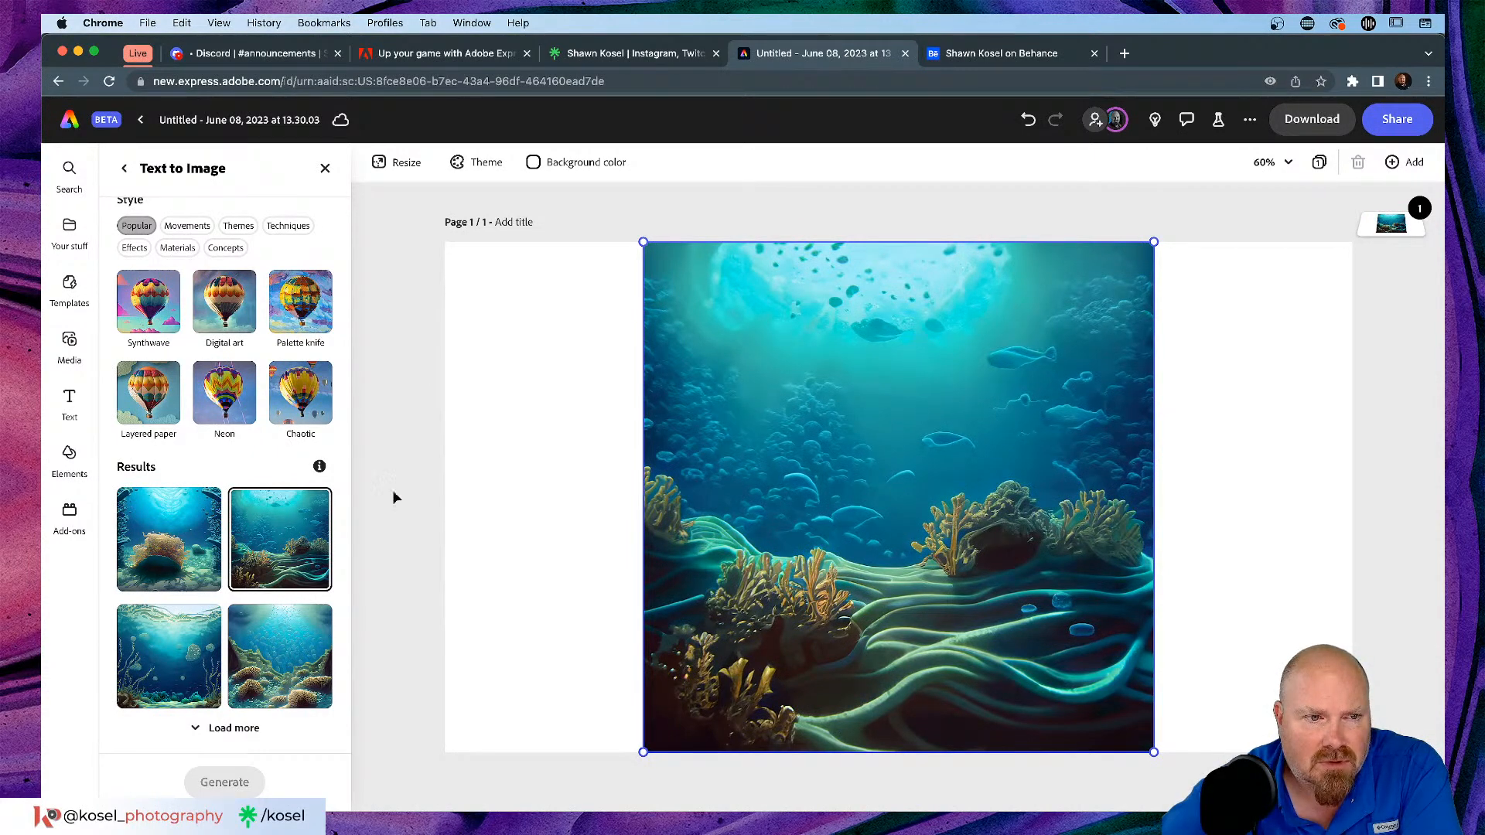
Step: Add the Fantasy movement style to the underwater image's text-to-image settings
scroll(259, 565, "up", 3)
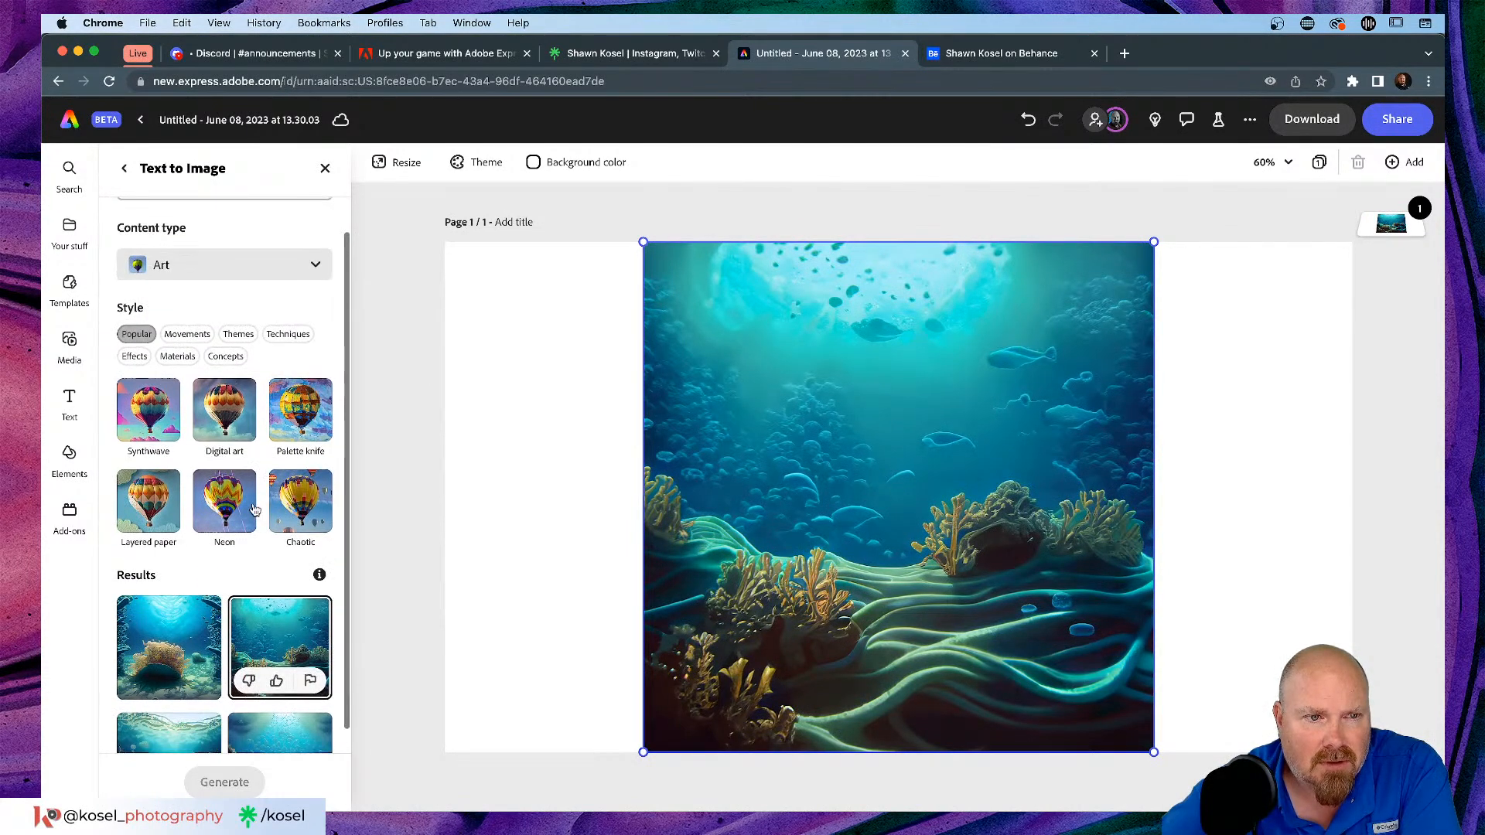
left_click(190, 337)
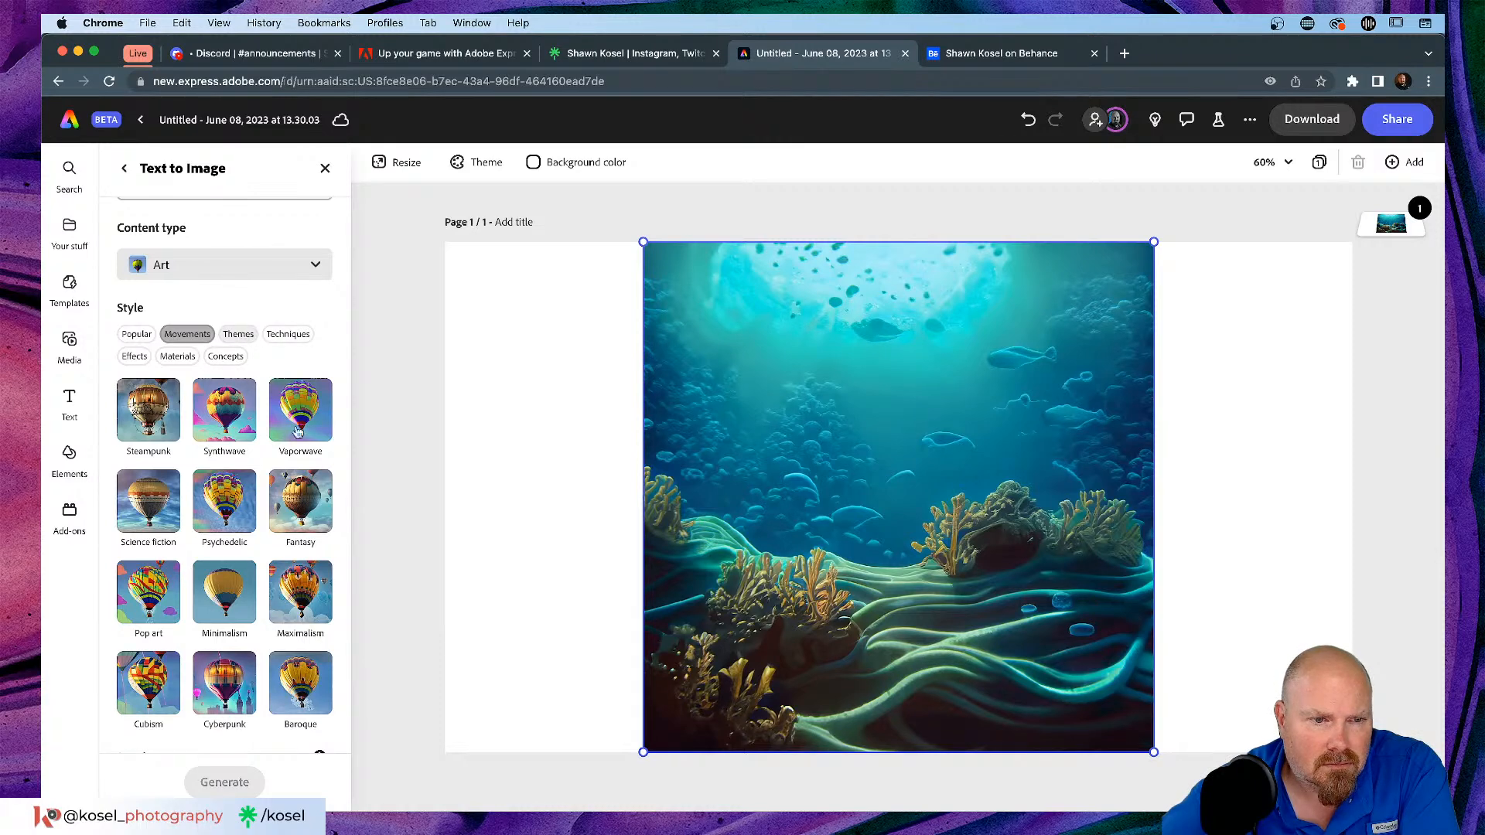
left_click(306, 504)
scroll(311, 517, "down", 3)
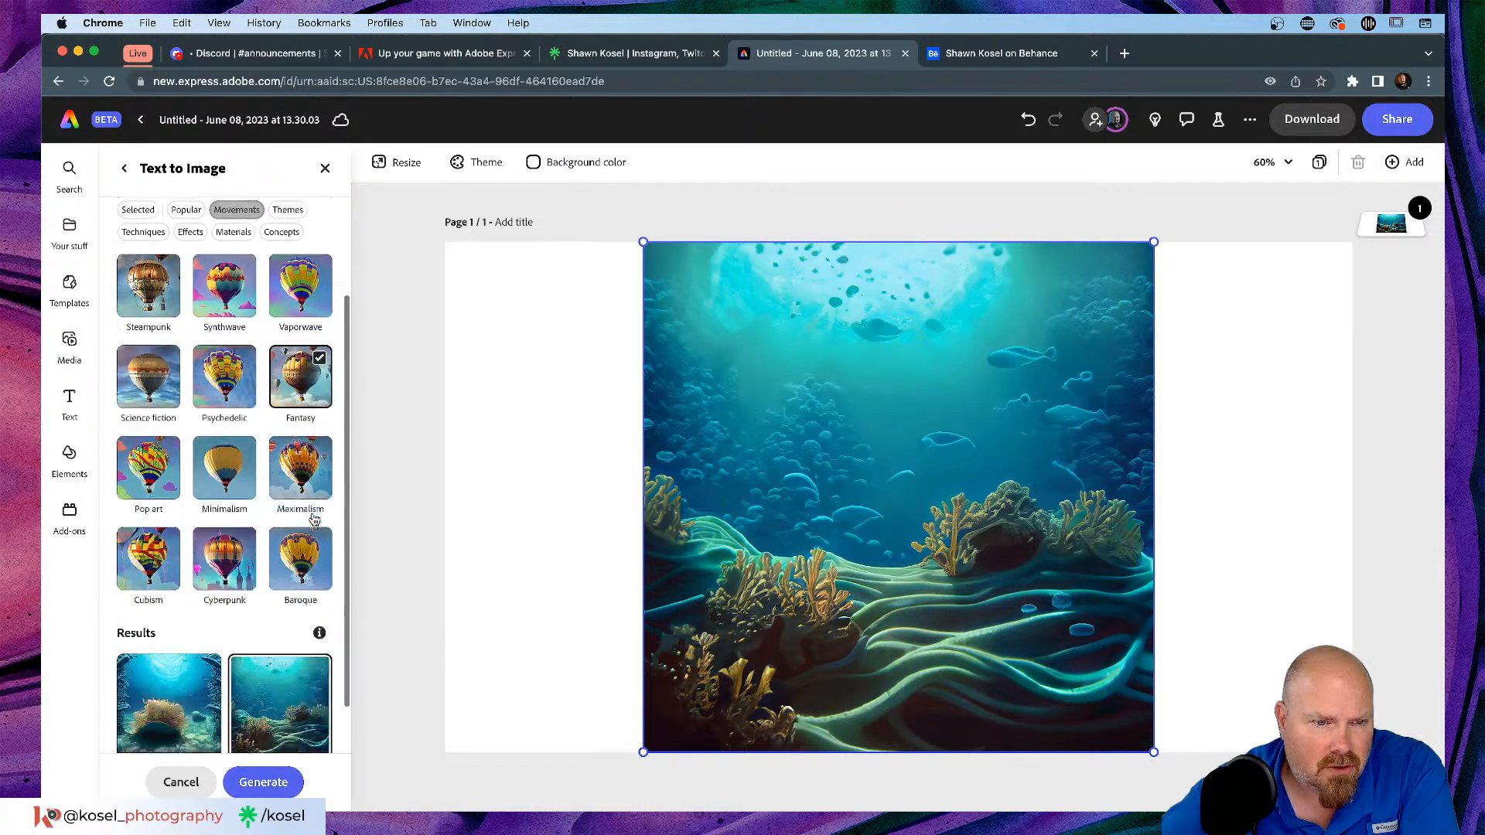
scroll(313, 518, "up", 5)
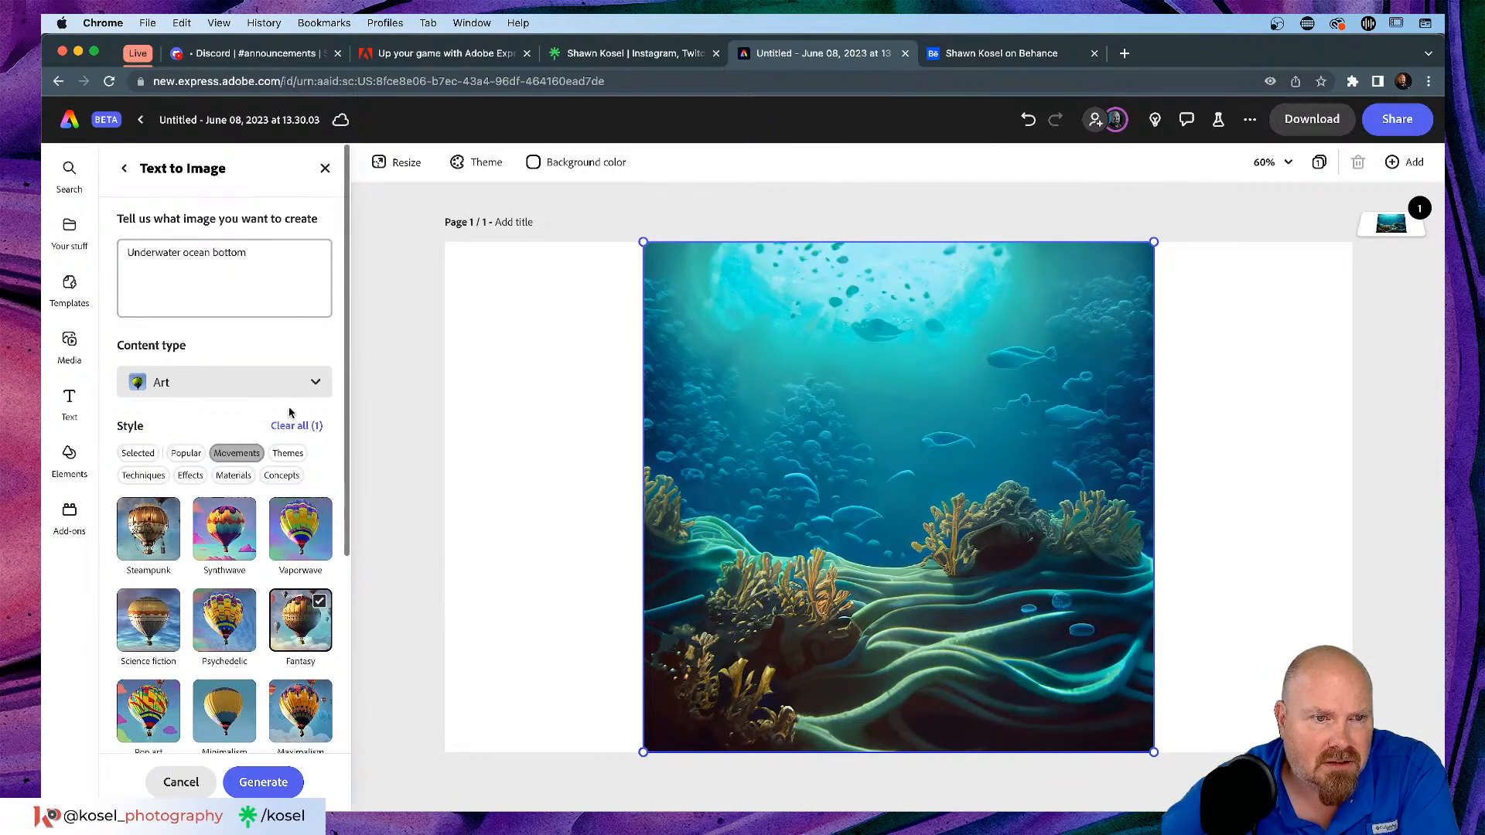
Step: Browse the remaining style categories, add the Chaotic concept style, and regenerate the underwater image
left_click(294, 454)
scroll(232, 444, "down", 1)
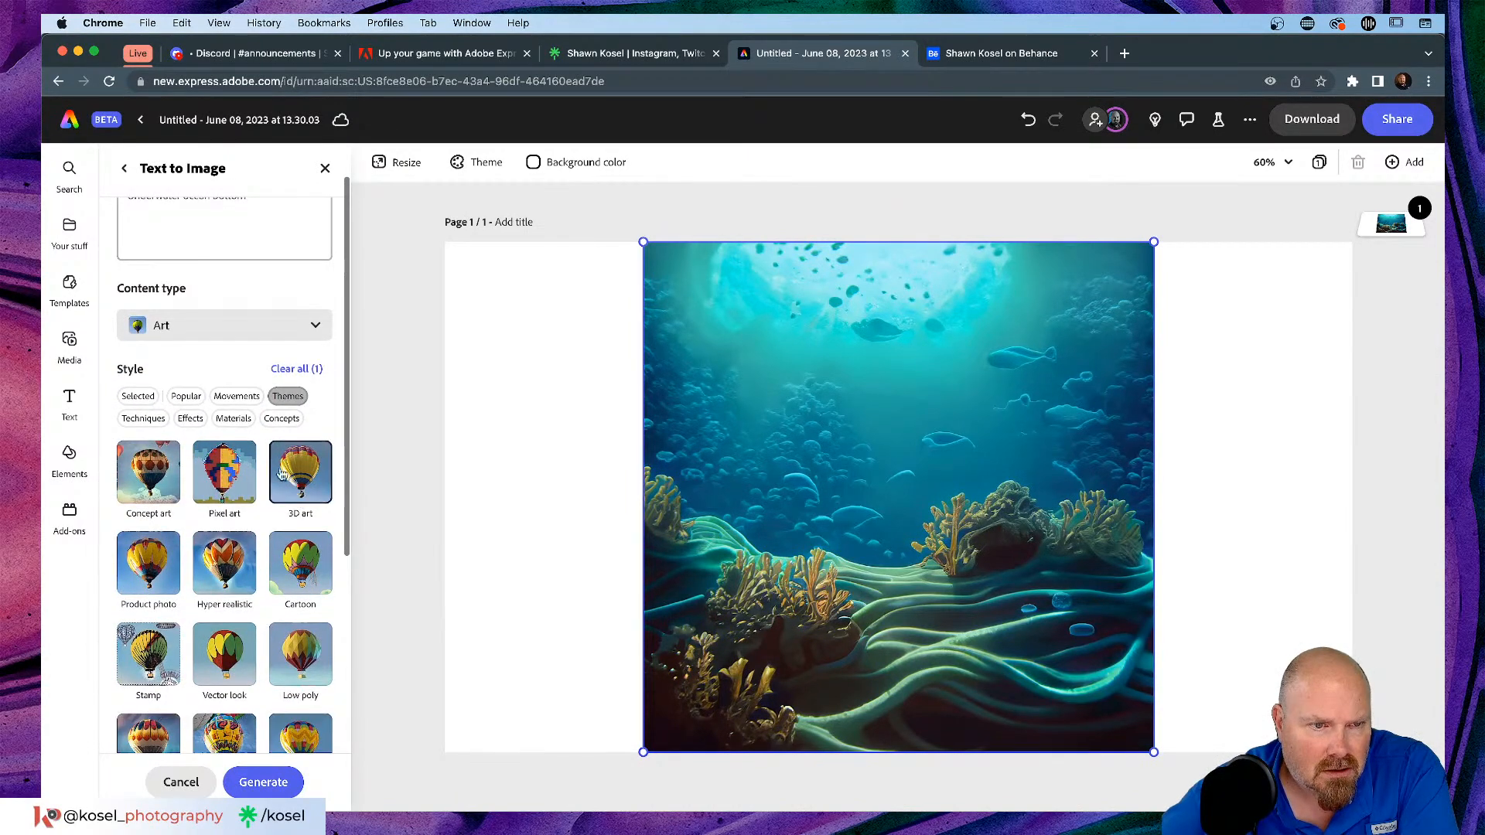
left_click(147, 418)
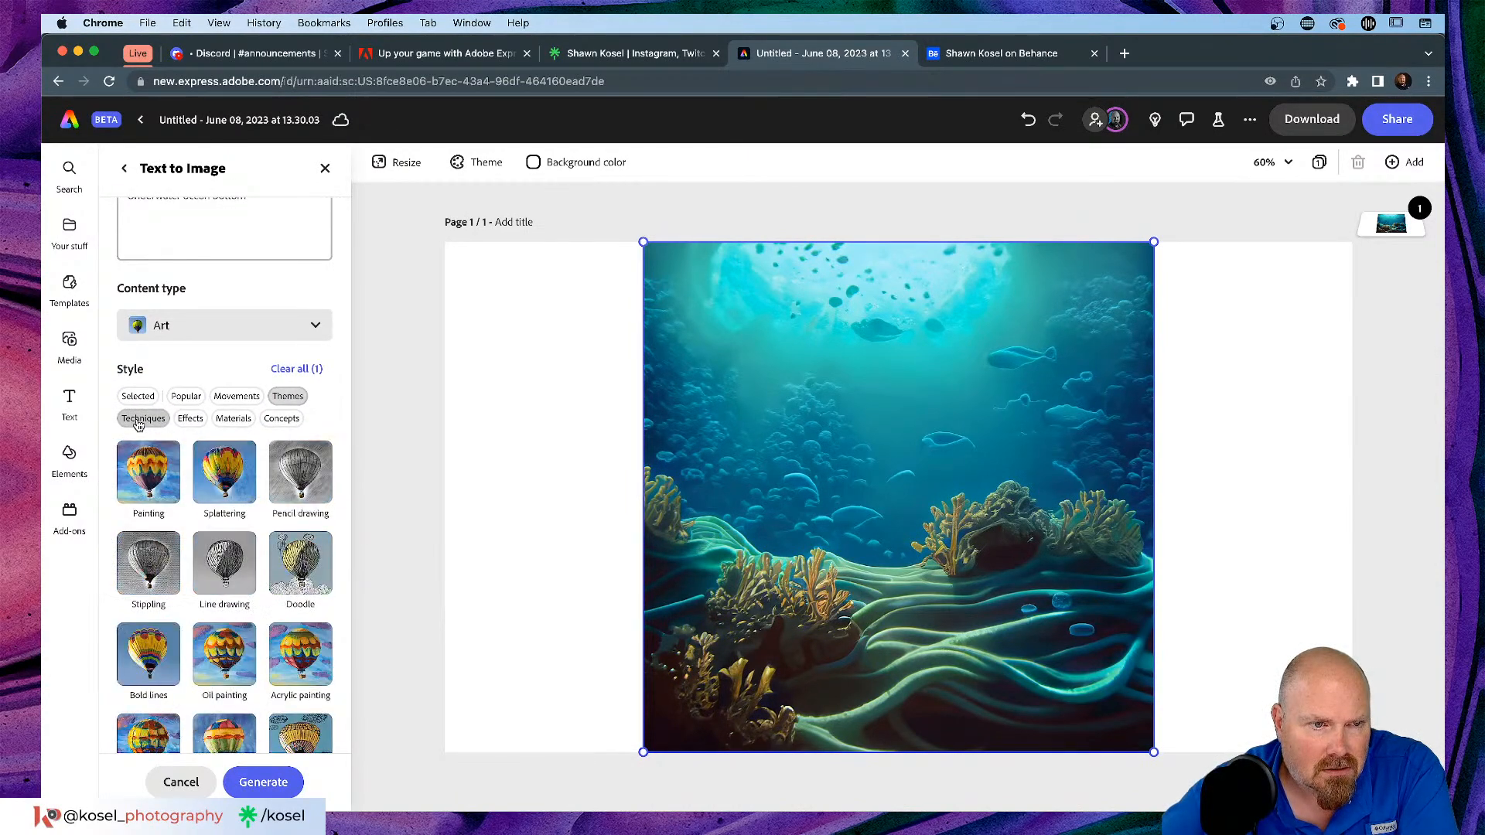
left_click(213, 421)
scroll(214, 424, "down", 1)
left_click(285, 377)
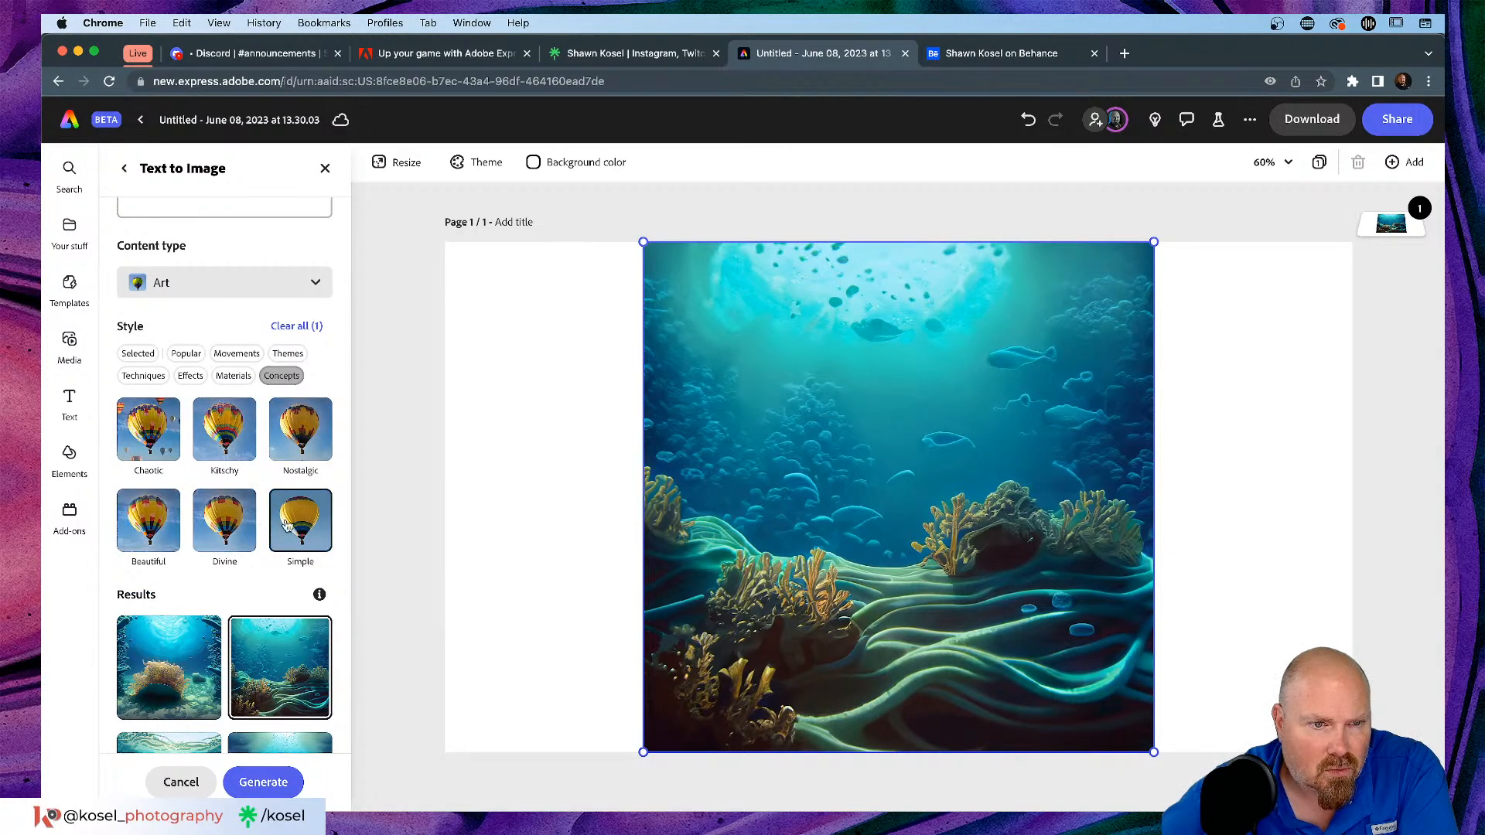
left_click(149, 425)
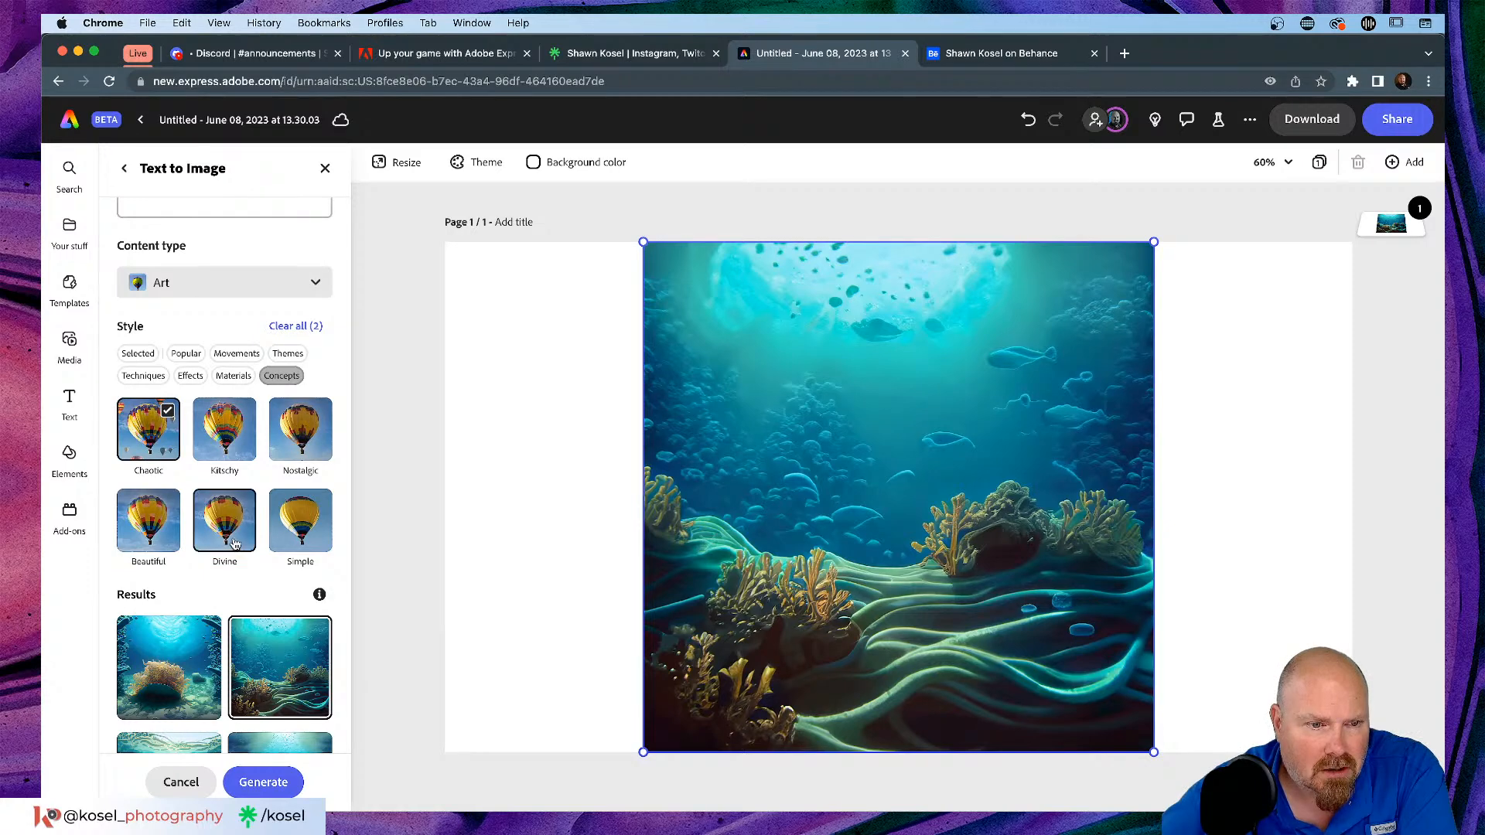
scroll(234, 543, "down", 3)
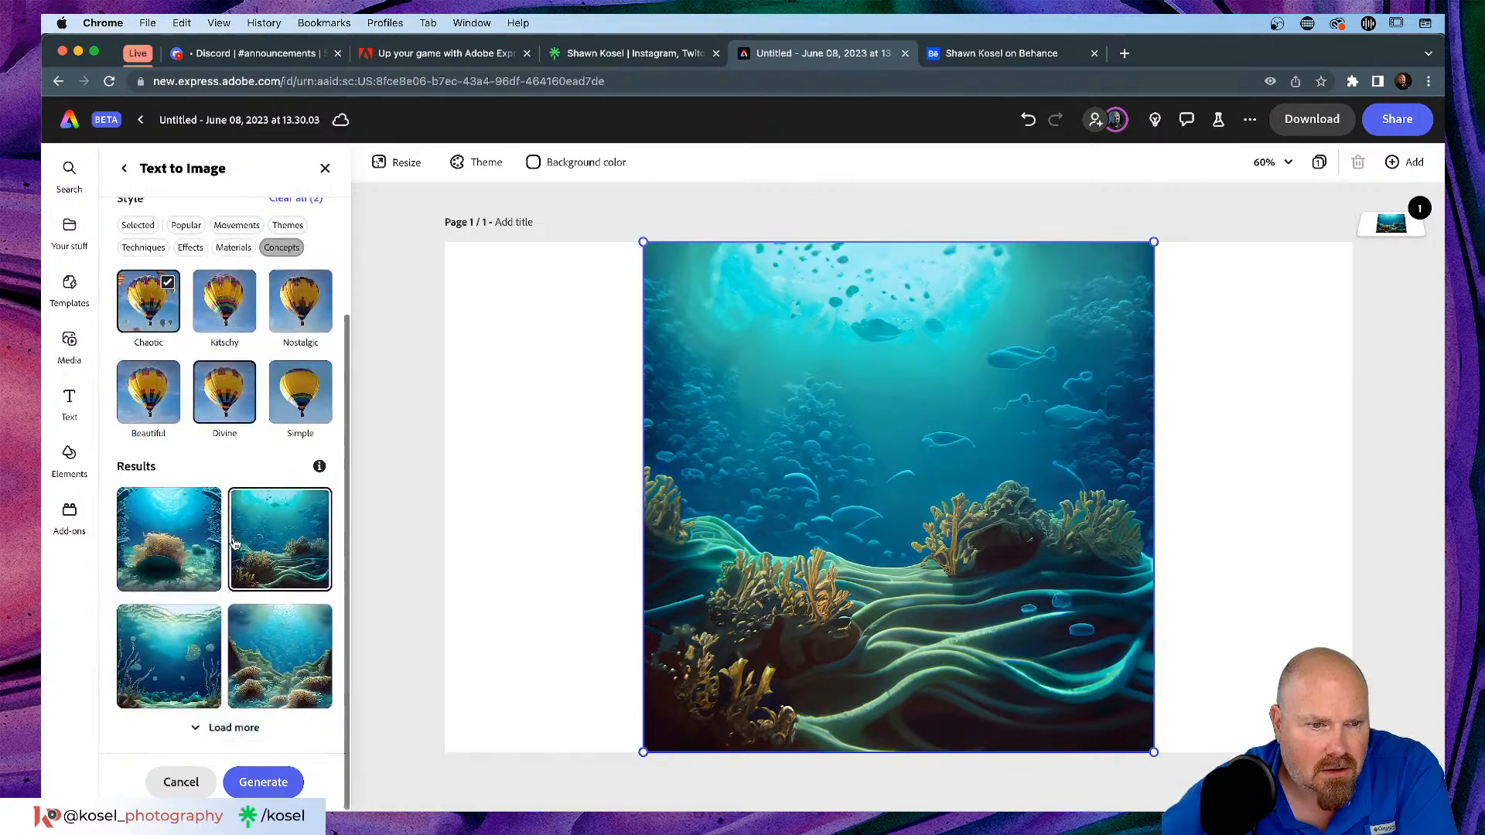
left_click(263, 782)
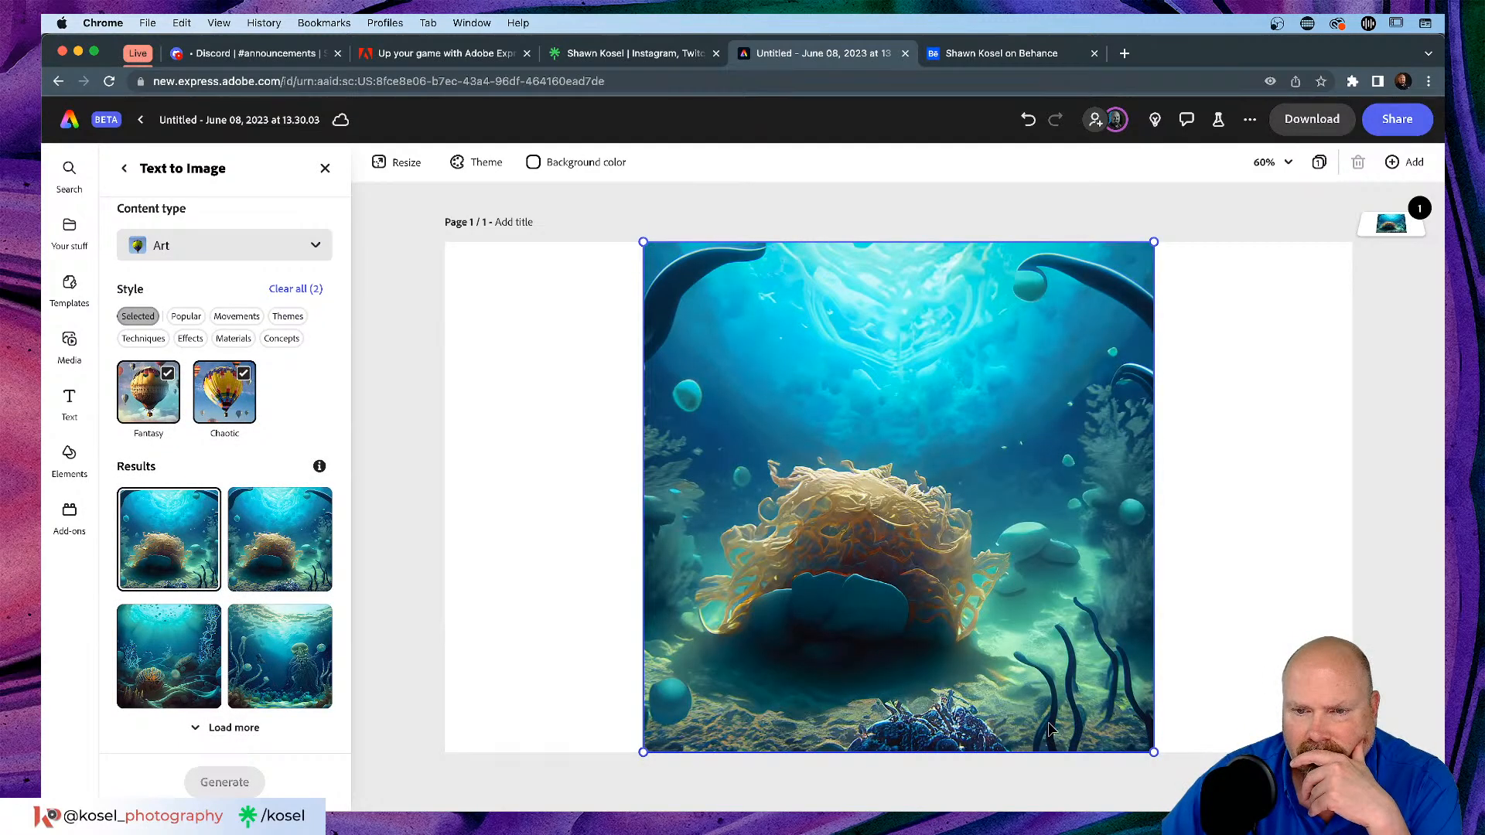
Step: Enlarge the underwater image from its upper-left and lower-right corners so it covers more of the page's width
left_click(562, 523)
left_click(968, 676)
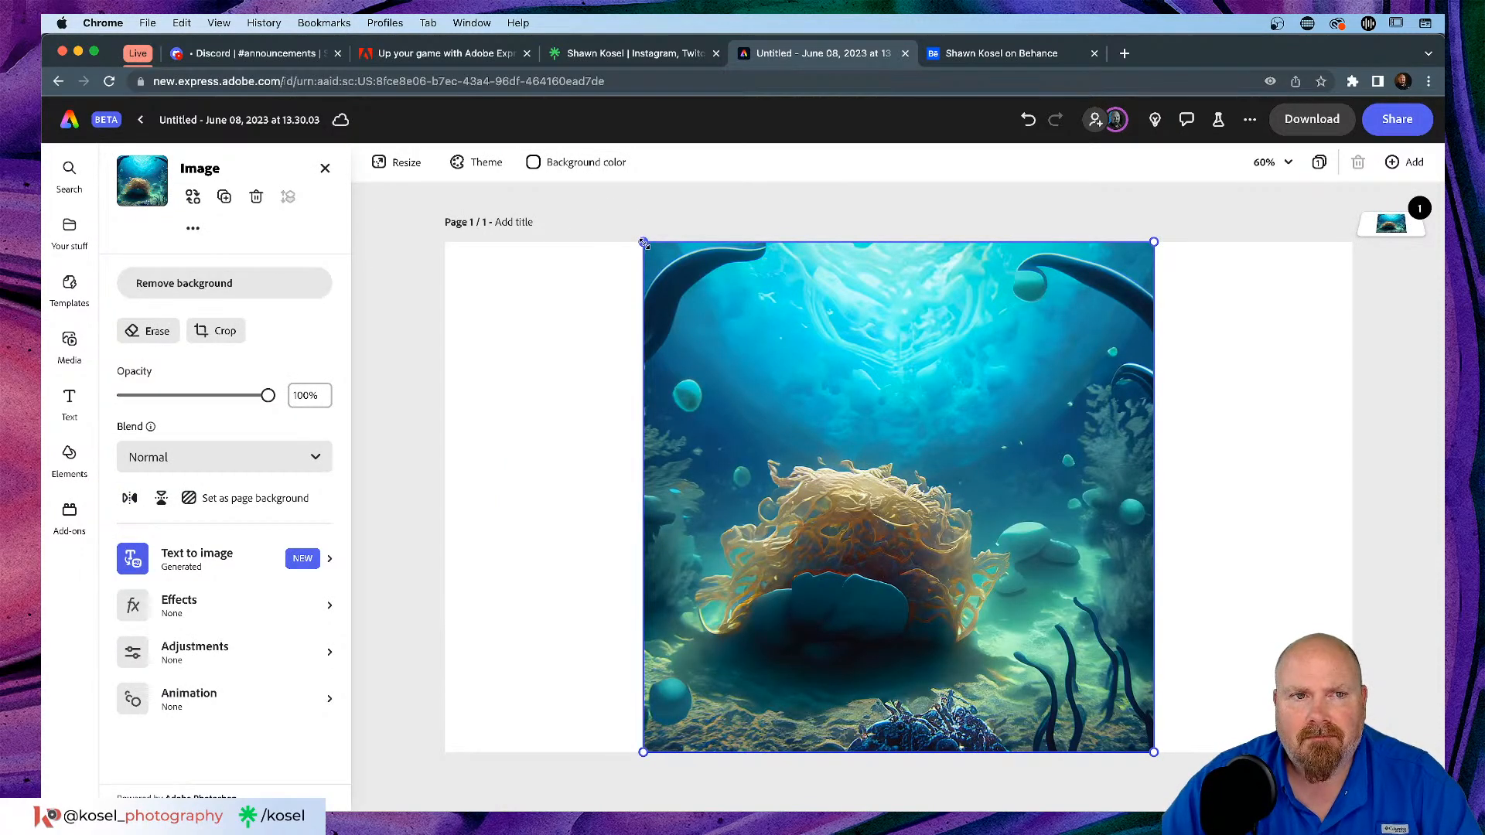
left_click_drag(644, 244, 572, 184)
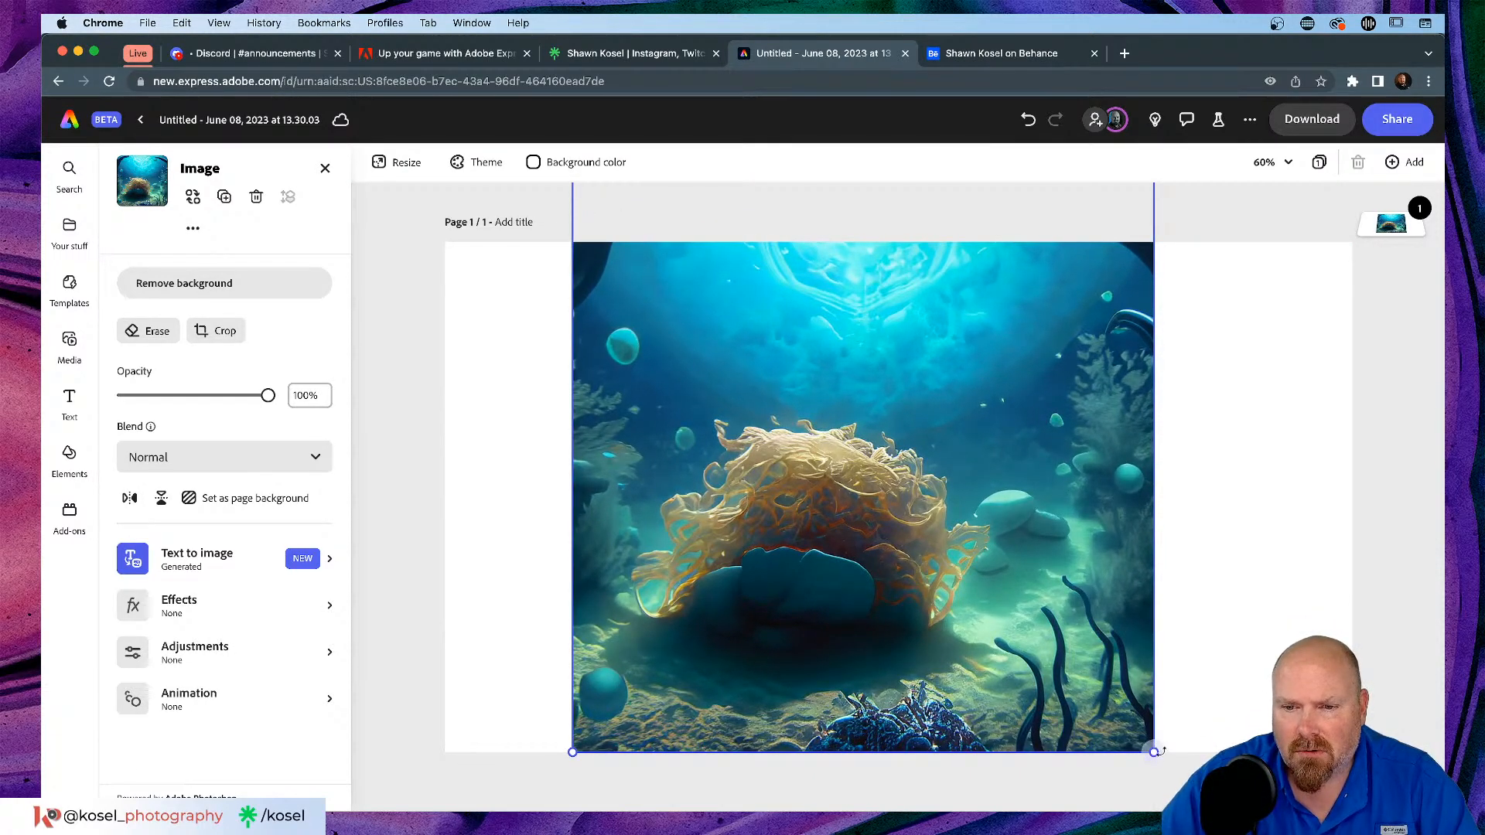
left_click_drag(1156, 753, 1225, 754)
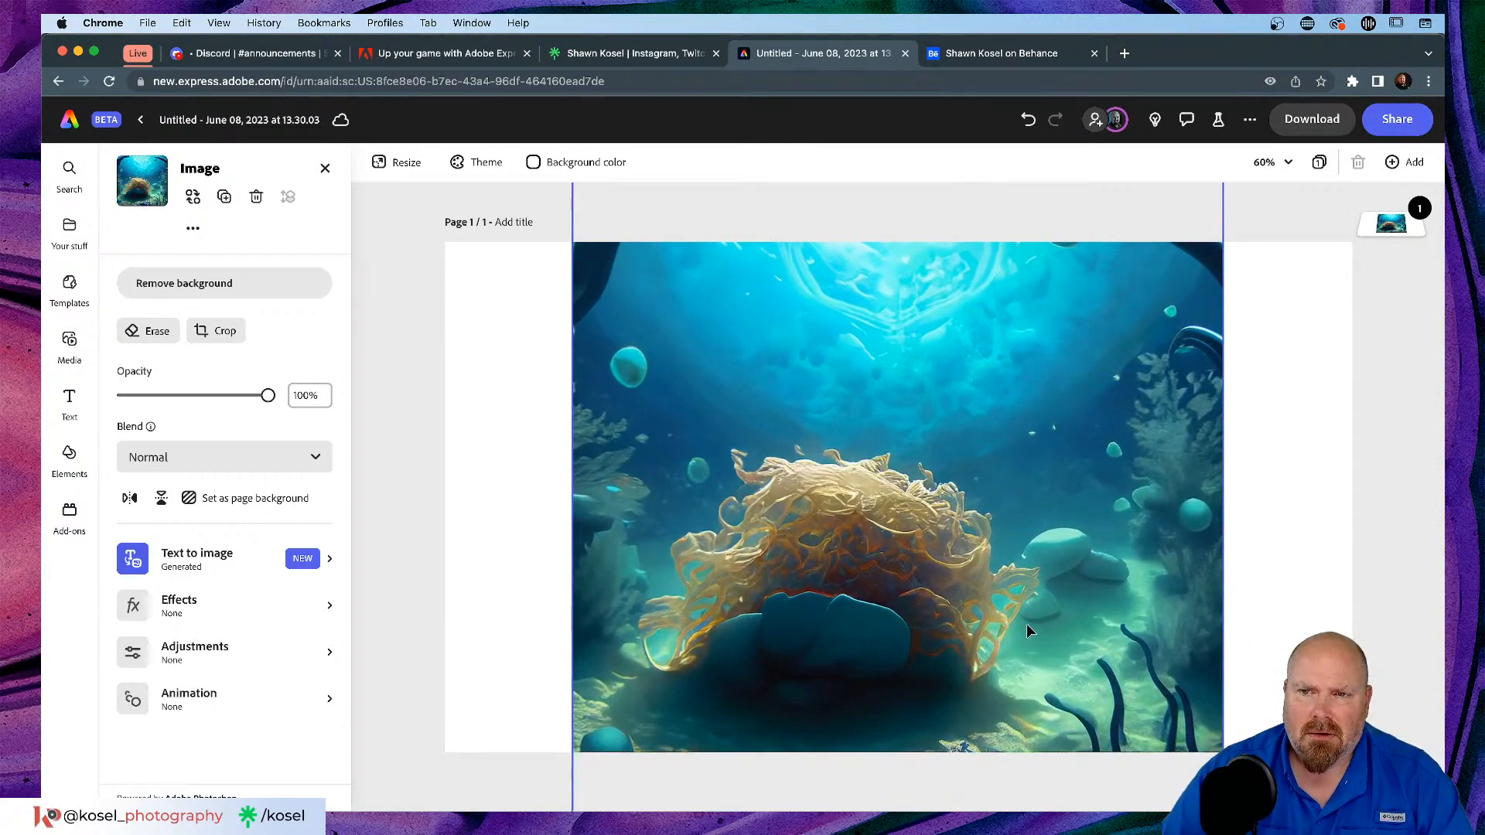
Step: Reapply the custom page size of 1920 x 1080 px
left_click(396, 162)
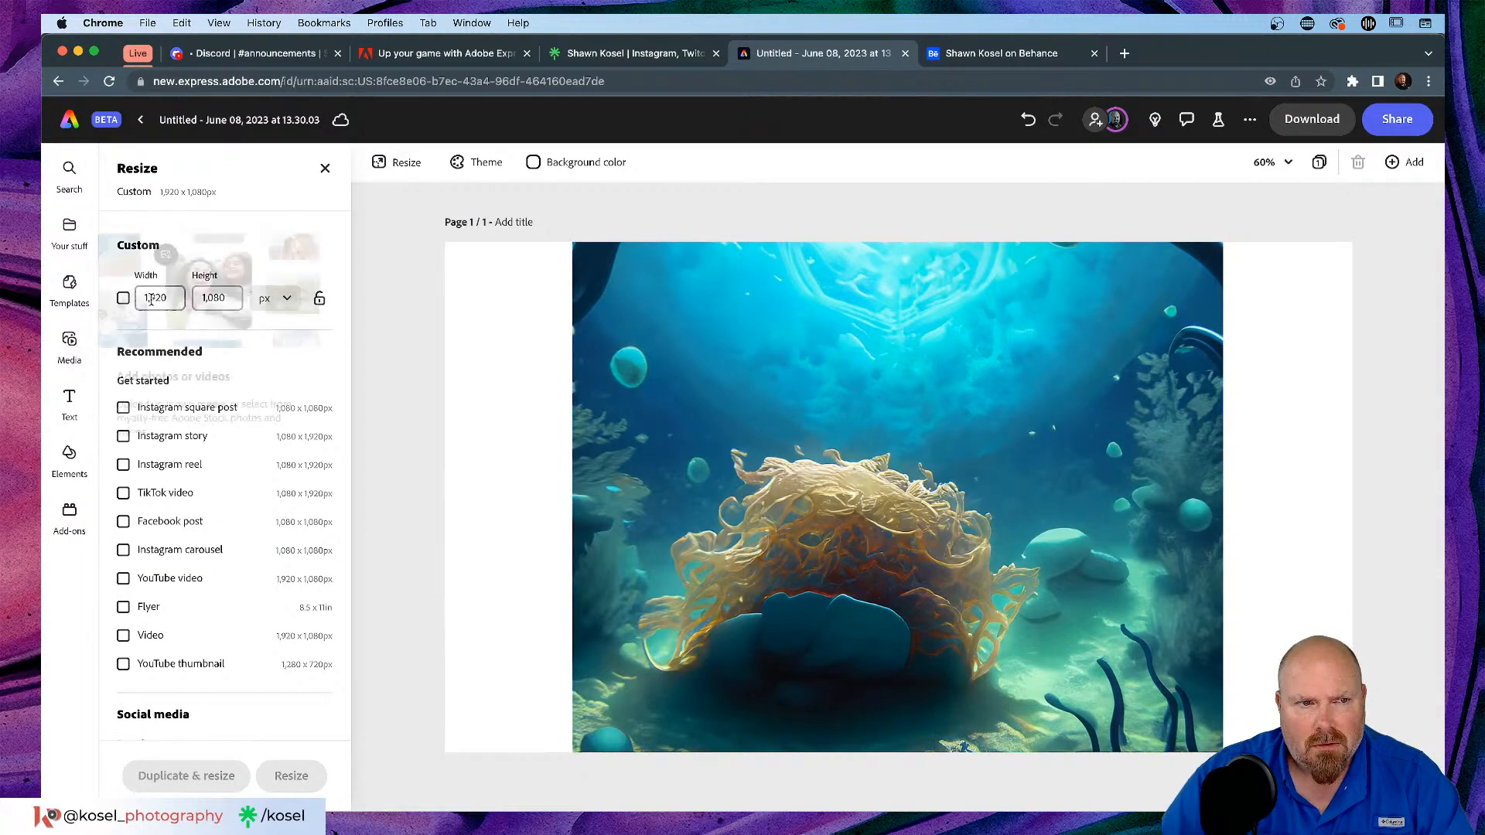
left_click(122, 298)
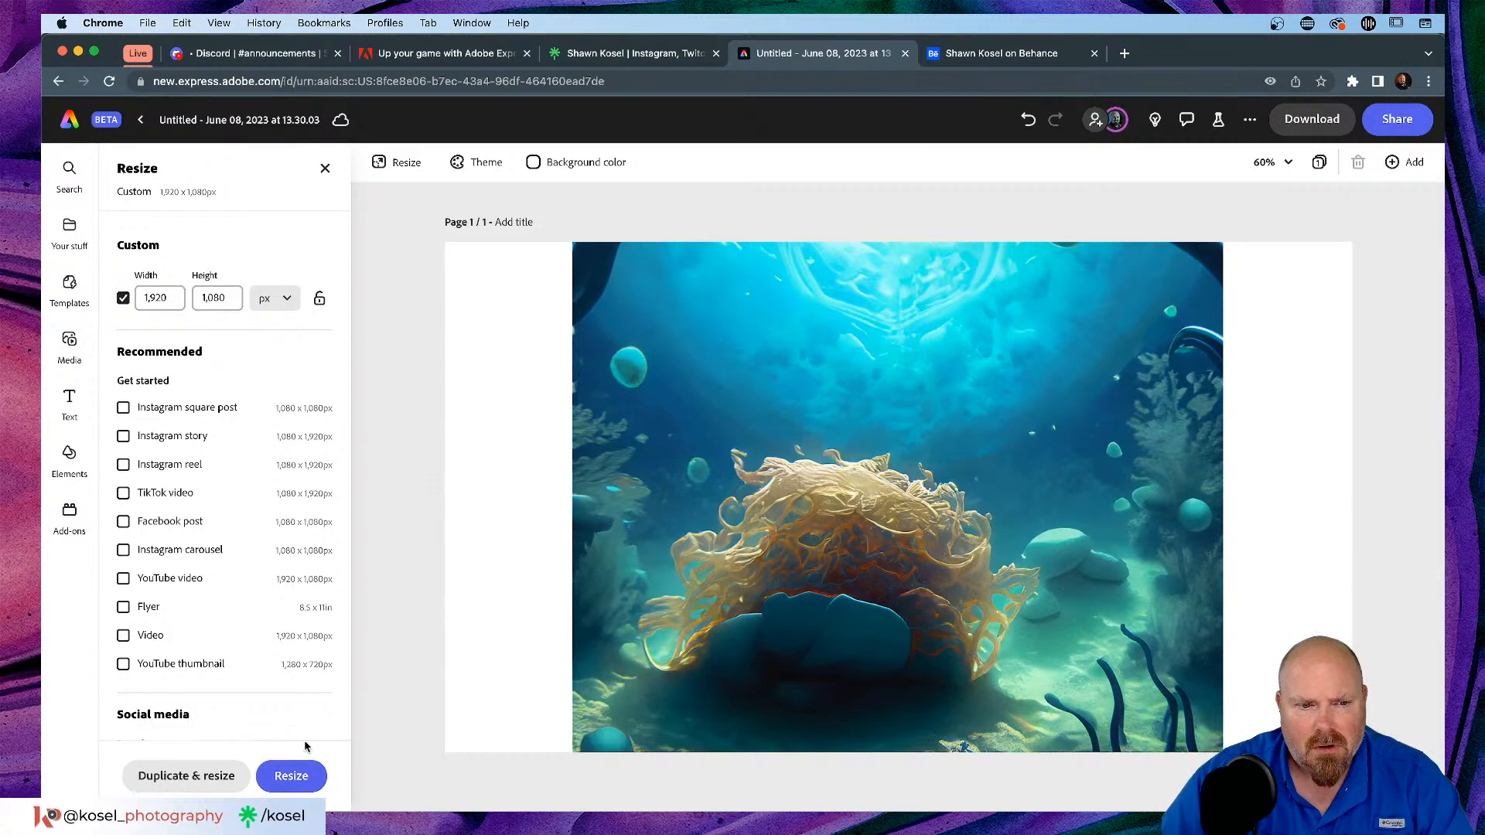
left_click(302, 776)
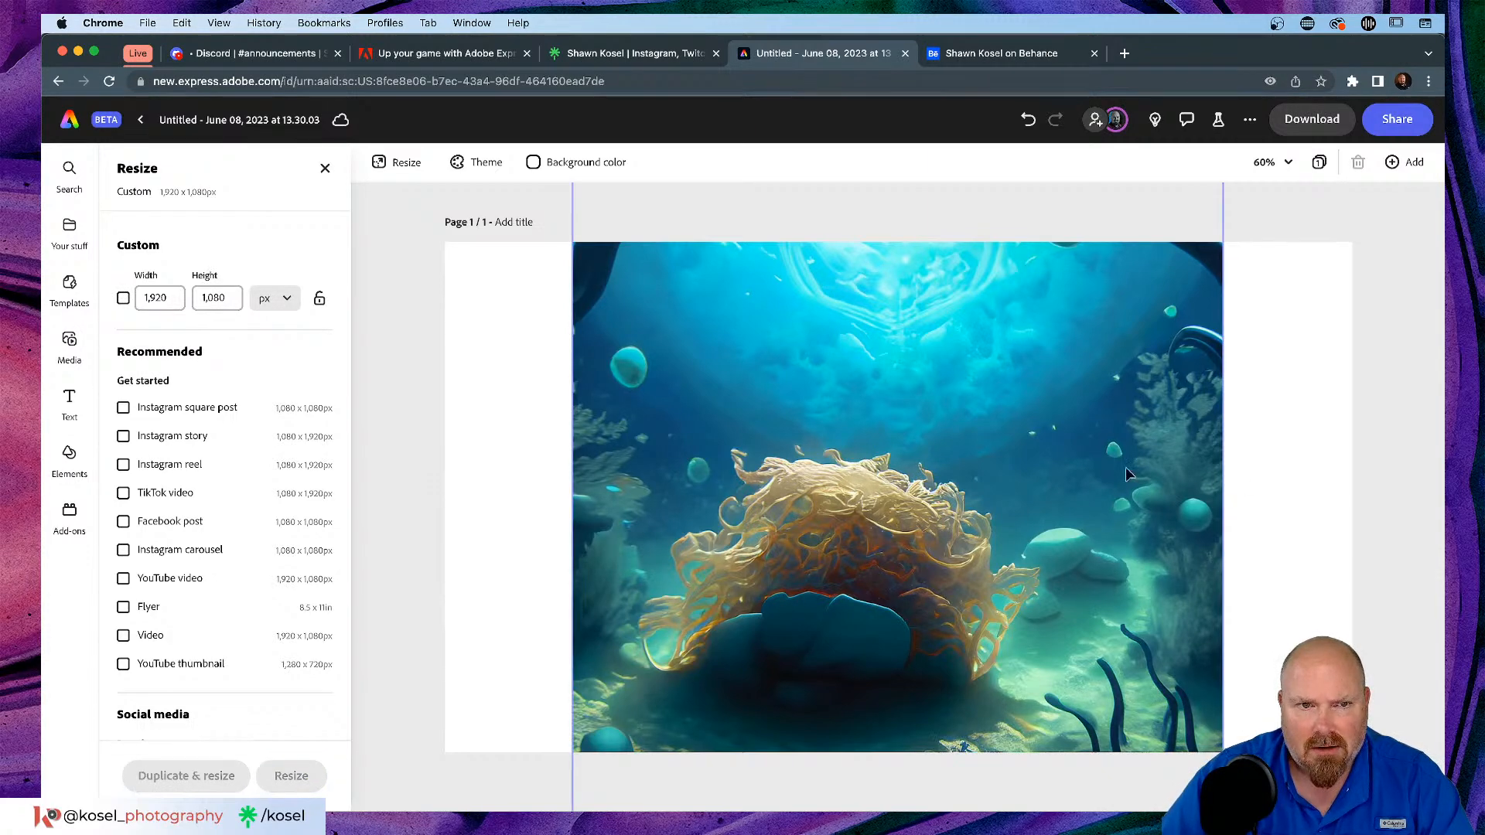
Step: Delete the underwater image from the page and close the resize options
left_click(916, 468)
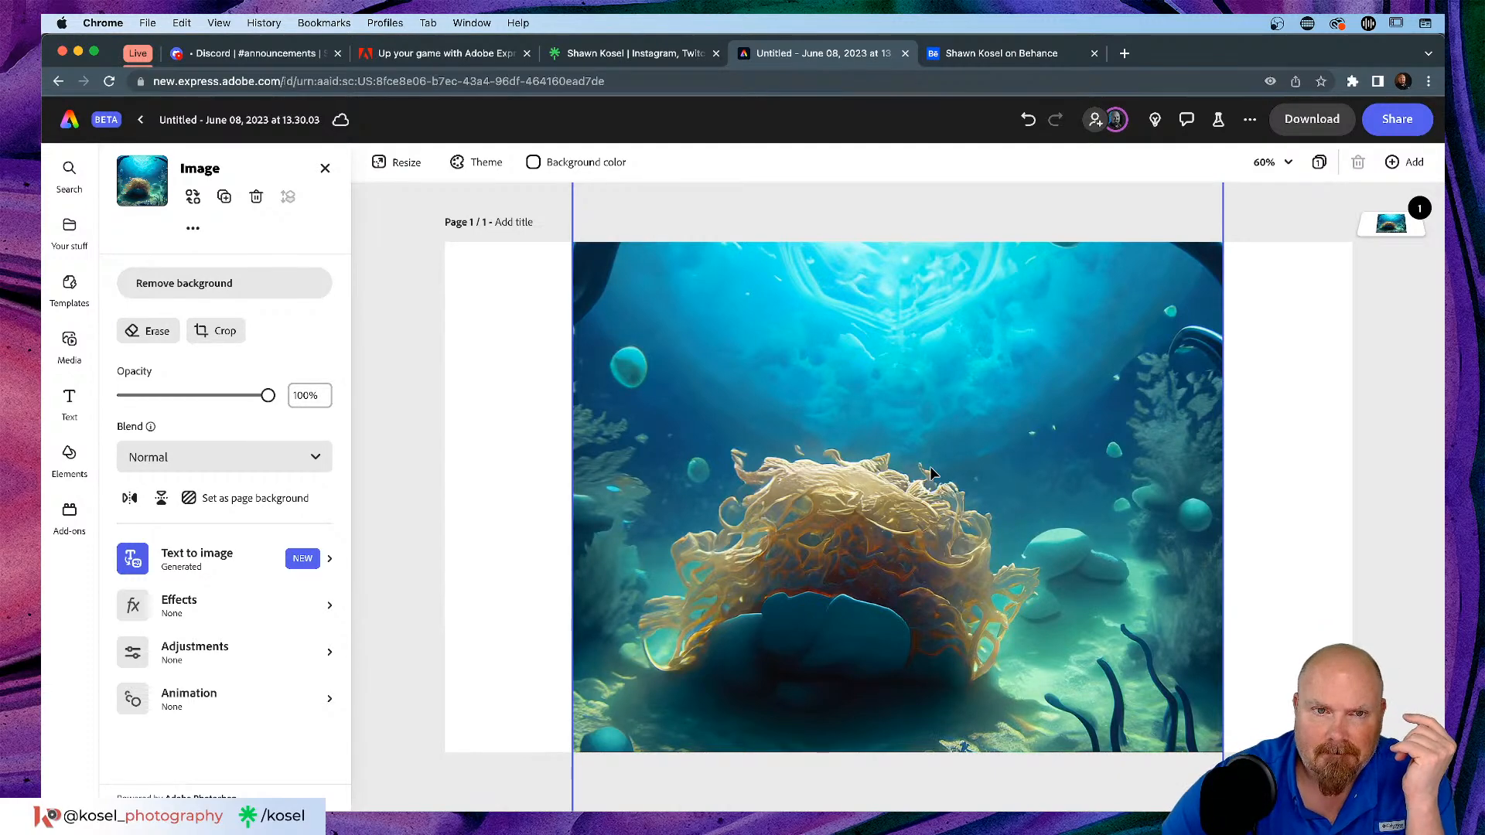
key("Delete")
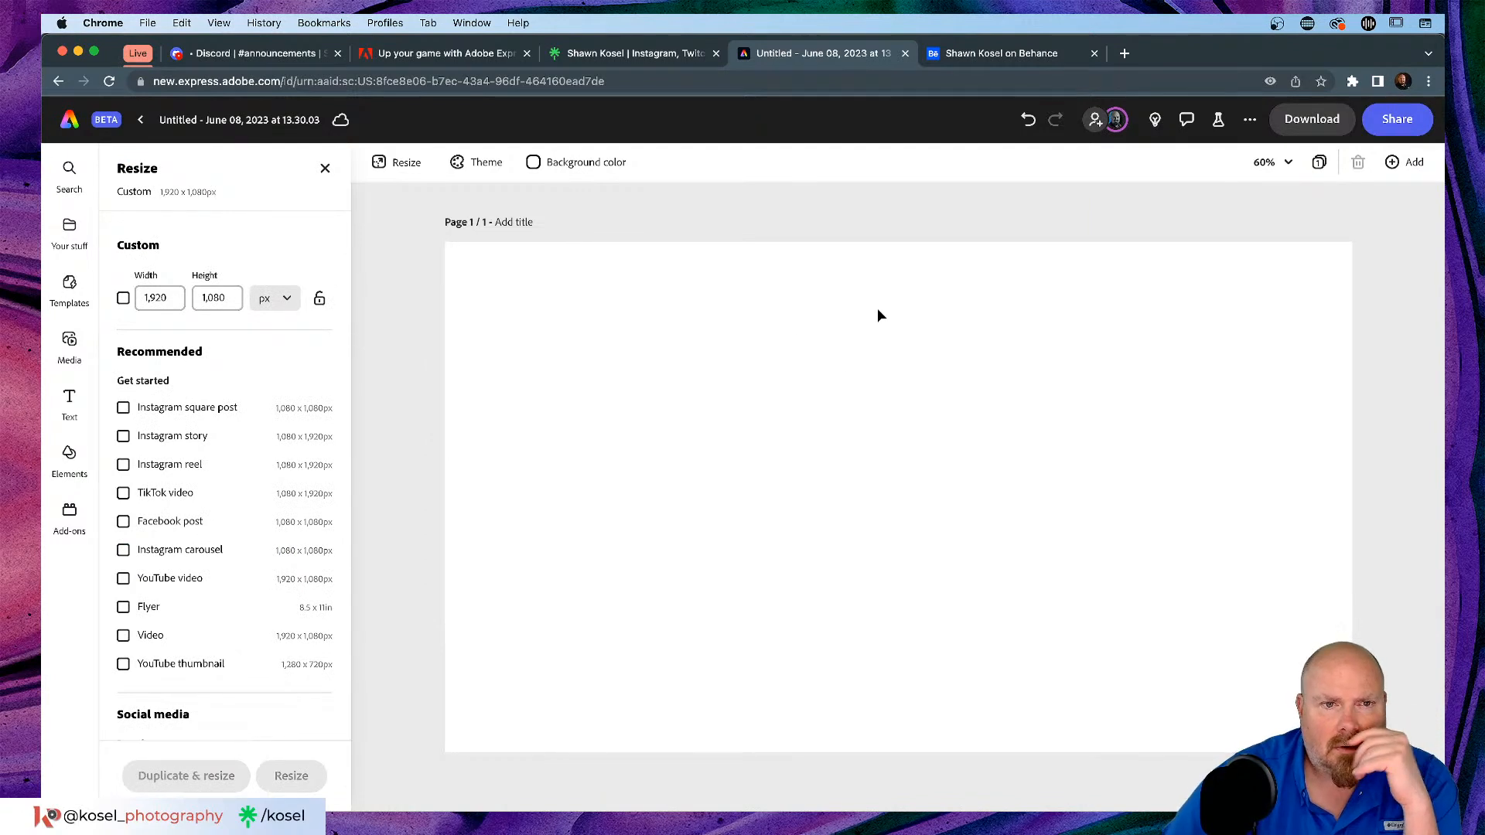
left_click(325, 167)
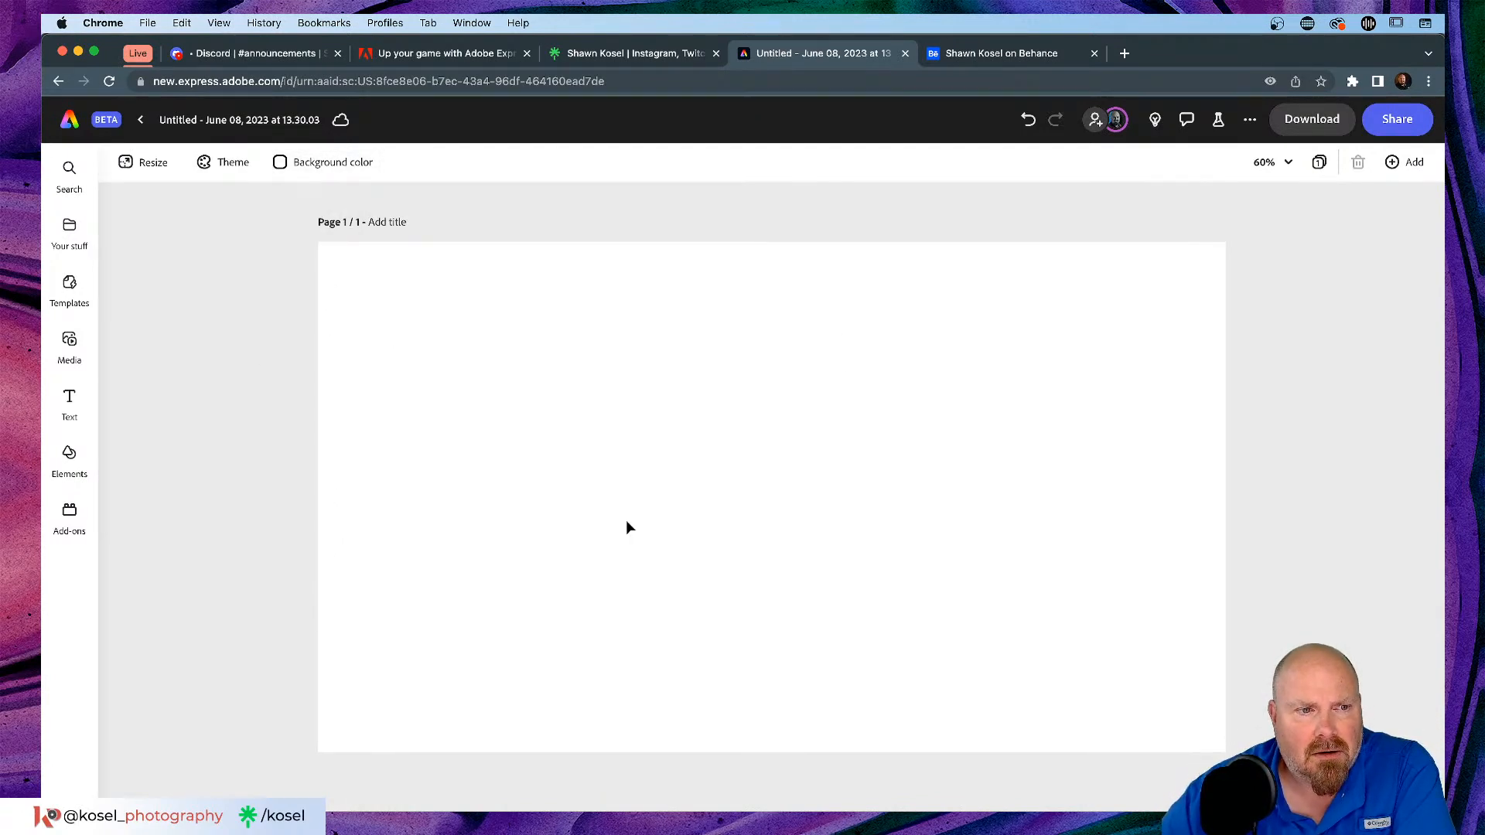
Step: Browse the available design assets, background categories and color themes for the empty page
left_click(68, 457)
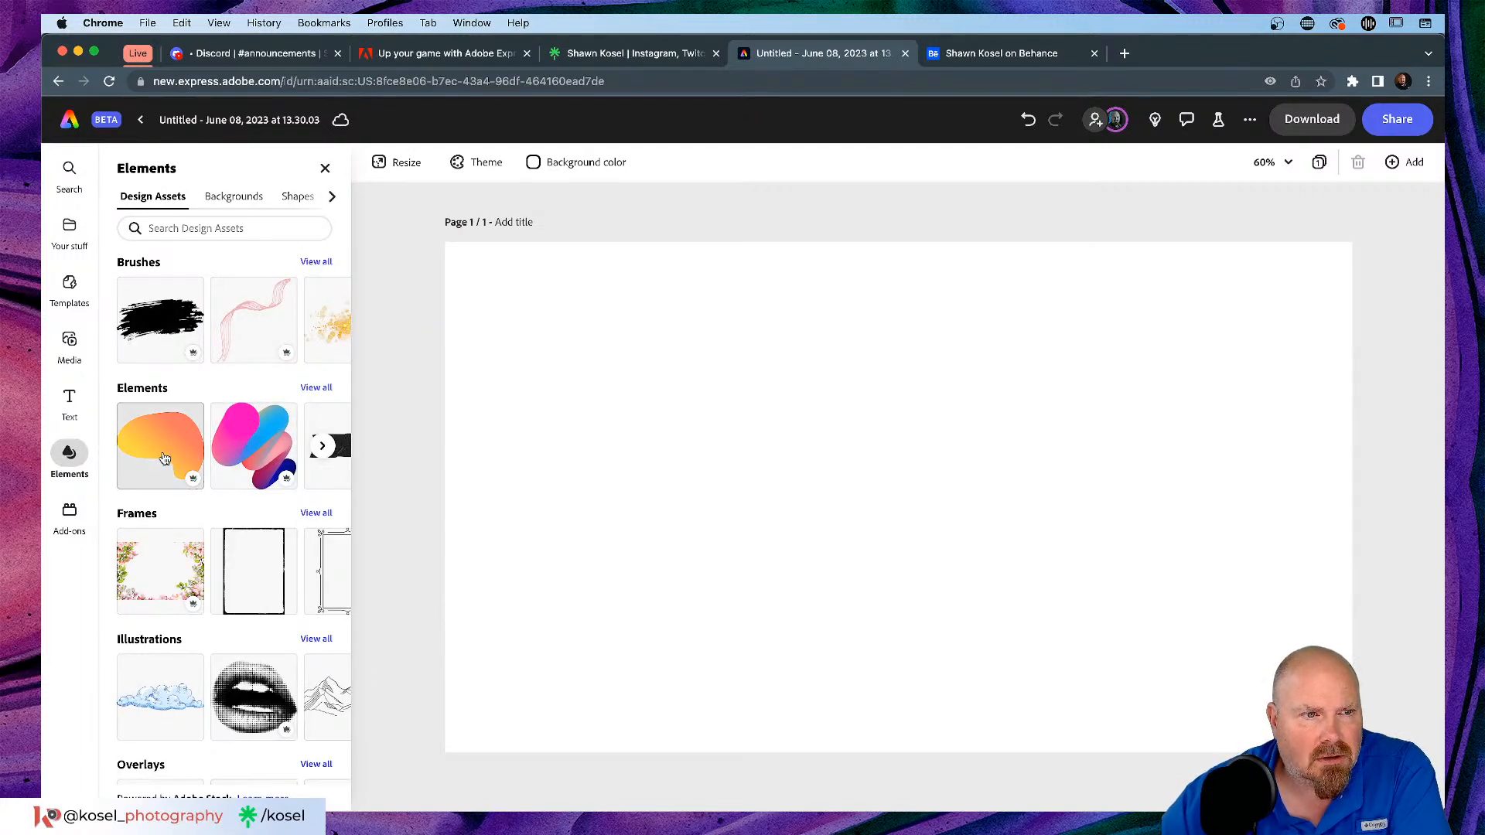
scroll(164, 458, "down", 3)
scroll(168, 422, "up", 3)
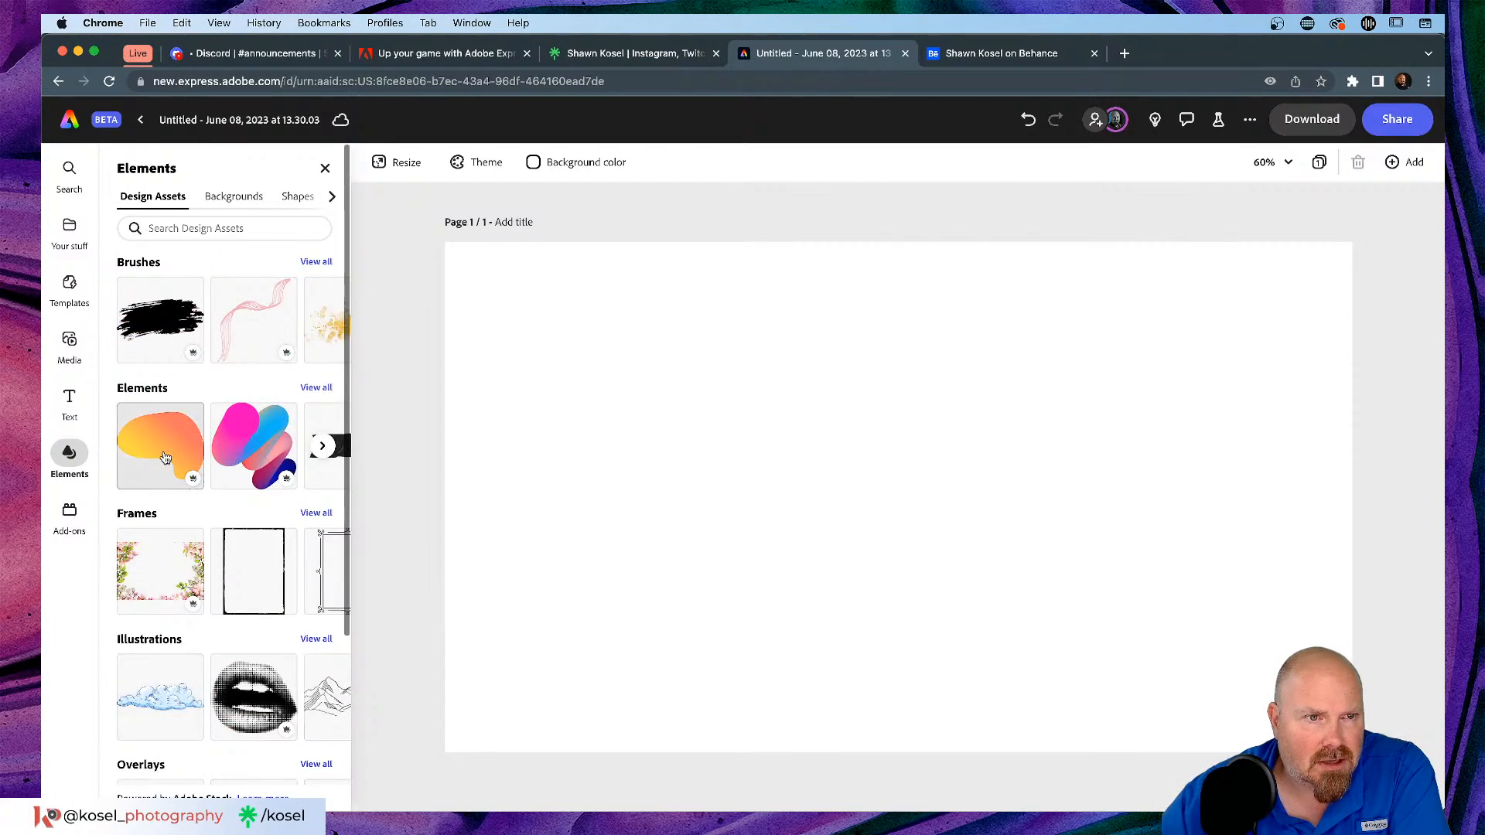
left_click(232, 195)
left_click(331, 196)
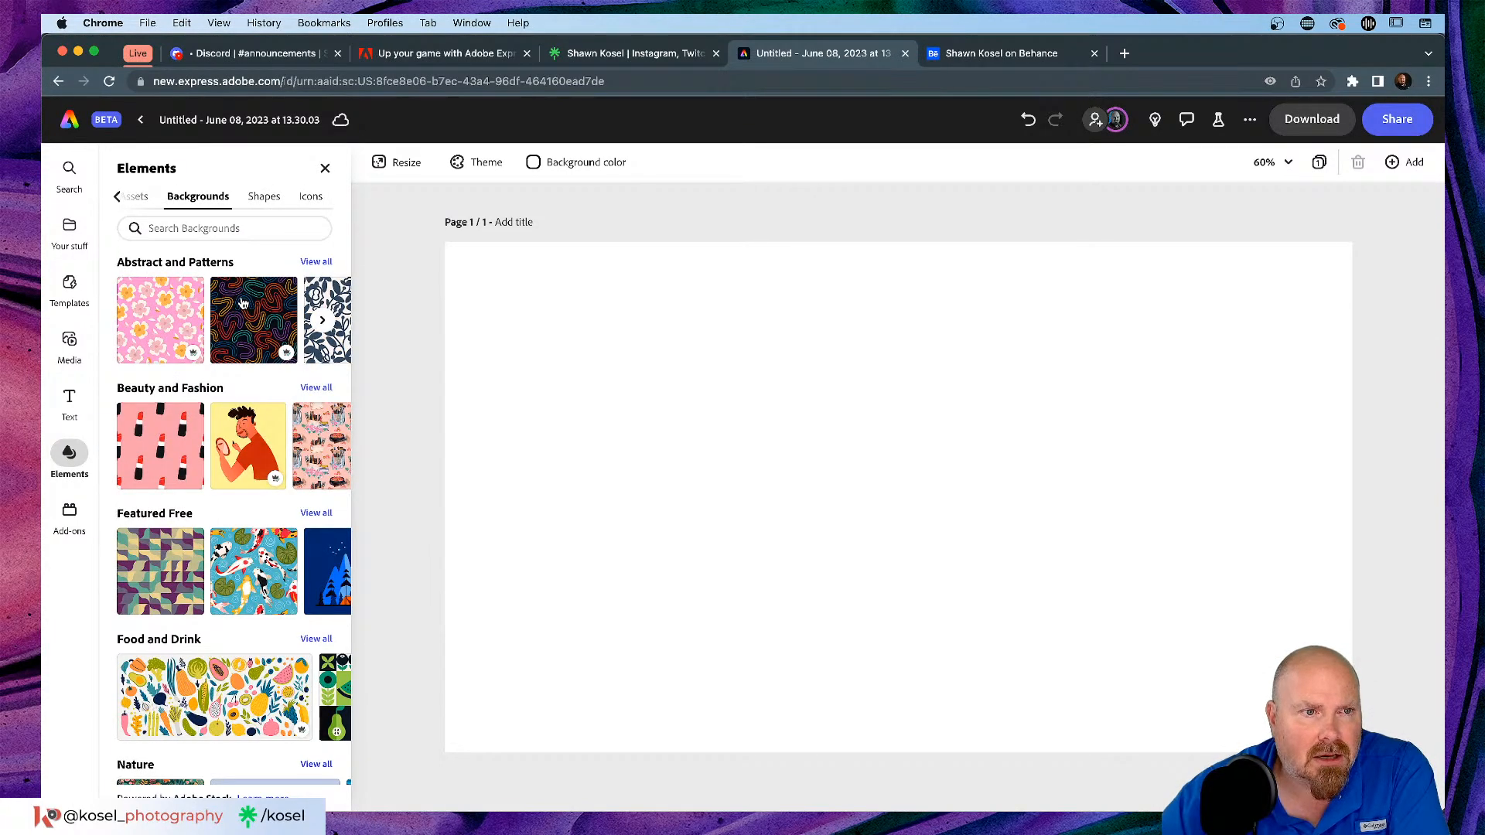
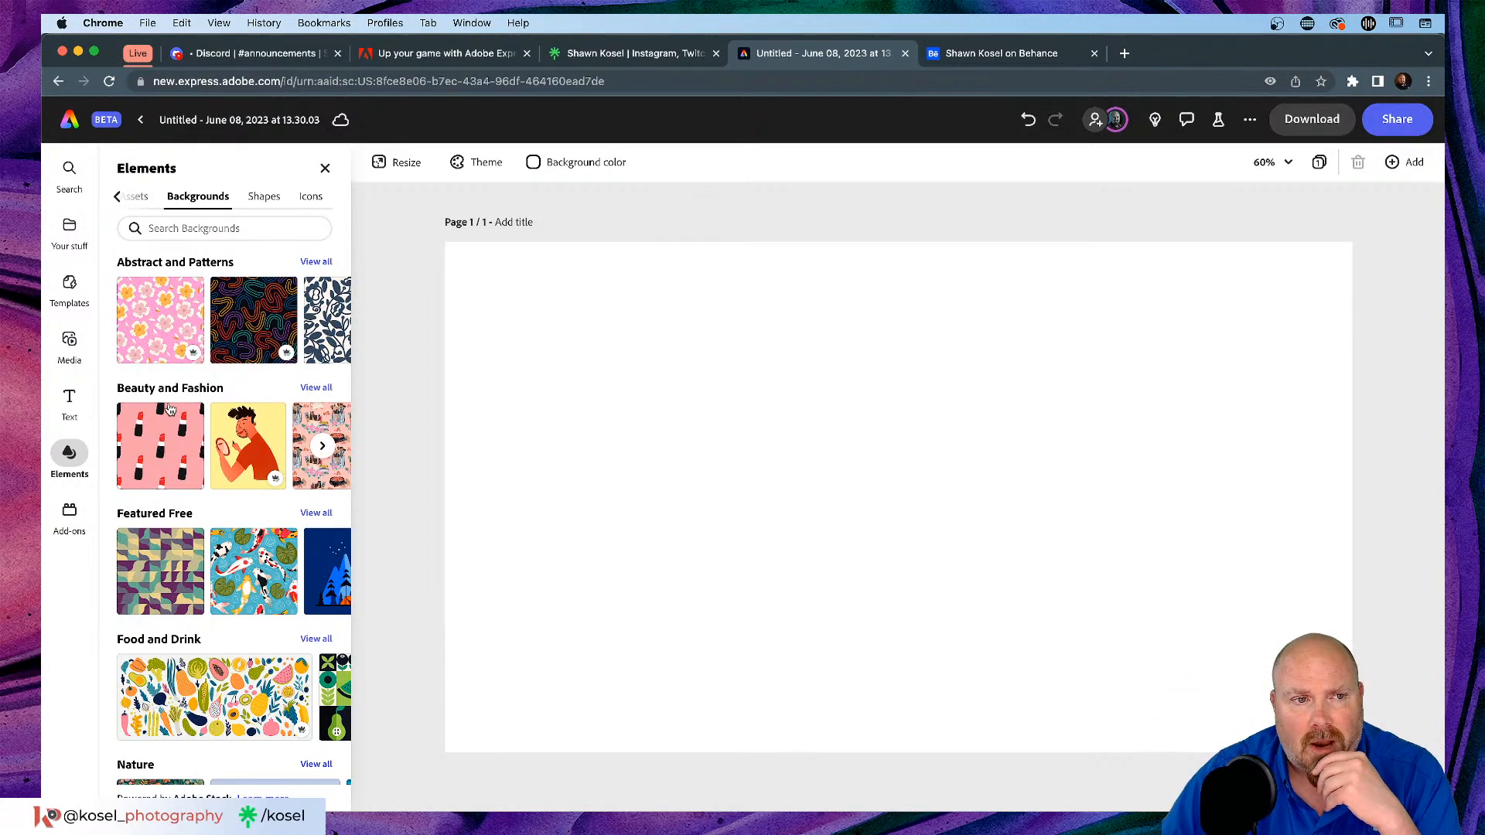
left_click(130, 199)
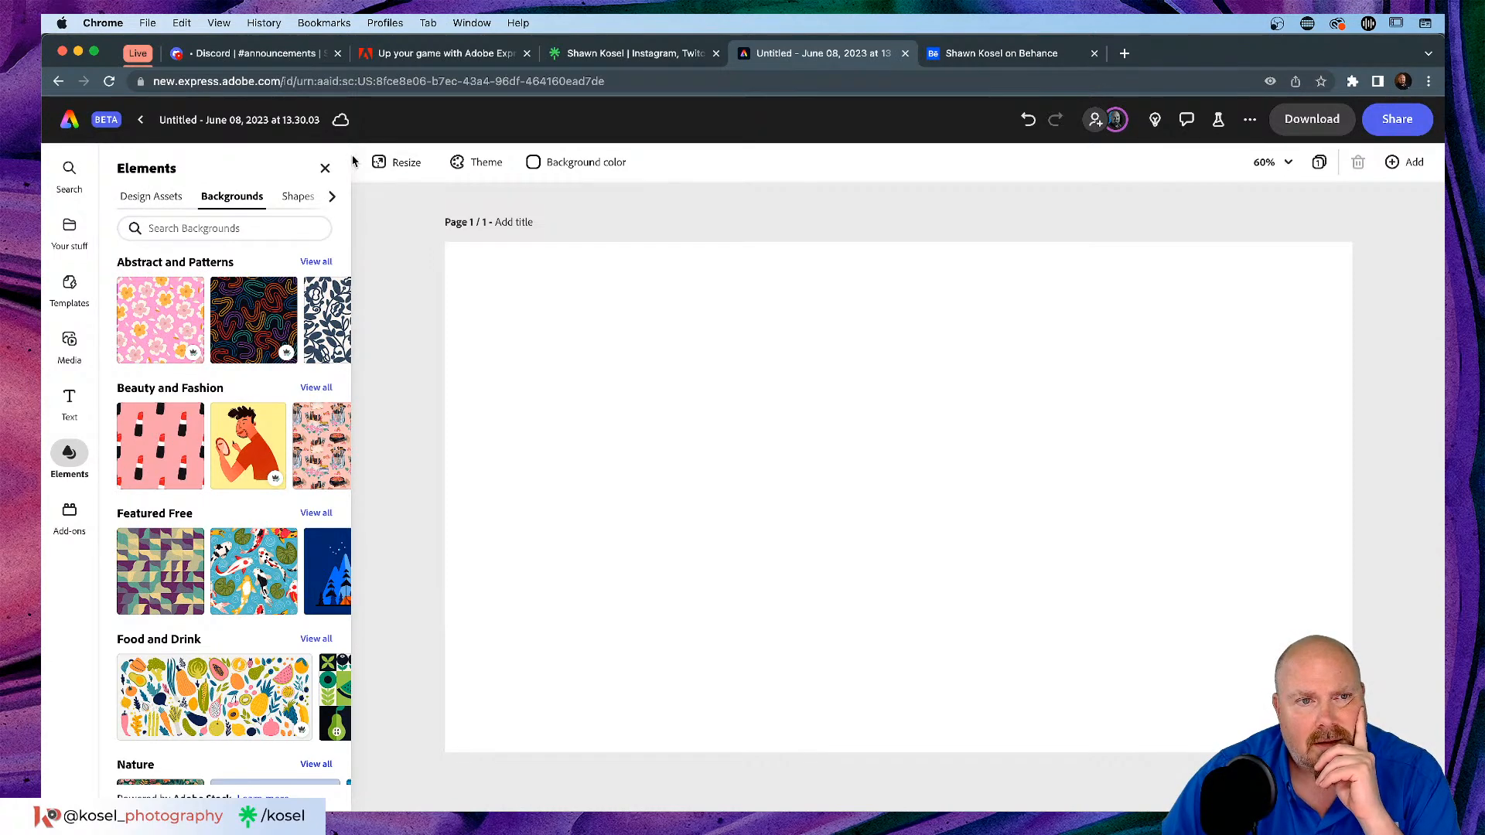
left_click(324, 168)
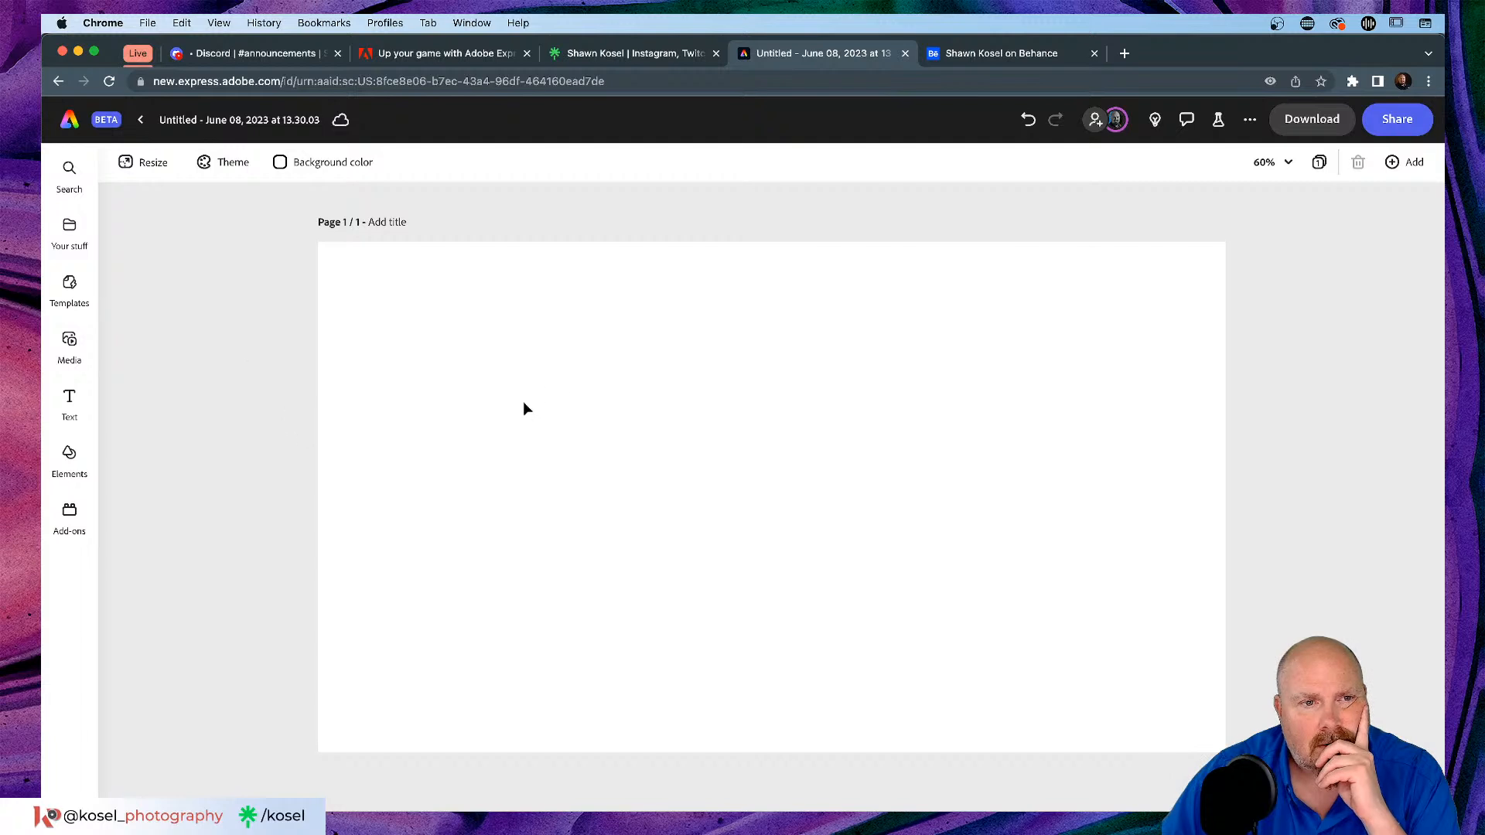
left_click(214, 165)
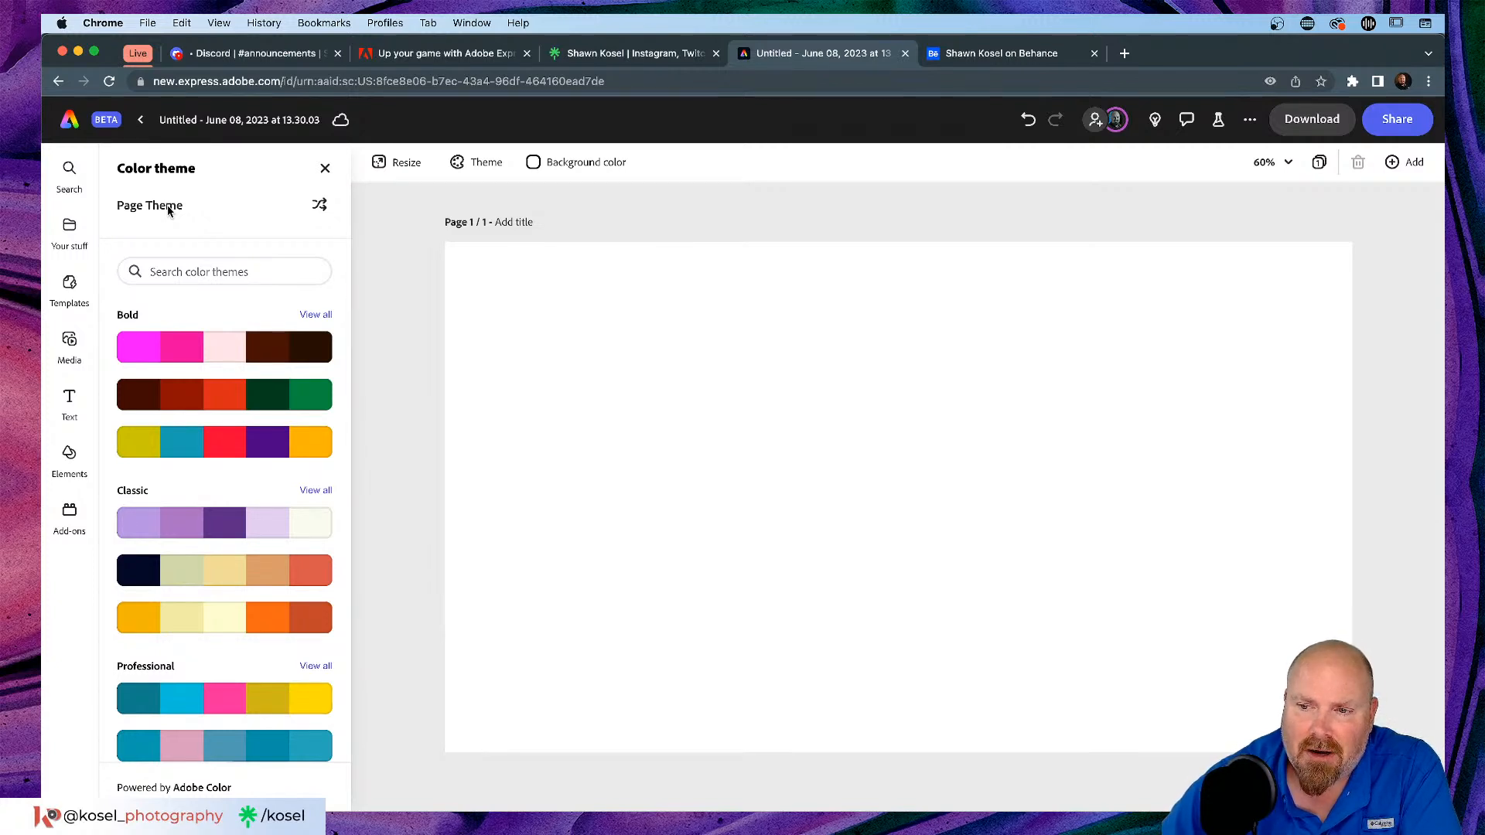
left_click(326, 170)
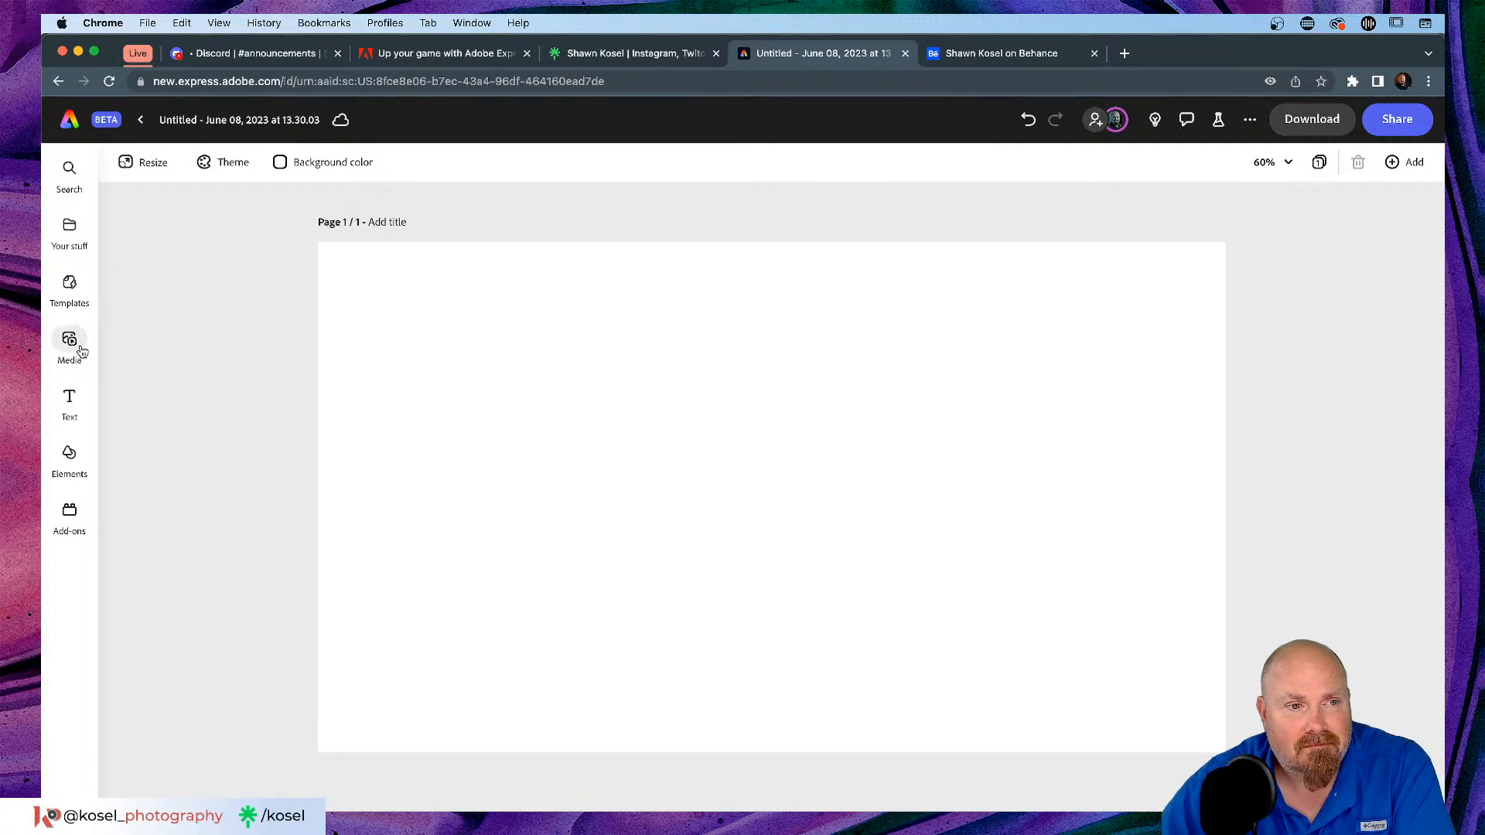
Step: Return to the home page and start a new project from the colorful Chibi owls text-to-image example
mouse_move(82, 352)
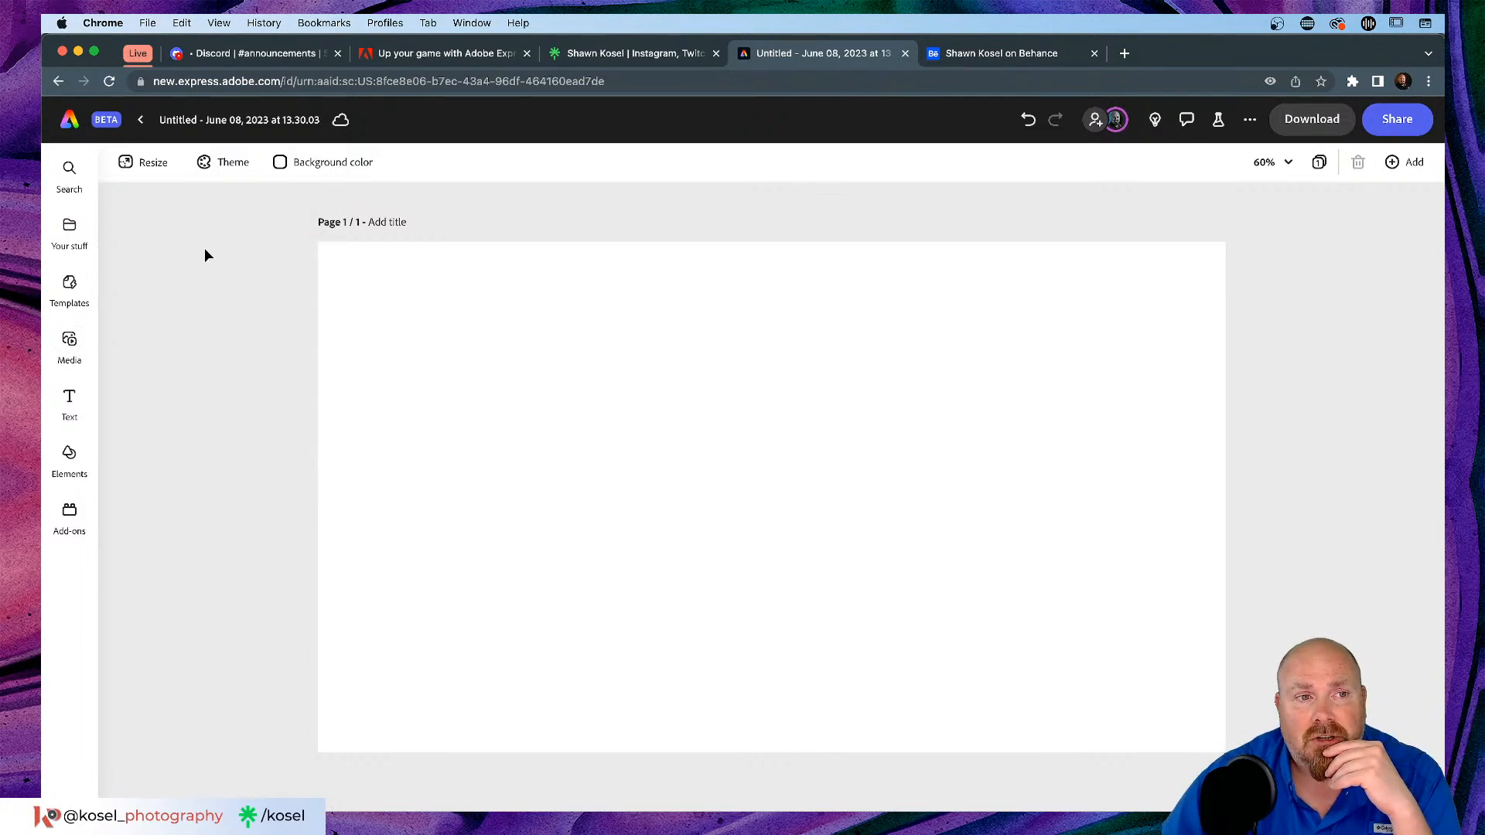
left_click(90, 124)
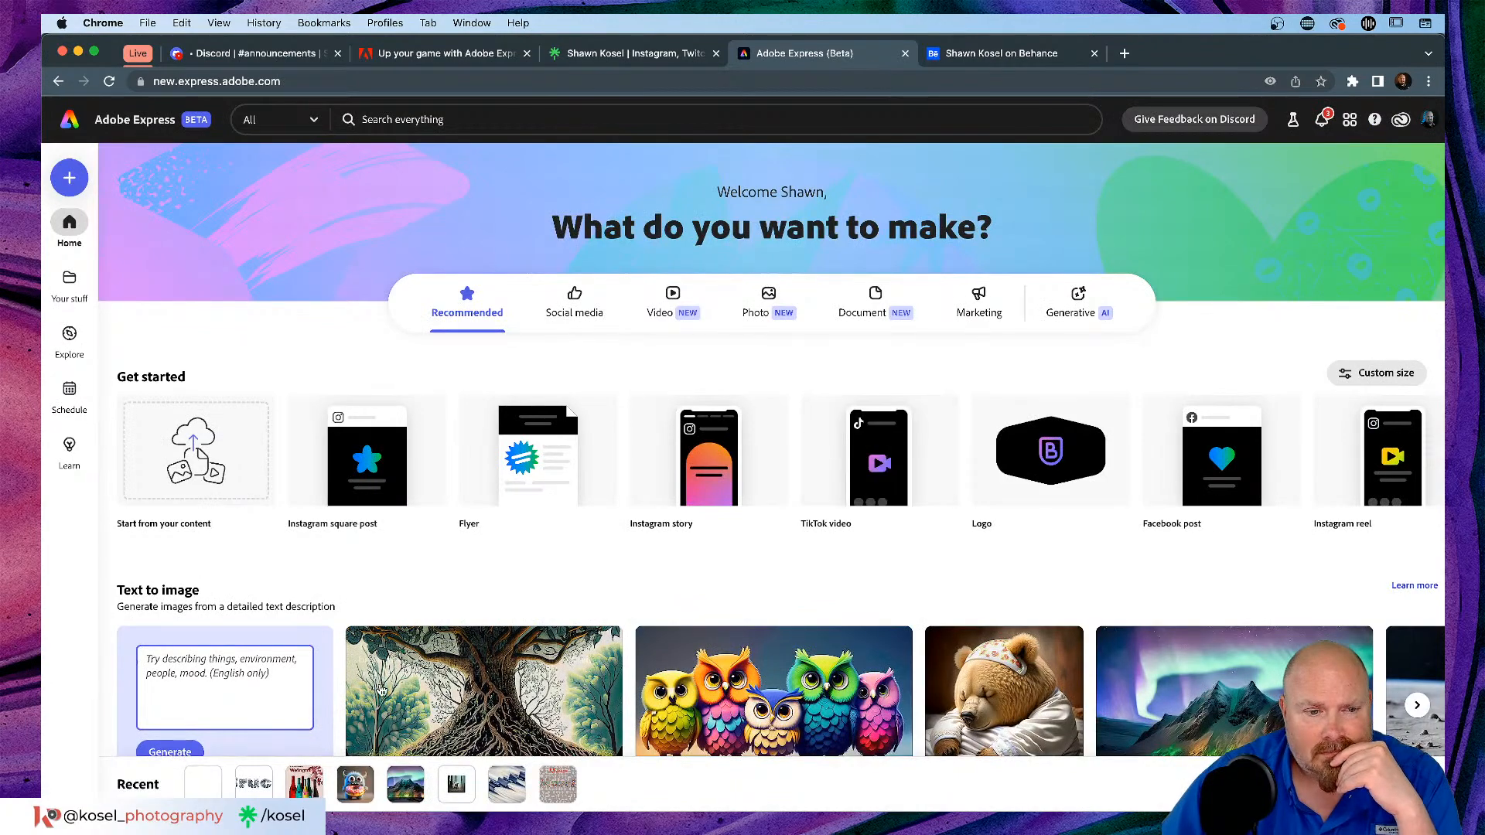
scroll(395, 650, "down", 3)
left_click(210, 521)
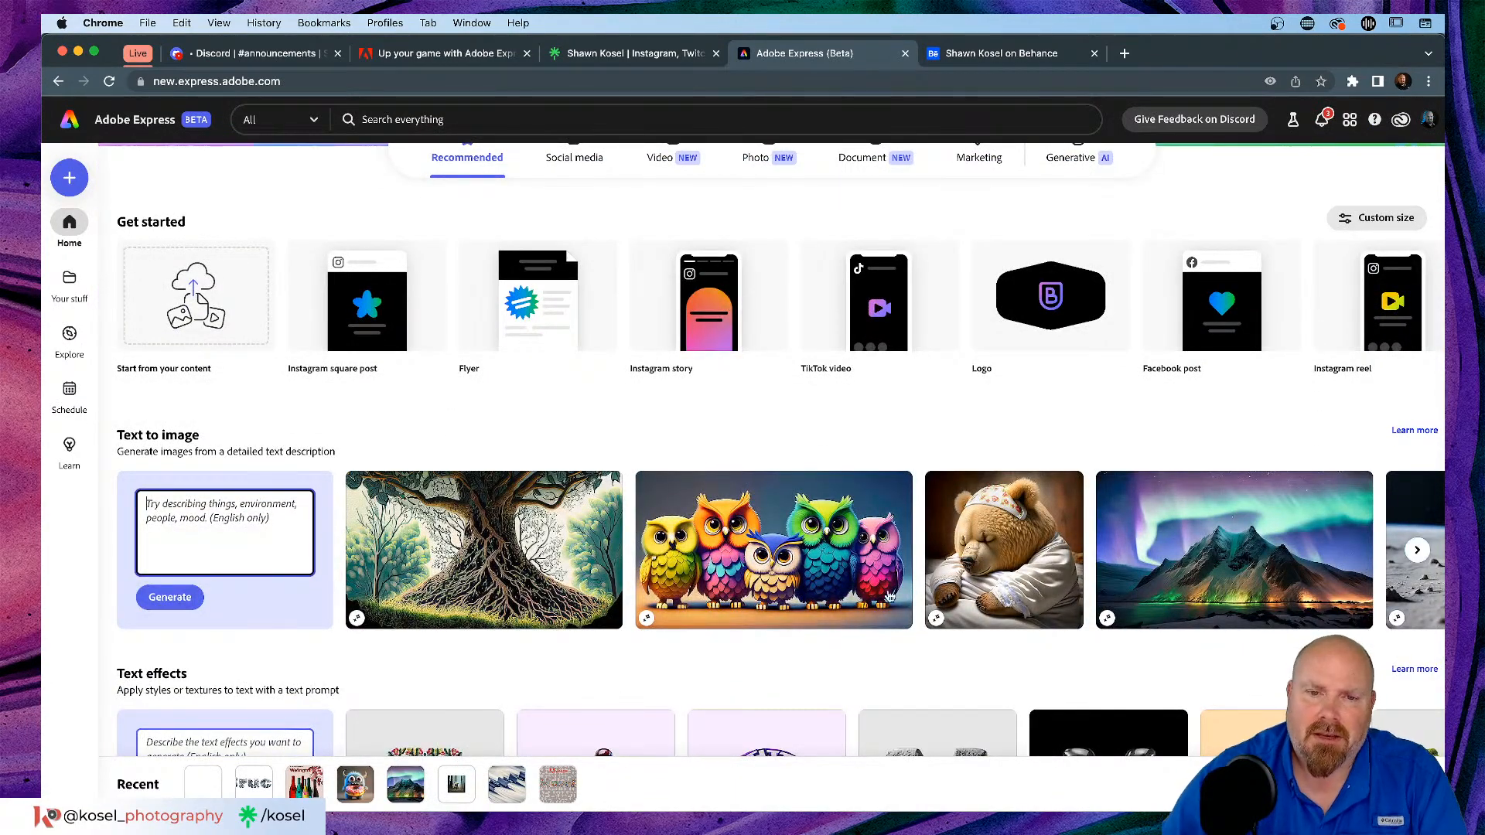
mouse_move(822, 540)
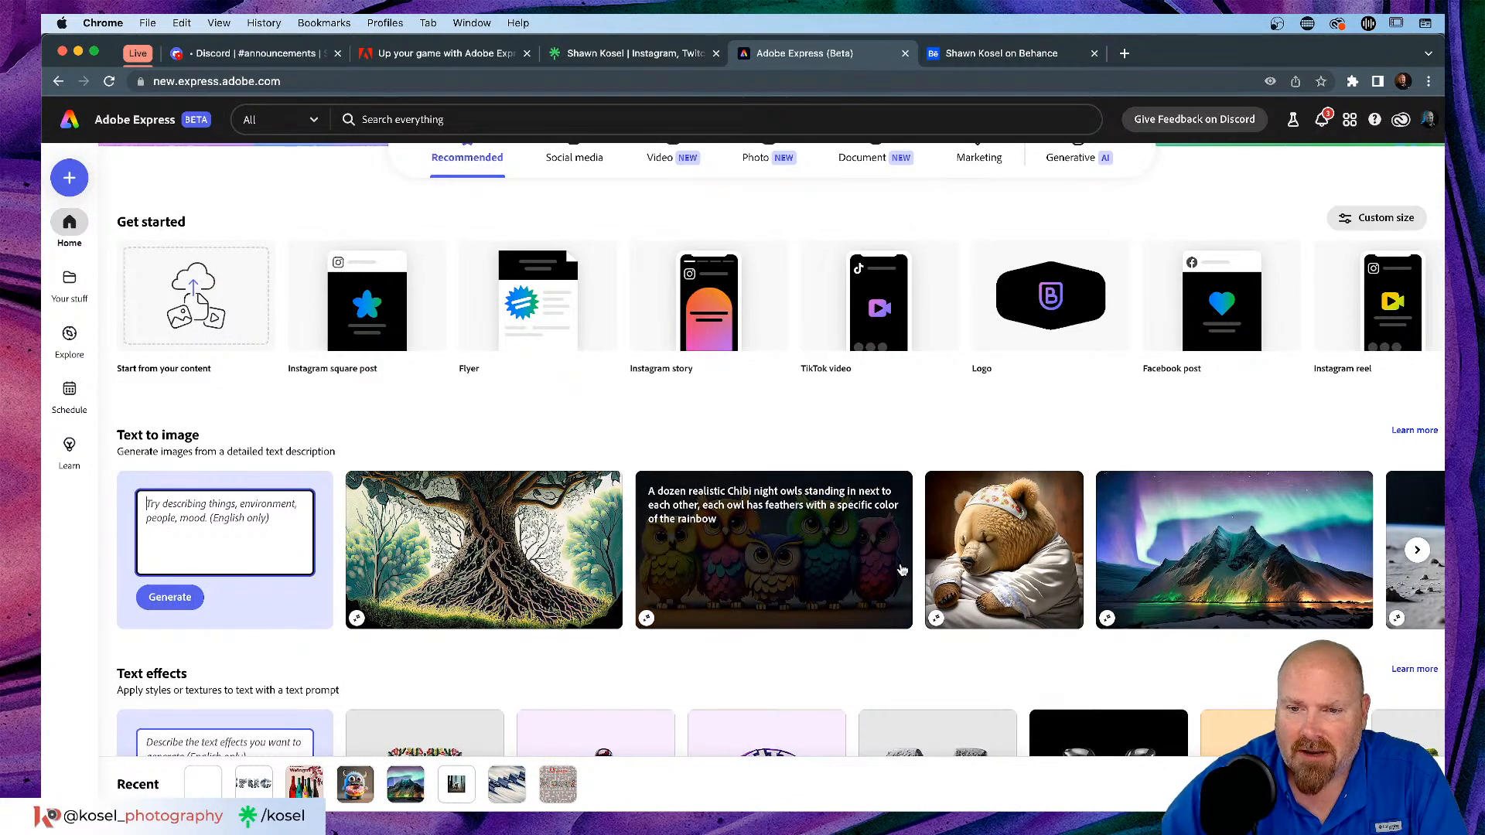
mouse_move(983, 562)
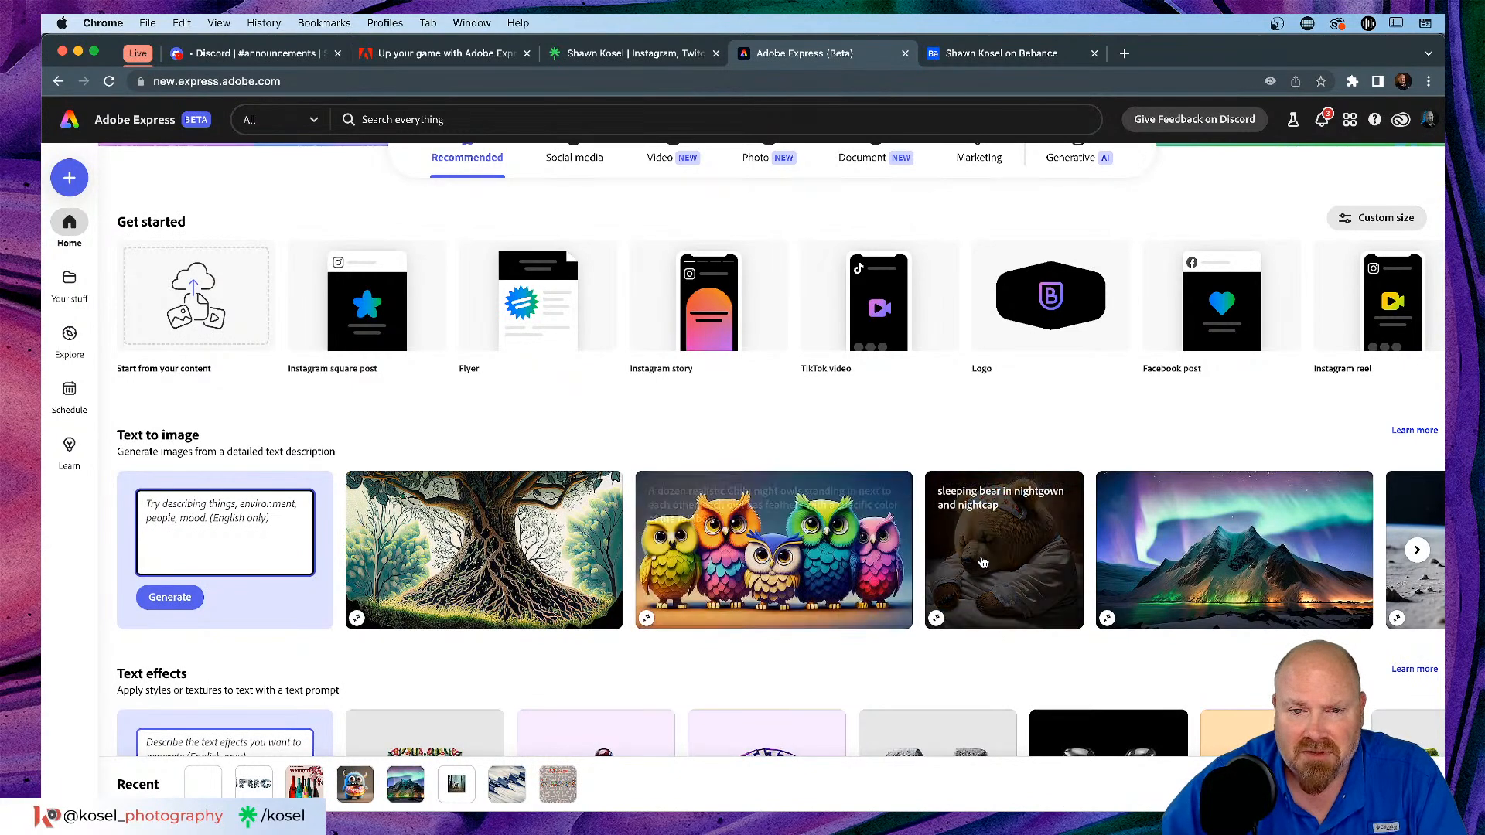
left_click(851, 567)
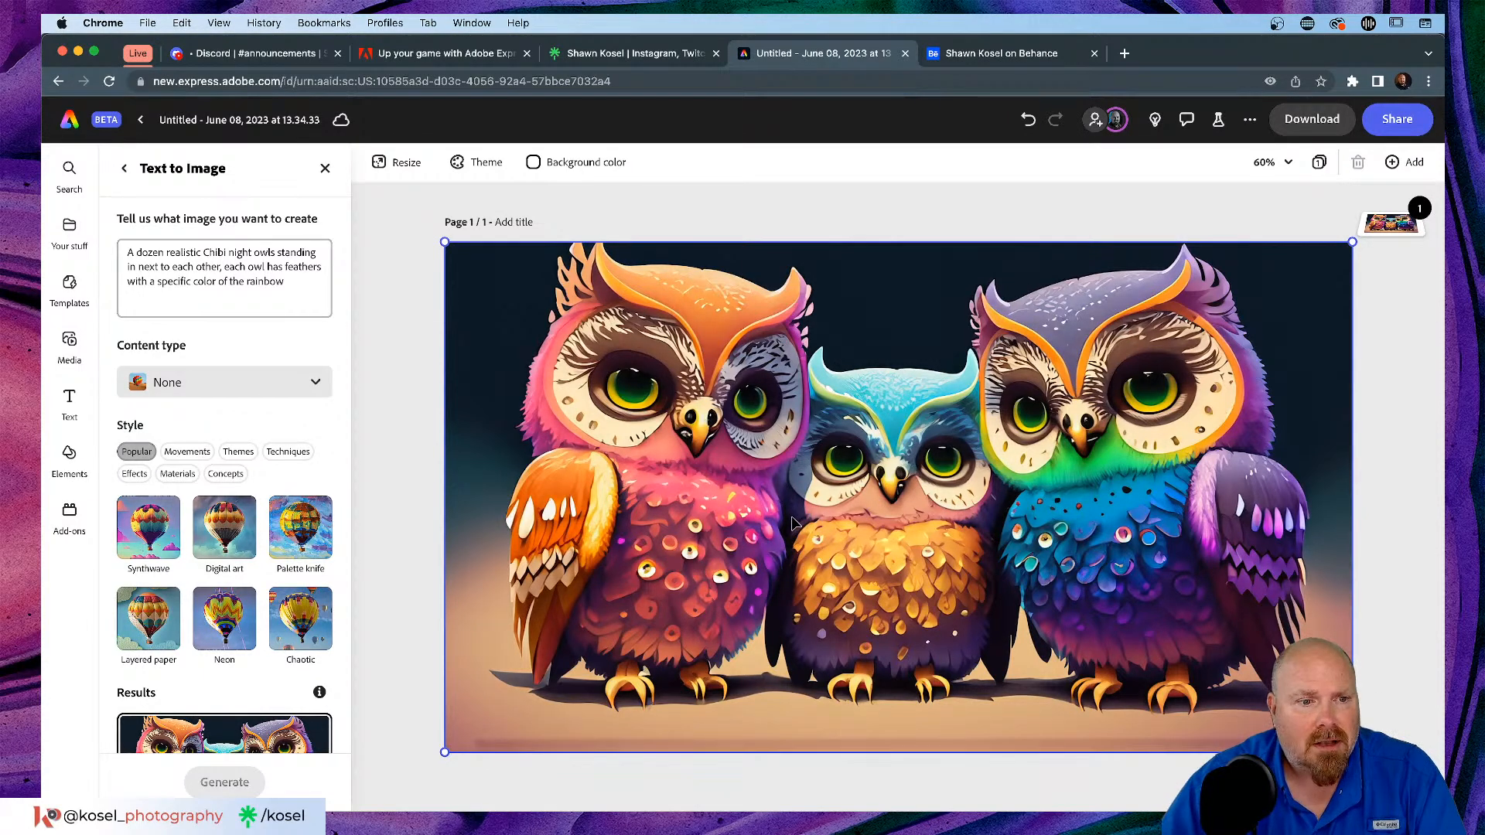
Step: Replace the owl image prompt with "Underwater Ocean sea bed"
scroll(194, 416, "down", 6)
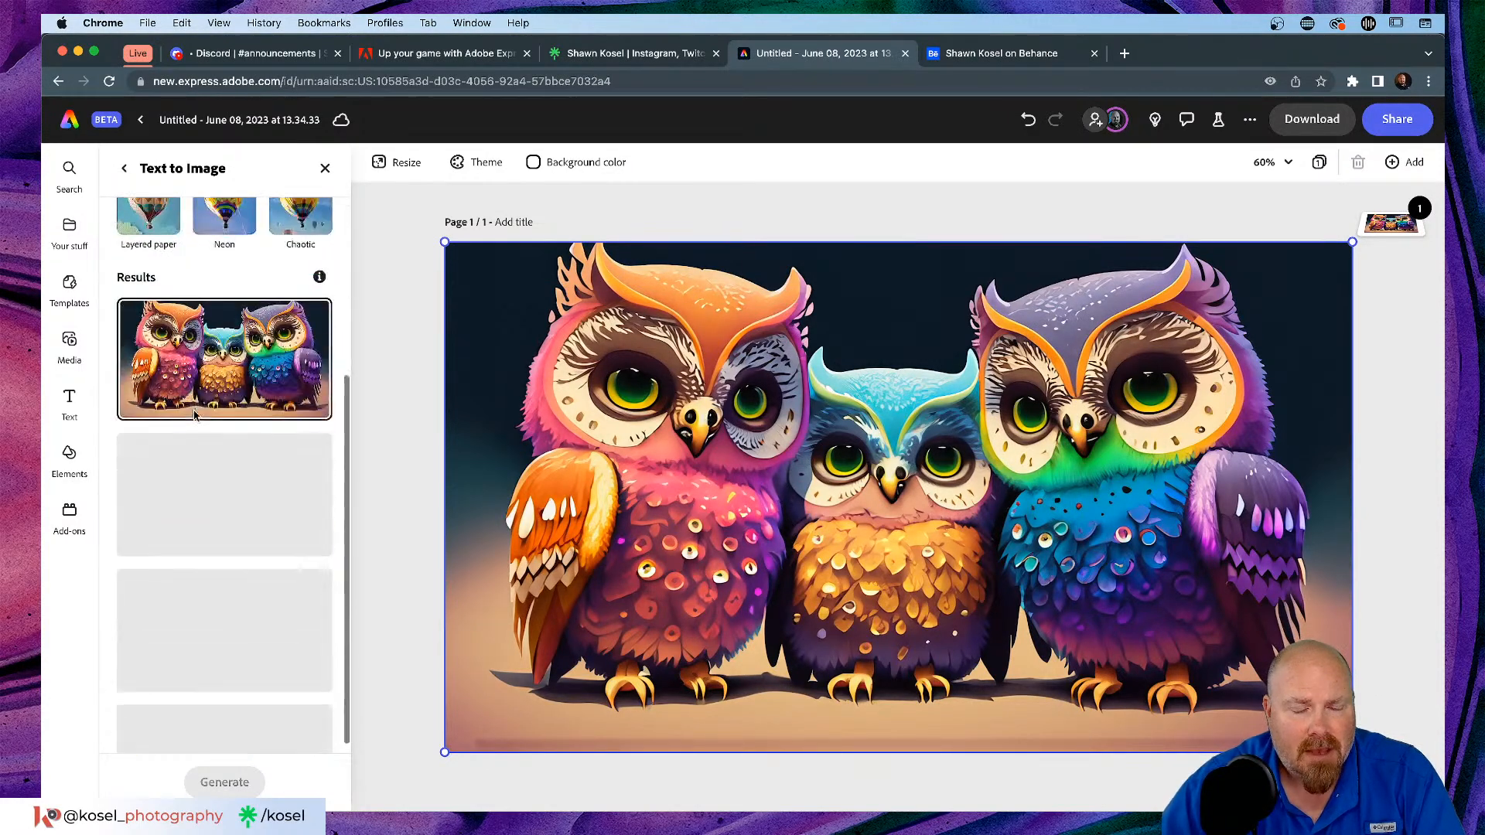
scroll(198, 414, "up", 8)
left_click(288, 280)
key("super+a")
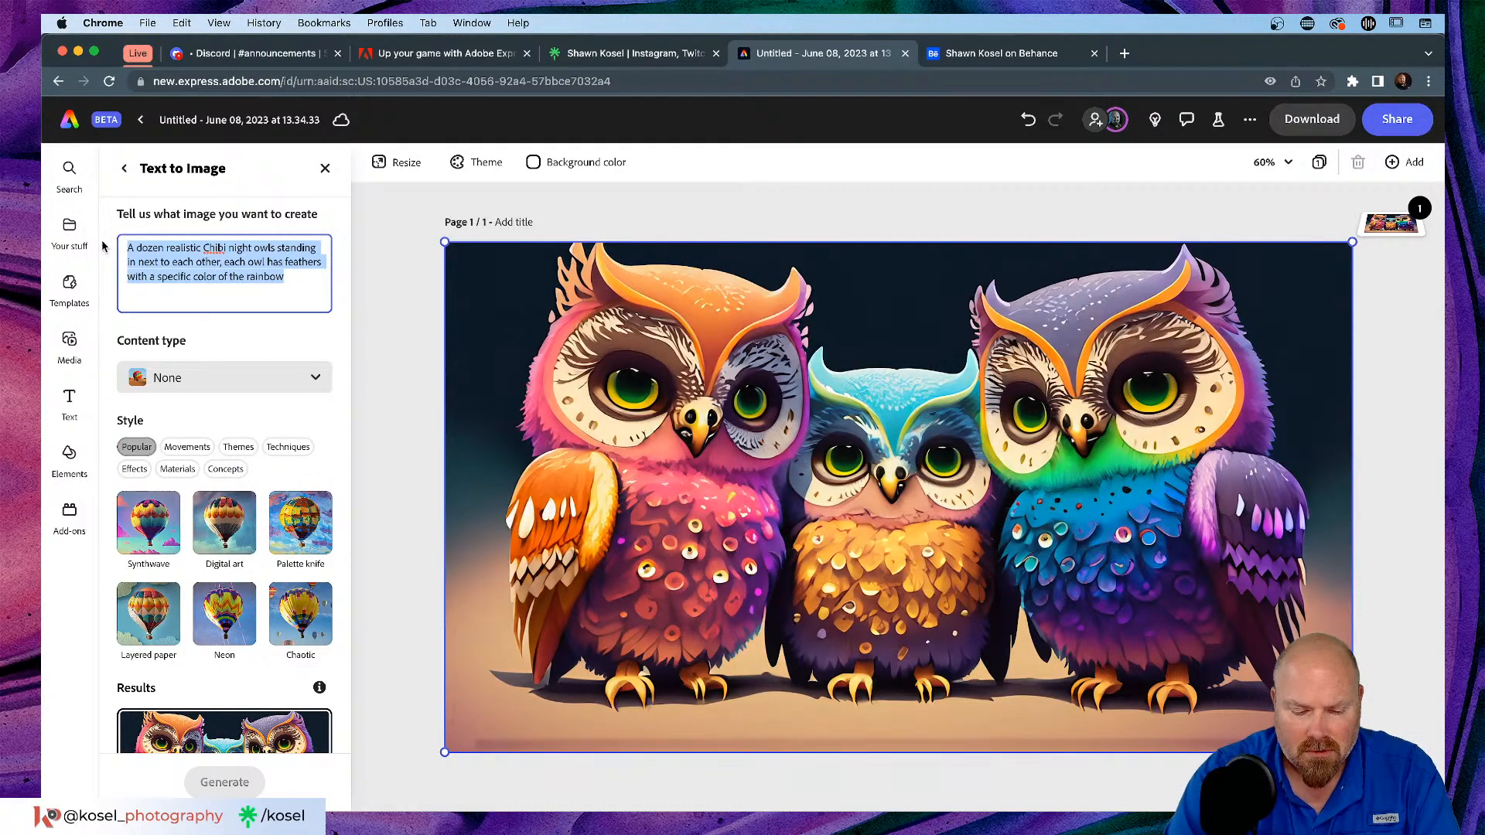
type("U")
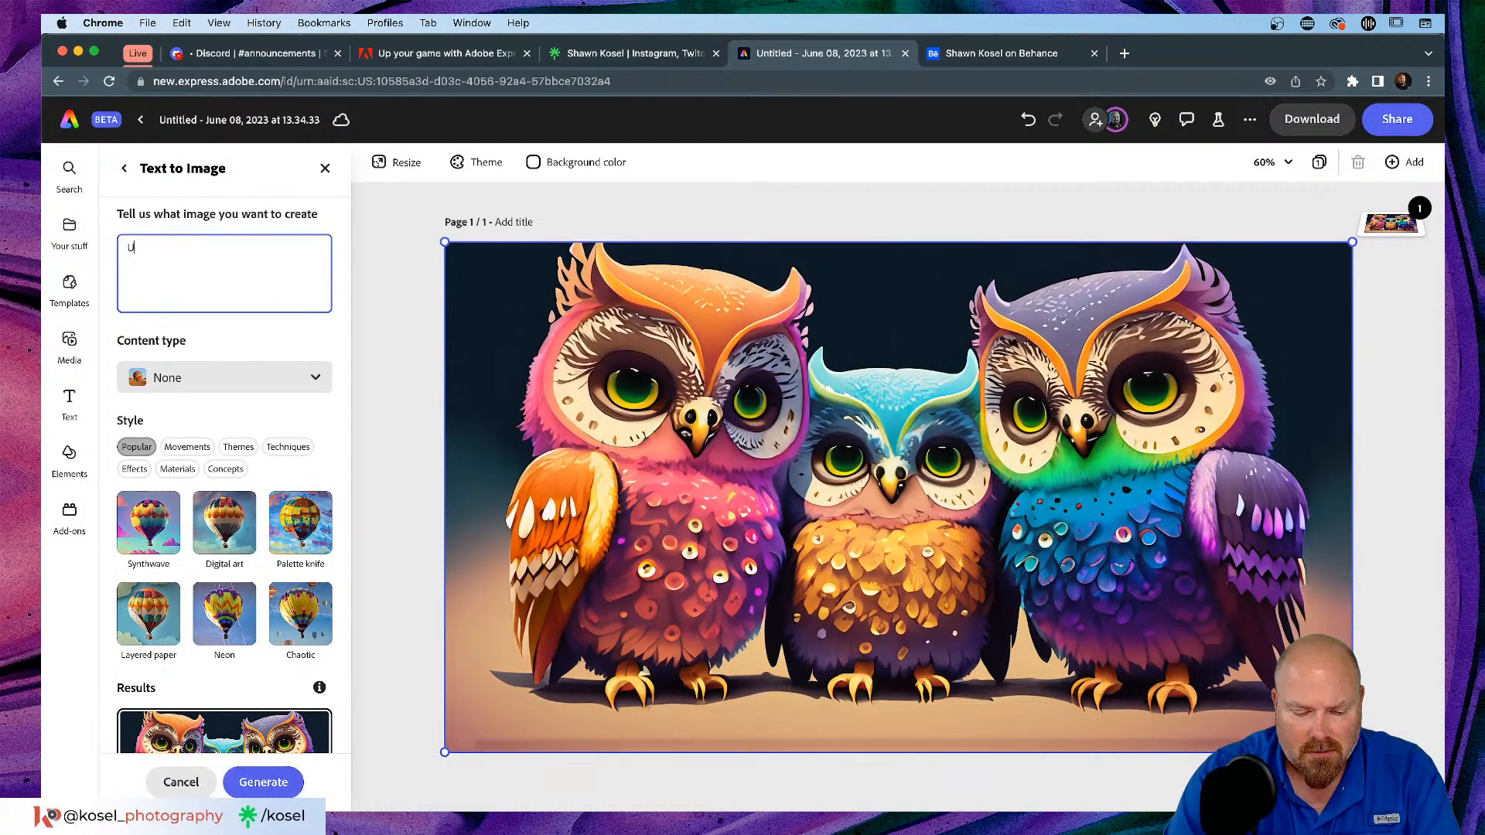
type("ncerwate")
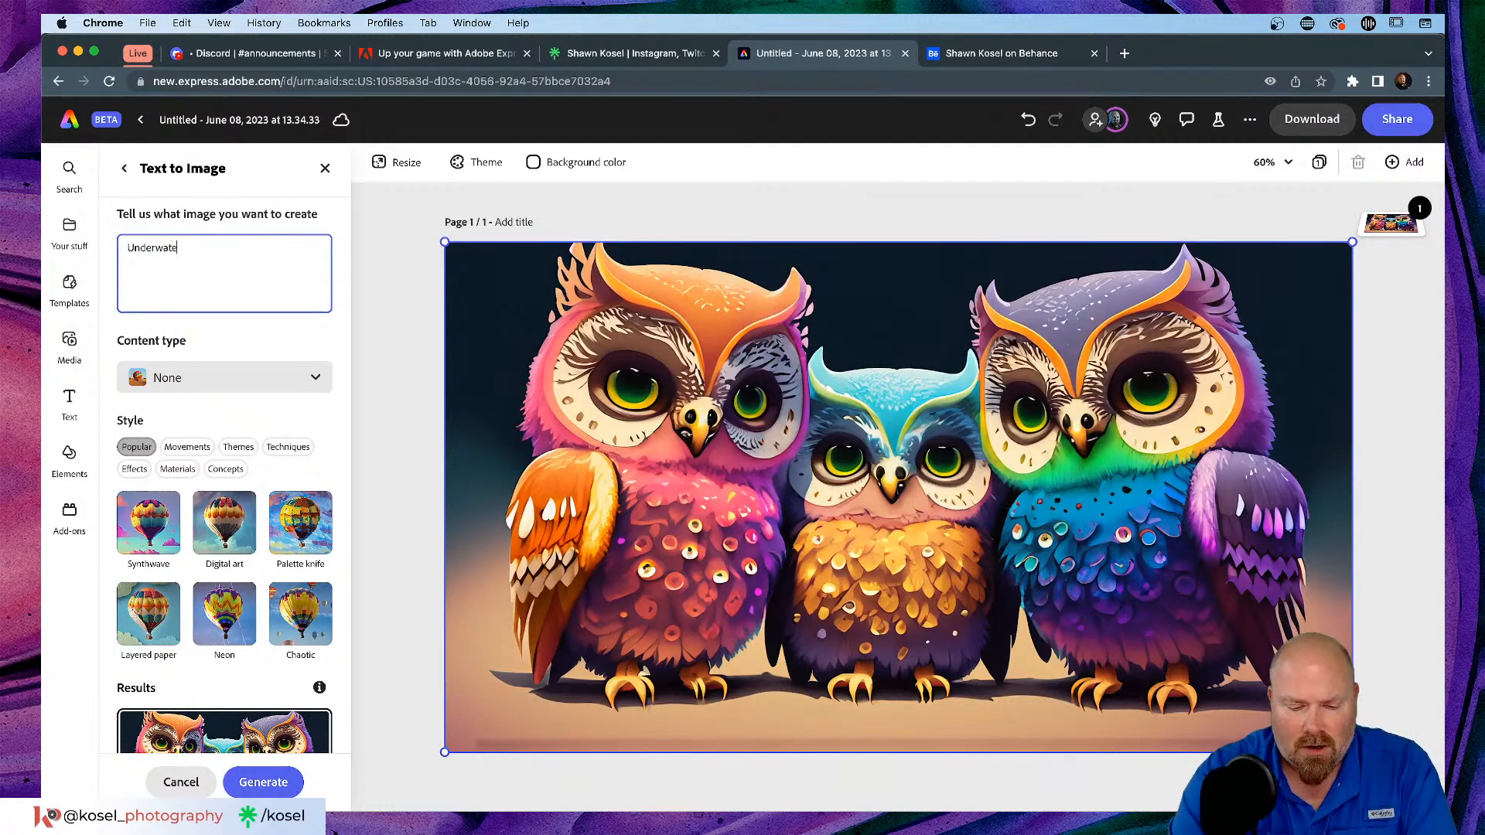
type("r Ocean")
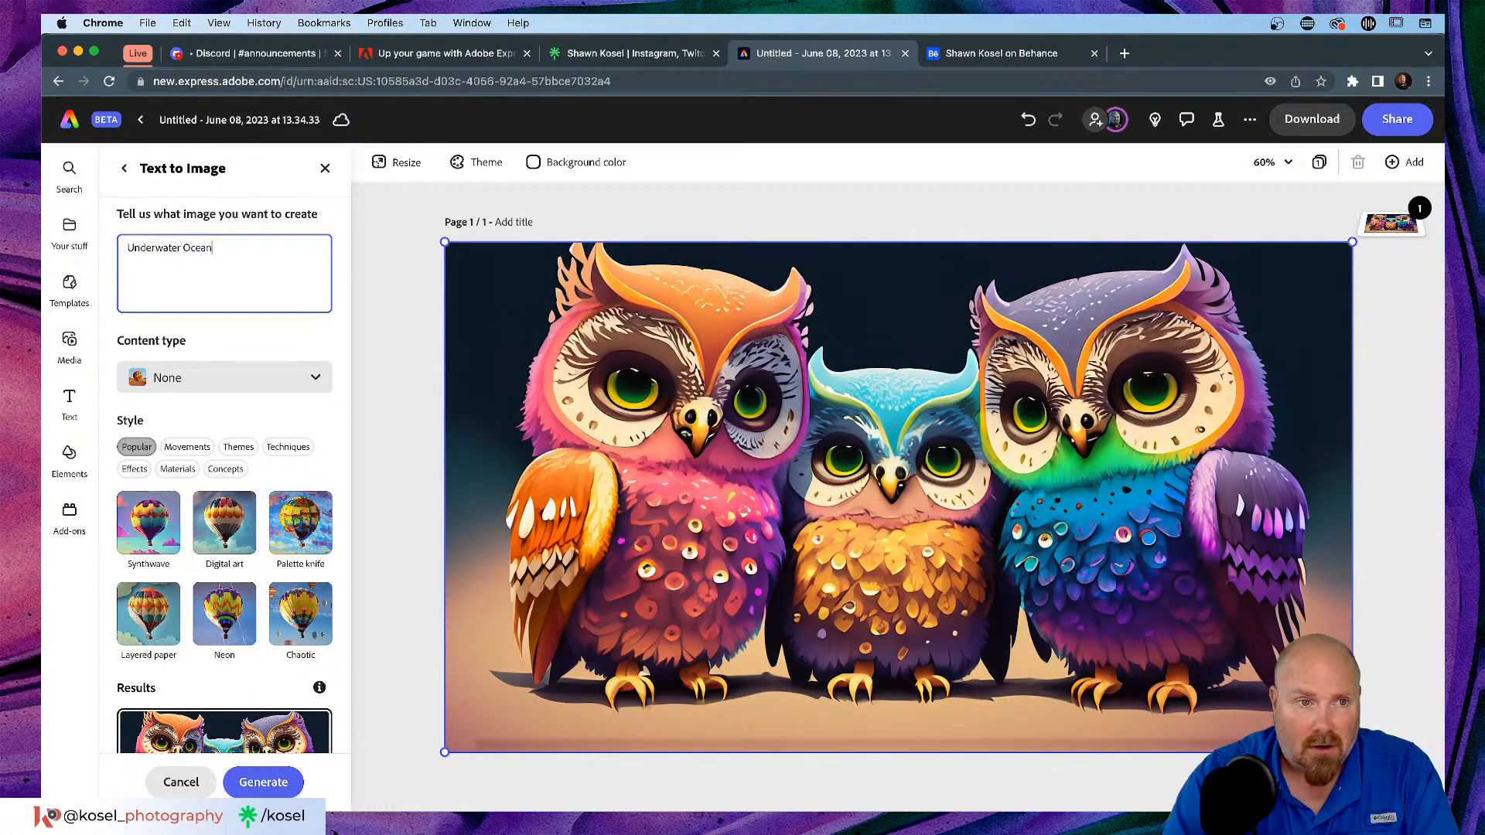
type(" sea bed")
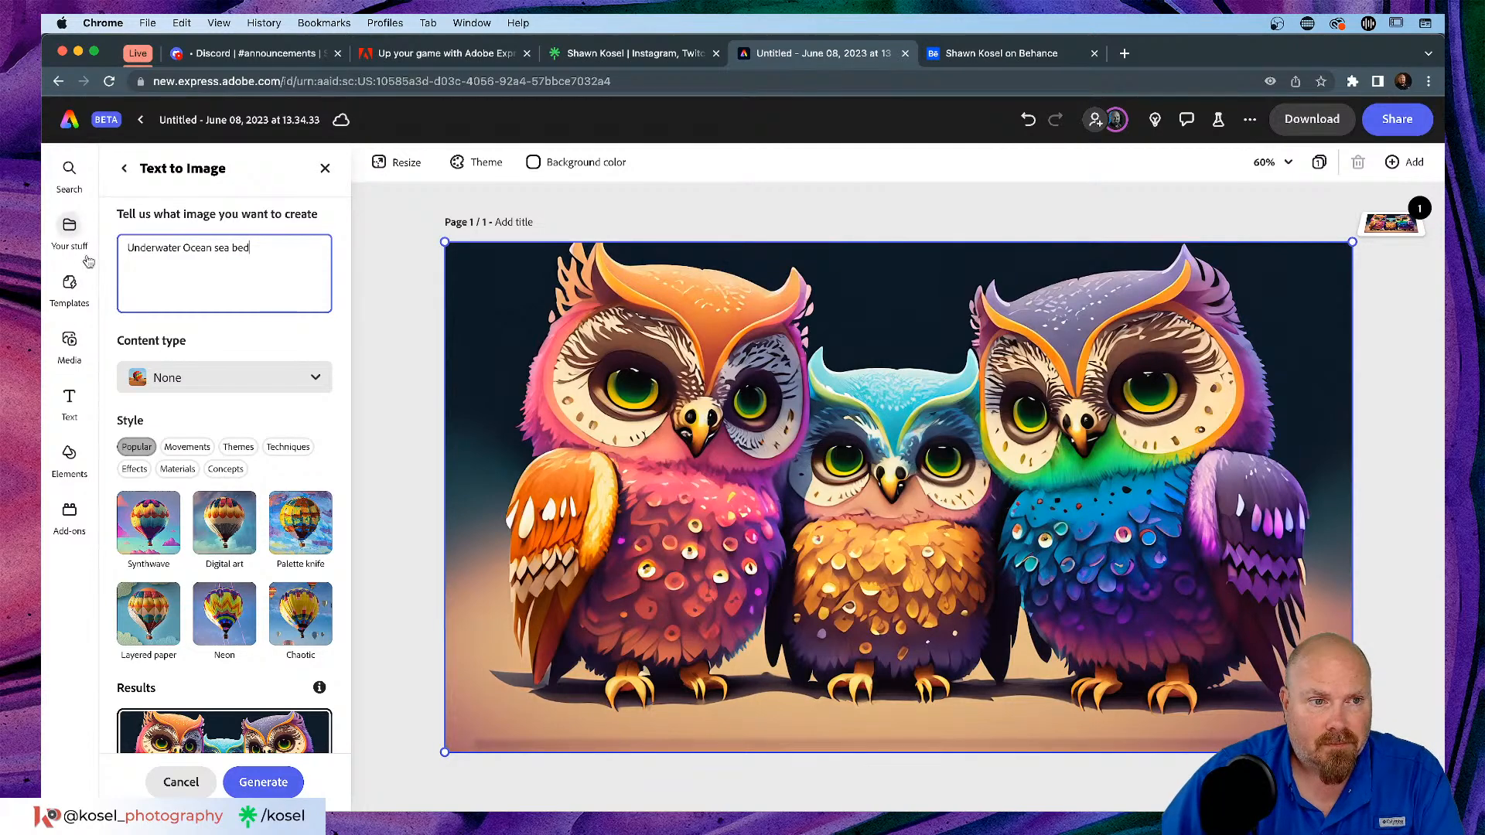
Step: Generate the sea bed images with the Art content type and use the third result on the page
left_click(314, 382)
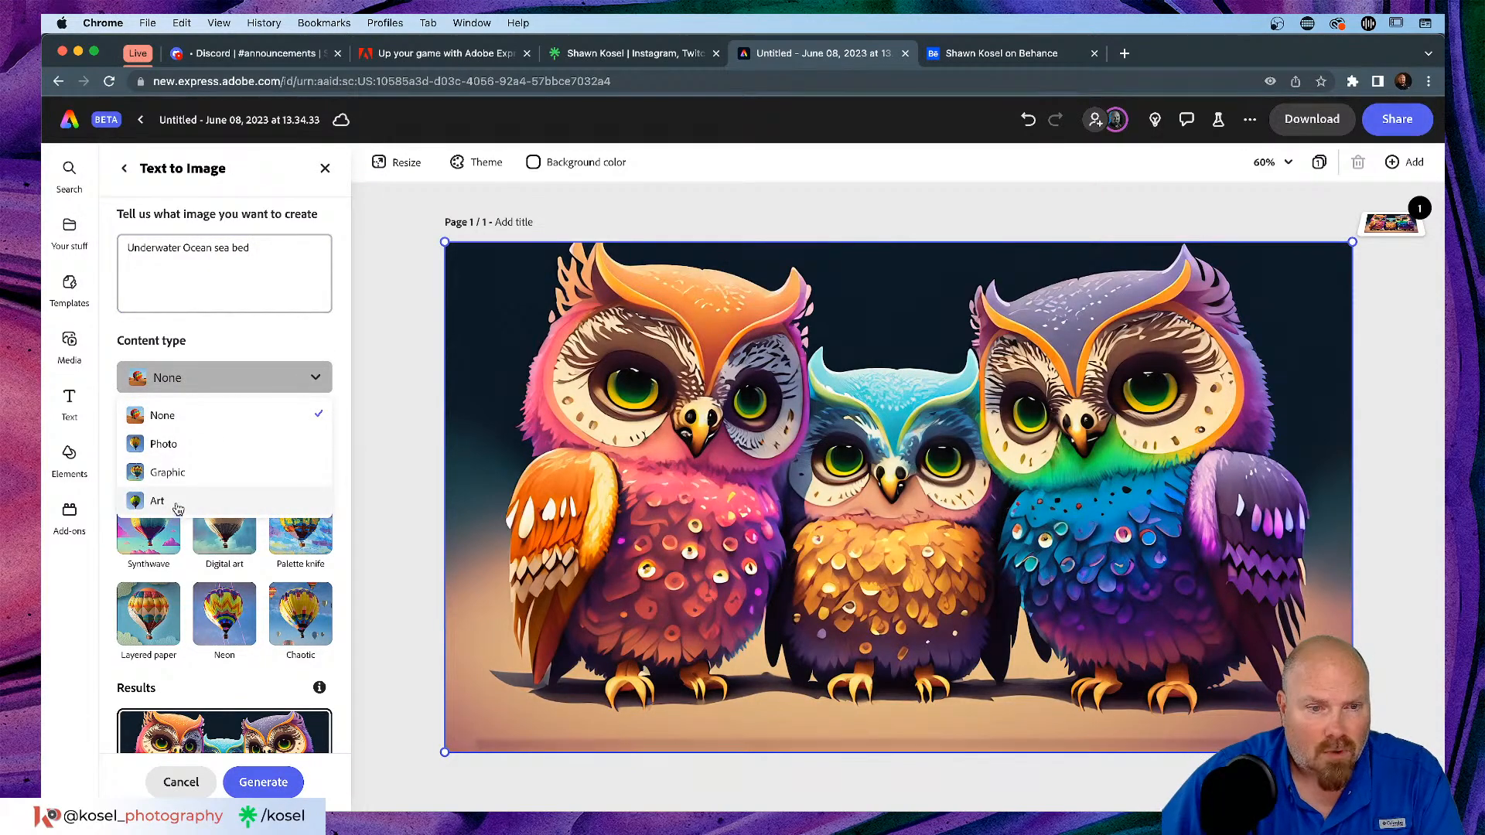
left_click(178, 508)
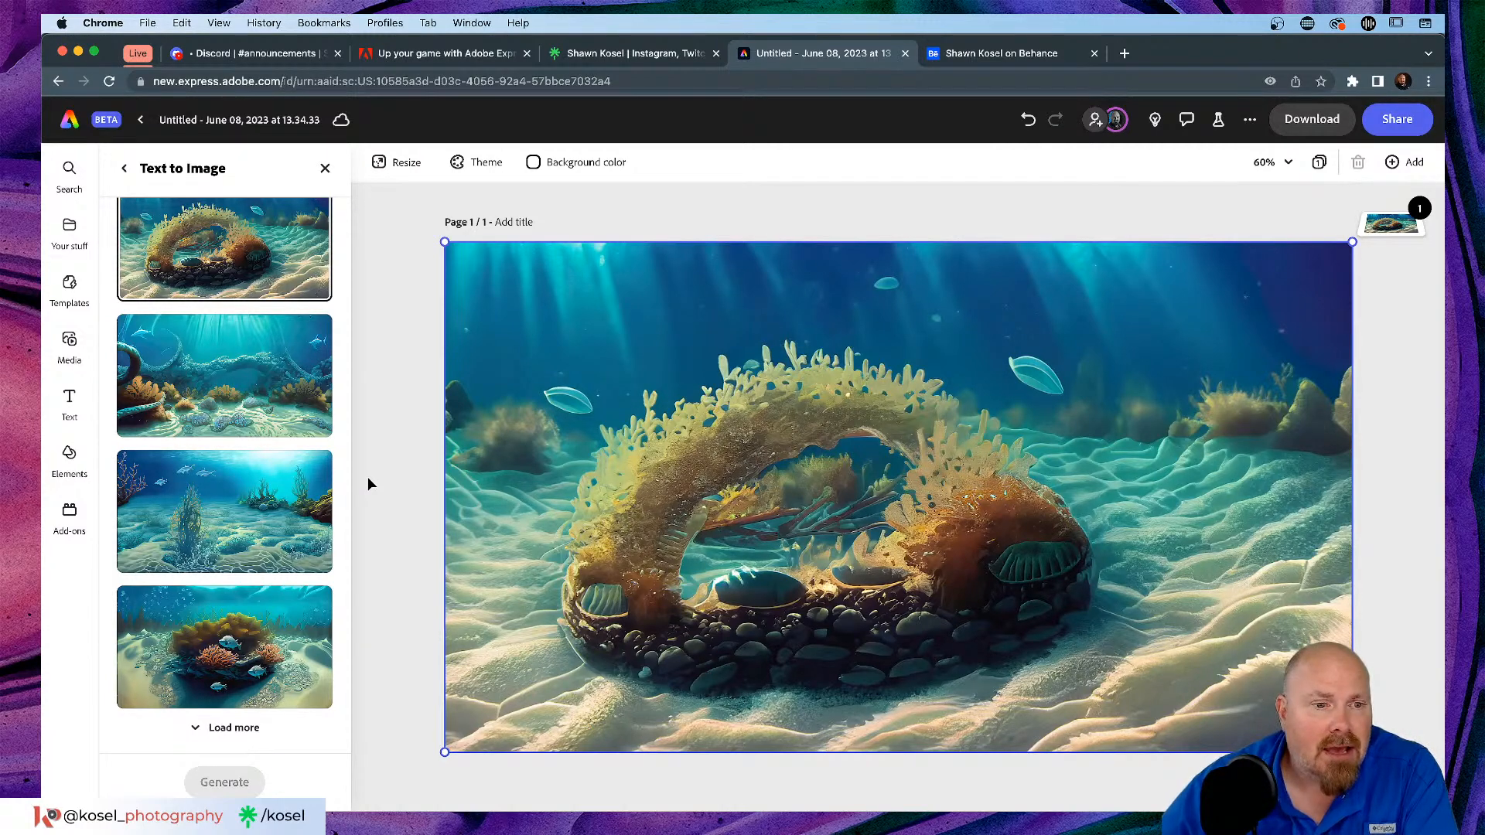
left_click(210, 496)
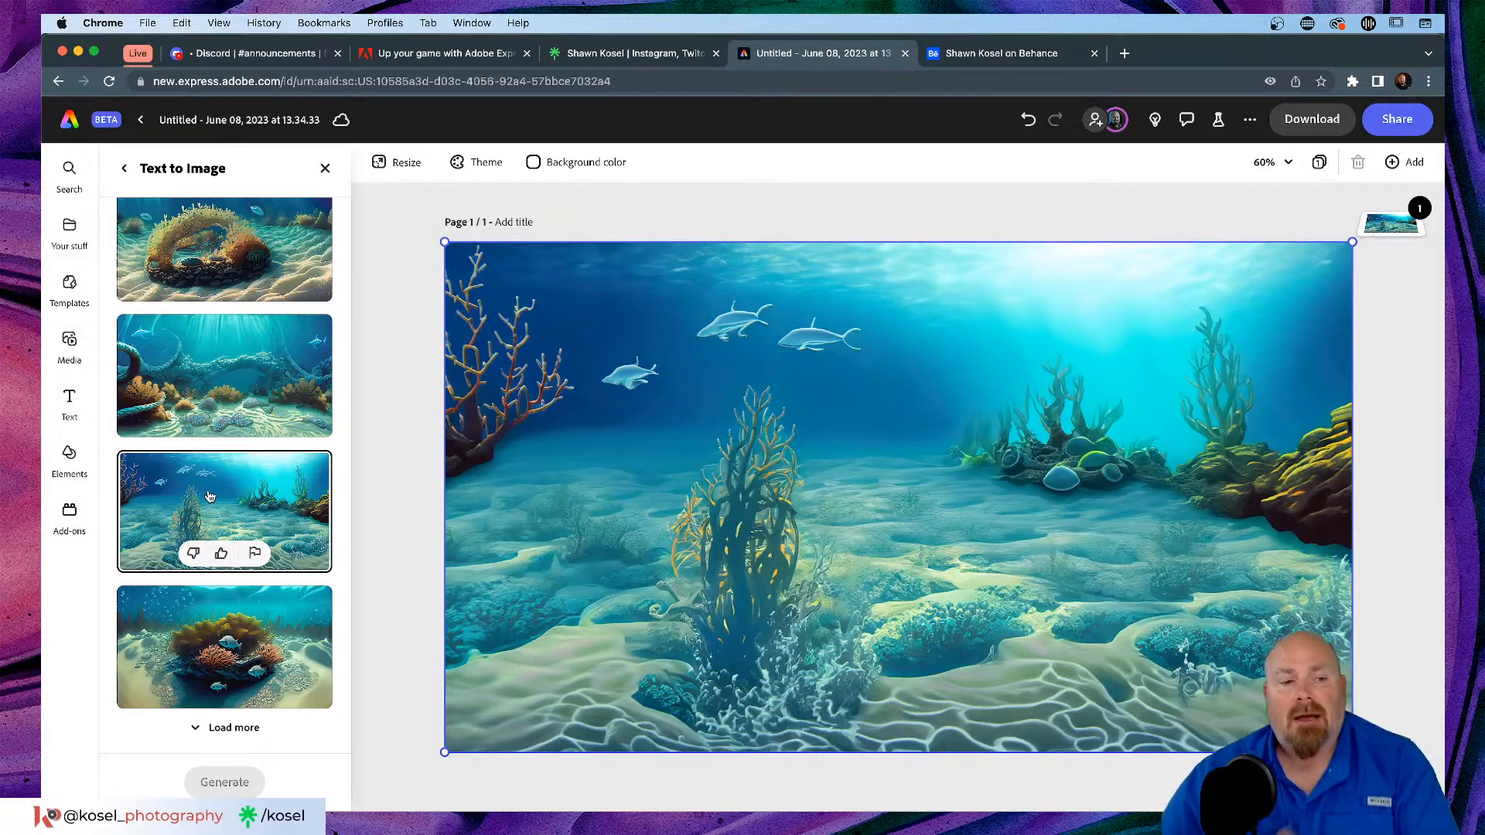
left_click(397, 358)
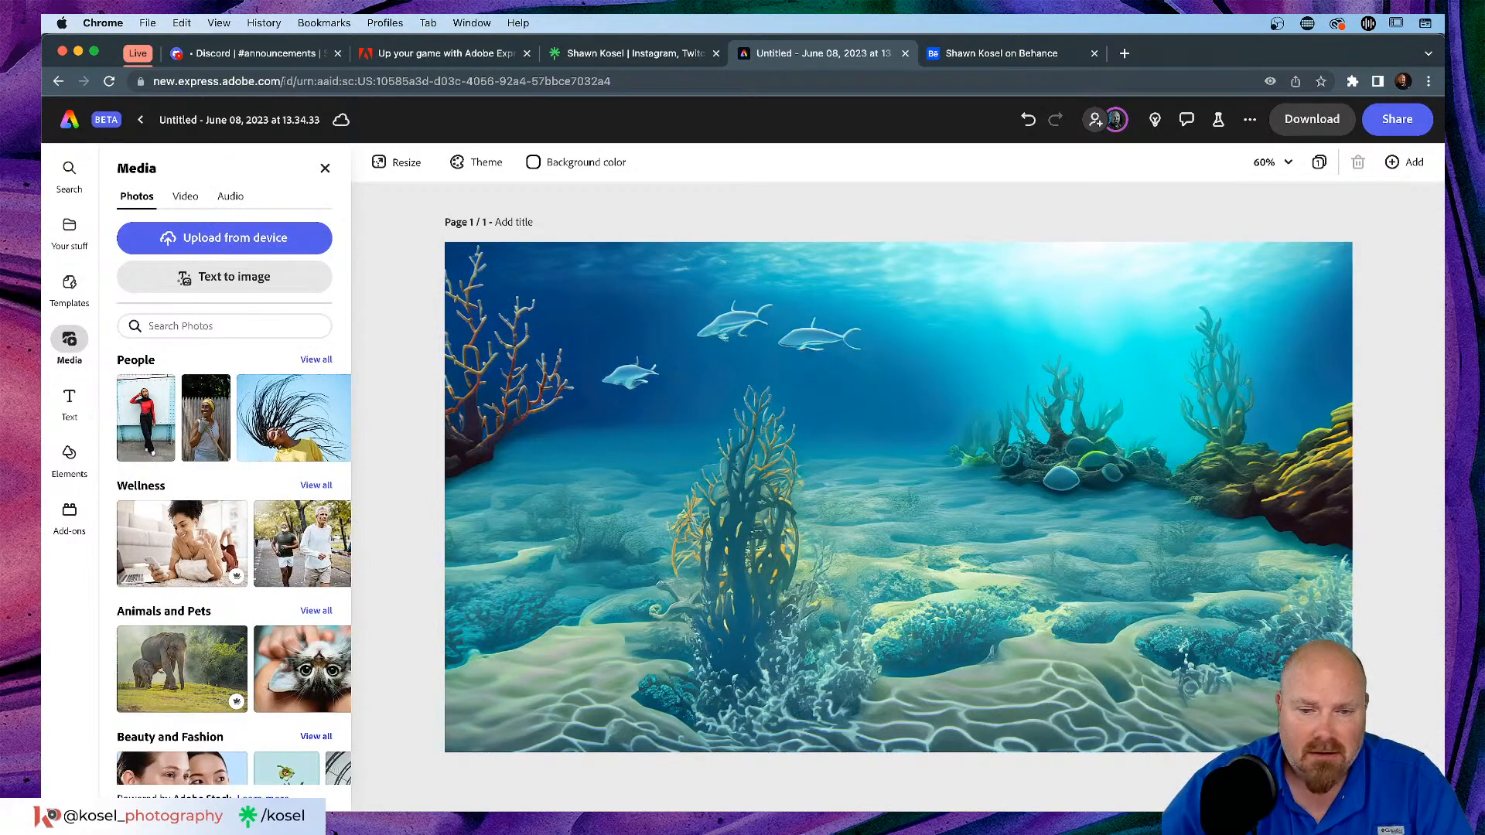
Step: Bring the shark-textured Bruce lettering image onto the page and try removing its background
key("super+Tab")
left_click_drag(893, 193, 839, 435)
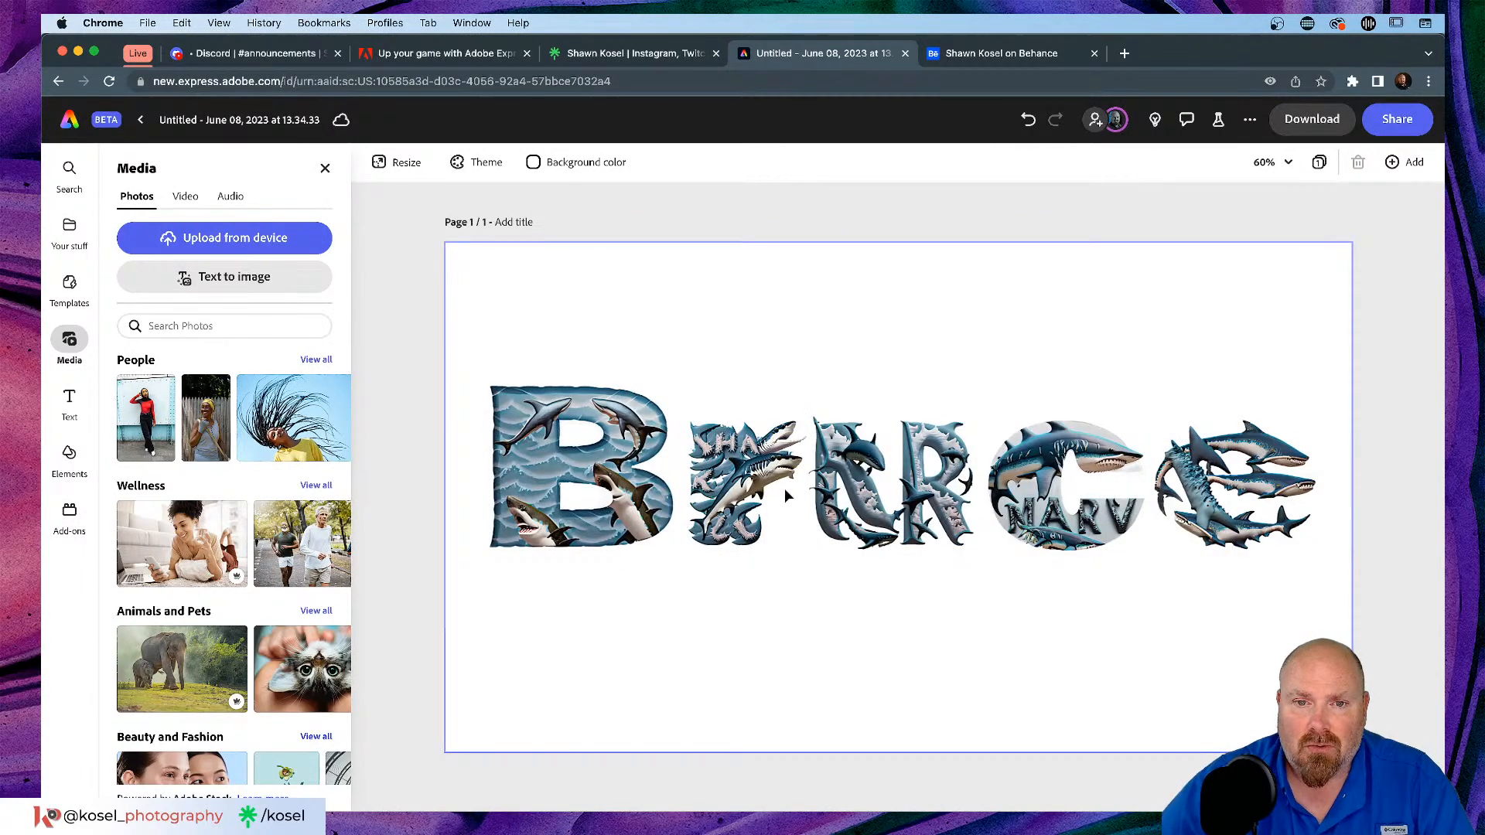
left_click(734, 476)
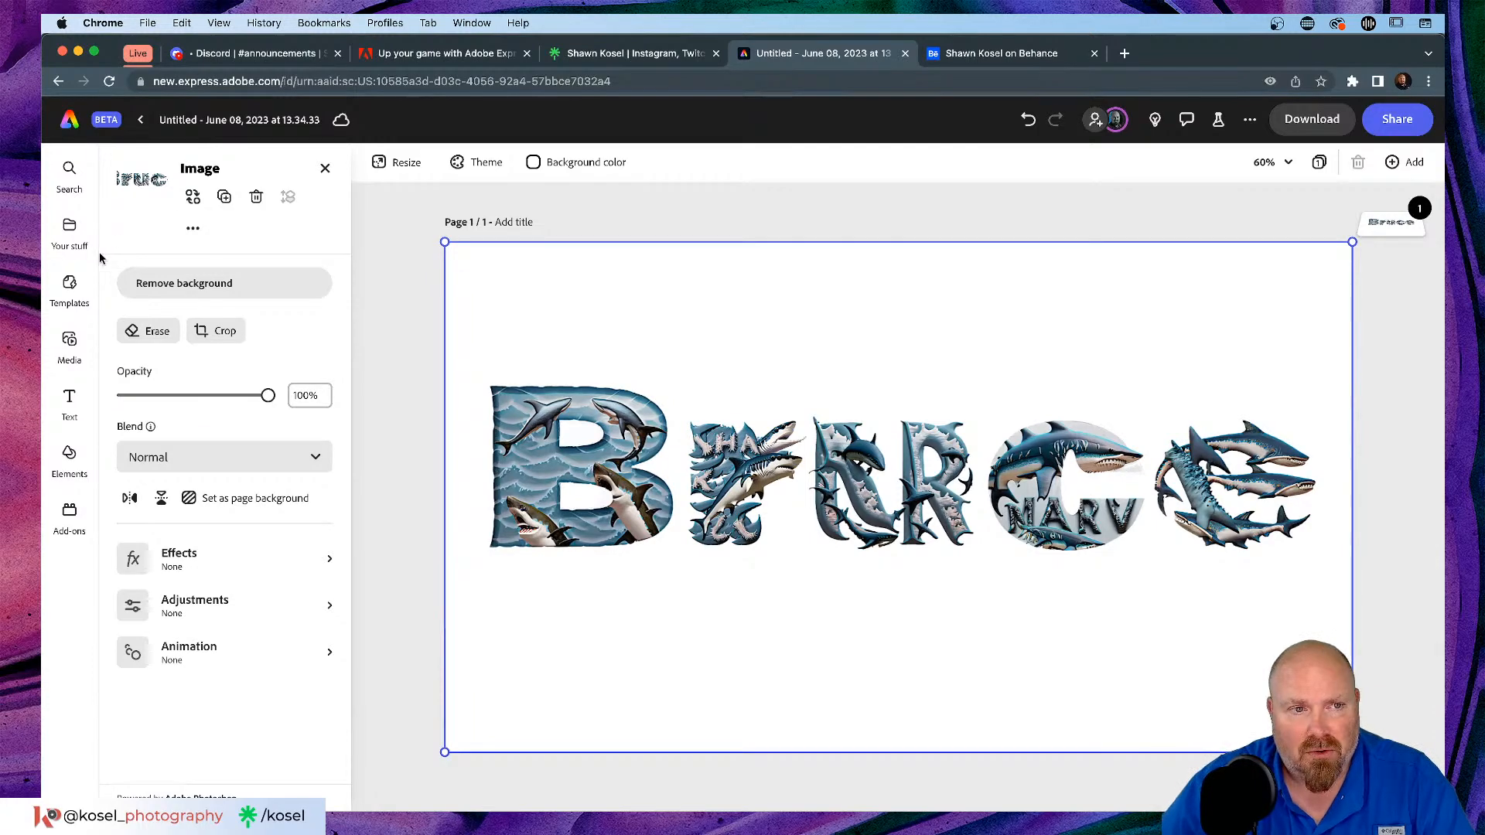
left_click(179, 288)
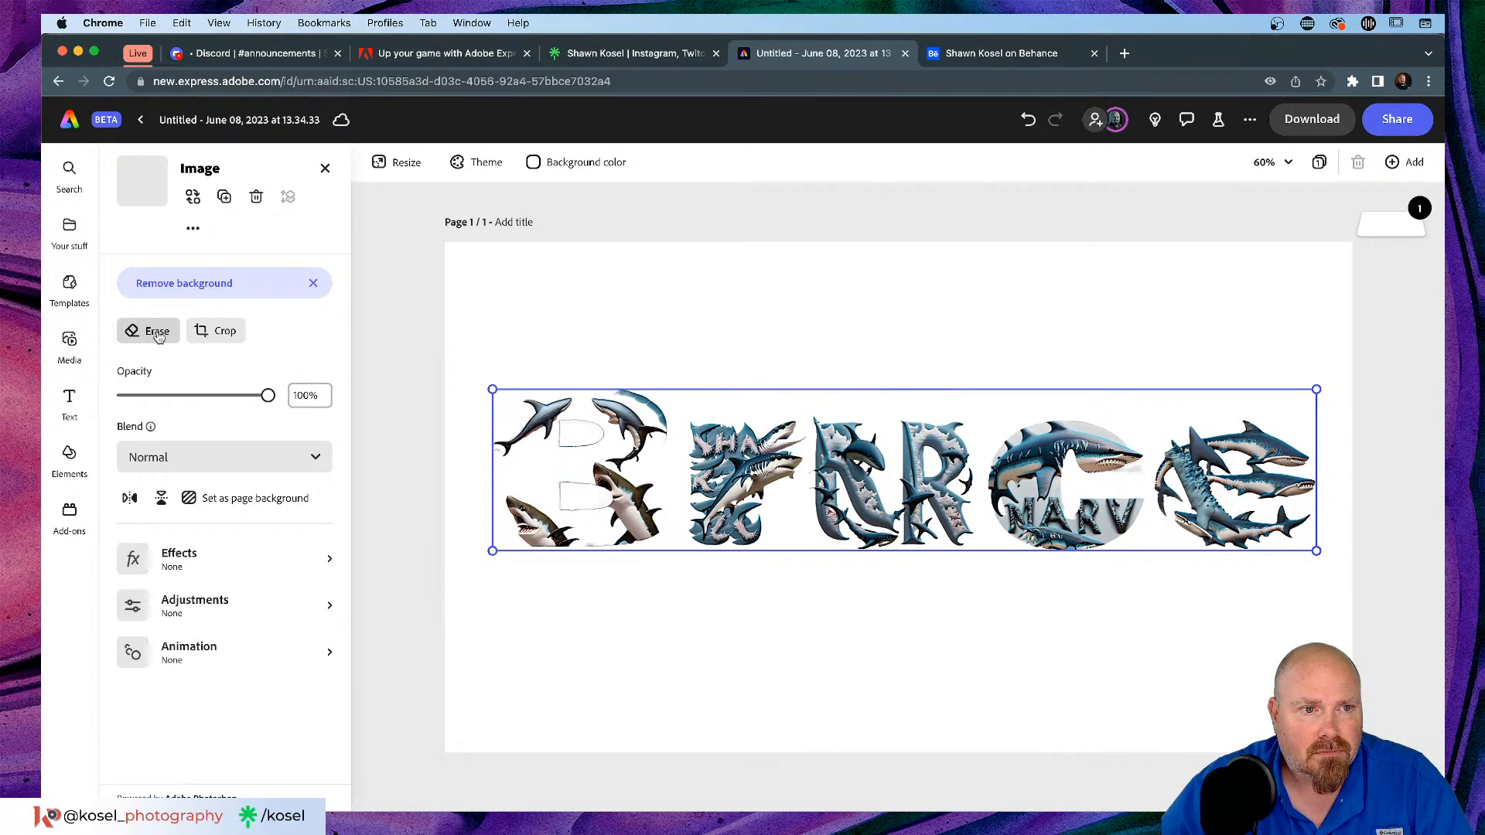
left_click(313, 284)
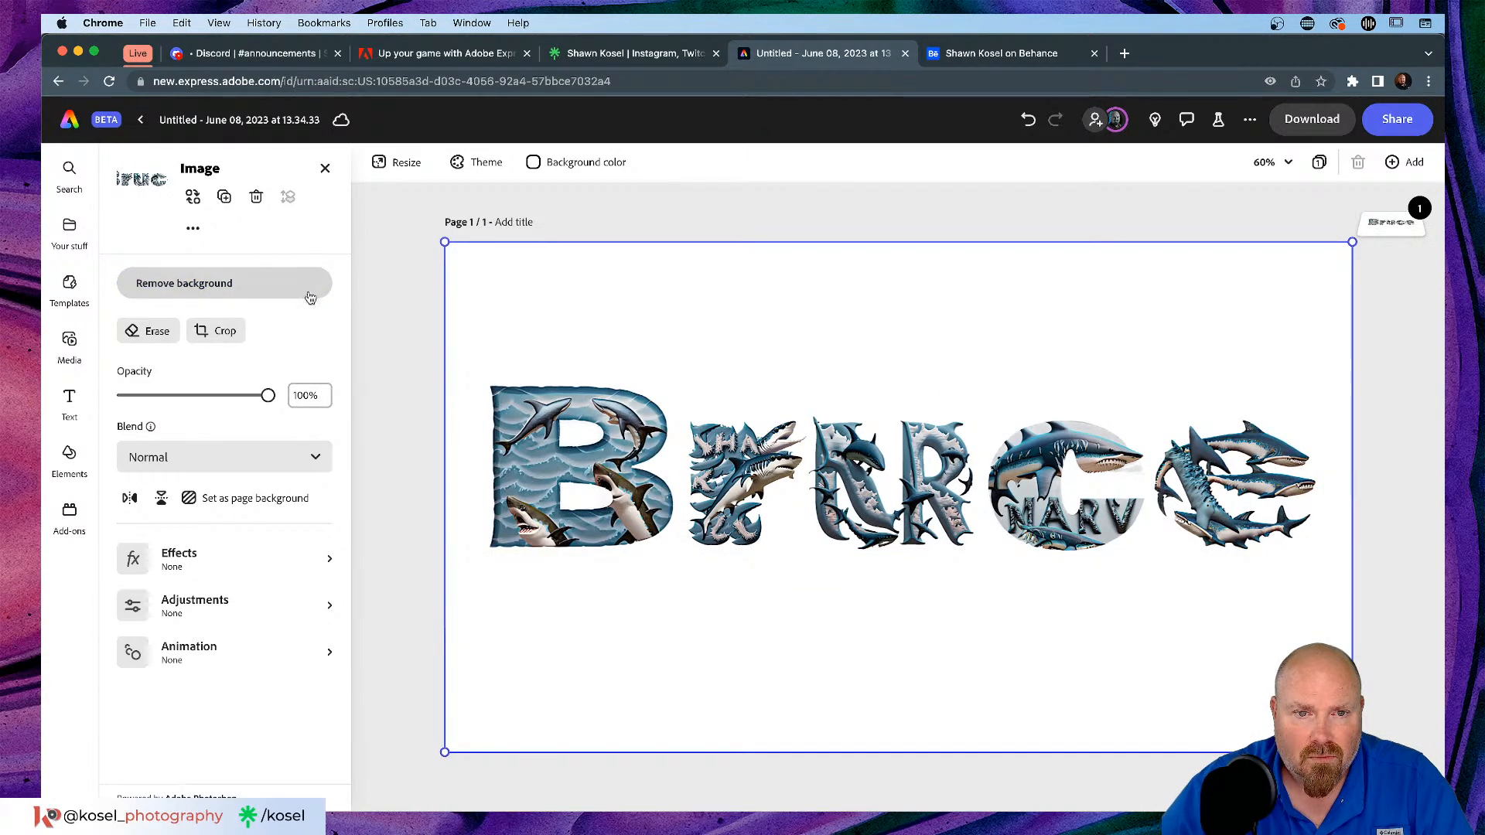
Step: Set the lettering image's blend mode to Multiply and shift the lettering slightly within the page
left_click(258, 458)
left_click(250, 585)
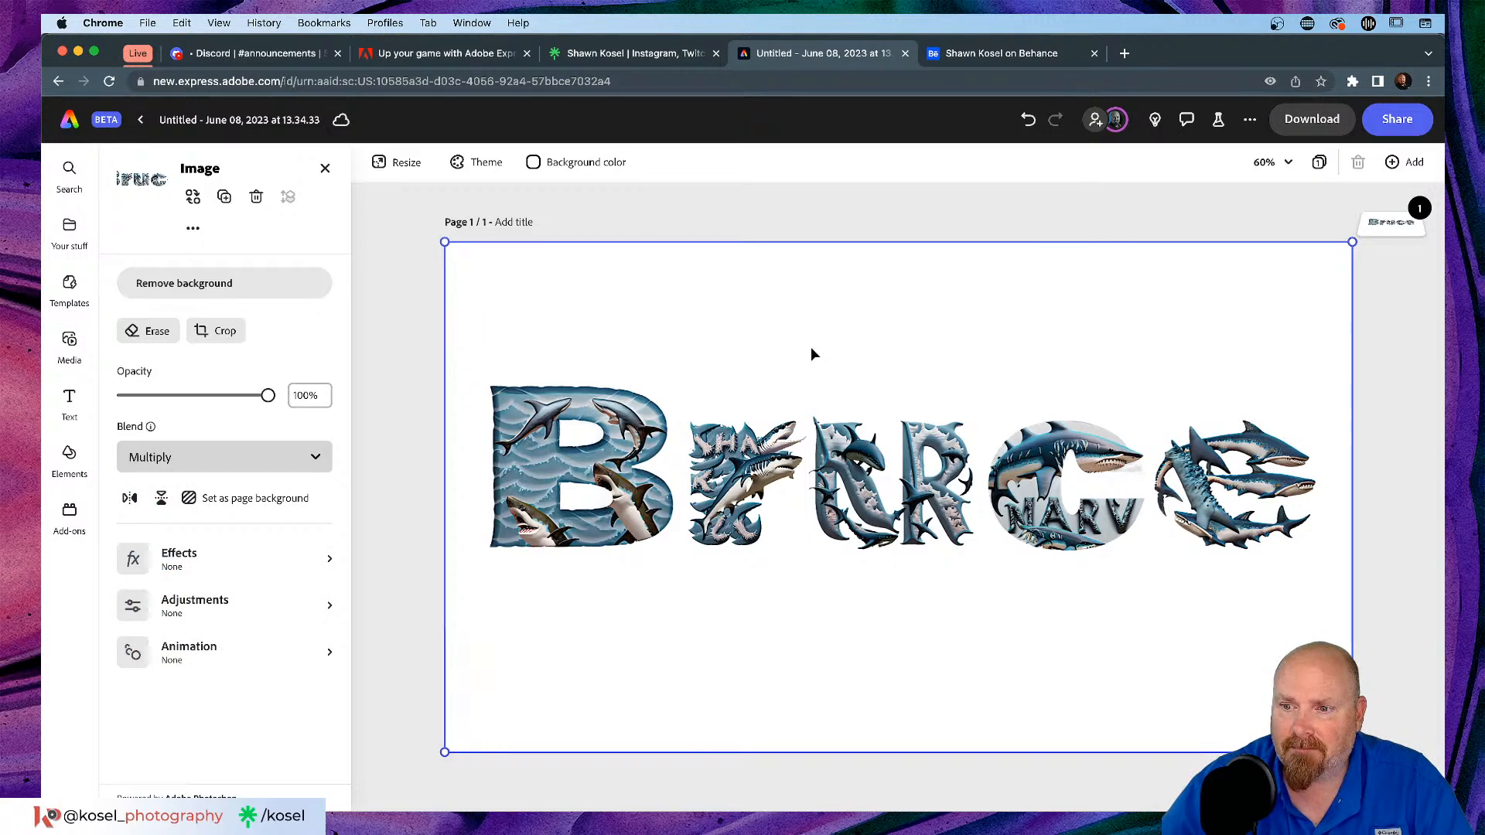
left_click_drag(851, 358, 883, 362)
left_click_drag(1425, 224, 1425, 224)
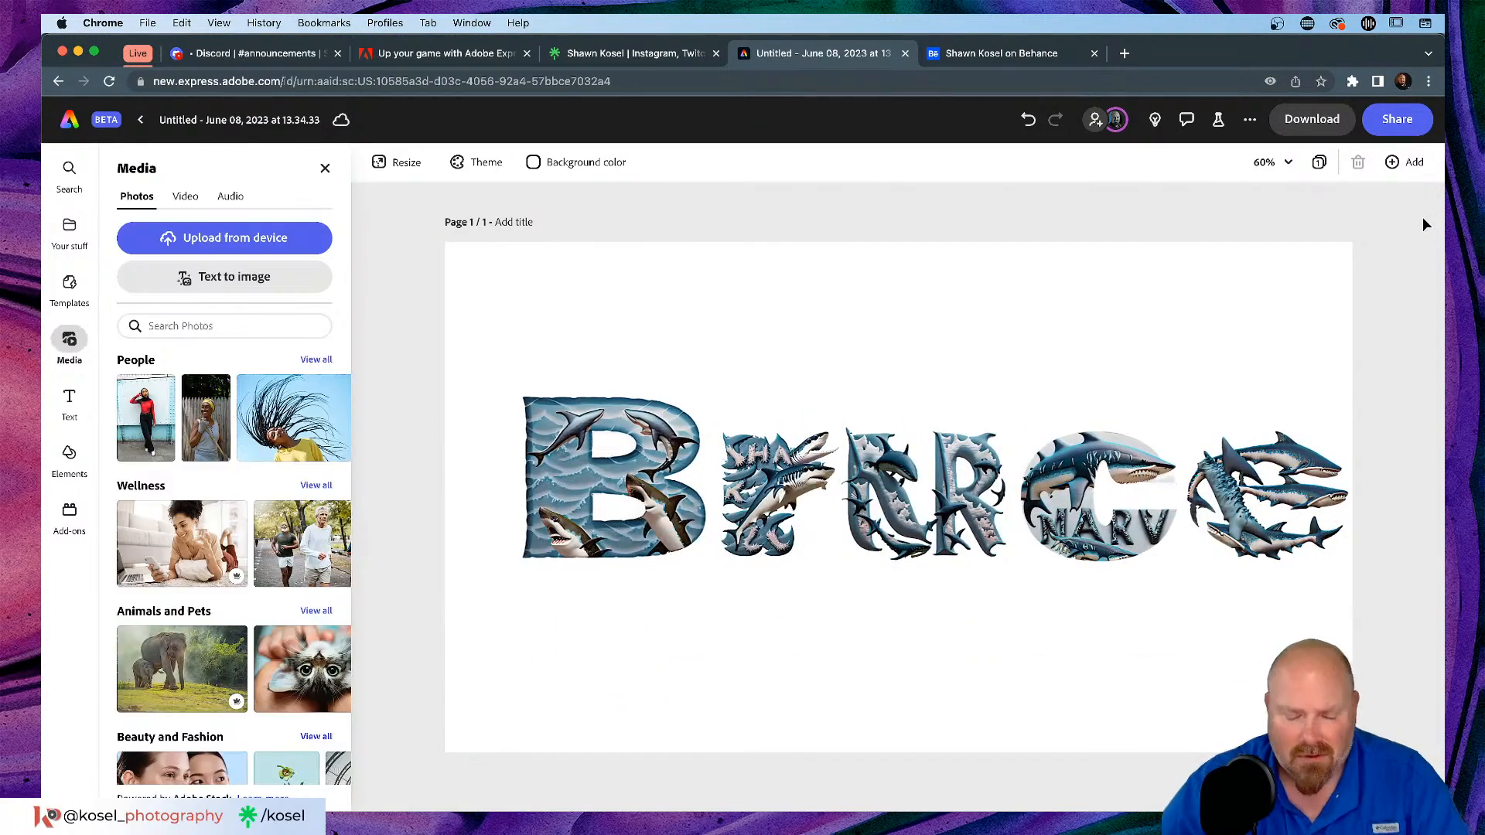
Step: Undo the lettering changes and its placement until the underwater sea bed image is back on the page
key("super+z")
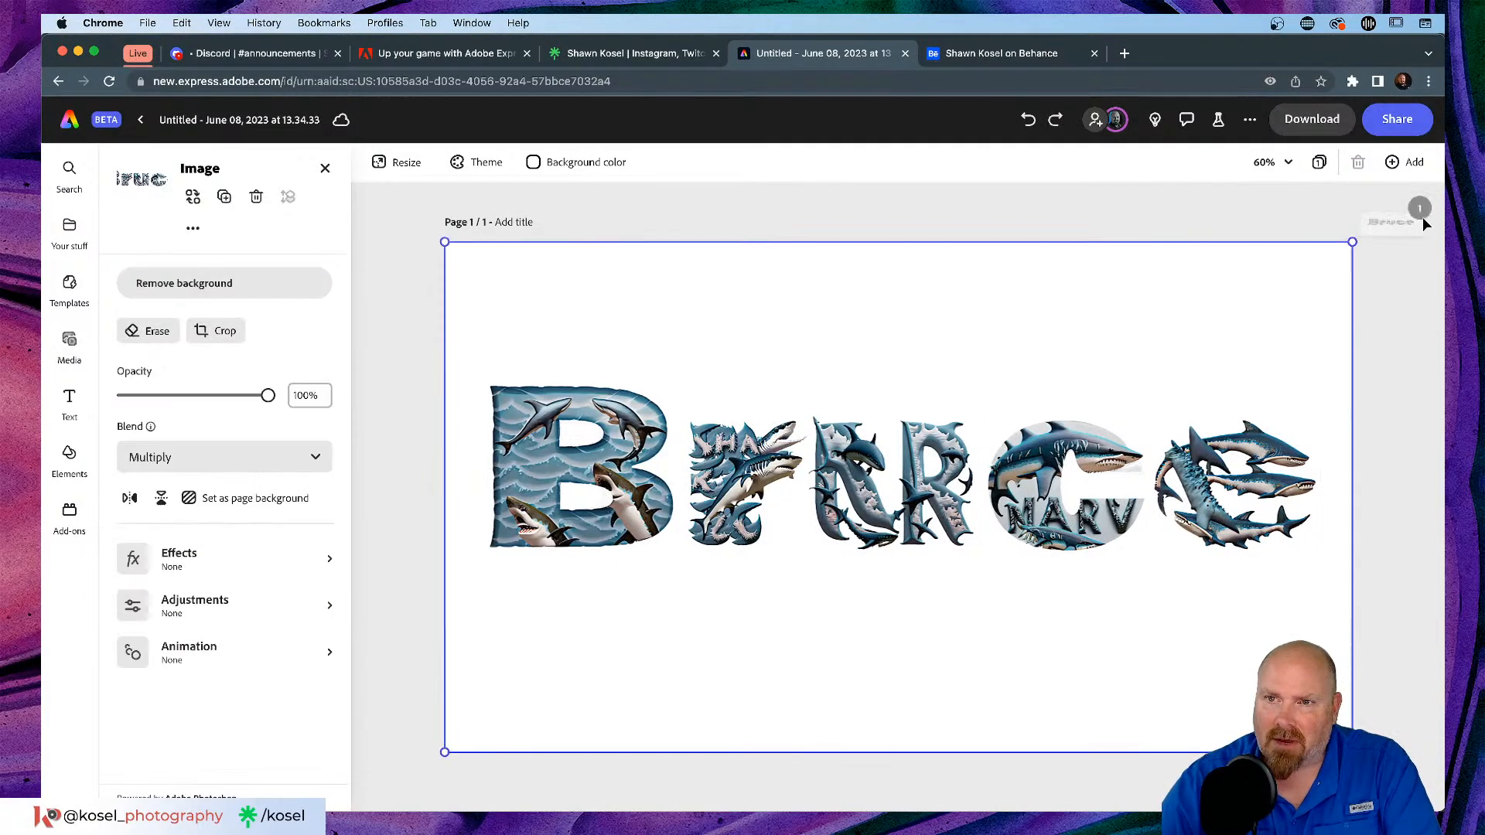
key("super+z")
key("super+z")
key("super+z")
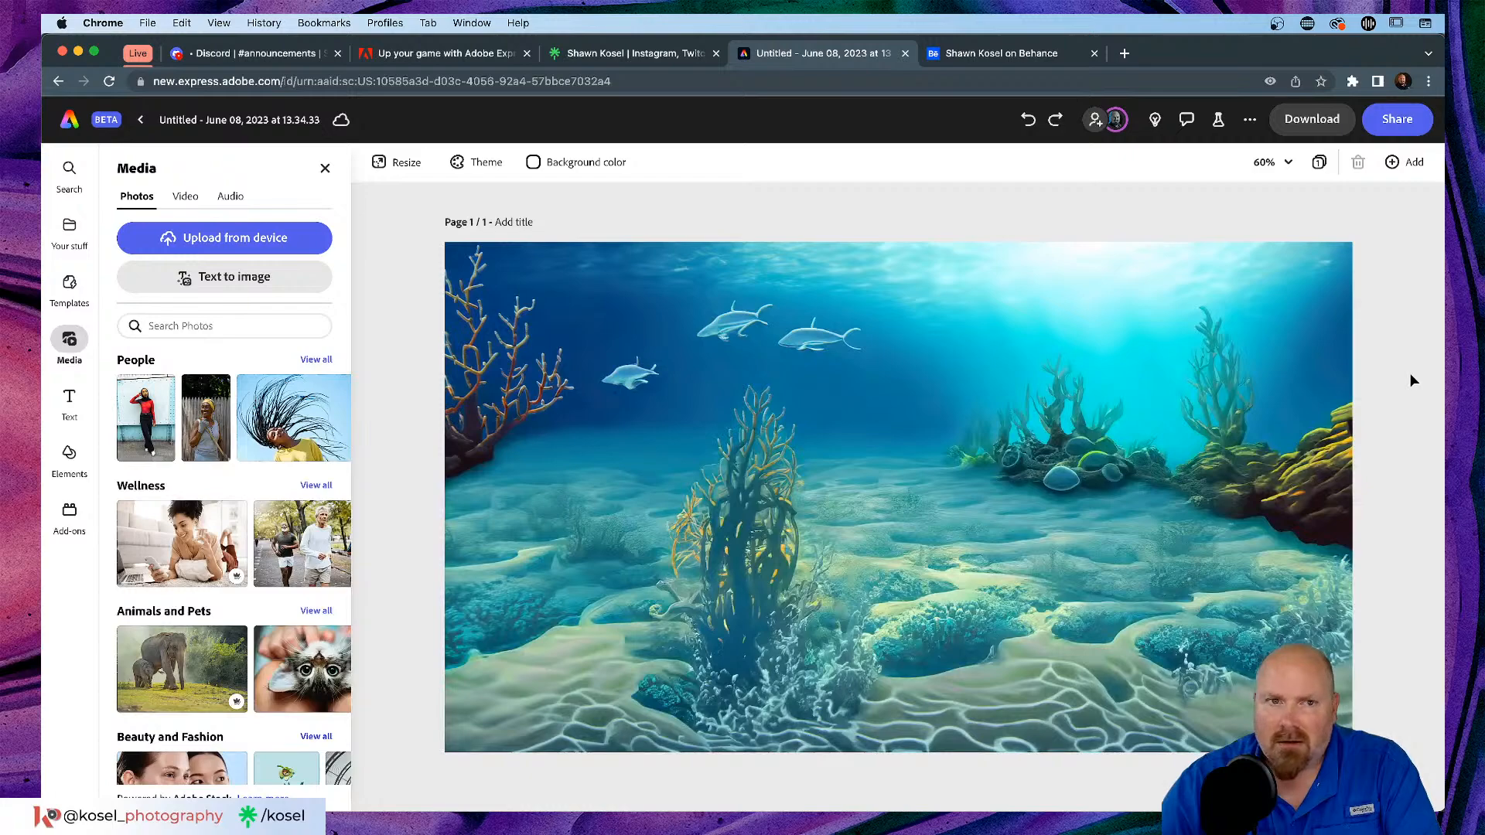
Step: Upload Untitled.jpeg with the Bruce lettering from the Downloads folder, grouping the files by Date Added to find it
left_click(237, 248)
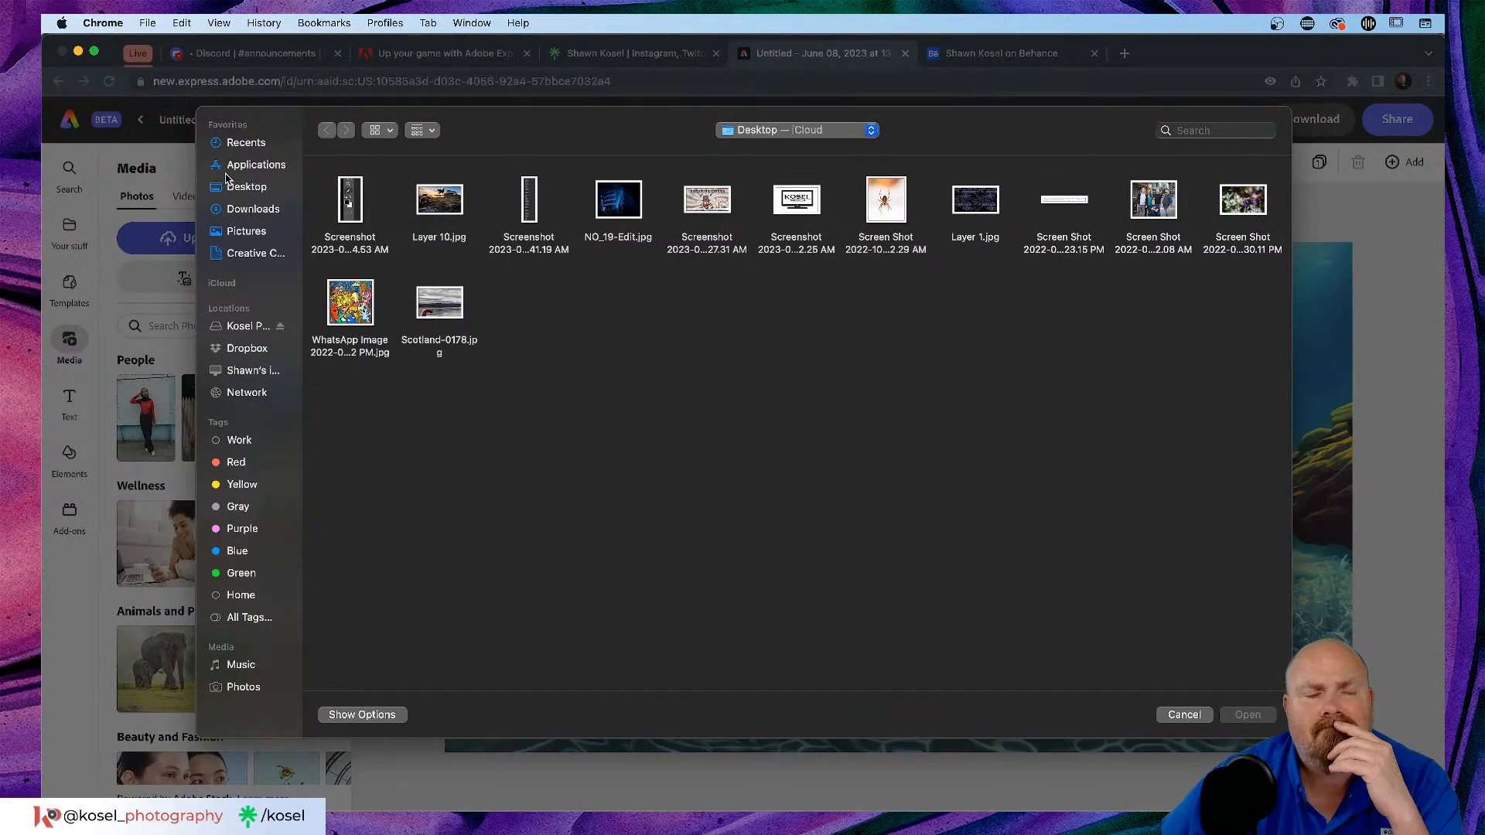
left_click(239, 211)
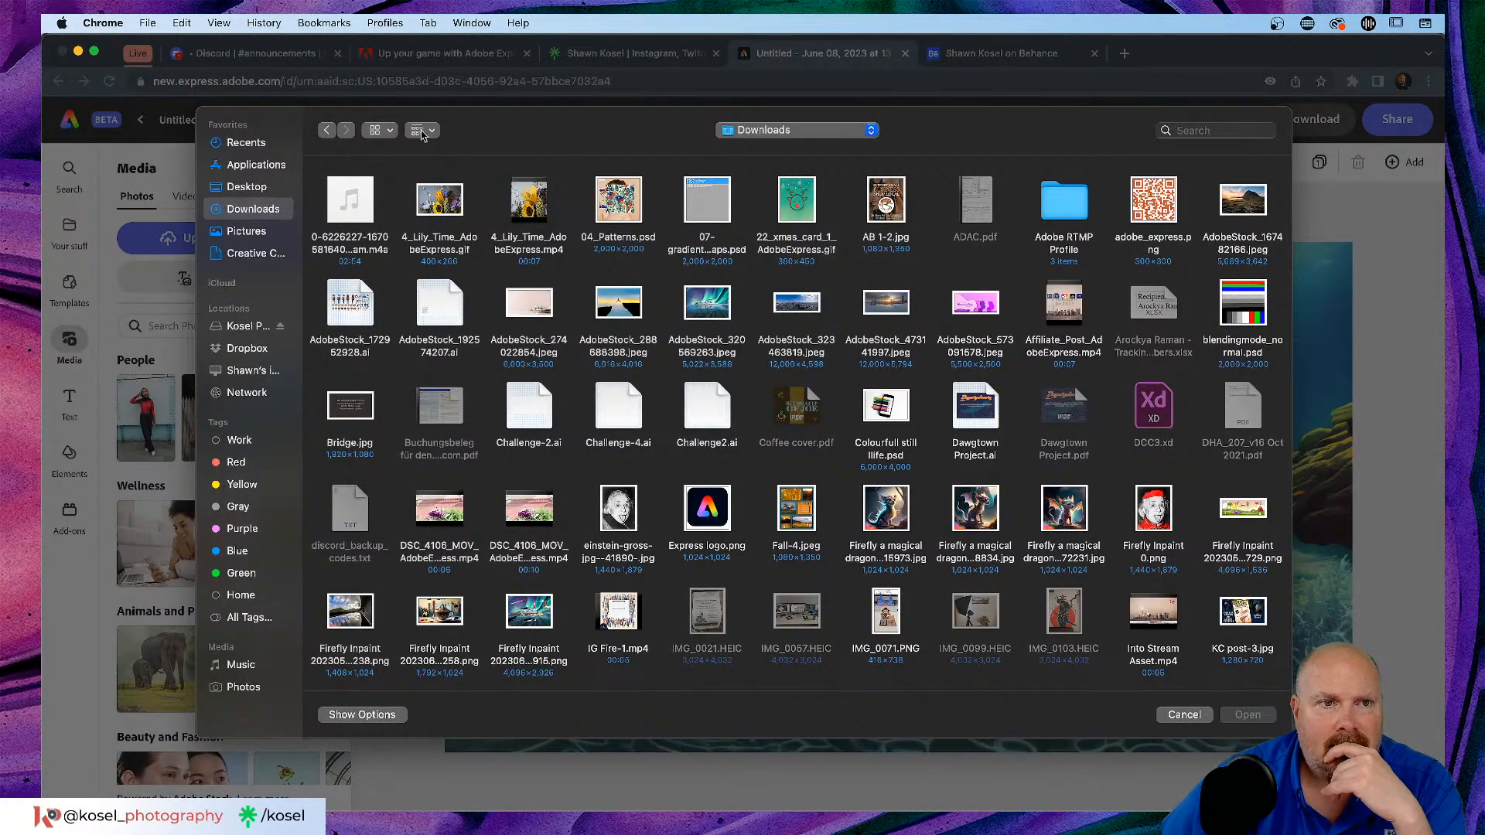
left_click(388, 130)
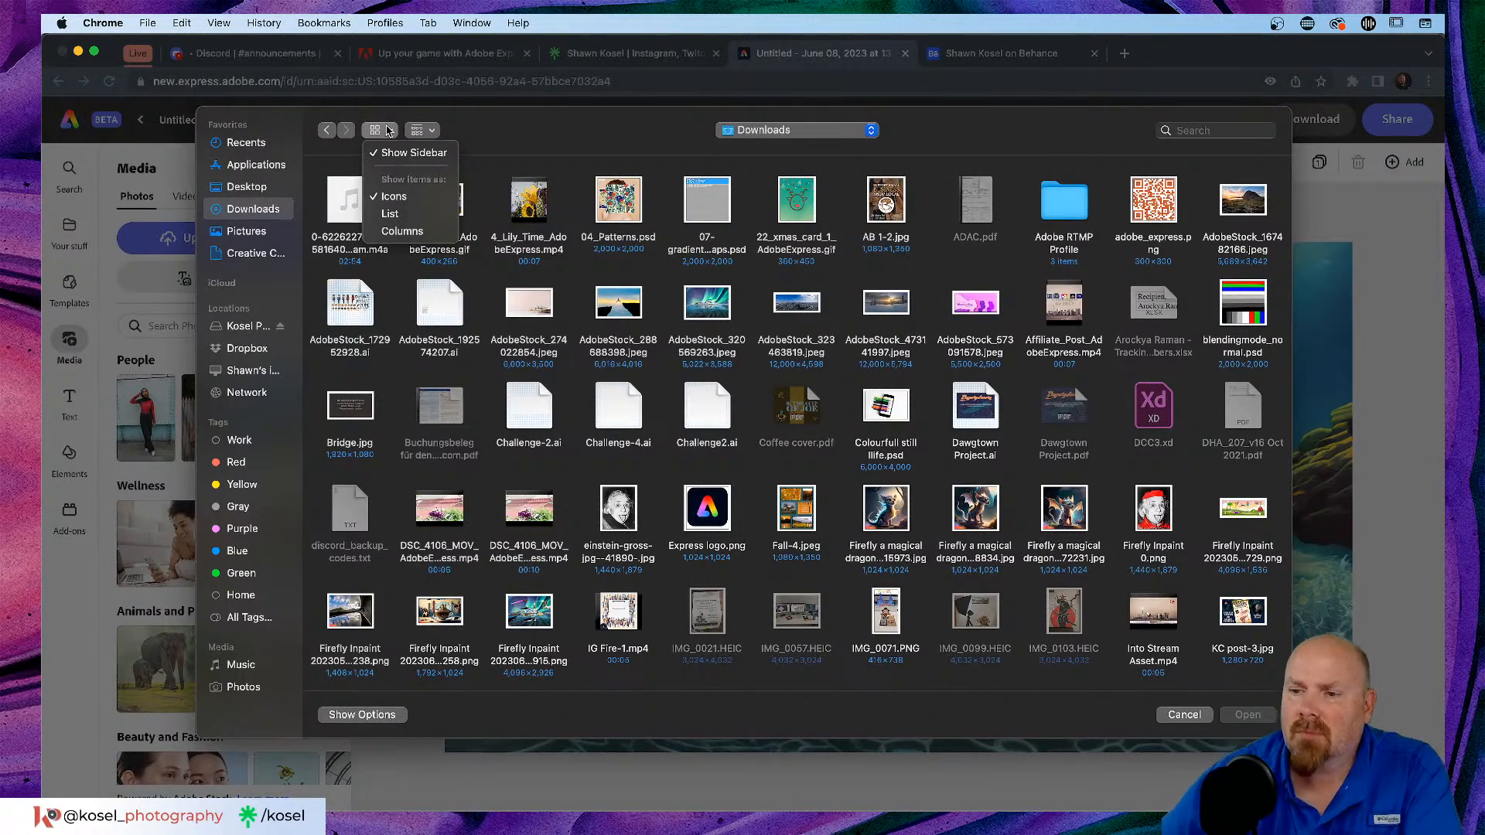
left_click(429, 131)
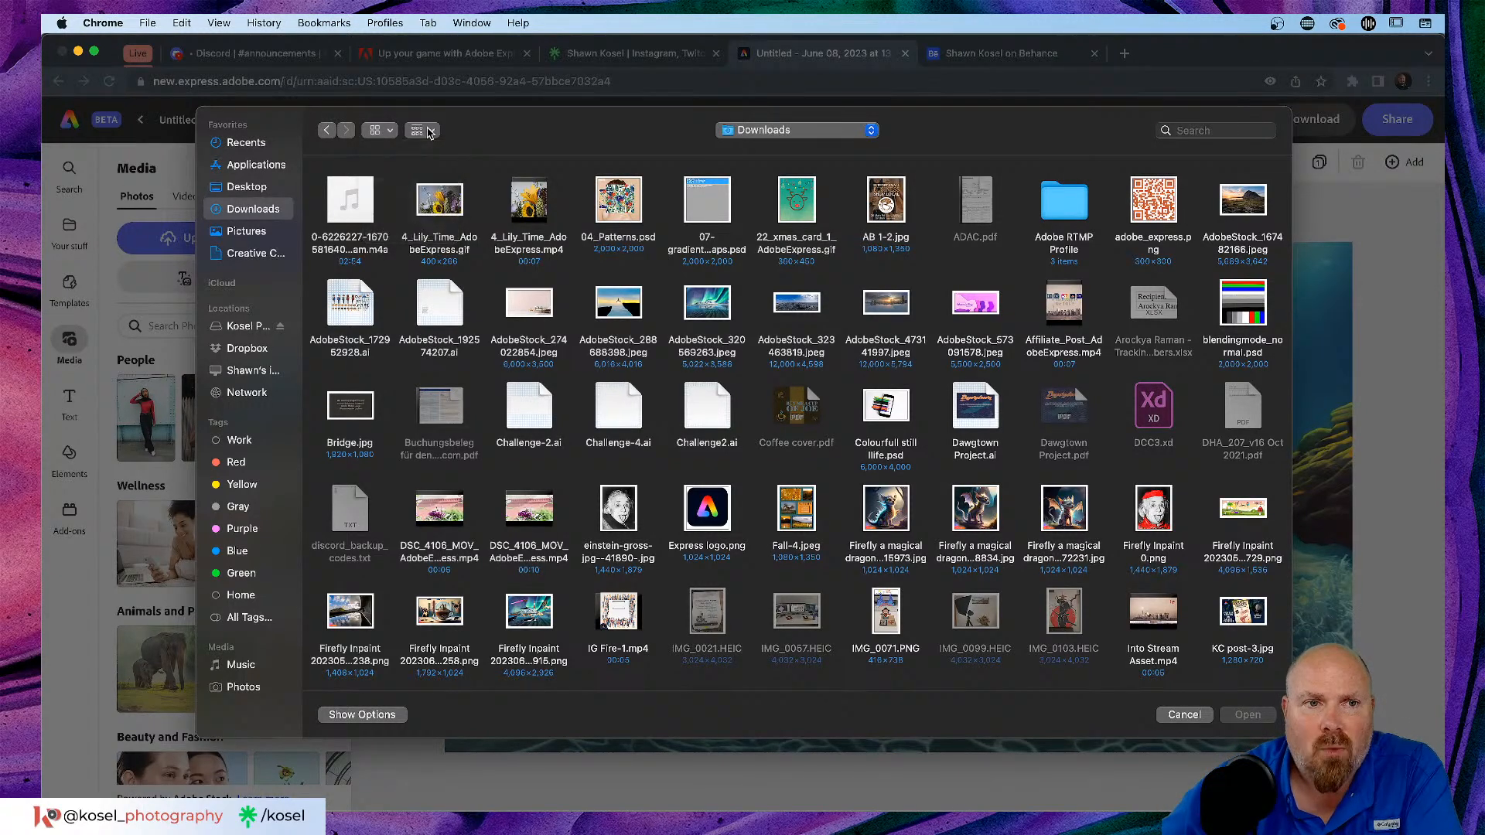
left_click(430, 131)
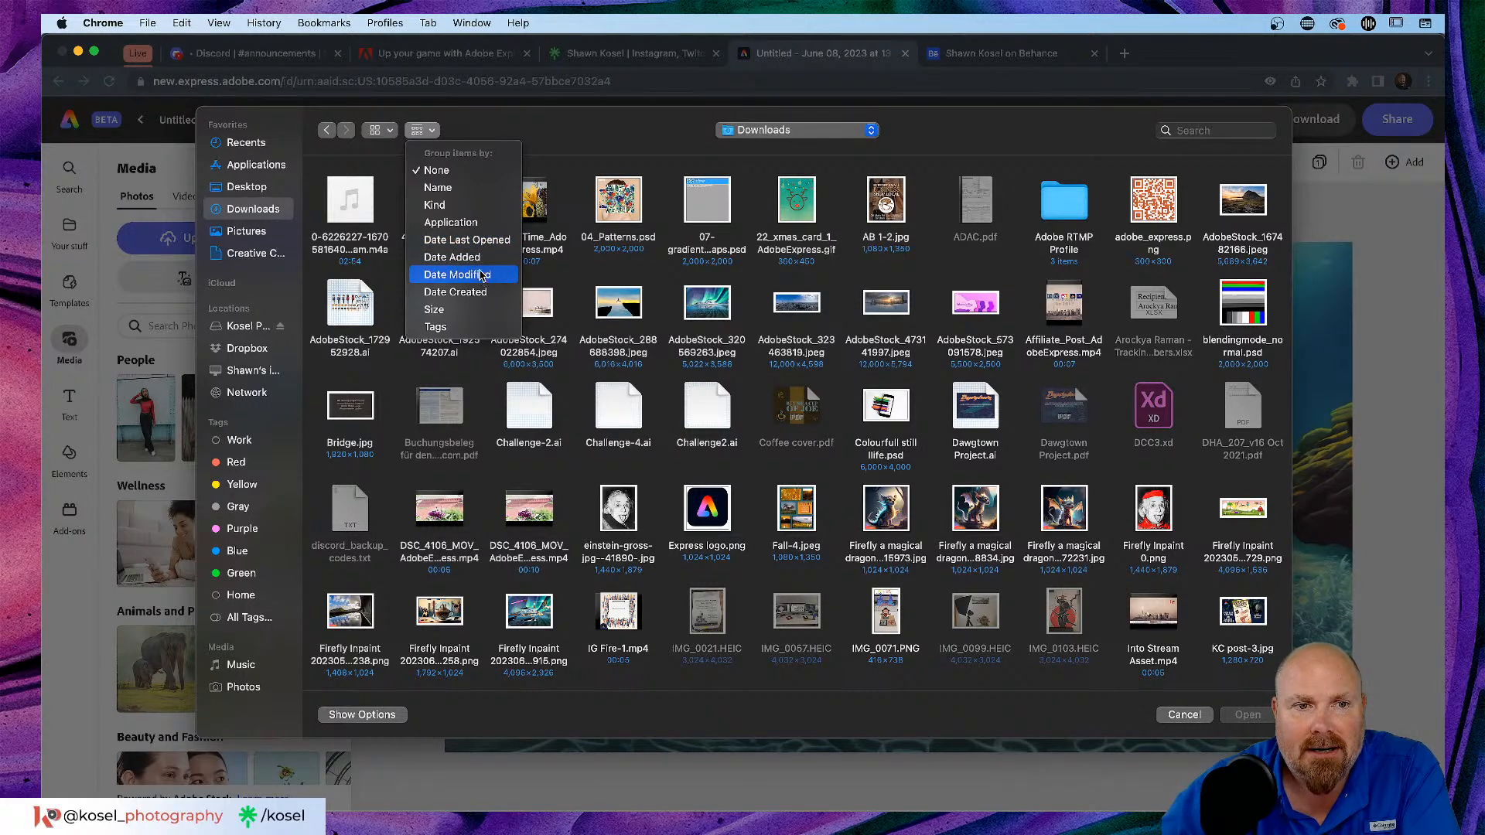
left_click(464, 258)
key("Down")
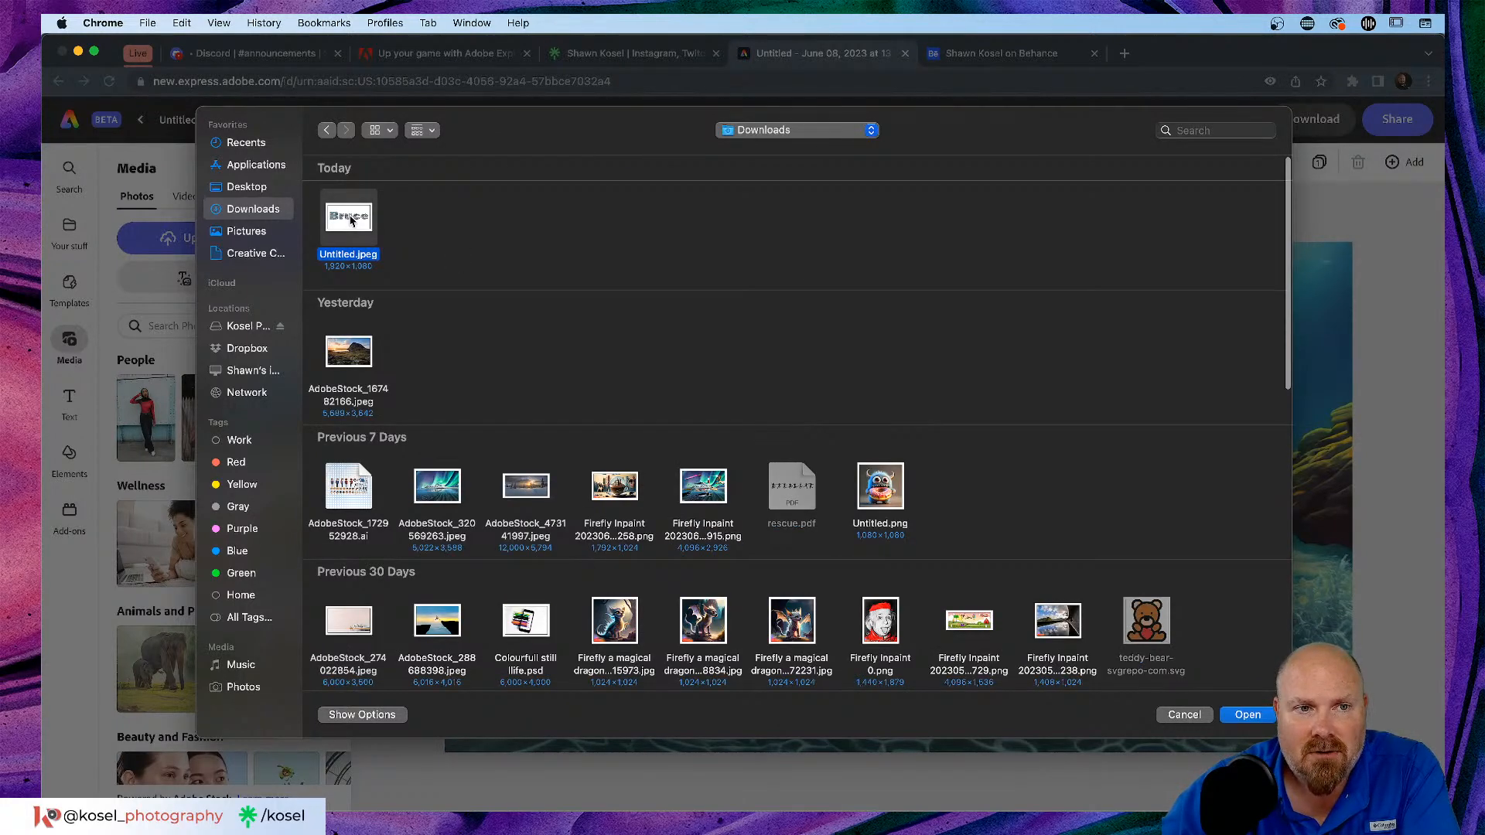
left_click(1244, 714)
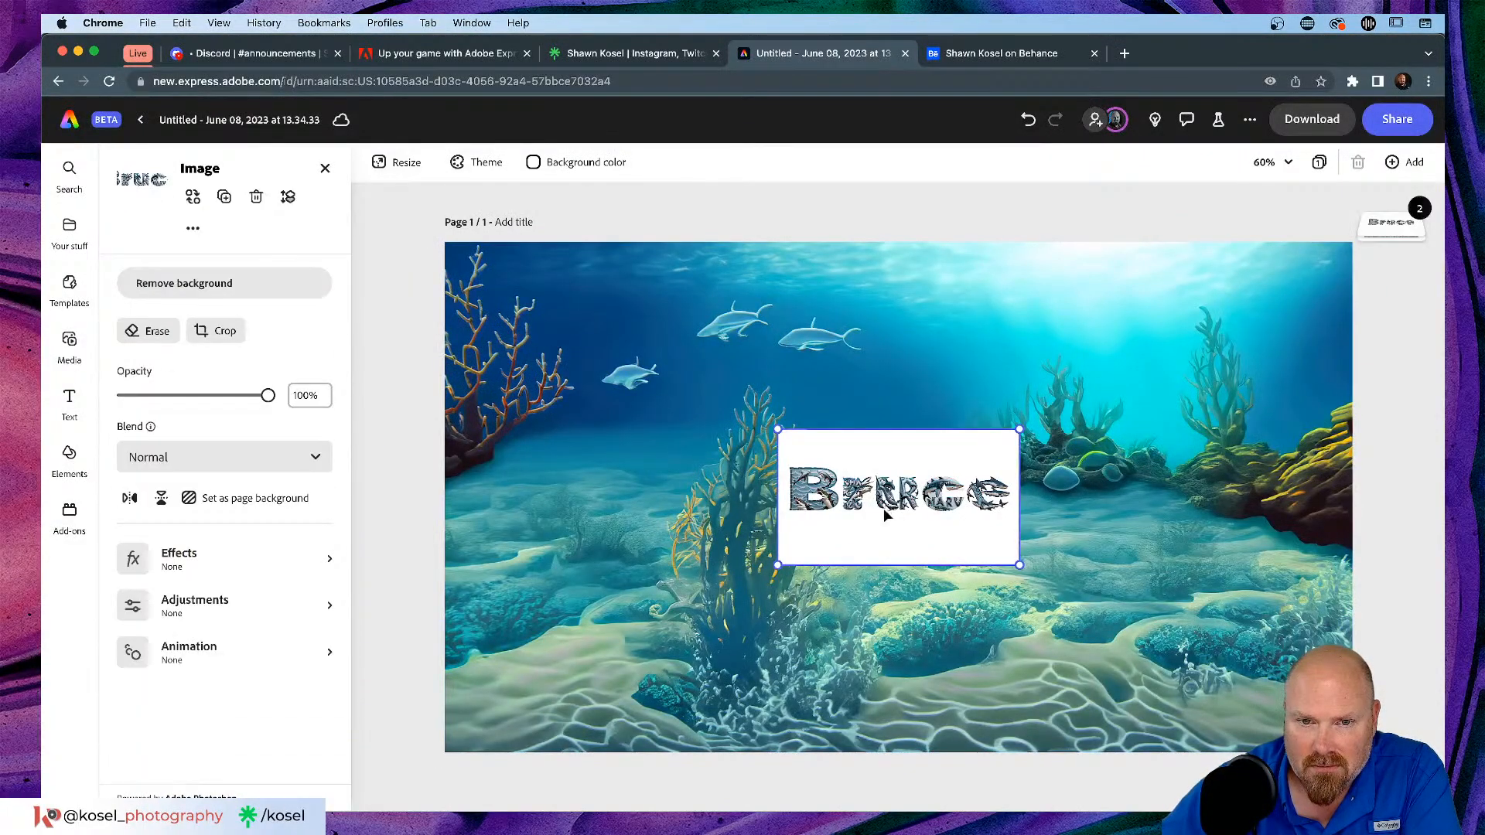
Step: Enlarge the Bruce lettering image to most of the page width and centre it over the upper part of the scene
left_click_drag(1019, 429, 1240, 305)
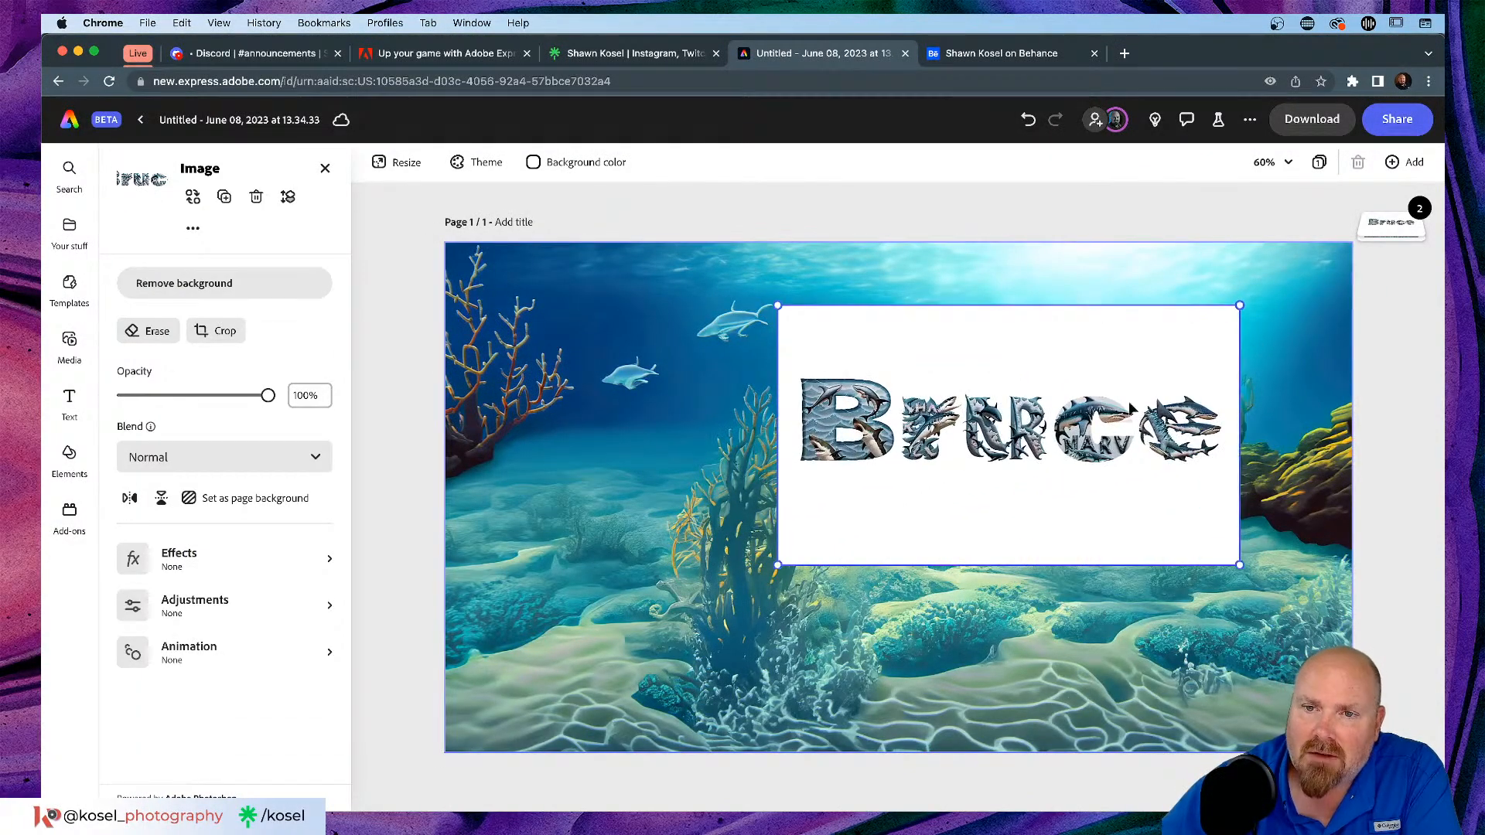
left_click_drag(777, 565, 501, 700)
left_click_drag(964, 488, 993, 397)
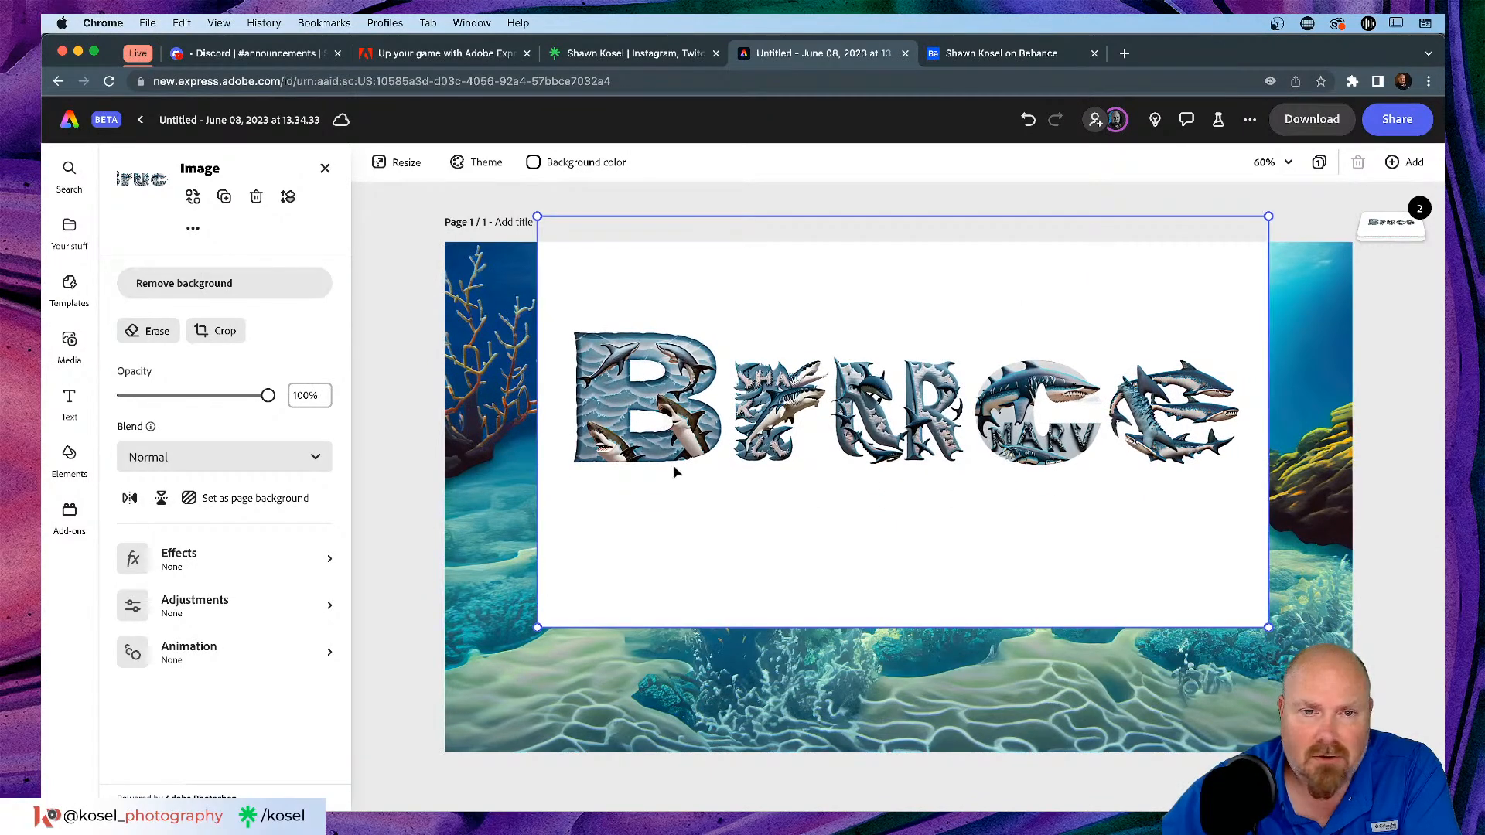
Step: Try removing the lettering image's background, restore it, and set the blend mode to Multiply instead
left_click(222, 285)
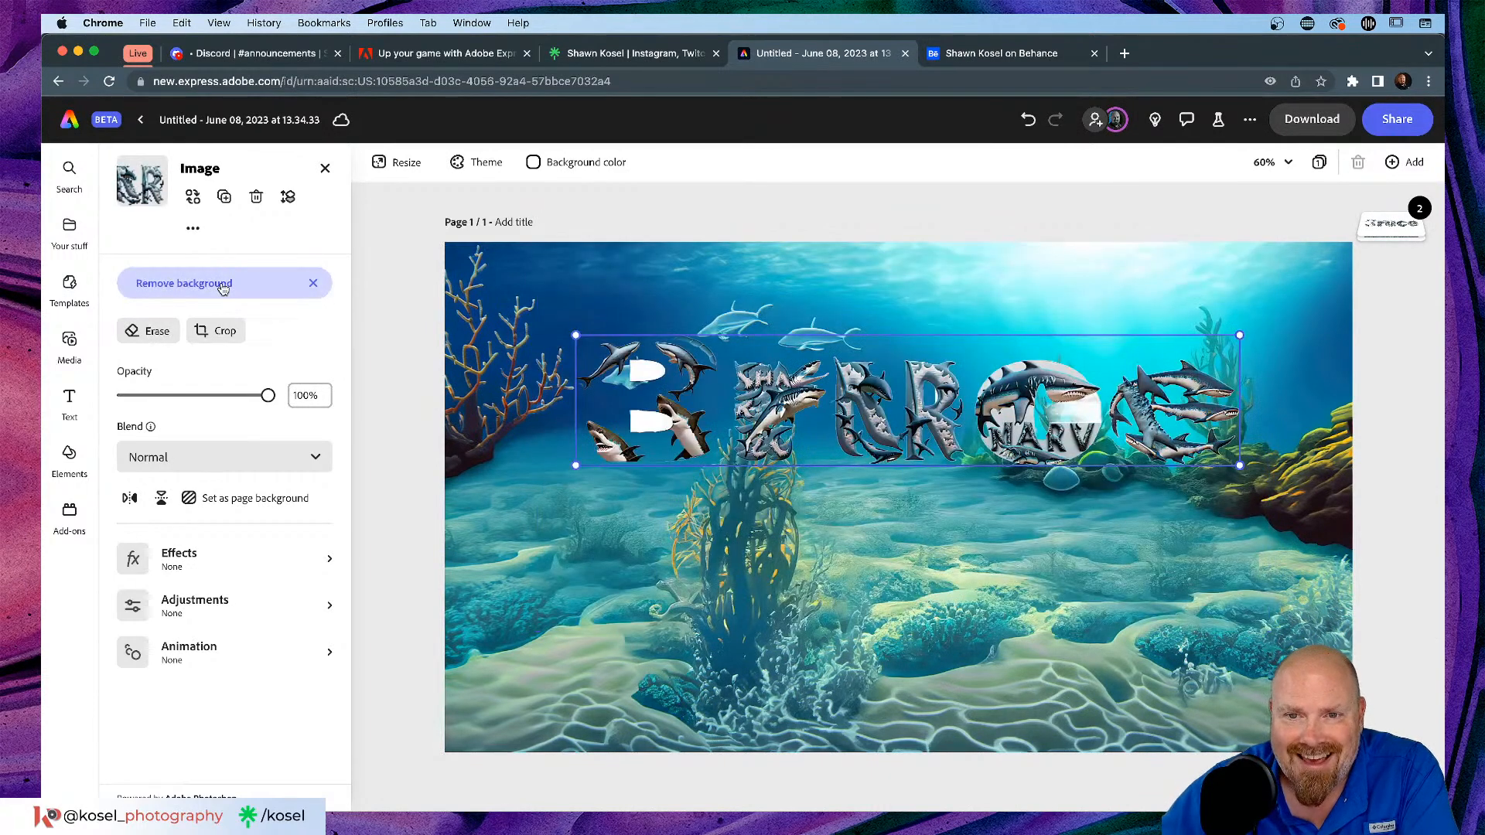
left_click(313, 283)
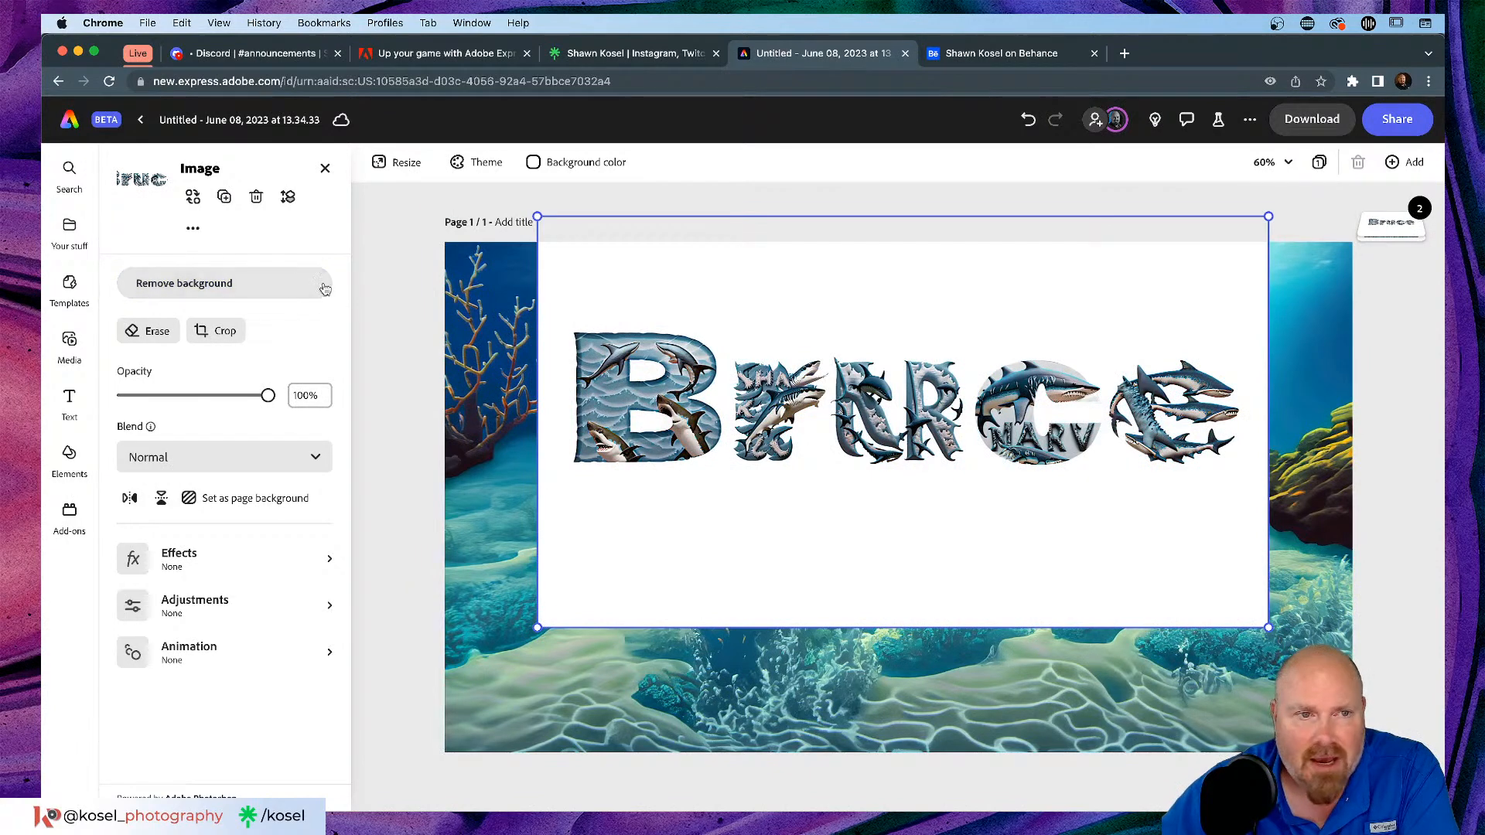
left_click(309, 467)
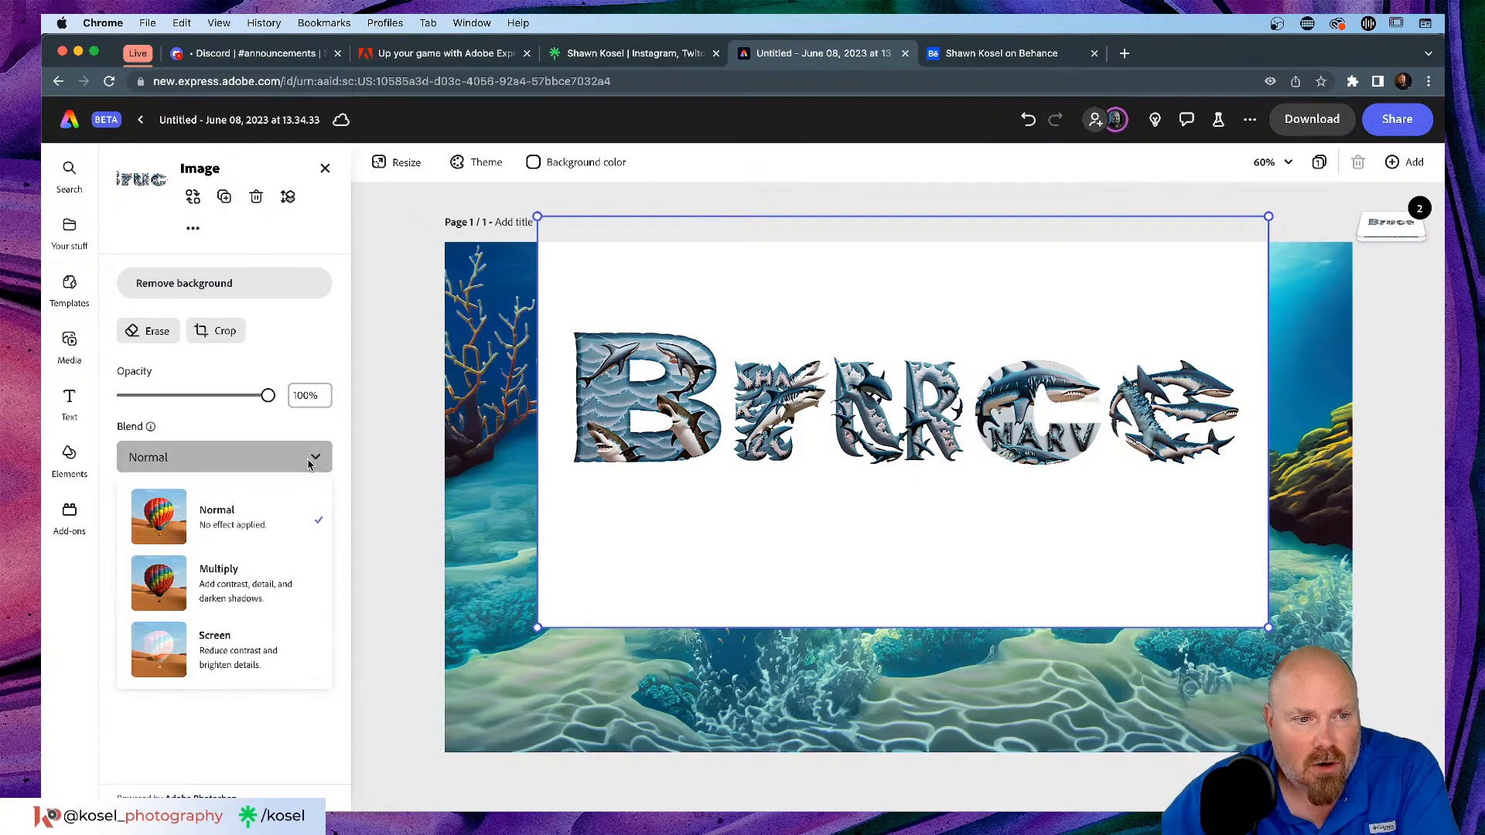
left_click(269, 586)
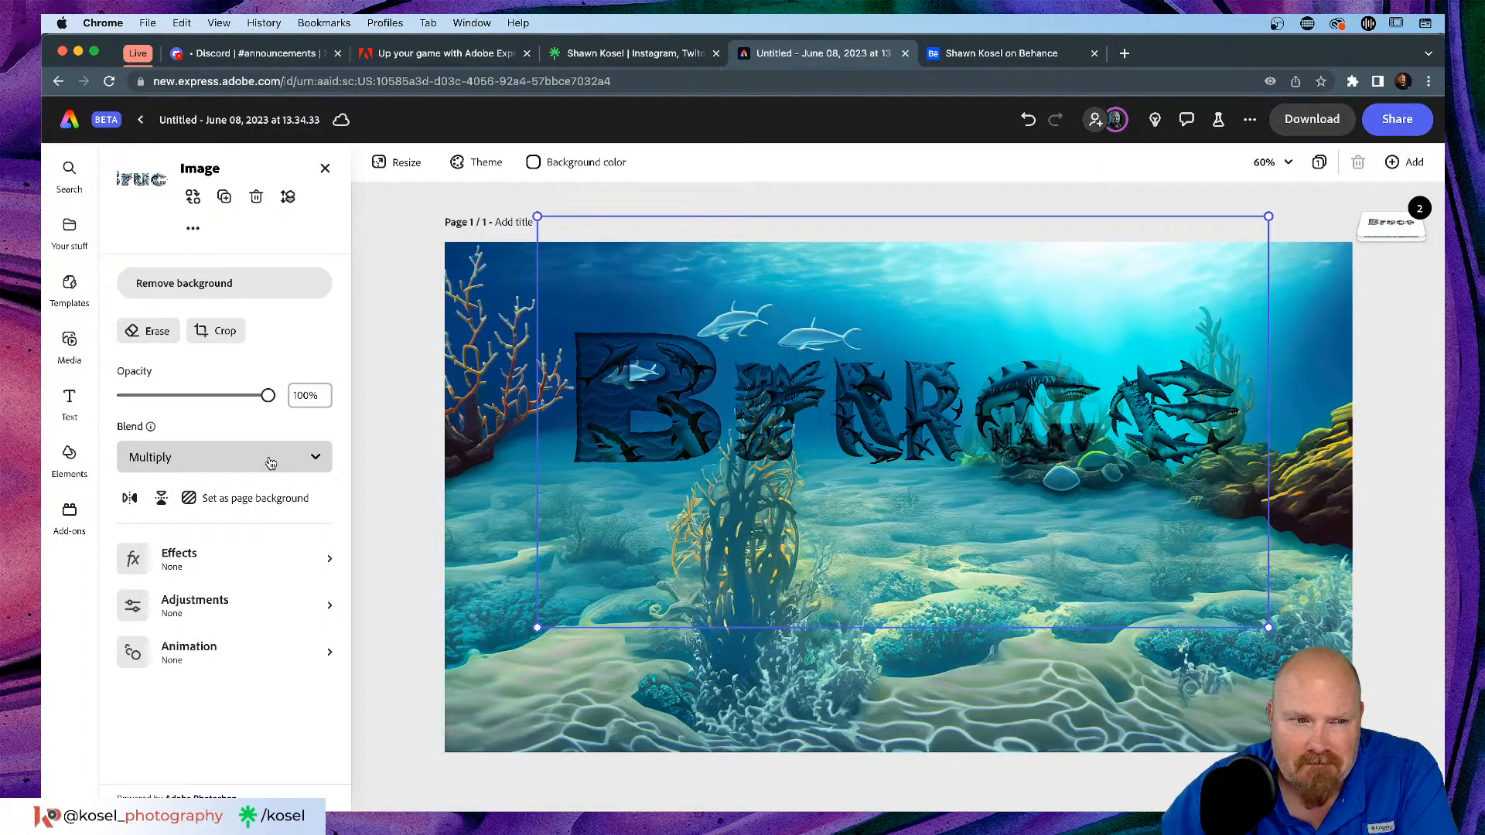
Step: Try the Darken effect on the lettering image and undo it
left_click(330, 559)
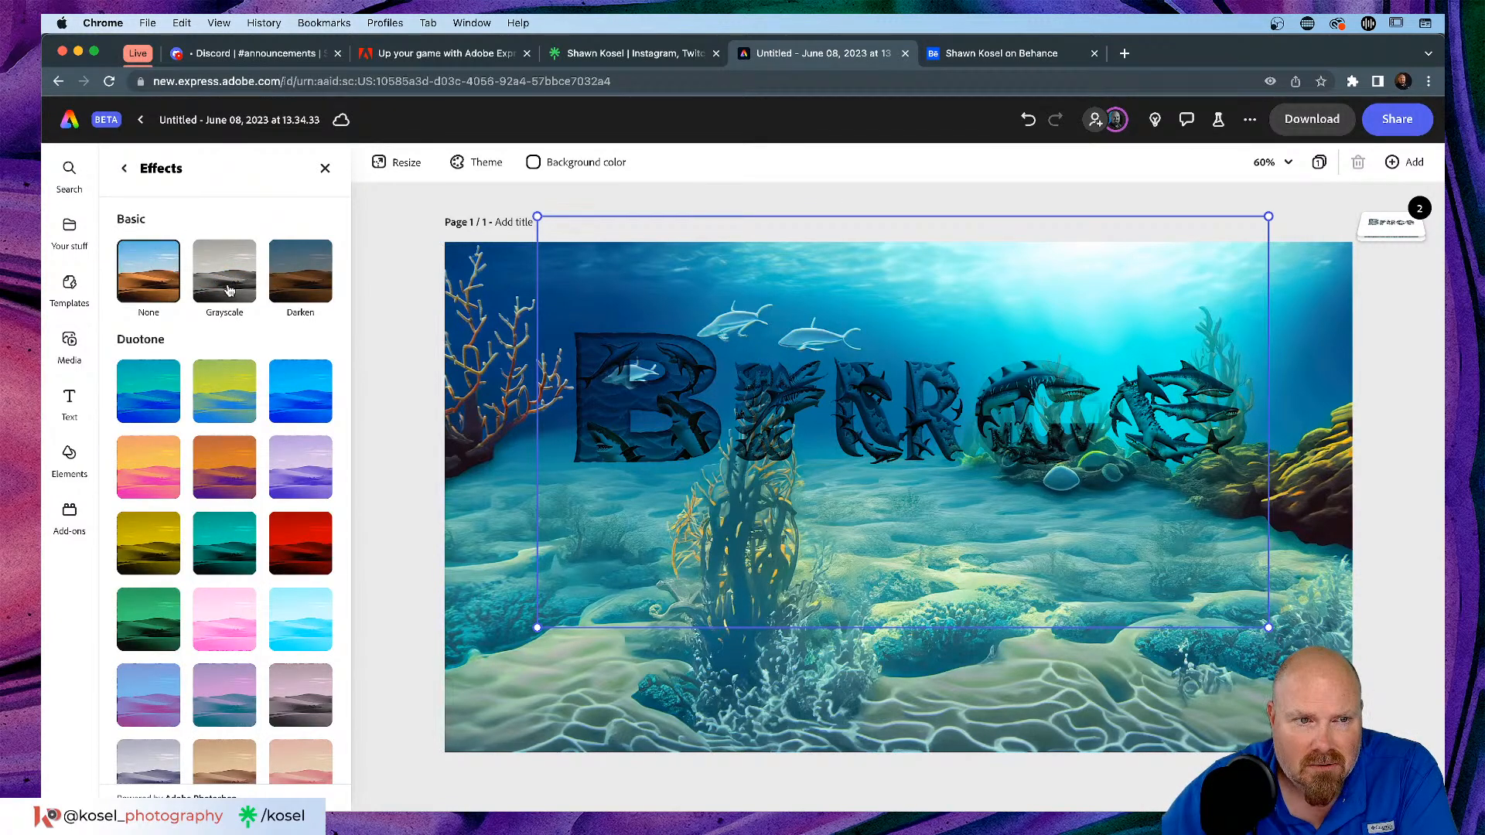
left_click(288, 277)
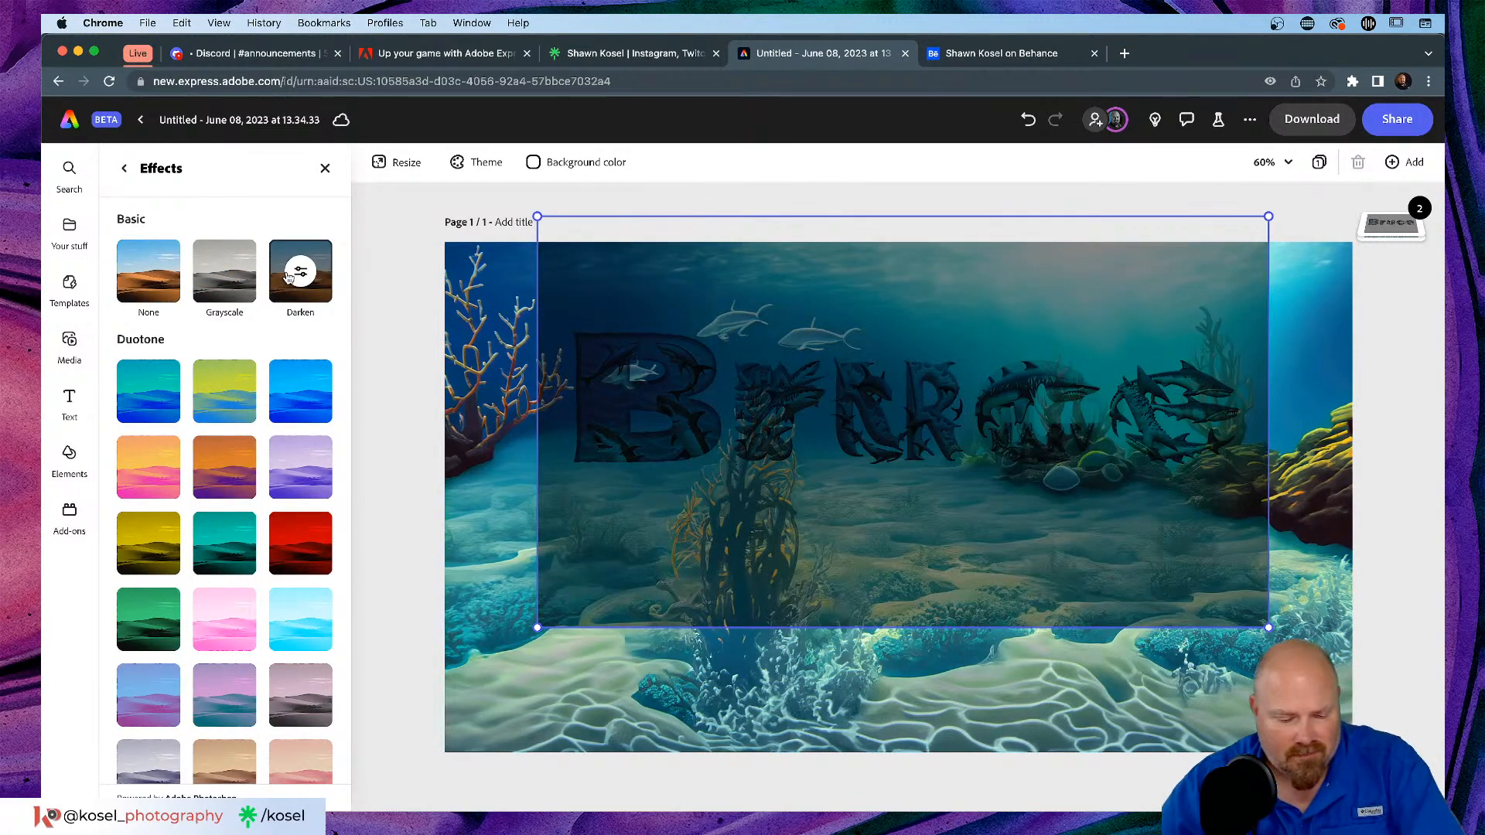
key("super+z")
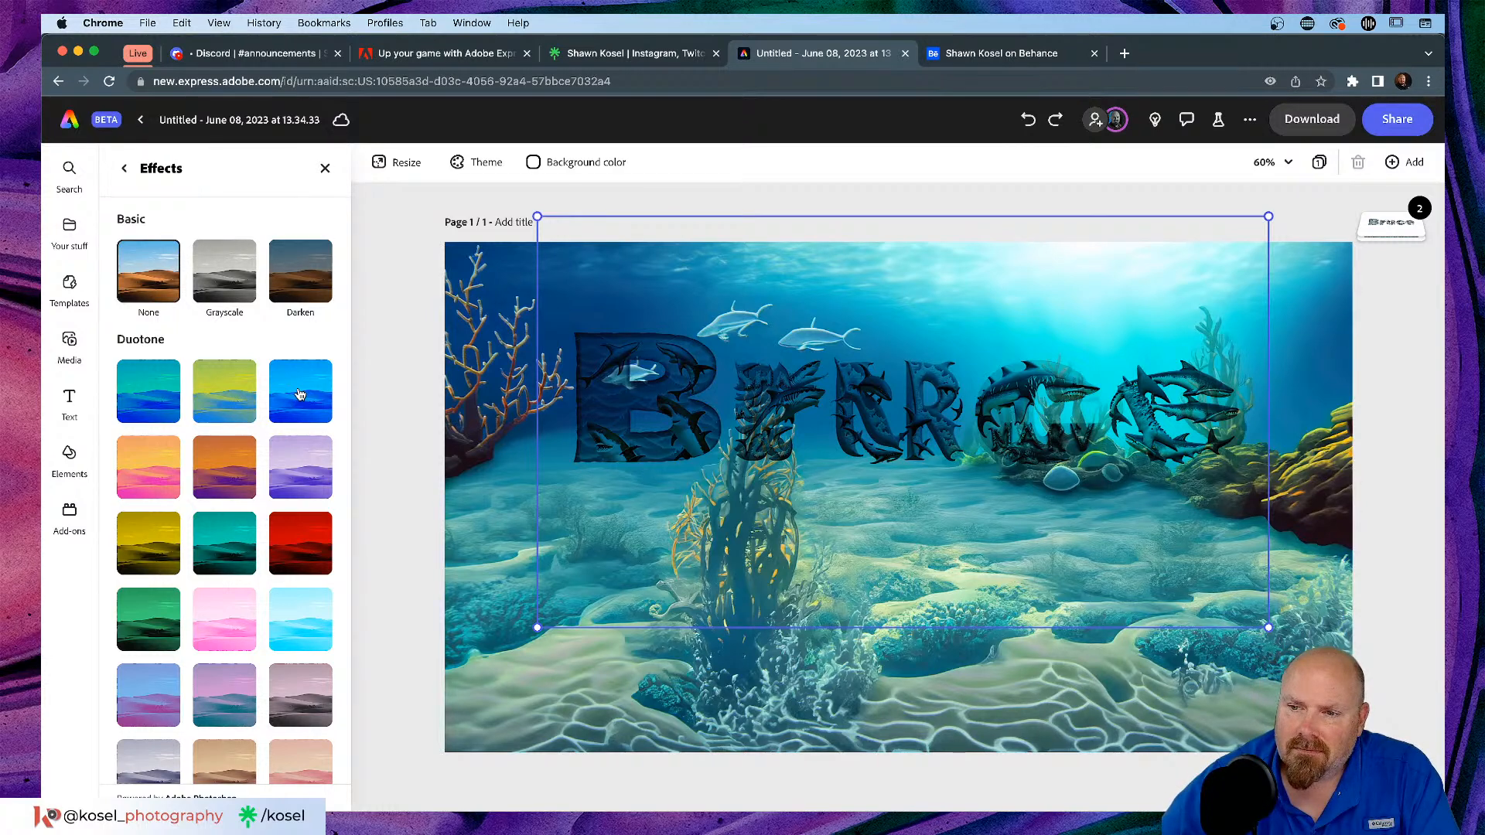
Step: Move the Bruce lettering down over the sandy sea bed in the lower part of the page and deselect it
left_click(739, 203)
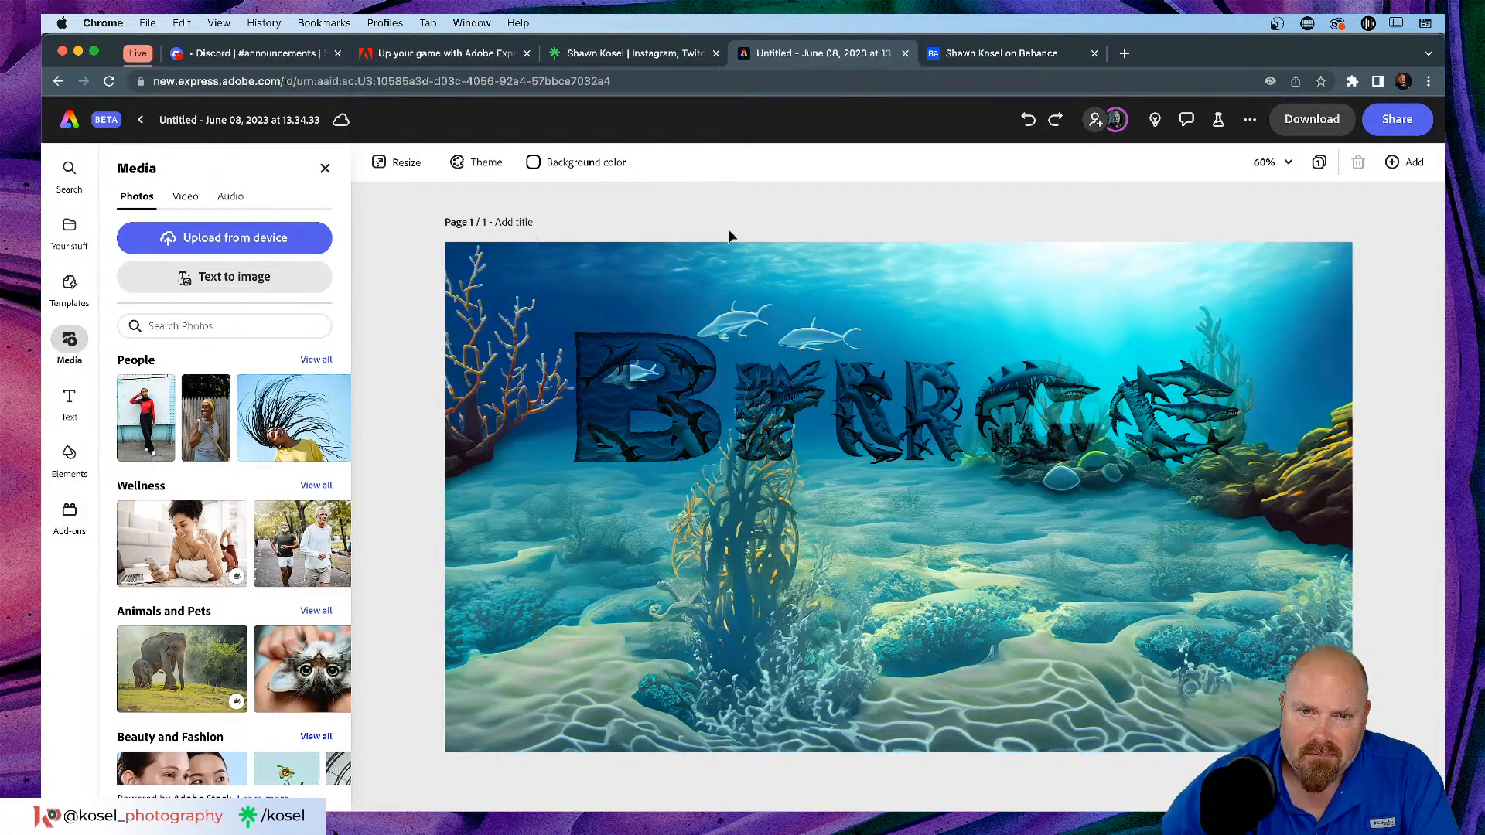
left_click_drag(875, 380, 858, 591)
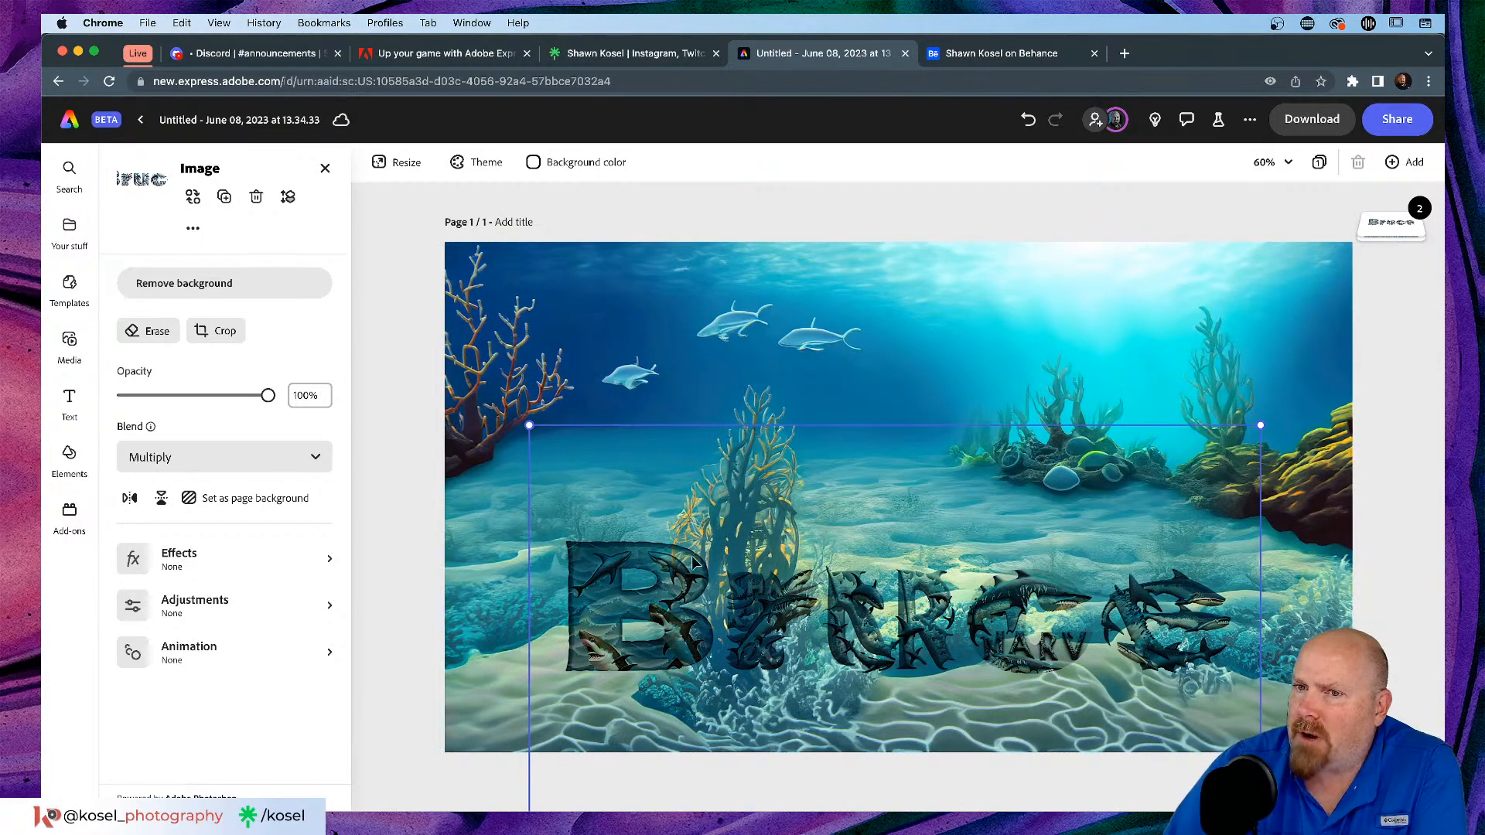
left_click(771, 208)
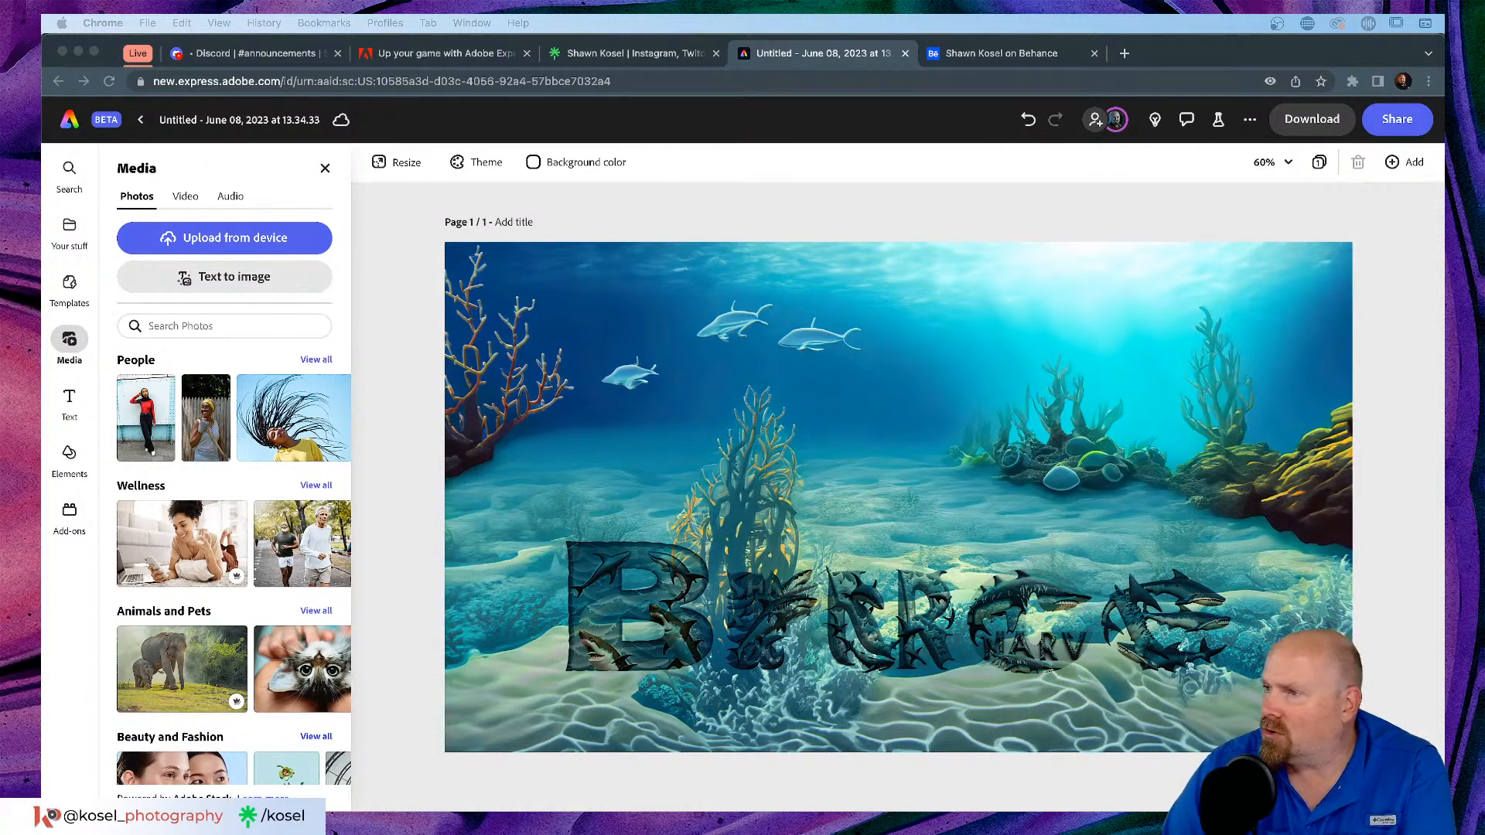
Step: Try adding another copy of the lettering file to the page, check the layer stack, and undo the placement
left_click_drag(1484, 387, 986, 377)
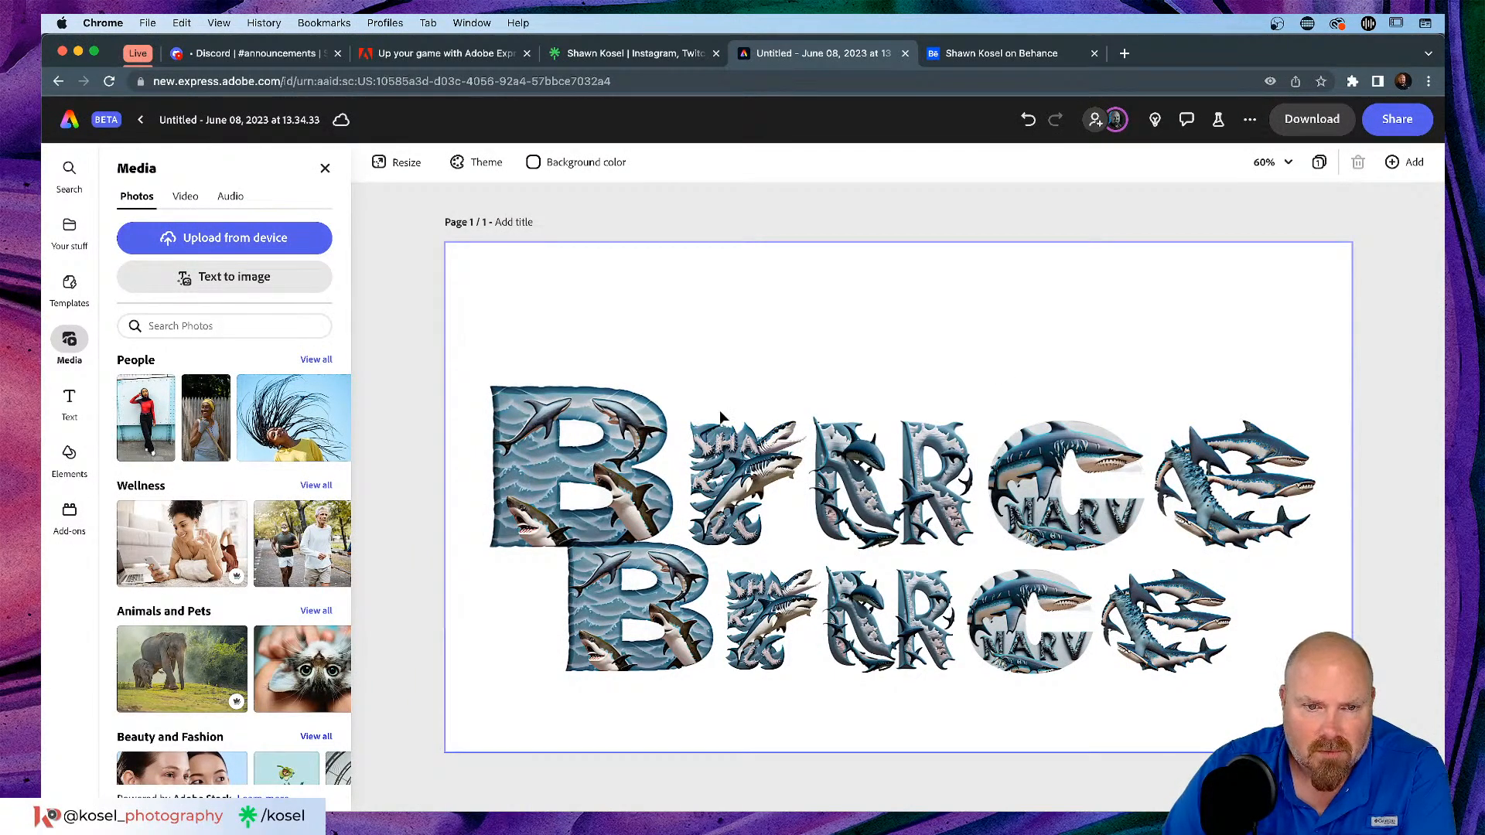
left_click(634, 417)
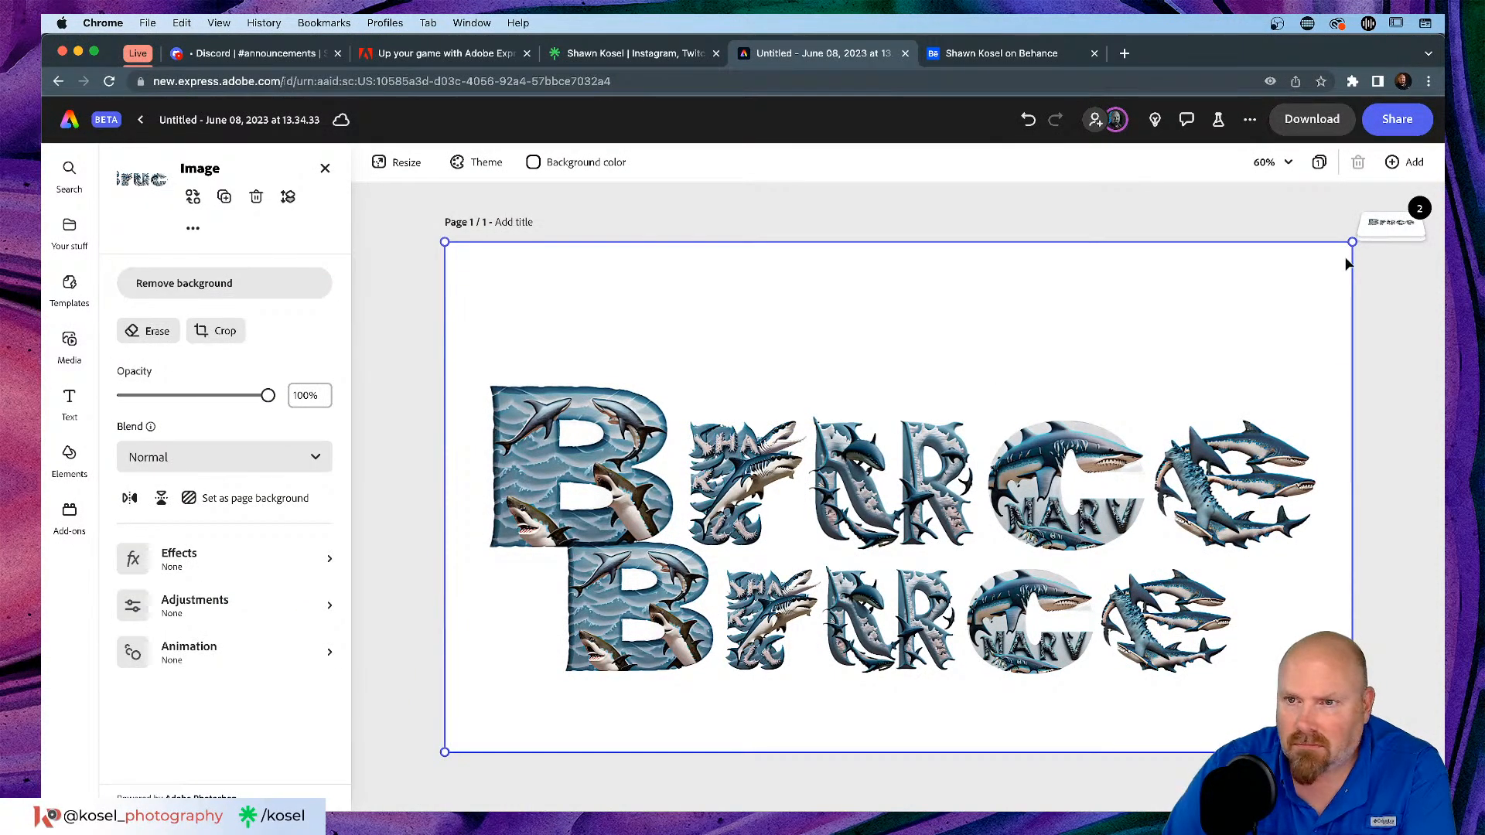
left_click(1404, 219)
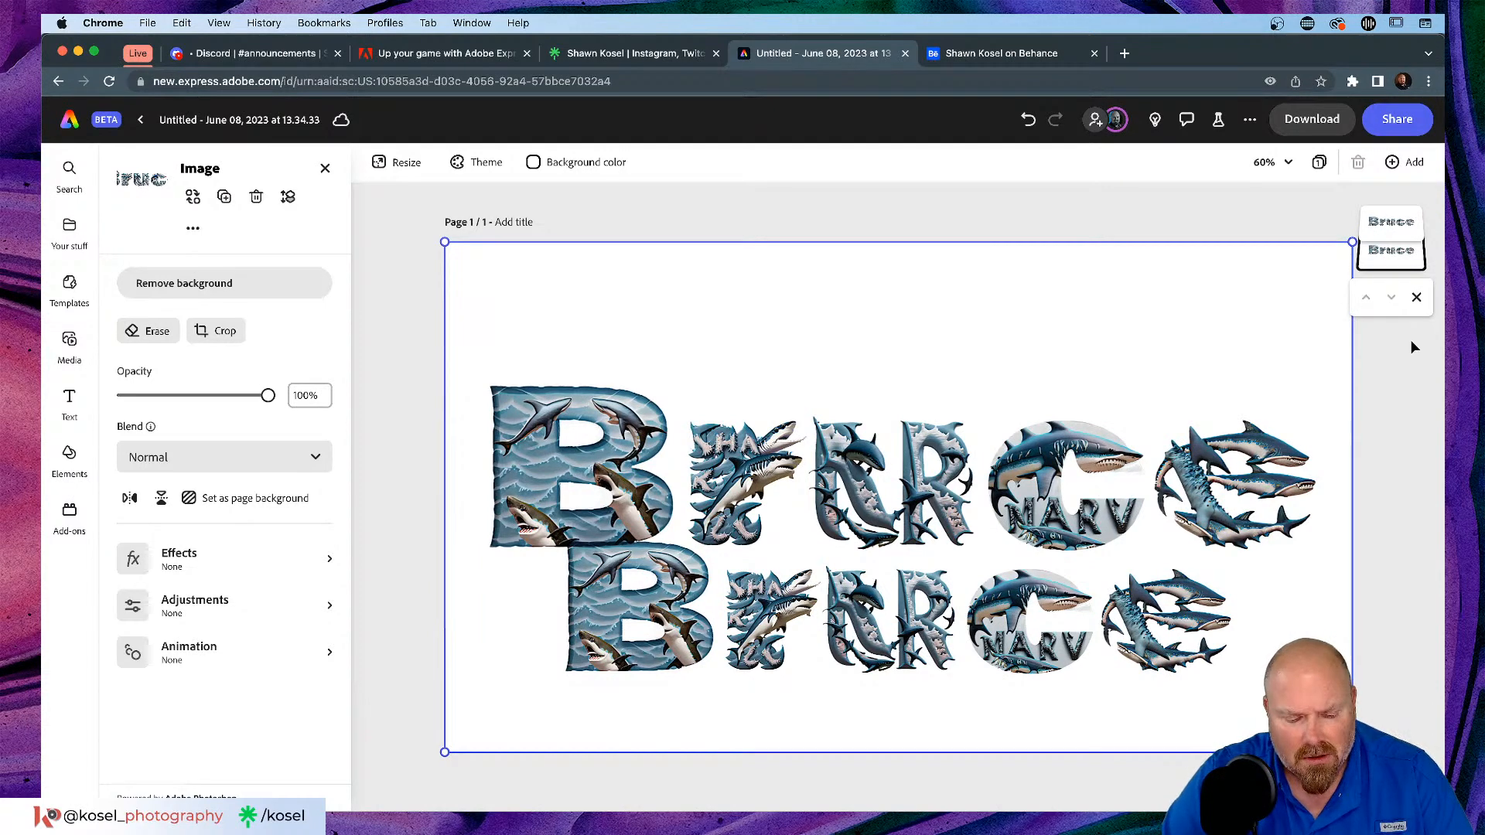
key("super+z")
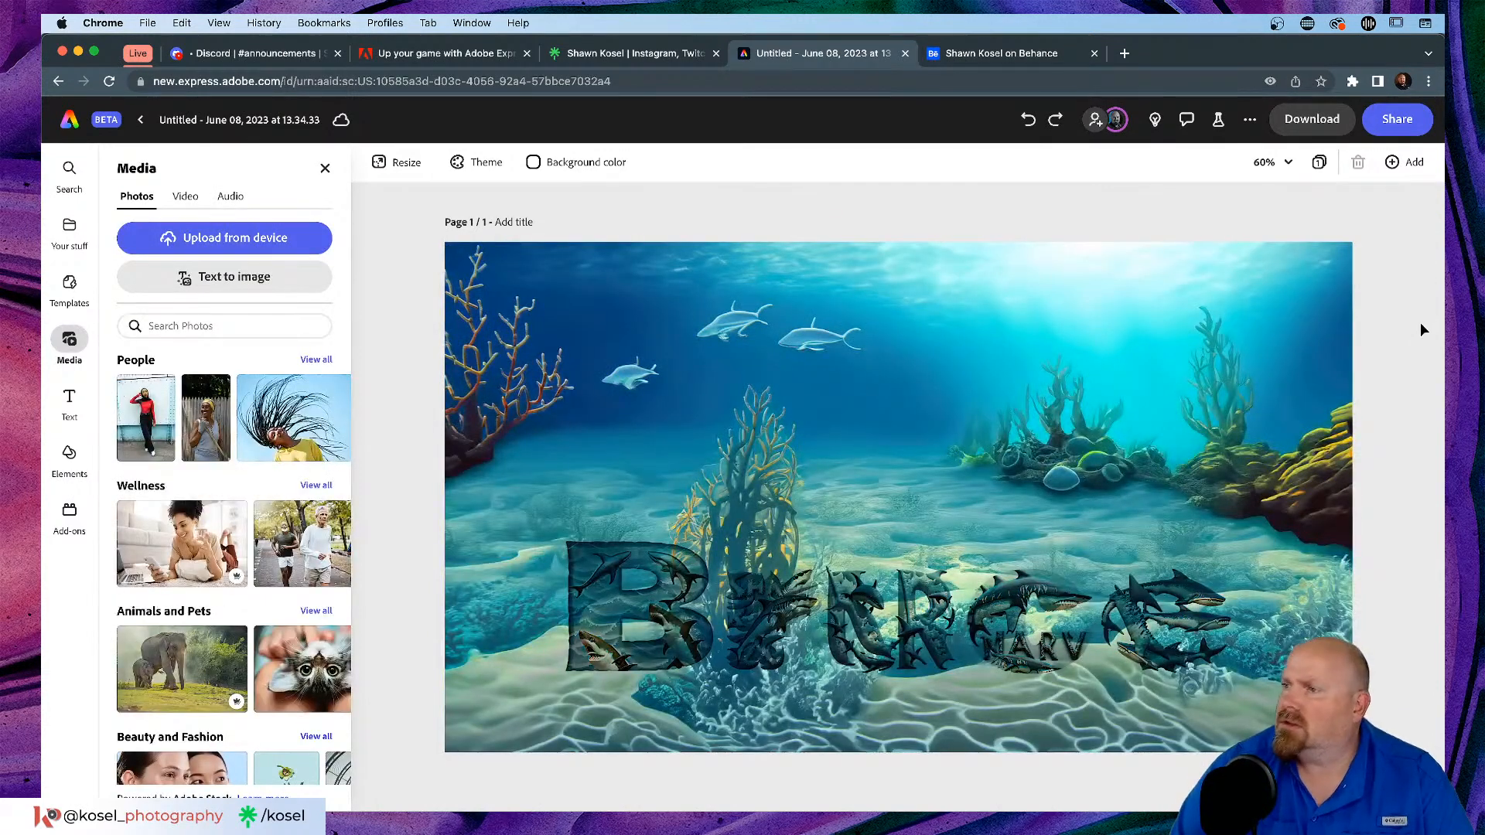
Step: Select the Bruce lettering and examine the order of the lettering and sea bed image in the layer stack
left_click(1290, 375)
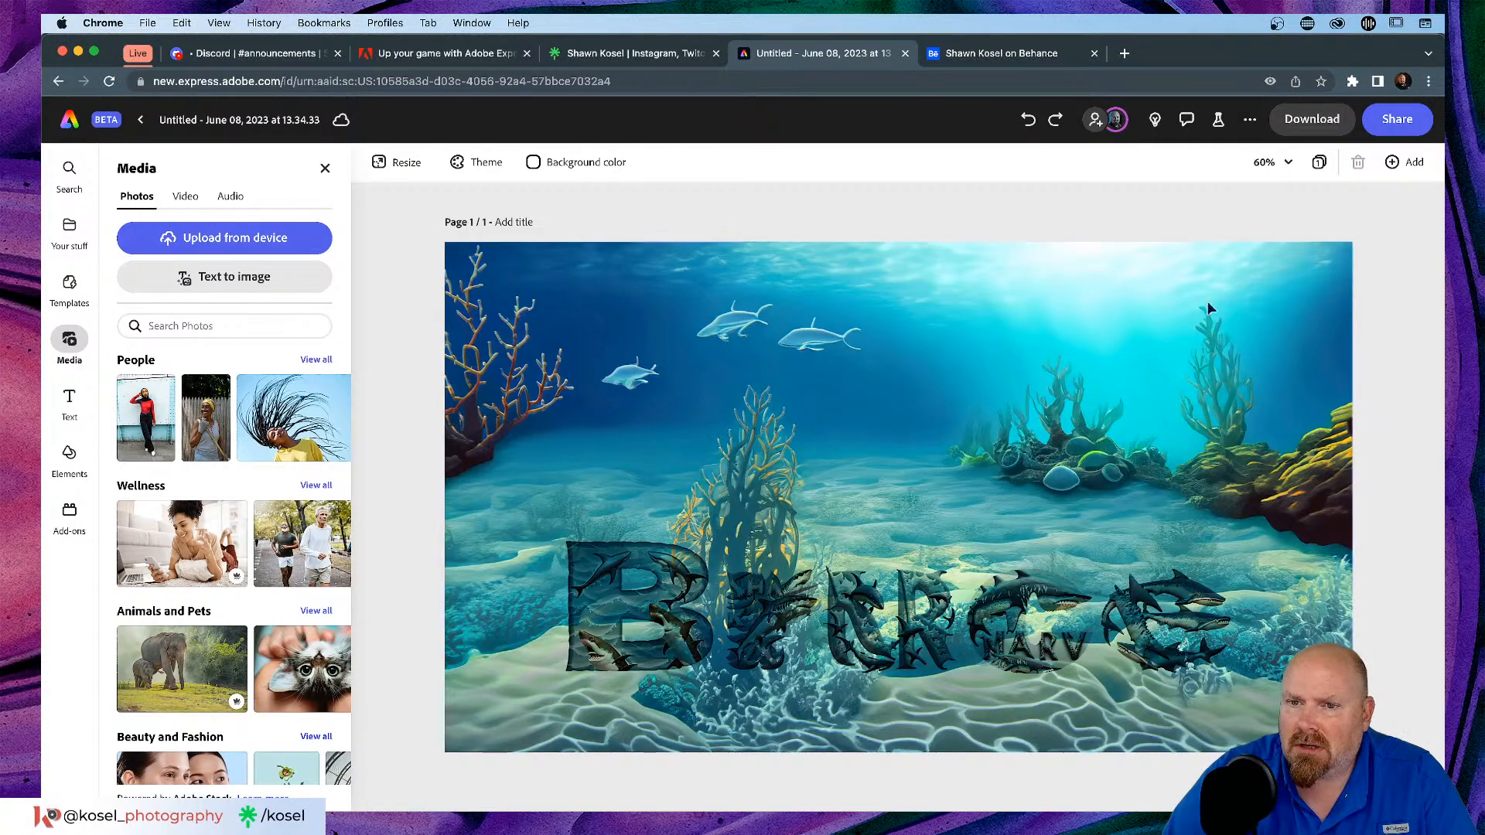
left_click(1023, 620)
left_click(1386, 222)
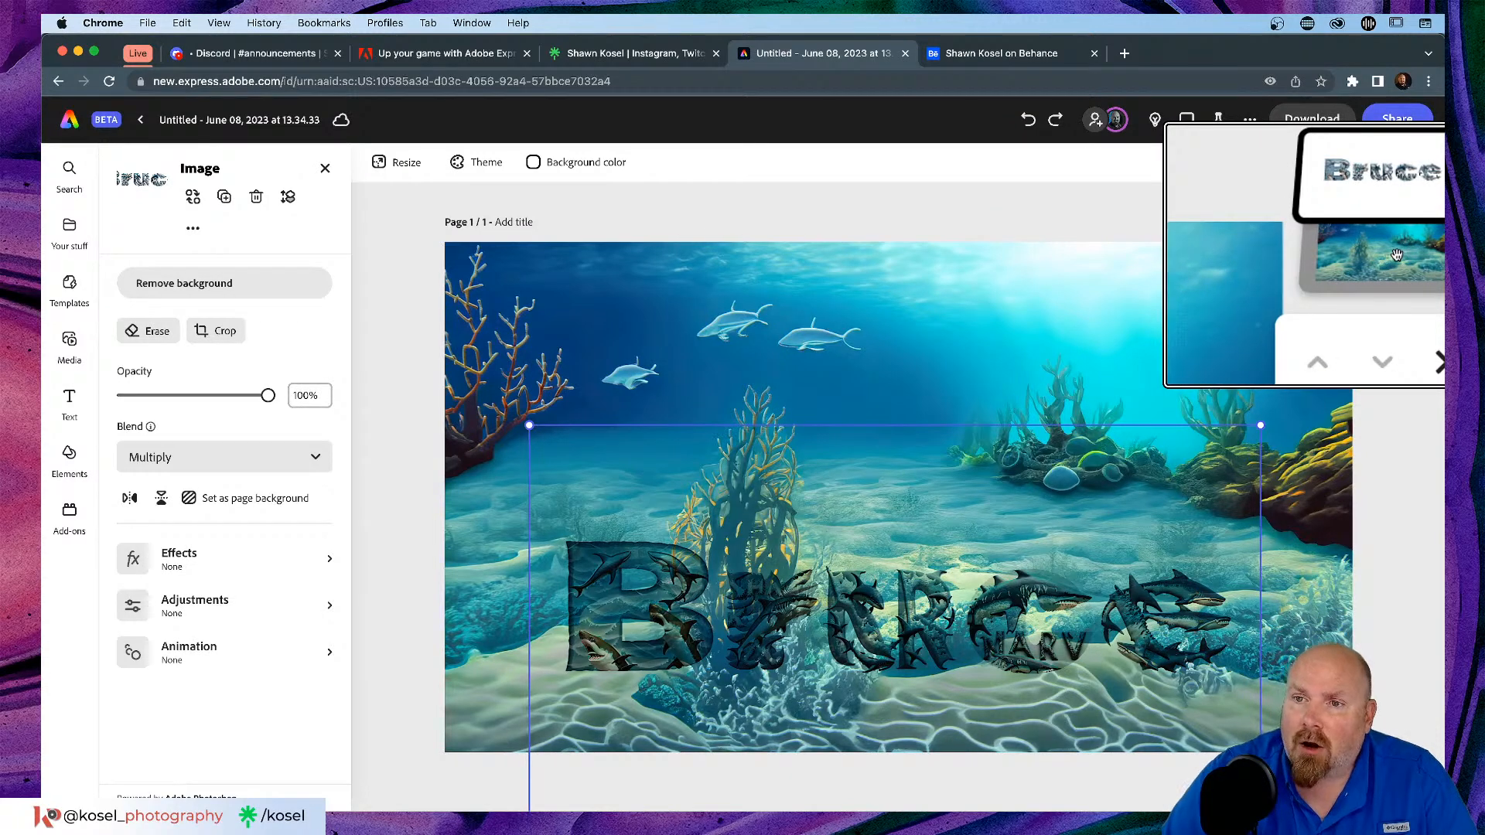
left_click(1263, 192)
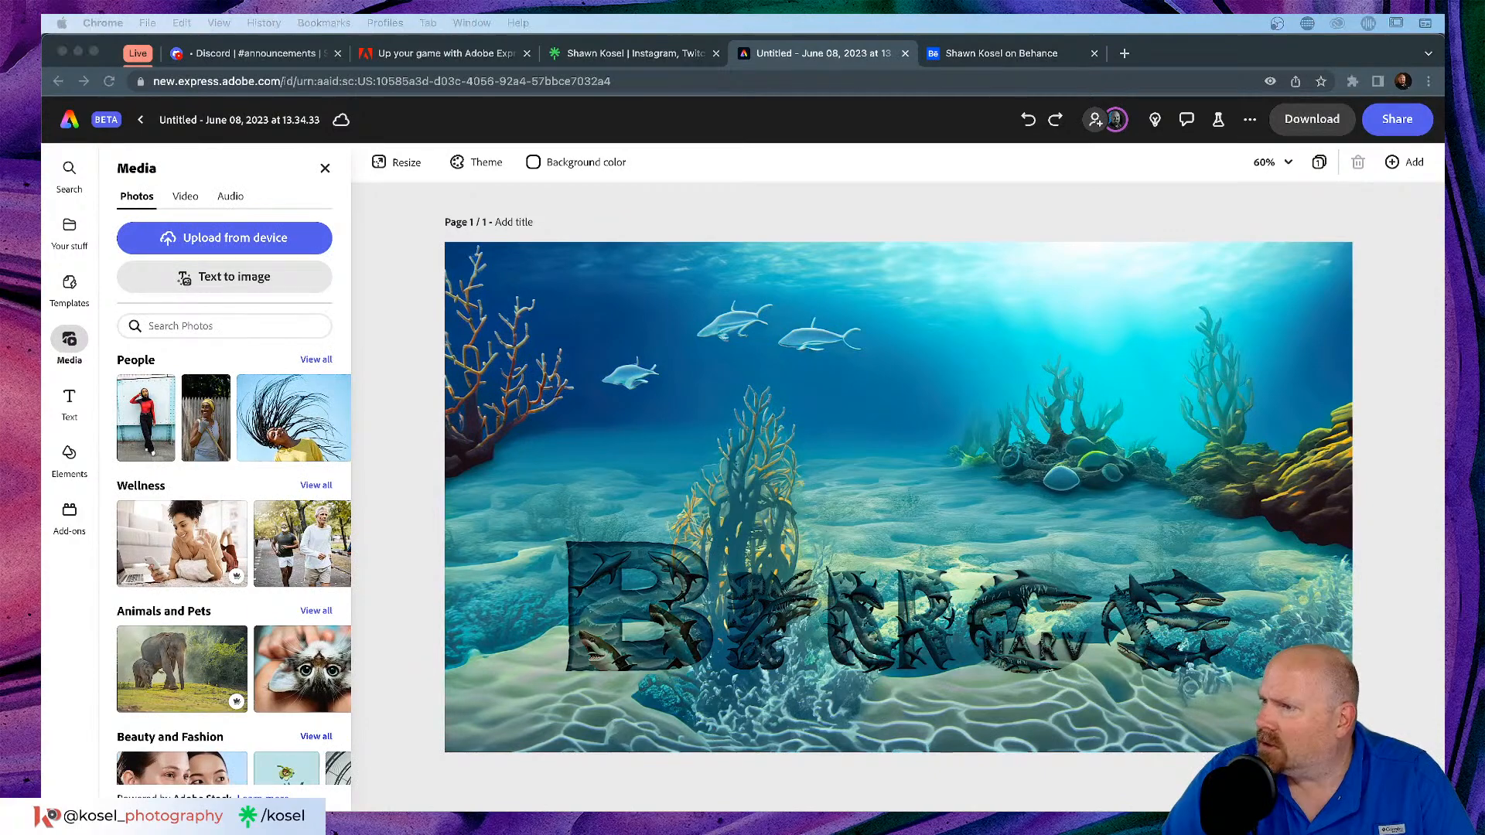
Step: Try adding Untitled.jpeg to the sea bed page again, and return to the home page
left_click_drag(1484, 430, 1011, 359)
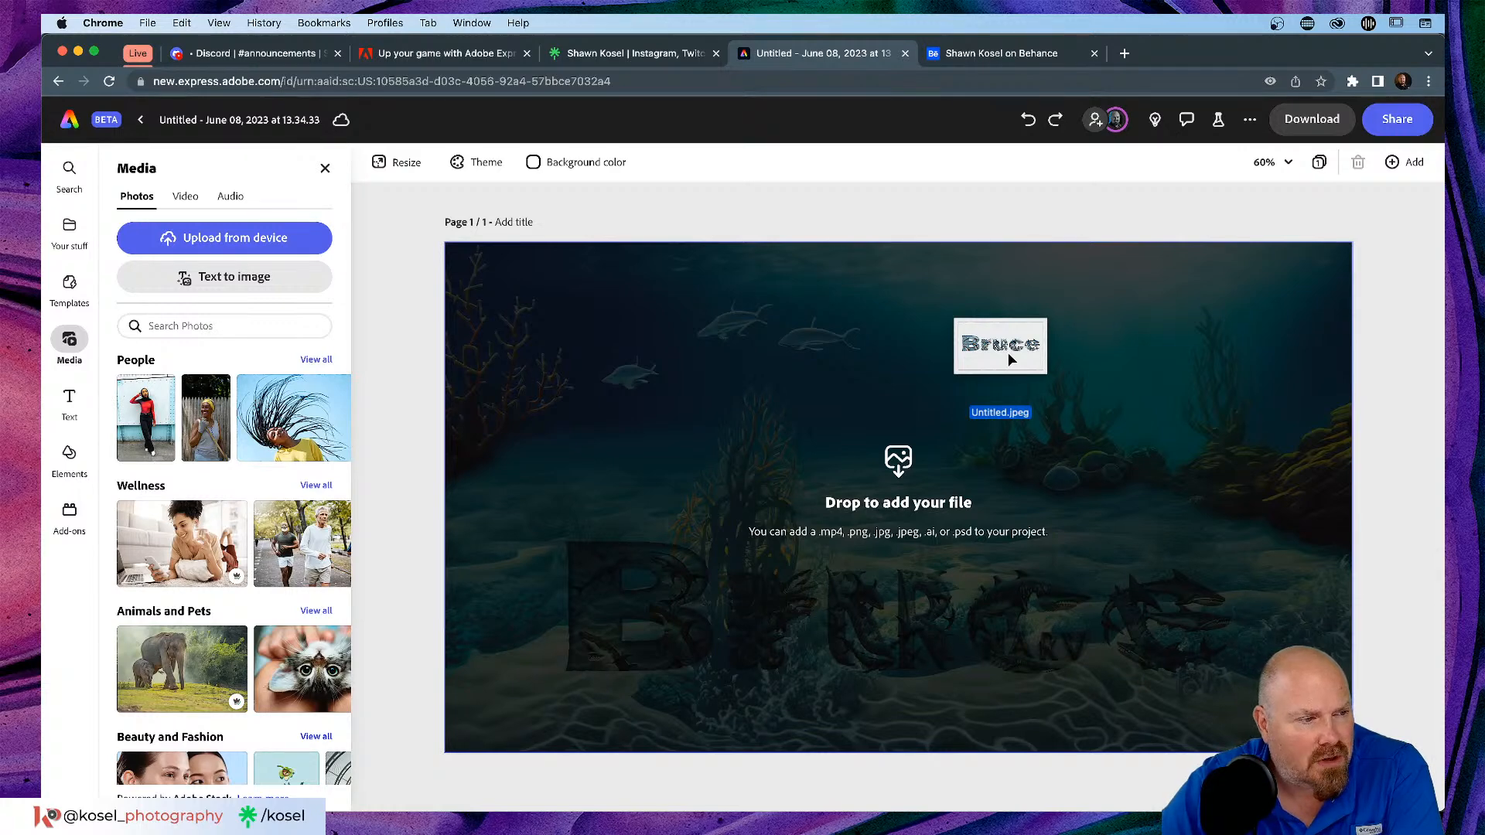
left_click_drag(1009, 351, 1013, 355)
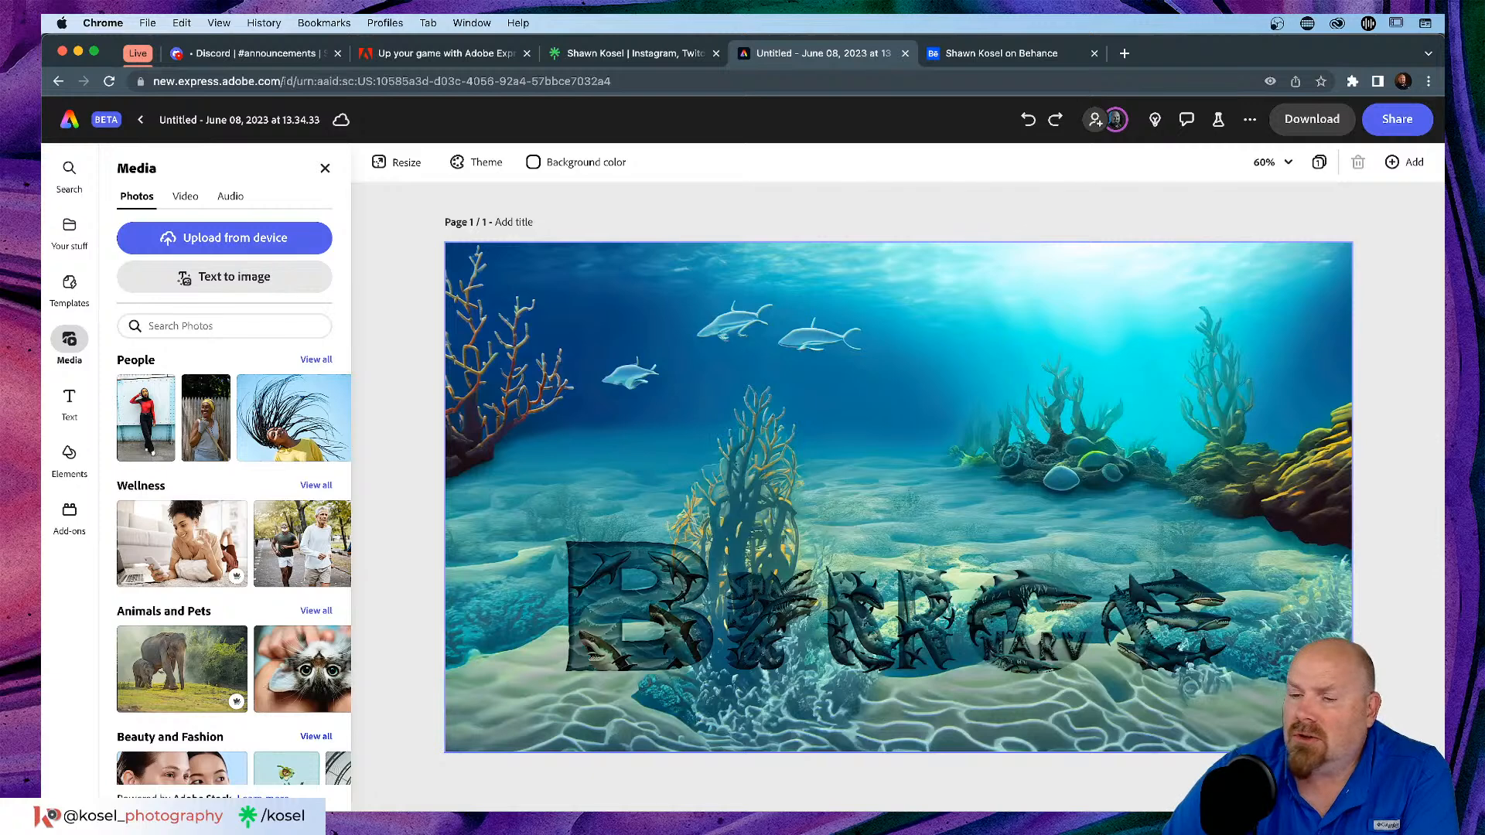
left_click(106, 120)
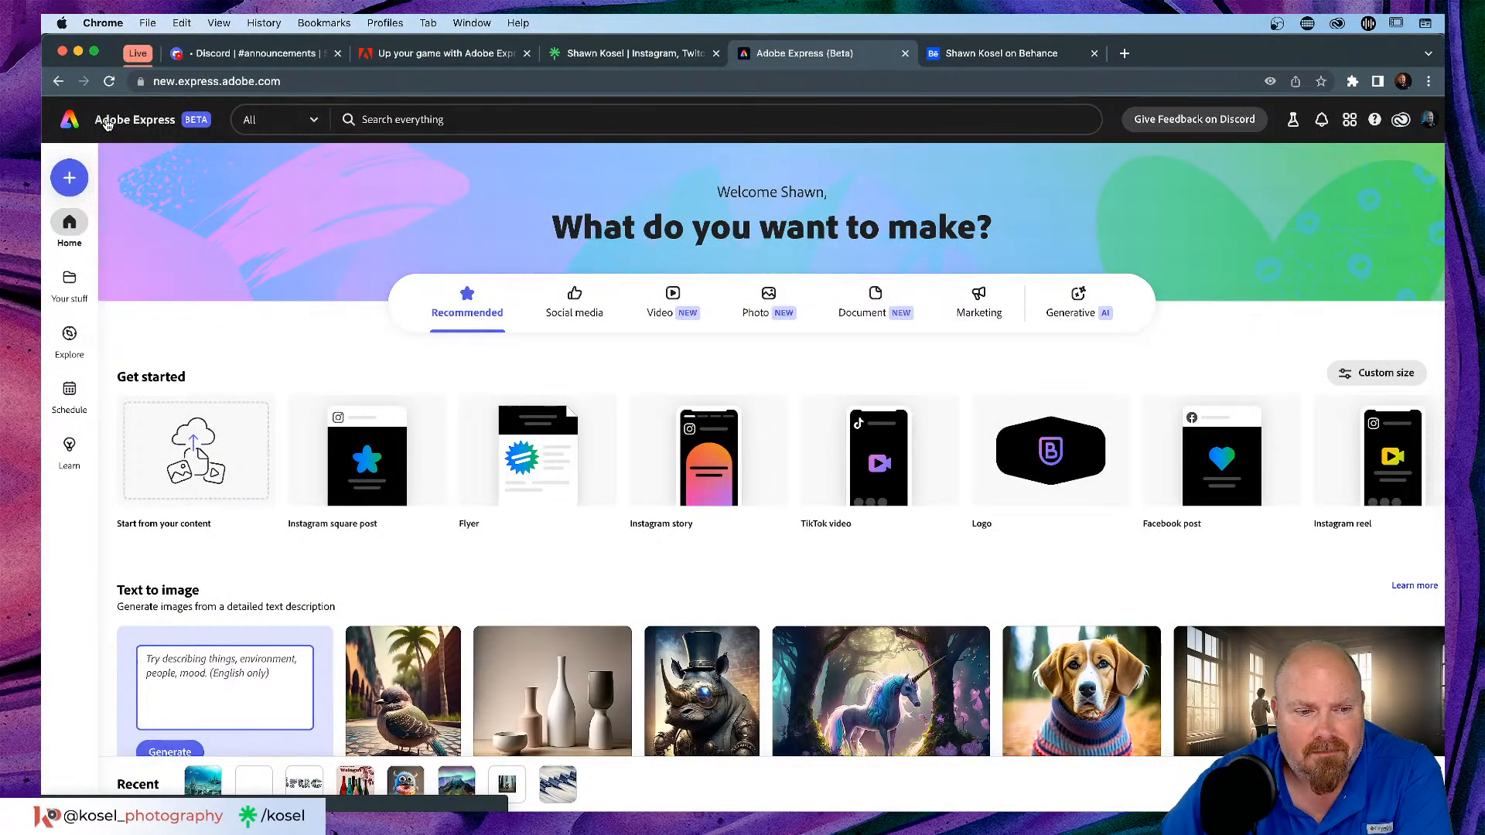
Step: Open firefly.adobe.com in a new browser tab
left_click(1122, 54)
type("fire")
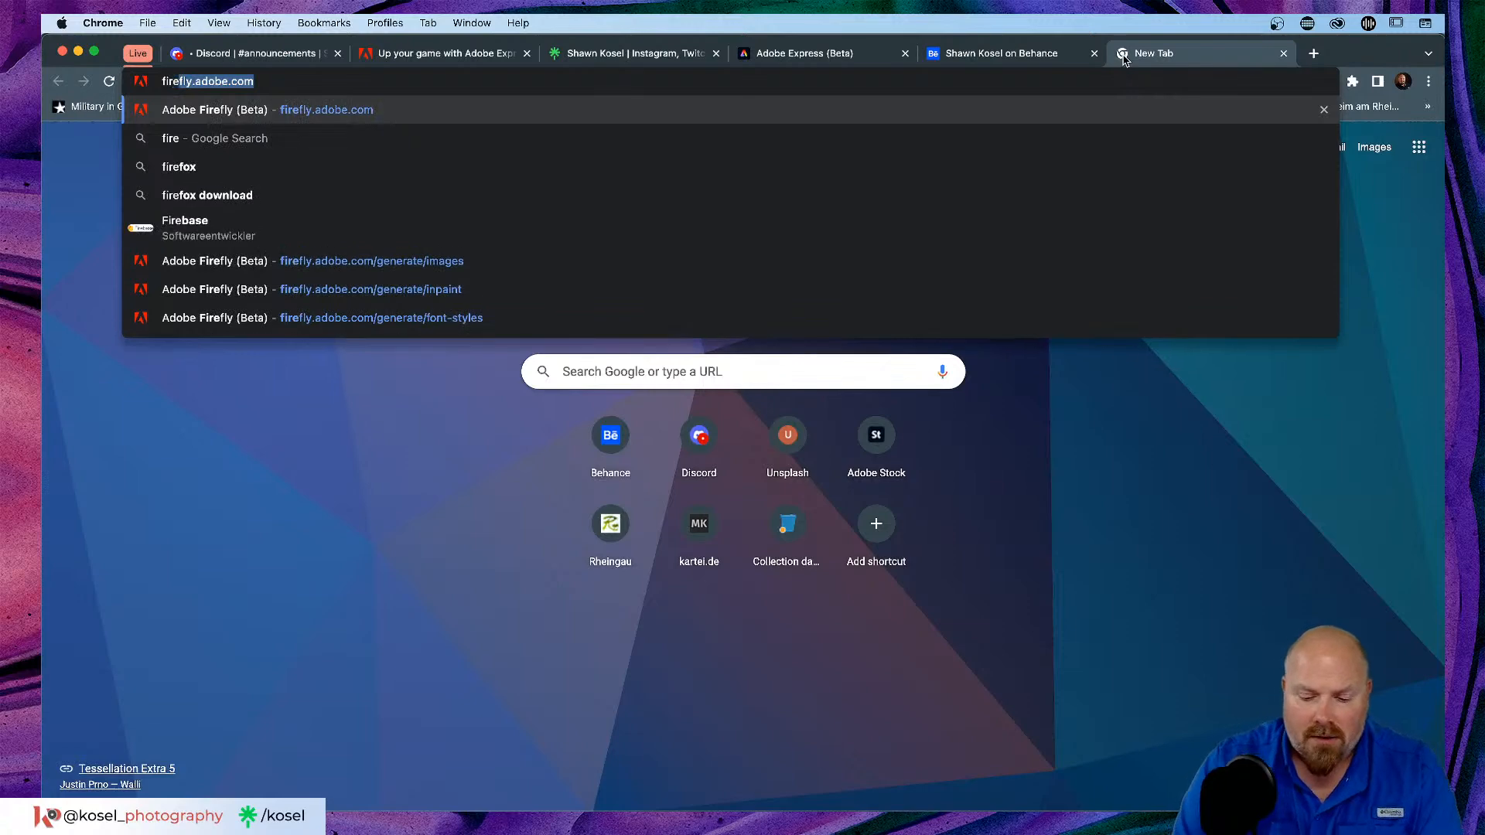
key("Return")
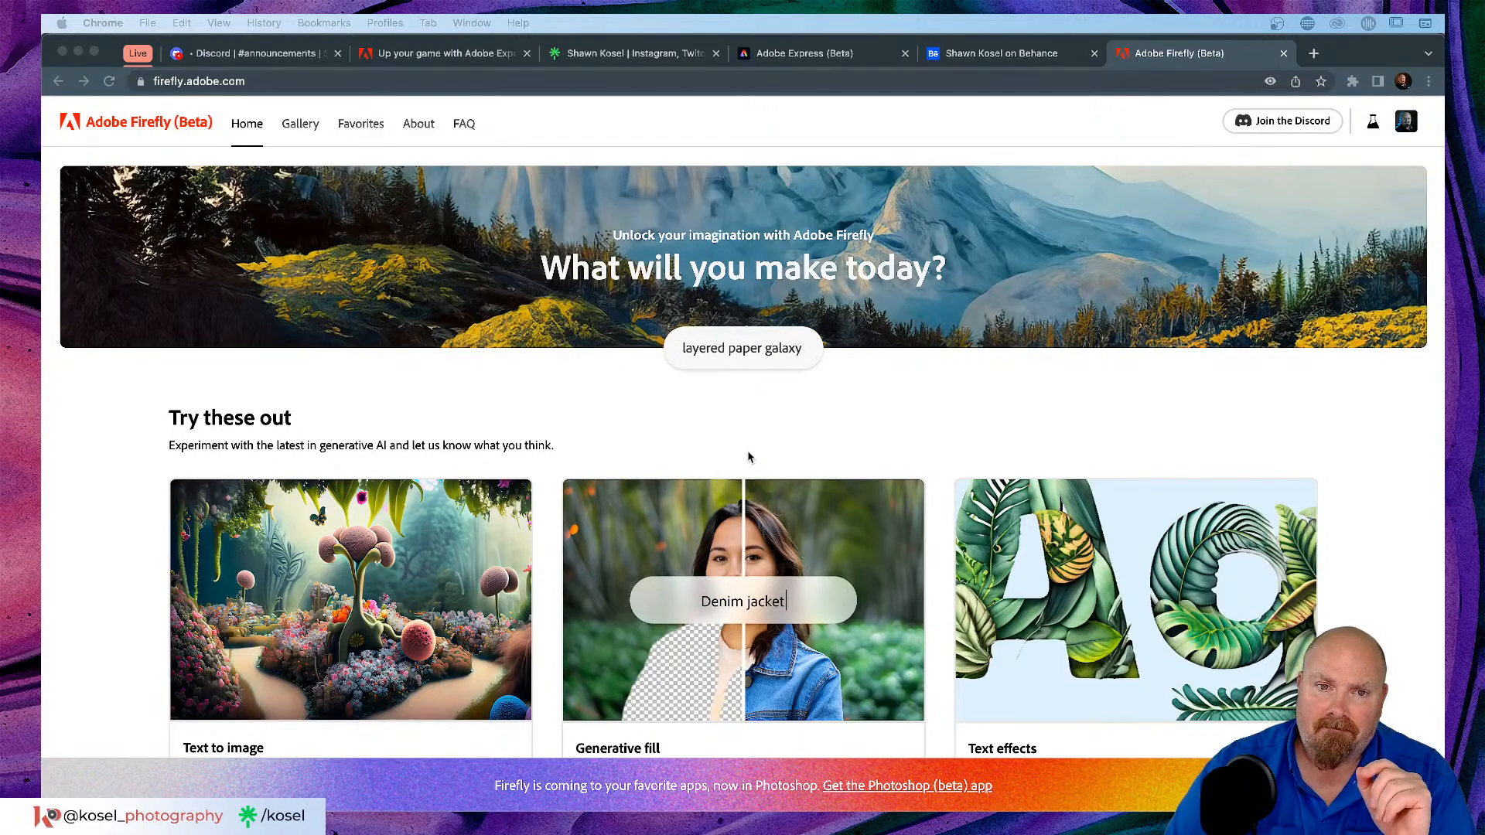
Step: Open Firefly's Text effects generator
scroll(506, 401, "down", 3)
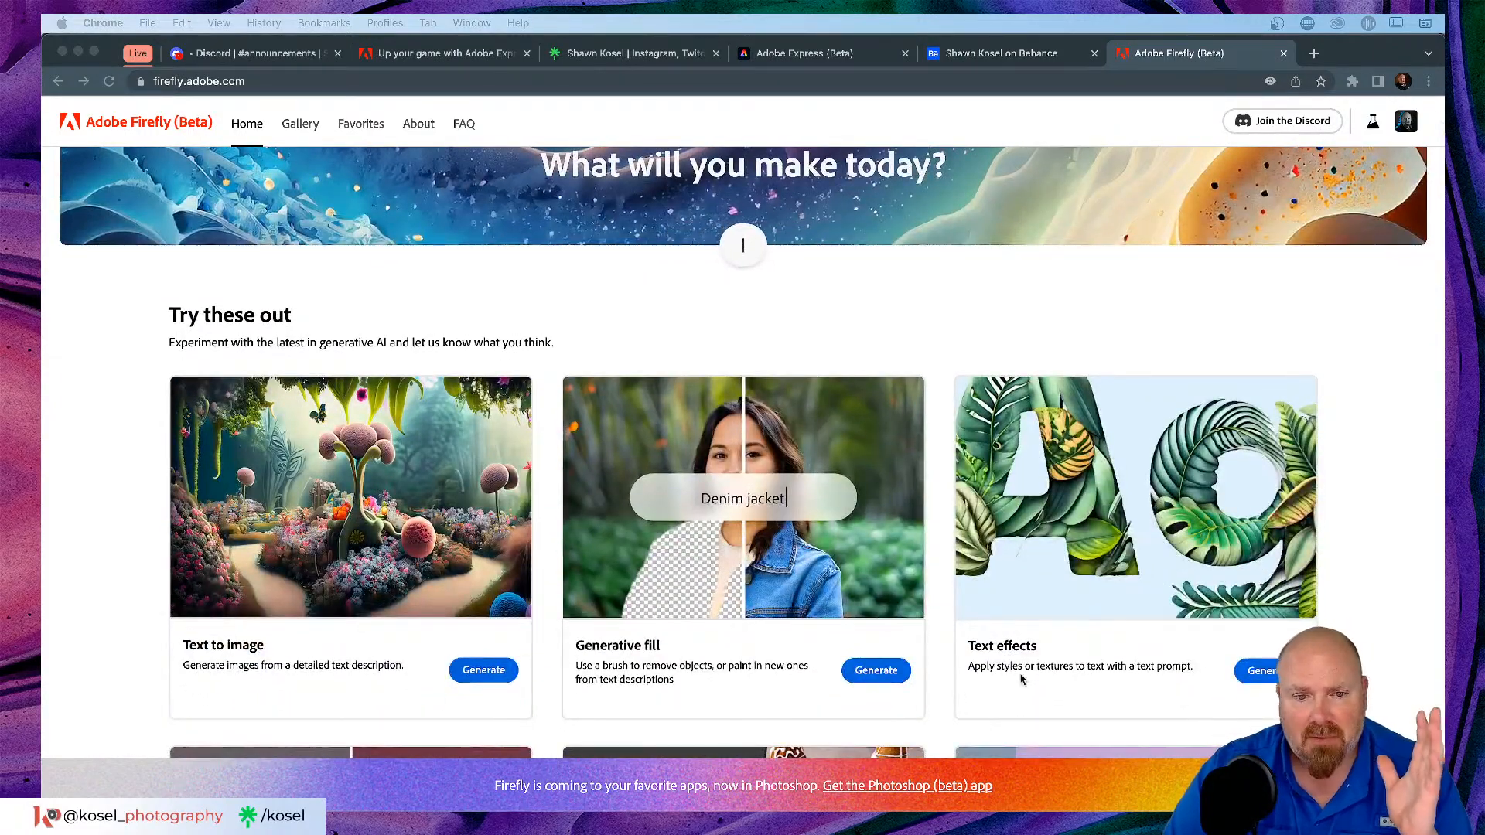
scroll(1150, 603, "down", 2)
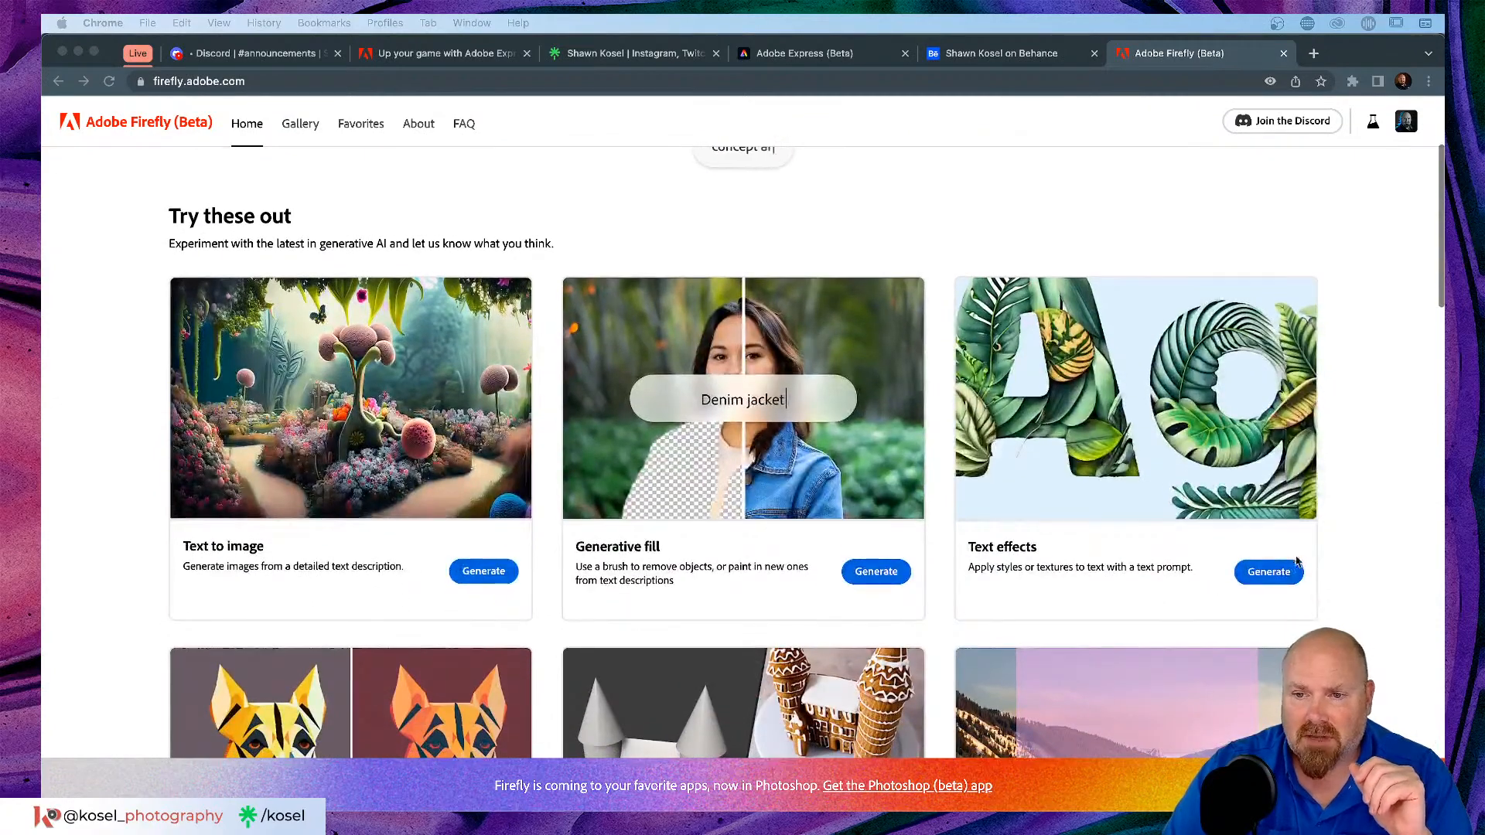
left_click(1270, 576)
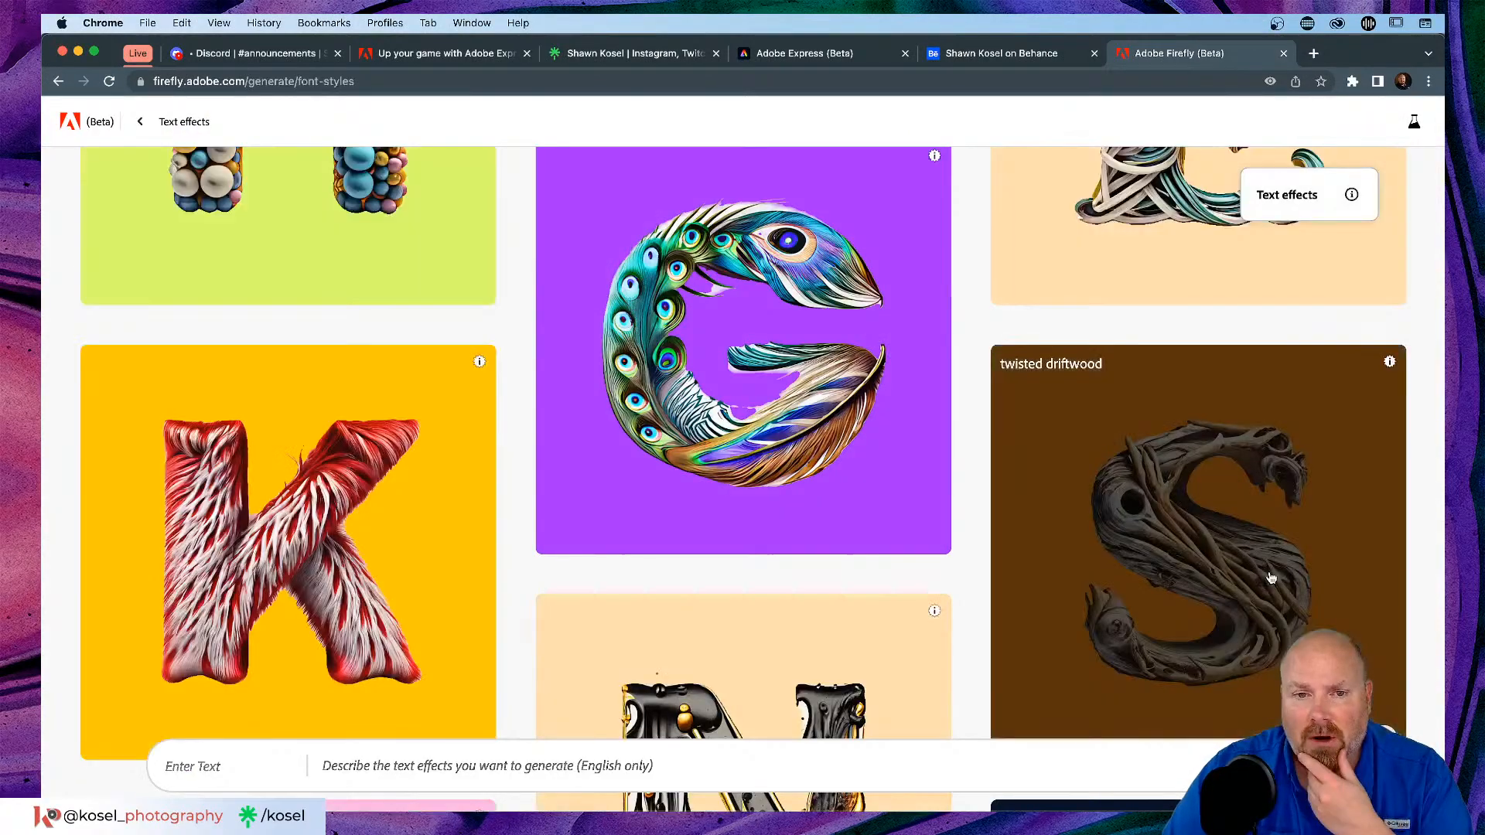
Step: Generate a text effect for the word "BRUCE" with the prompt "Sharks, Ocean, Waves"
left_click(259, 769)
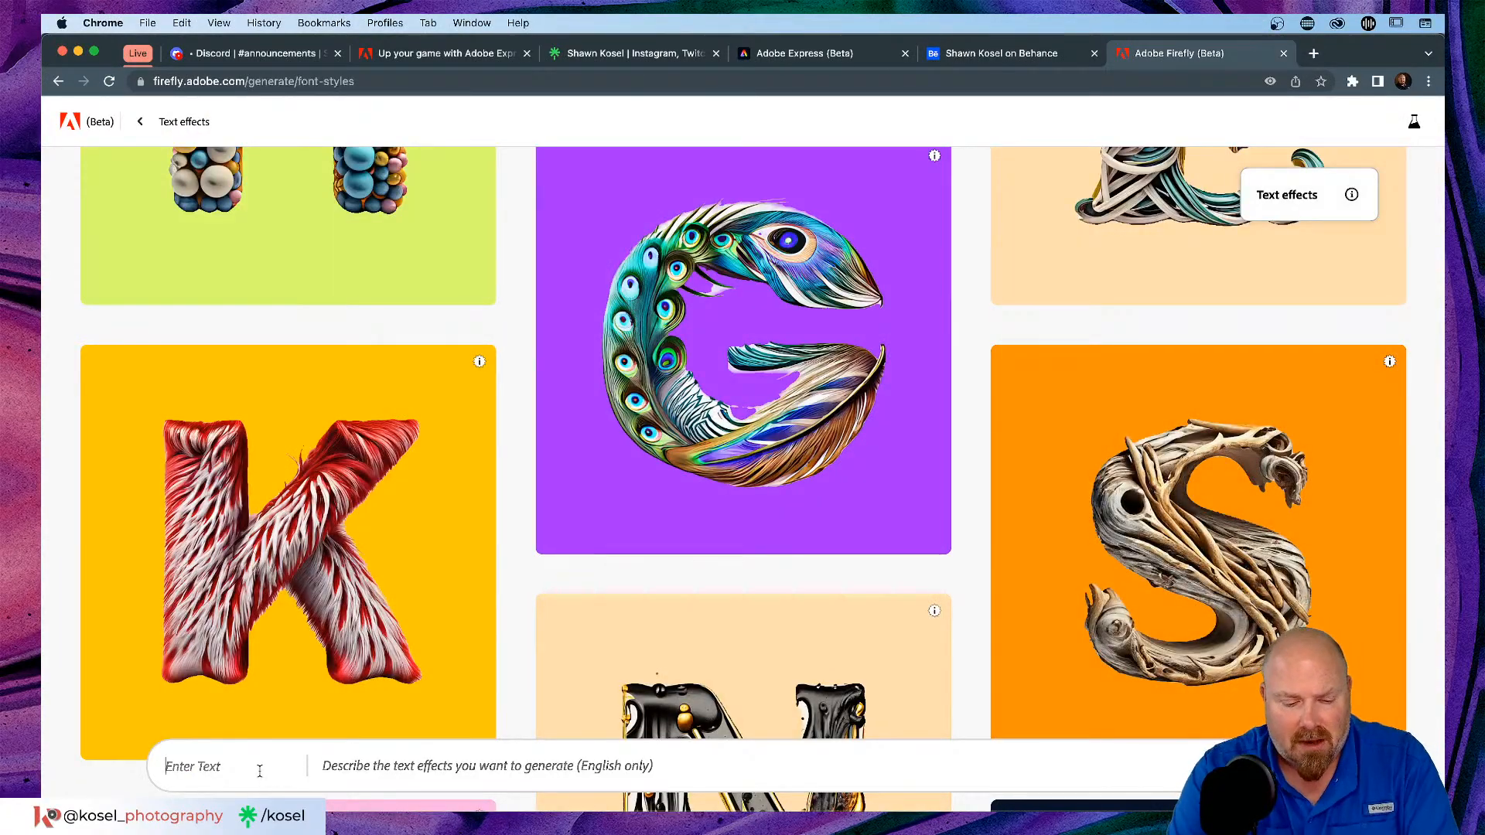
type("BRUCE")
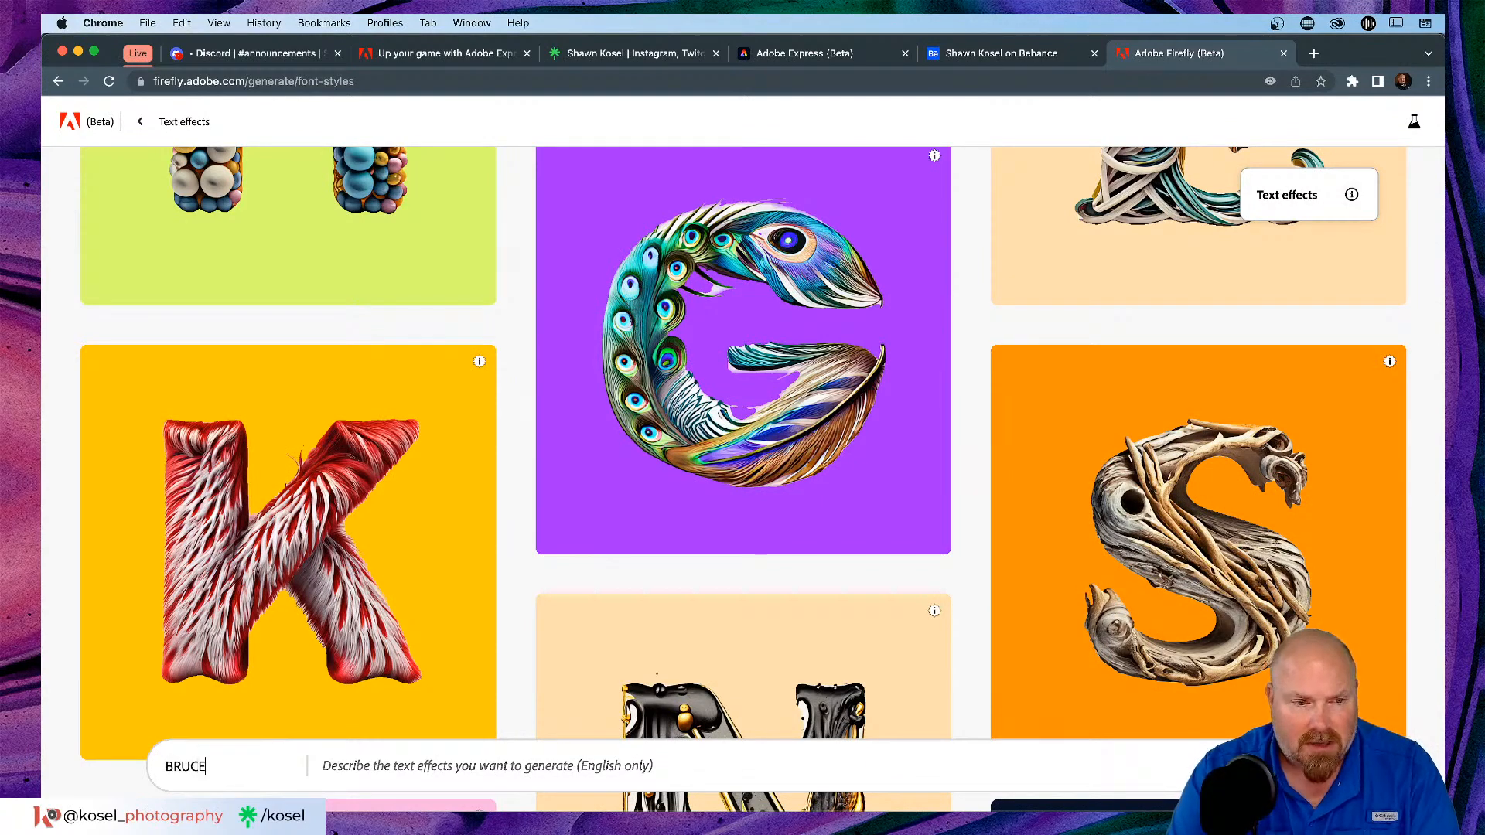
left_click(418, 777)
type("Sharks, ")
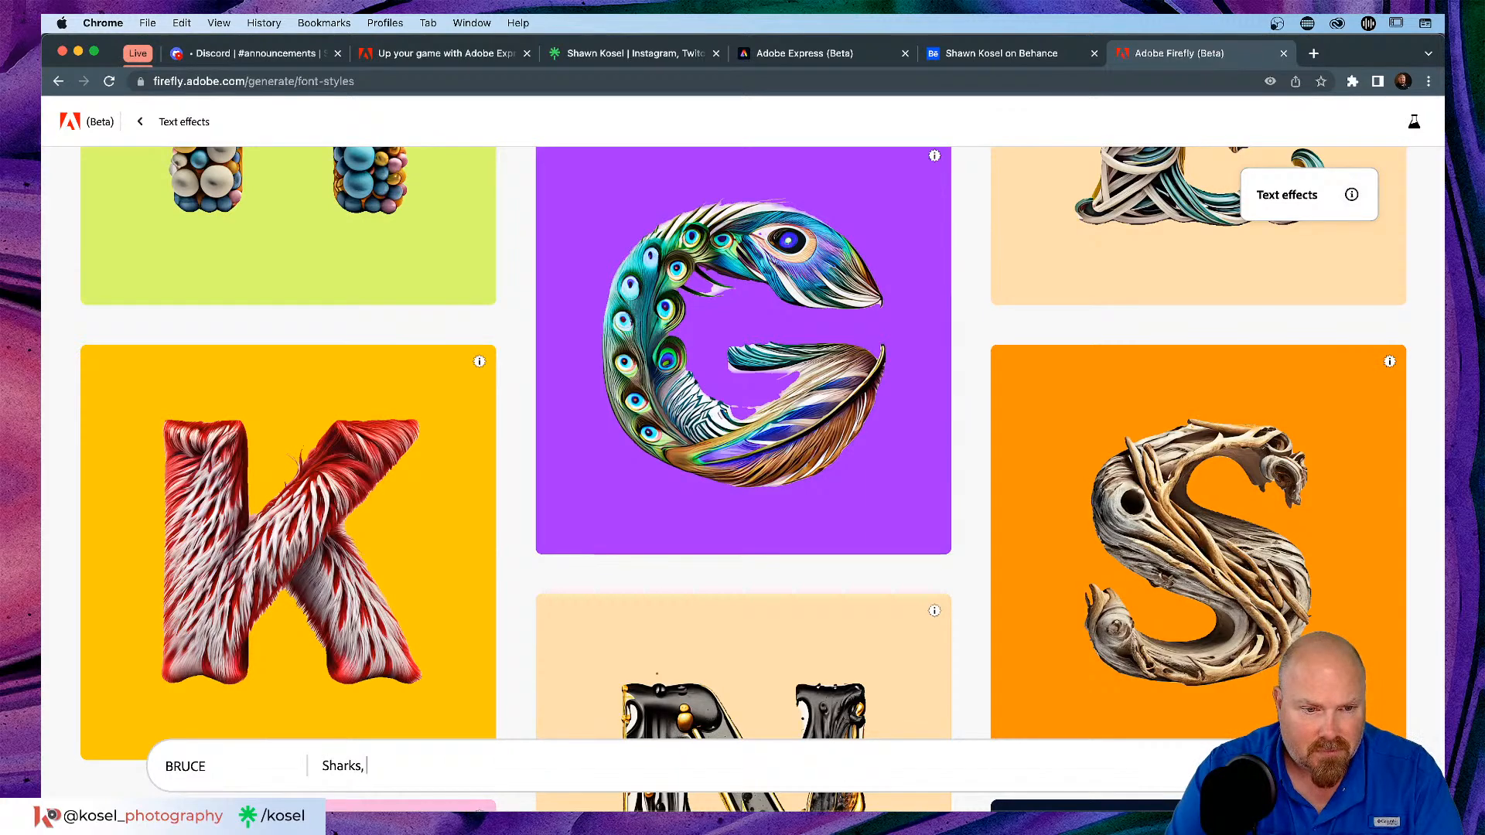
type("Ocean")
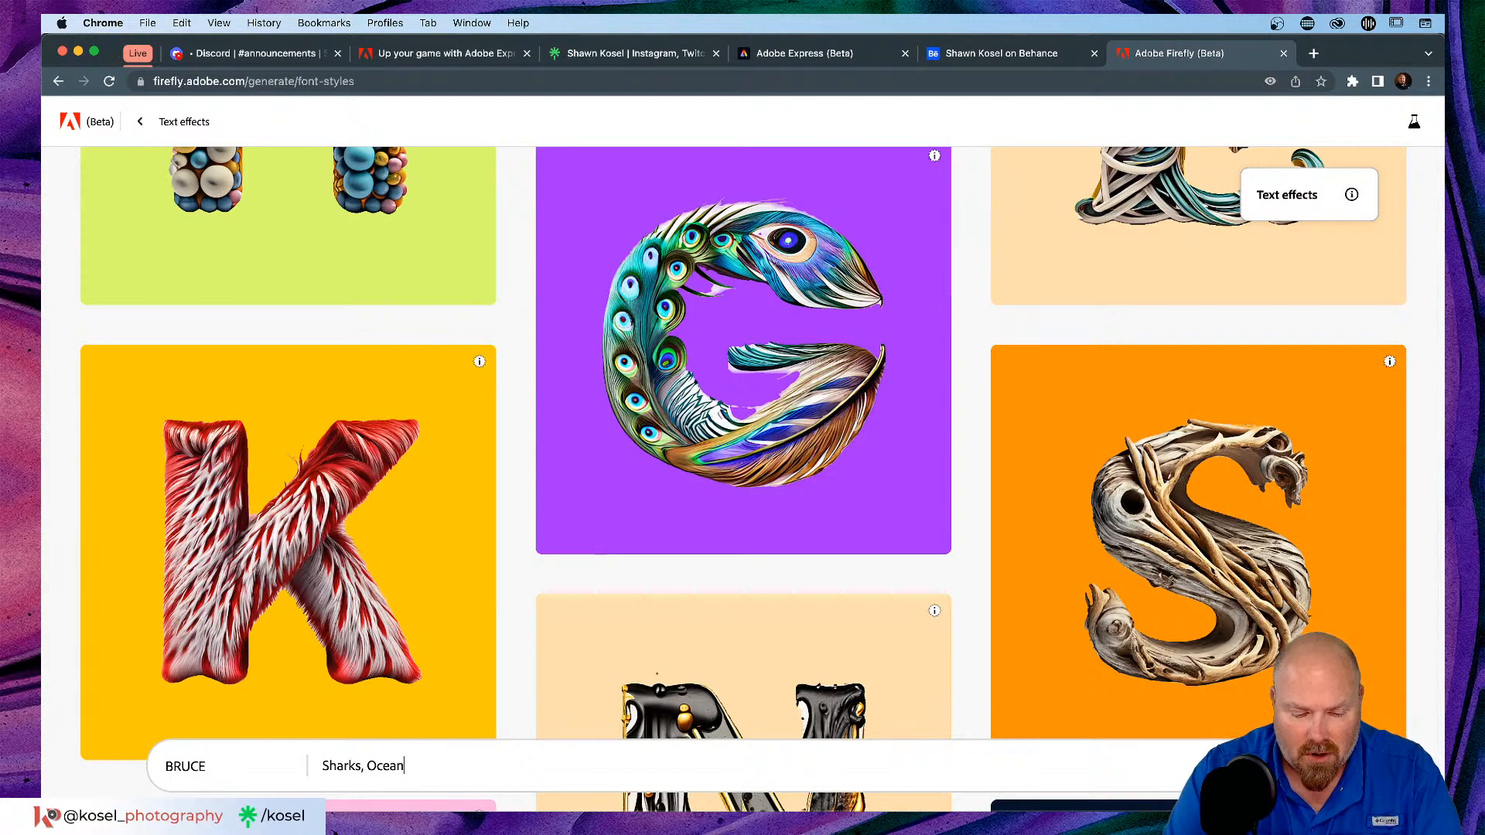
type(", Waves")
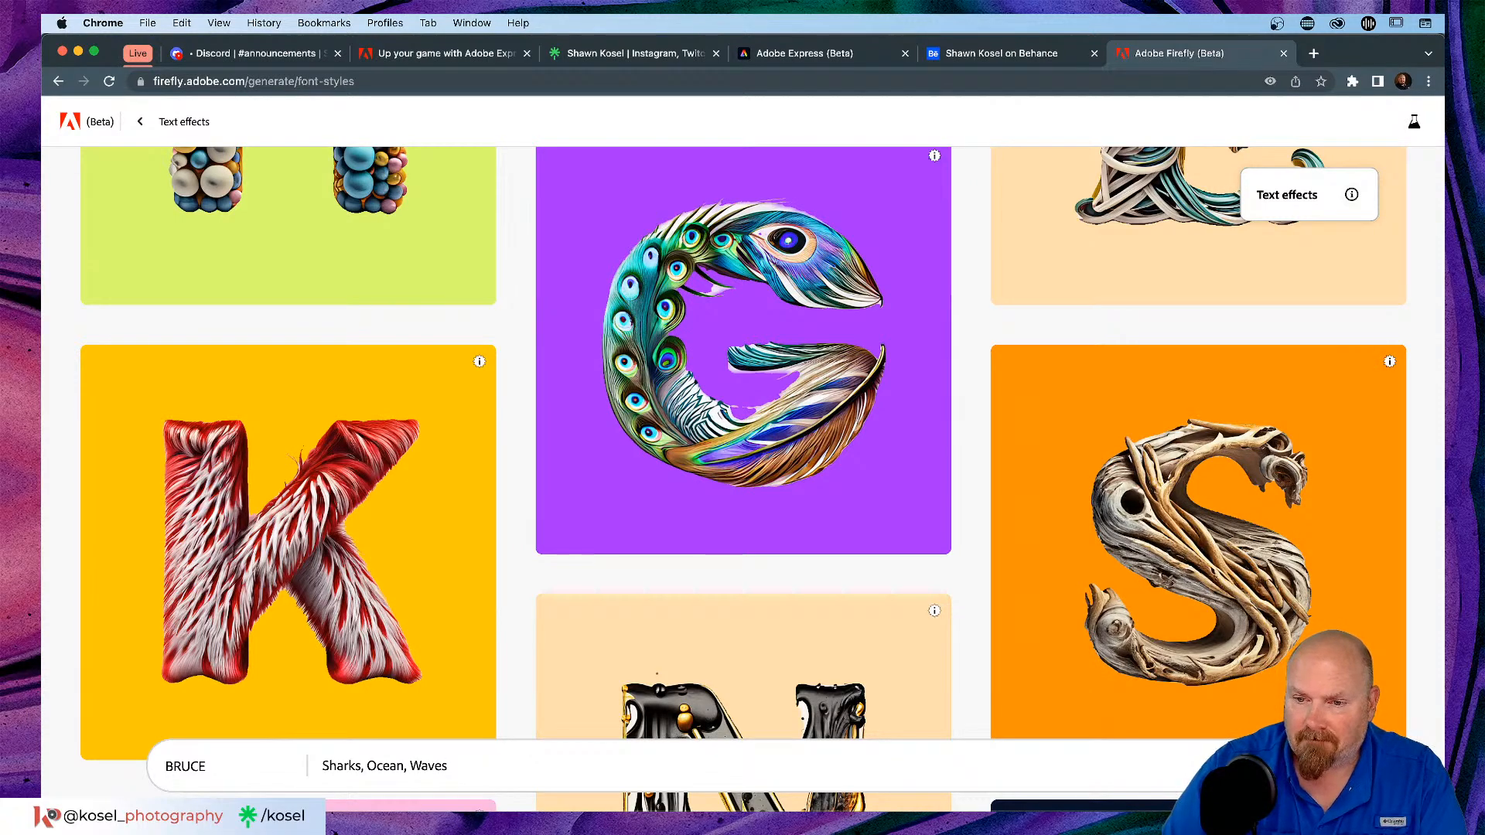
key("Return")
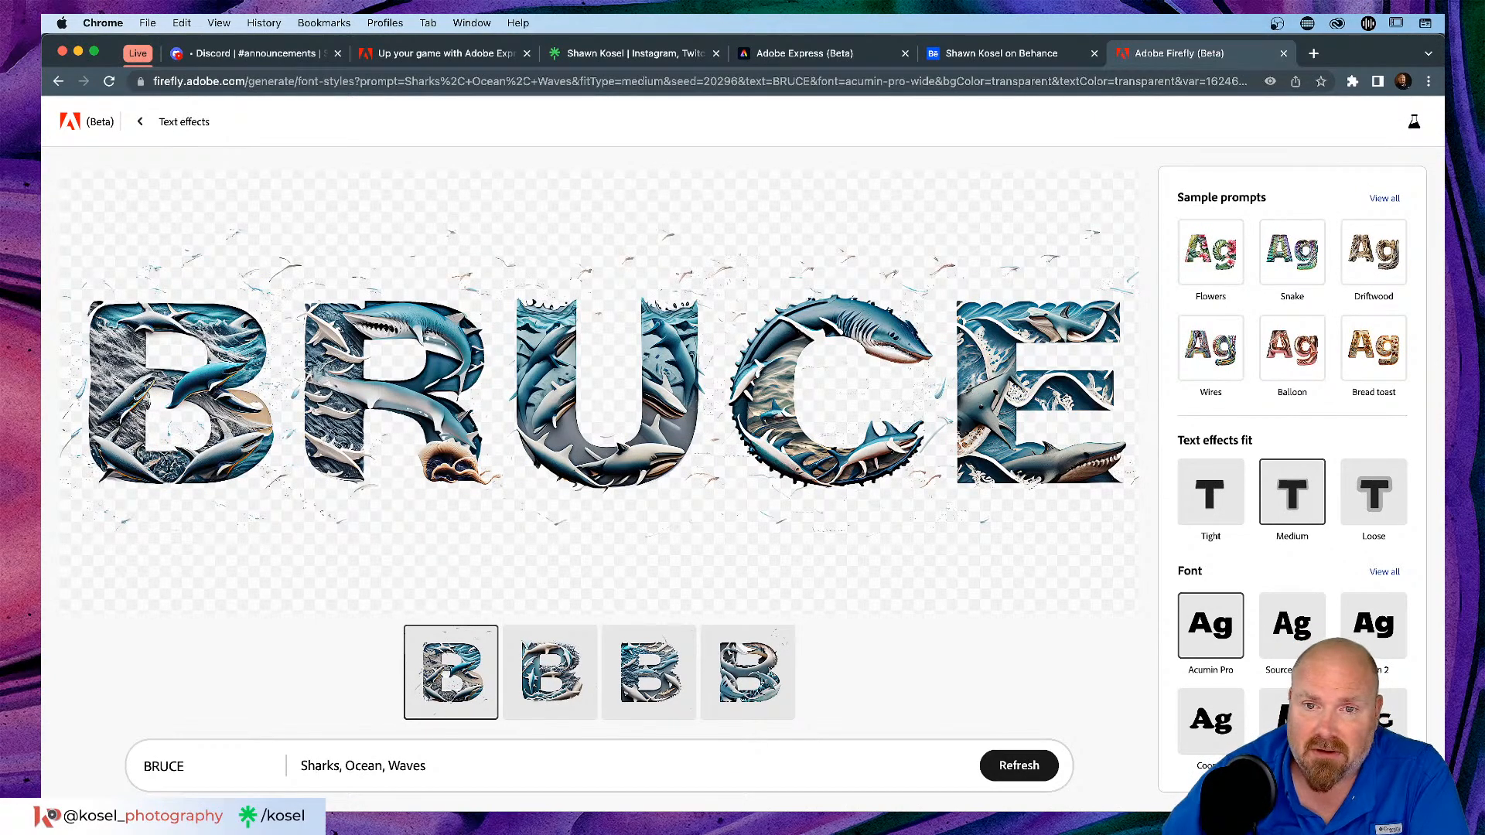
Step: Choose the second generated BRUCE variation and copy it to the clipboard
left_click(576, 665)
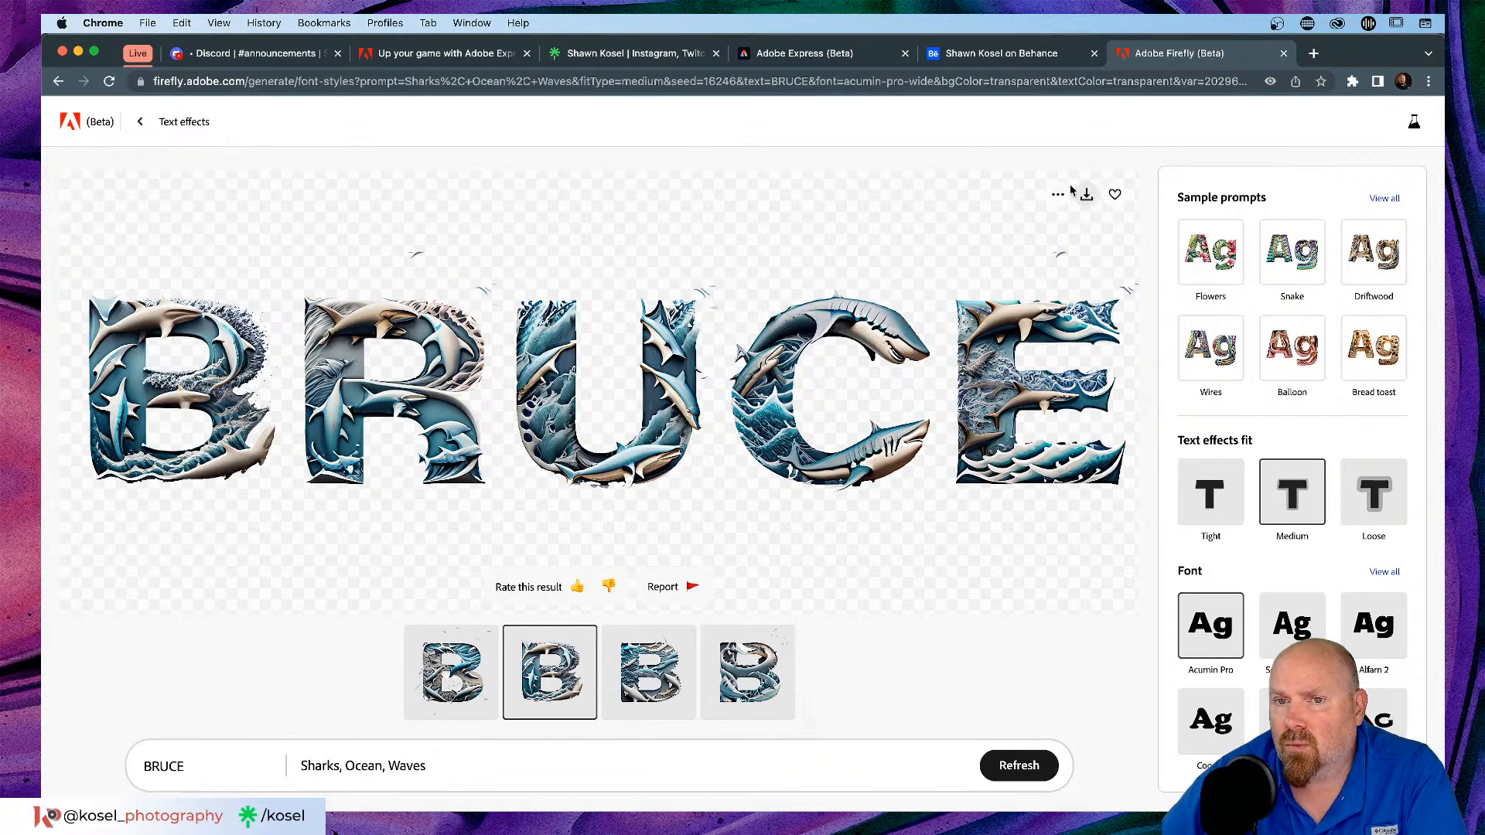
left_click(1058, 198)
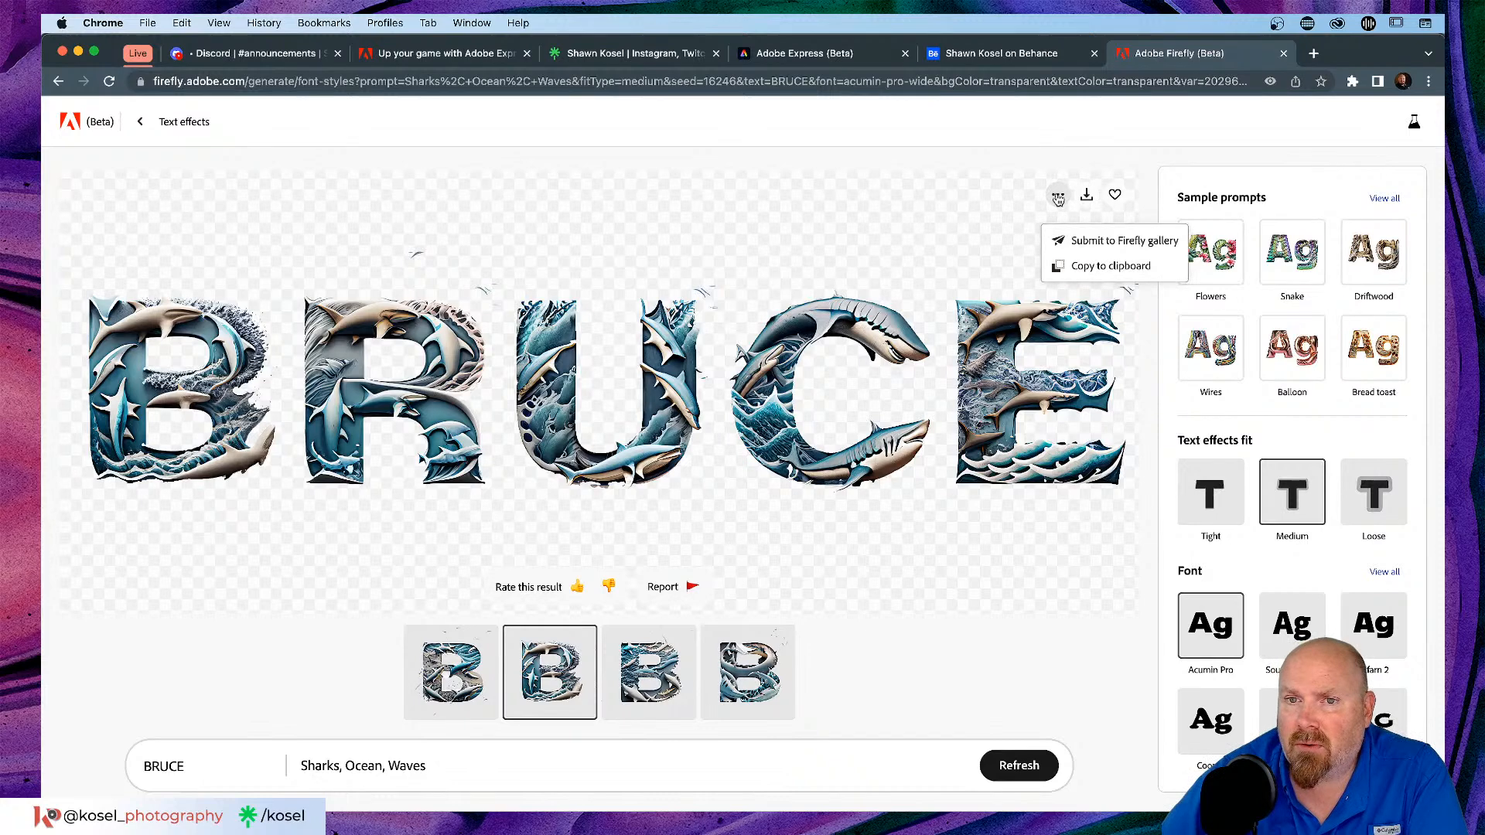
left_click(1085, 270)
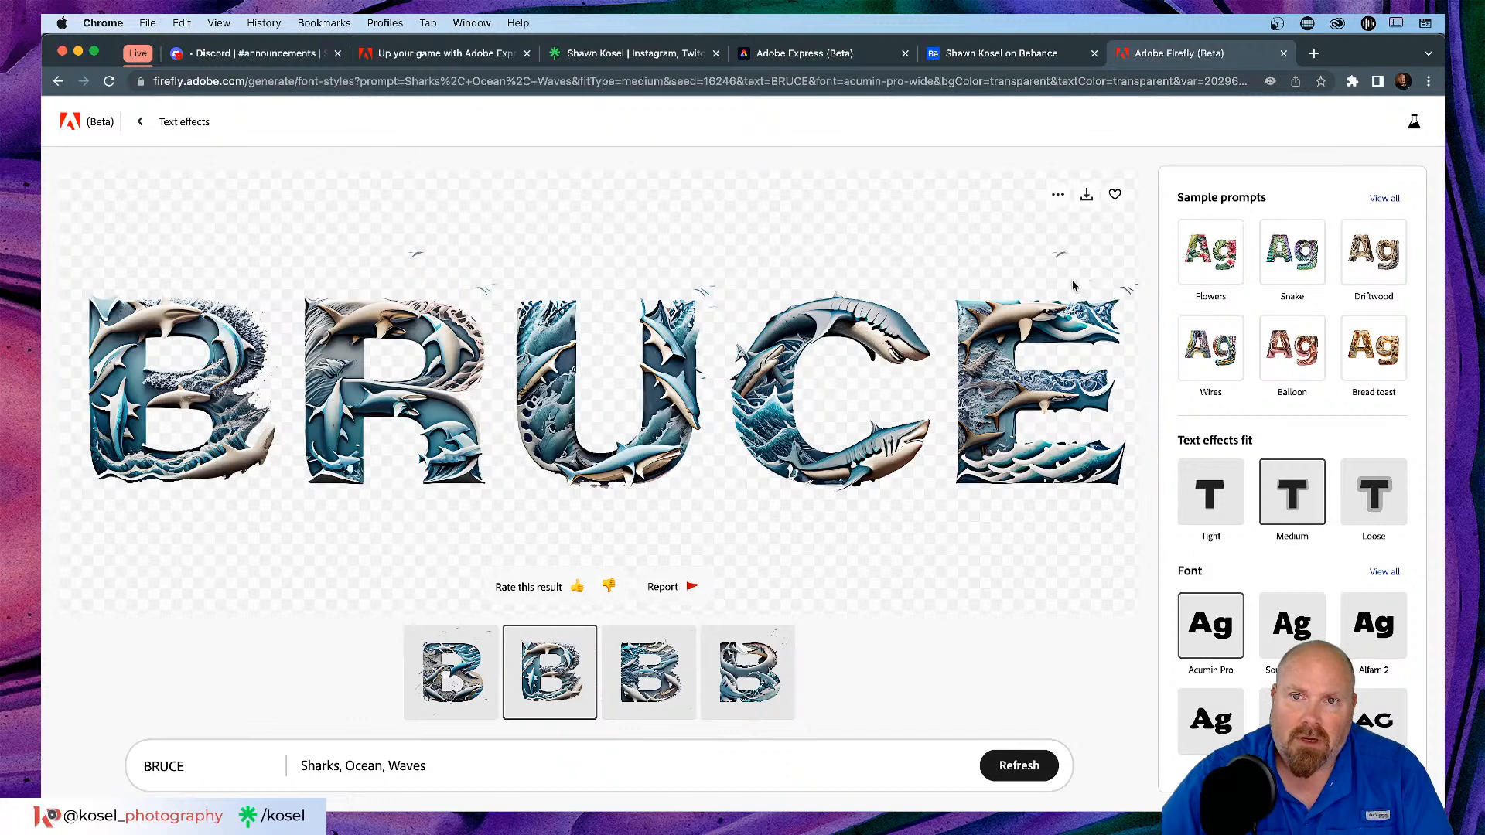
Step: Switch to Adobe Express and reopen the recent sea bed project with the Bruce lettering
left_click(841, 53)
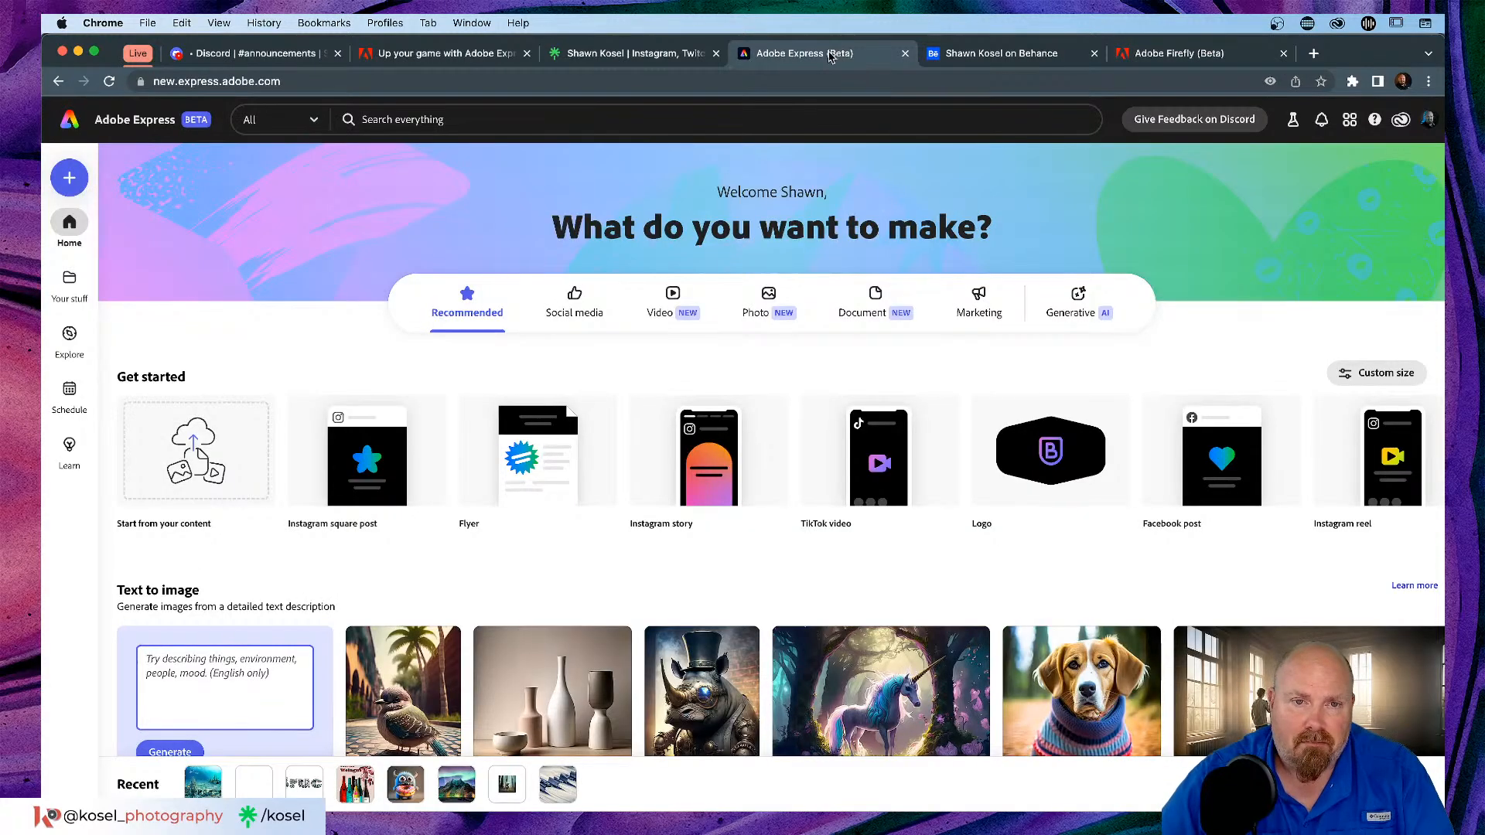
left_click(219, 789)
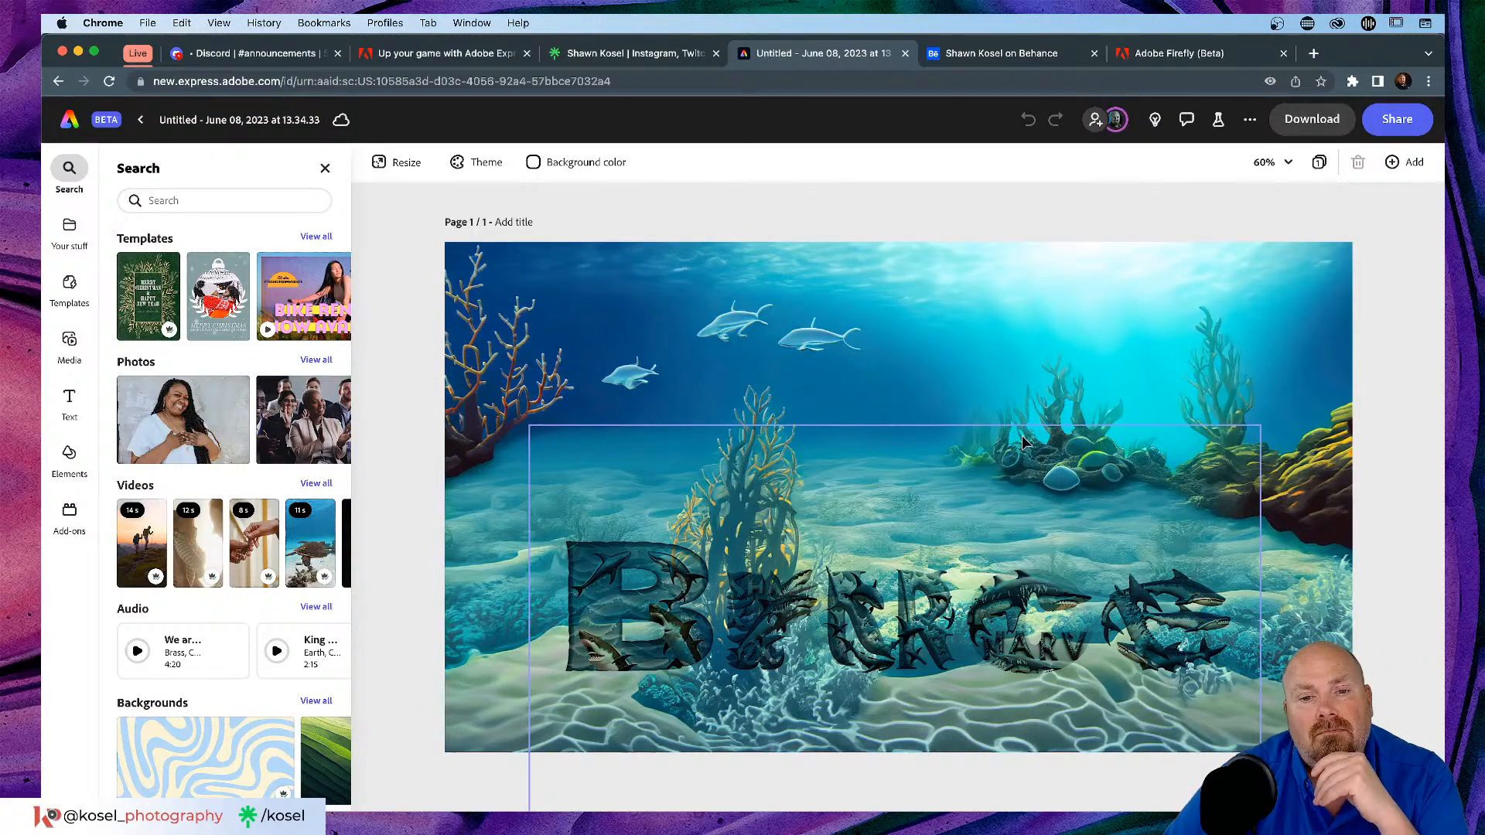
left_click(699, 621)
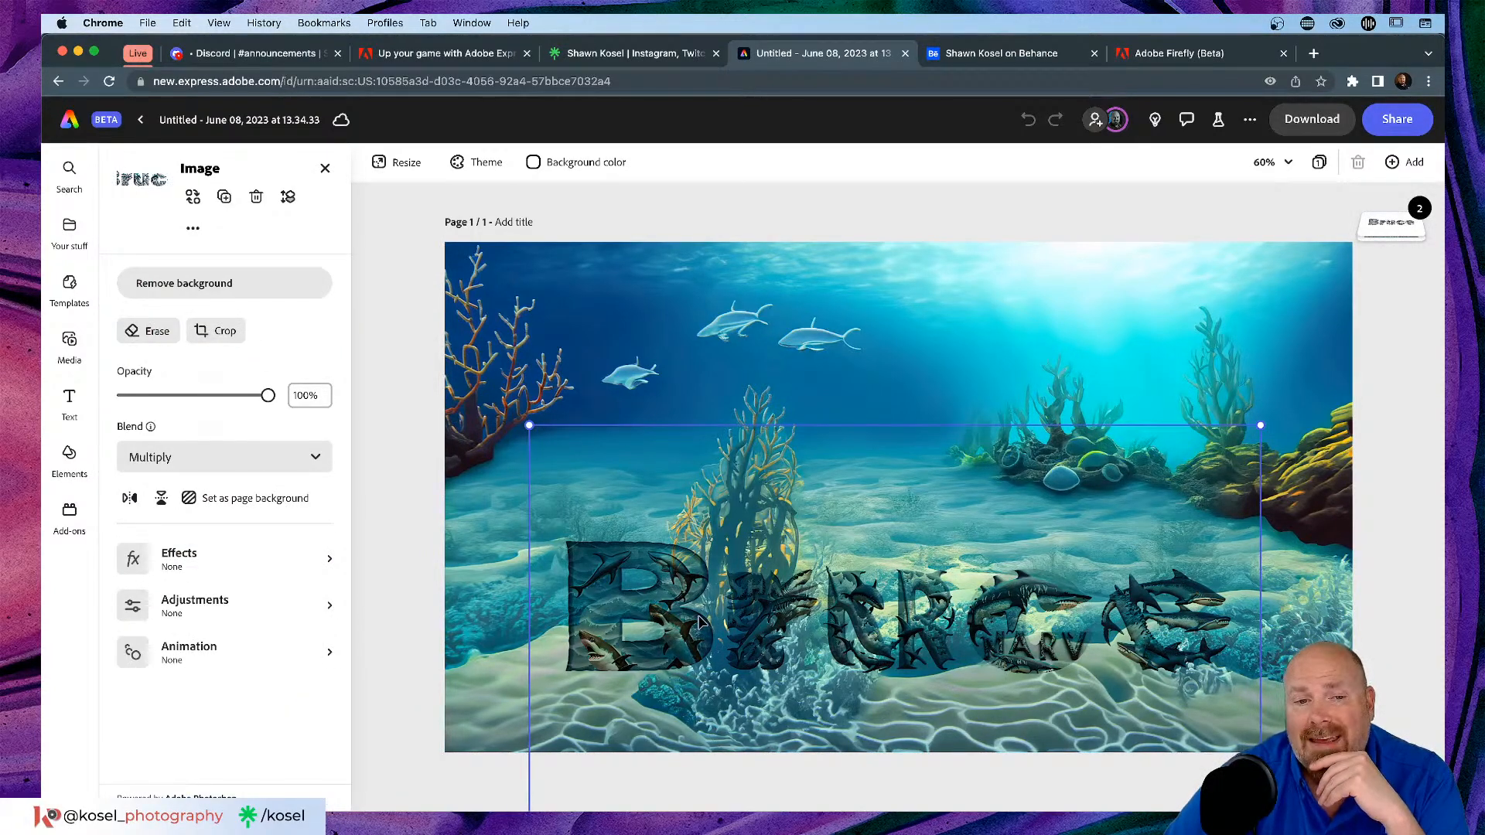
left_click(963, 278)
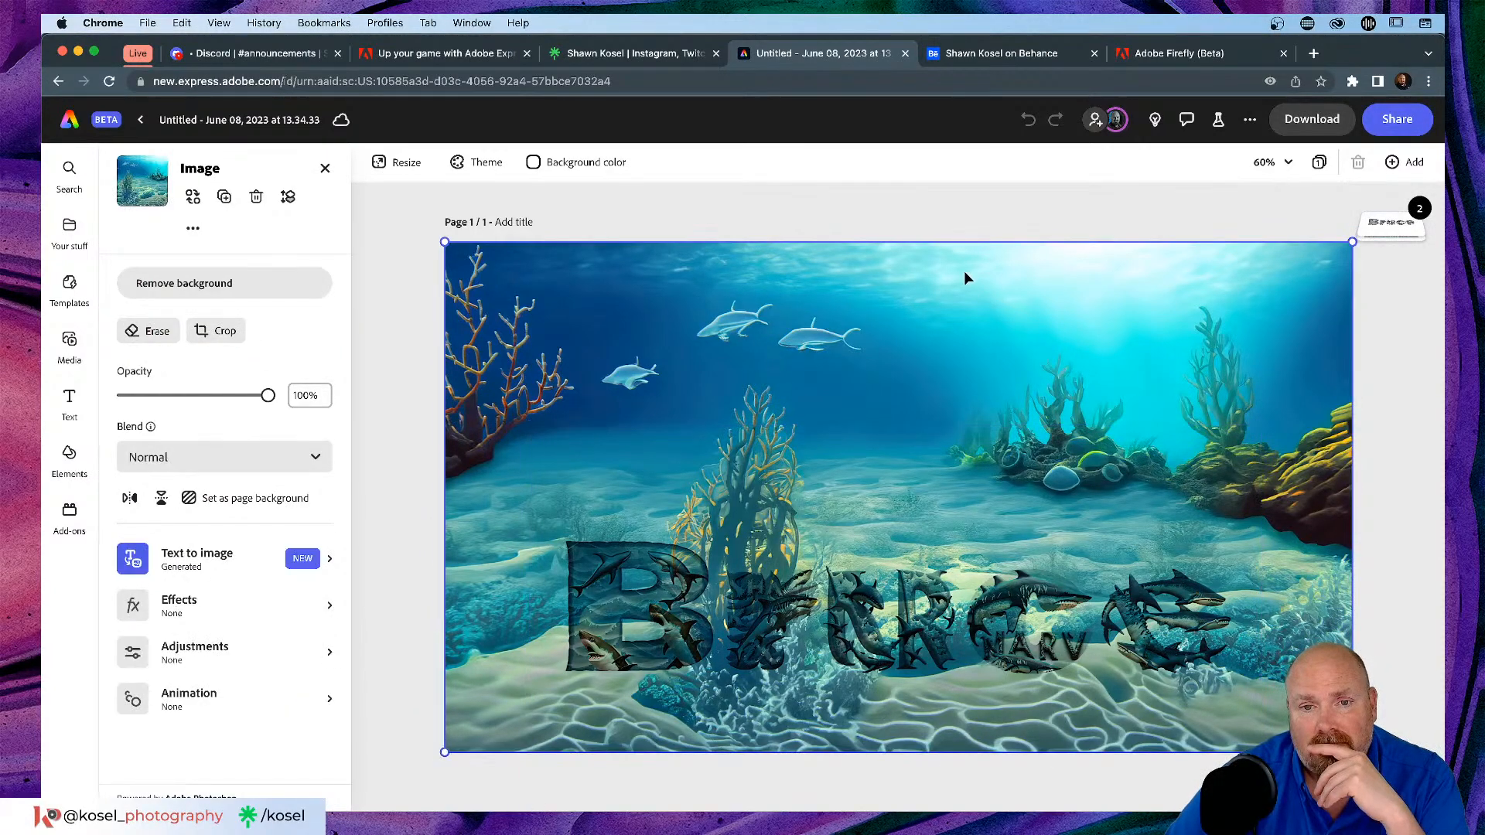
left_click(902, 206)
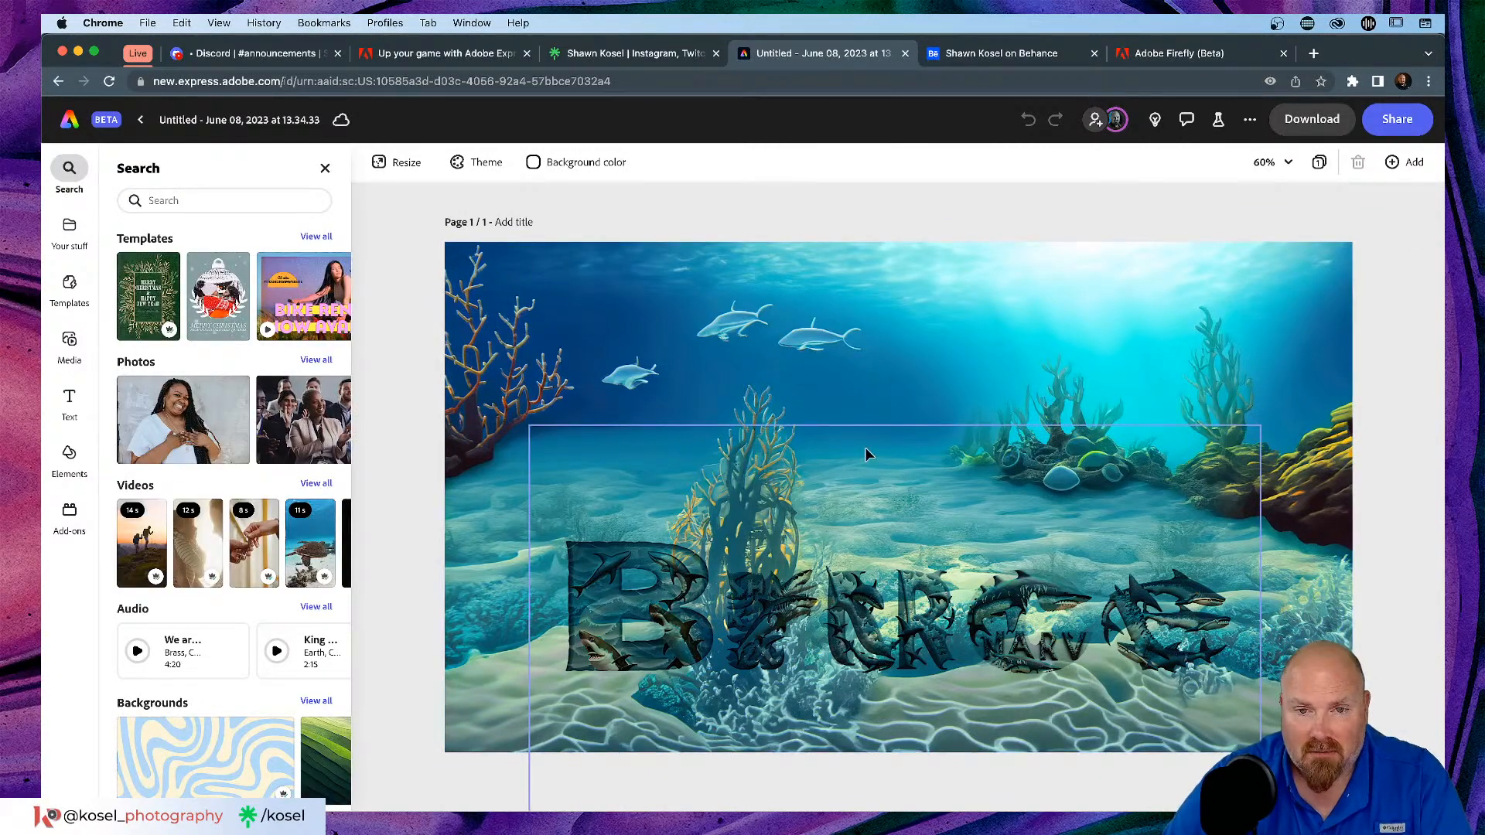
Step: Paste the copied BRUCE lettering onto the page, enlarge it to most of the page width, and place it across the upper part
key("super+v")
left_click_drag(865, 506, 725, 299)
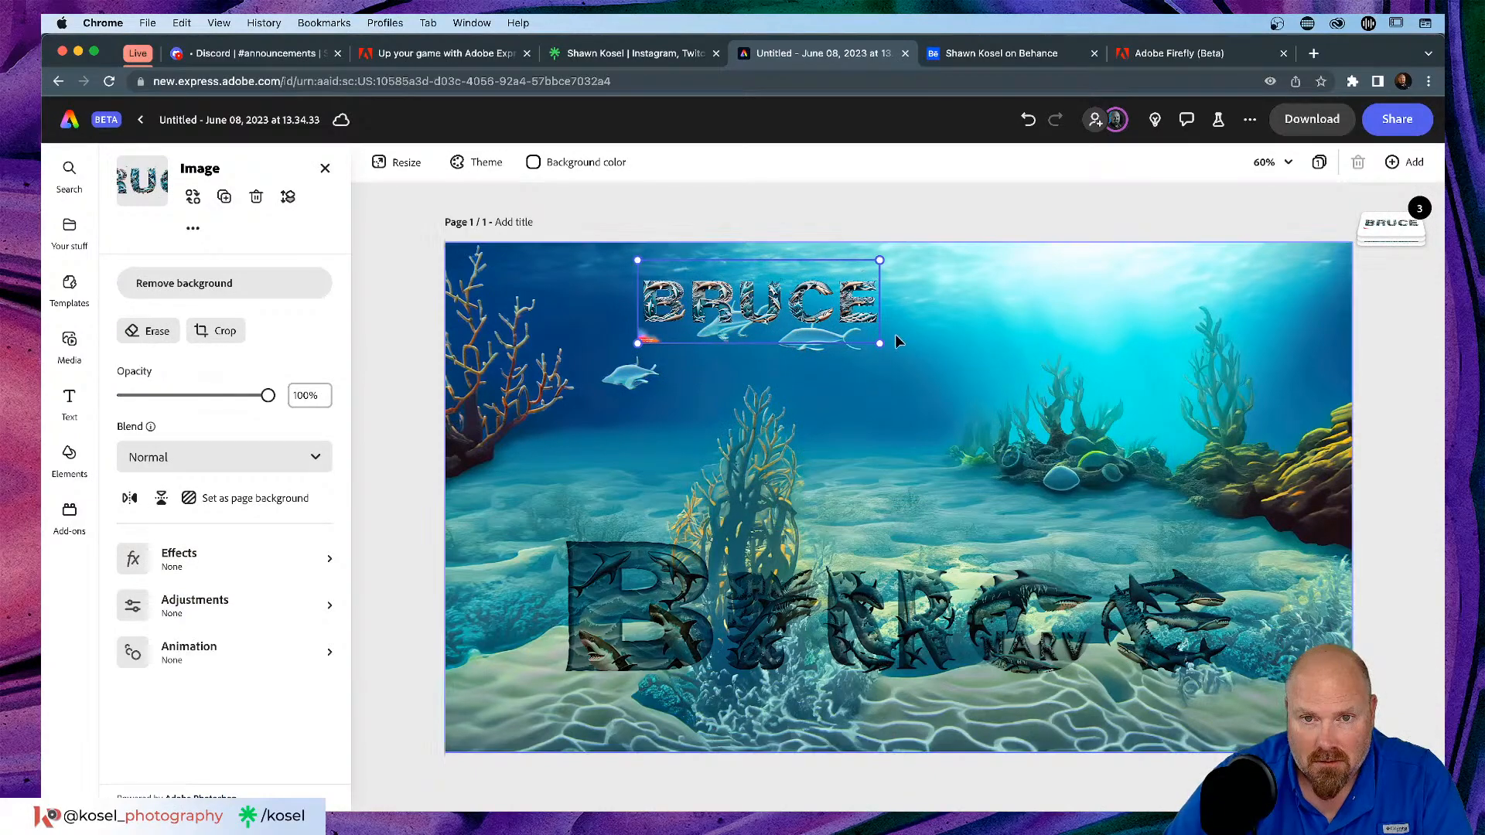
left_click_drag(893, 357, 1340, 501)
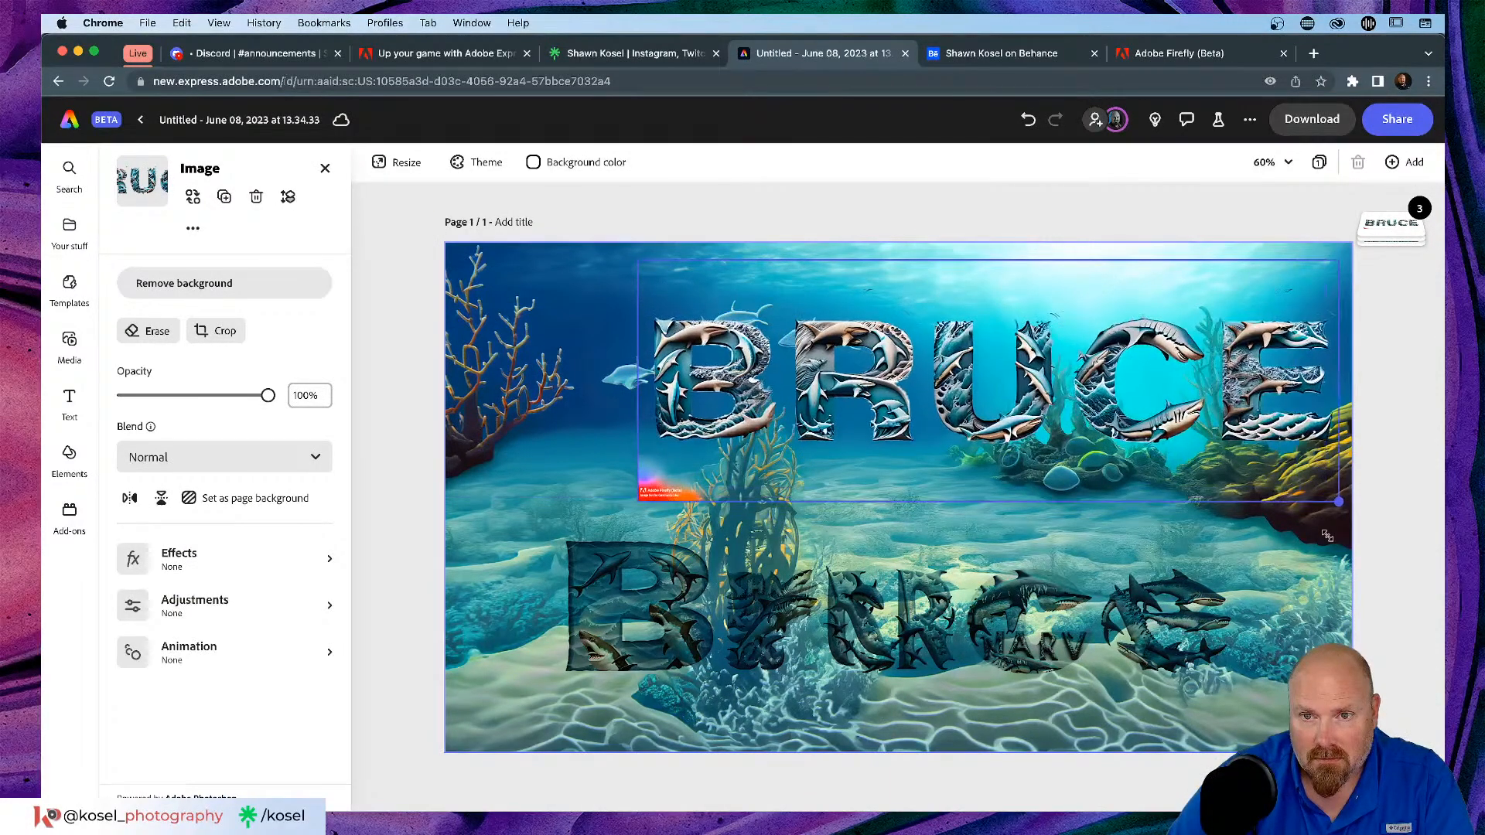
left_click_drag(1106, 412, 1008, 366)
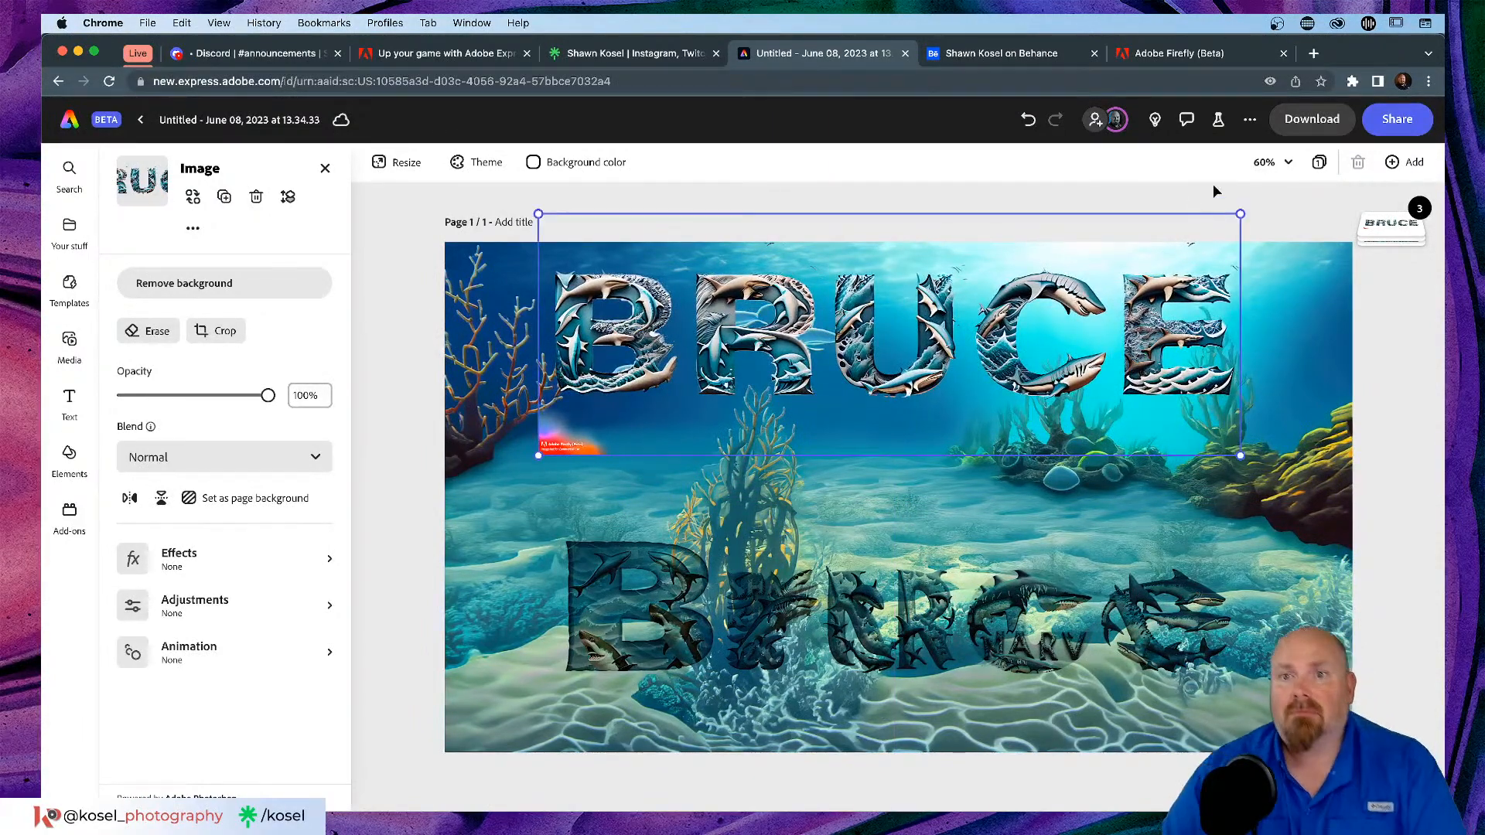
left_click(1310, 206)
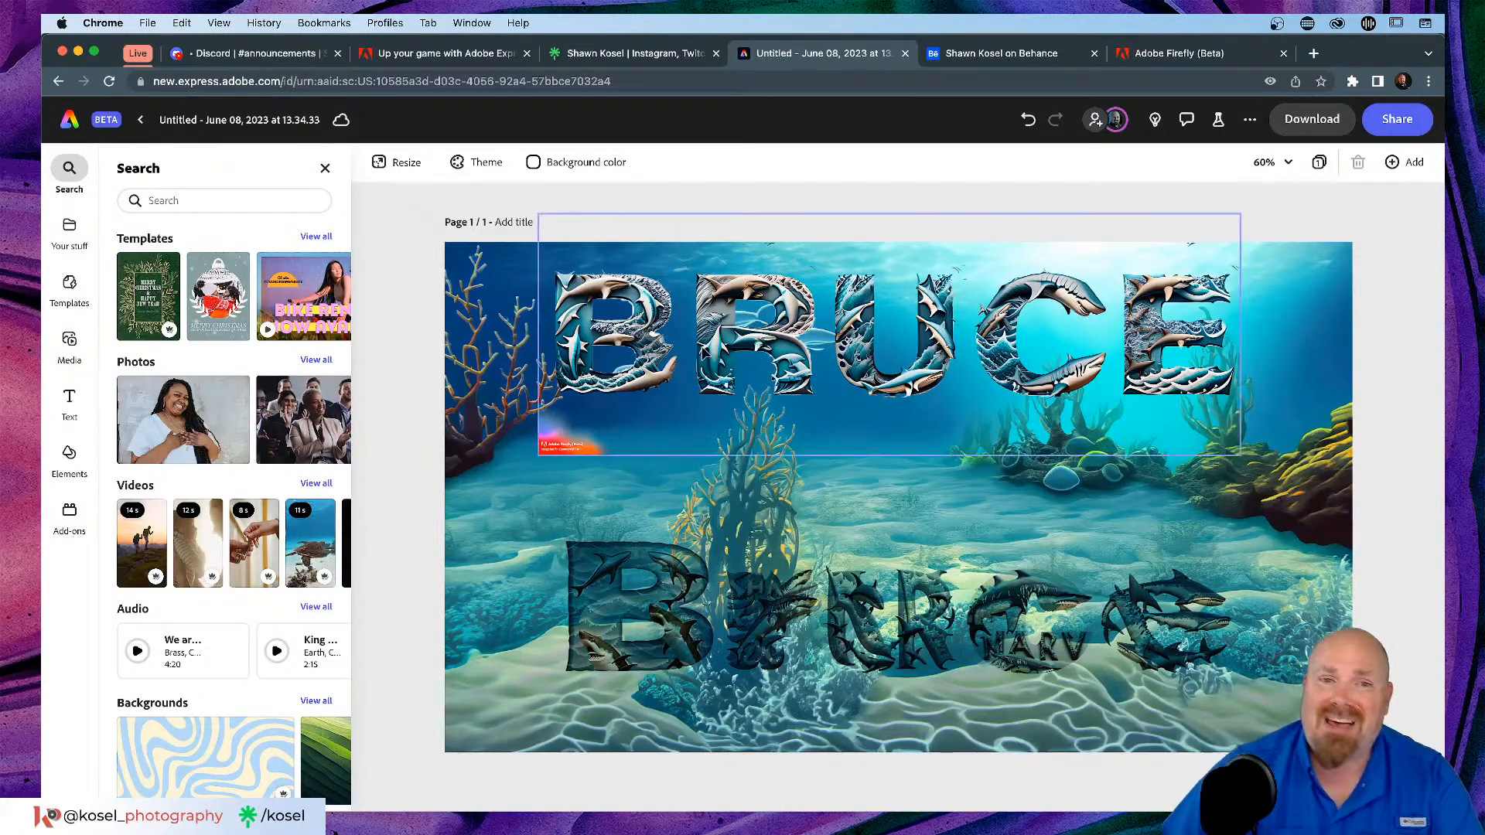
Step: Shrink the pasted BRUCE lettering slightly and move it toward the page's upper-left corner
left_click_drag(712, 338, 646, 324)
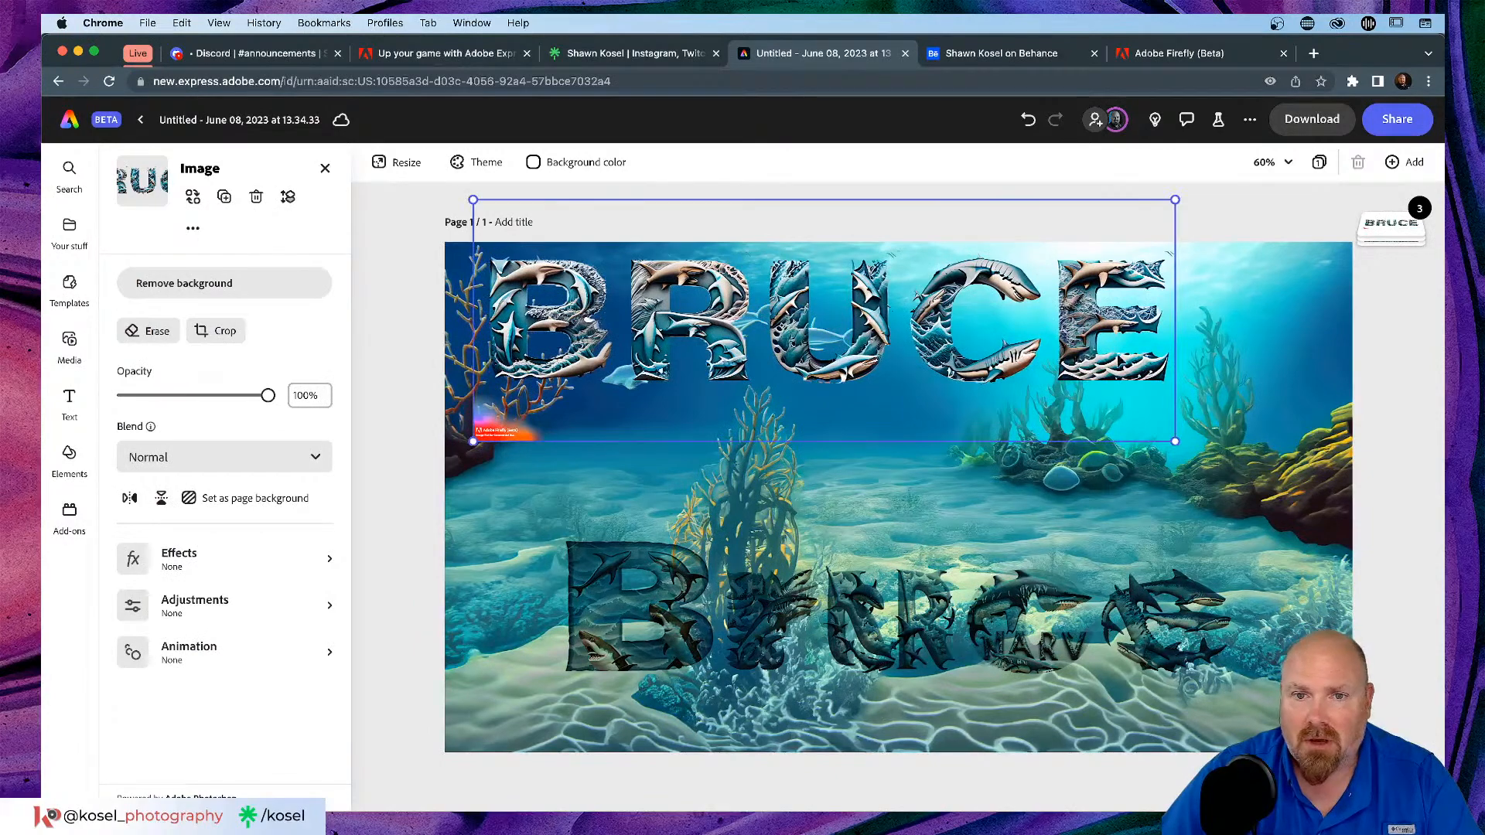
left_click_drag(1175, 199, 1096, 228)
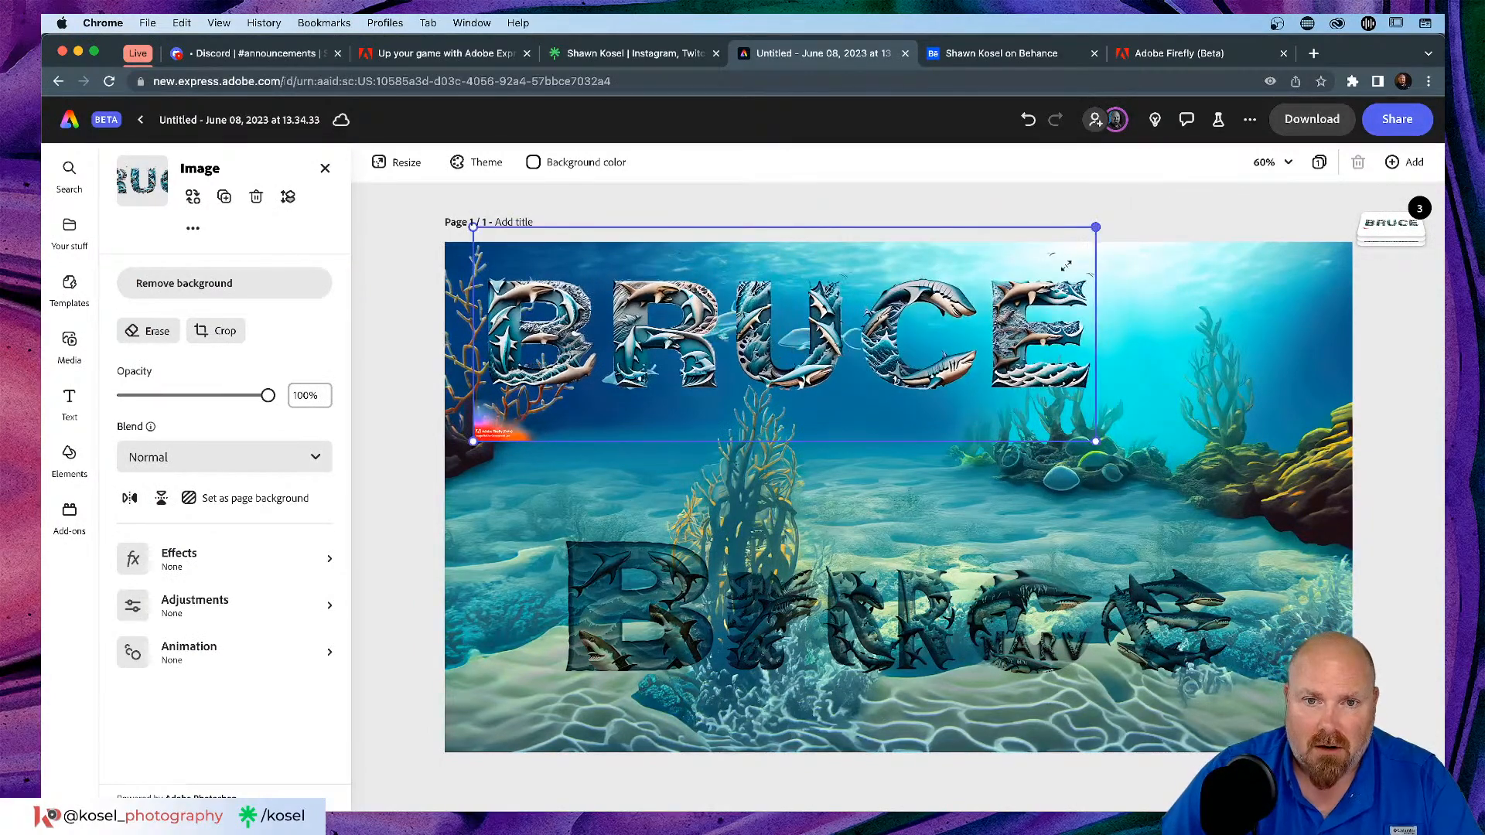
left_click_drag(828, 344, 827, 331)
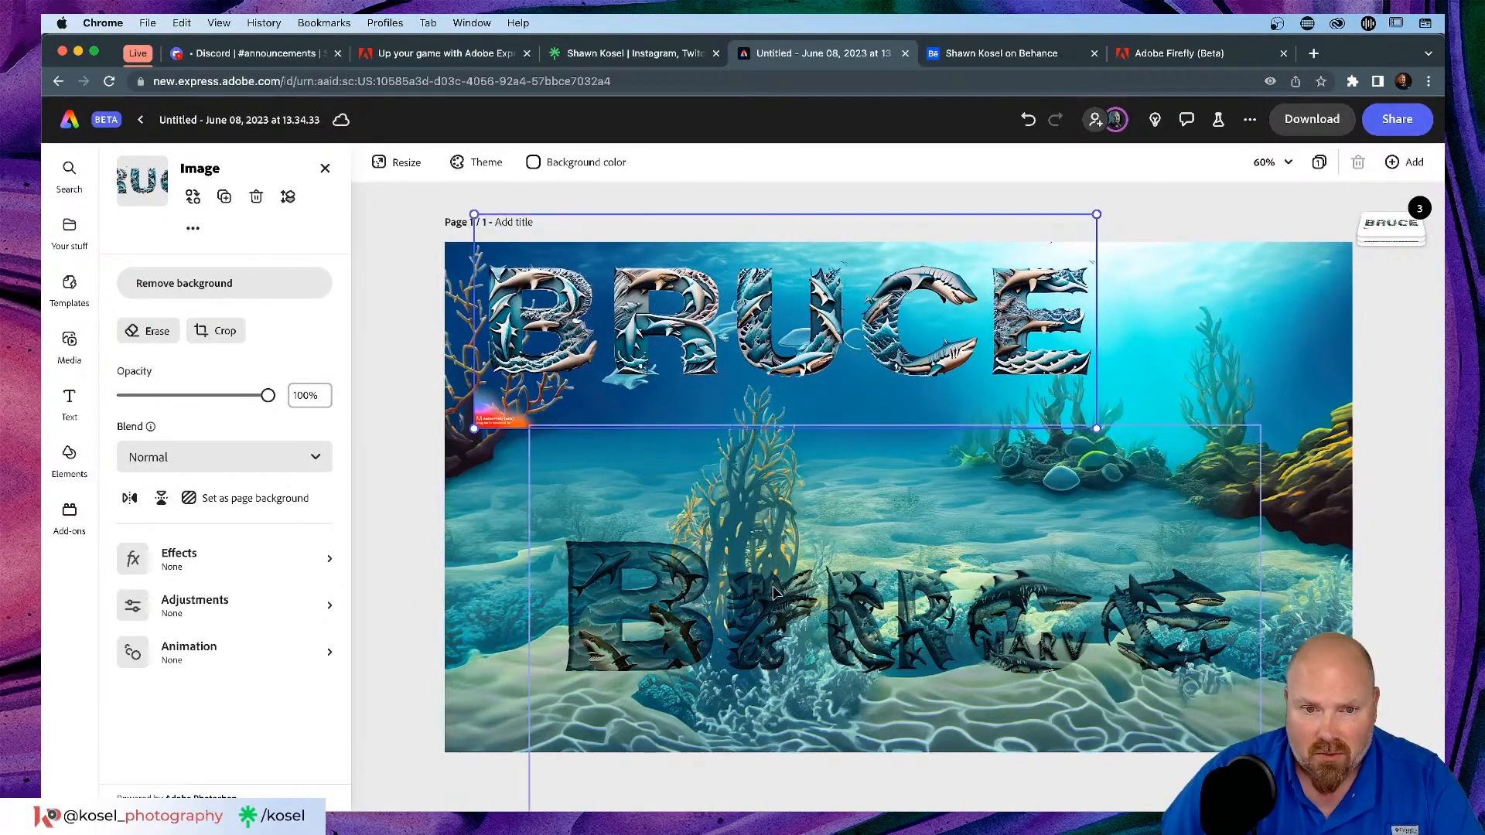
Step: Shrink the older multiply-blended Bruce lettering and move it into the page's lower-left corner
left_click(774, 591)
left_click_drag(1260, 427, 1078, 527)
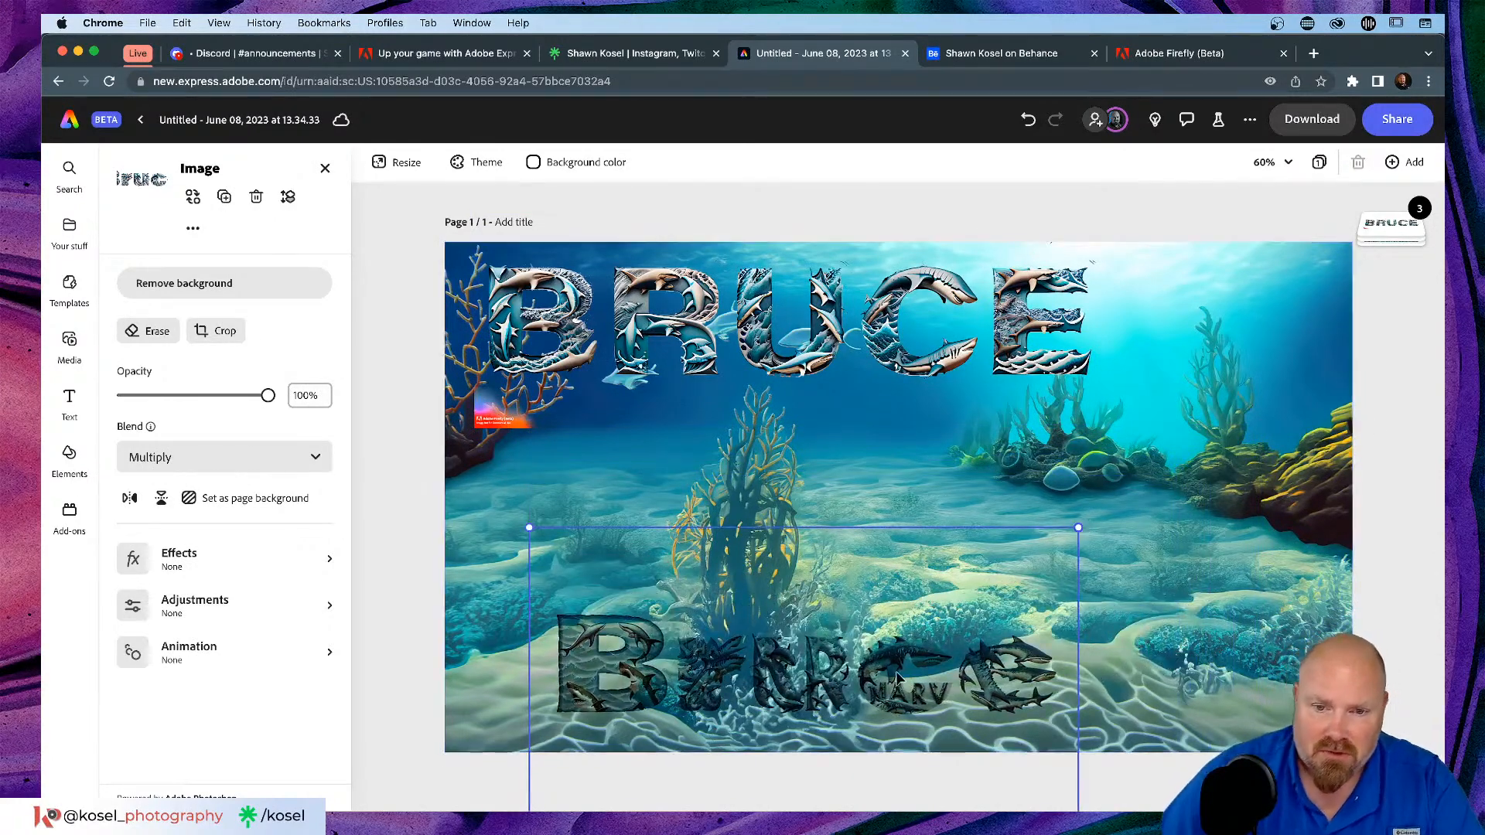
left_click_drag(890, 679, 807, 700)
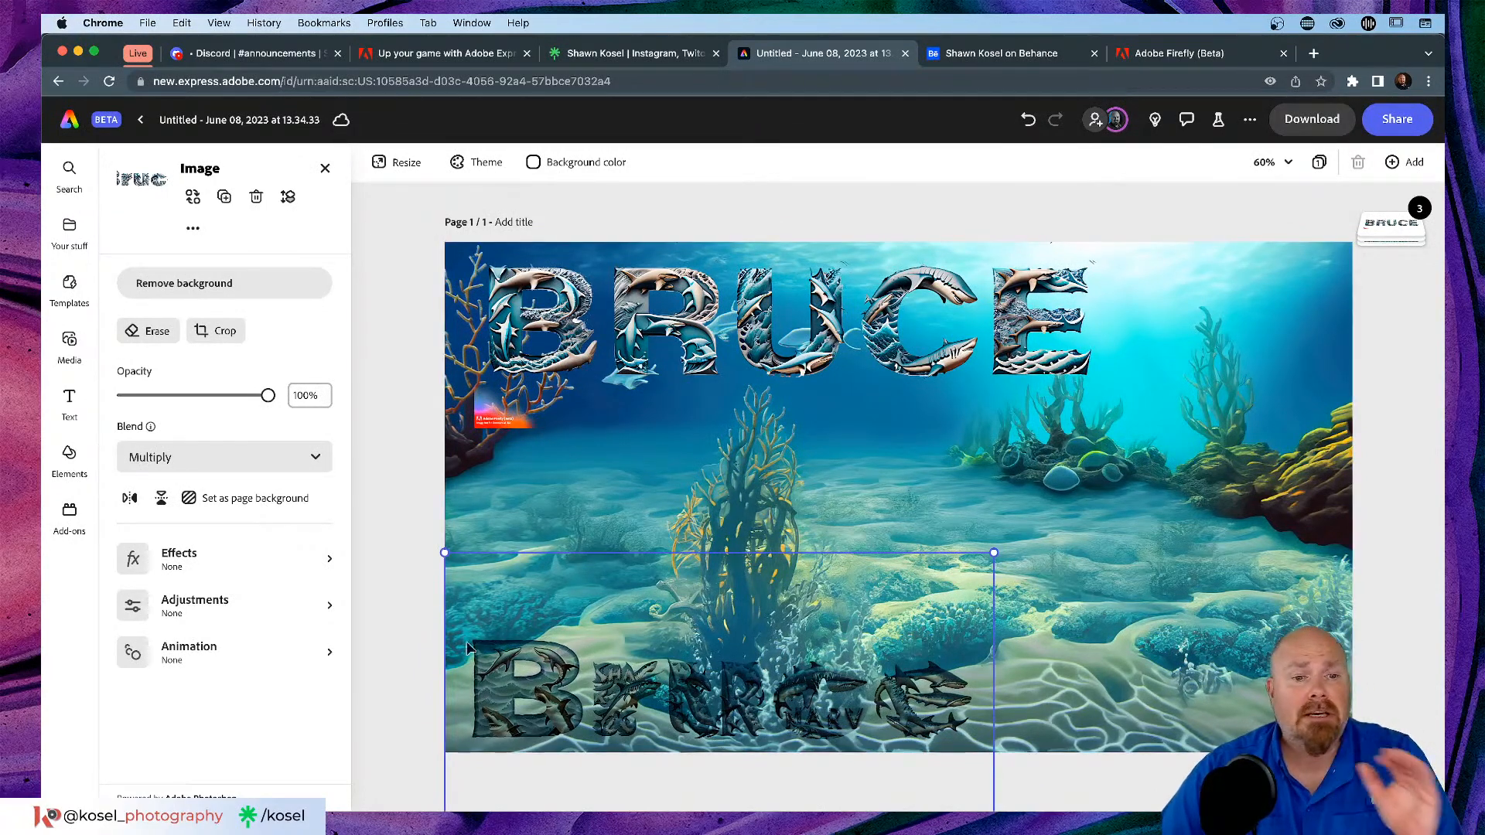
left_click(411, 609)
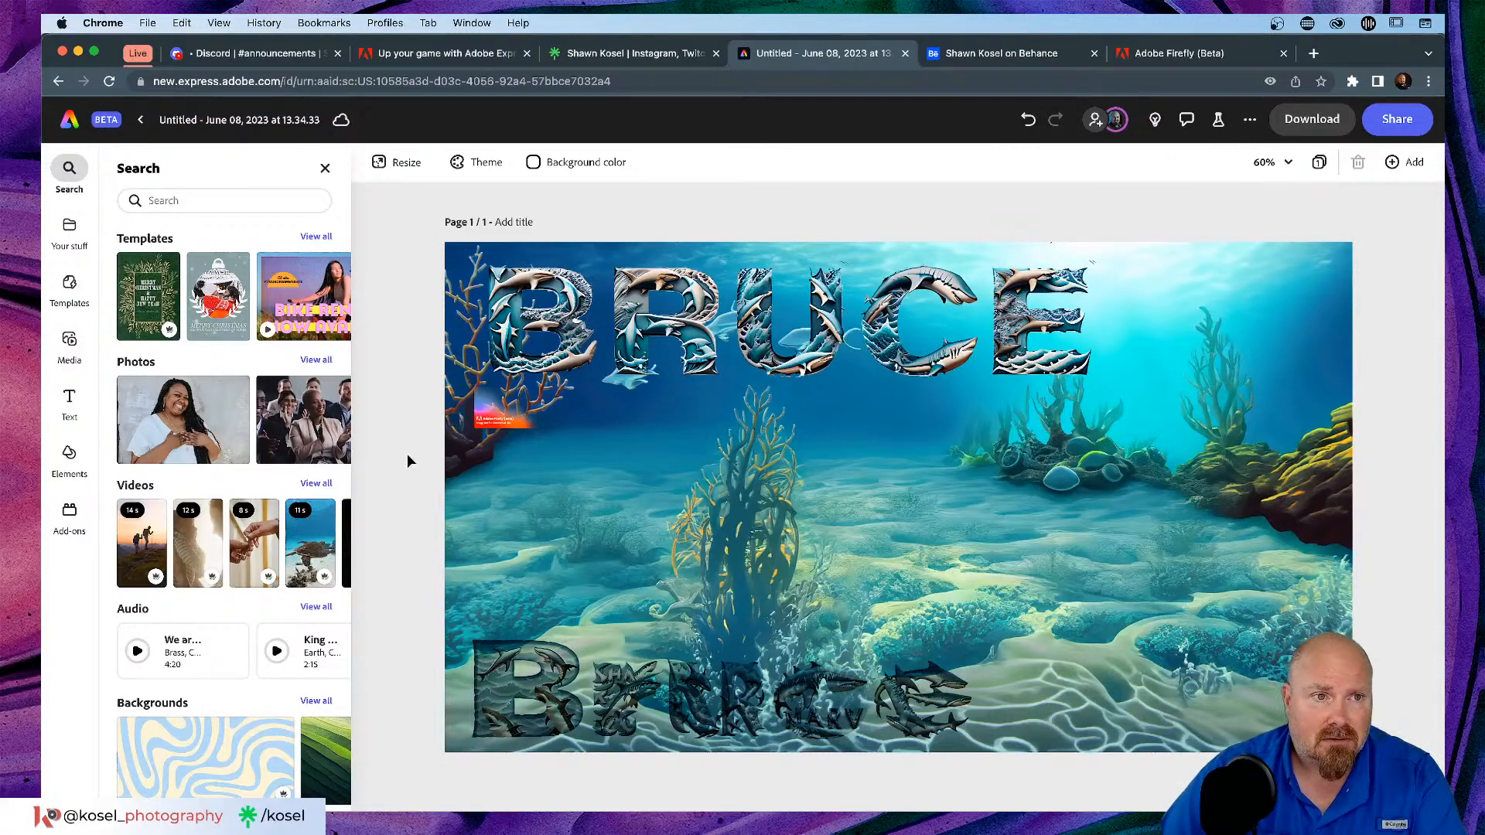
Step: Add a new text object reading "BRUCE" to the sea bed page
left_click(324, 168)
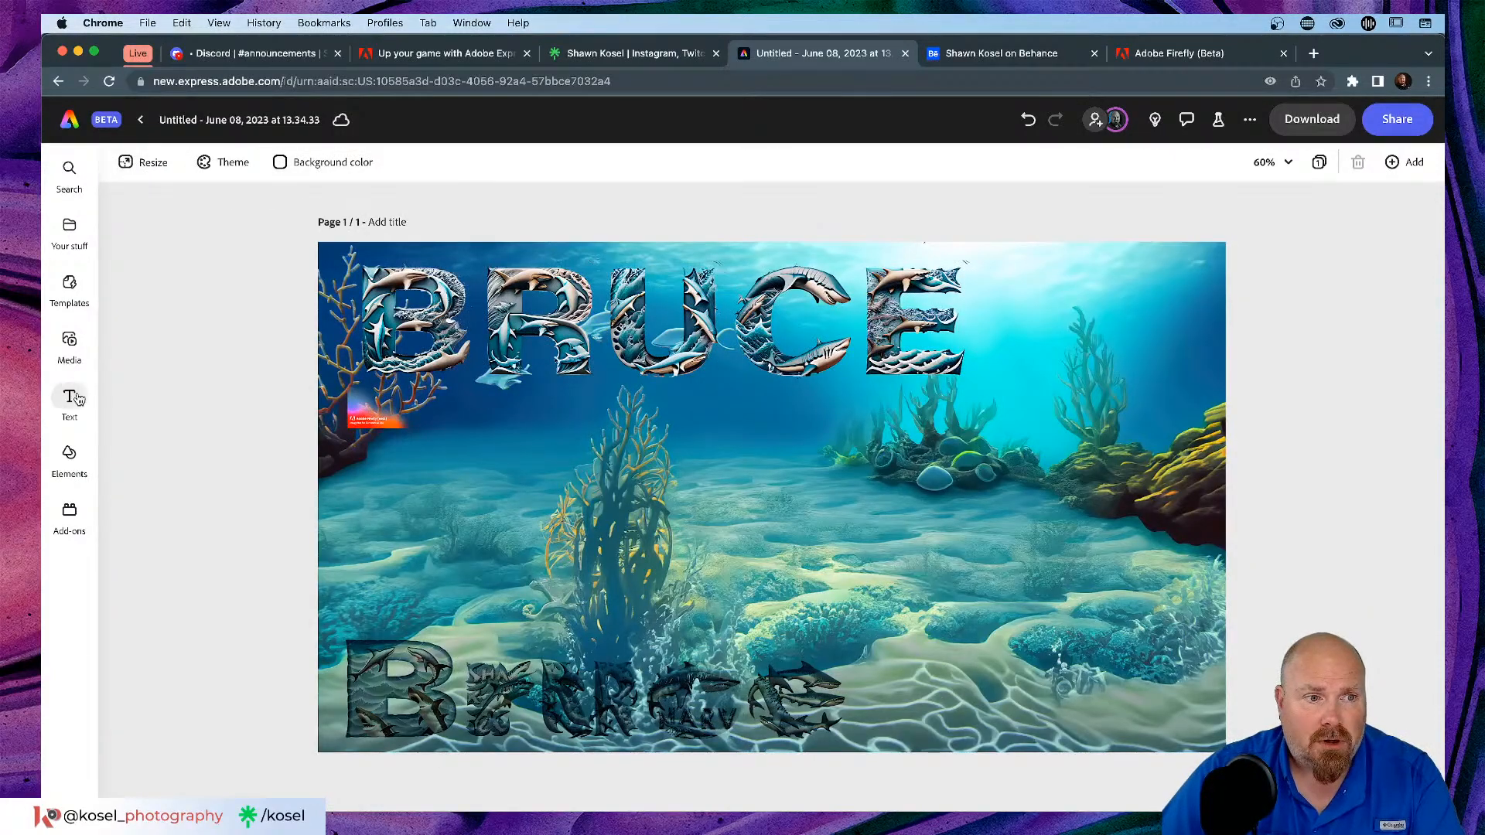
left_click(71, 396)
left_click(863, 503)
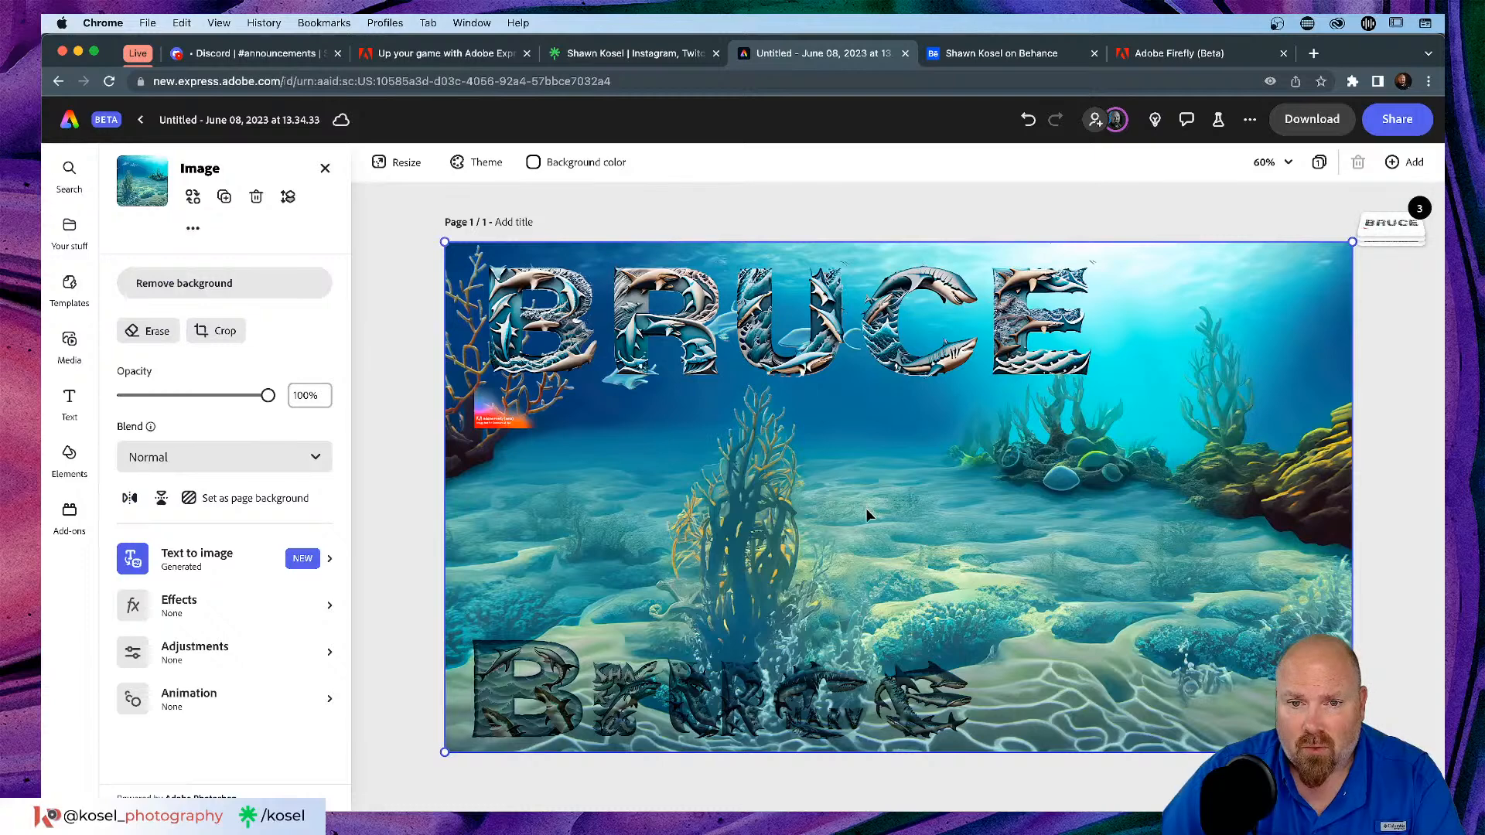
left_click(68, 397)
left_click(253, 224)
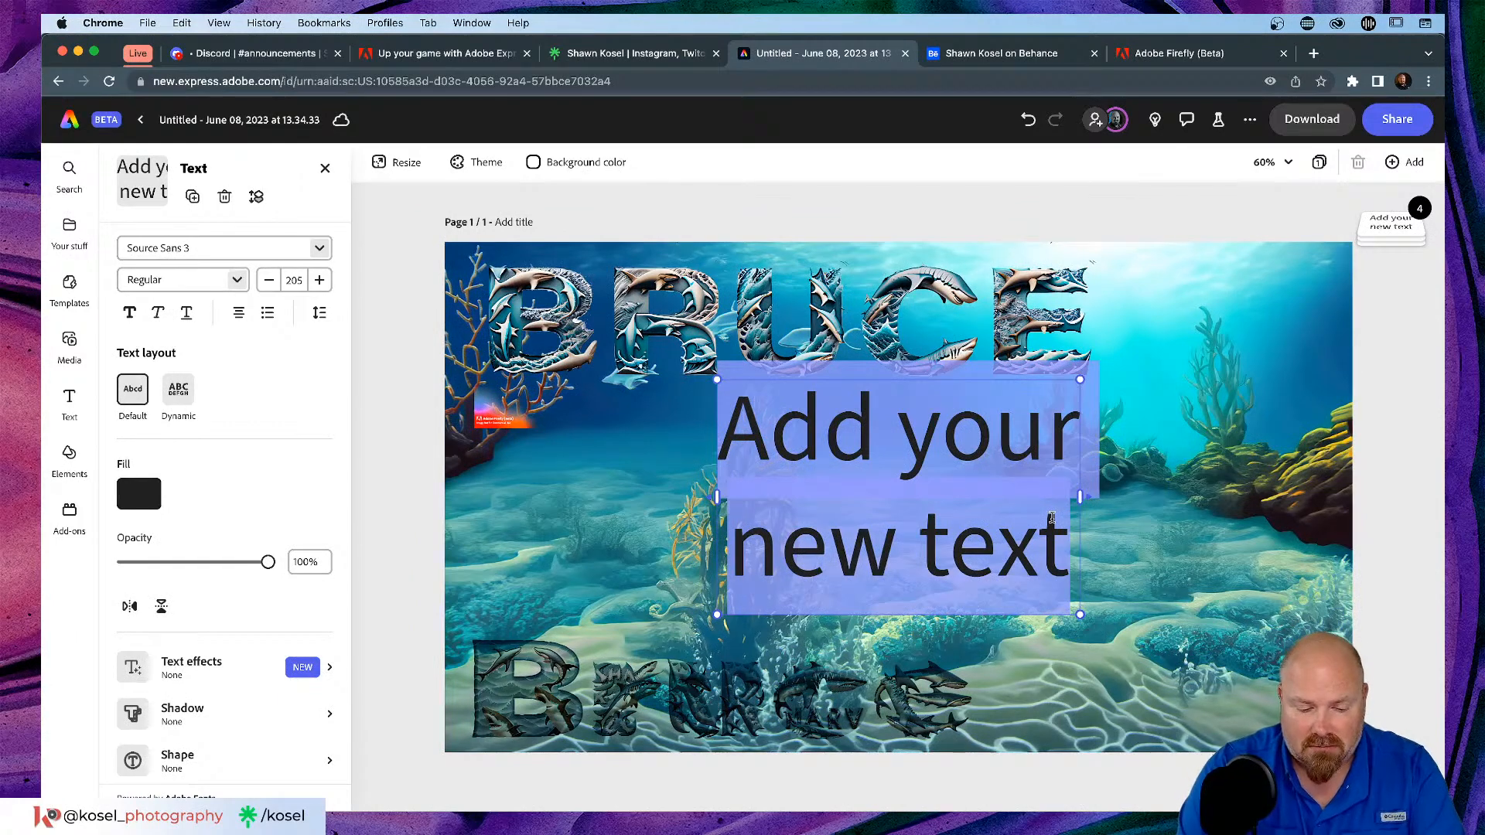
type("BRUC")
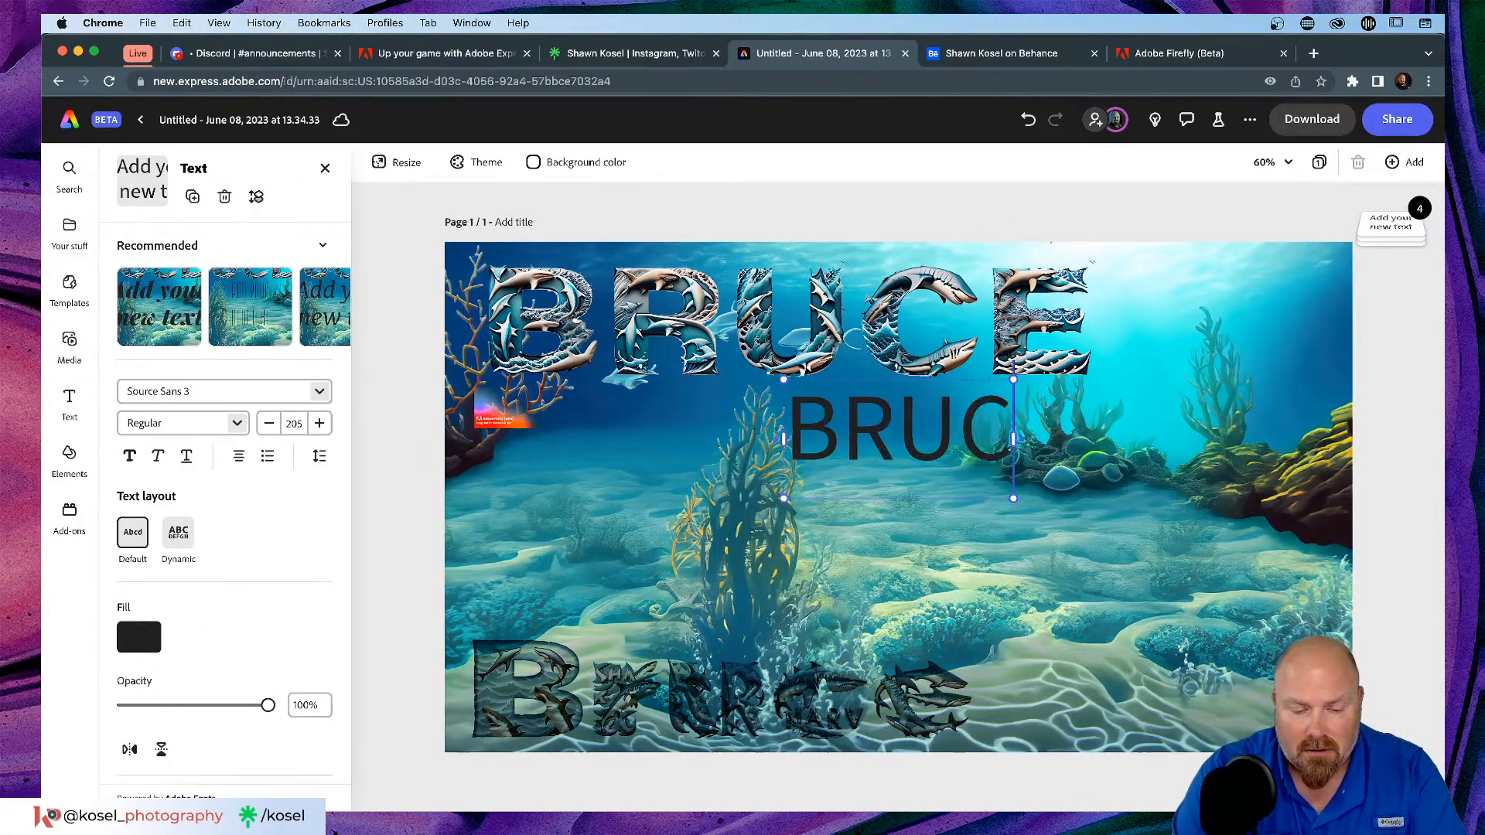
type("E")
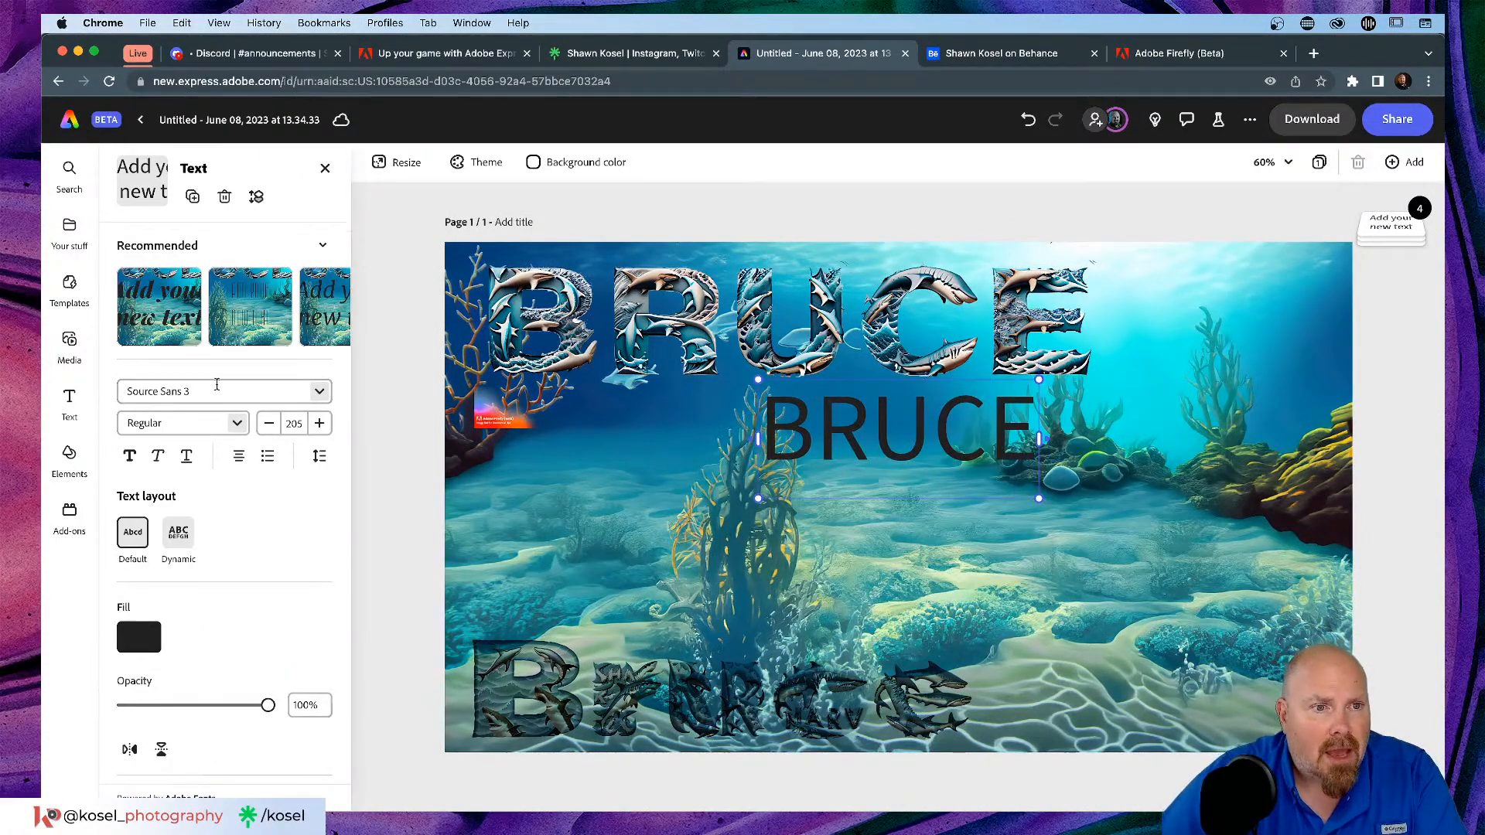
Step: Try to change the new BRUCE text's font to Beastly 12 Point
left_click(320, 393)
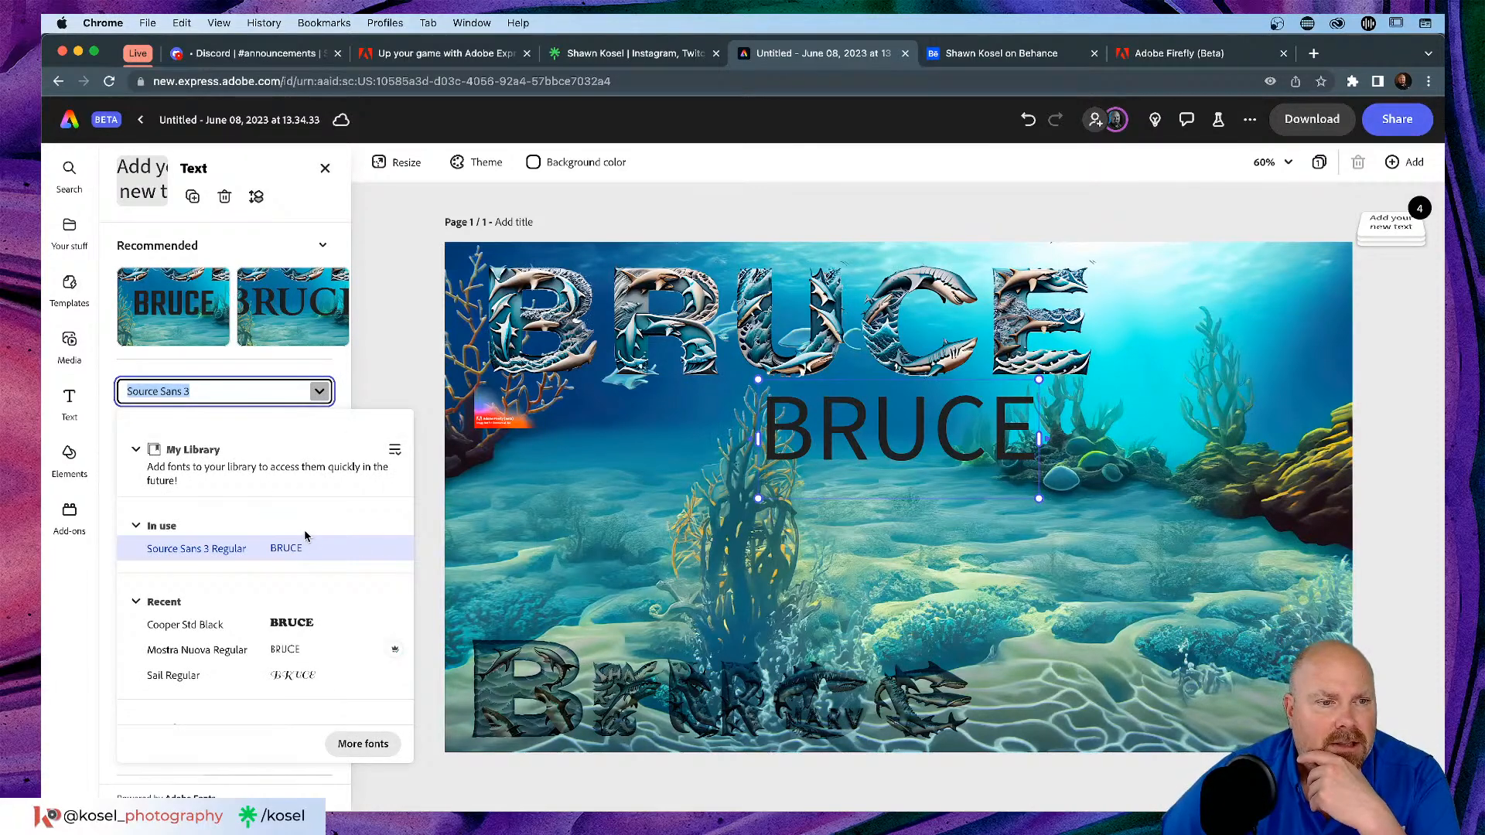
scroll(299, 534, "down", 2)
scroll(297, 534, "down", 5)
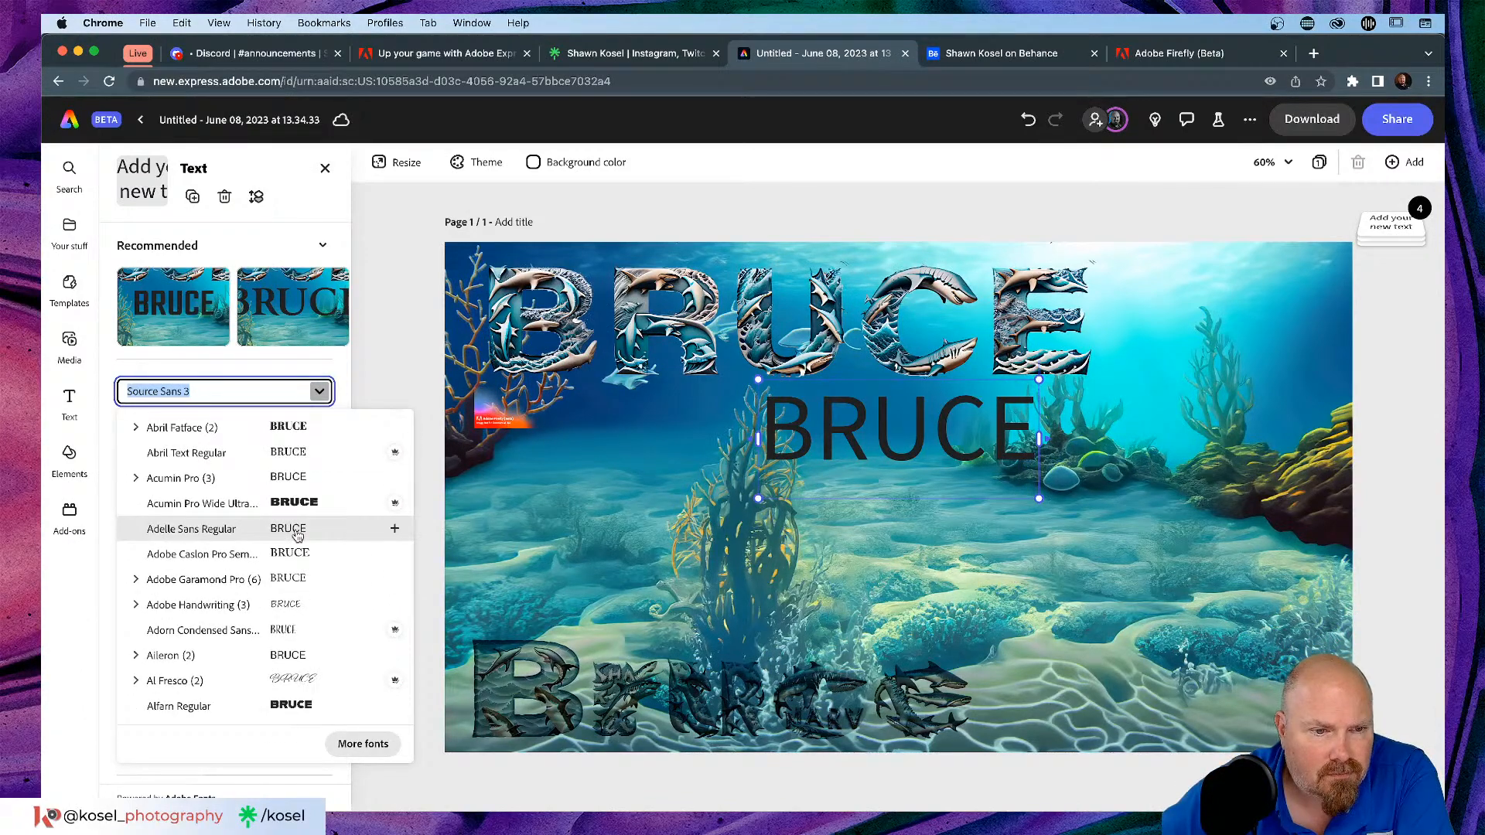
scroll(297, 535, "down", 2)
scroll(297, 535, "down", 2)
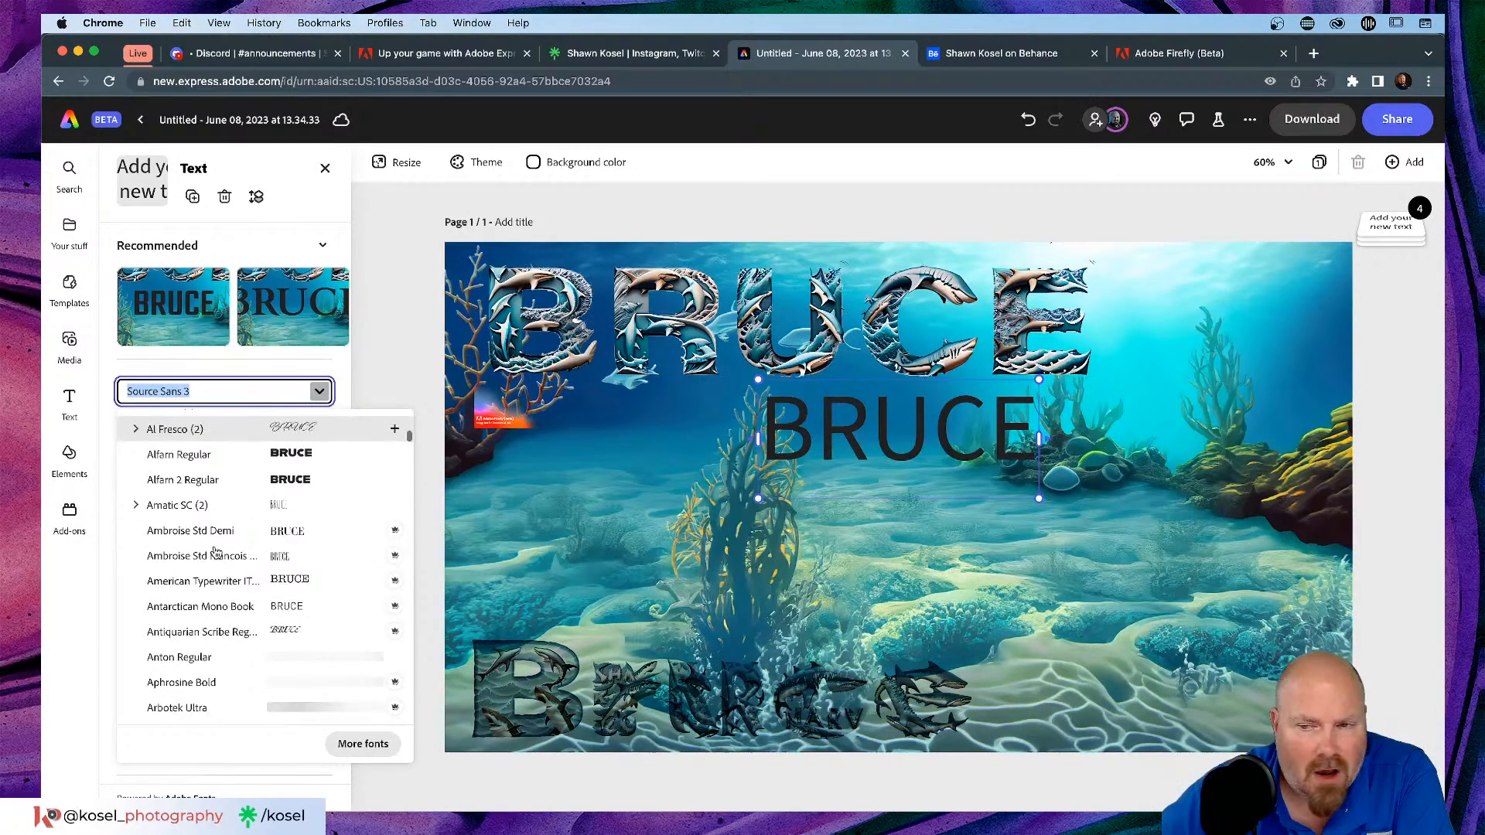
scroll(216, 551, "down", 2)
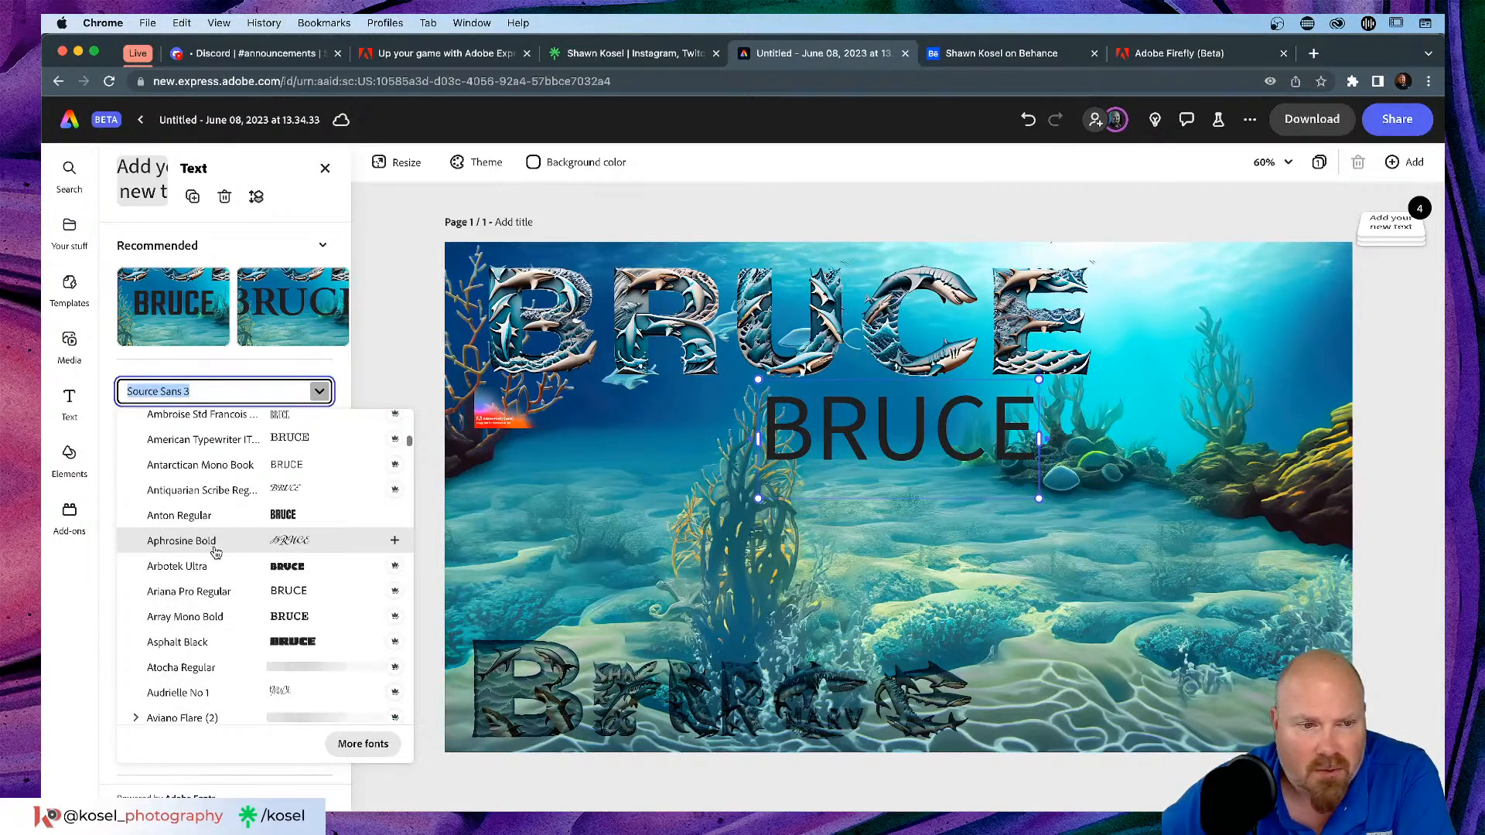
scroll(211, 552, "down", 2)
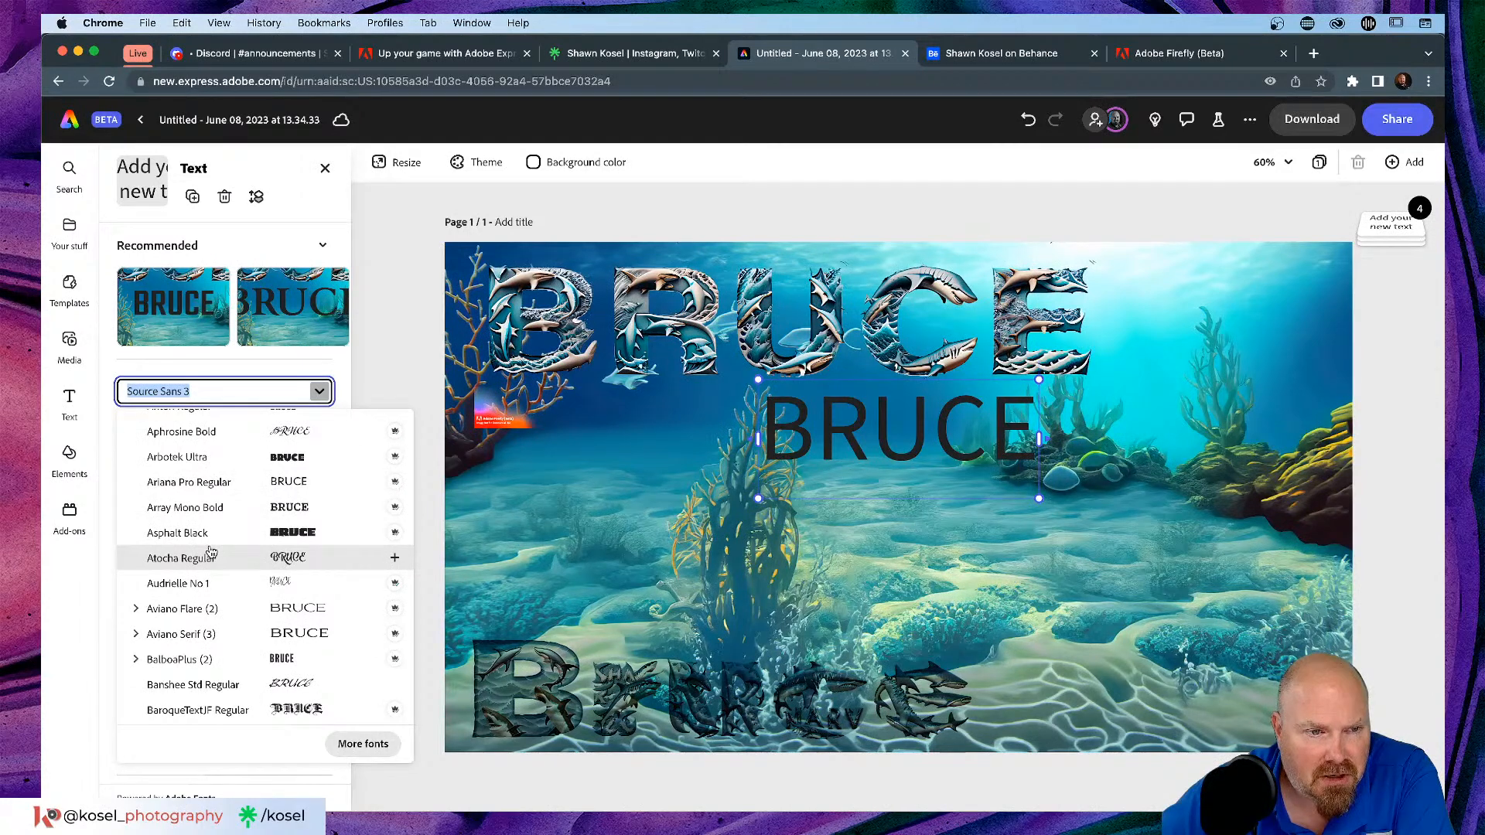
scroll(210, 550, "down", 3)
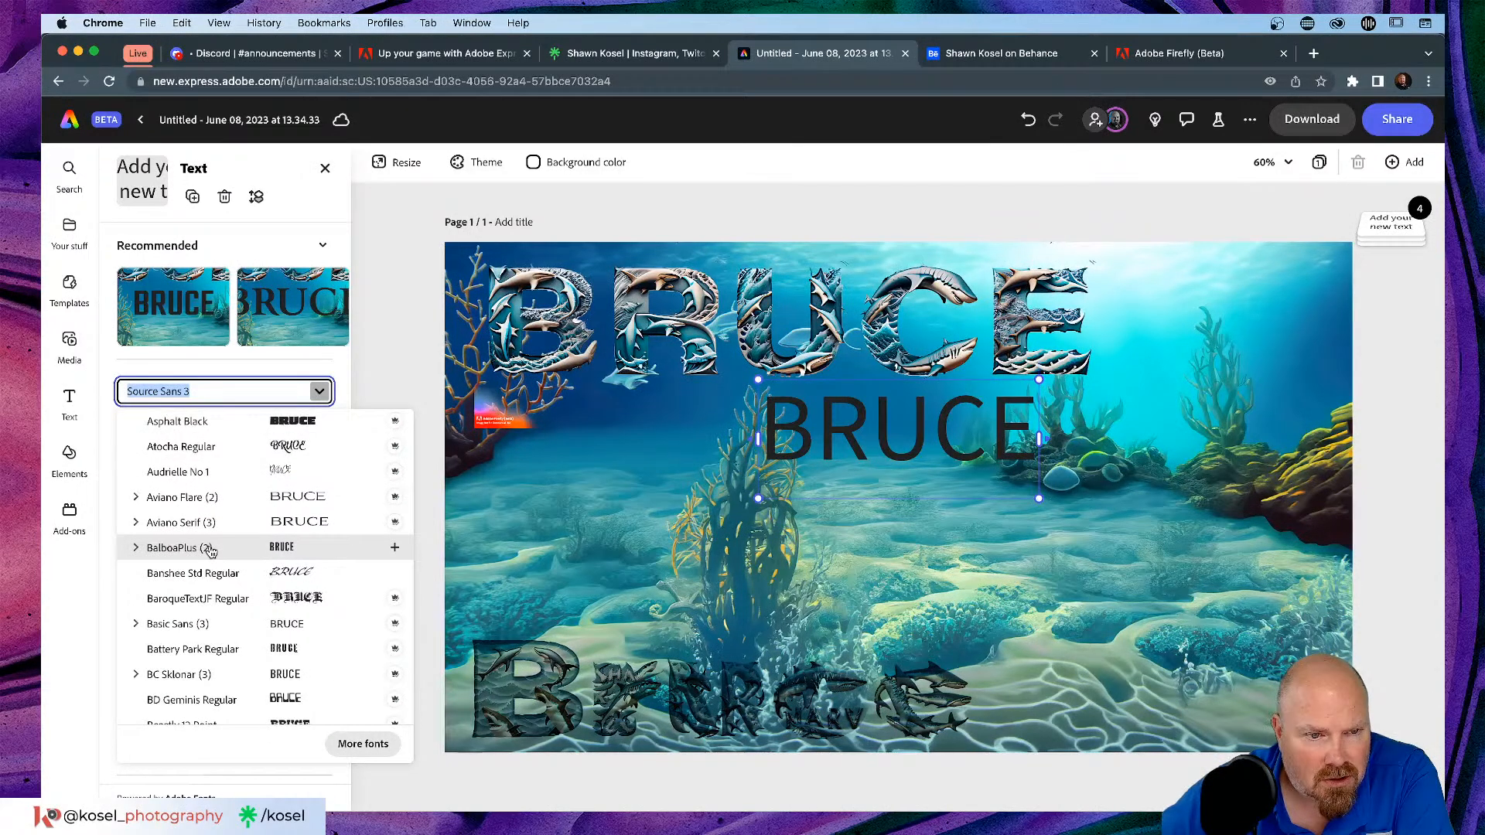
scroll(210, 550, "down", 5)
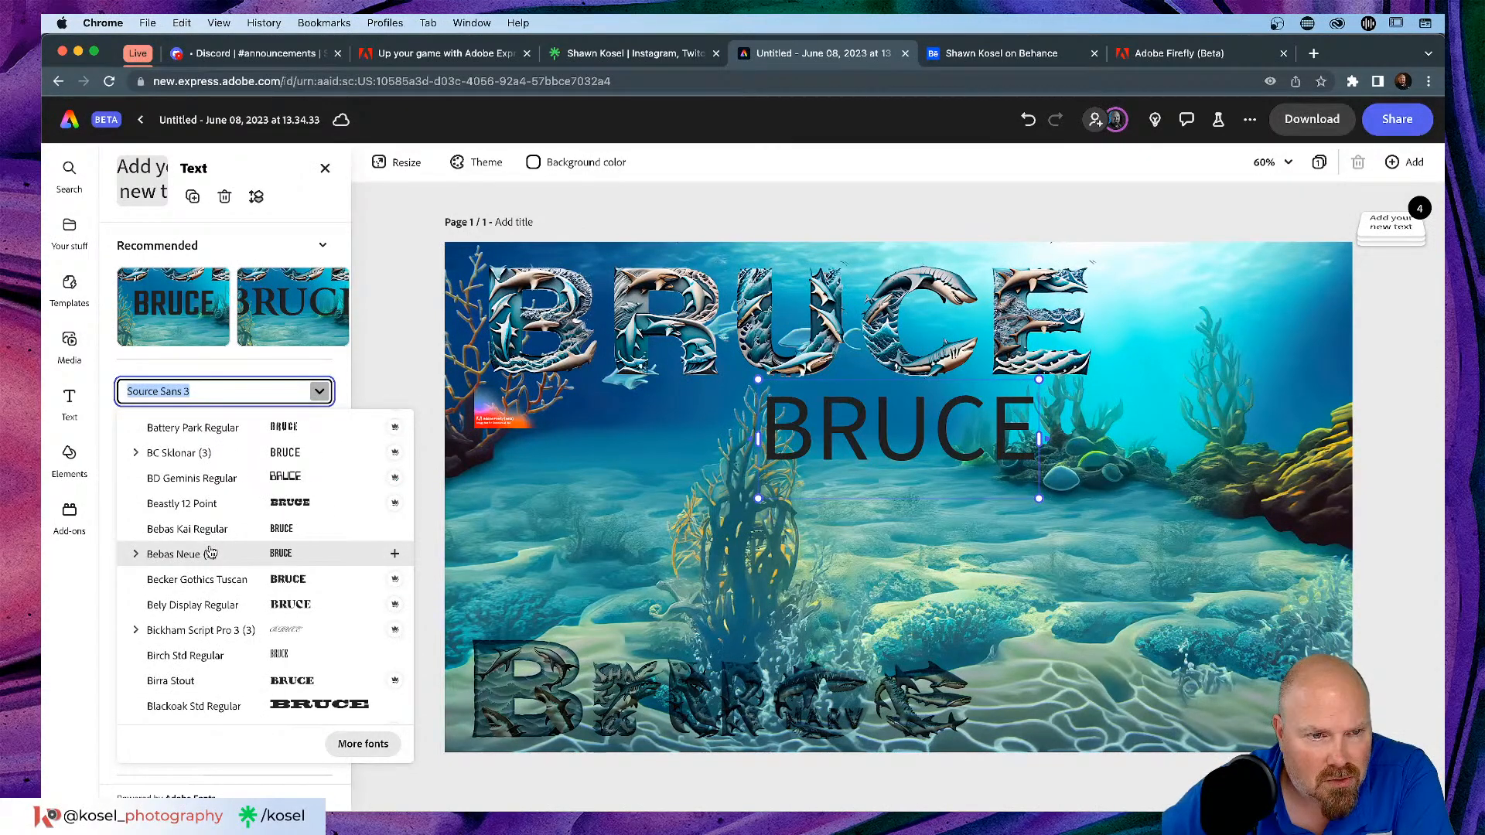
left_click(208, 503)
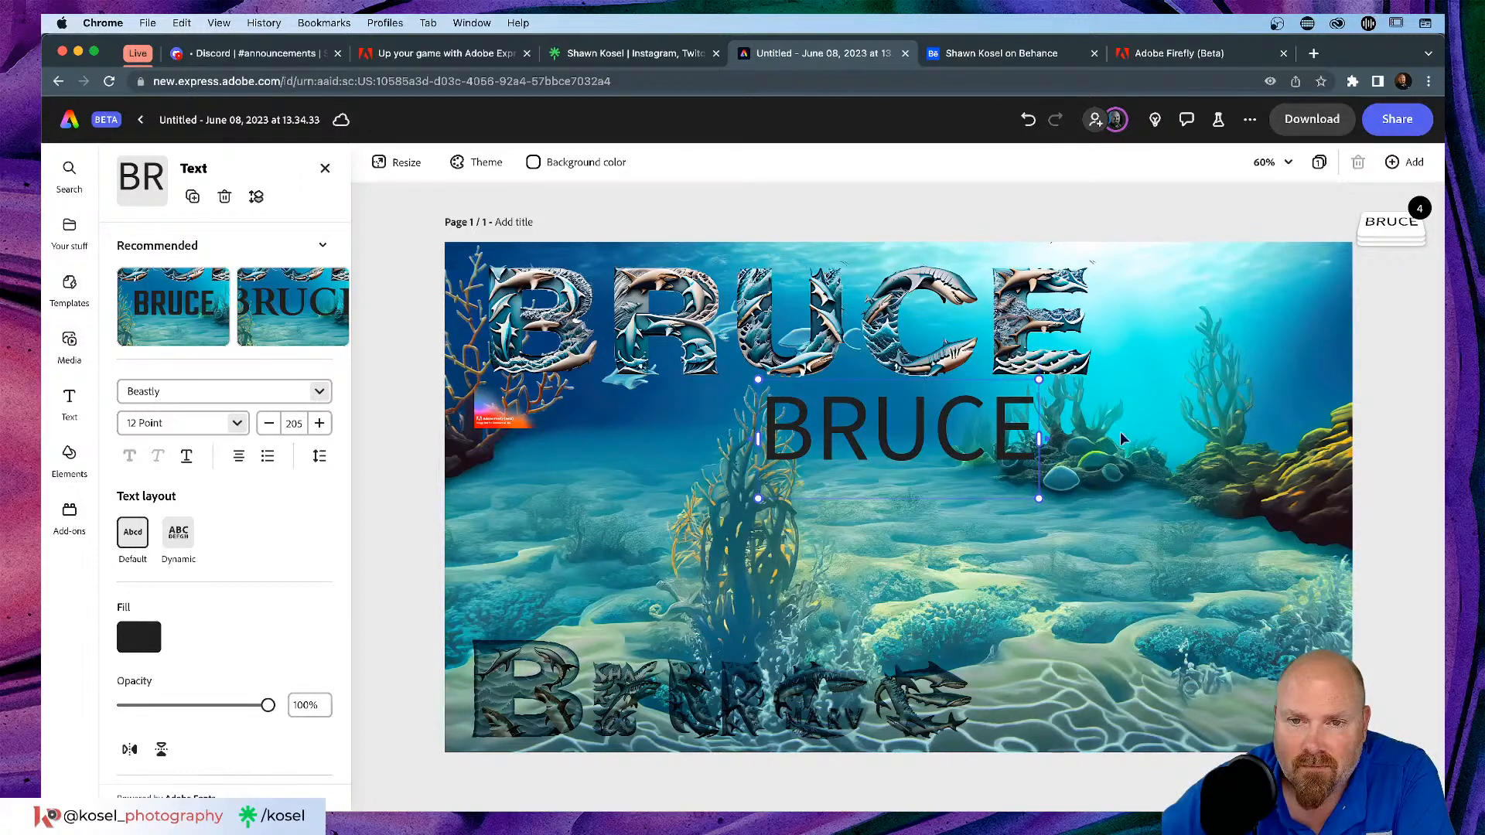
Step: Set all of the plain BRUCE text to the Beastly 12 Point font and enlarge it to a size of about 356
key("super+a")
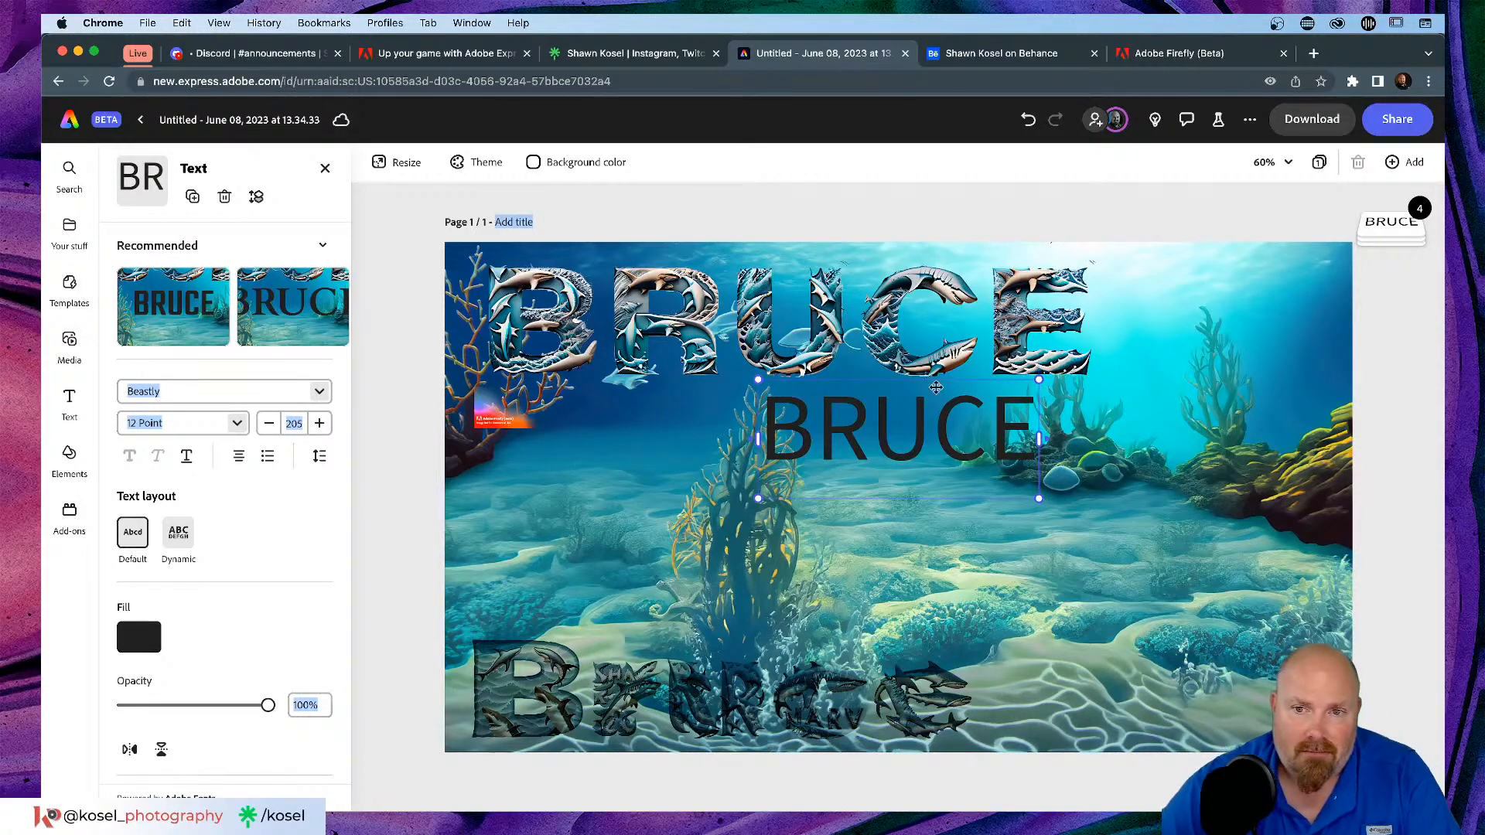
left_click(978, 424)
key("super+a")
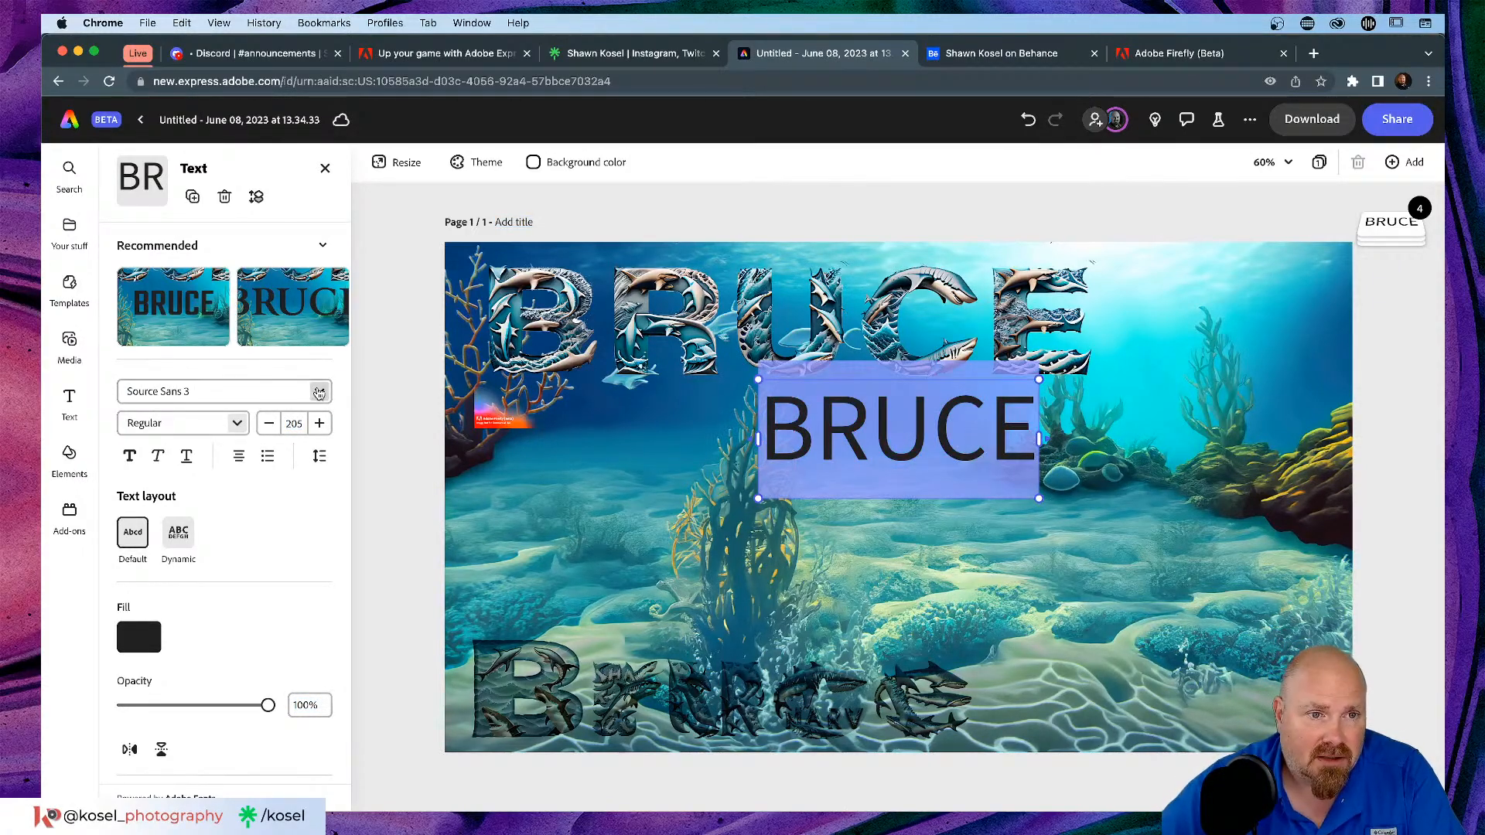
left_click(320, 392)
scroll(262, 542, "down", 2)
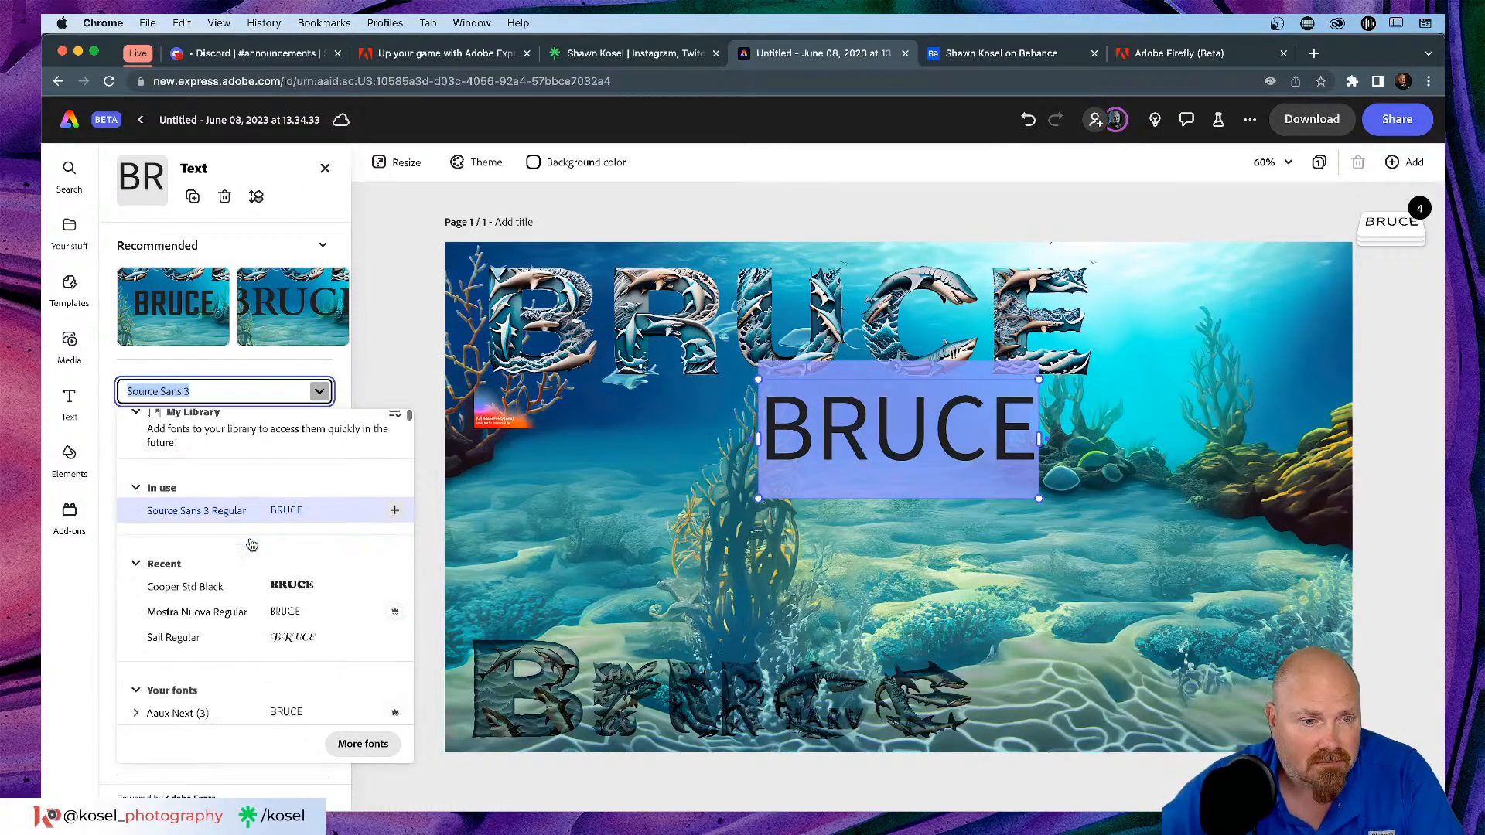
scroll(252, 545, "down", 10)
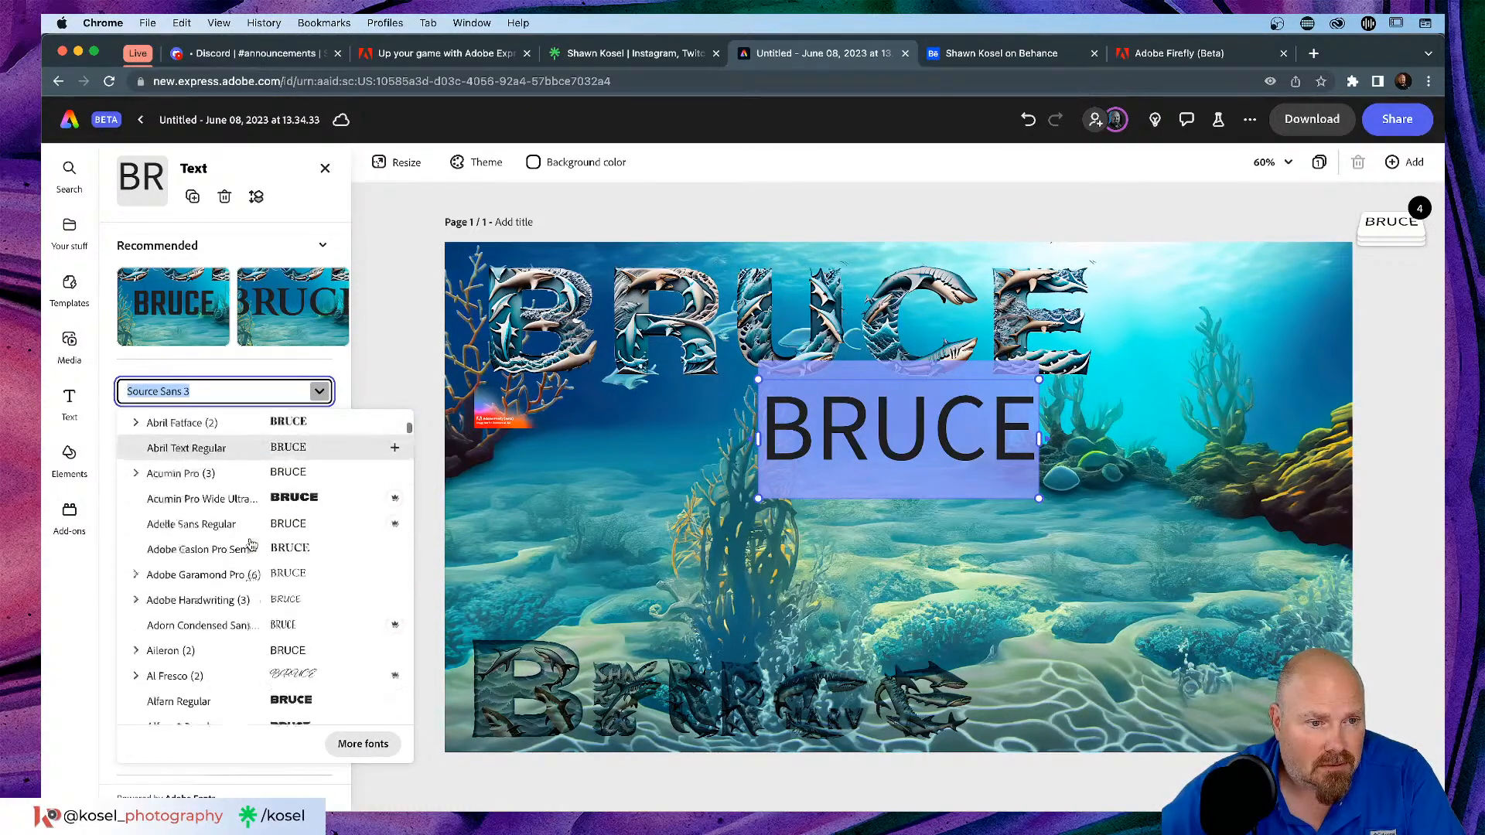
scroll(252, 545, "down", 1)
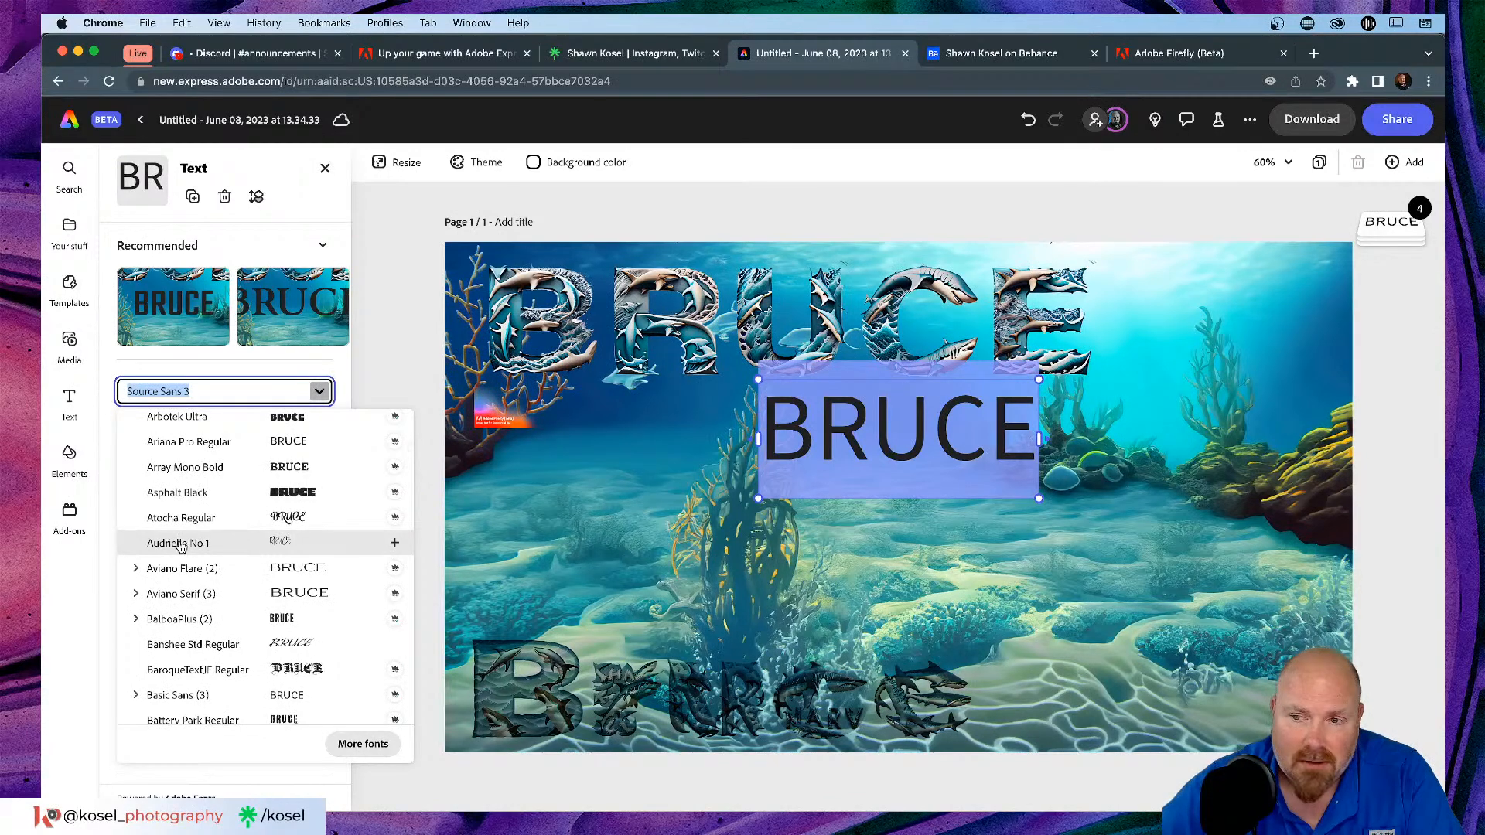
scroll(184, 549, "down", 3)
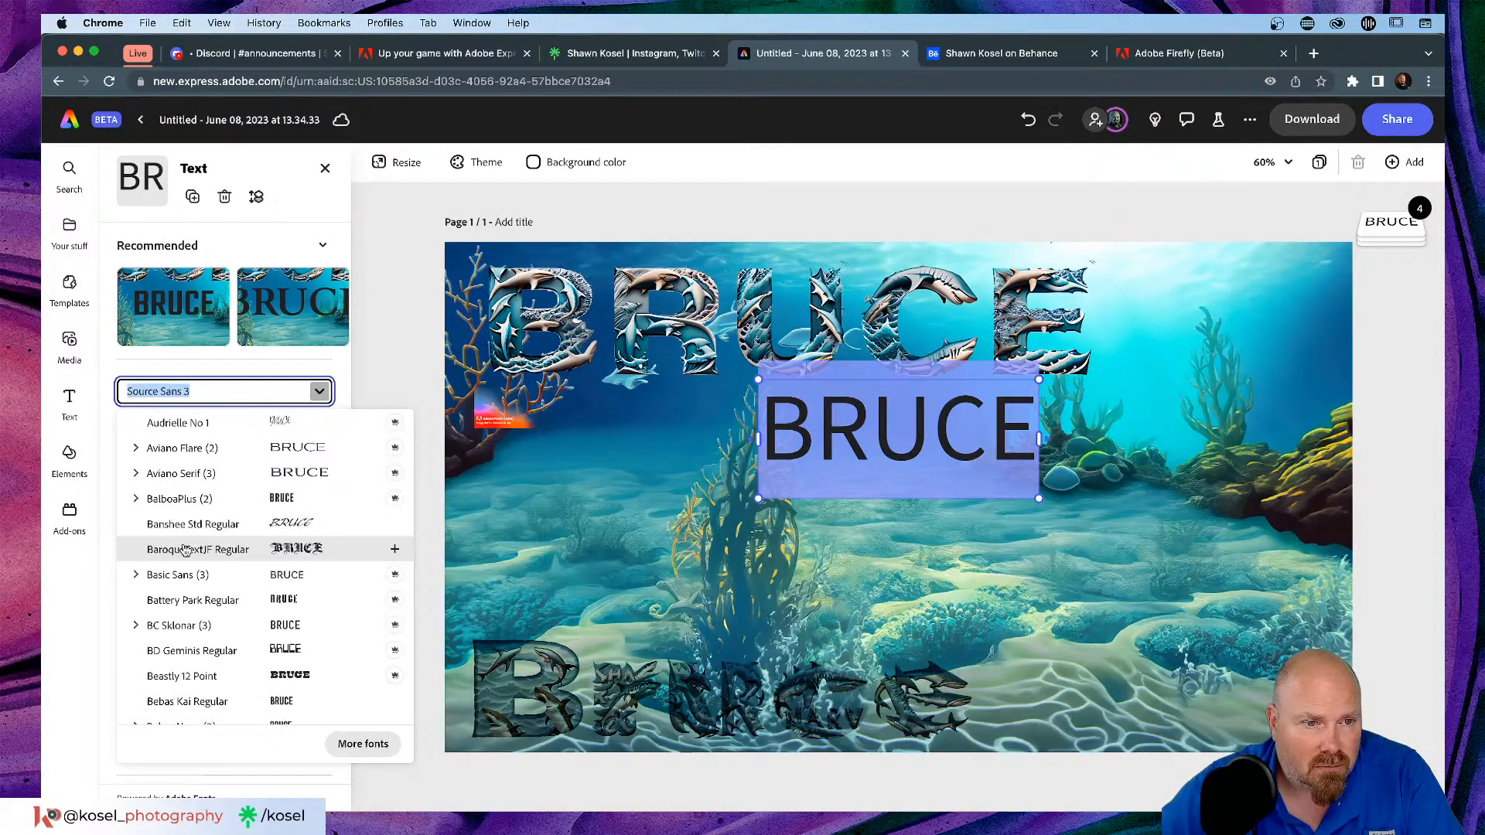
scroll(184, 549, "down", 4)
left_click(179, 537)
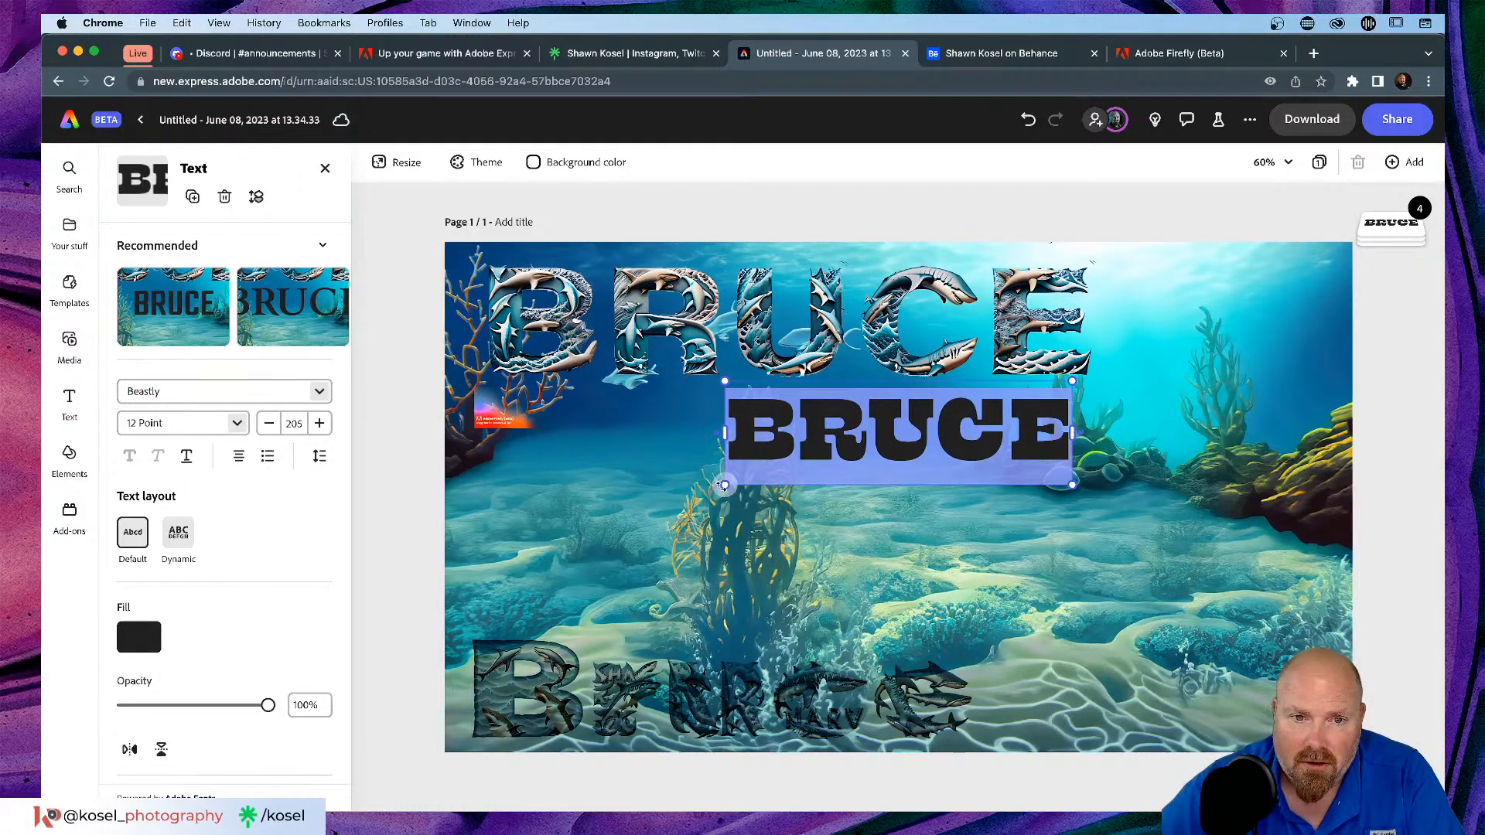
left_click_drag(723, 485, 468, 562)
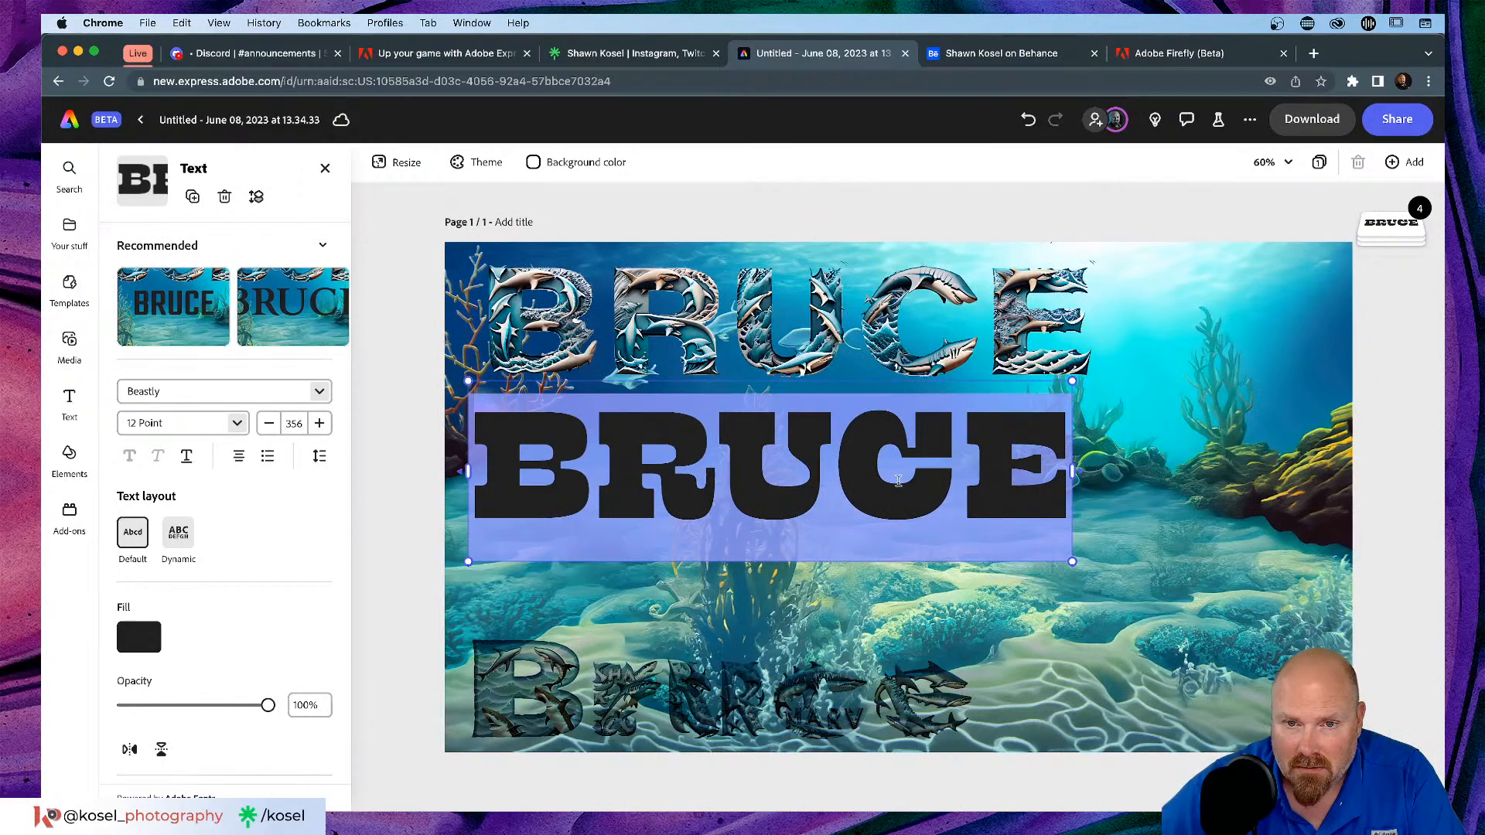
double_click(964, 466)
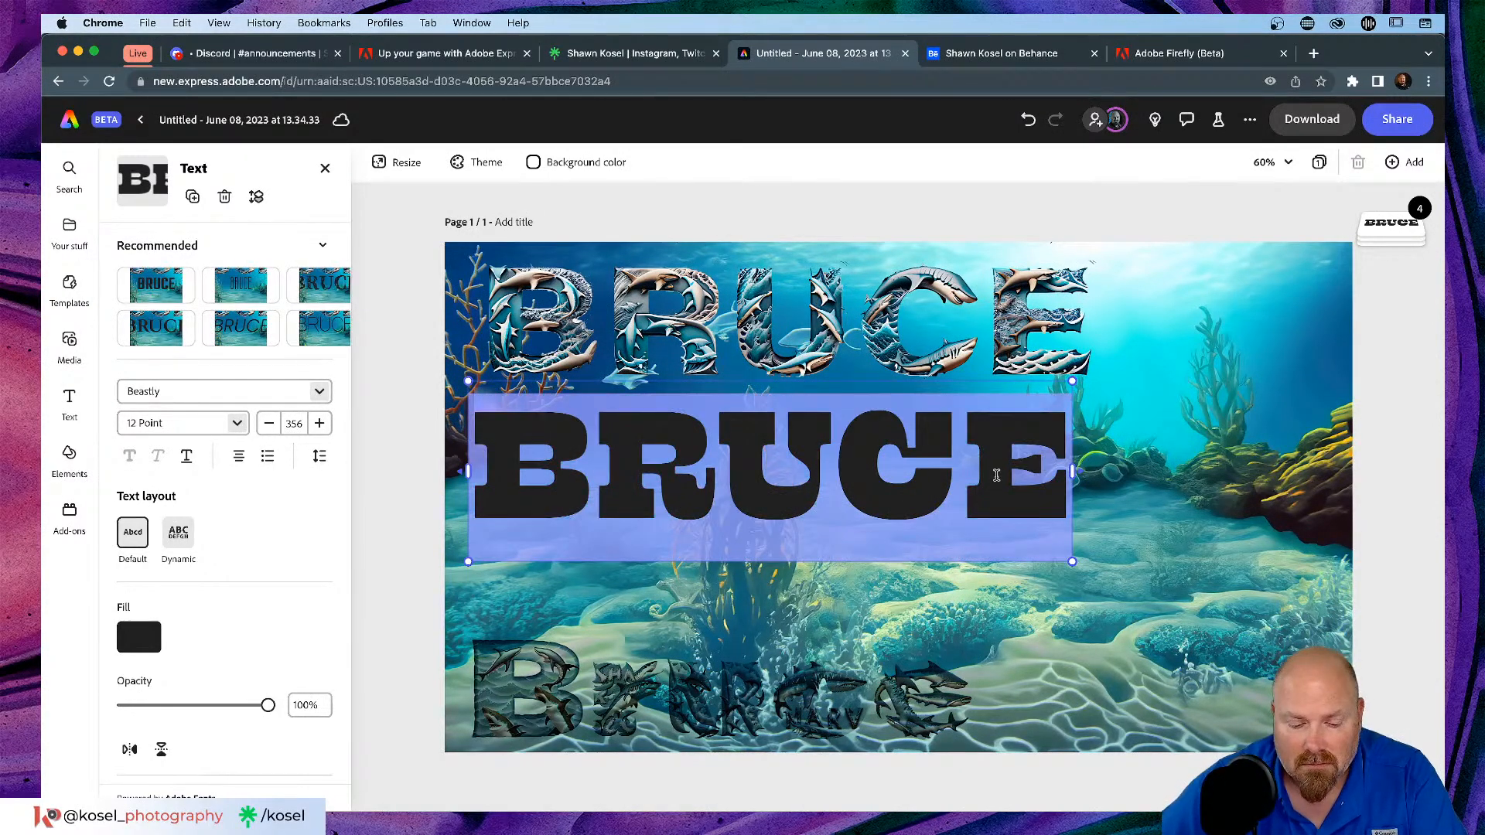
key("BackSpace")
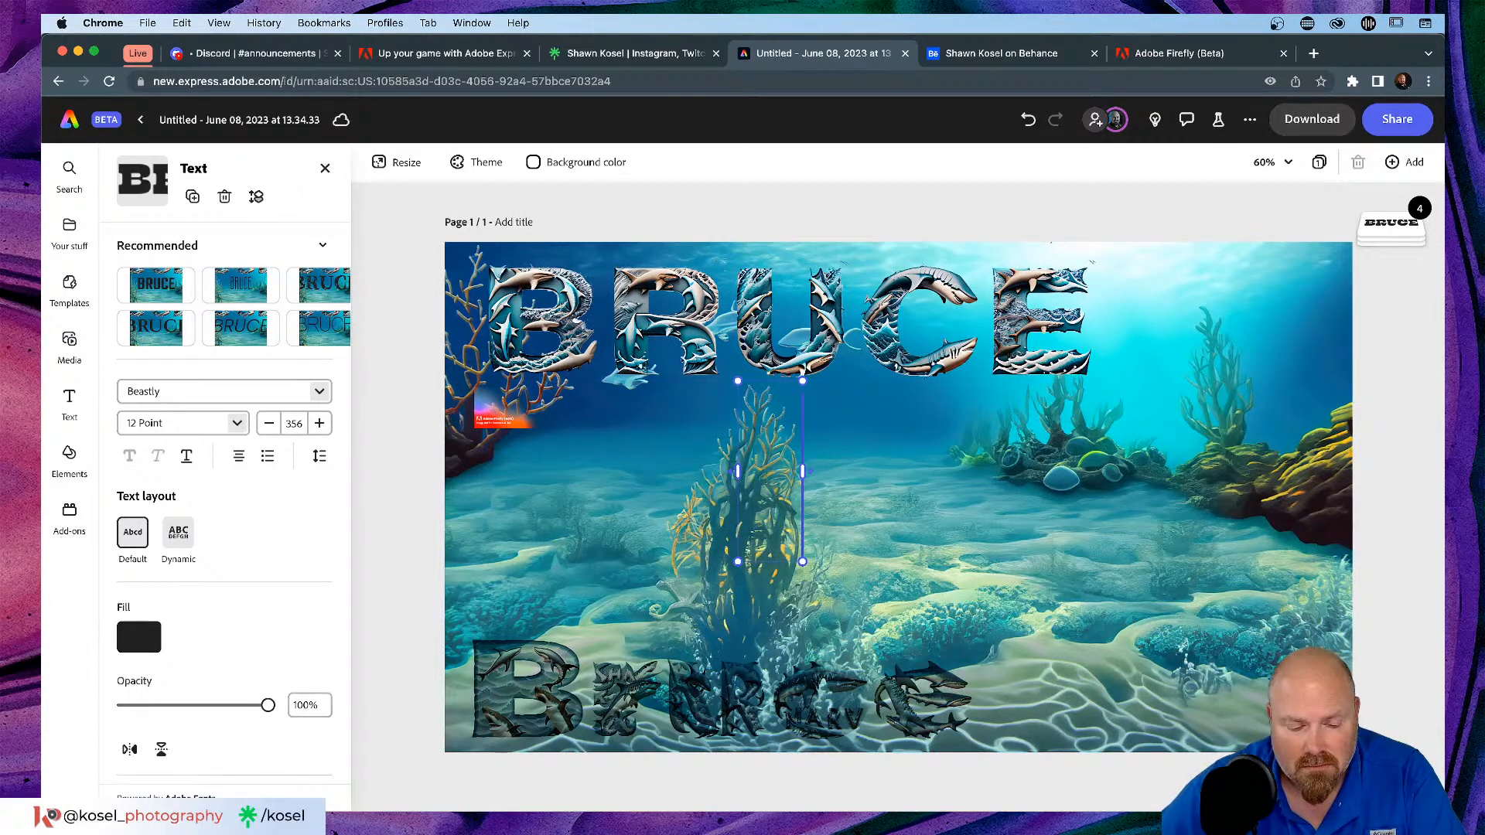
key("super+z")
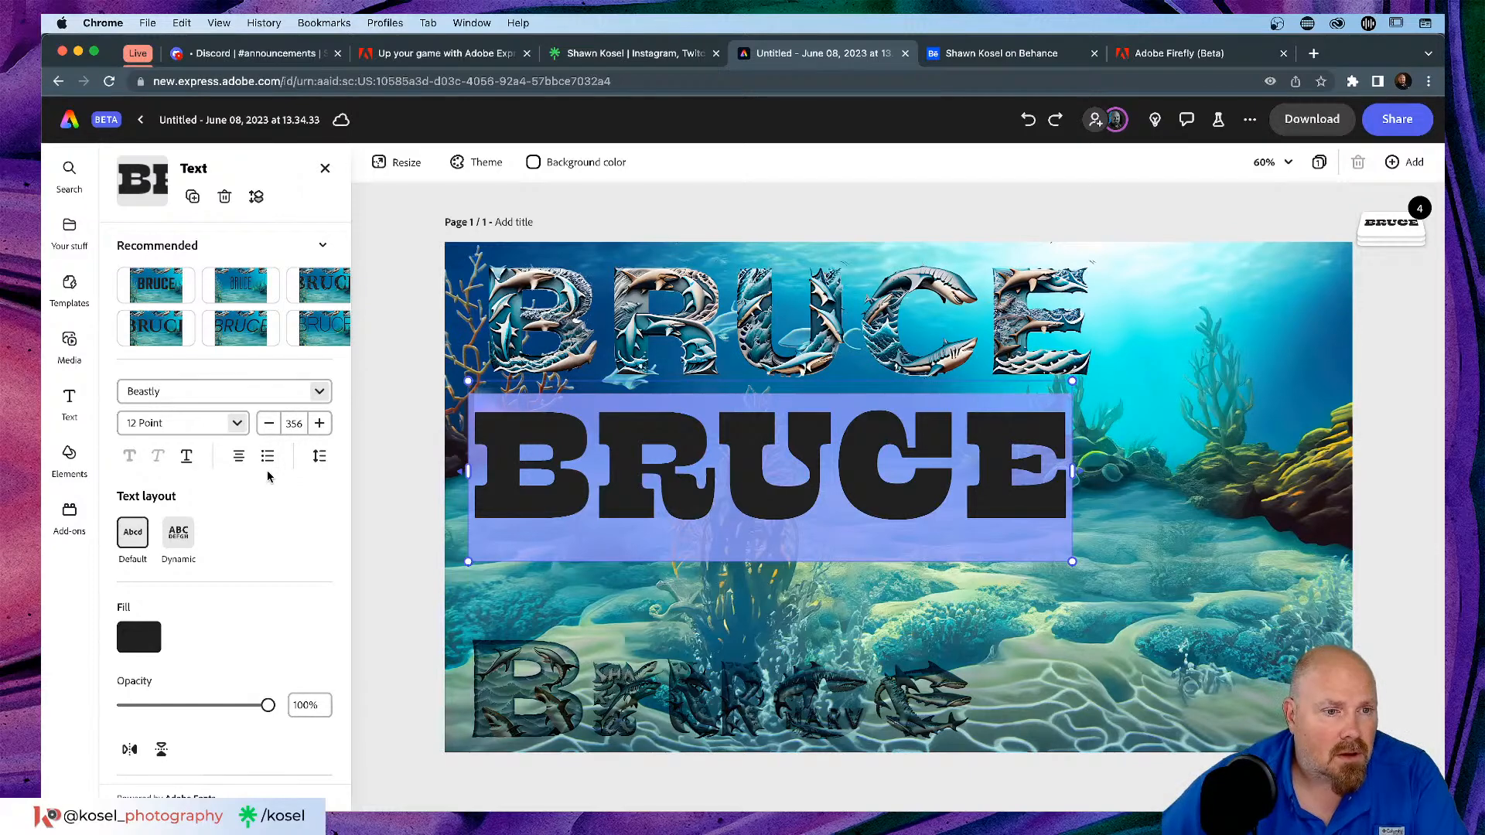
Step: Generate a text effect for the BRUCE text with the prompt "Sharks, ocean, waves" and medium fit
scroll(264, 470, "down", 3)
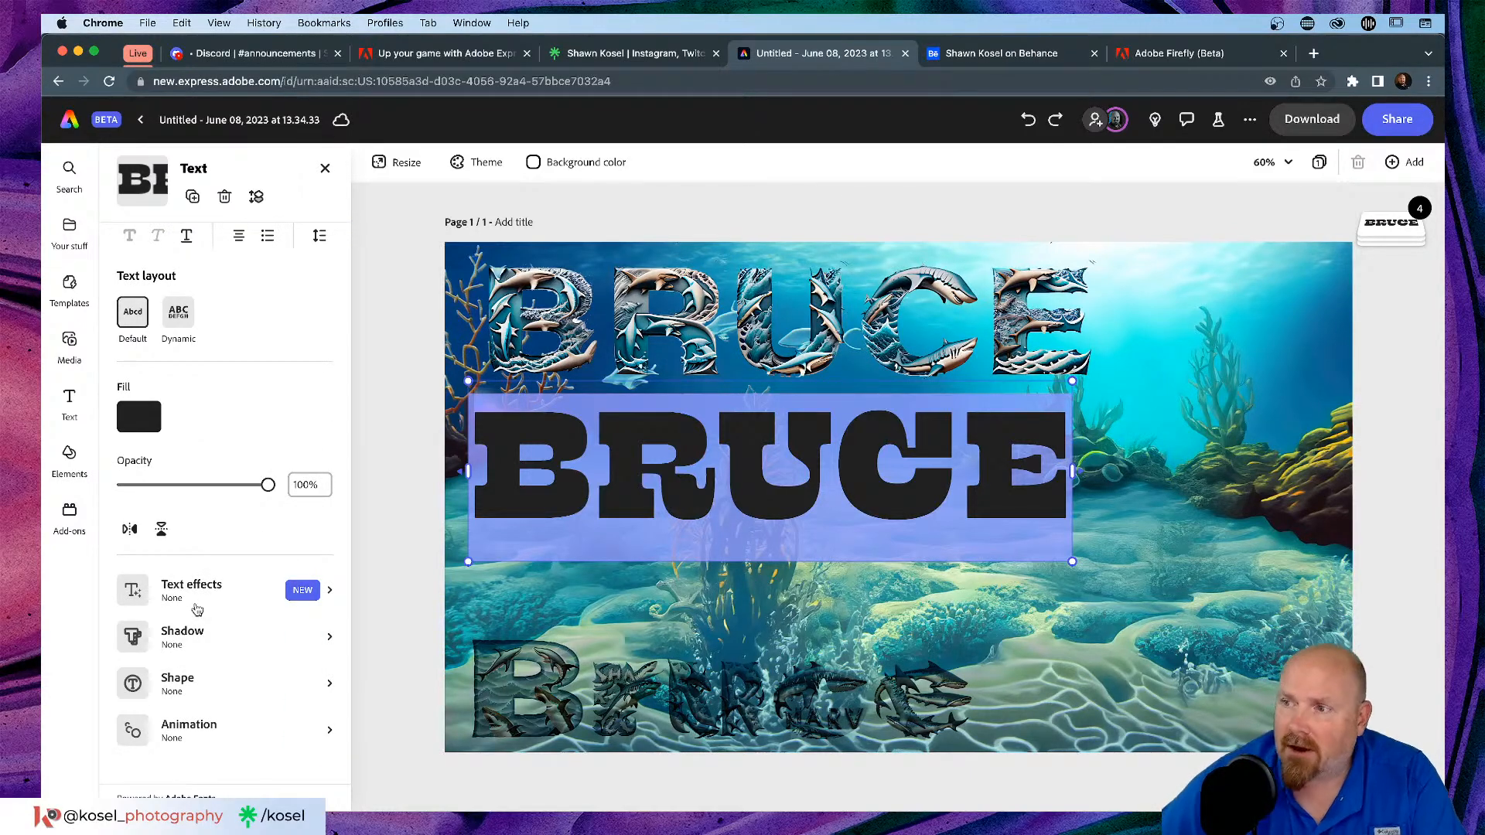
left_click(330, 591)
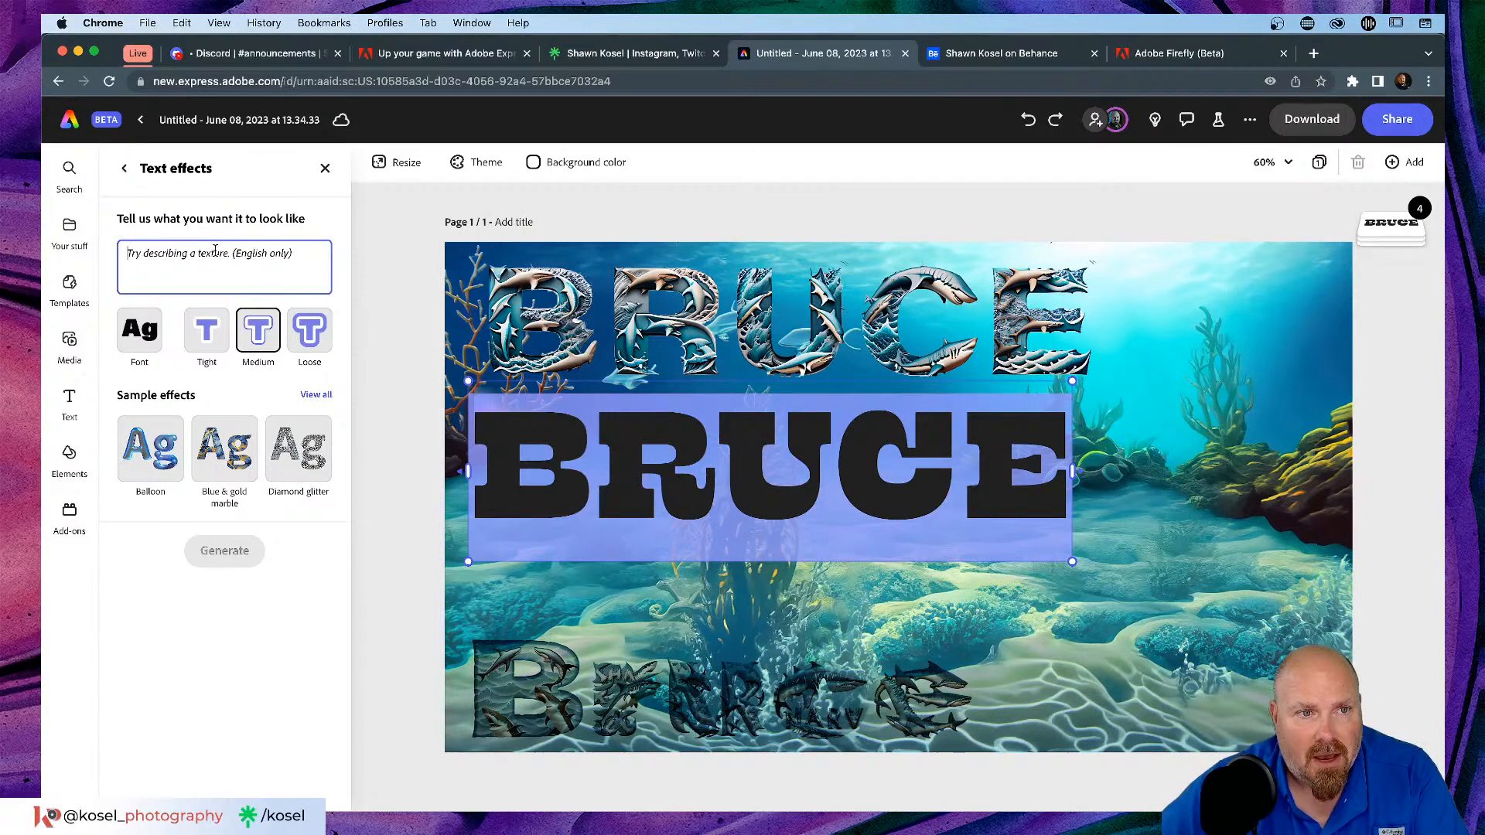
type("Sharks, ocean")
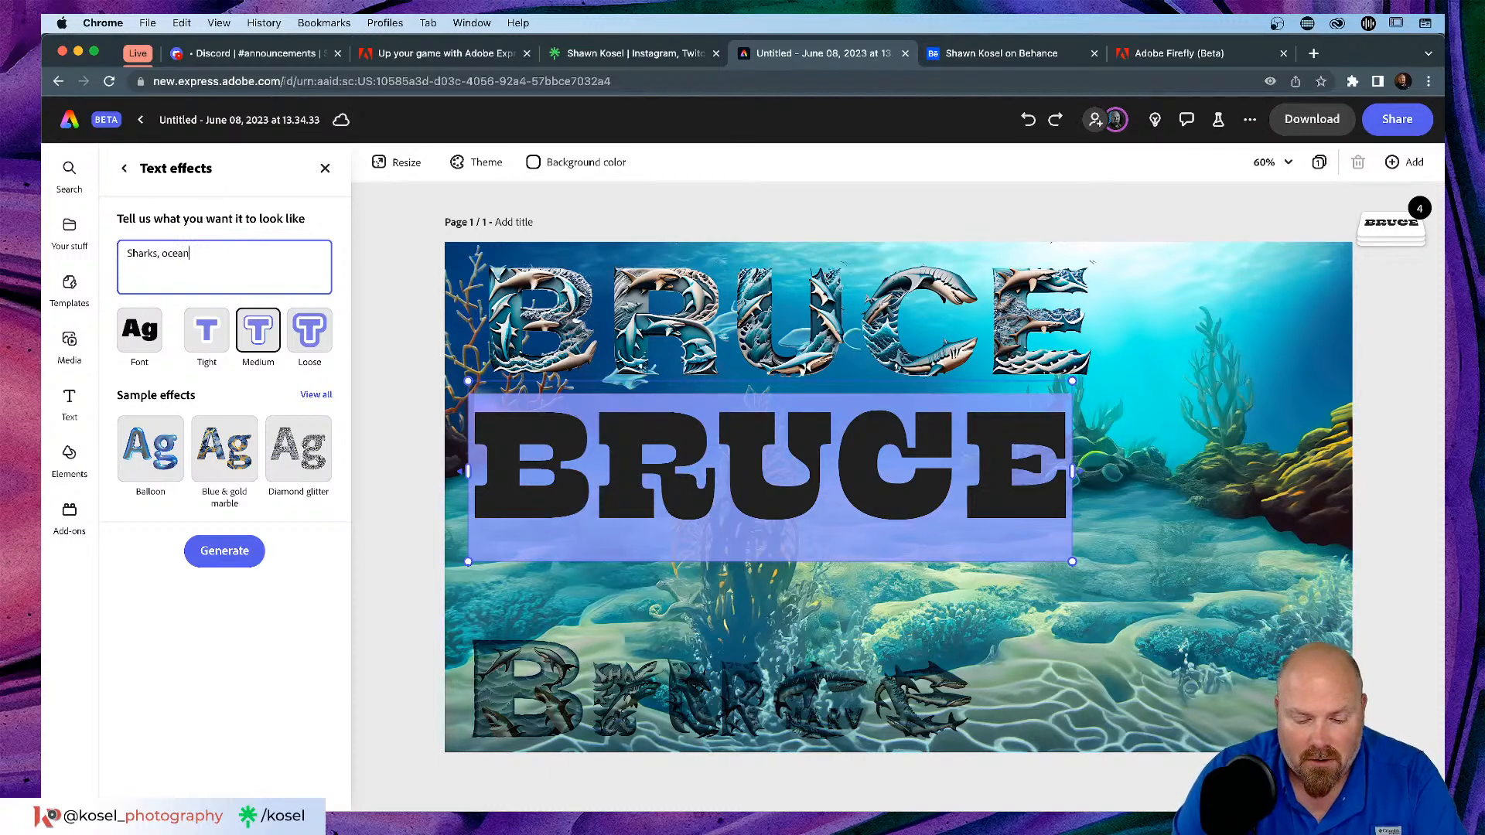
type(", waves")
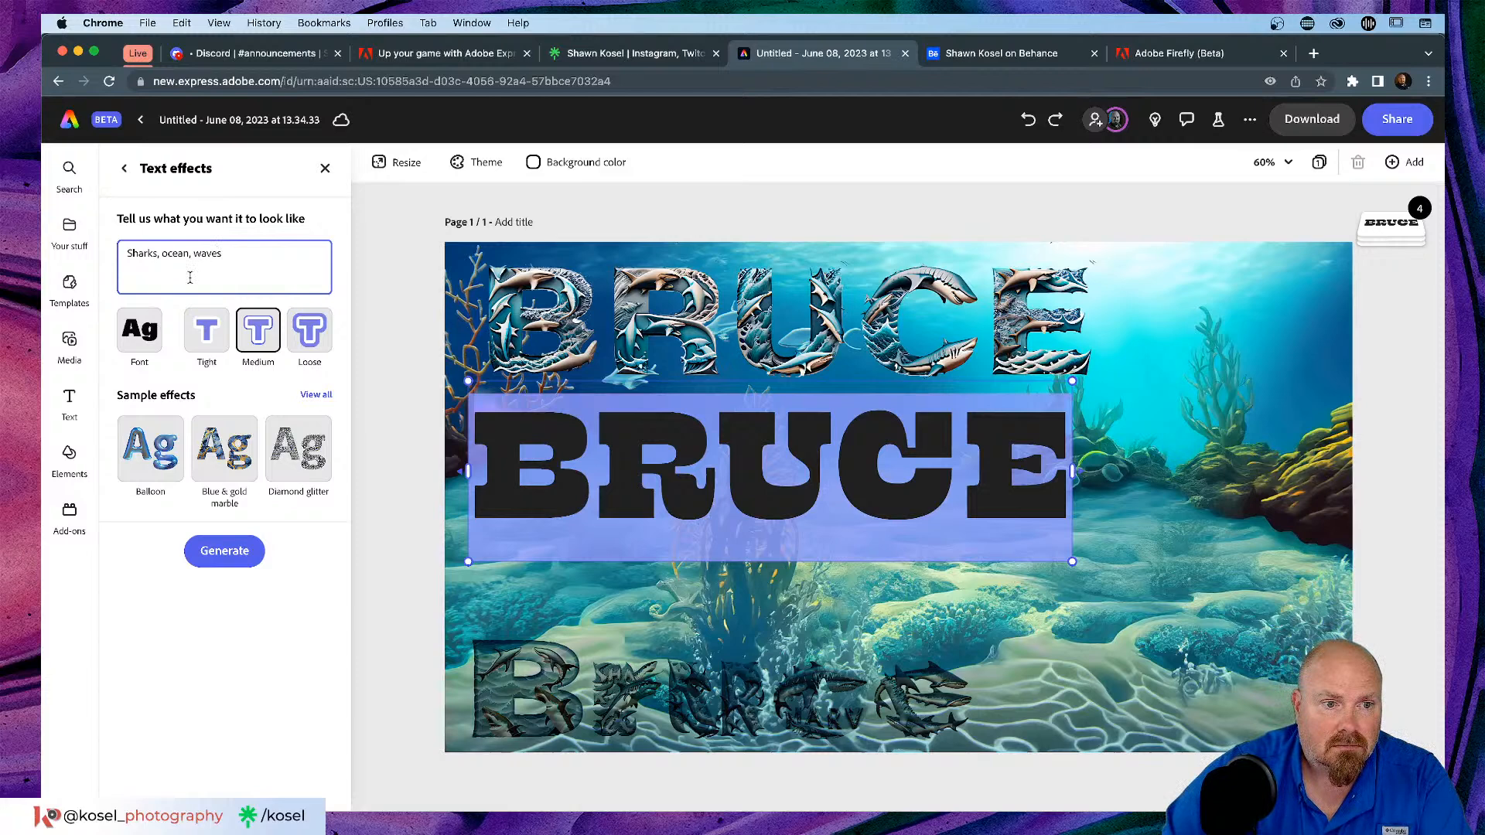
left_click(226, 552)
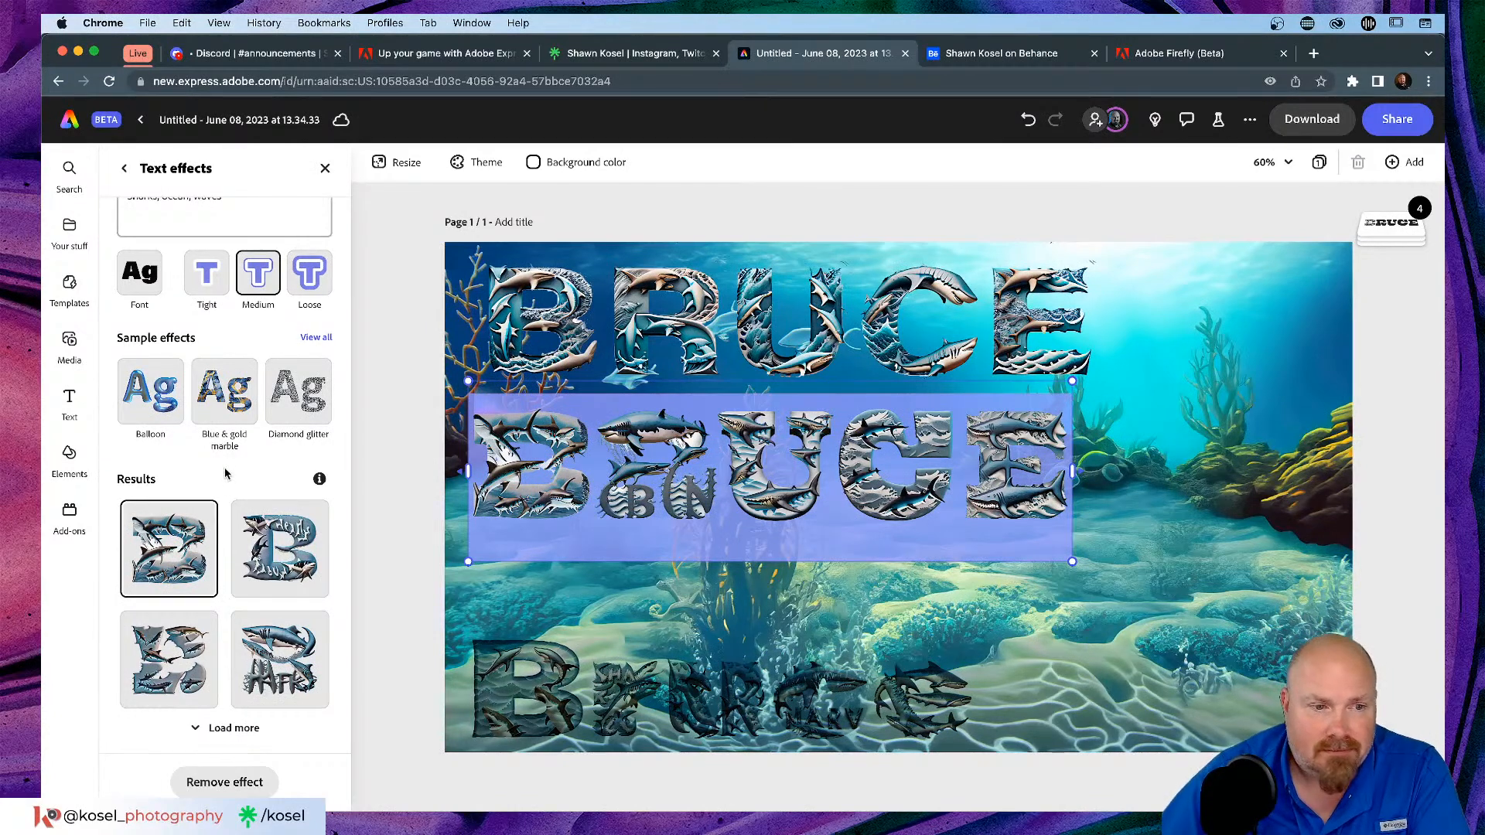
Step: Try the fourth and third generated effects on the BRUCE text and settle on the second result
left_click(283, 647)
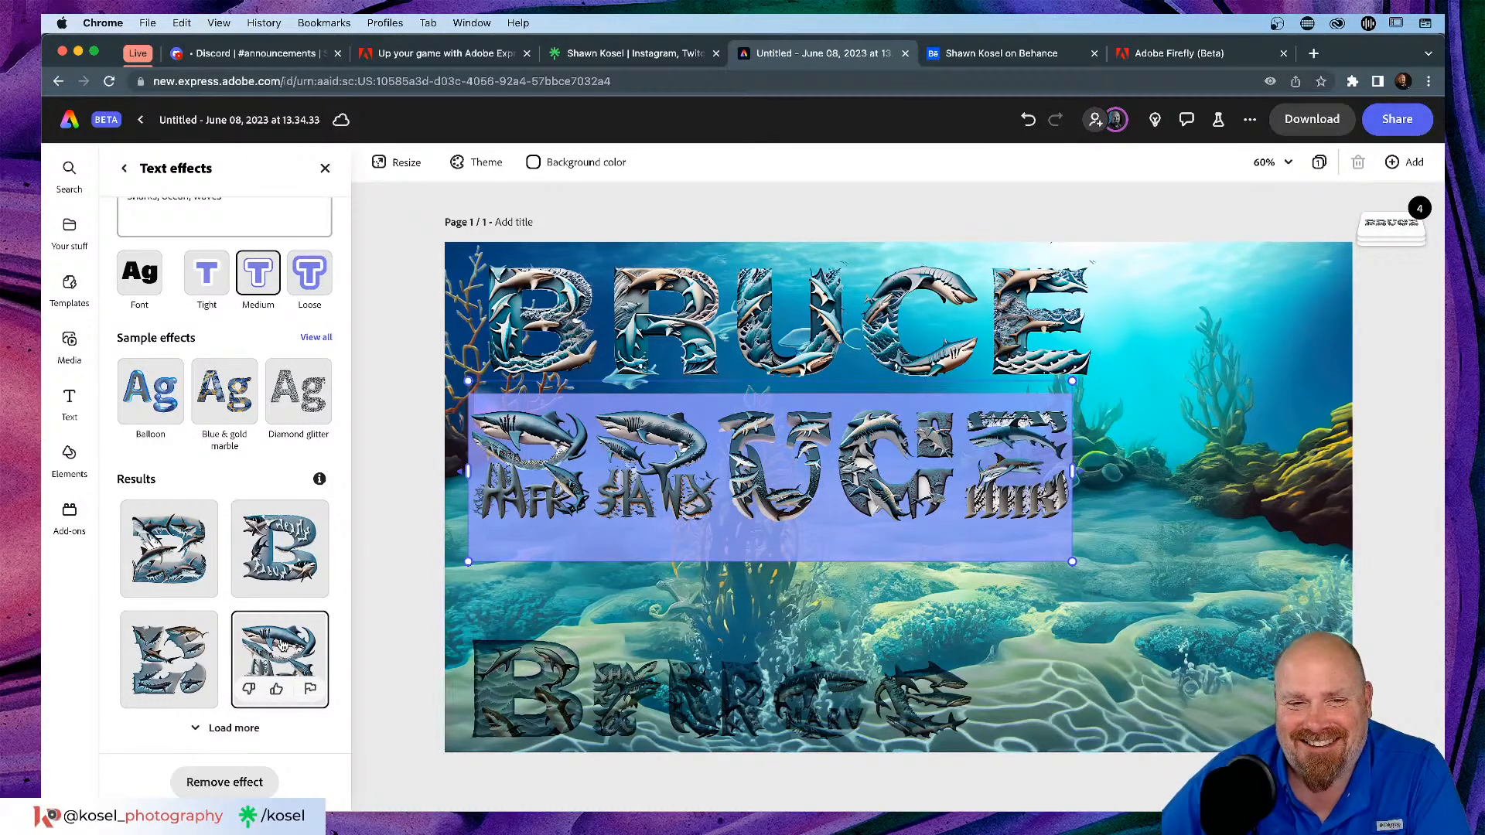
left_click(170, 644)
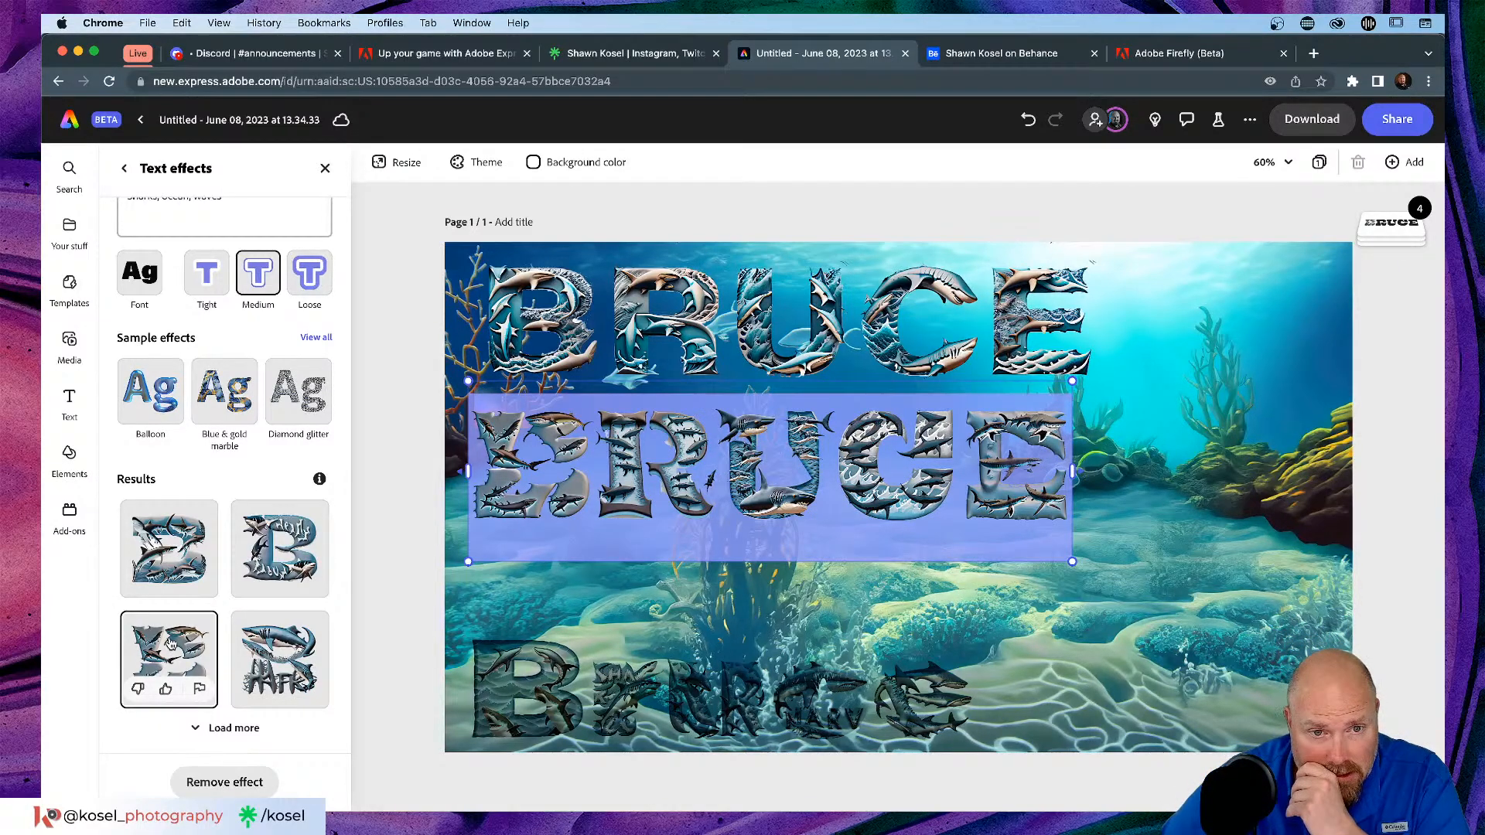
left_click(292, 549)
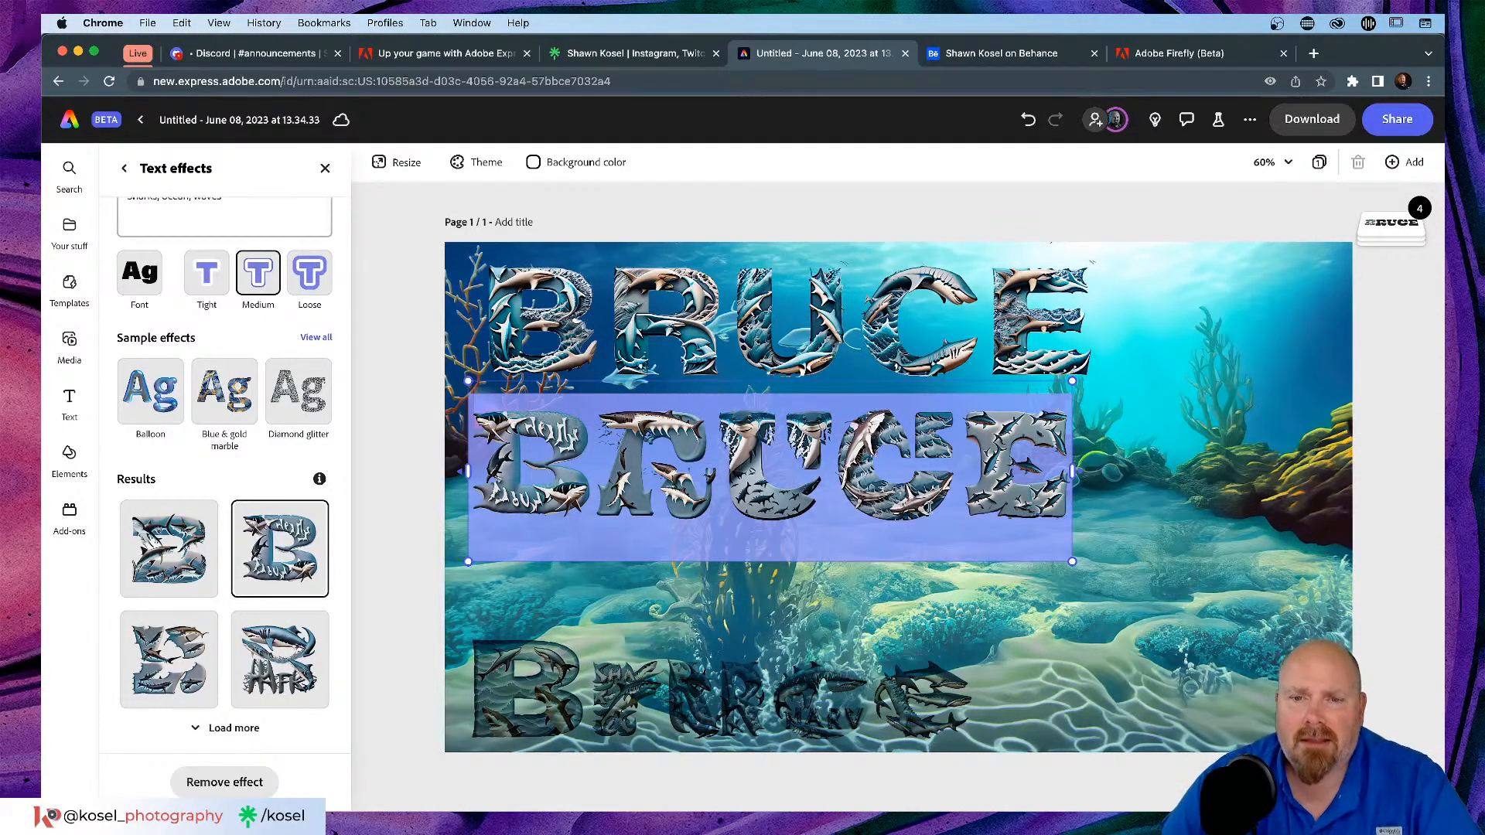
Step: Enlarge the newly textured BRUCE text to a size of about 467 and place it between the other two letterings
left_click_drag(1072, 562, 1267, 627)
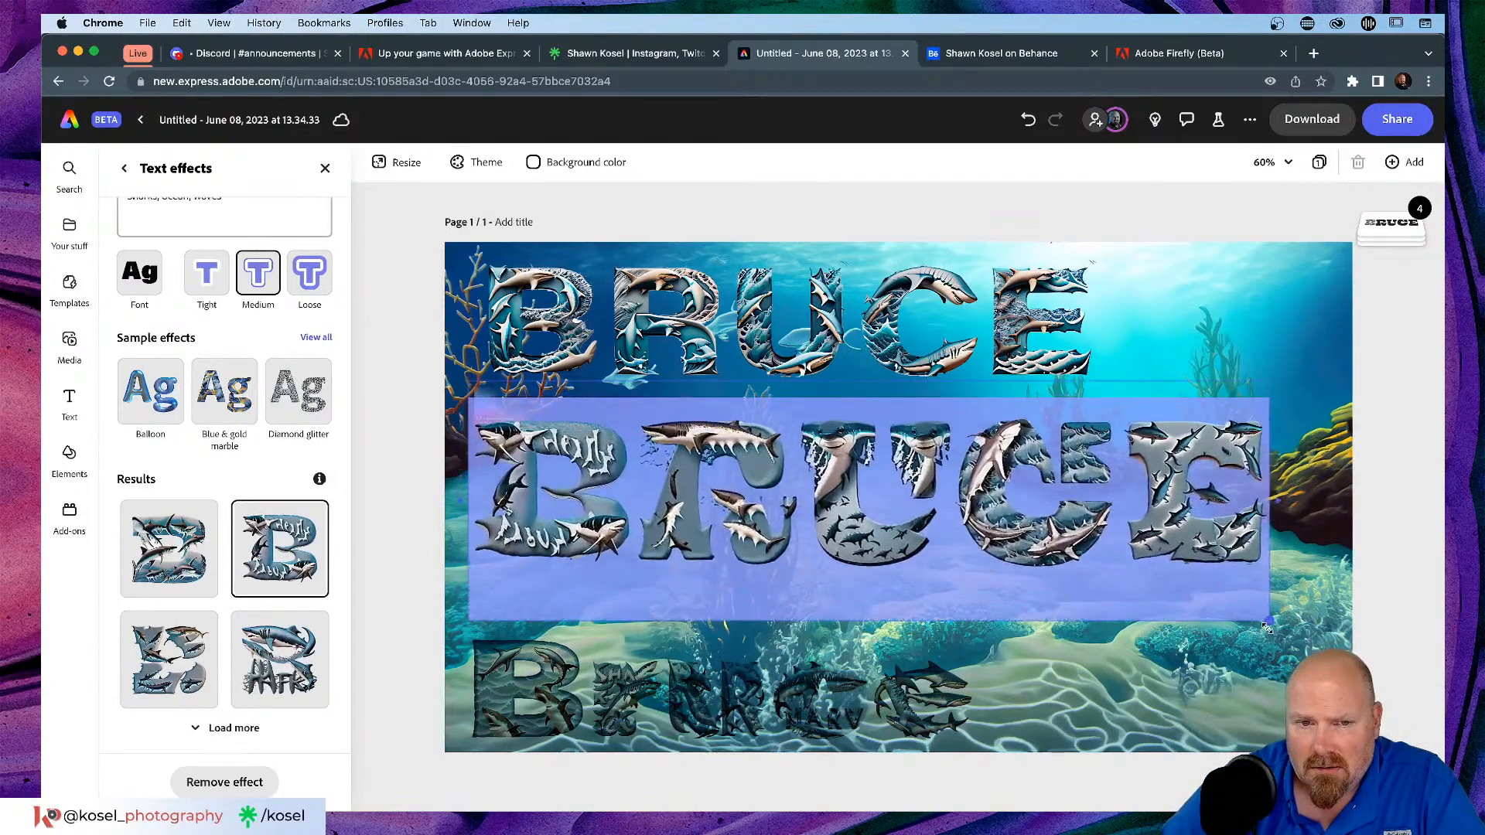
left_click(881, 196)
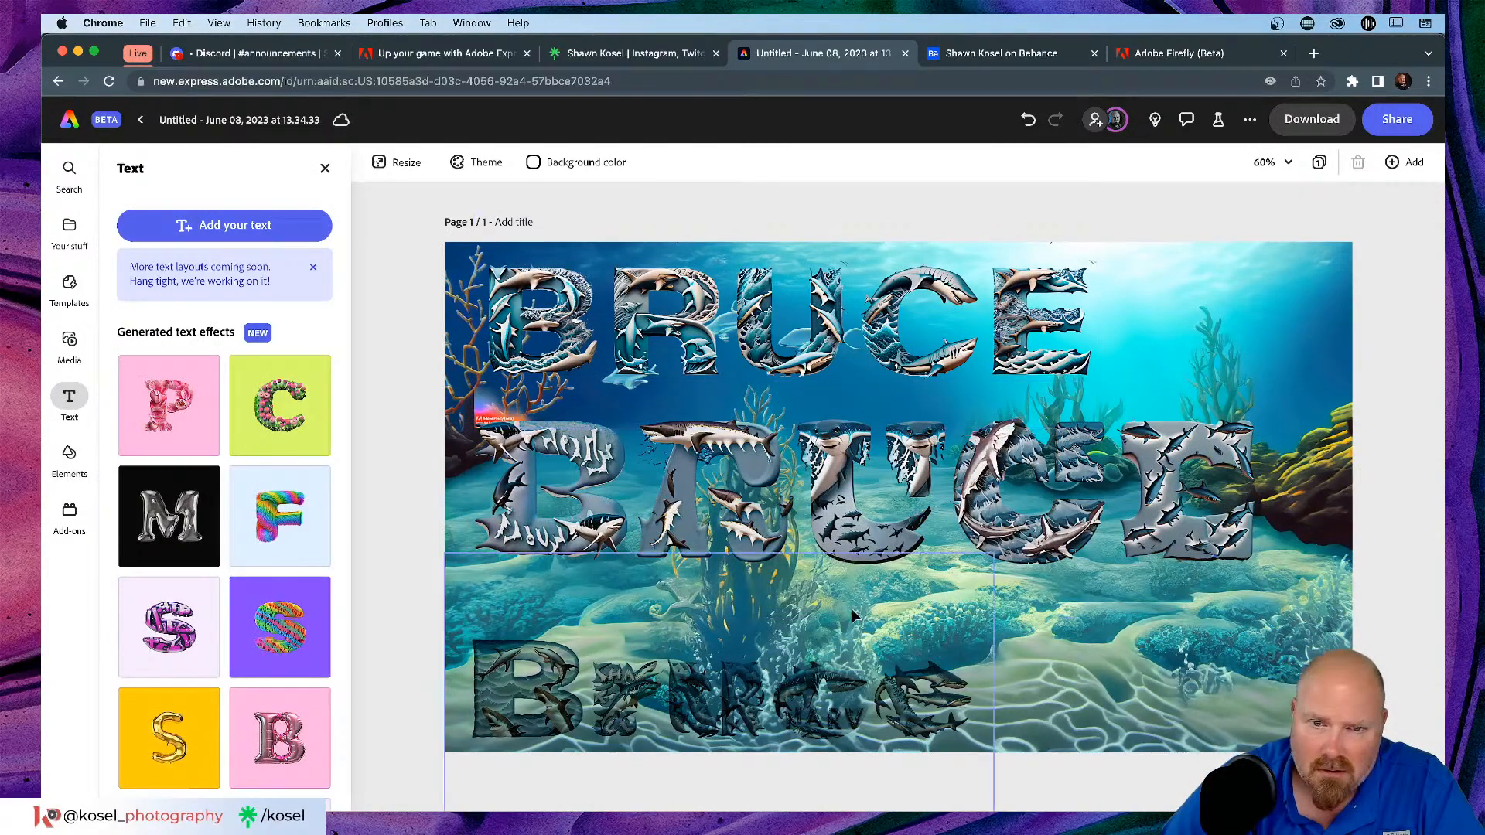
left_click(870, 546)
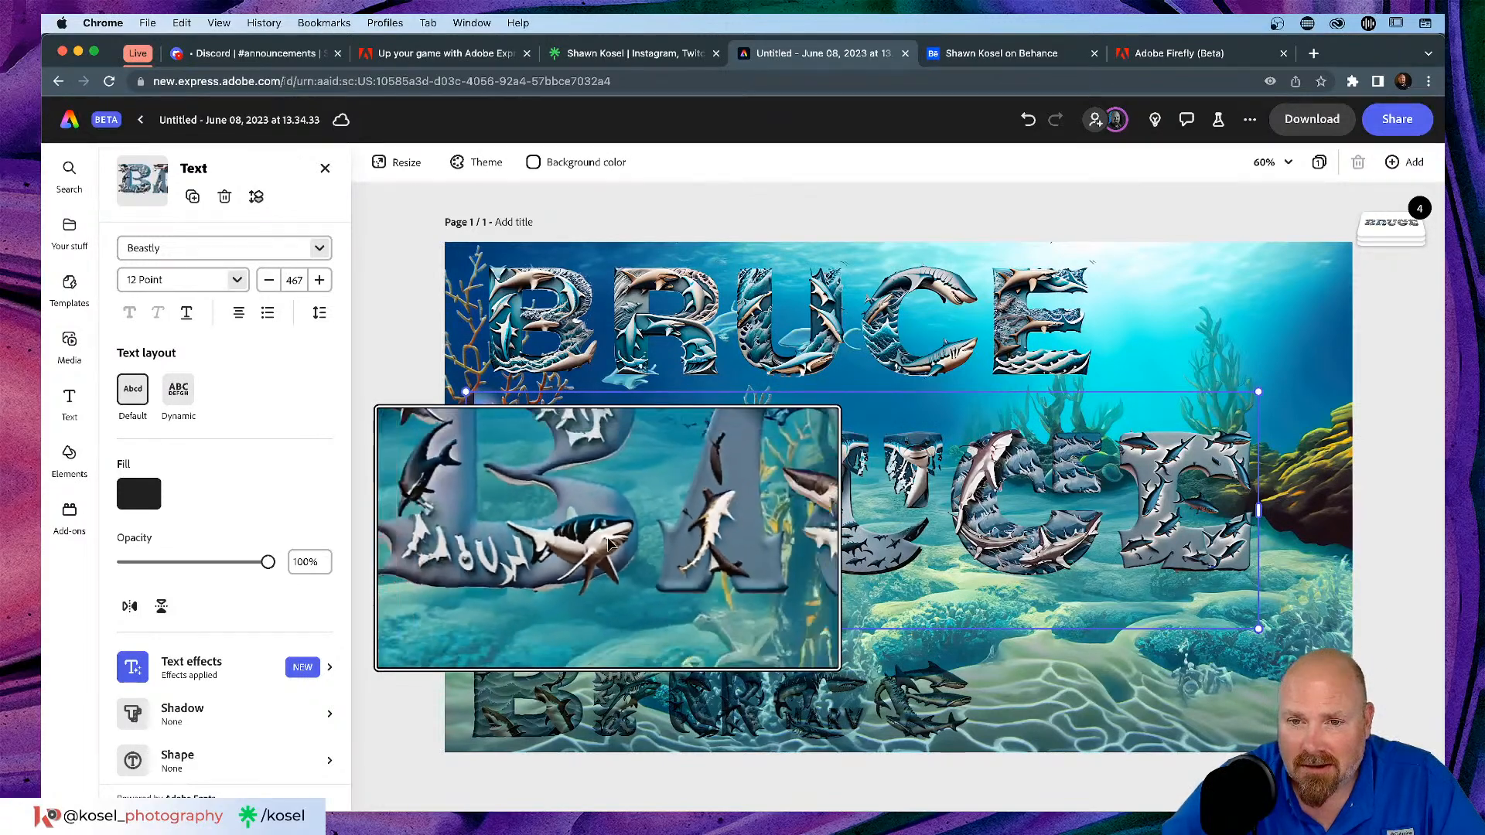
left_click(1385, 450)
left_click(860, 563)
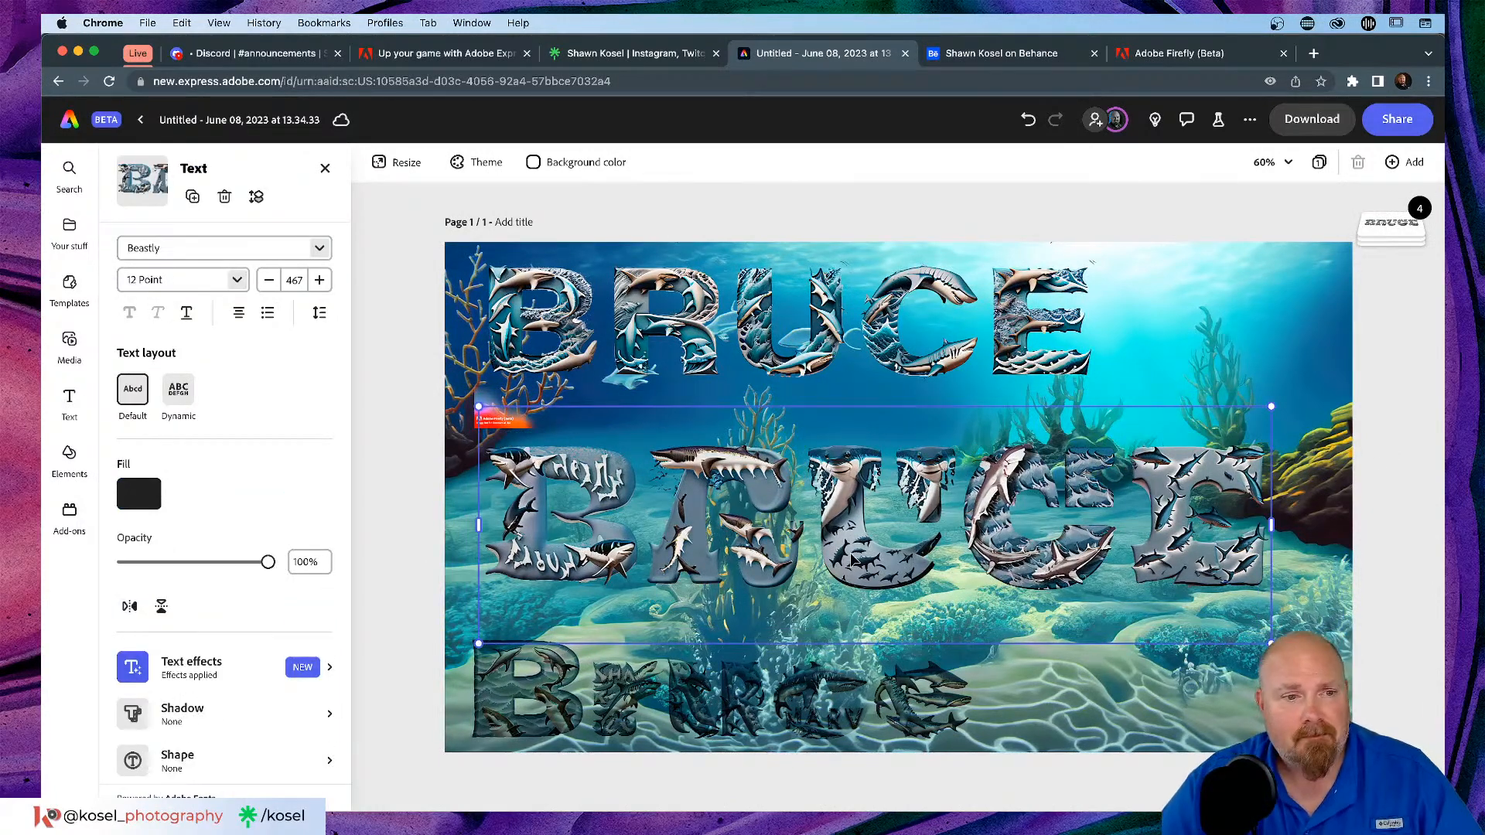
Step: Try the Classic and Smooth shadows on the middle BRUCE text and apply the Lift shadow
scroll(288, 491, "down", 2)
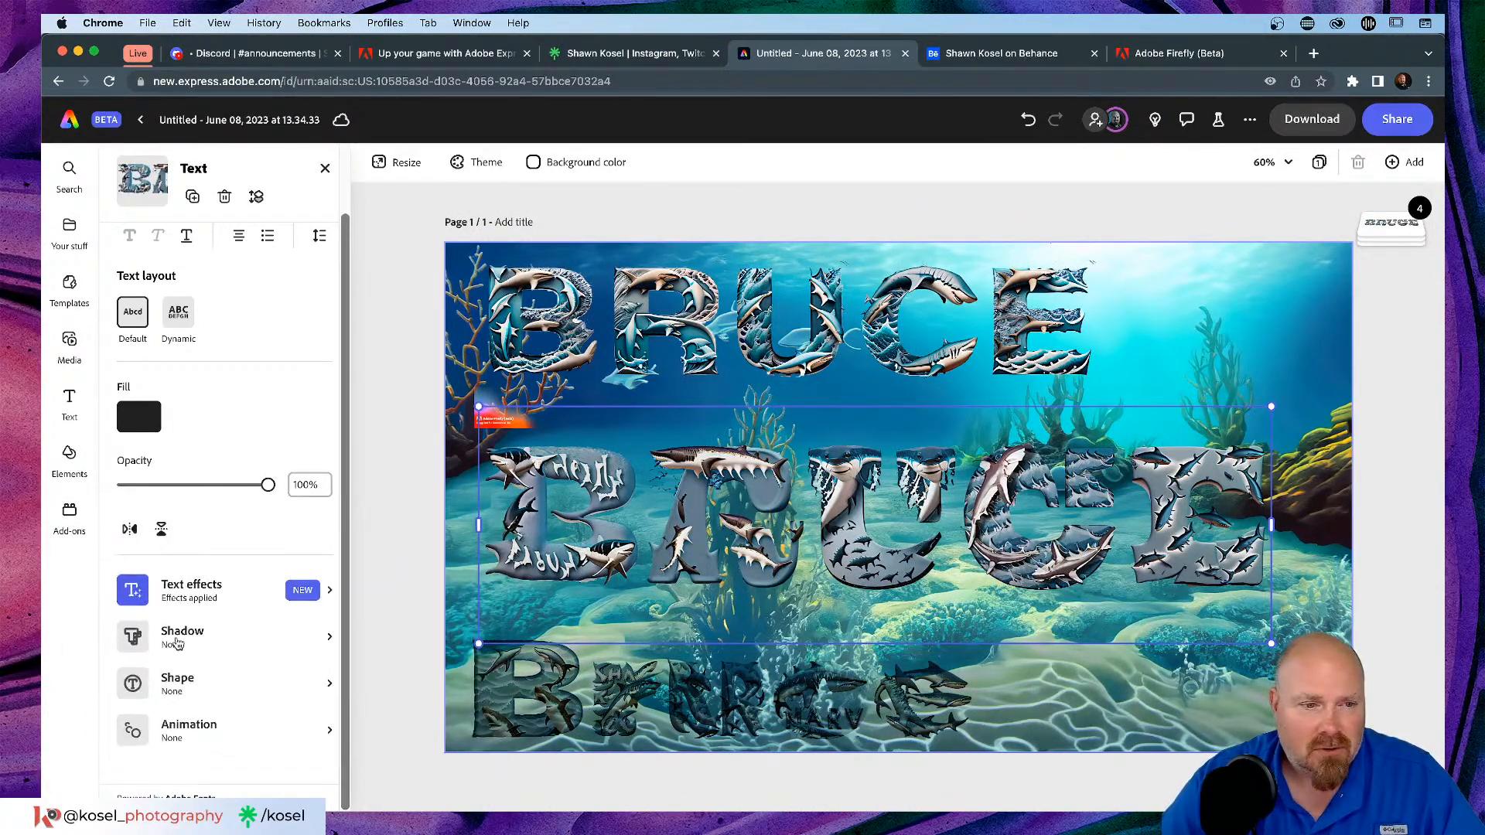
left_click(330, 636)
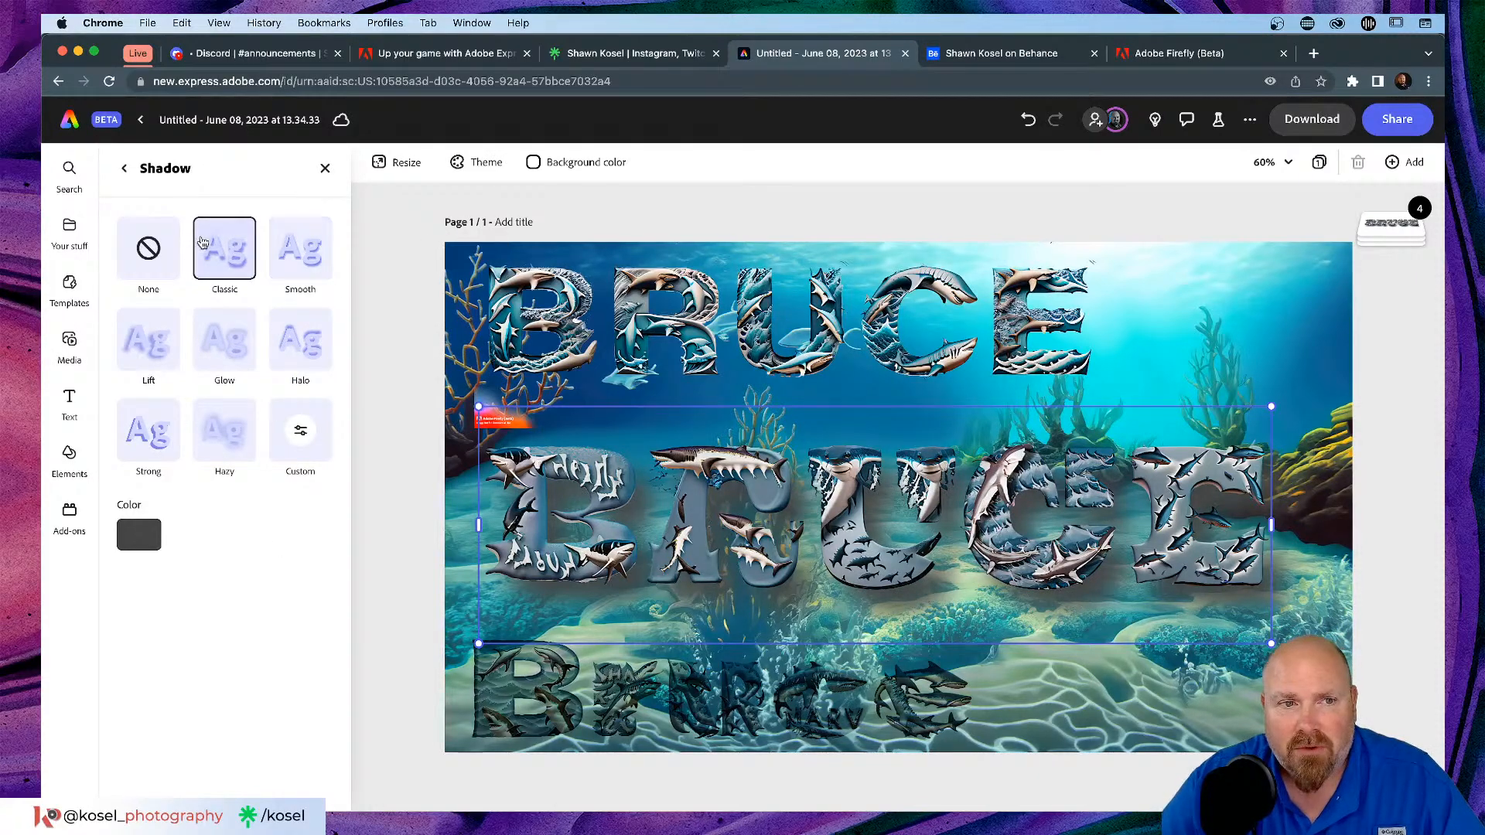
left_click(293, 245)
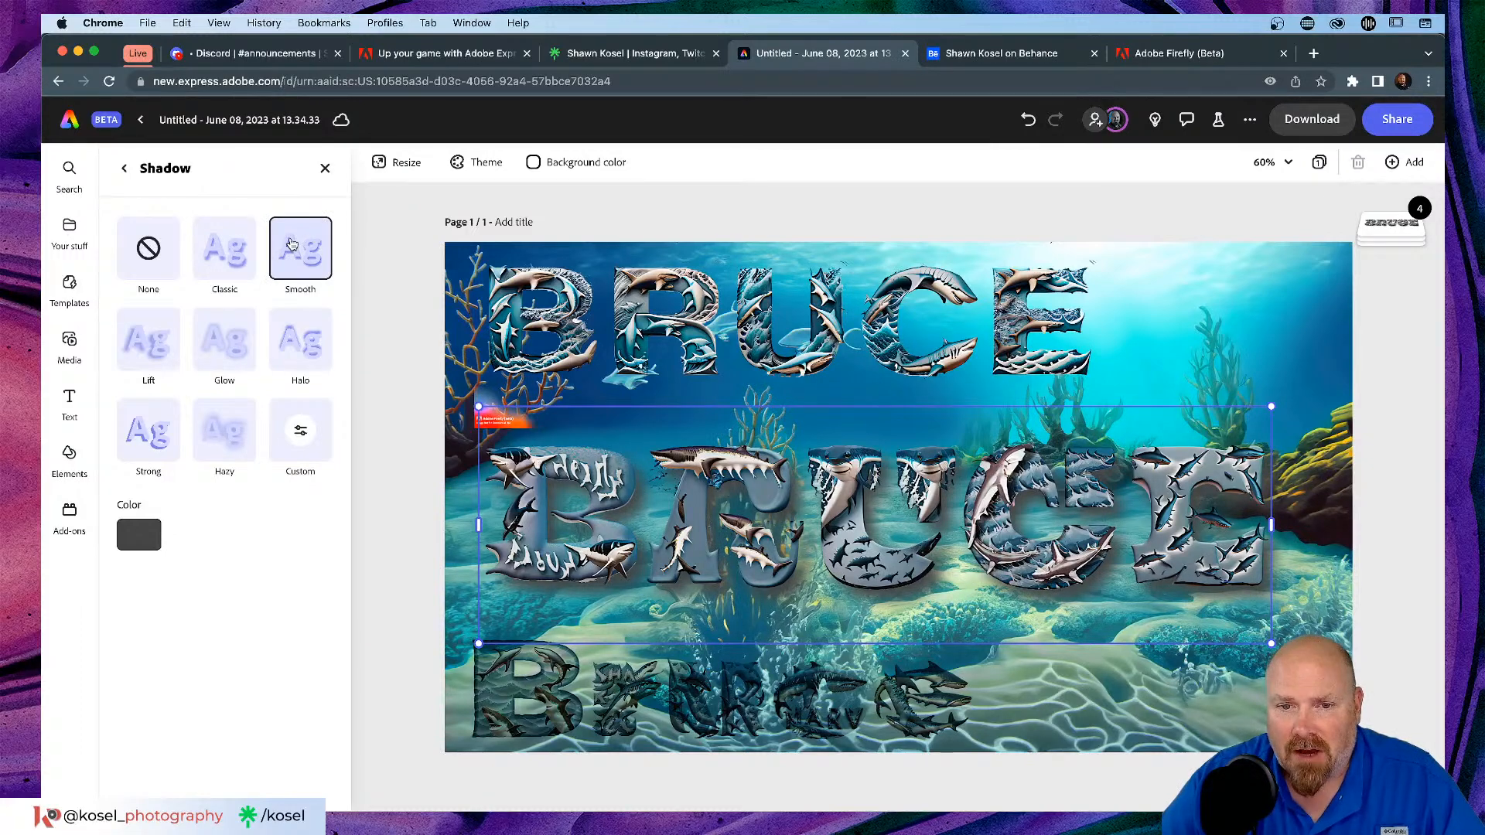
left_click(157, 342)
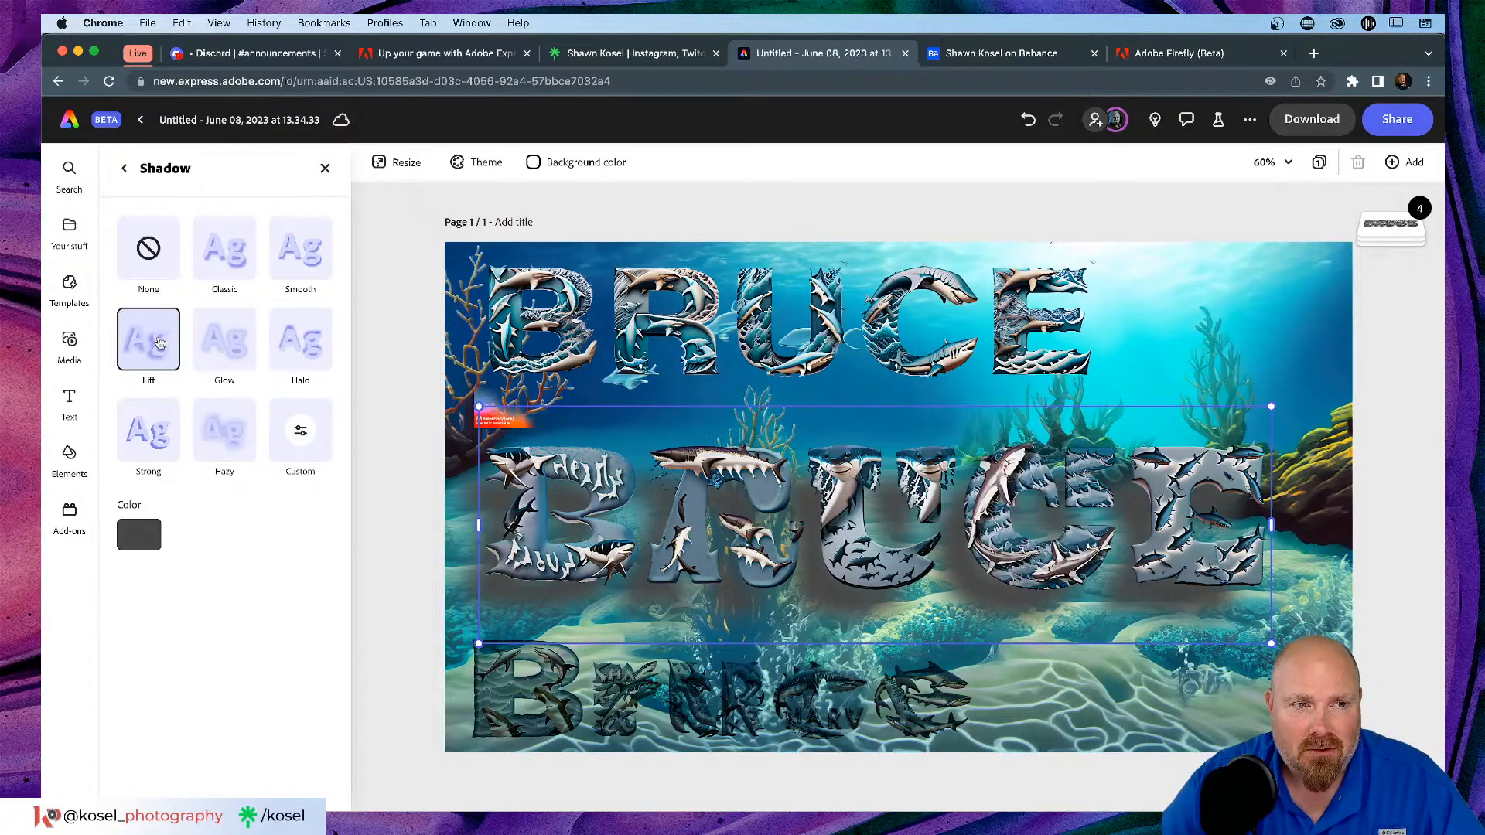
Step: Try the Glow, Halo, Strong and Hazy shadows on the middle BRUCE text
left_click(213, 349)
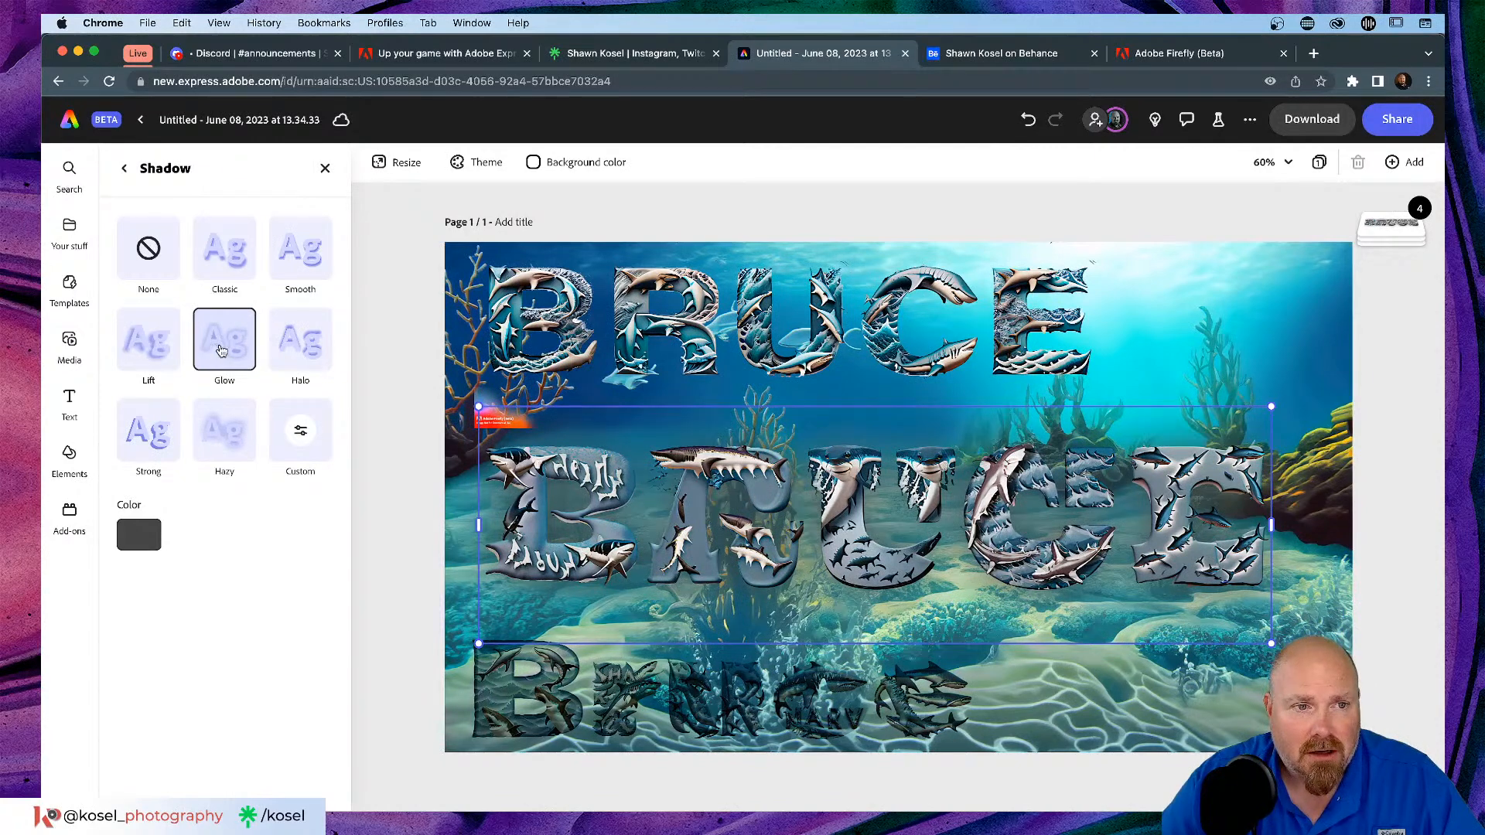
left_click(291, 347)
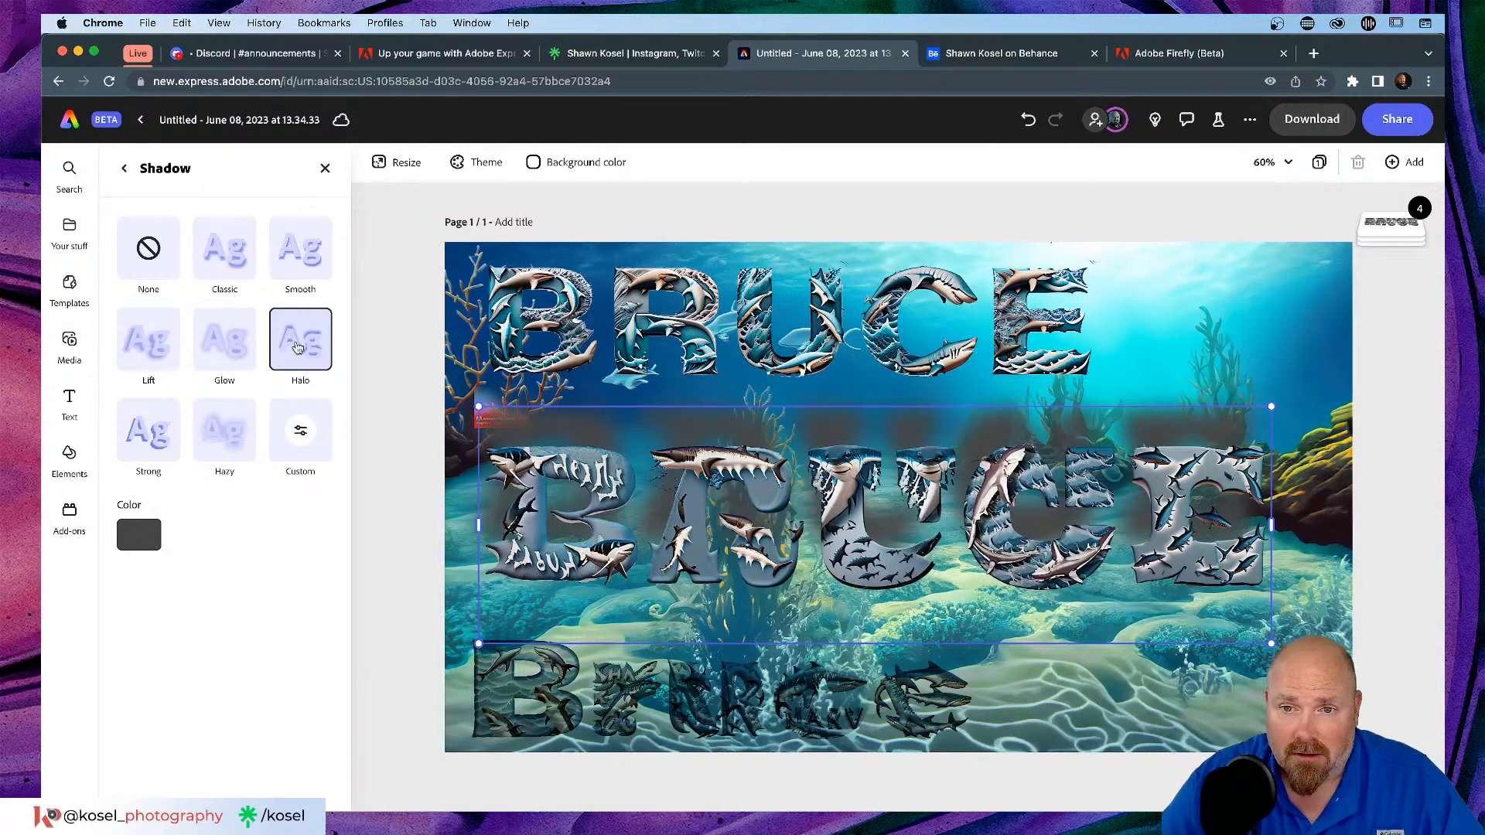
left_click(123, 438)
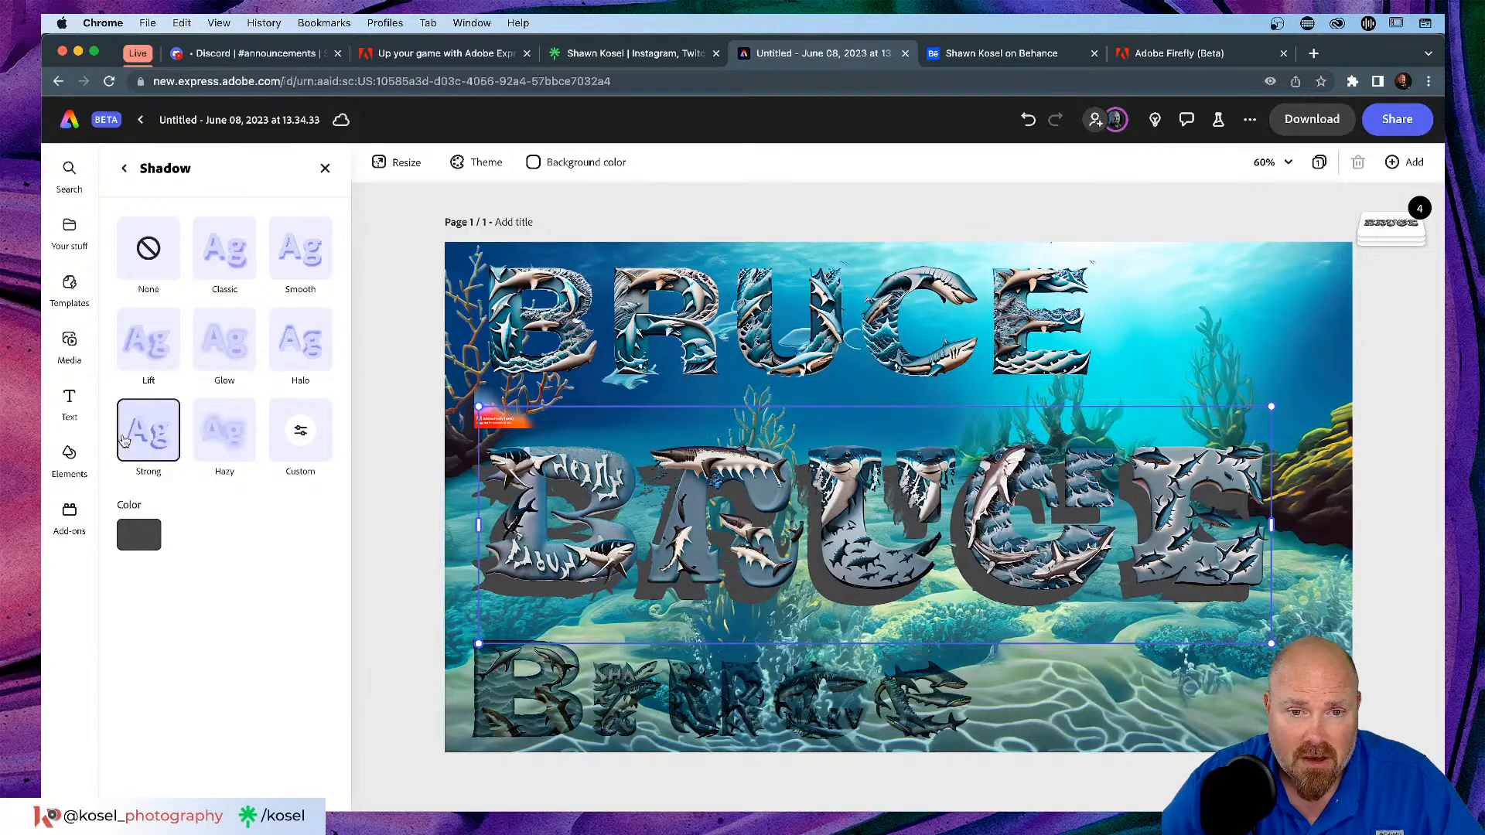
left_click(240, 441)
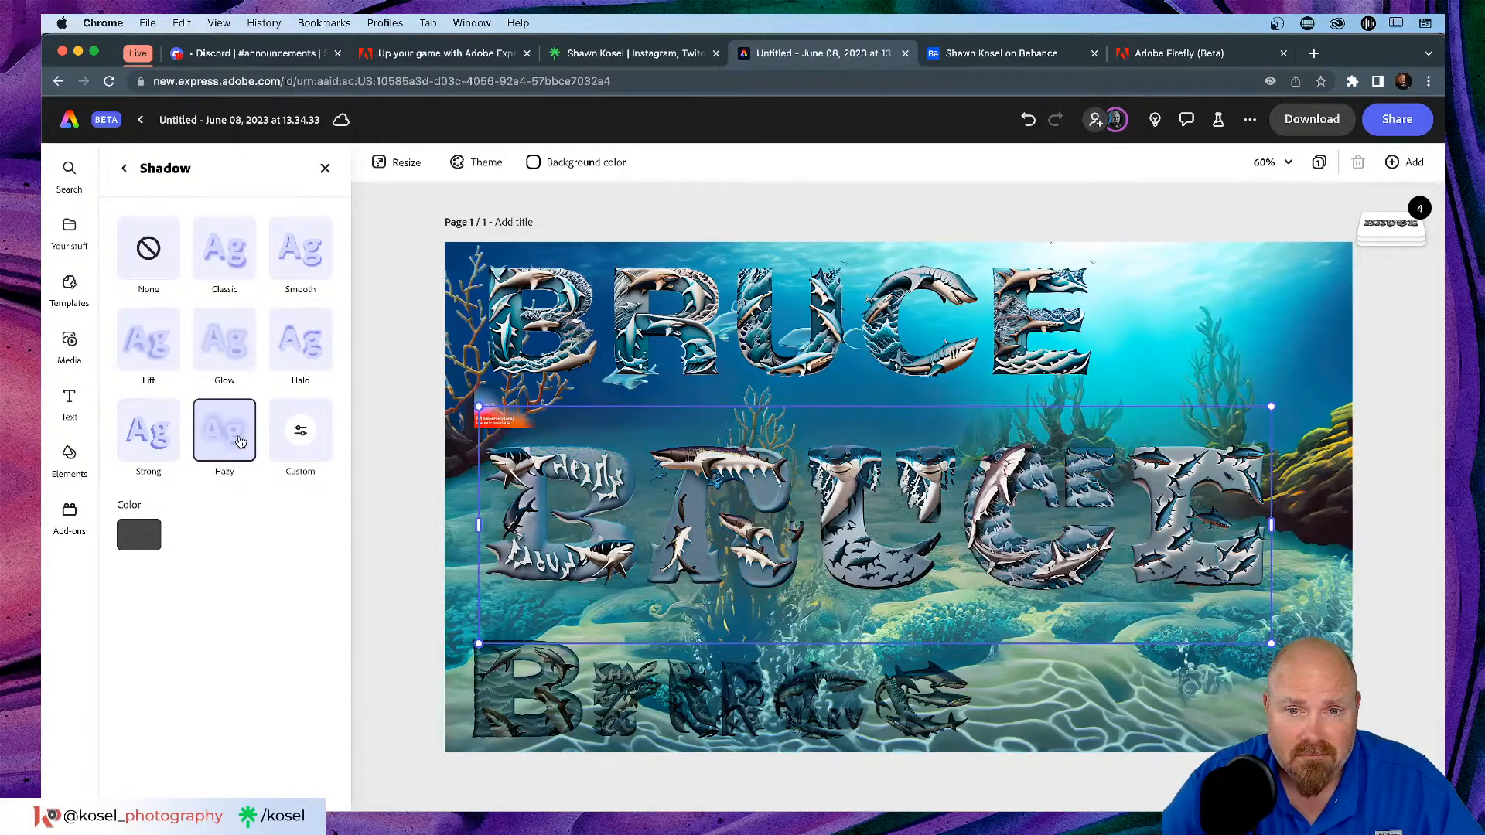
Step: Switch the middle BRUCE text to a custom shadow and set the shadow color to dark blue #231D59
left_click(300, 437)
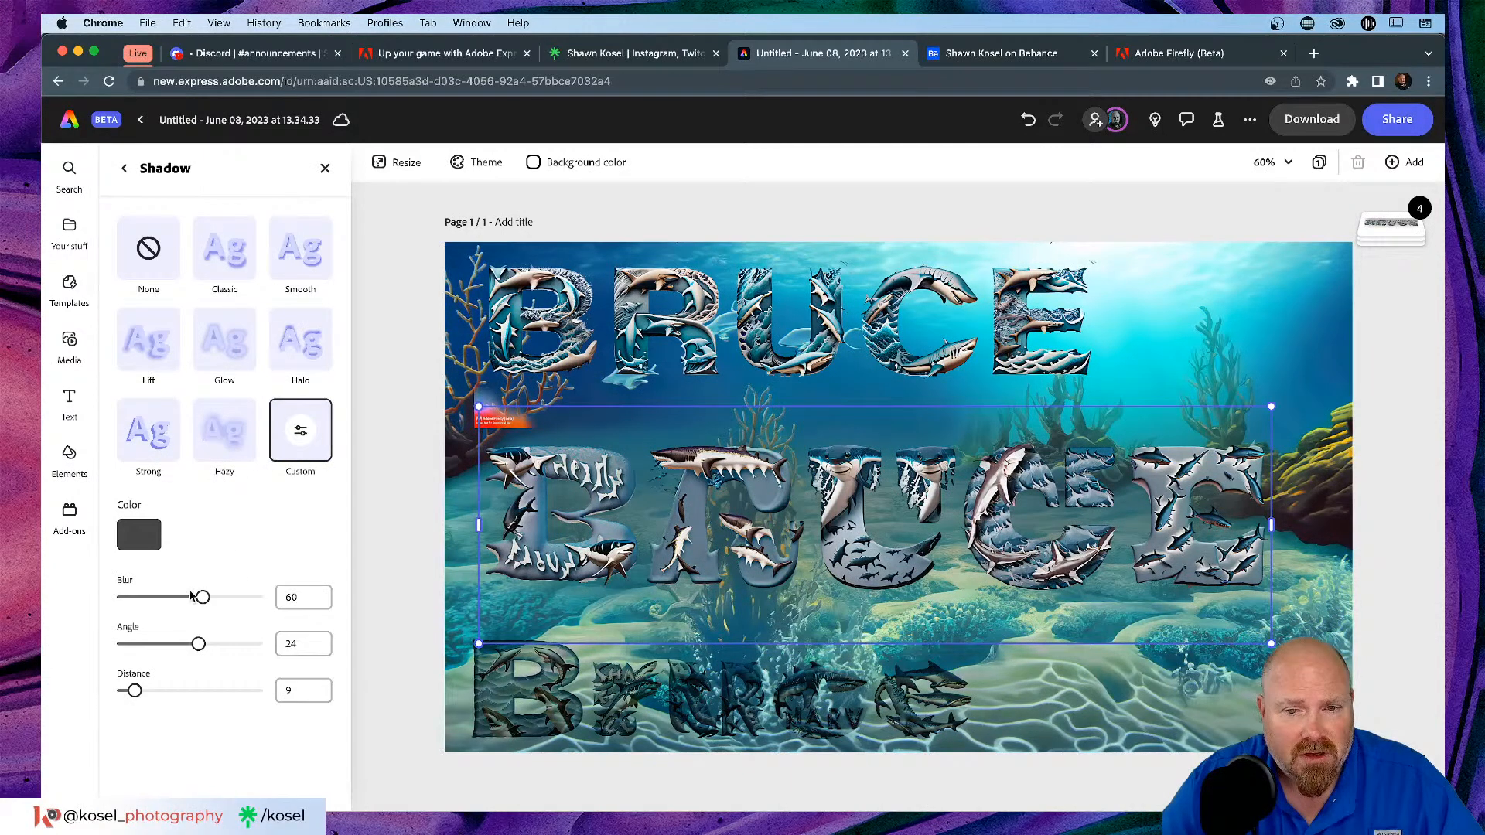
left_click(133, 540)
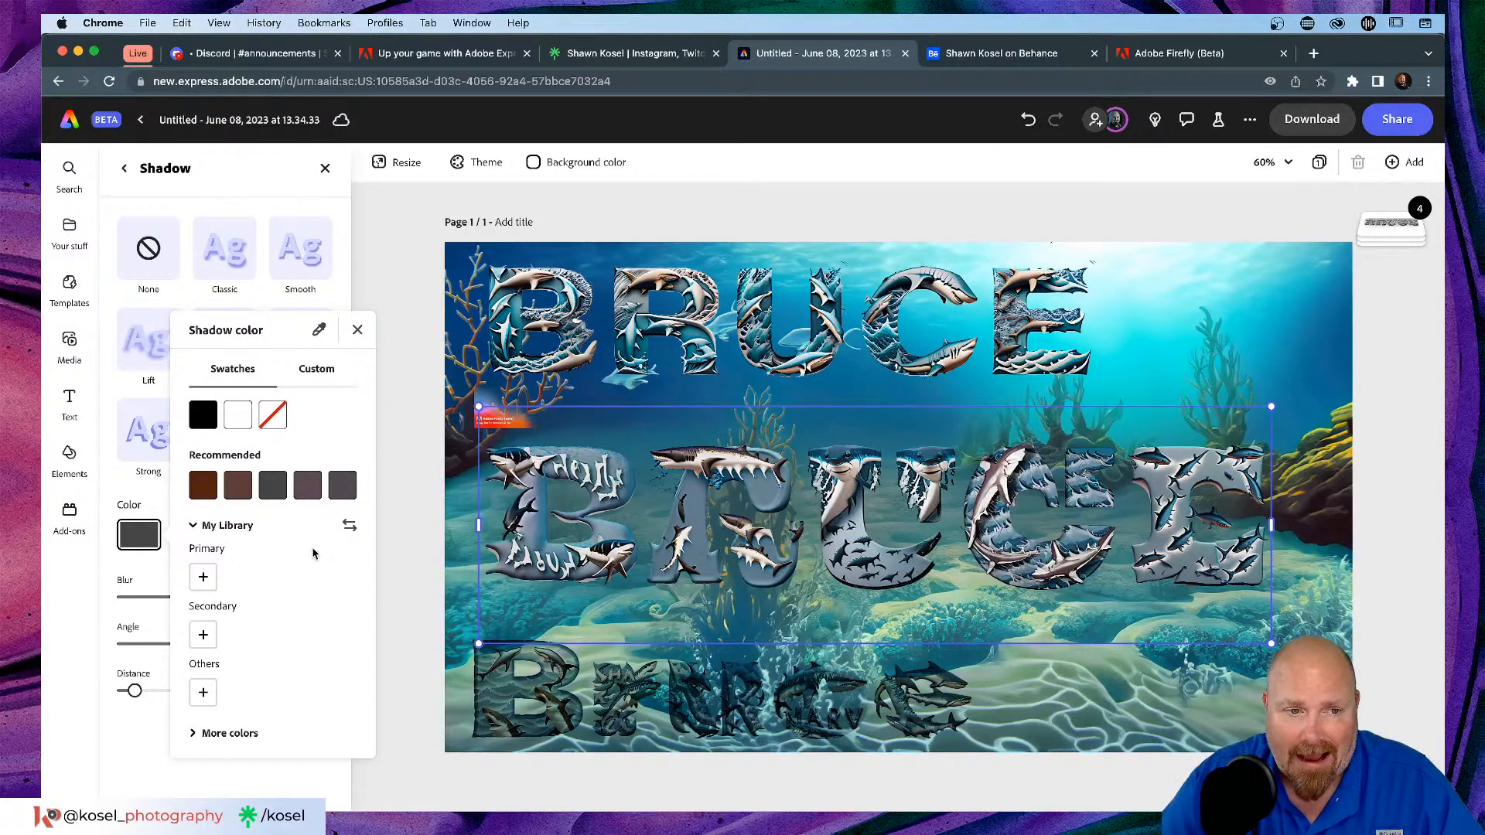
left_click(203, 488)
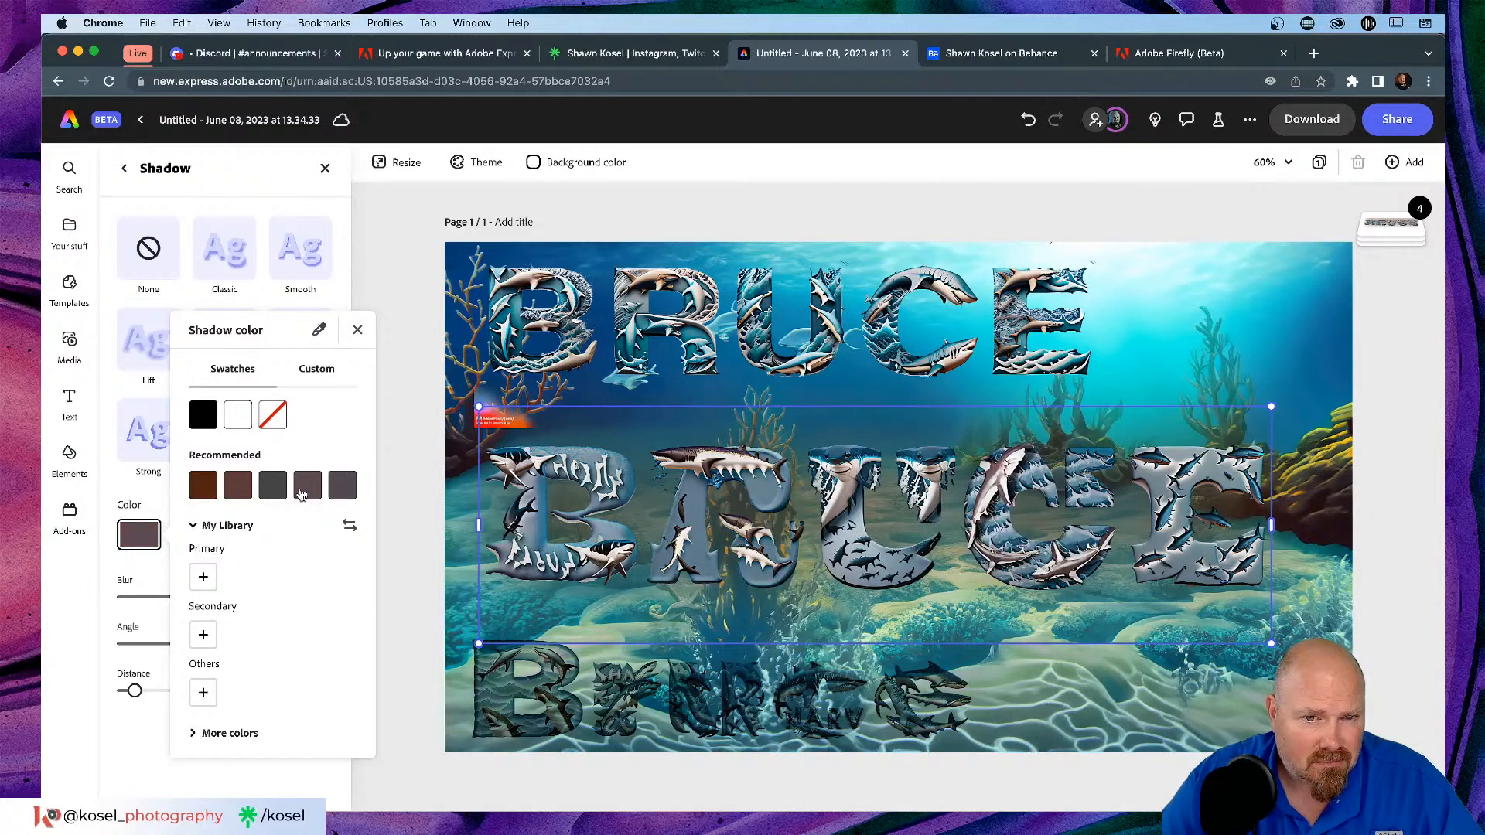
left_click(307, 486)
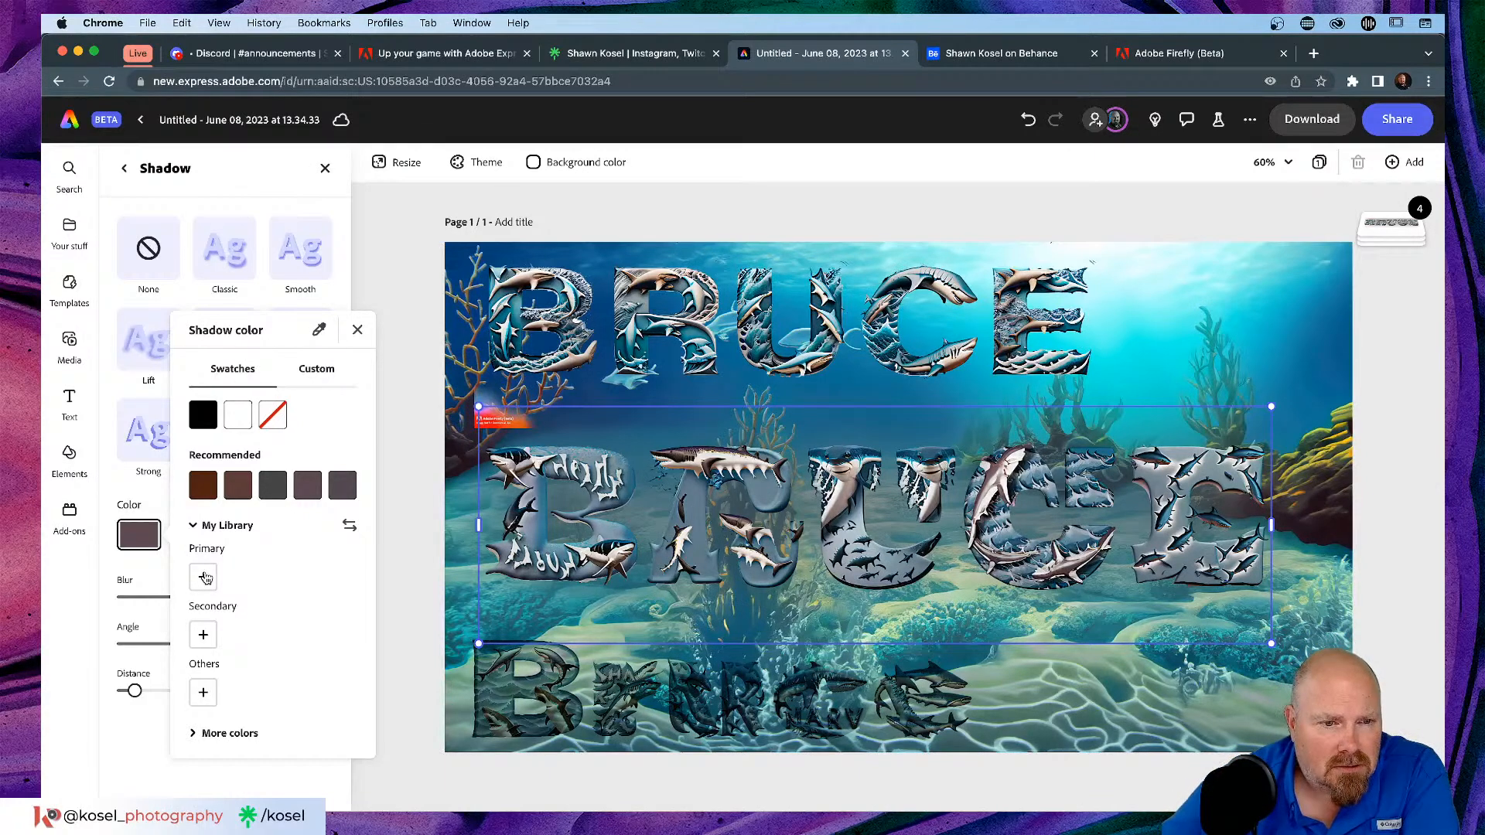
left_click(195, 416)
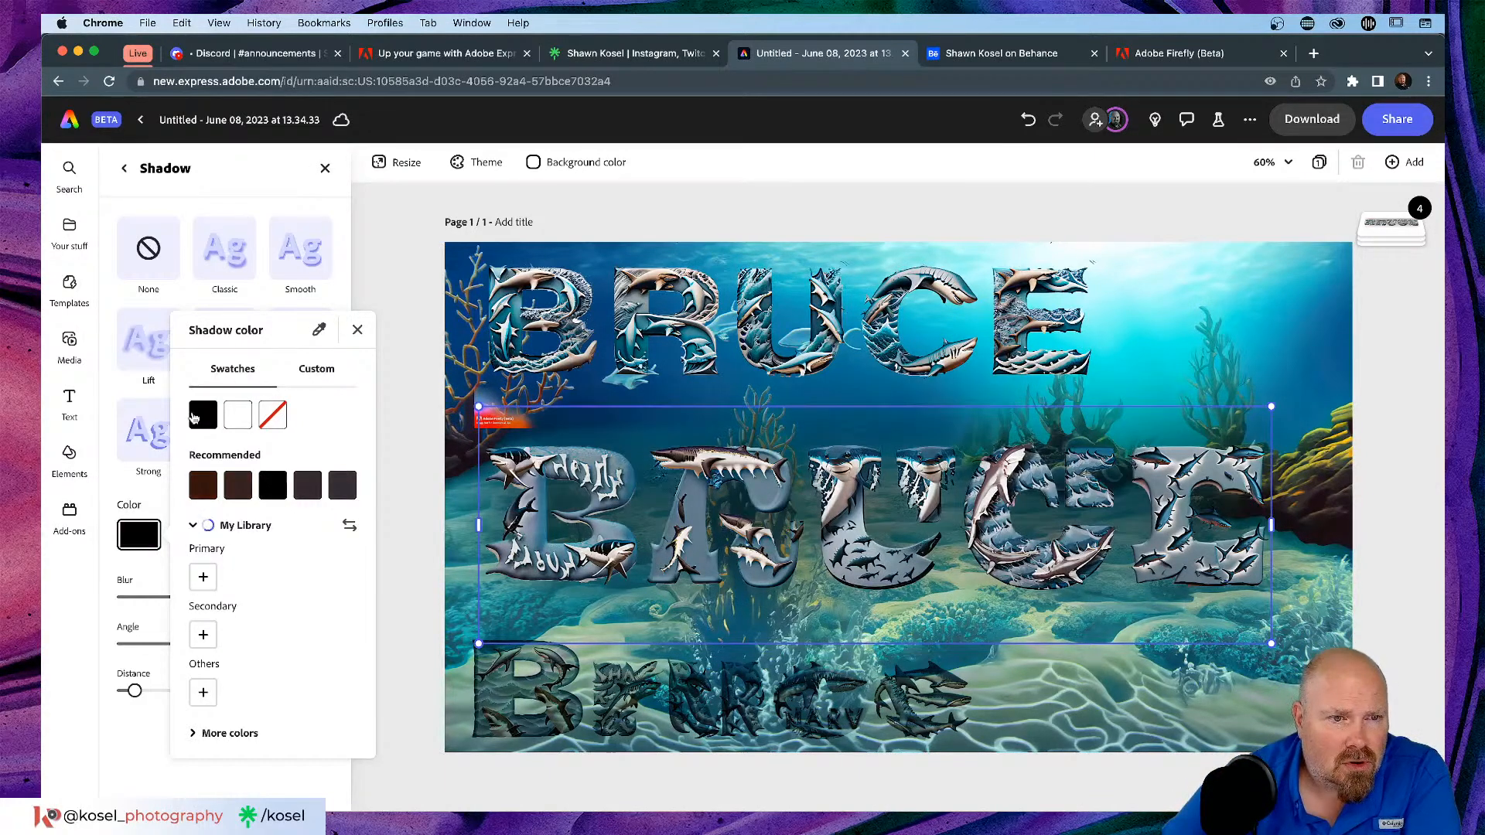
left_click(327, 371)
left_click_drag(286, 410, 304, 410)
left_click_drag(306, 498, 305, 512)
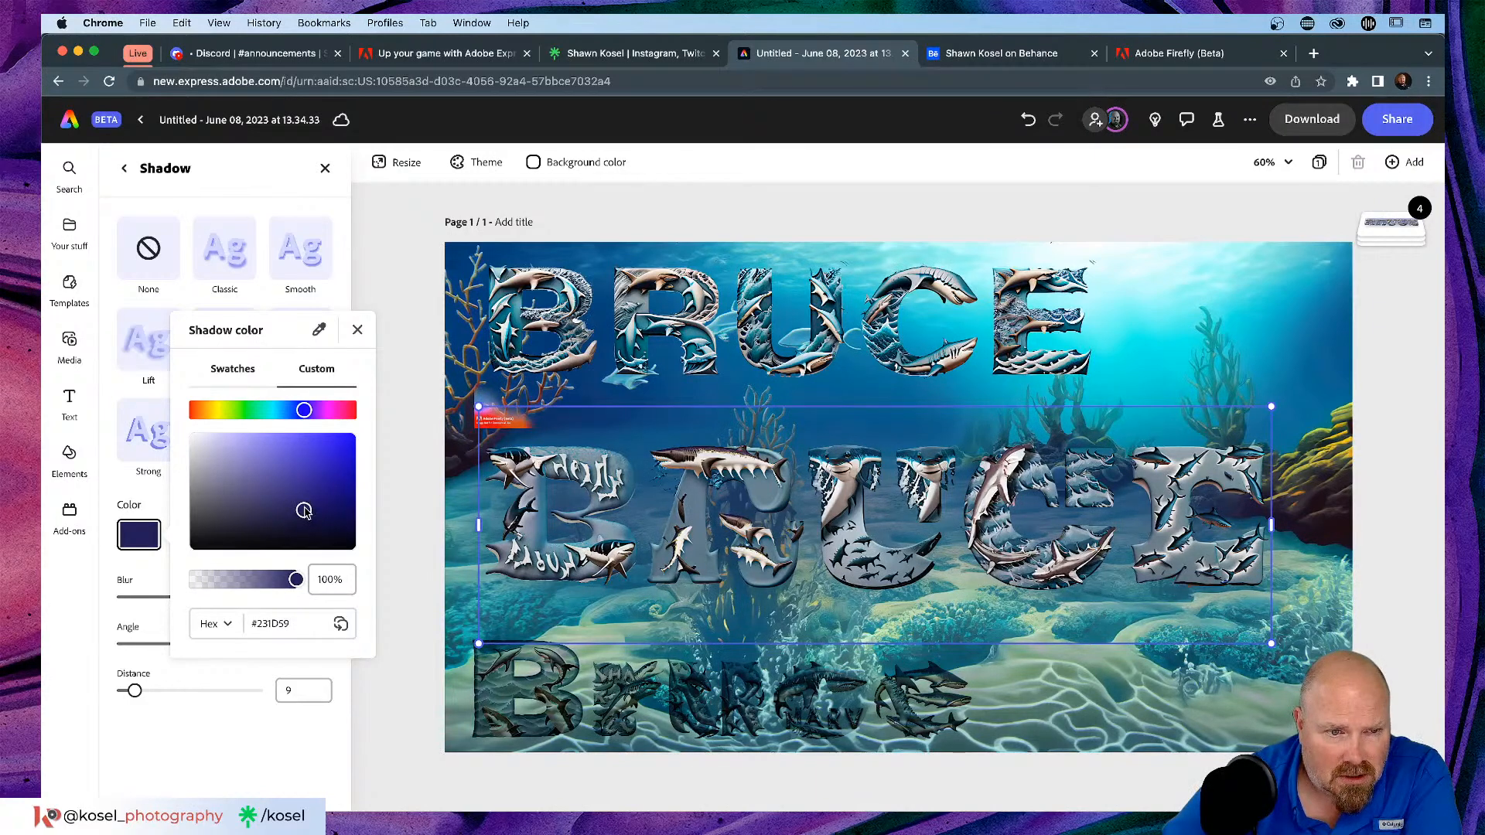
left_click(358, 331)
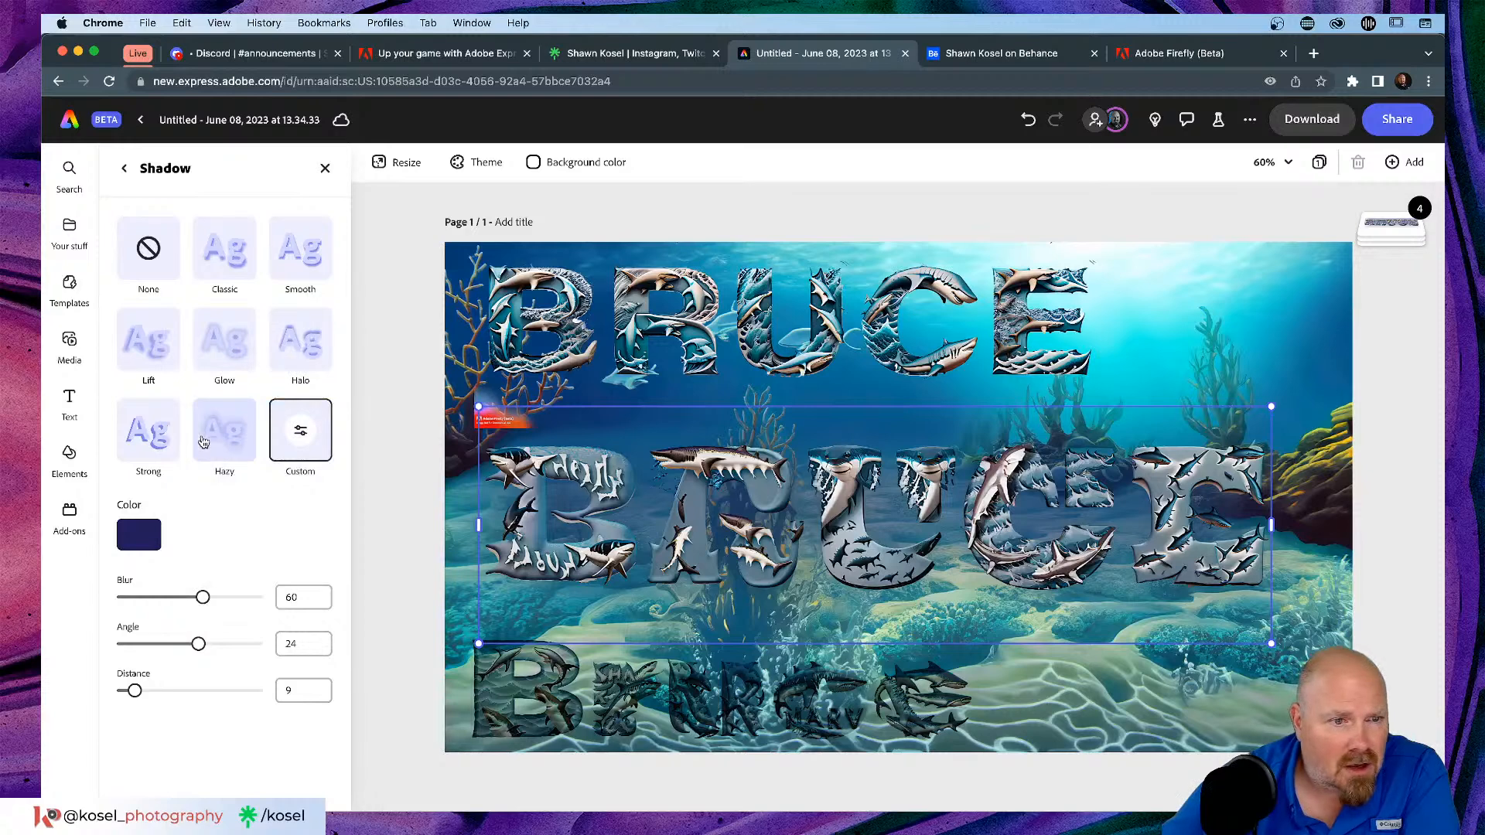
Step: Apply the Strong shadow to the middle BRUCE text and customize it to angle 135, distance 5 and blur 4
left_click(160, 432)
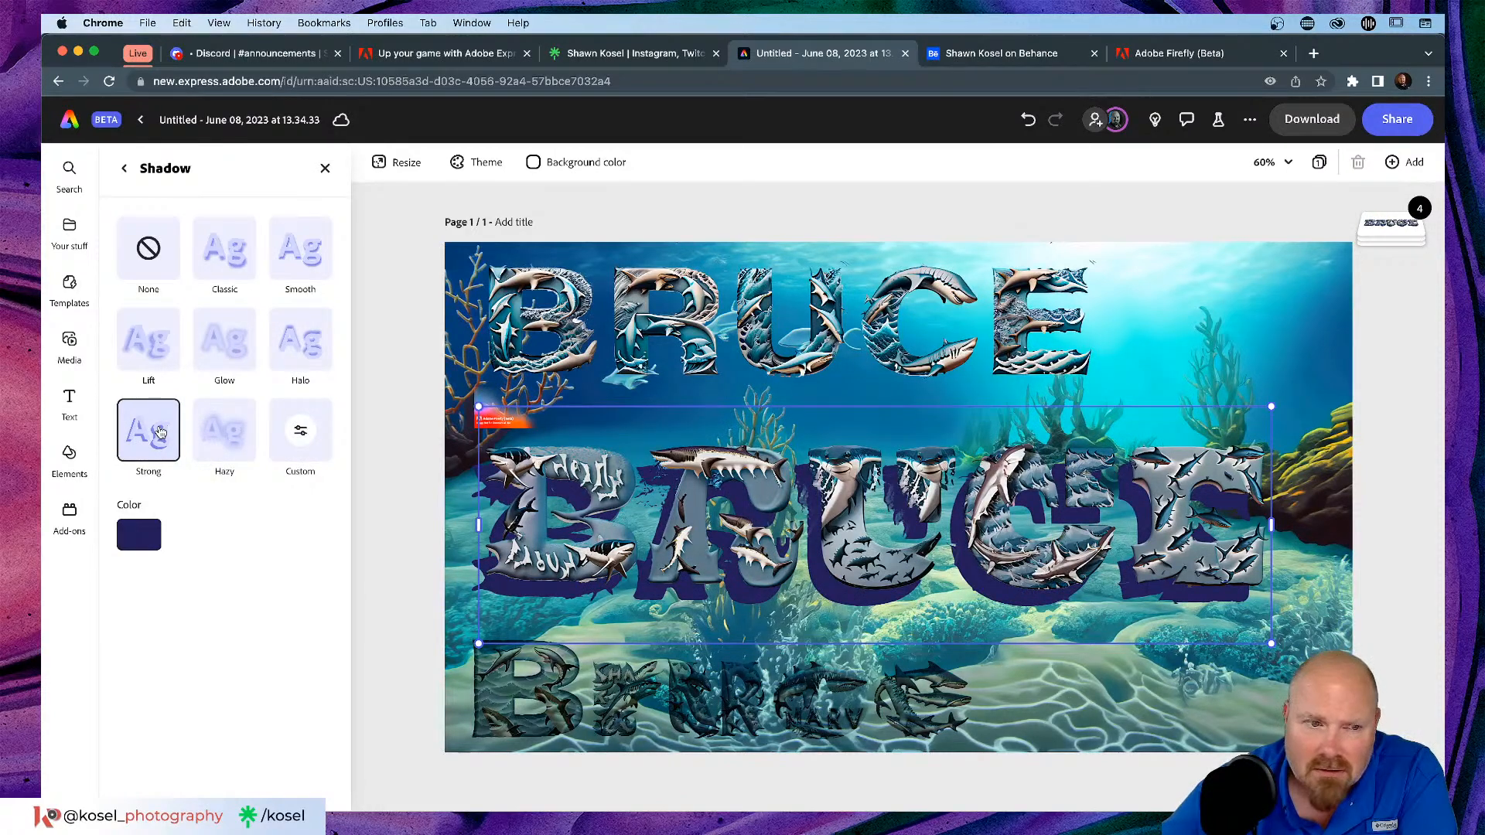
left_click(283, 431)
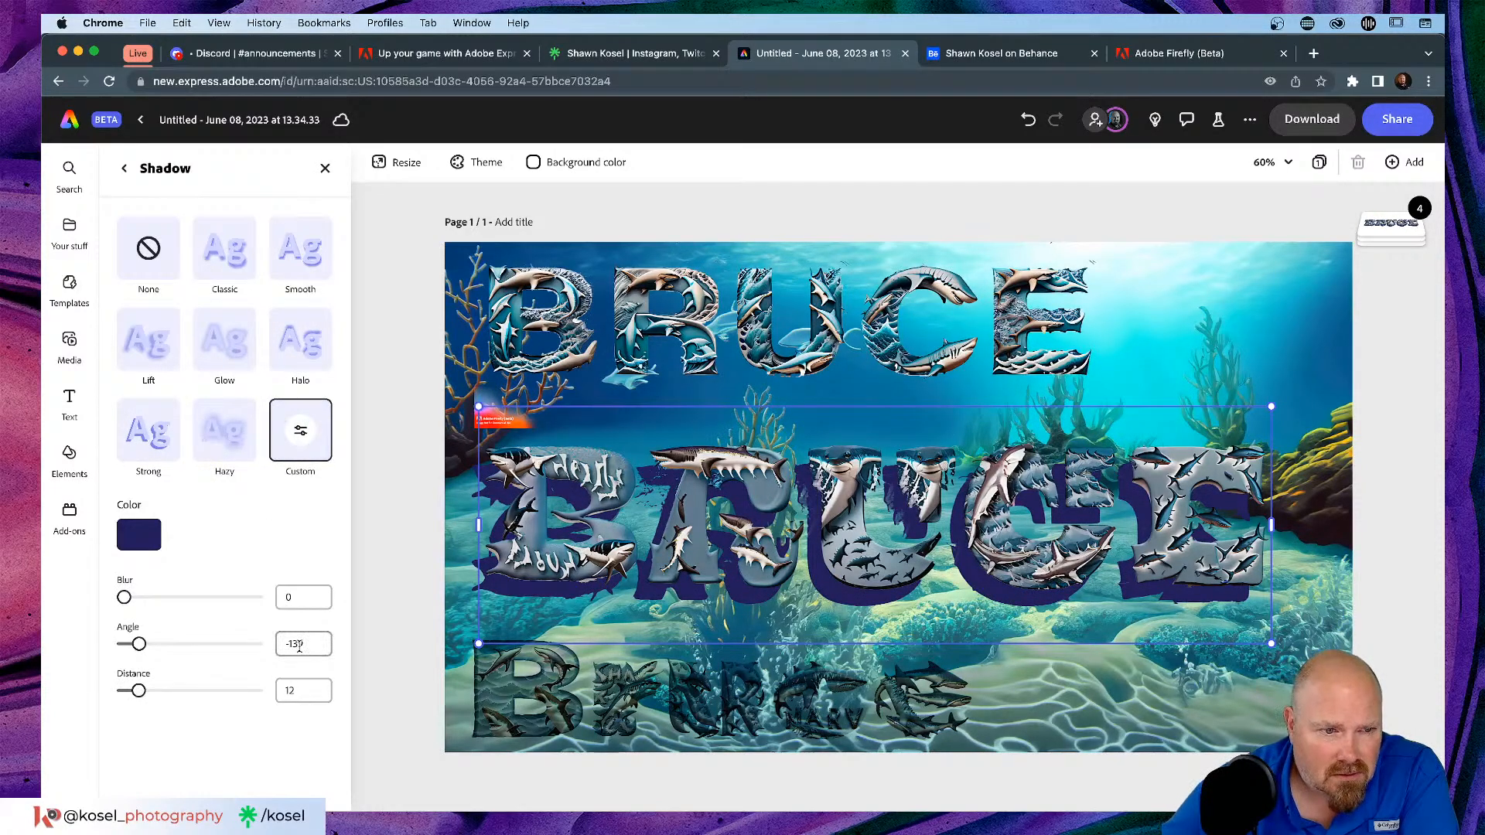
left_click_drag(138, 644, 248, 660)
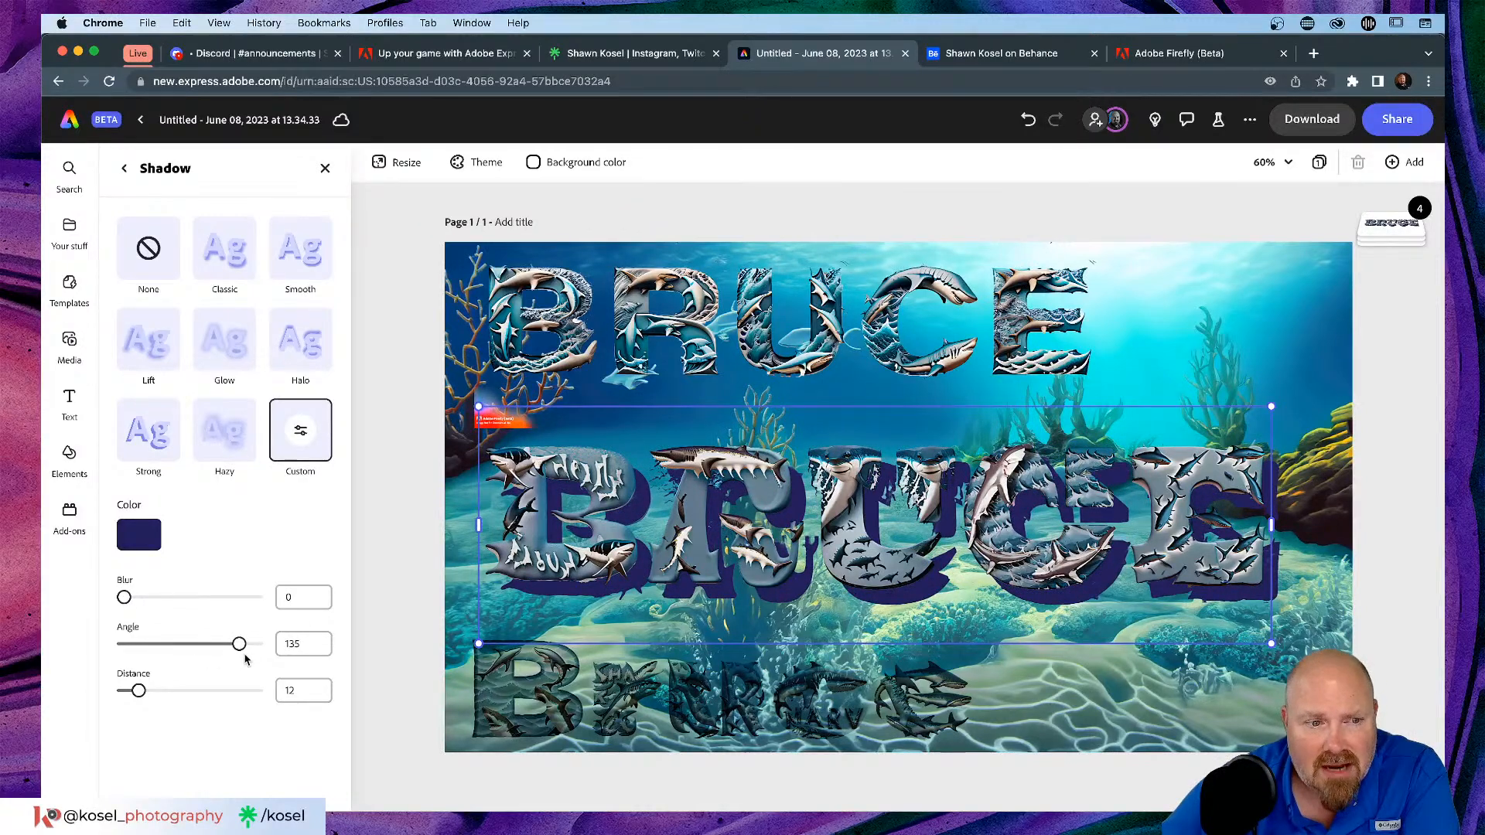
left_click_drag(139, 691, 124, 693)
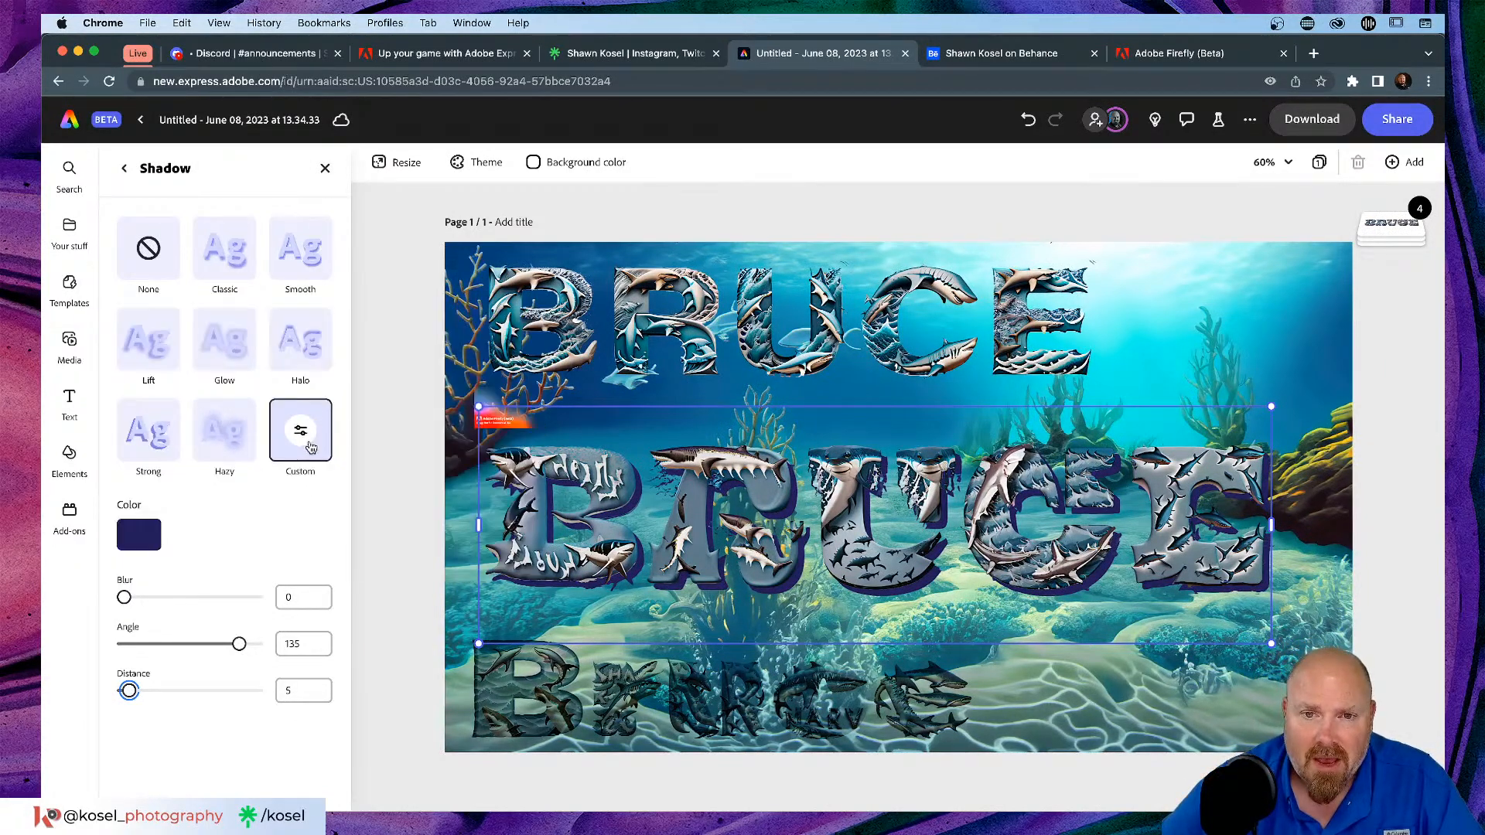
left_click_drag(126, 599, 127, 599)
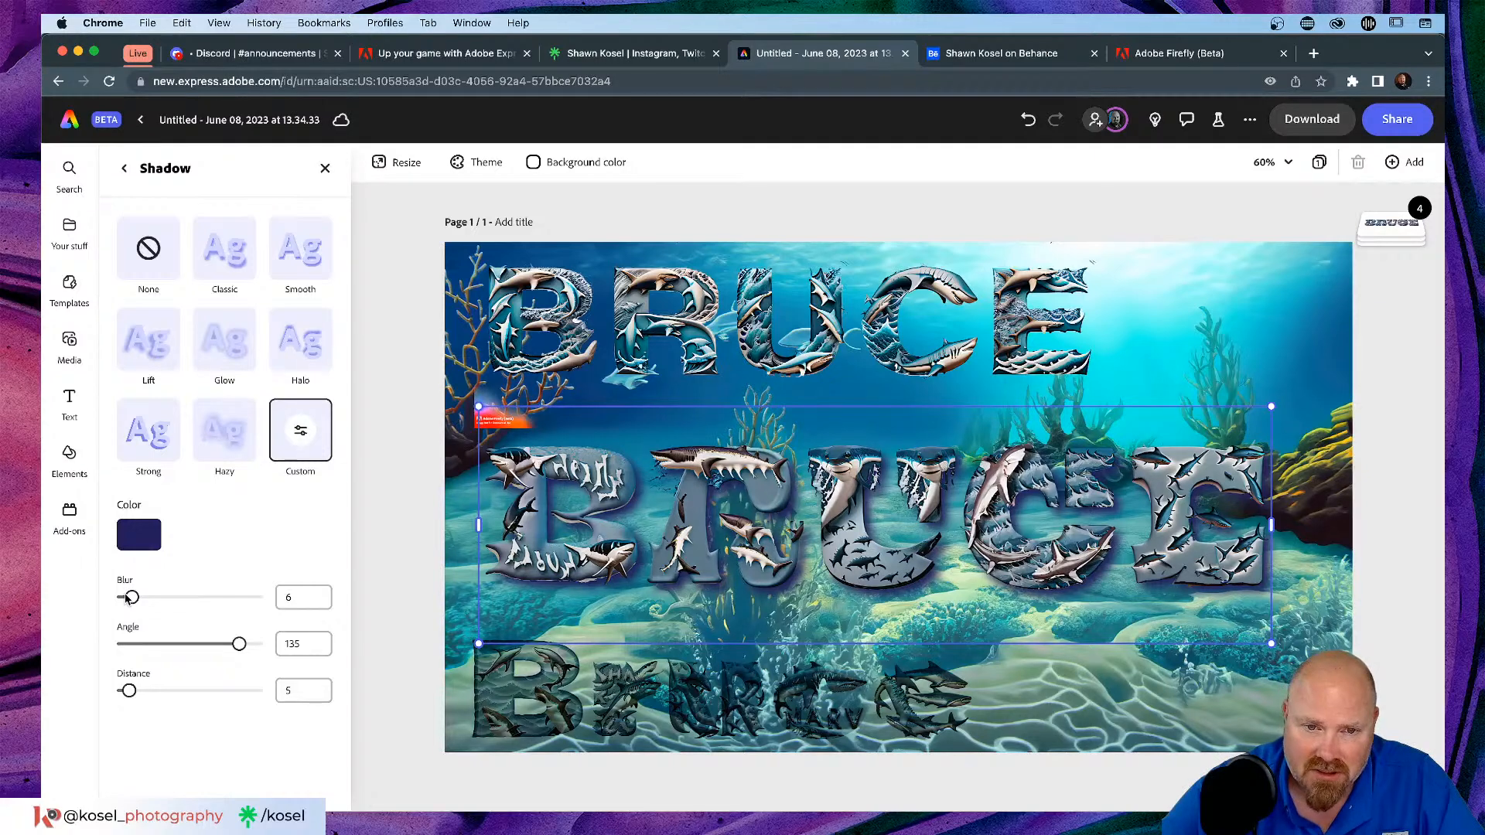
left_click_drag(127, 599, 129, 600)
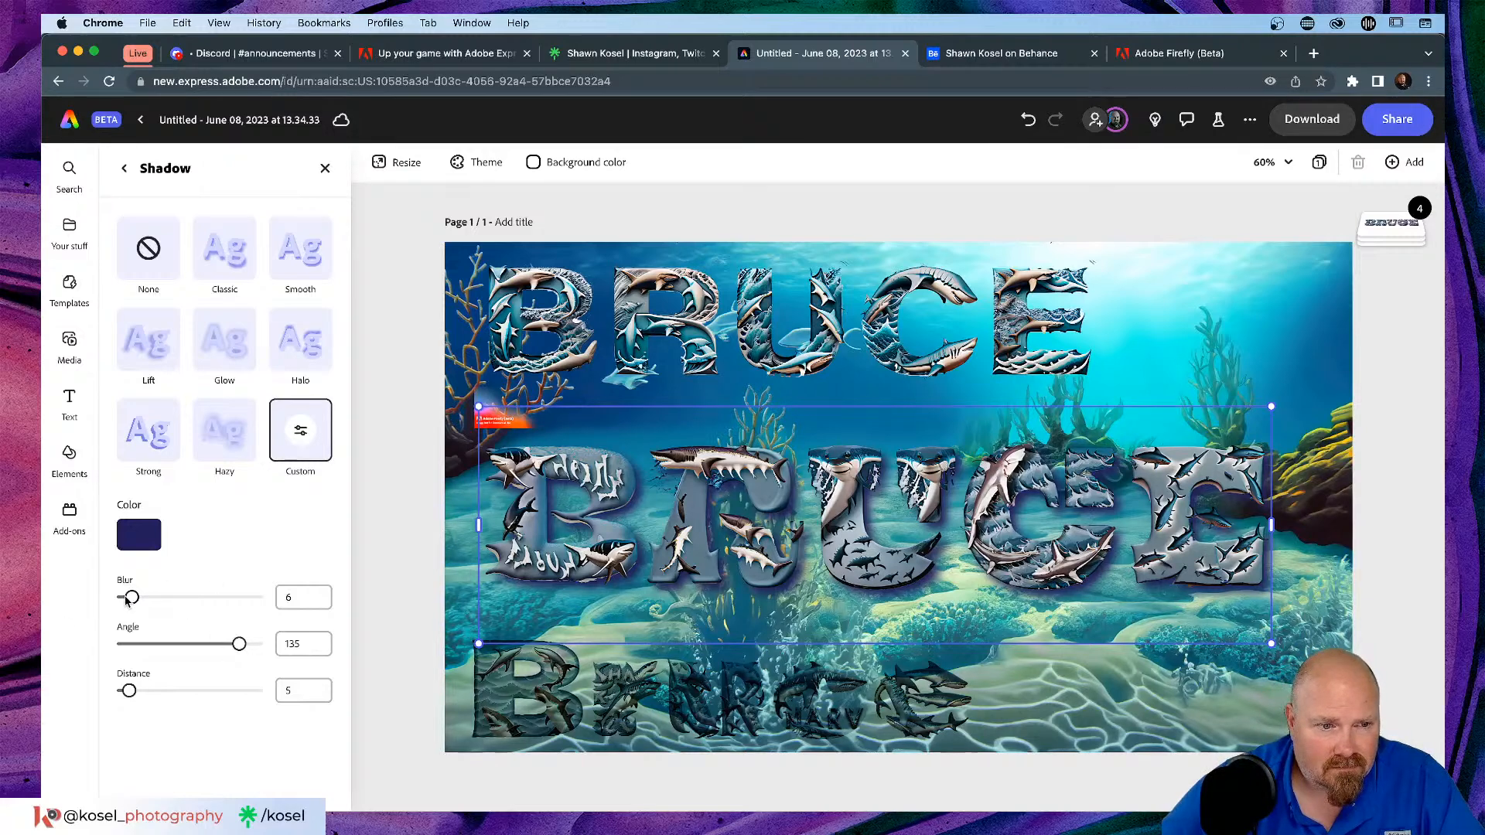
left_click_drag(126, 601, 124, 601)
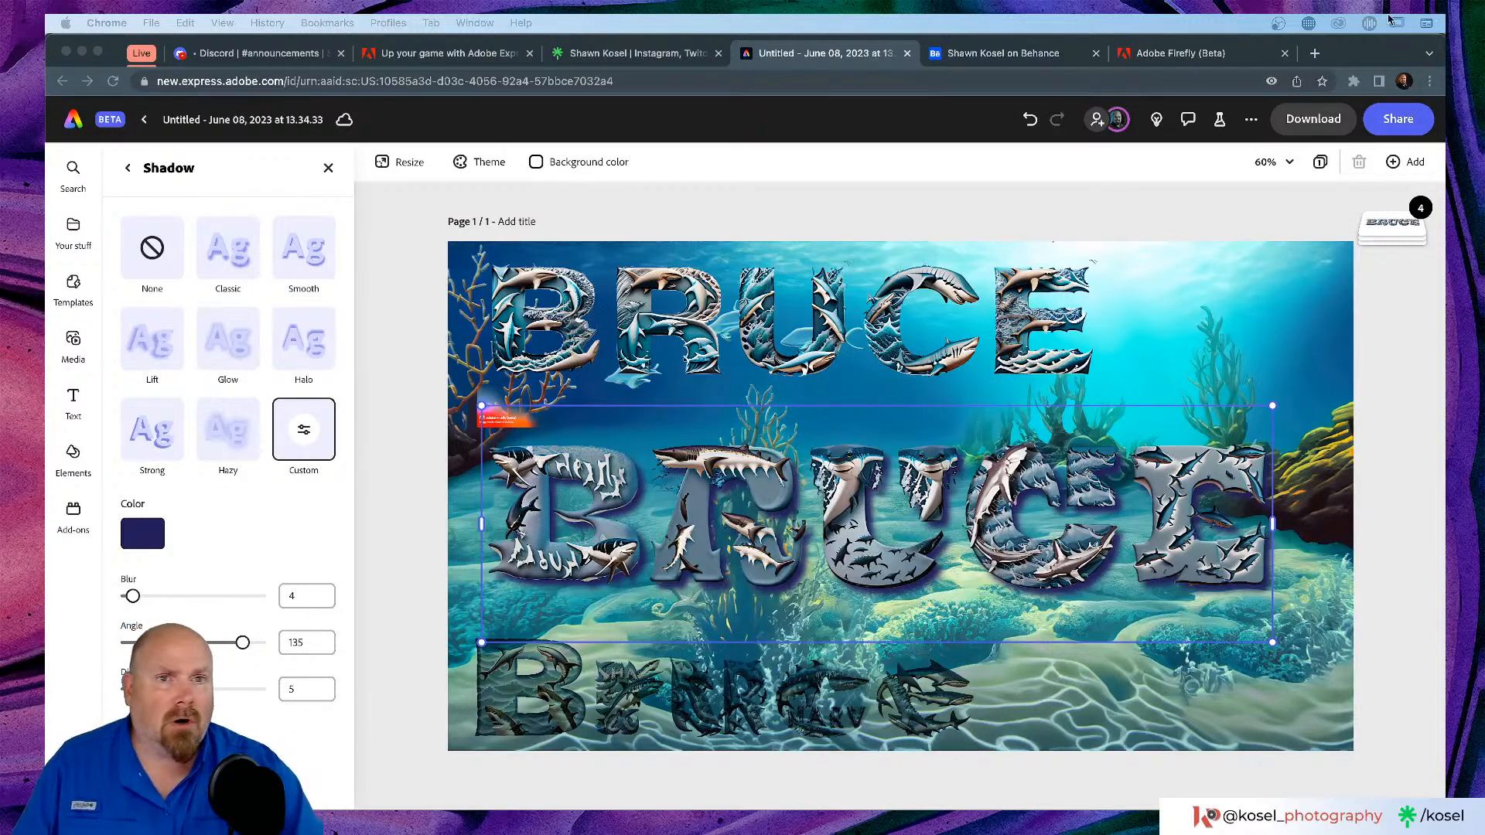
Step: Switch to Adobe Firefly and look over the generative features offered on its home page
left_click(1181, 54)
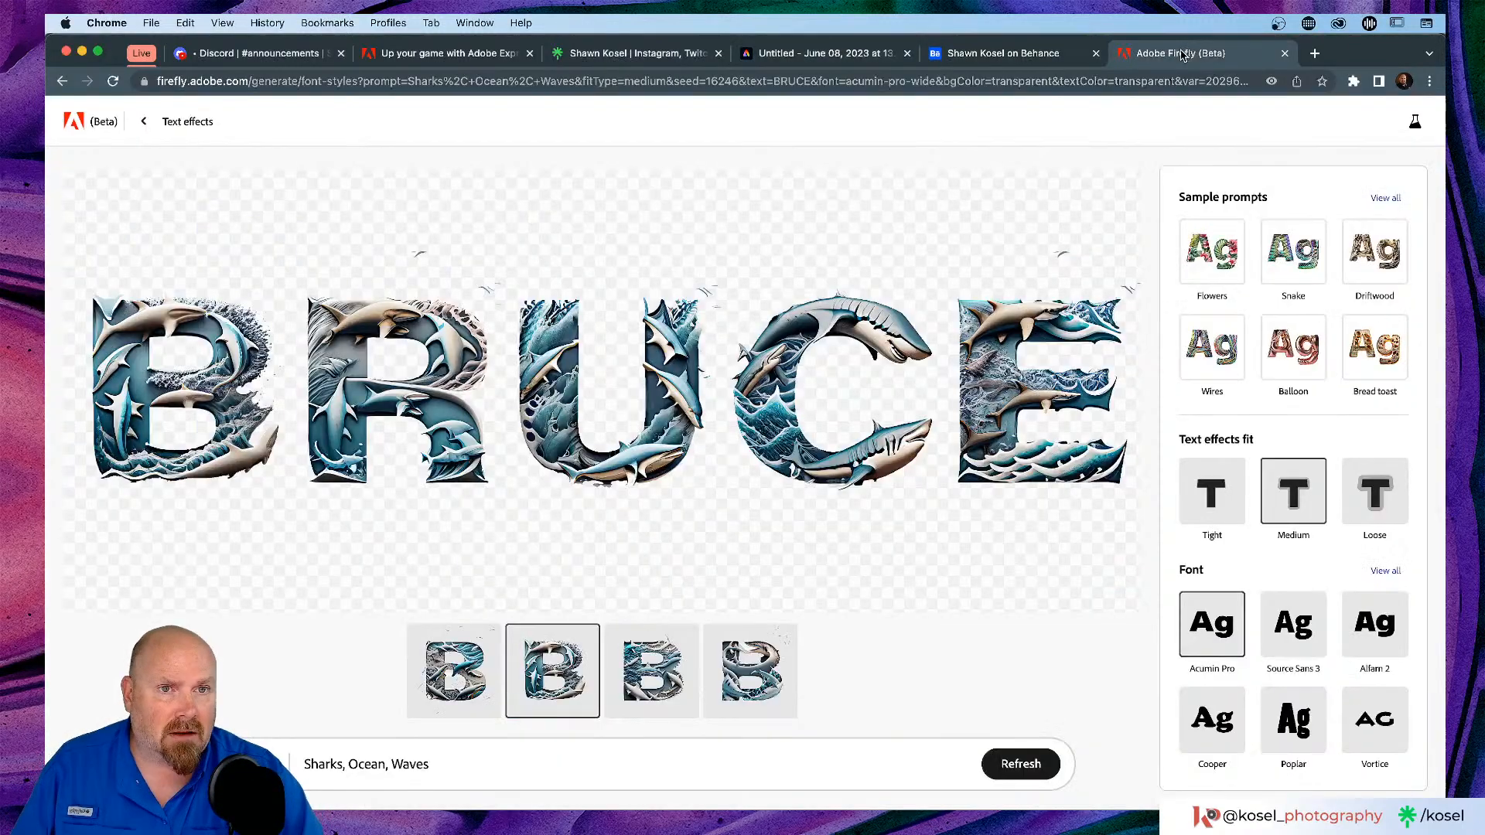
left_click(86, 126)
scroll(763, 422, "down", 2)
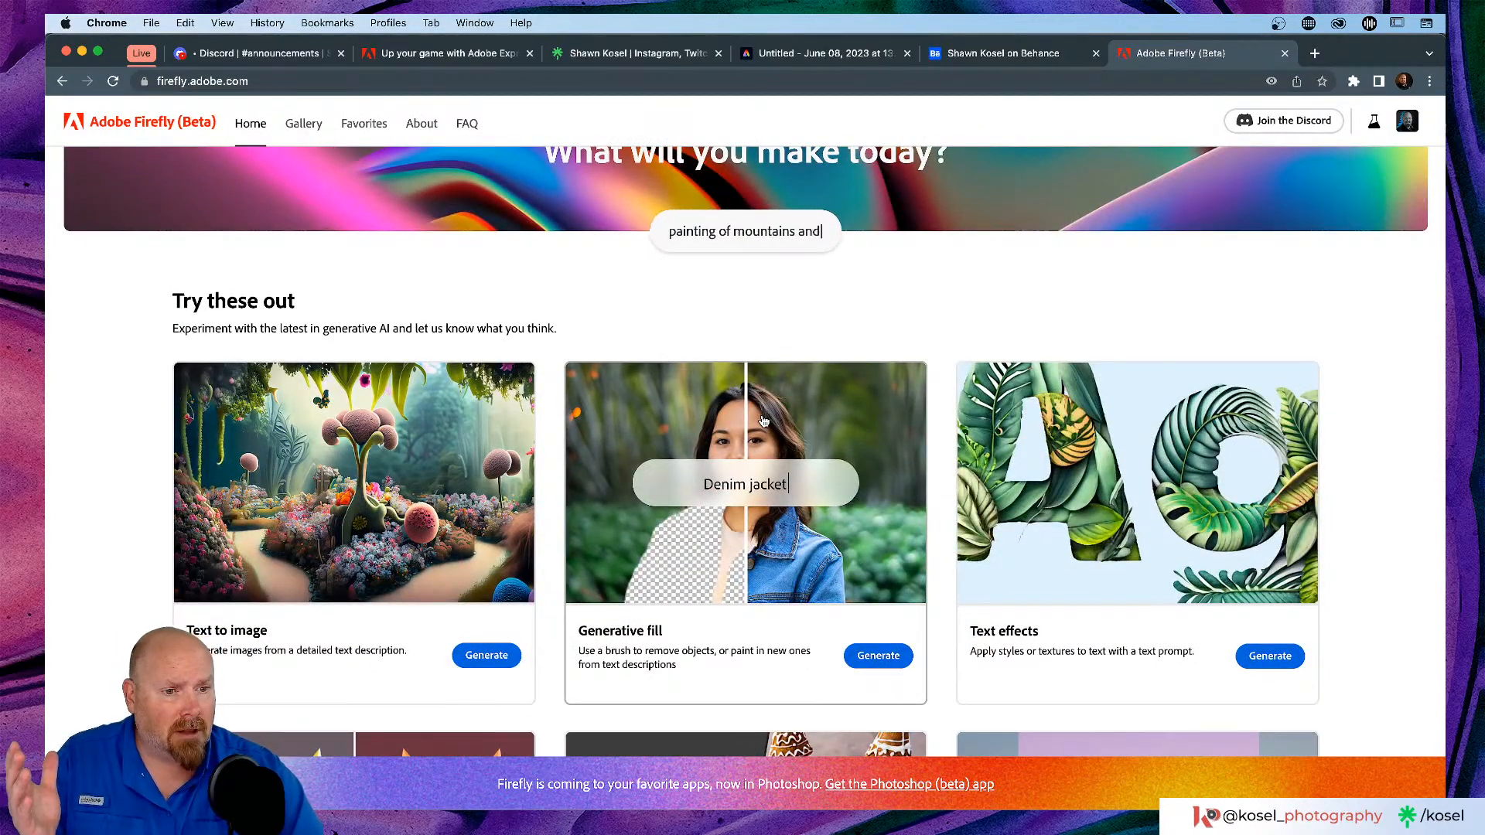
scroll(764, 422, "down", 2)
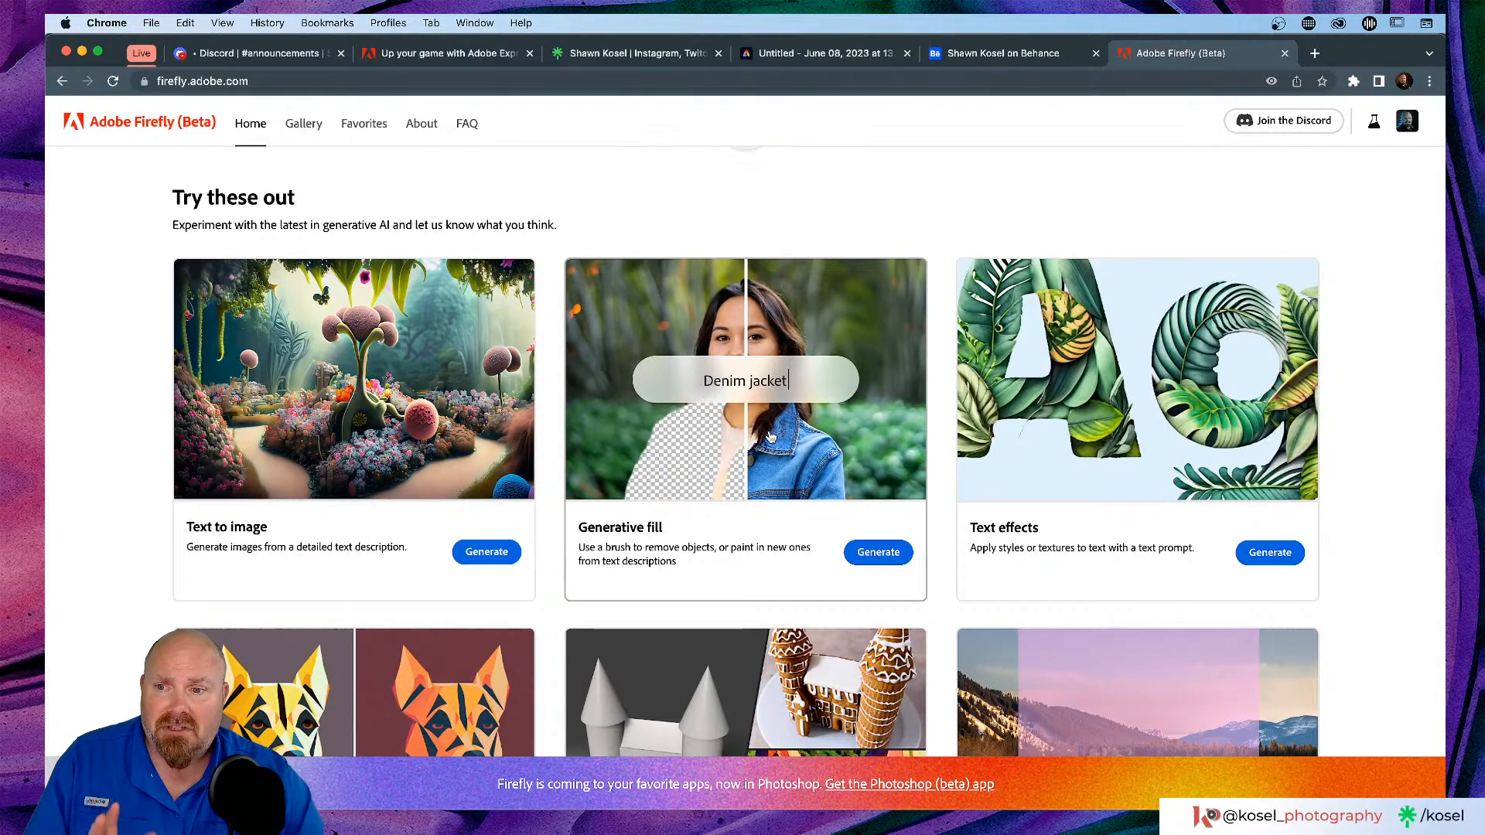
scroll(770, 437, "down", 1)
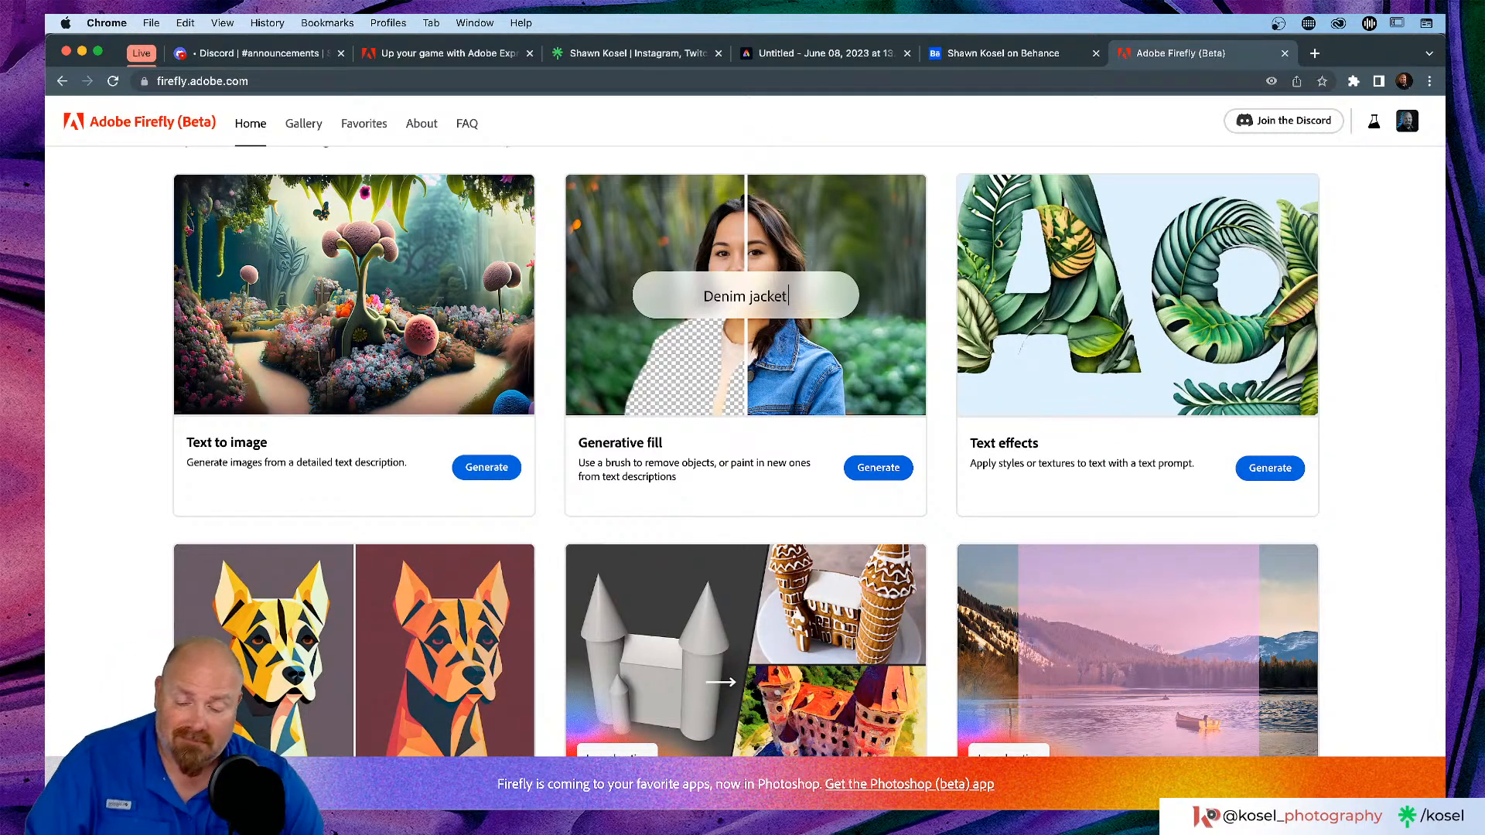
Step: Return to the Adobe Express design and delete the lowest Bruce lettering image
left_click(865, 58)
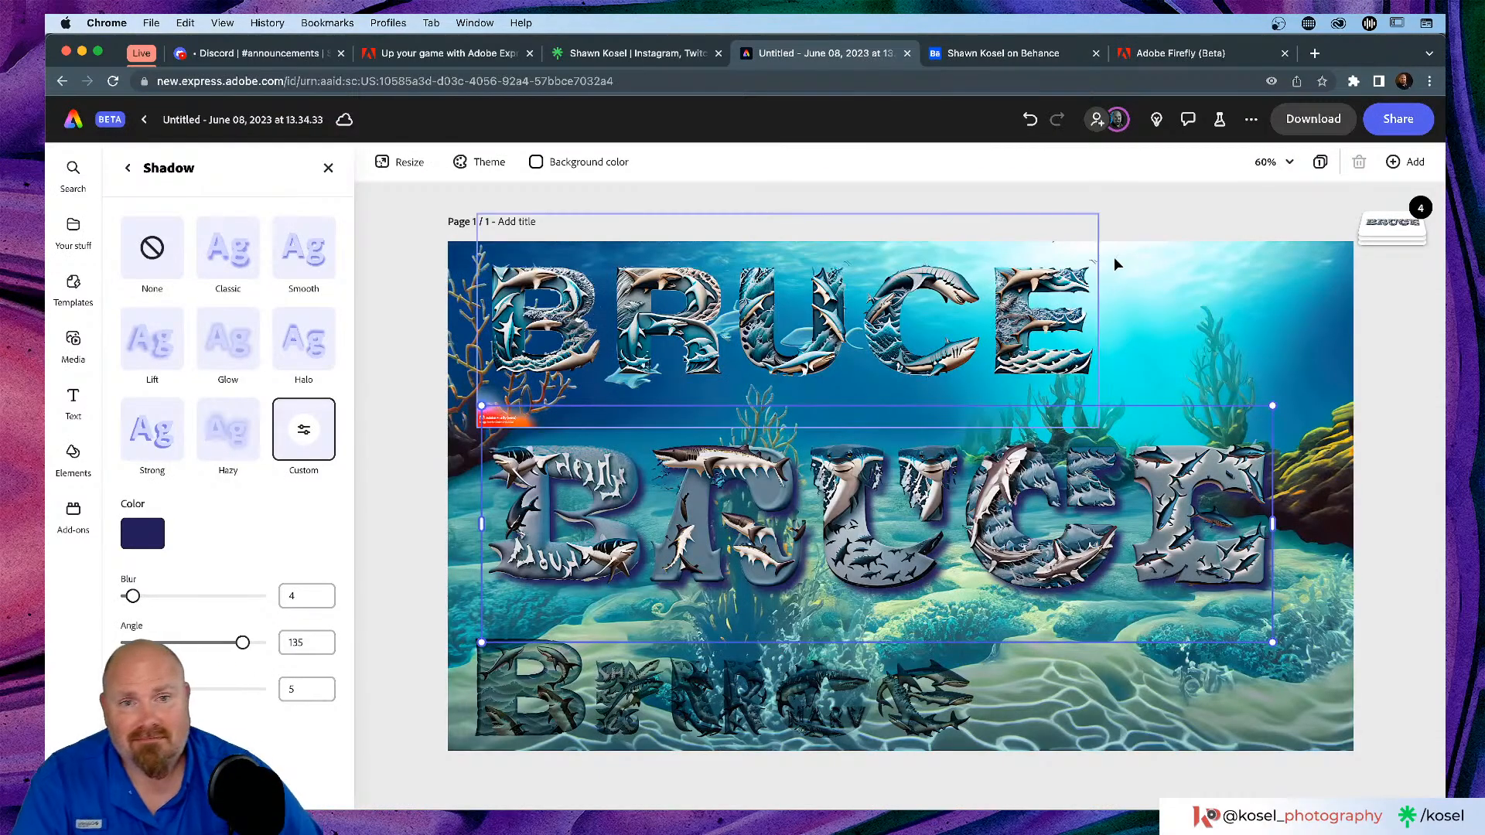
left_click(1158, 206)
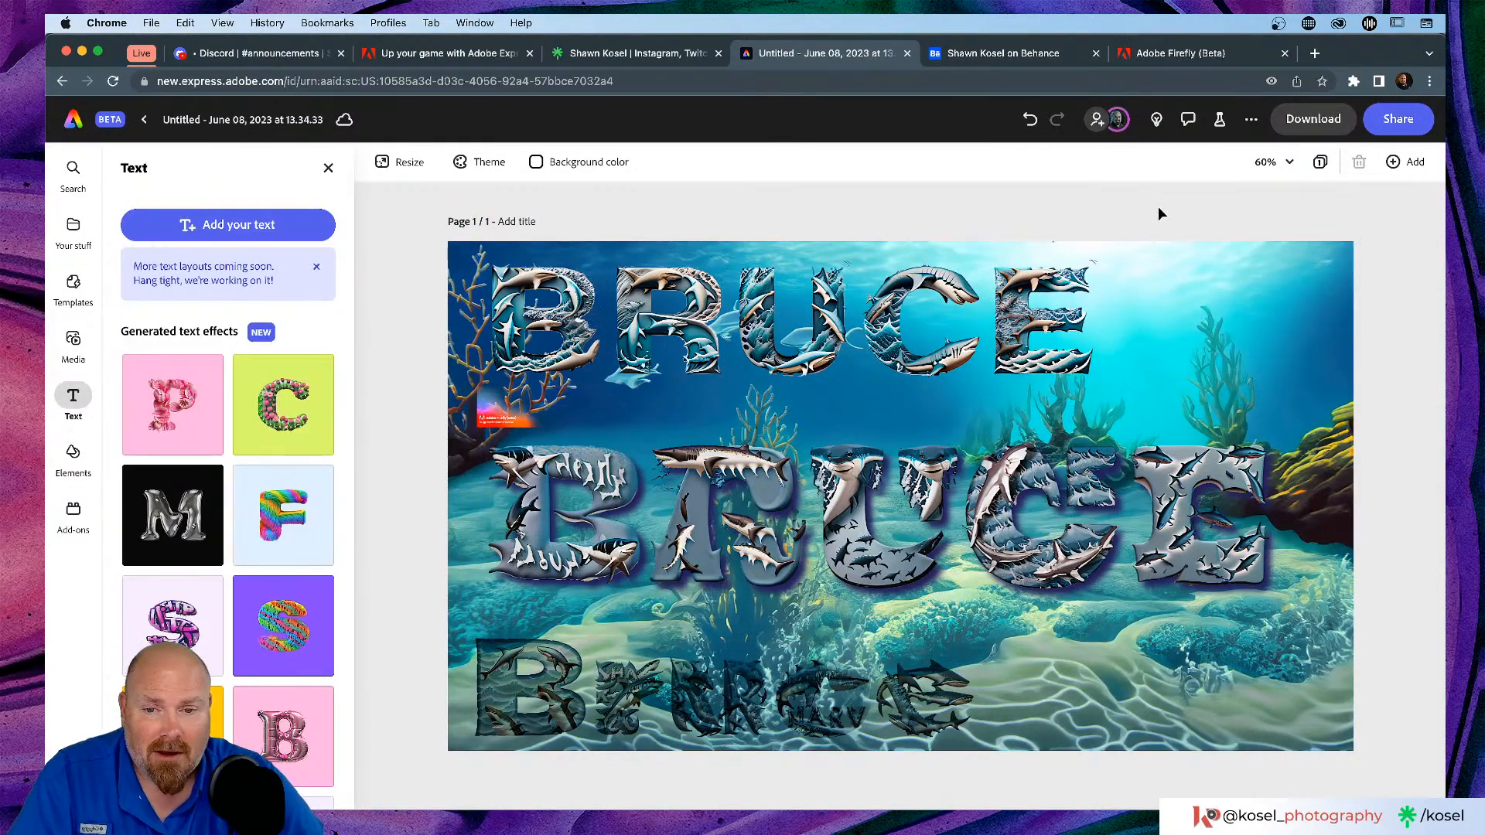
left_click(643, 703)
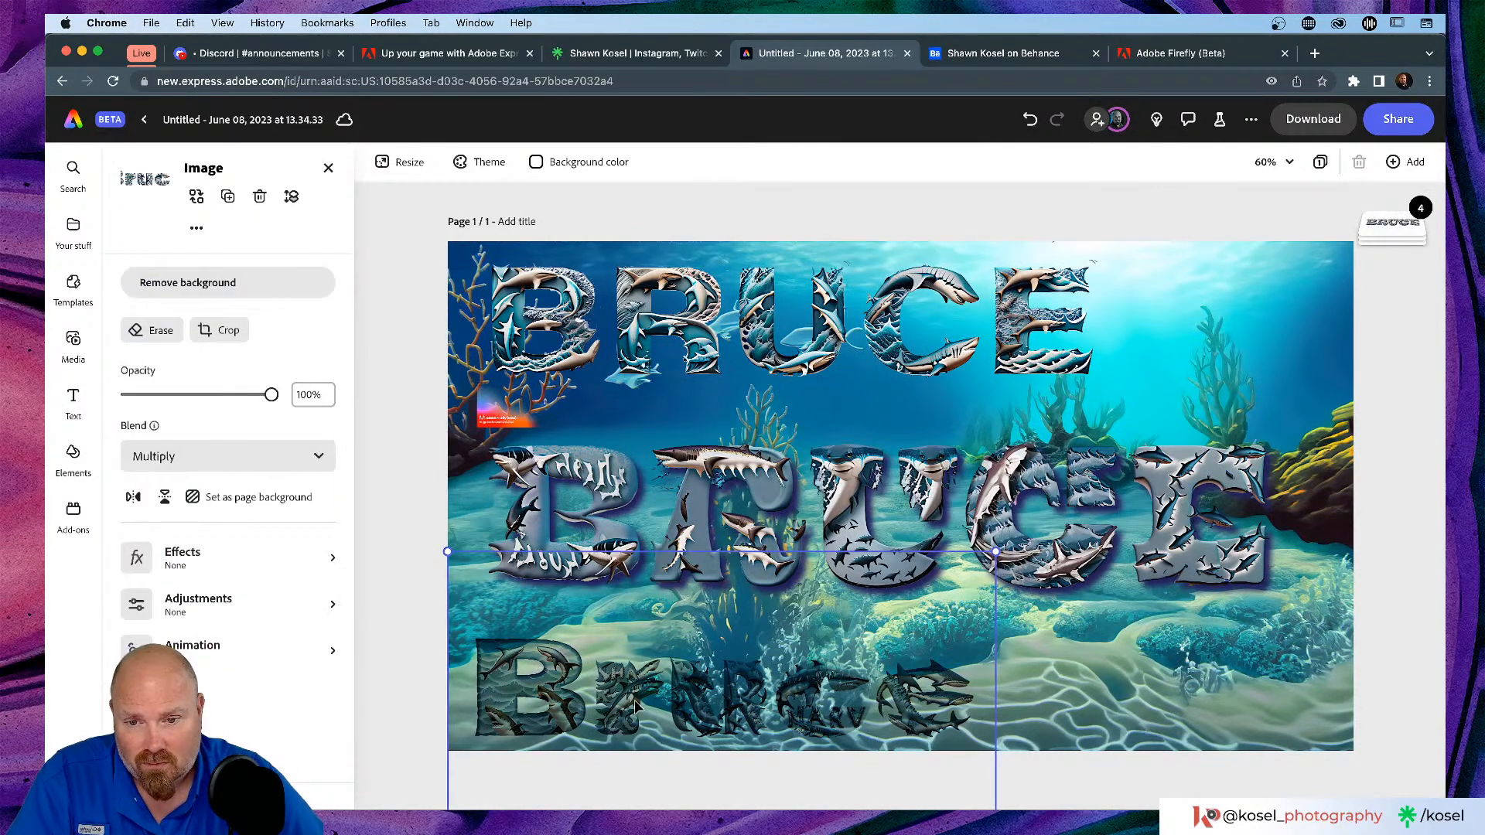
key("BackSpace")
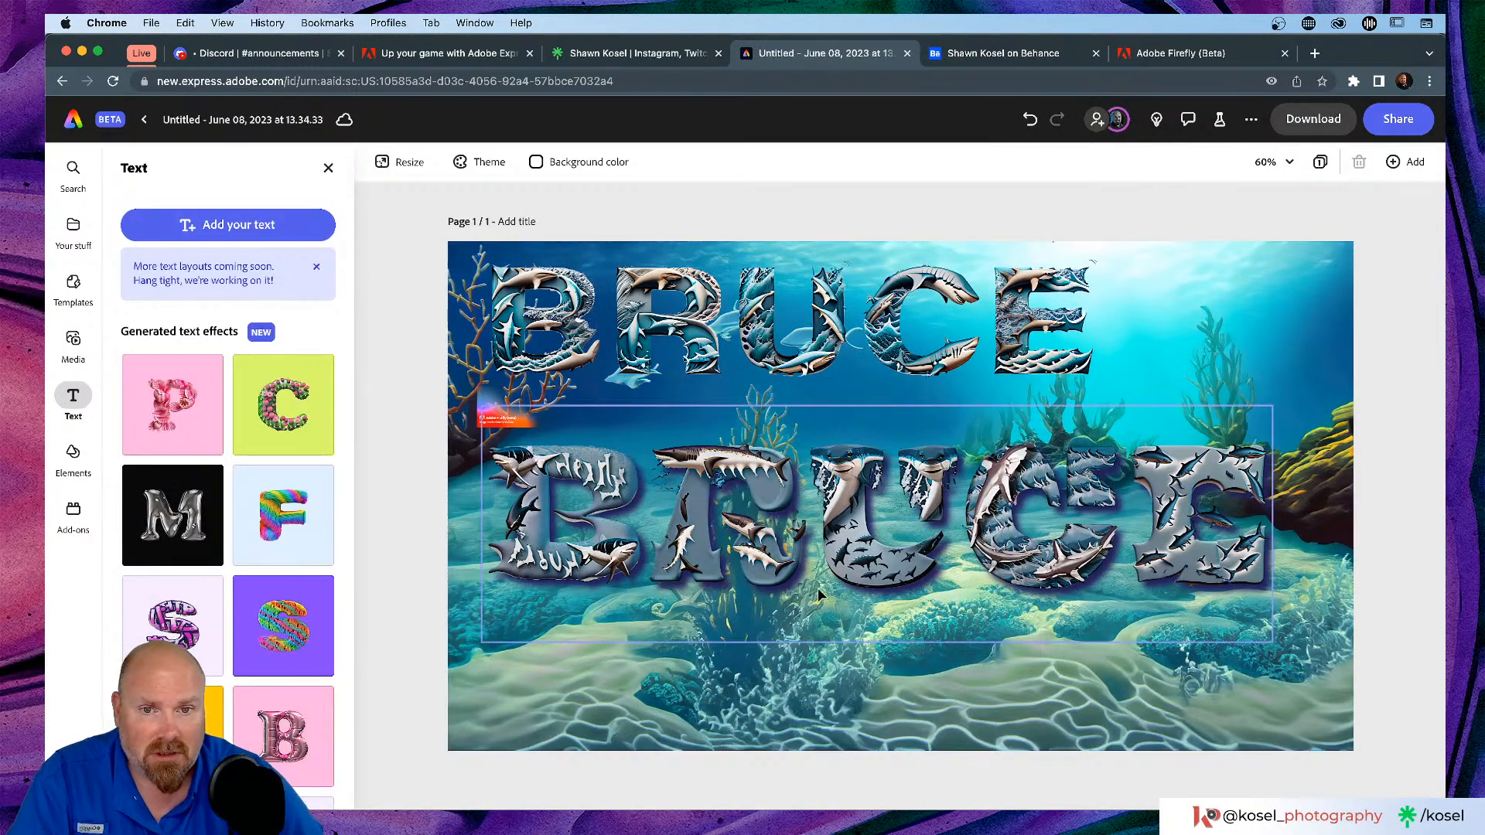
Step: Move the textured BRUCE text lower, then enlarge the Firefly BRUCE lettering and center it above the text
left_click(886, 562)
left_click_drag(886, 562, 892, 638)
left_click(911, 317)
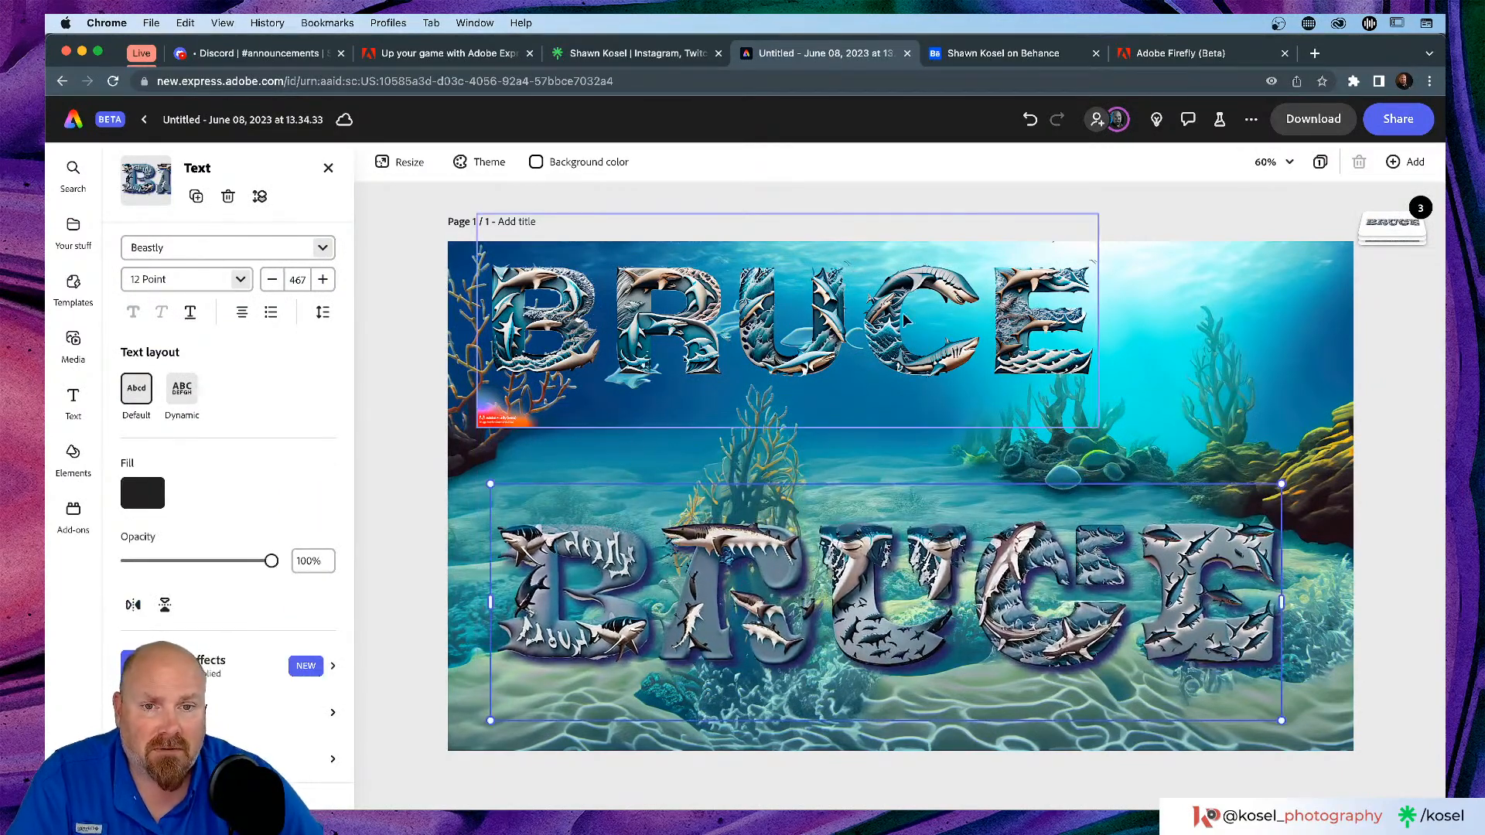
left_click_drag(1098, 427, 1229, 477)
left_click_drag(912, 364, 926, 398)
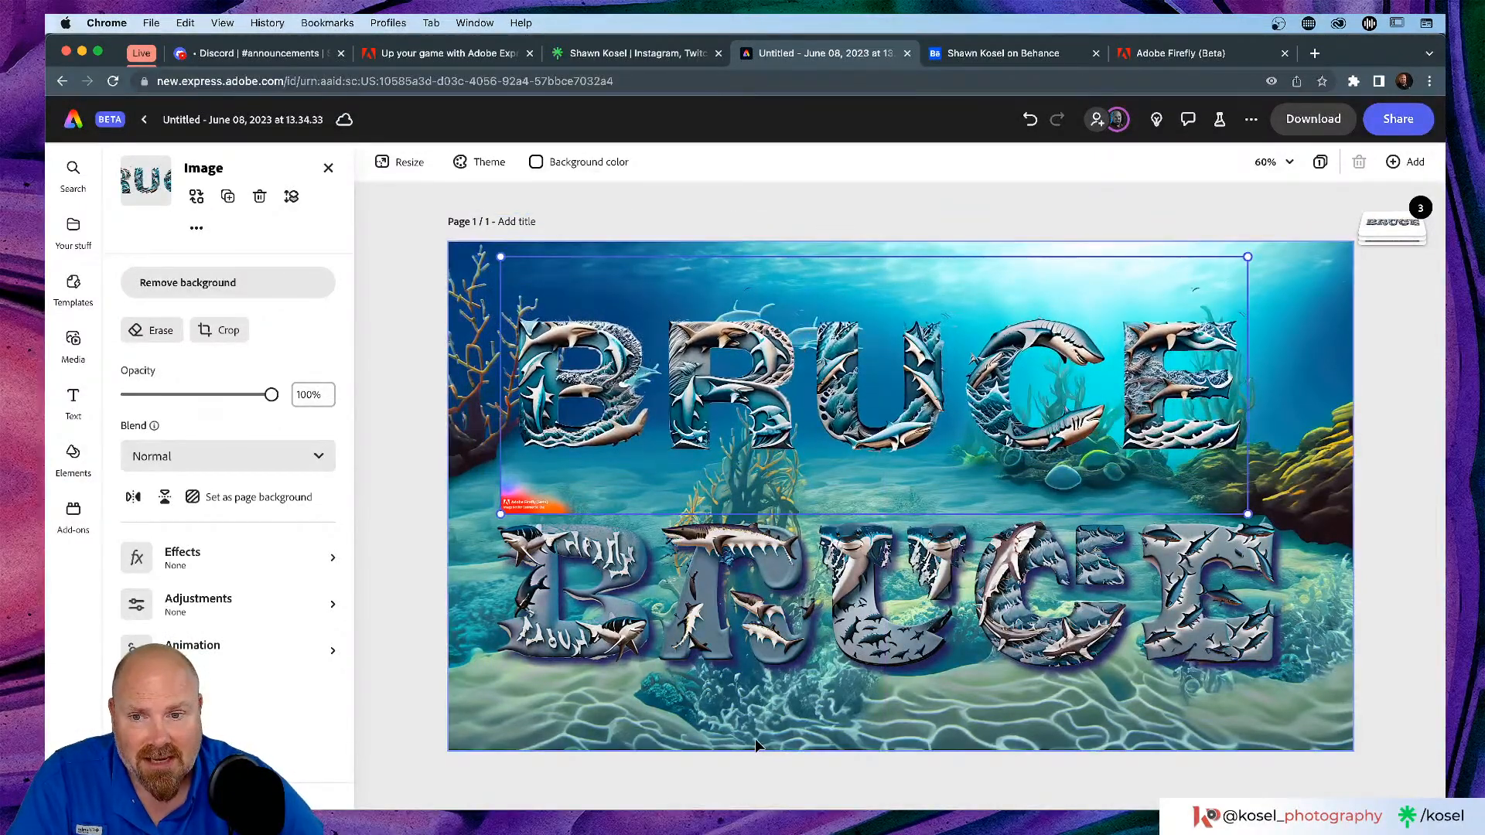
key("super+Tab")
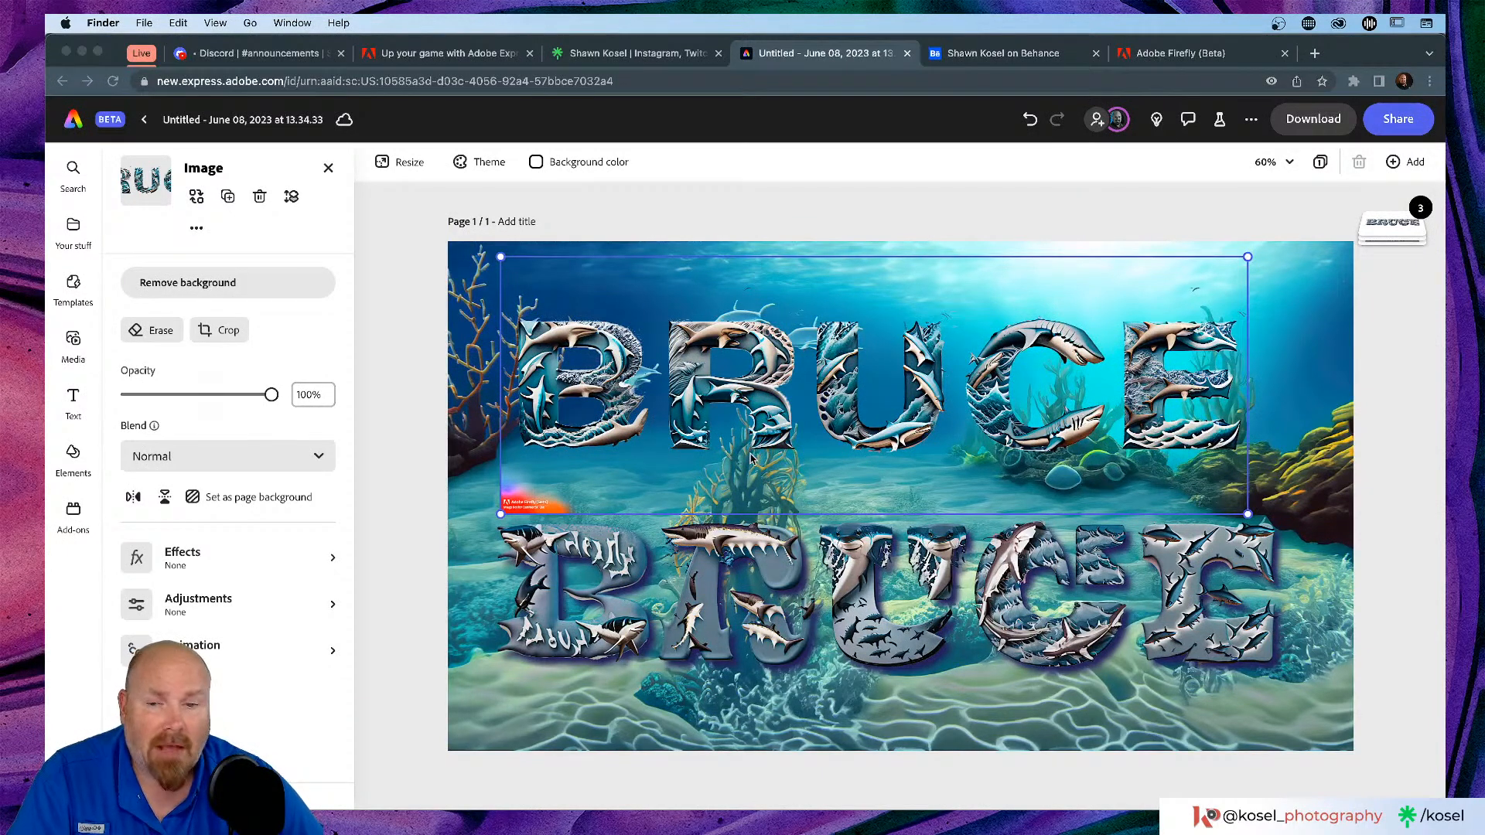
left_click(784, 207)
left_click(867, 212)
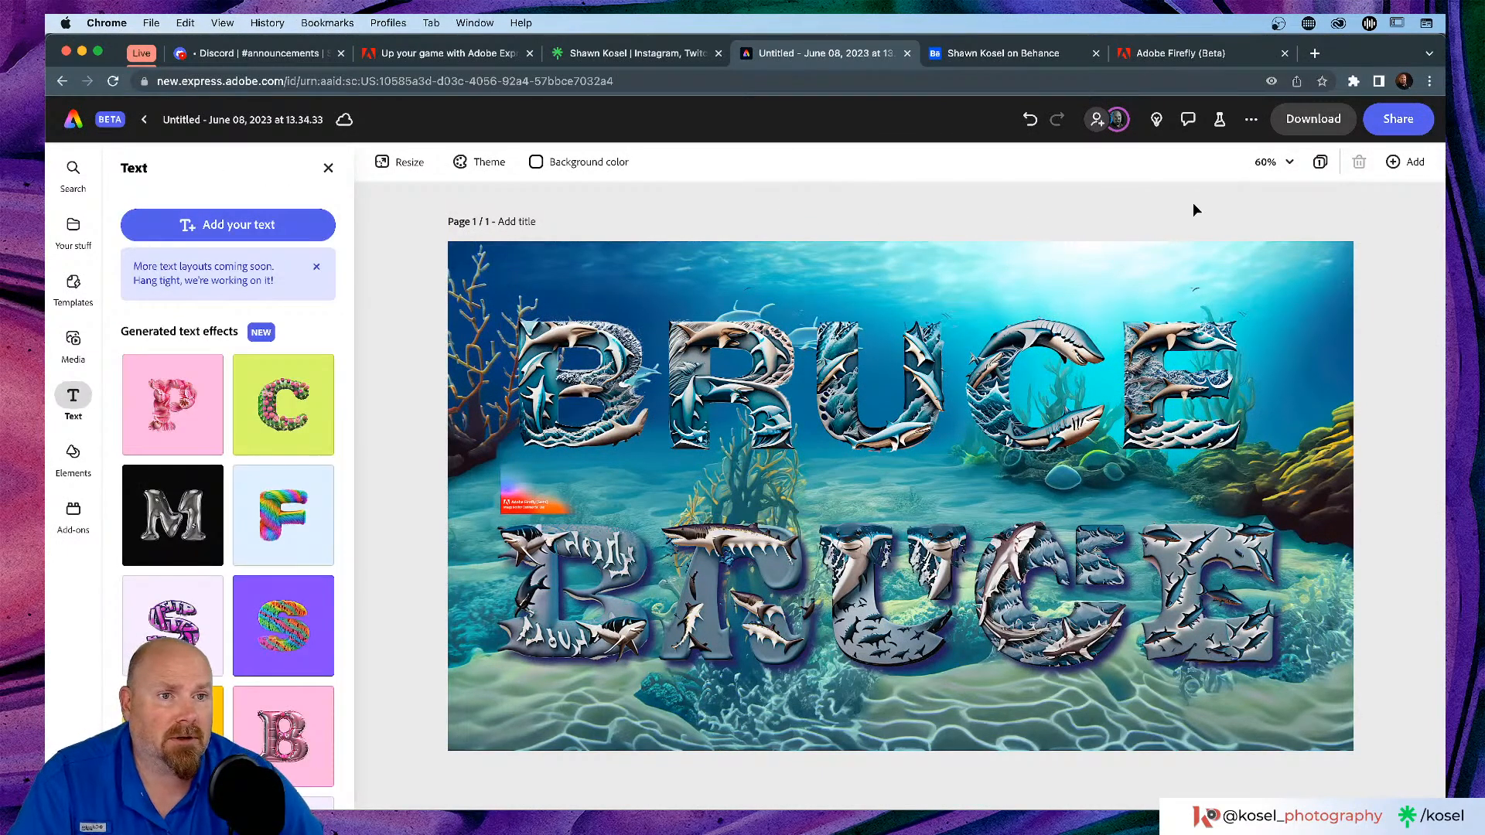
Step: Download the finished design as a PNG and dismiss the browser's download bar
left_click(1331, 118)
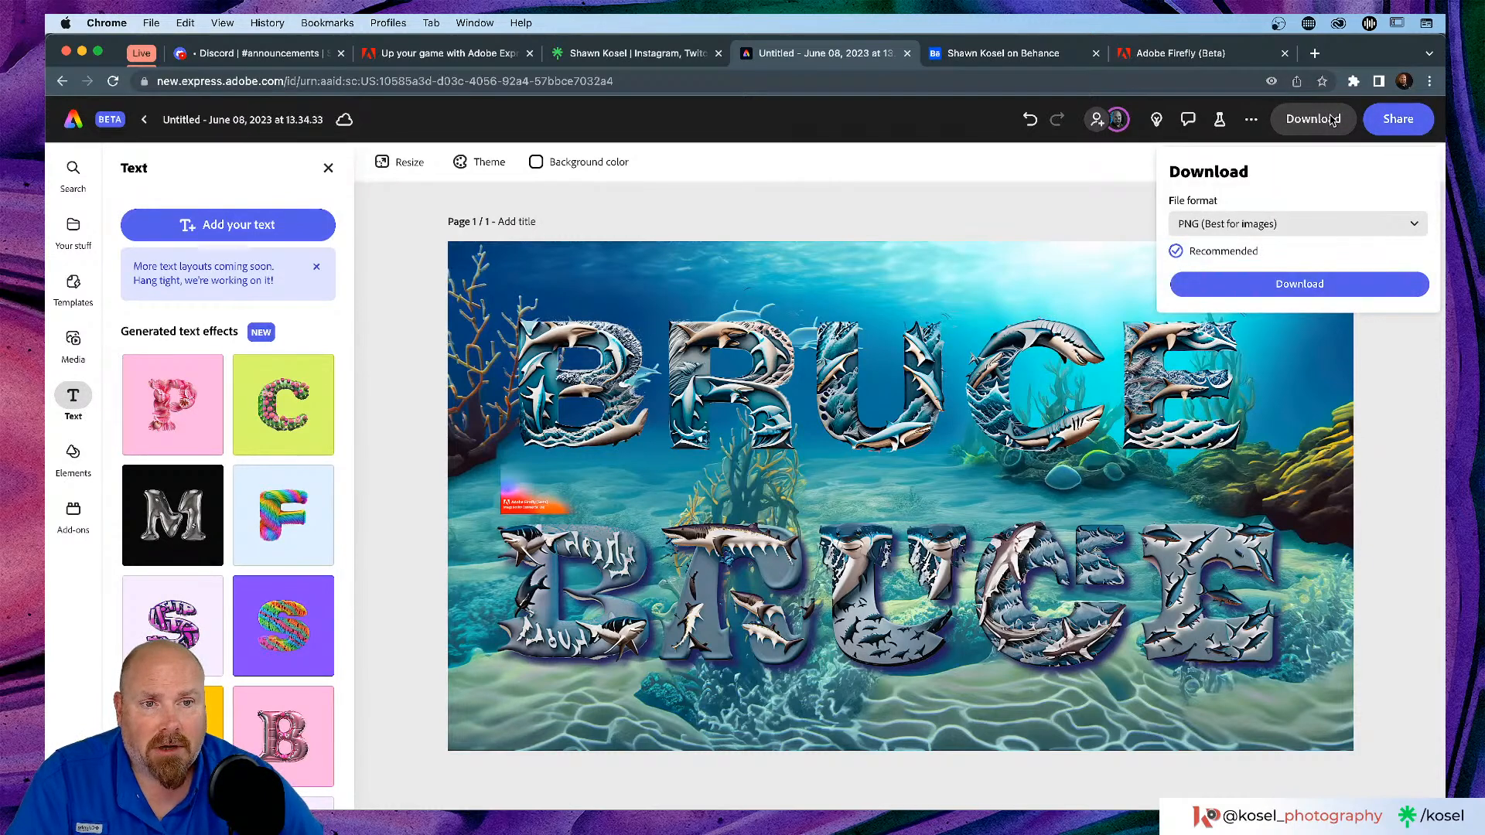
left_click(1274, 282)
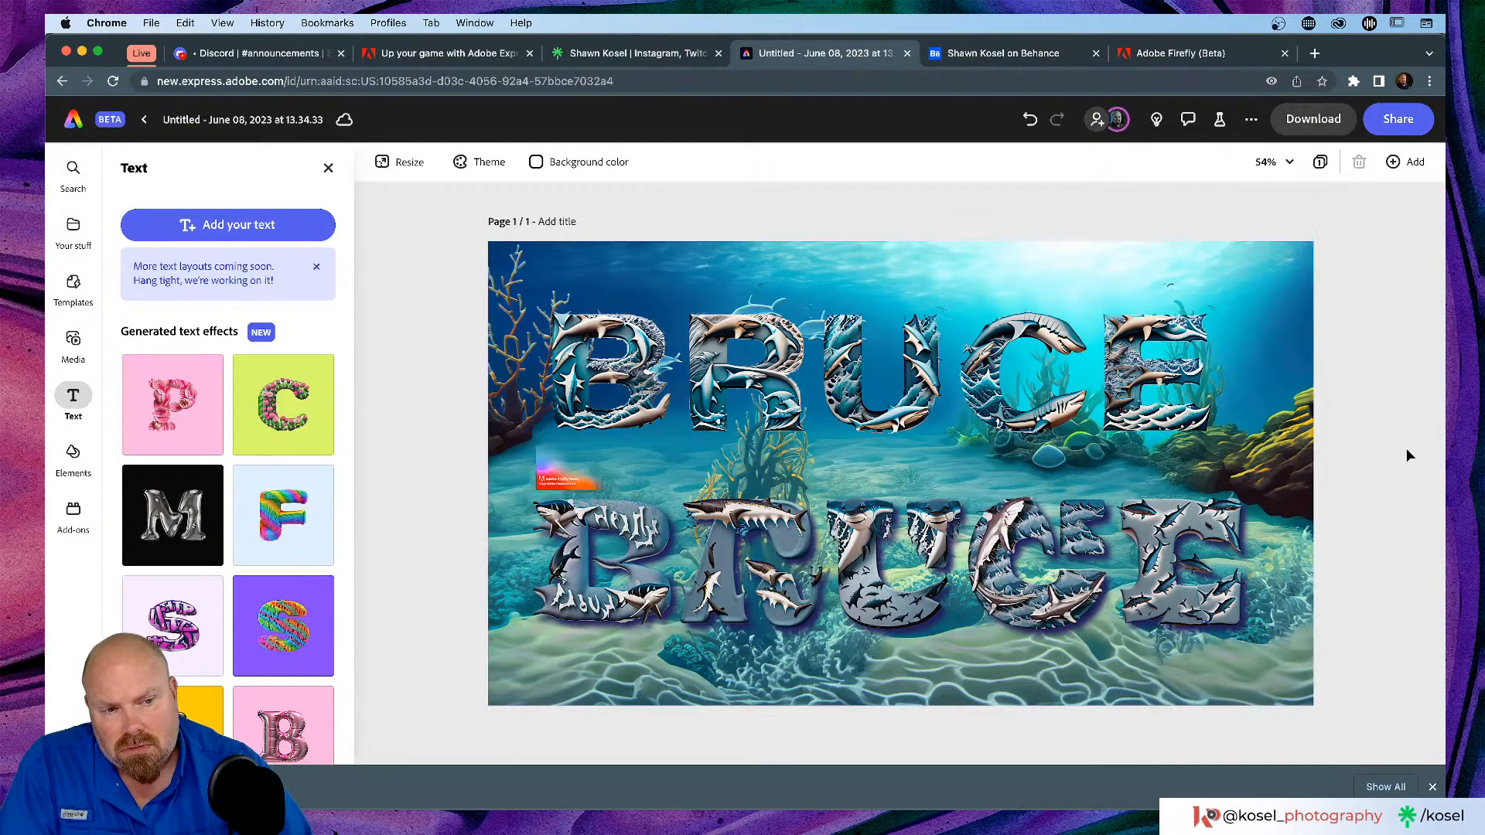
left_click(1432, 786)
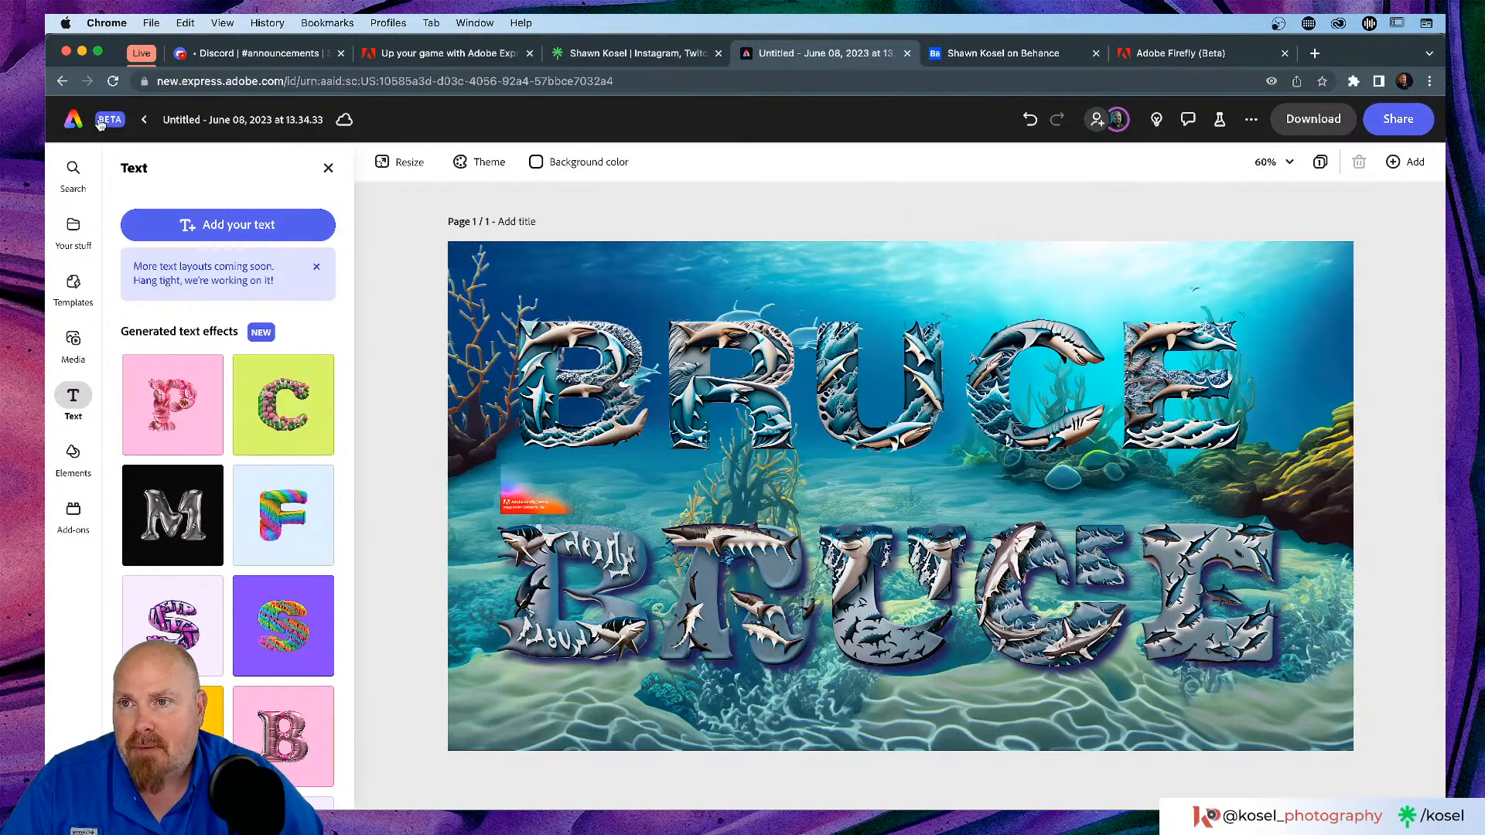
Step: Rename the design as Bruce
left_click(236, 124)
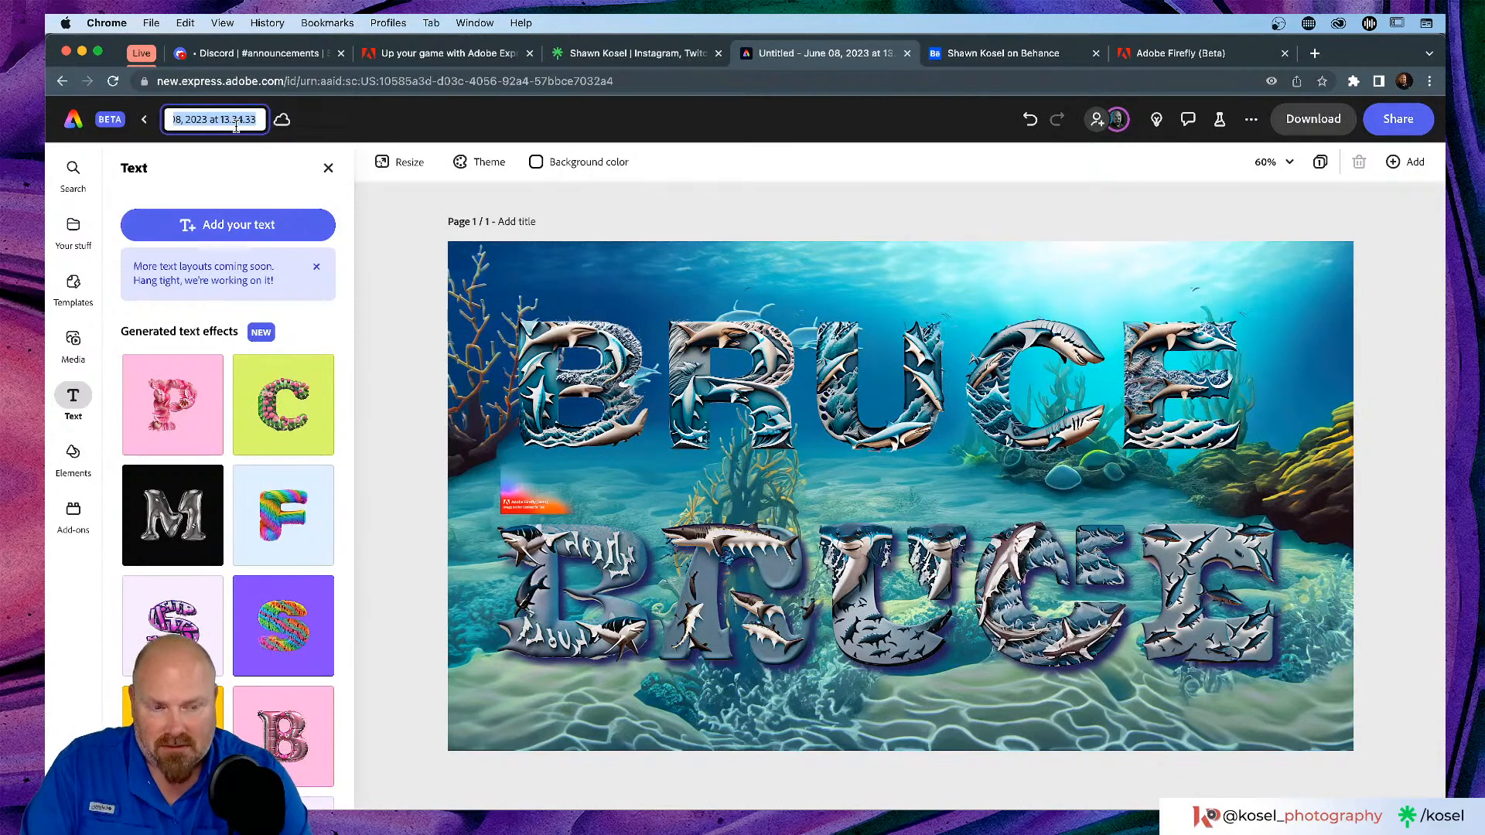
type("Bruce")
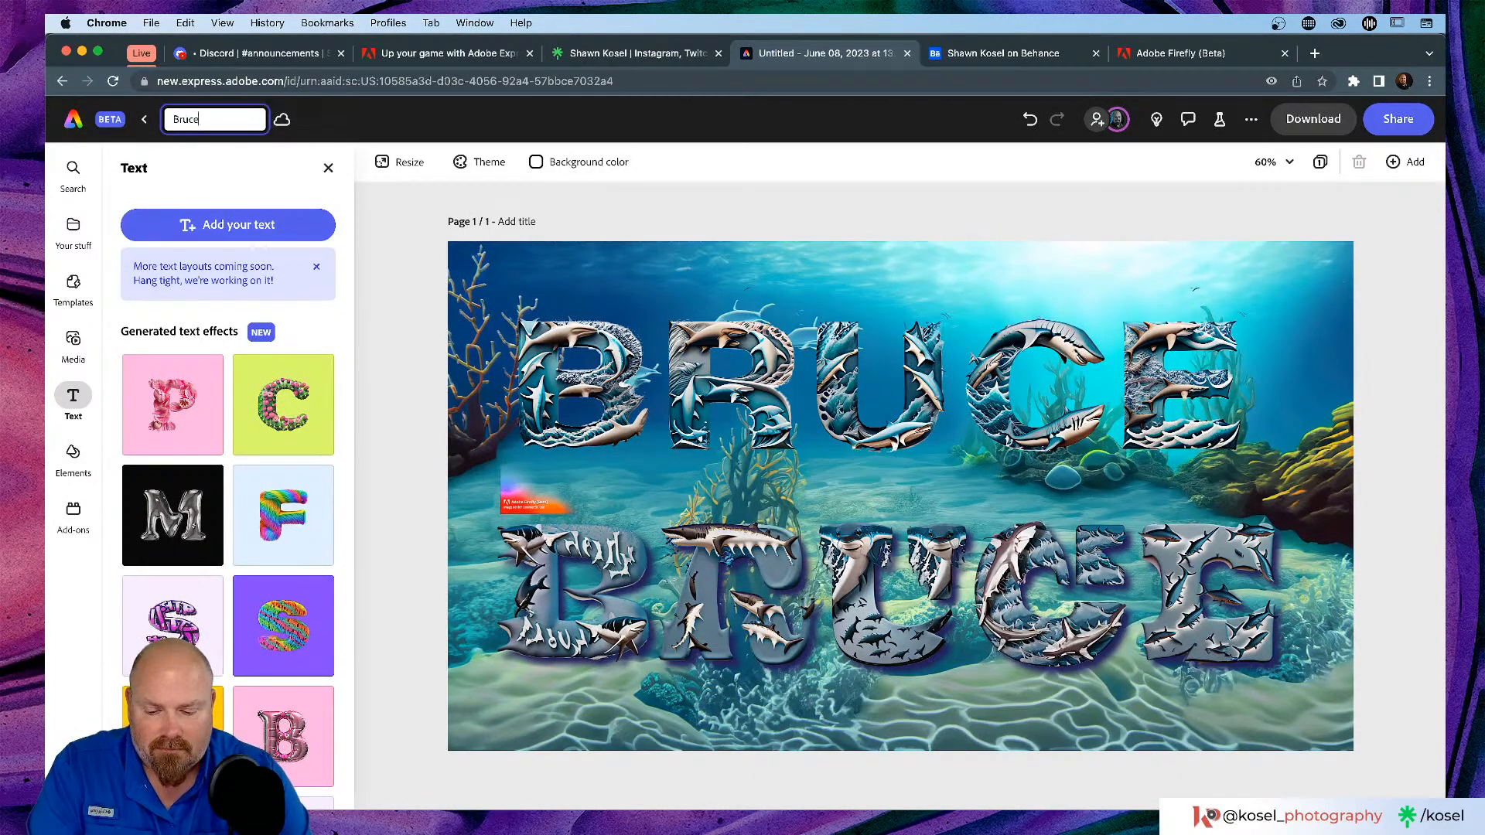
key("Return")
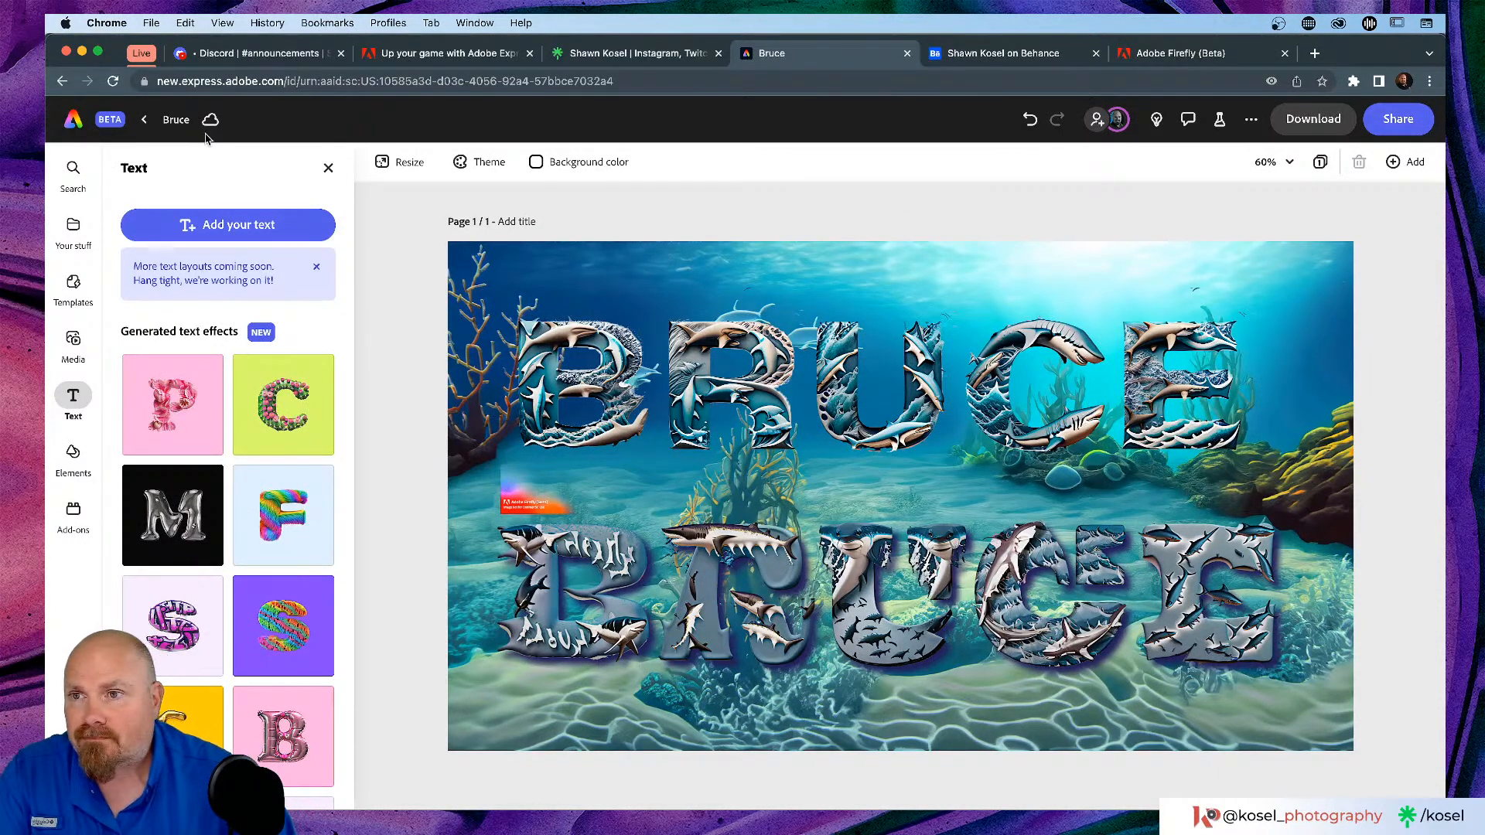
Step: Return to the Adobe Express home page and create a blank Youtube shorts video from scratch
left_click(108, 122)
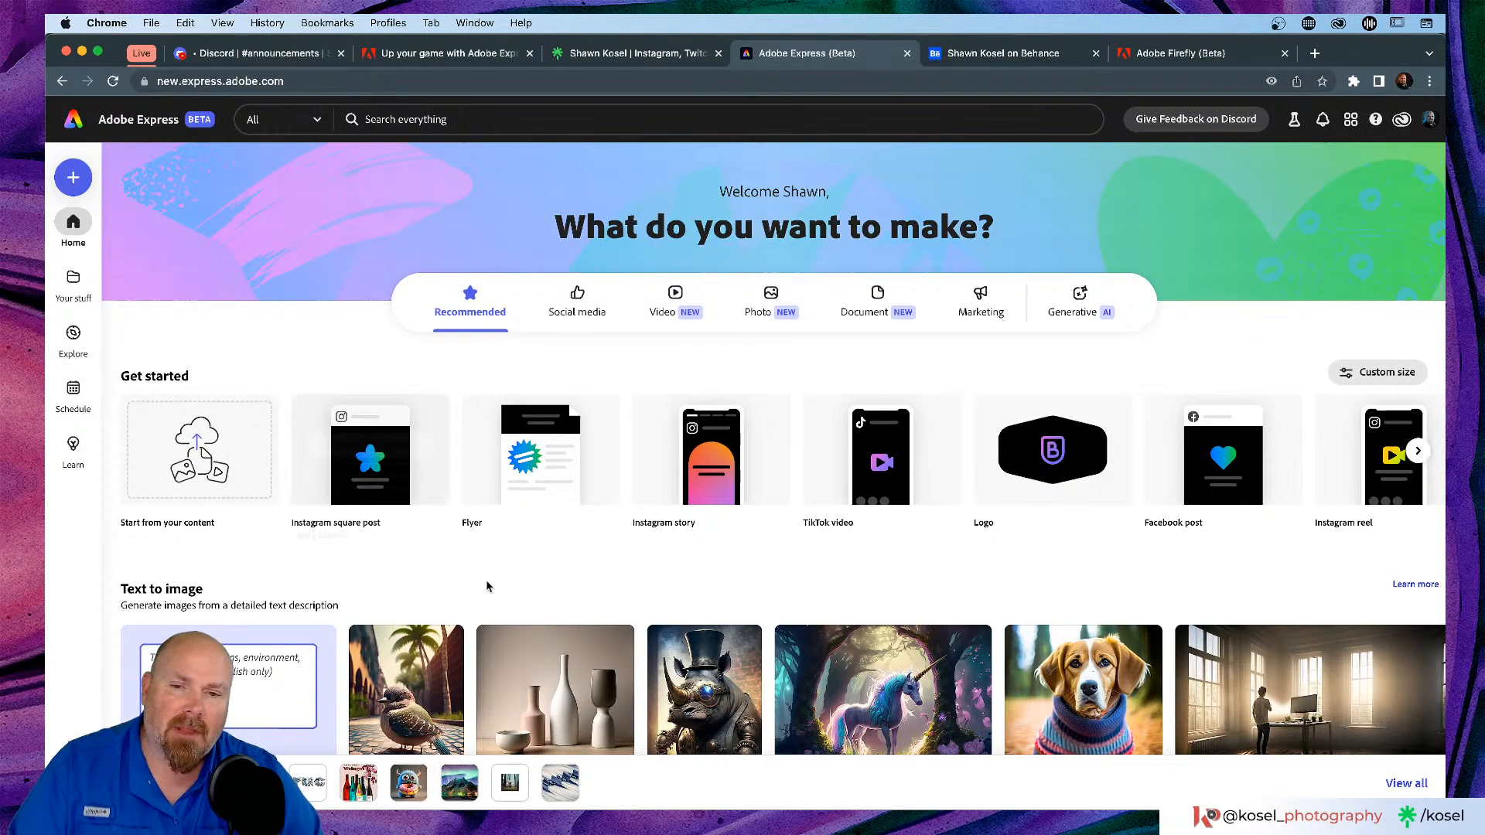
scroll(824, 555, "down", 2)
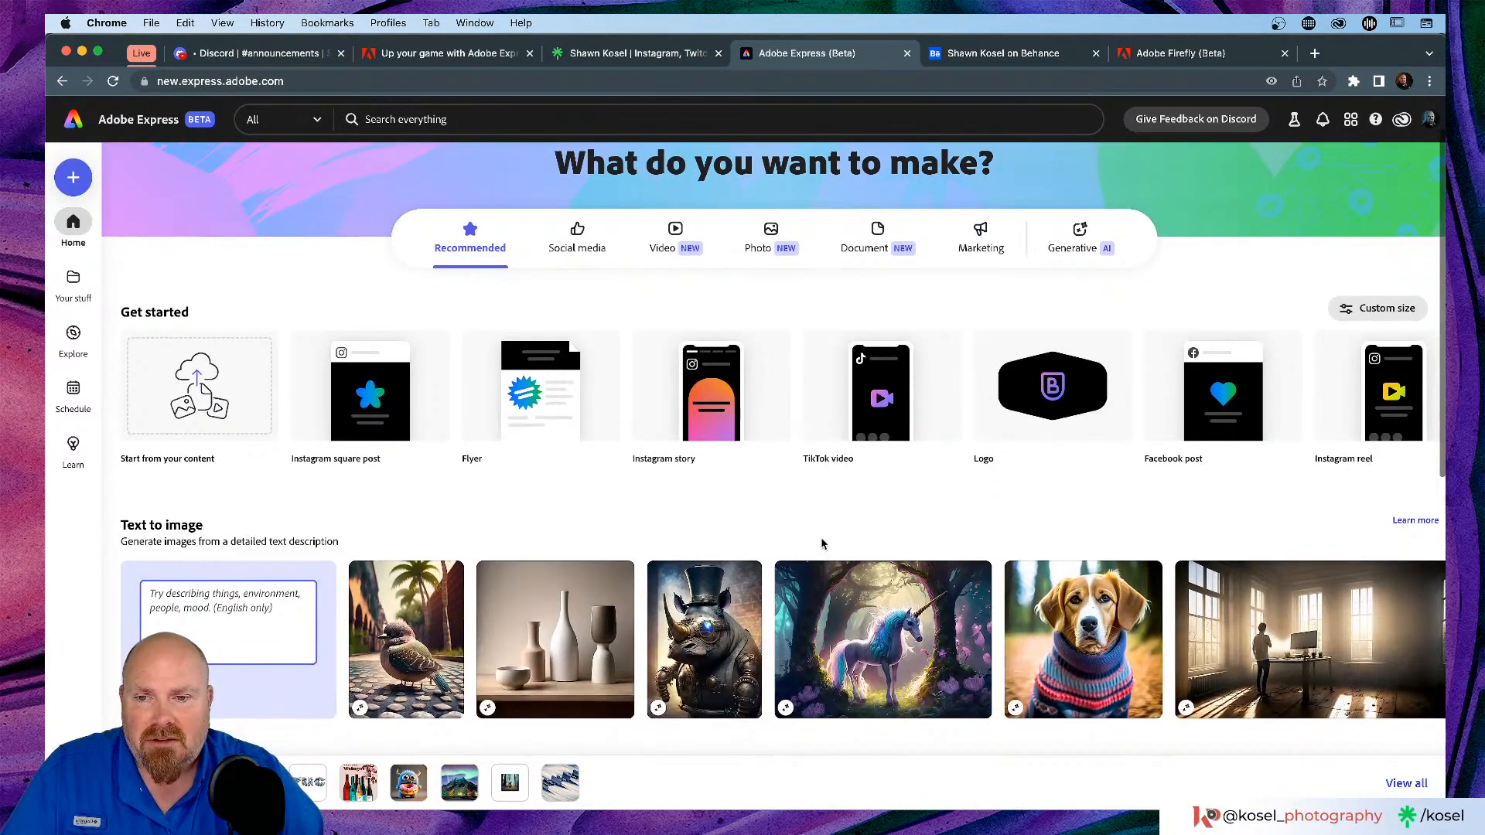
left_click(671, 238)
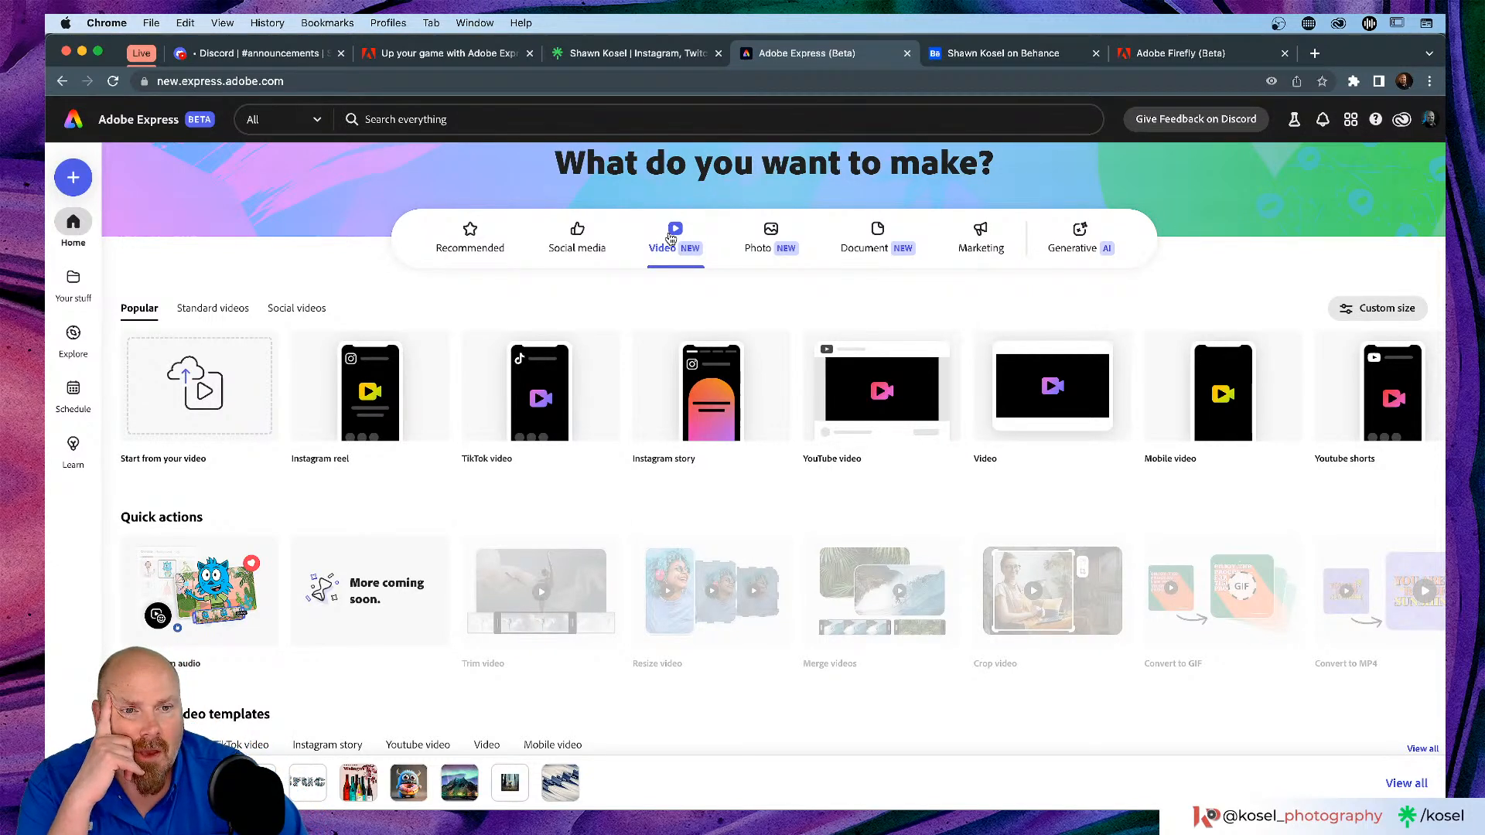
mouse_move(1404, 398)
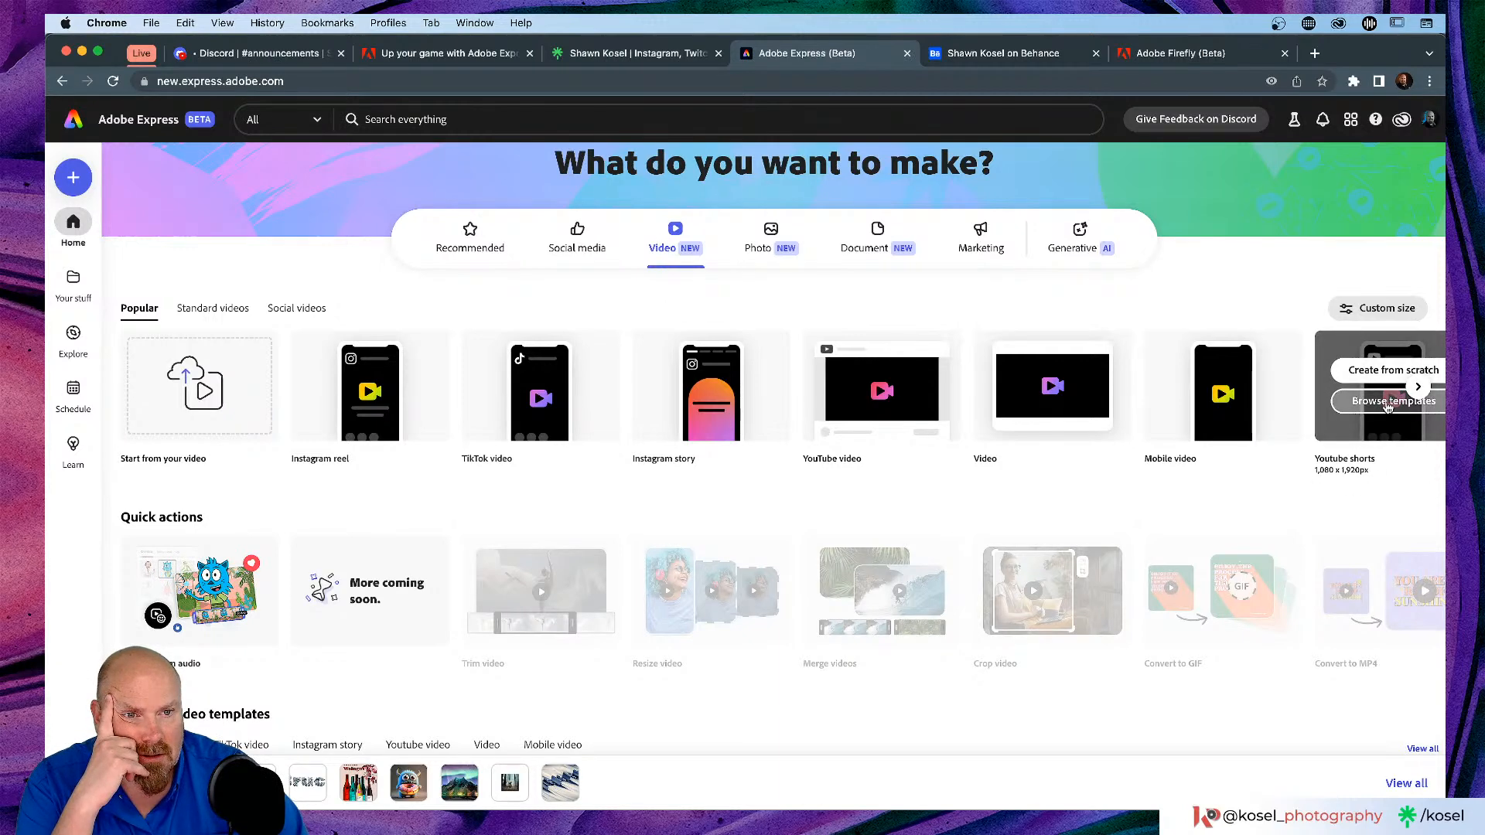
left_click(1376, 374)
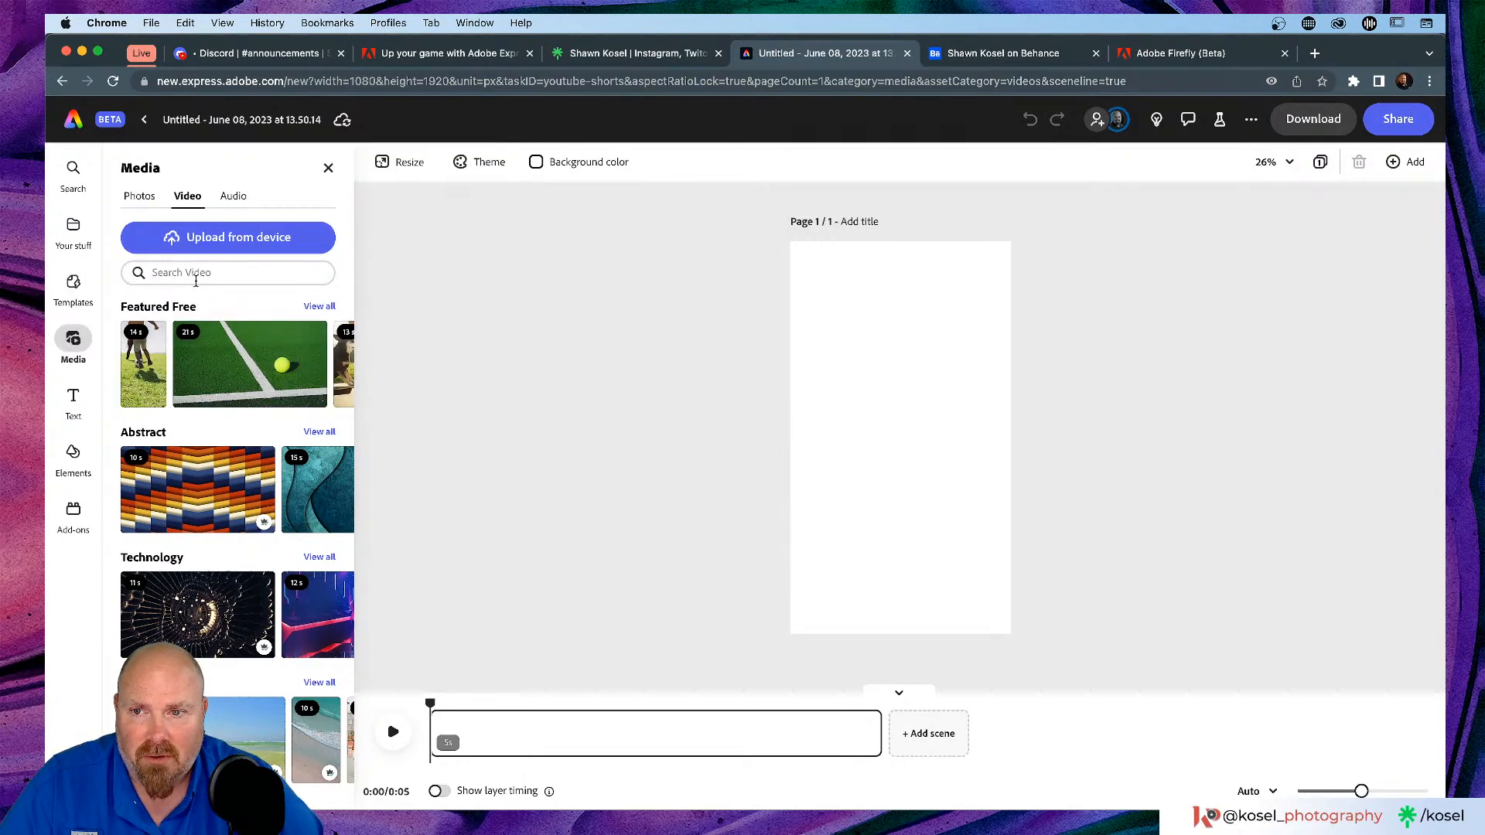
Step: Browse the stock video categories and check the previous video searches
scroll(205, 407, "down", 5)
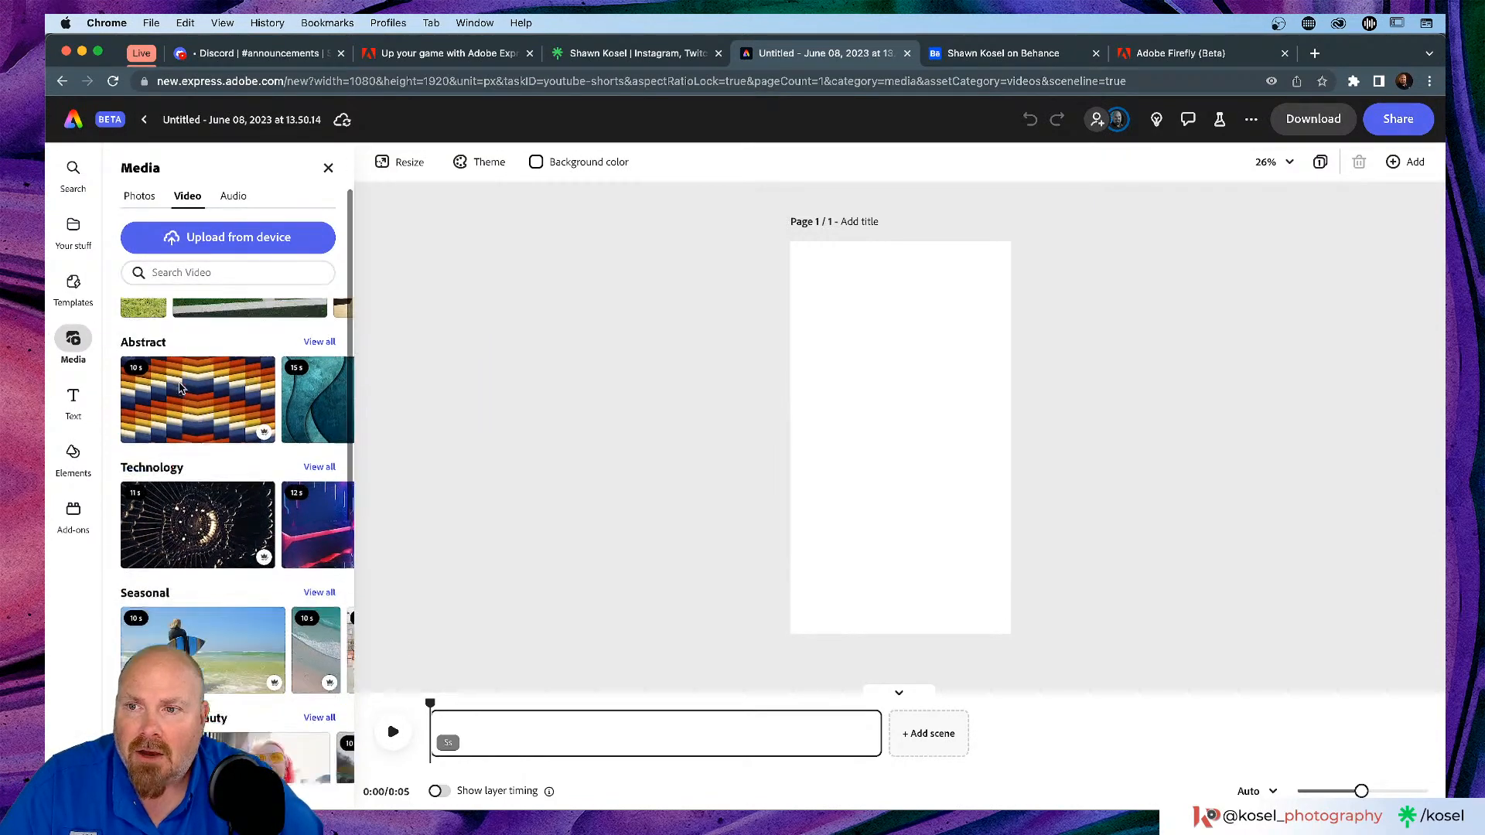
scroll(205, 408, "down", 10)
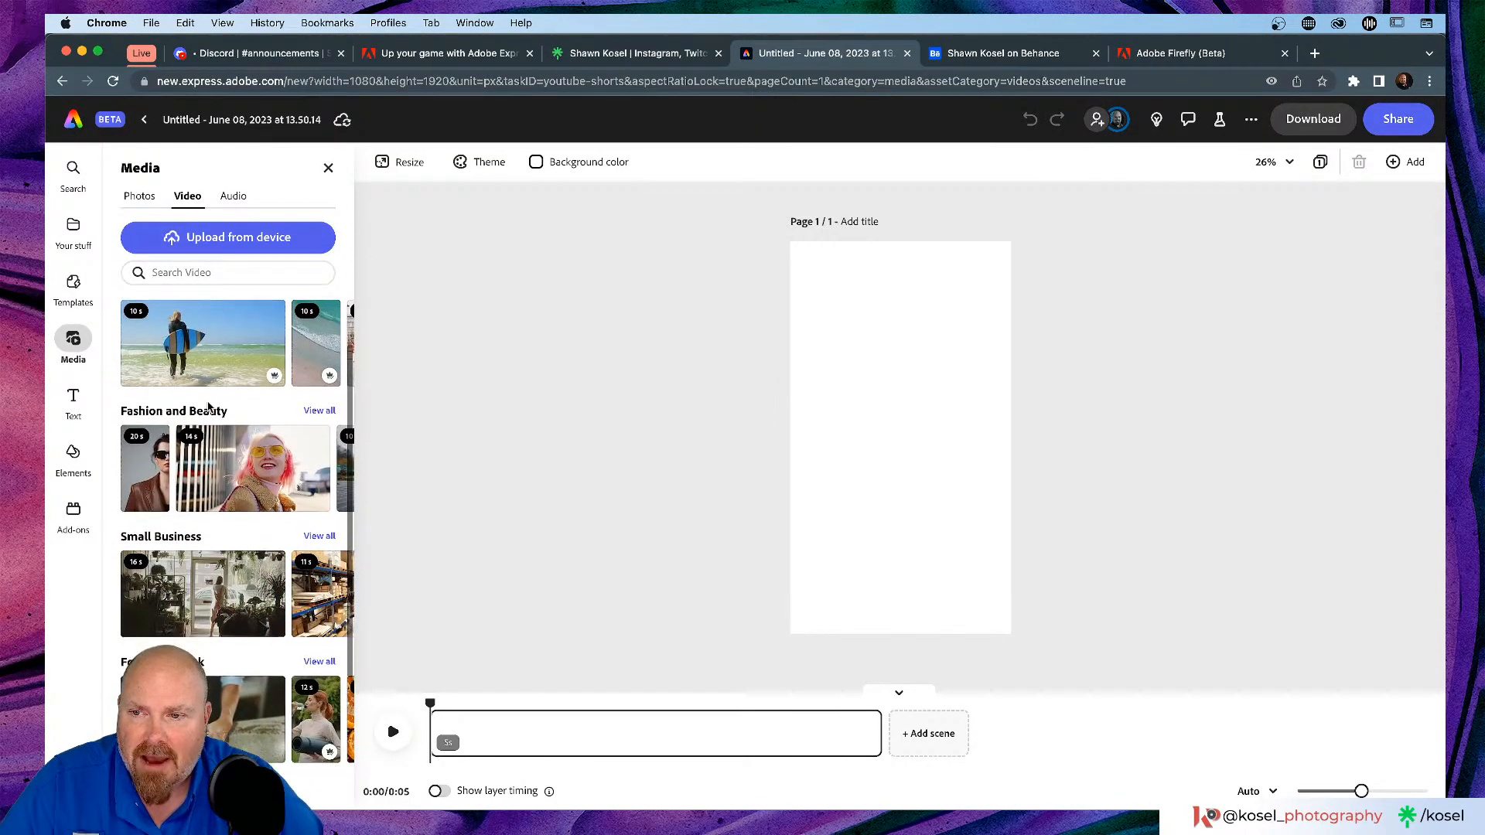
scroll(207, 407, "down", 2)
scroll(208, 407, "up", 12)
scroll(207, 407, "up", 5)
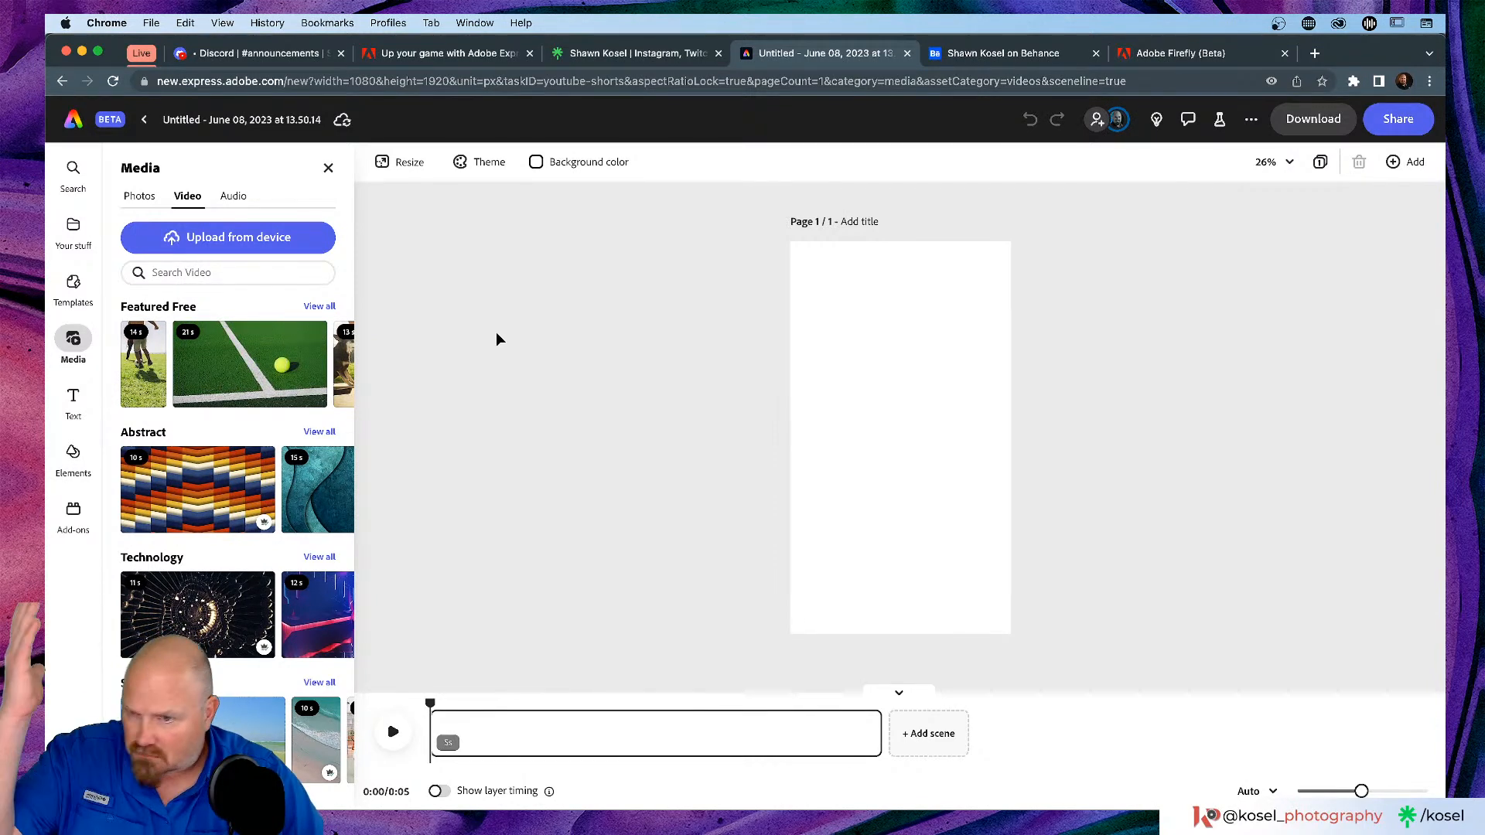
left_click(252, 277)
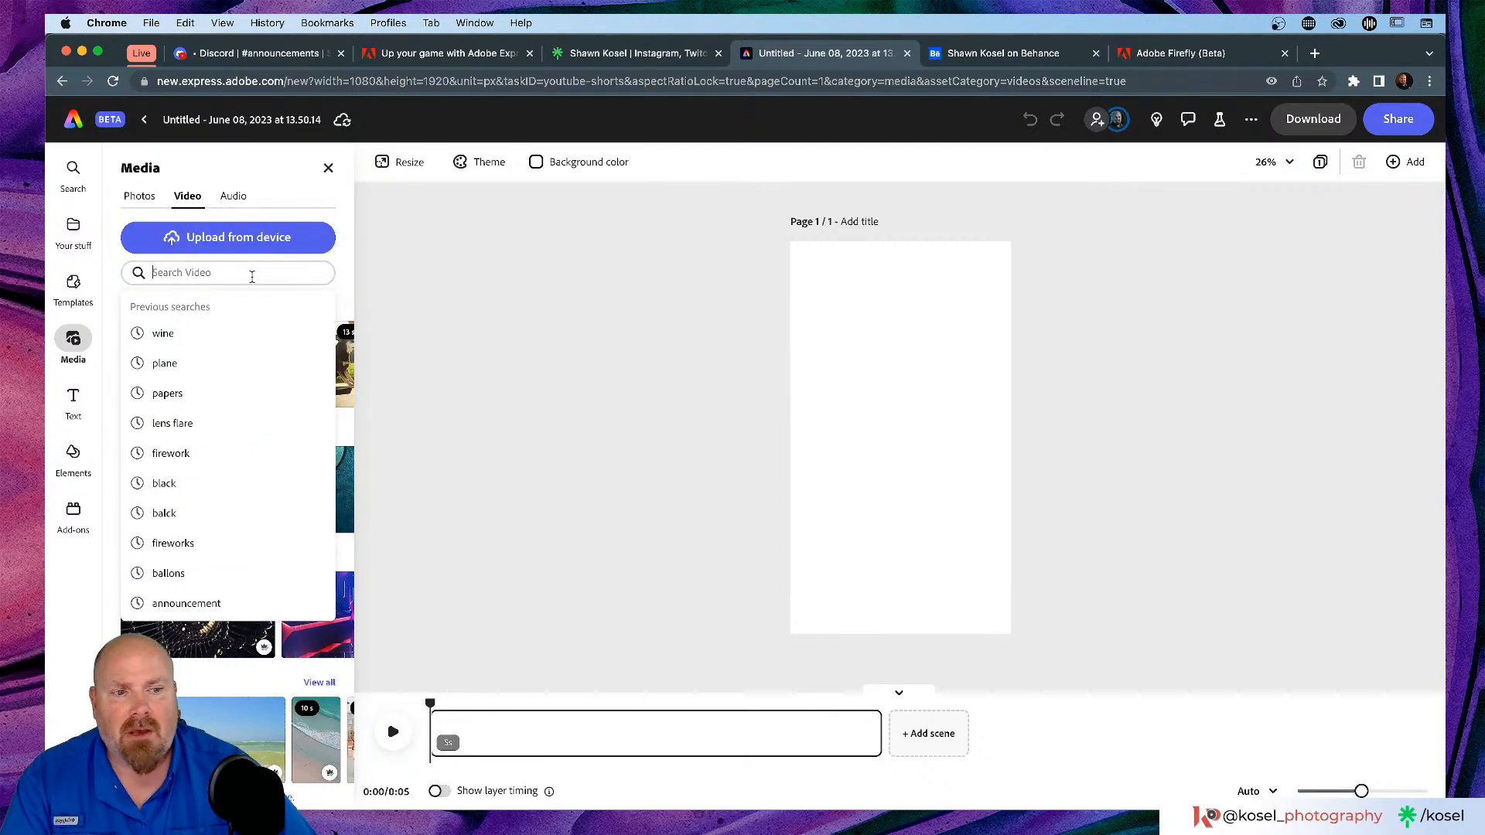
left_click(465, 489)
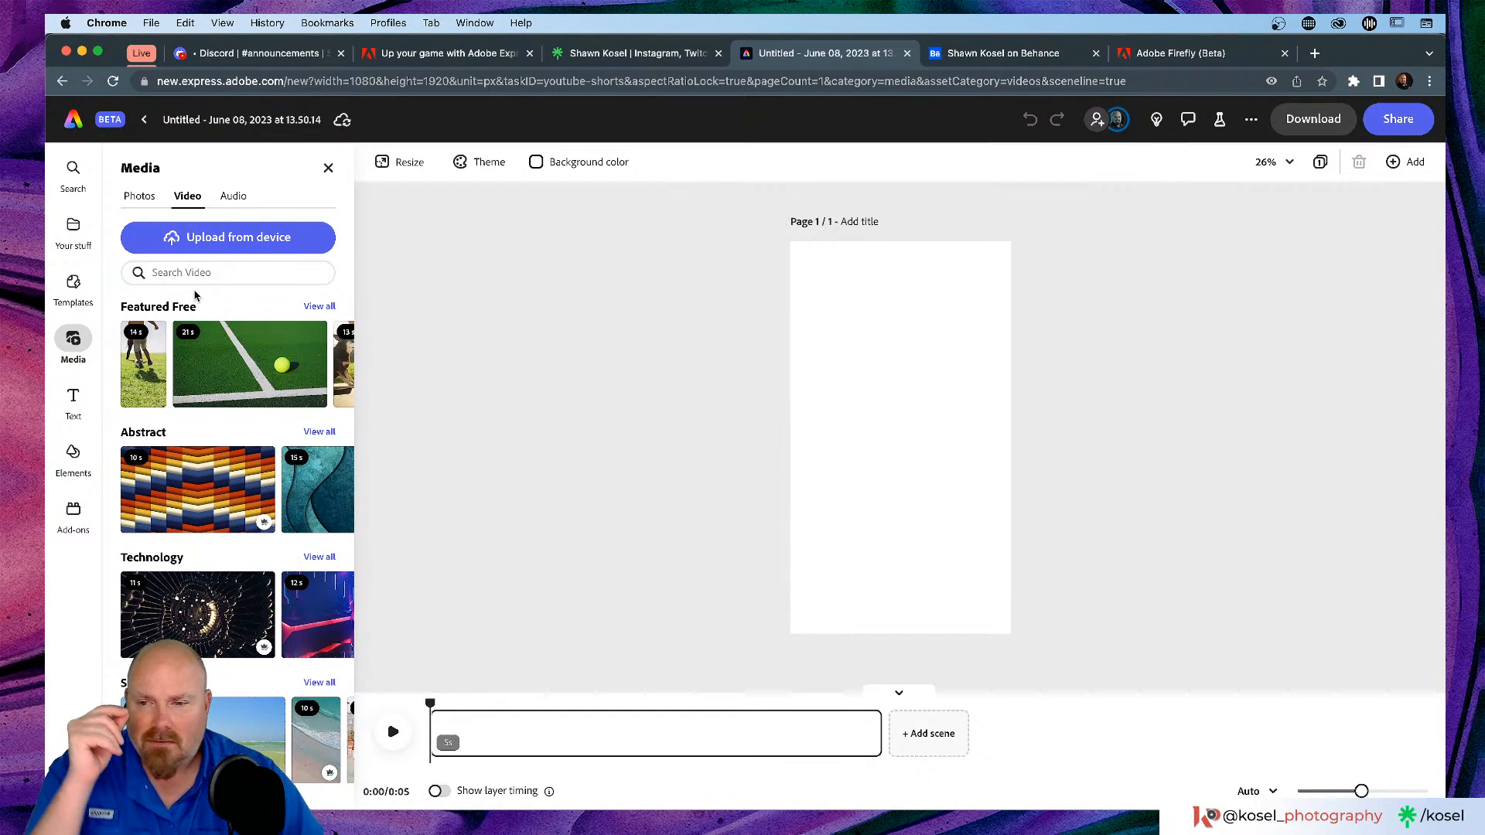
Step: Search the stock videos for "rainbow Ice Cream" and clear the search
left_click(207, 274)
type("rainbow Ice")
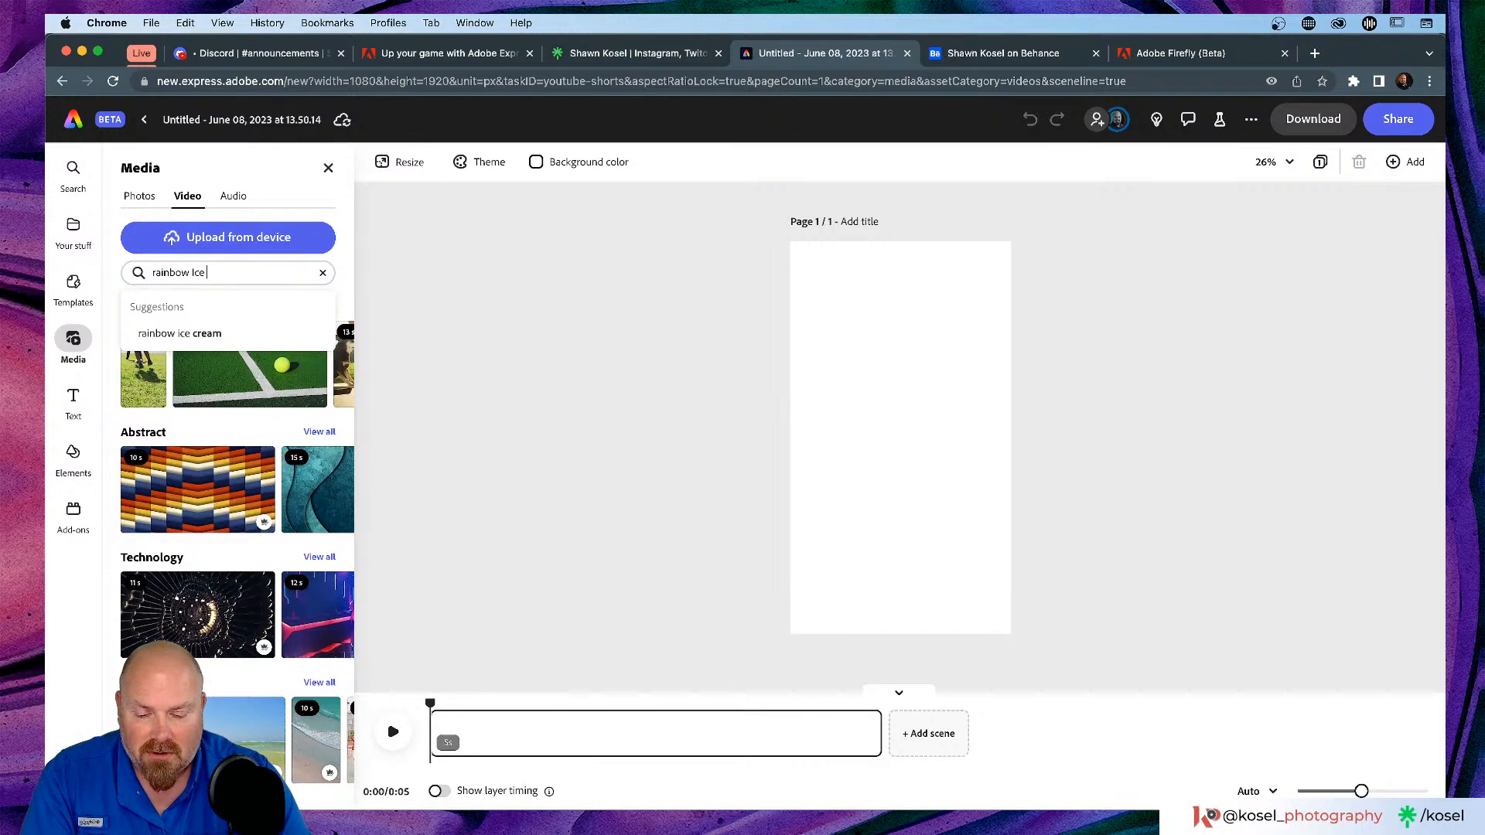
type(" Cream")
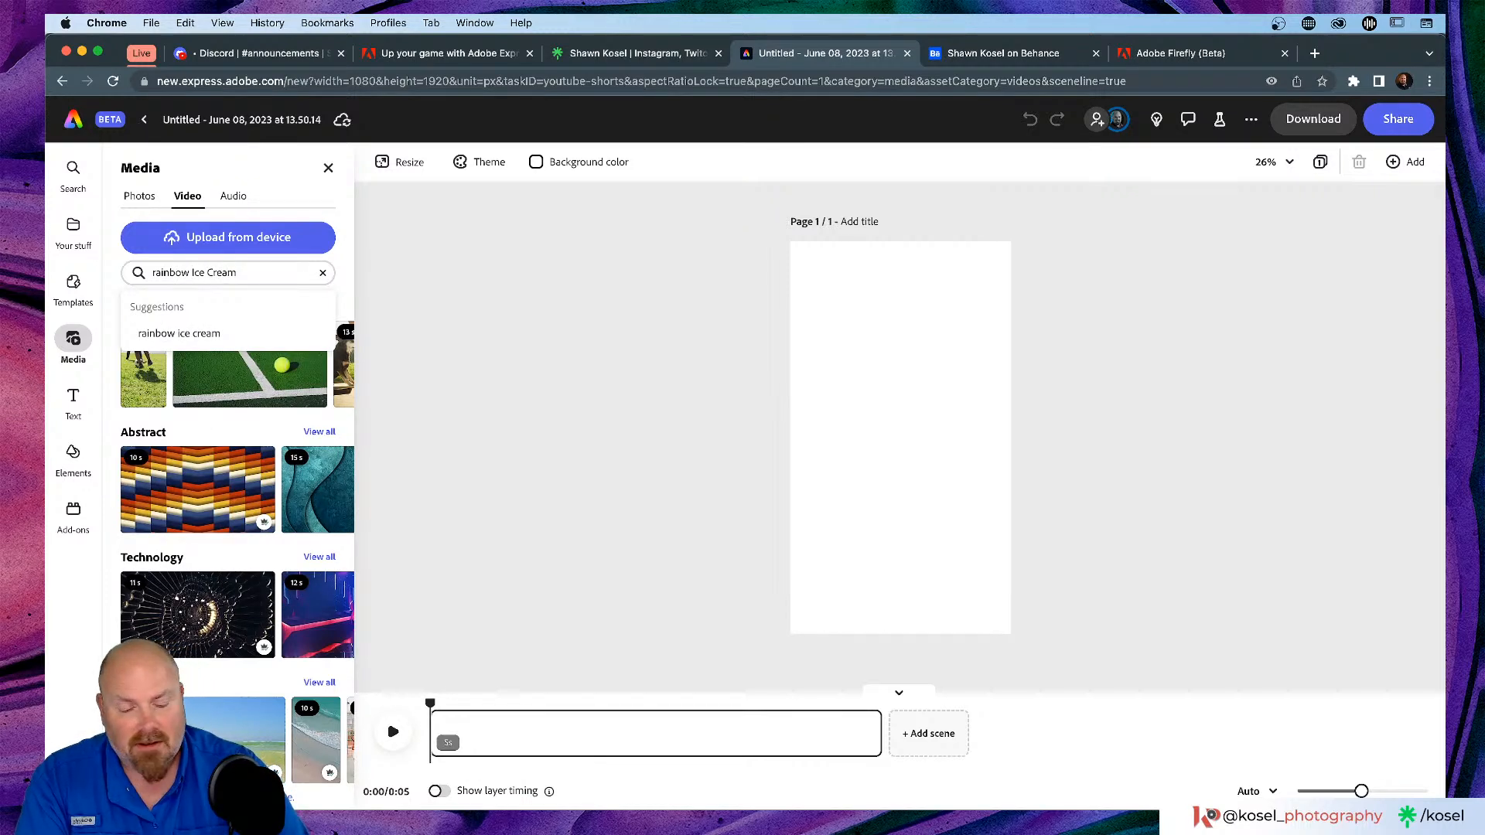
key("Return")
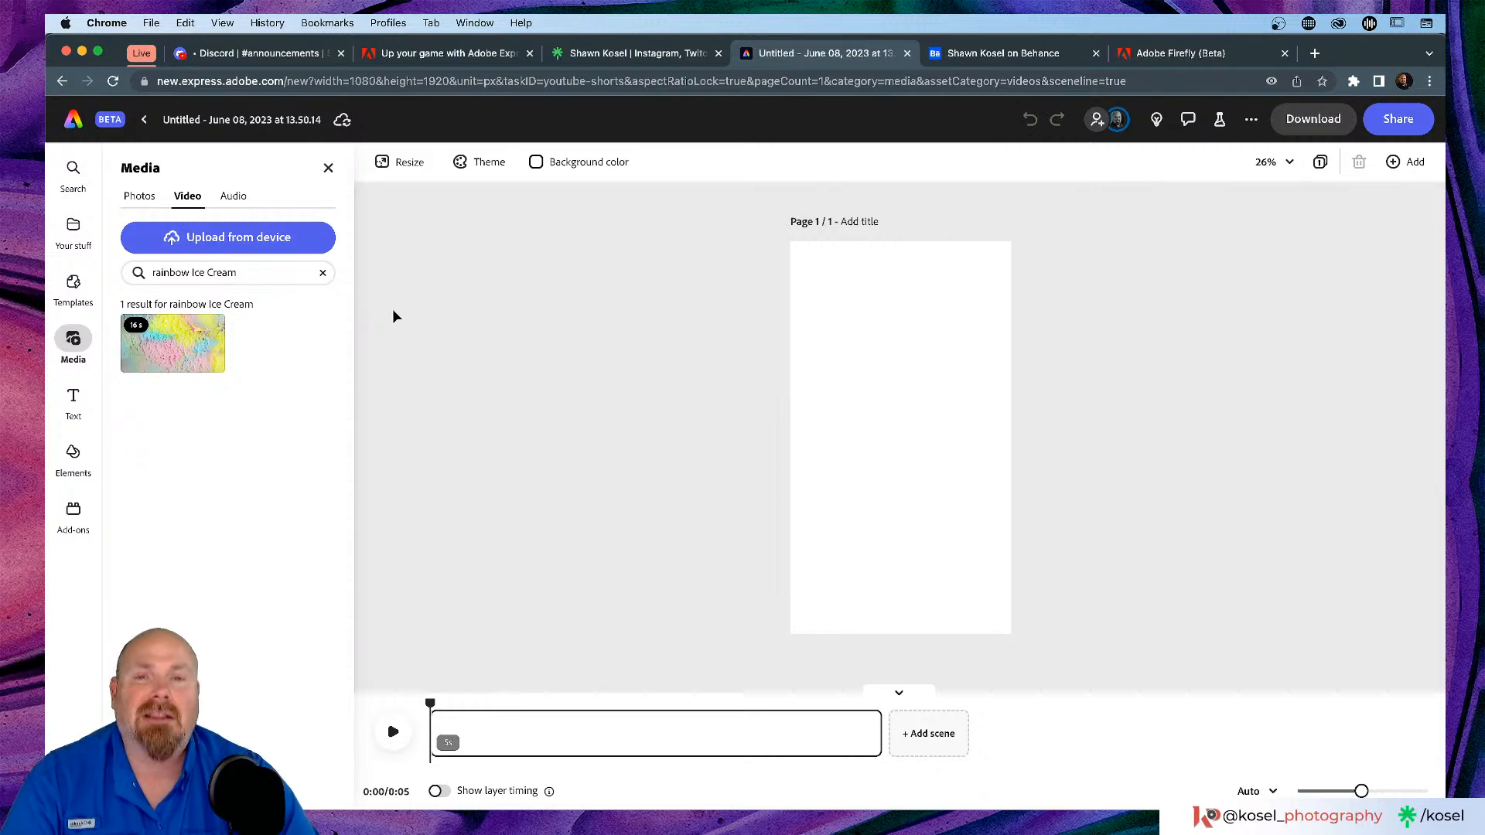
left_click(323, 274)
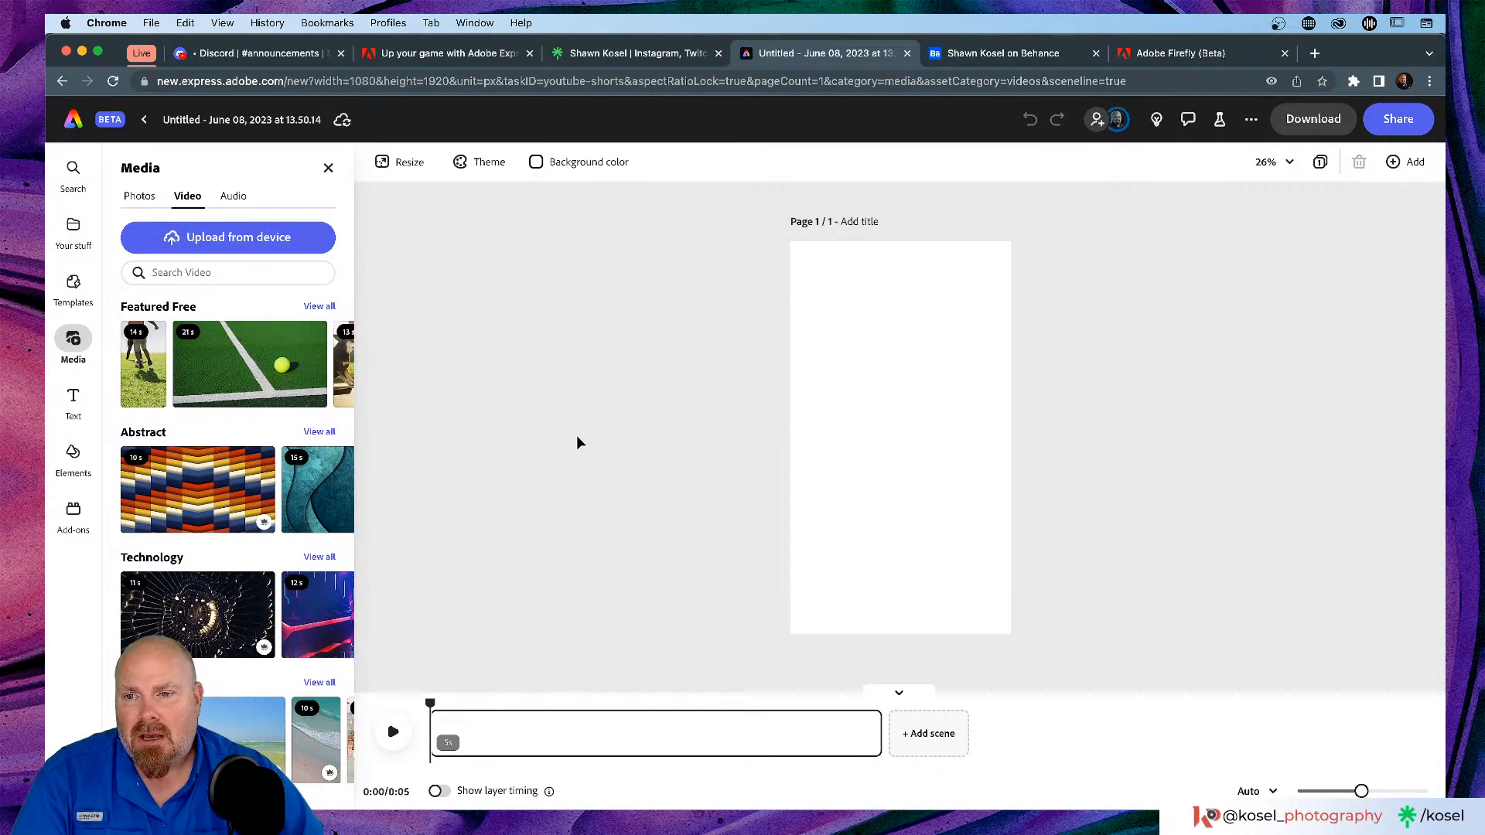
Step: Add the 30-second multicolored horizontal streaks clip from the Abstract video collection to the page and preview it
scroll(257, 457, "down", 3)
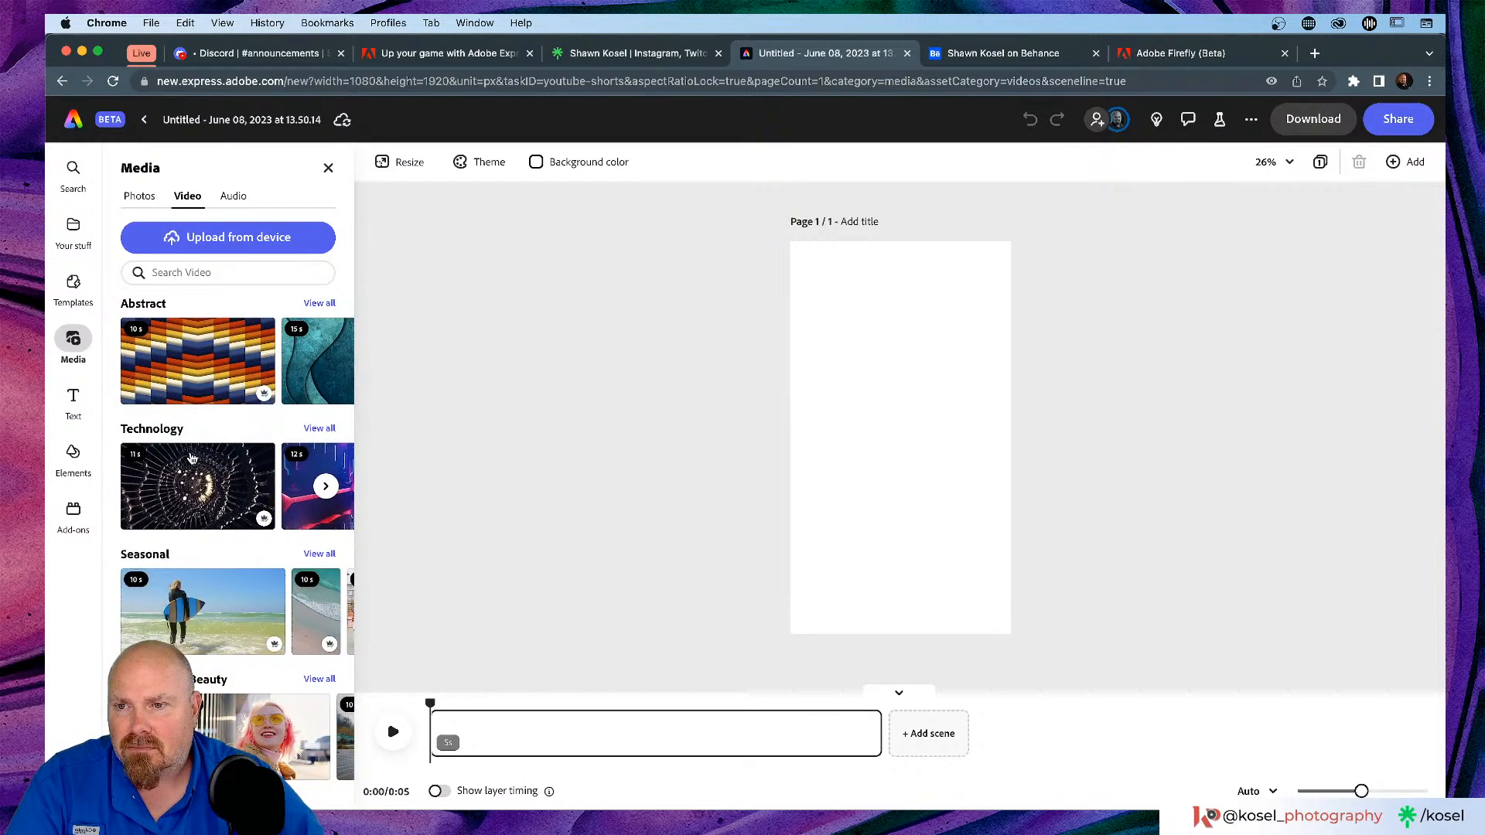
scroll(191, 459, "up", 3)
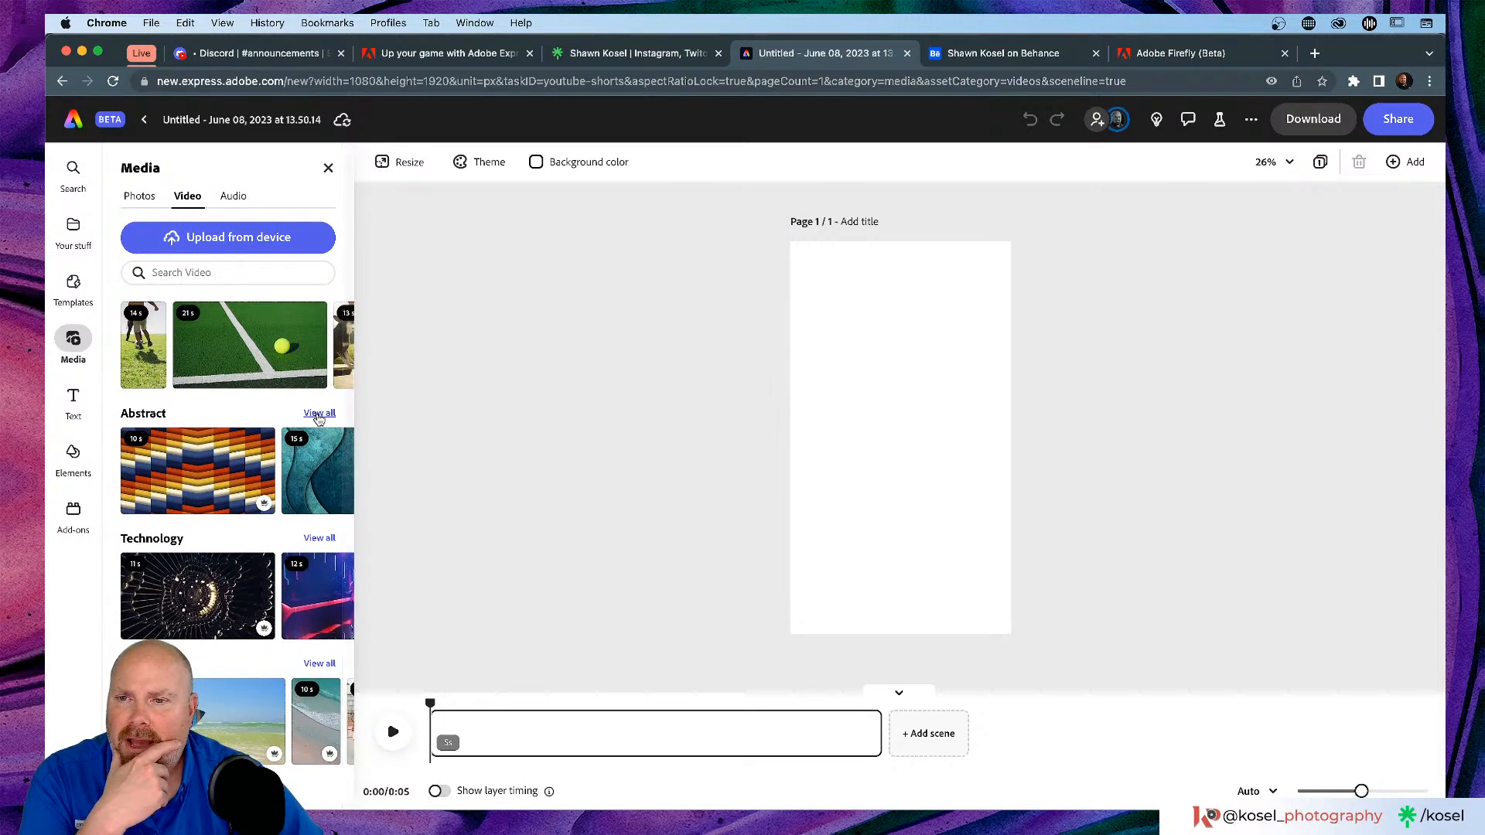
left_click(320, 415)
scroll(263, 406, "down", 5)
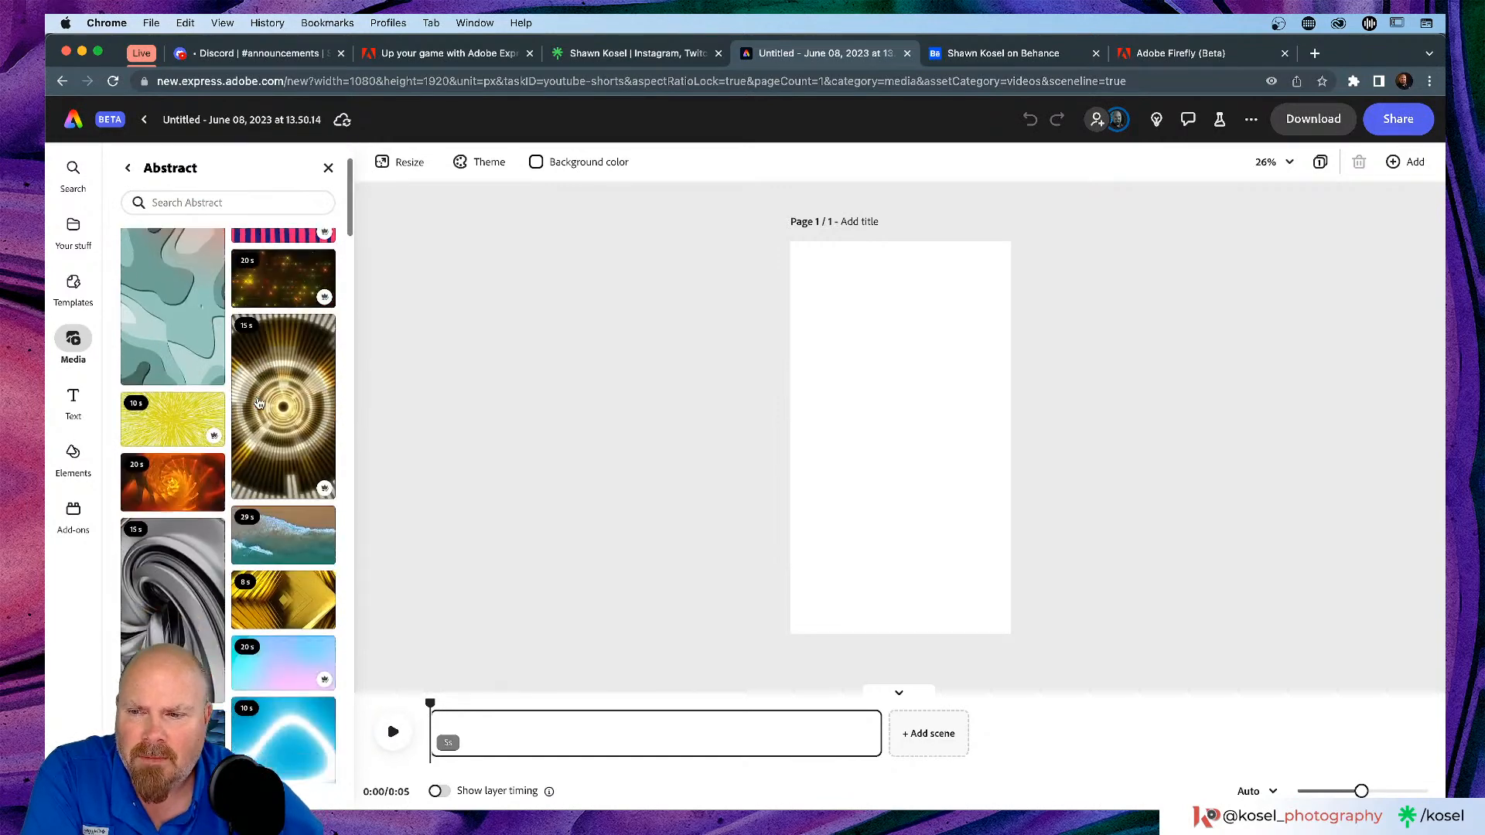
scroll(184, 416, "down", 5)
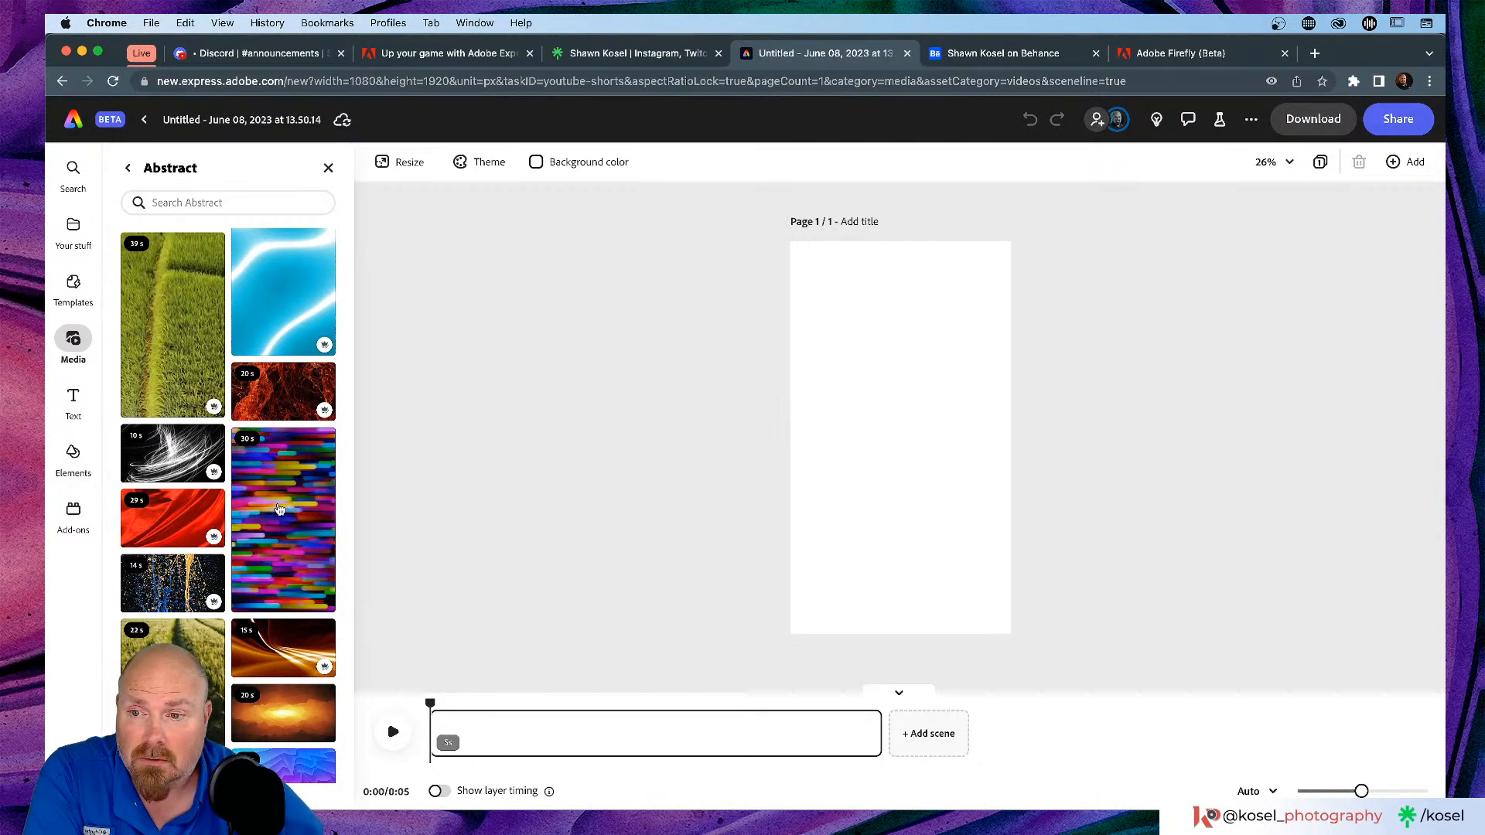
left_click(279, 508)
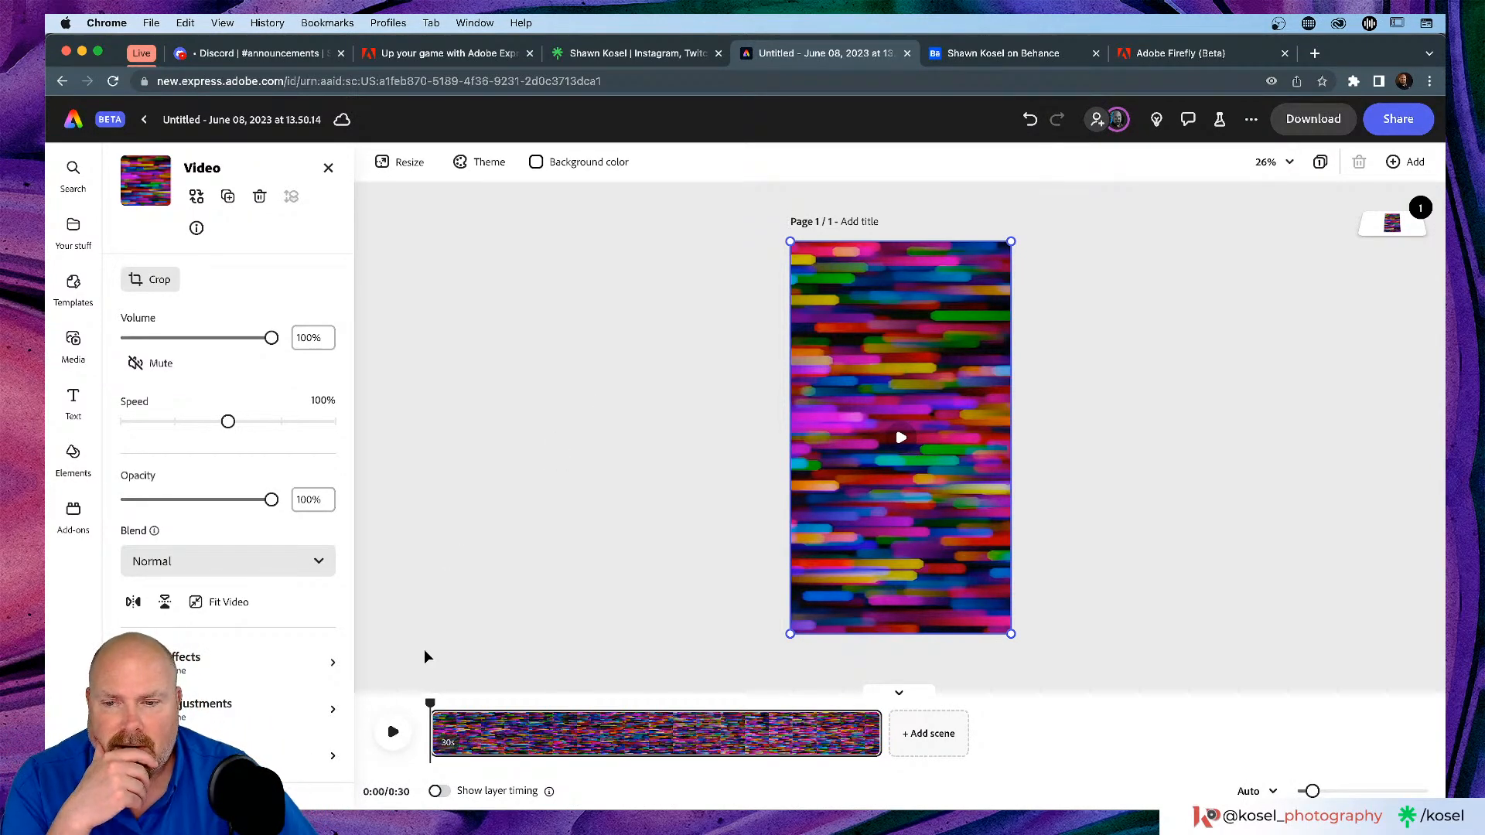
left_click(399, 741)
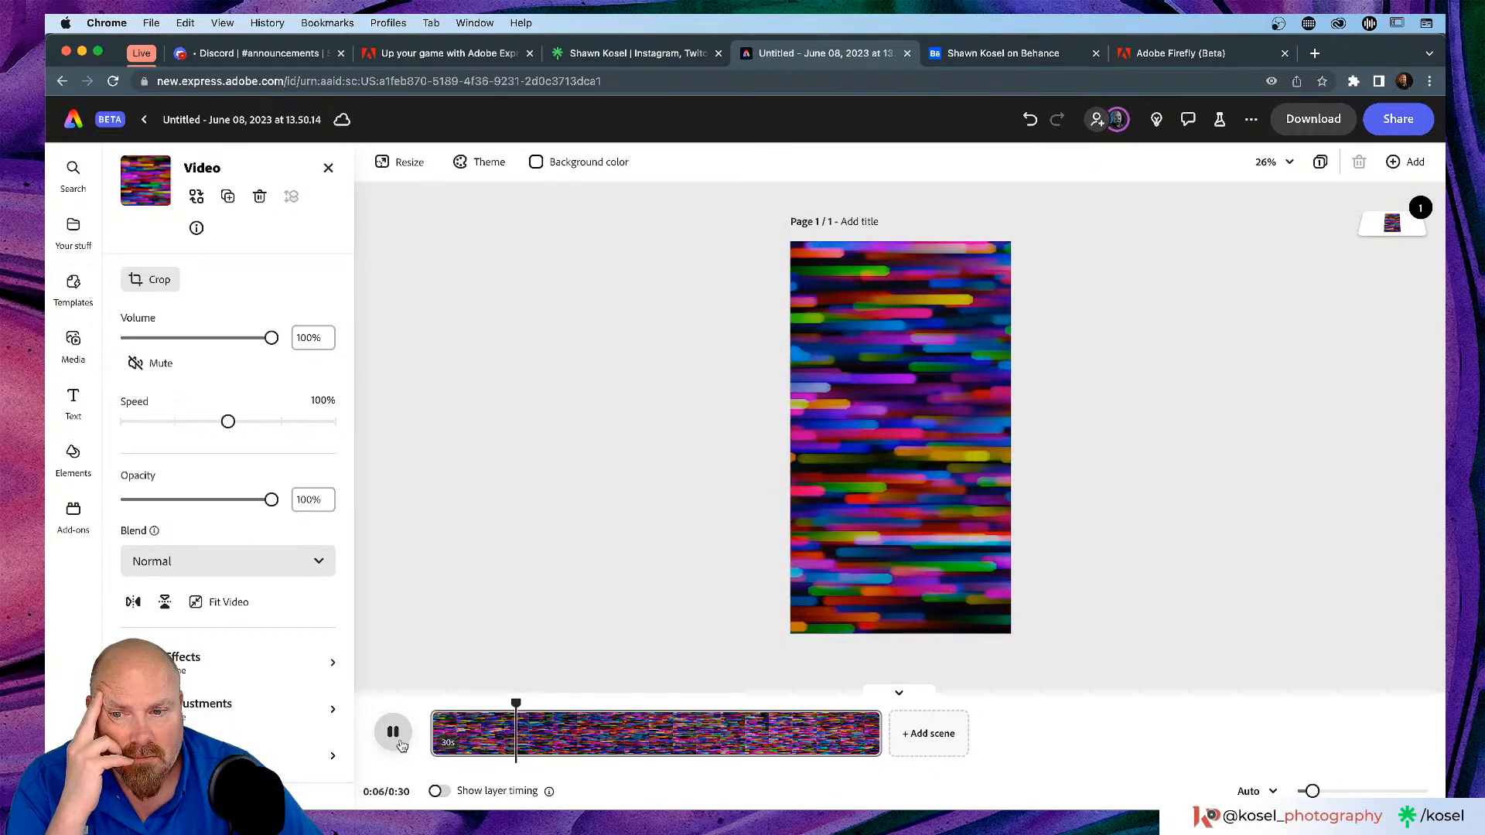
left_click(399, 741)
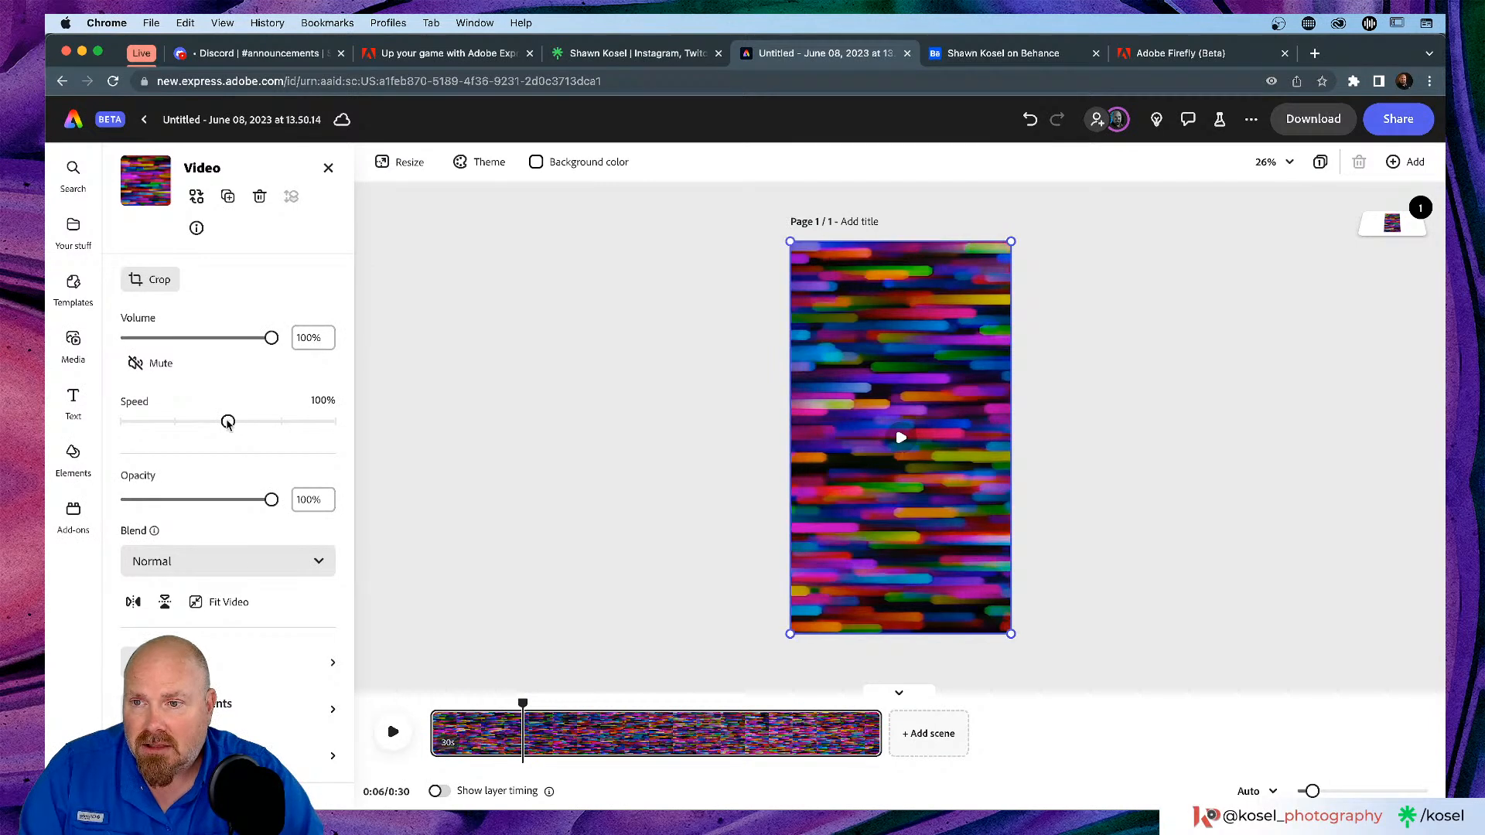
Step: Slow the streaks clip to 25% speed and preview it from the start
left_click_drag(226, 422, 130, 423)
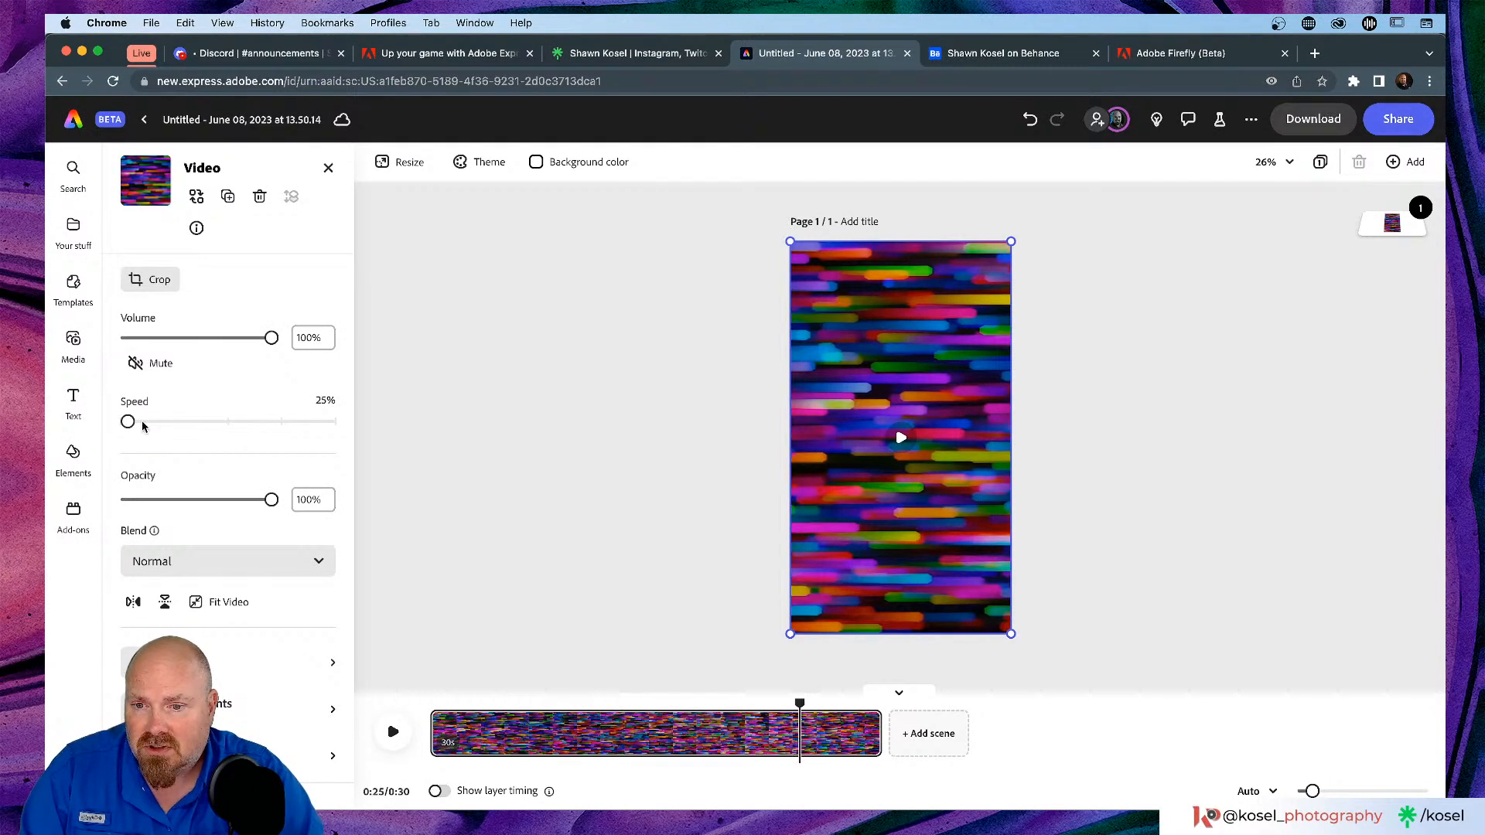
mouse_move(780, 746)
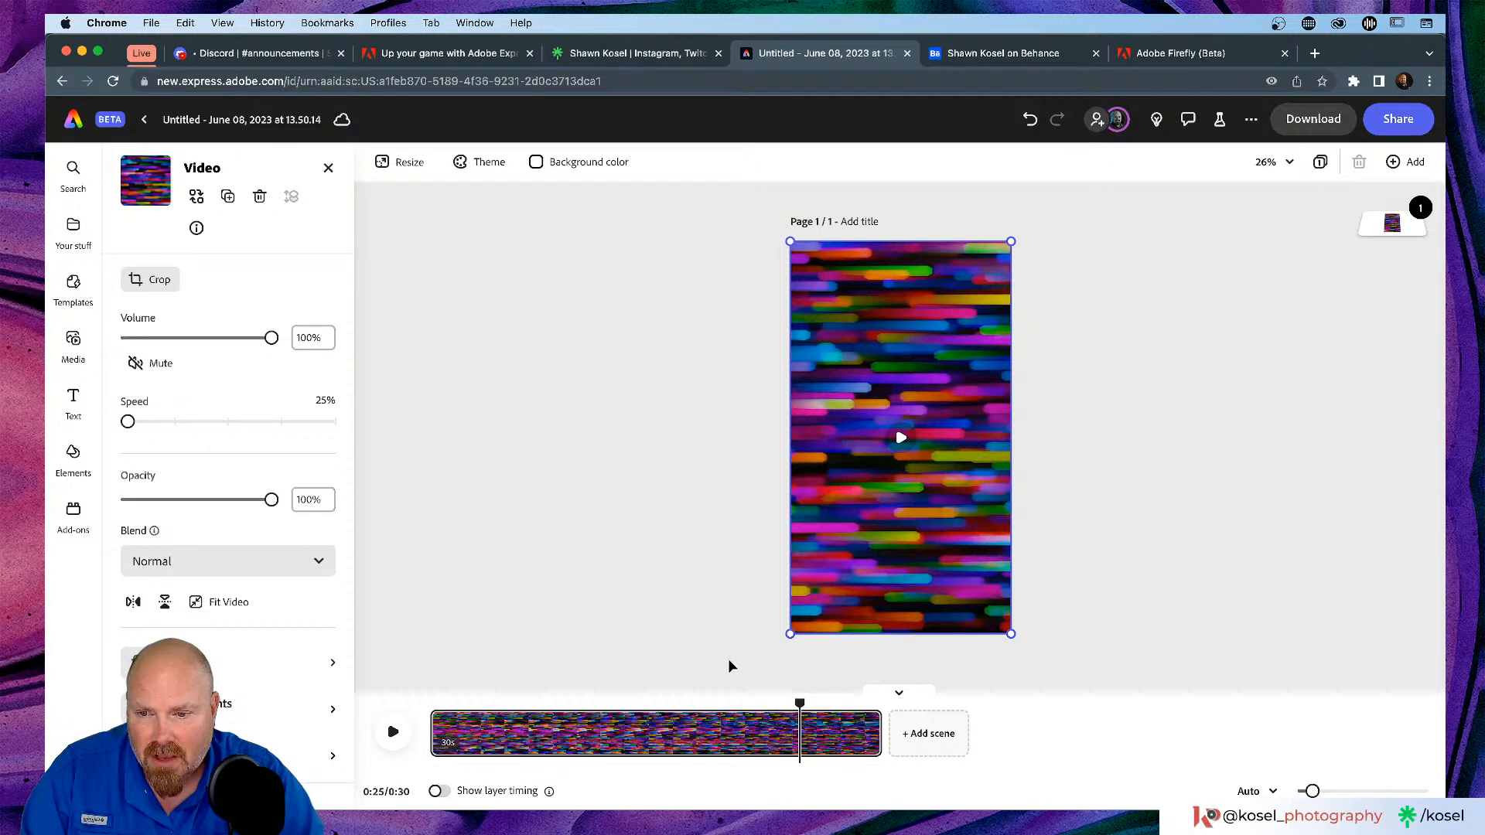
left_click_drag(800, 702, 429, 704)
key("space")
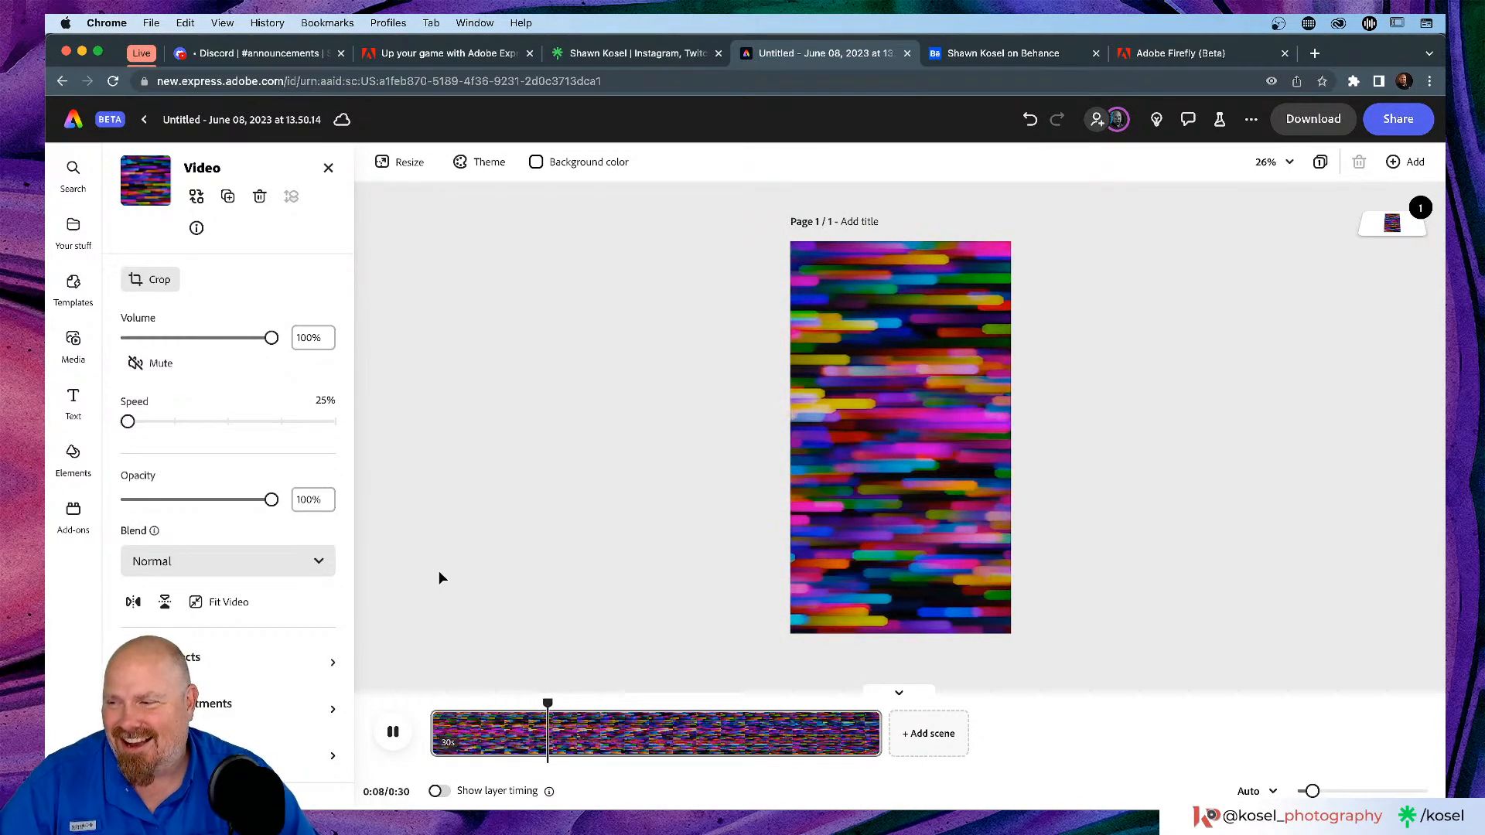
key("space")
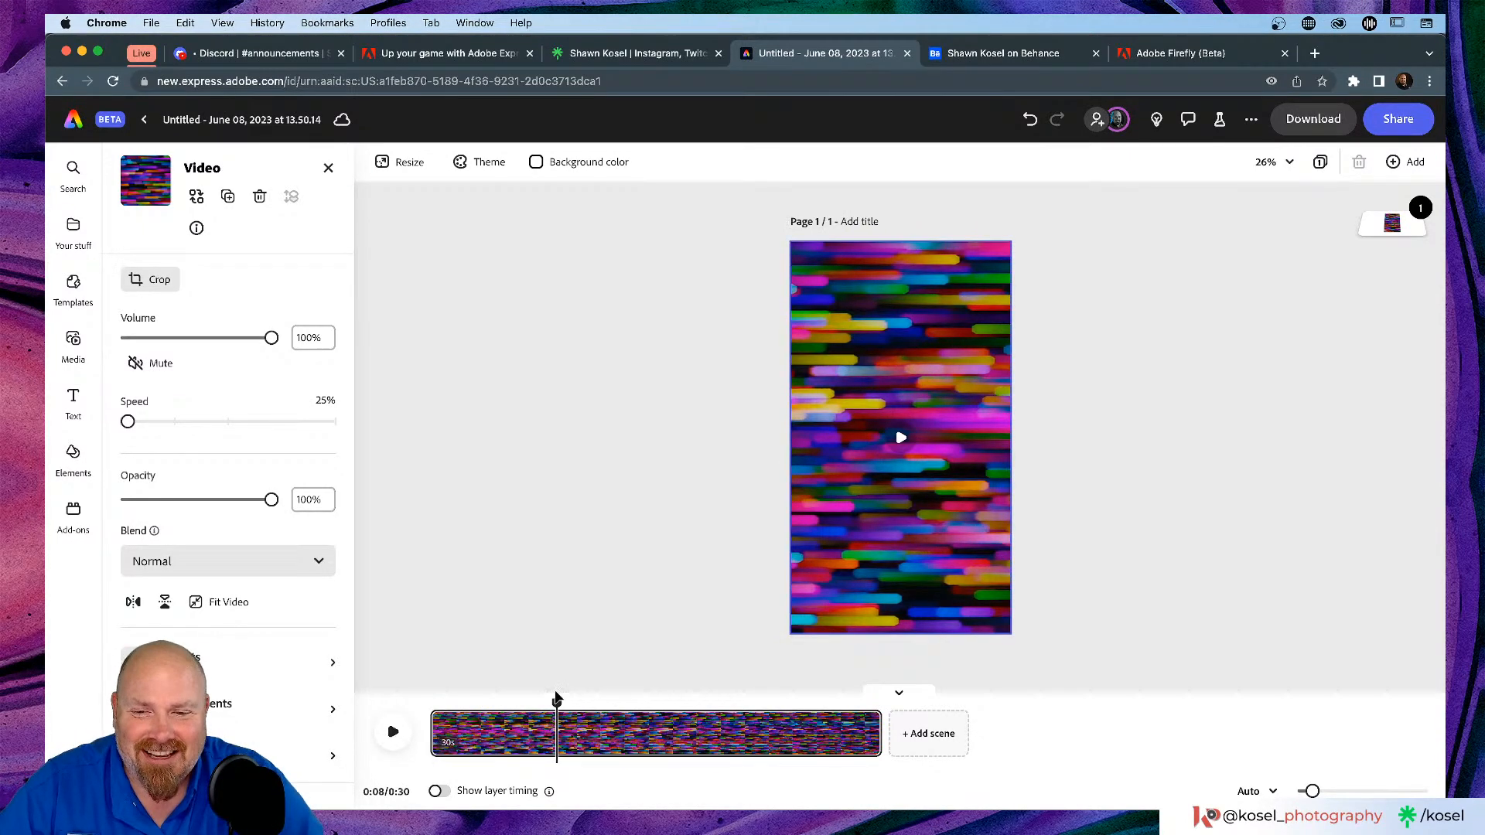
Step: Speed the streaks clip up to 200% and preview it from the start
left_click_drag(128, 422, 328, 422)
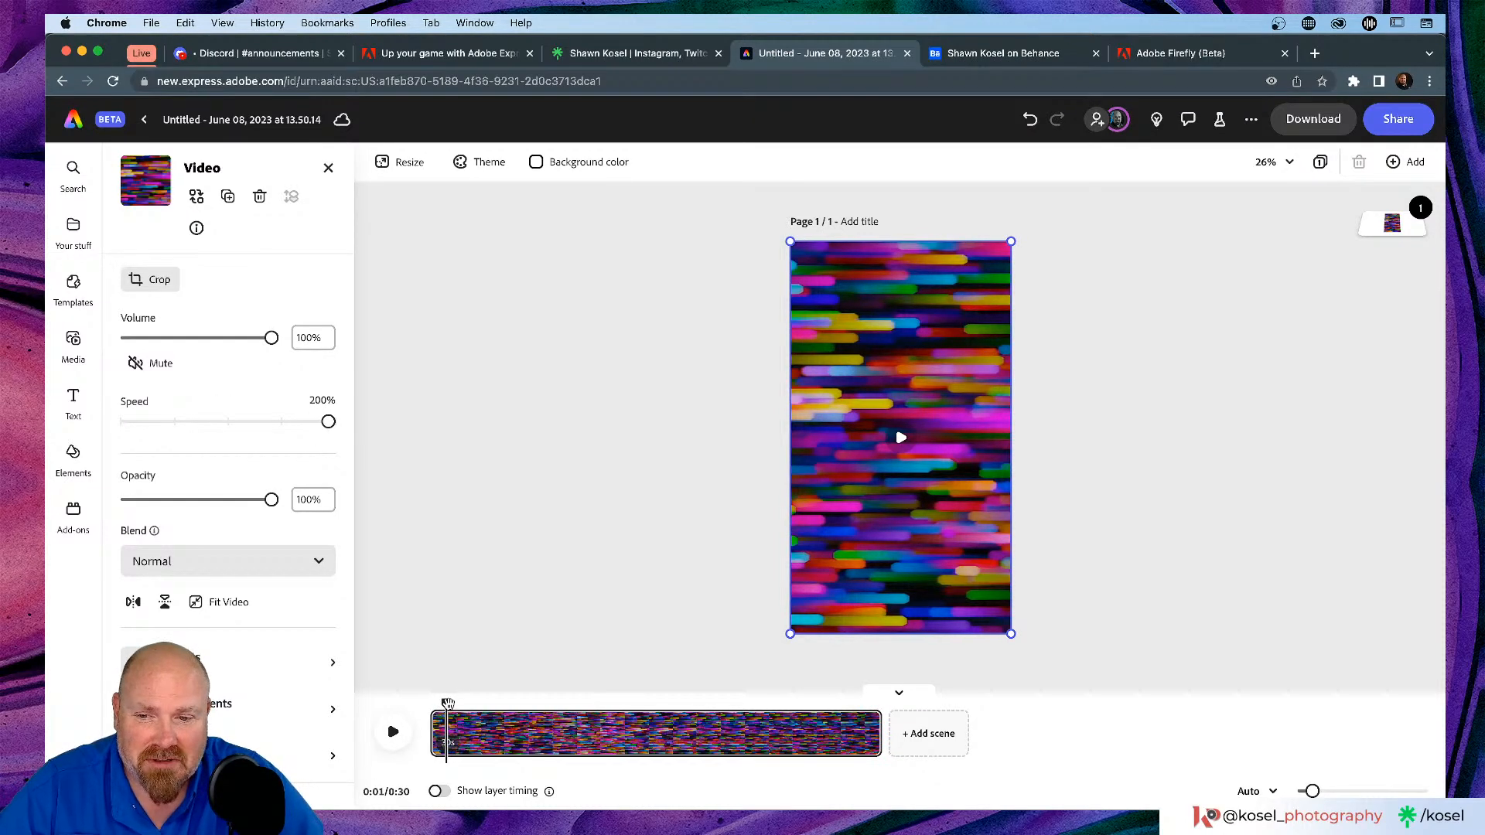
left_click_drag(449, 704, 430, 705)
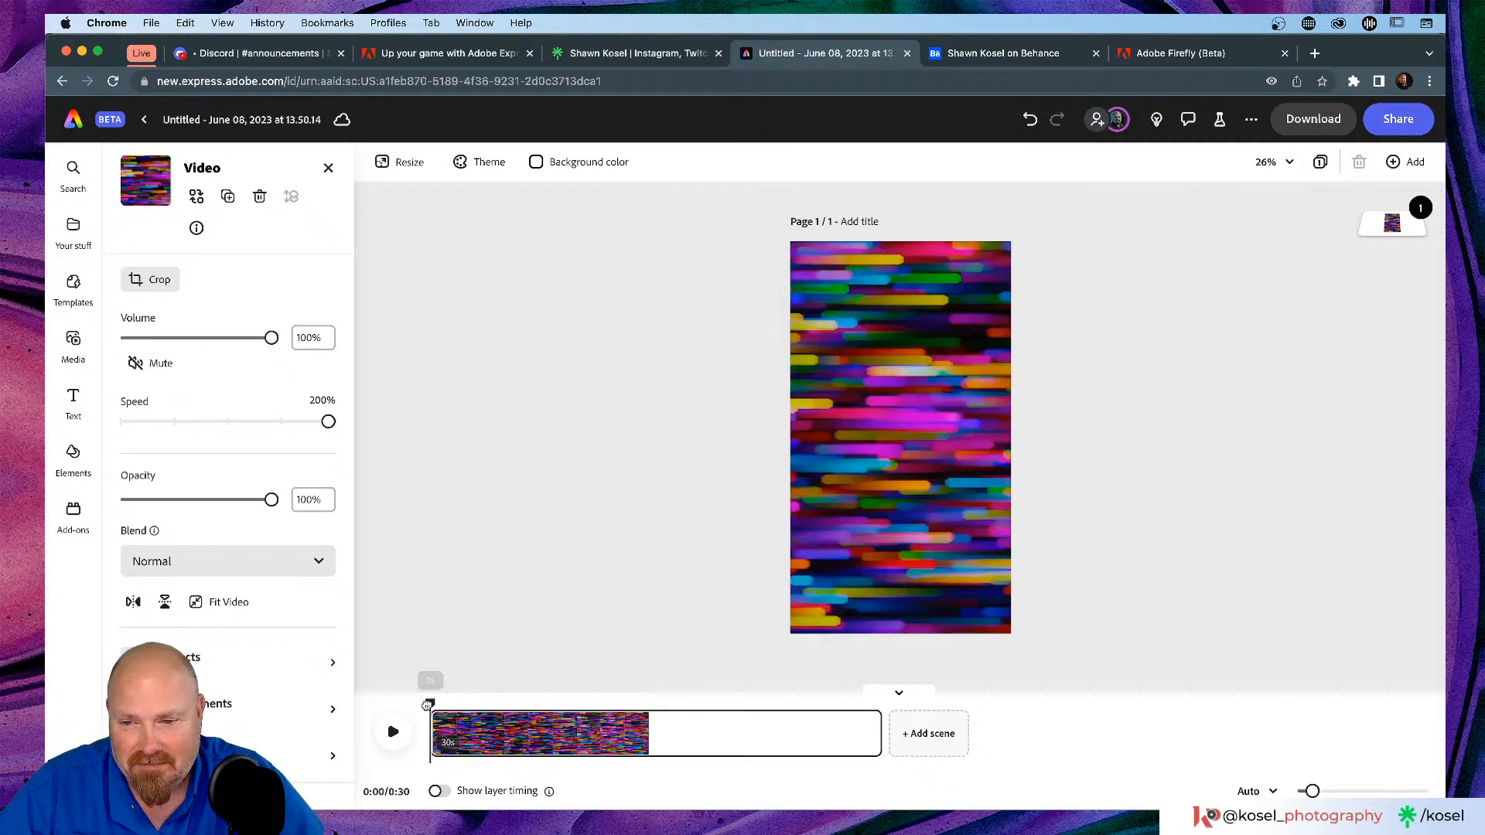
key("space")
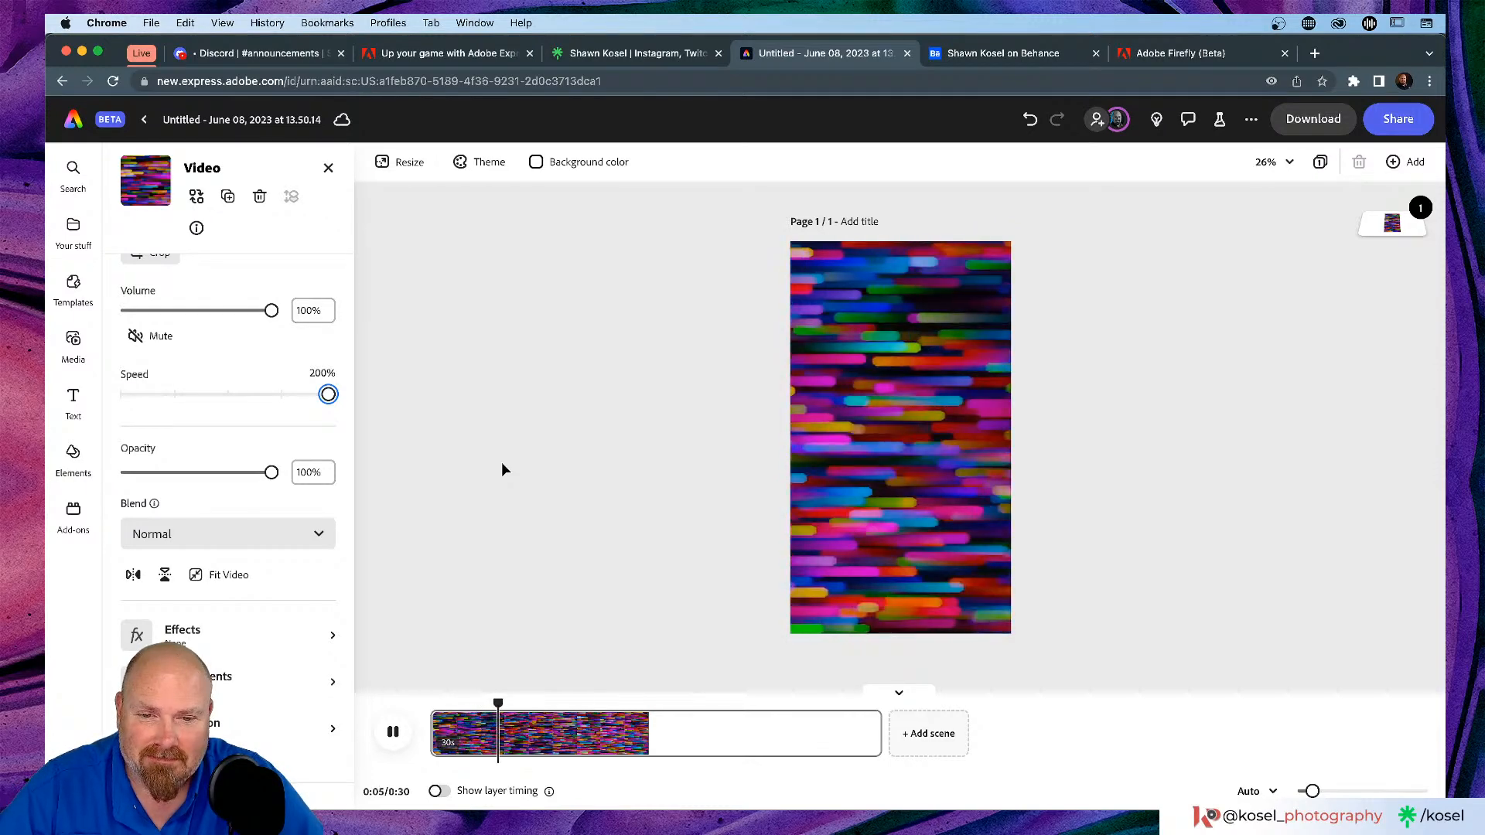
key("space")
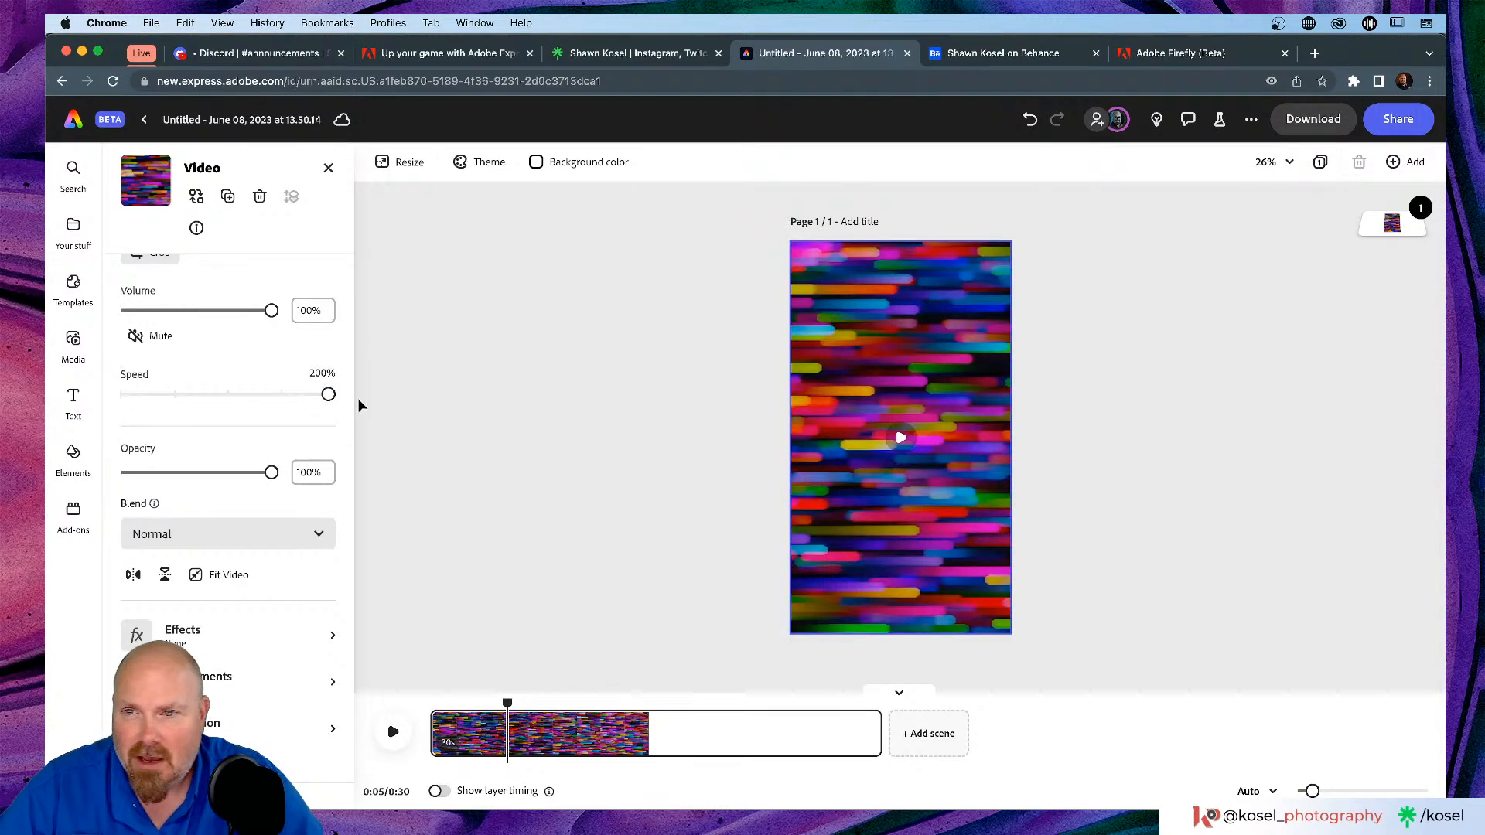
Step: Set the clip's speed to 100%, then trim the scene to 6 seconds and rewind it to the start
left_click_drag(326, 396, 227, 396)
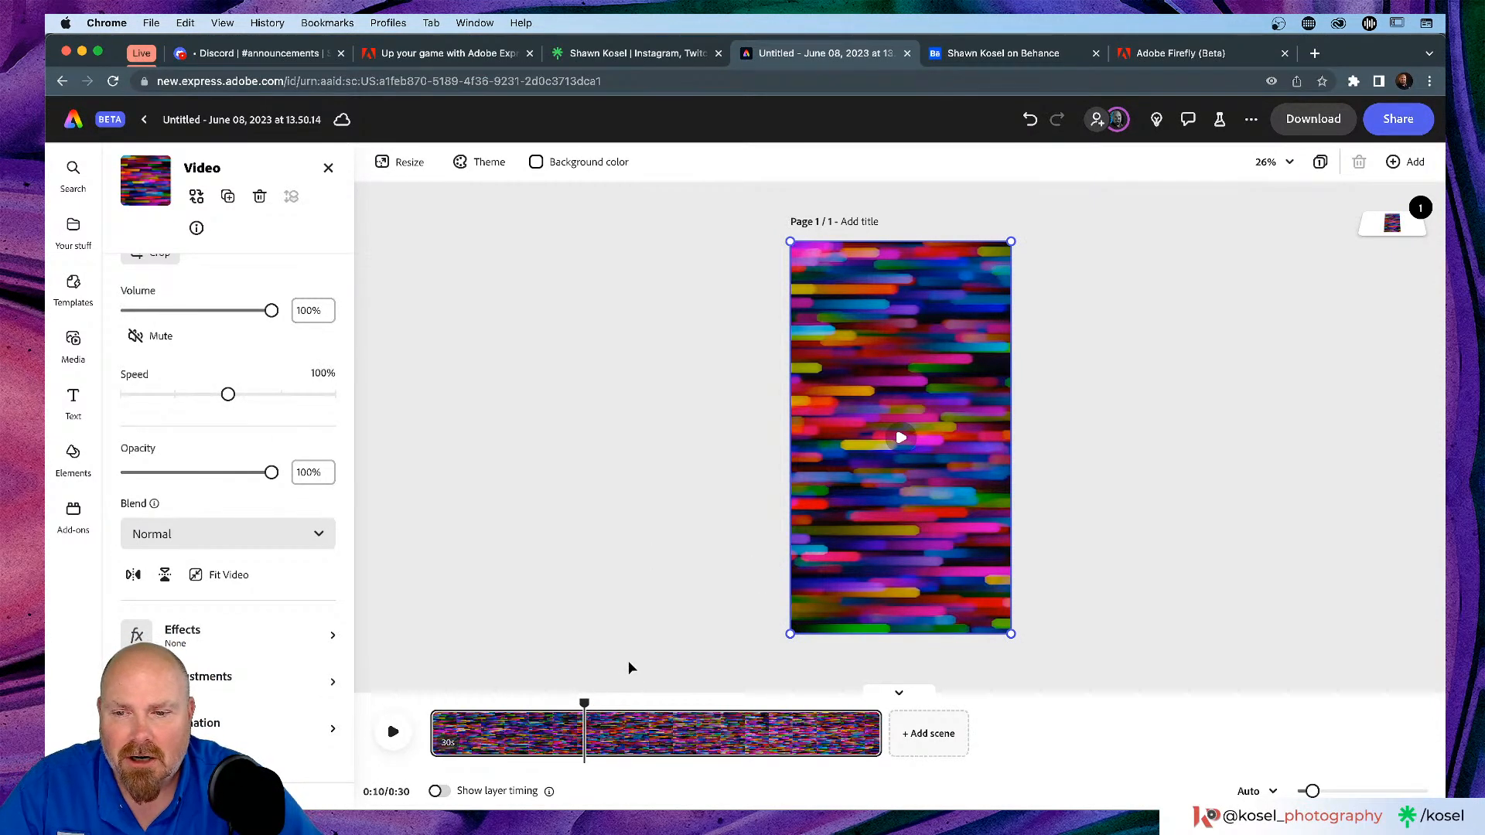
left_click_drag(875, 728, 513, 737)
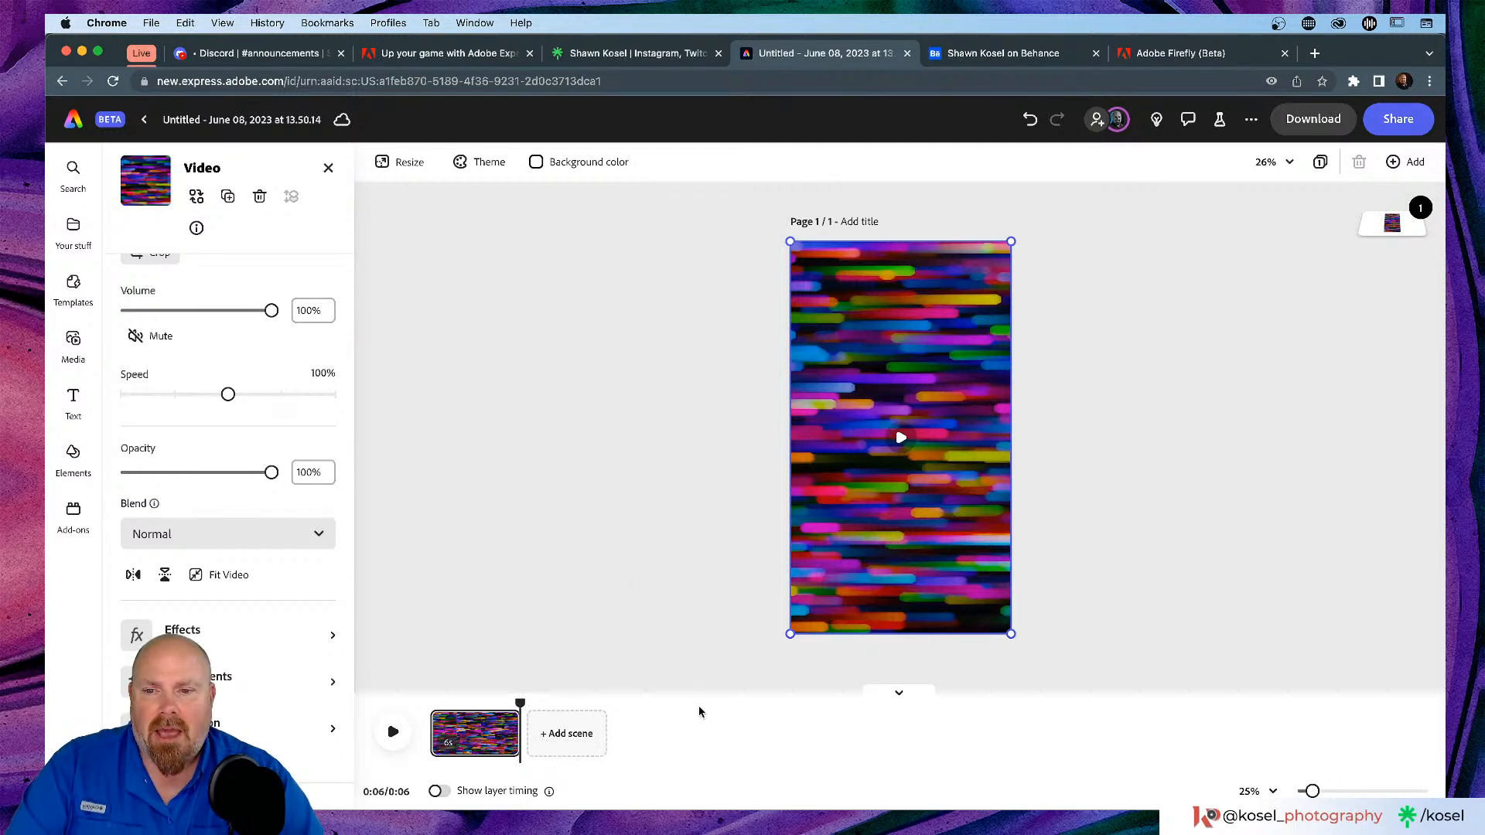
left_click_drag(520, 705, 430, 706)
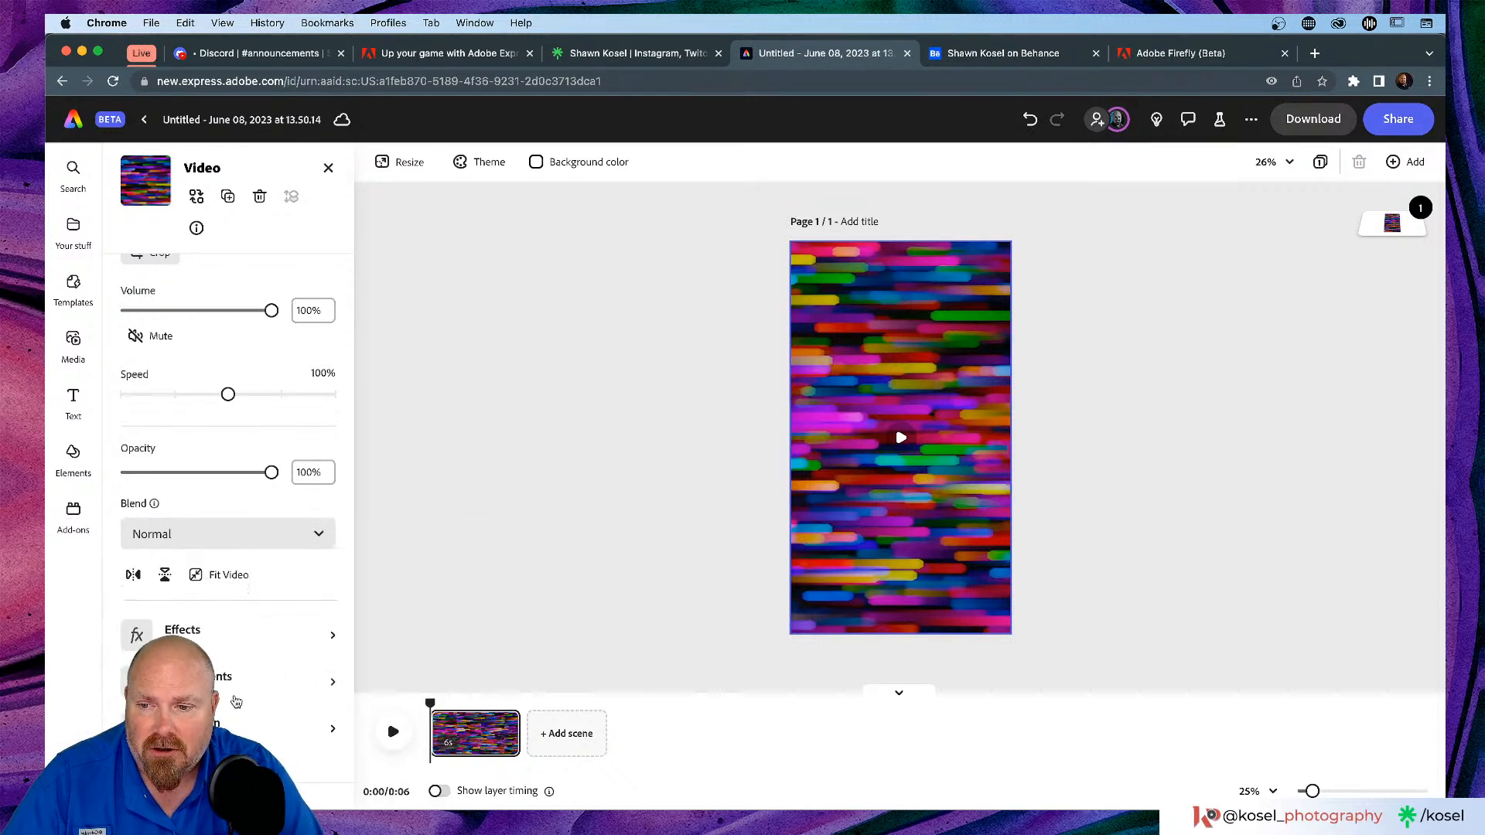
left_click(332, 634)
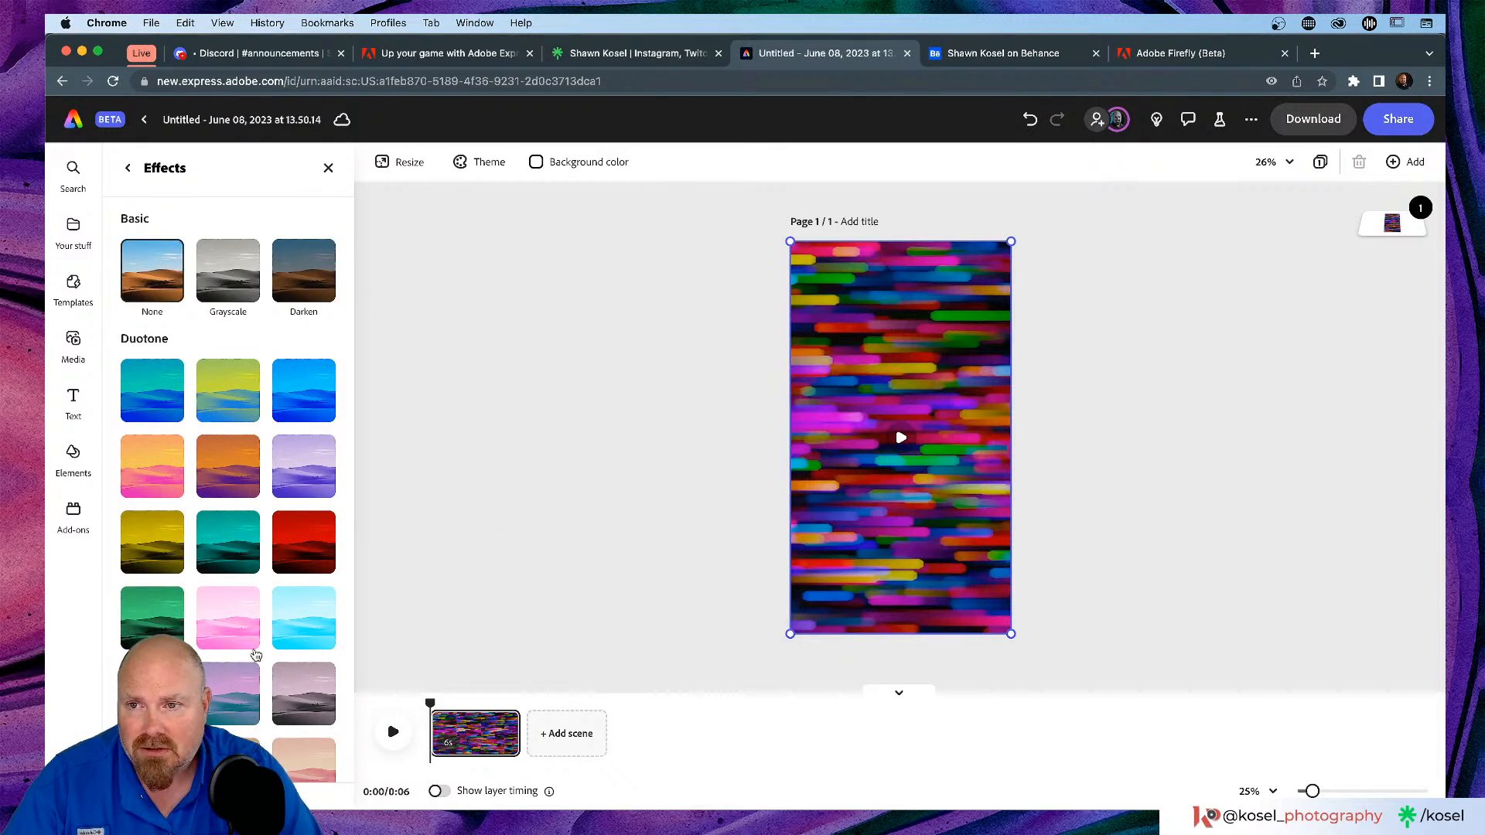
left_click(328, 170)
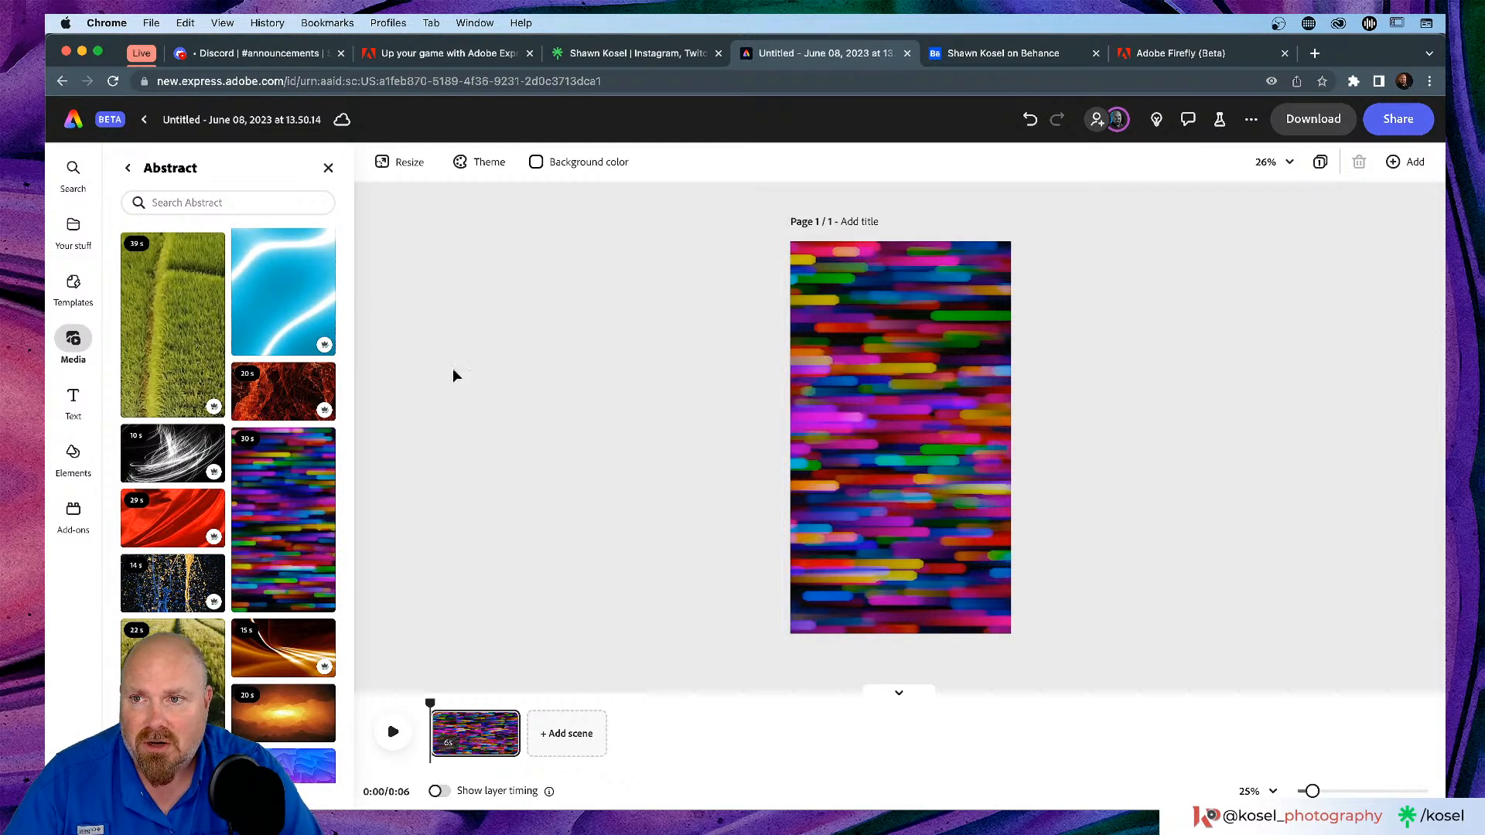
left_click(128, 168)
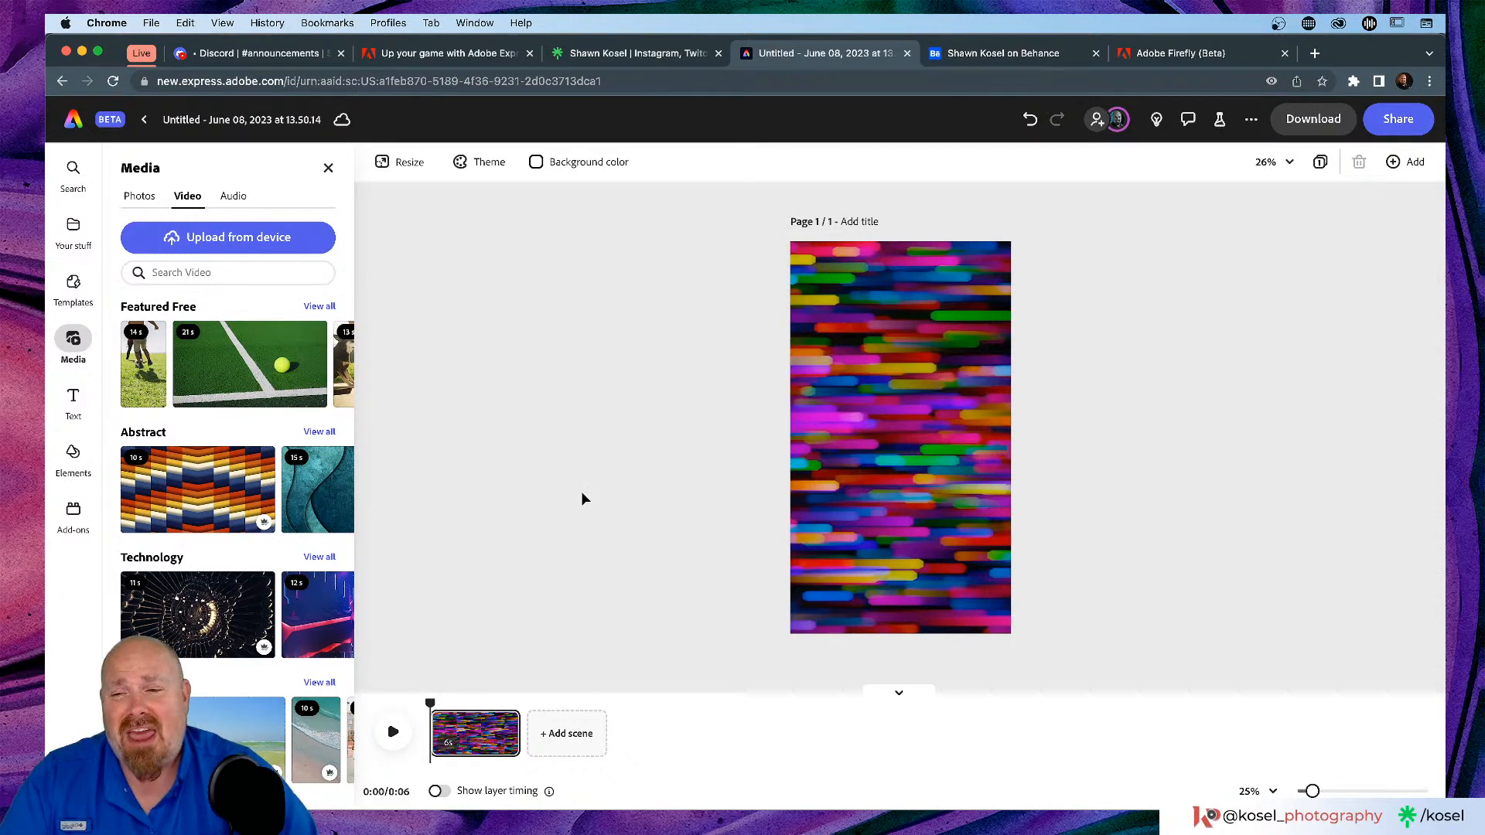
Step: Add a text box over the streaks clip, widen it slightly and enter "Happy Pride!" as its text
left_click(72, 399)
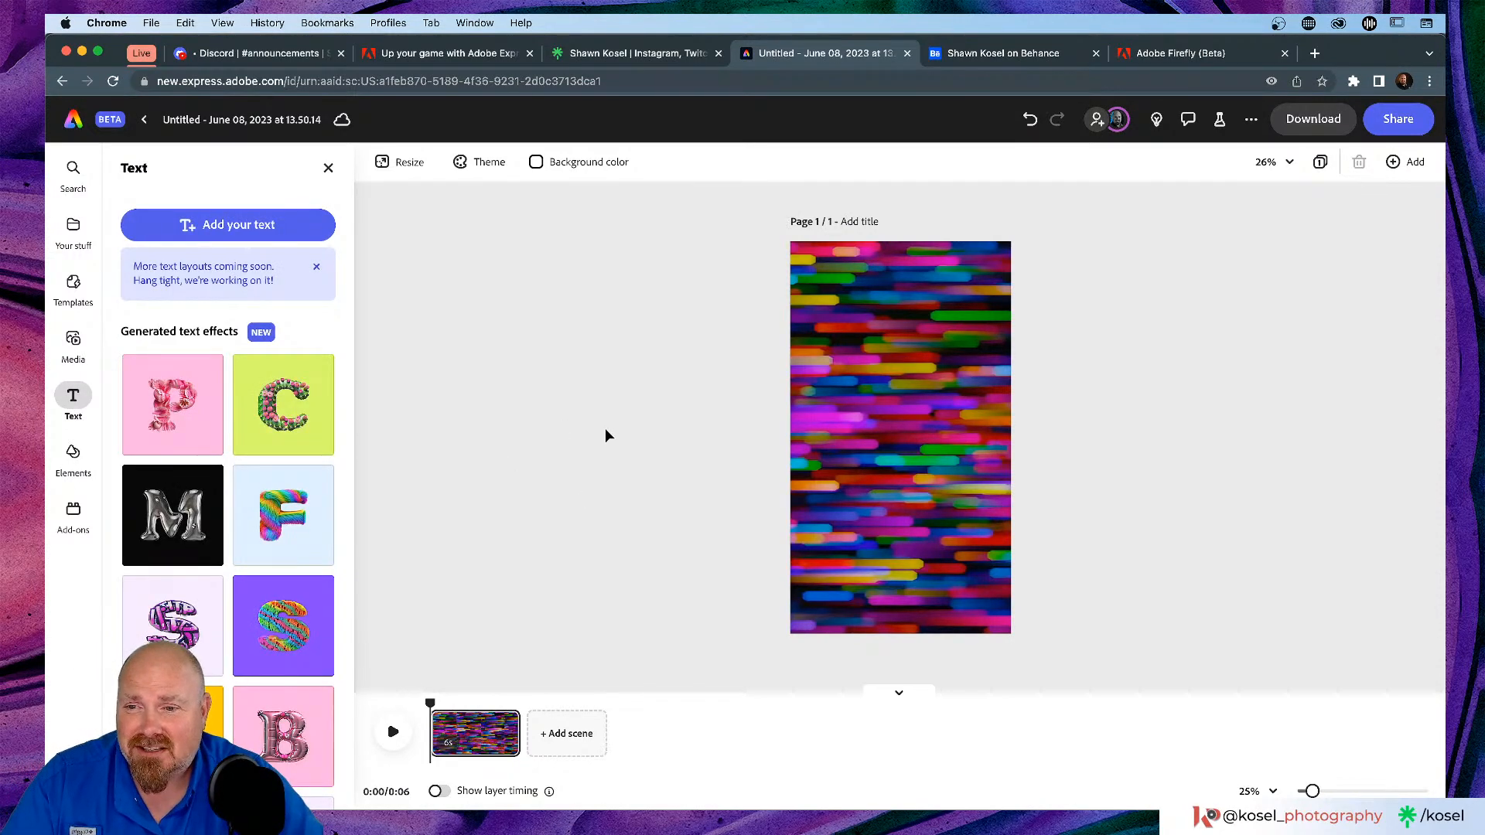
left_click(908, 373)
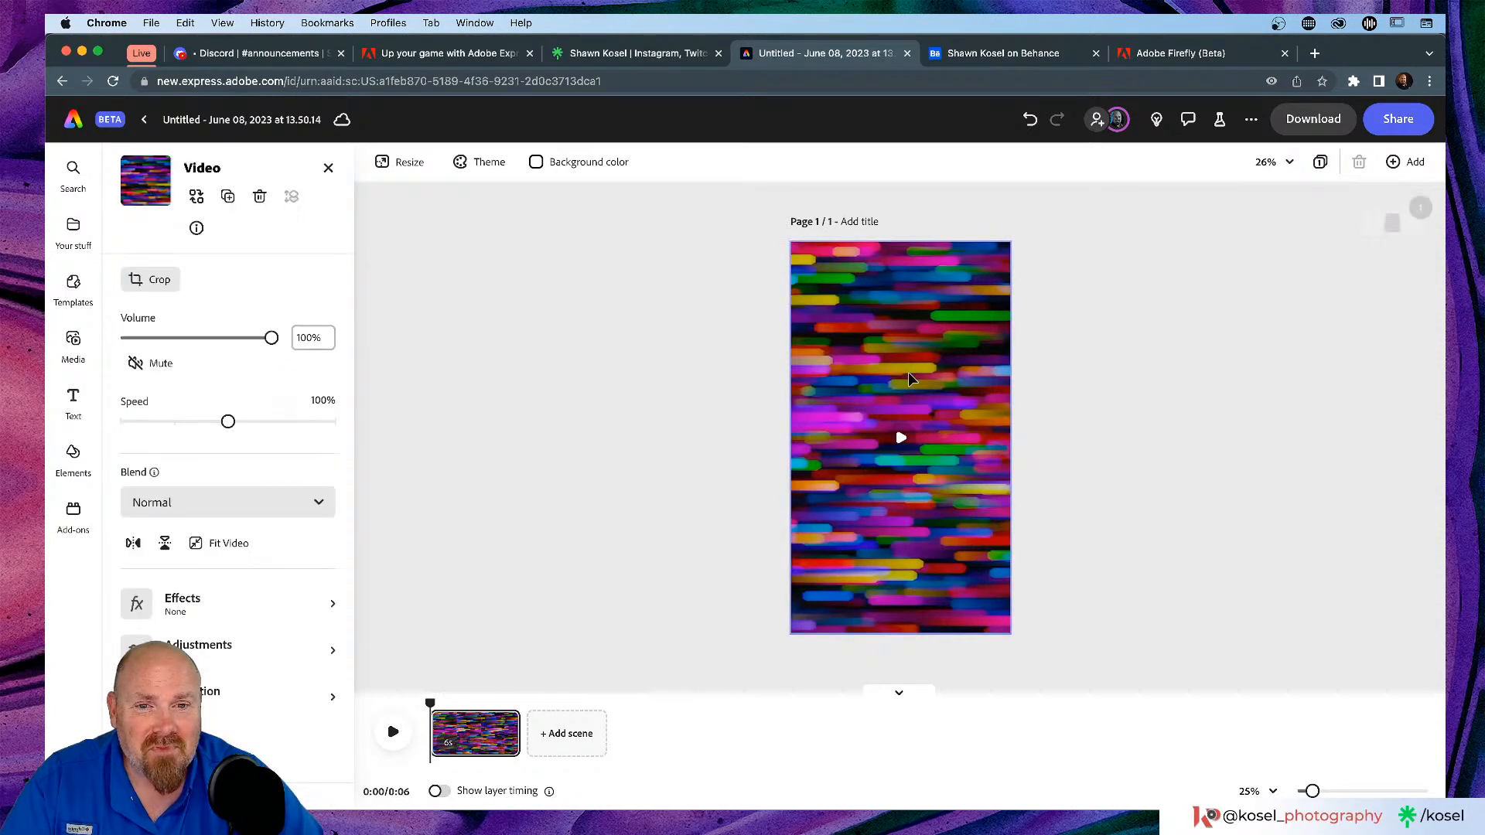
left_click(72, 399)
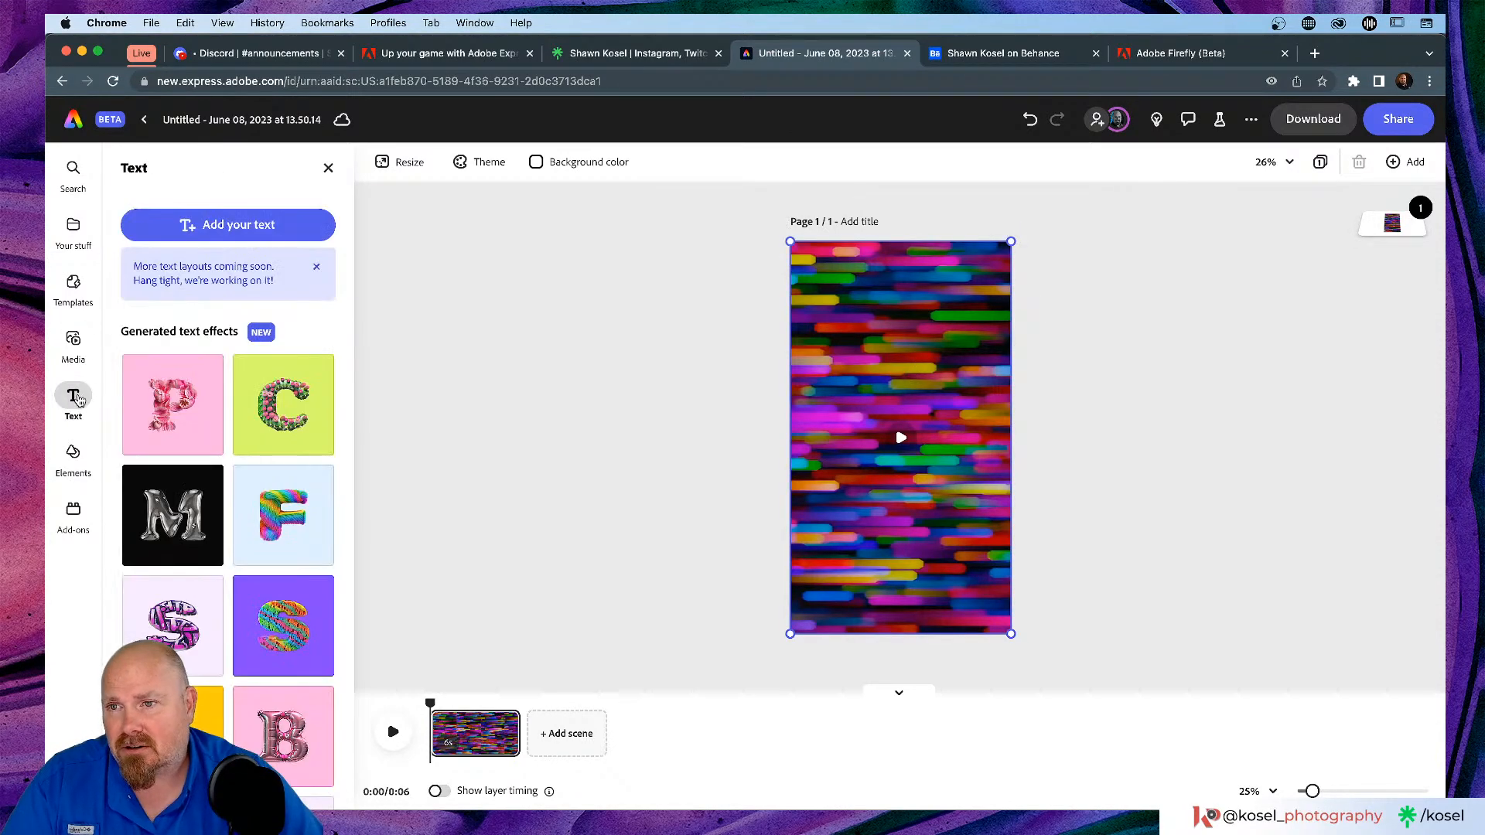
left_click(193, 225)
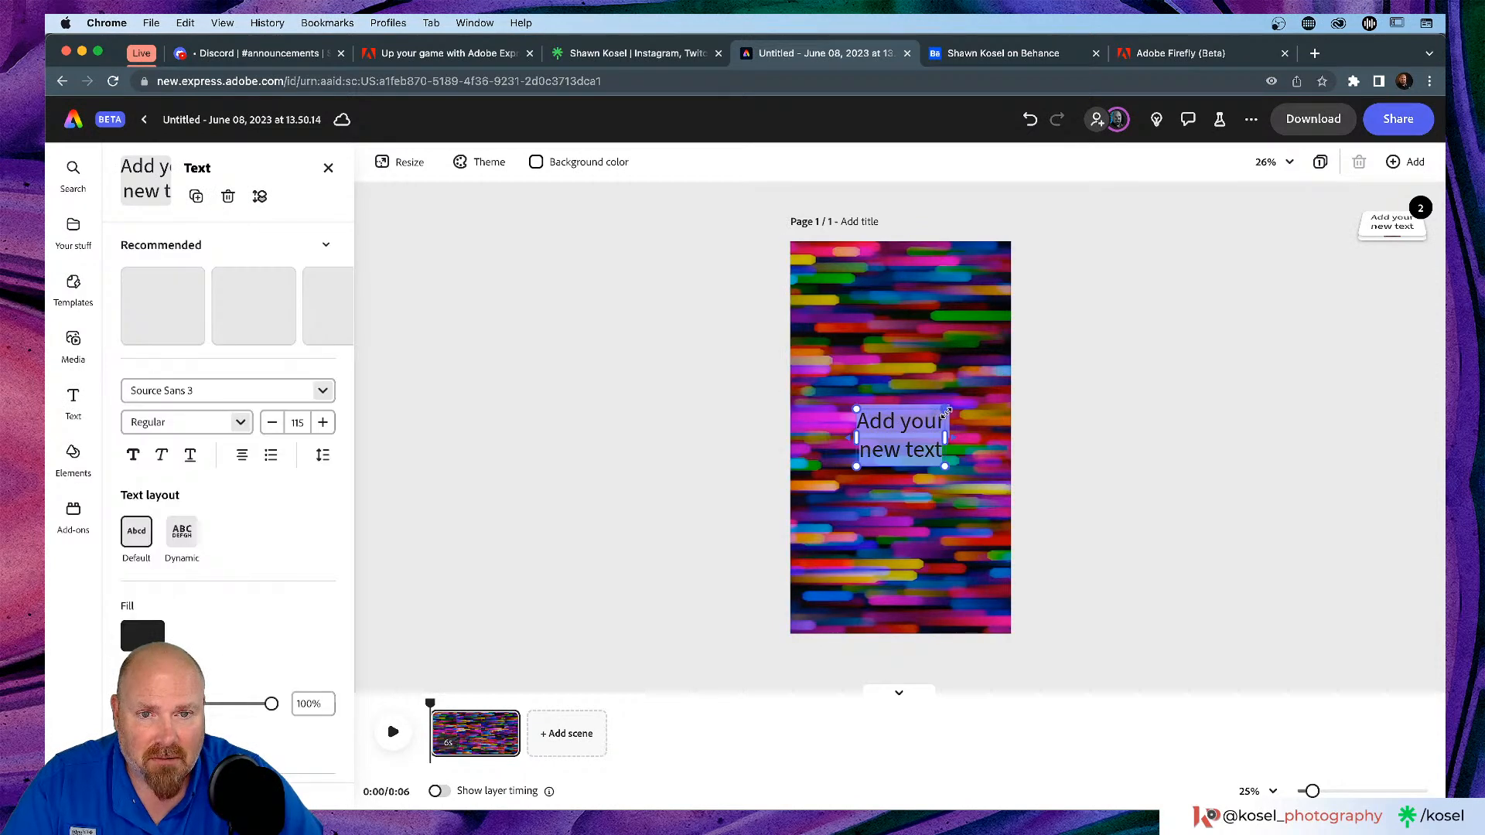
left_click_drag(945, 441, 970, 441)
left_click(923, 419)
key("super+a")
type("H")
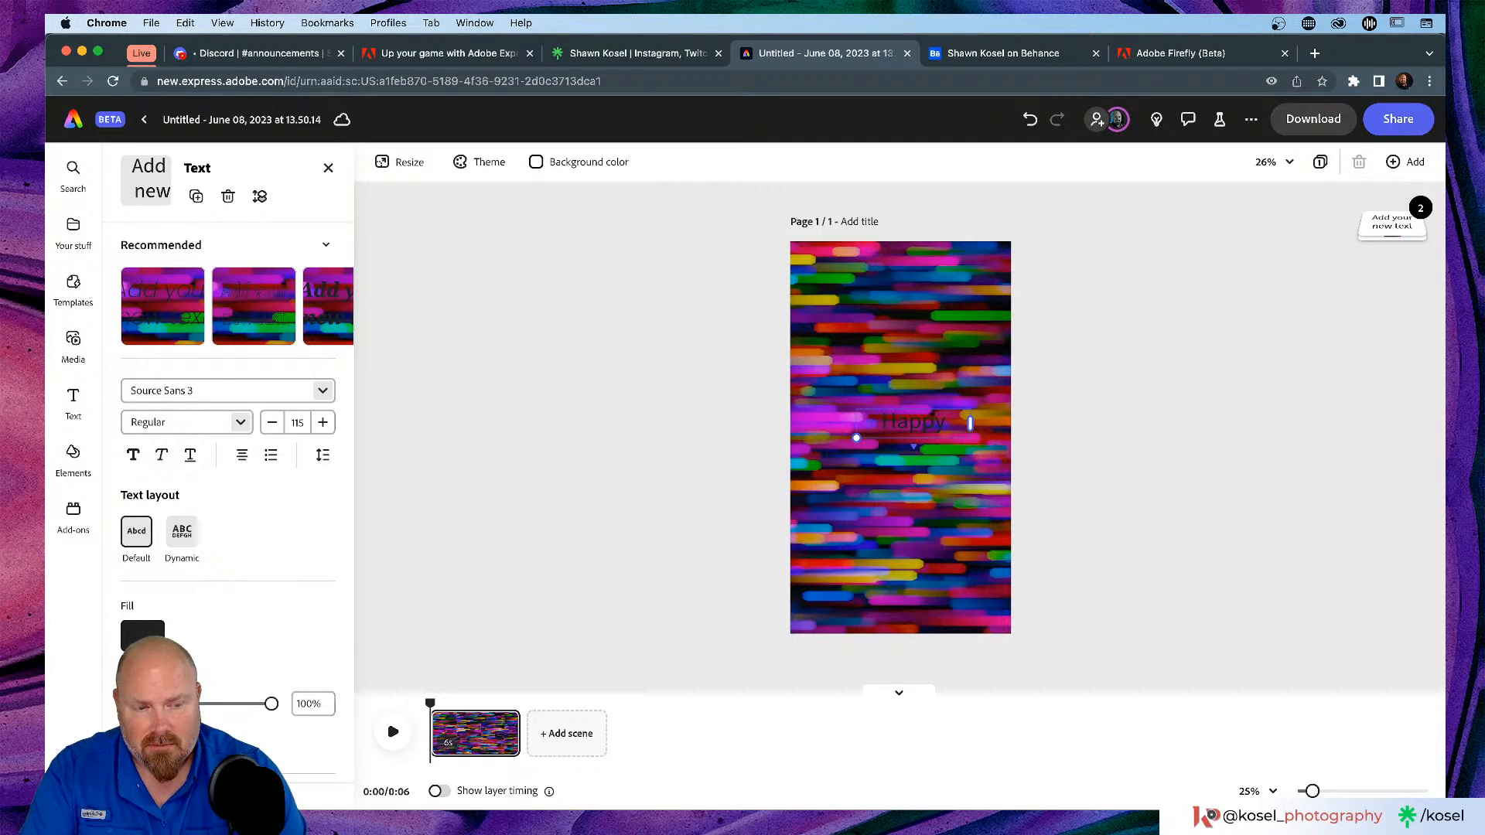
type("Pride!")
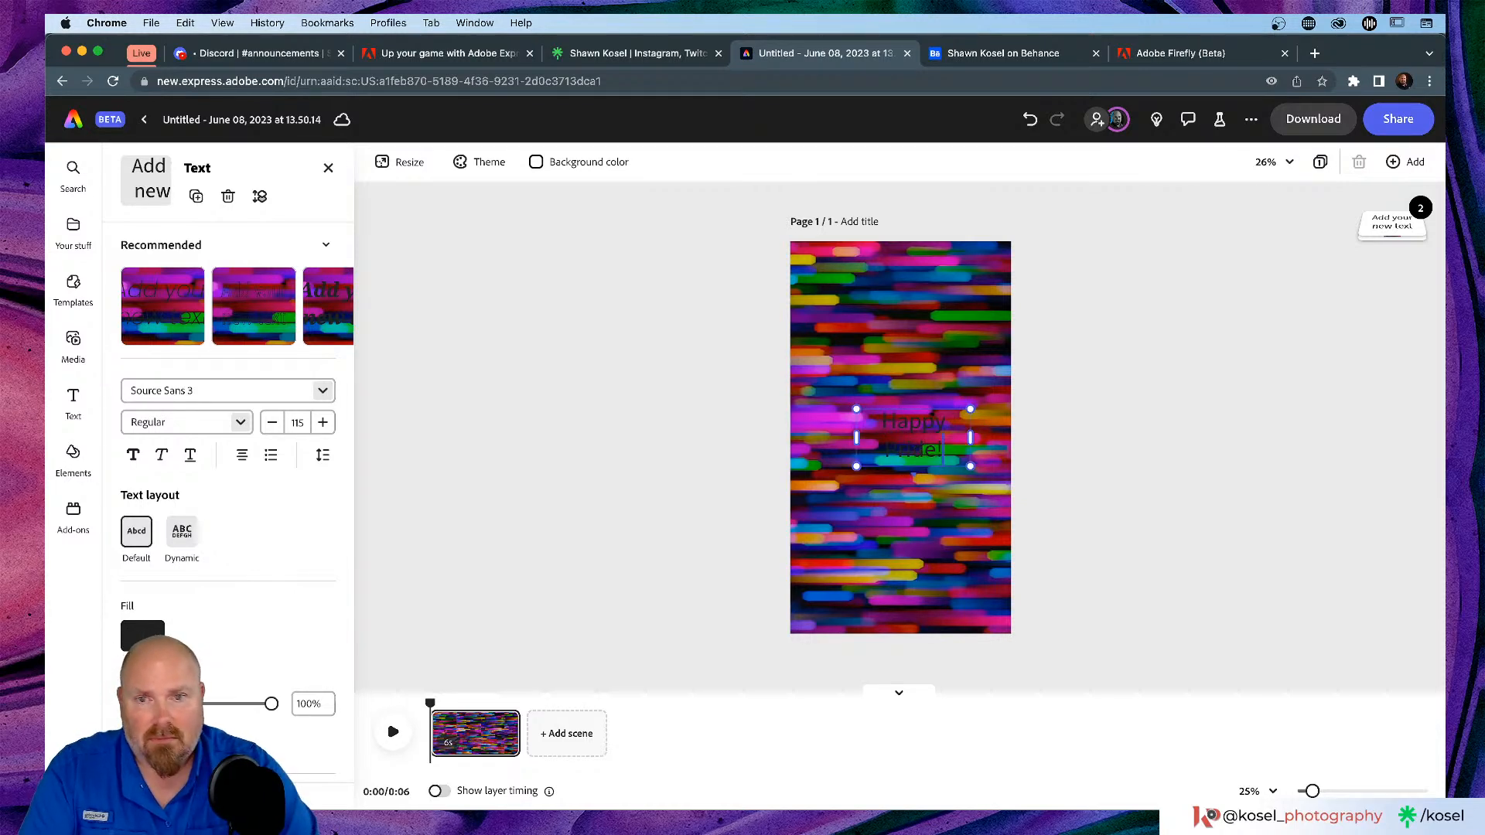
Step: Set the fill color of the whole "Happy Pride!" text to white
key("super+a")
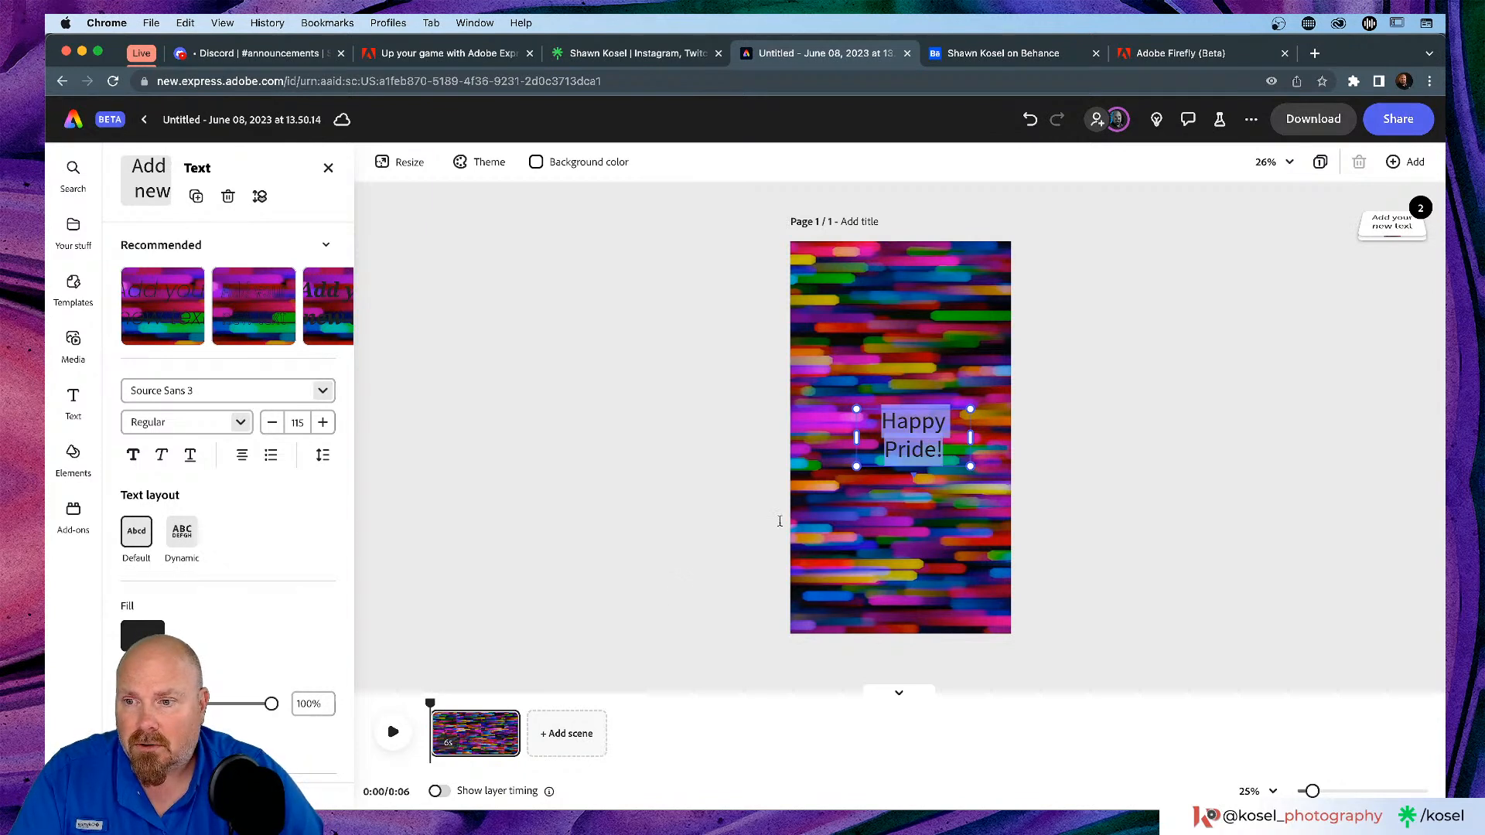
left_click(138, 630)
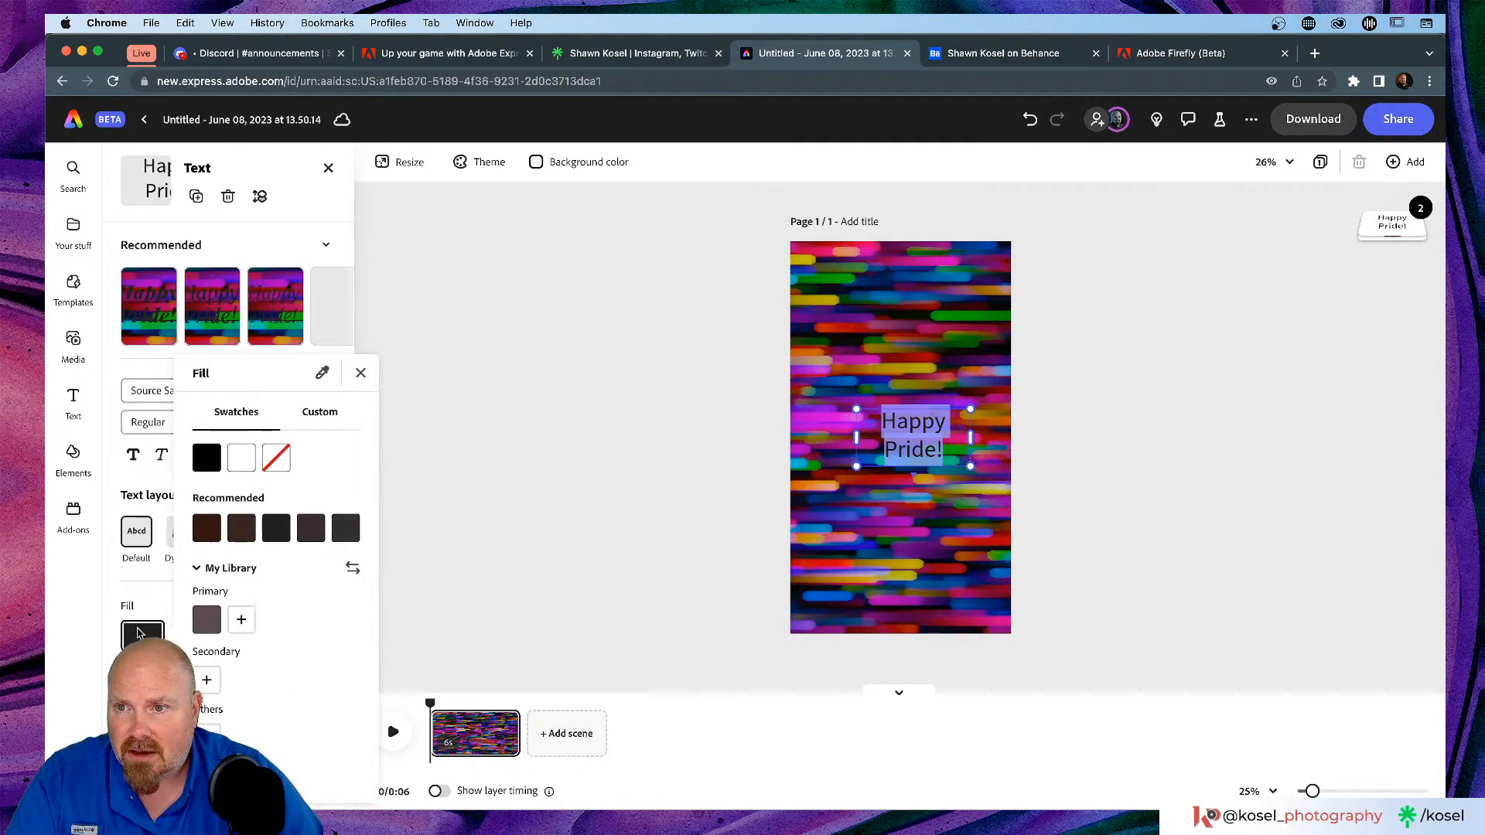
left_click(241, 458)
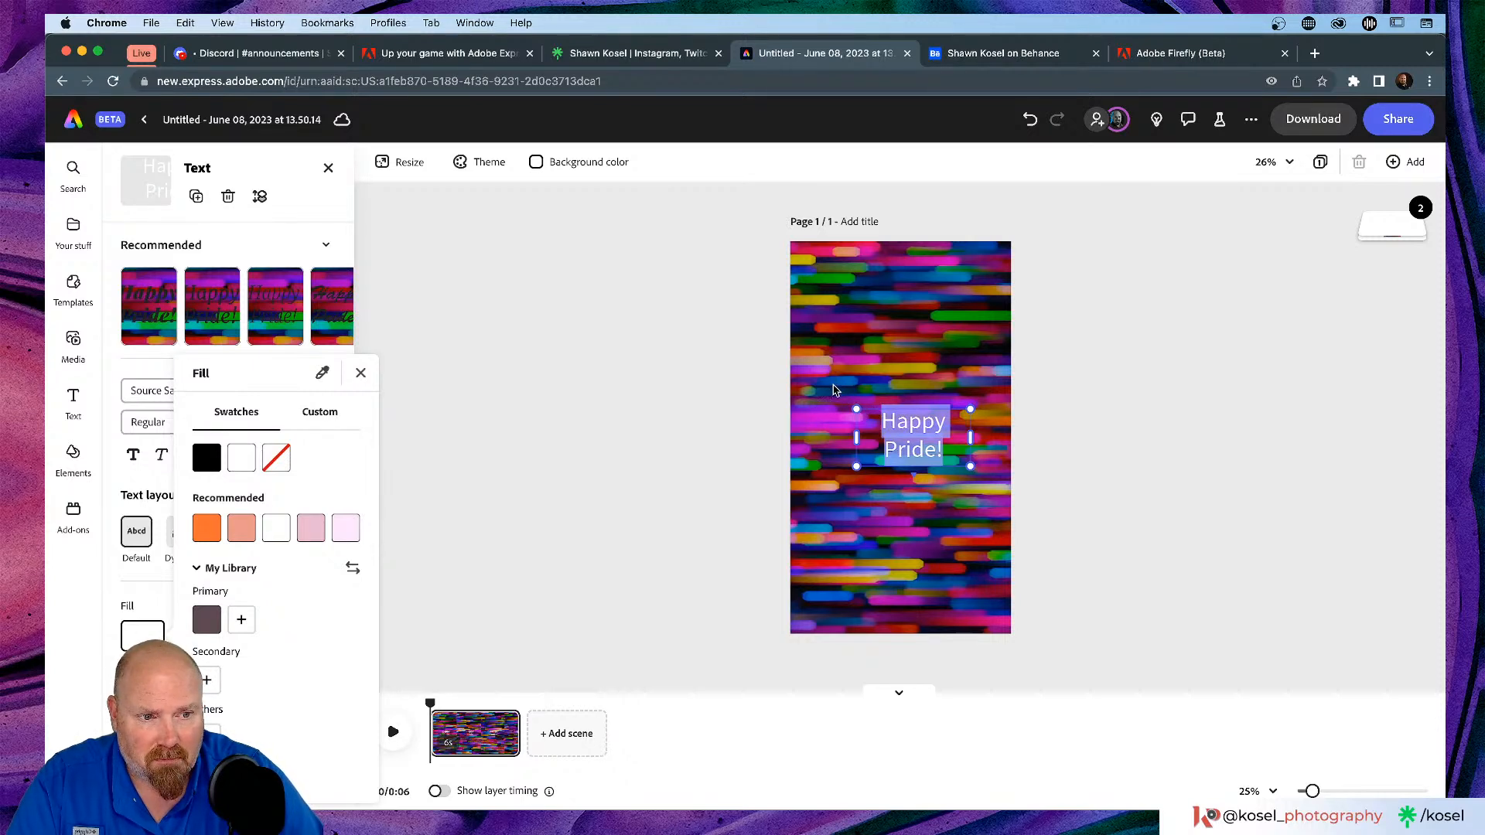
key("Escape")
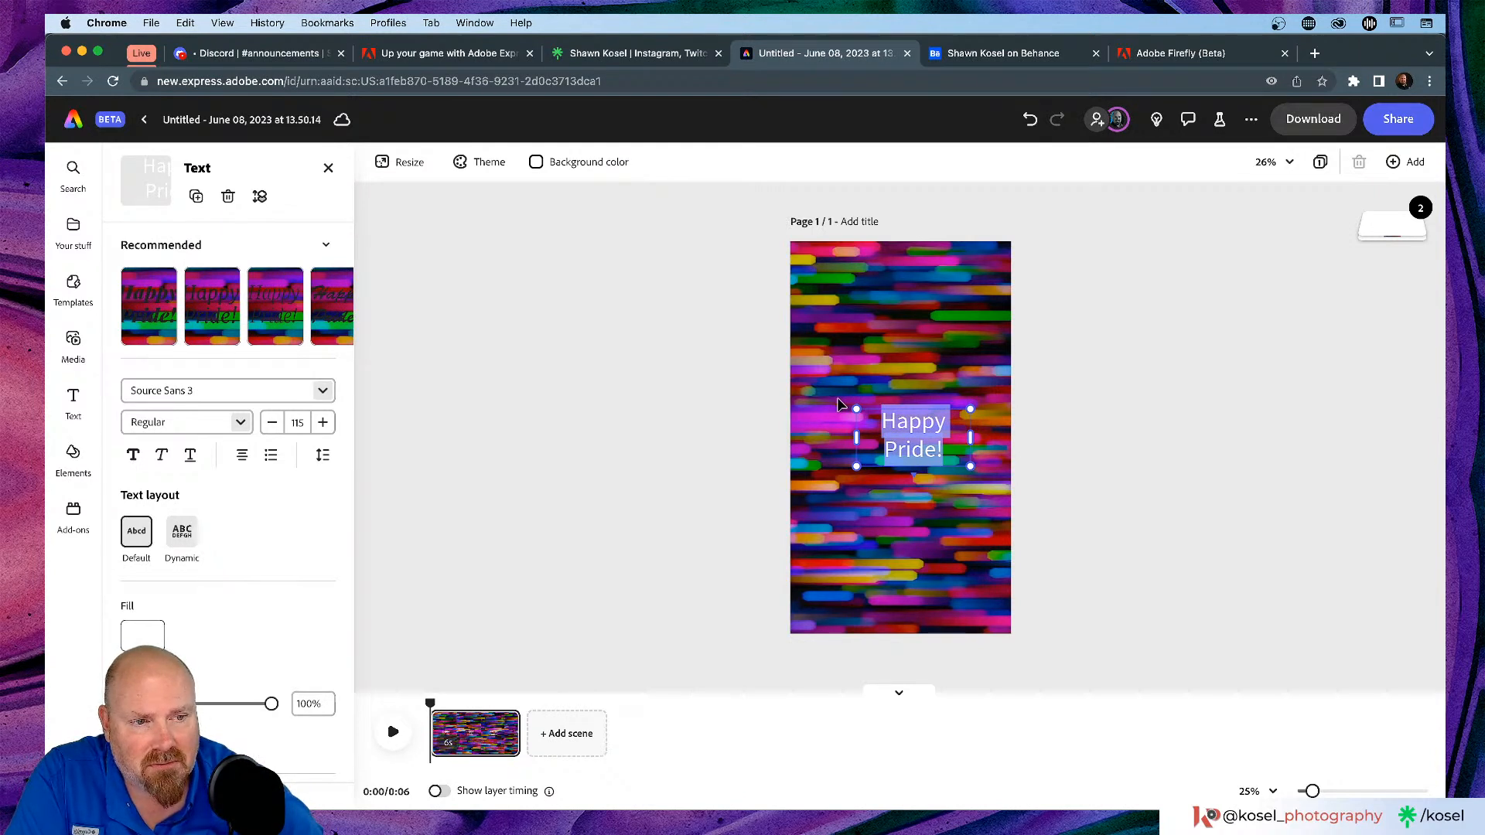
Step: Enlarge the "Happy Pride!" text to about size 305 and widen its box so the words fit on one line
left_click_drag(856, 409, 766, 364)
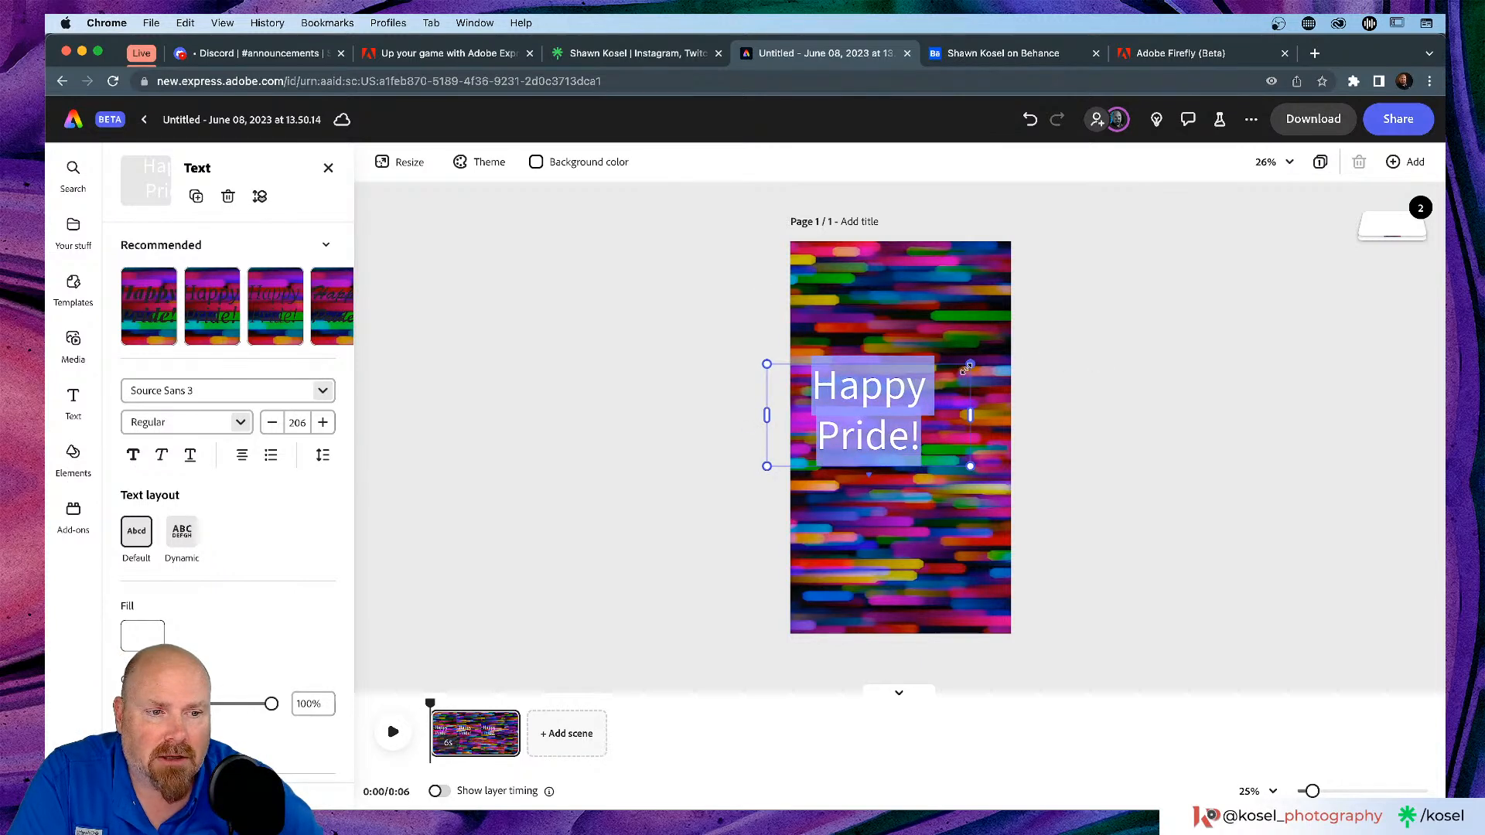
left_click_drag(971, 465, 1070, 535)
left_click_drag(766, 437, 633, 435)
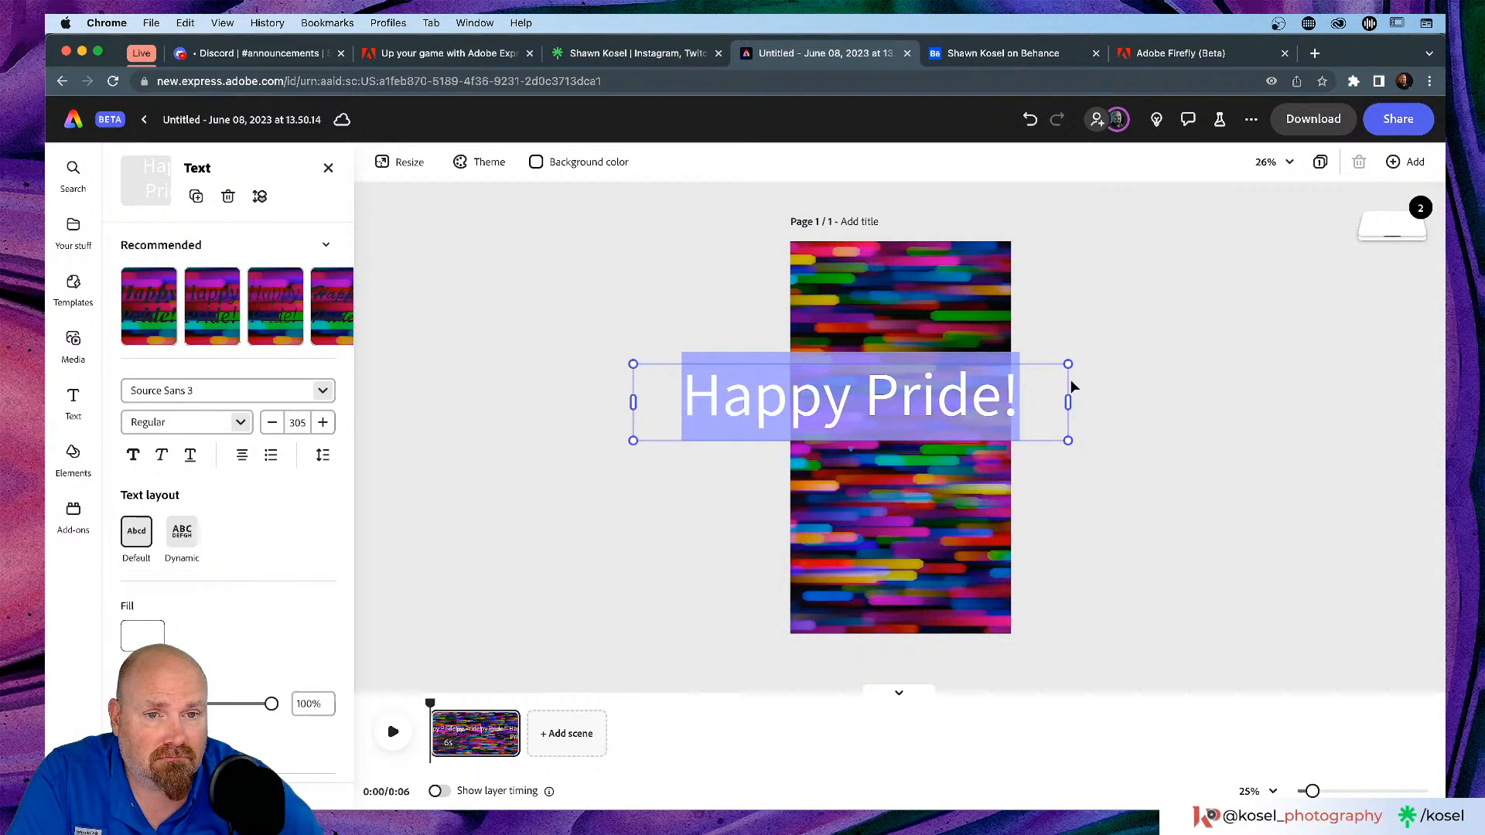
left_click_drag(1068, 363, 909, 392)
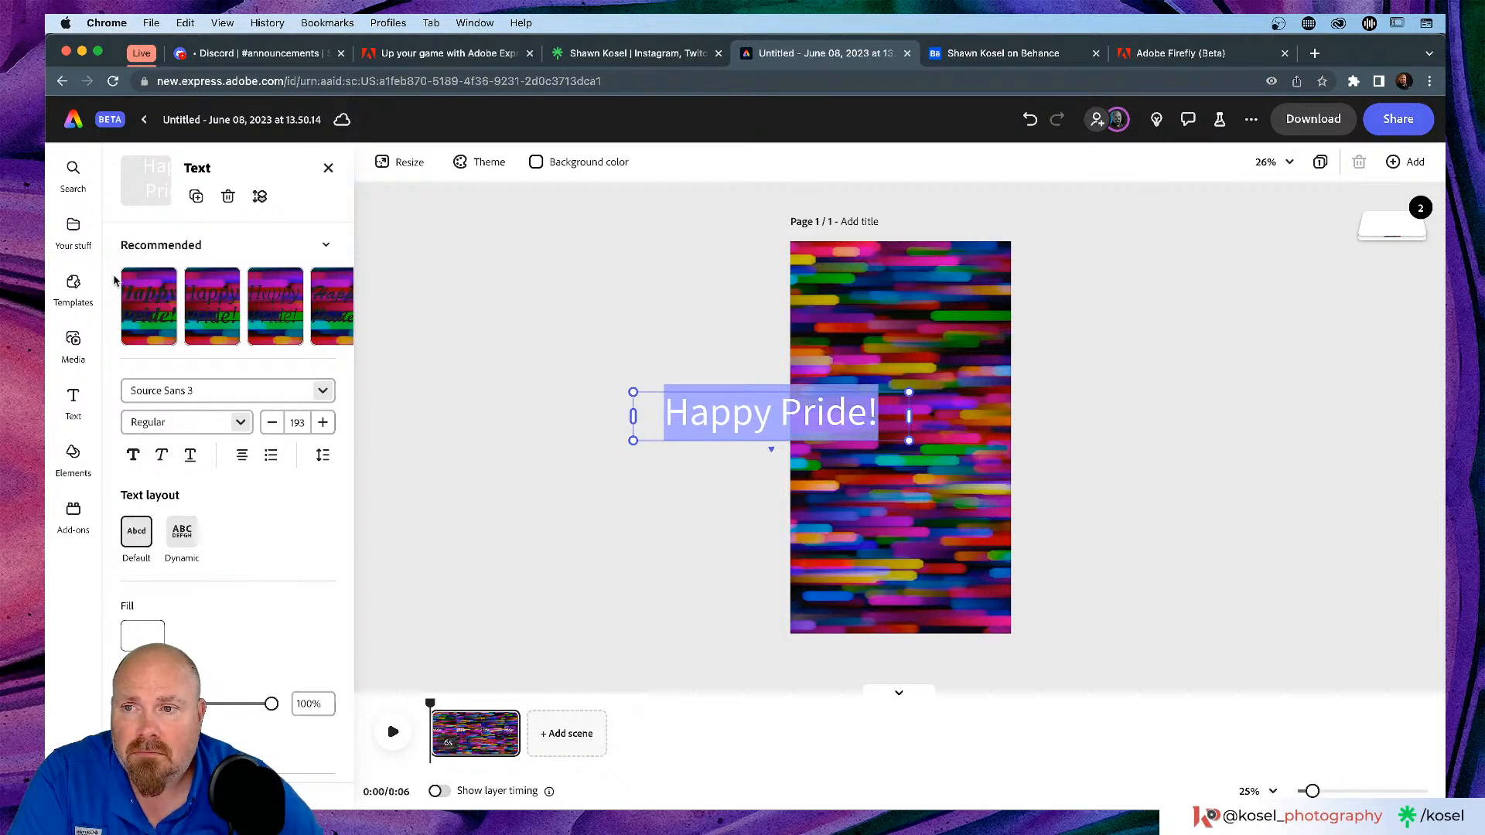
left_click_drag(731, 412, 781, 415)
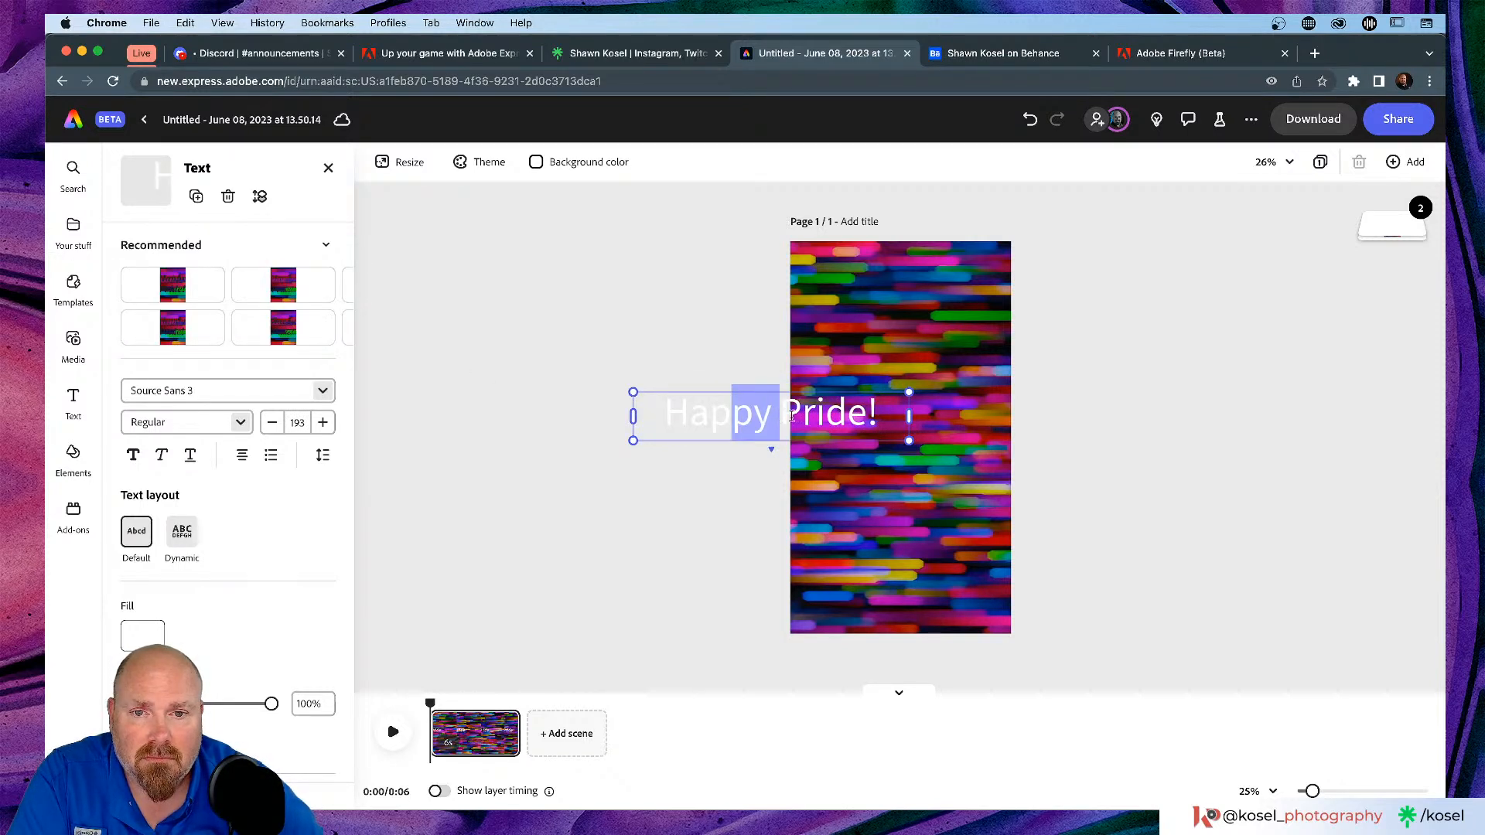
key("super+a")
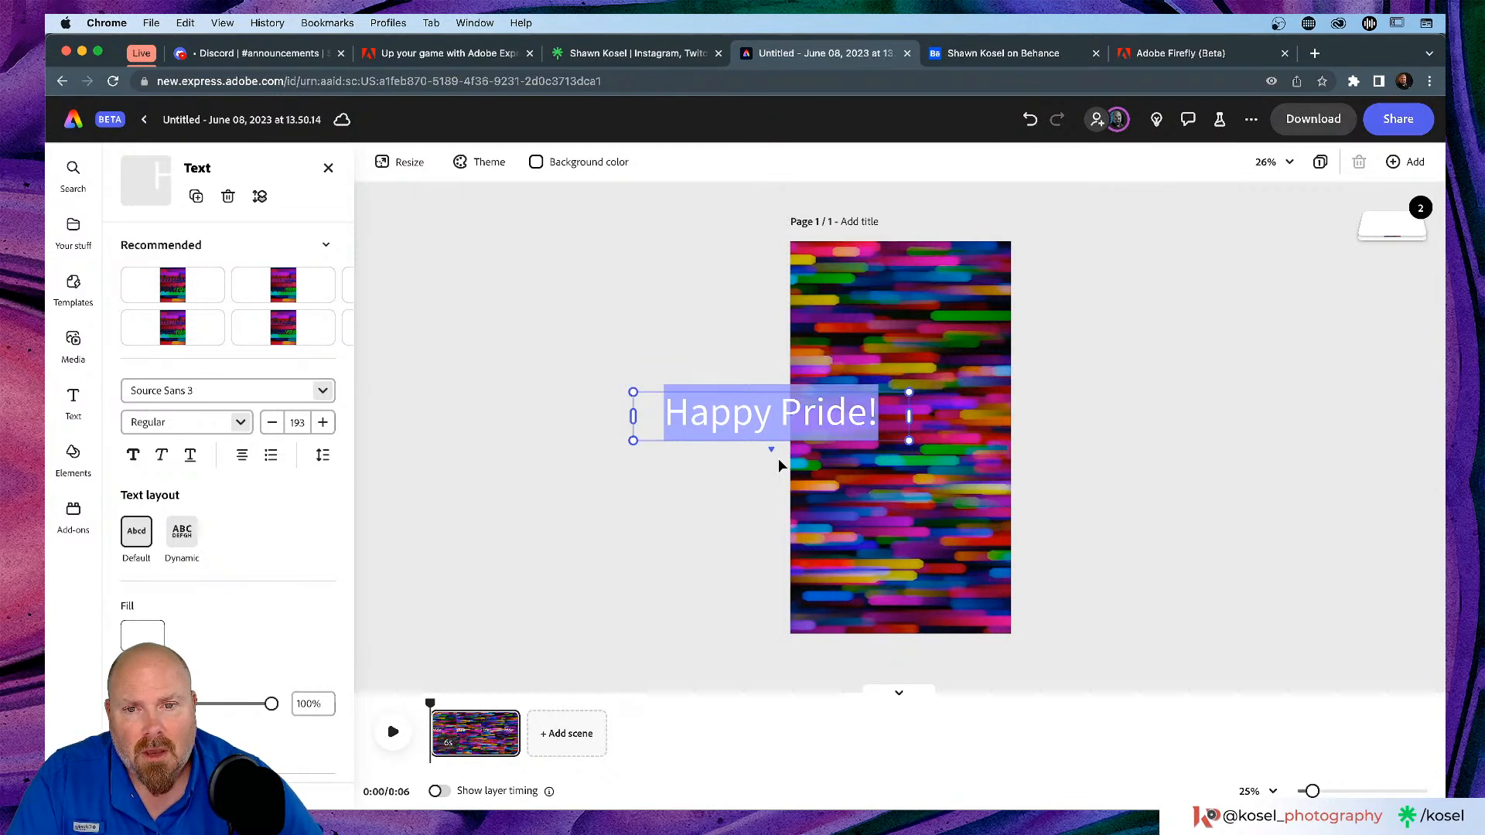
key("Escape")
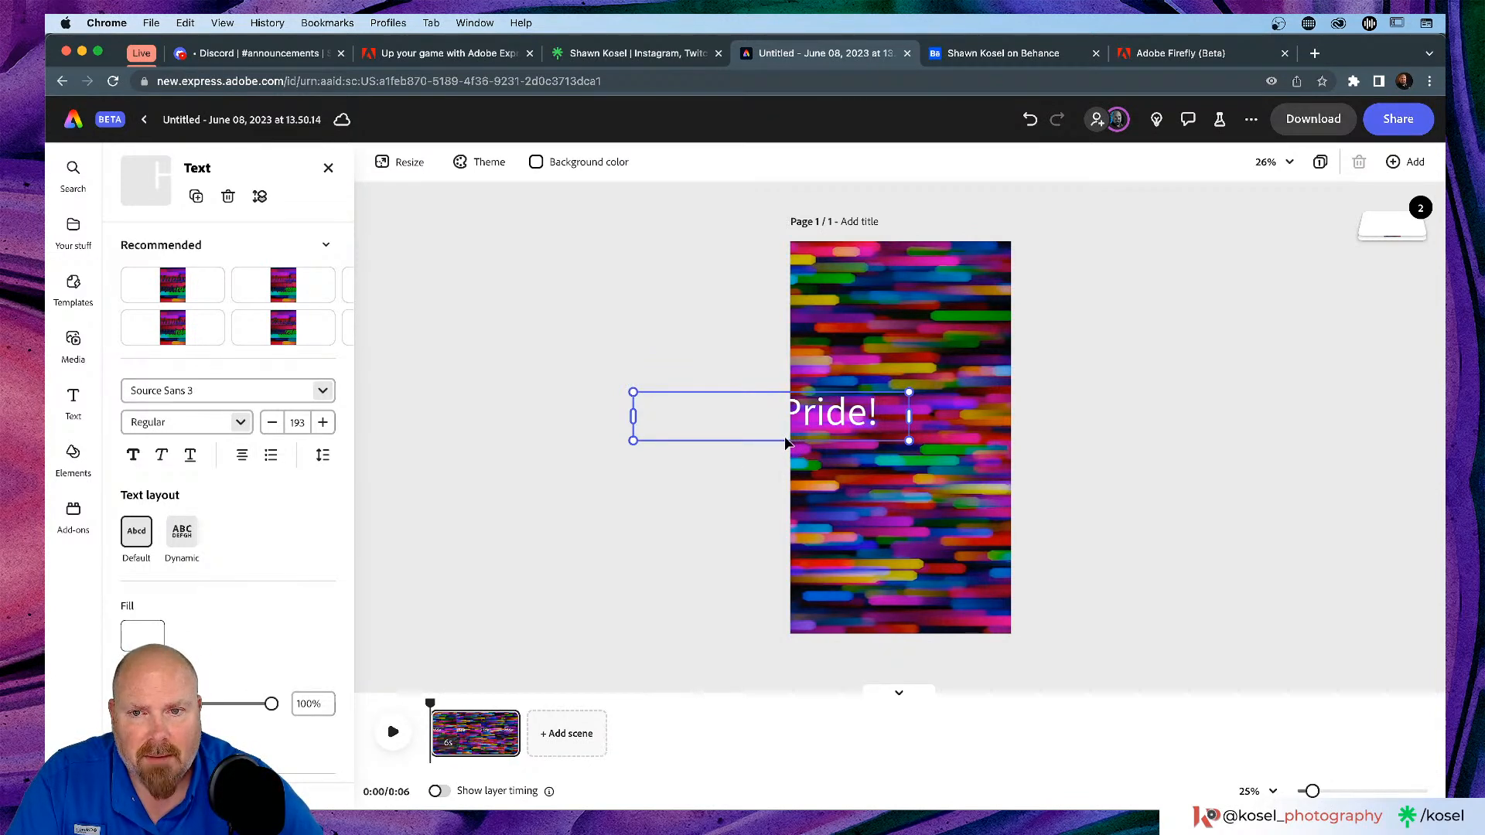
key("super+z")
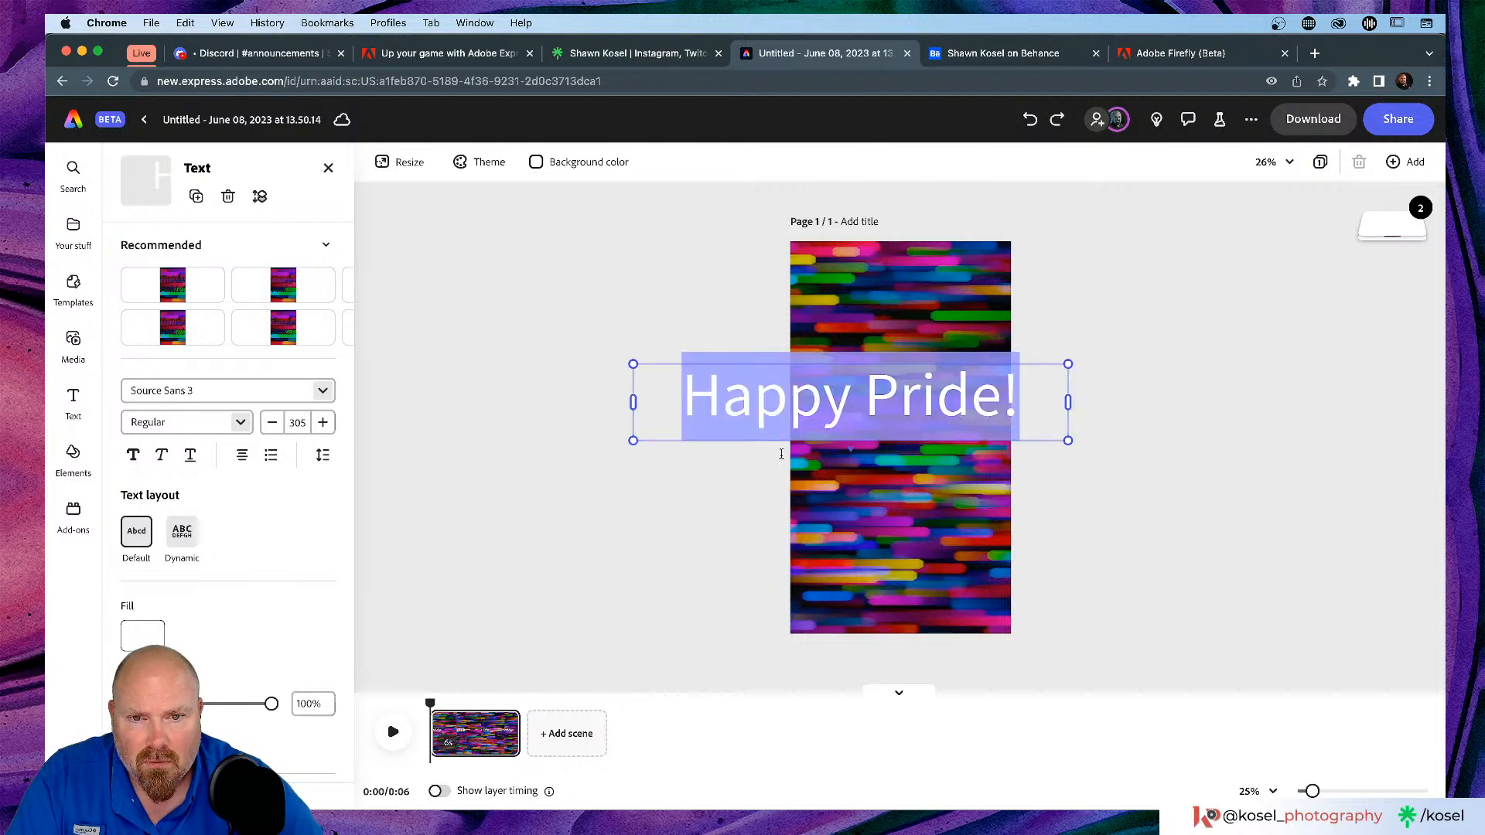
Step: Enlarge the "Happy Pride!" text to size 324 and narrow its box so the words wrap onto two lines
left_click(850, 456)
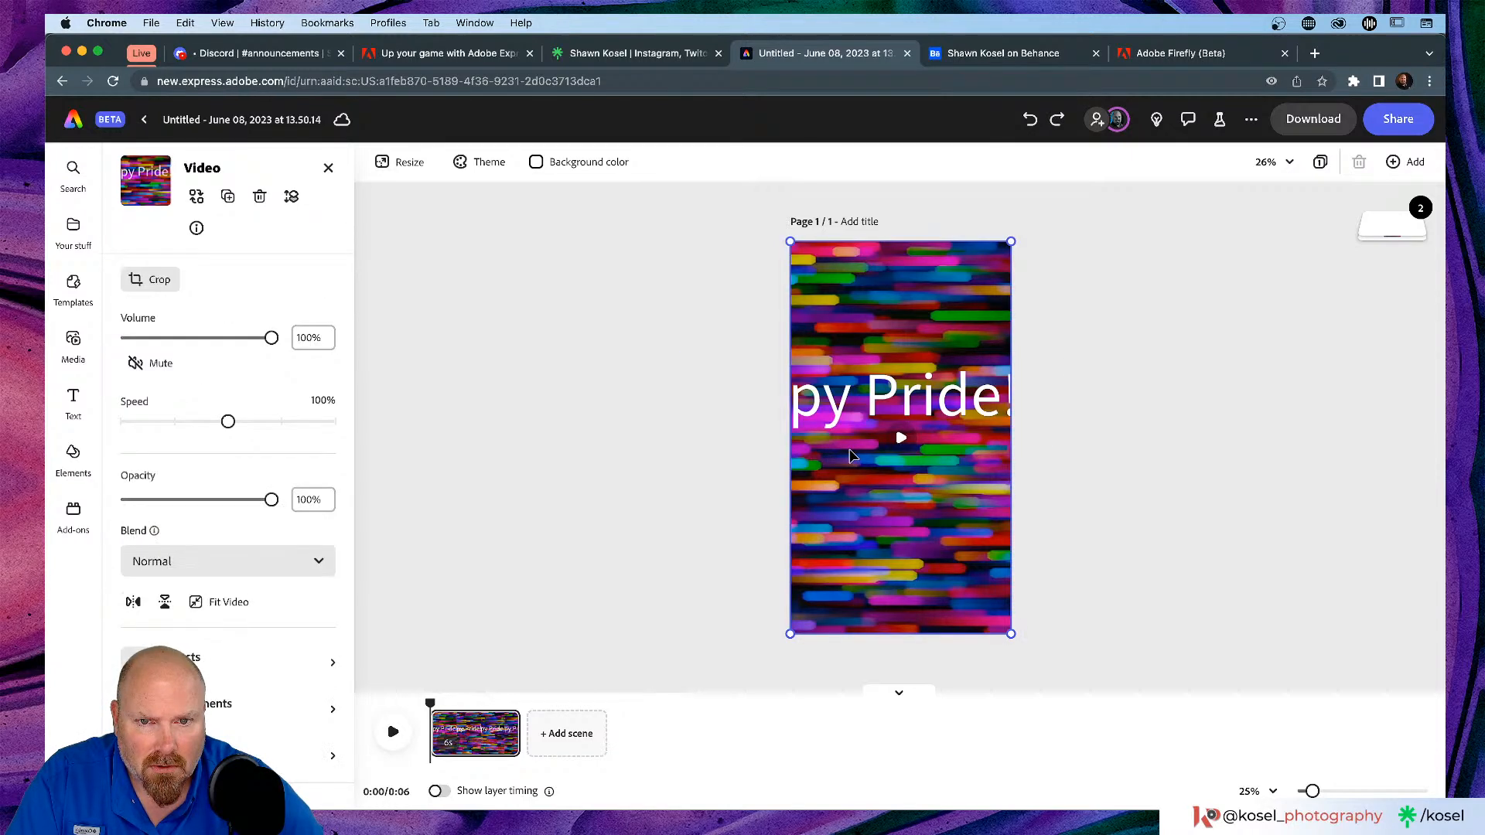
left_click(872, 396)
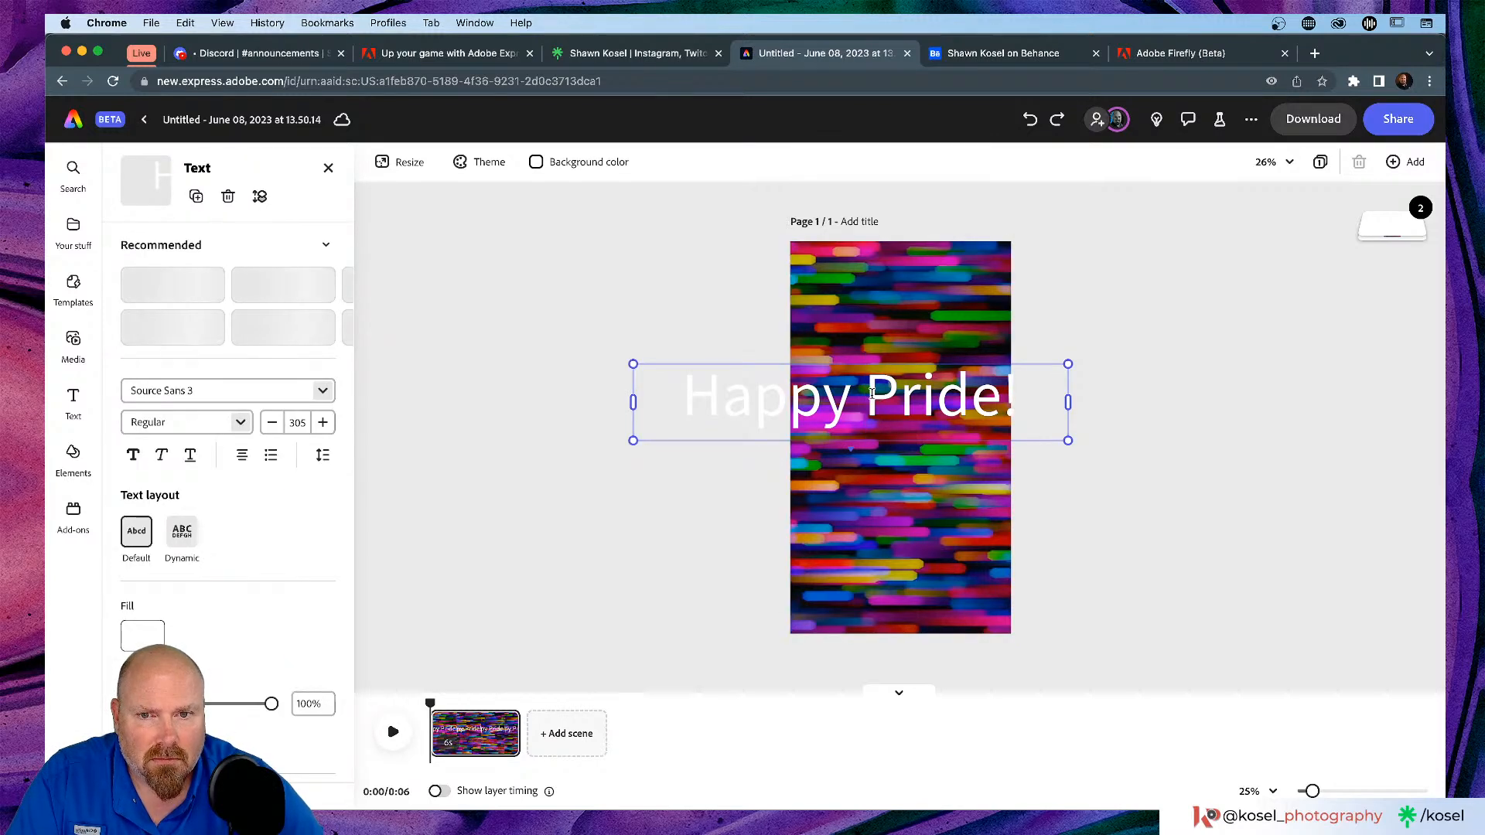
double_click(889, 401)
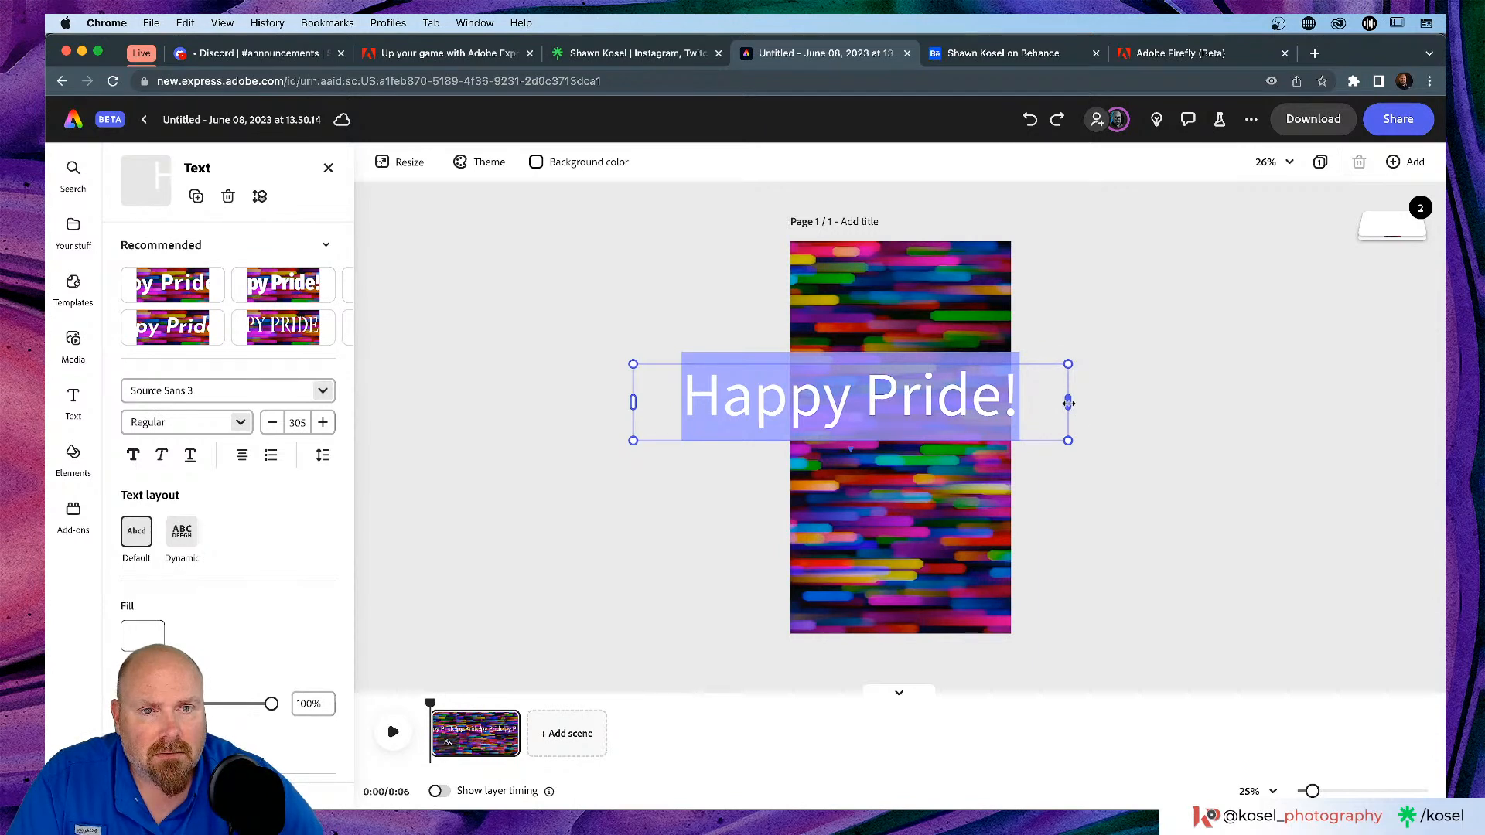
left_click_drag(1068, 440, 1071, 520)
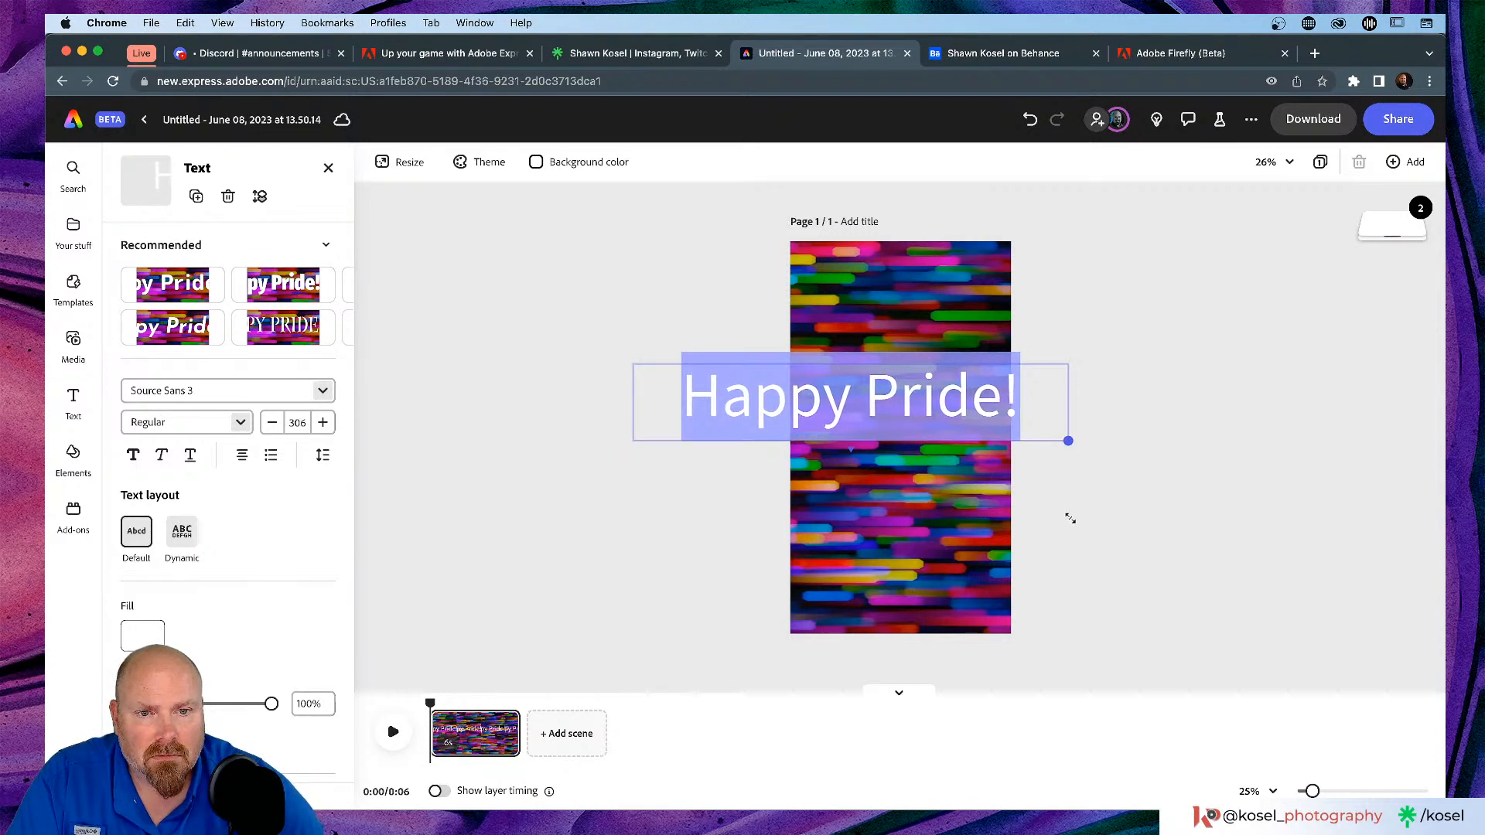
left_click_drag(1068, 441, 1087, 474)
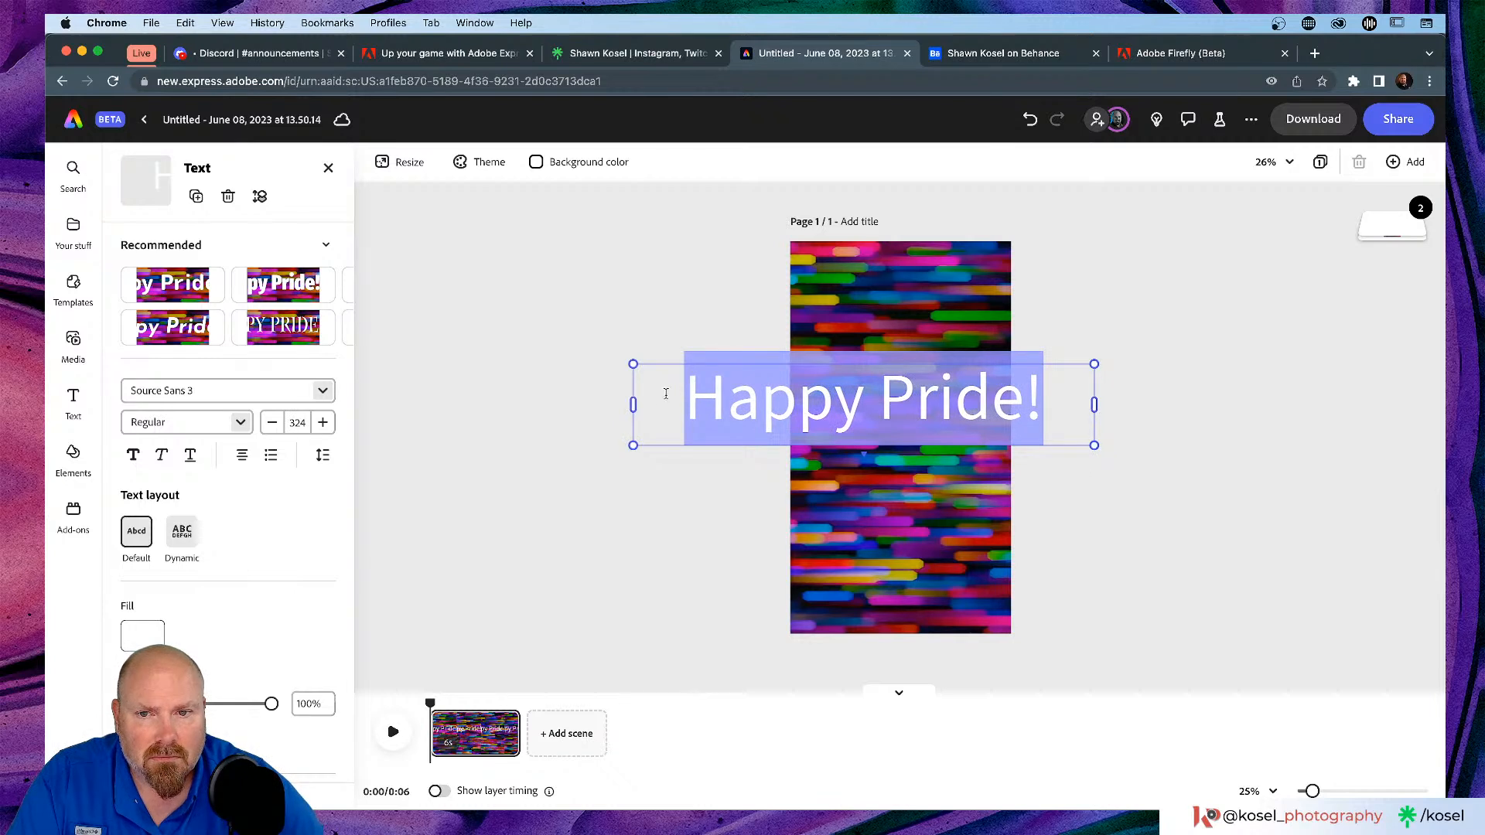
left_click_drag(633, 405, 835, 402)
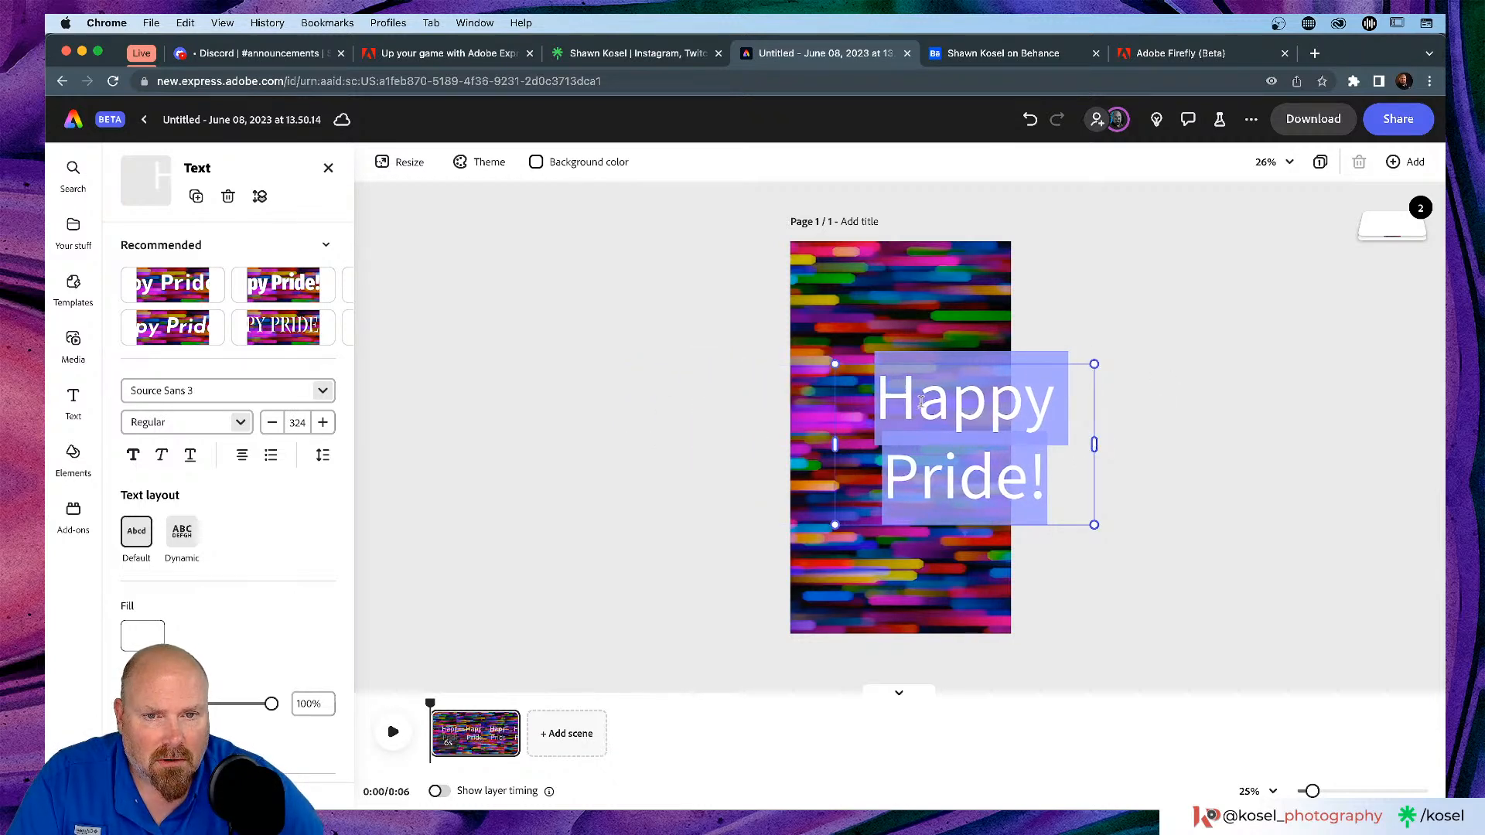
Step: Move the two-line "Happy Pride!" text so it is centered on the page
key("BackSpace")
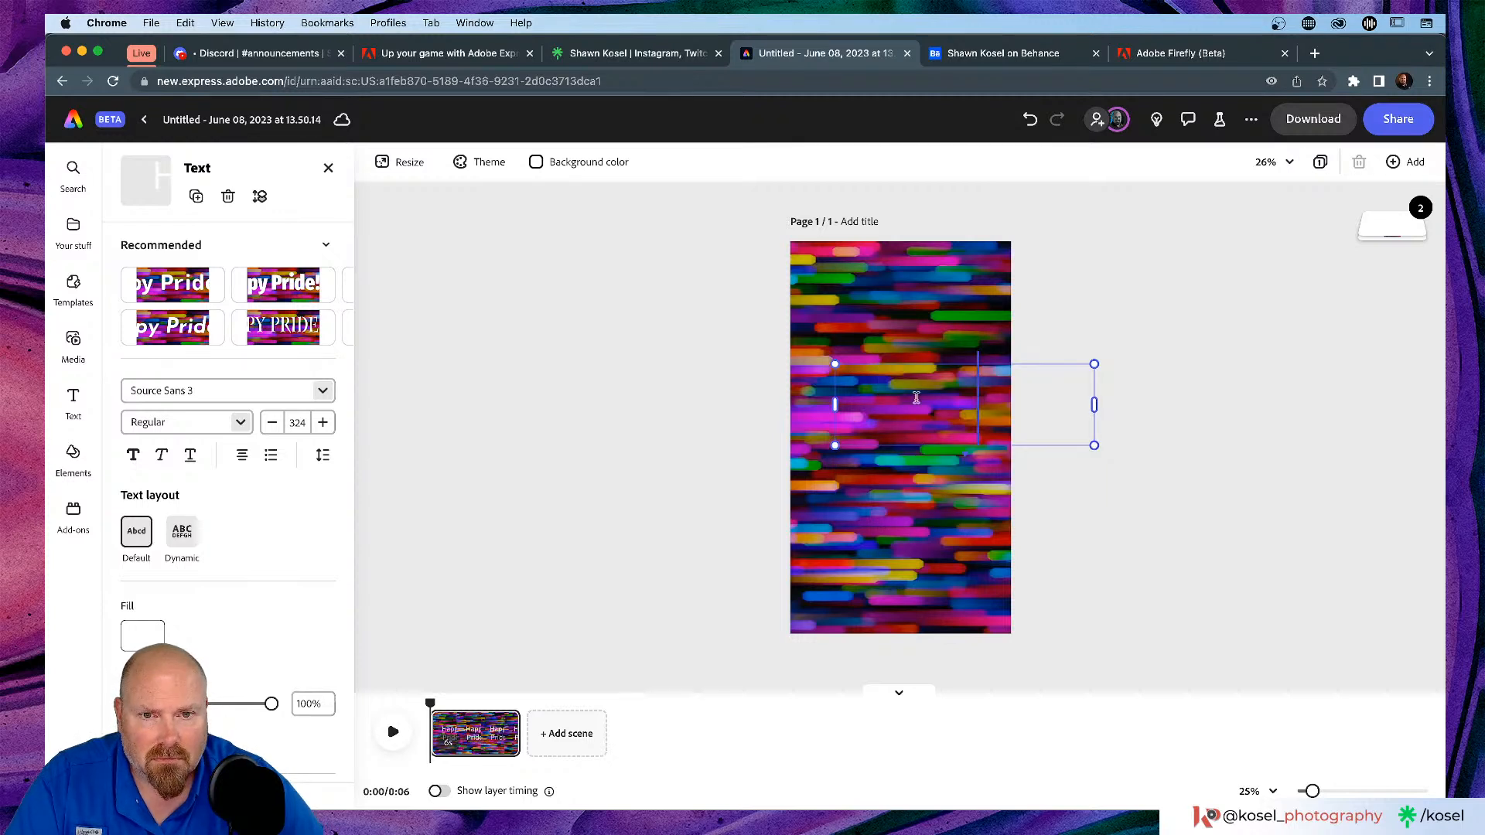
key("super+z")
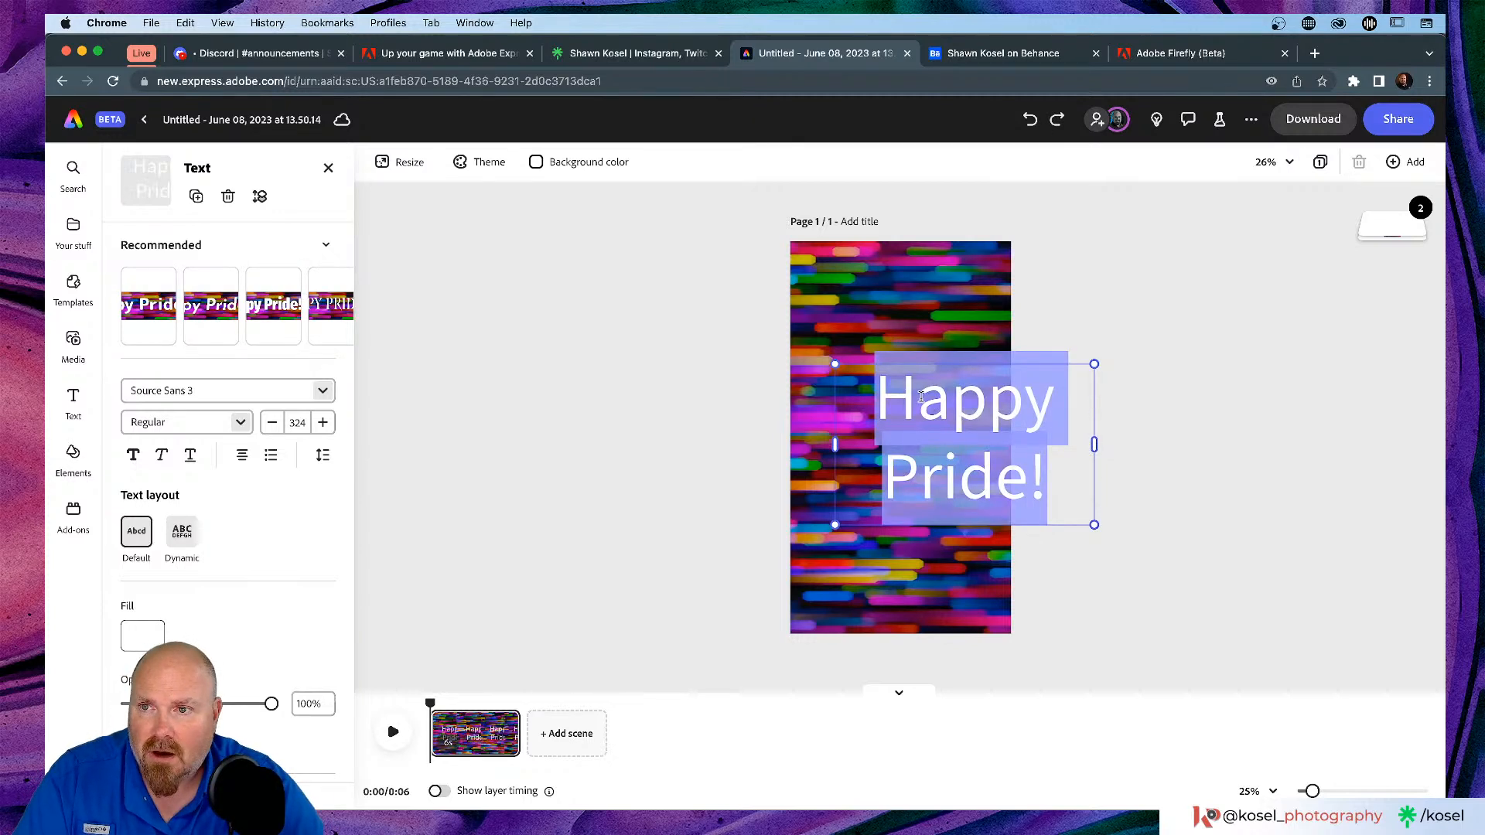
key("Escape")
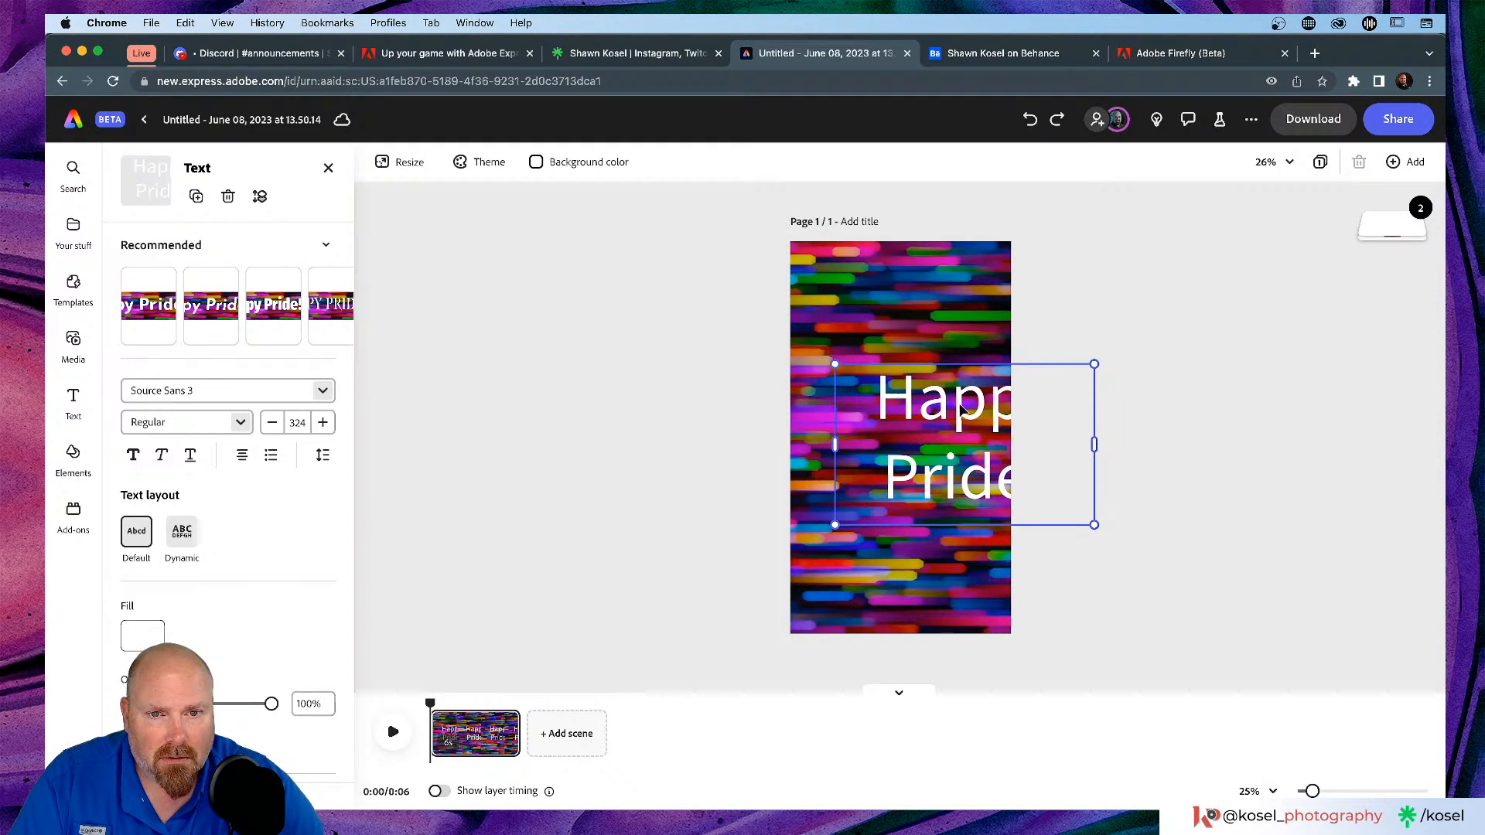
left_click_drag(941, 408, 876, 392)
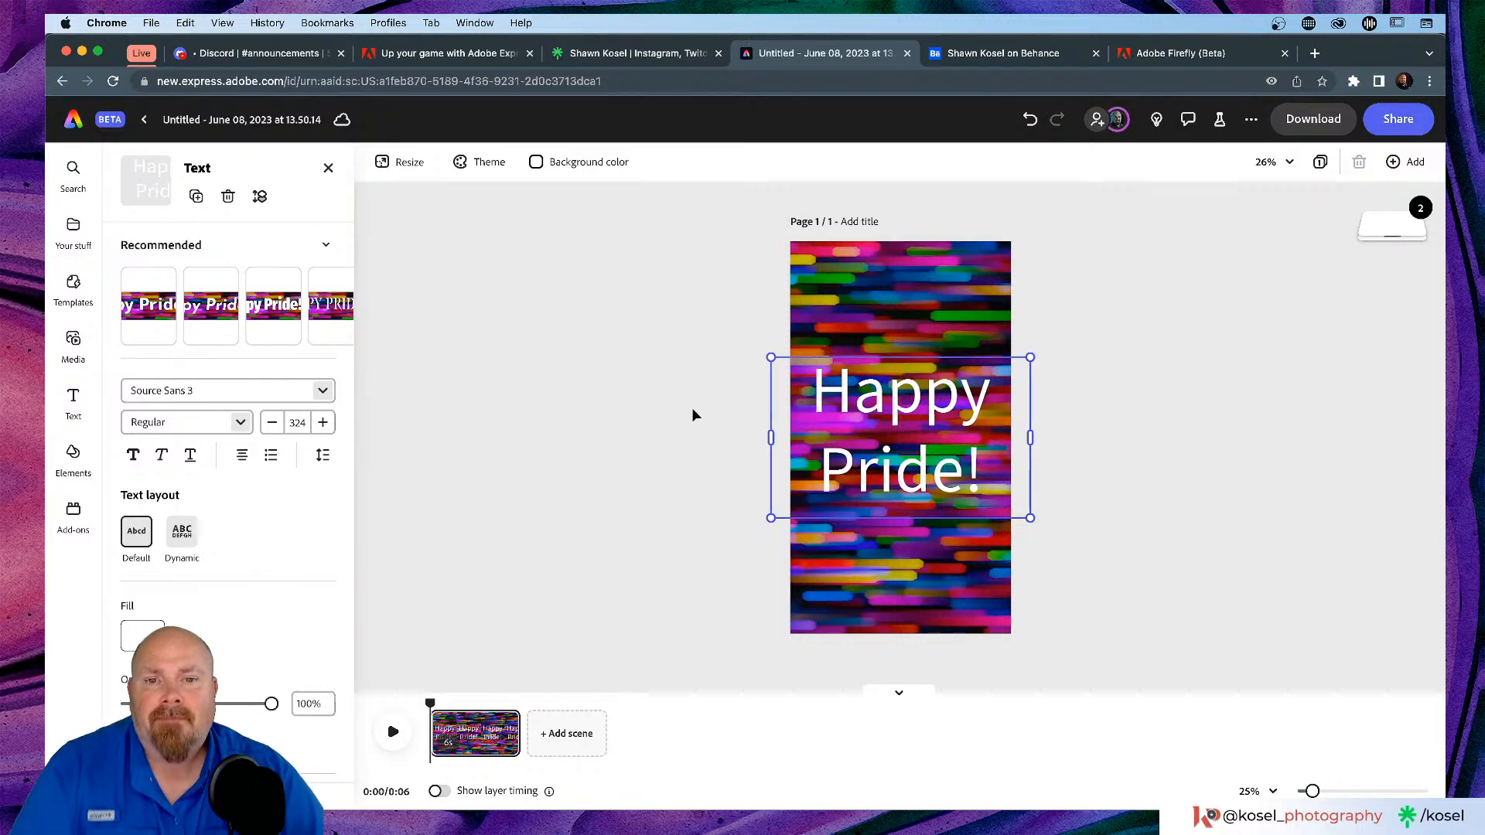
left_click(691, 412)
Step: Browse the recent and available fonts for the "Happy Pride!" text
left_click(878, 410)
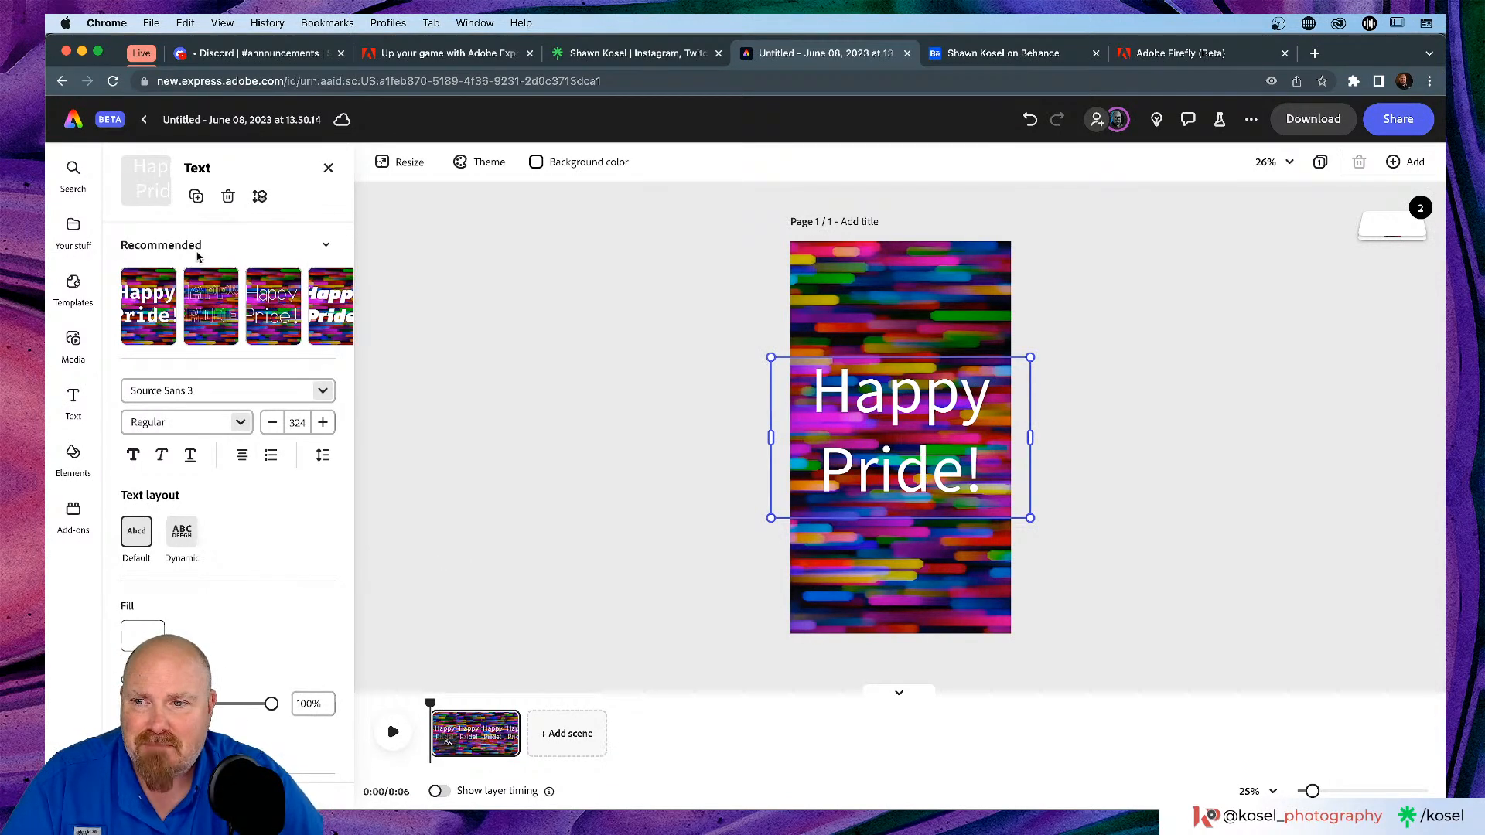
left_click(324, 392)
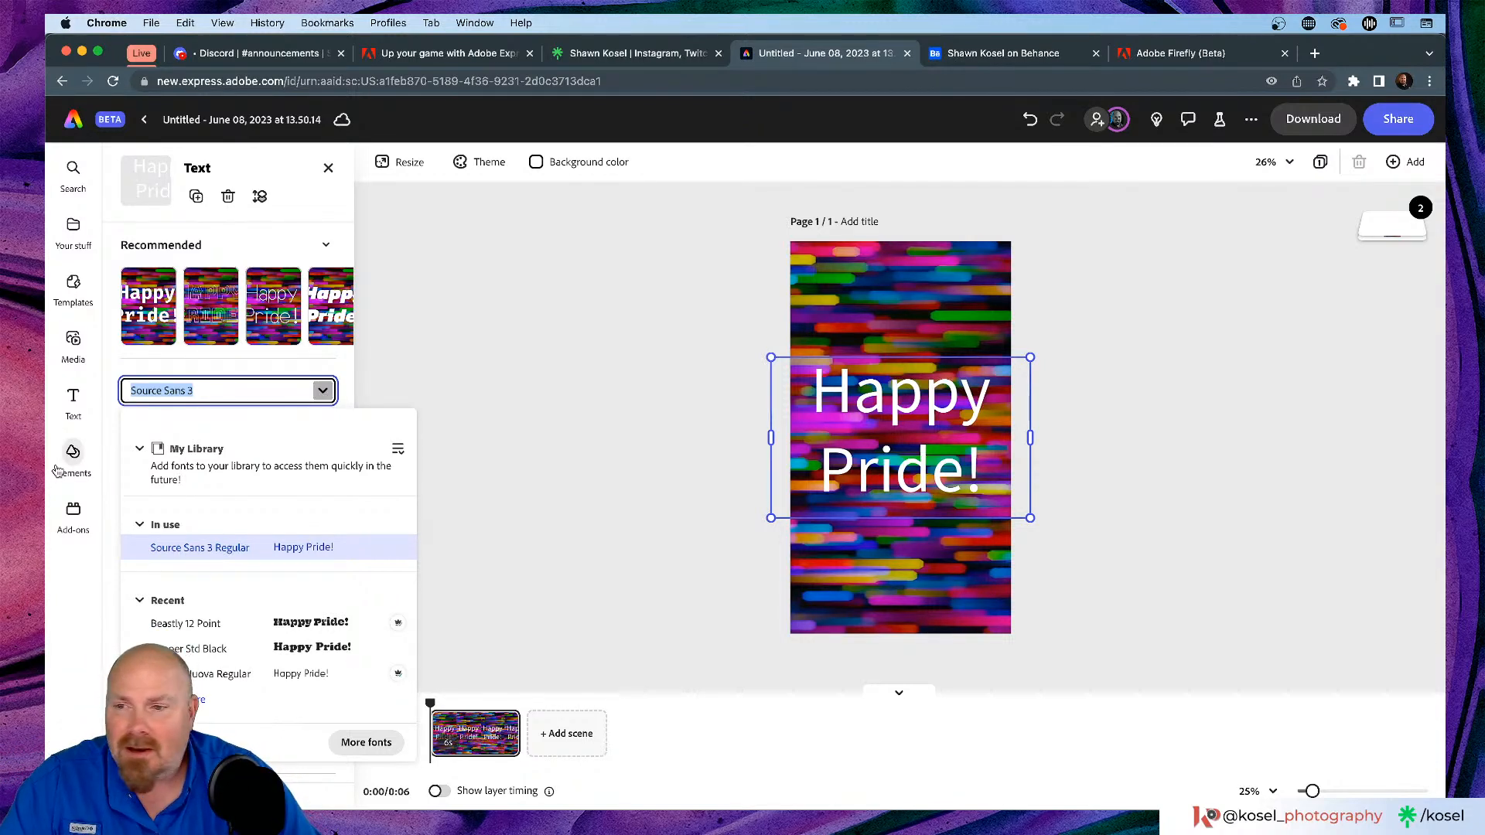
scroll(269, 496, "down", 5)
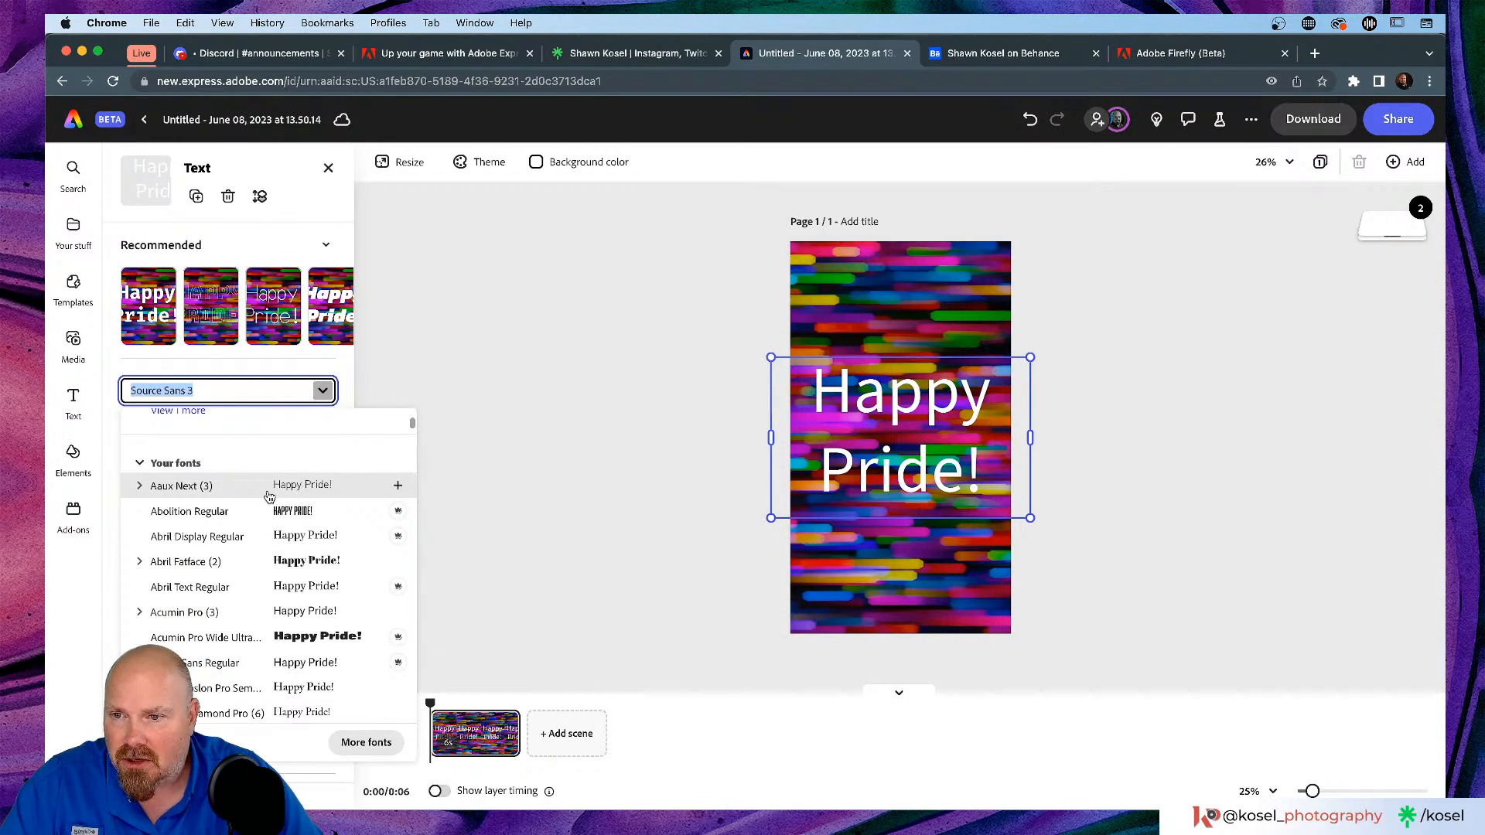
scroll(255, 497, "up", 5)
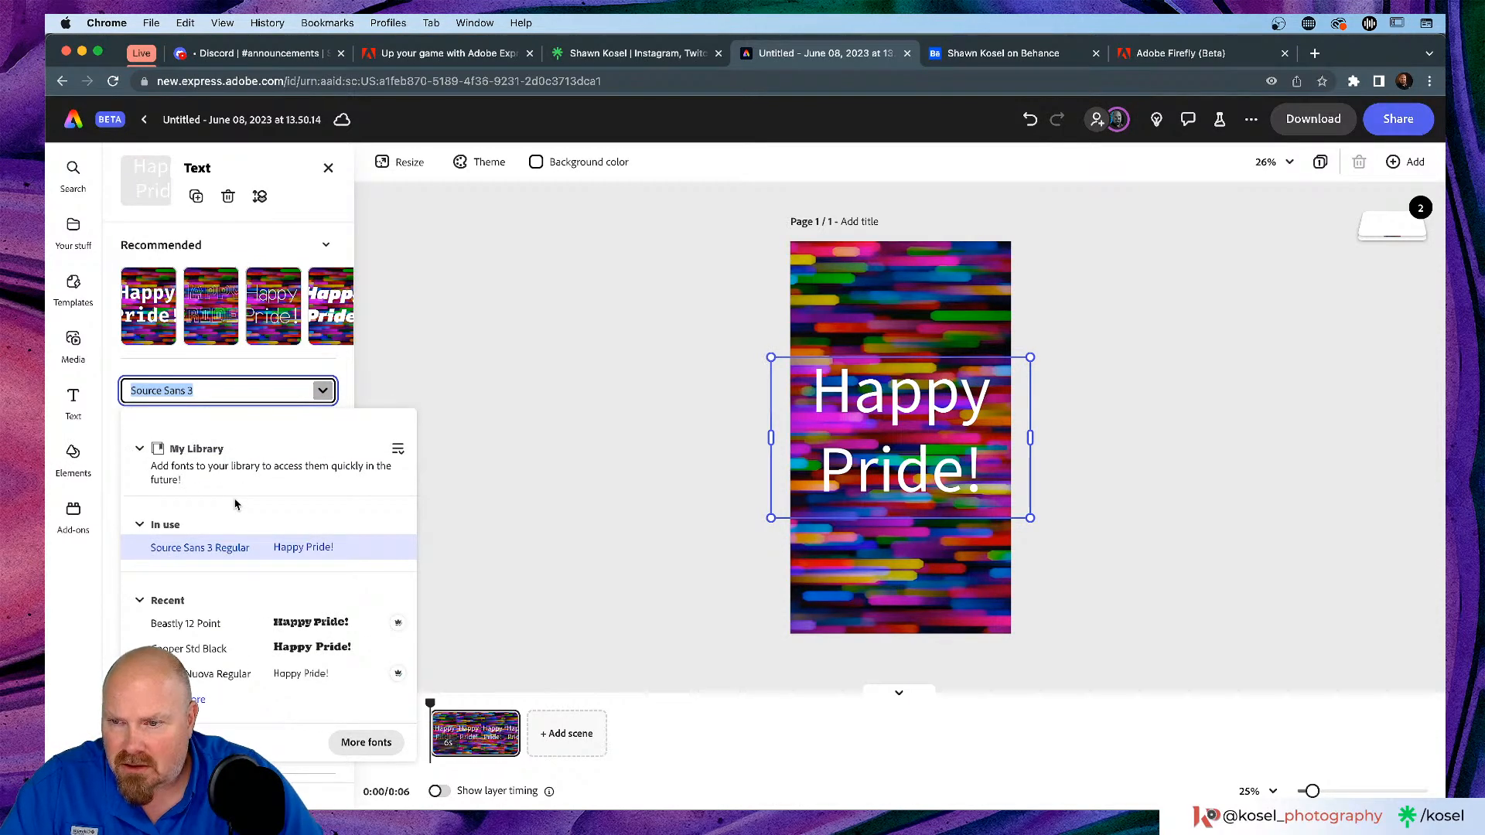
scroll(239, 511, "down", 2)
scroll(237, 529, "up", 3)
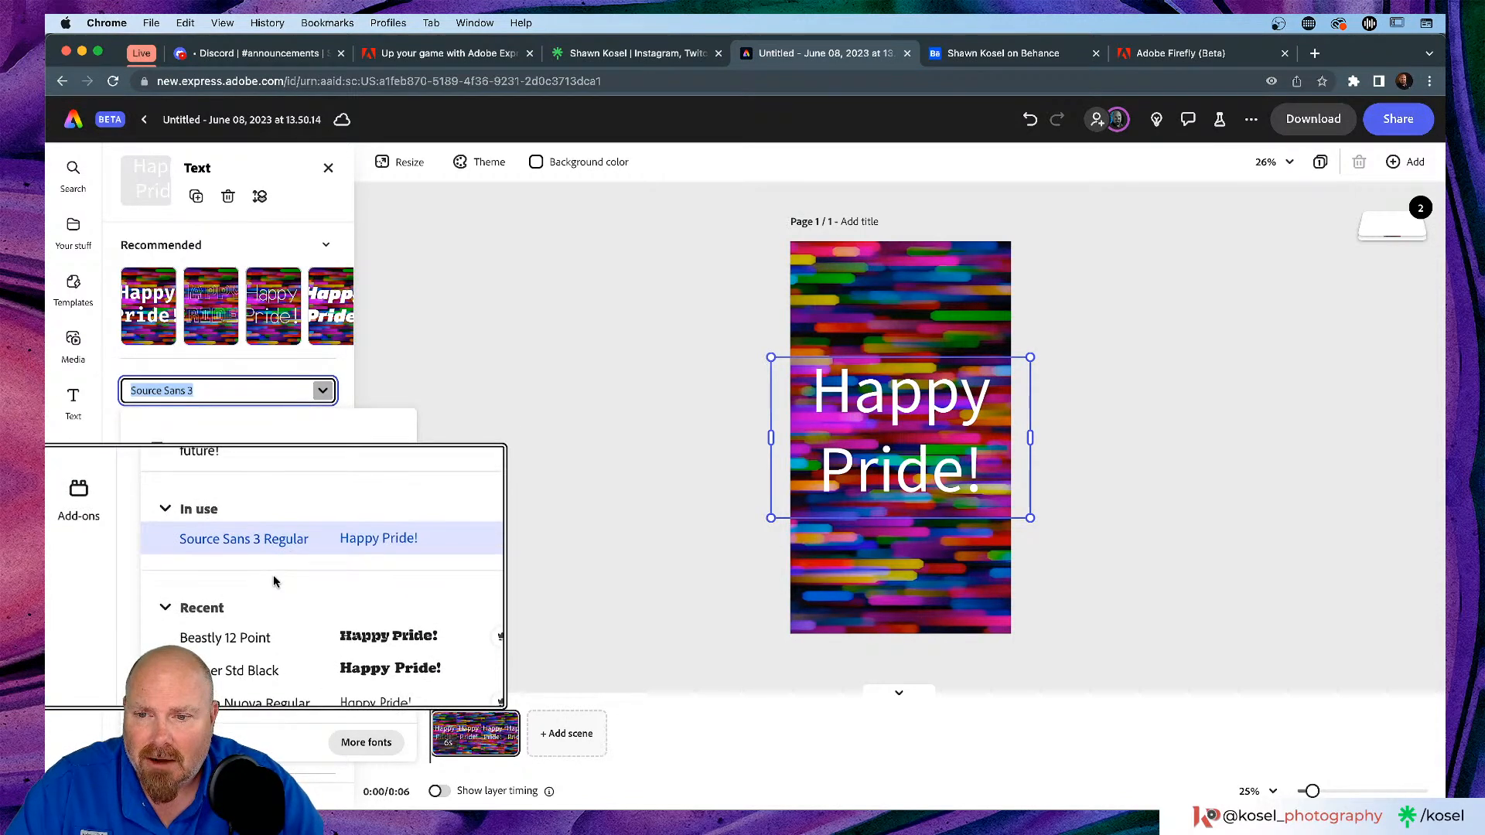
scroll(221, 574, "down", 5)
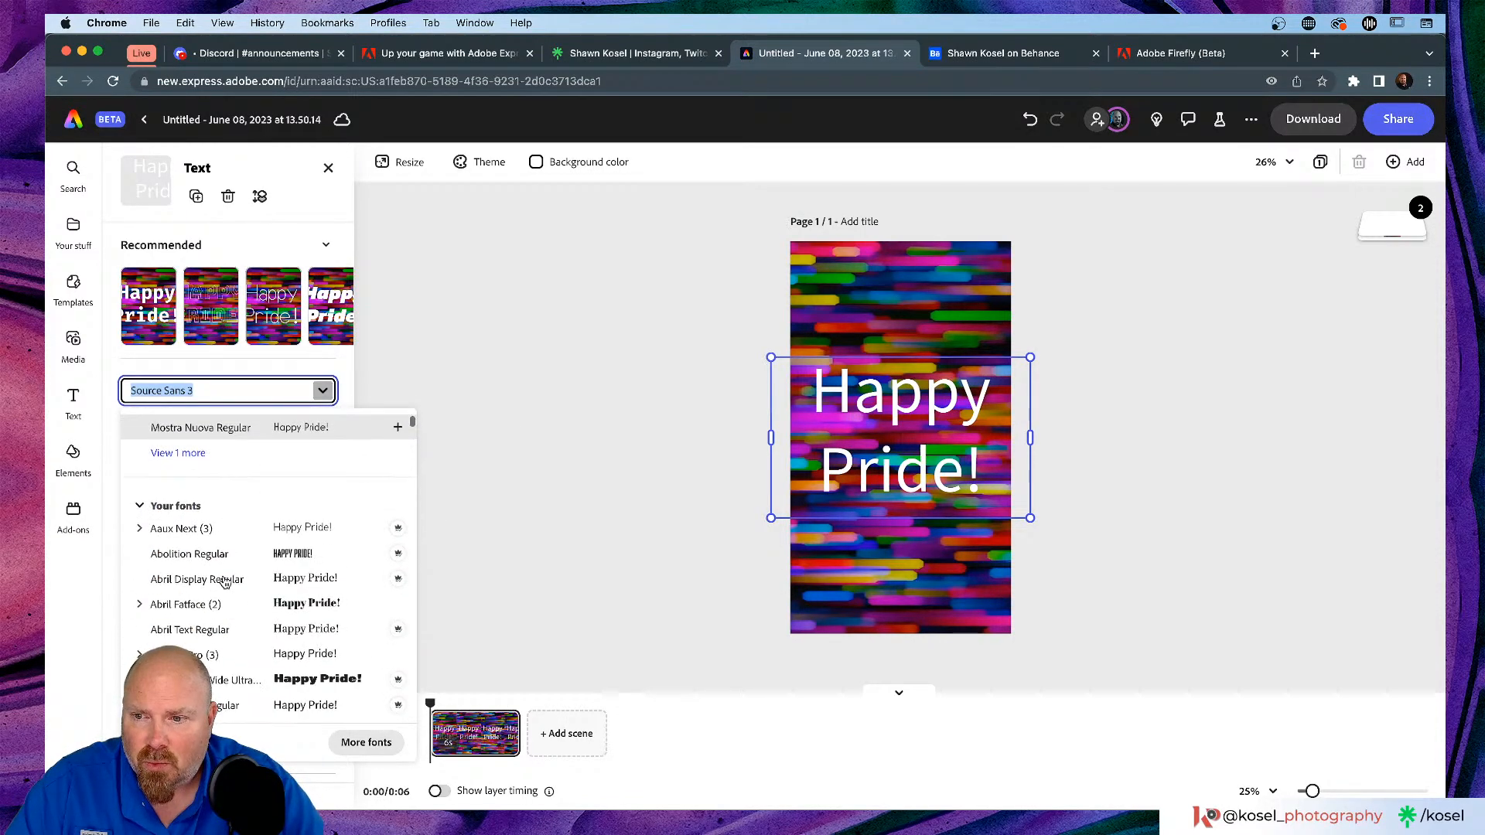
scroll(143, 508, "up", 5)
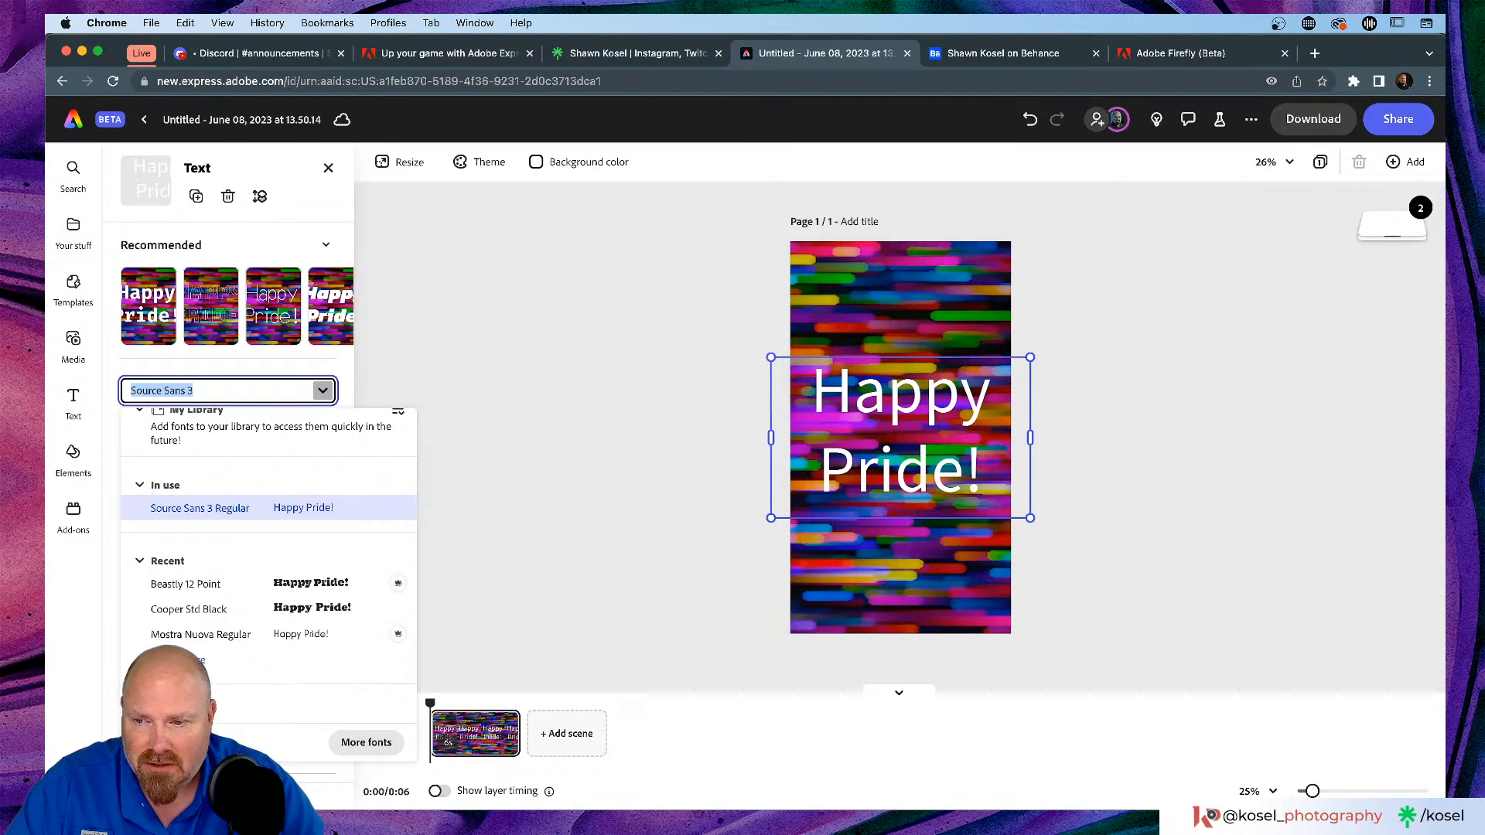
scroll(201, 664, "down", 6)
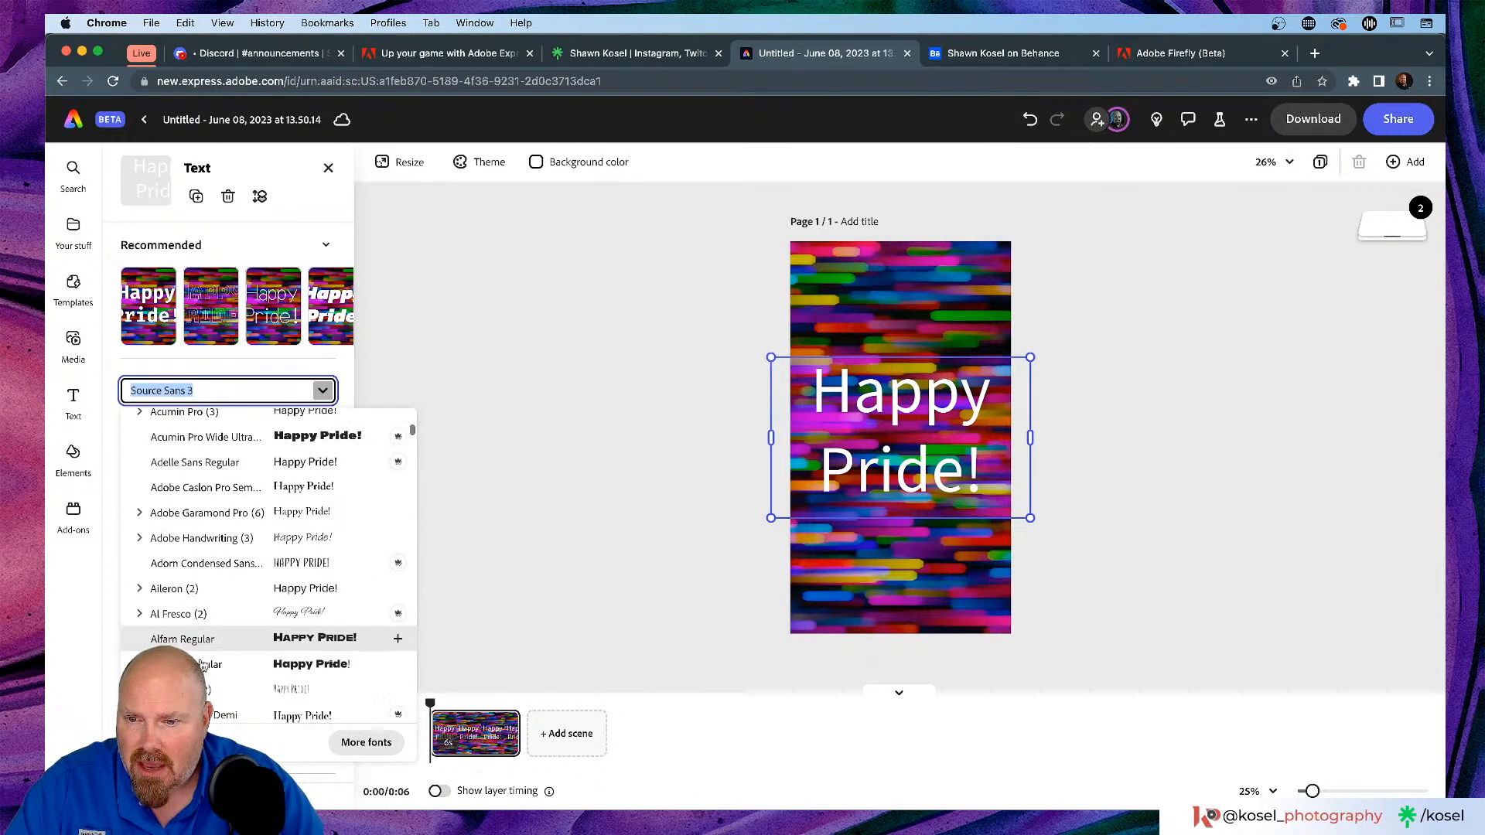
Step: Apply the Blackcurrant Black font from the Funky category to "Happy Pride!" and shrink the text to size 190
left_click(367, 743)
scroll(369, 623, "down", 5)
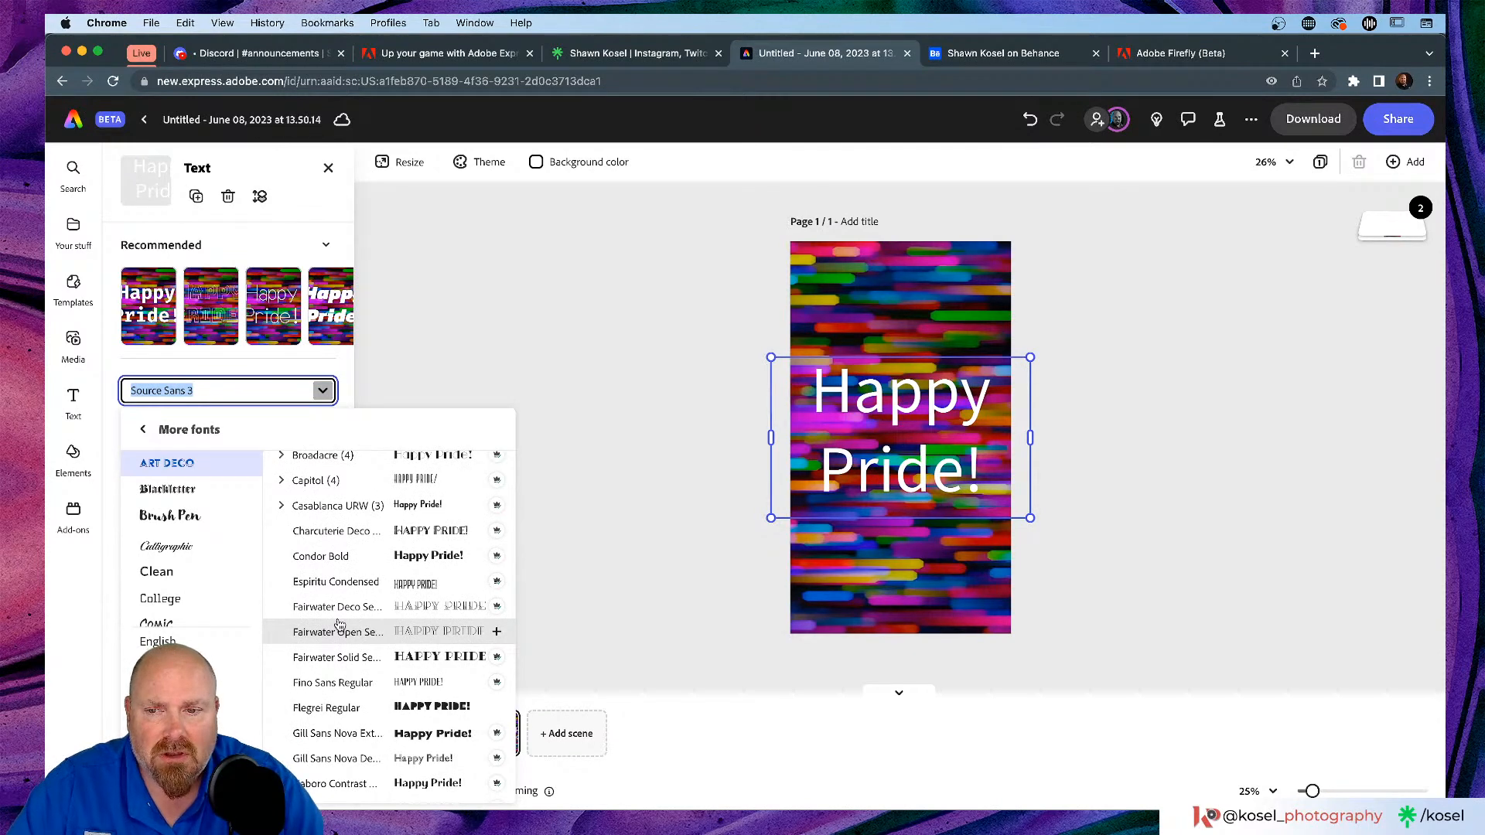
scroll(340, 625, "down", 5)
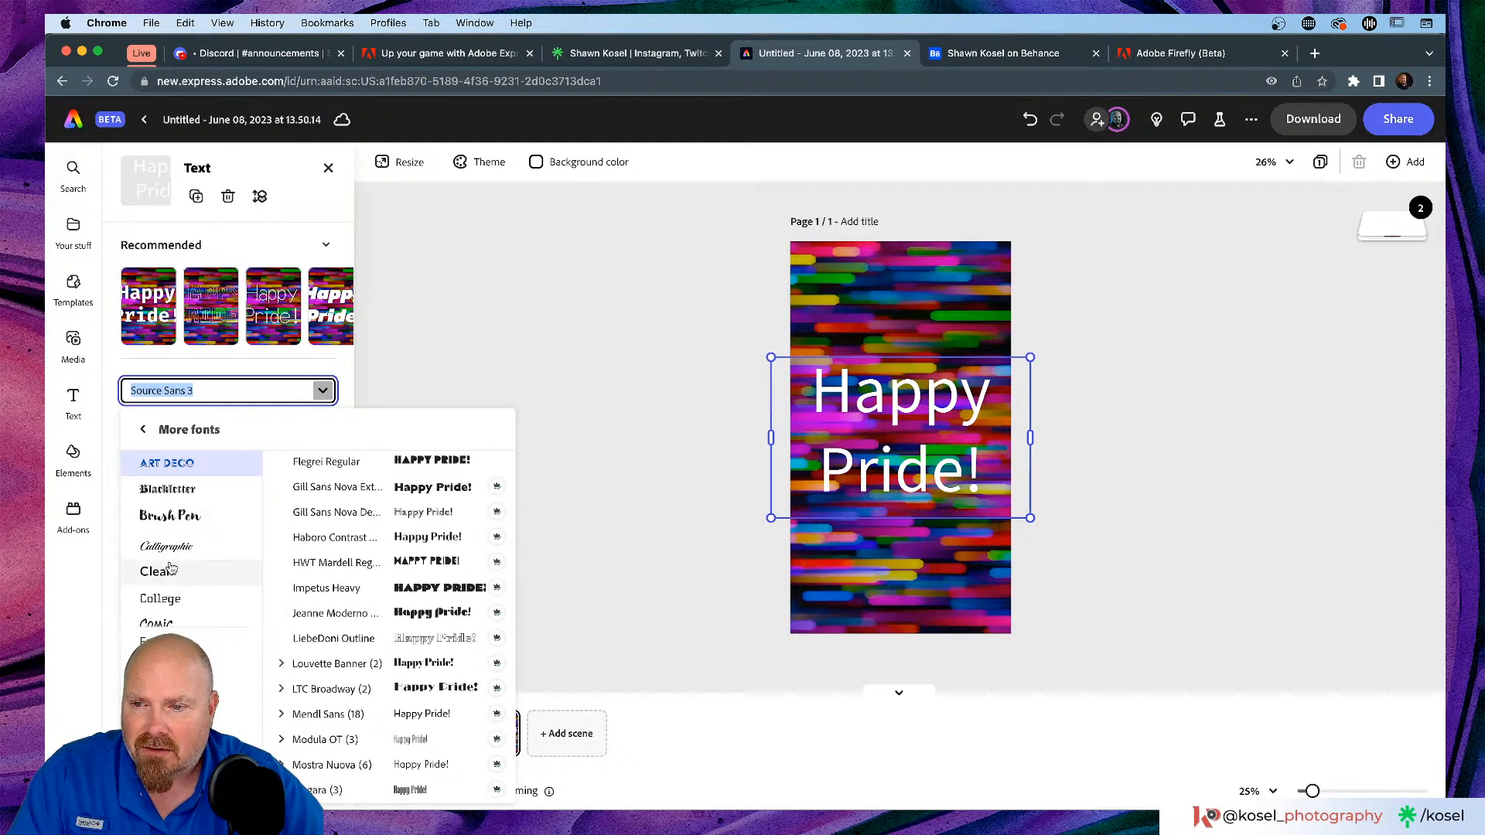
scroll(172, 568, "down", 2)
scroll(171, 569, "down", 4)
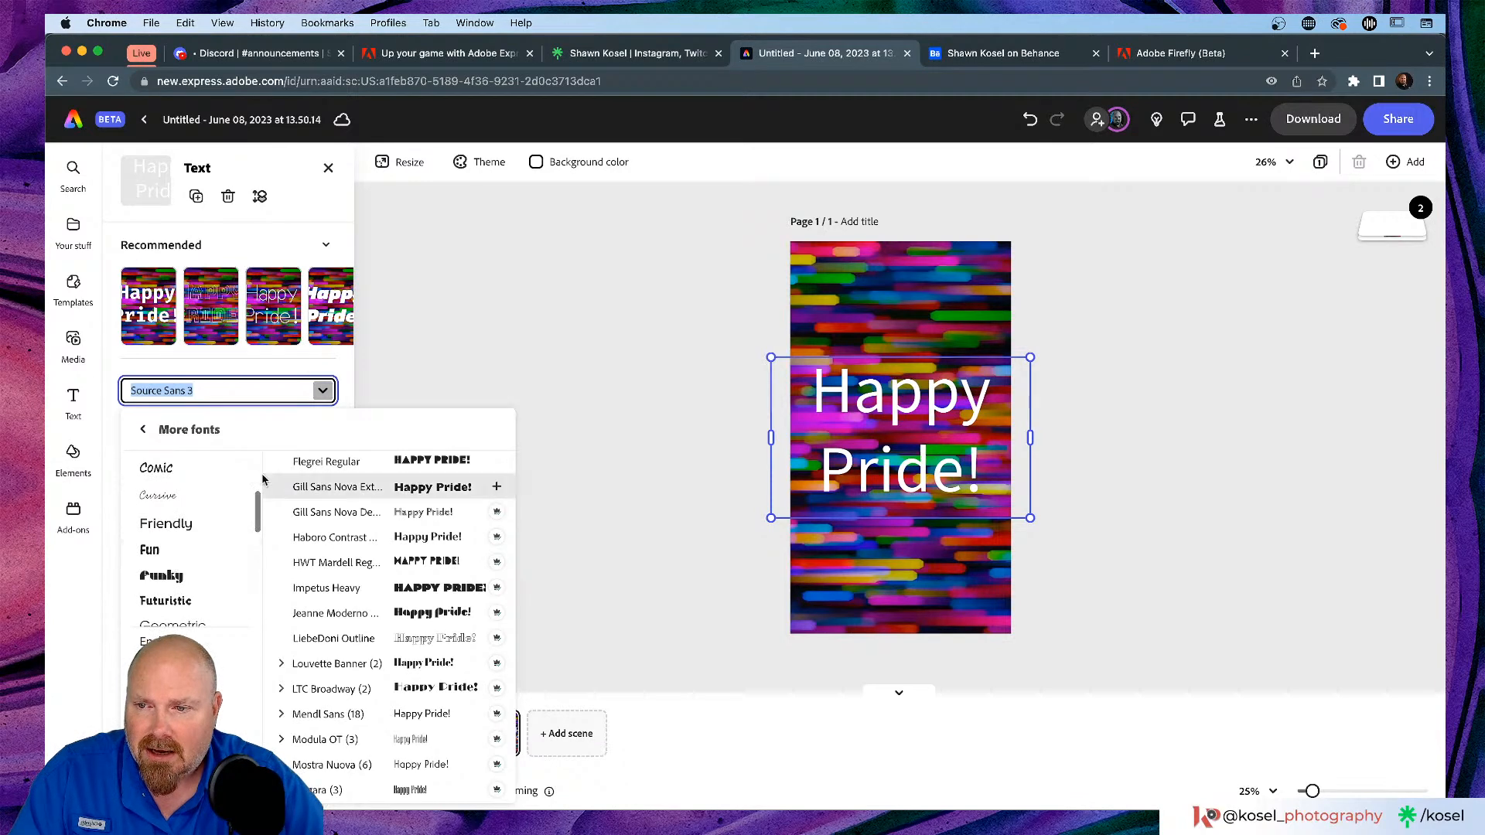
left_click(179, 554)
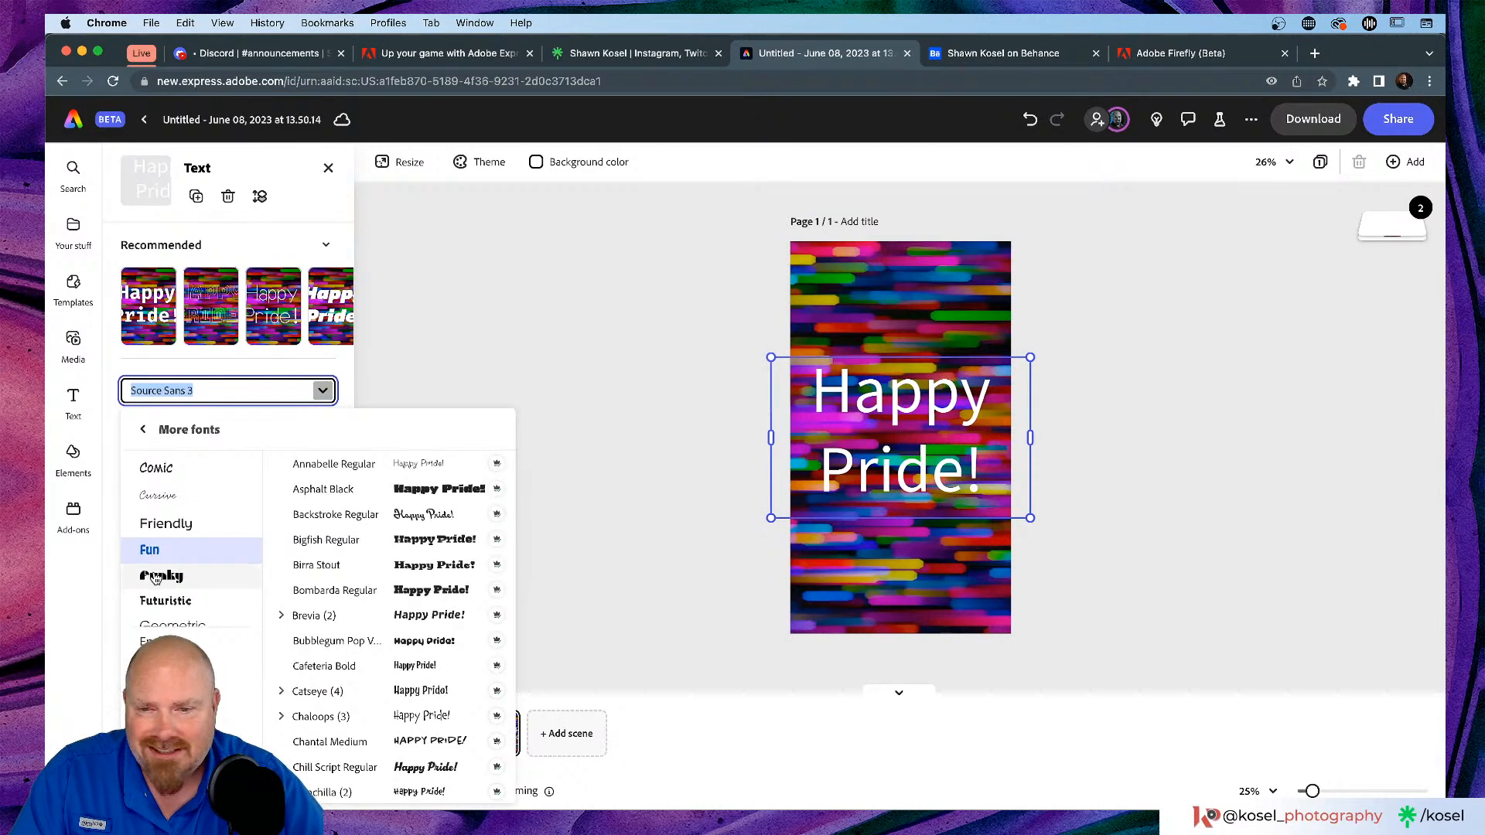
left_click(157, 577)
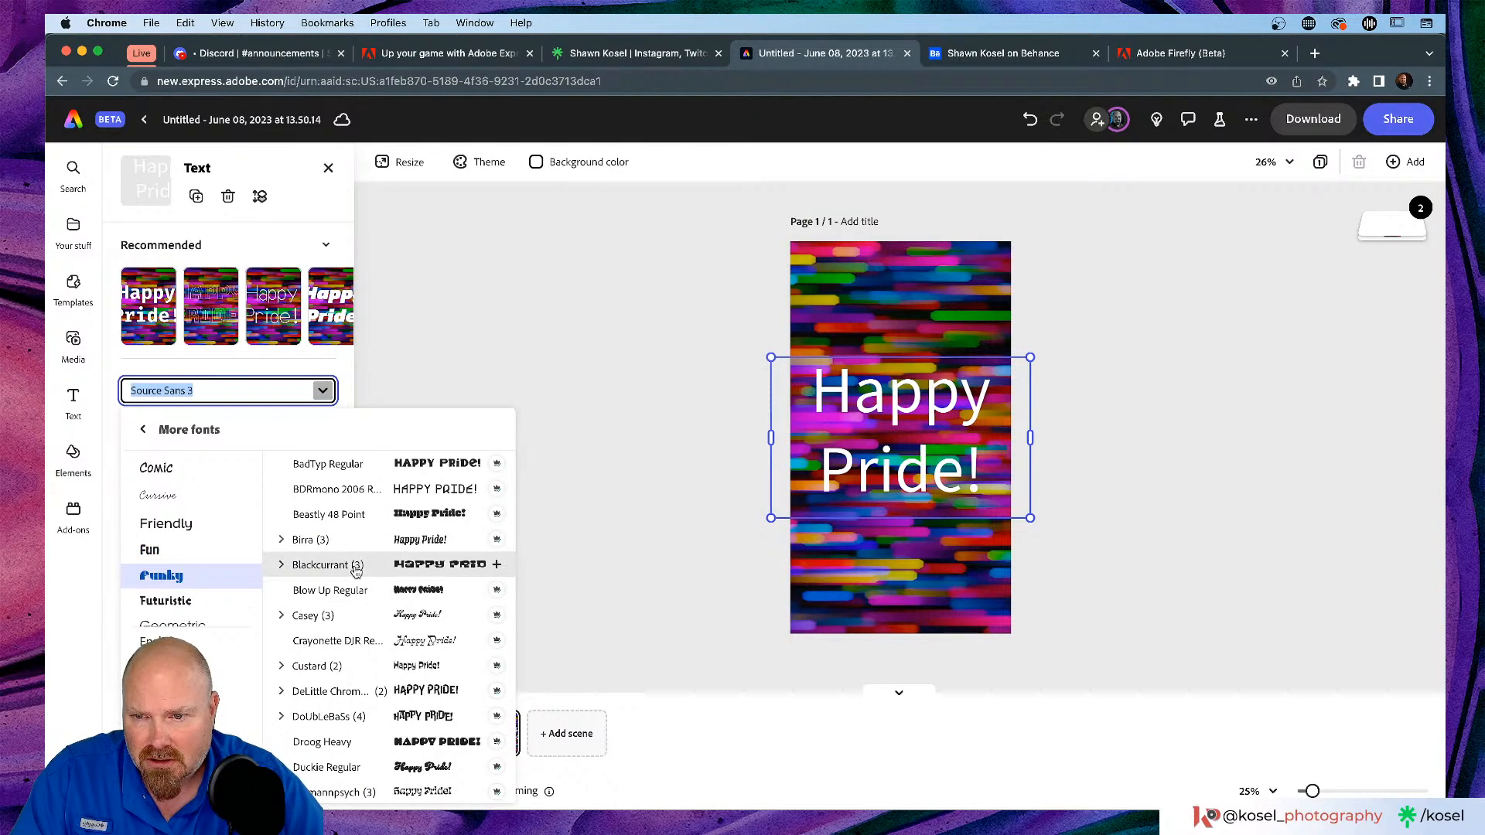
scroll(323, 566, "down", 2)
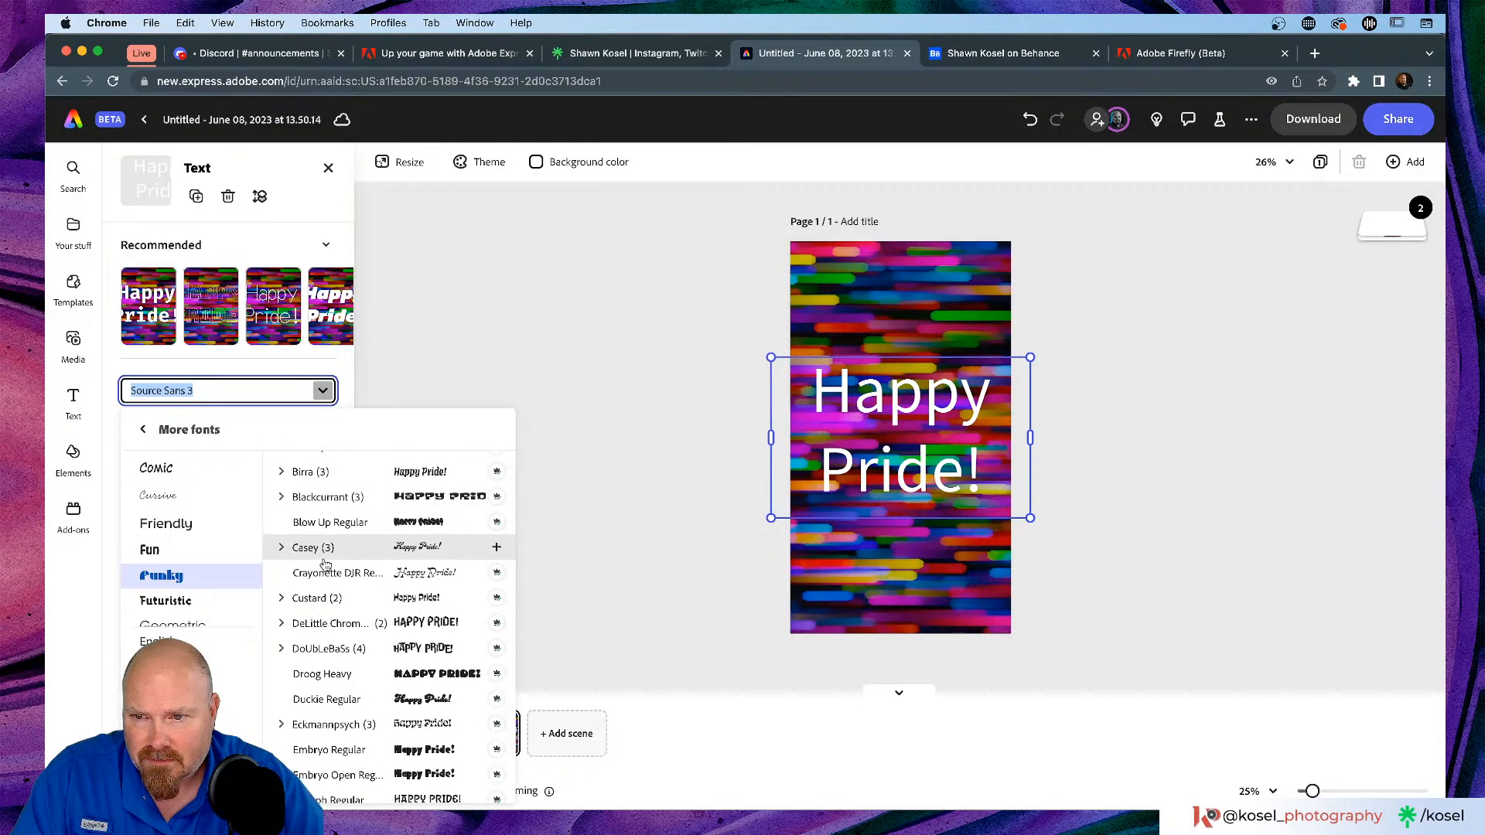
left_click(280, 501)
left_click(317, 521)
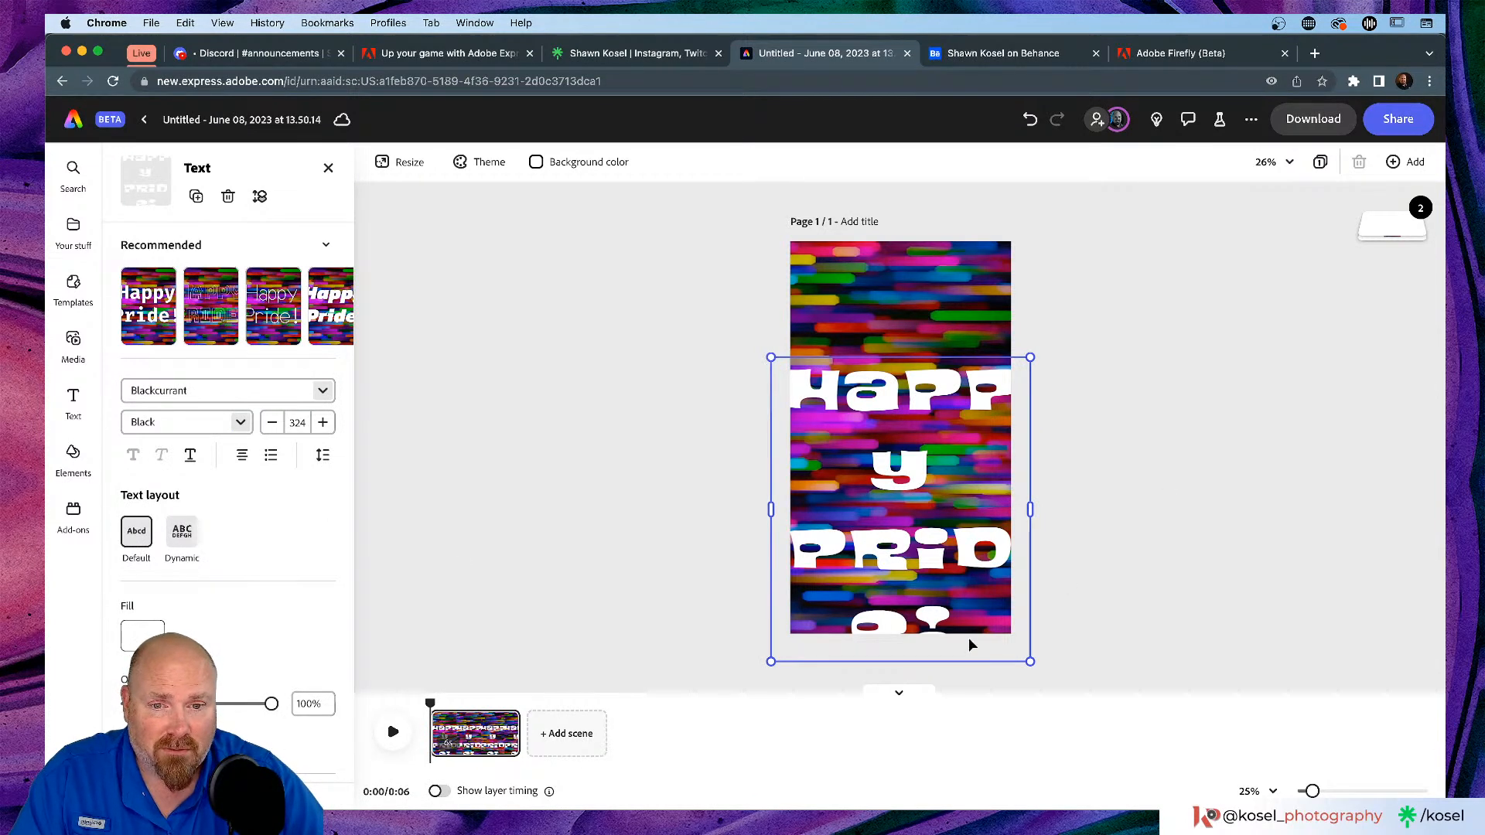
left_click_drag(1031, 508, 934, 413)
Step: Search the fonts for "Cray" and apply Crayonette DJR Regular to the "Happy Pride!" text
left_click(217, 390)
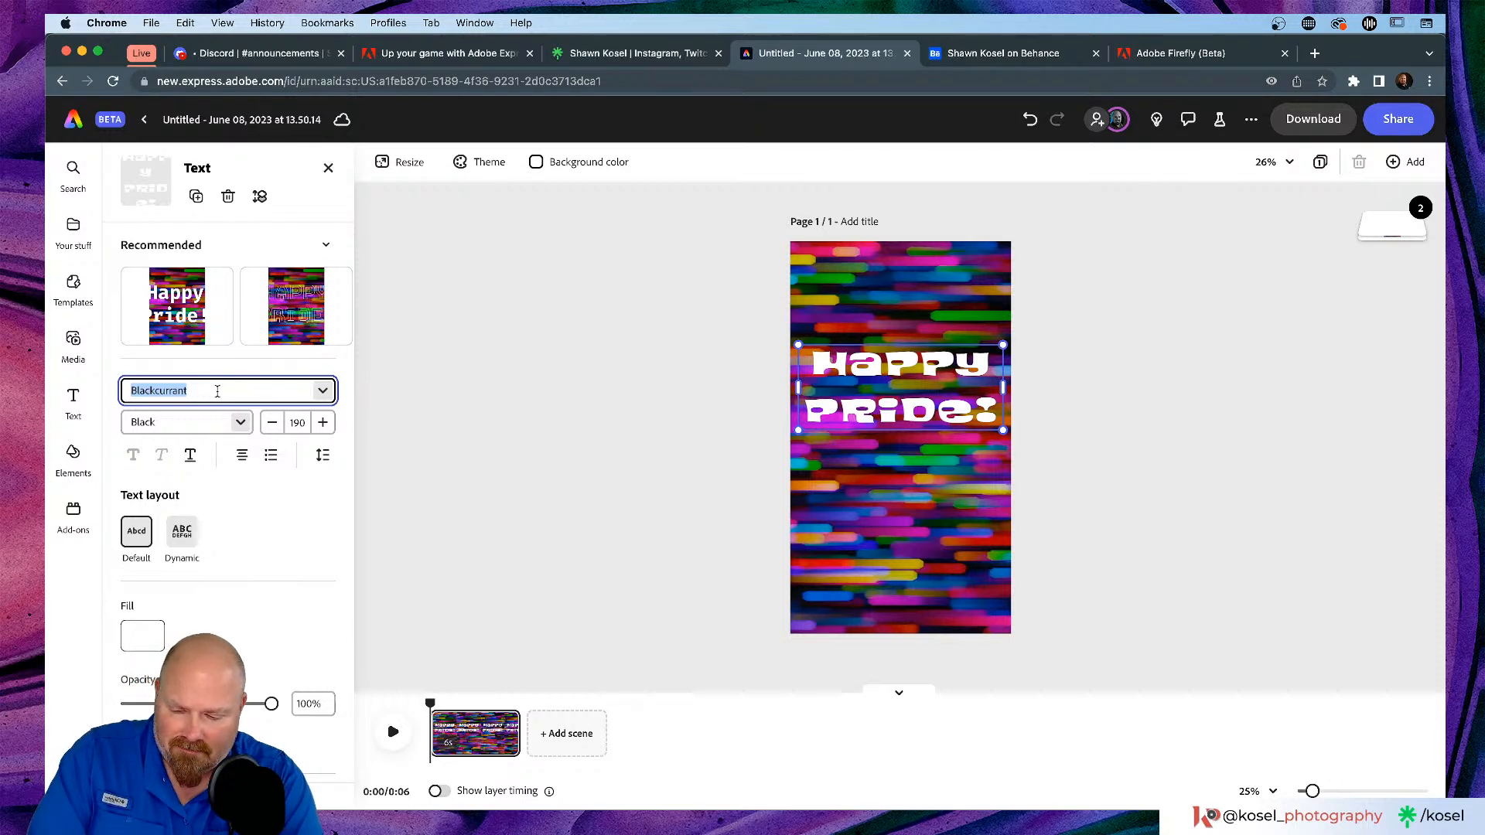
type("Cr")
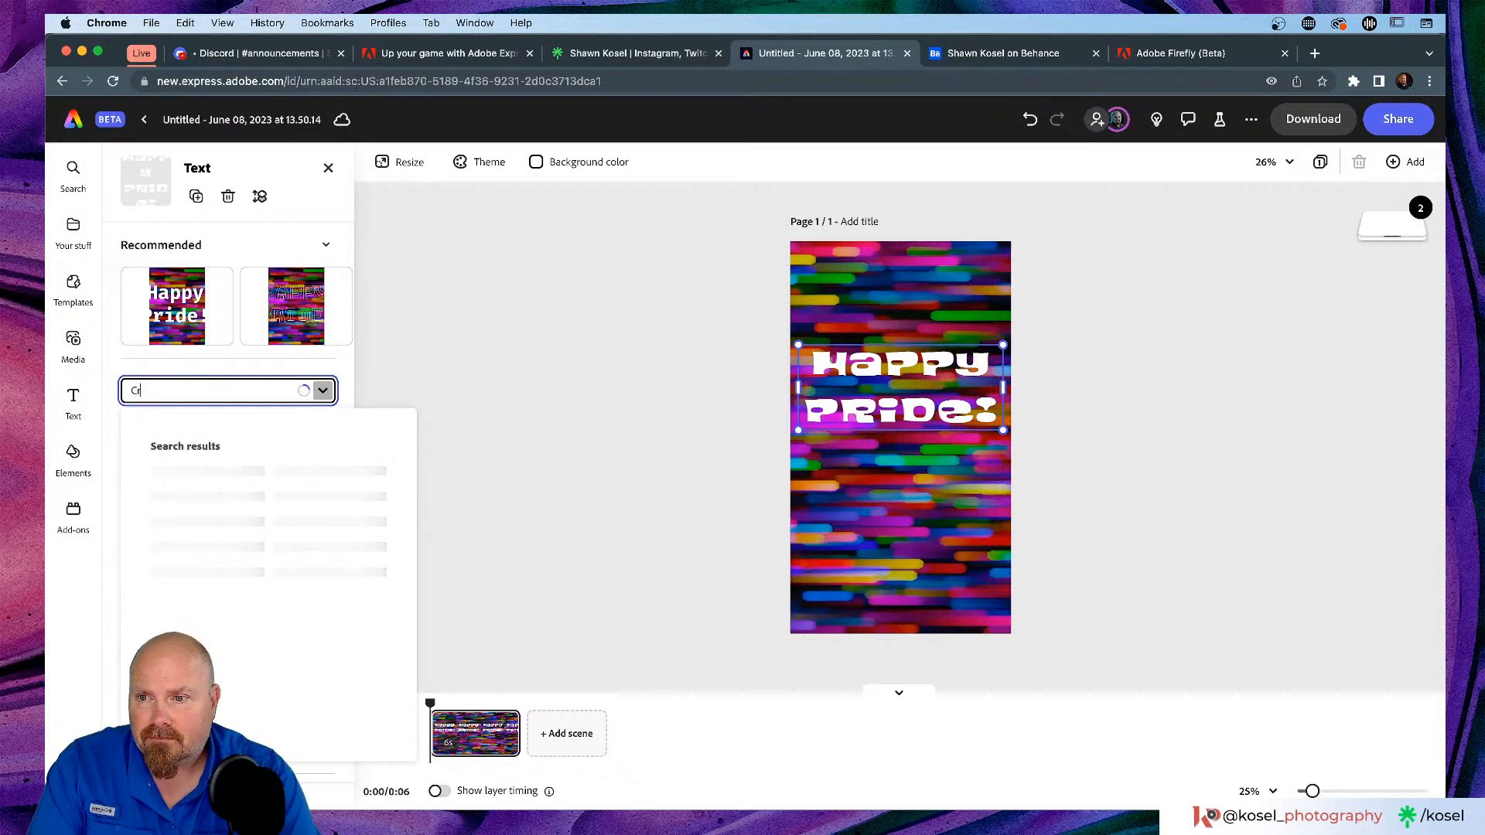
type("ay")
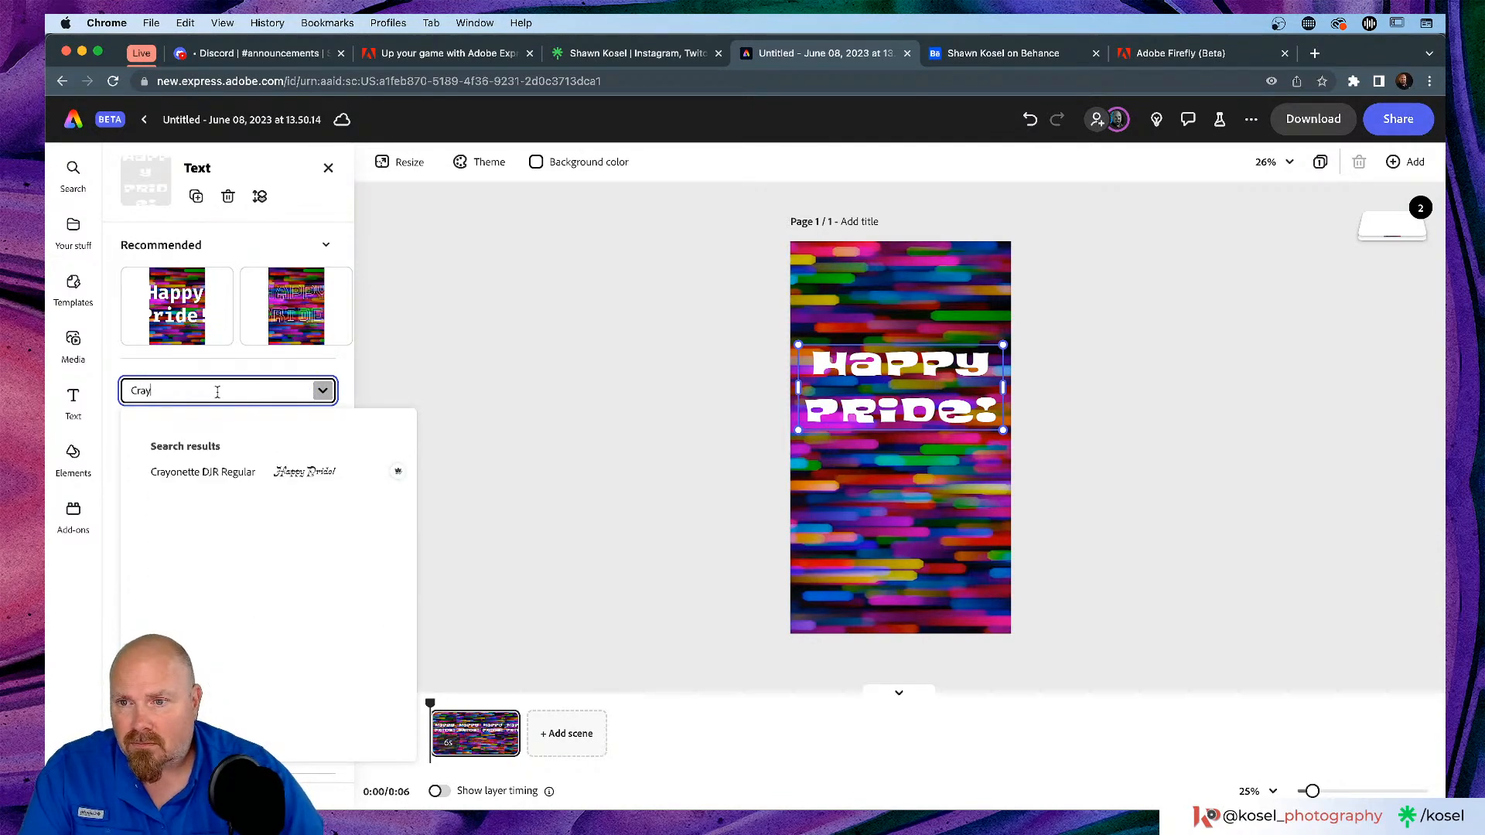
left_click(179, 472)
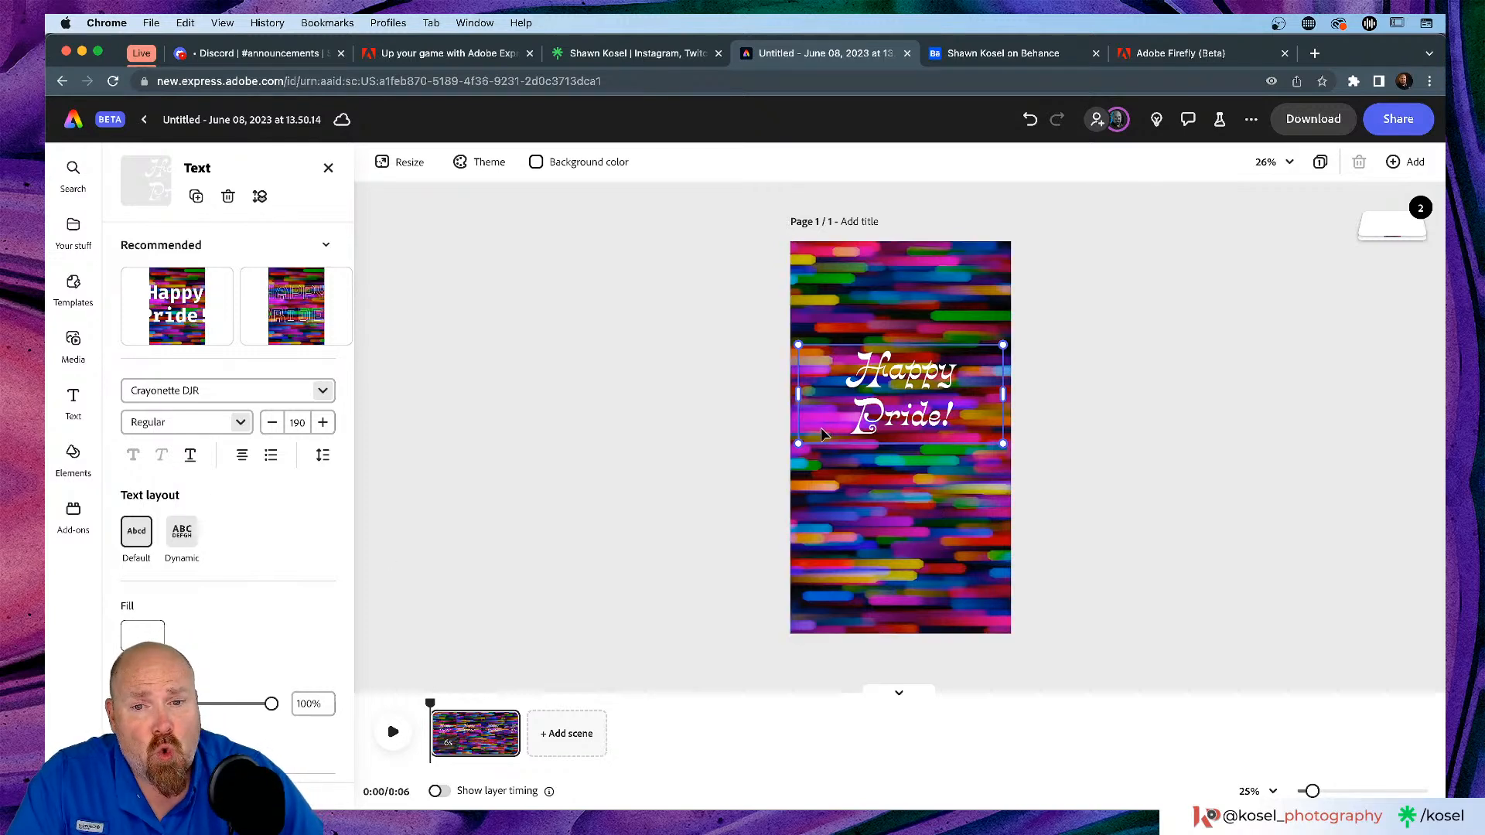
Step: Enlarge the "Happy Pride!" text to size 291 and move it slightly down, keeping it centered across the page
left_click_drag(799, 442, 741, 471)
left_click_drag(1003, 345, 1054, 318)
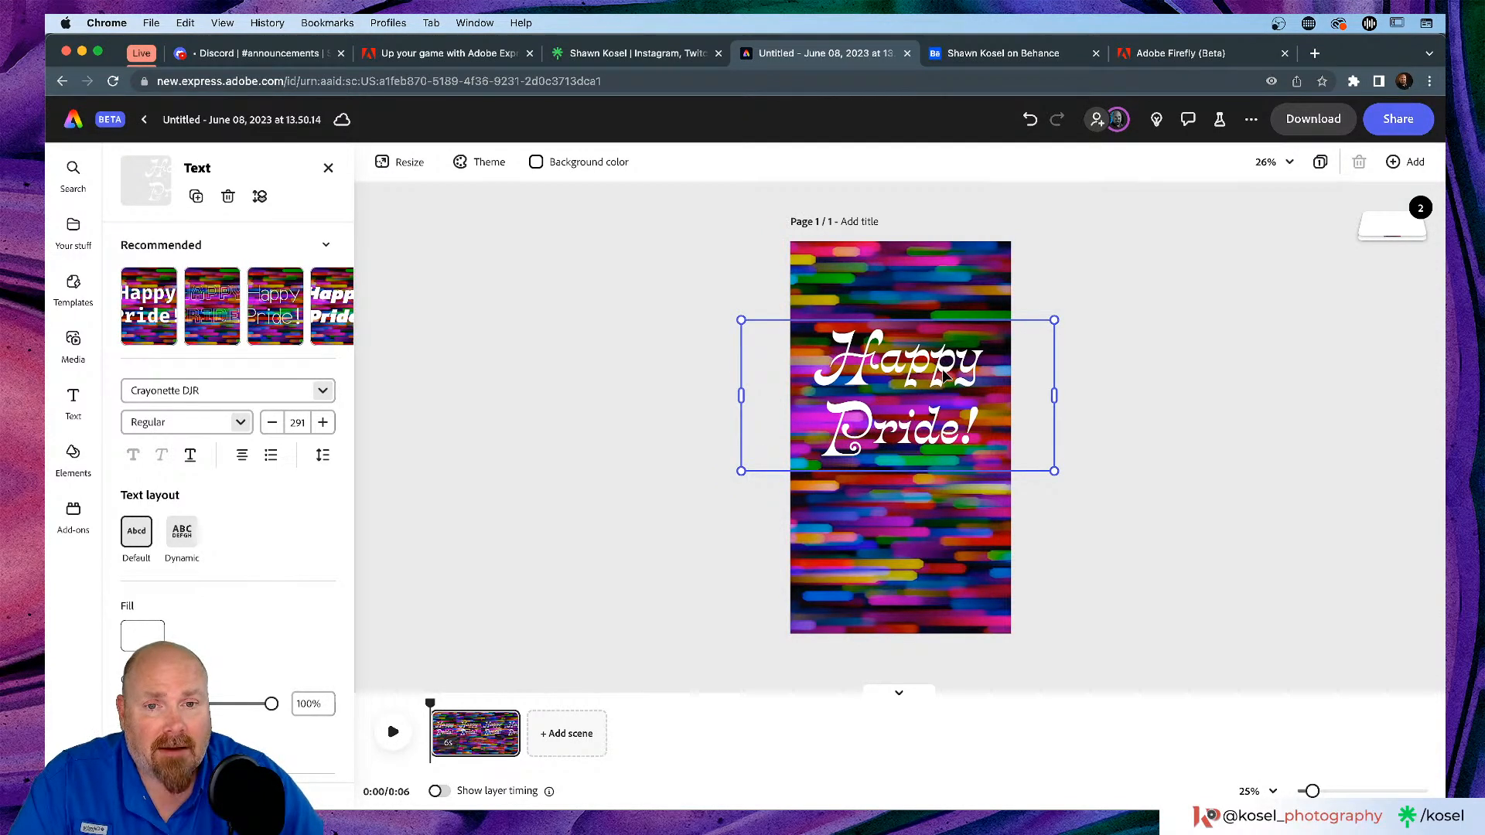
left_click_drag(928, 359, 928, 374)
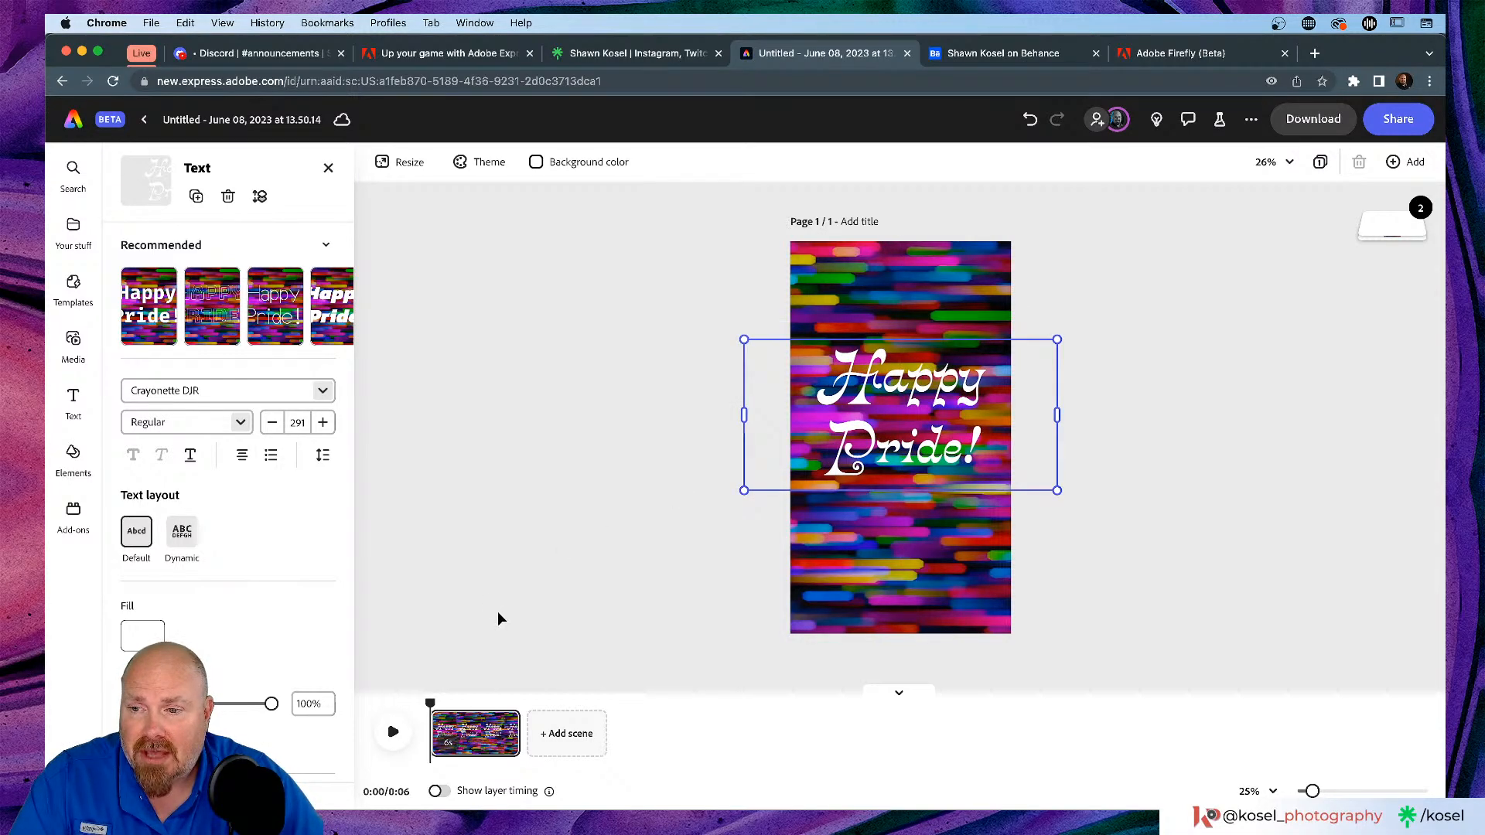
Step: Look through the text's alignment, layout, fill, opacity and effect options
scroll(291, 563, "down", 3)
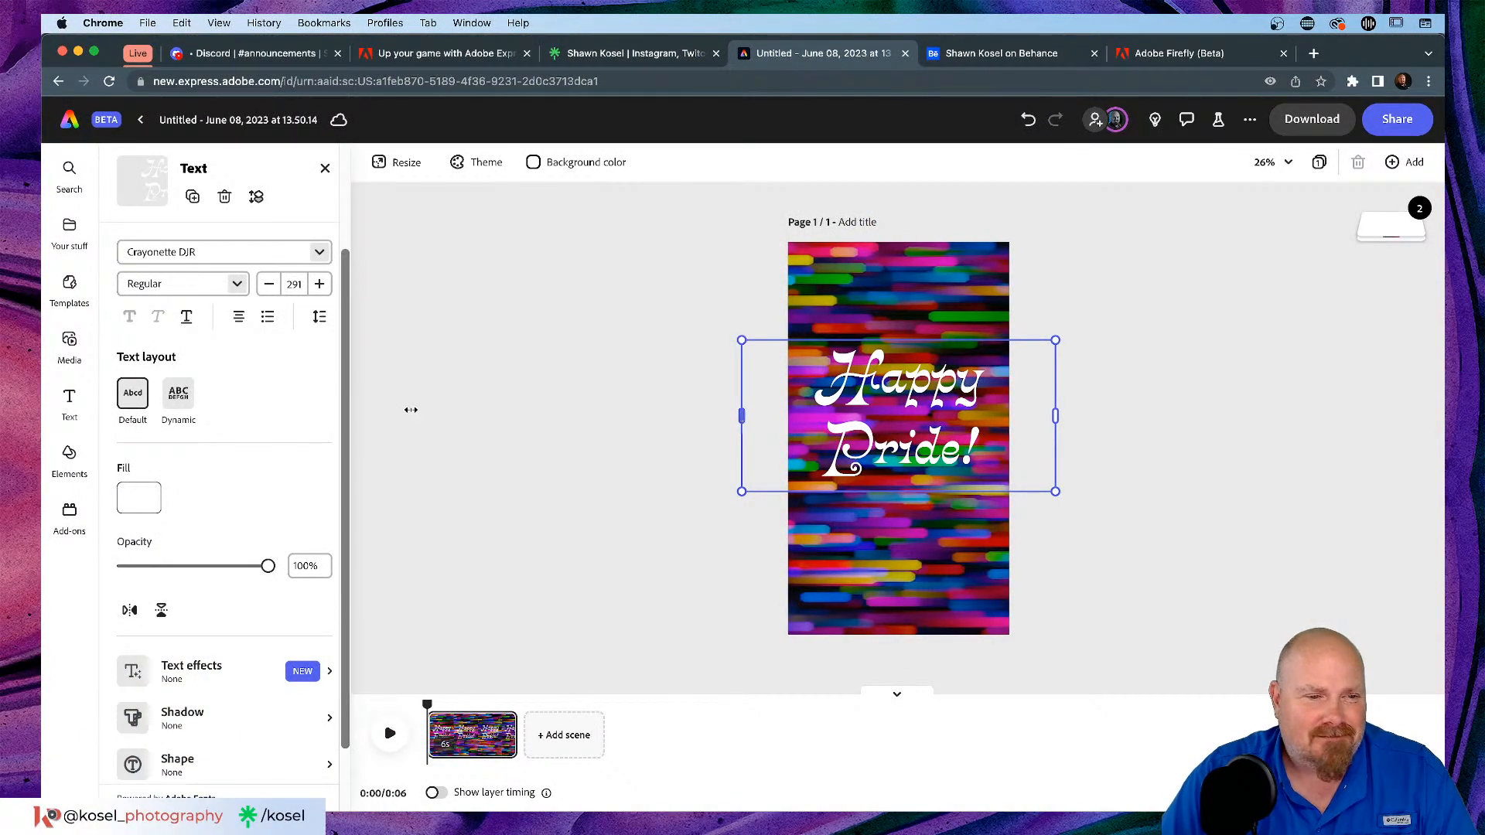
scroll(252, 434, "down", 2)
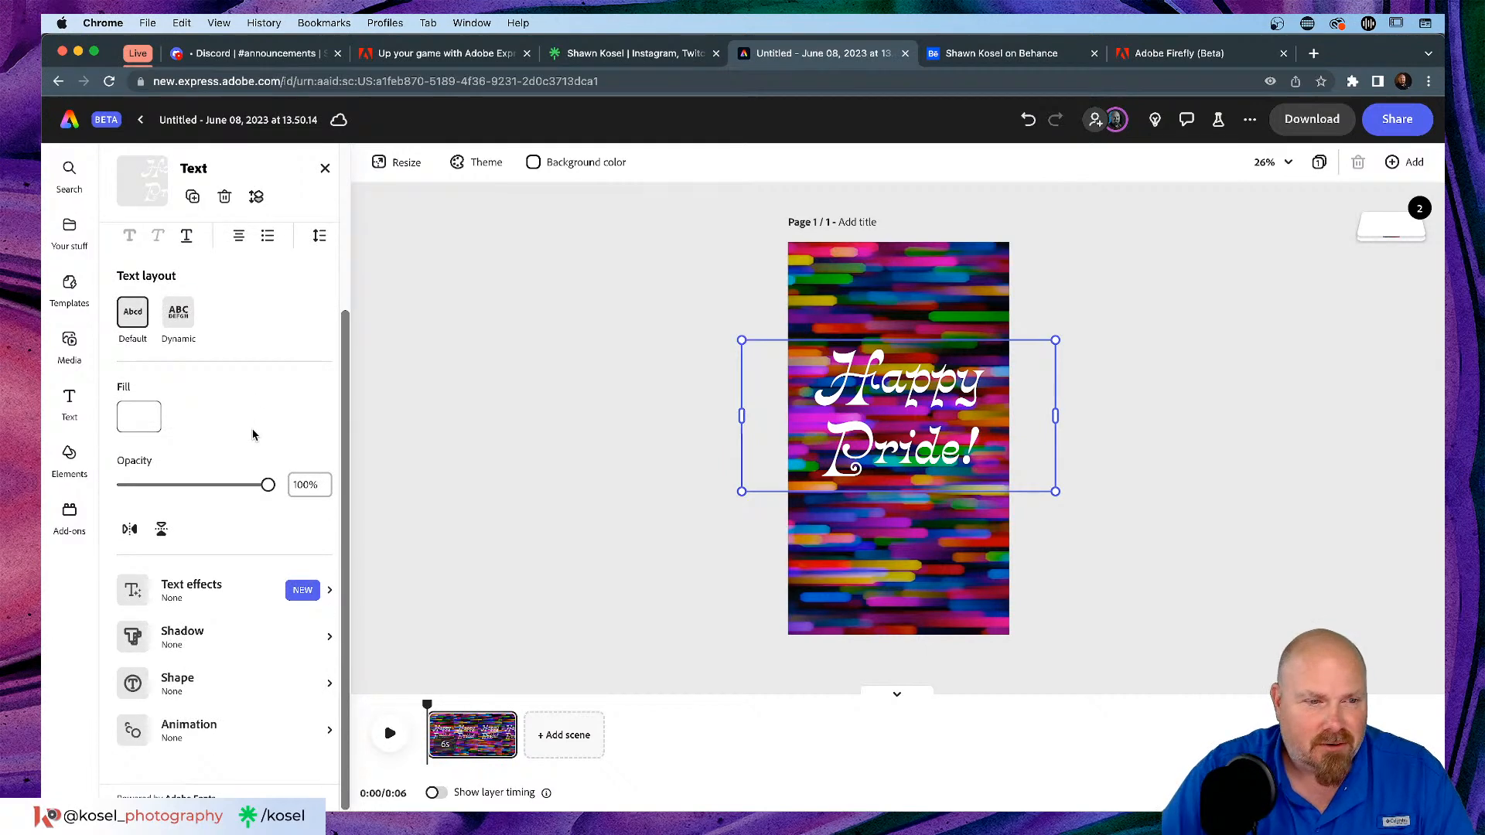
scroll(252, 434, "up", 3)
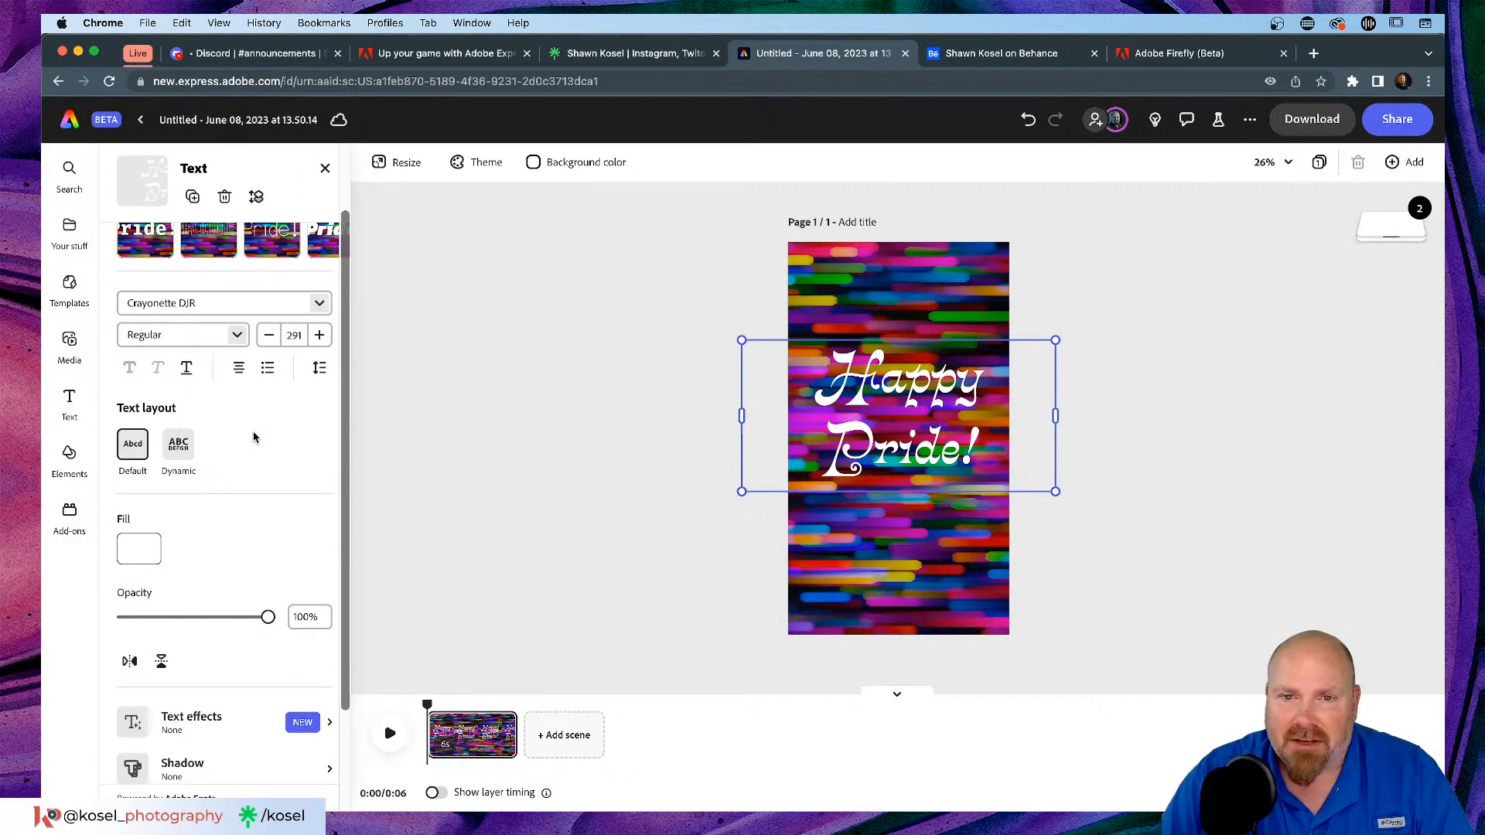
scroll(253, 438, "down", 3)
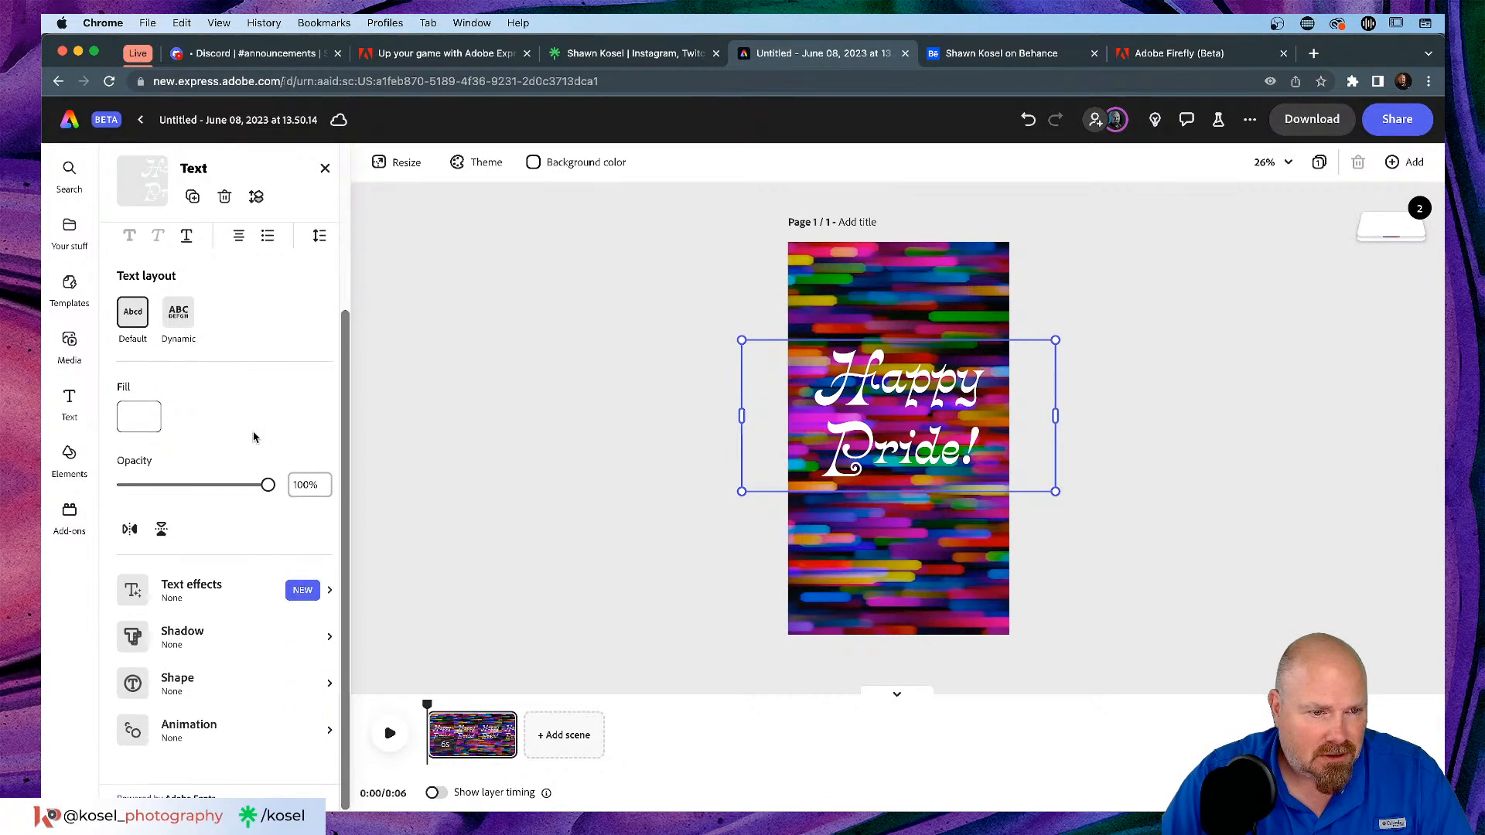
scroll(245, 451, "up", 5)
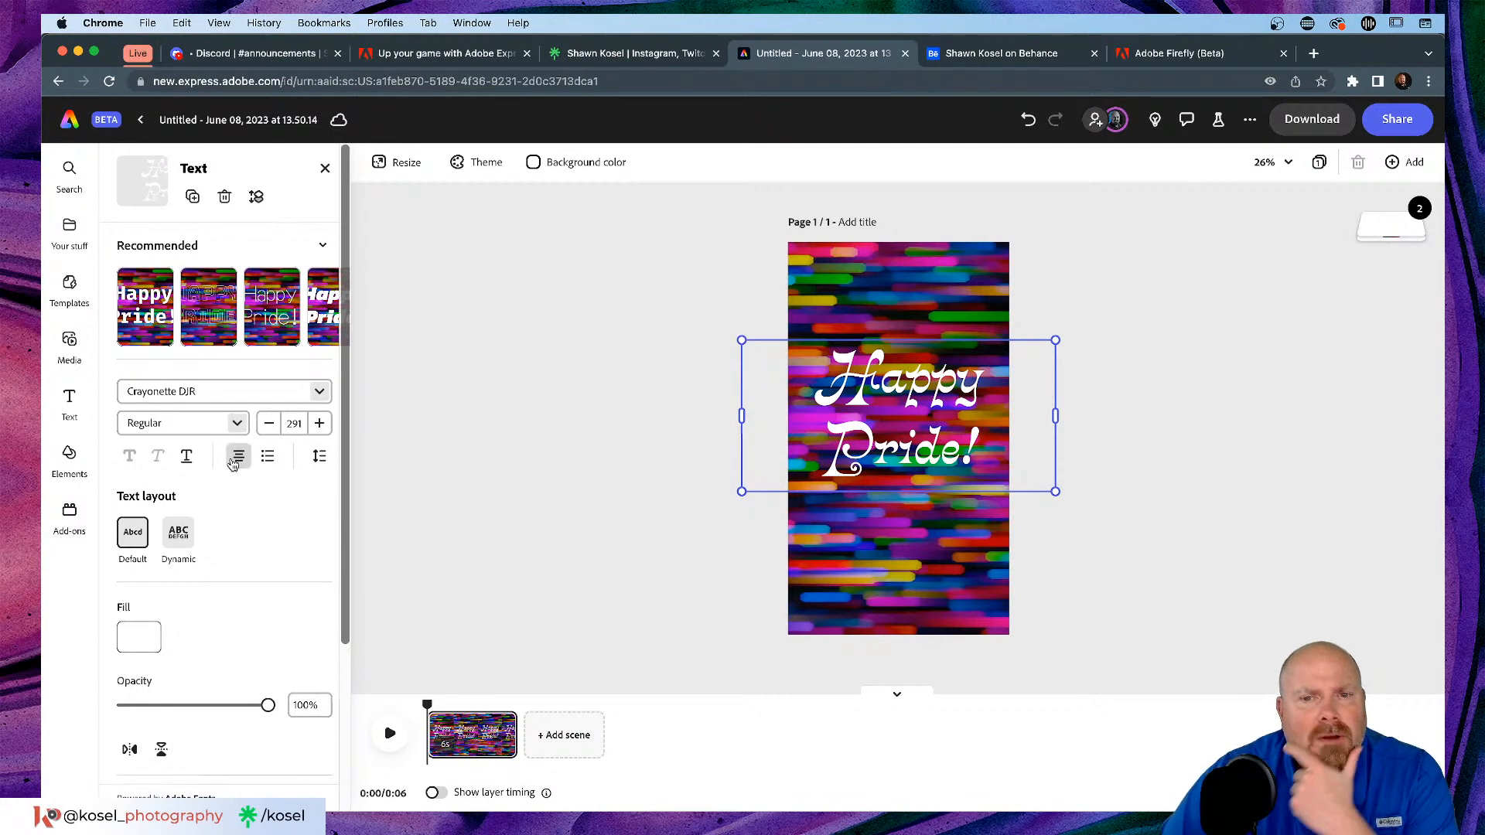
left_click(236, 458)
left_click(232, 529)
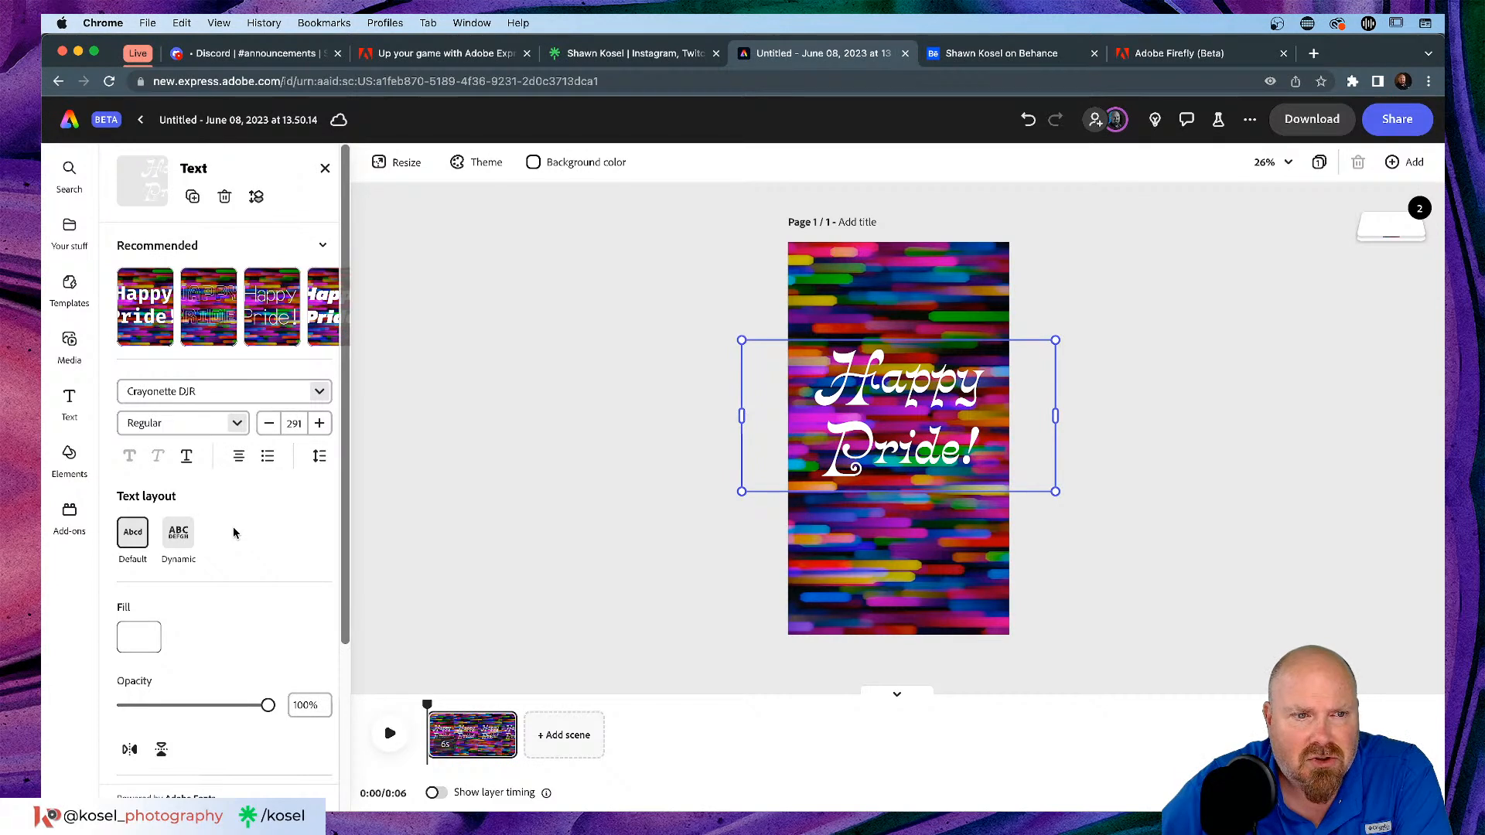
Step: Add a Strong shadow to the "Happy Pride!" text and set the shadow color to white
scroll(234, 532, "down", 3)
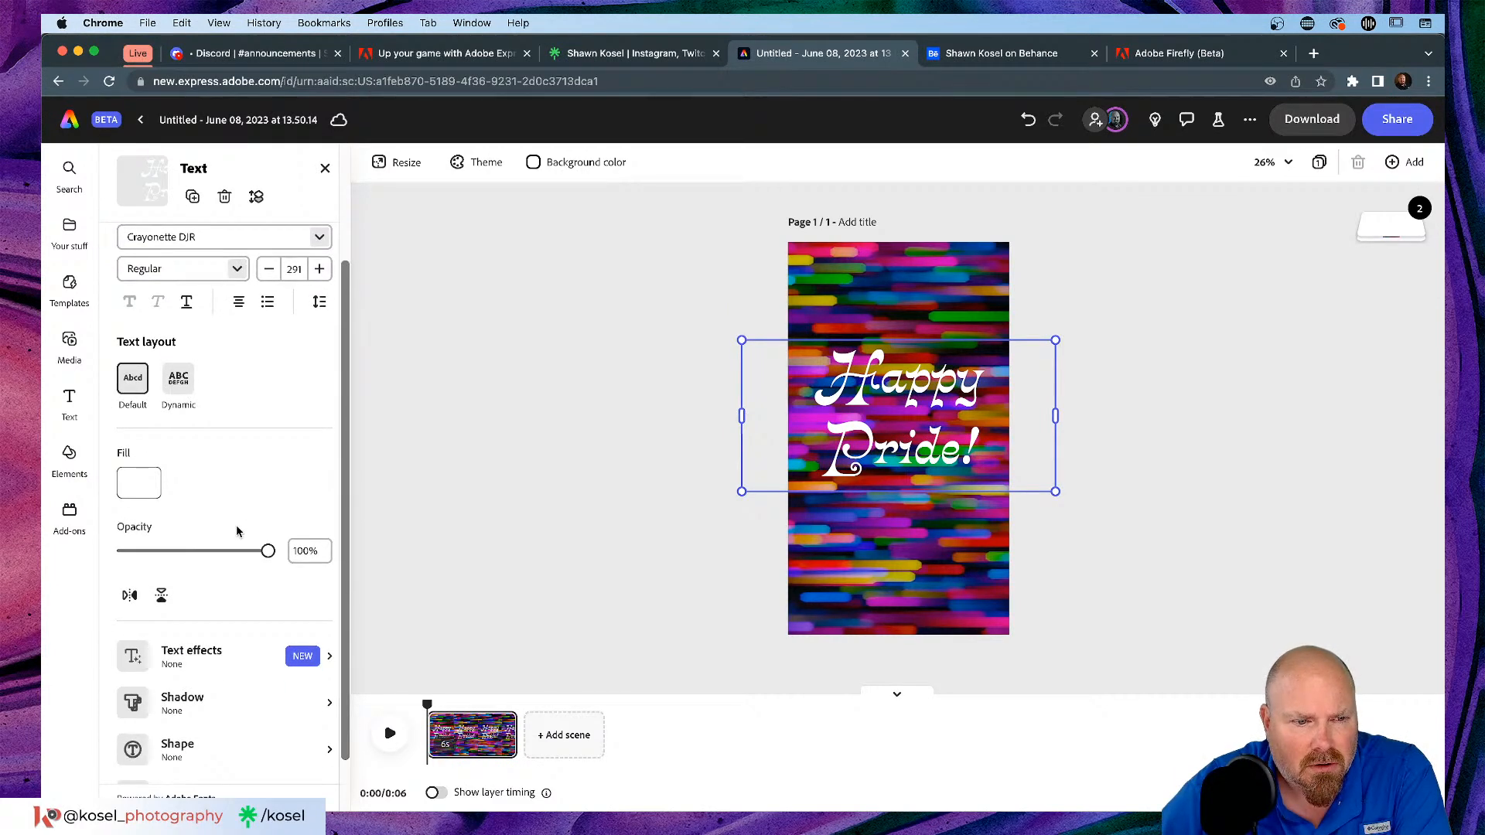
scroll(233, 532, "down", 1)
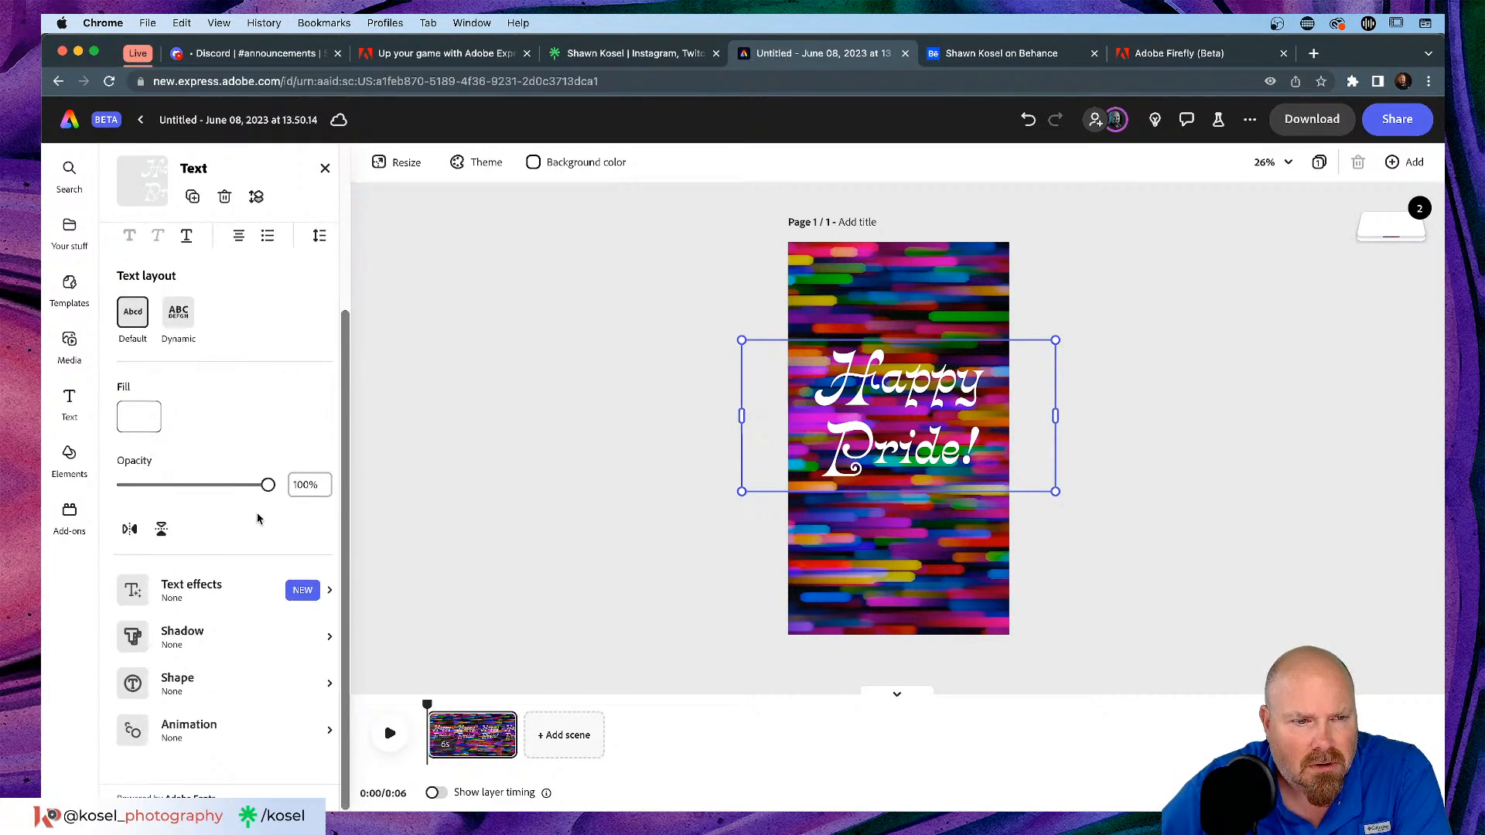
left_click(328, 636)
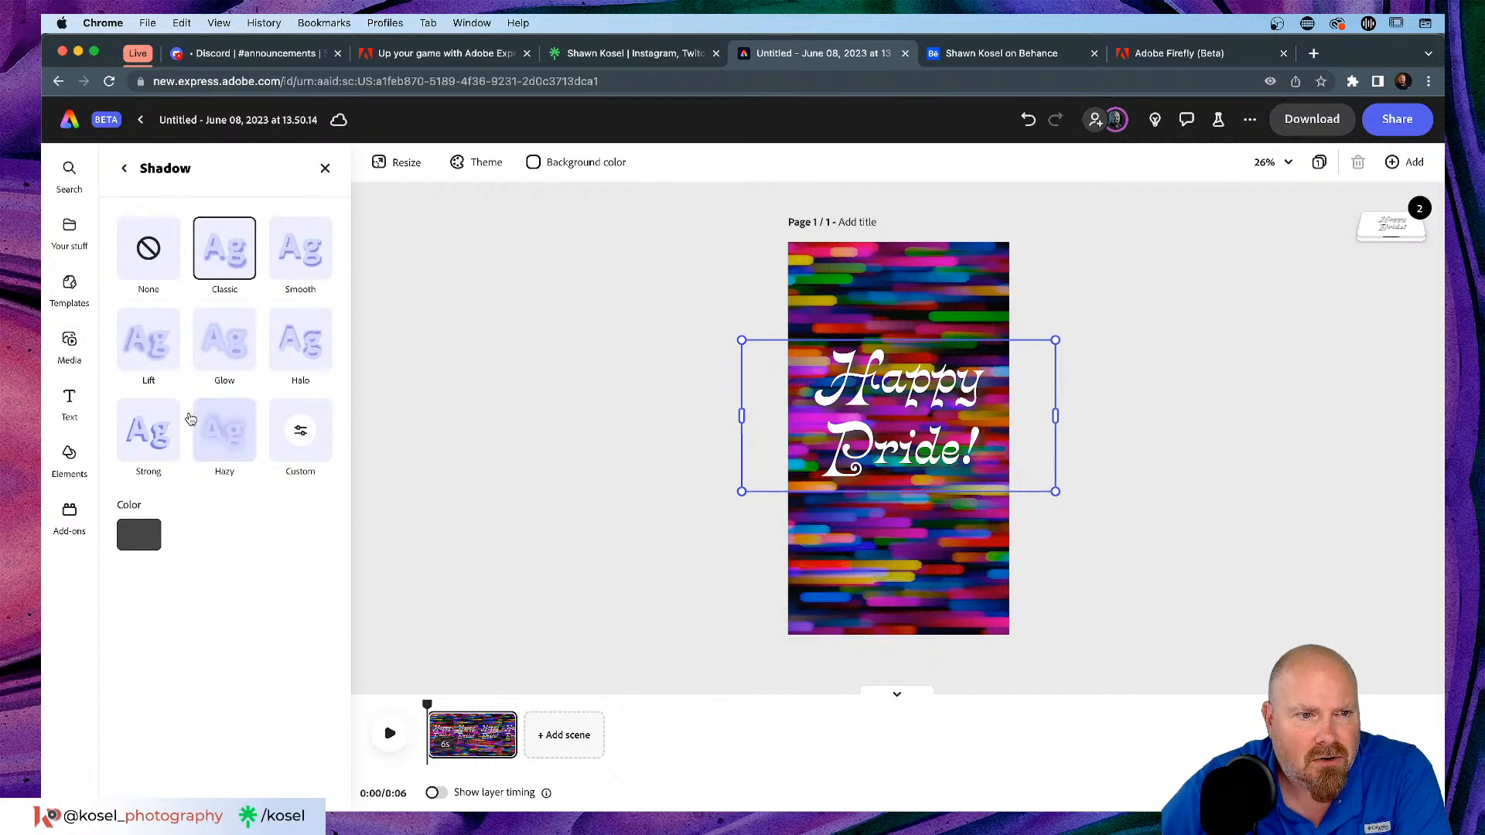
left_click(147, 430)
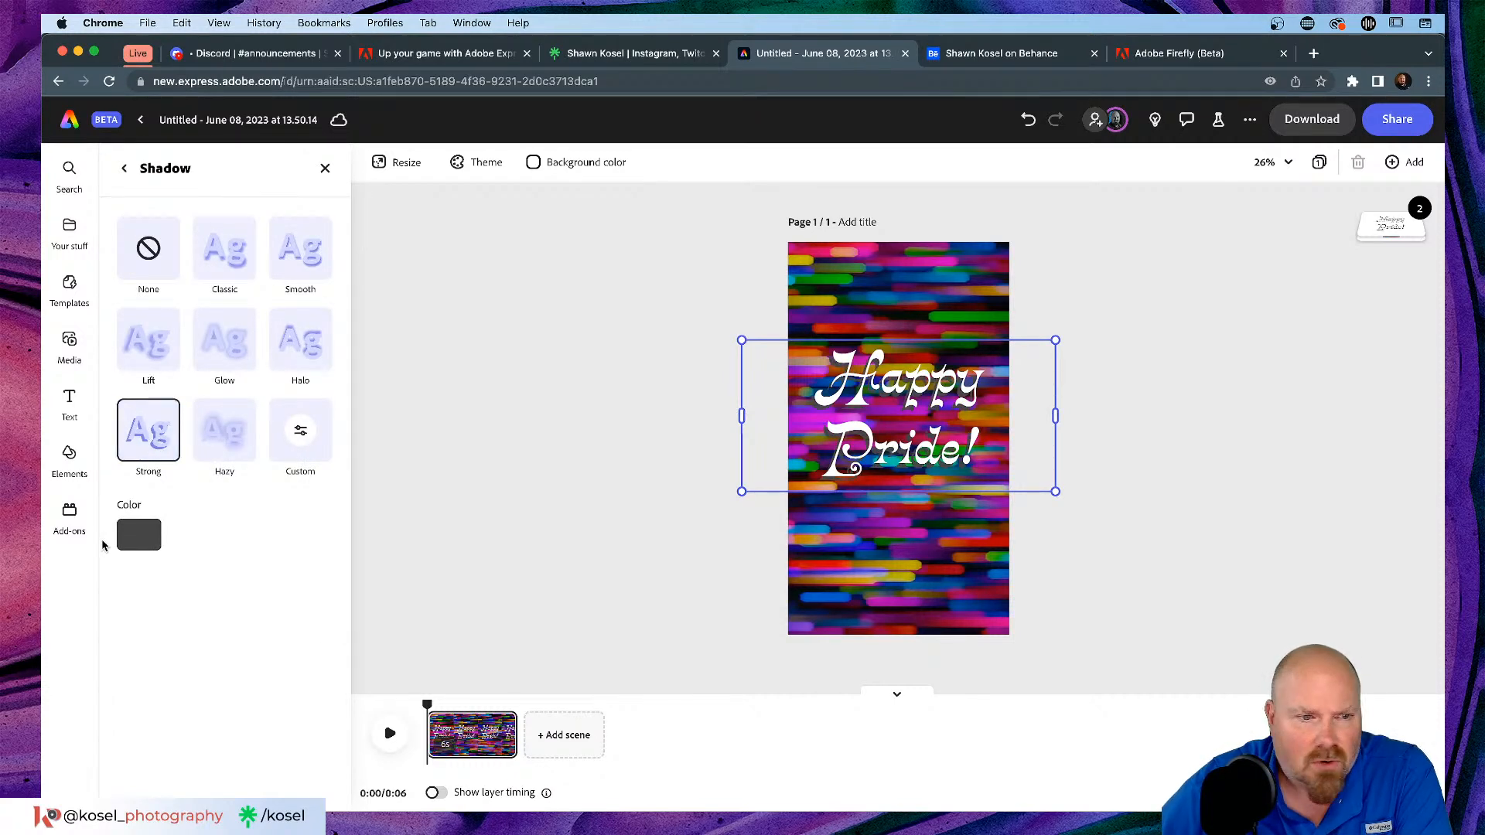
left_click(143, 539)
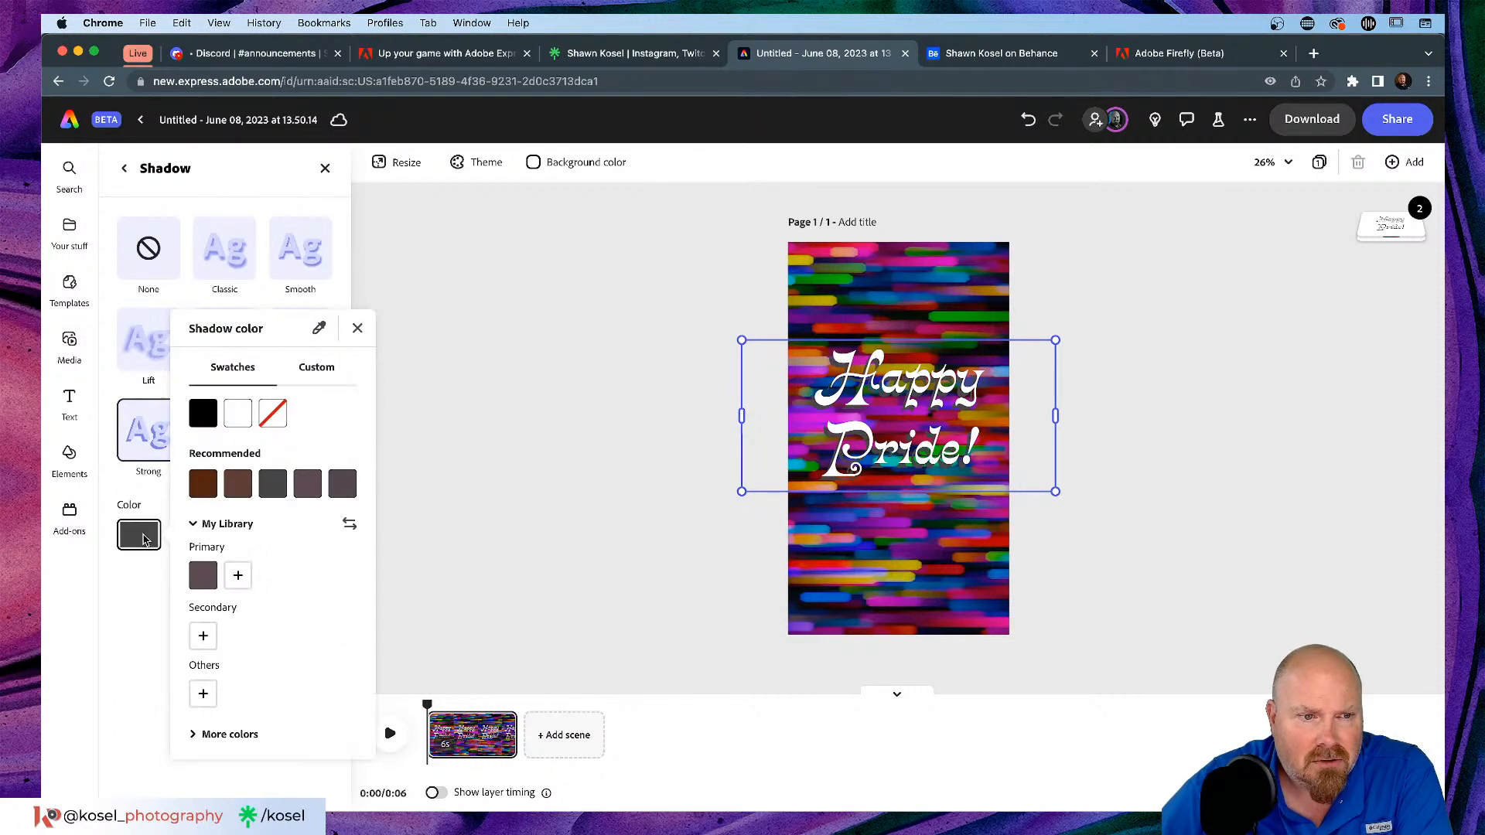
left_click(238, 416)
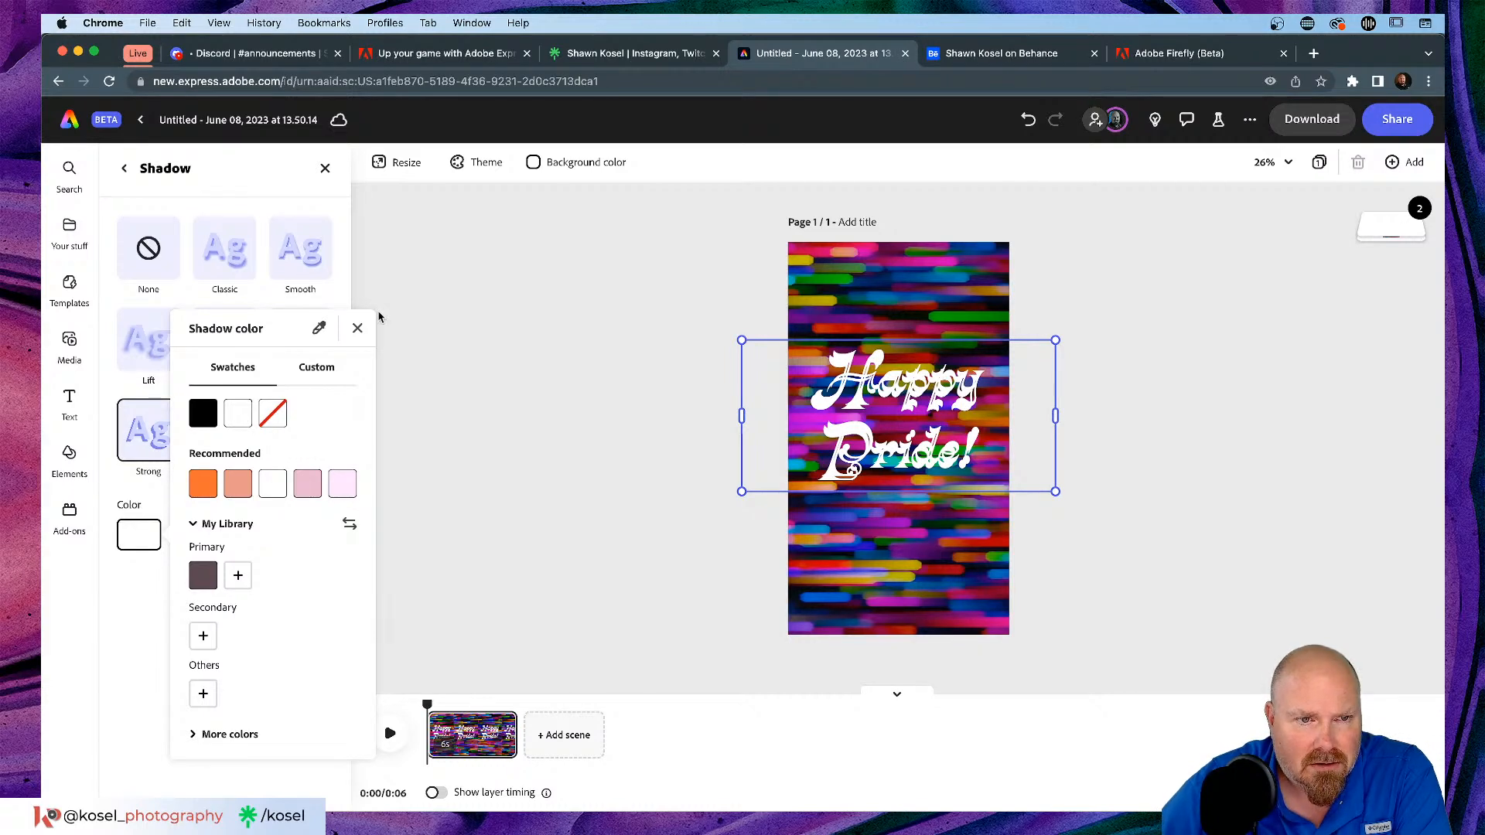
left_click(356, 328)
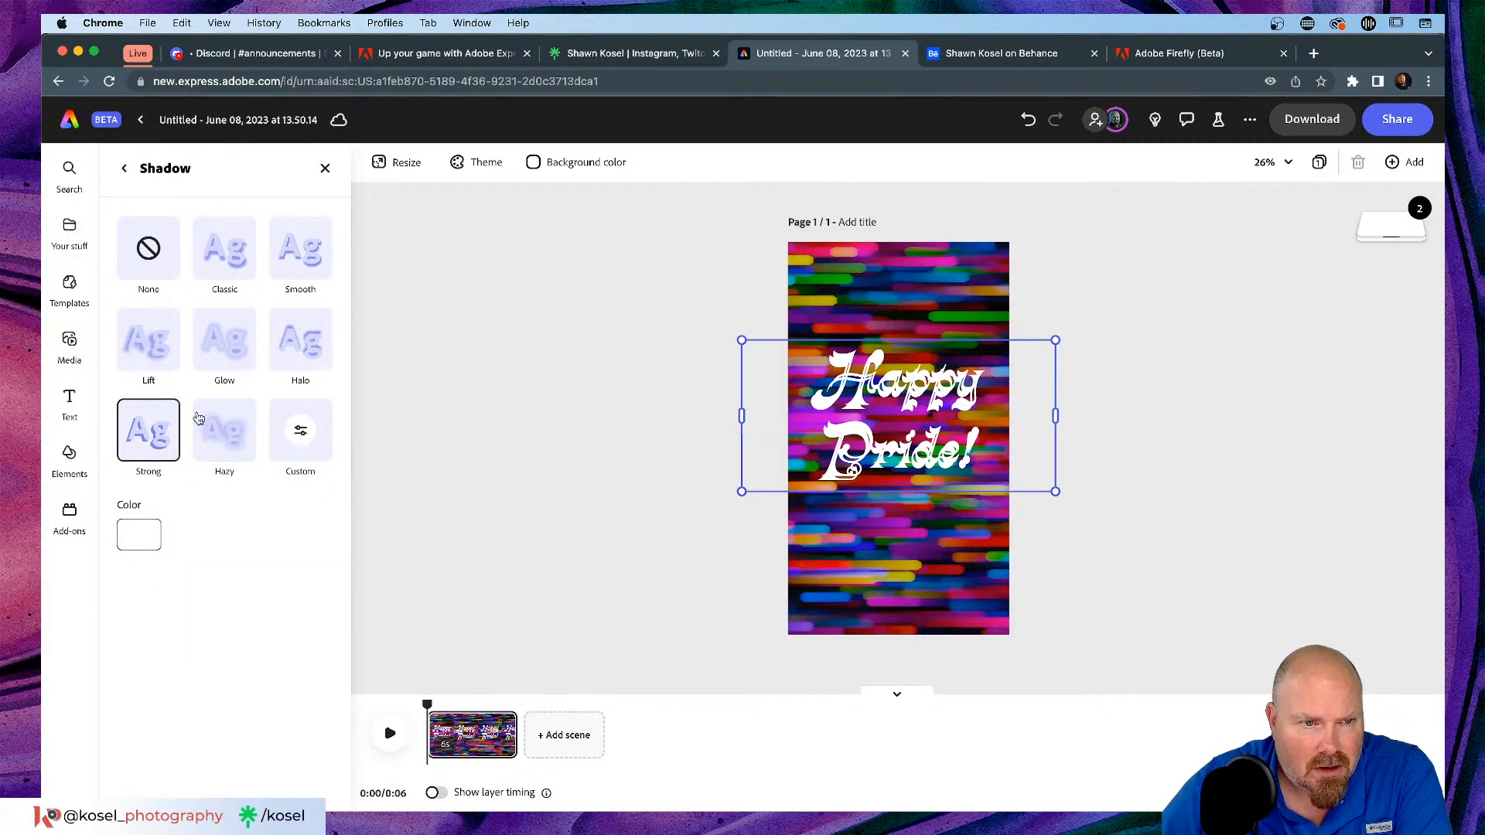
Step: Switch the "Happy Pride!" text to a custom shadow with an angle of -180 and a distance of 7
left_click(299, 431)
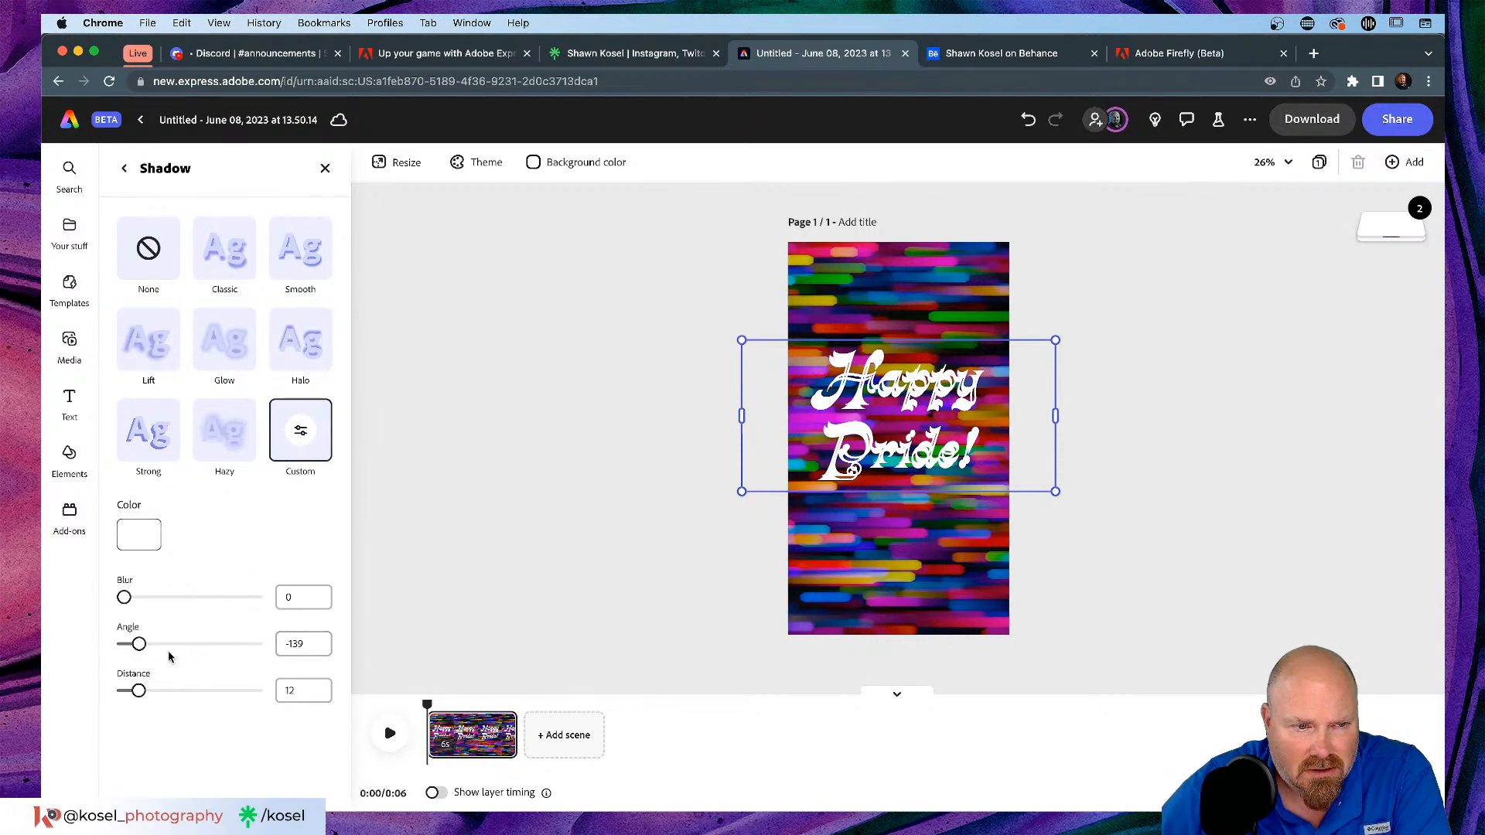
left_click_drag(139, 645, 127, 691)
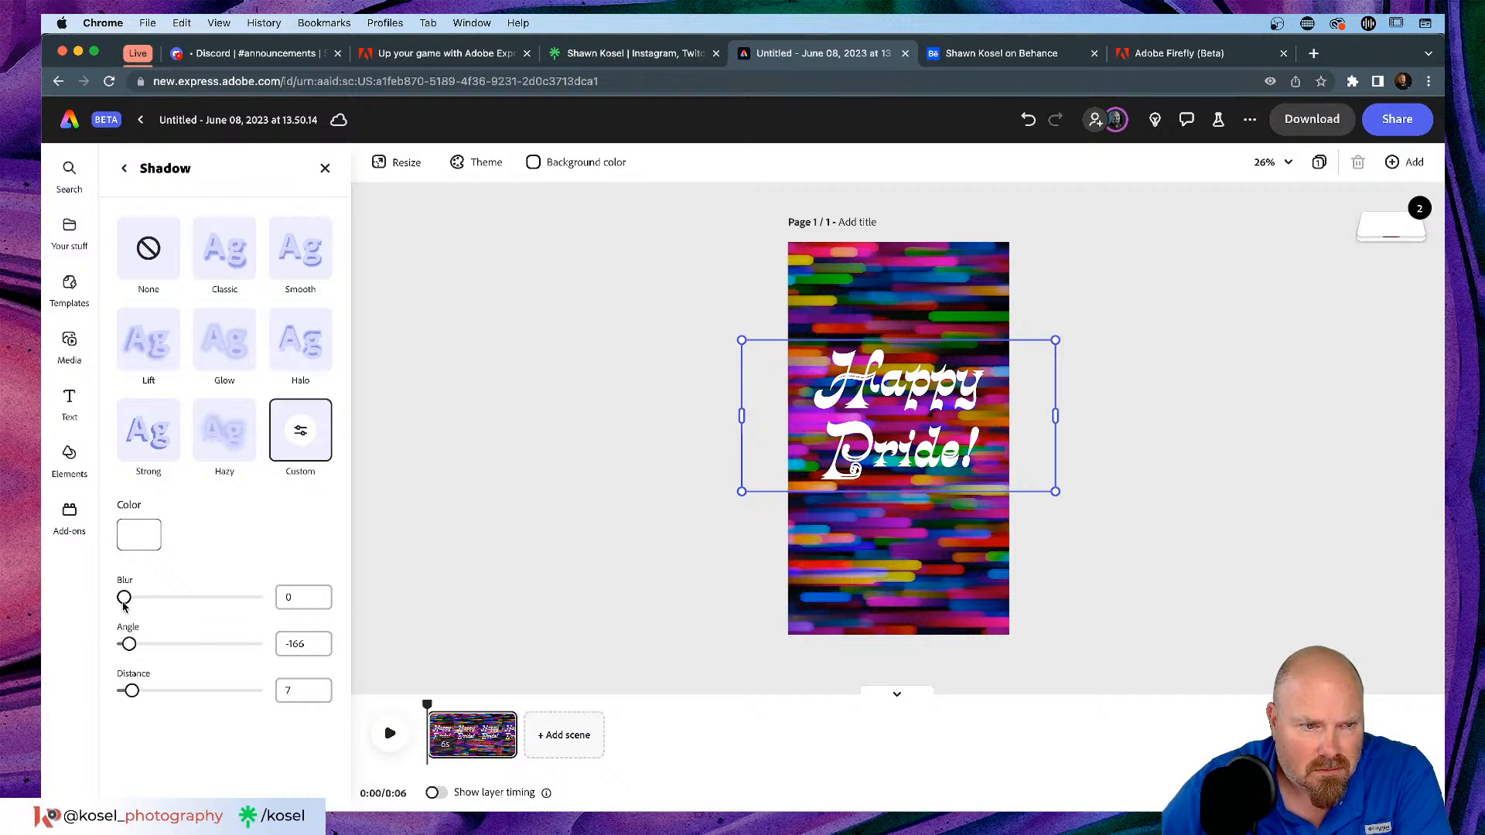
left_click_drag(131, 648, 114, 646)
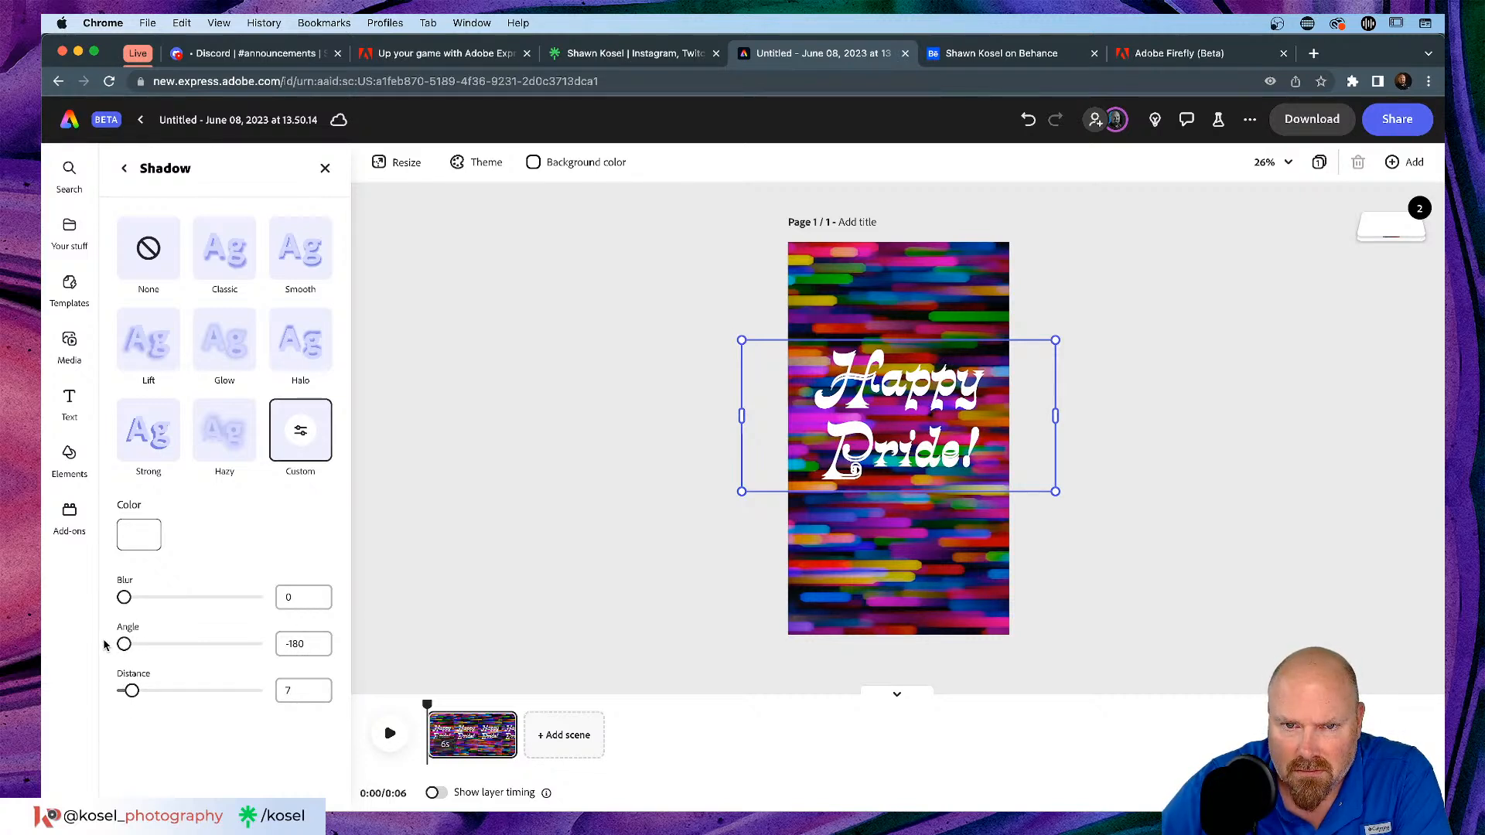
Step: Set the shadow color to the recommended orange and the shadow angle to 146
left_click(139, 534)
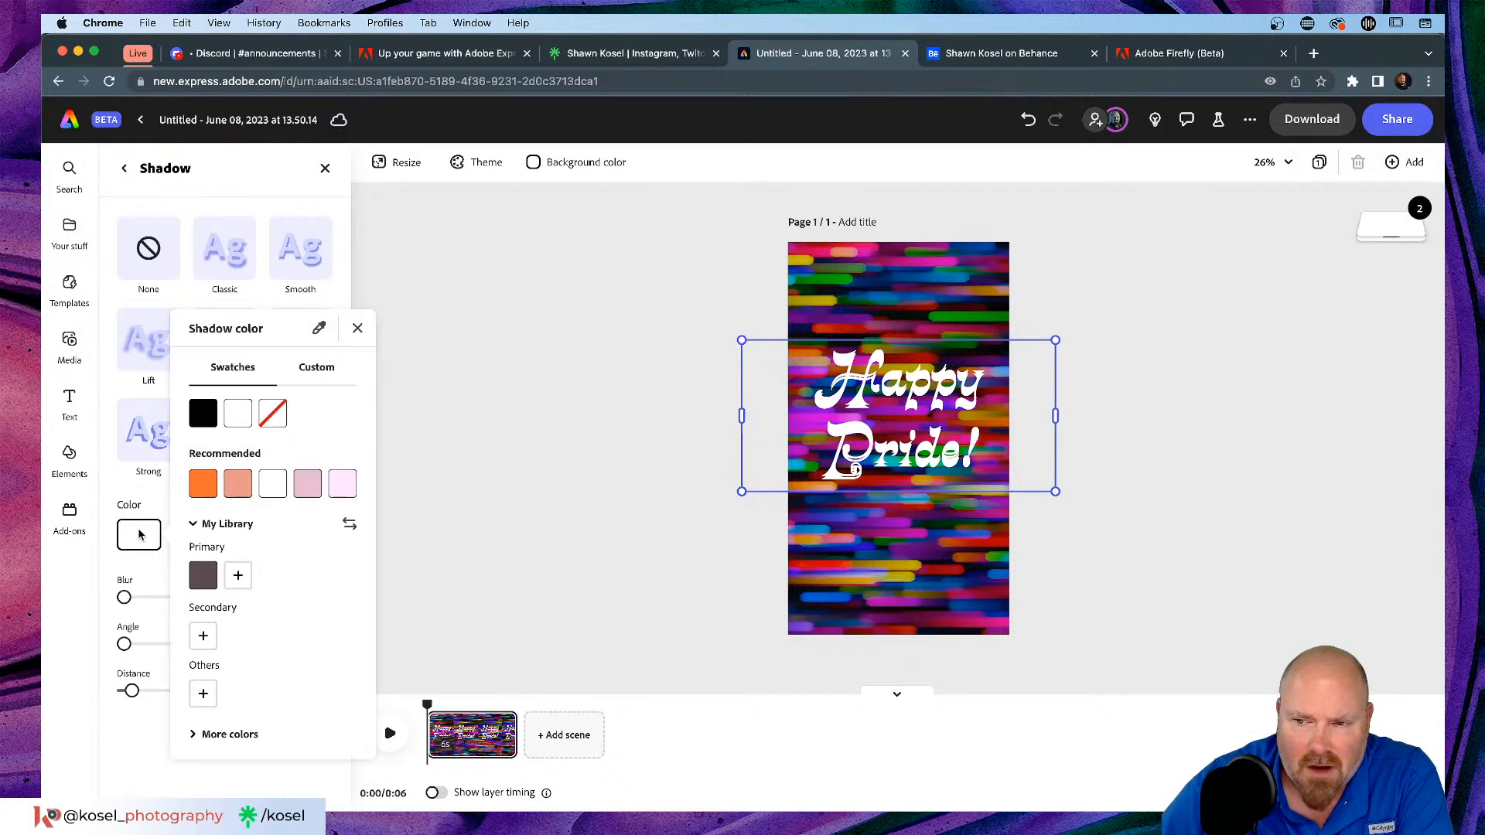
left_click(207, 485)
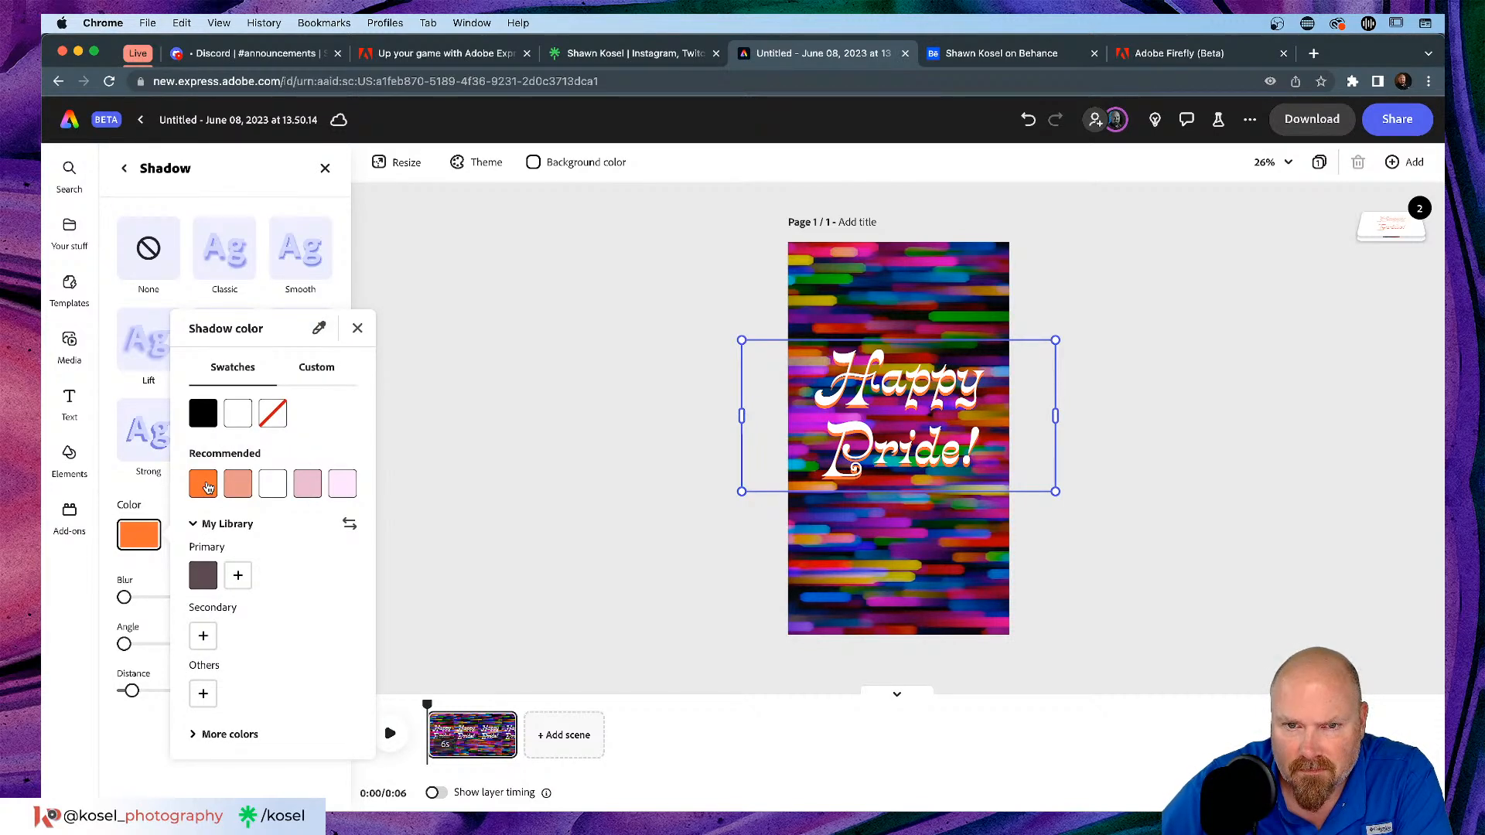
left_click(412, 529)
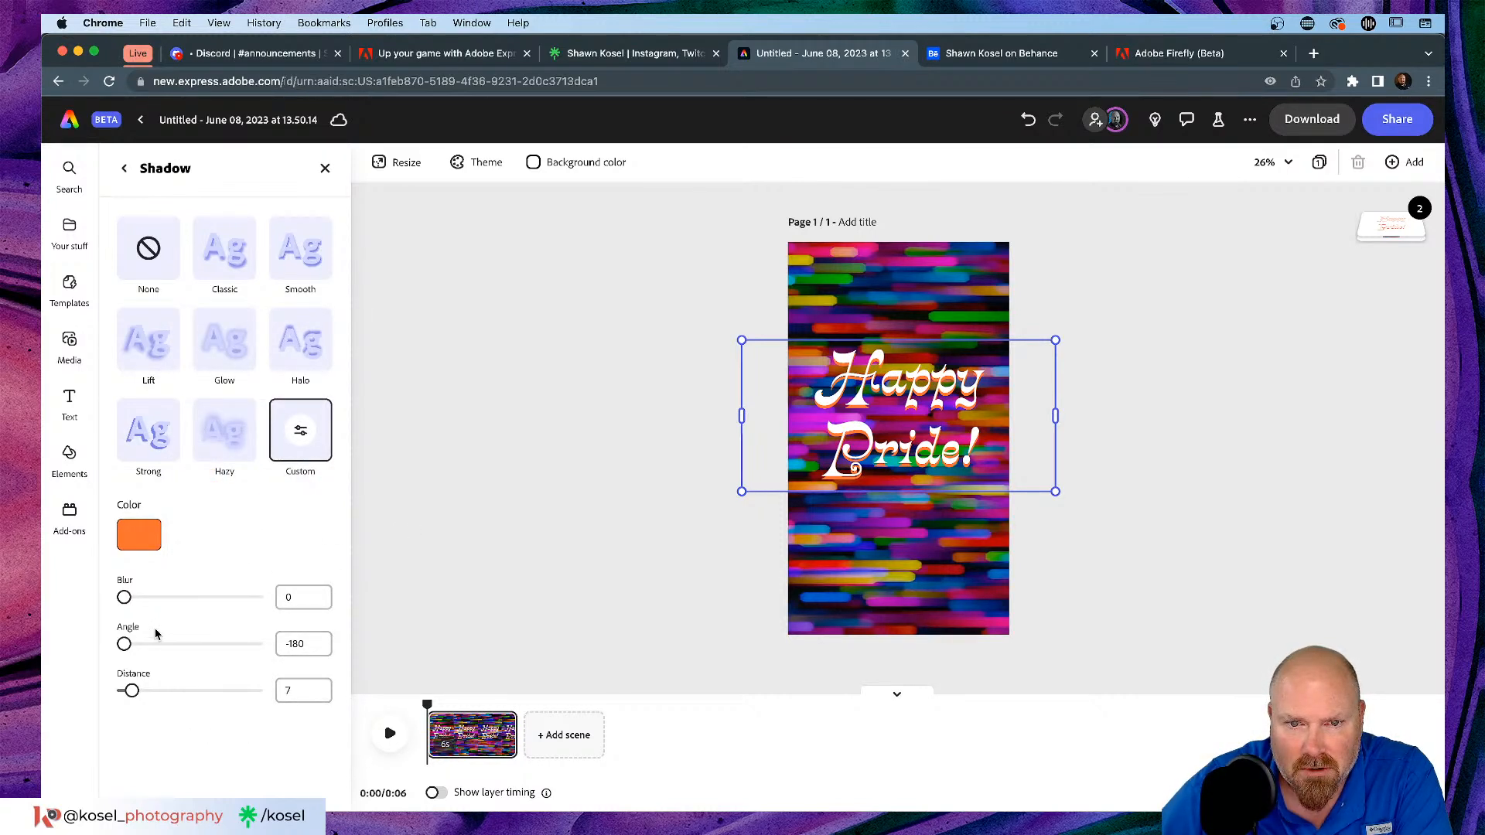
left_click_drag(123, 645, 249, 652)
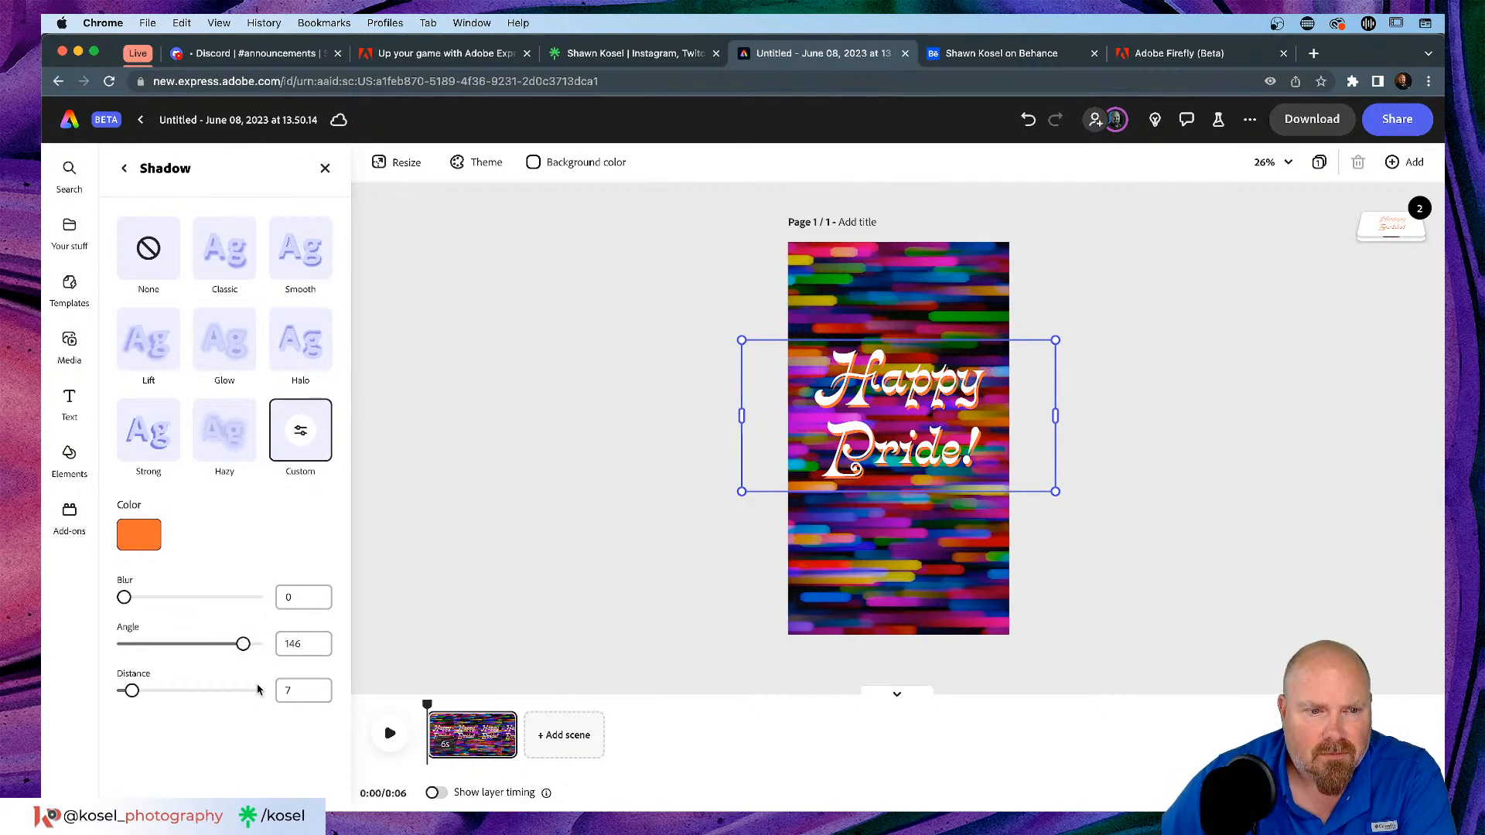
left_click(464, 622)
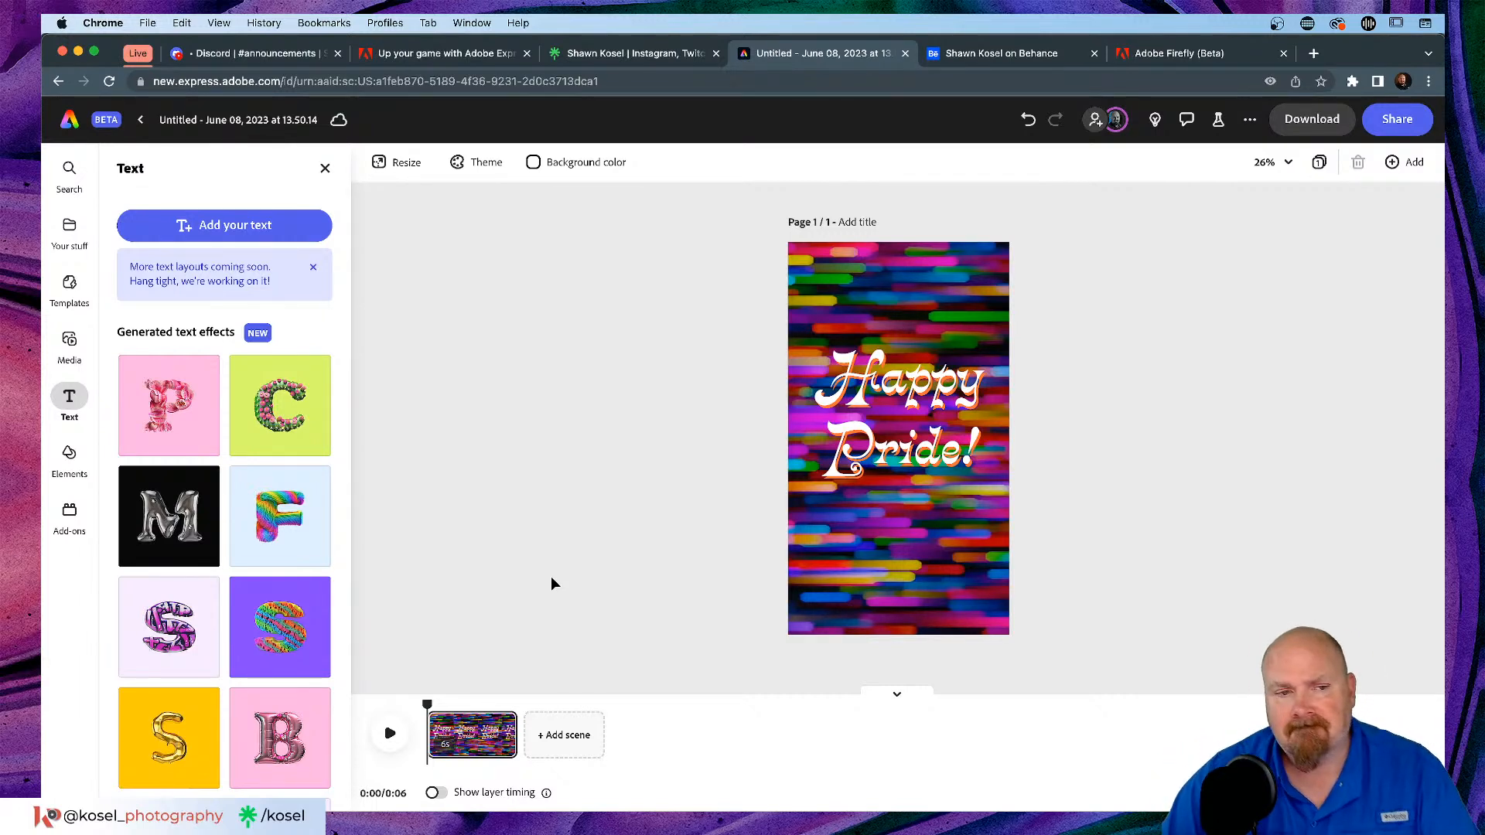
Step: Add a Bungee entrance animation to the "Happy Pride!" text and preview it
left_click(895, 395)
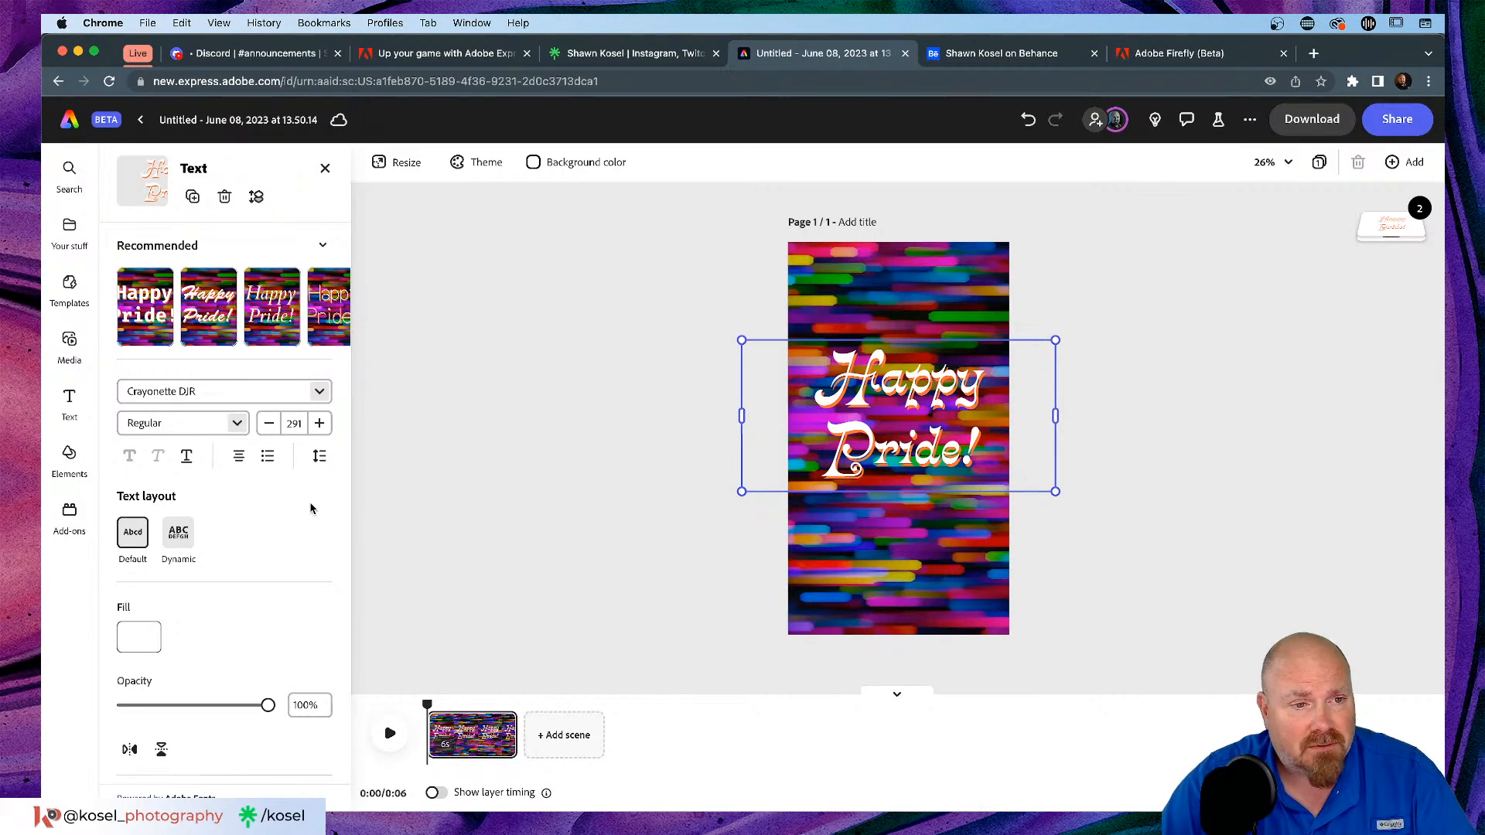
scroll(310, 504, "down", 3)
scroll(310, 508, "down", 2)
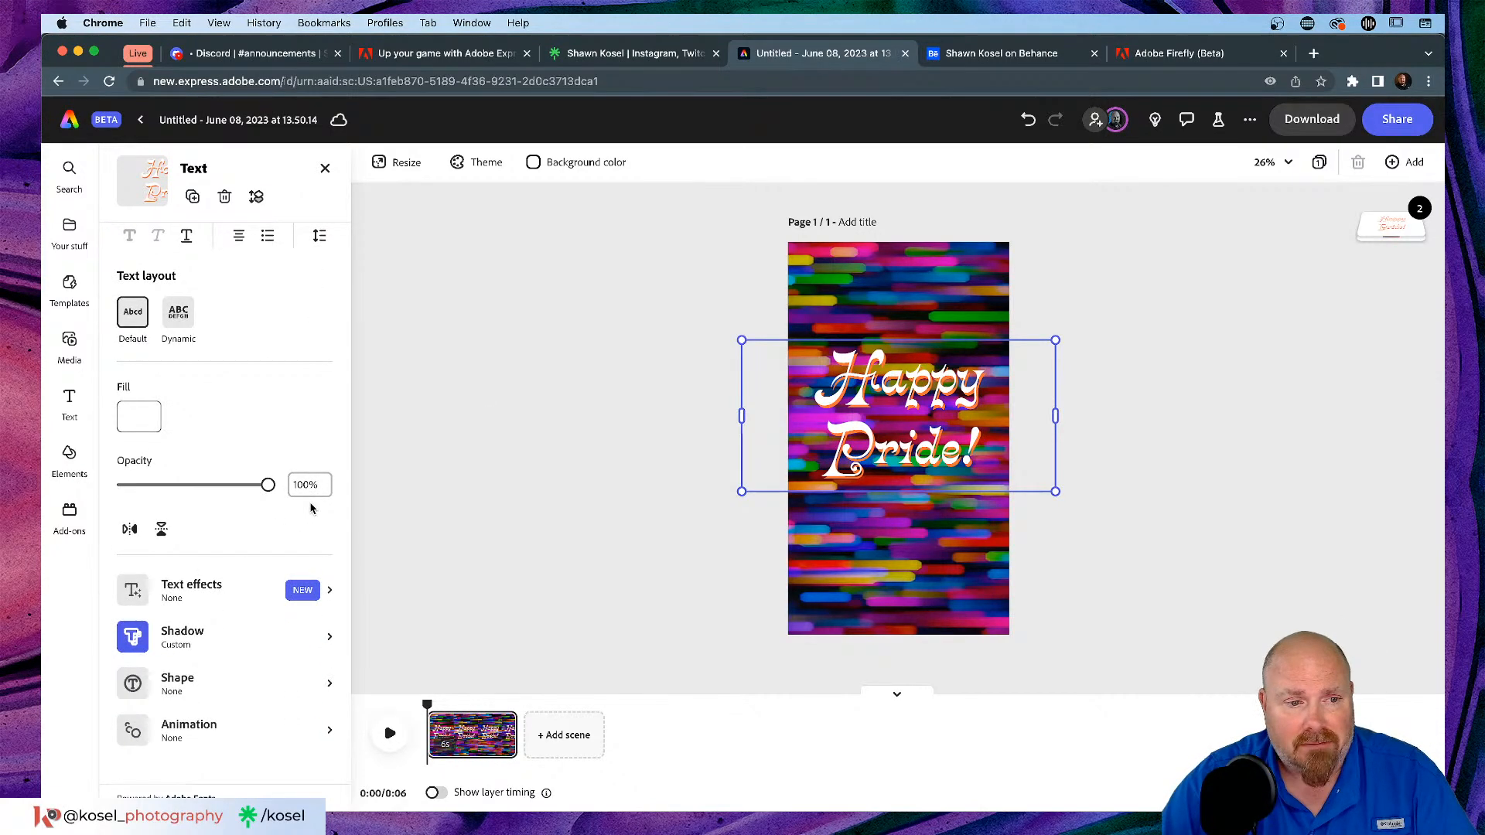
left_click(332, 732)
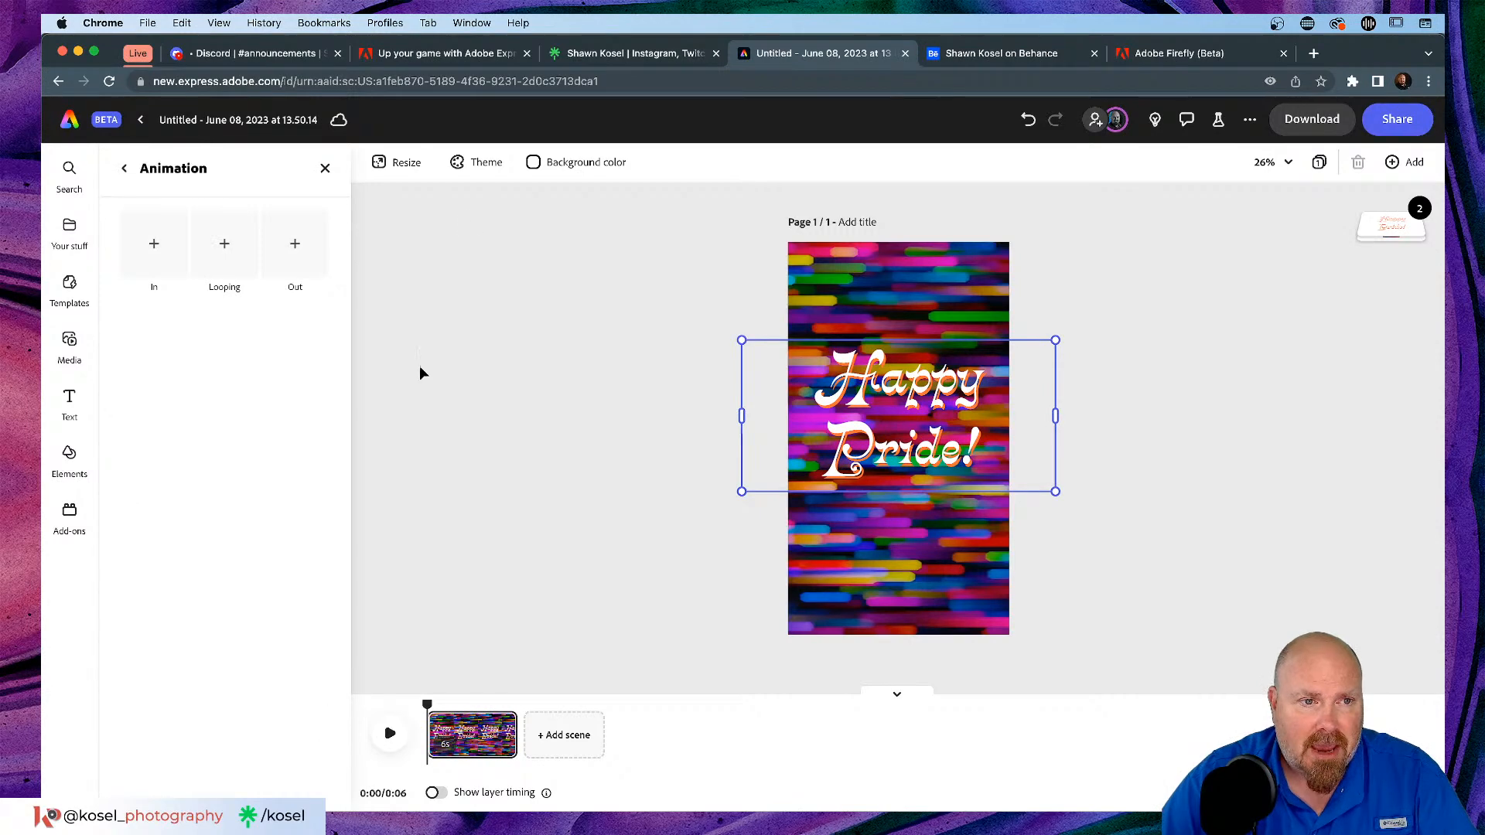
left_click(177, 241)
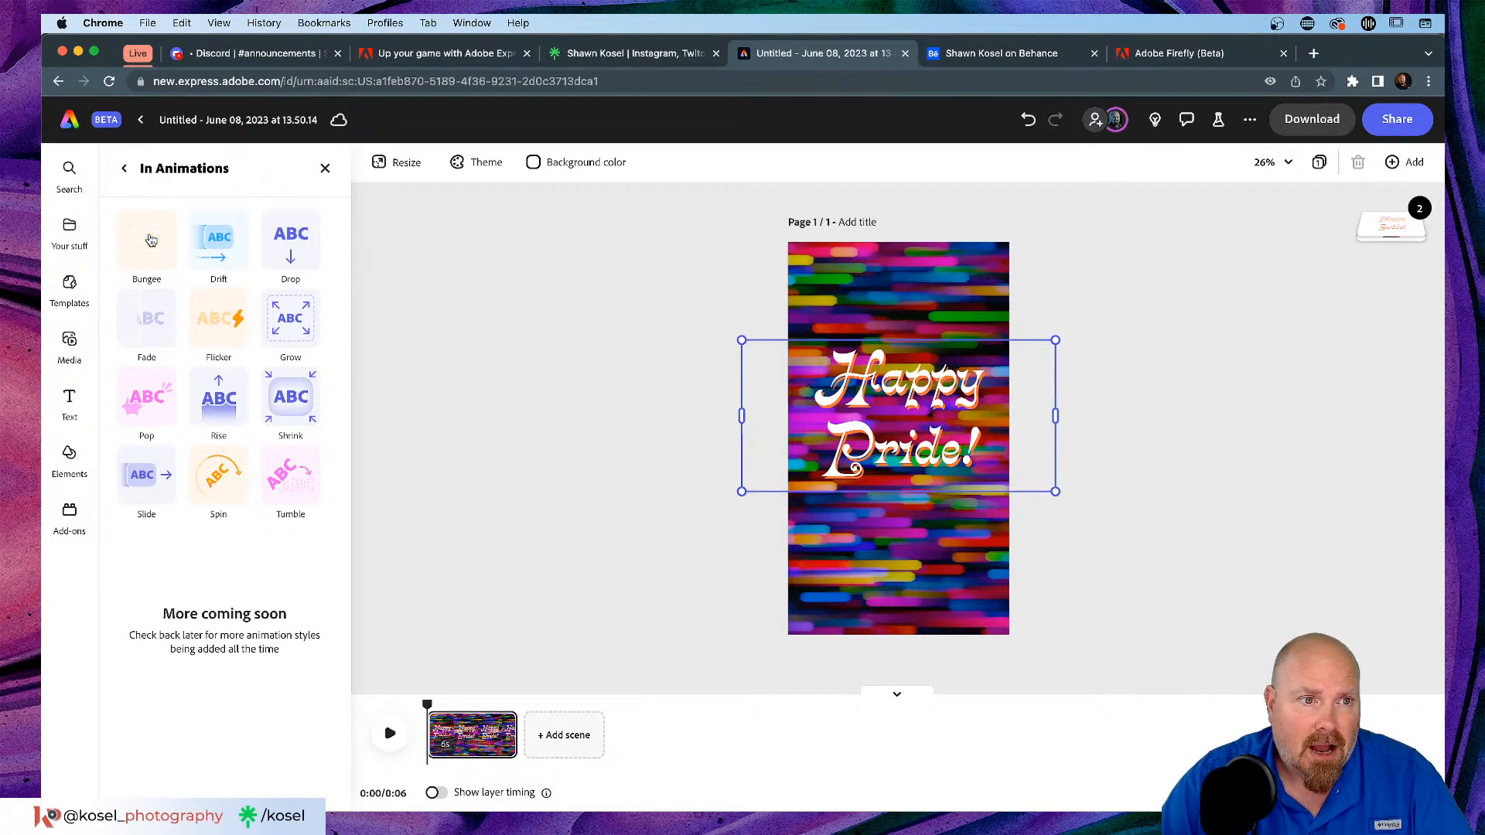
left_click(150, 240)
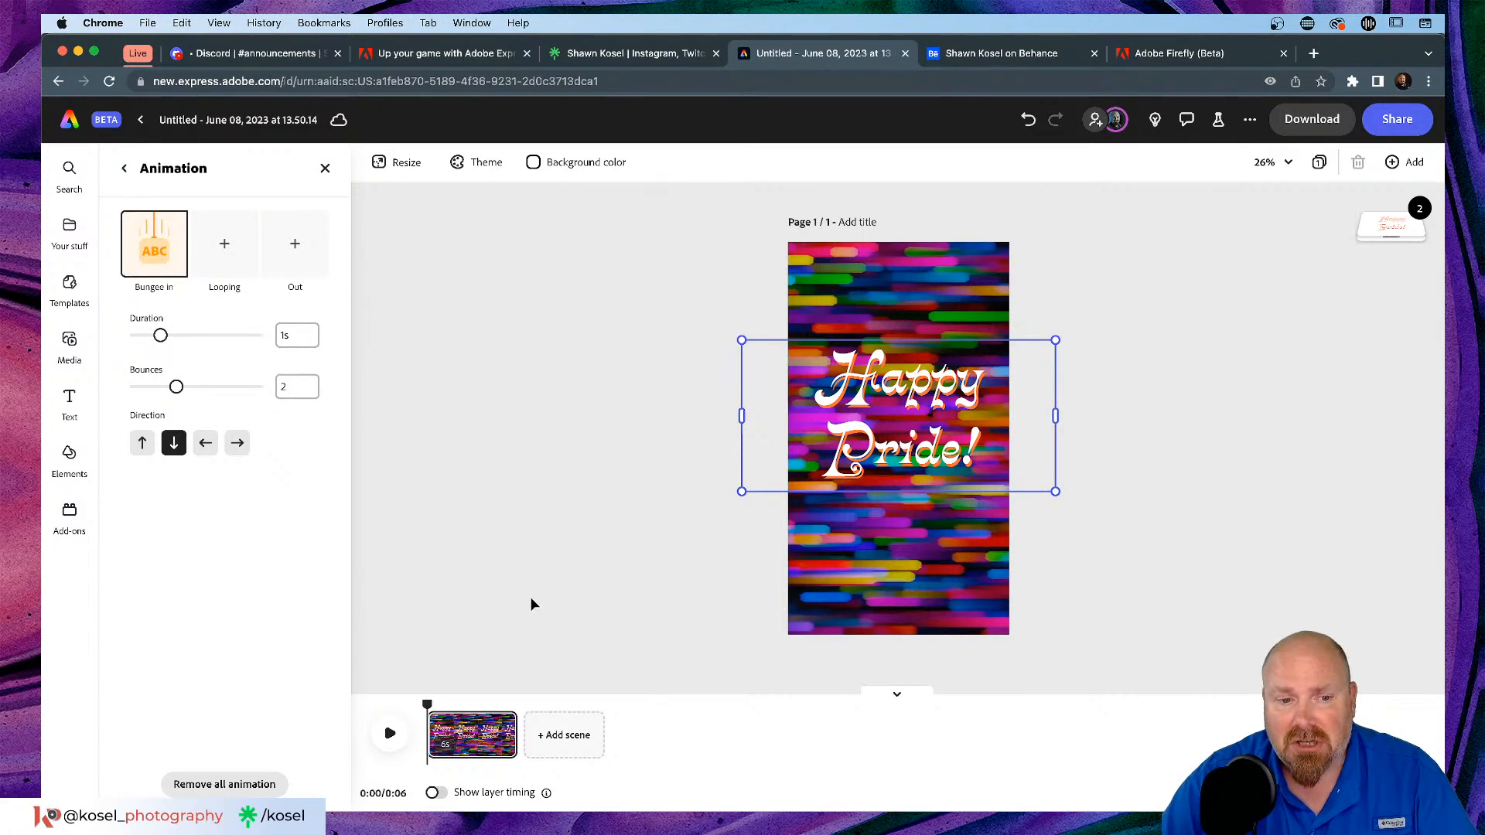
left_click(390, 733)
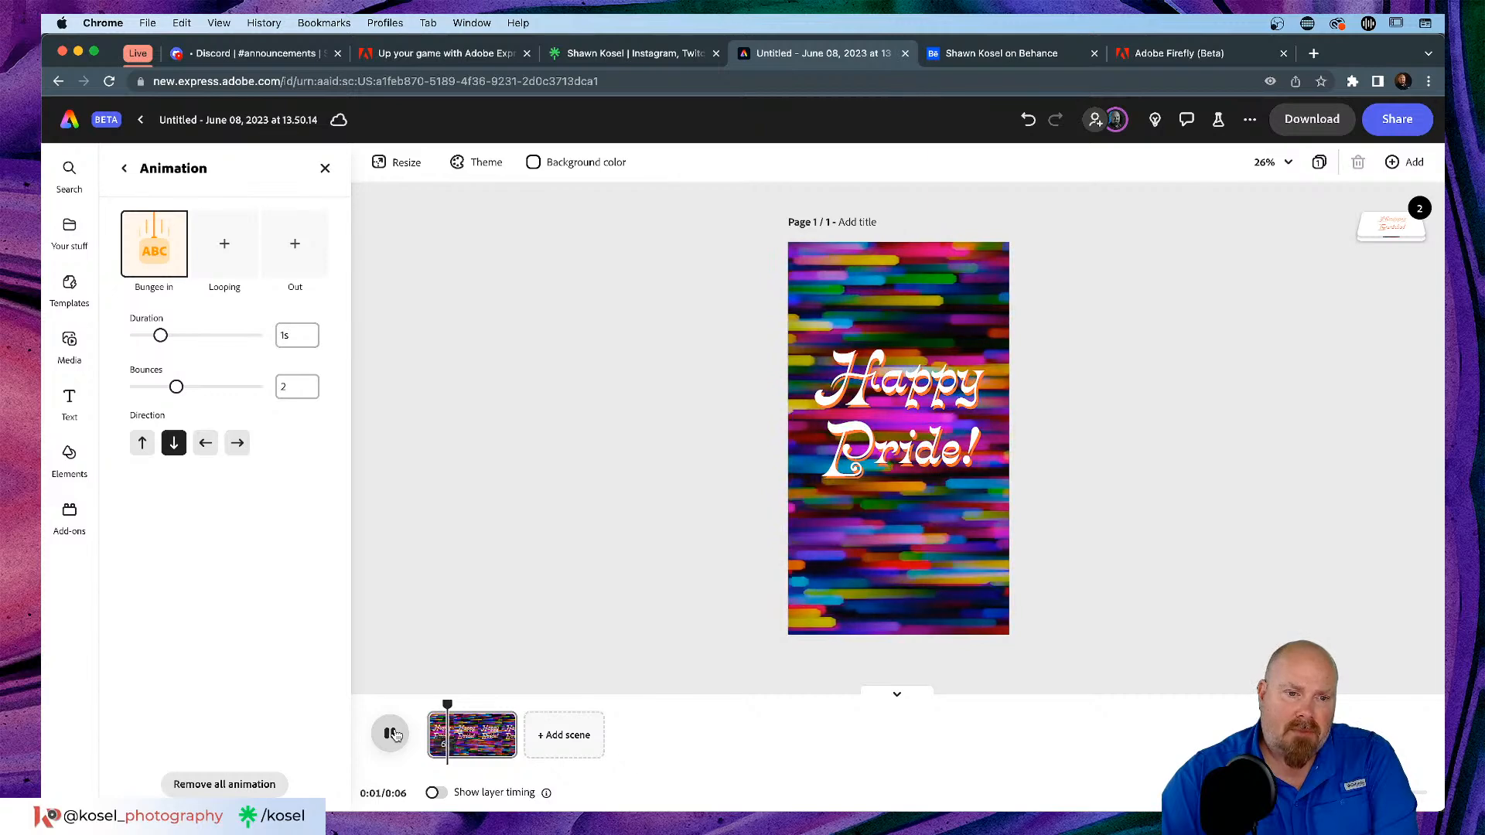
left_click(391, 733)
Step: Show layer timing, delay the start of the "Happy Pride!" layer by about one second, and play the video from the beginning
left_click(436, 793)
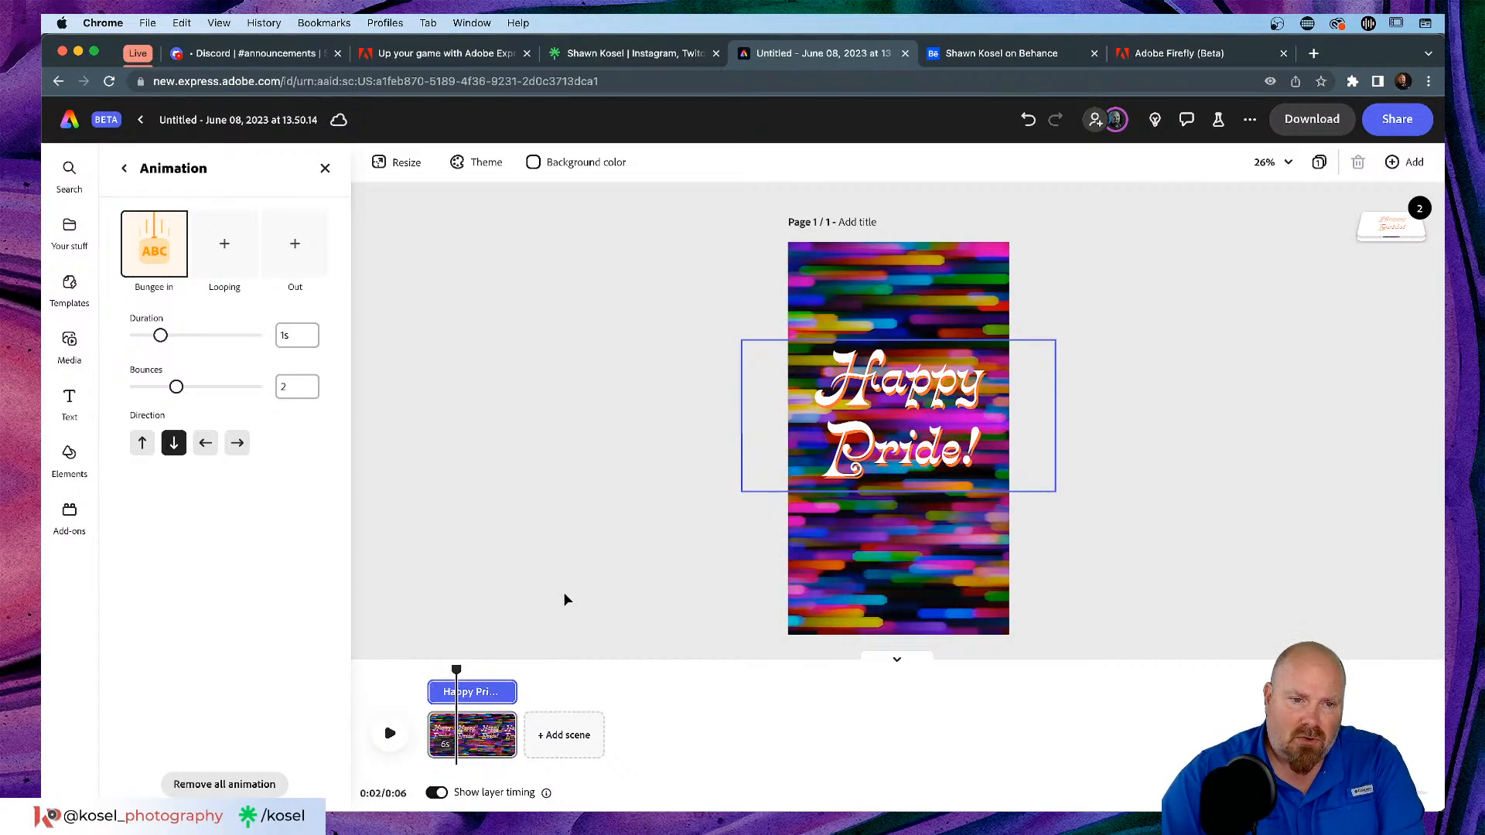
mouse_move(430, 696)
left_click_drag(432, 692, 400, 677)
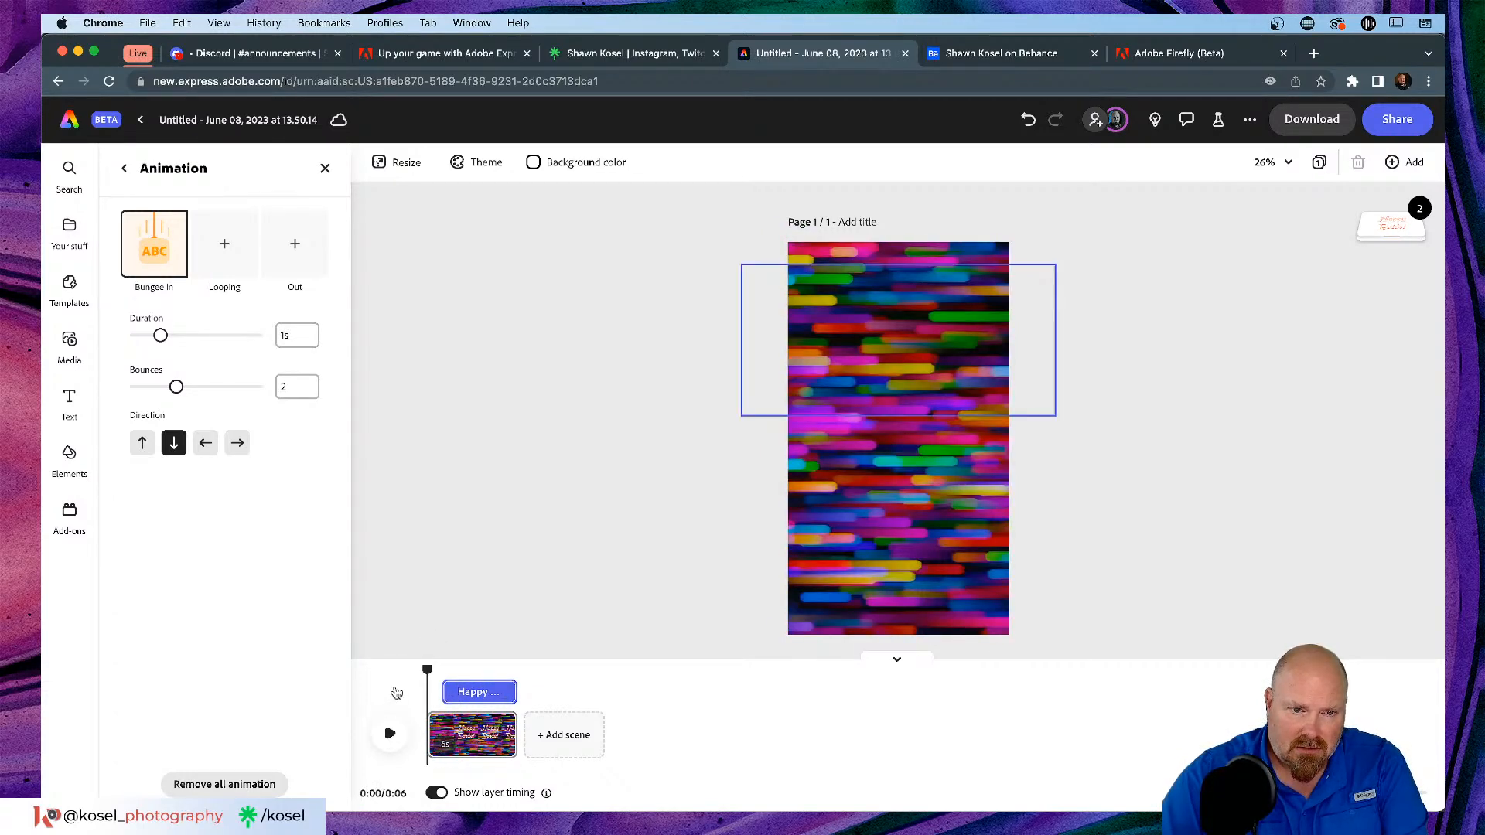
left_click(389, 733)
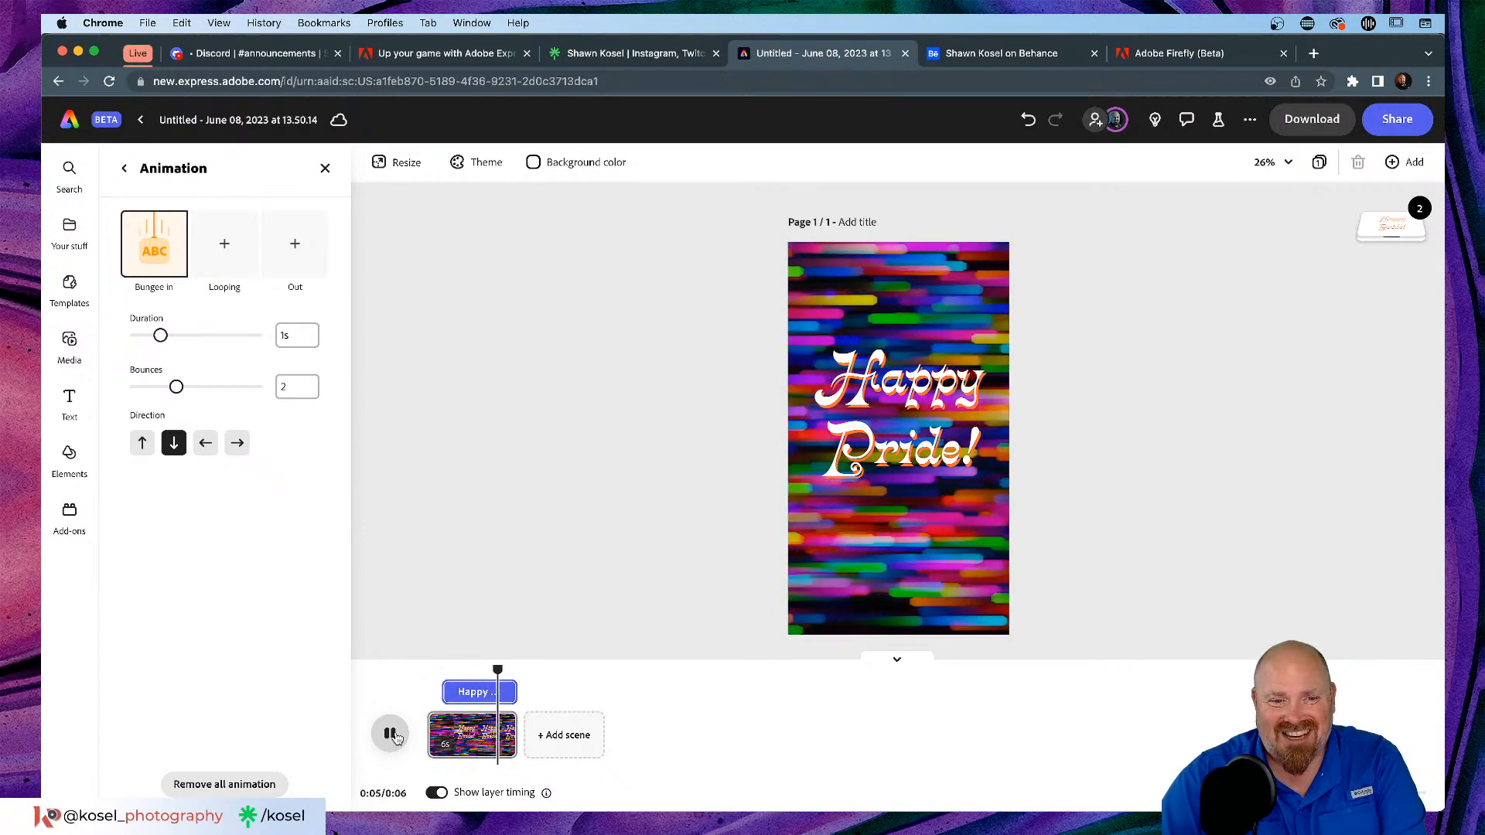
left_click(390, 733)
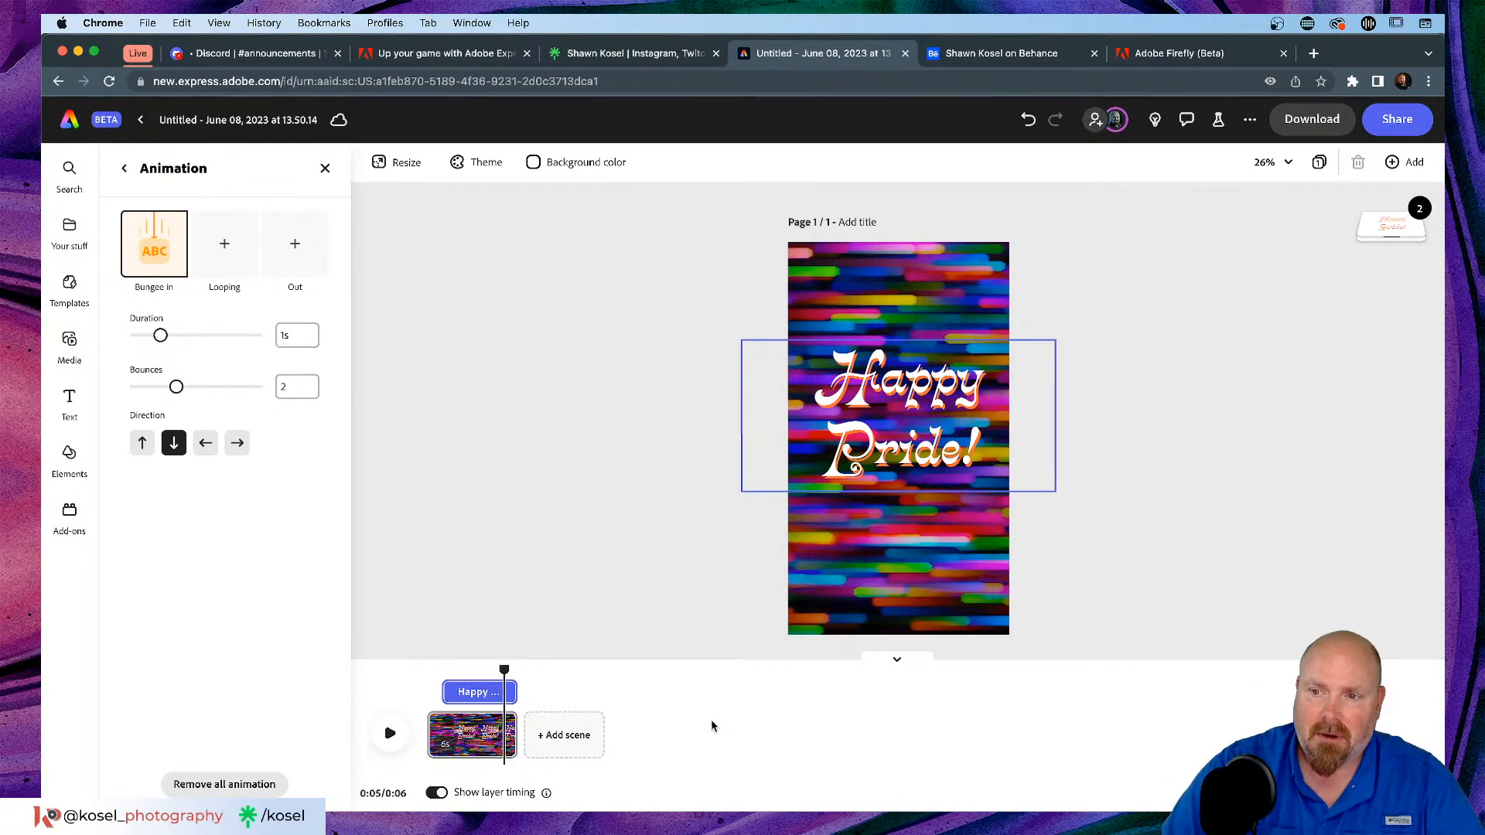
Step: Trim the end of the scene to 5 seconds and play it back from the start
mouse_move(517, 736)
left_click_drag(511, 732, 498, 731)
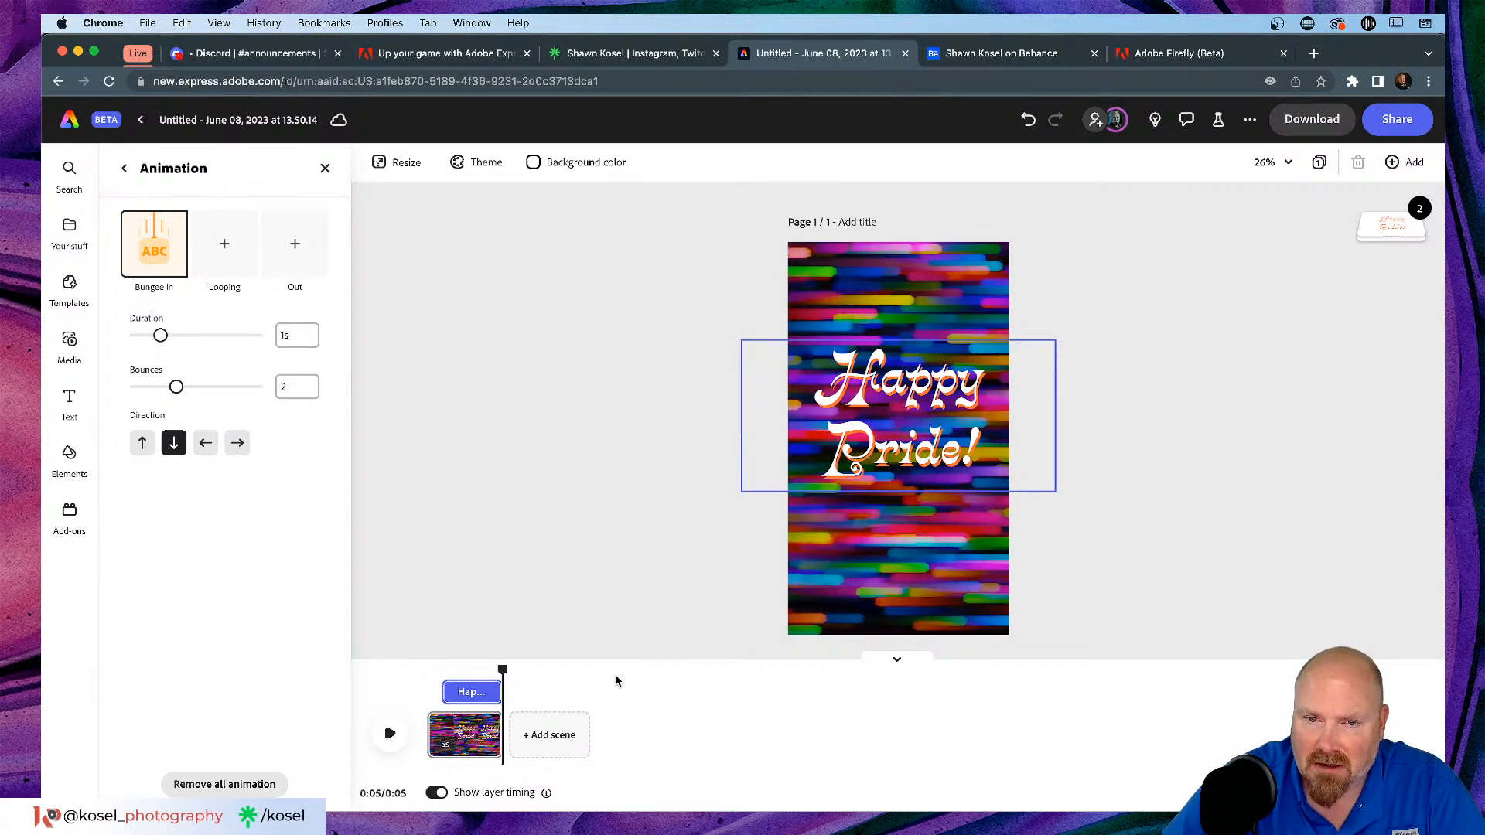
left_click_drag(503, 669, 427, 670)
left_click(391, 740)
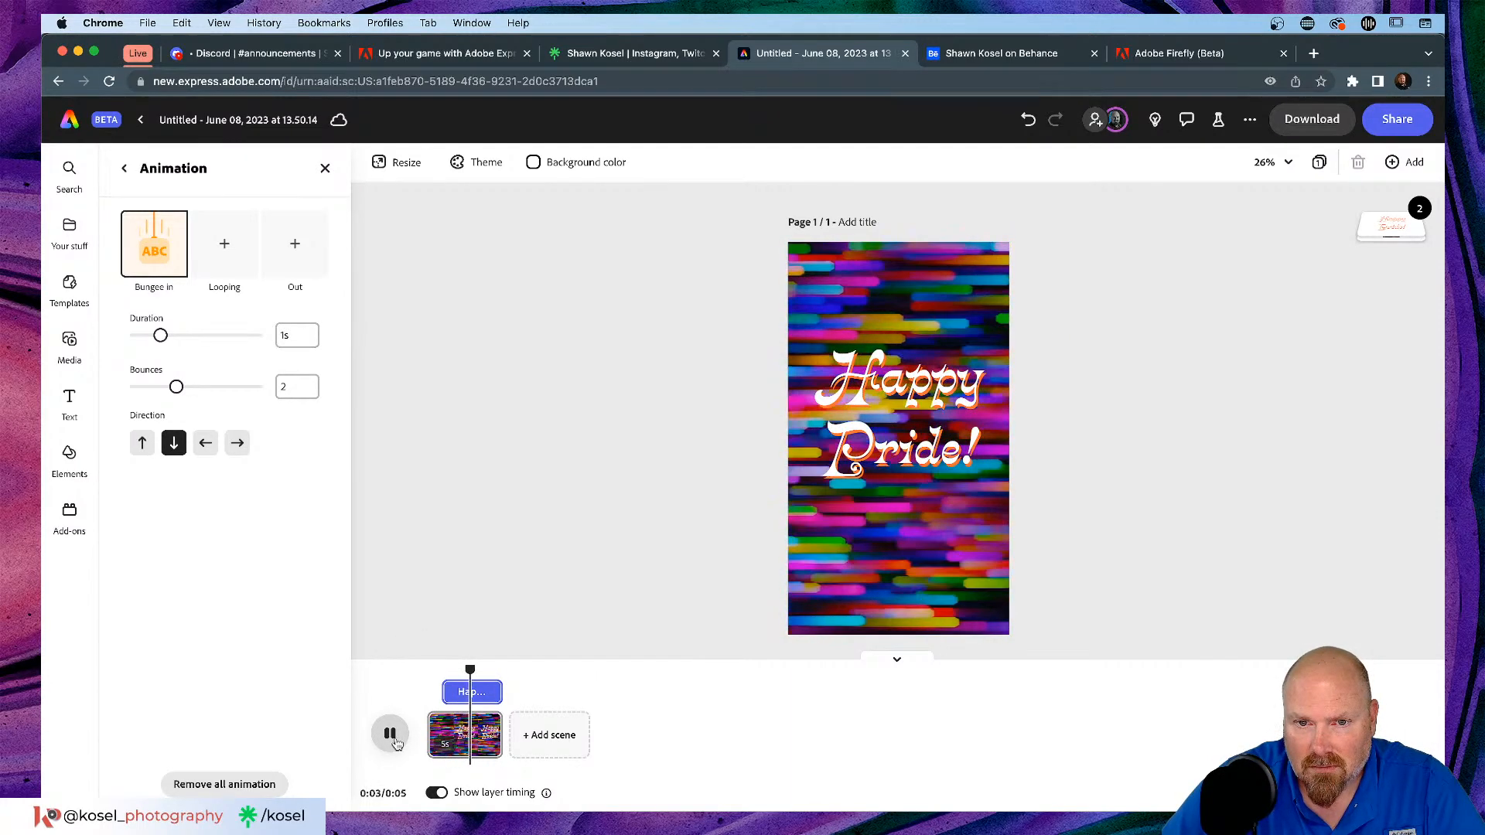
Step: Trim the end of the "Happy Pride!" scene to 3.2 s and play back the shortened video
left_click(391, 736)
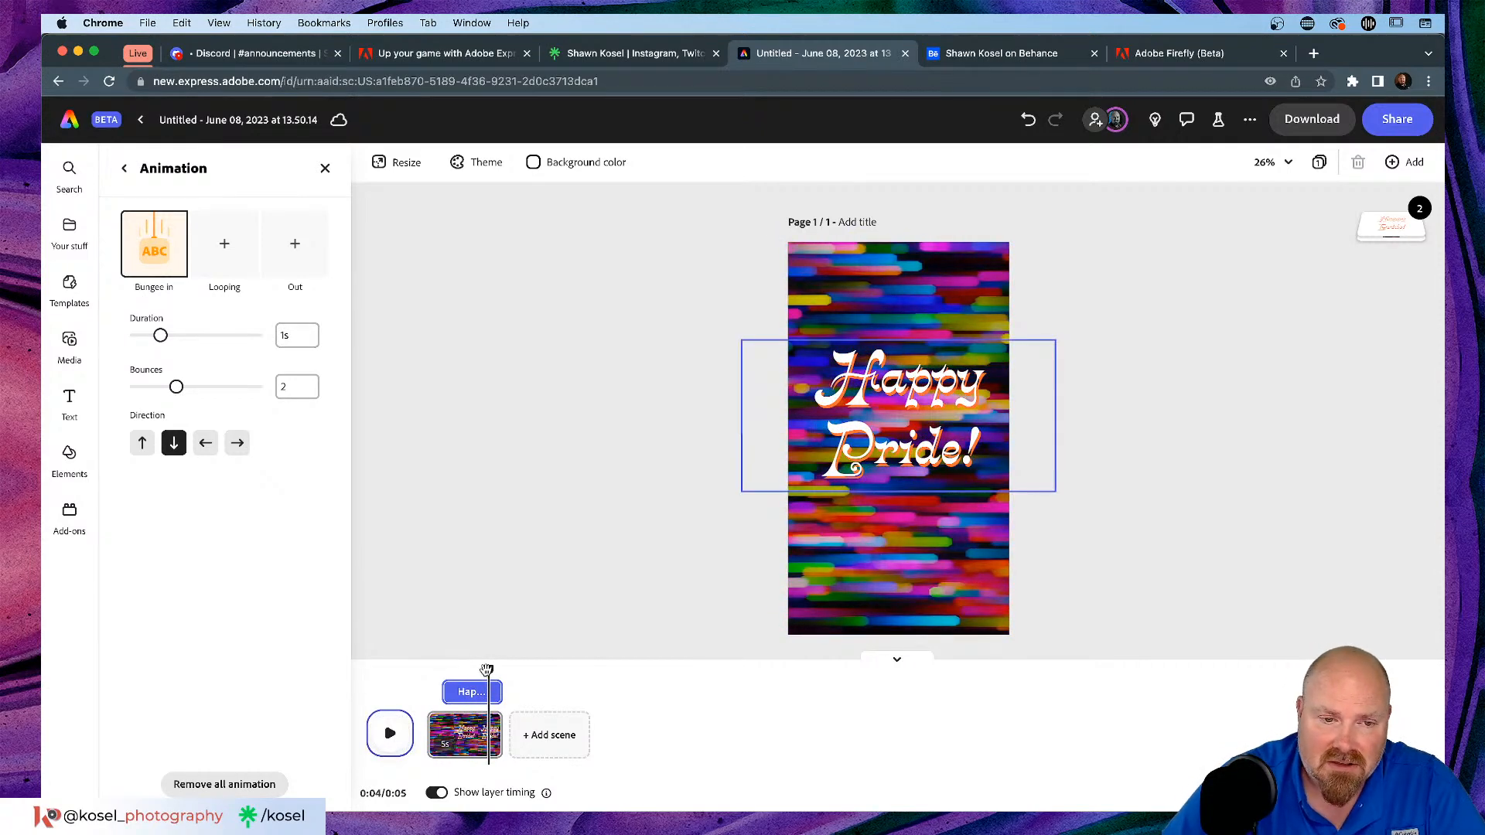
left_click_drag(487, 670, 472, 670)
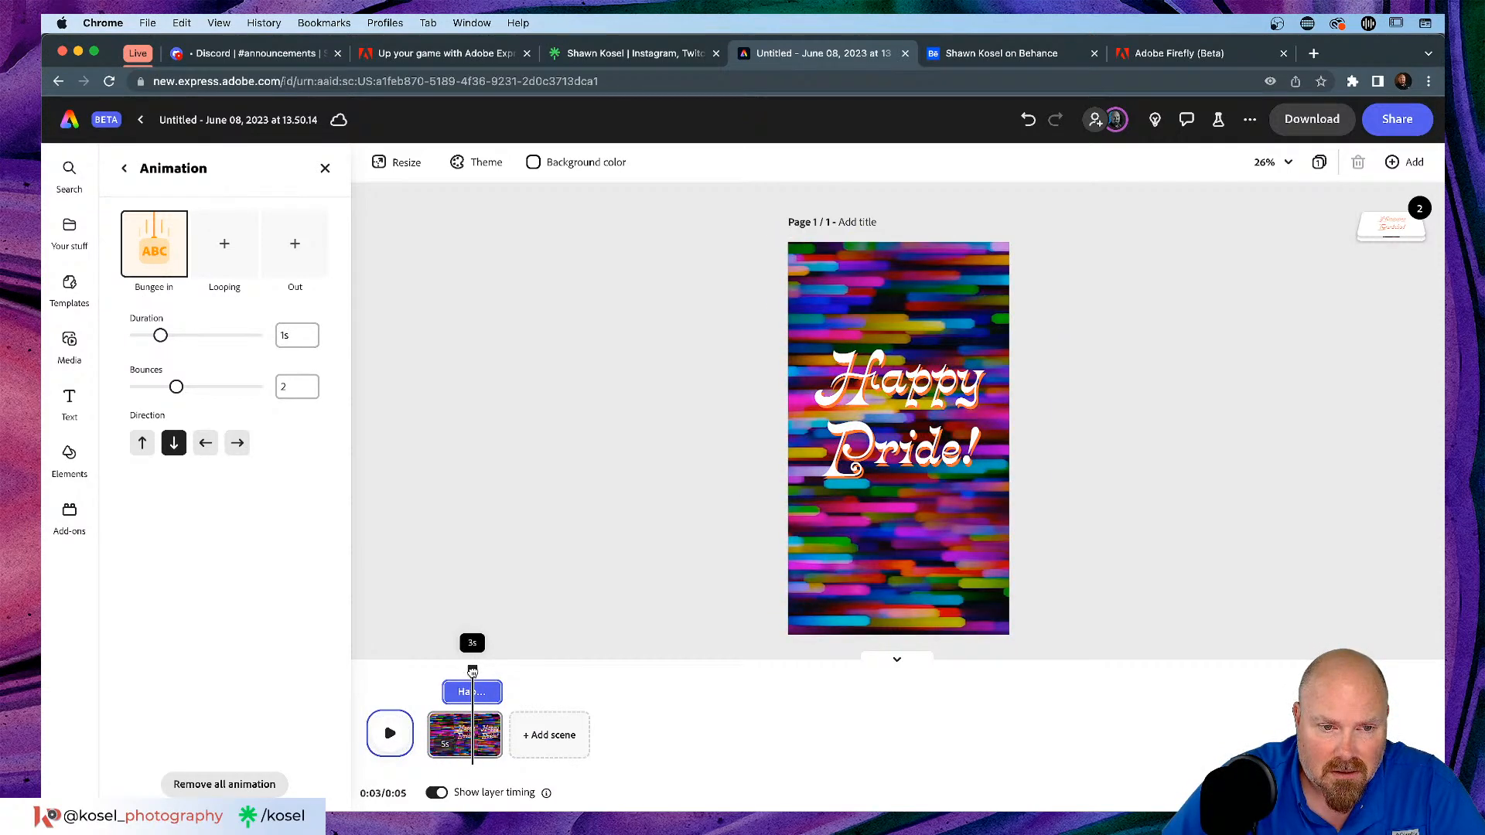
left_click_drag(501, 734, 471, 741)
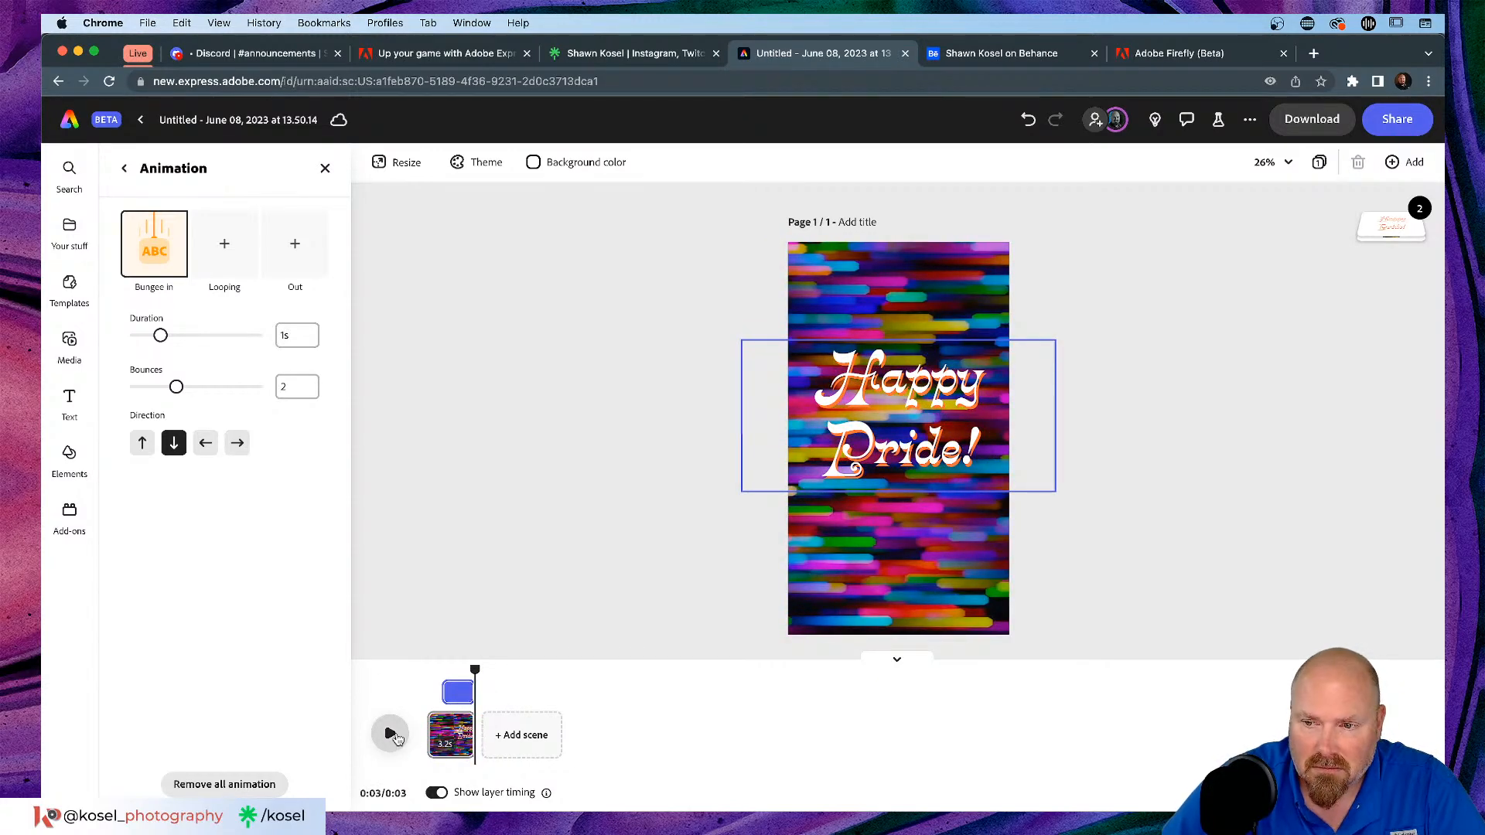
left_click(392, 735)
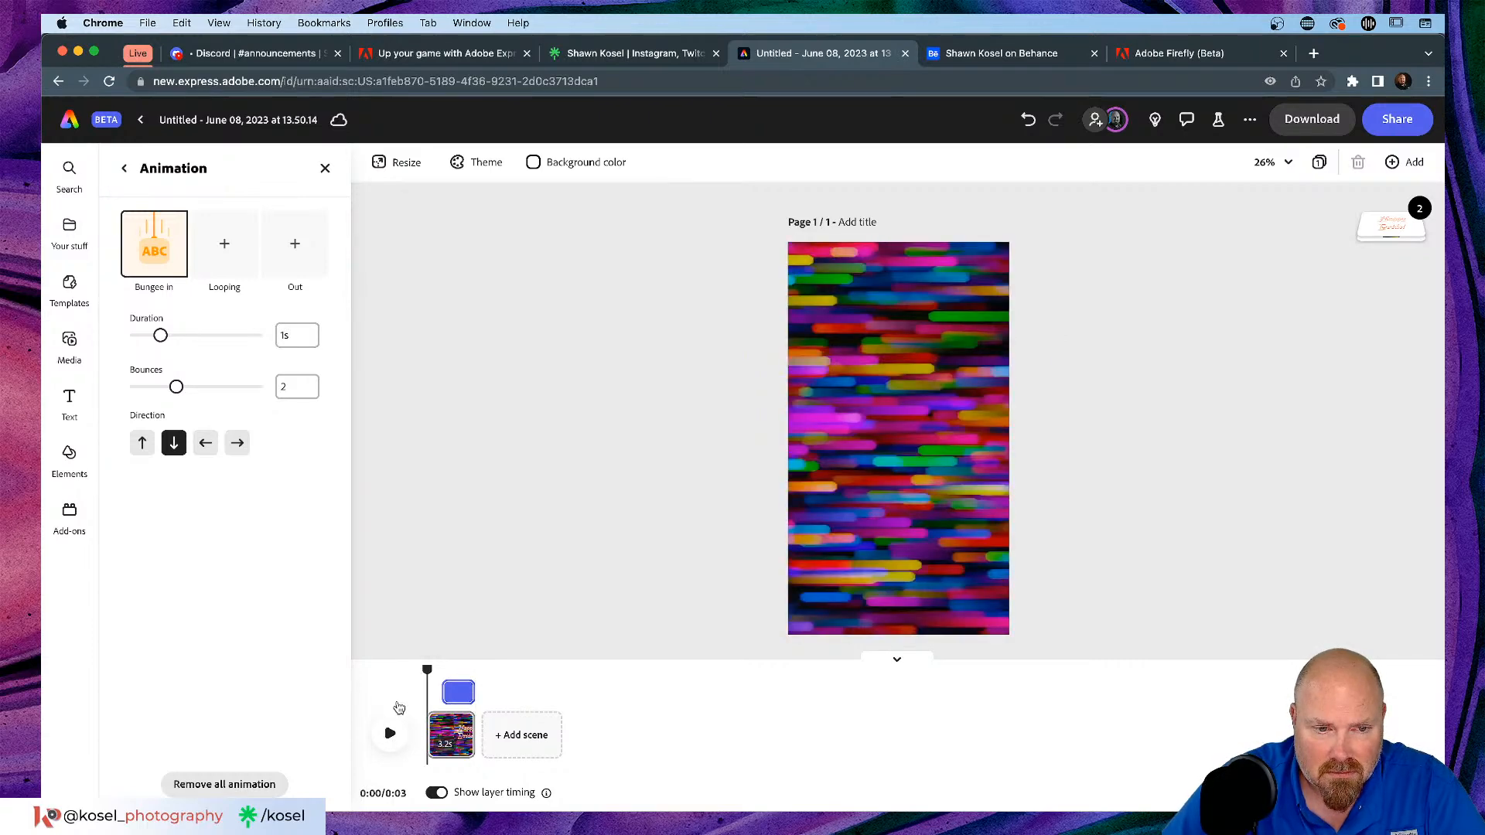
left_click(389, 744)
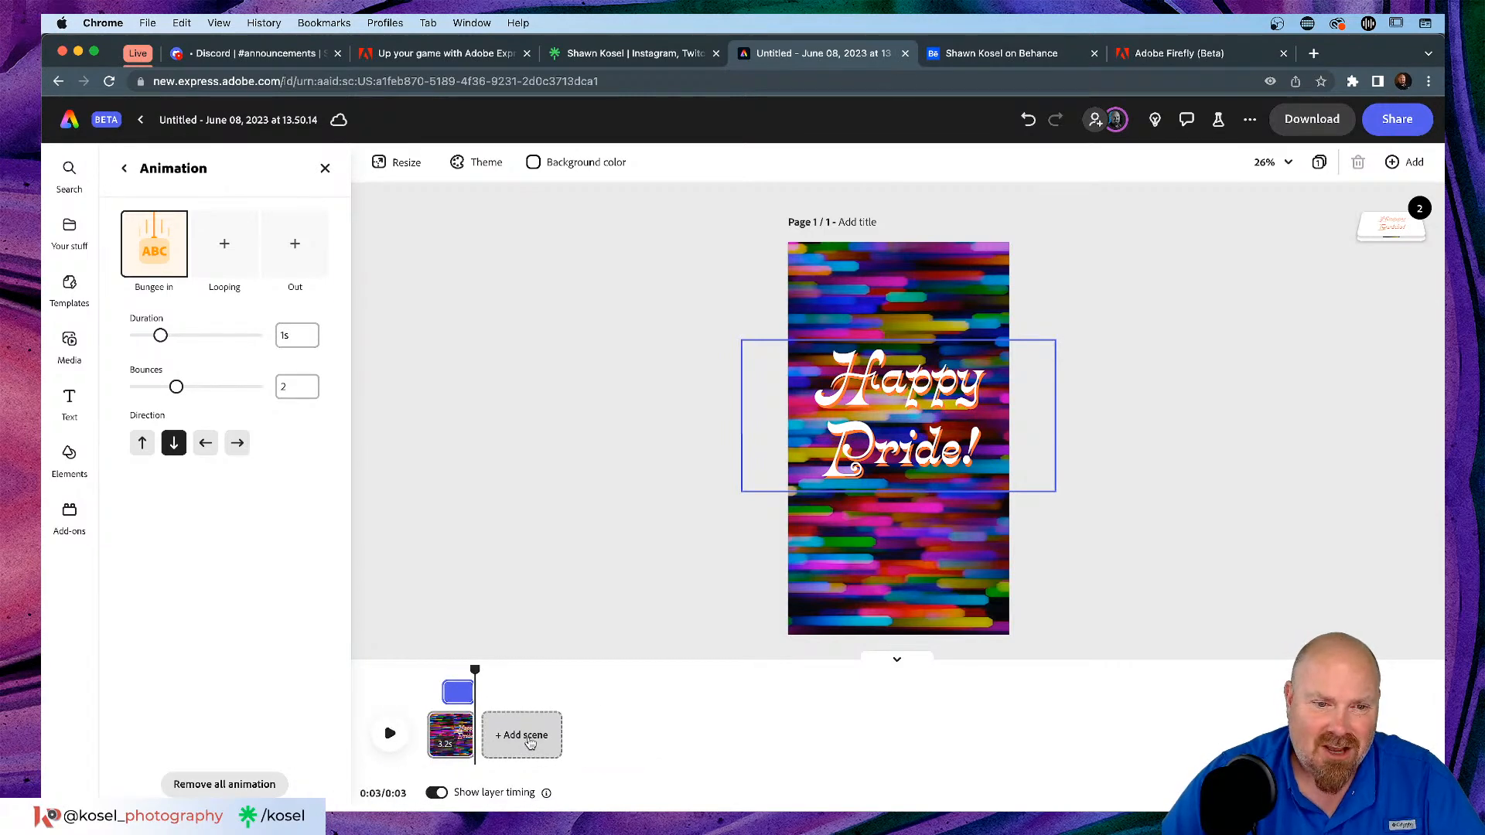
Step: Add a blank second scene after the "Happy Pride!" scene and dismiss the suggested text options
left_click(529, 742)
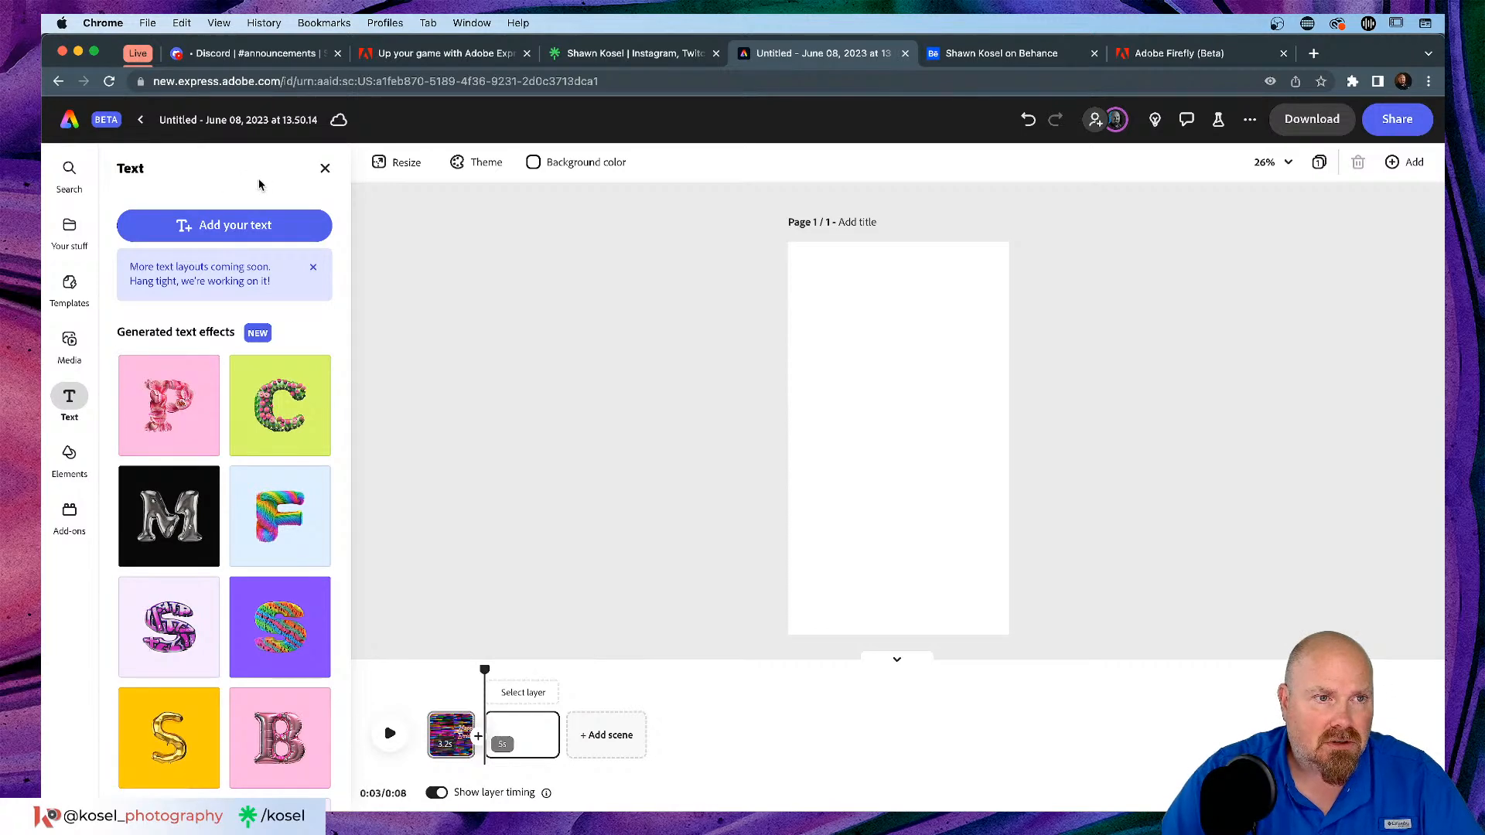
left_click(323, 169)
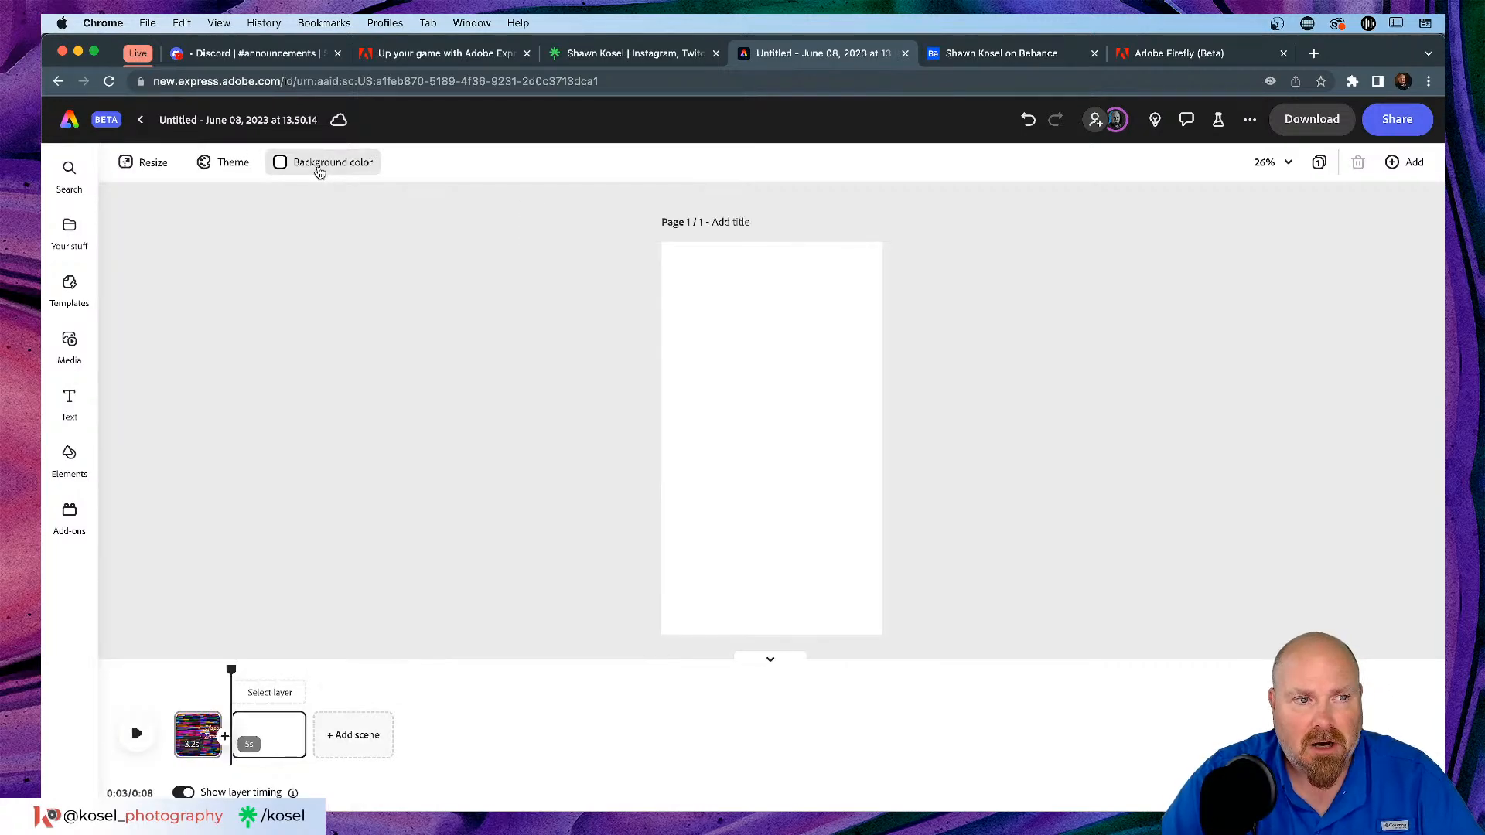
Step: Search the stock videos for "ballons" and look through the clips for the new scene
left_click(68, 344)
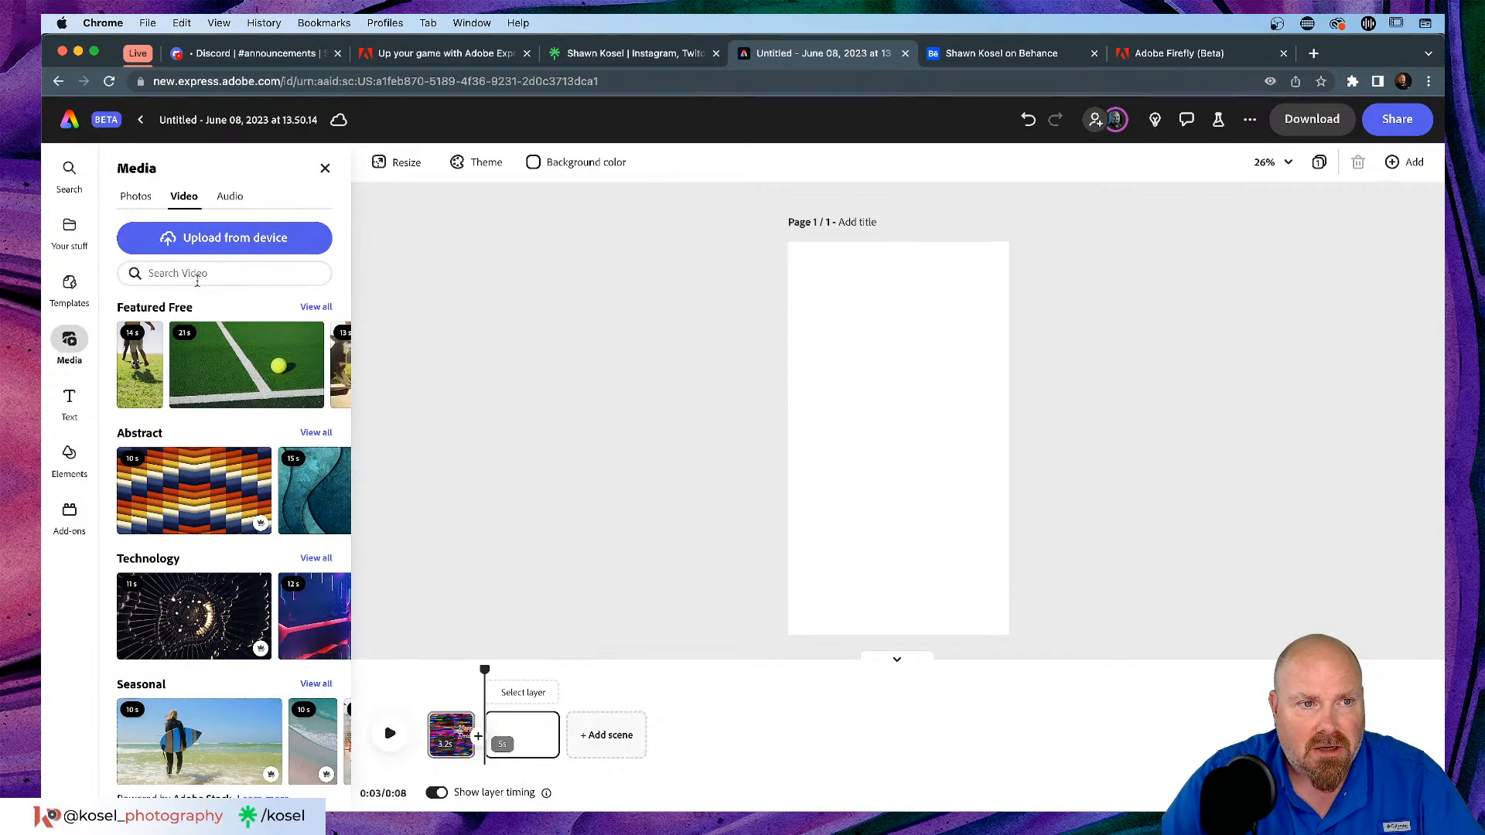
left_click(205, 272)
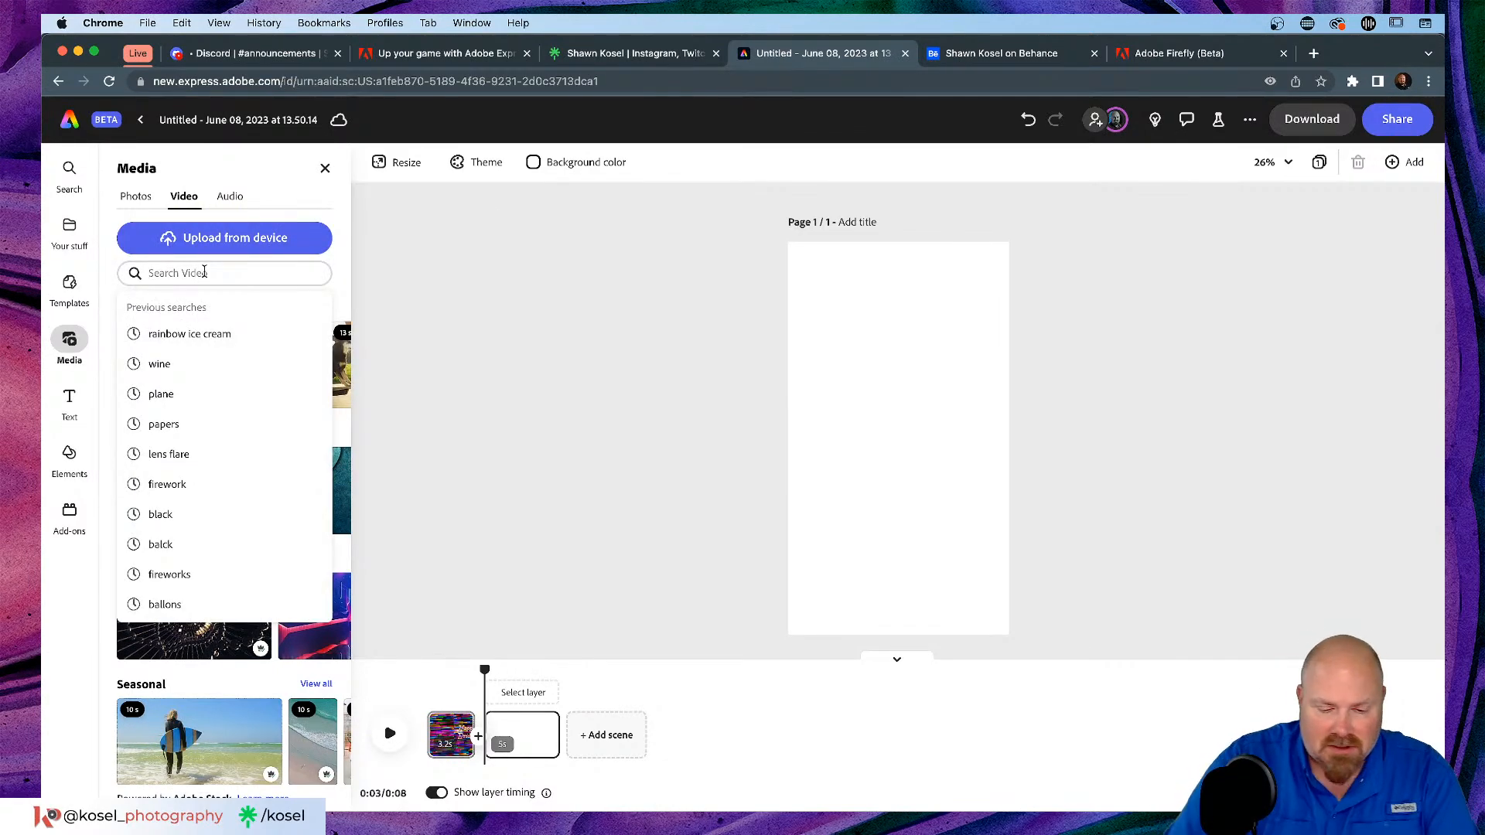
type("ballon")
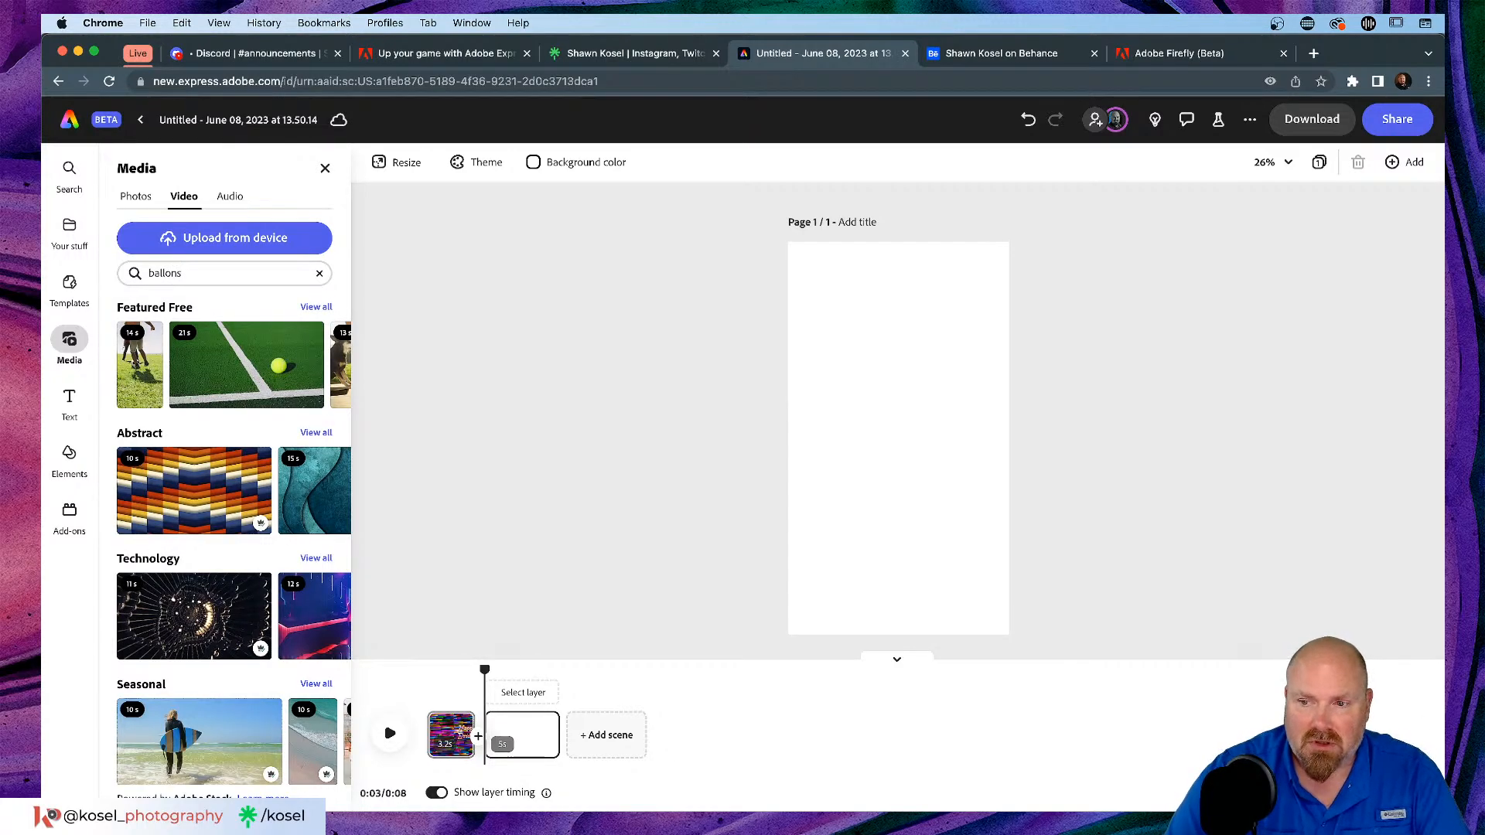
type("s")
key("Return")
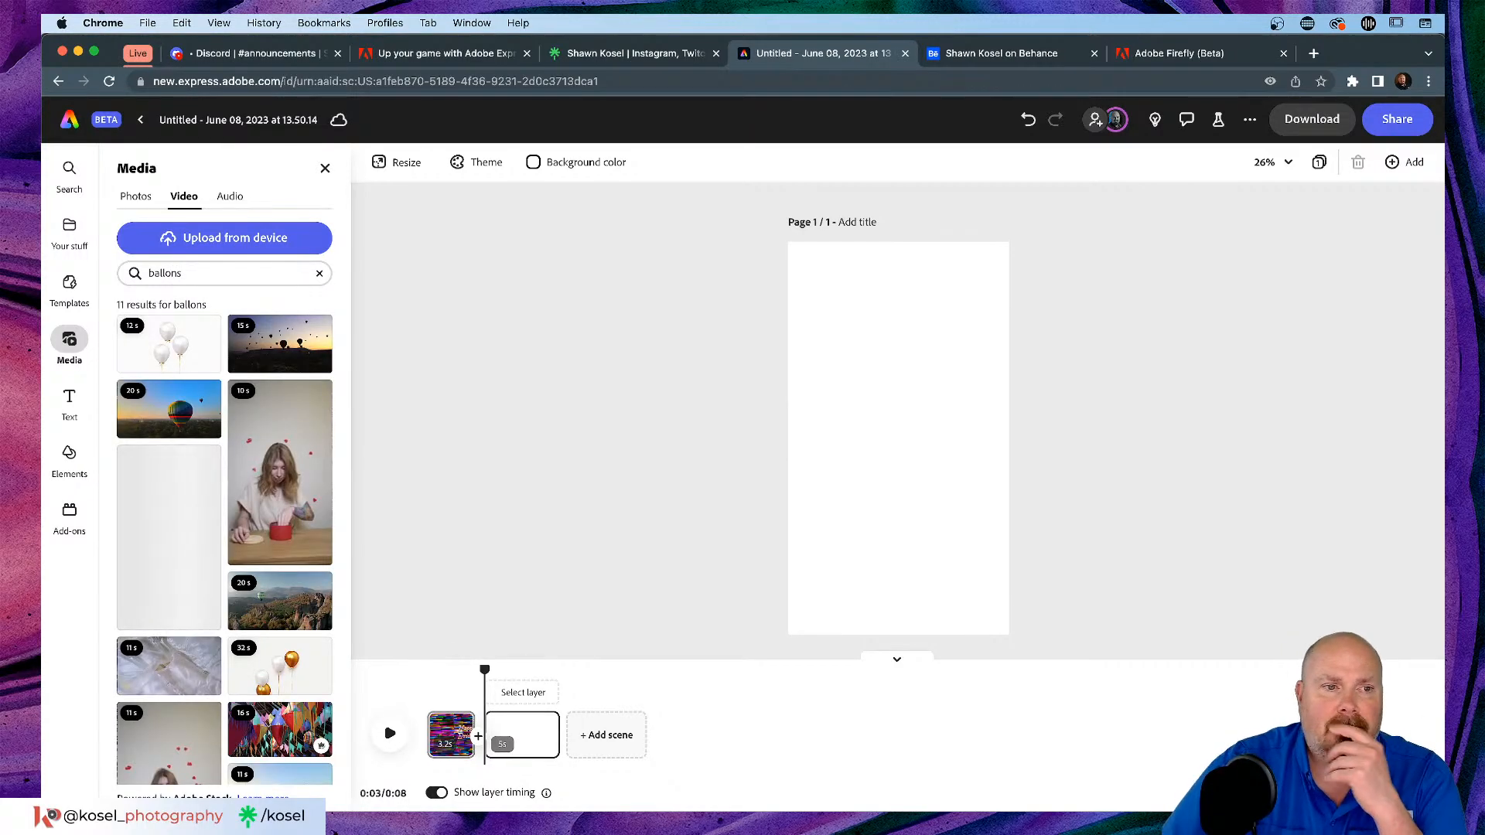
scroll(225, 469, "down", 3)
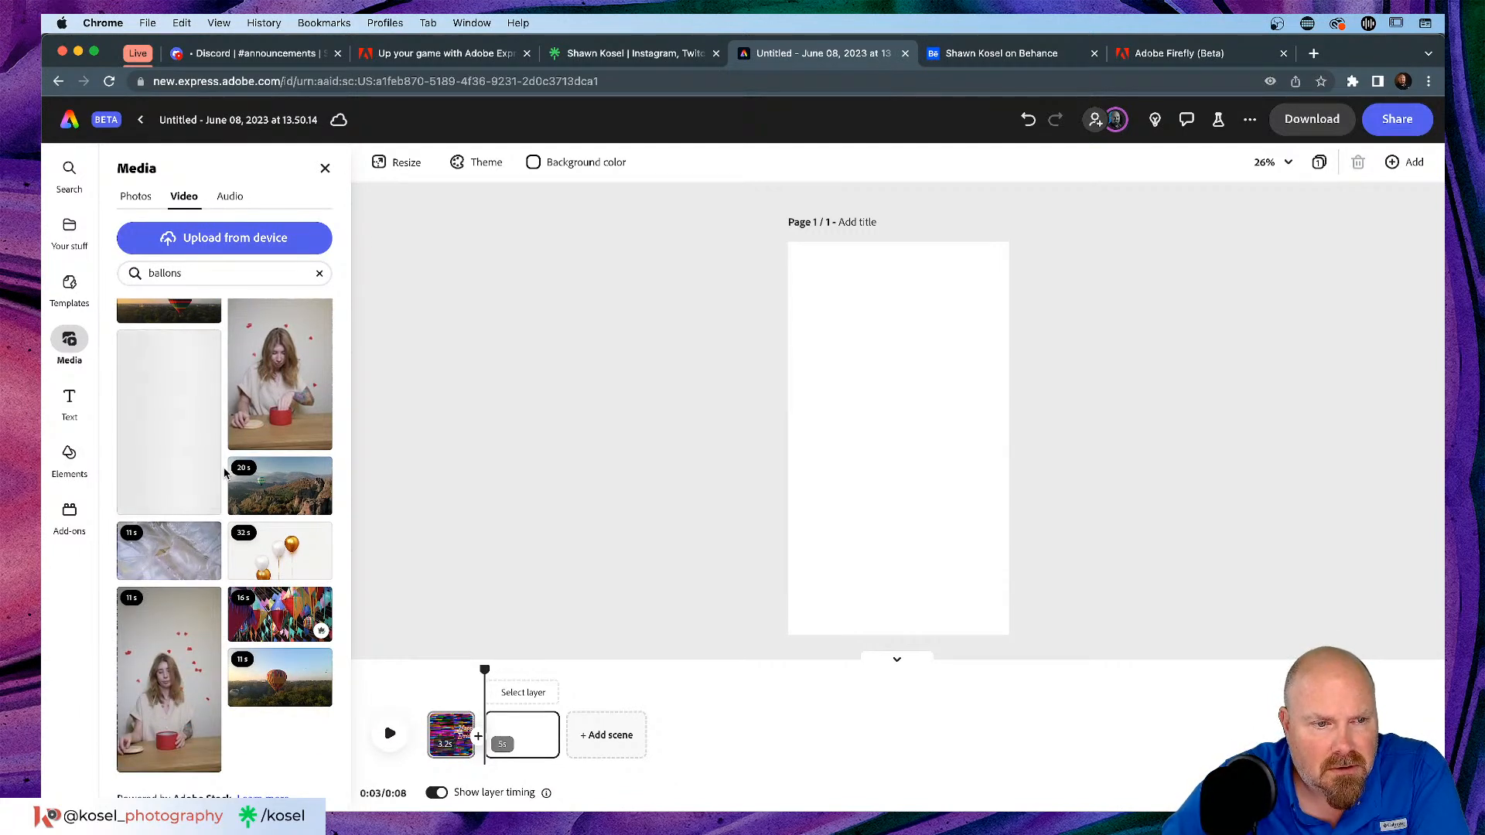
scroll(225, 473, "up", 3)
scroll(226, 473, "down", 3)
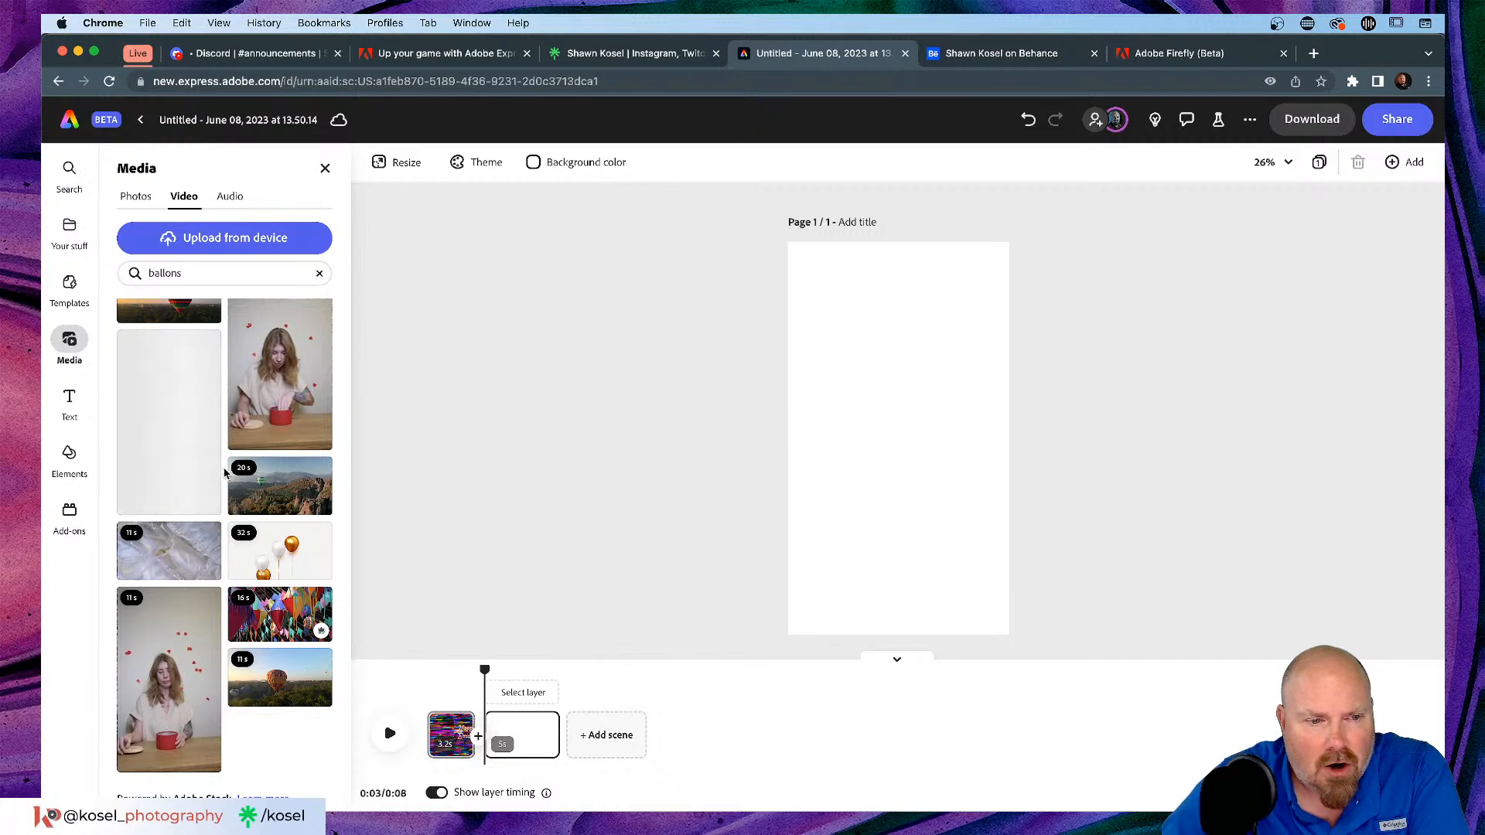
Step: Correct the spelling of the stock video search to "balloons" and run it again
left_click(170, 274)
type("o")
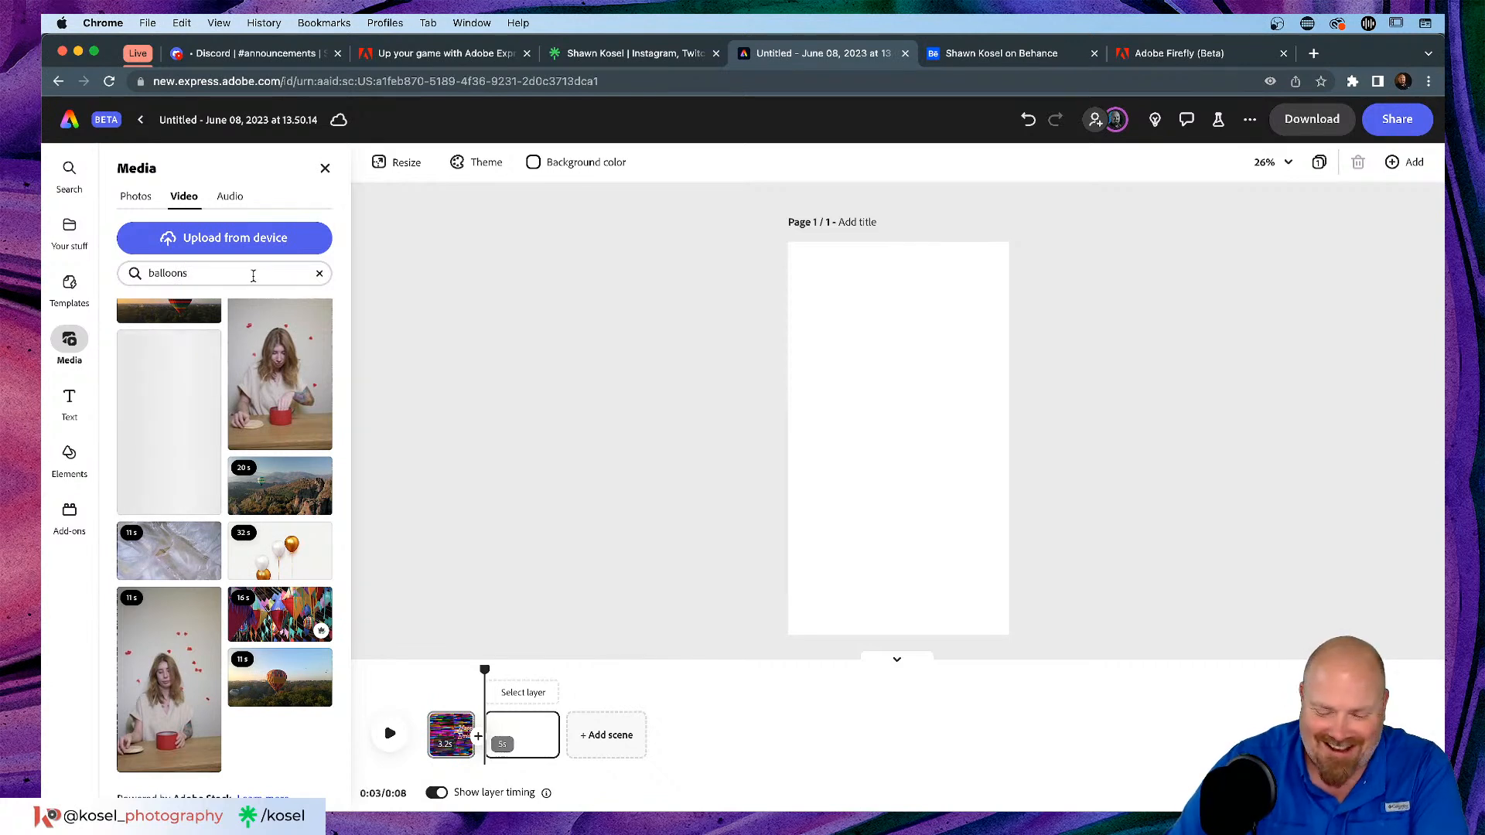
key("Return")
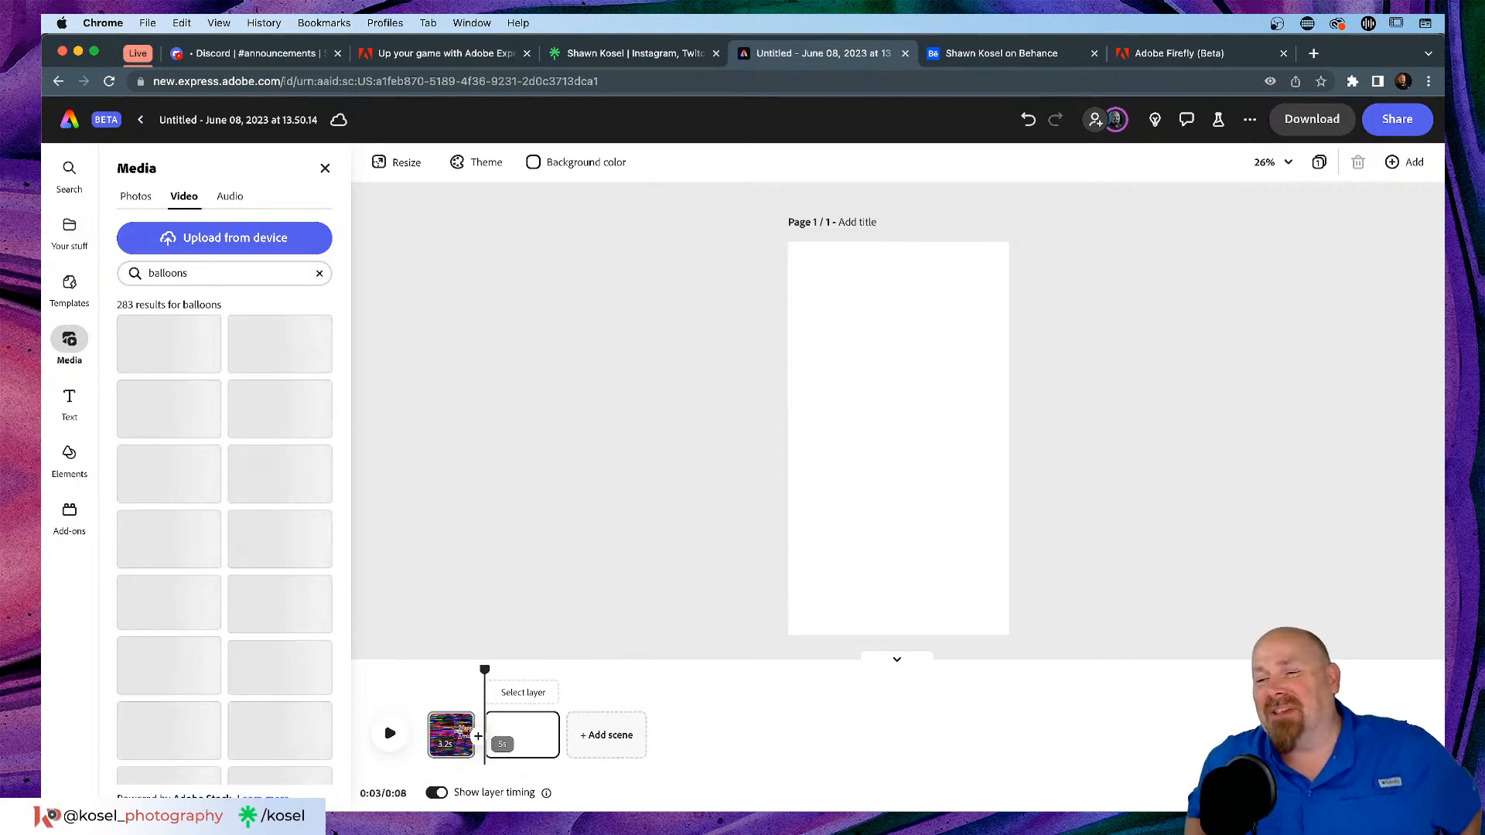
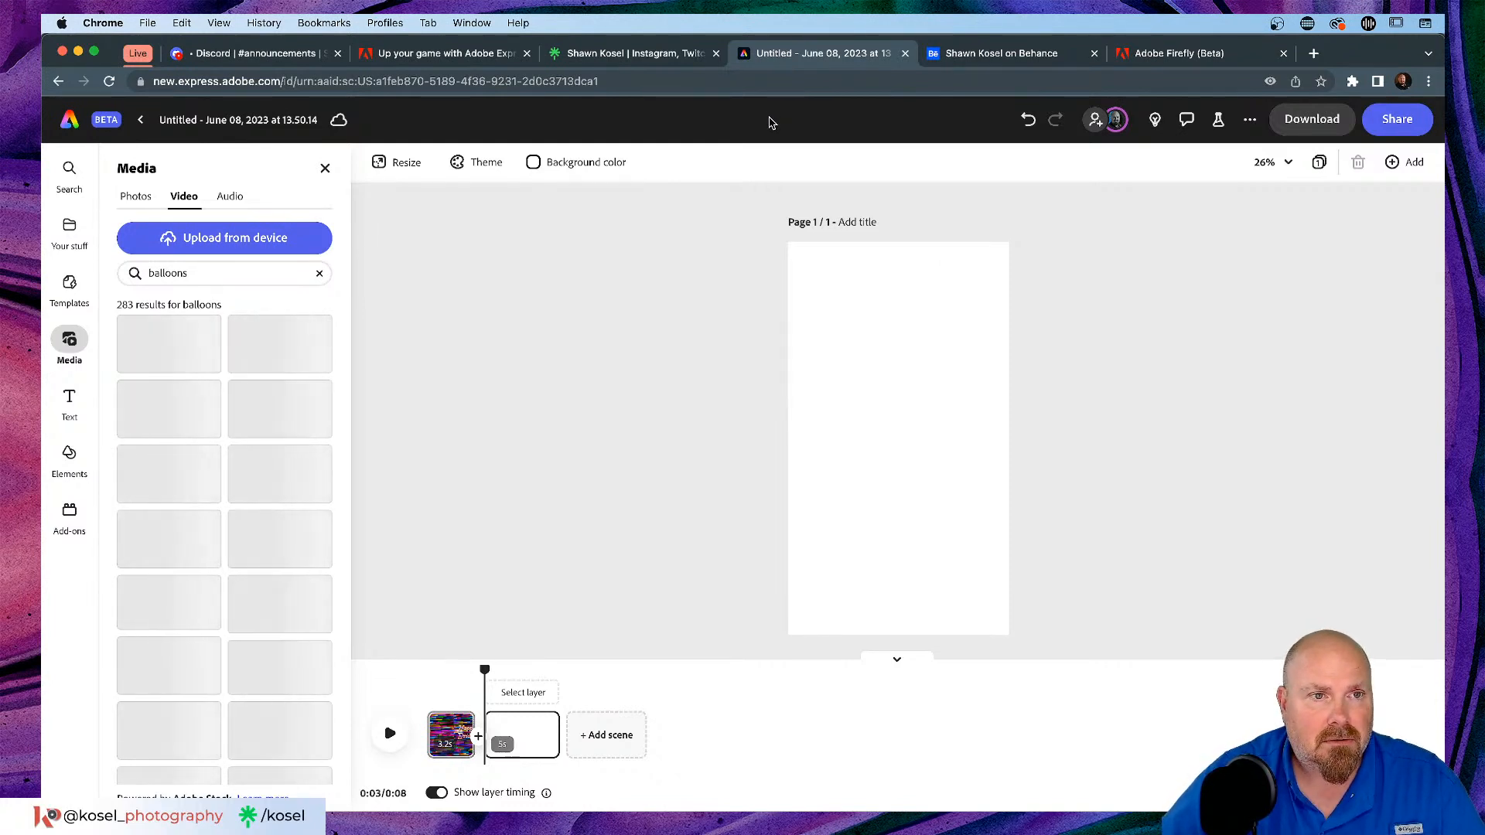
Step: Rename the untitled project as "Pride"
left_click(250, 120)
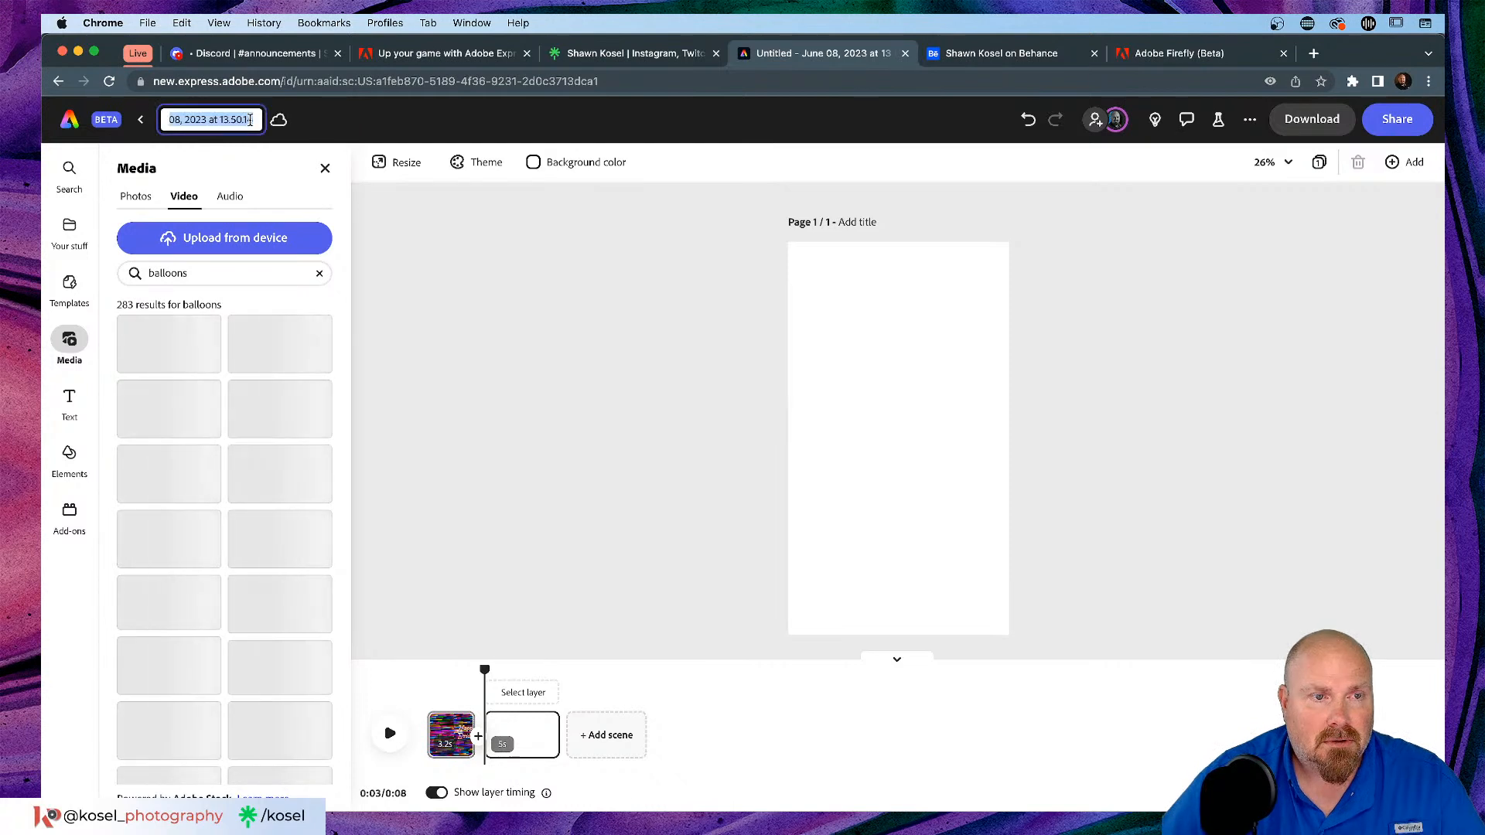
type("Pride")
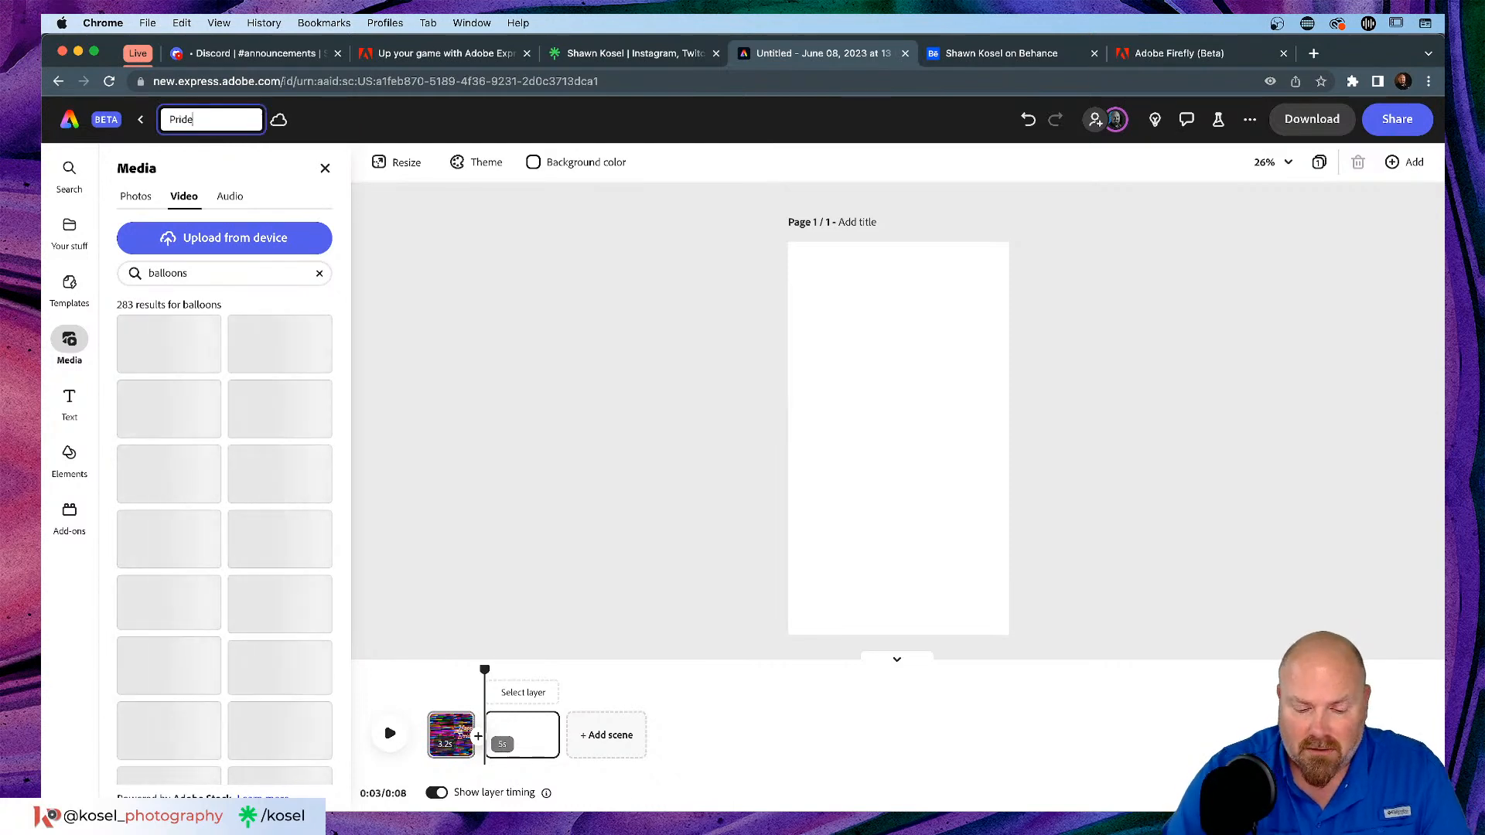
key("Return")
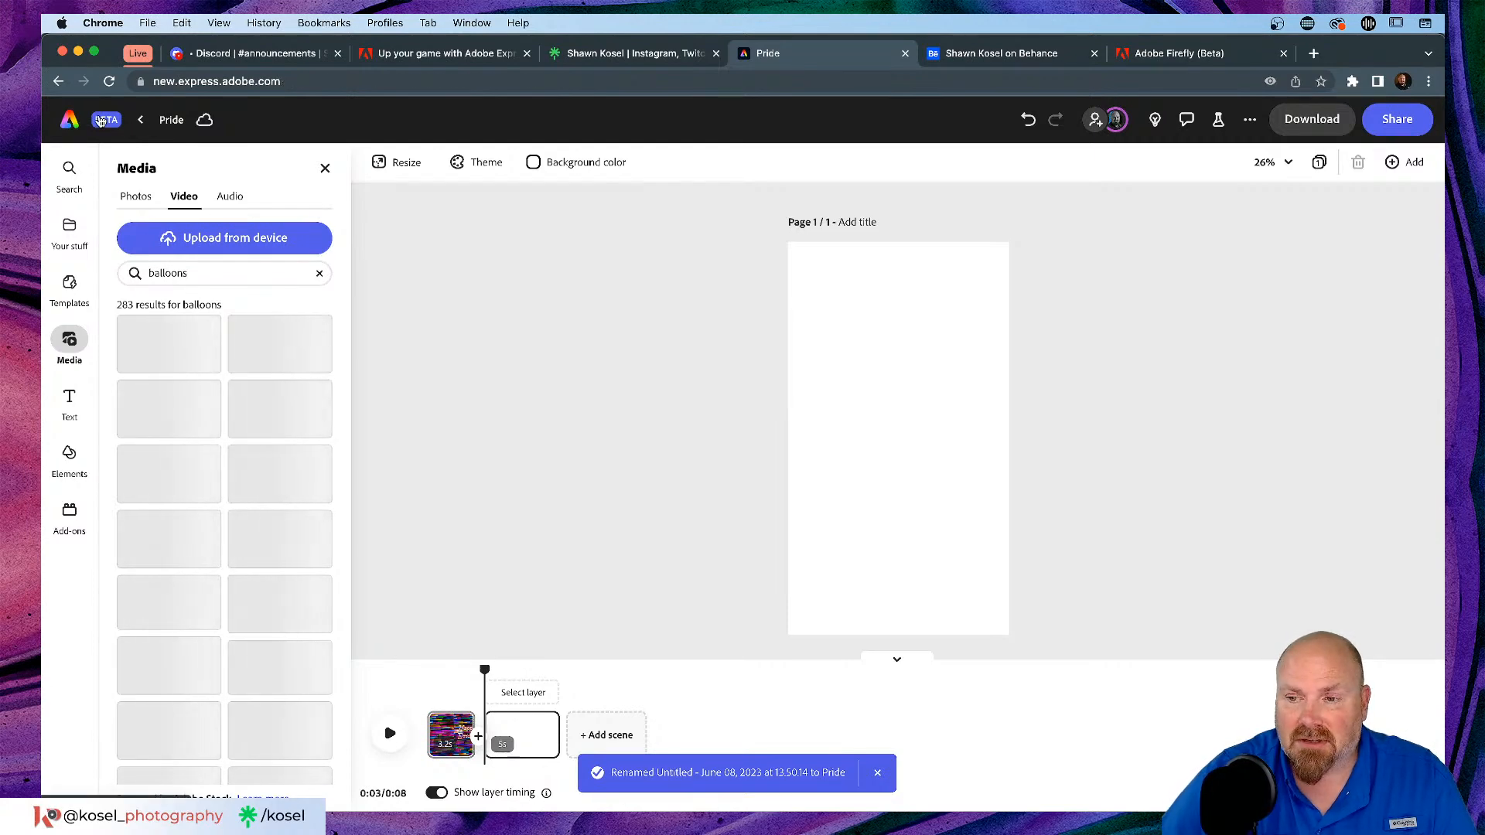
Step: Reopen the Pride project from the recent files on the home page and move the playhead to about 3 s
left_click(101, 122)
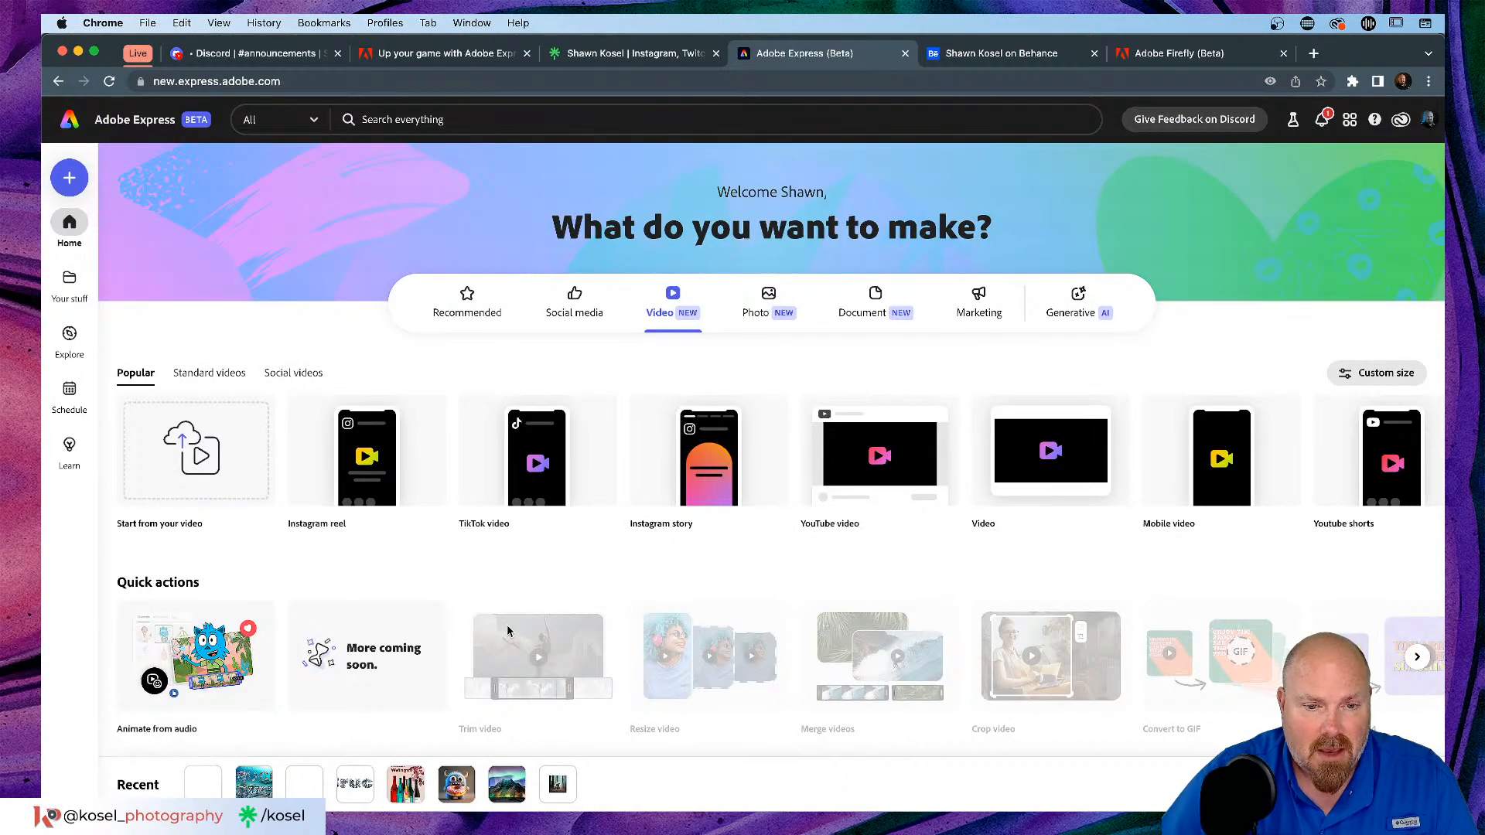
left_click(200, 784)
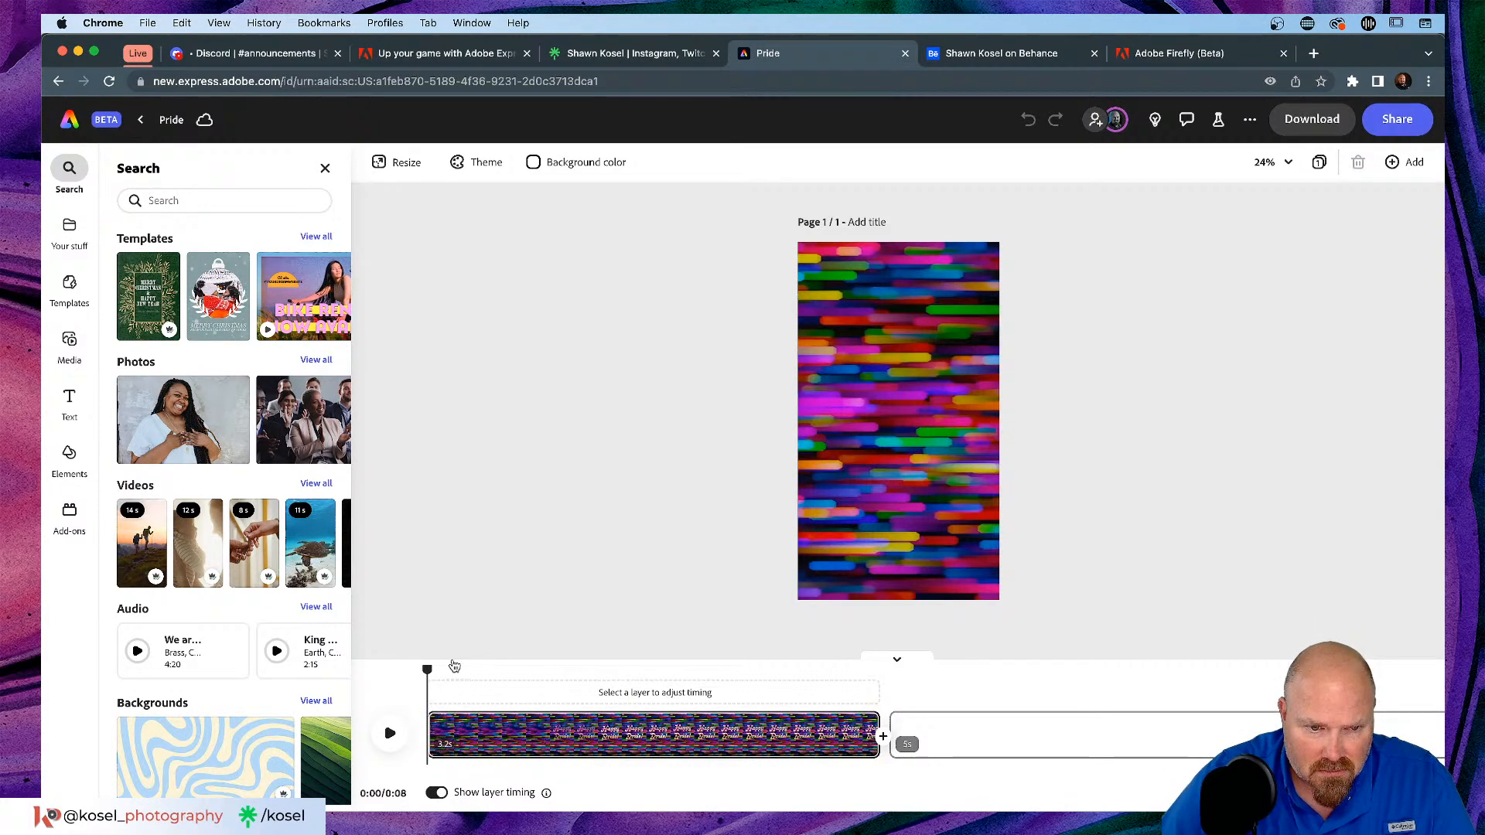
left_click_drag(427, 669, 822, 688)
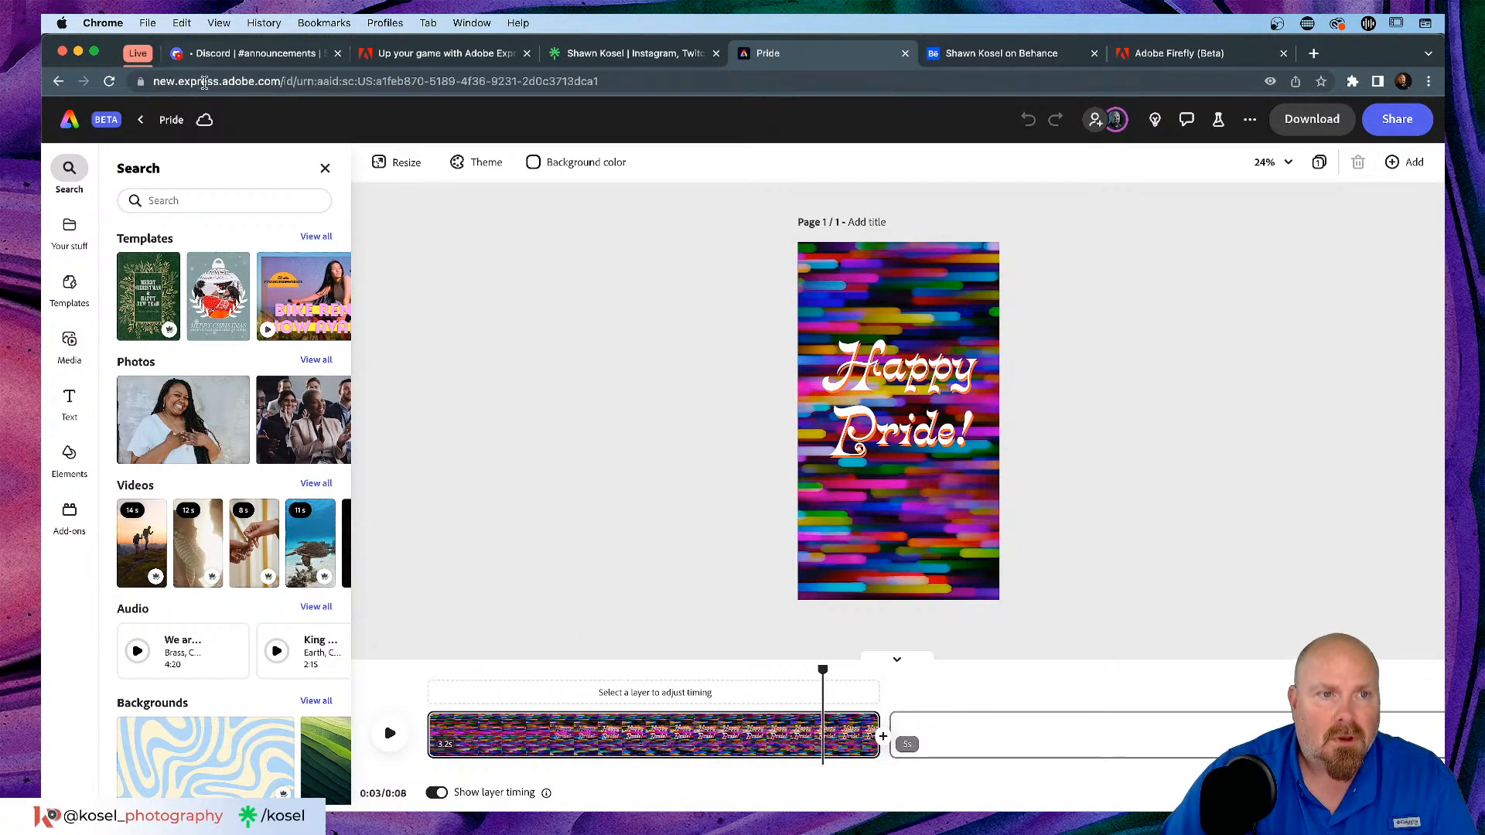
Step: Browse to the stock videos in the reopened project and search them for "balloons"
left_click(209, 203)
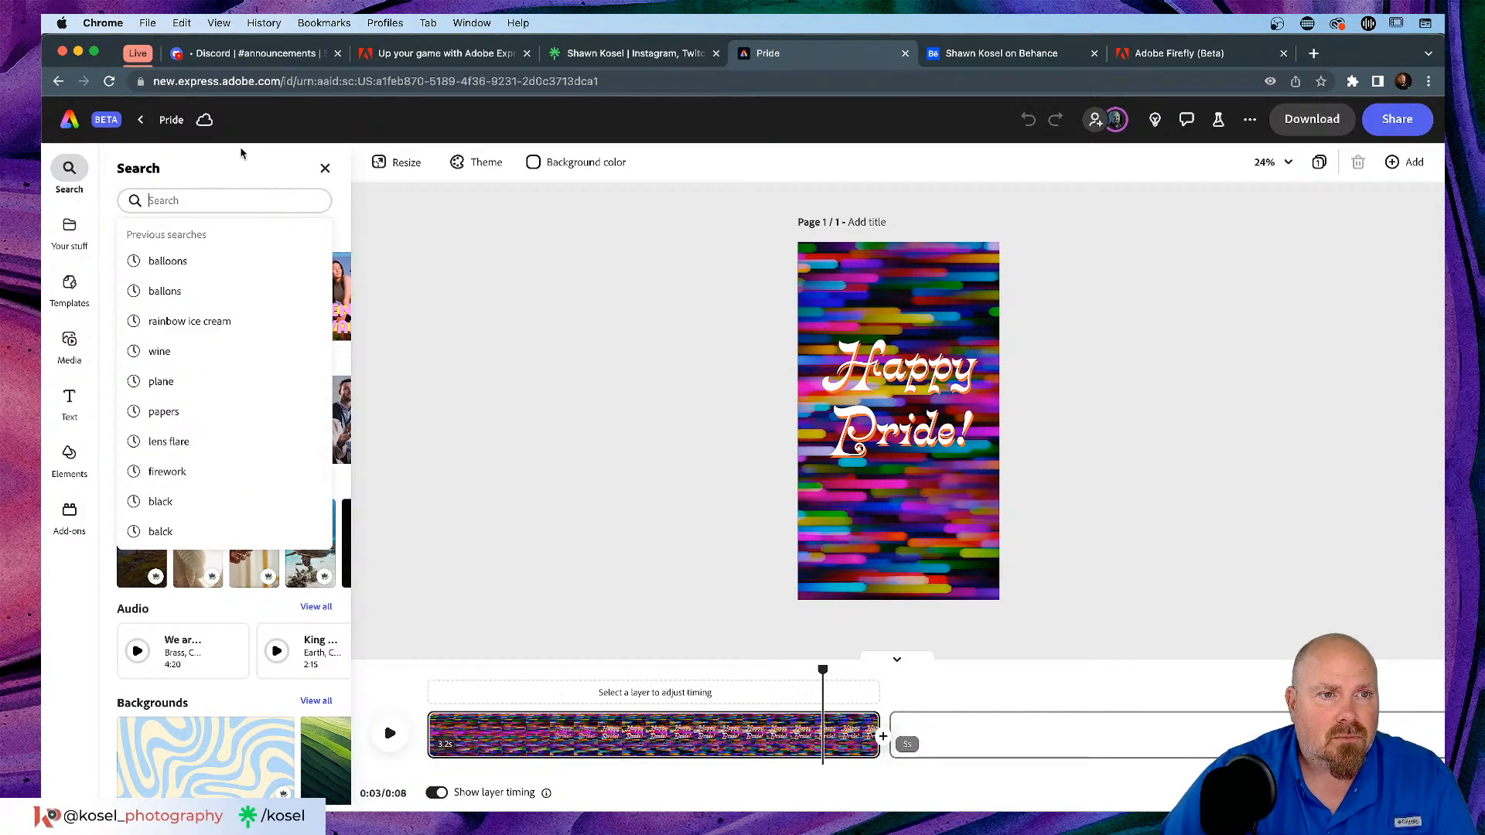
left_click(239, 166)
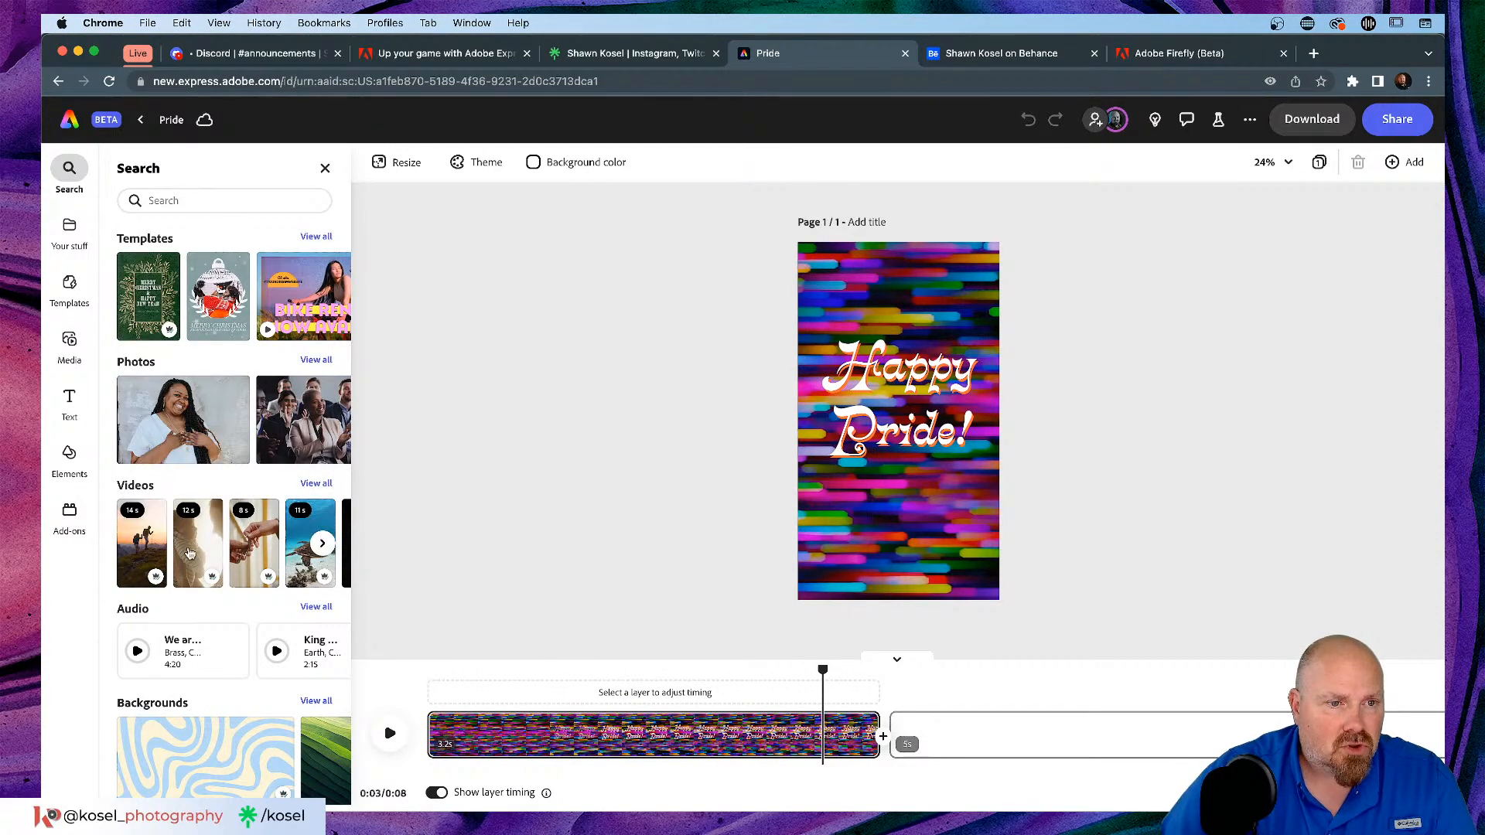
left_click(315, 484)
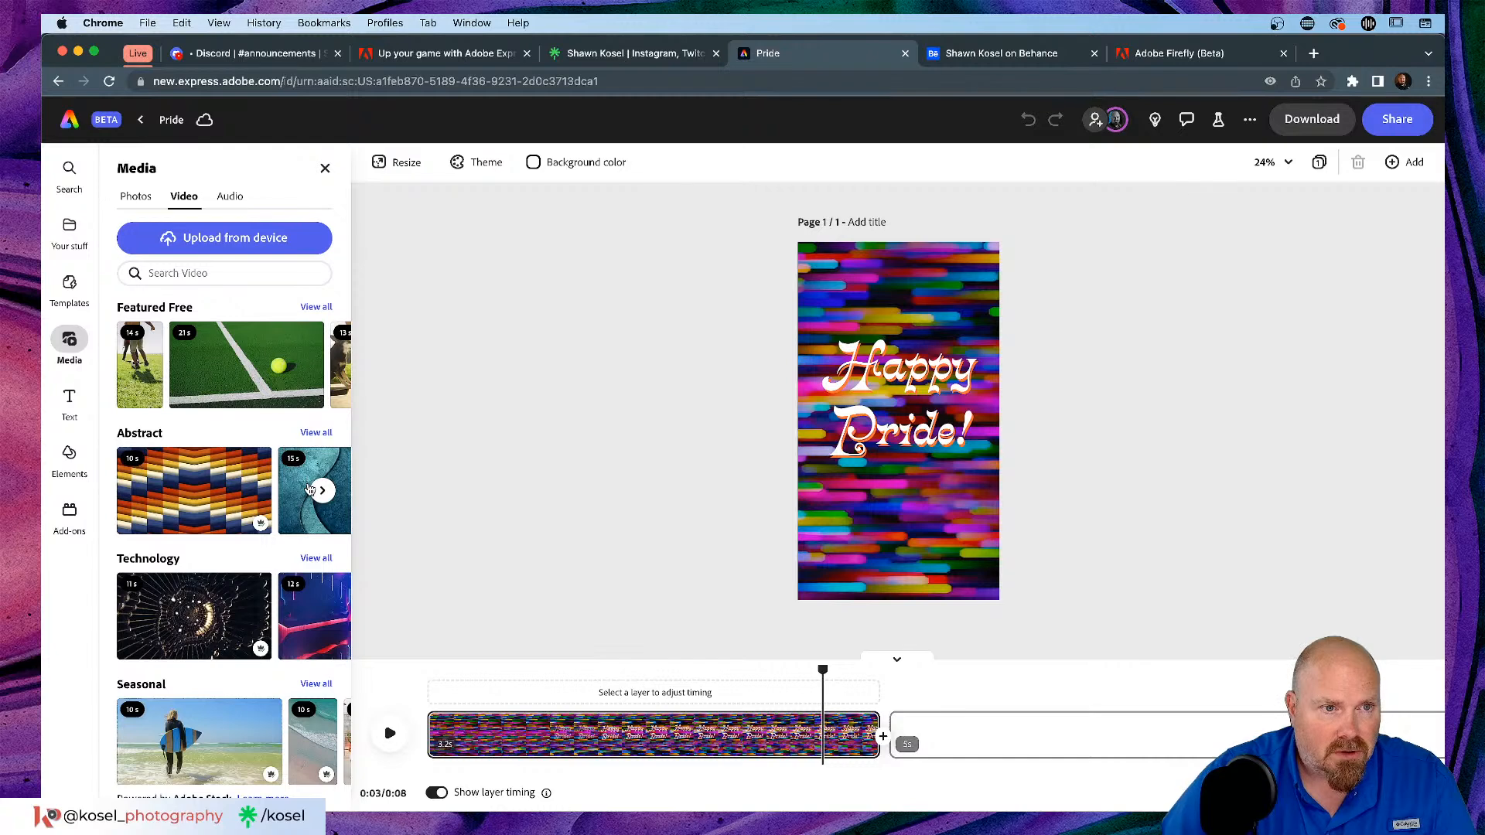
left_click(197, 273)
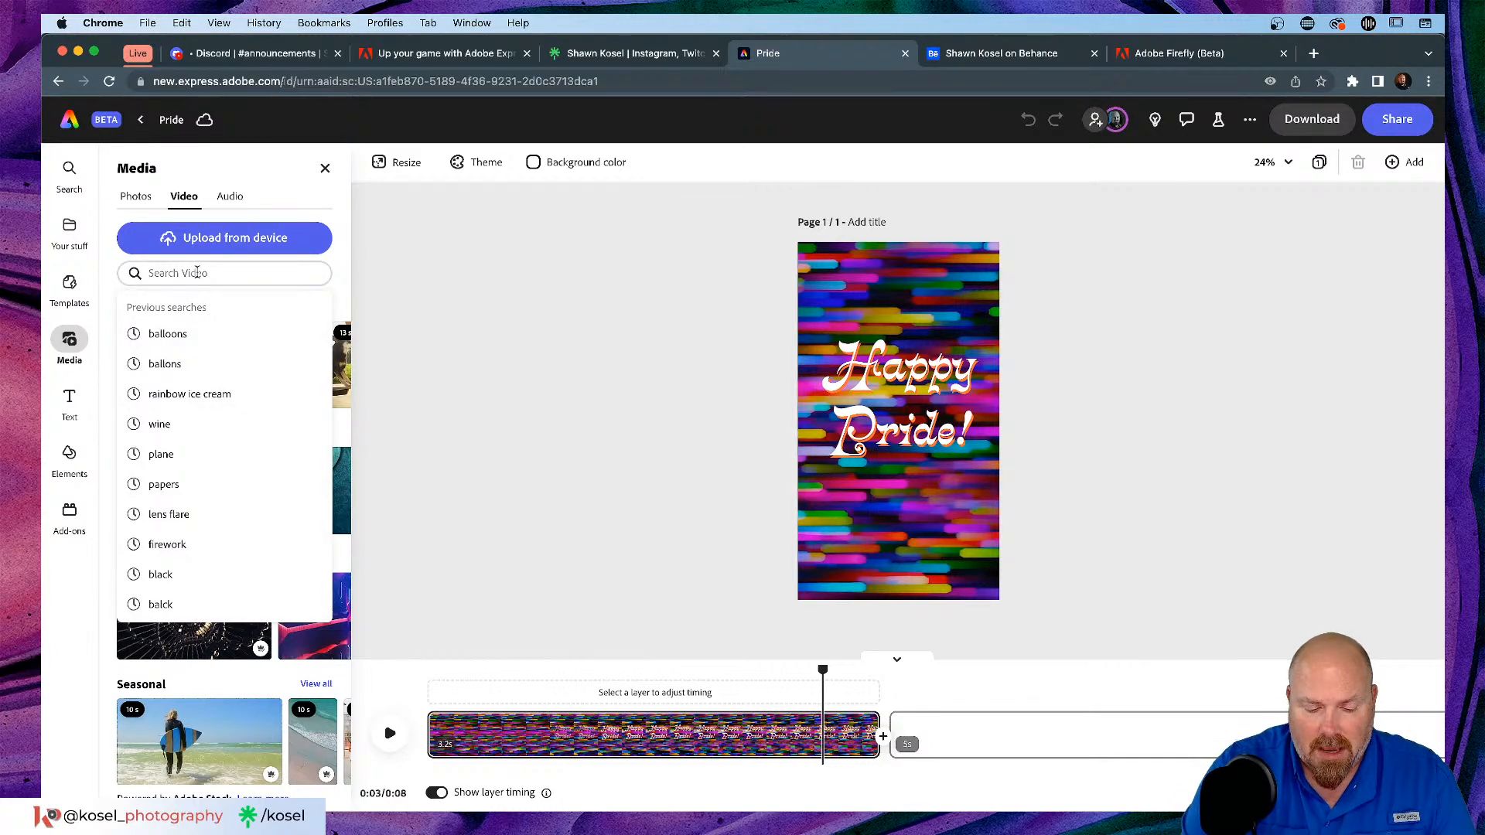
type("balloons")
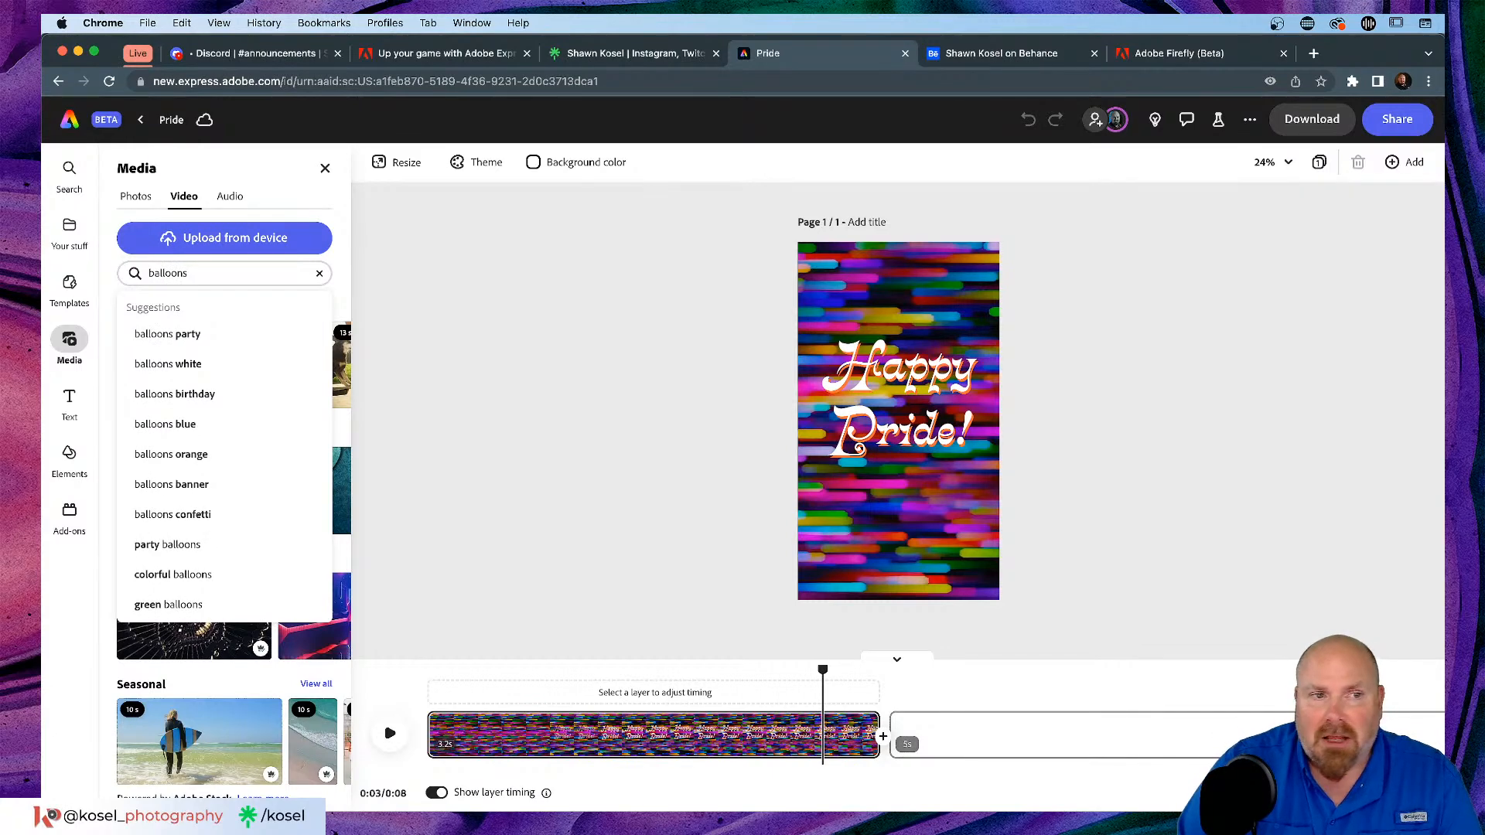
key("Return")
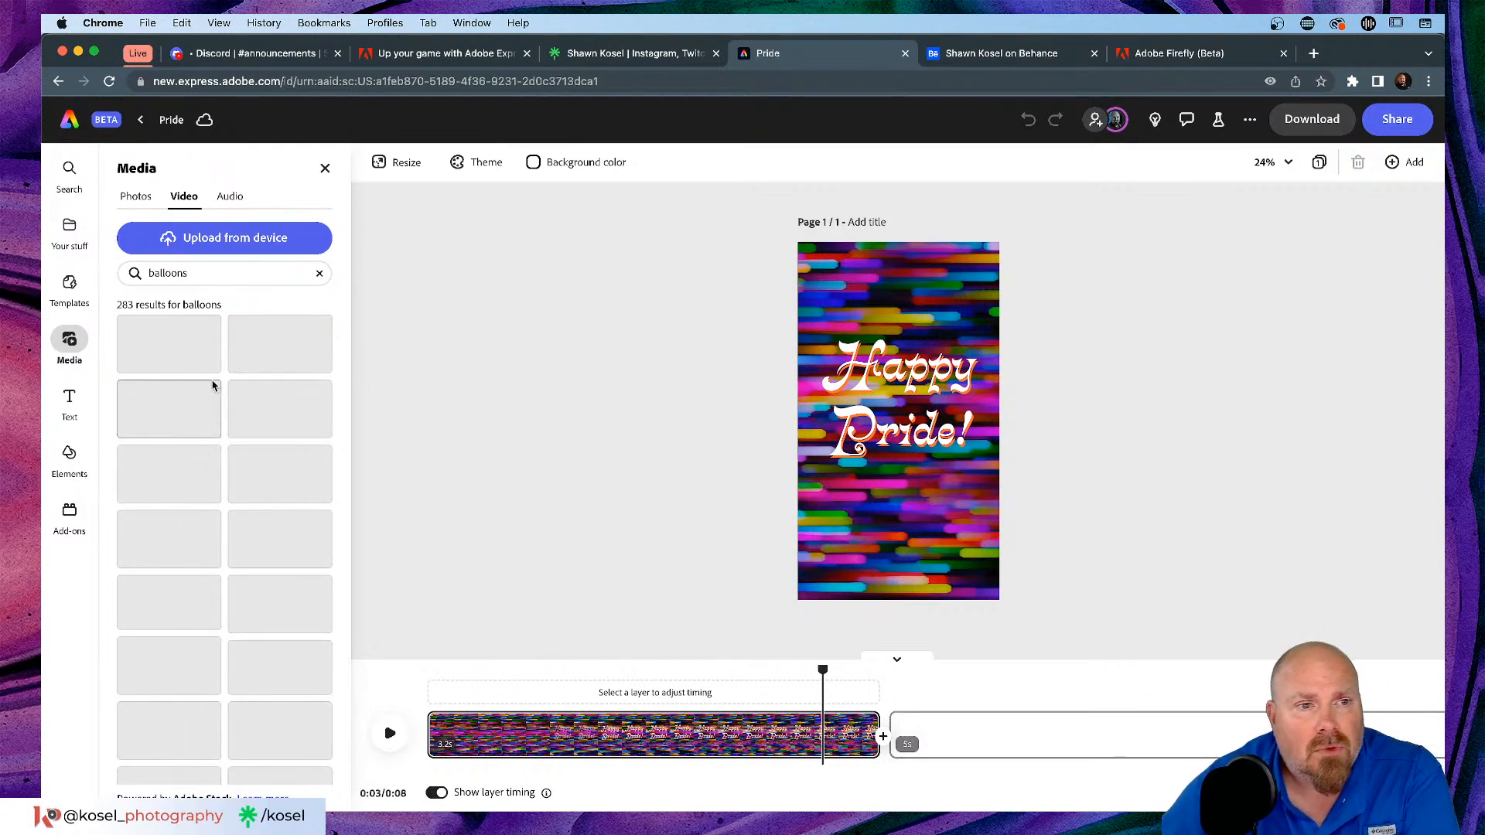
scroll(213, 385, "down", 1)
scroll(215, 385, "down", 3)
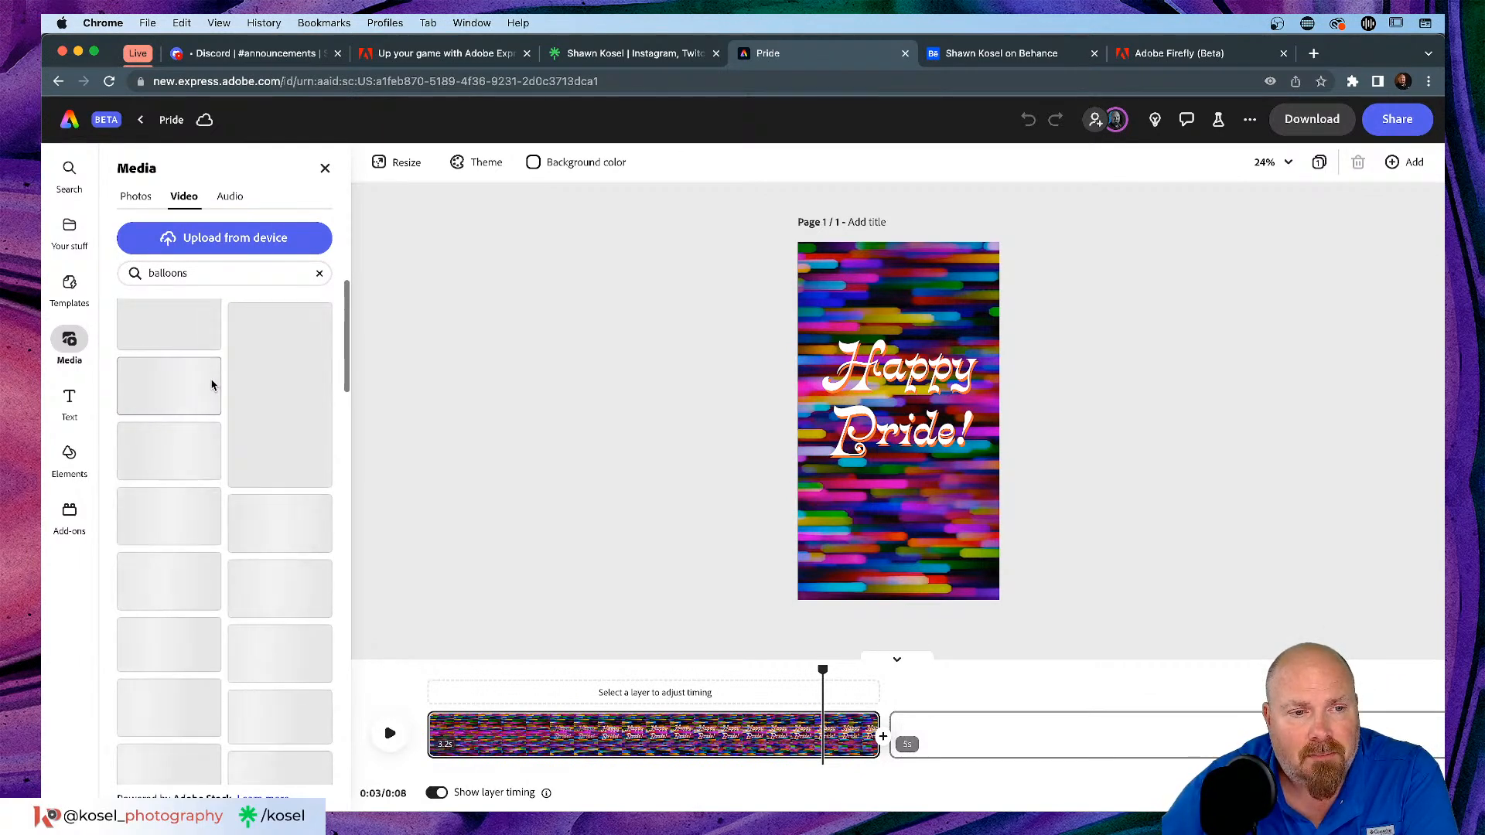
scroll(216, 385, "up", 4)
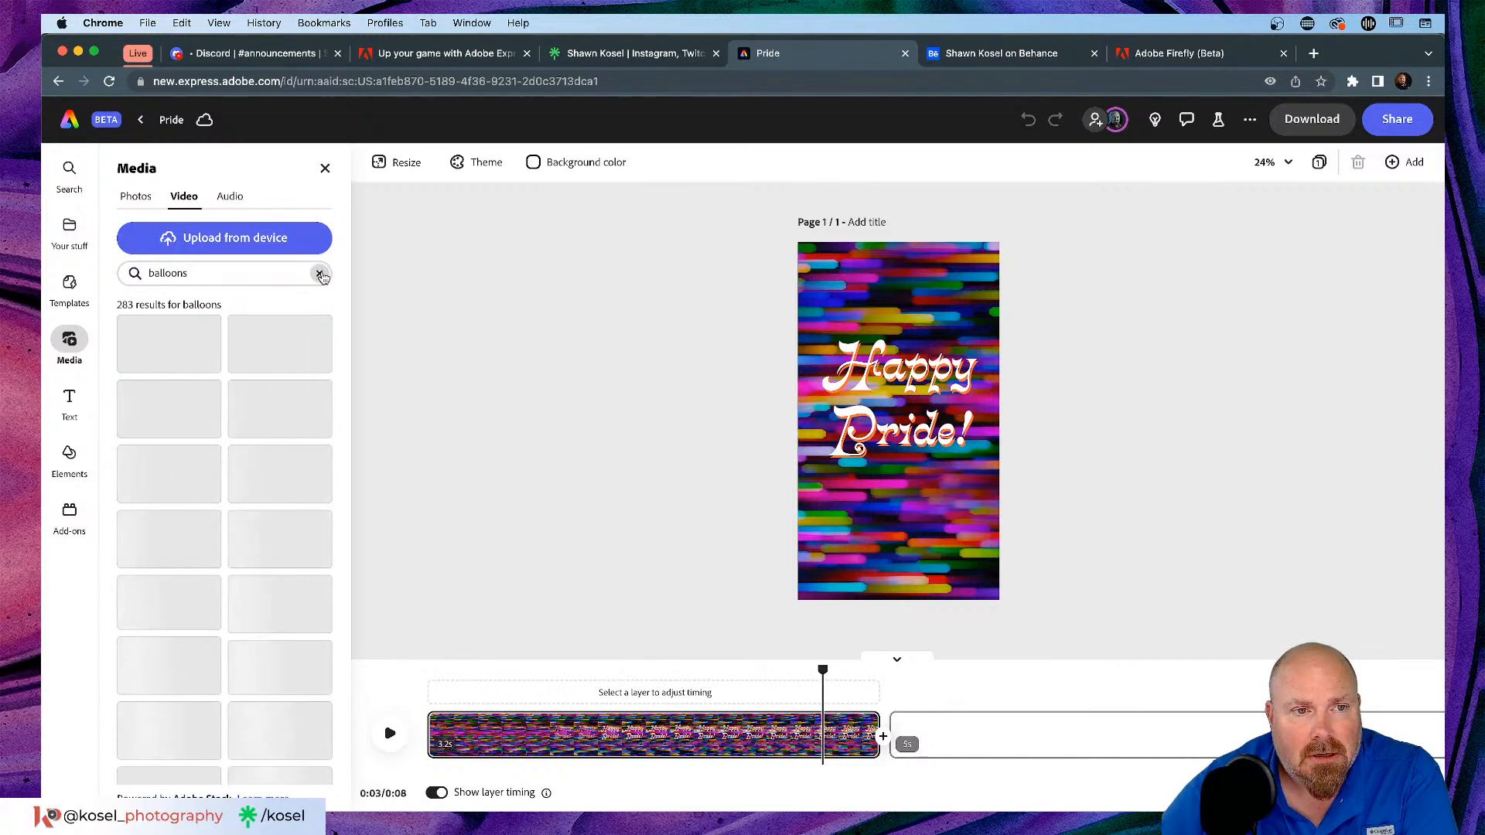
Step: Replace the stock video search term with "flags" and run the search
left_click(320, 273)
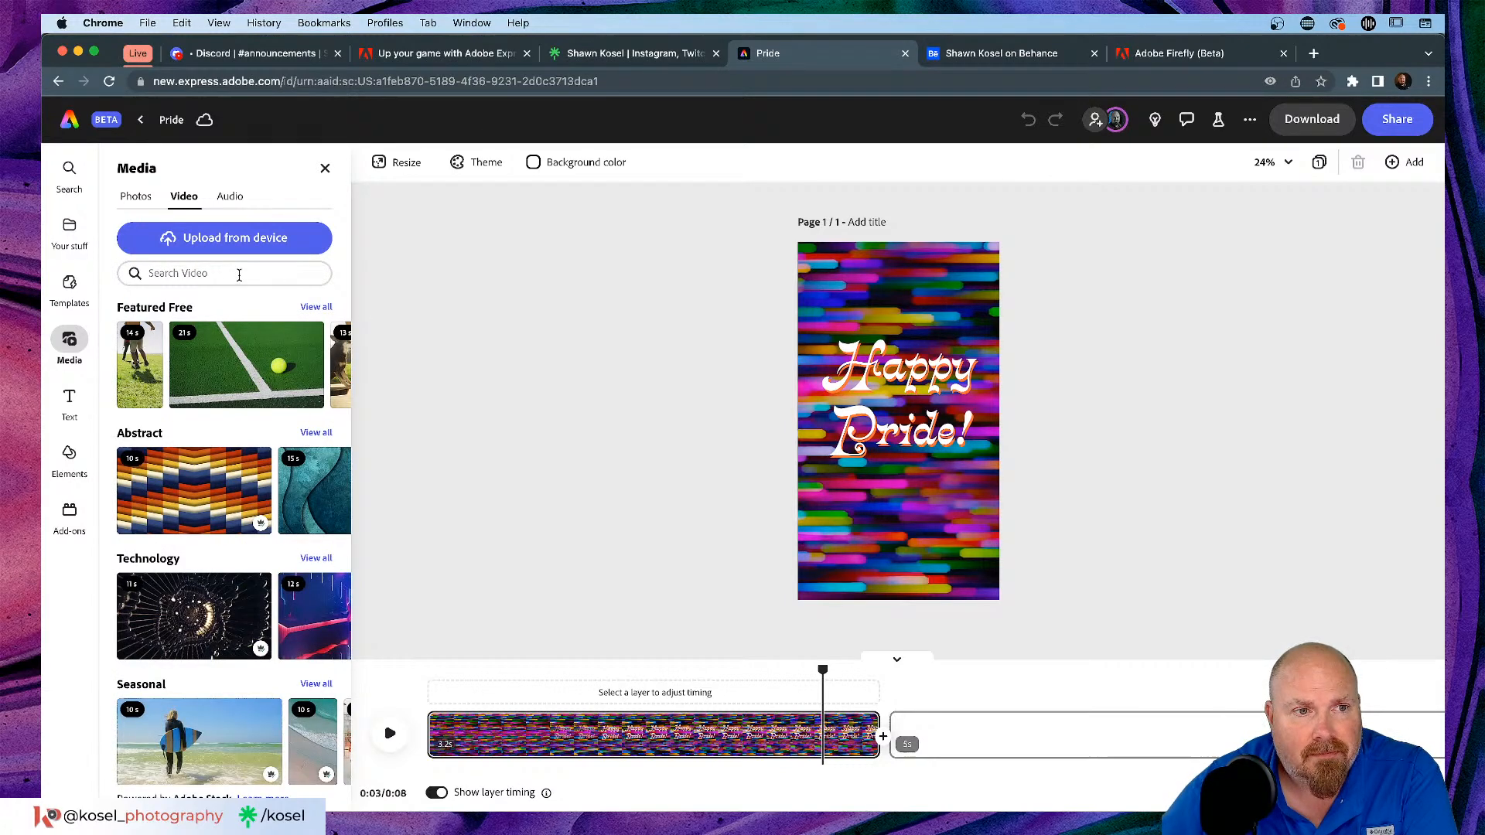
left_click(239, 274)
type("flags")
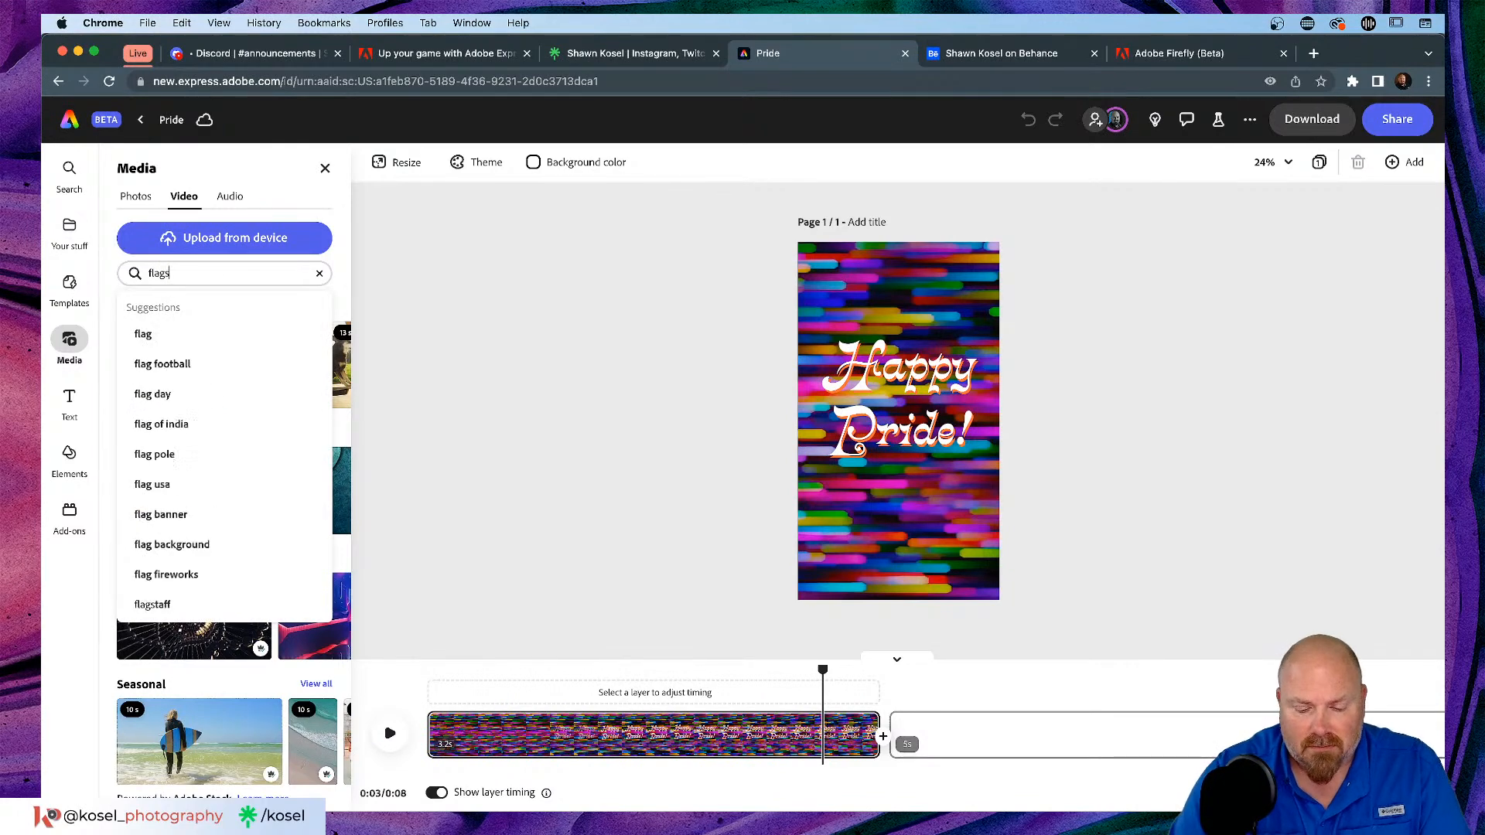
key("Return")
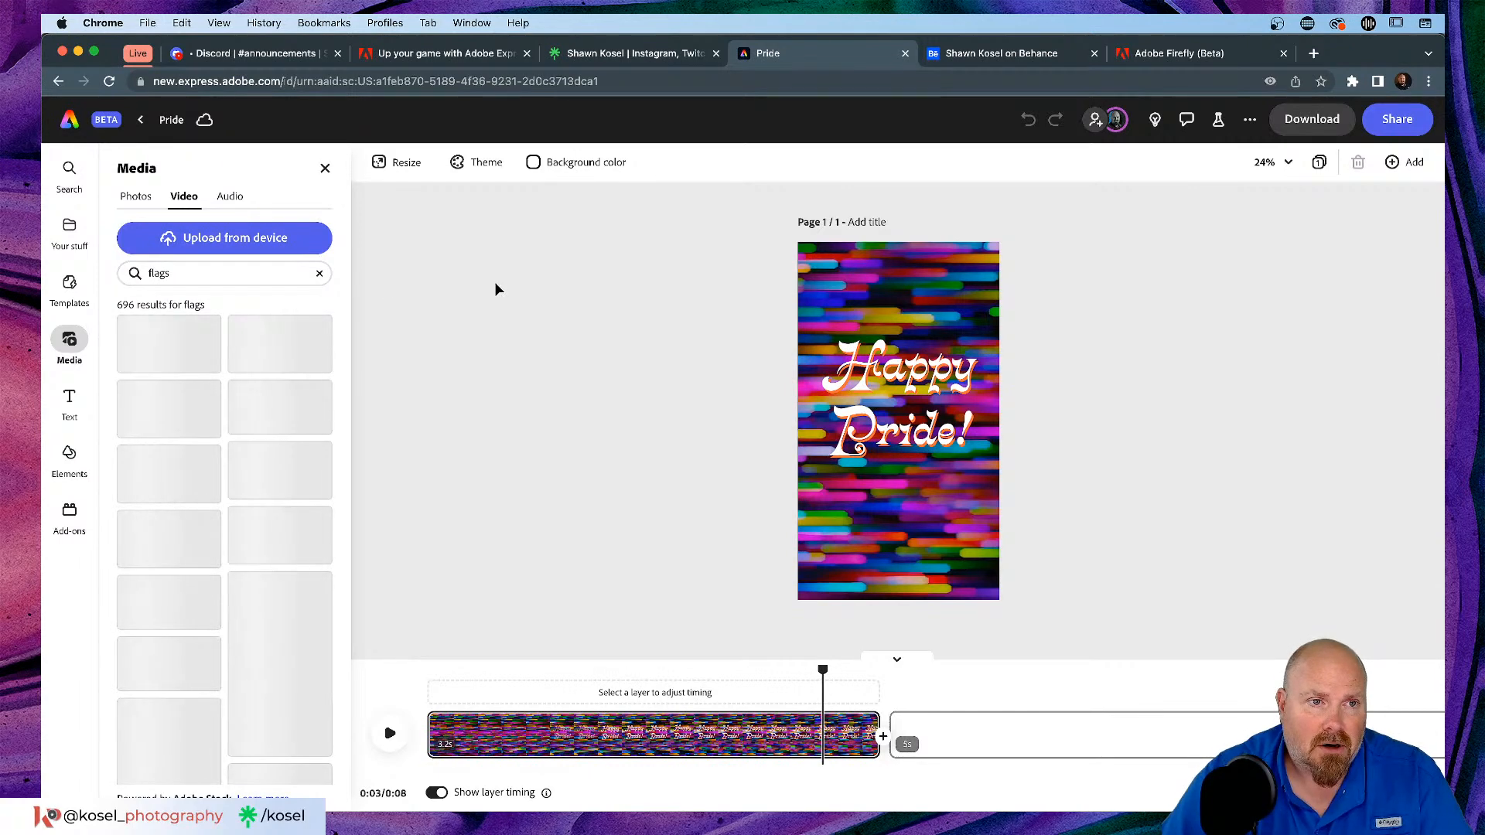
Step: Close the stock video search and leave the project for the home page
left_click(325, 168)
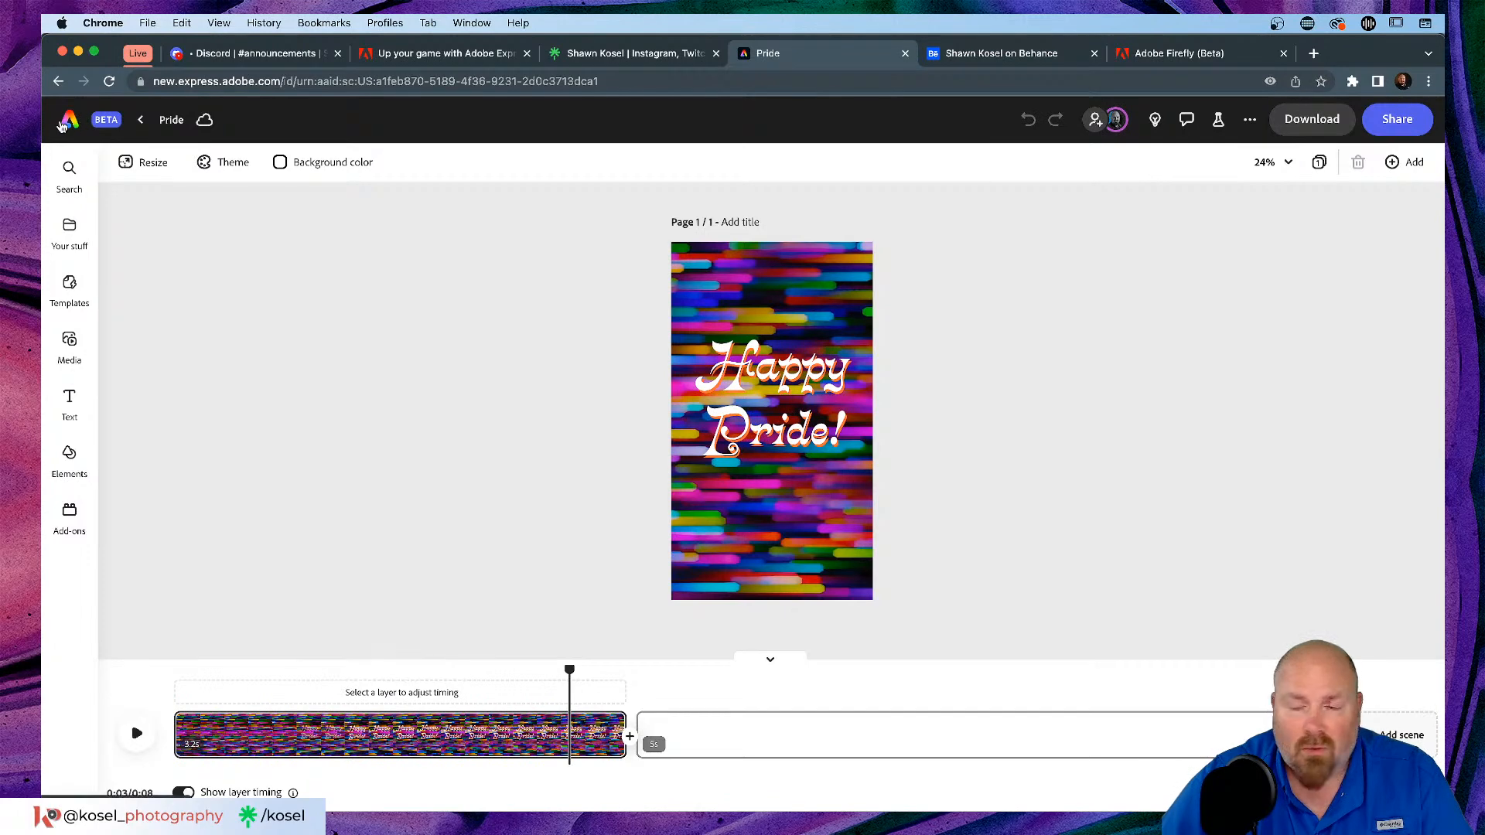
left_click(65, 124)
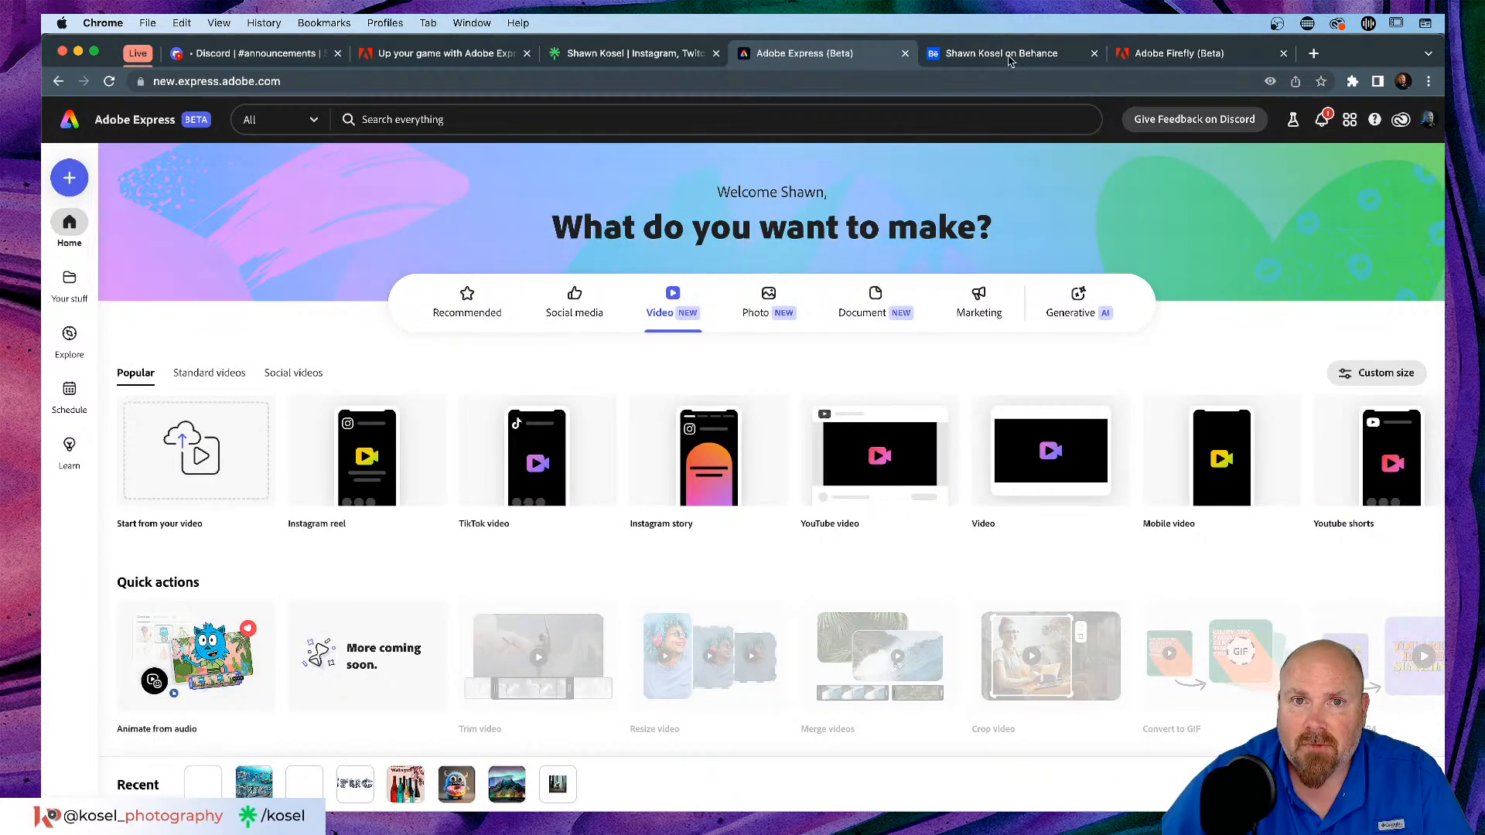
Step: Close the Adobe Express, Behance-adjacent Adobe Firefly and Adobe Blog pages in the browser
left_click(905, 53)
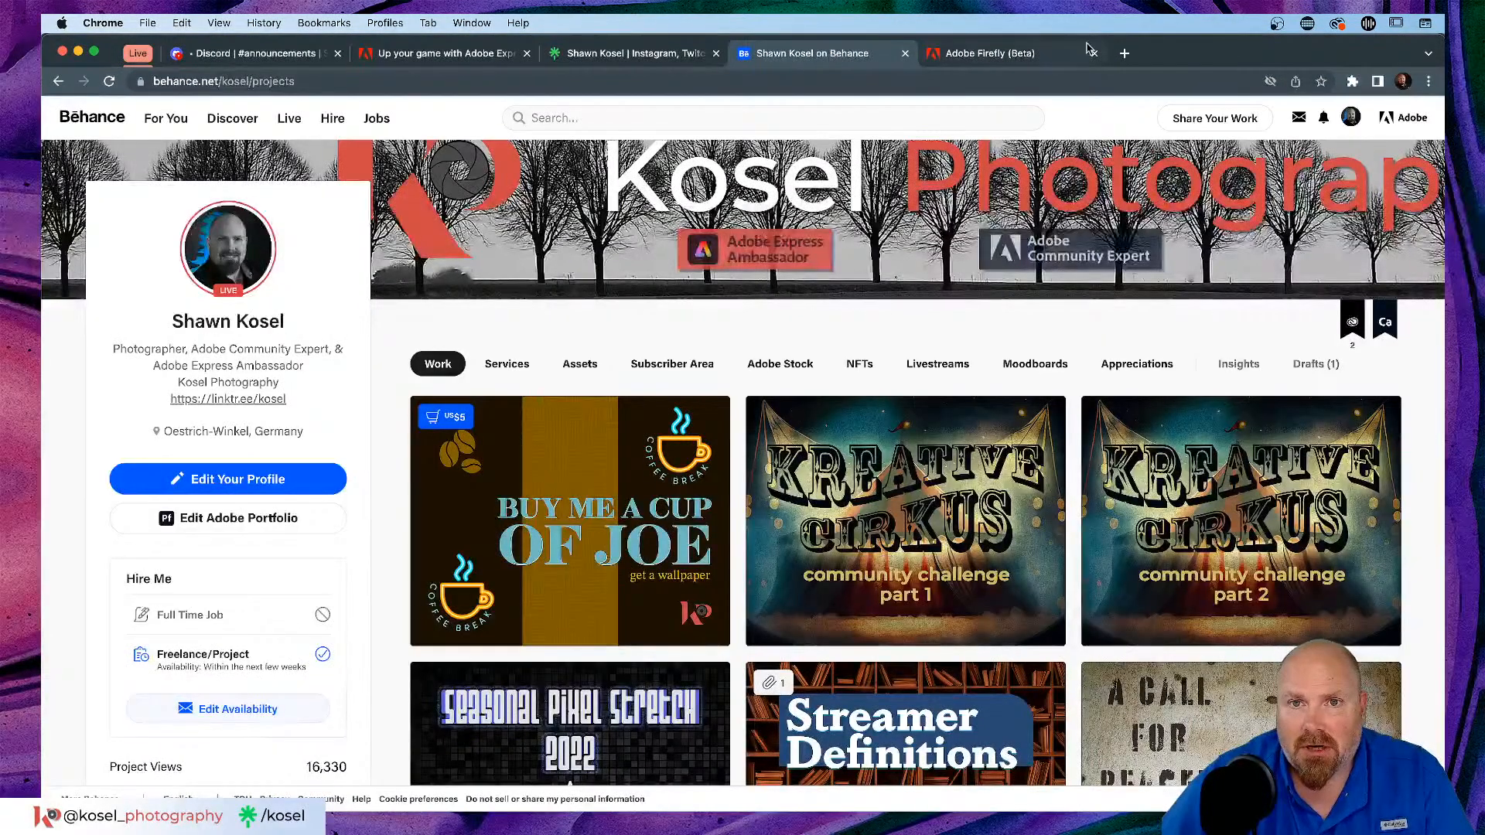
left_click(1094, 53)
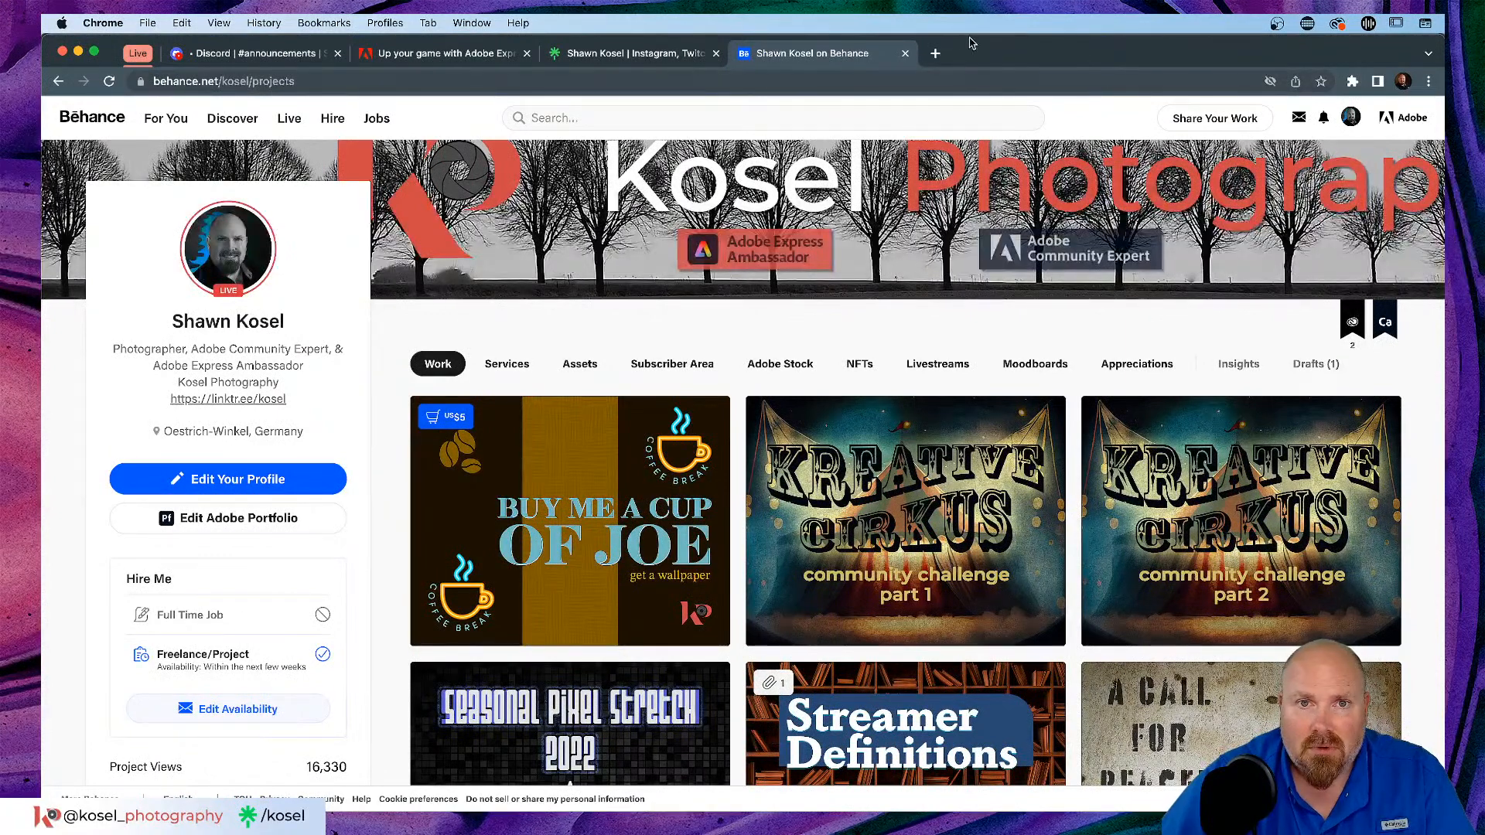
left_click(452, 53)
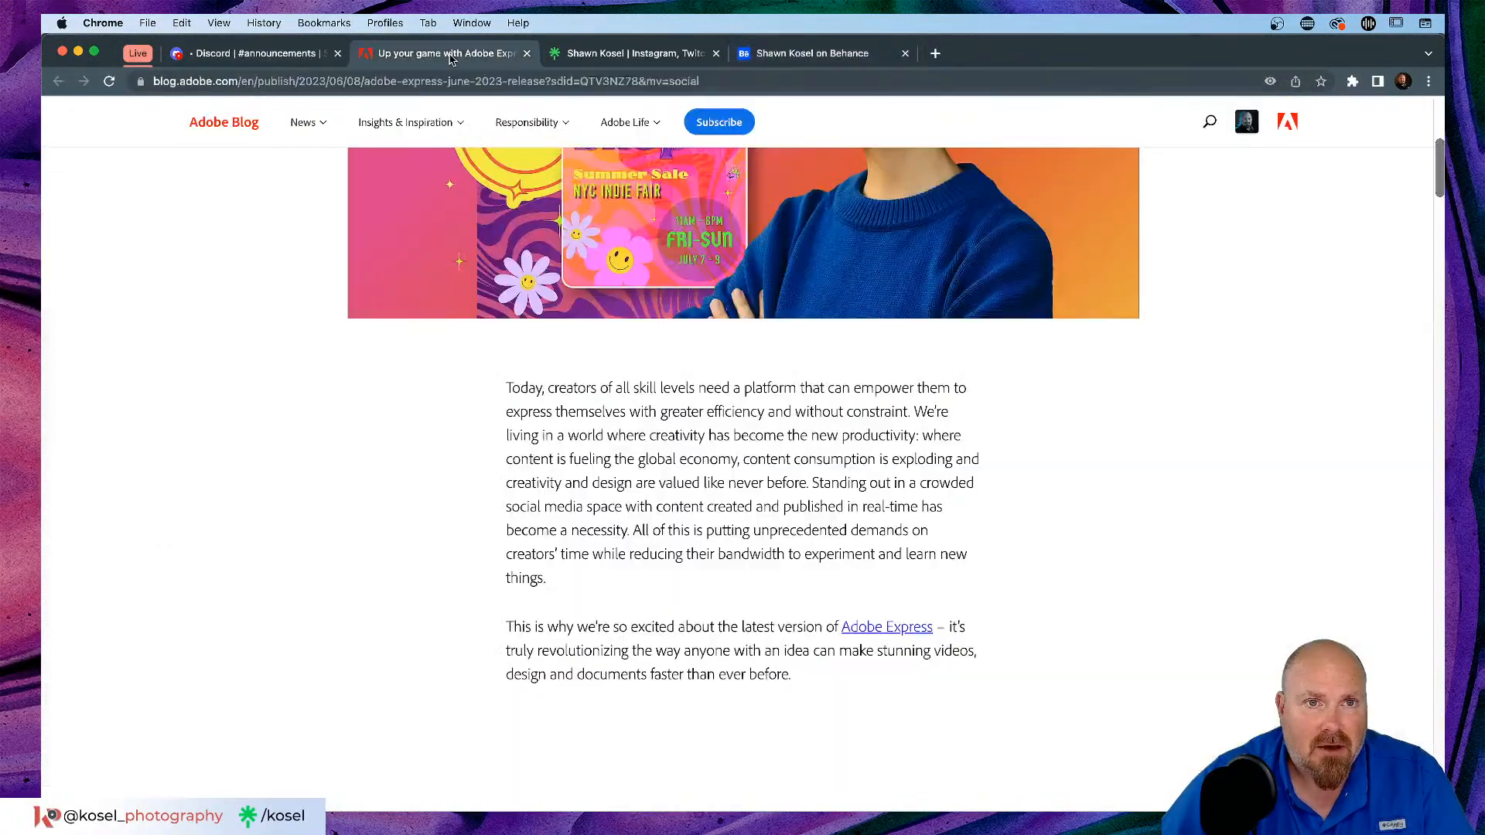
left_click(527, 54)
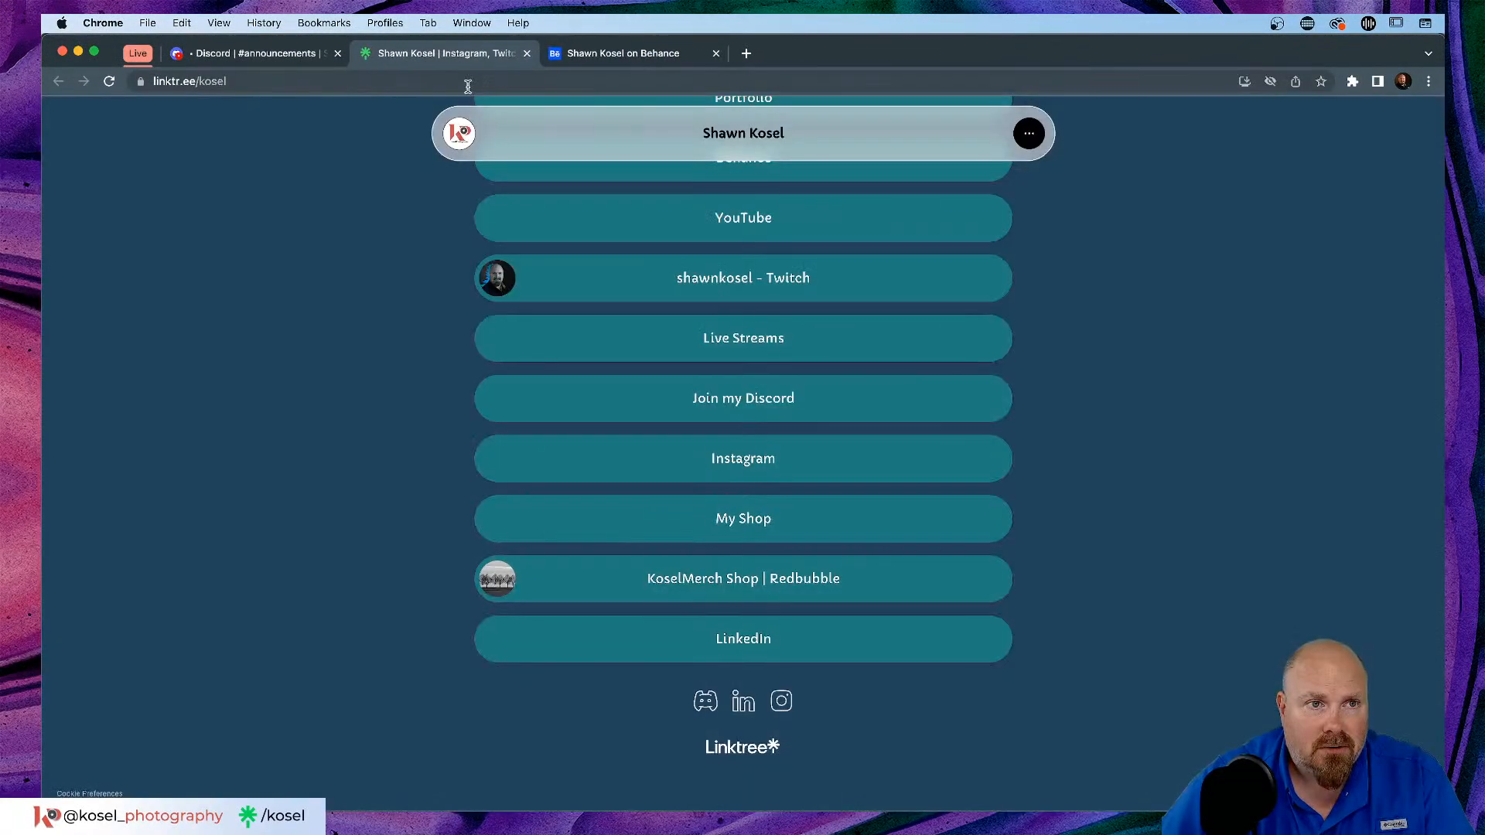
Step: Load the Adobe Express home page in a new browser page and reopen the Pride project from the recent files
left_click(747, 53)
type("ne")
key("Return")
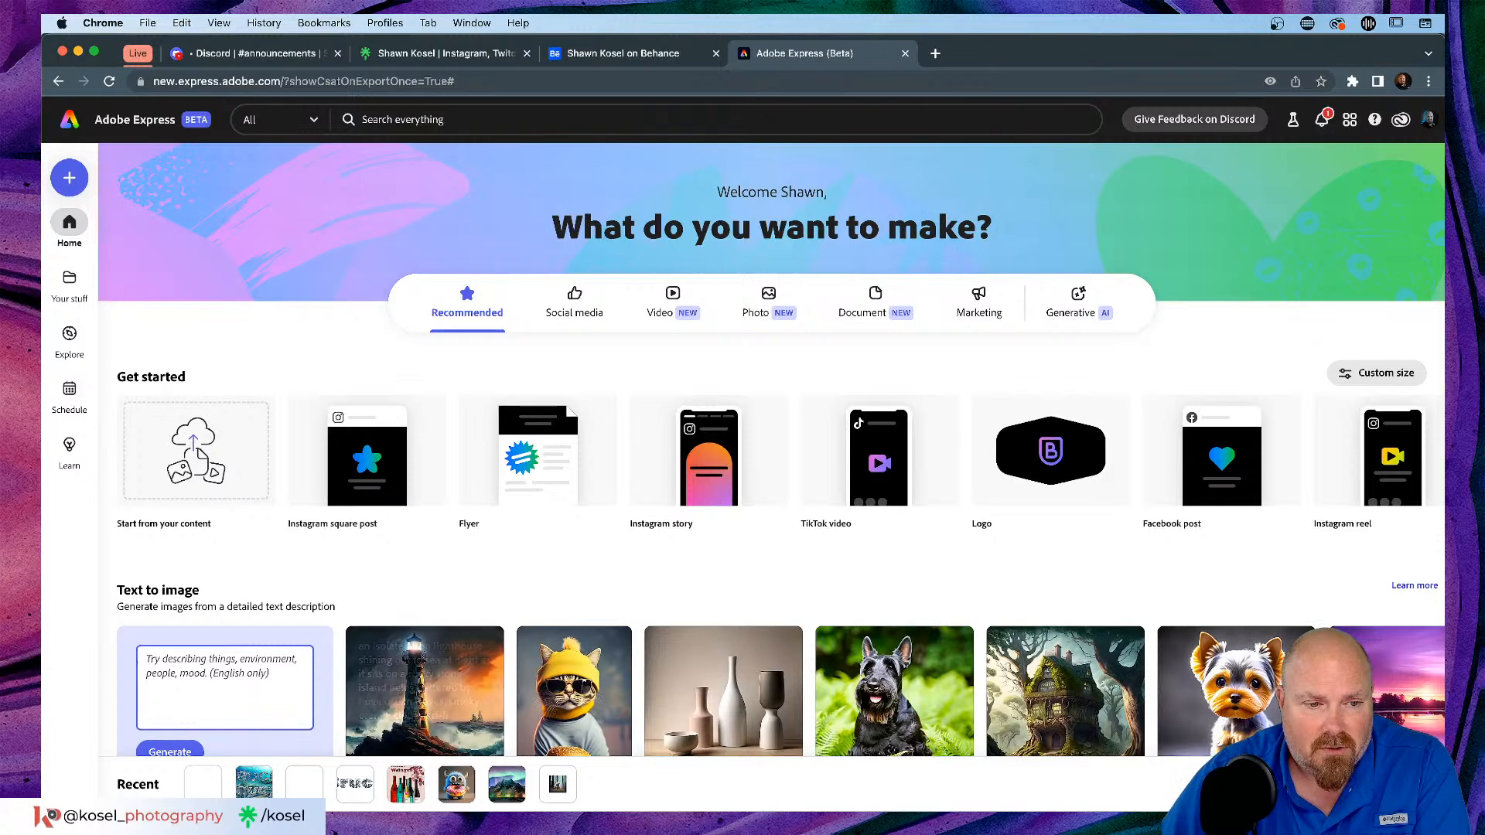
left_click(195, 788)
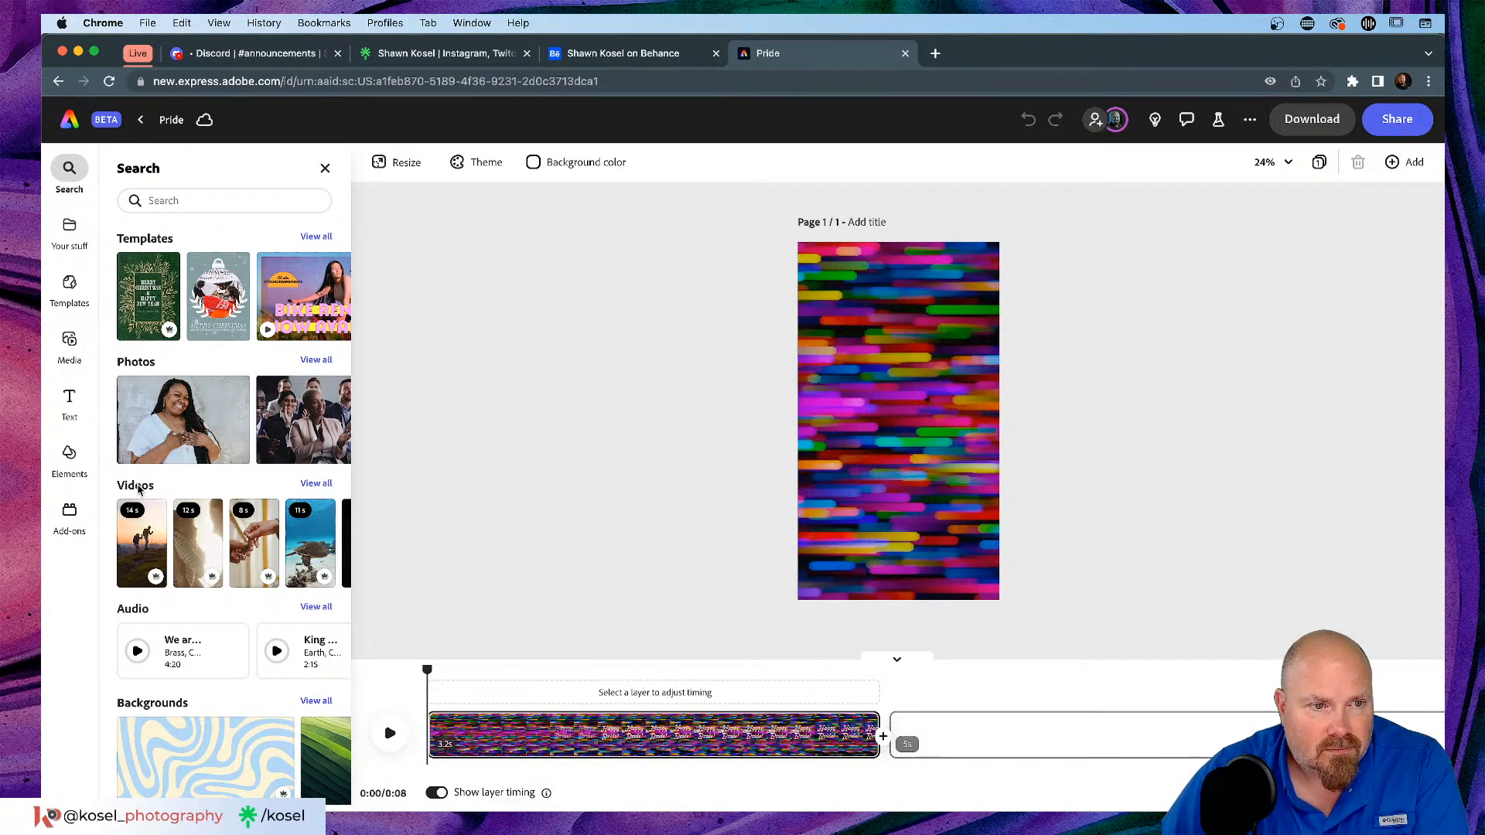
Step: Browse to the full stock video collection and search it for "balloons"
left_click(315, 484)
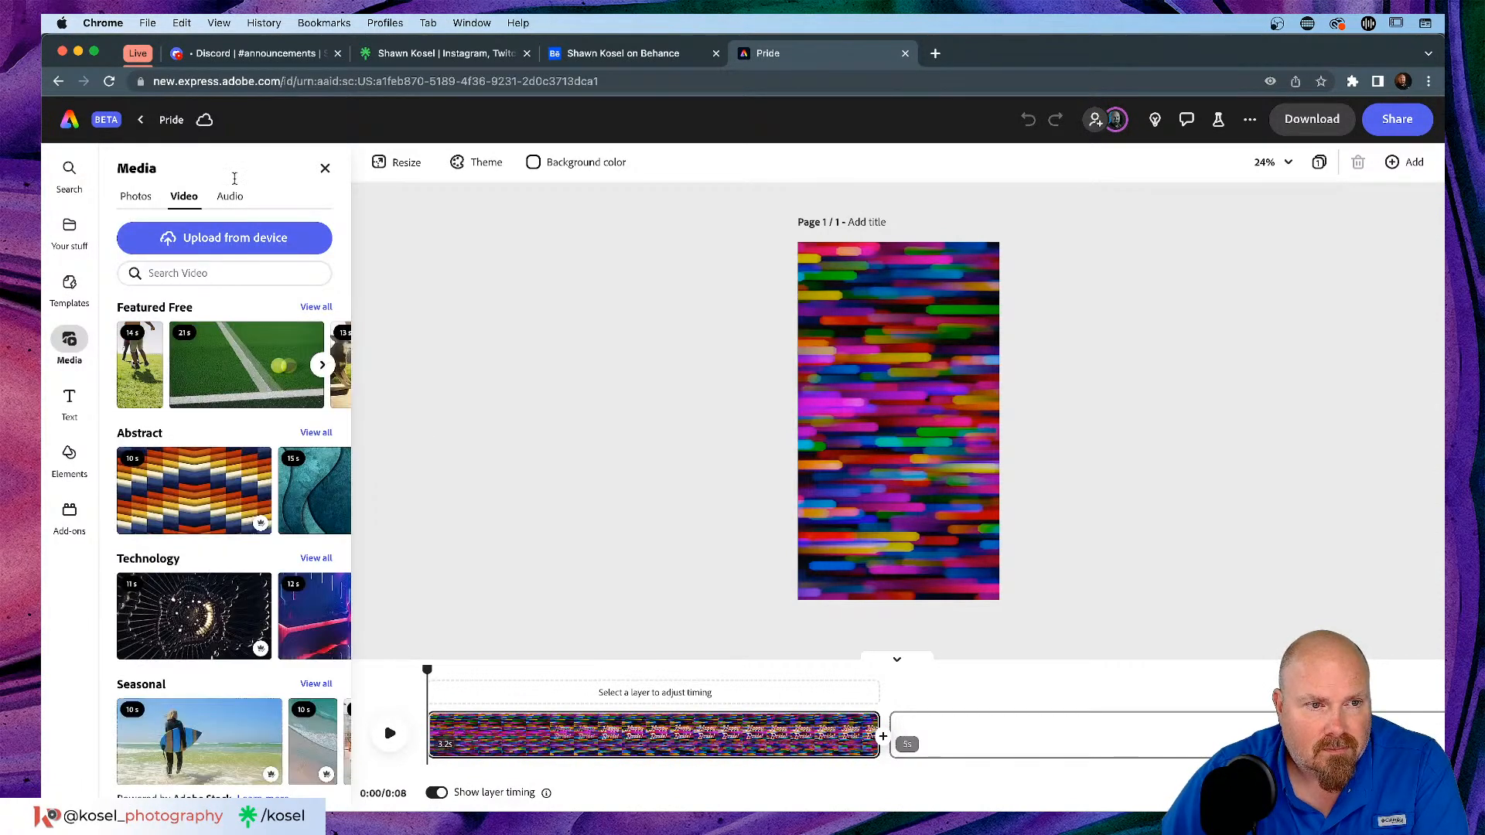
left_click(222, 275)
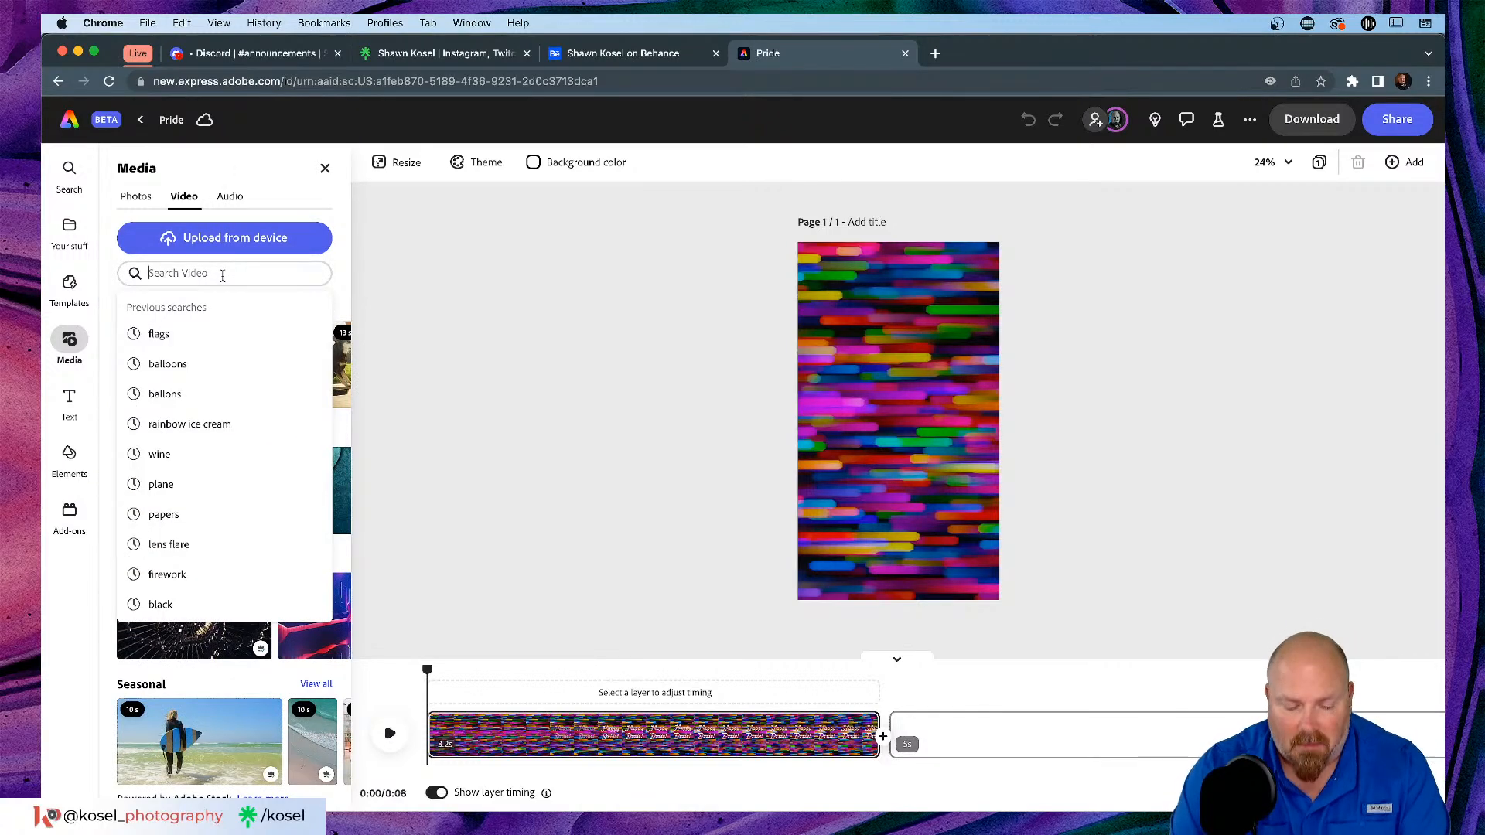
type("ball")
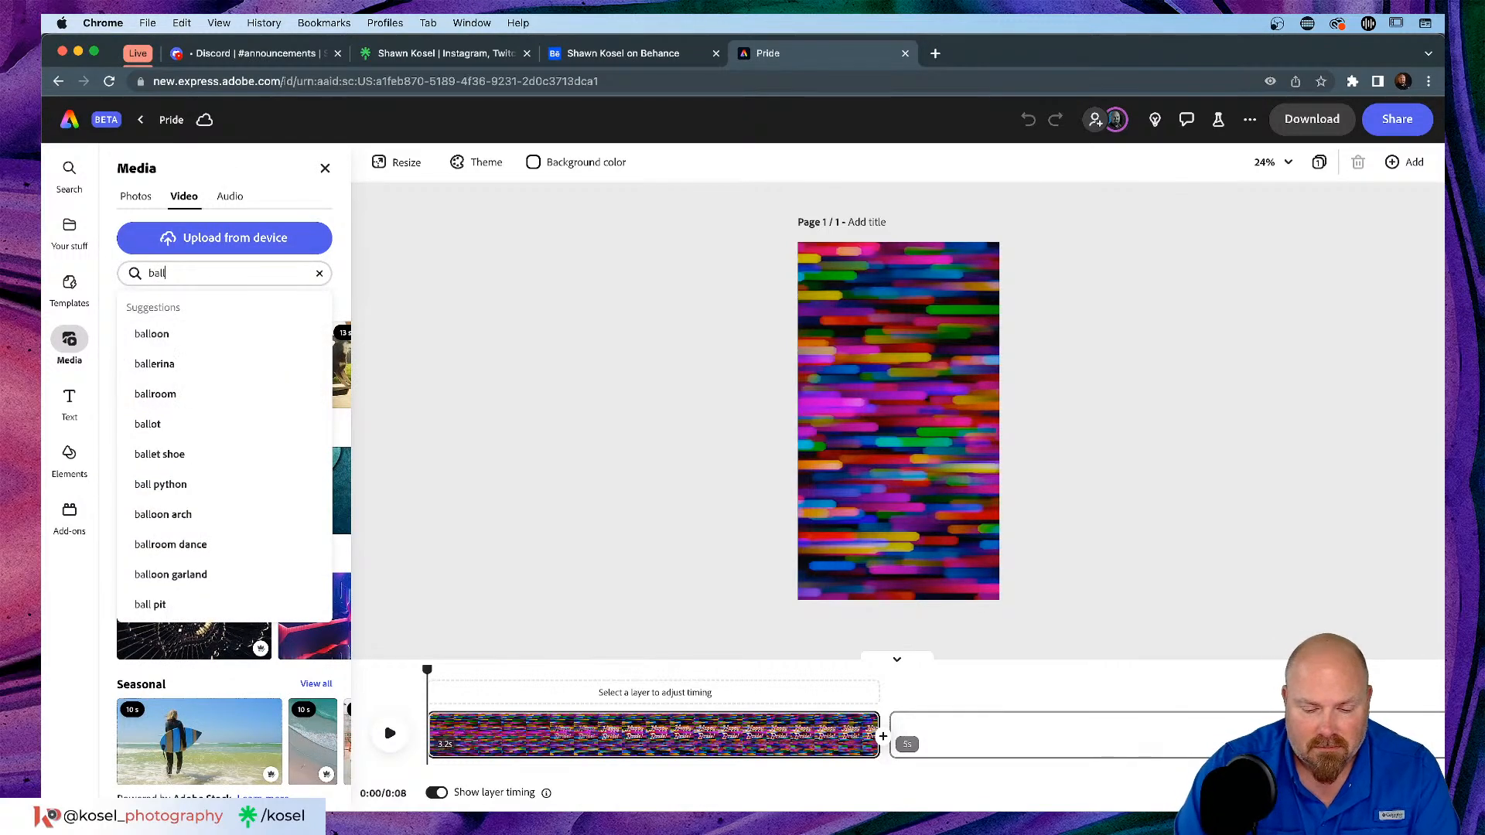
type("oons")
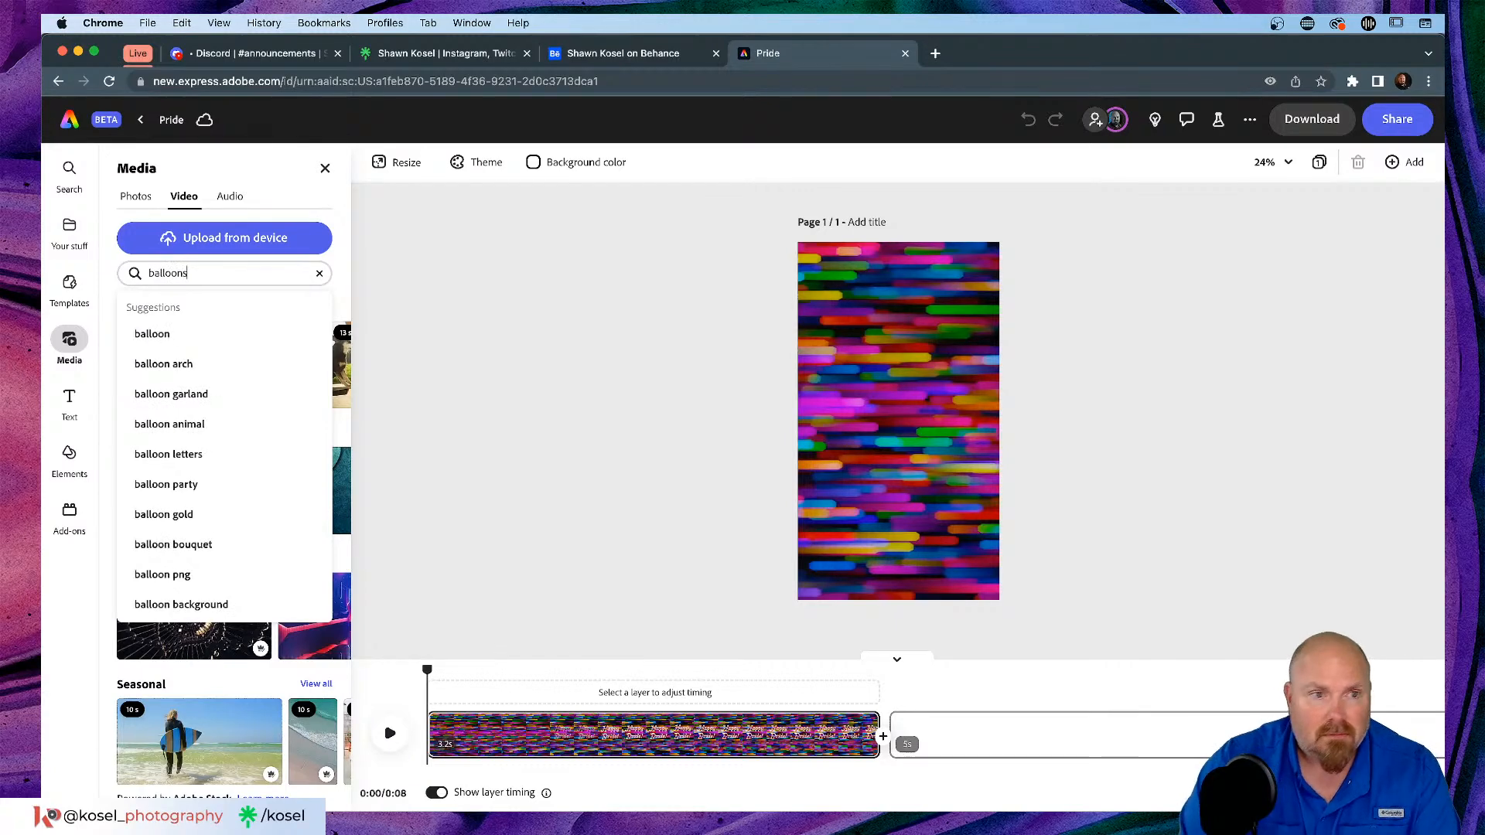
key("Return")
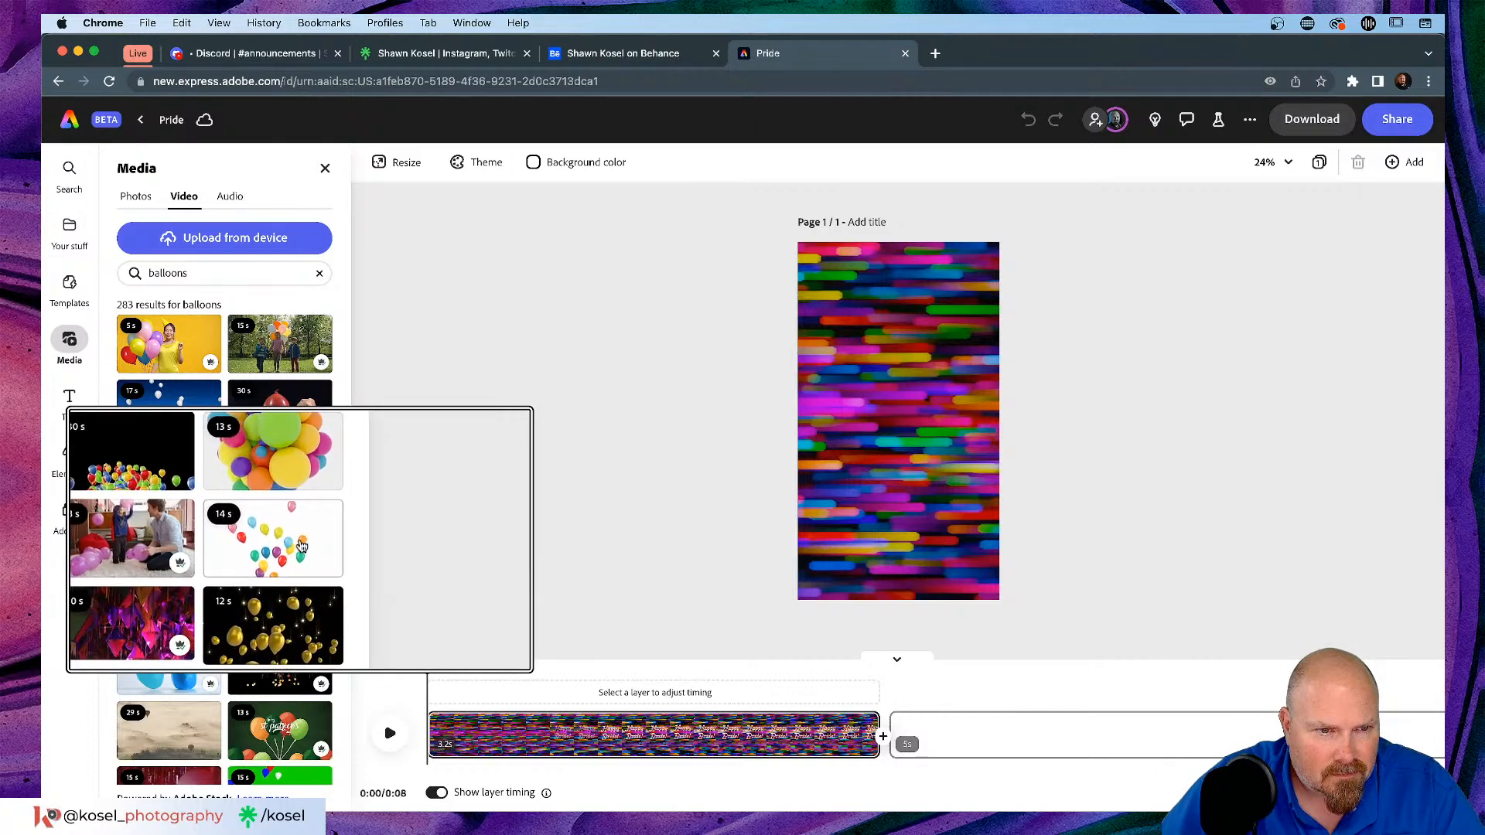
Step: Try adding the 22-second rainbow and balloons clip from the results to the opening scene, and undo the insertion
scroll(268, 546, "down", 10)
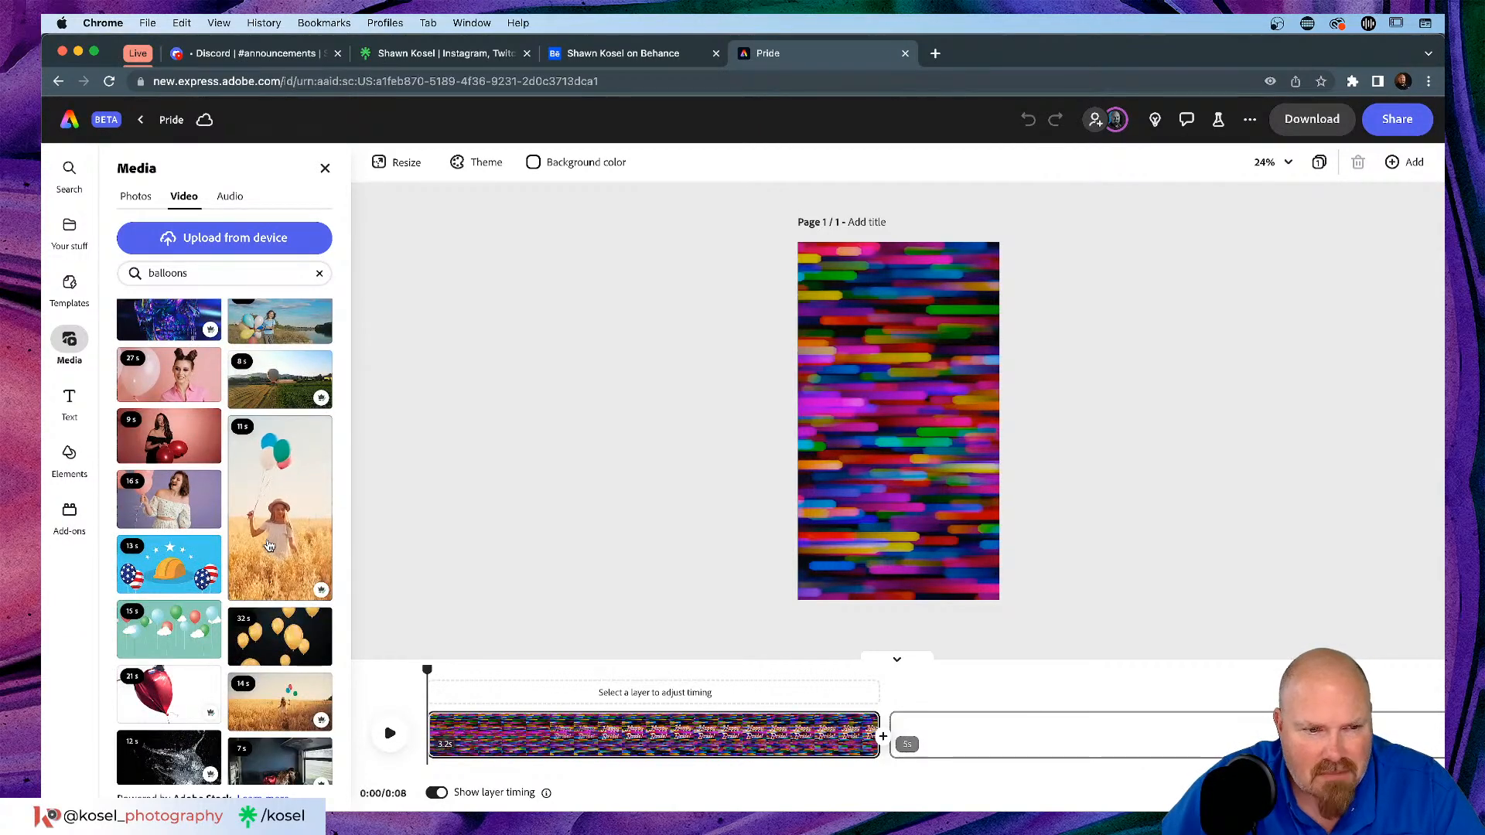
scroll(268, 546, "down", 8)
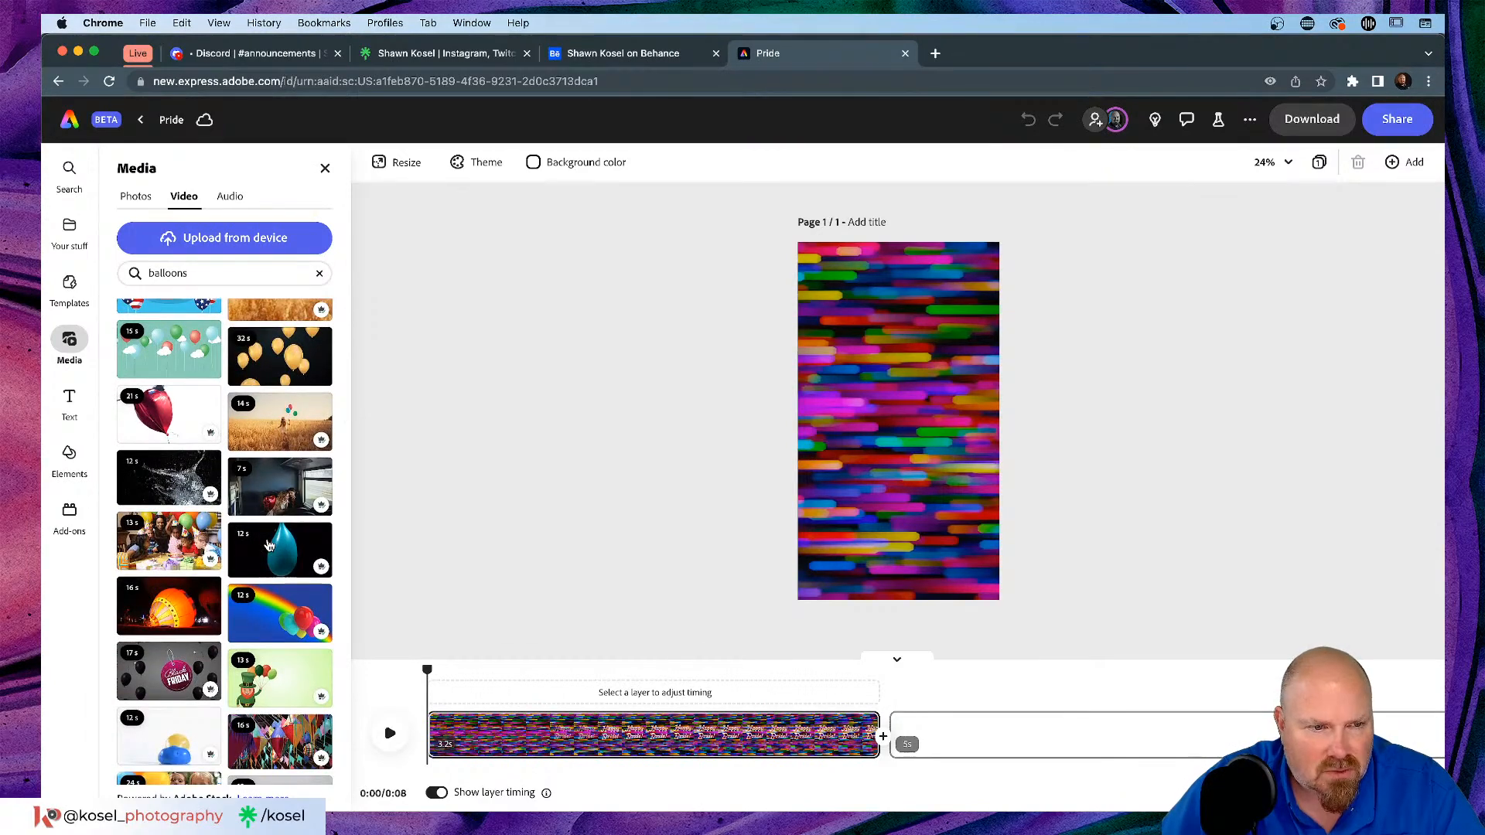
scroll(268, 546, "down", 5)
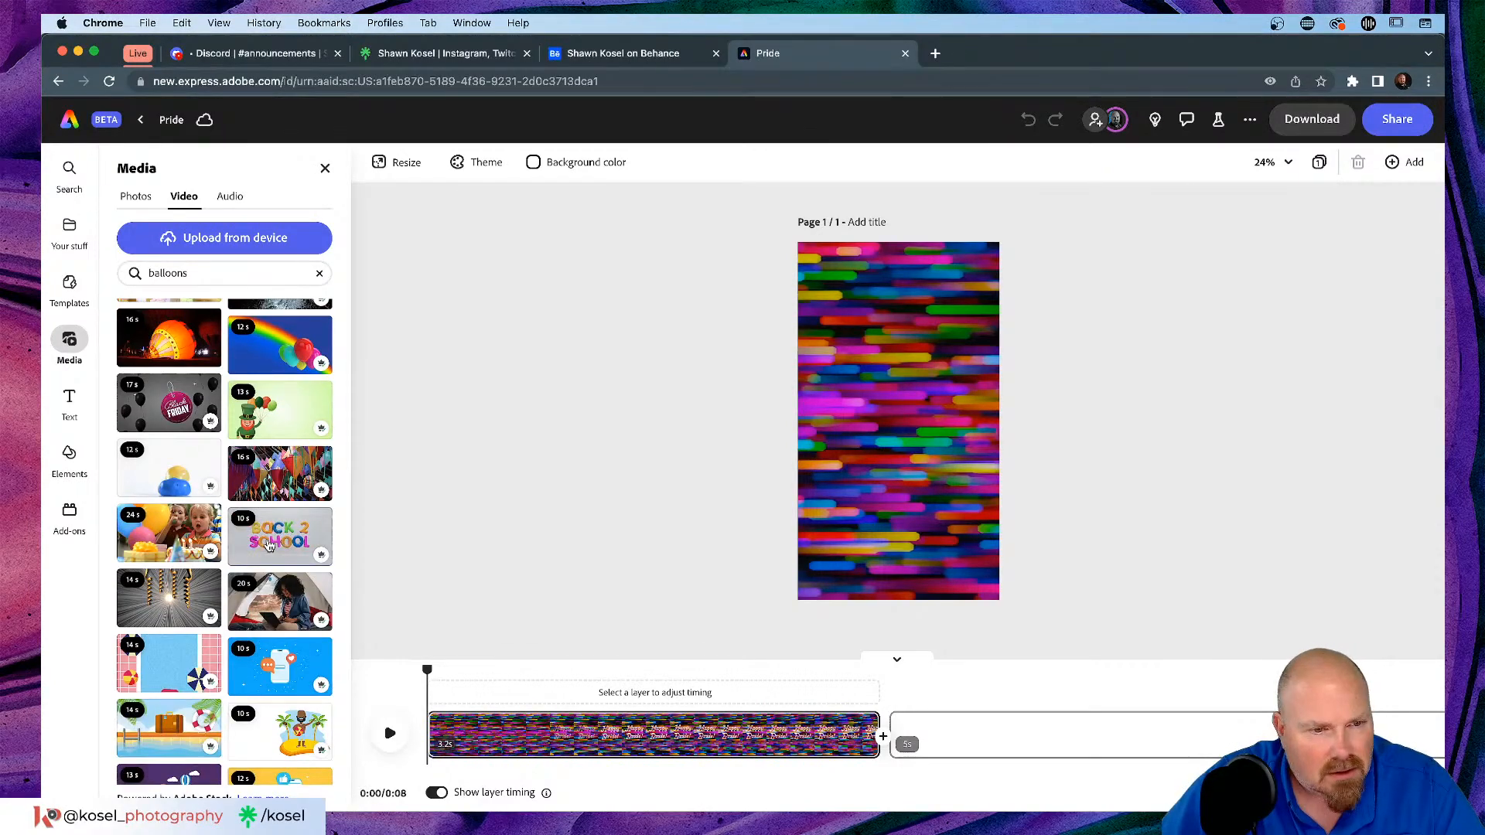
scroll(268, 546, "down", 5)
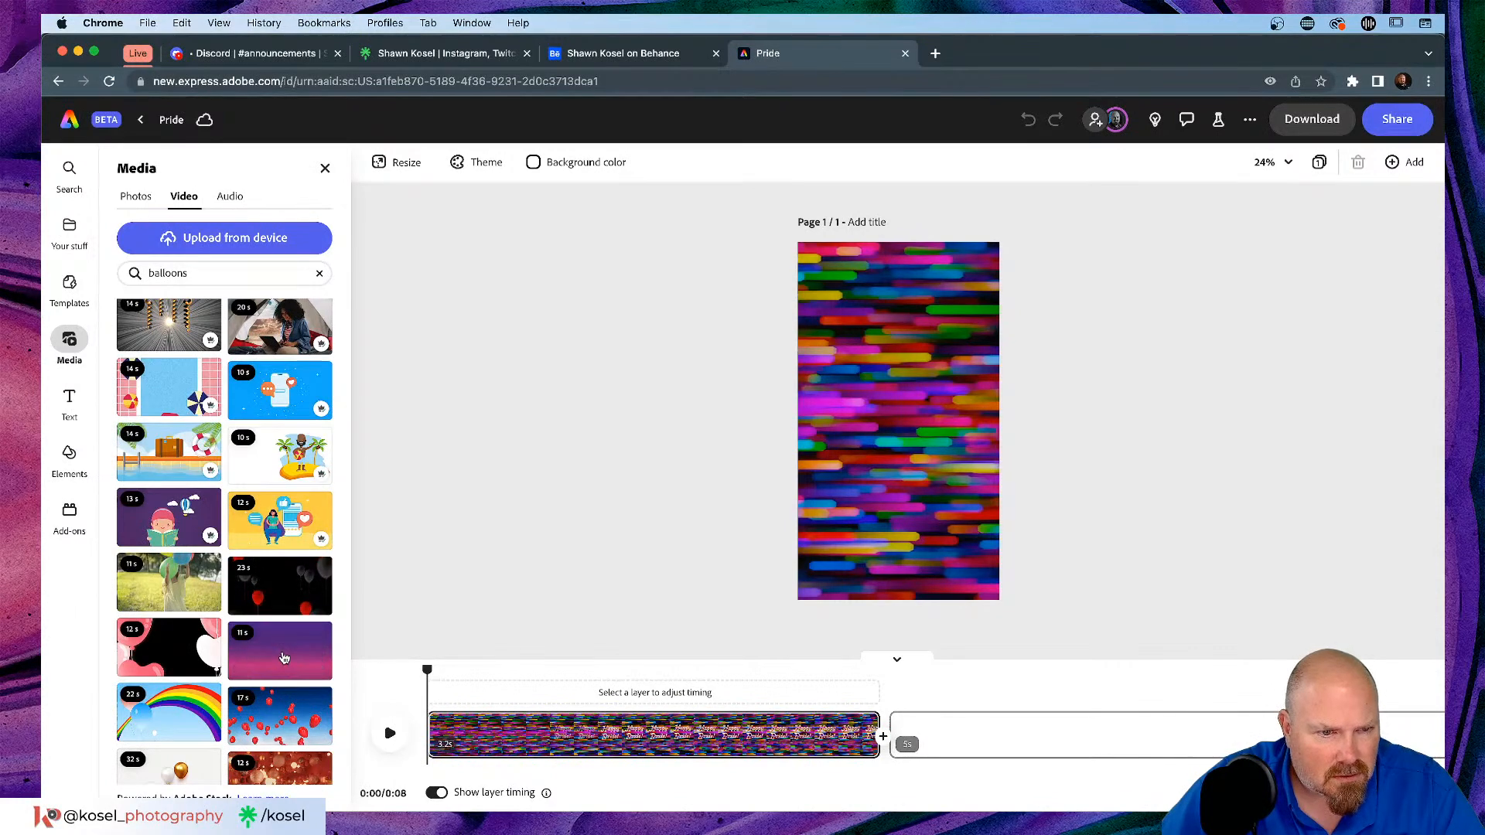
scroll(284, 657, "down", 3)
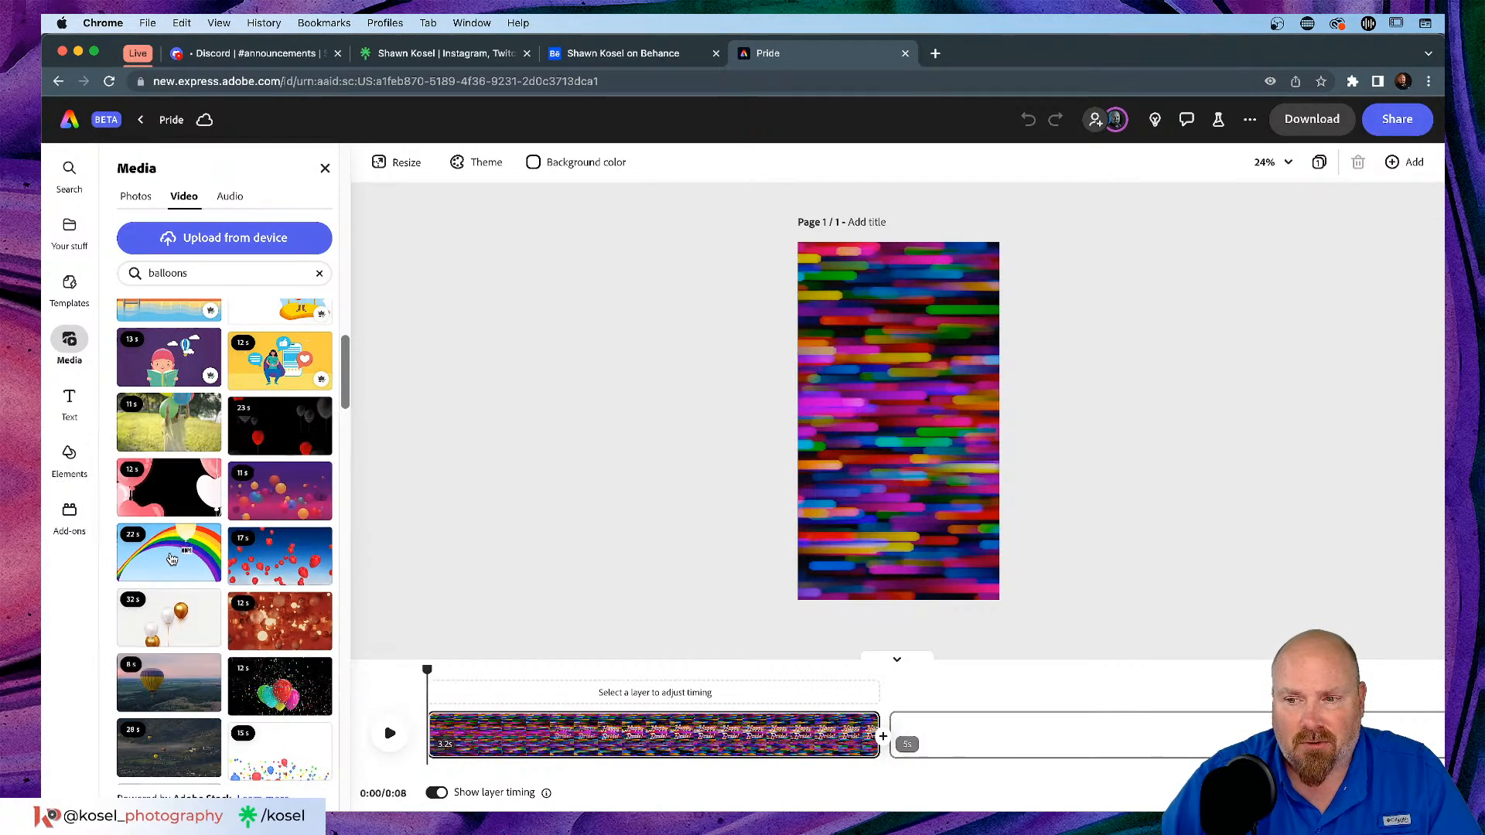
left_click(171, 559)
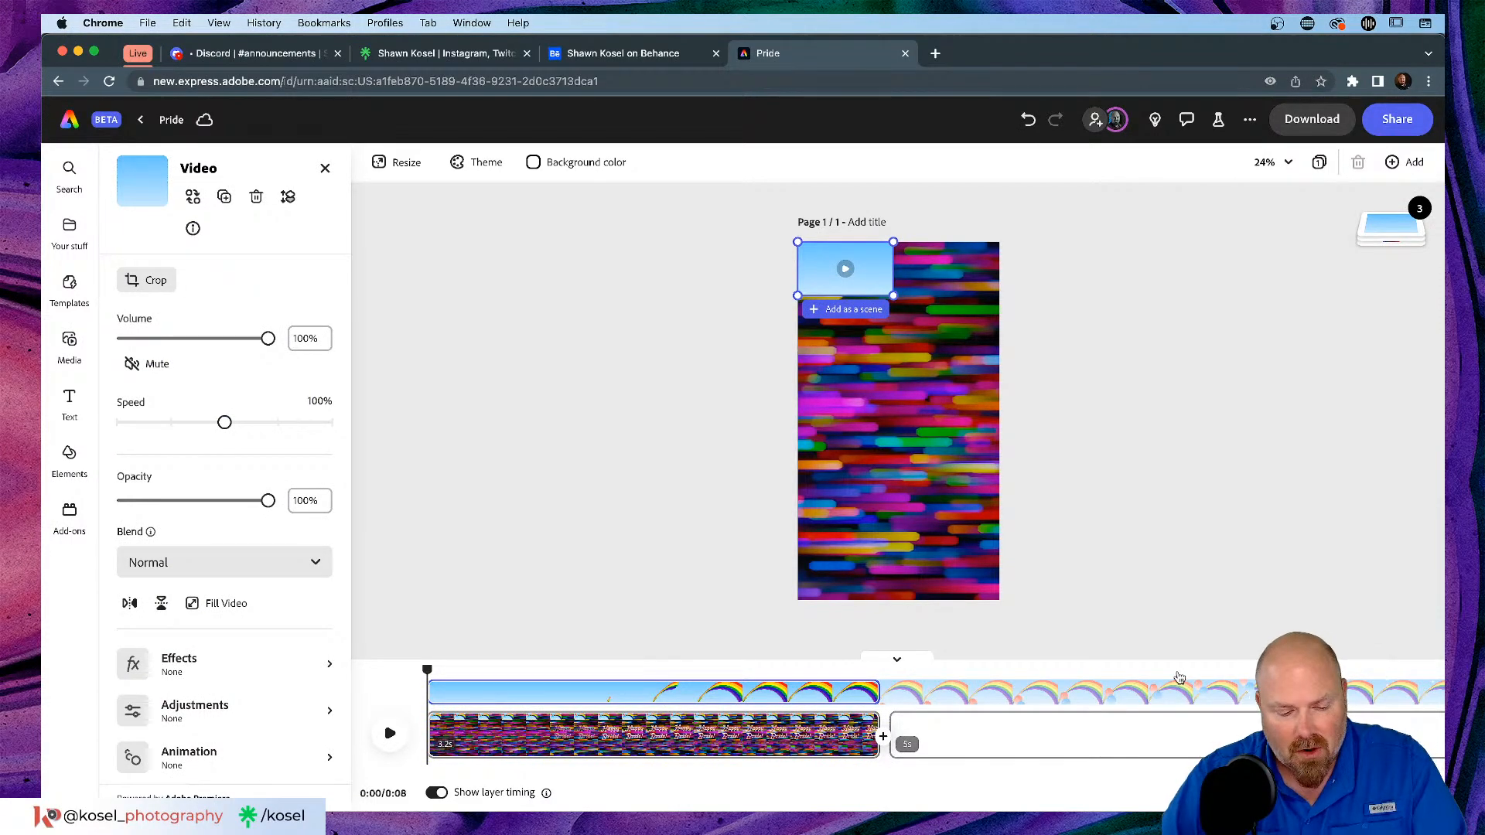
key("super+z")
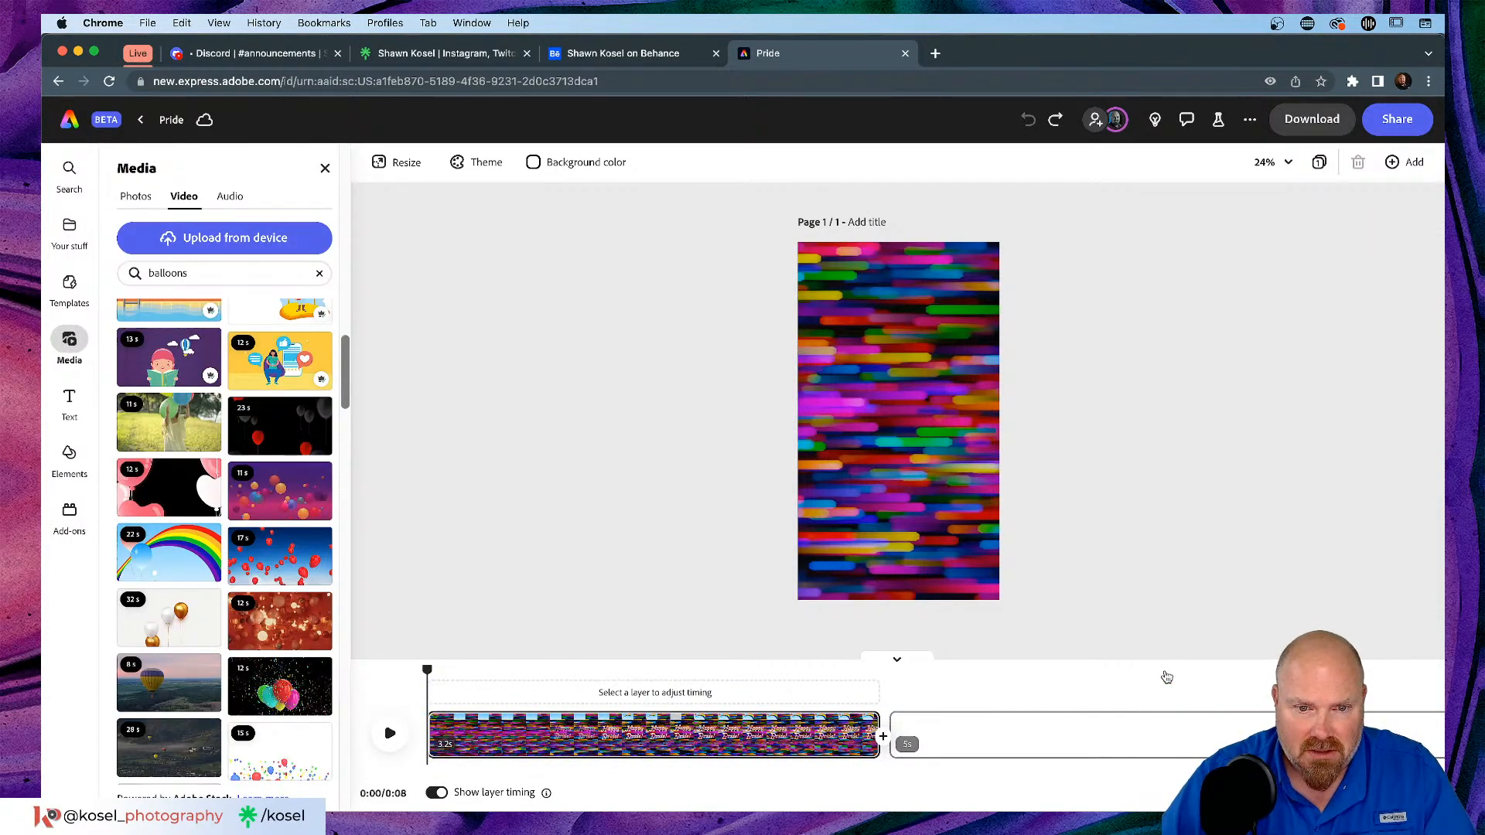
Step: Move the playhead to about 3.4 s in the empty second scene and add the 22-second rainbow clip there
left_click(1061, 760)
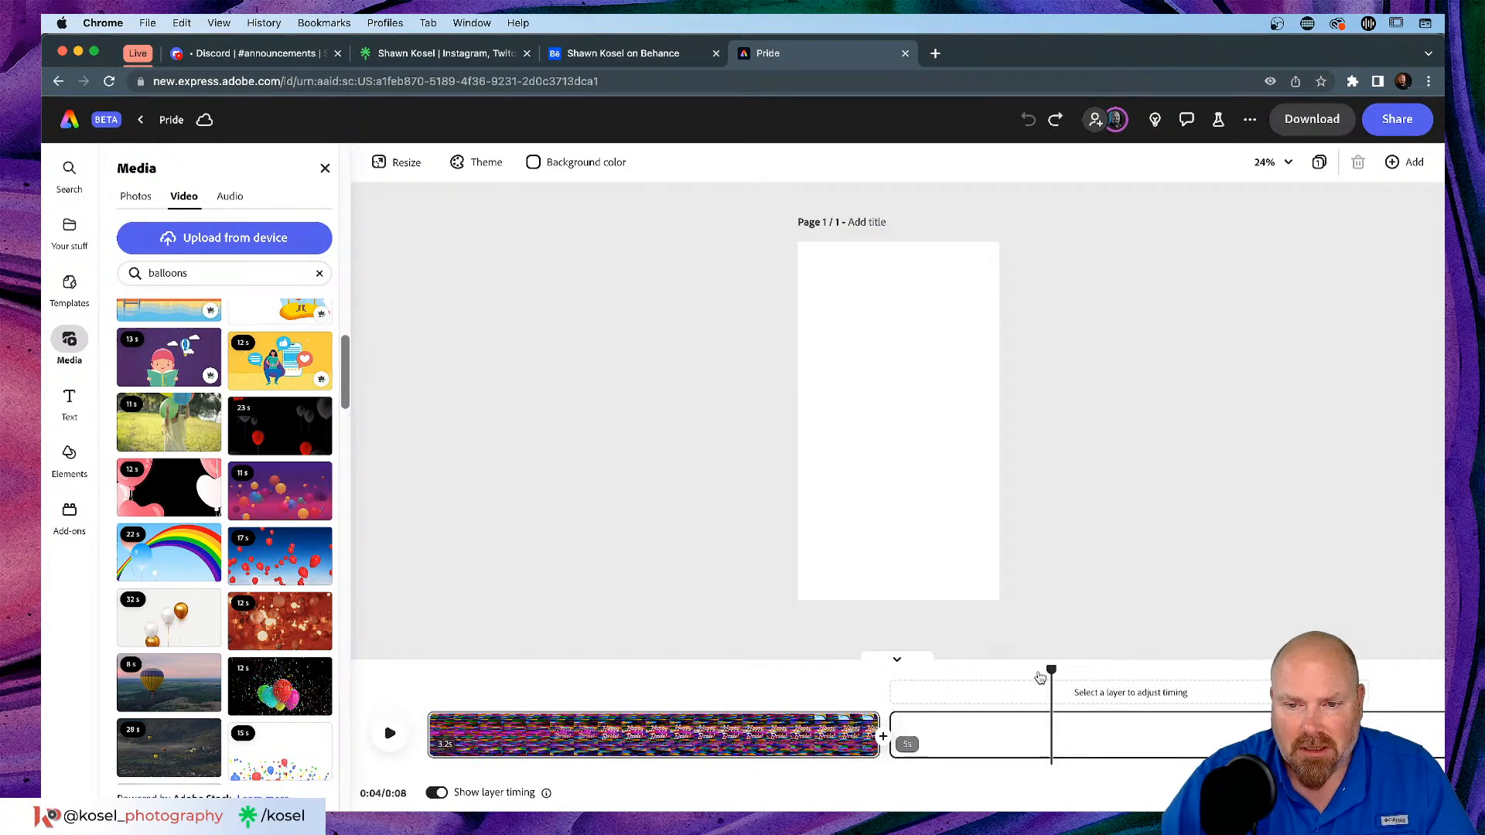
left_click_drag(1050, 668, 917, 688)
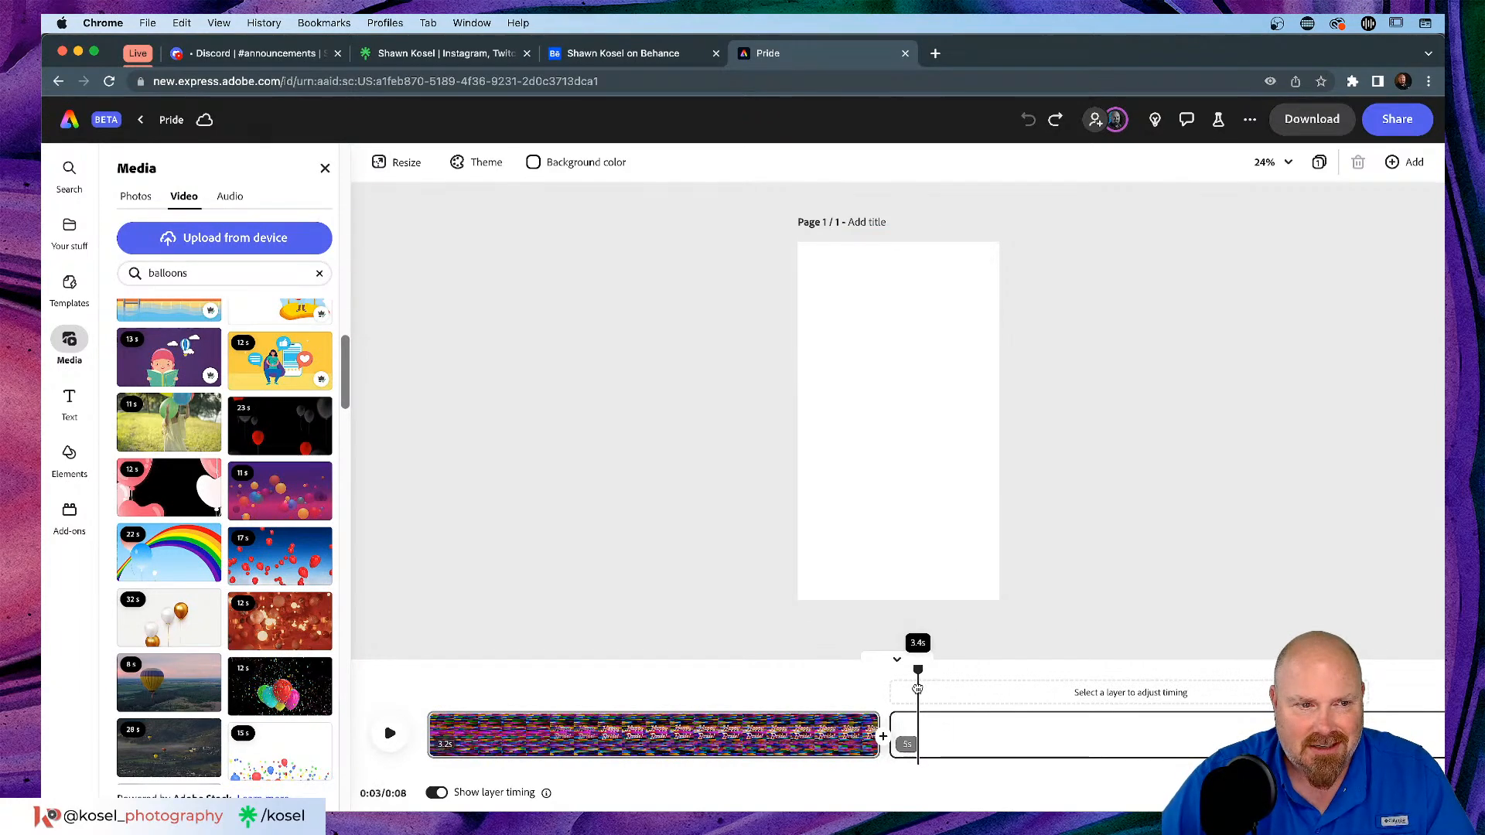
left_click(169, 560)
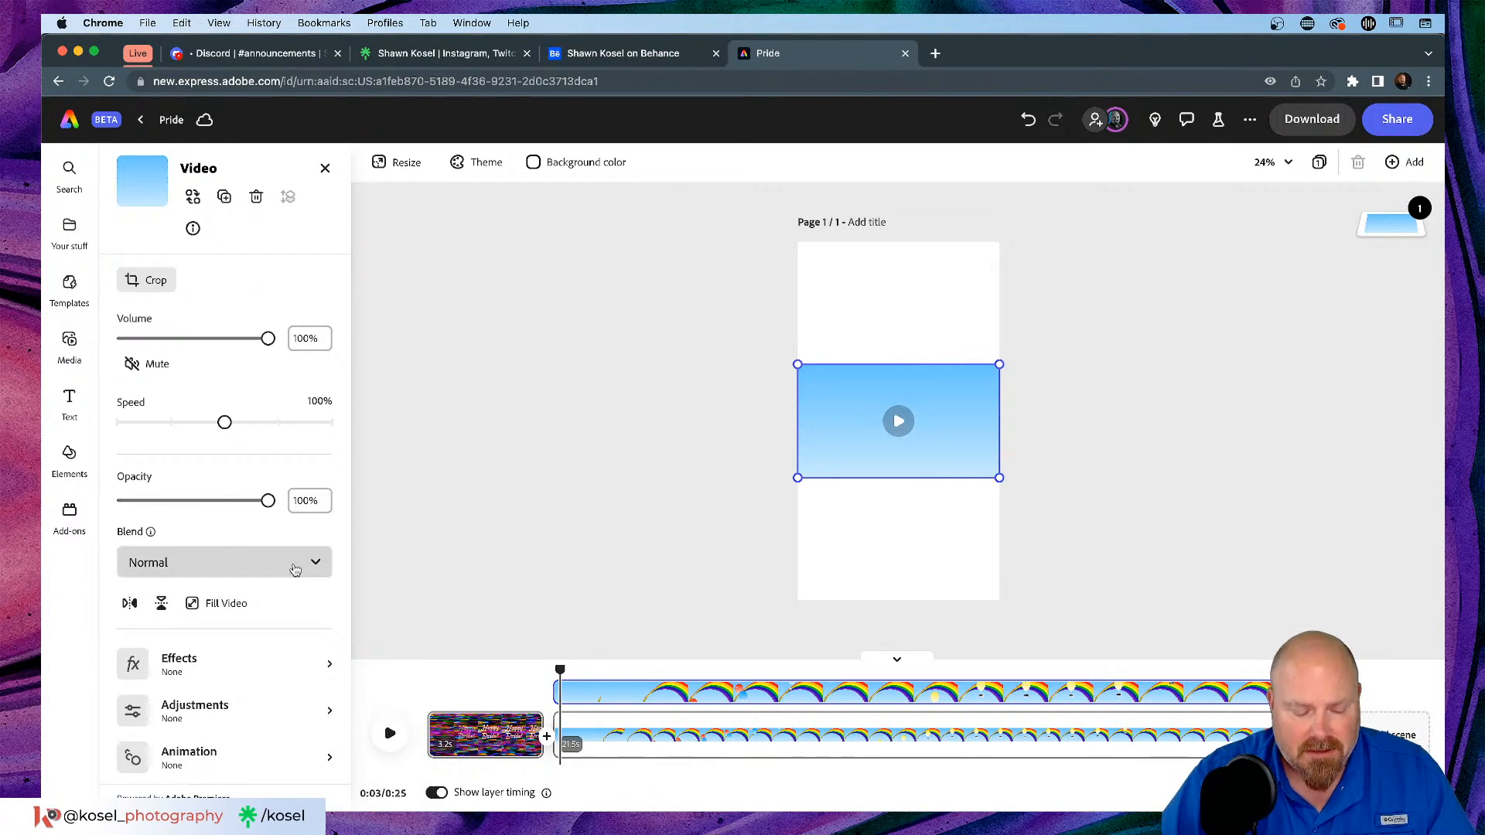
Step: Make the rainbow clip fill the vertical frame and preview the second scene from its start
left_click(221, 604)
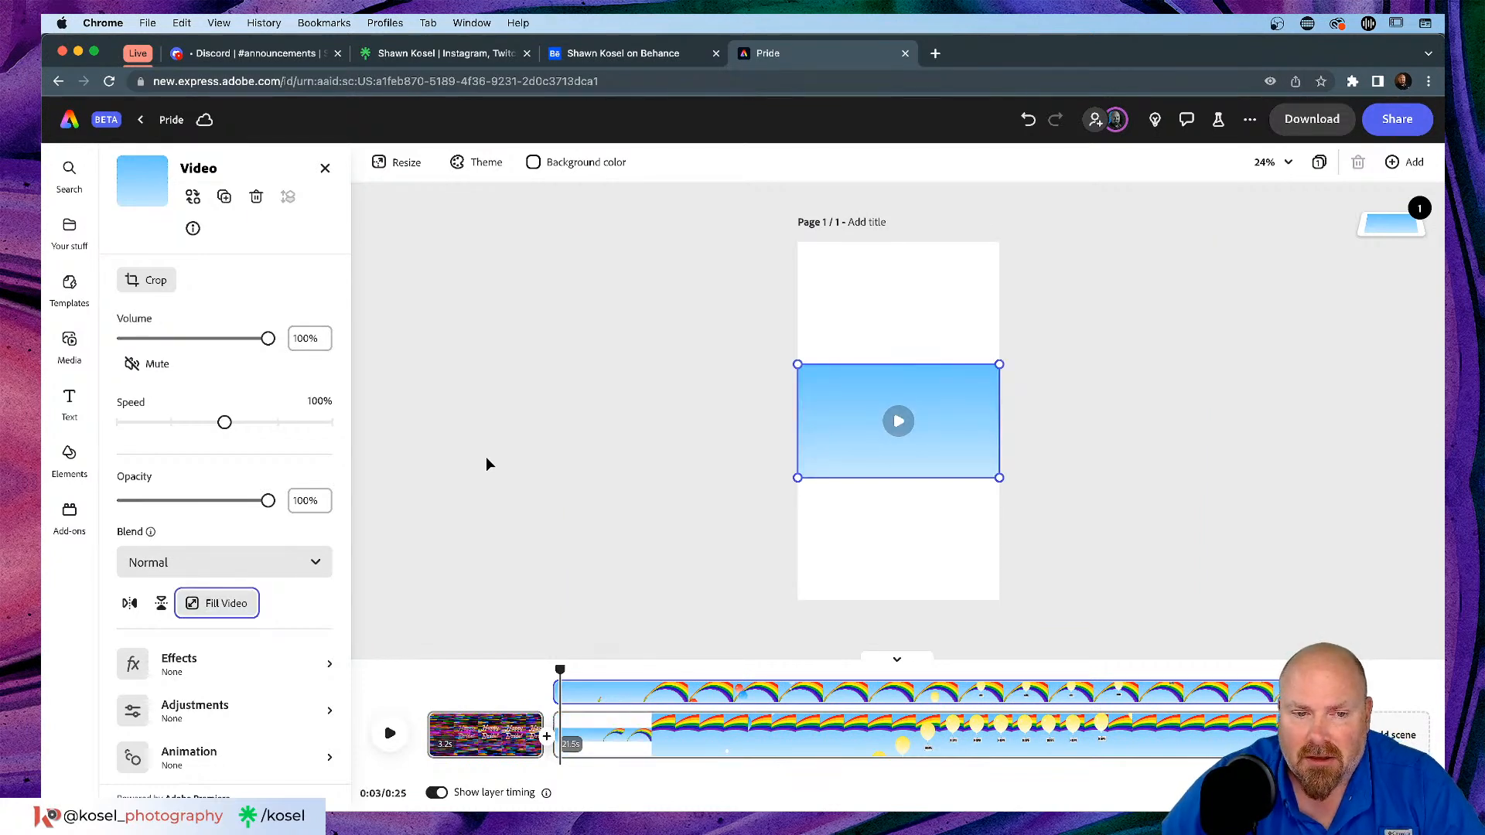
key("space")
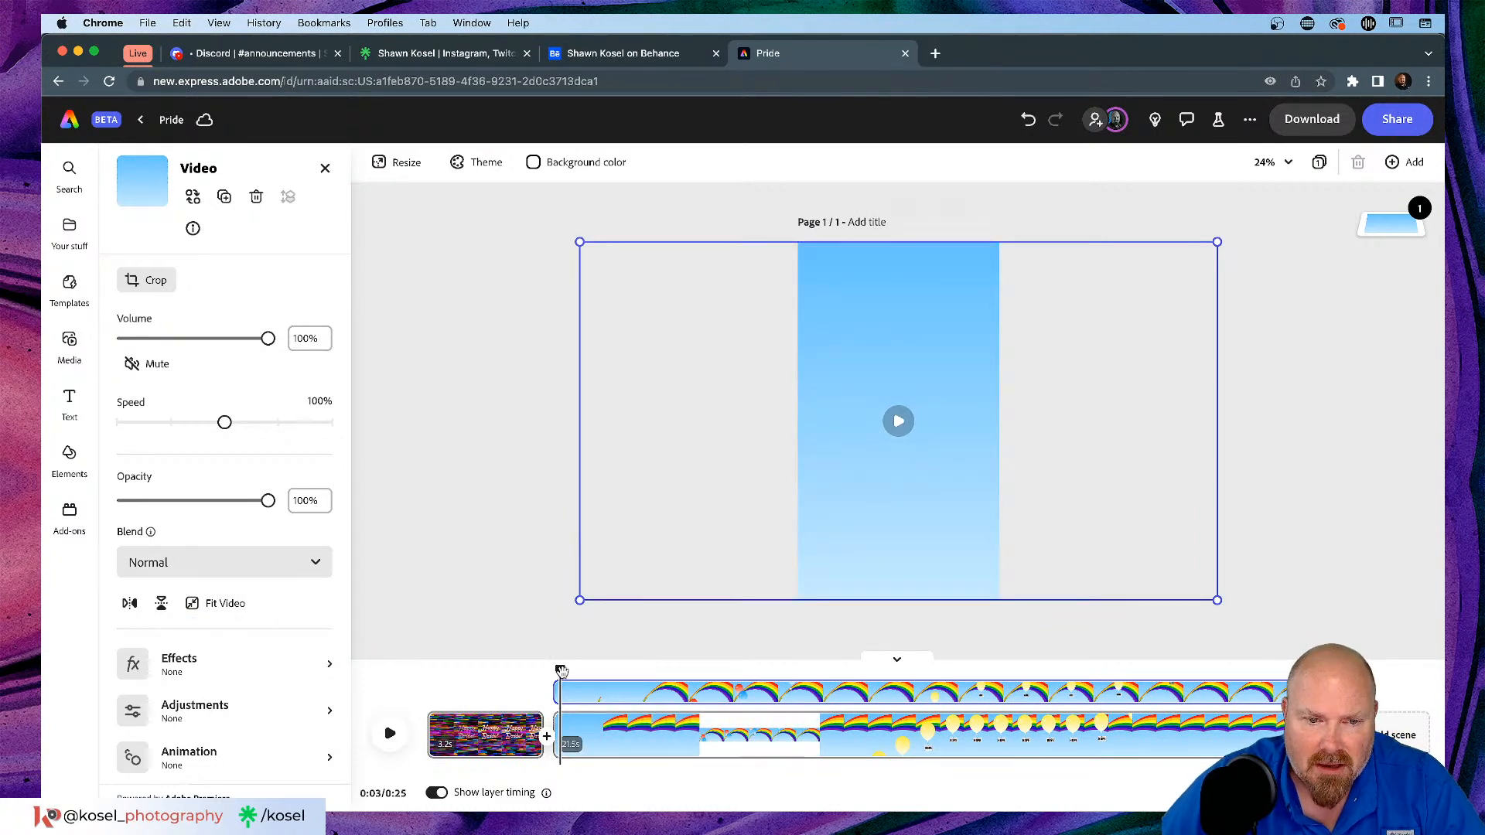
left_click_drag(561, 670, 551, 670)
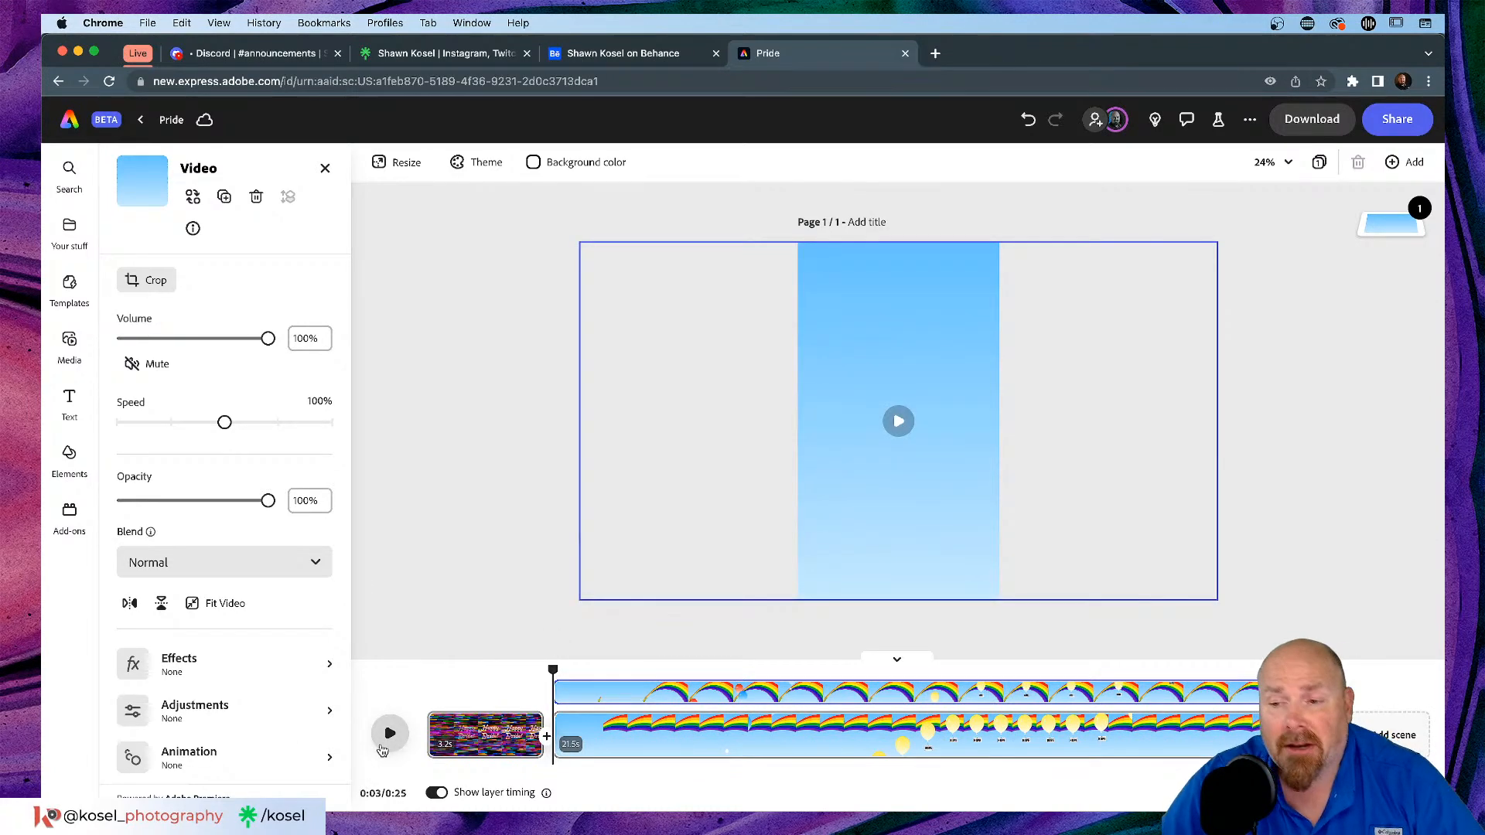
left_click(389, 734)
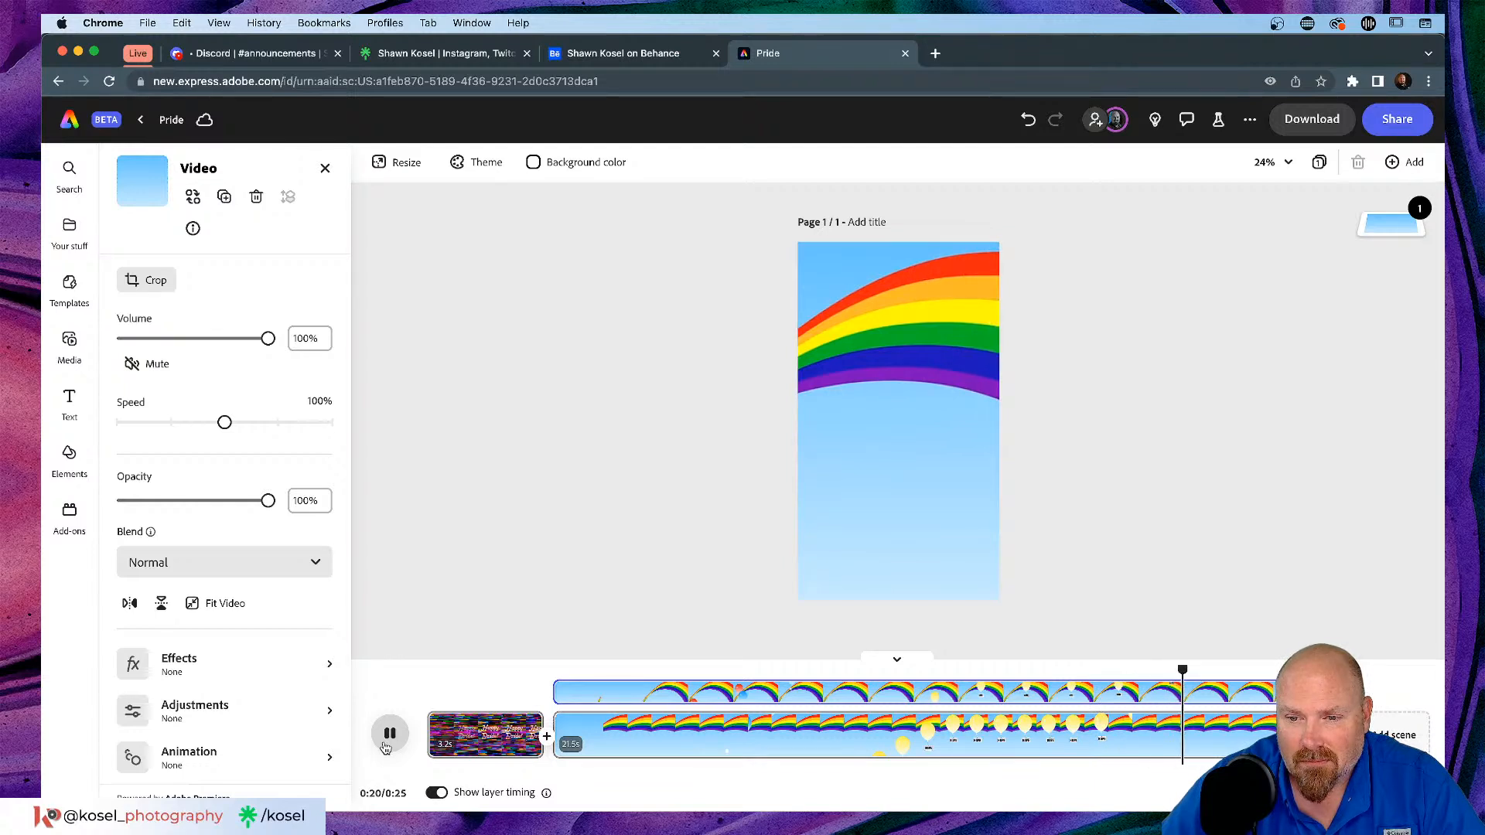
left_click(389, 733)
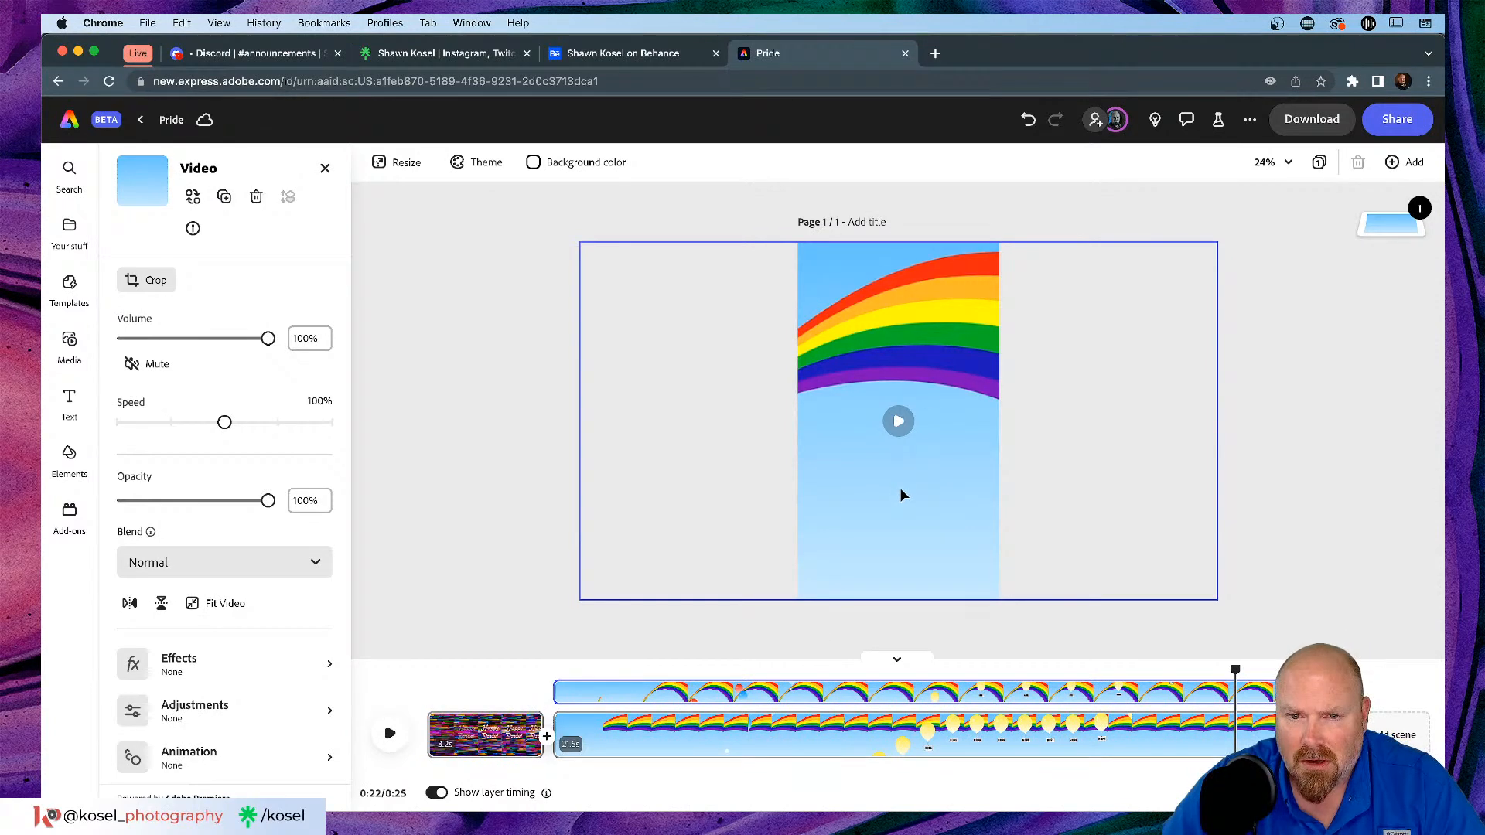
Step: Reposition the rainbow clip horizontally in the frame so the crest of the arch sits slightly right of centre
left_click_drag(898, 494, 740, 487)
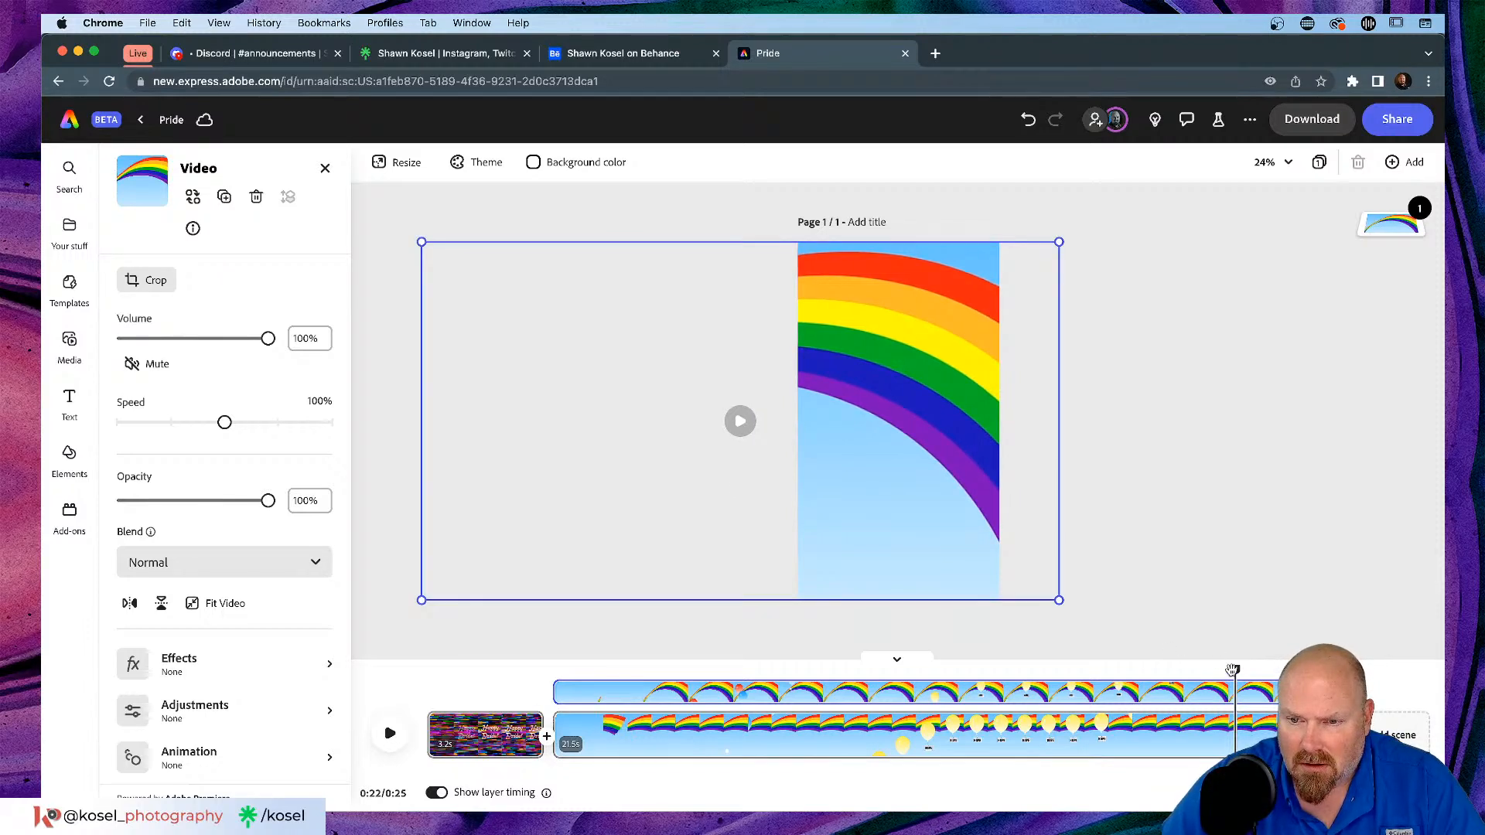
left_click_drag(1234, 673, 641, 680)
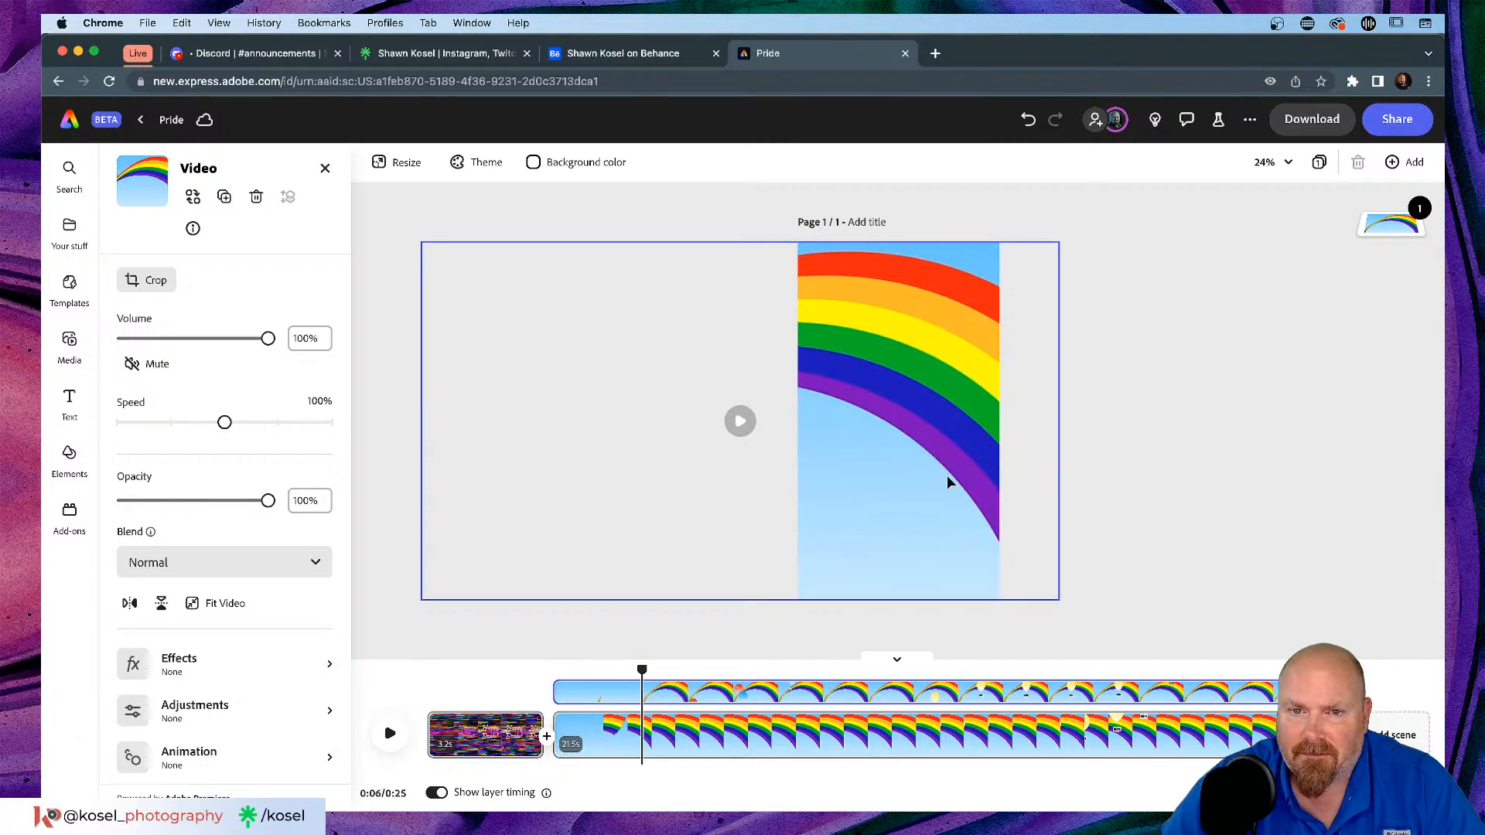
mouse_move(919, 481)
left_mouse_down()
mouse_move(972, 483)
mouse_move(918, 461)
mouse_move(943, 466)
left_mouse_up()
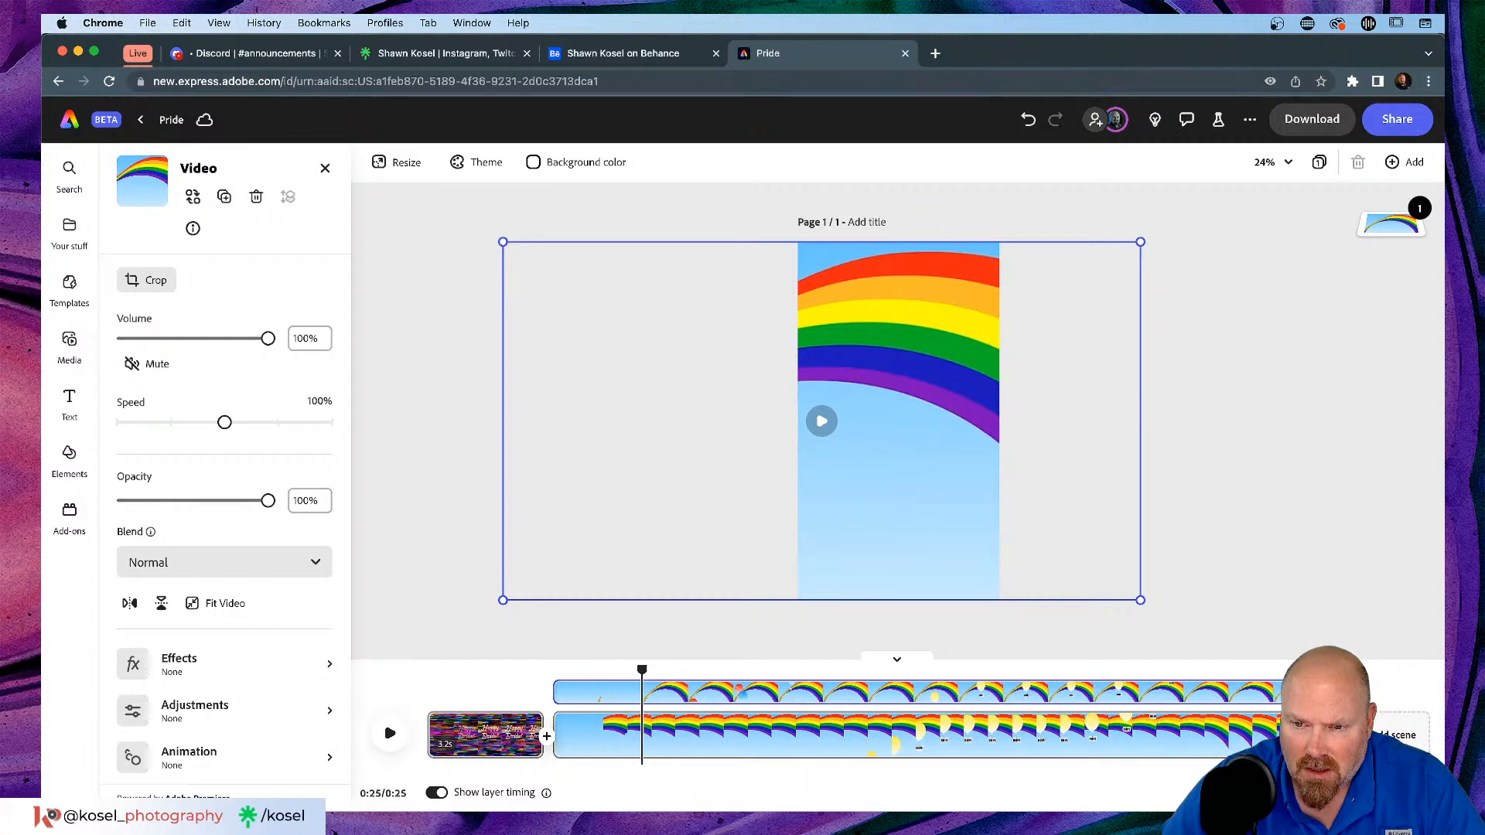
Step: Shorten the second scene to about 8 s by trimming its end, and preview the video from the opening scene
left_click_drag(1236, 739, 840, 752)
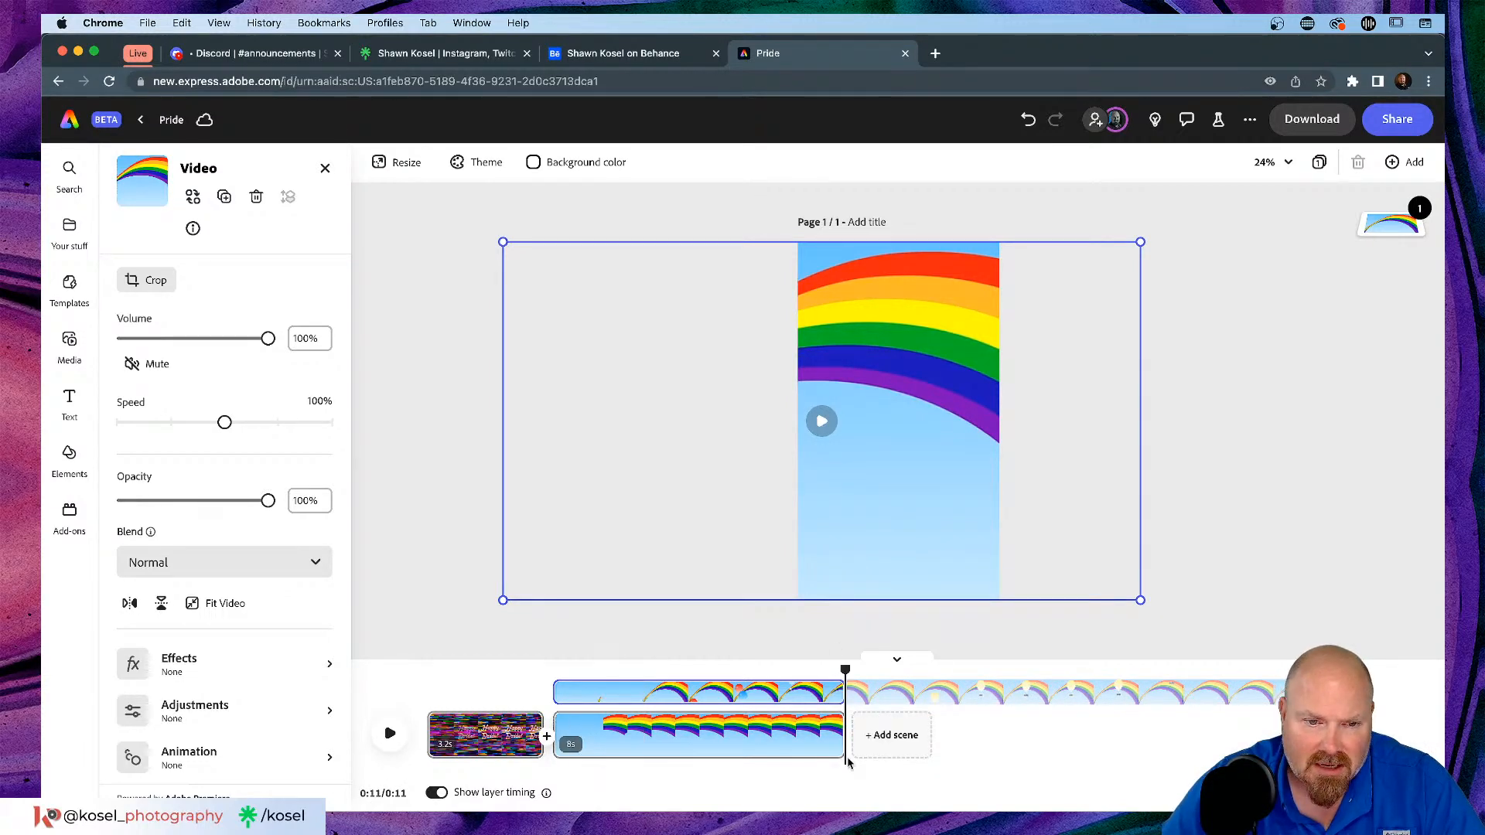
left_click_drag(825, 675, 441, 700)
key("space")
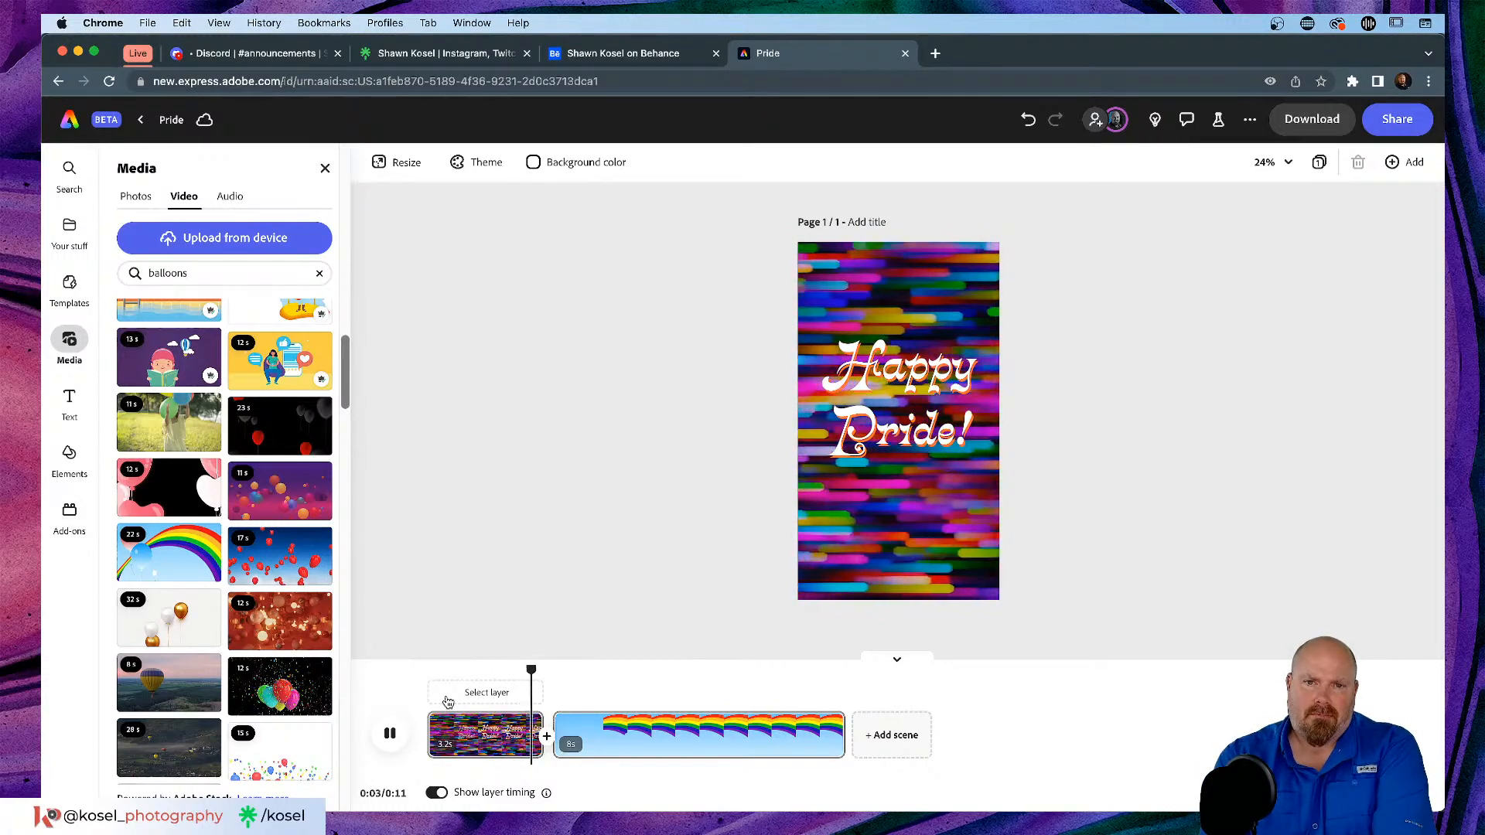
key("space")
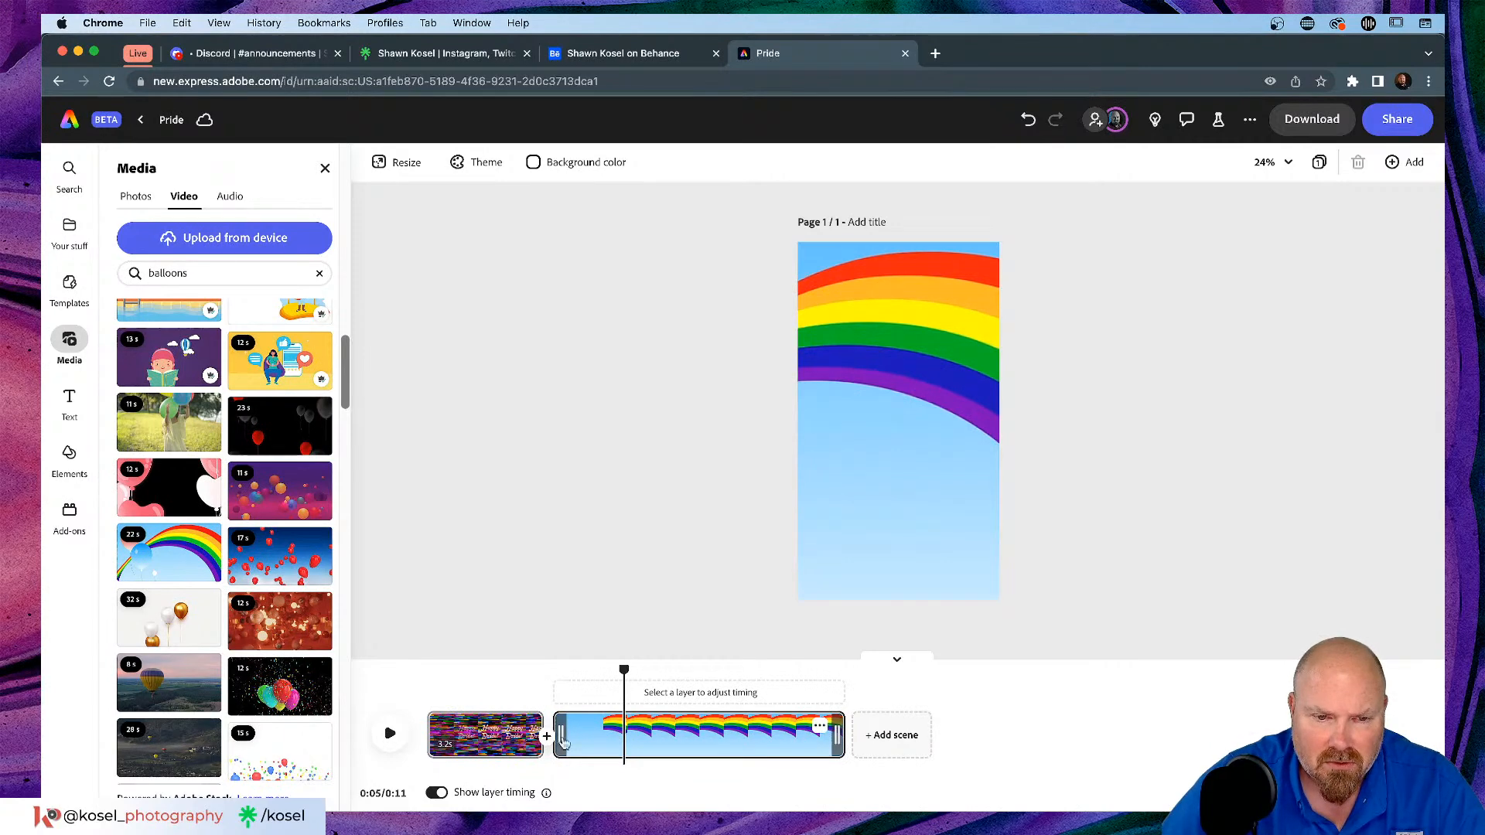
Step: Try to trim the start of the second scene at its leading edge, and return the playhead to about 2 s
left_click_drag(560, 736, 580, 737)
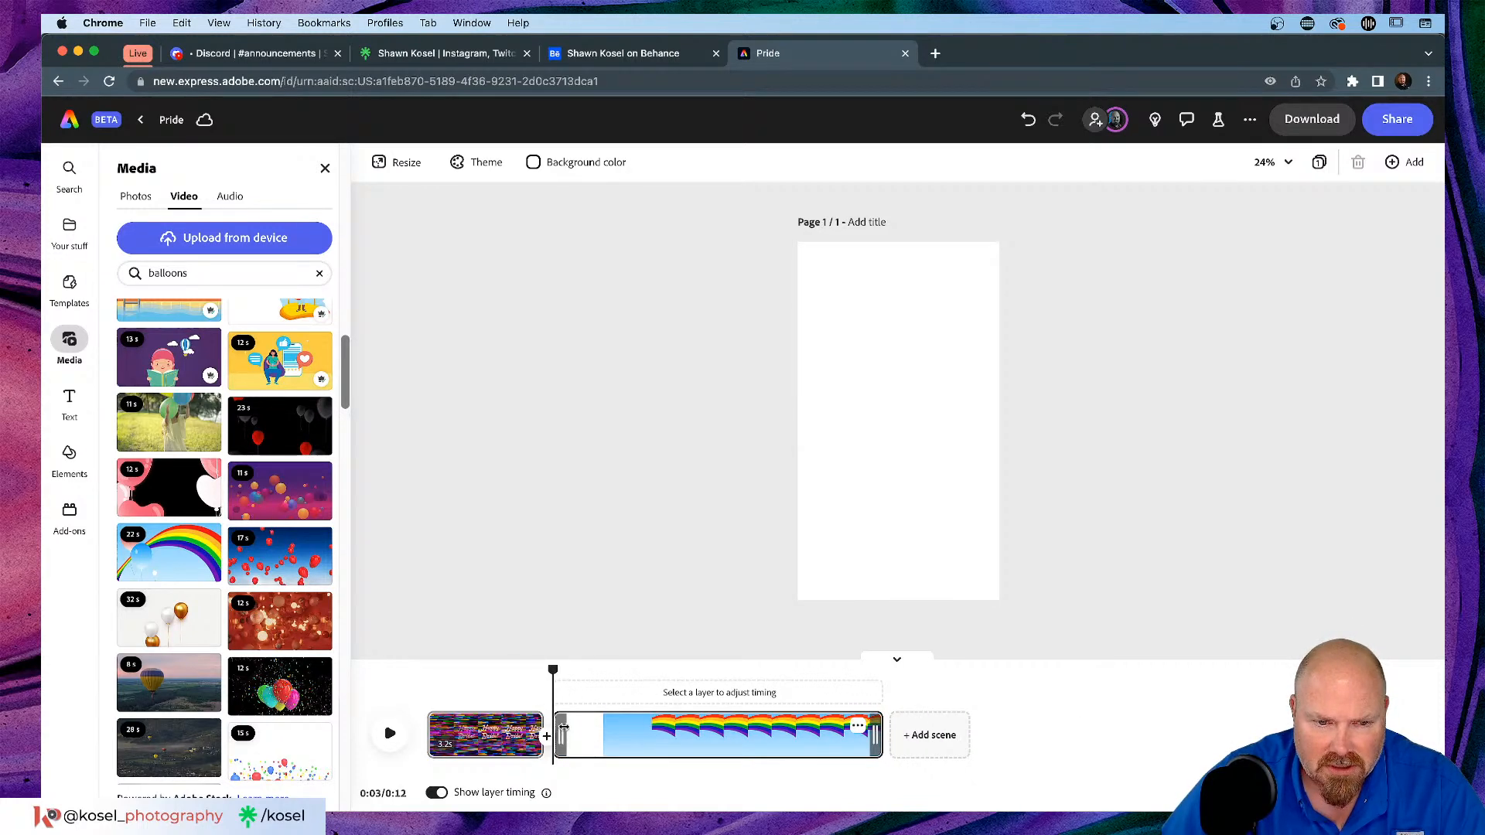
left_click_drag(553, 672, 696, 670)
left_click_drag(564, 736, 553, 736)
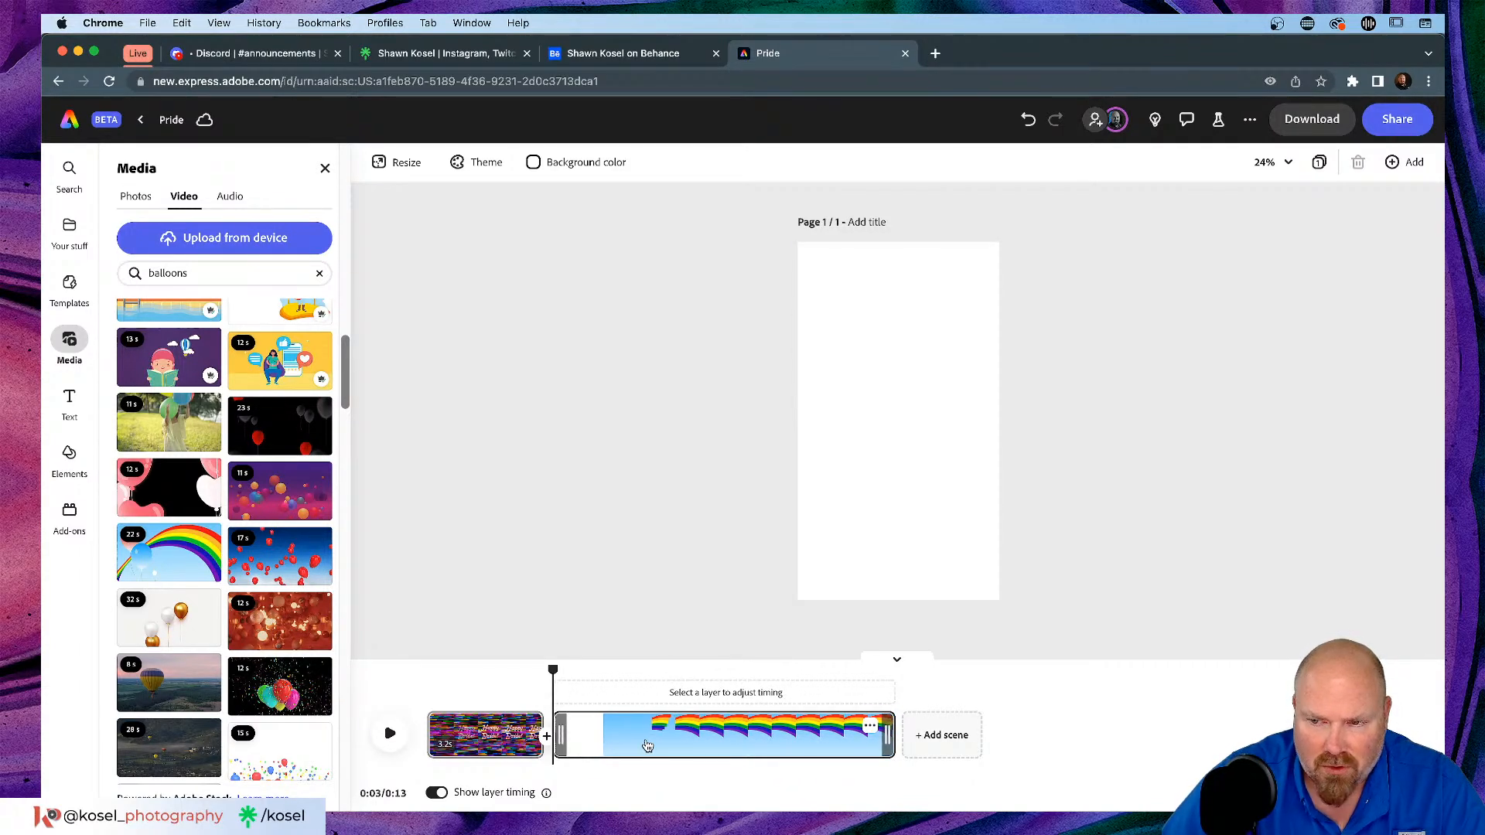
mouse_move(561, 732)
left_mouse_down()
mouse_move(598, 736)
mouse_move(554, 735)
left_mouse_up()
left_click_drag(553, 672, 507, 671)
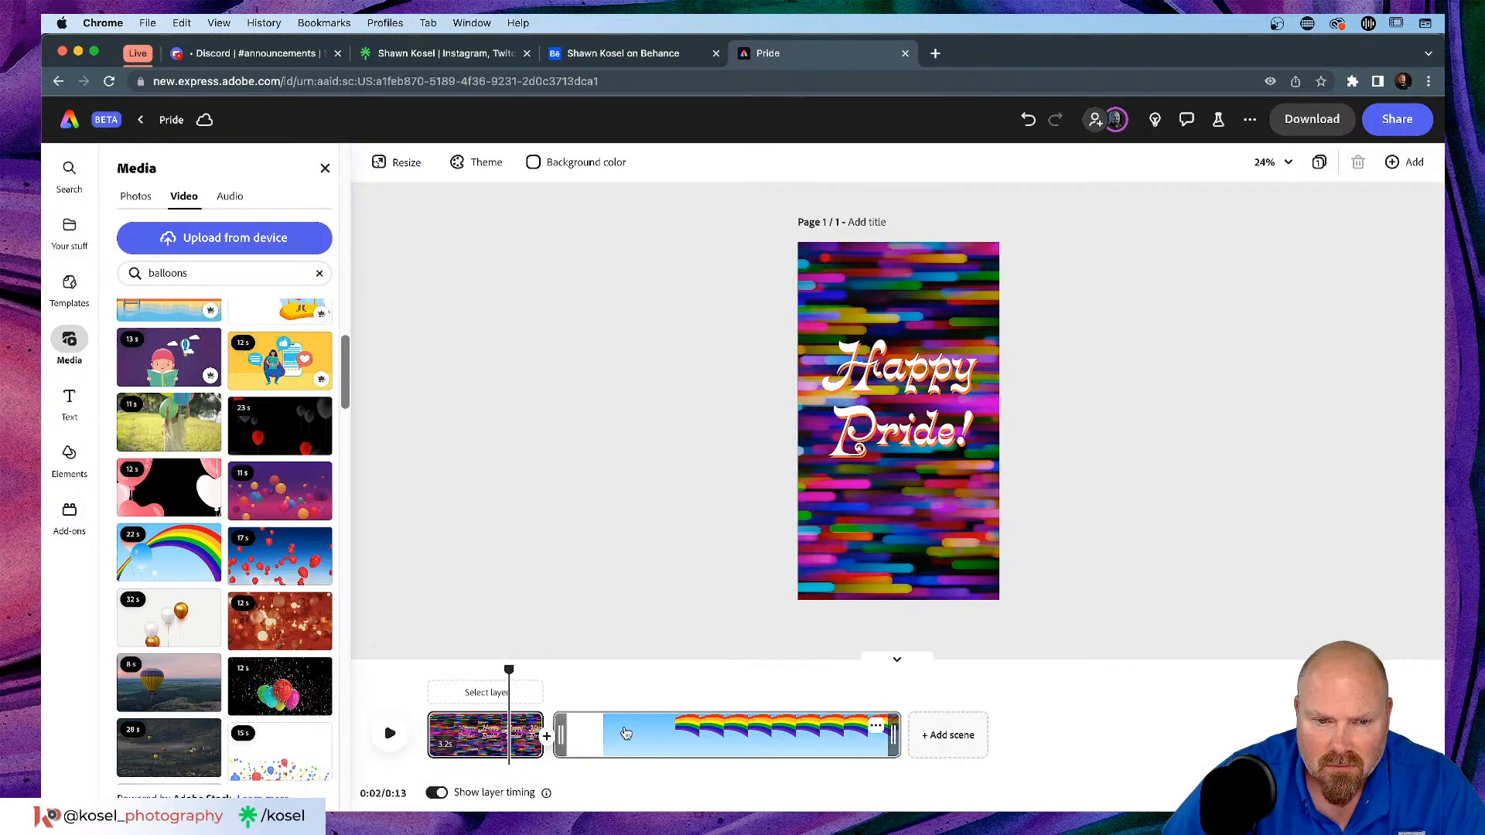
Step: Try again to trim the second scene from its leading edge, preview it, and undo the start-edge trims
left_click_drag(563, 732, 480, 732)
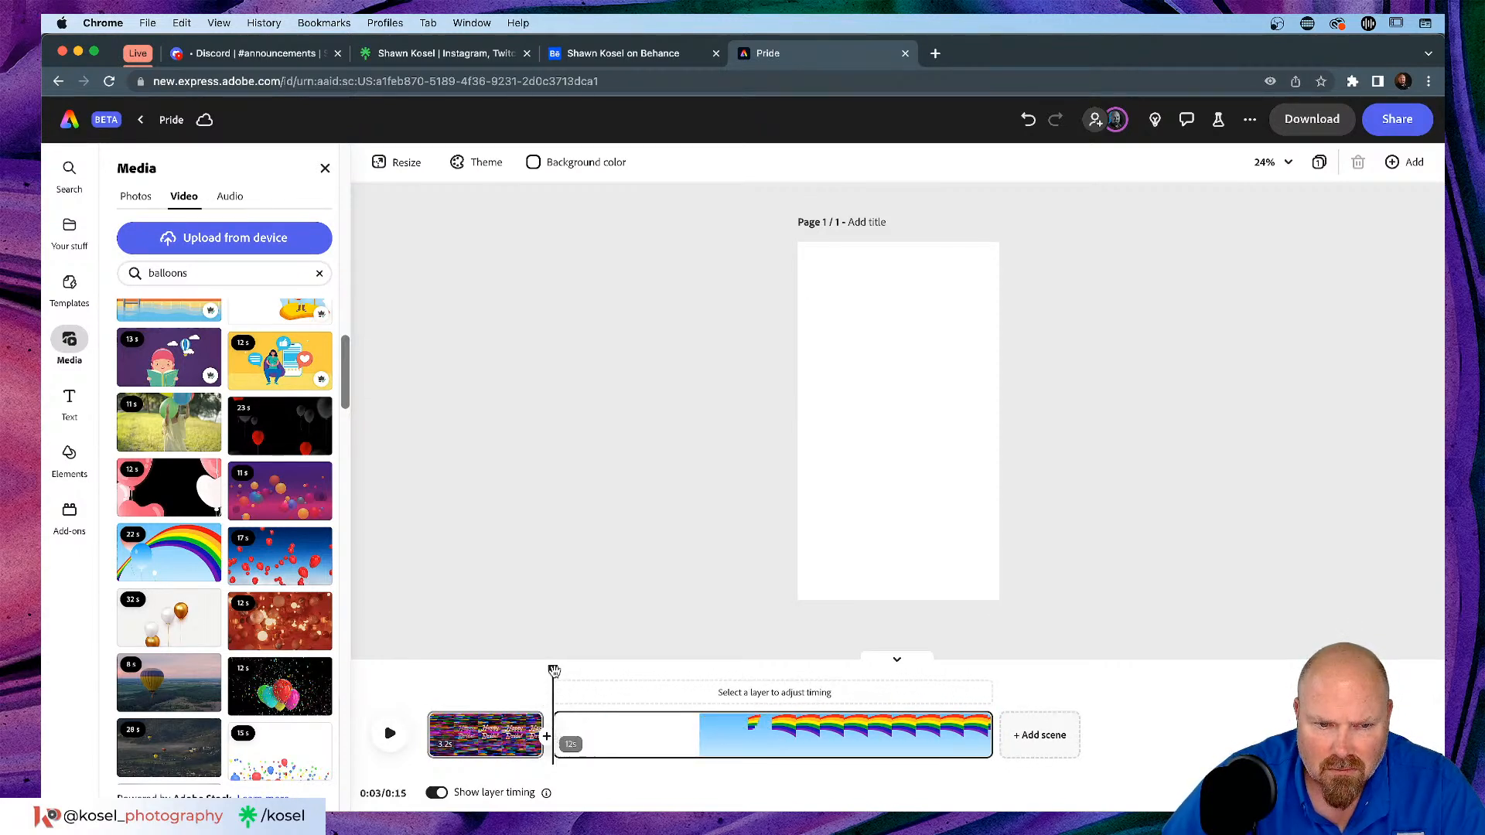
left_click_drag(553, 671, 487, 673)
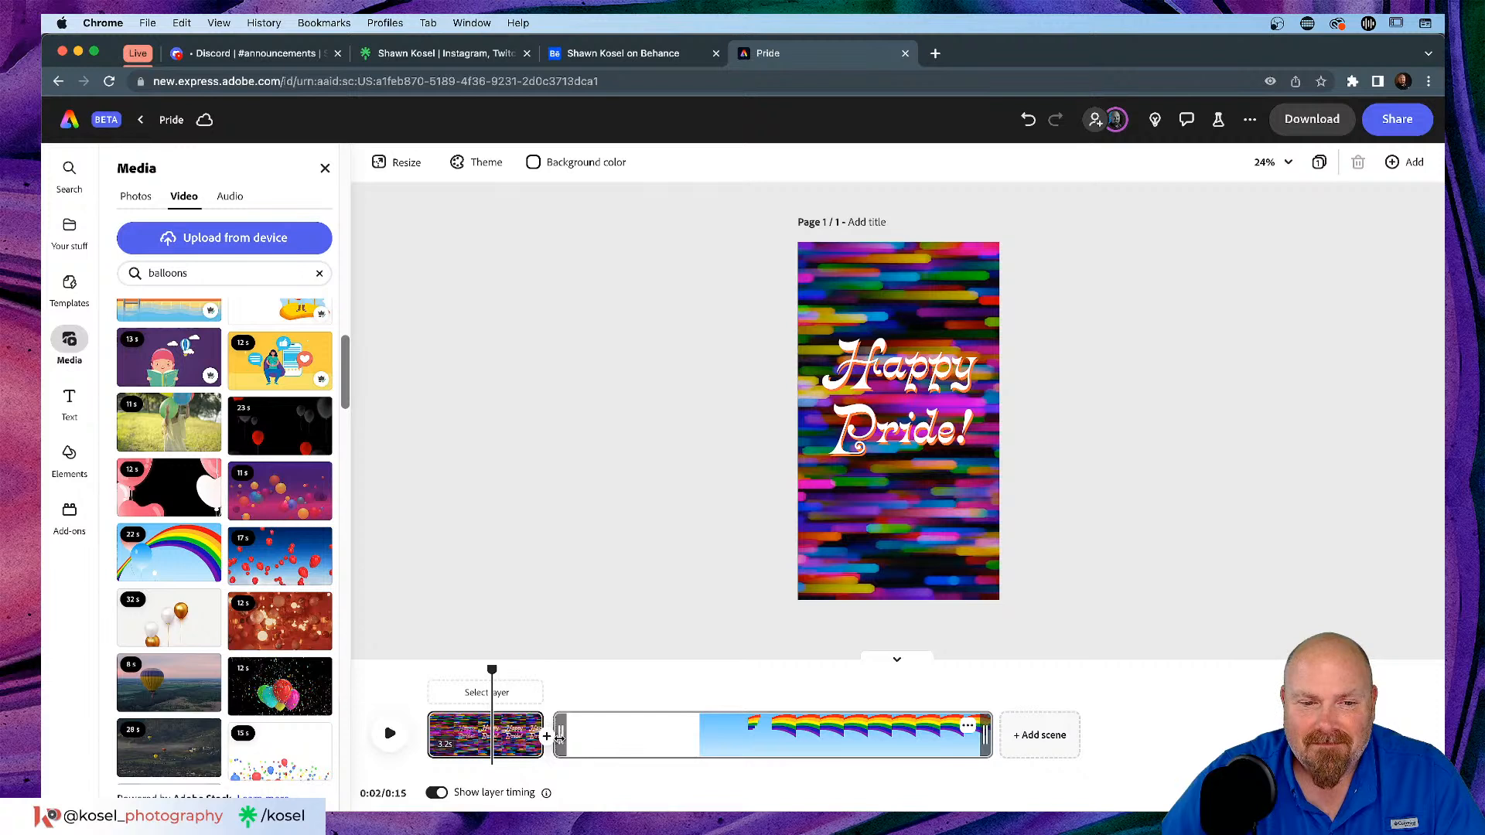
left_click_drag(559, 736, 439, 744)
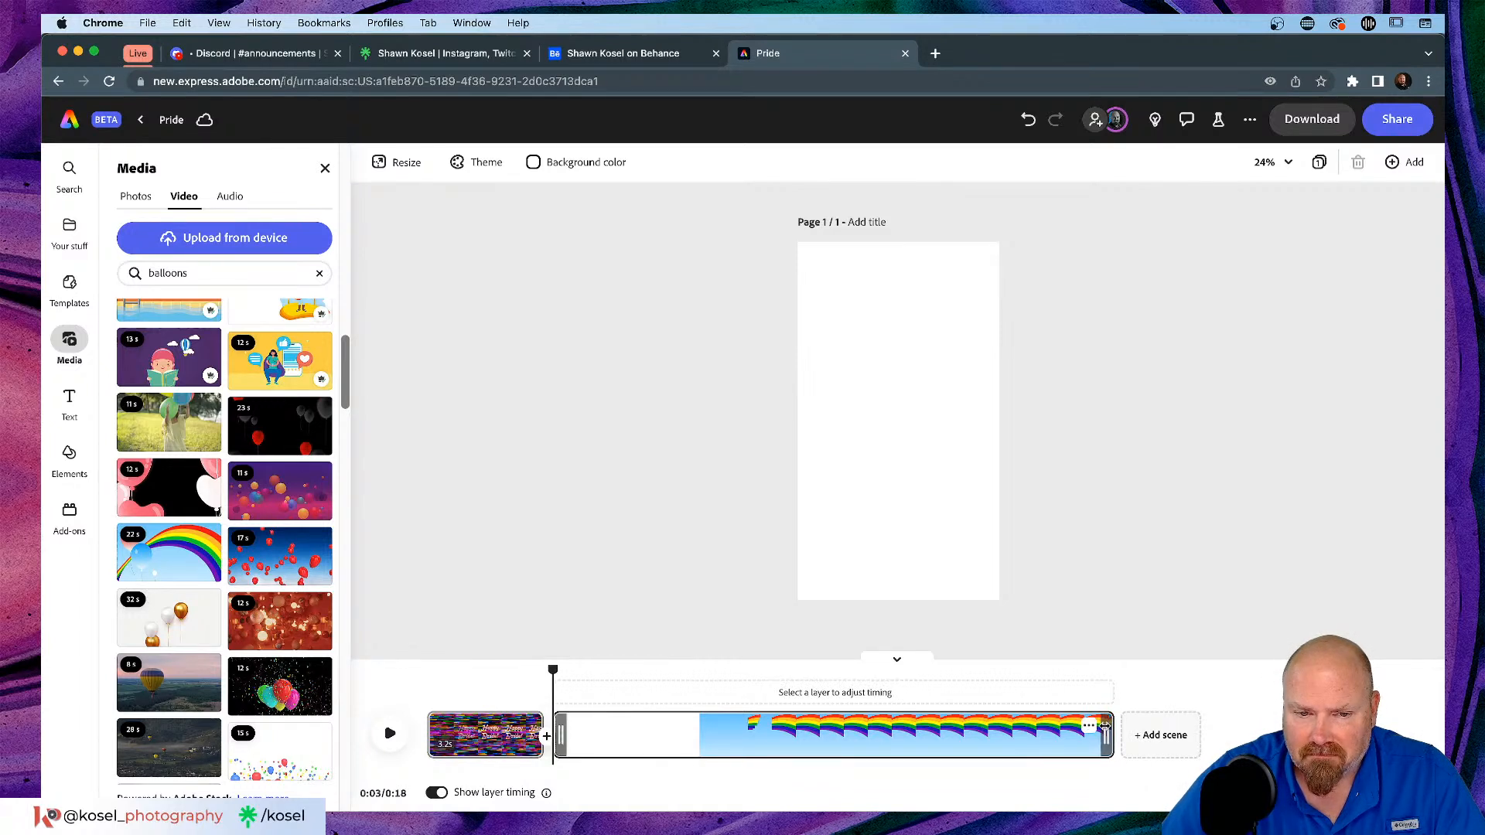
key("space")
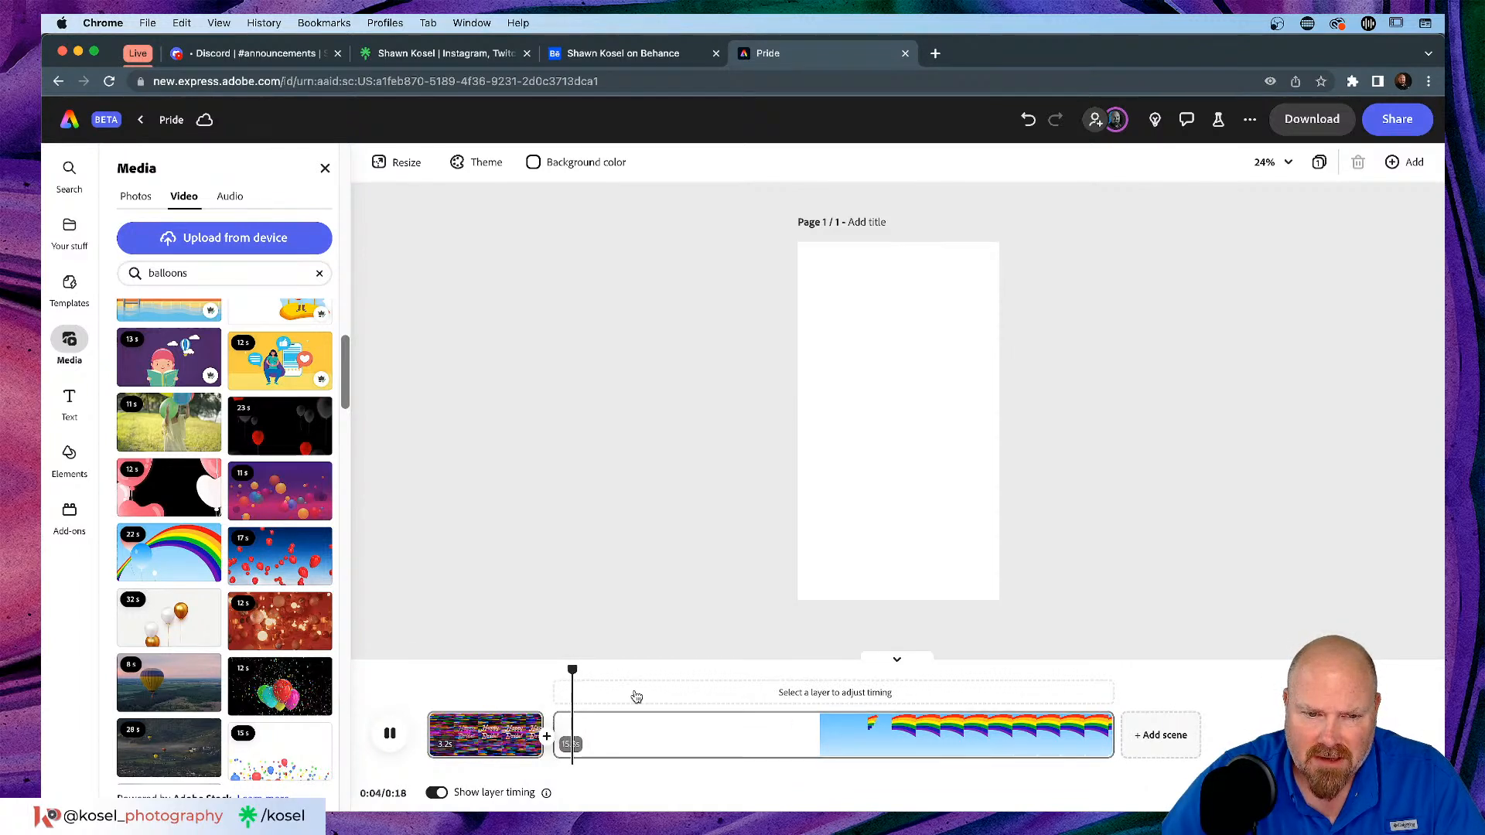
key("space")
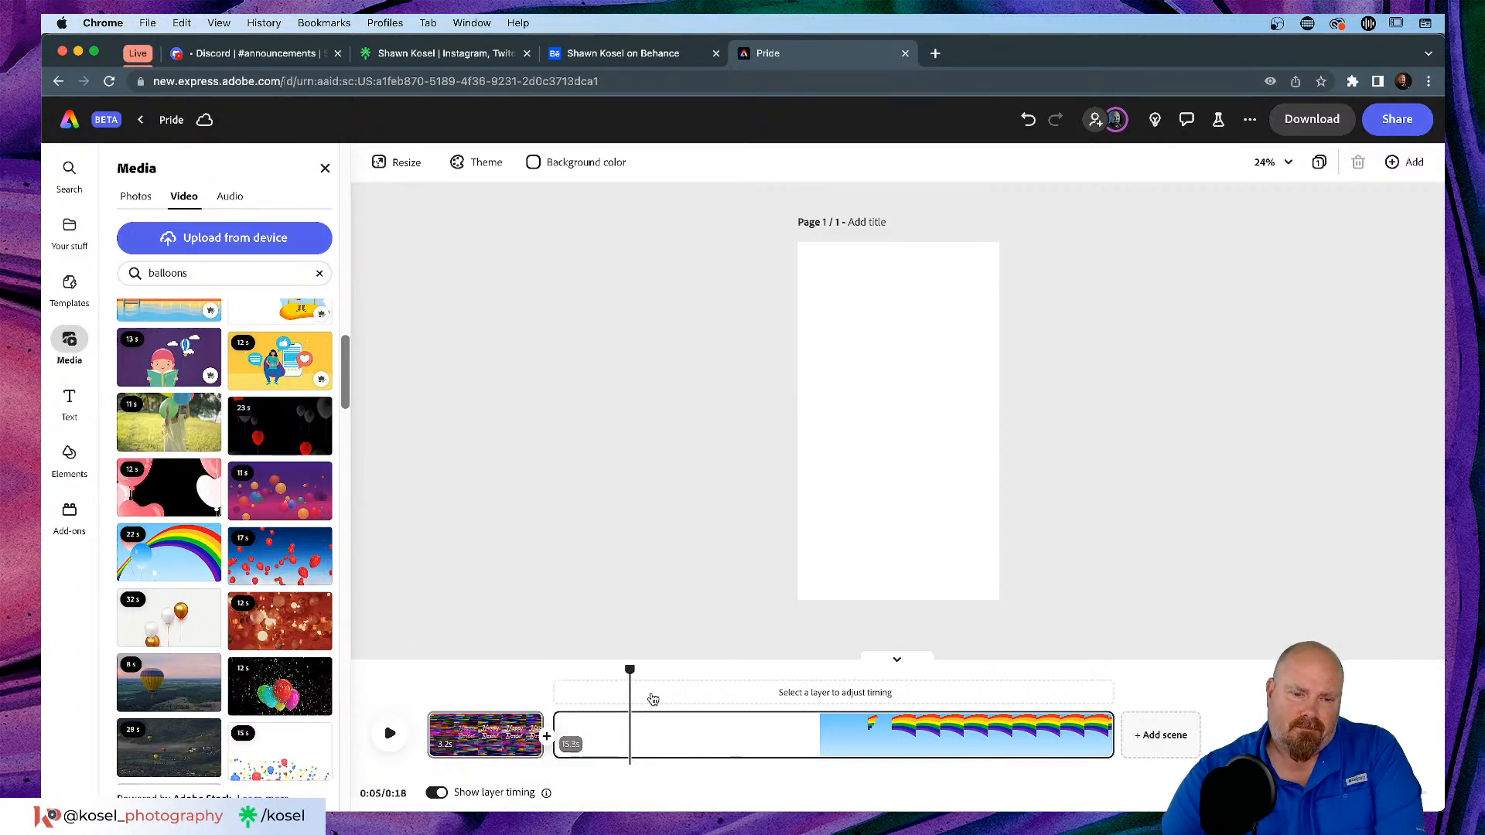
key("super+z")
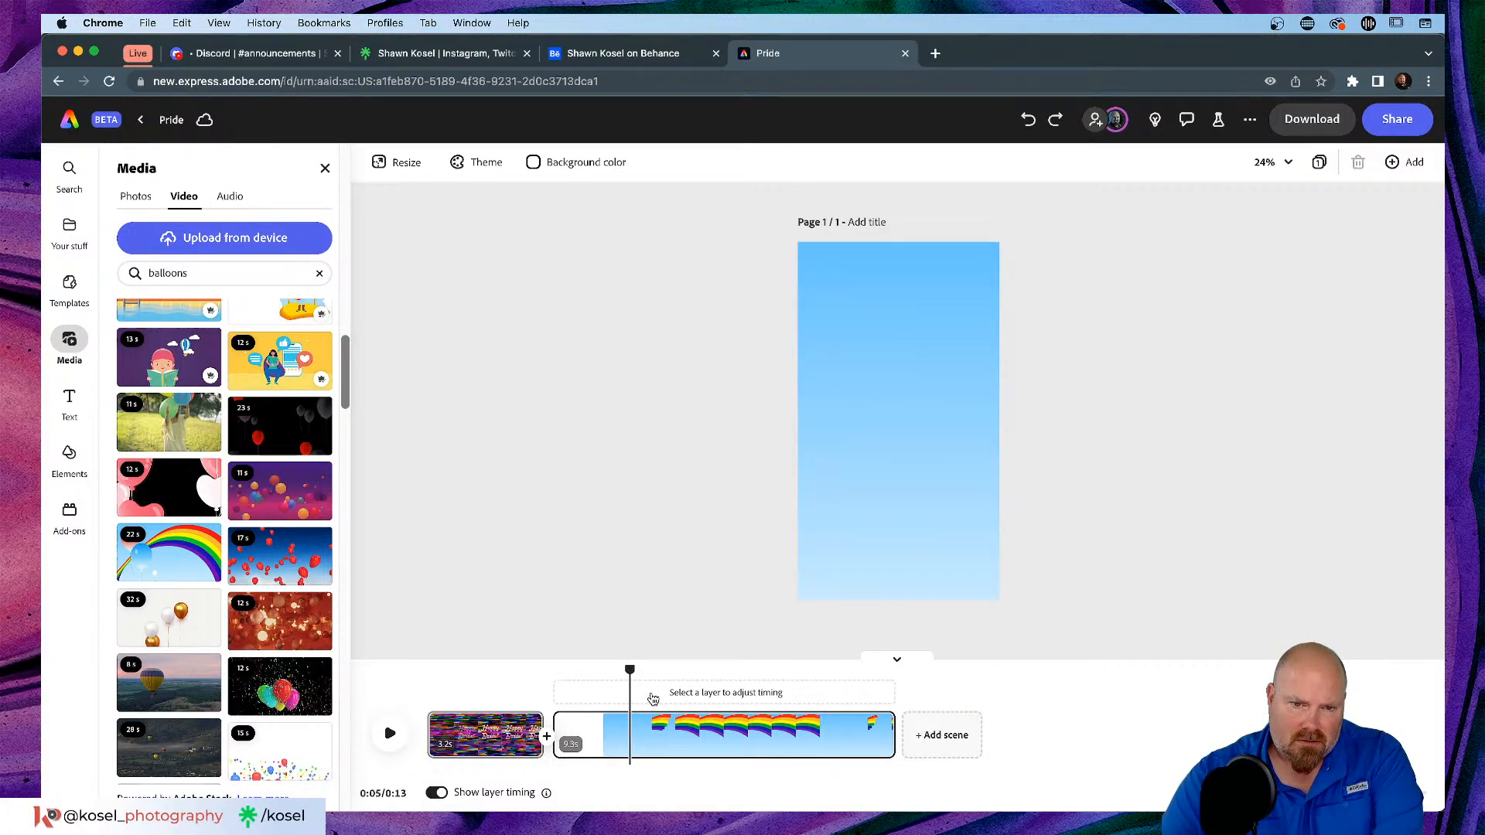
key("super+z")
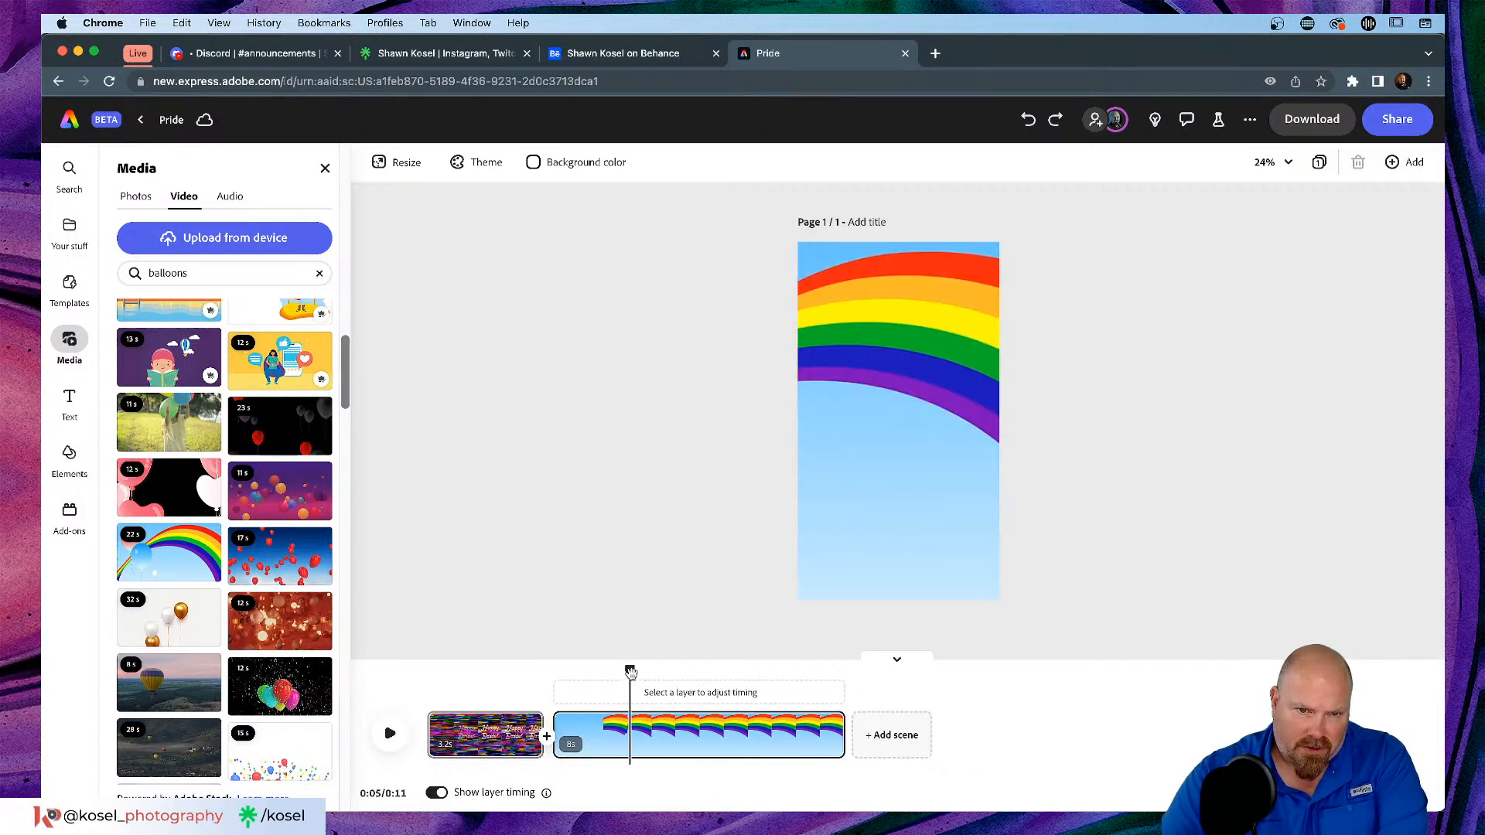
Step: Return the playhead to the start of the second scene and add text reading "U", "Love" and "U" on three lines
left_click_drag(621, 668, 558, 673)
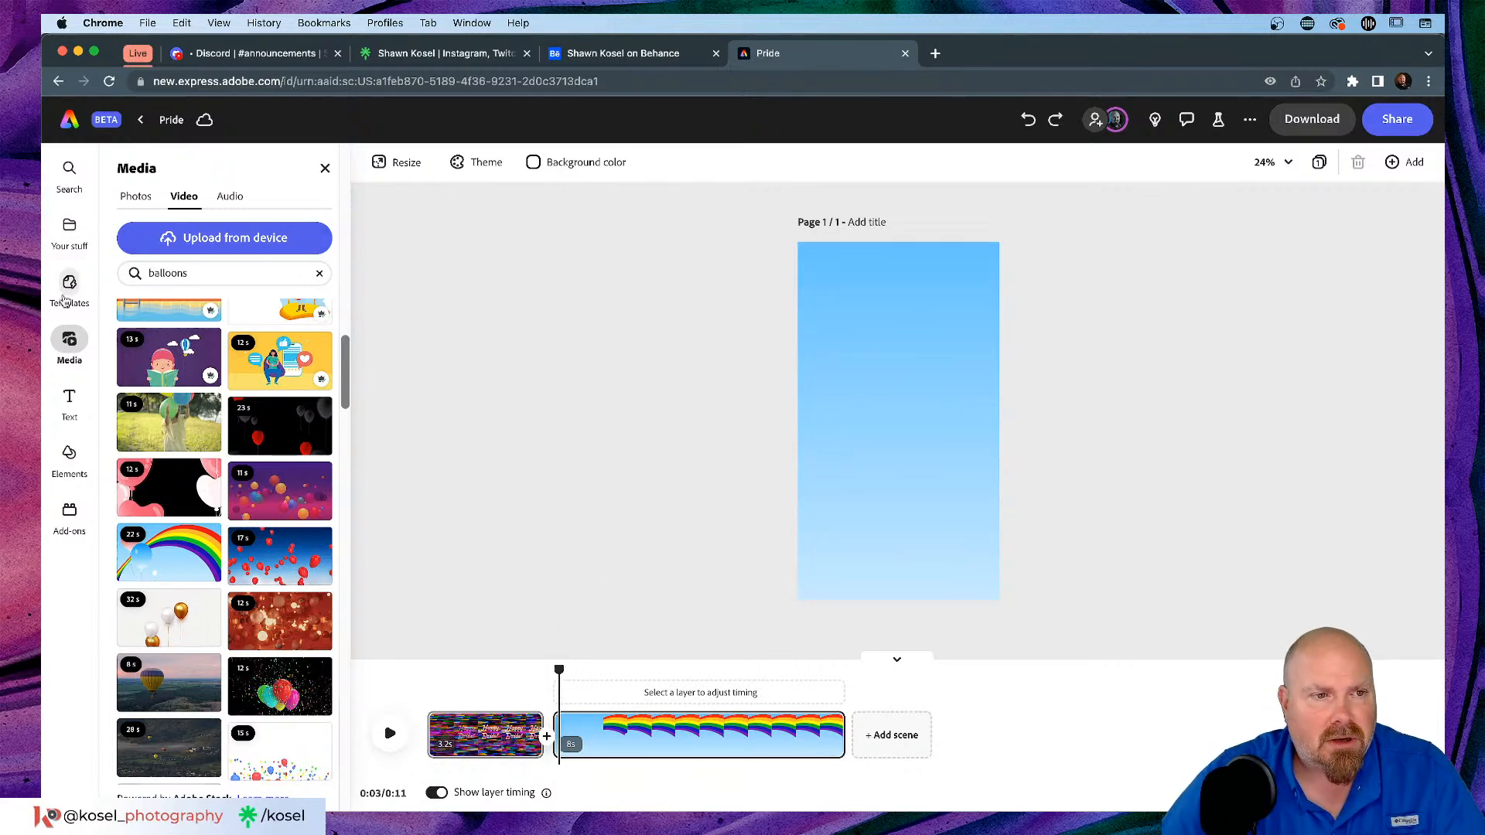
left_click(70, 474)
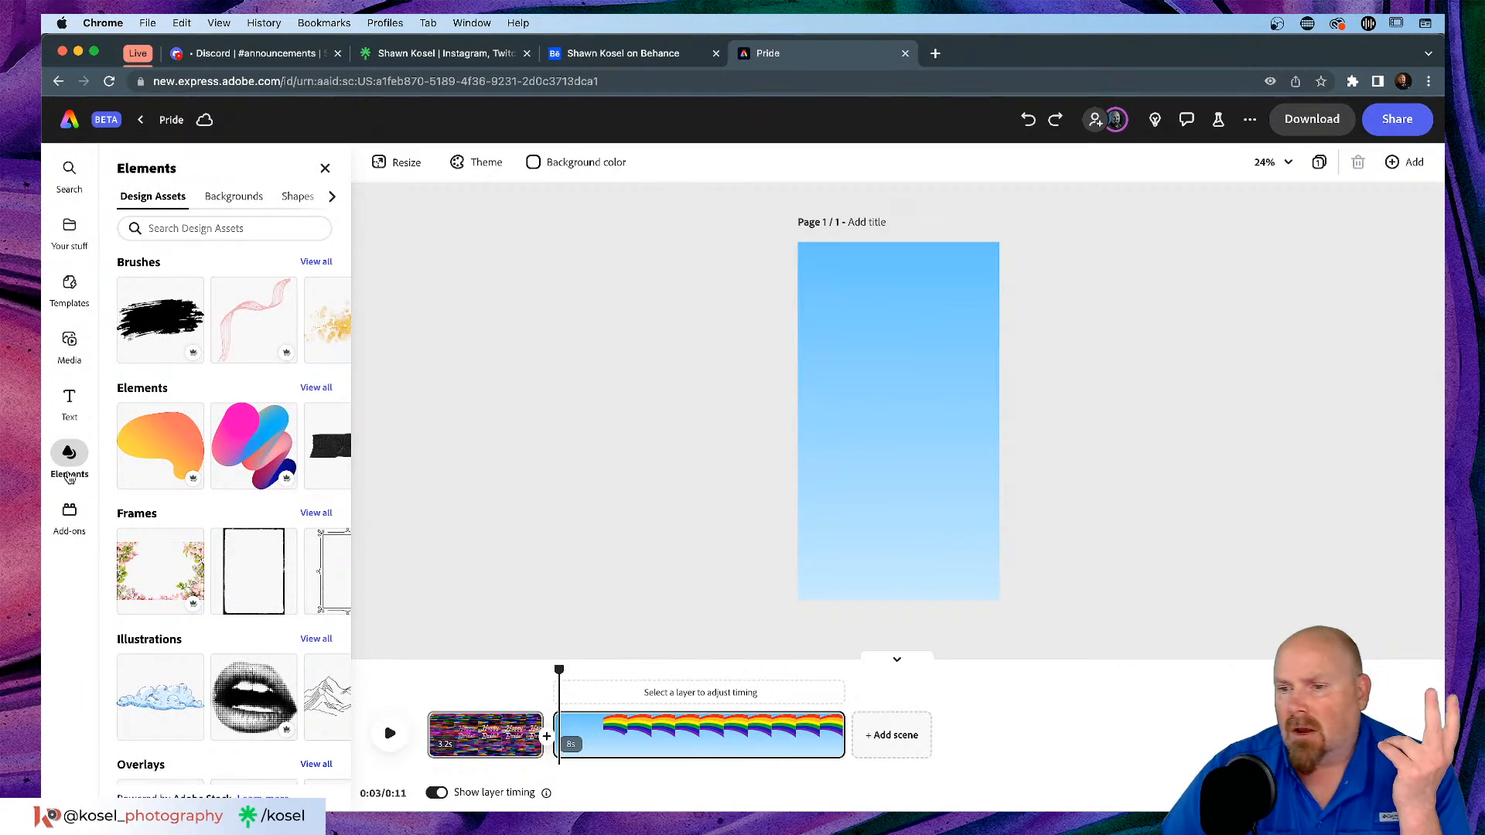
left_click(70, 410)
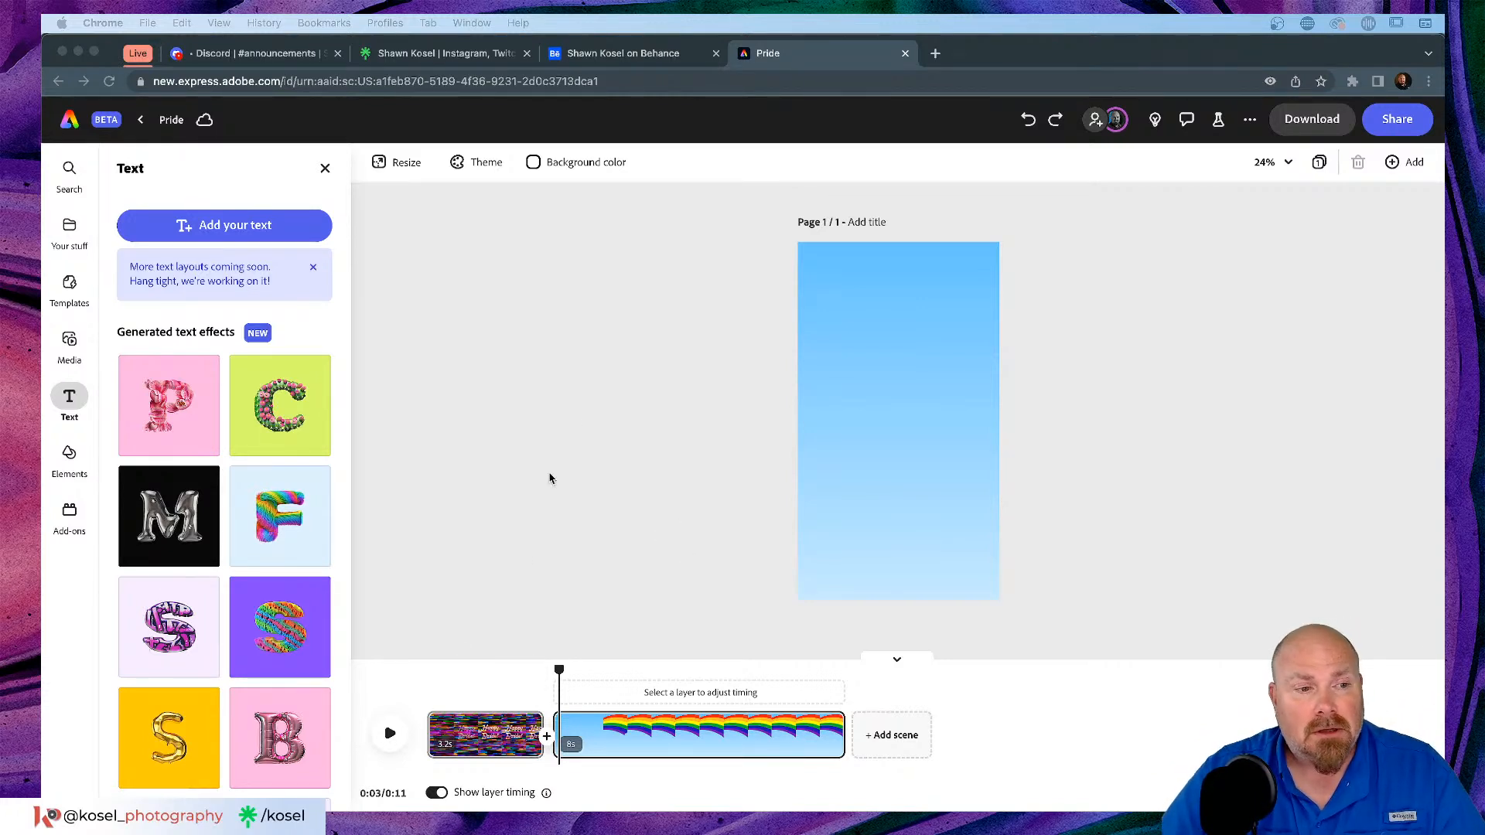
left_click(74, 398)
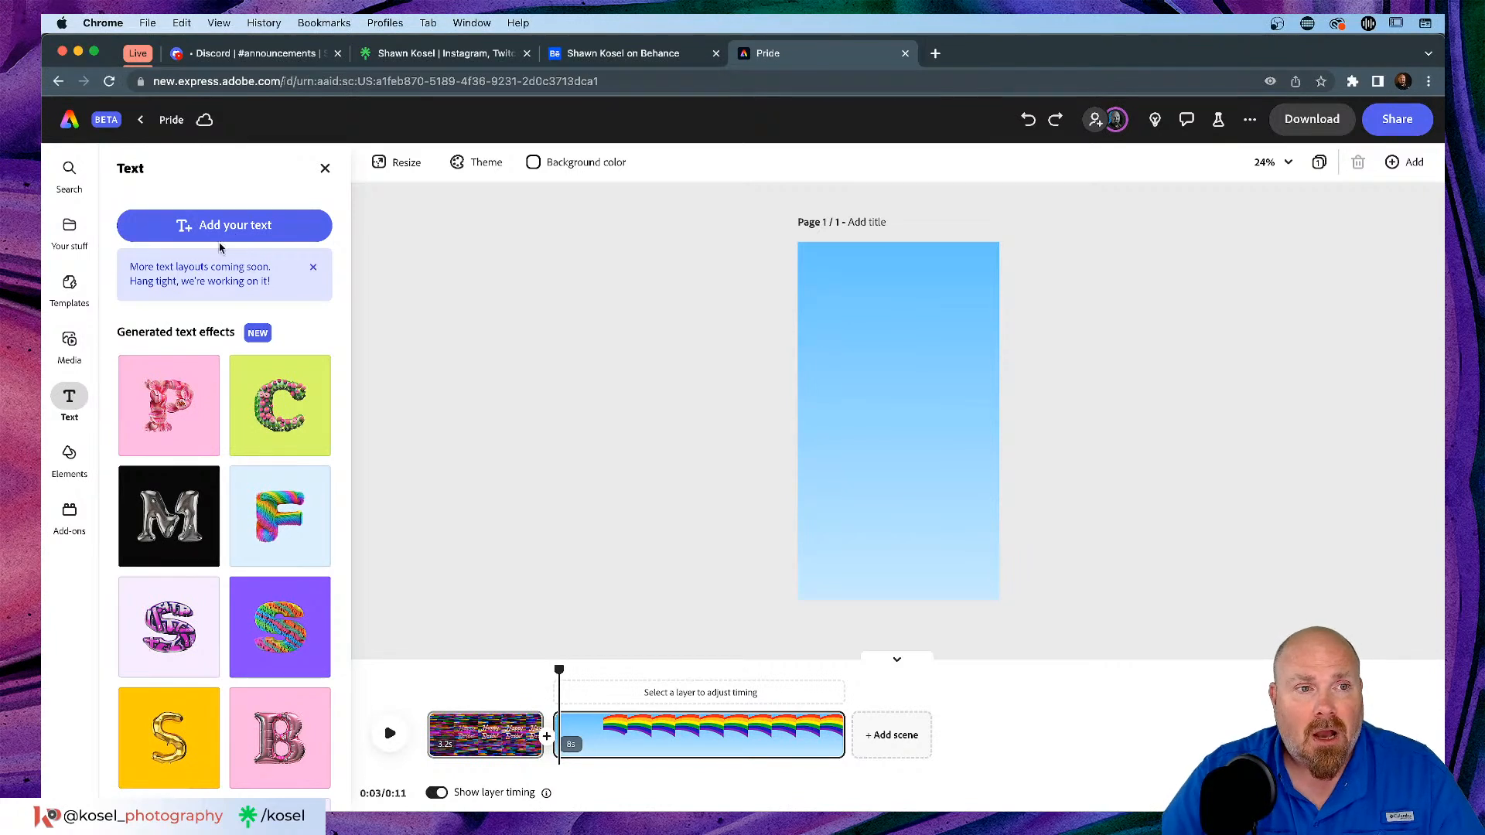
left_click(241, 227)
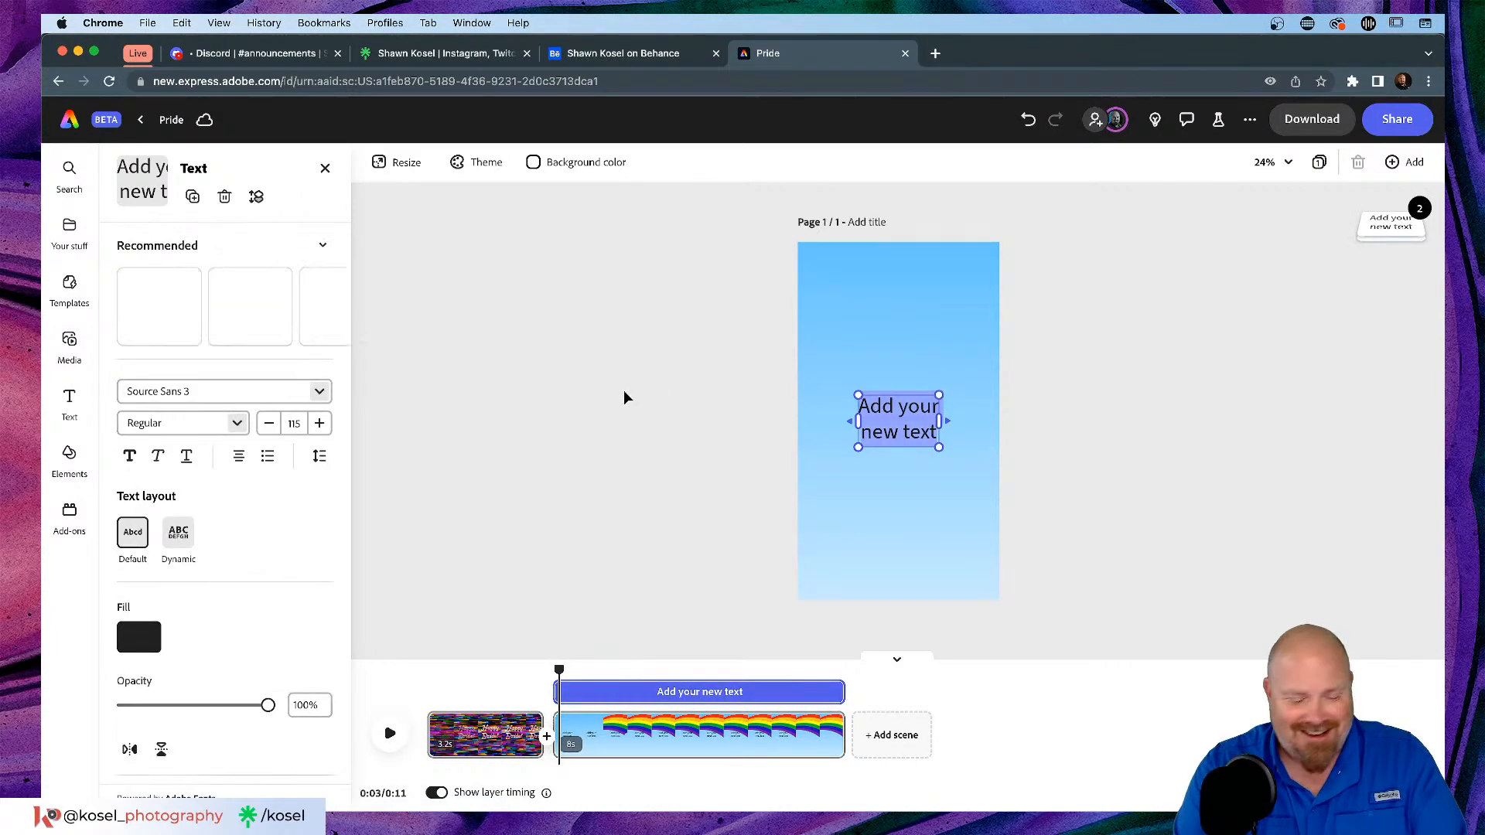
type("U ")
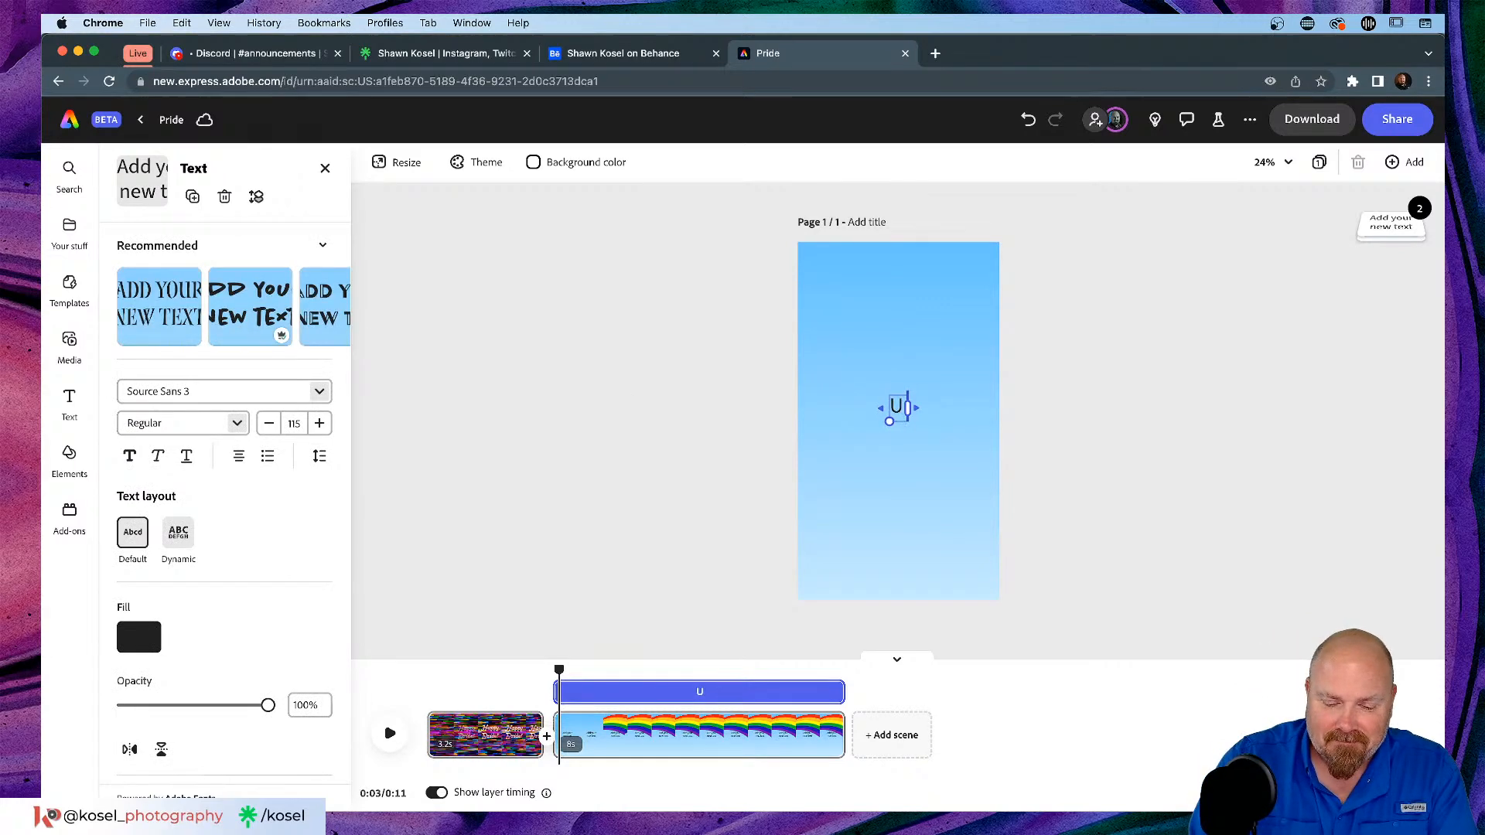
type("R")
key("BackSpace")
key("BackSpace")
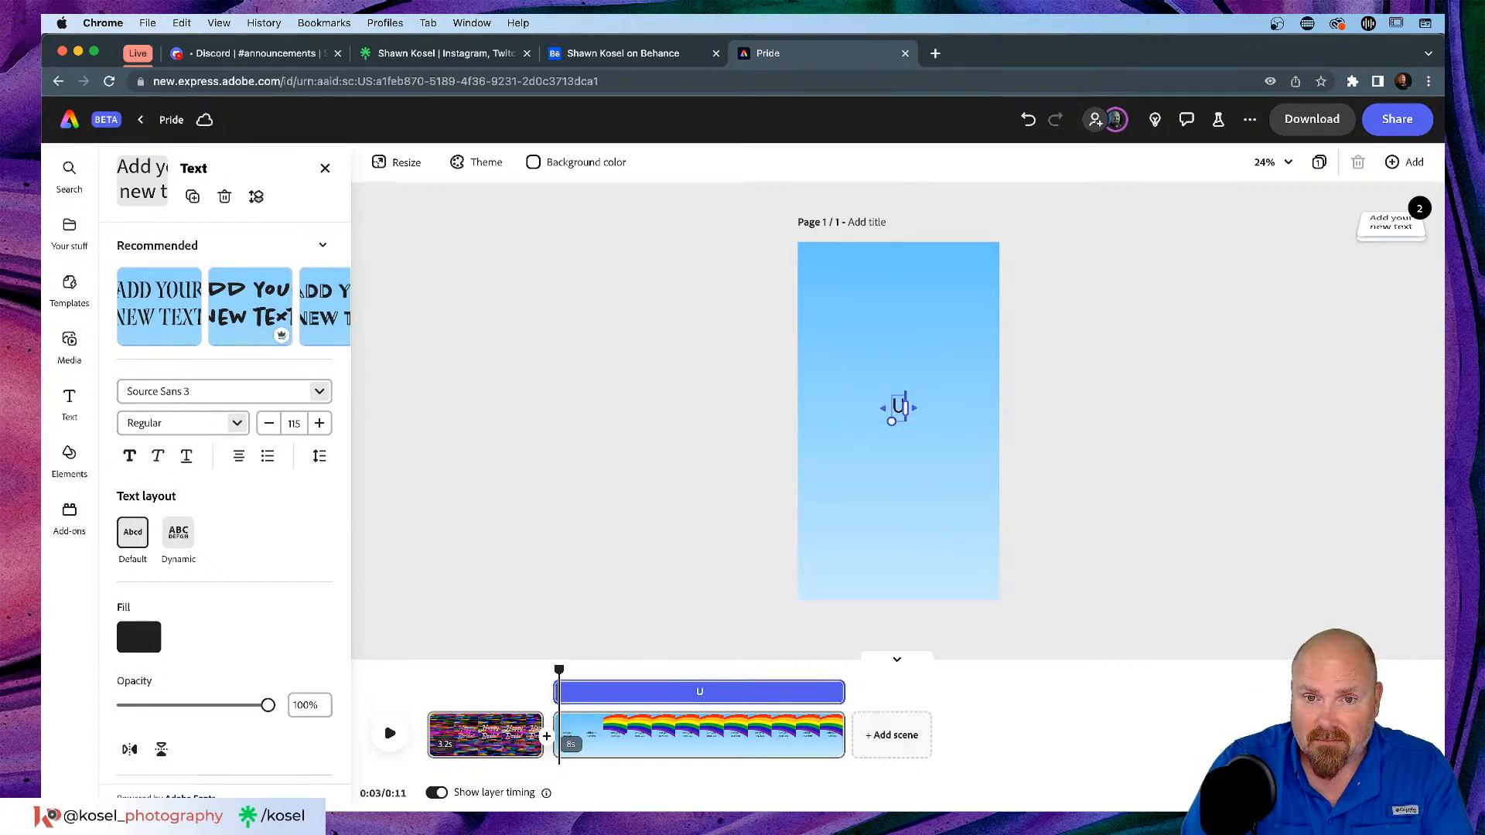
key("Return")
type("L")
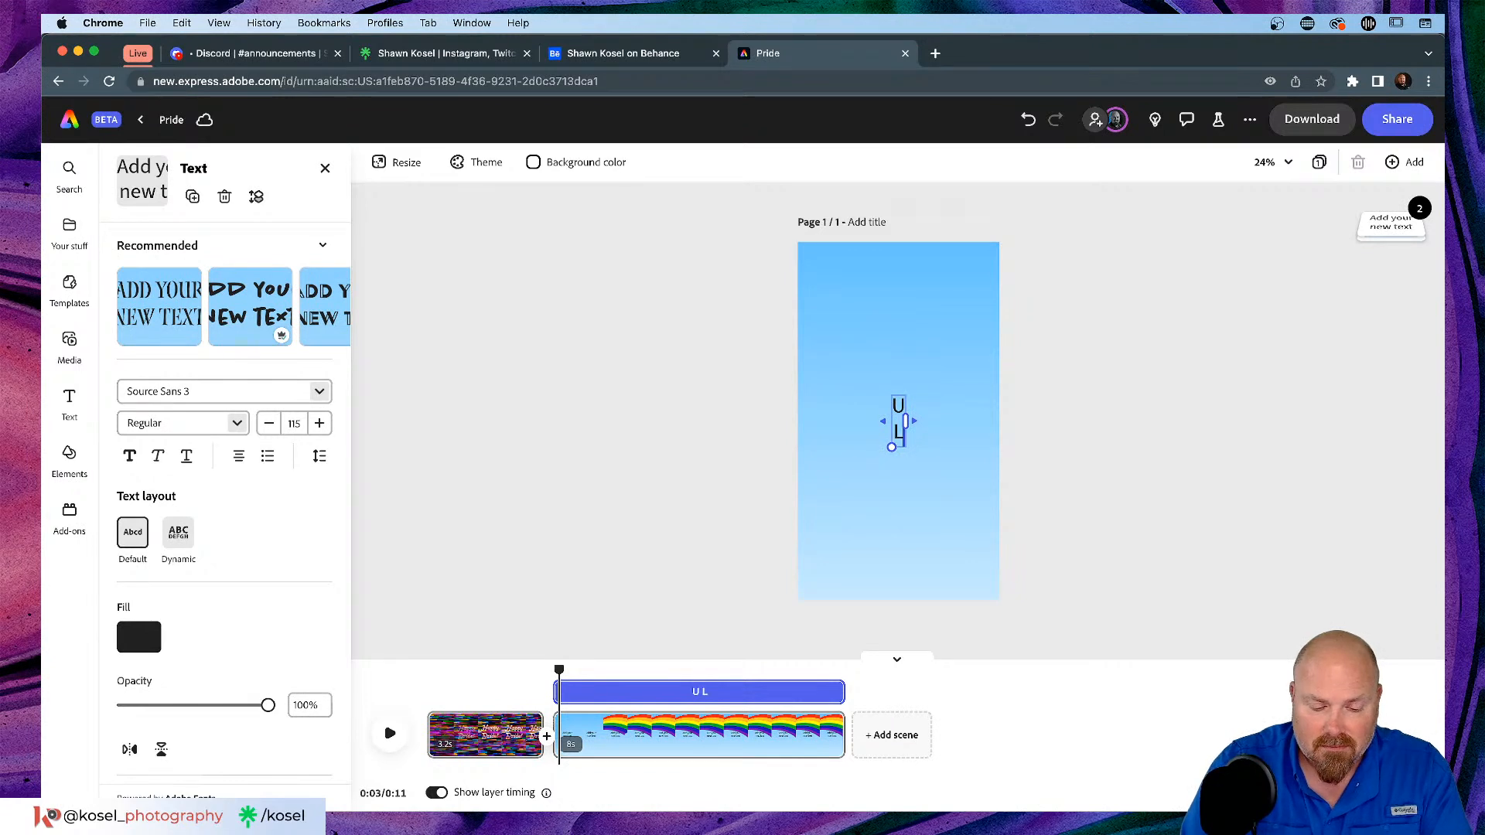
type("ove")
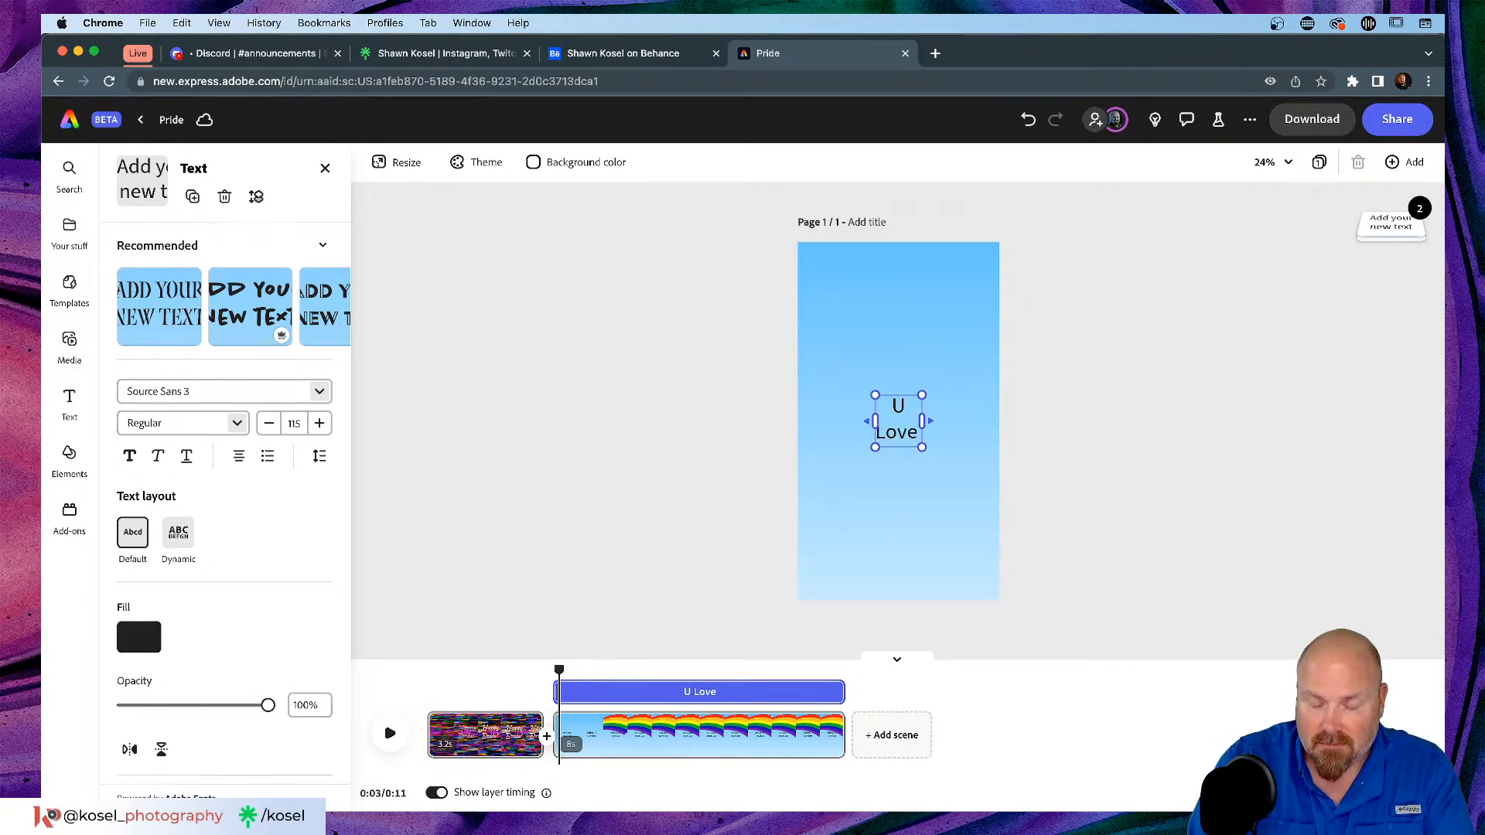
key("Return")
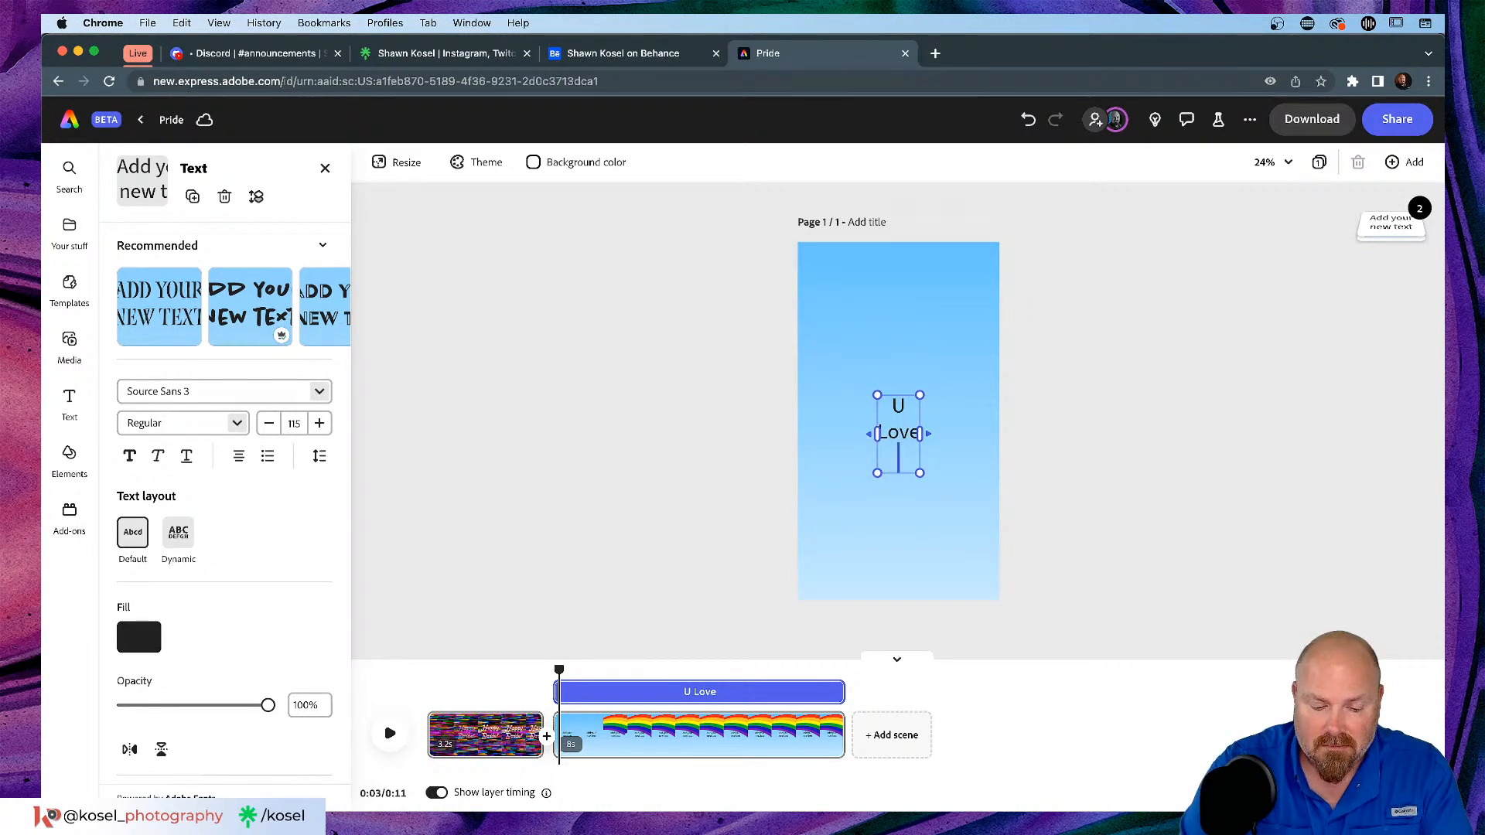
type("U")
Step: Left-align the whole "U Love U" text and apply the recommended Bungee Shade style to it
key("super+a")
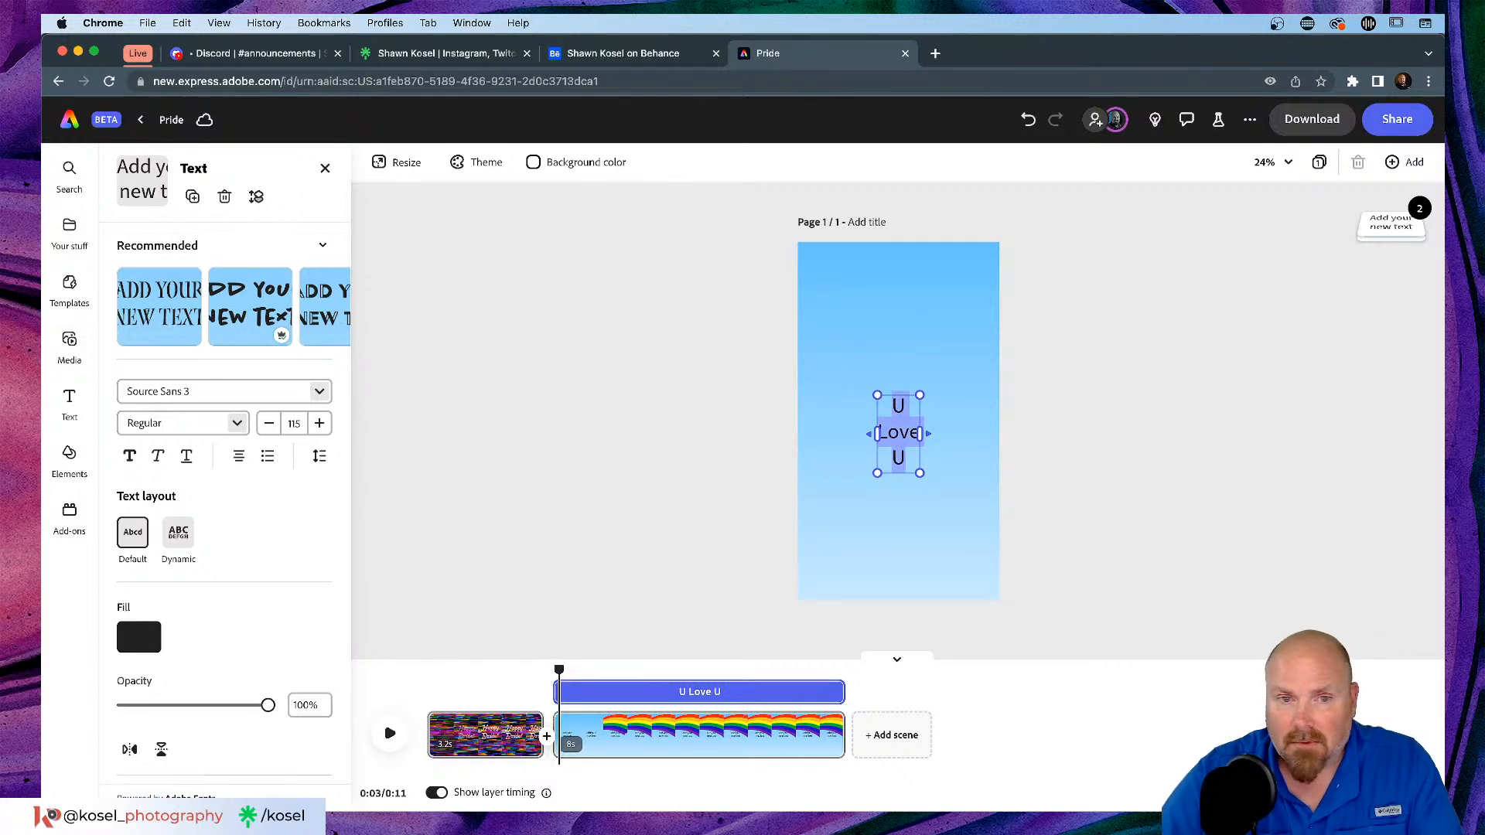
left_click(238, 457)
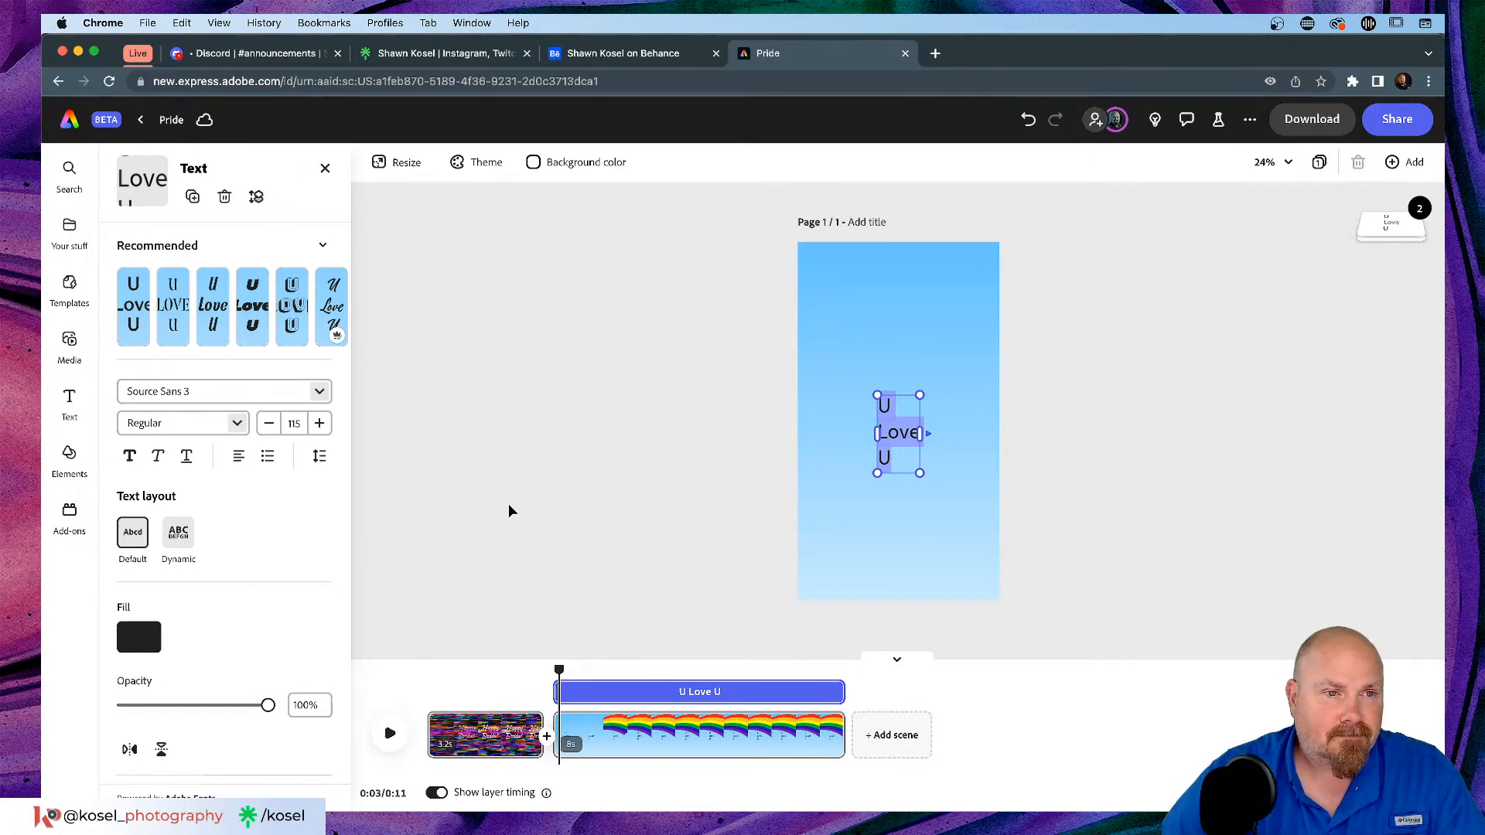
left_click(293, 307)
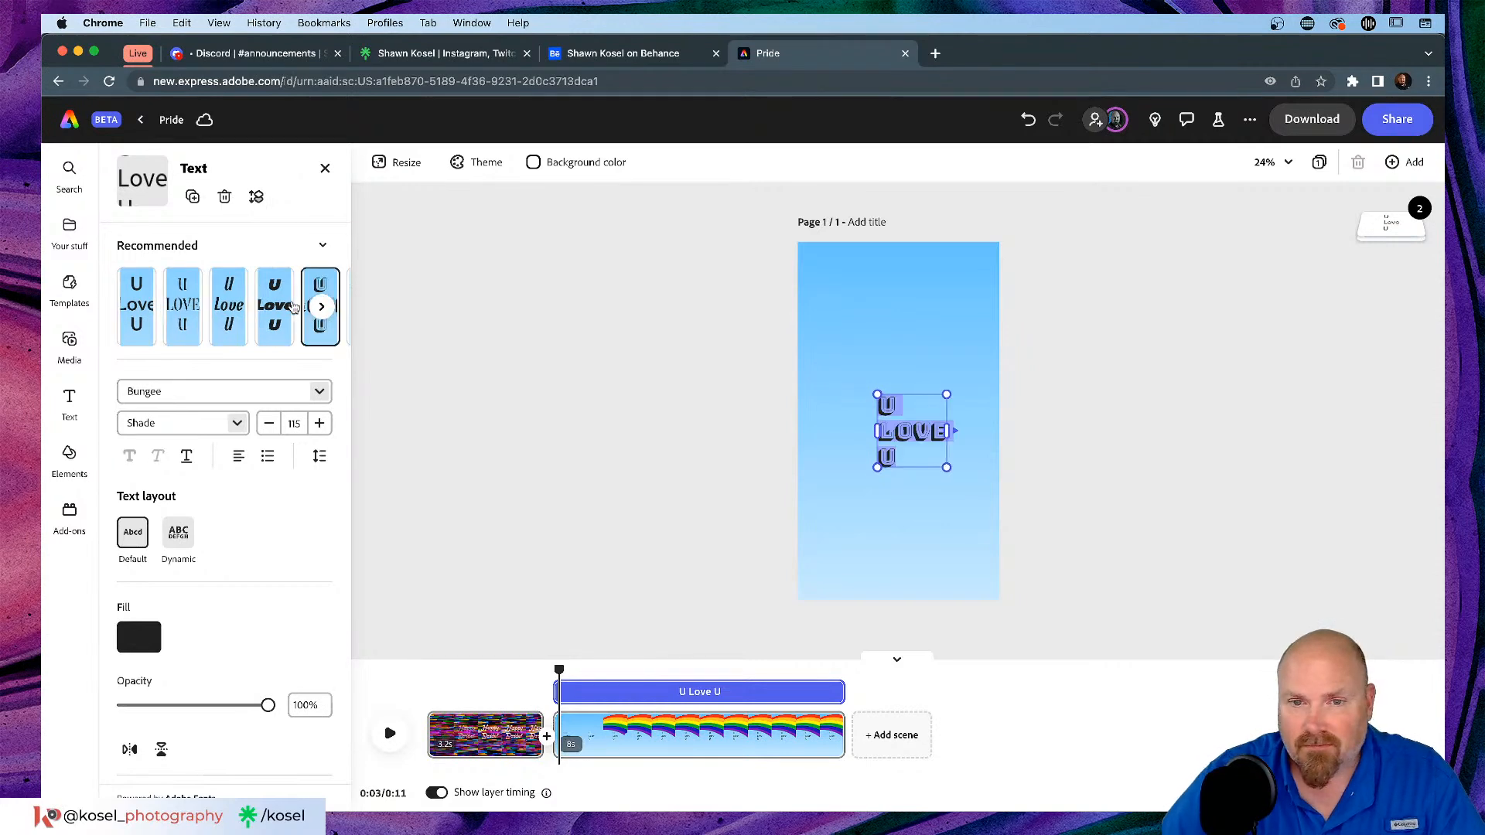
Step: Enlarge the "U Love U" text to about size 297, nearly the frame's width, and move it into the lower half of the frame
left_click_drag(876, 394, 810, 324)
left_click_drag(947, 468, 989, 512)
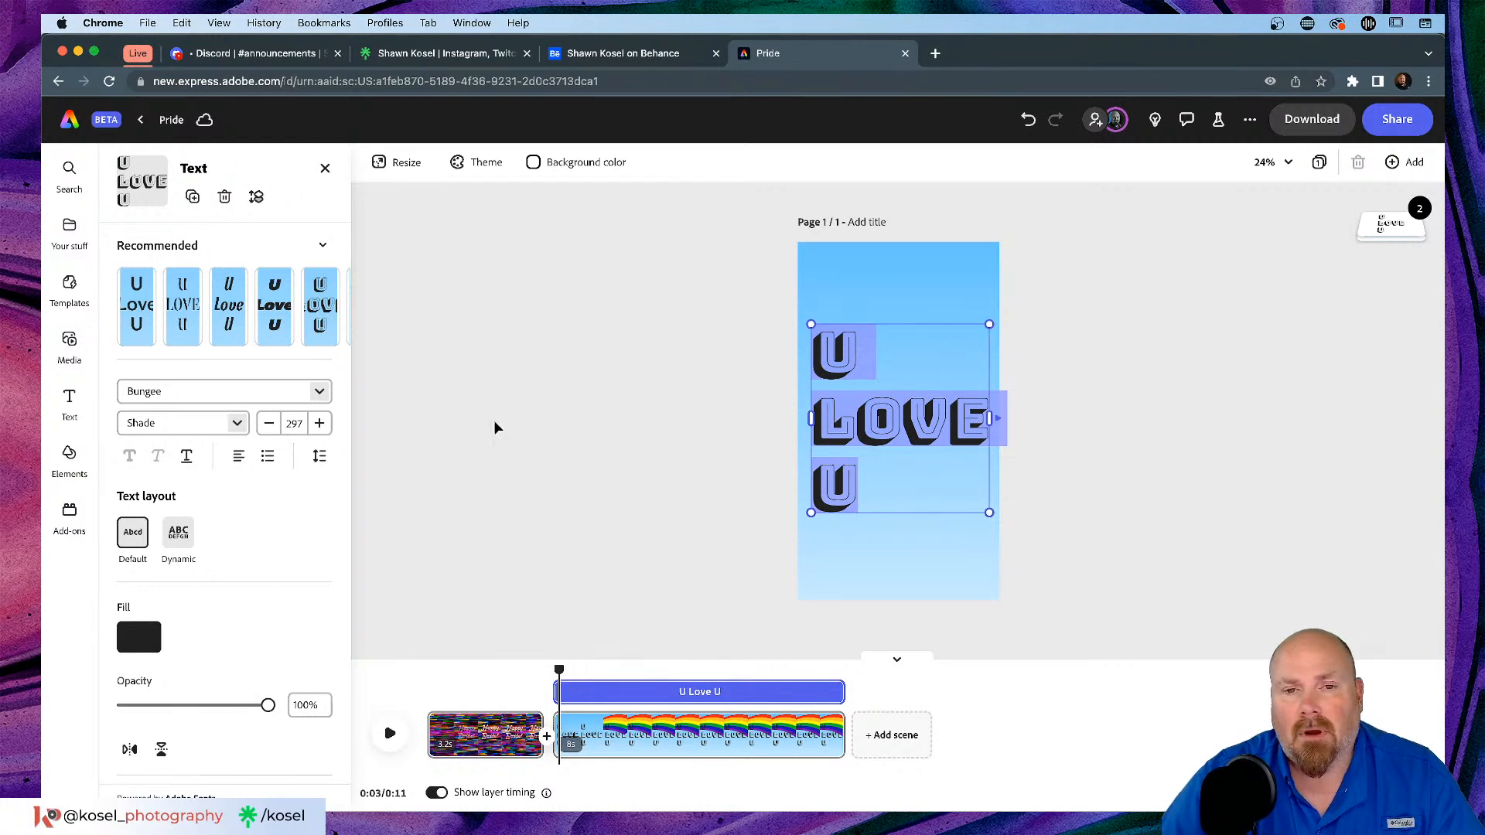
left_click(753, 515)
left_click_drag(843, 428, 841, 493)
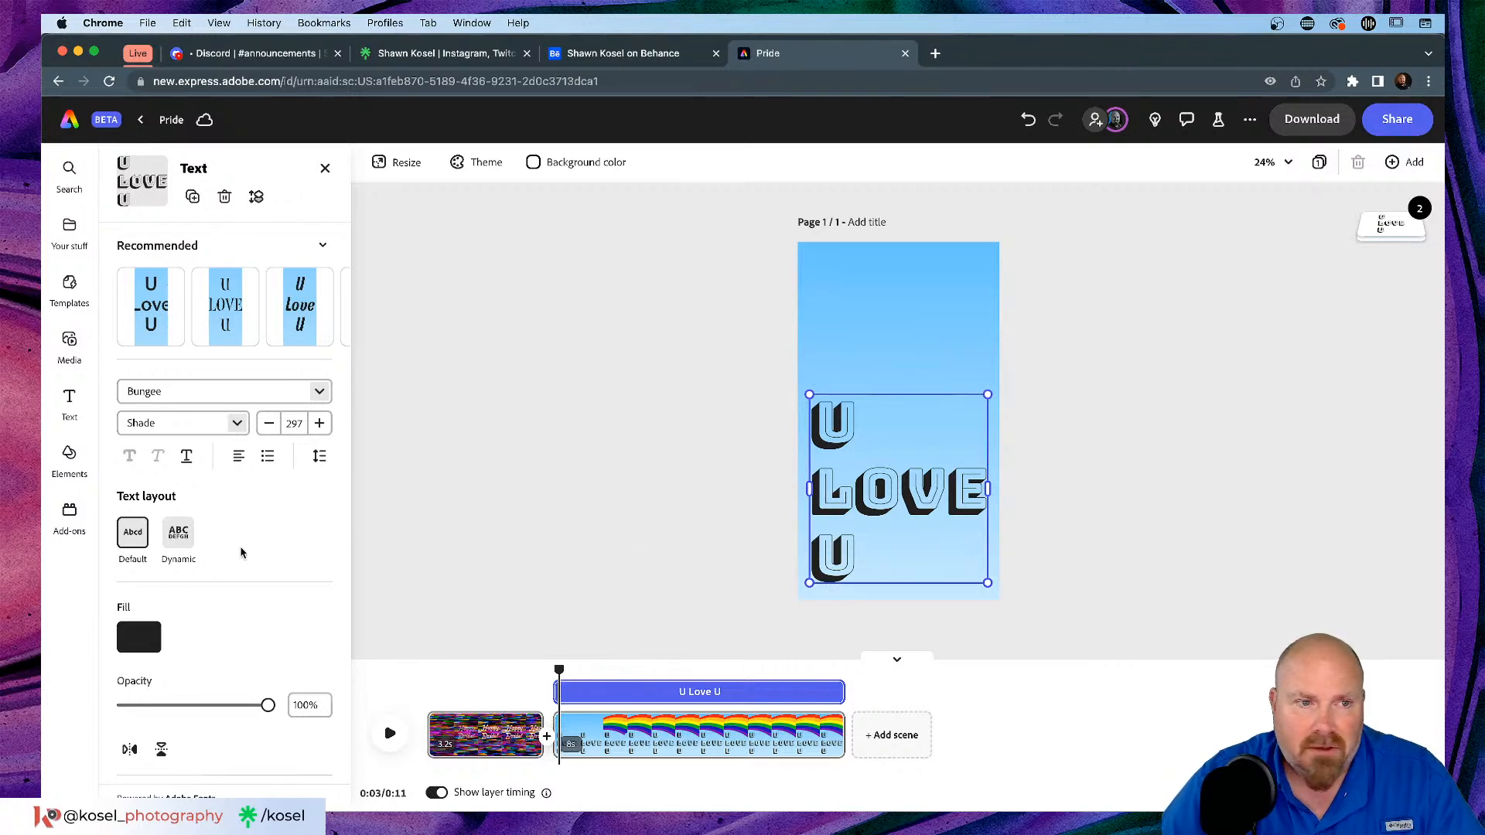
Step: Apply the Rise in animation to the "U Love U" text, preview the second scene from its start, and deselect the text
scroll(257, 530, "down", 3)
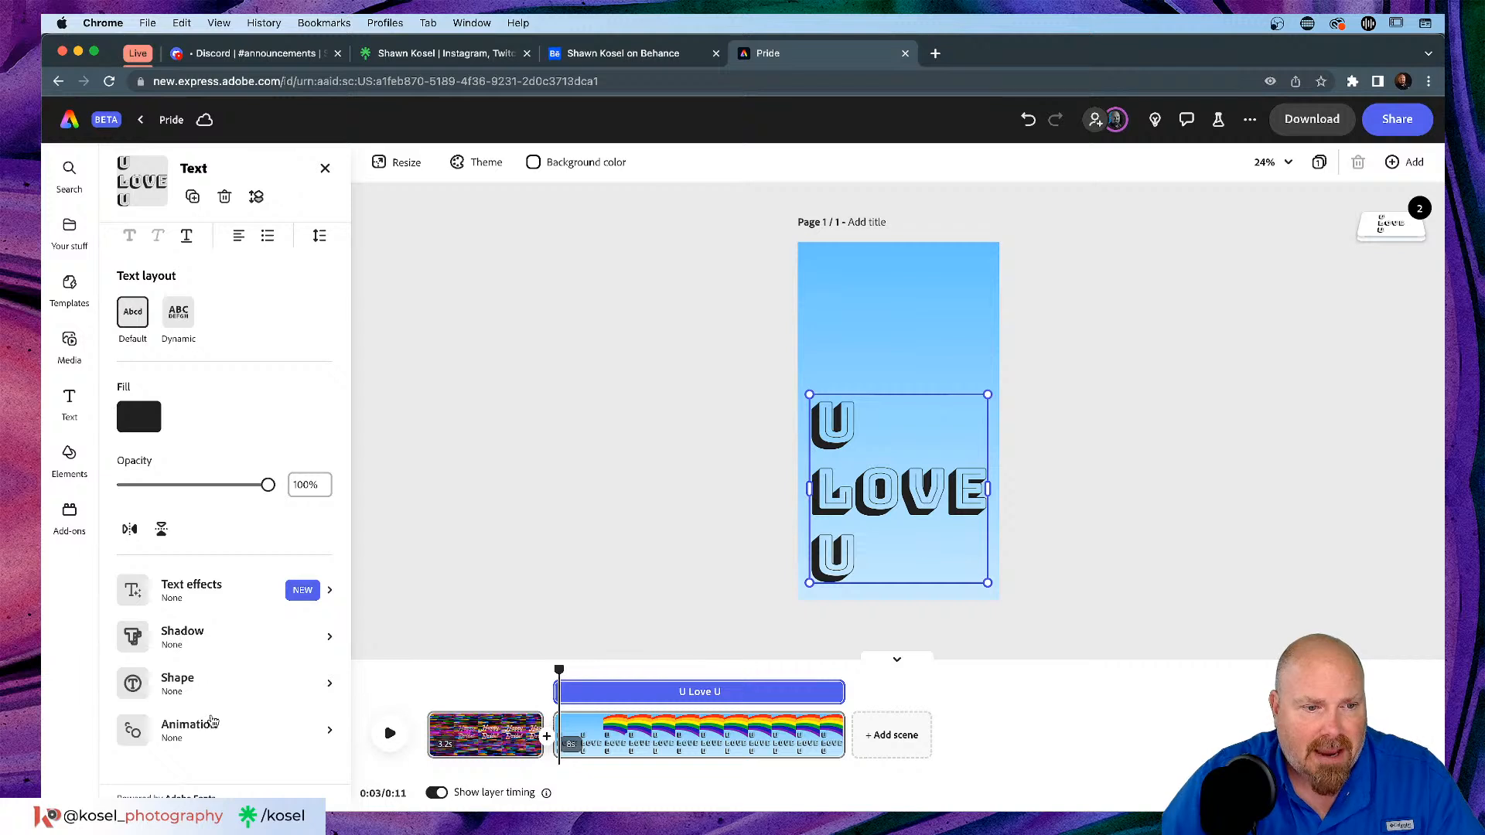
left_click(331, 731)
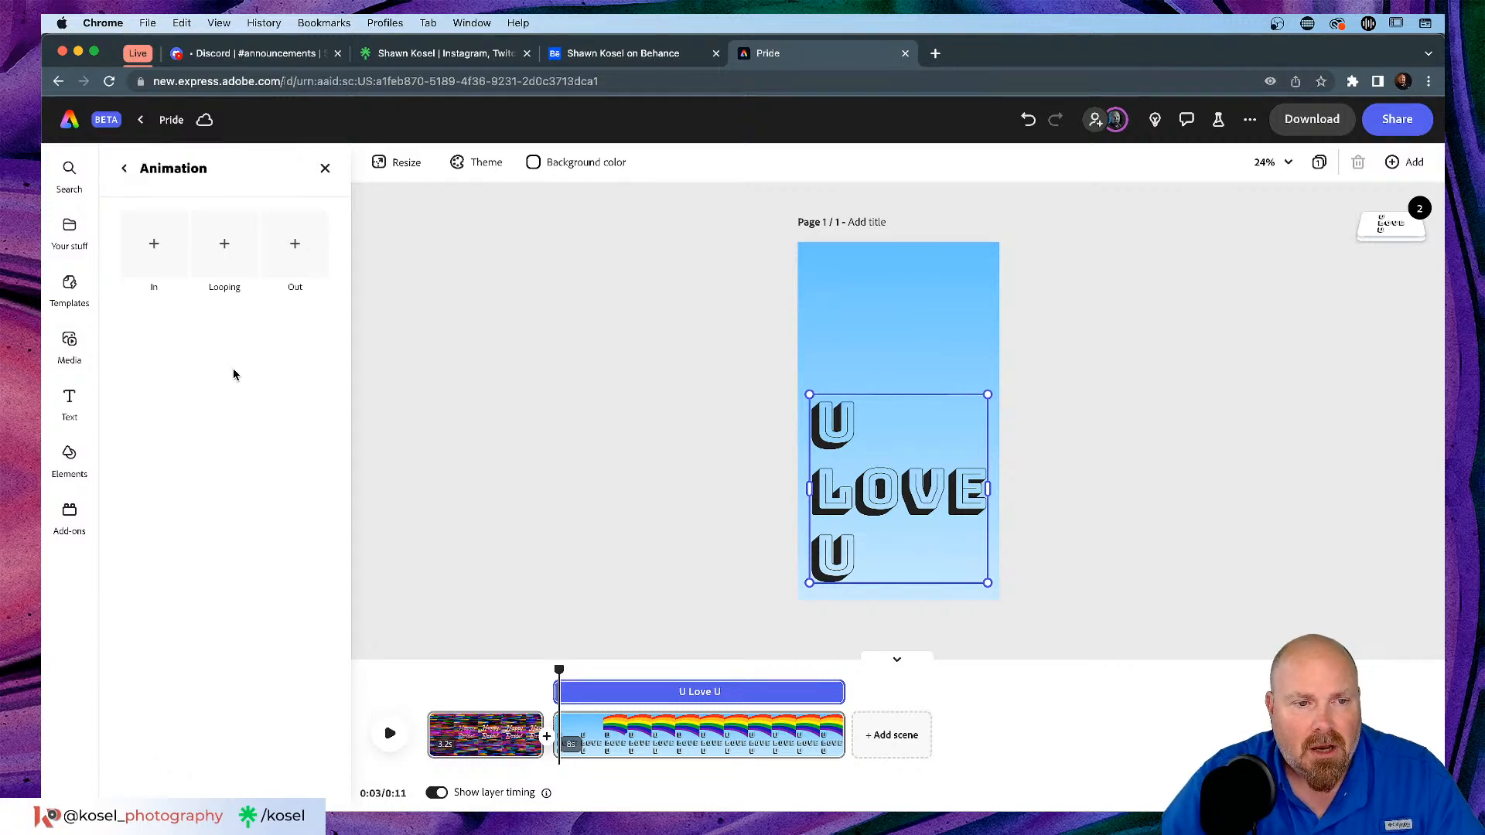
left_click(154, 243)
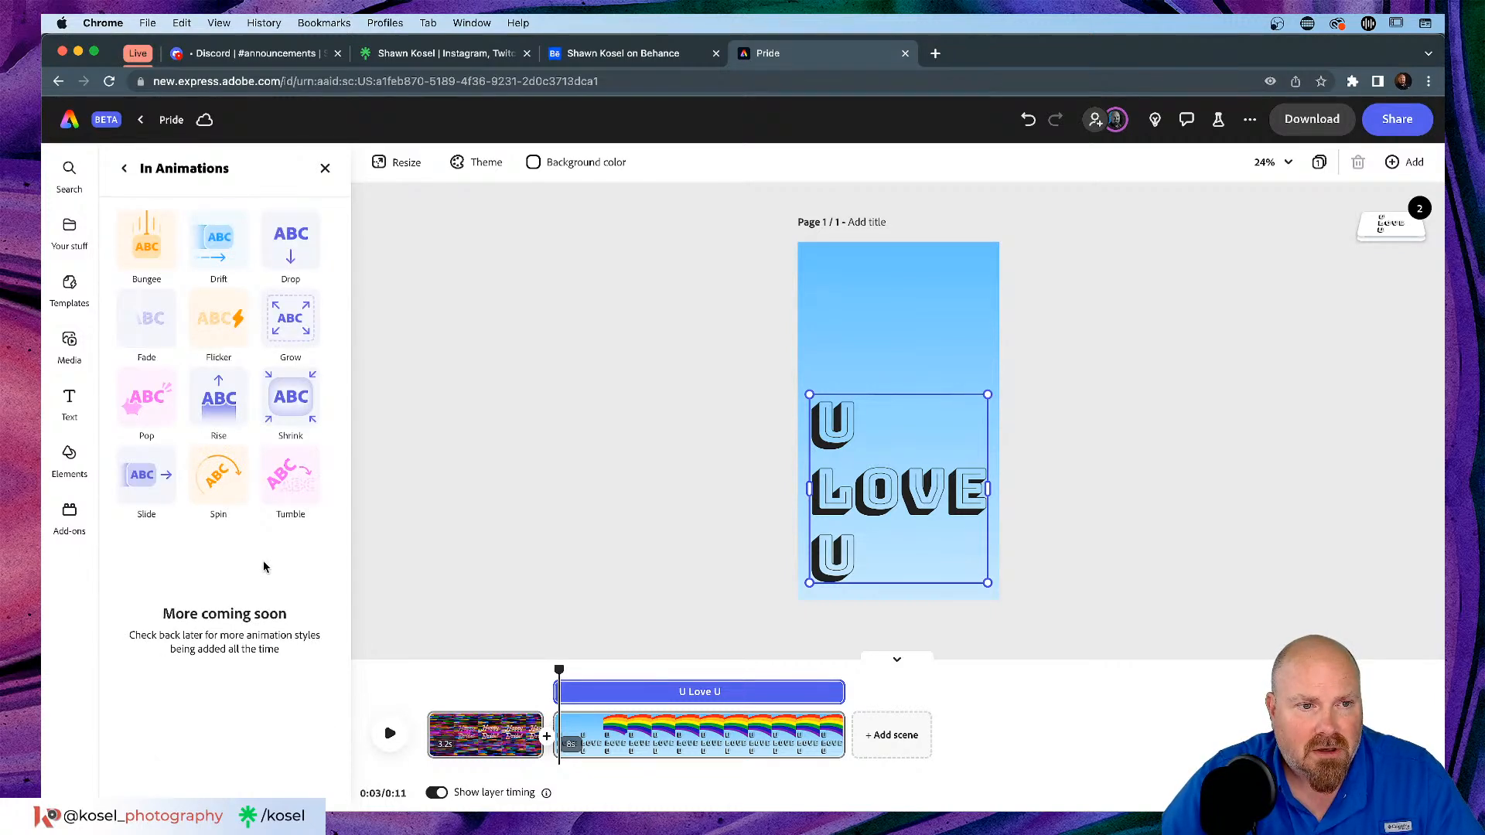
left_click(211, 392)
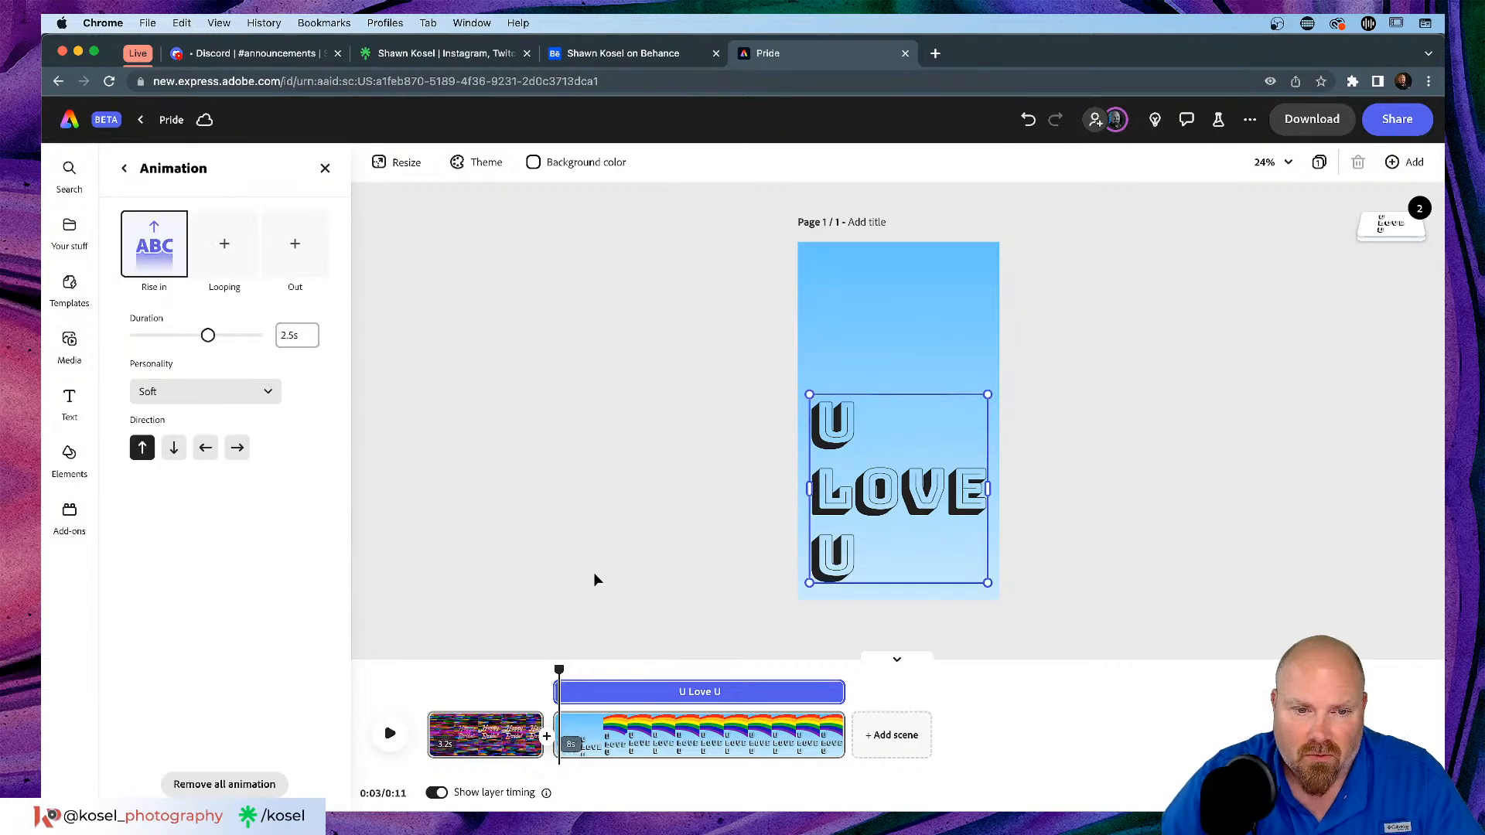
left_click_drag(557, 671, 546, 676)
key("space")
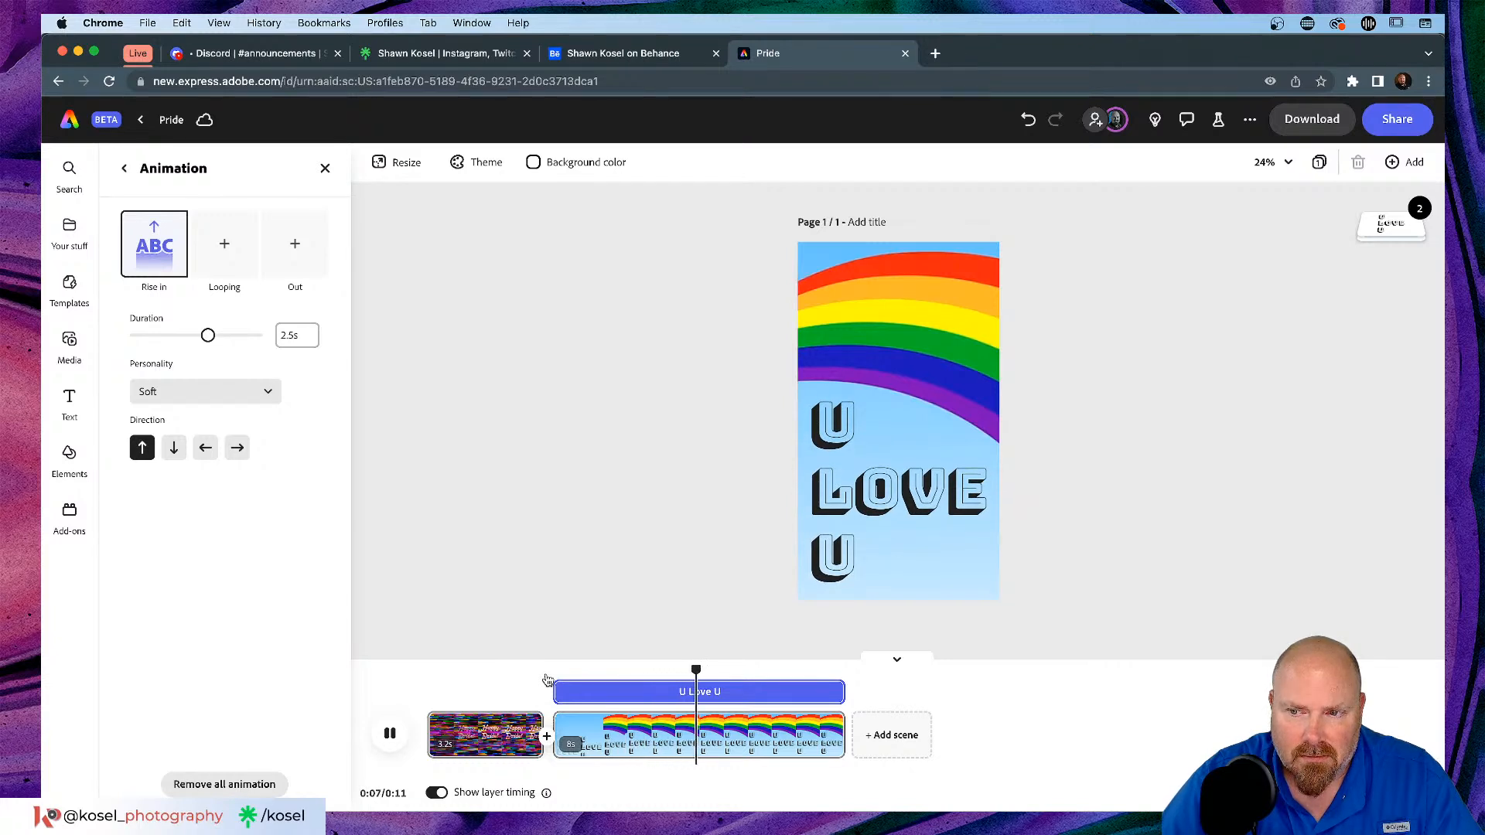
key("space")
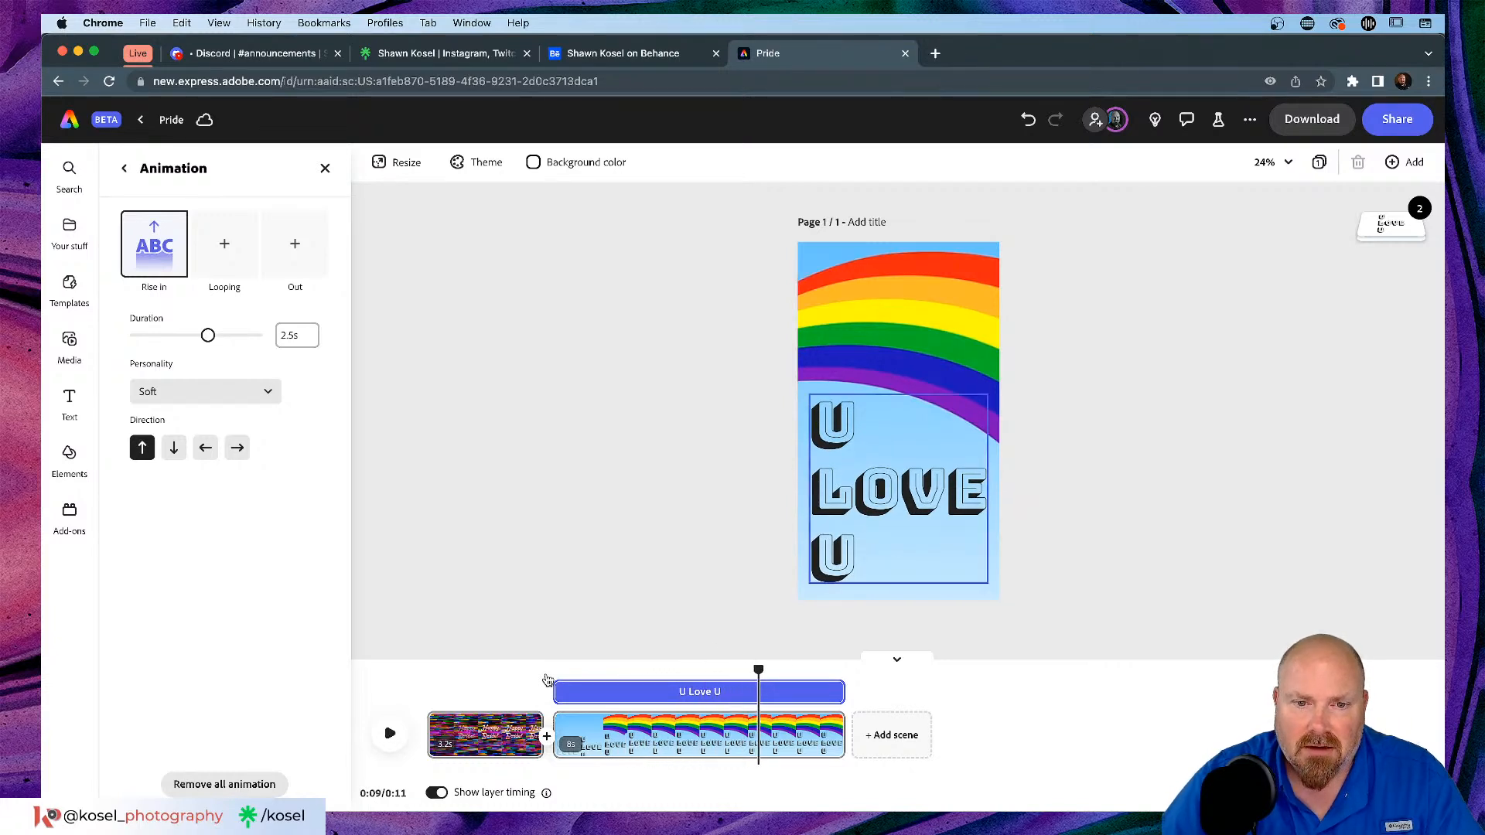
left_click(634, 480)
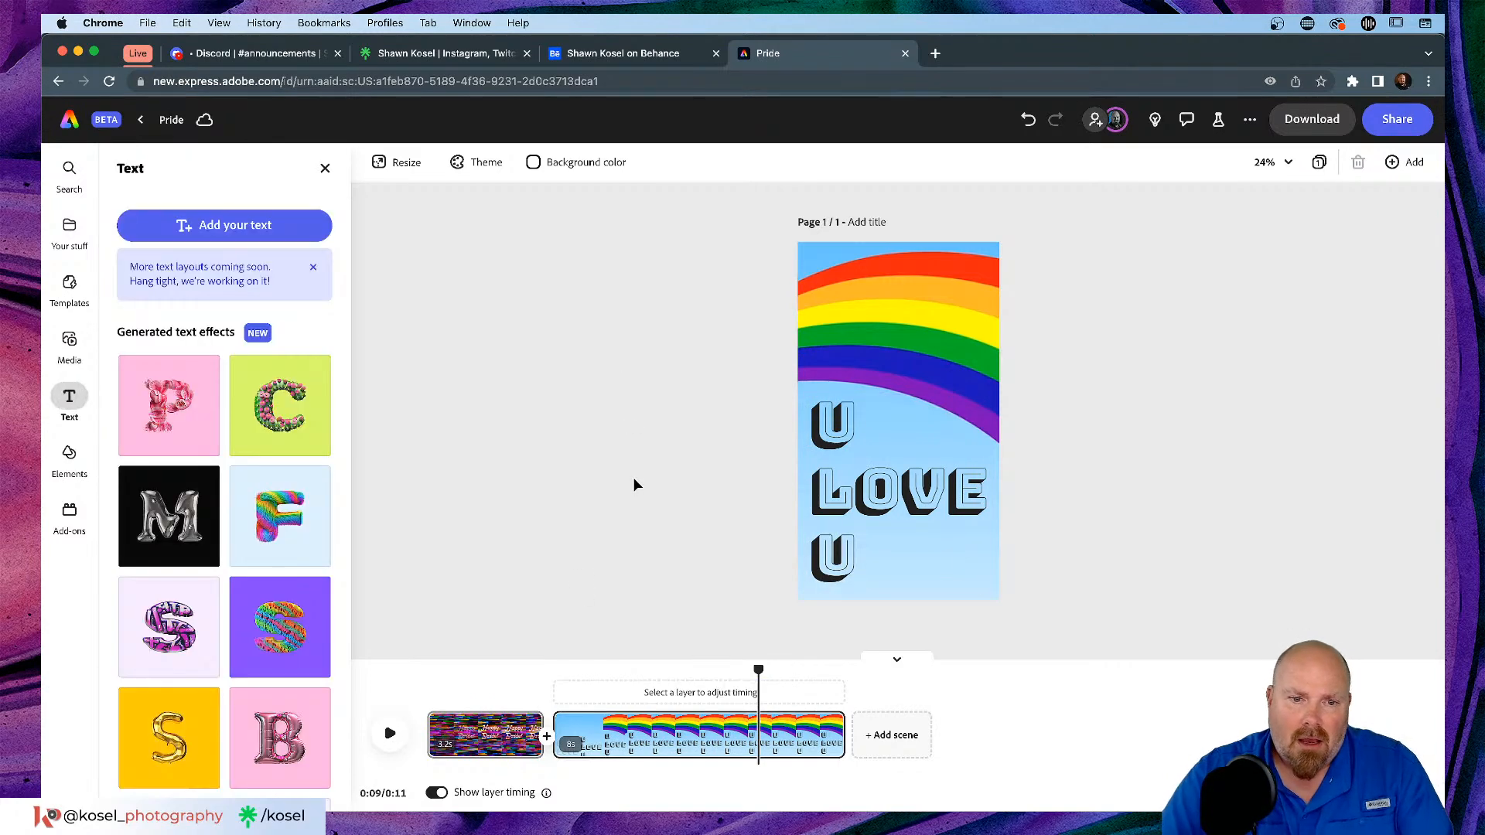
Step: Move the playhead to about 0:08 in the second scene and open the library of design assets
left_click_drag(758, 670, 677, 670)
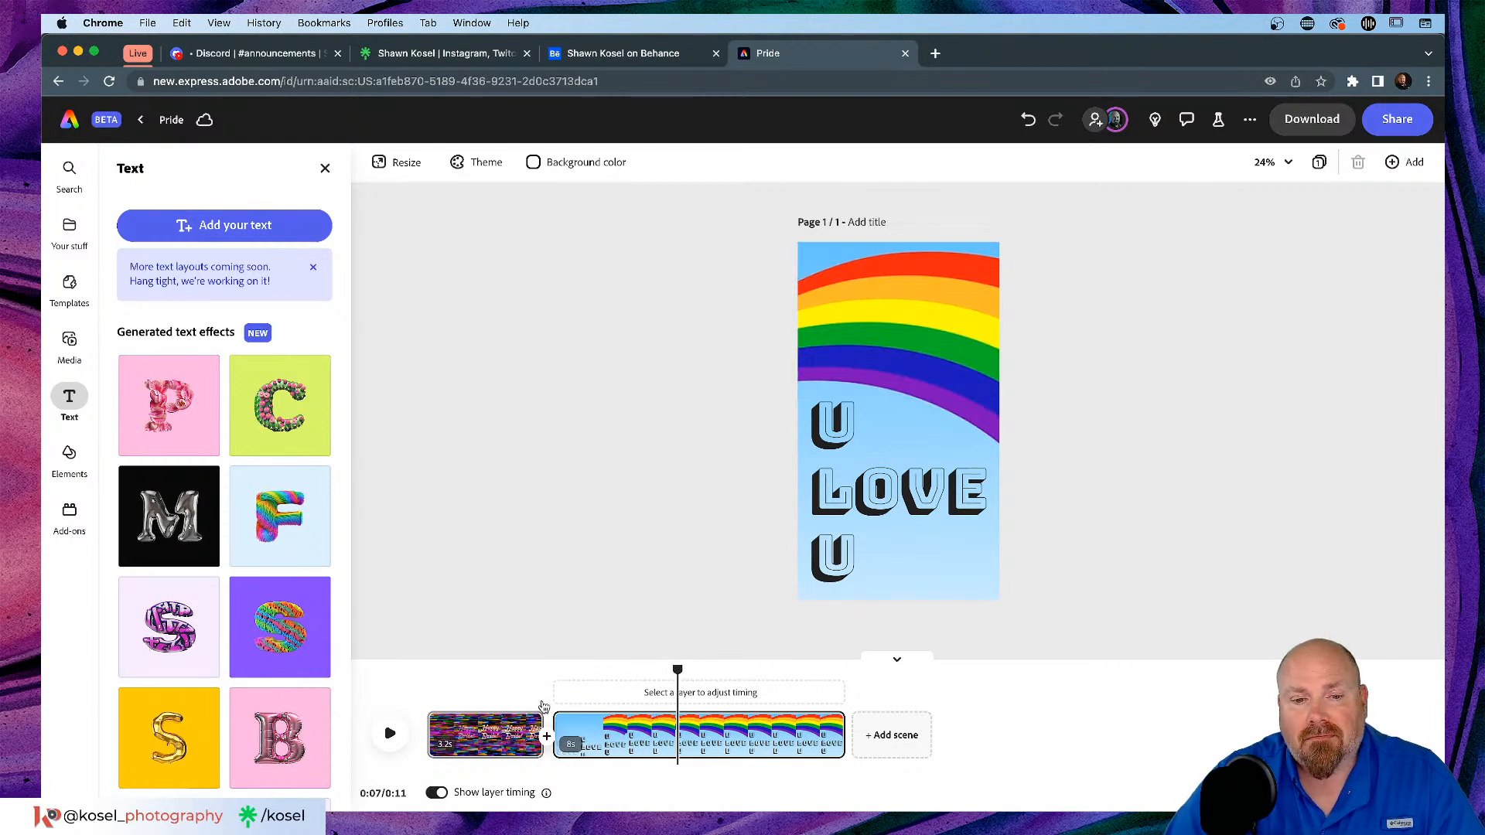
left_click_drag(678, 671, 715, 671)
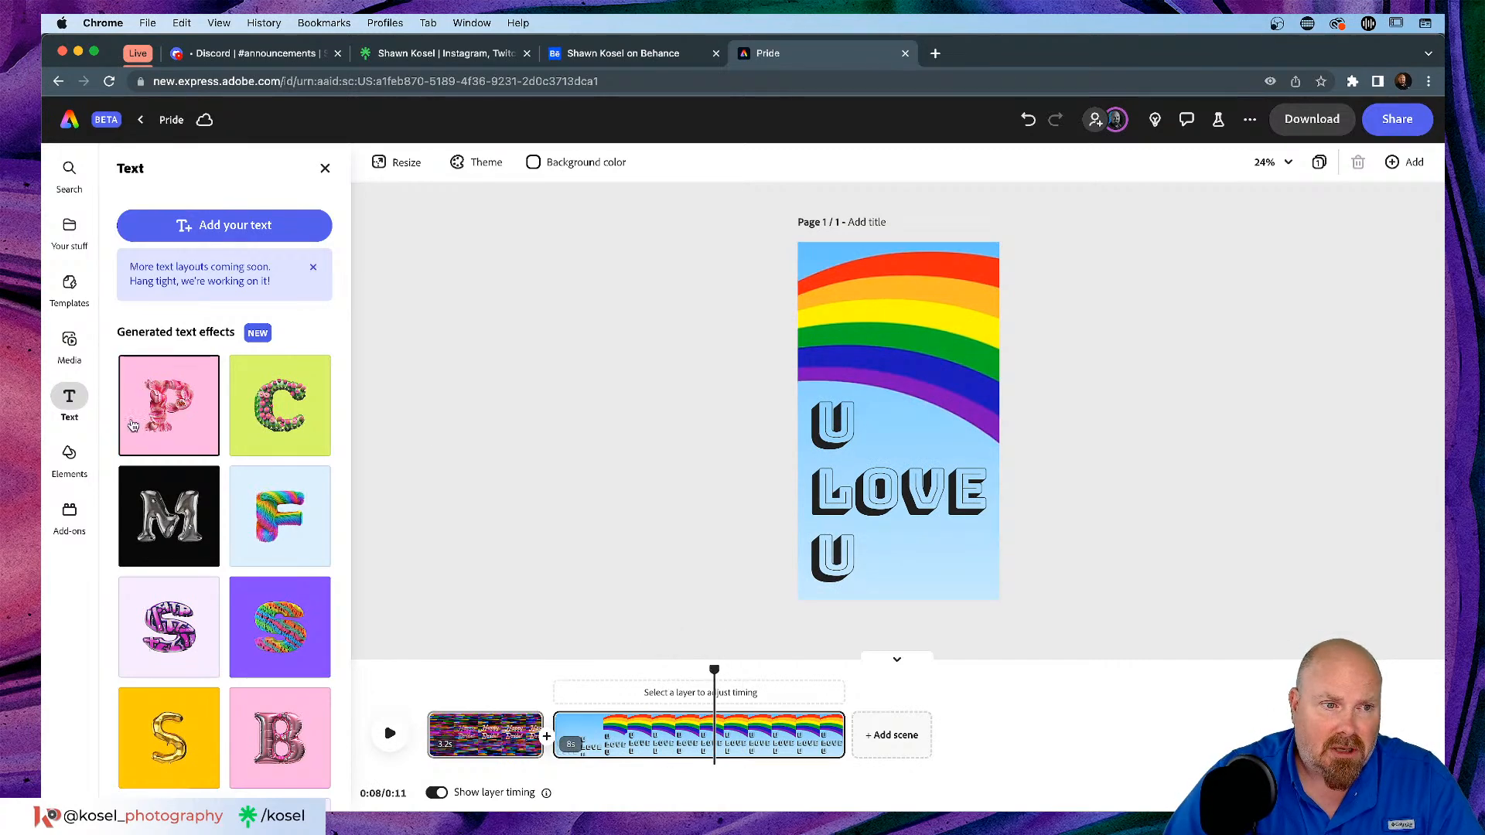
left_click(68, 457)
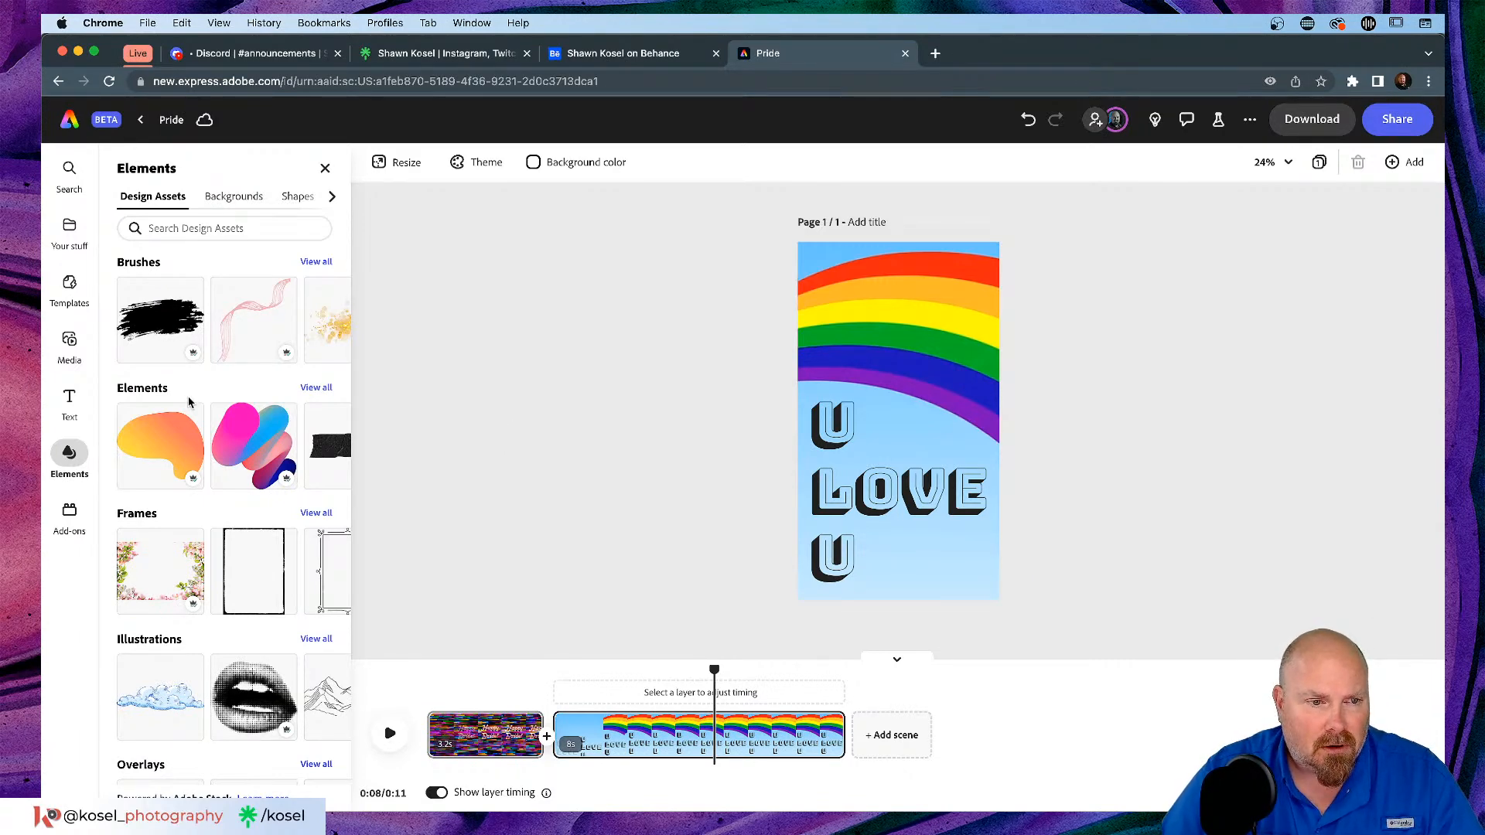
scroll(188, 402, "down", 5)
scroll(197, 400, "up", 5)
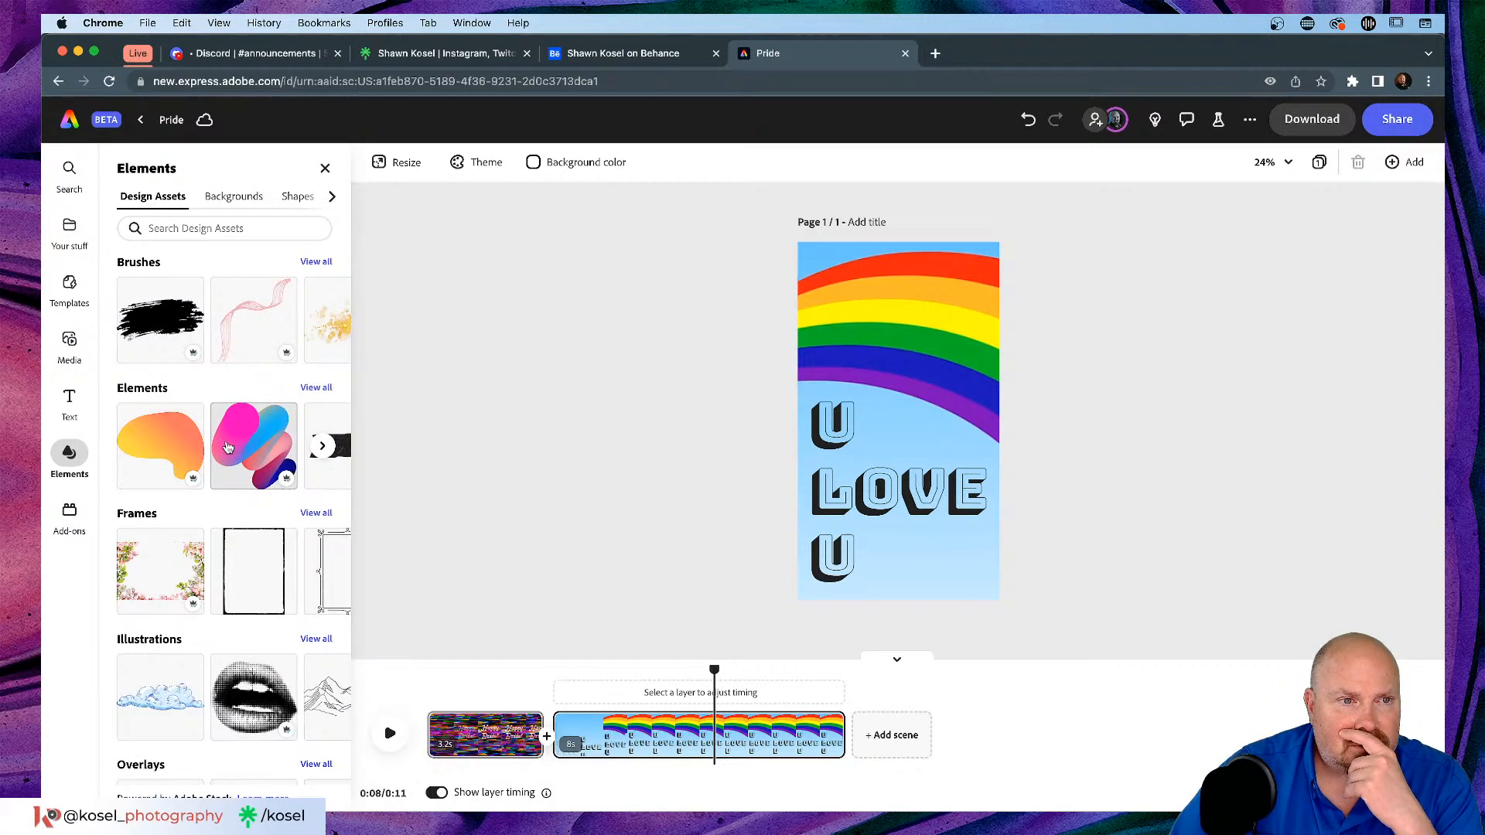
Step: Search the design assets for "Hot air ballon"
left_click(223, 226)
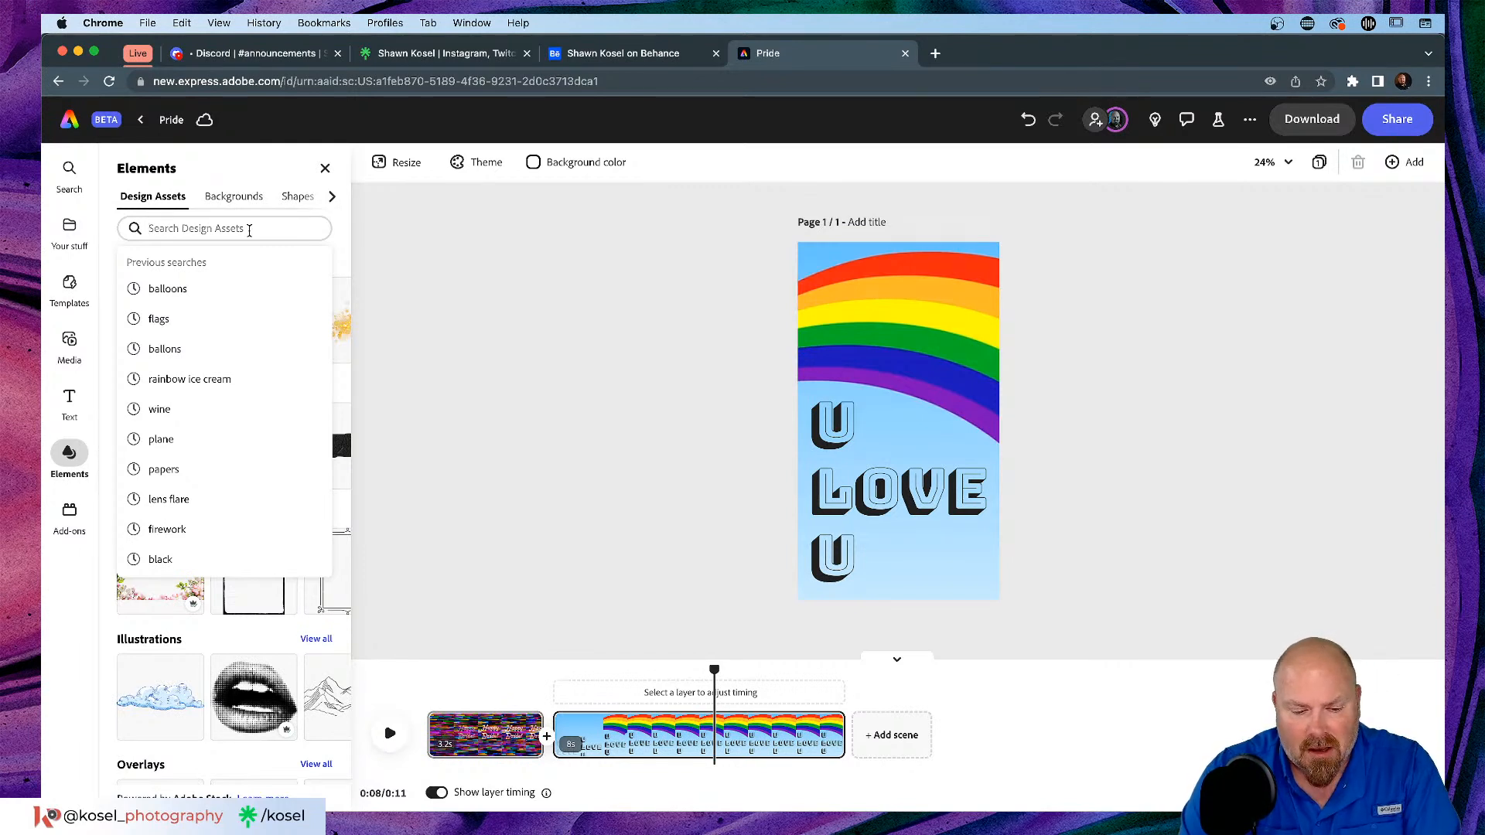
type("Hotal")
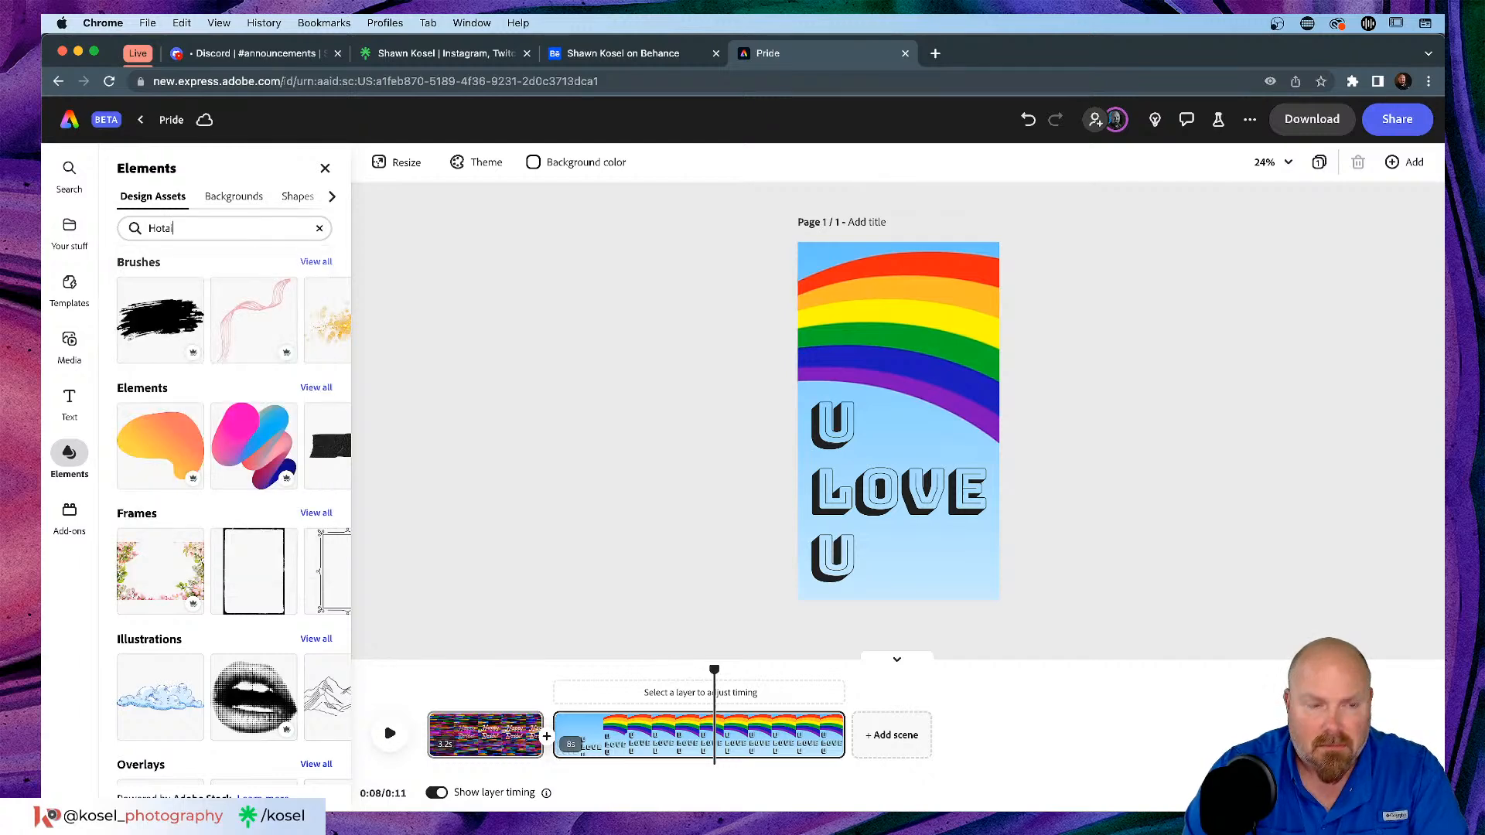
key("BackSpace")
type("ir")
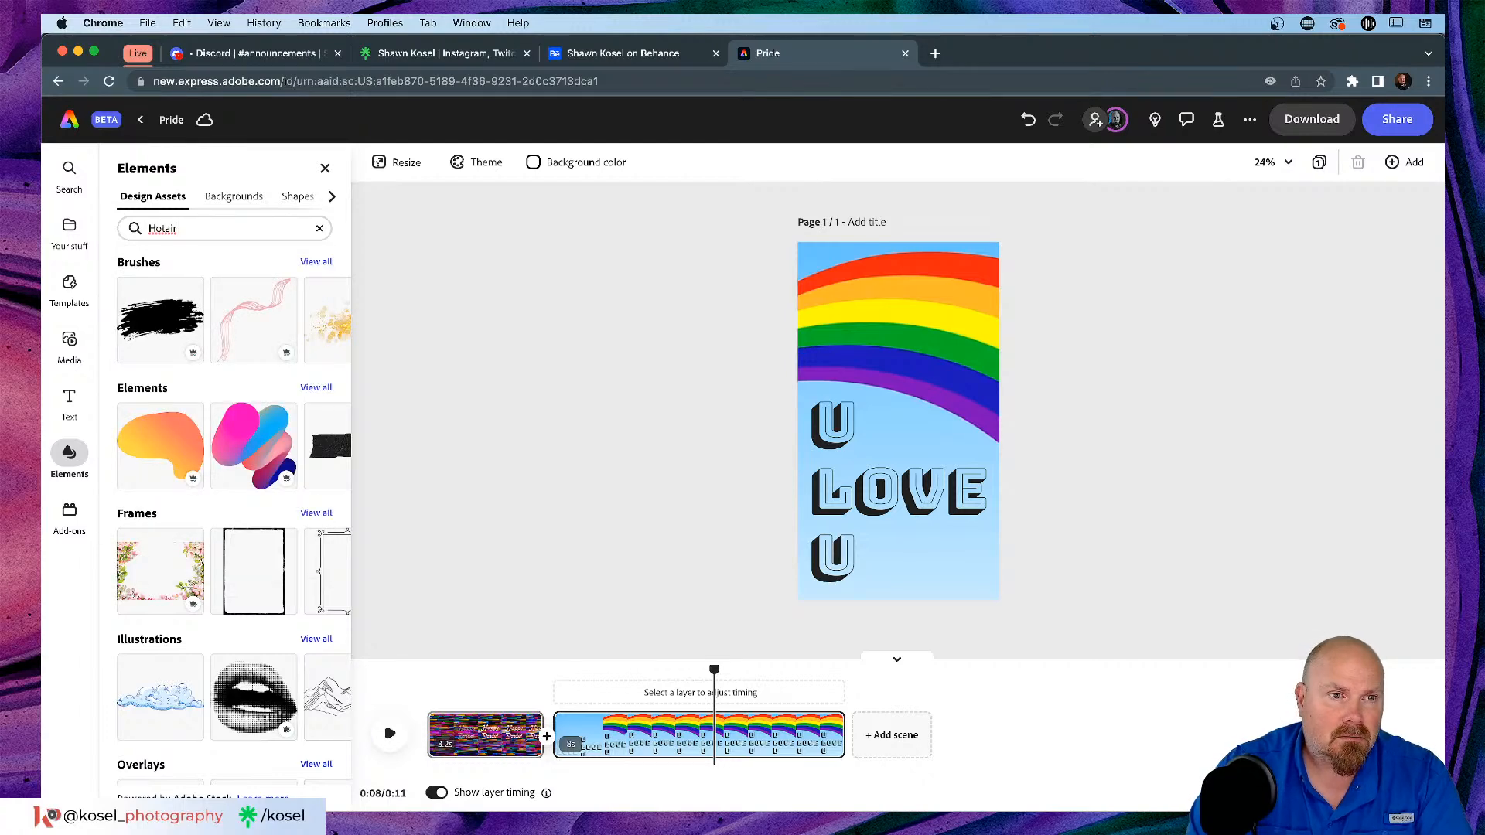
type(" ai")
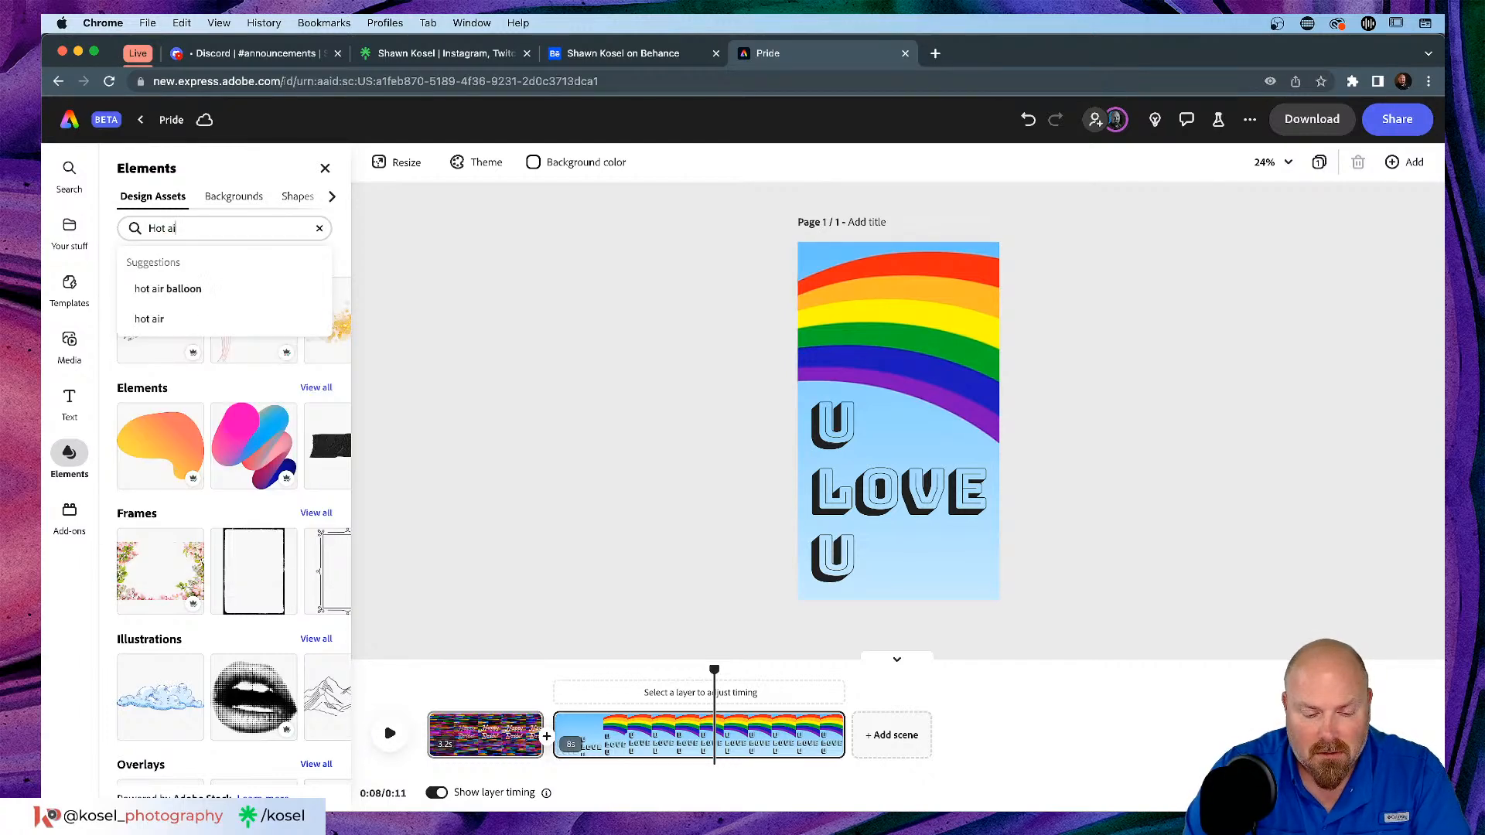
type("r ballon")
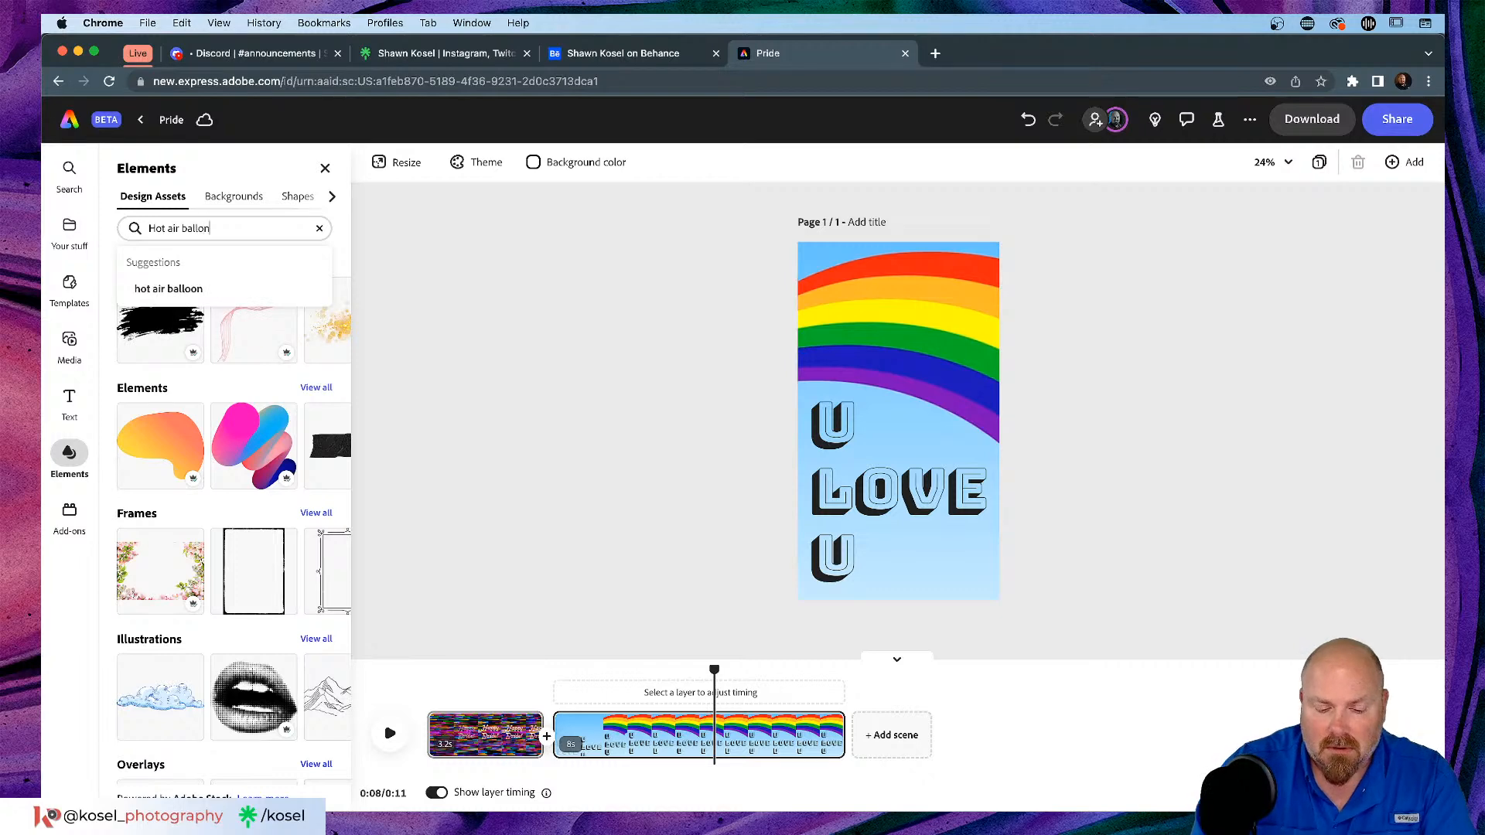
key("Return")
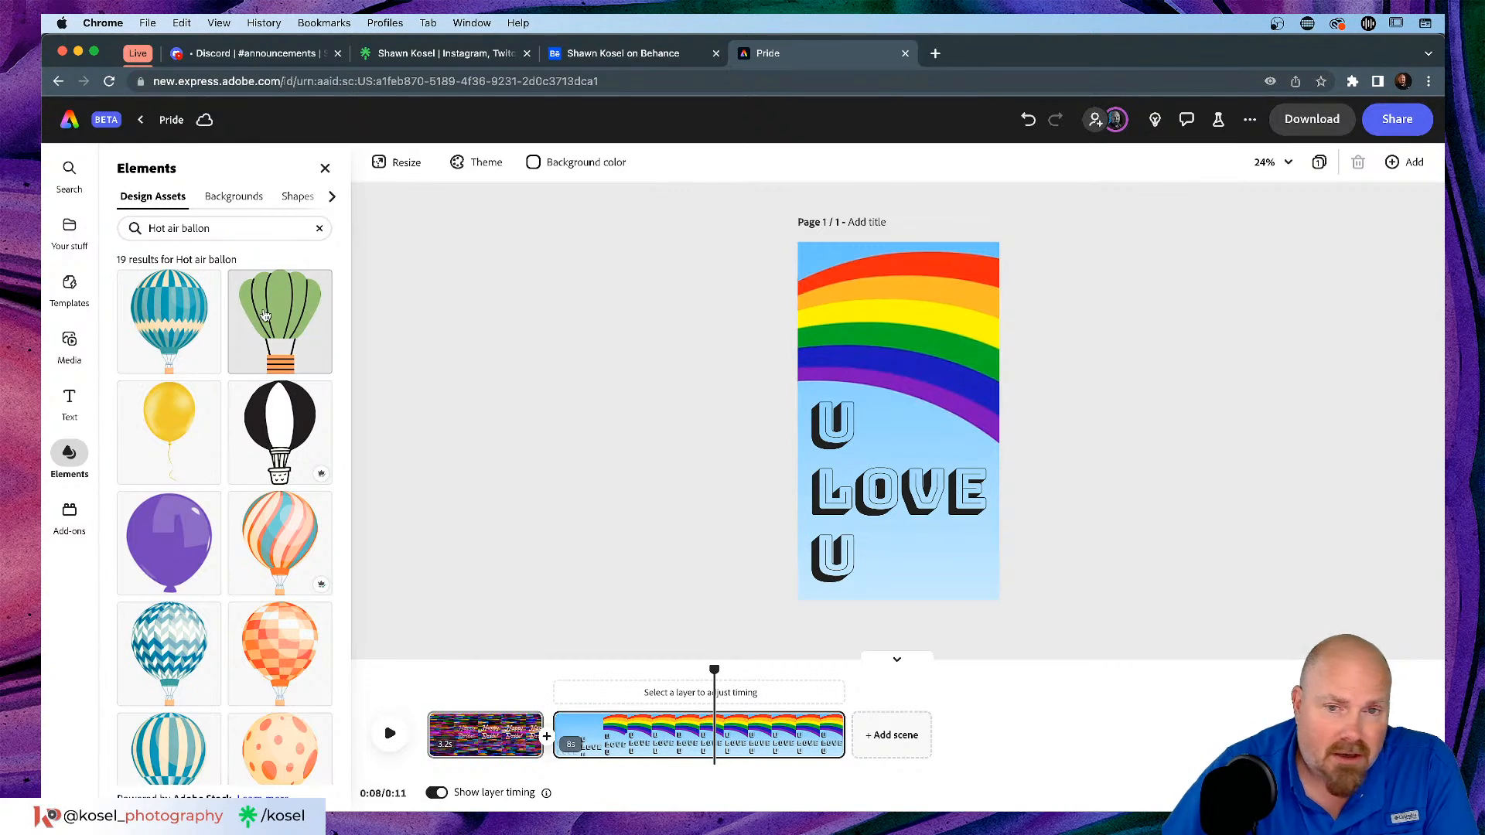
Step: Browse the balloon results and add the teal, orange and white checkered hot air balloon to the rainbow scene
scroll(280, 409, "down", 2)
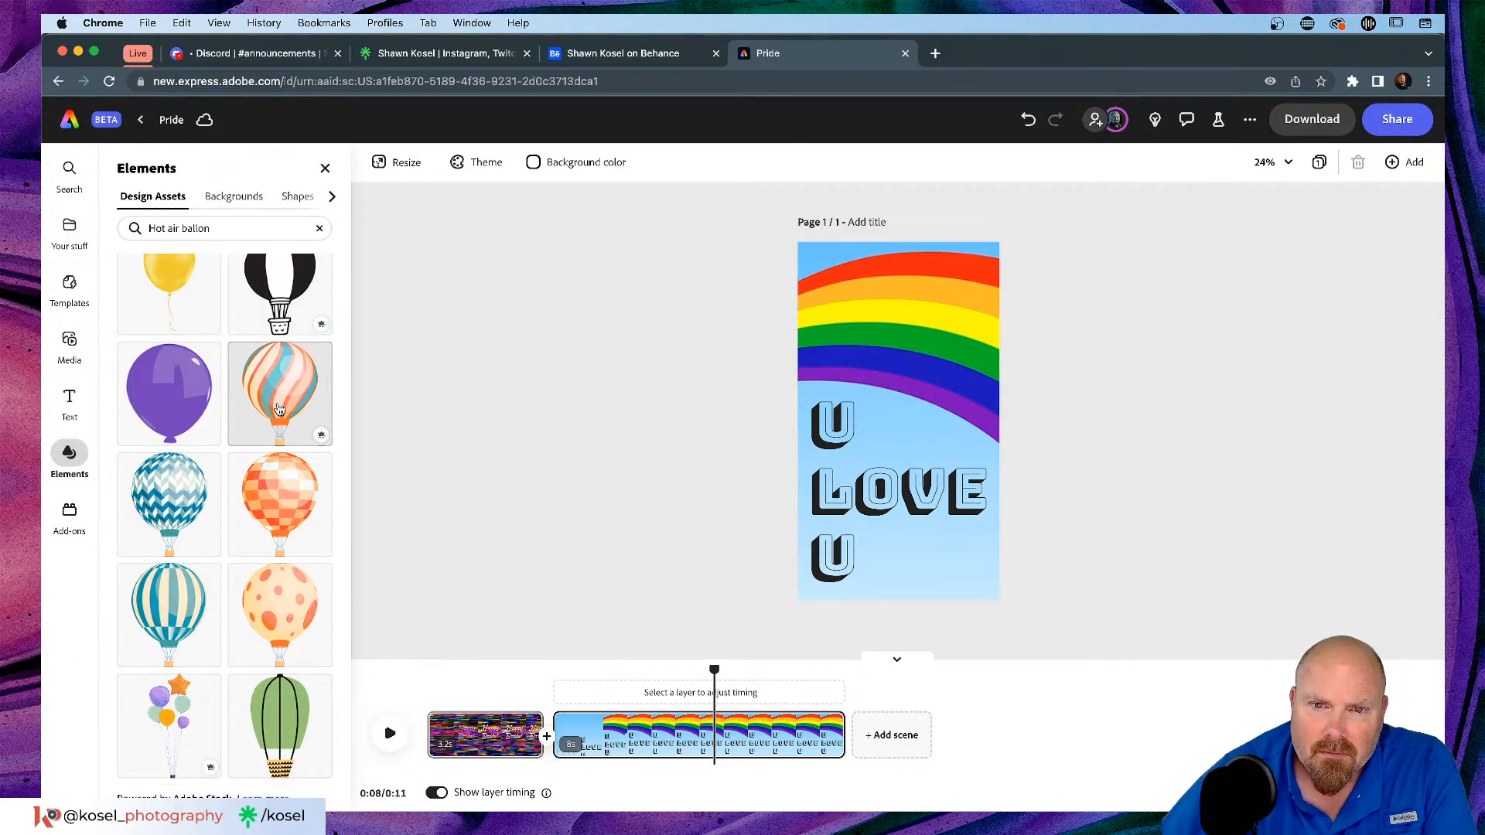
scroll(260, 417, "down", 2)
scroll(261, 416, "down", 1)
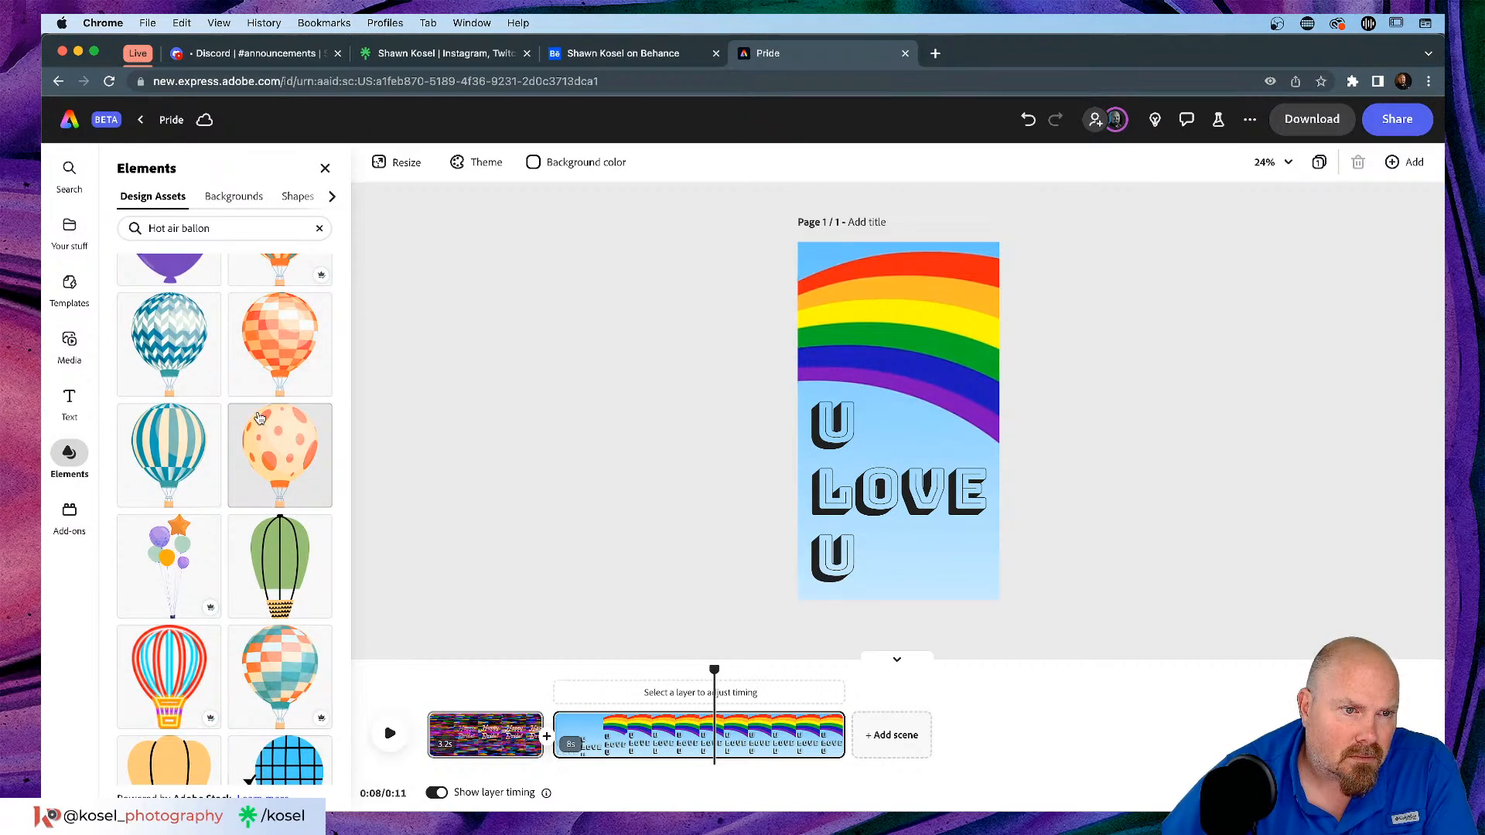
scroll(261, 418, "down", 3)
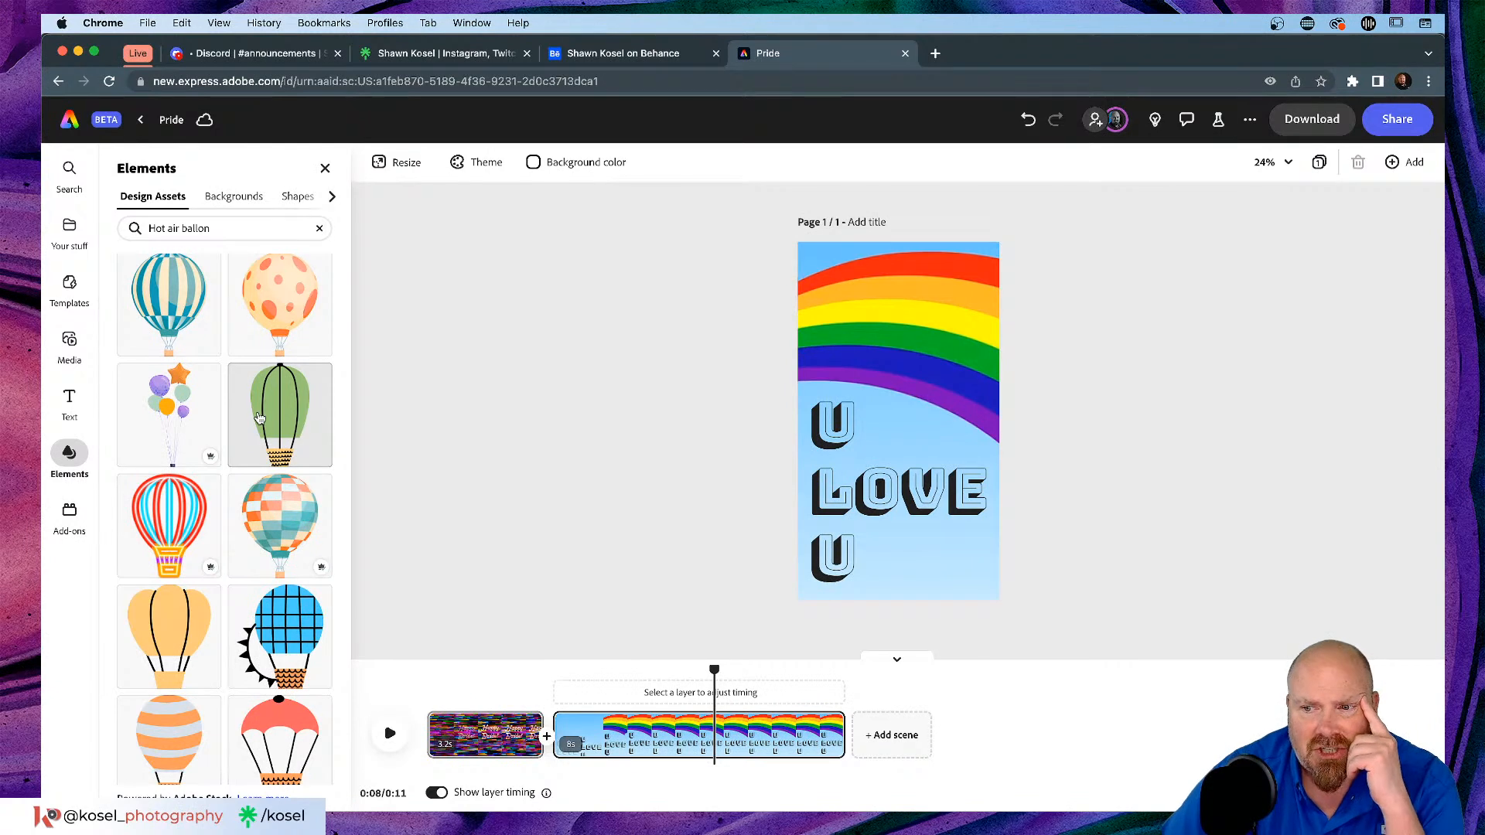
scroll(260, 418, "down", 3)
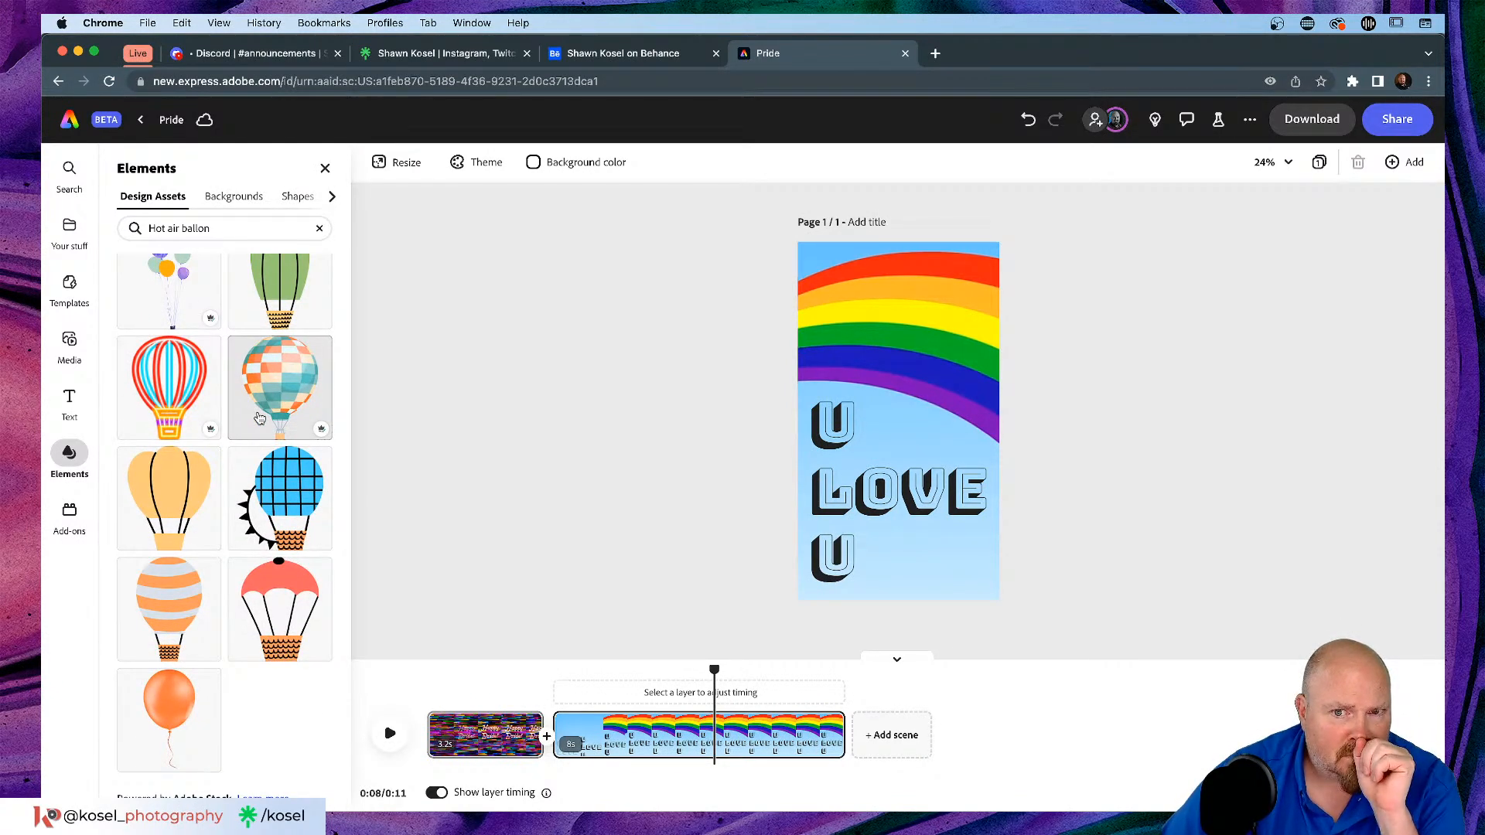
scroll(260, 419, "up", 3)
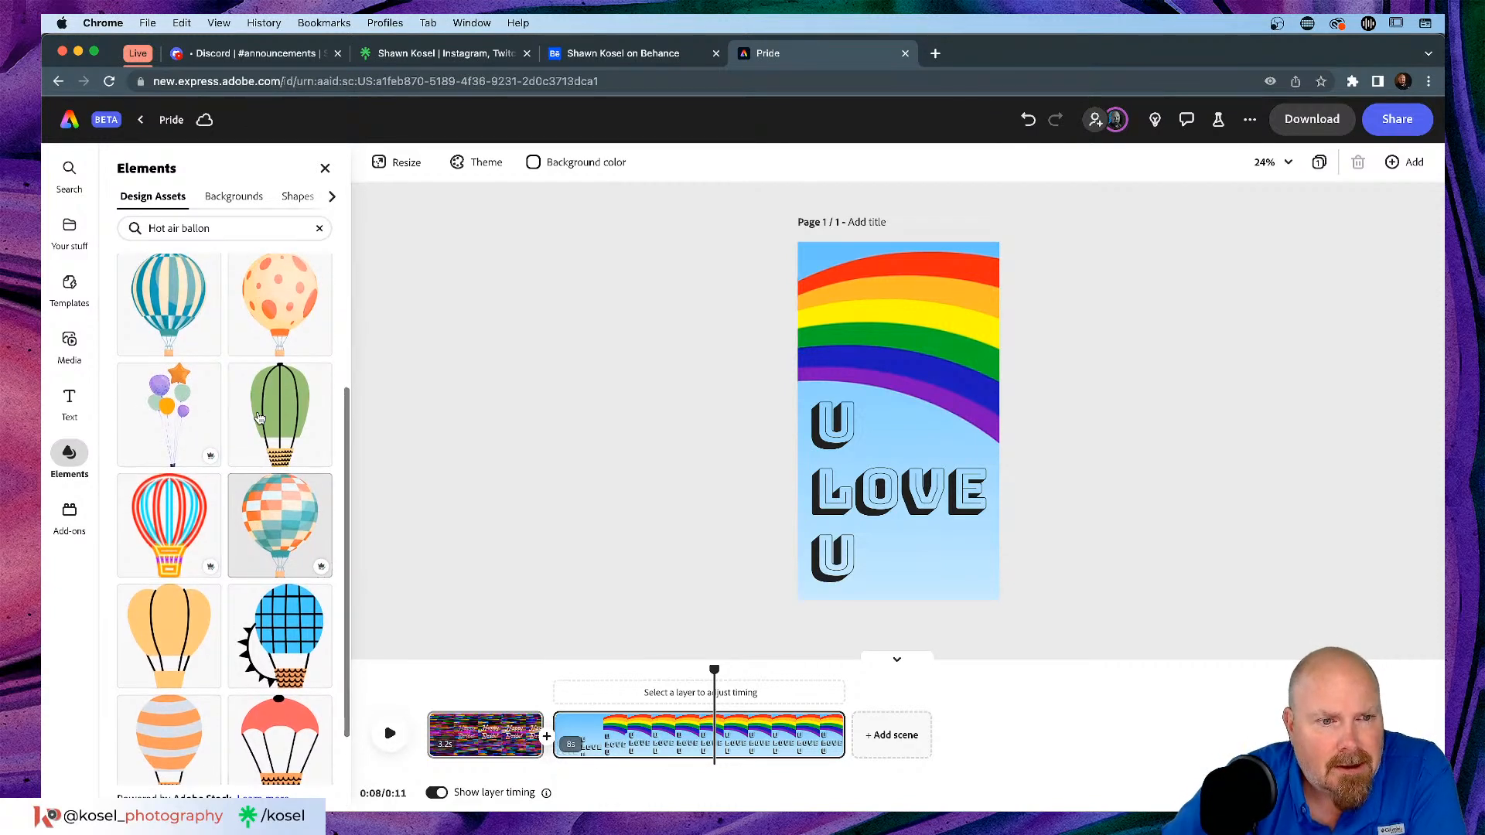
scroll(290, 509, "down", 2)
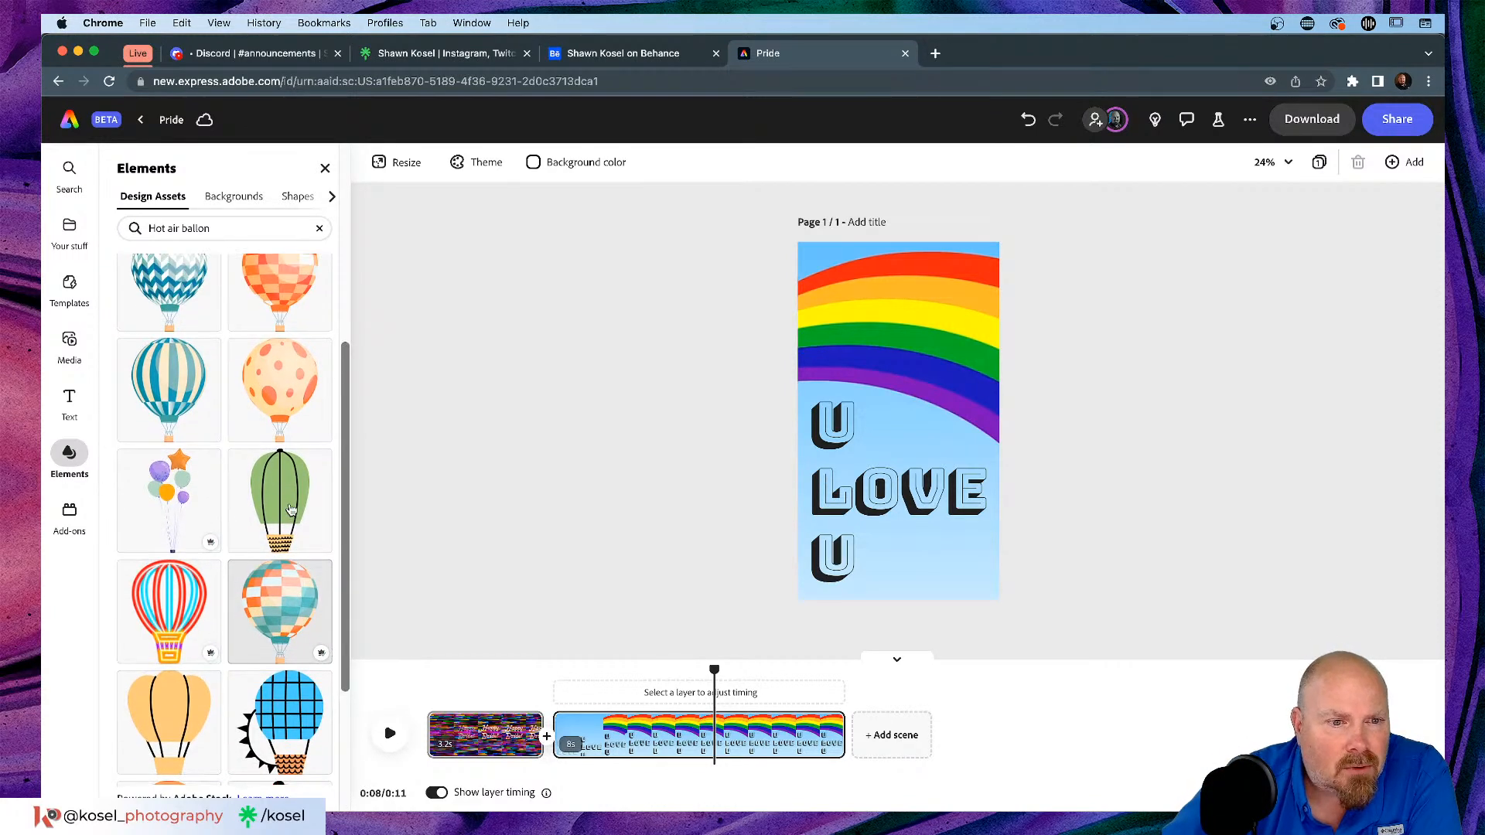
left_click(291, 486)
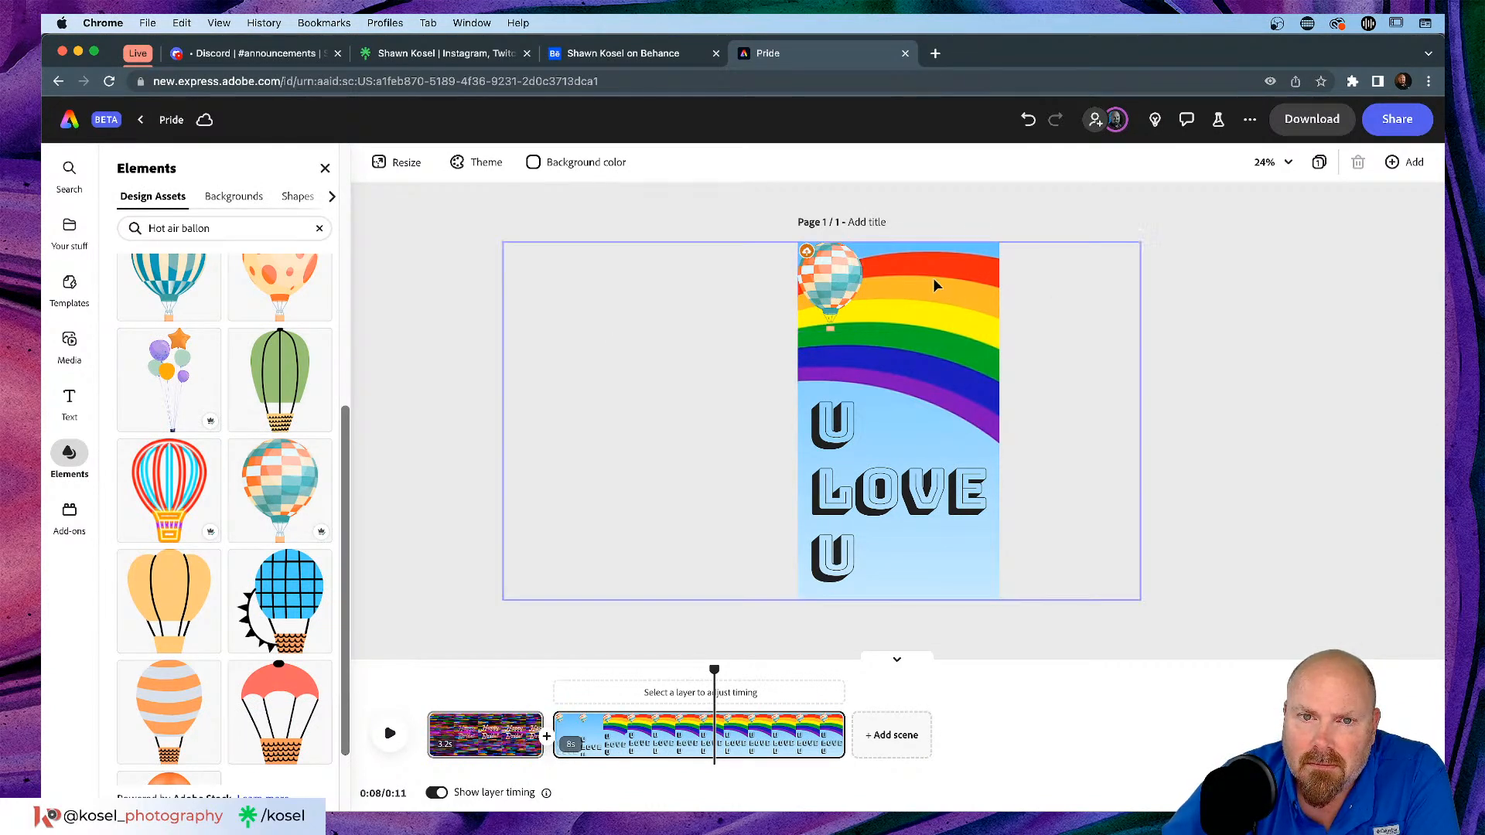
Step: Place the checkered balloon beside the first "U", just above "Love", and stack its layer behind the text
left_click(833, 277)
left_click_drag(834, 285, 922, 379)
left_click(1401, 231)
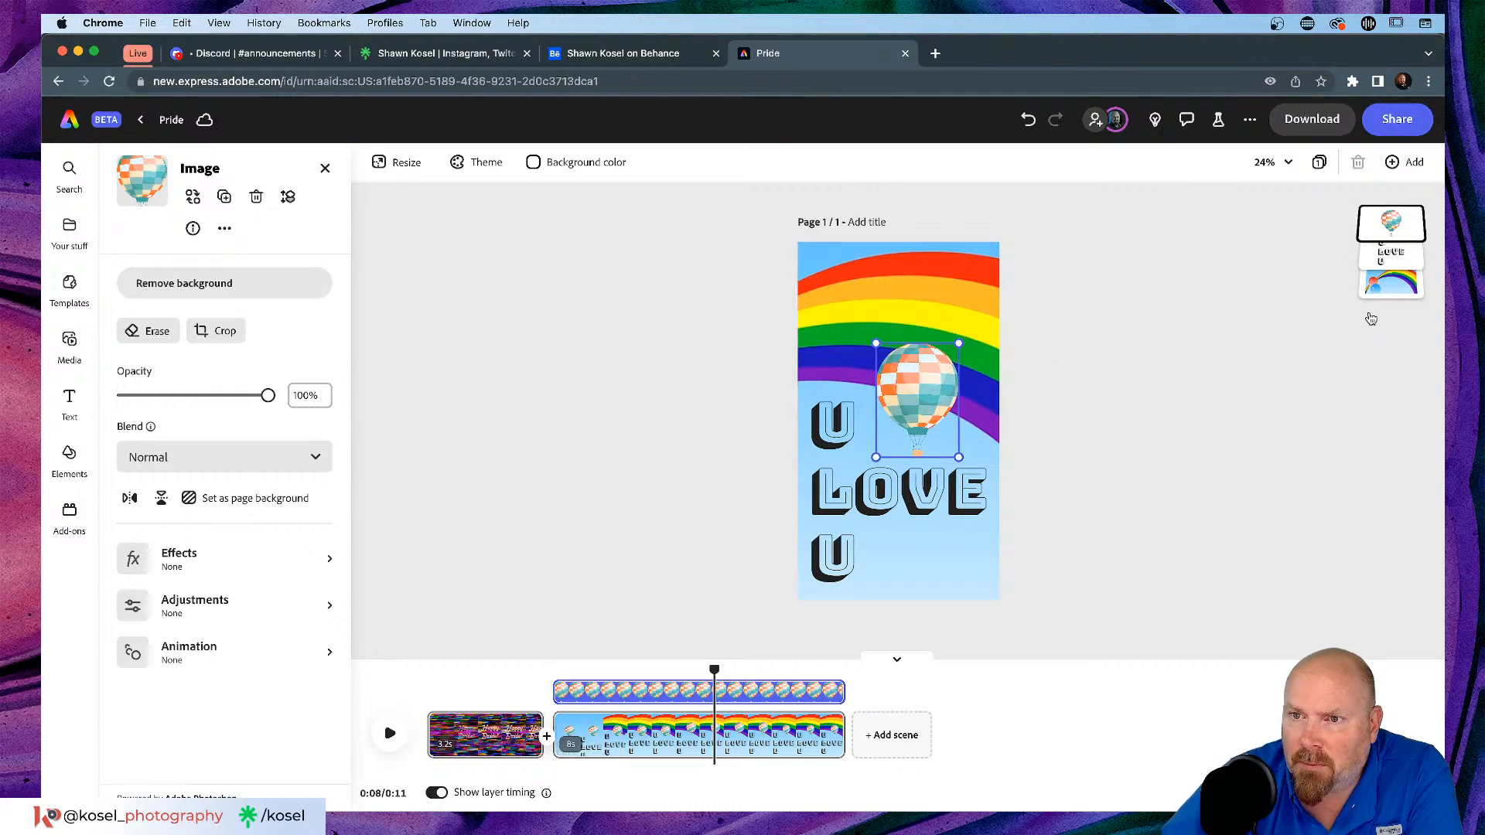
left_click_drag(1395, 276, 1396, 259)
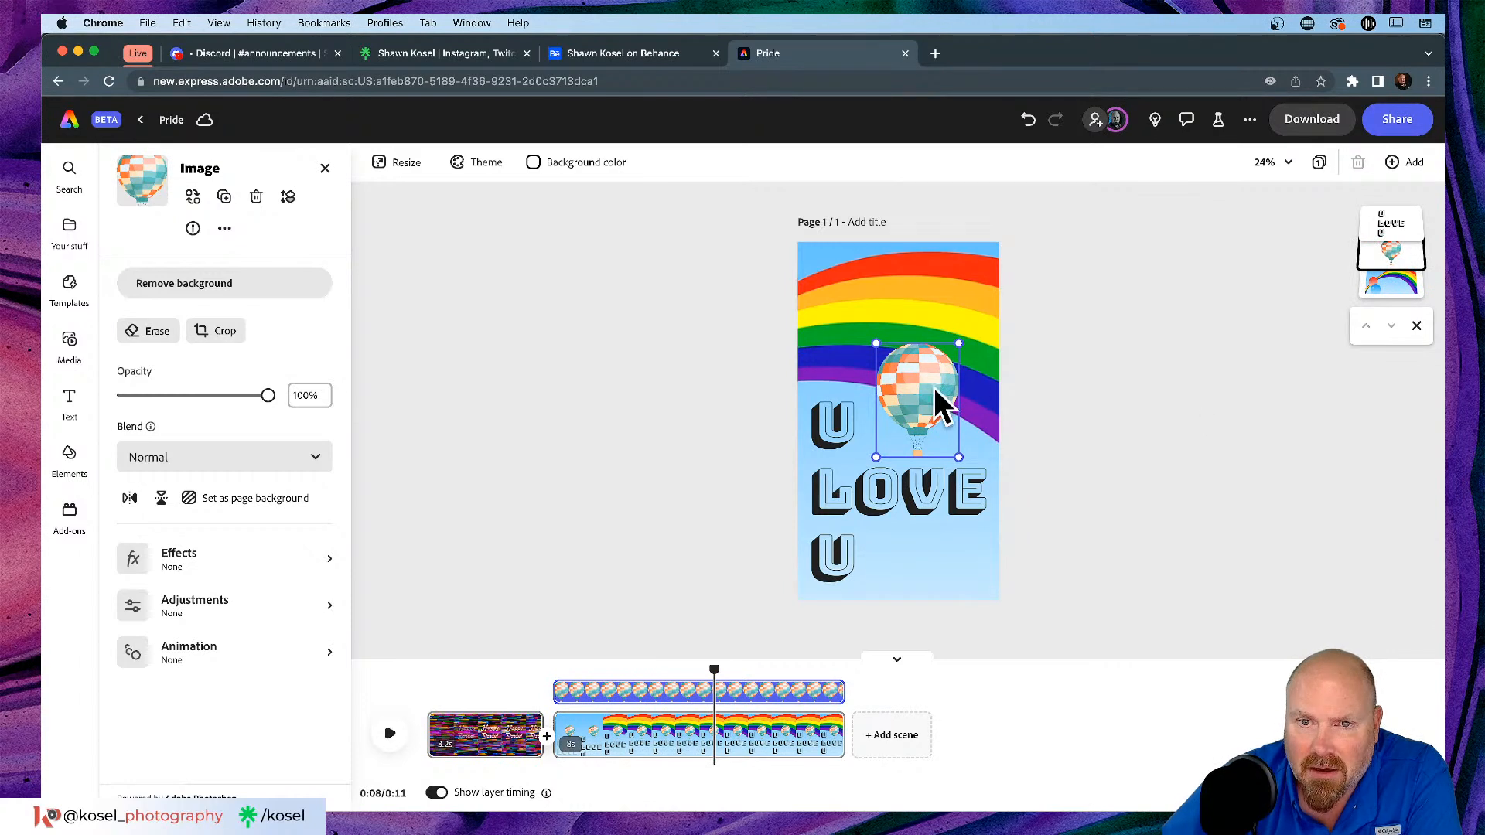
mouse_move(922, 388)
left_mouse_down()
mouse_move(948, 519)
mouse_move(940, 384)
mouse_move(943, 492)
mouse_move(949, 401)
mouse_move(937, 399)
left_mouse_up()
Step: Set the rainbow video's saturation to -62 and its warmth to -25, and deselect the video
left_click(869, 305)
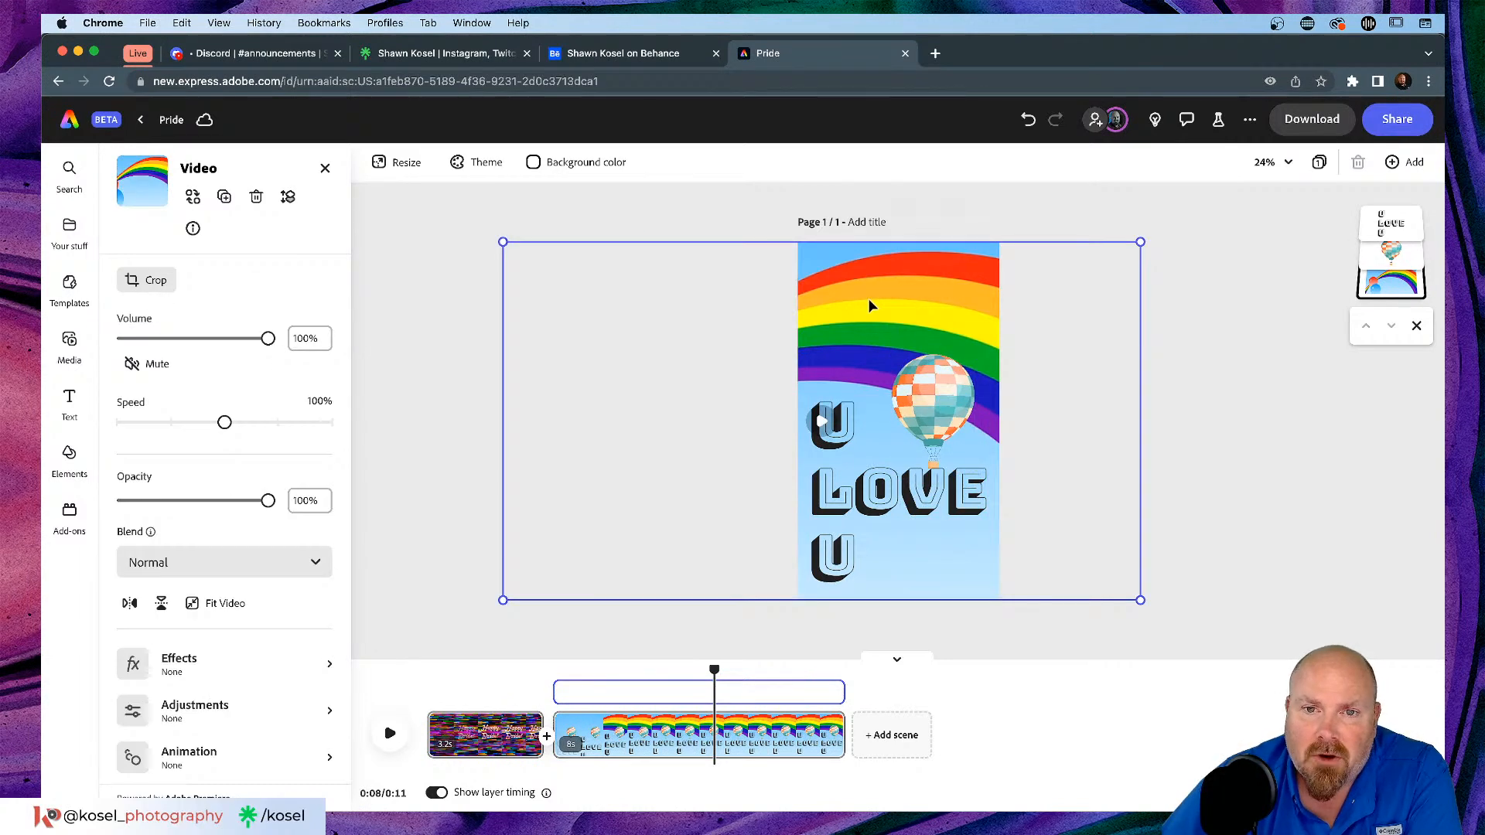
scroll(229, 628, "down", 1)
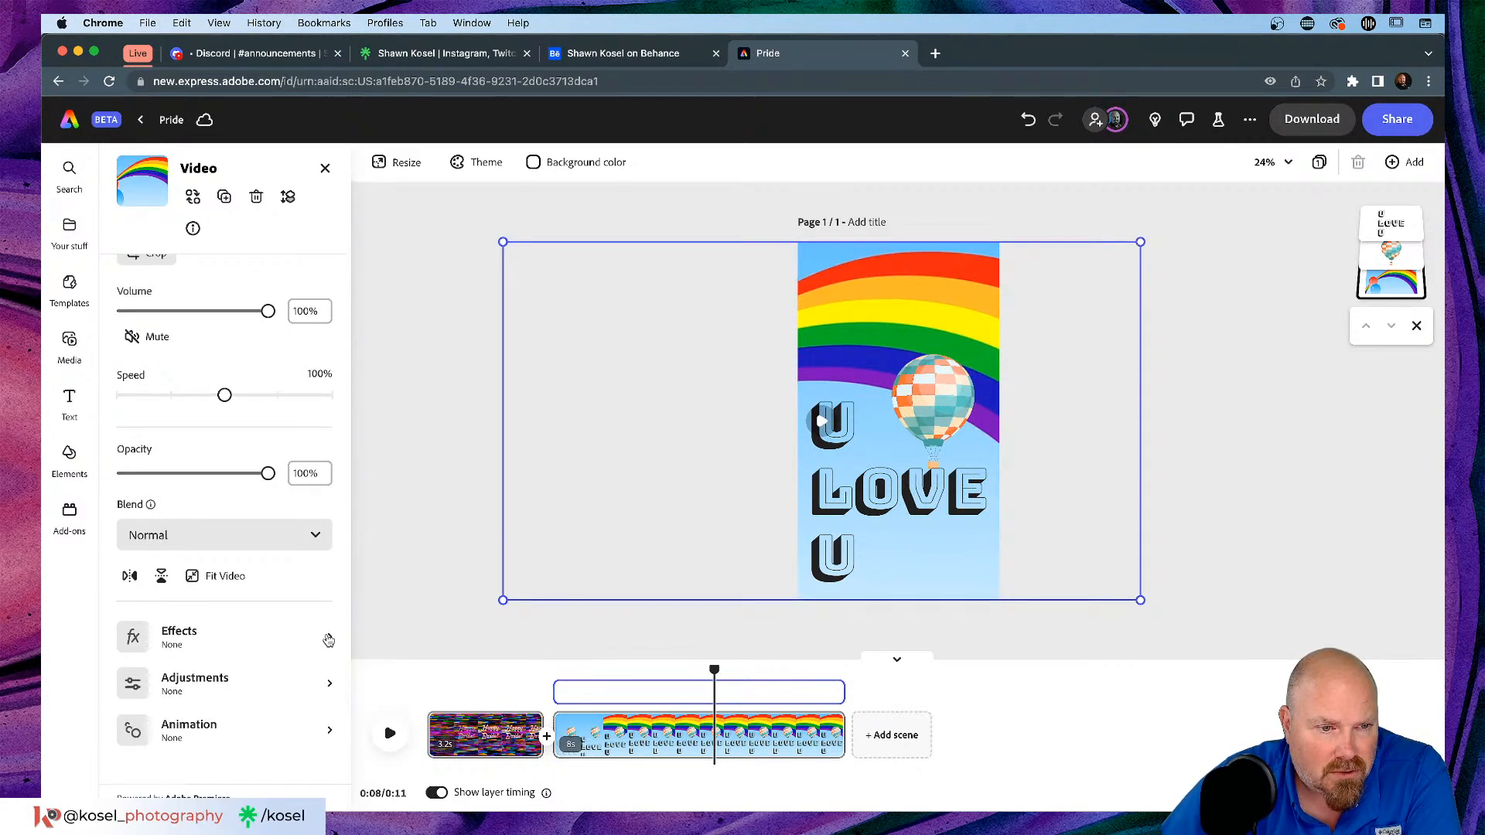
left_click(329, 683)
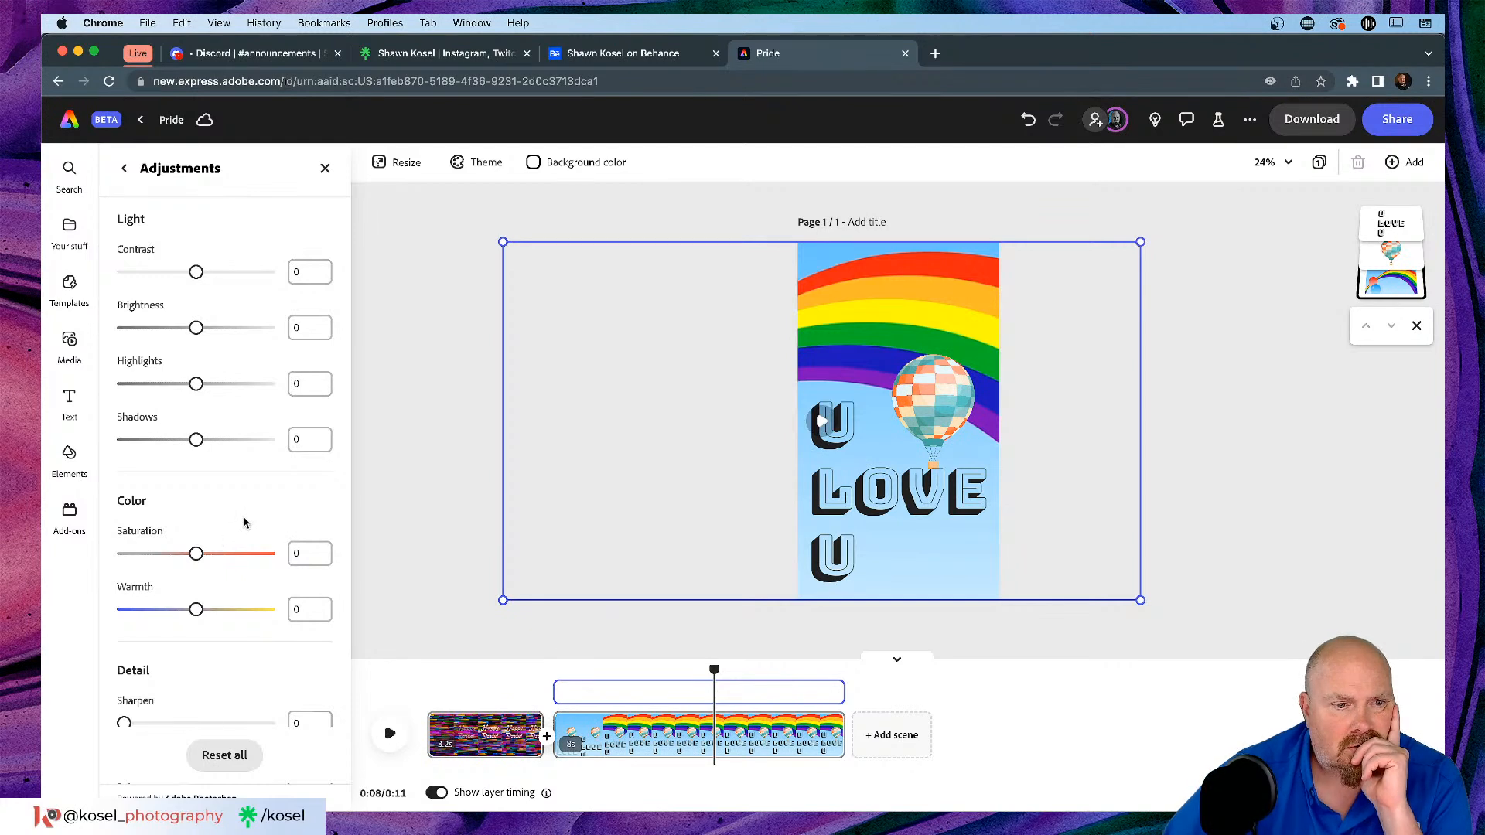
scroll(244, 522, "down", 2)
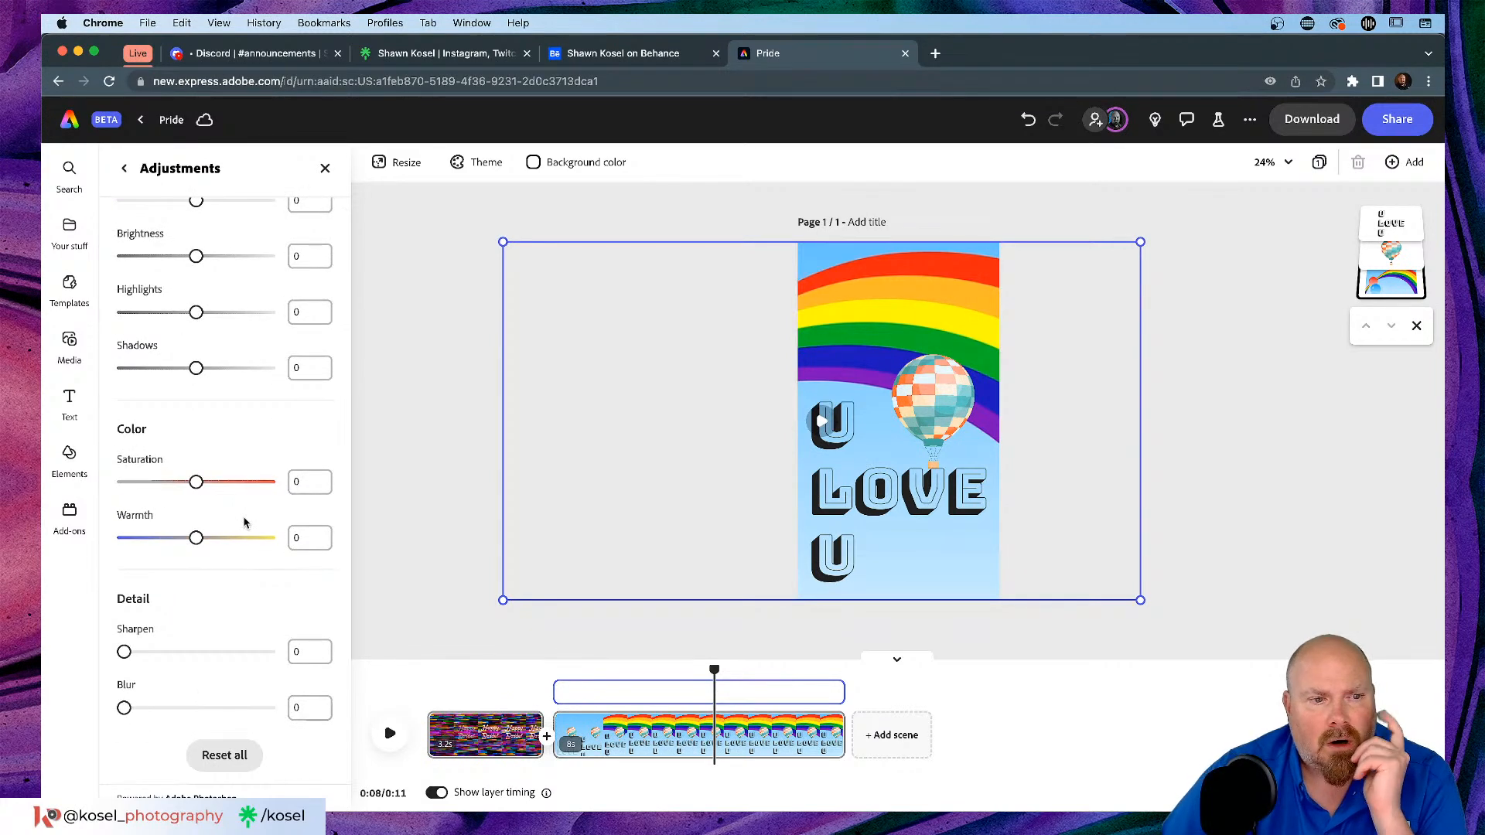
scroll(244, 523, "up", 2)
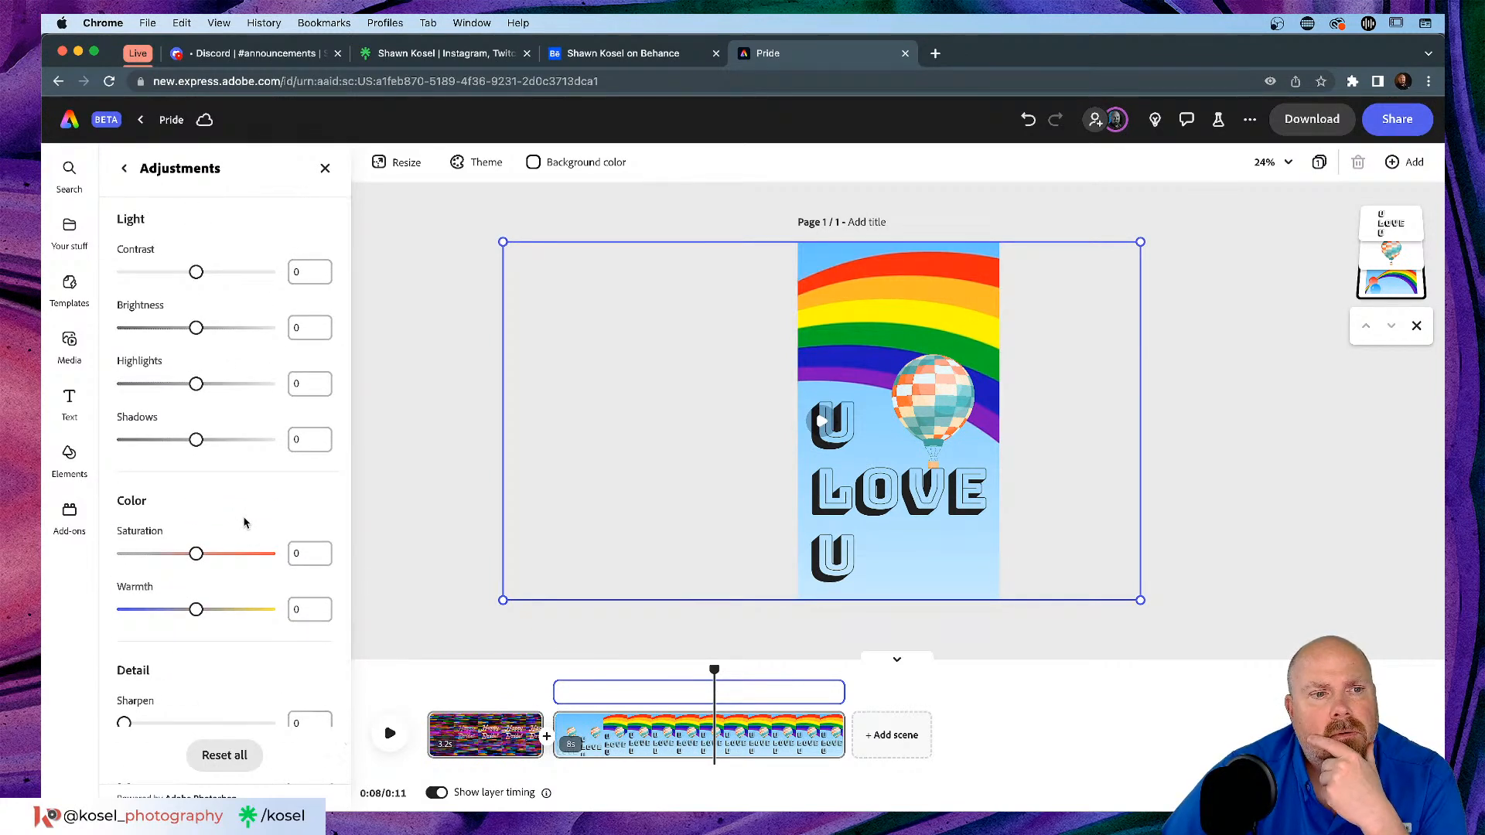
left_click_drag(195, 553, 151, 554)
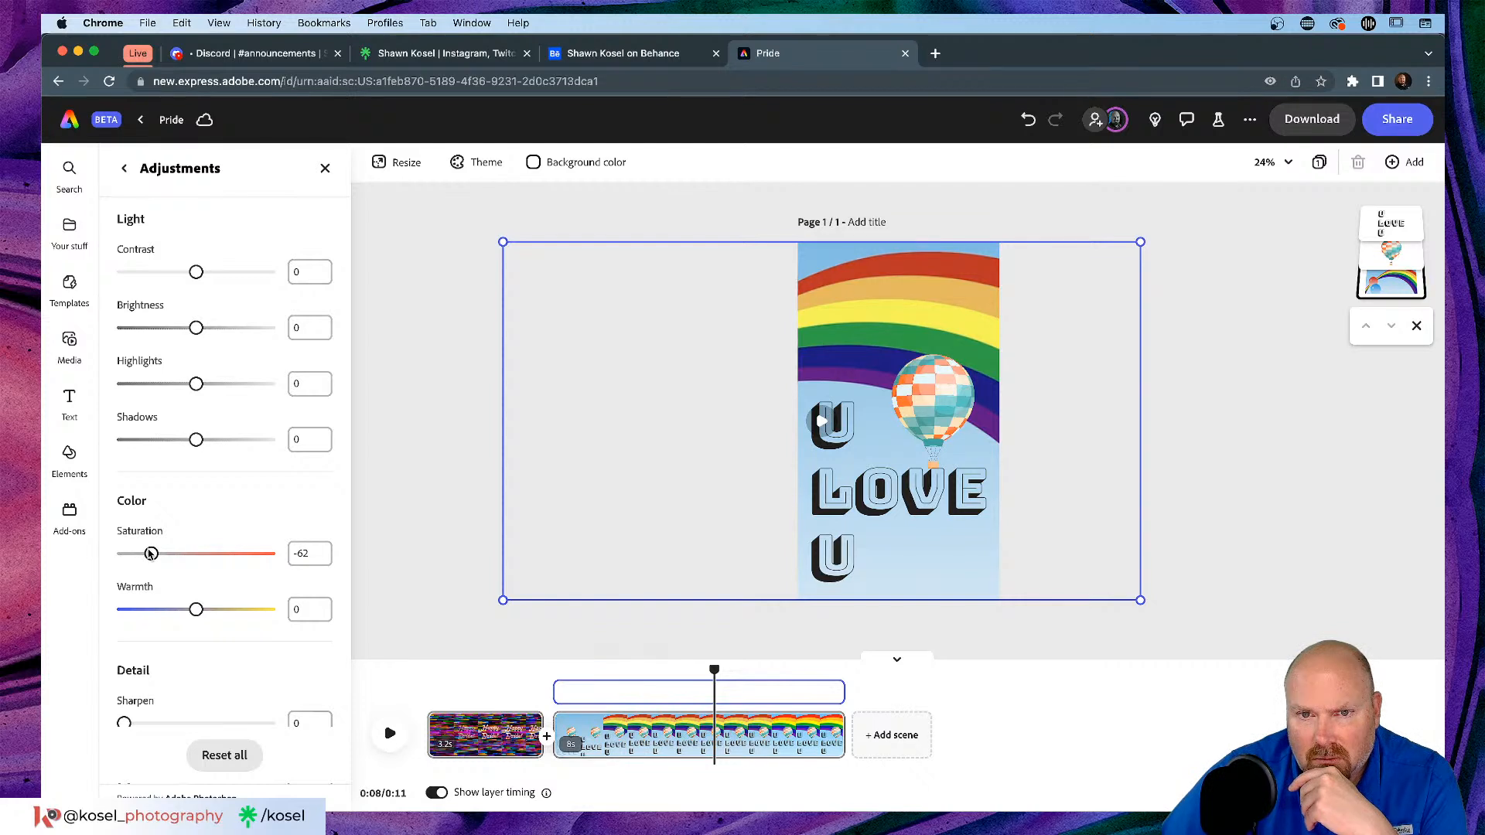
mouse_move(196, 609)
left_mouse_down()
mouse_move(202, 621)
mouse_move(178, 615)
left_mouse_up()
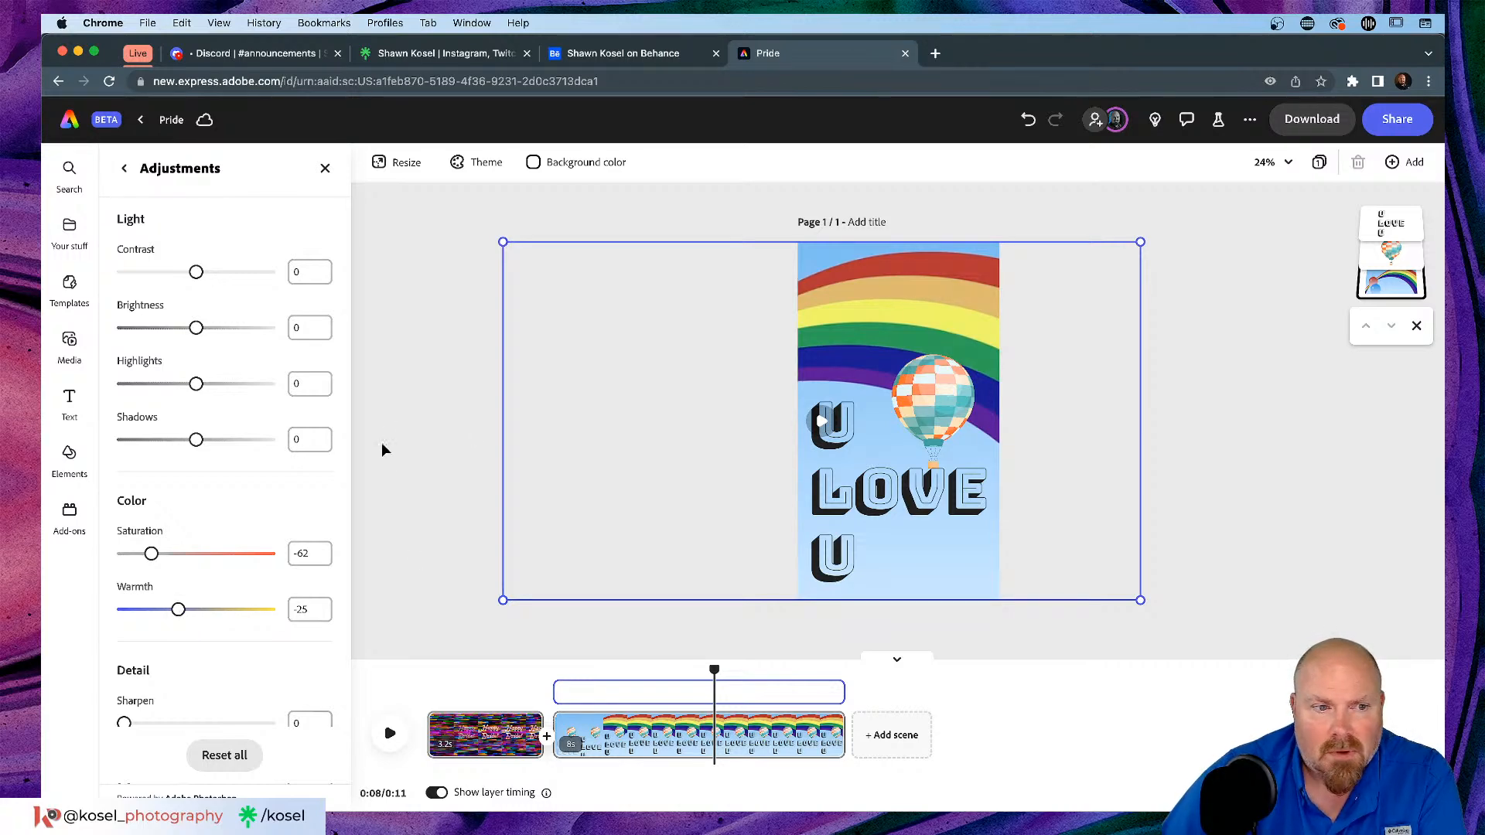
left_click(425, 480)
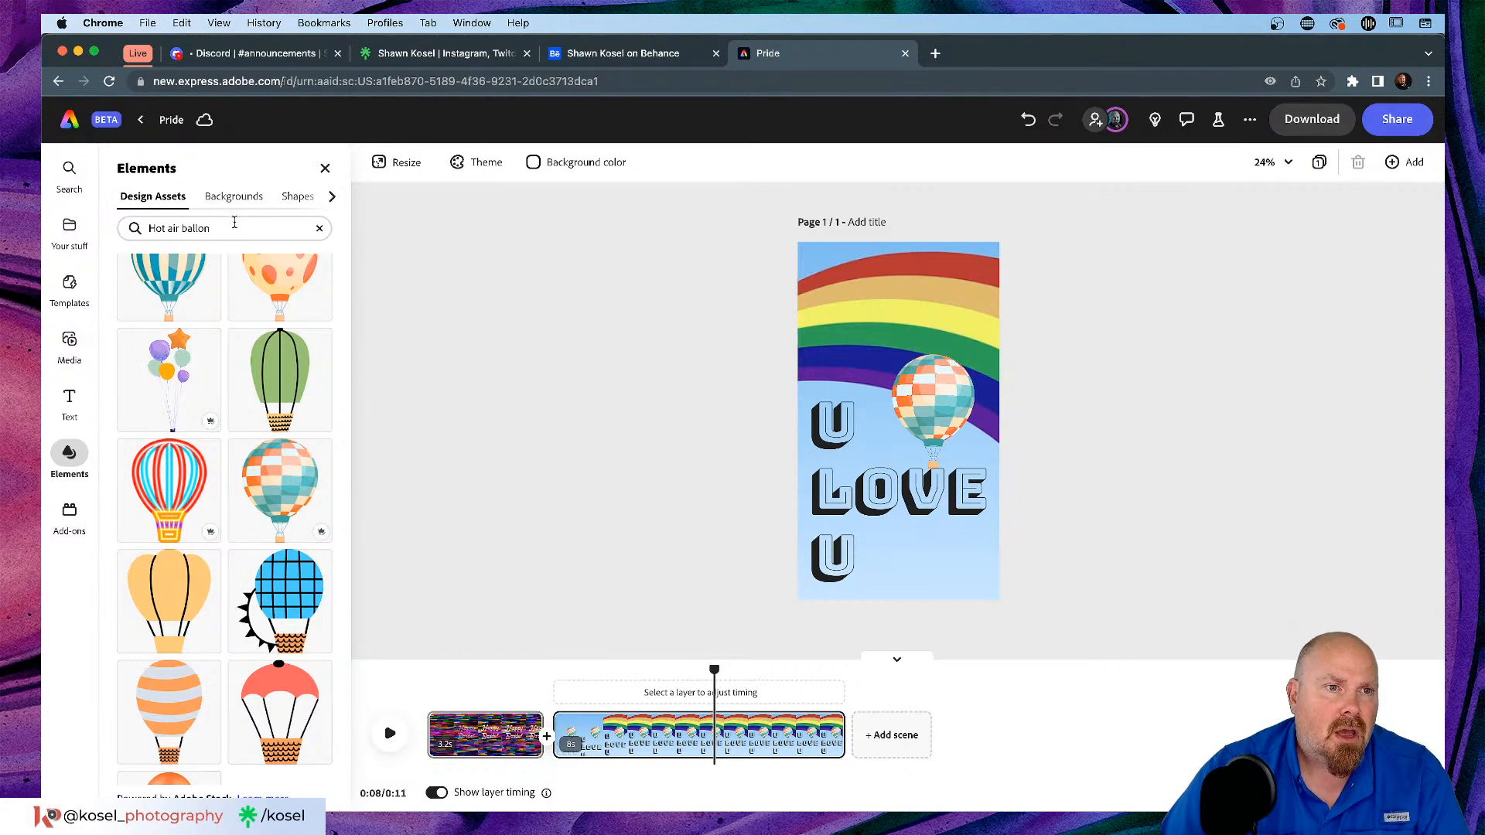
Step: Search the design assets for "texture"
left_click_drag(232, 226, 106, 224)
type("tex")
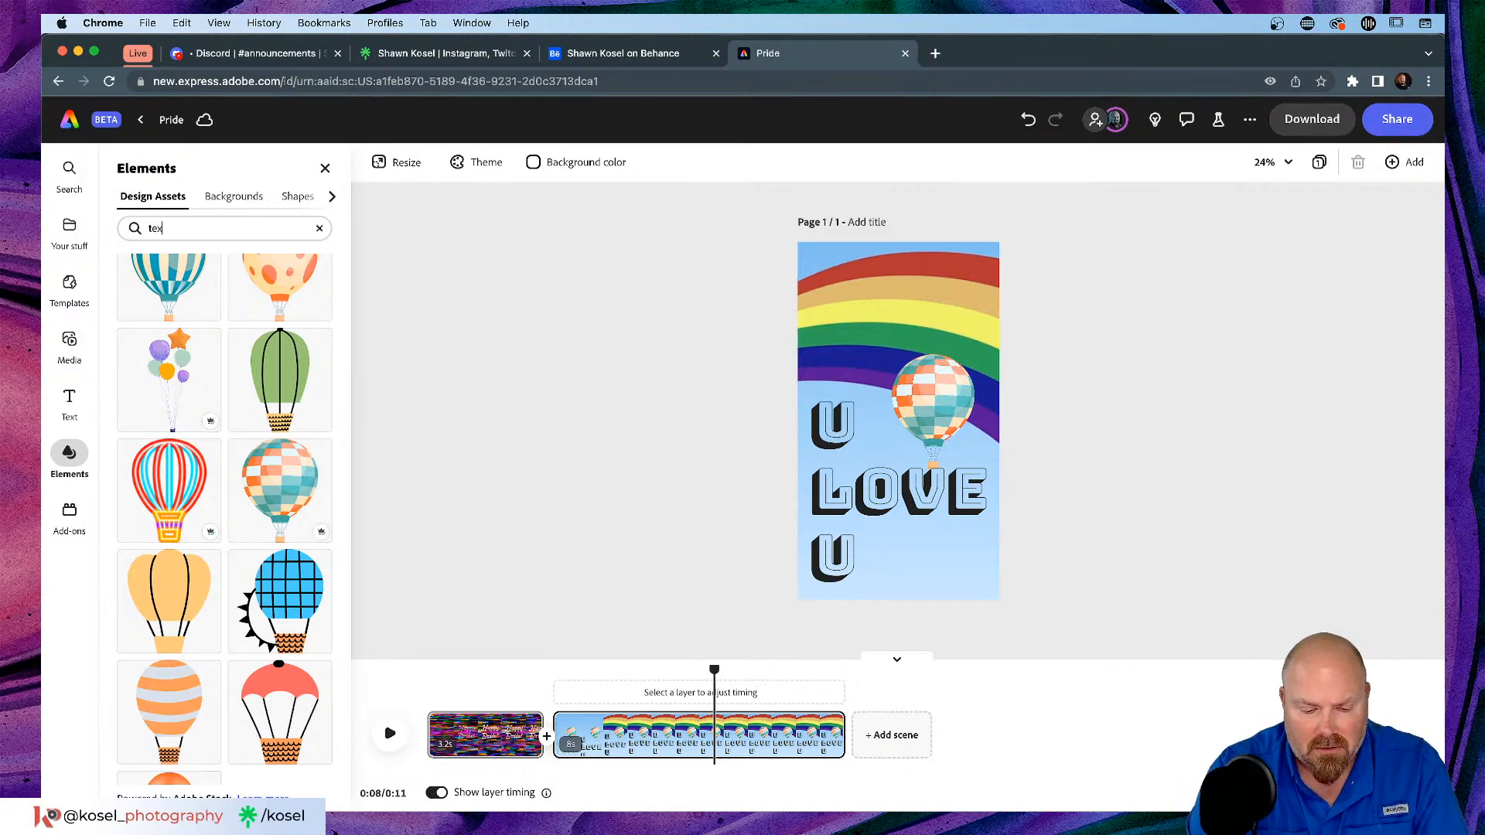
type("ture")
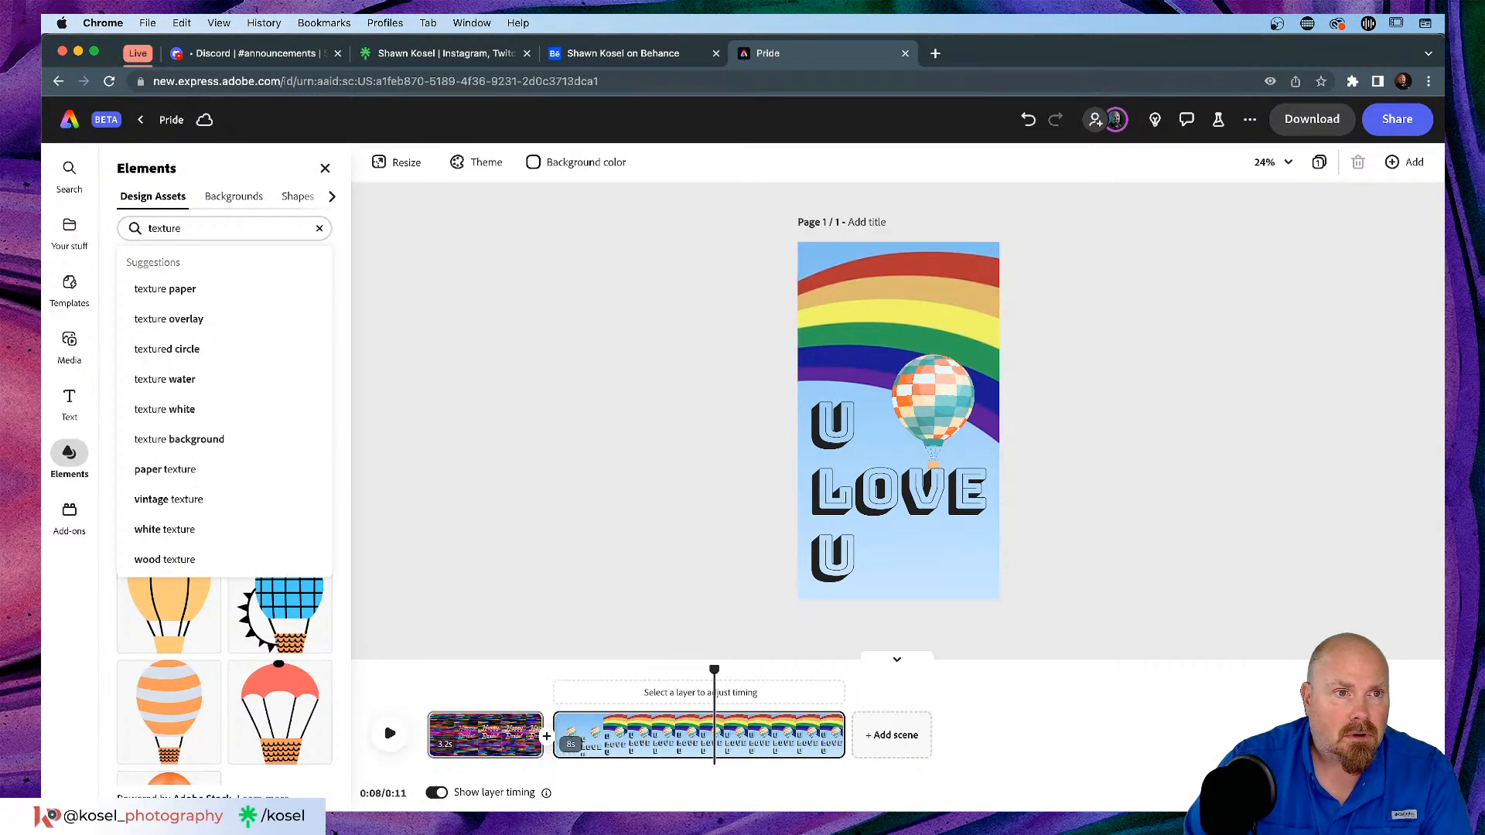
key("Return")
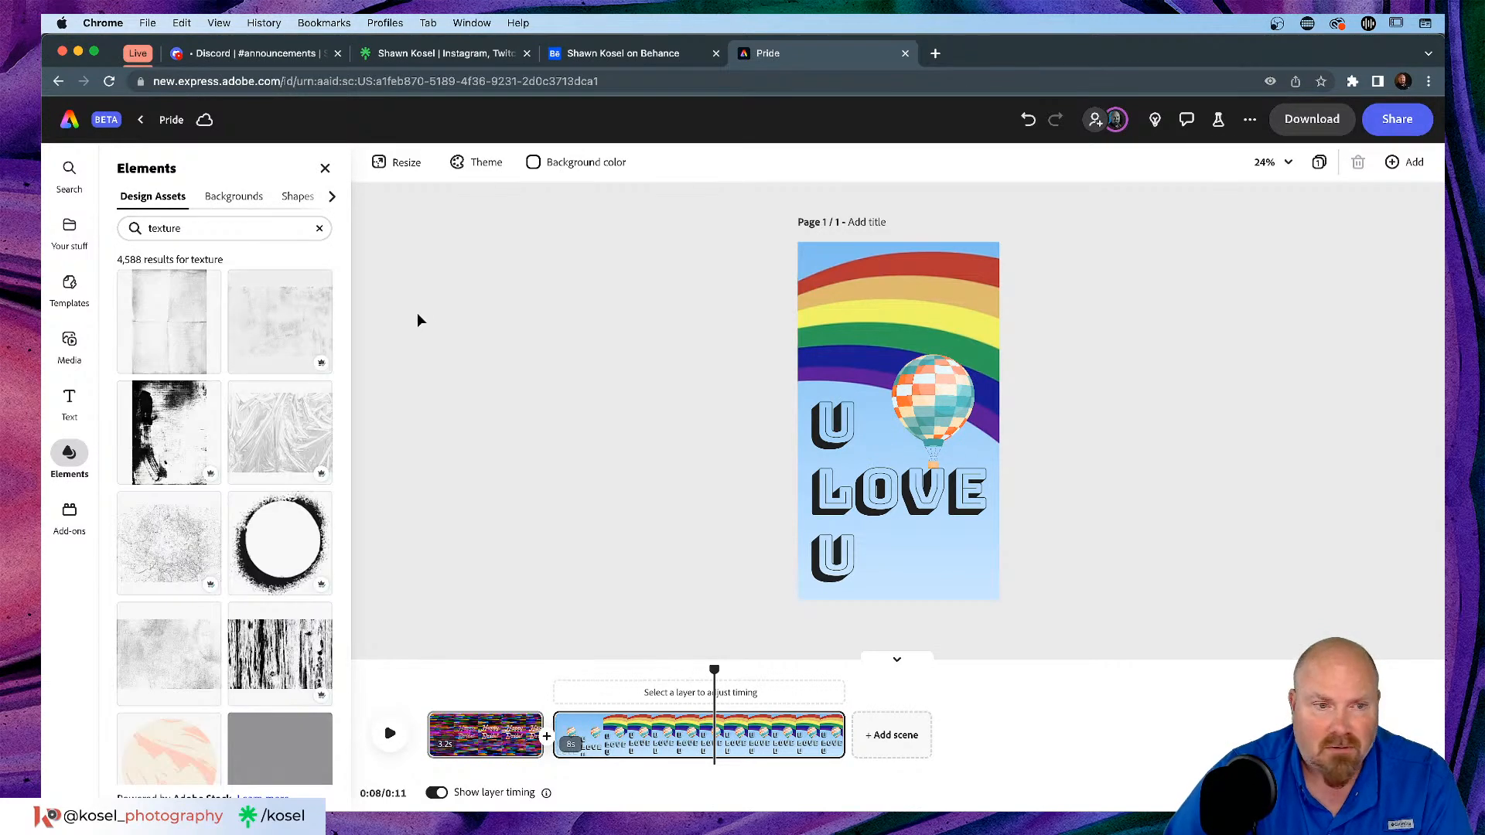
Step: Browse the texture results and add the grey halftone dot texture to the rainbow scene, covering the page
scroll(263, 387, "down", 3)
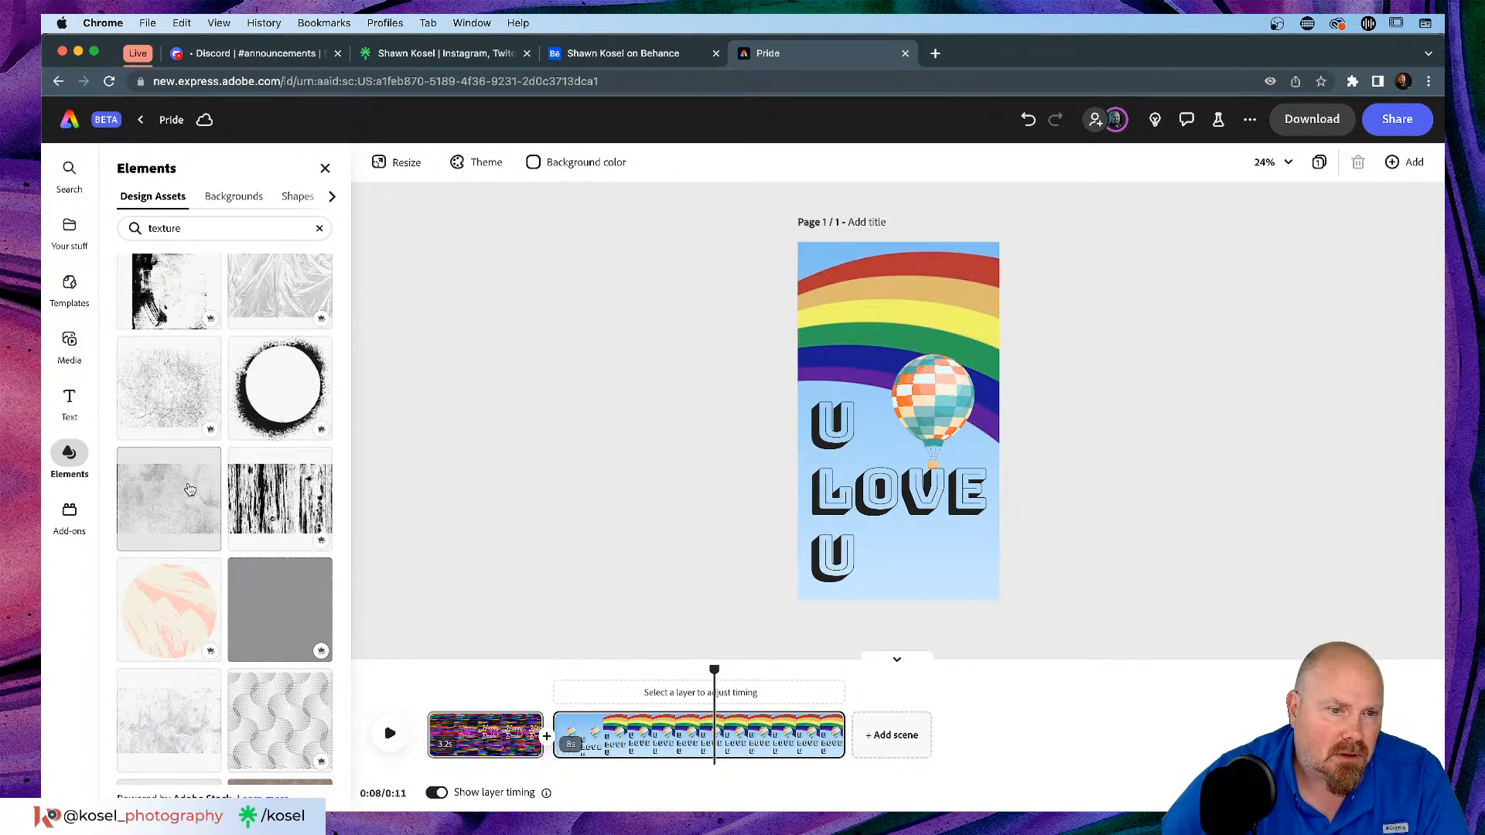
scroll(189, 488, "down", 1)
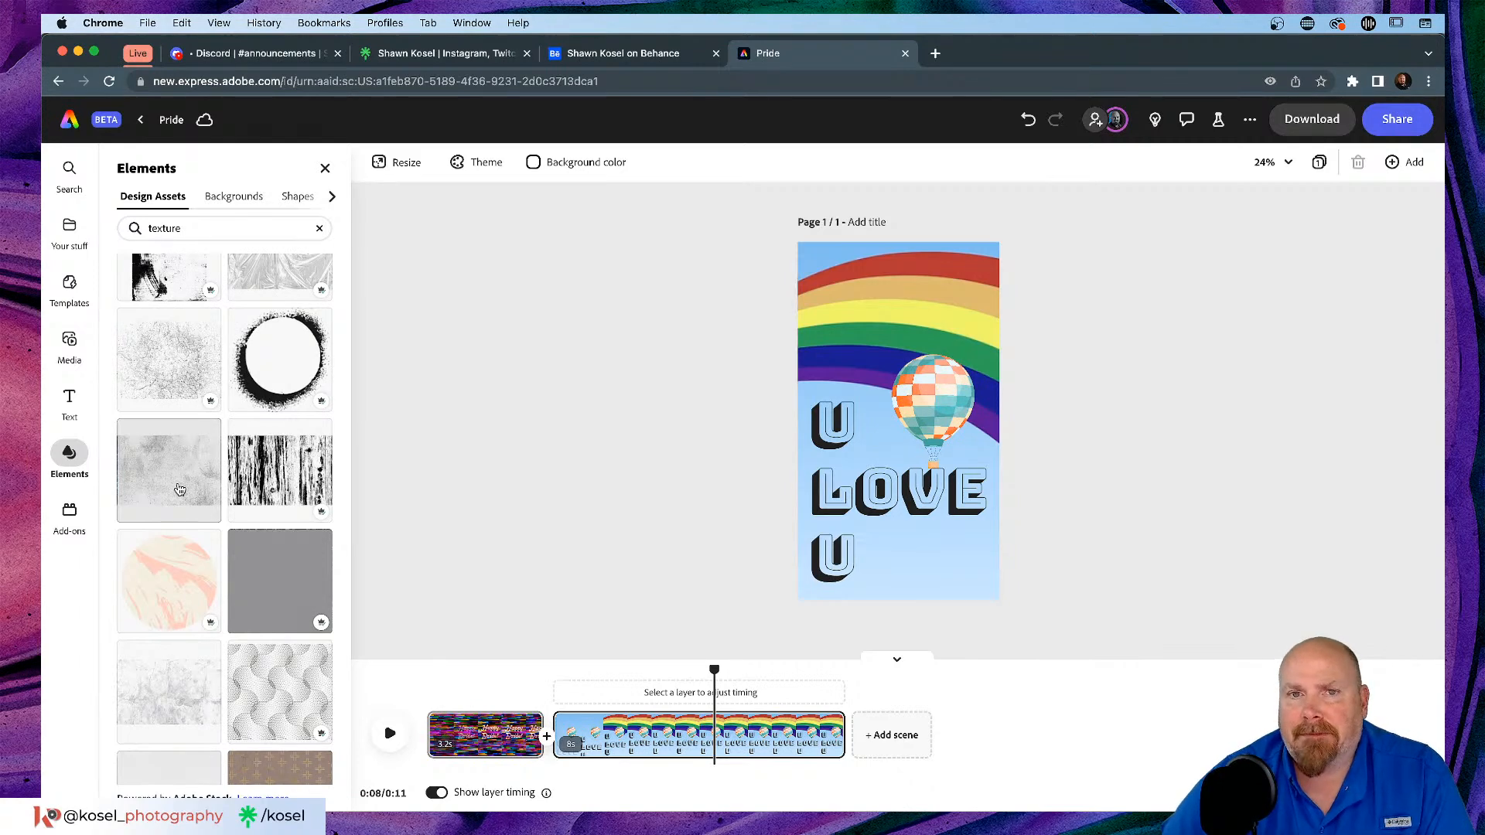
scroll(179, 489, "down", 2)
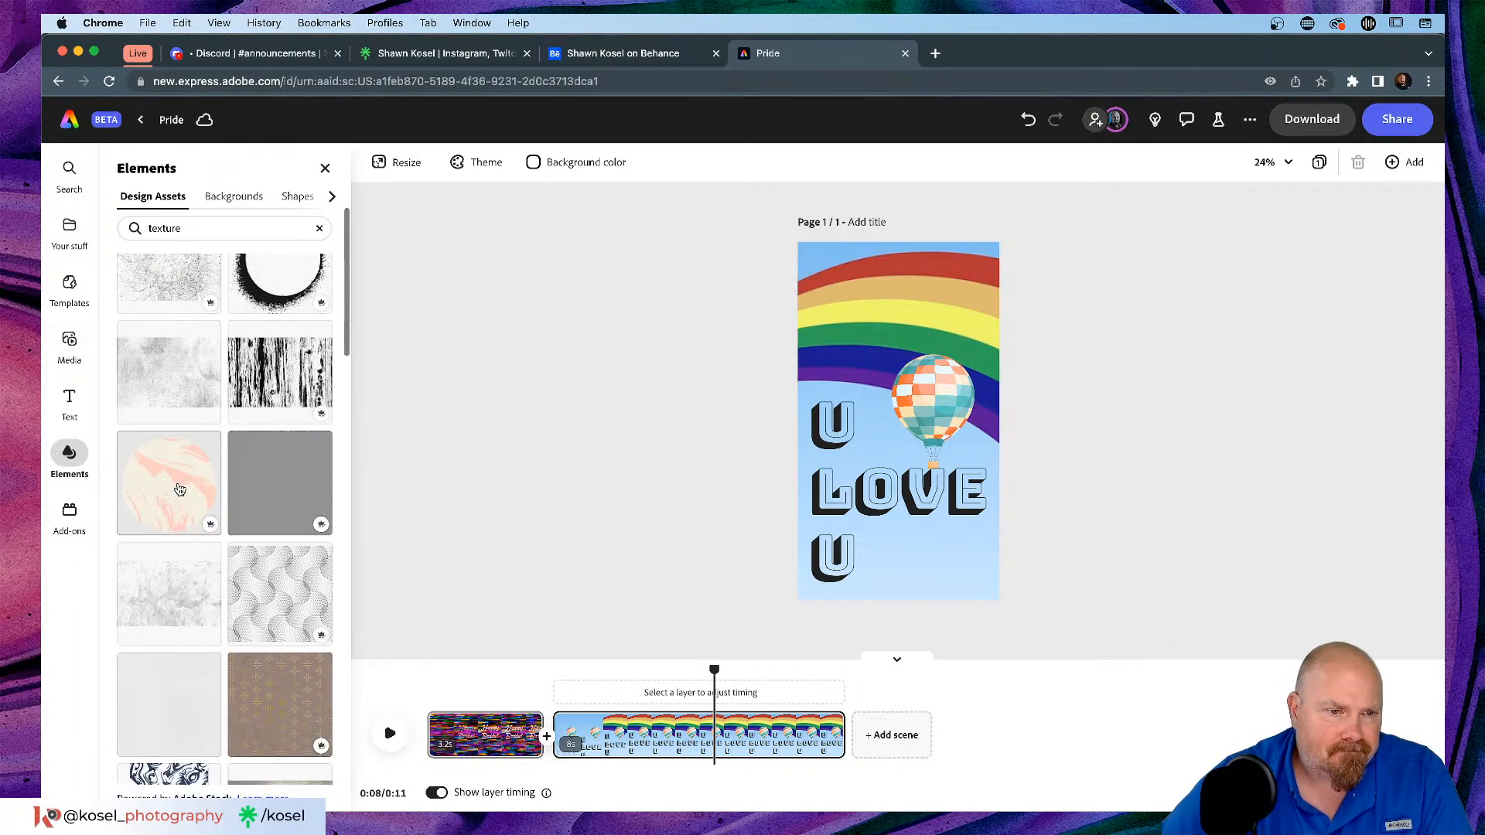
scroll(178, 489, "down", 3)
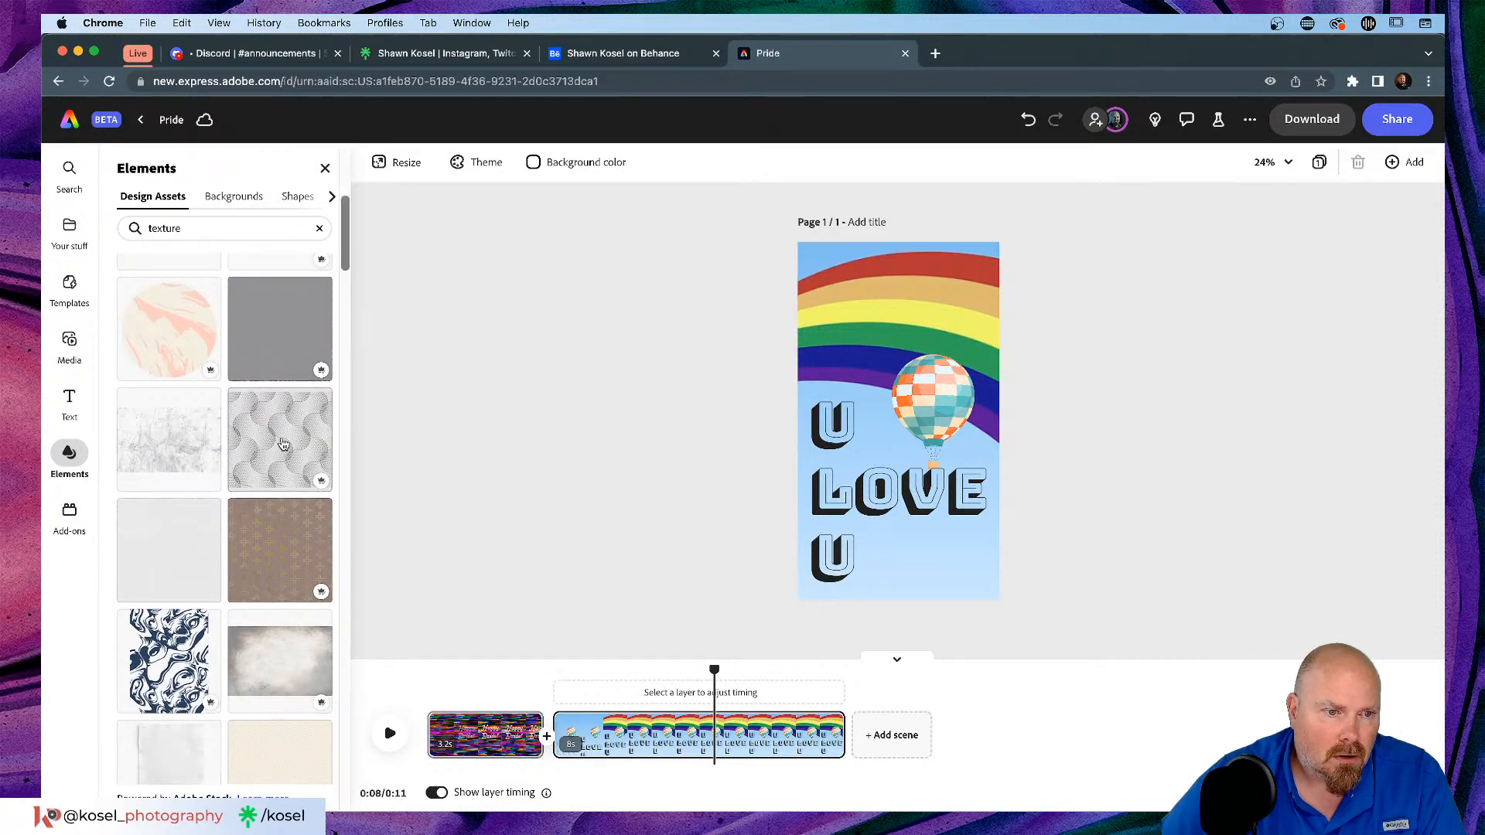
scroll(232, 441, "down", 5)
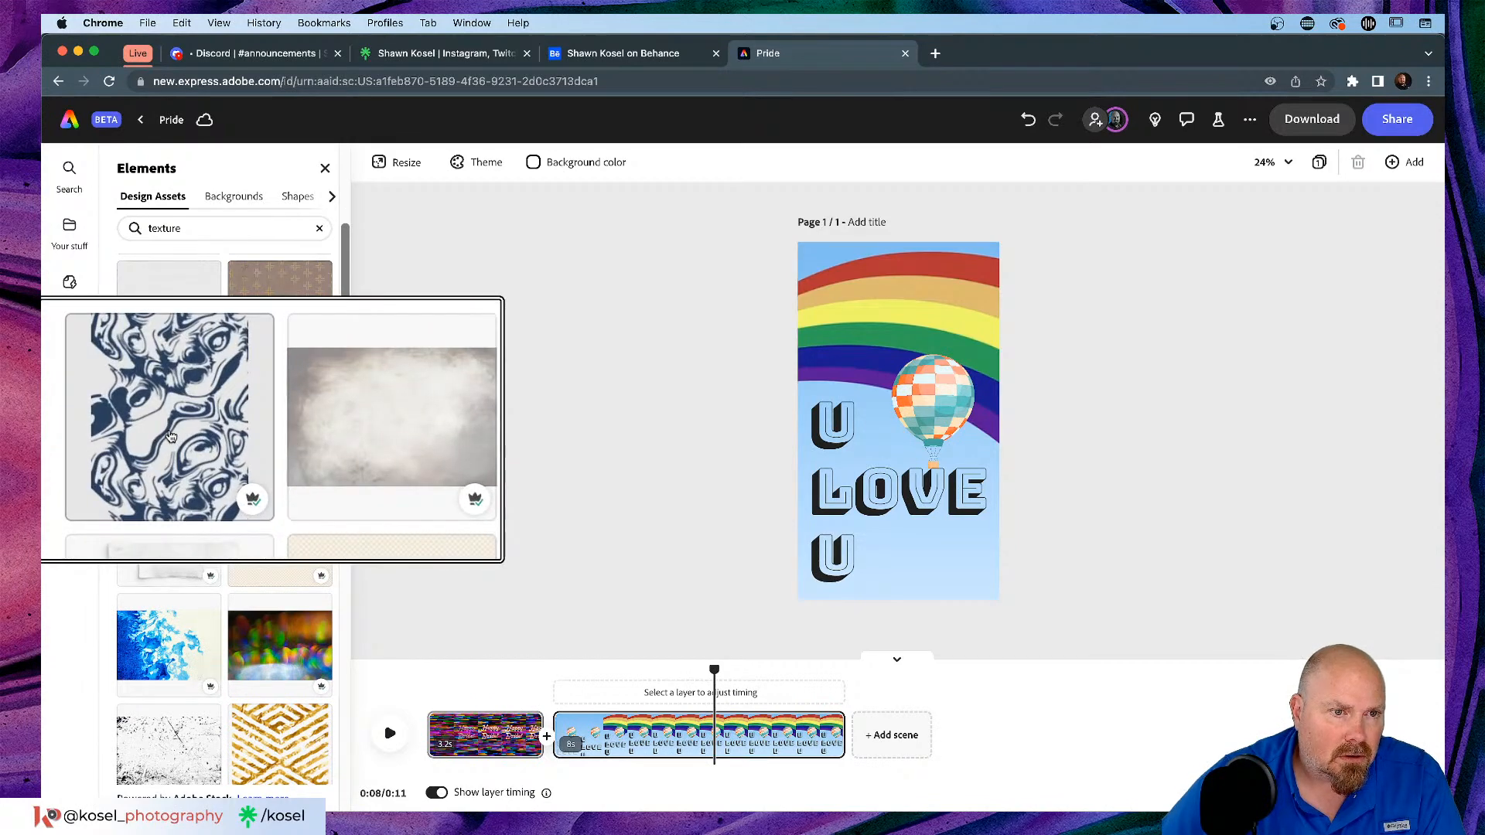
scroll(194, 434, "down", 5)
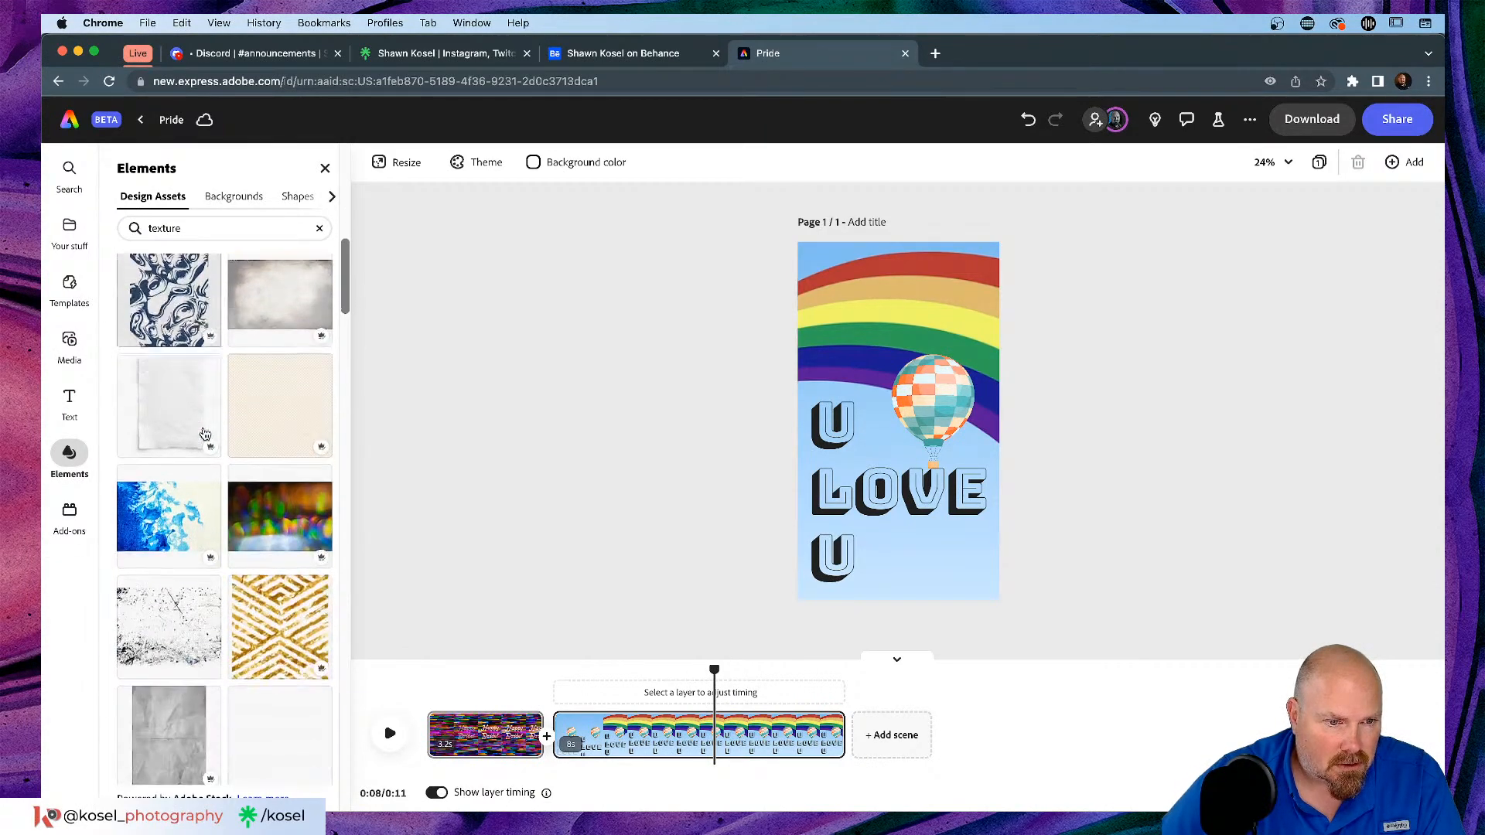
scroll(205, 433, "down", 10)
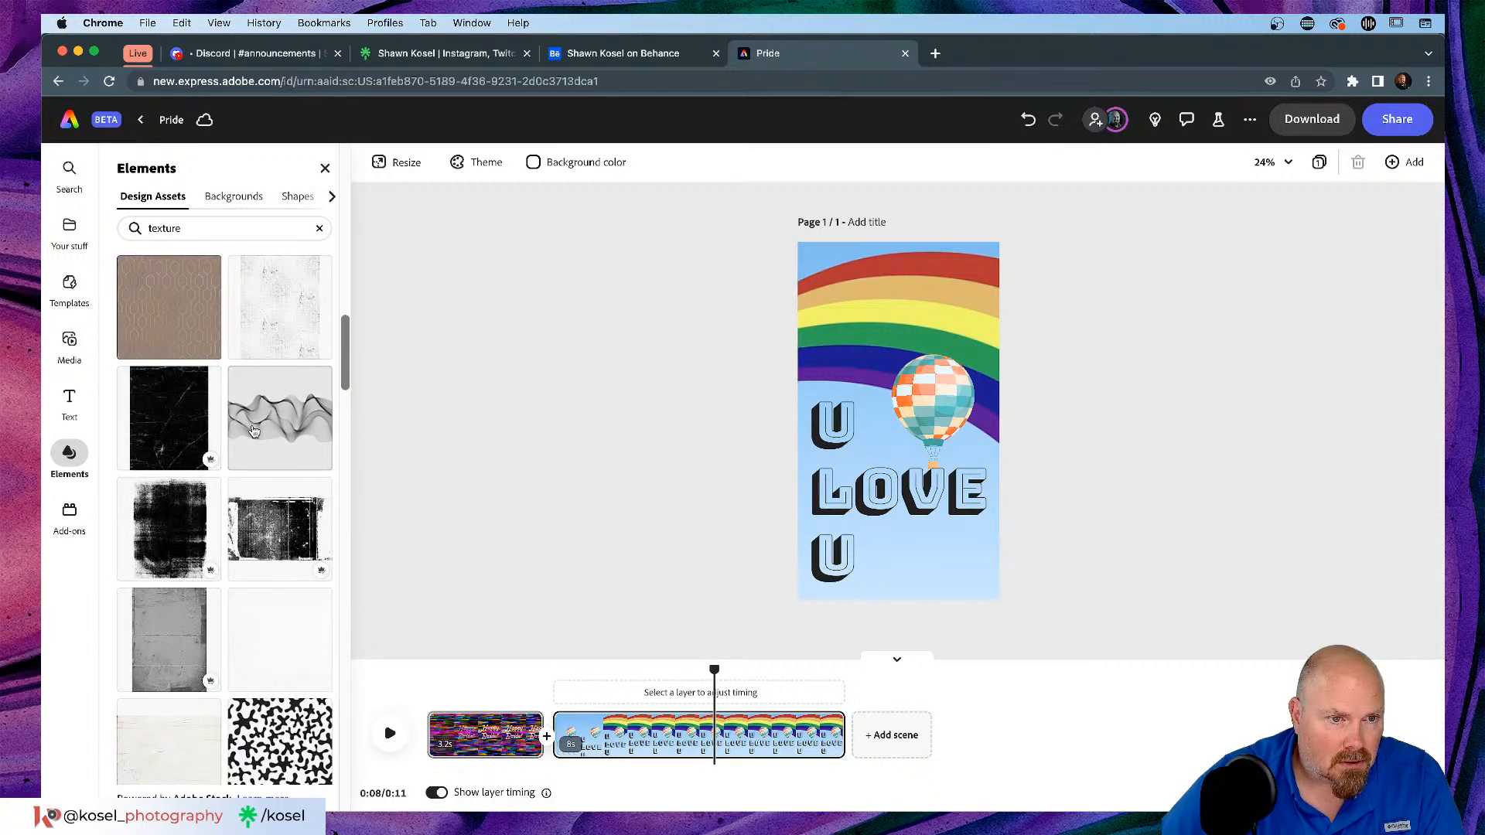
scroll(253, 431, "down", 3)
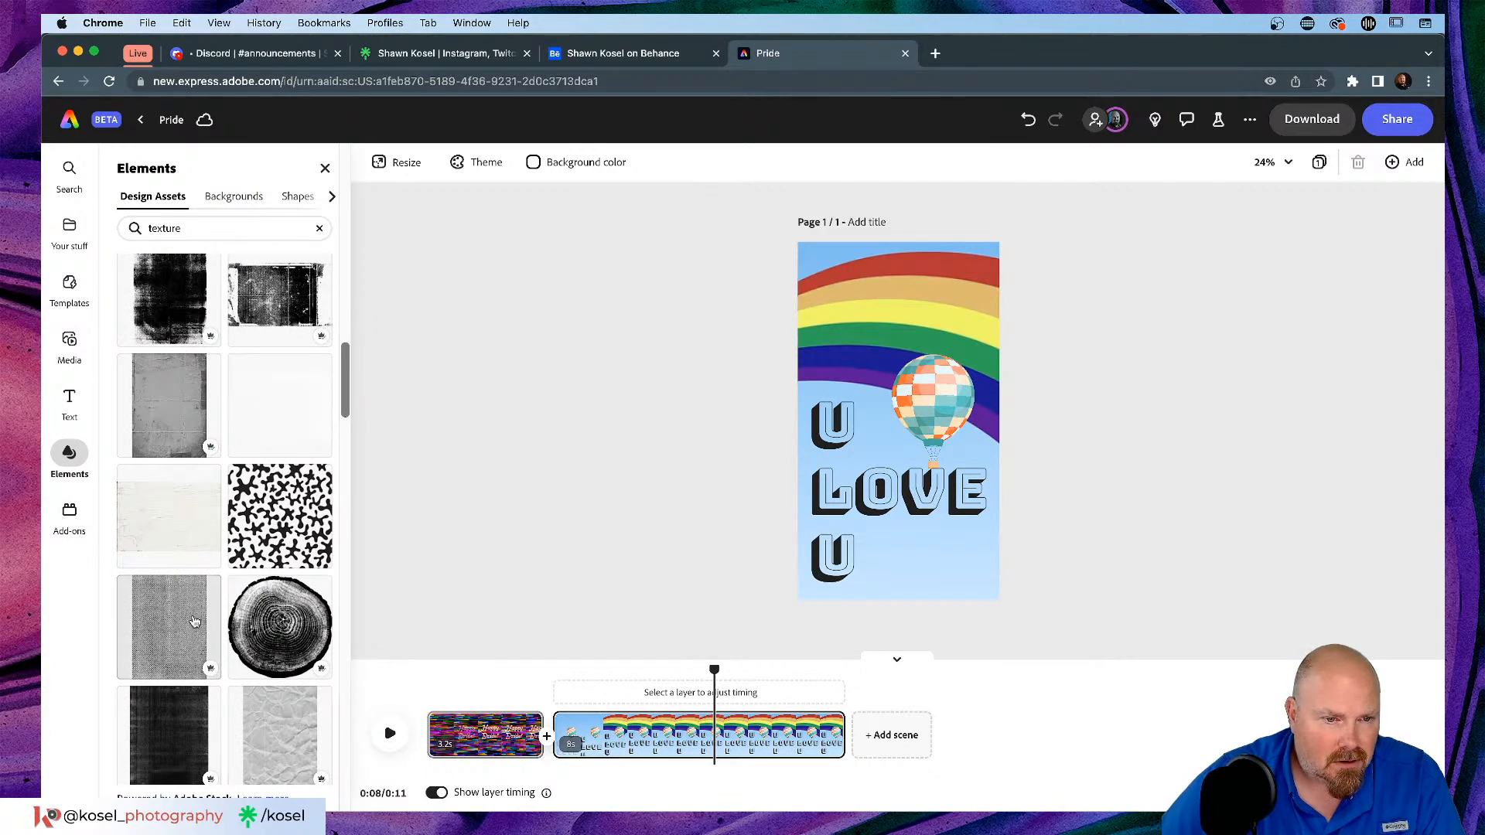
left_click_drag(194, 621, 1009, 628)
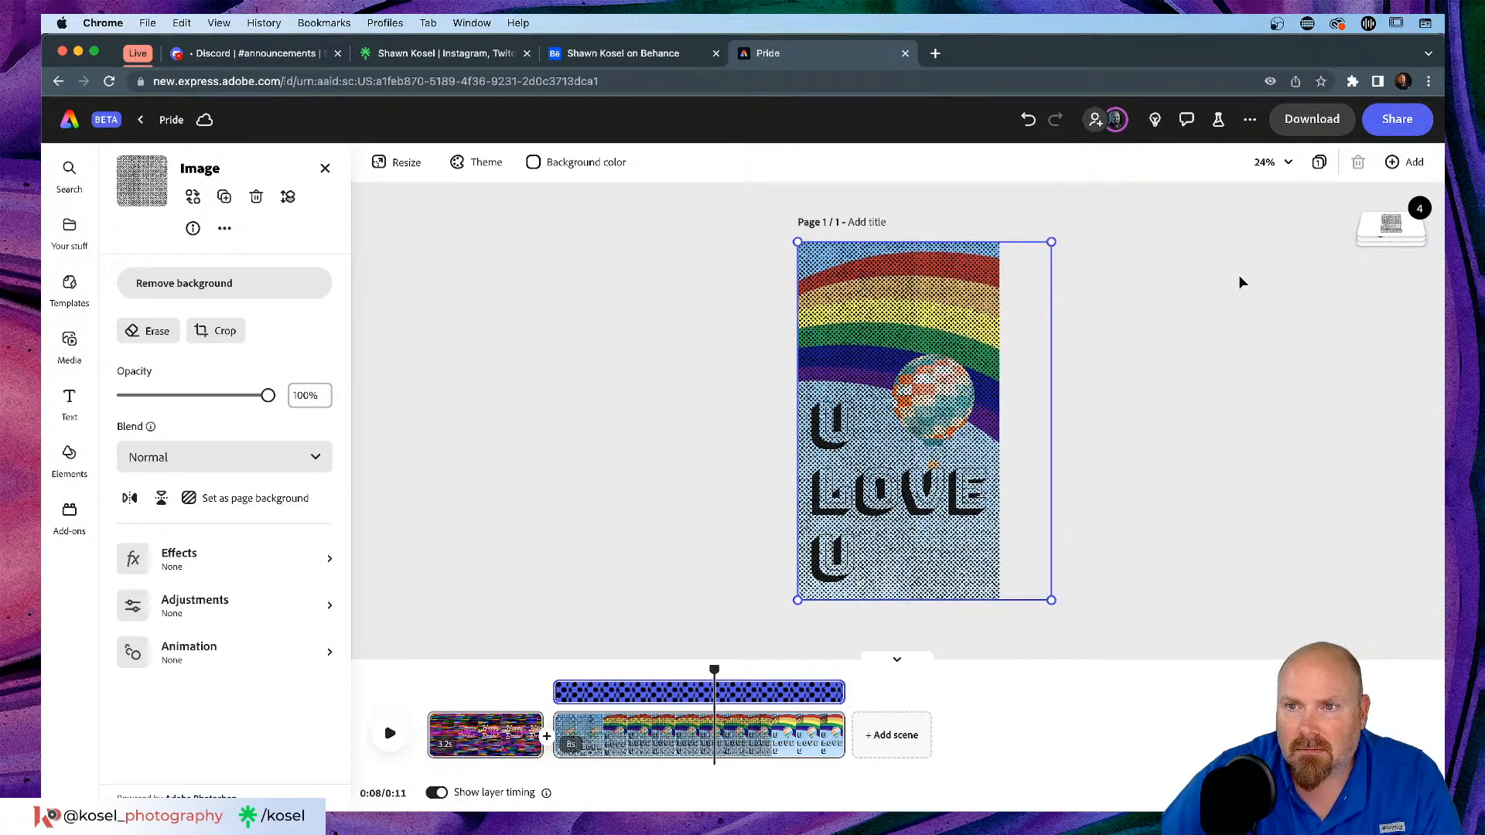
Step: Stack the halftone texture's layer behind the text and balloon, directly above the rainbow video
left_click(1257, 280)
left_click(869, 322)
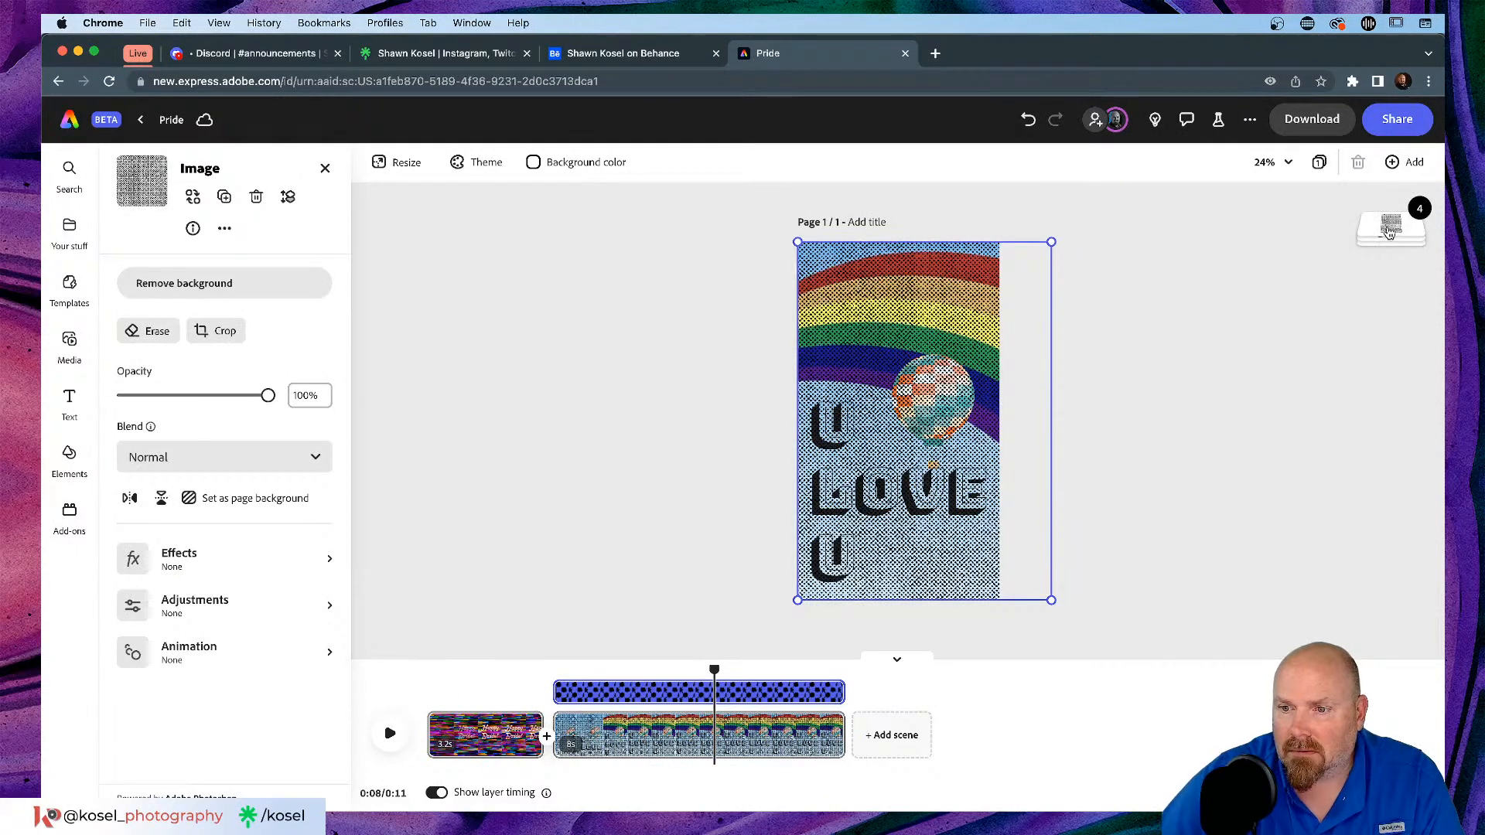
mouse_move(1385, 229)
left_click_drag(1385, 228, 1390, 283)
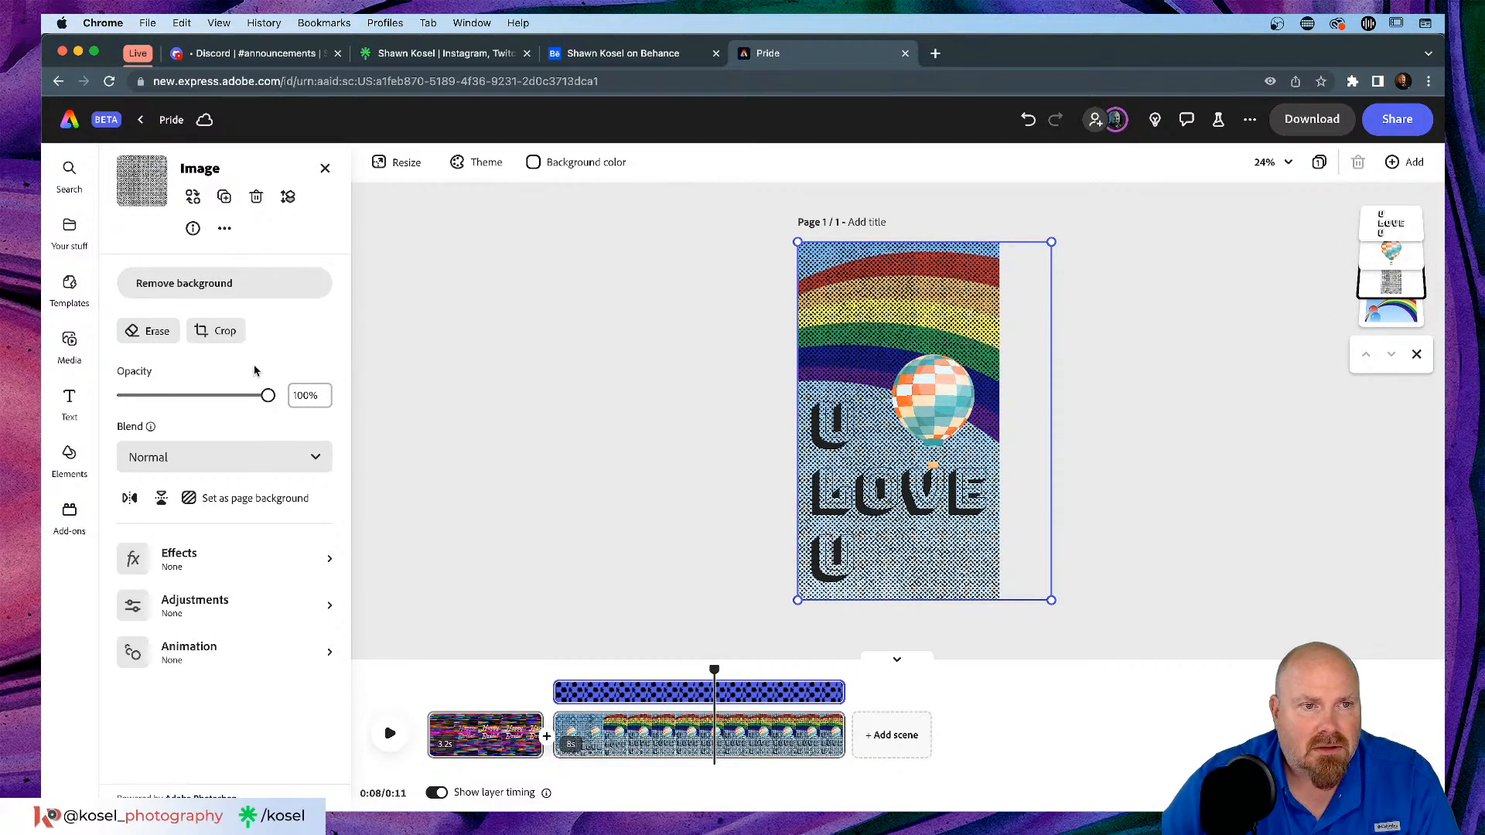
Step: Set the halftone texture's blend mode to Multiply and its opacity to 13%
left_click(241, 457)
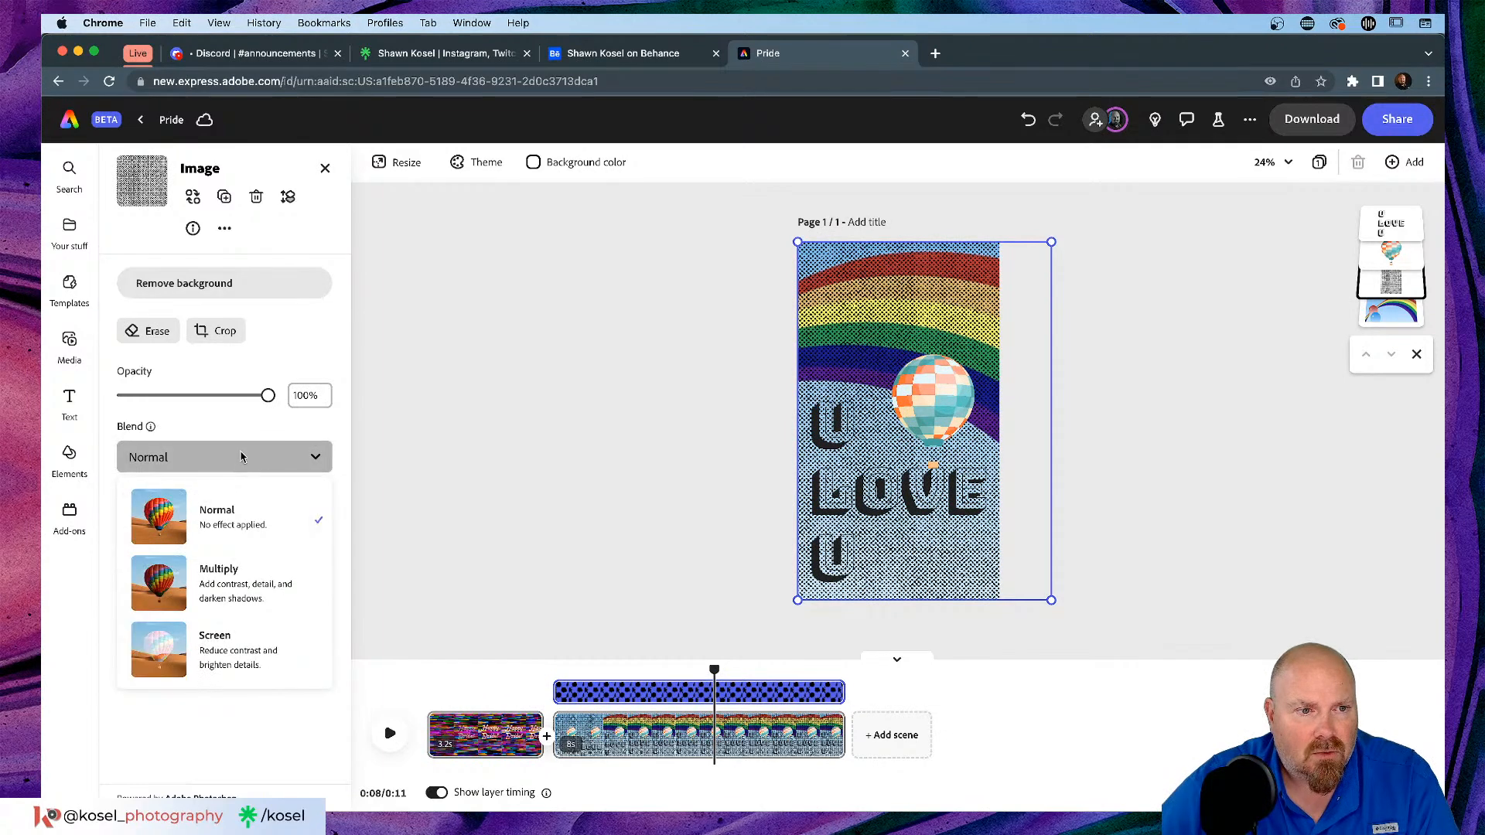
left_click(228, 581)
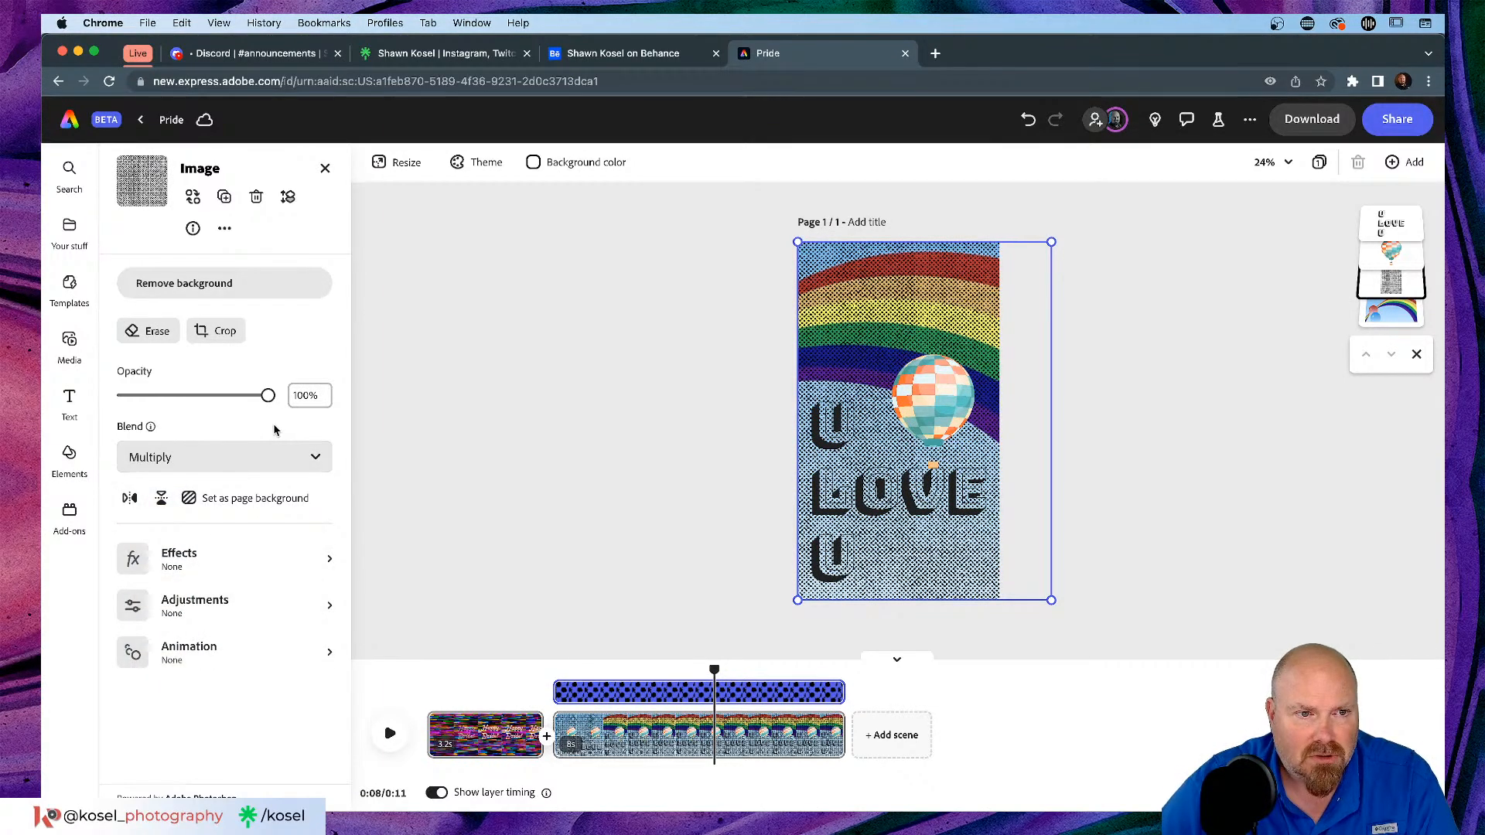
left_click_drag(268, 398, 140, 398)
left_click_drag(142, 398, 142, 398)
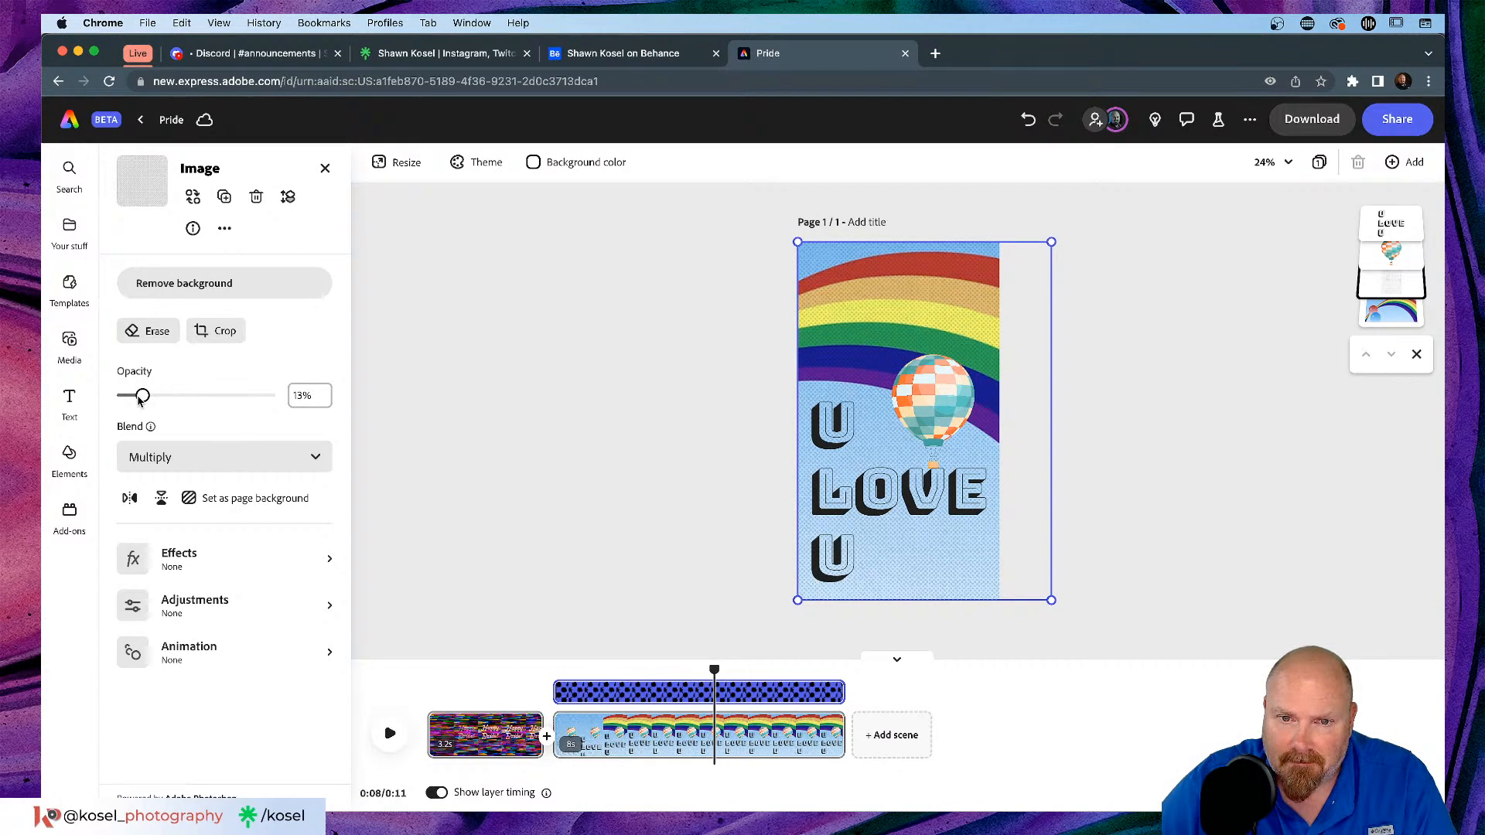
Step: Give the hot air balloon a Rise in animation with the Smooth personality
left_click(935, 391)
left_click(939, 373)
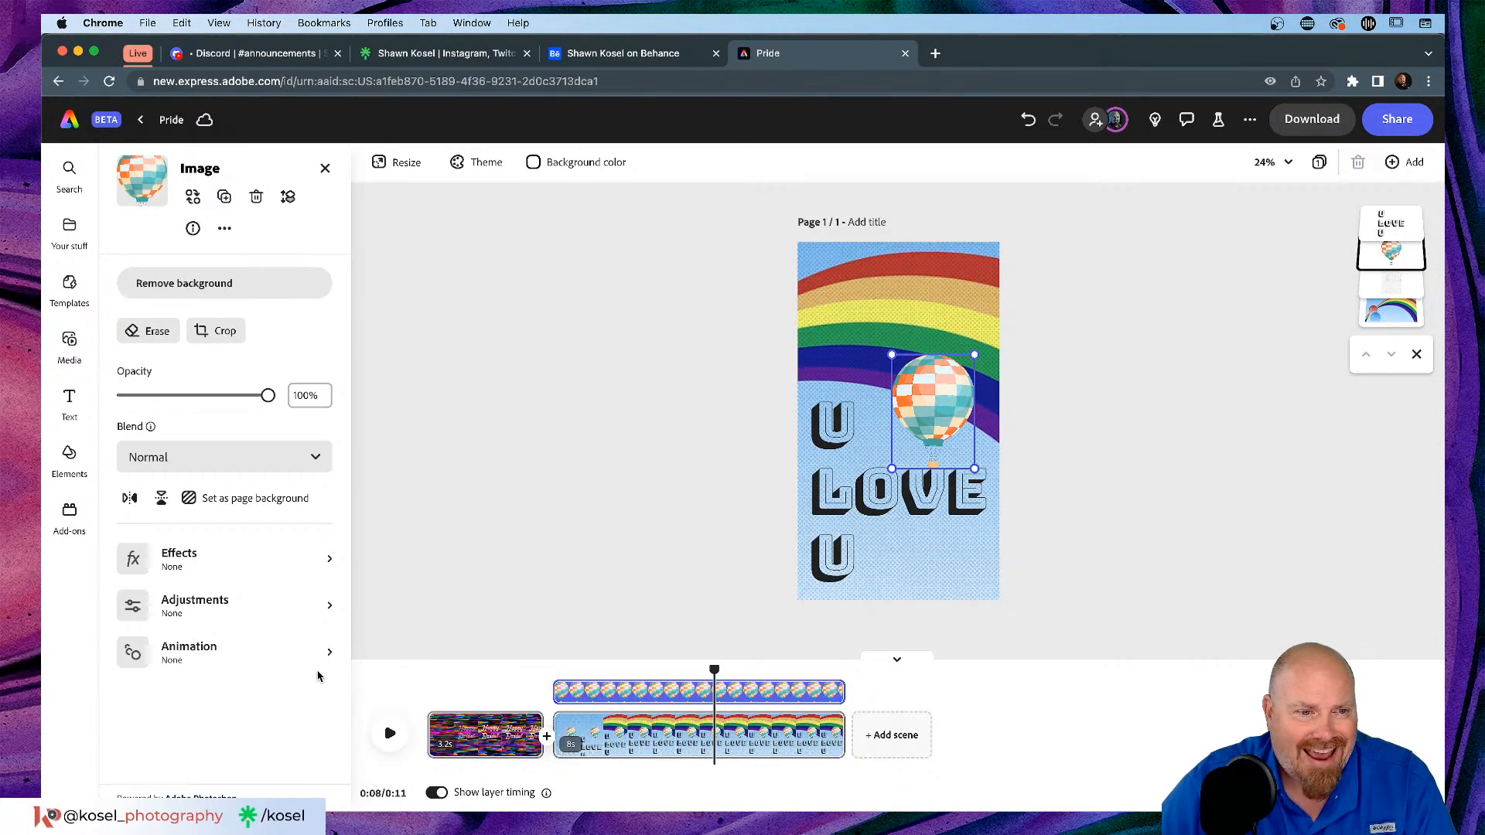
left_click(330, 652)
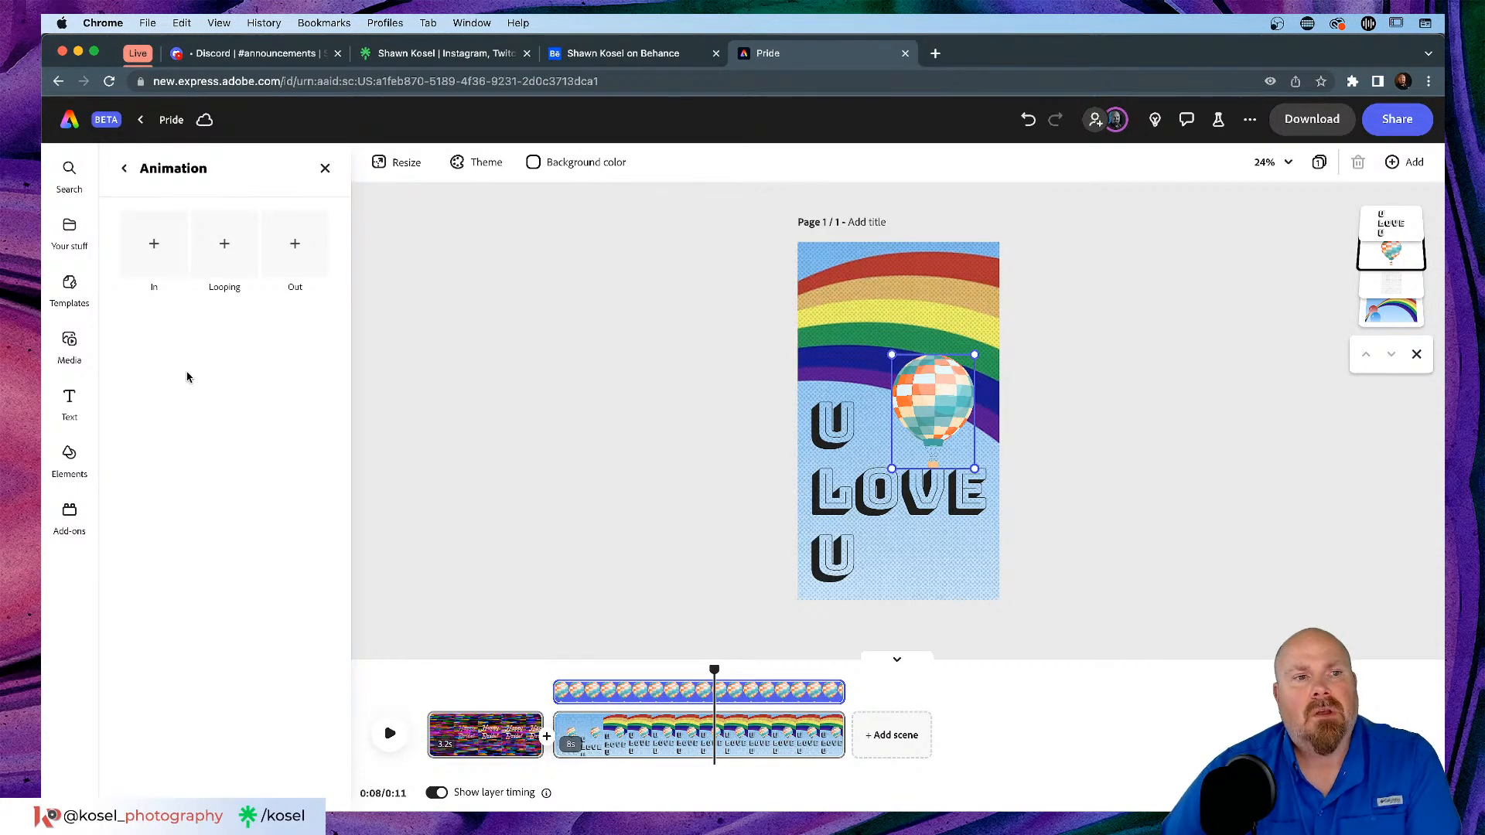
left_click(154, 255)
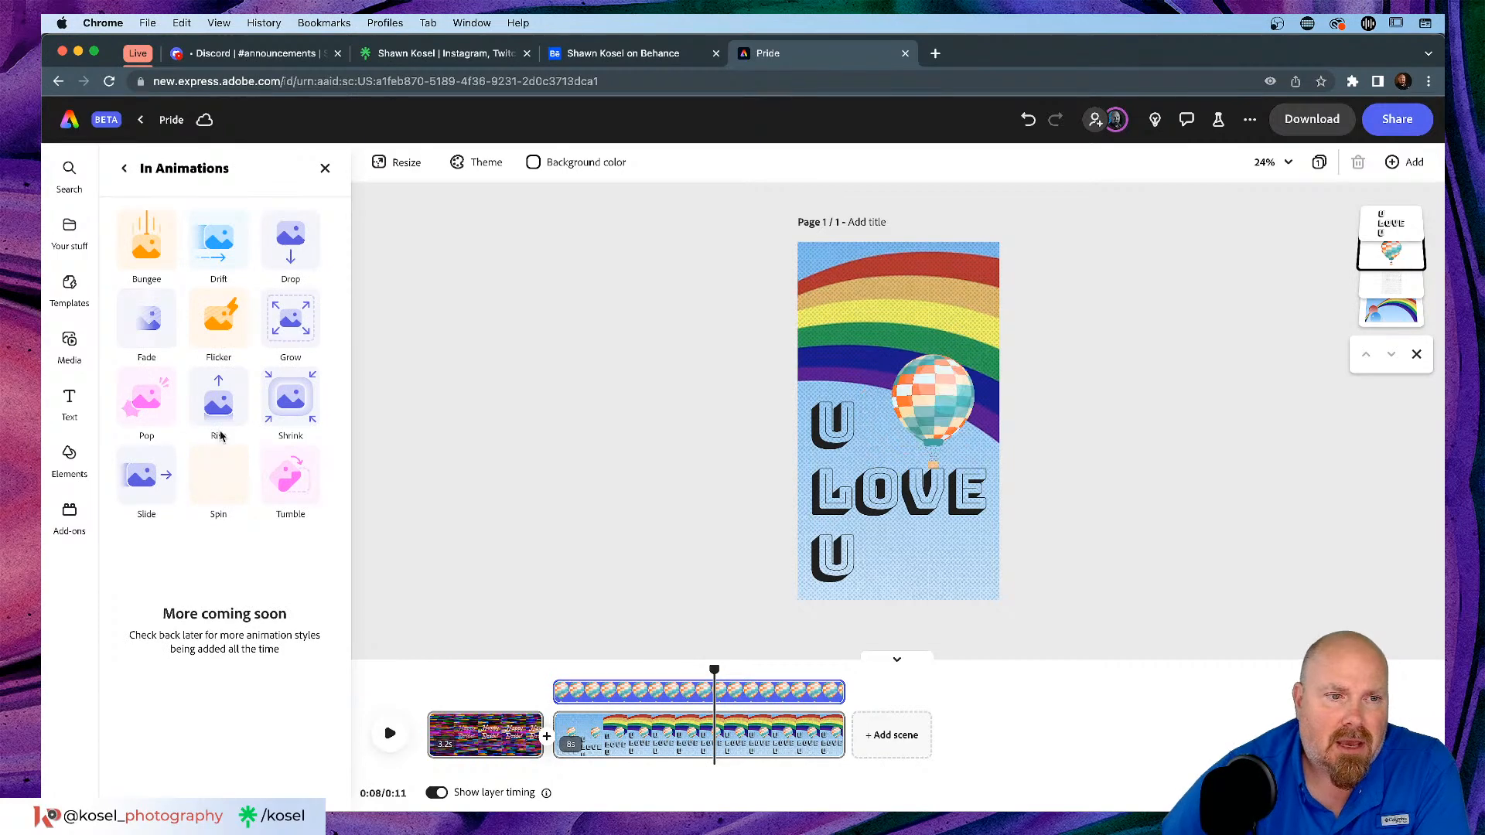
left_click(220, 405)
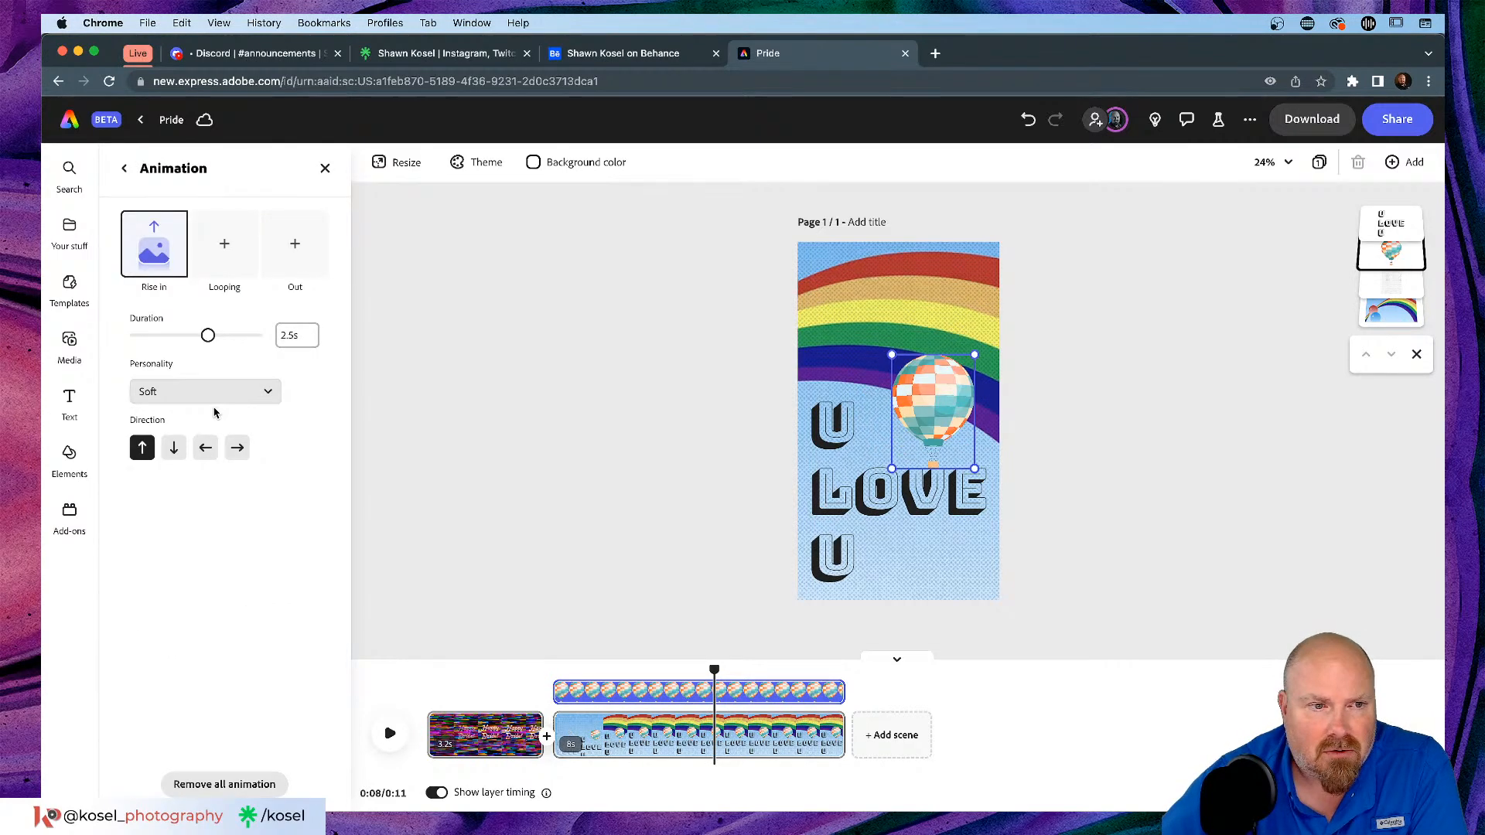
left_click(261, 393)
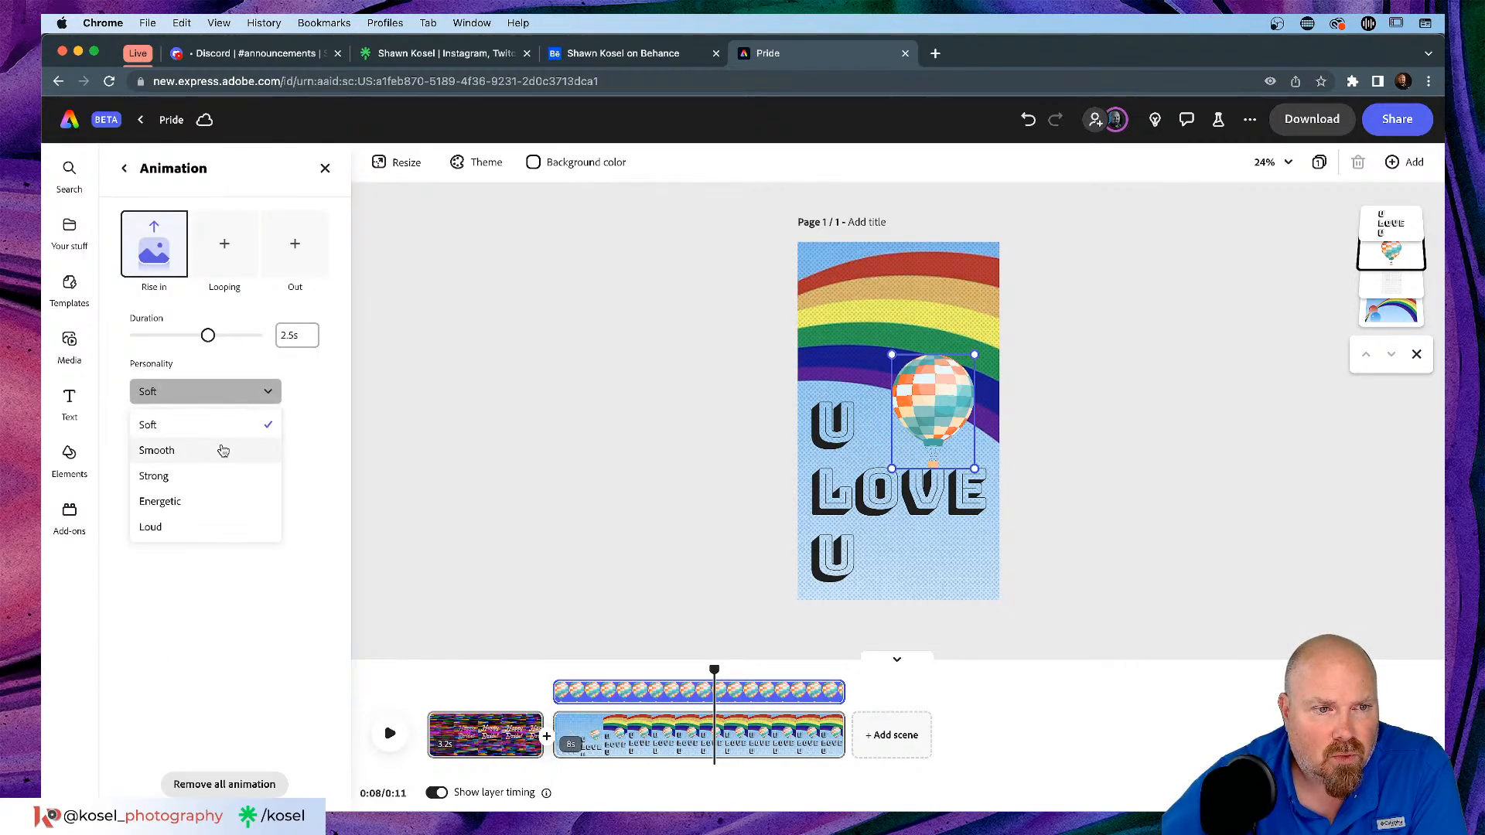
left_click(222, 451)
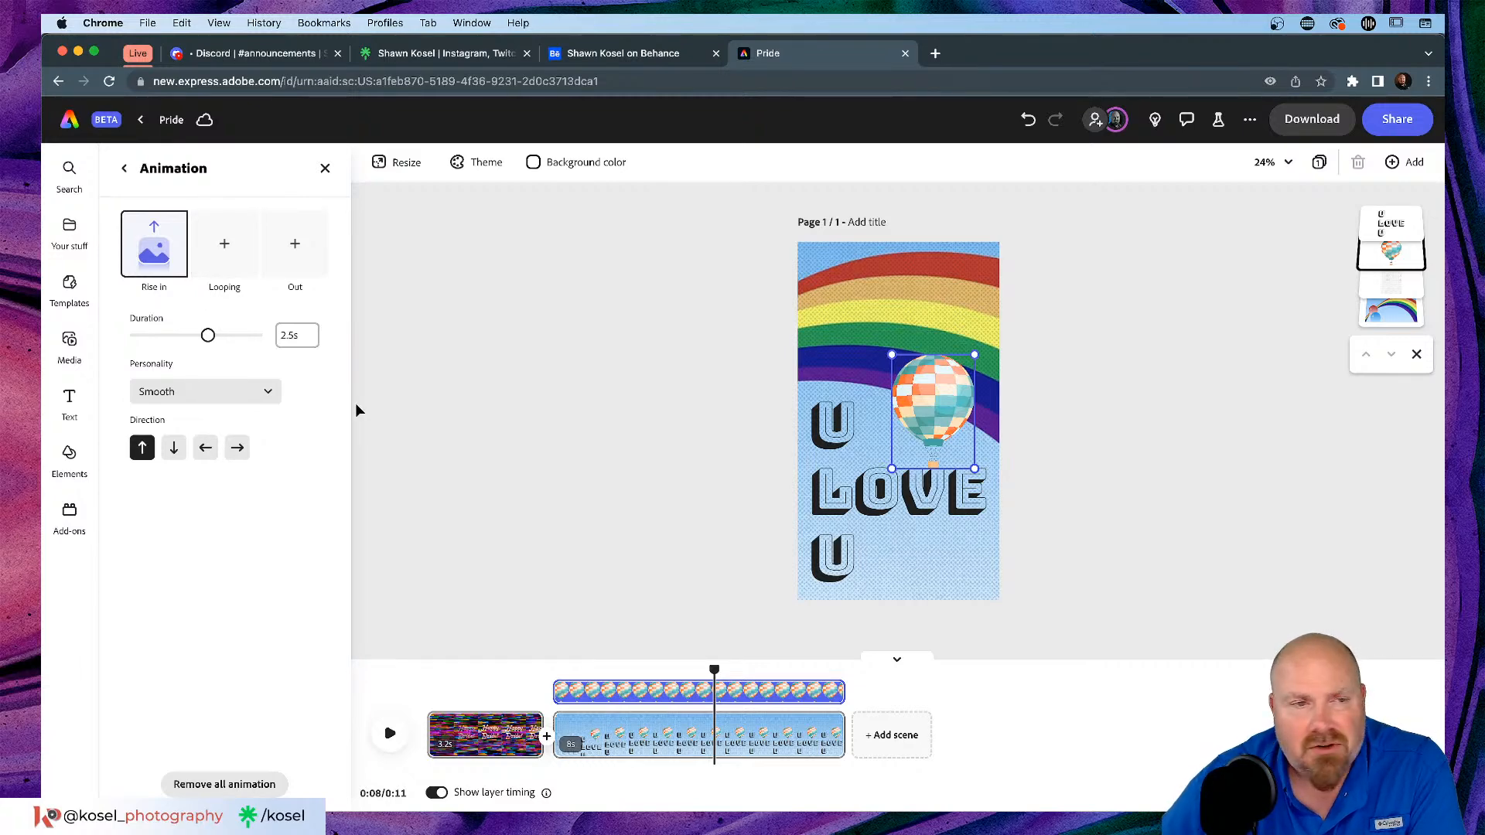
Step: Add a Rise out animation to the balloon and set its duration to 3.01 s
left_click(282, 257)
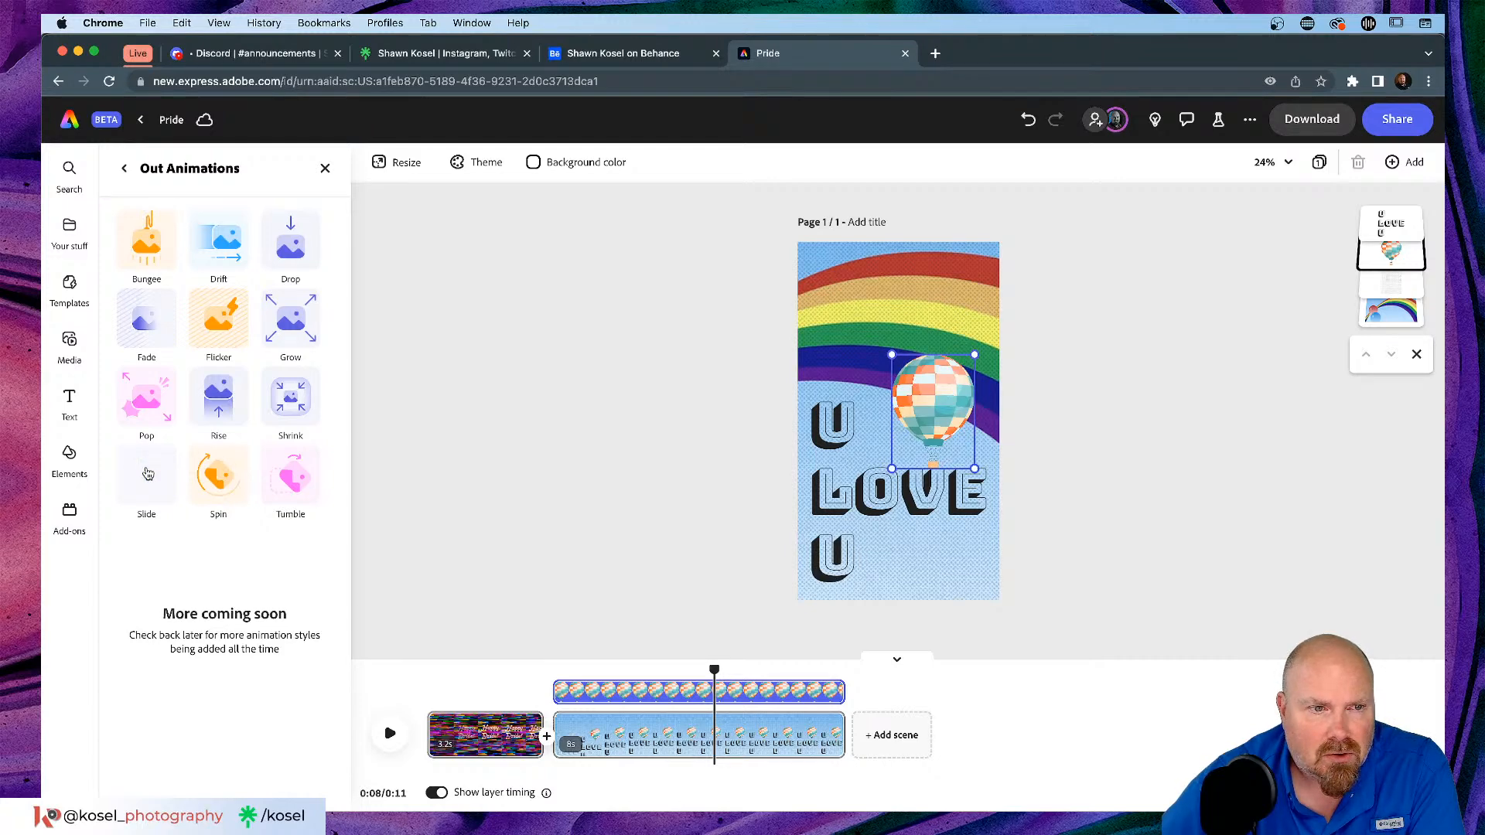
left_click(219, 396)
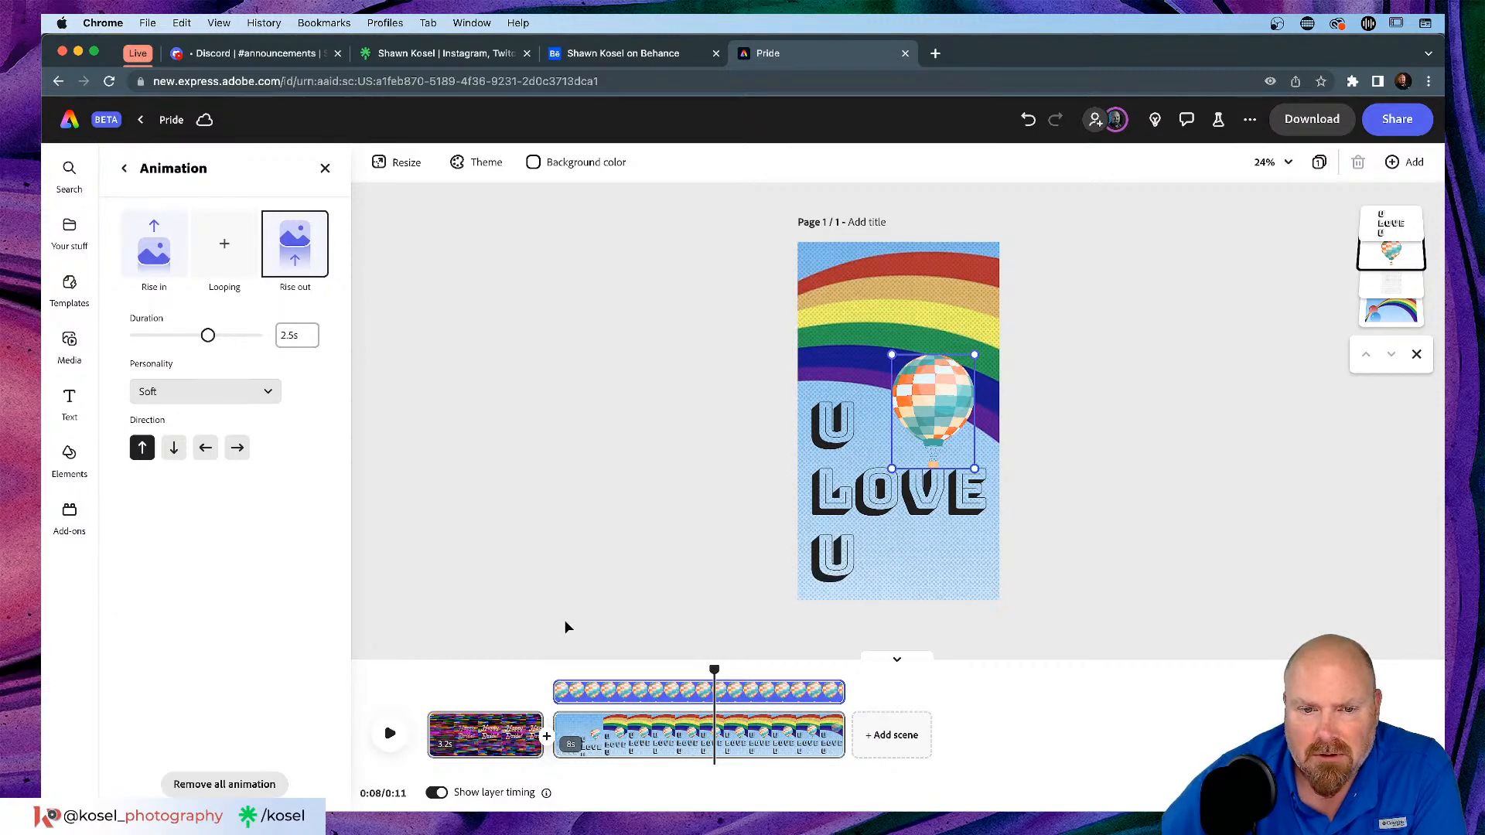
left_click_drag(713, 671, 817, 685)
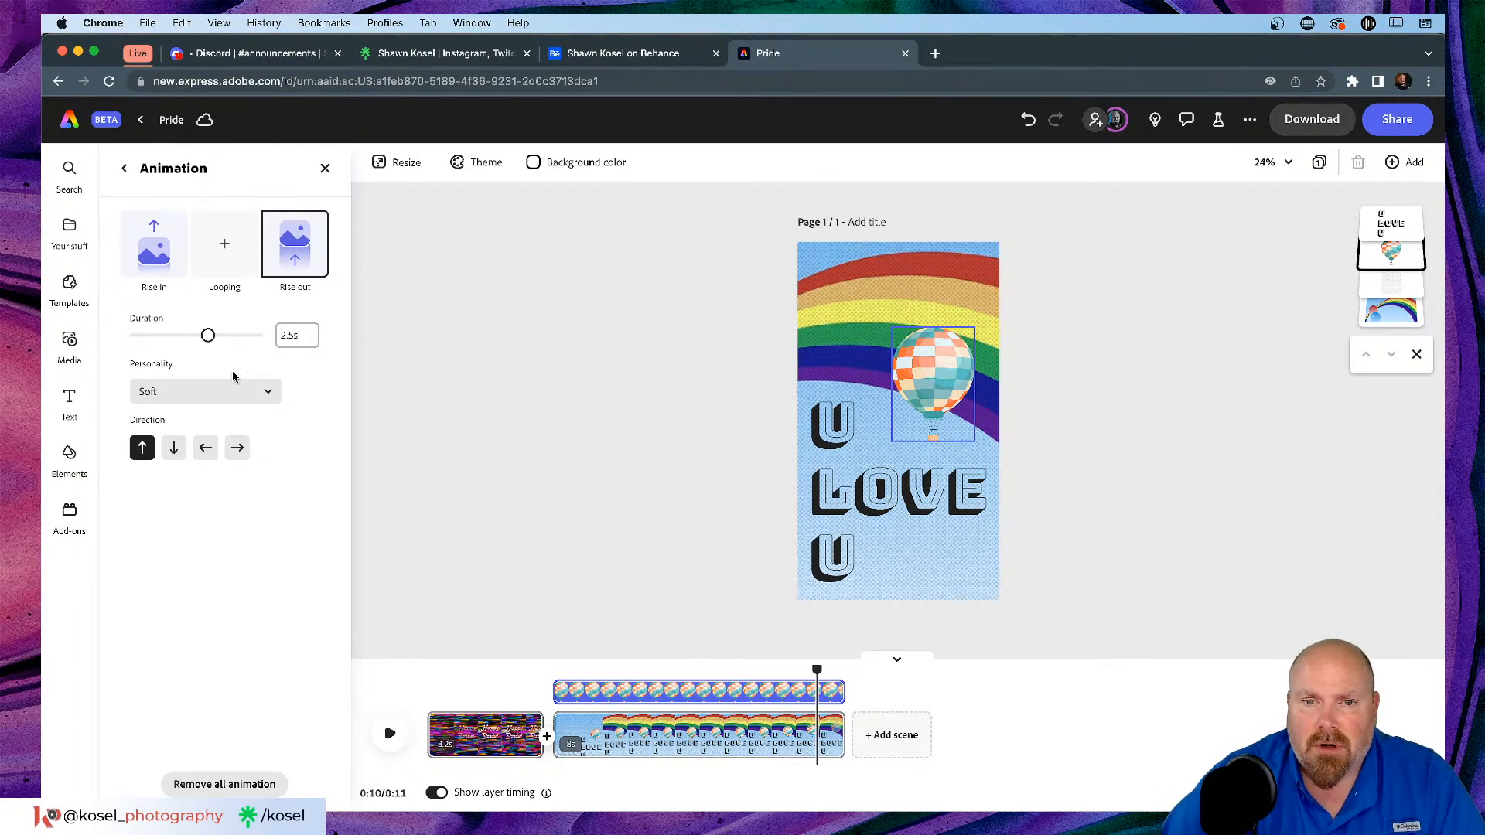
left_click_drag(207, 335, 229, 335)
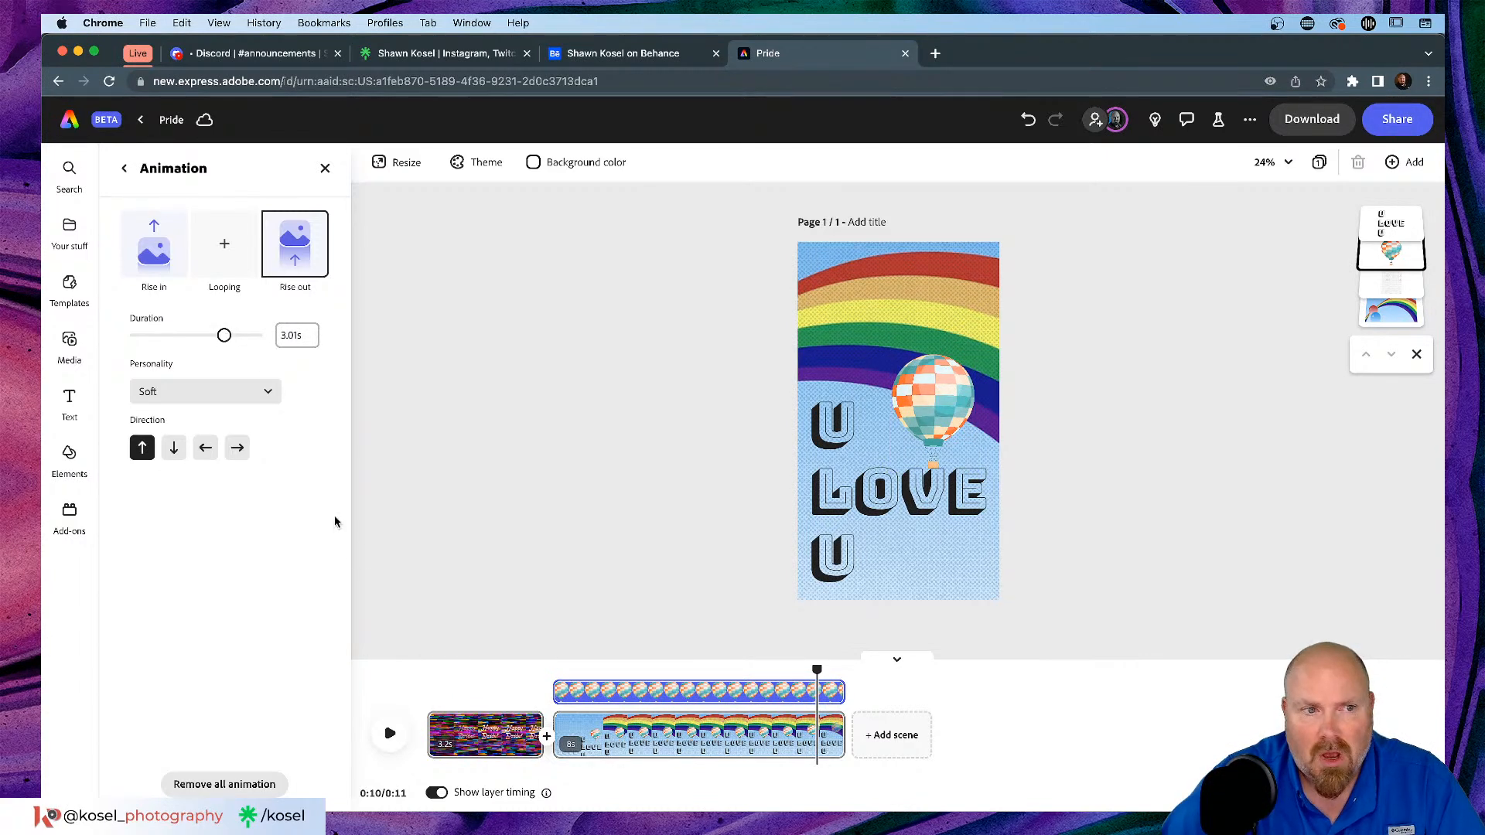
Step: Set the duration of the balloon's Rise in animation to 3.06 s and deselect the balloon
left_click(158, 238)
left_click_drag(208, 337, 230, 341)
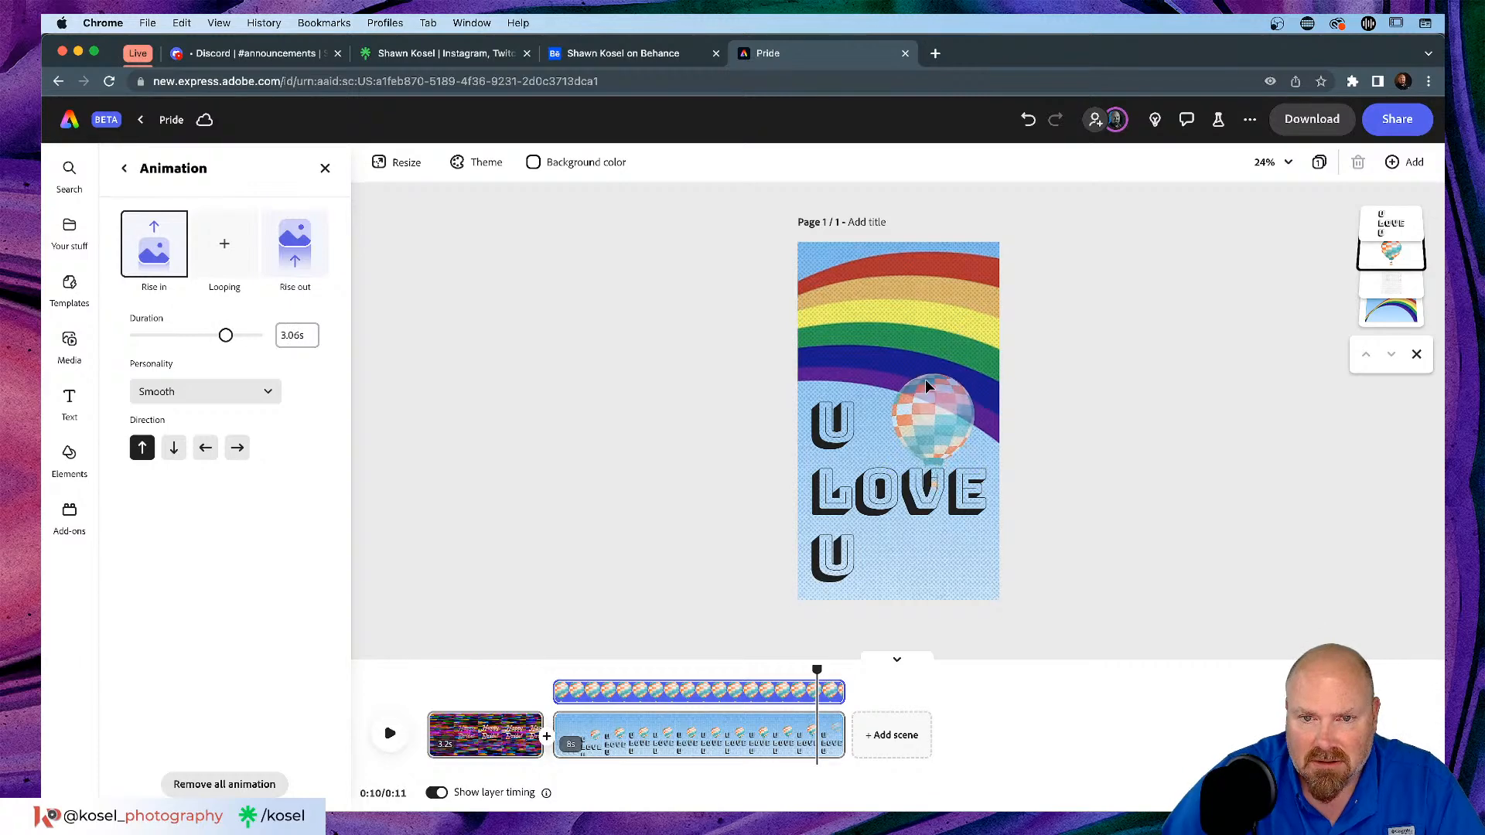
left_click(564, 579)
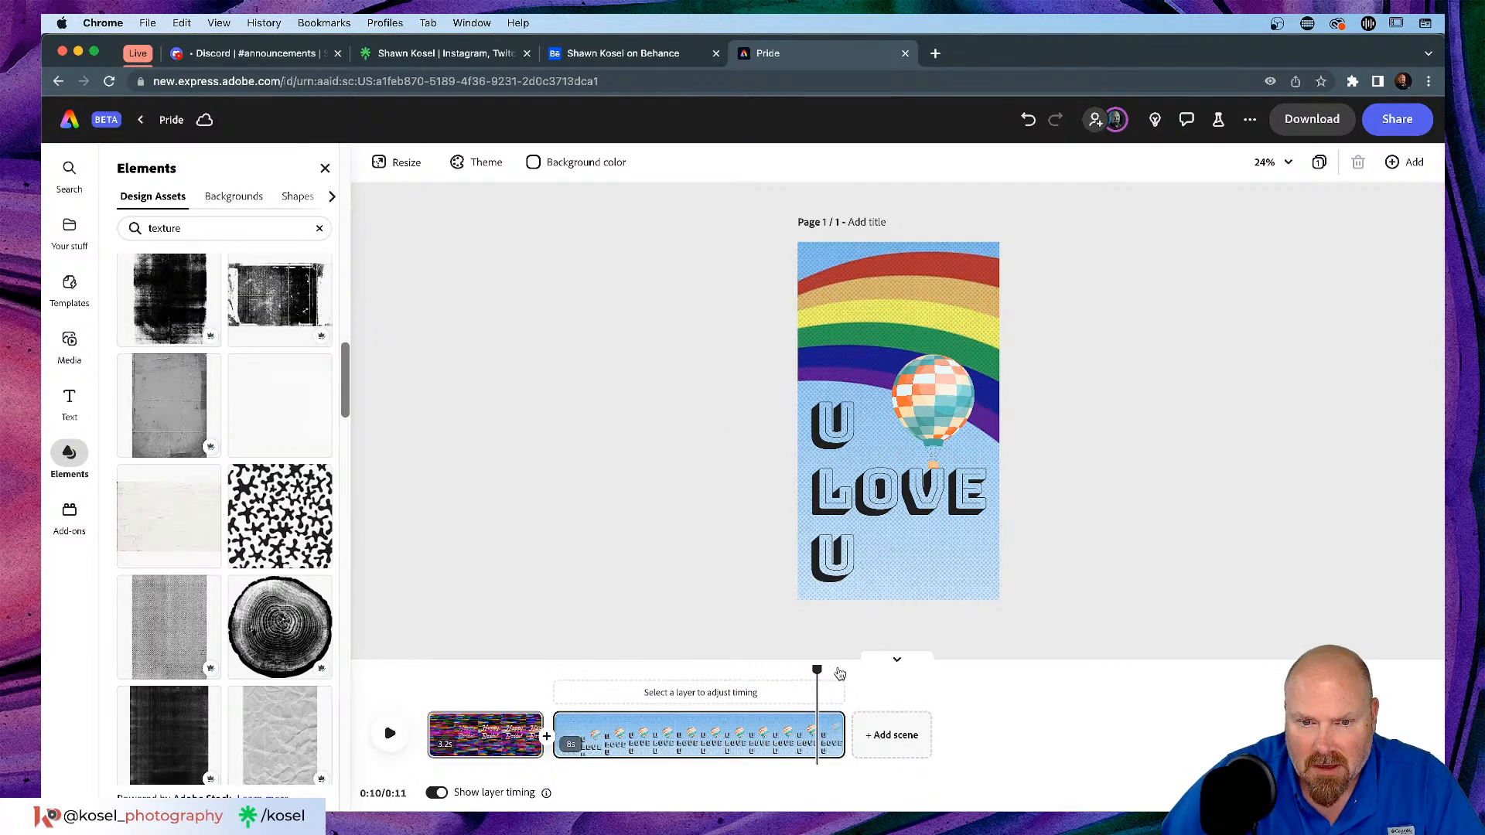
Step: Close the design assets and play back the rainbow scene to check the balloon's animation
left_click(324, 168)
left_click_drag(563, 669, 310, 669)
left_click(140, 733)
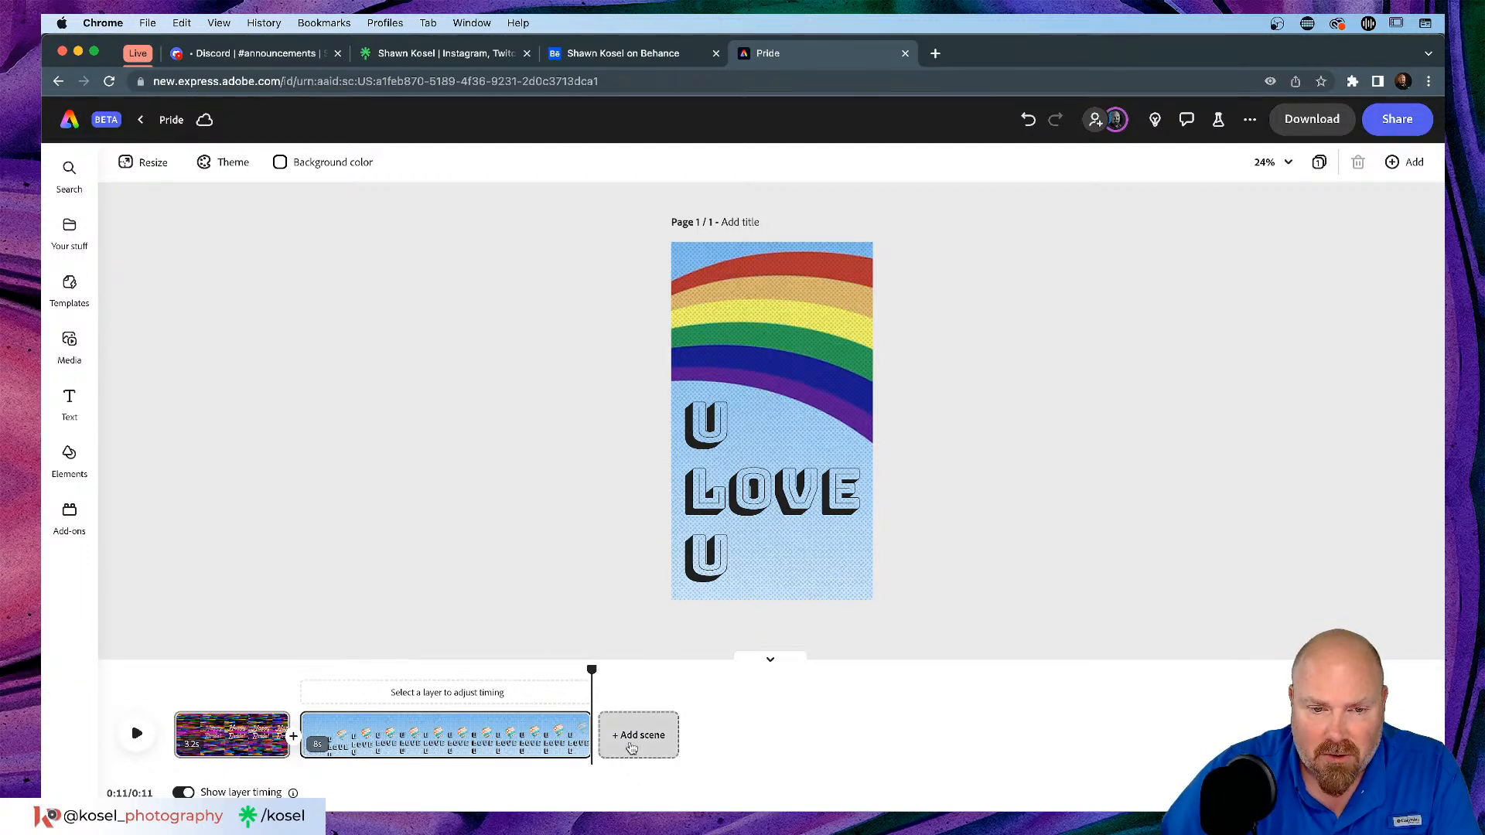
Step: Add a blank scene after the rainbow scene and search the stock videos for "pride"
left_click(632, 748)
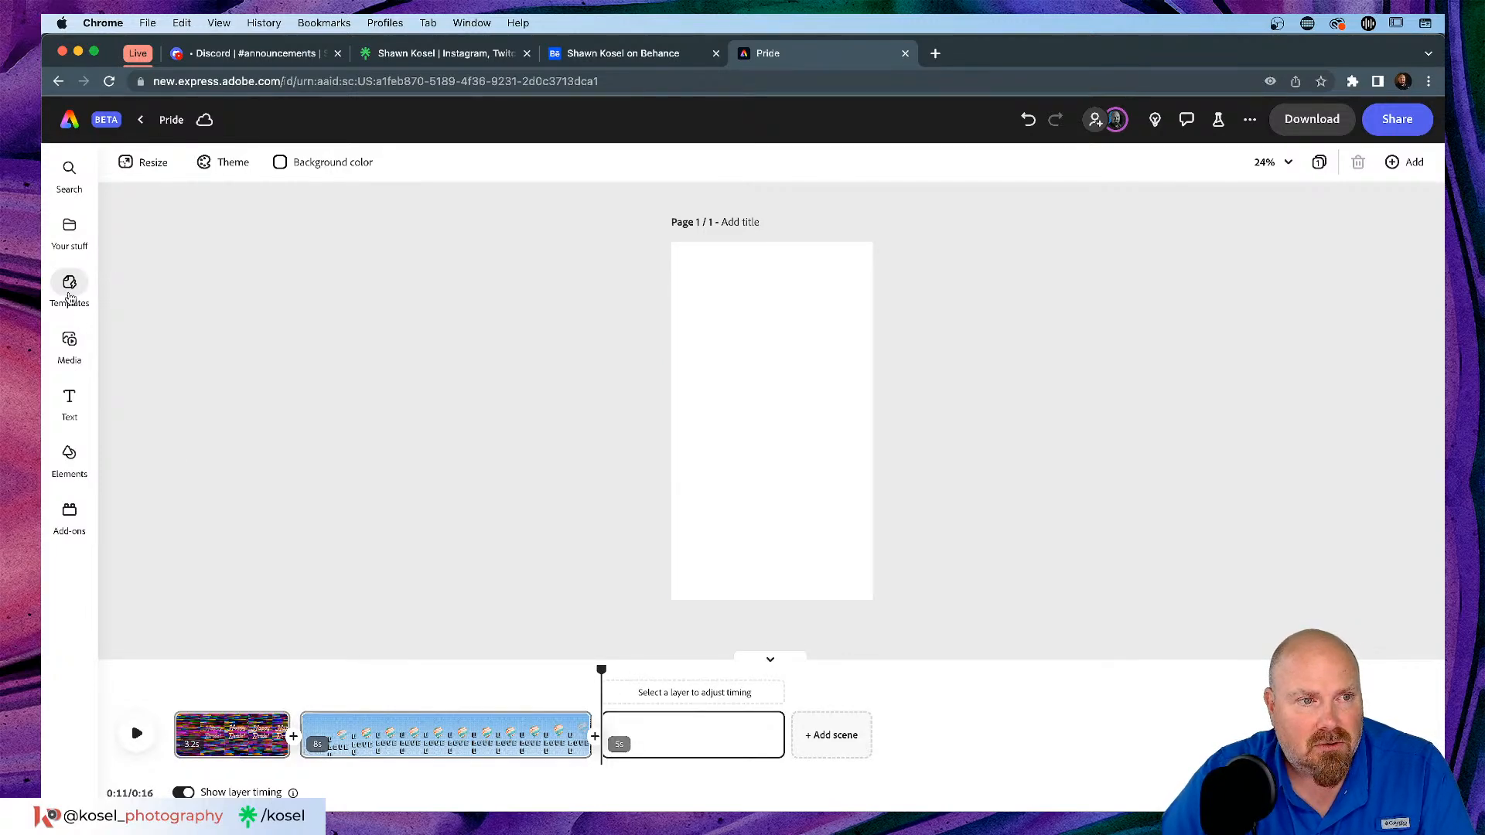
left_click(69, 344)
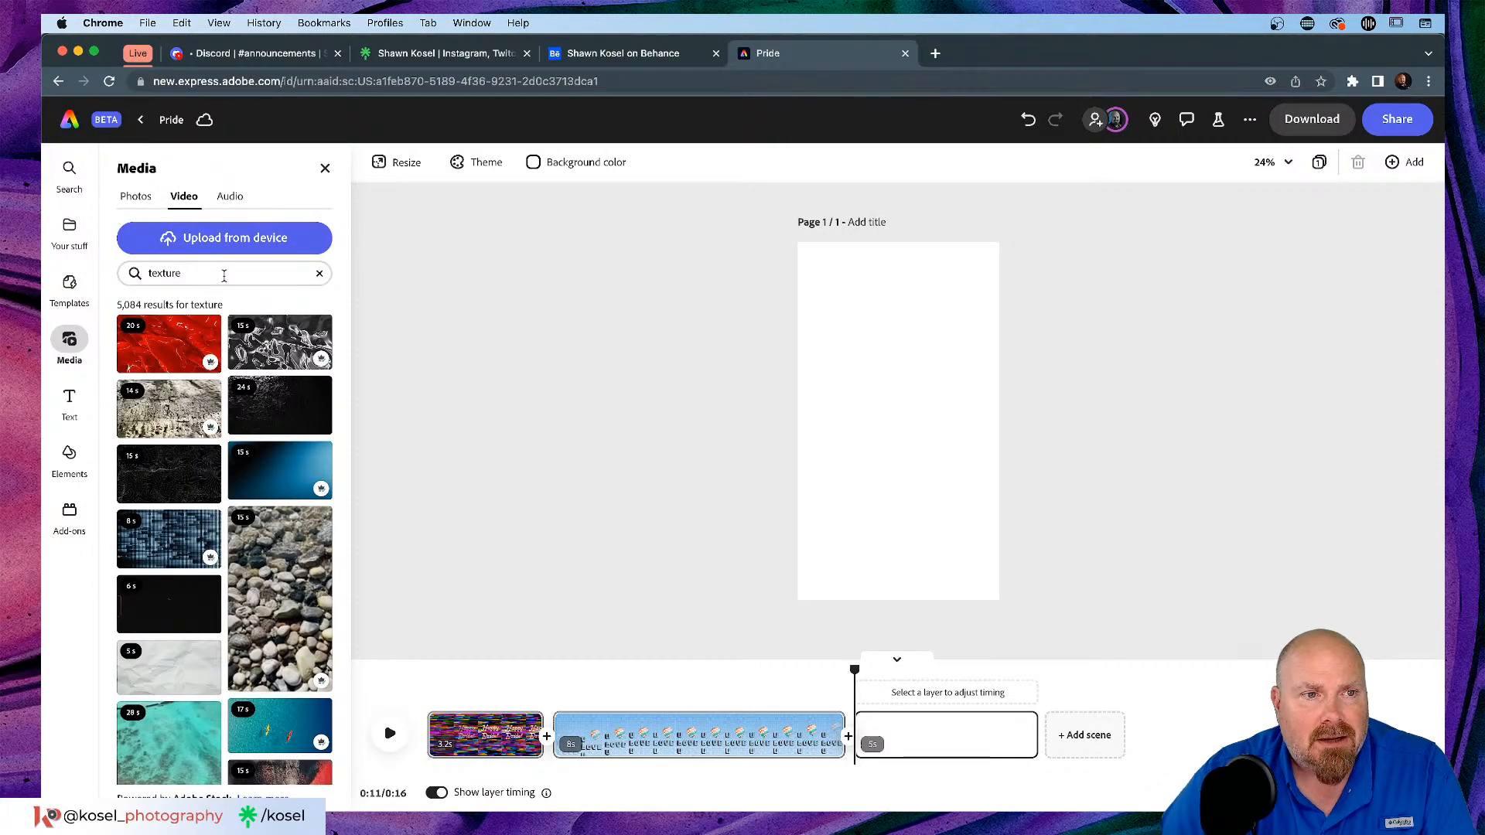
left_click(319, 273)
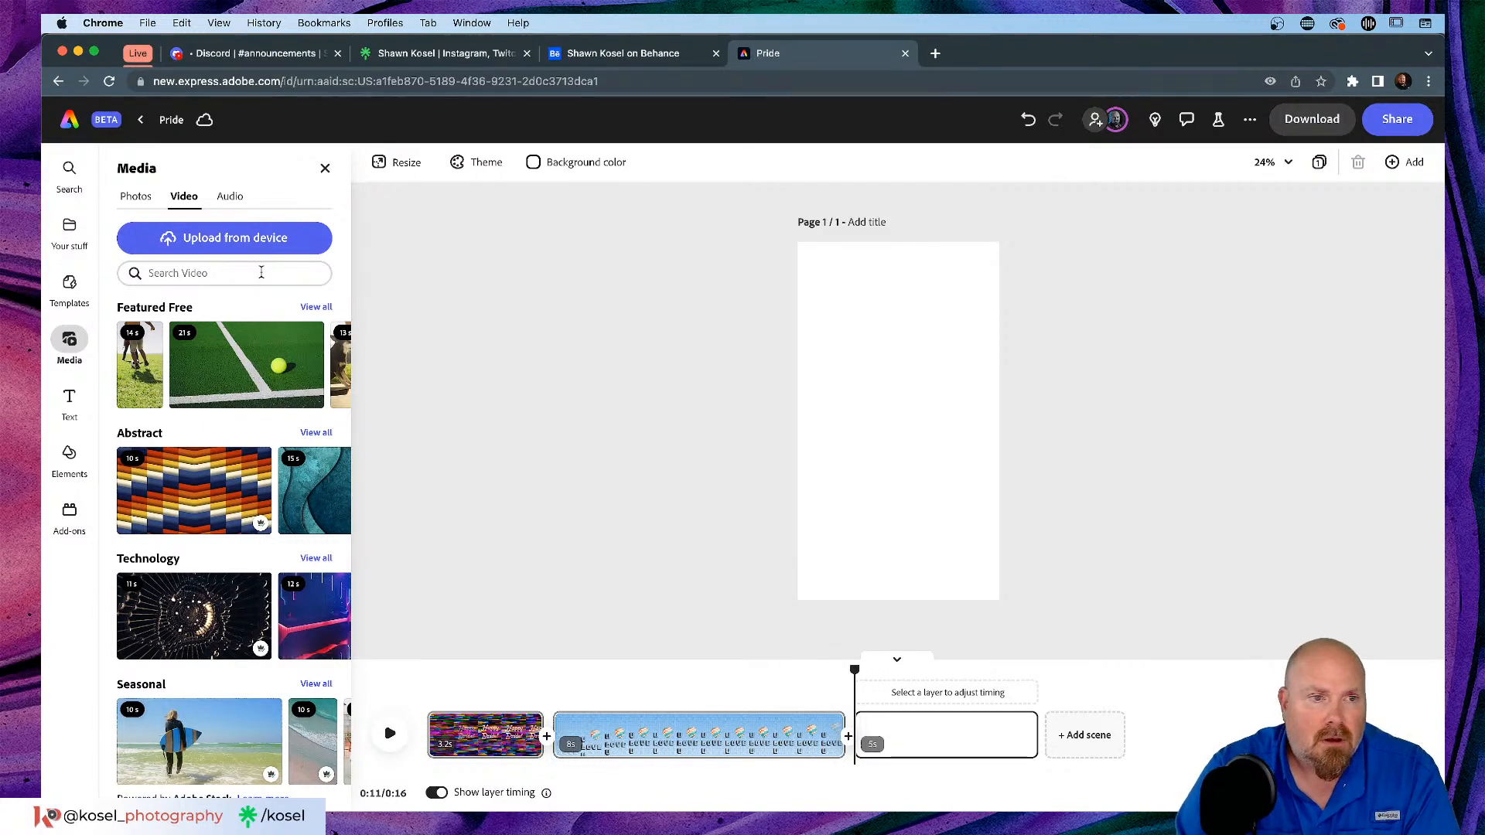
left_click(256, 274)
type("pride")
key("Return")
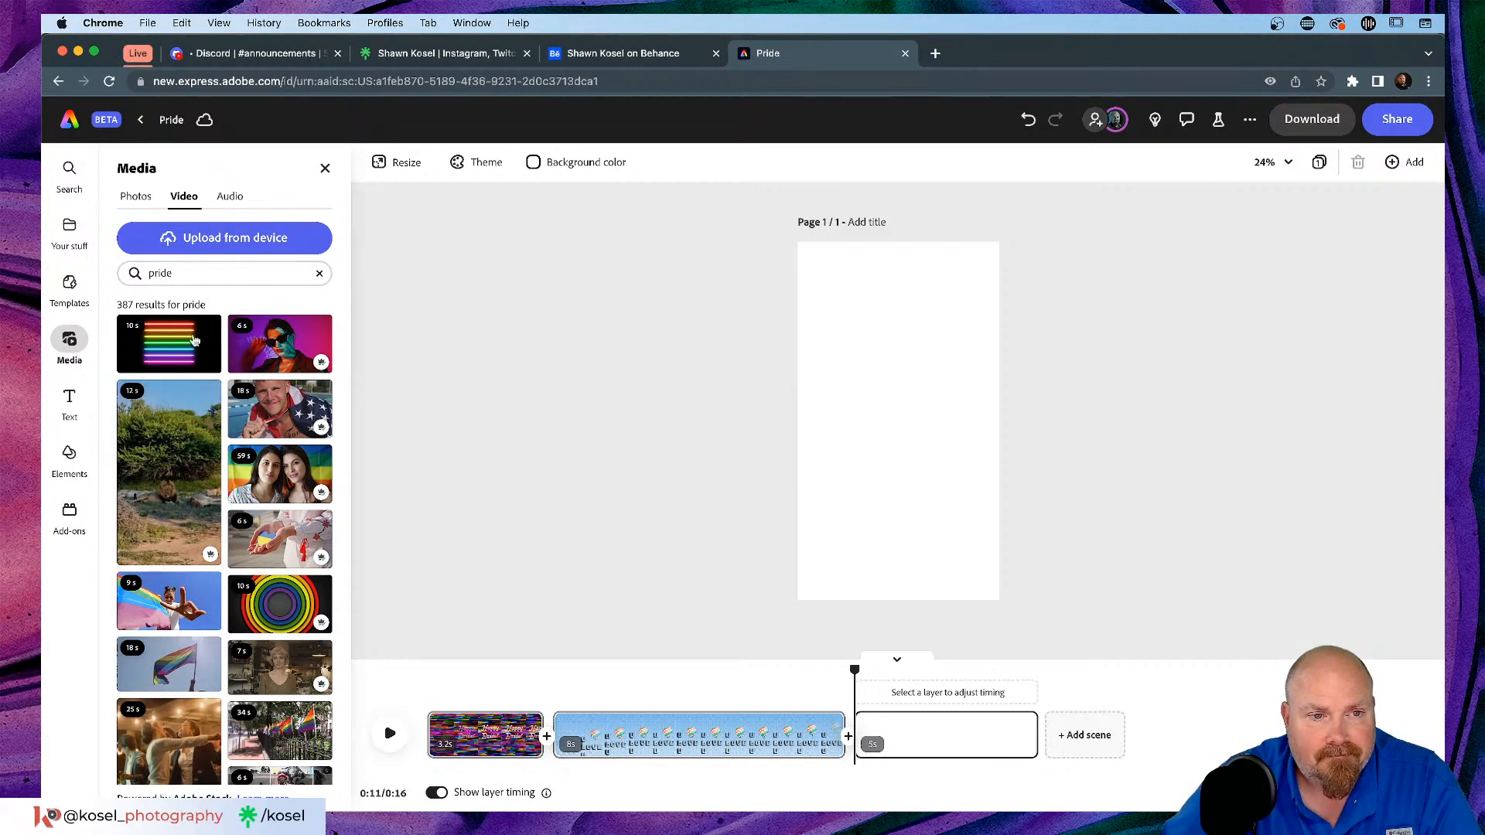
Step: Look through the "pride" stock video results for a clip suited to the blank third scene
scroll(261, 474, "down", 3)
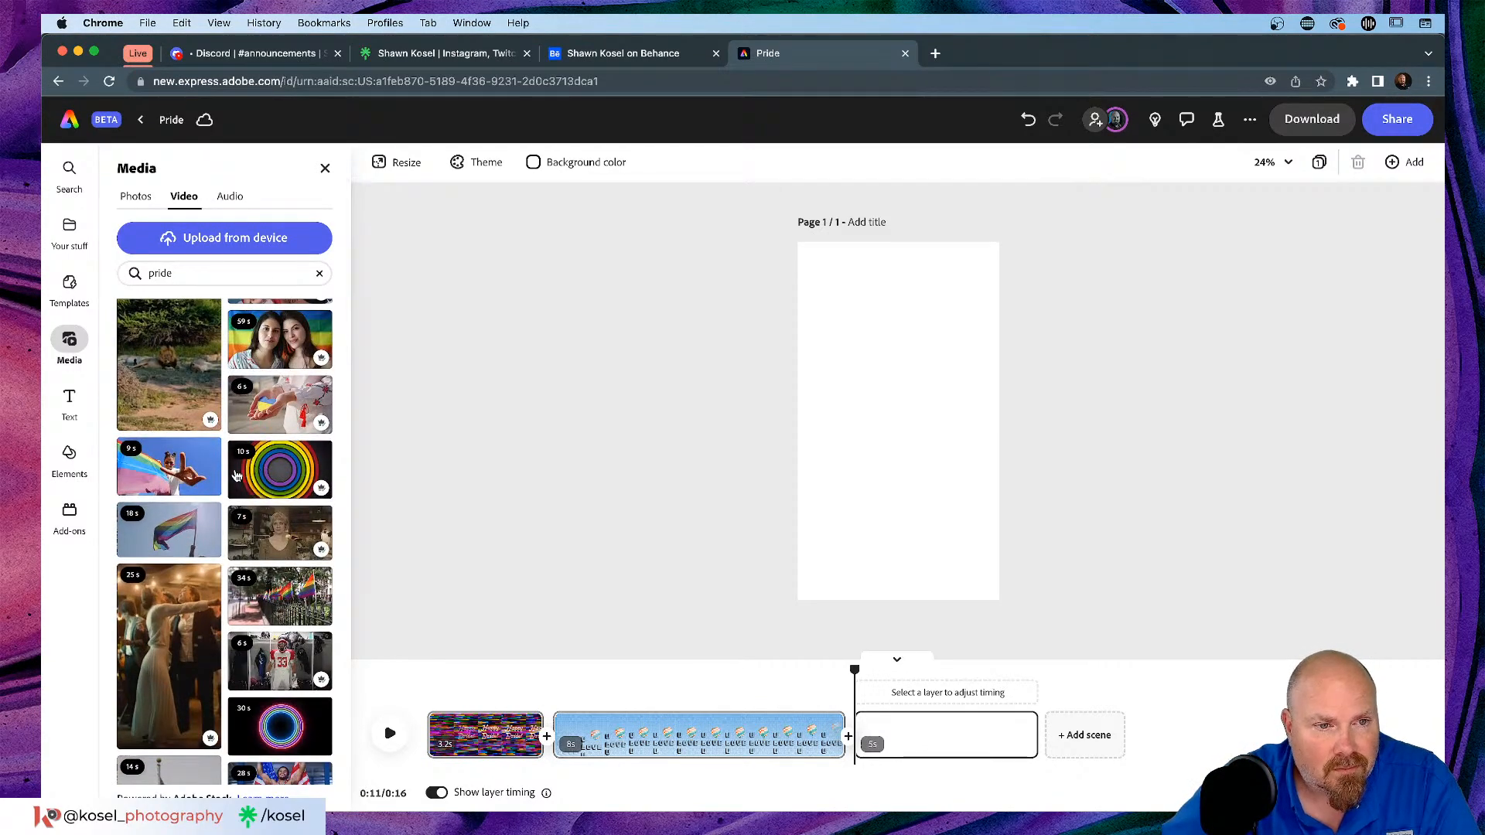
scroll(240, 475, "down", 1)
scroll(239, 475, "down", 1)
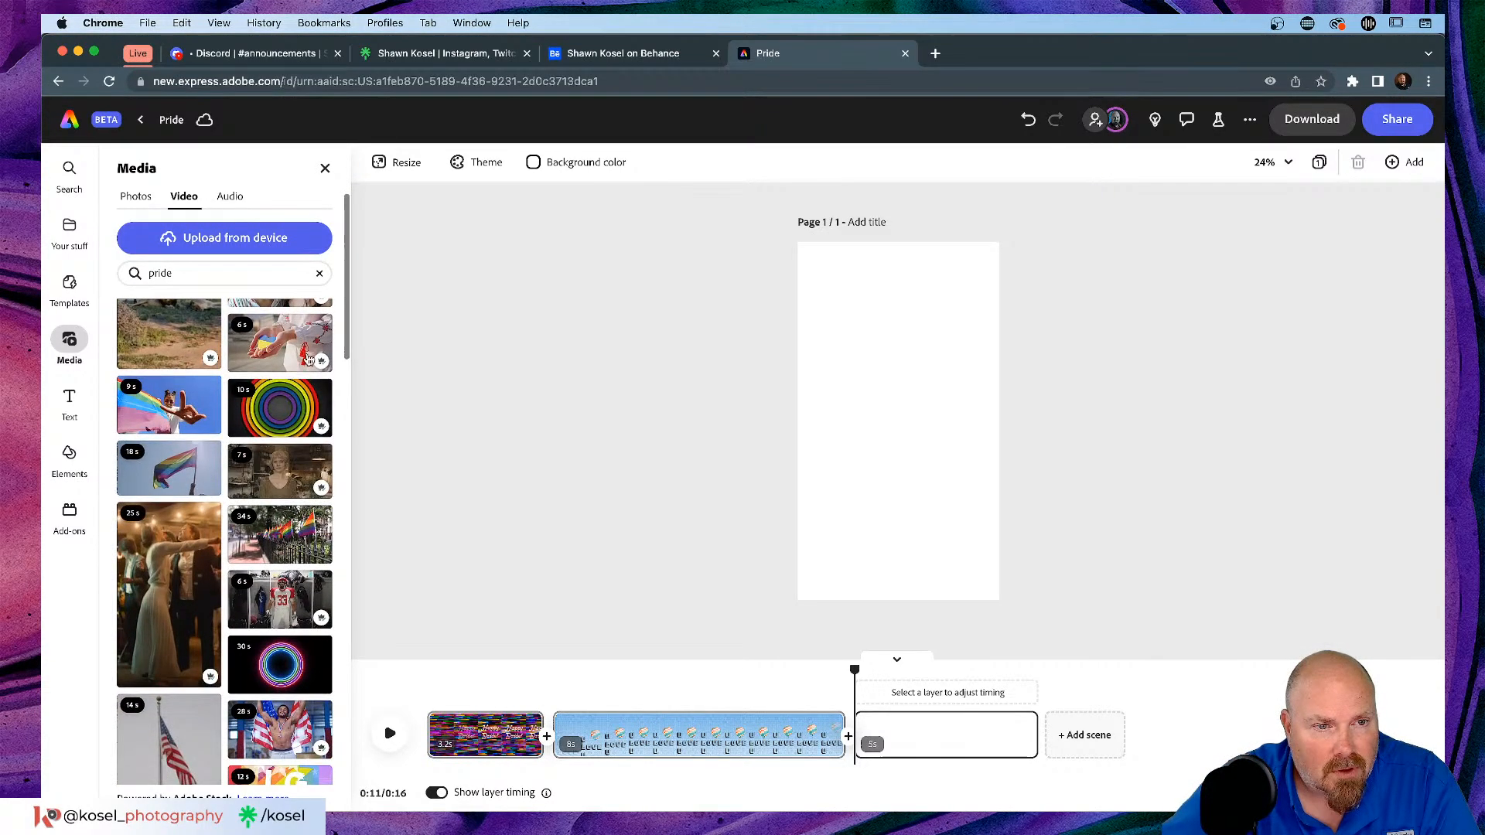
scroll(277, 408, "down", 1)
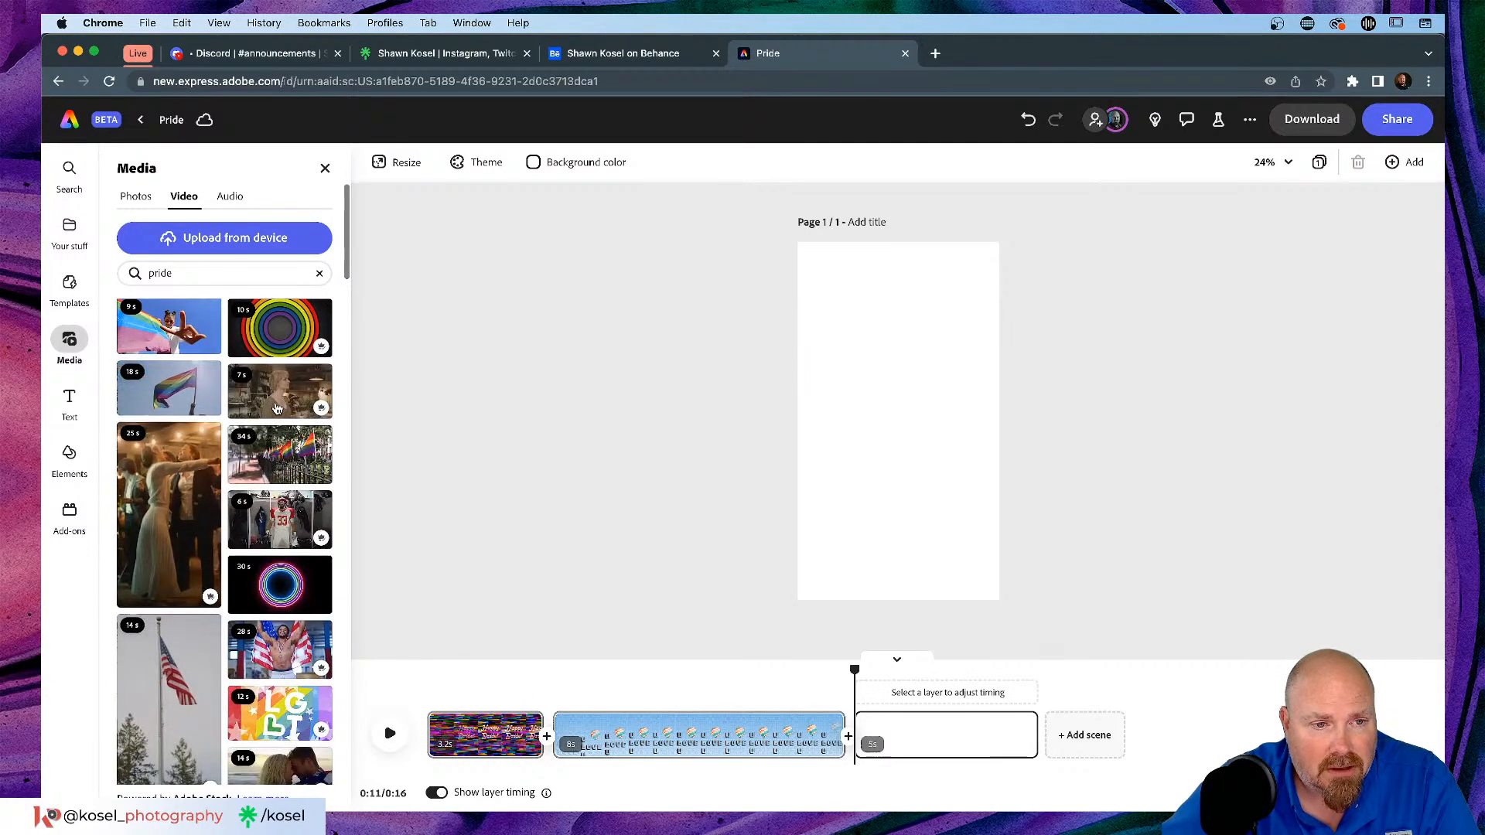
scroll(231, 416, "down", 1)
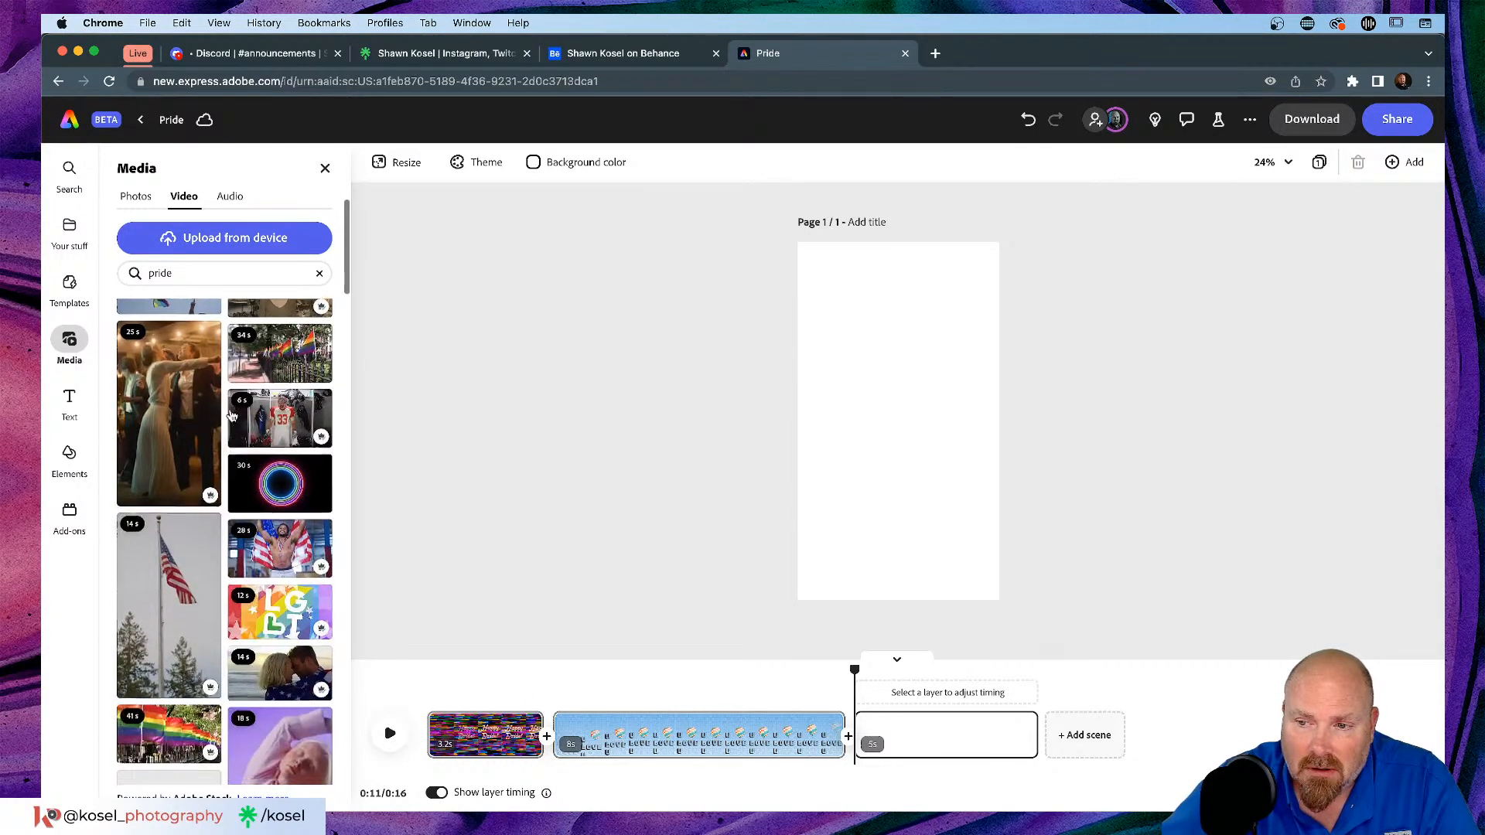
scroll(231, 416, "up", 1)
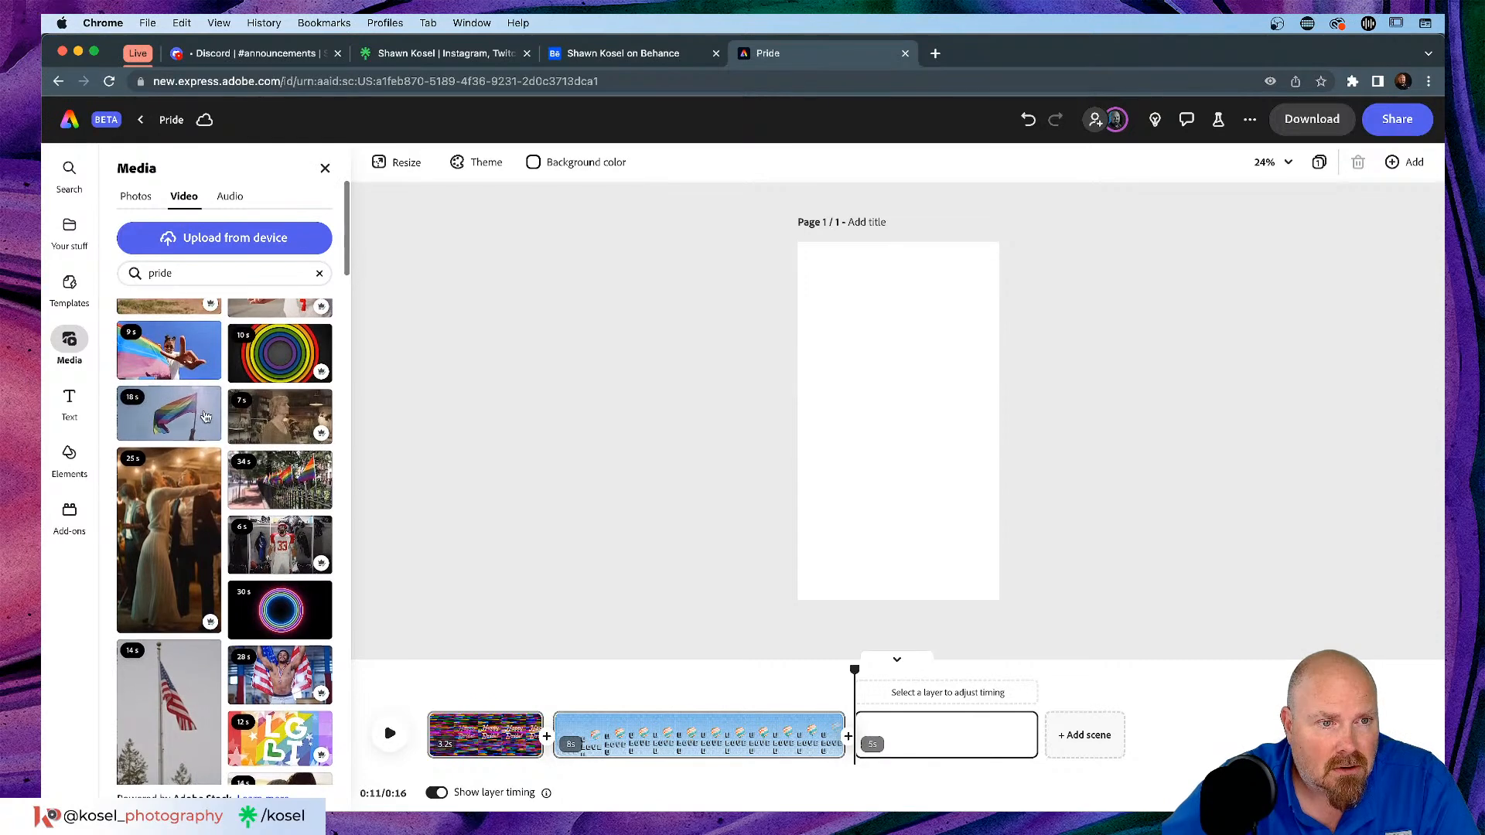
scroll(173, 426, "down", 1)
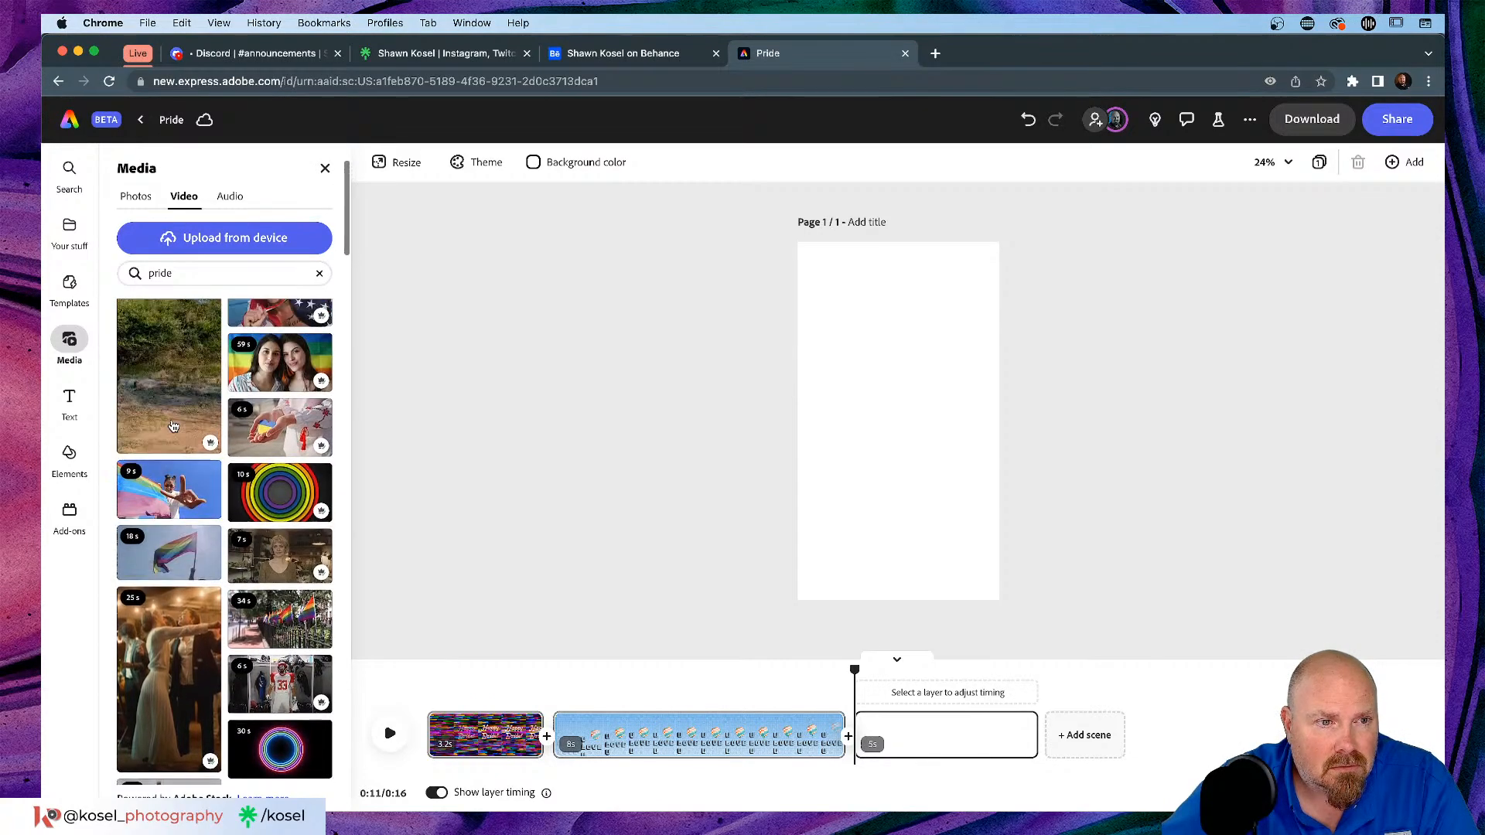
scroll(173, 426, "down", 4)
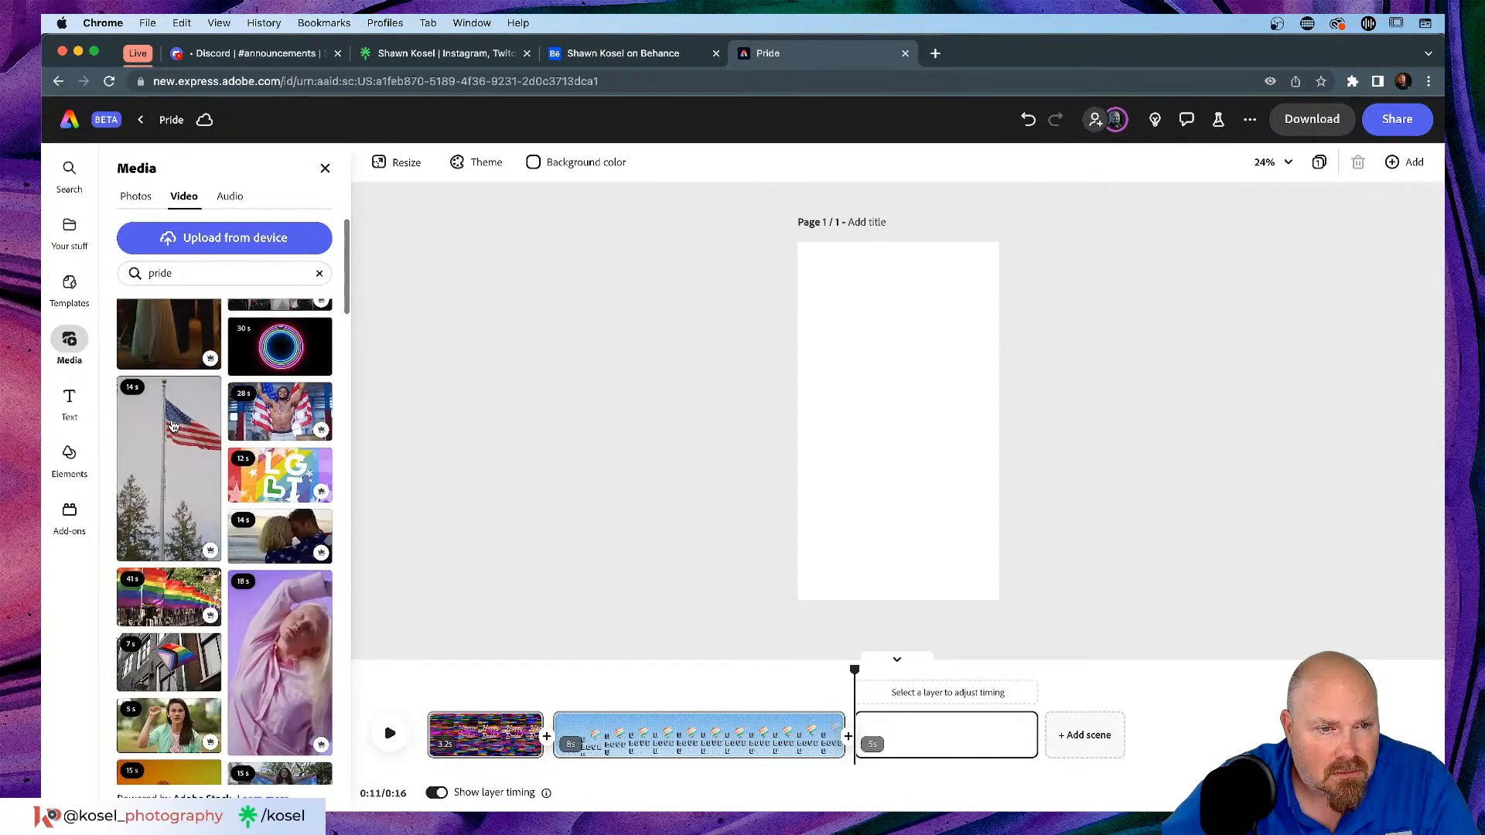
scroll(174, 426, "down", 3)
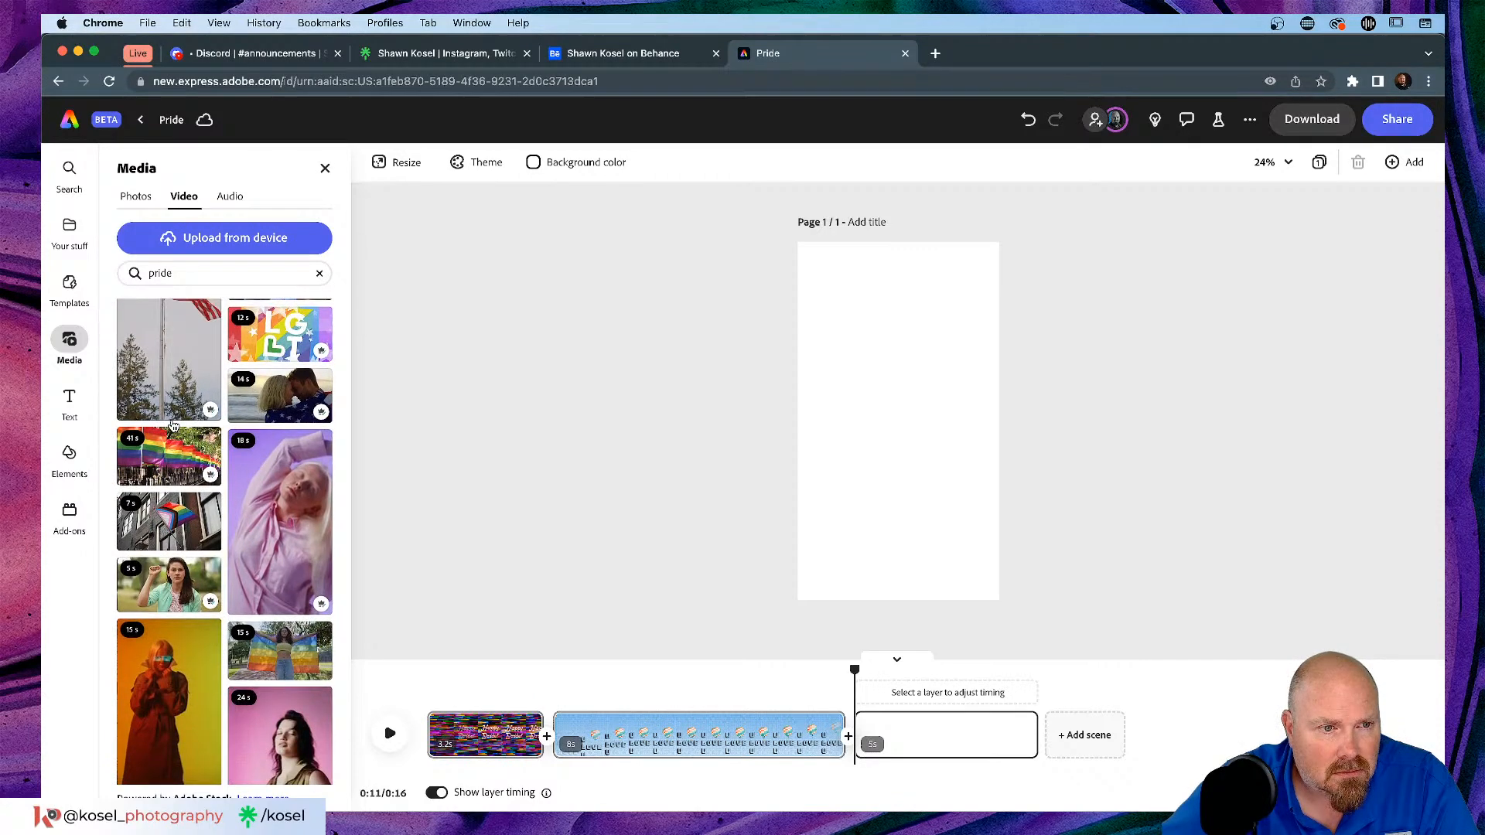
scroll(174, 426, "down", 1)
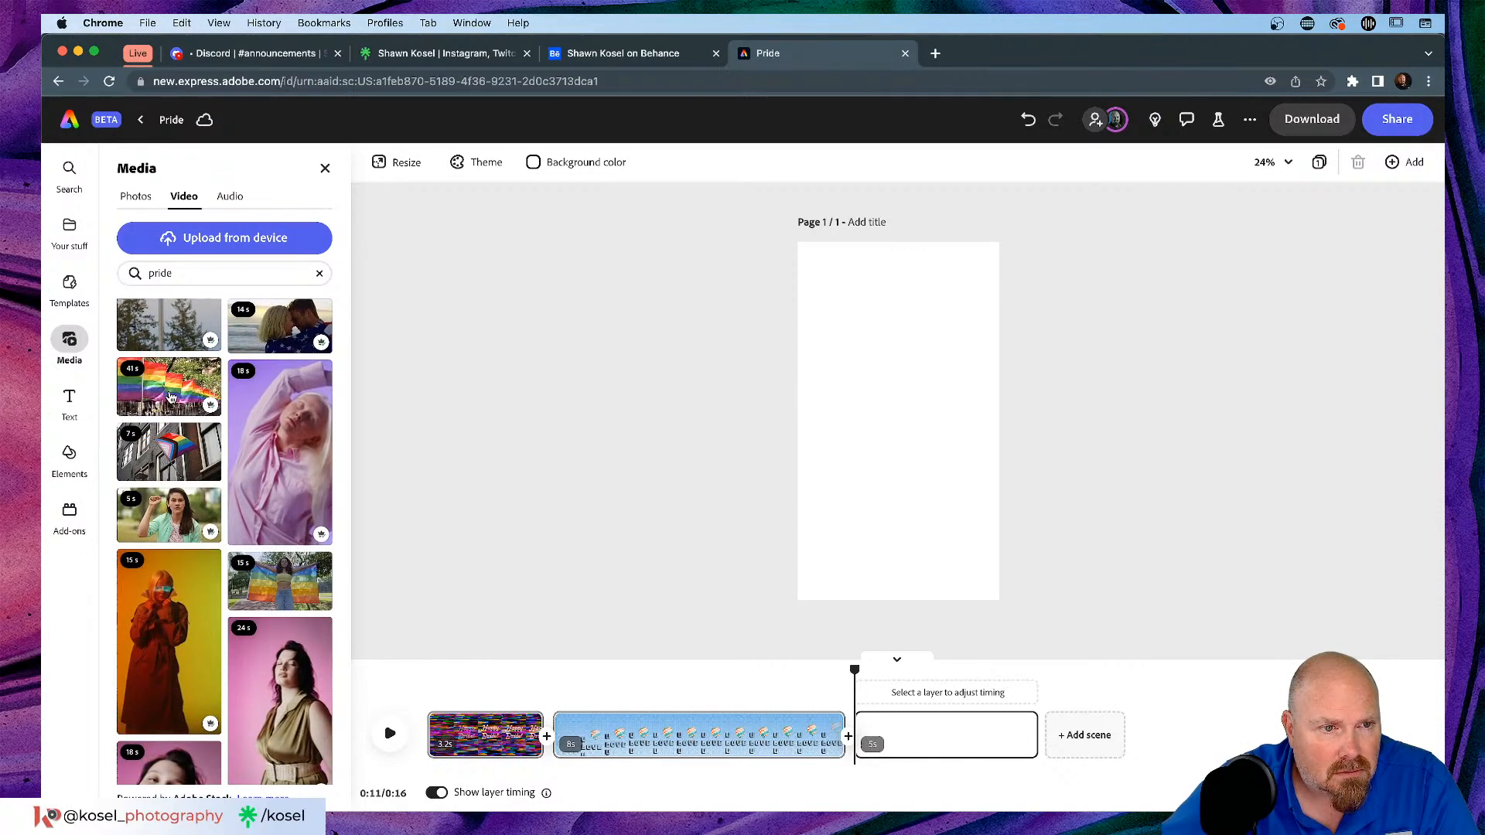
scroll(171, 398, "down", 10)
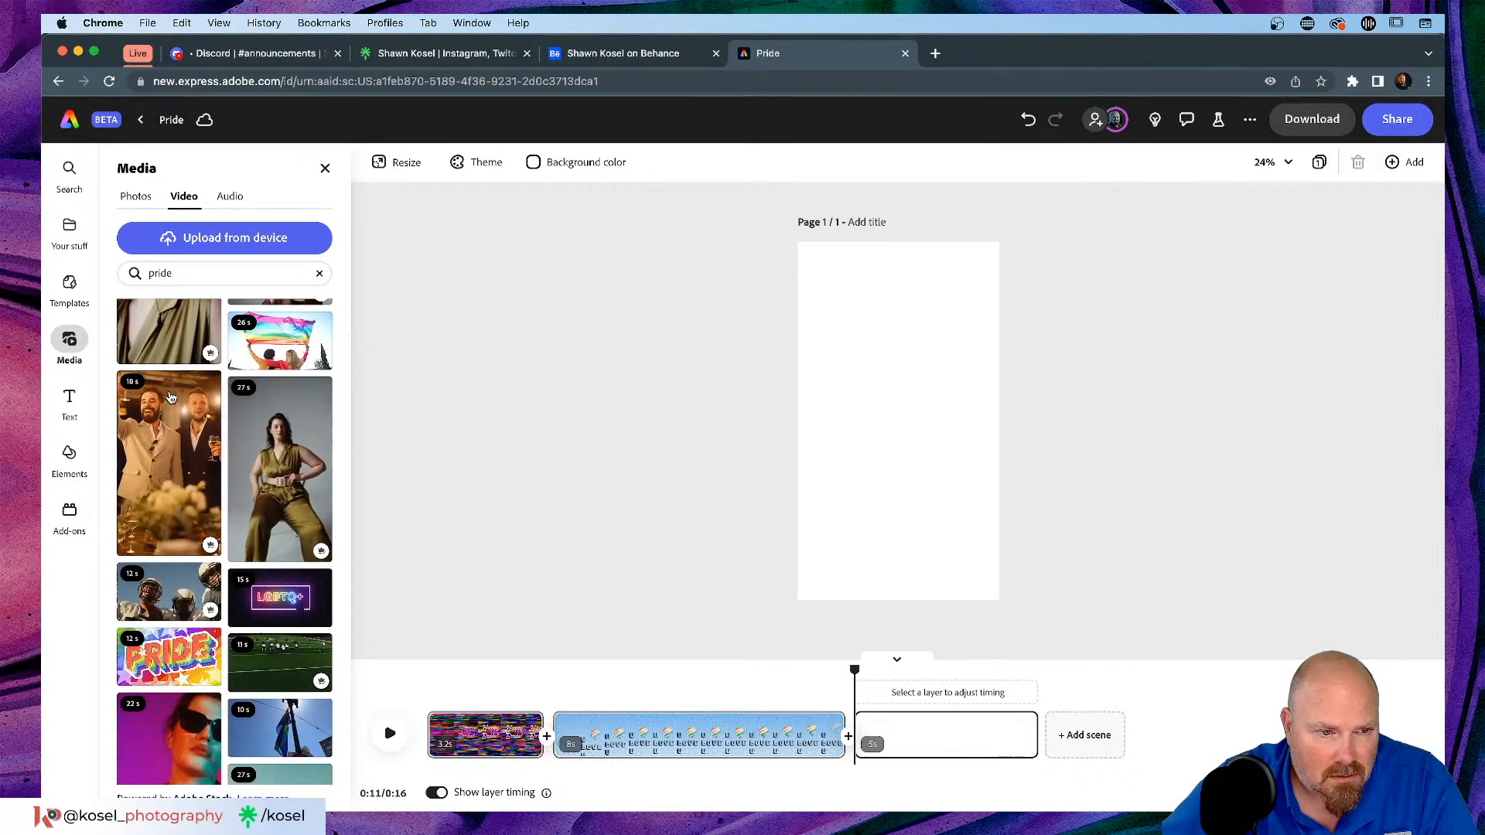
scroll(177, 398, "down", 3)
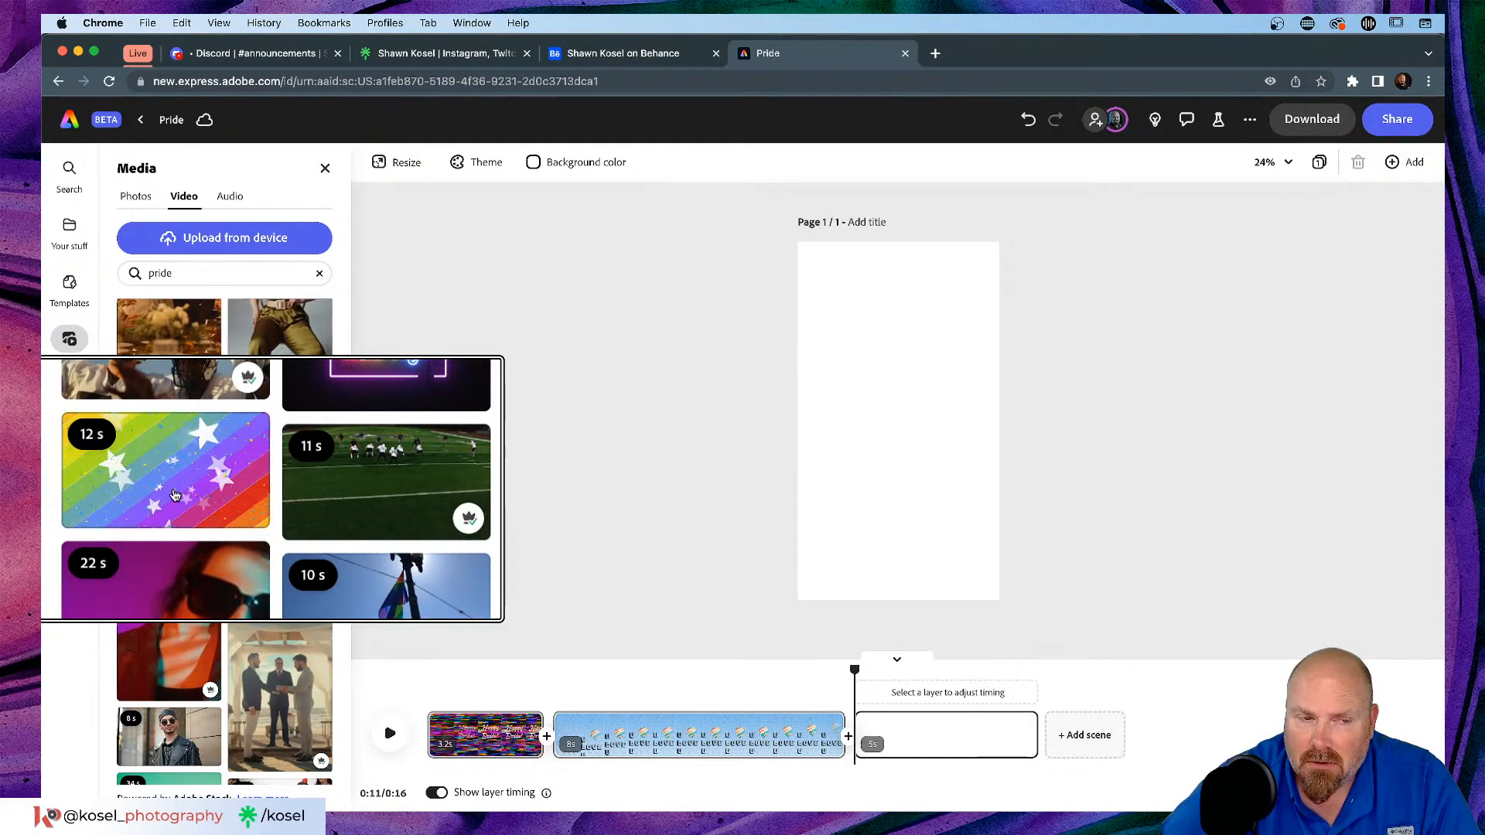
scroll(174, 495, "down", 3)
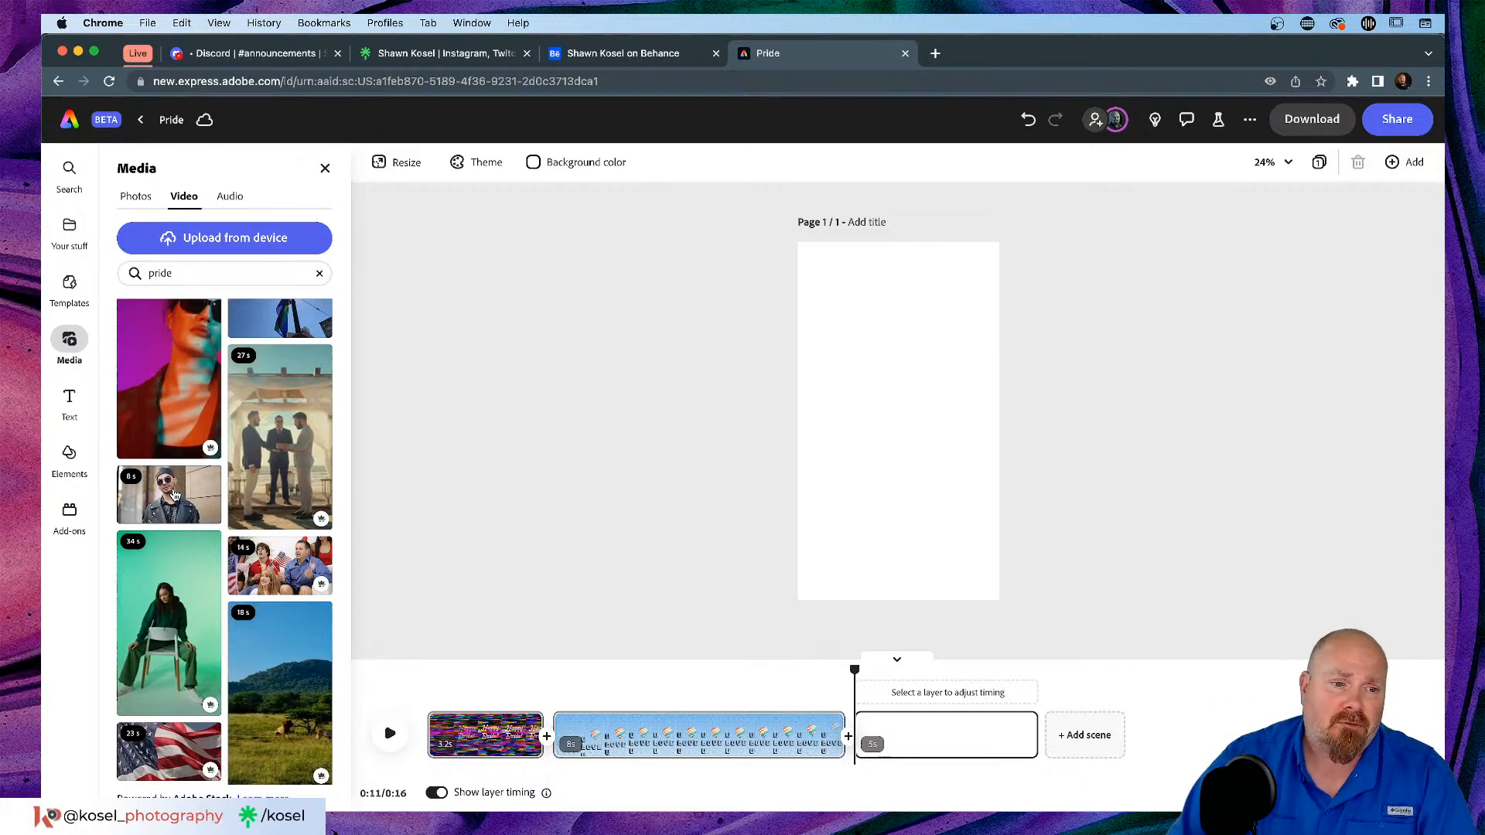
scroll(162, 493, "up", 3)
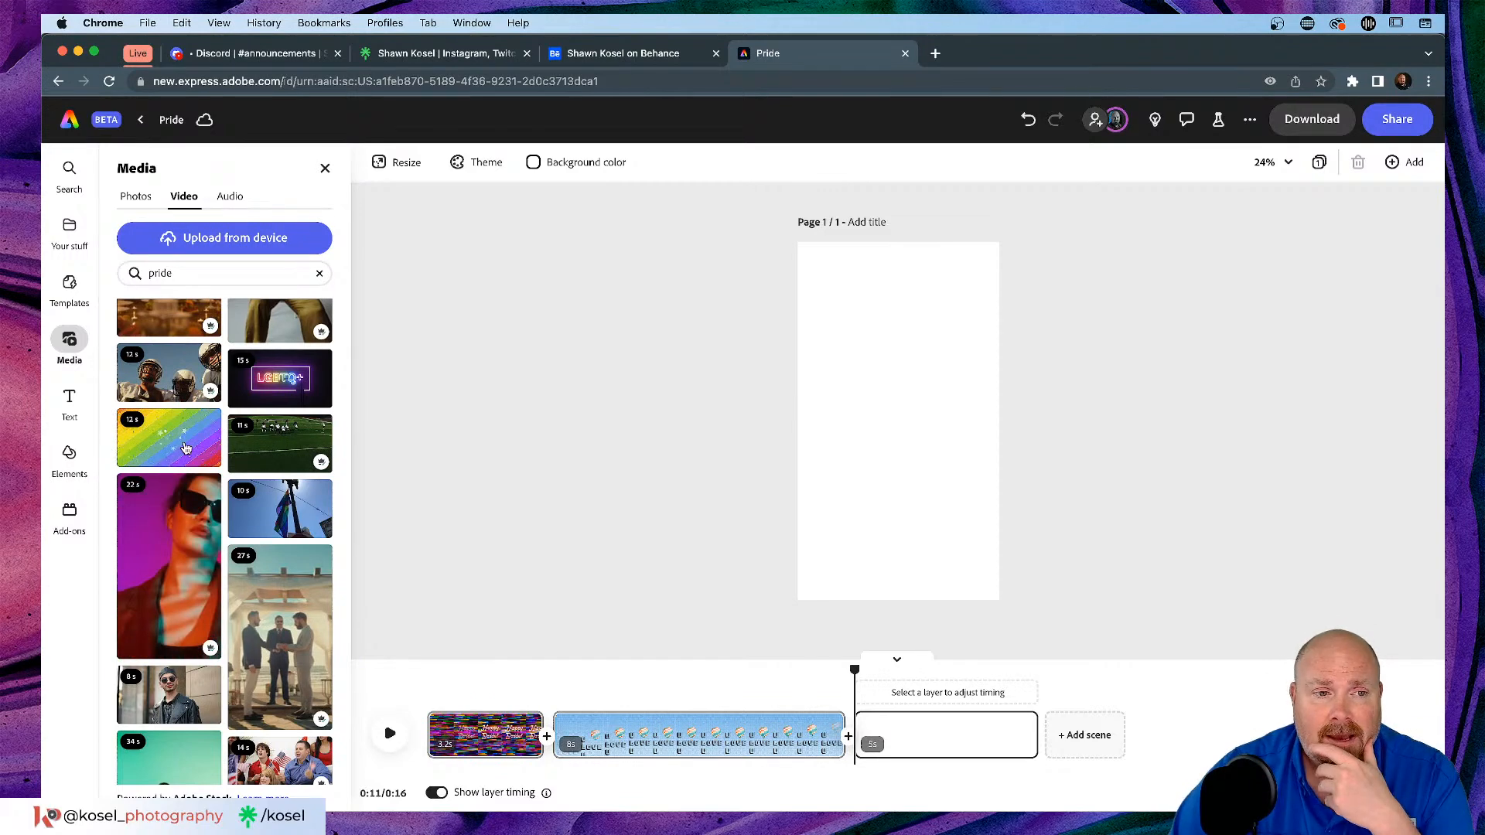
Step: Add the 12 s rainbow "PRIDE" video to the third scene and rotate it 90 degrees counterclockwise to vertical
left_click(181, 445)
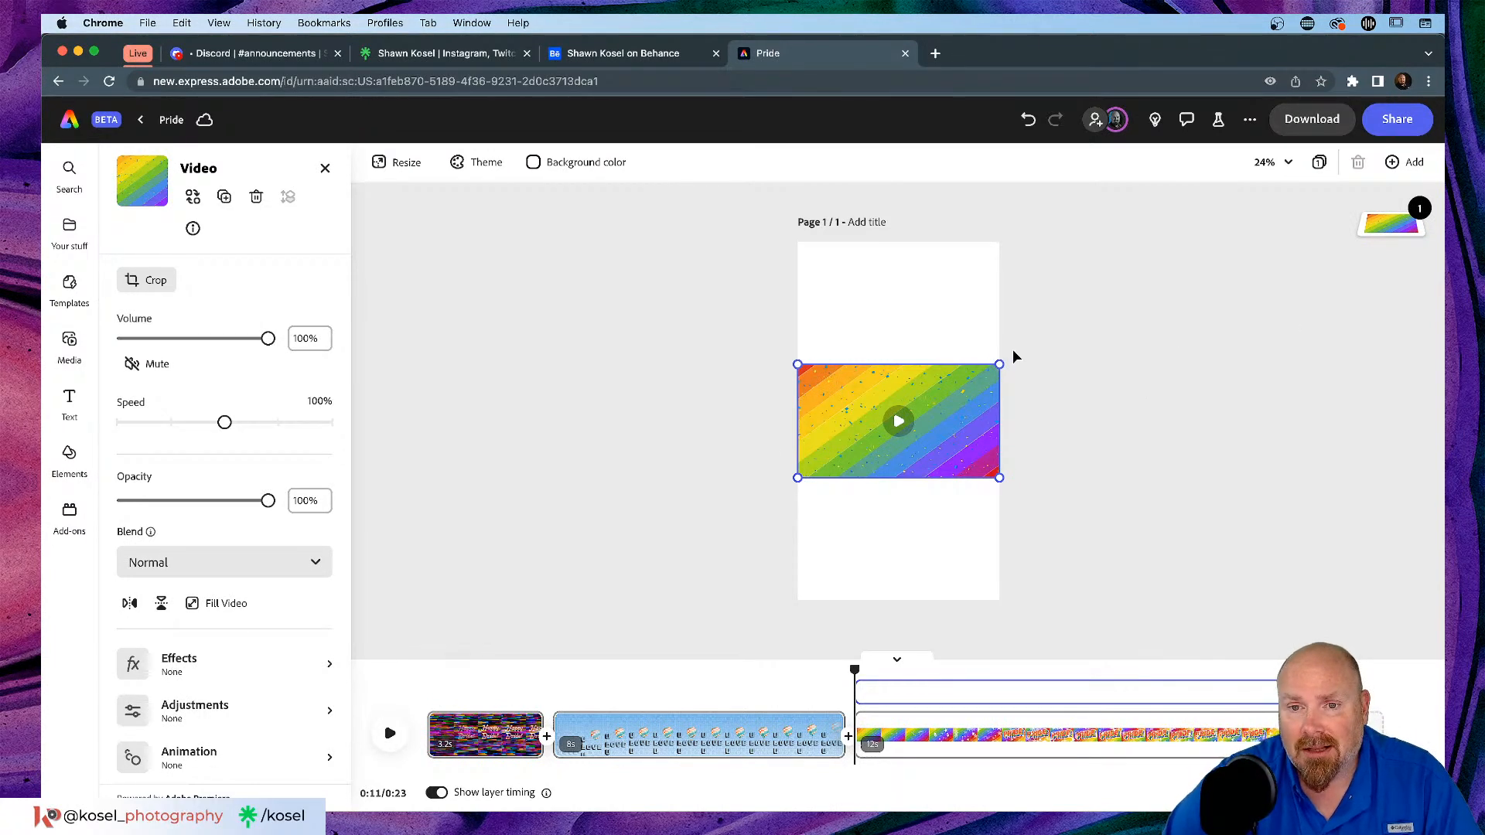
left_click_drag(1009, 353, 830, 268)
left_click(640, 495)
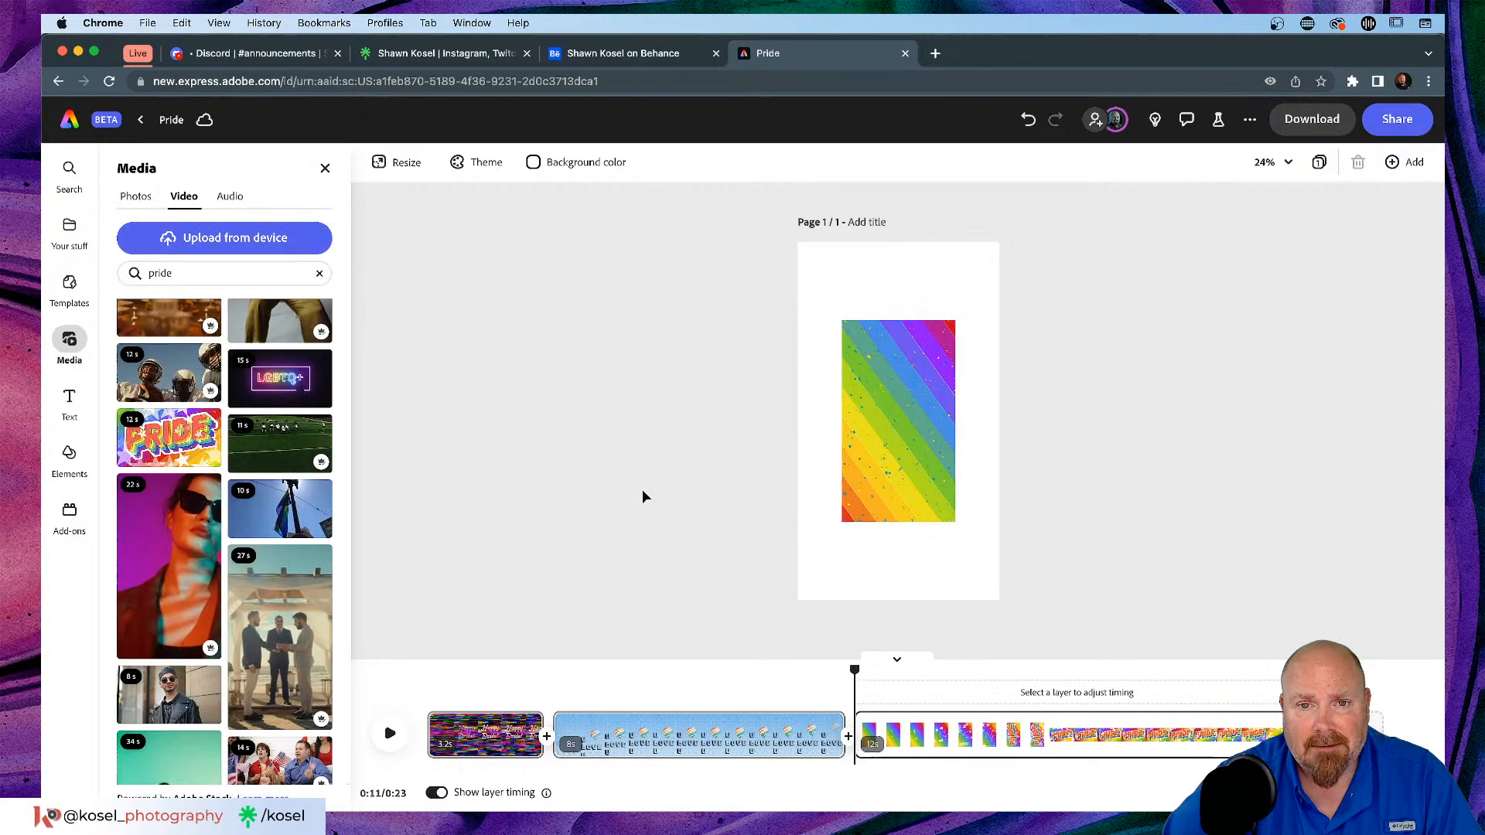
Step: Try Fill Video on the rotated clip, undo it, and enlarge the clip until it covers the whole page
left_click(921, 411)
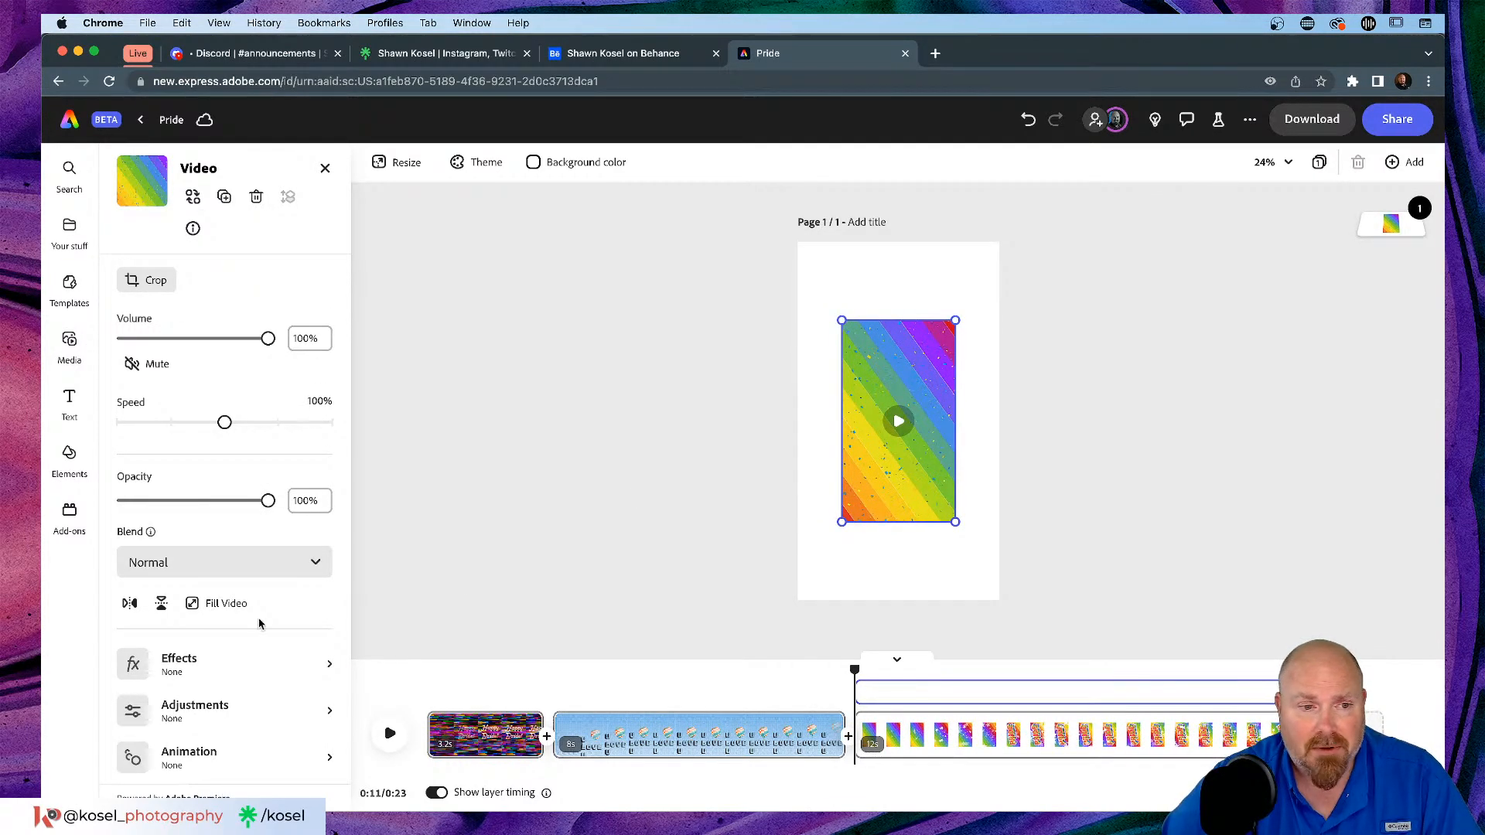
left_click(223, 604)
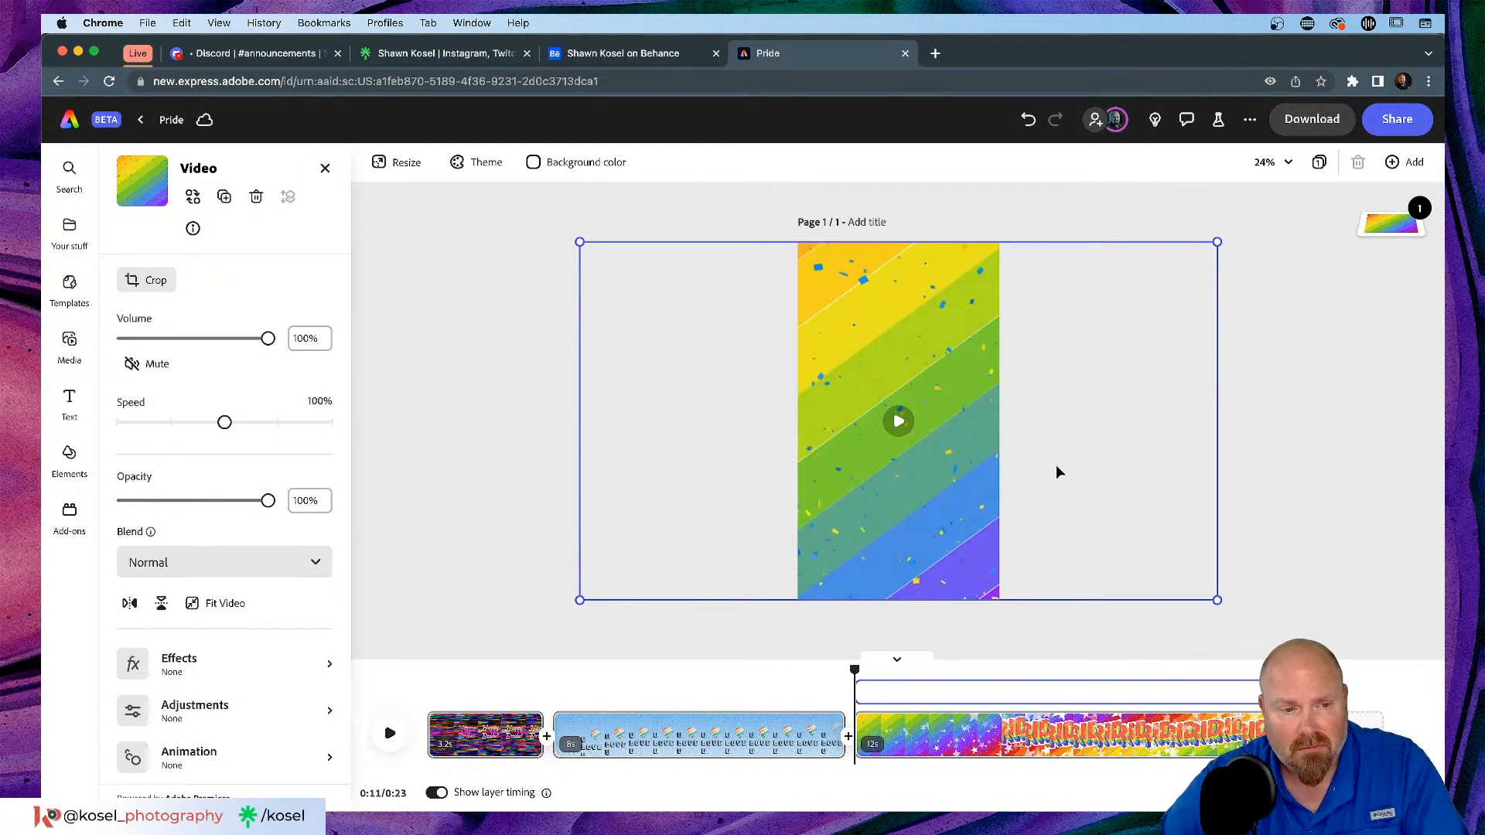
key("super+z")
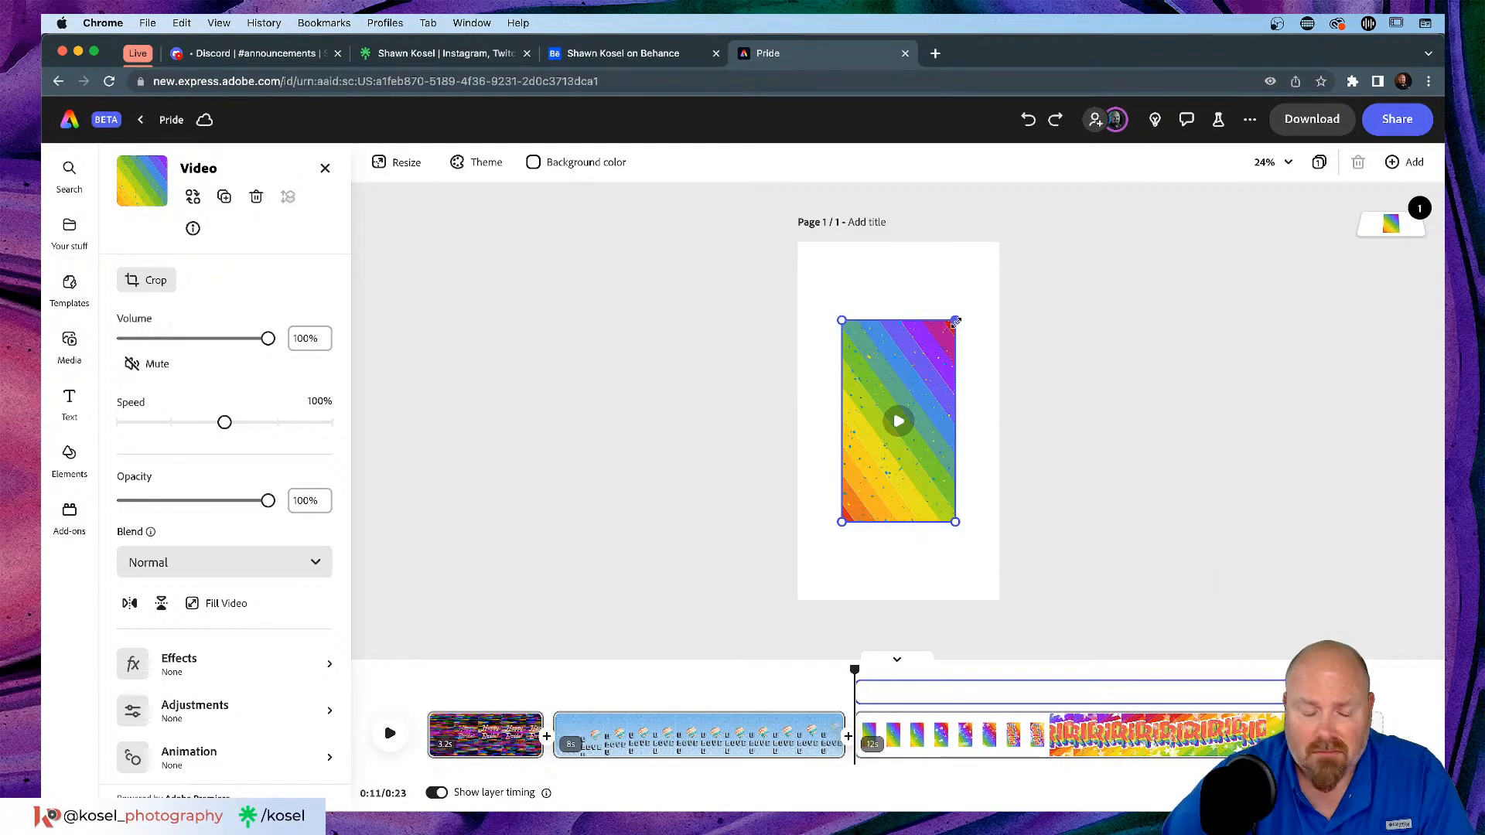
left_click_drag(955, 321, 1020, 240)
left_click(1064, 401)
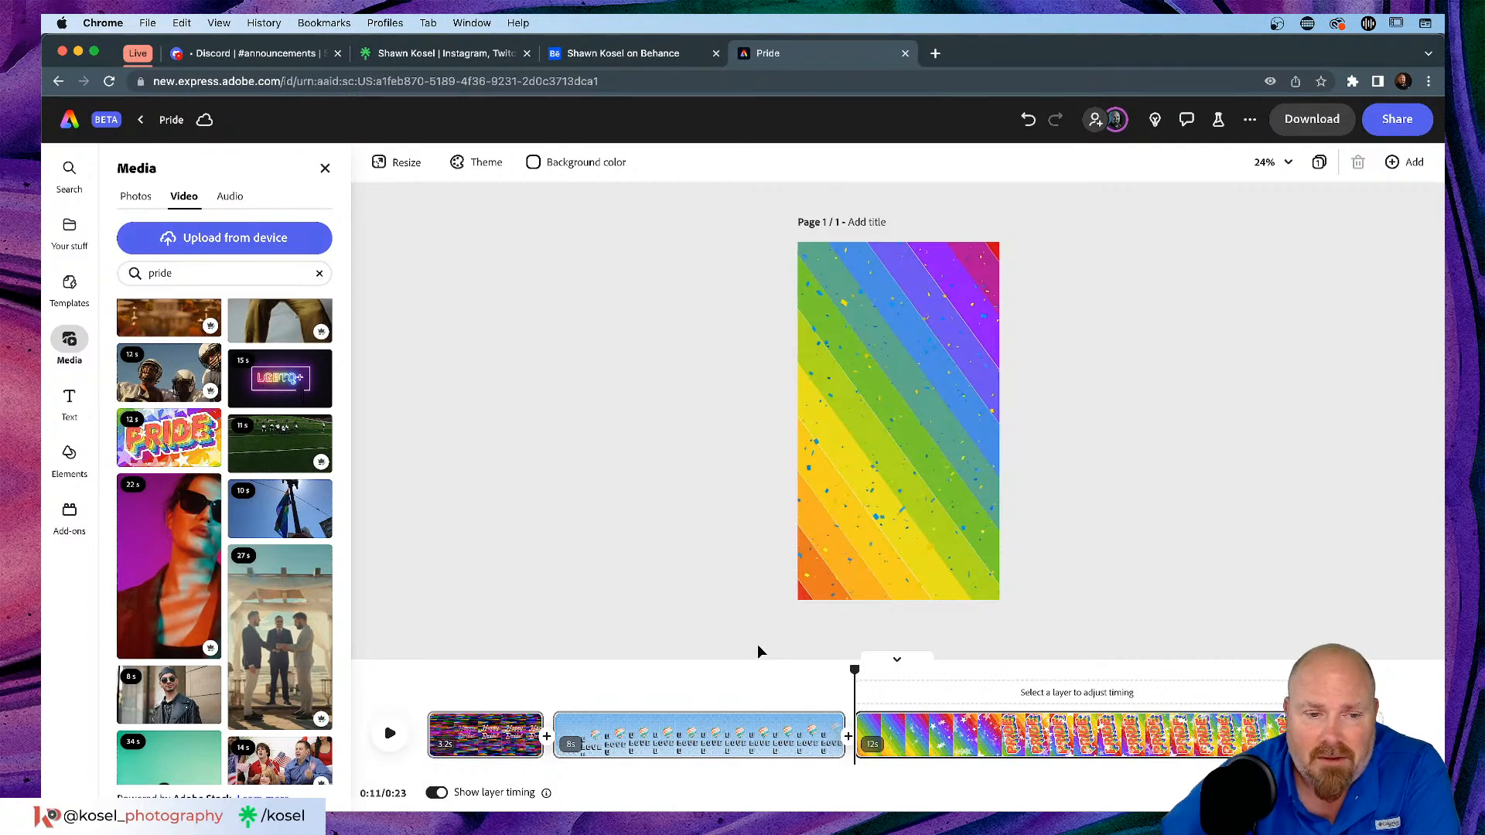
Step: Play back the third scene to check the rotated "PRIDE" video, and delete the video from the page
left_click(392, 734)
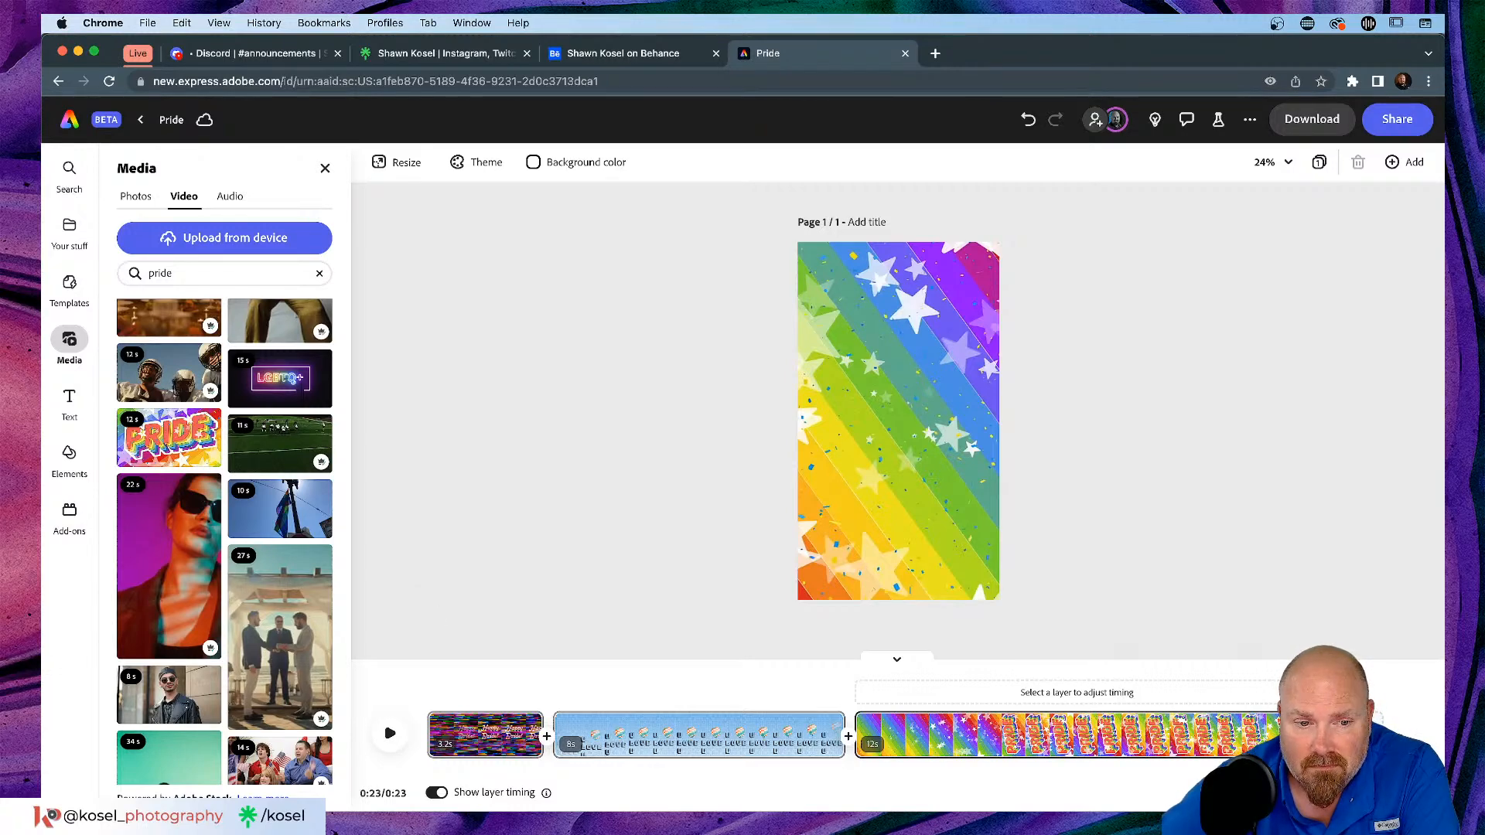
left_click_drag(1280, 700, 1157, 708)
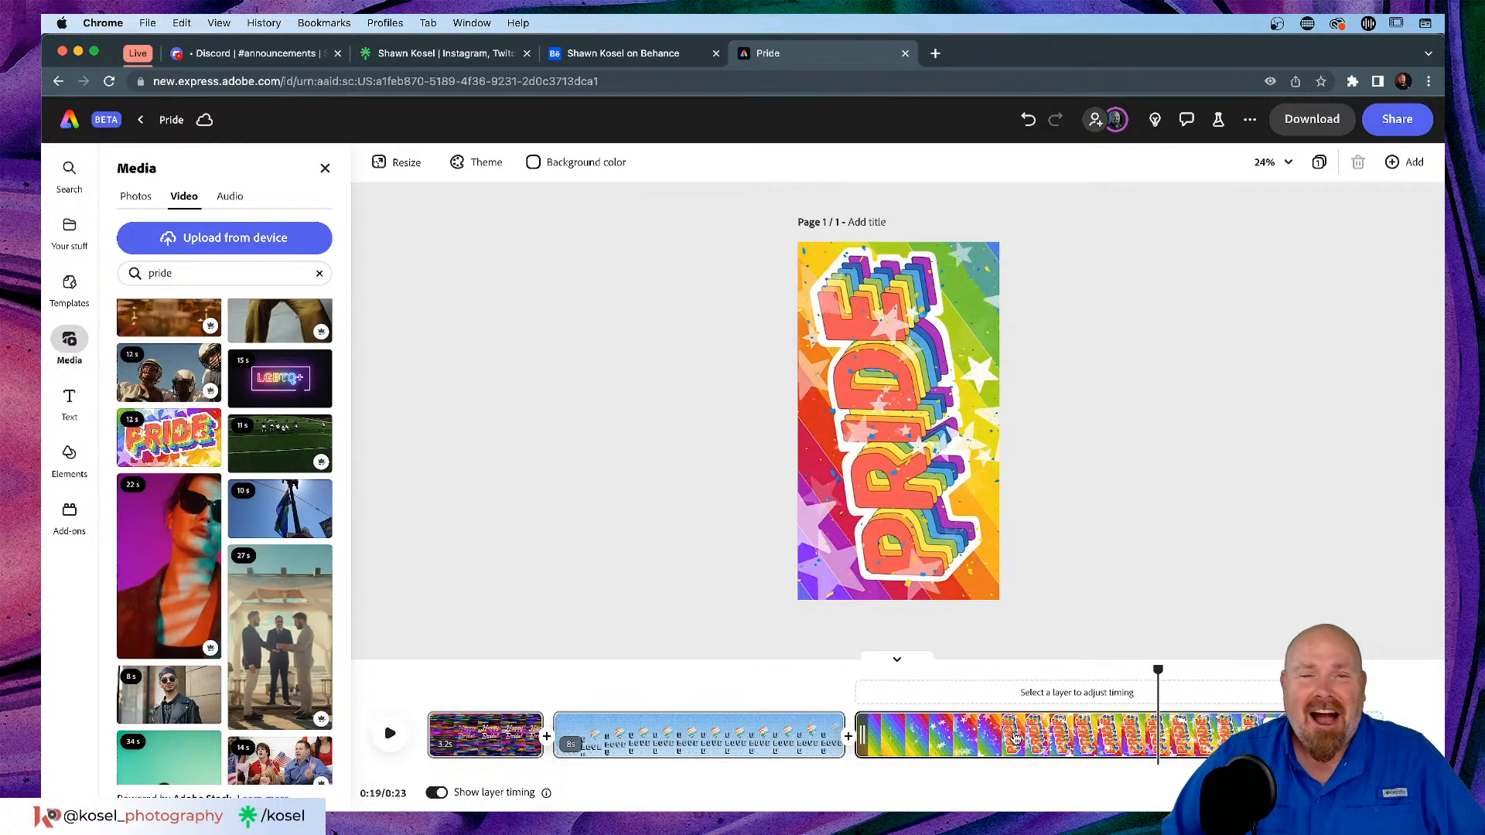
left_click(857, 400)
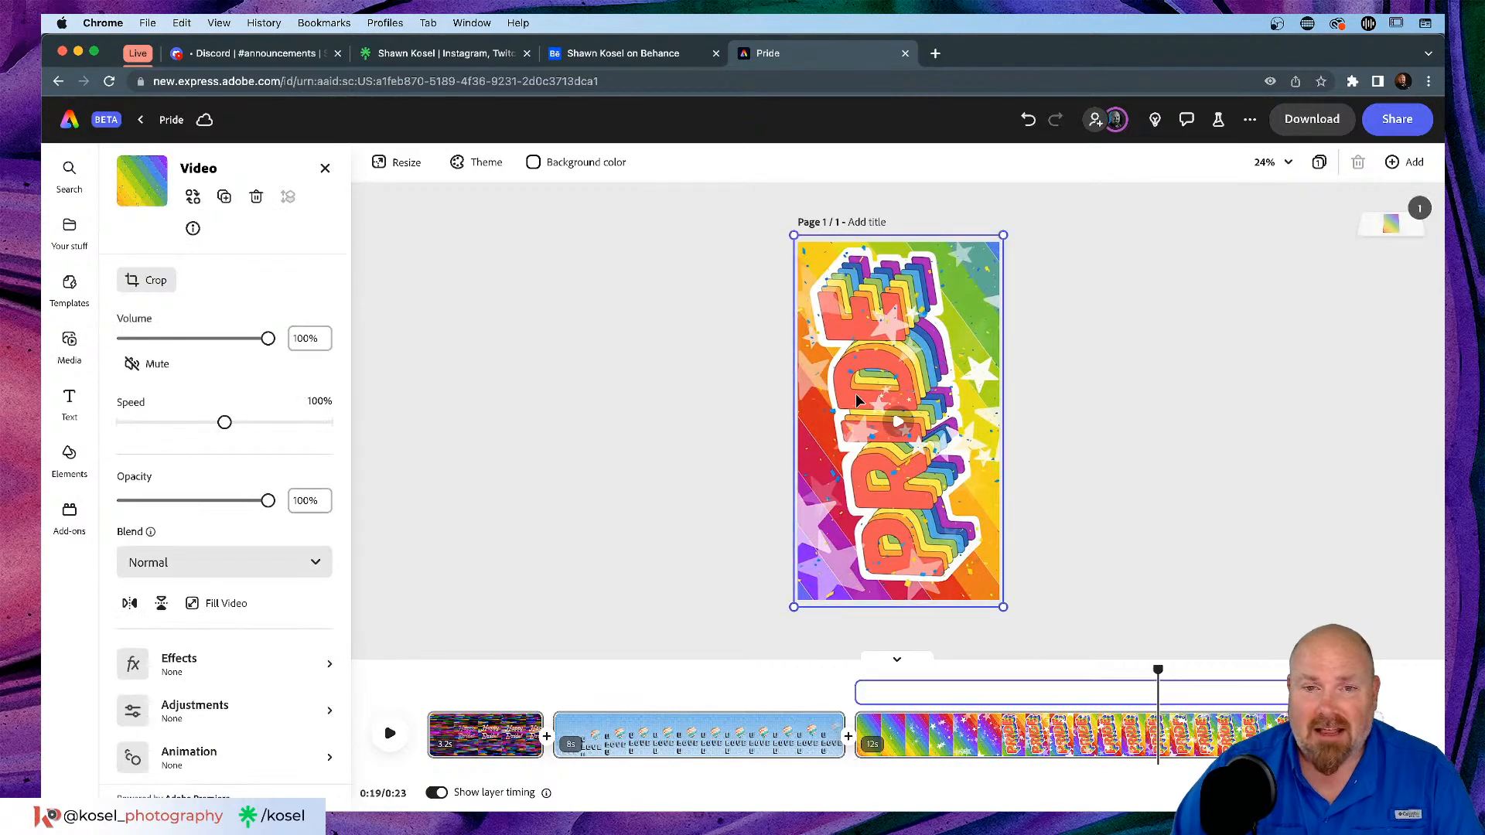
key("Delete")
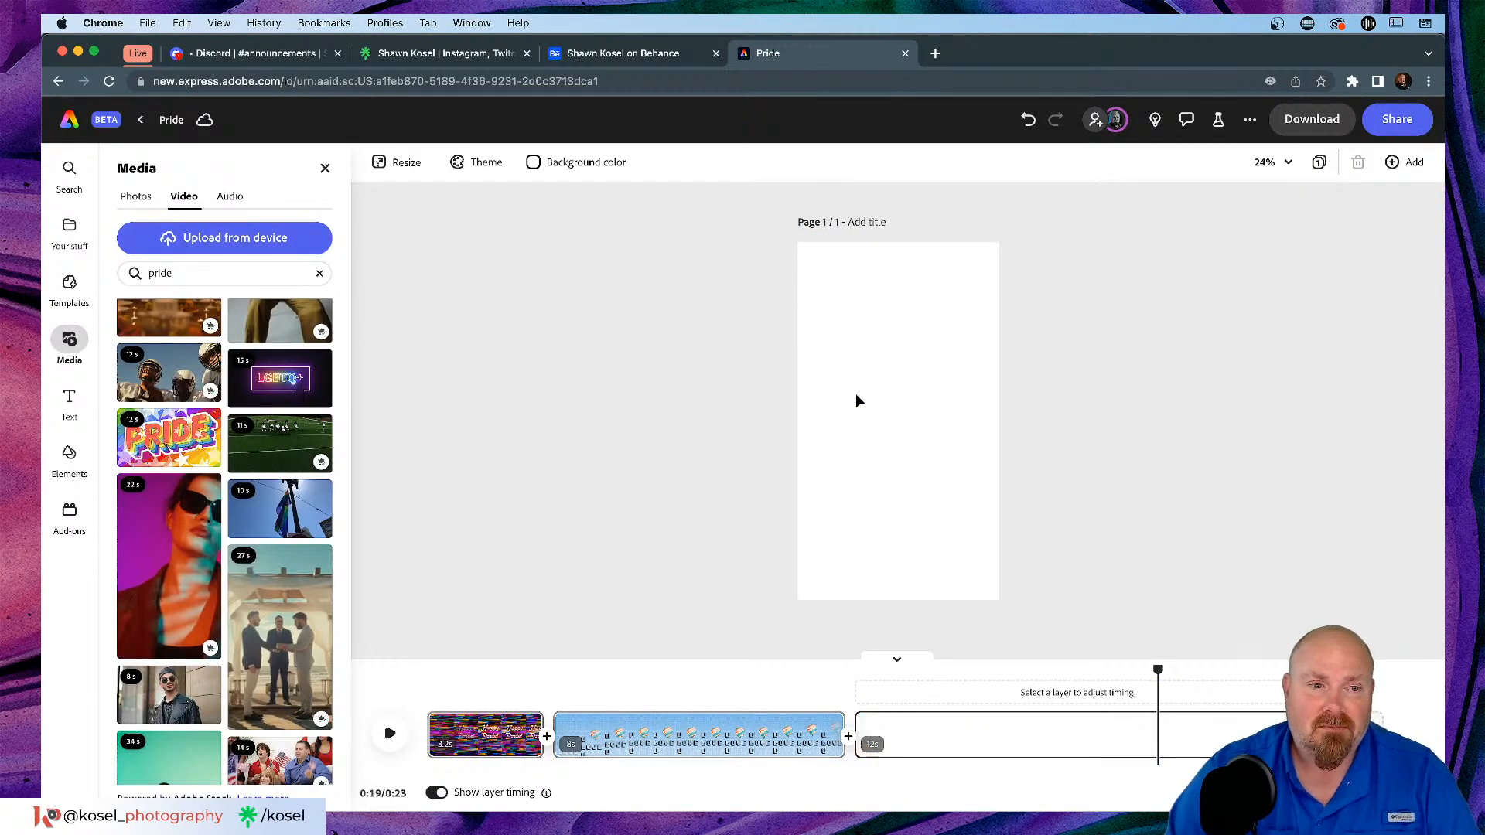
Step: Look back through the "pride" stock videos for a replacement clip for the third scene
scroll(348, 505, "down", 10)
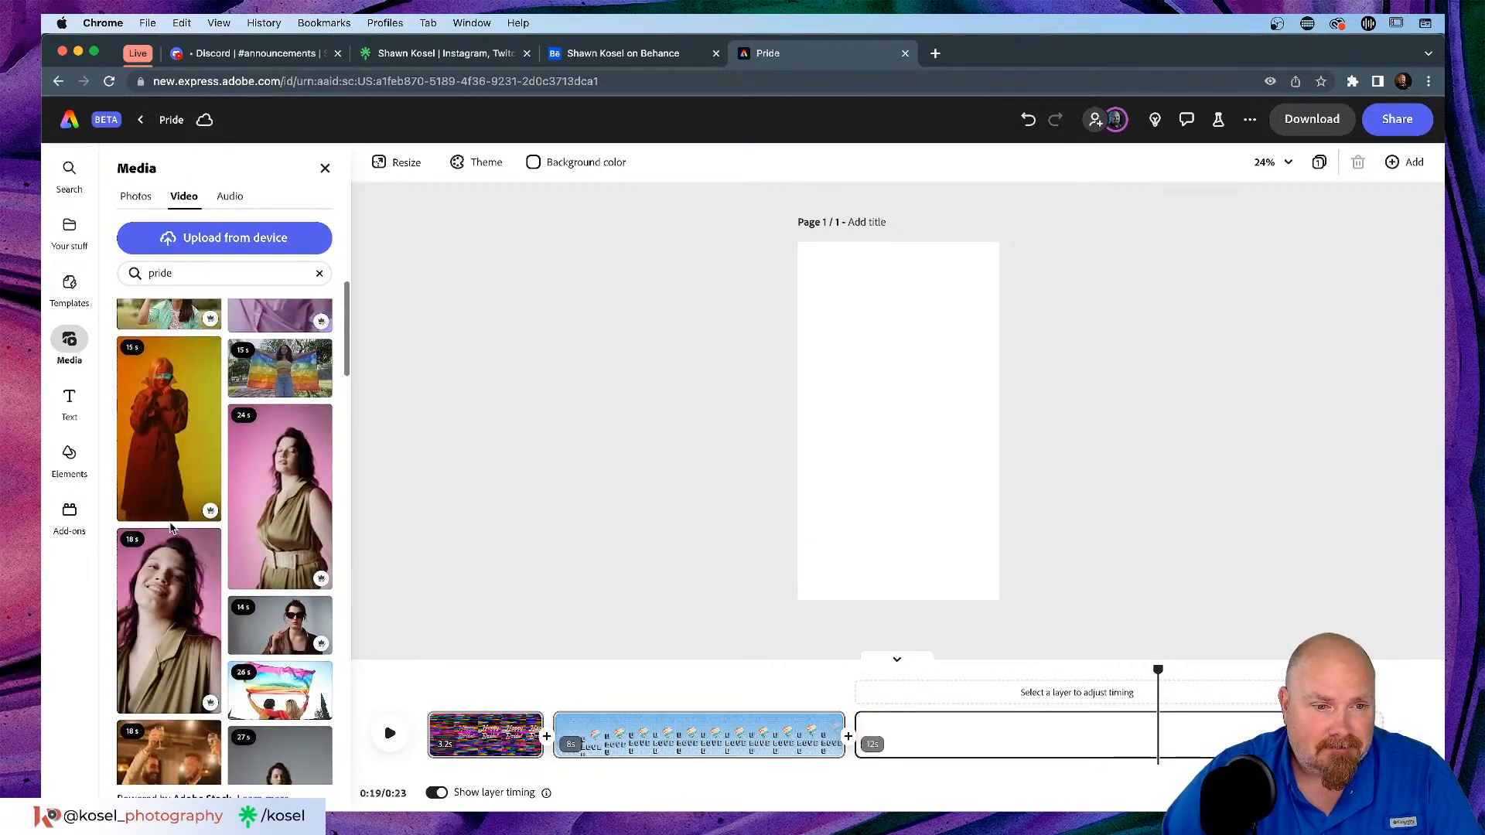
scroll(172, 528, "up", 5)
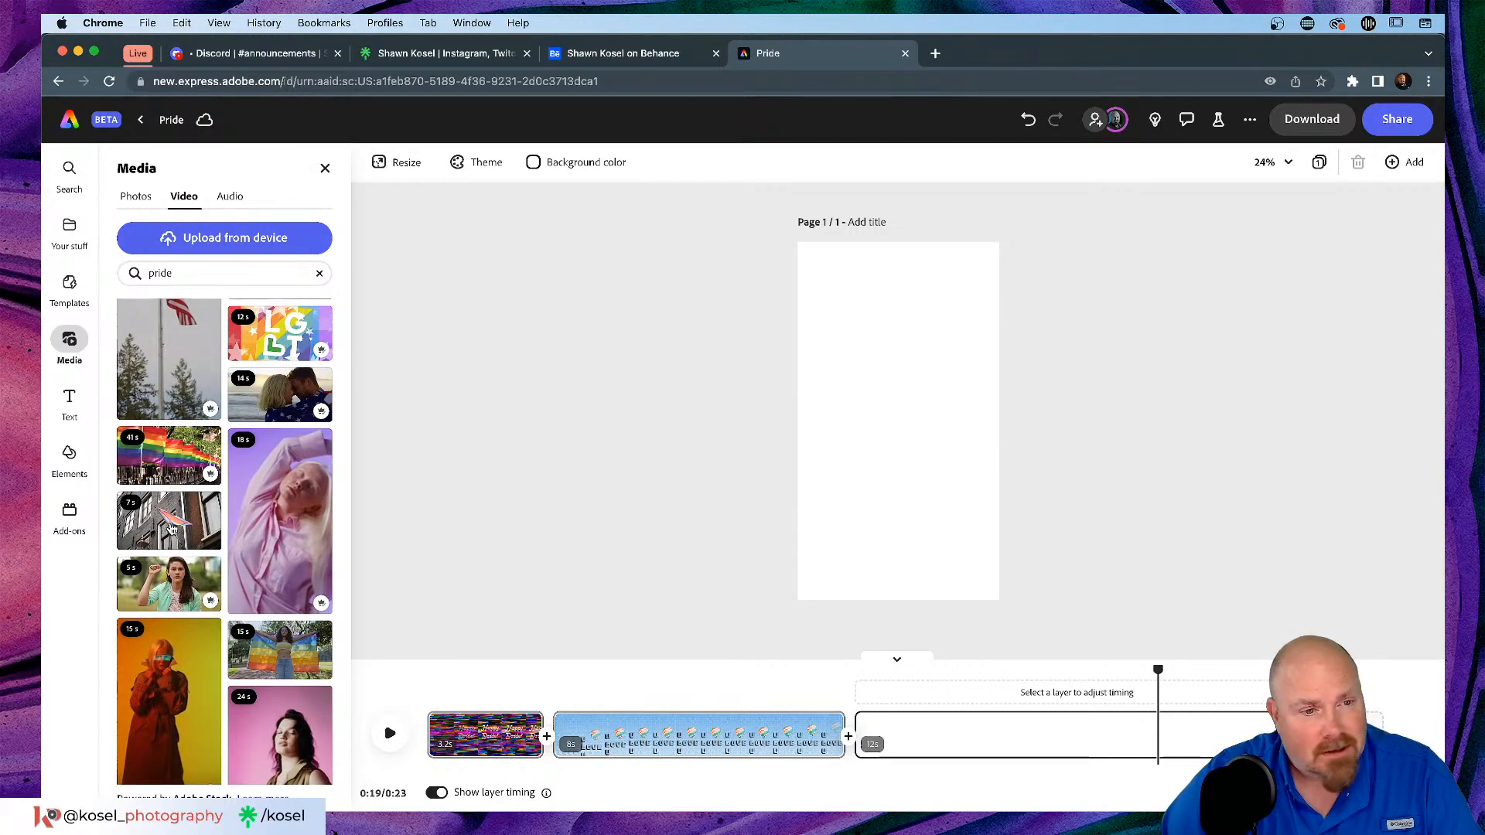
scroll(172, 528, "up", 2)
scroll(177, 526, "up", 1)
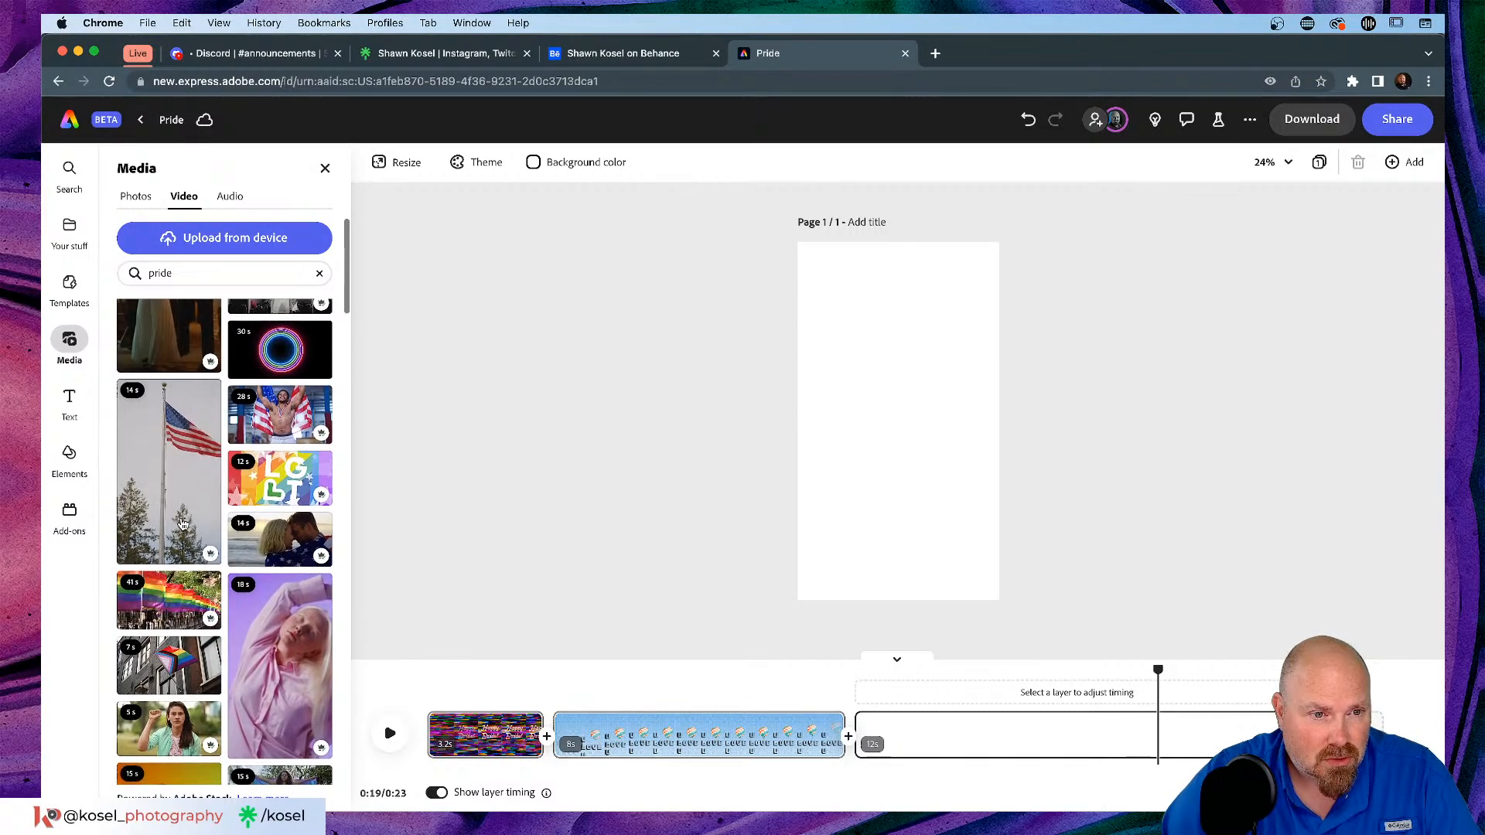
scroll(179, 524, "up", 5)
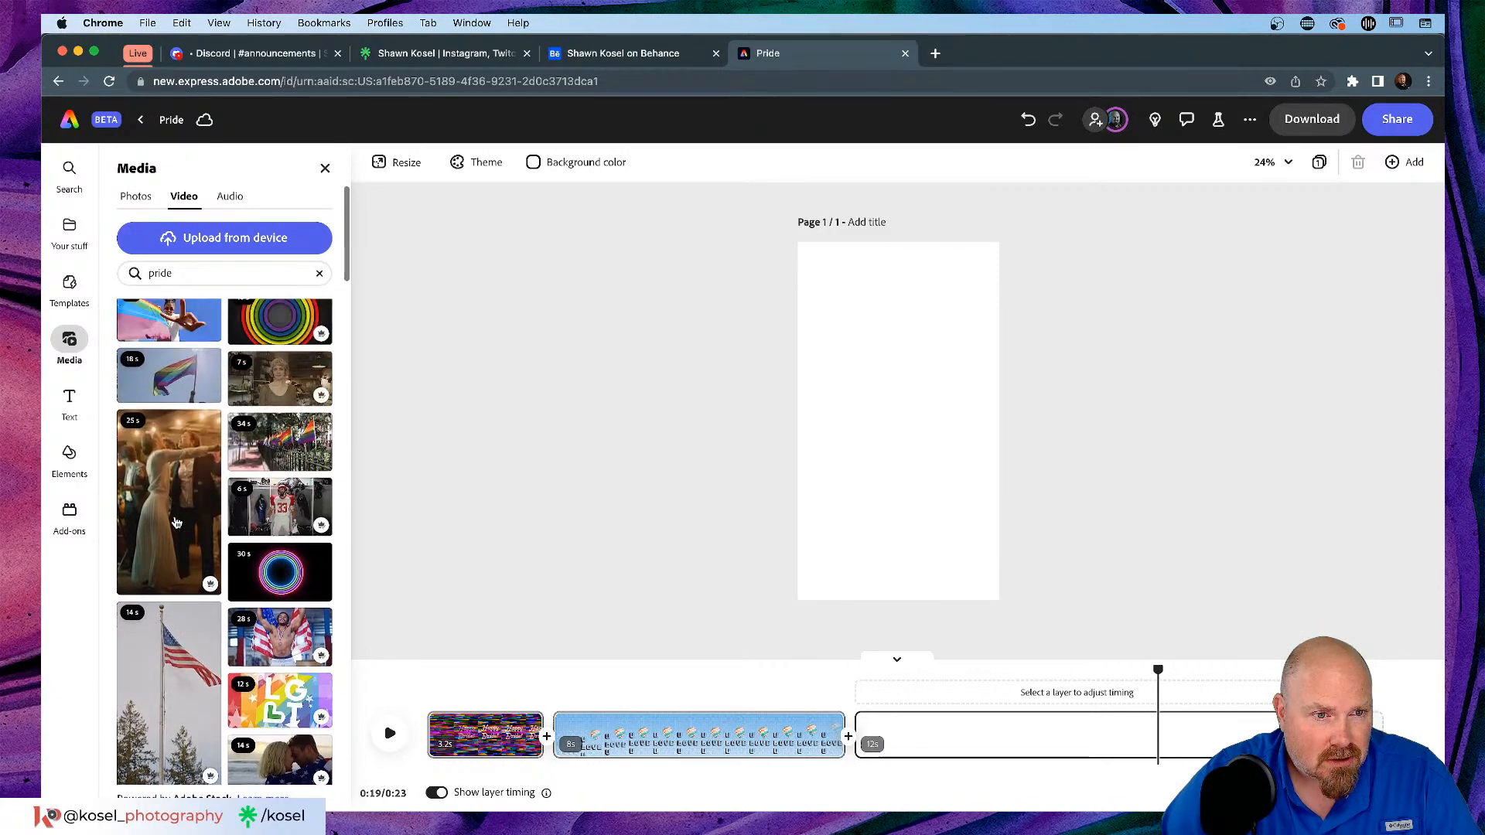
scroll(177, 523, "up", 3)
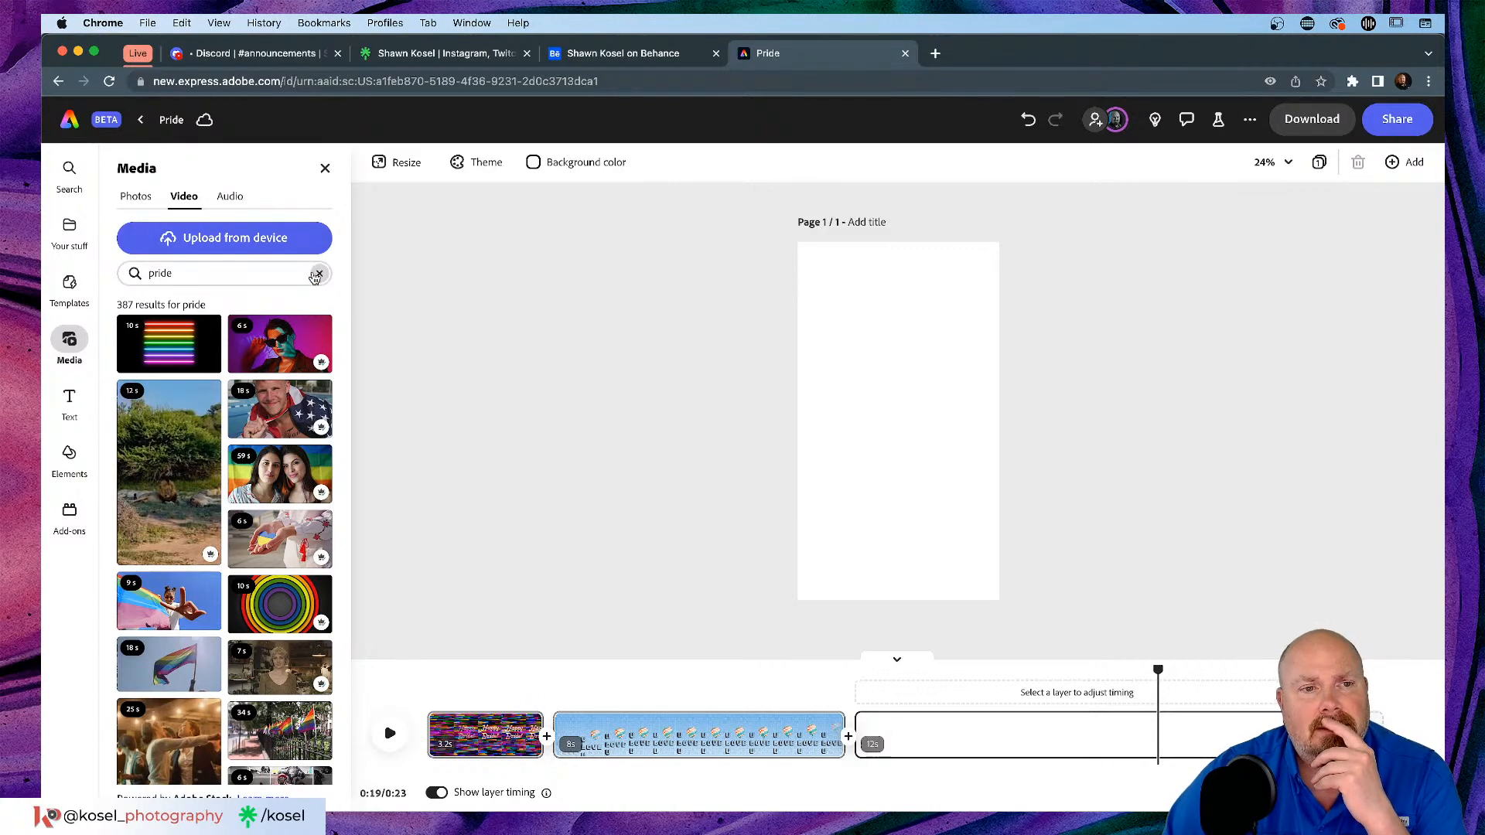
Step: Browse the "pride" stock photos and add the open mouth with a rainbow tongue to the third scene
left_click(136, 199)
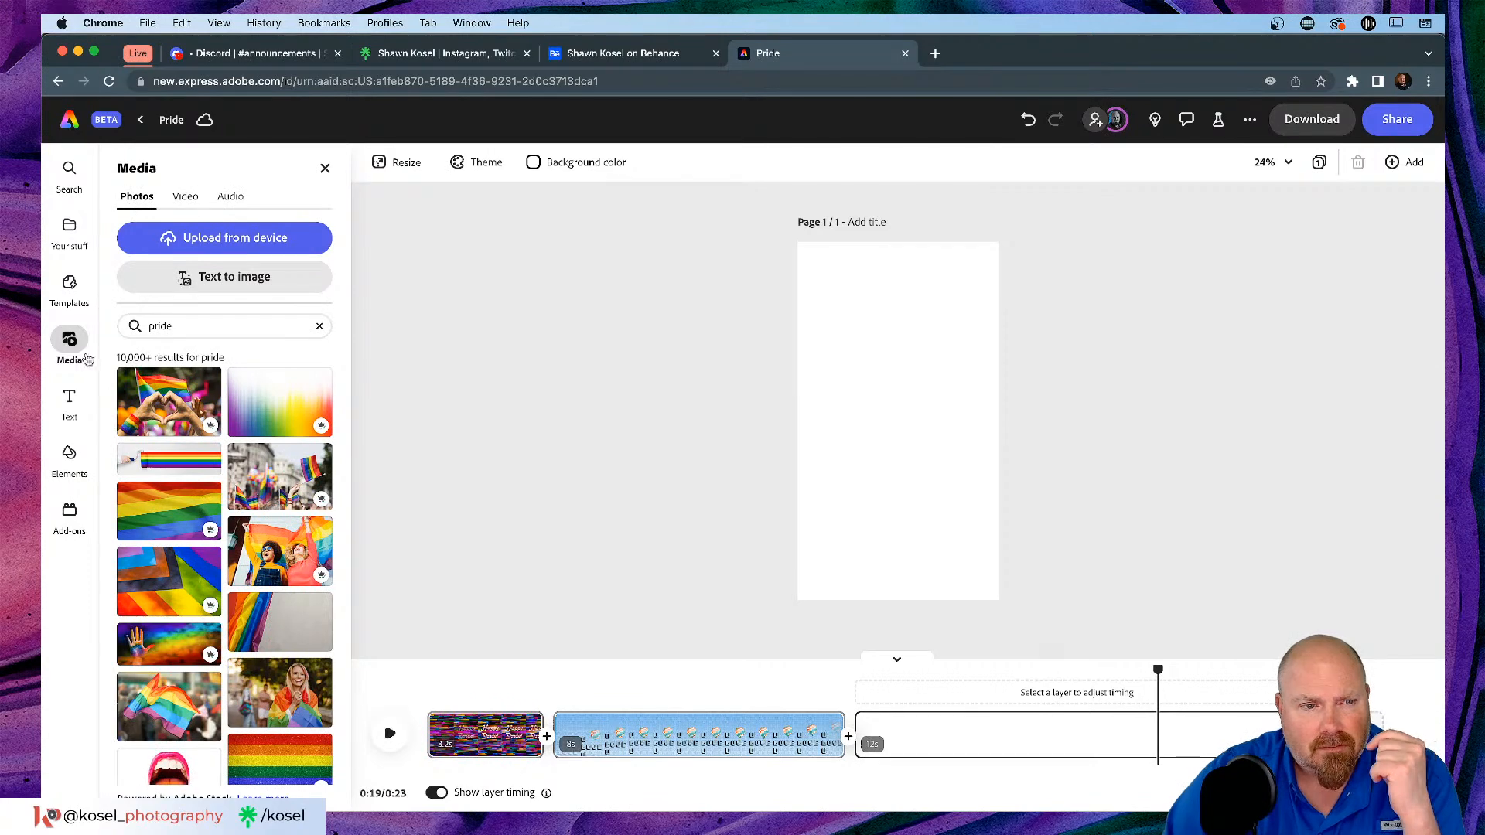
scroll(177, 504, "down", 3)
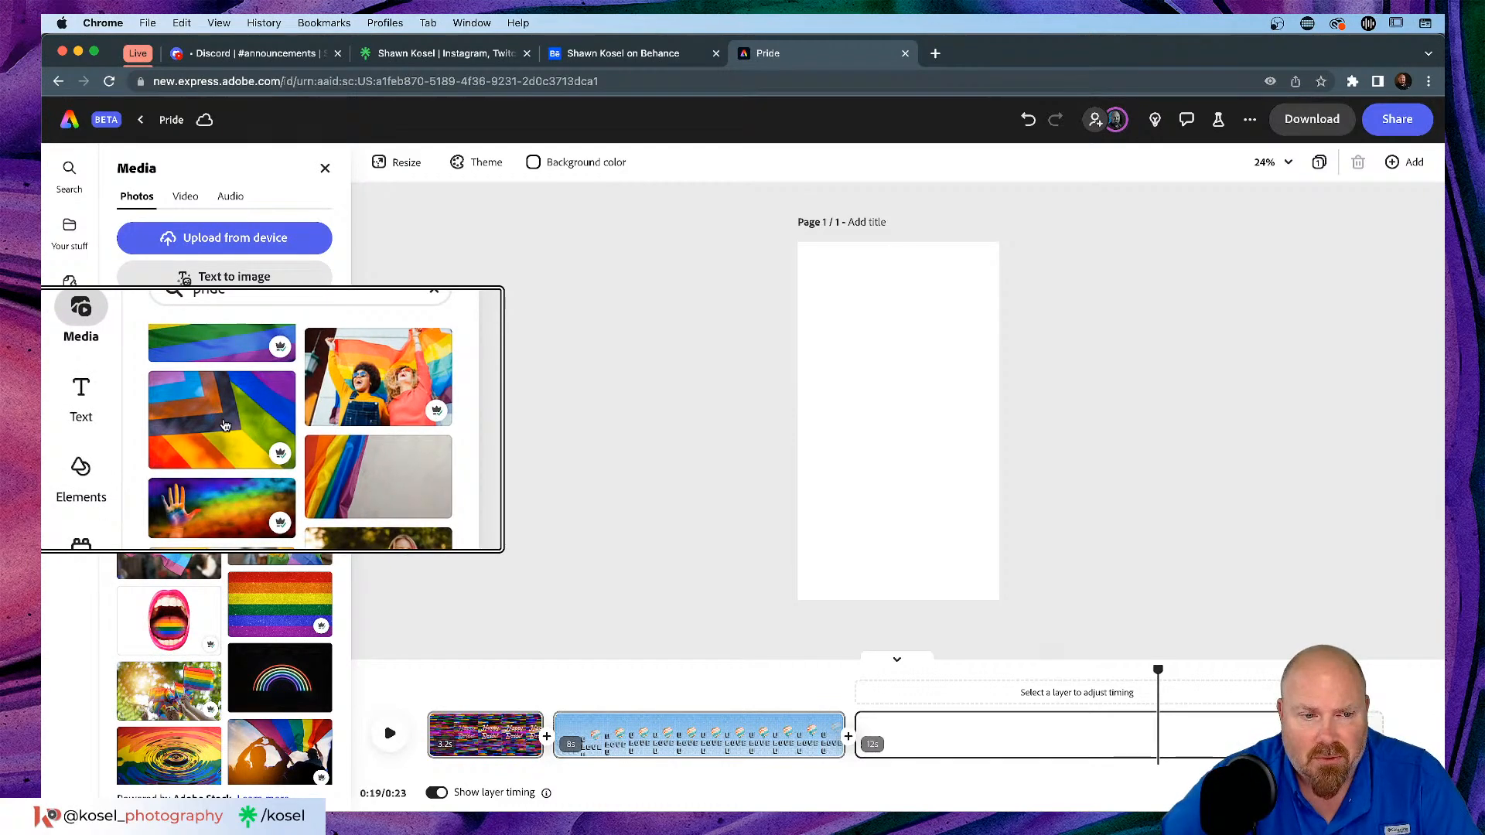
scroll(182, 428, "down", 5)
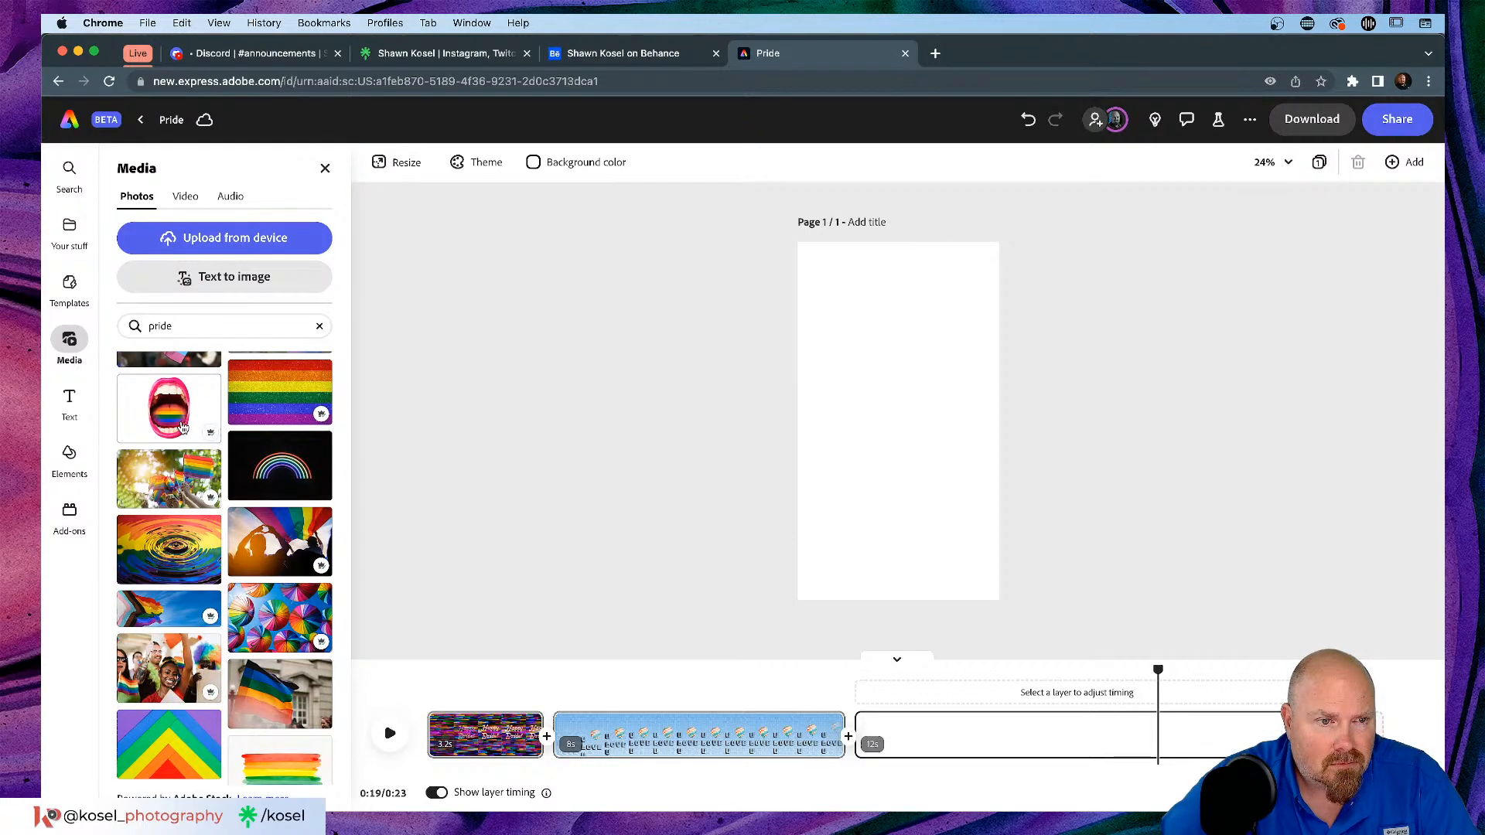
left_click(179, 427)
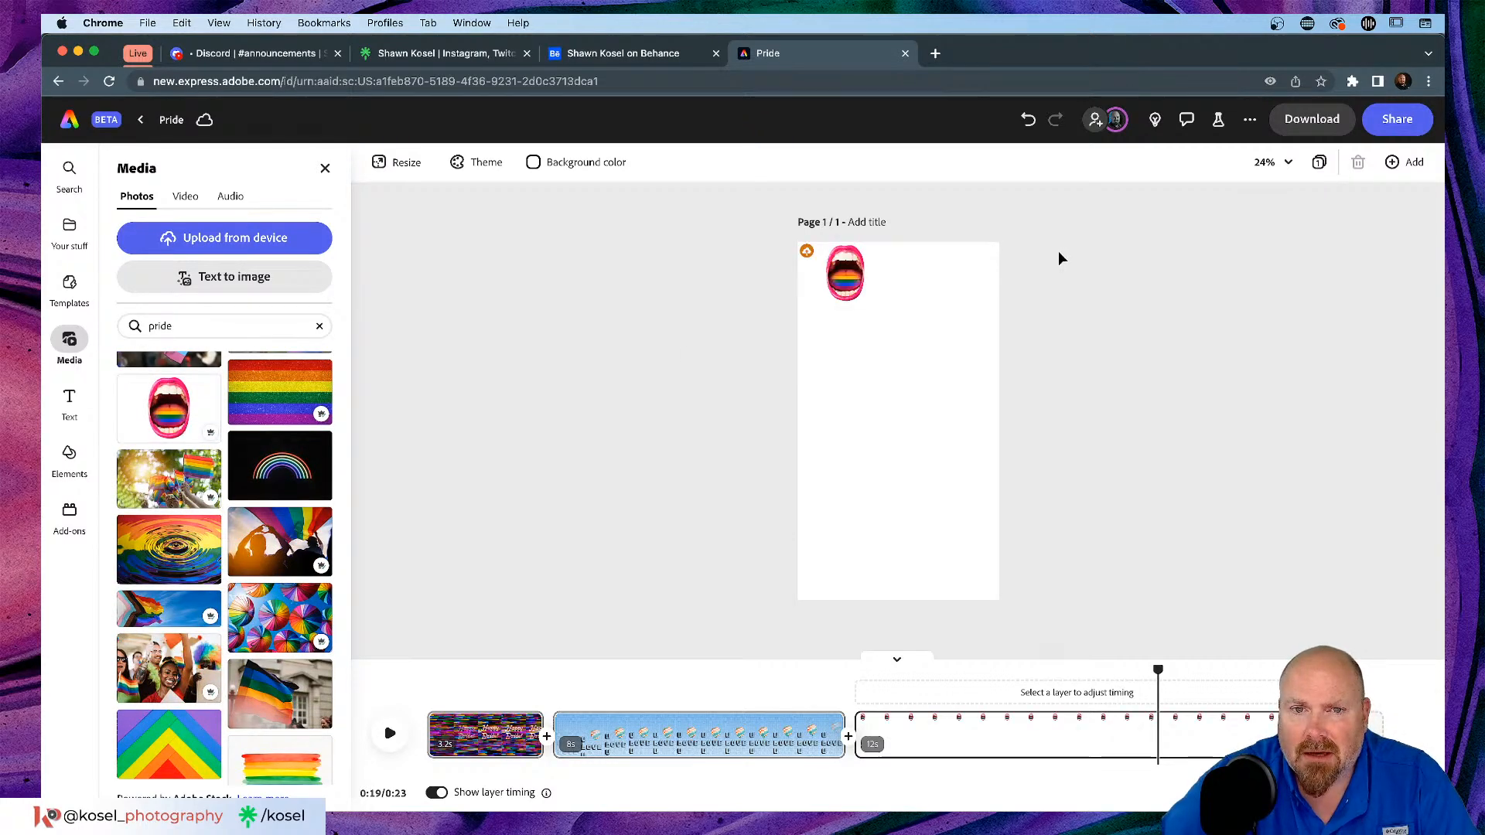
Step: Enlarge the mouth image to slightly wider than the page and center it horizontally in the page's upper half
left_click(845, 294)
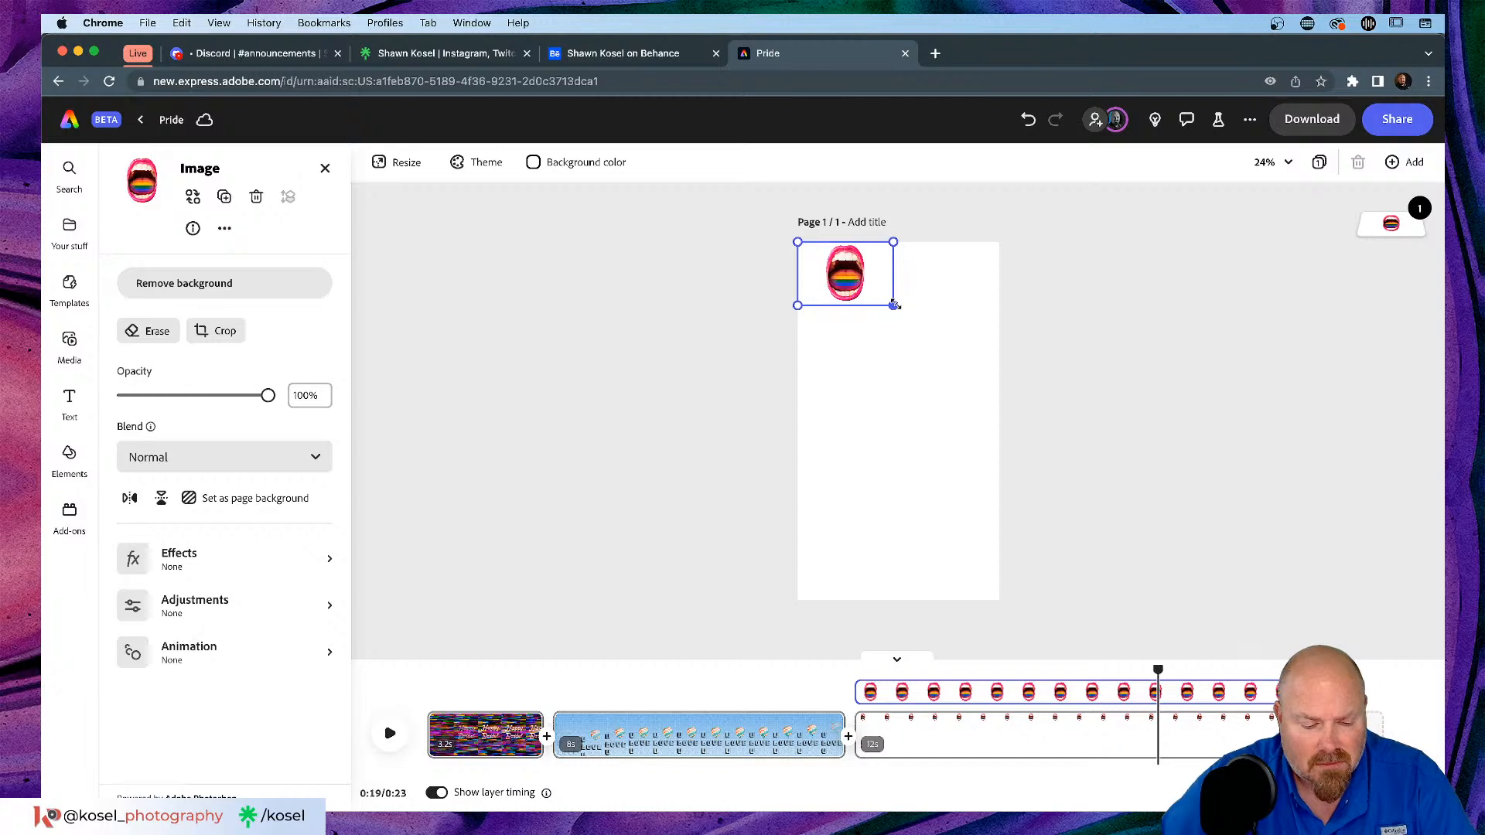
left_click_drag(894, 304, 1033, 439)
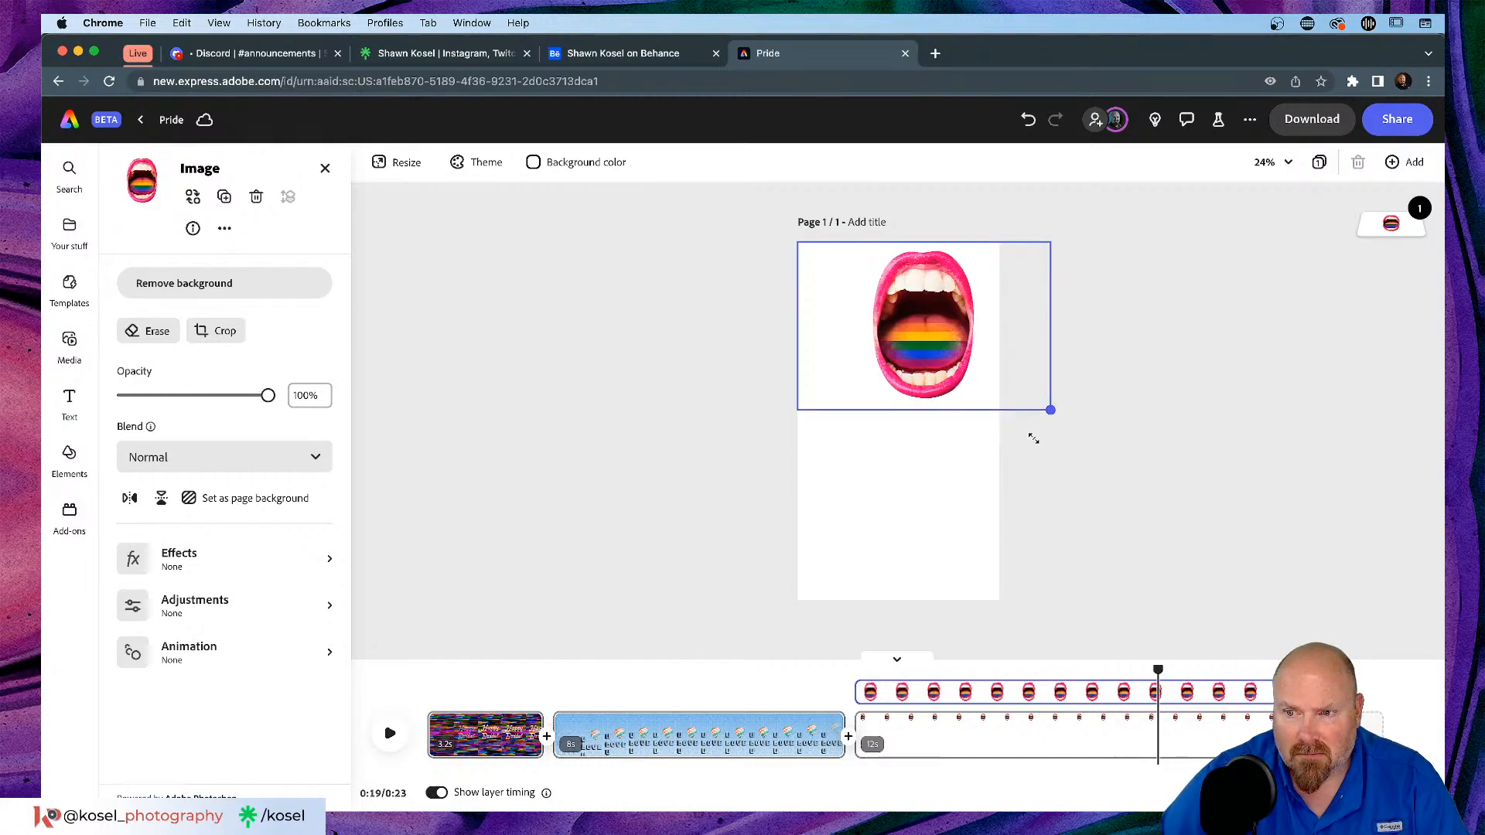
left_click_drag(945, 372, 914, 422)
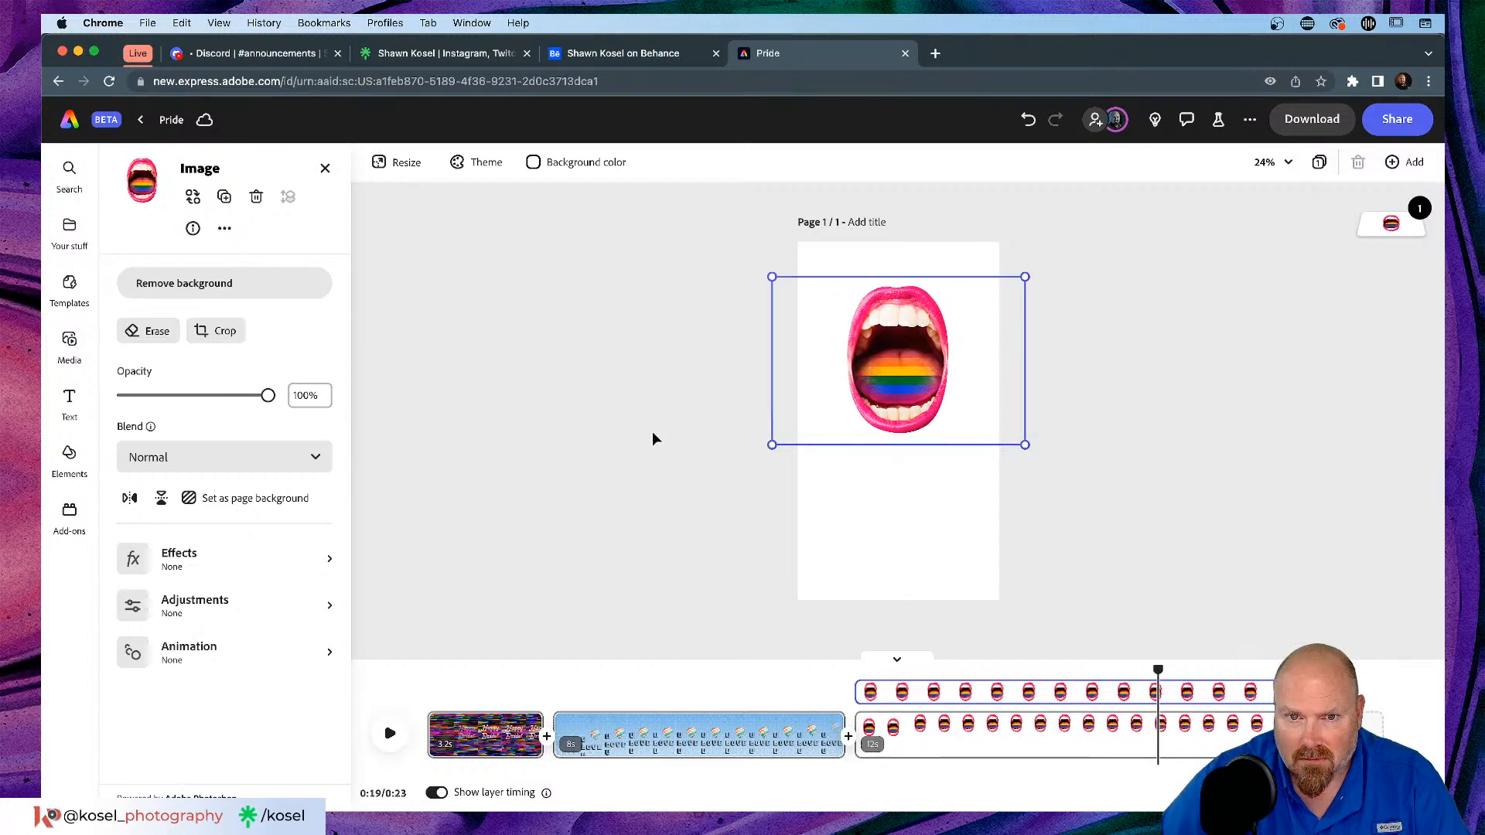
Step: Search the stock videos for "dark wave" to find a background clip for the third scene
left_click(652, 438)
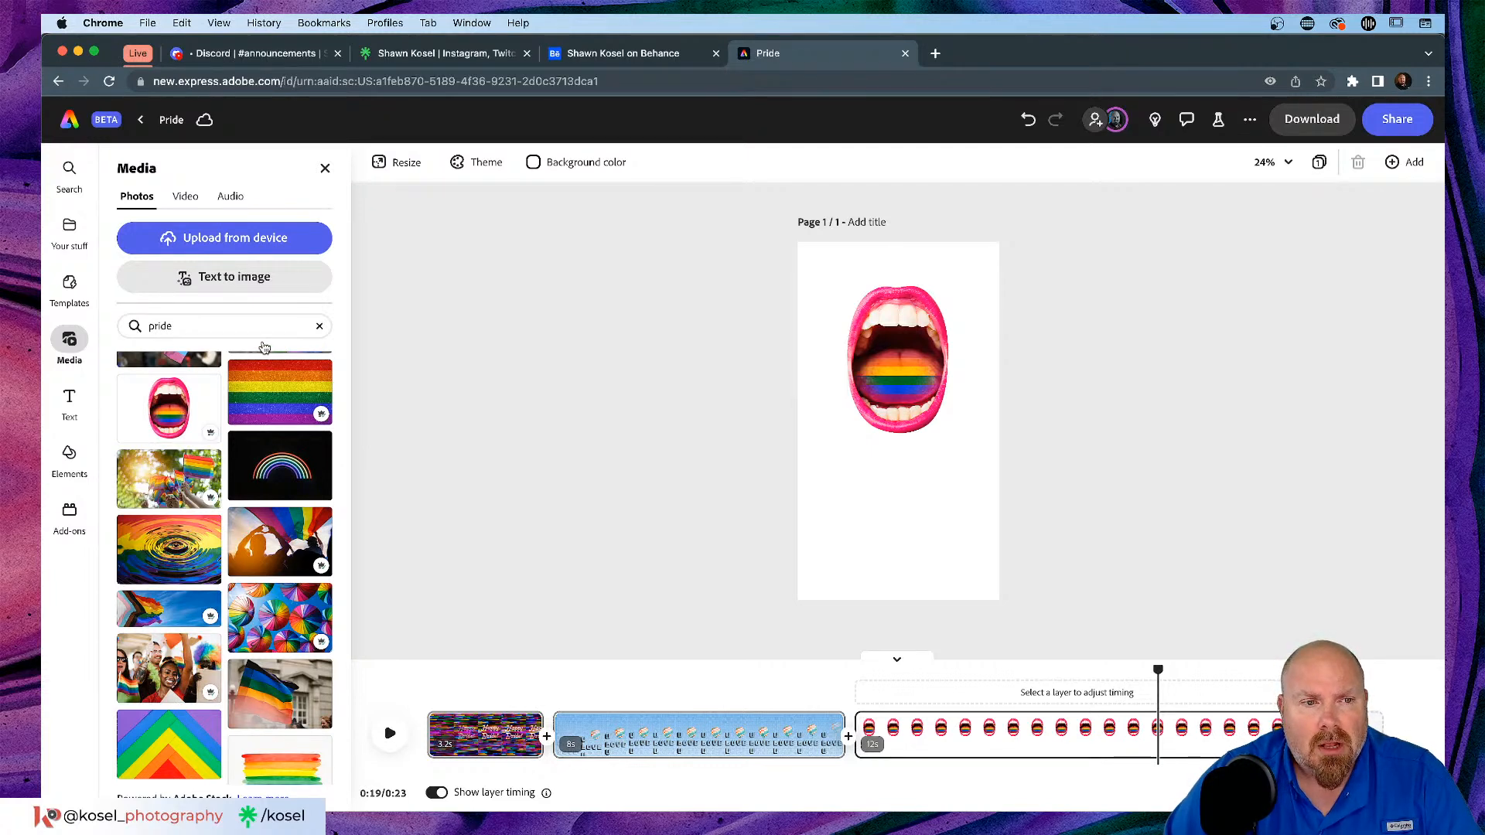
left_click(183, 197)
left_click_drag(194, 273, 108, 276)
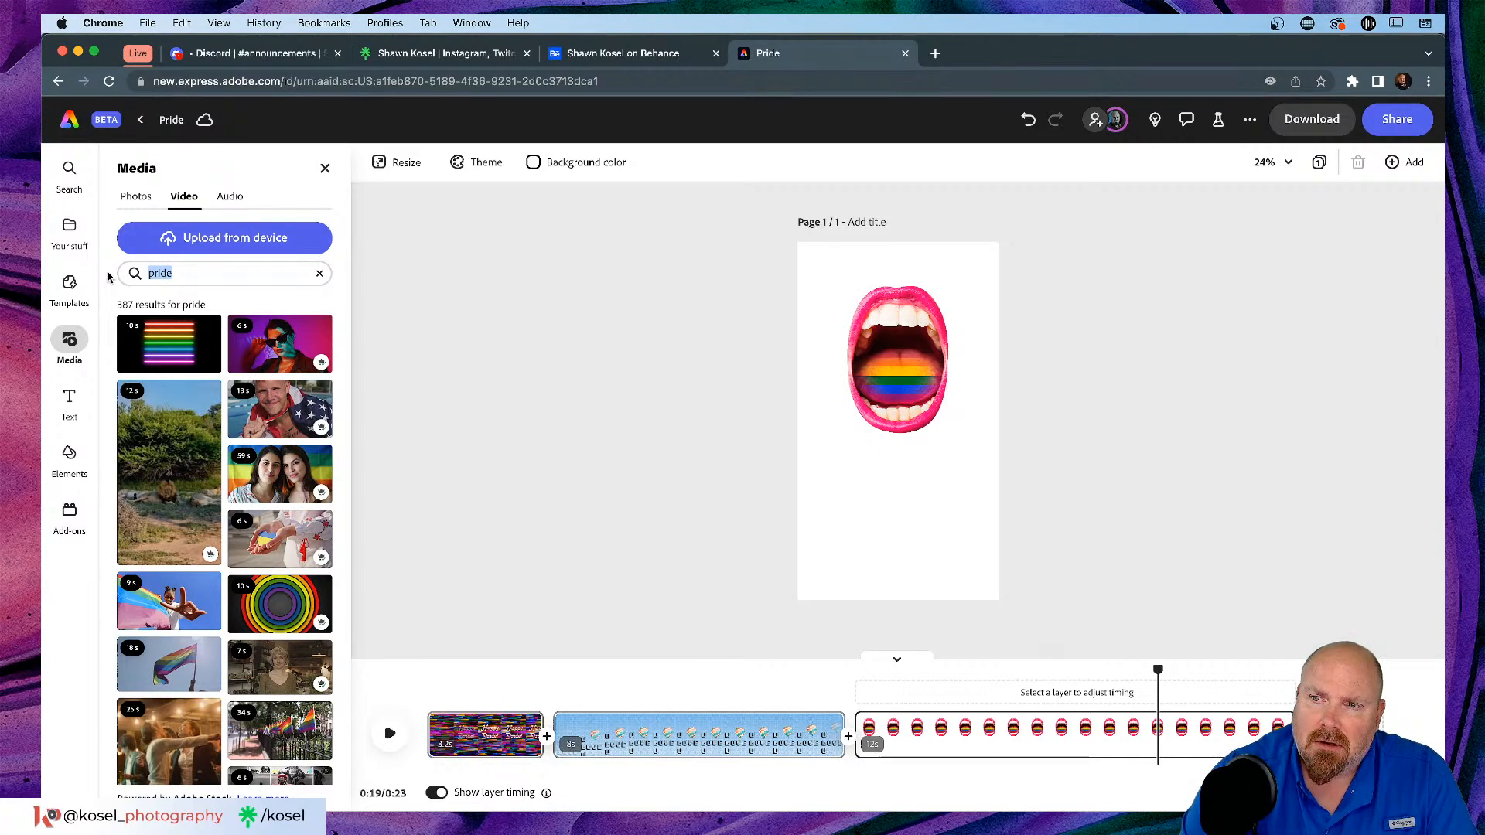
type("dark wave")
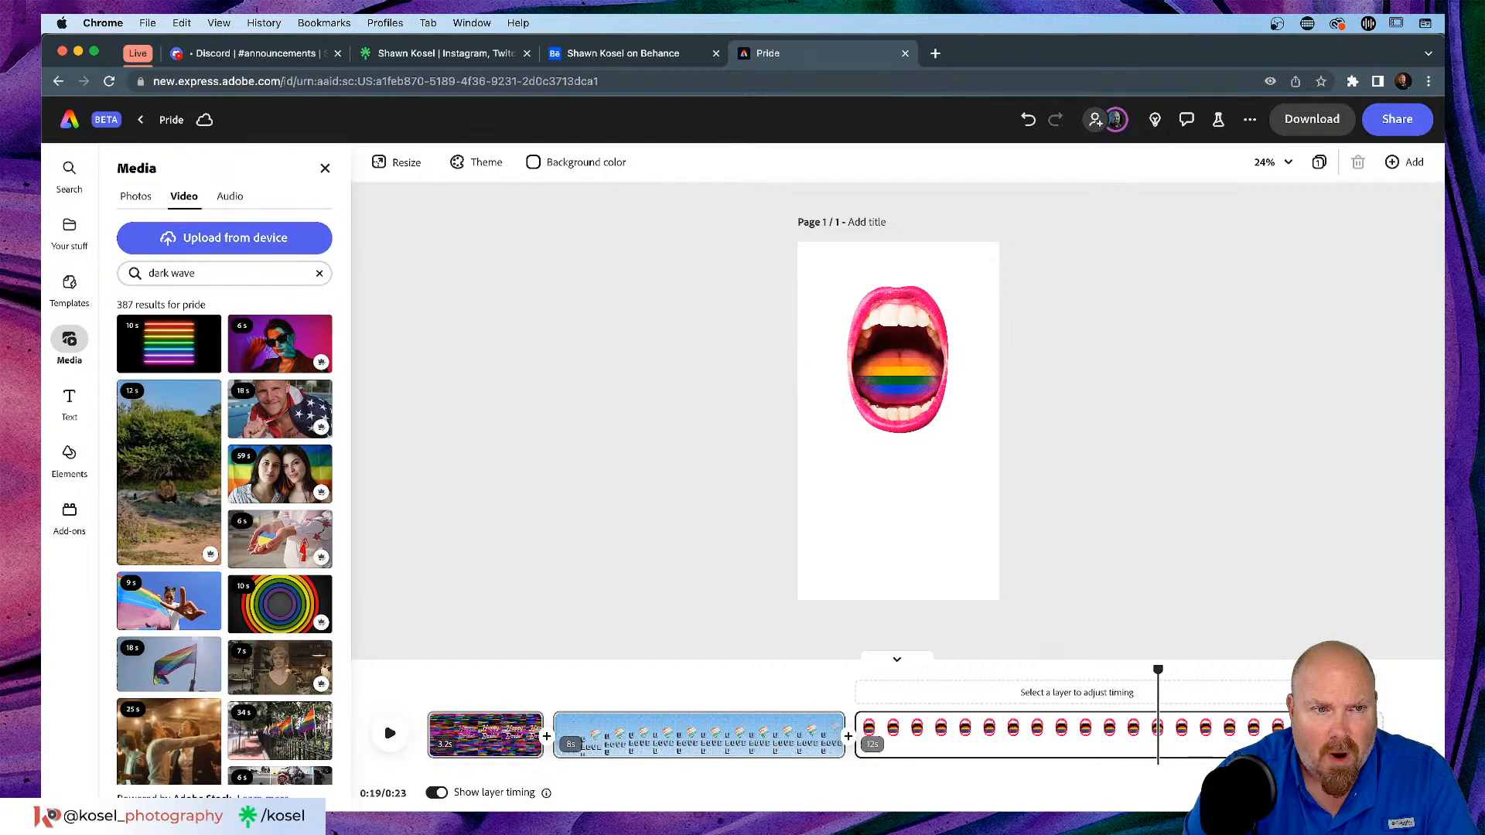
key("Return")
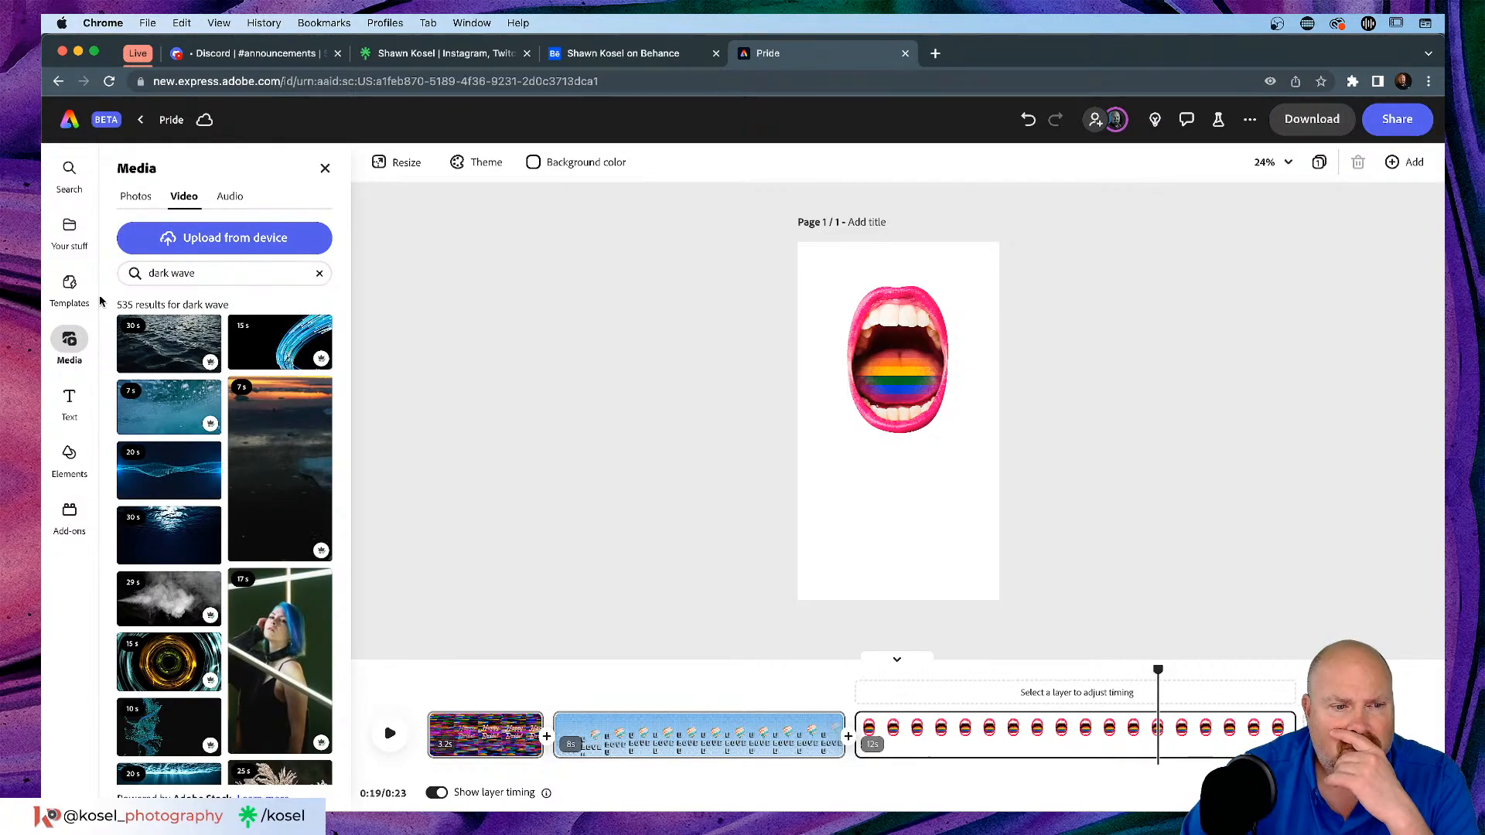
Step: Browse the "dark wave" videos, add the 30 s clip of glittering particles on black, and make it fill the page
scroll(264, 430, "down", 3)
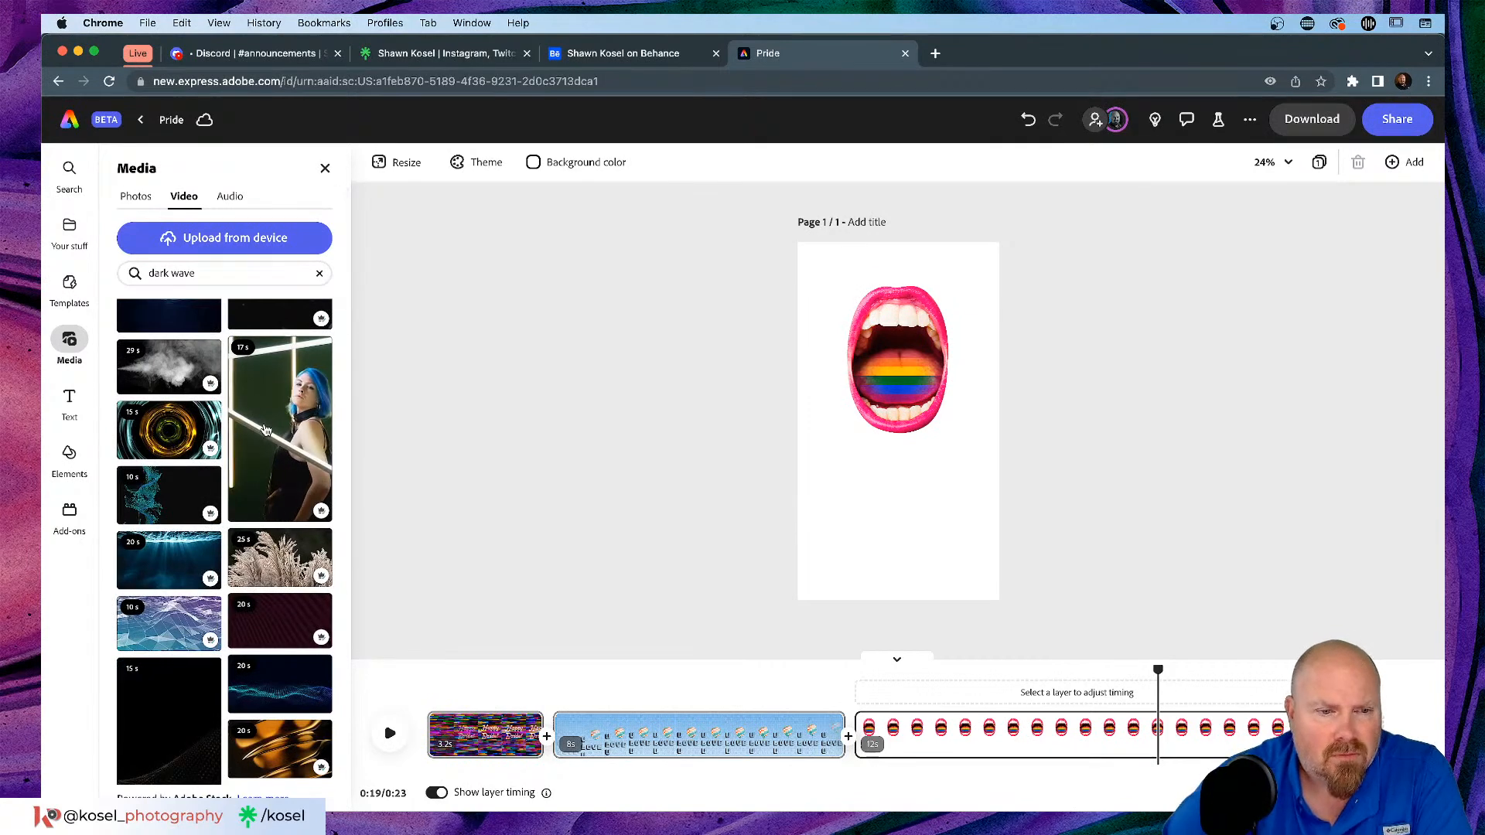
scroll(265, 430, "down", 5)
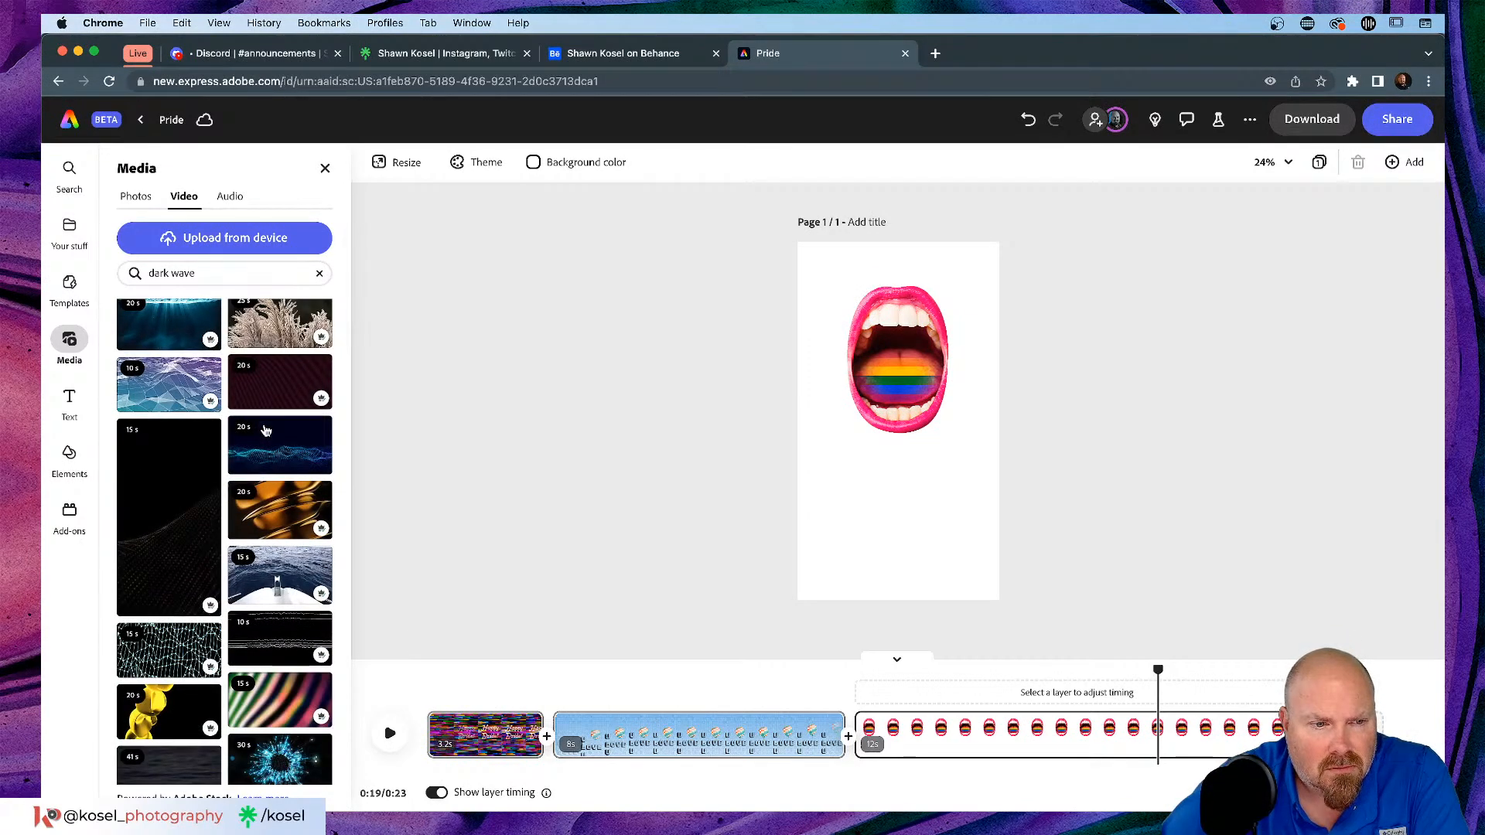
scroll(265, 430, "down", 2)
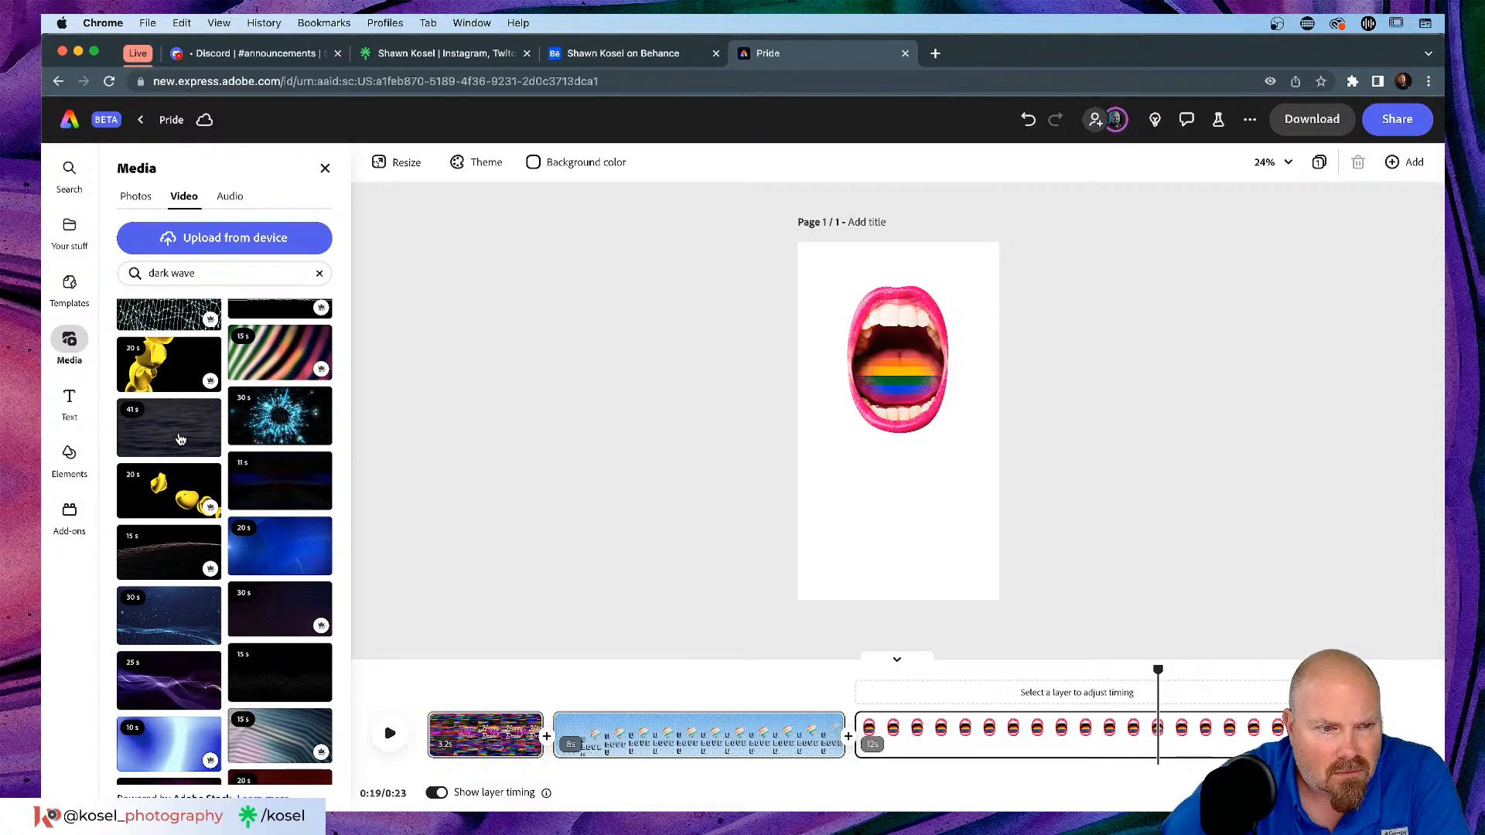
scroll(179, 440, "down", 3)
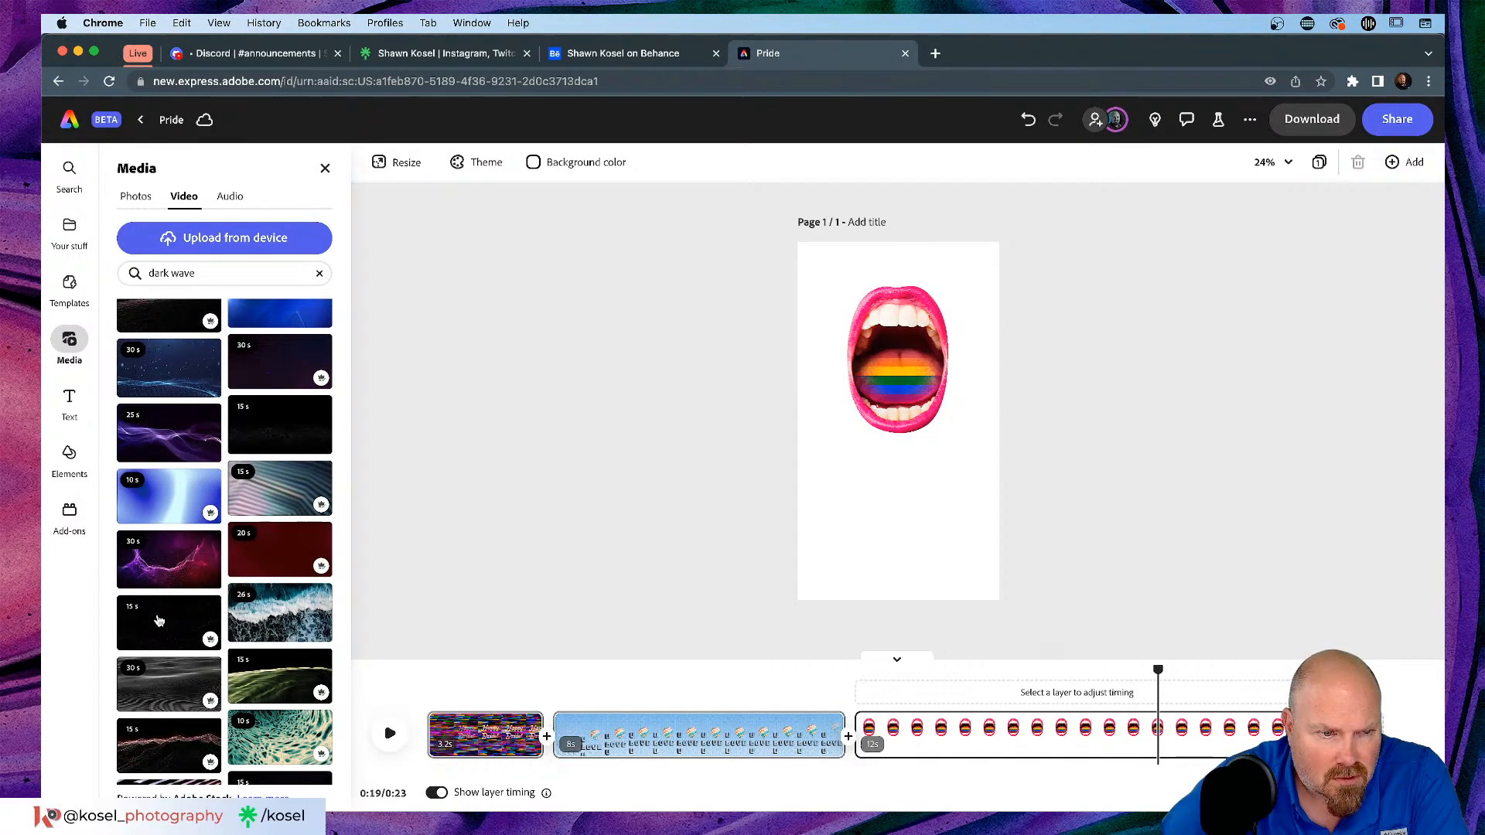
scroll(160, 619, "down", 3)
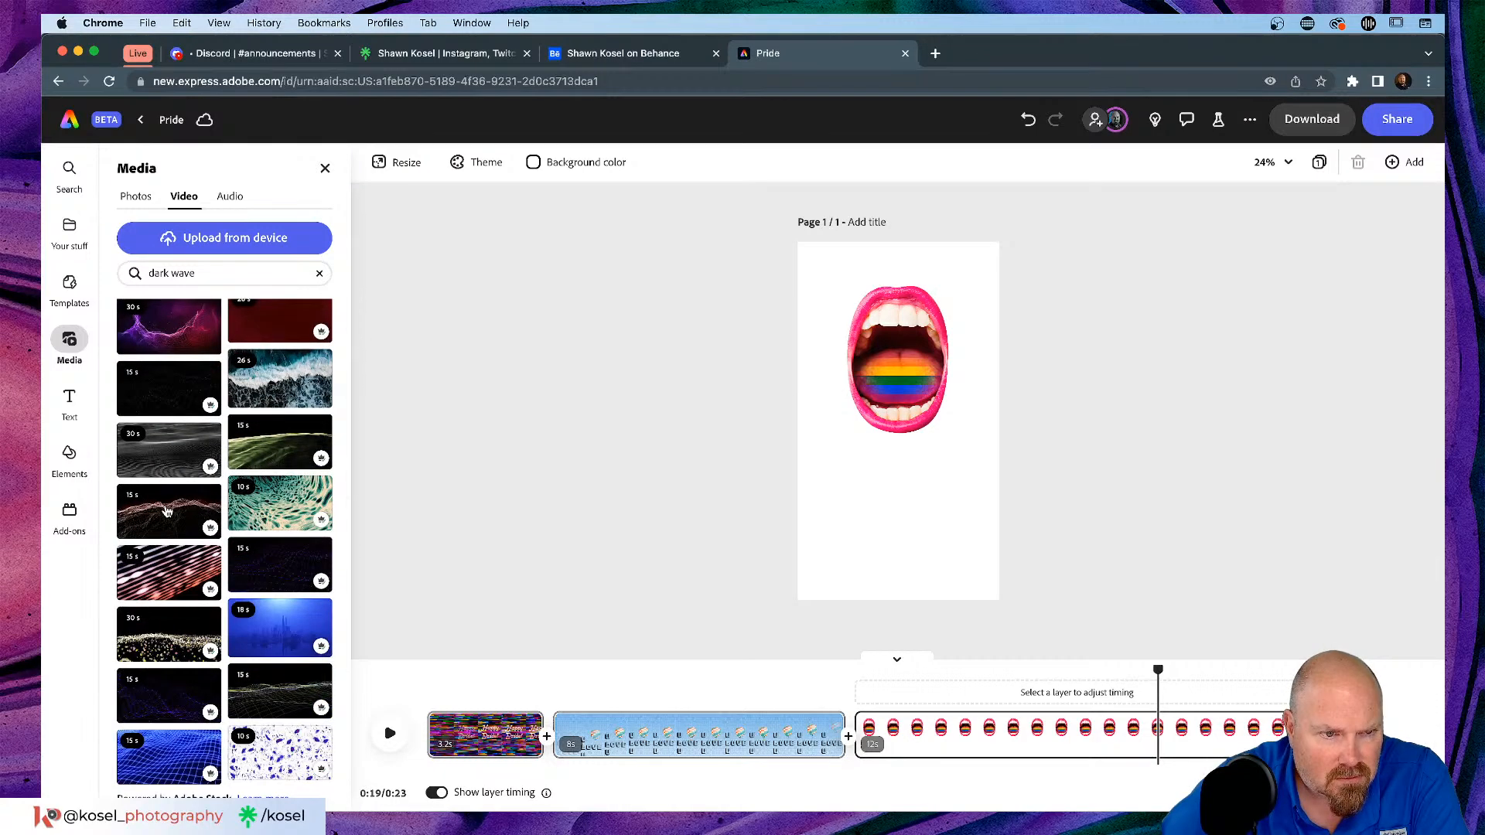
scroll(166, 511, "down", 2)
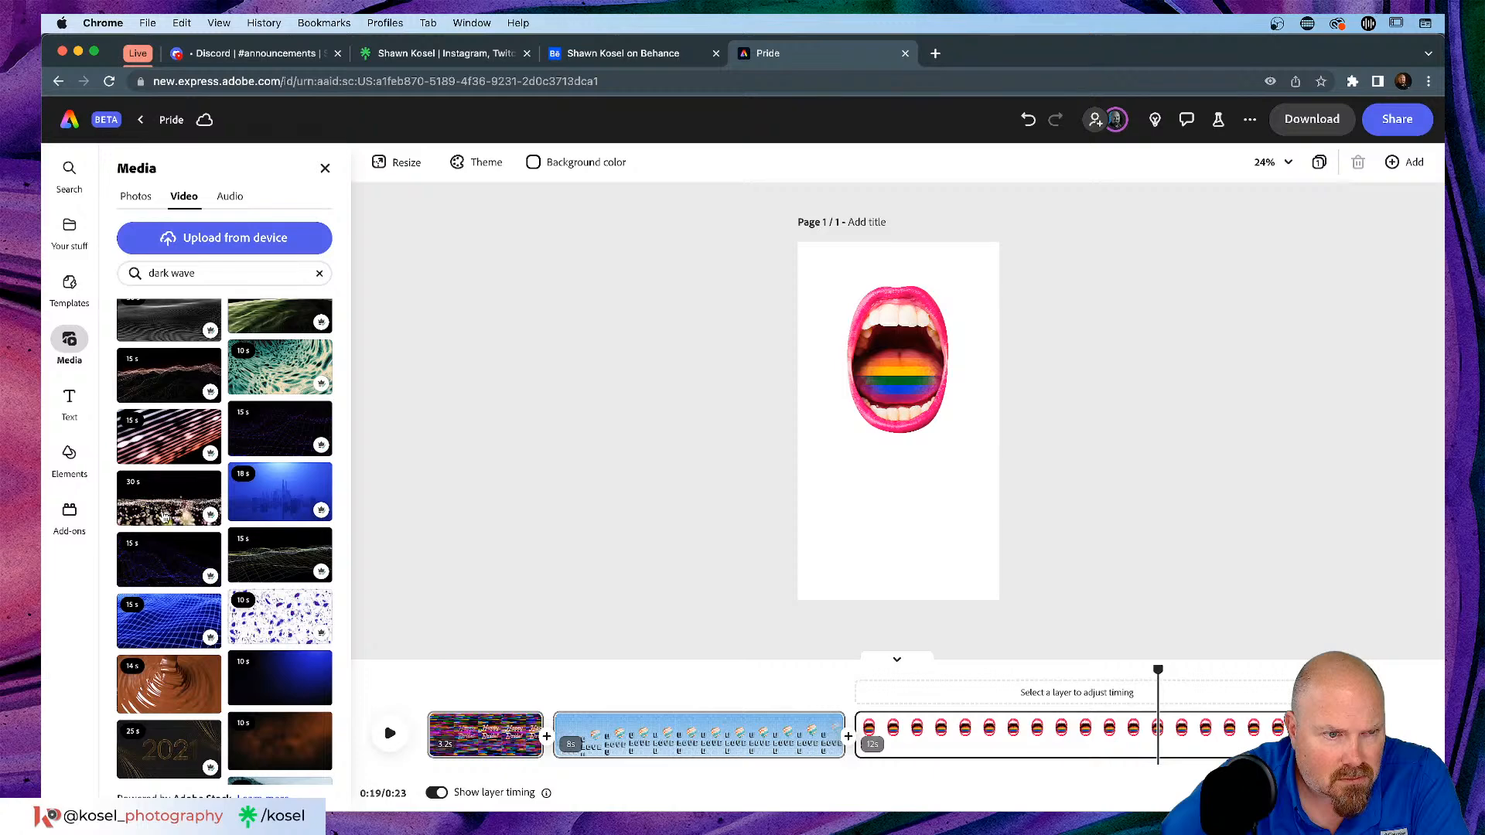
left_click(169, 506)
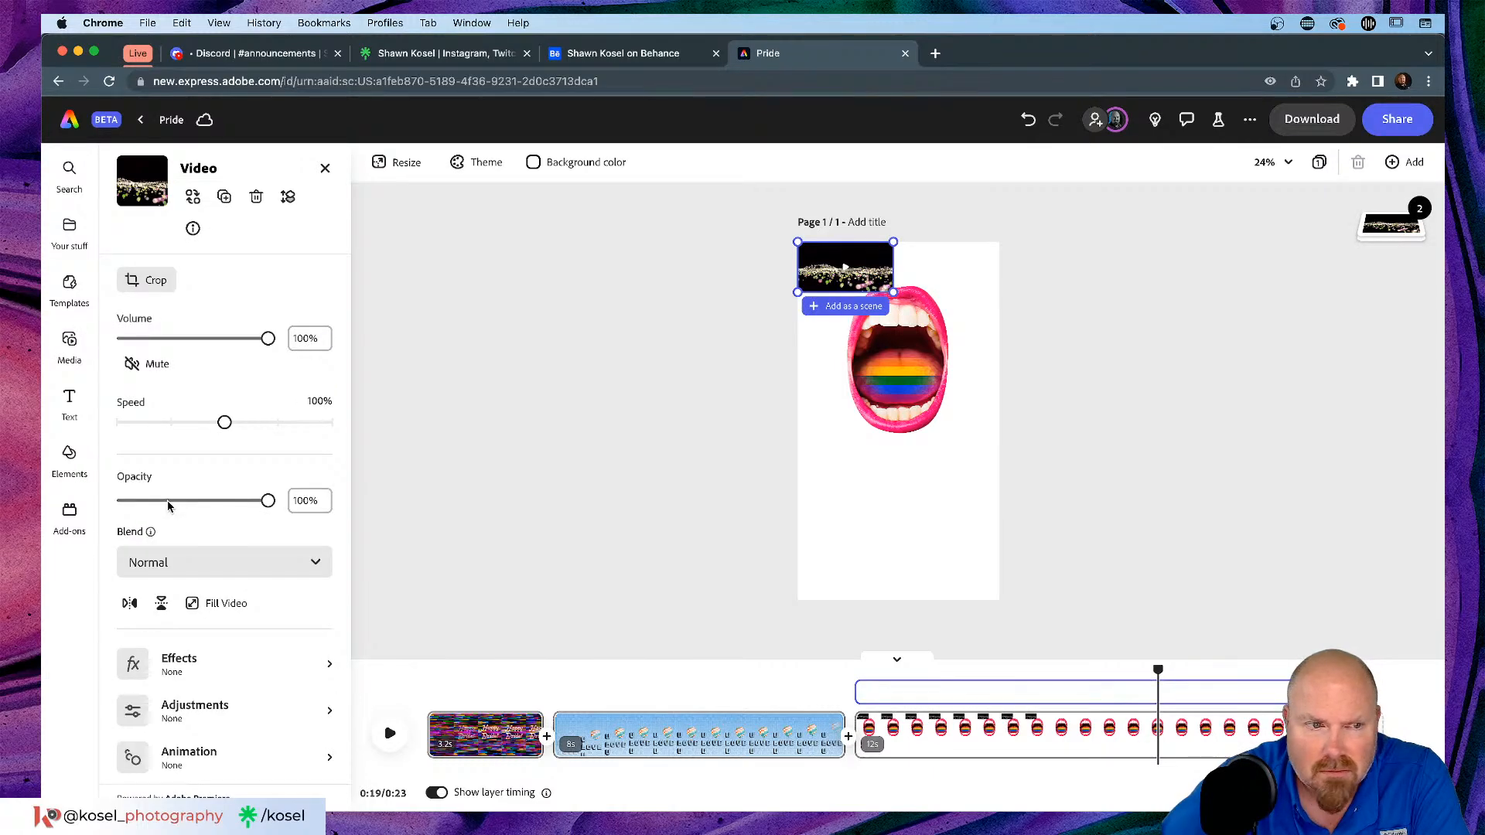
left_click(218, 605)
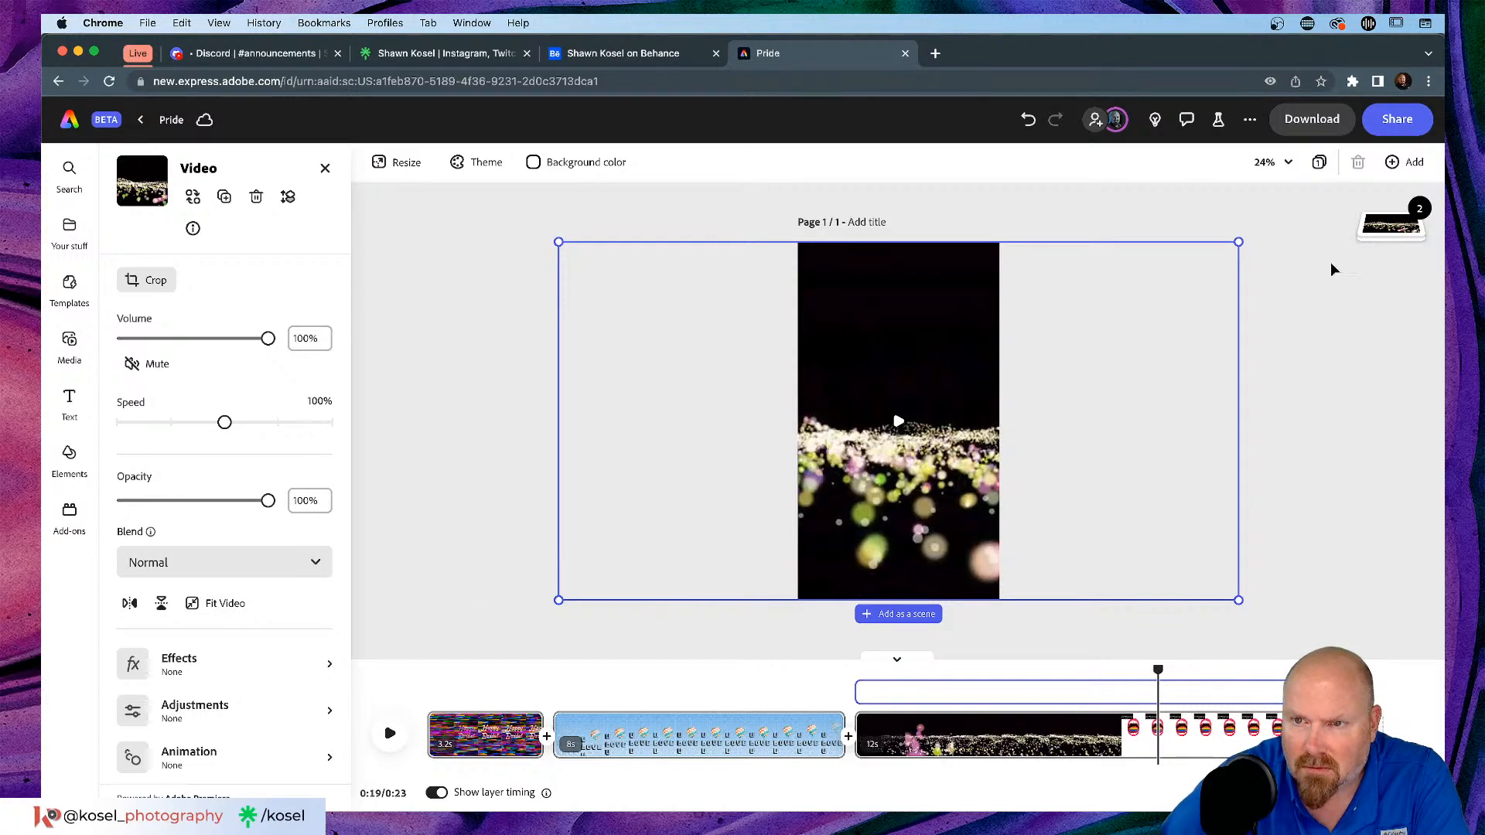
Step: Place the particle video behind the mouth image and remove the mouth image's background
left_click(1390, 231)
left_click(1388, 255)
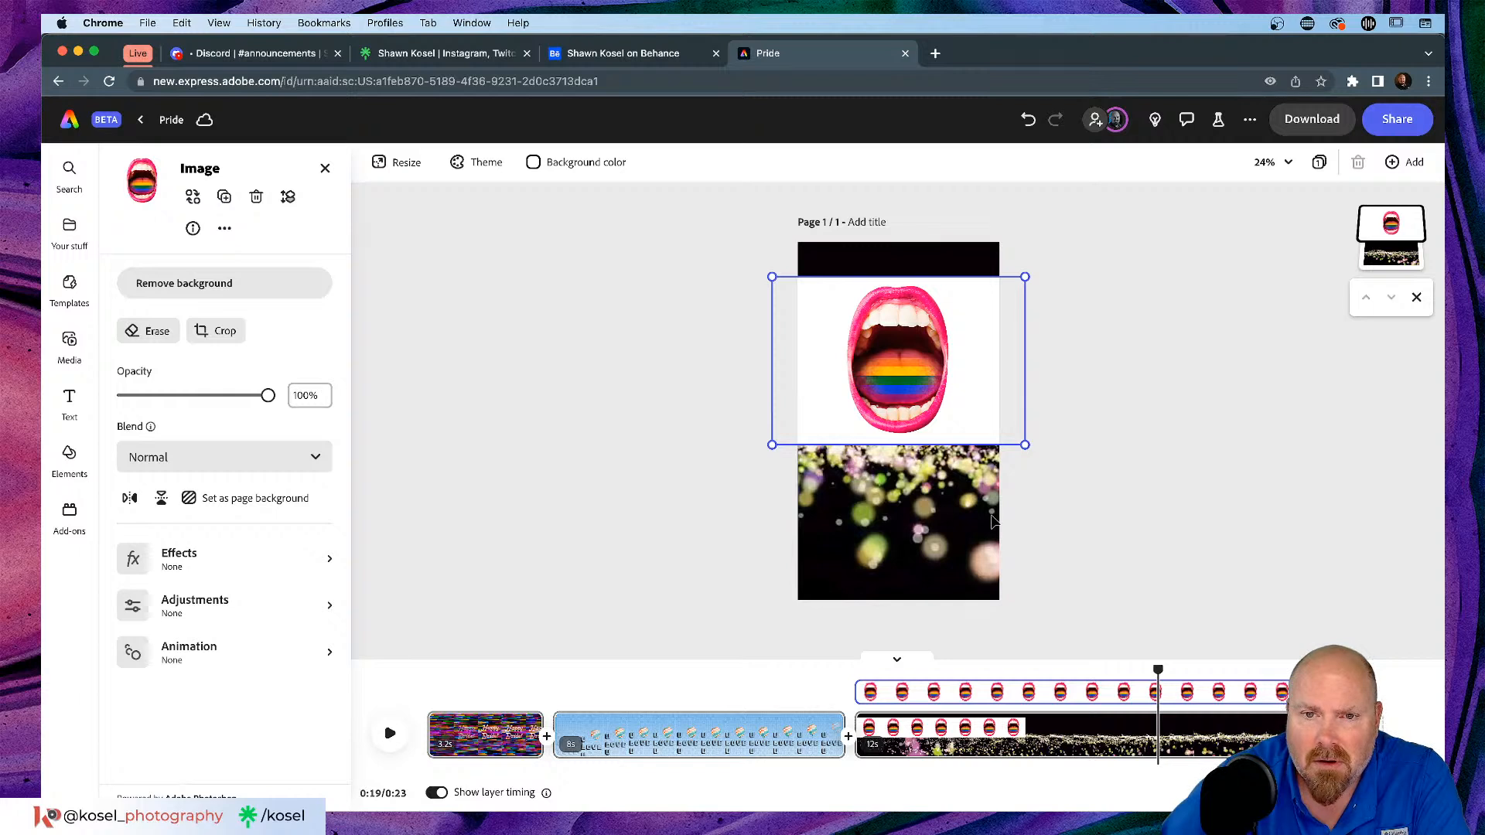
left_click(197, 282)
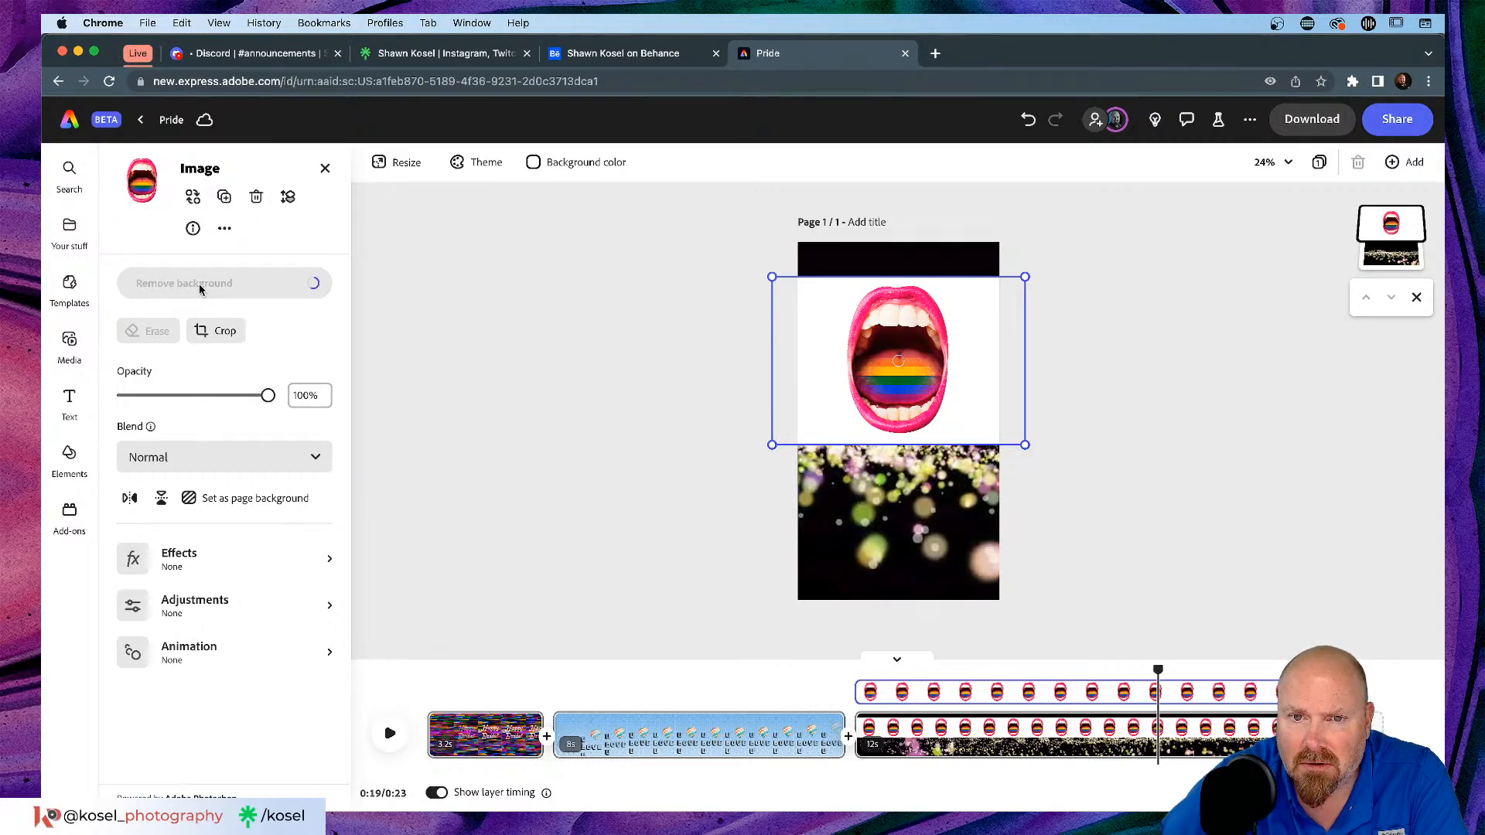
left_click(575, 411)
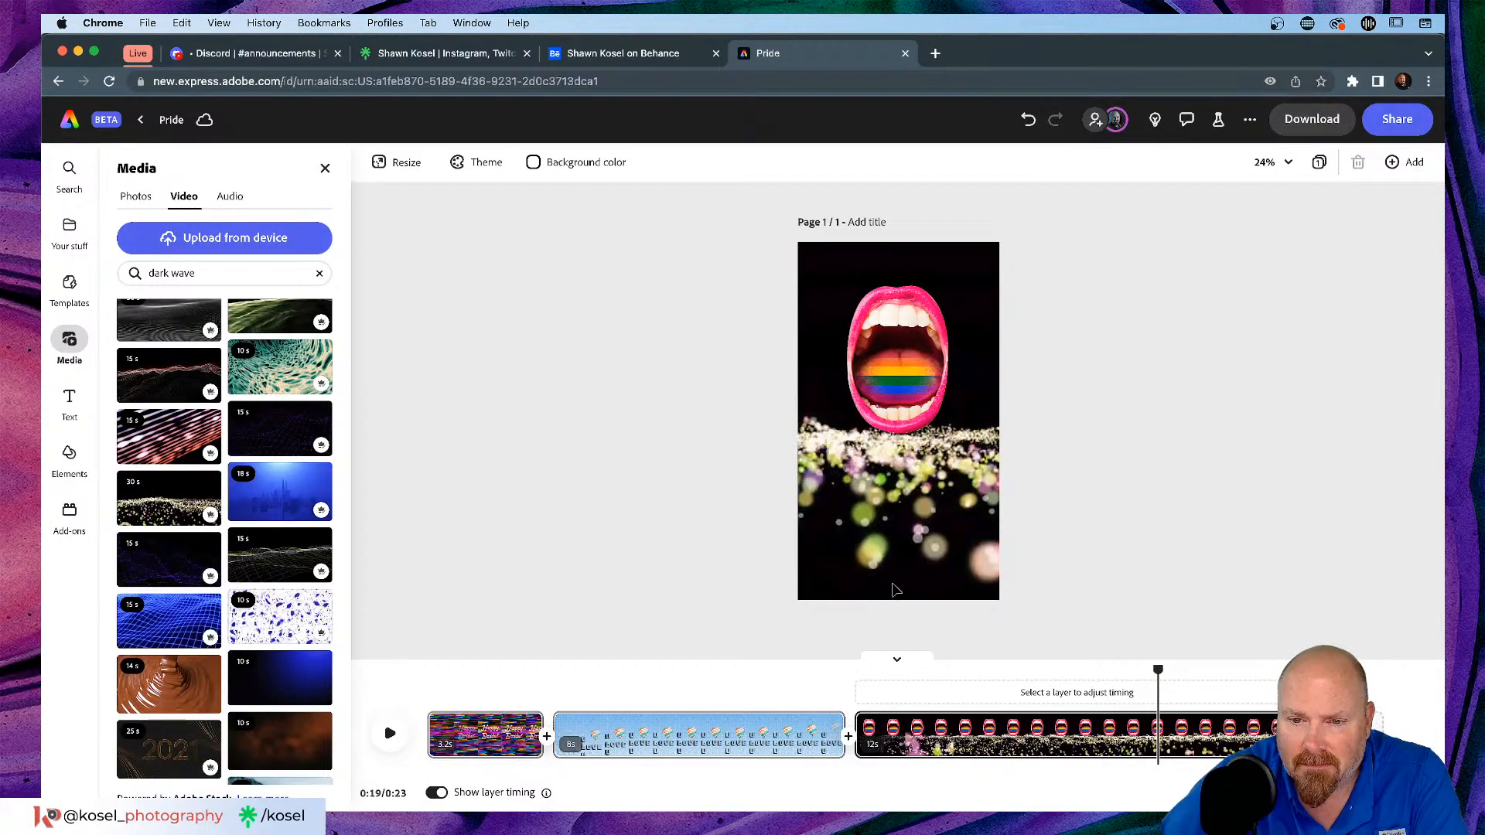
Step: Play back the third scene from near its start to check the mouth over the particle video
left_click_drag(1158, 670, 867, 678)
key("space")
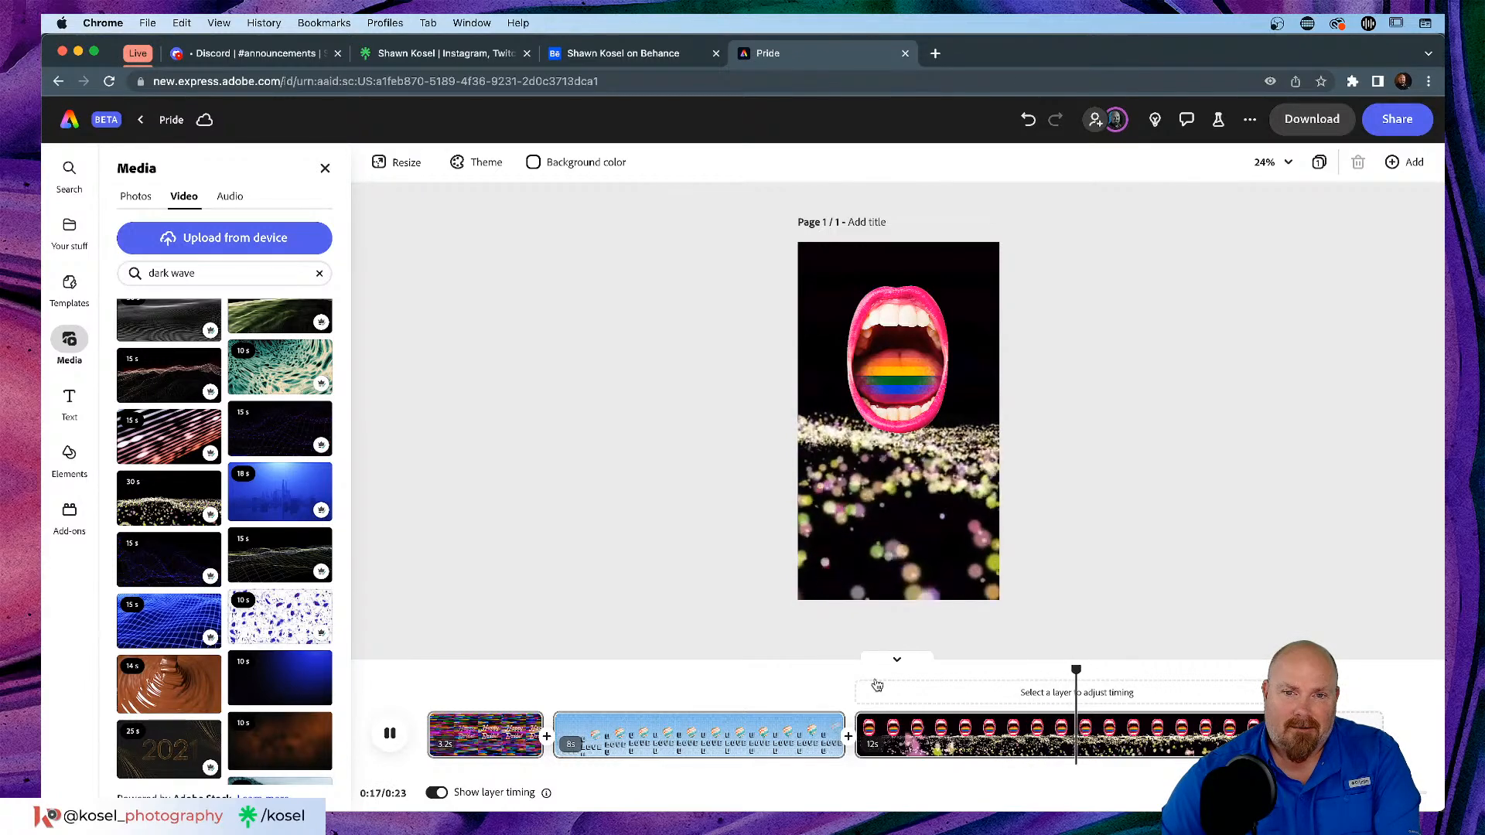
key("space")
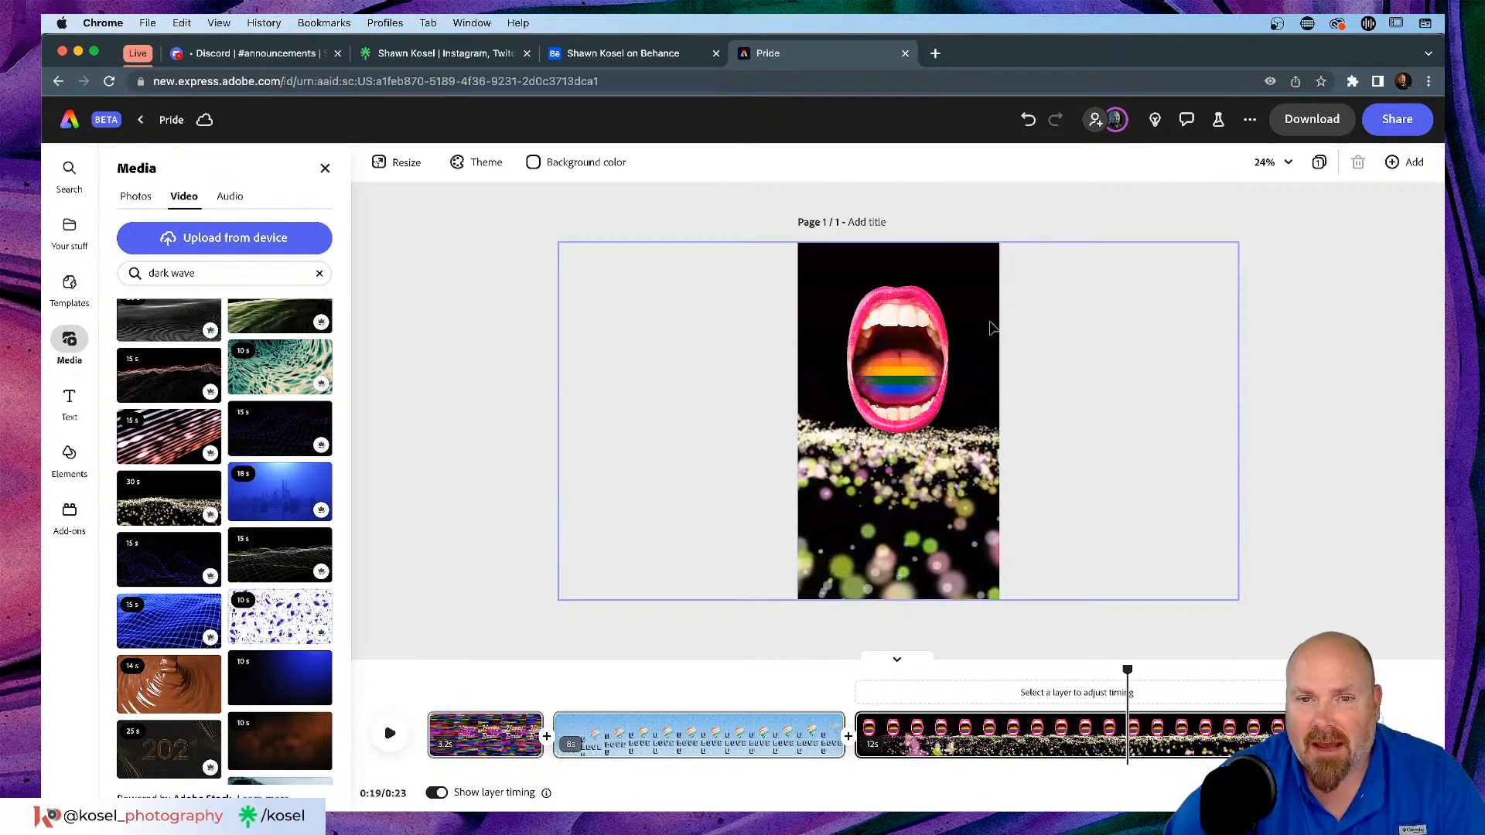
Step: Move the mouth image down to the page's vertical center and replay the third scene from near its start
left_click(907, 389)
left_click_drag(908, 389, 908, 442)
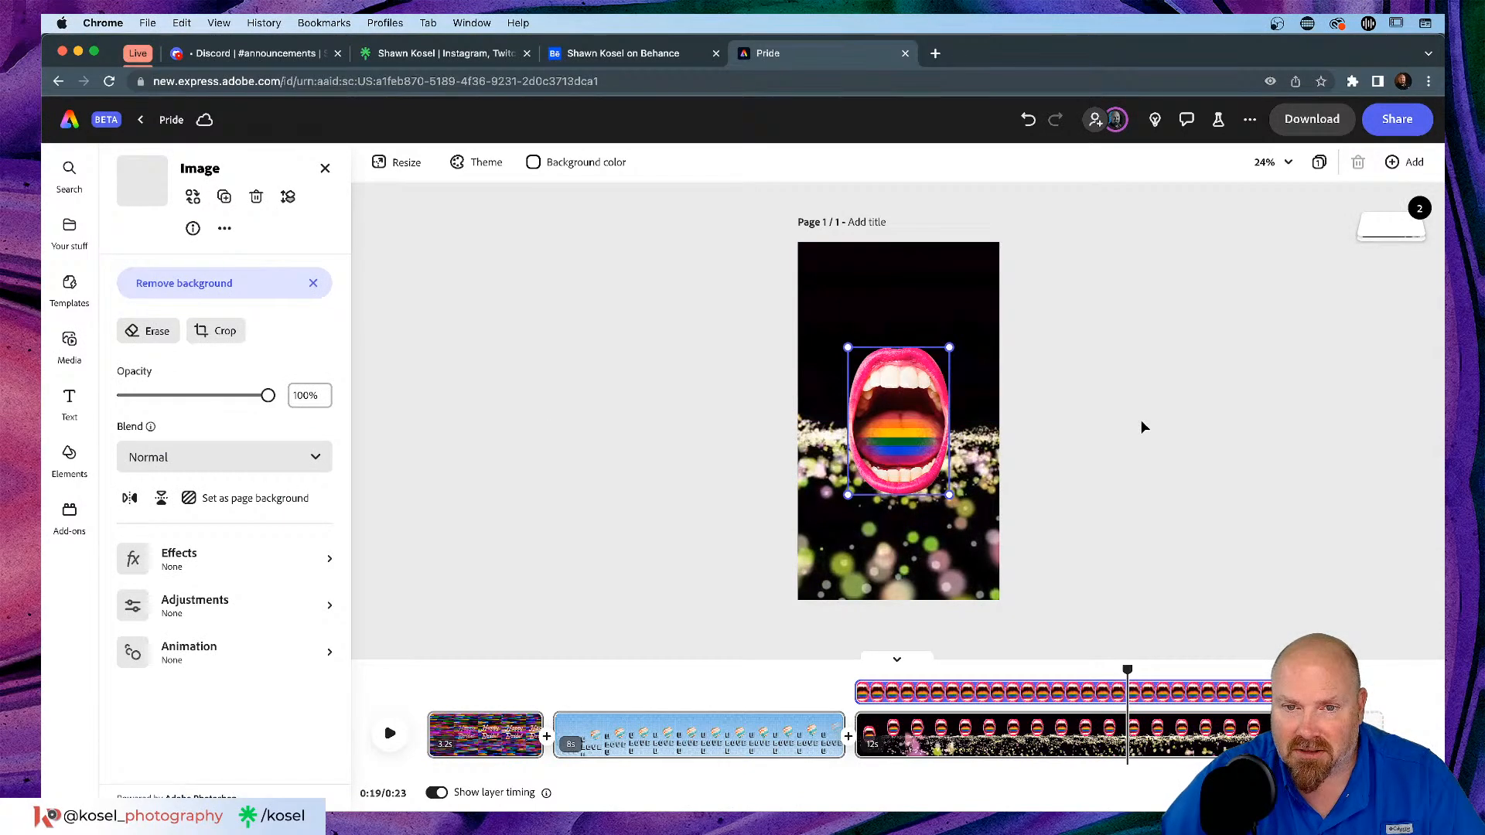
left_click(1135, 407)
left_click_drag(1126, 671, 867, 691)
key("space")
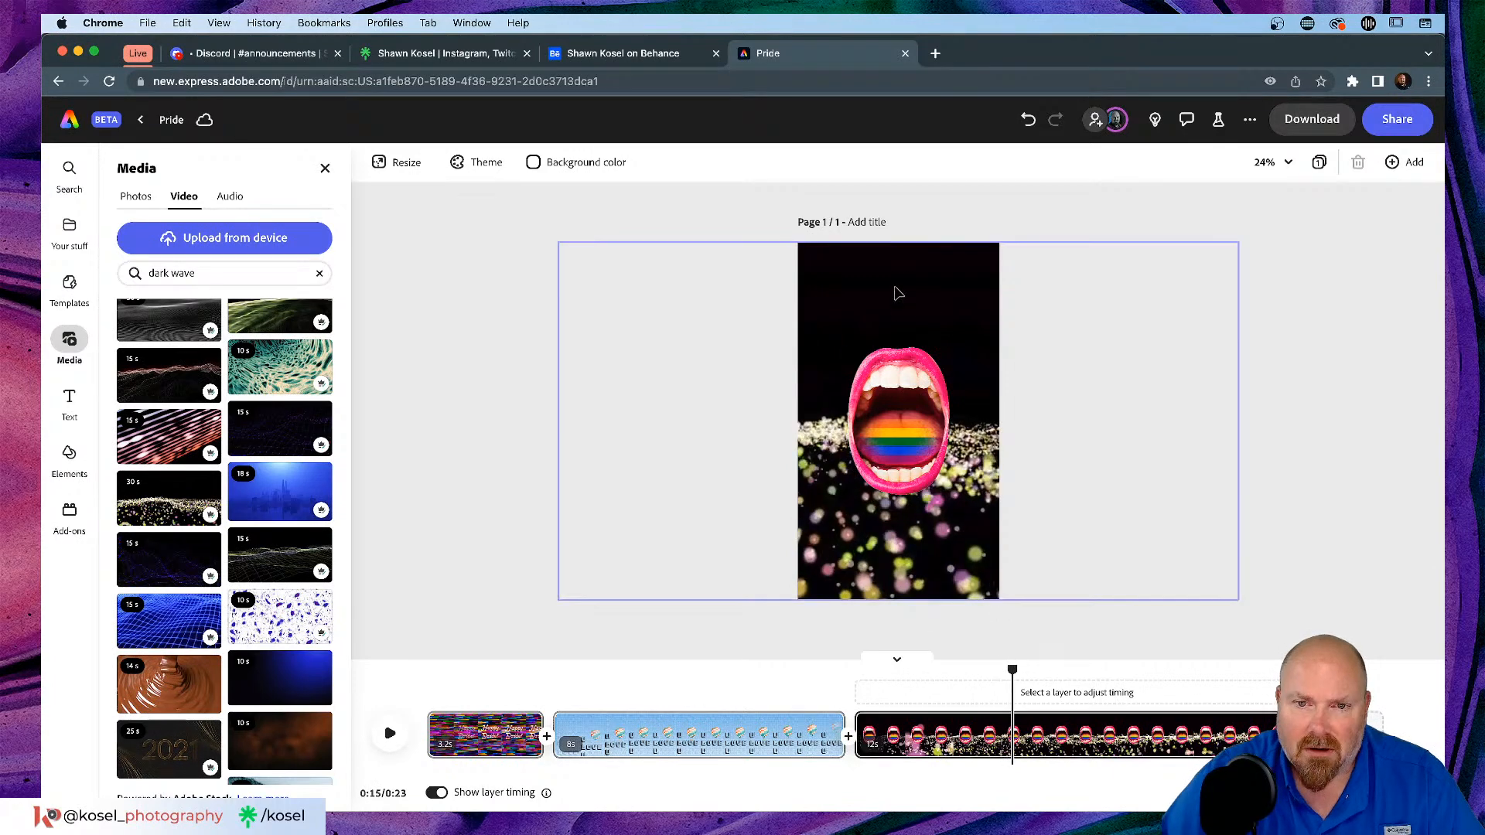
left_click(897, 371)
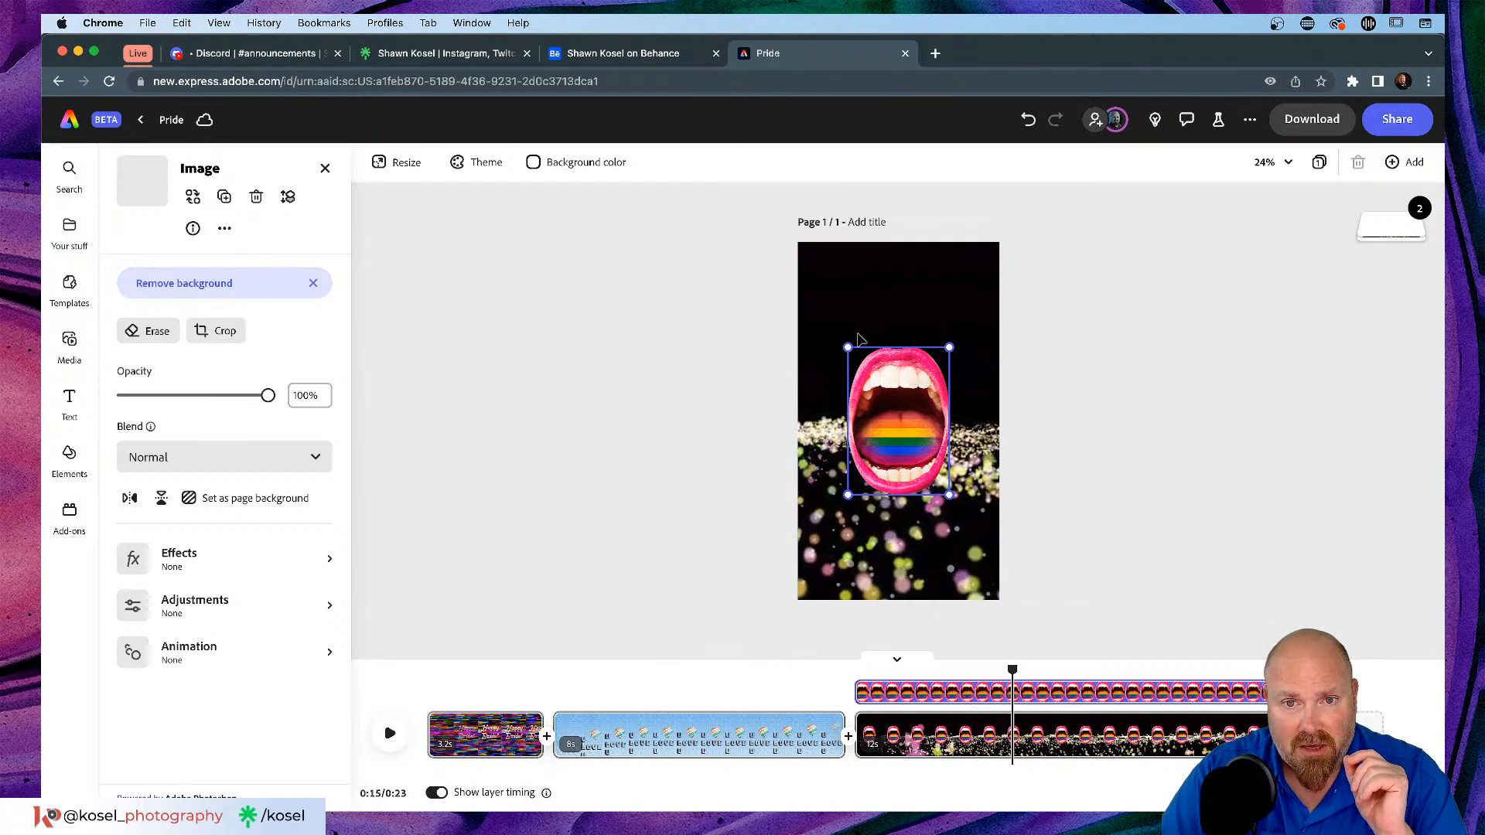
left_click(205, 604)
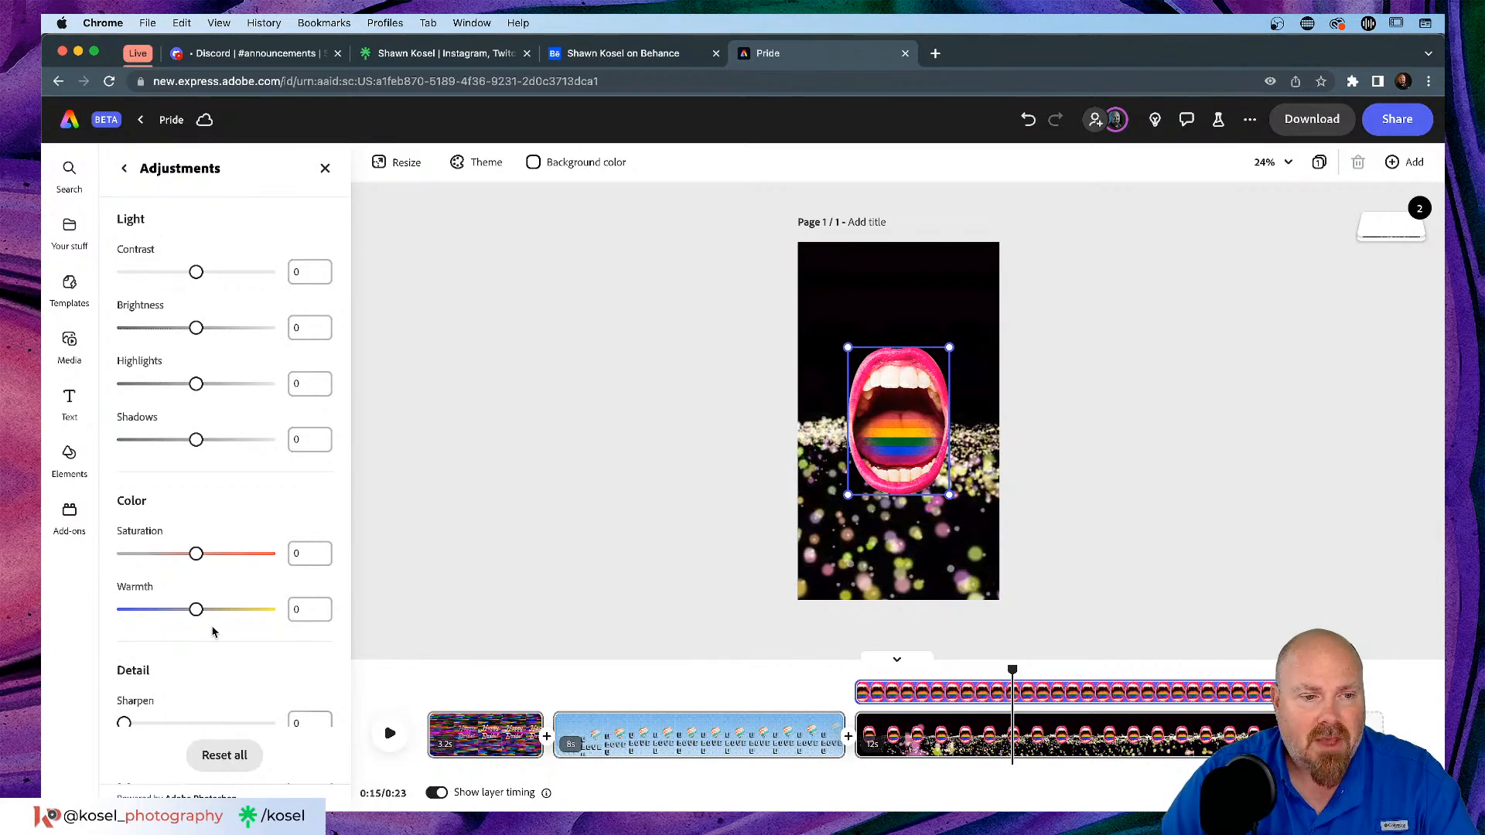
left_click(325, 167)
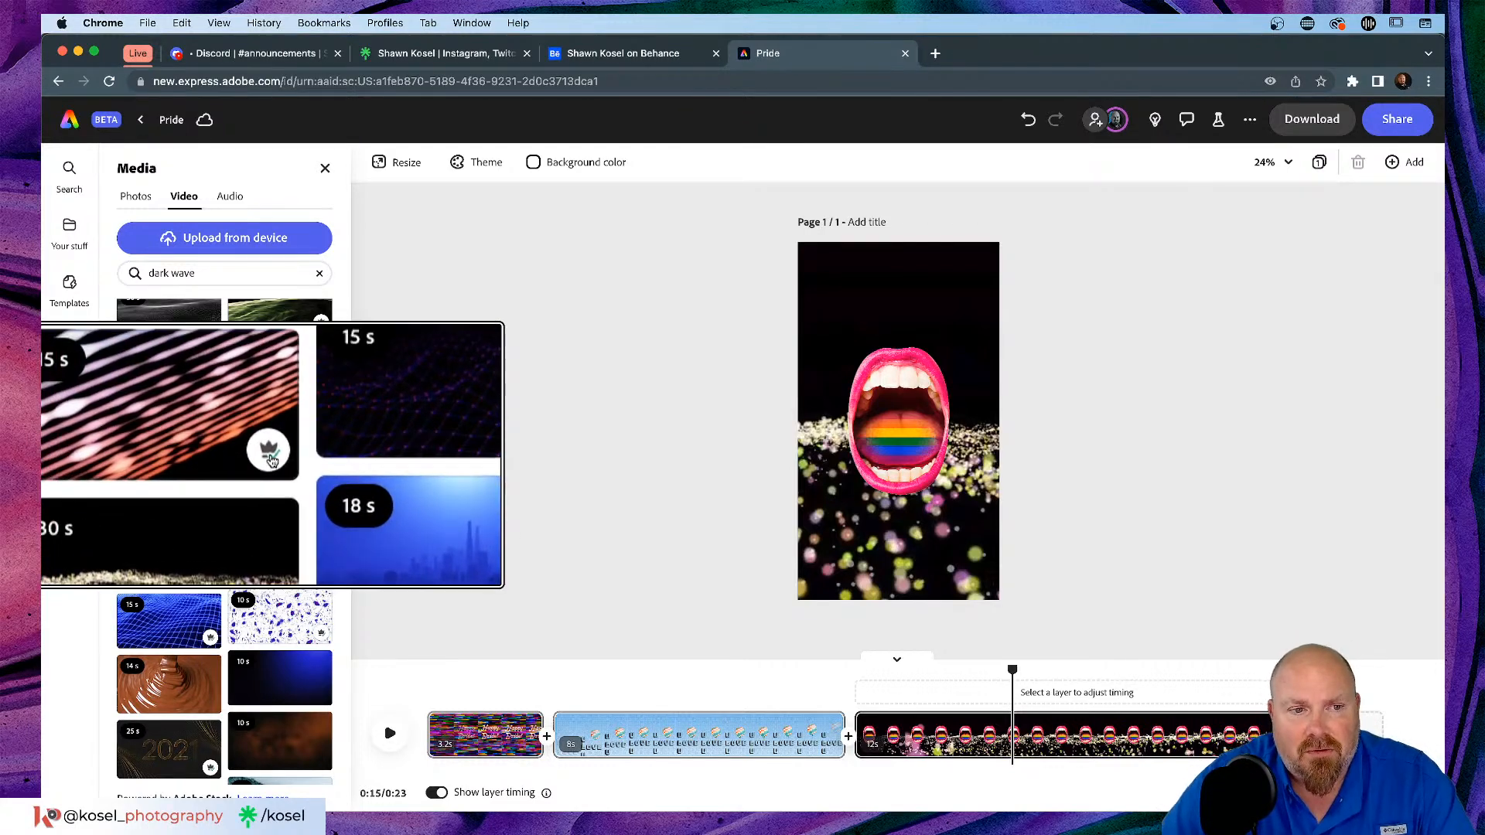
mouse_move(271, 462)
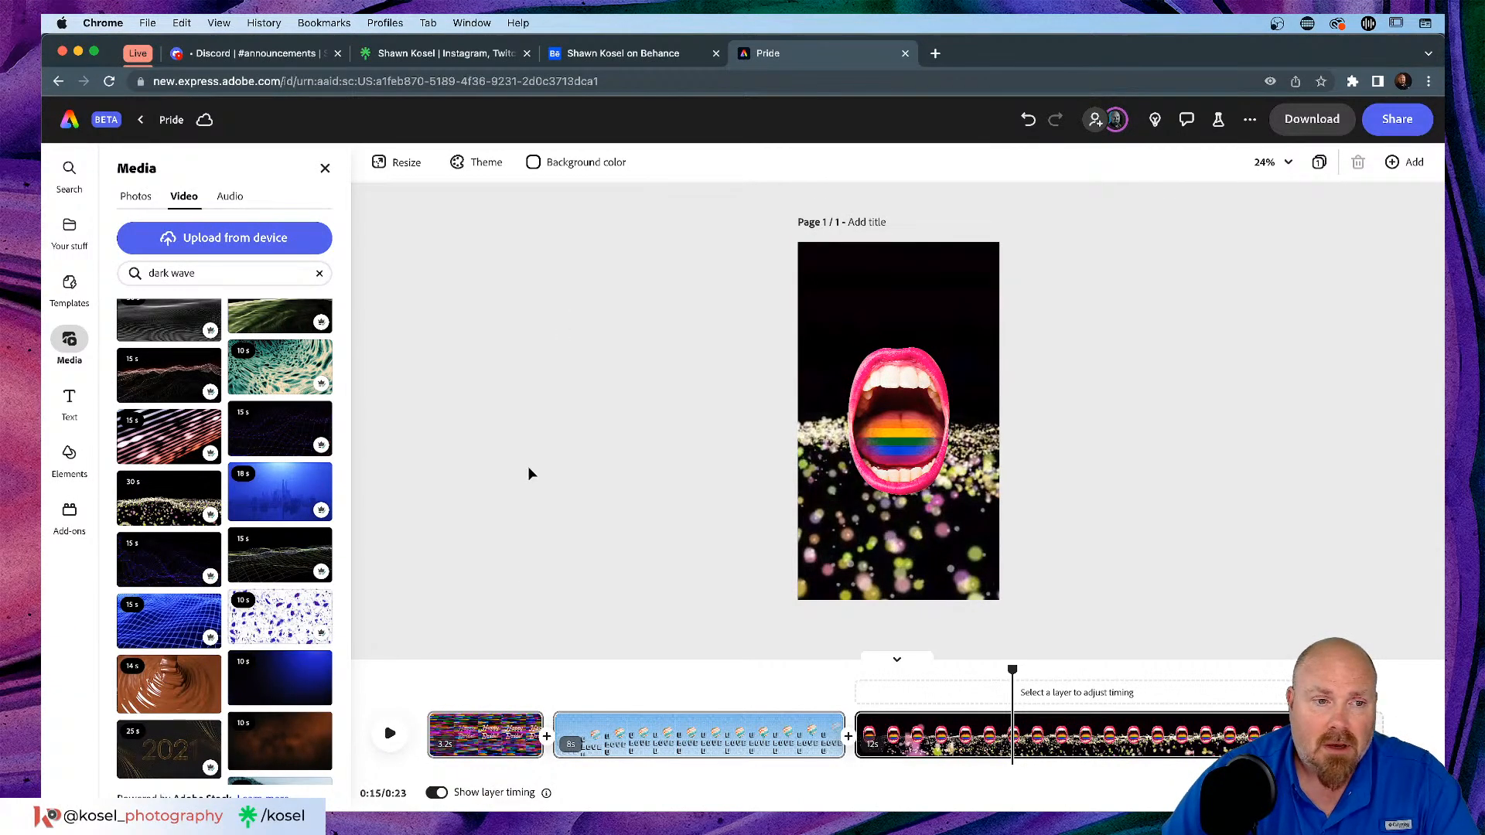
scroll(260, 469, "down", 5)
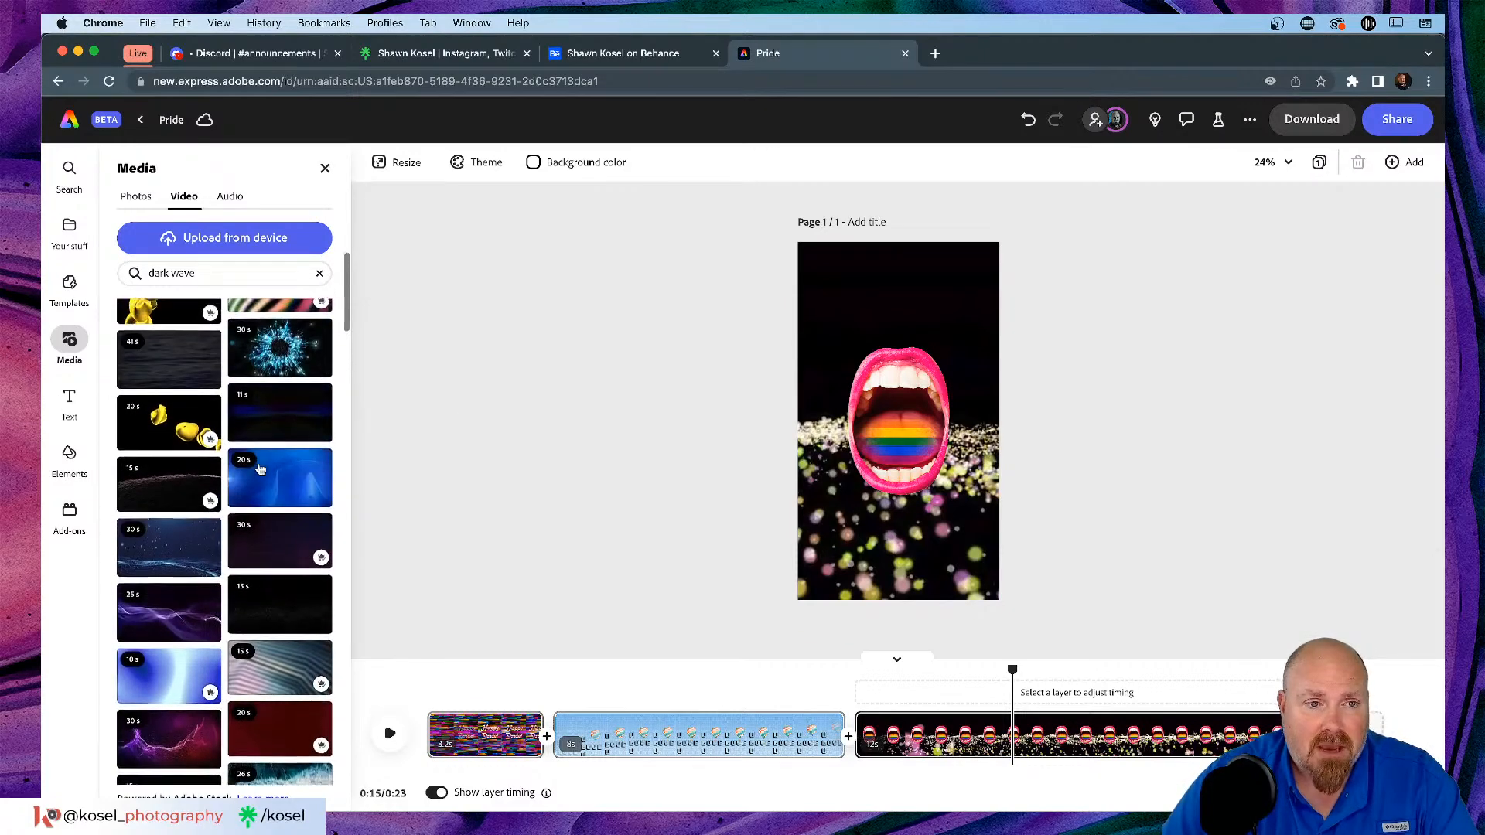
scroll(260, 469, "down", 8)
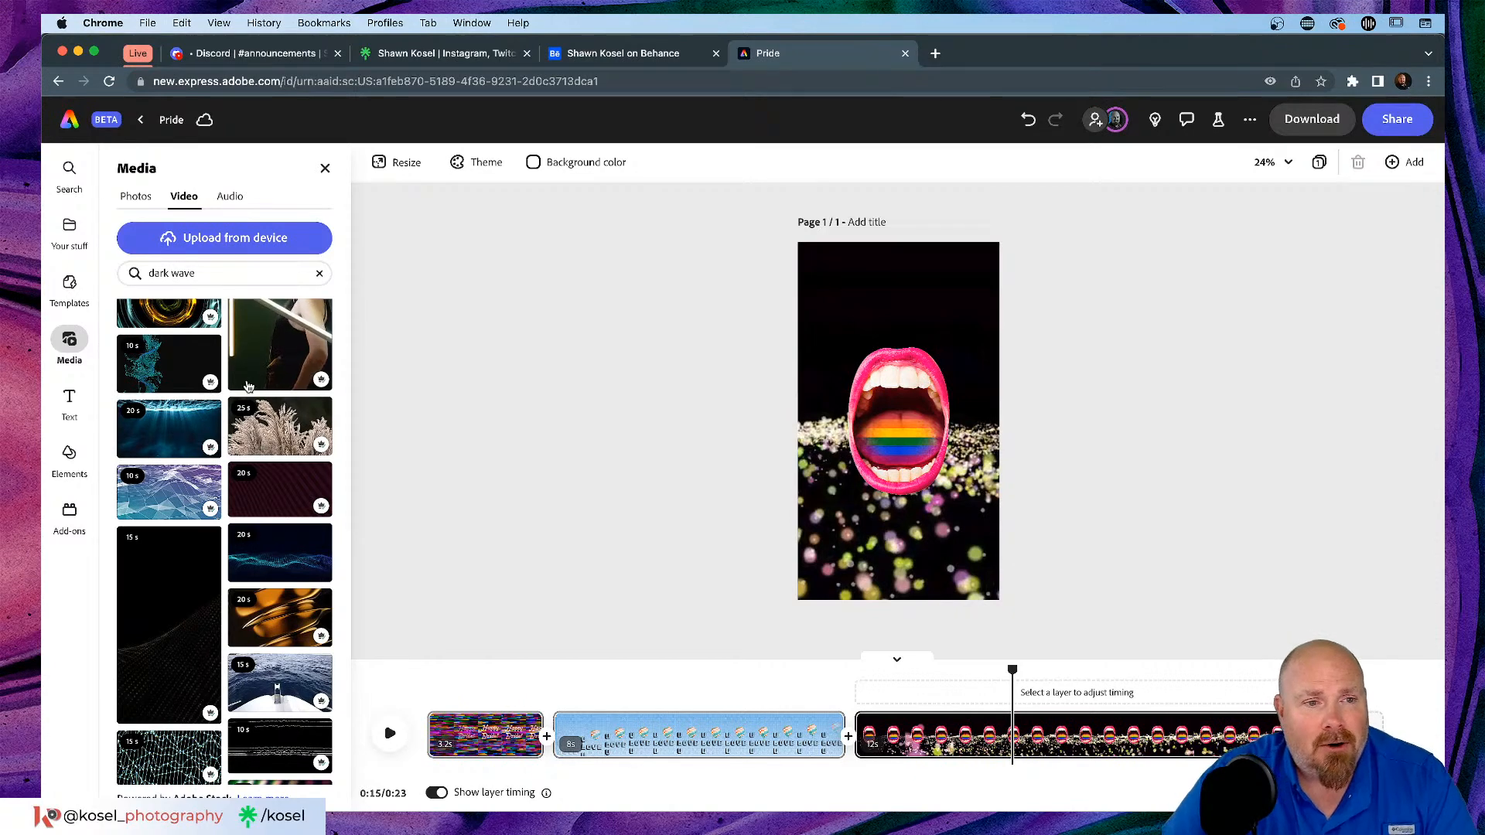
scroll(248, 387, "up", 3)
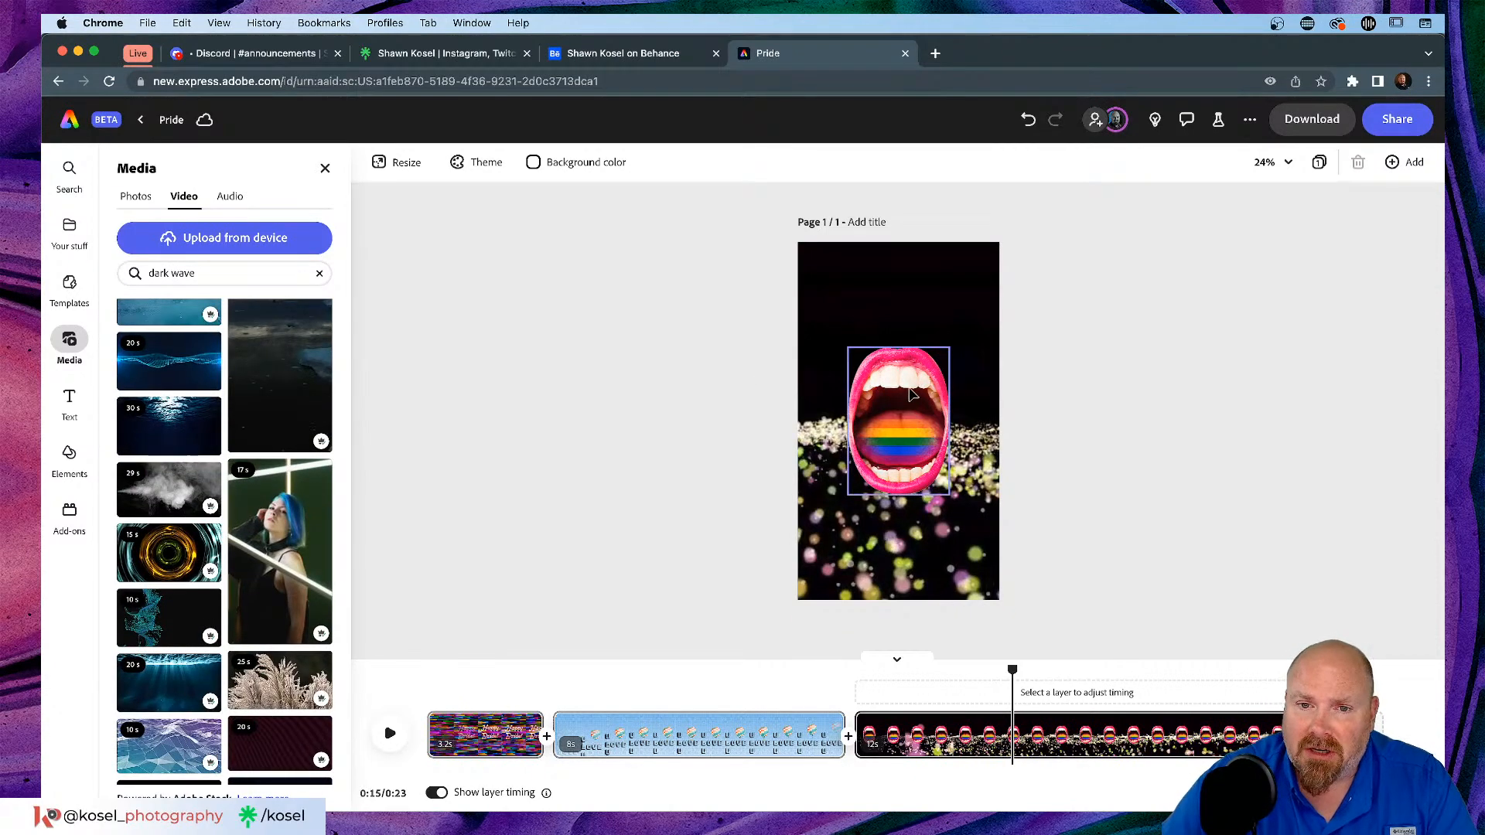
Step: Apply a Bungee in animation to the mouth image with a 1.9 s duration and 3 bounces, keeping the downward direction
left_click(905, 399)
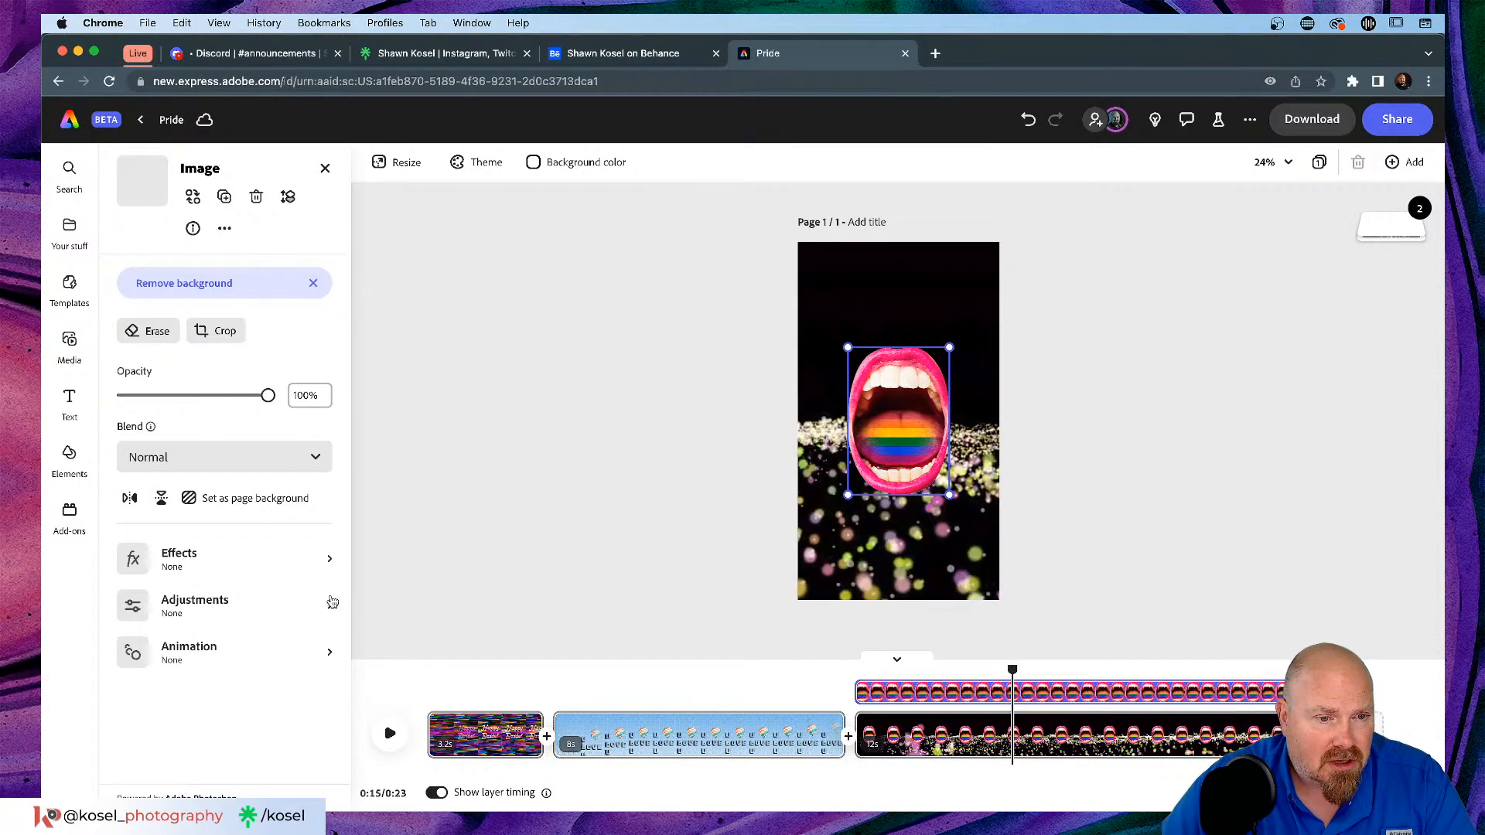
left_click(329, 648)
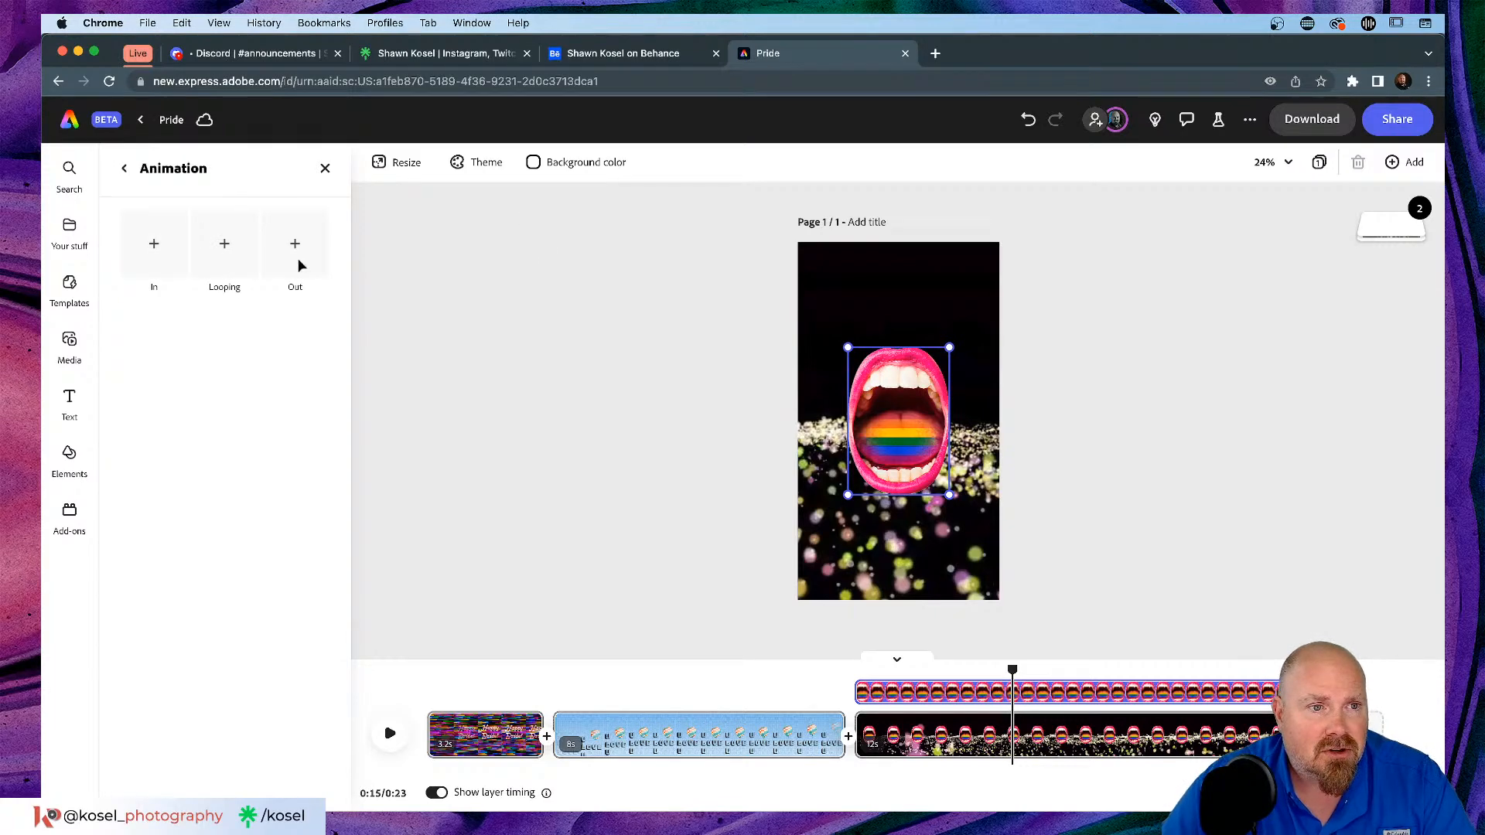
left_click(161, 246)
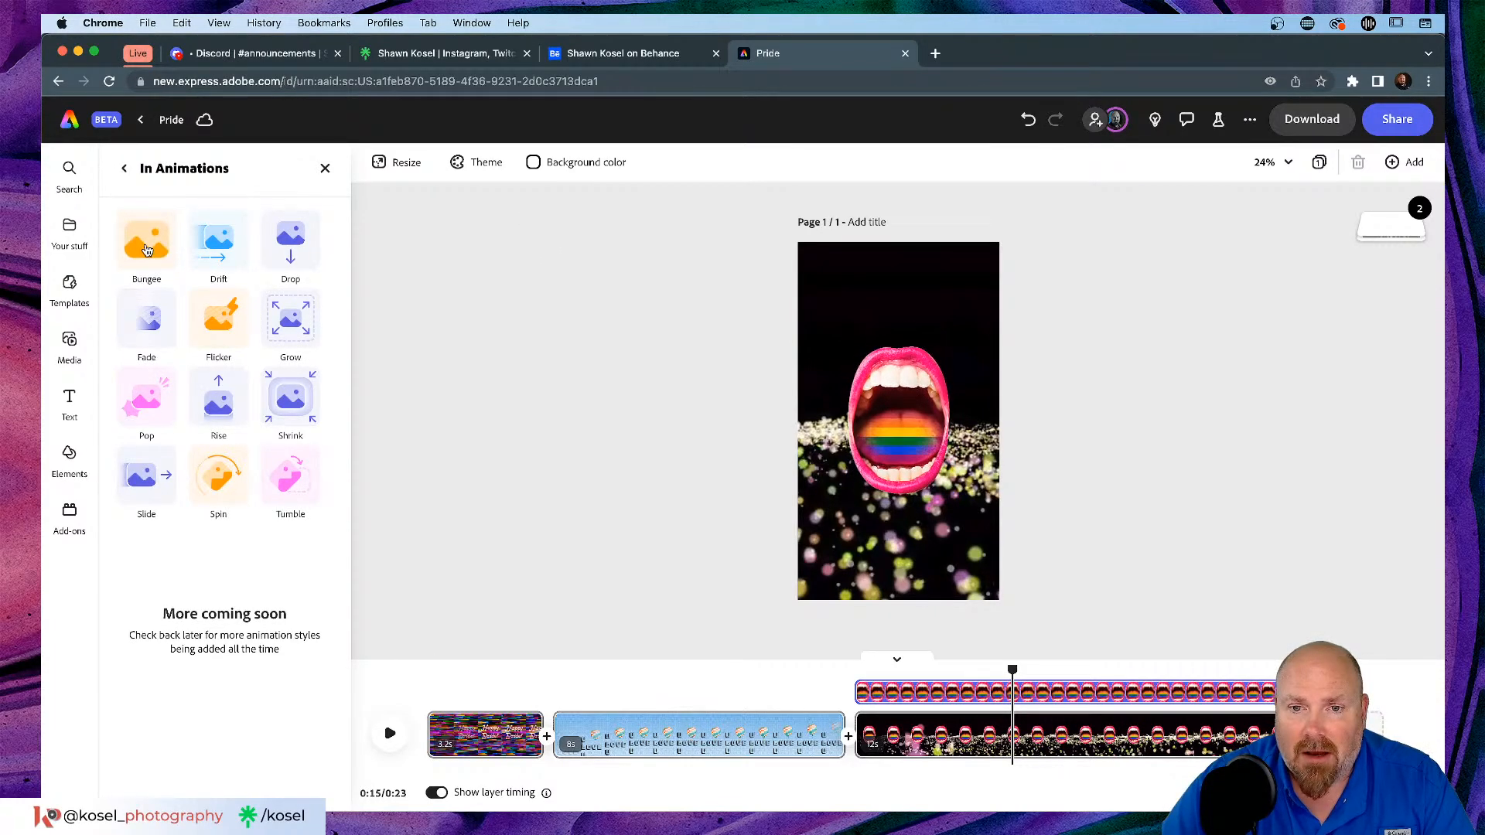
left_click(147, 249)
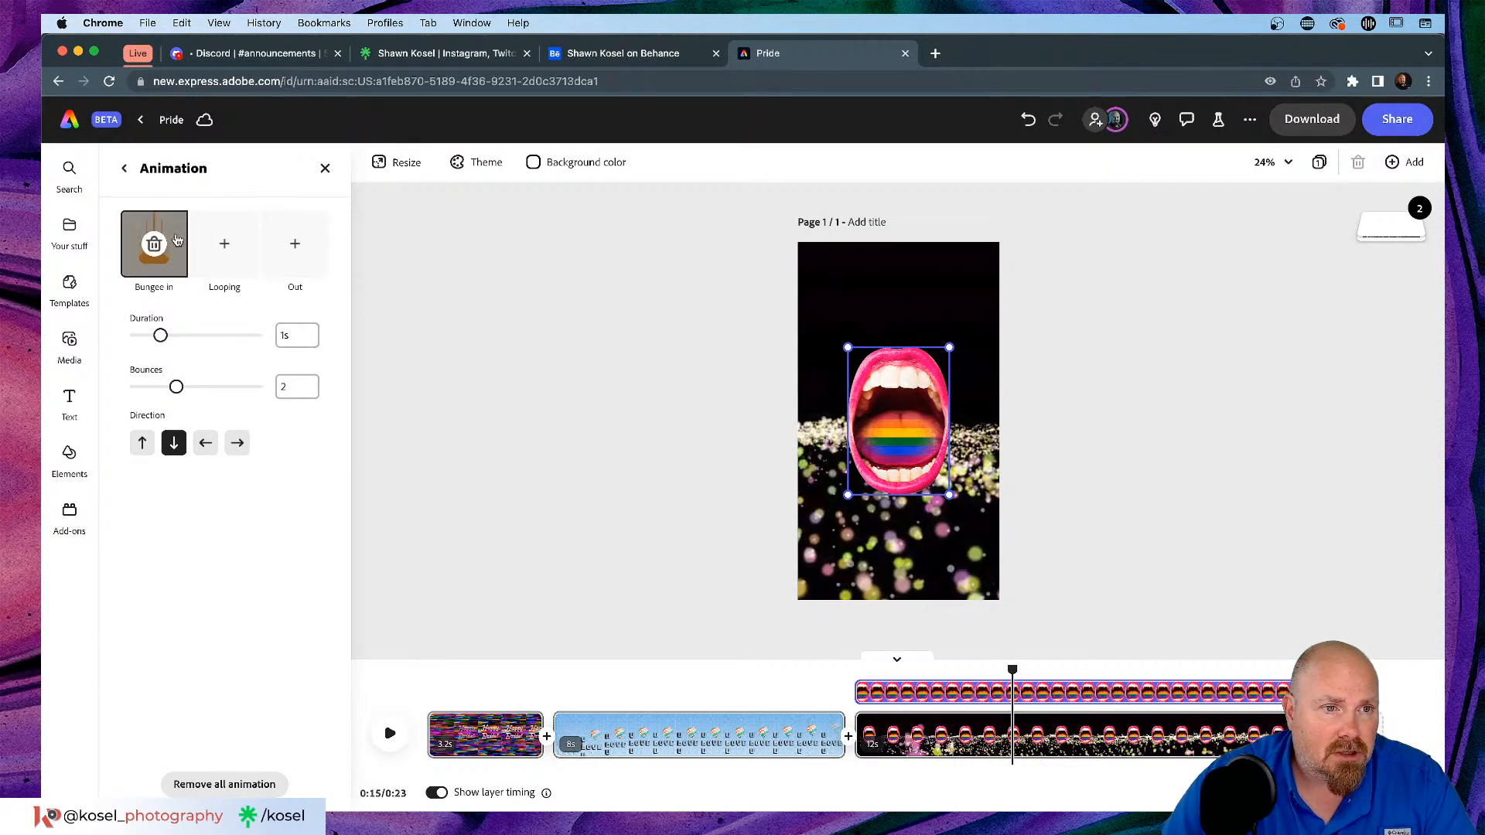
left_click_drag(159, 338, 189, 338)
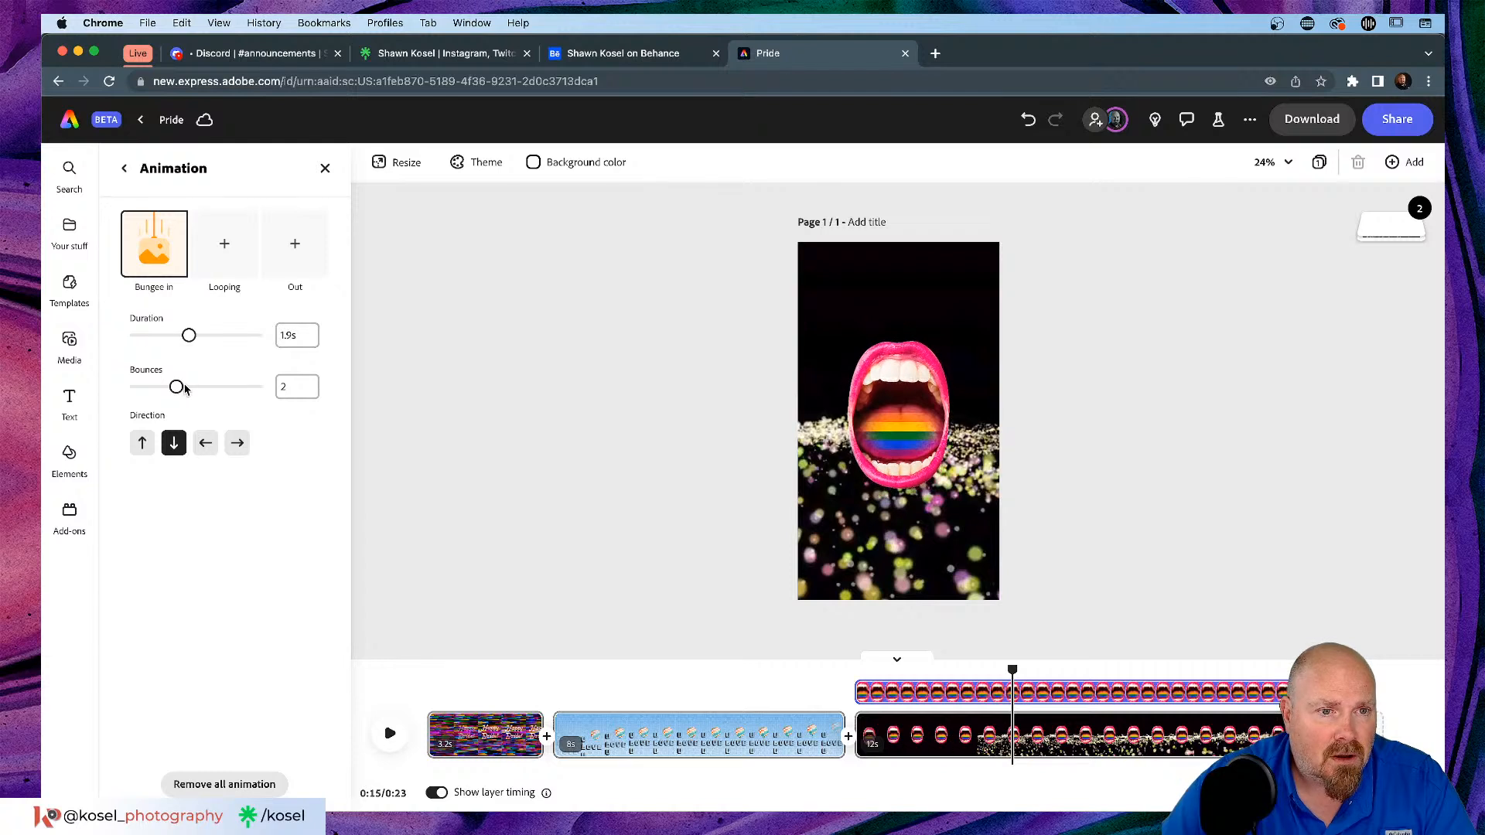
left_click_drag(176, 386, 198, 391)
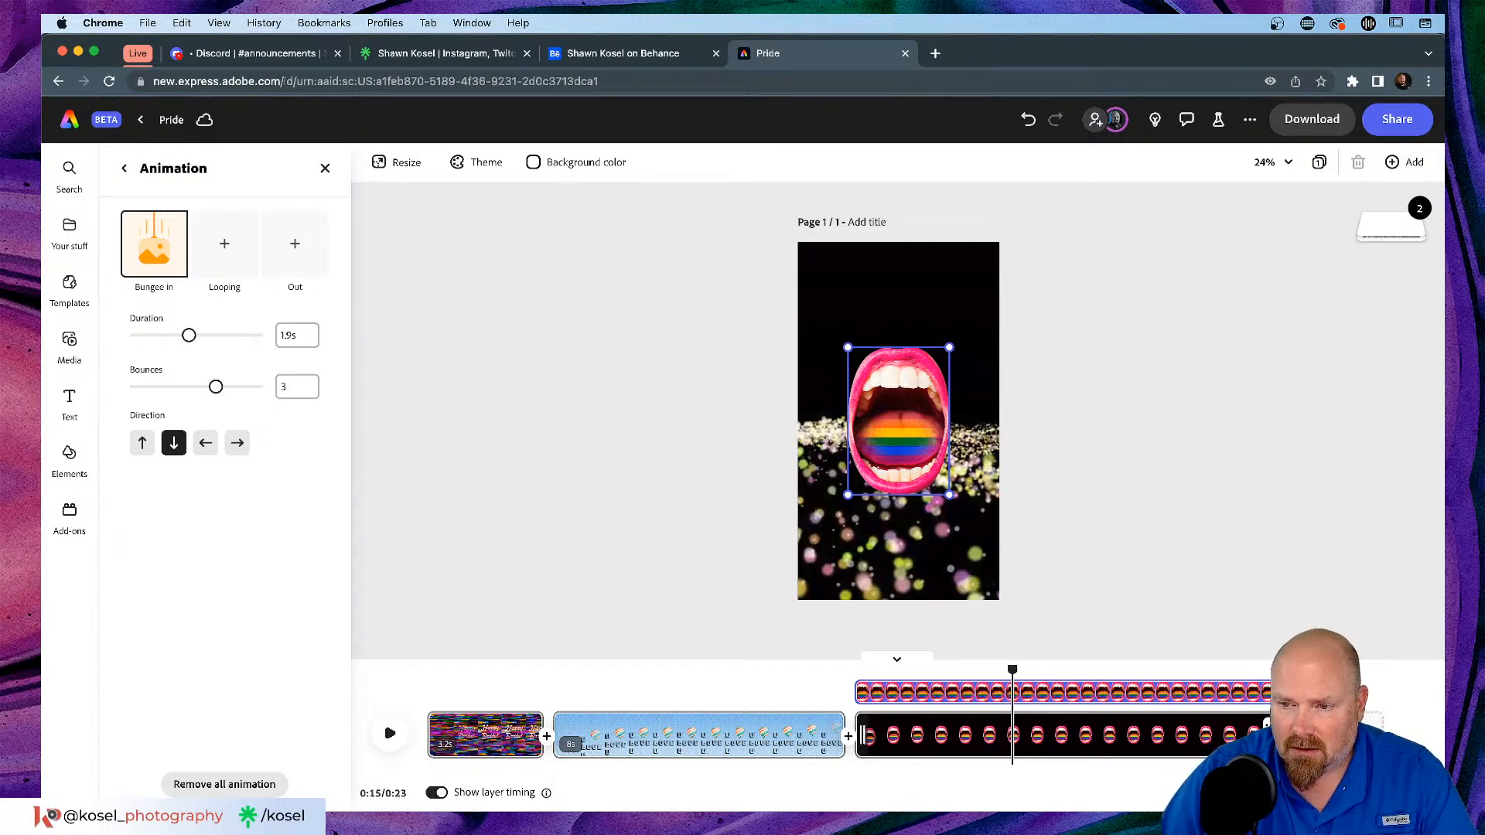
left_click(702, 631)
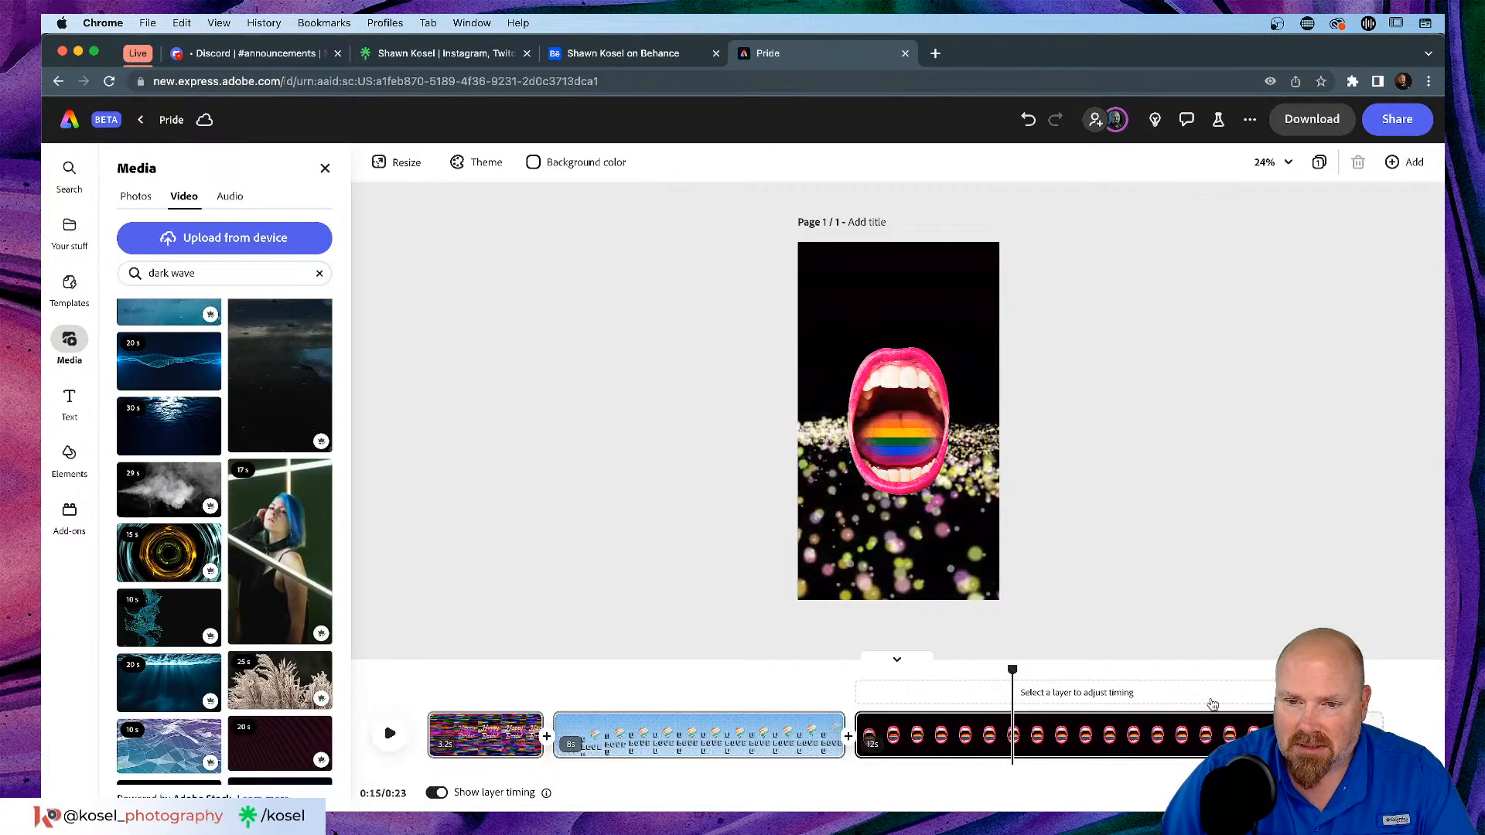
Step: Shorten the third scene to 6.7 s and play the video from the second scene into the third
left_click_drag(1268, 731, 1091, 738)
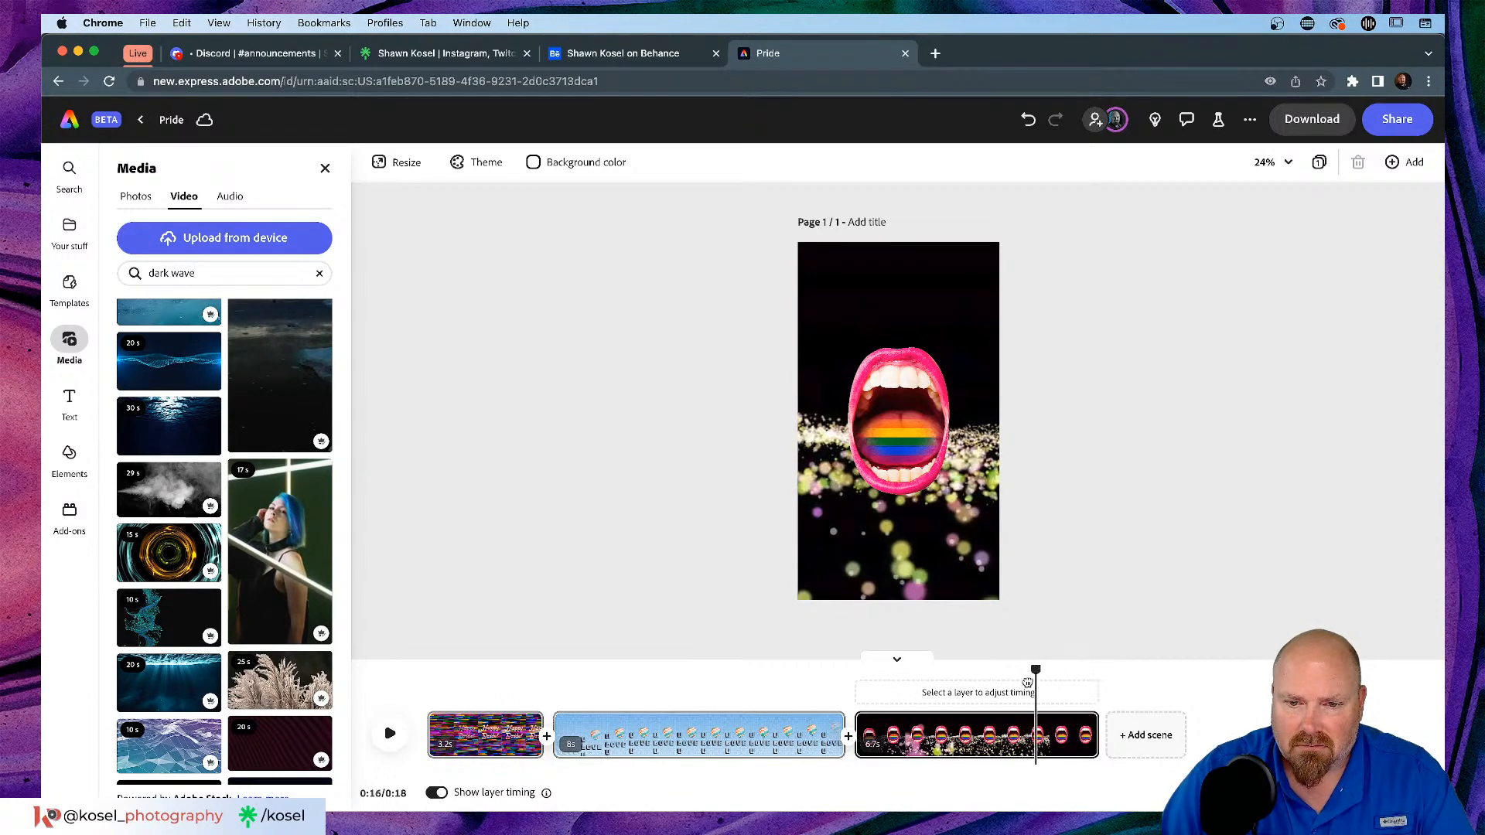
left_click(774, 709)
key("space")
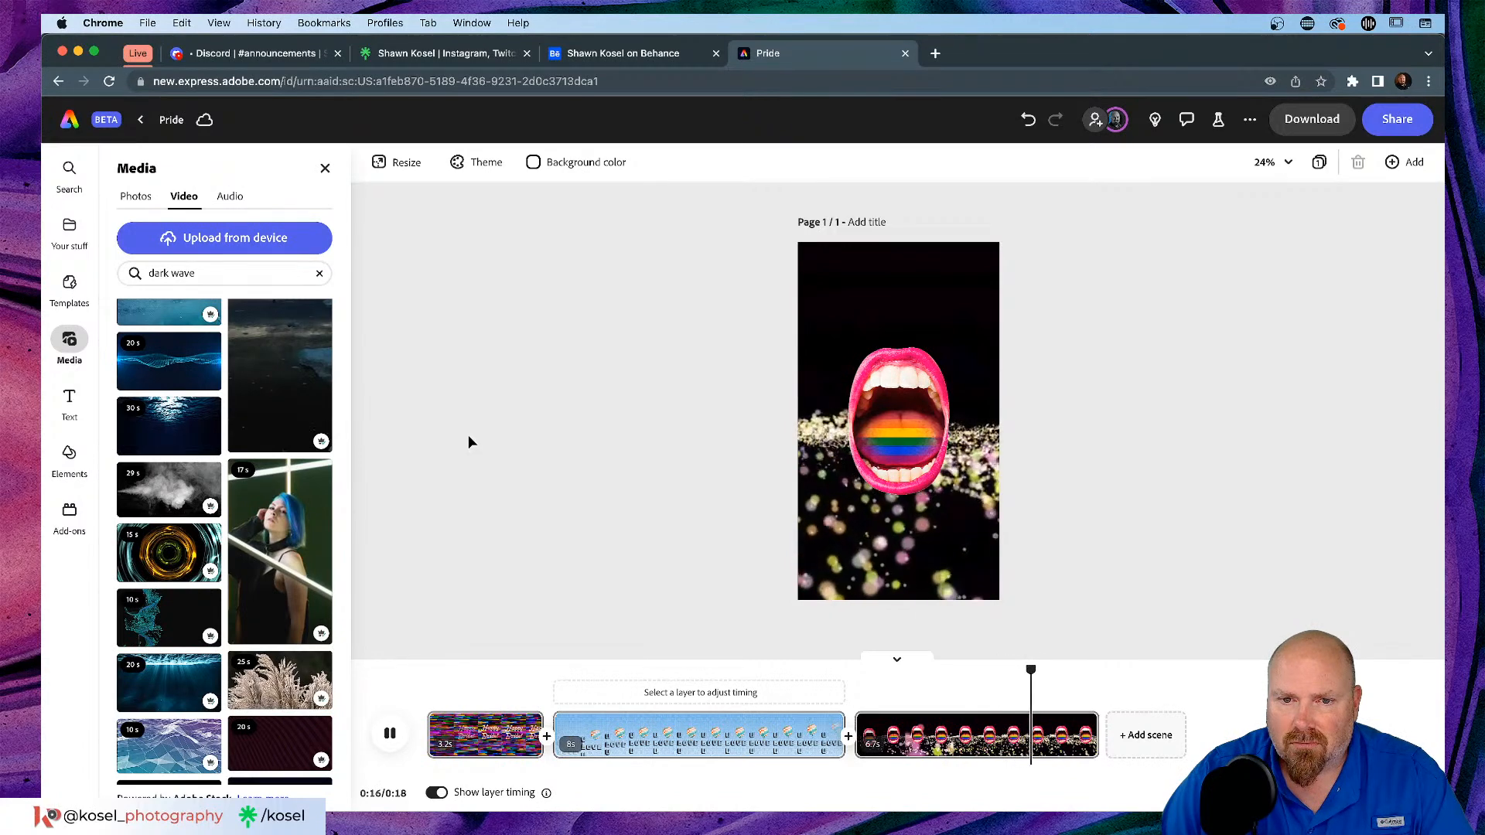
Step: Stop playback and add a text layer to the third scene in Crayonette DJR with a white fill
key("space")
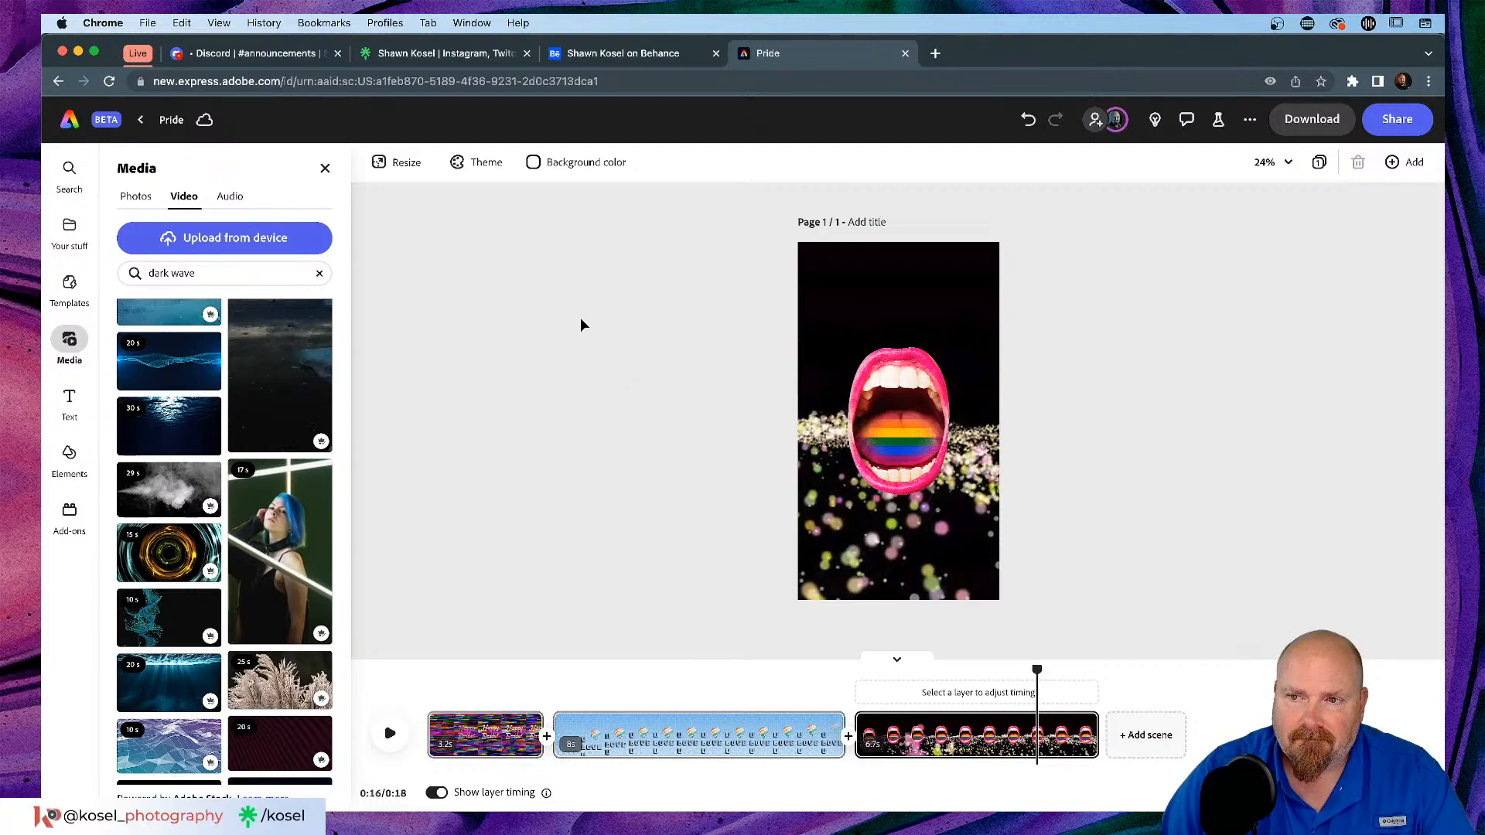
left_click(68, 402)
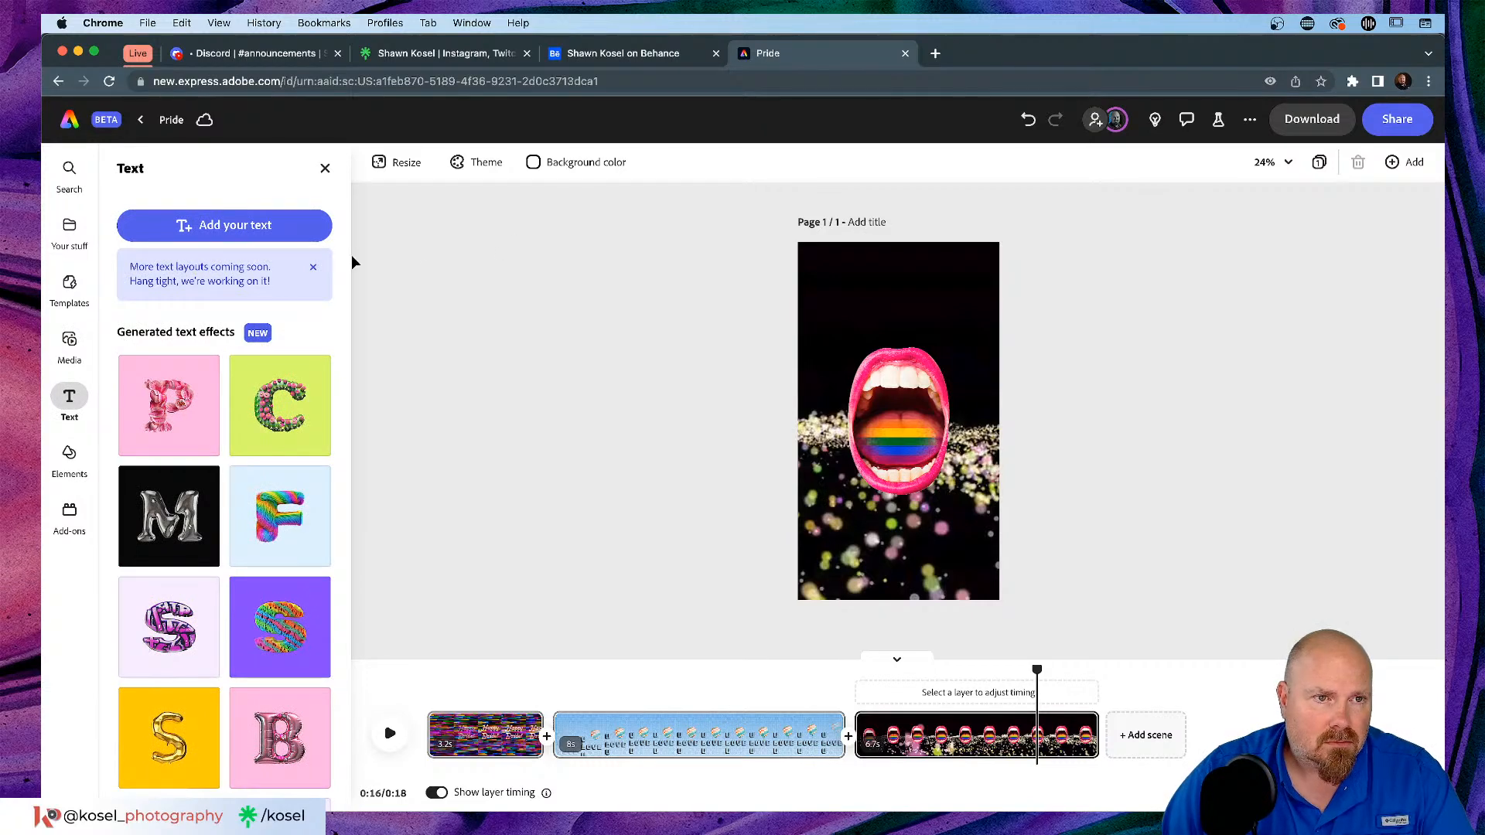
left_click(239, 226)
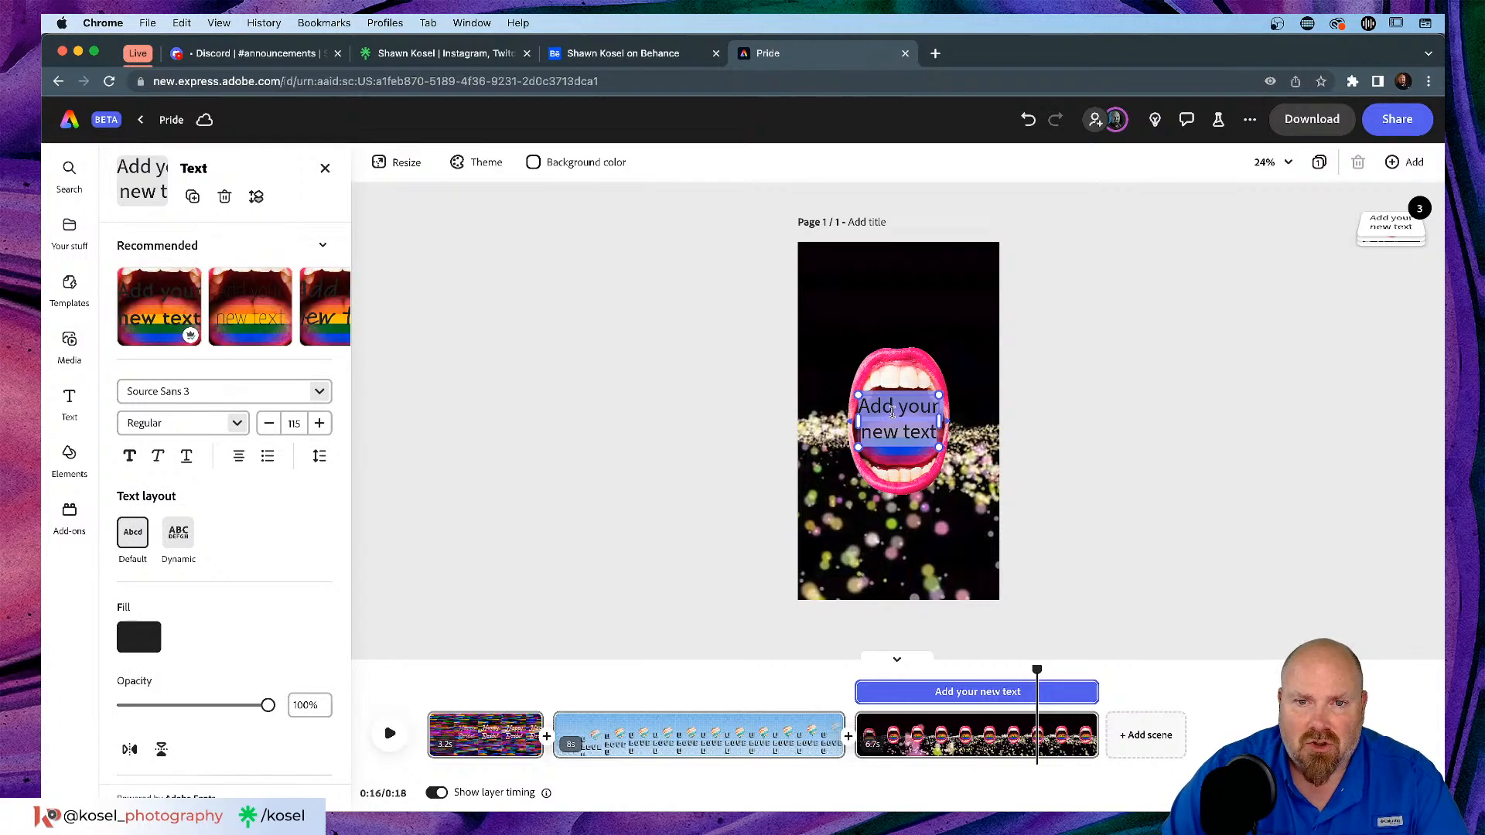
left_click(320, 392)
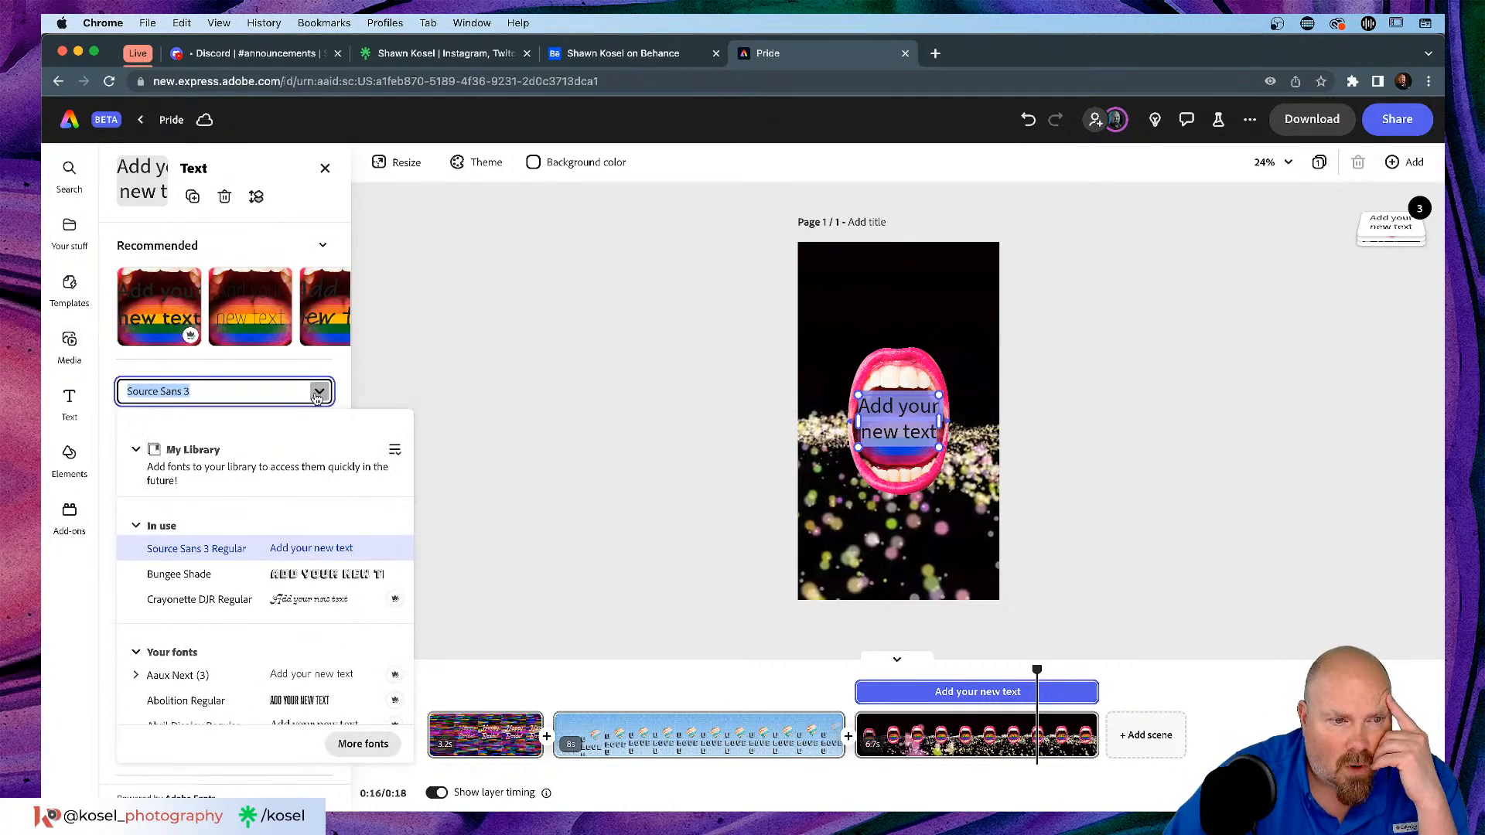
left_click(196, 600)
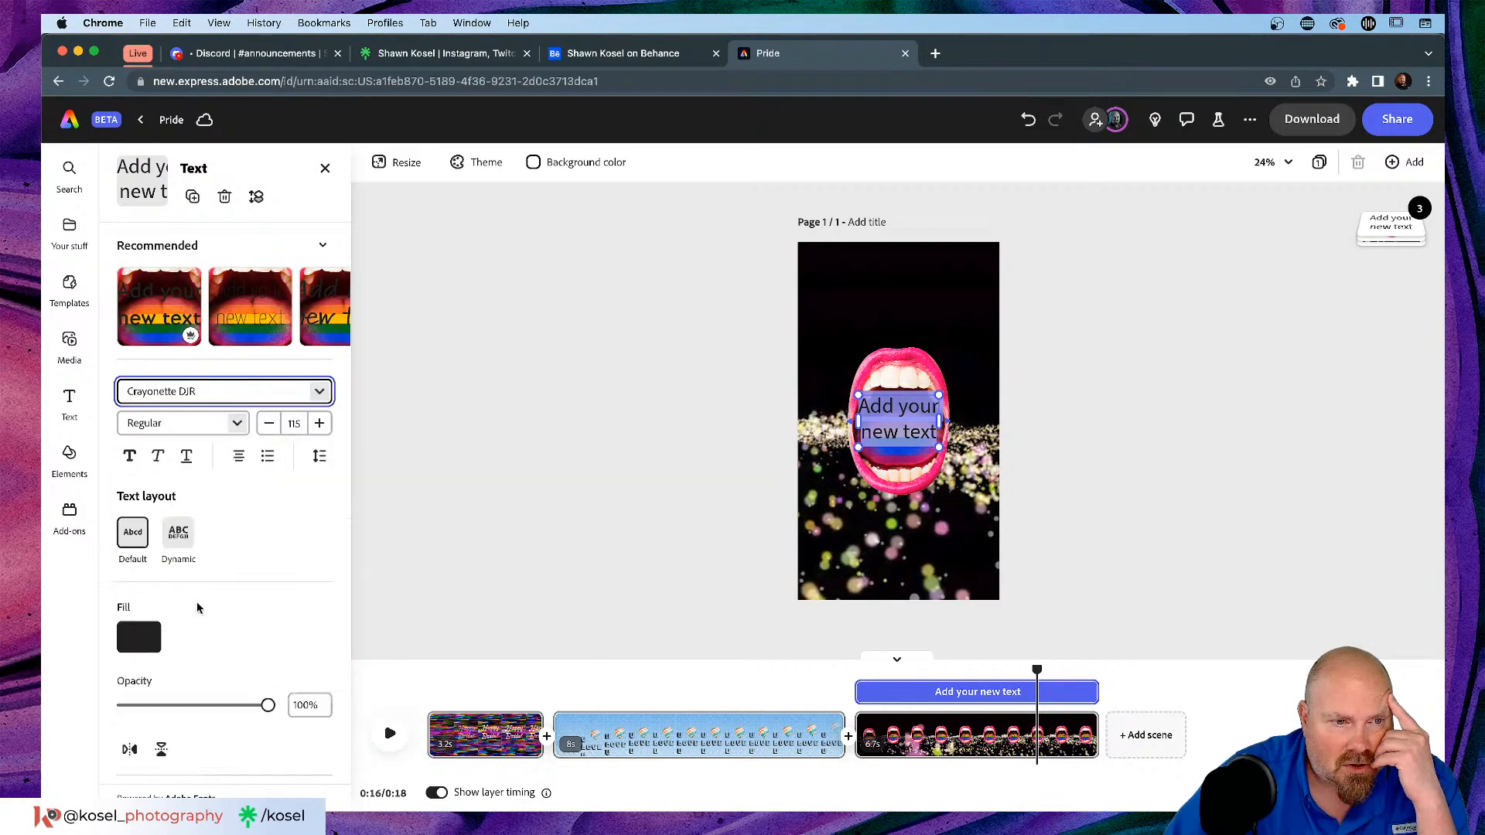
left_click(139, 638)
left_click(238, 456)
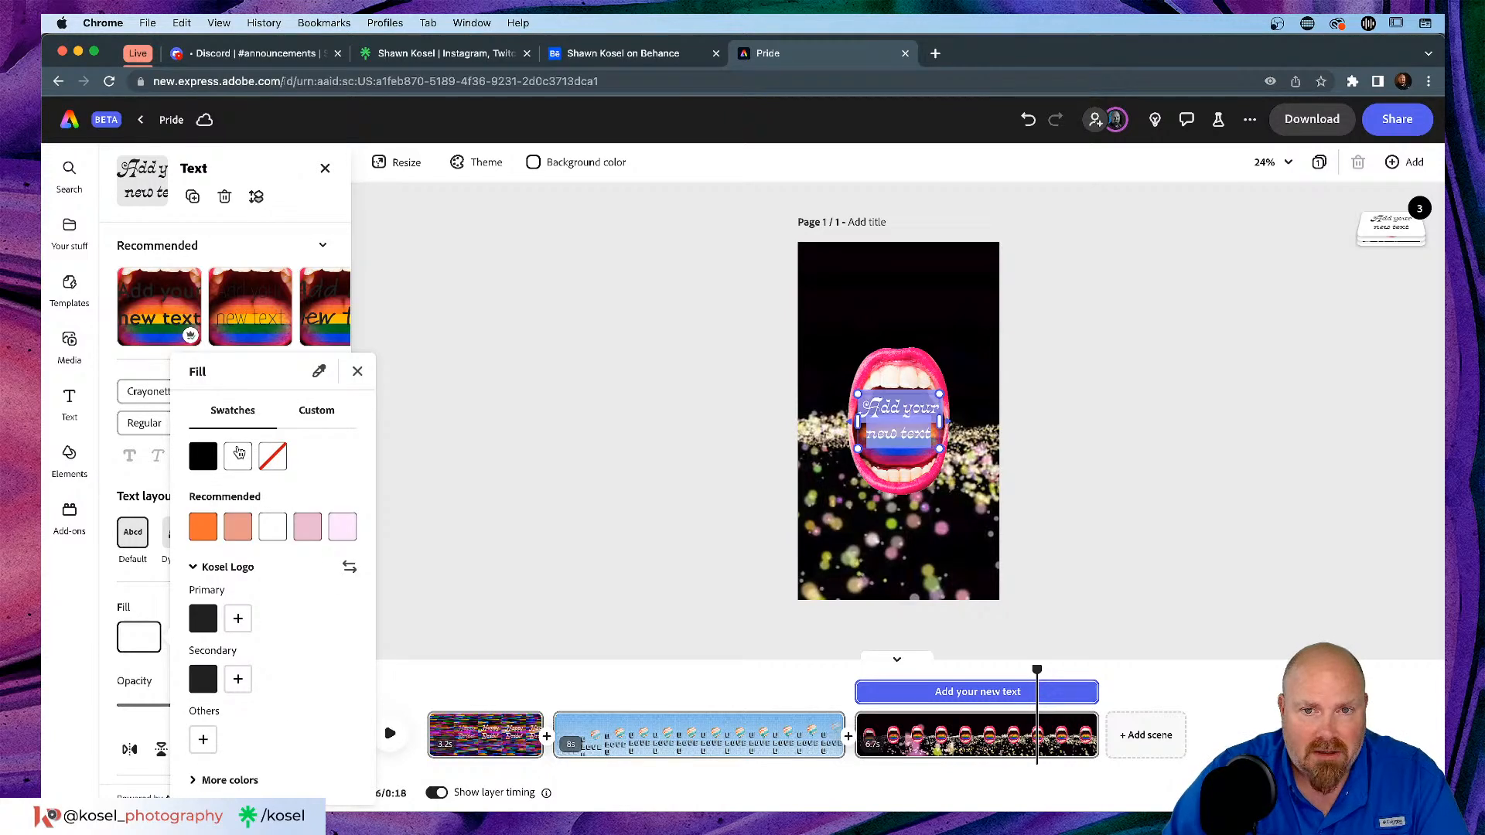
Step: Replace the placeholder text over the mouth with "It starts with U!"
left_click(903, 402)
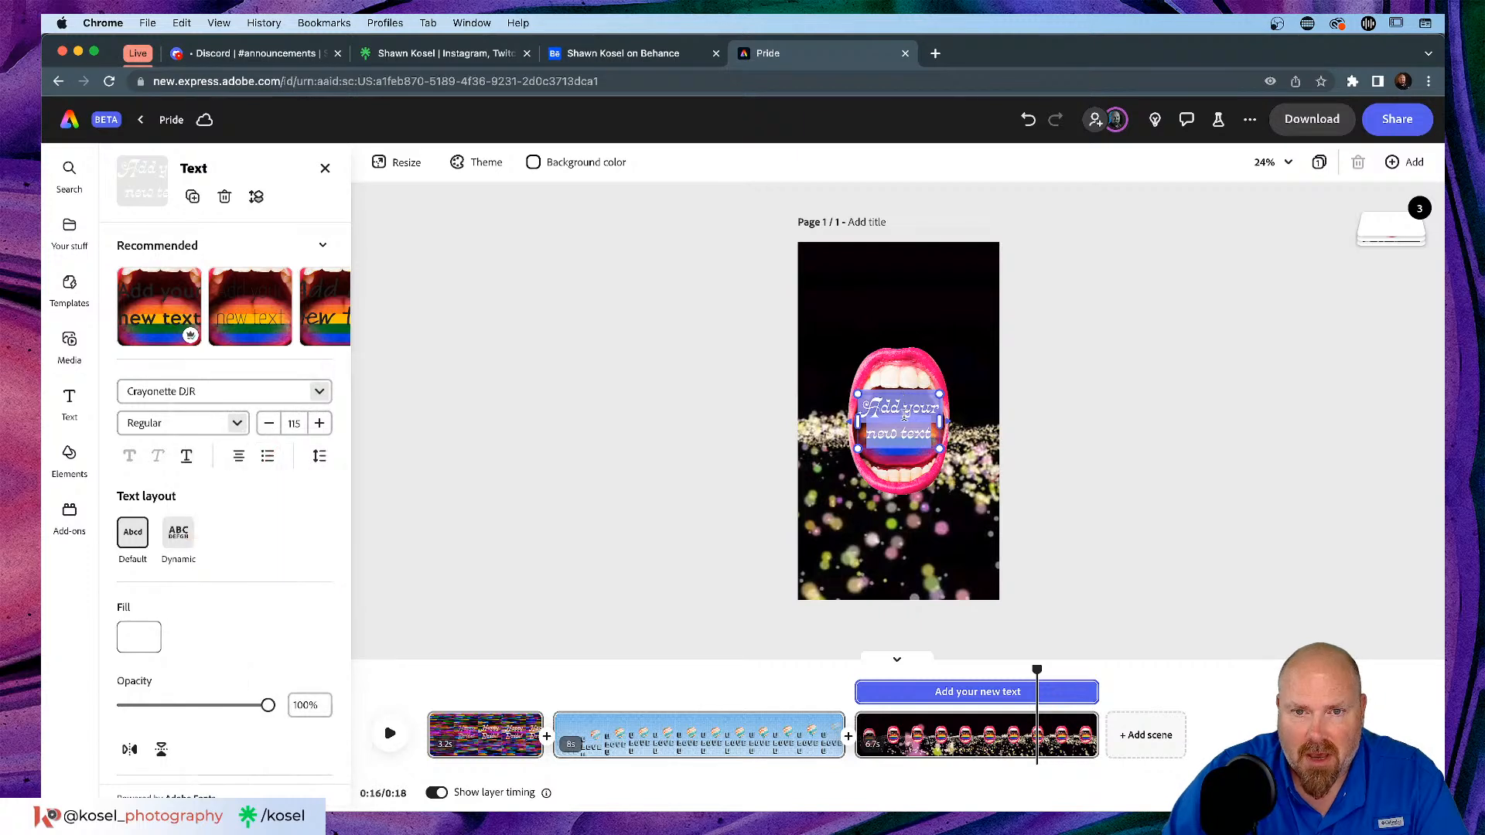
double_click(904, 416)
type("It sta")
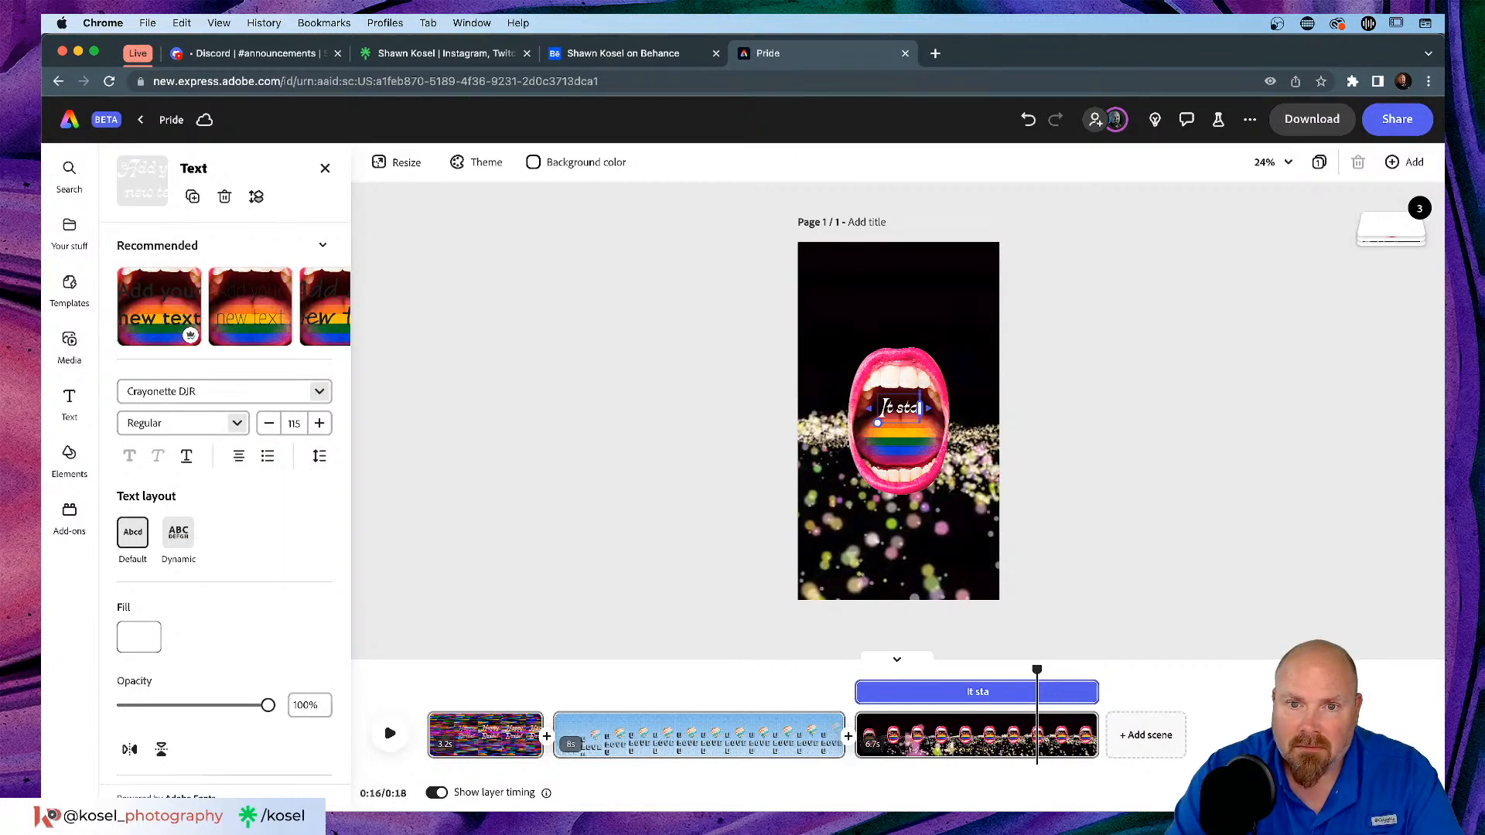
type("rts")
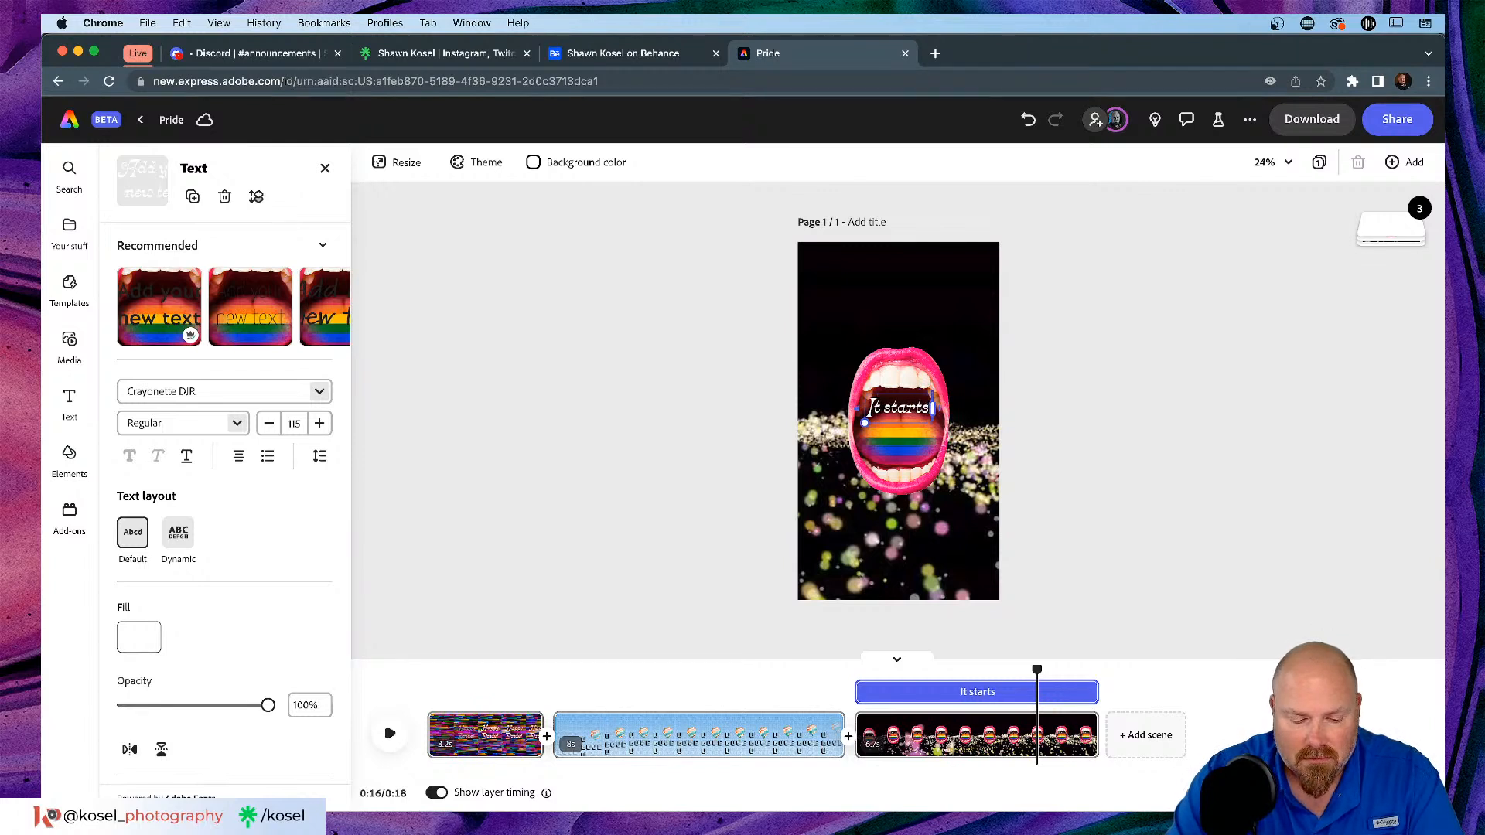
type(" with U")
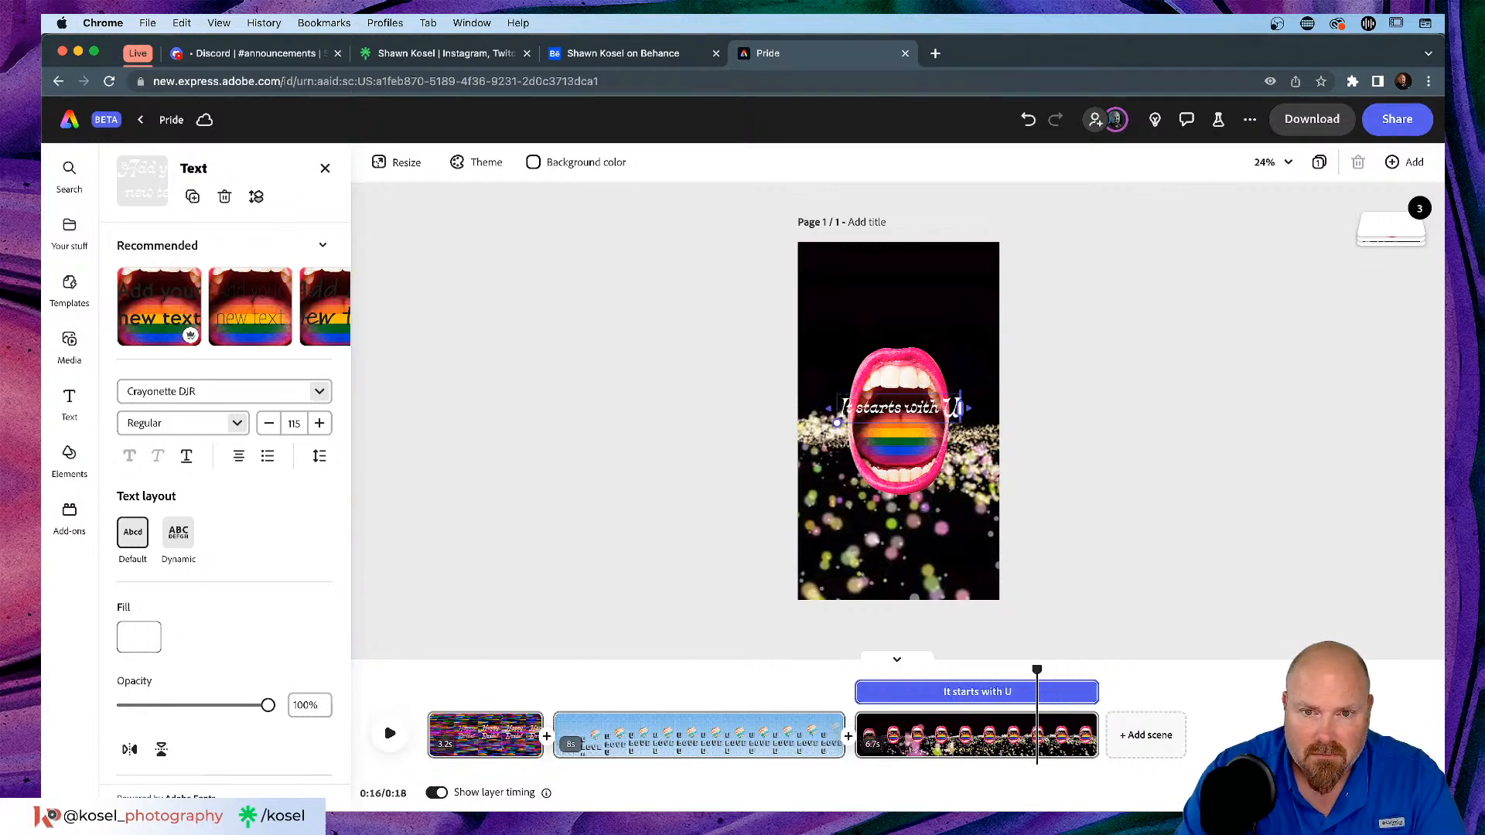
type("!")
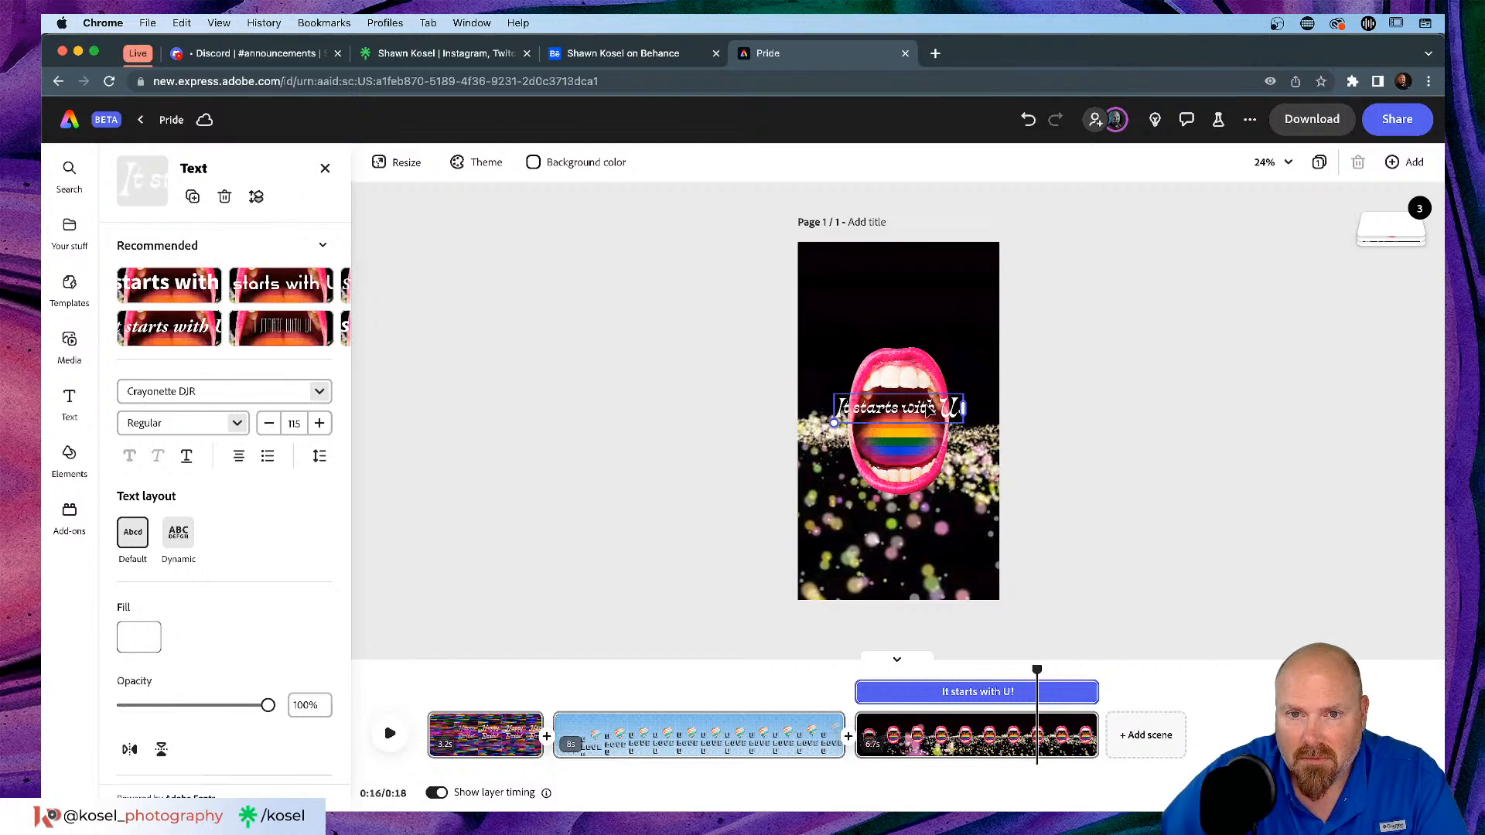
Step: Move the "It starts with U!" text above the mouth, enlarge it to size 148 and center it across the page
left_click_drag(928, 410, 928, 289)
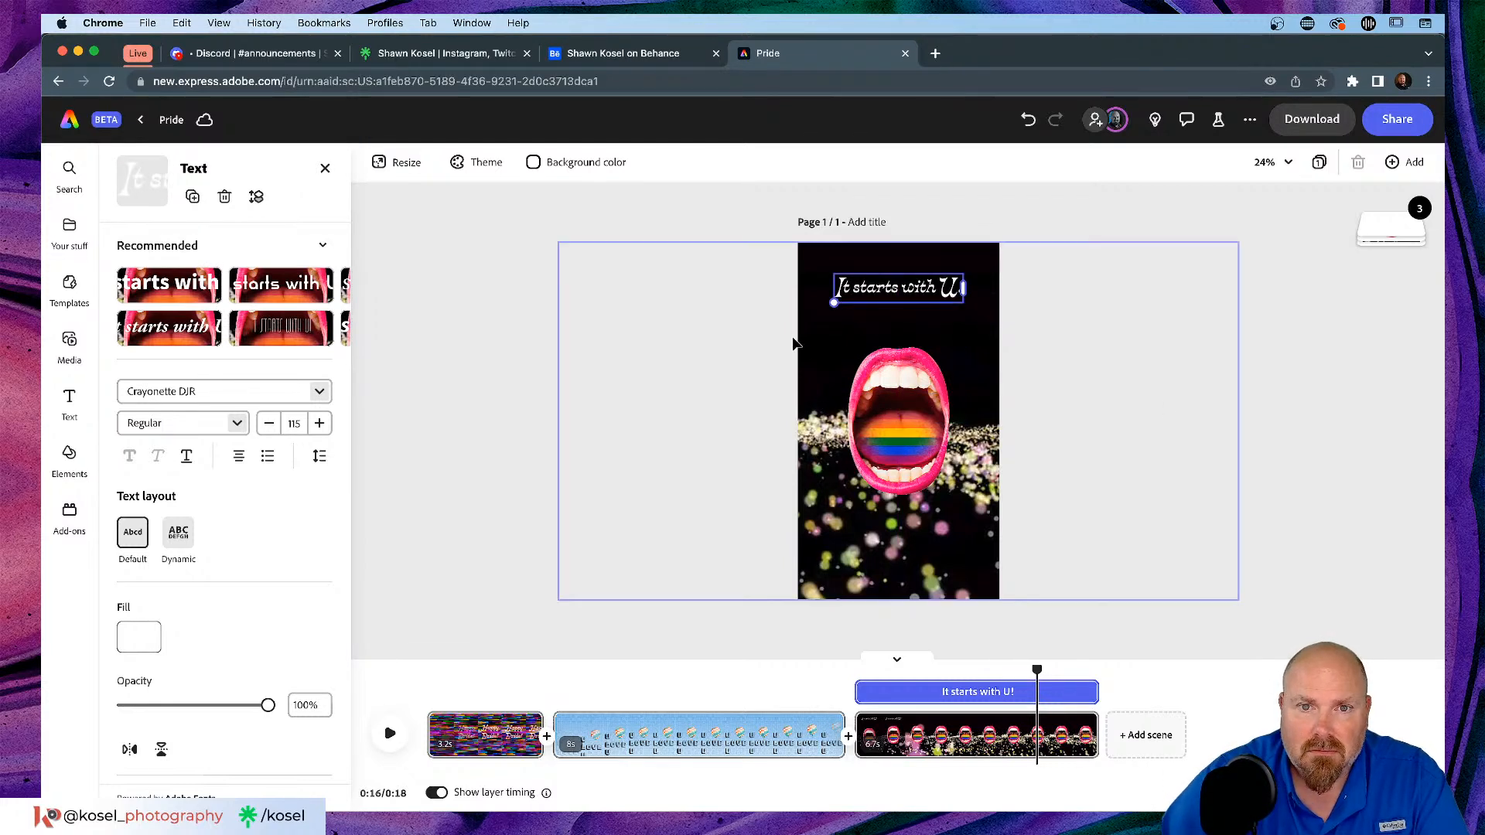
left_click_drag(834, 302, 796, 313)
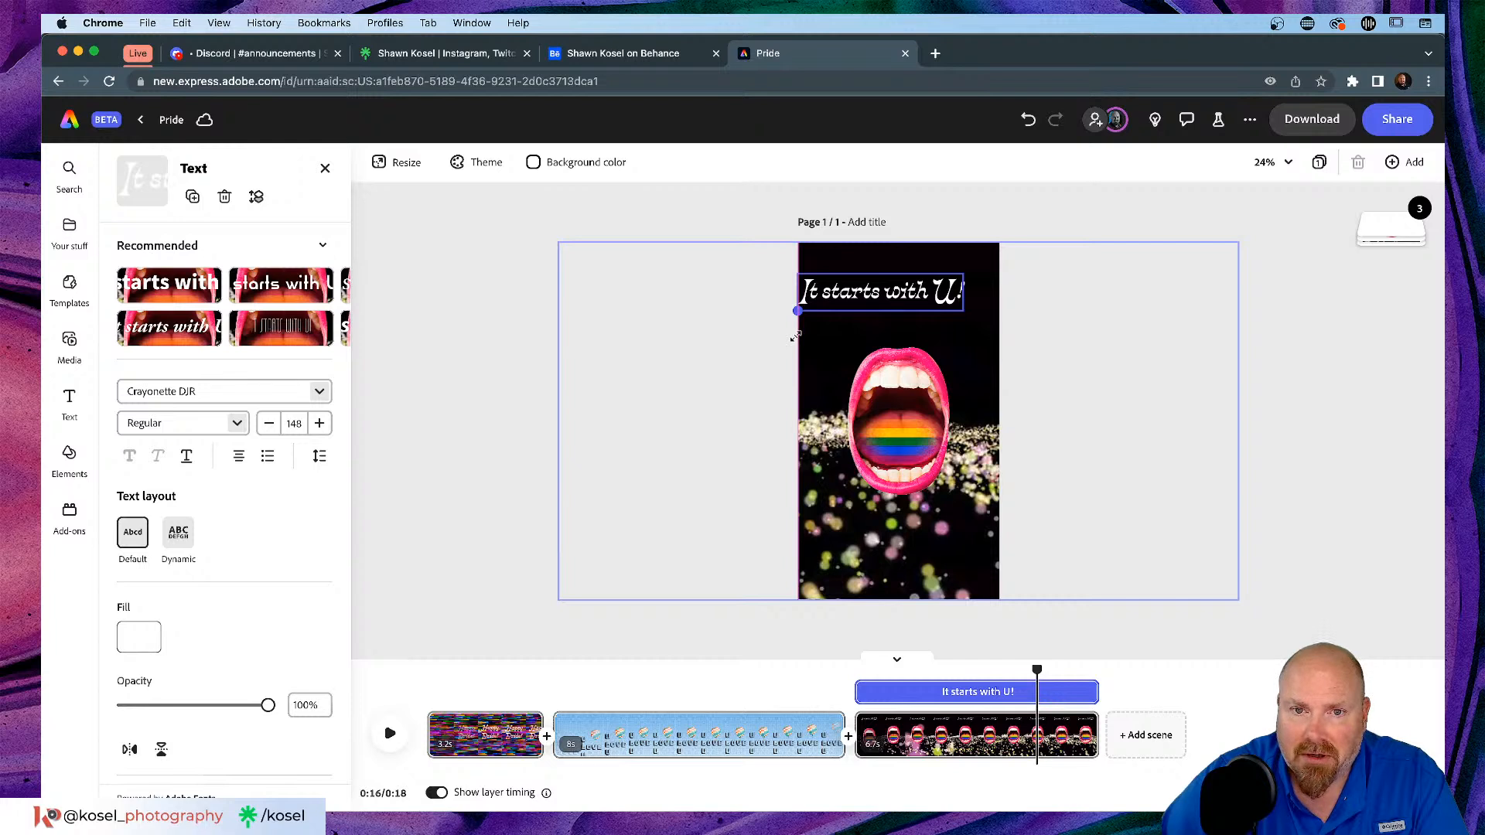
left_click_drag(889, 300, 907, 285)
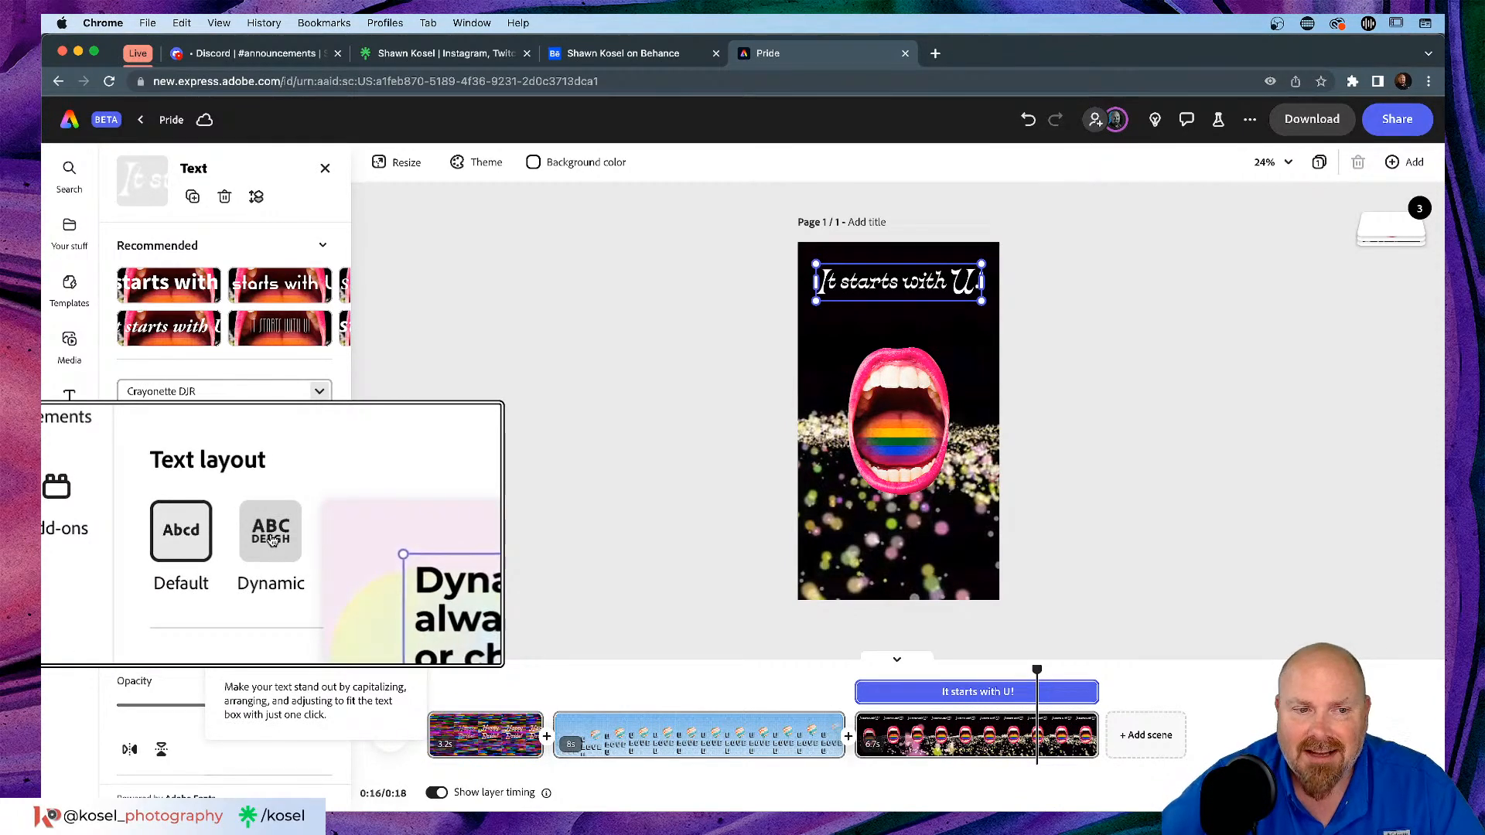
Step: Apply the Dynamic layout to the "It starts with U!" text, stretch its box to two lines and nudge it slightly down
left_click(177, 539)
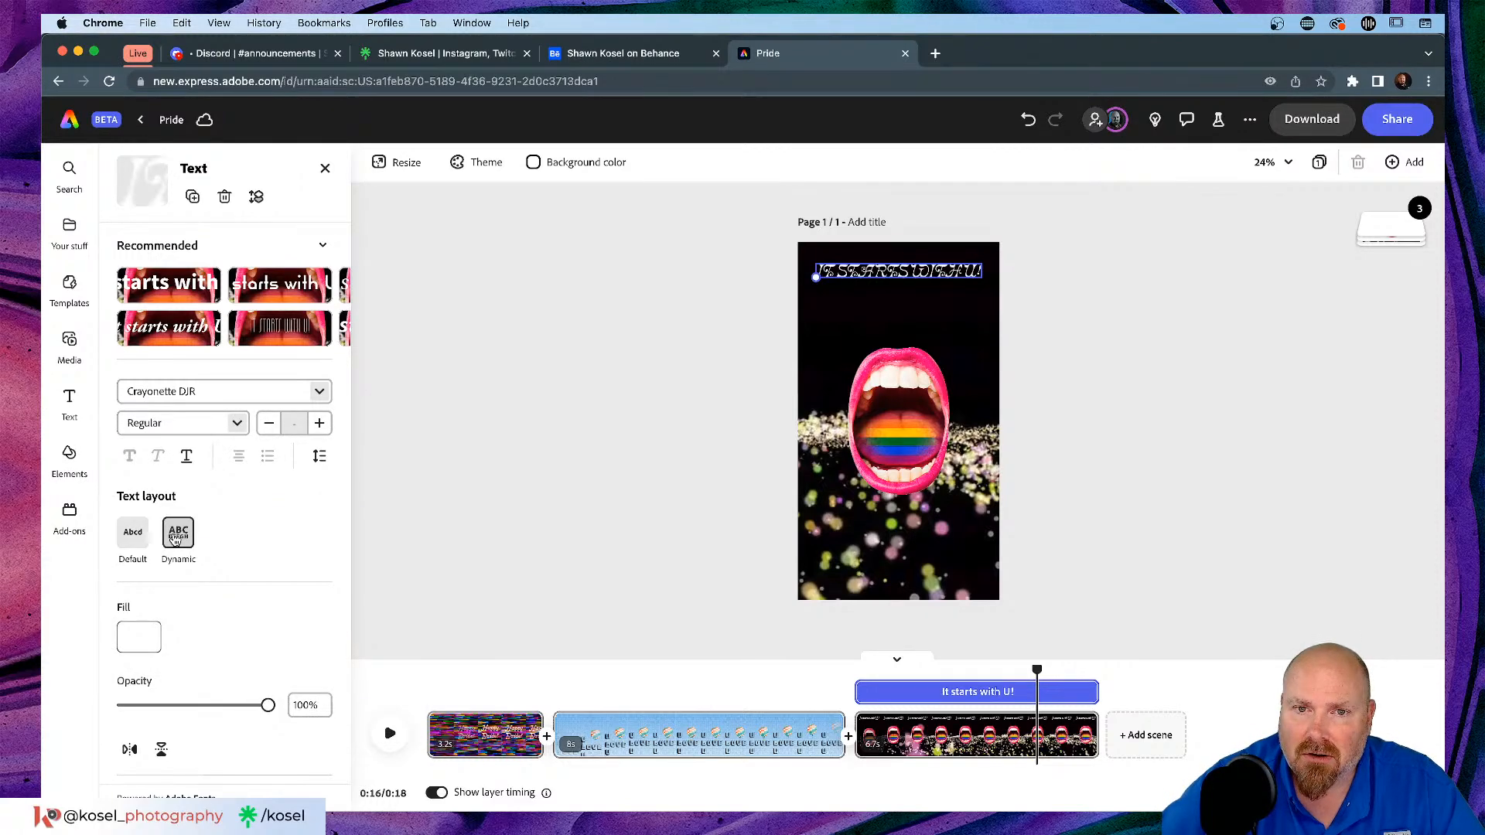
left_click_drag(806, 298, 815, 334)
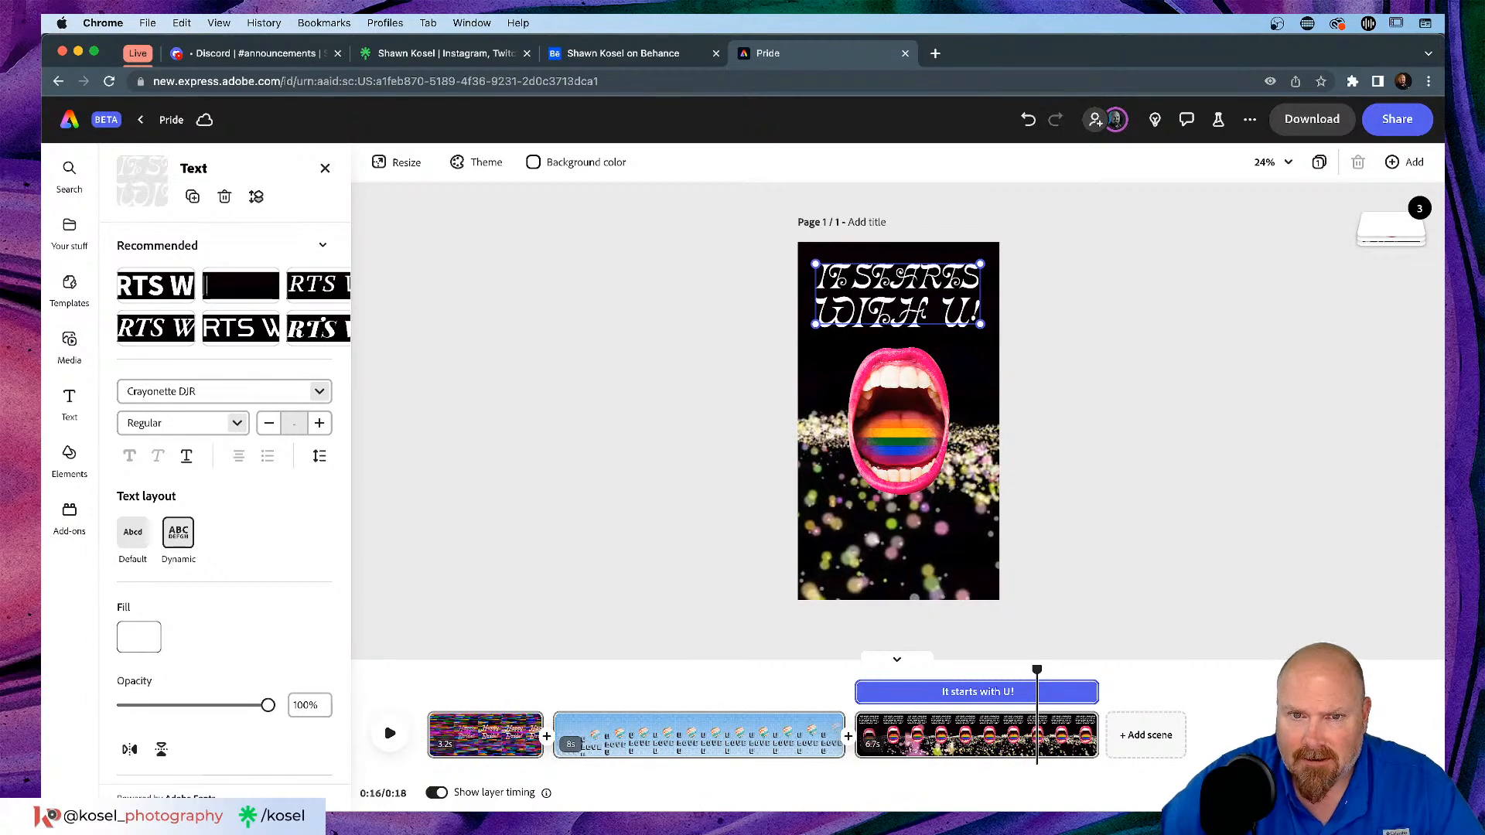
left_click(1069, 357)
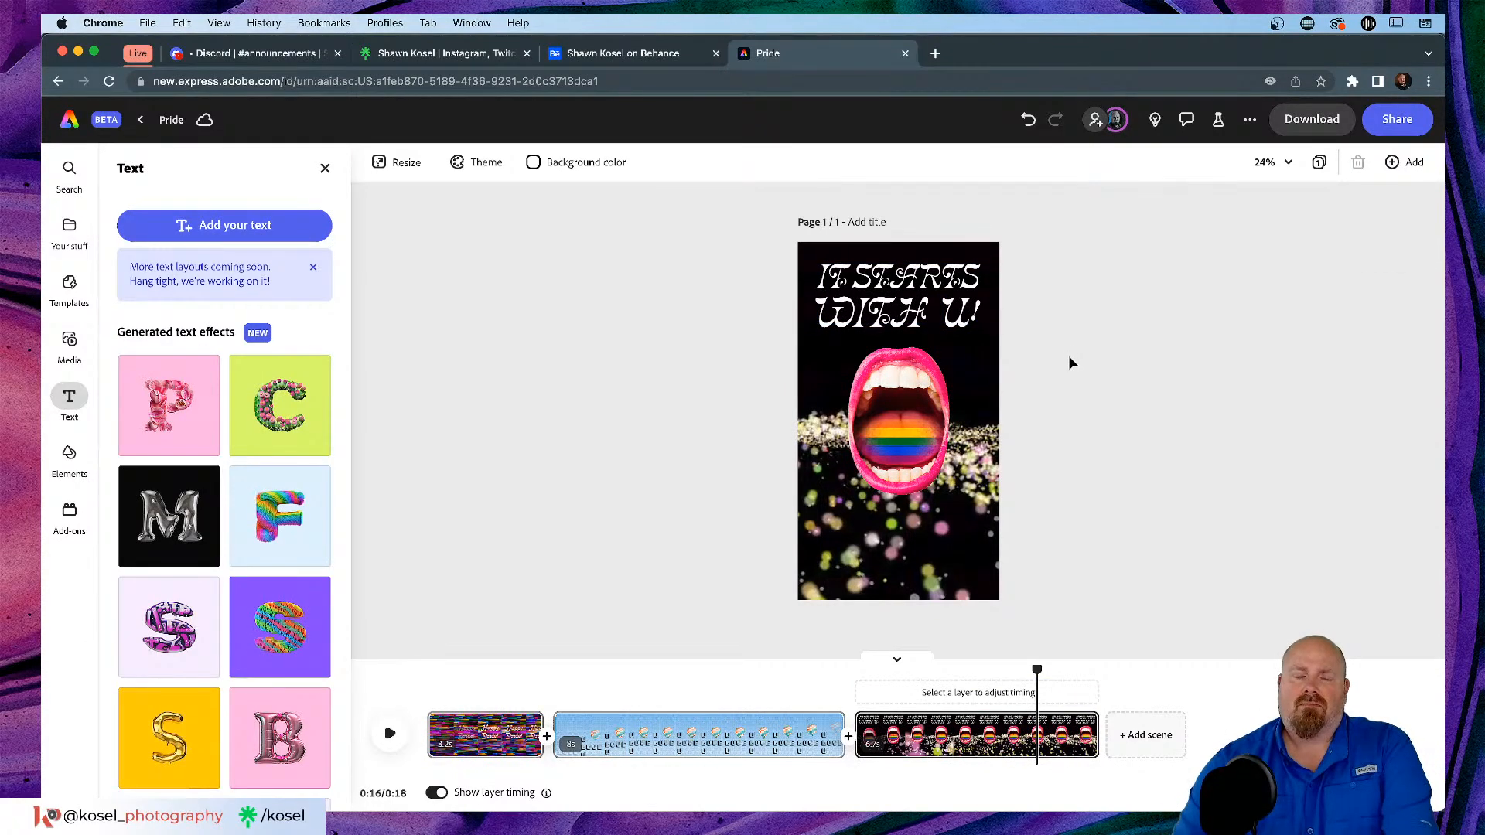
left_click(884, 295)
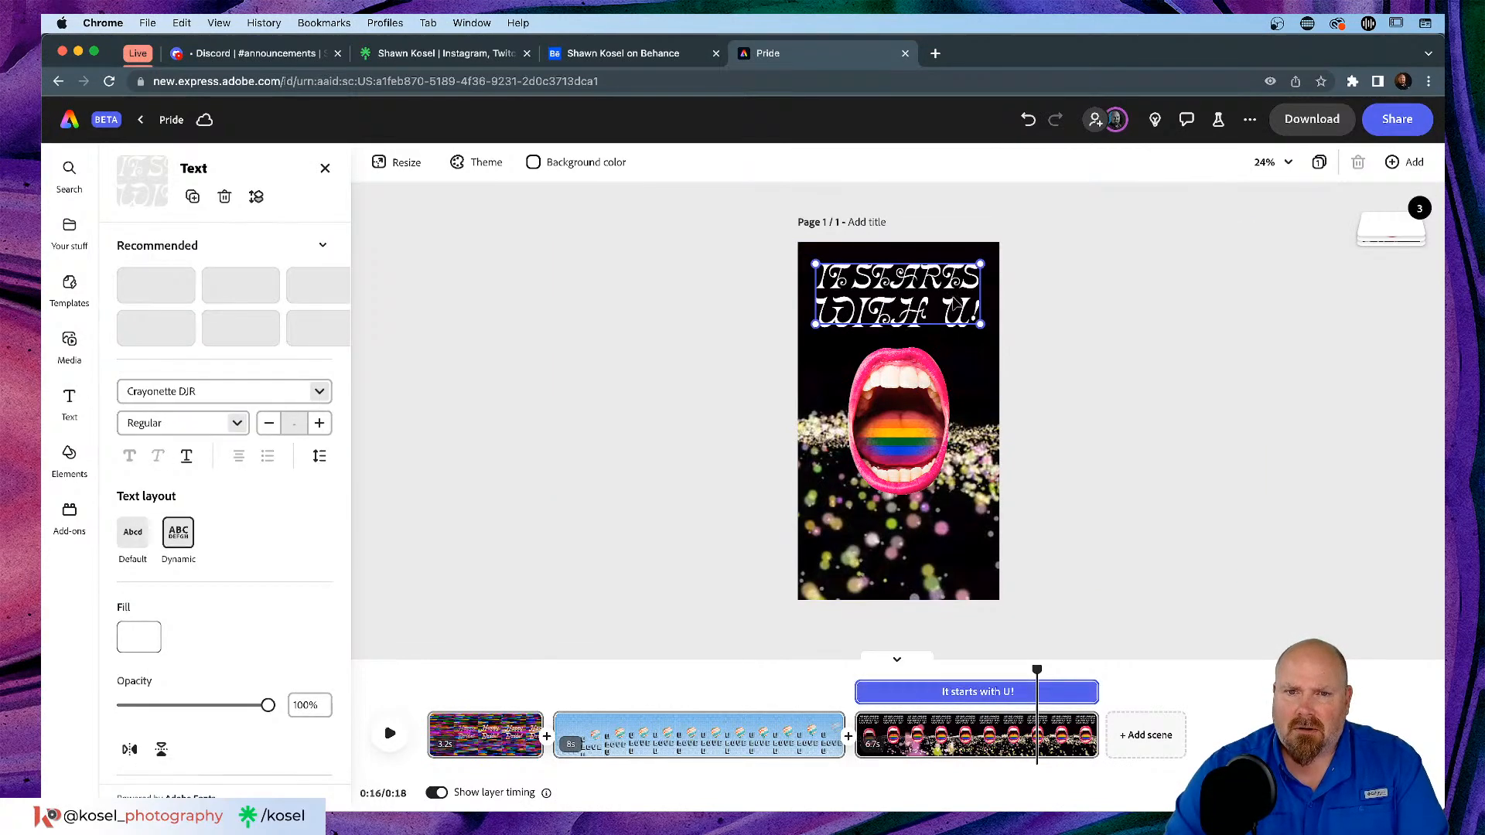
left_click_drag(883, 297, 884, 306)
left_click(1131, 300)
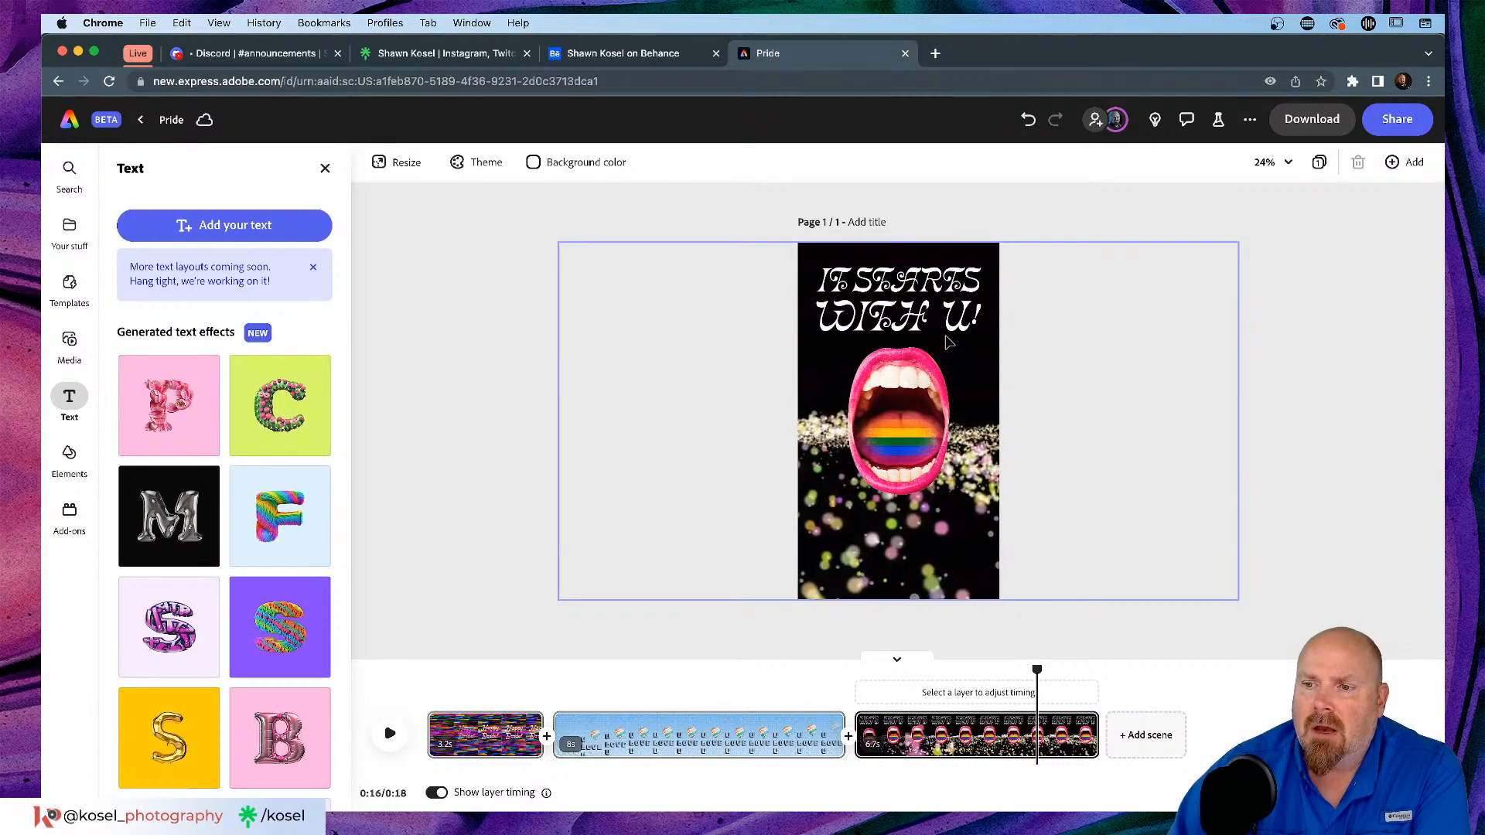
Step: Apply a Shrink in animation to the "It starts with U!" text and trim its layer to start after the third scene begins
left_click(920, 313)
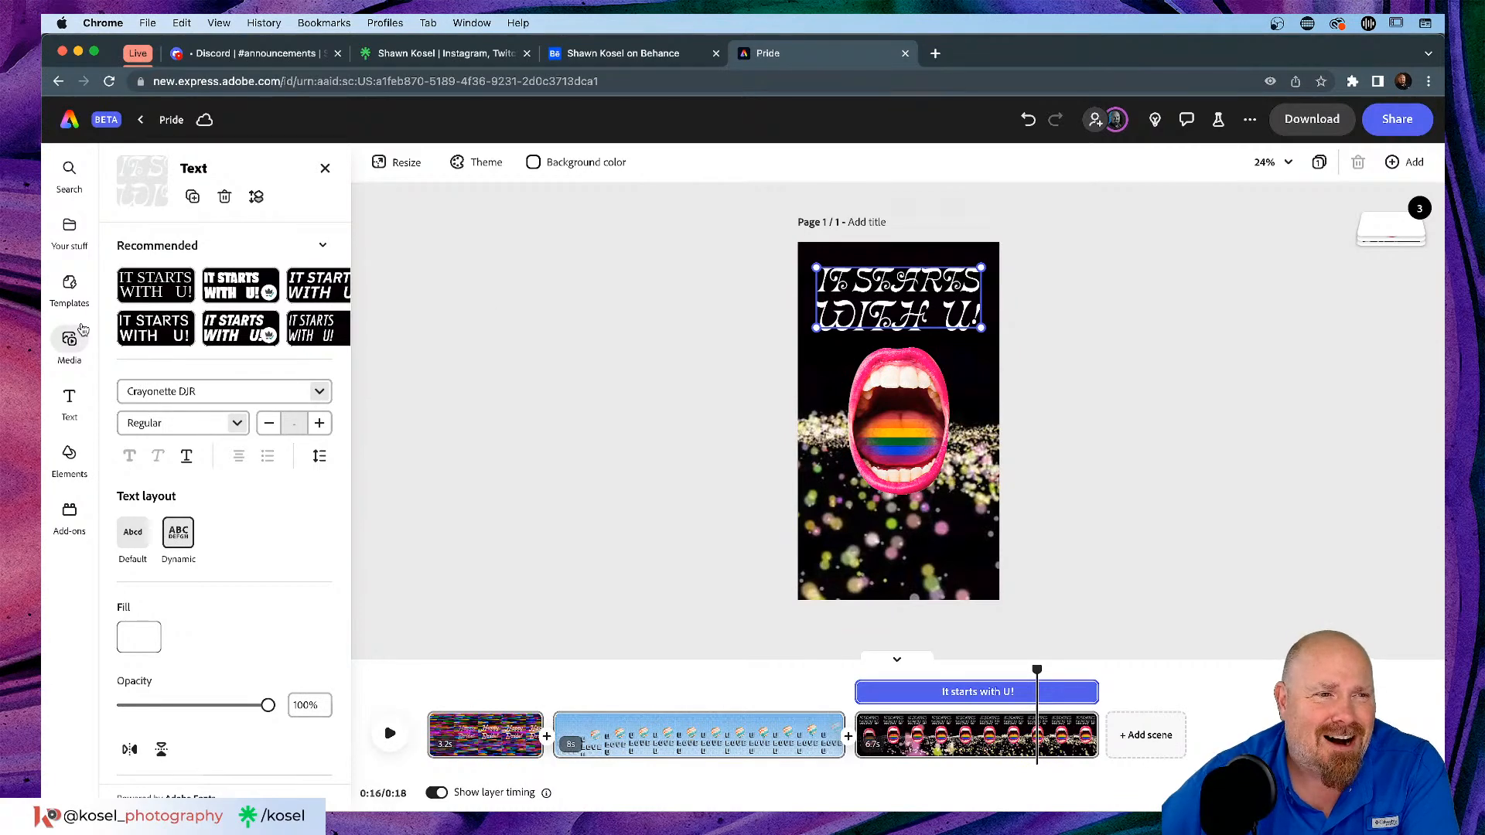
left_click(69, 456)
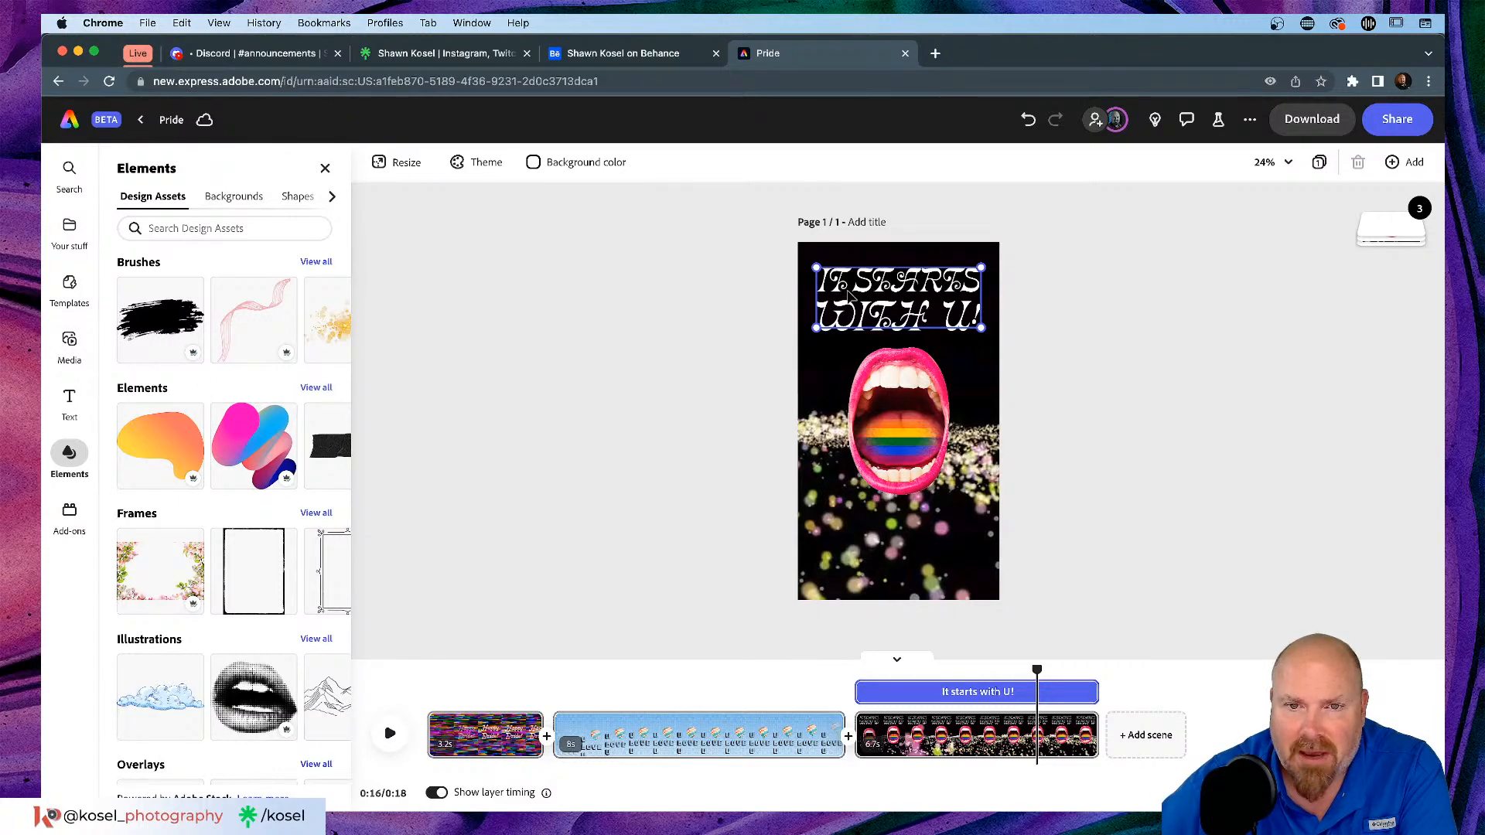
left_click(848, 297)
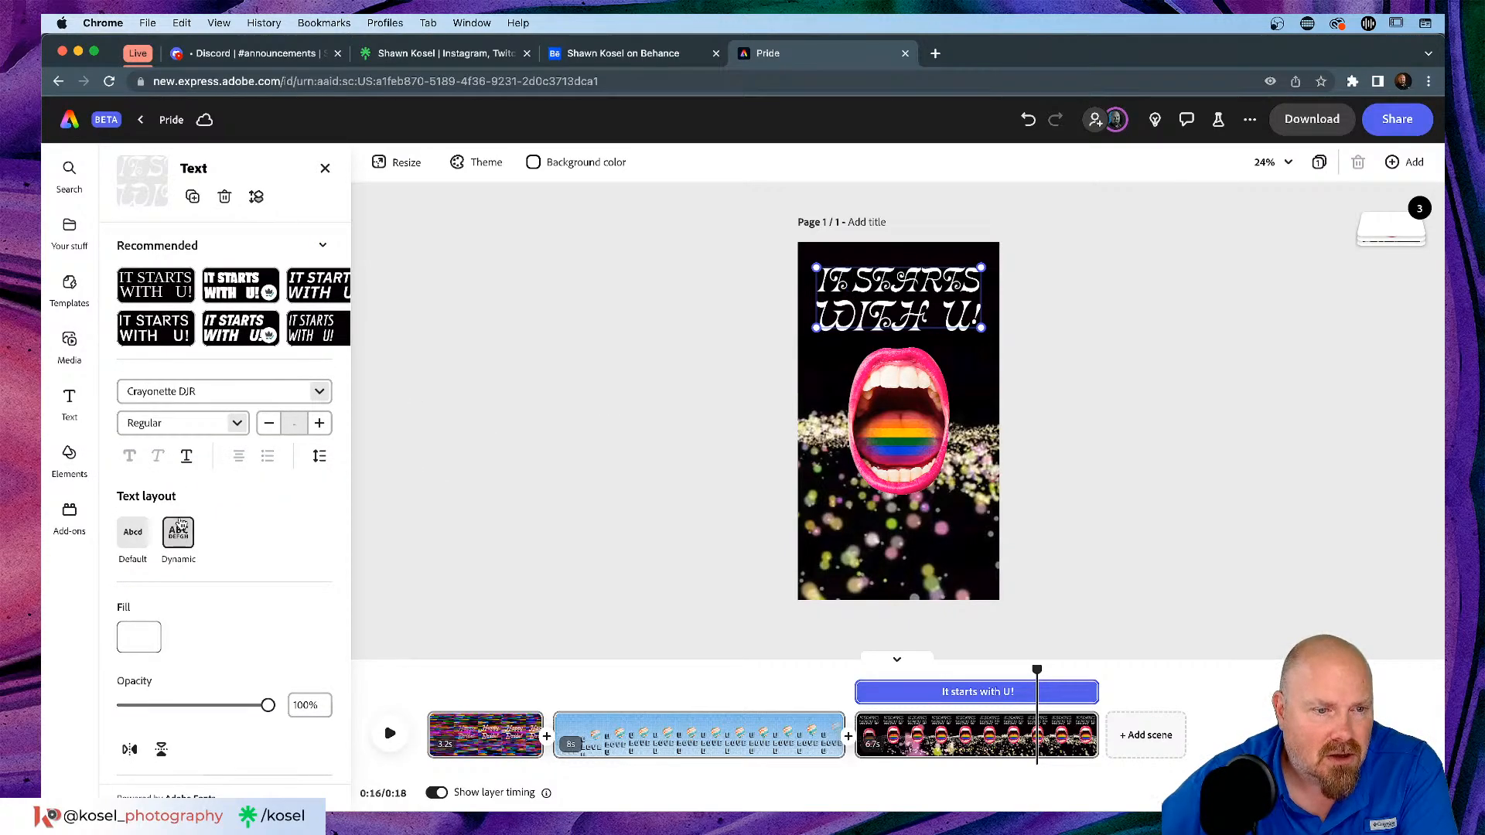
scroll(177, 533, "down", 3)
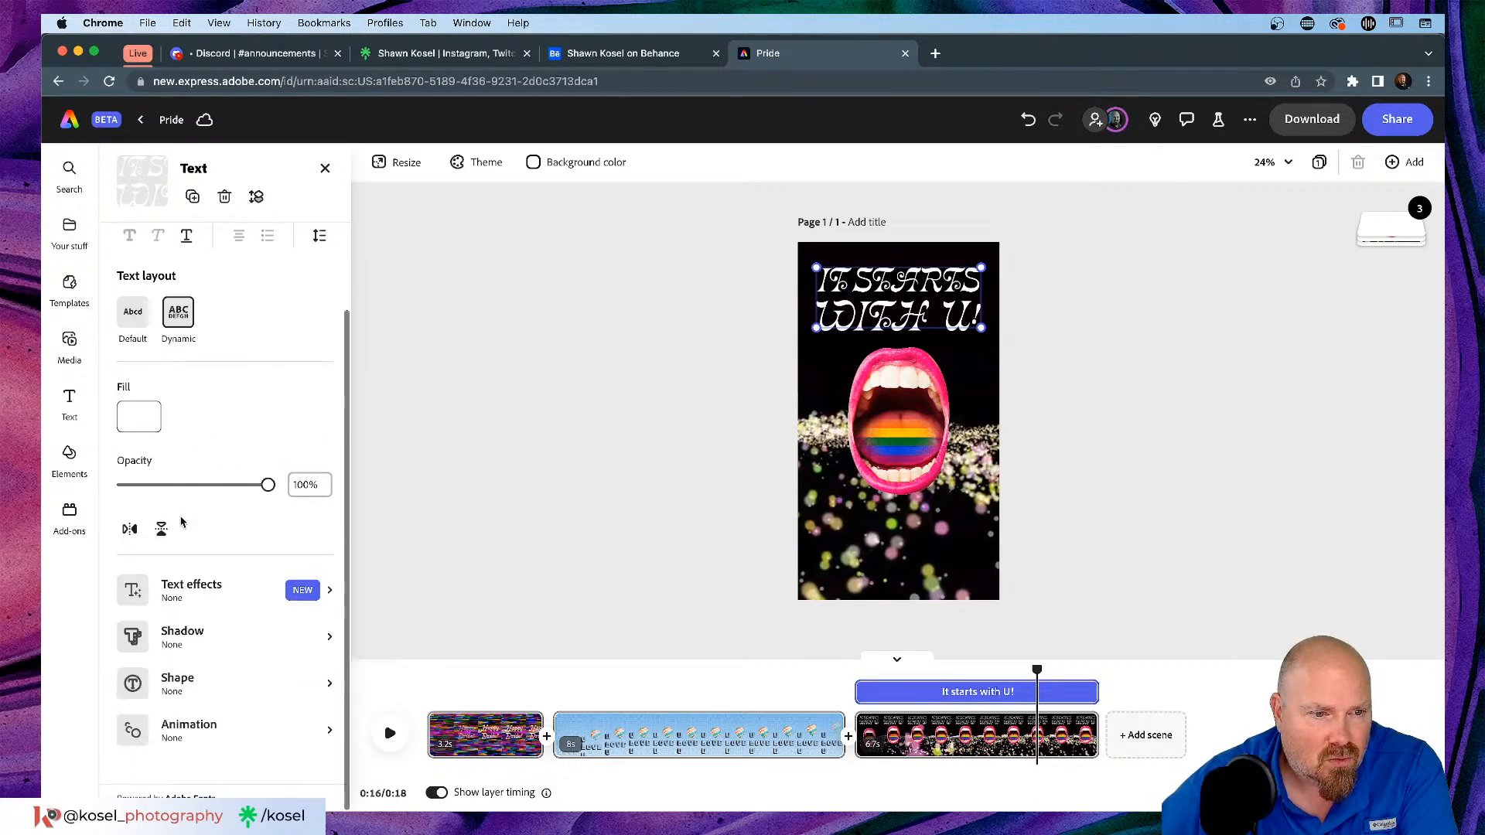
left_click(194, 731)
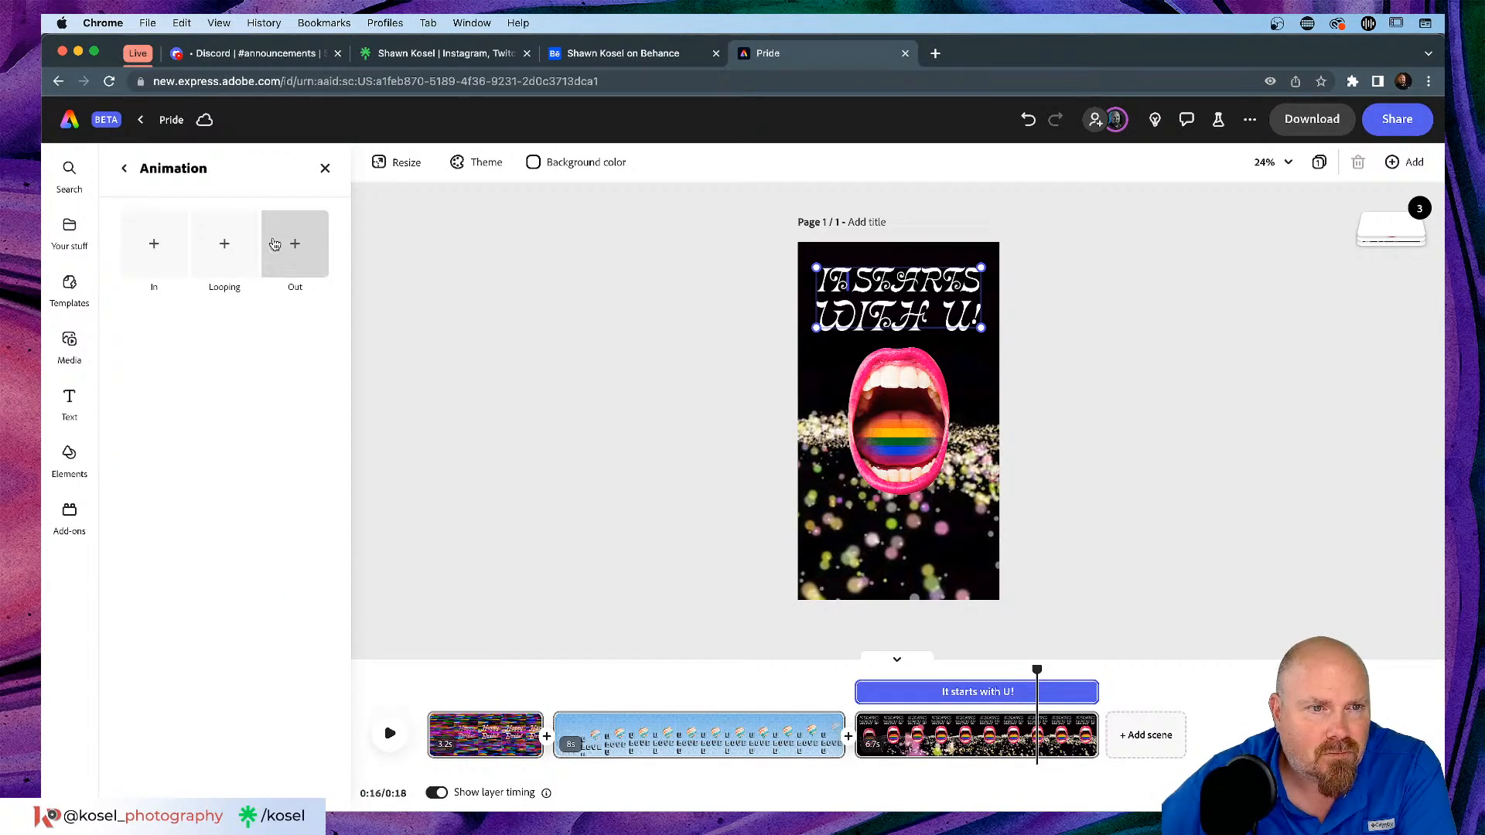
left_click(154, 244)
left_click(155, 249)
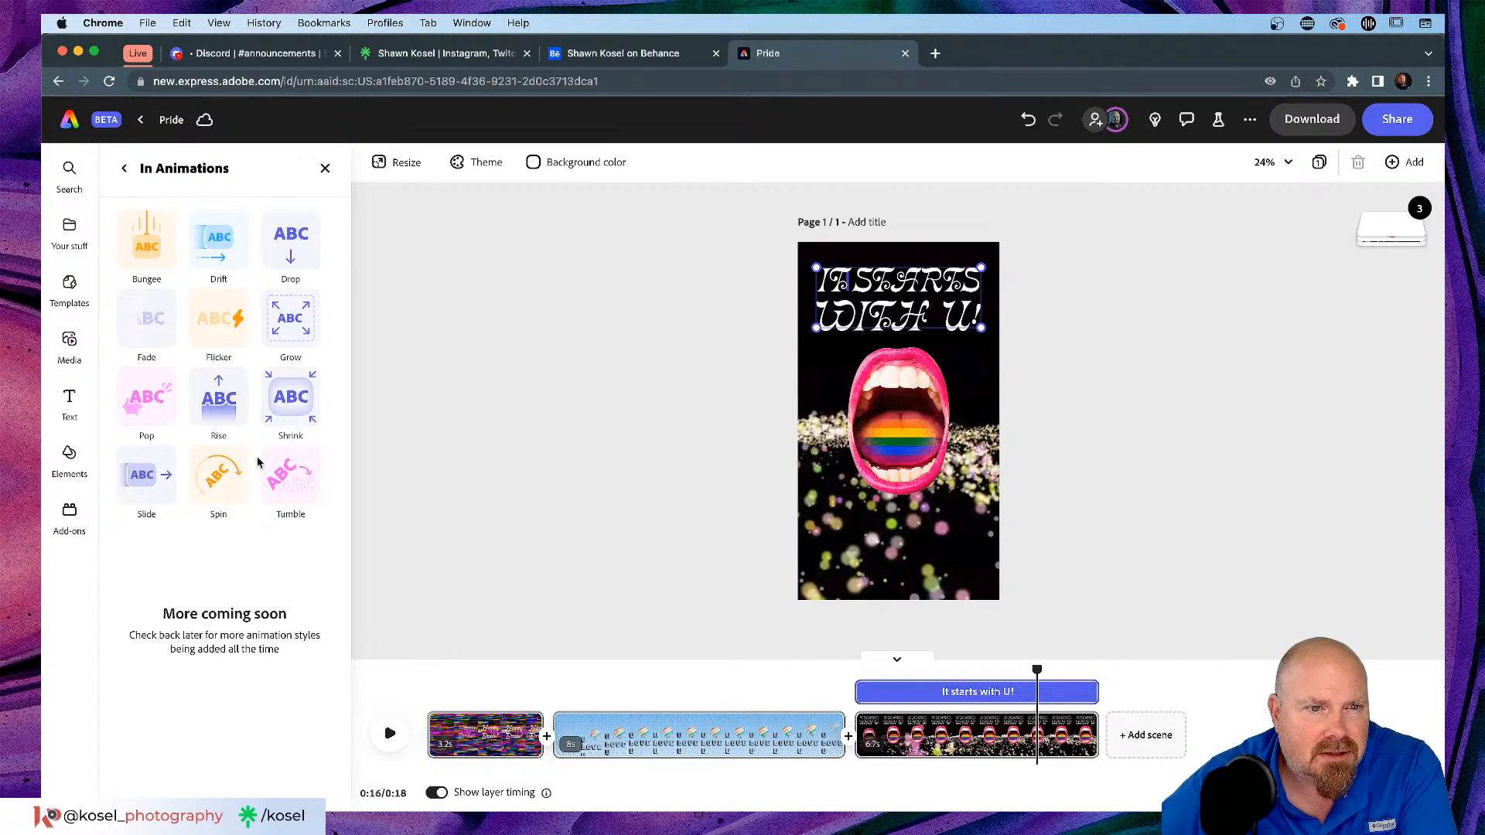
left_click(291, 395)
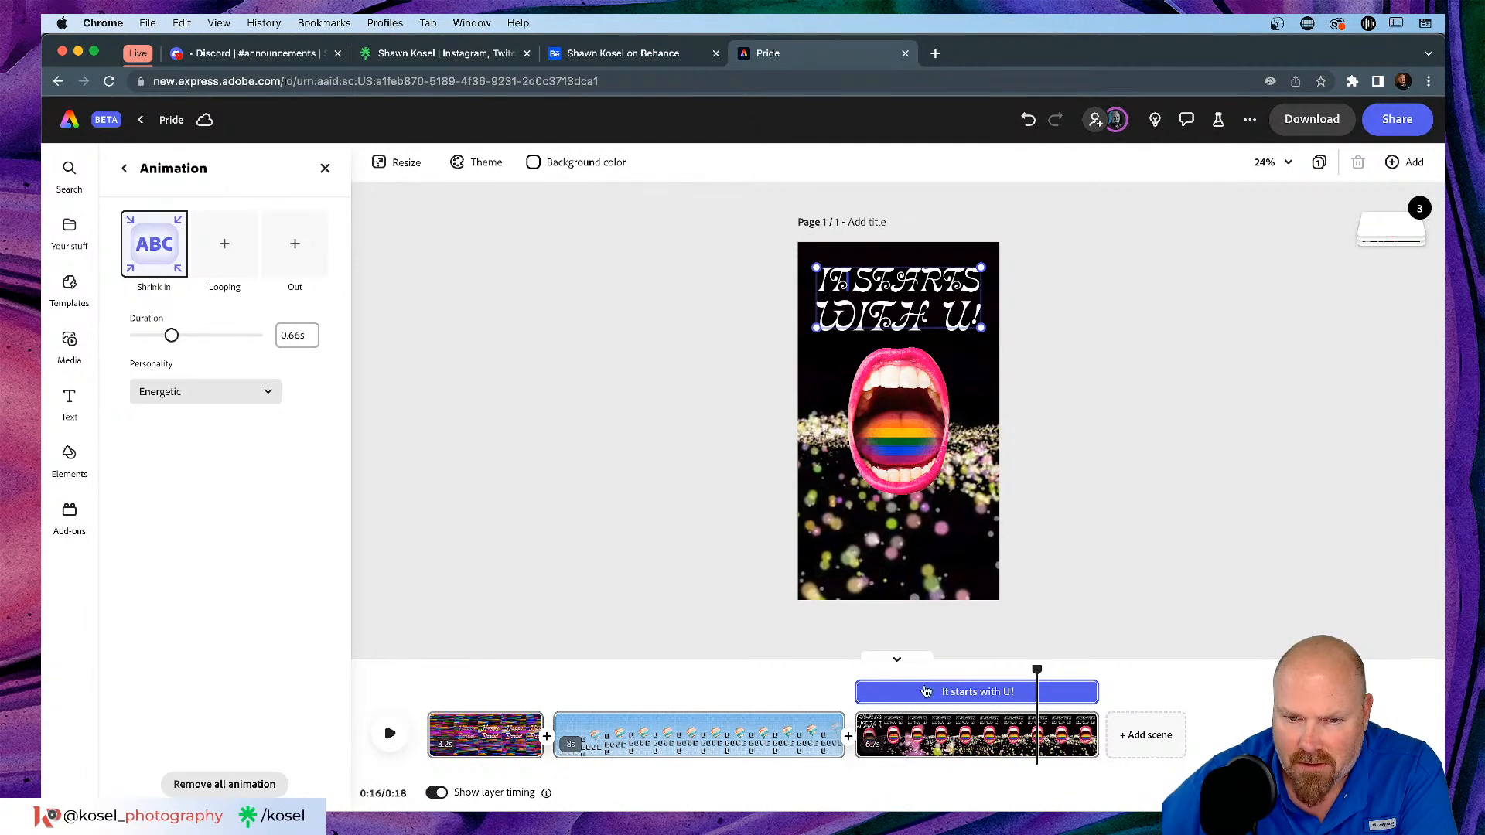
left_click_drag(859, 690, 996, 748)
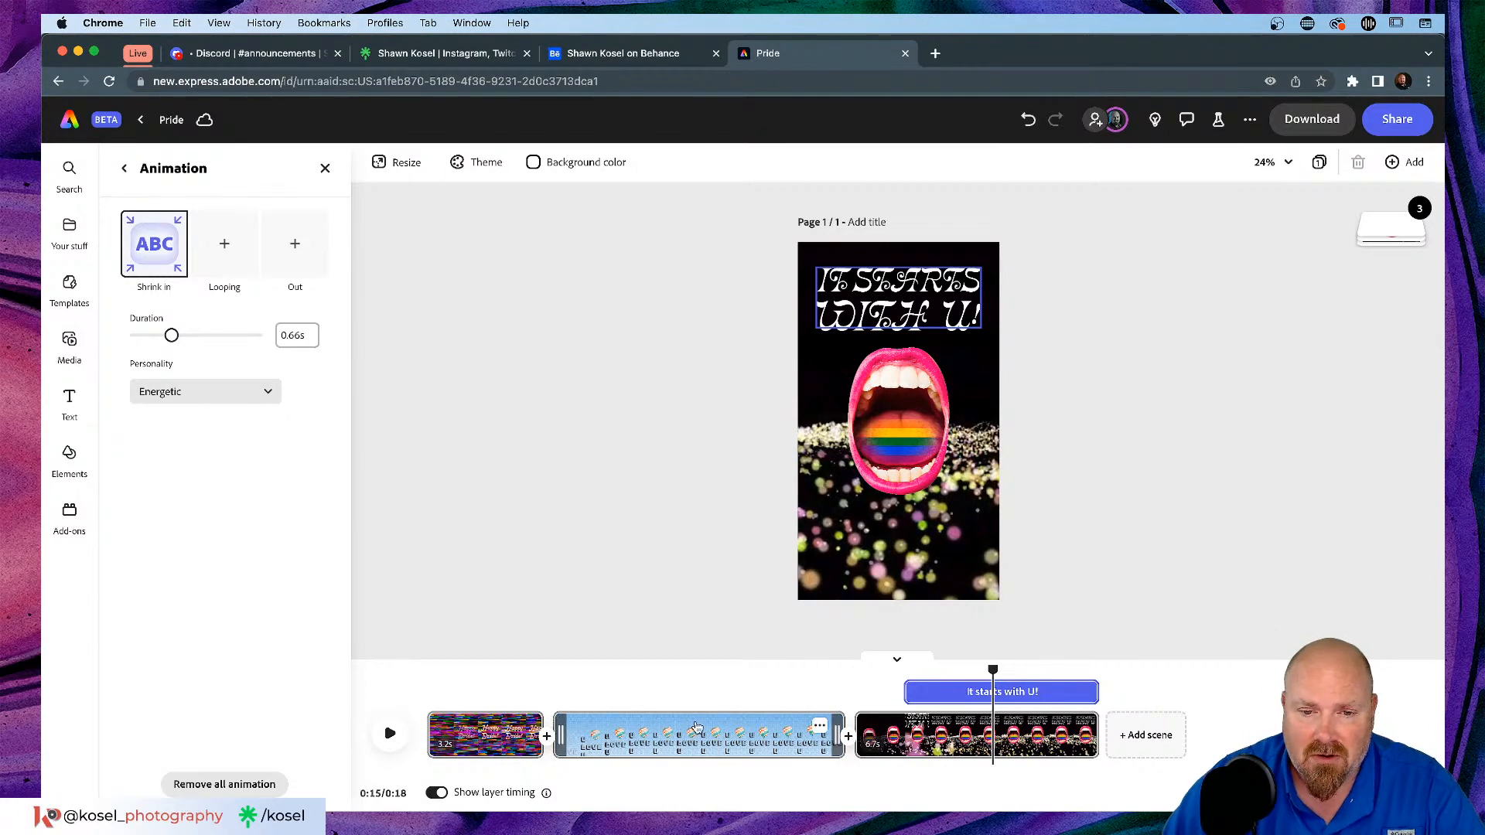
Step: Undo the blank scene inserted after the opening scene and play the video from its beginning into the third scene
left_click(547, 738)
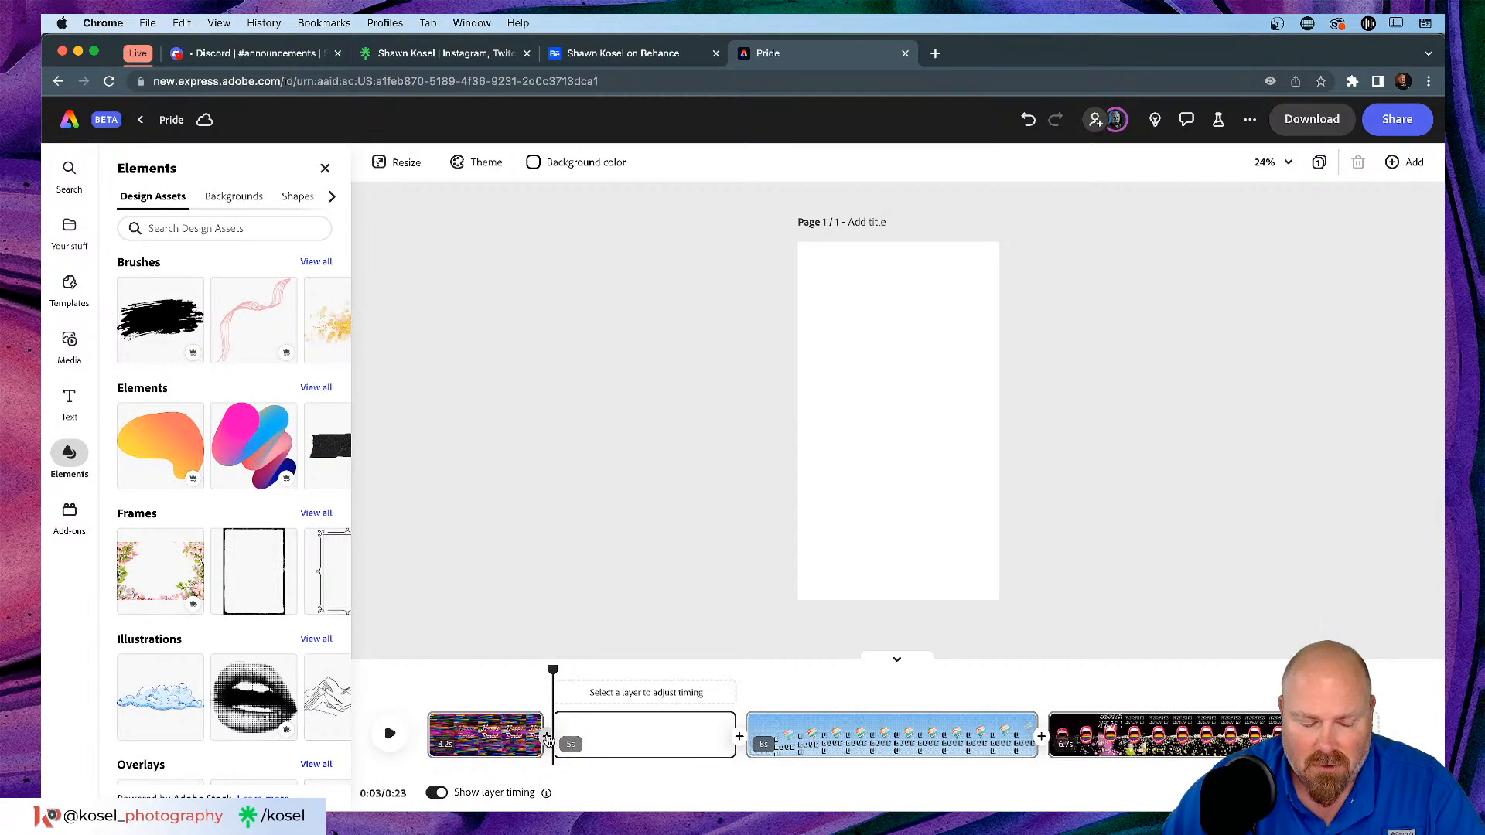
key("super+z")
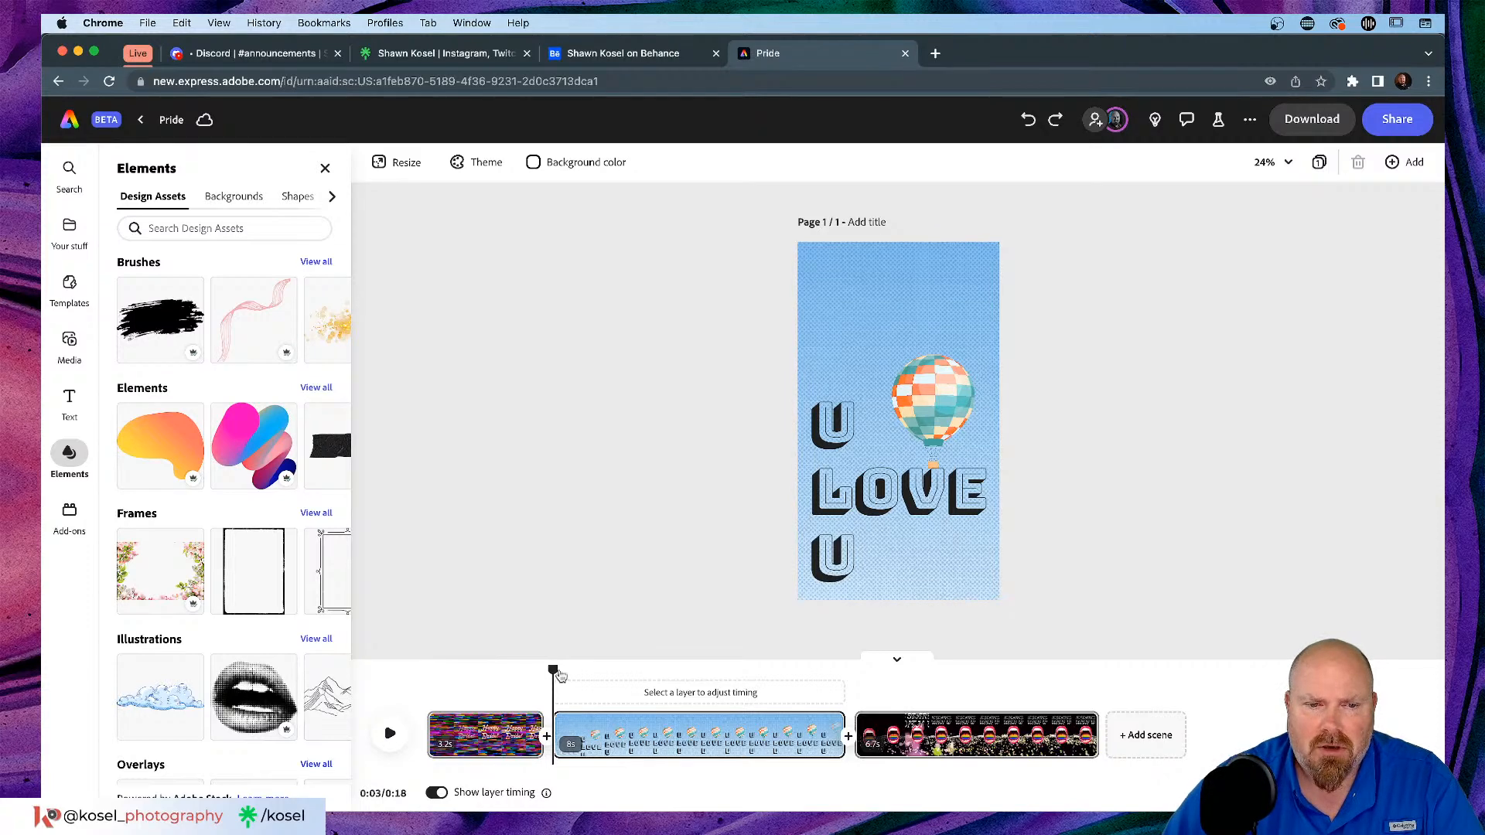
left_click_drag(551, 672, 427, 641)
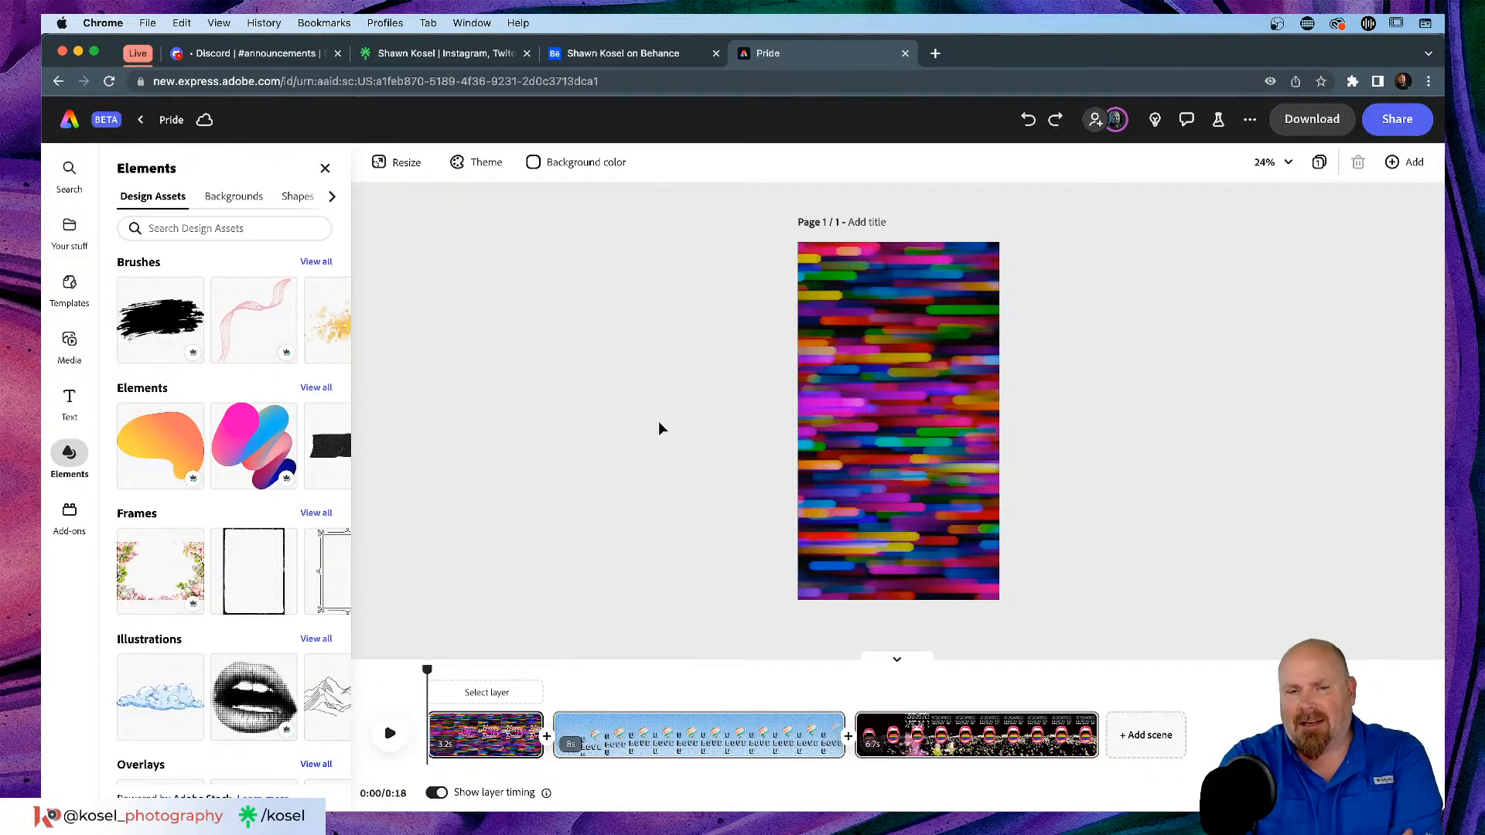
key("space")
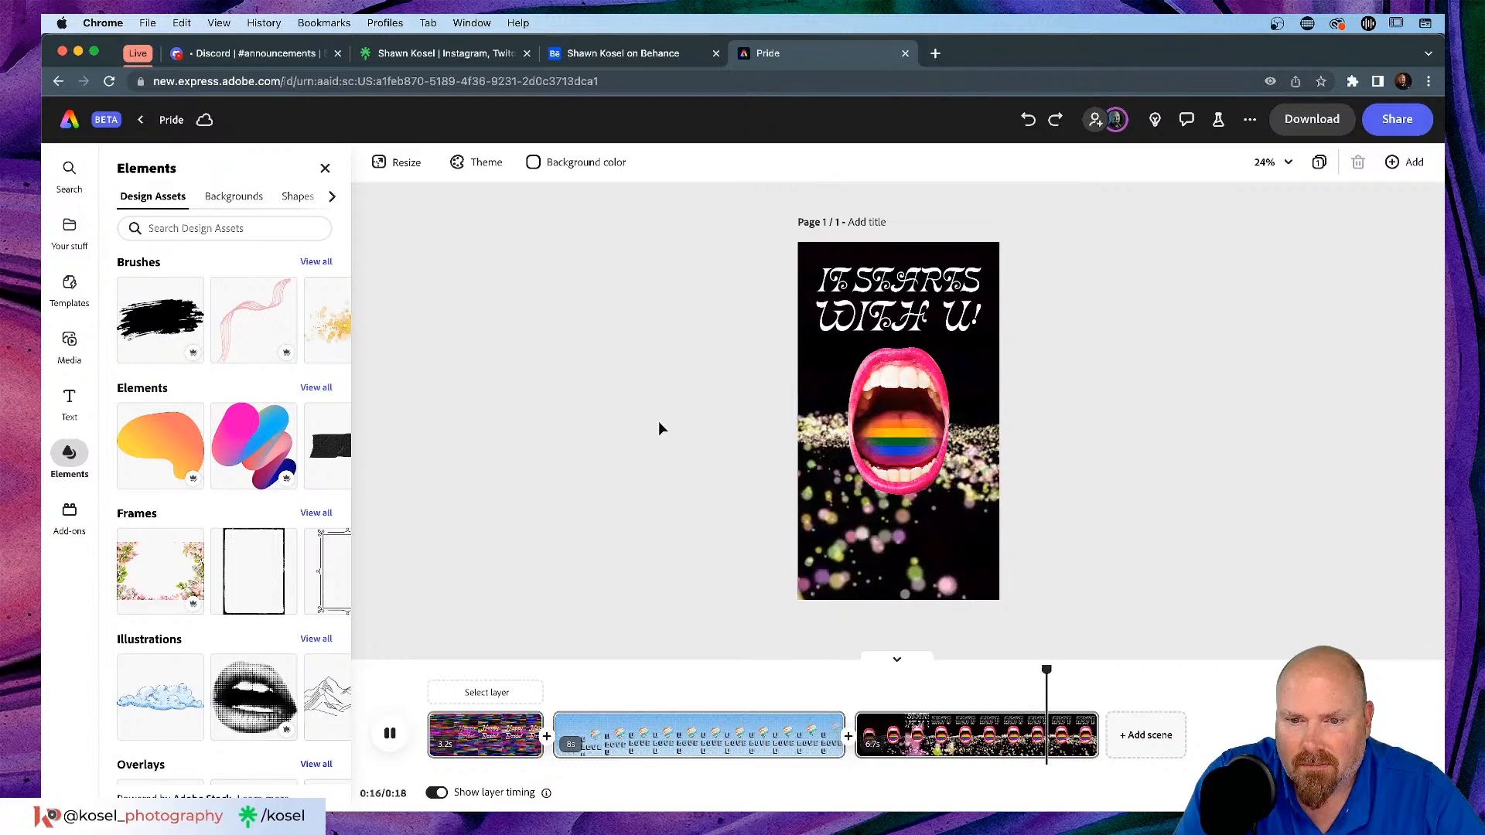
key("space")
Step: Shorten the second scene to 5.5 s and the third scene to 4.9 s, then return the playhead to the video's start
left_click(715, 734)
left_click_drag(836, 730, 740, 733)
left_click_drag(739, 733, 751, 733)
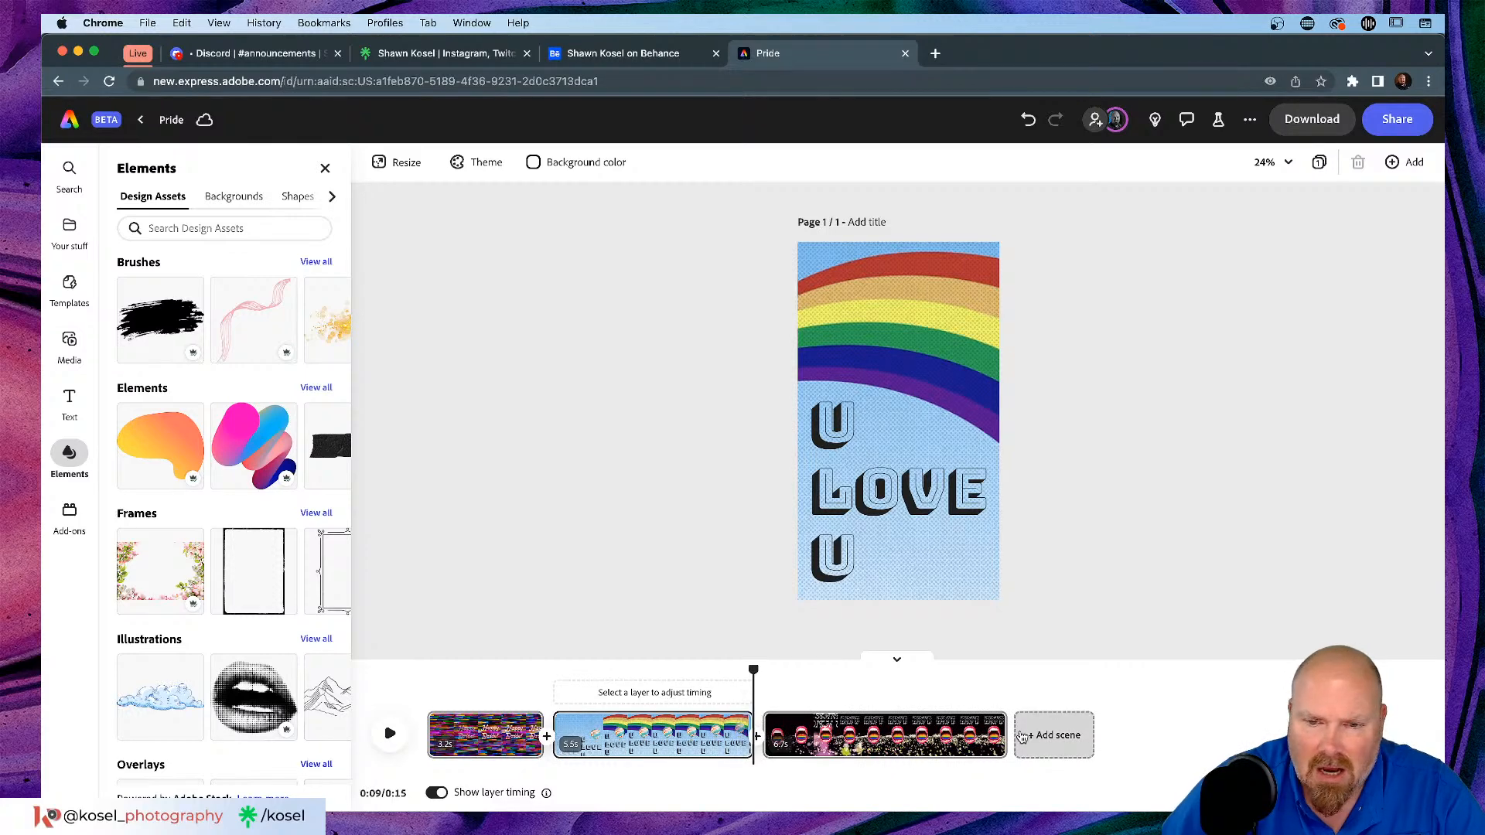
left_click(996, 734)
left_click_drag(997, 734, 940, 733)
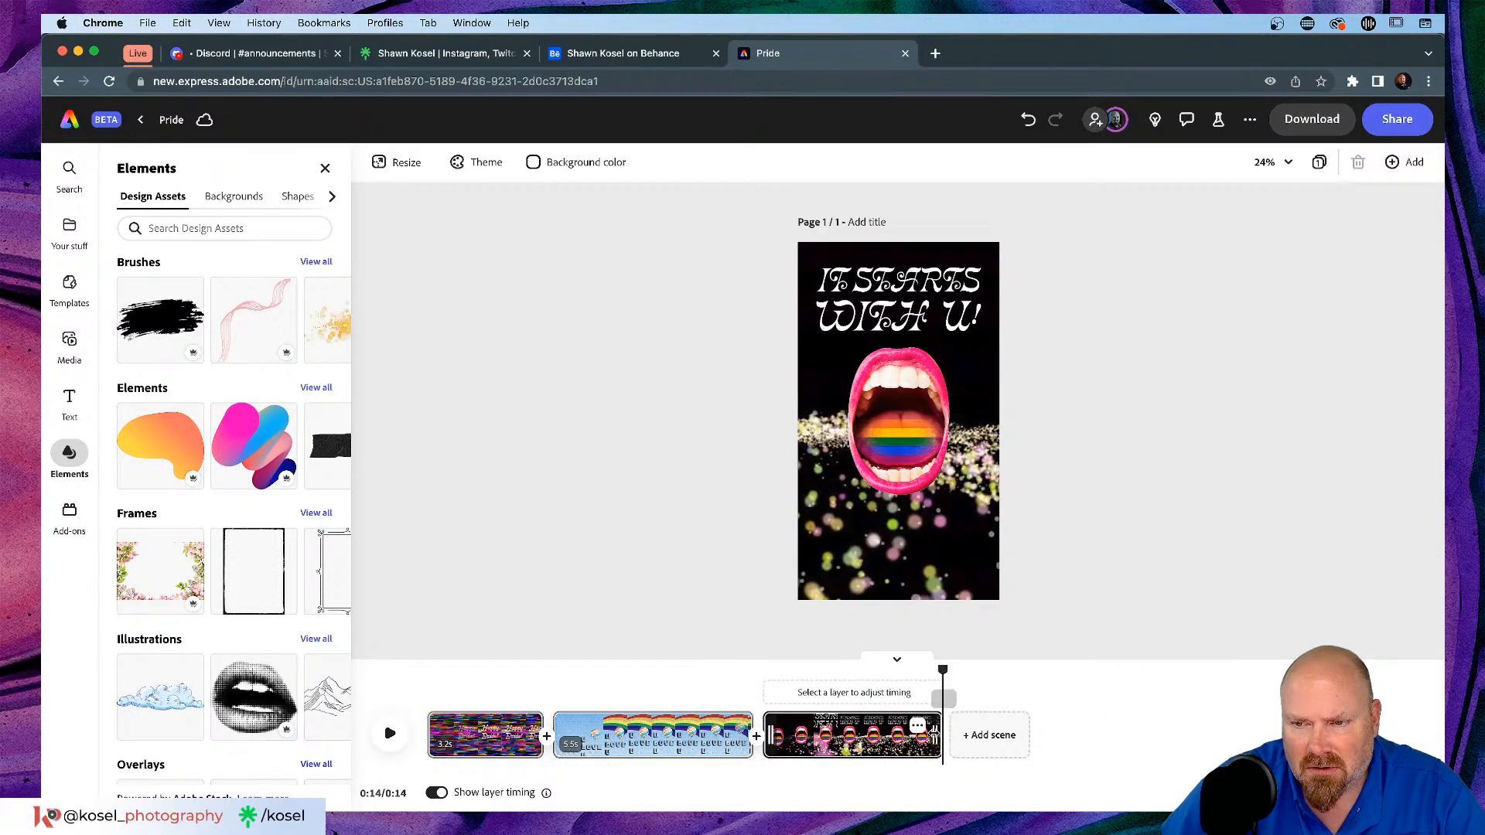
left_click_drag(938, 669, 427, 670)
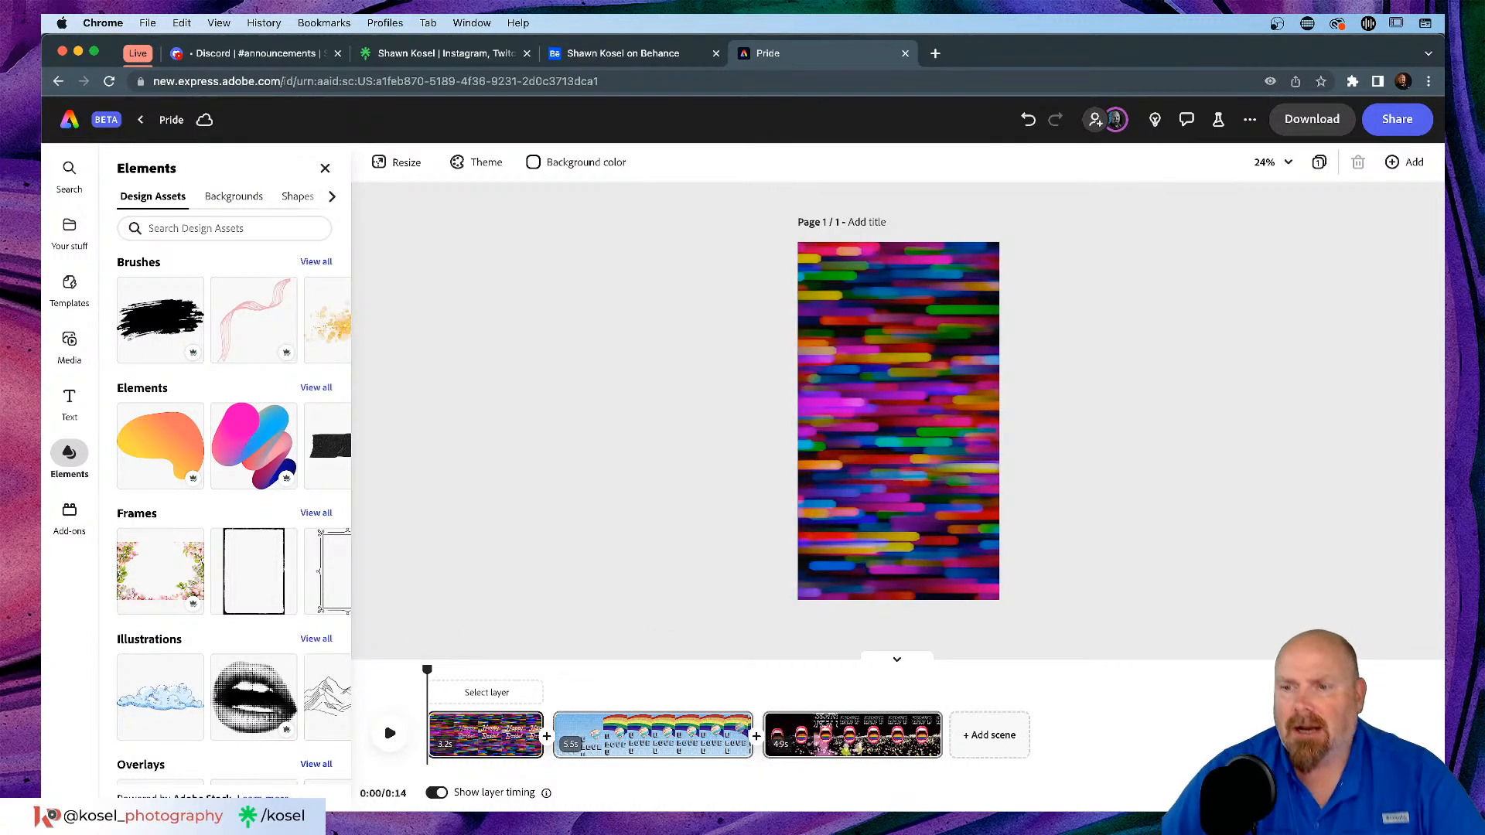
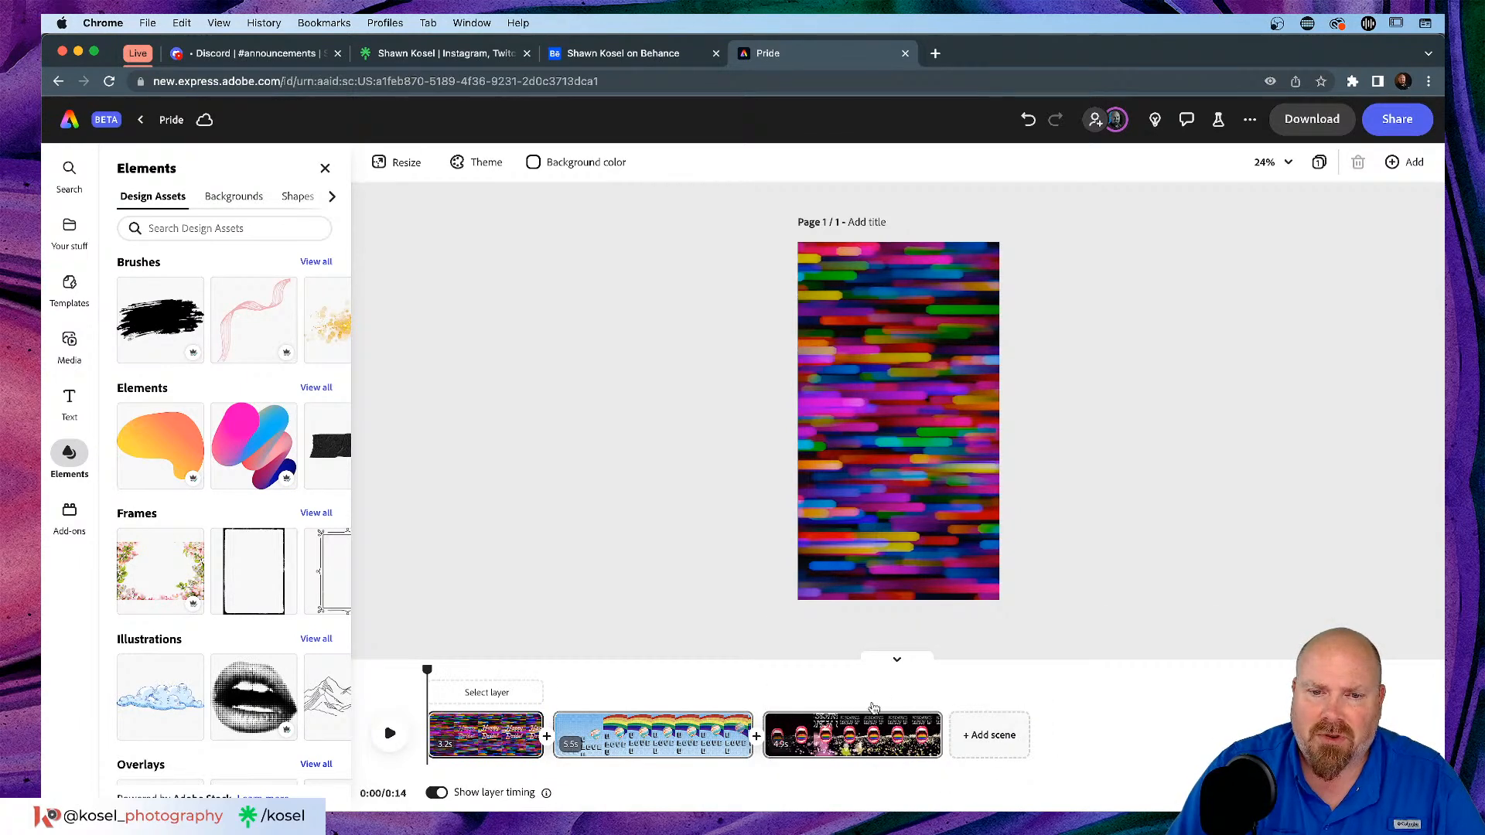
left_click(990, 344)
left_click(1404, 233)
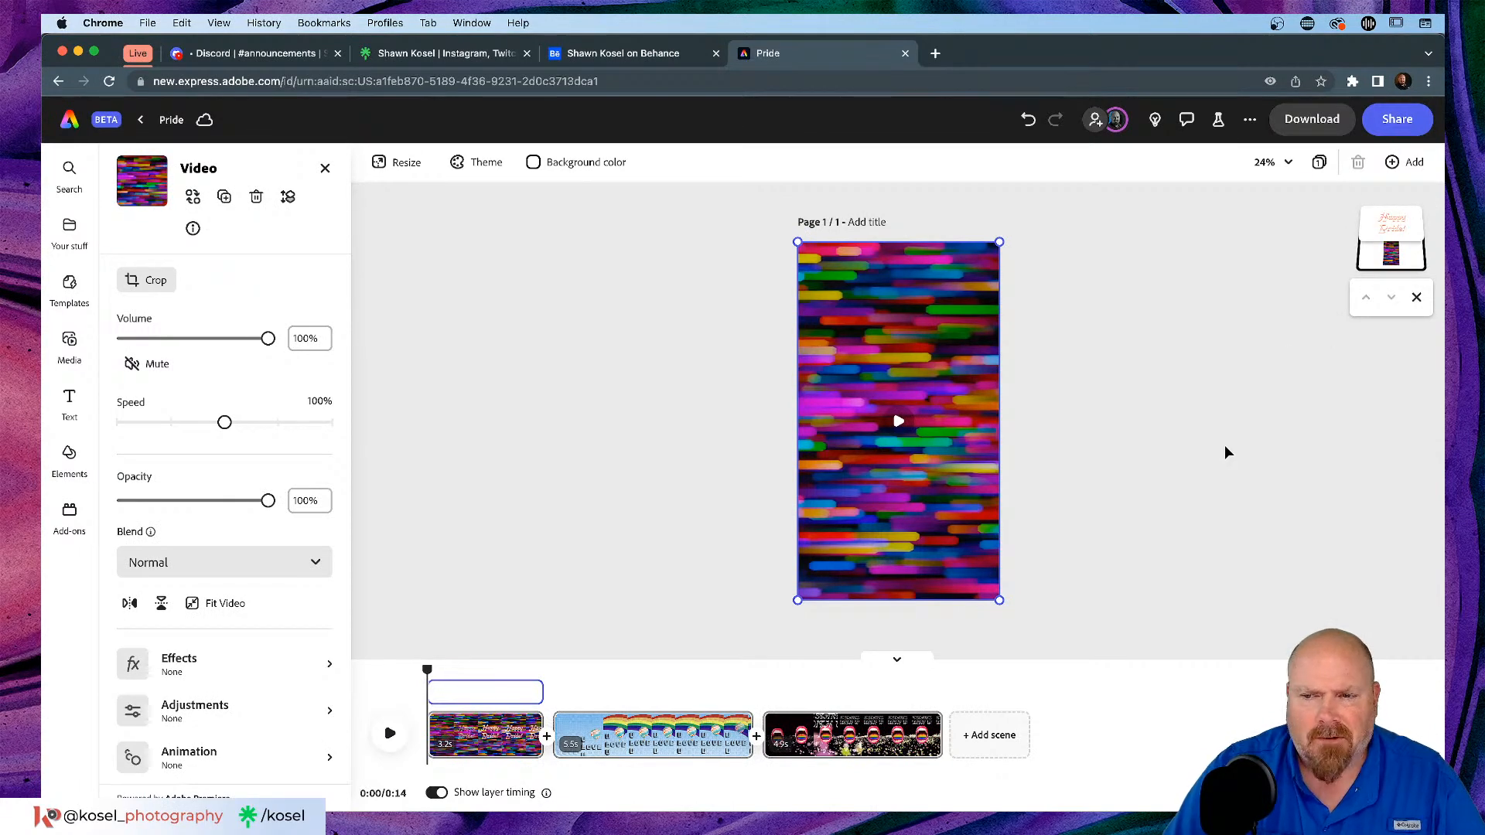
left_click(1186, 471)
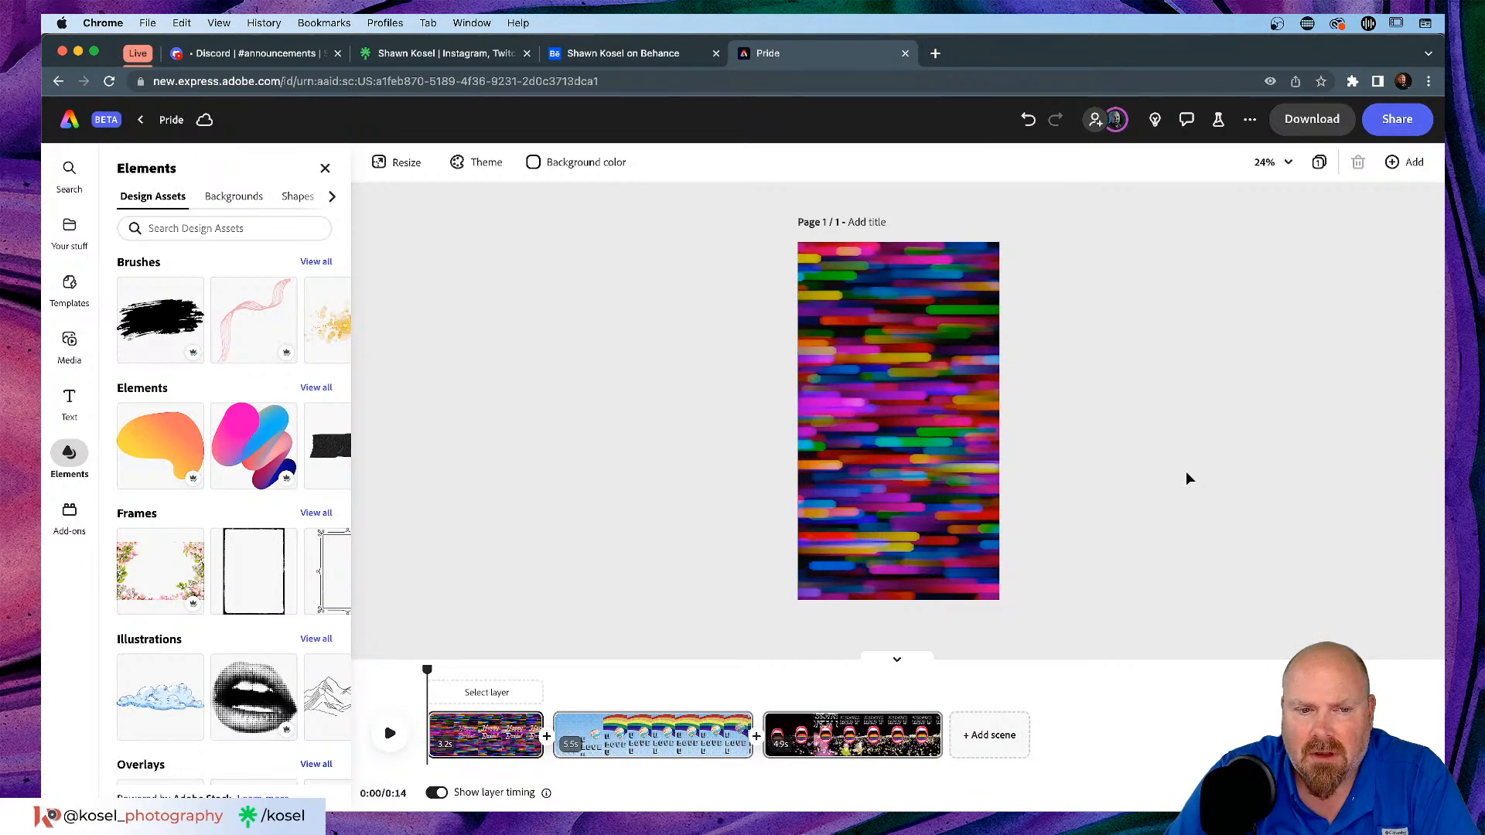
Step: Play the complete video from its opening scene to the end, then return the playhead to the start
left_click(390, 734)
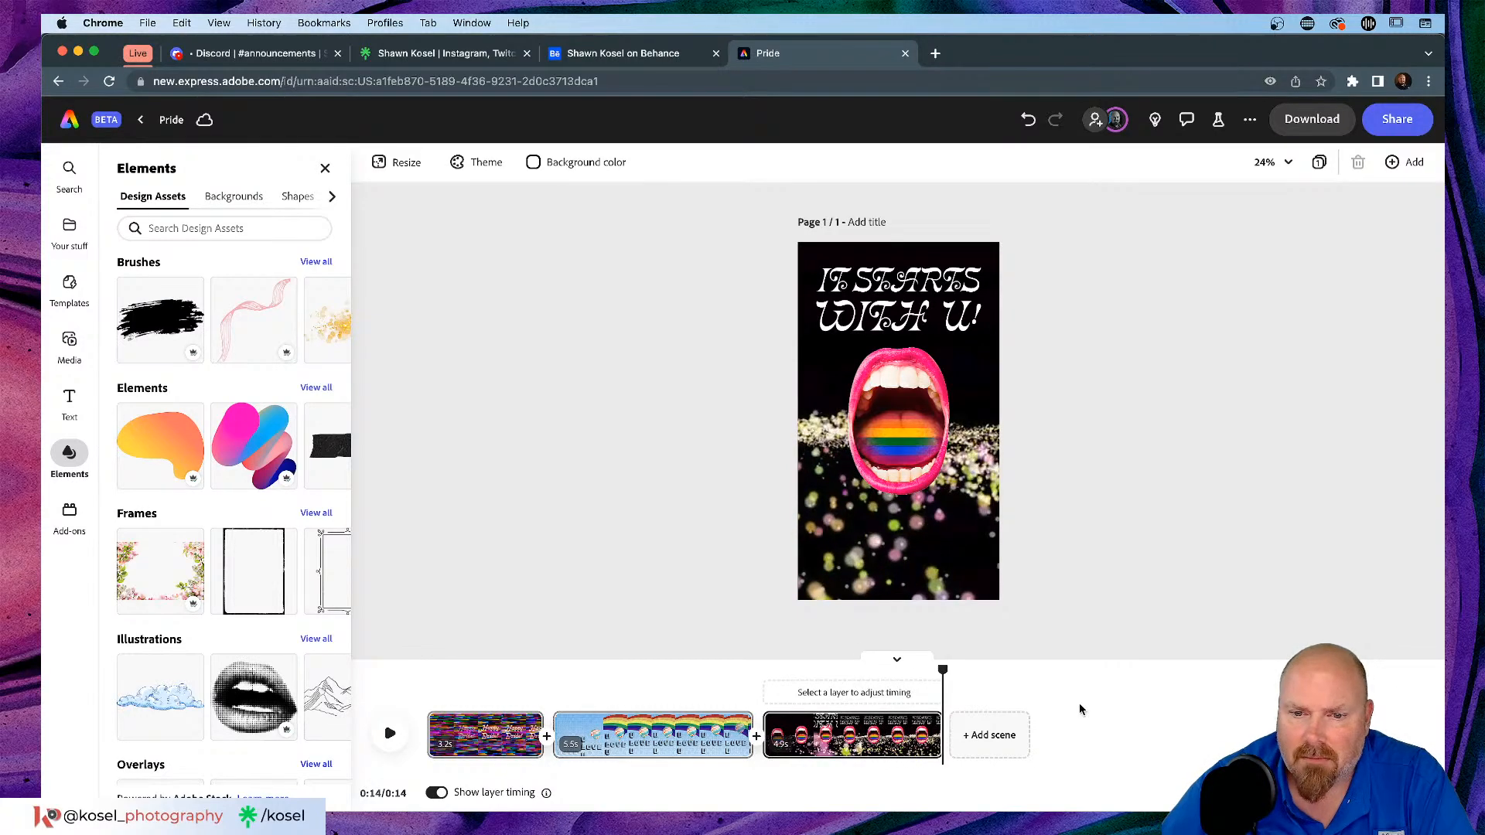
left_click_drag(943, 671, 427, 669)
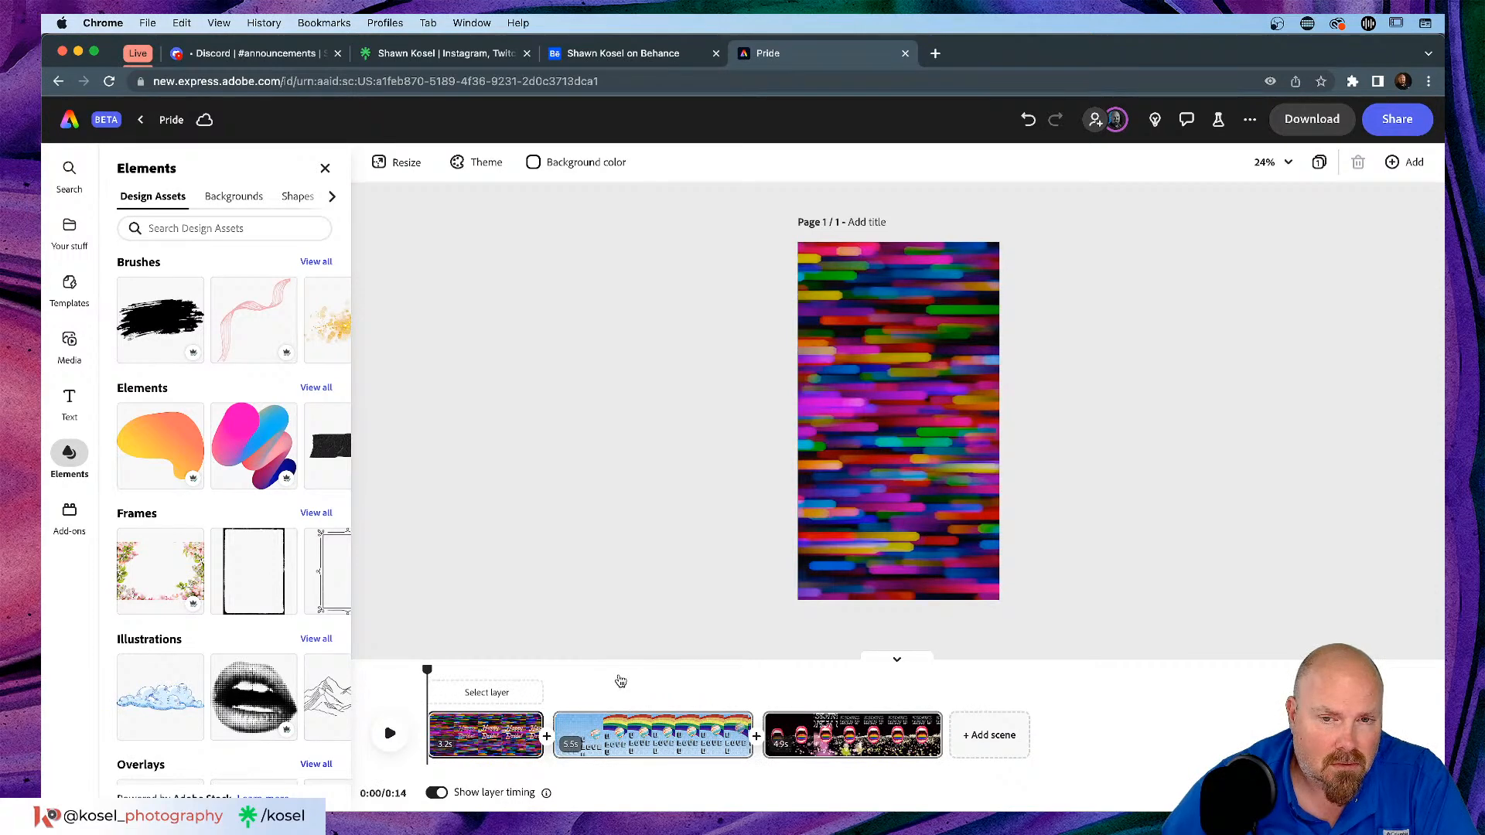
left_click(619, 672)
left_click_drag(619, 673, 423, 687)
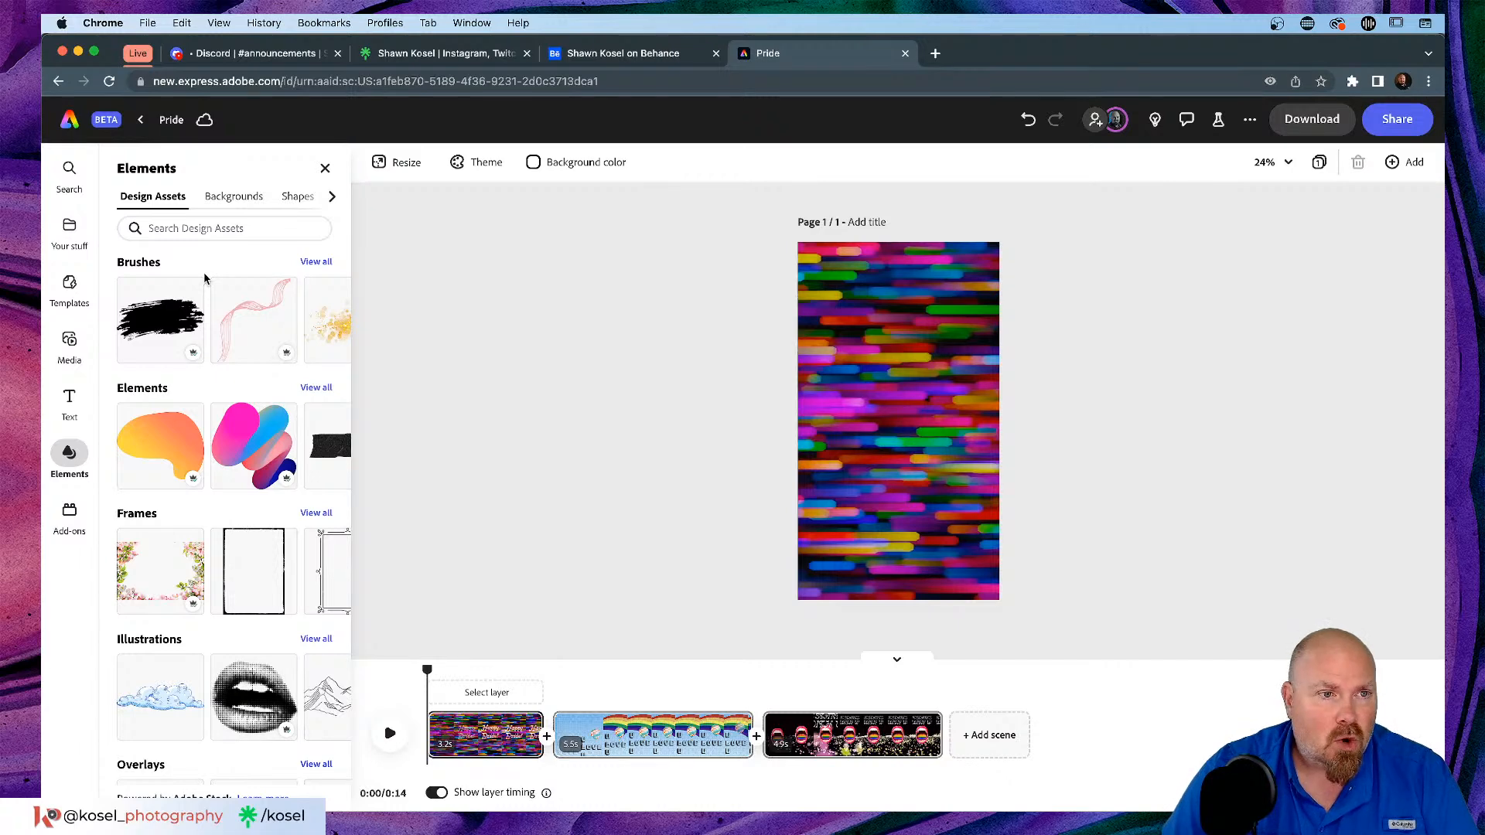
Step: Look through the design element categories and the list of available add-ons
left_click(332, 196)
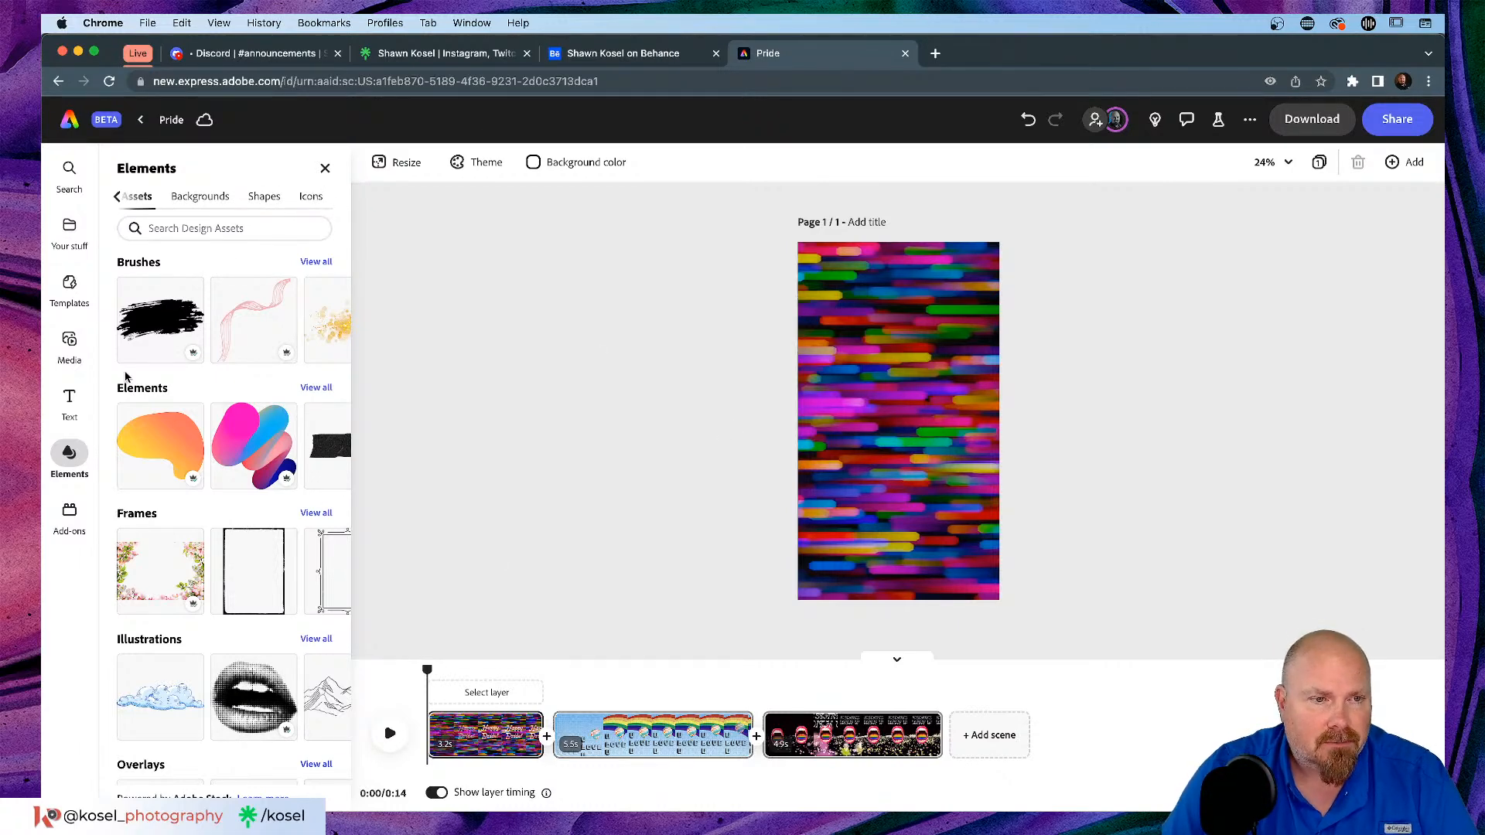
scroll(141, 380, "down", 3)
scroll(139, 377, "up", 3)
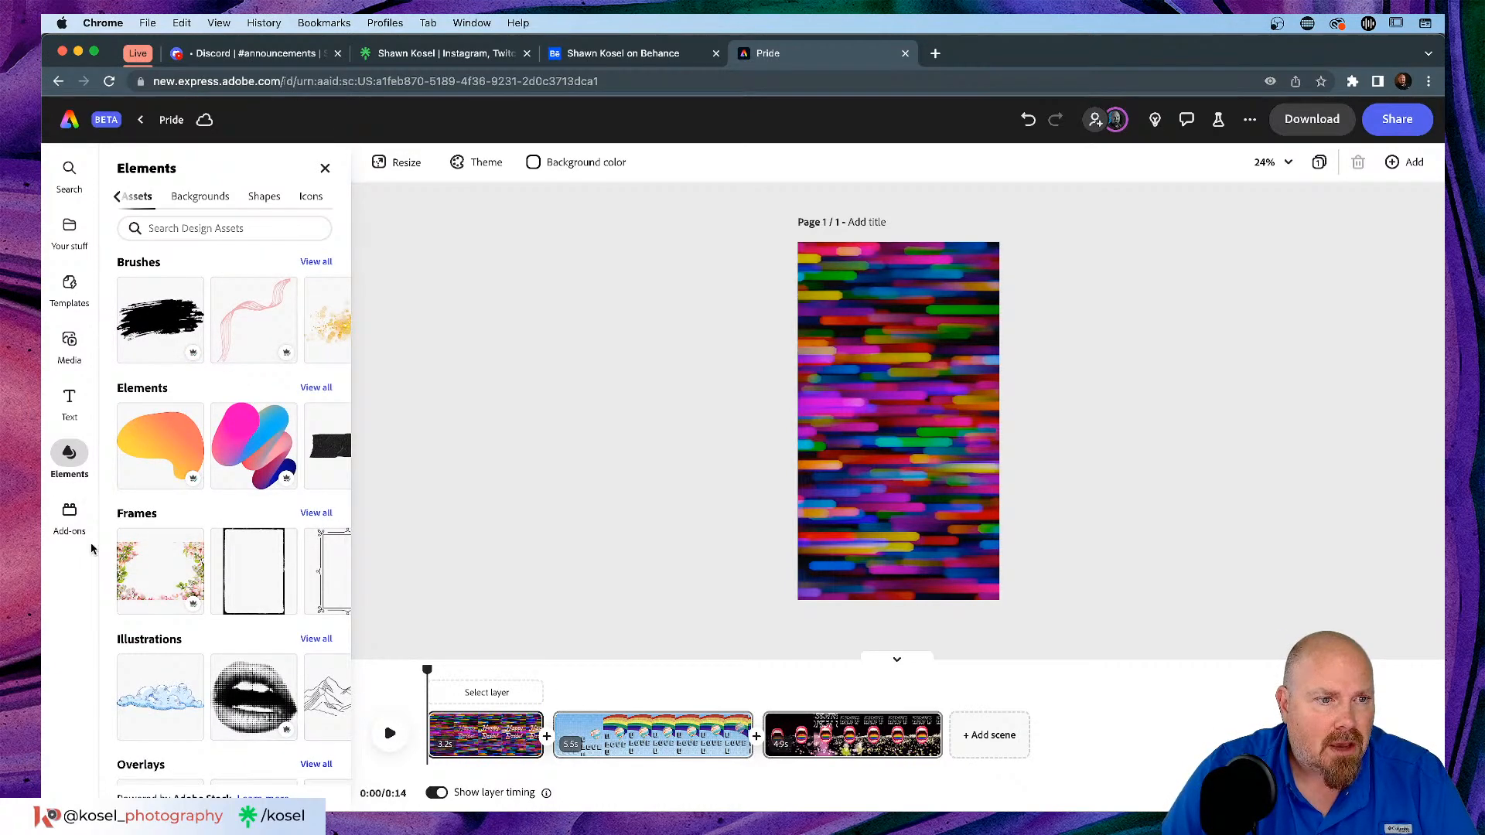
left_click(69, 511)
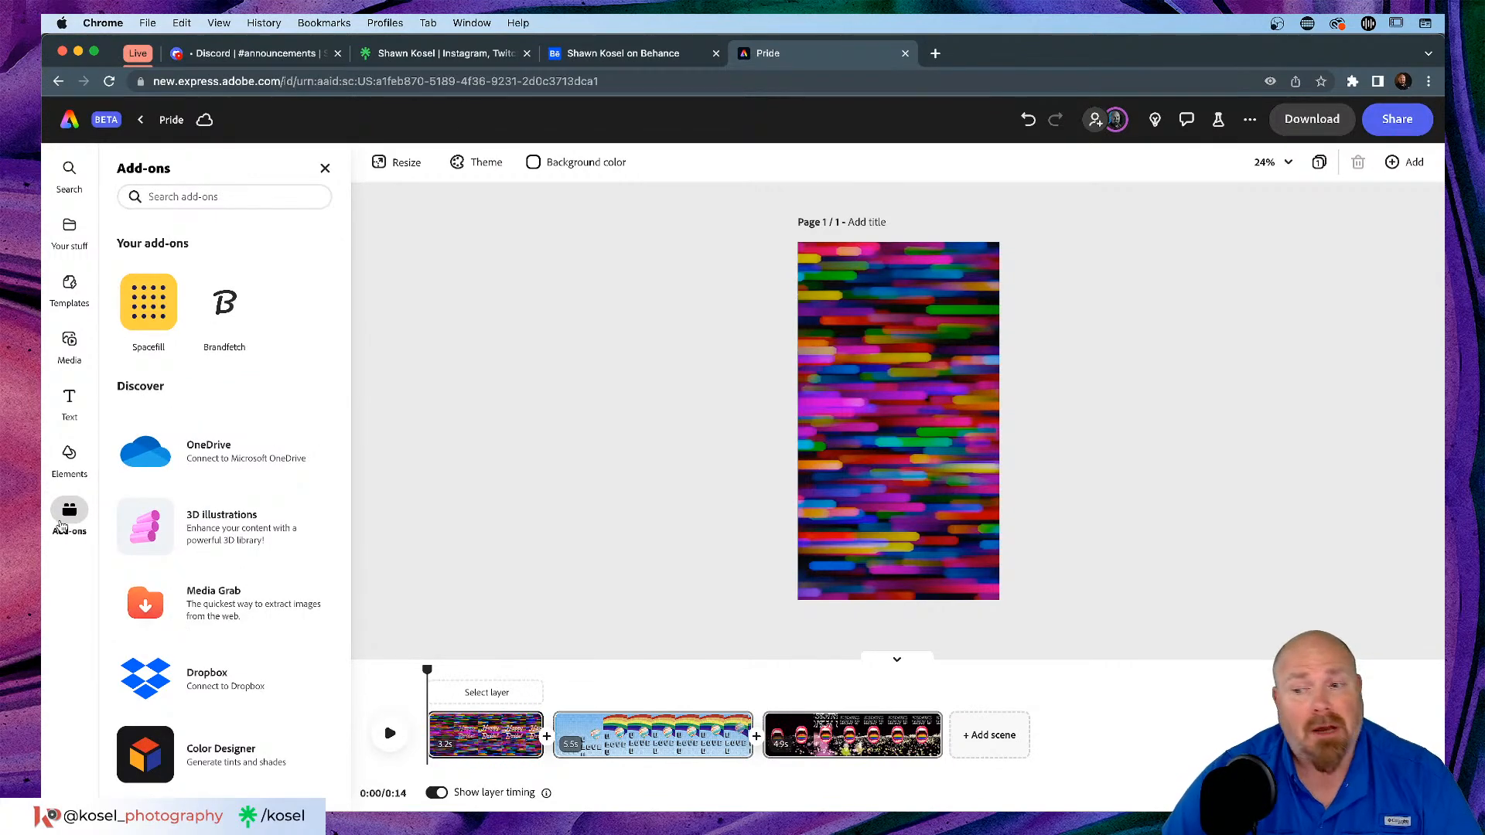
mouse_move(230, 330)
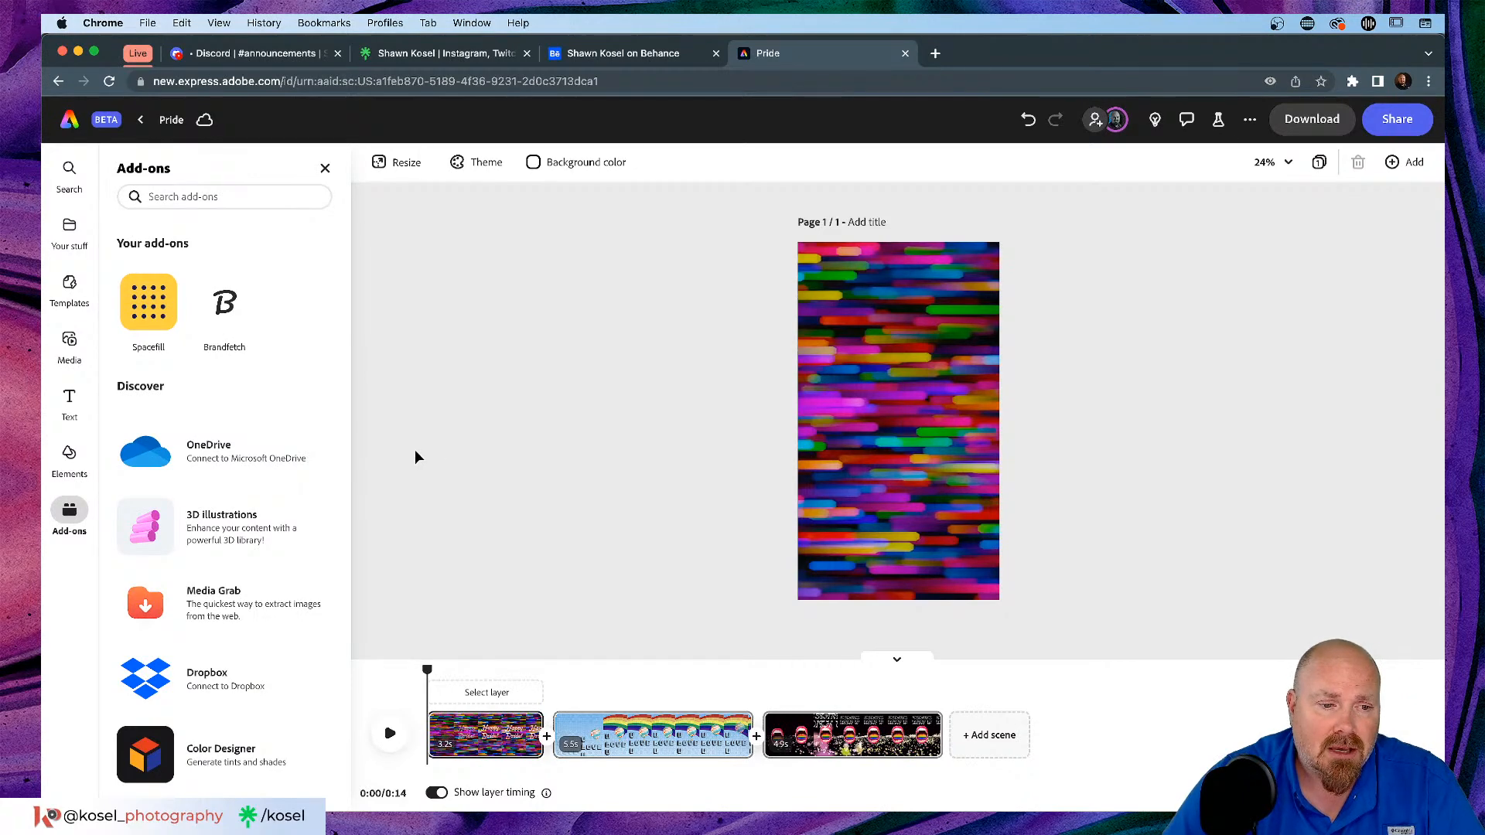
scroll(249, 530, "down", 3)
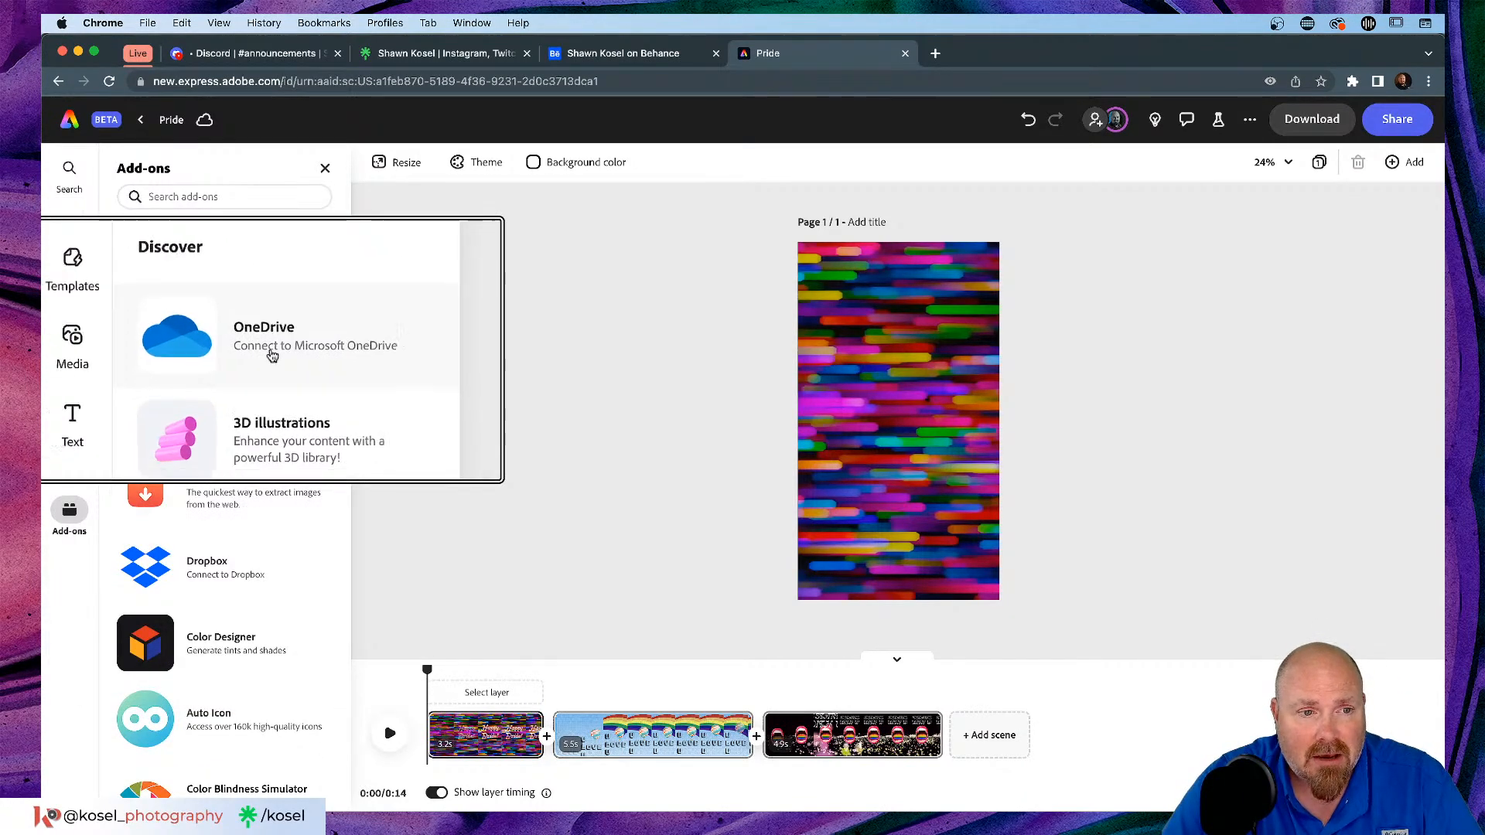
scroll(228, 379, "down", 3)
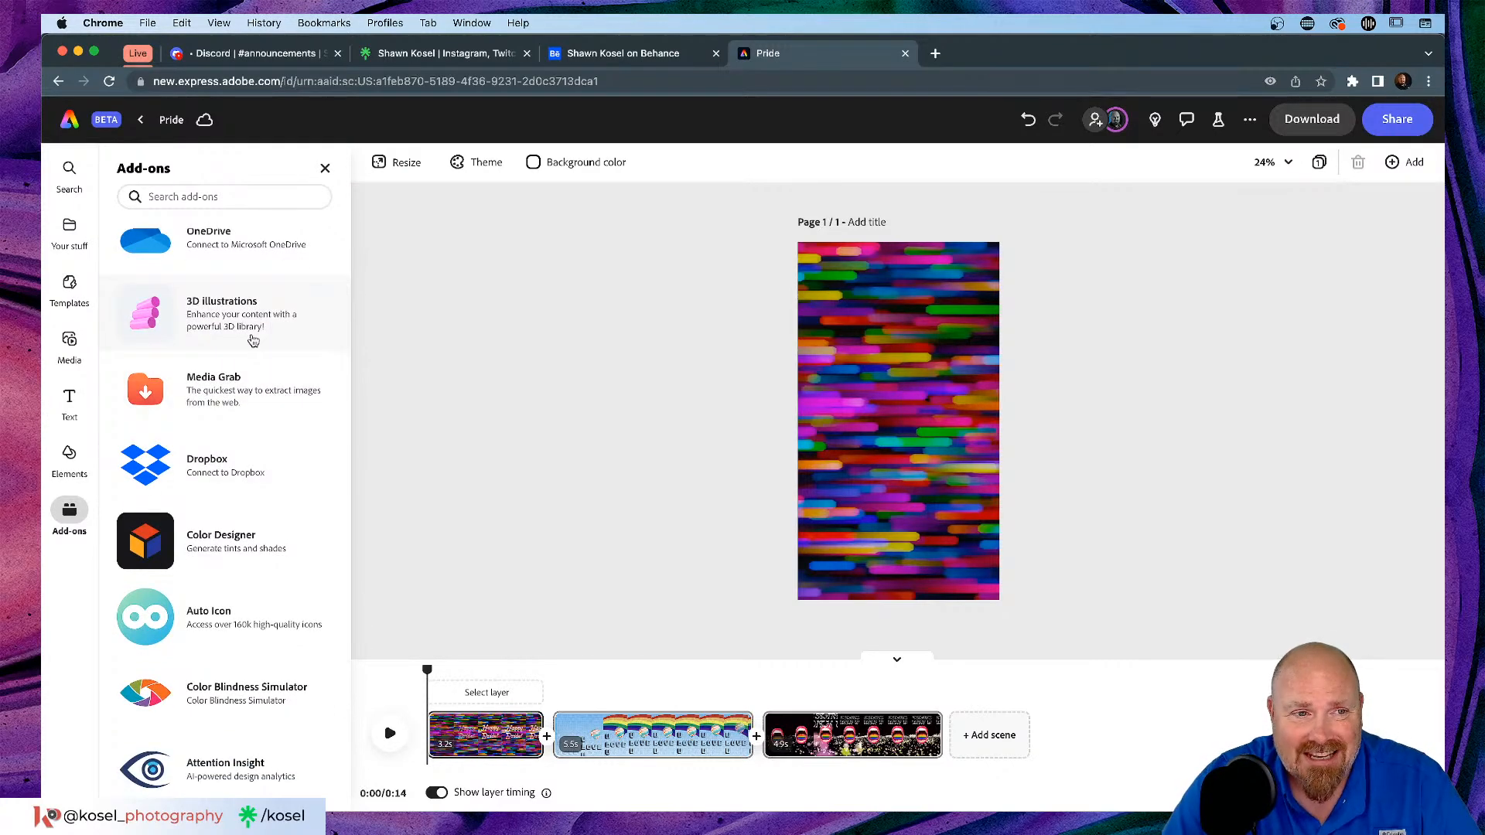
scroll(252, 479, "down", 4)
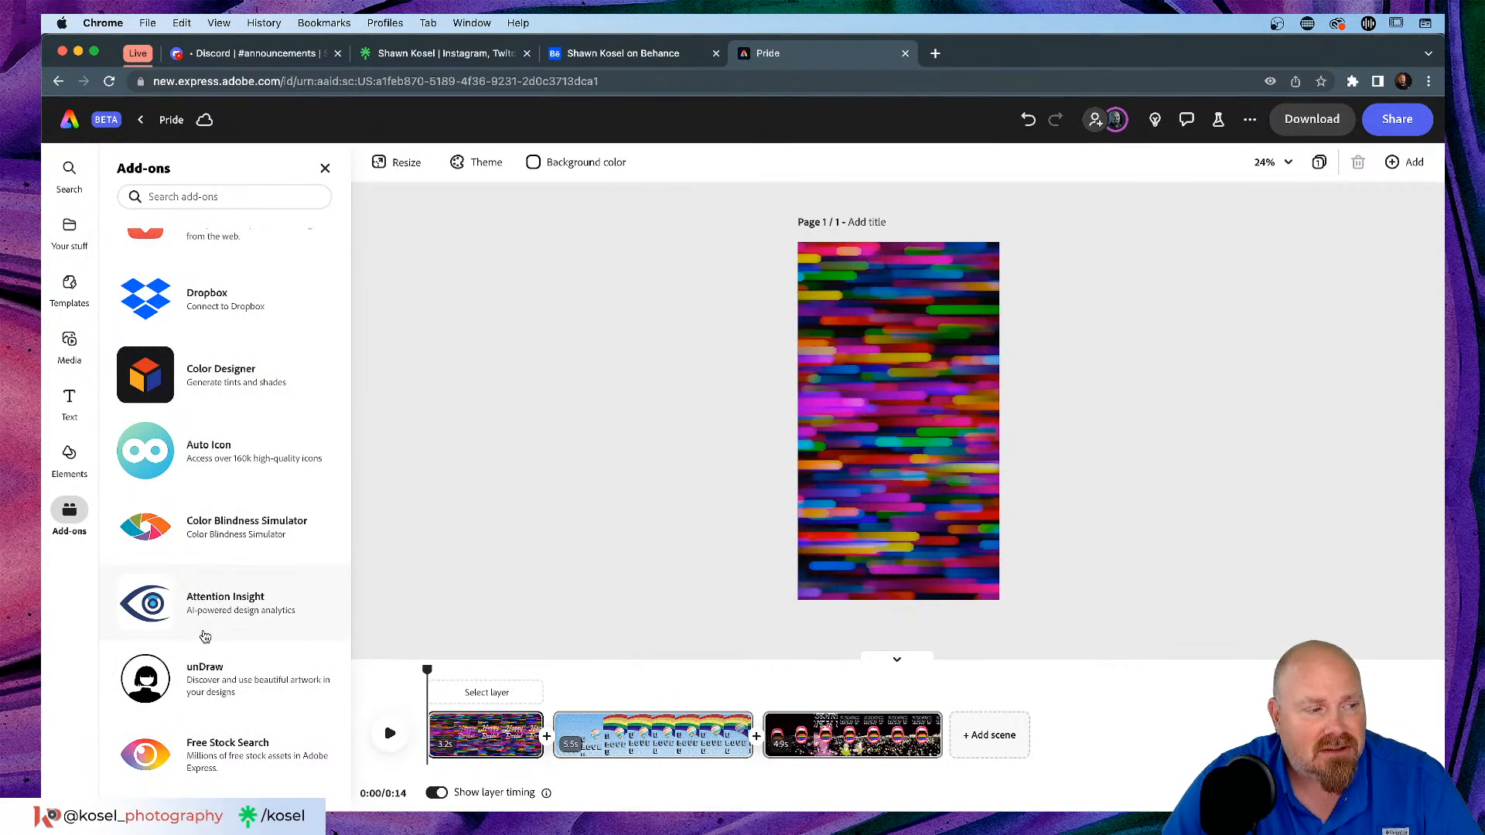
scroll(205, 635, "up", 5)
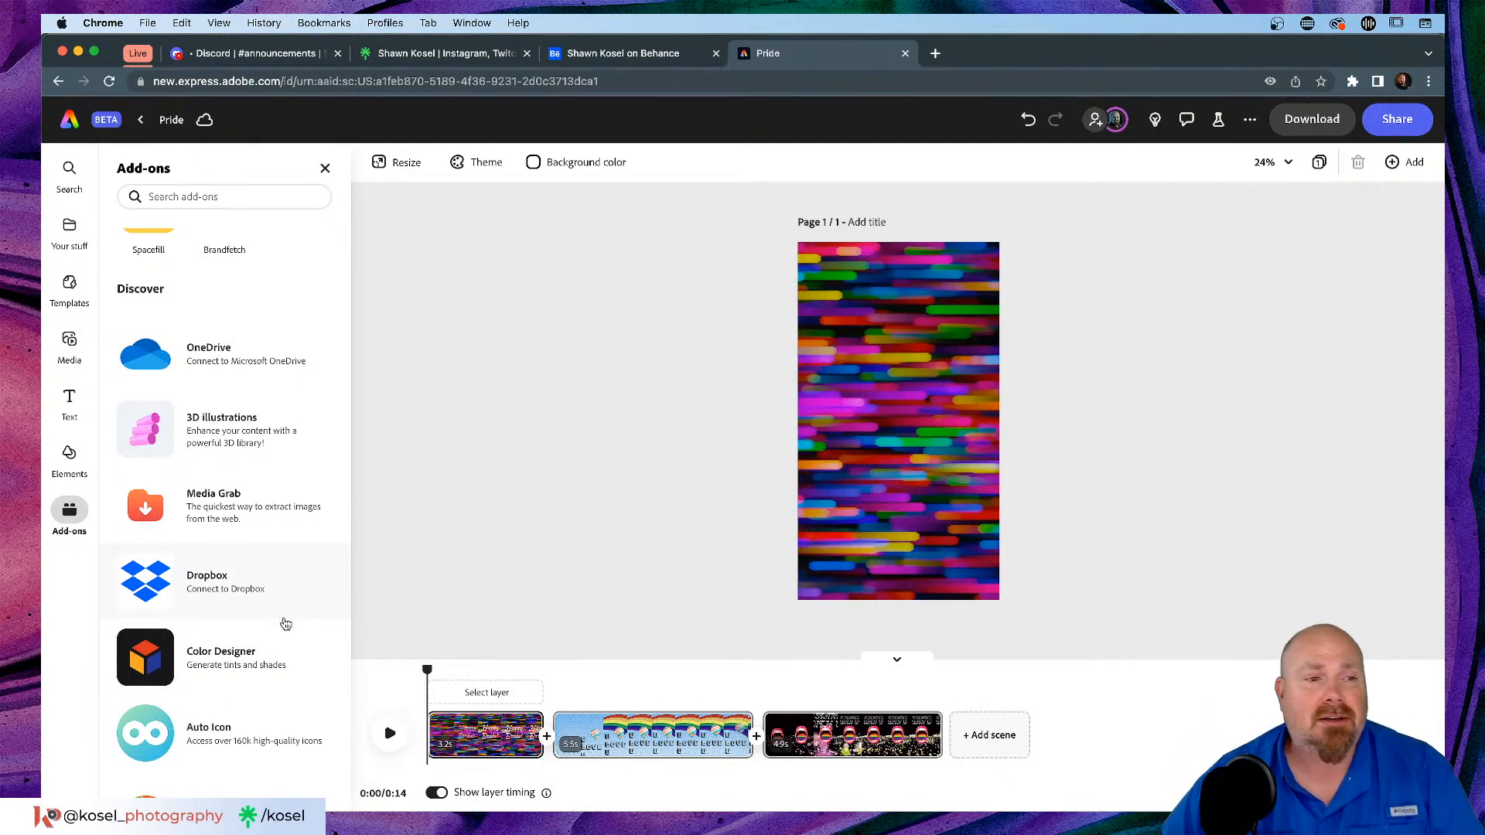
Step: Browse the stock audio library and preview the Lo-fi Hip Hop Backing track from the Background category
left_click(66, 341)
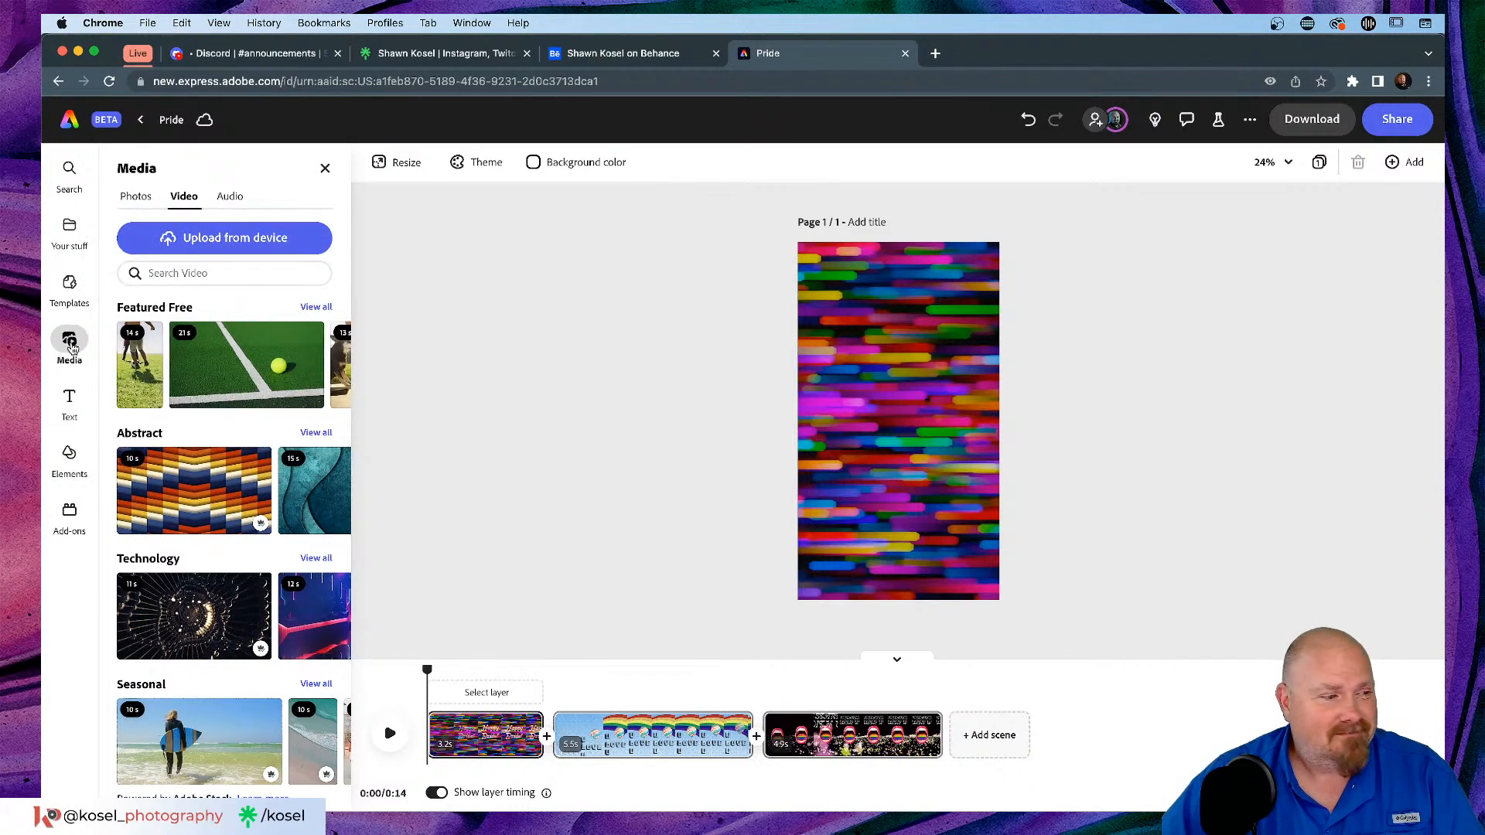
left_click(232, 196)
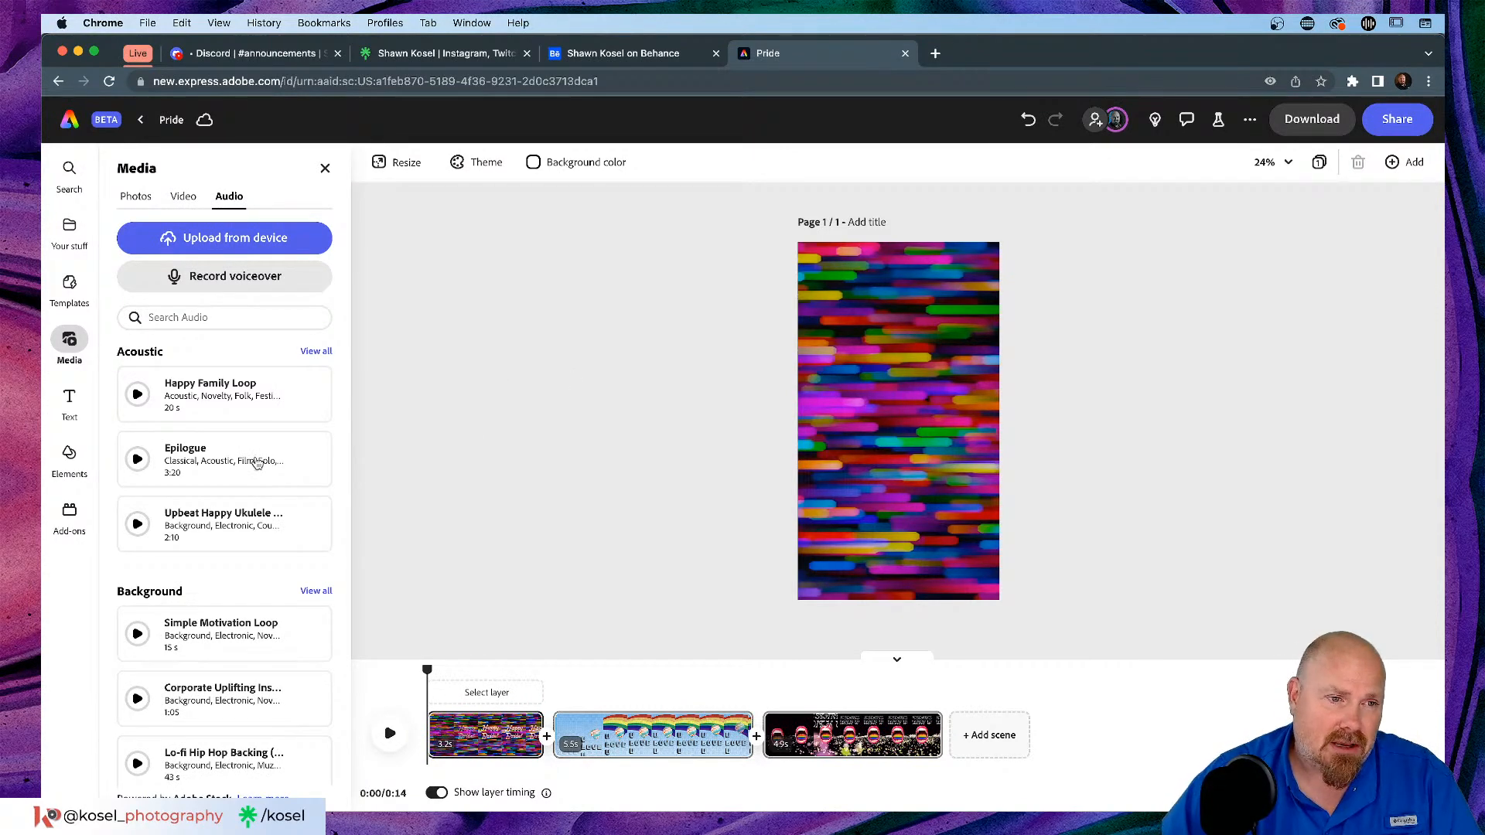
scroll(259, 464, "down", 2)
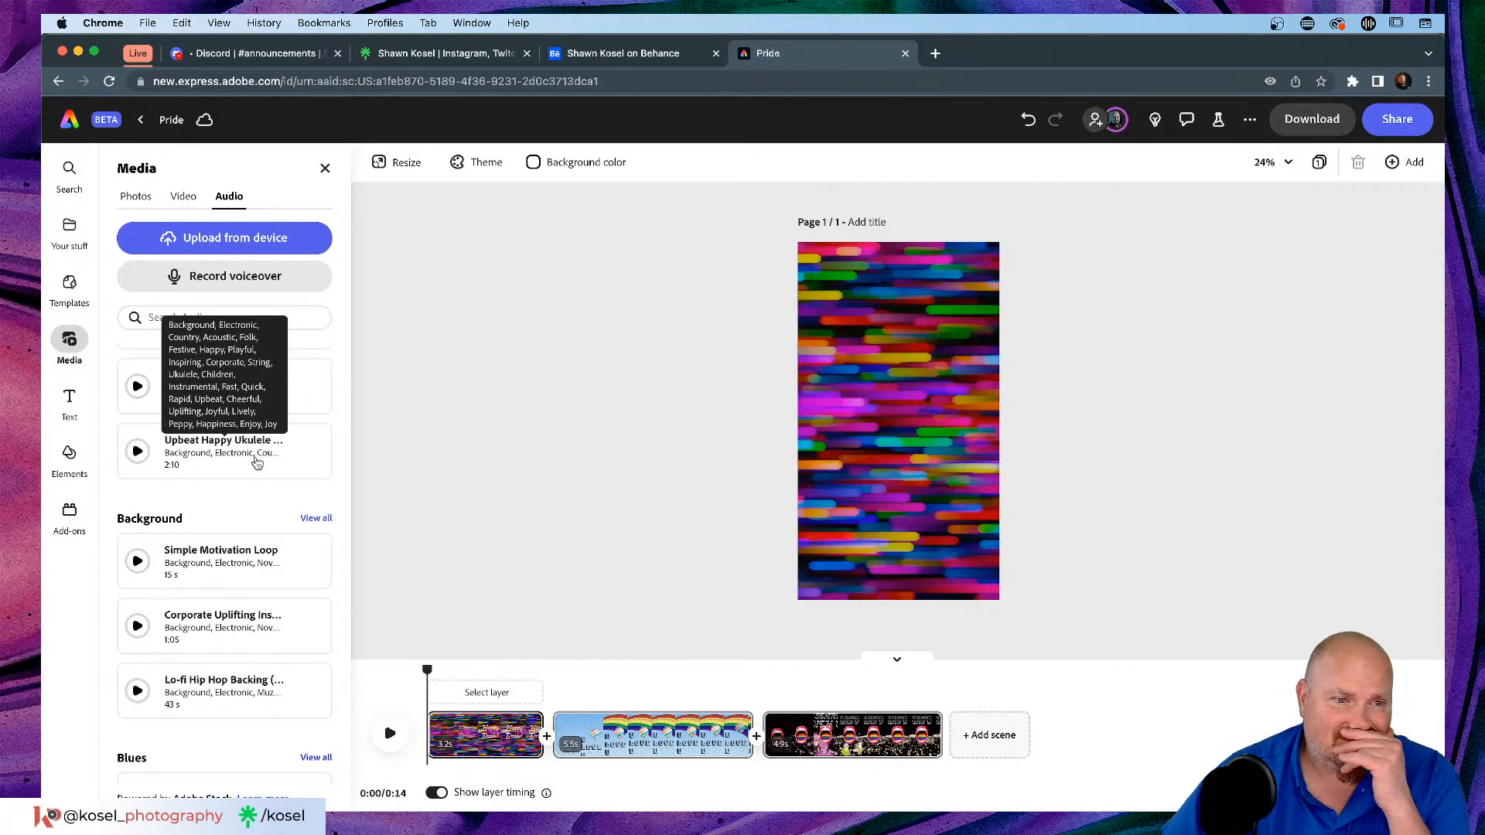
scroll(199, 471, "down", 4)
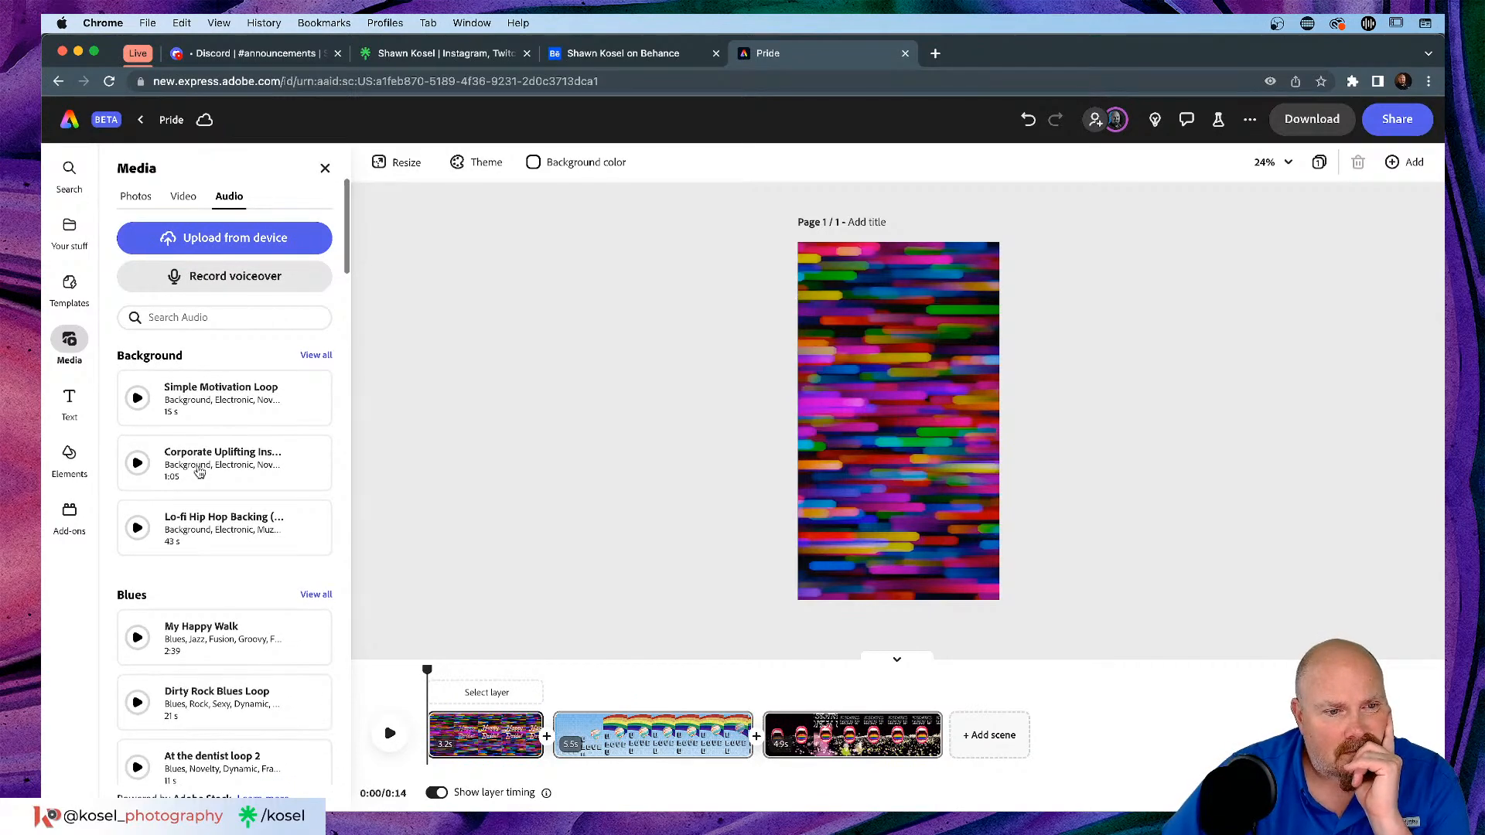
scroll(199, 471, "down", 2)
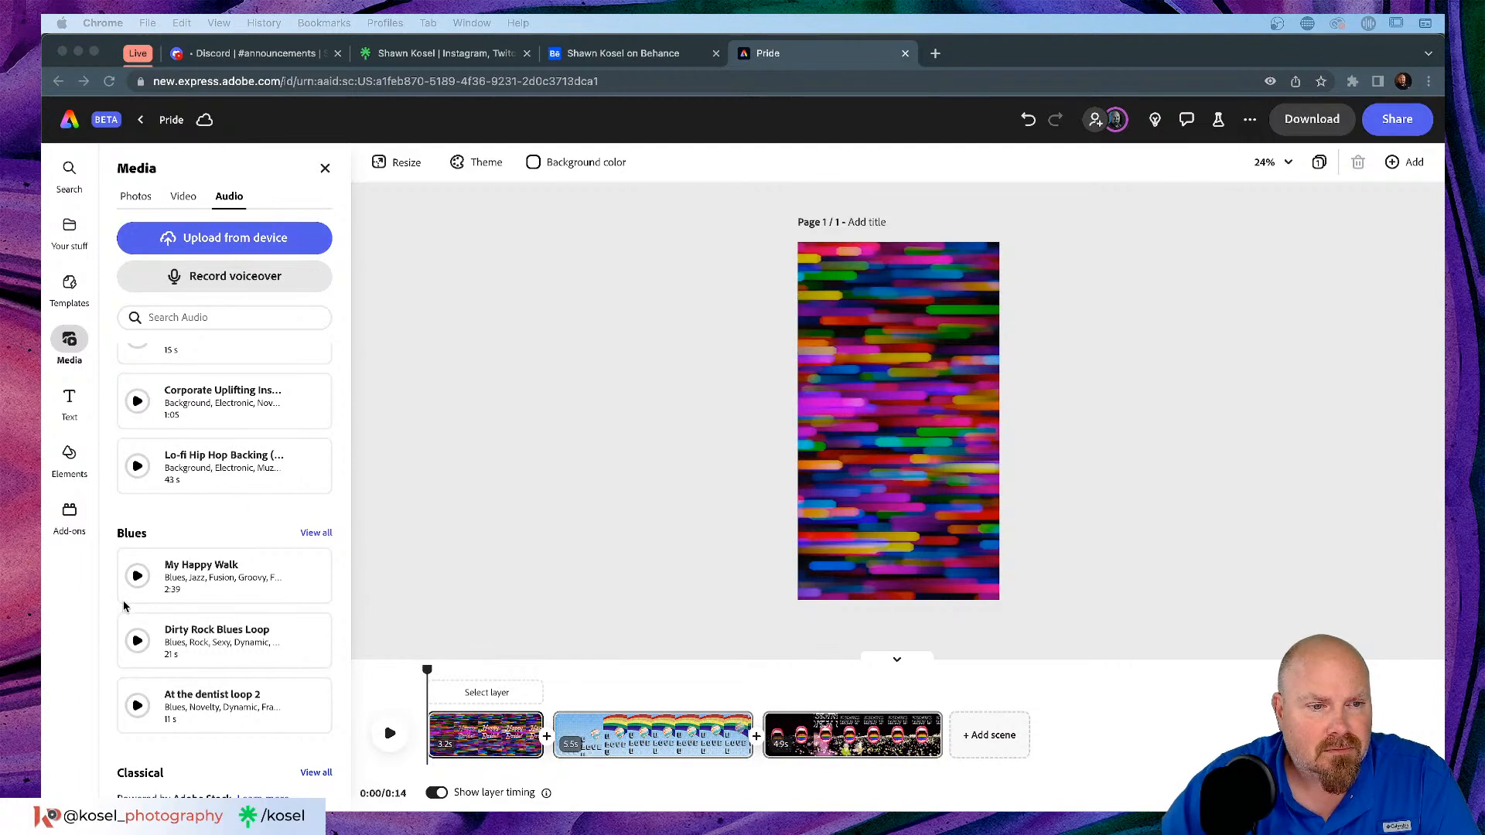
left_click(138, 468)
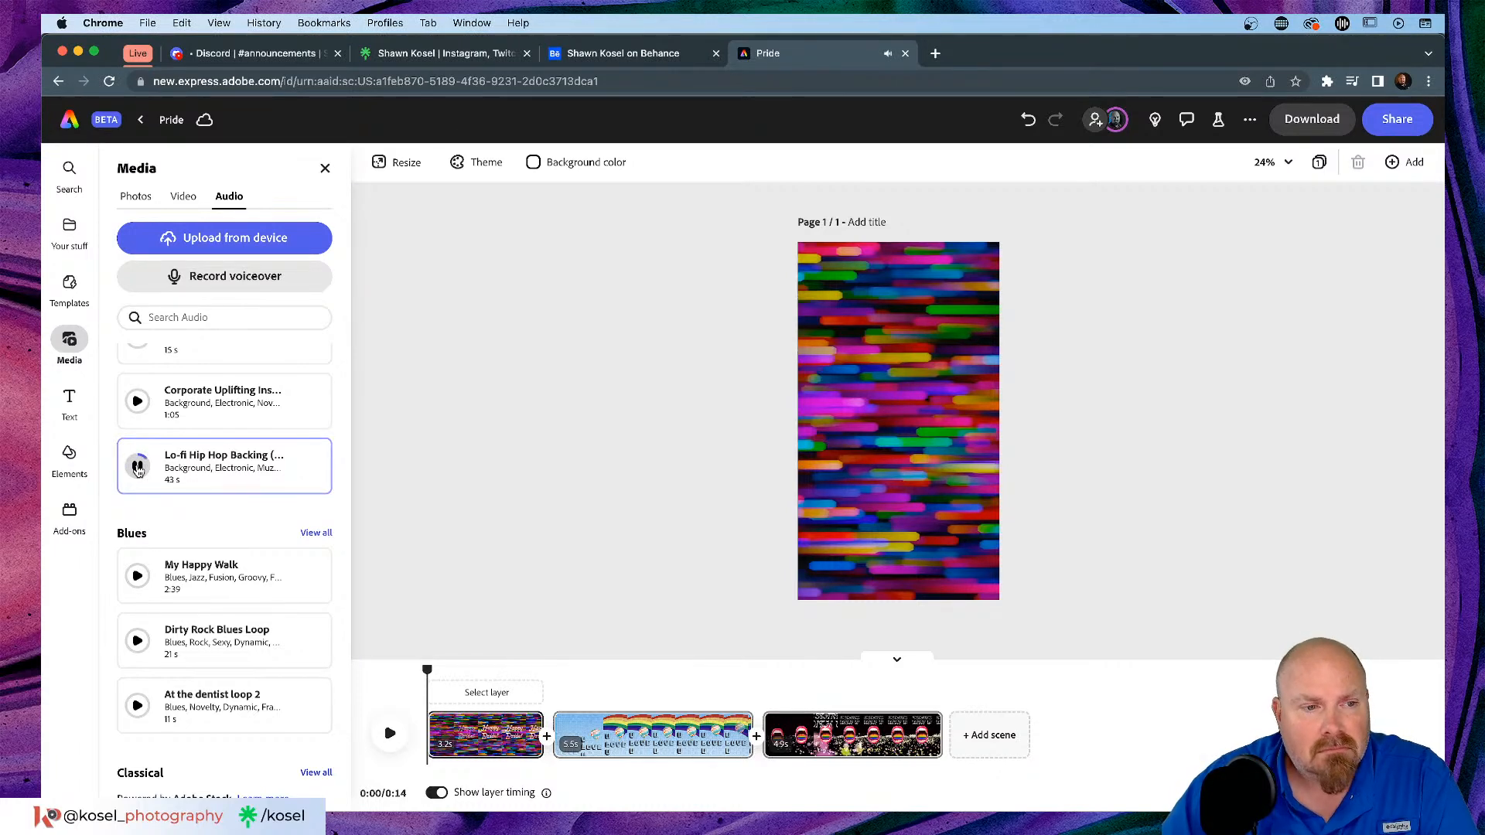
left_click(138, 467)
Step: Preview the Simple Motivation Loop and the Corporate Uplifting track in the Background music category
scroll(139, 467, "up", 2)
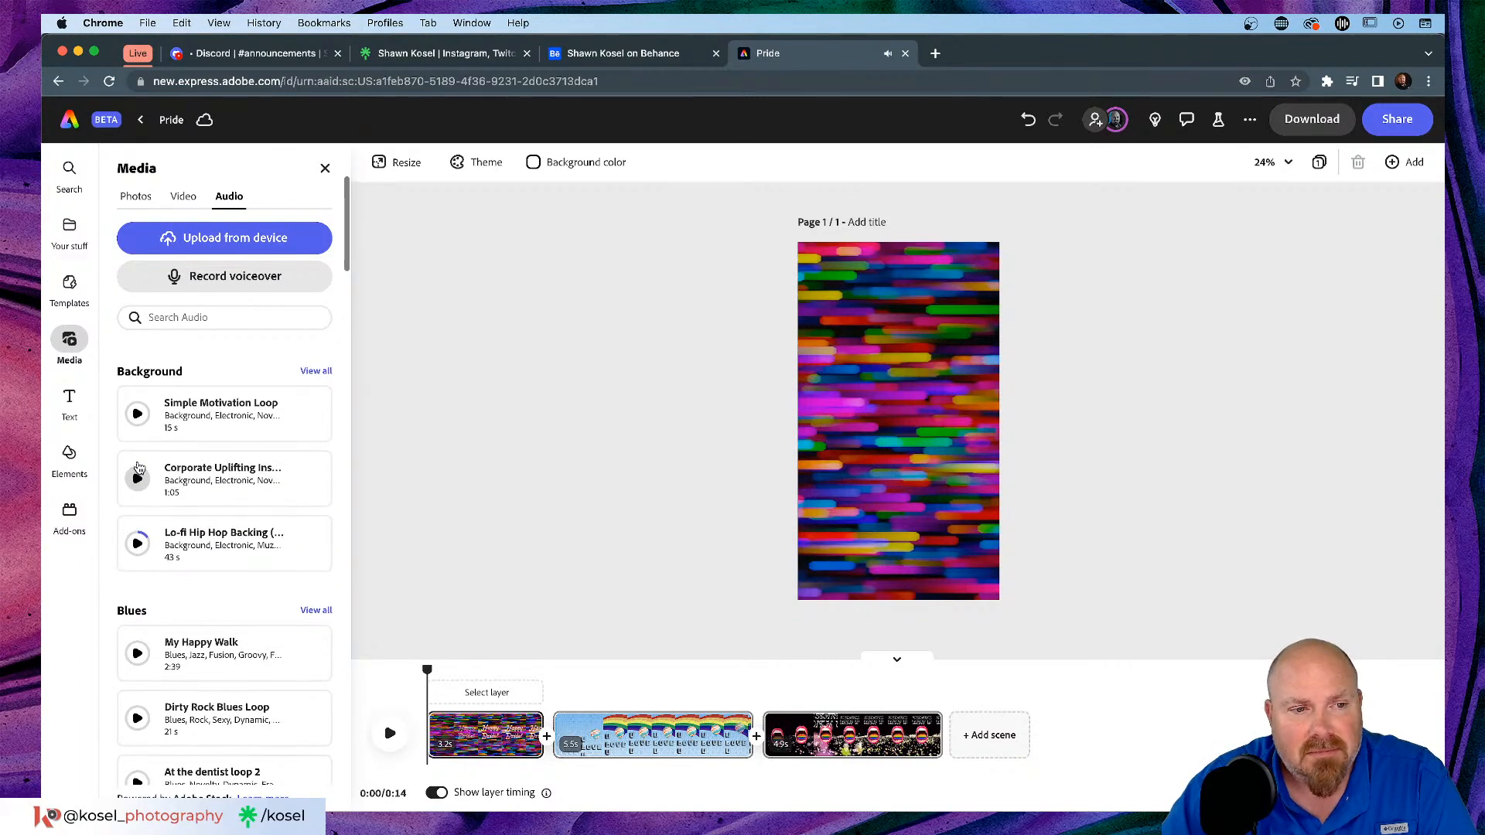
left_click(137, 415)
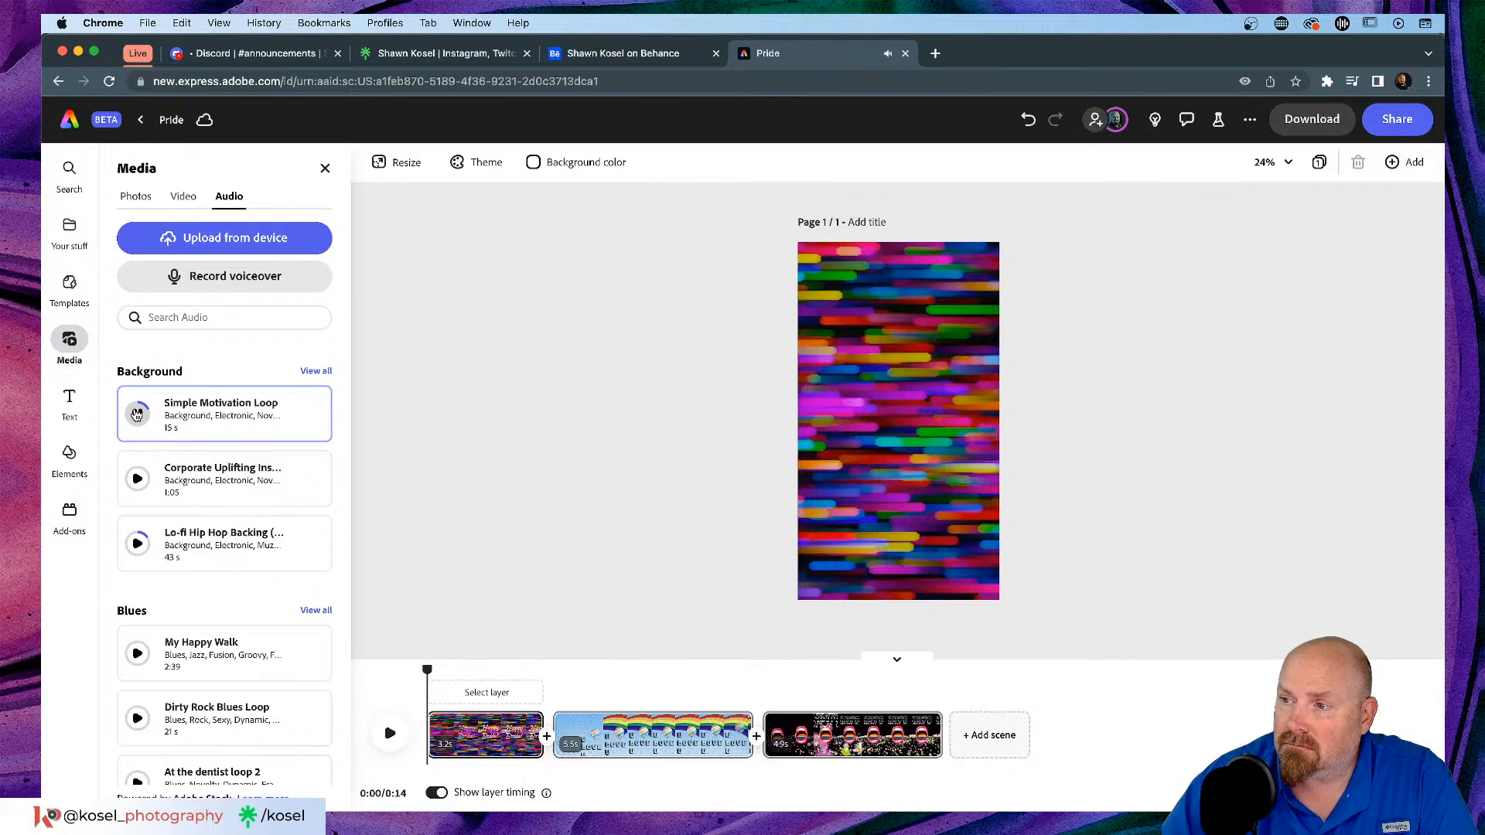
left_click(137, 414)
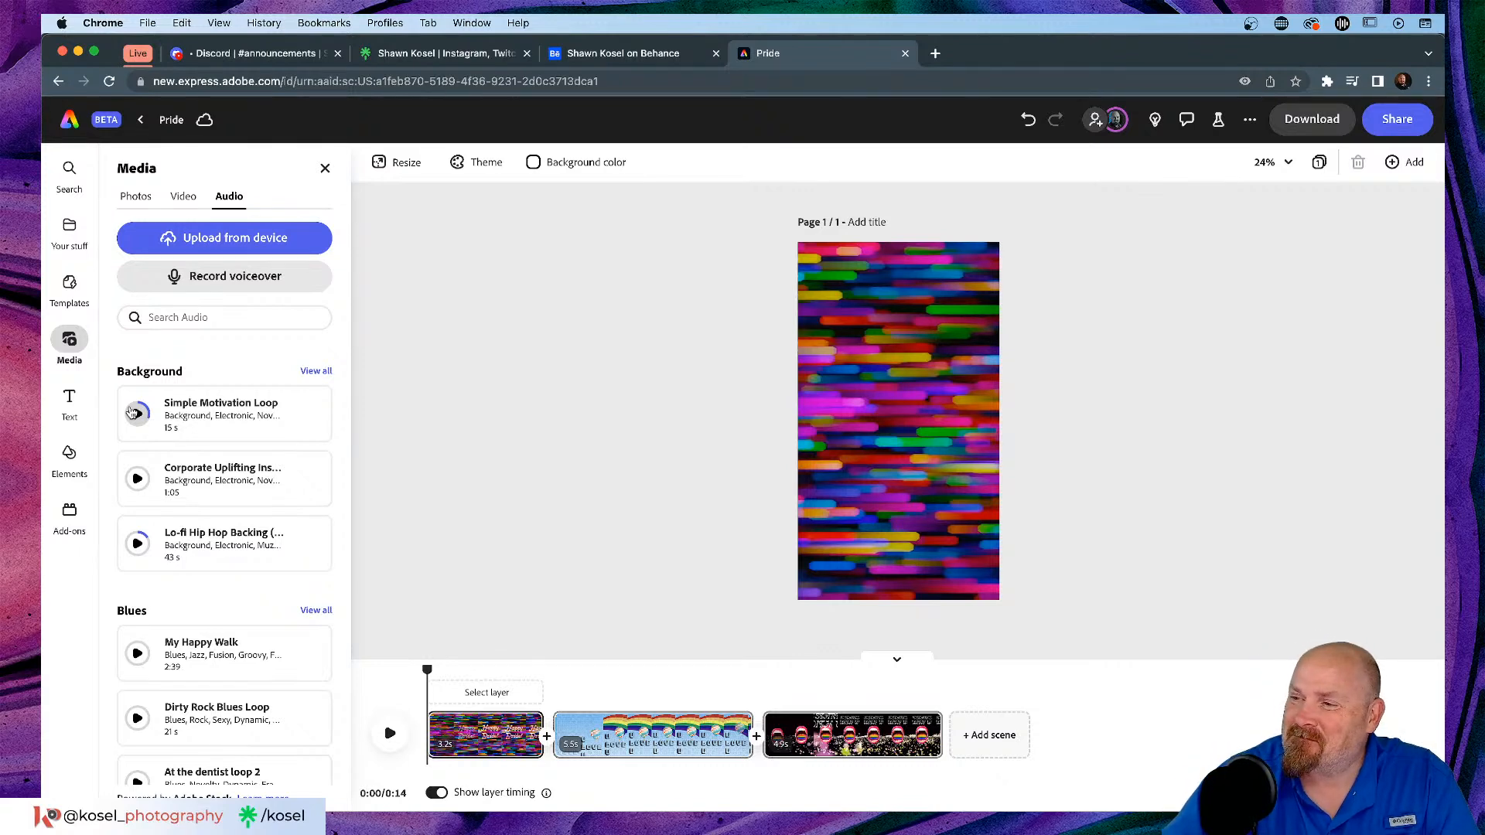
left_click(137, 481)
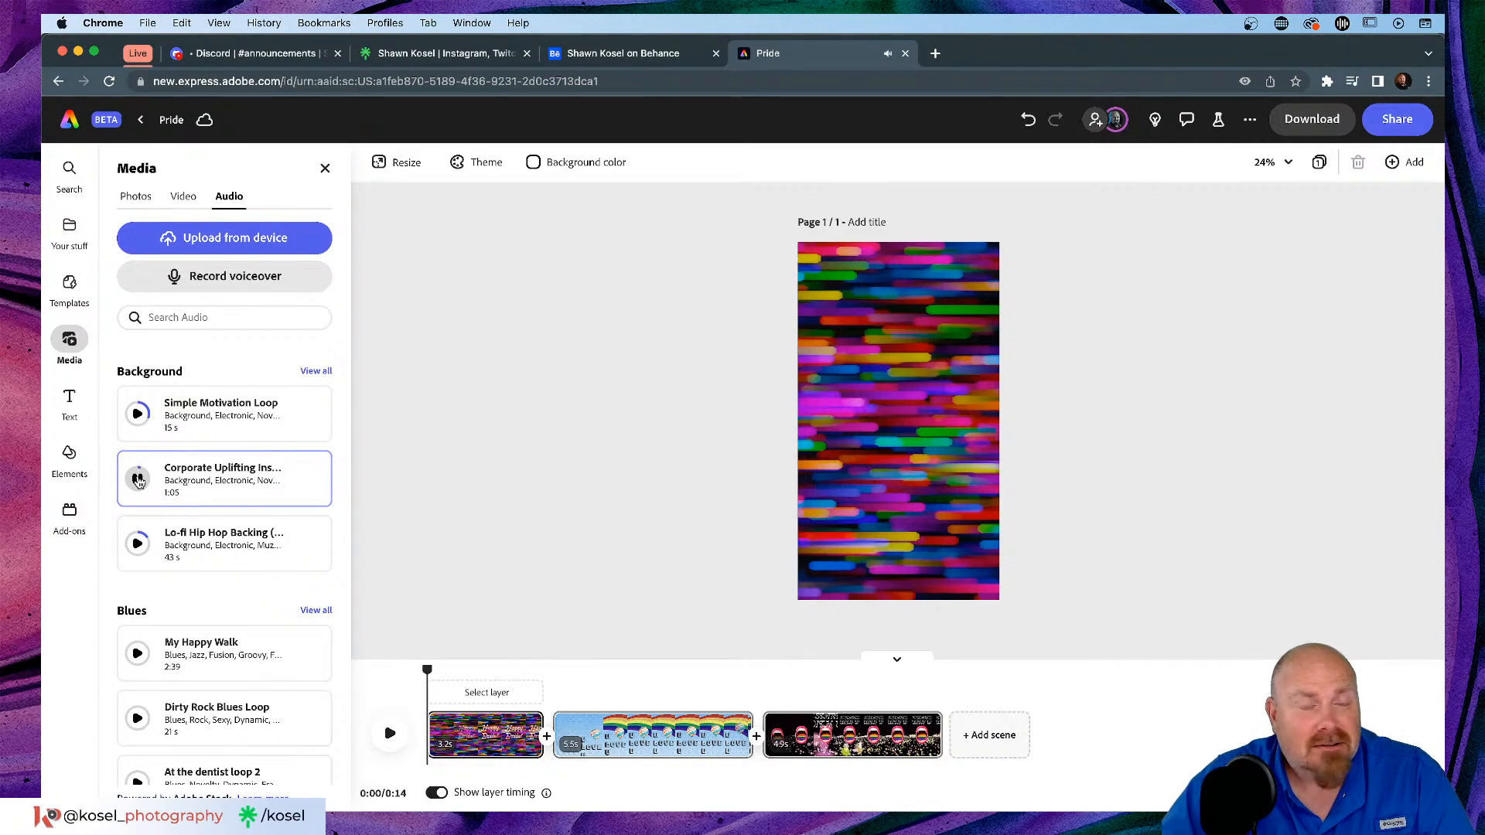
scroll(140, 481, "down", 3)
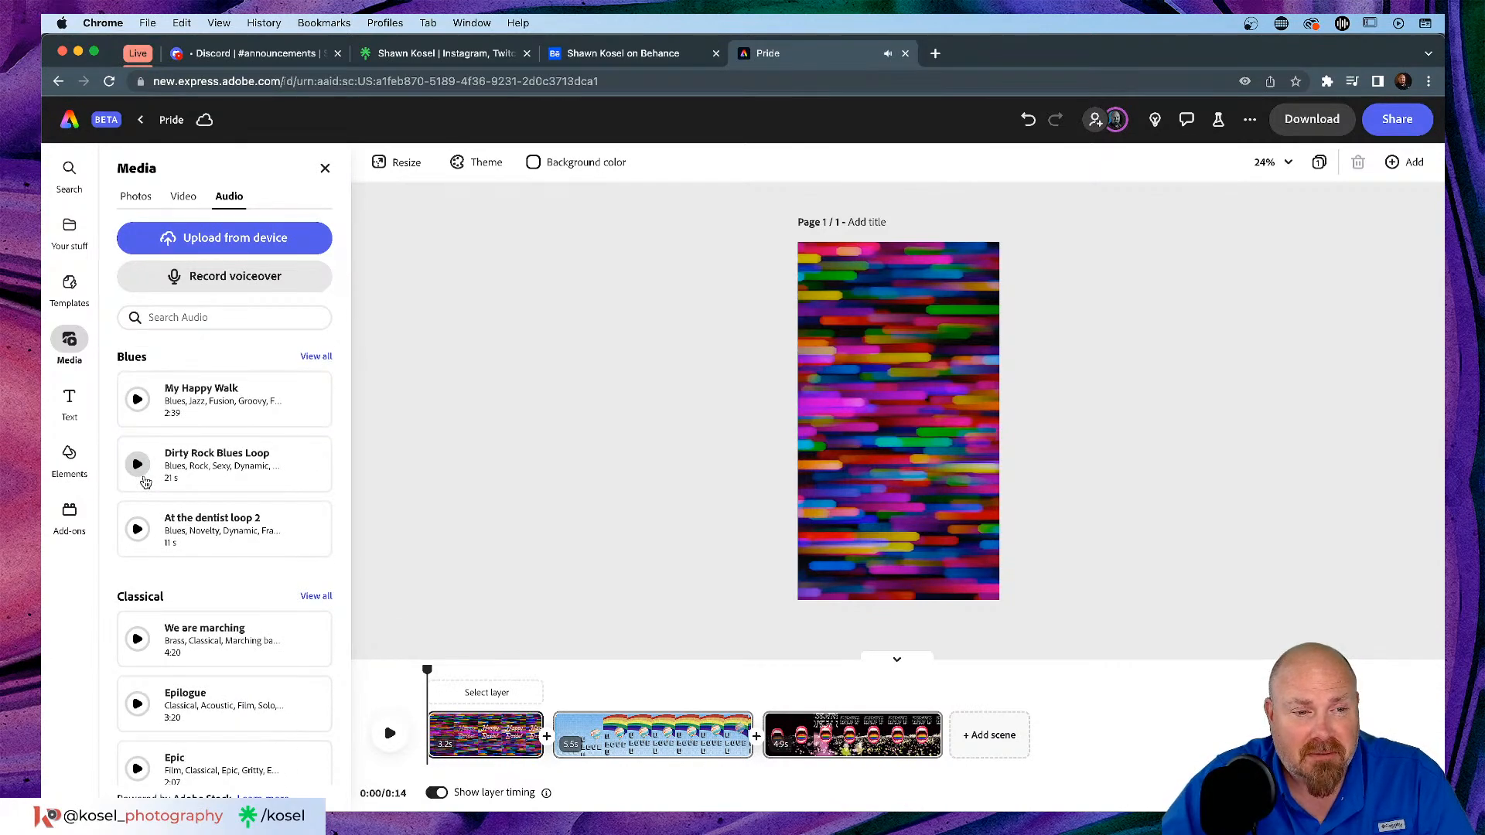
Step: Browse the Blues and Classical music categories and preview the "We are marching" track
scroll(214, 472, "down", 1)
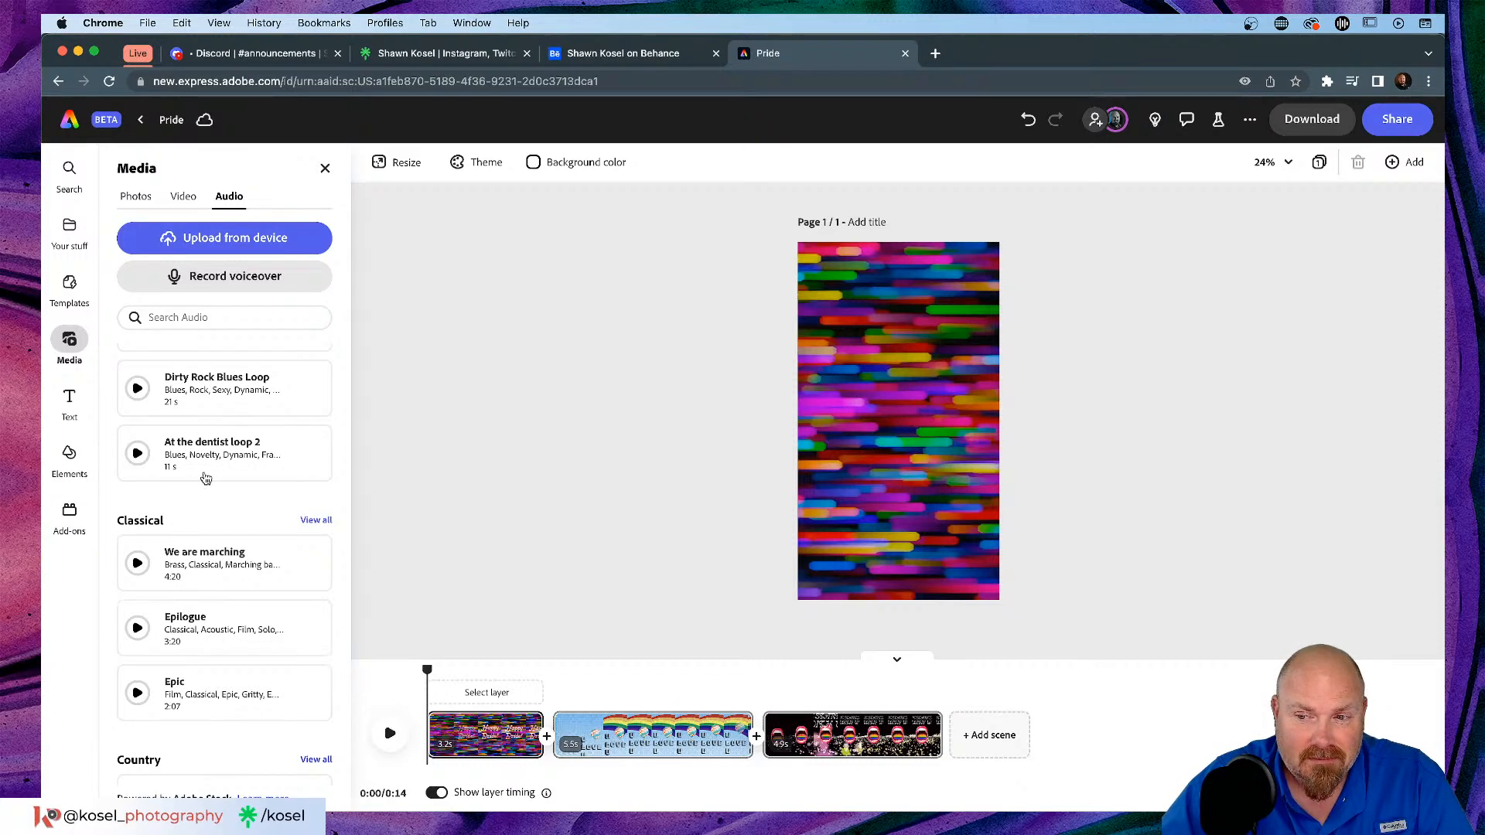
scroll(198, 481, "down", 1)
scroll(199, 480, "up", 1)
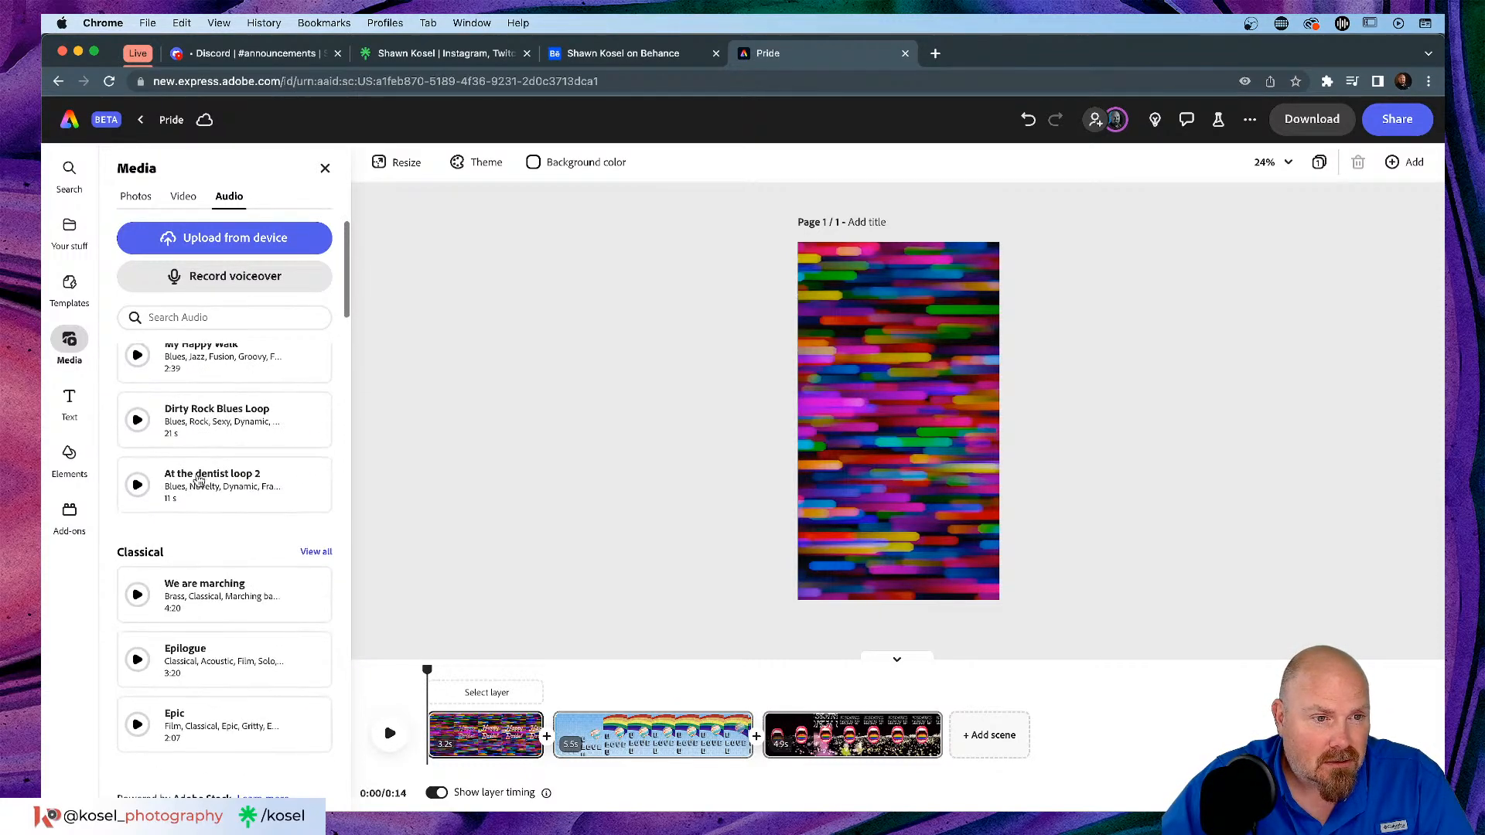
scroll(199, 479, "down", 1)
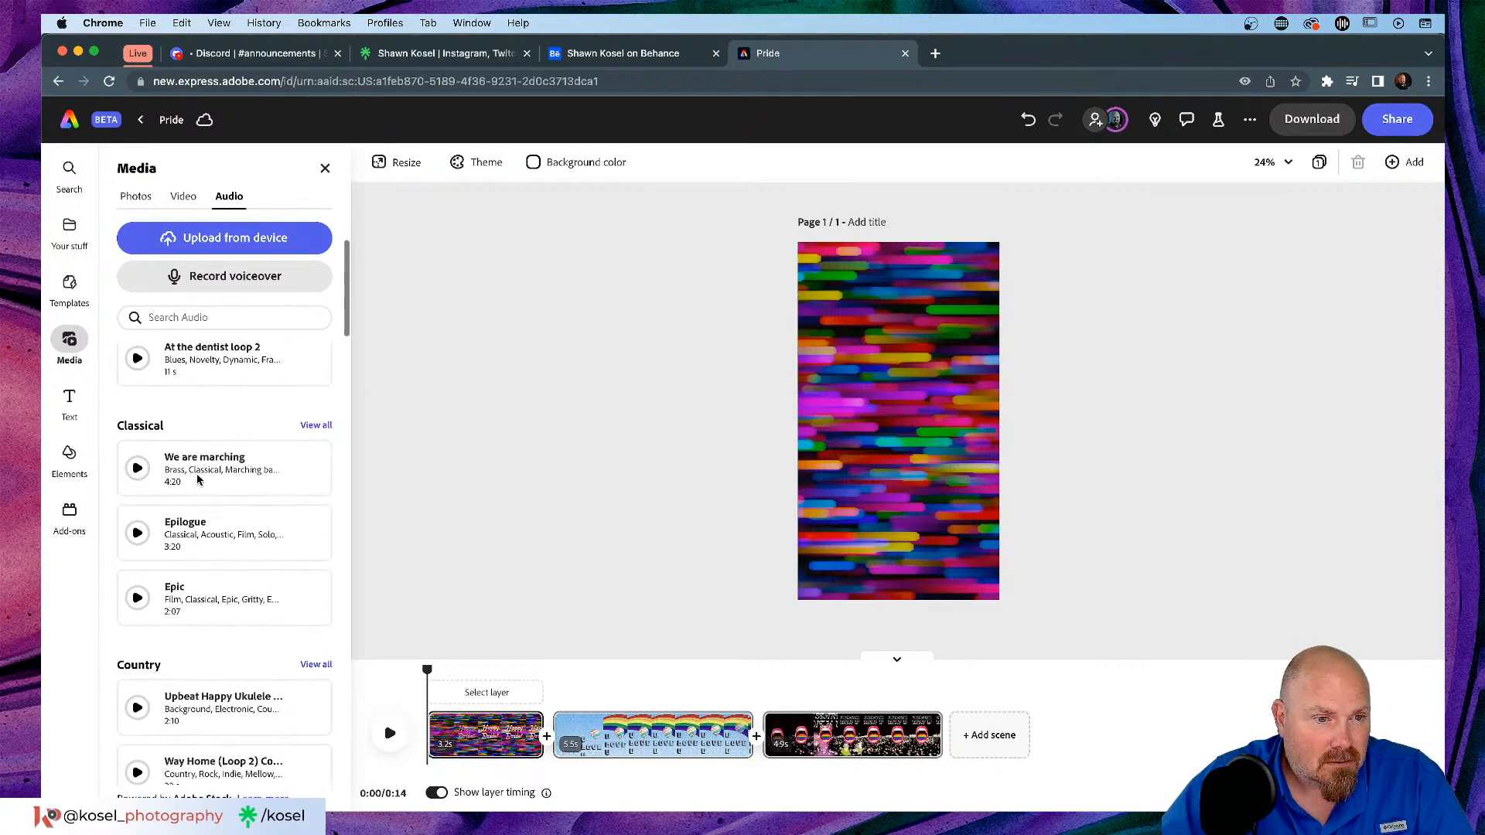
left_click(138, 462)
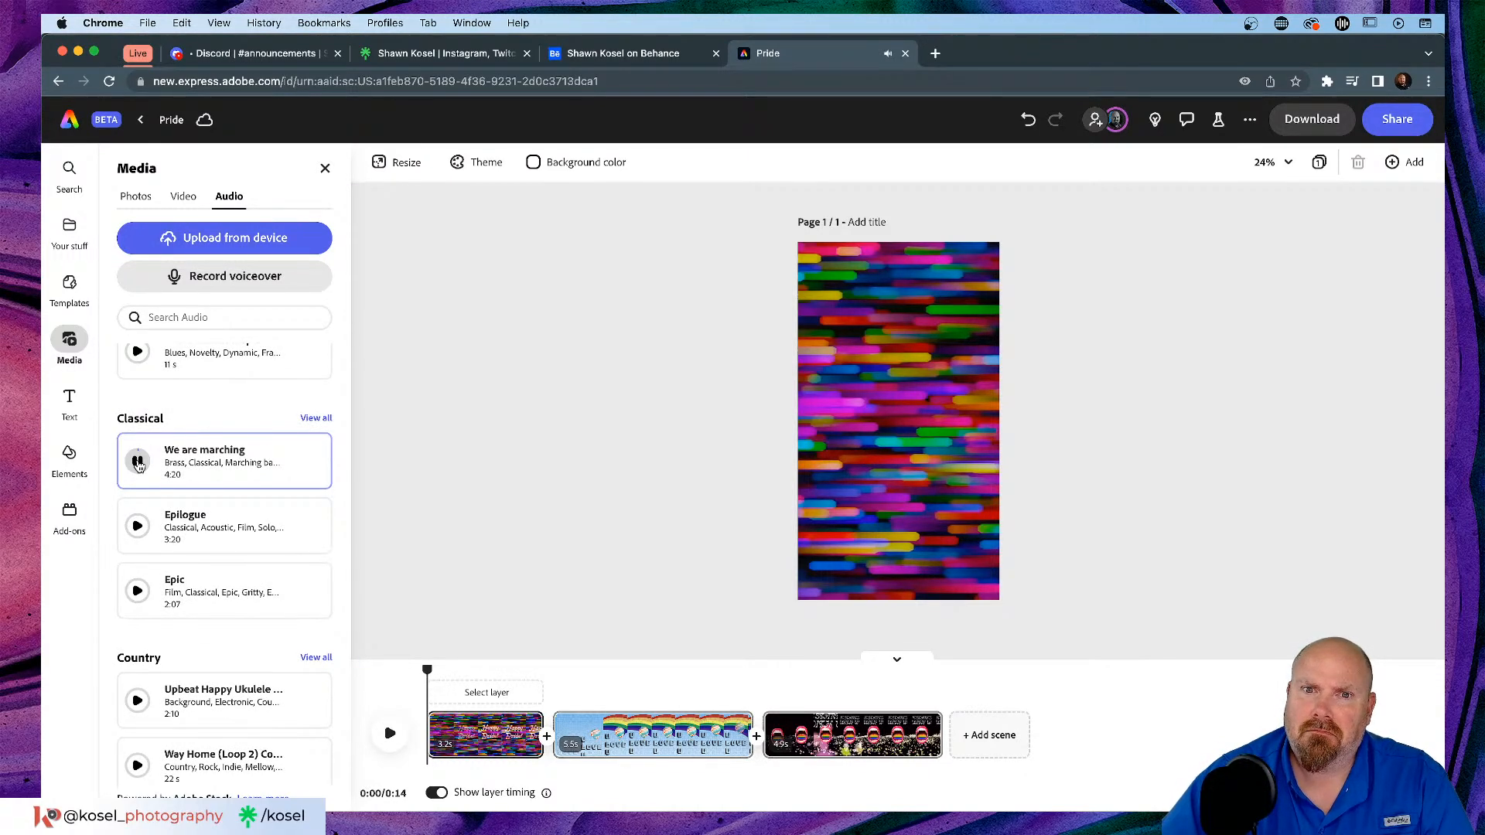
left_click(137, 462)
Step: Browse the music genres from Country to Hip-Hop and preview the "Is Hip Hop Upbeat" track
scroll(139, 464, "down", 6)
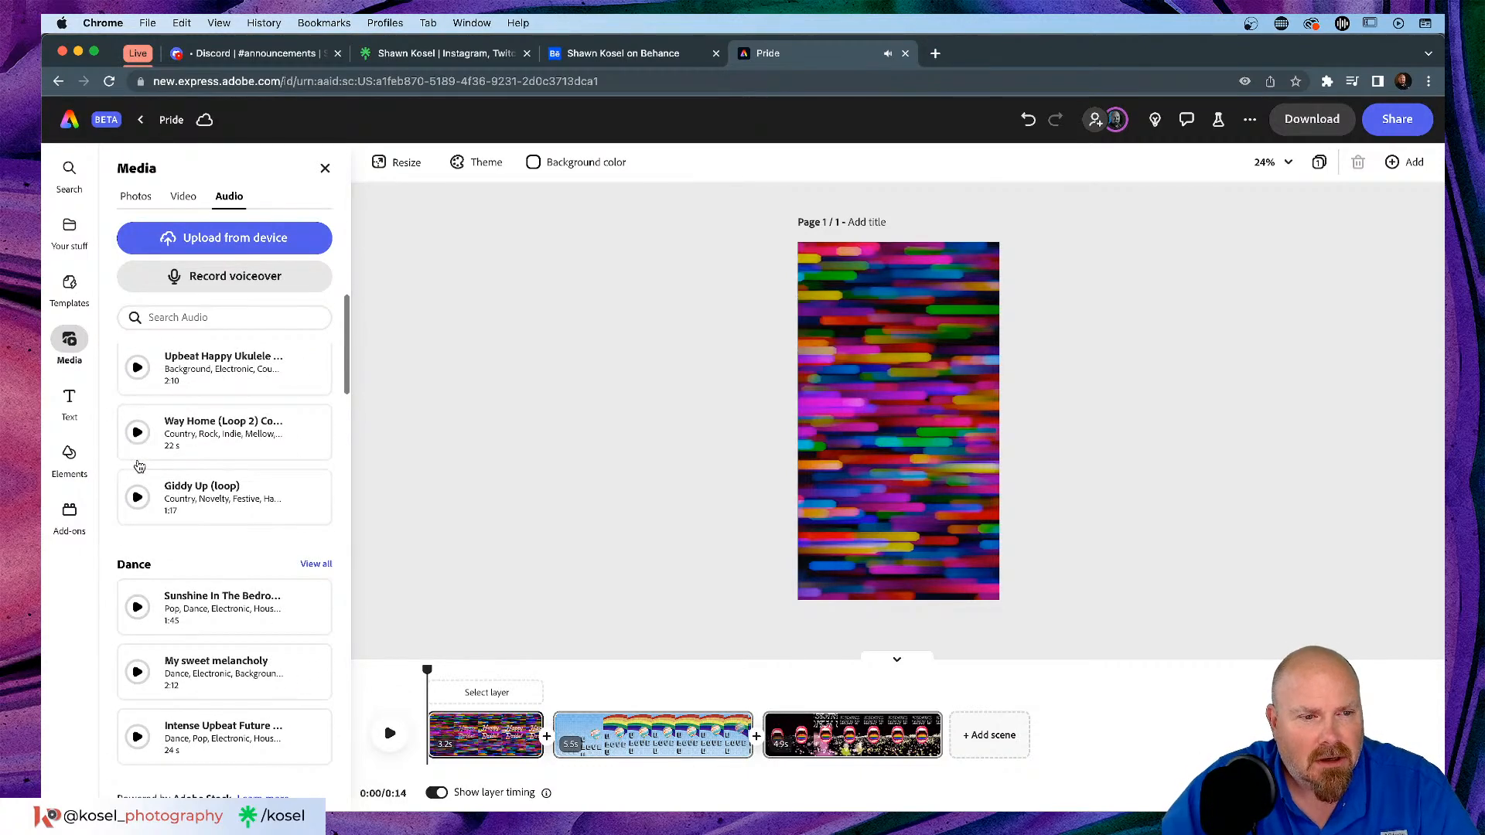
scroll(151, 458, "down", 2)
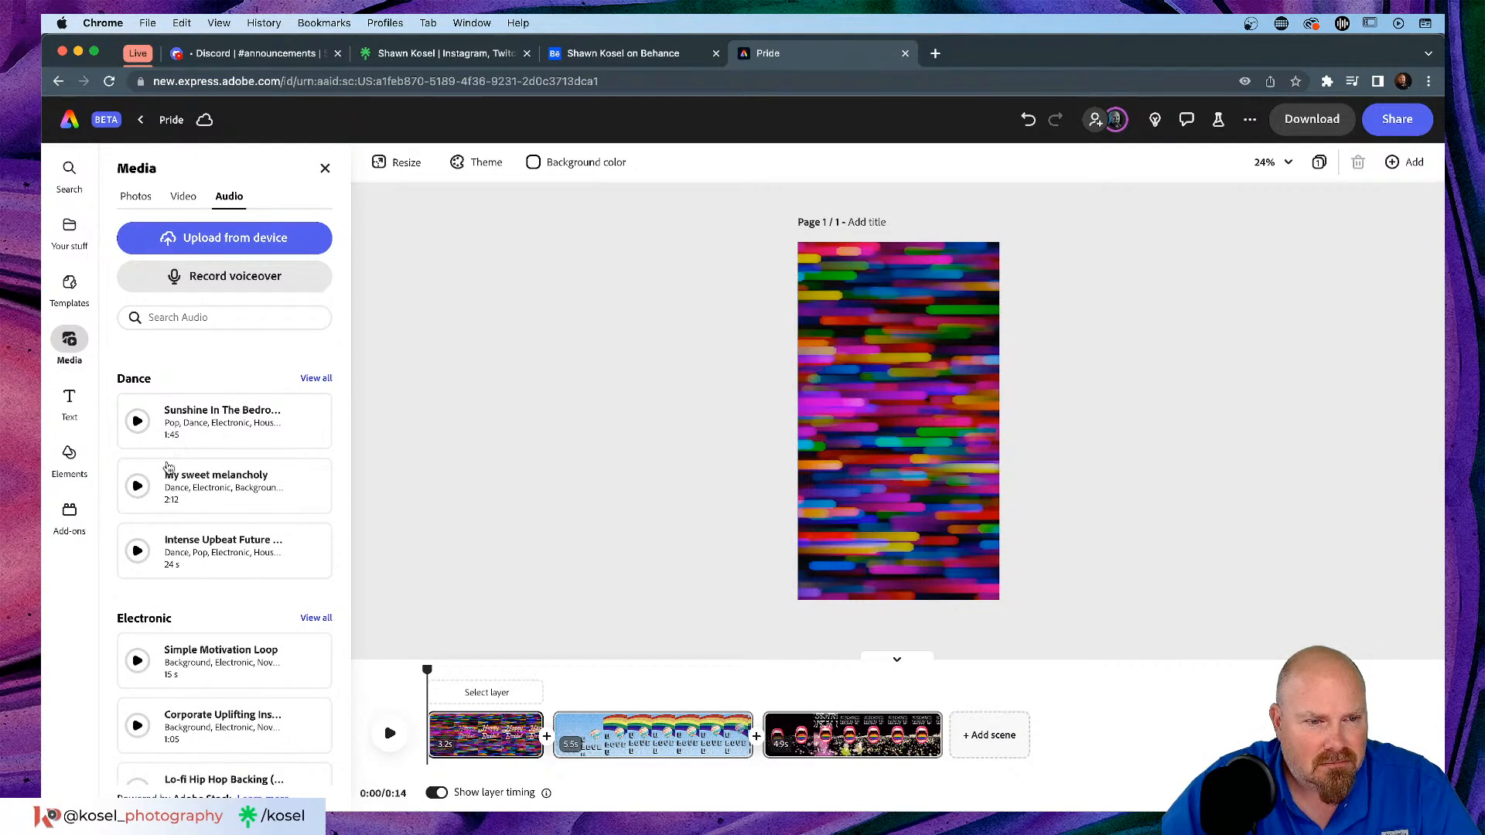
scroll(193, 468, "down", 2)
scroll(195, 468, "down", 1)
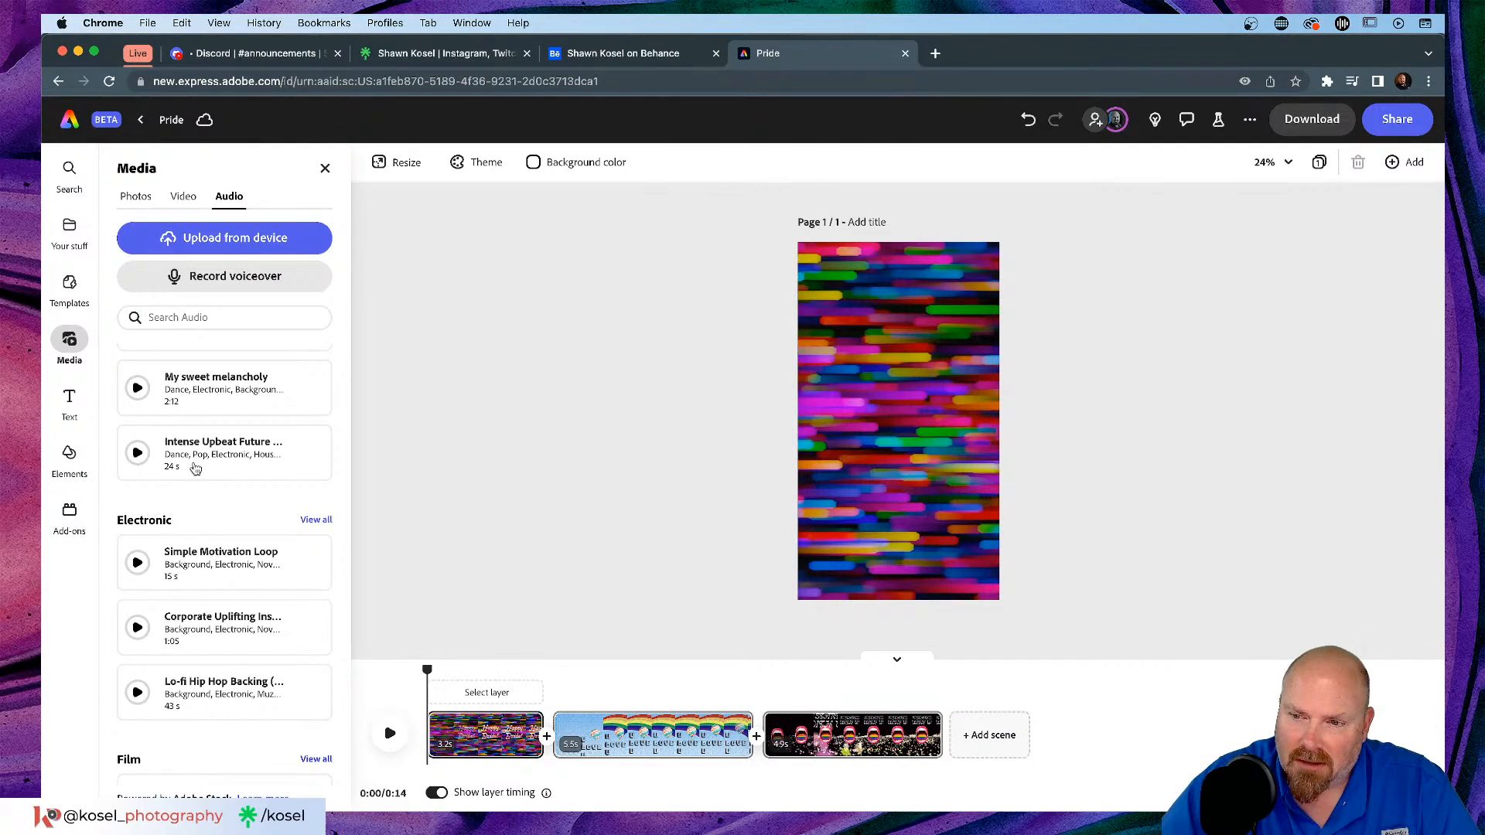
scroll(200, 472, "down", 10)
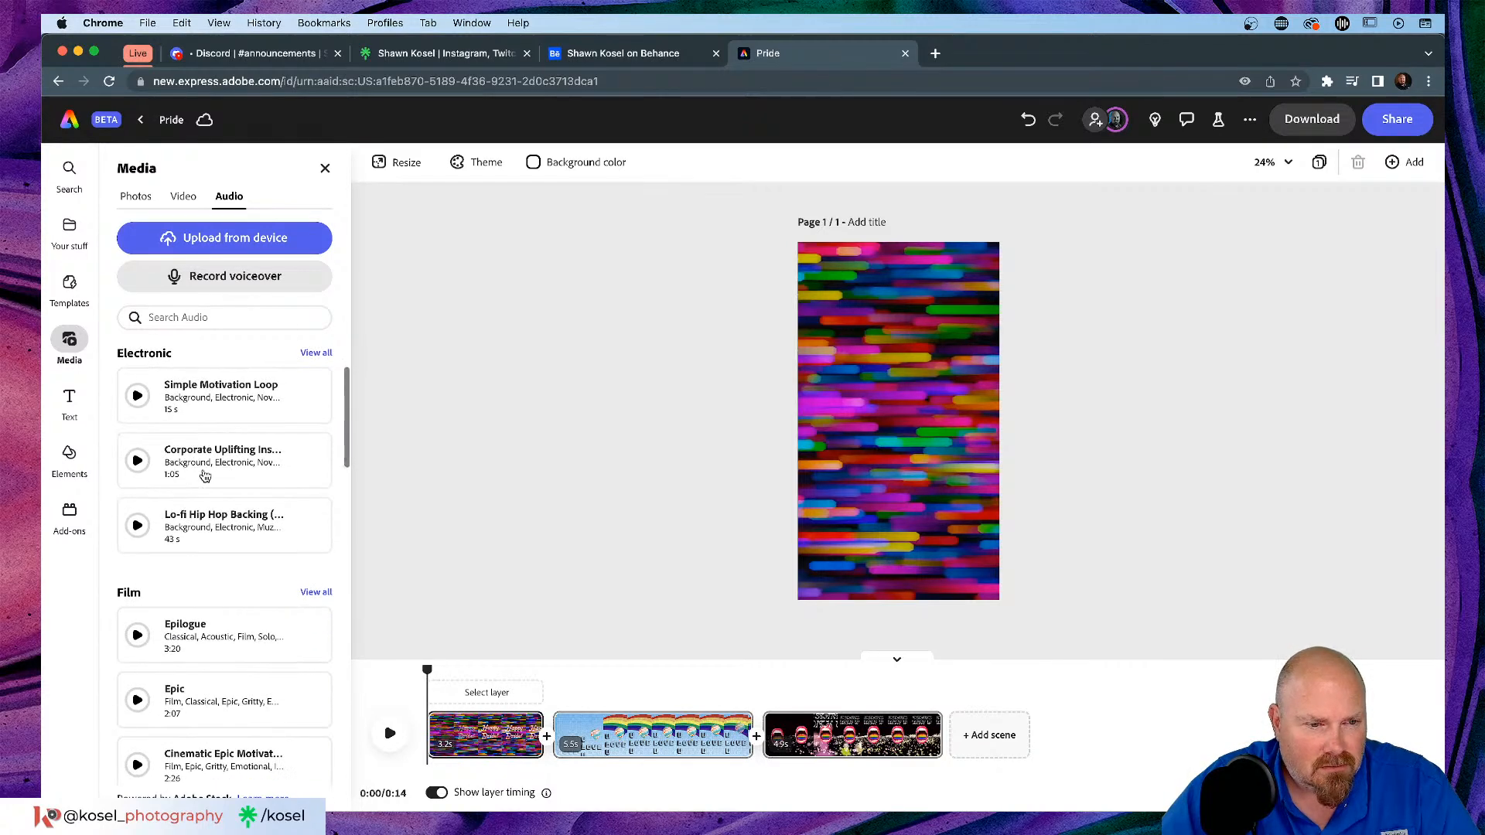
scroll(204, 476, "down", 3)
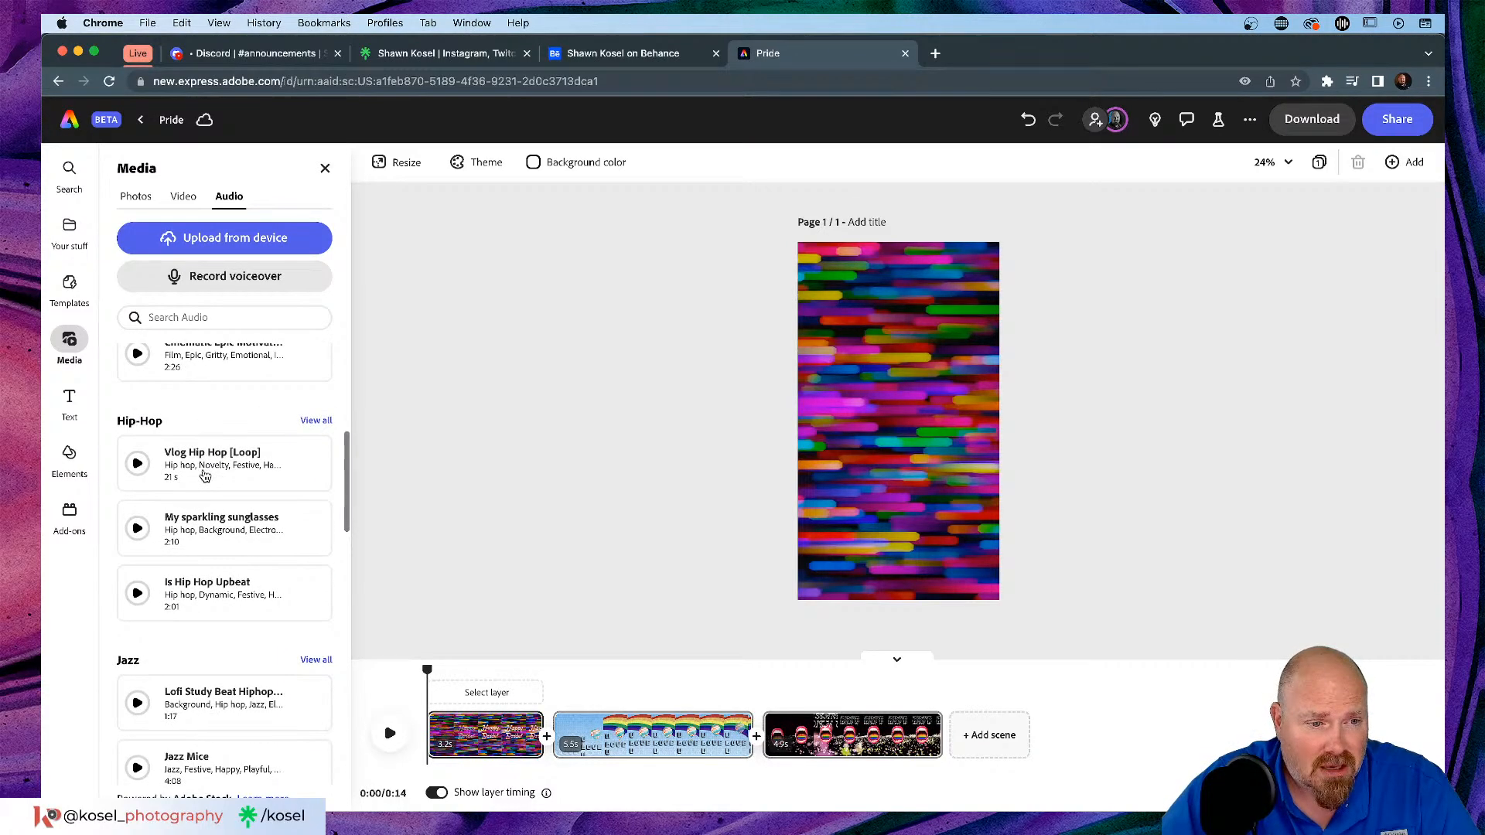
scroll(224, 472, "down", 2)
left_click(138, 494)
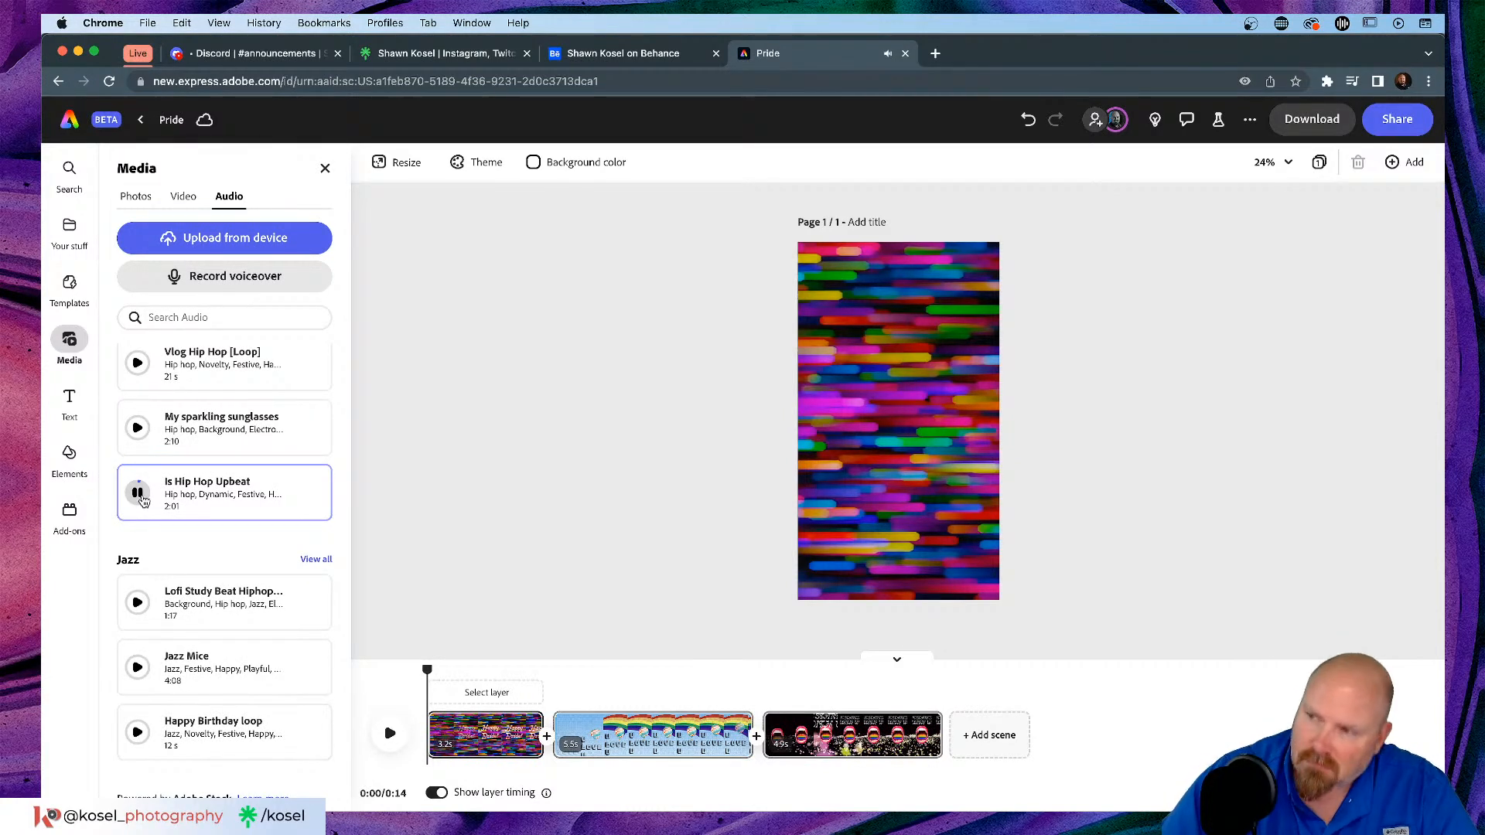
left_click(140, 495)
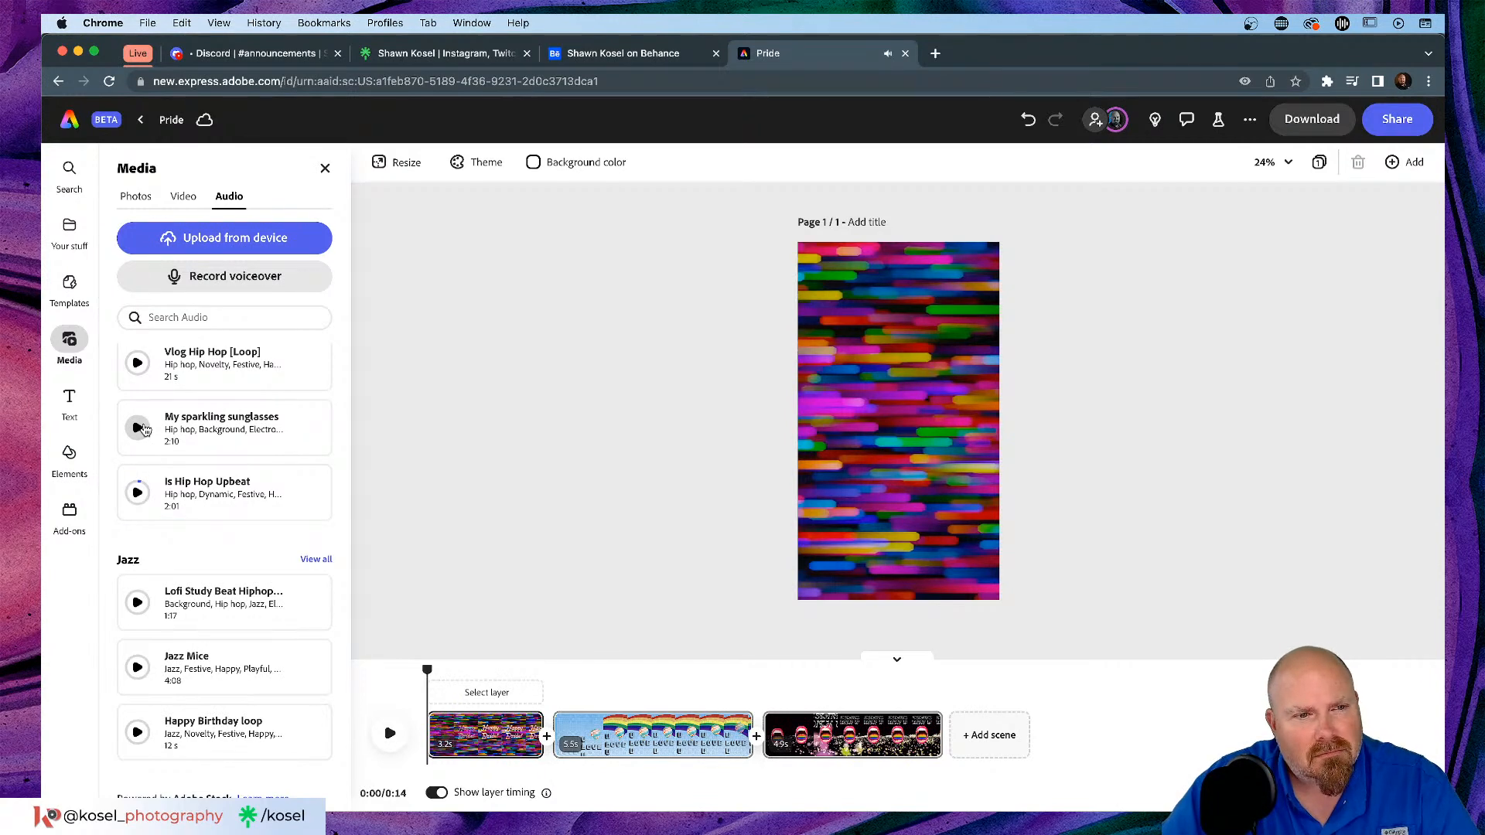
Step: Preview the "My sparkling sunglasses" and "Vlog Hip Hop [Loop]" tracks in the Hip-Hop music category
left_click(146, 430)
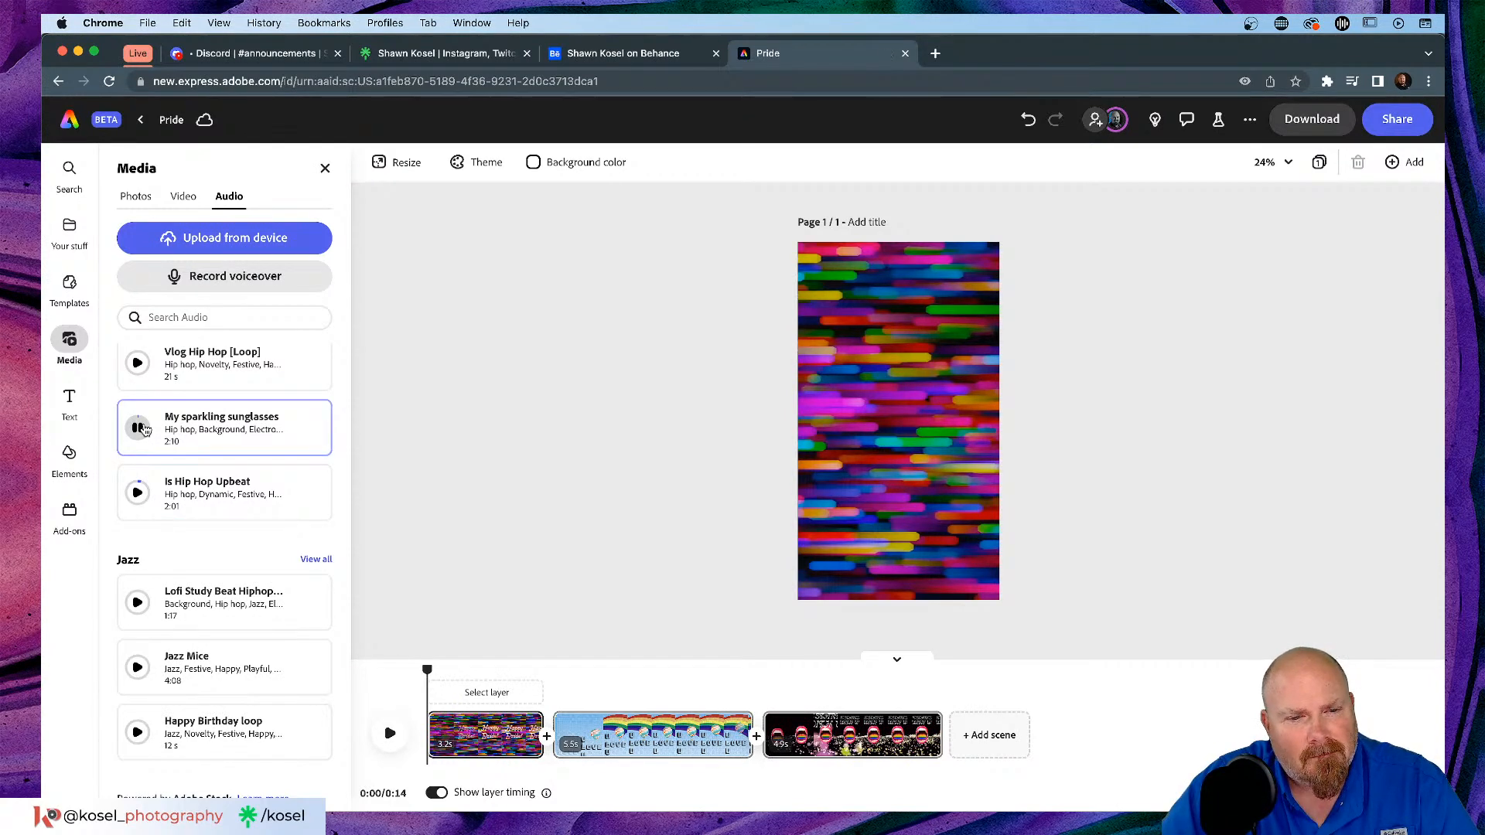
left_click(146, 430)
left_click(138, 364)
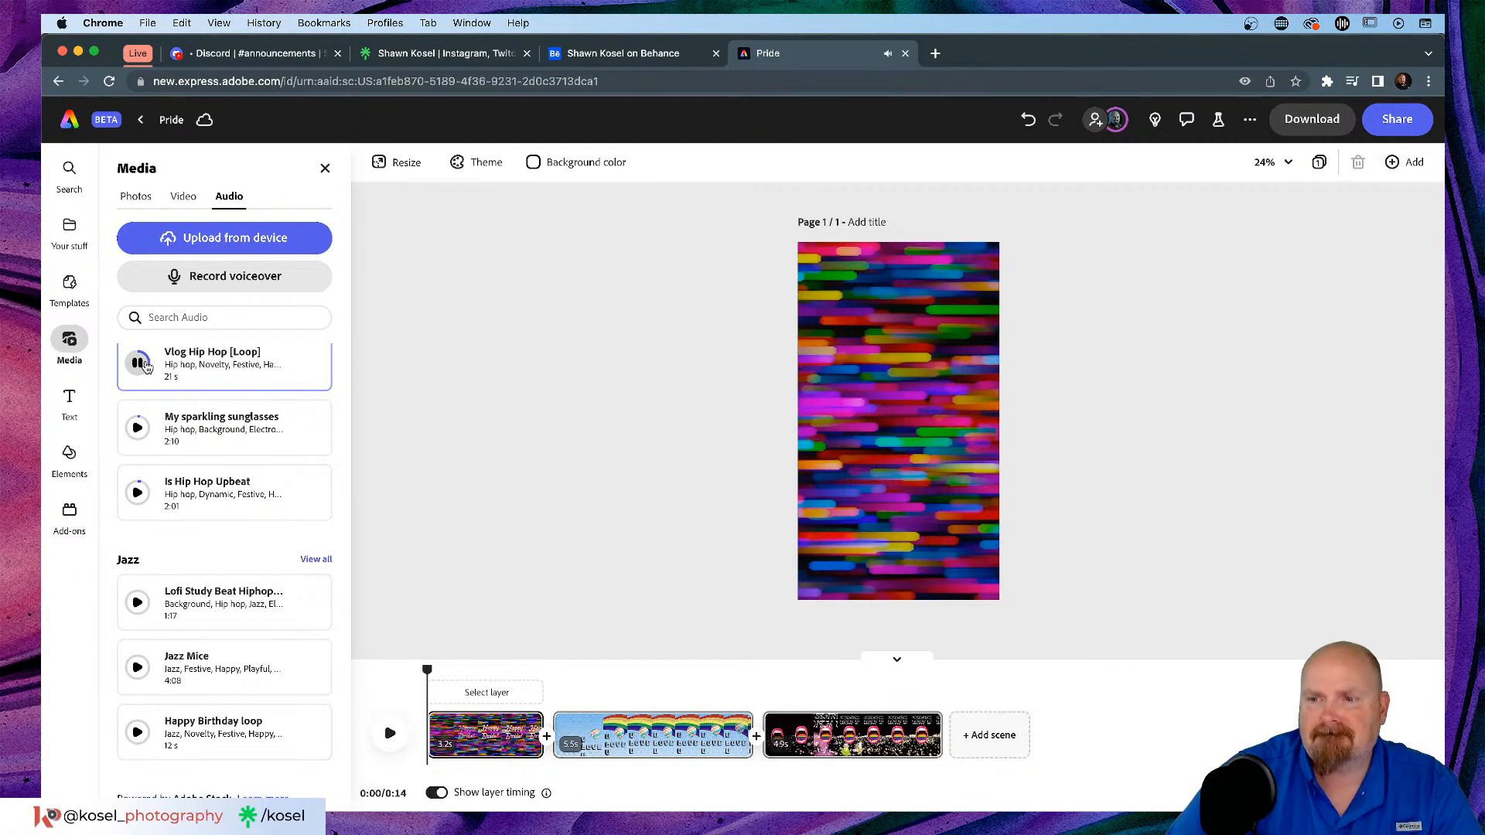
left_click(147, 367)
Step: Browse to the Latin music category and preview its Reggaeton Summer, "Loop latin 24 bpm 80" and "Moonlight tango" tracks
scroll(147, 366, "down", 4)
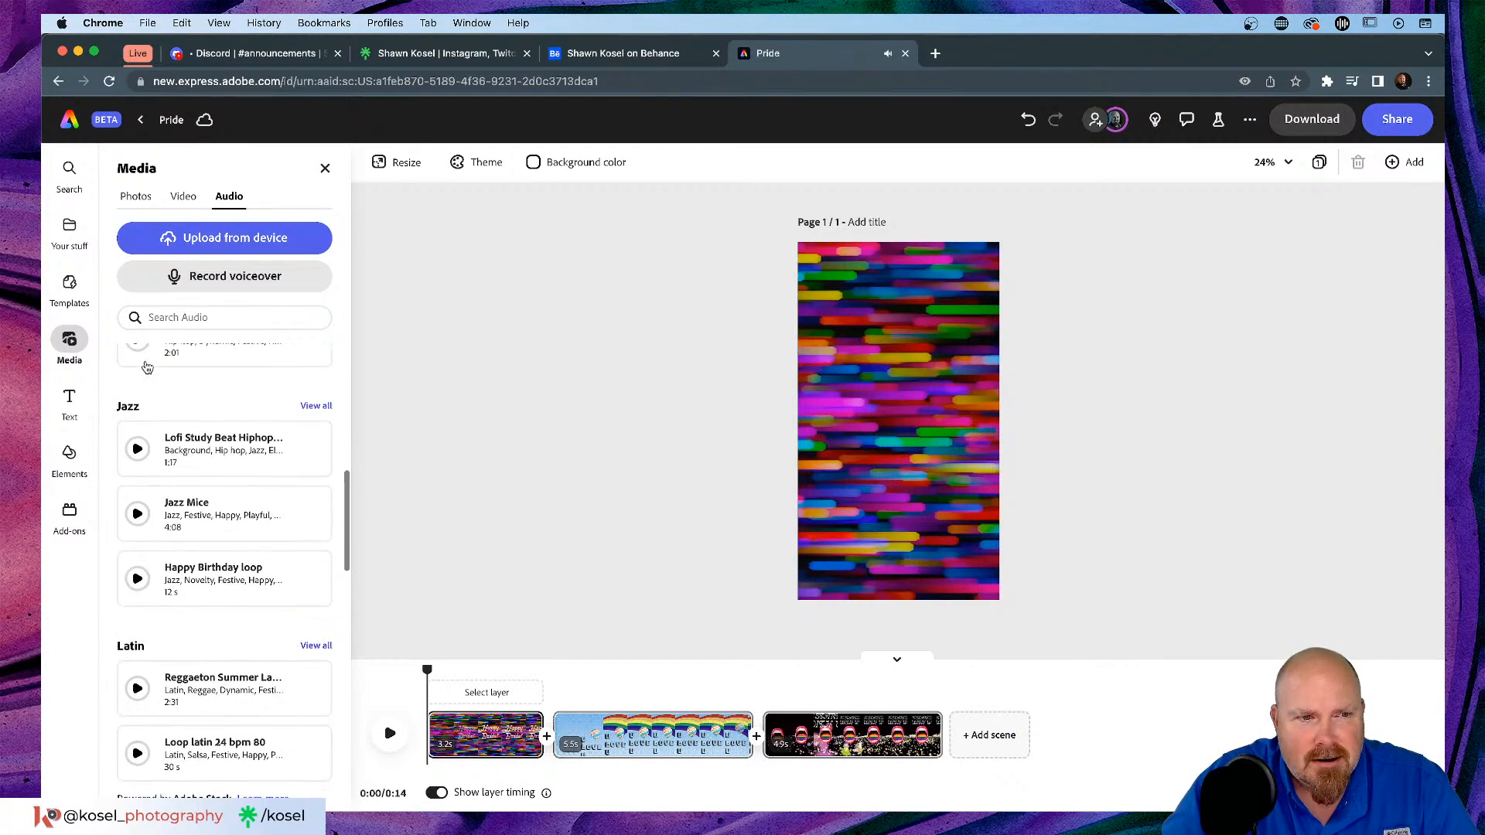
scroll(146, 367, "down", 5)
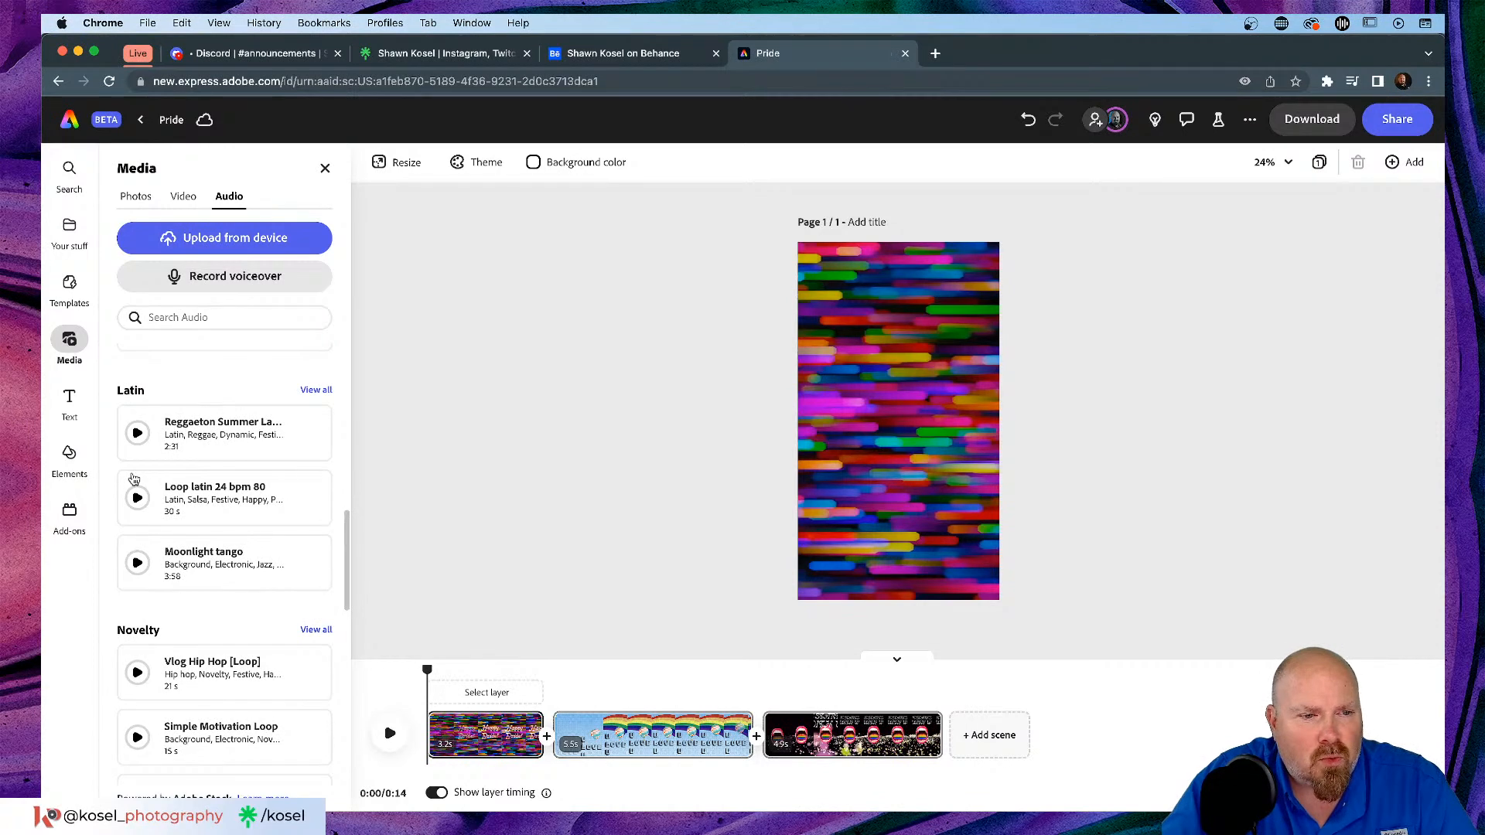
left_click(139, 435)
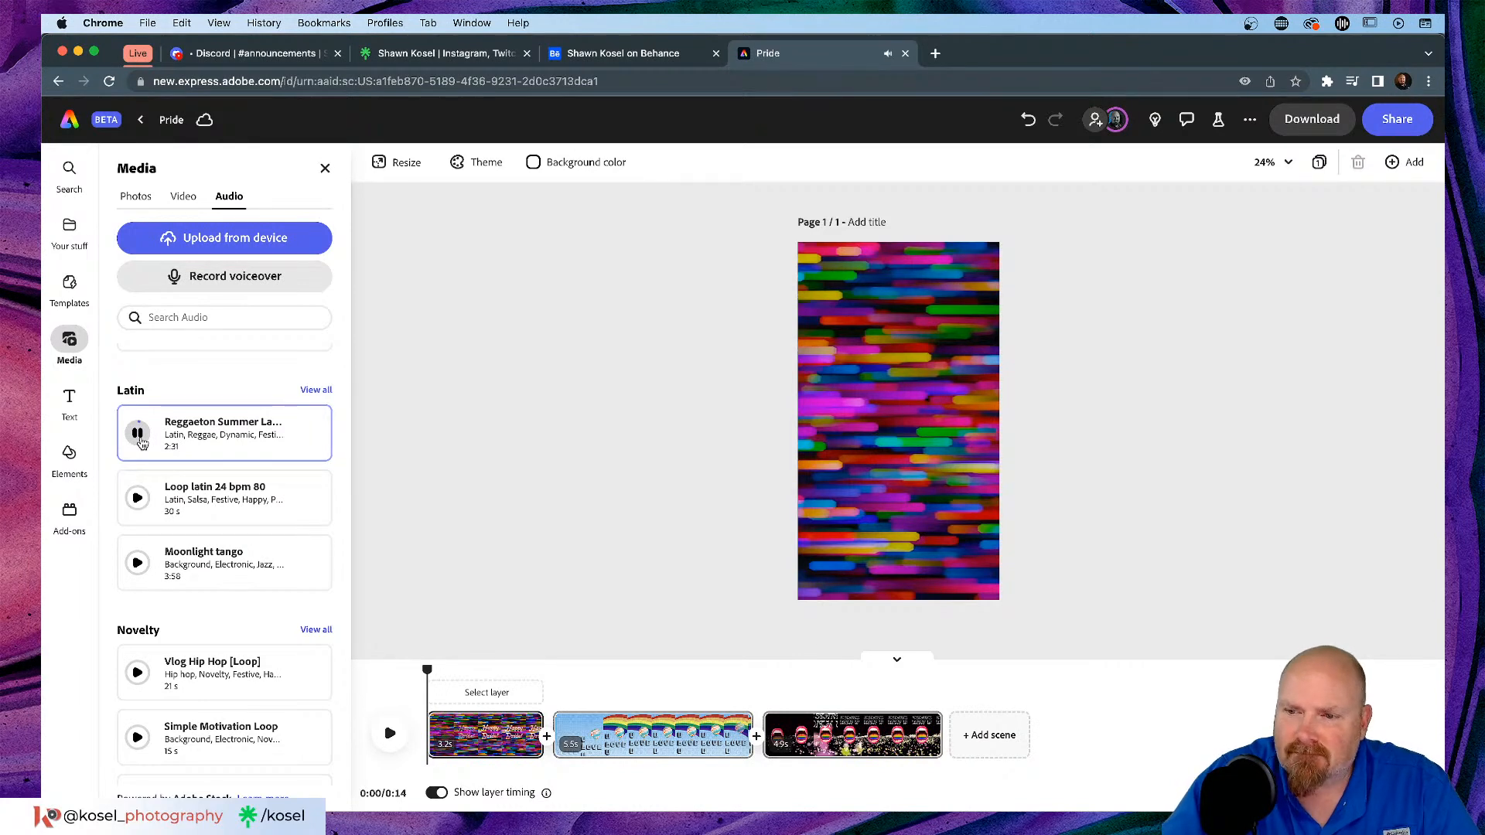
left_click(139, 435)
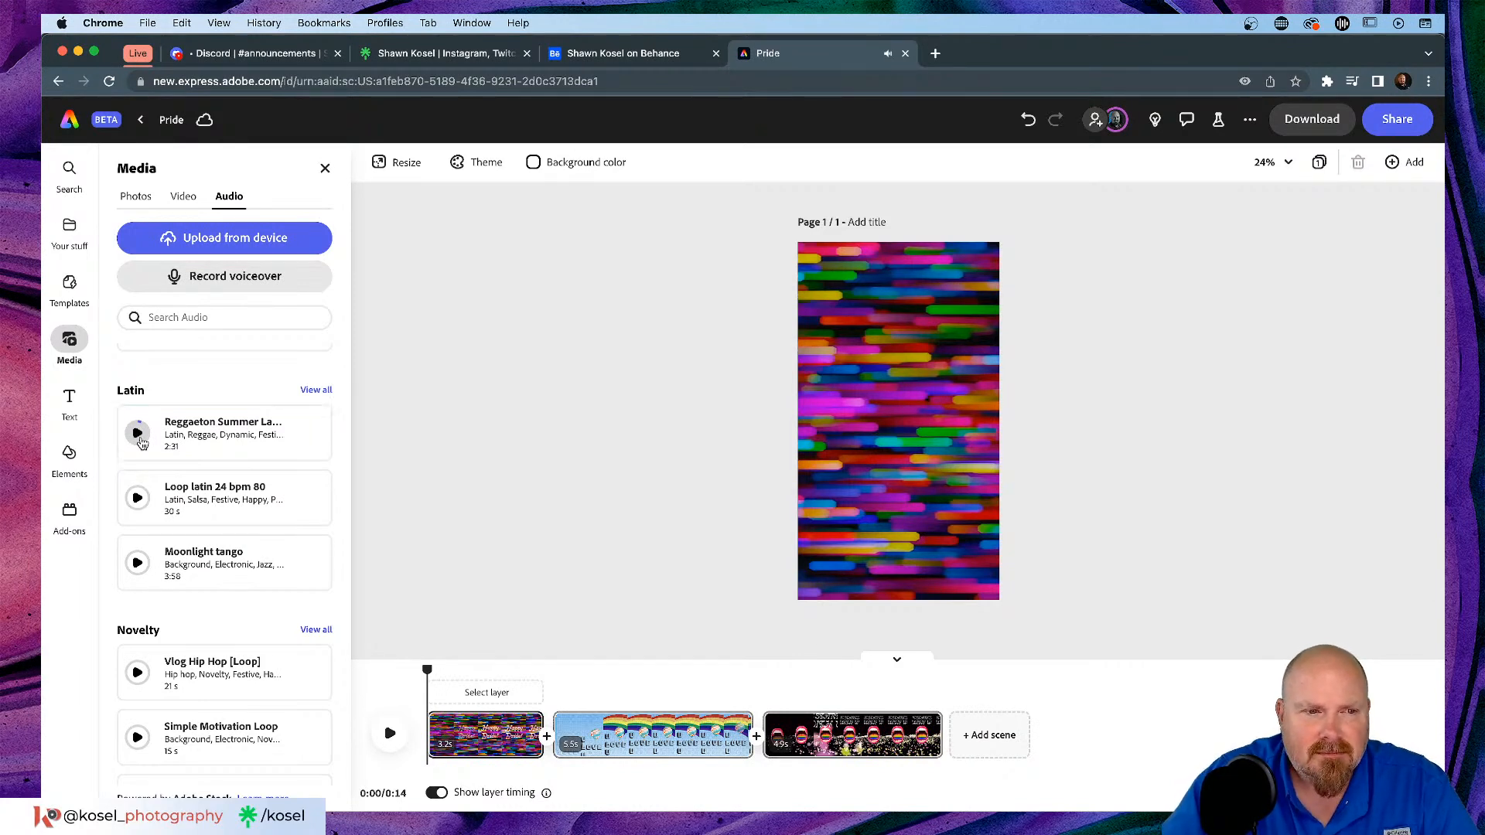
left_click(138, 500)
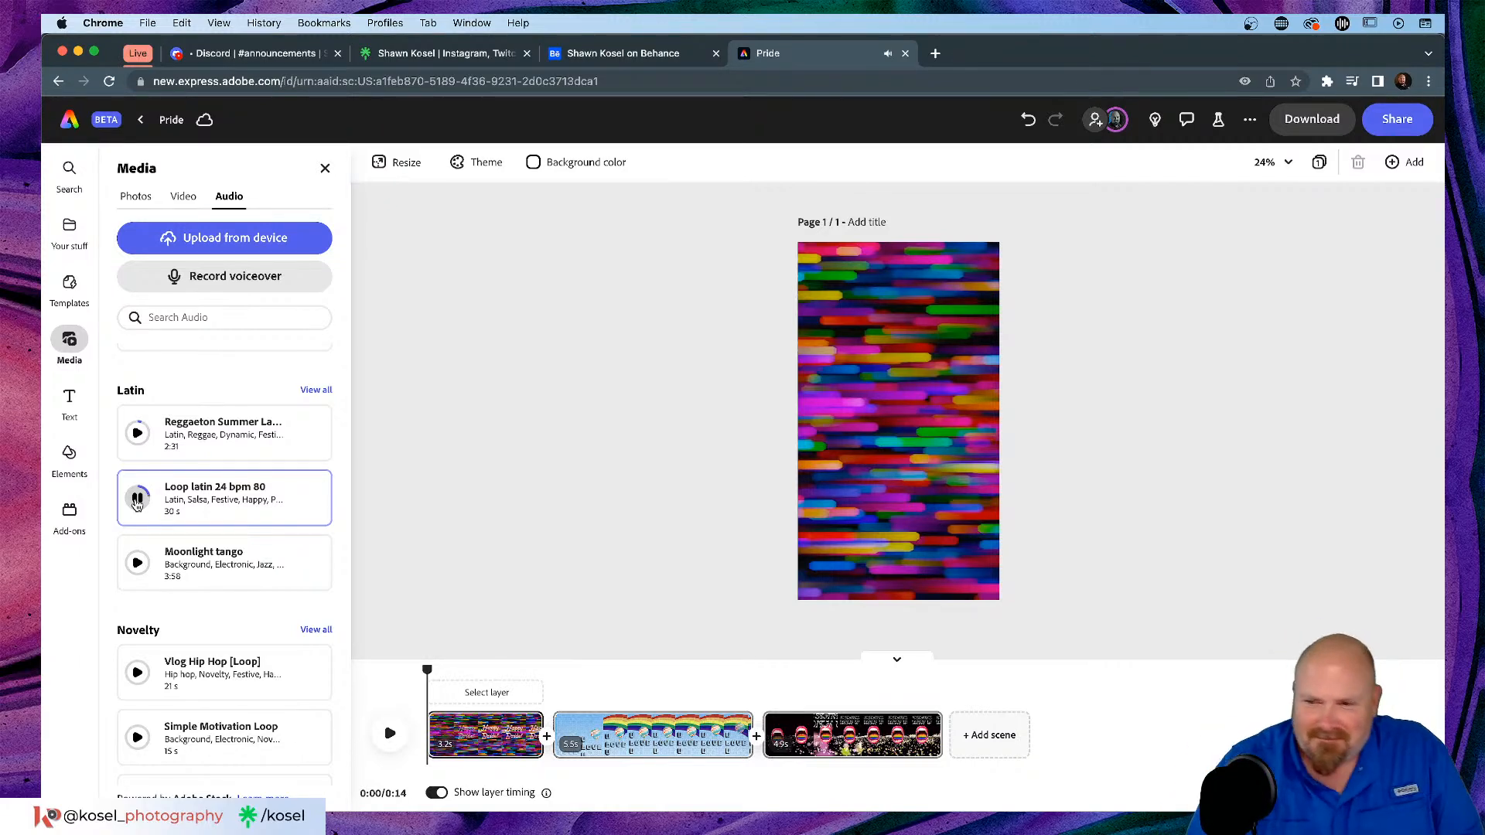
left_click(137, 501)
left_click(138, 573)
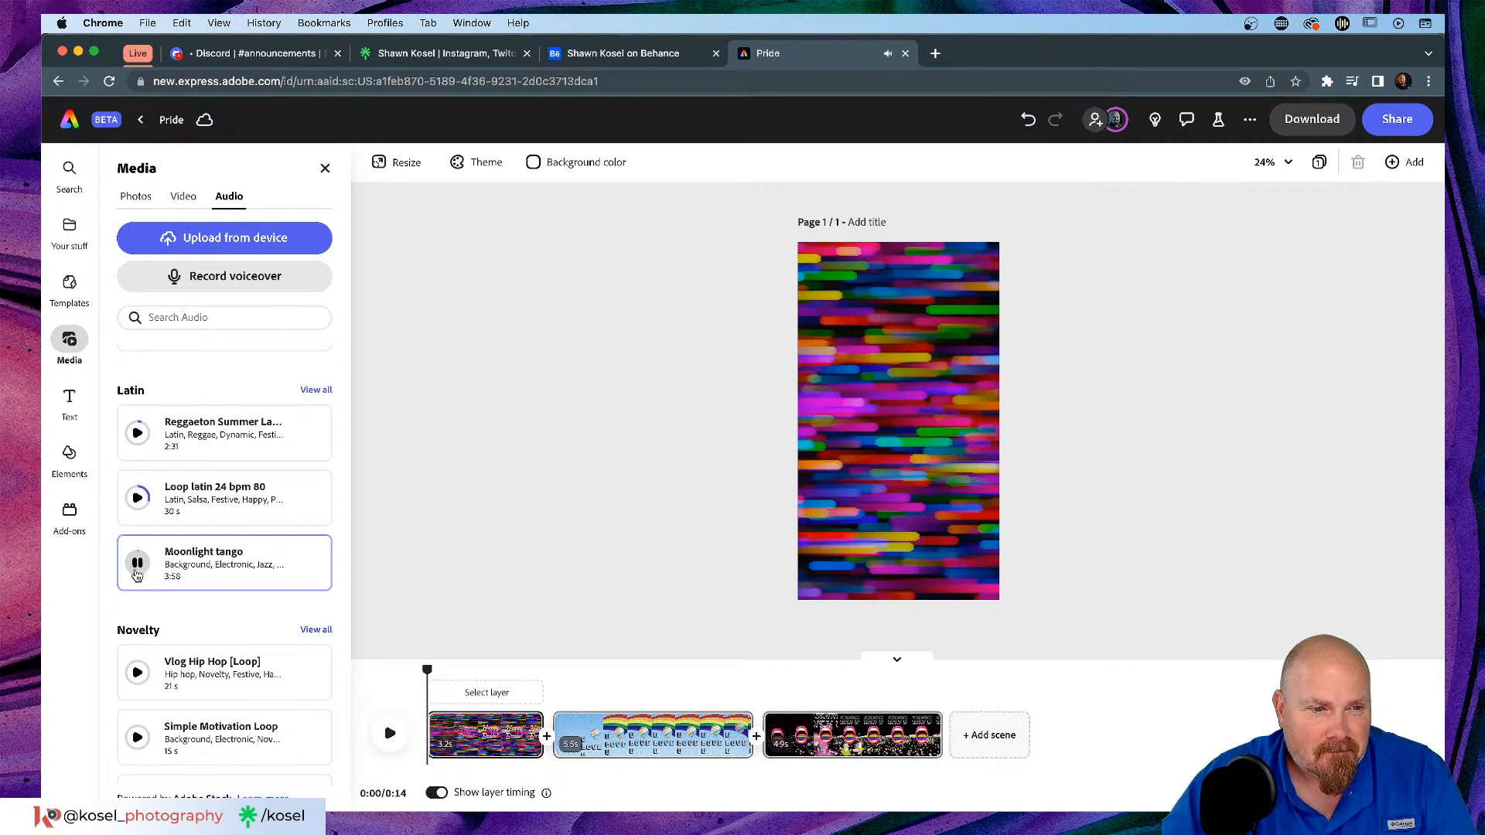
left_click(137, 573)
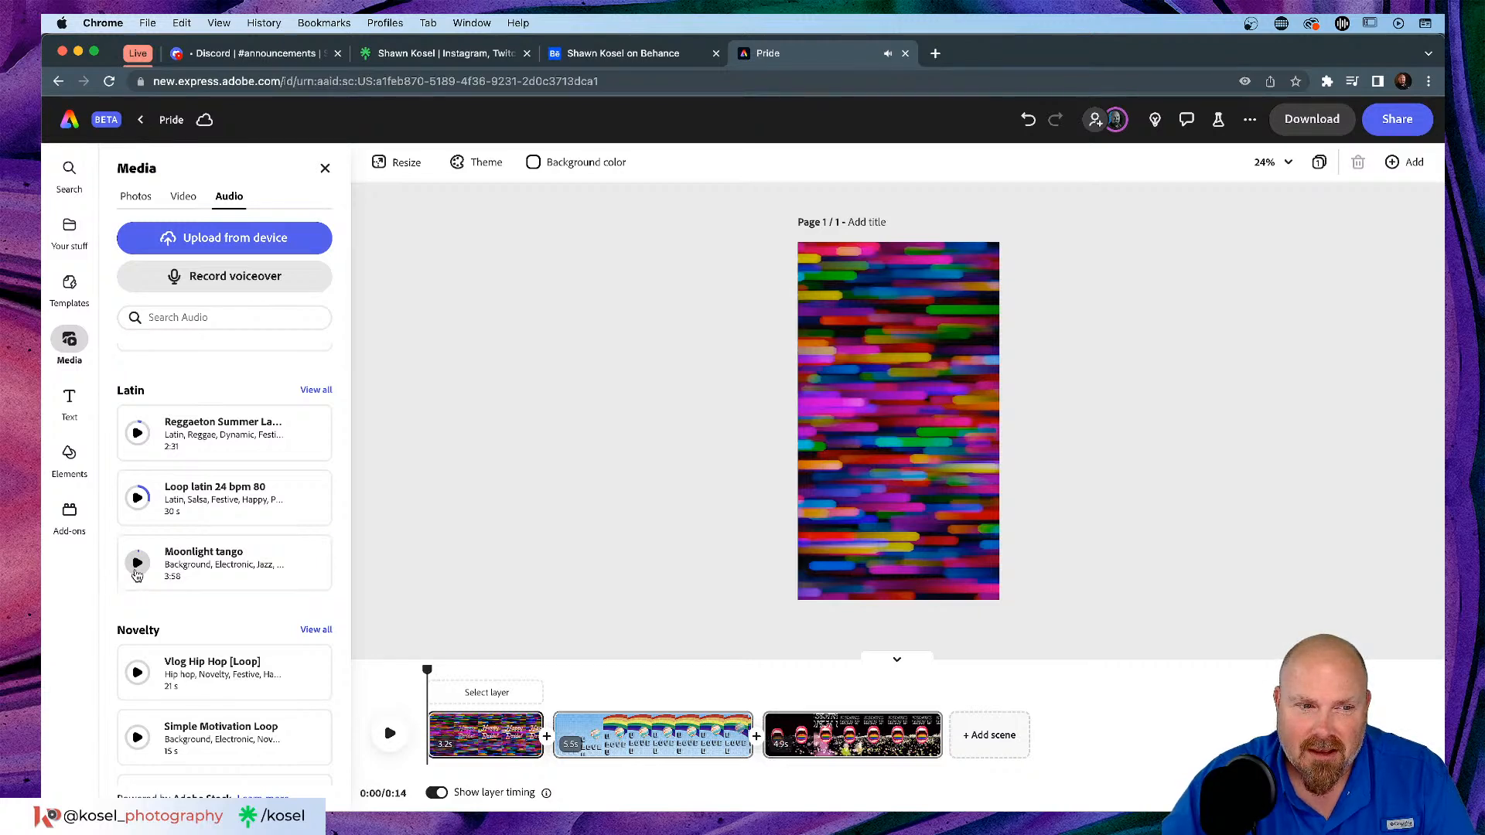
left_click(137, 499)
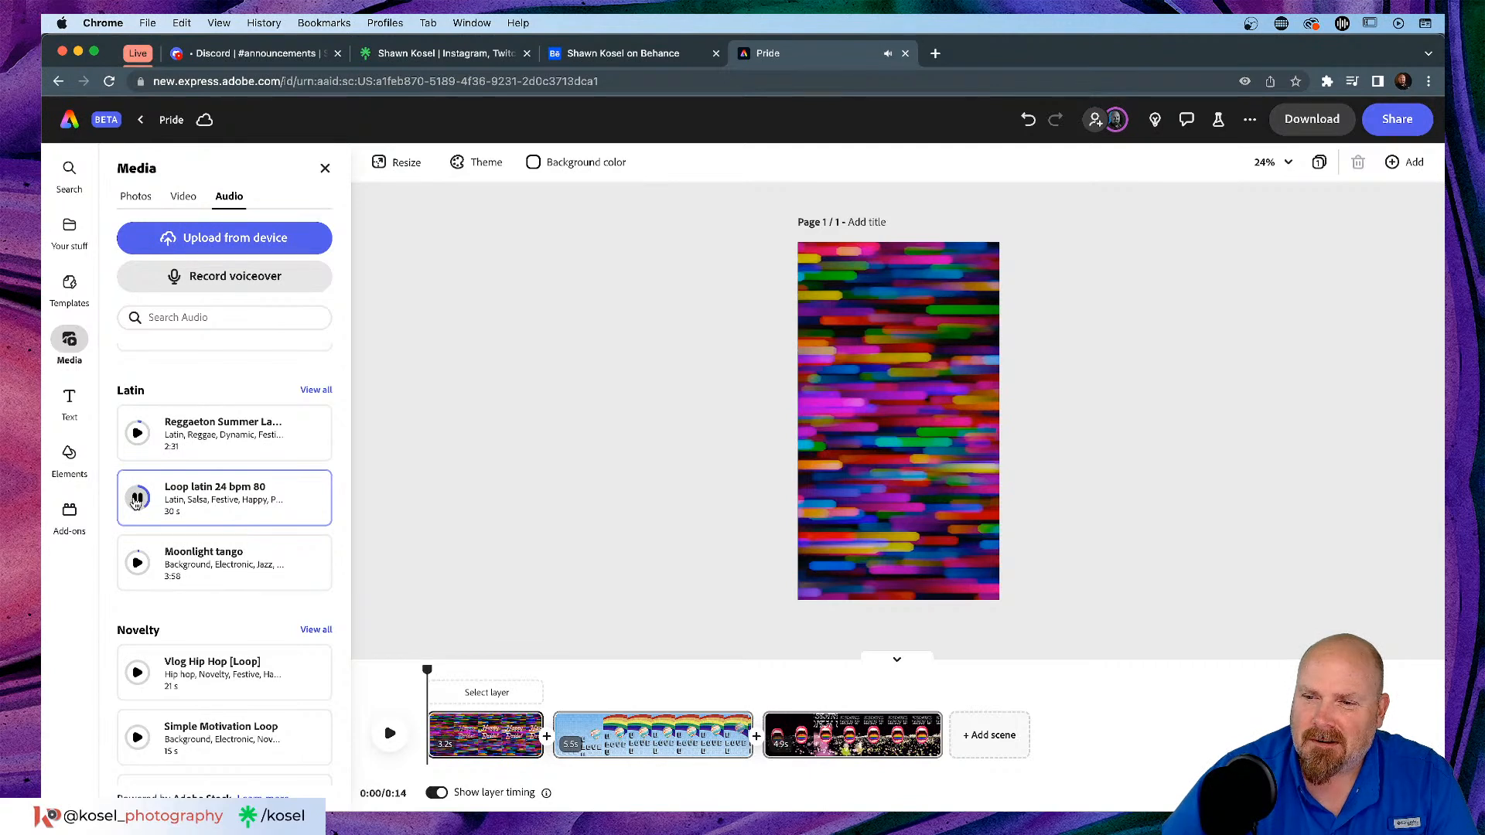
left_click(137, 499)
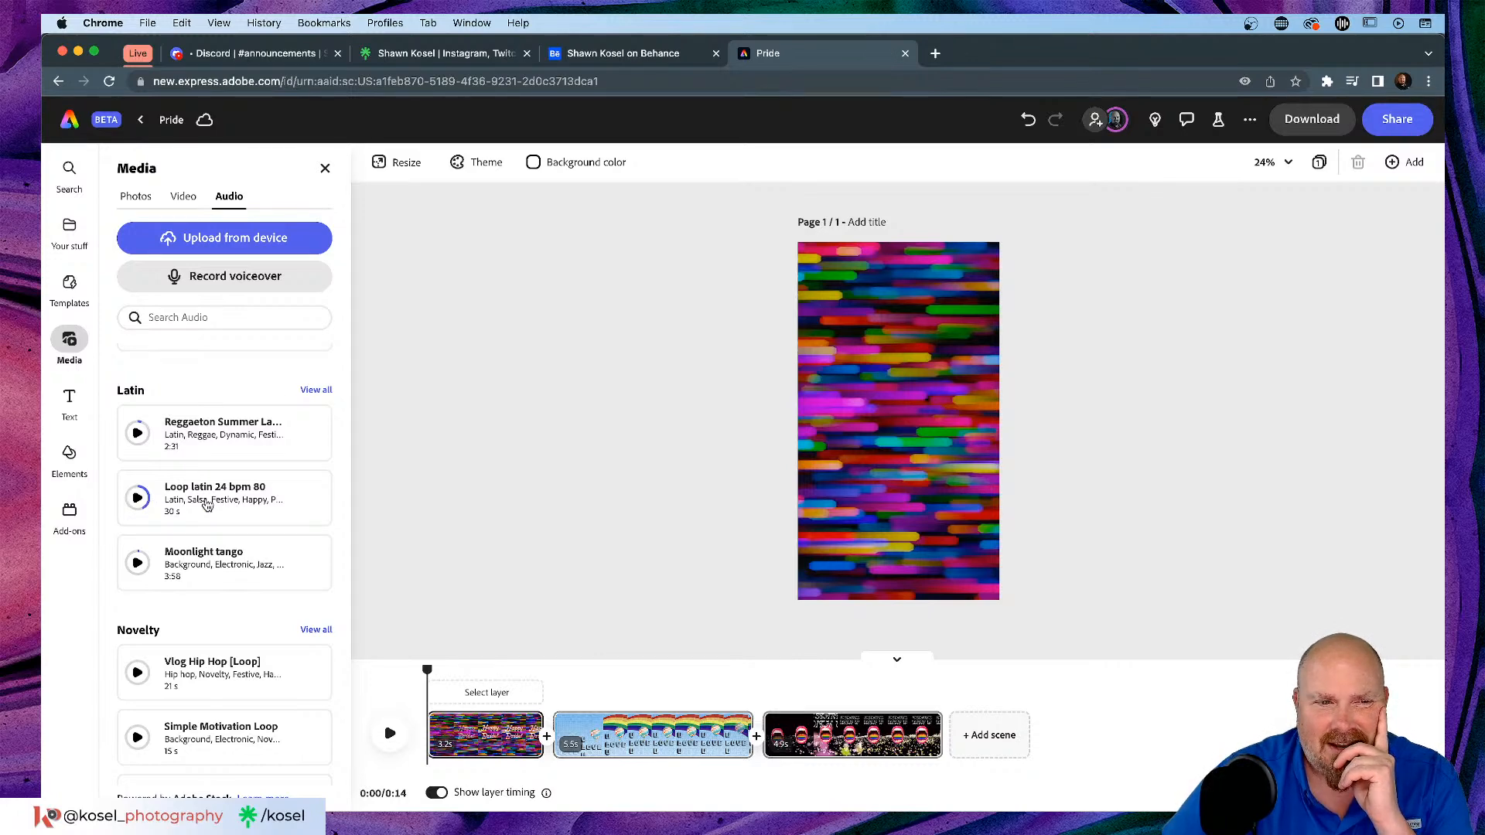
Step: Show all Latin music tracks and preview "Reggaeton loop" and "Summer Reggaeton"
left_click(313, 395)
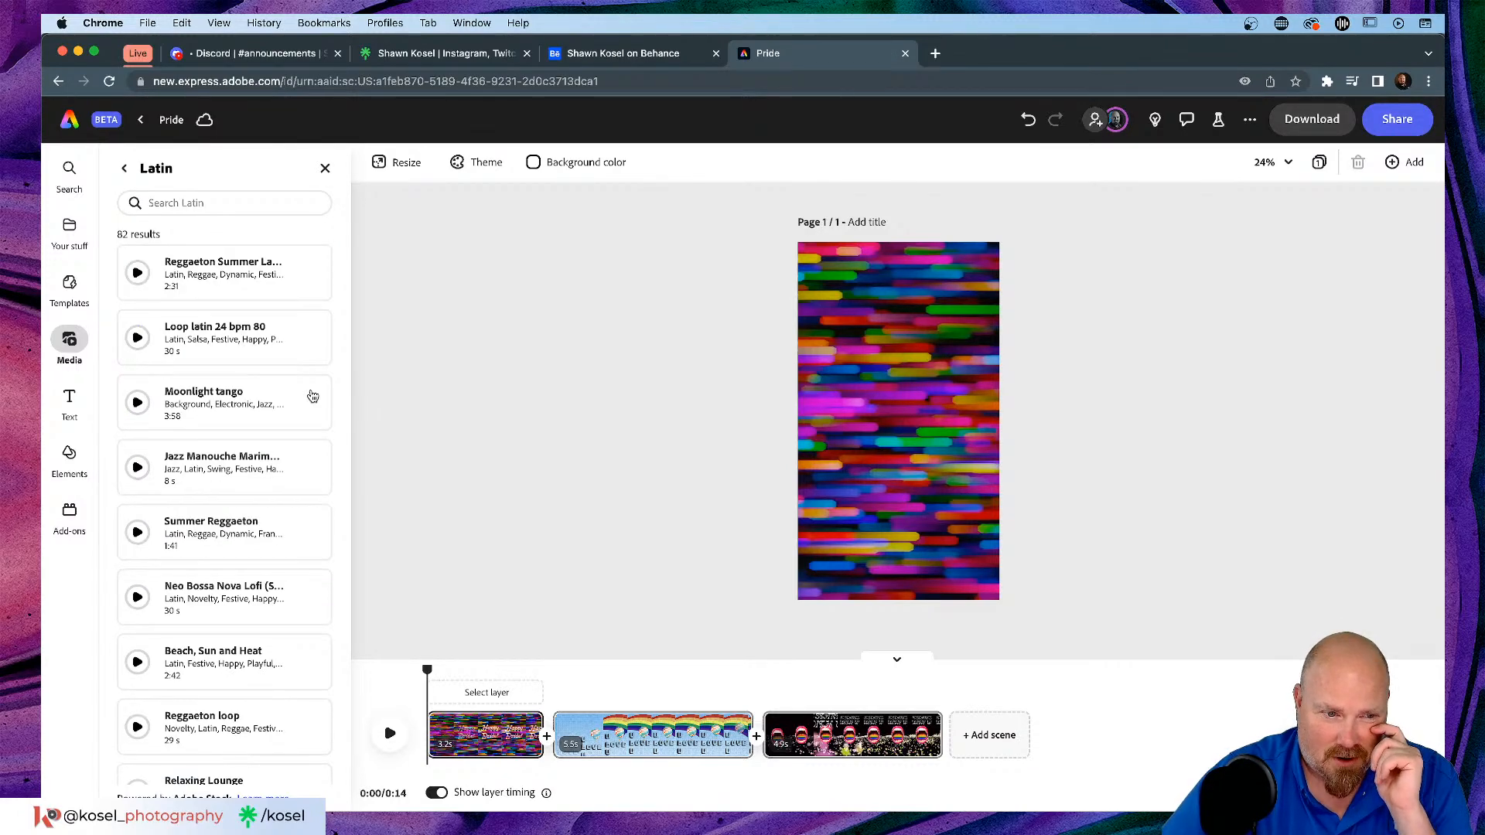
scroll(216, 595, "down", 2)
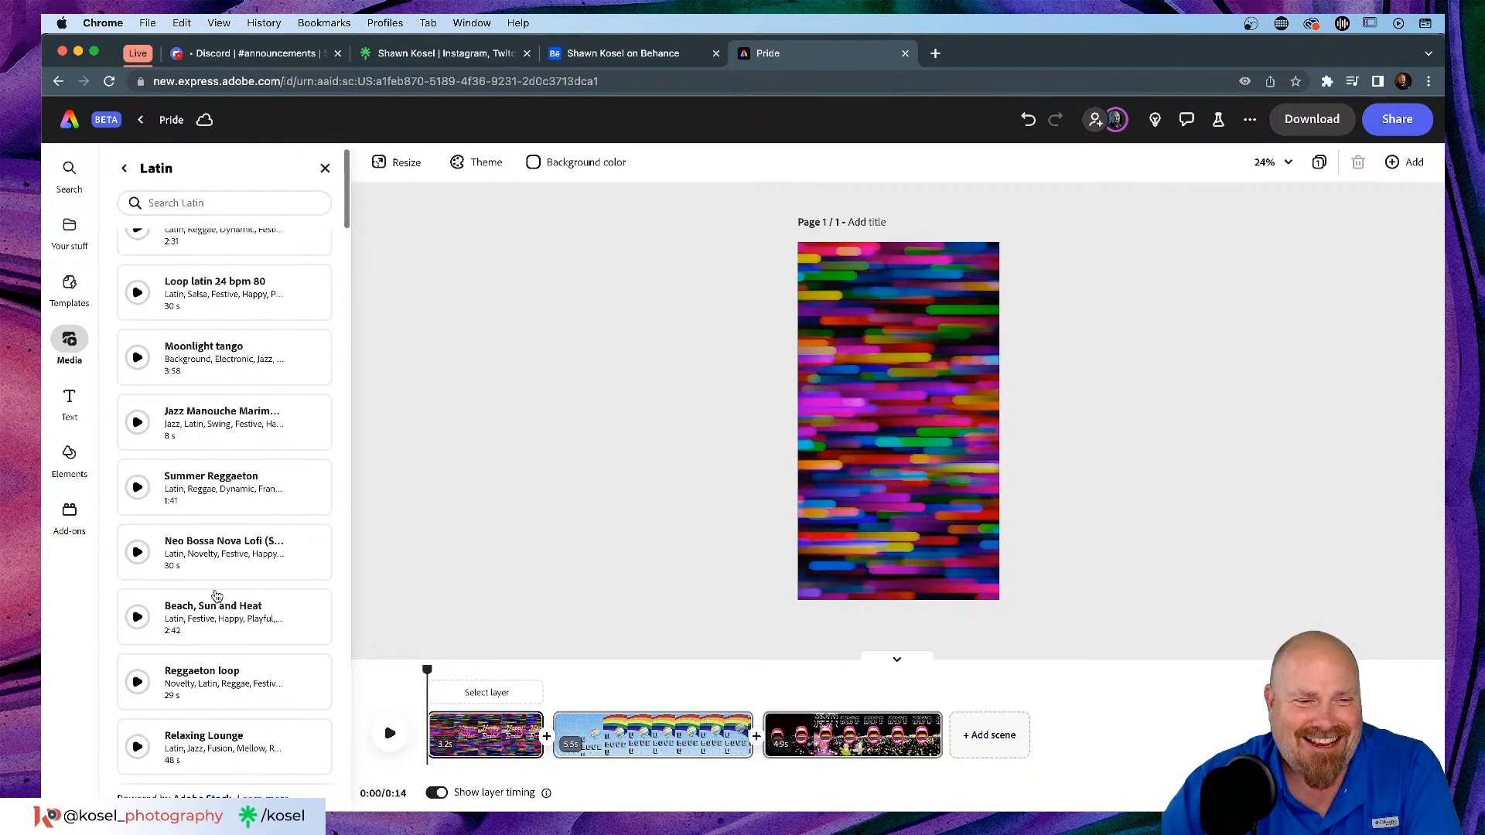
left_click(139, 680)
left_click(139, 679)
scroll(273, 626, "up", 2)
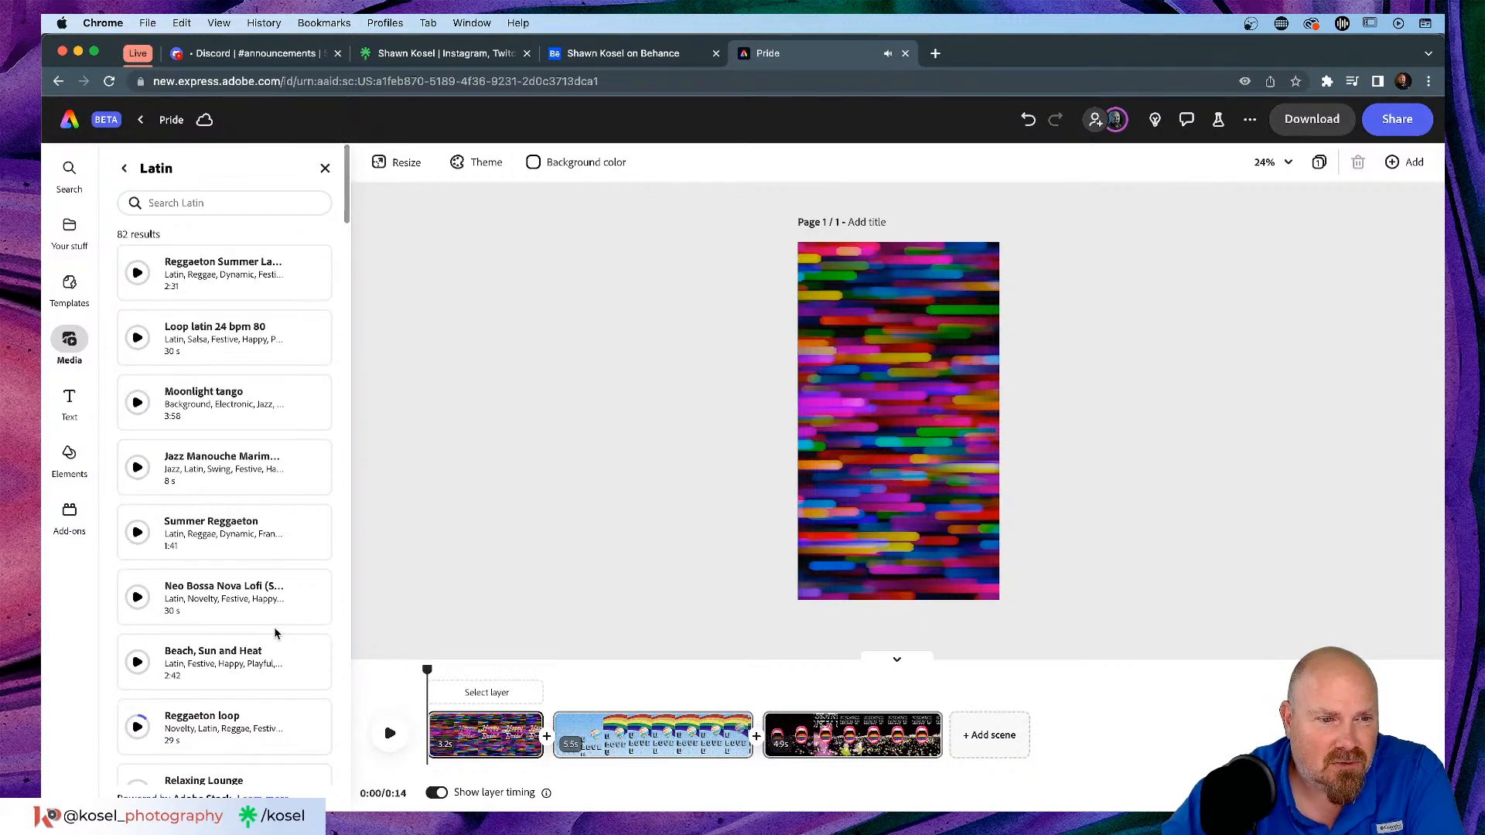
left_click(139, 534)
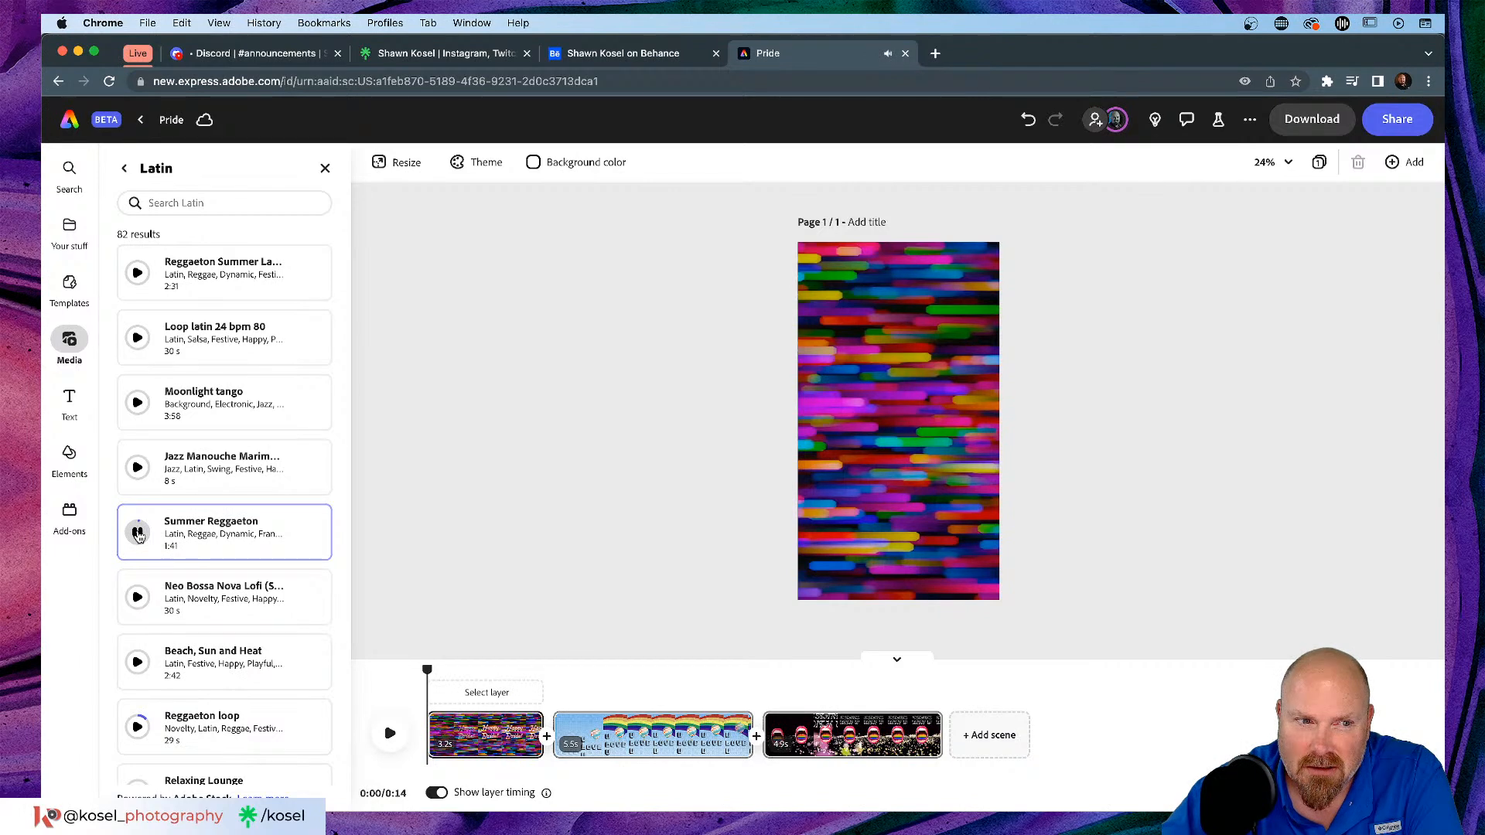
left_click(138, 533)
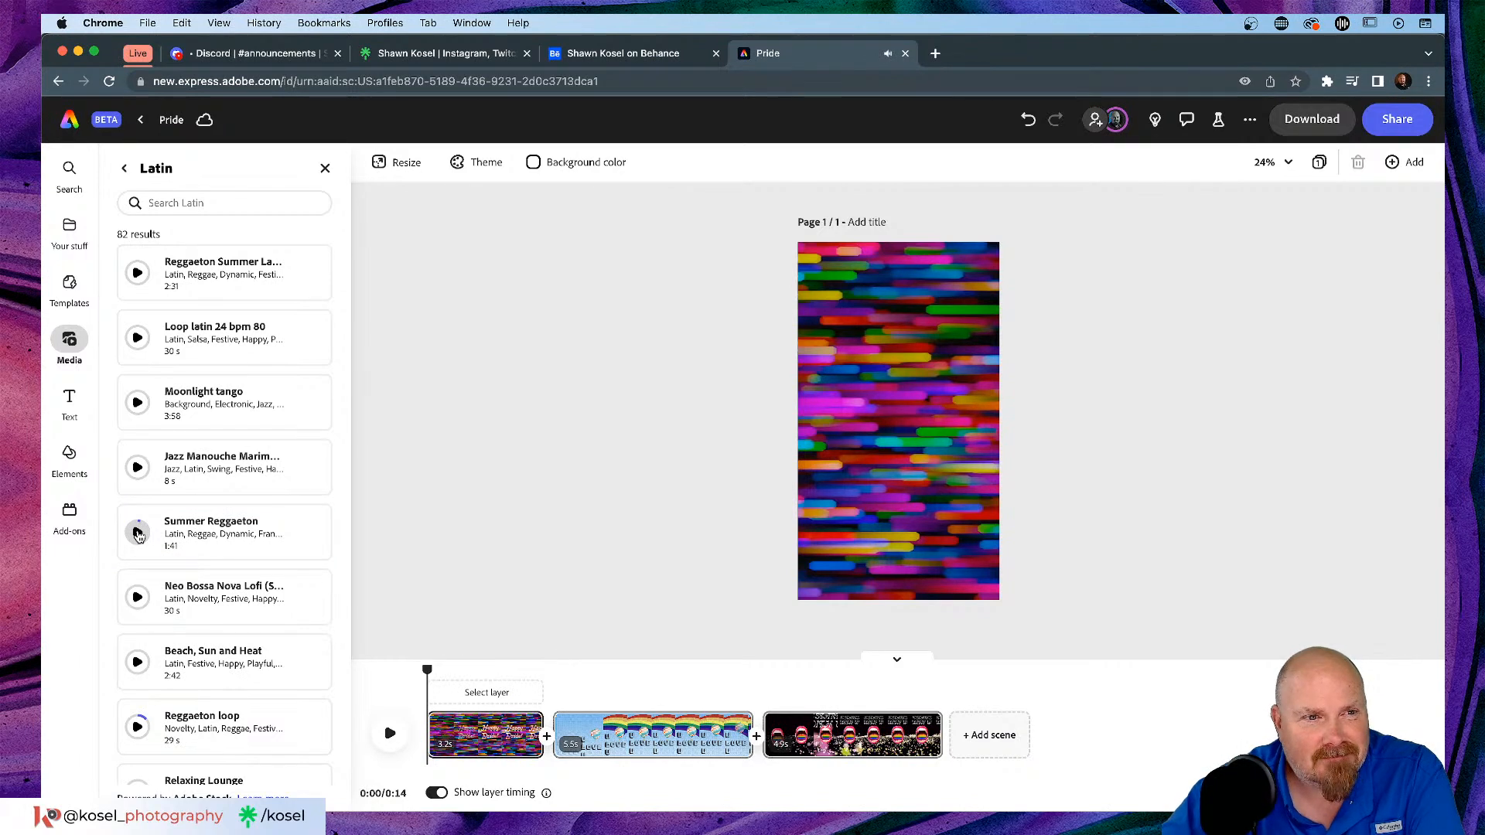
Step: Compare the Reggaeton Summer, "Loop latin 24 bpm 80" and "Tropical Relaxing Loop" tracks by previewing each in the full Latin list
left_click(137, 273)
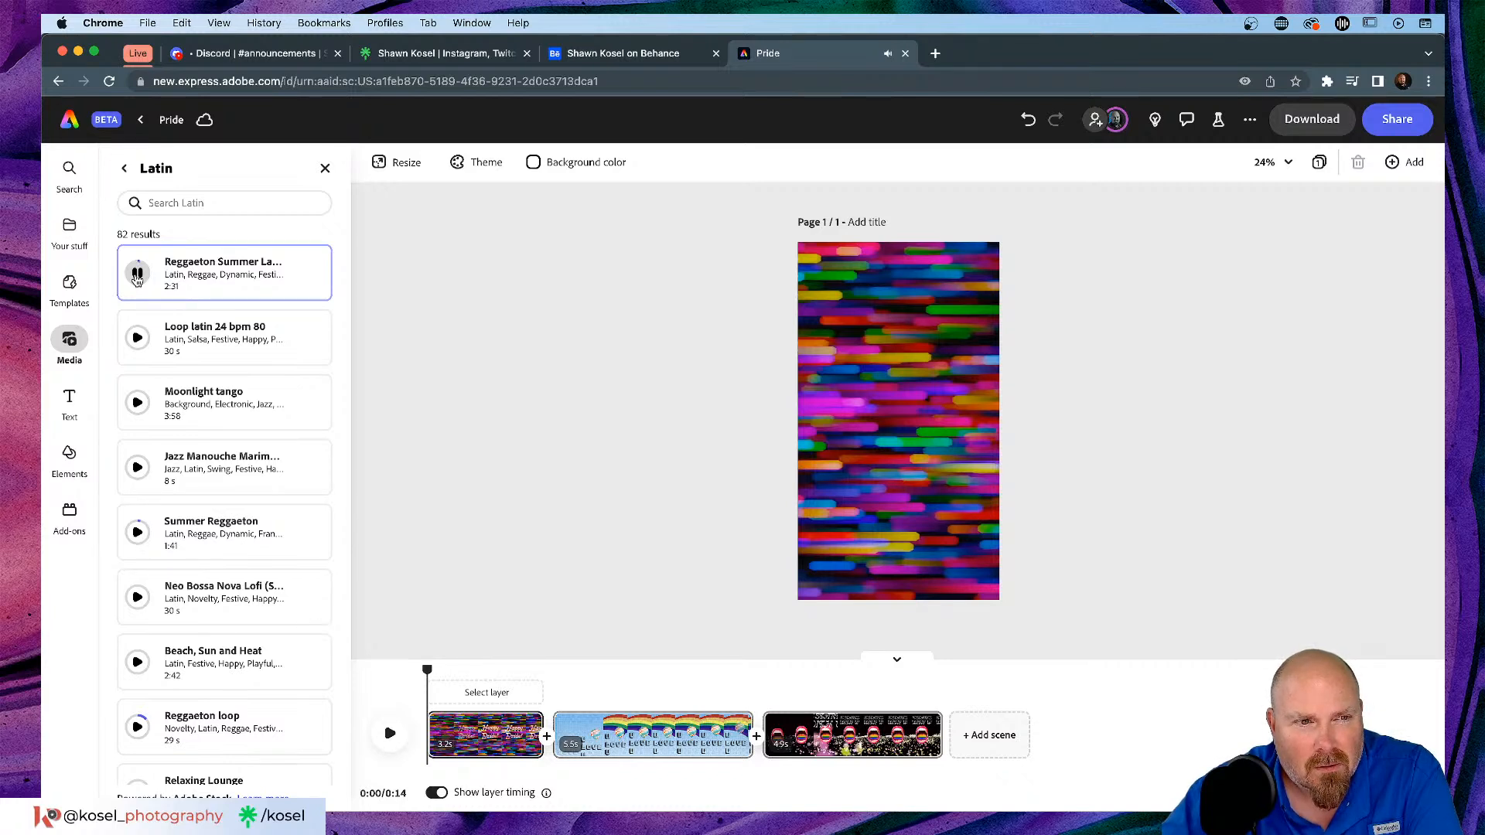
left_click(138, 338)
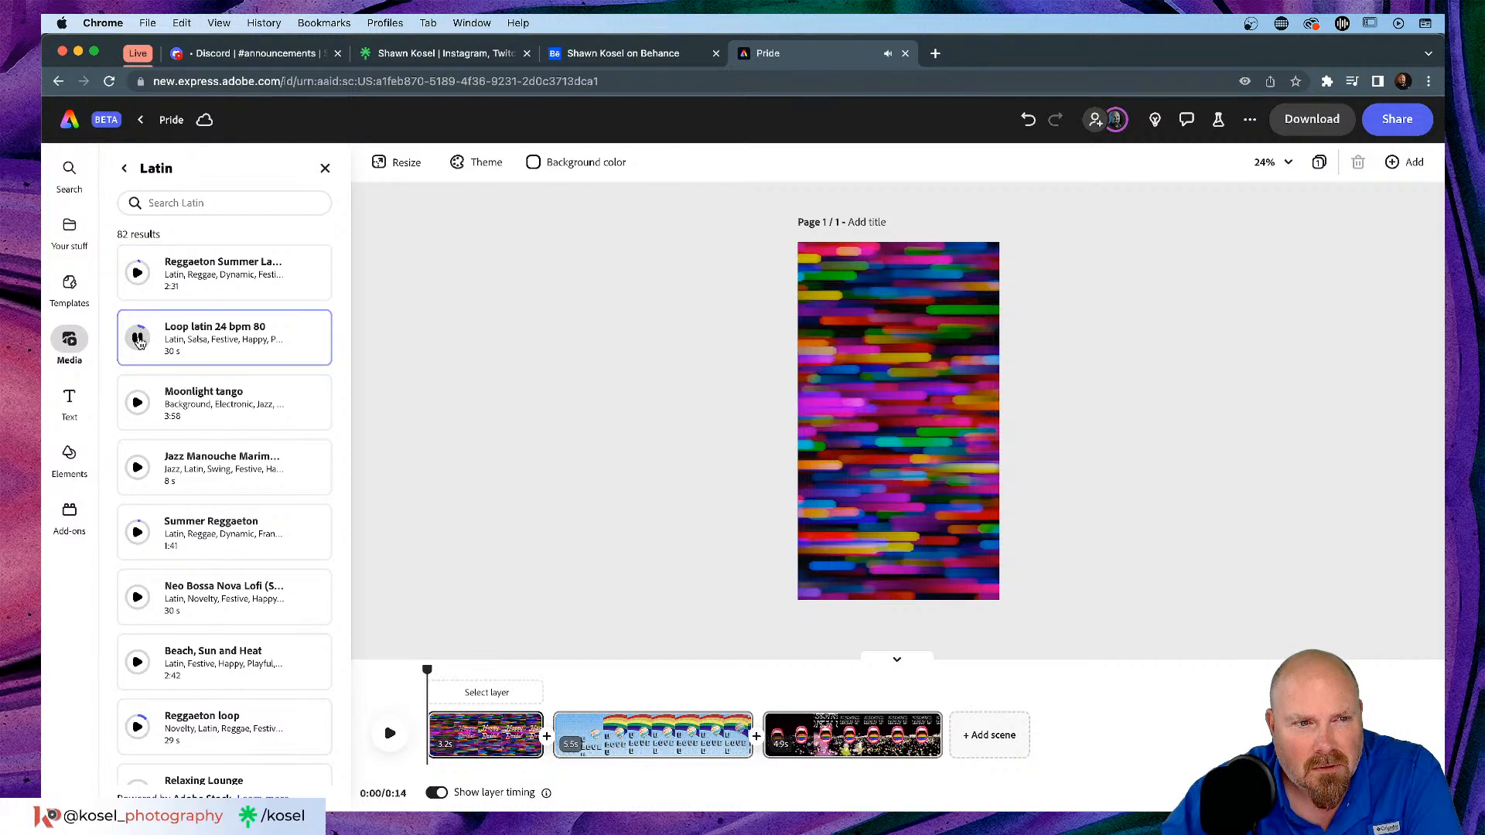
left_click(138, 340)
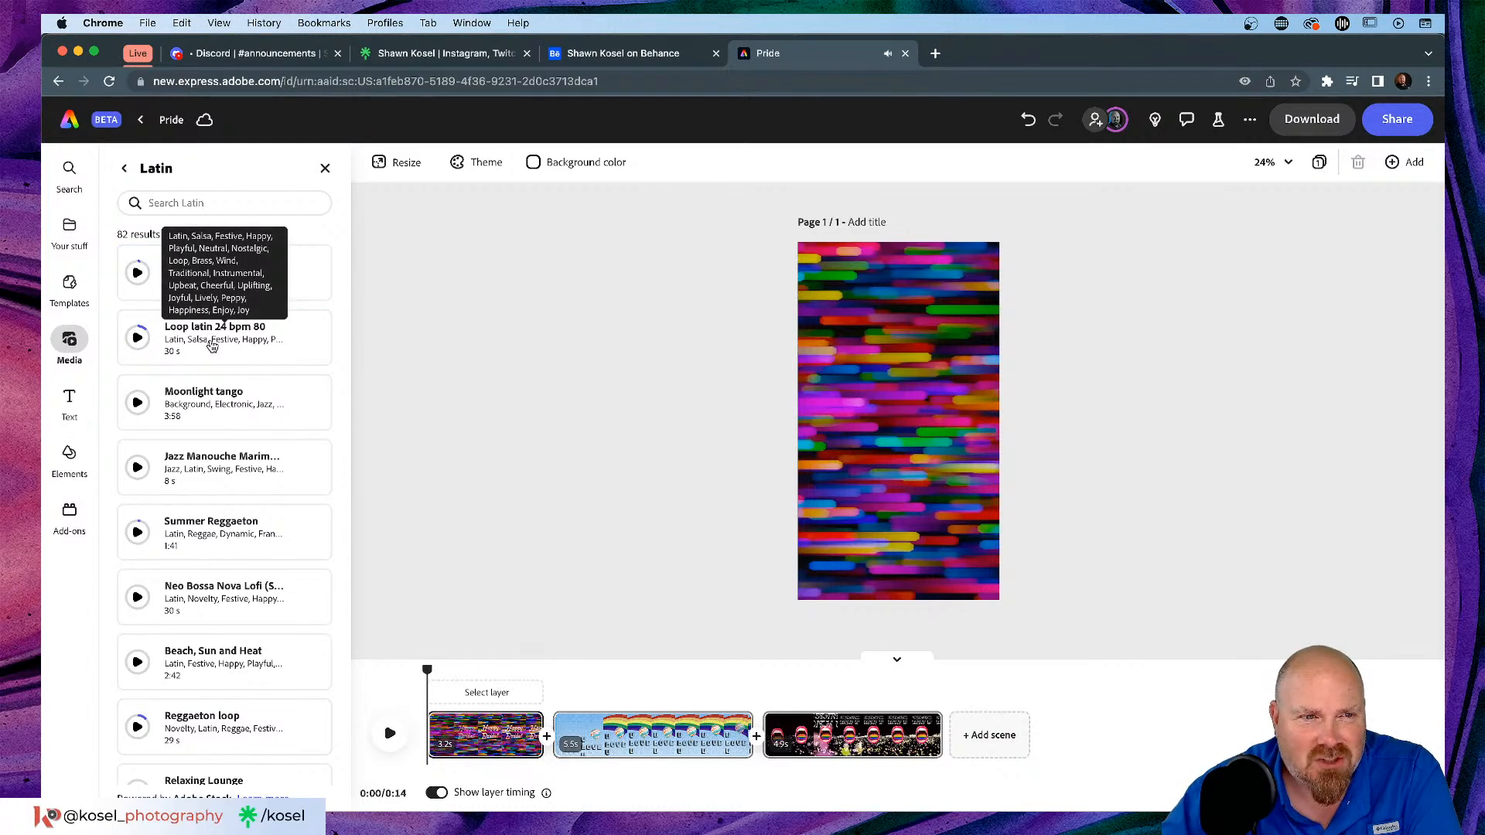
scroll(212, 346, "down", 5)
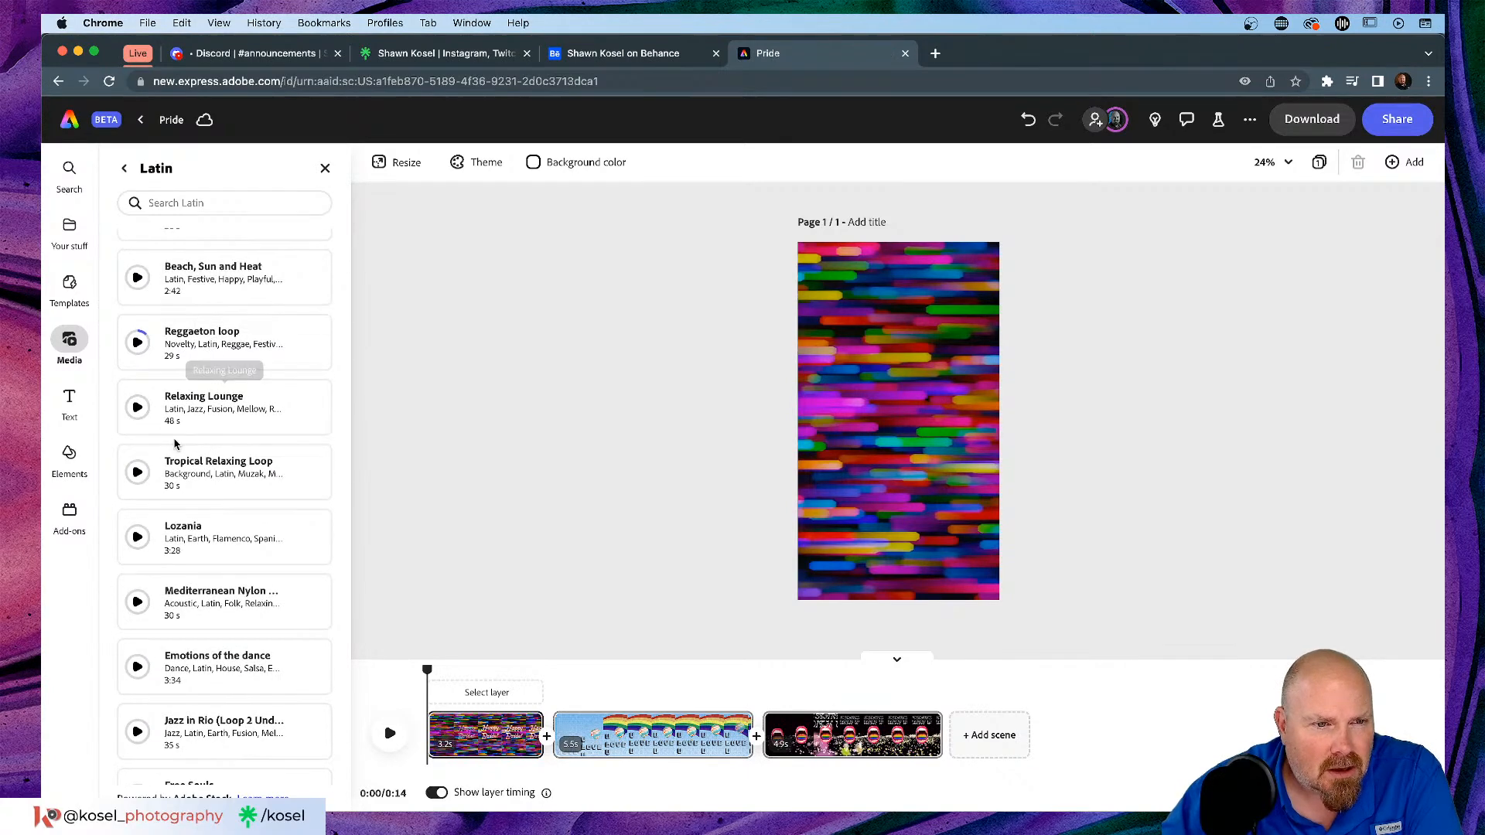
left_click(138, 472)
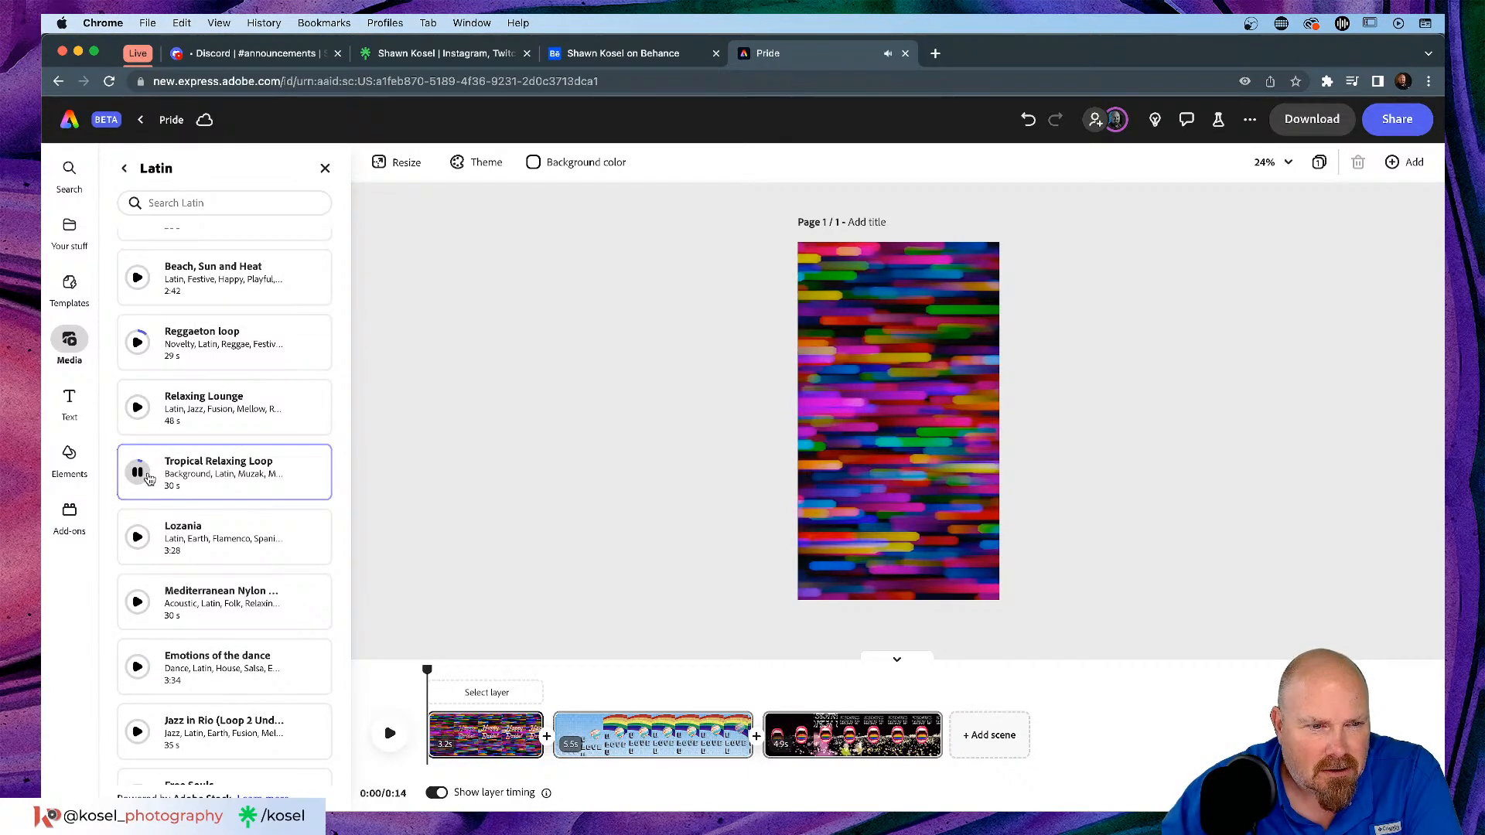
left_click(147, 476)
Step: Try out the "Emotions of the dance" track as the video's background music, and remove it from the timeline
scroll(149, 477, "down", 2)
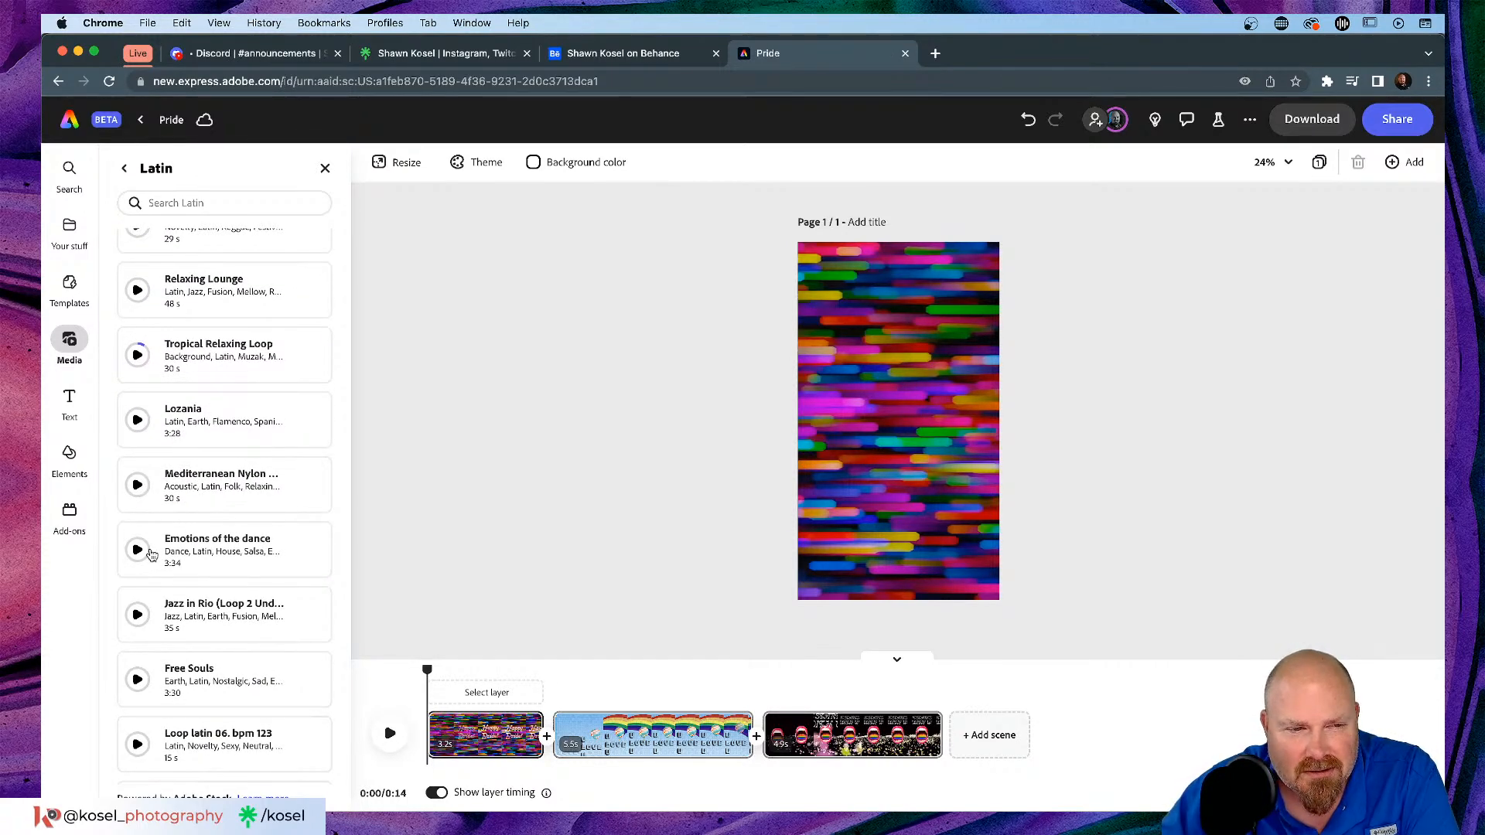
left_click(152, 553)
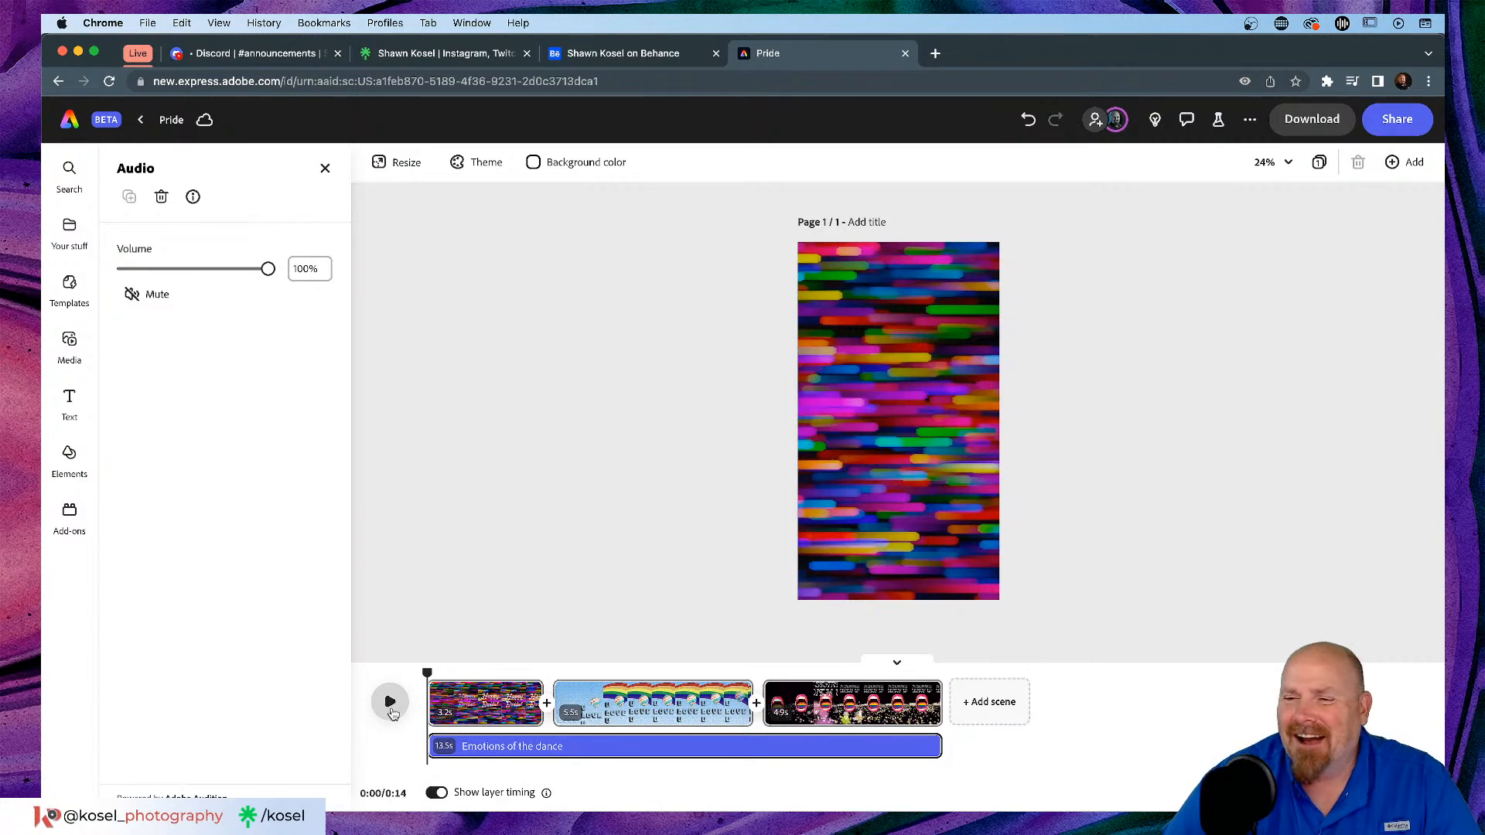
left_click(392, 711)
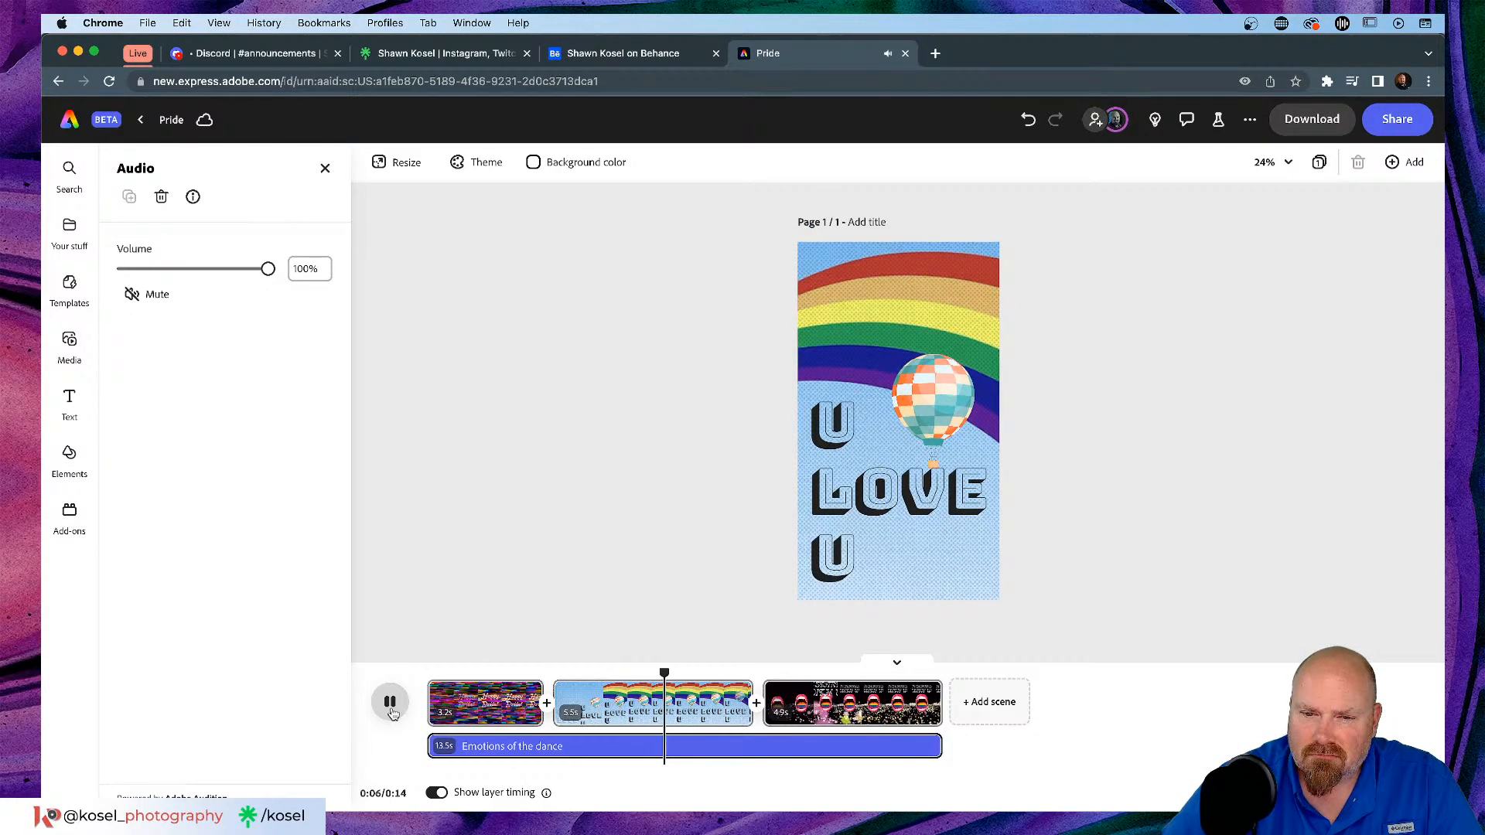
left_click(391, 704)
left_click(593, 752)
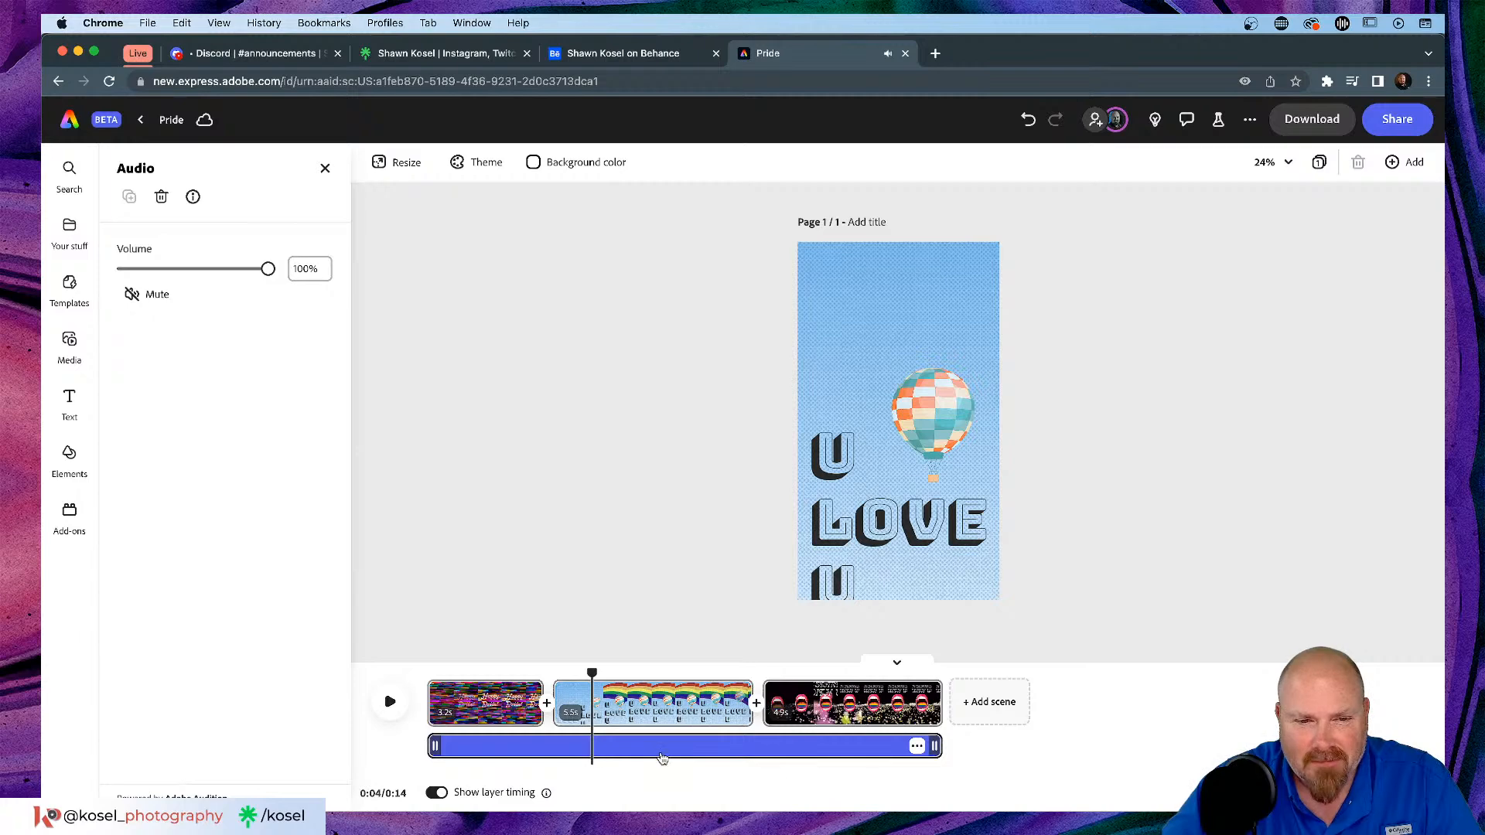
left_click(917, 747)
left_click(901, 662)
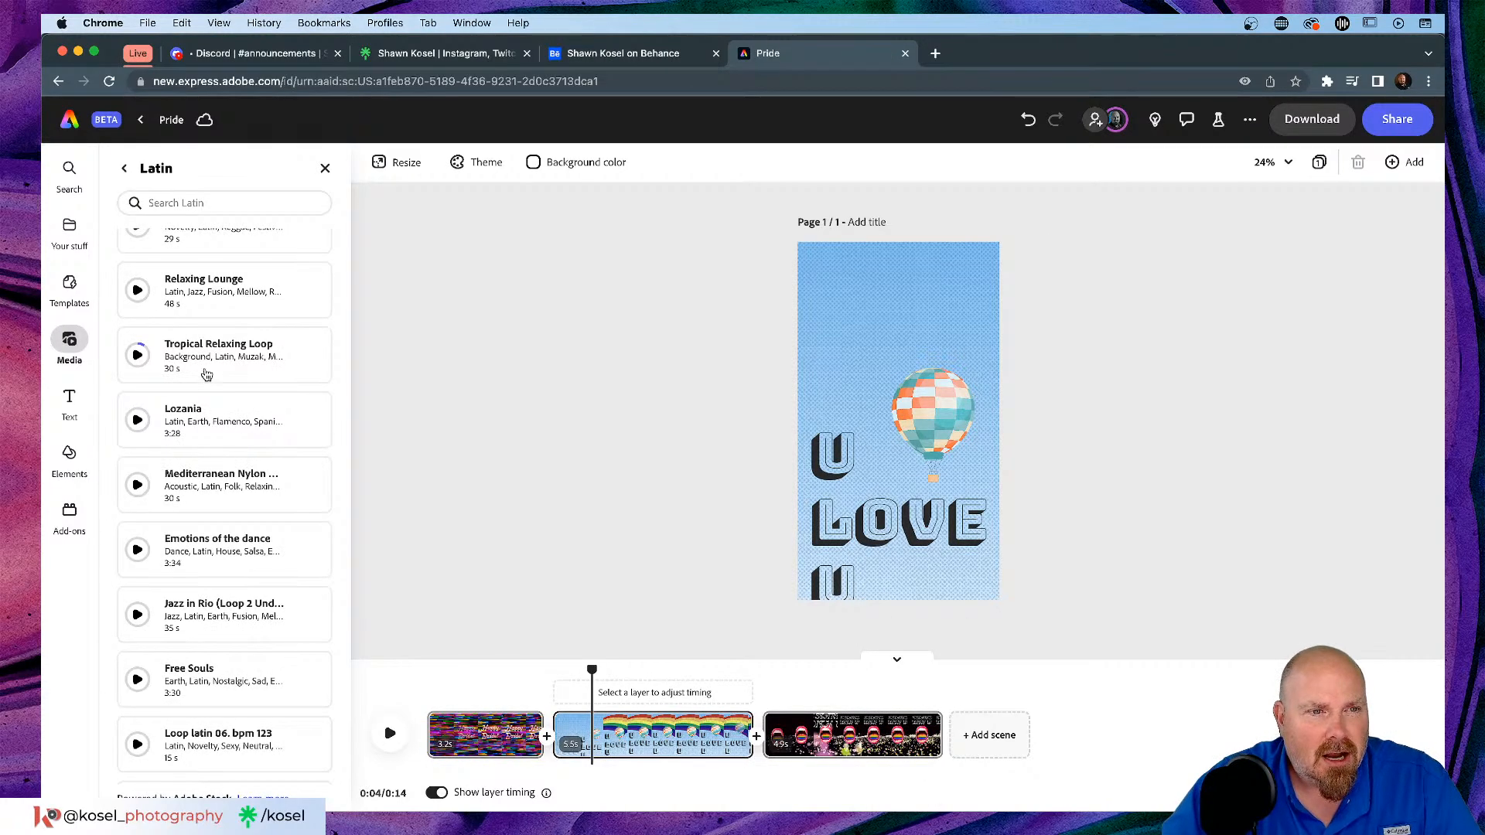
Step: Add the "Loop latin 24 bpm 80" track as the video's background music and play the video from the start
scroll(207, 374, "up", 6)
left_click(238, 349)
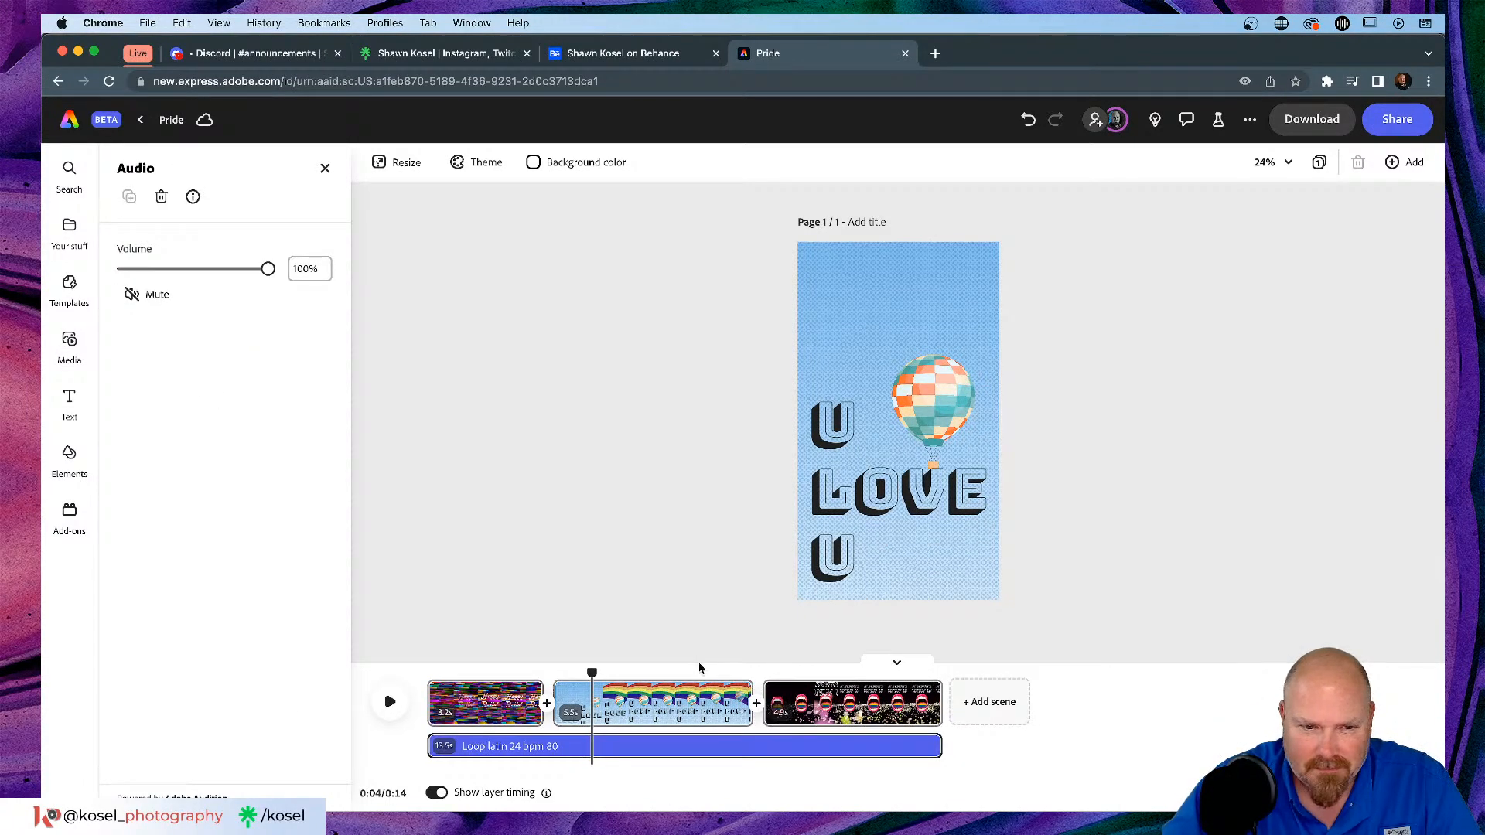
left_click_drag(592, 674, 422, 677)
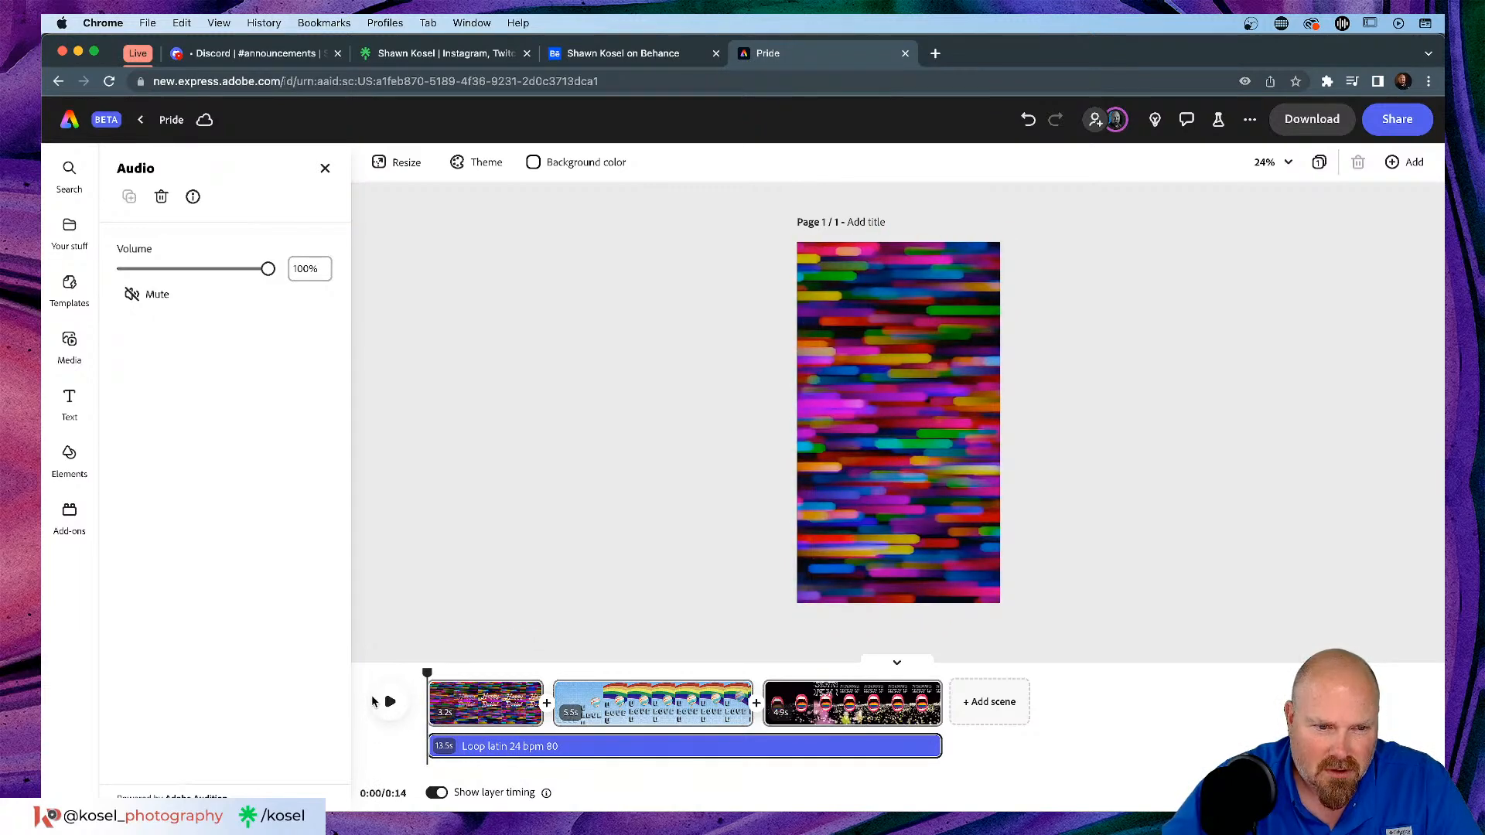
left_click(390, 700)
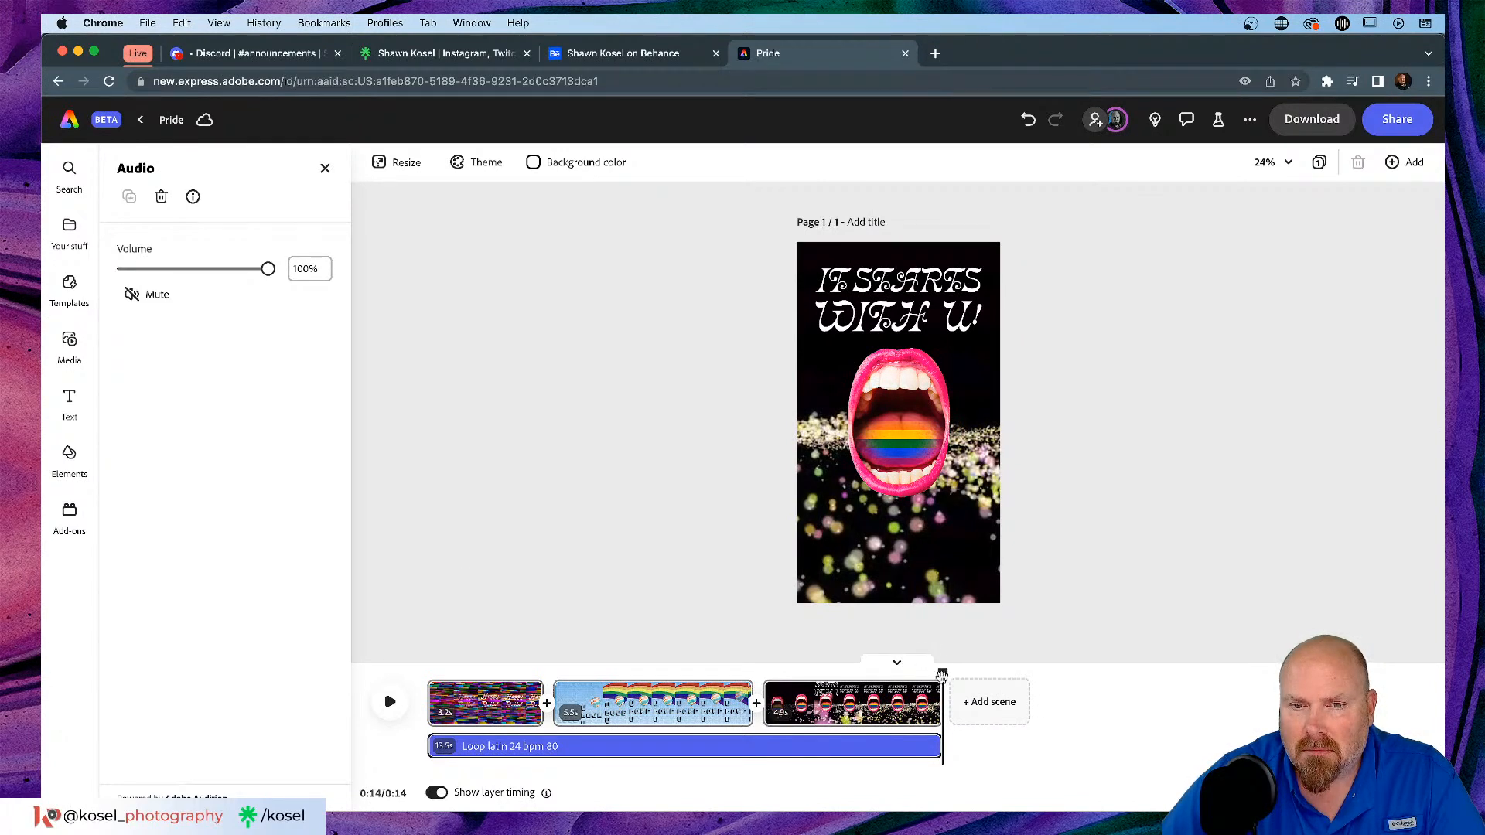
Step: Apply the Wiggle looping animation to the mouth image in the third scene and play the whole video from the start
left_click(893, 416)
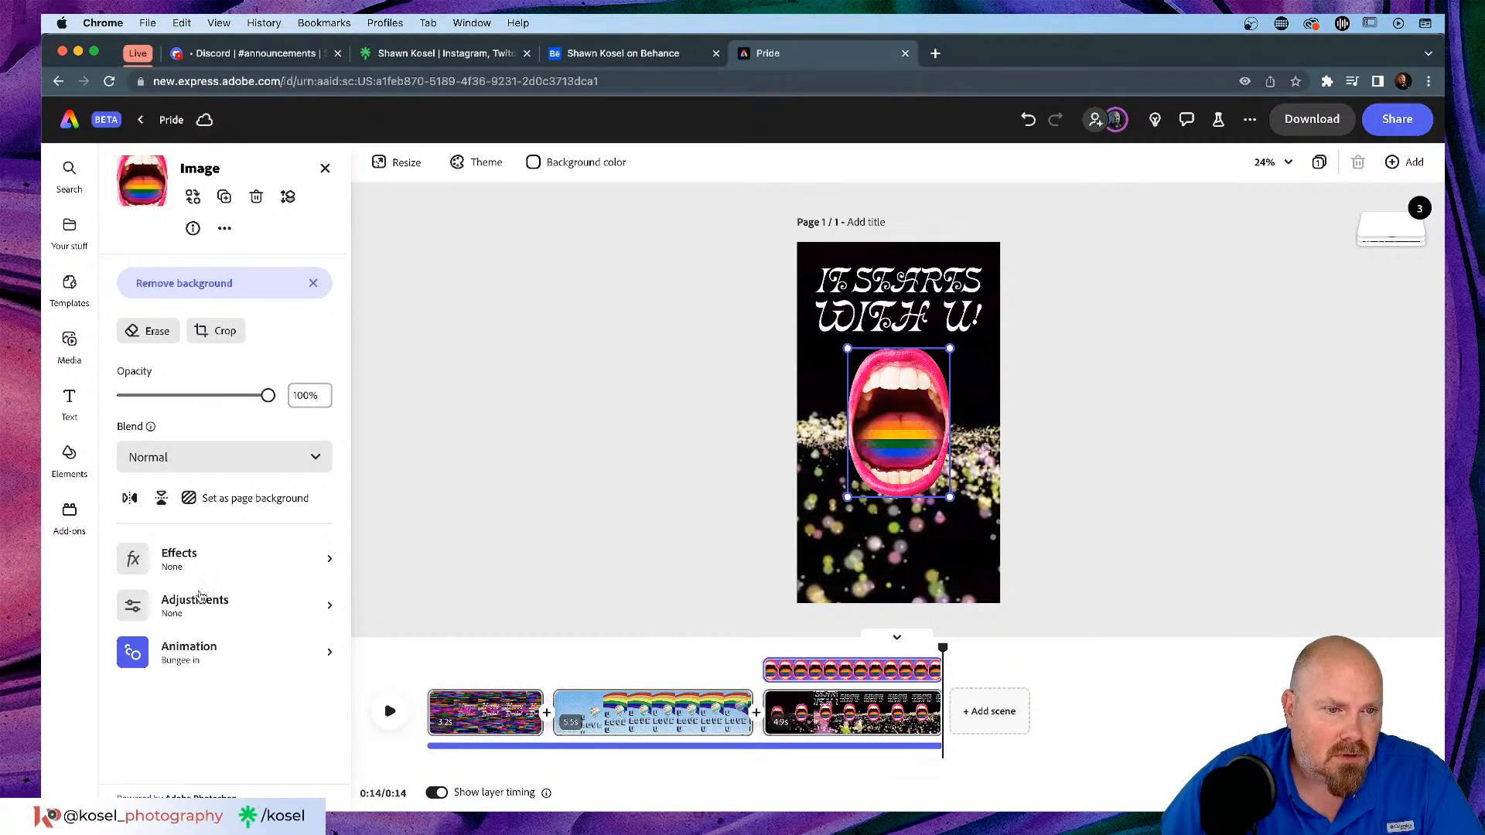
left_click(327, 657)
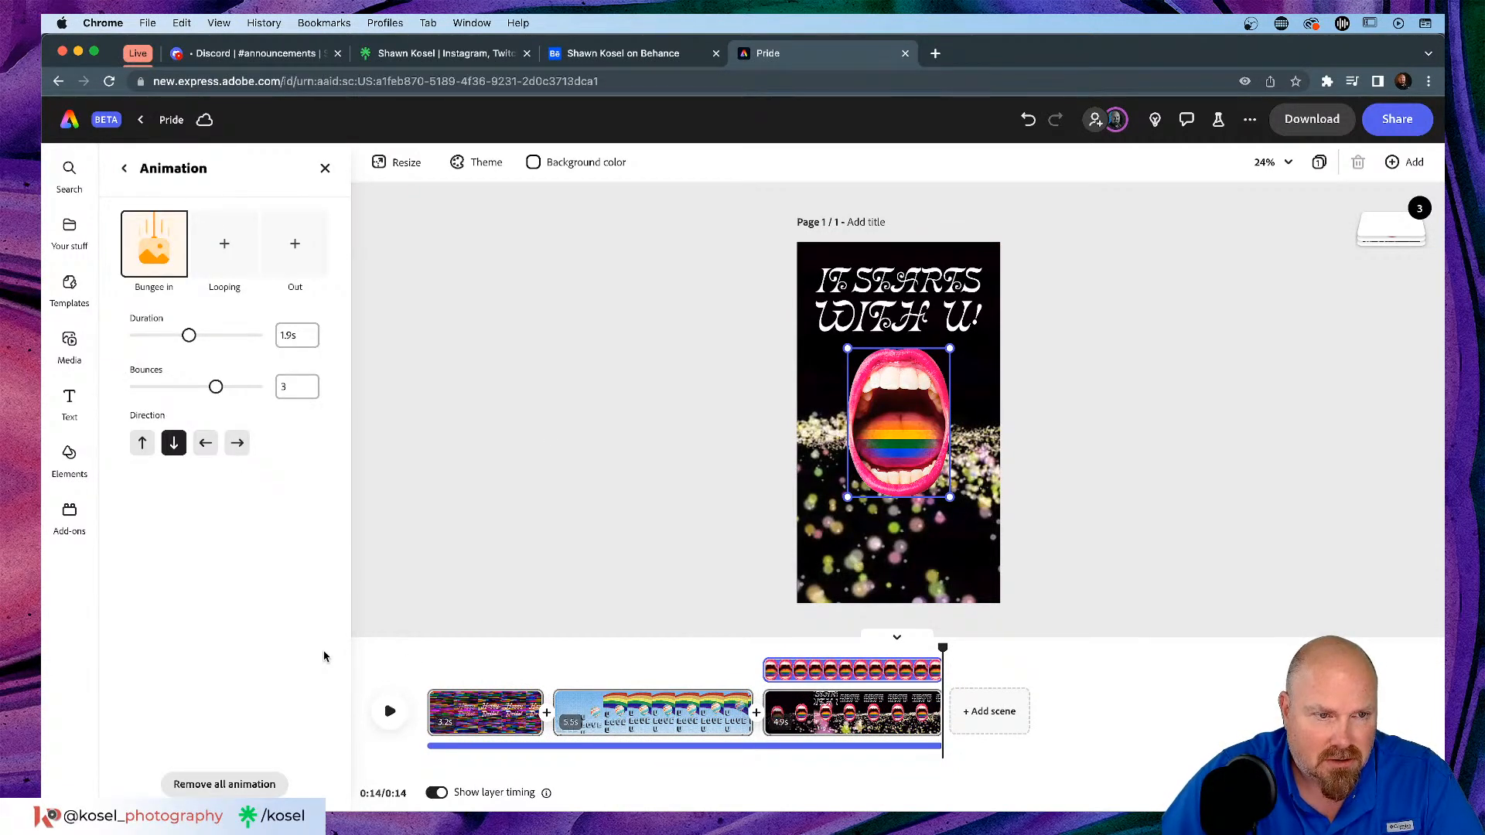
left_click(224, 235)
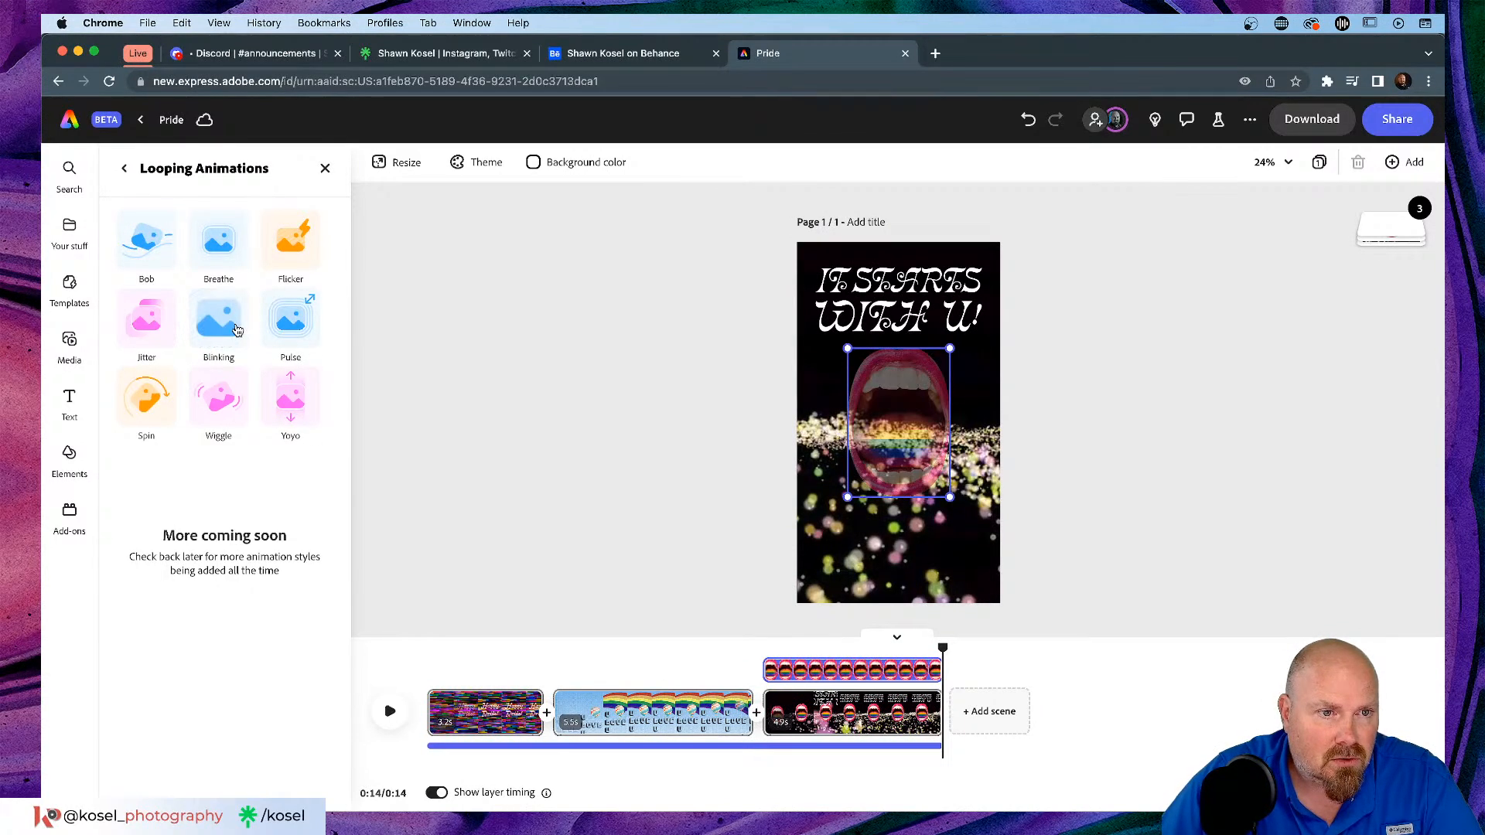
left_click(217, 403)
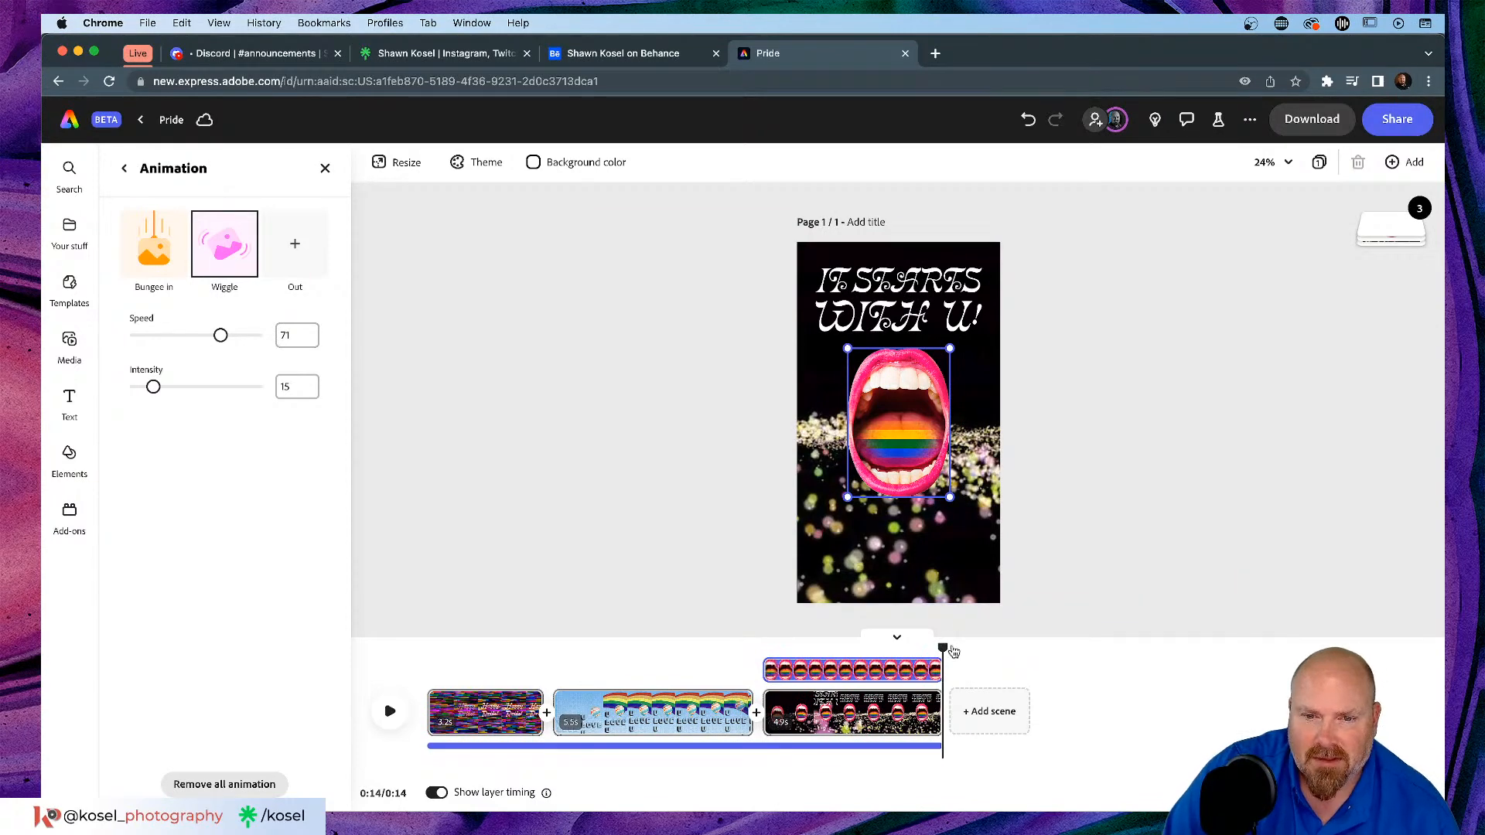
left_click_drag(938, 648, 427, 650)
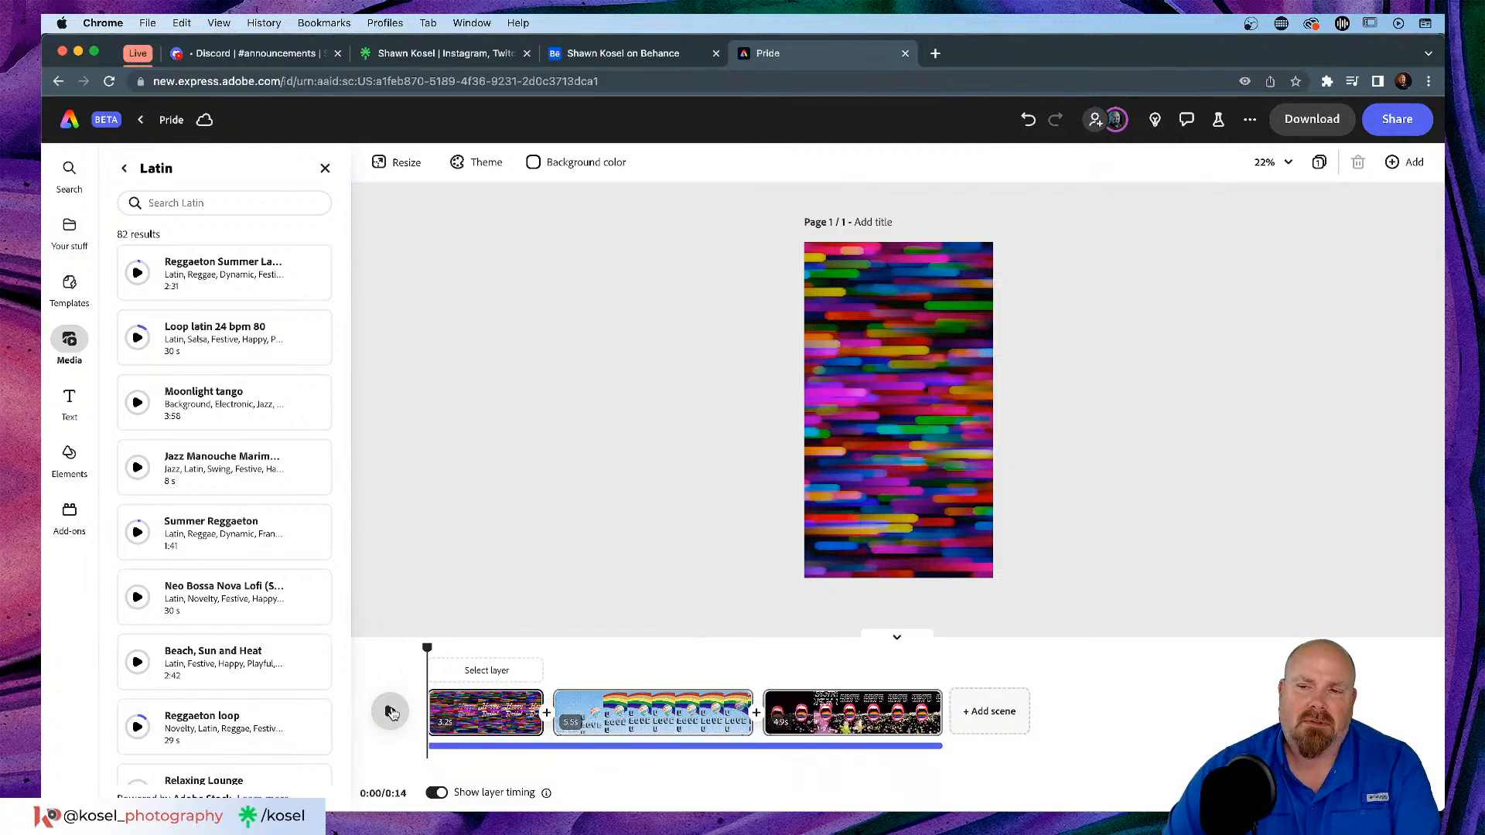
left_click(391, 712)
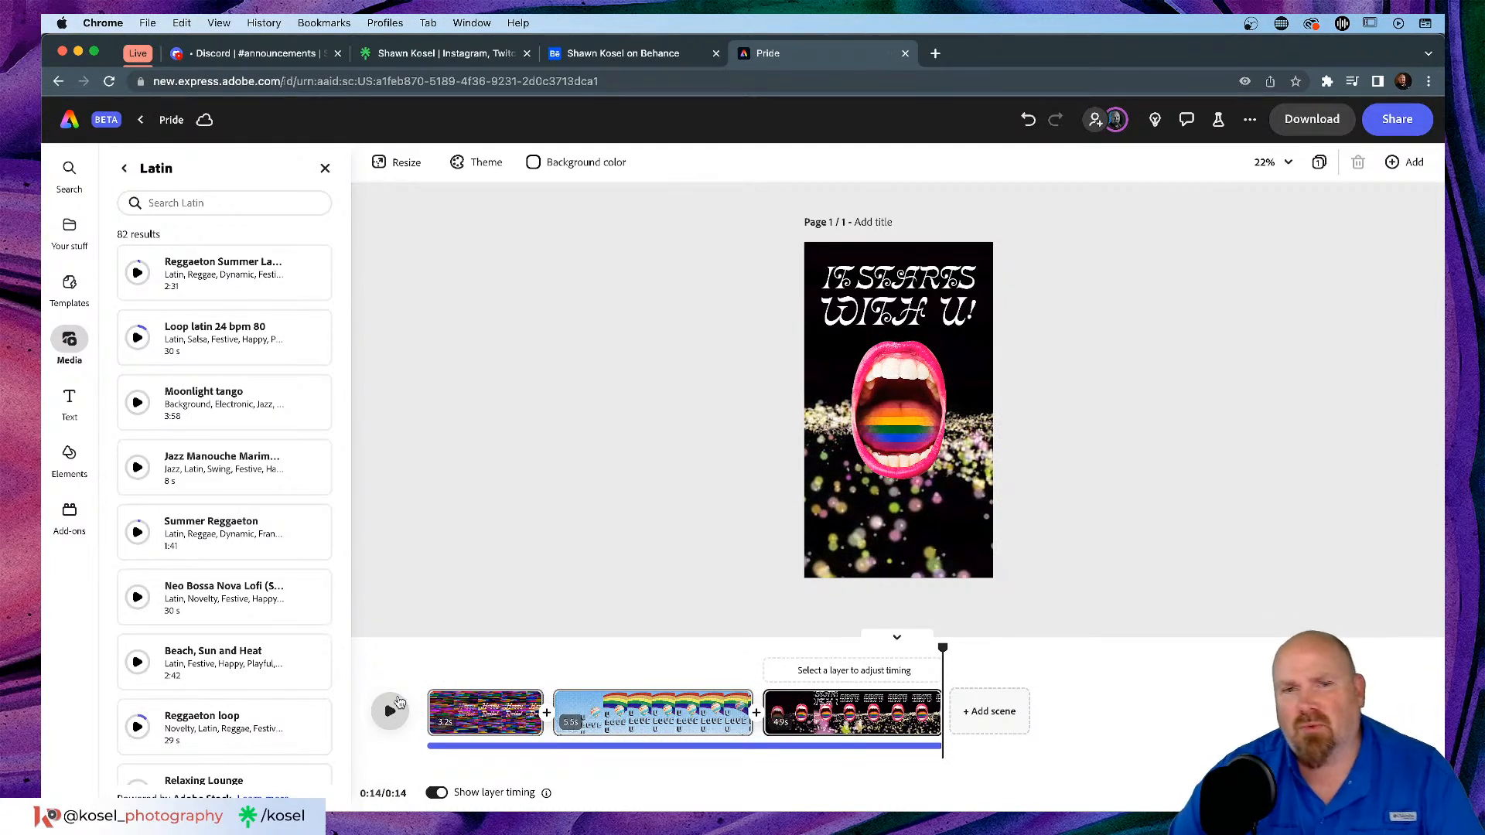
Step: Browse the font list for the "It starts with U!" text in the third scene, comparing the previews for an alternative typeface
left_click(897, 296)
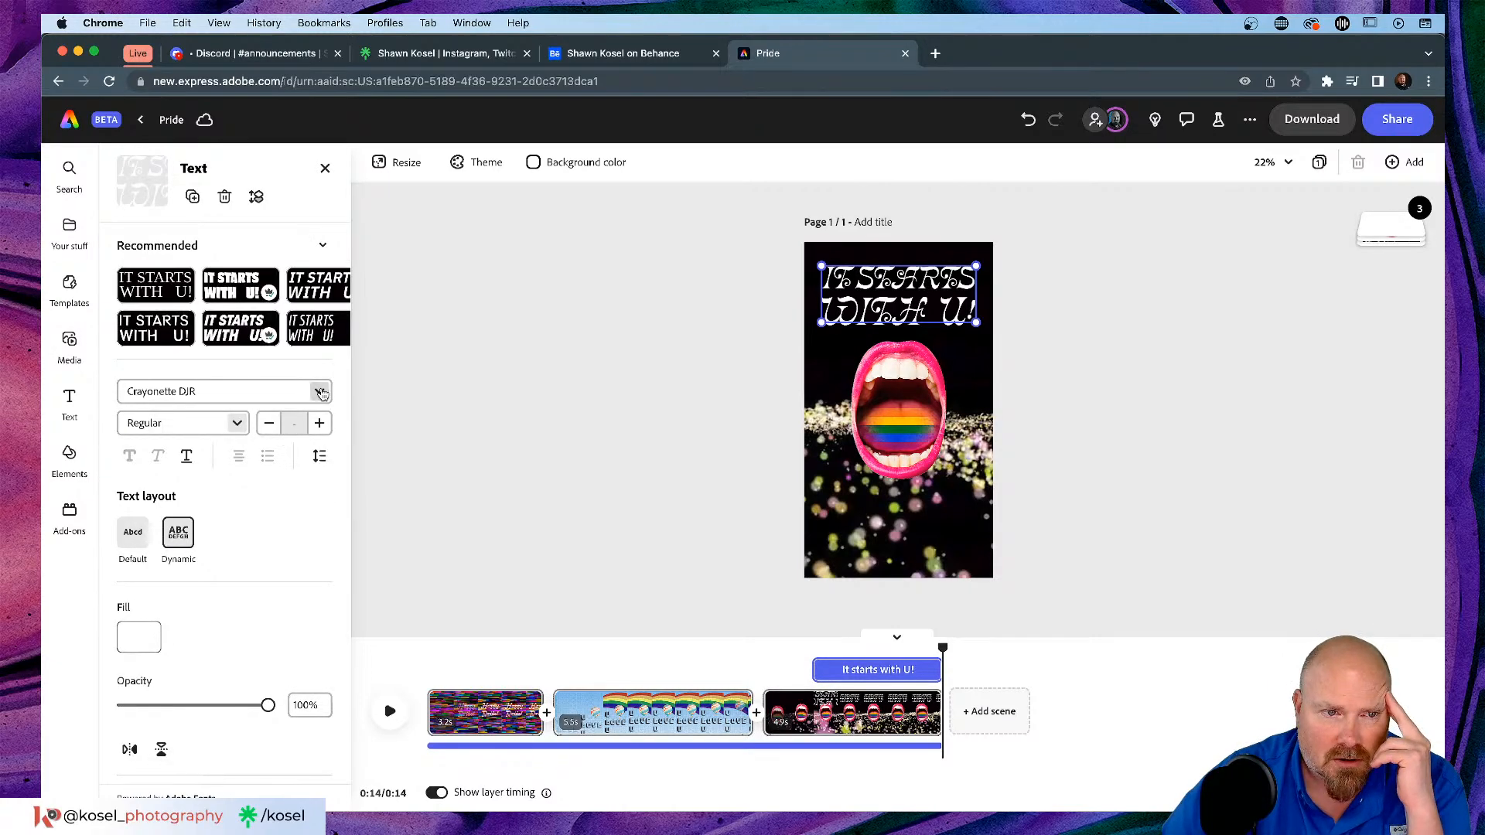
left_click(320, 391)
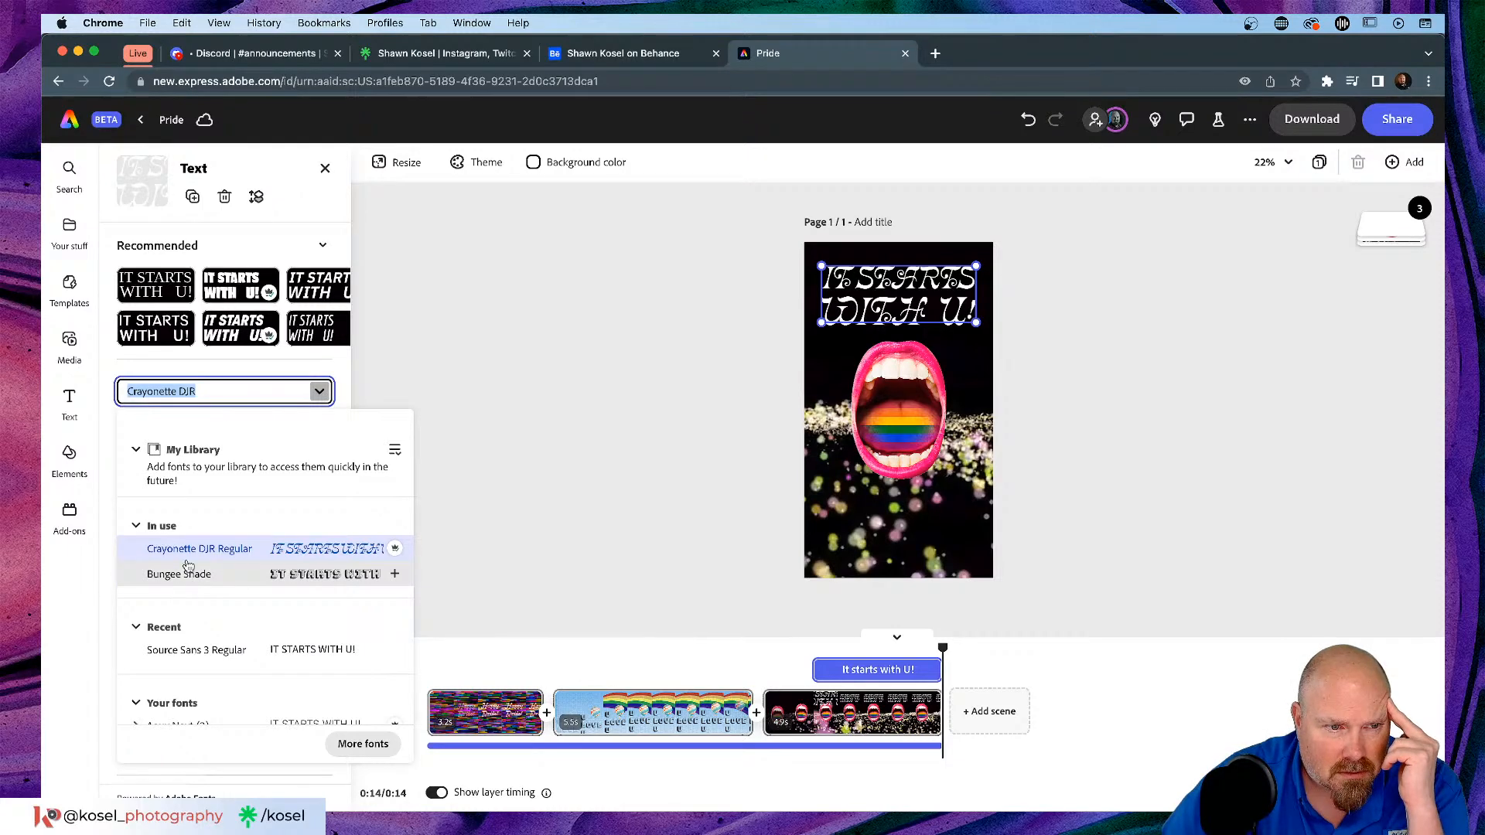
scroll(275, 549, "down", 10)
scroll(275, 549, "down", 10)
scroll(201, 565, "up", 20)
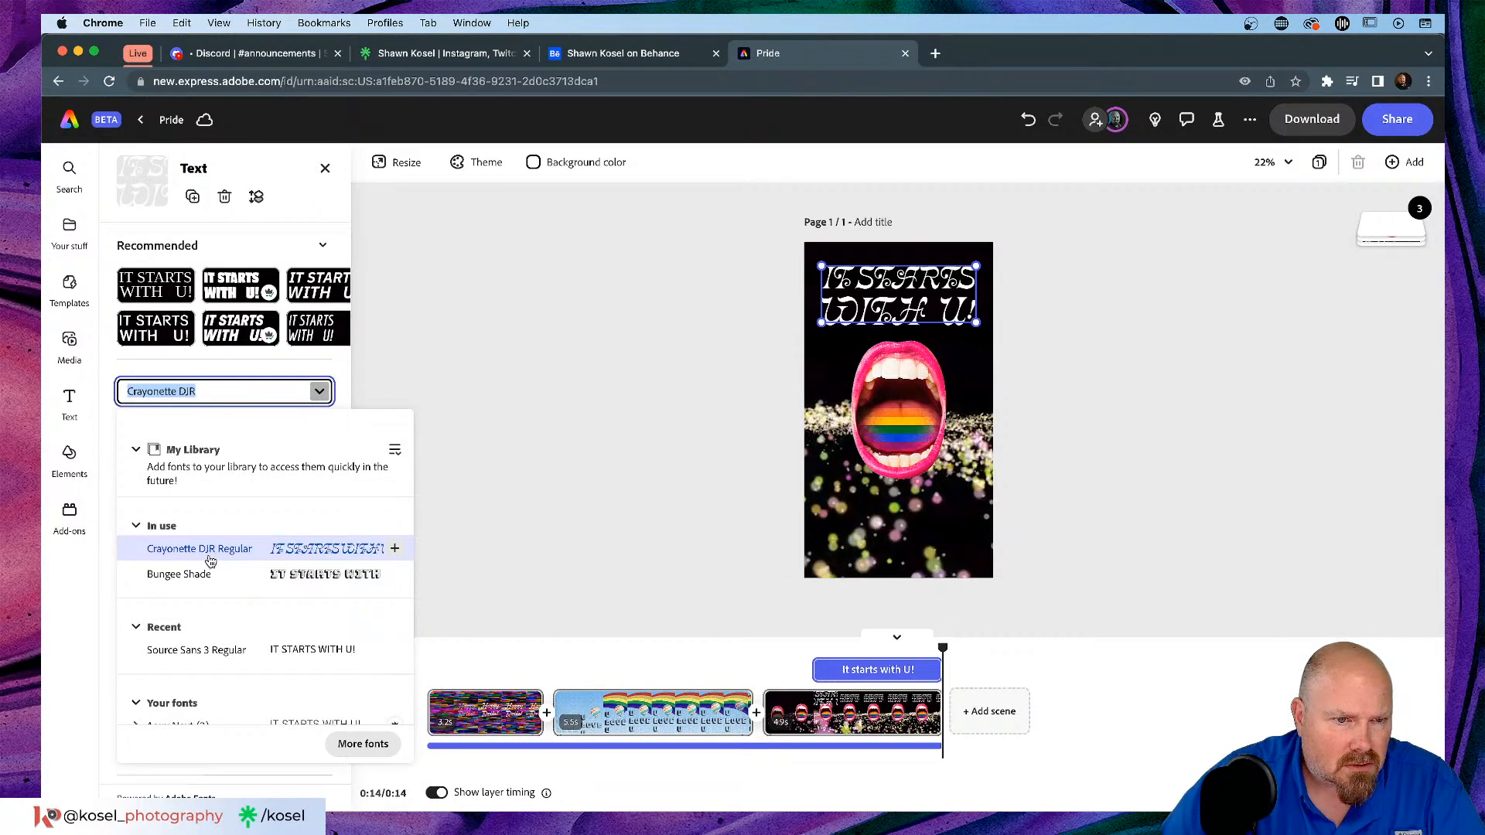
scroll(210, 560, "down", 15)
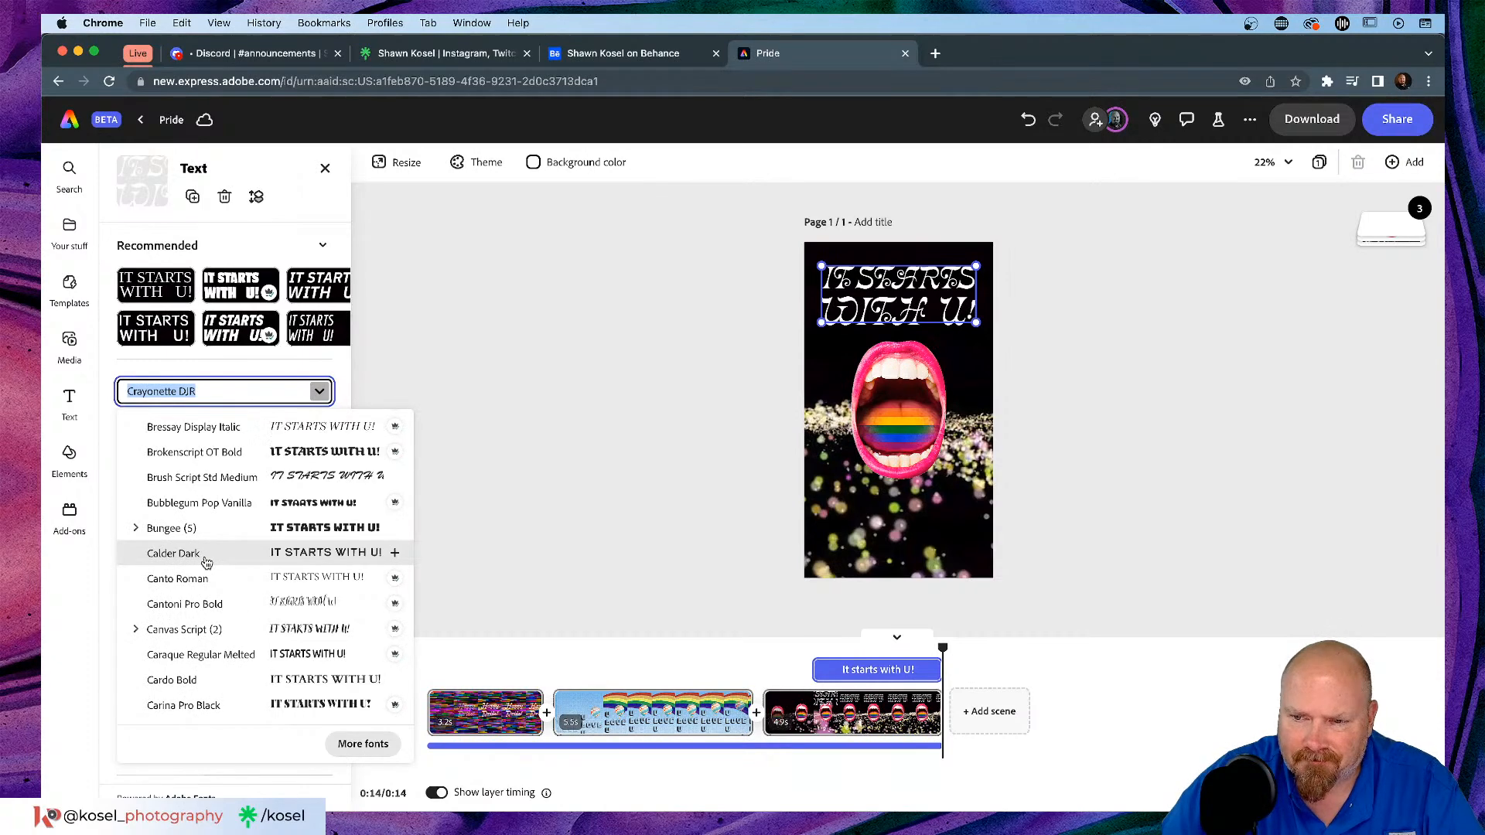
scroll(205, 562, "down", 5)
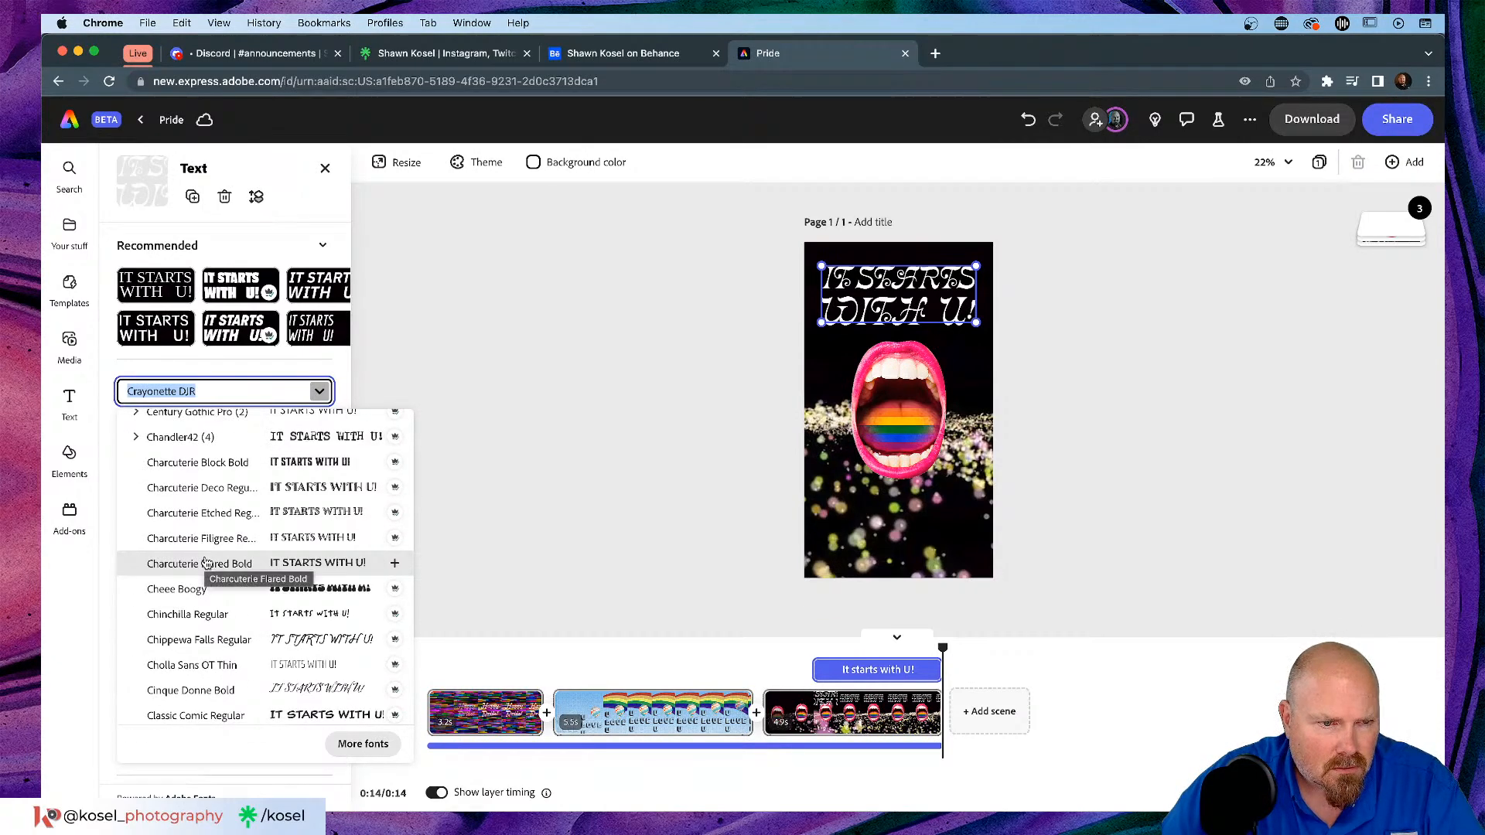
scroll(206, 562, "down", 10)
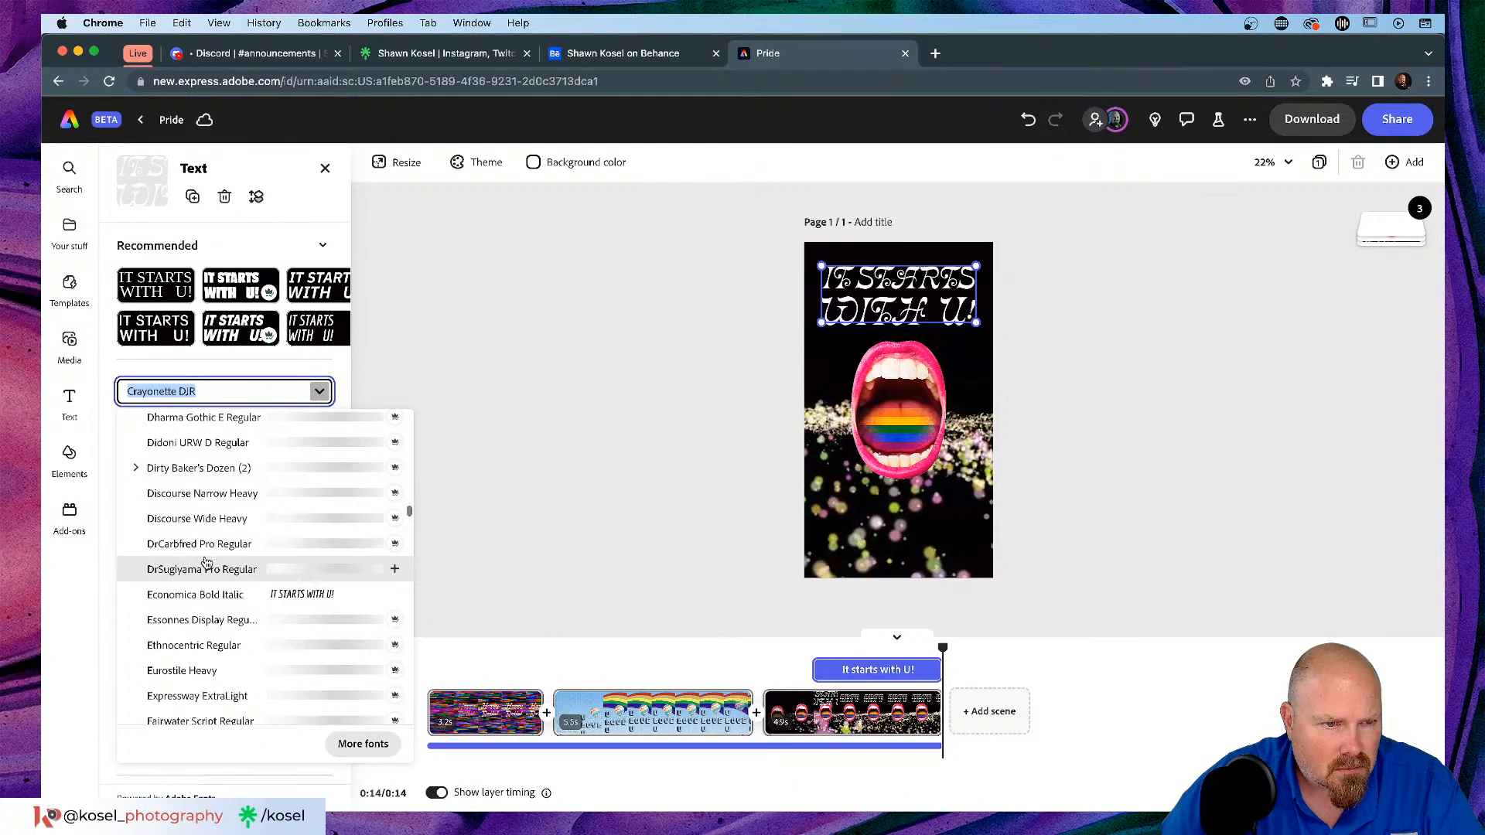
scroll(206, 562, "up", 5)
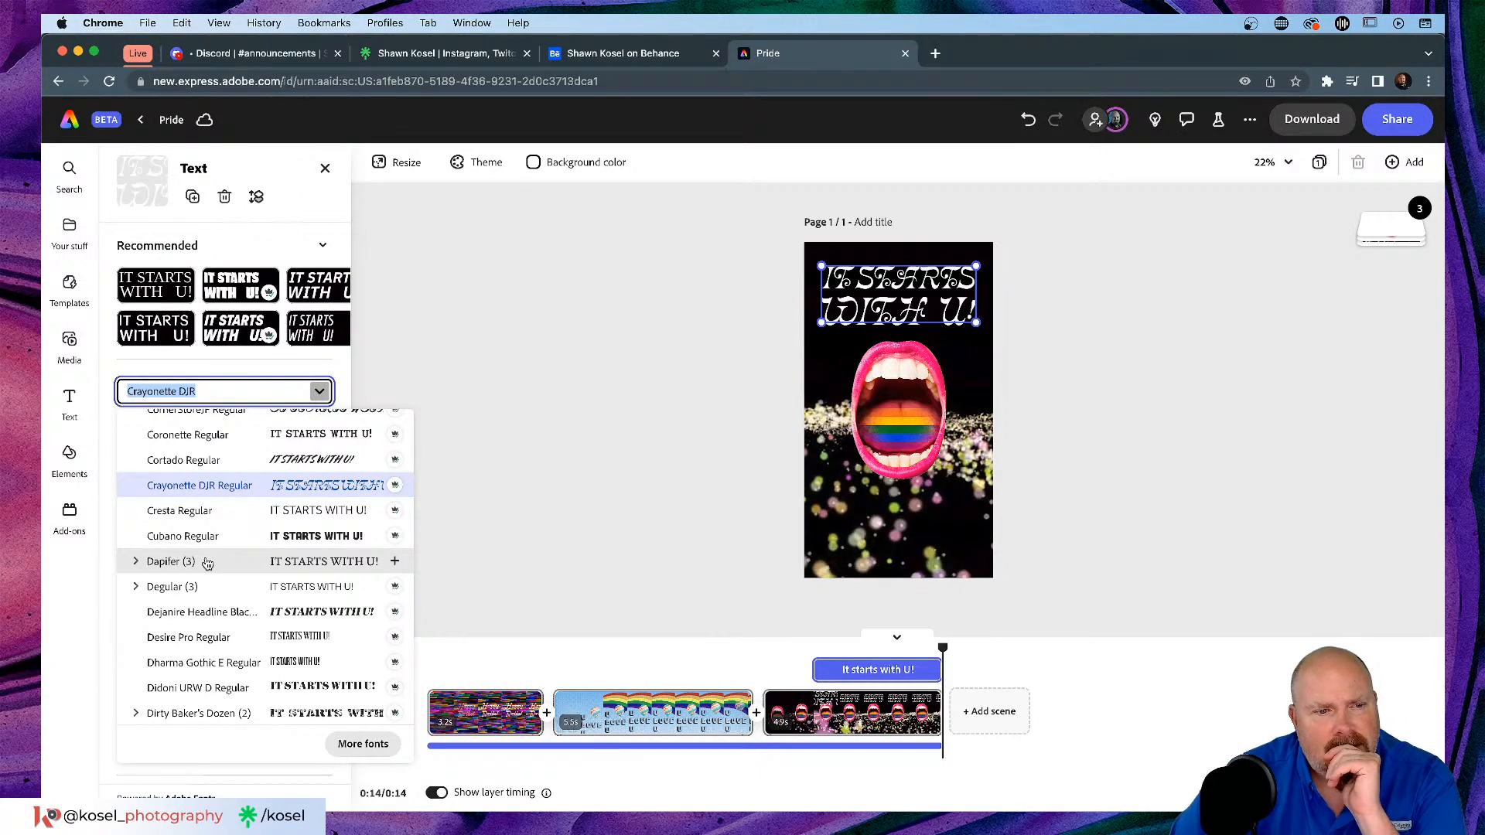
scroll(206, 564, "down", 2)
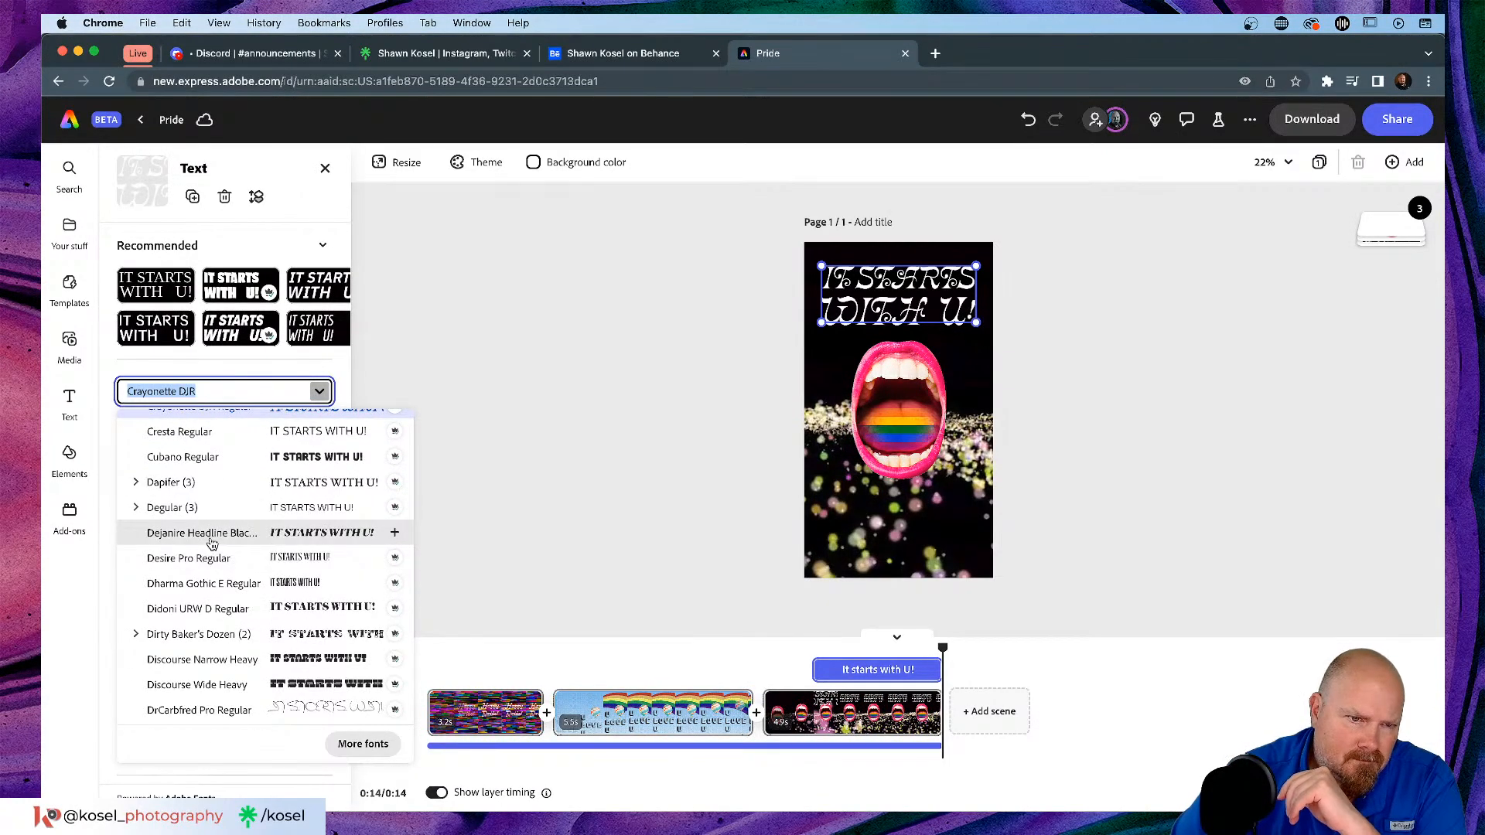
scroll(211, 543, "down", 3)
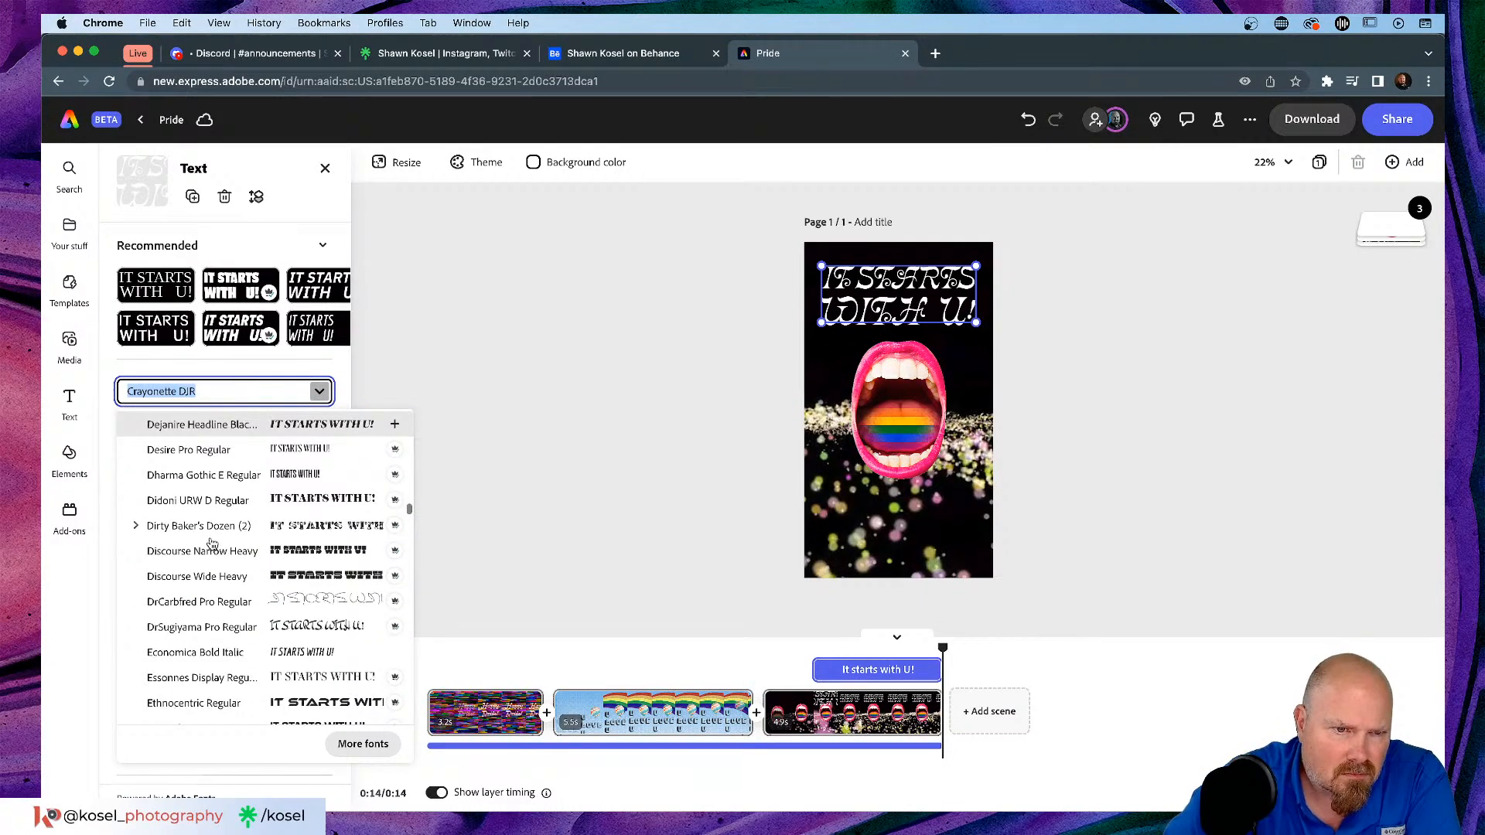
scroll(212, 544, "down", 4)
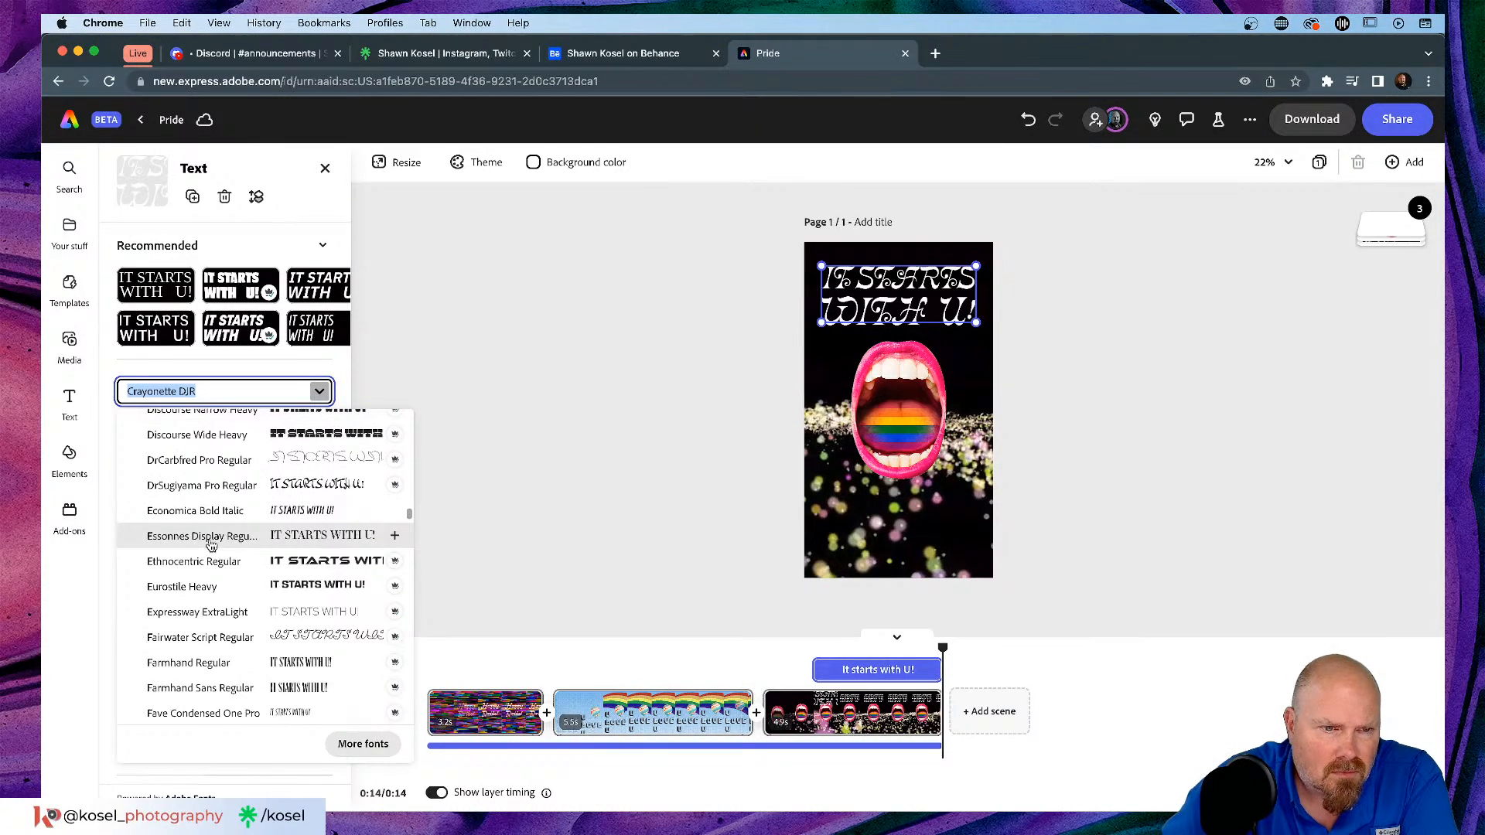
scroll(211, 545, "down", 5)
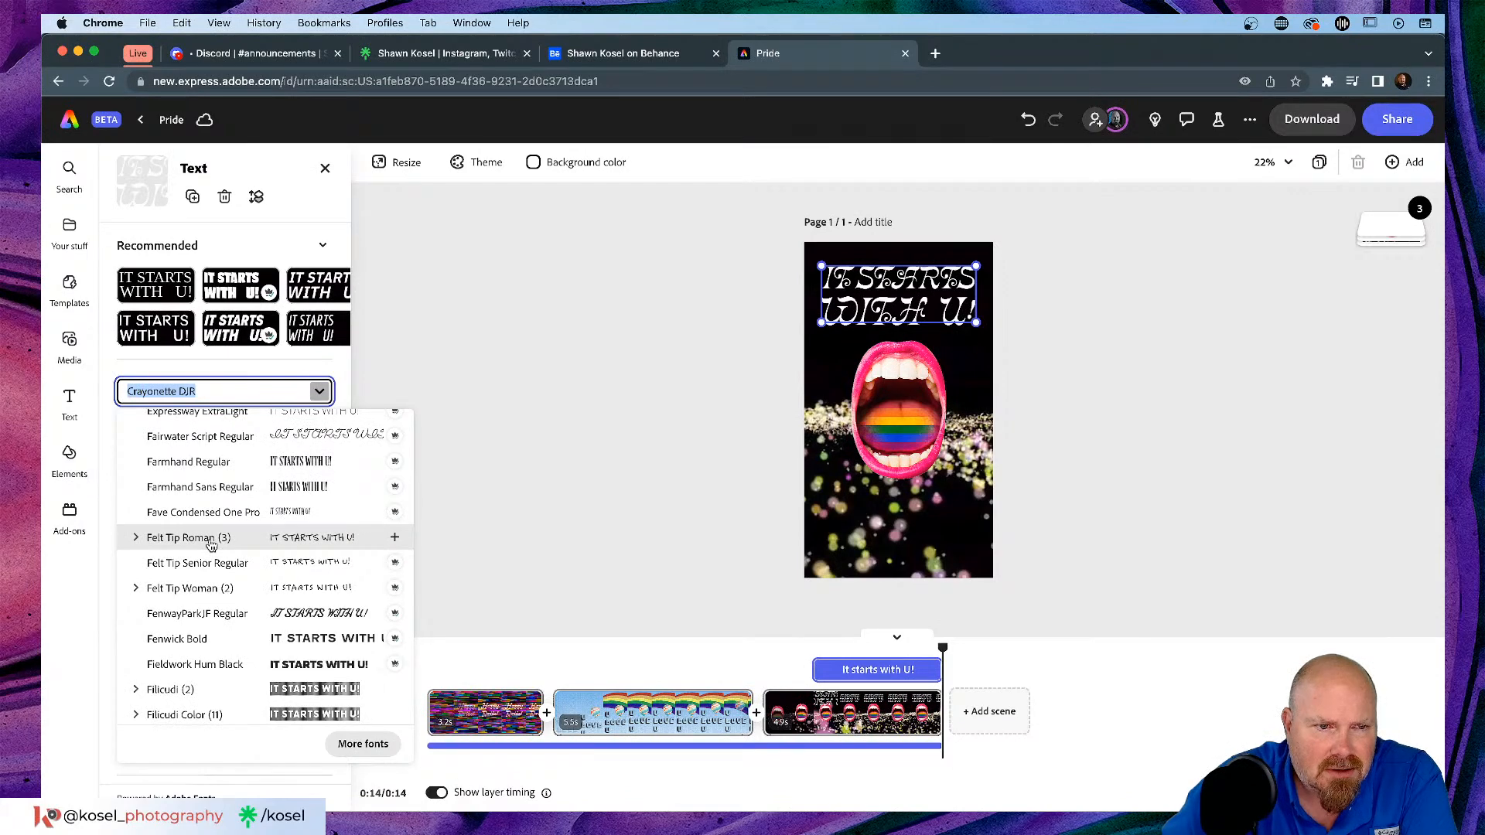
scroll(211, 545, "down", 4)
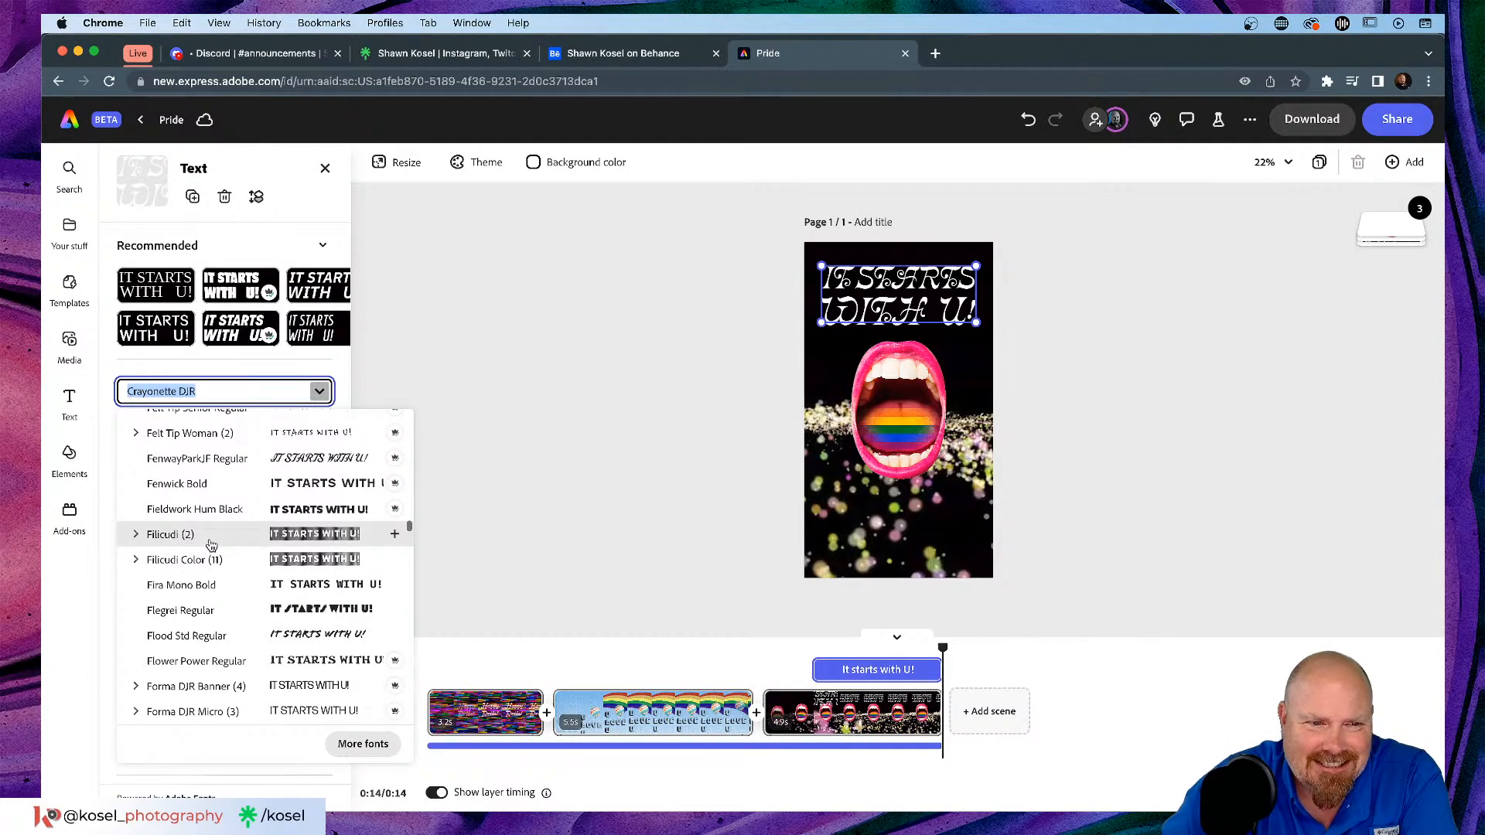
scroll(211, 546, "down", 5)
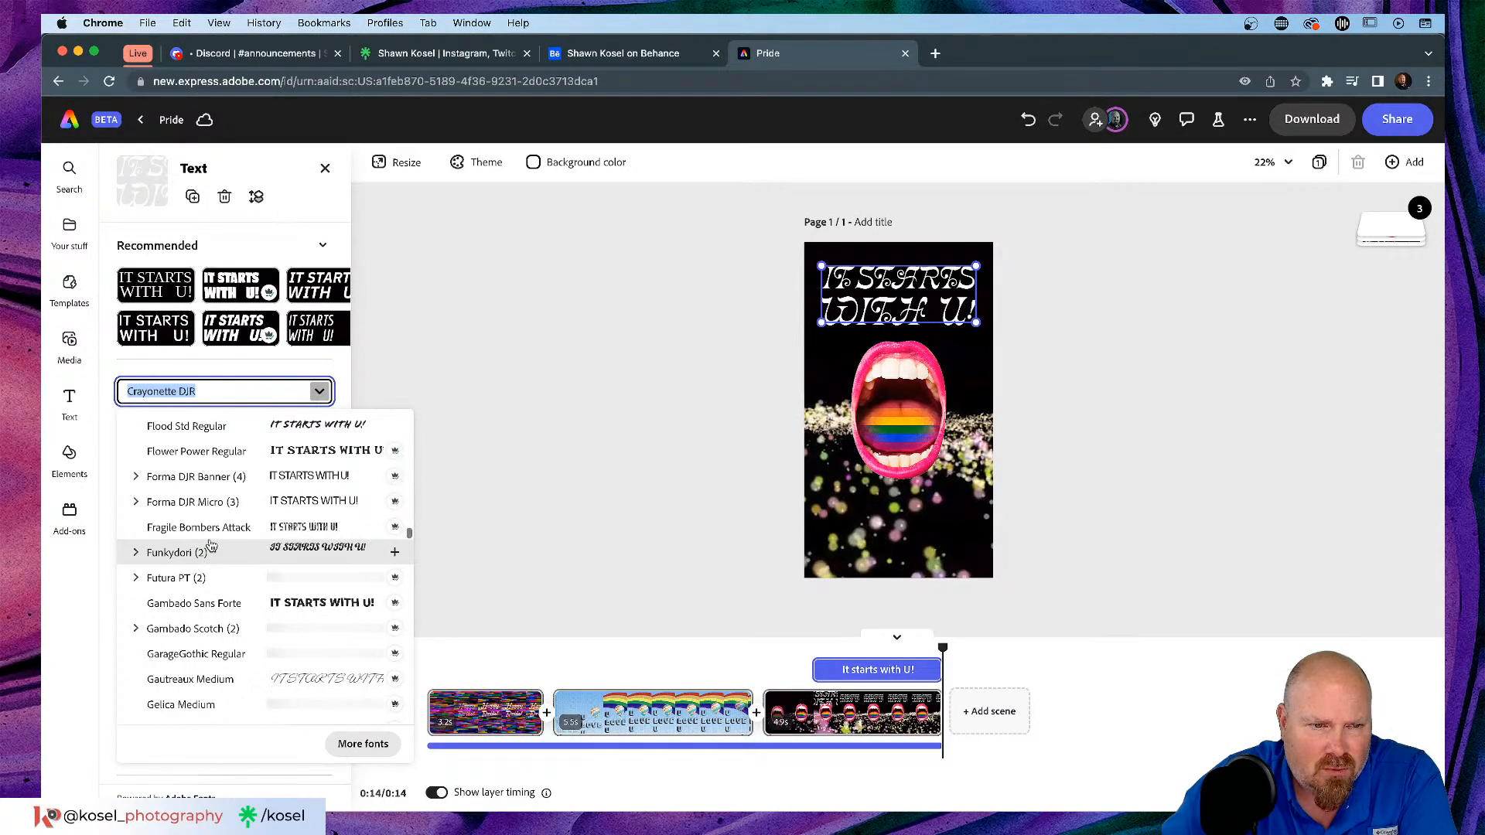
scroll(201, 577, "down", 4)
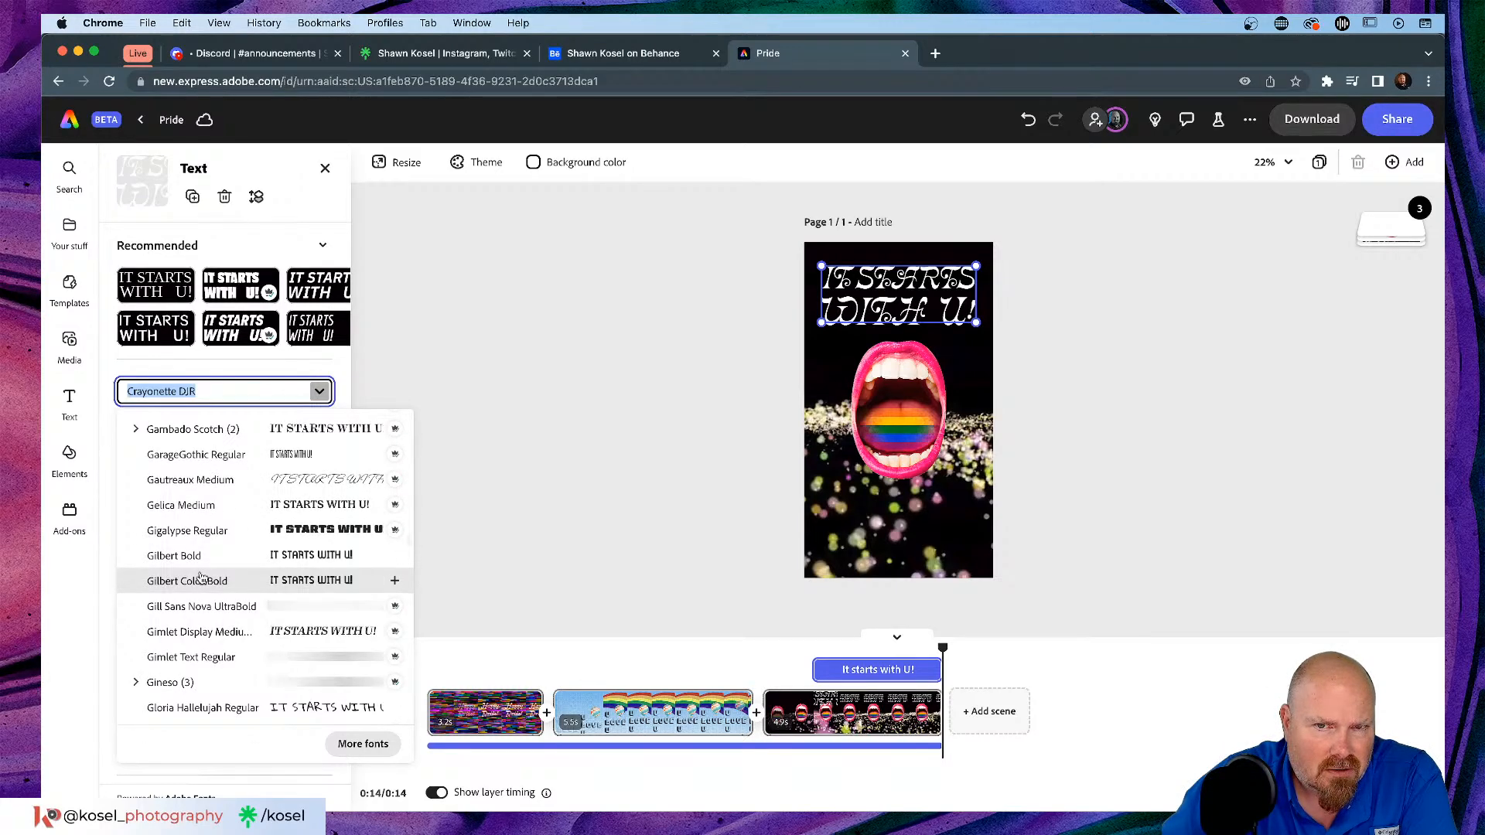
scroll(200, 576, "down", 5)
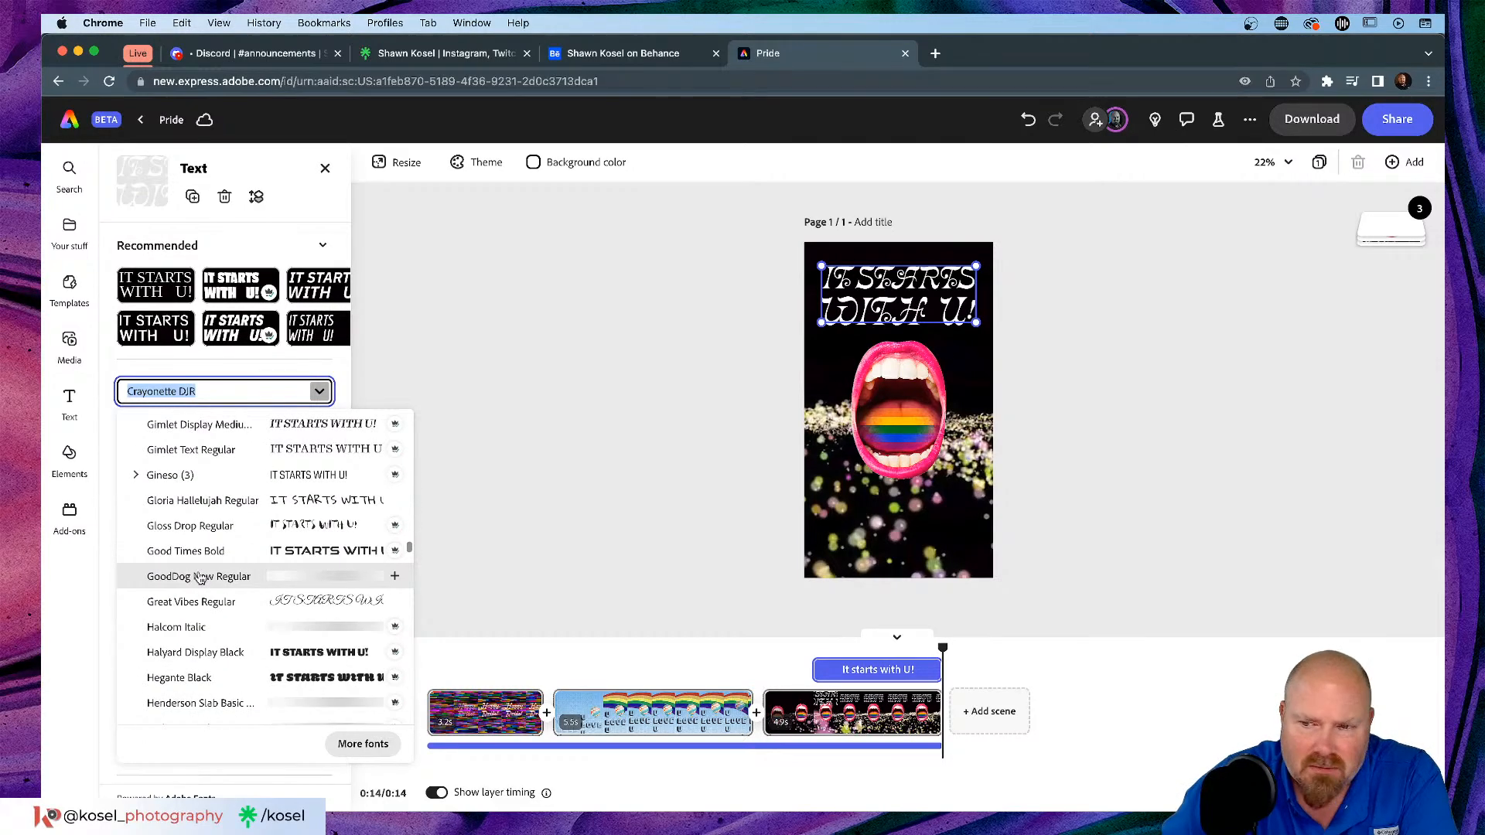
scroll(183, 579, "down", 3)
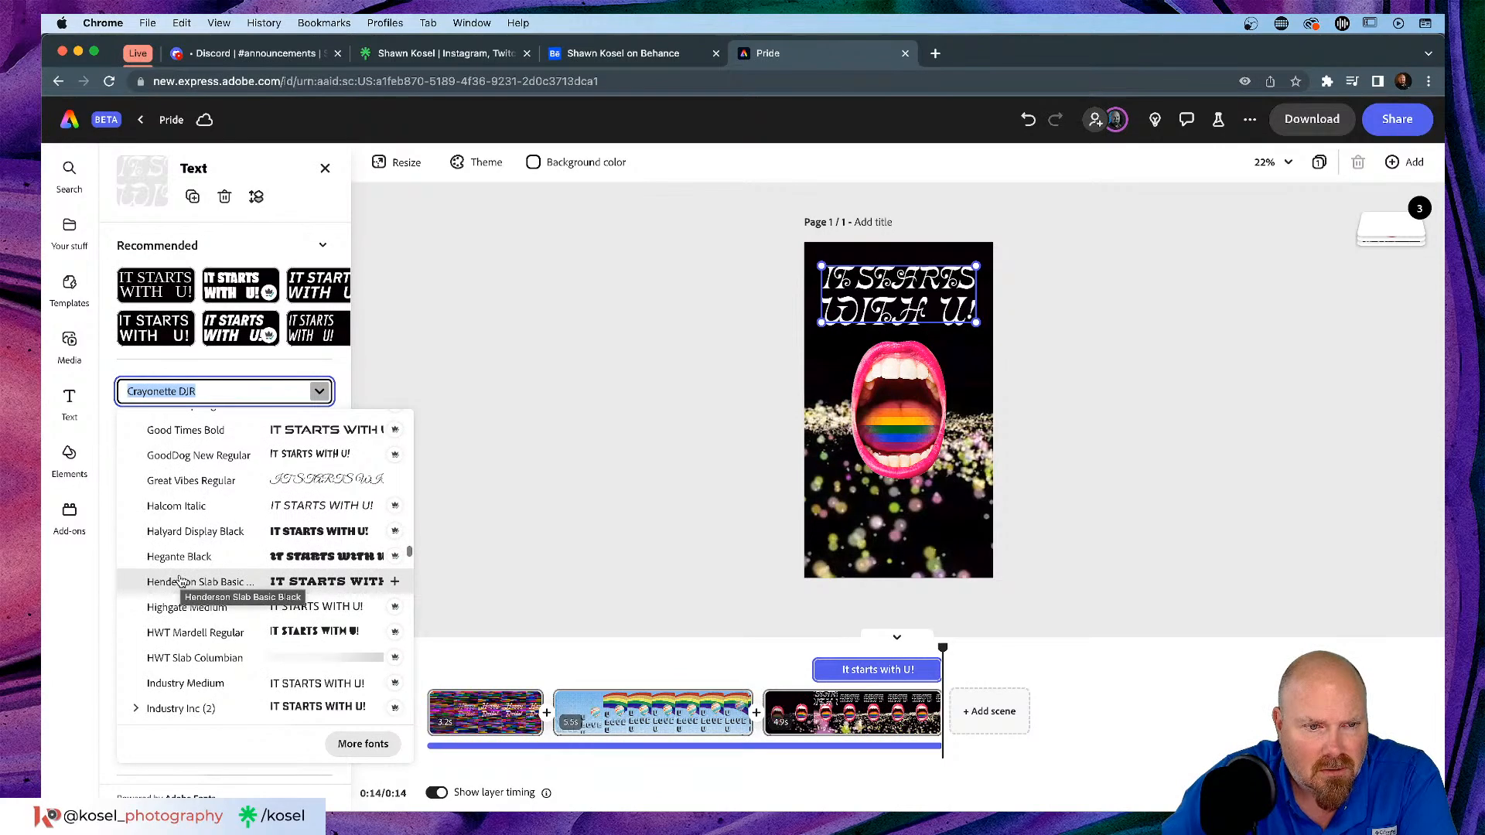
scroll(187, 577, "down", 1)
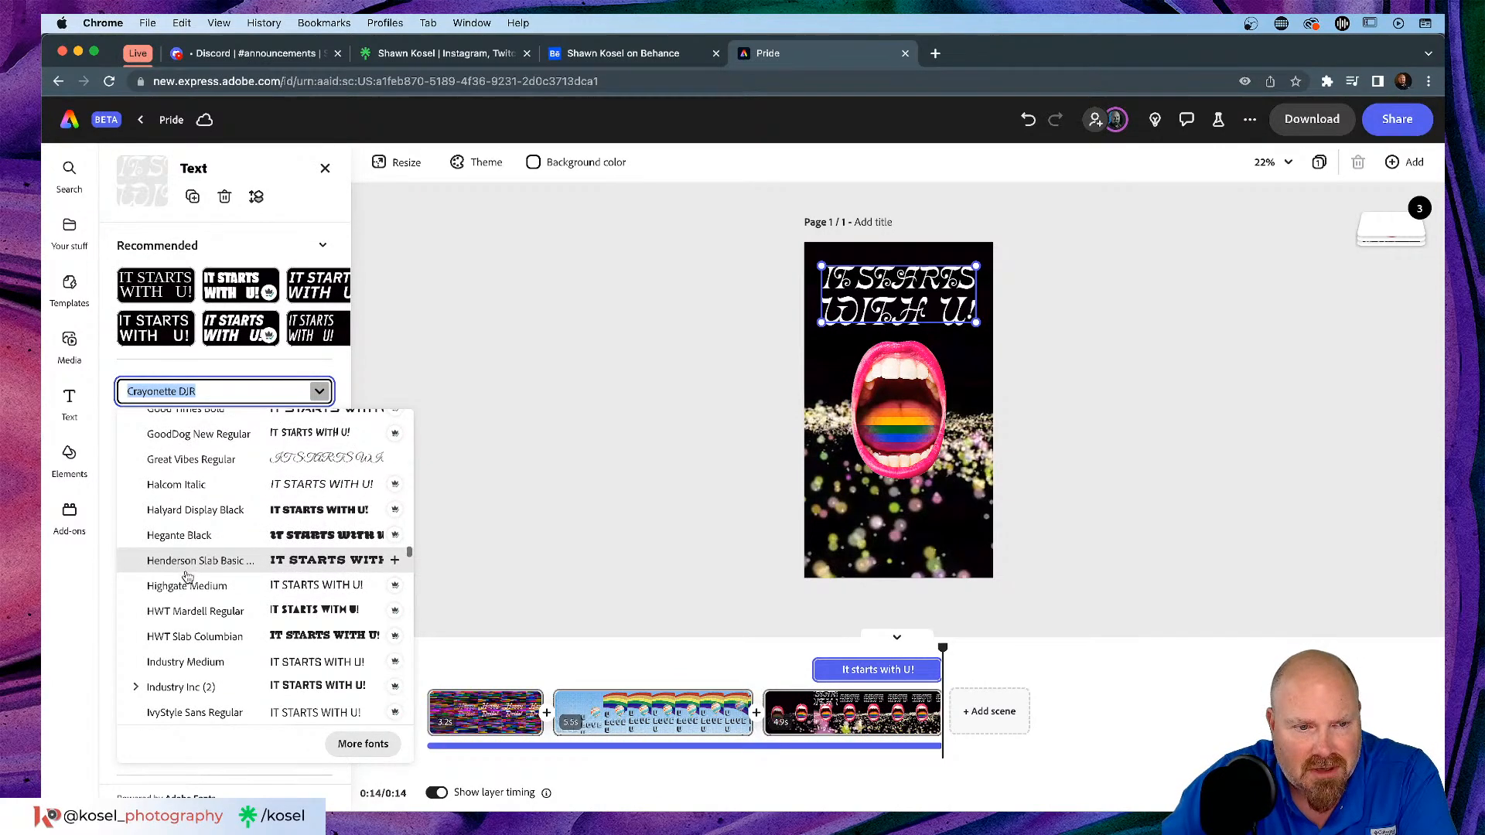
Step: Look through the available font list for an alternative typeface for the "It starts with U!" heading
scroll(194, 576, "down", 6)
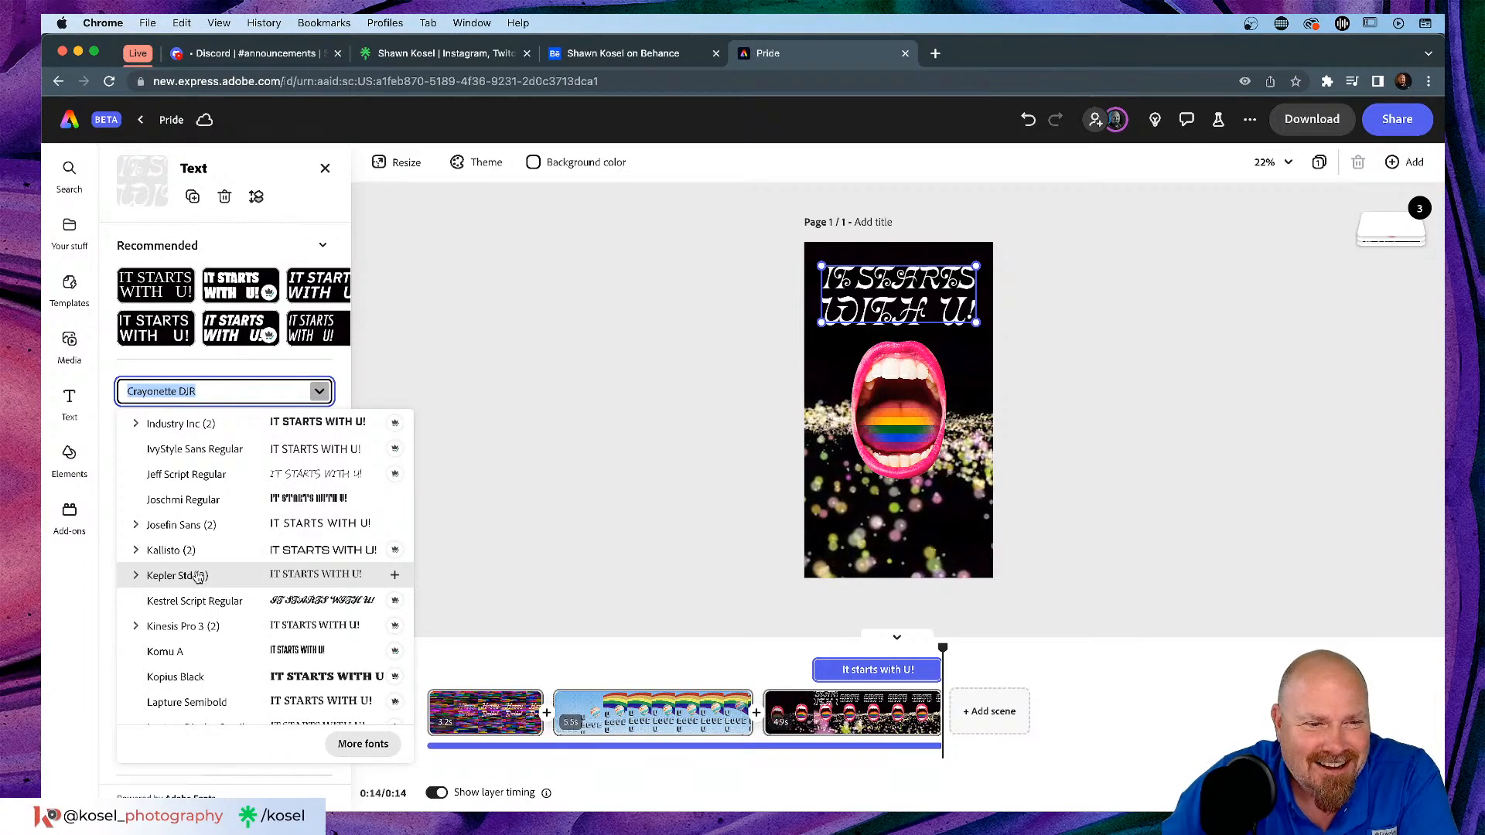
scroll(198, 578, "down", 3)
scroll(198, 576, "down", 5)
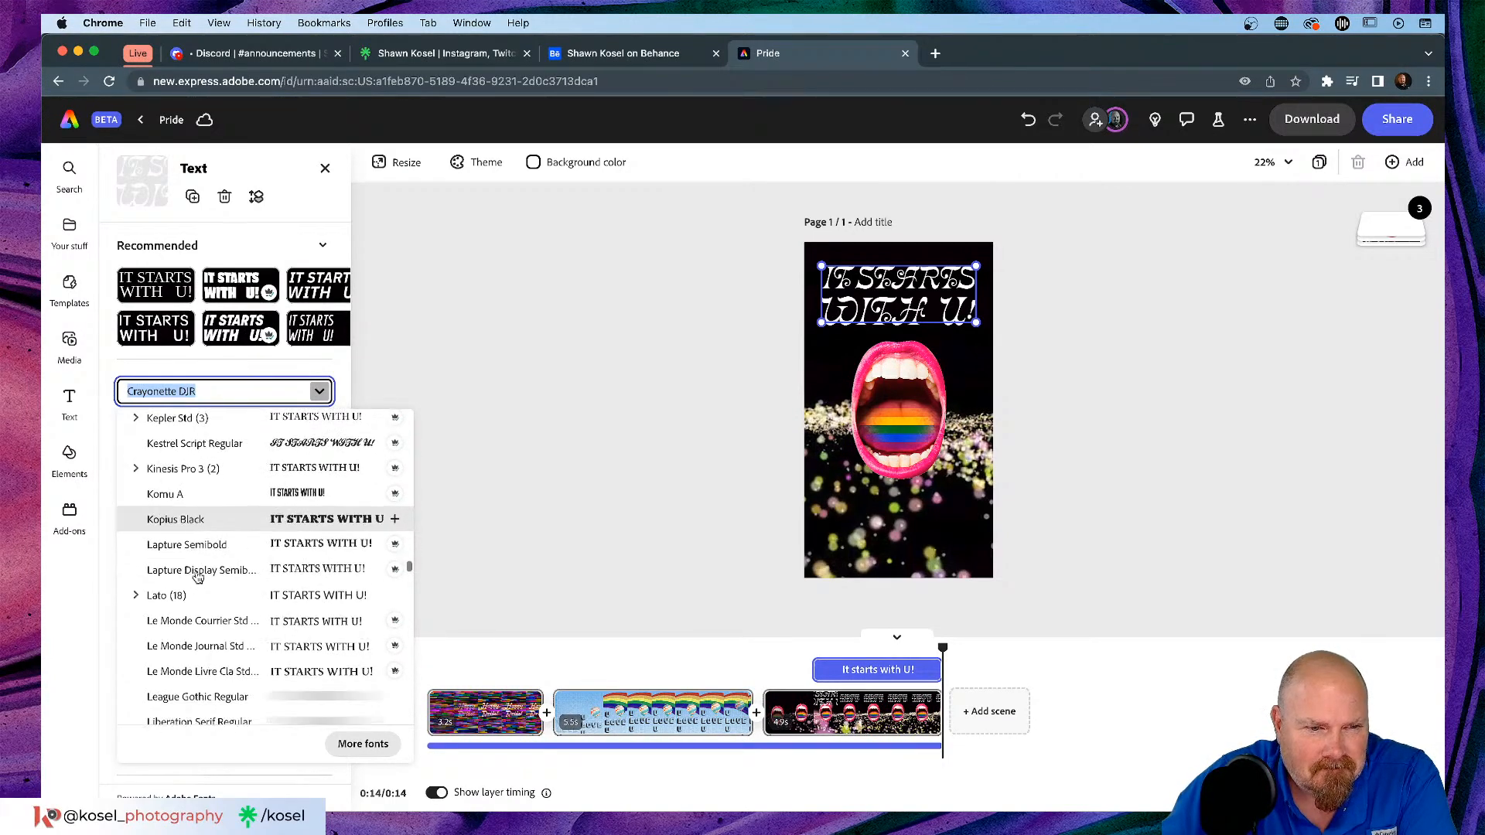
scroll(198, 577, "down", 3)
scroll(198, 577, "up", 12)
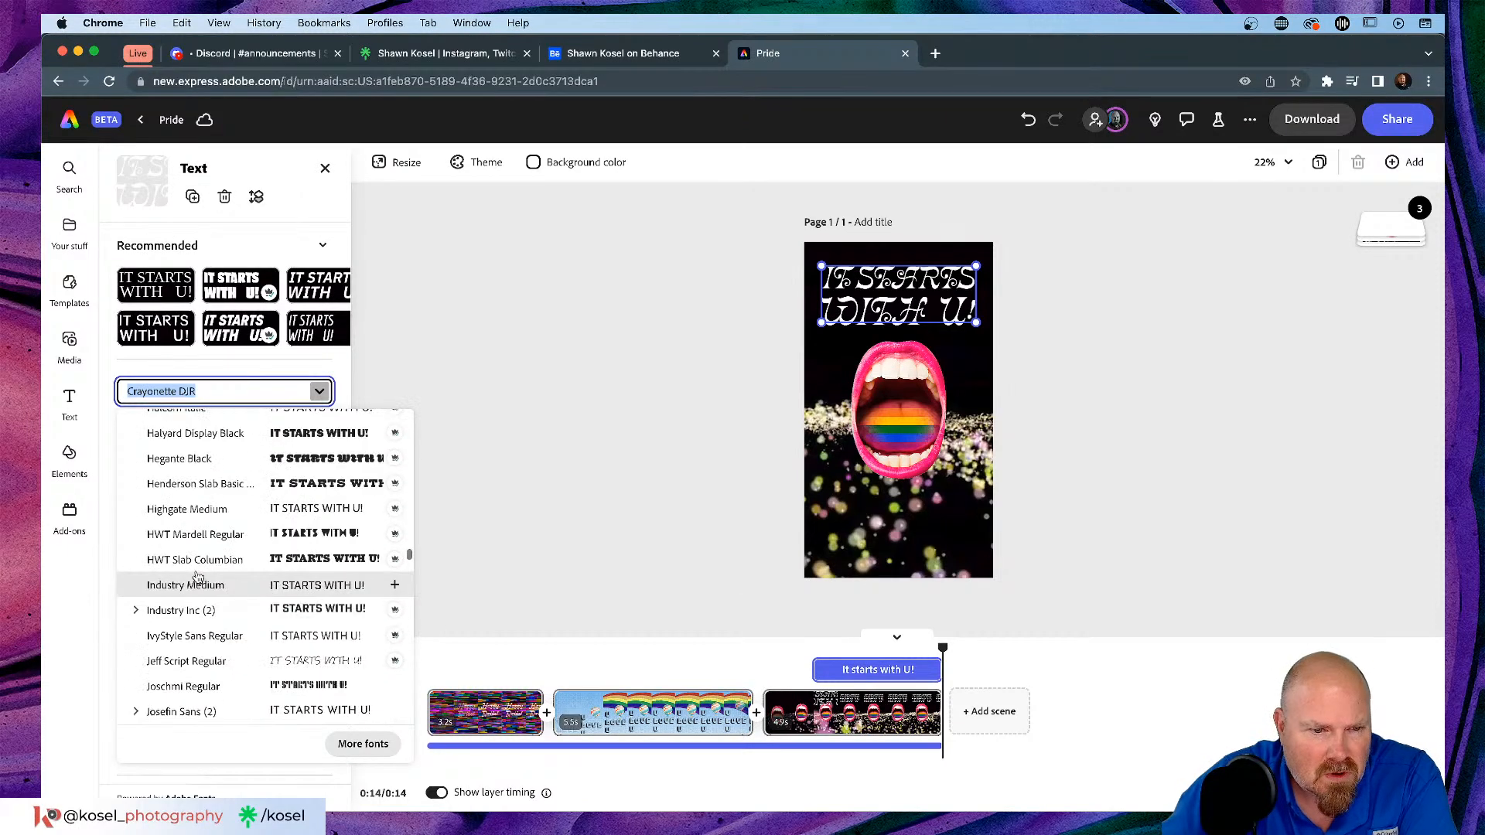
Step: Open the extended font collection and review its style categories for the heading
left_click(362, 743)
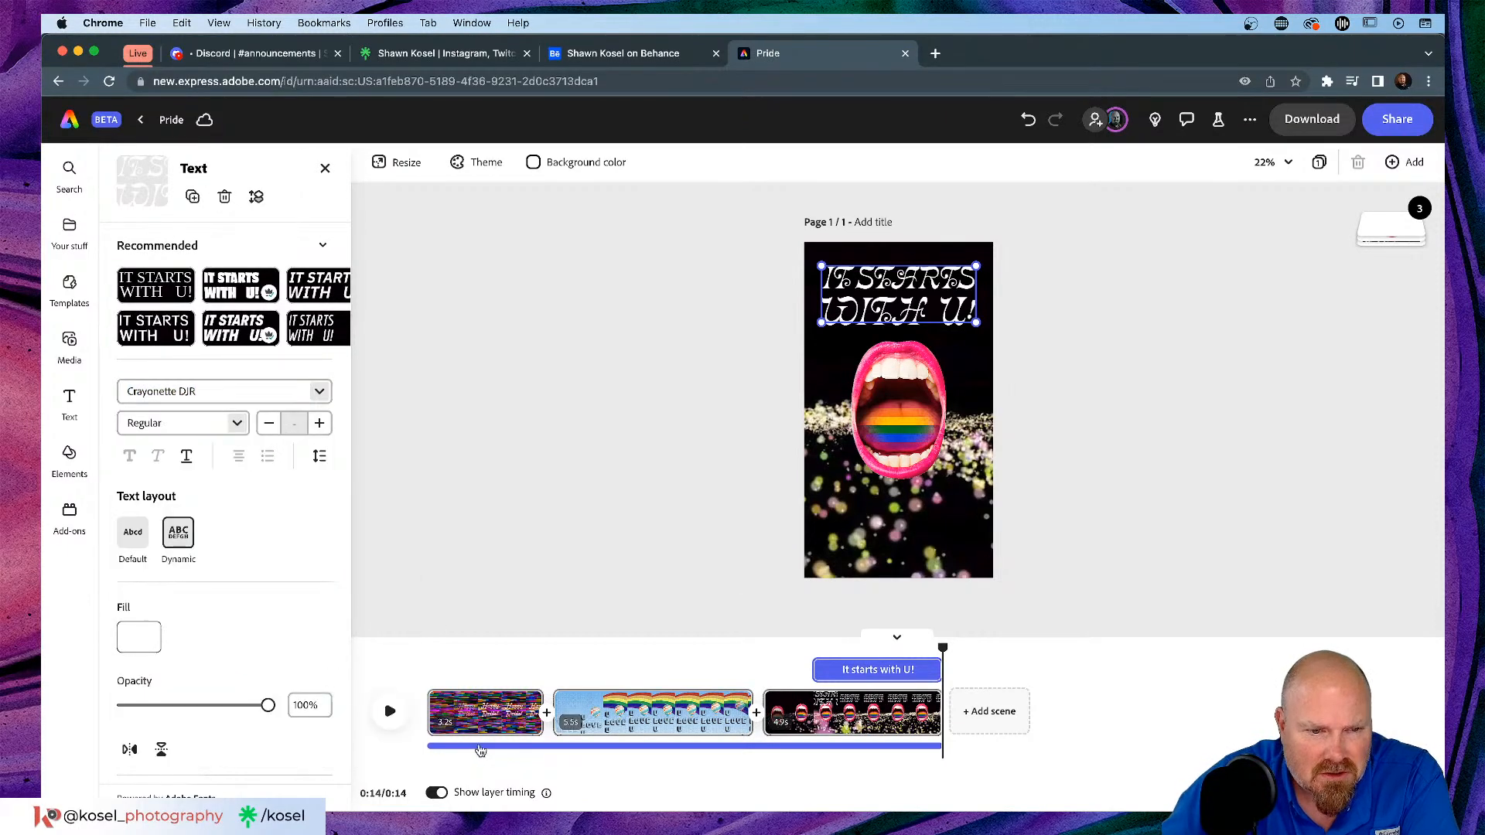
left_click(319, 392)
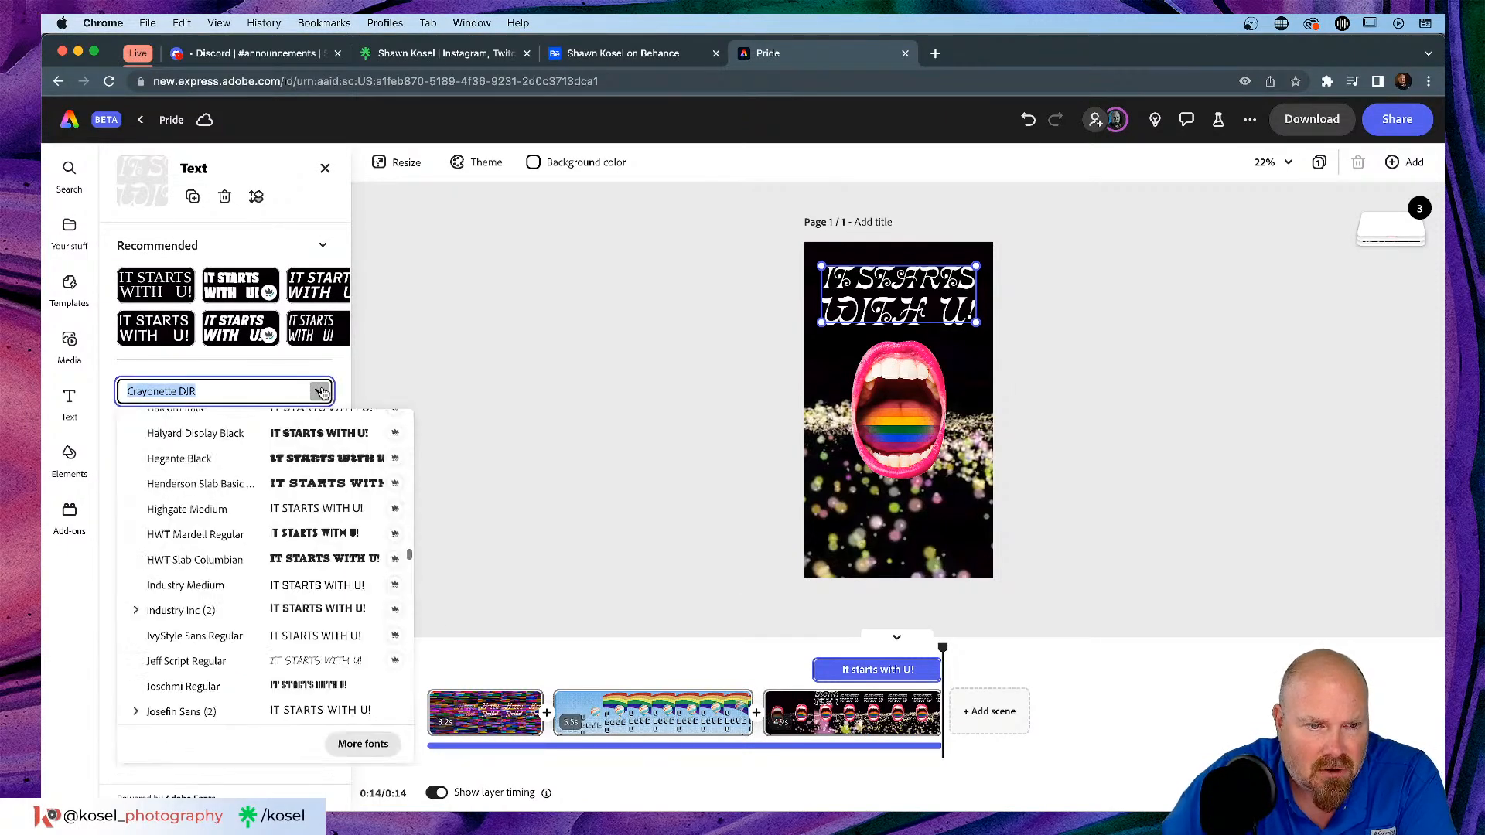
left_click(363, 743)
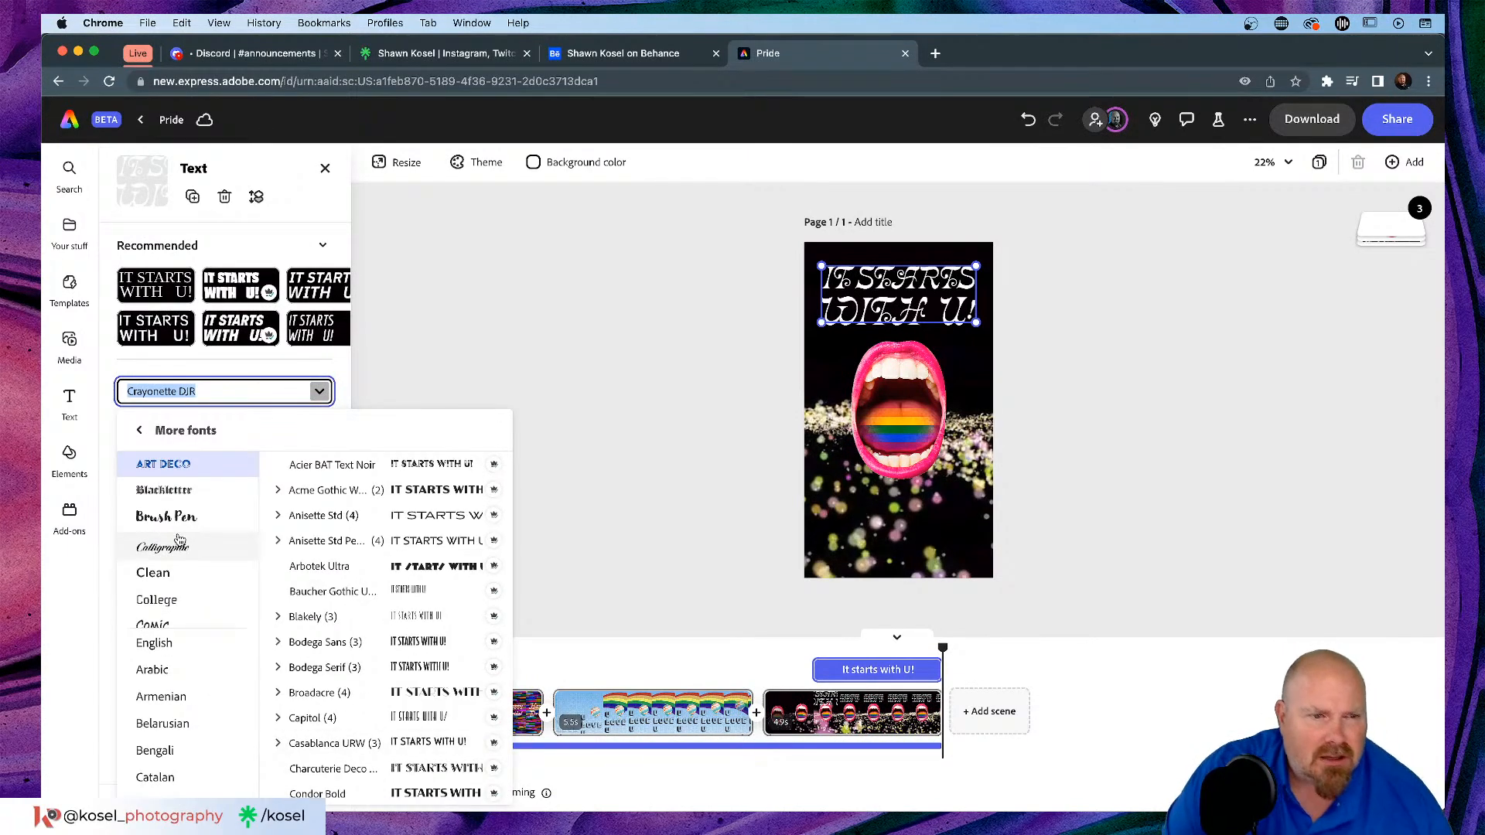
scroll(179, 539, "down", 5)
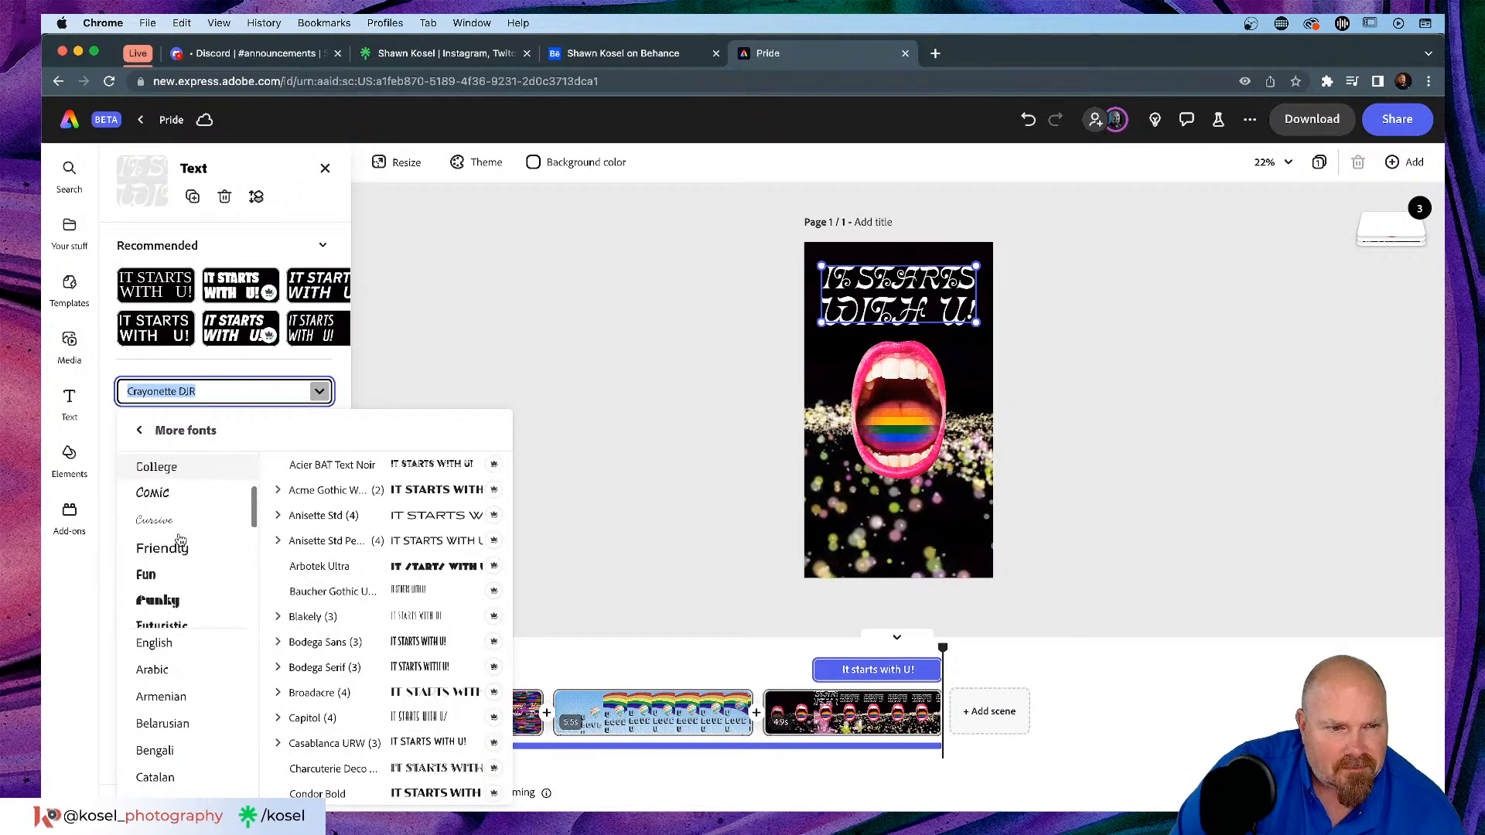
scroll(179, 539, "down", 3)
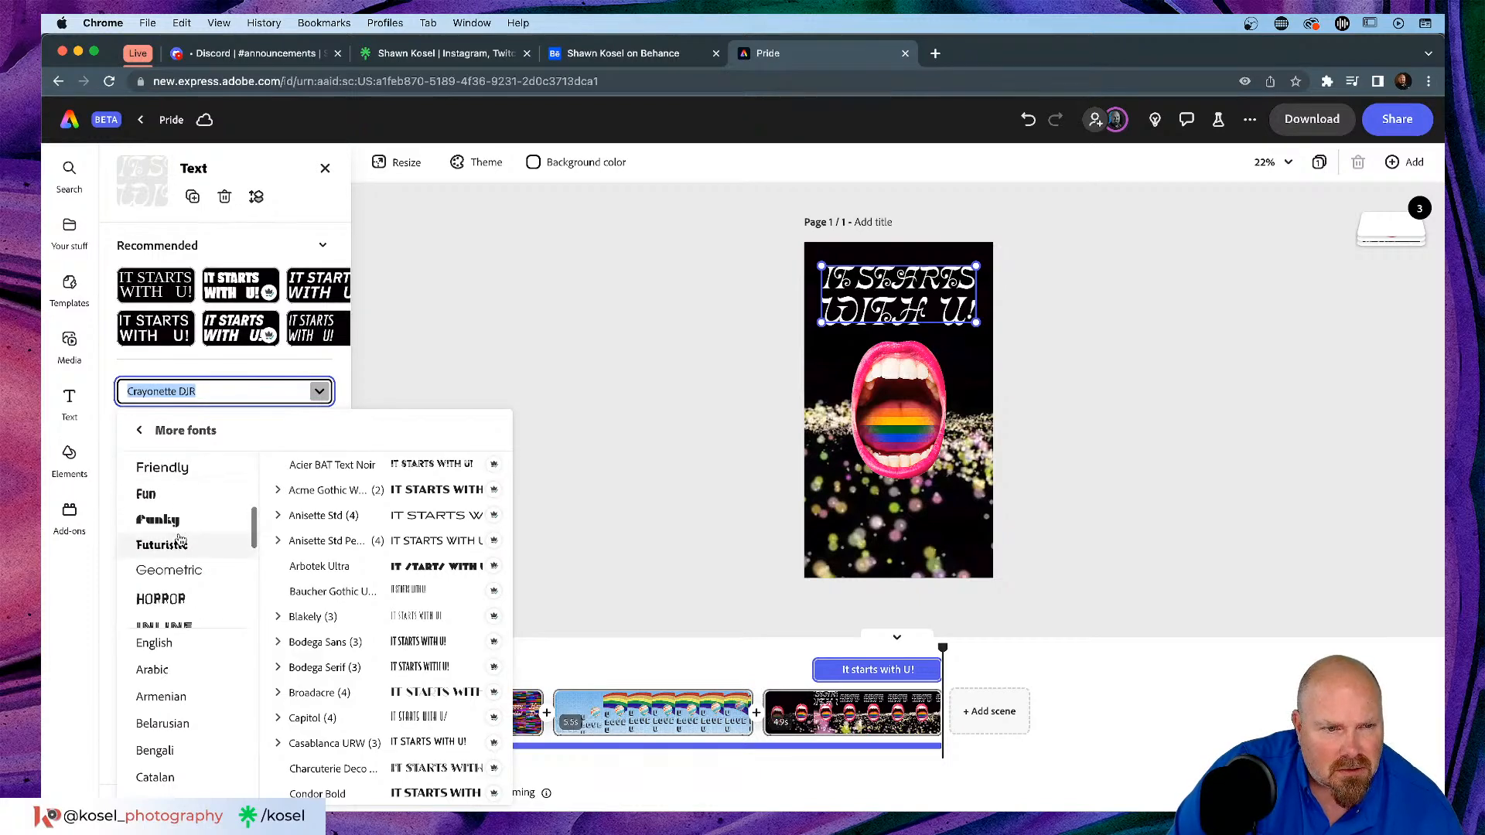
scroll(180, 539, "down", 3)
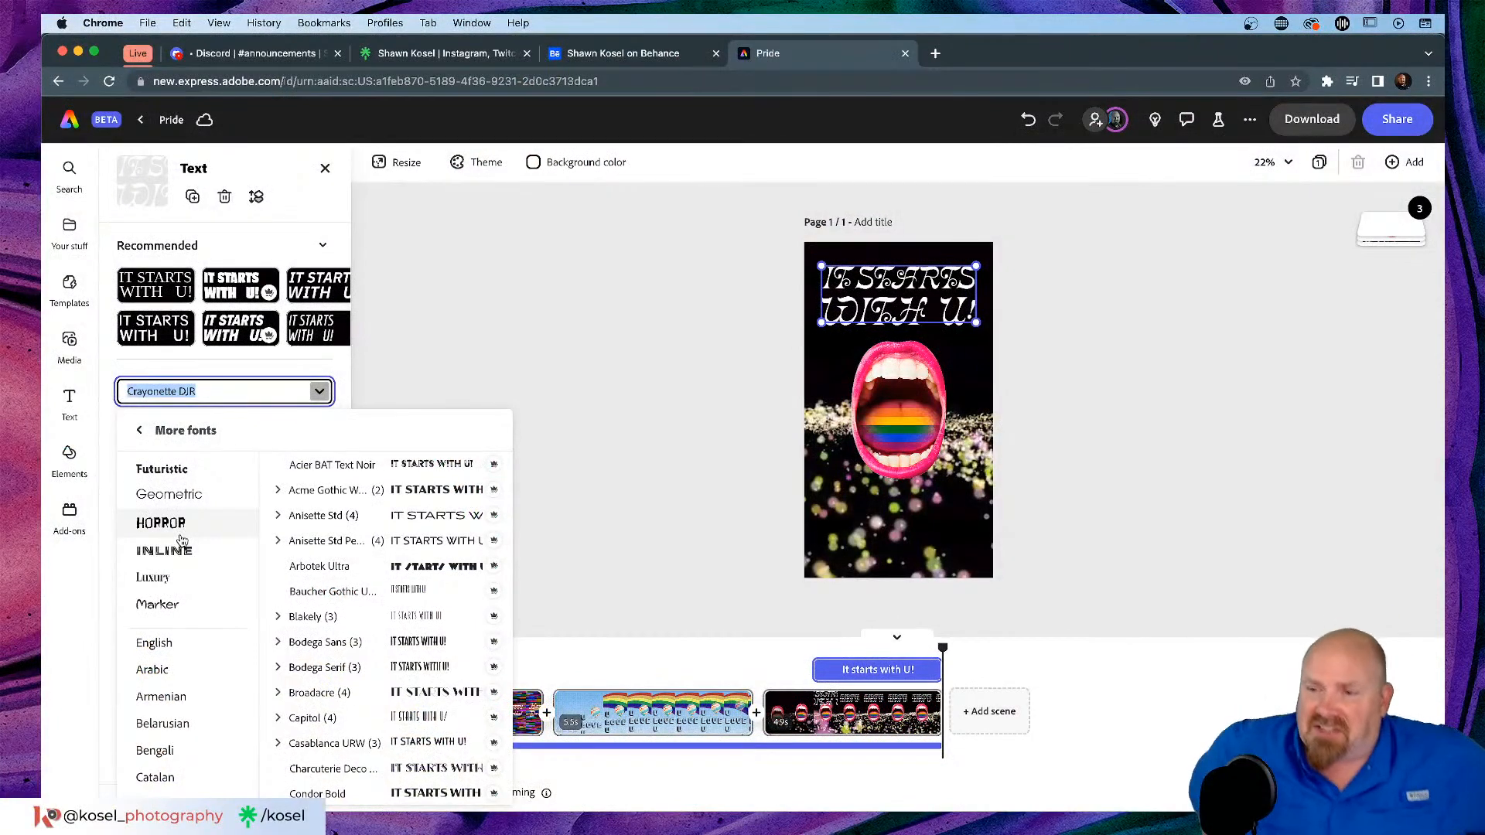
scroll(181, 539, "up", 1)
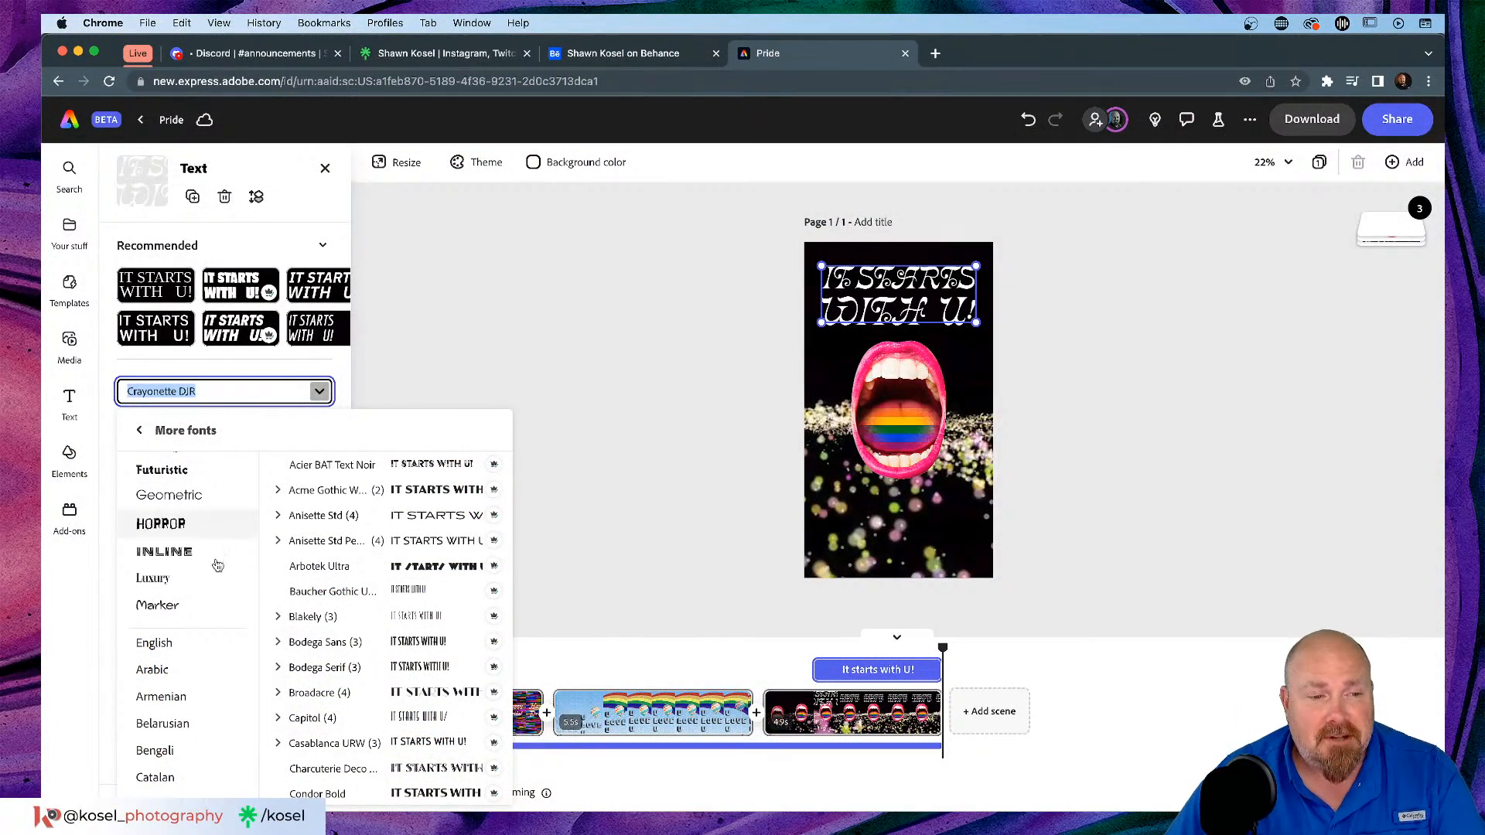
scroll(192, 544, "down", 3)
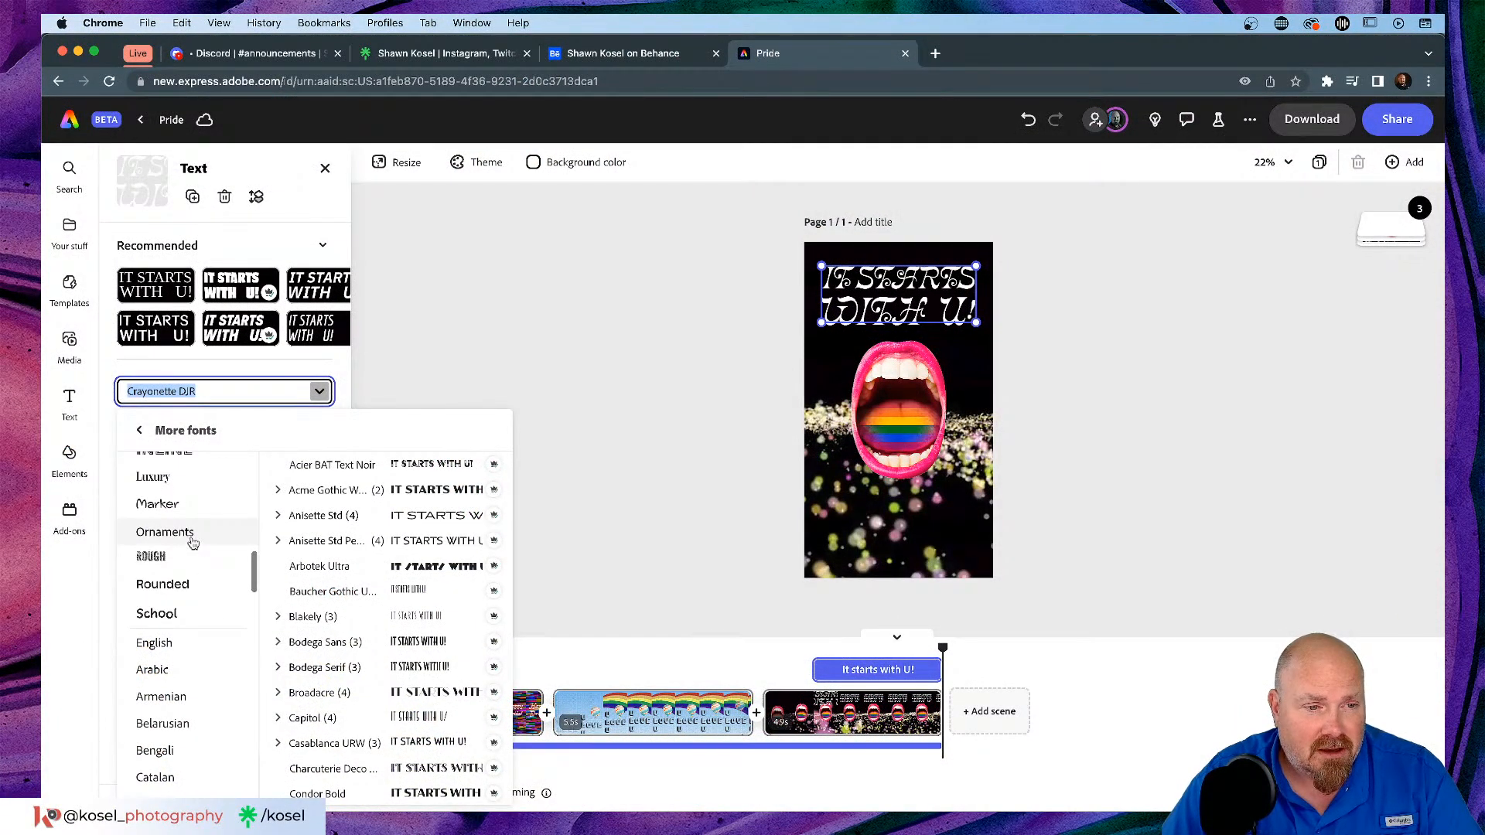
scroll(192, 543, "down", 3)
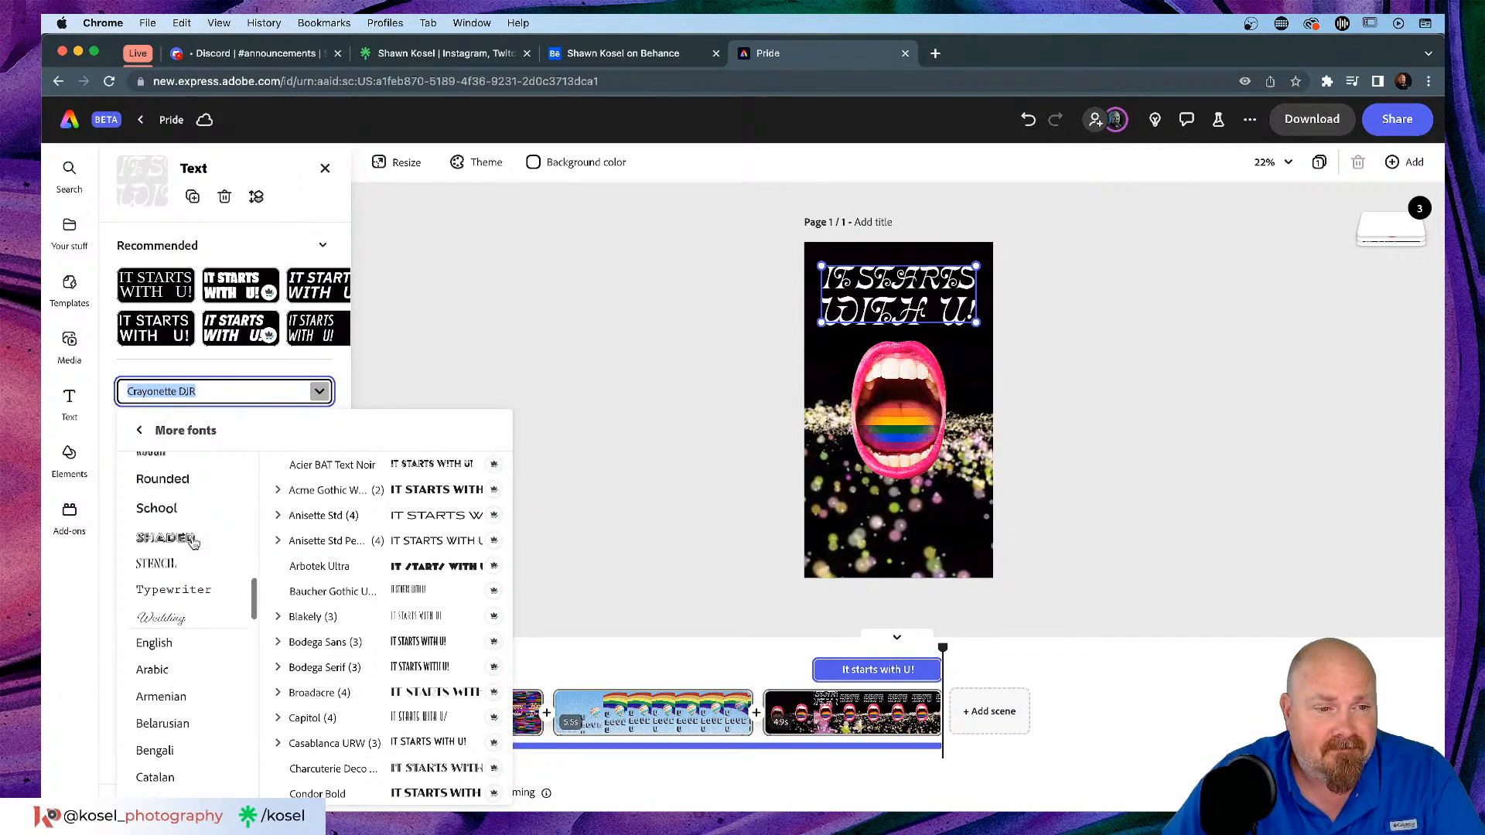
scroll(193, 546, "down", 1)
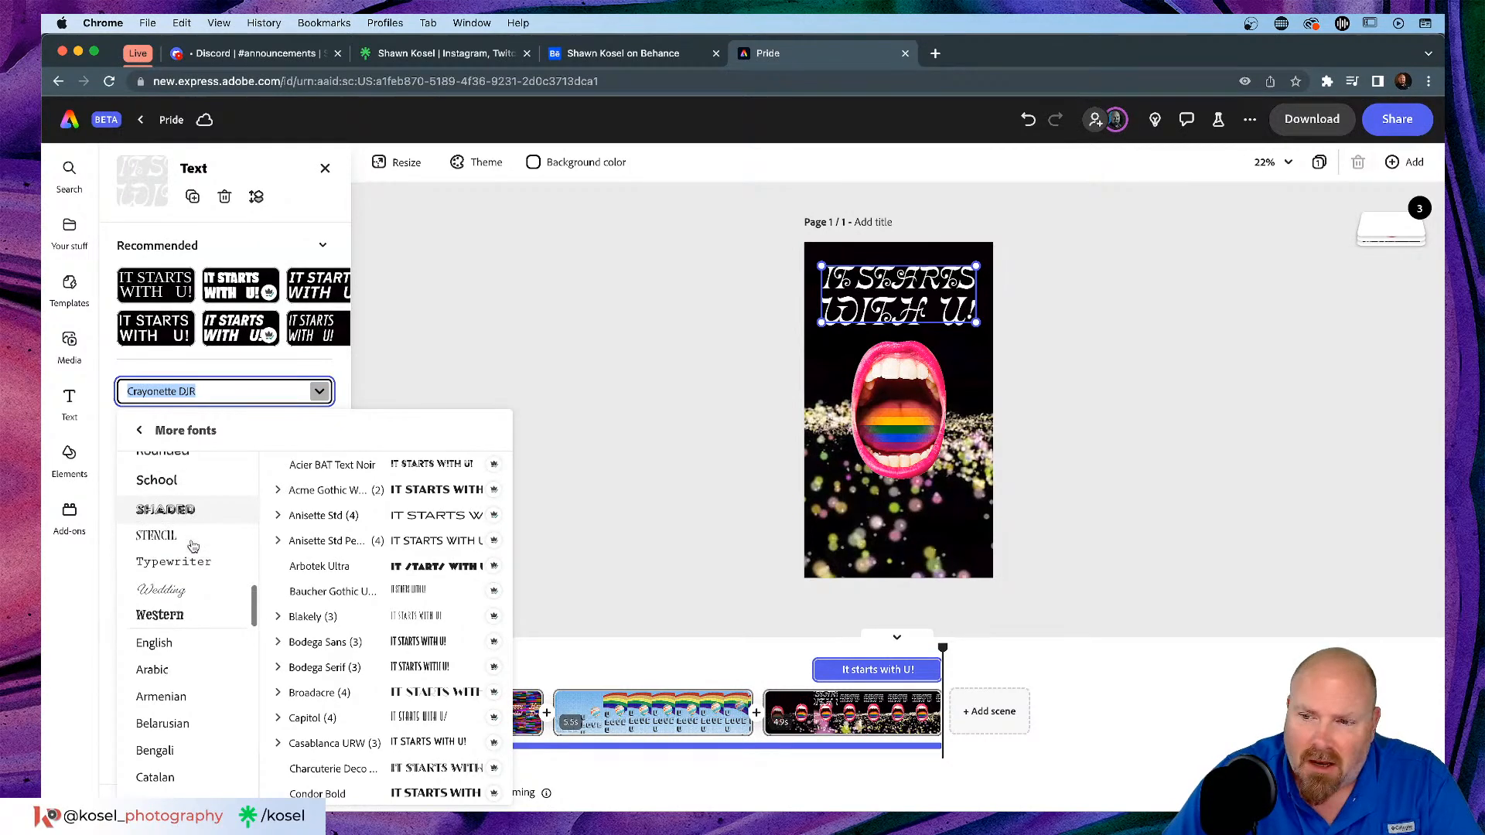
scroll(194, 545, "down", 1)
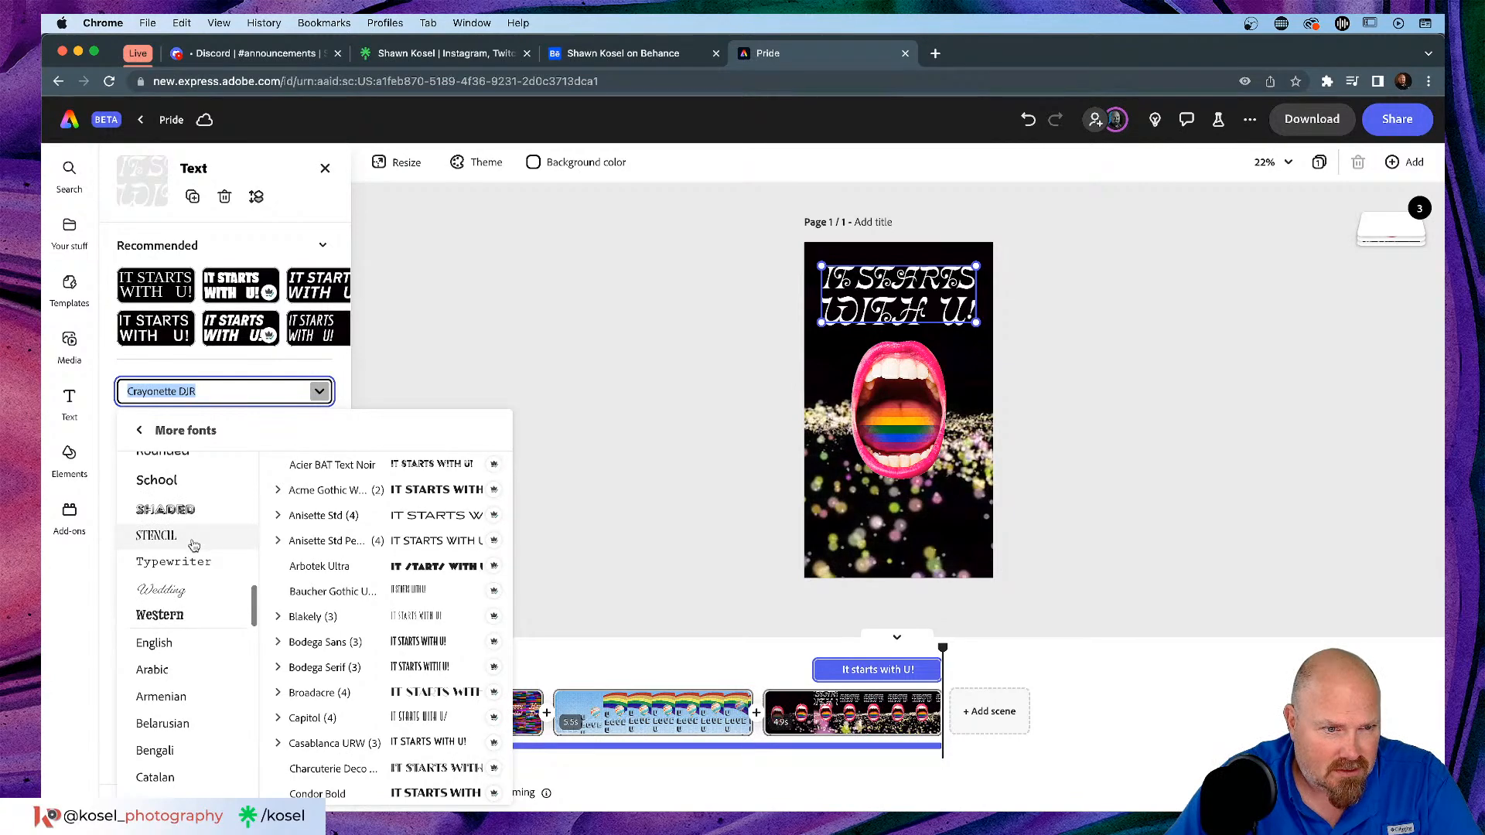
scroll(193, 545, "up", 5)
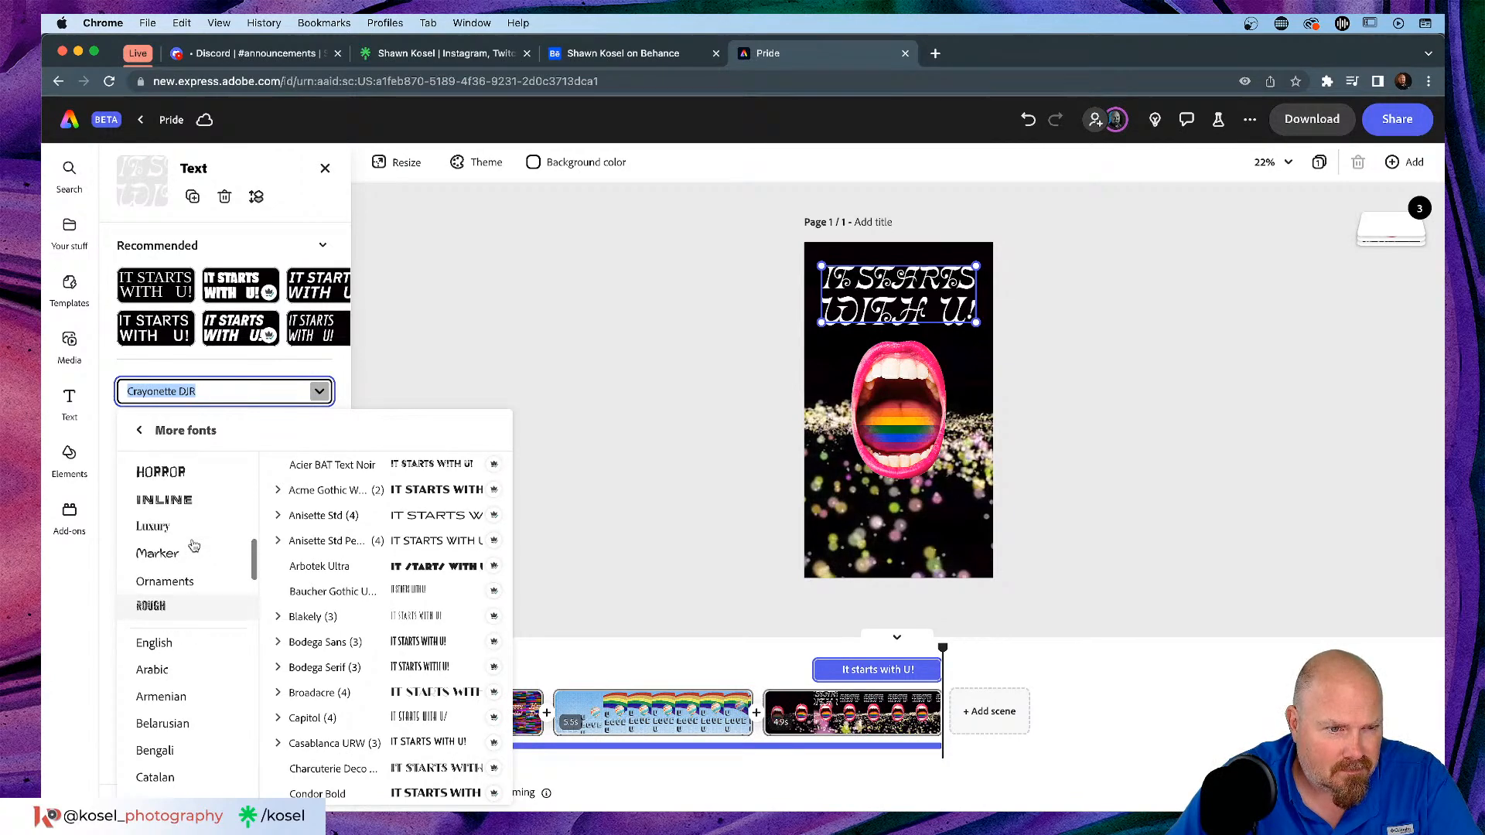
Step: Preview the heading in the Ornaments and Futuristic font categories
left_click(184, 587)
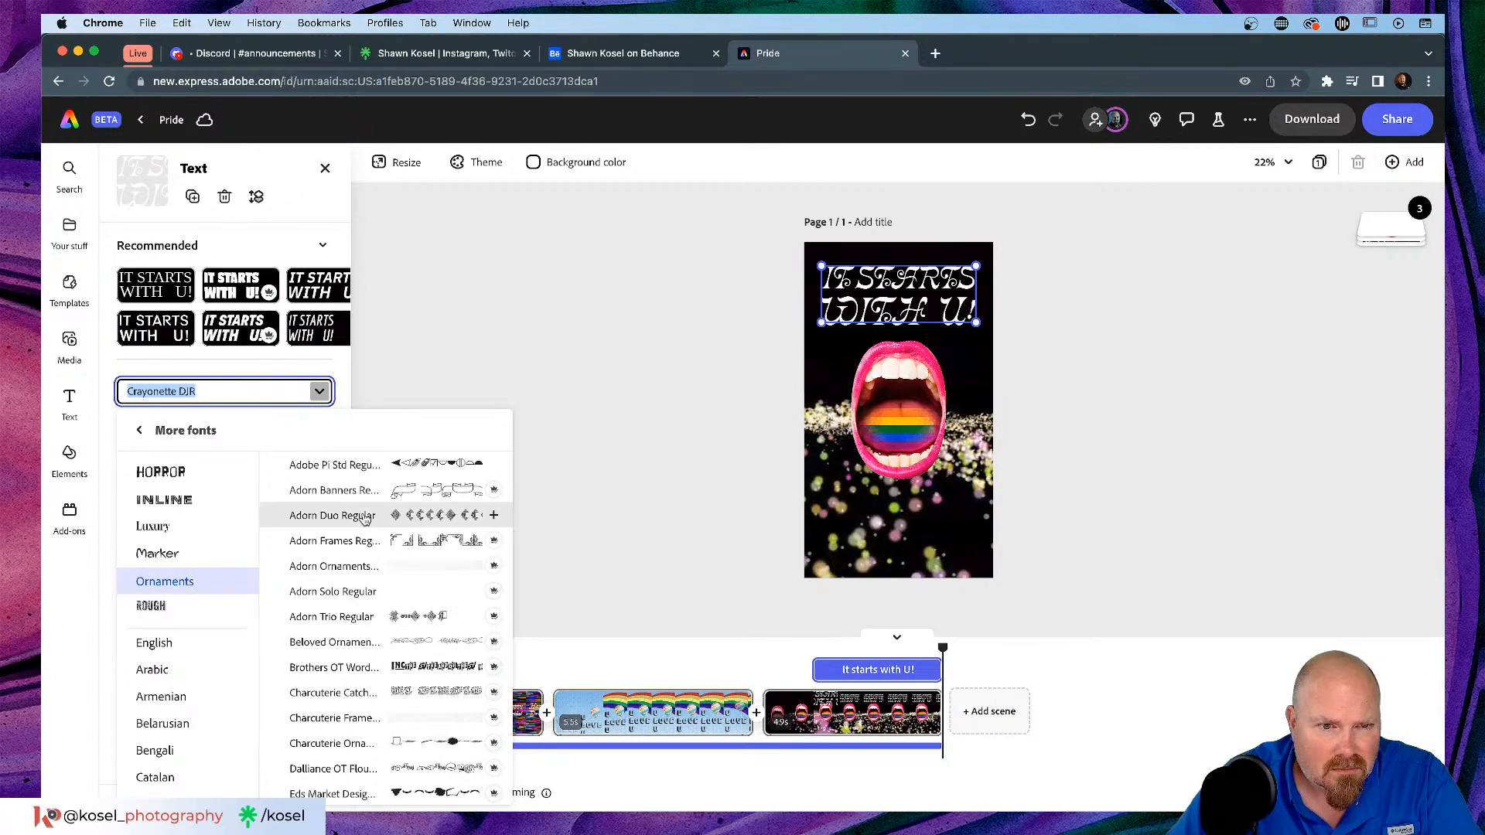
scroll(178, 567, "up", 3)
scroll(182, 557, "down", 2)
scroll(184, 549, "up", 2)
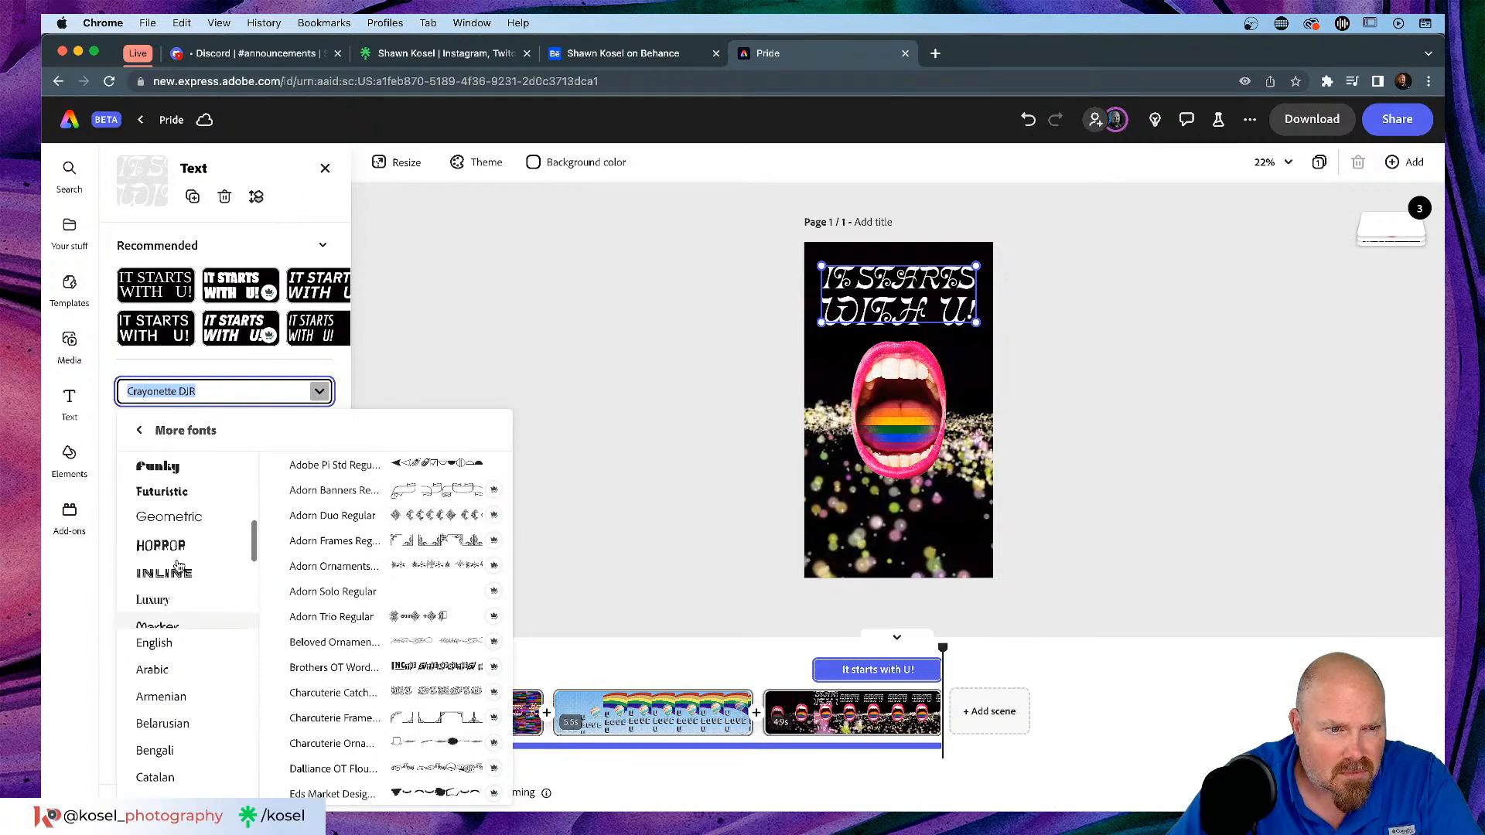
left_click(182, 500)
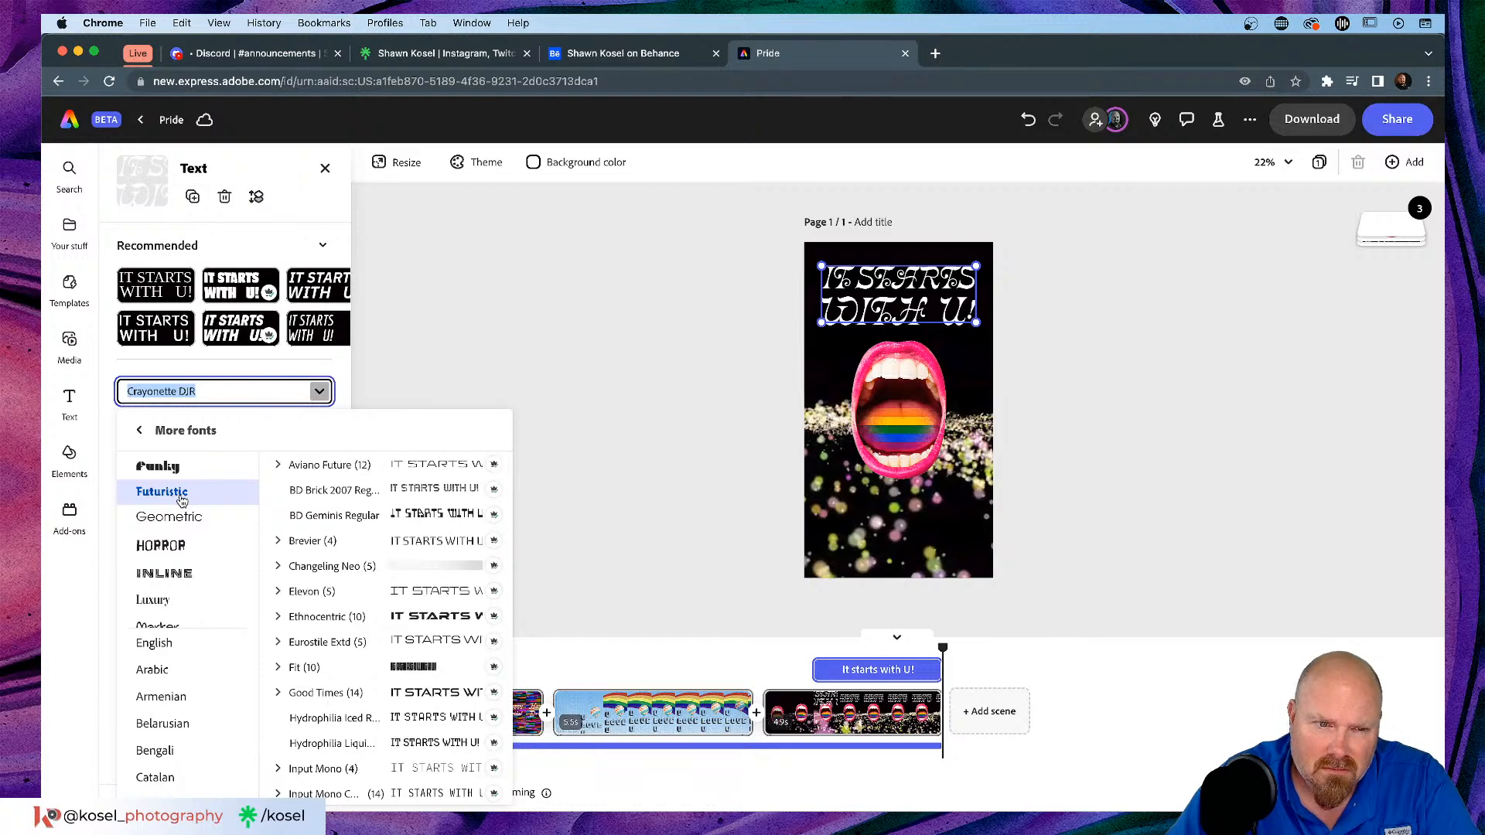
Step: Apply the HWT Mardell font from the Funky category to the "It starts with U!" heading
left_click(183, 469)
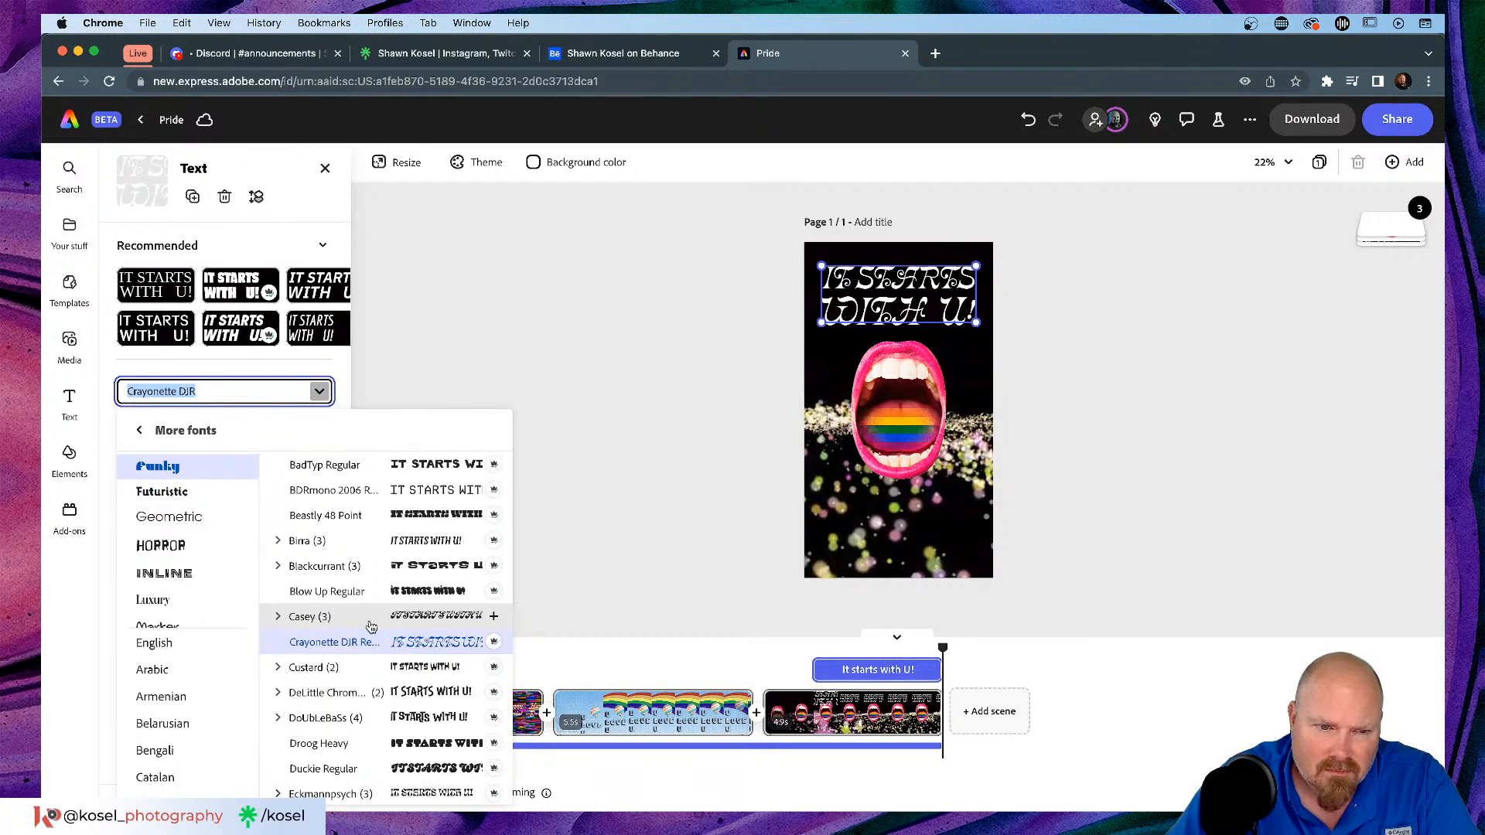
scroll(303, 621, "down", 5)
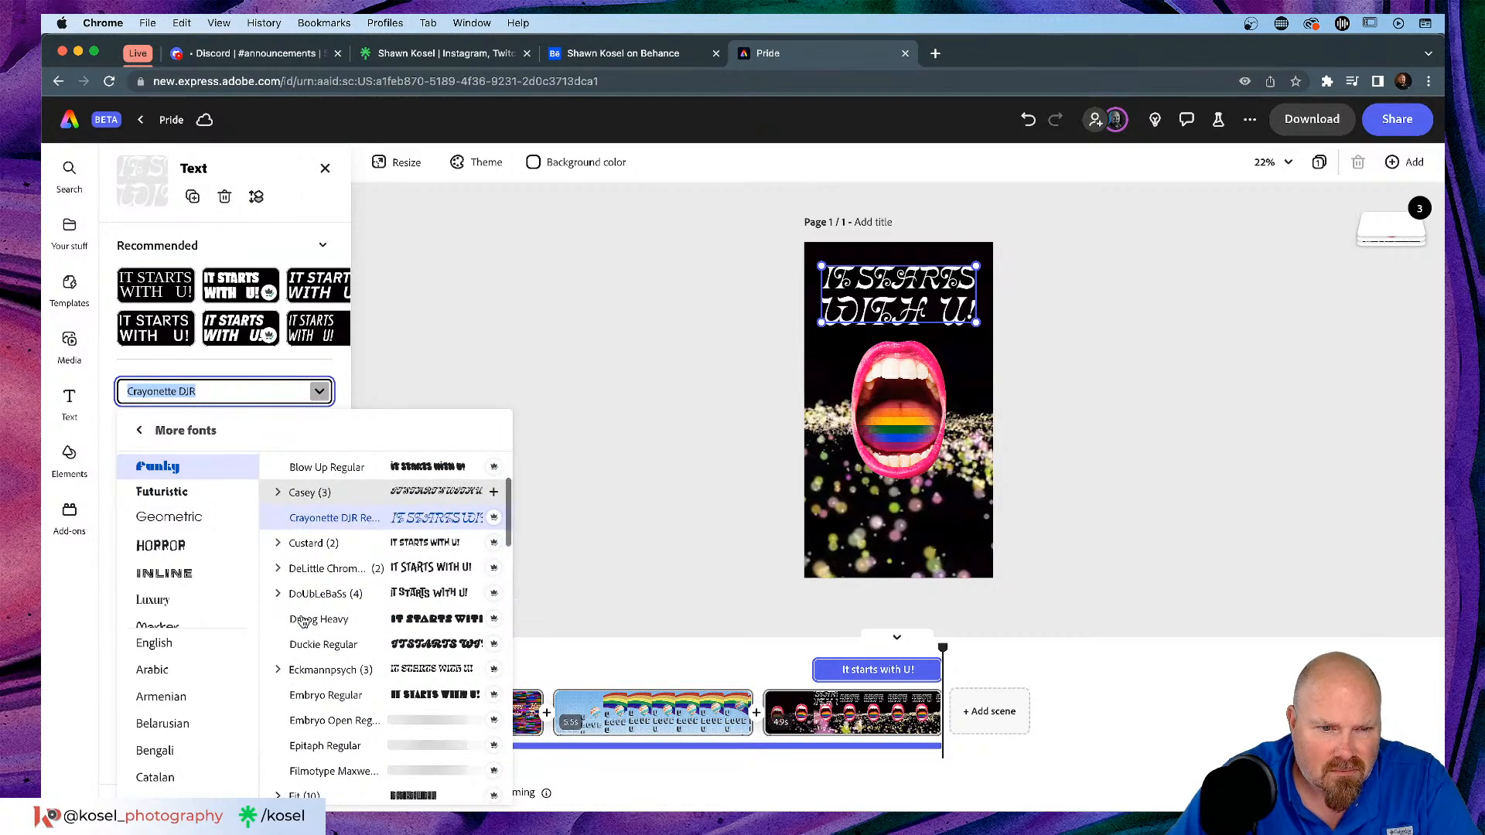
scroll(302, 622, "down", 3)
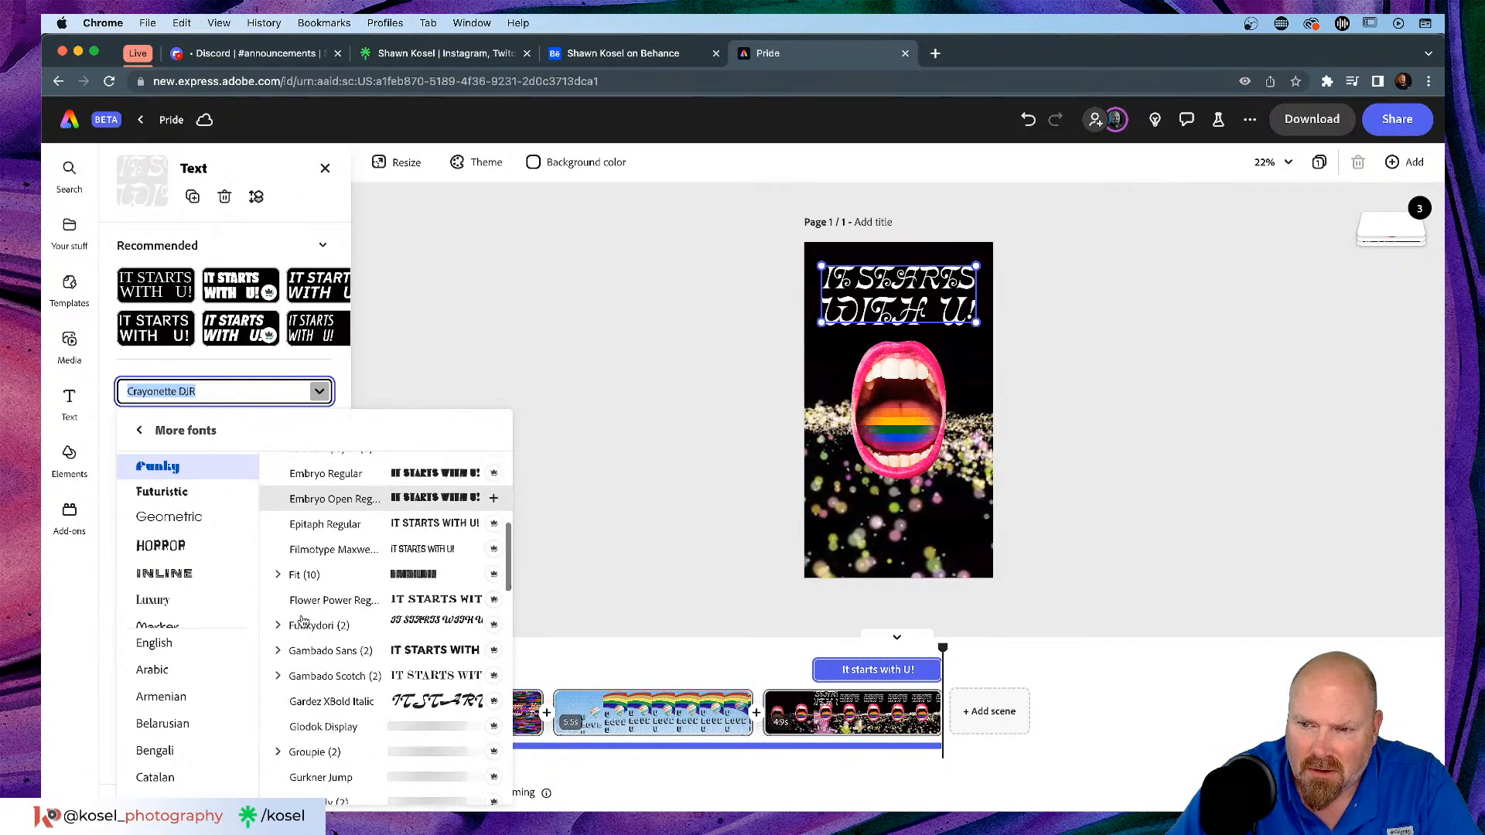
scroll(302, 622, "down", 4)
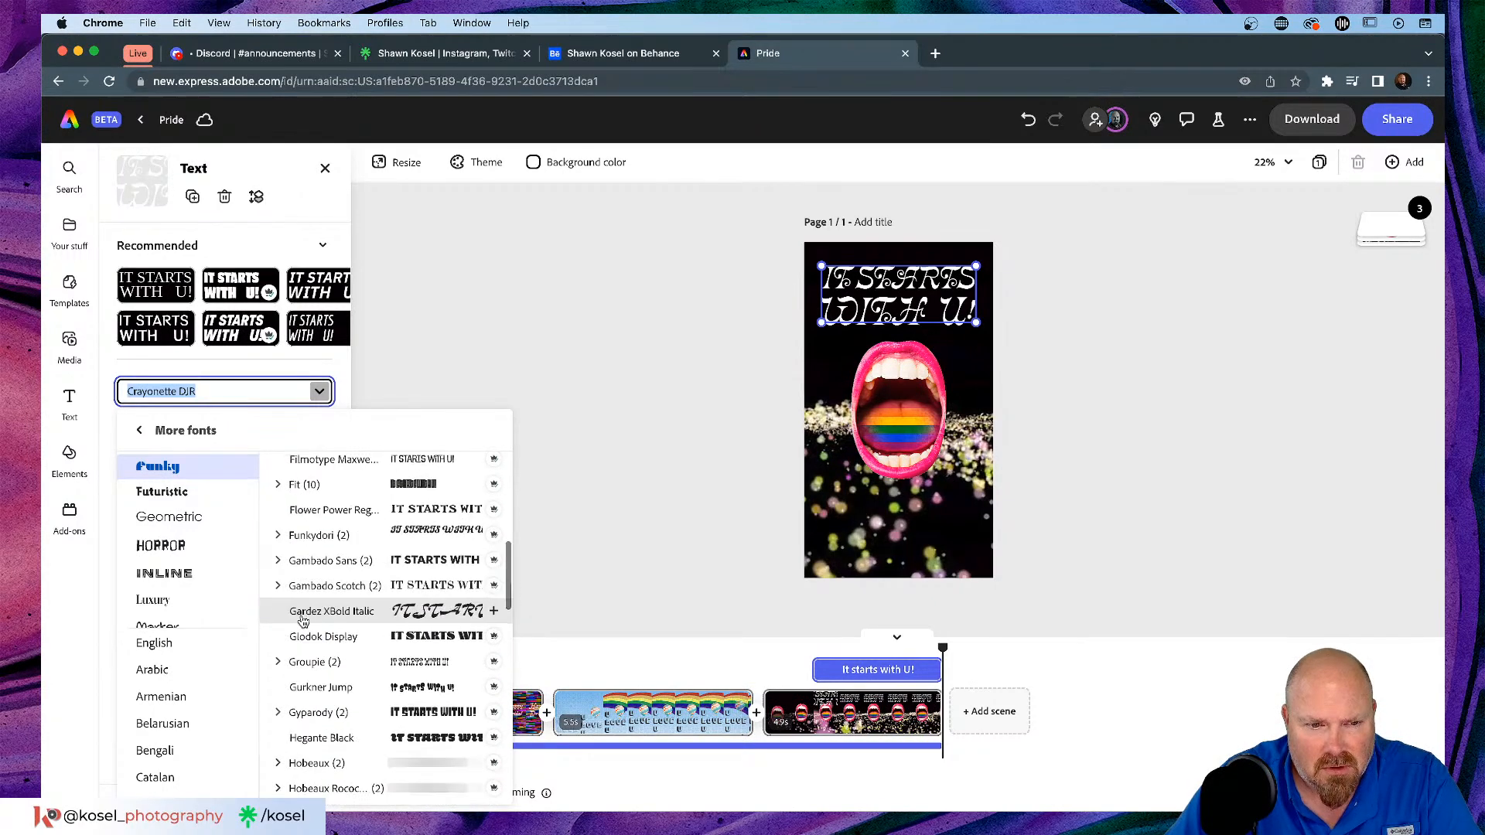
scroll(302, 622, "down", 3)
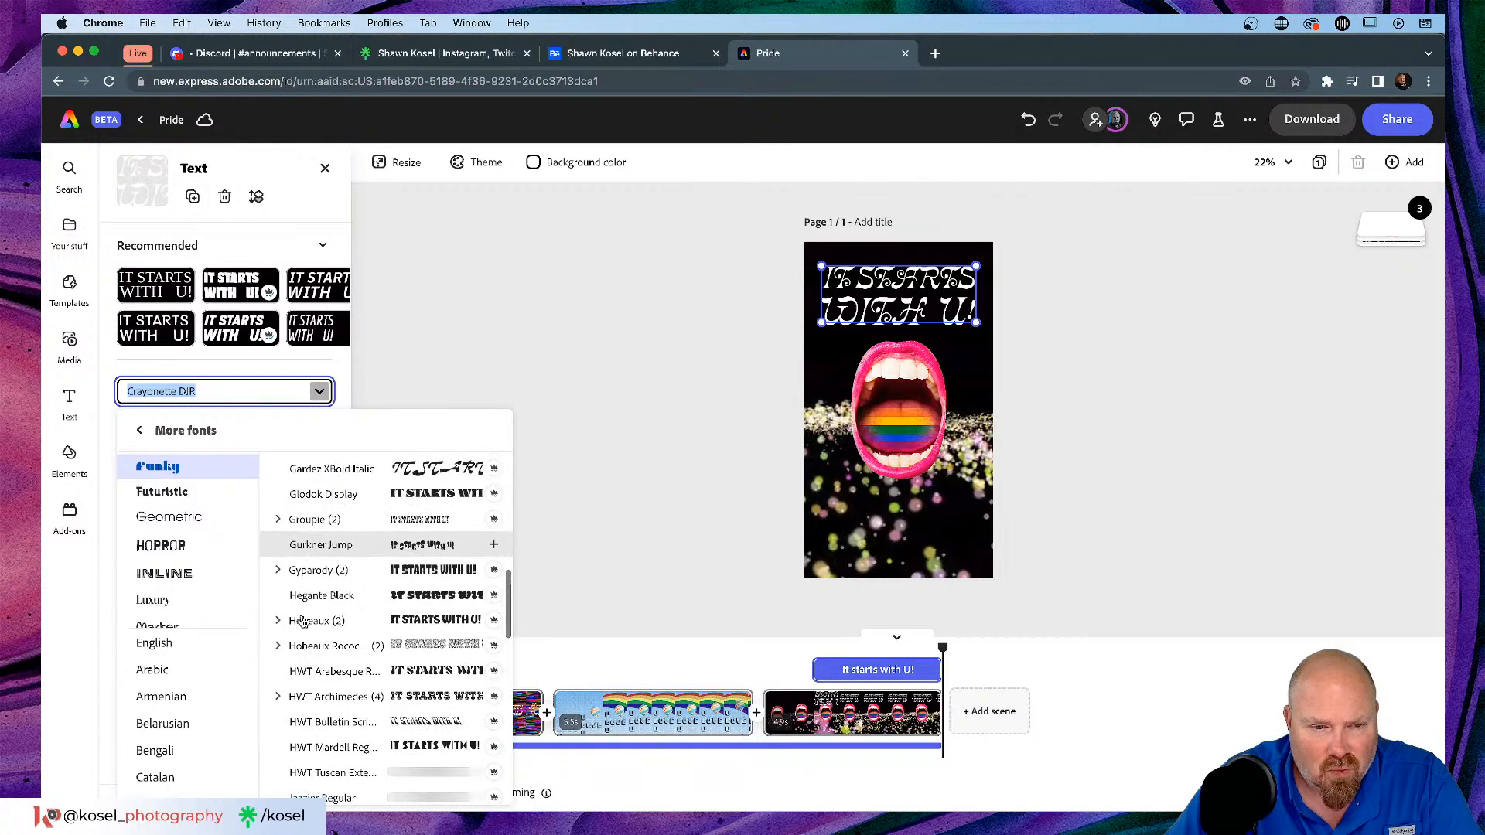
scroll(313, 622, "down", 2)
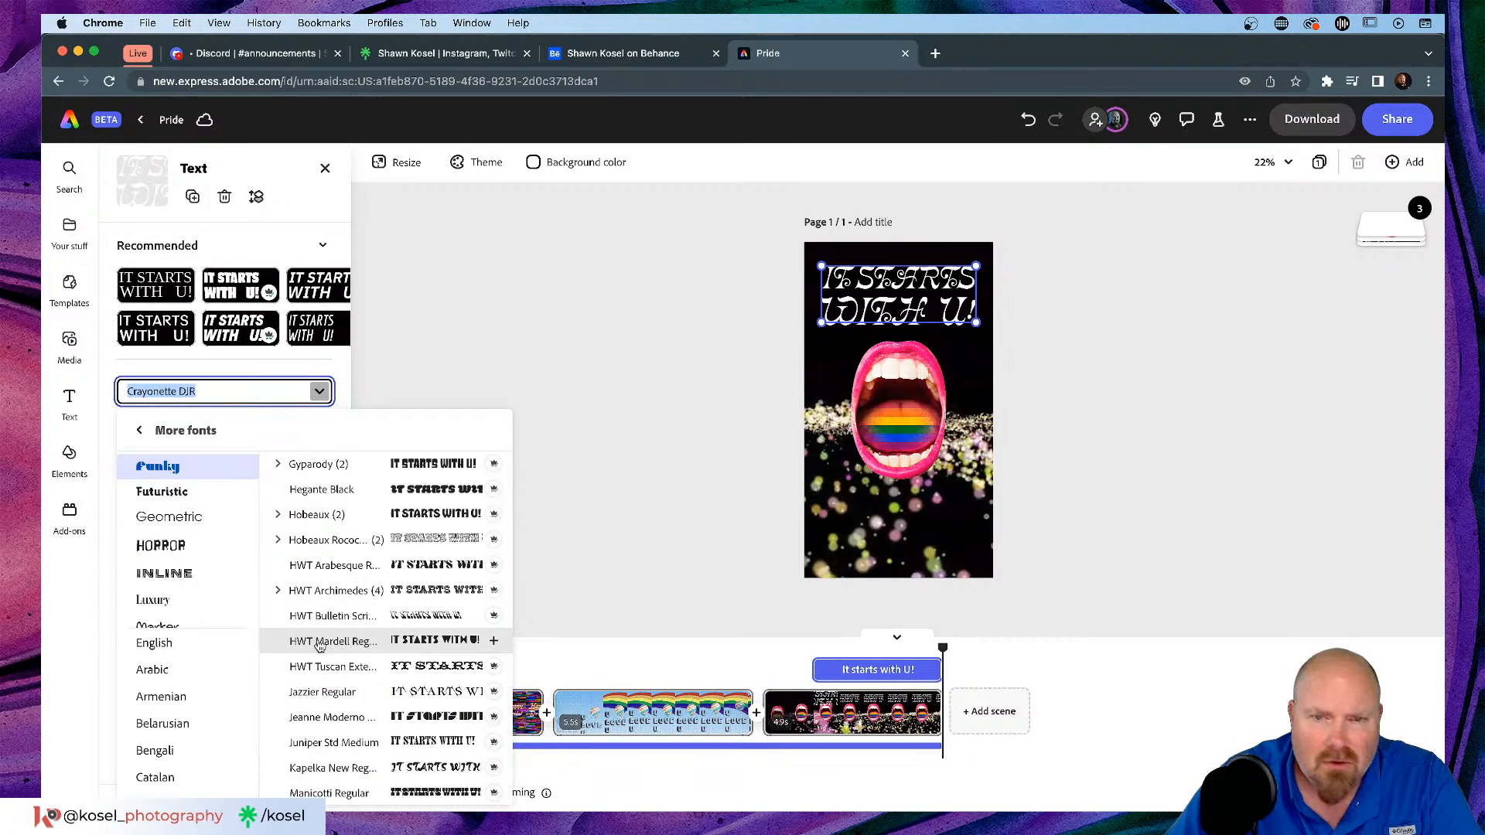
left_click(319, 647)
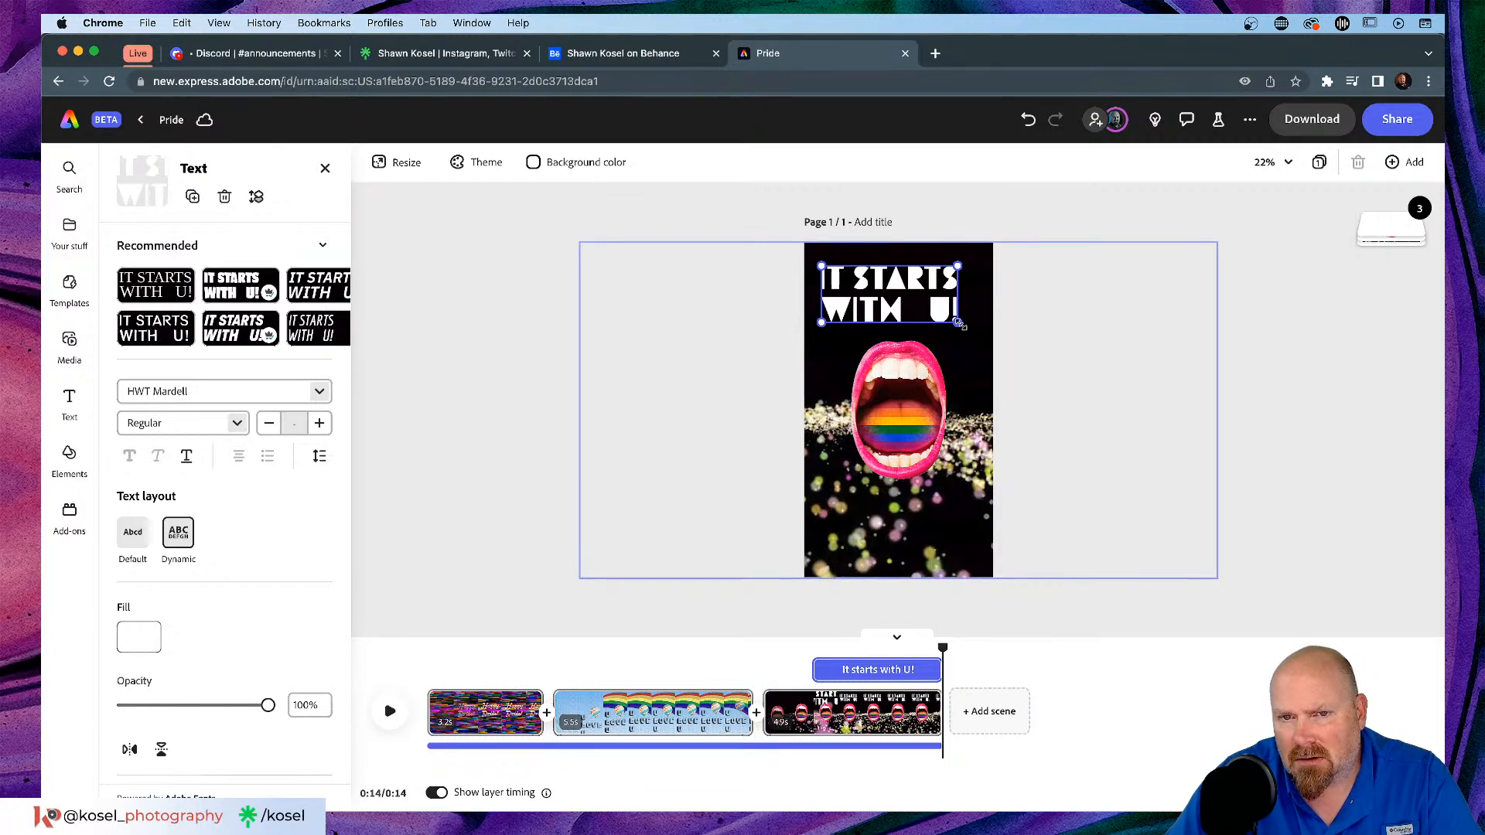
Step: Enlarge the heading slightly and remove the extra spaces between "with" and "U!"
mouse_move(958, 323)
left_mouse_down()
mouse_move(971, 330)
mouse_move(958, 307)
left_mouse_up()
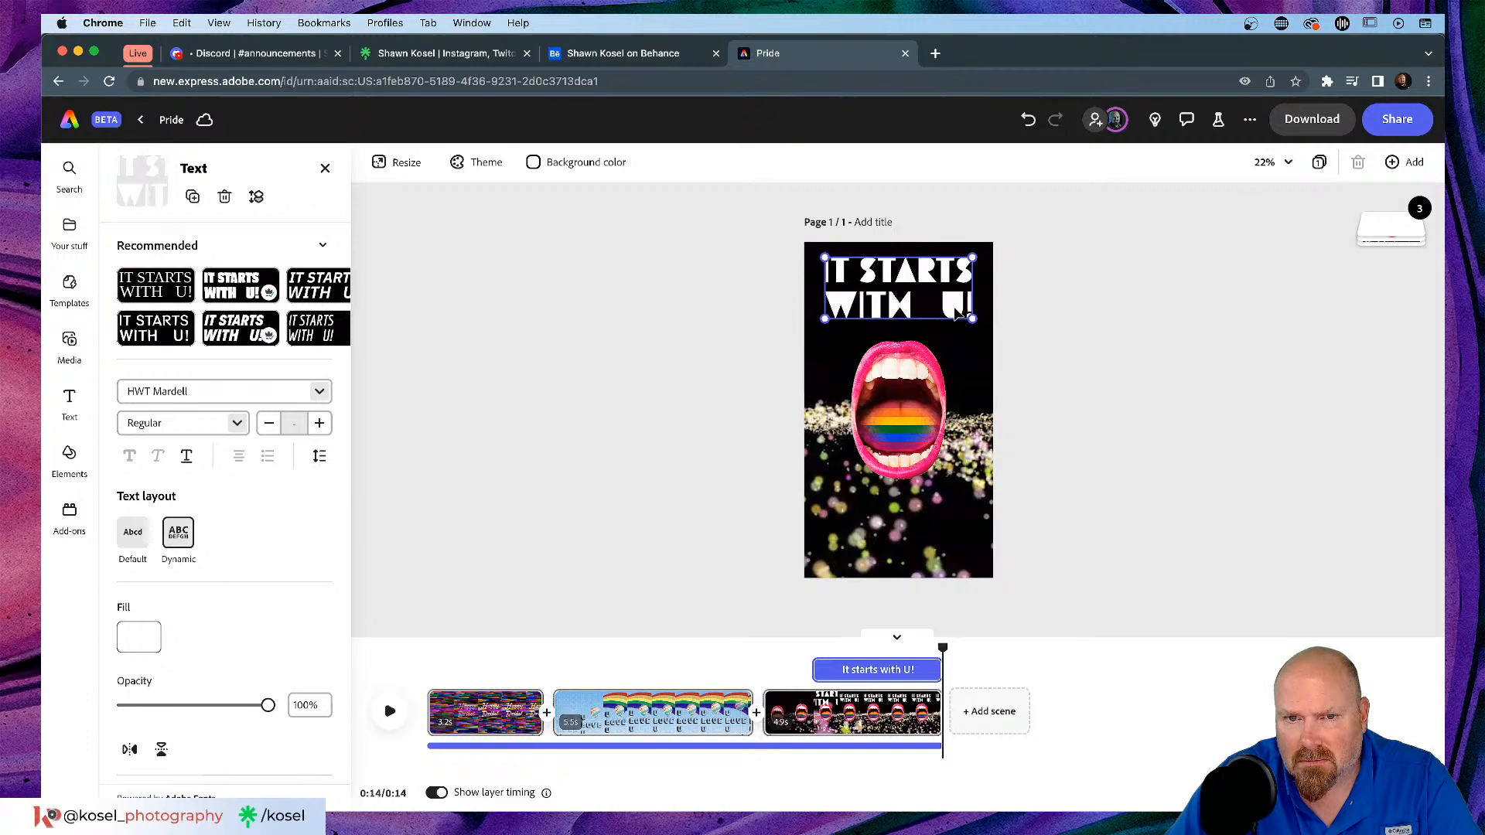
double_click(925, 303)
key("BackSpace")
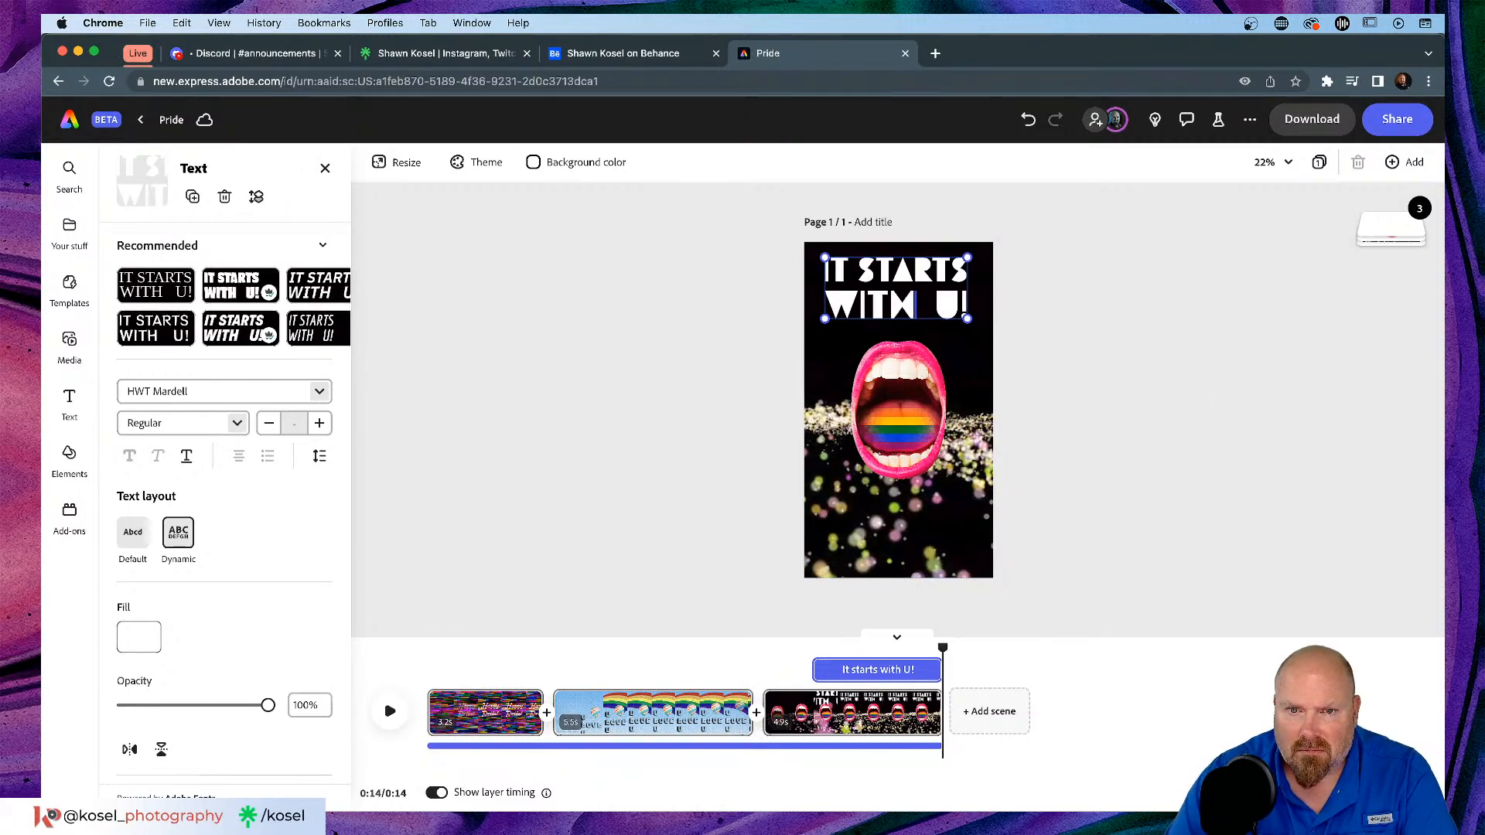
key("BackSpace")
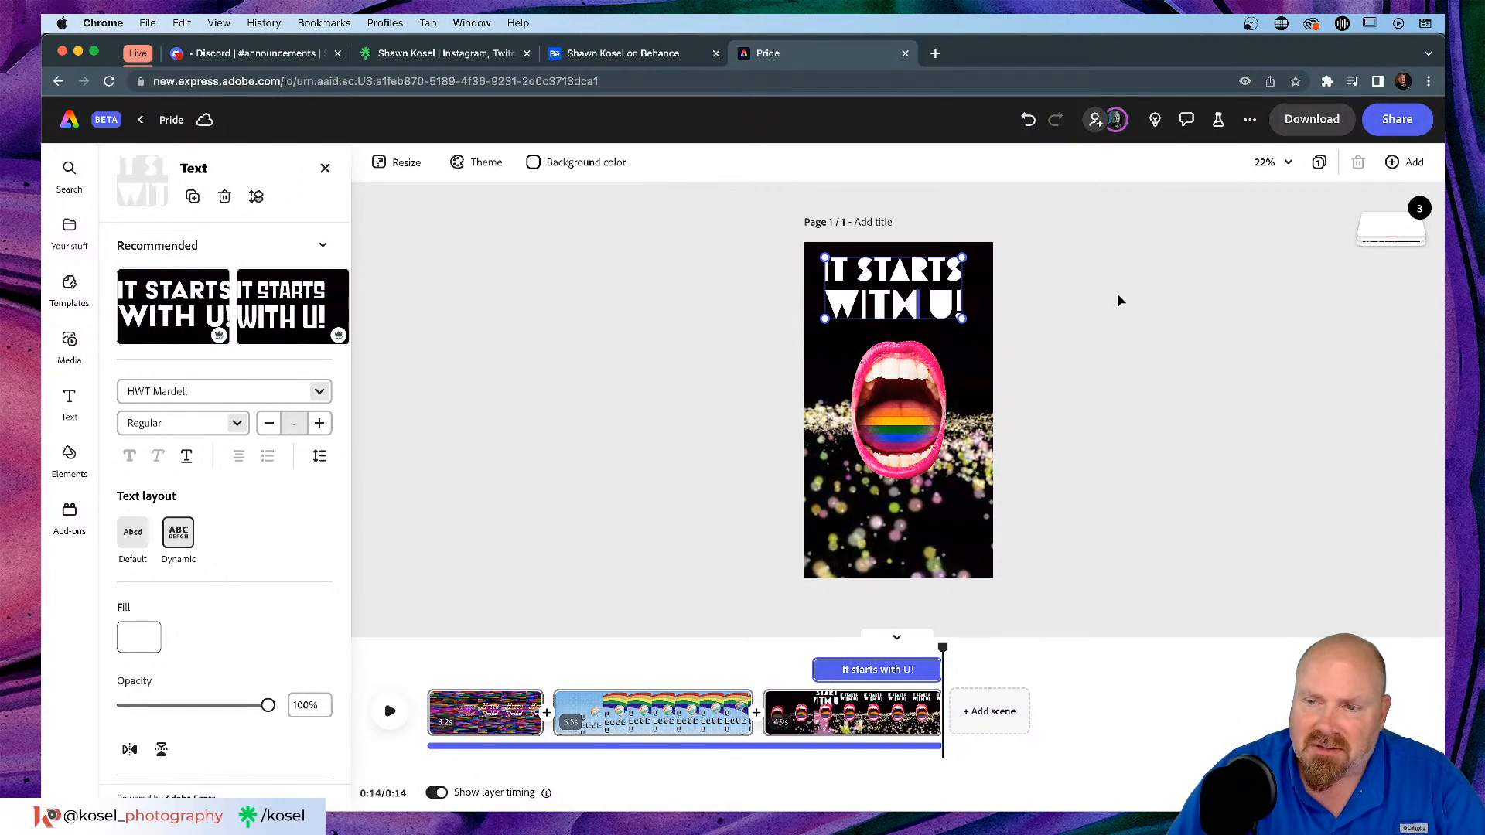
Step: Select all of the heading's text and apply the recommended Catalpa Ultrablack style
key("super+a")
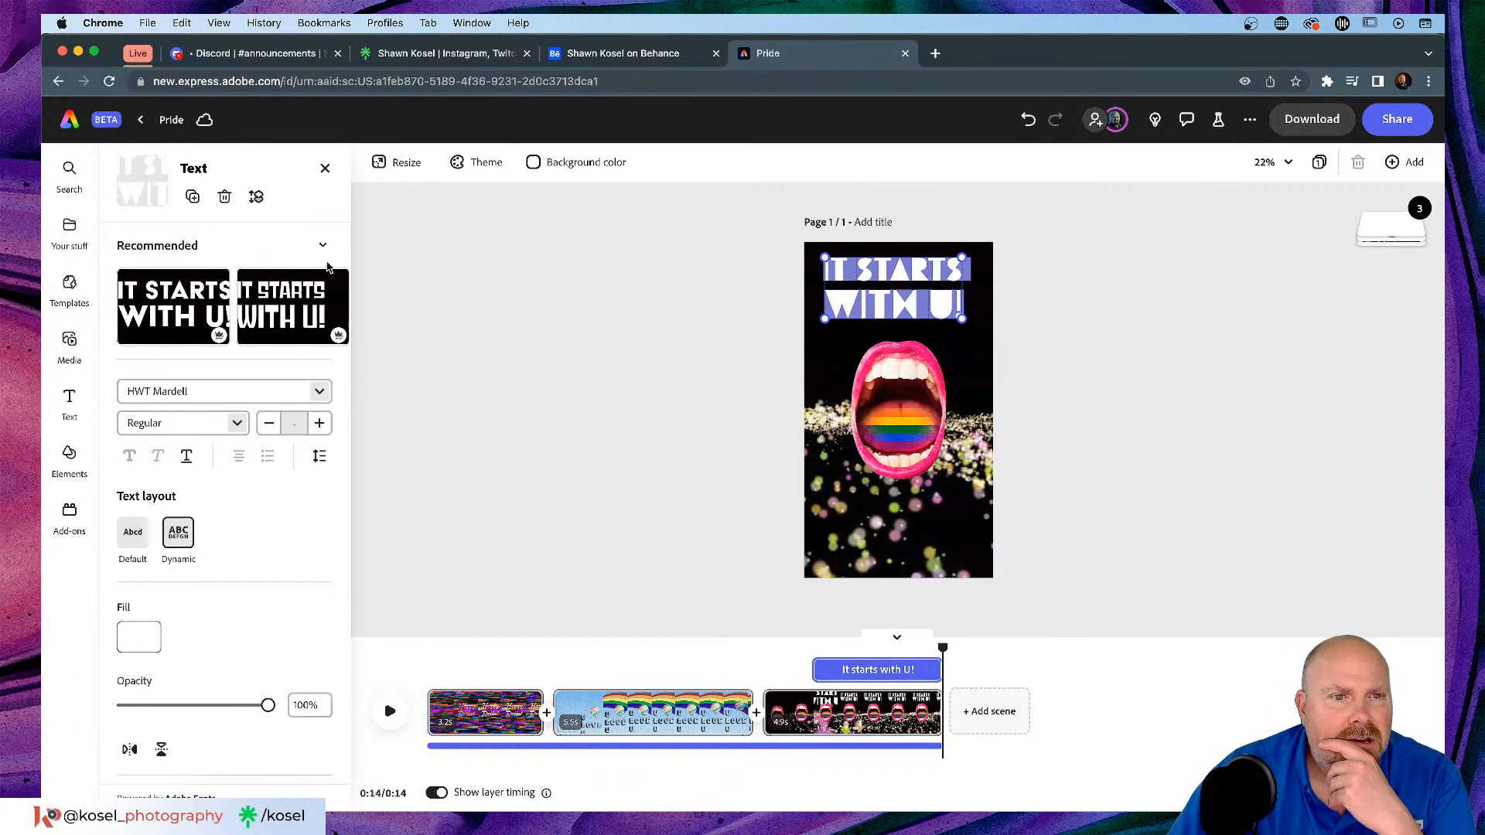
left_click(320, 304)
left_click(317, 298)
left_click(318, 298)
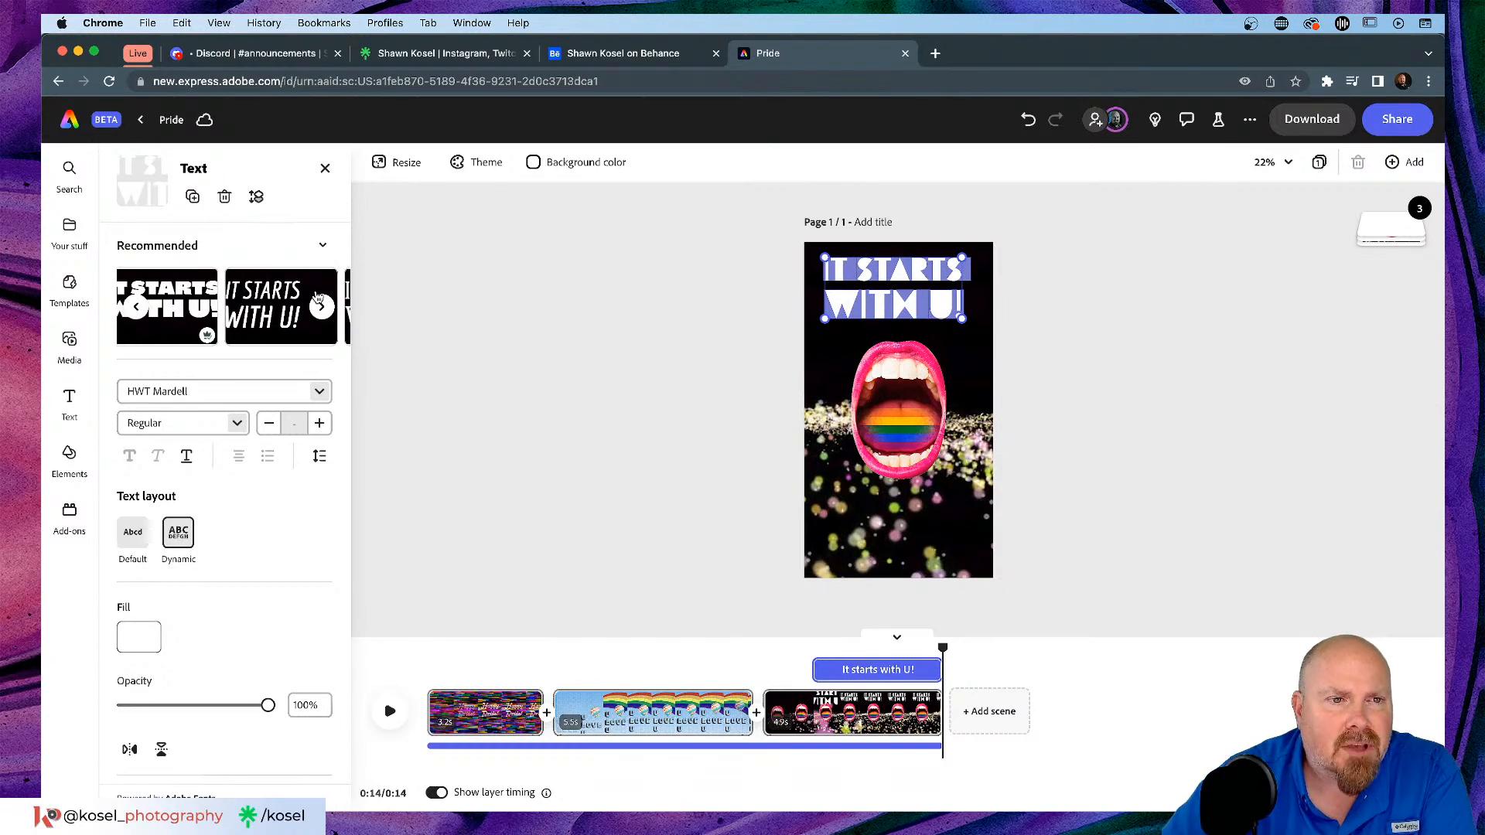
left_click(317, 298)
left_click(219, 301)
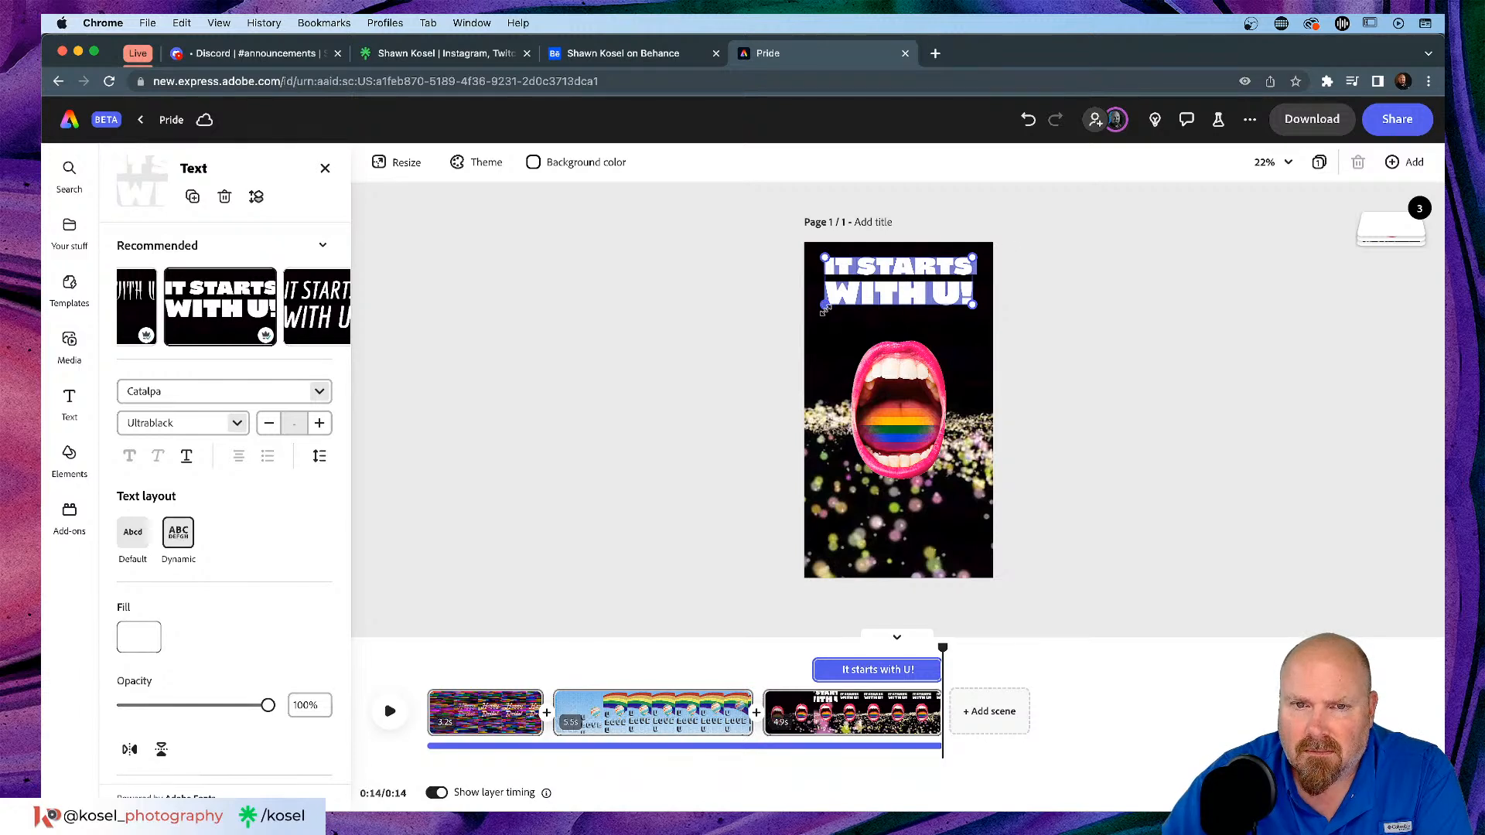
Step: Enlarge the heading to span the full page width and position it just above the open mouth
left_click_drag(824, 307, 804, 312)
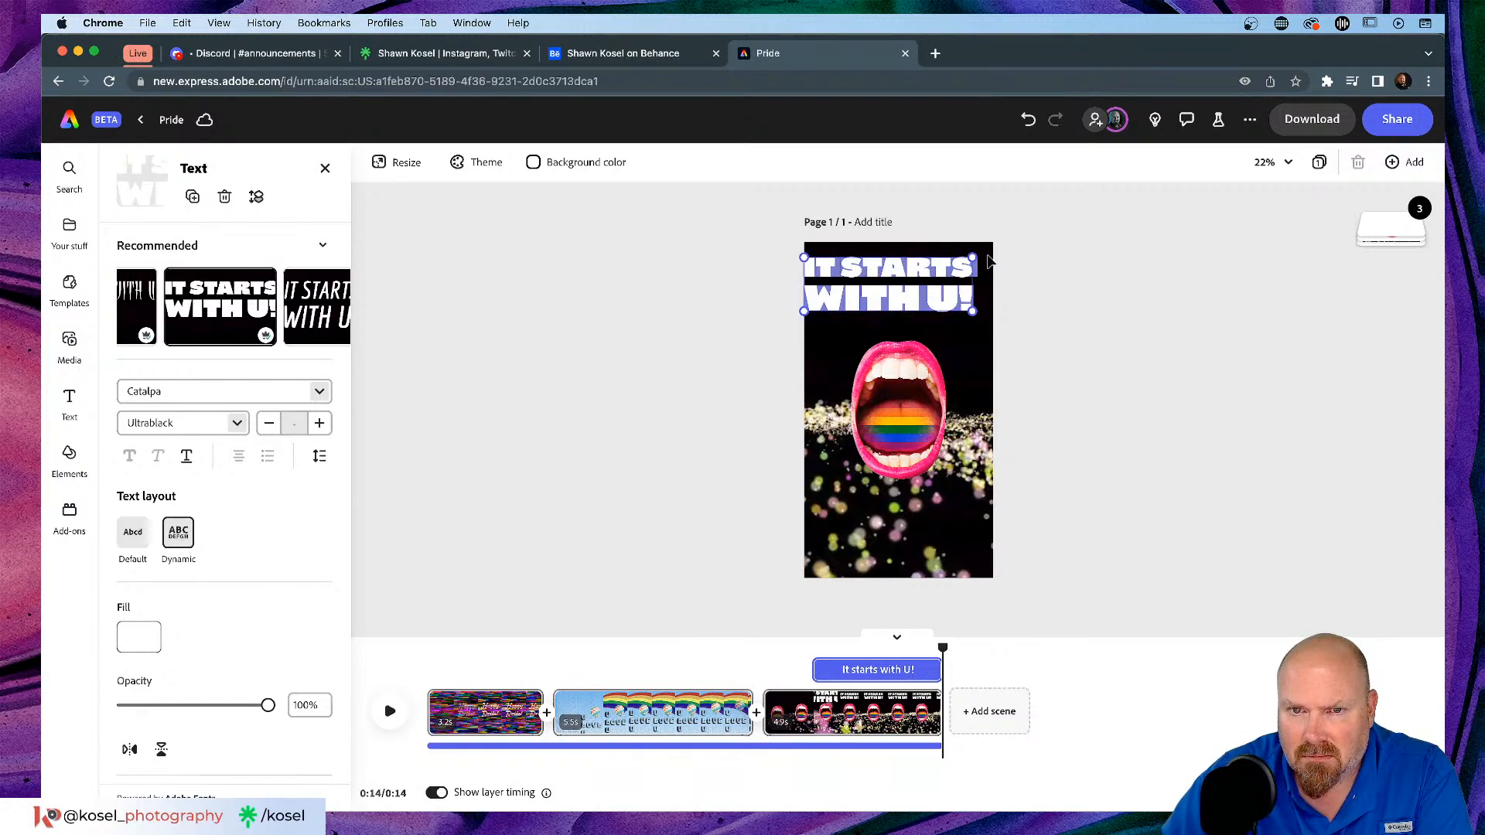
left_click_drag(971, 258, 994, 247)
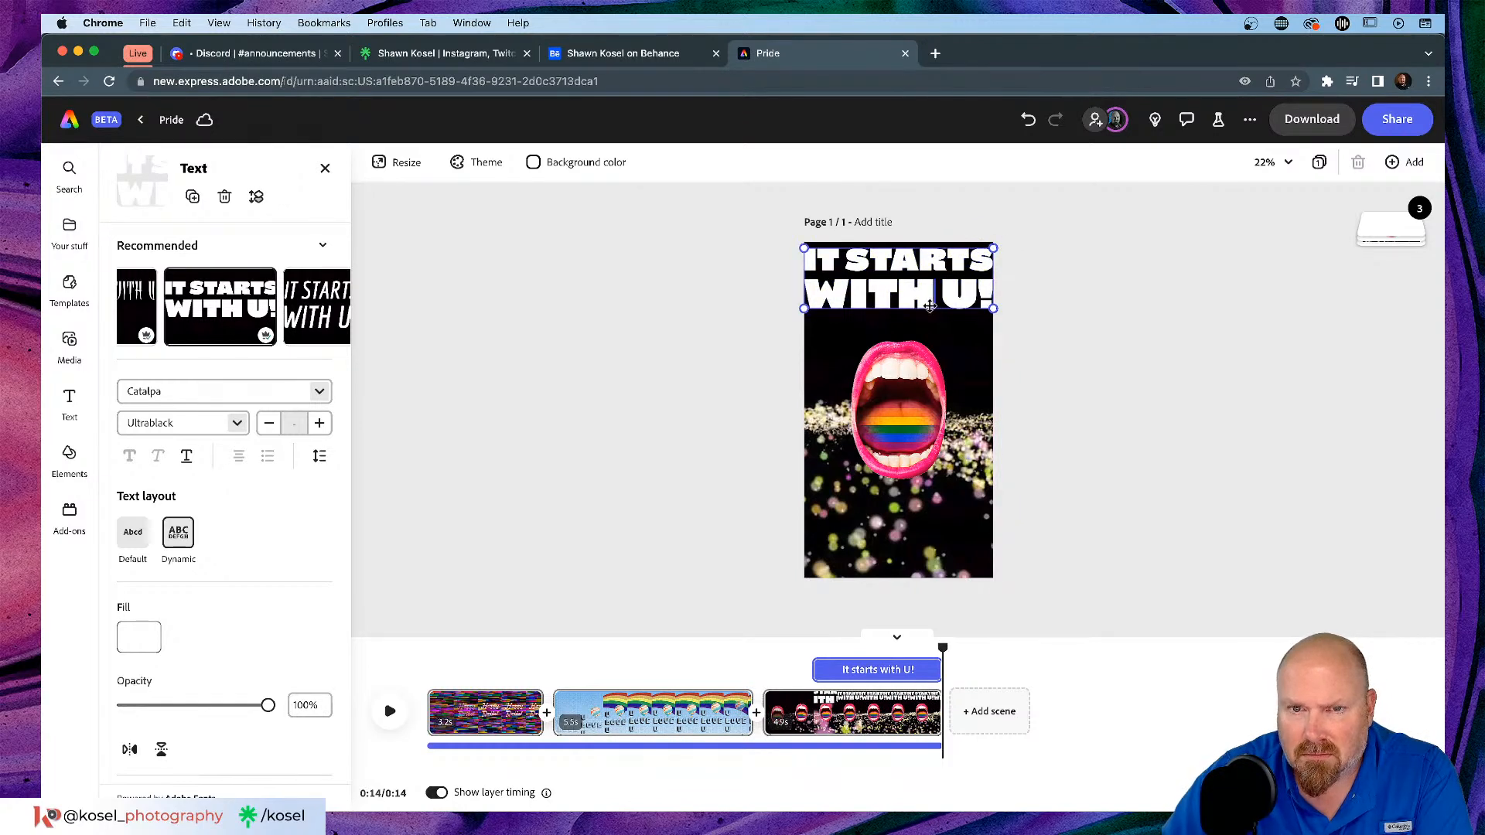
left_click_drag(886, 289, 887, 307)
left_click(1167, 316)
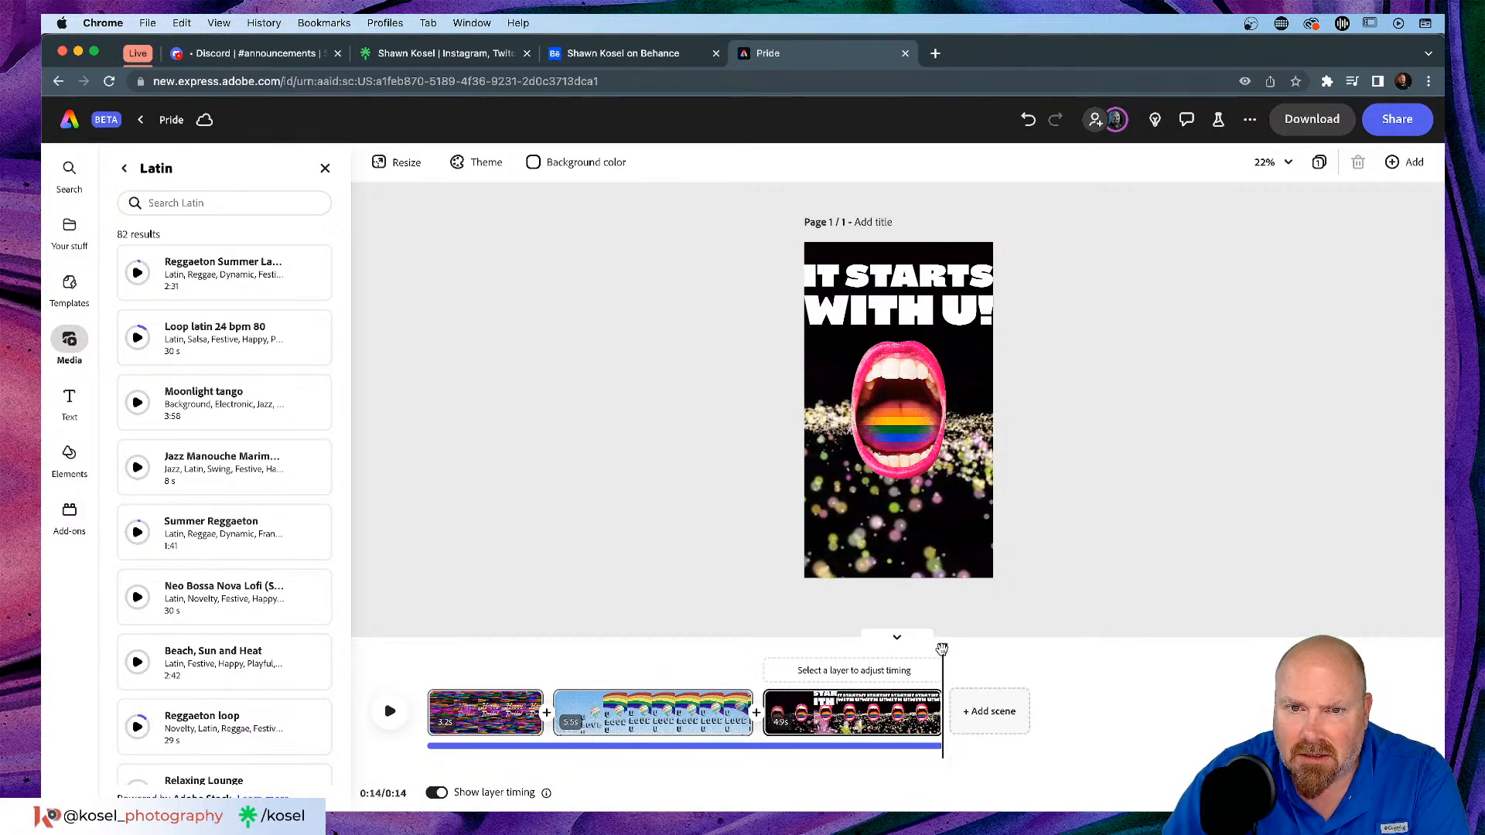
Step: Move the playhead back to 0:09, at the end of the rainbow scene
left_click_drag(942, 649, 753, 649)
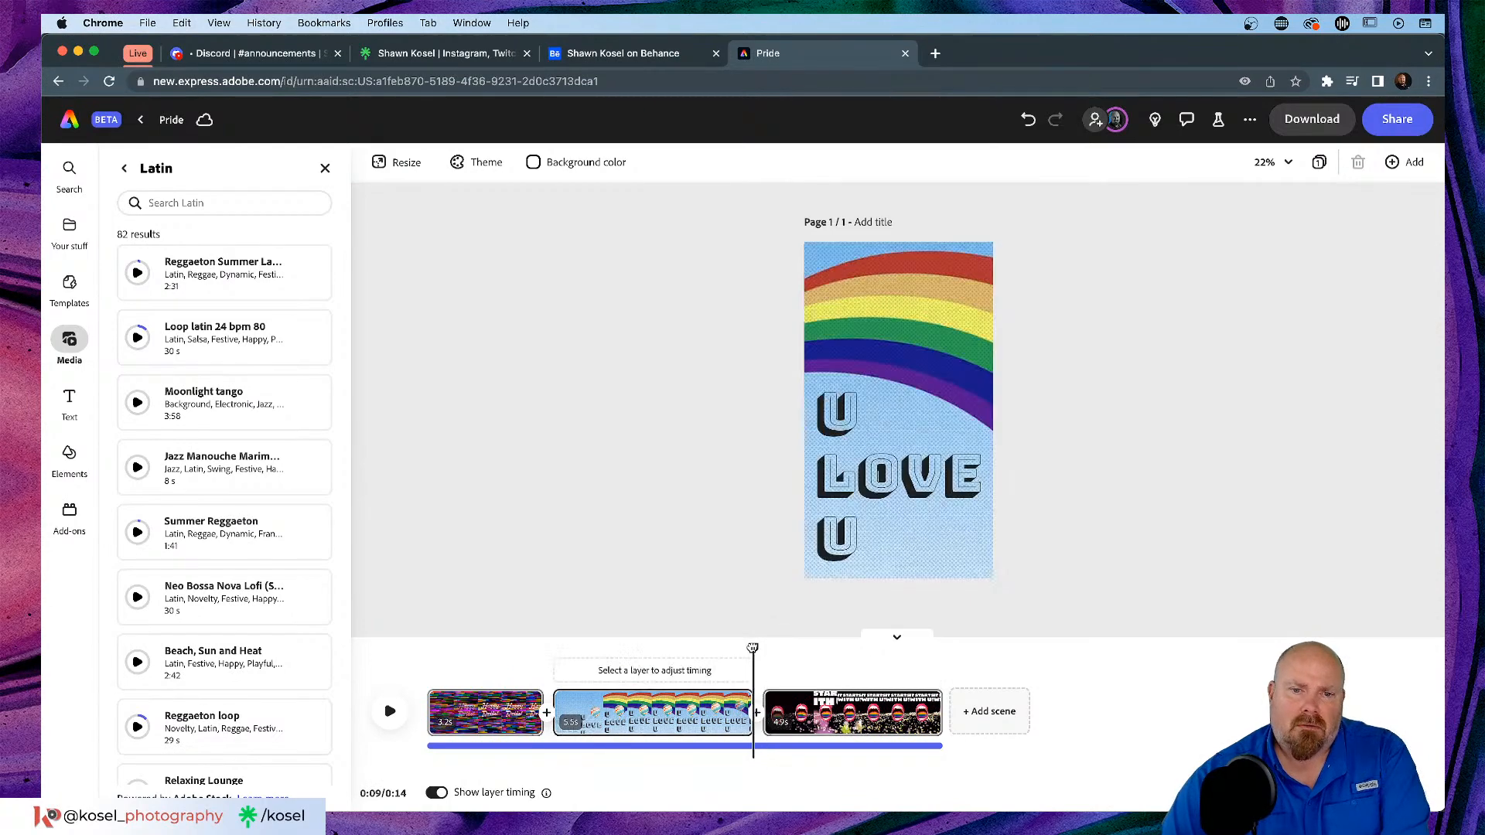
Step: Play the Pride video from 0:09 to its end, and replay the whole timeline from the start
key("space")
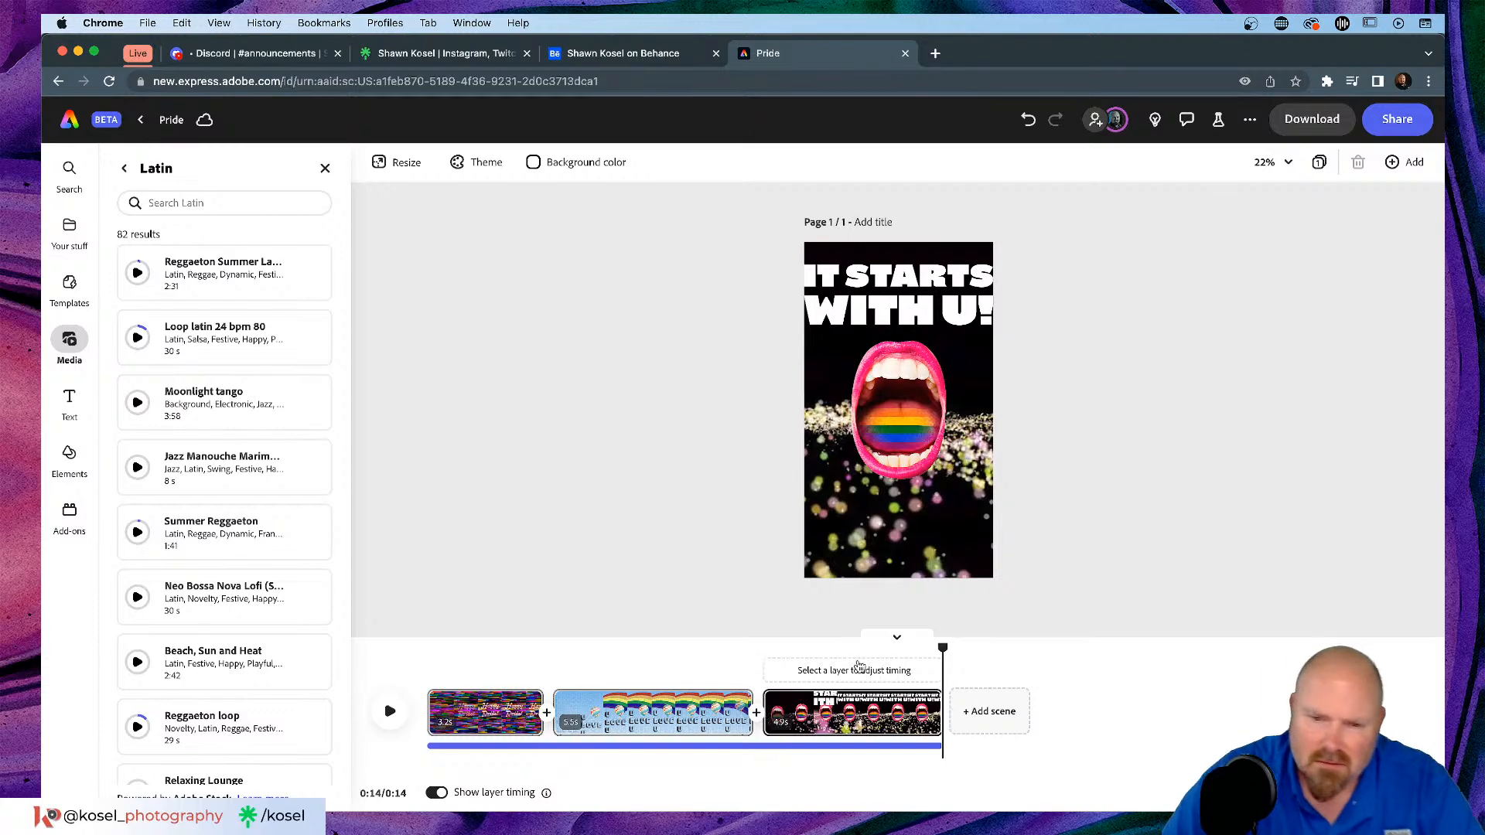
left_click_drag(942, 650, 424, 671)
key("space")
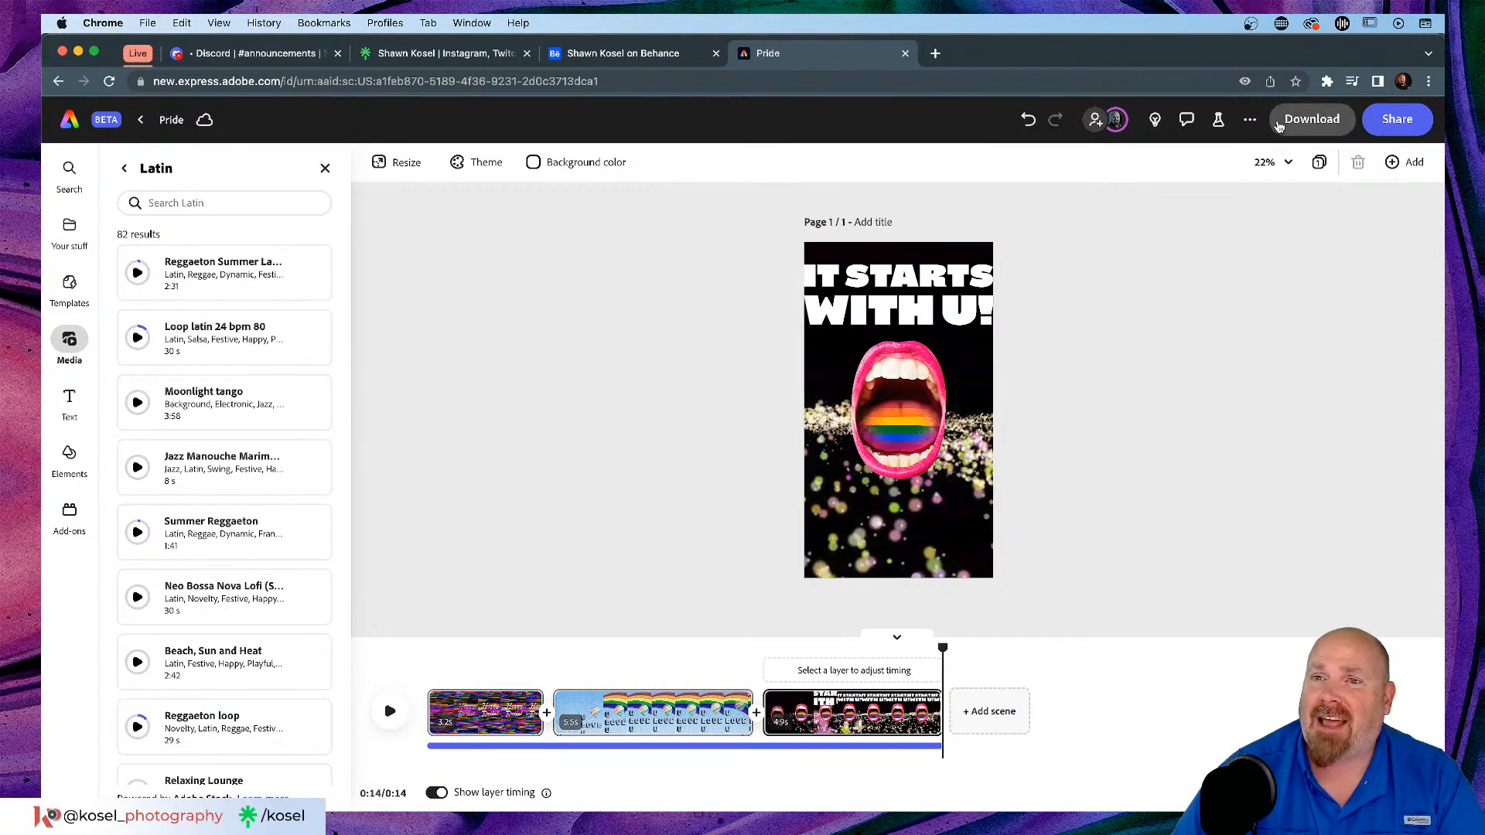
left_click(1248, 124)
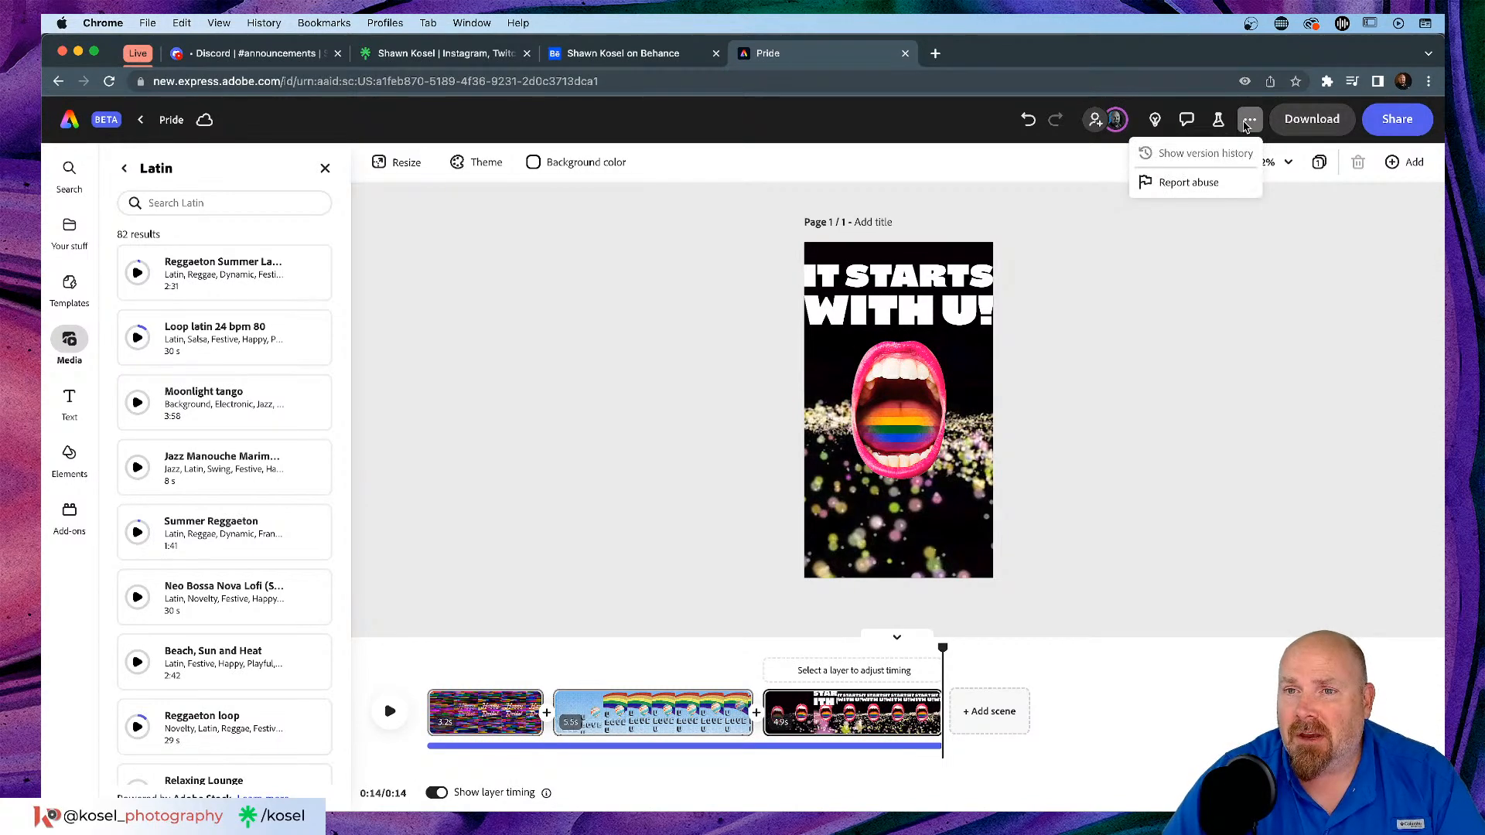
left_click(1254, 333)
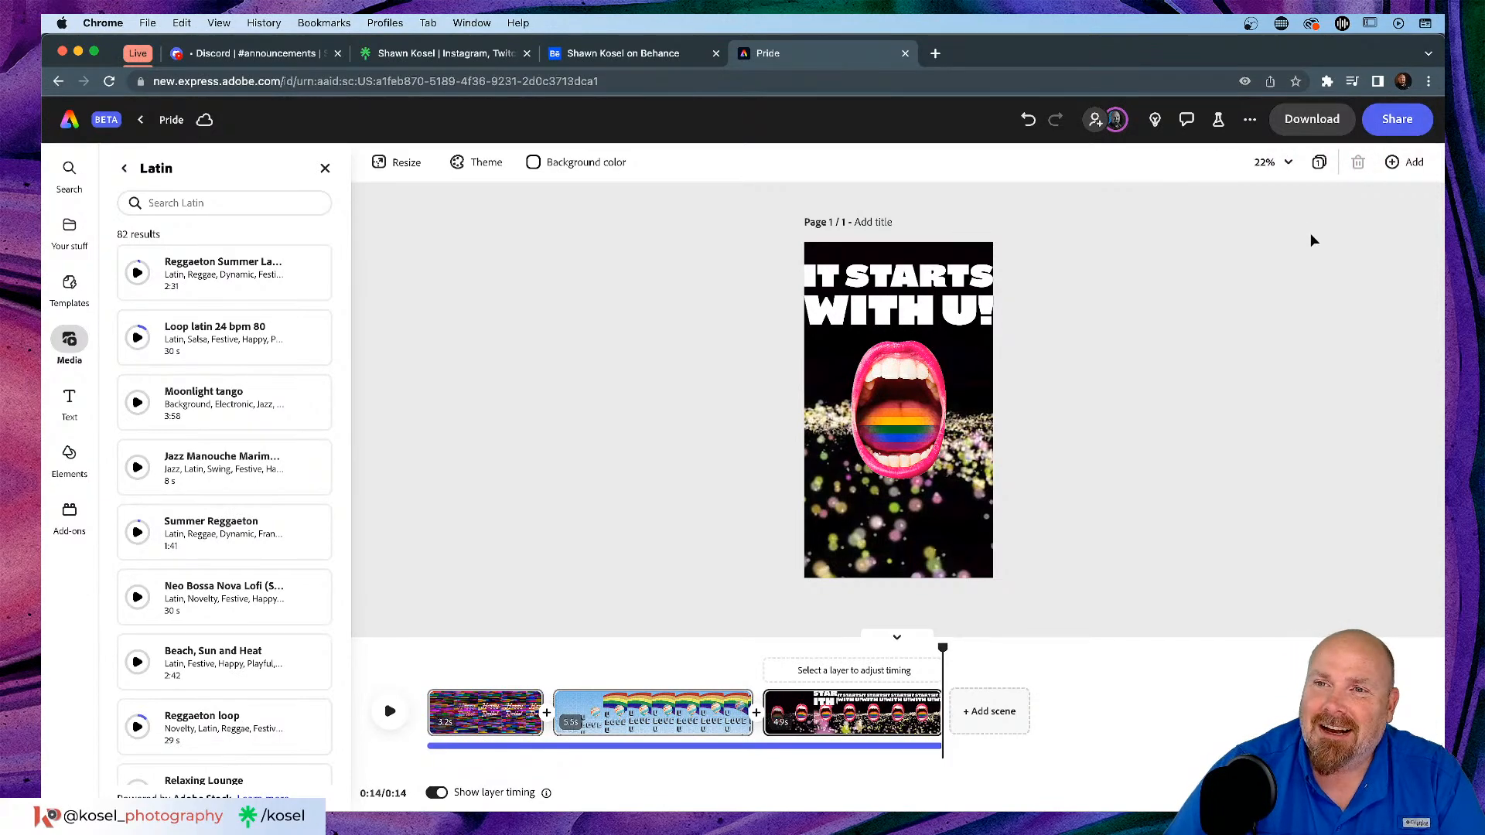
Step: Download the Pride video as an MP4 file at 1080 resolution
left_click(1301, 124)
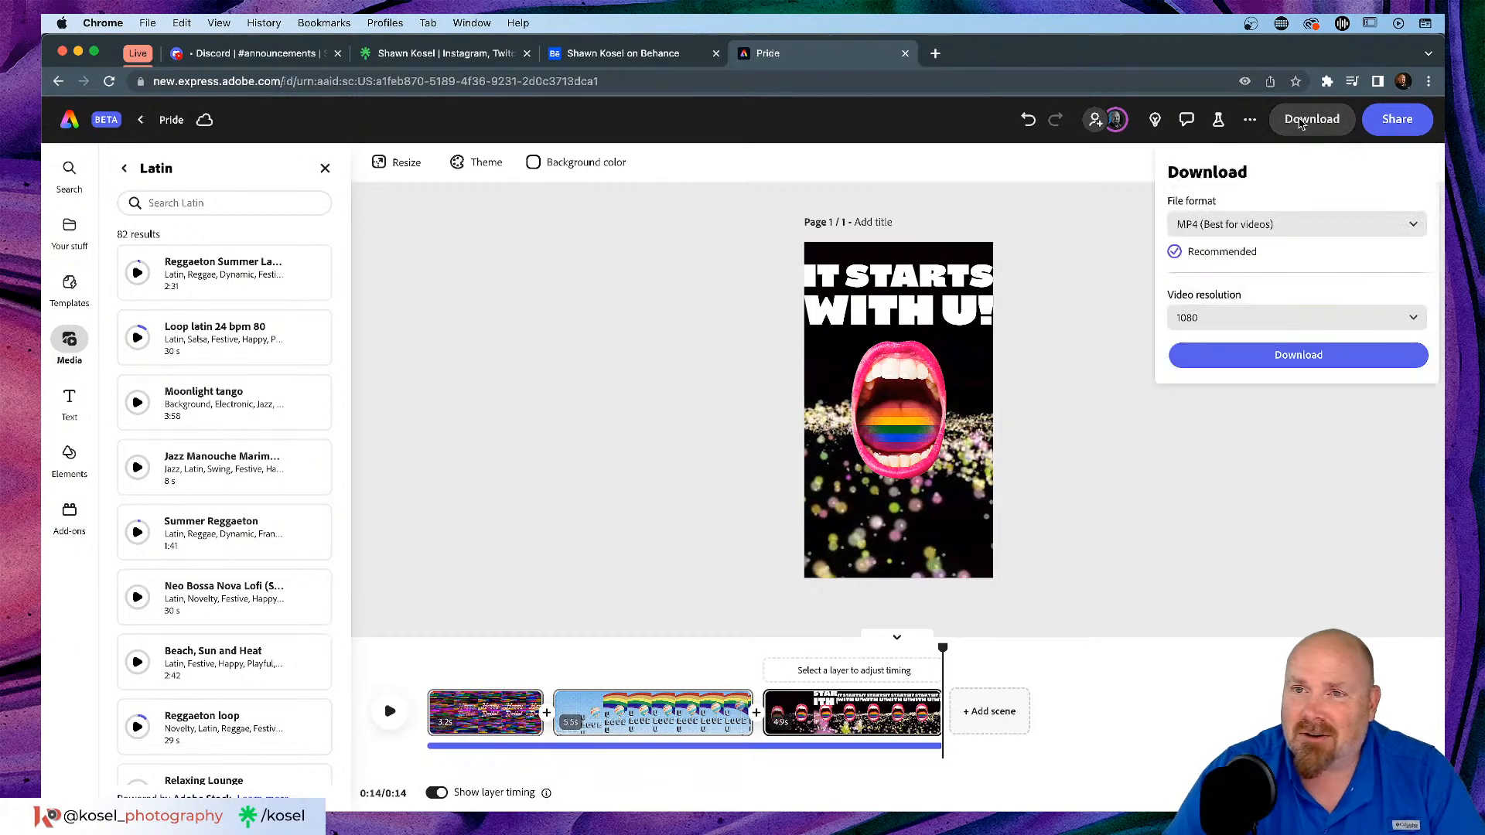
left_click(1409, 227)
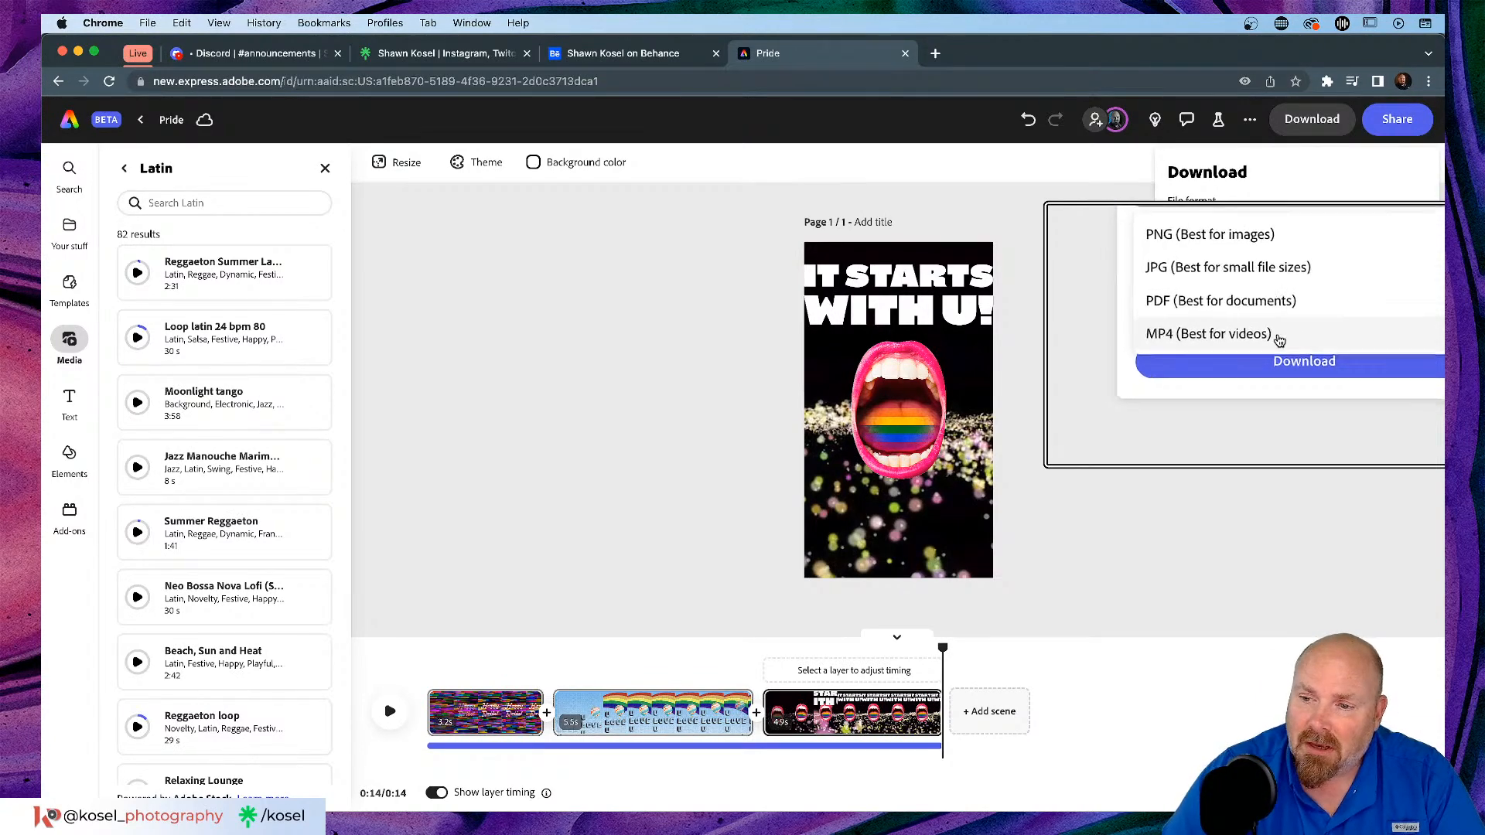
left_click(1238, 335)
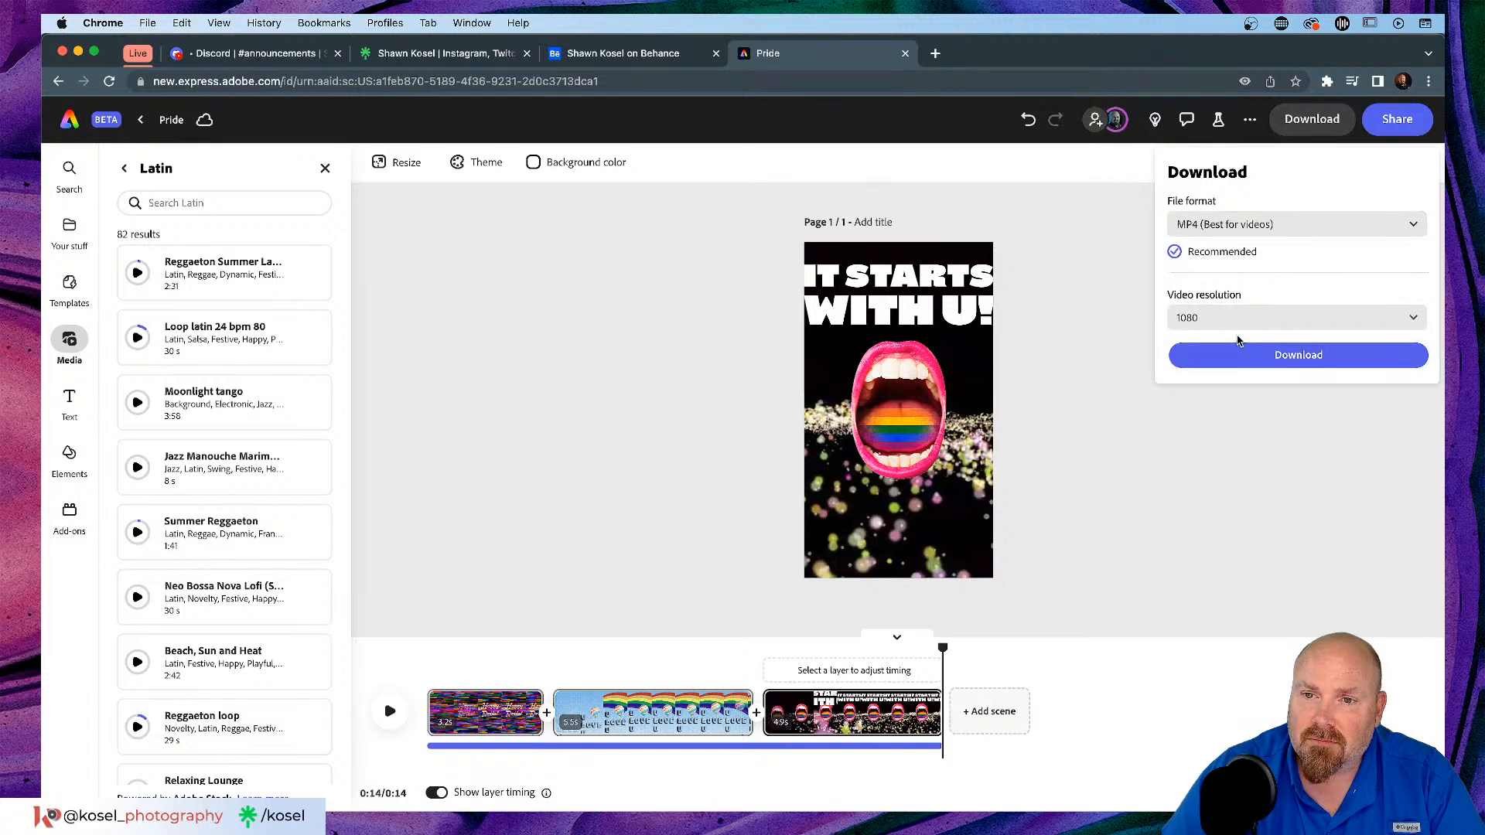
left_click(1412, 318)
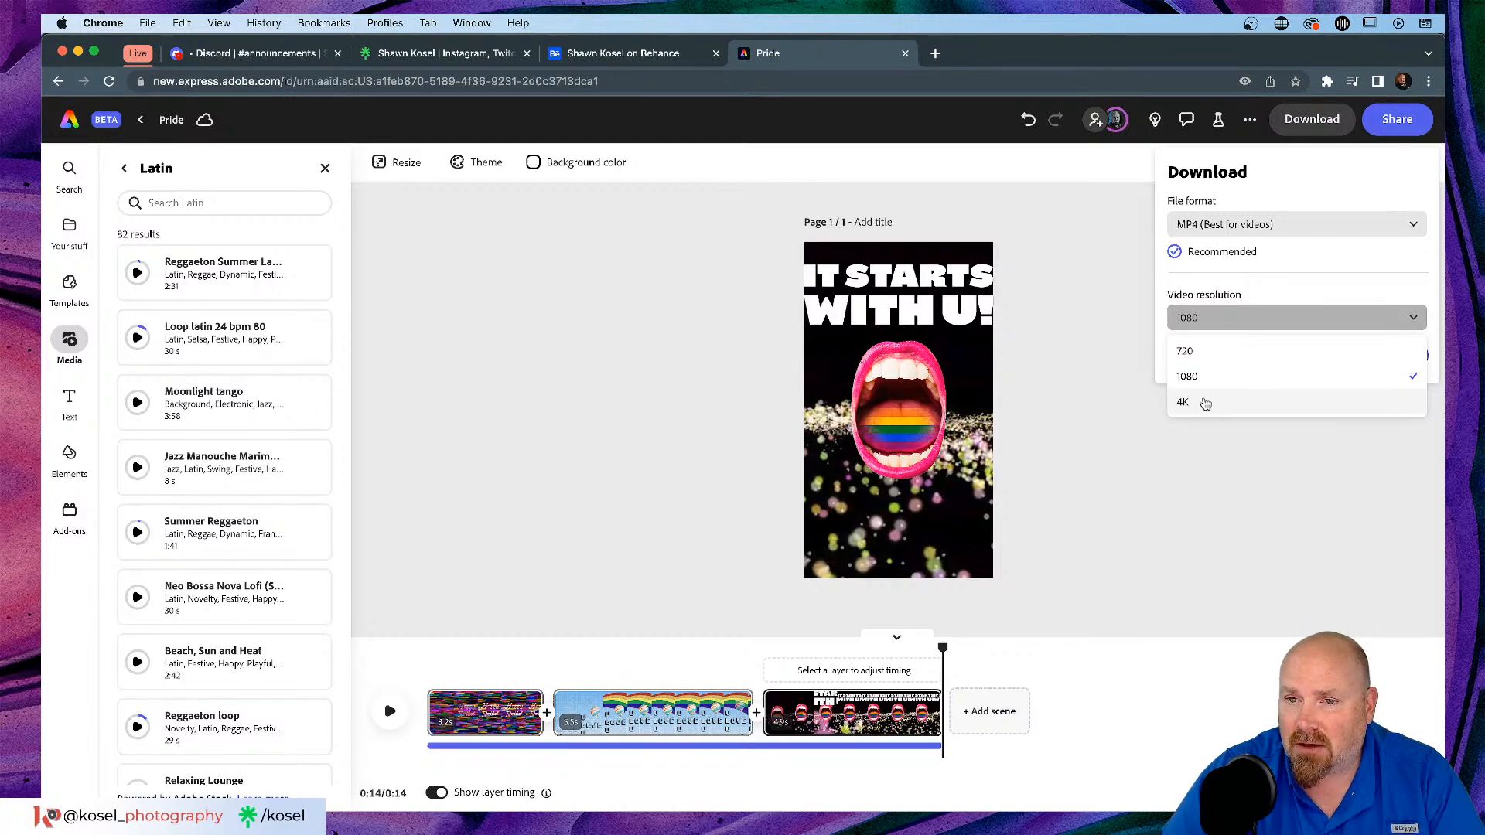
left_click(1208, 384)
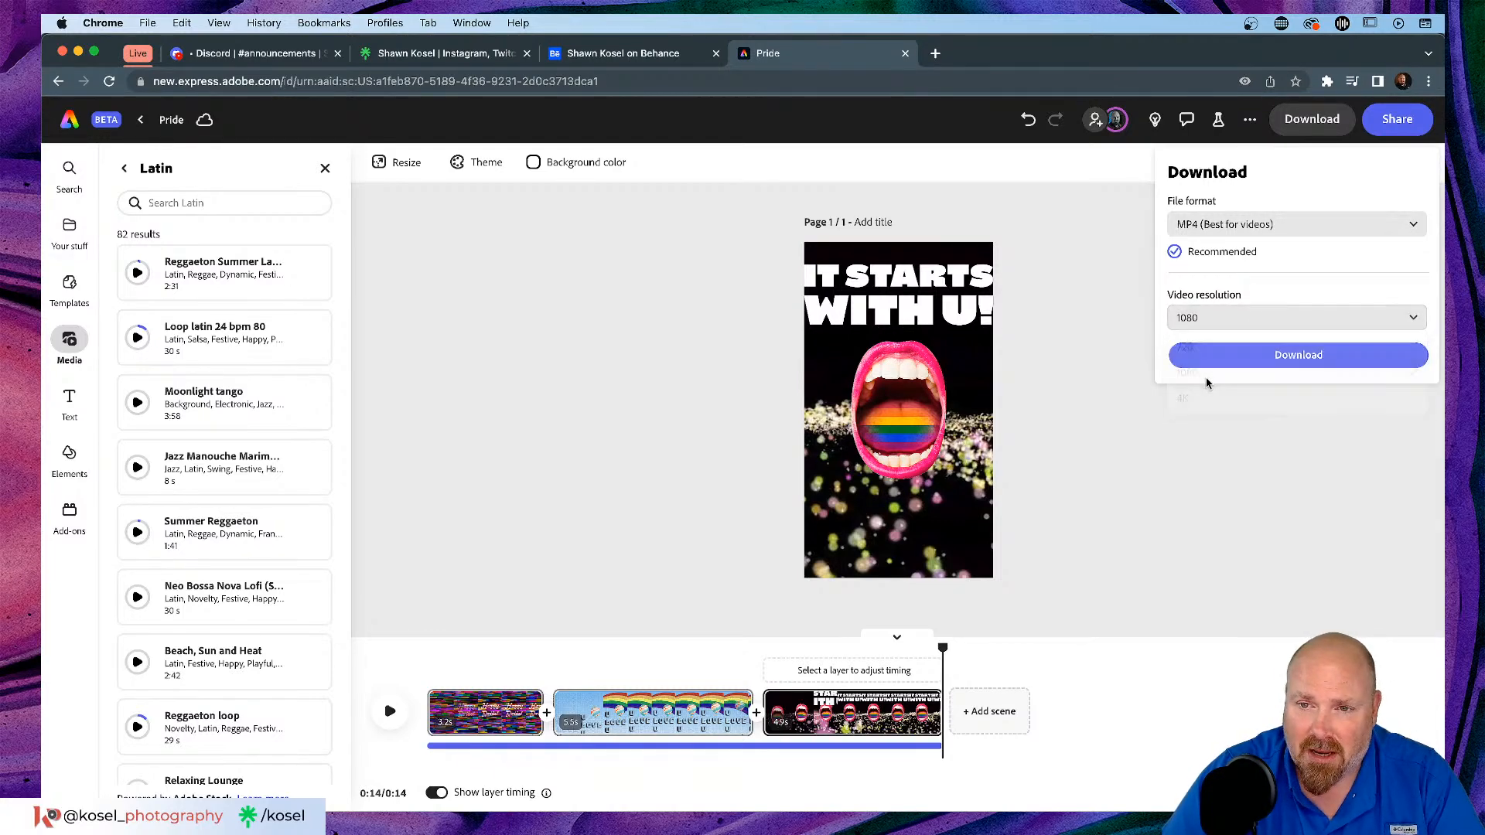
left_click(1263, 361)
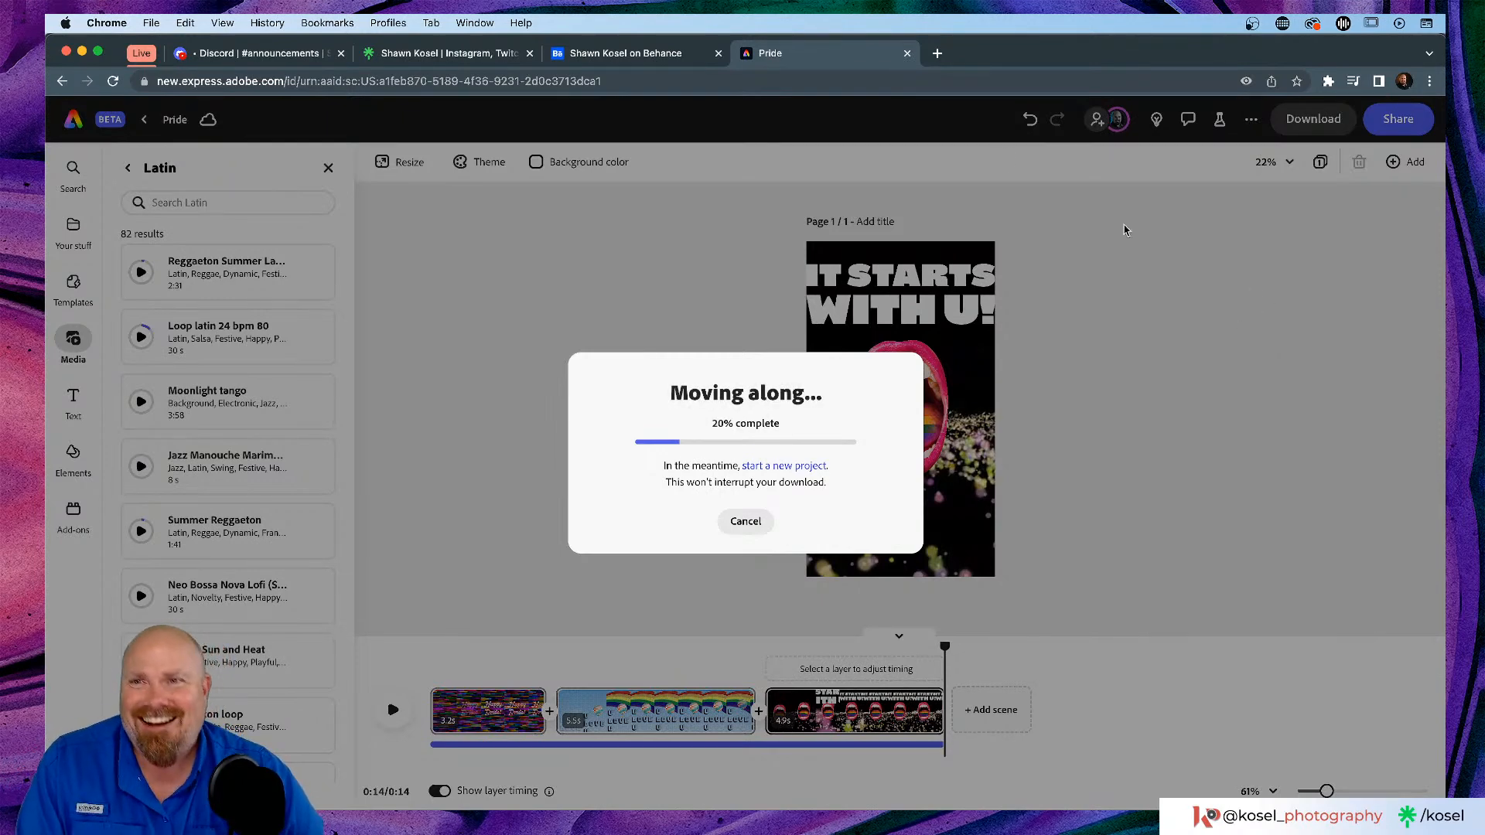
Step: Switch to Discord, view the scheduled event in the Adobe Firefly server, and close the event details
left_click(249, 55)
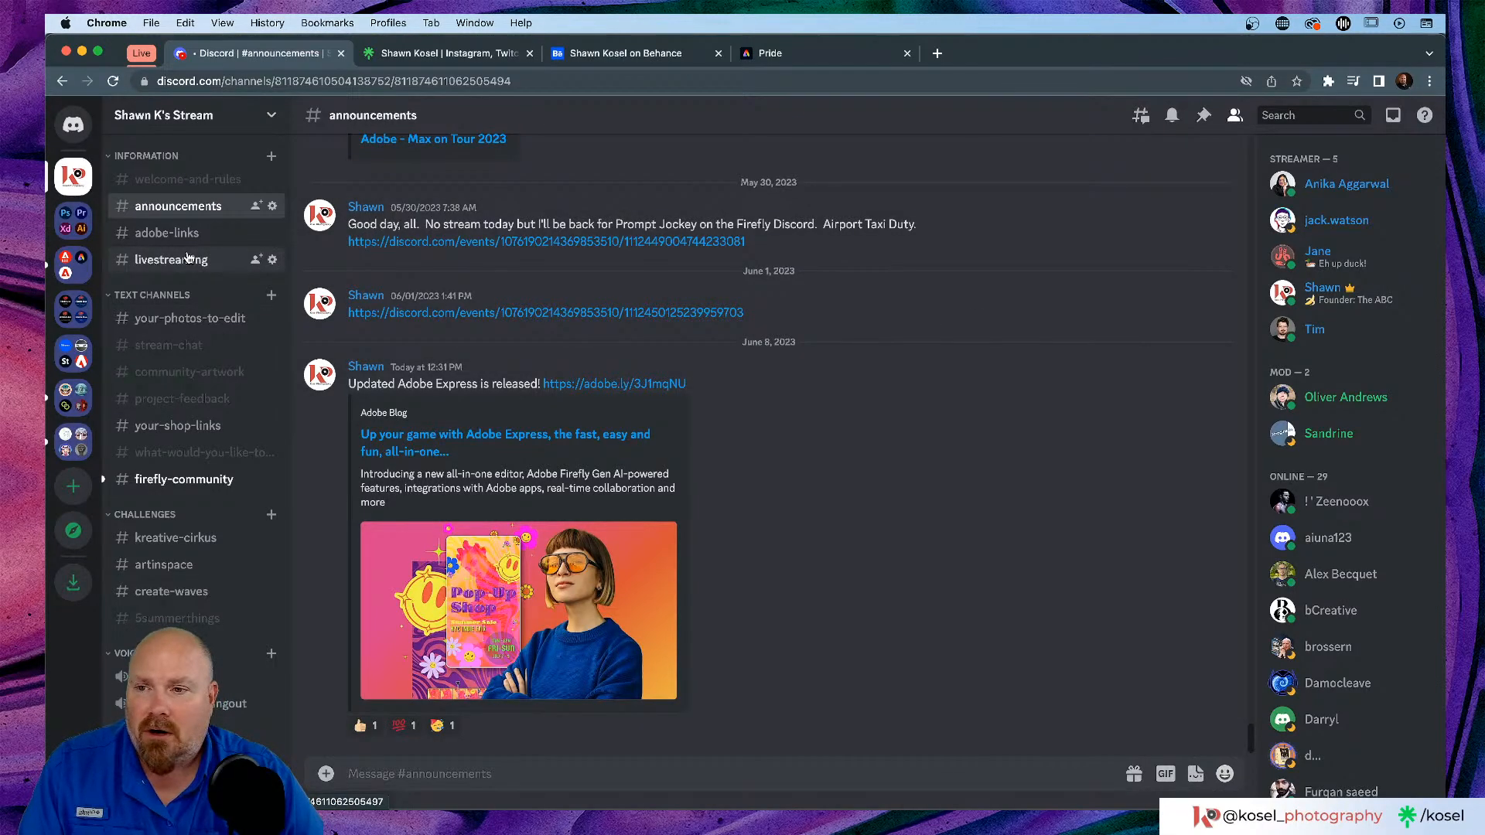
left_click(73, 265)
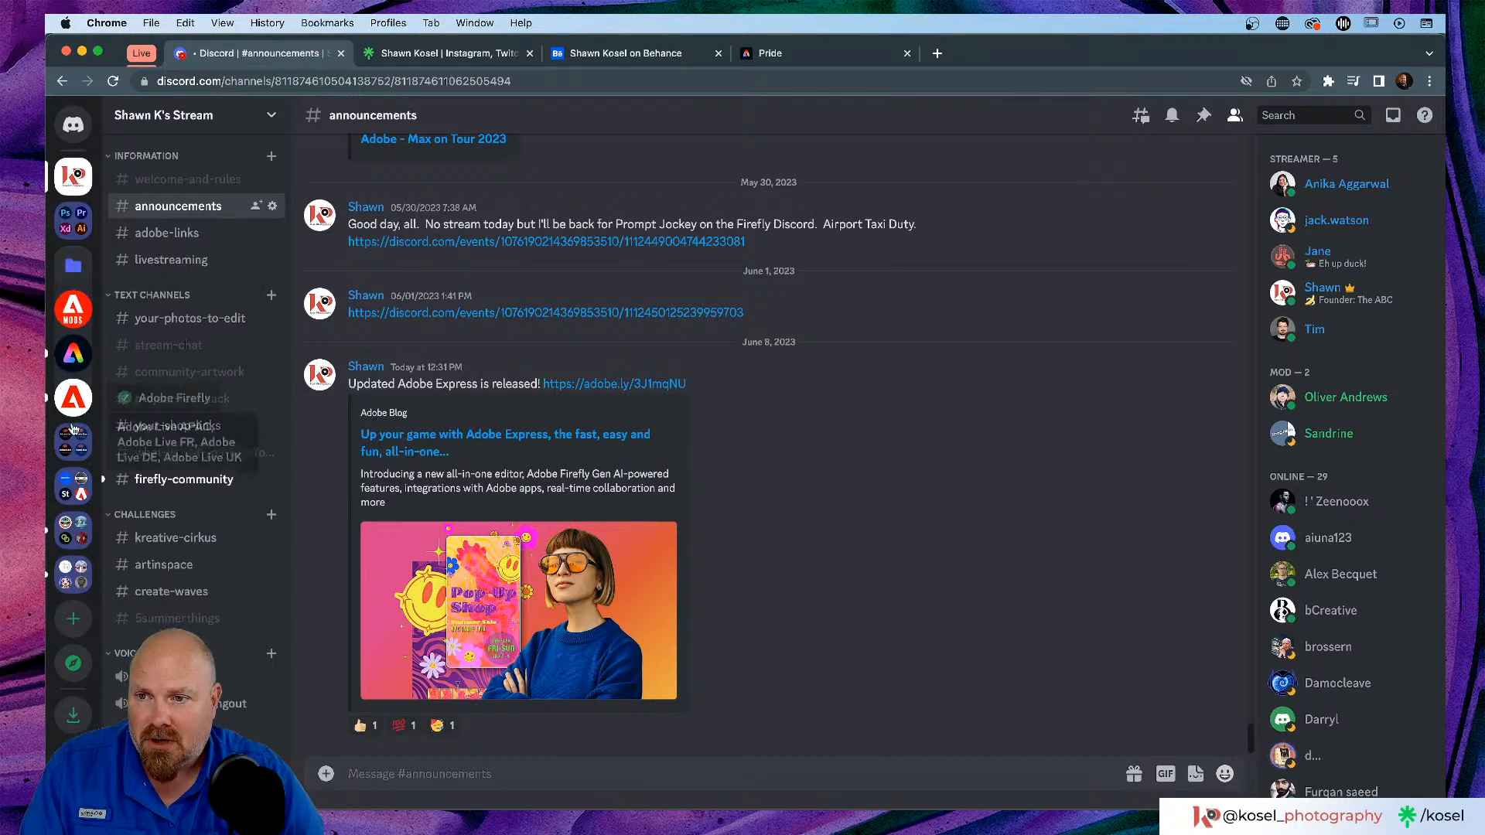
left_click(72, 398)
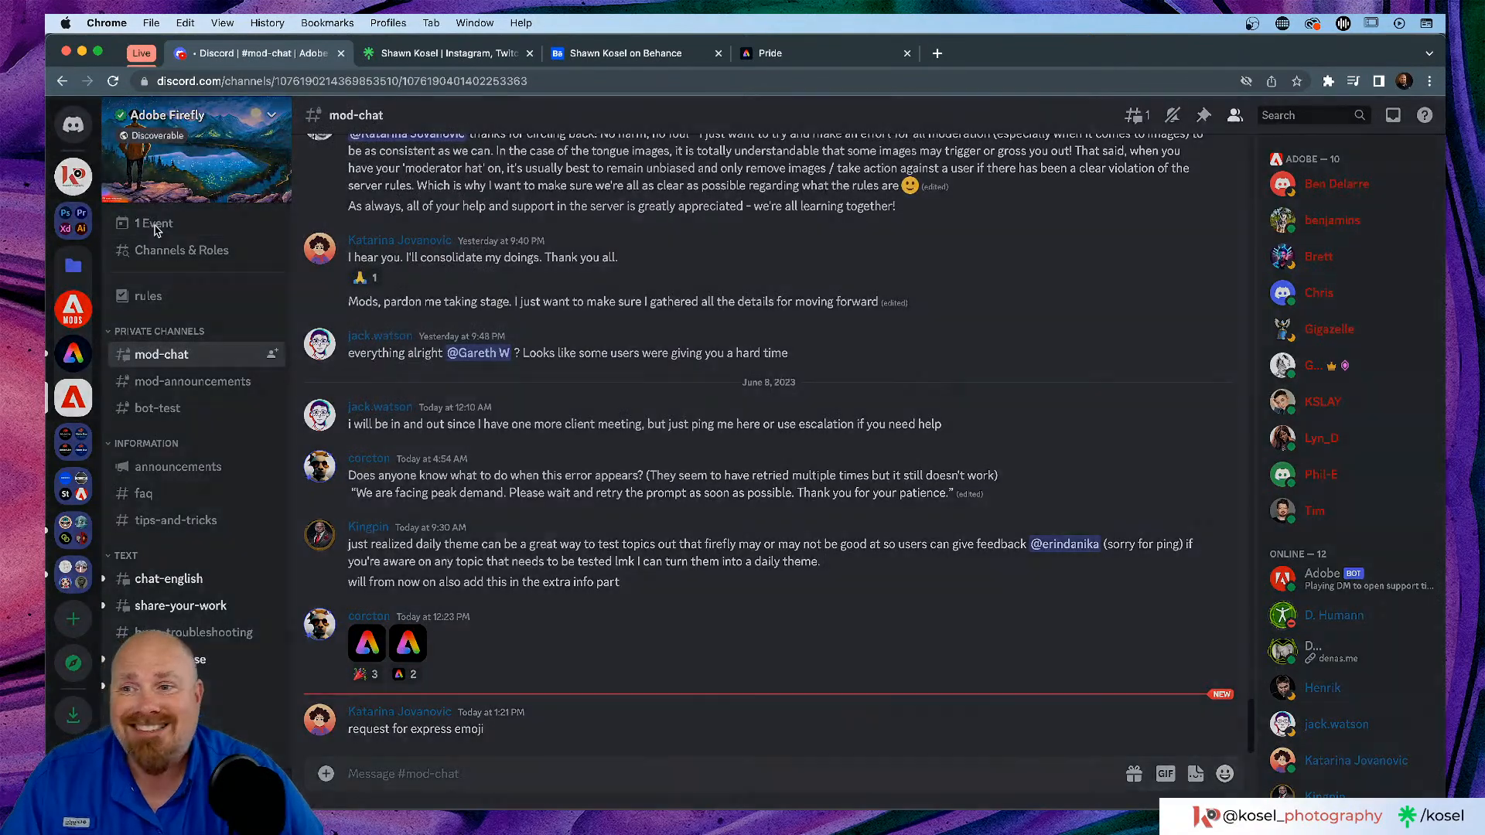
left_click(155, 230)
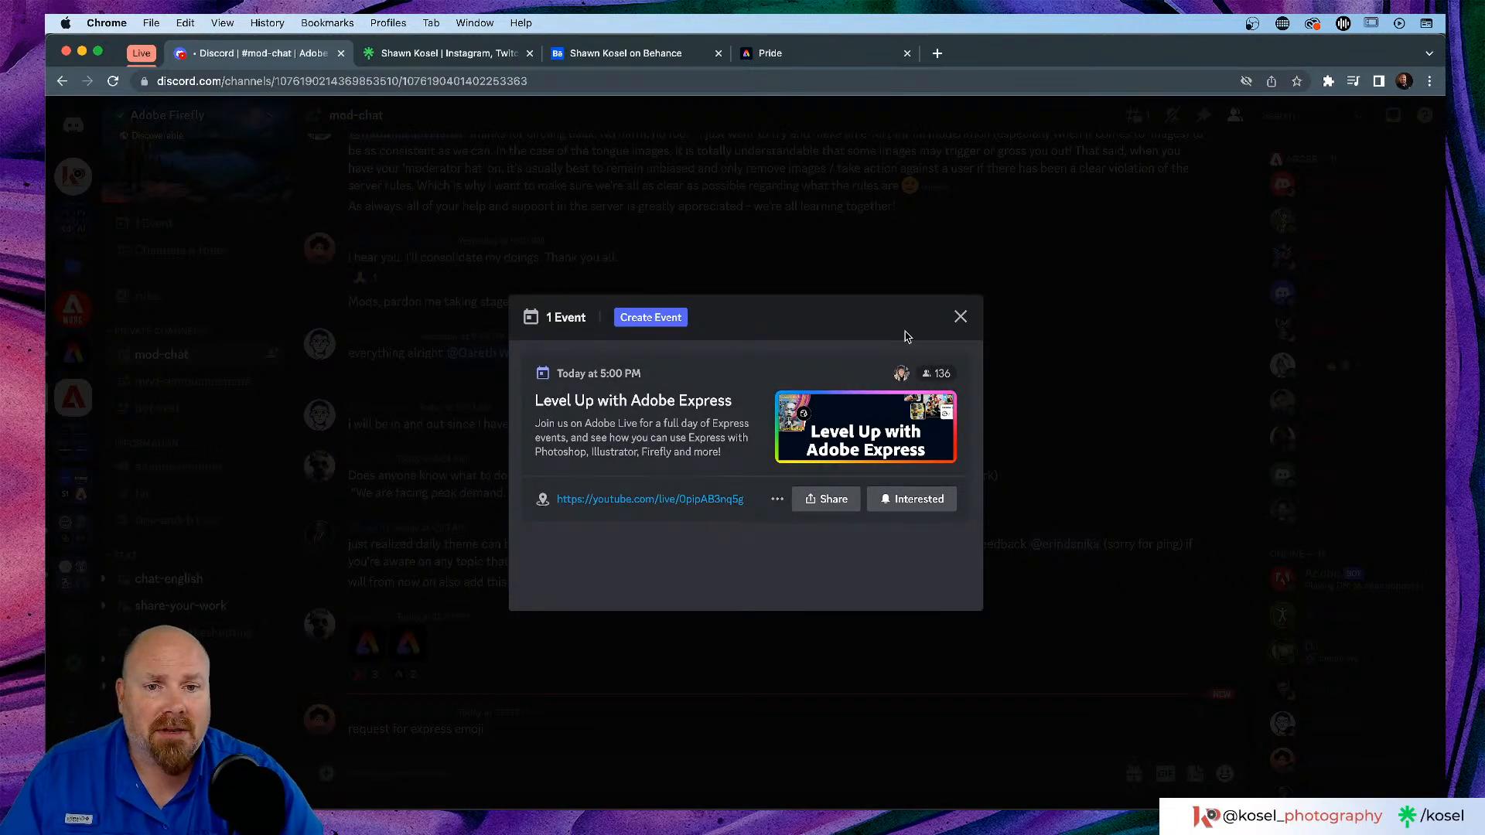
left_click(960, 316)
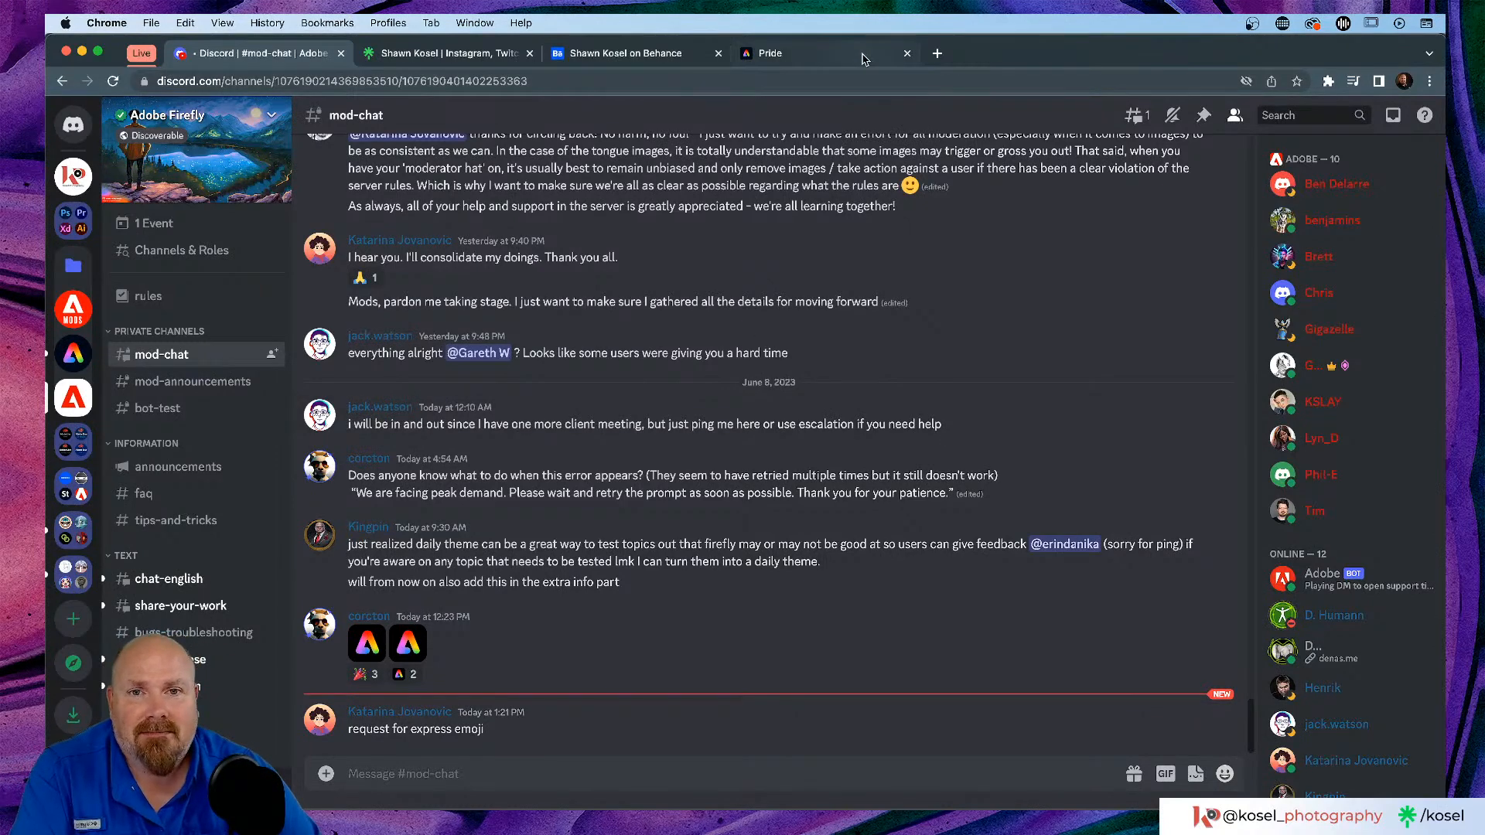
Step: Return to Adobe Express, switch to the Downloads folder in Finder, and preview the exported Pride.mp4
left_click(863, 56)
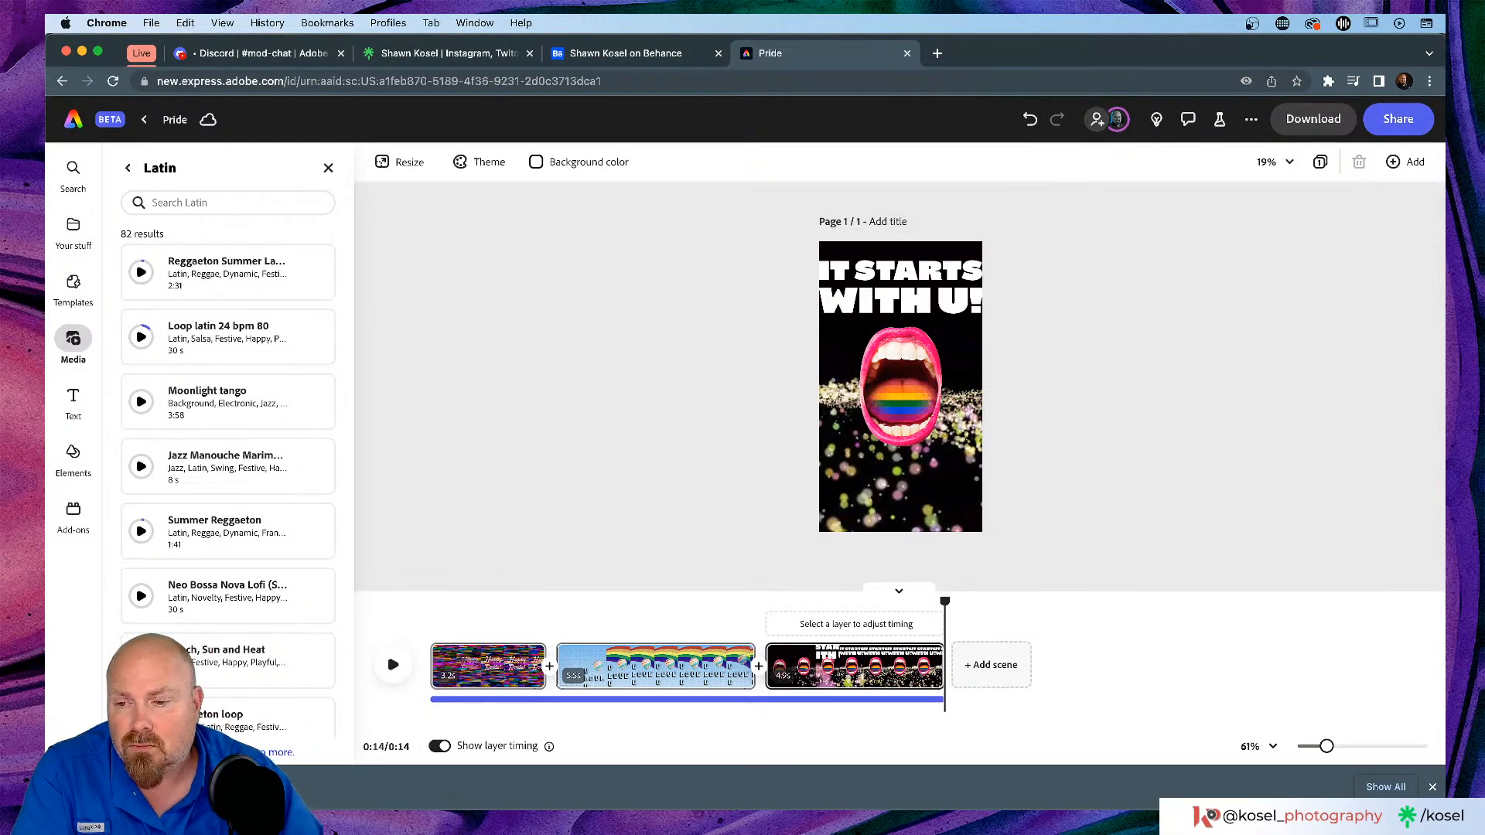
key("super+Tab")
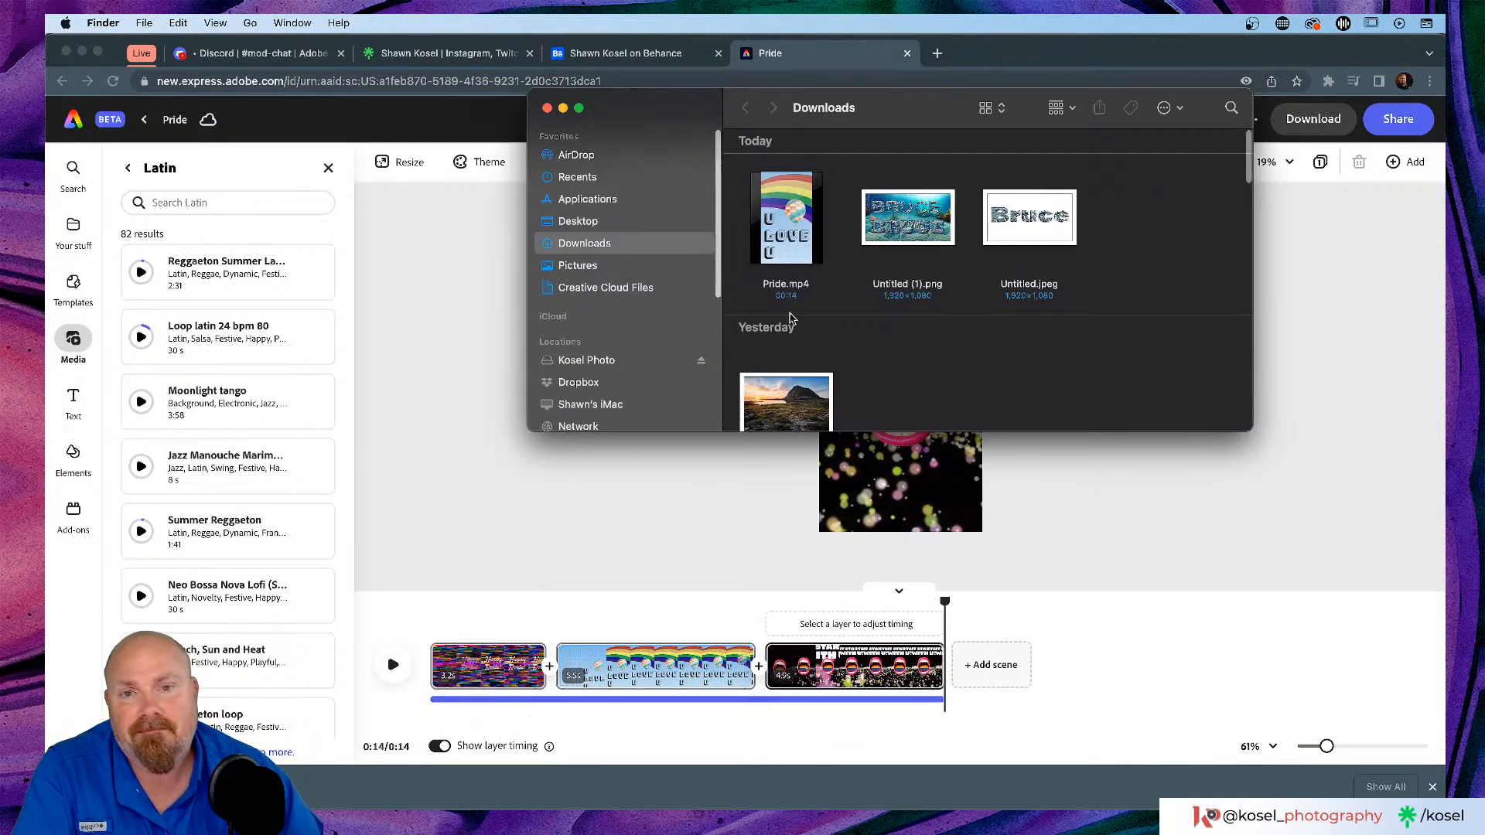
left_click(777, 202)
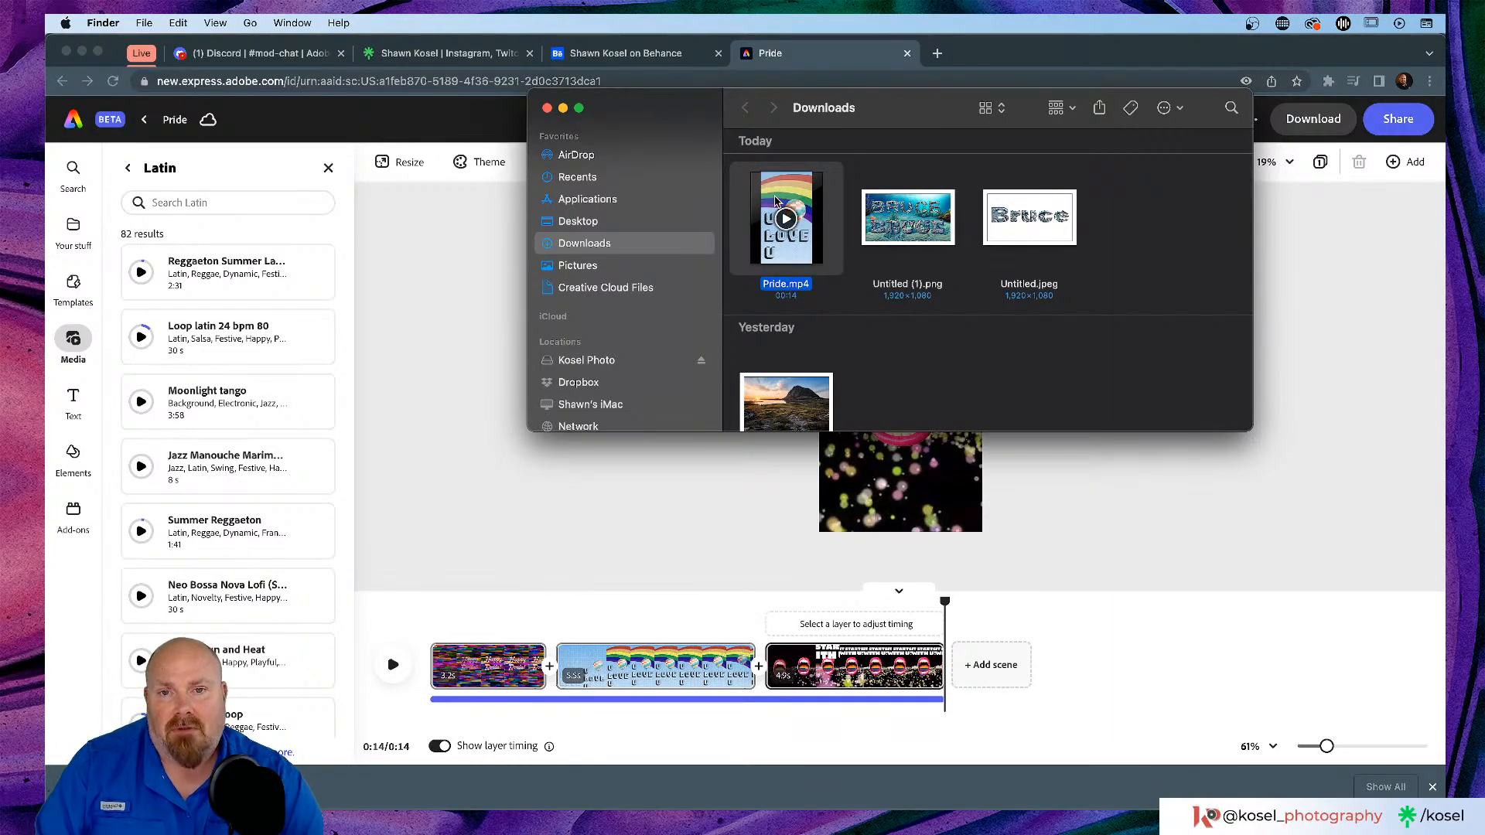
key("space")
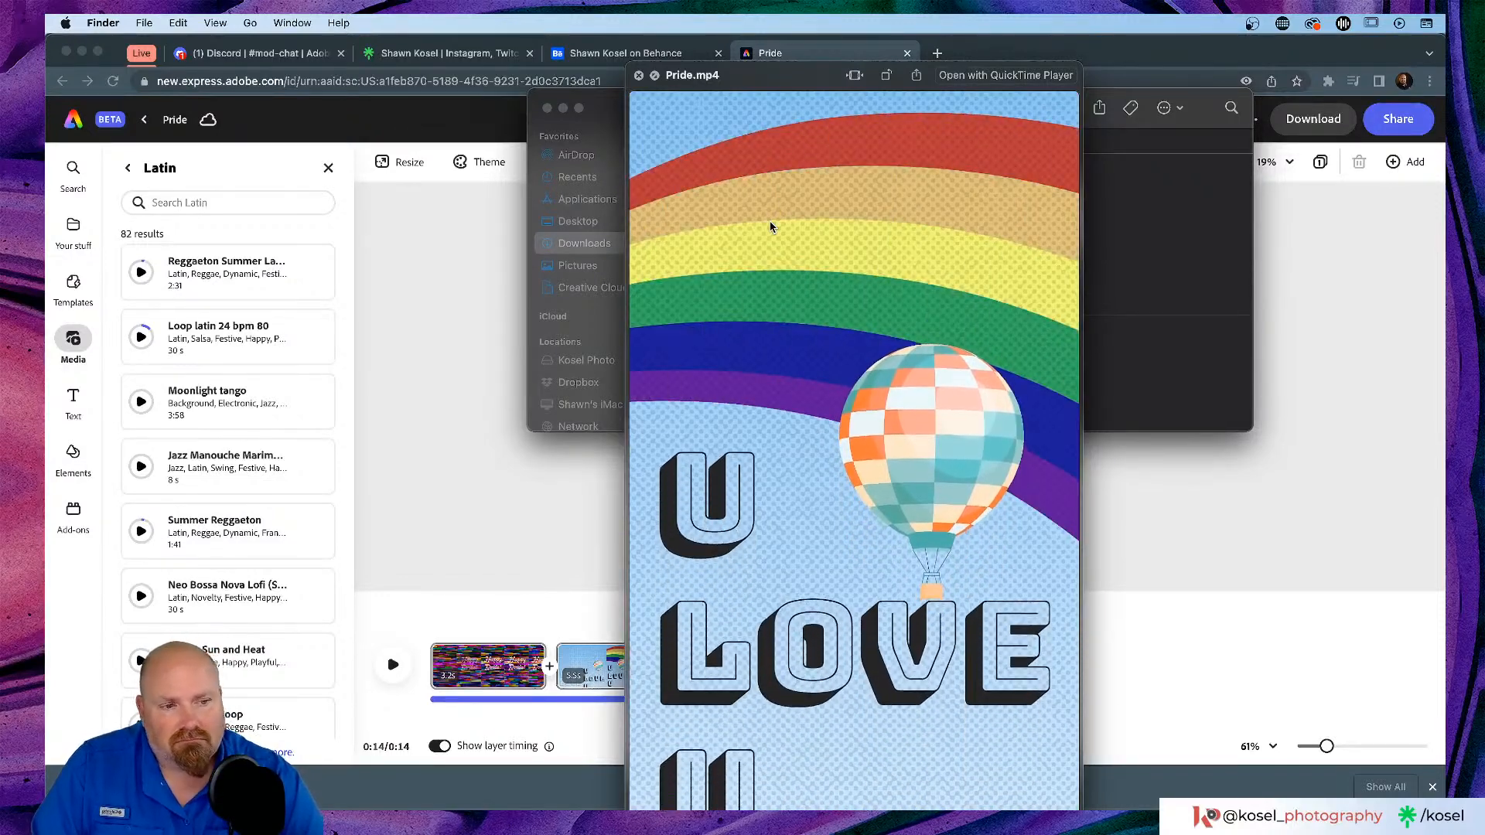
key("space")
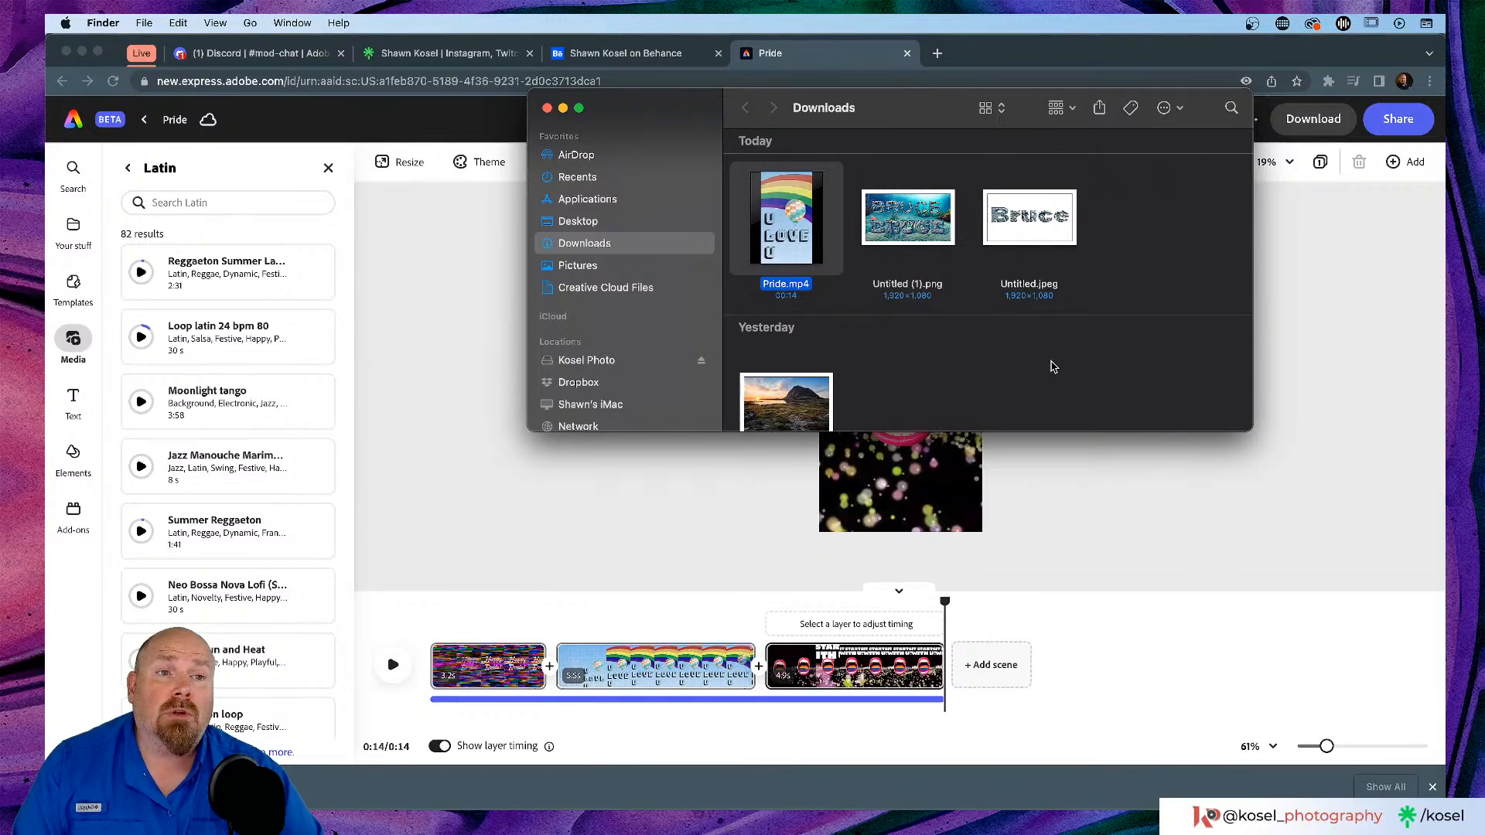
Step: Close the Downloads folder window and dismiss the browser's download bar
left_click_drag(640, 106, 599, 116)
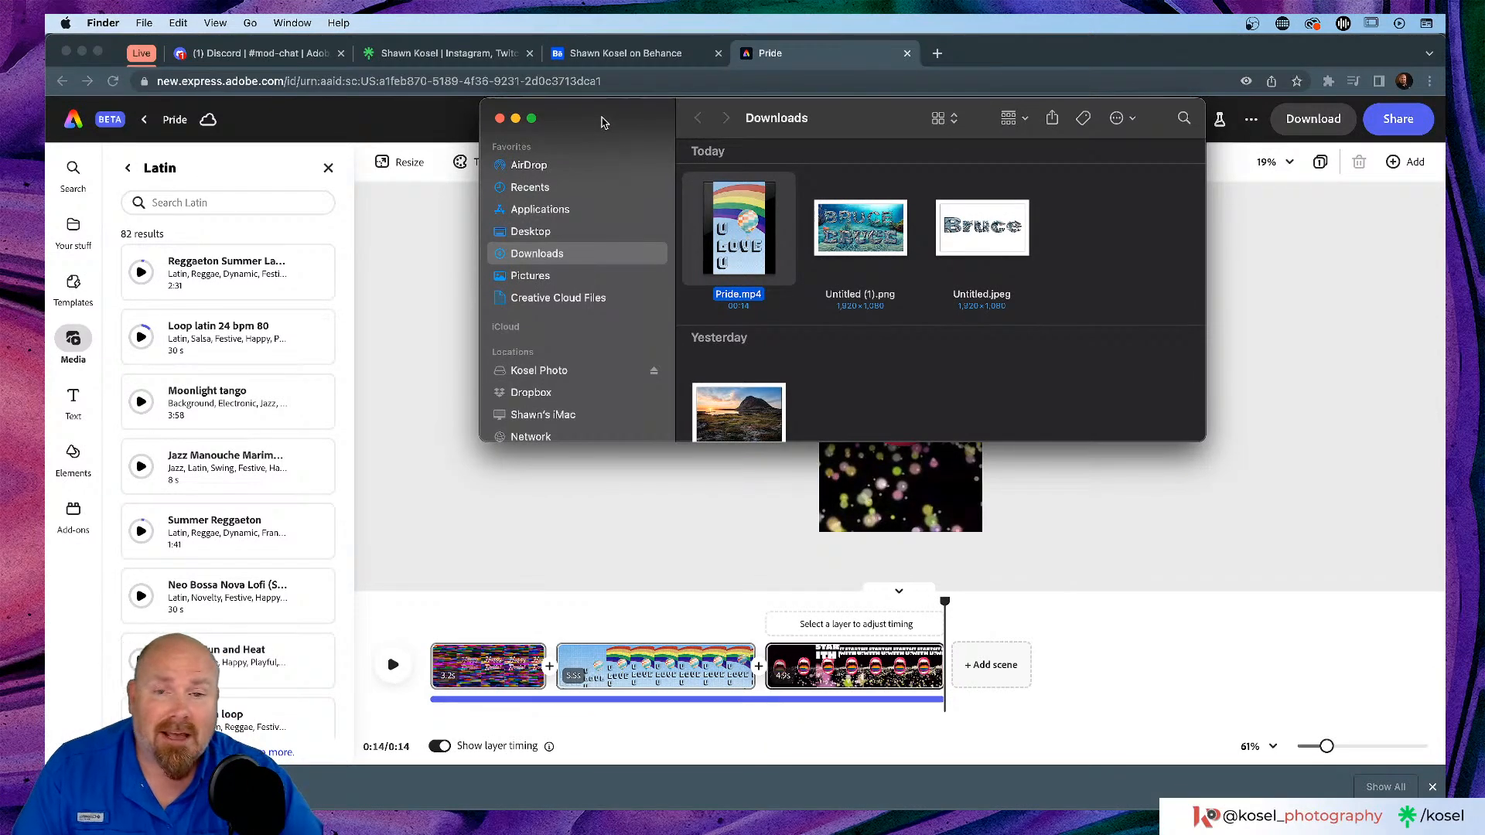
left_click(499, 120)
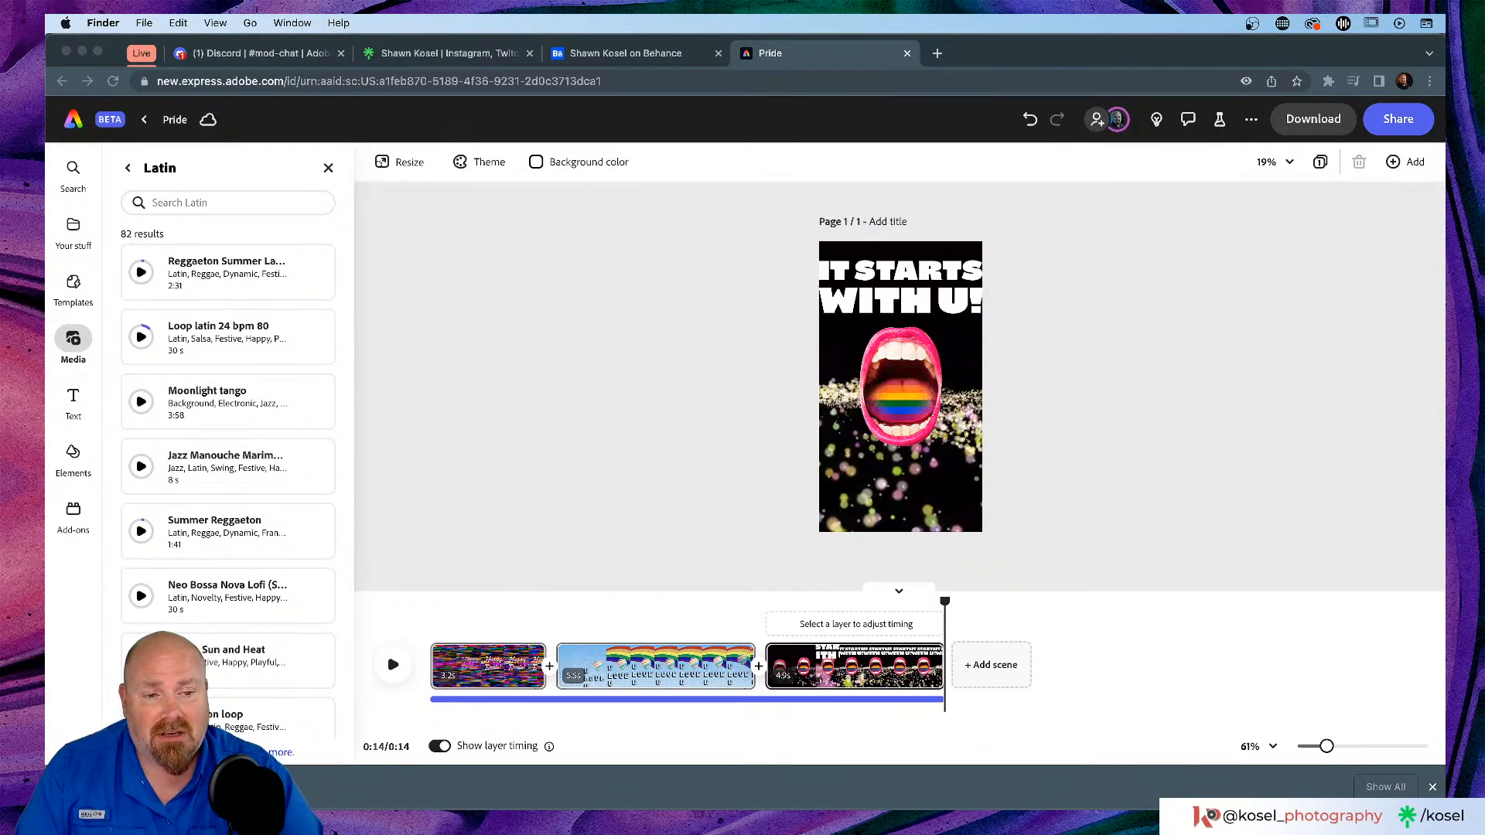
left_click(1432, 786)
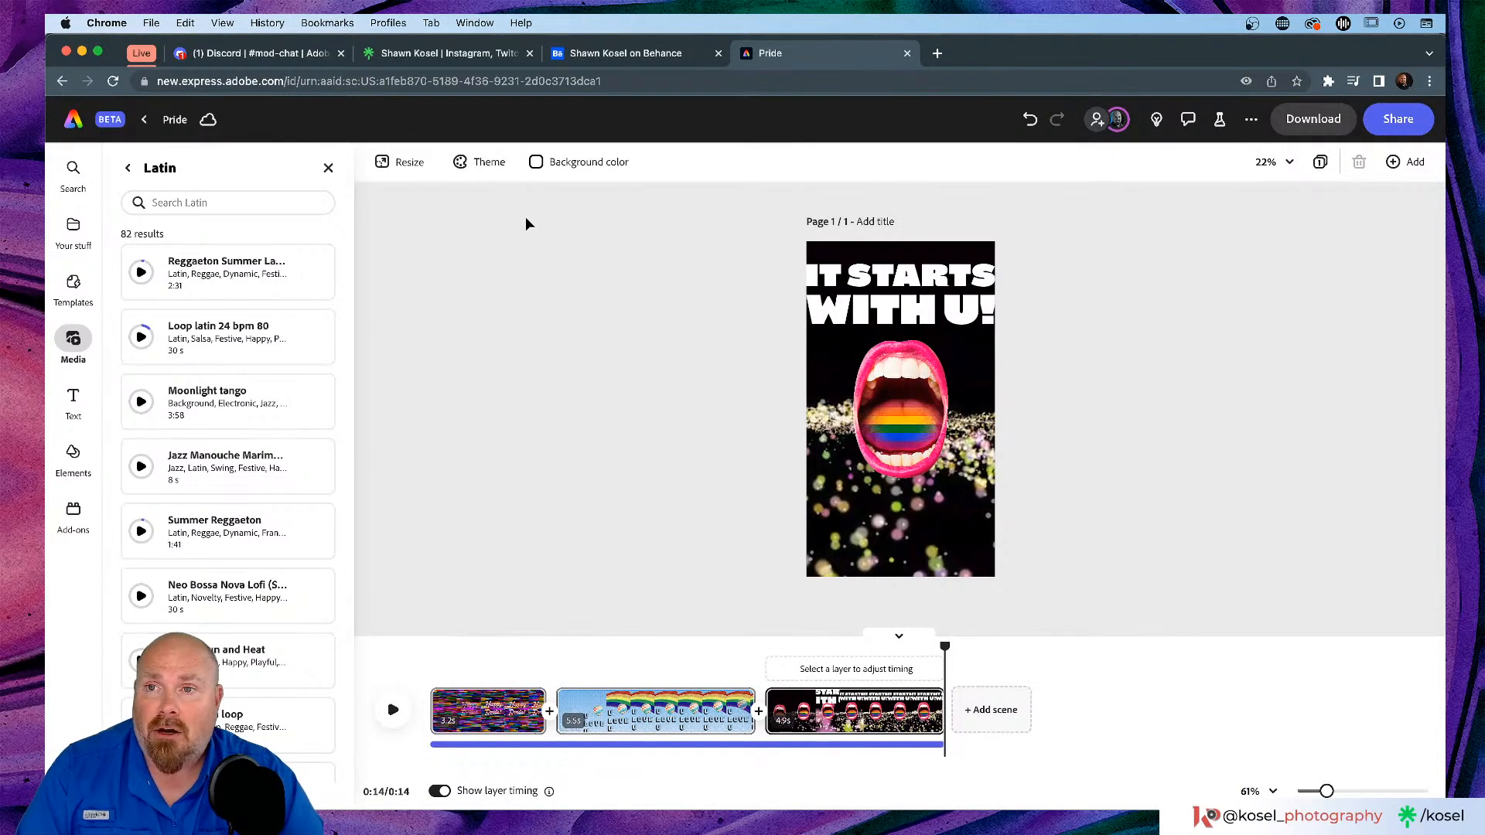
Step: Switch to Discord and open the updated Adobe Express release link from the streamer's own server announcements
left_click(261, 54)
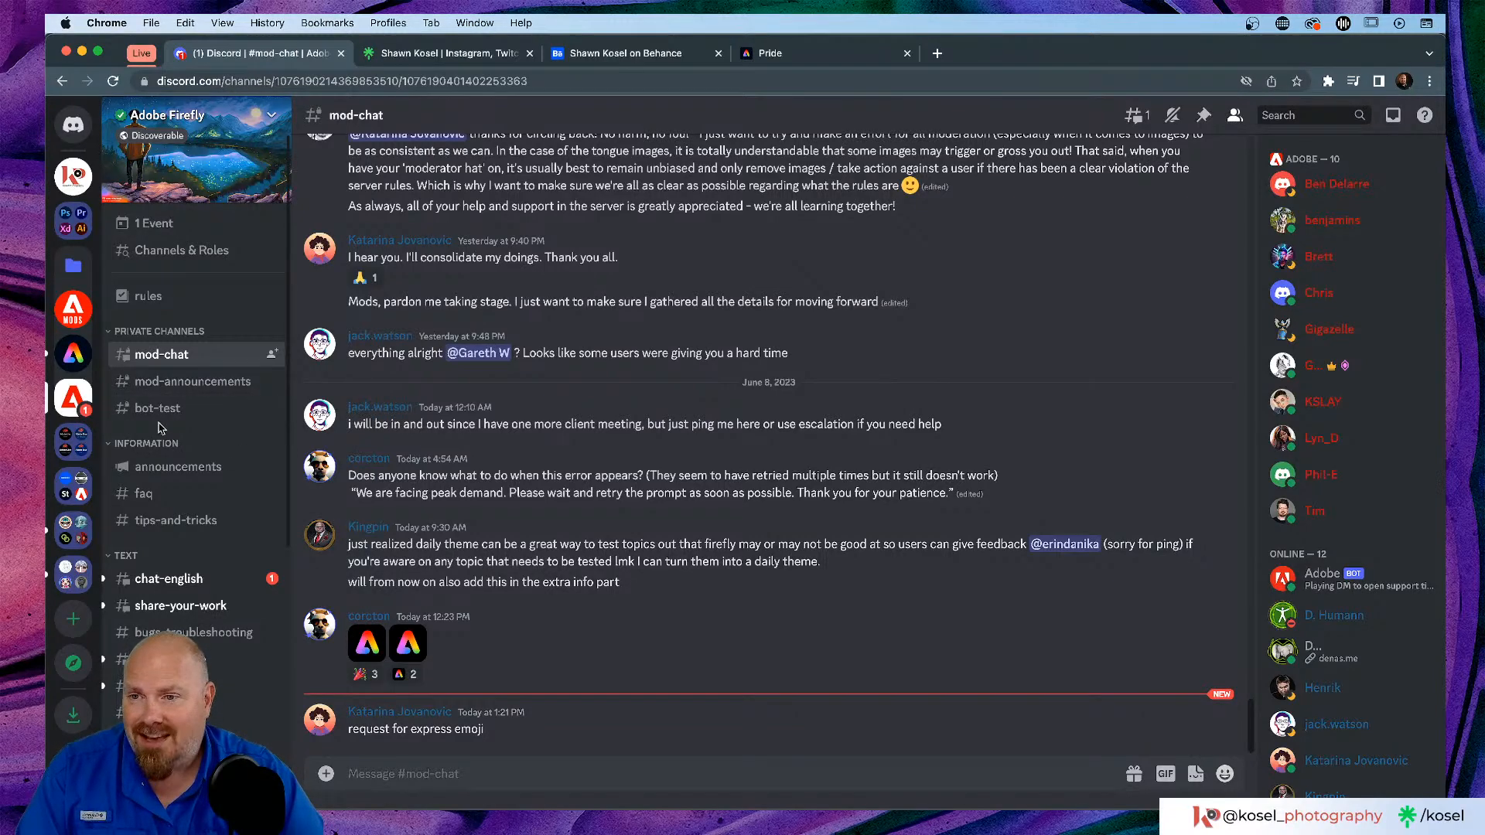
left_click(74, 174)
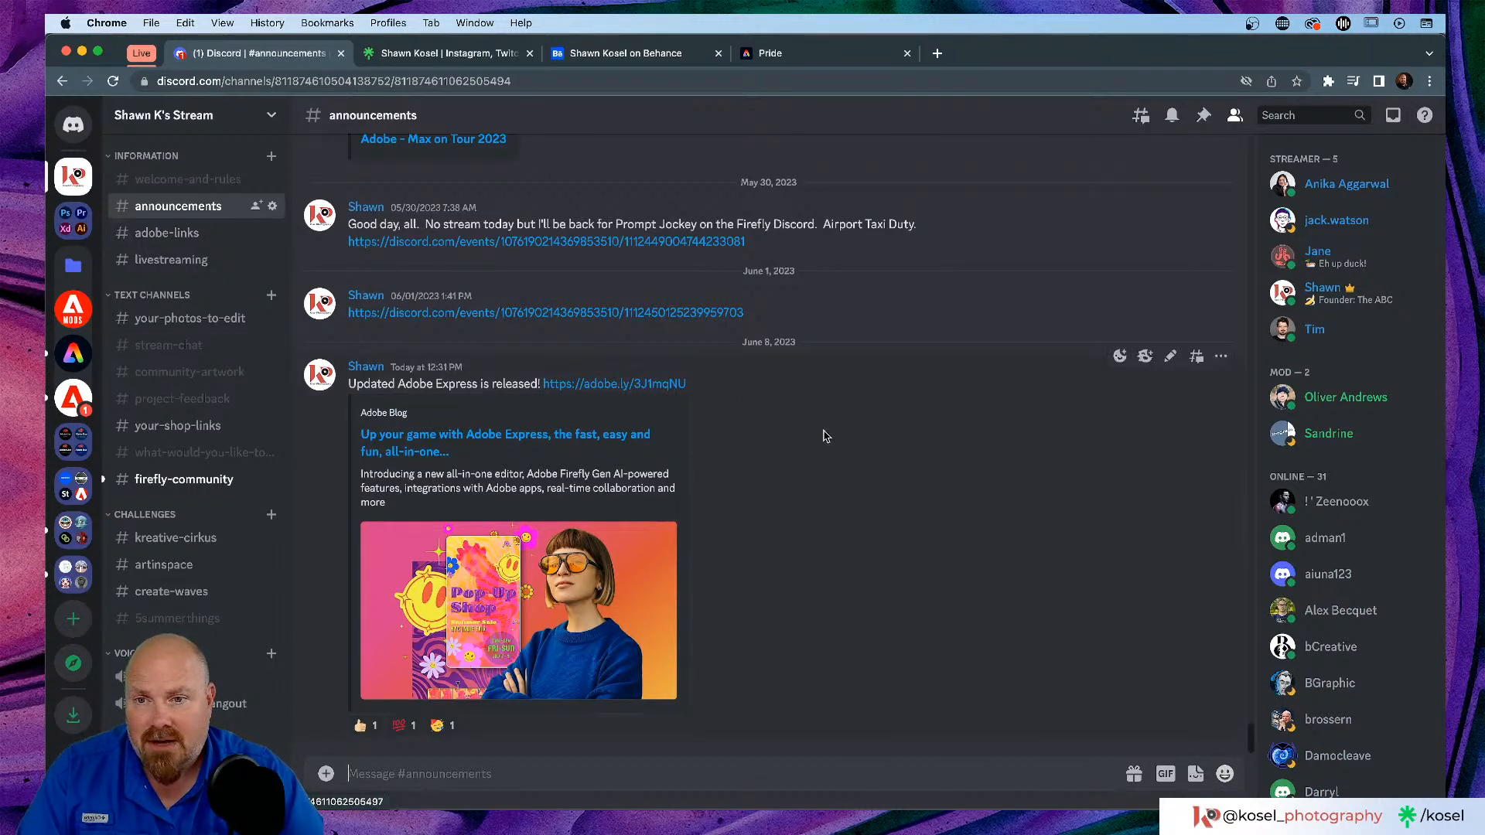
left_click(611, 384)
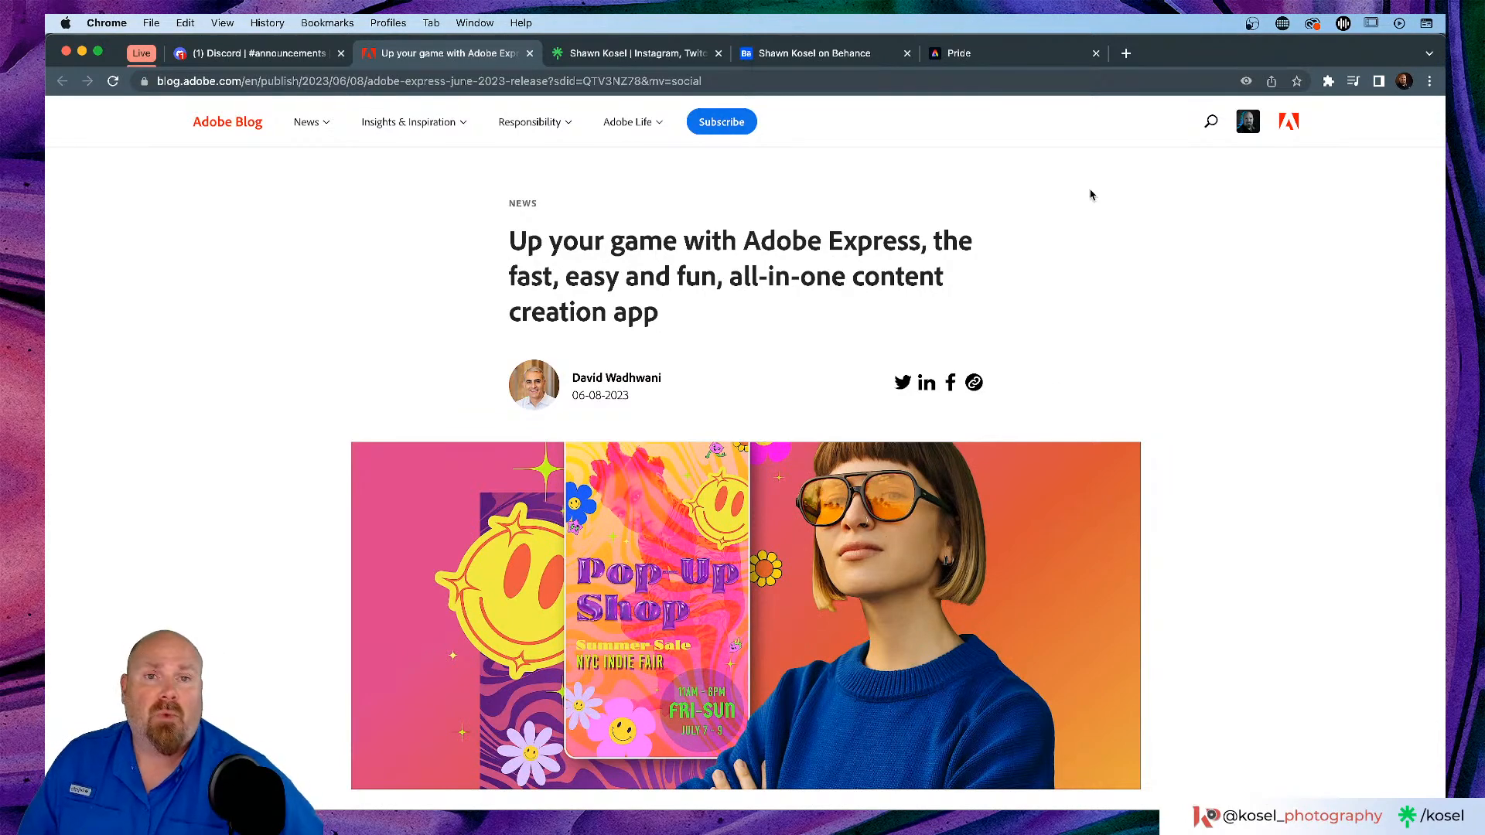
Step: Switch back to Adobe Express, leave the Pride project for the home page, and browse the libraries in Your stuff
left_click(975, 53)
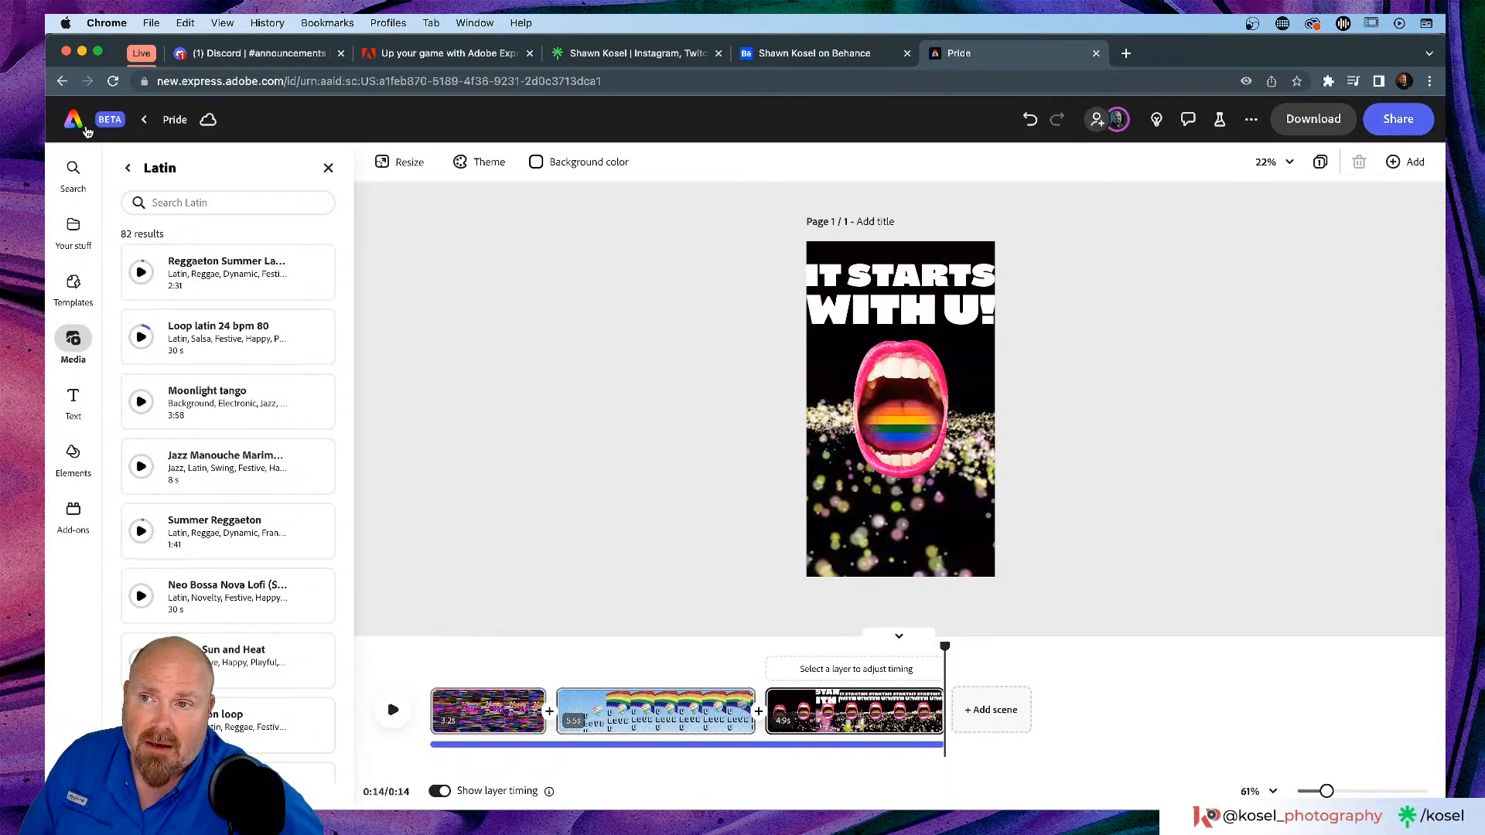
left_click(78, 121)
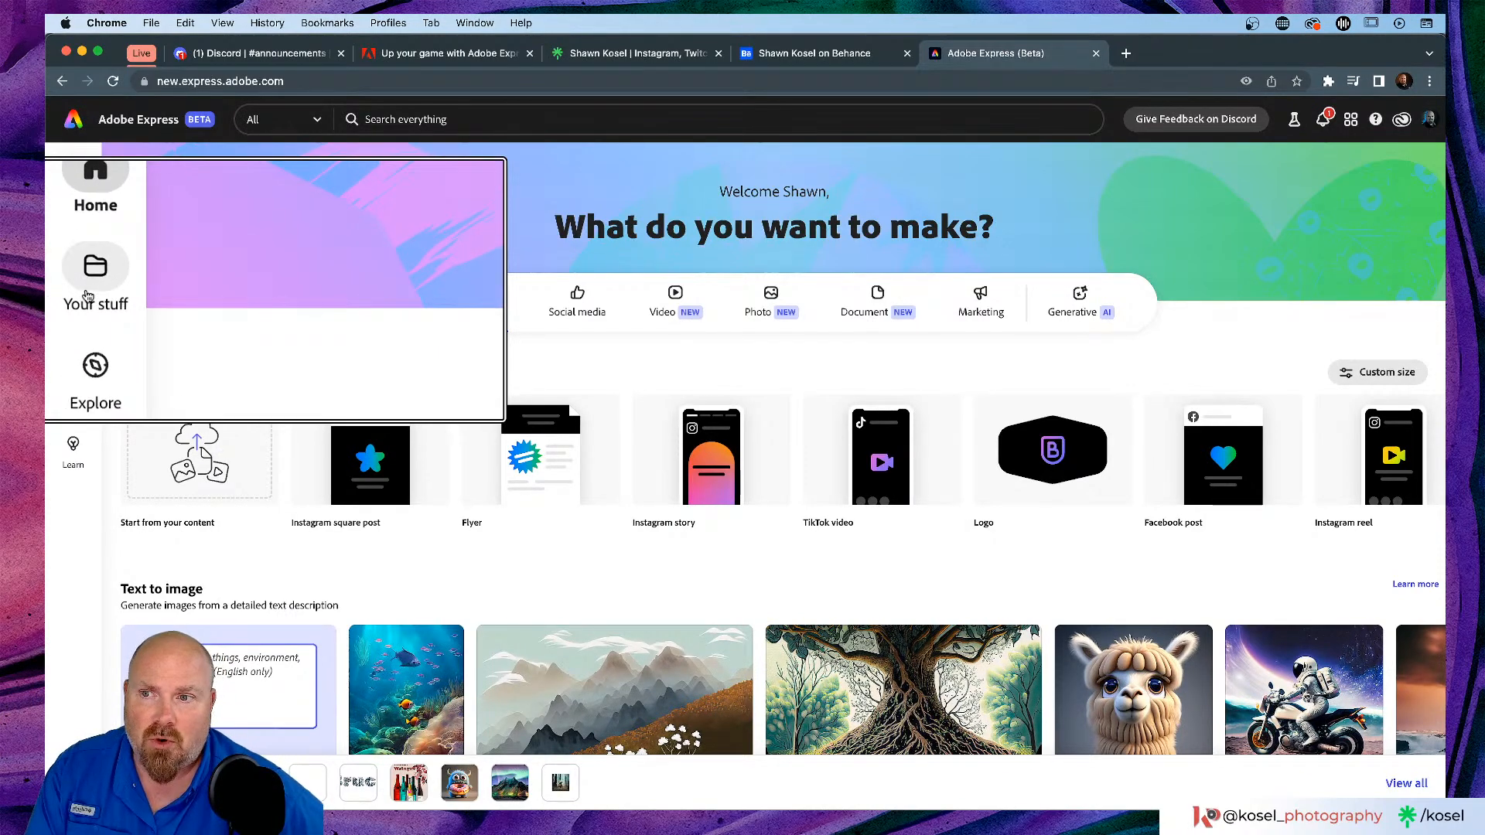
left_click(76, 287)
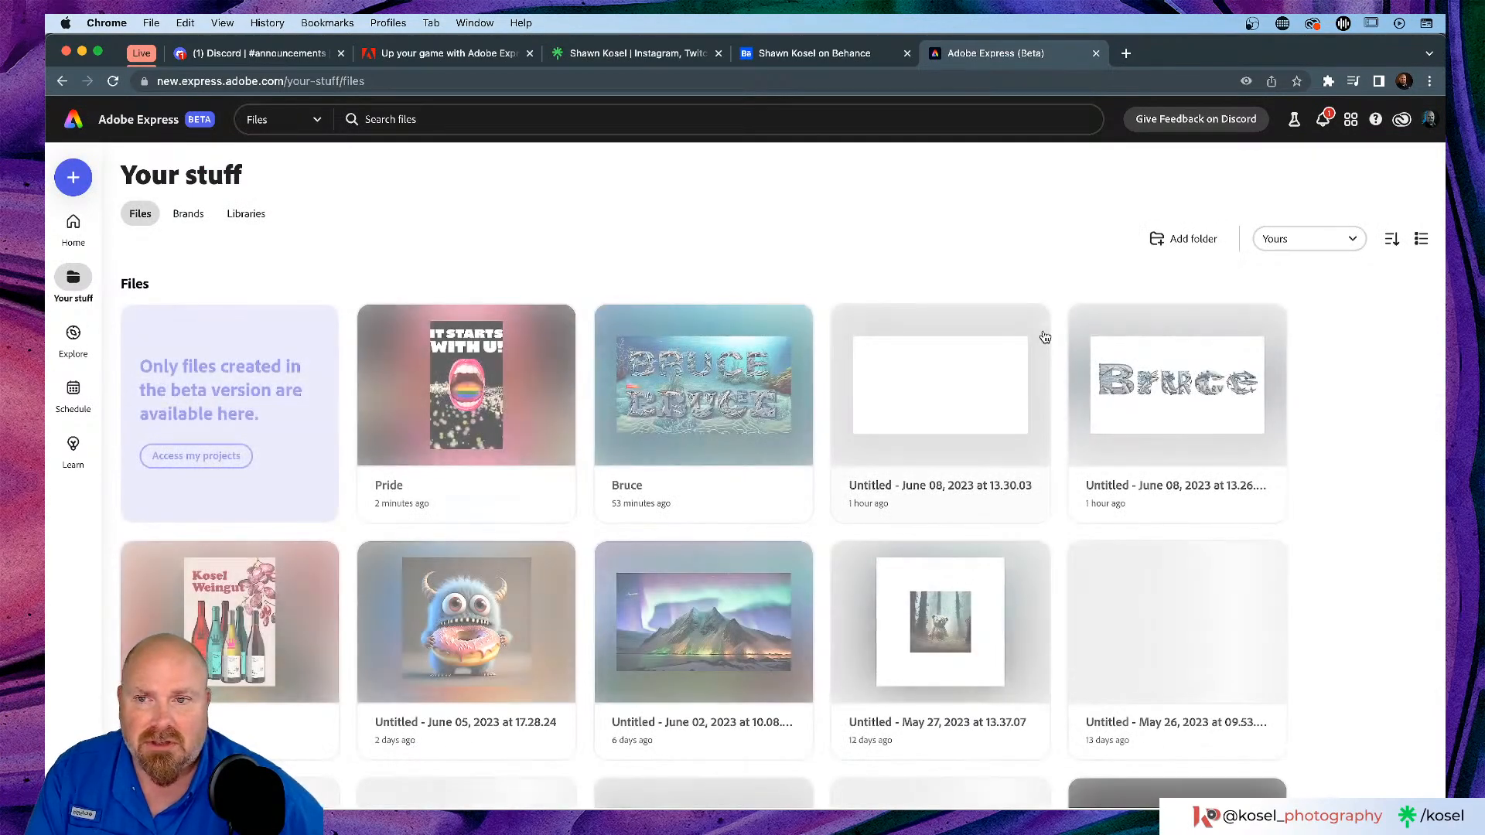
left_click(260, 217)
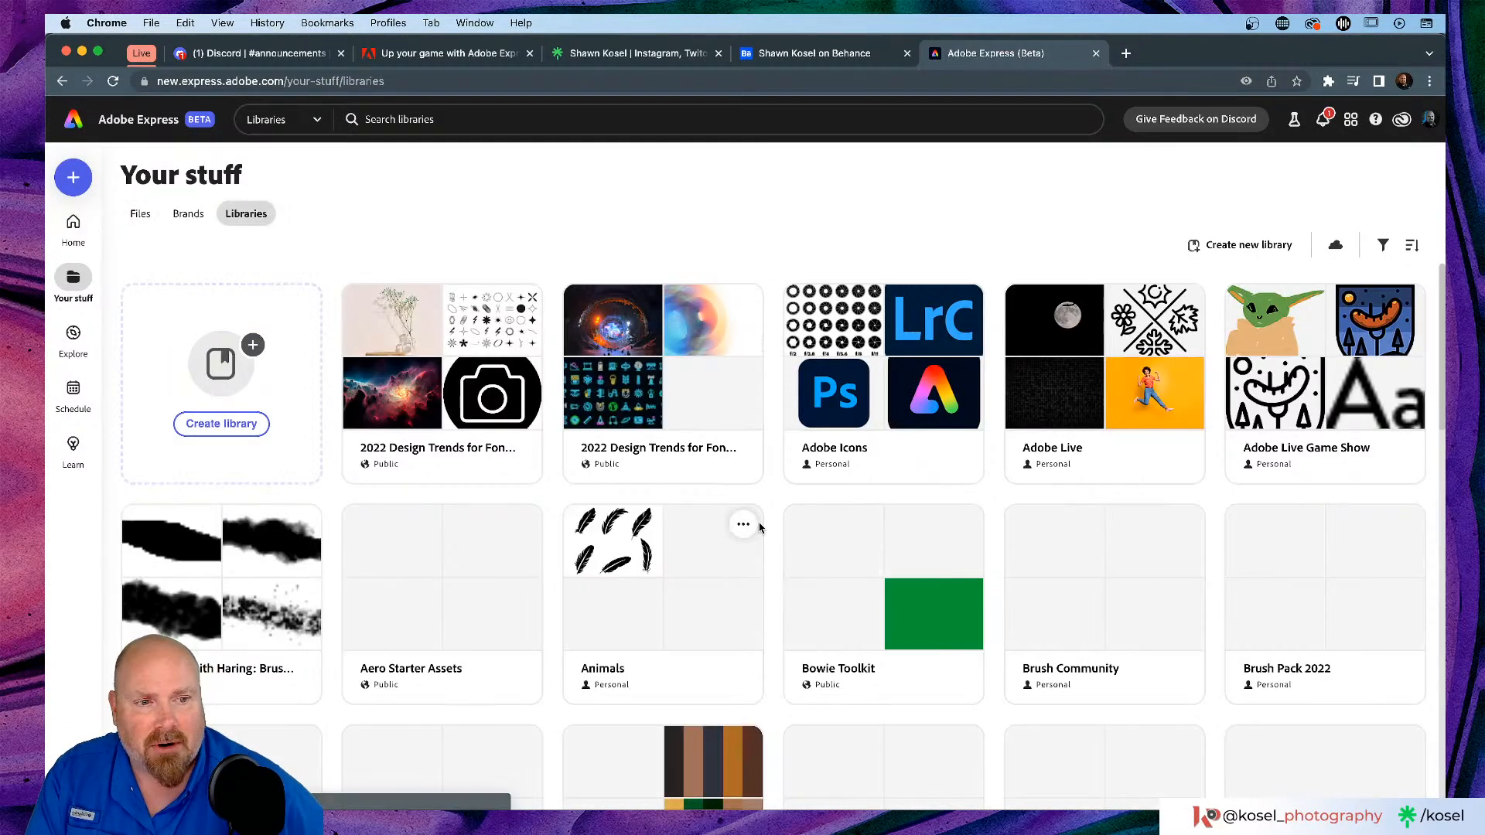
scroll(827, 644, "down", 3)
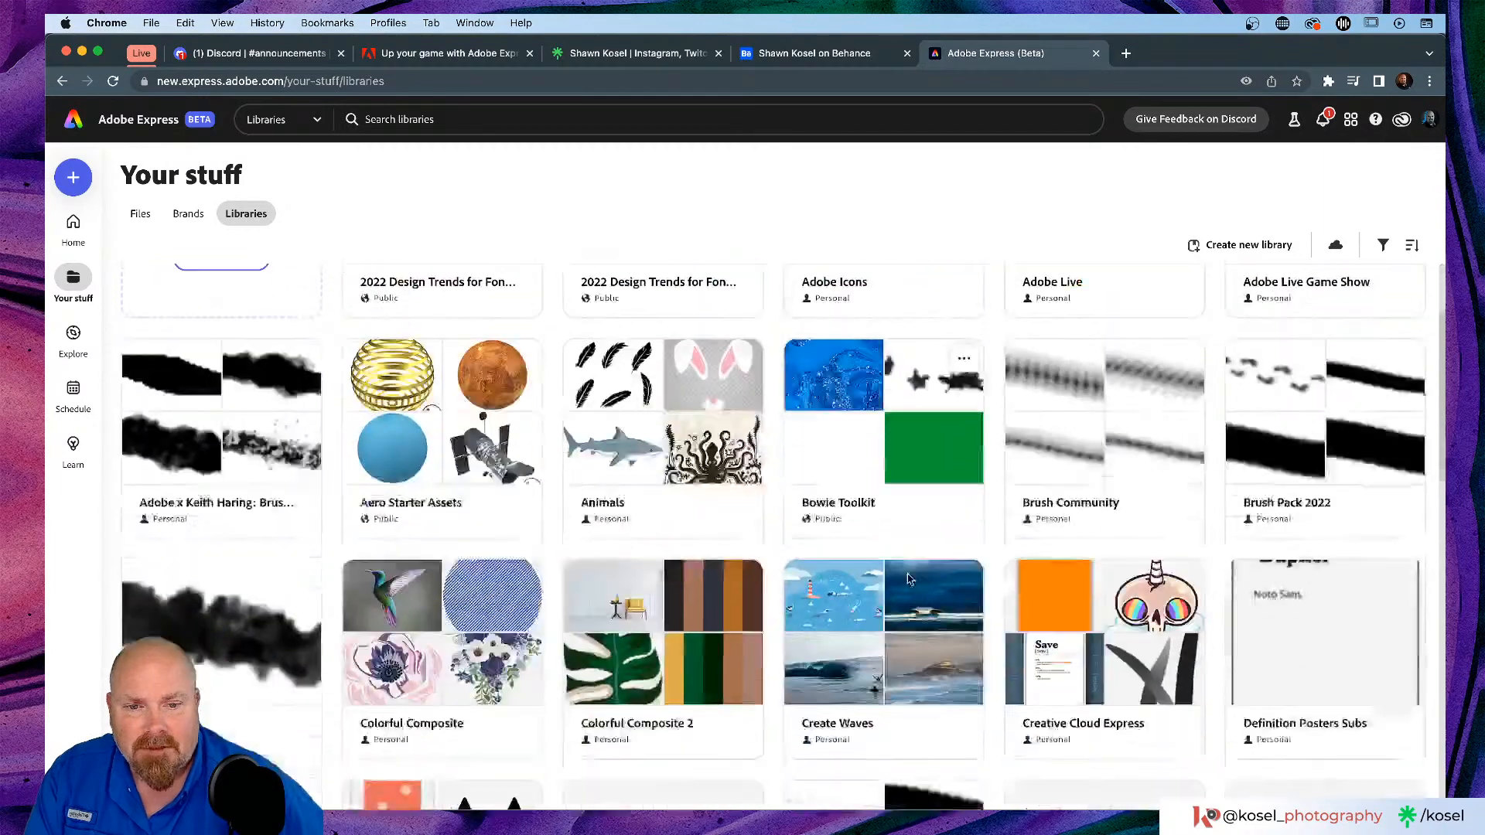
scroll(895, 584, "down", 2)
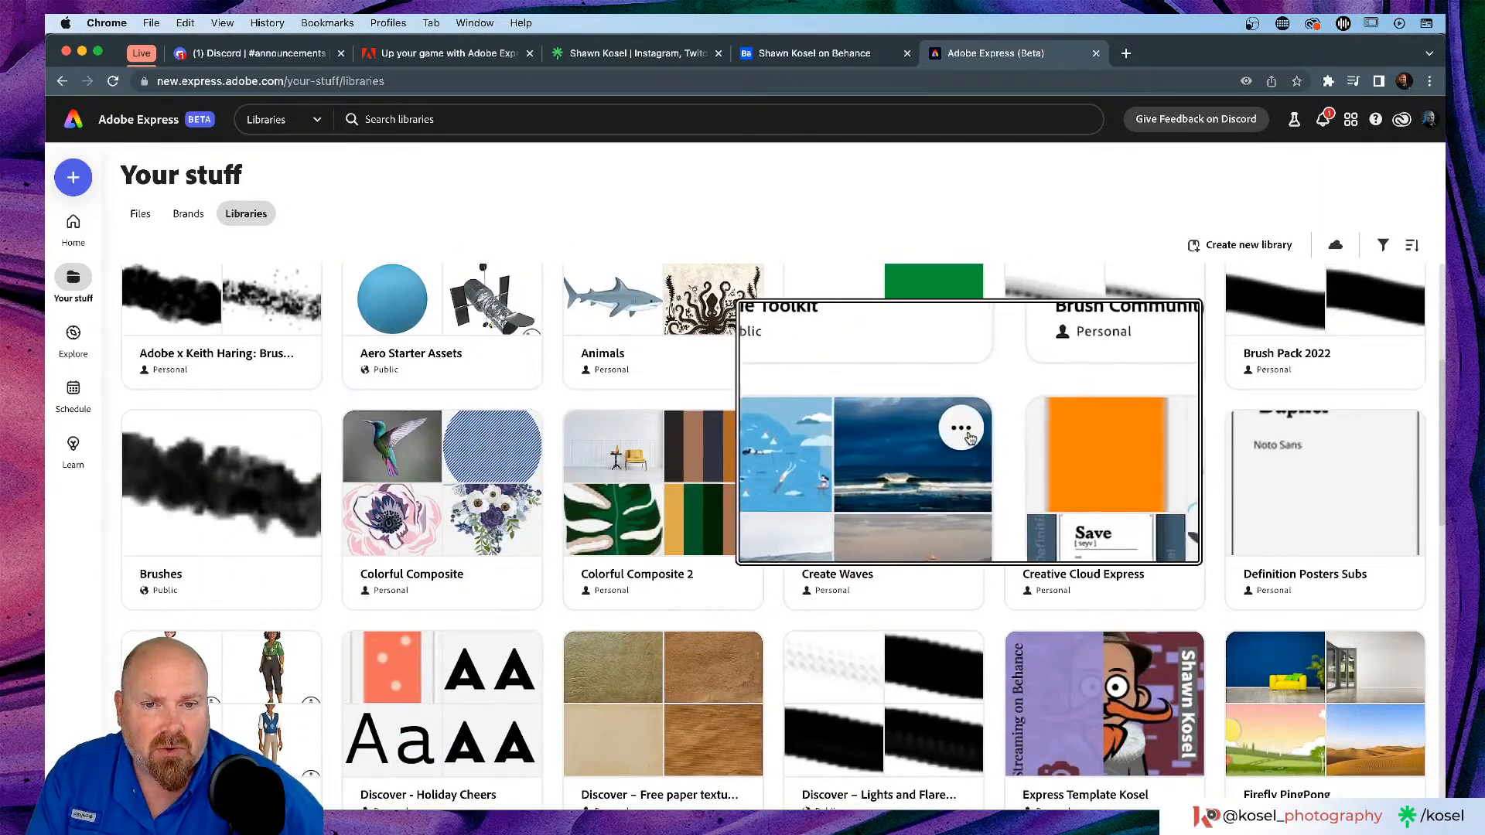
Step: View the Create Waves library's options, dismiss them without choosing any, and show the saved brands
left_click(964, 431)
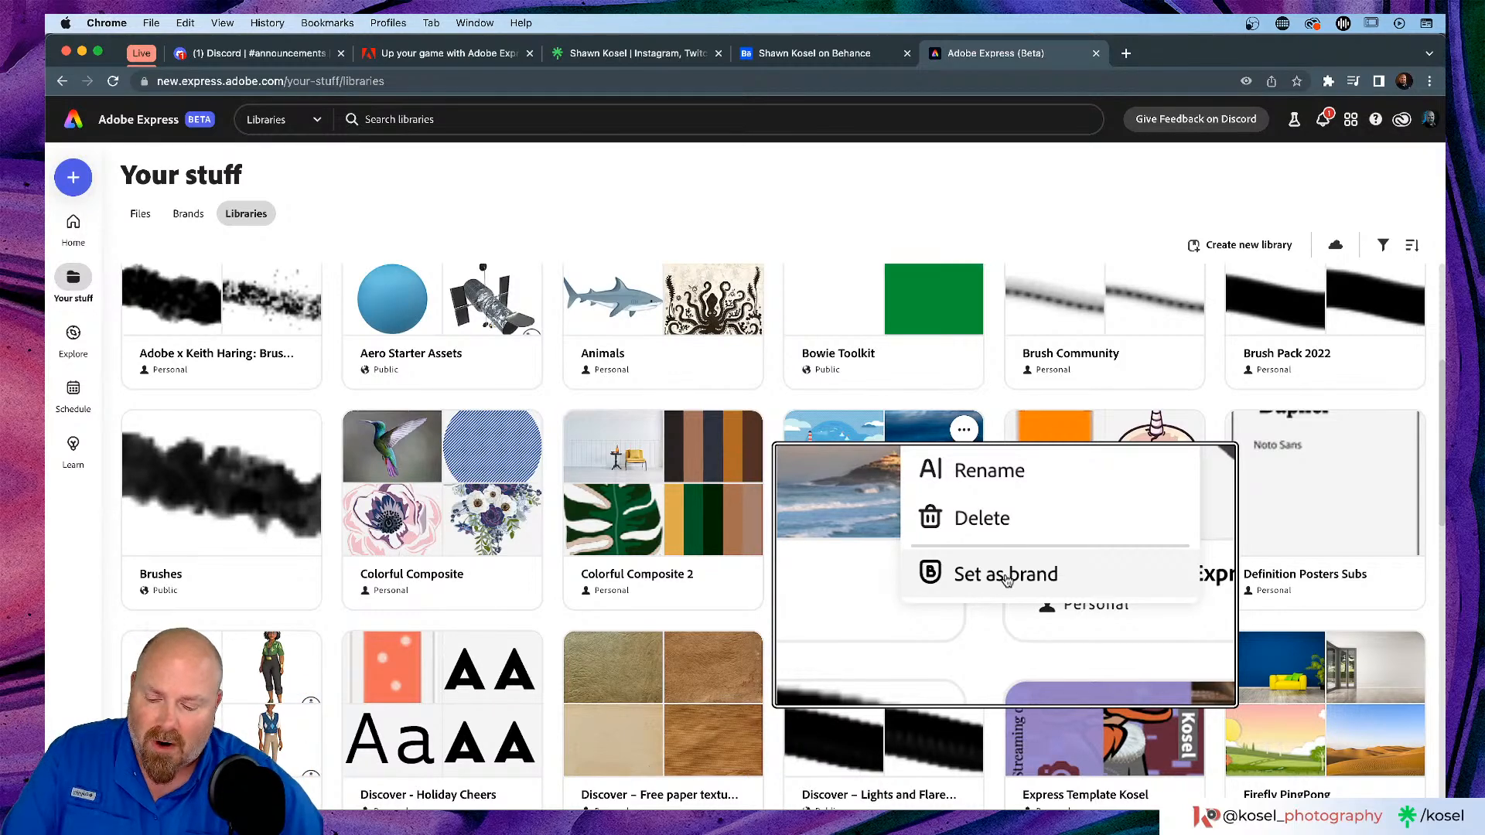
key("alt+super+8")
left_click(401, 199)
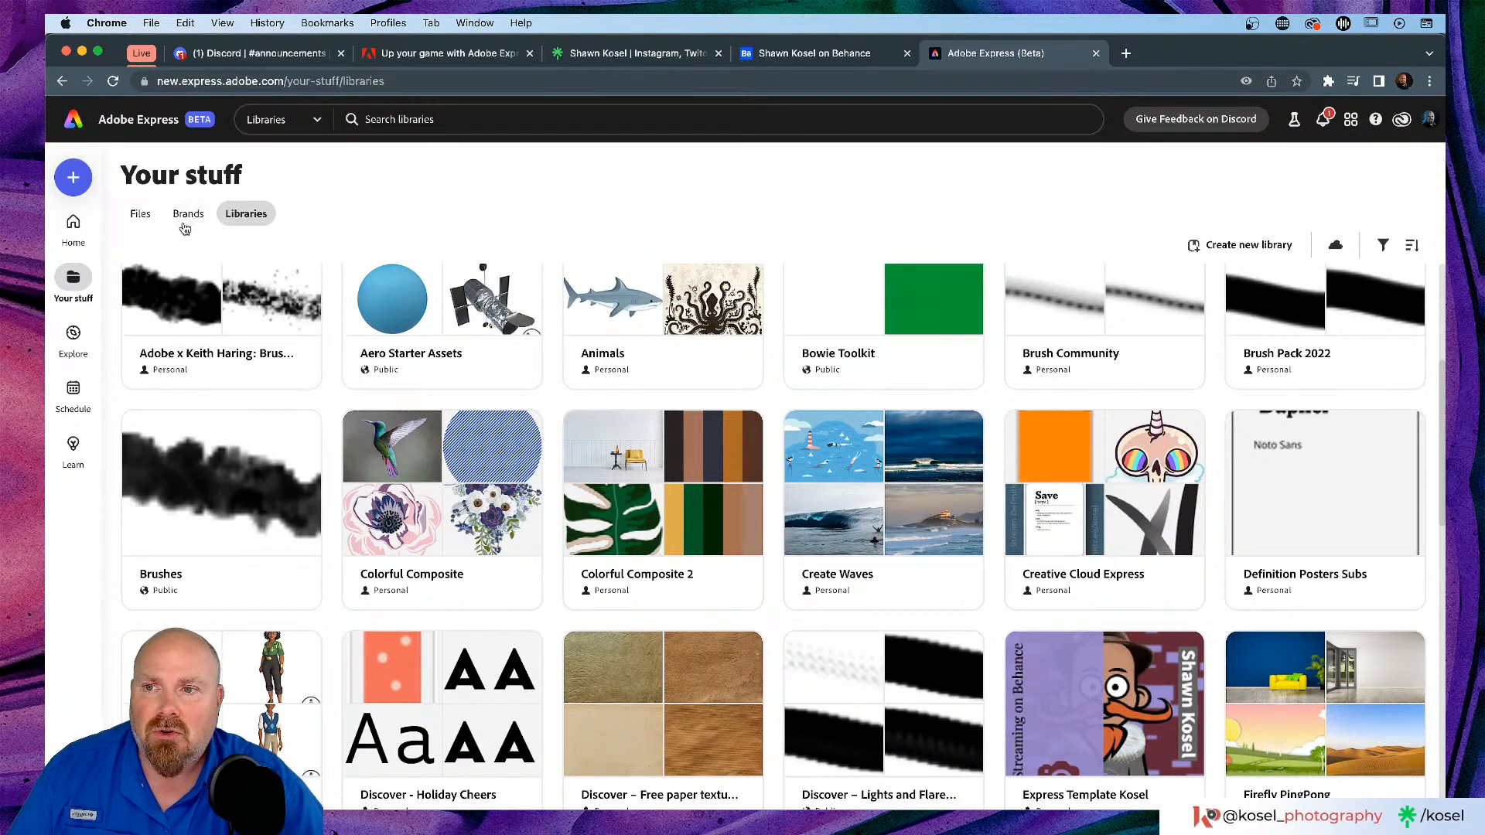
left_click(185, 215)
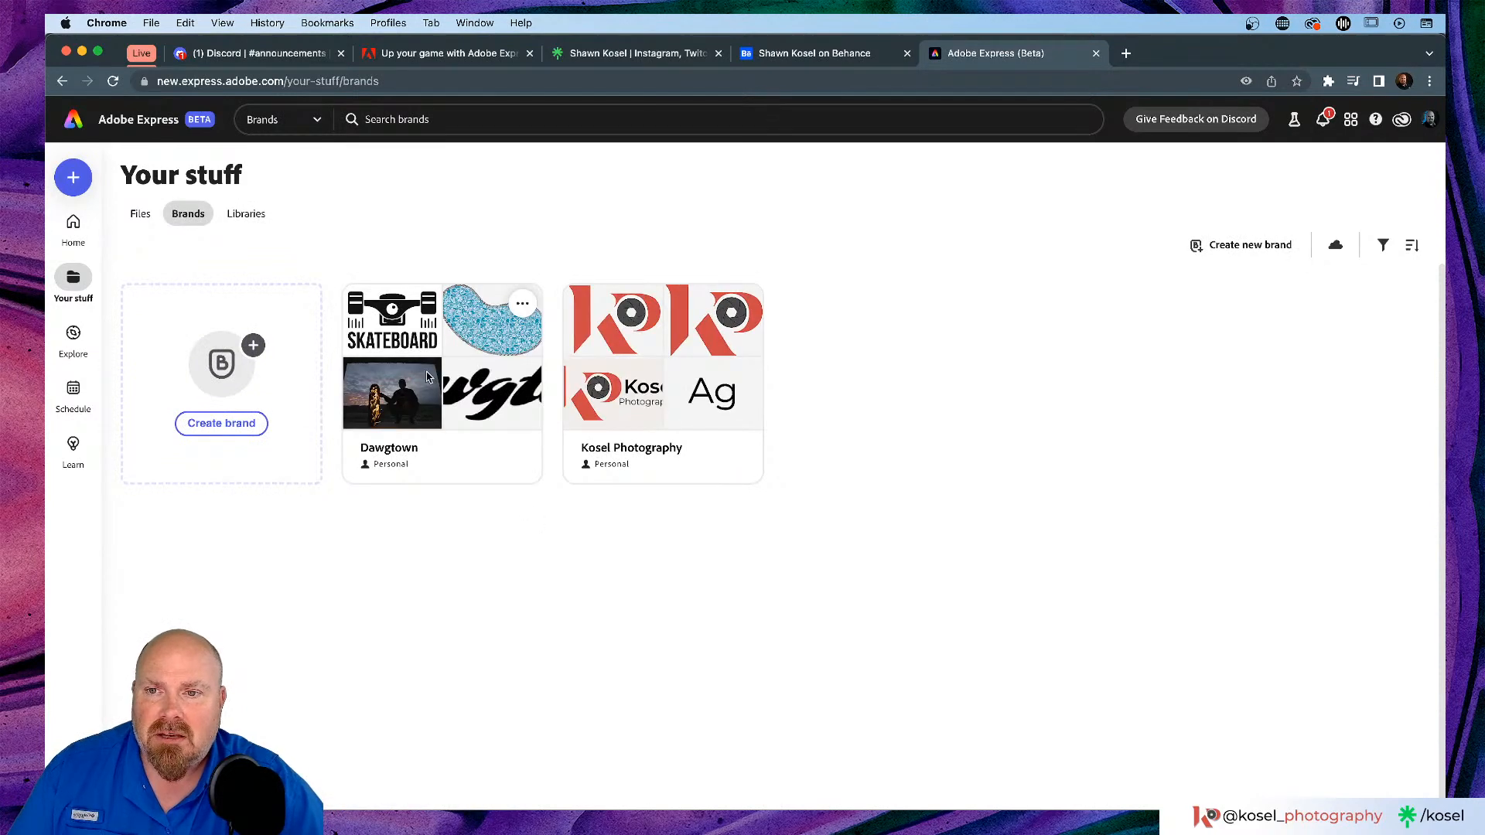
Step: Open the Dawgtown brand and change the tag of its Artwork 11 graphic to Secondary Logo
left_click(493, 340)
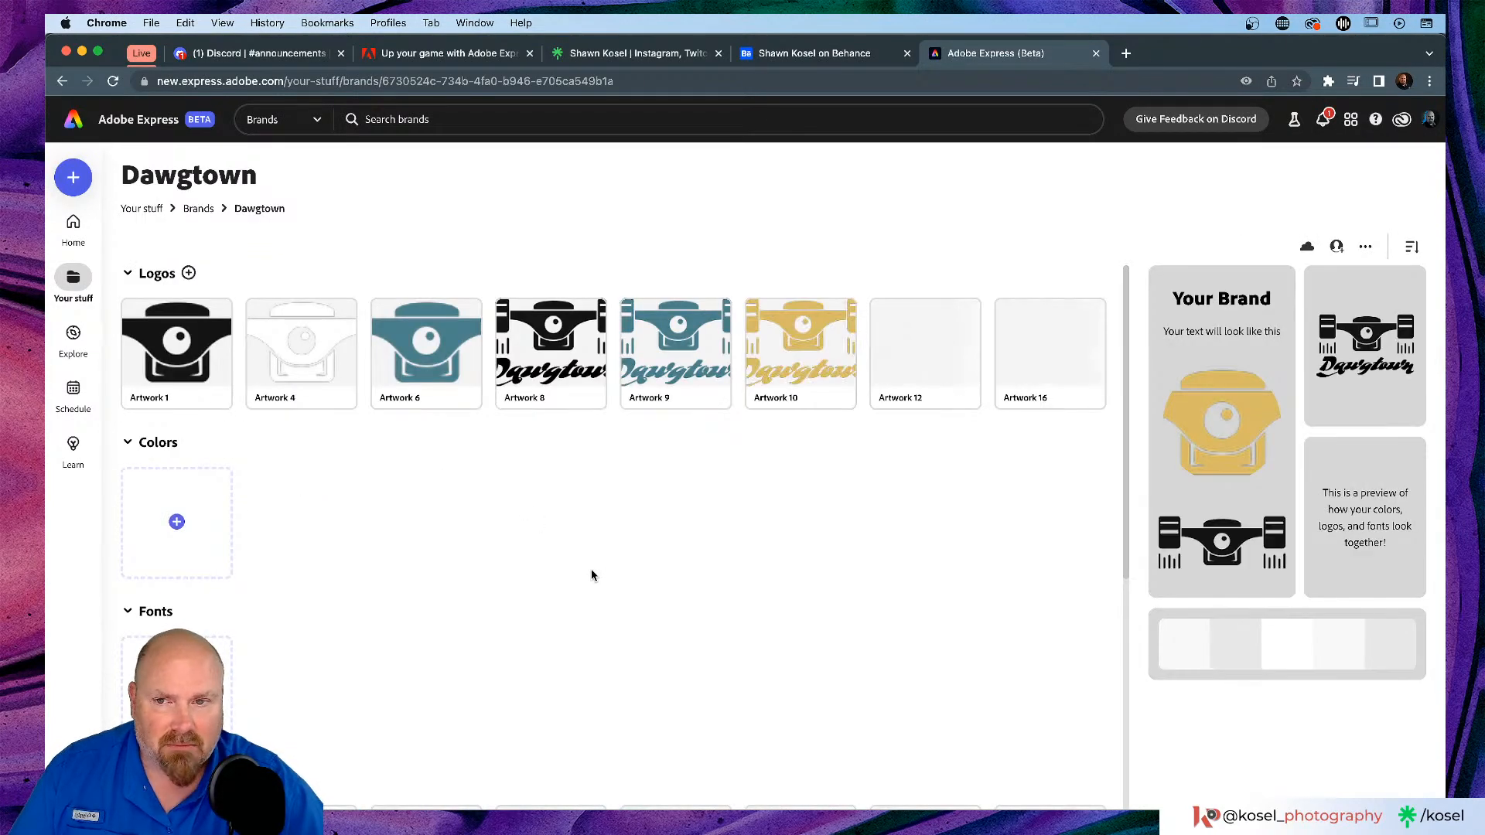
scroll(611, 555, "down", 3)
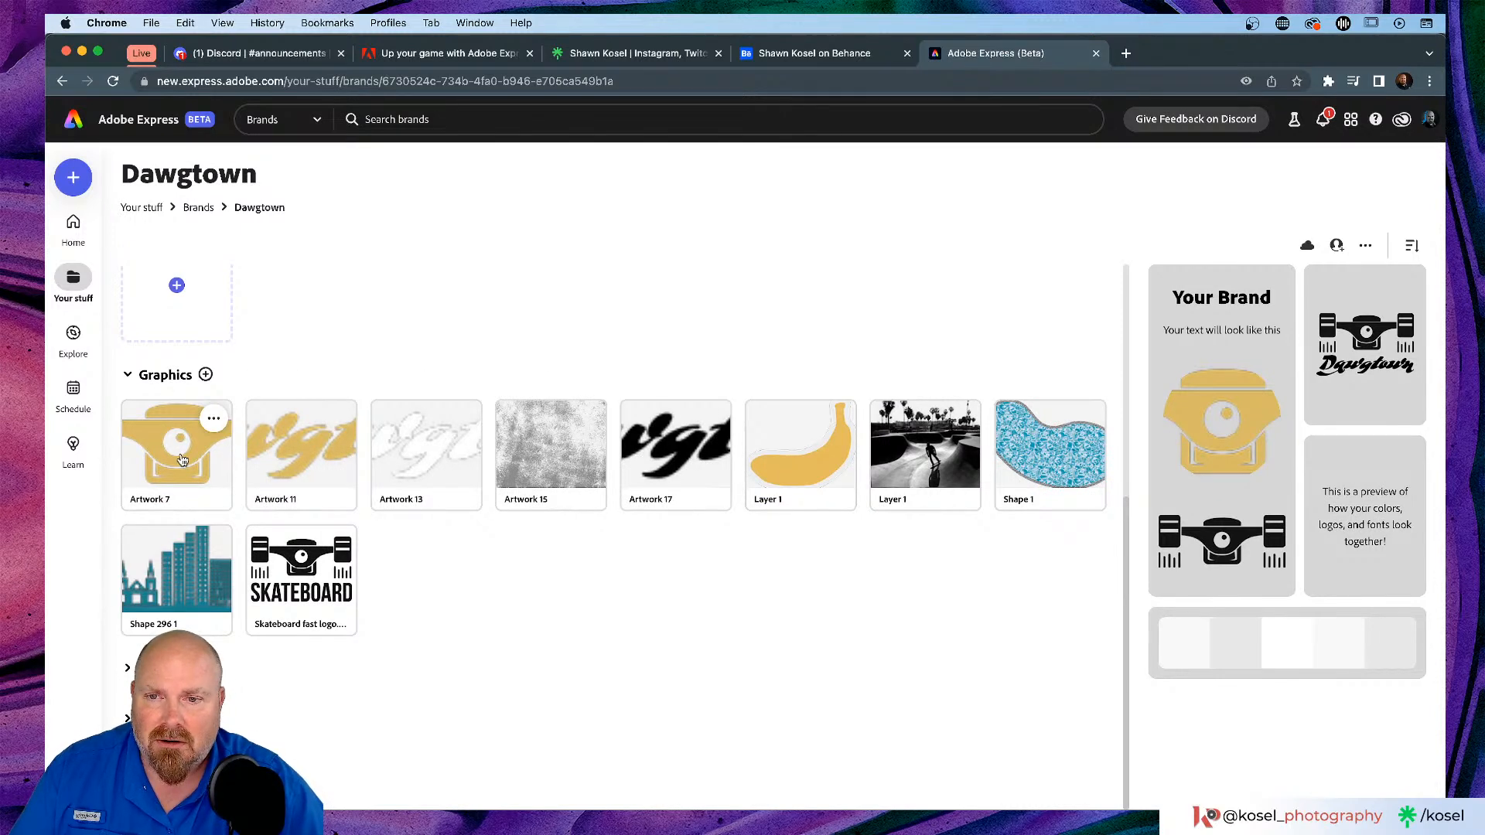
left_click(338, 420)
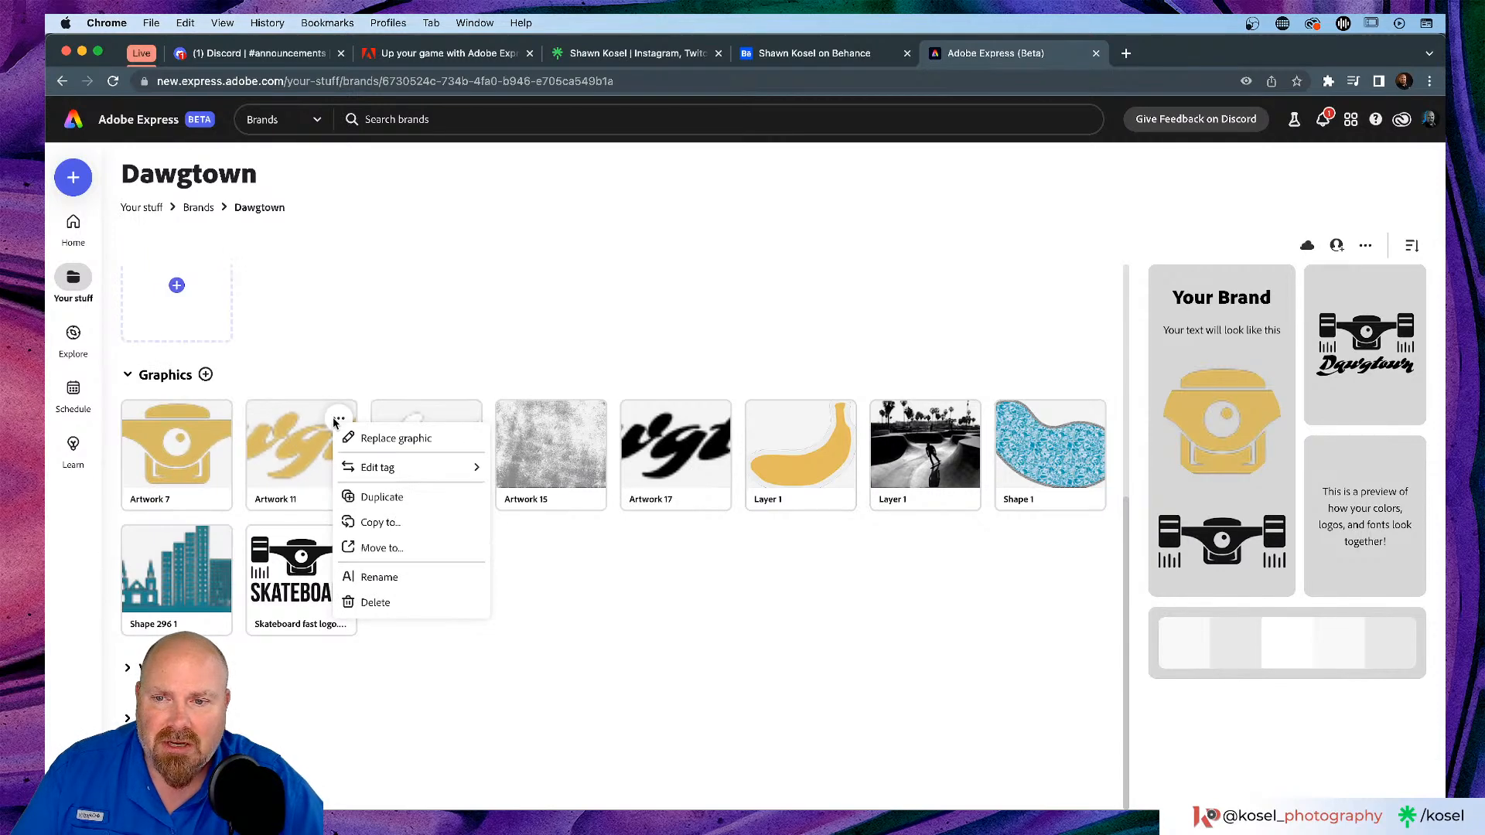
mouse_move(399, 471)
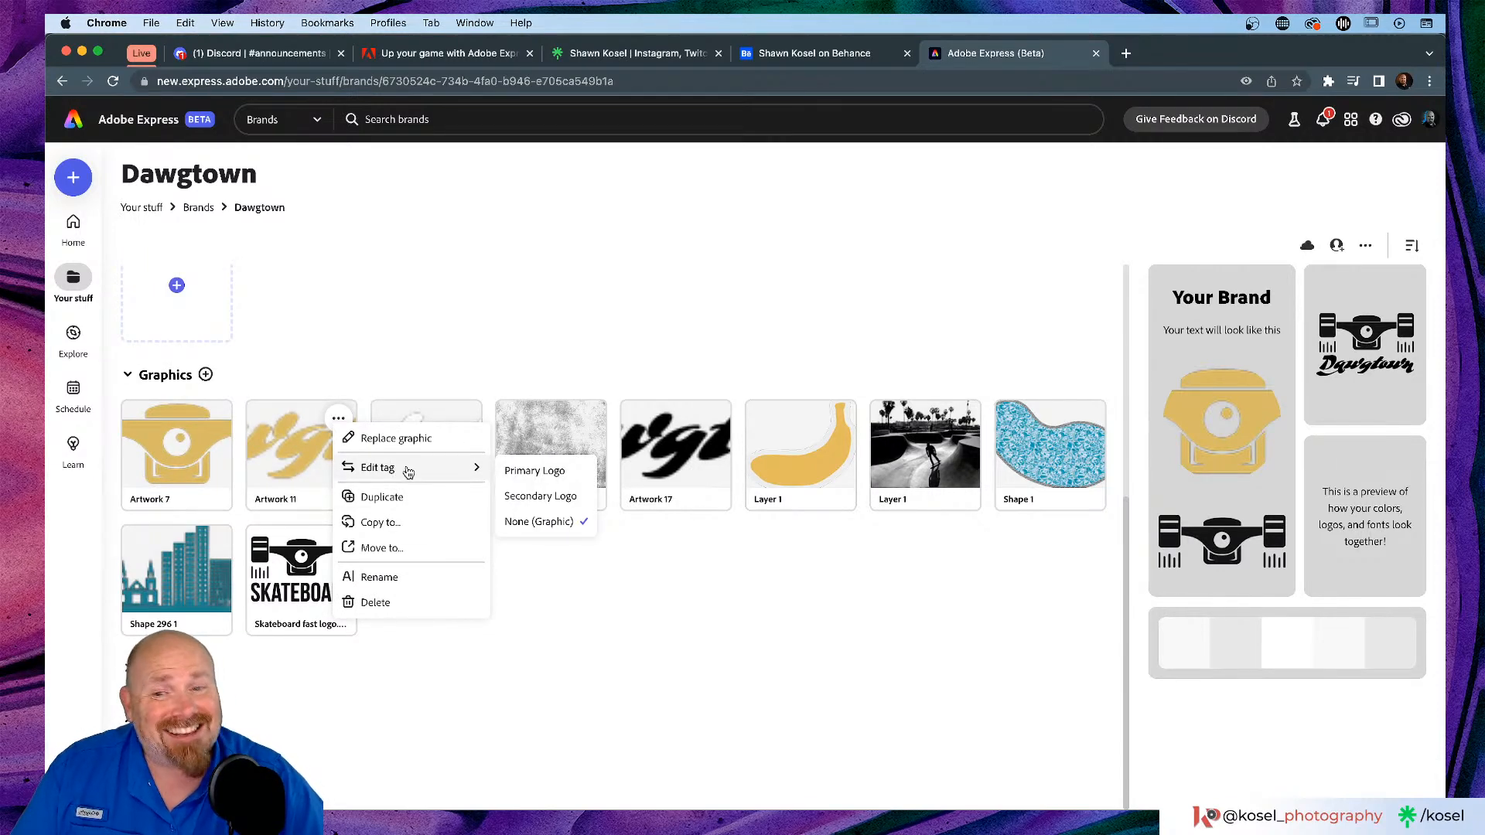
left_click(535, 502)
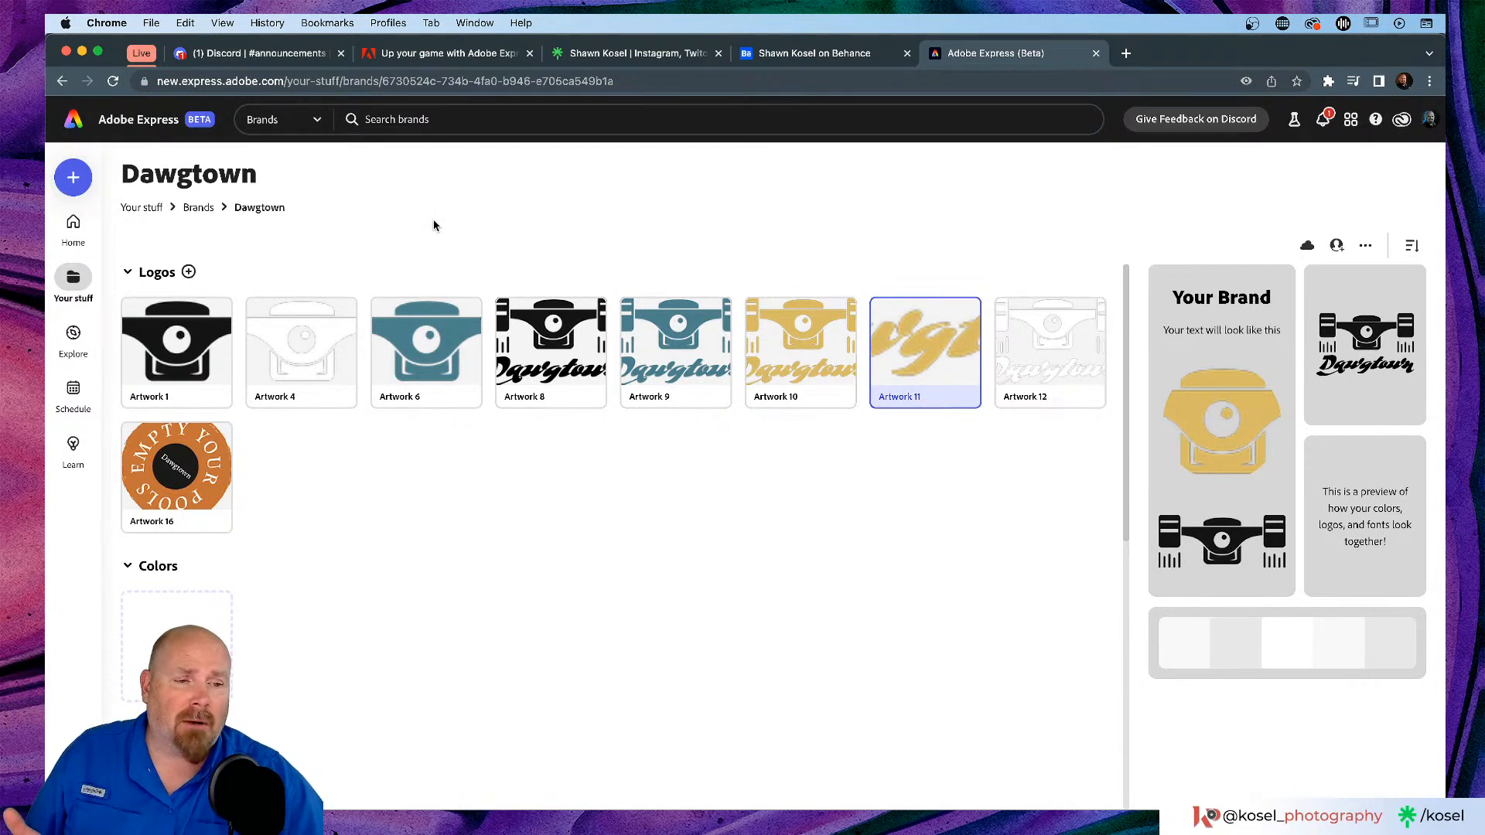
Step: Go home, open the recent blank untitled project, view the logo library in Your stuff, and leave the project again
left_click(114, 122)
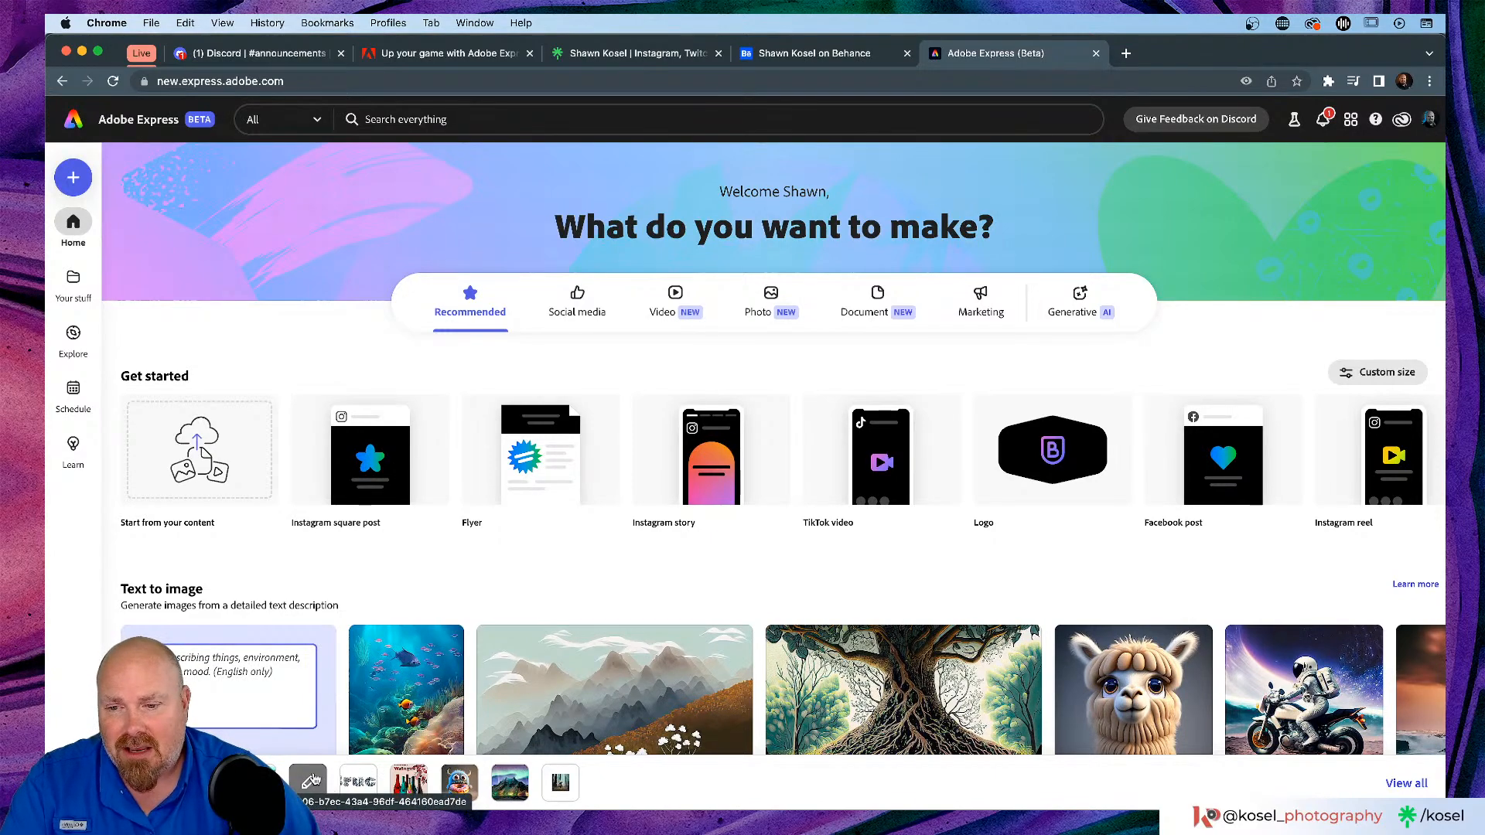
scroll(317, 784, "down", 3)
left_click(309, 782)
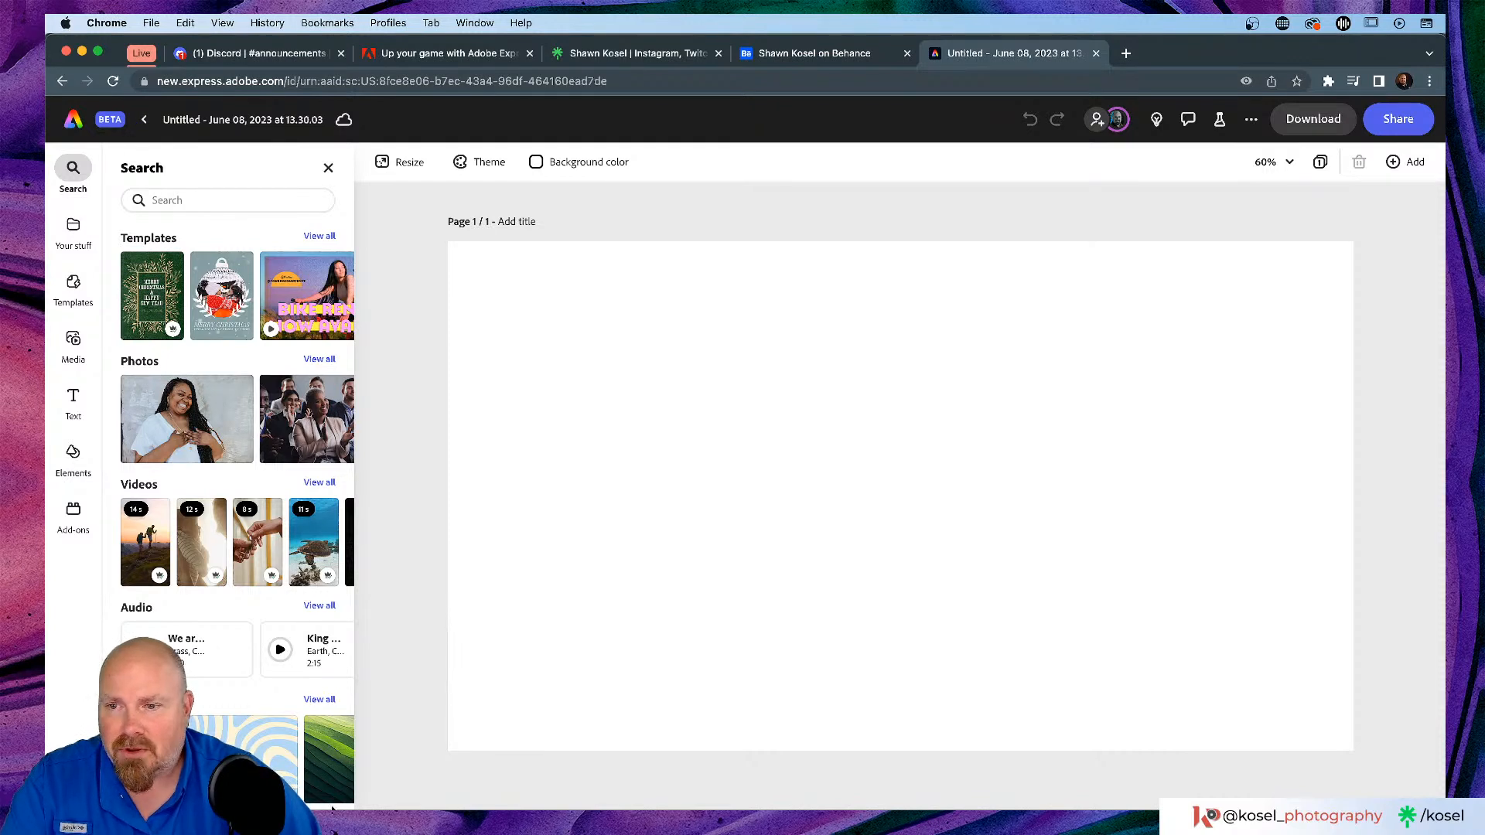
left_click(73, 229)
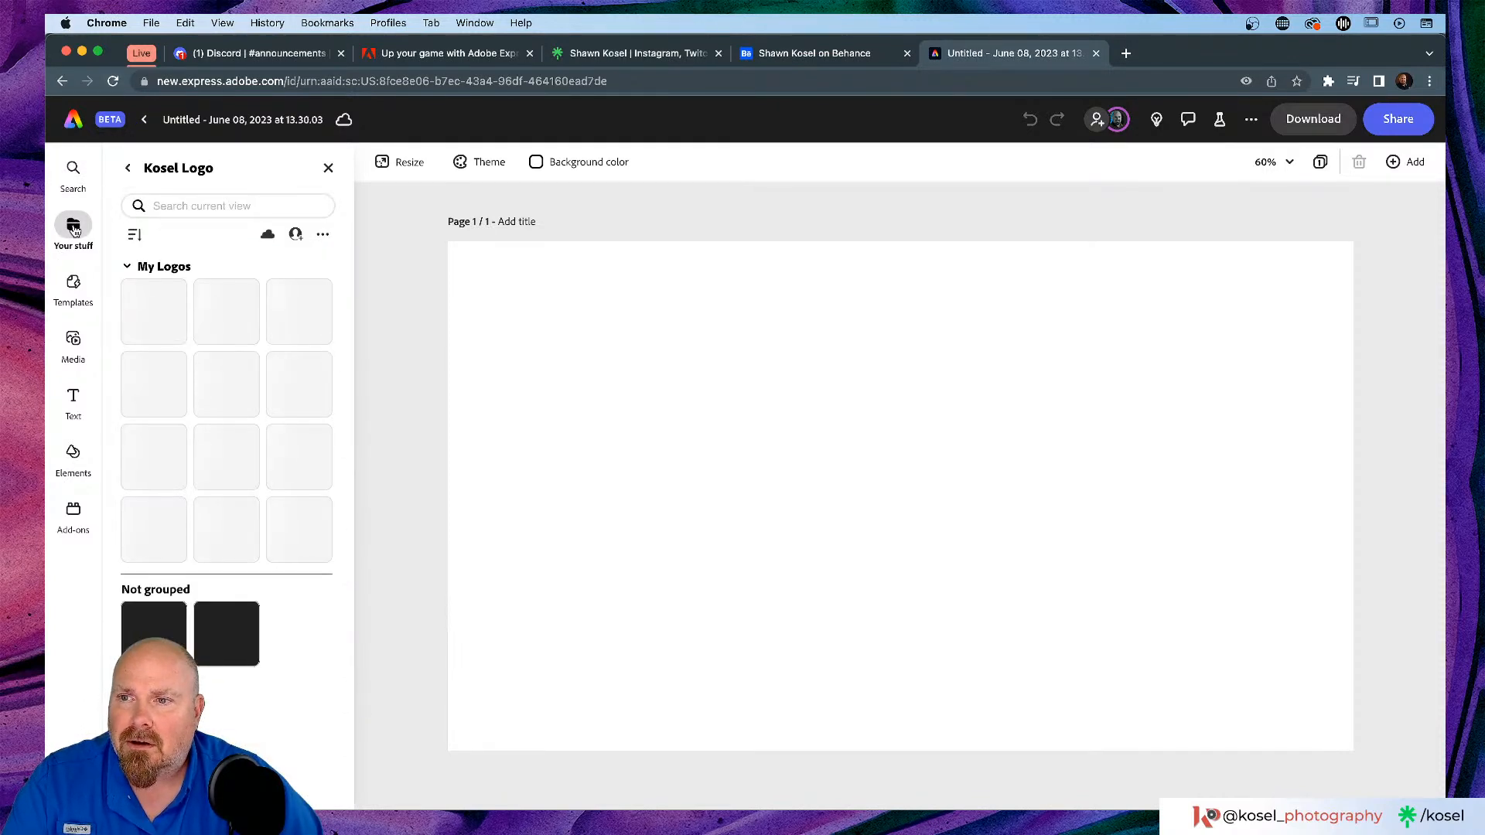
left_click(327, 168)
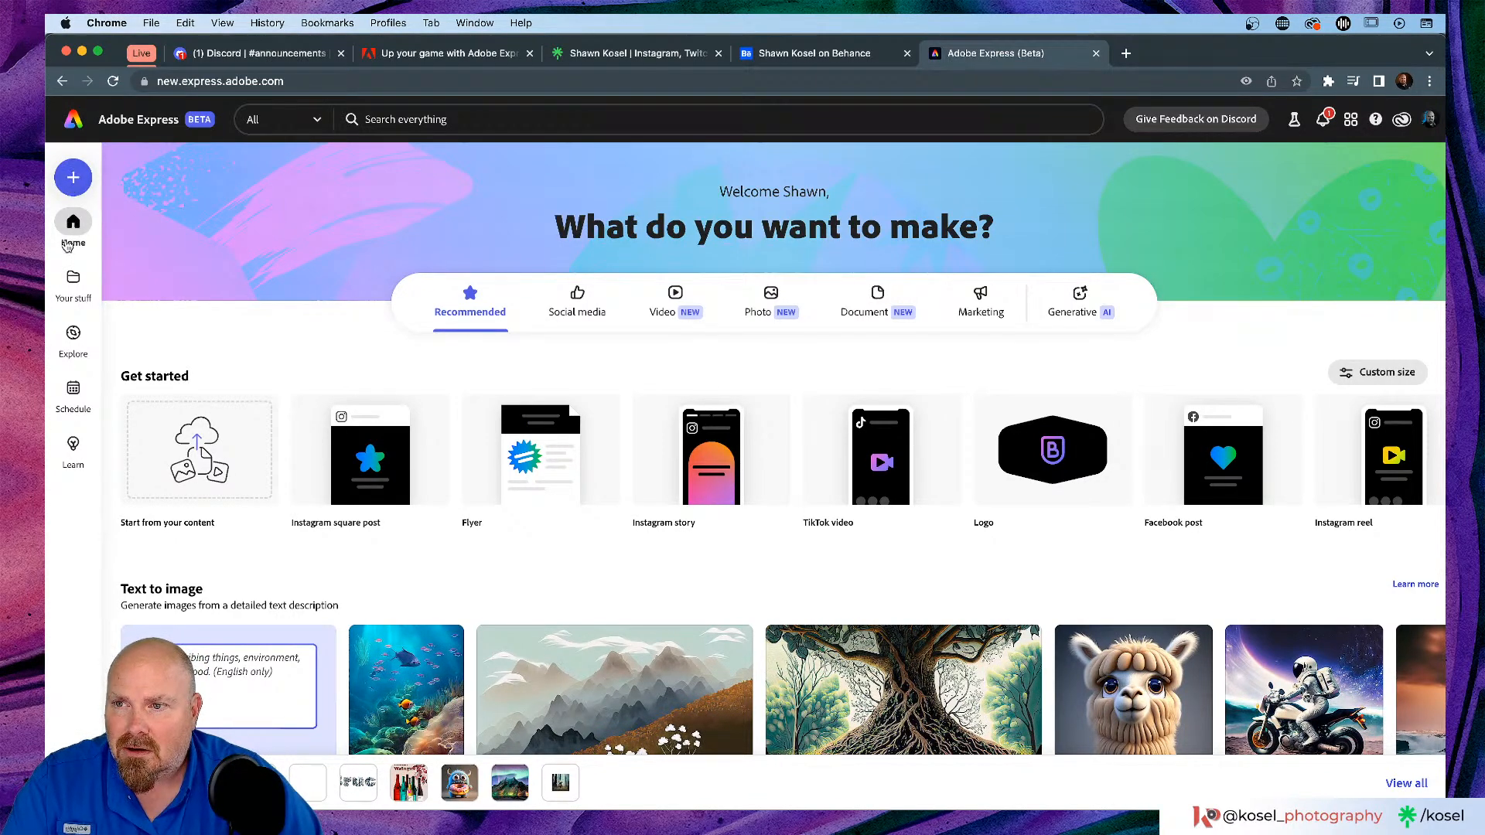
Step: Open the Live Wine project from the files in Your stuff and move the playhead to 0:04
left_click(73, 281)
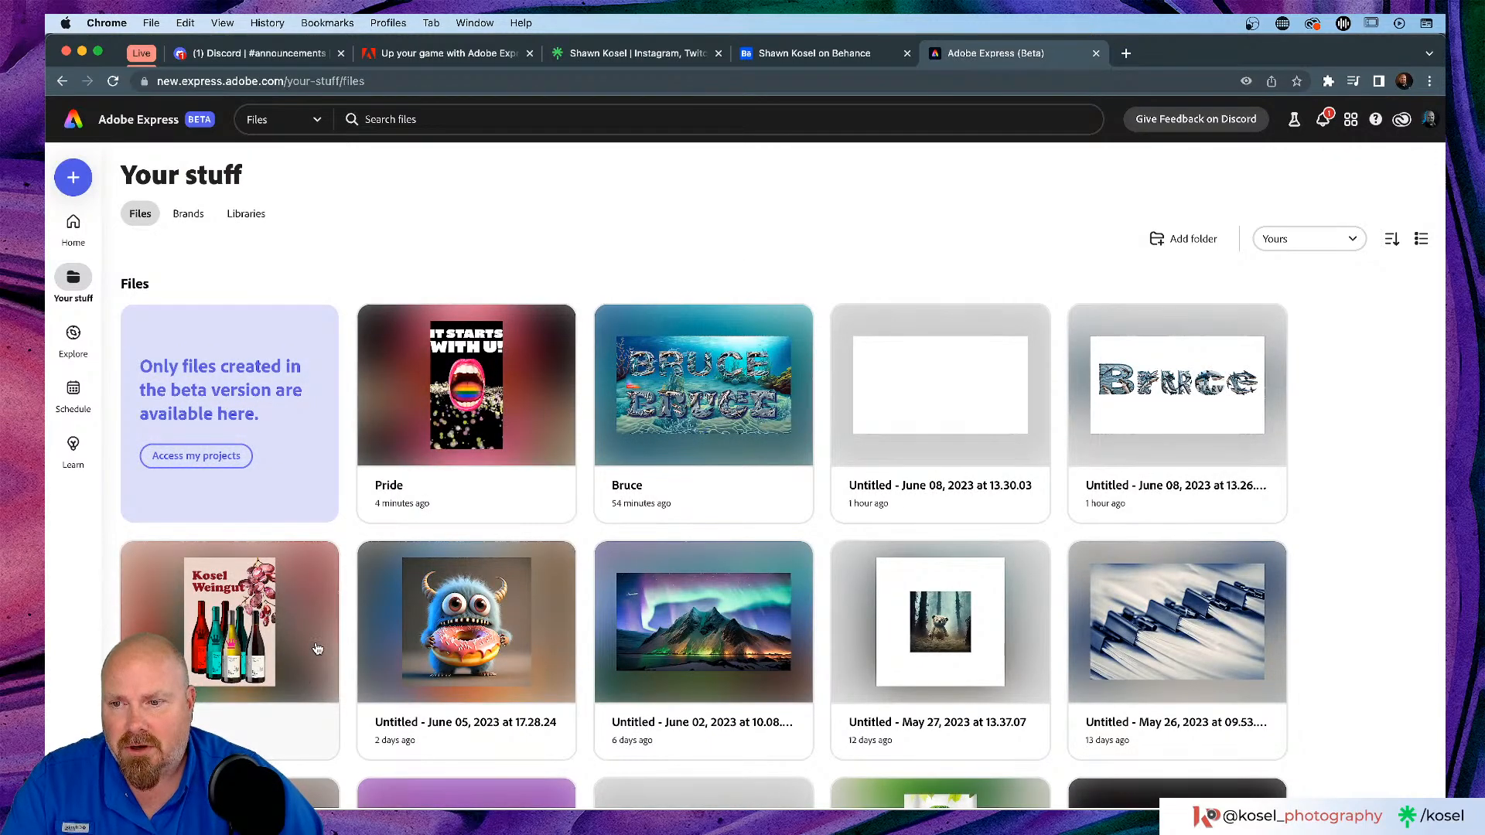
left_click(251, 593)
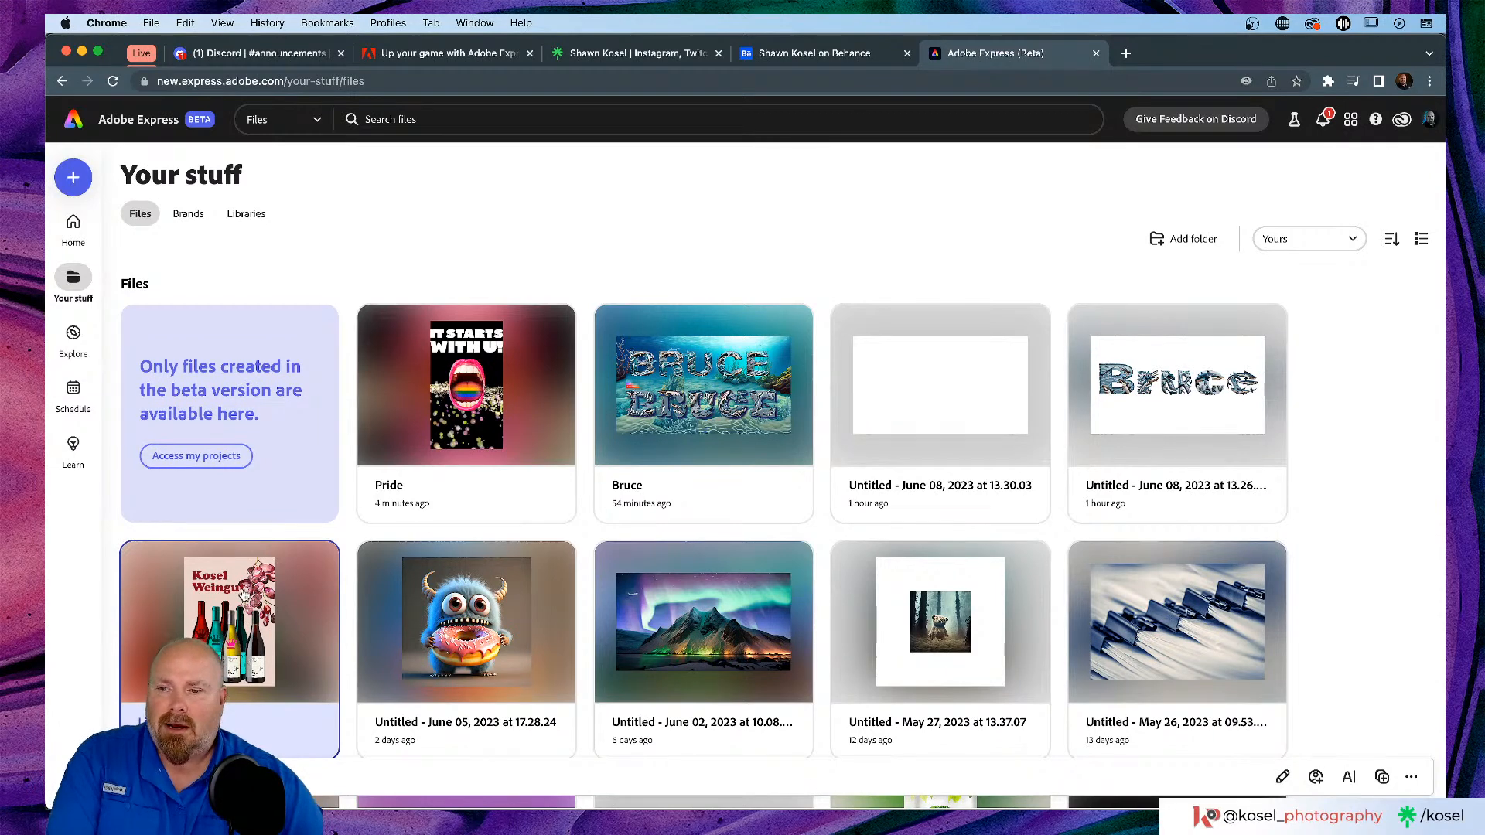
left_click(244, 592)
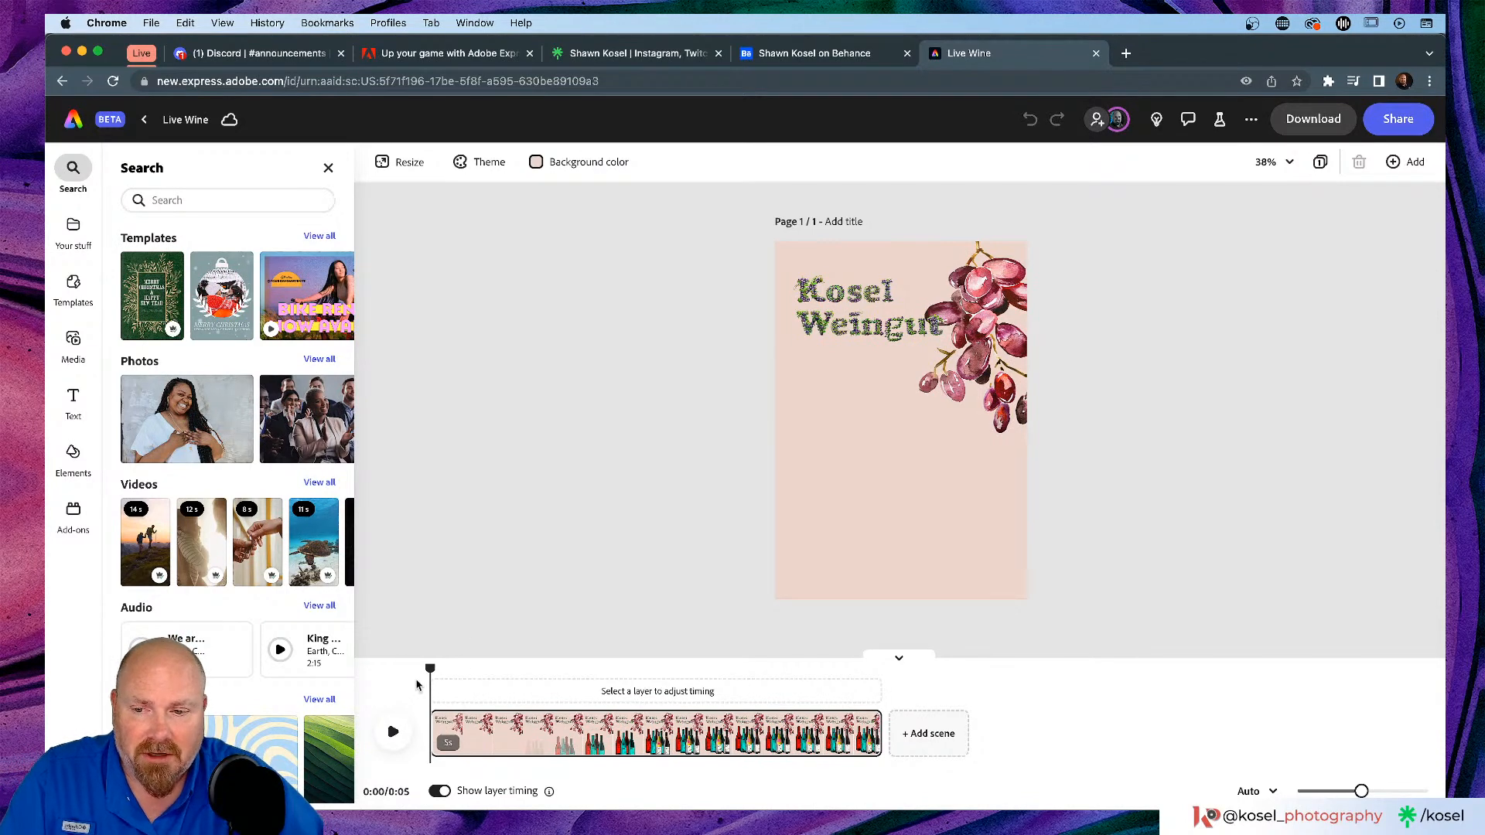
left_click_drag(430, 679, 753, 668)
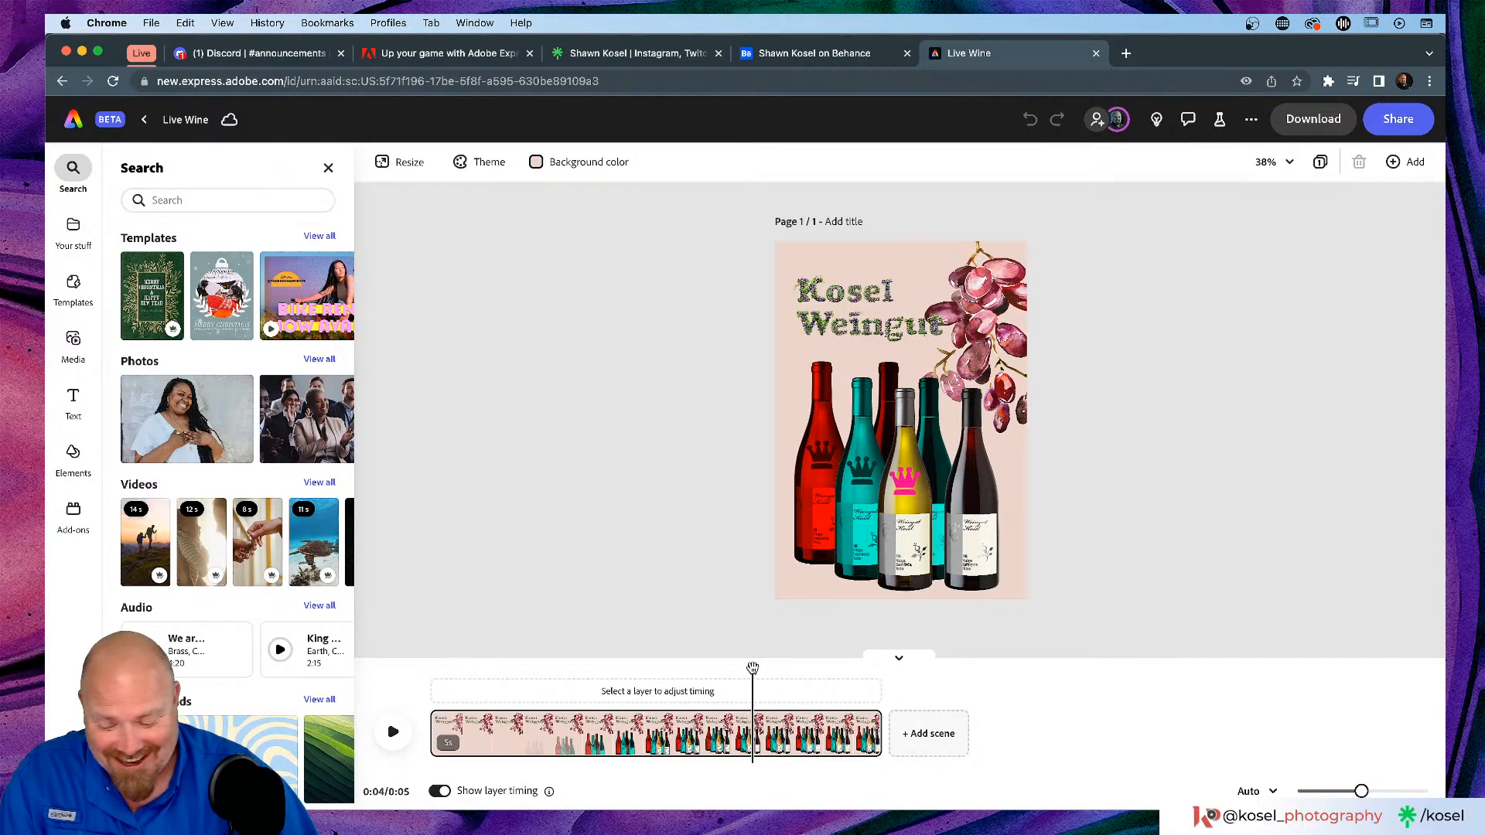
Step: Ungroup the wine bottle group on the poster and clear the selection
scroll(917, 492, "up", 2)
scroll(917, 493, "down", 1)
left_click(919, 502)
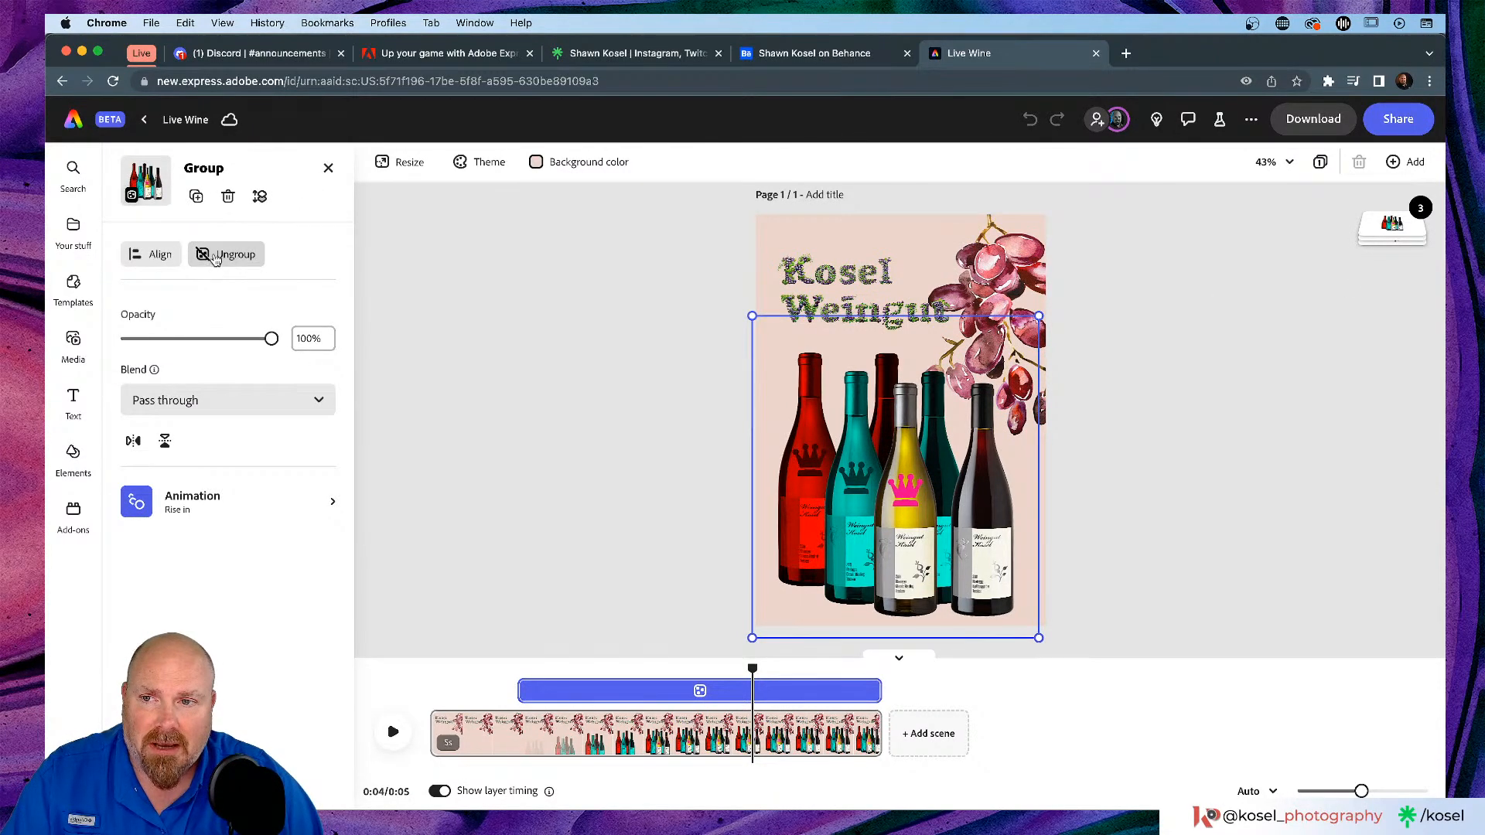
left_click(216, 257)
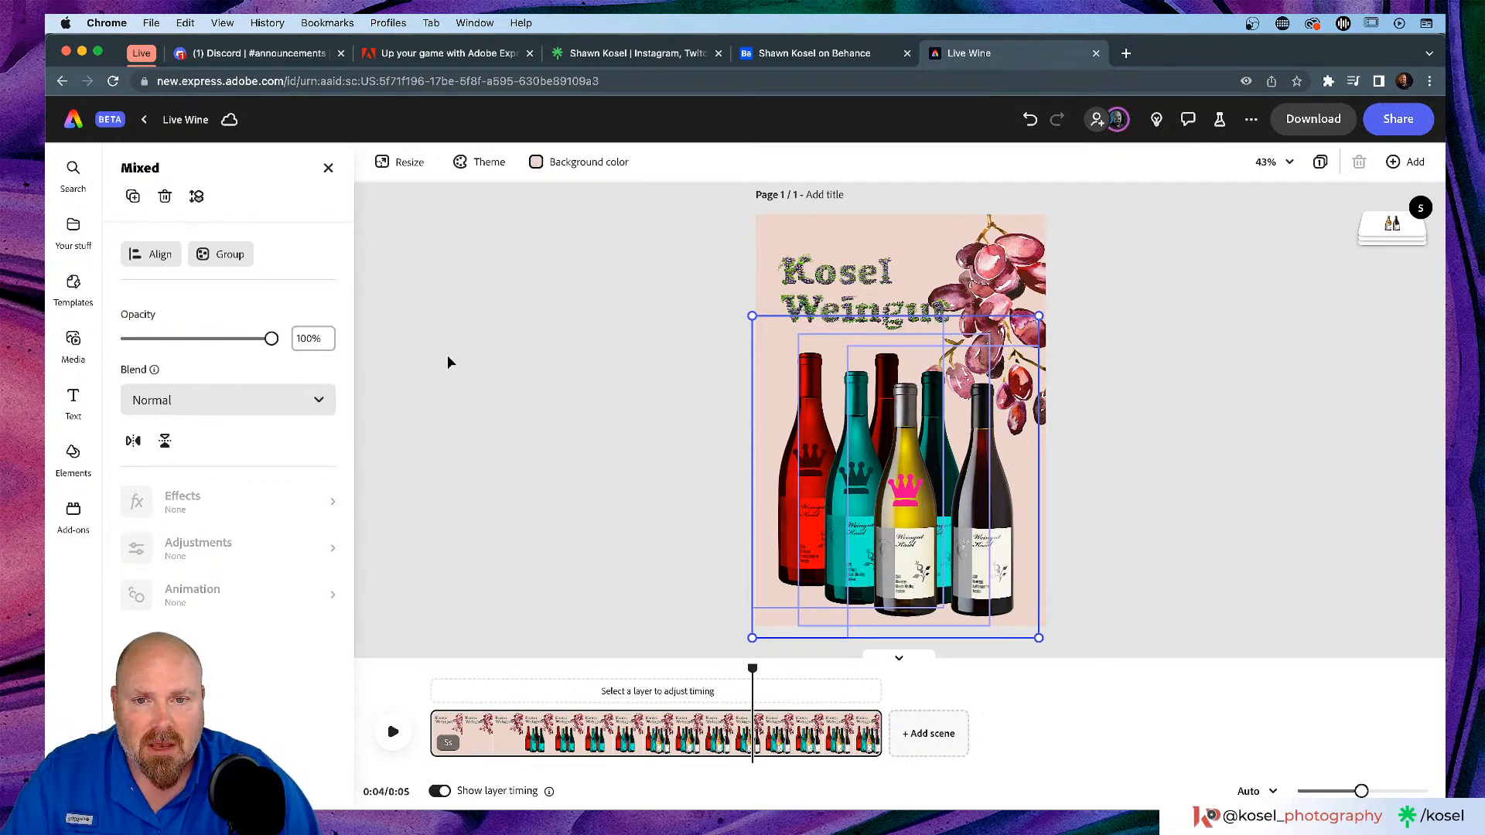
left_click(473, 391)
Step: Open the linked asset of the front yellow and dark bottles in Photoshop and delete its Crown 4 1 layer
left_click(932, 514)
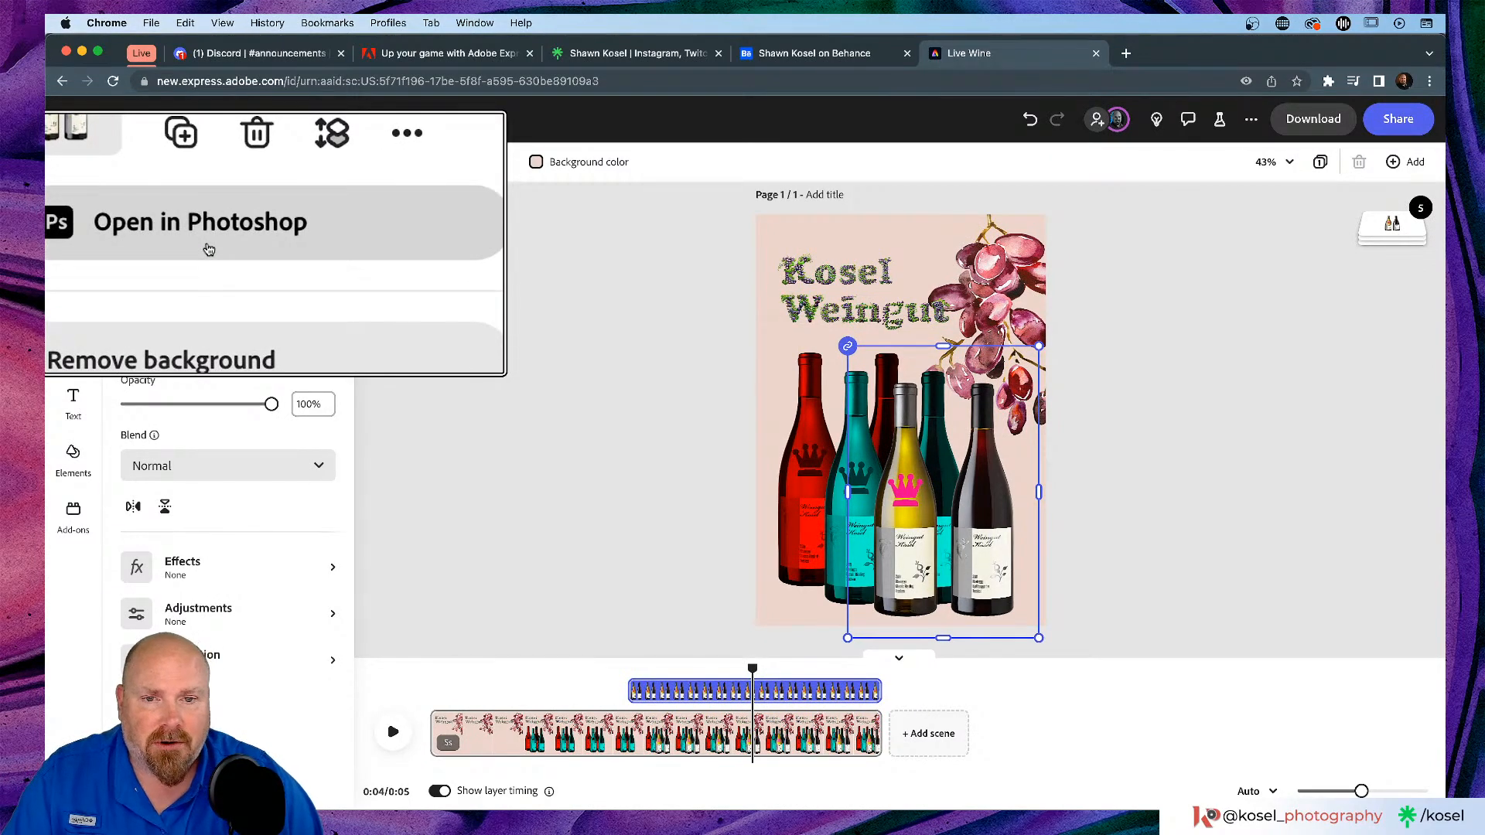
left_click(207, 241)
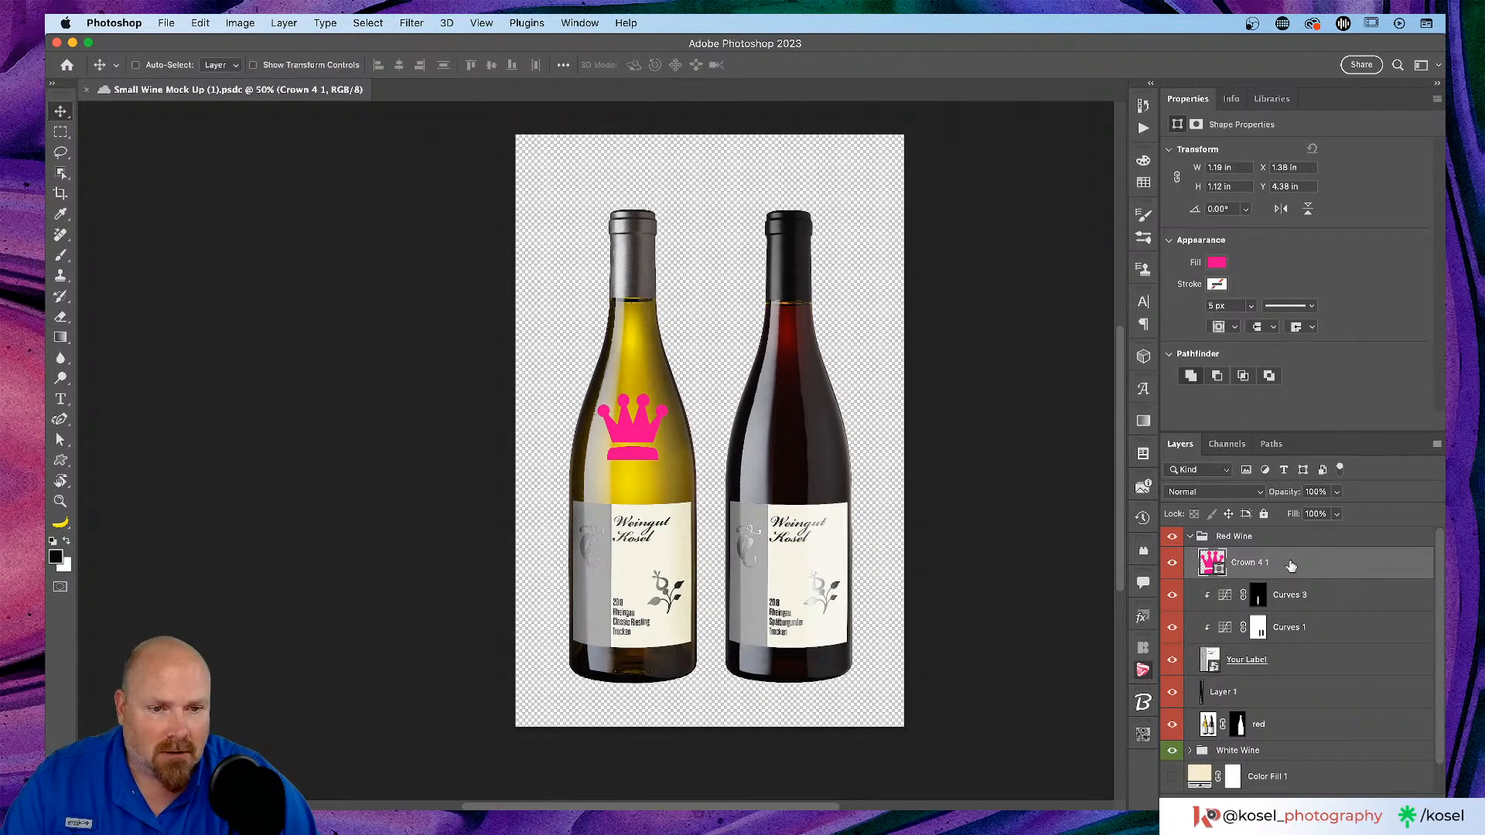
key("Delete")
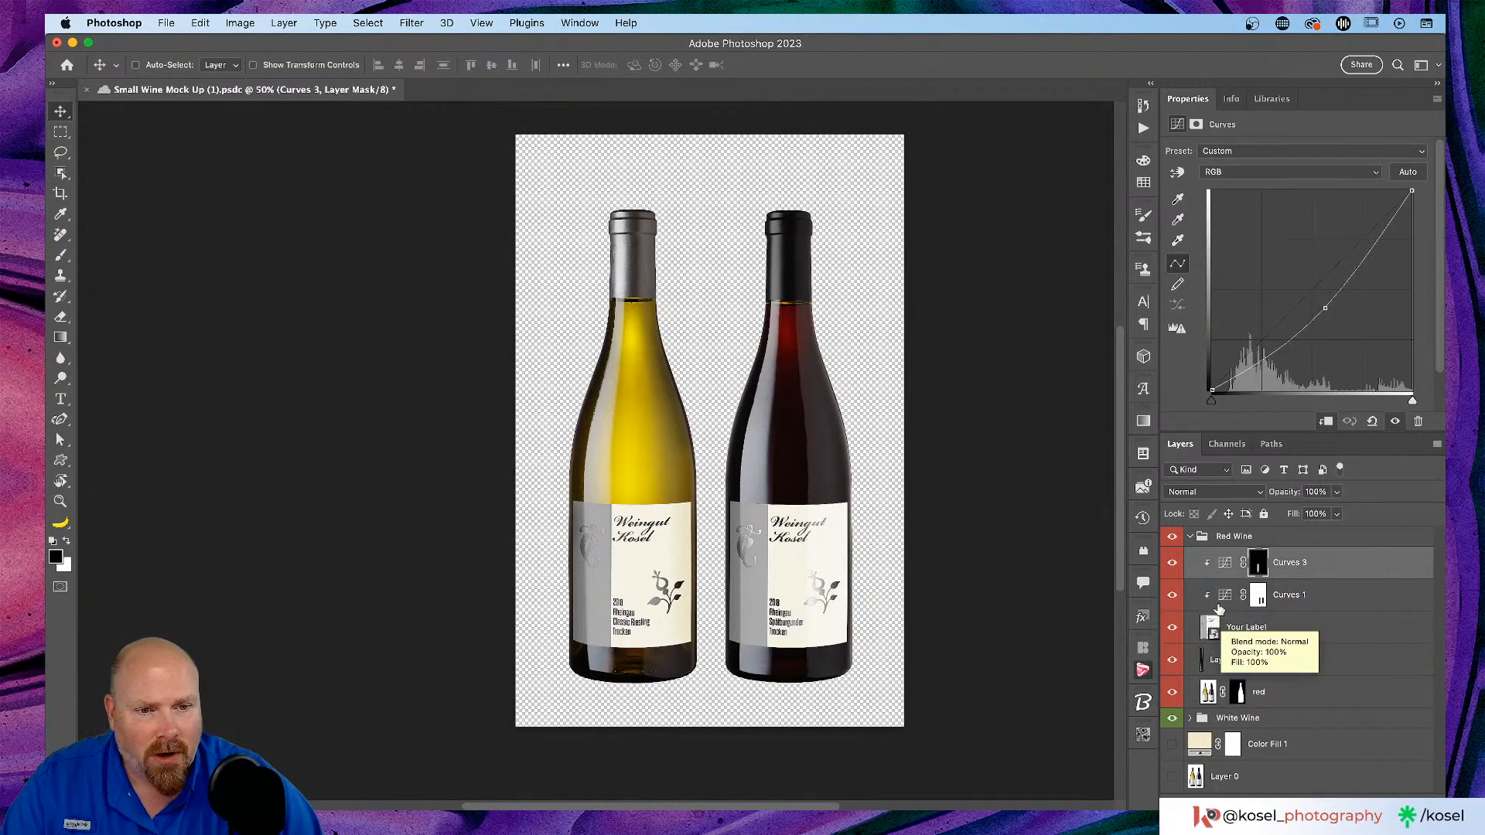
Step: Open the Red Wine group's Your Label smart object, show the Red group, hide the Gray group, then save and close it
left_click(1203, 628)
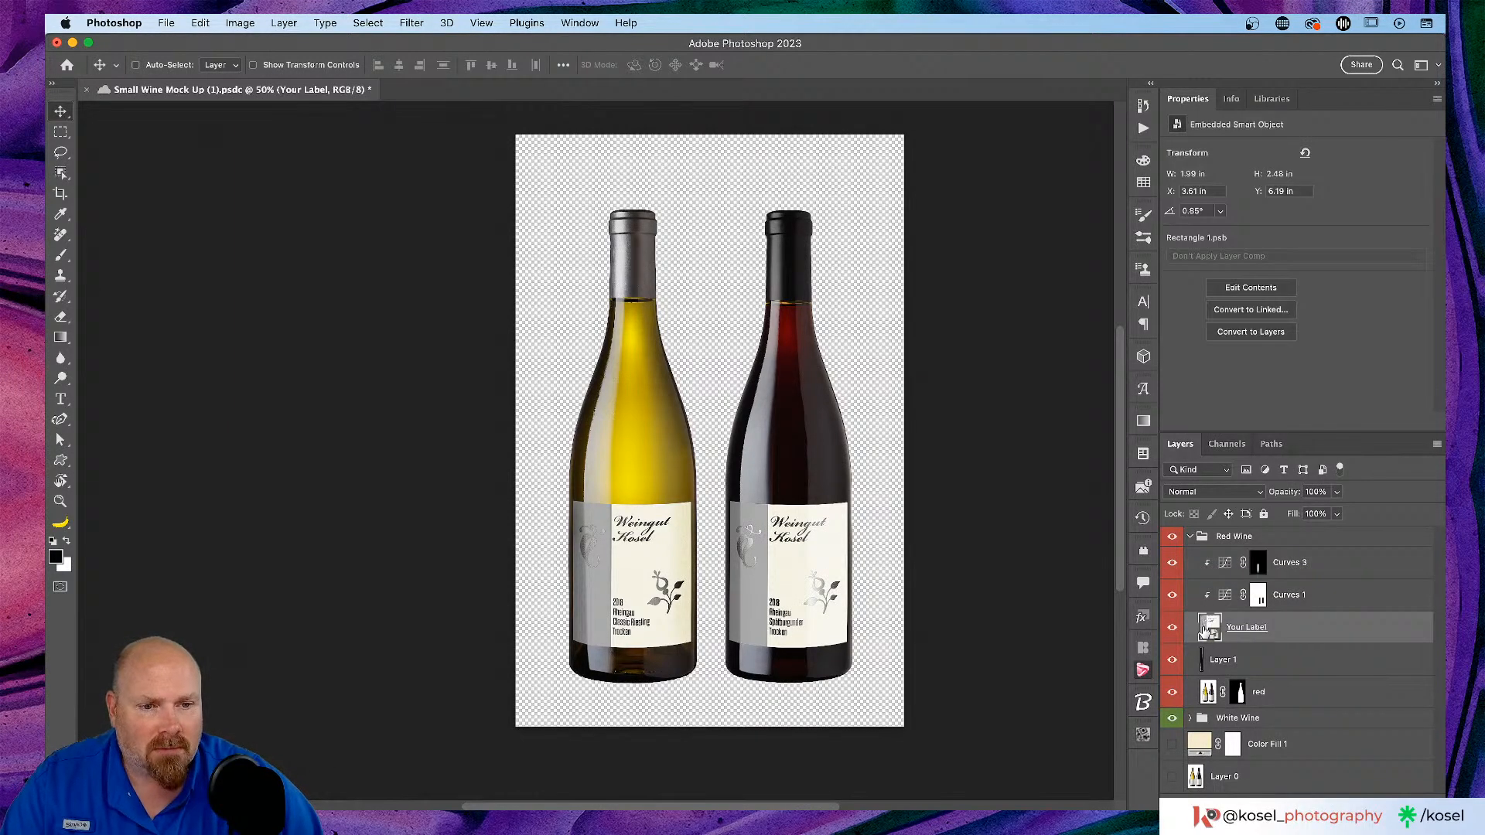
double_click(1207, 627)
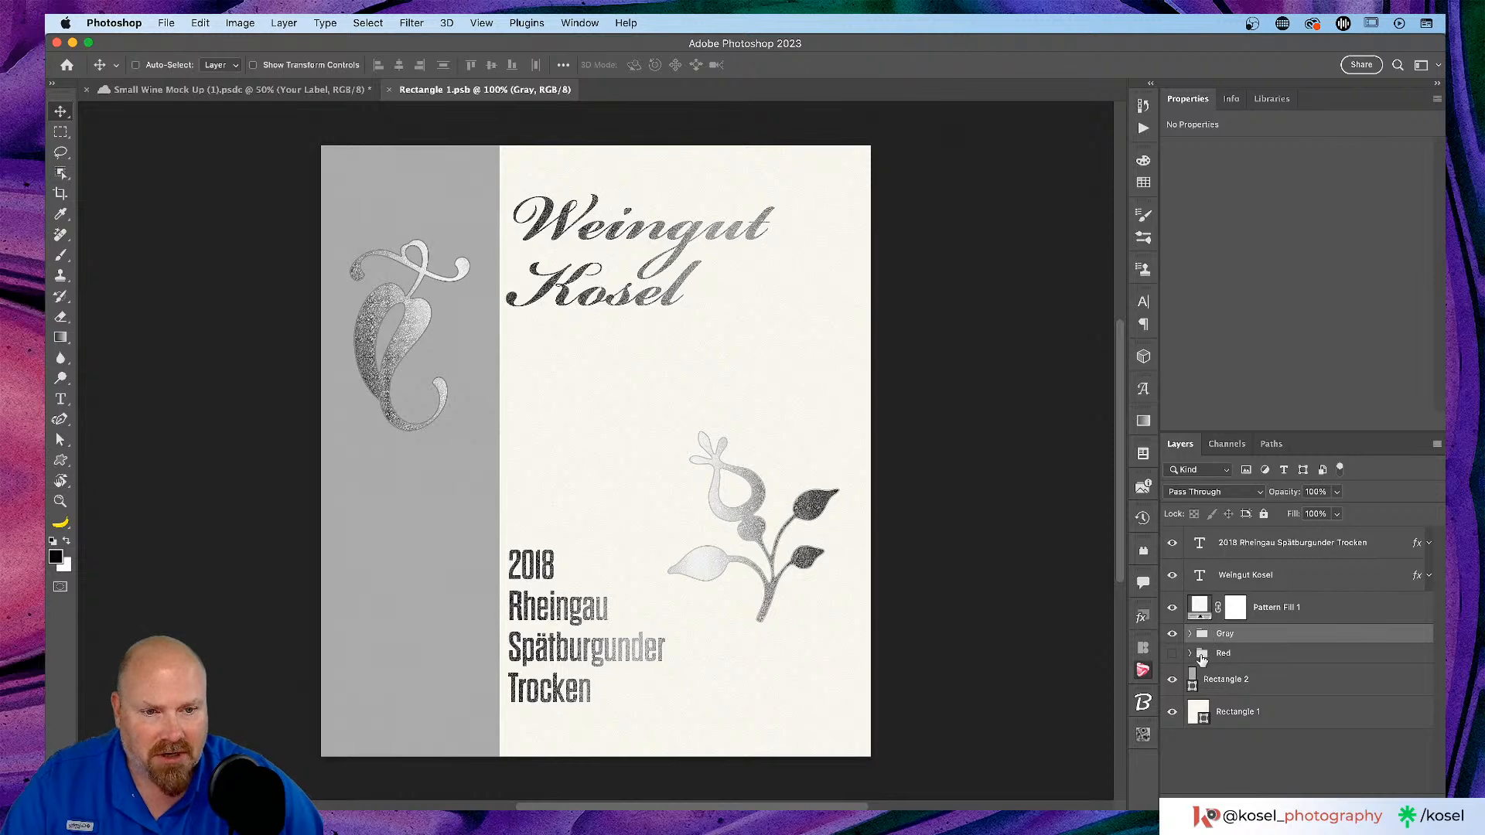
left_click(1172, 652)
left_click(1173, 633)
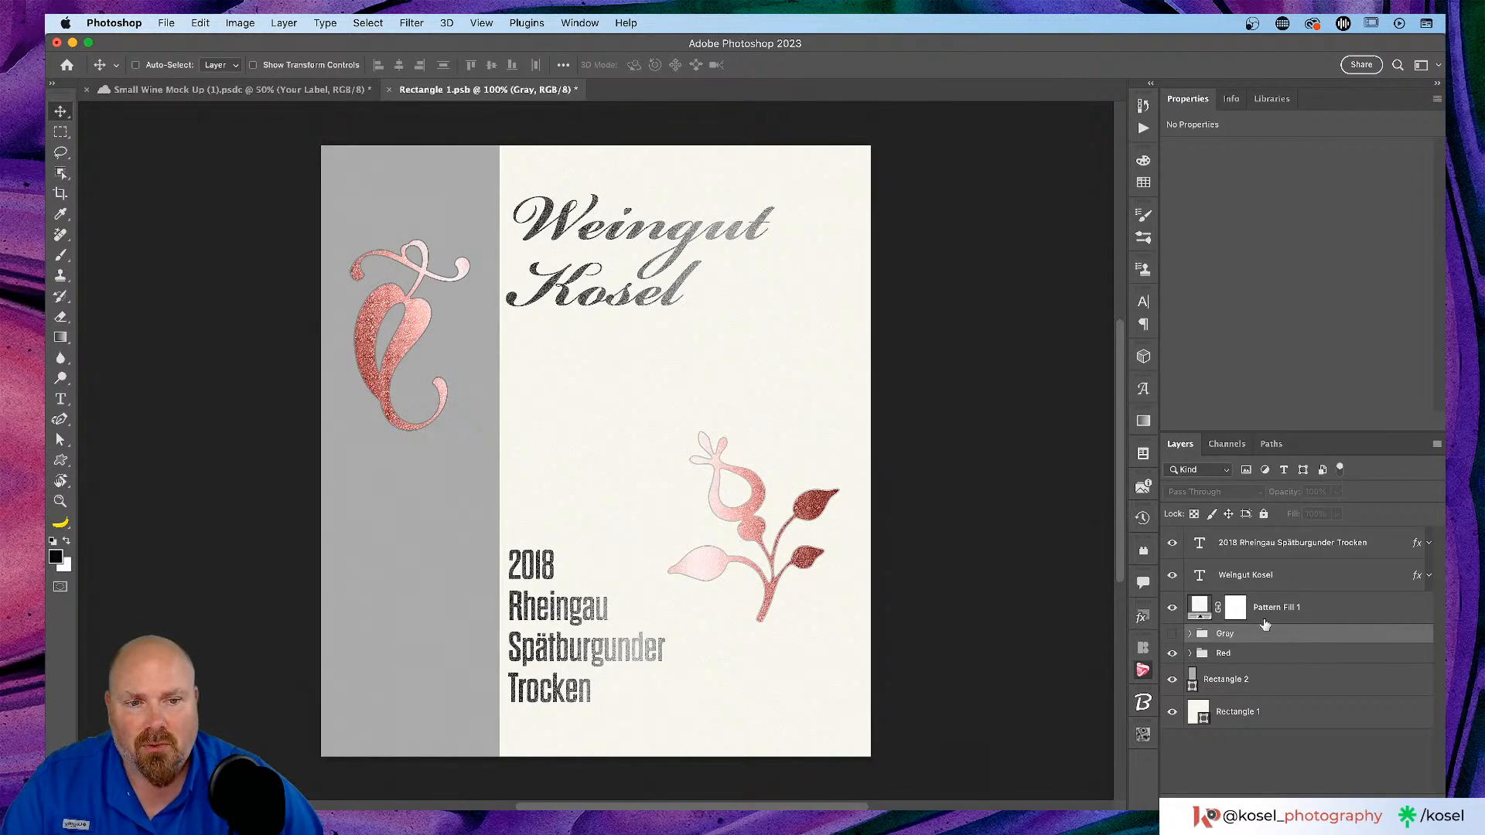
key("super+s")
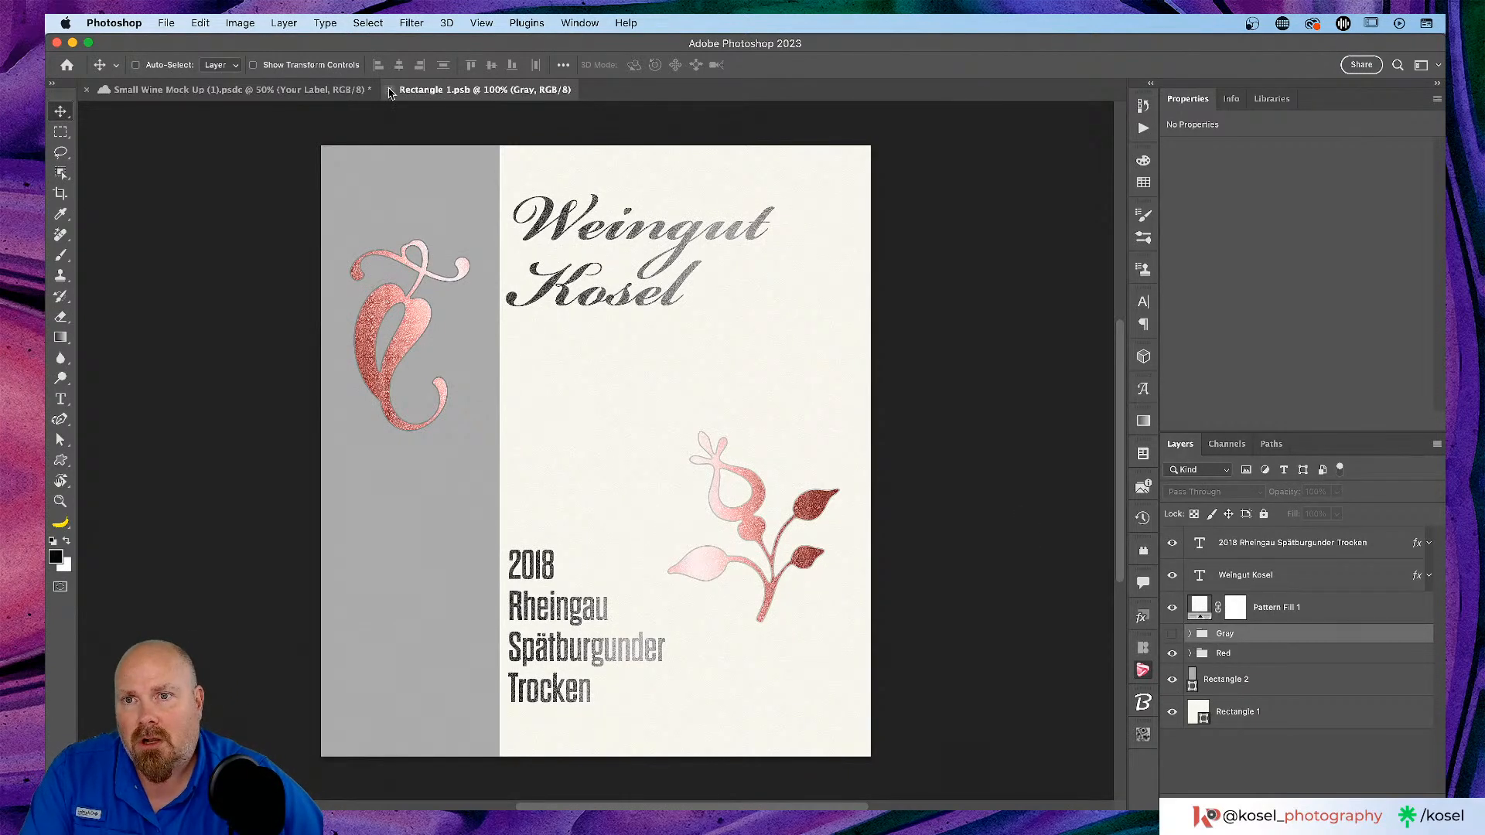
left_click(389, 89)
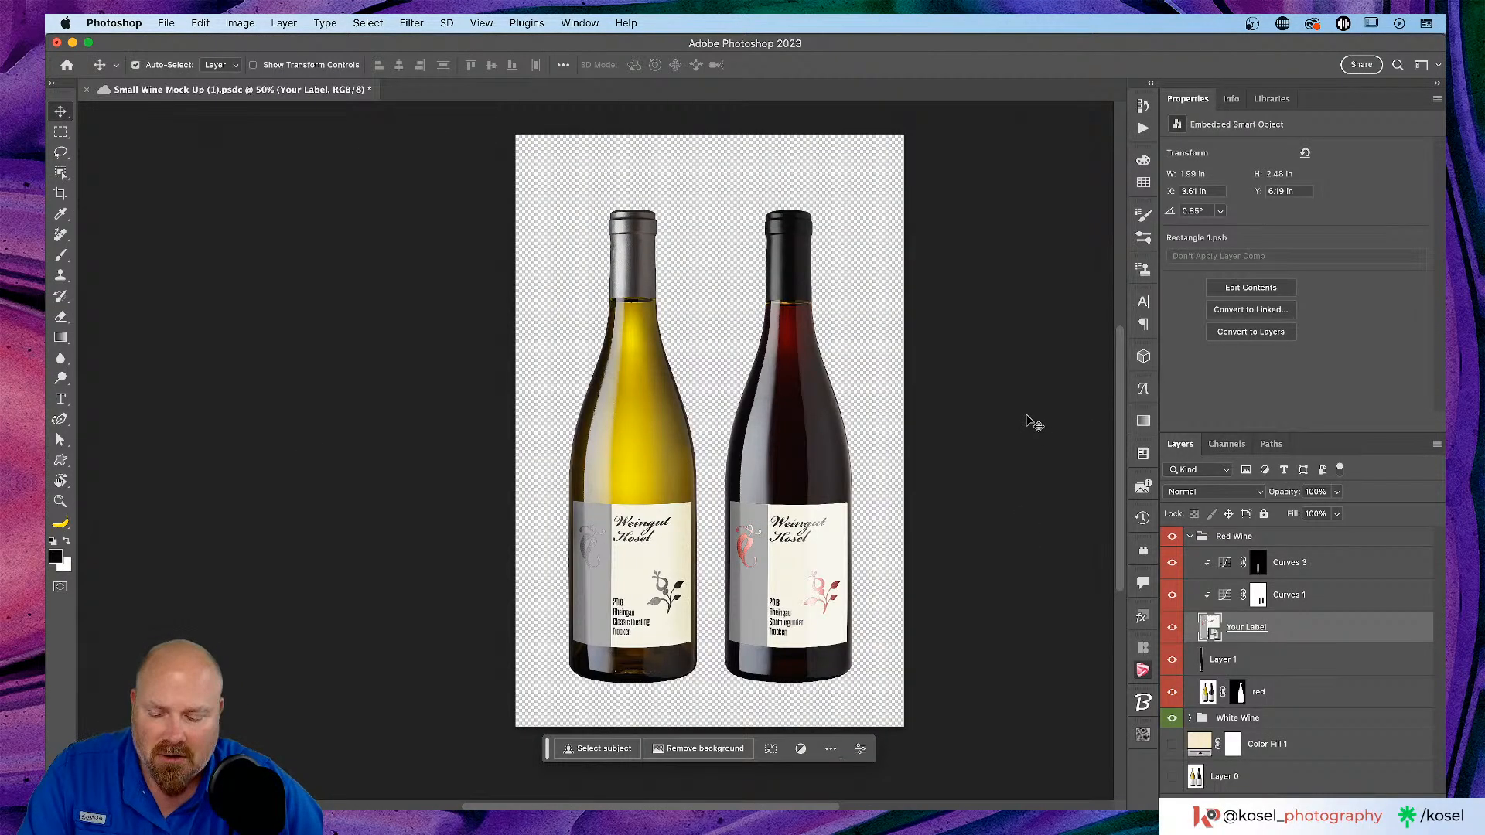
Step: Save the wine mock-up, switch back to Adobe Express in Chrome, and deselect the updated linked bottles
key("super+s")
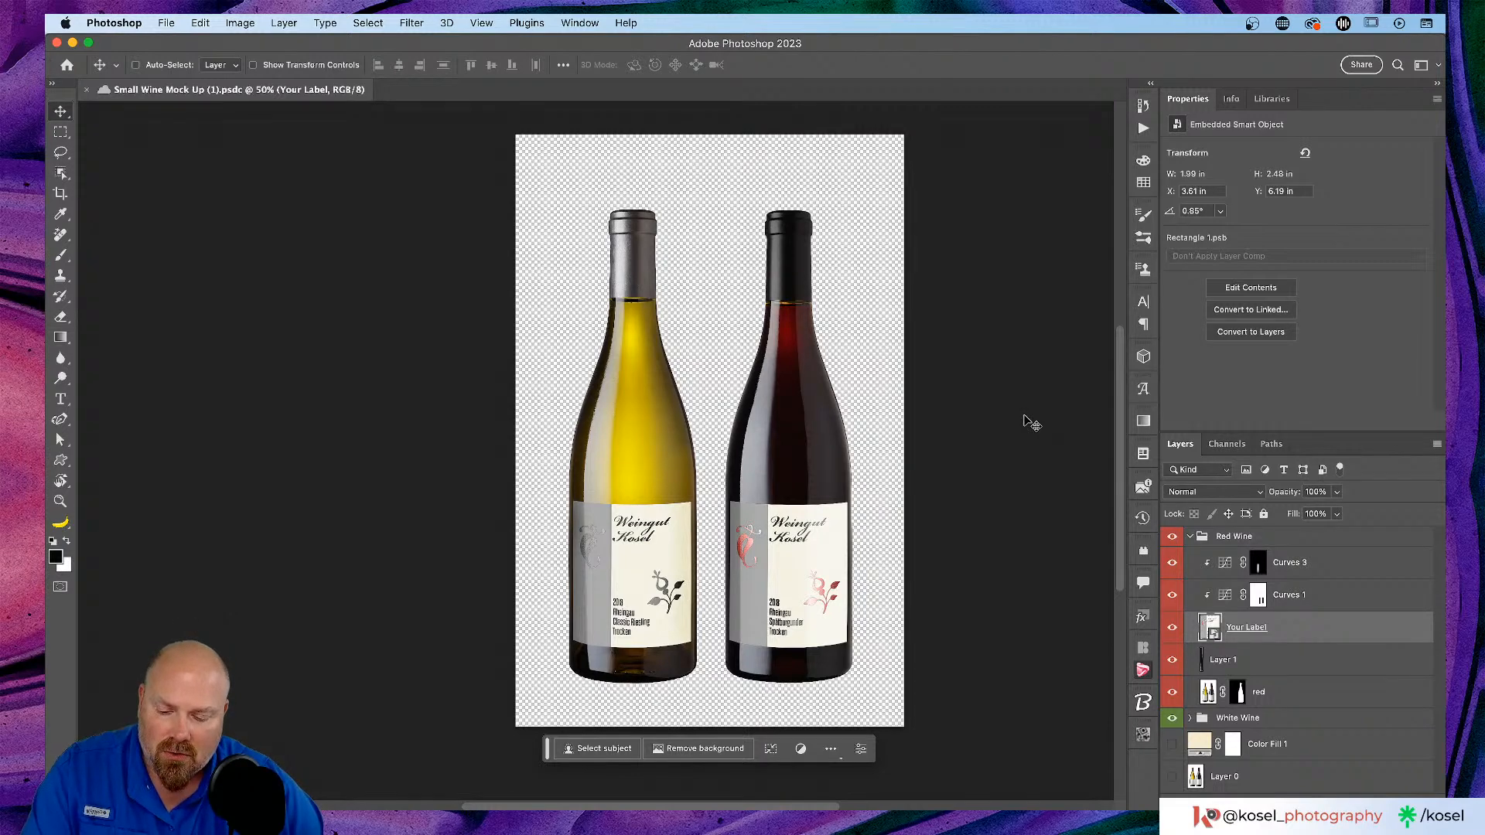
key("super+Tab")
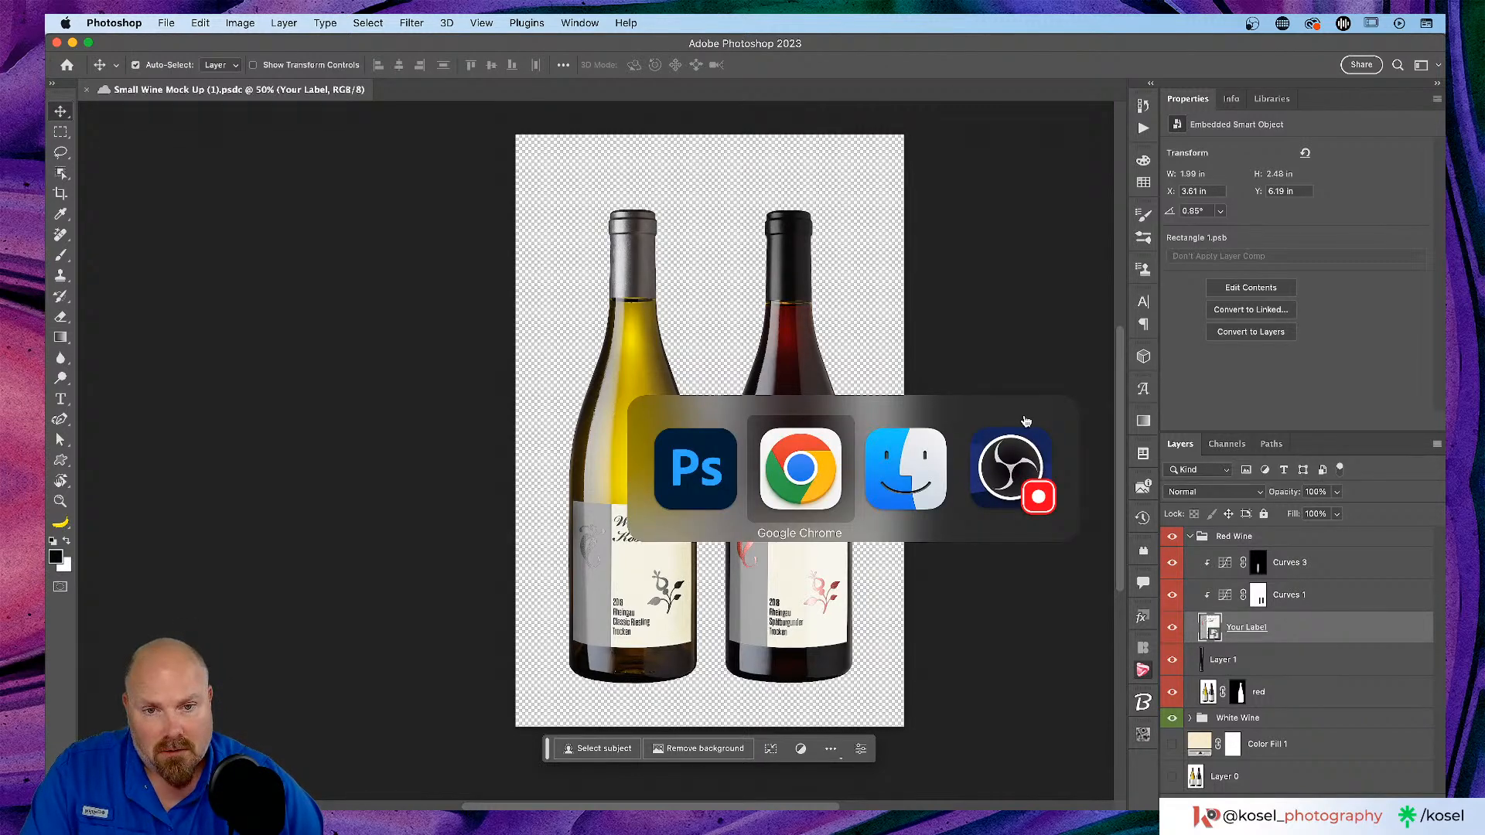
key("Tab")
key("Tab")
key("Tab")
key("Tab")
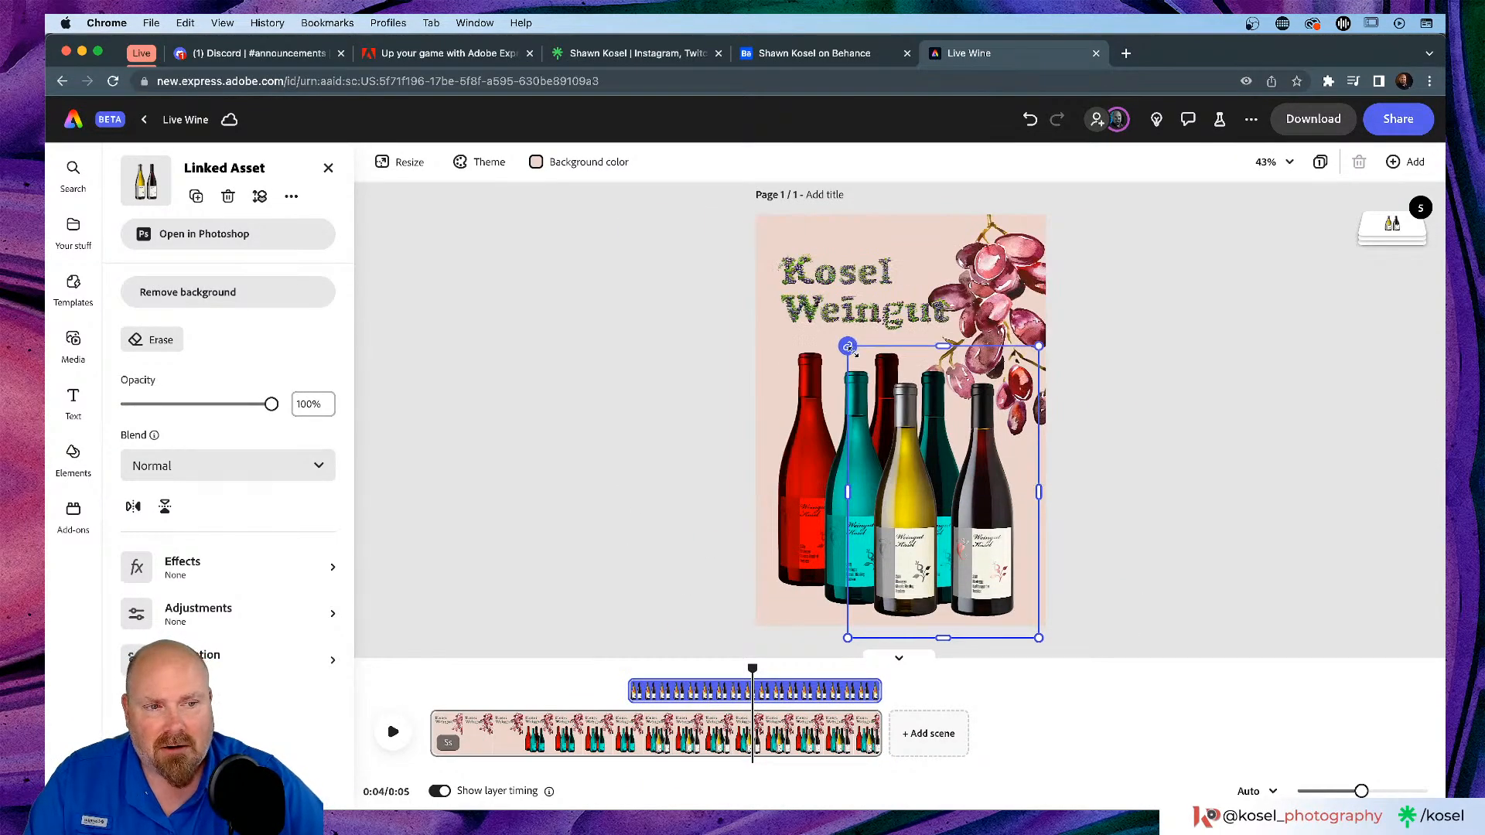
left_click(619, 576)
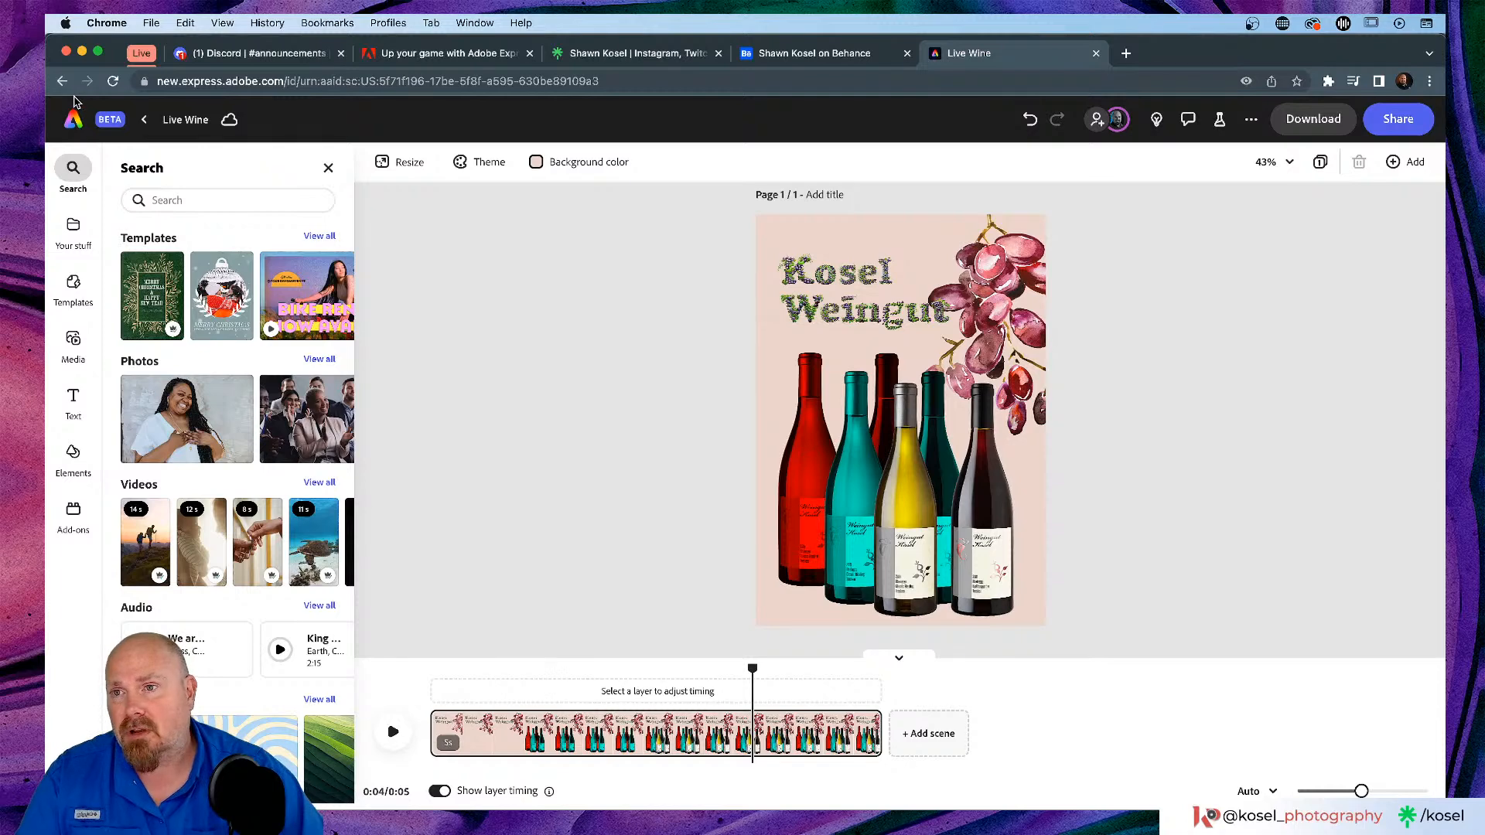
Step: Go home, open the Bruce project, move the upper BRUCE image up to the page's top edge, and deselect it
left_click(116, 127)
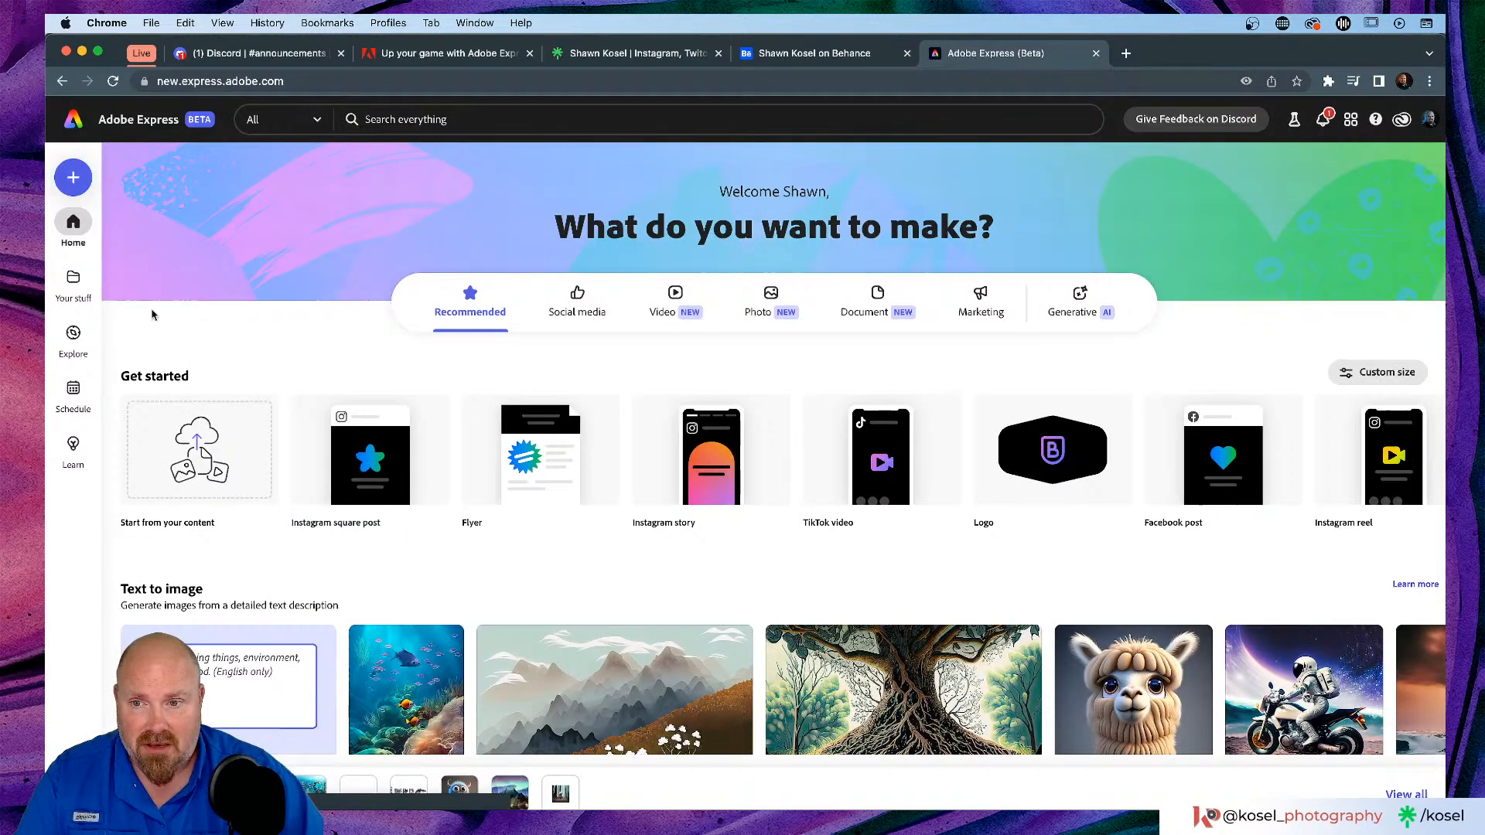
left_click(308, 782)
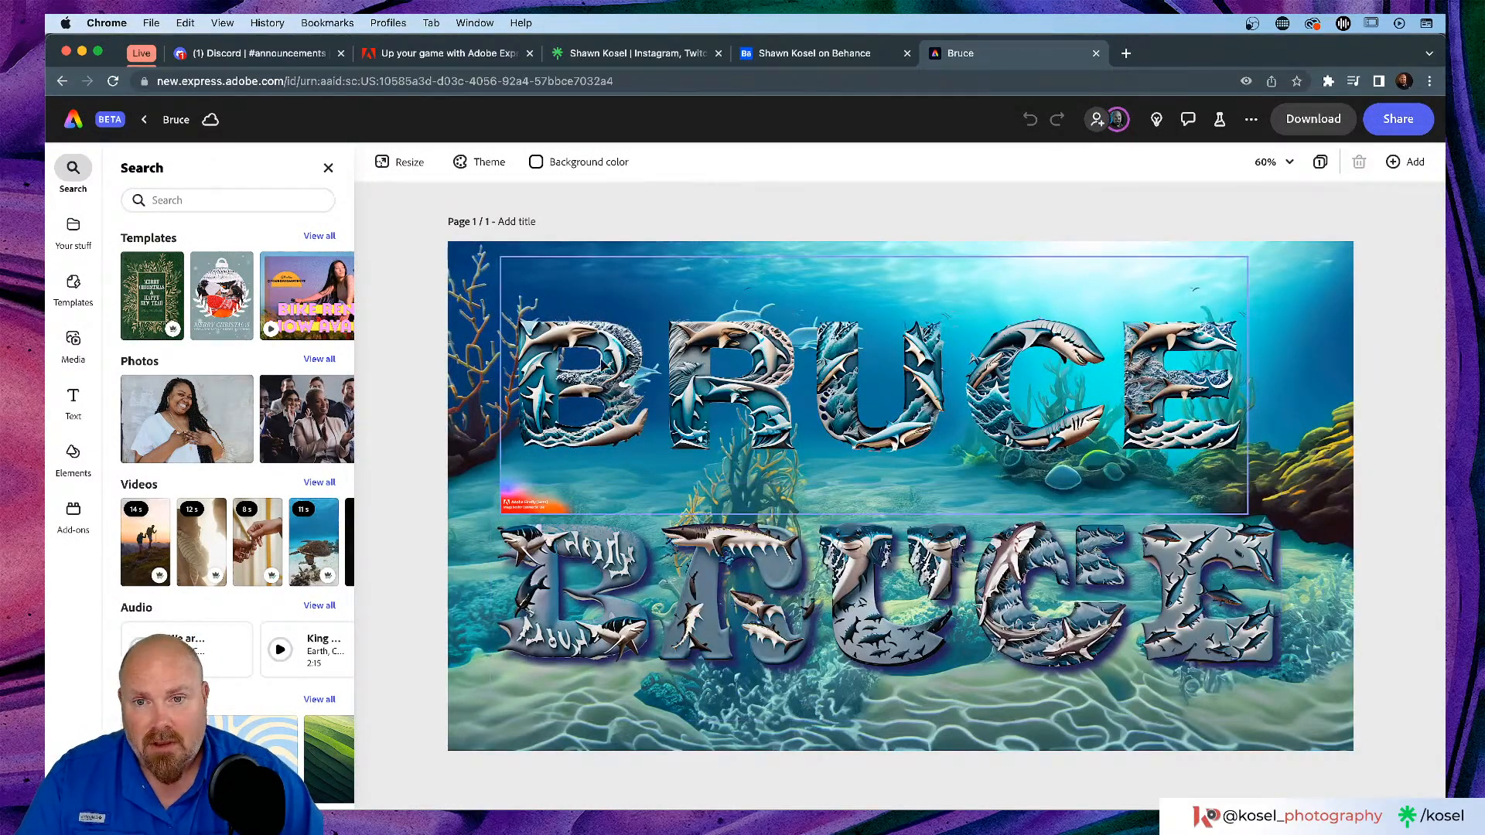
left_click(698, 369)
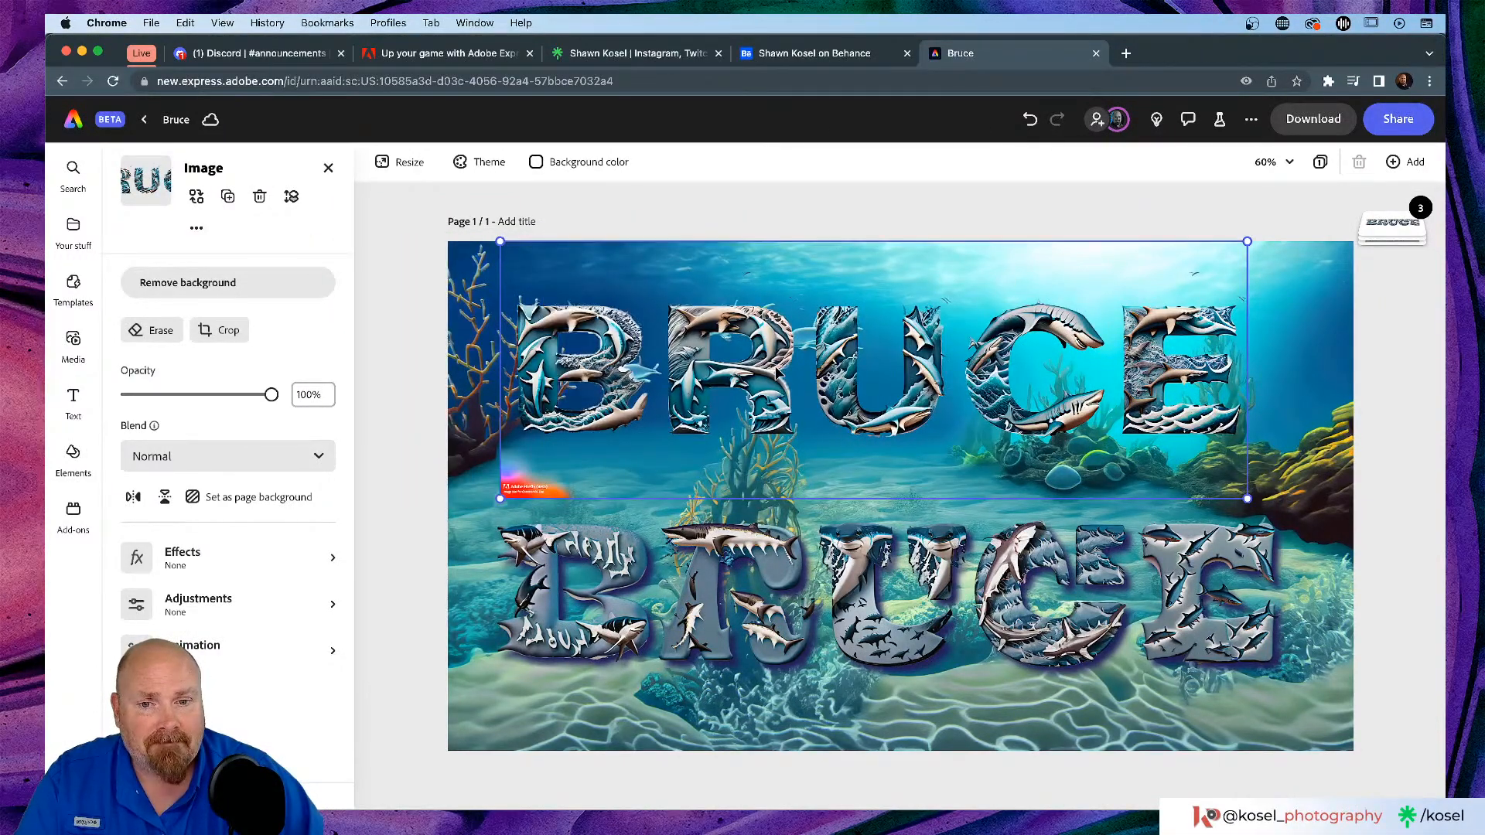
left_click(403, 435)
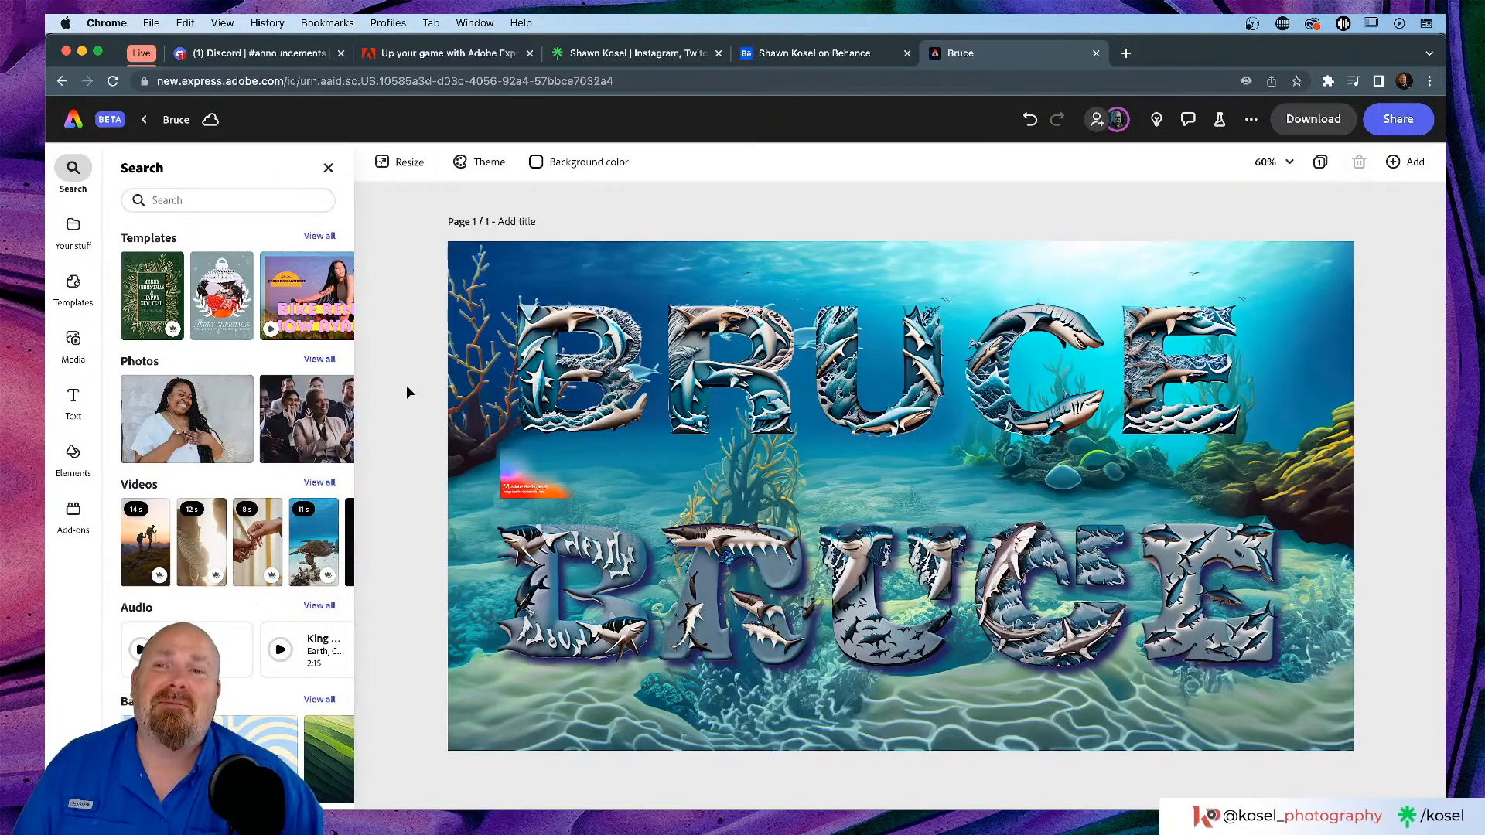
Step: Go home, reopen the Pride project, play the video through, and move the playhead back to 0:09
left_click(74, 122)
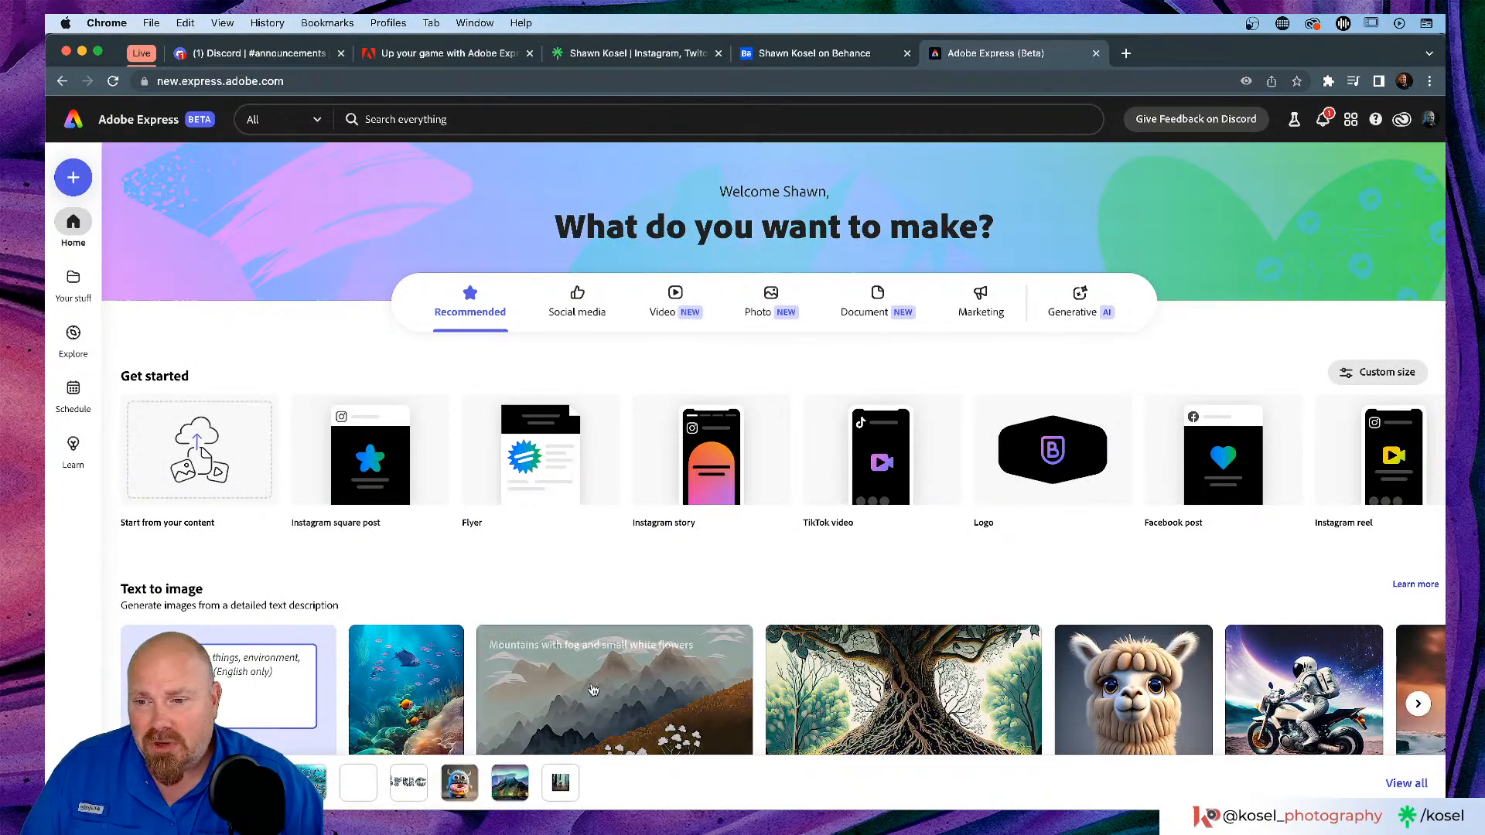
left_click(307, 782)
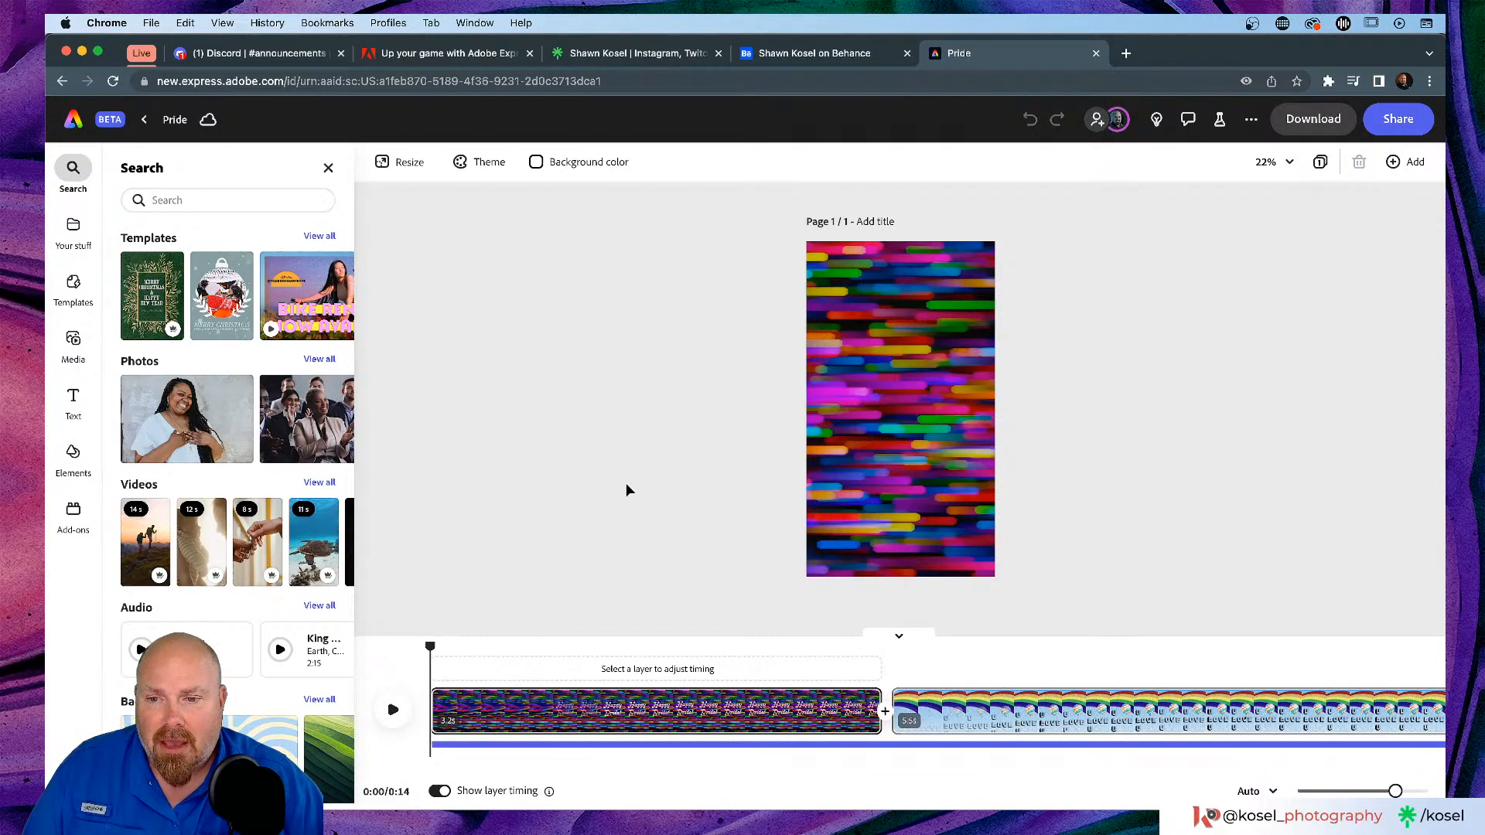
left_click(393, 712)
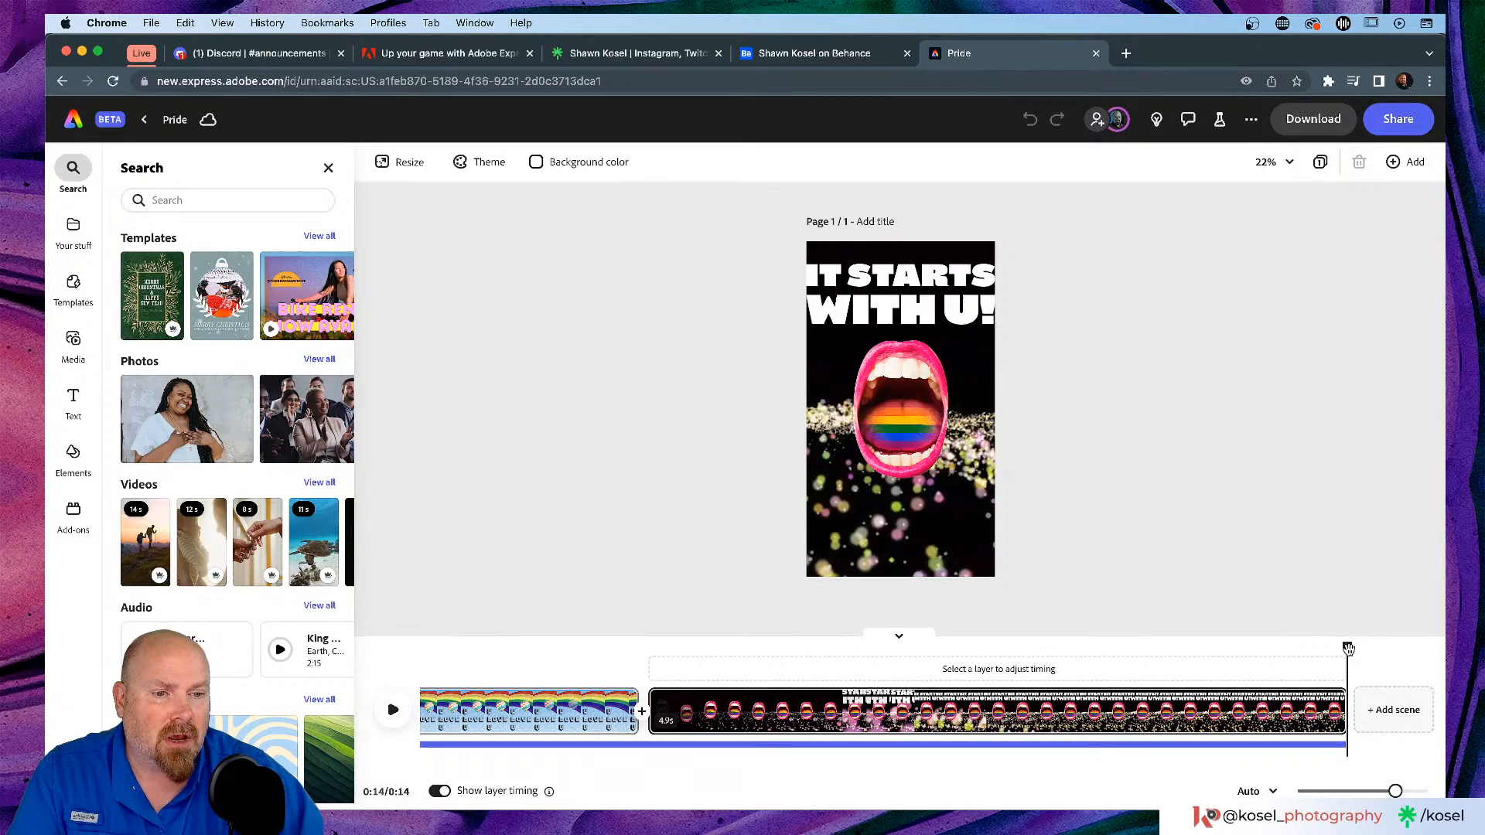
left_click_drag(1348, 648, 681, 658)
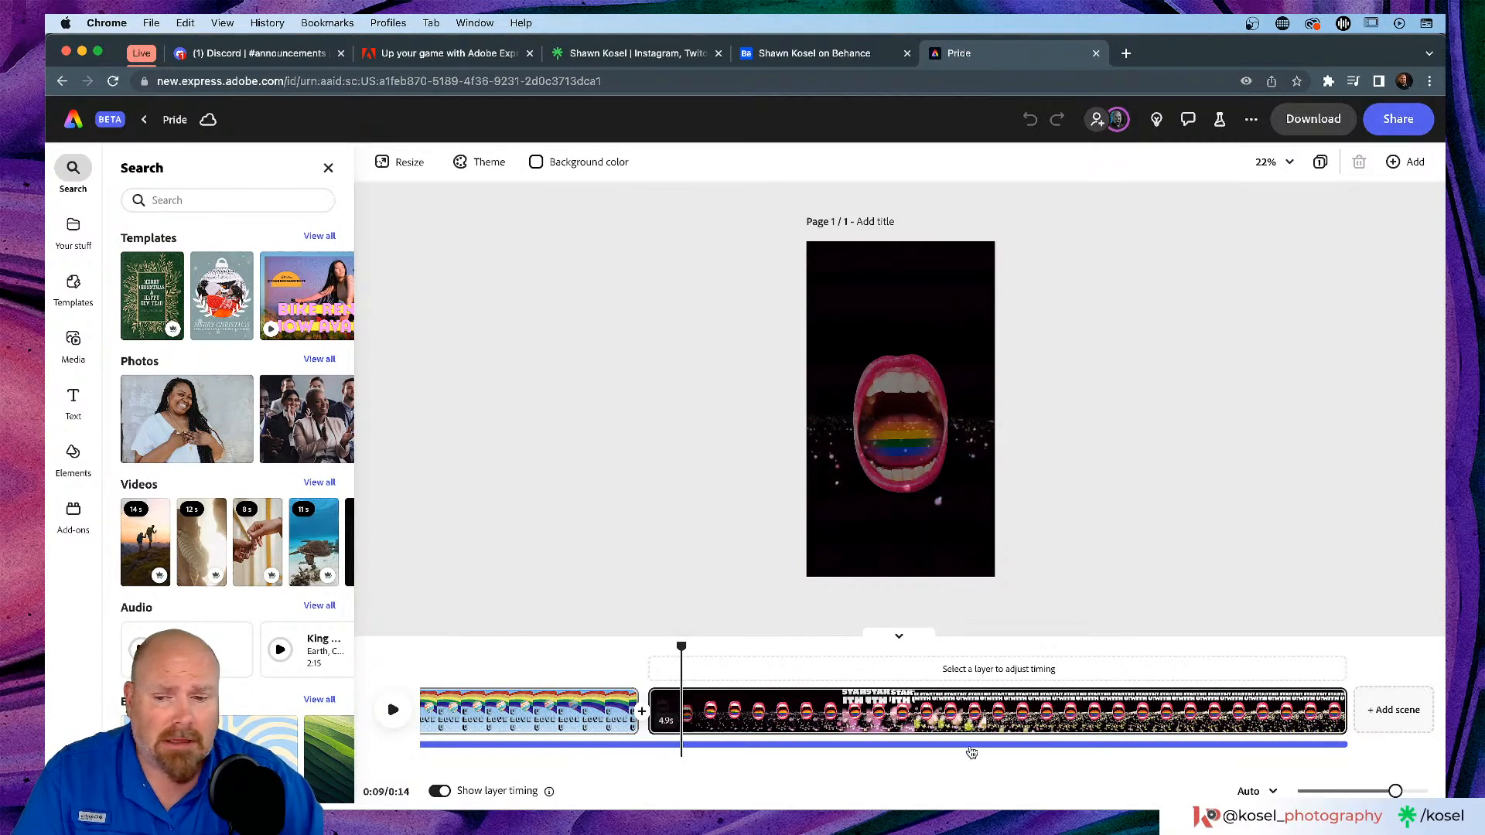
Step: Return the playhead to the start, duplicate the Pride page, and resize the copy to the YouTube video format, 1,920 x 1,080 px
left_click_drag(1395, 792, 1333, 791)
left_click_drag(874, 647, 430, 664)
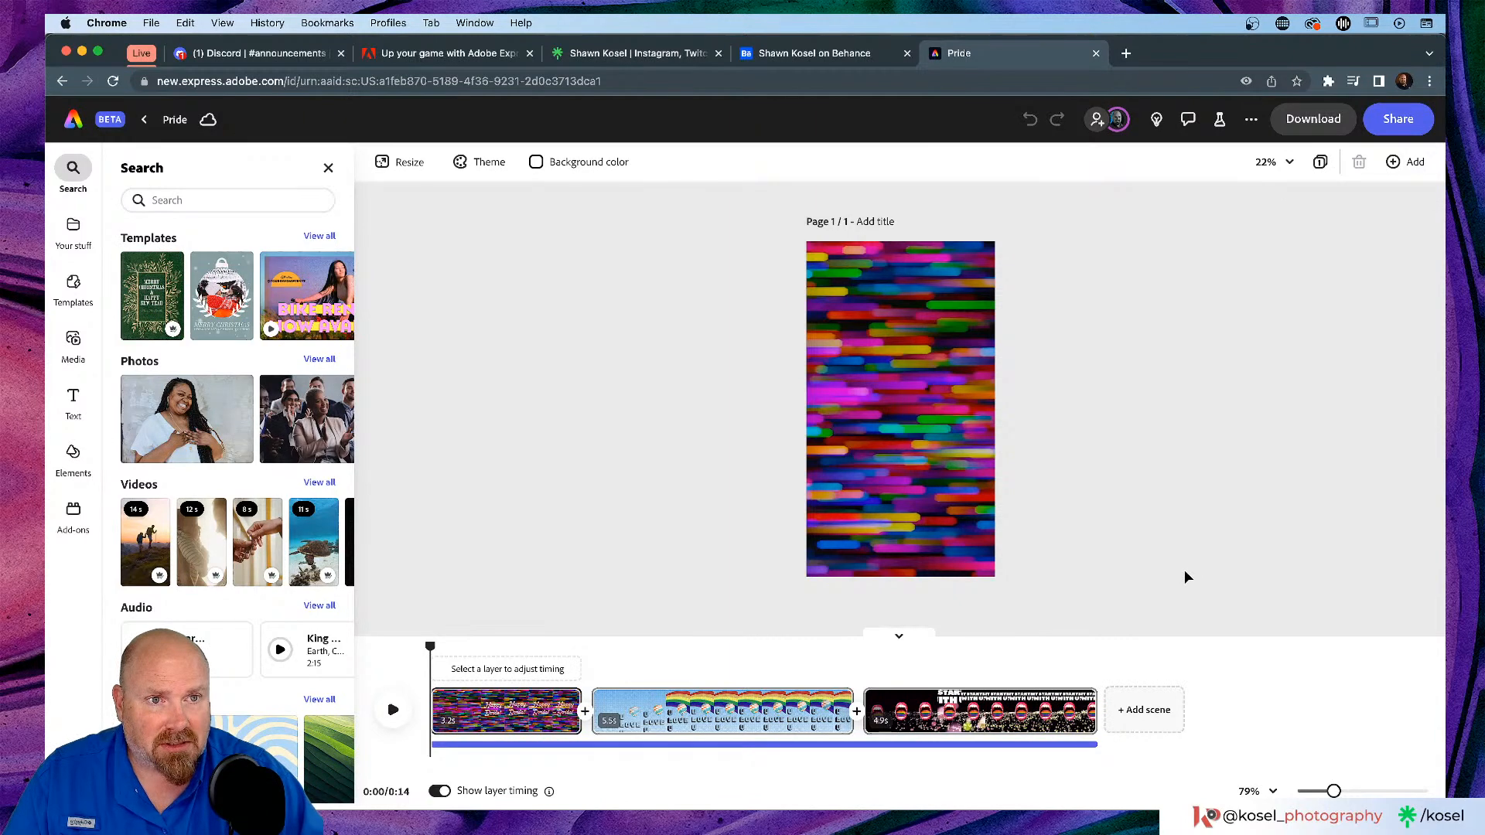
left_click(1419, 167)
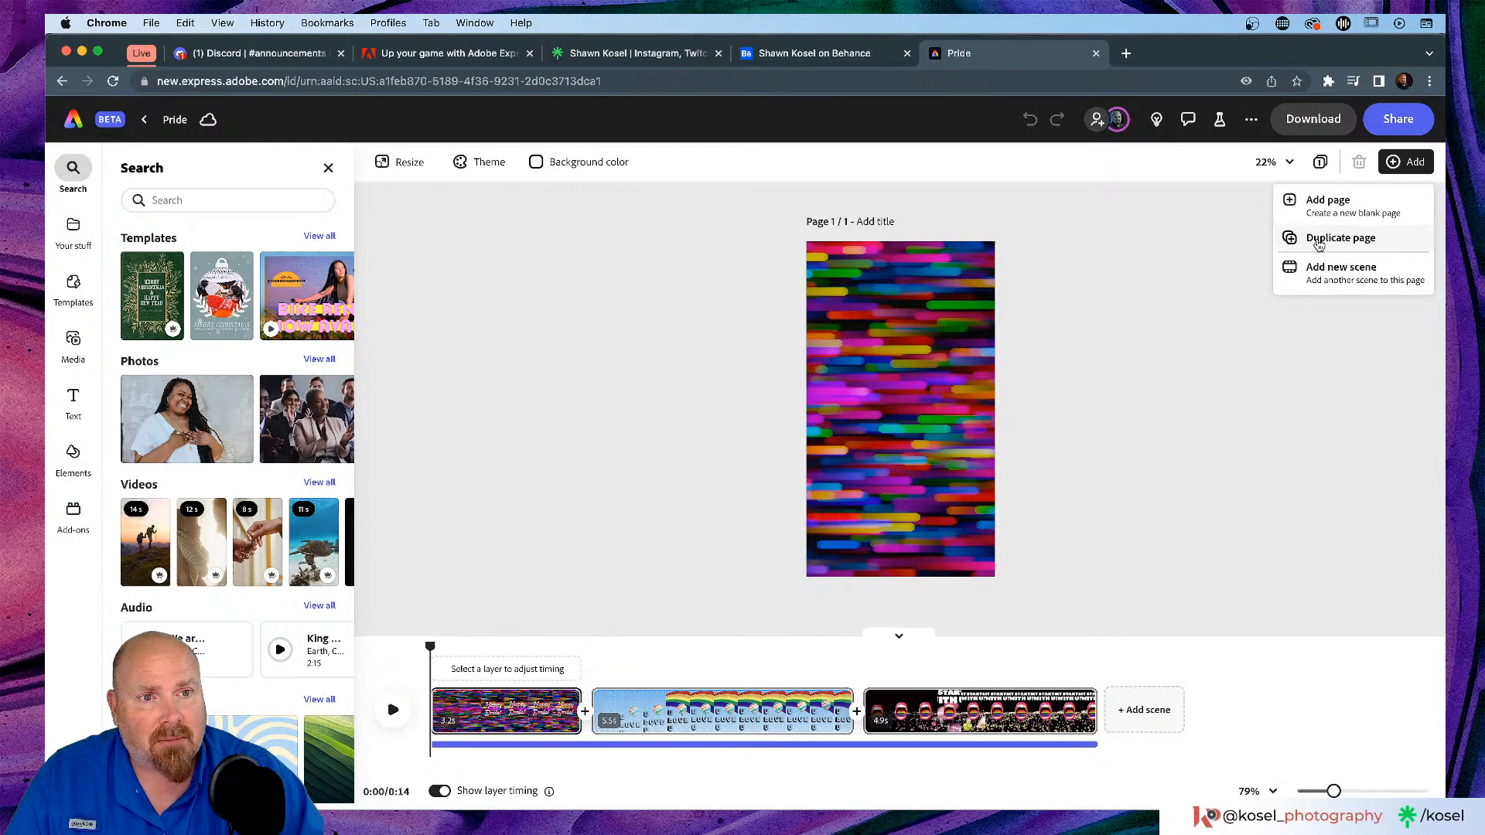
left_click(1318, 240)
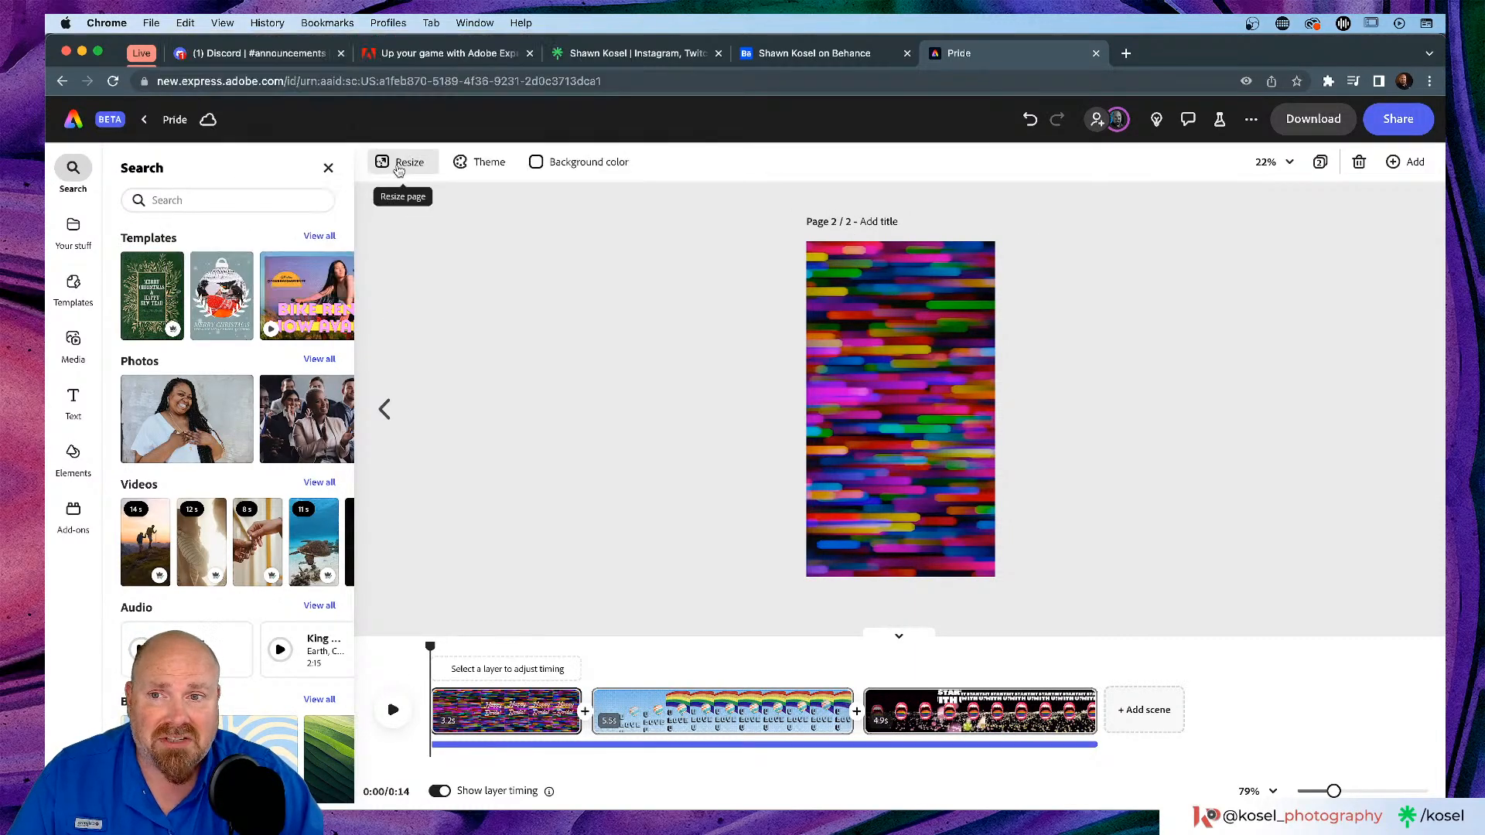
left_click(400, 164)
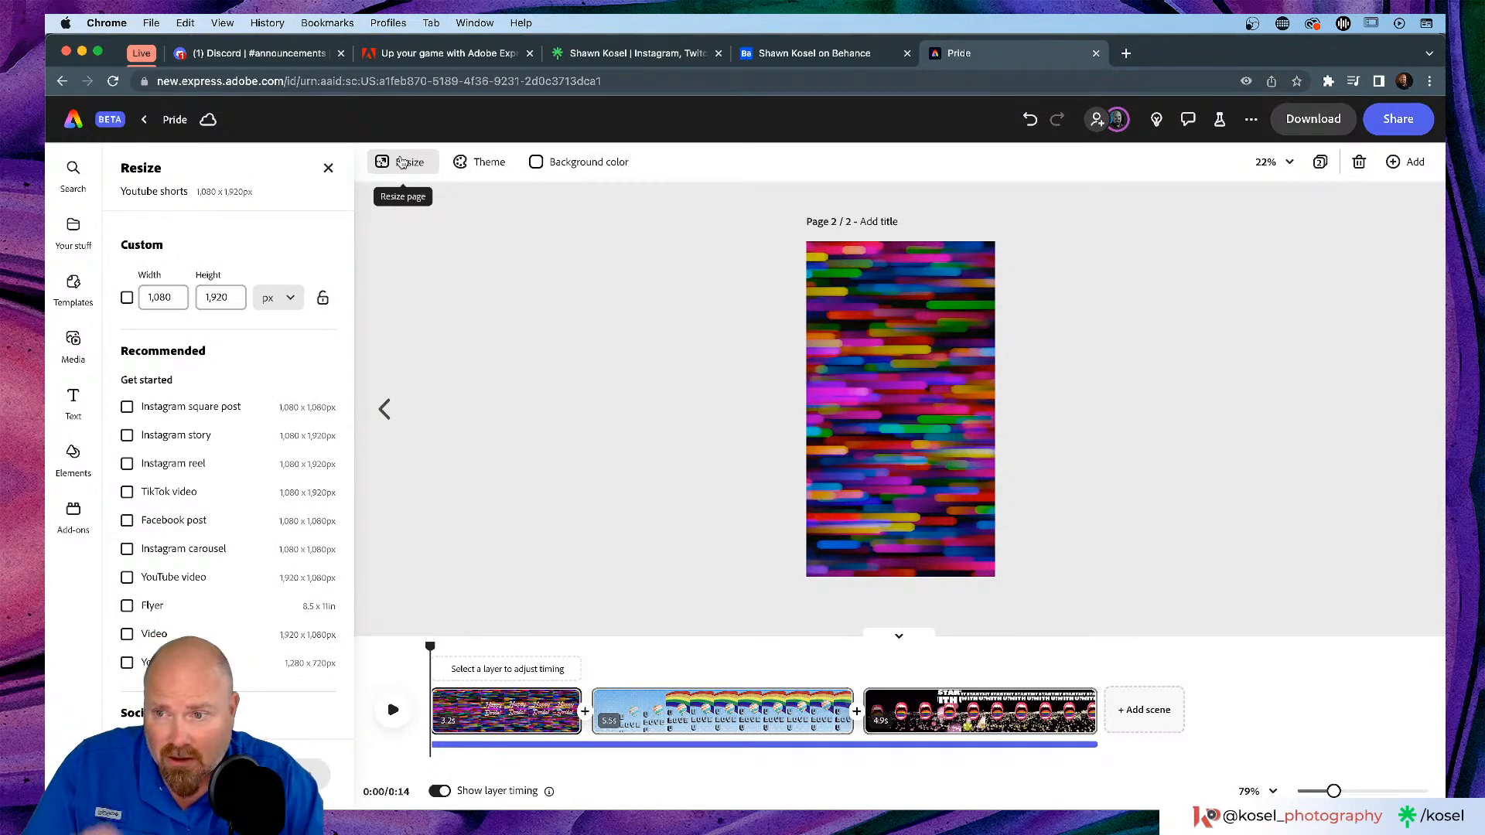
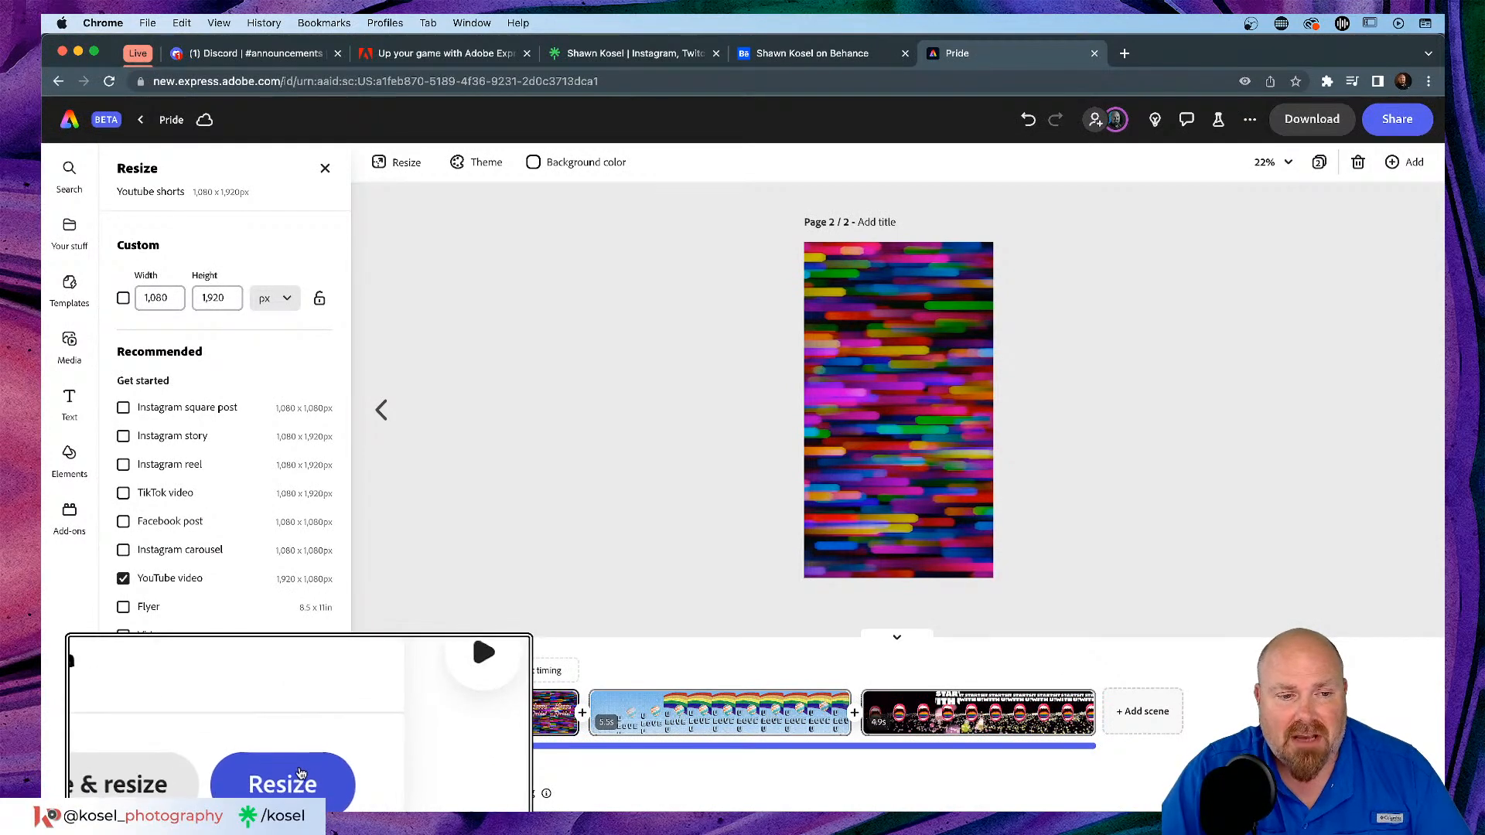
left_click(291, 777)
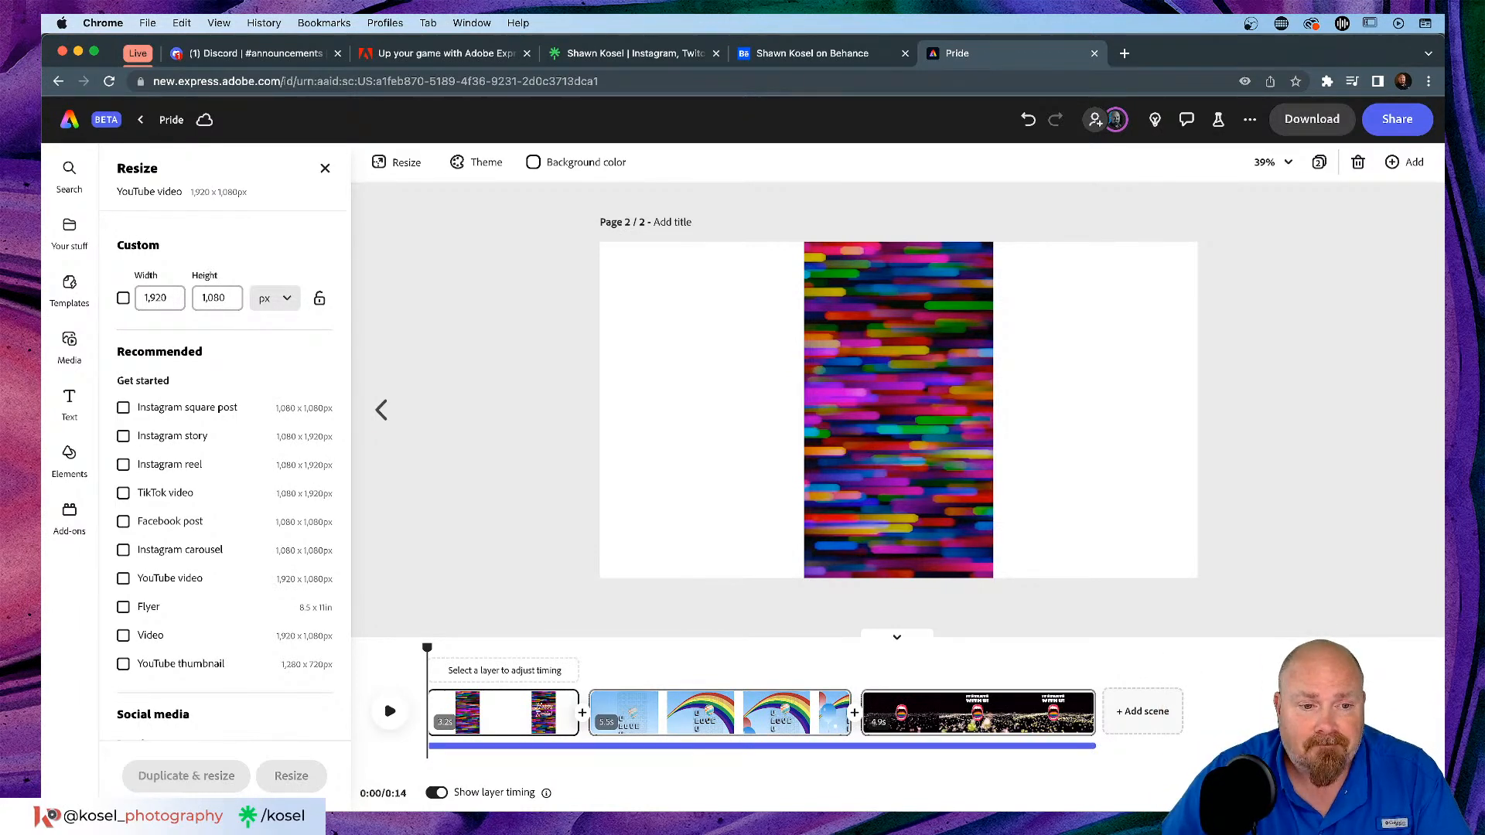
Step: Play the resized page from the start, pause in the last scene, and move the playhead back to 0:06
left_click(390, 712)
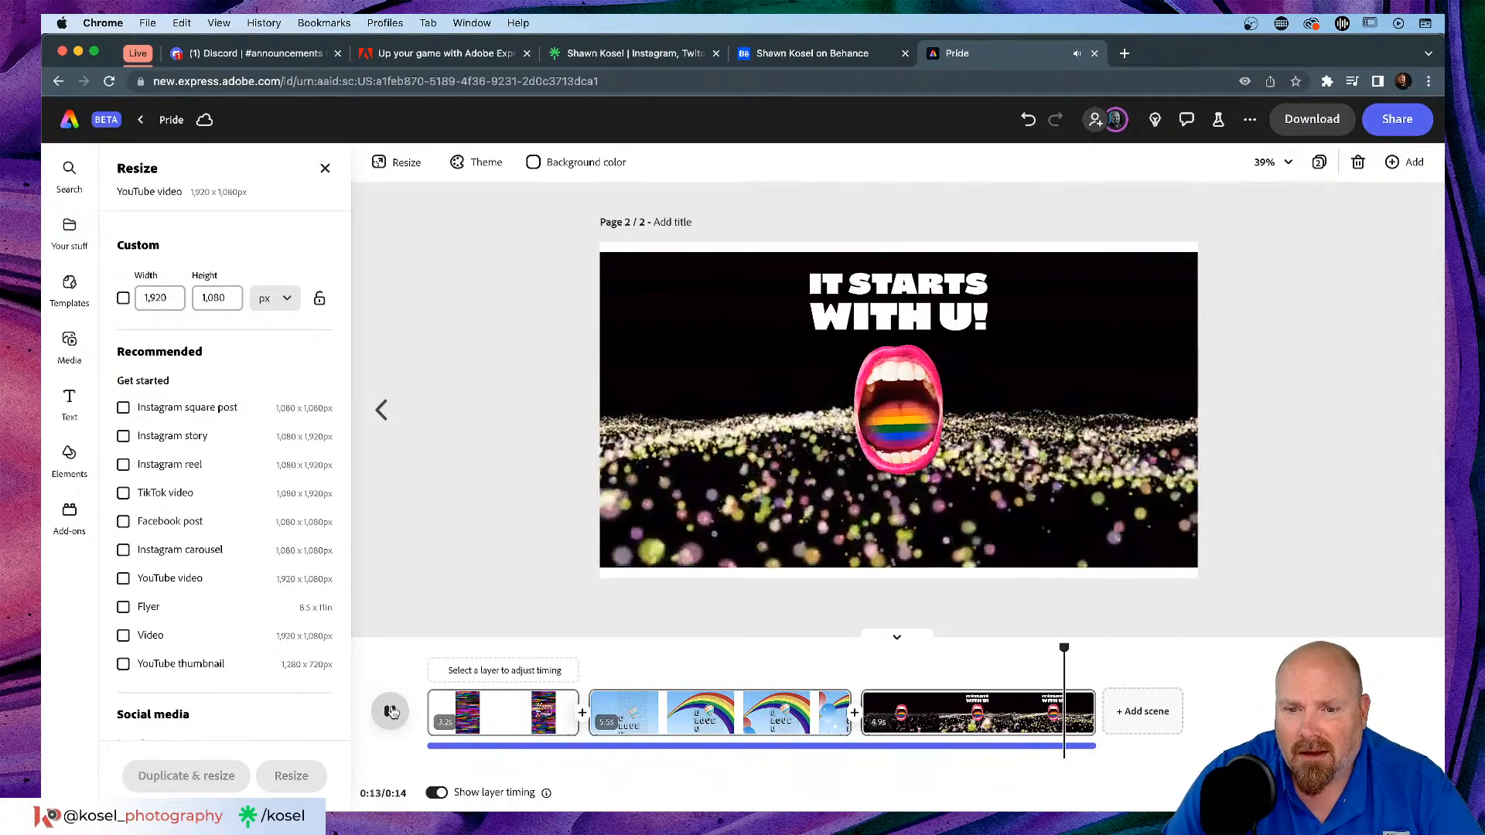
left_click(390, 711)
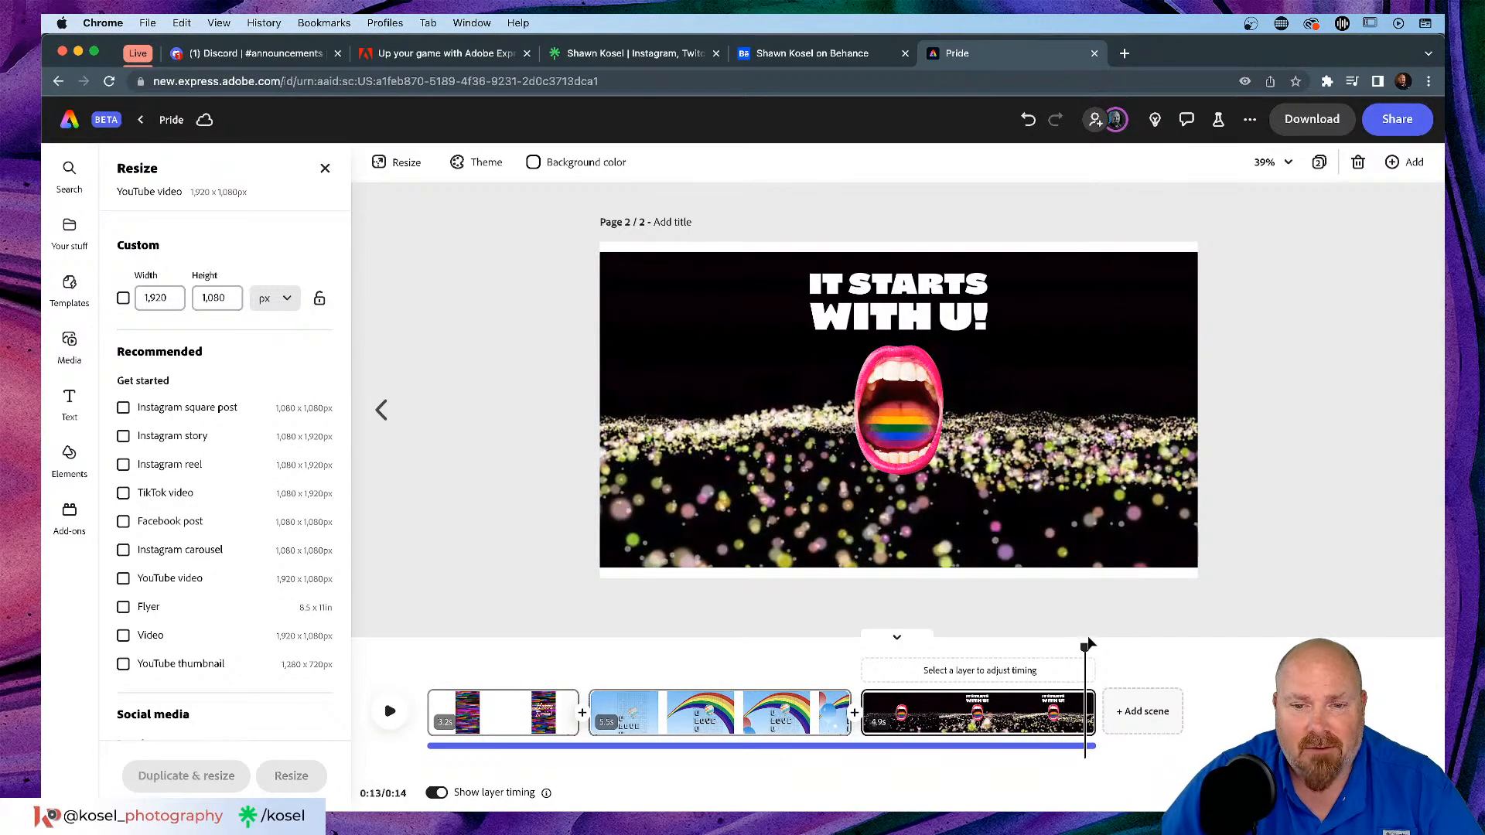
left_click_drag(1081, 649, 734, 684)
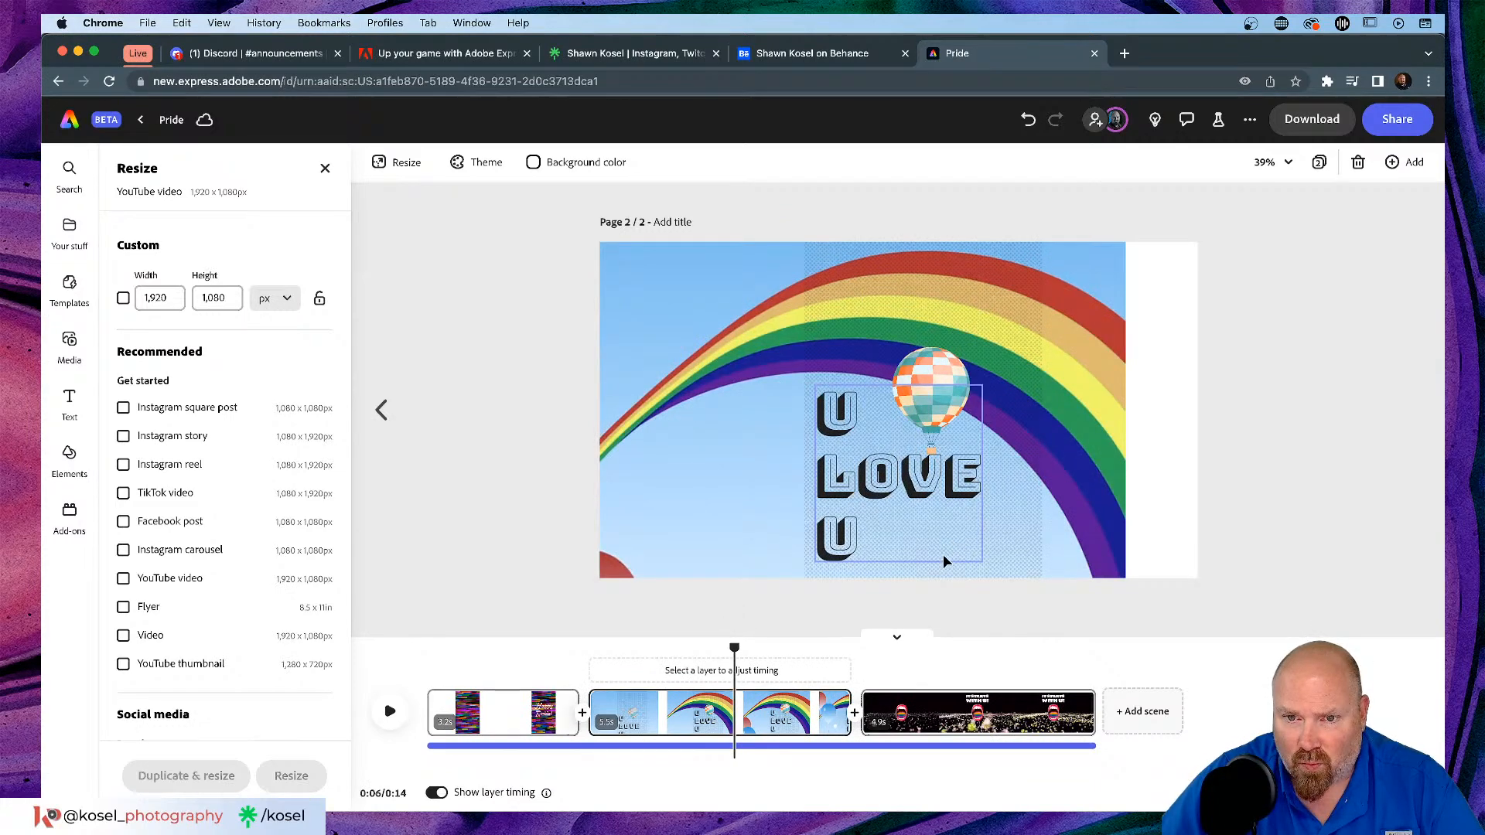
Step: Rotate the U LOVE U scene's dotted texture a quarter turn, move it to the page's upper-left corner, and enlarge it to cover the page
left_click(980, 572)
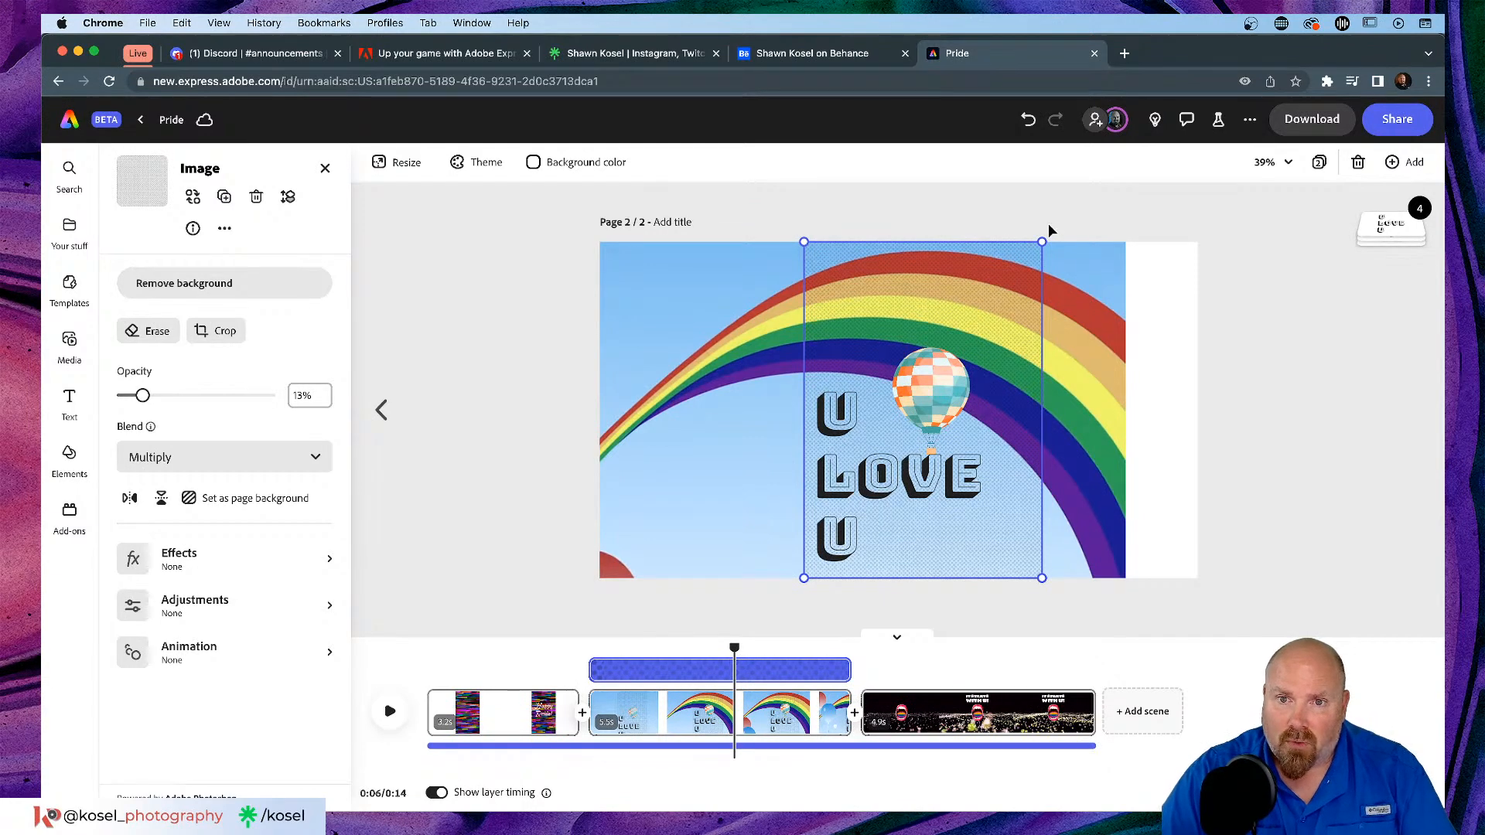
left_click_drag(1041, 232, 733, 243)
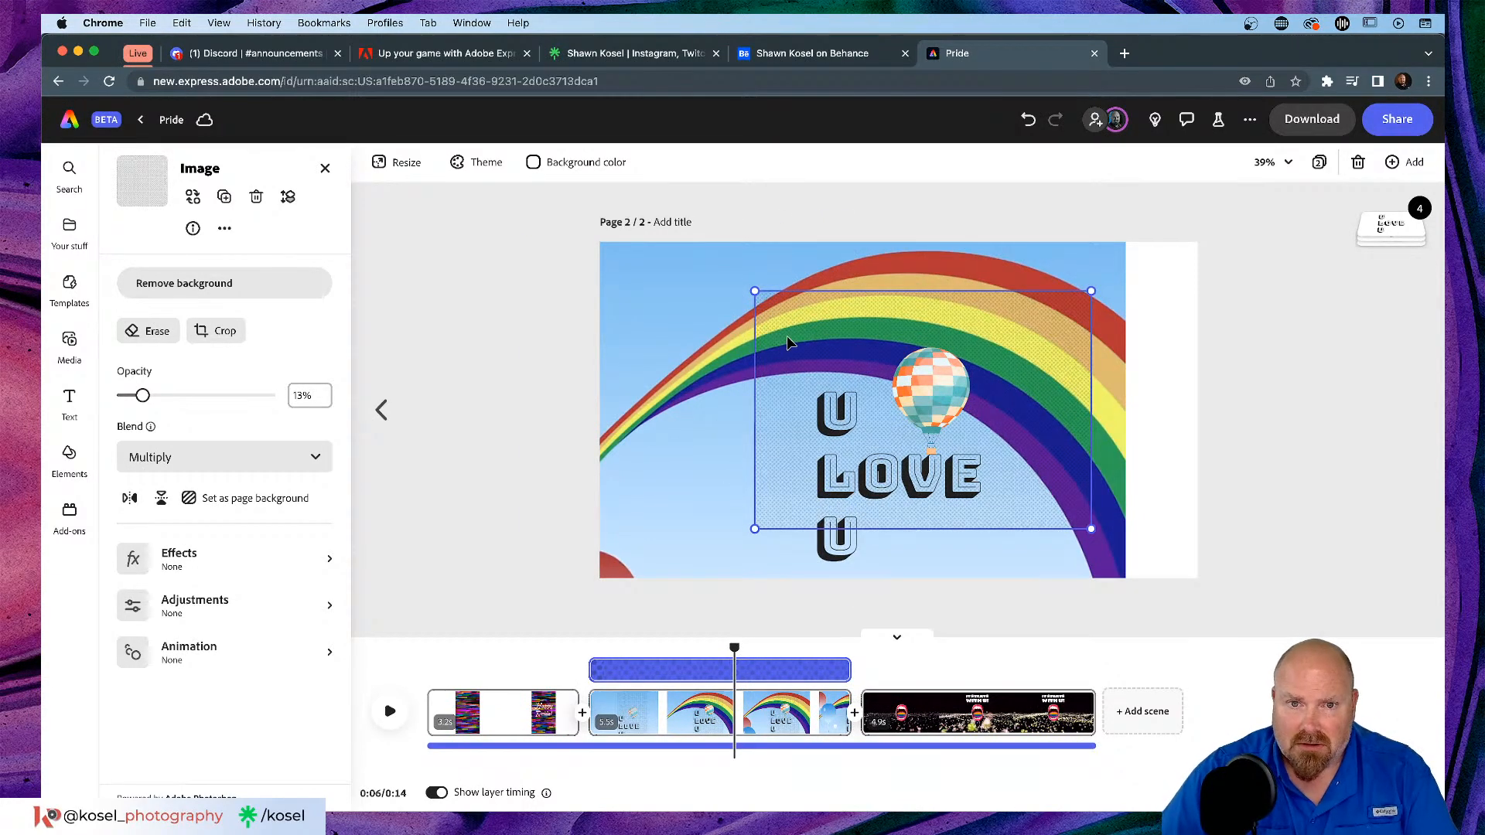
left_click_drag(788, 342, 632, 282)
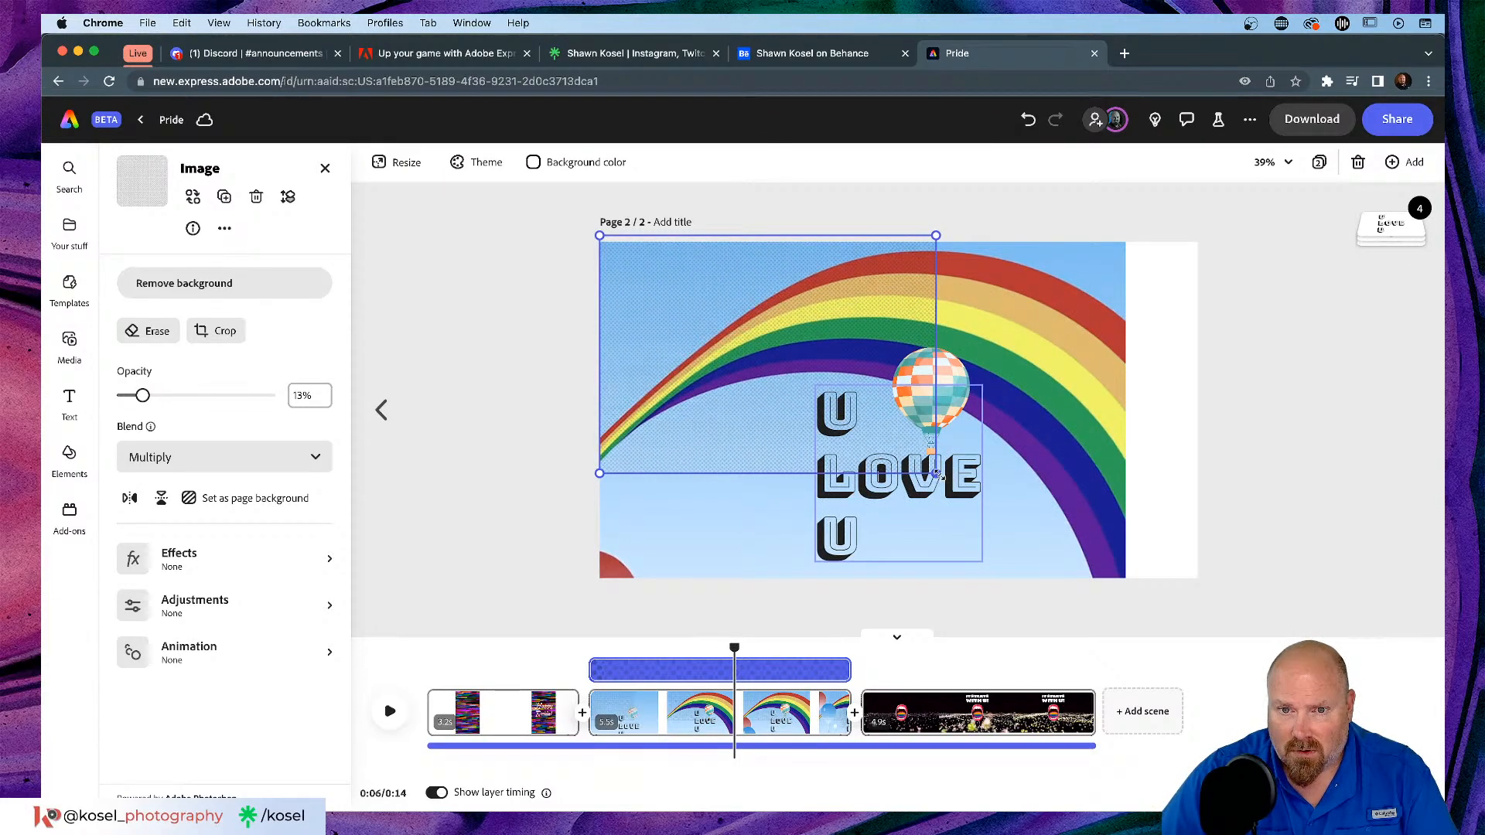
left_click_drag(936, 472, 1256, 606)
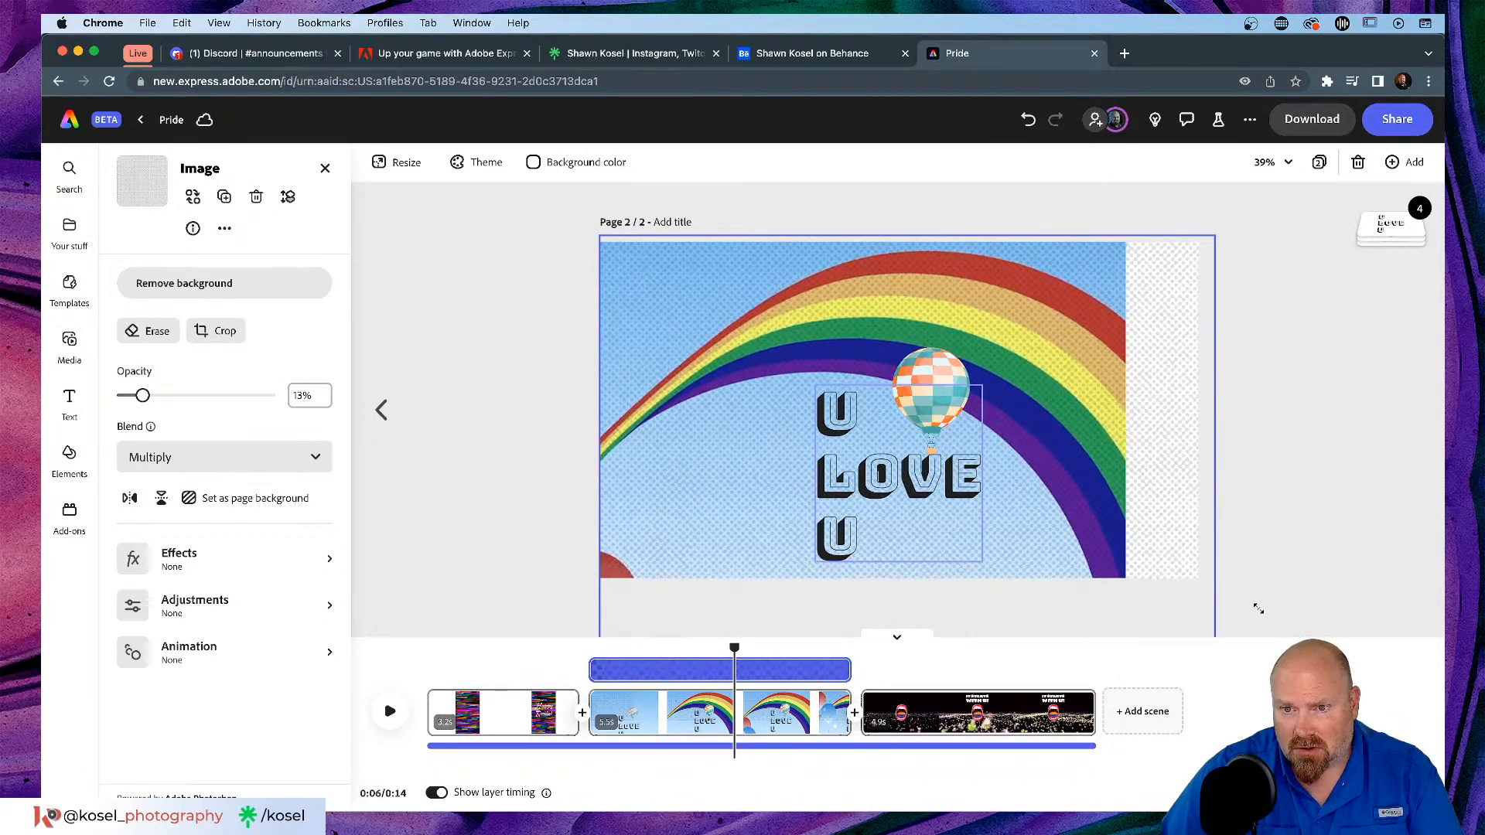
left_click(1290, 449)
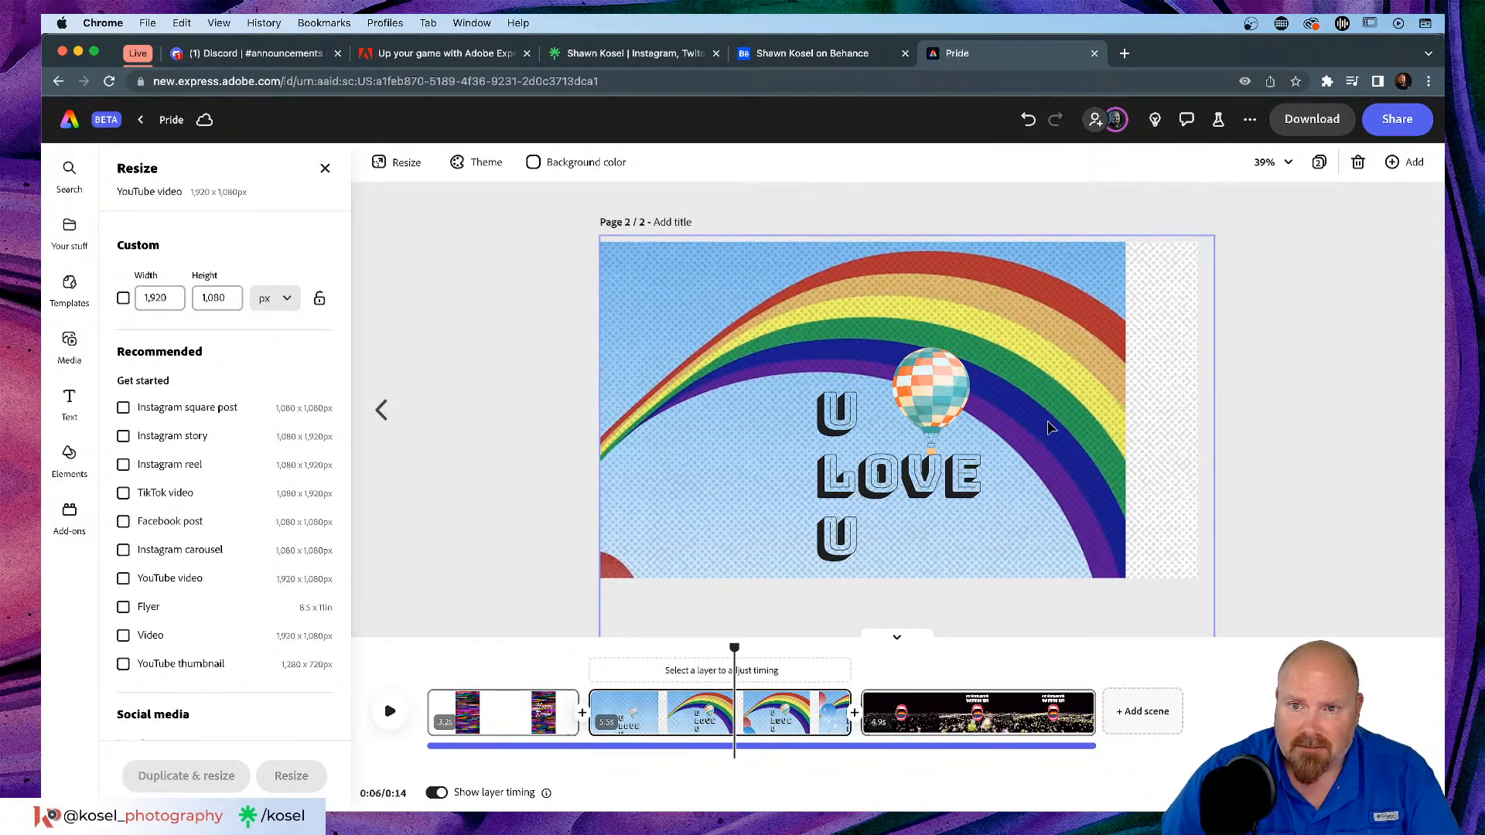
Step: Set the opacity of the dotted texture overlay to 6% and deselect it
left_click(1160, 570)
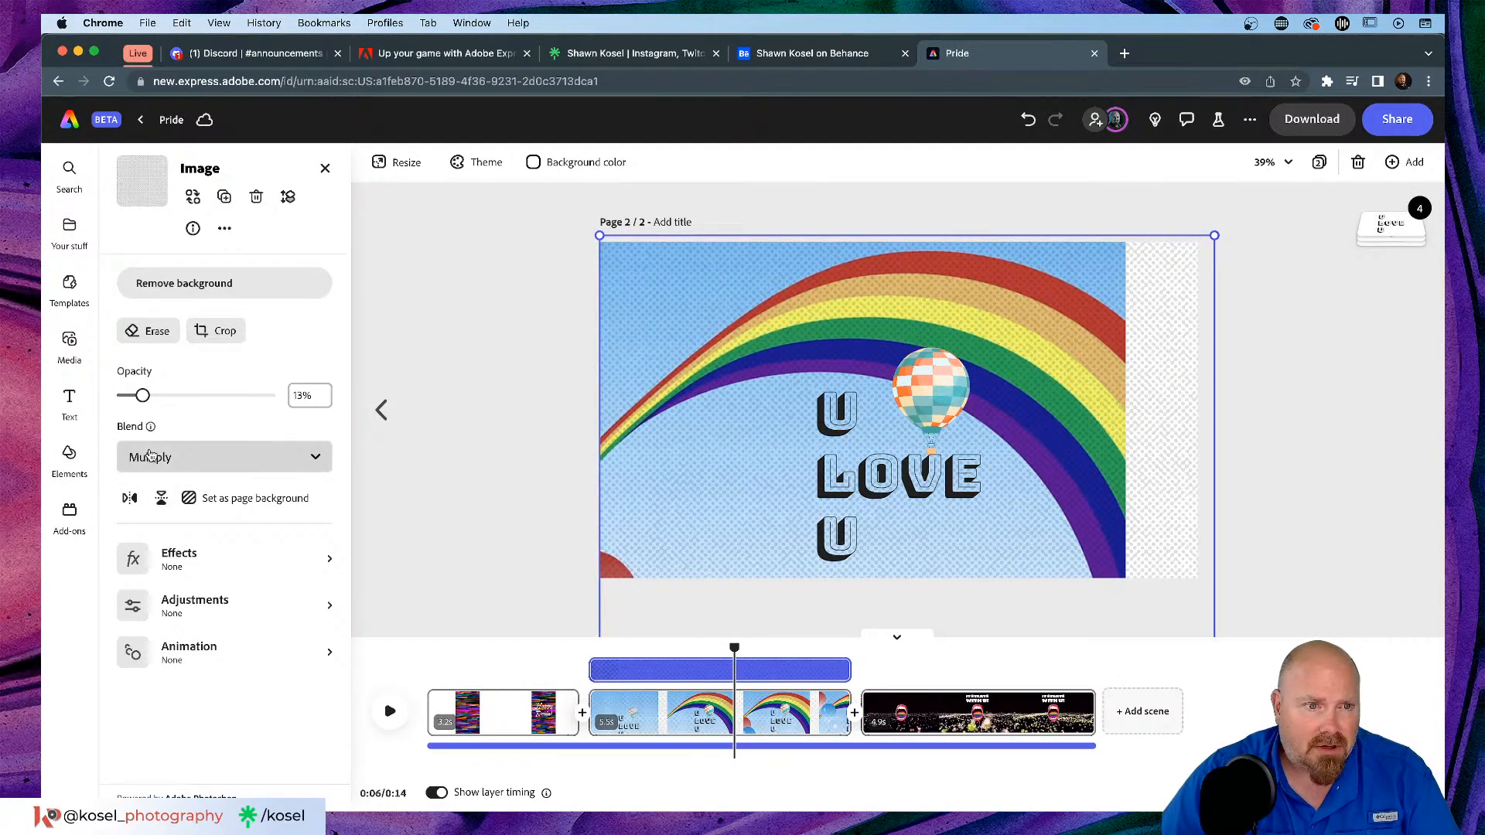
left_click_drag(142, 395, 130, 400)
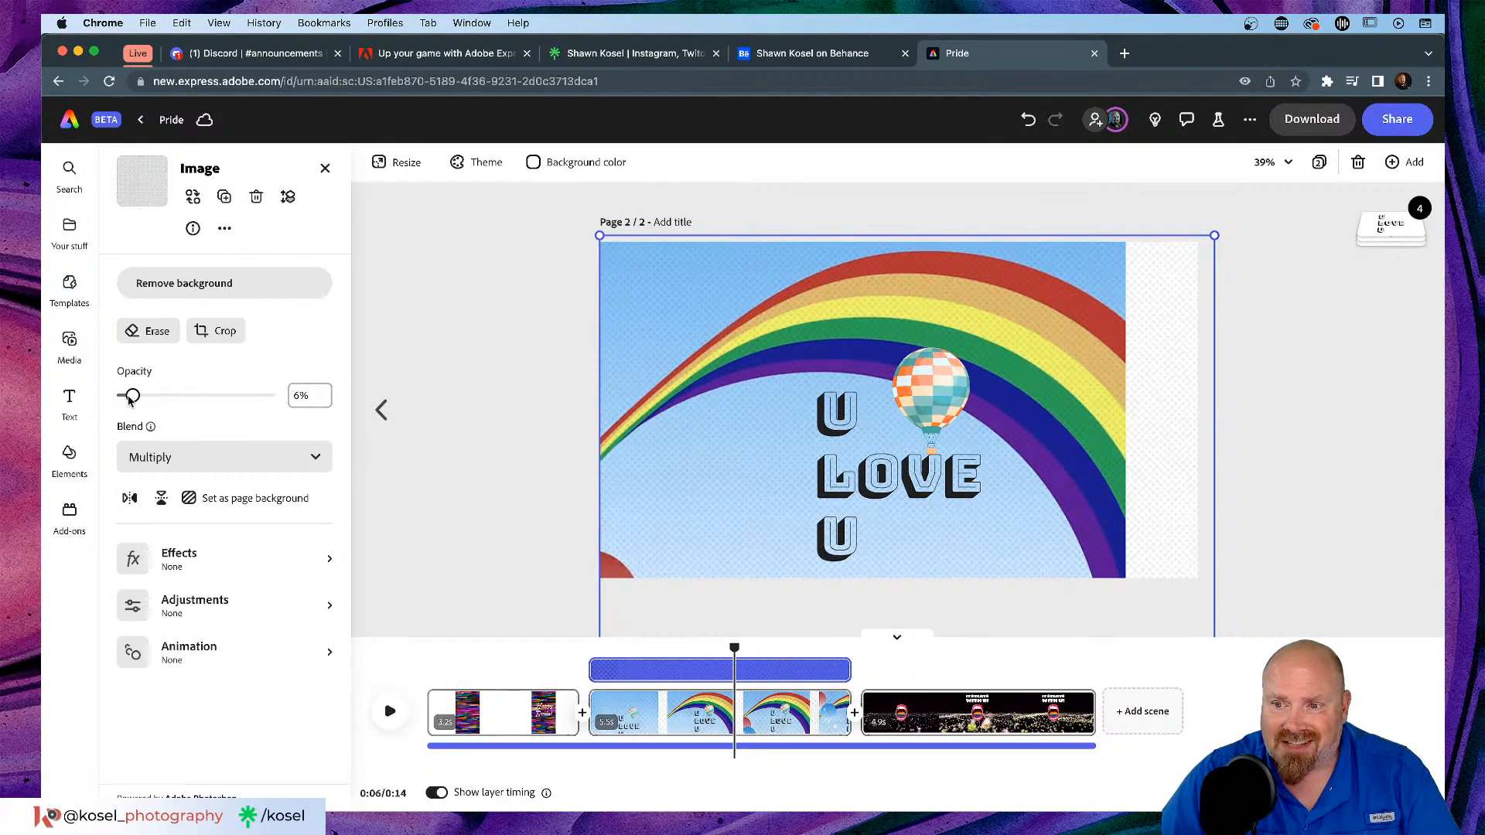
left_click(477, 337)
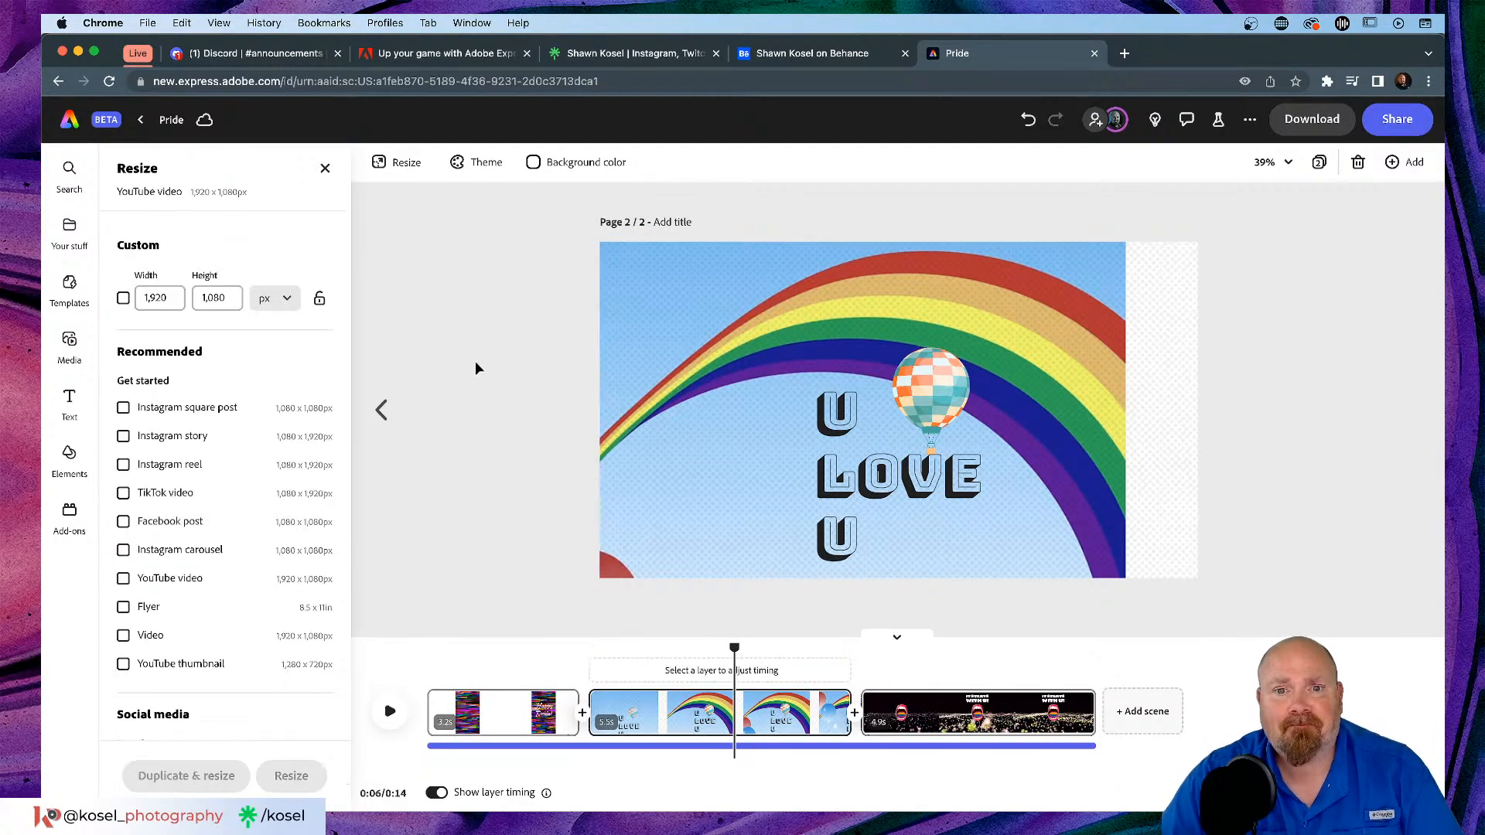
Step: Enlarge the rainbow video to reach the page's right edge, and shift the dotted texture so its top meets the page's top edge
left_click(805, 303)
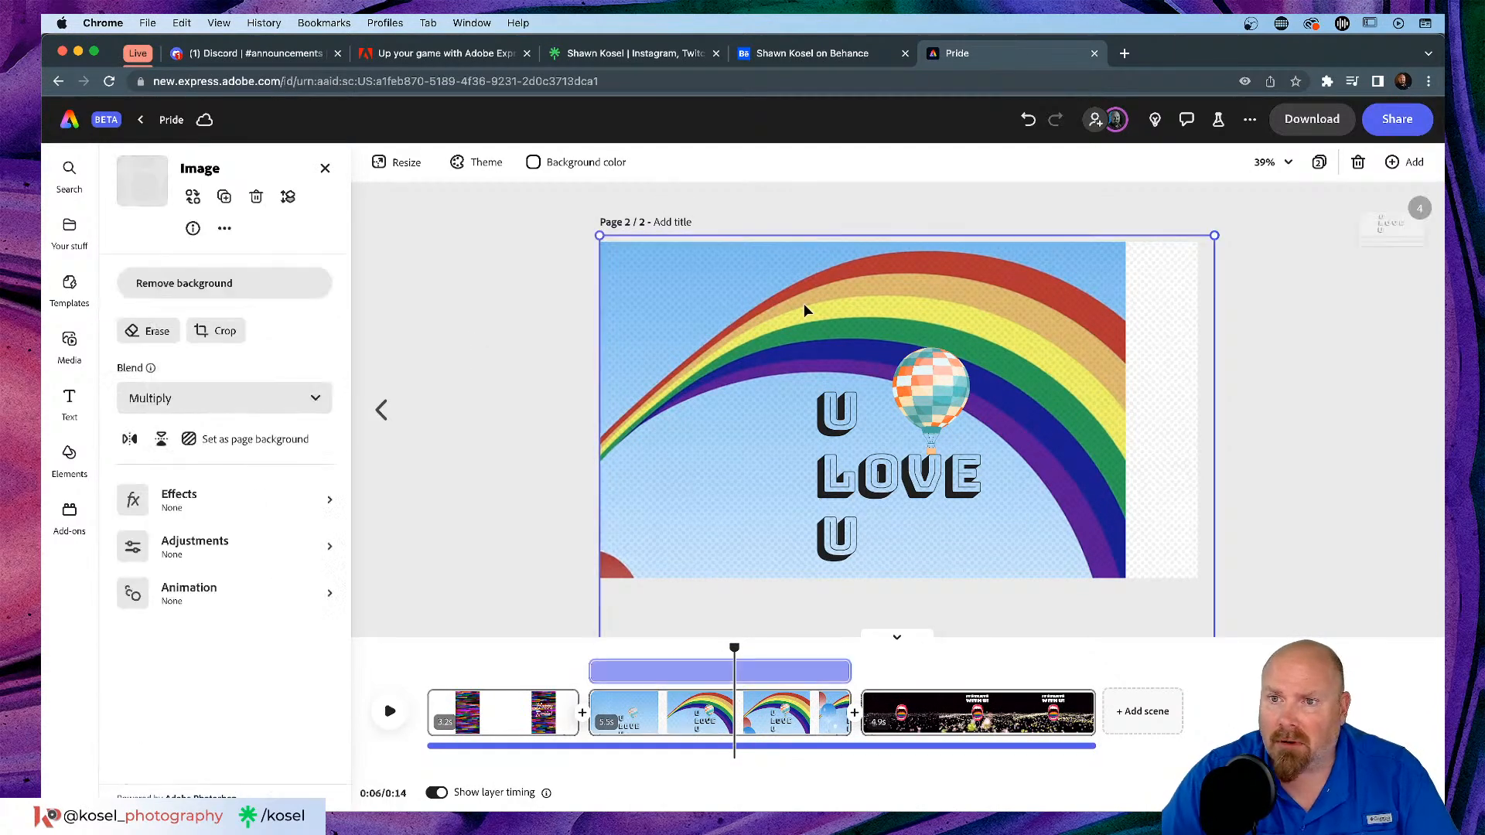
mouse_move(1395, 241)
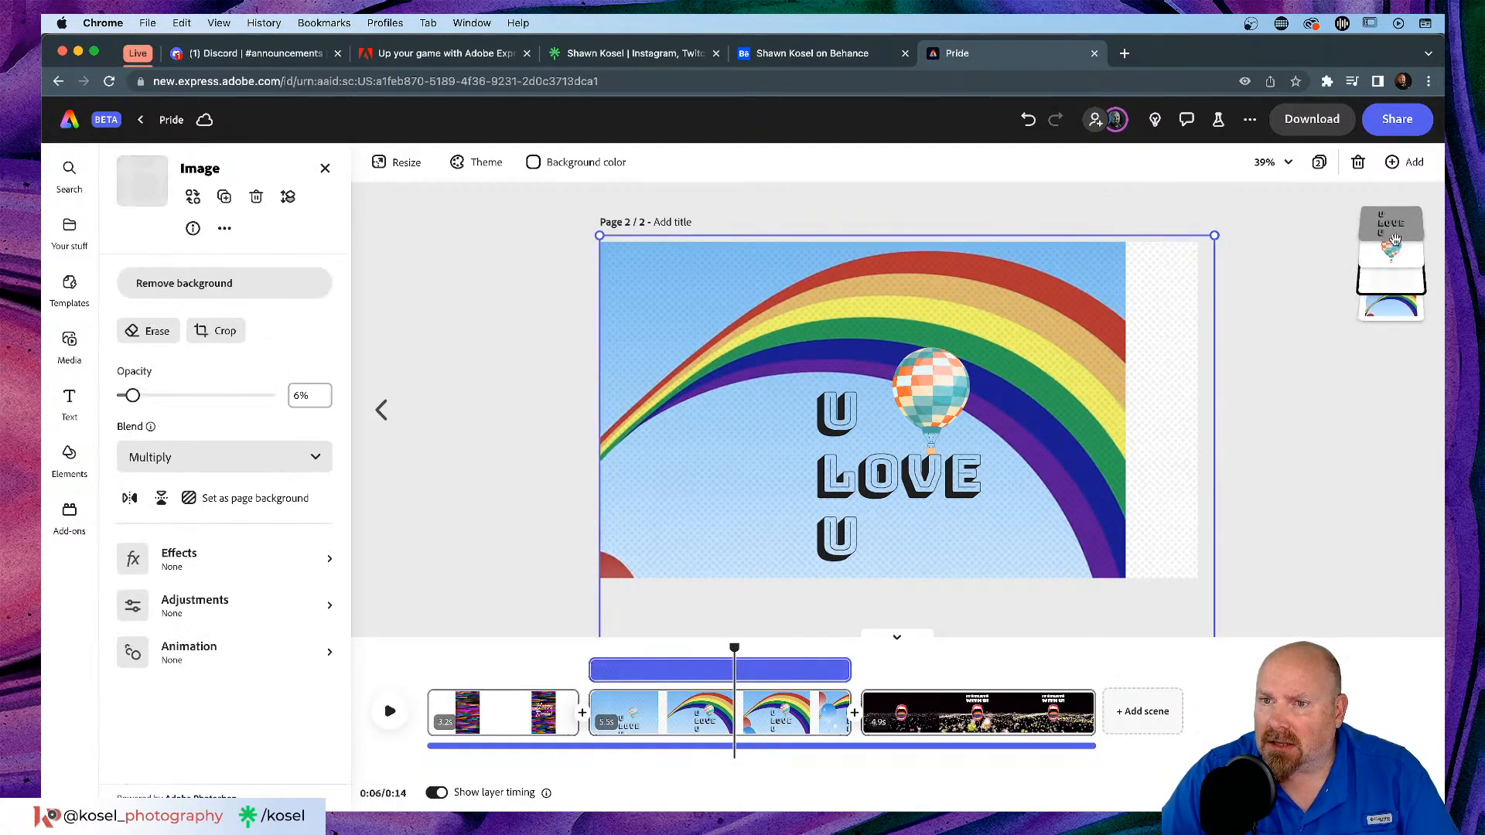
left_click(1390, 308)
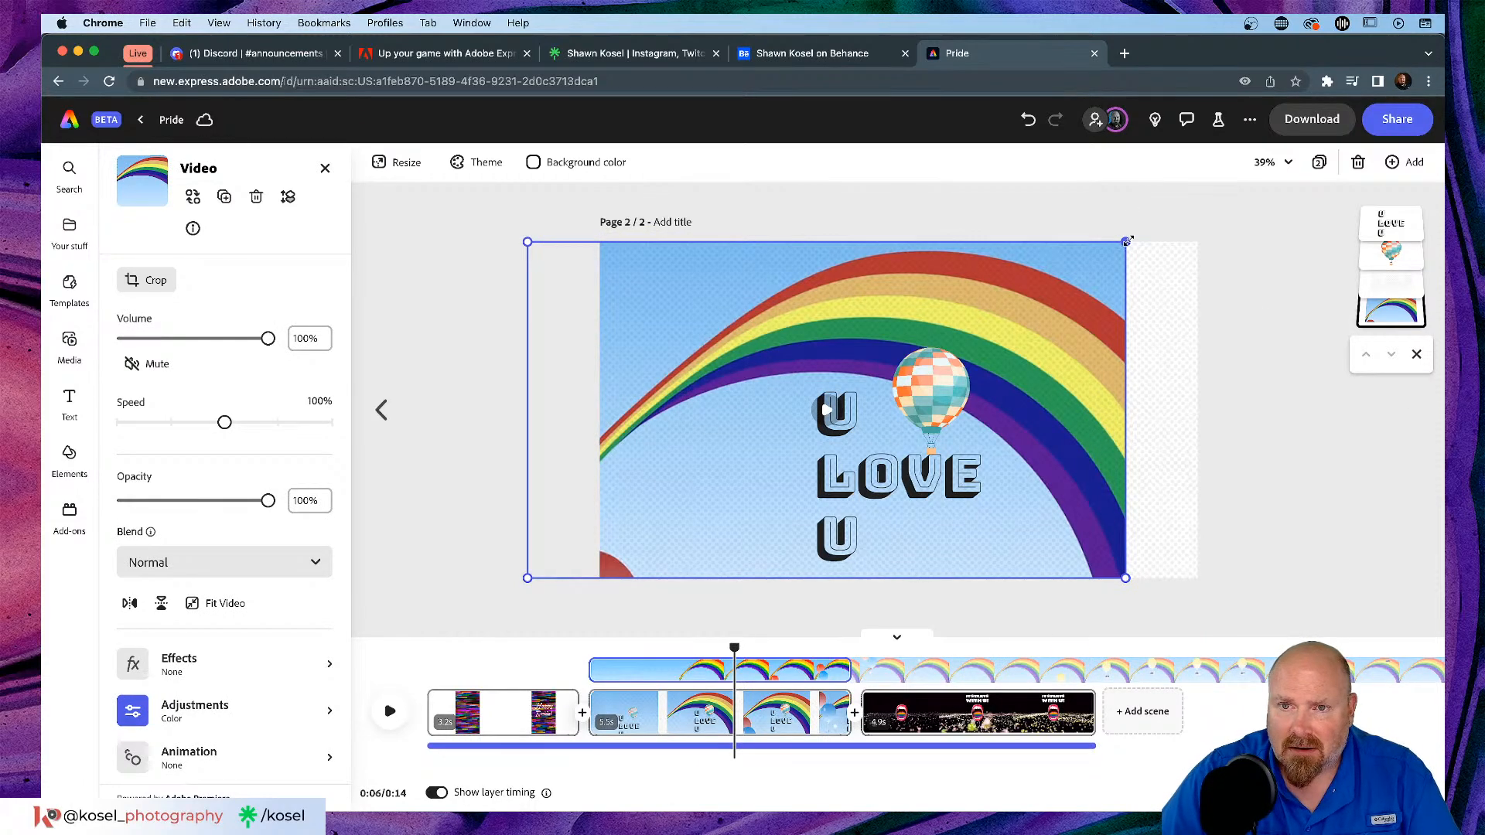
left_click_drag(1126, 241, 1206, 222)
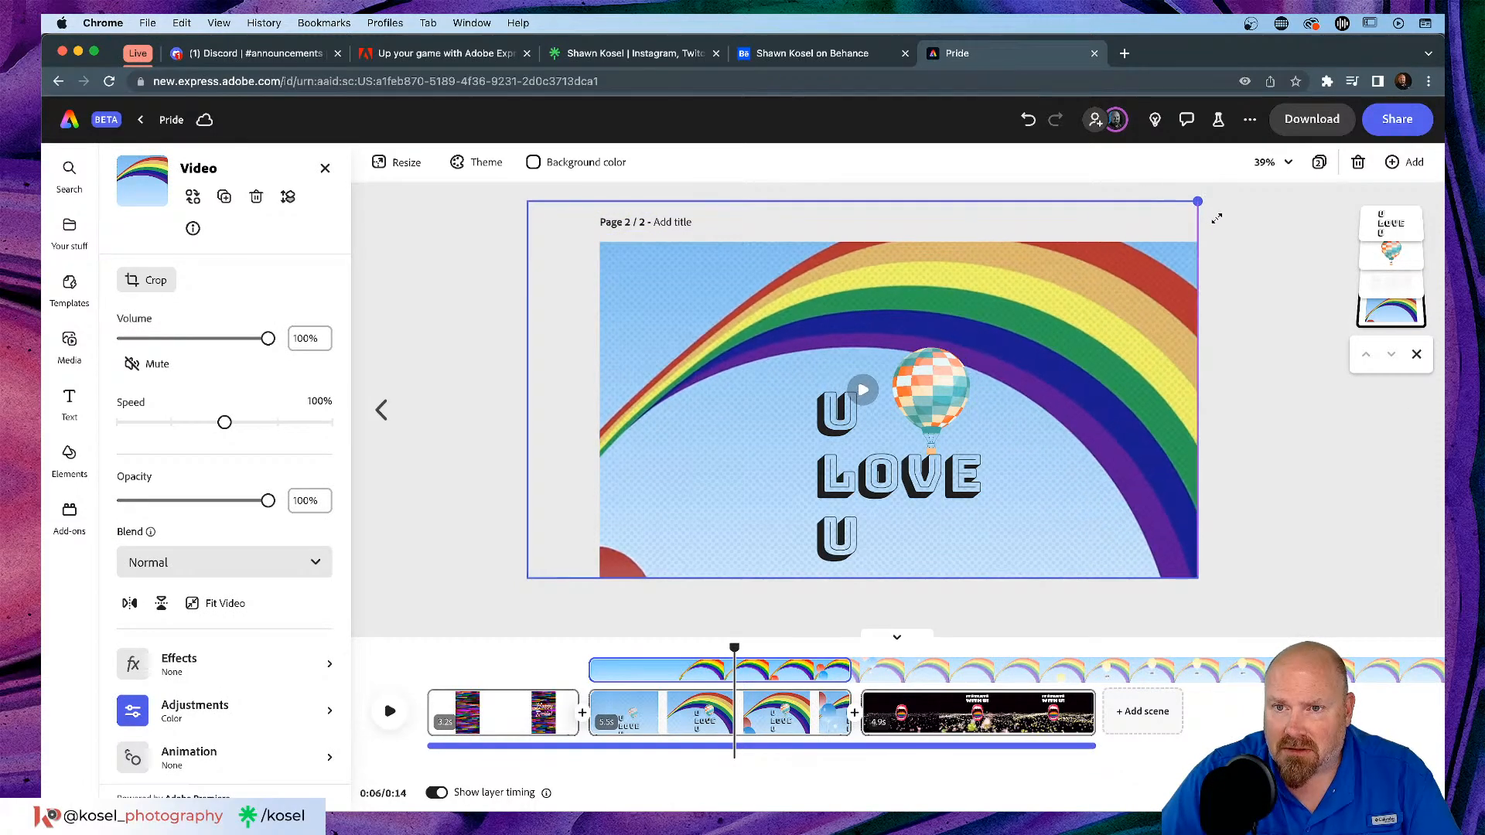
left_click(1113, 410)
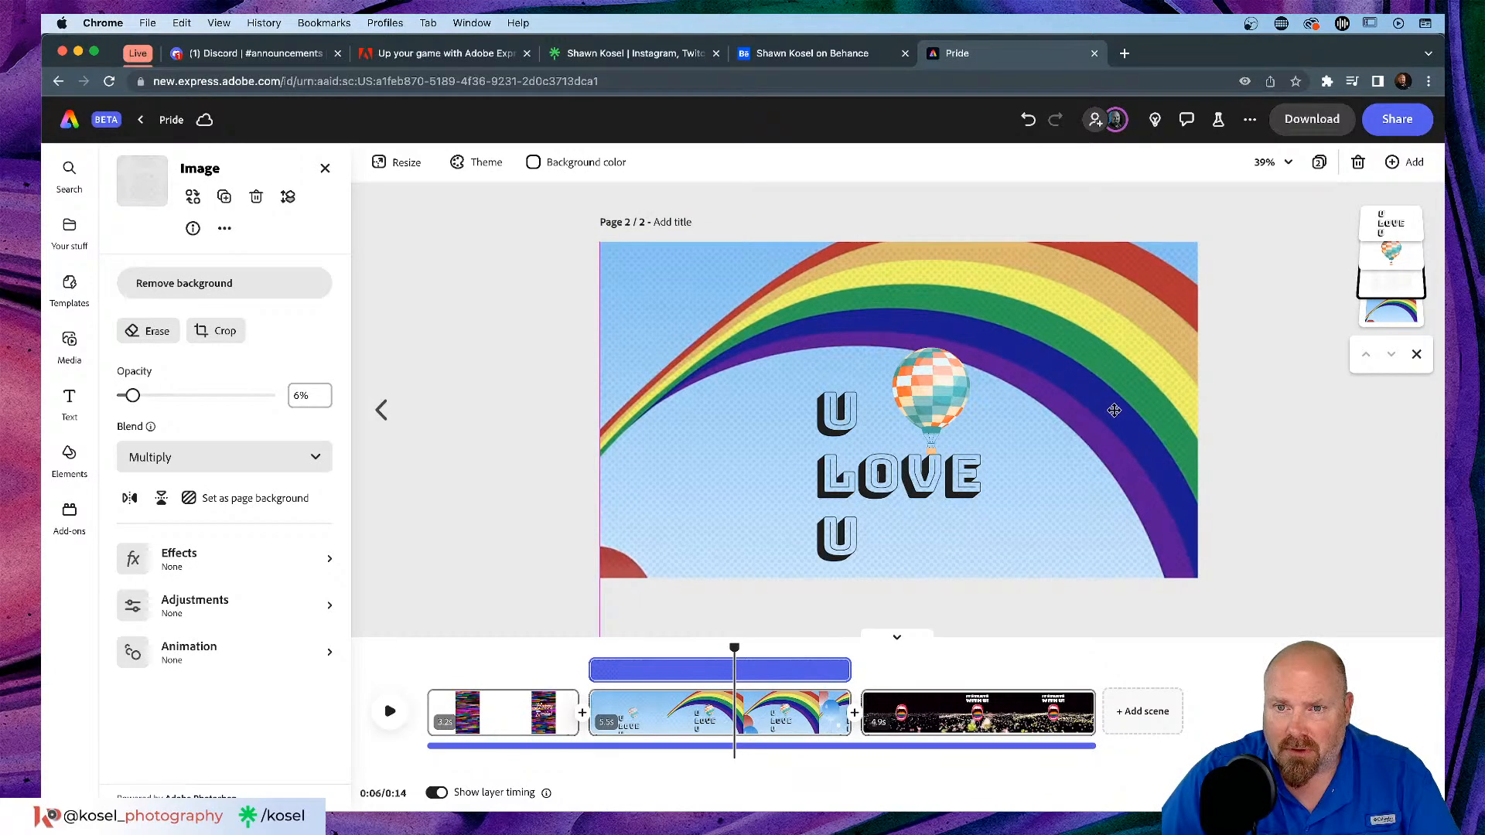
left_click_drag(1030, 276, 1025, 269)
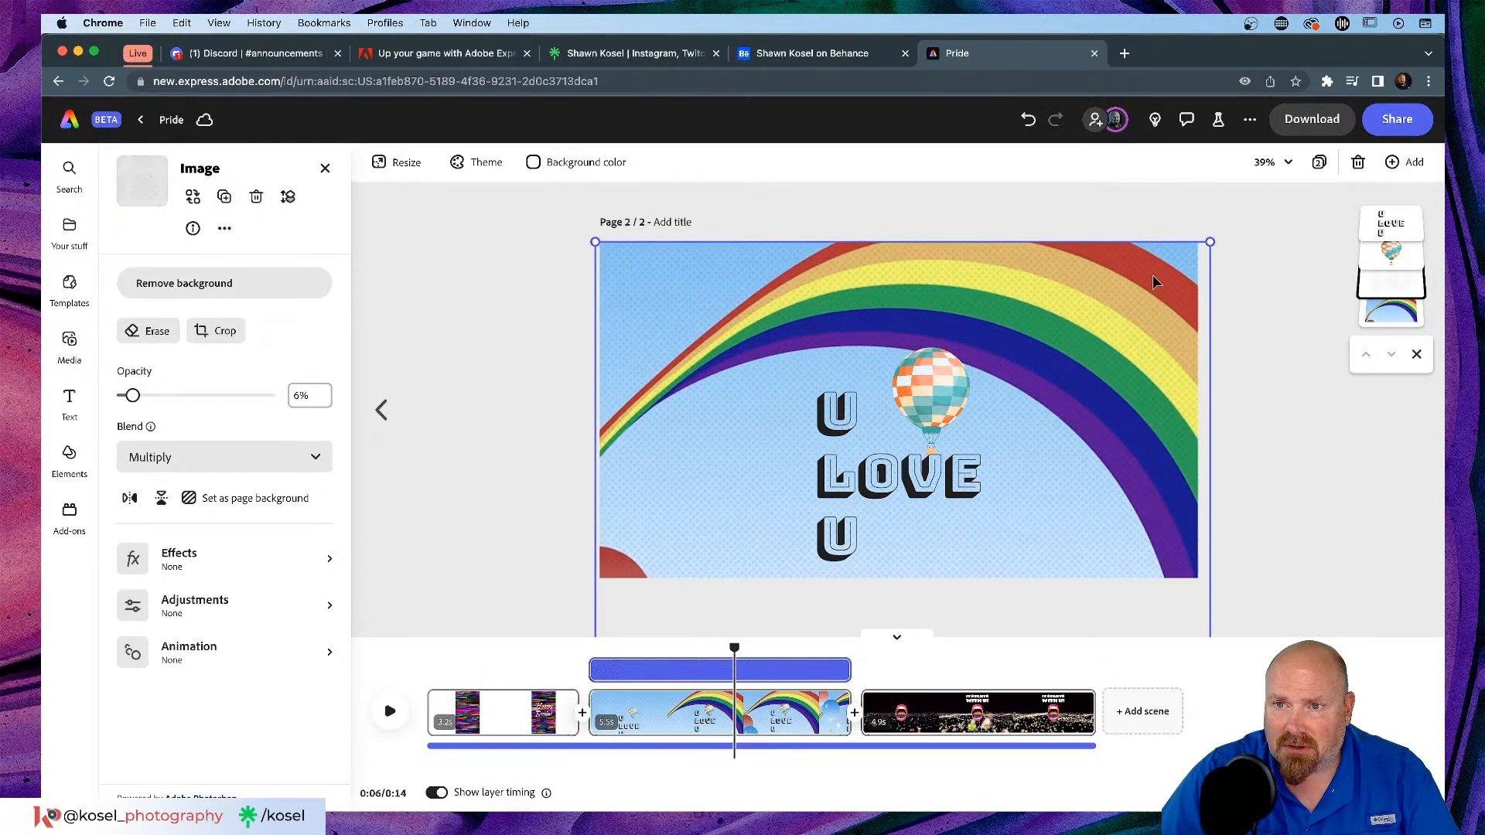
Step: Move the rainbow video down until its upper edge aligns with the page's top while still covering the page, then deselect it
left_click(1391, 311)
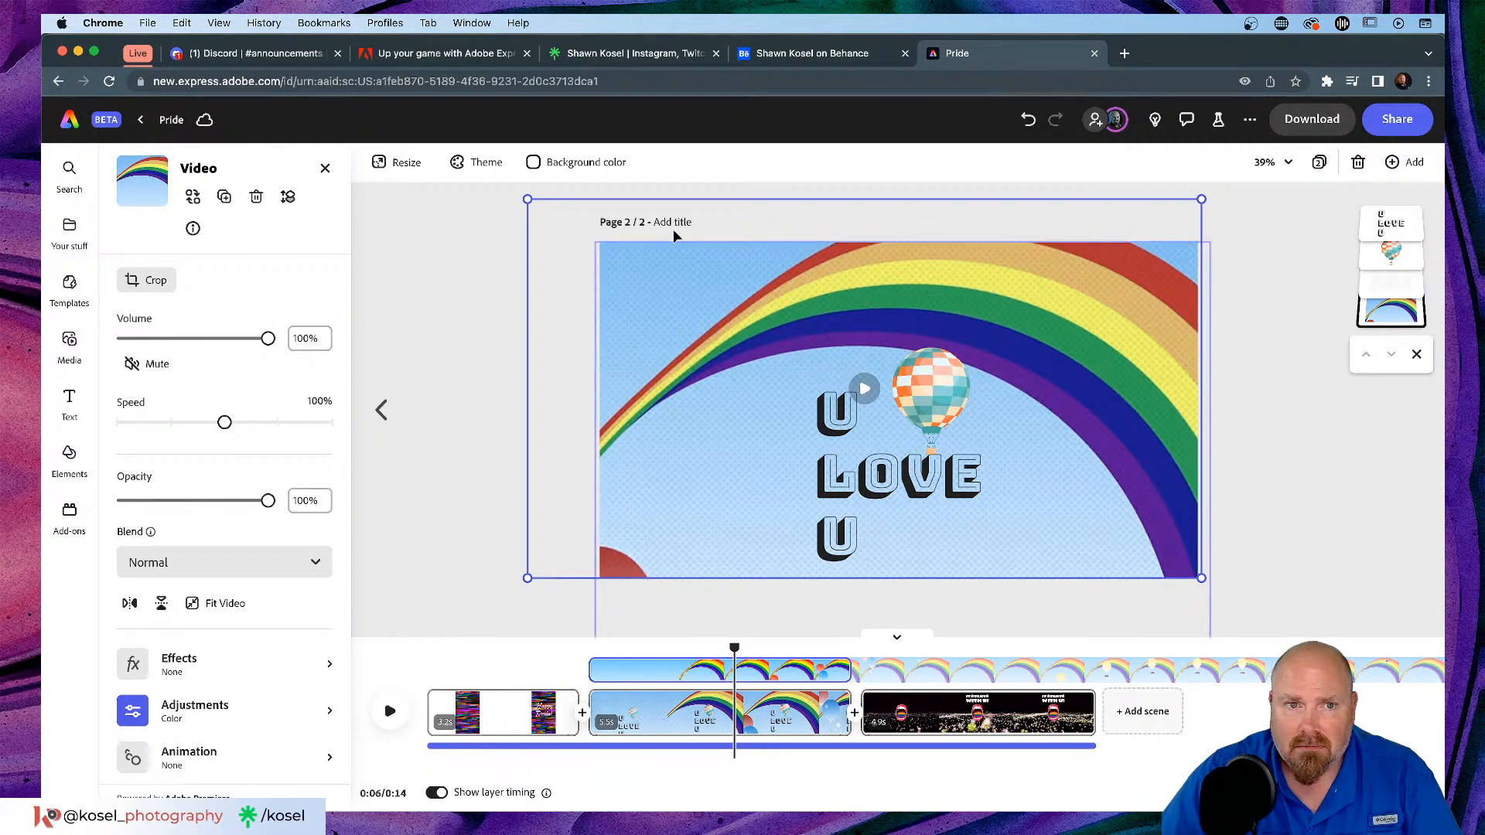
left_click_drag(537, 227, 541, 247)
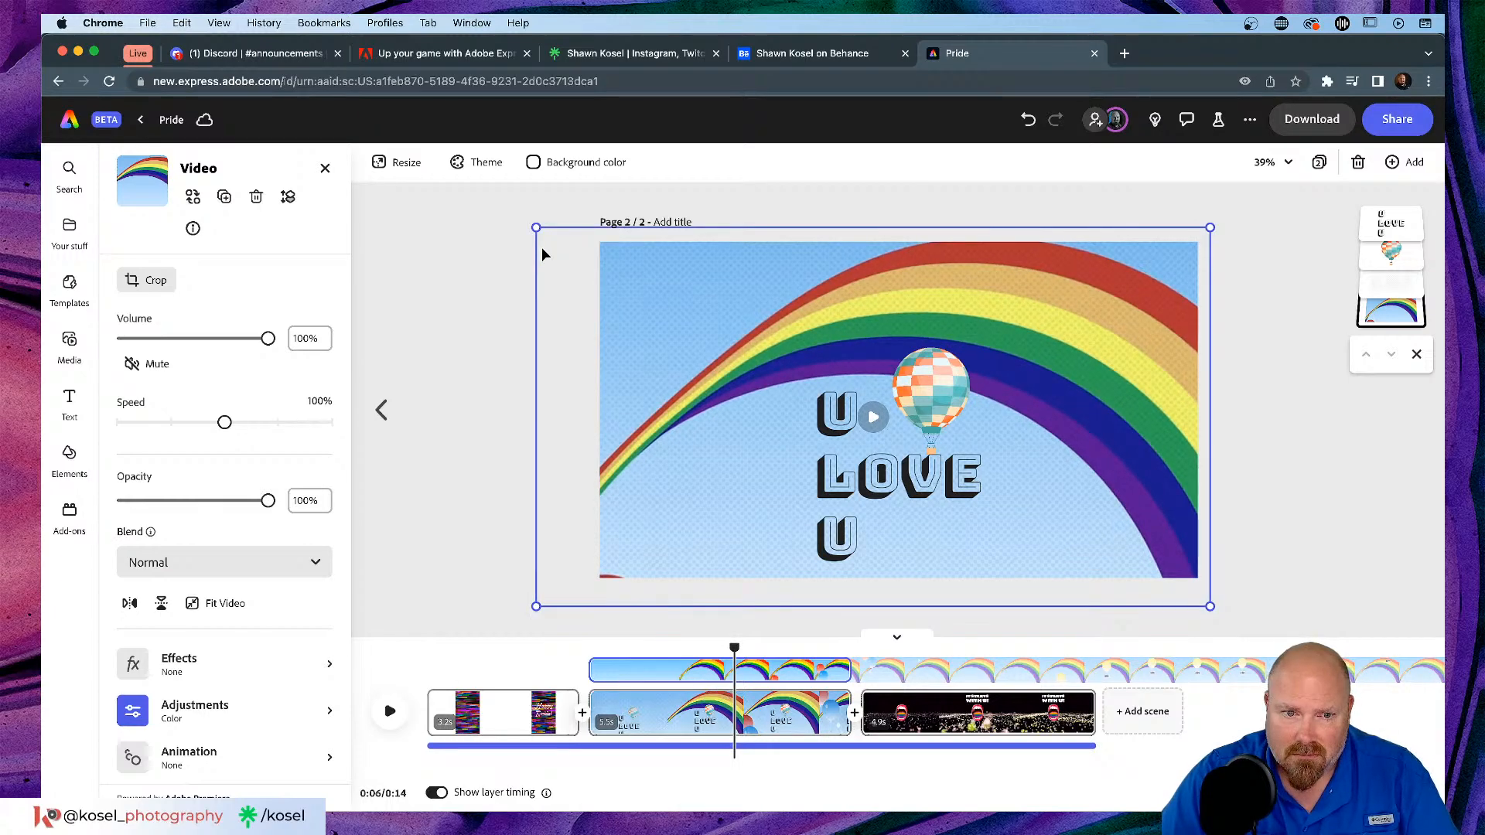
left_click(553, 638)
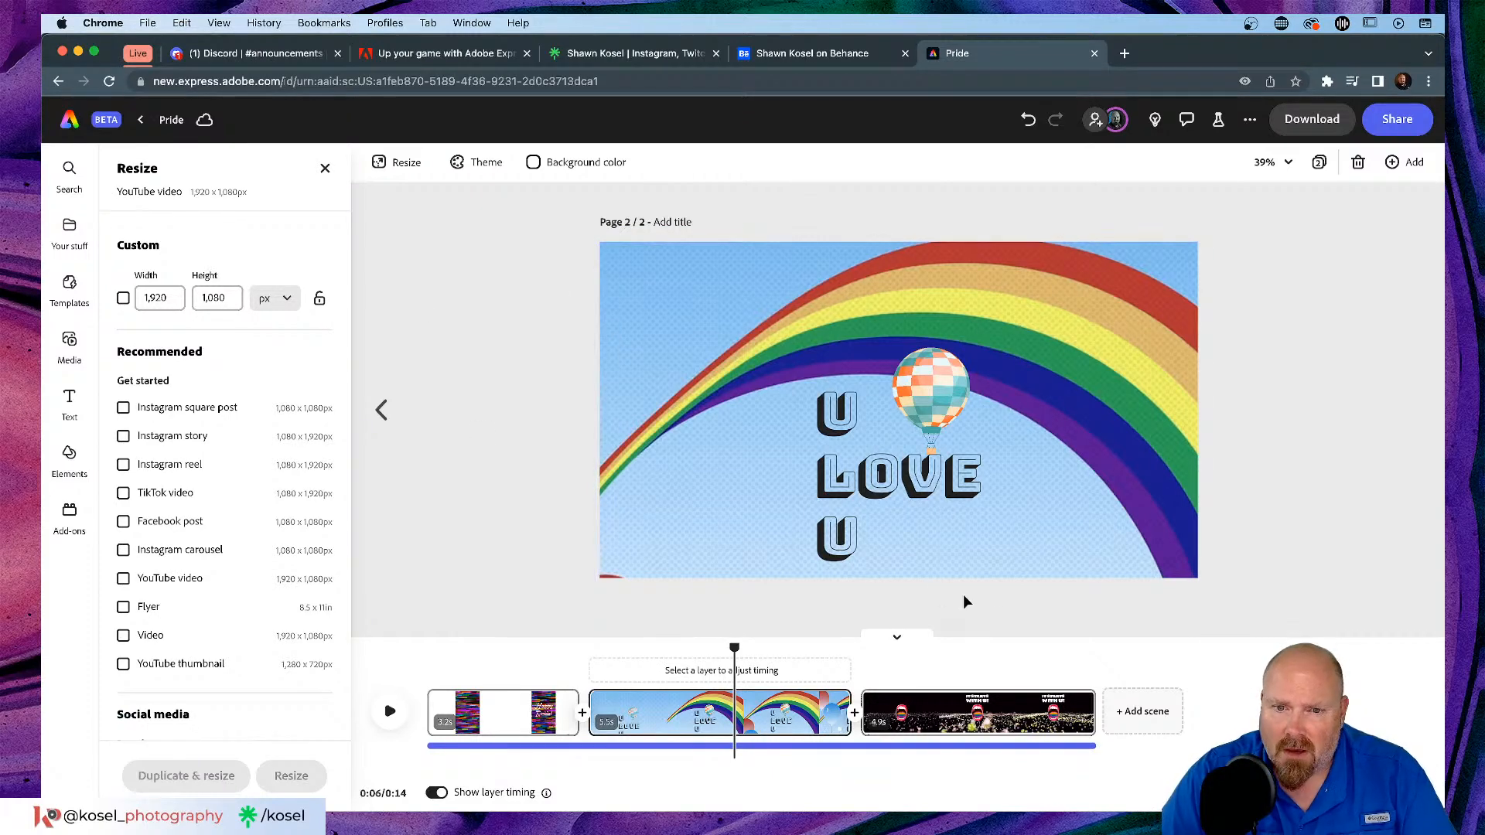
left_click(1200, 291)
left_click(1392, 231)
left_click(1392, 308)
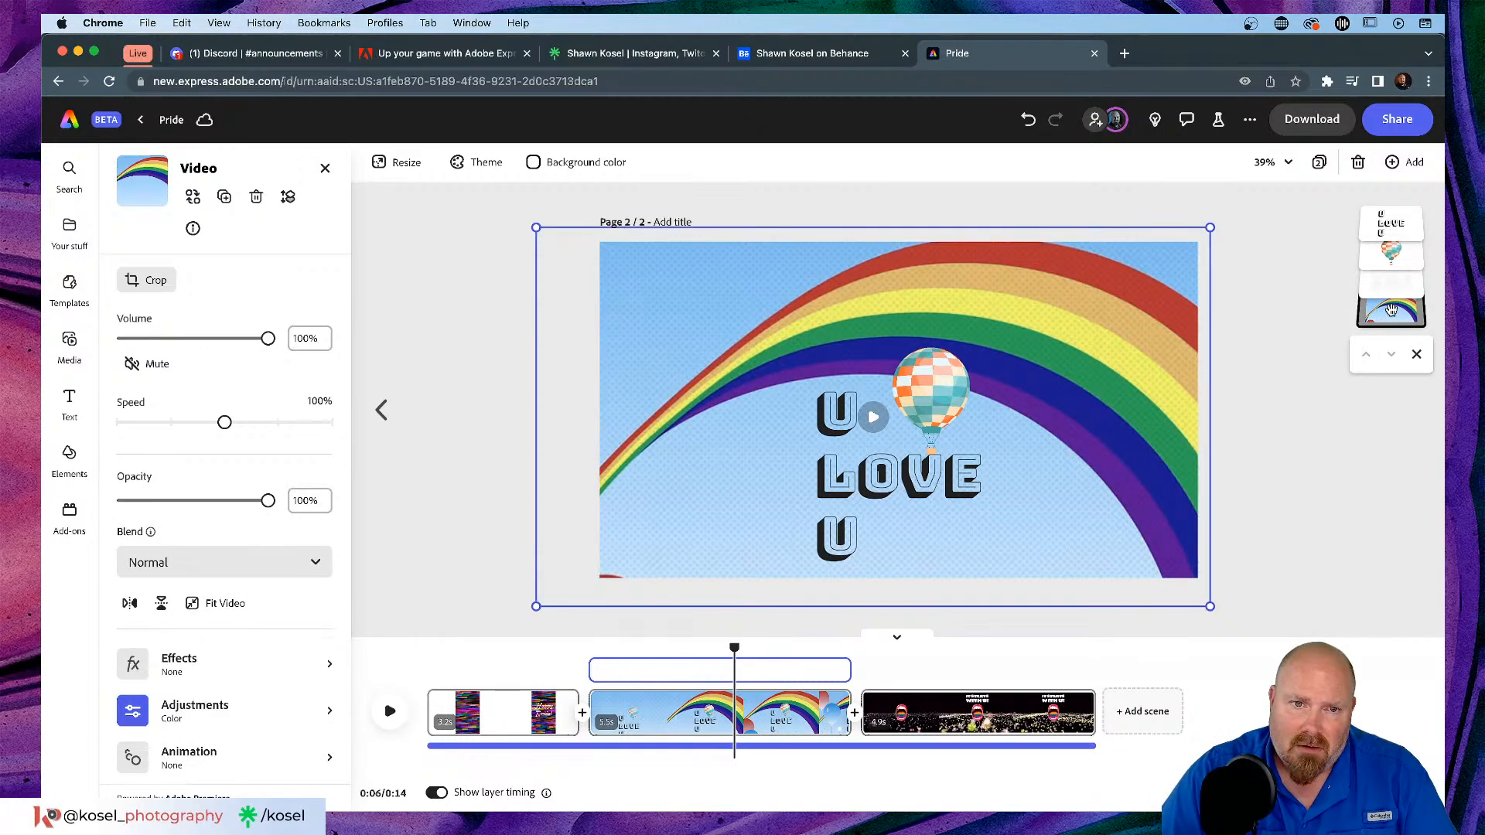
left_click_drag(564, 289, 563, 296)
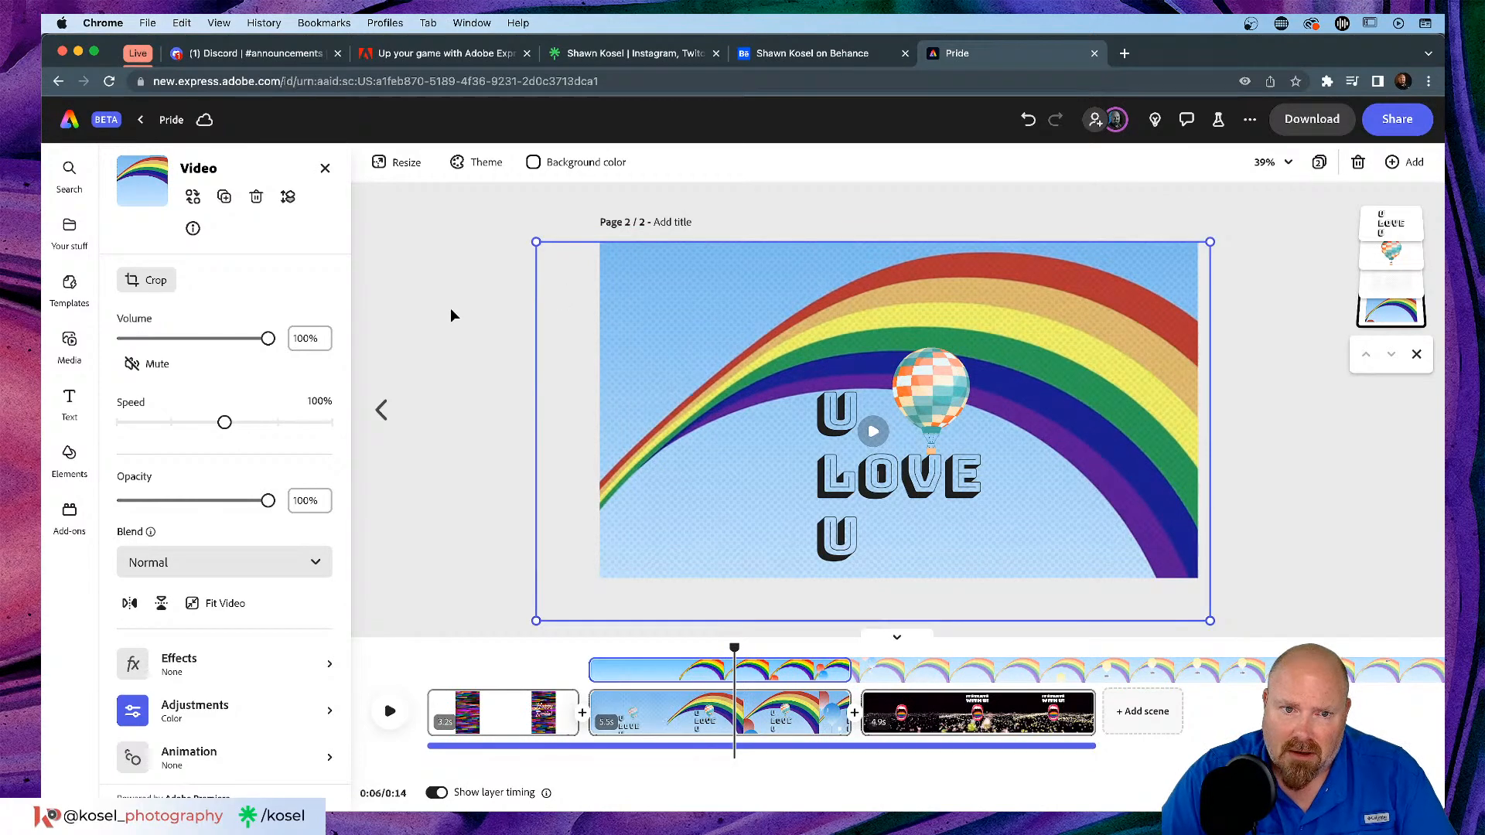
left_click(449, 308)
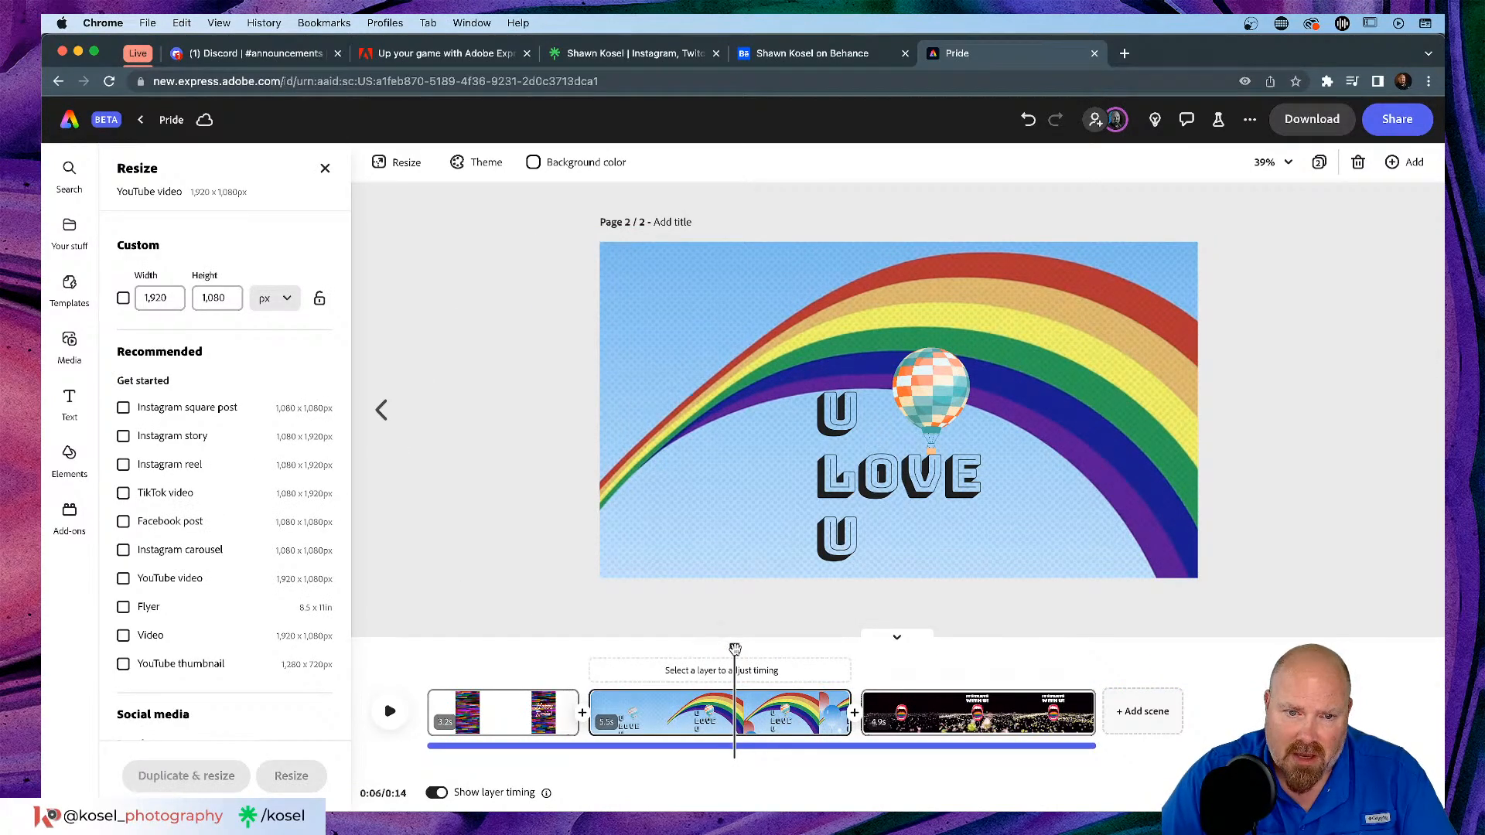
Step: Move the playhead to about 2 seconds in the Happy Pride! scene and open the stock video library
left_click_drag(516, 654, 538, 667)
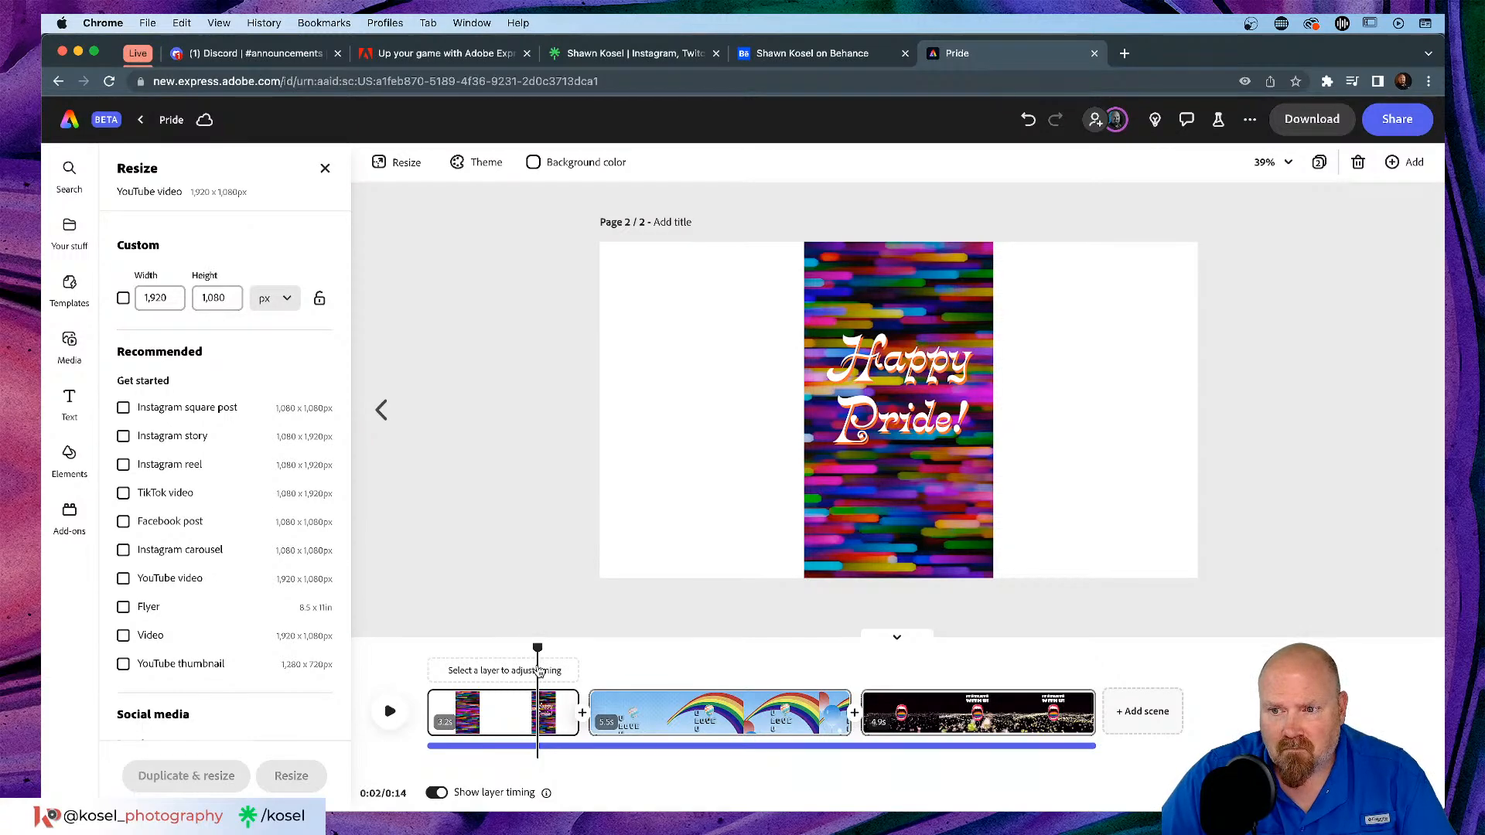
left_click(920, 506)
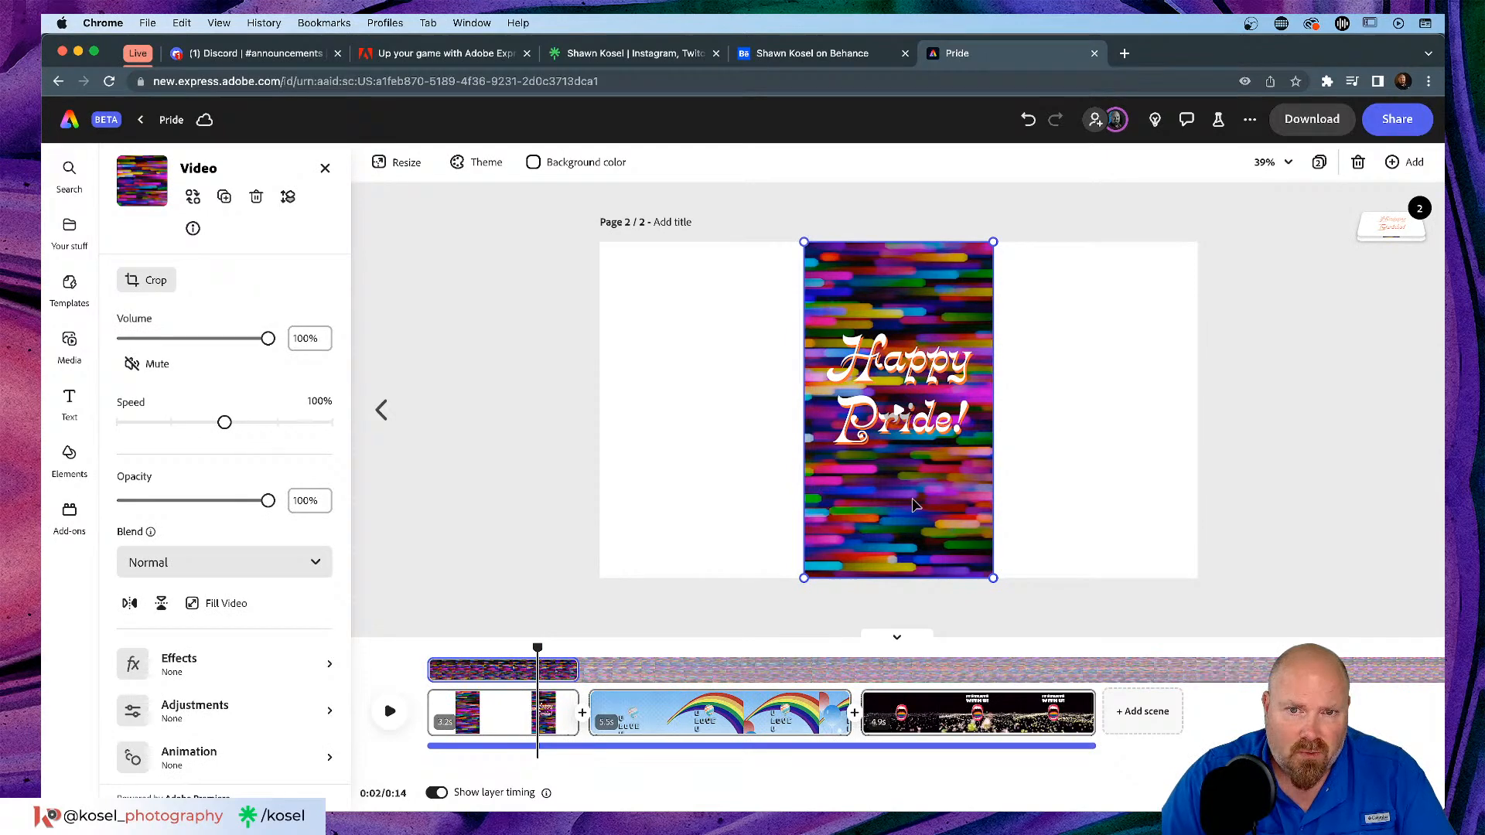
left_click(653, 453)
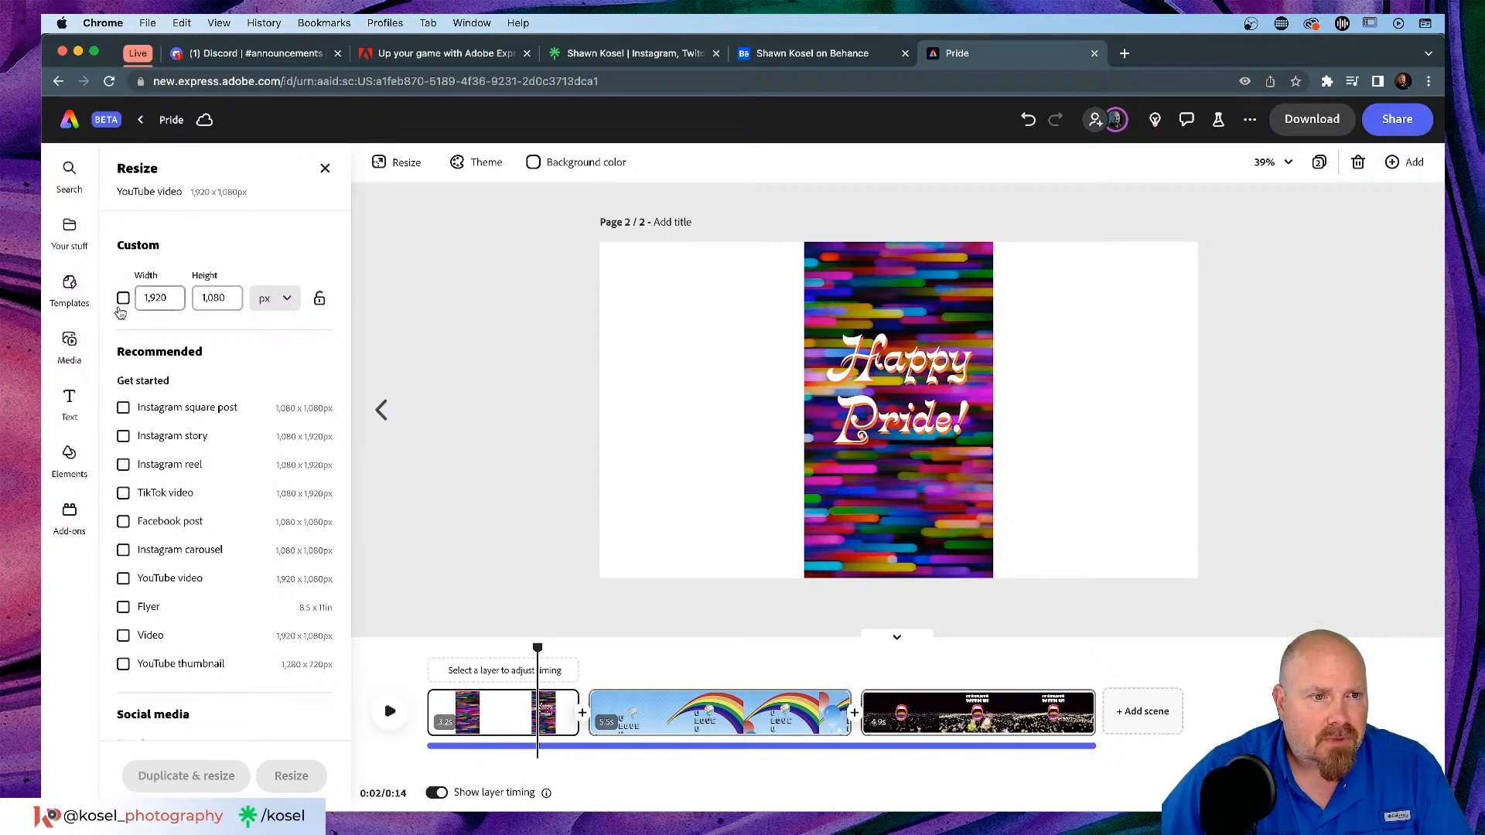
left_click(71, 340)
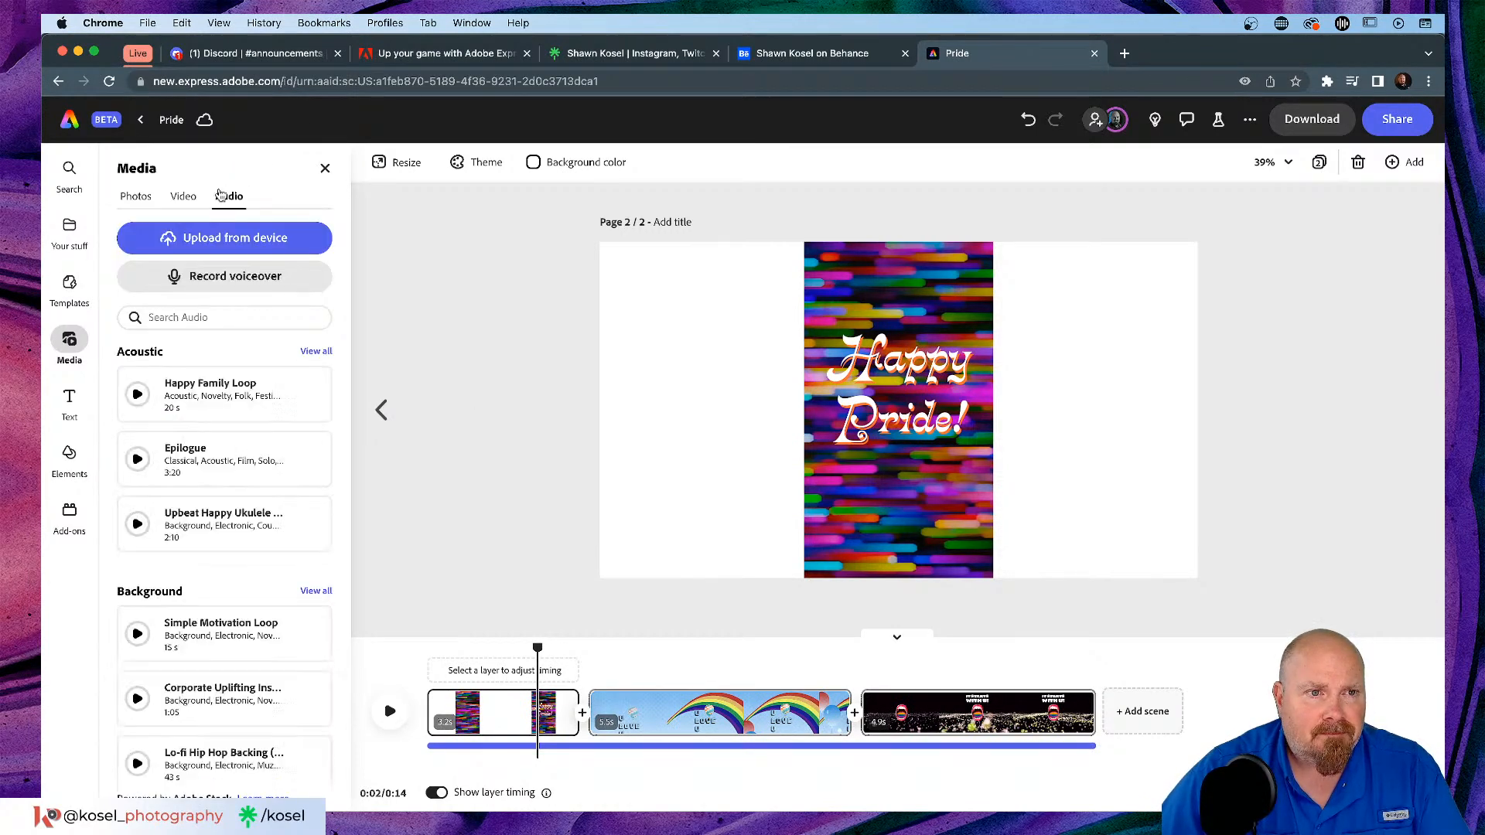
left_click(177, 198)
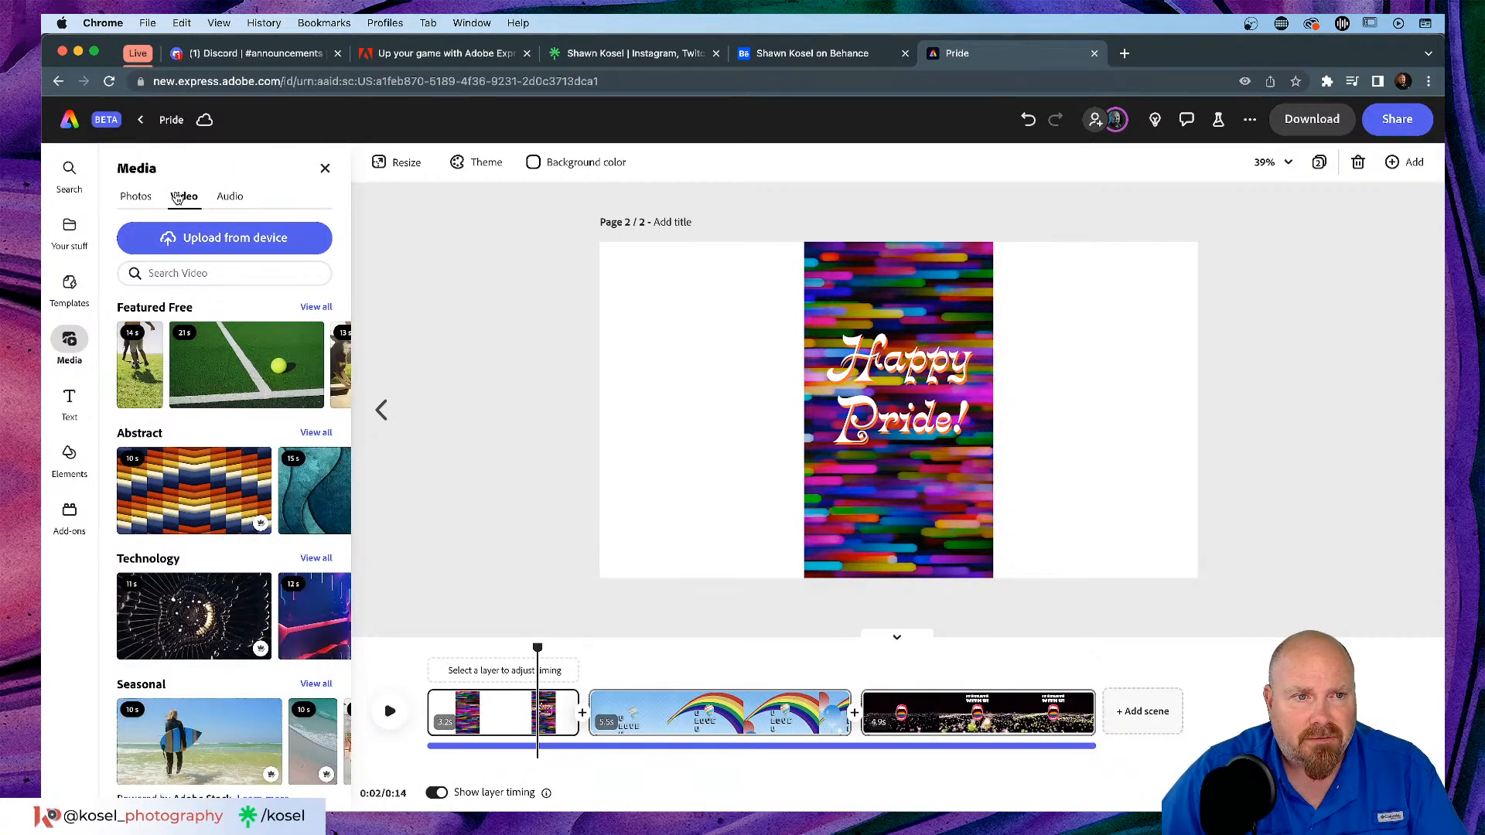
left_click(234, 274)
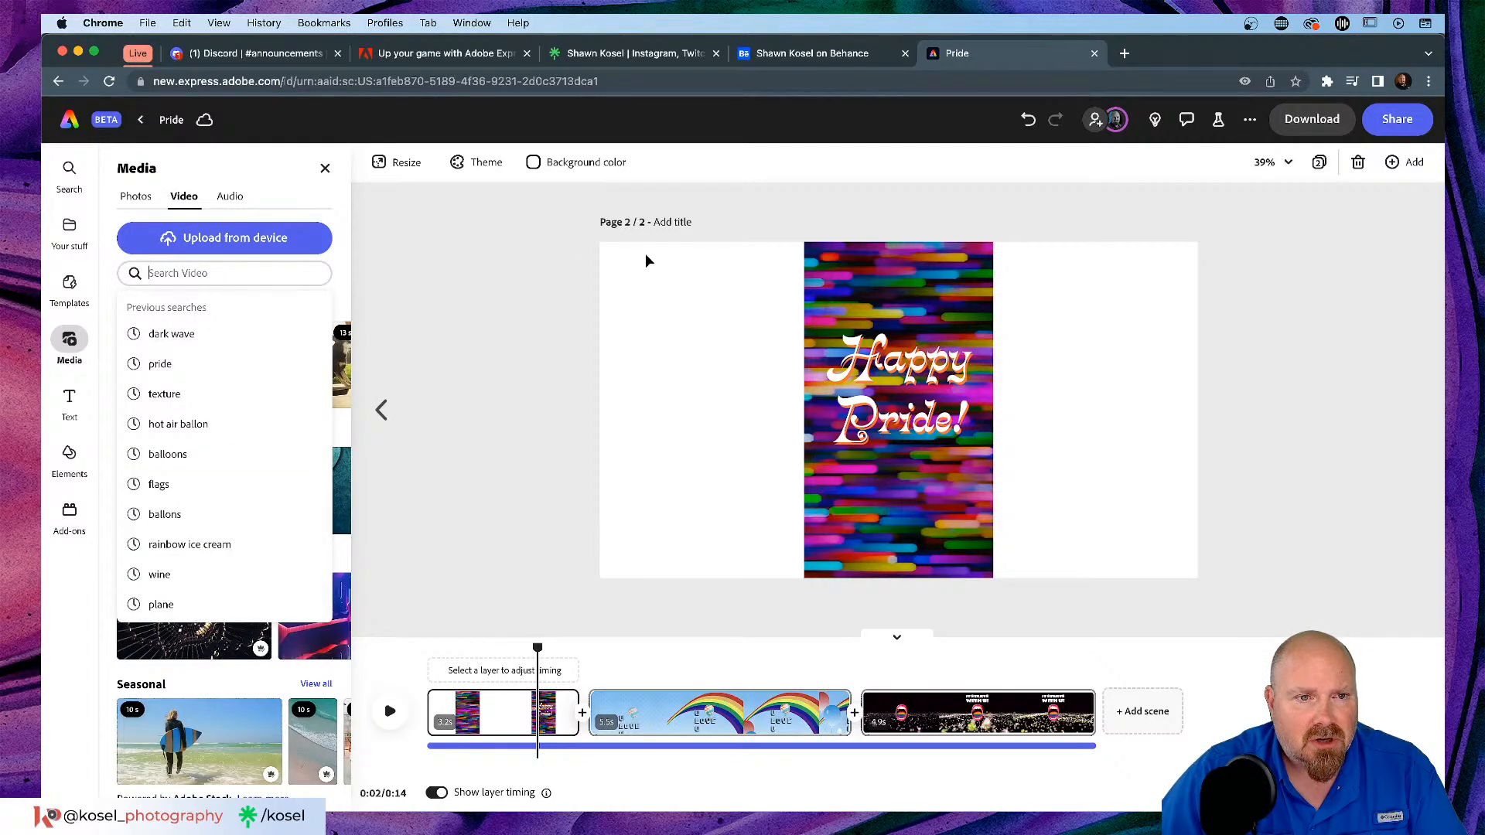
left_click(461, 249)
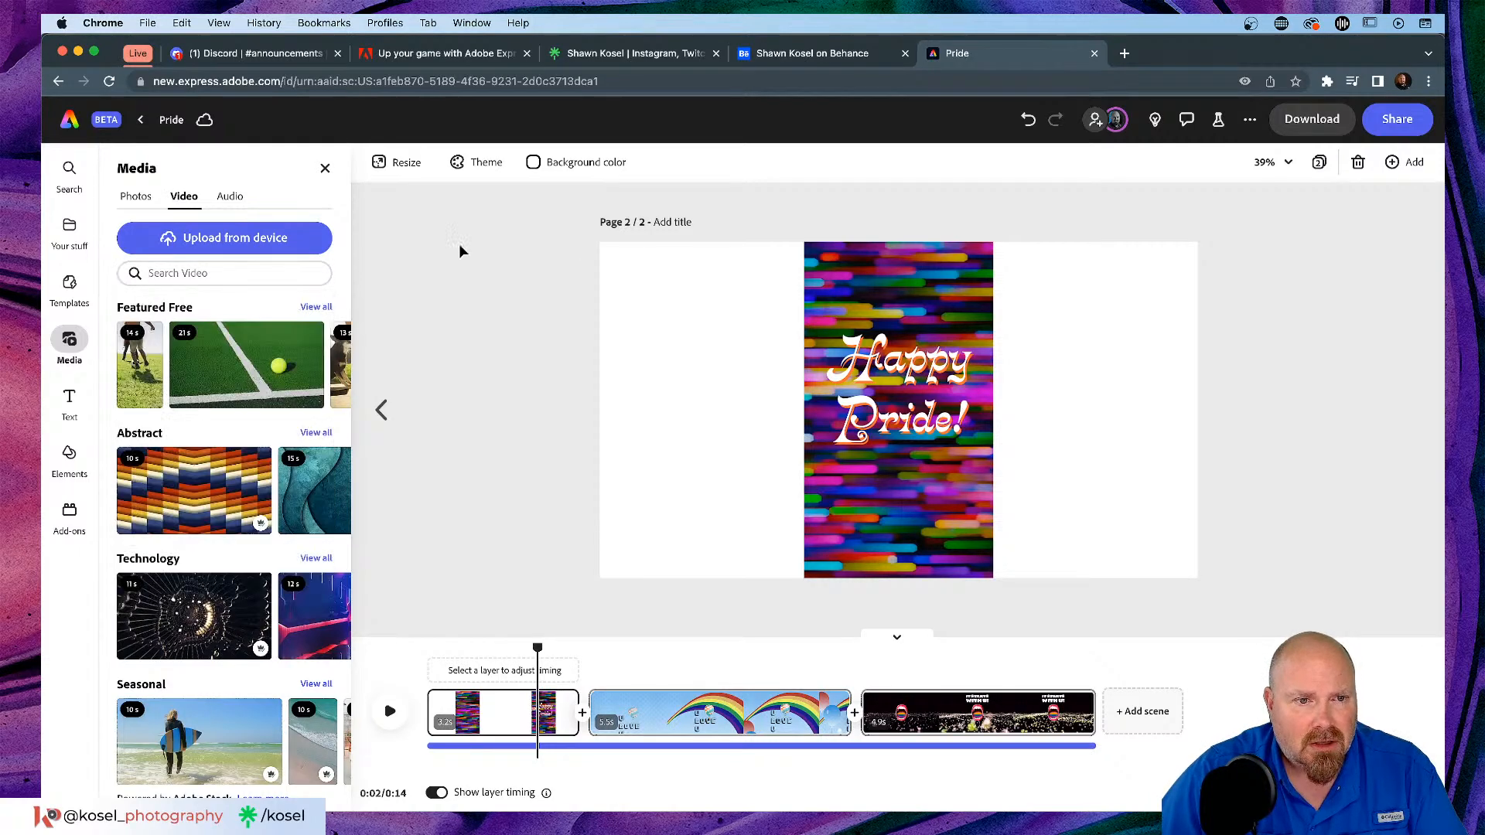
Step: Browse the Abstract video collection and add the 20-second blue-and-pink folded-shapes video to the Happy Pride! scene
left_click(316, 433)
scroll(215, 442, "down", 5)
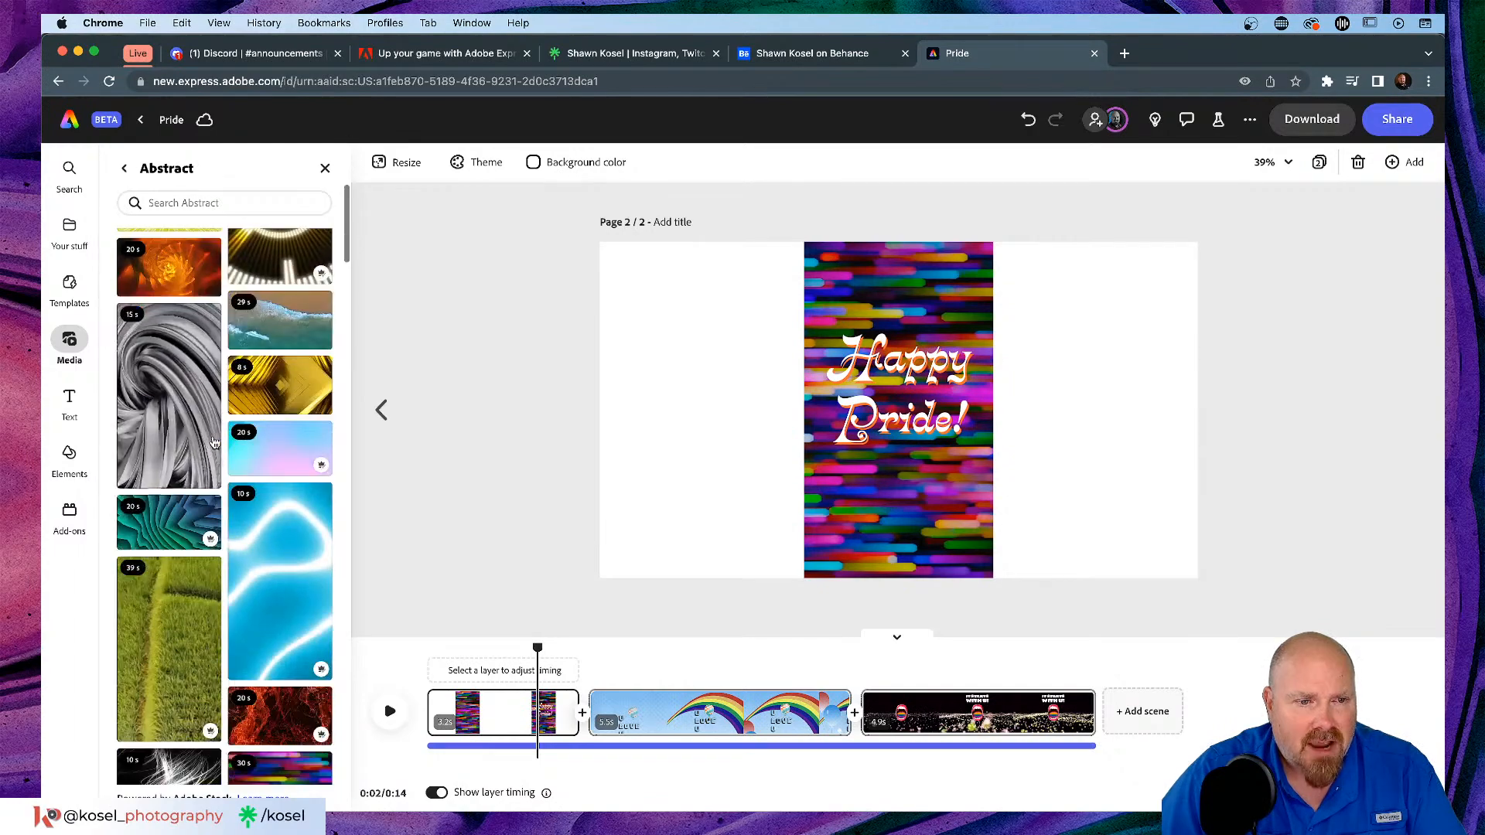
scroll(215, 442, "down", 4)
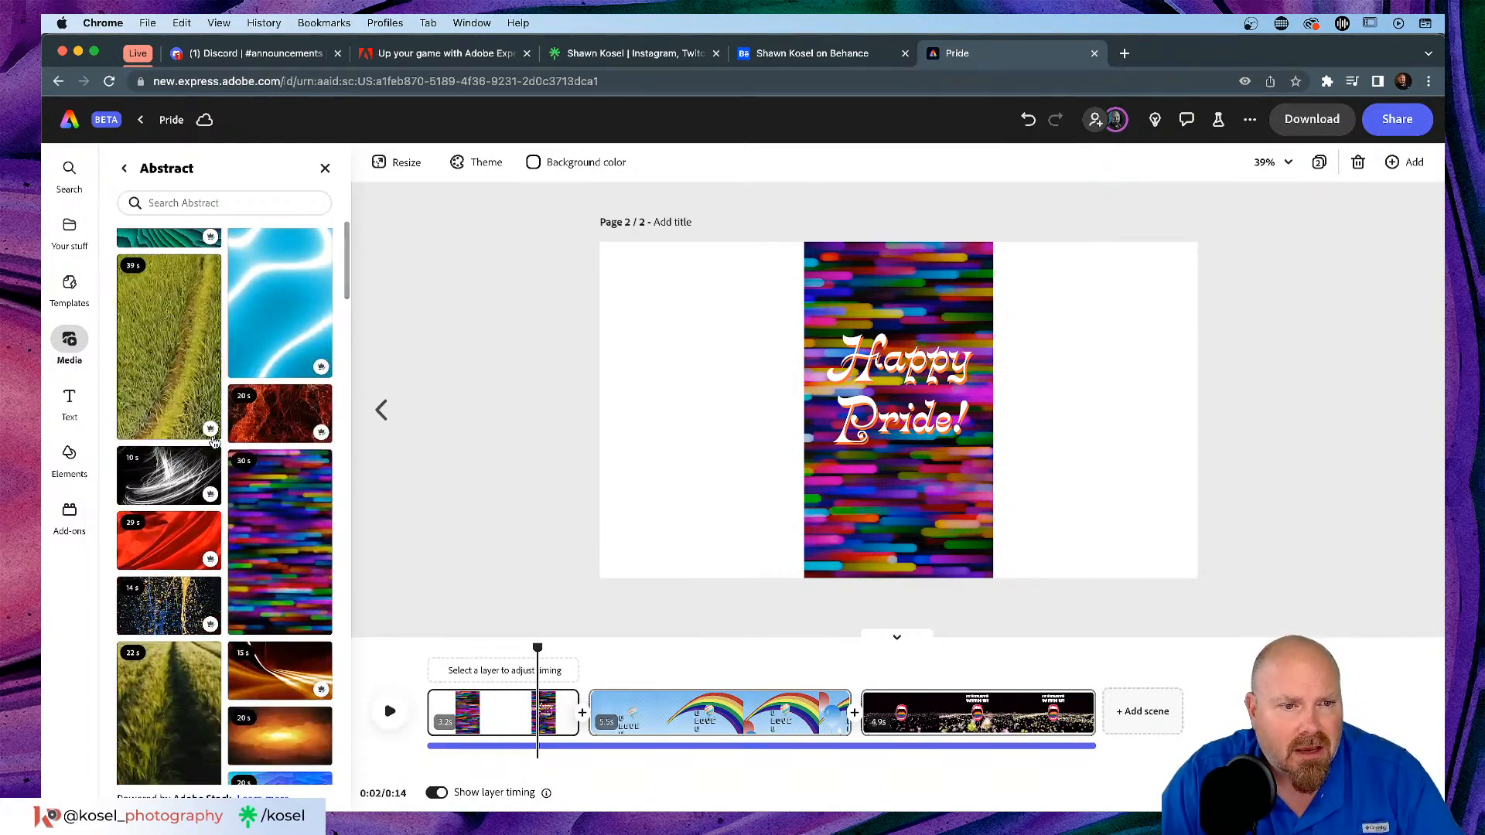
scroll(209, 437, "down", 1)
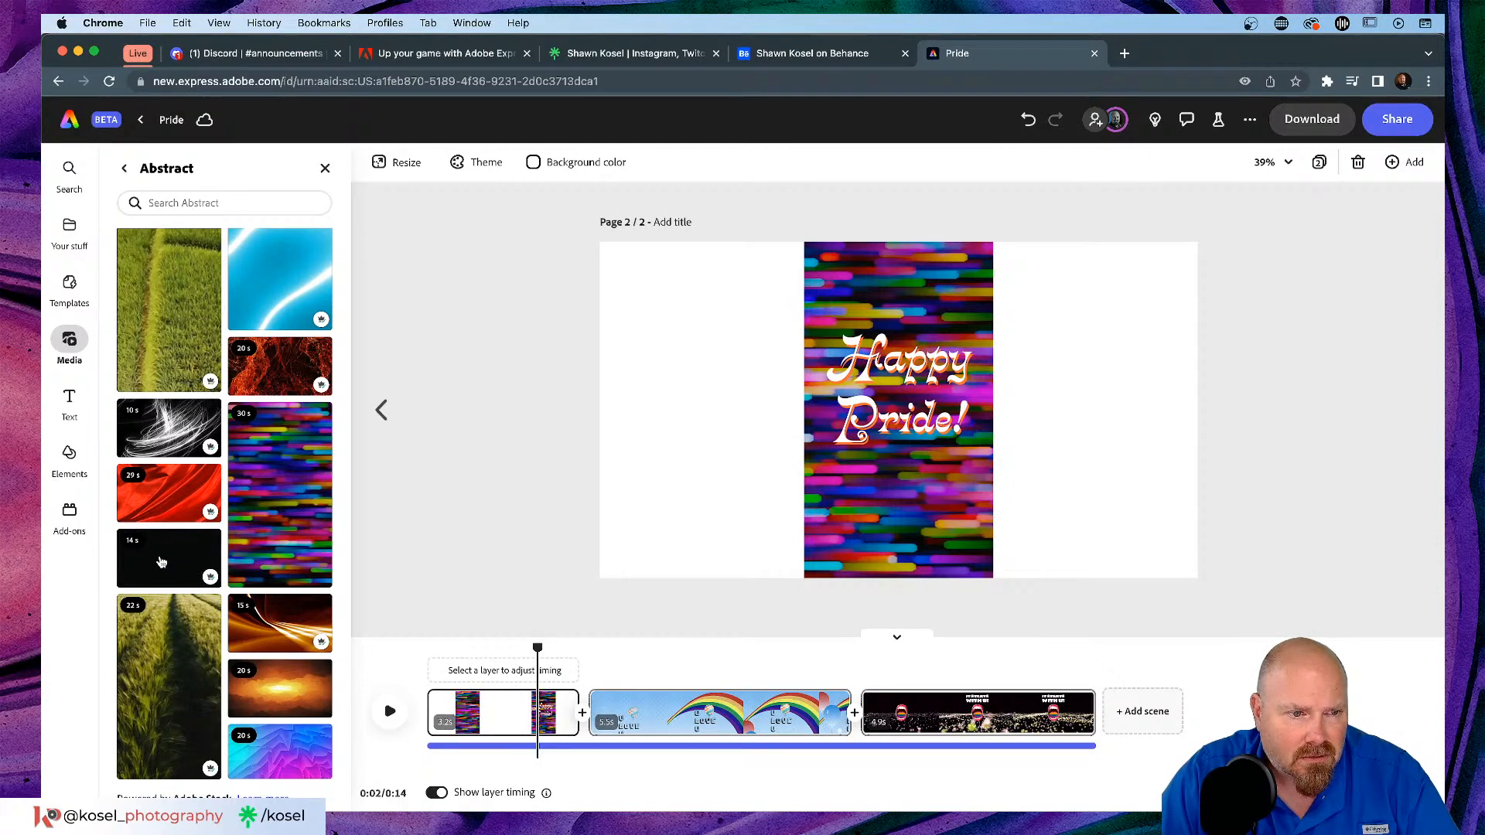
scroll(162, 563, "down", 2)
scroll(164, 564, "down", 3)
scroll(164, 564, "up", 3)
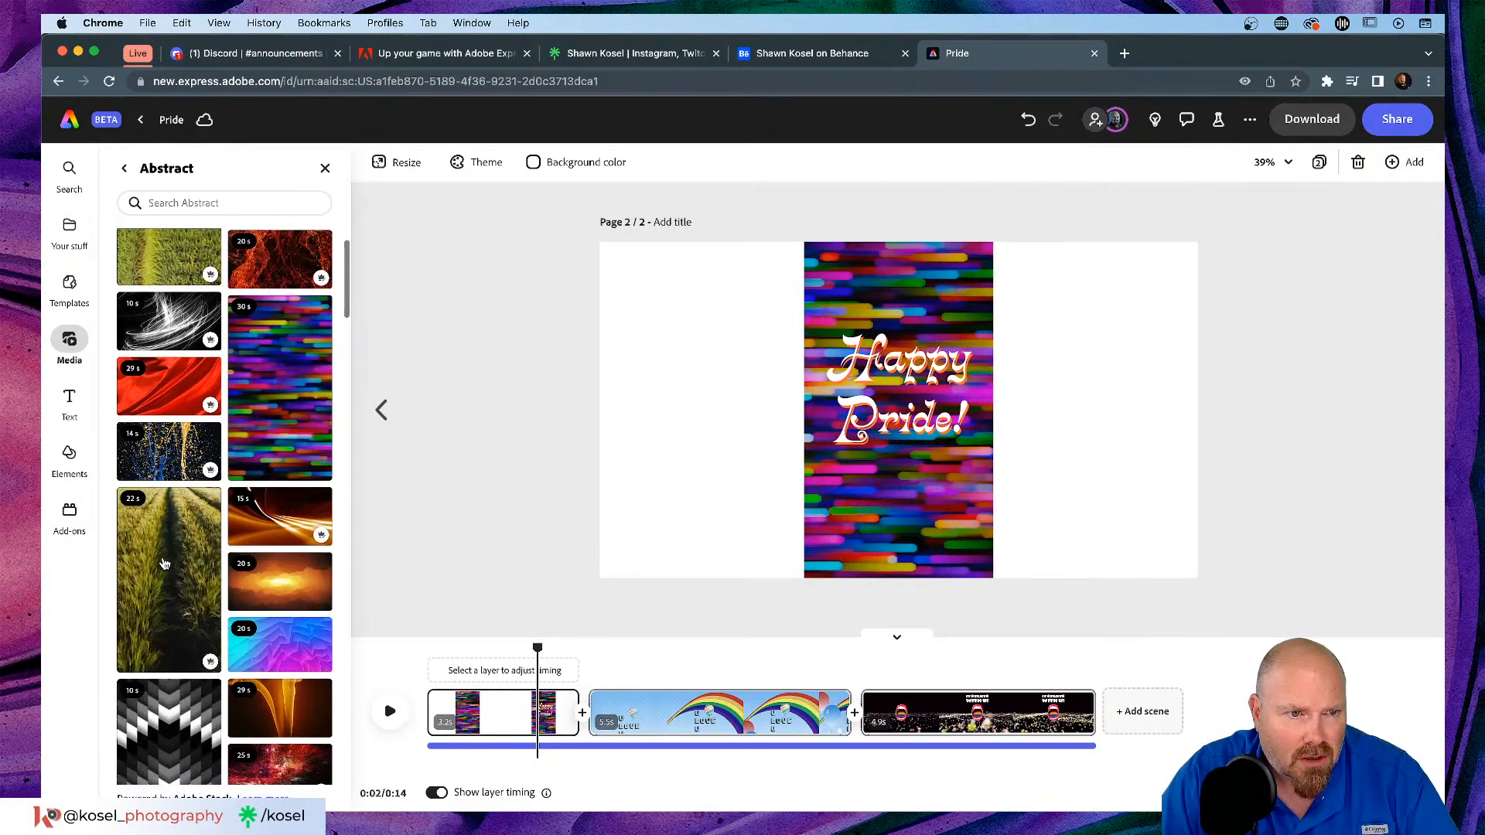
left_click(295, 653)
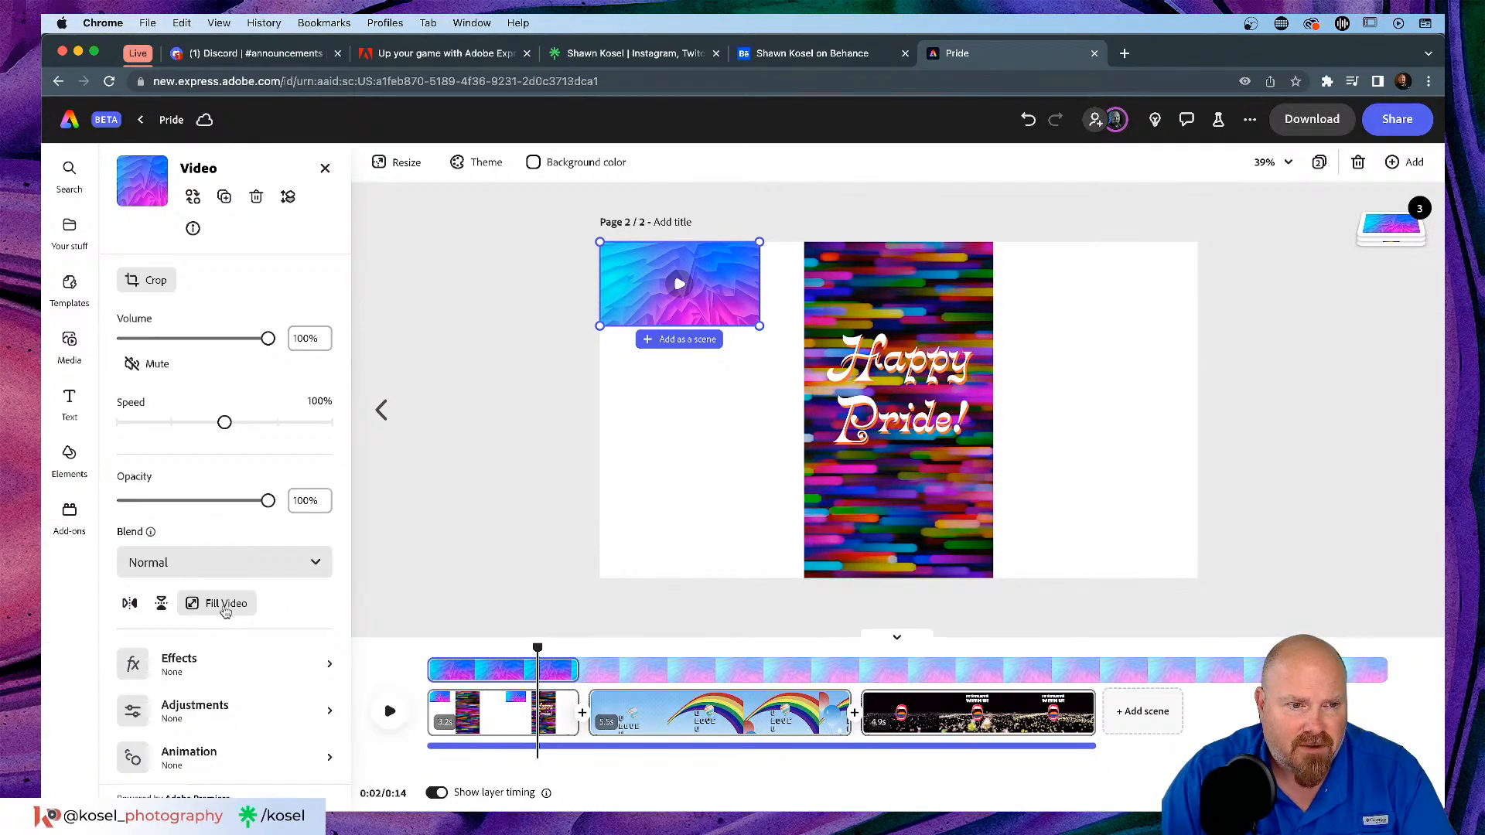
Step: Make the blue-and-pink video fill the page and send it behind the striped video and the title
left_click(224, 611)
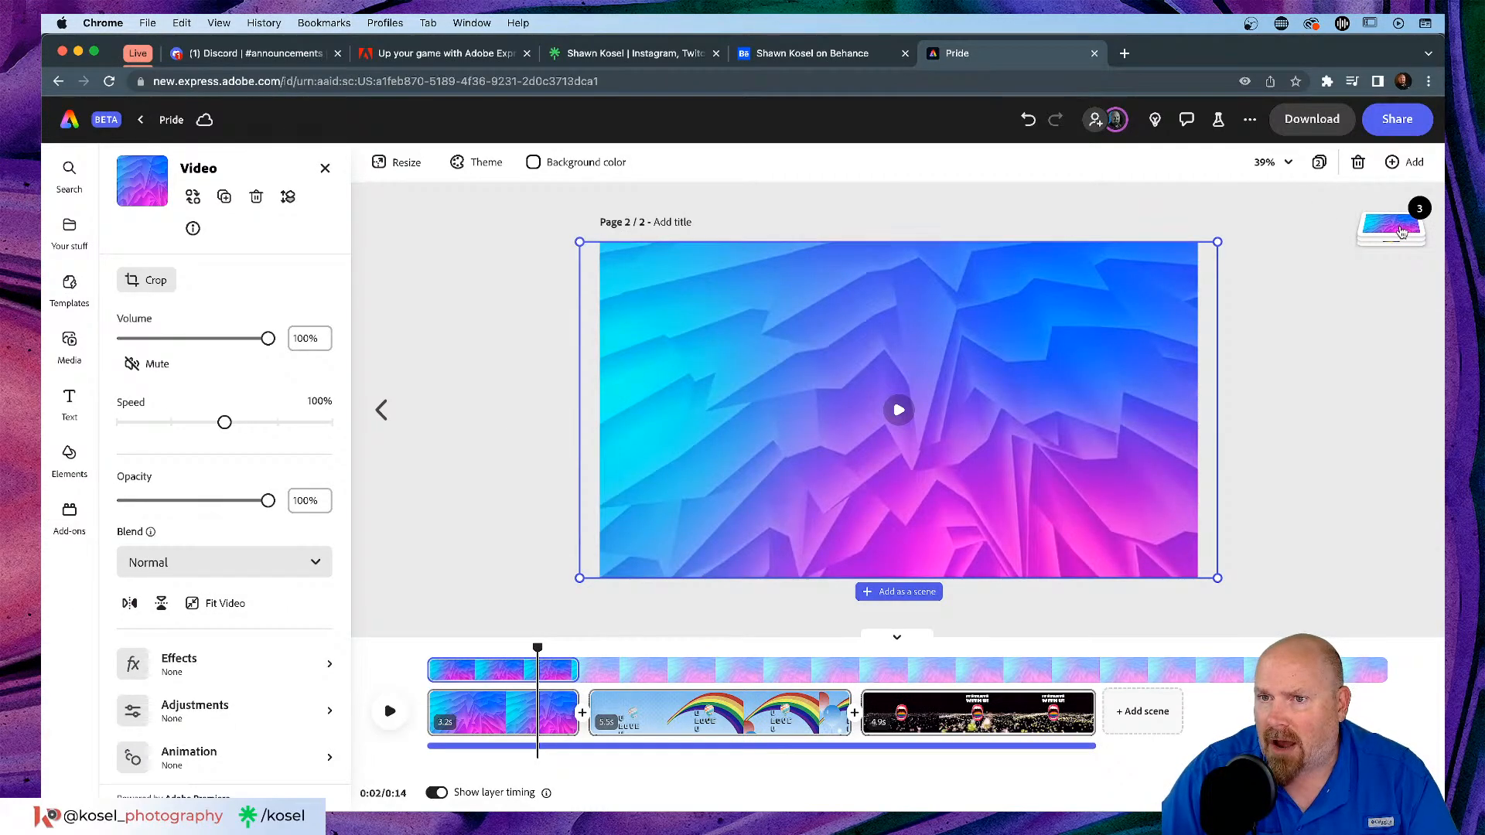
mouse_move(1391, 225)
left_click_drag(1391, 226, 1390, 288)
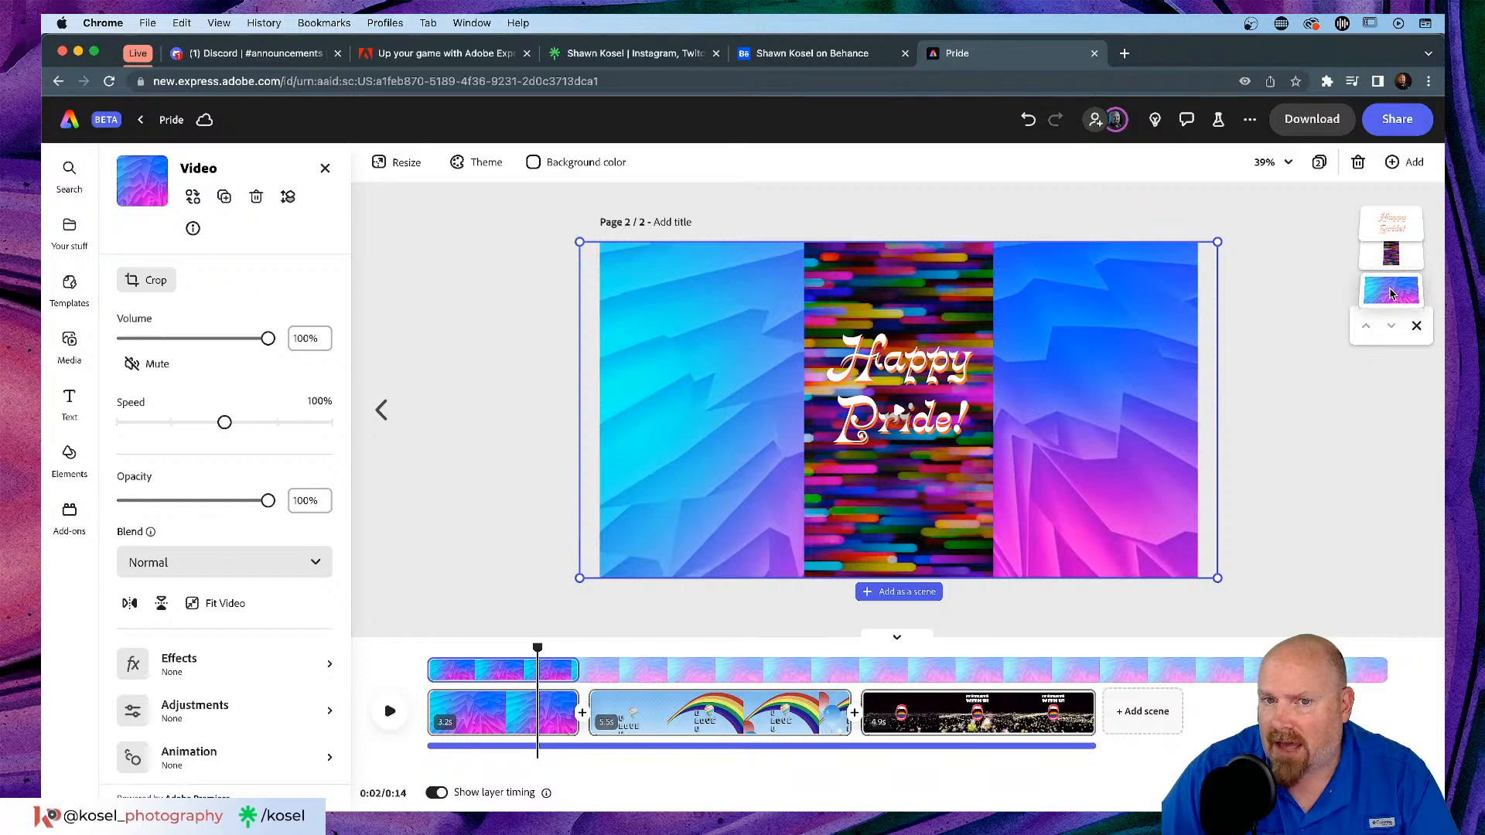
Step: Reduce the opacity of the vertical striped video to 60%
left_click(1365, 326)
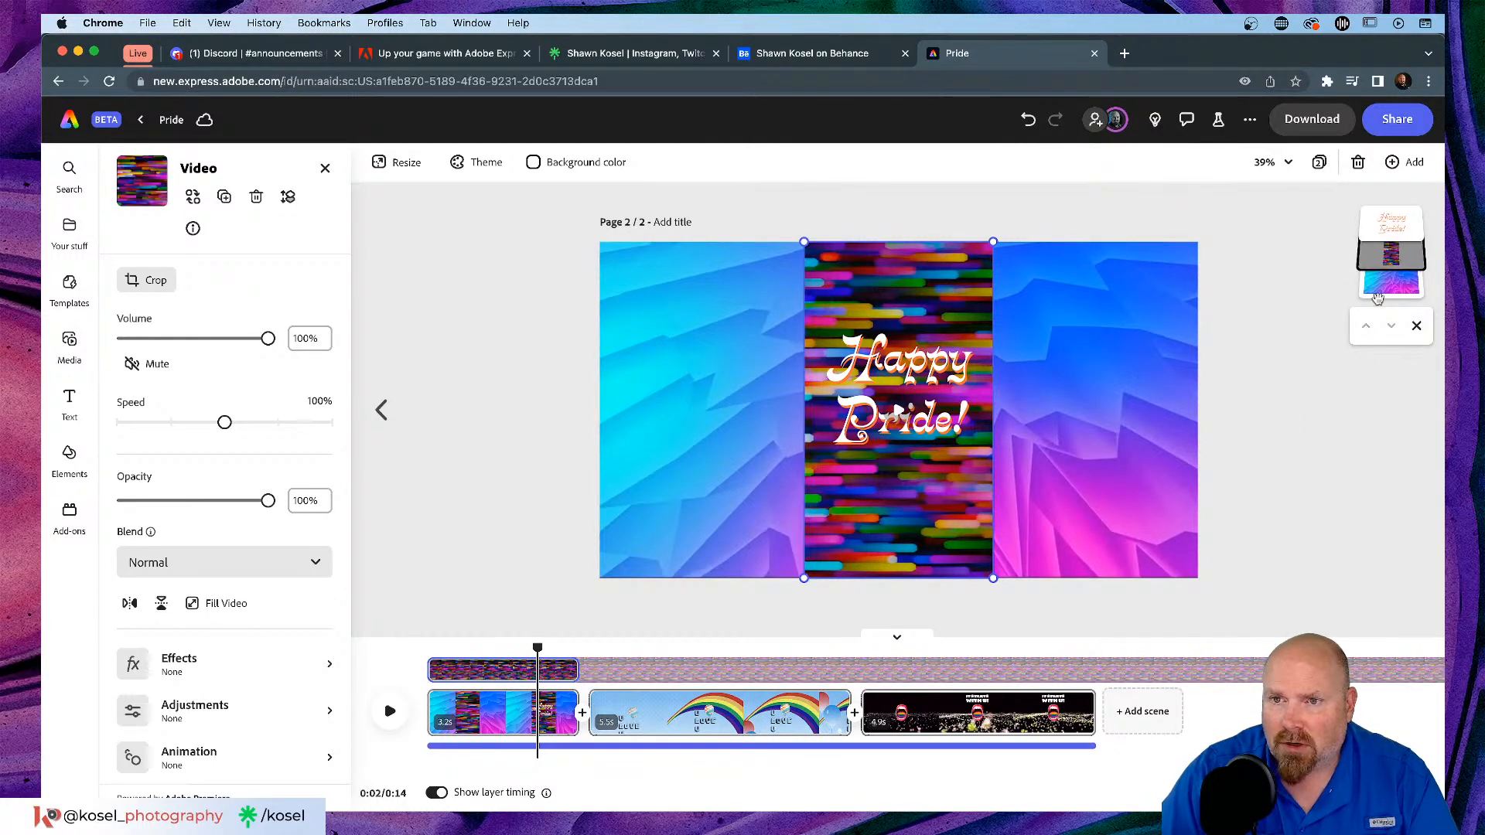
left_click_drag(268, 500, 212, 501)
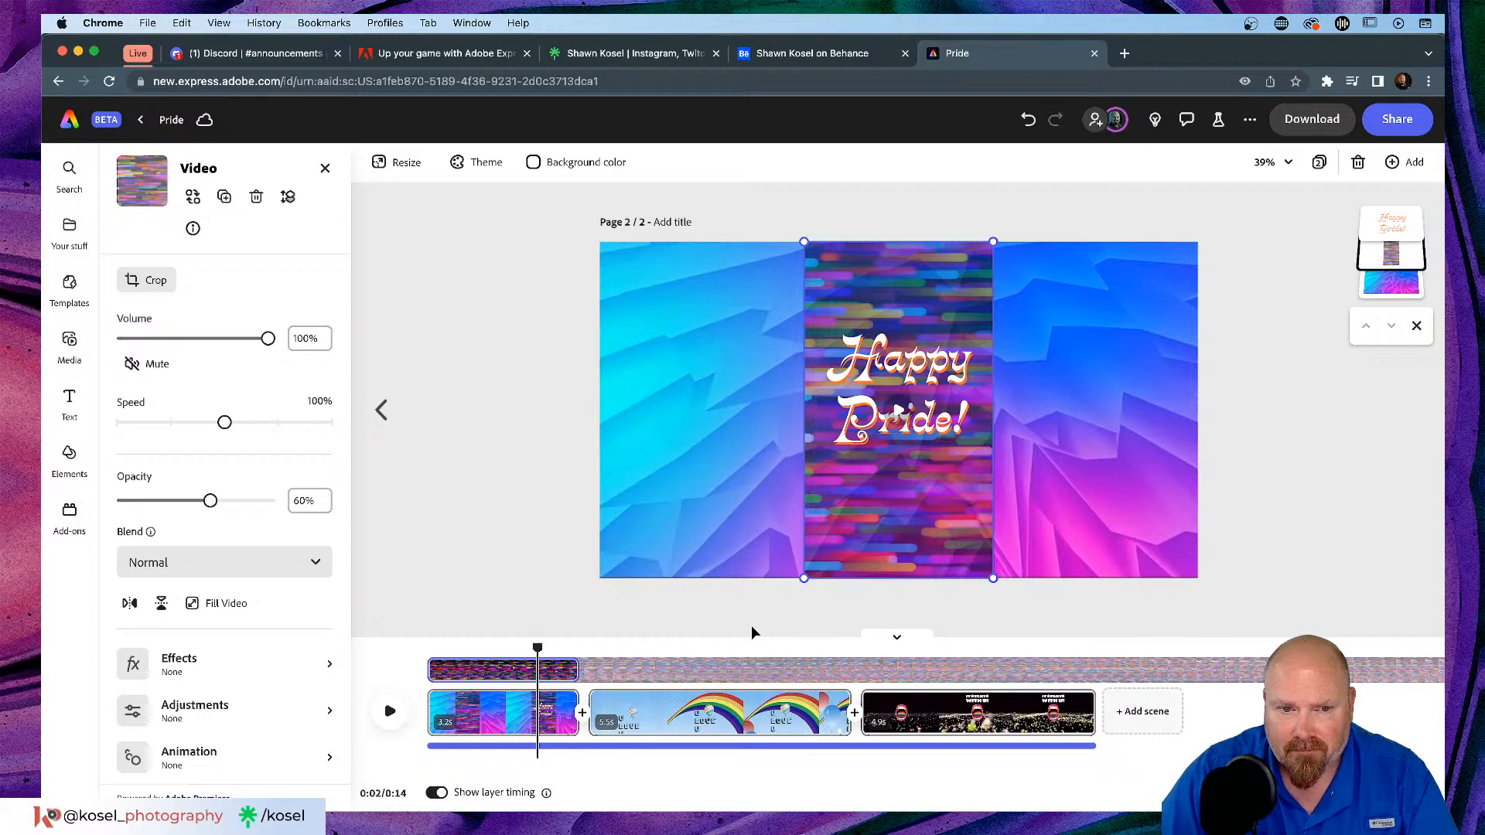
Step: Lay out the Happy Pride! title on a single line at size 212, centred on the page
left_click(860, 418)
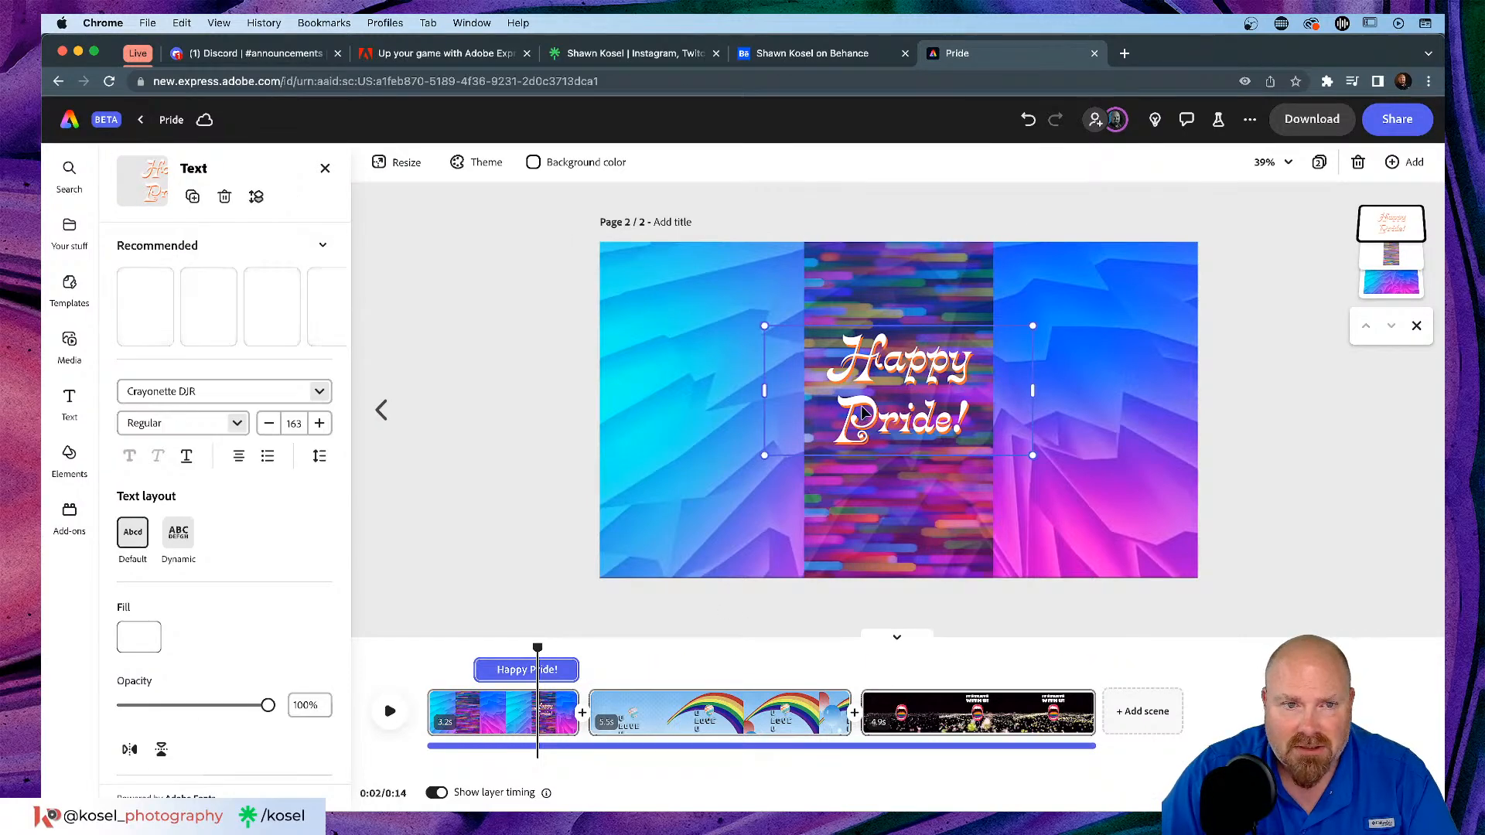
left_click_drag(1033, 391, 1156, 389)
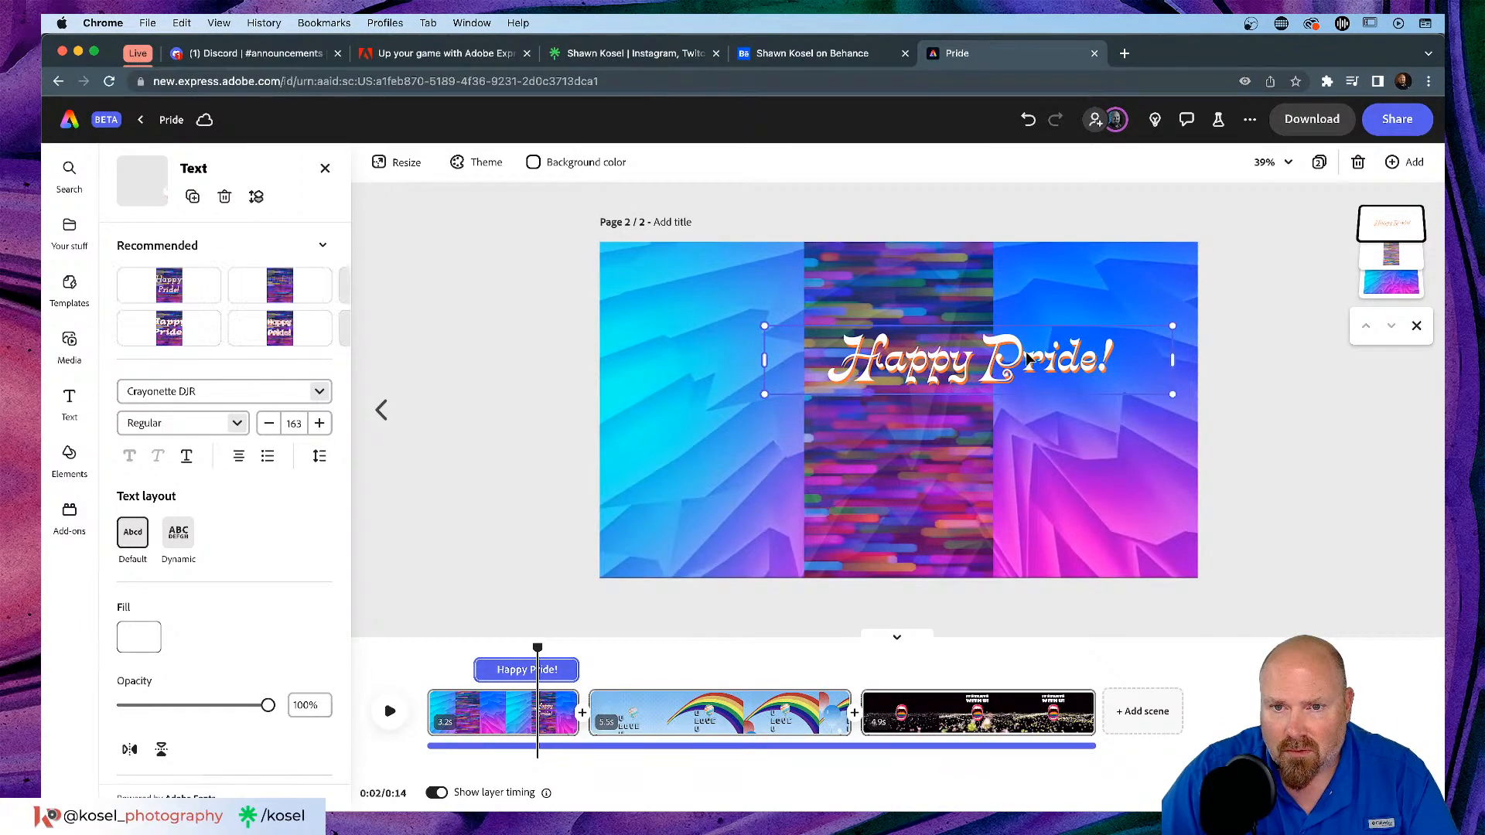
left_click_drag(1040, 360, 968, 422)
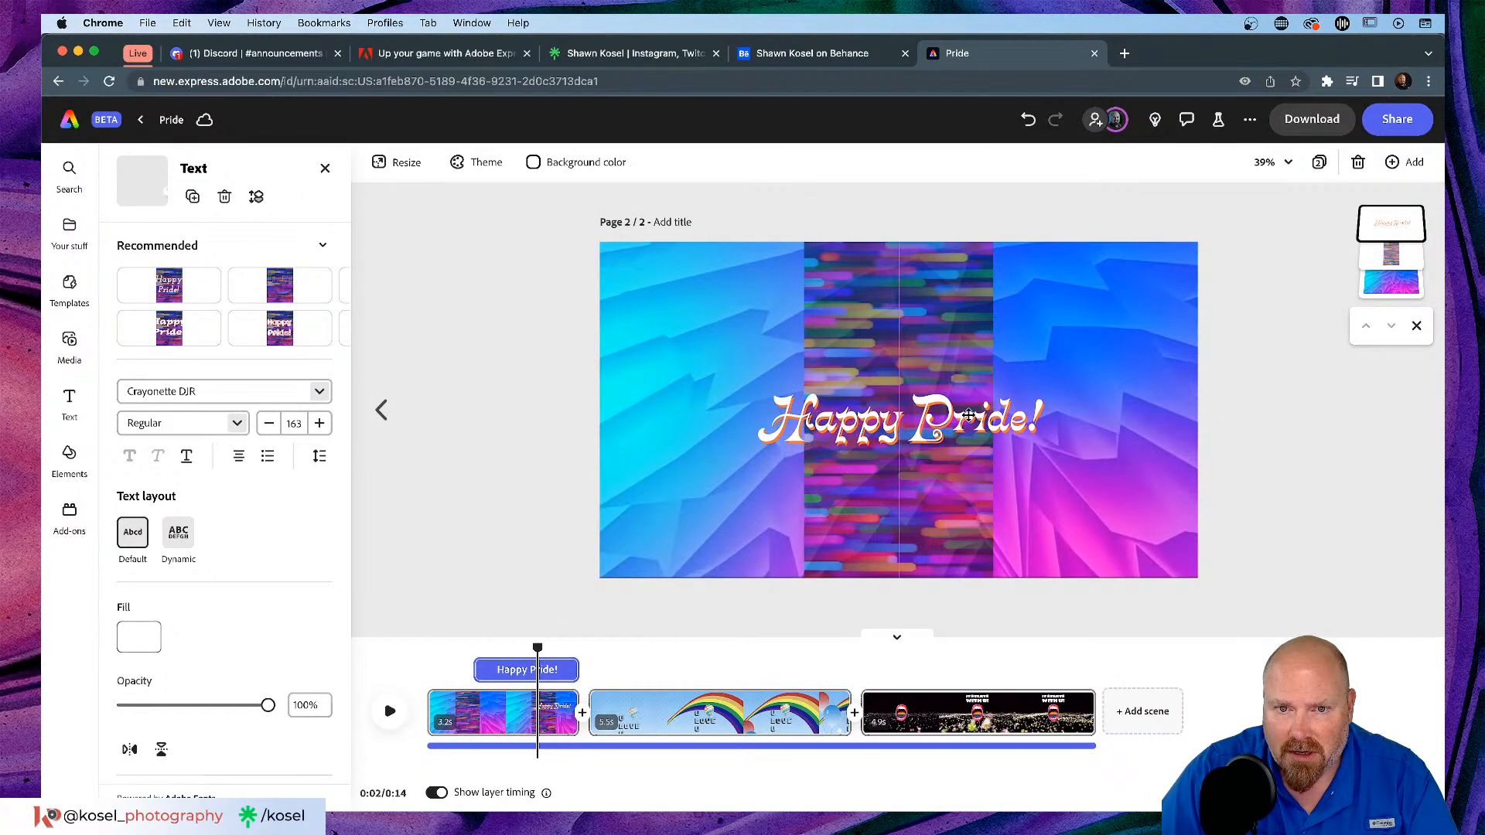
left_click_drag(1100, 383, 1224, 365)
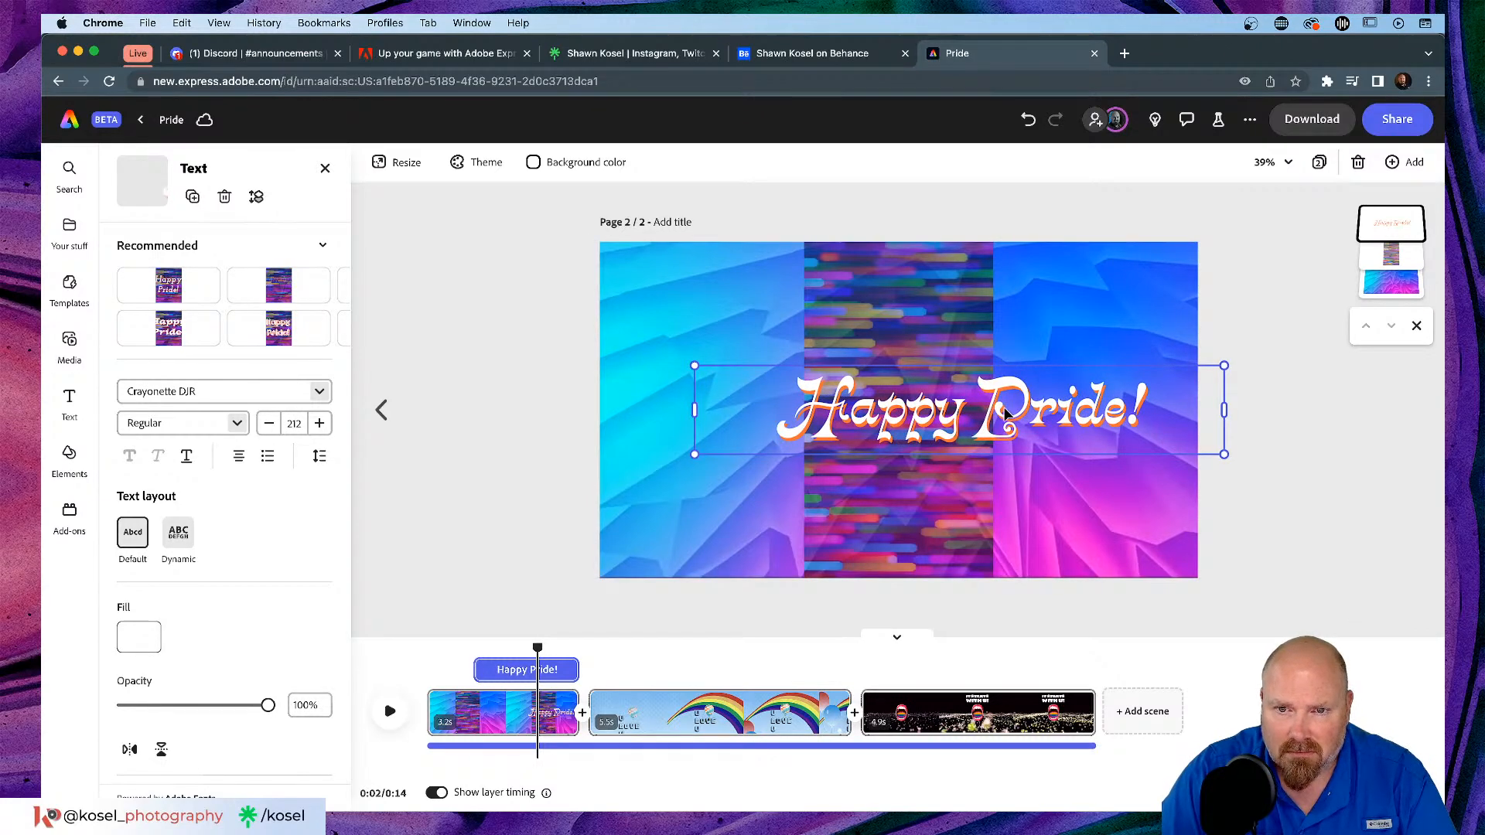
left_click_drag(1014, 390, 959, 385)
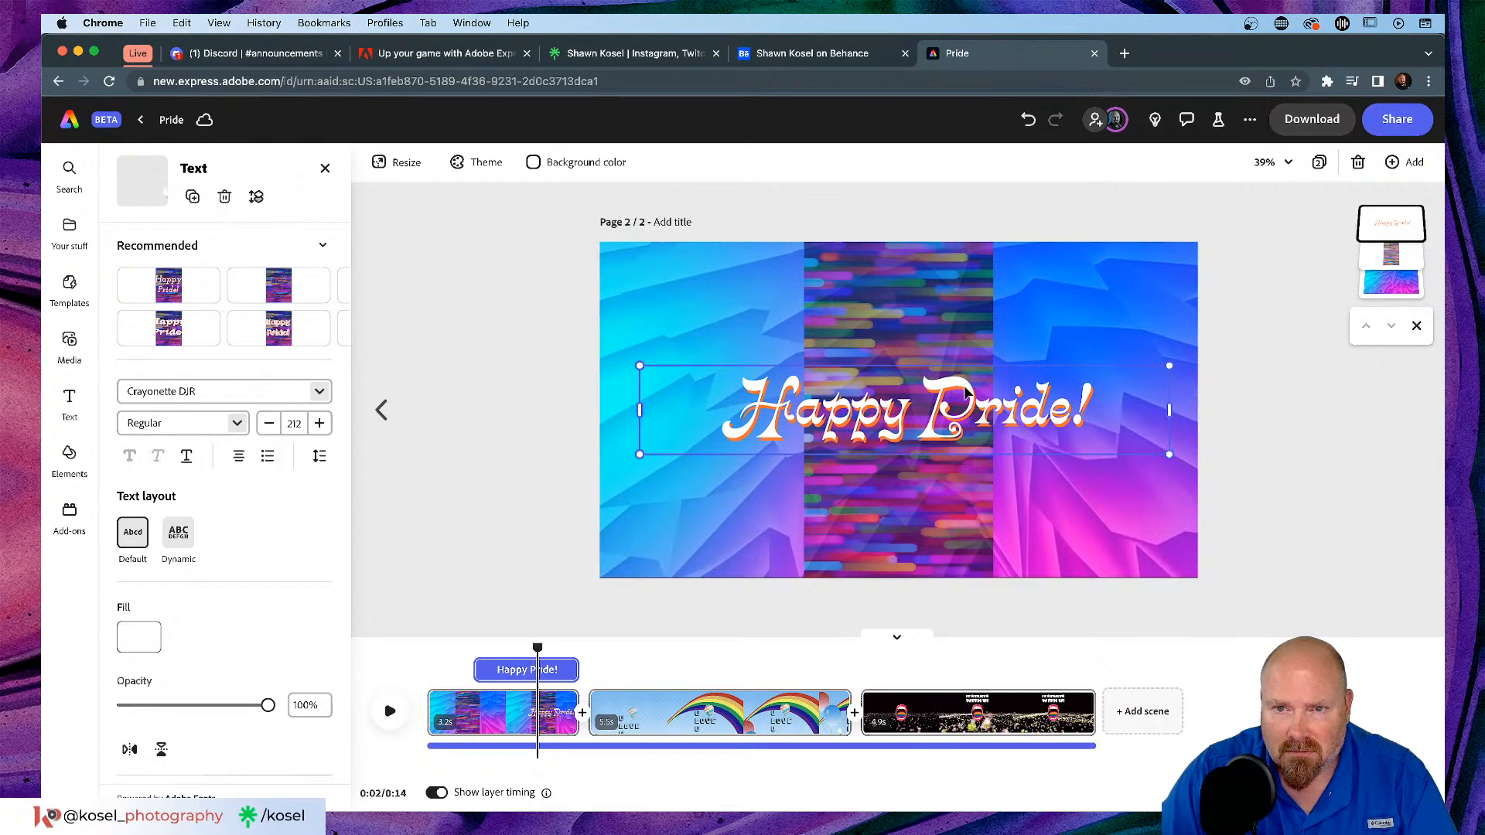
Step: Delete the vertical striped video from the Happy Pride! scene
left_click(944, 289)
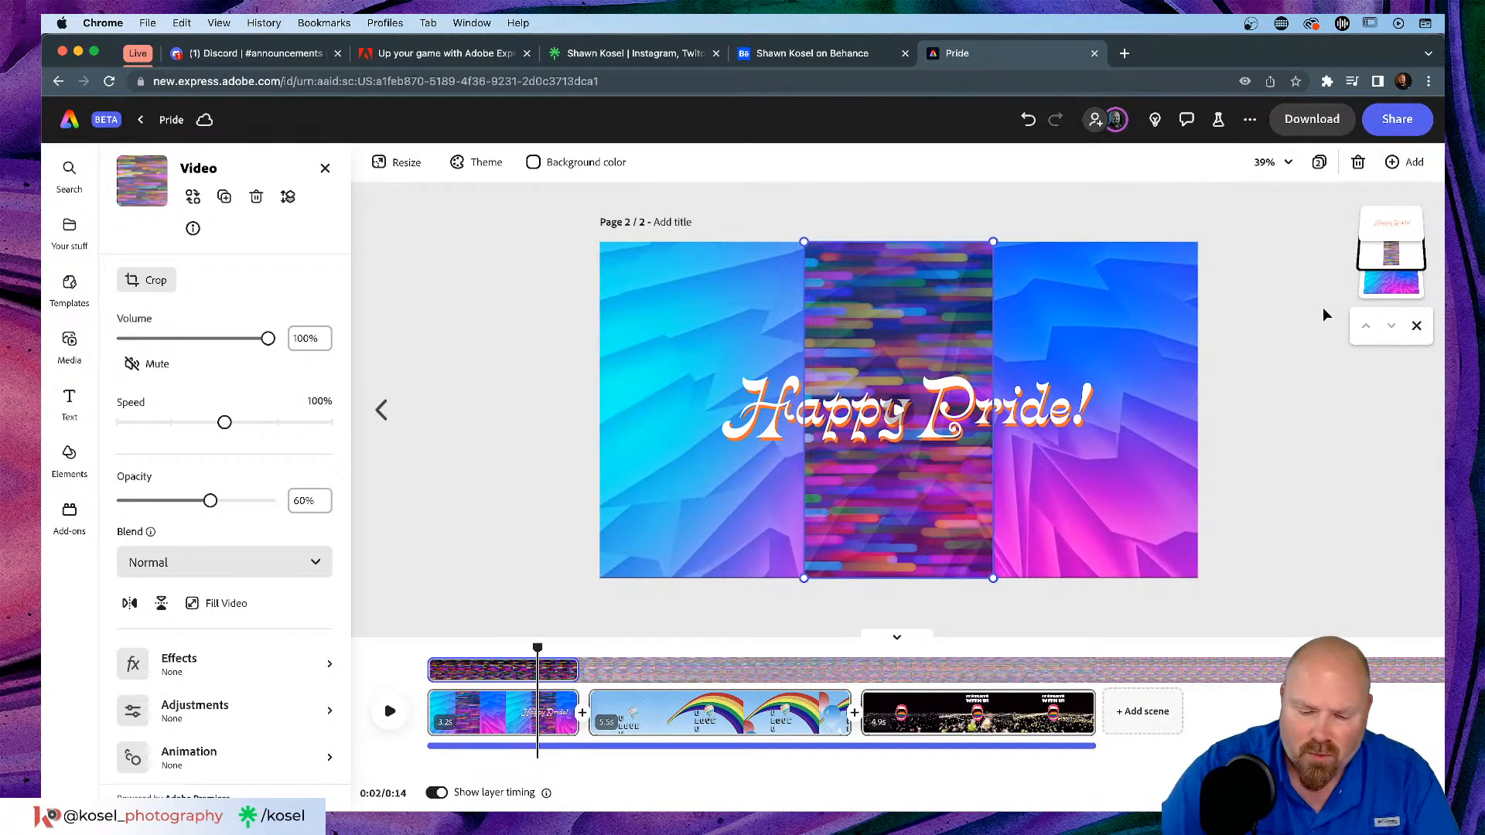
key("Delete")
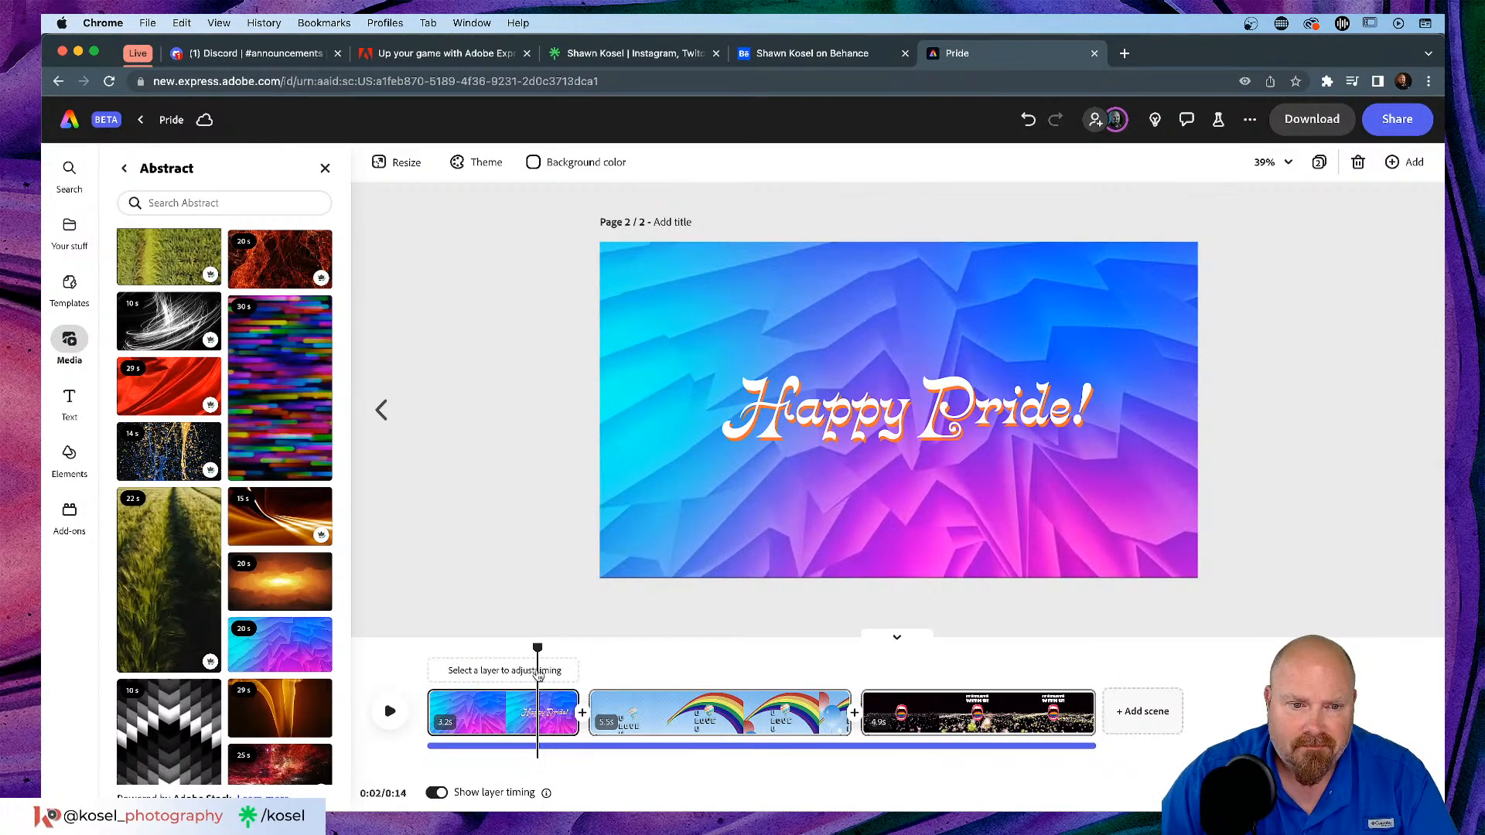
Step: Play the whole video from the start to review all three scenes
left_click_drag(536, 648, 429, 657)
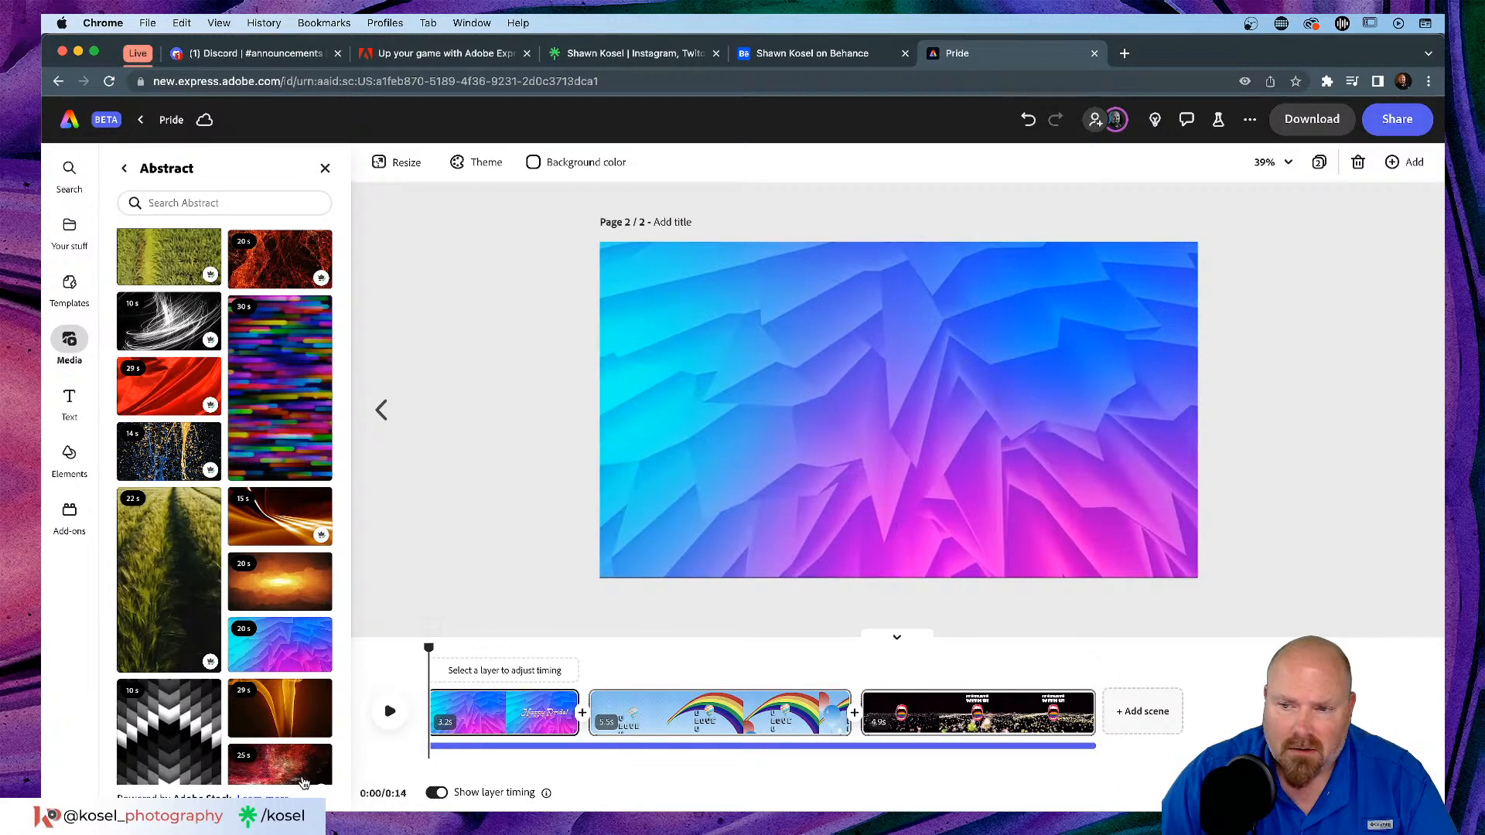
left_click(389, 711)
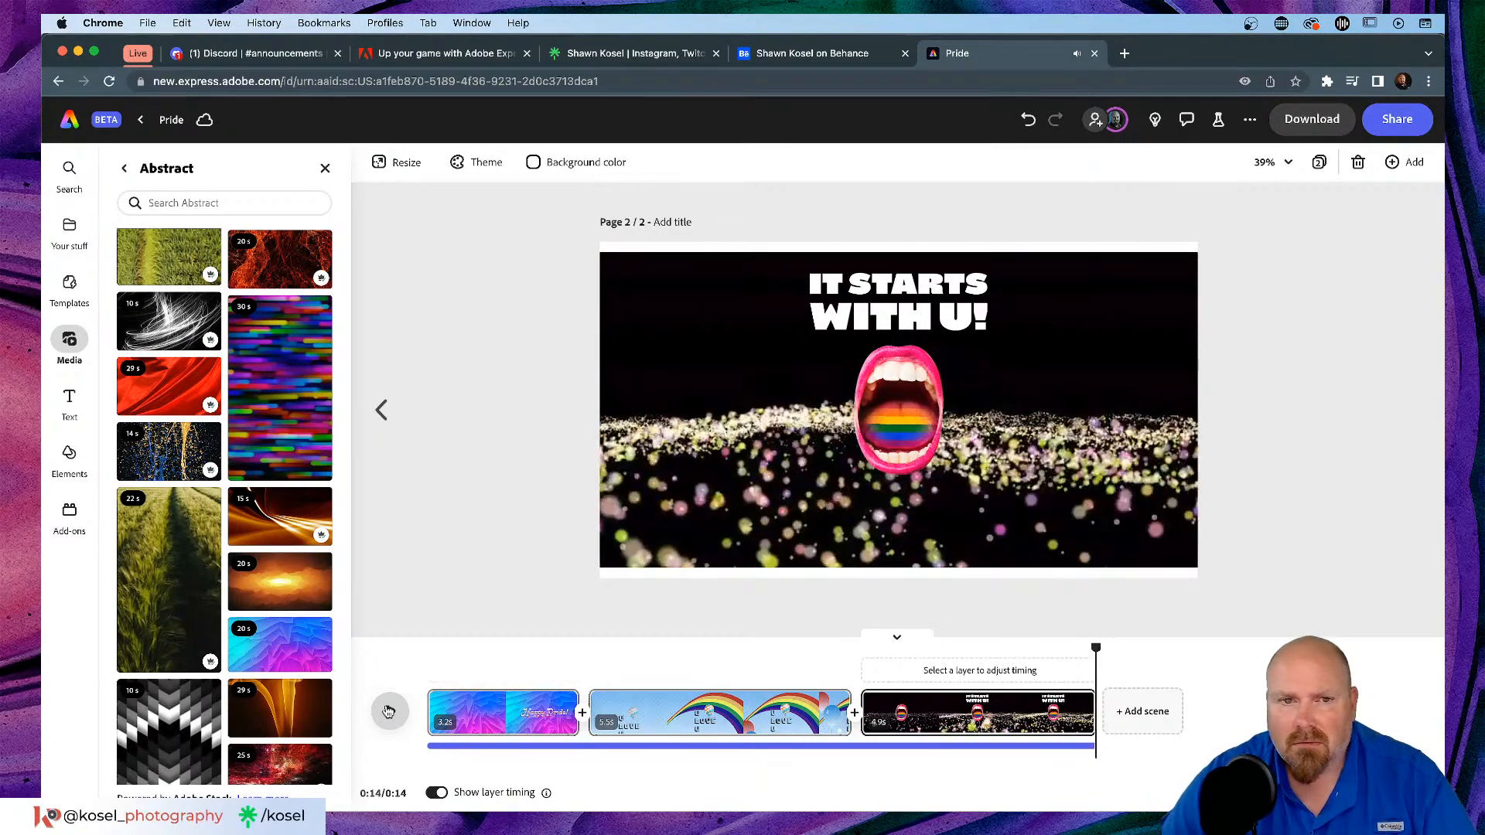
key("space")
Step: Enlarge the sparkling particle video in the IT STARTS WITH U! scene to cover the whole page, then deselect it
left_click(1046, 712)
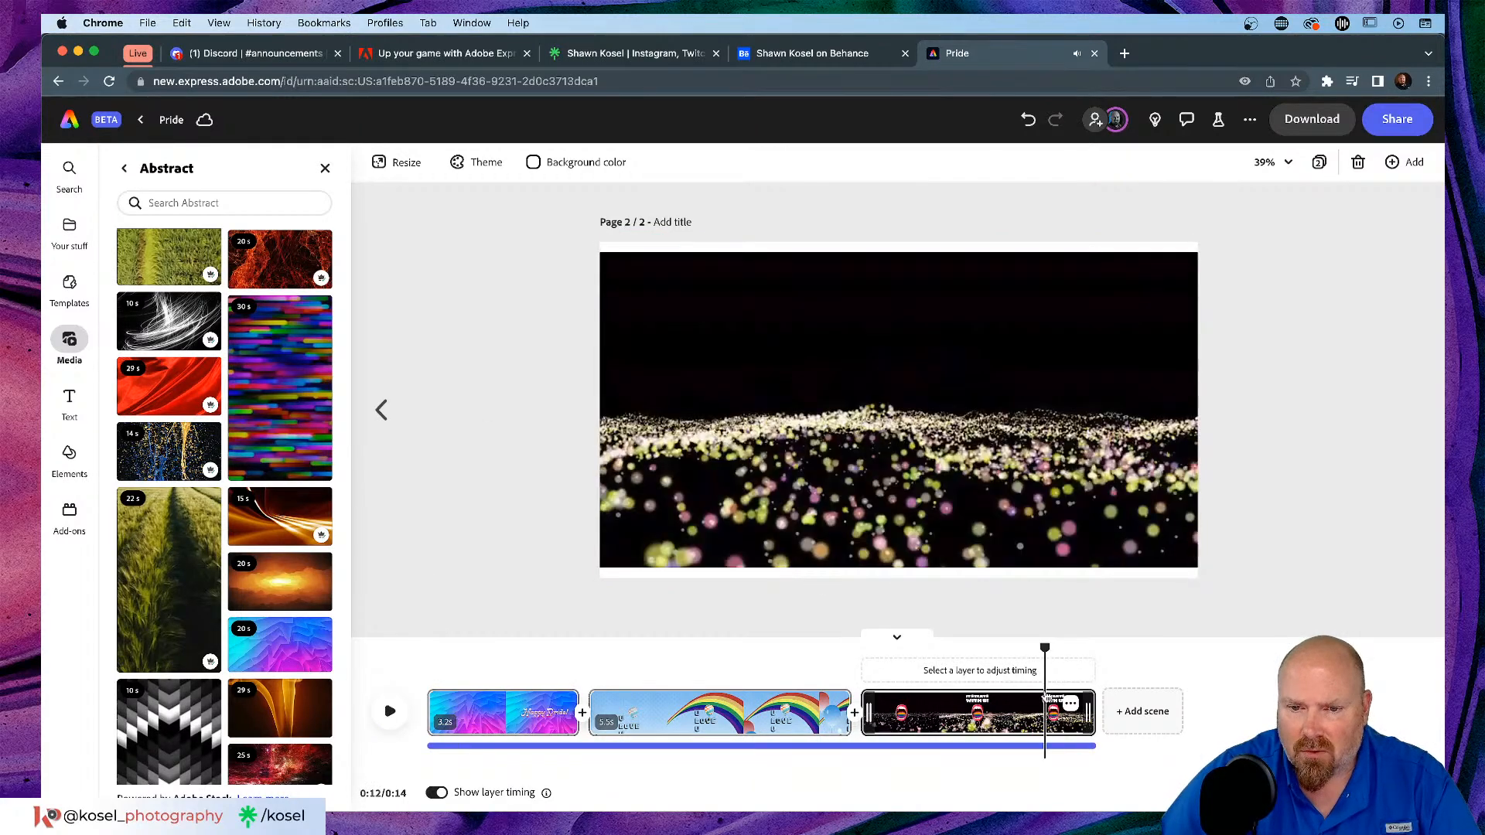
left_click_drag(1045, 648, 949, 648)
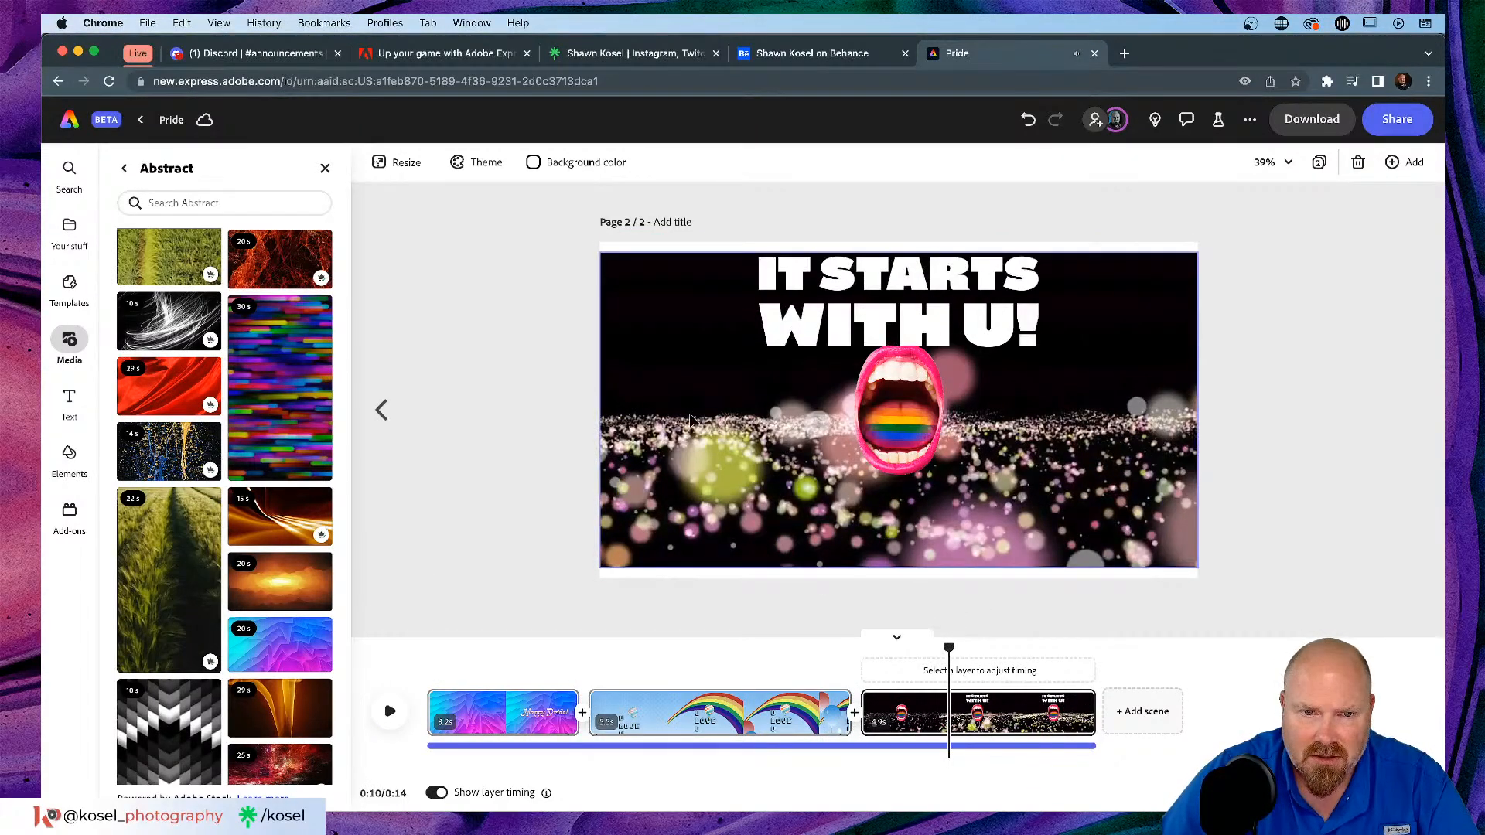
left_click(802, 535)
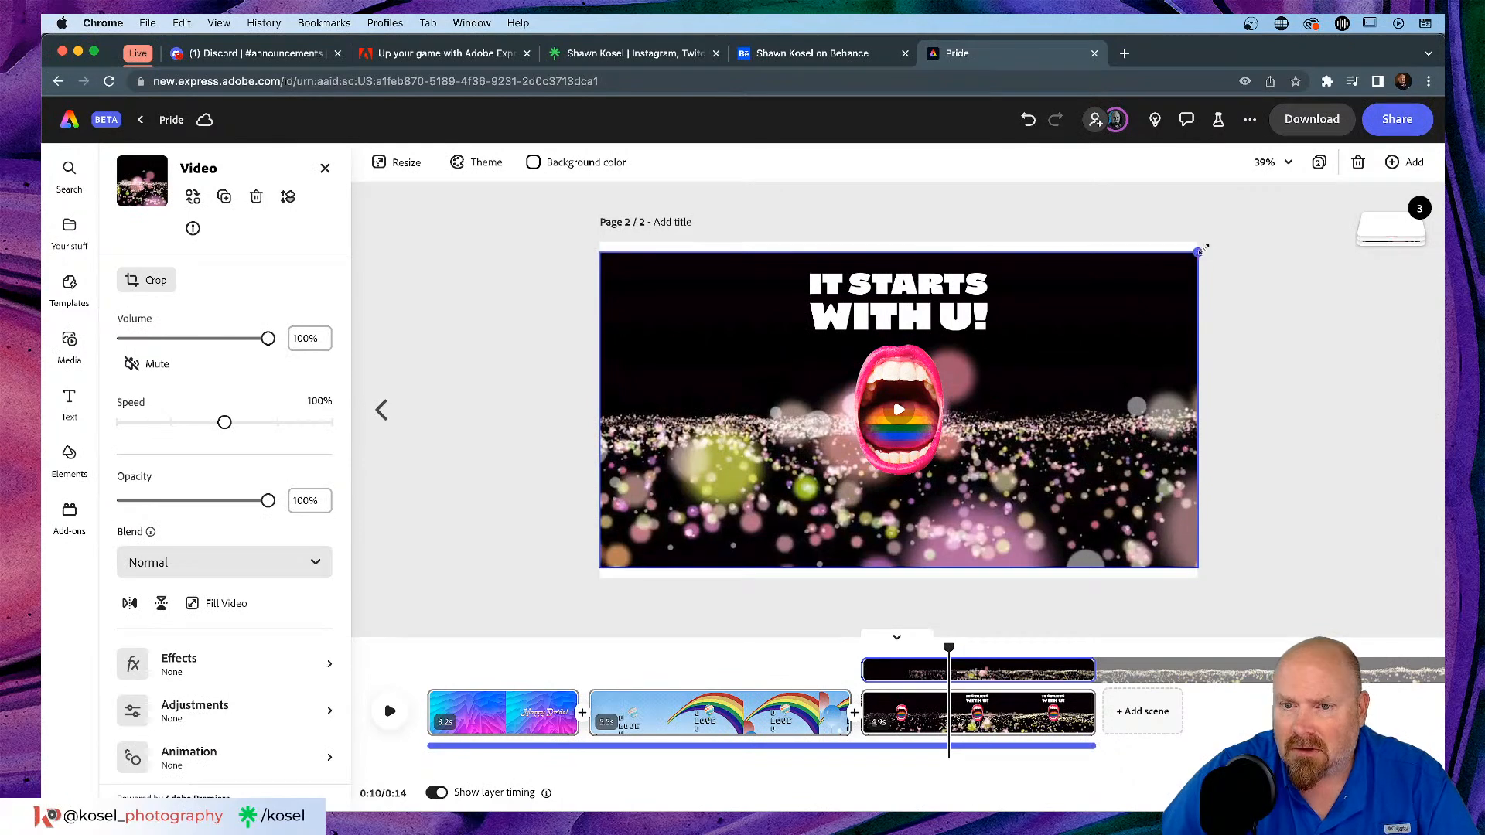
left_click_drag(1198, 252, 1242, 228)
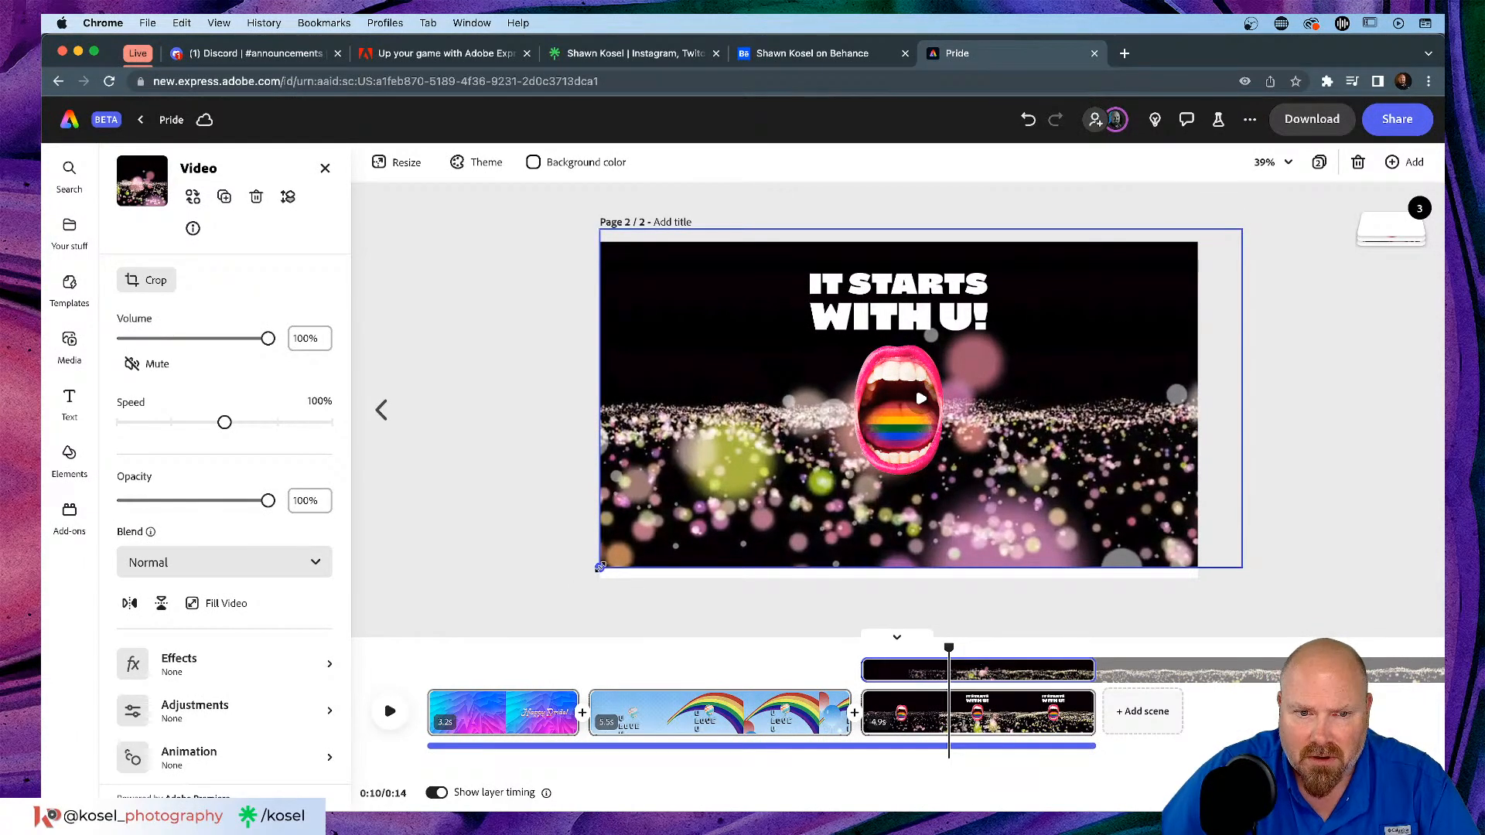
left_click_drag(599, 567, 571, 582)
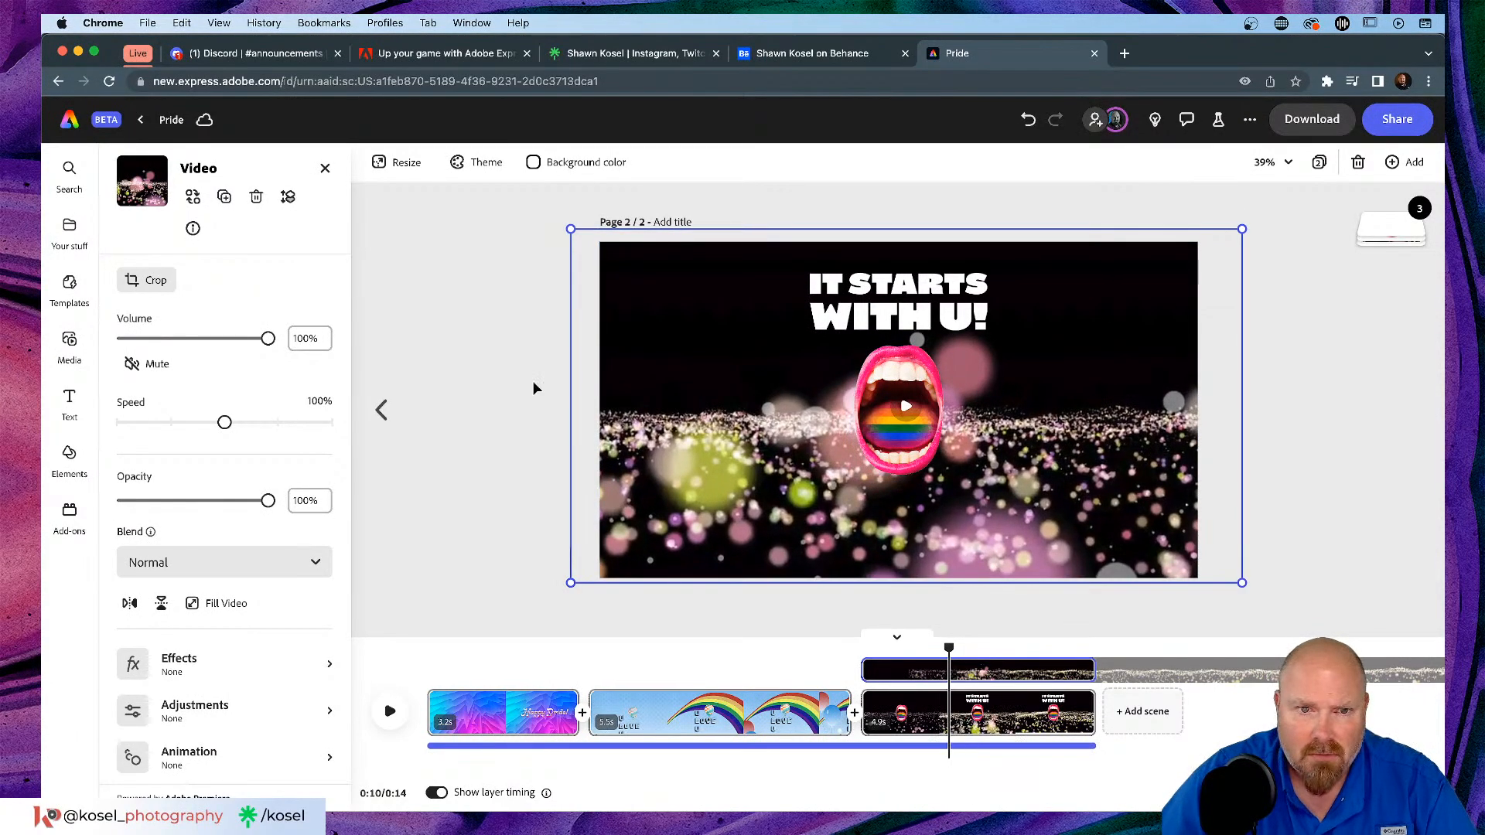
left_click(453, 399)
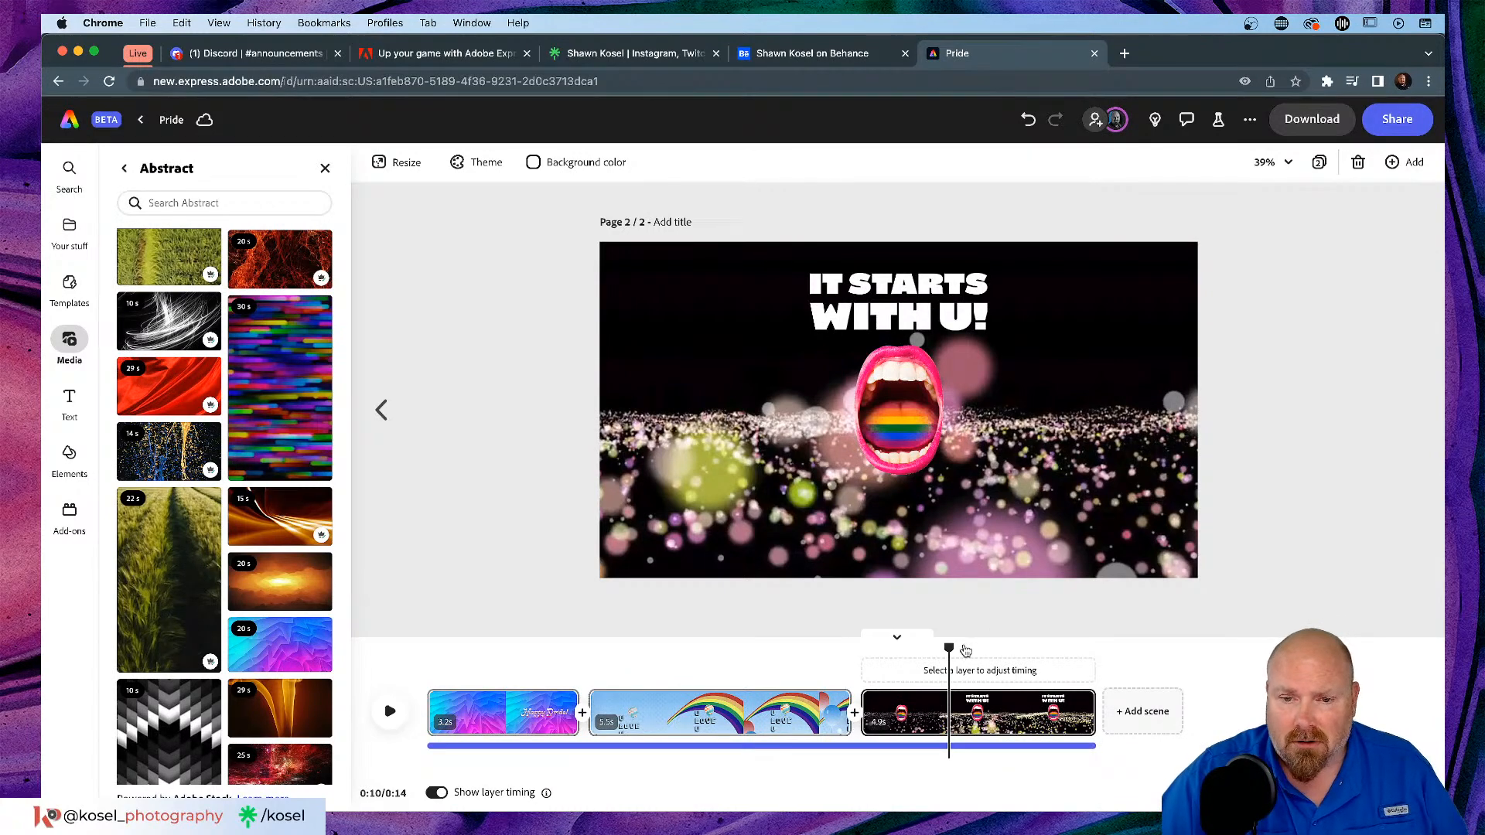
Step: Return the playhead to the start, close the side panels, and open the overview of all pages
left_click_drag(945, 650, 433, 688)
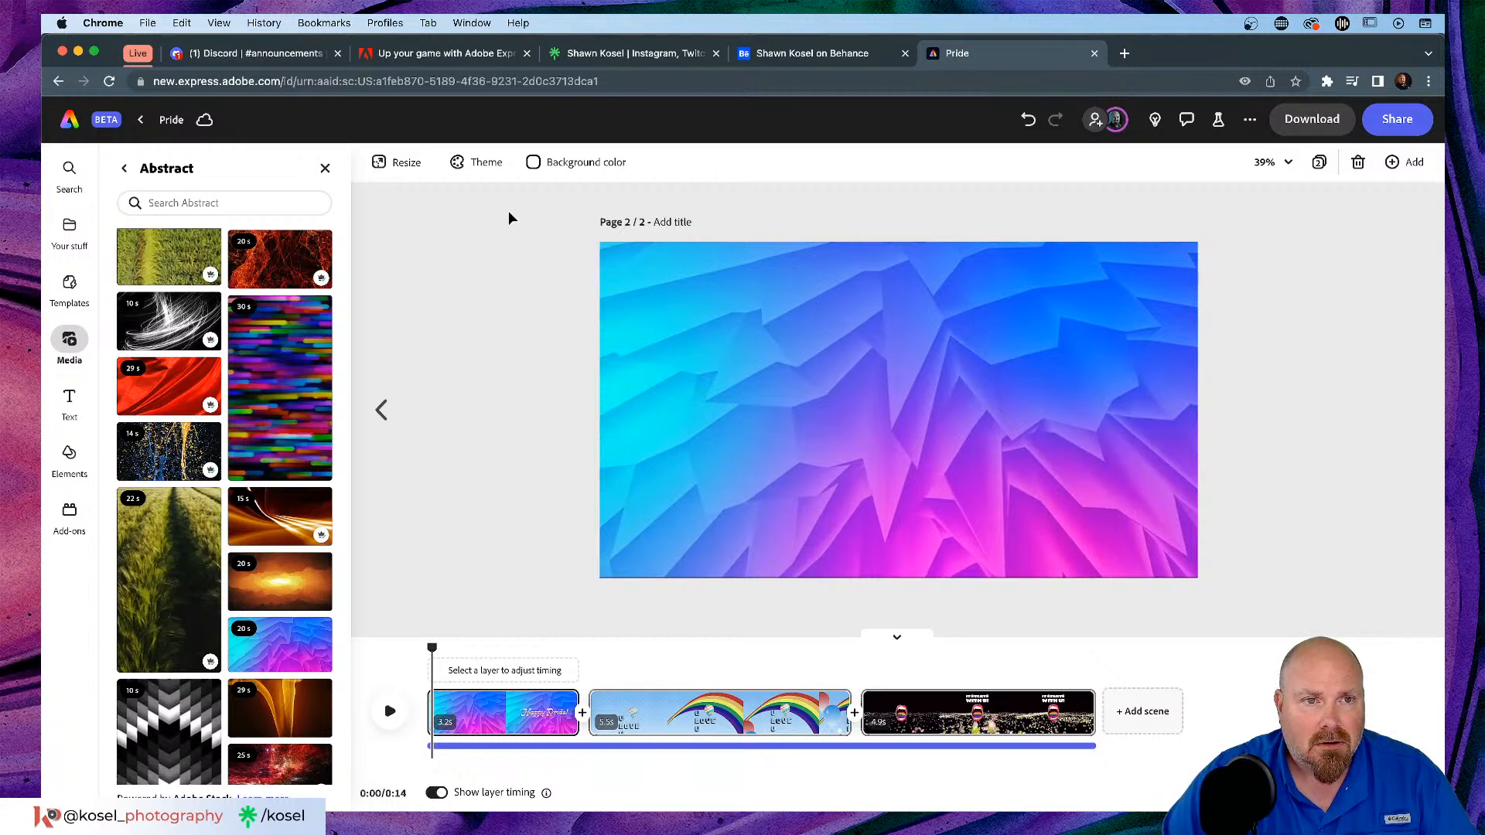
left_click(325, 170)
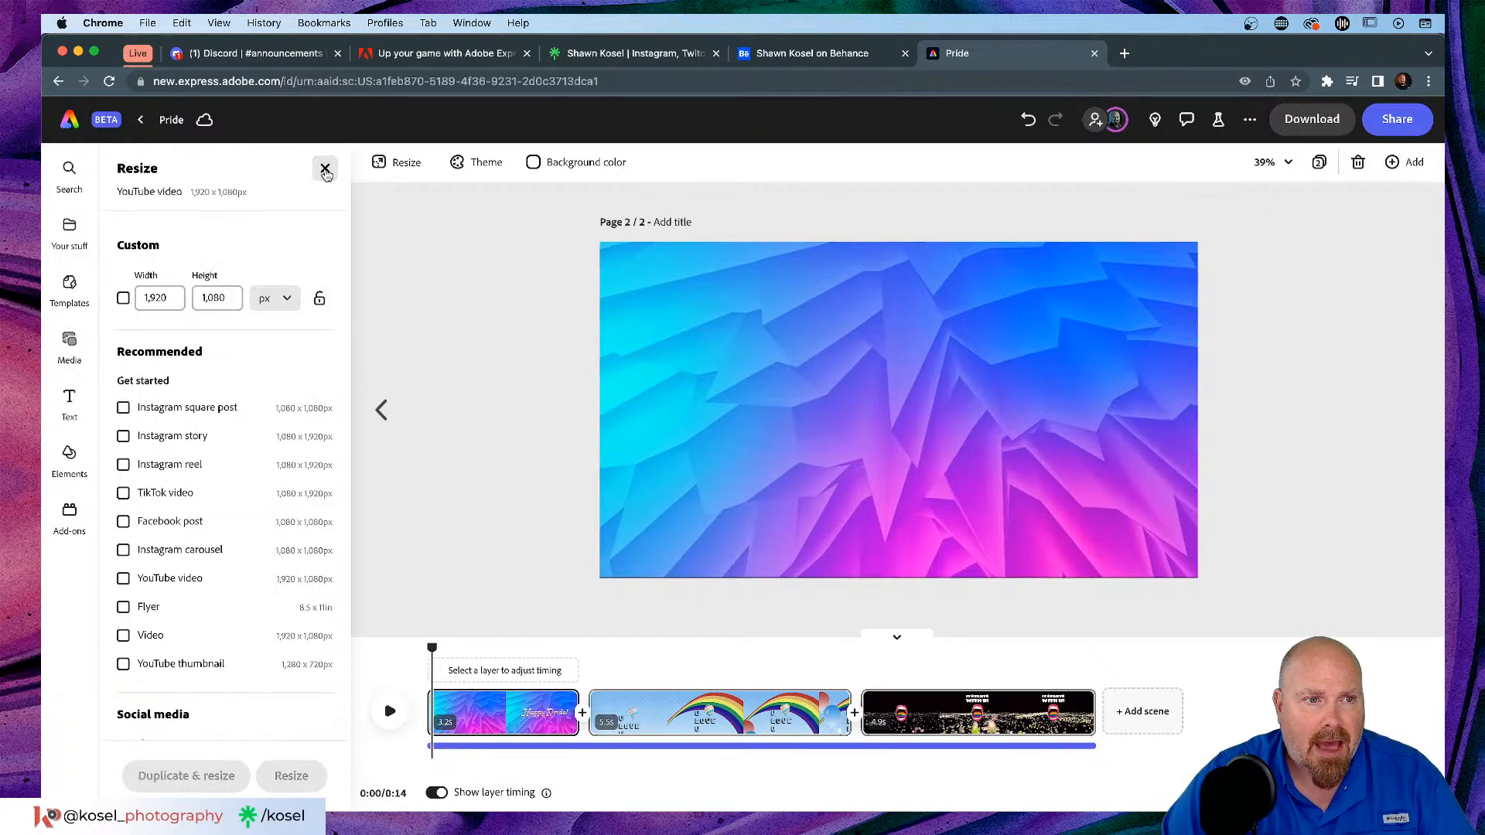
left_click(325, 169)
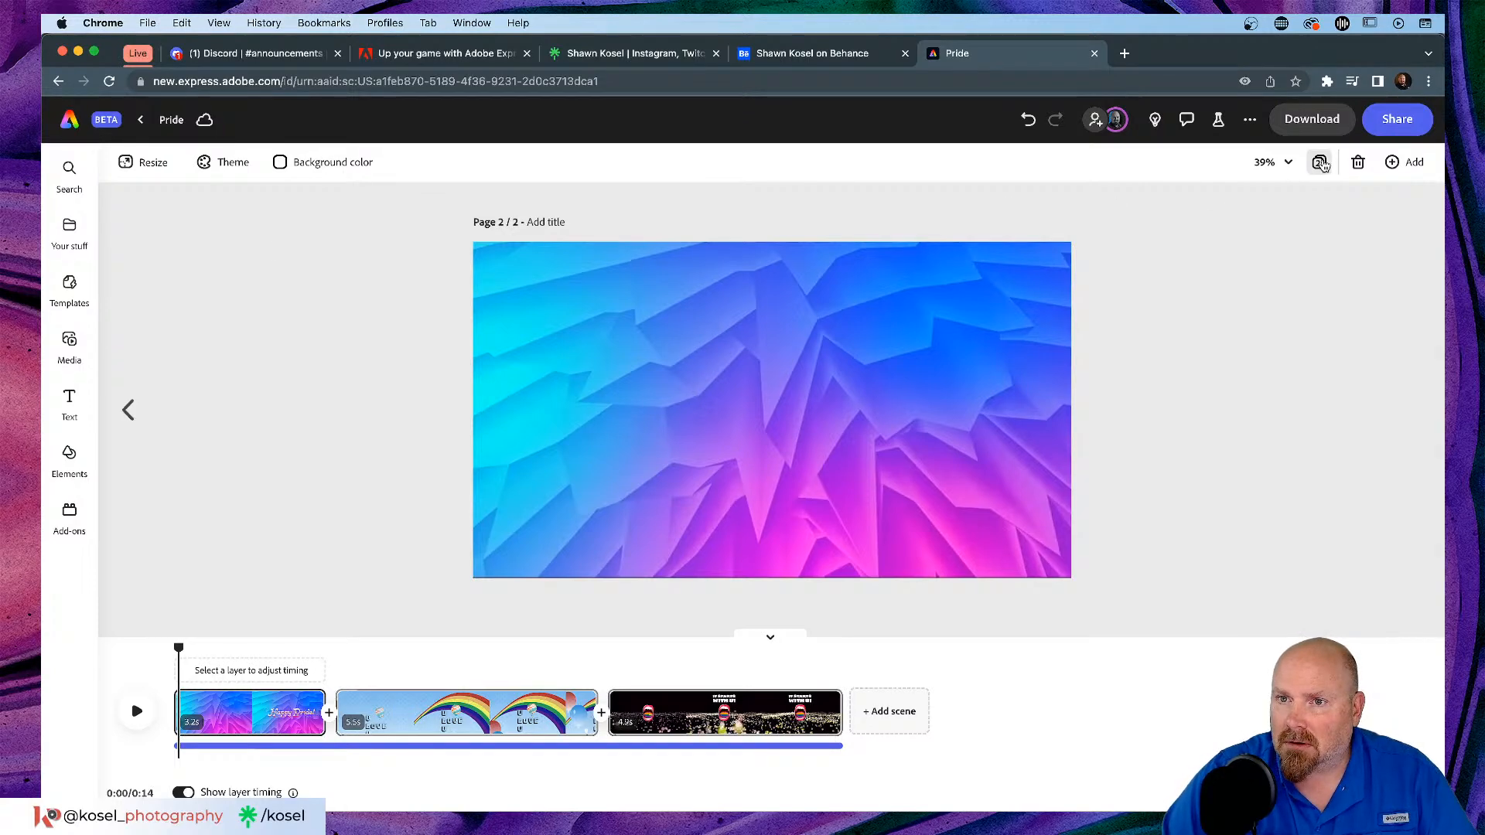
left_click(1318, 161)
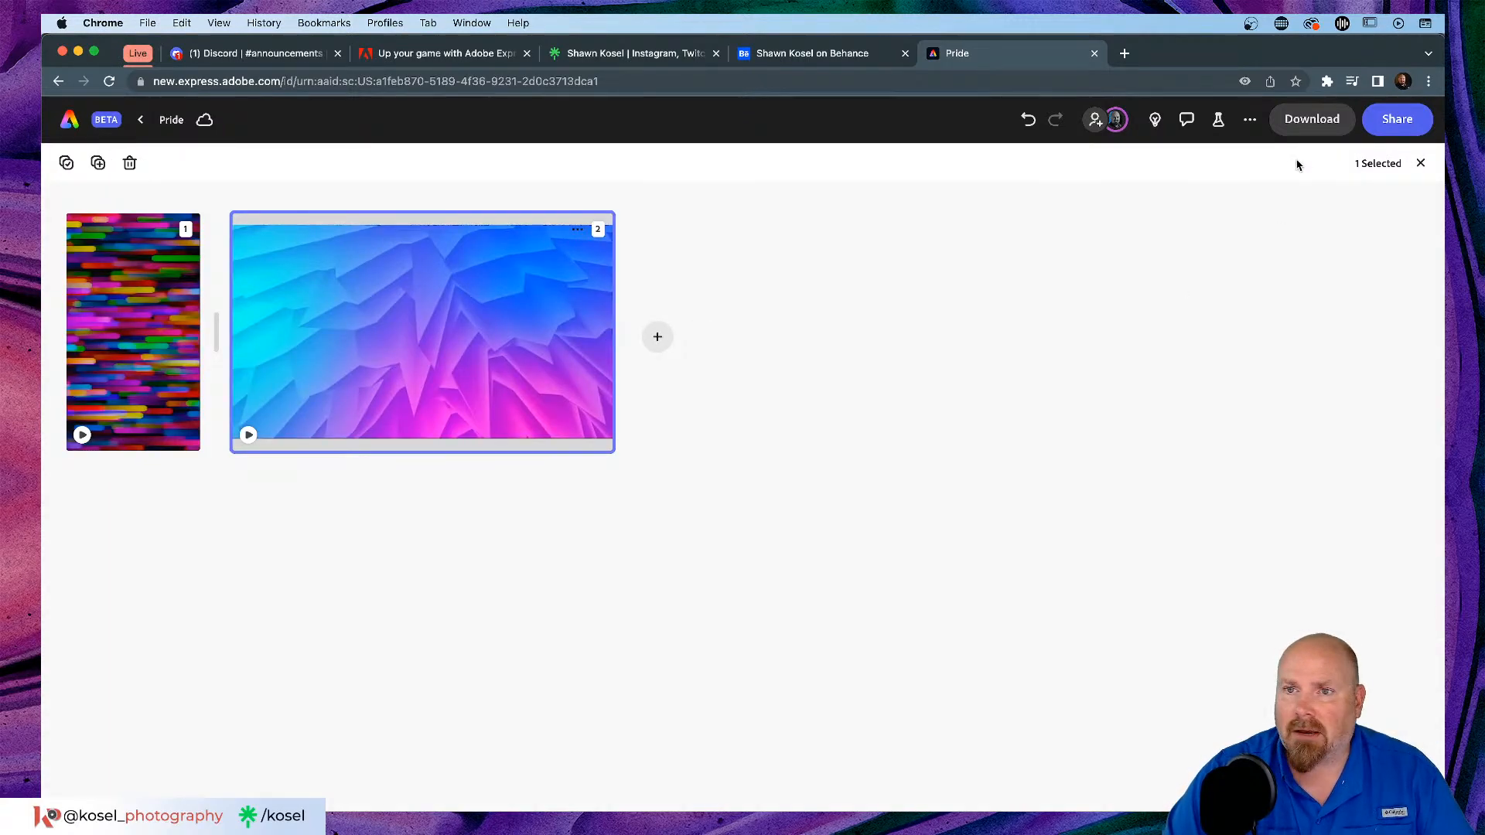
Step: Leave the all-pages overview to view page 2 in the editor, then open the overview of both pages again
left_click(1420, 163)
left_click(1413, 164)
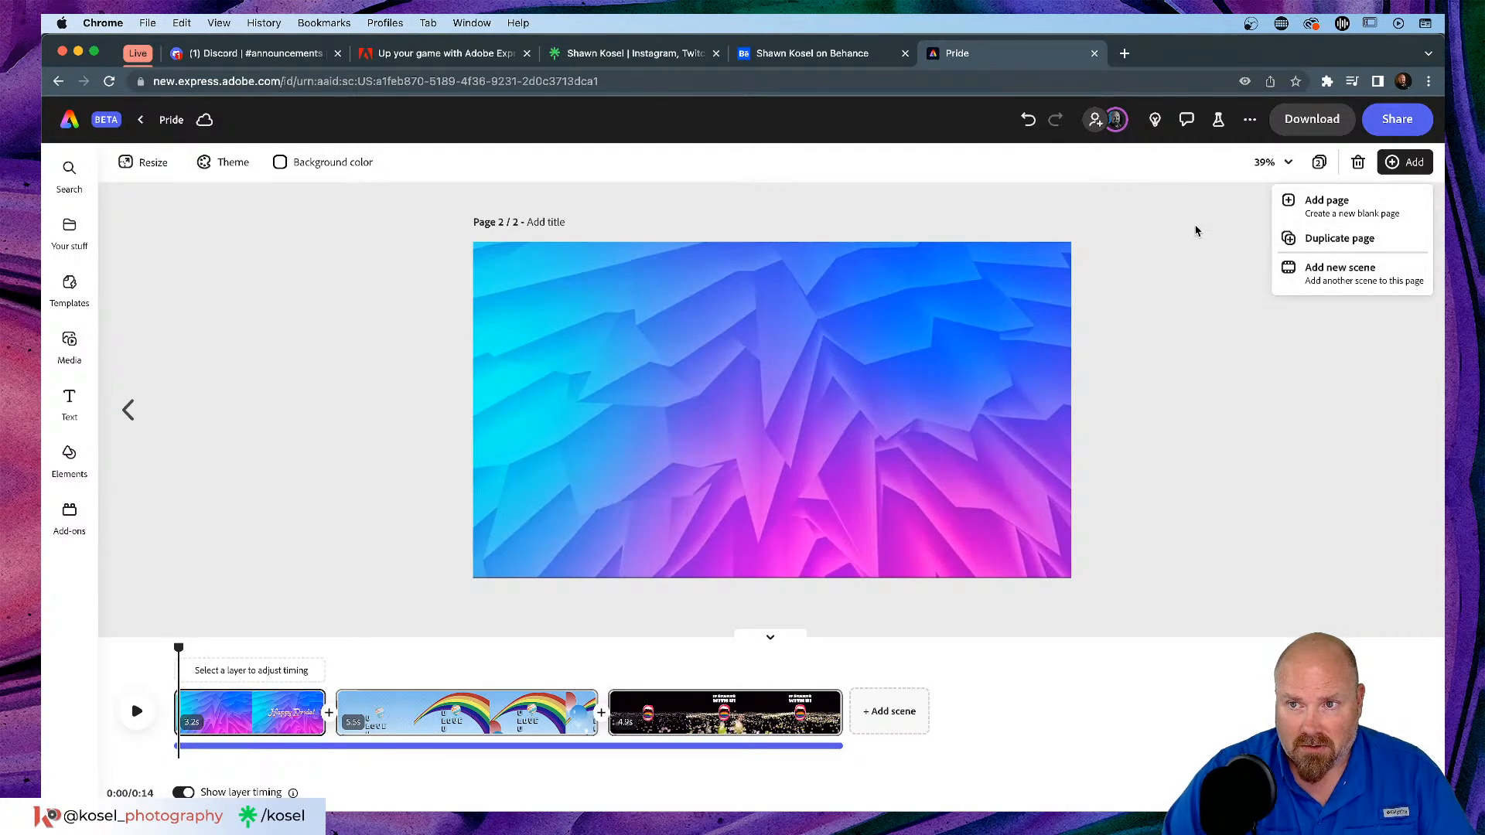
left_click(1209, 230)
scroll(1322, 165, "up", 3)
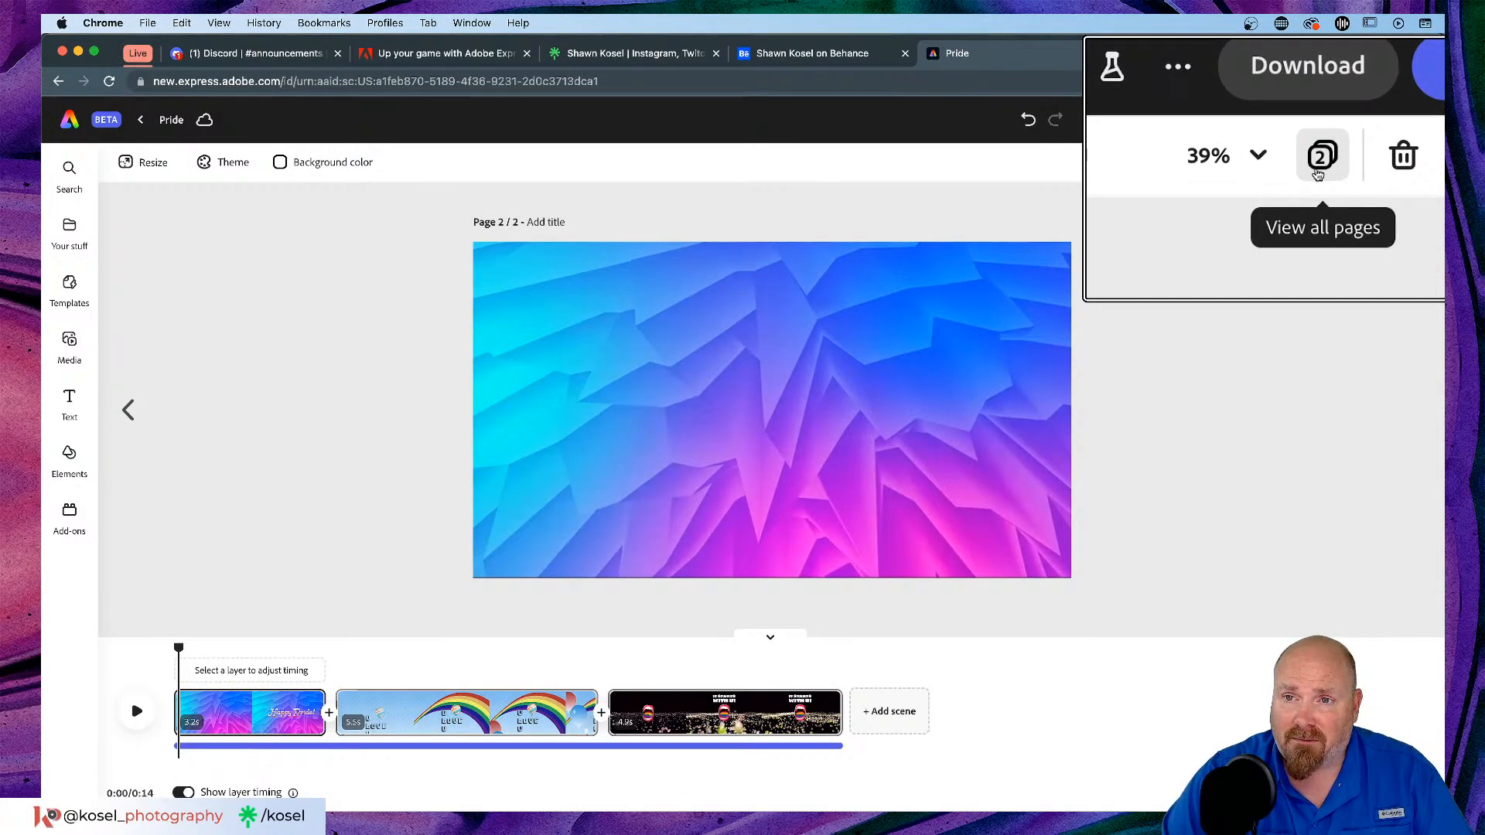
scroll(1317, 174, "down", 3)
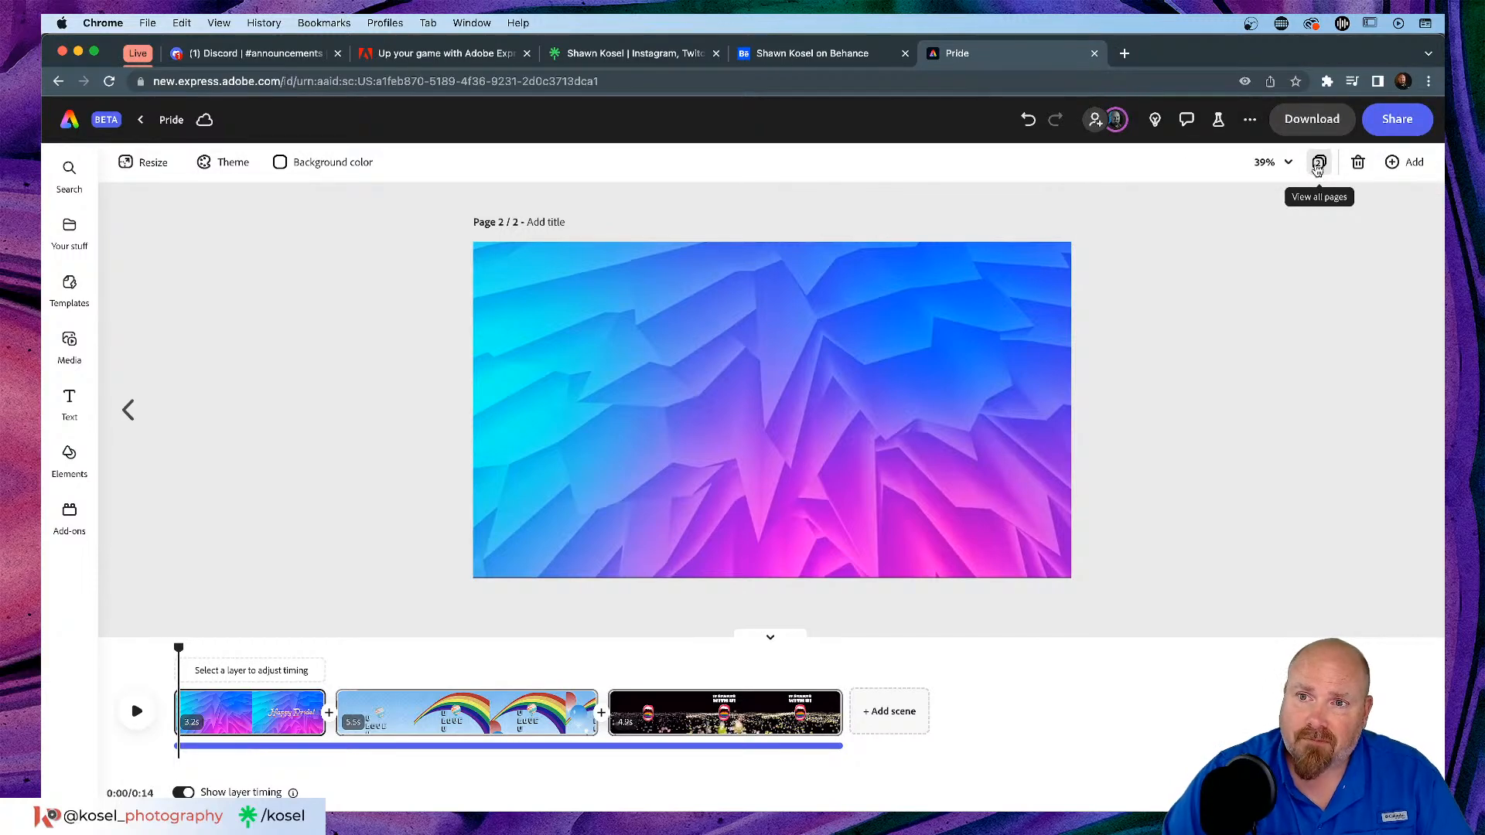
left_click(1318, 164)
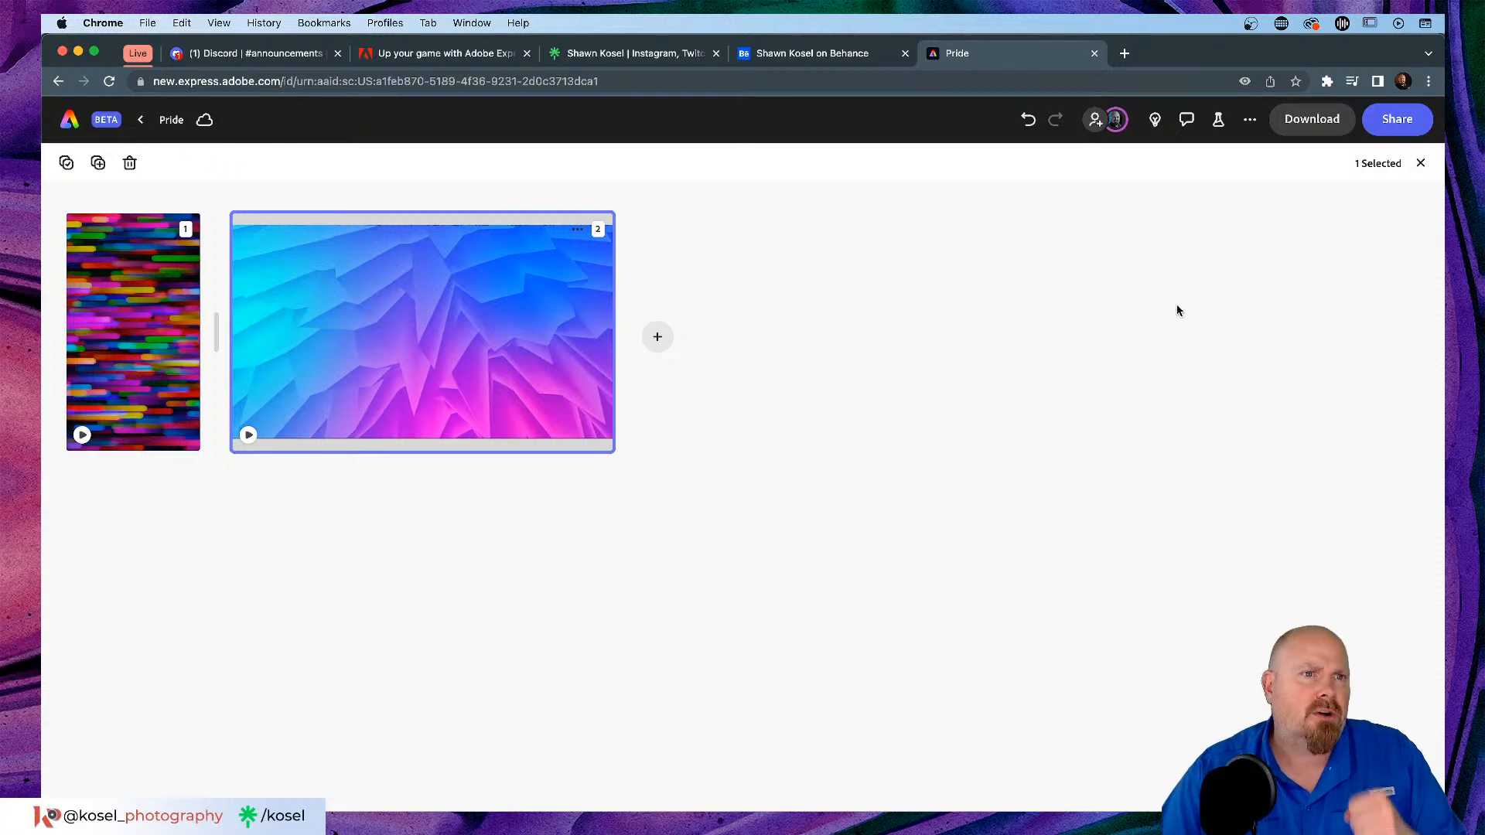
Step: Return to the beta home page and open the classic Adobe Express site in a new tab to compare both home pages
left_click(100, 122)
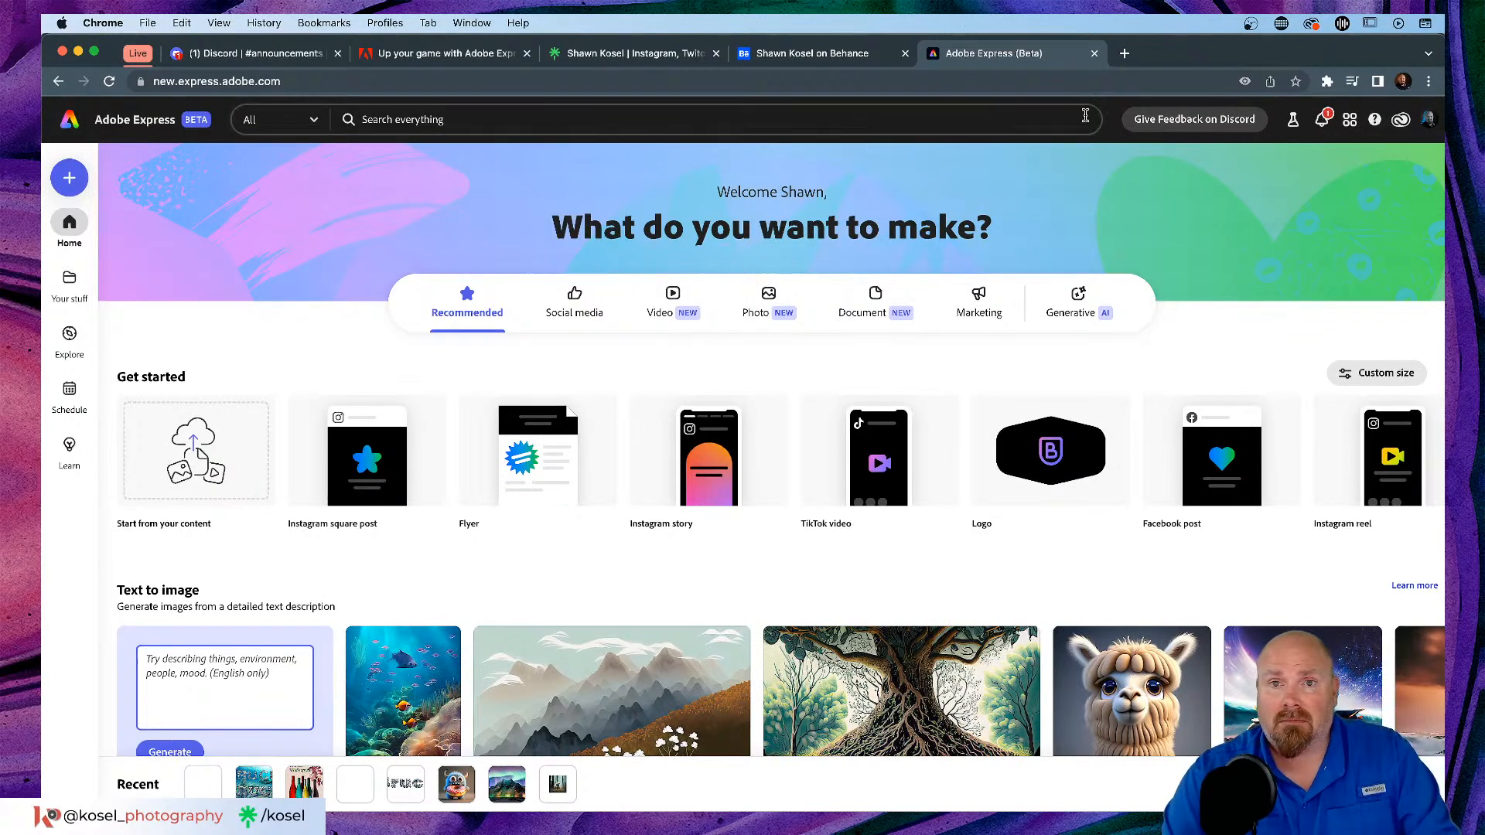
left_click(1125, 53)
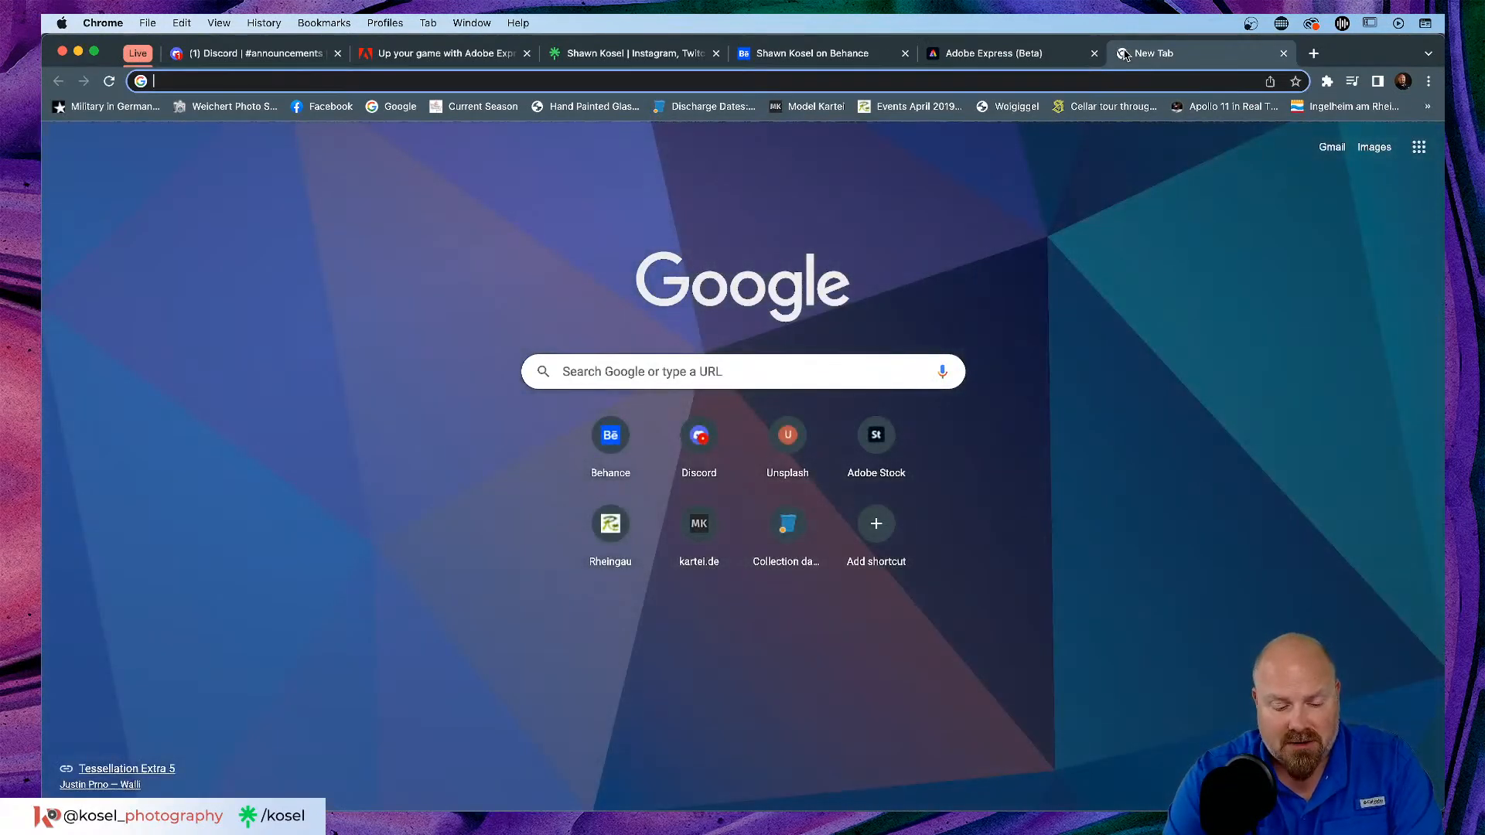
type("expr")
key("Return")
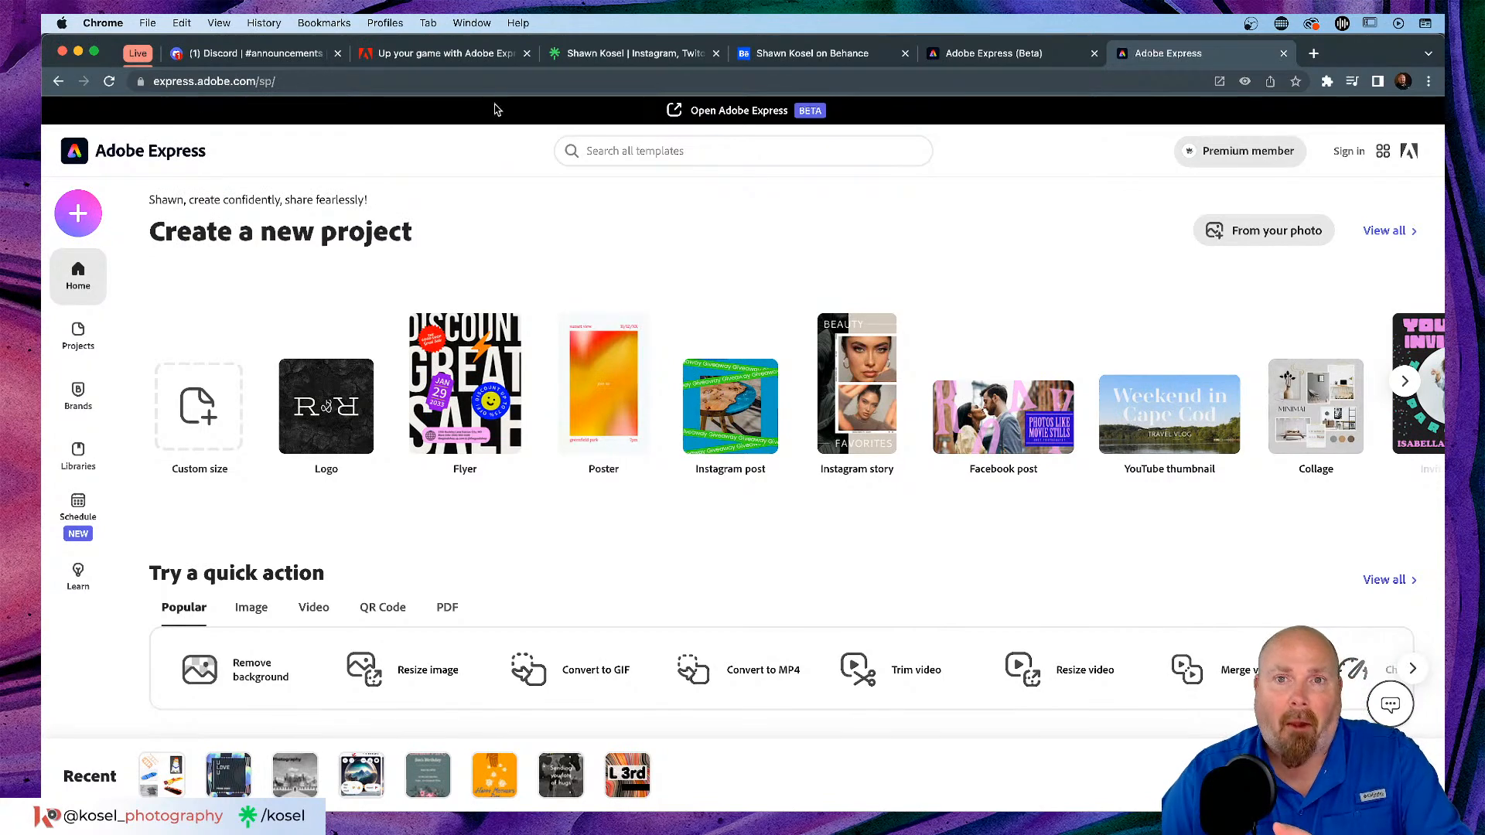
left_click(1018, 62)
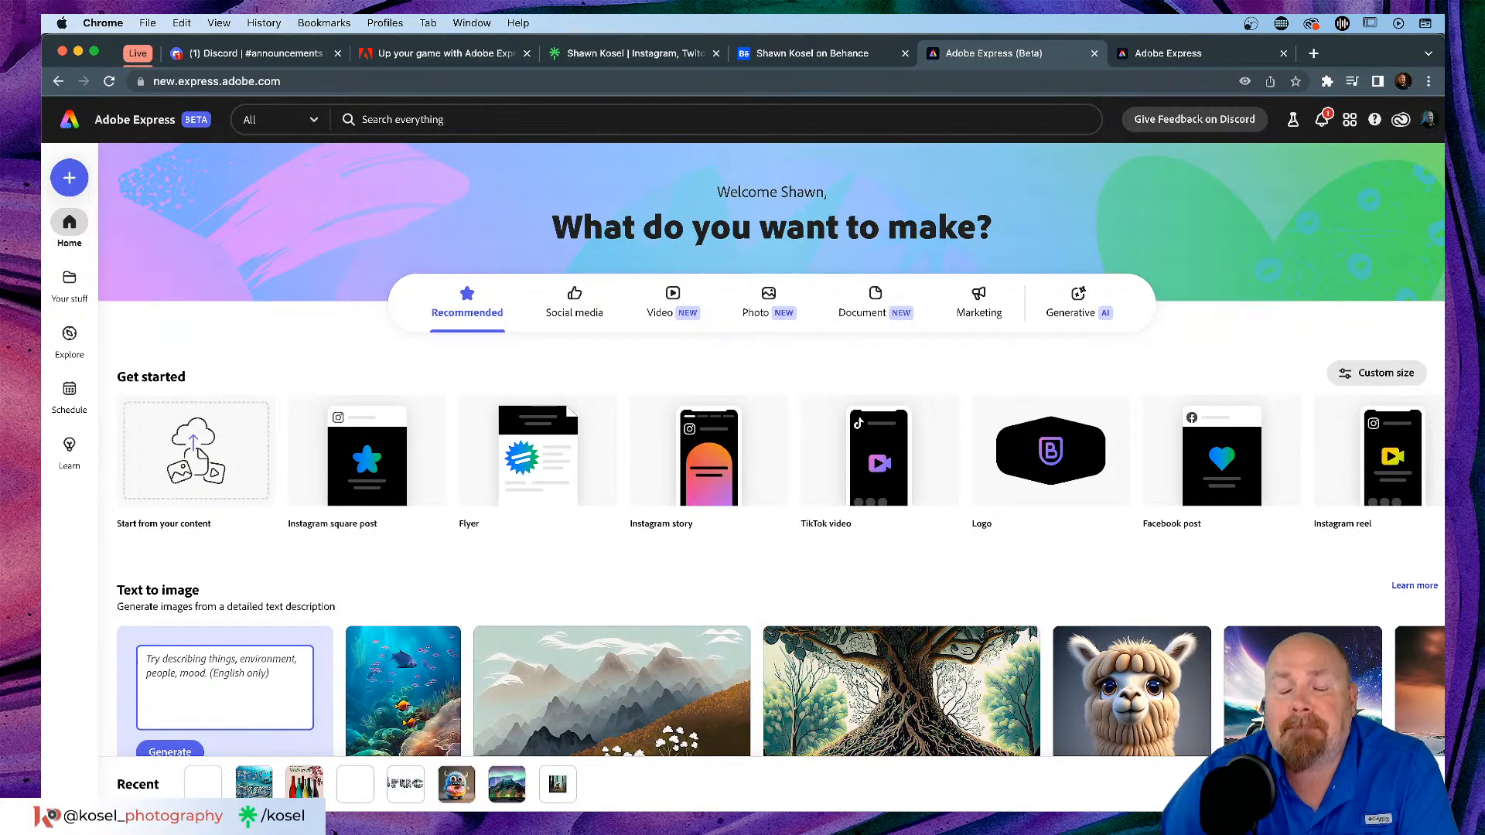
Step: Switch to Discord and look through the Adobe Firefly server's chat-english channel for the Adobe Express announcement
left_click(284, 56)
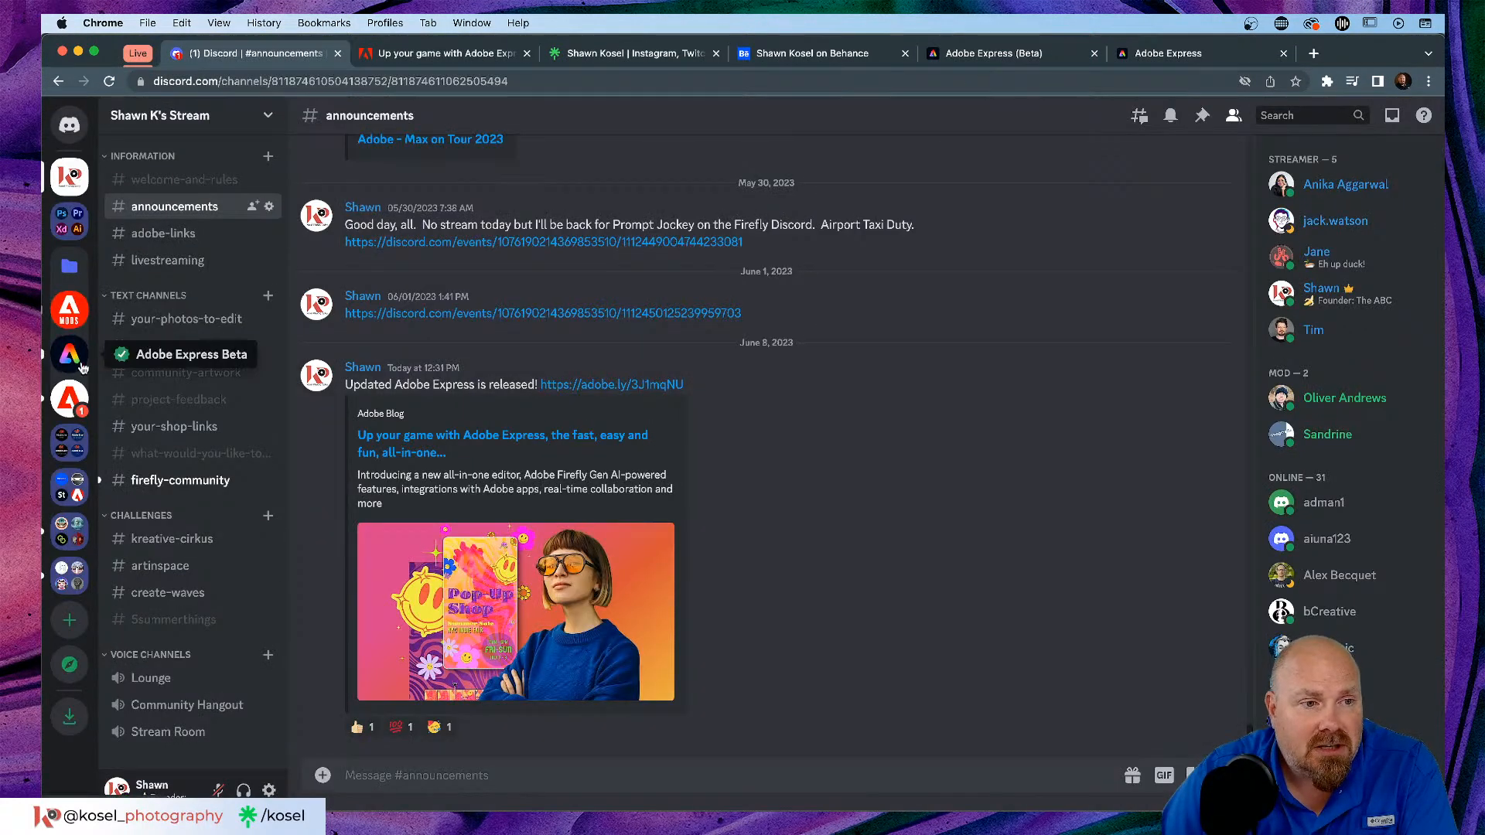
left_click(68, 400)
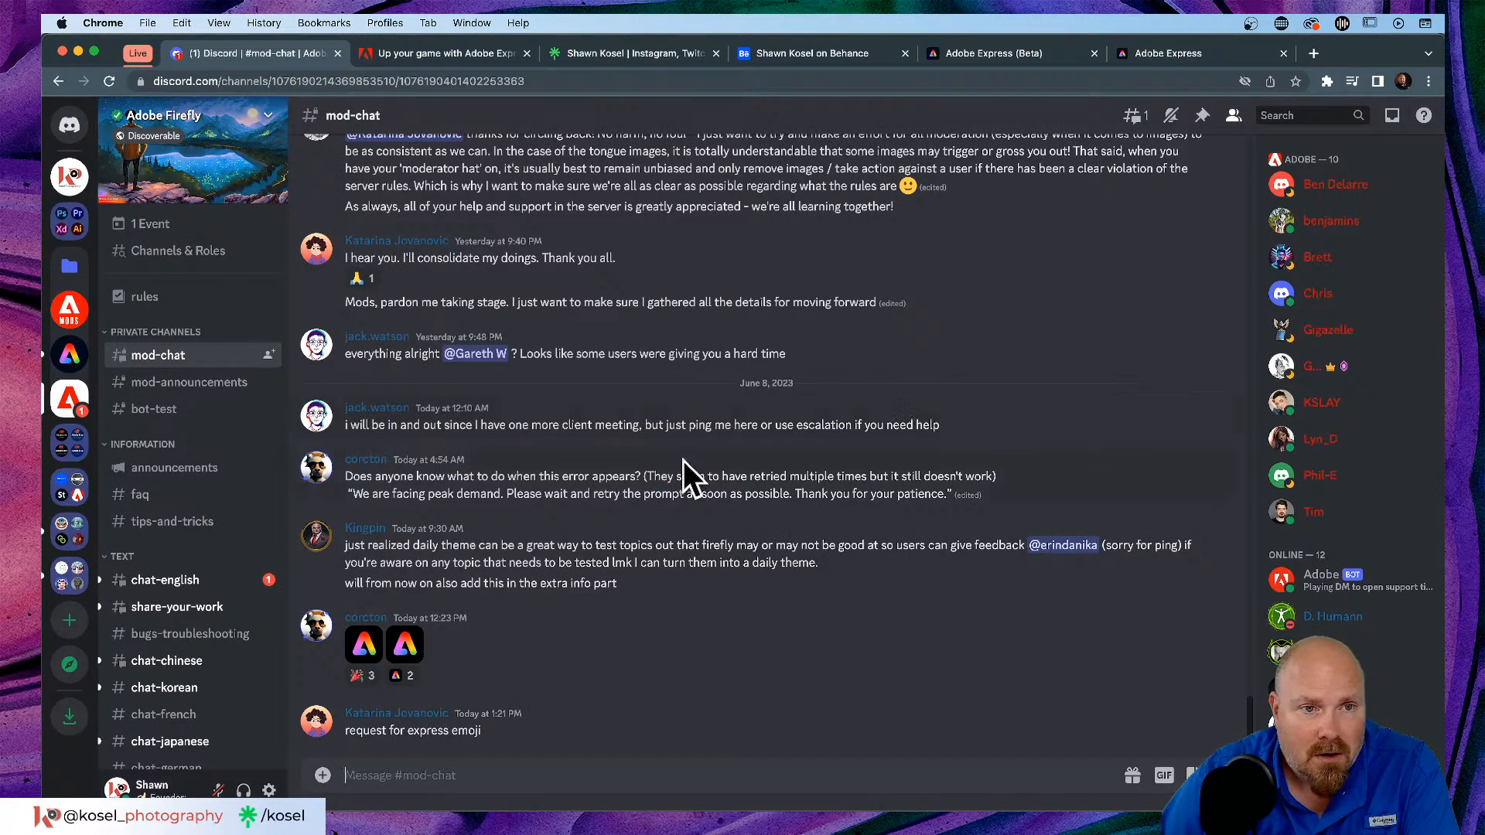
left_click(159, 580)
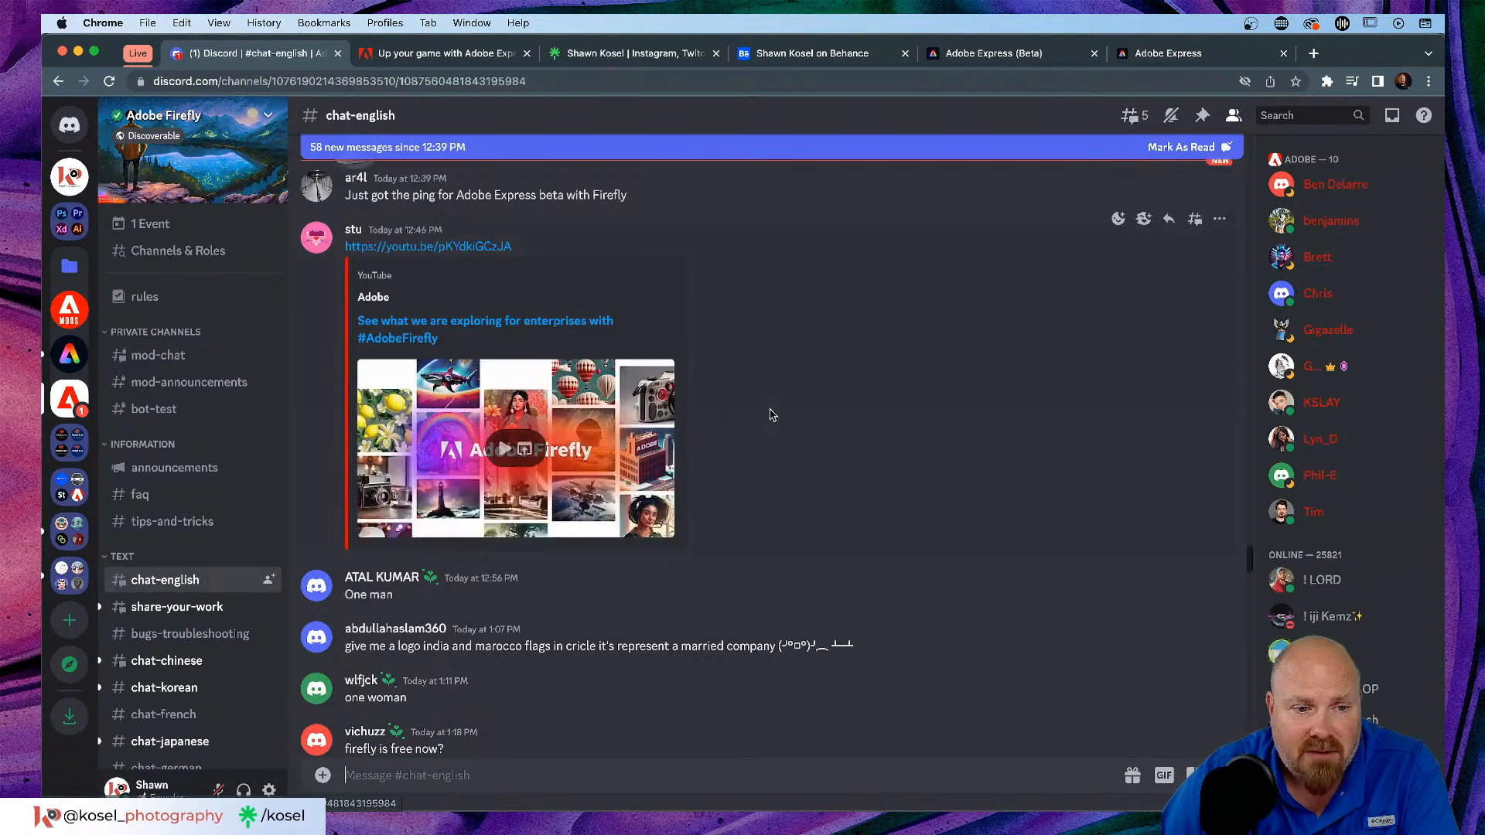
scroll(896, 421, "up", 5)
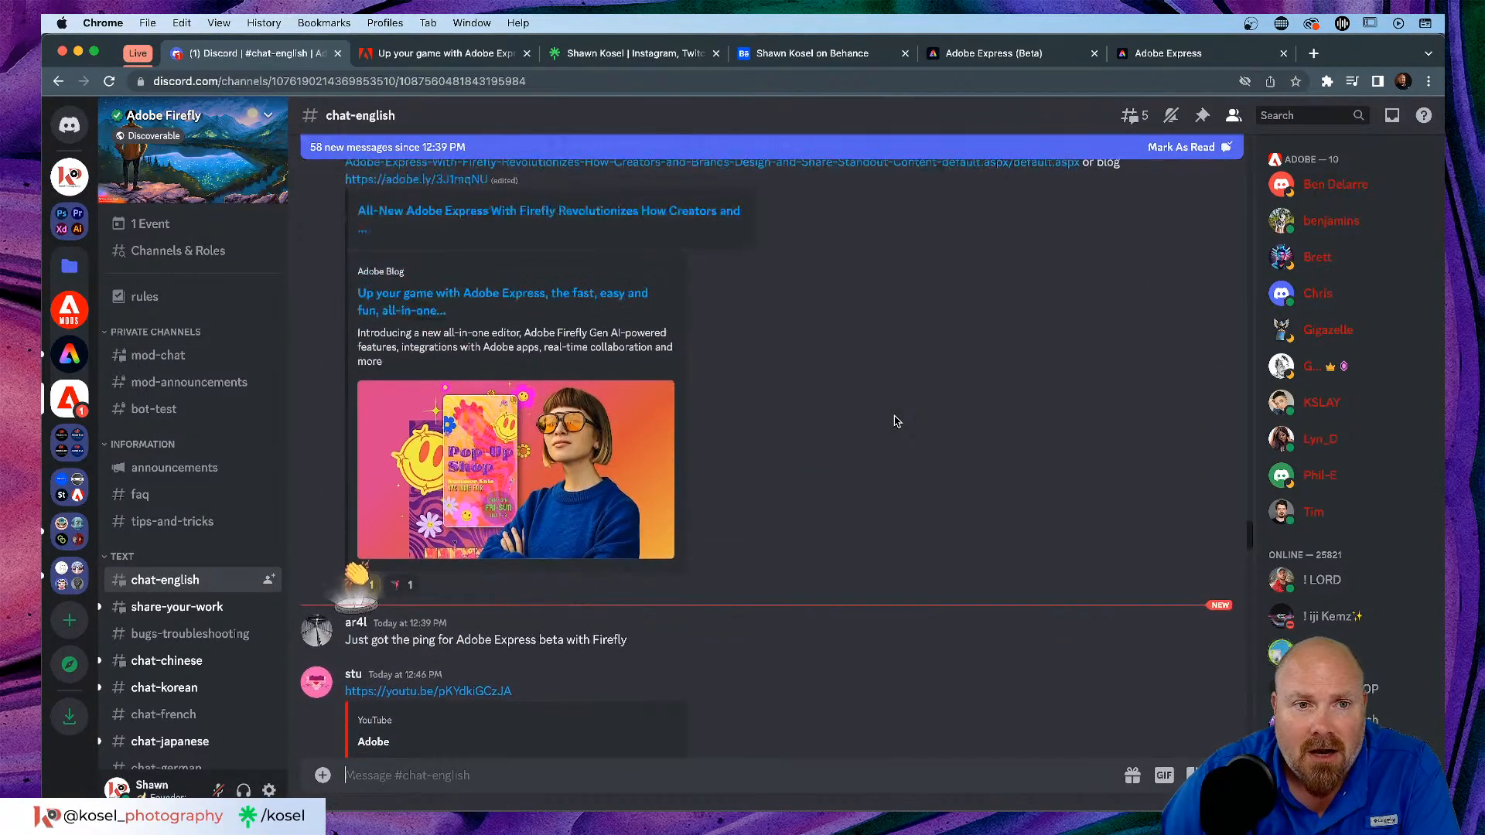
scroll(896, 422, "up", 10)
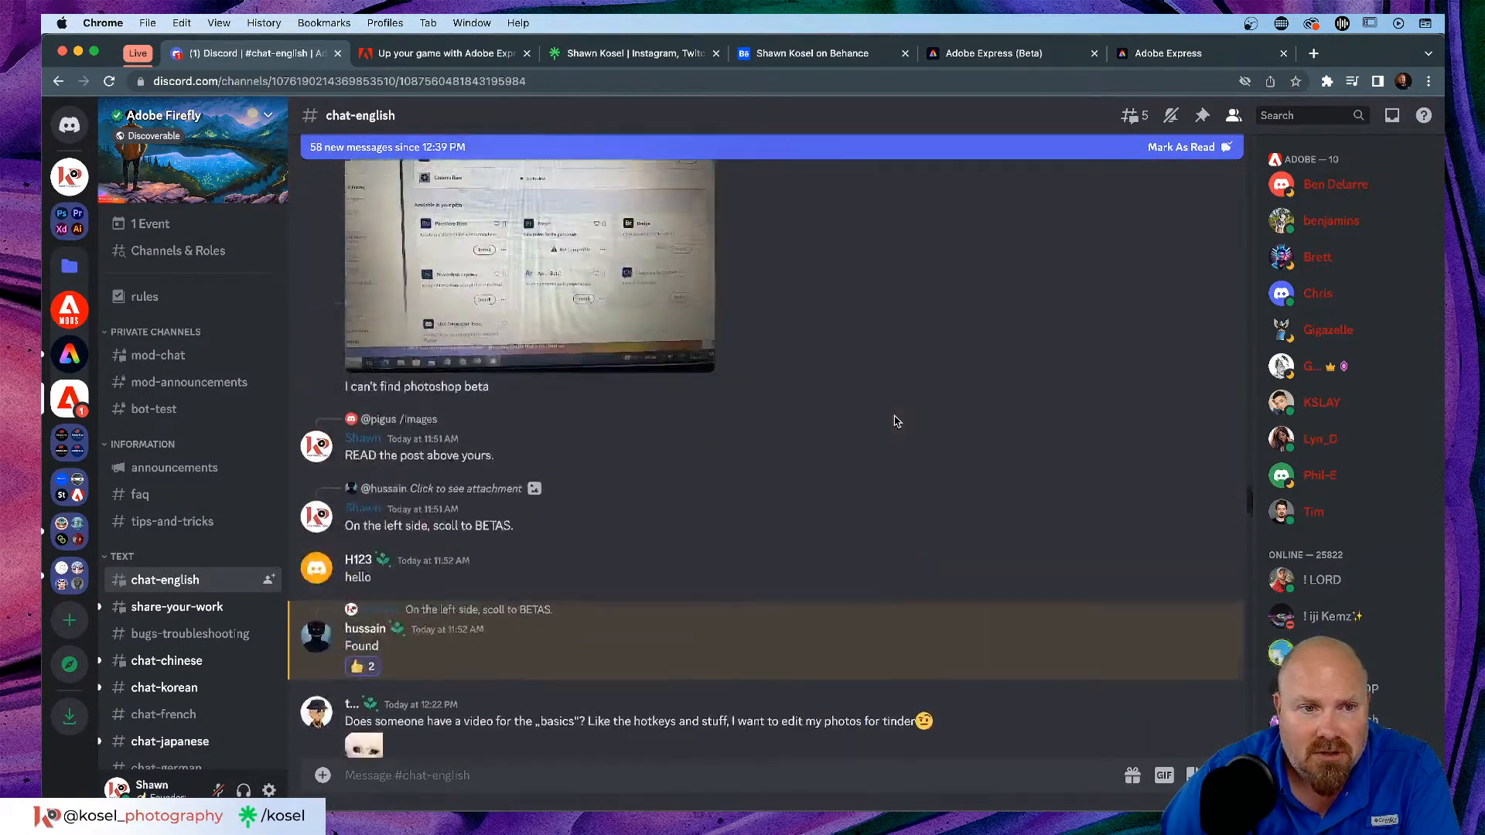
scroll(896, 422, "down", 6)
Step: Switch to Notes to view the #AdobeExpressAmbassadors note, then close it and return to Chrome
key("super+Tab")
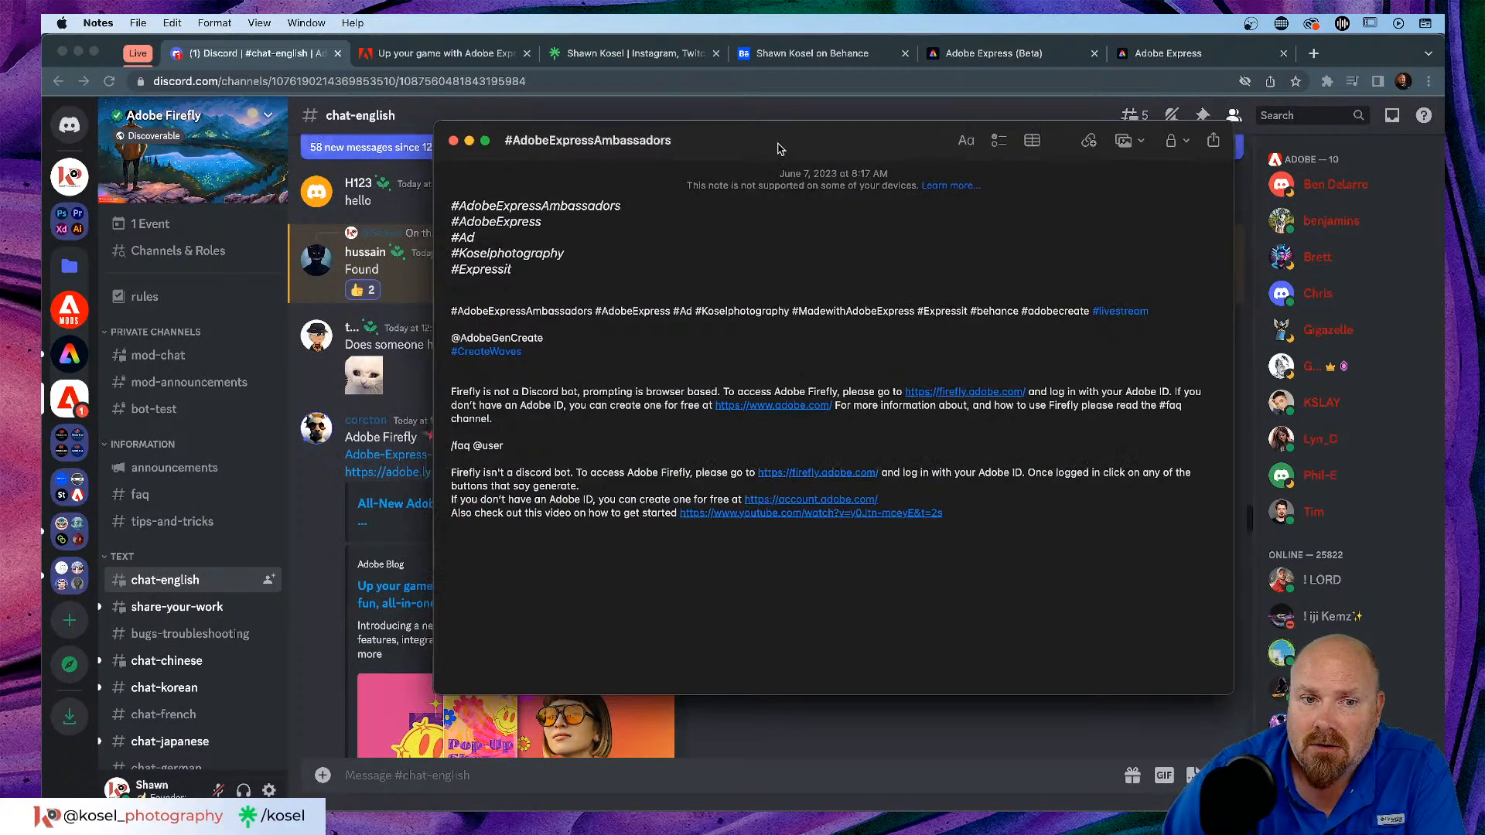
key("super+w")
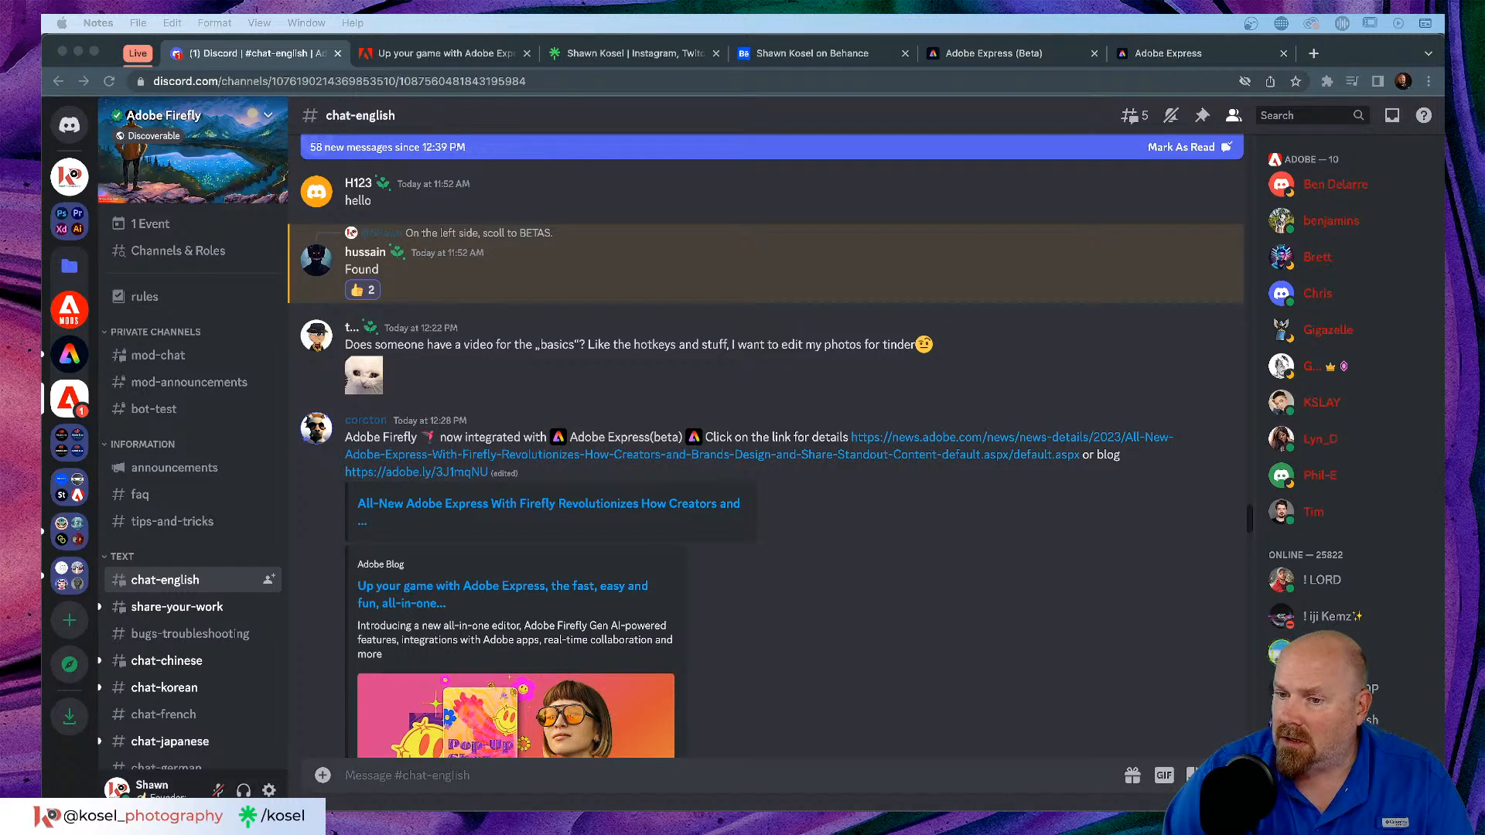
key("super+Tab")
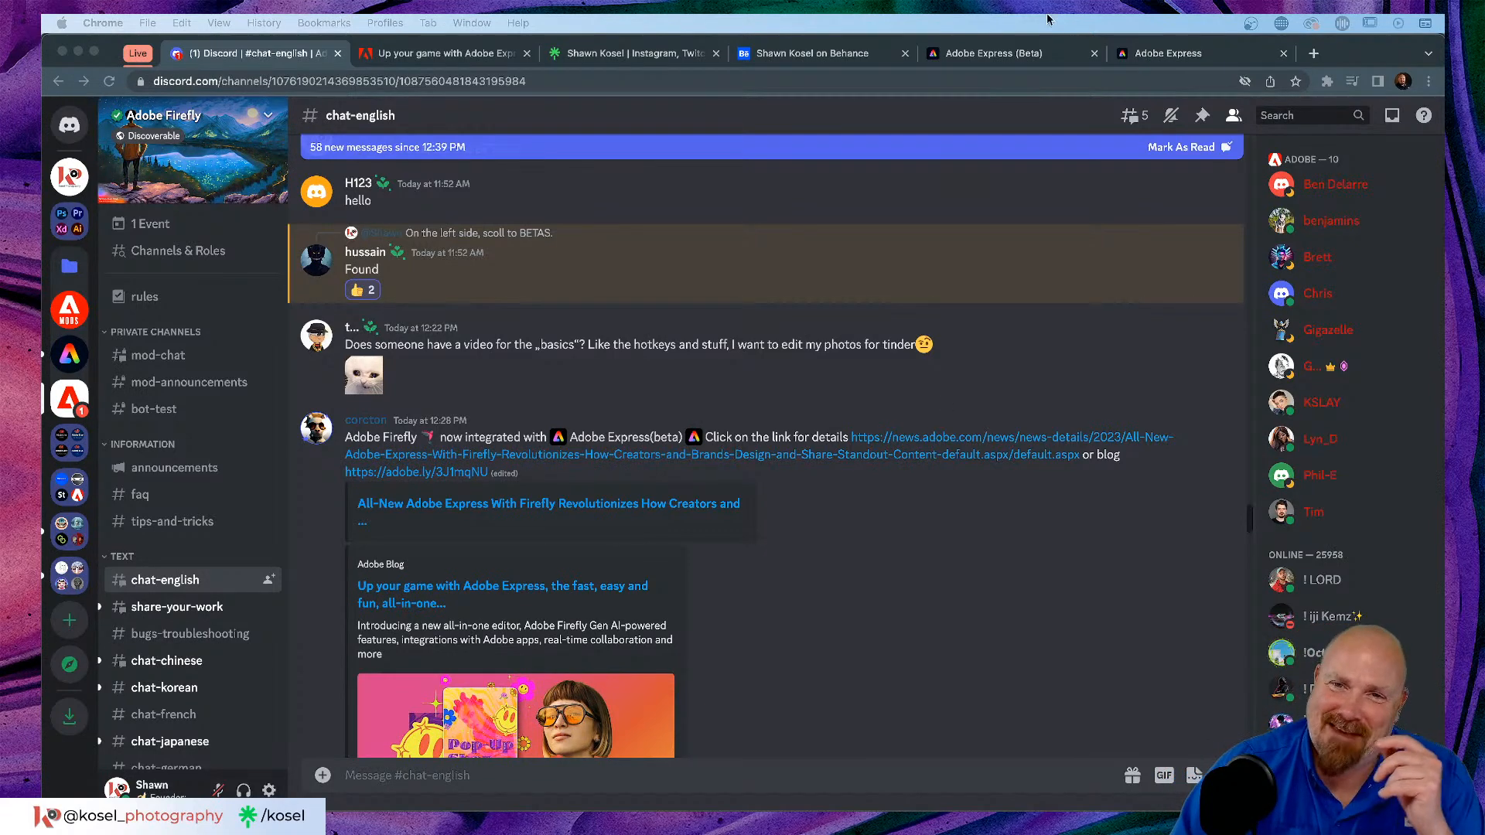
Step: Show the Adobe Express beta home page and bring the Behance live chat window over it to read messages, then move it away
left_click(1020, 56)
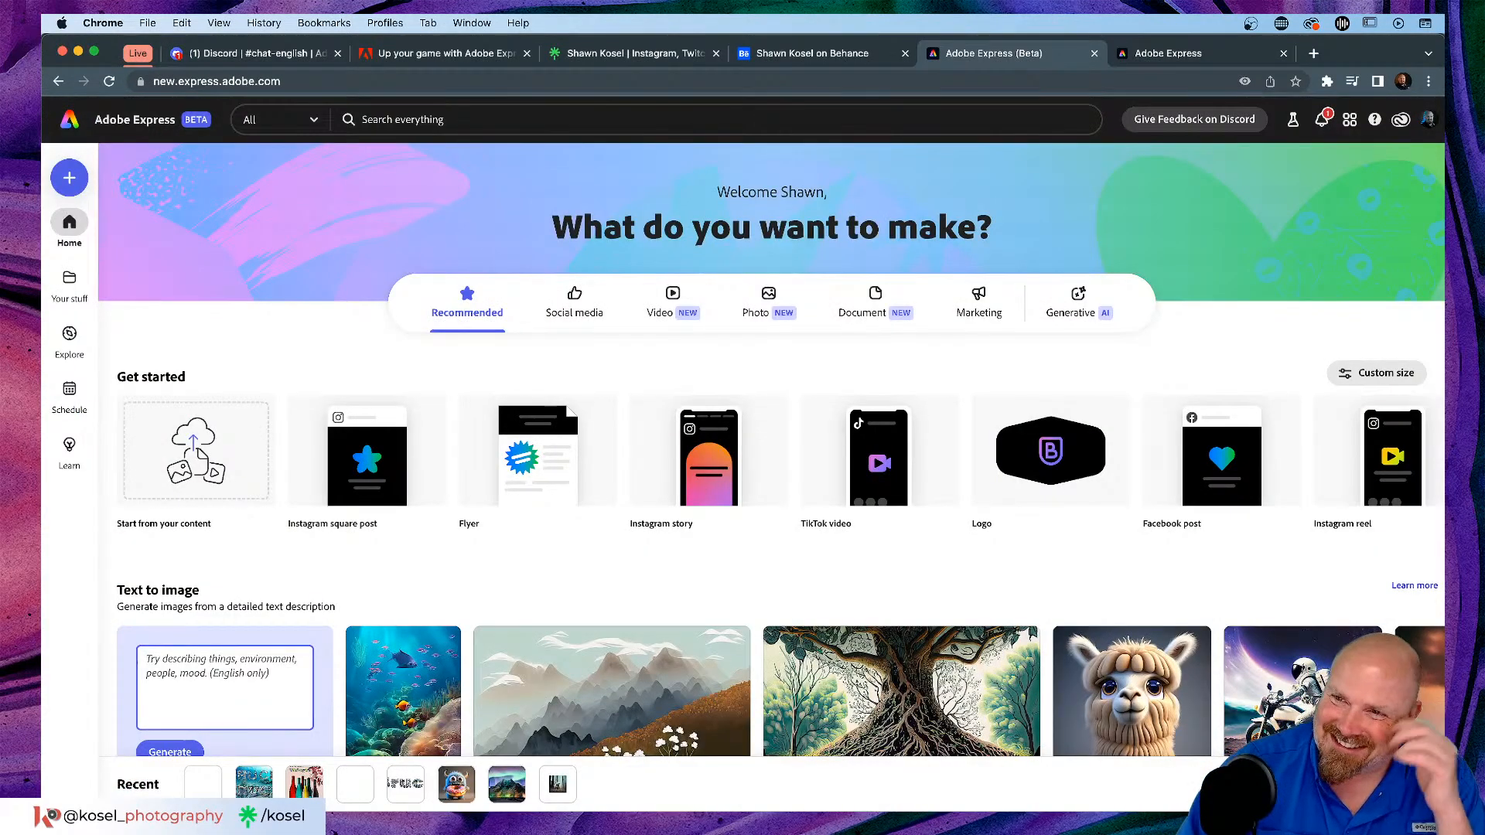
left_click_drag(1443, 109, 698, 31)
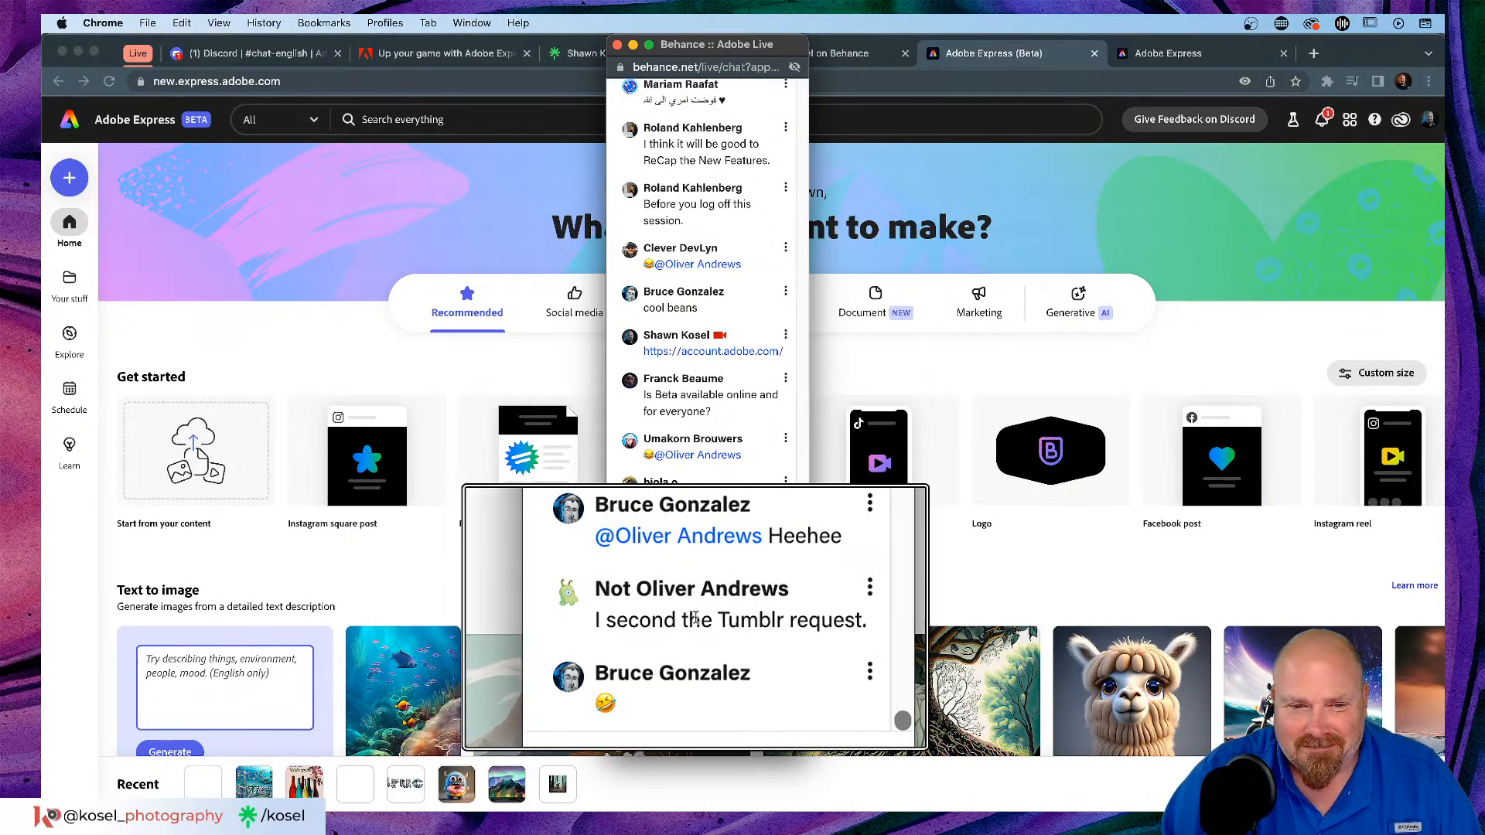
left_click_drag(714, 50, 1443, 78)
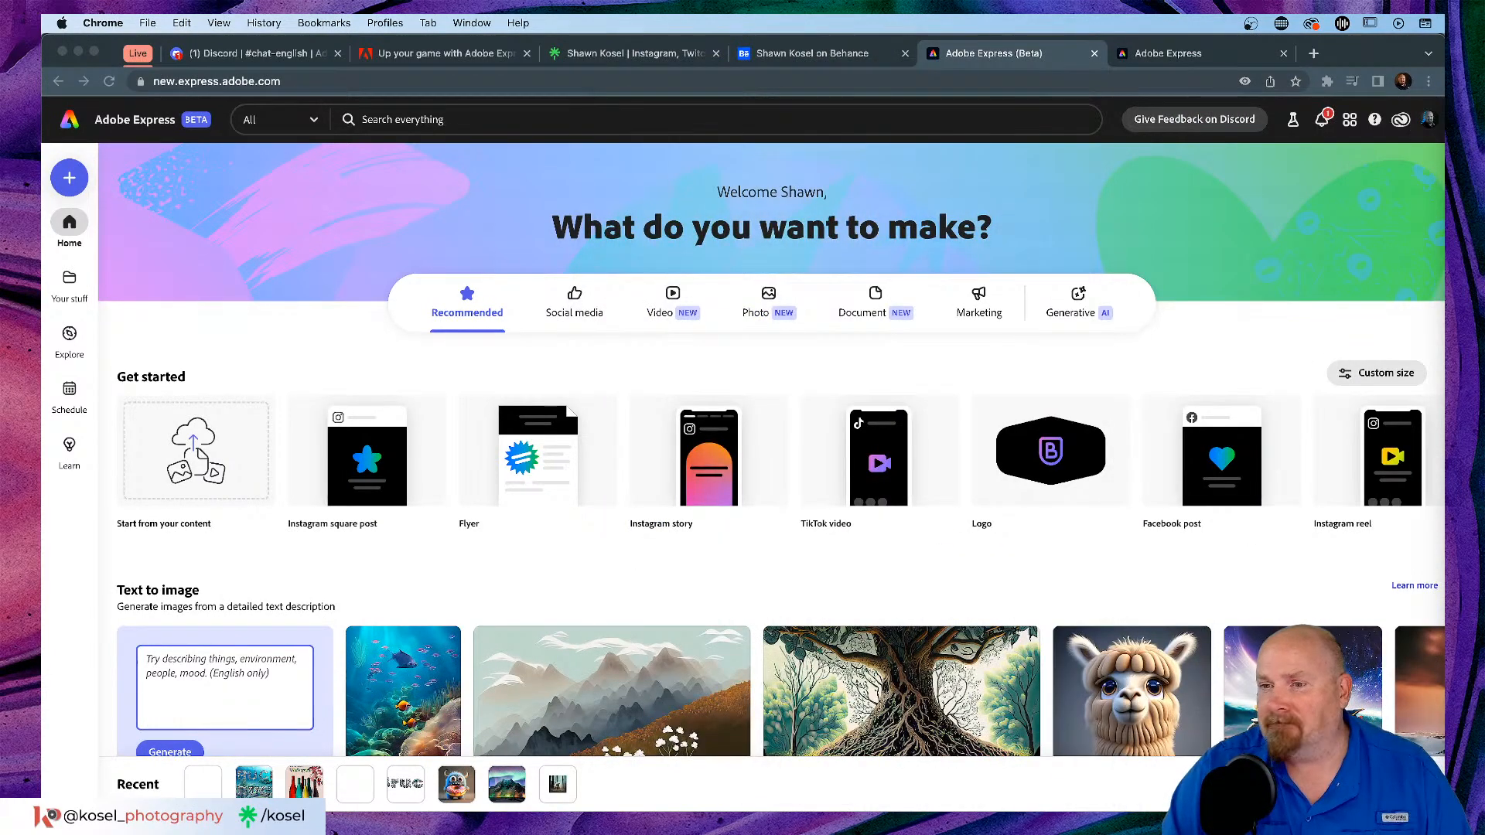
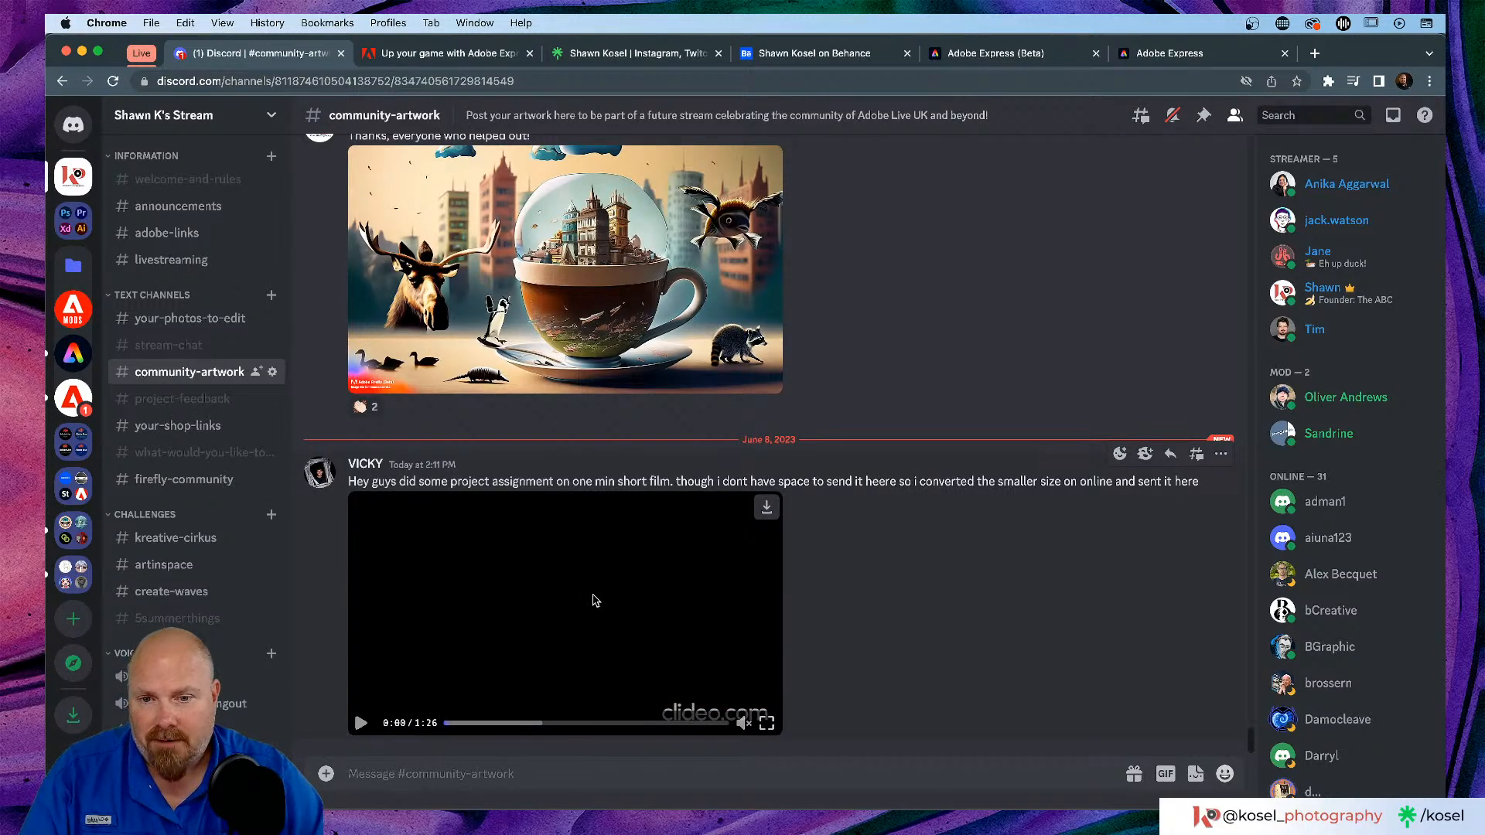
Step: Watch the short film posted in Discord's community-artwork channel enlarged to the end, then return to the normal view
scroll(593, 600, "up", 5)
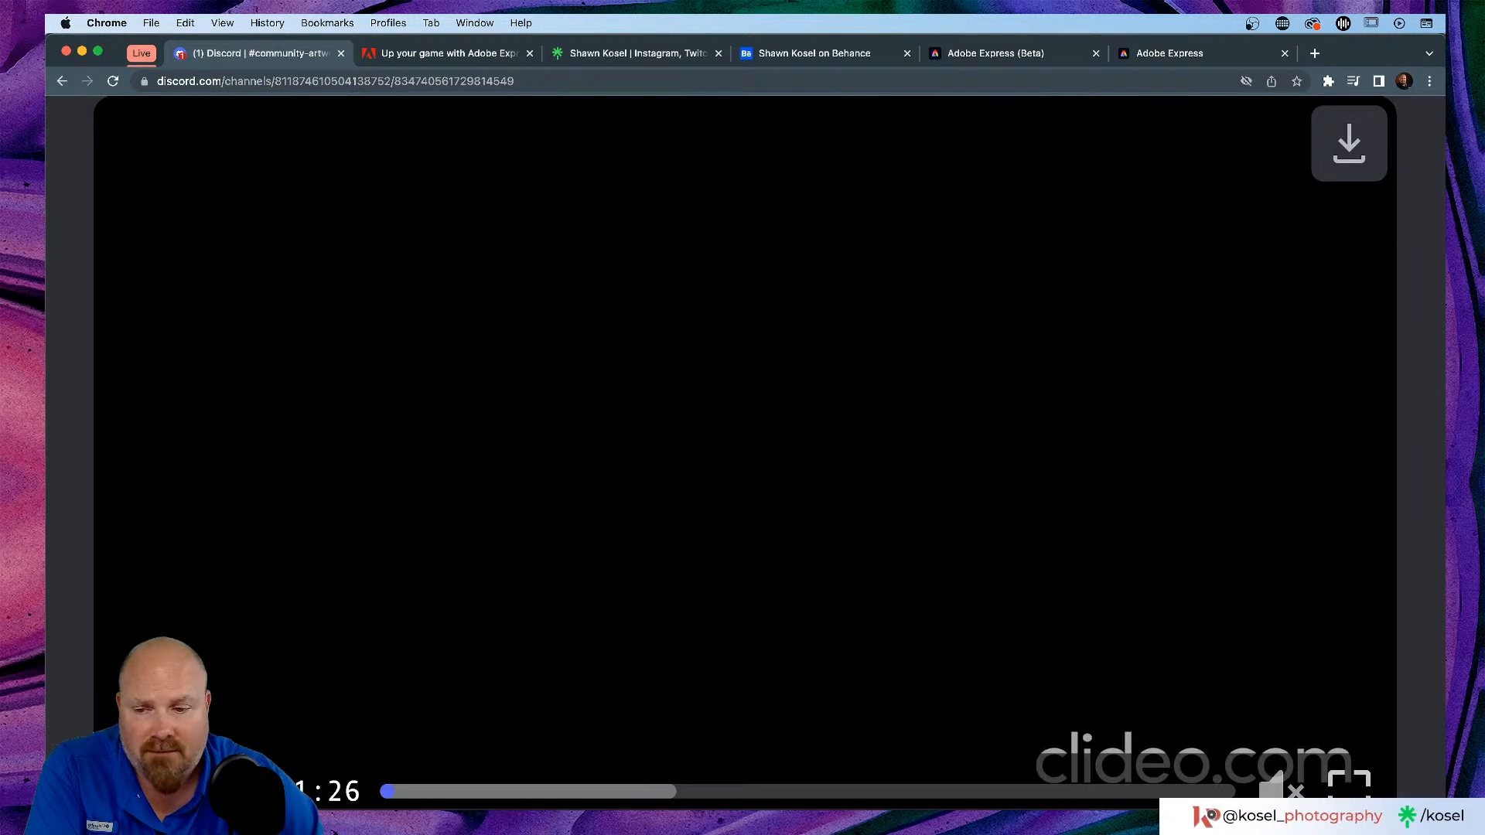
key("space")
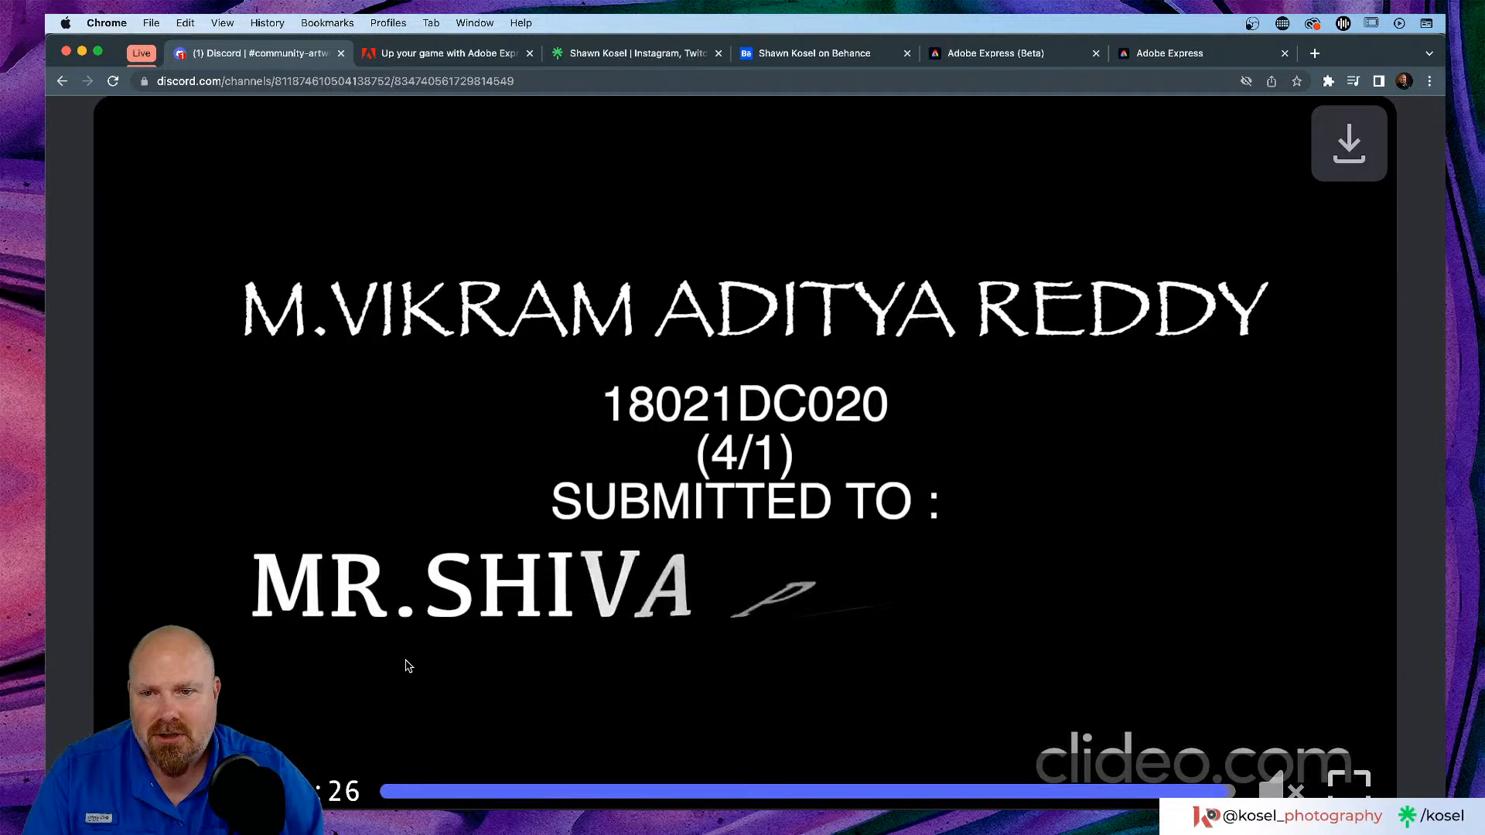
key("Escape")
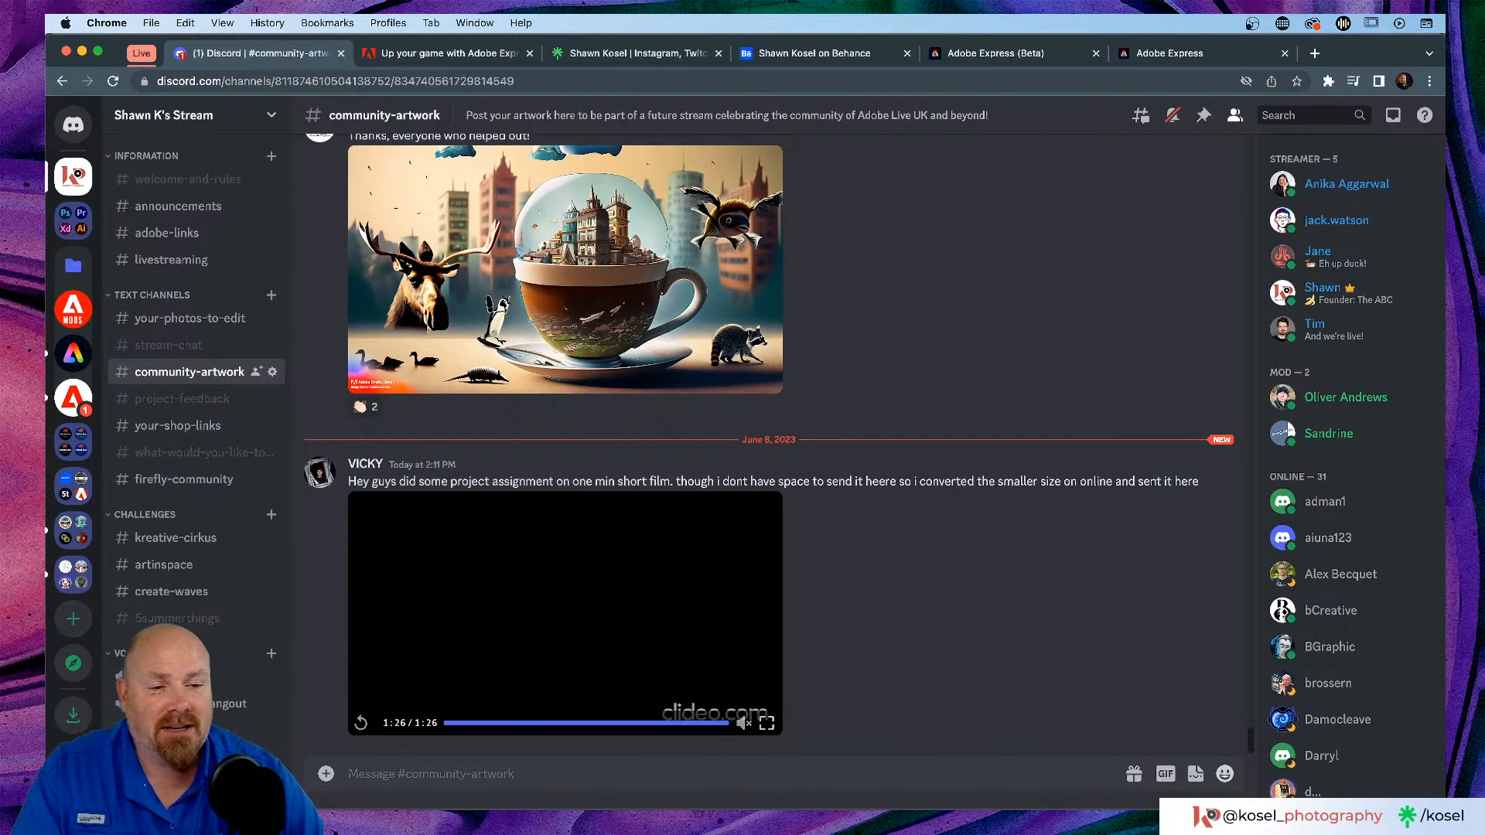
Step: Show the classic Adobe Express home page once more and switch back to the beta home page
left_click(1166, 53)
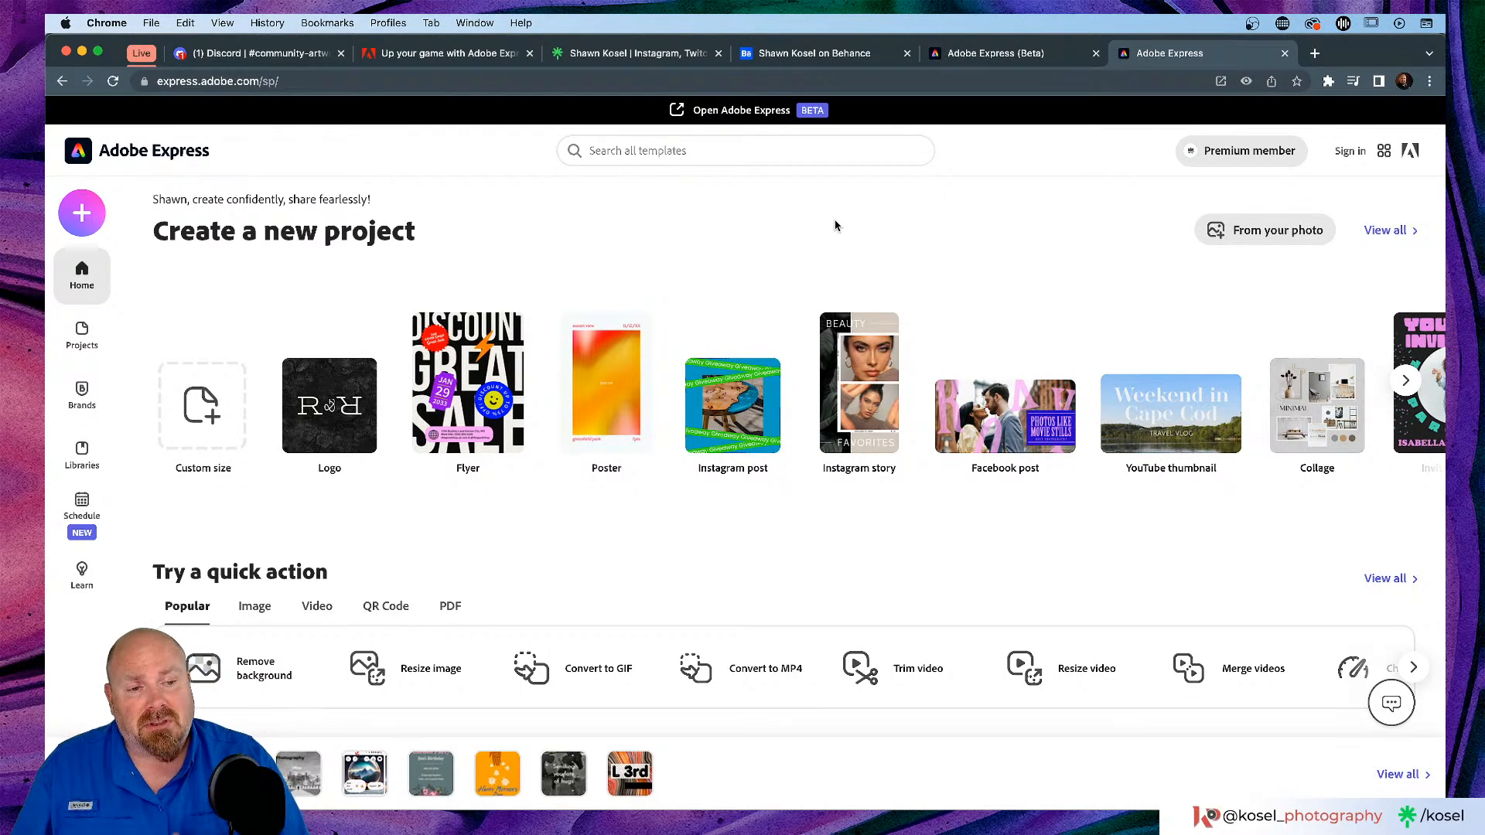
left_click(1015, 64)
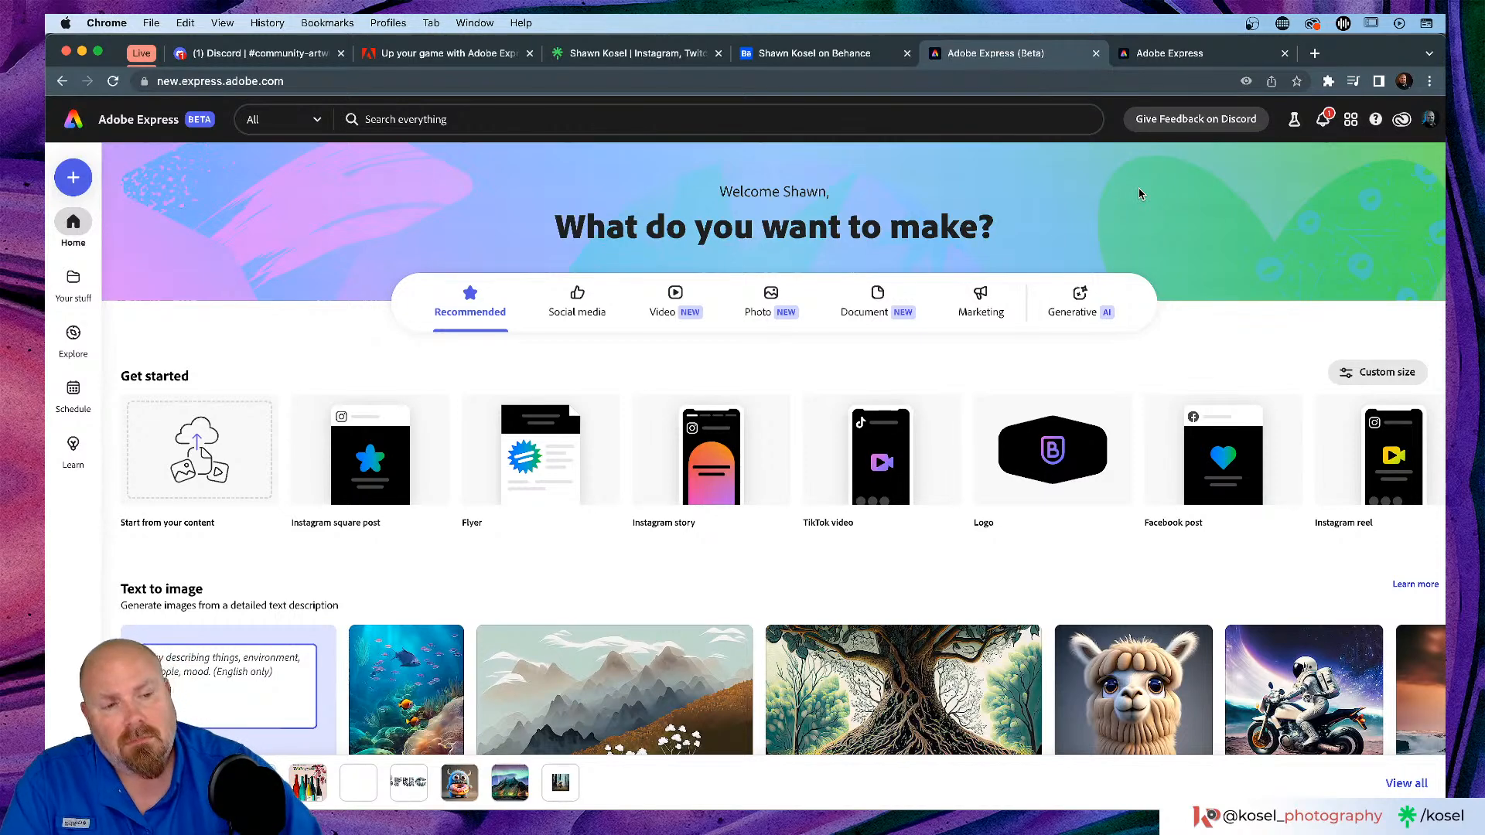
mouse_move(1093, 496)
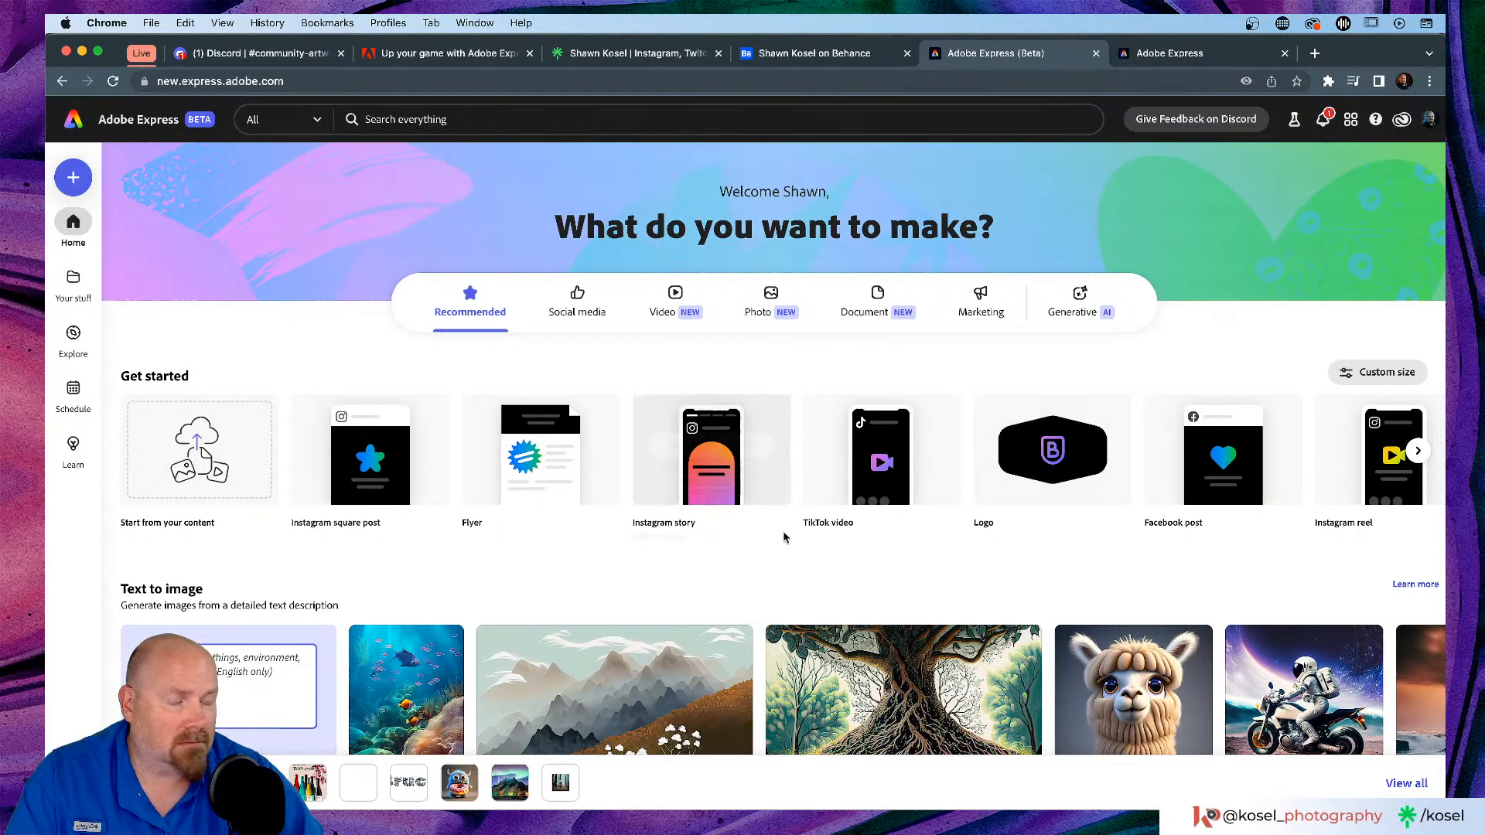
Step: Open the recent underwater project with shark-filled lettering and examine both versions of the lettering up close
left_click(408, 781)
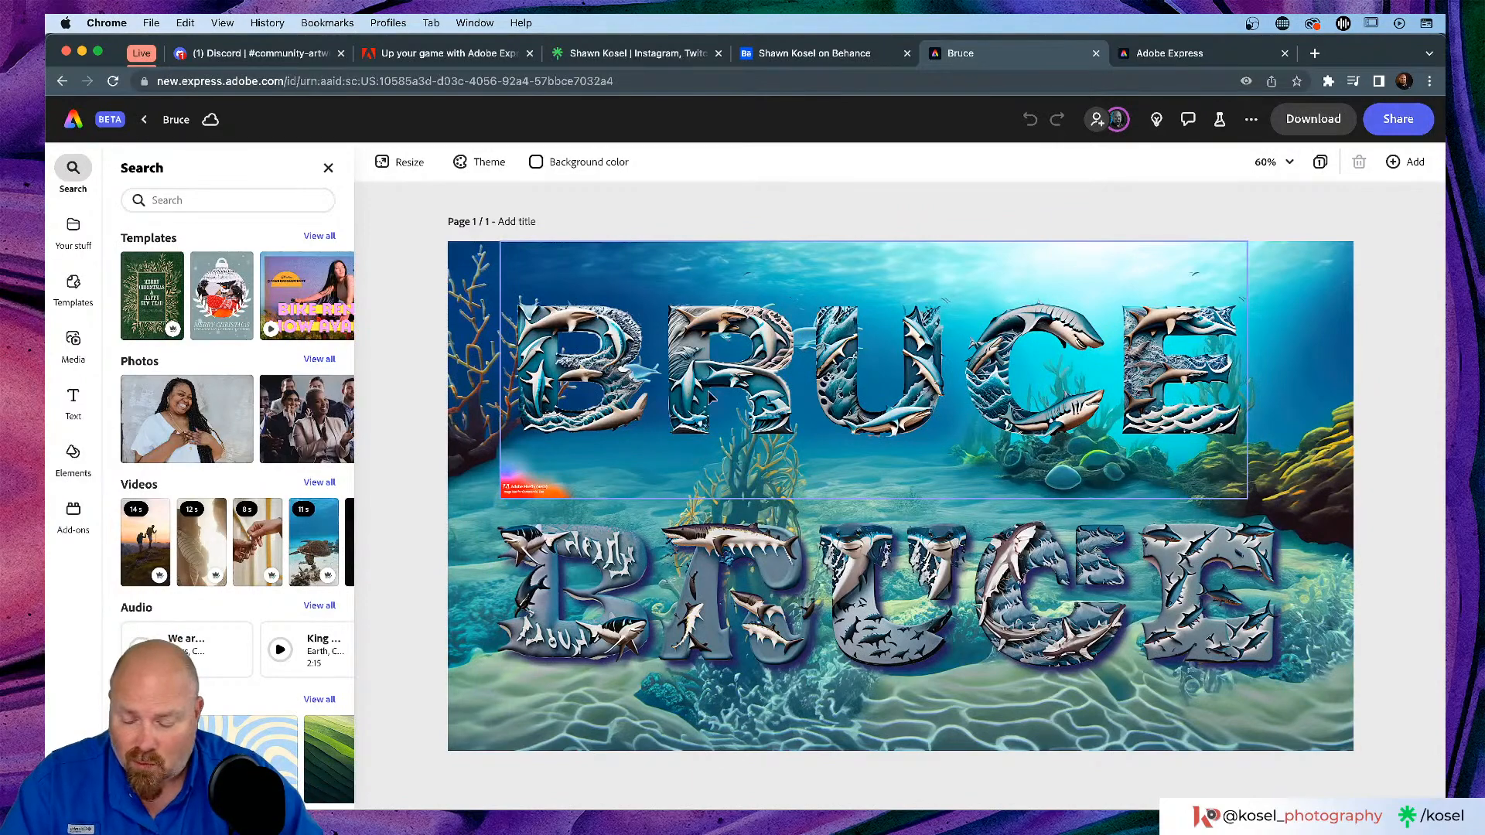
scroll(709, 393, "up", 5, "ctrl")
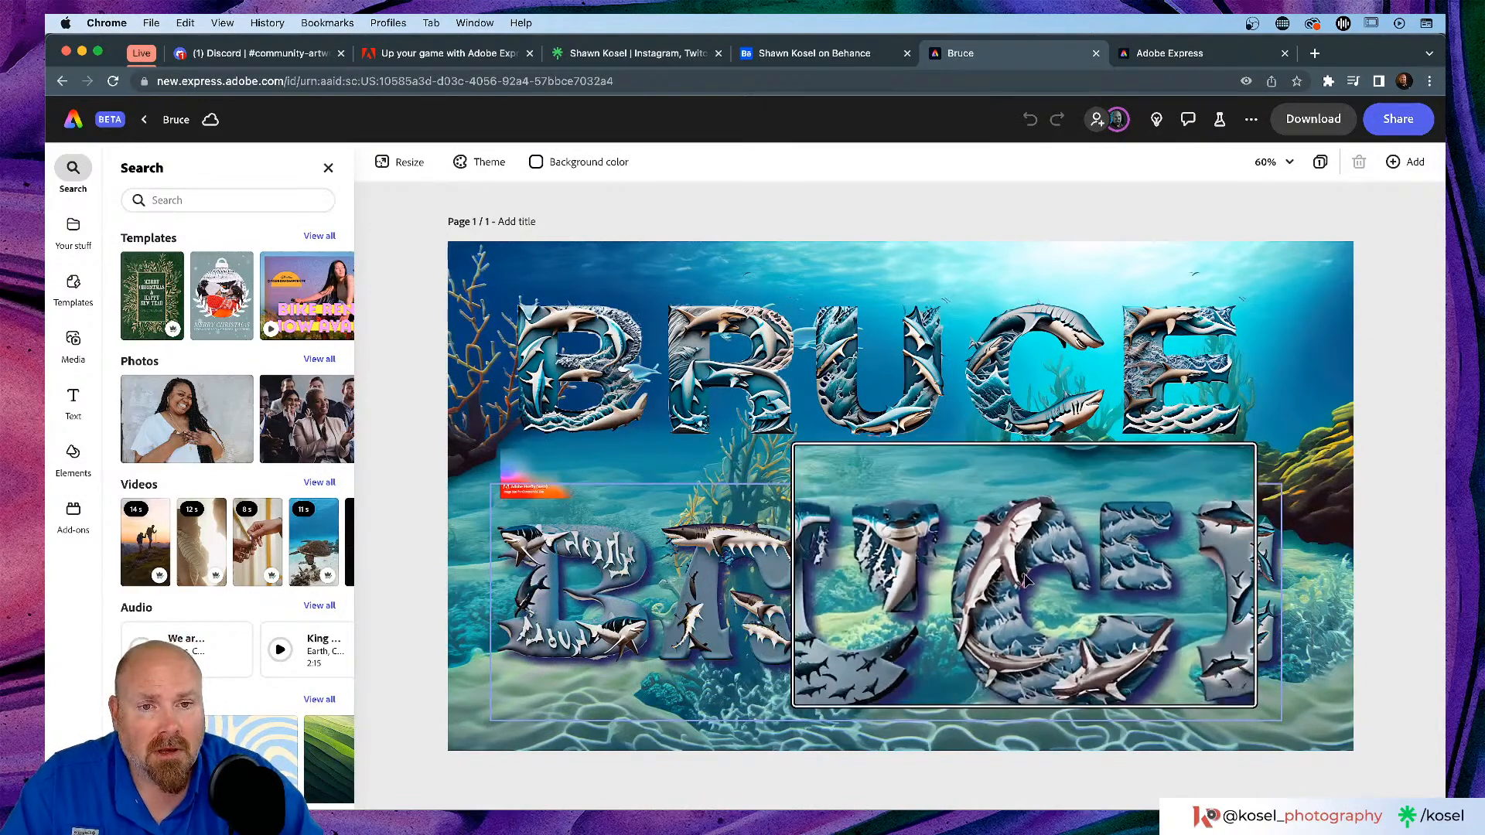
left_click(1206, 365)
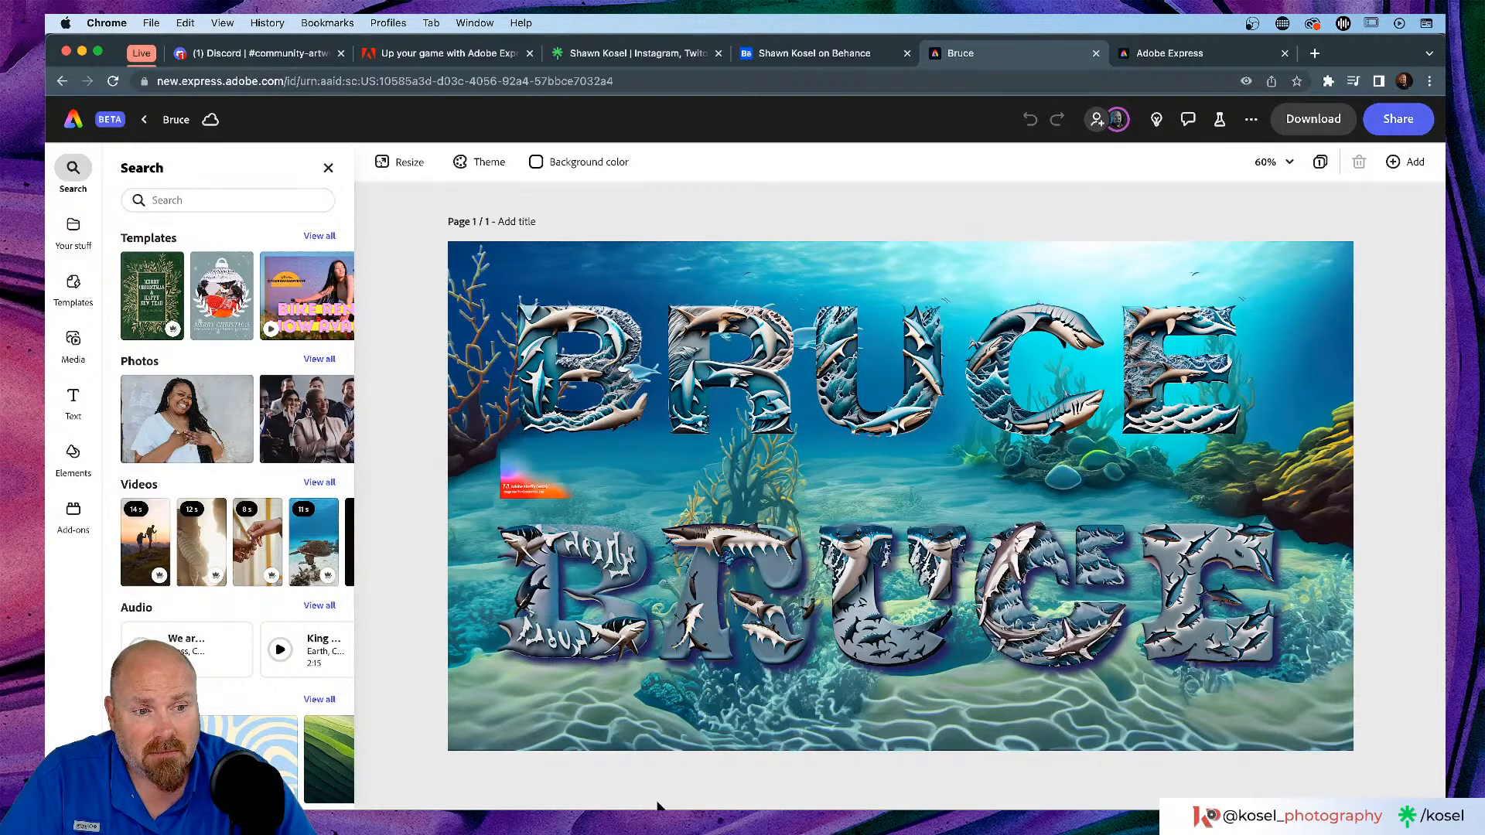
Step: Go back to the home page, reopen the shark-lettering project, and select the lower lettering to view its text settings
left_click(116, 122)
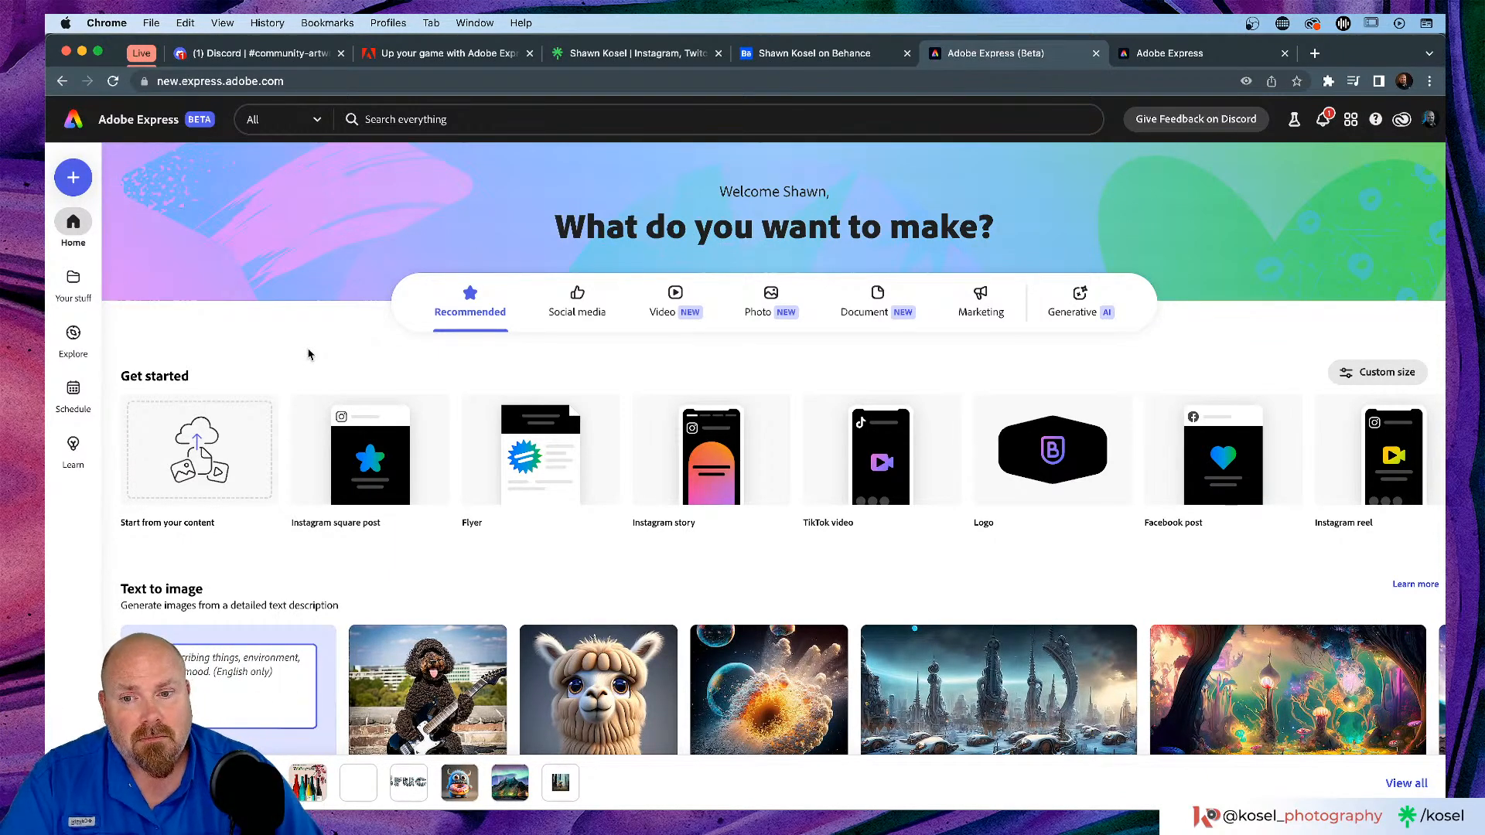
left_click(388, 402)
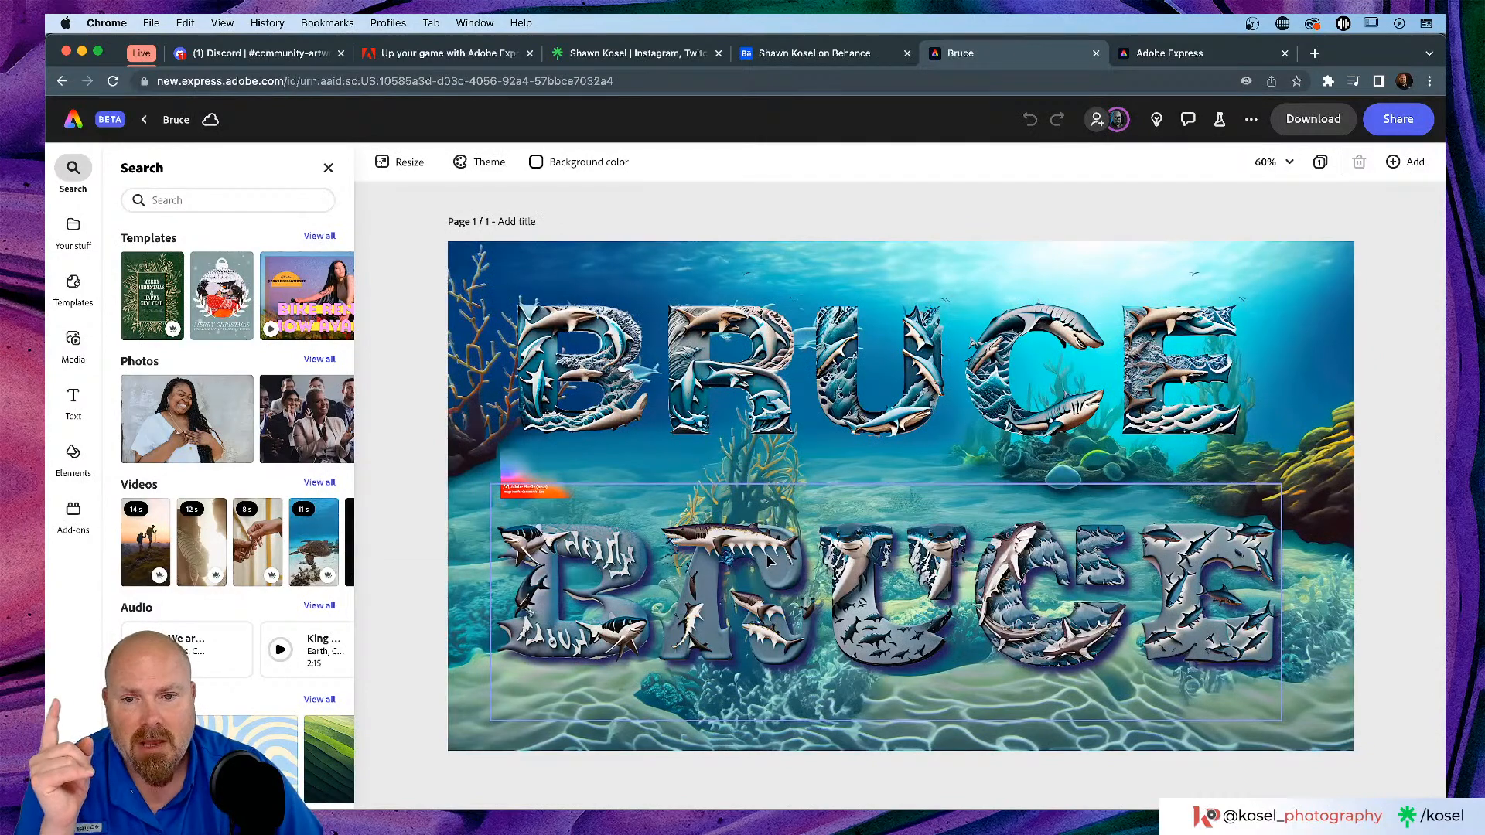
left_click(766, 557)
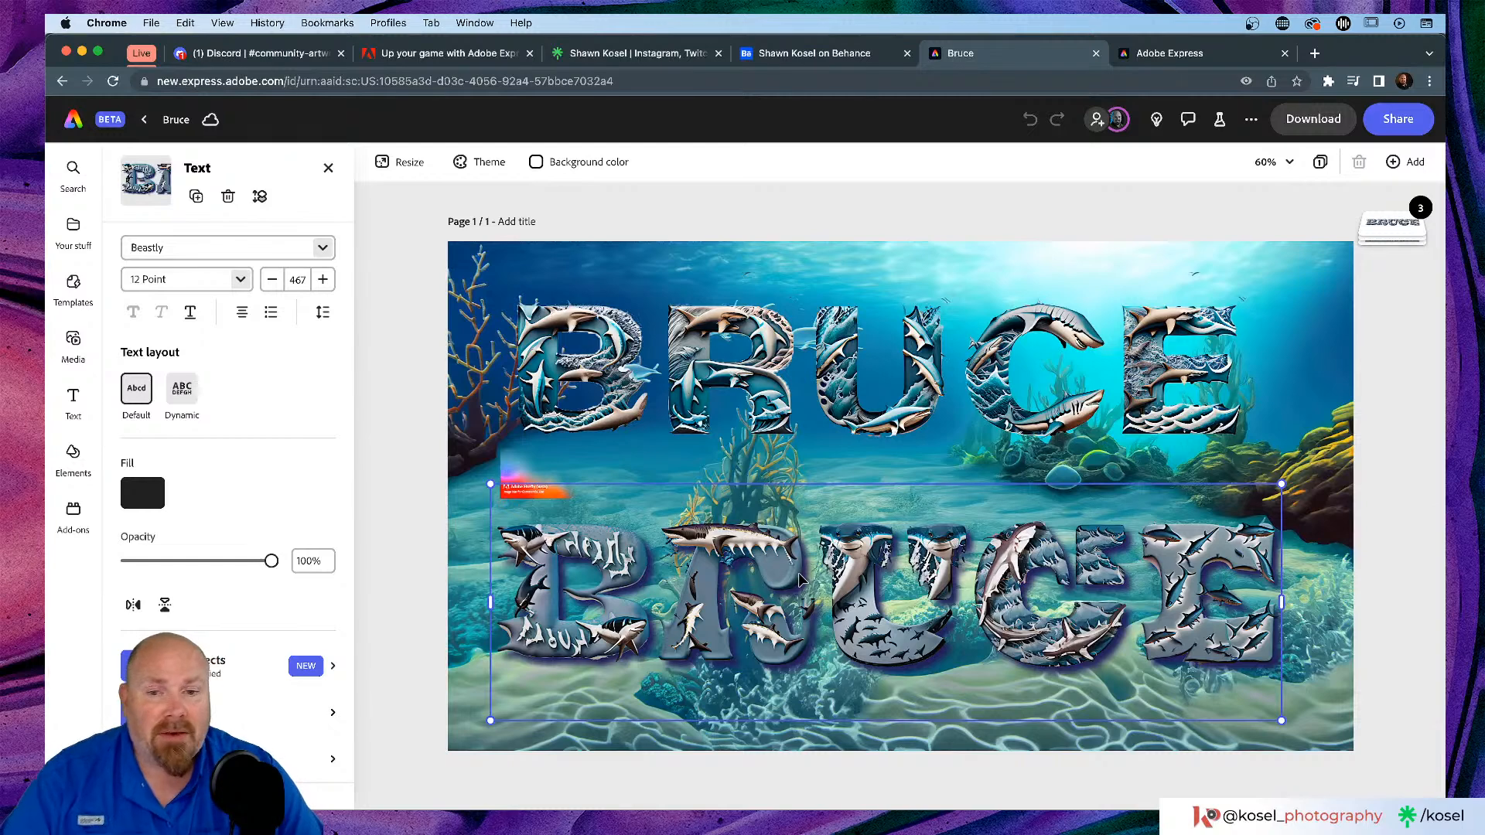
Step: Move the upper shark-lettering image slightly higher on the page and deselect it
left_click(836, 352)
left_click_drag(836, 379, 841, 342)
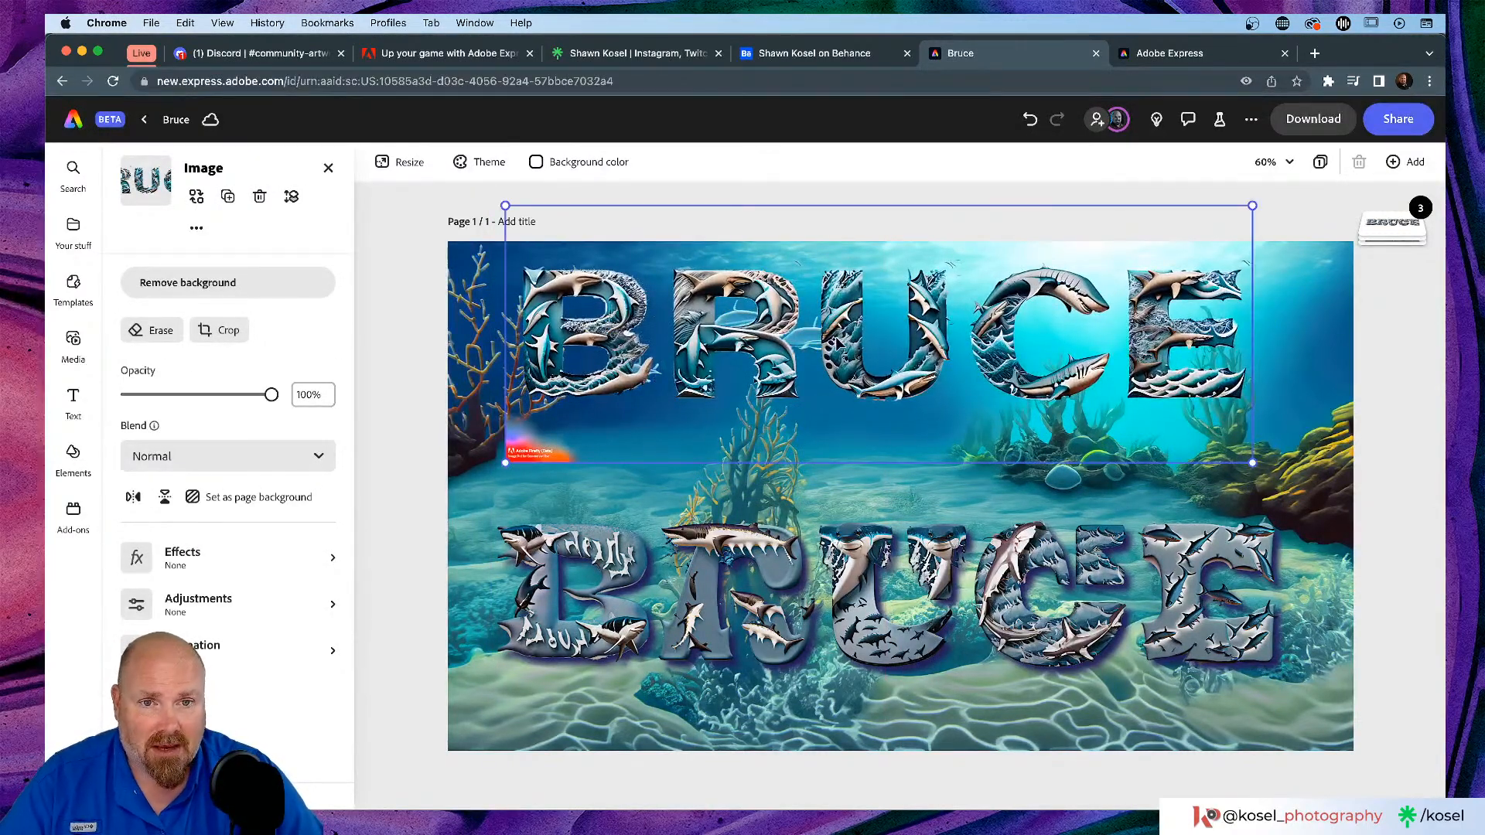
left_click_drag(836, 344, 851, 365)
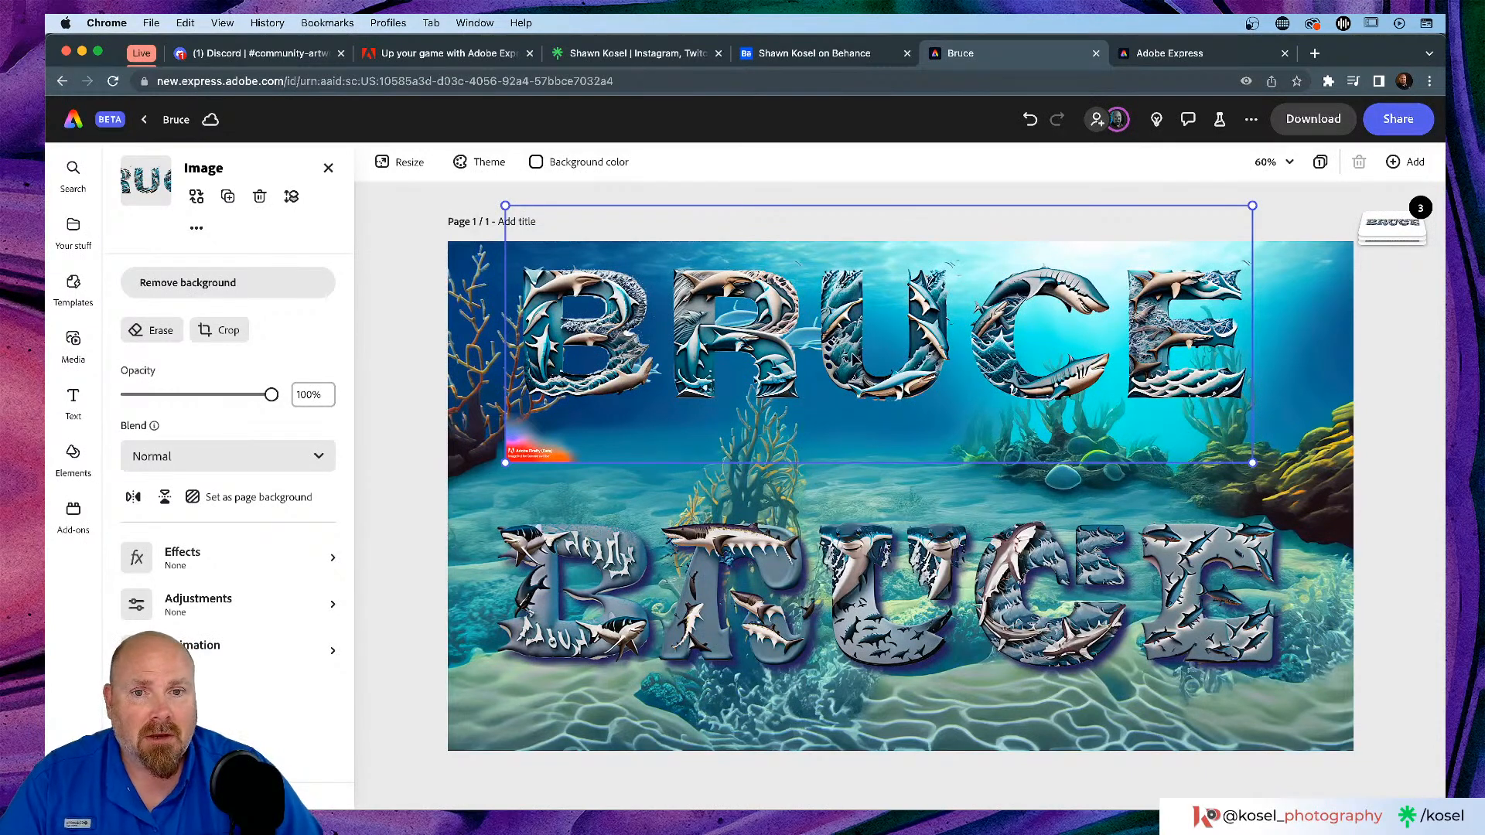
left_click(1348, 179)
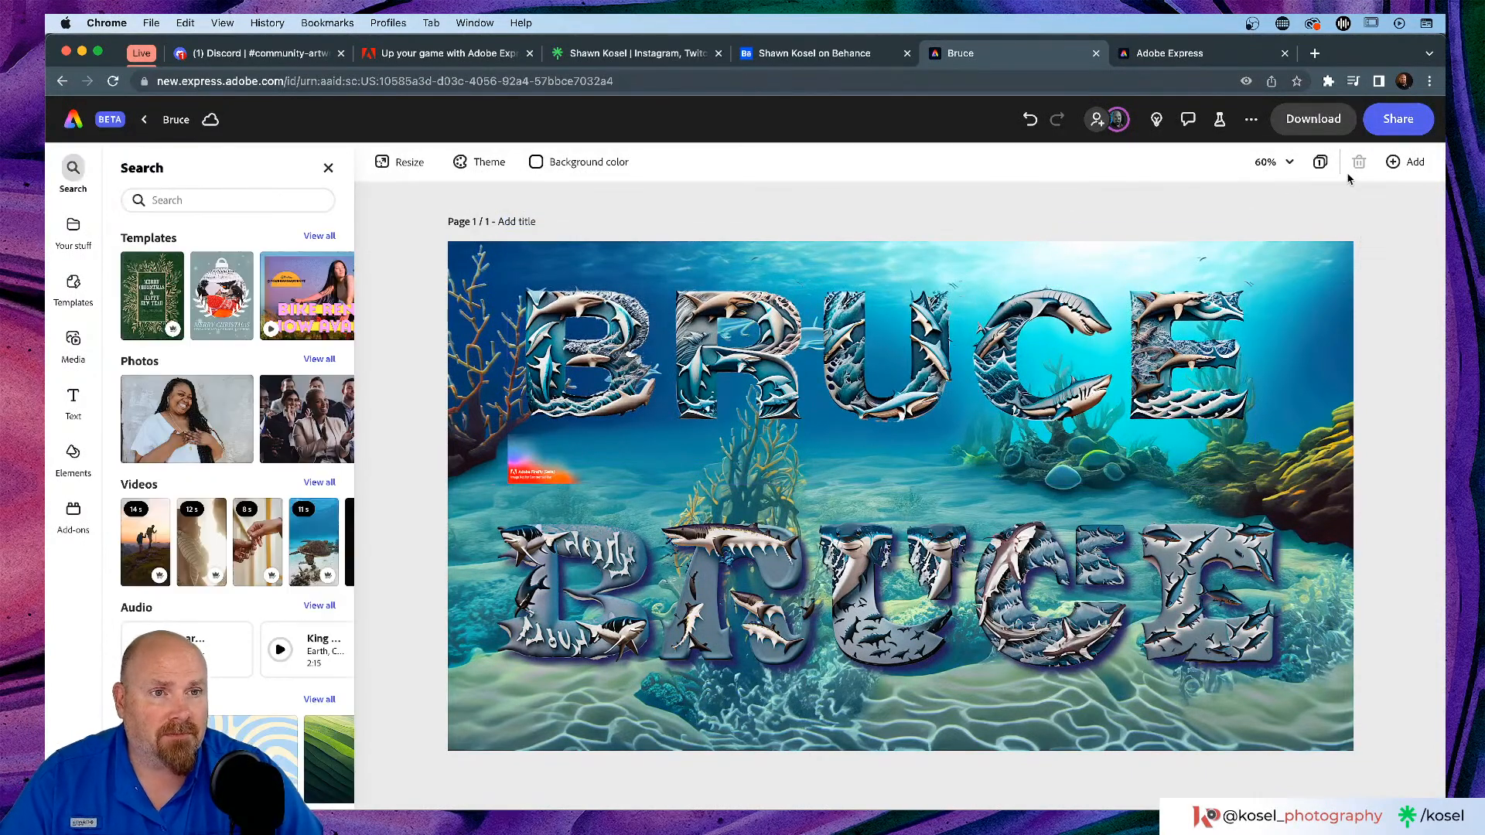
Step: Duplicate the page and delete the upper shark-lettering image from the copy
left_click(1406, 162)
left_click(1377, 241)
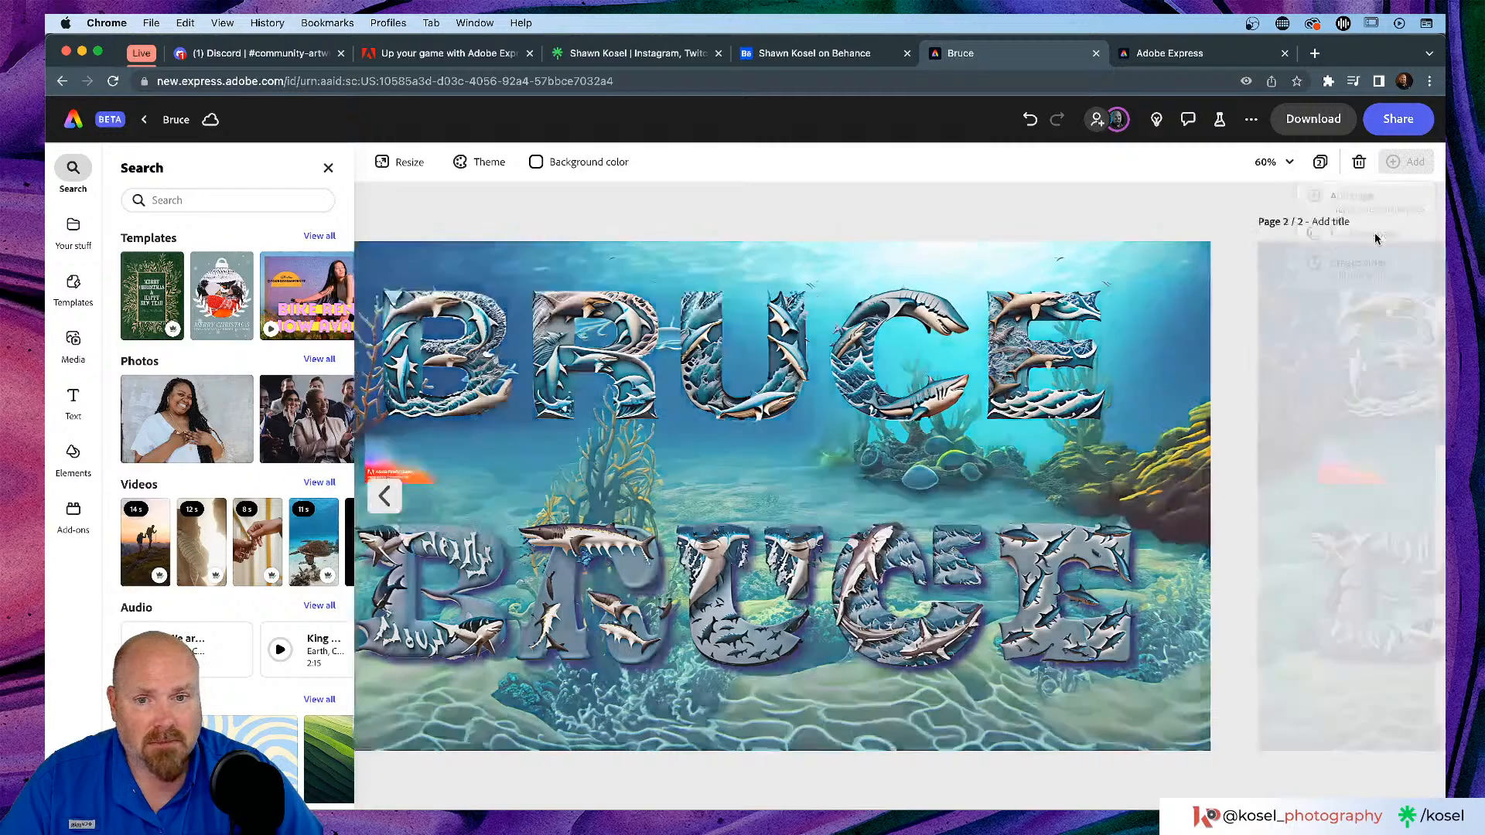
left_click(843, 317)
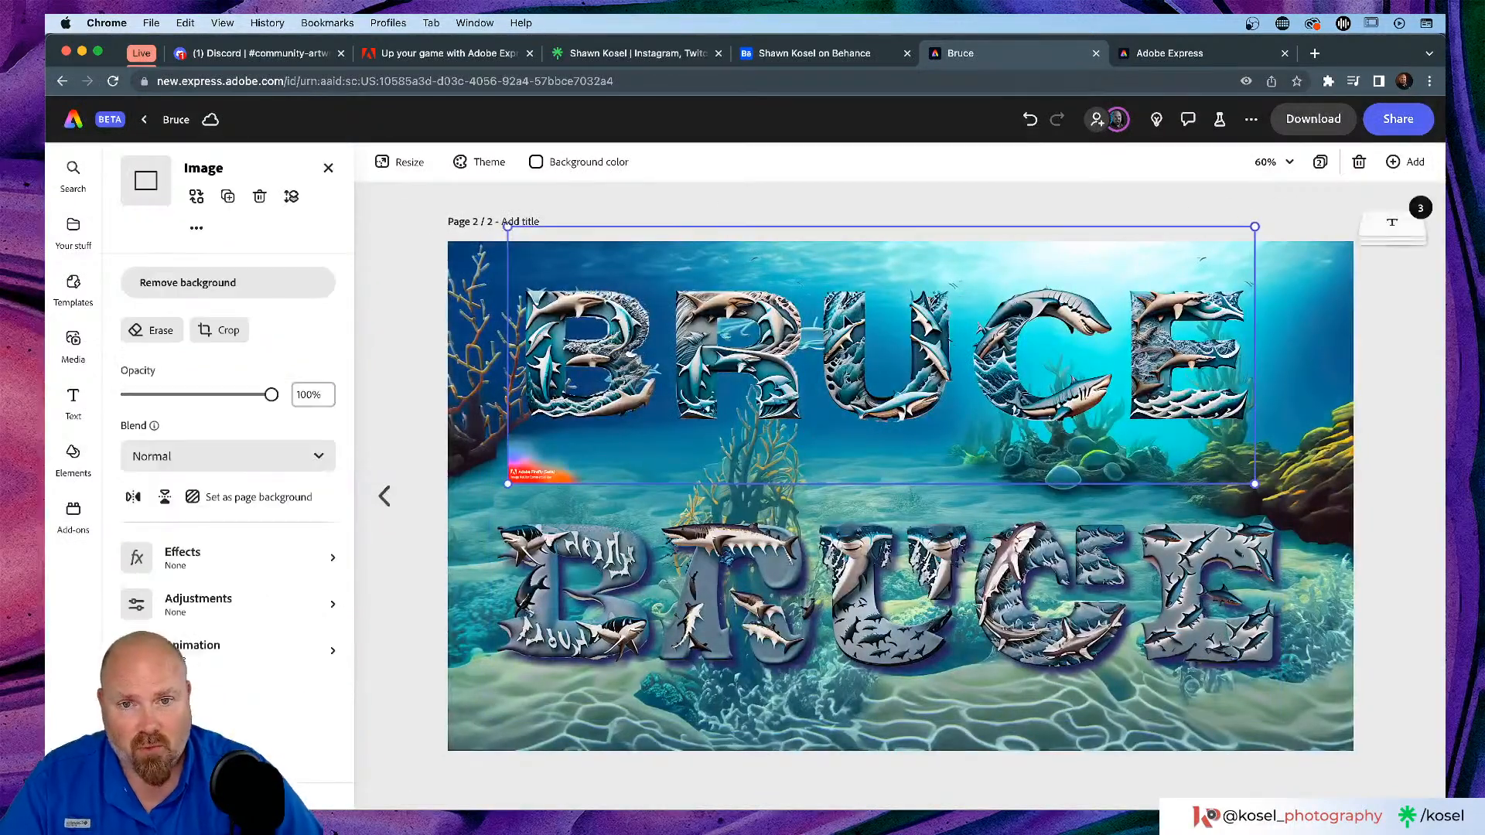
key("Delete")
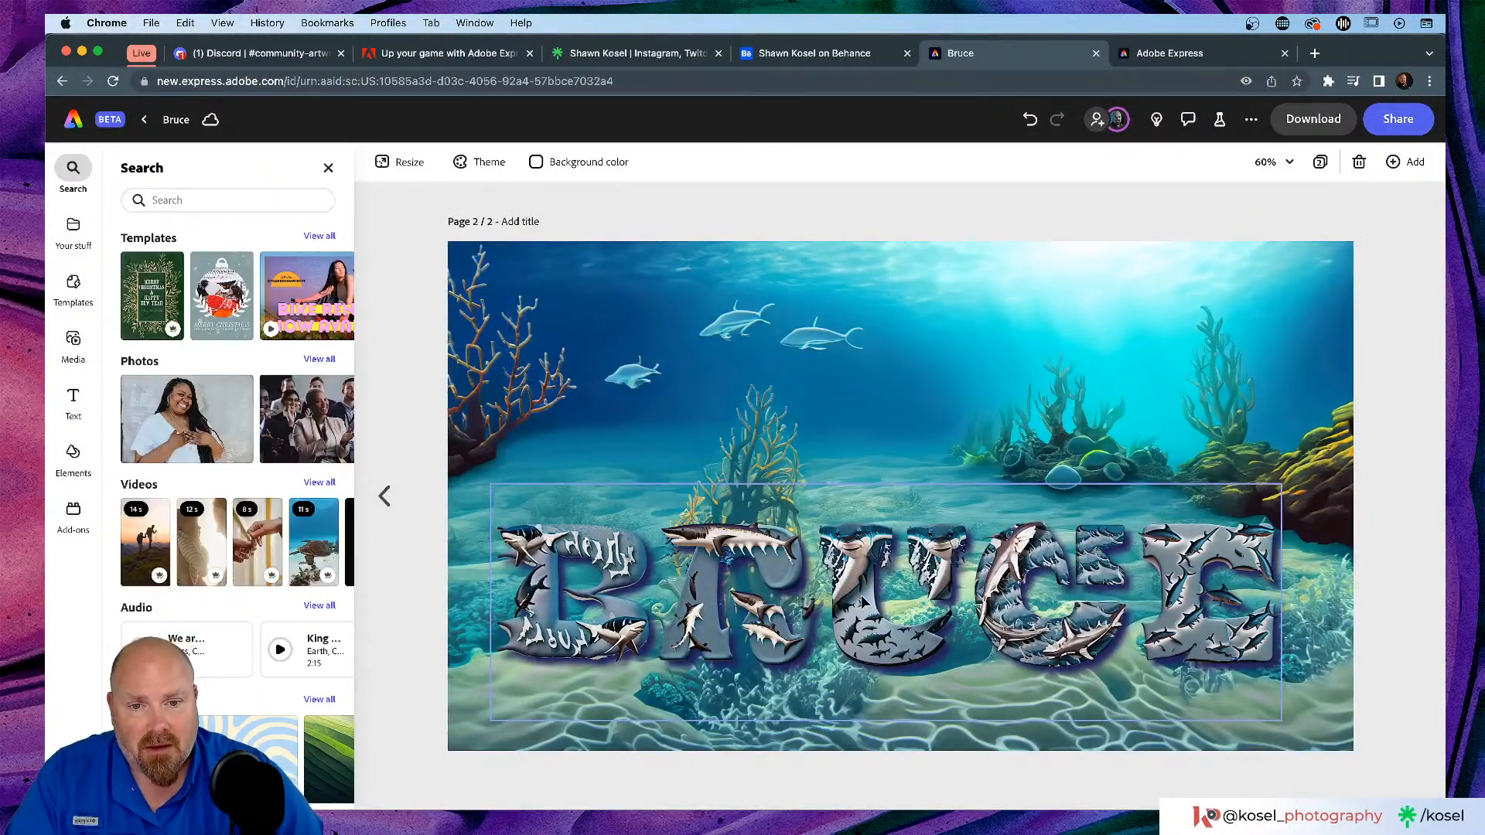
Step: Move the remaining shark-filled lettering on page 2 up into the blue water above the coral
left_click(824, 616)
left_click_drag(860, 615, 889, 375)
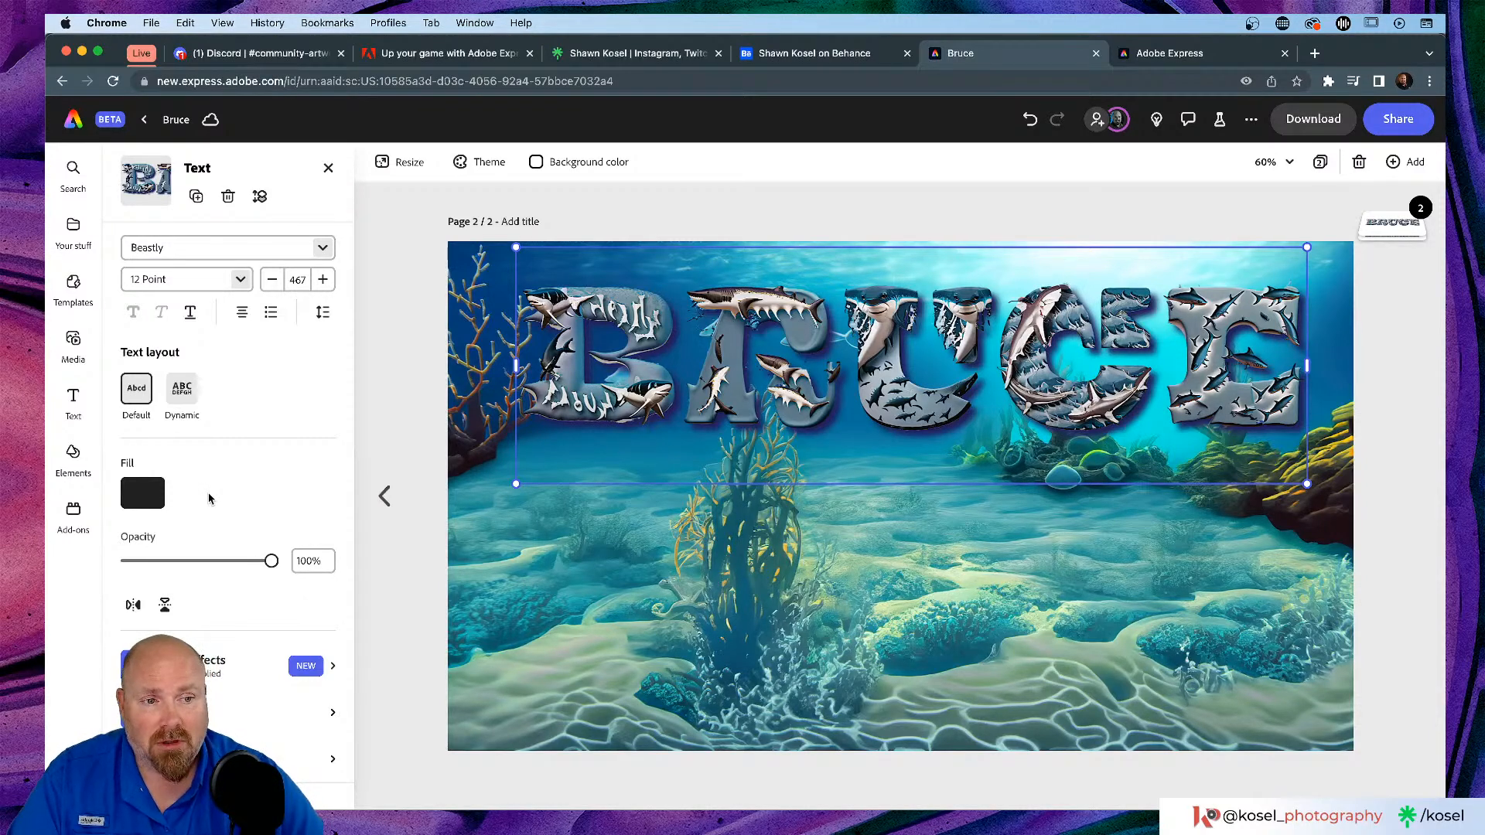
Step: Try several basic background shapes behind the lettering, including the rounded pill, full-page fill, outlined pill and corner-bracket frame
scroll(233, 699, "down", 2)
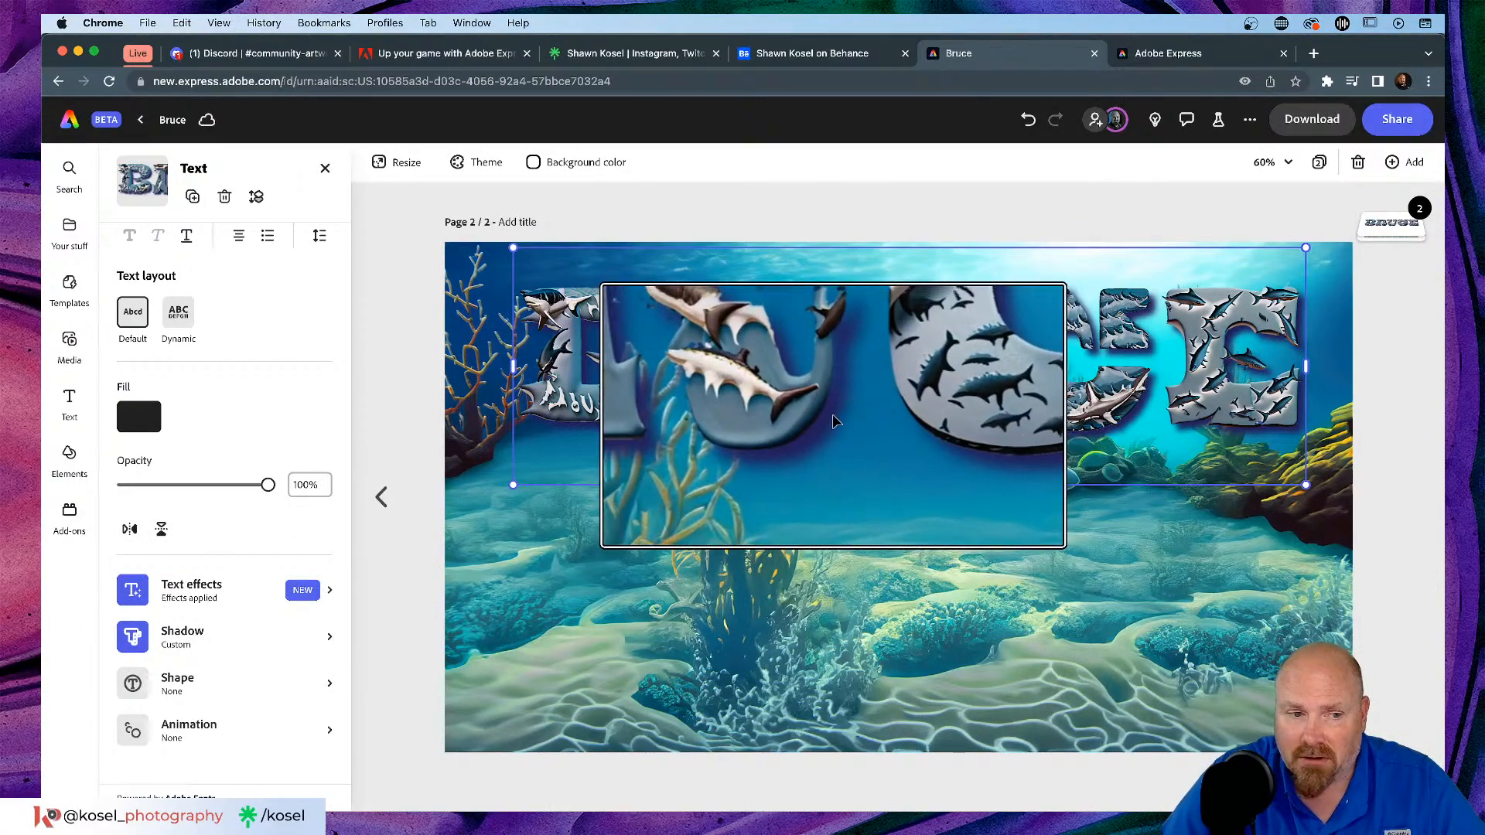
left_click(330, 684)
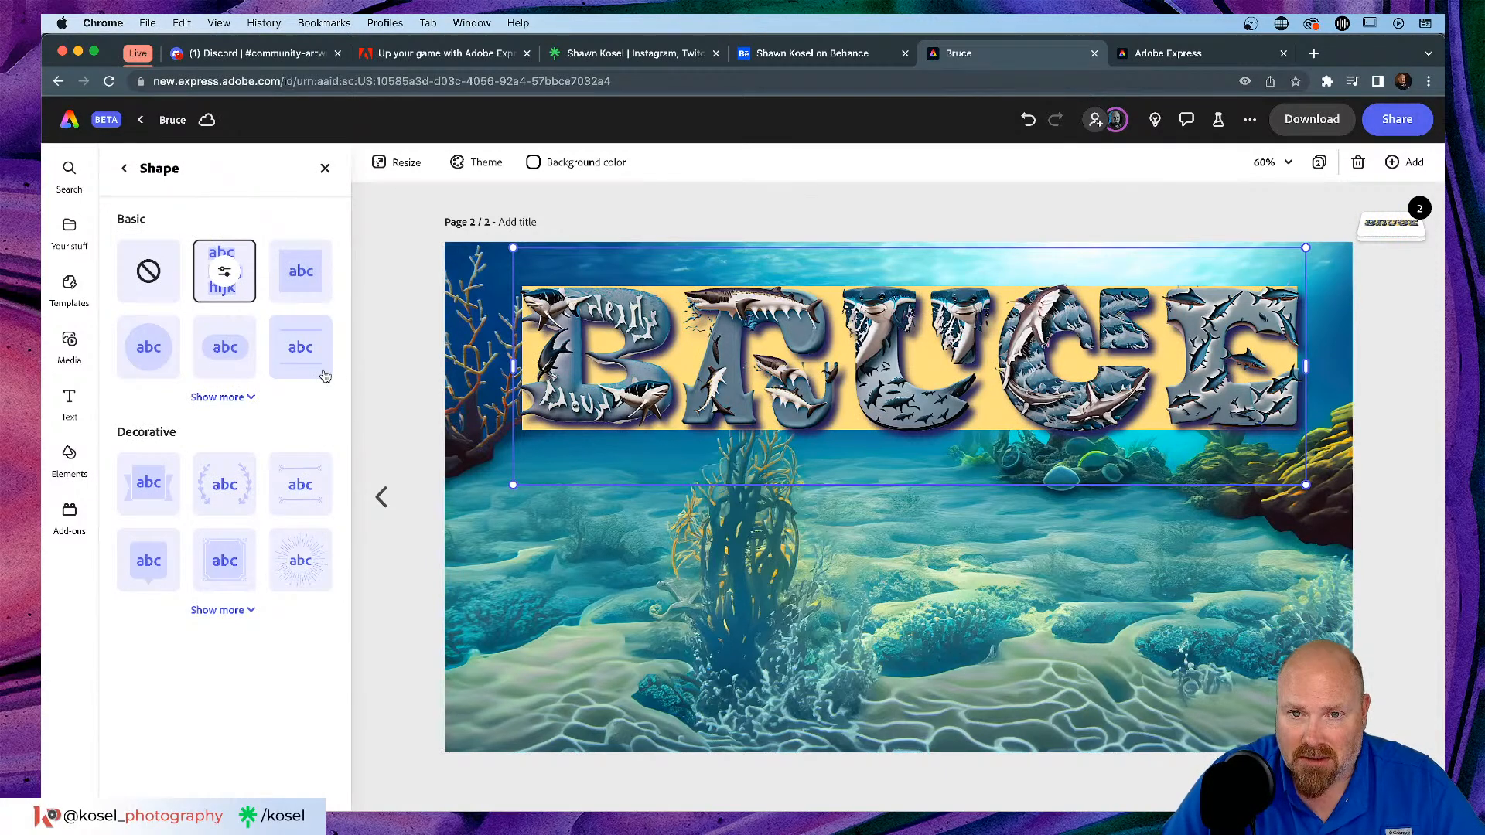
left_click(226, 354)
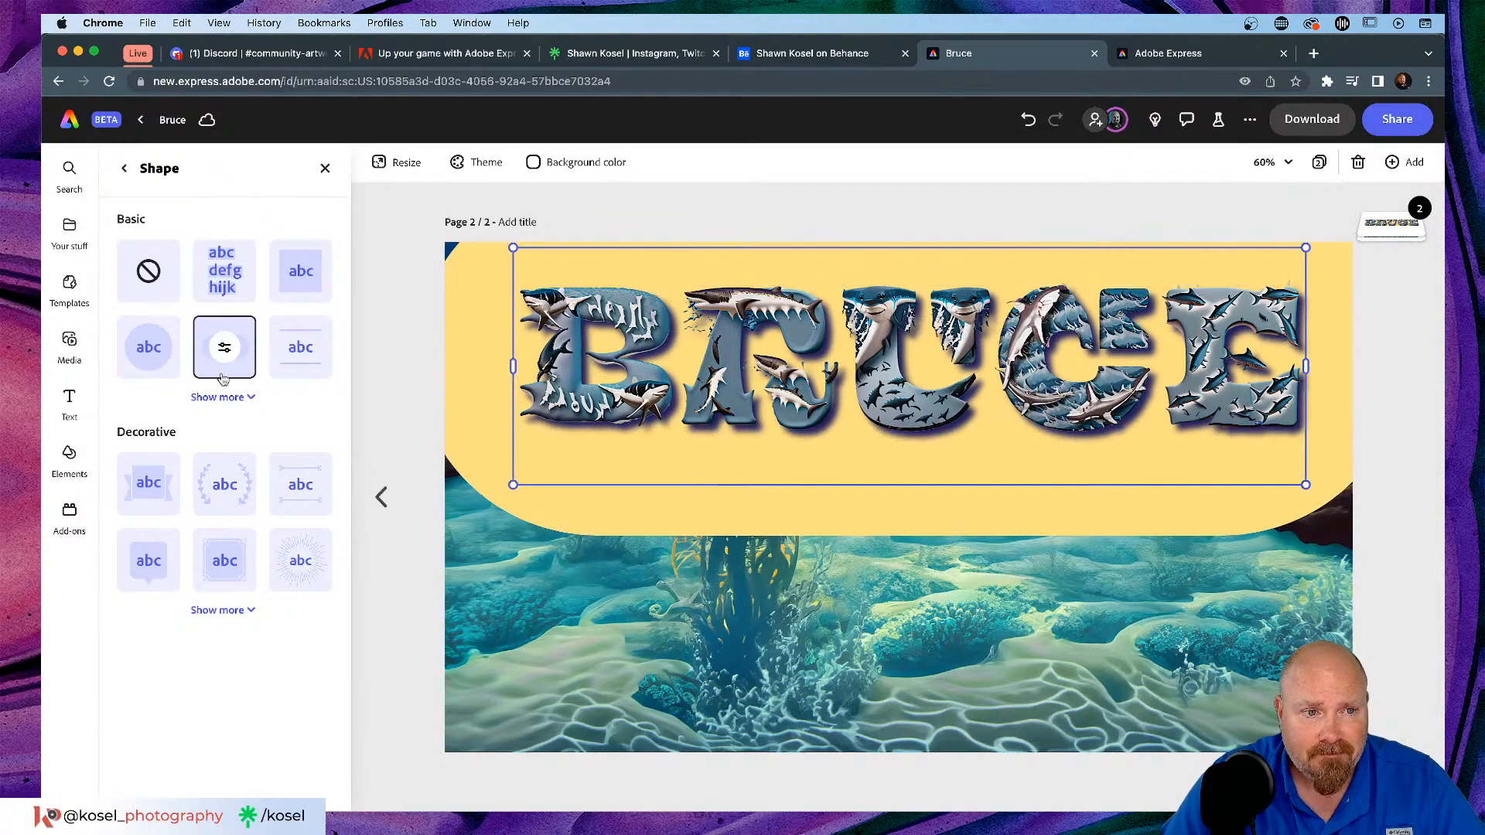
left_click(220, 396)
scroll(214, 495, "down", 2)
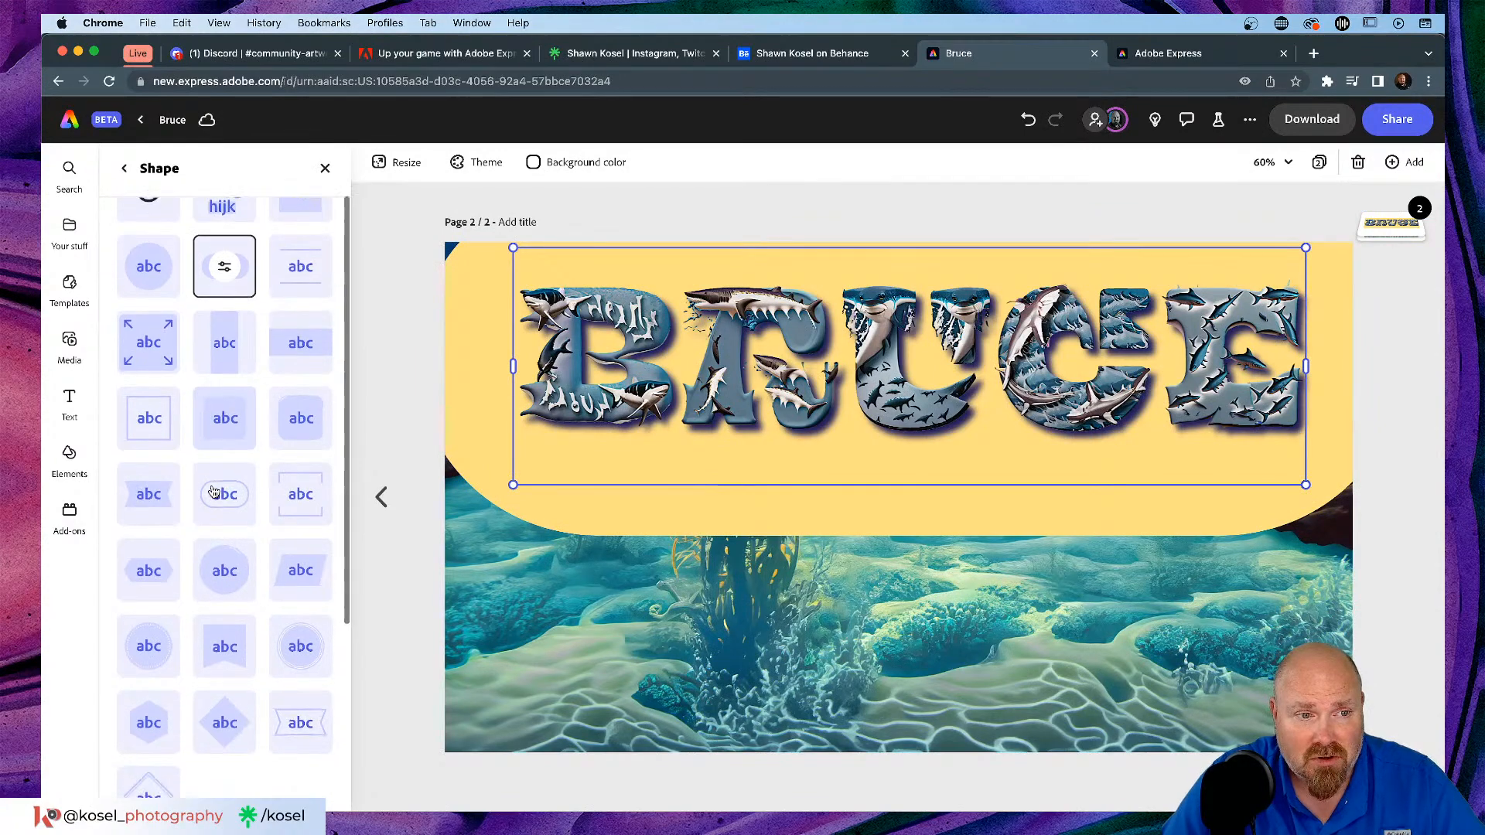
left_click(148, 342)
left_click(220, 495)
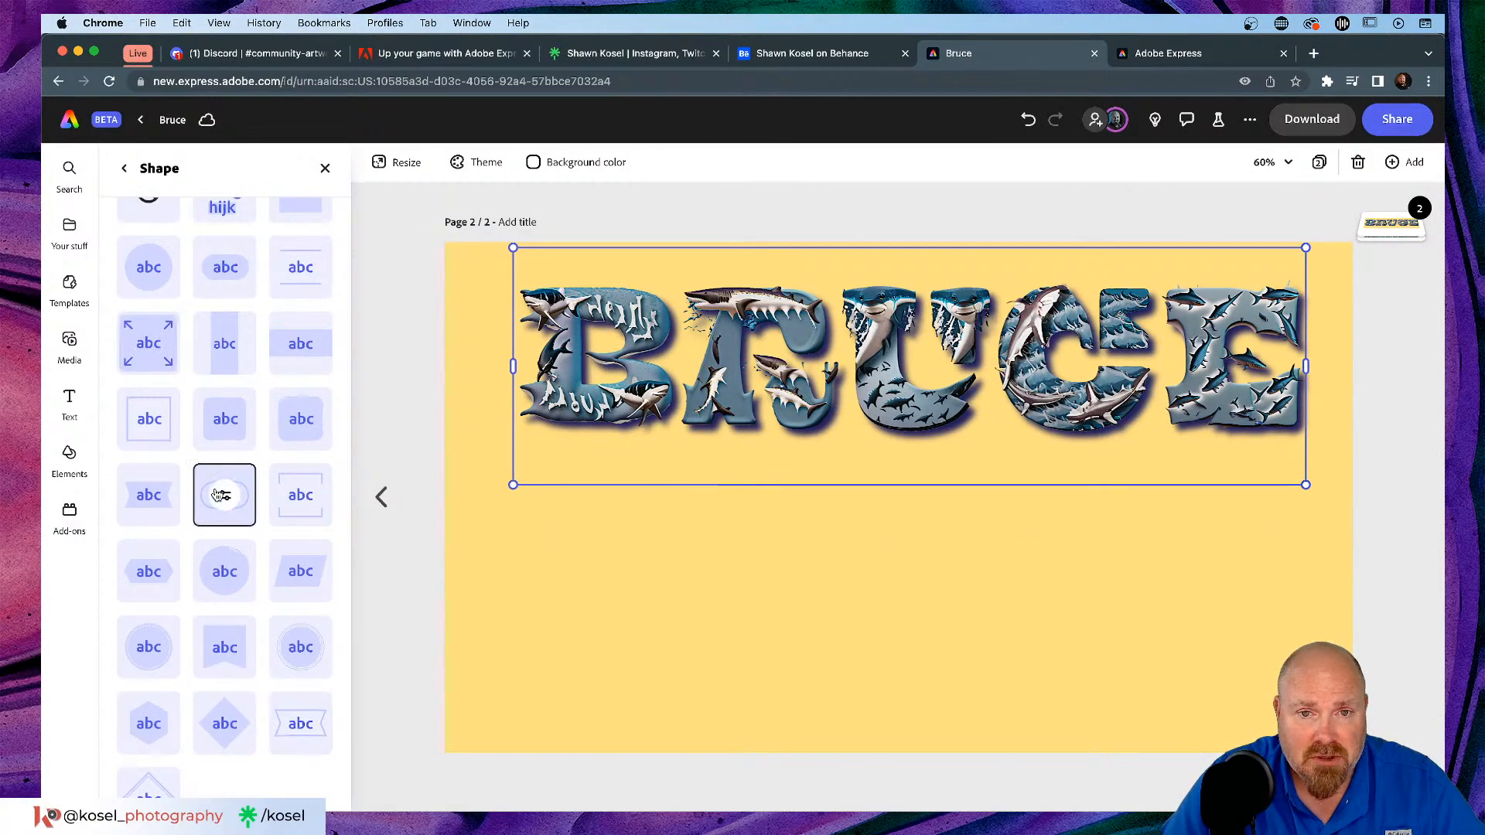
left_click(300, 495)
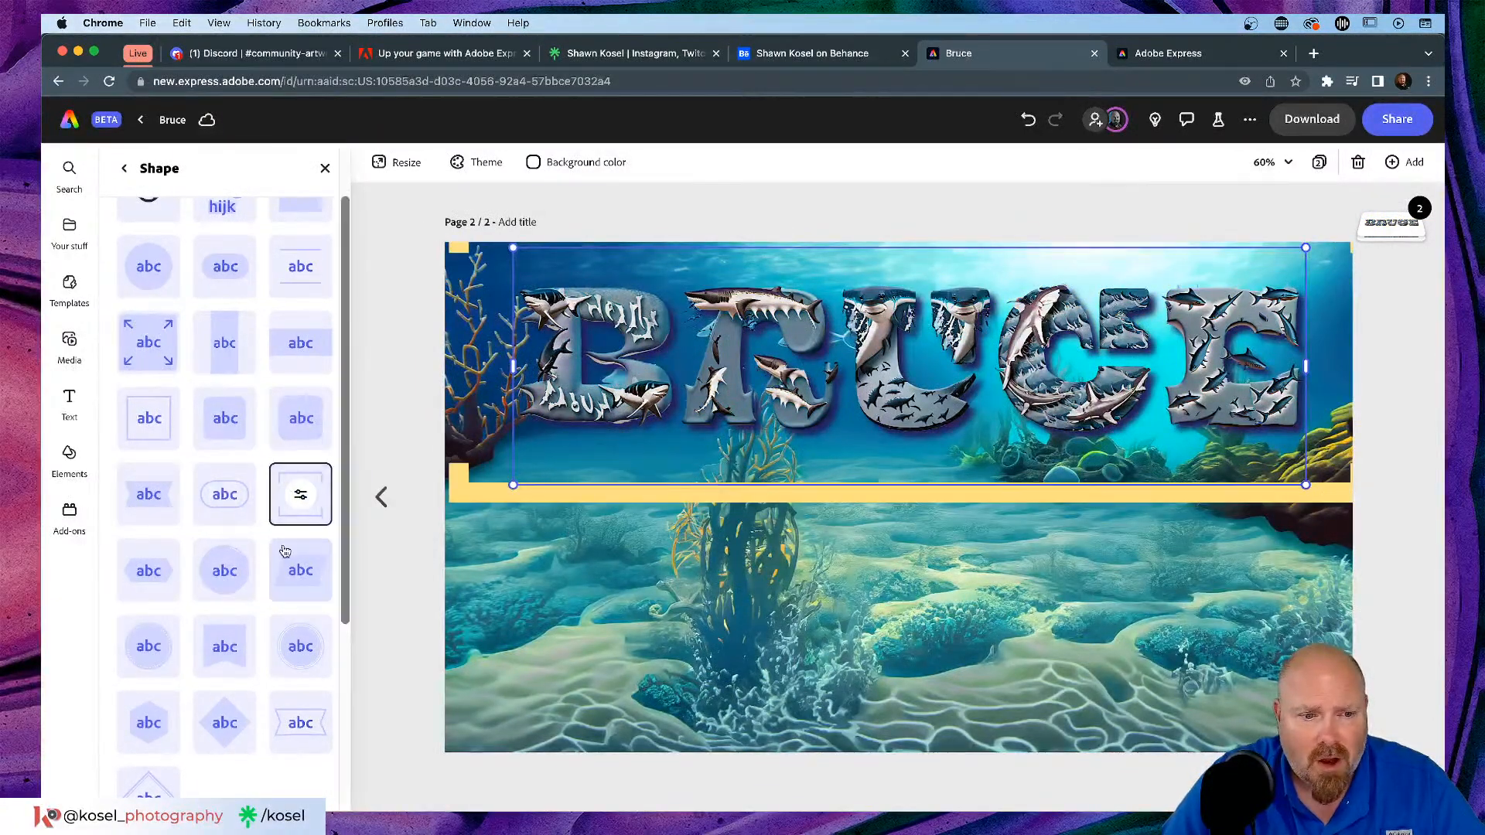
scroll(285, 550, "down", 3)
scroll(287, 547, "down", 3)
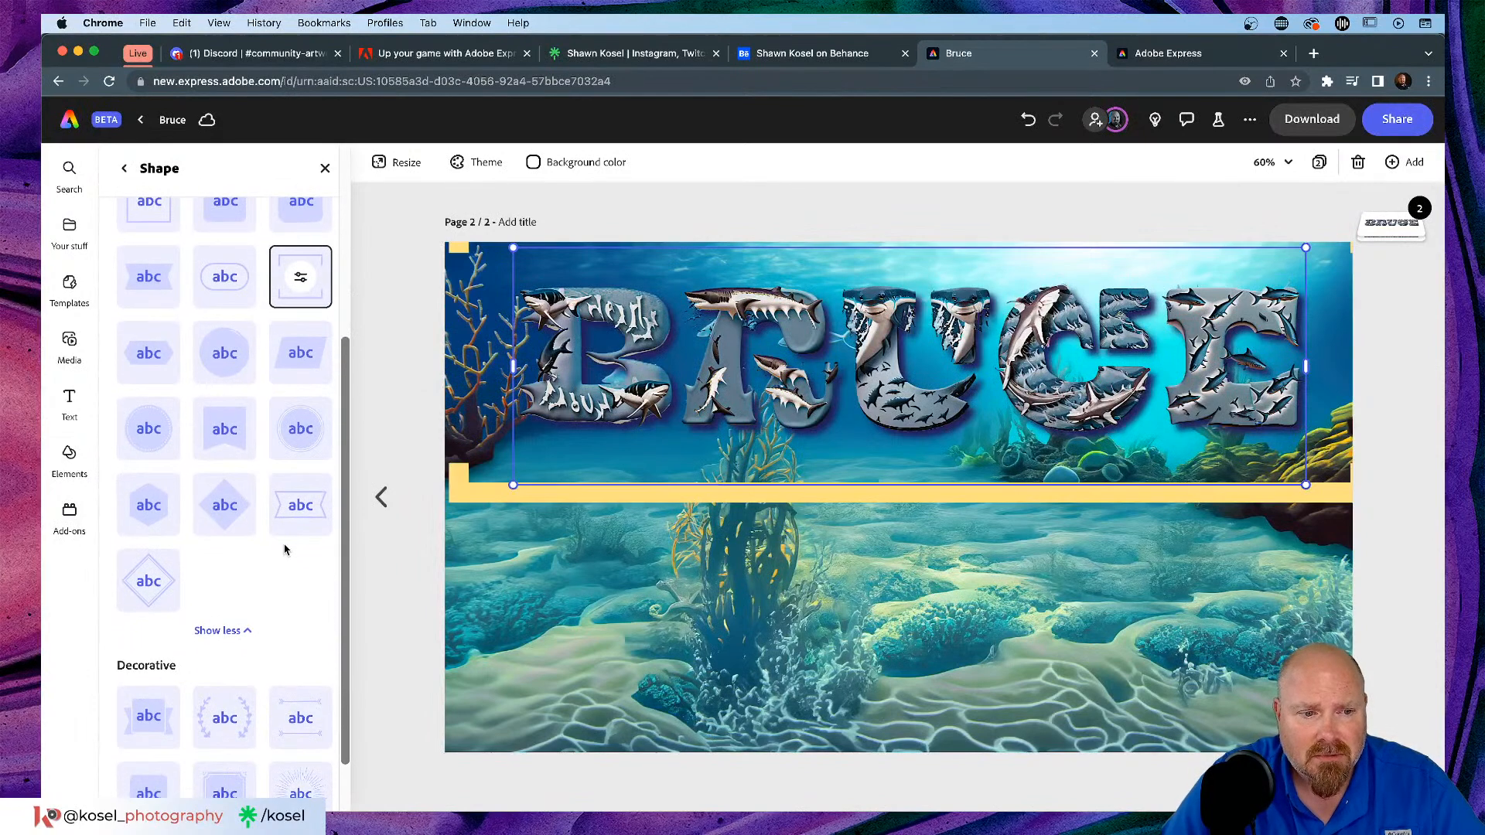
Step: Try the ribbon, laurel and arrow-line decorative shapes behind the lettering, and remove the shape again
left_click(232, 632)
left_click(152, 648)
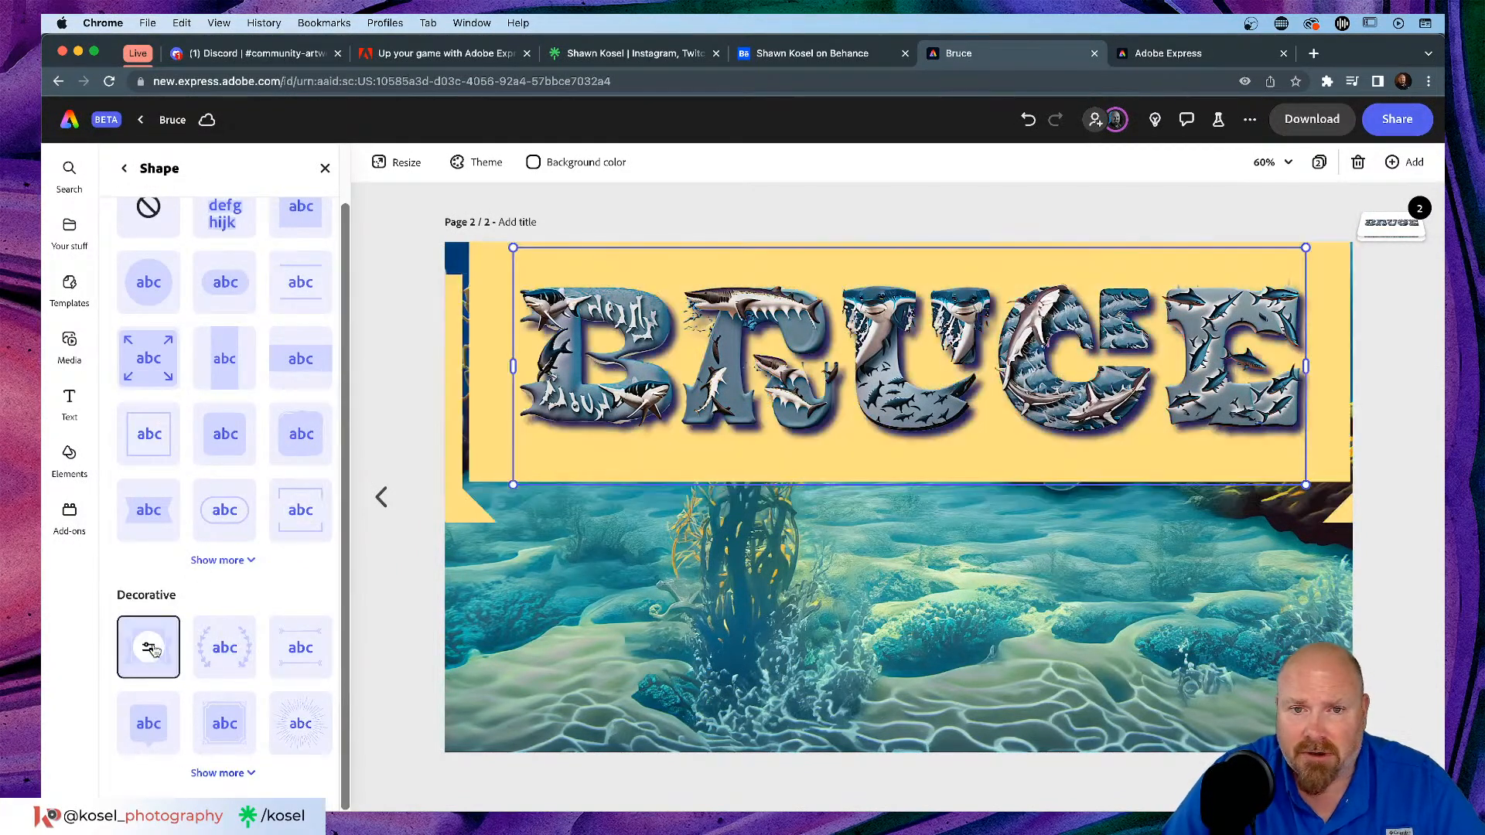
left_click(224, 654)
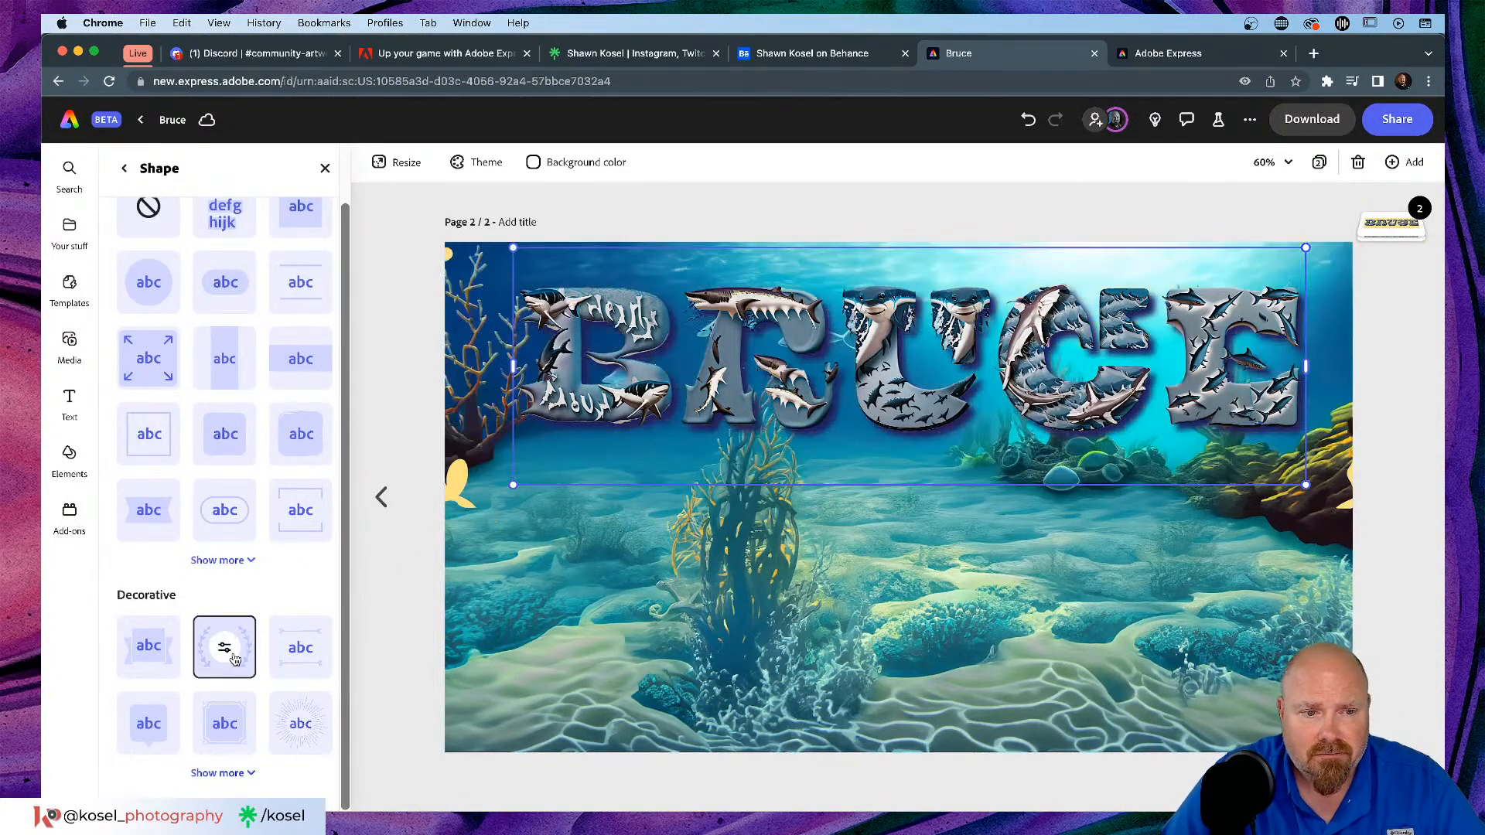
left_click(307, 648)
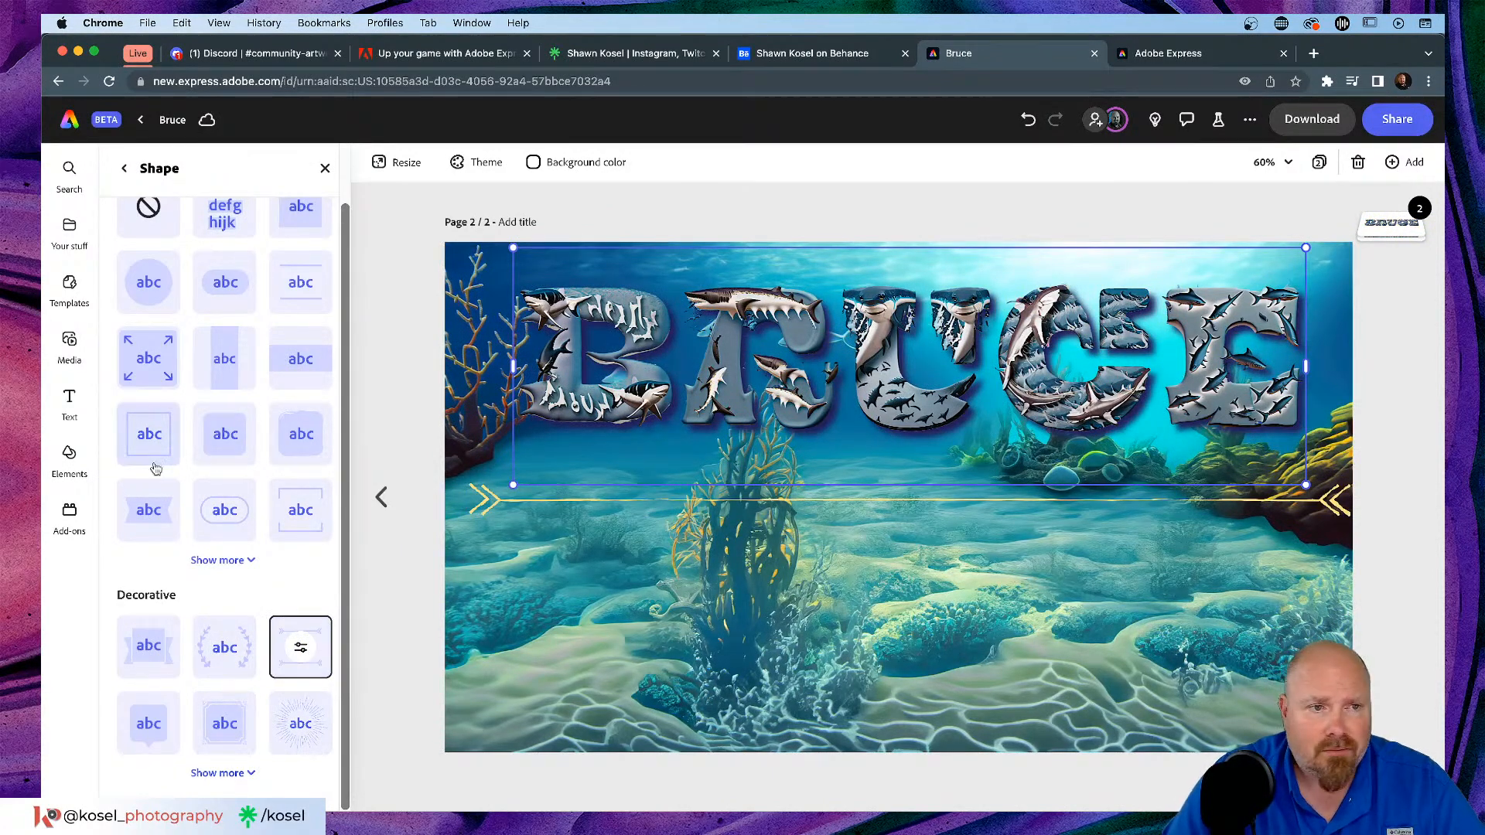
scroll(189, 491, "up", 2)
left_click(147, 272)
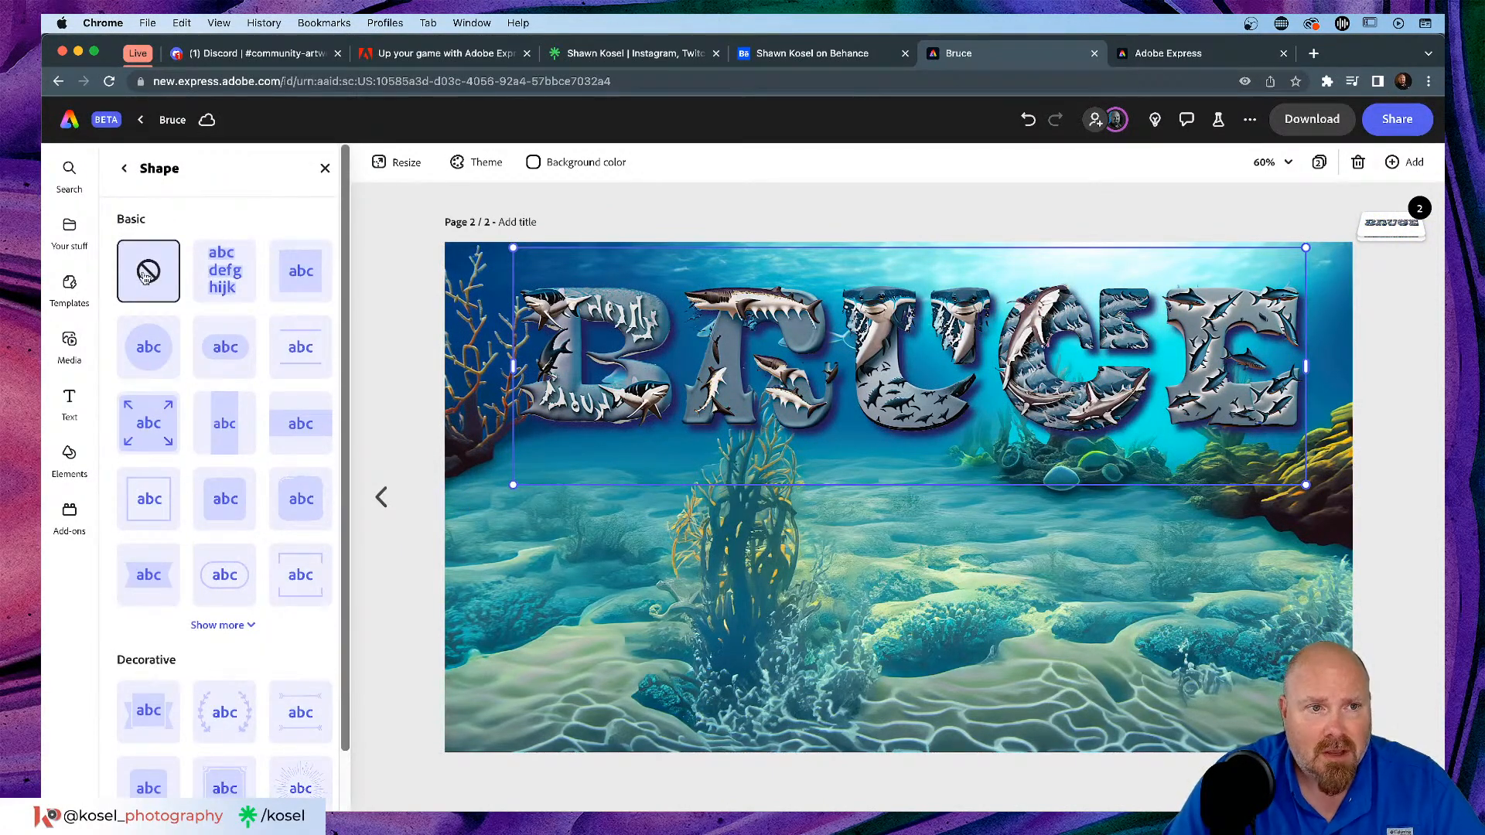
left_click(123, 168)
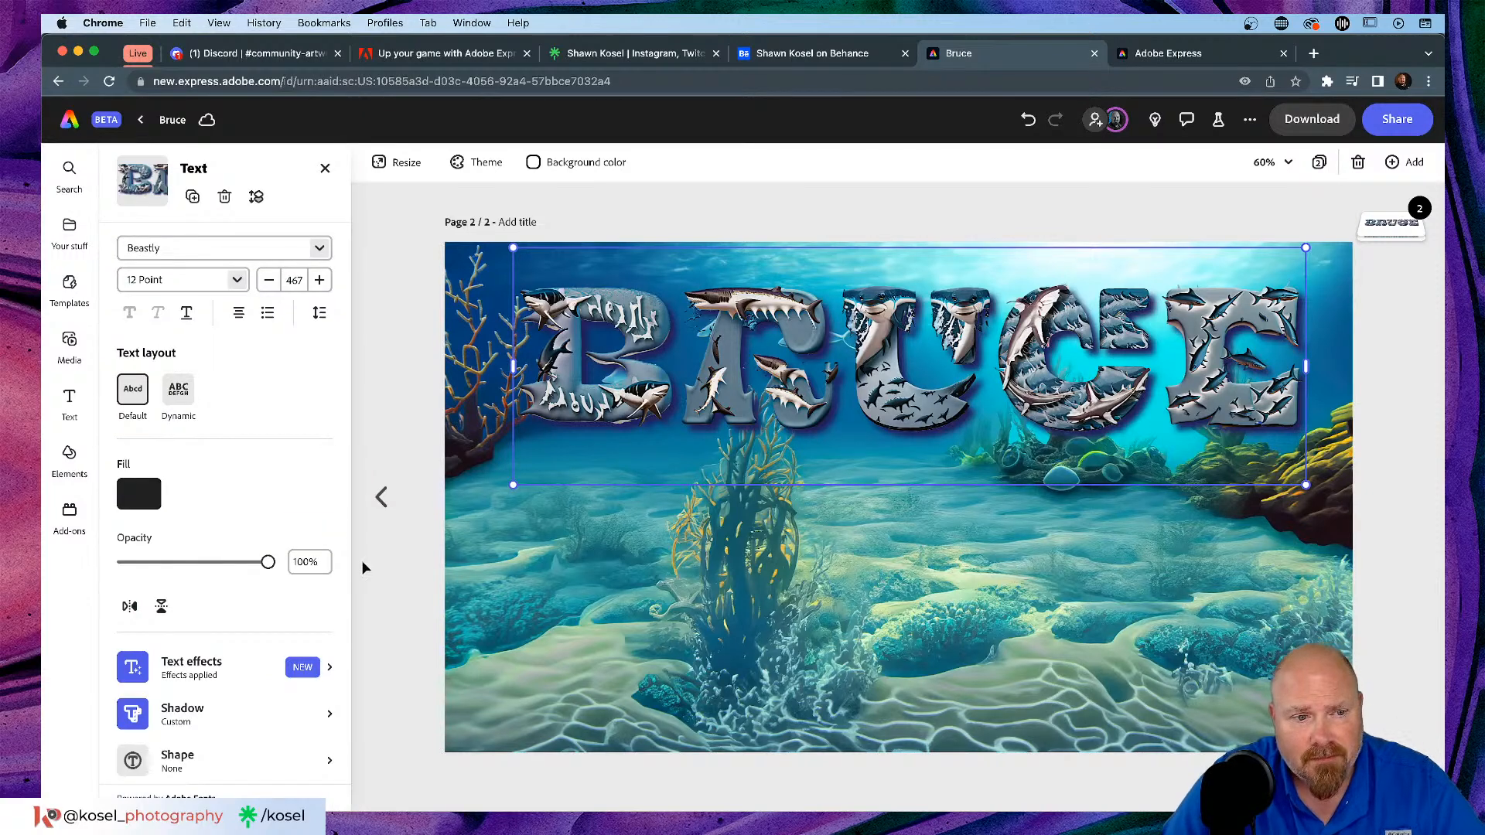
Step: View the In, Looping and Out animation options for the lettering and return to its text settings
scroll(186, 479, "down", 2)
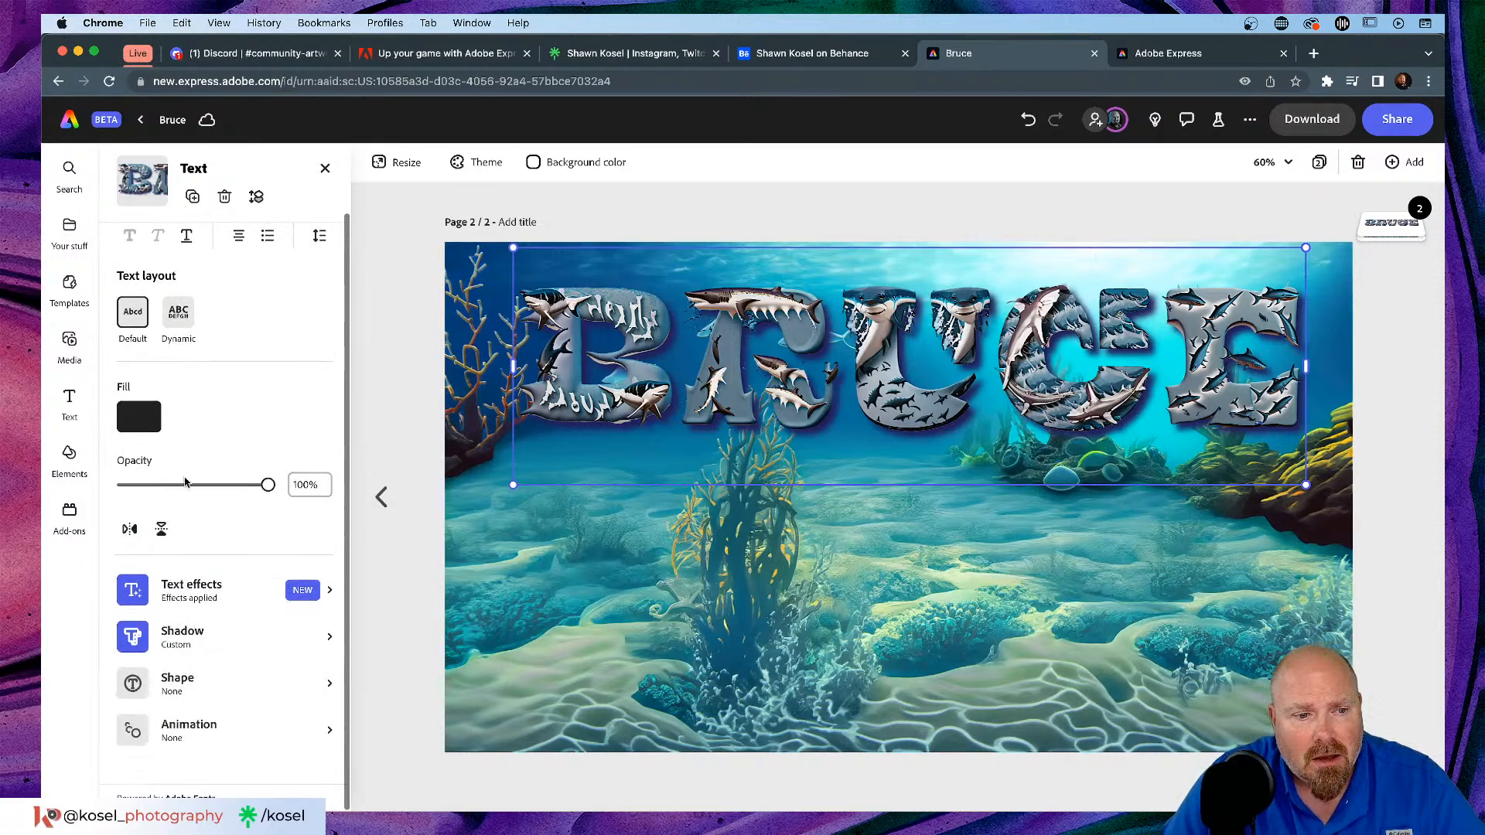
left_click(177, 728)
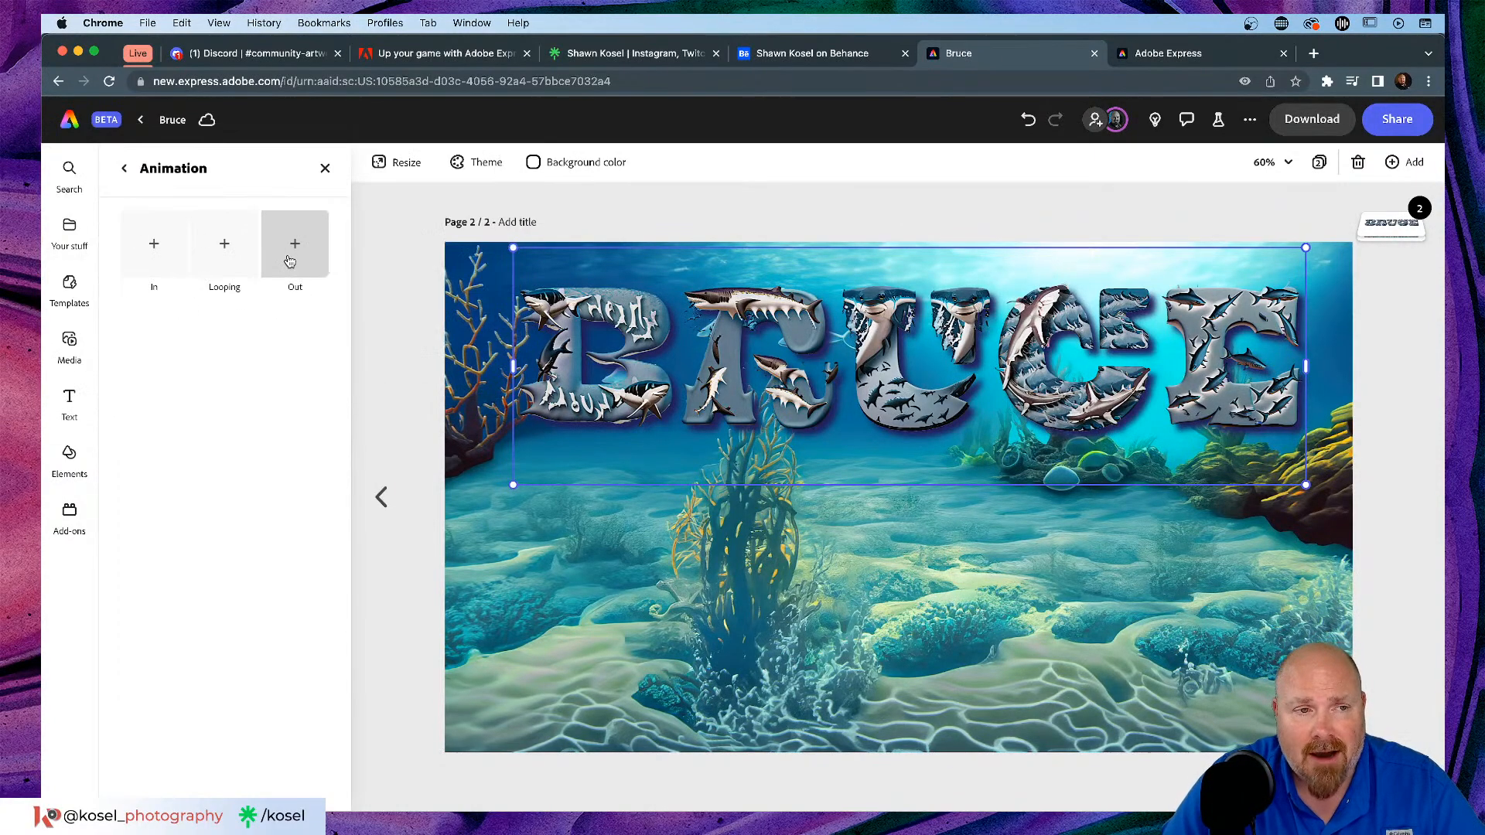
left_click(124, 167)
scroll(217, 513, "down", 2)
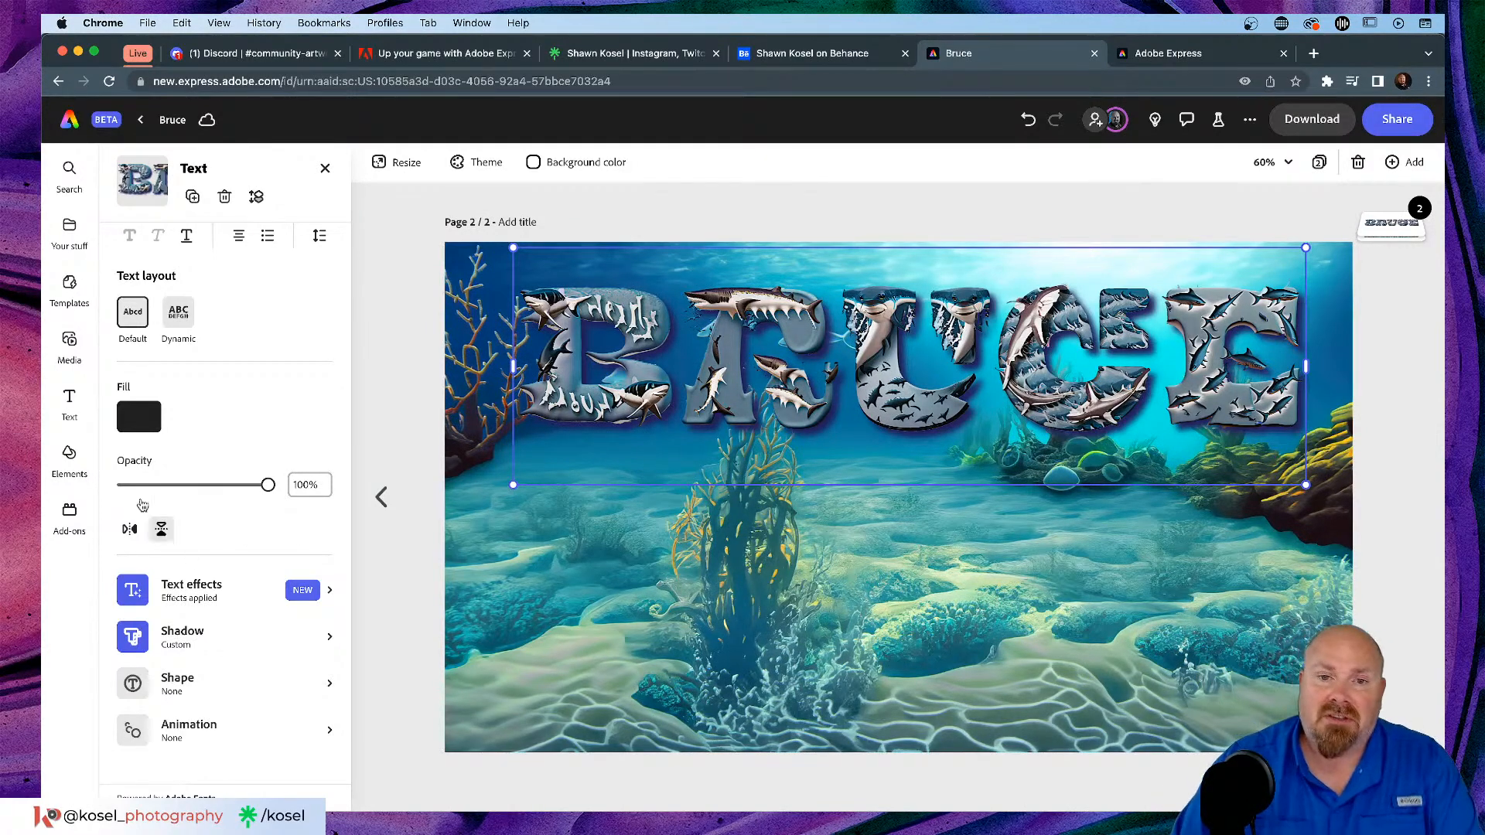
Step: Replace the shark-effect lettering's text with a different person's first name and deselect it
double_click(849, 349)
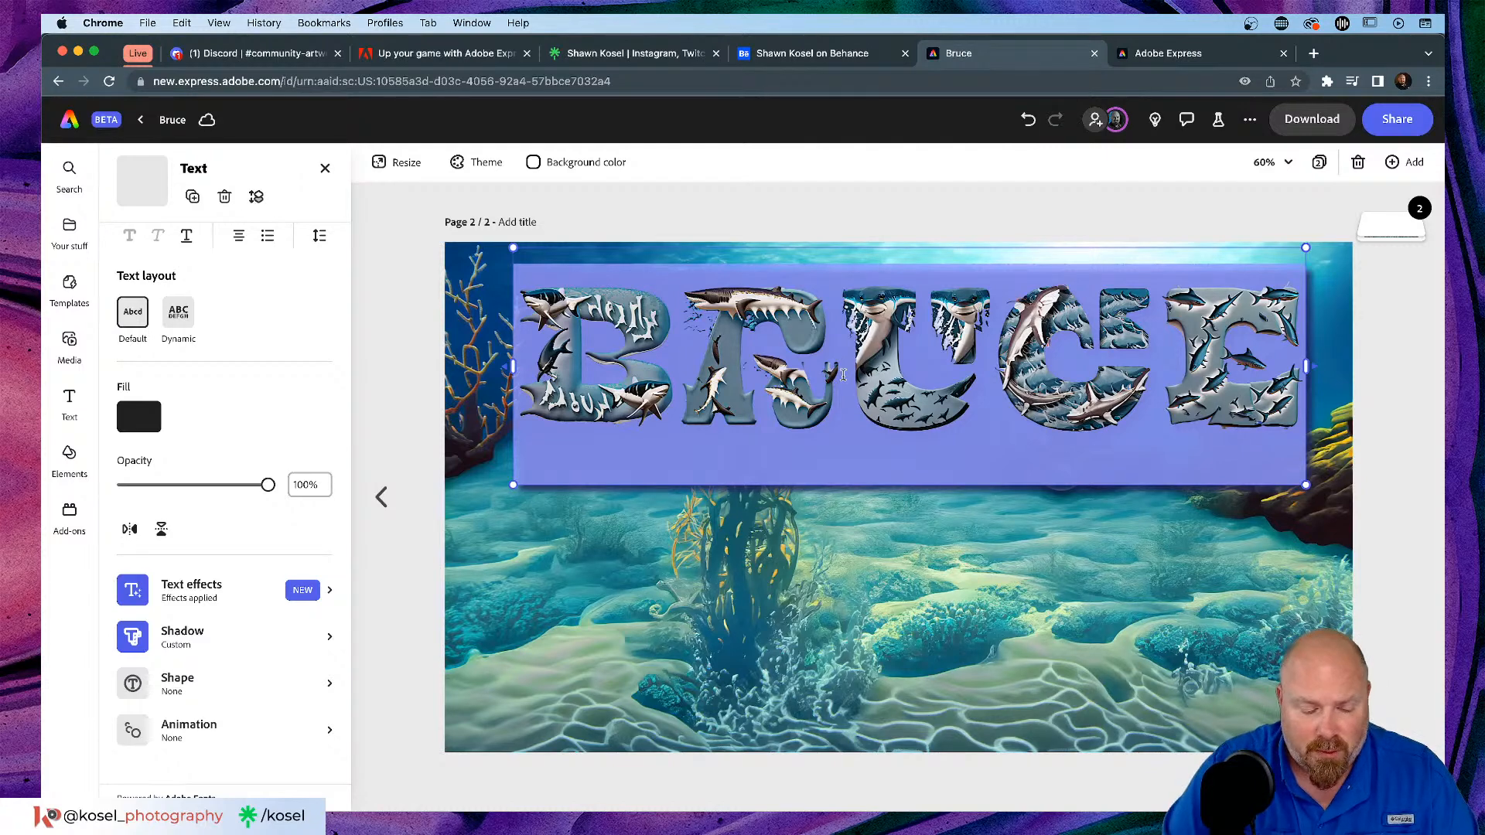
type("Vi")
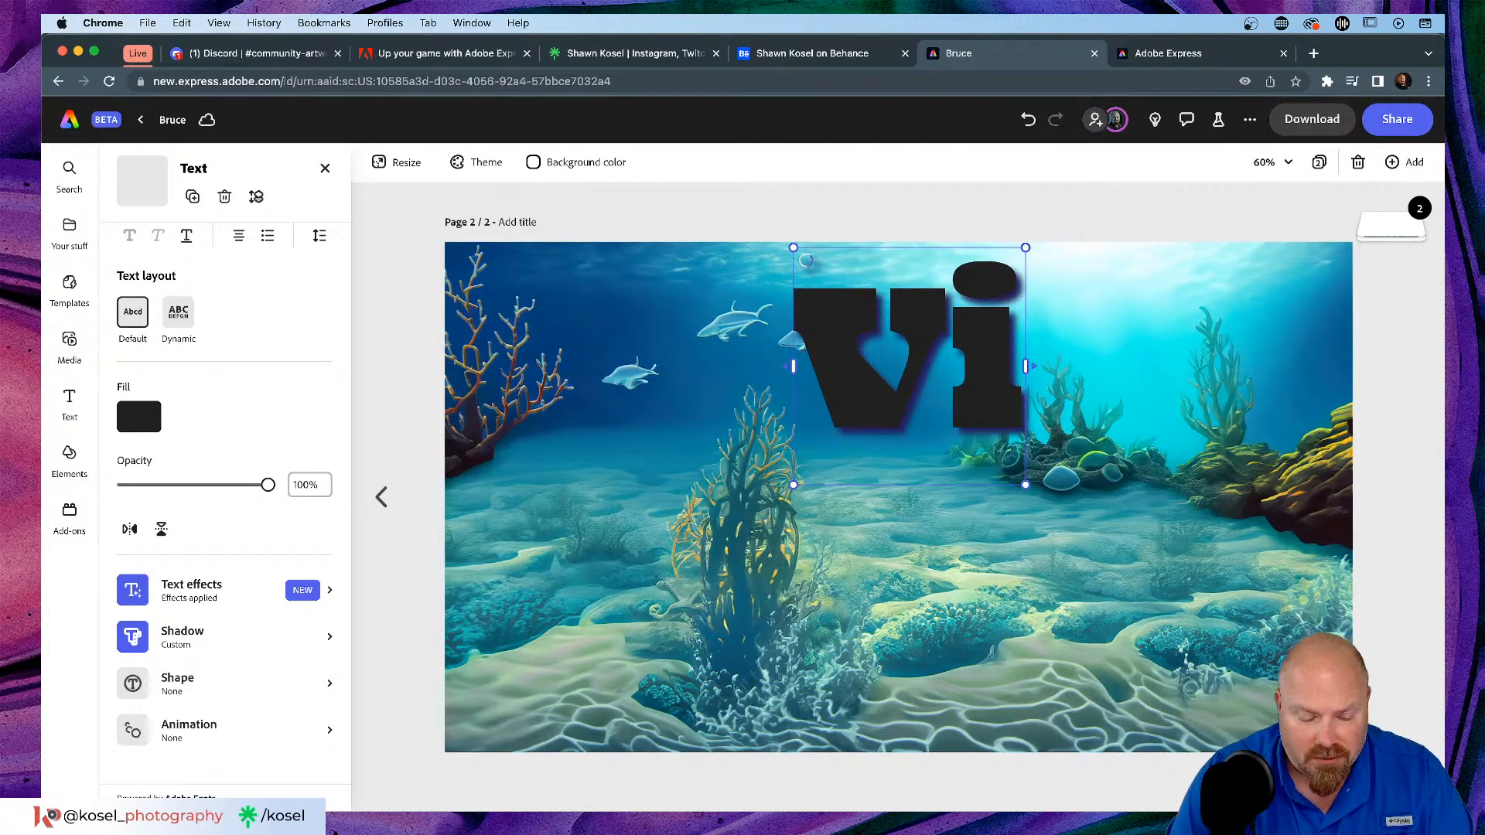
type("cky")
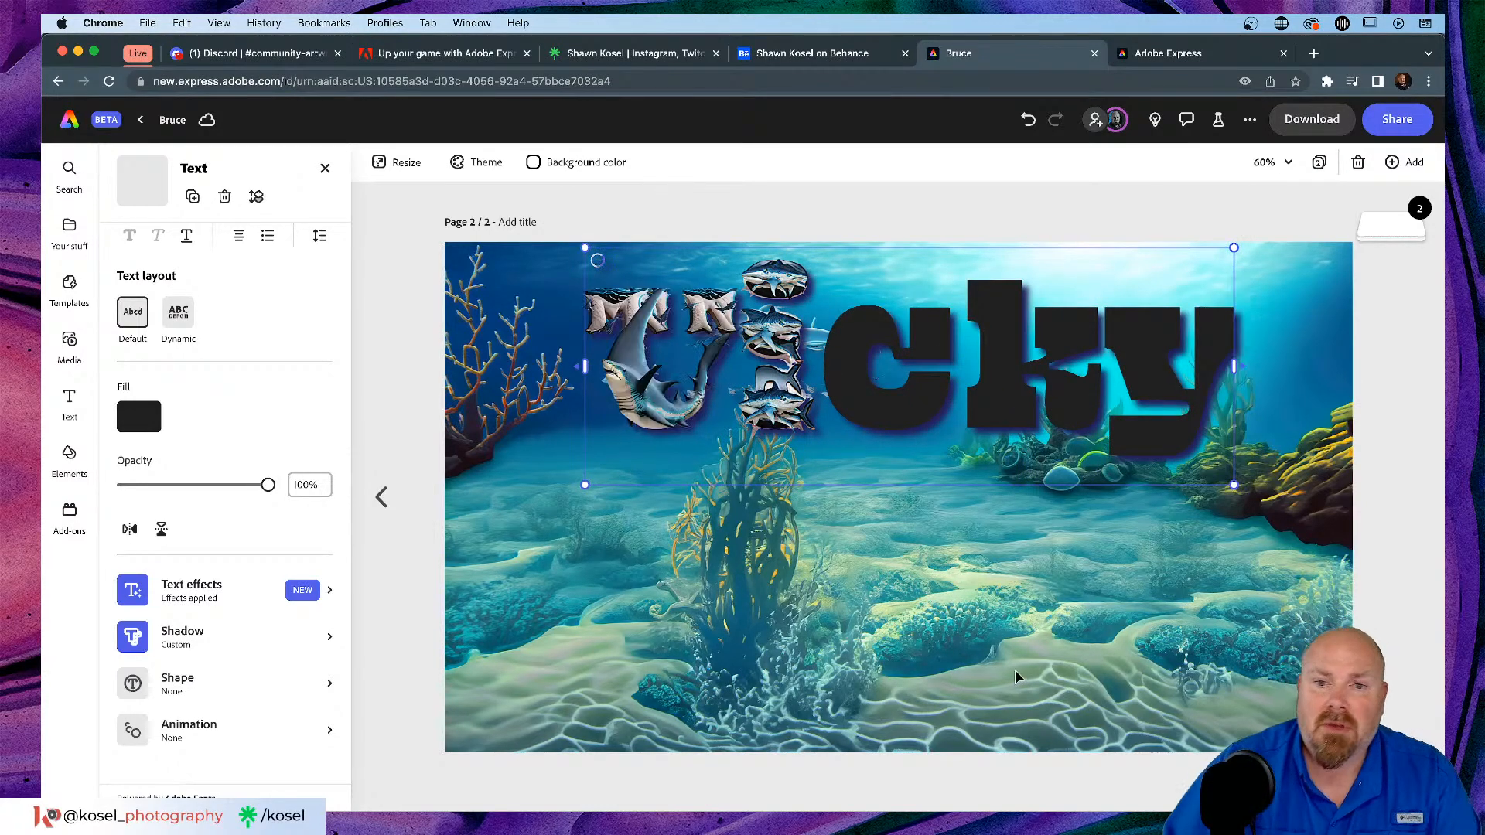
left_click(930, 564)
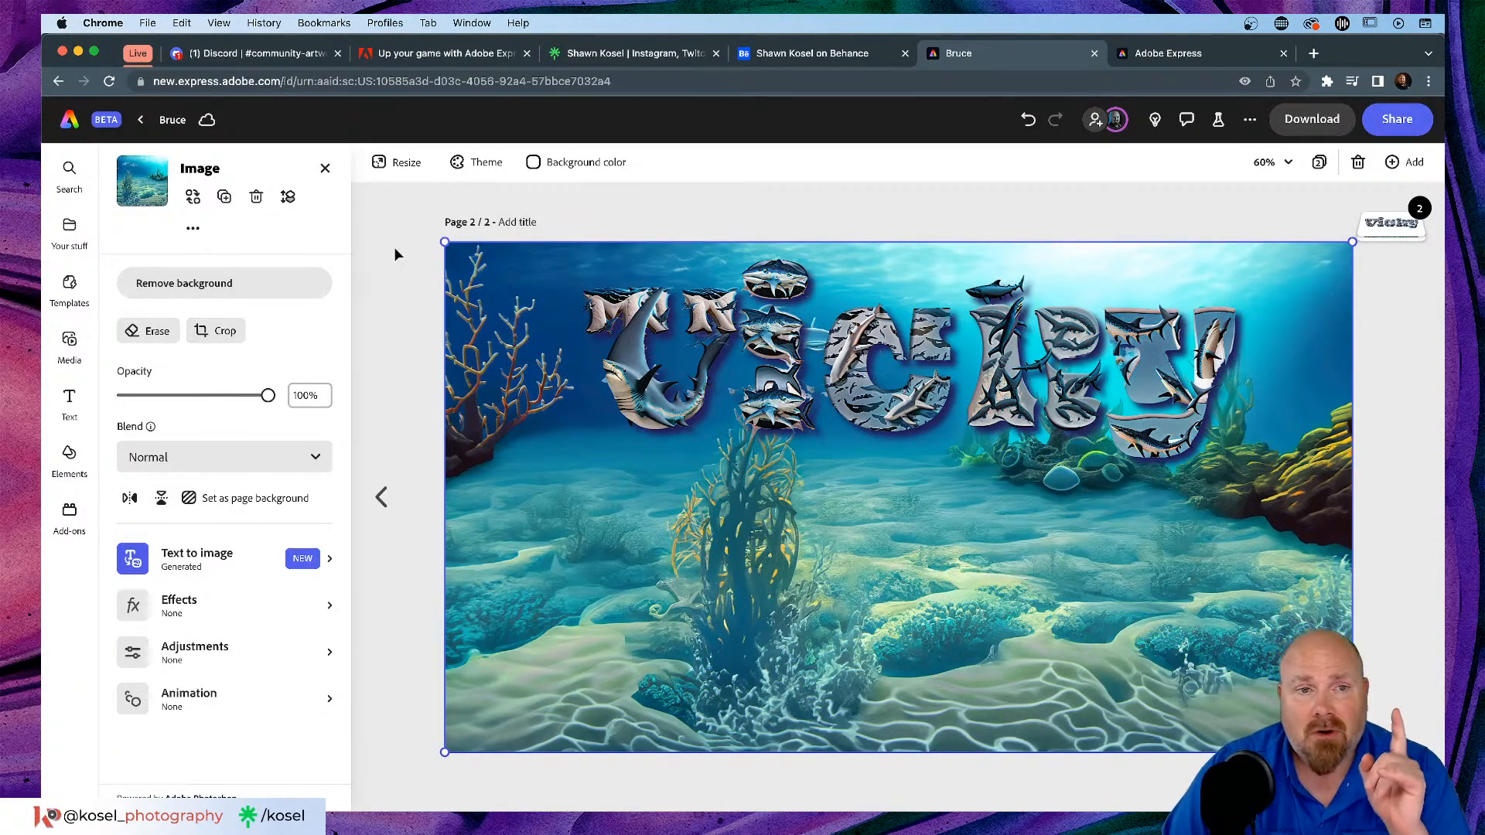
left_click(383, 295)
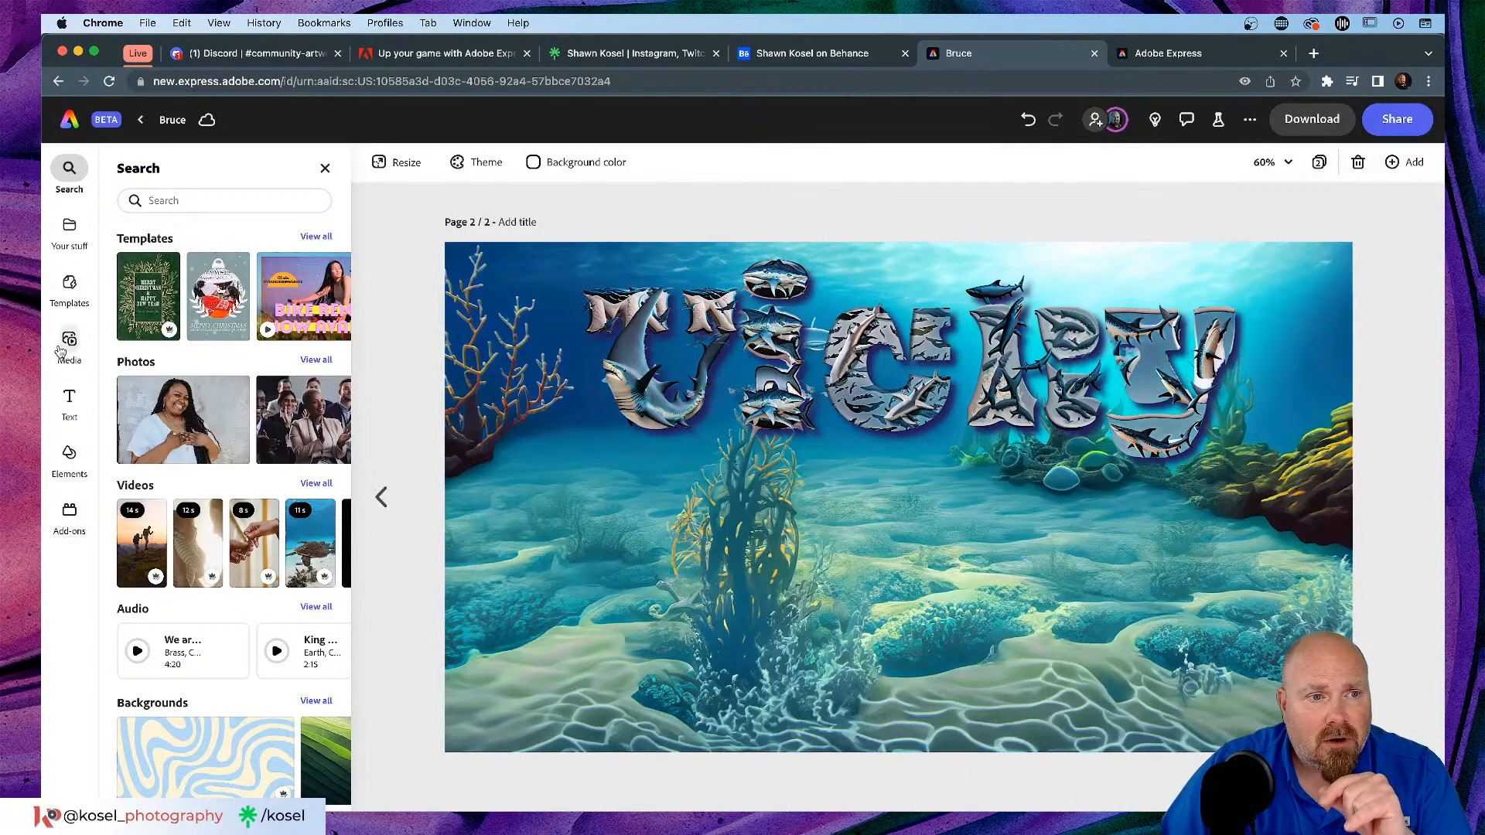
Step: Add a text box reading "Some cool text." and move it down over the sandy seabed
left_click(67, 418)
left_click(246, 224)
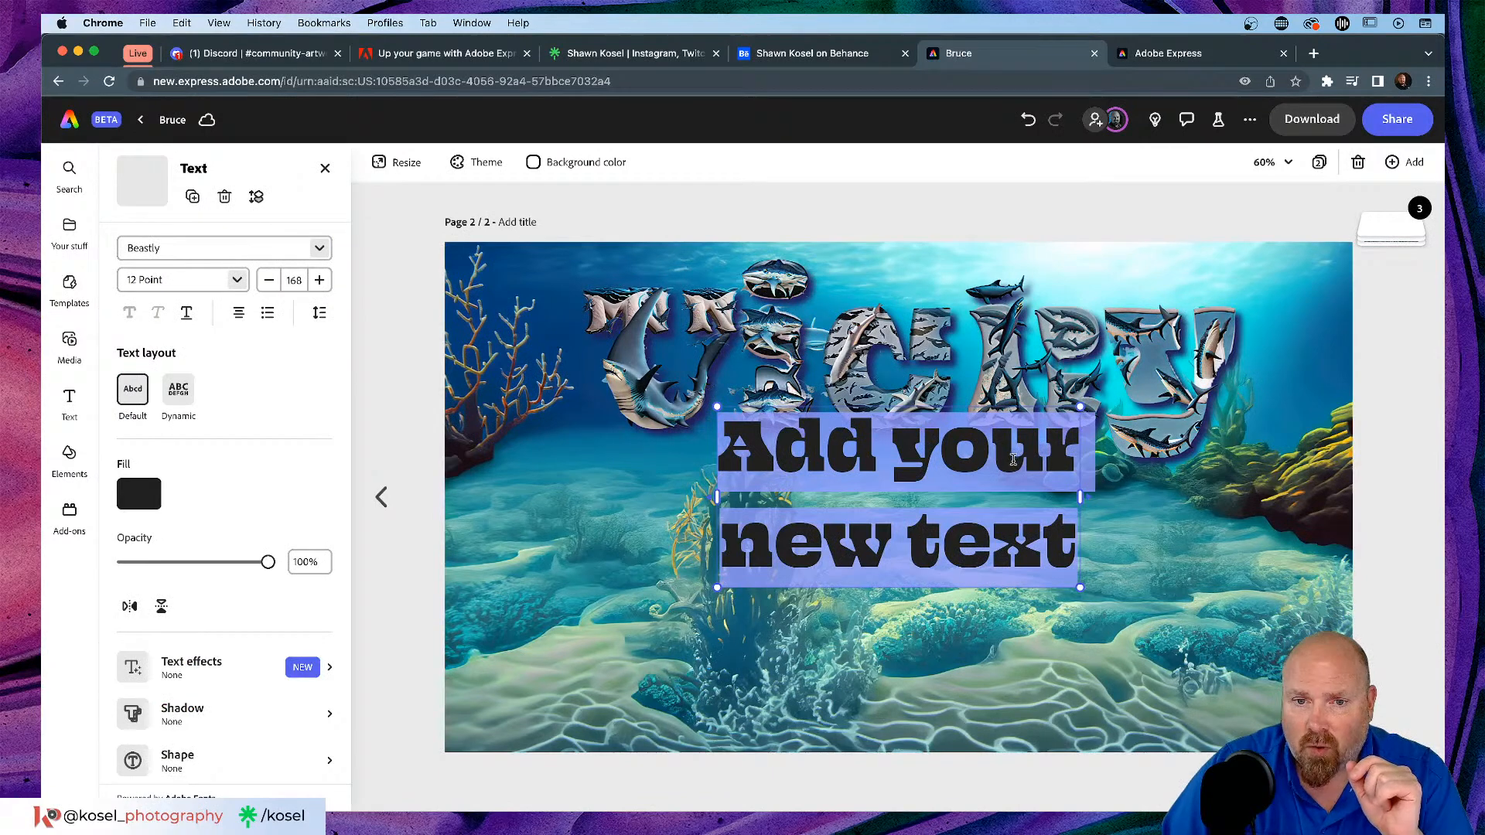
type("Som")
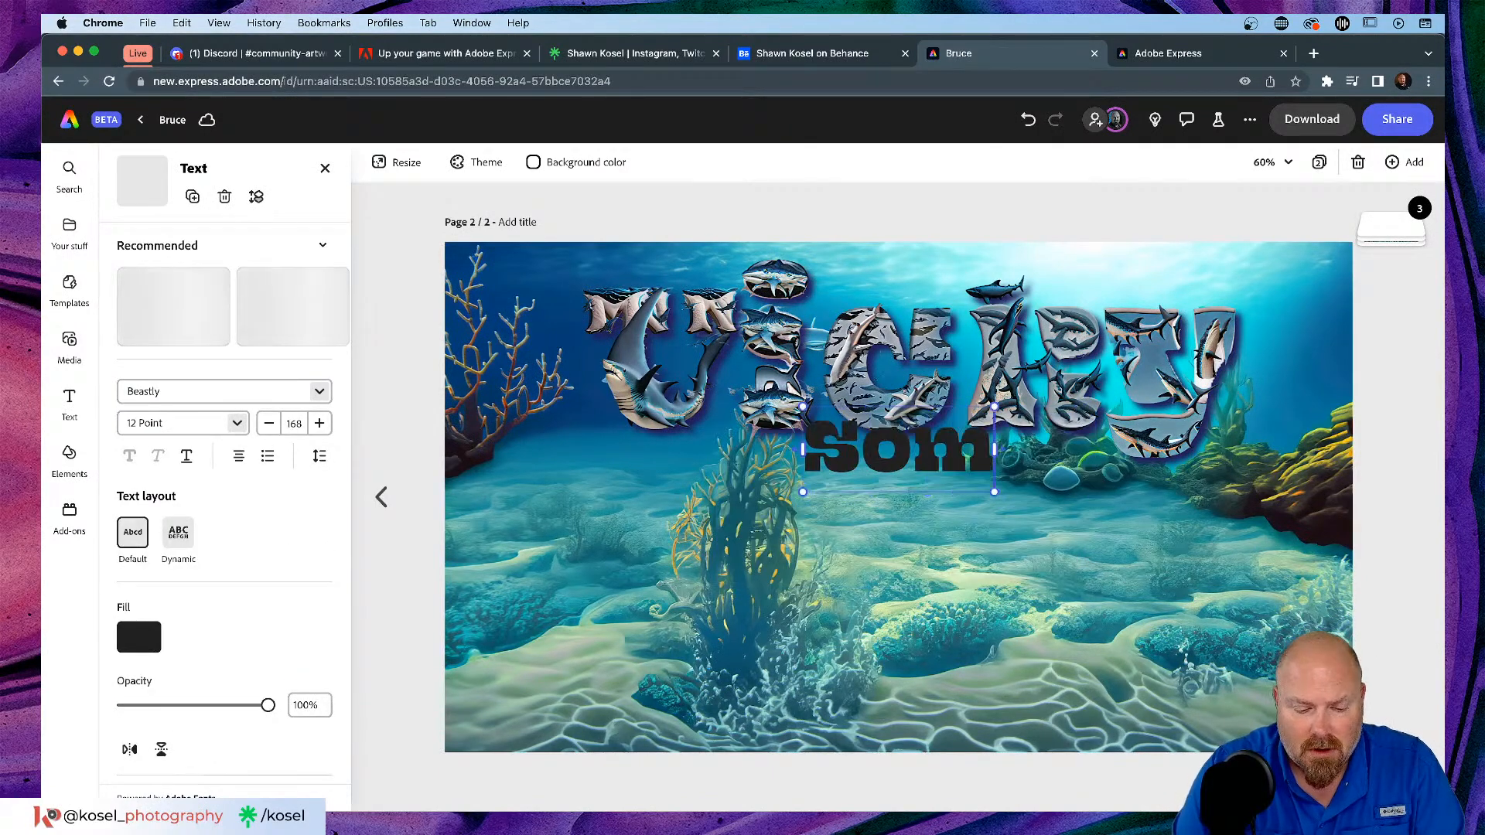
type("e cool")
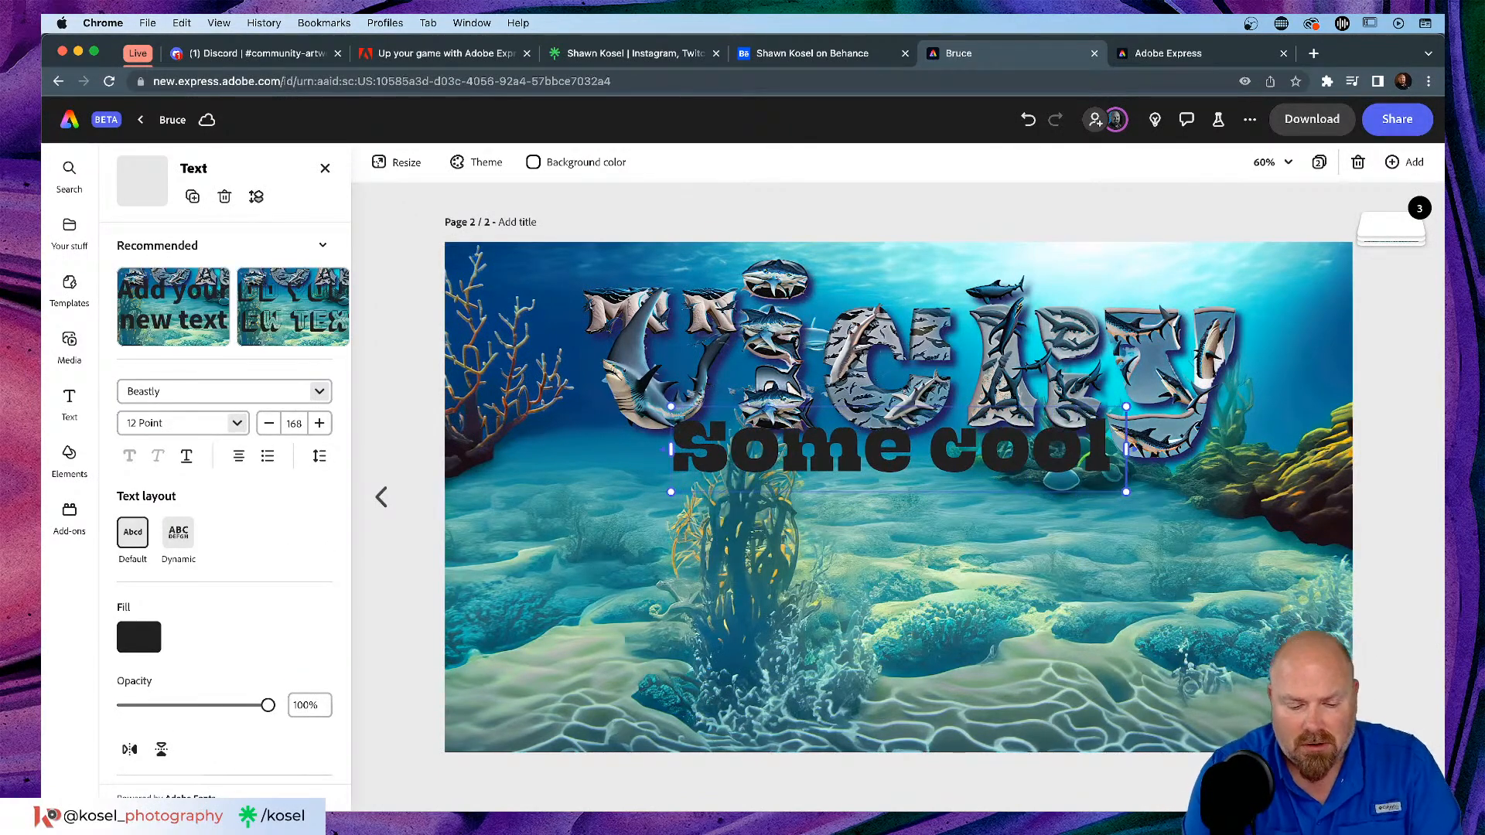
type(" text.")
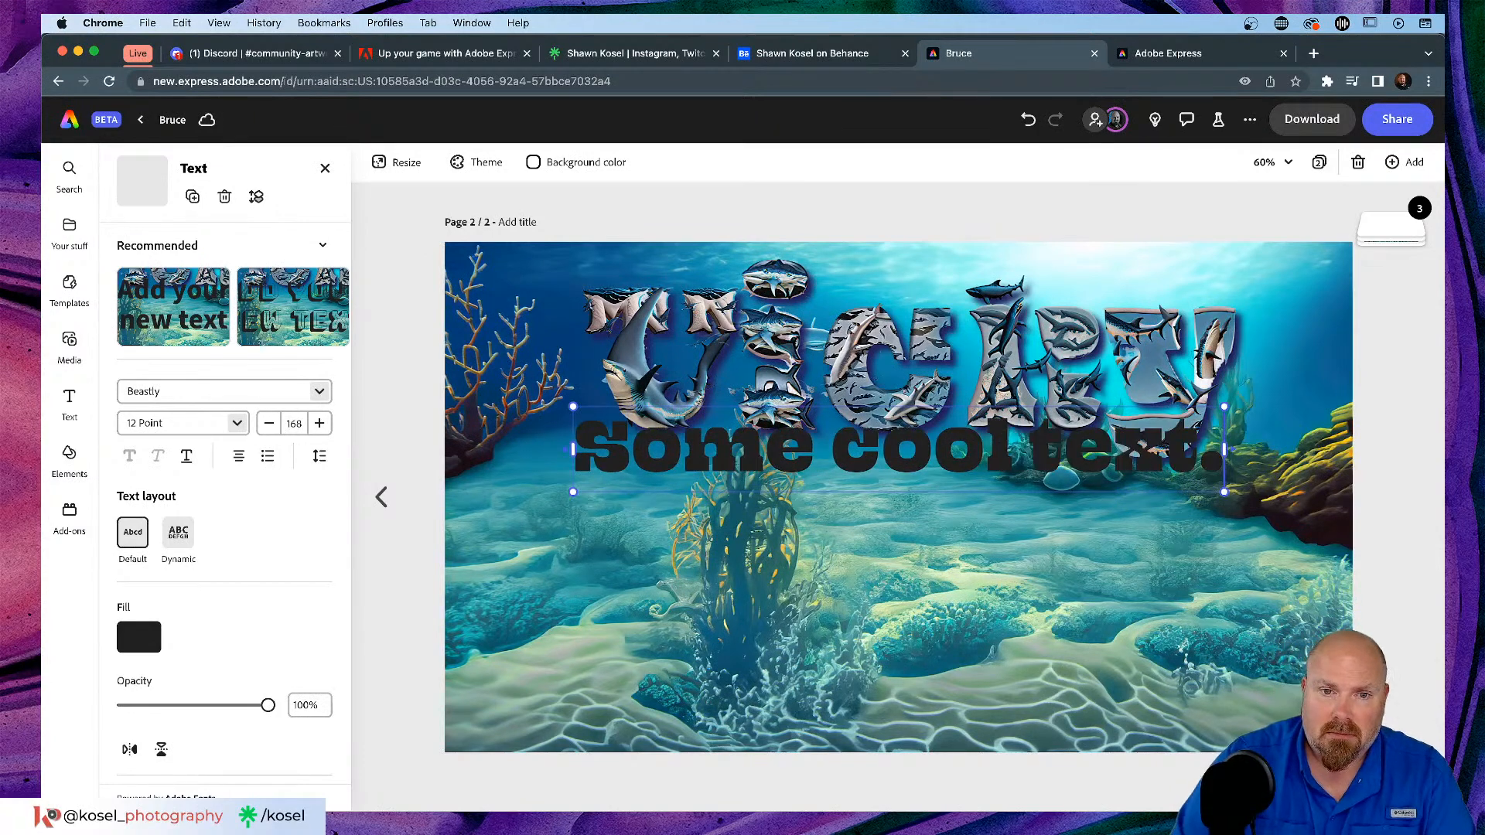
left_click(456, 402)
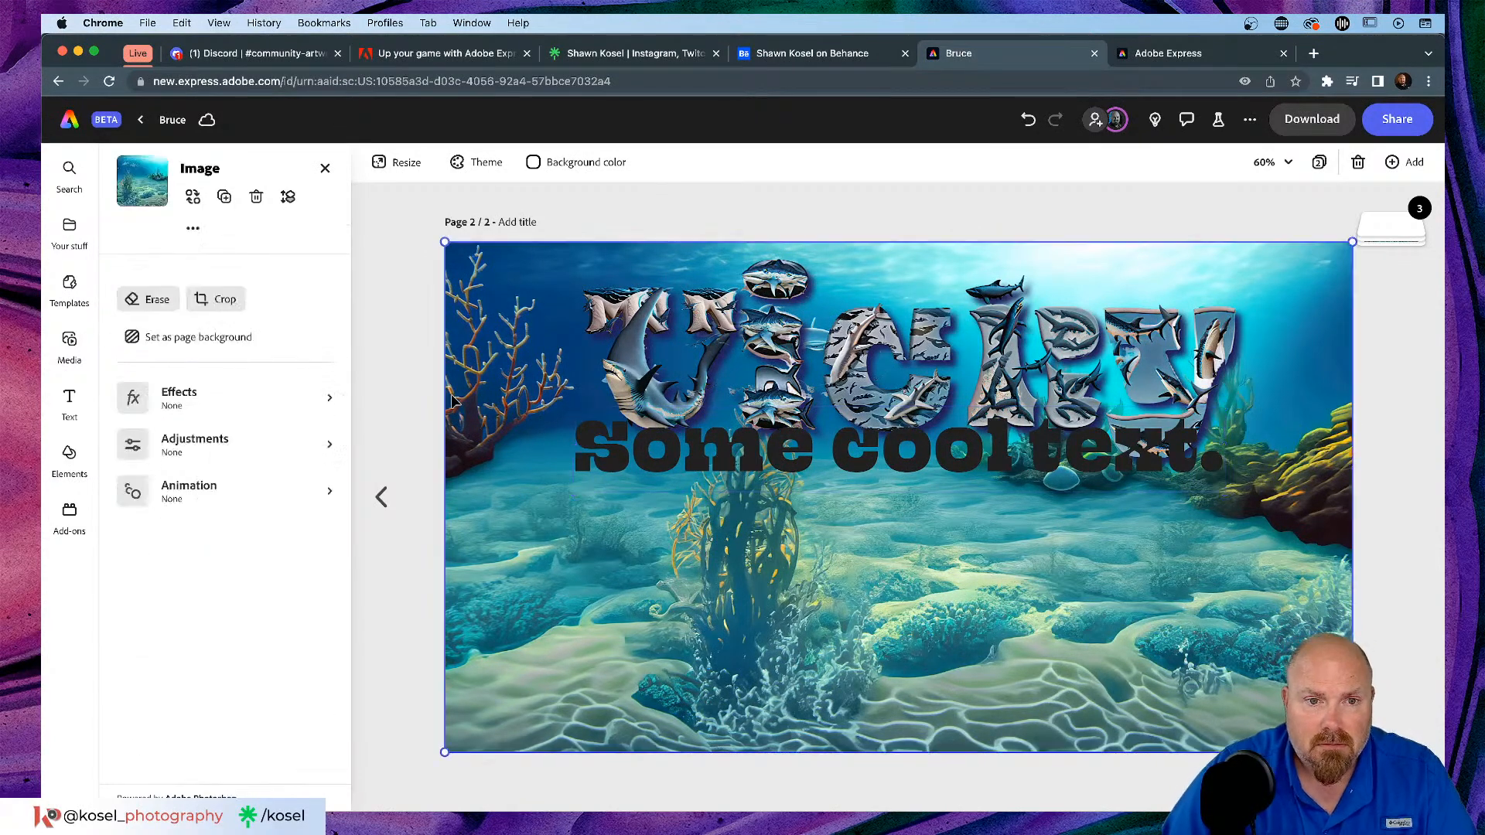
left_click(804, 461)
left_click_drag(804, 462, 829, 633)
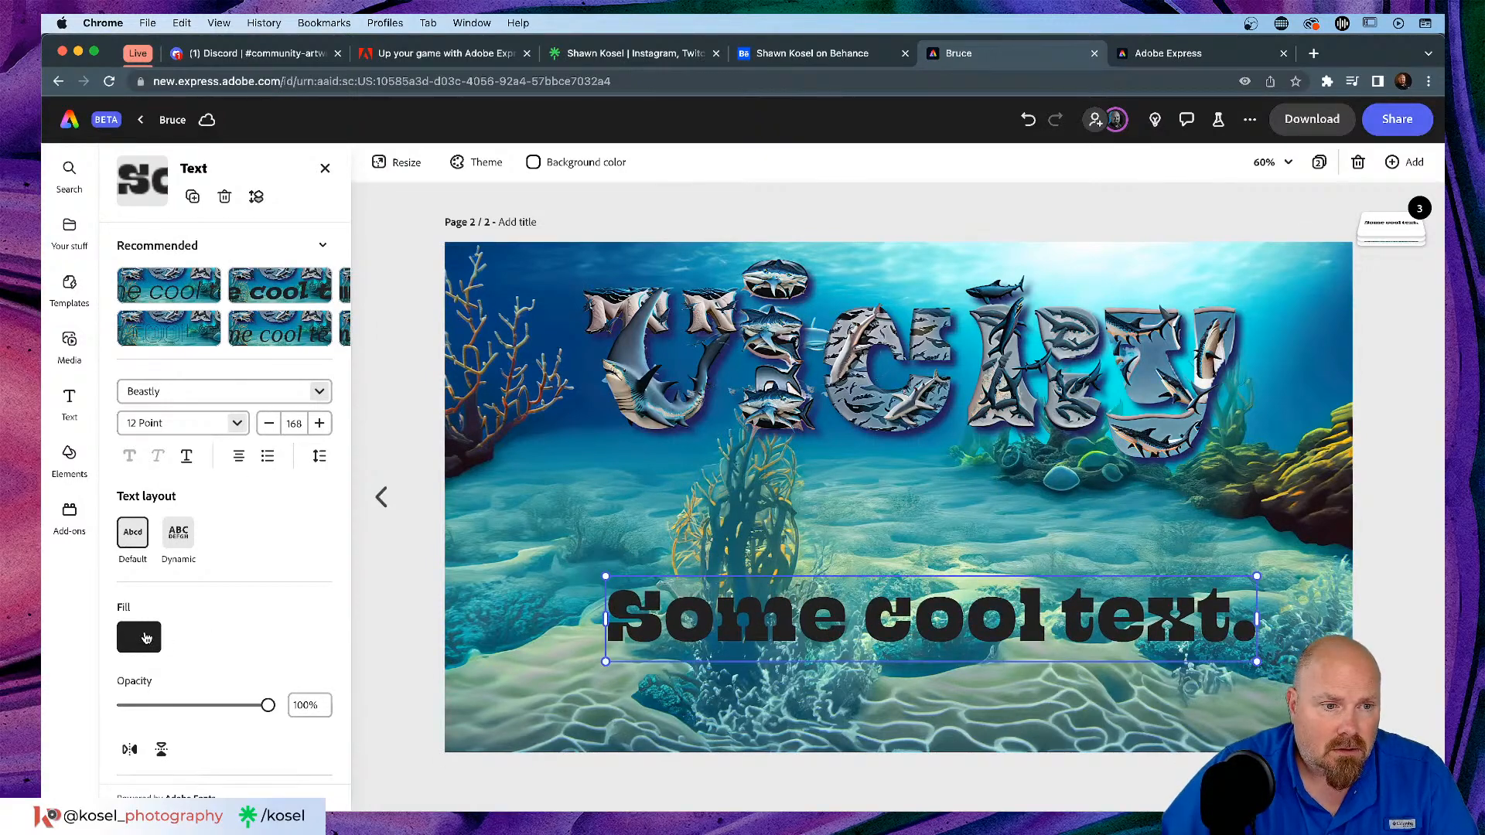
Step: Set the fill of the "Some cool text." line to black
left_click(140, 636)
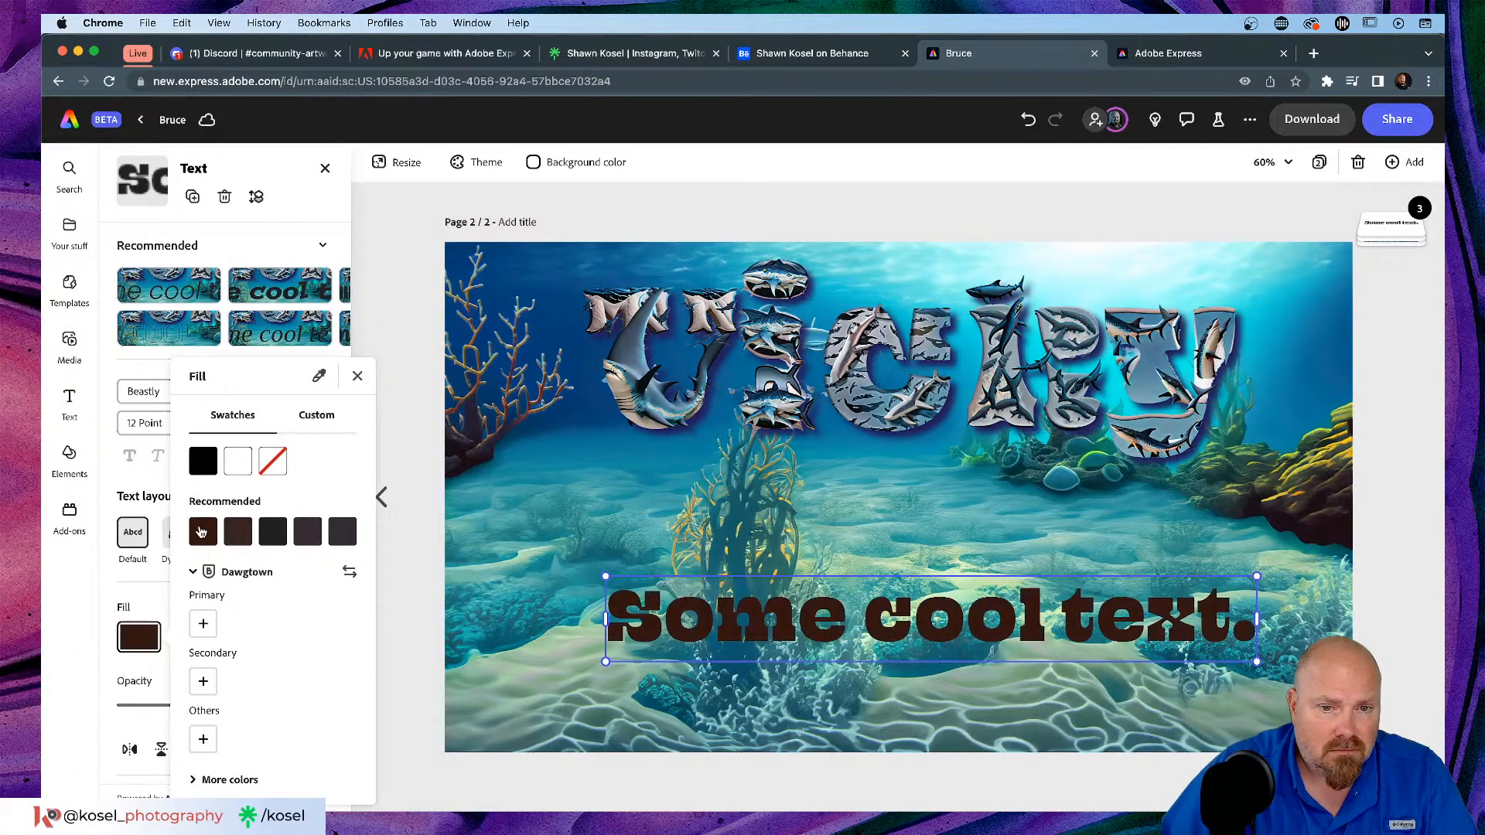
left_click(199, 459)
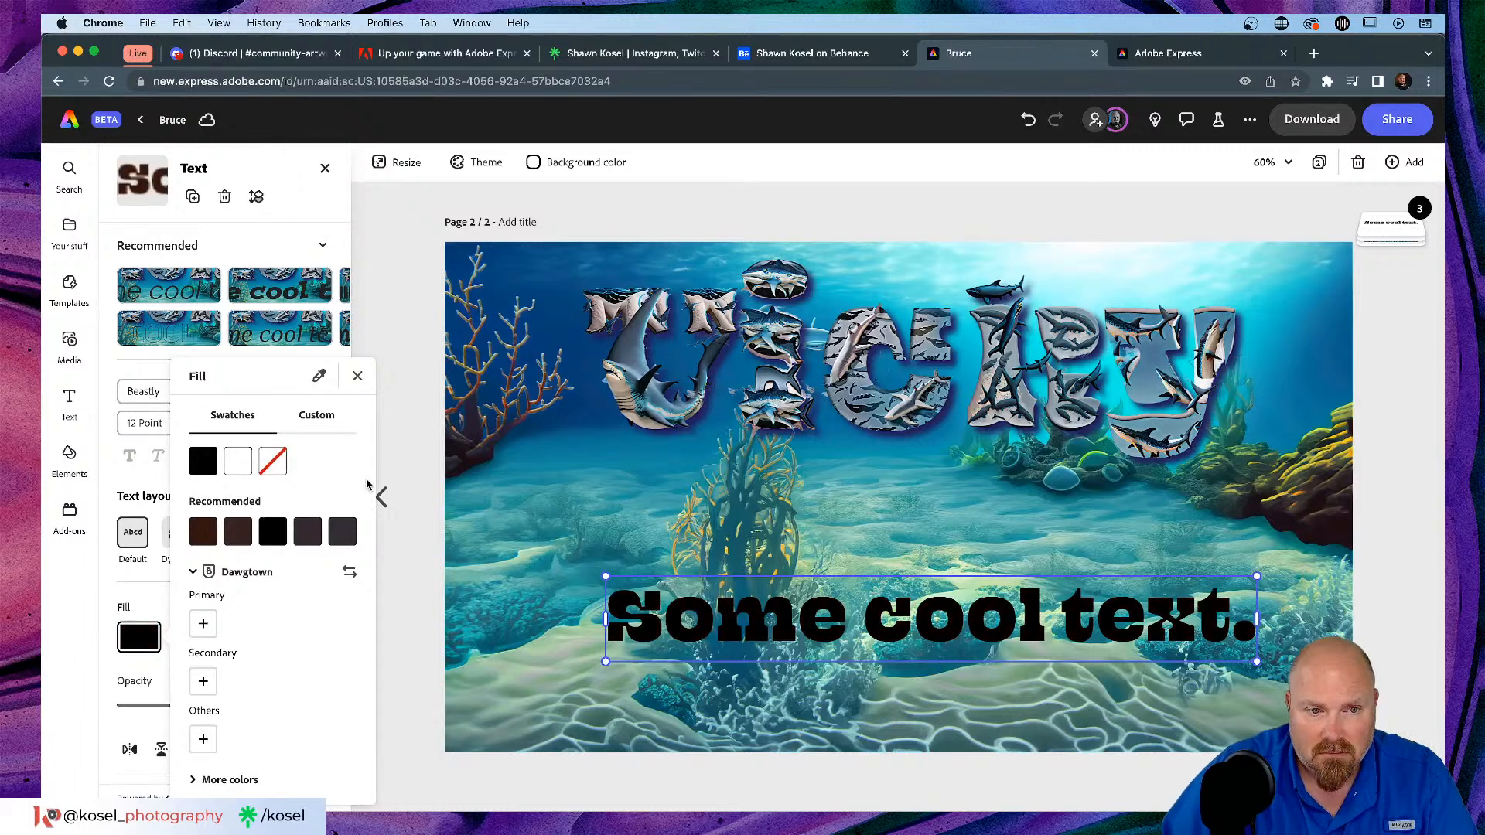
left_click(434, 442)
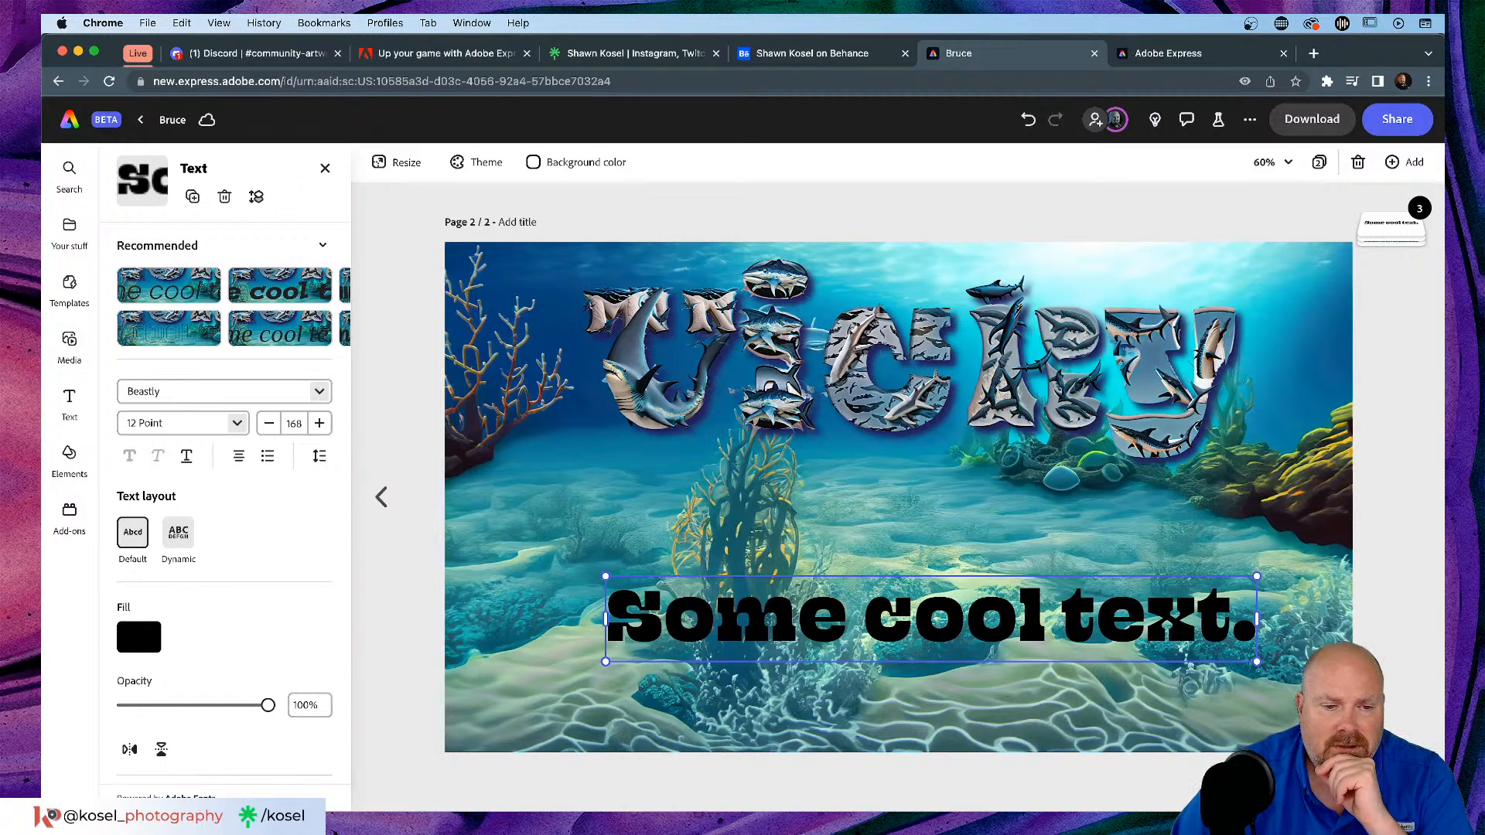
Step: Switch to the Downloads folder in Finder, preview Untitled.jpeg, move the folder window off the browser, and return to Chrome
key("super+Tab")
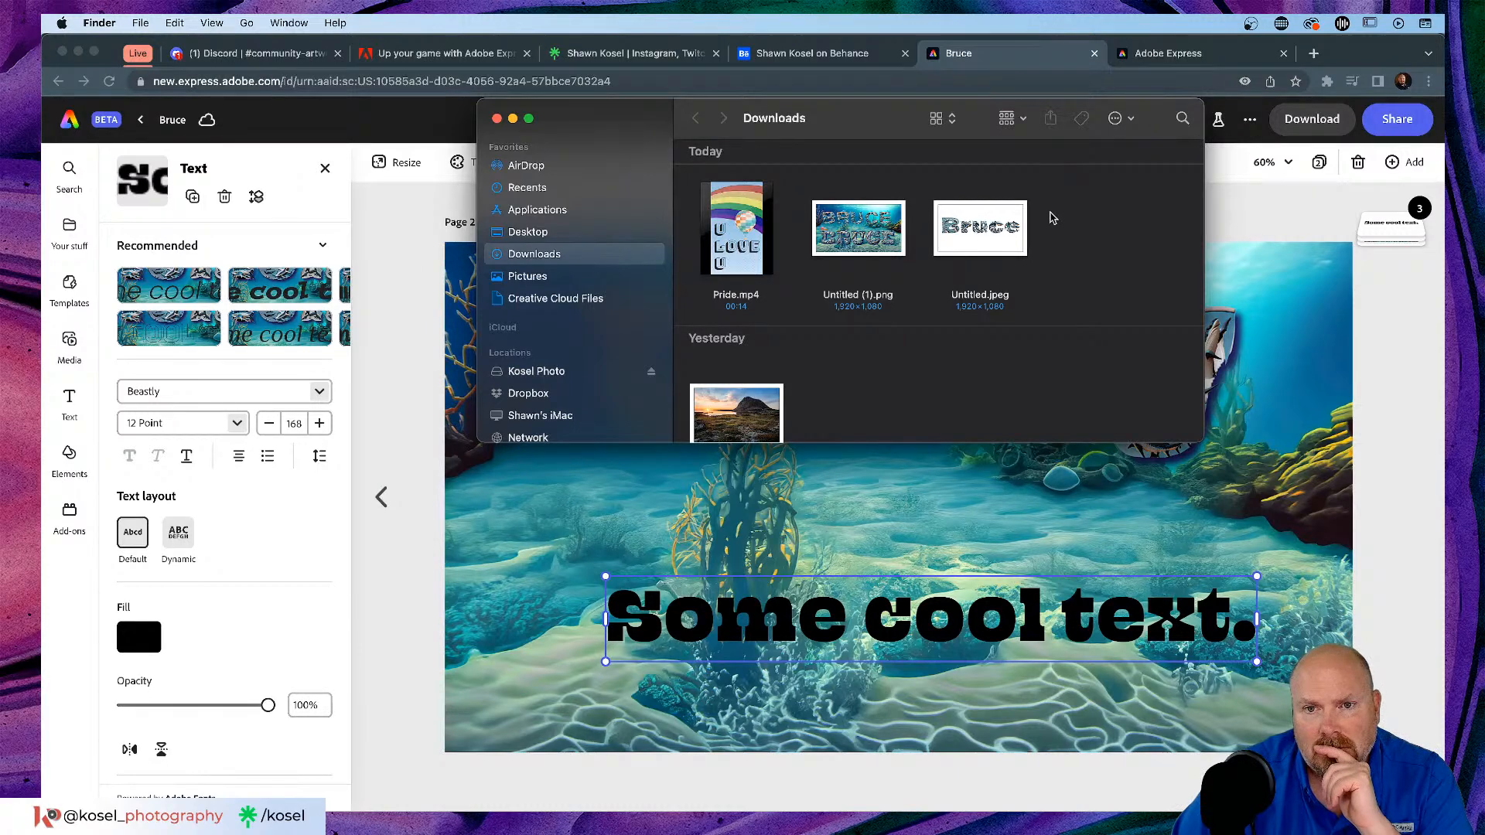
left_click(991, 245)
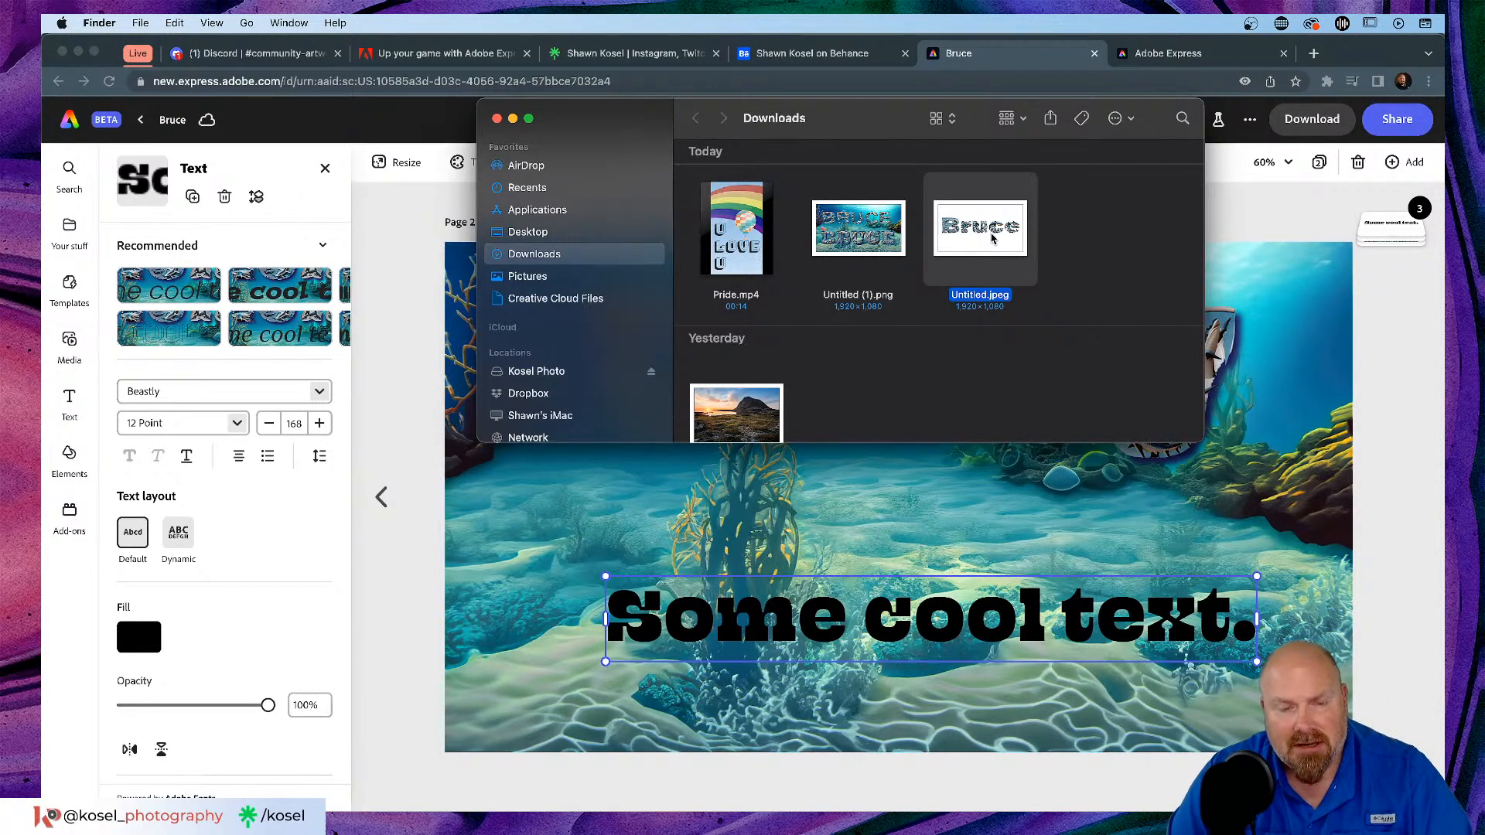
key("space")
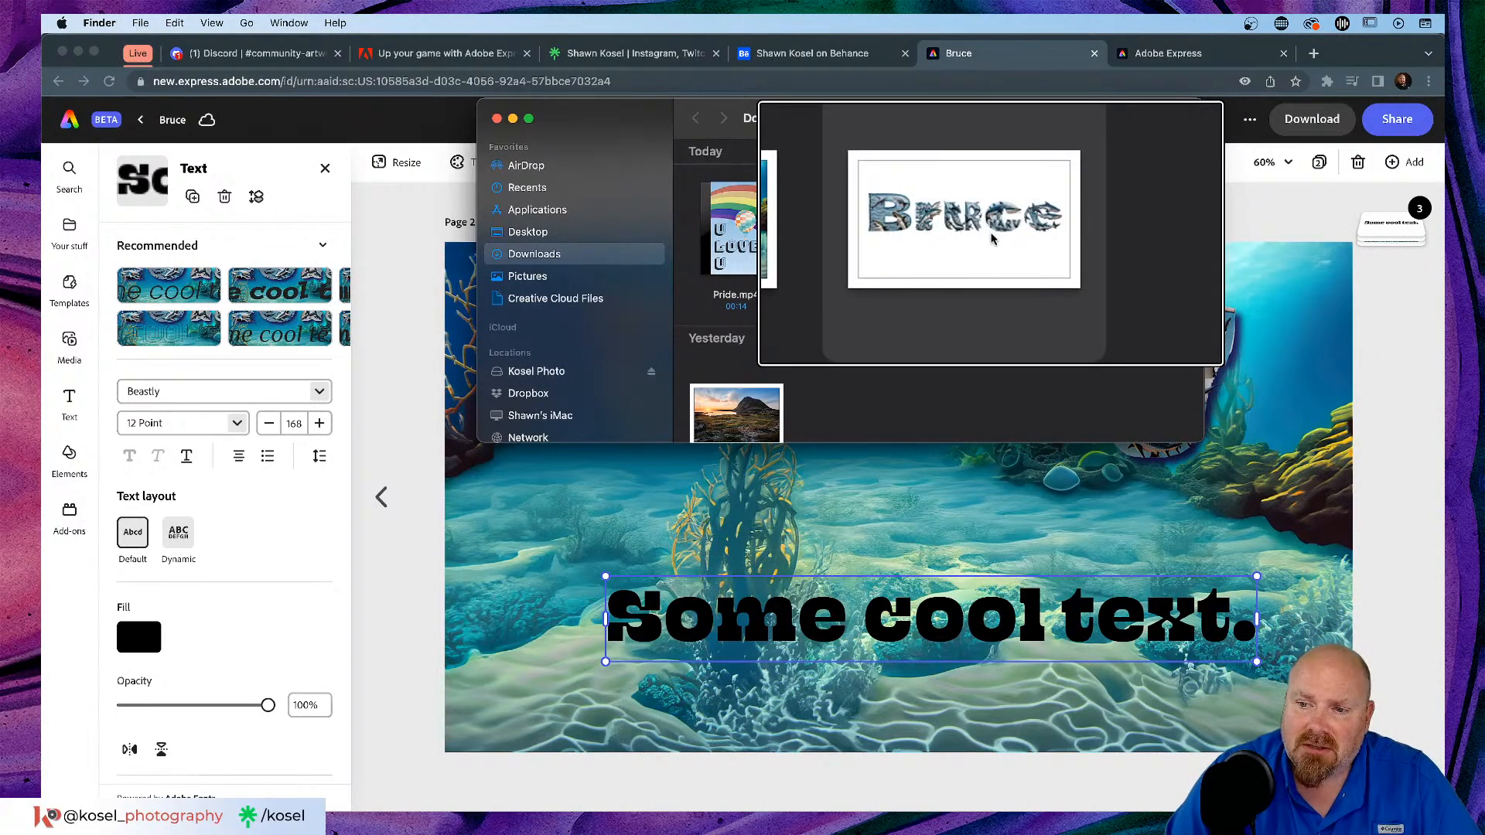
scroll(991, 239, "down", 3)
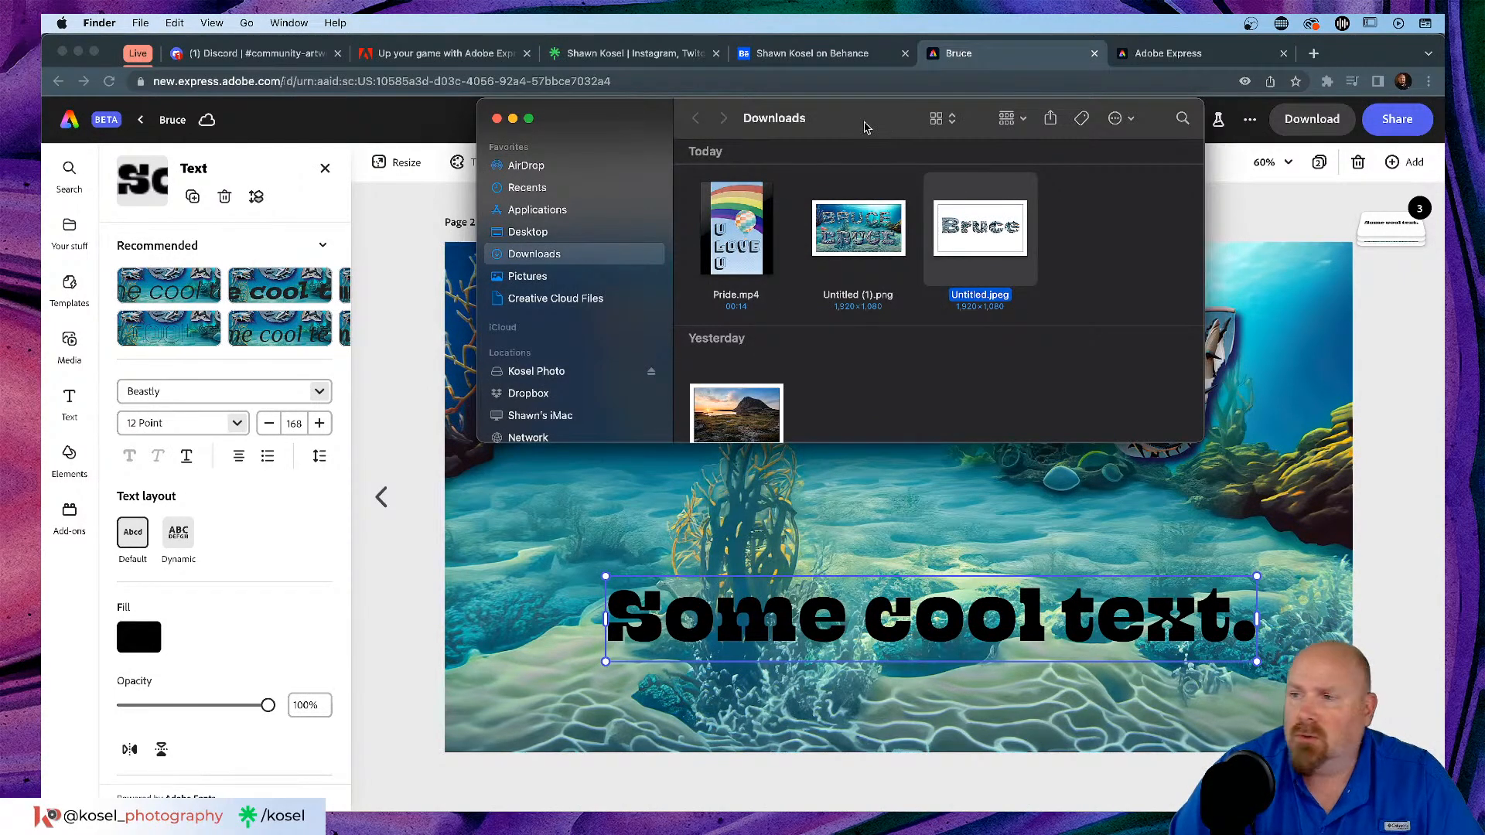
left_click_drag(866, 128, 41, 128)
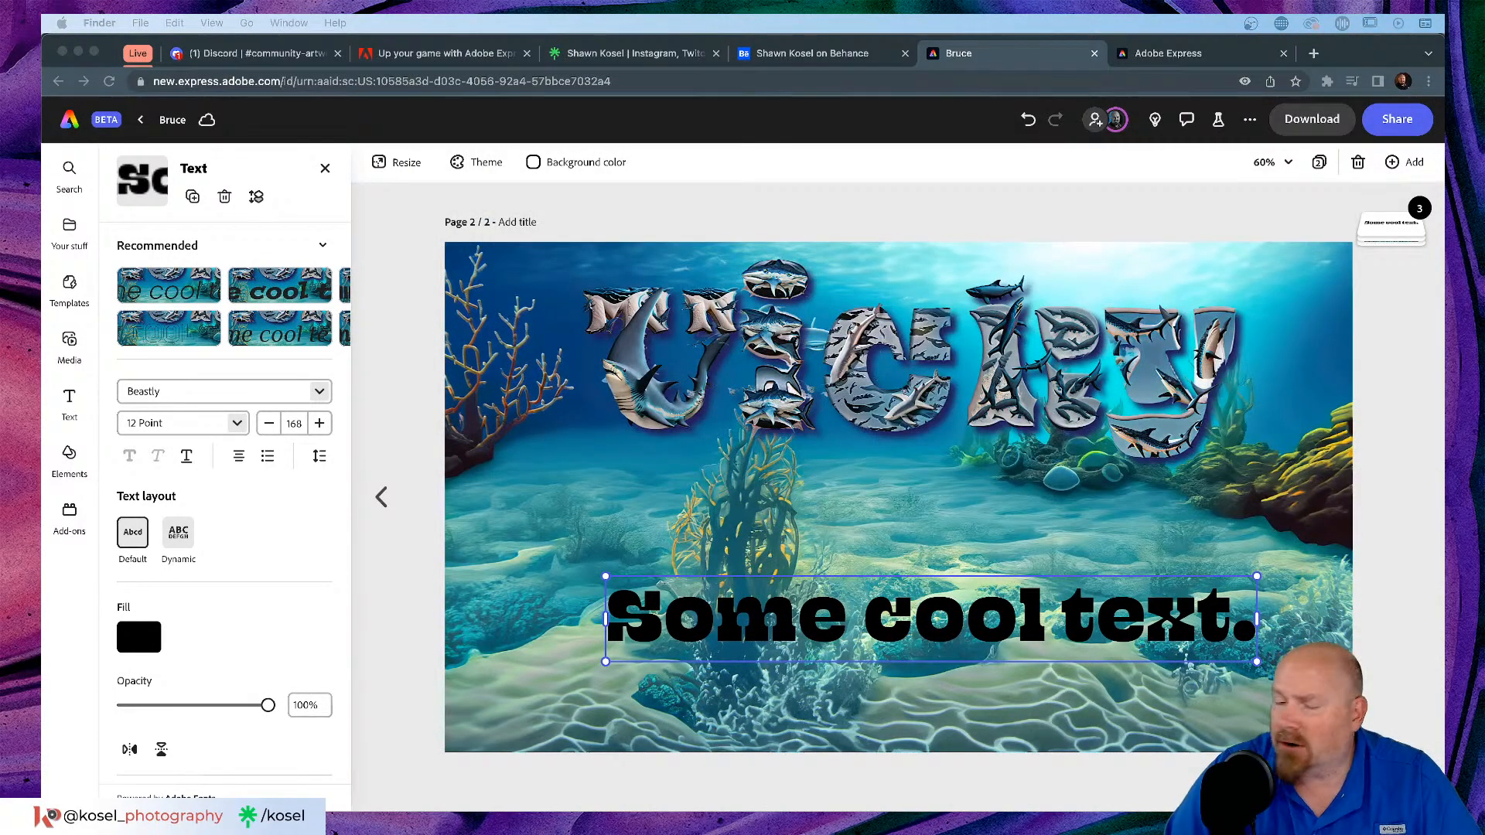
left_click(821, 524)
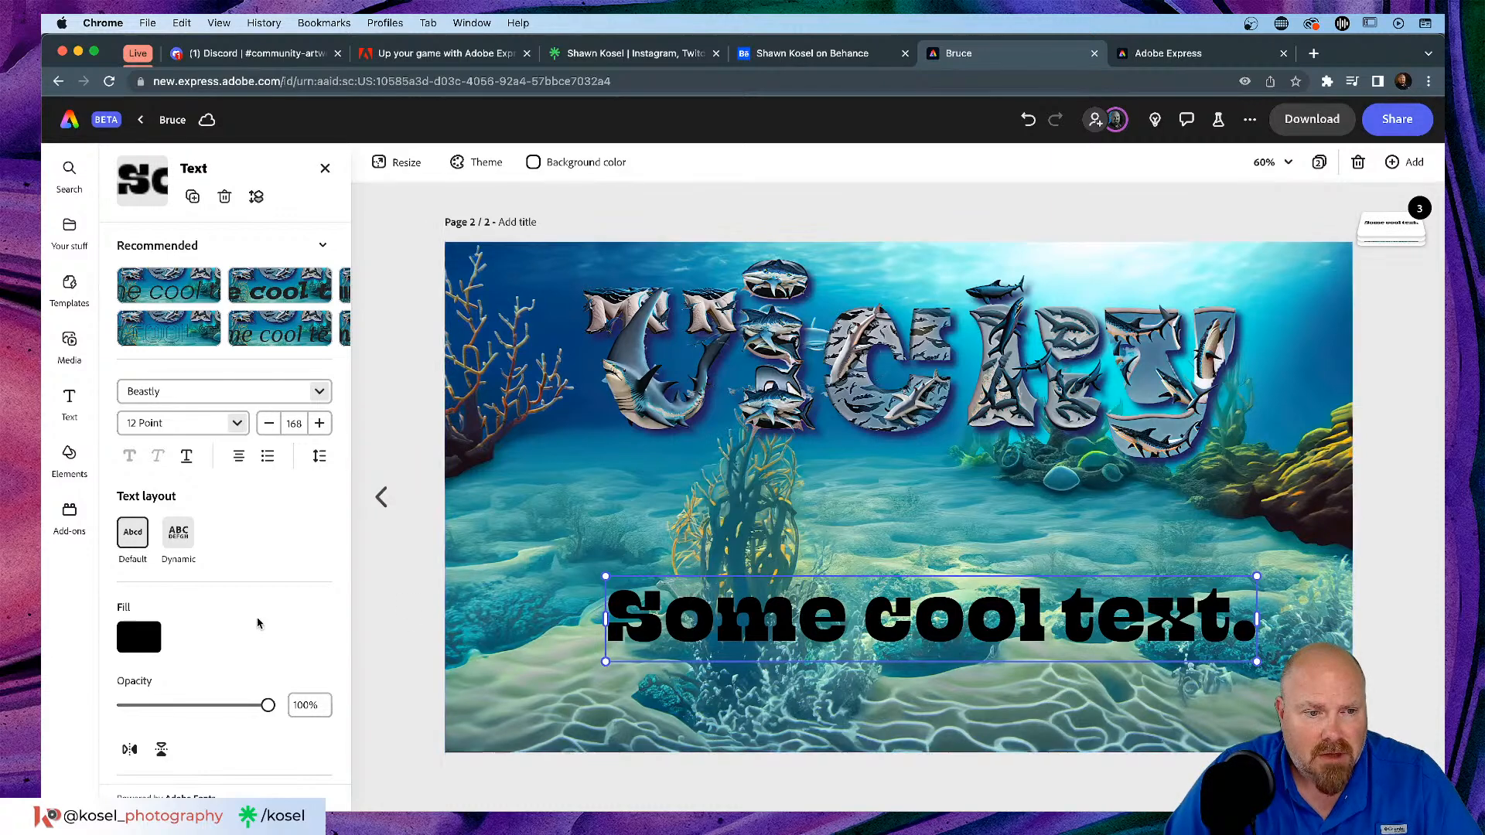
Step: Open the Content Authenticity Initiative site at contentauthenticity.org in a new tab and copy its address
scroll(245, 675, "down", 3)
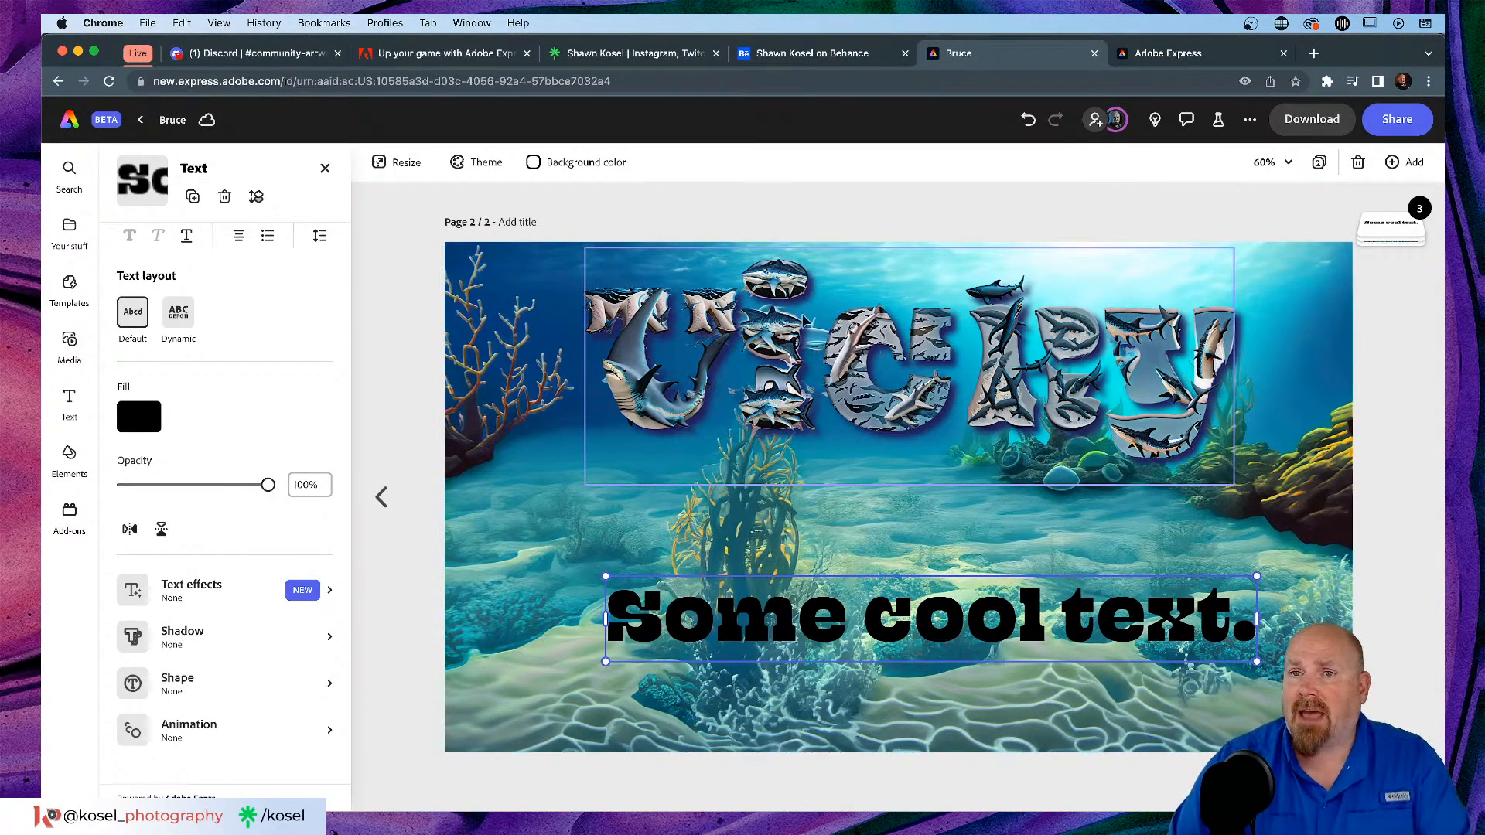
left_click(1428, 54)
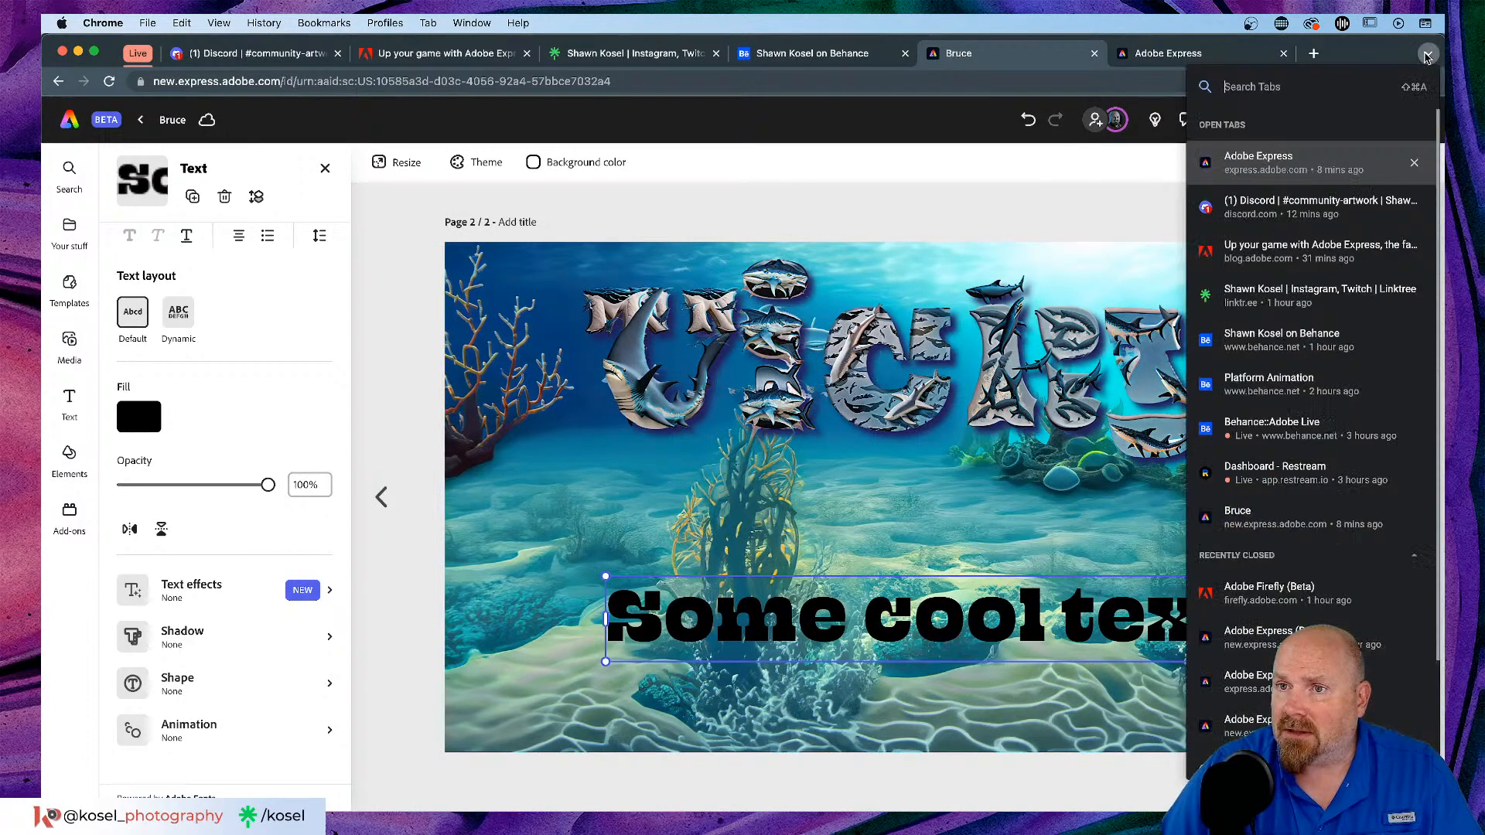
left_click(1385, 58)
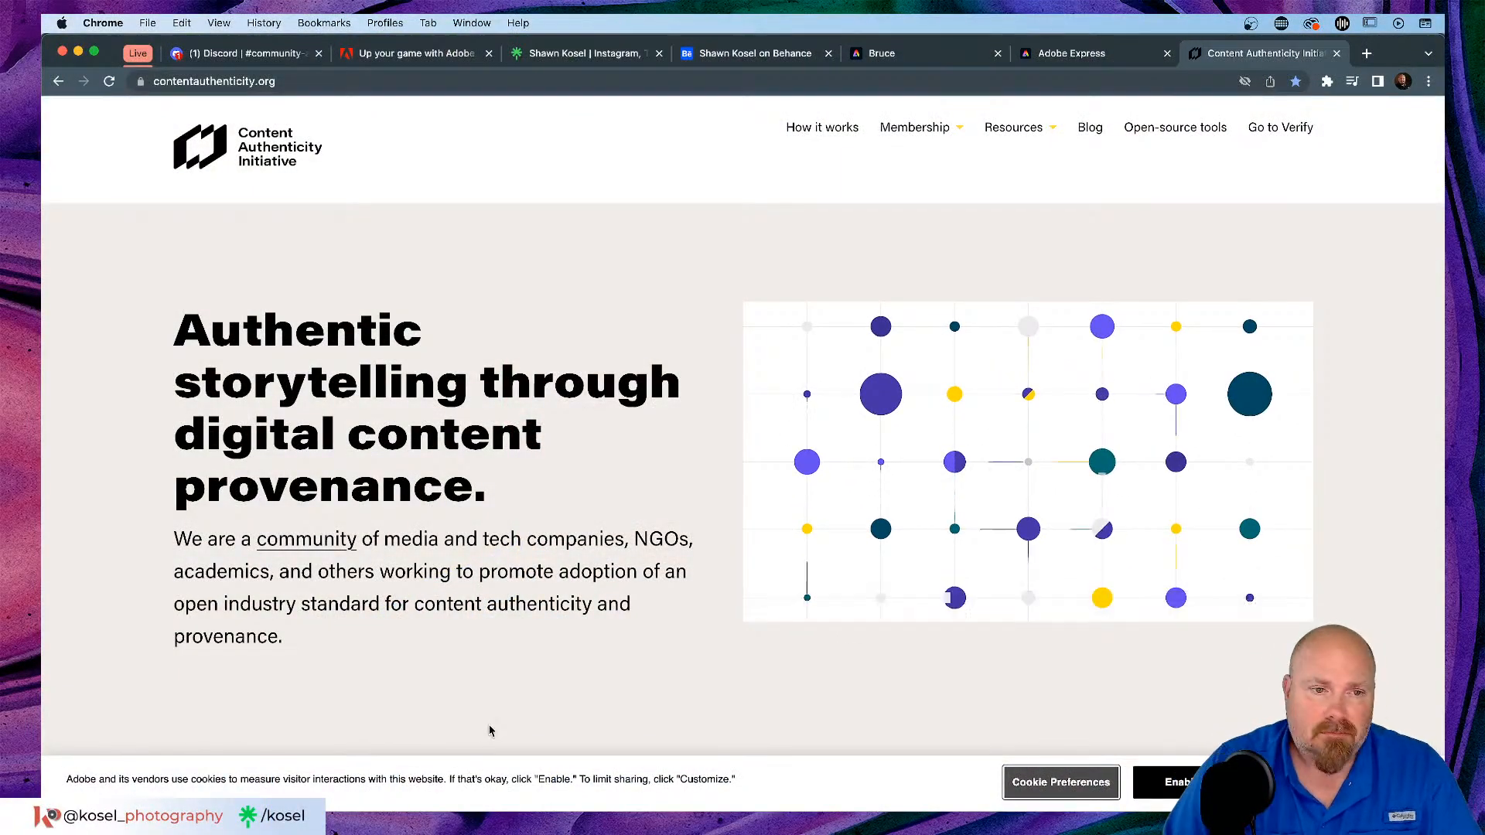
double_click(367, 81)
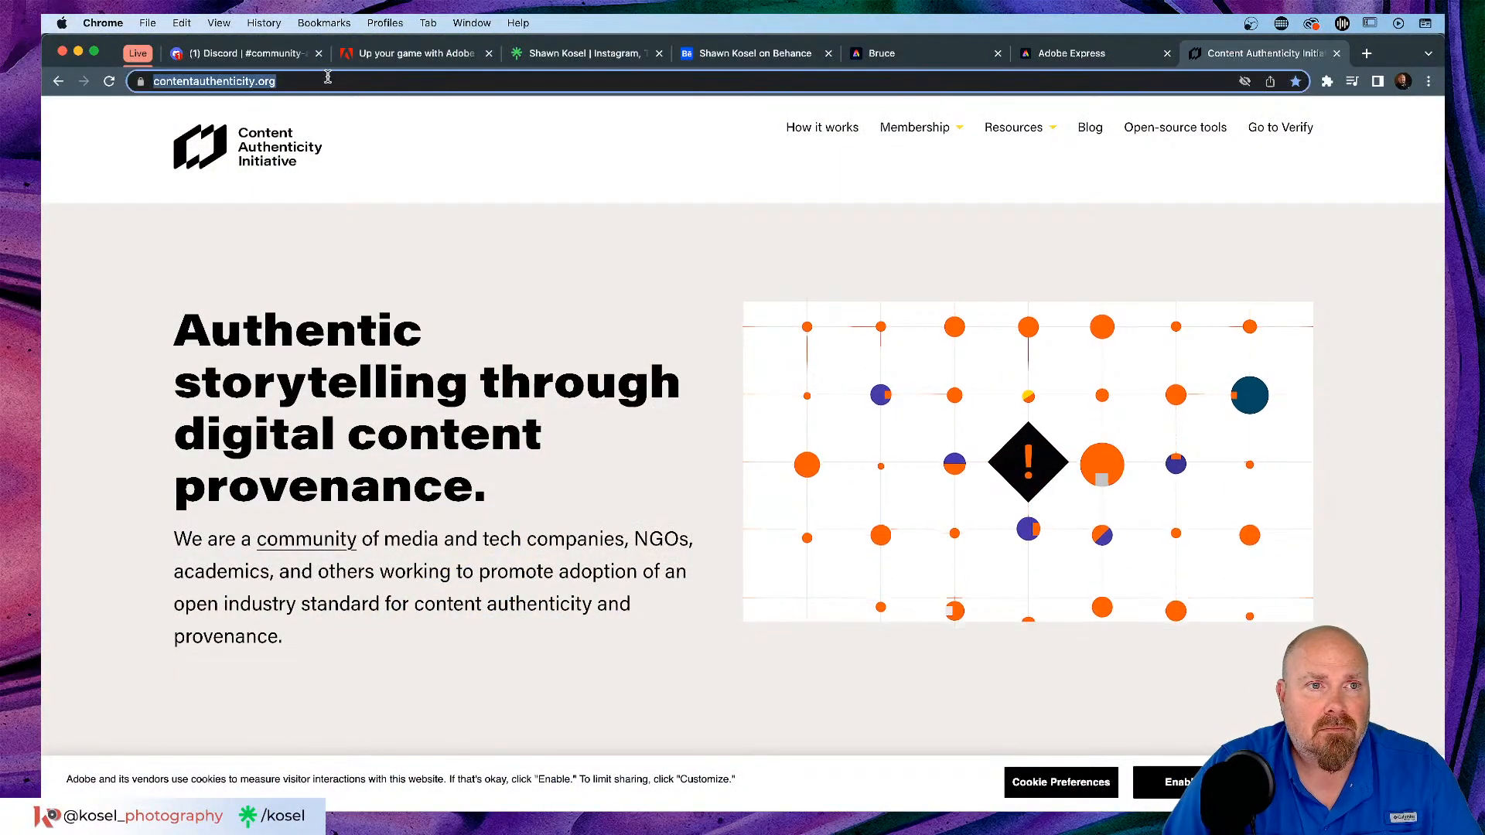
triple_click(367, 82)
key("super+c")
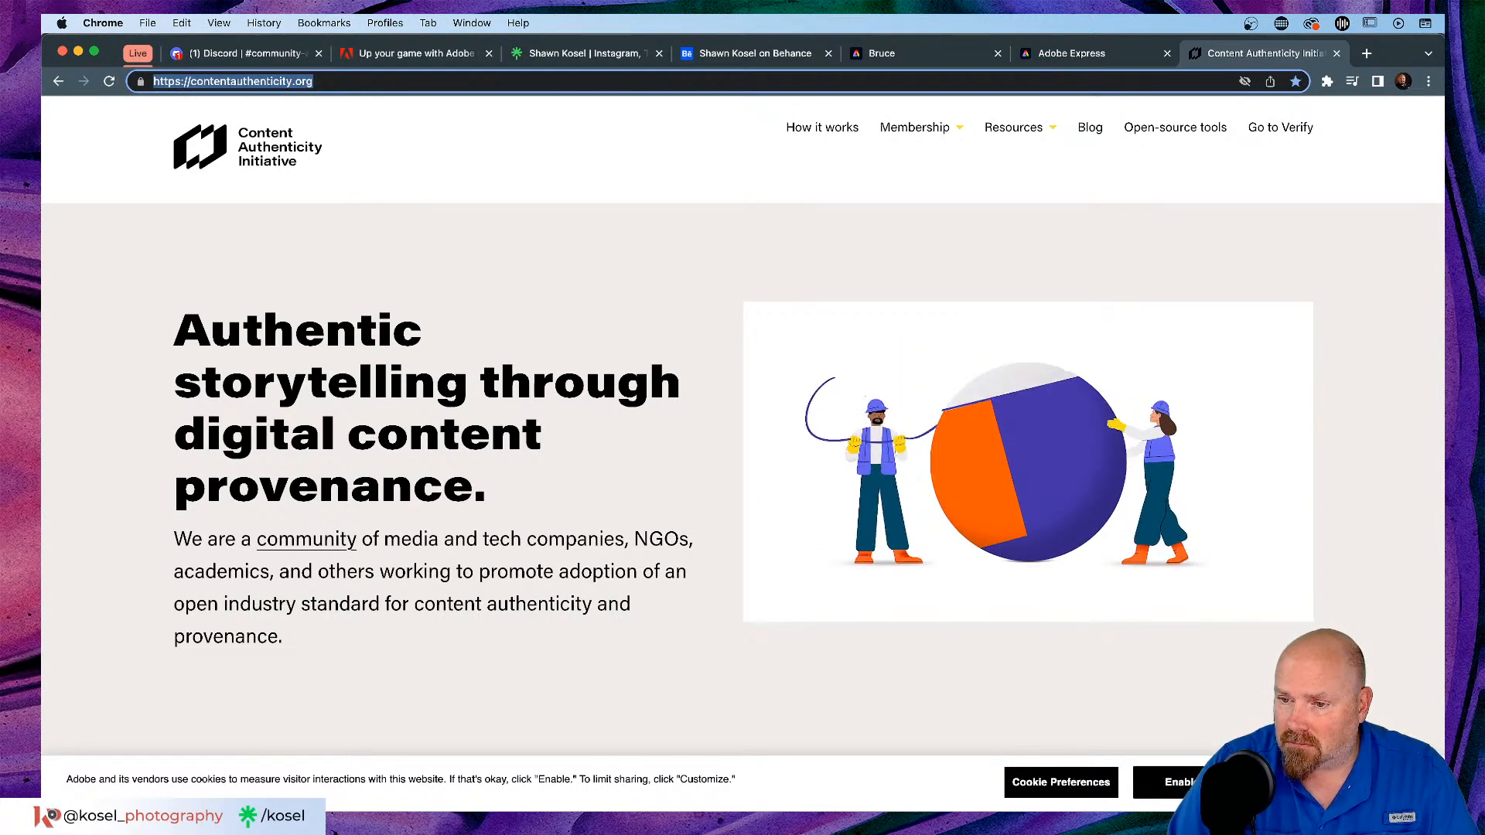
key("super+Tab")
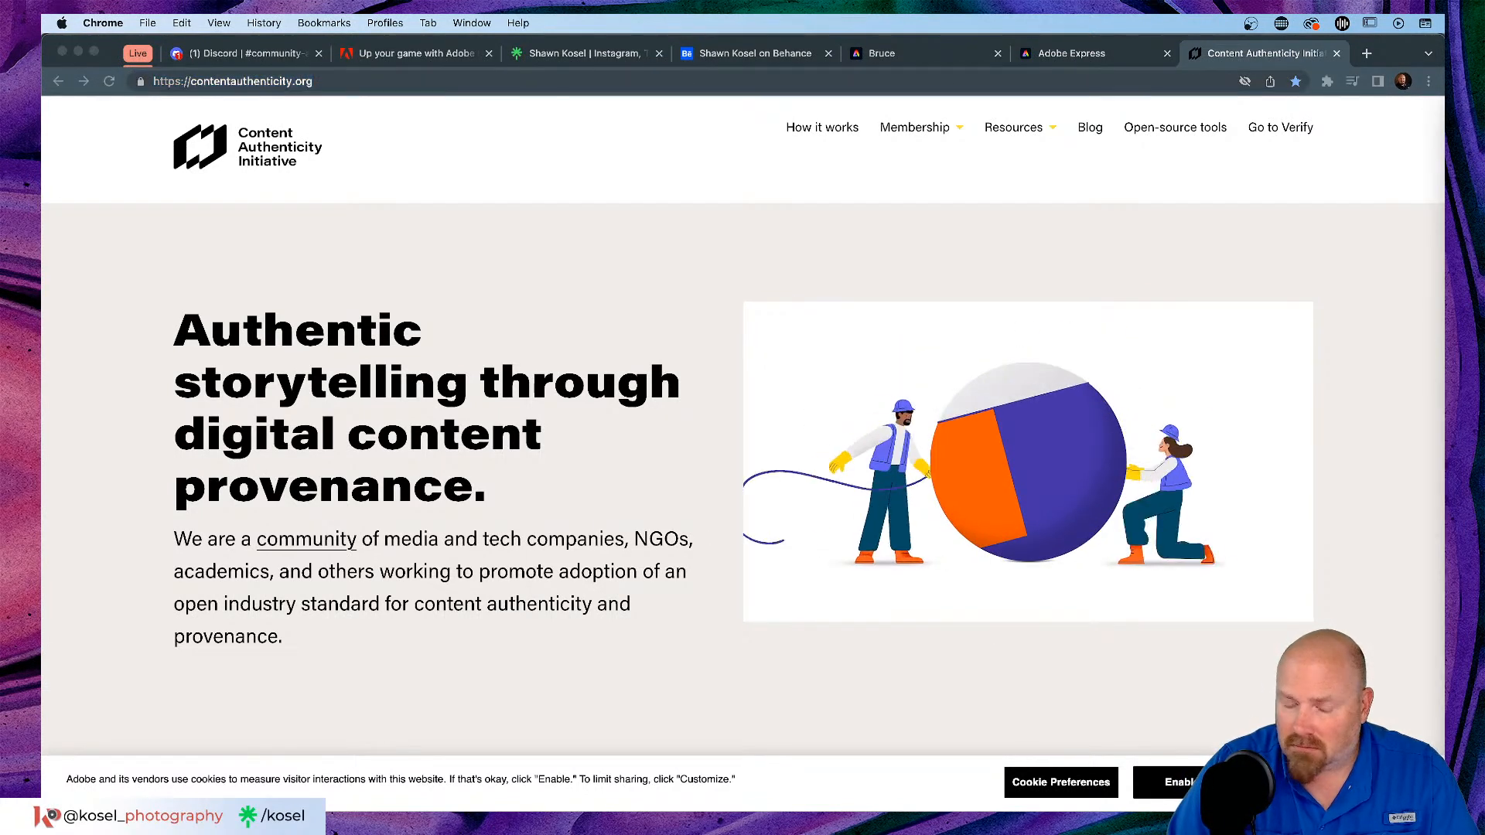
Step: Go to the site's Verify tool, start a new file inspection, and load Untitled.jpeg from Downloads
left_click(1292, 129)
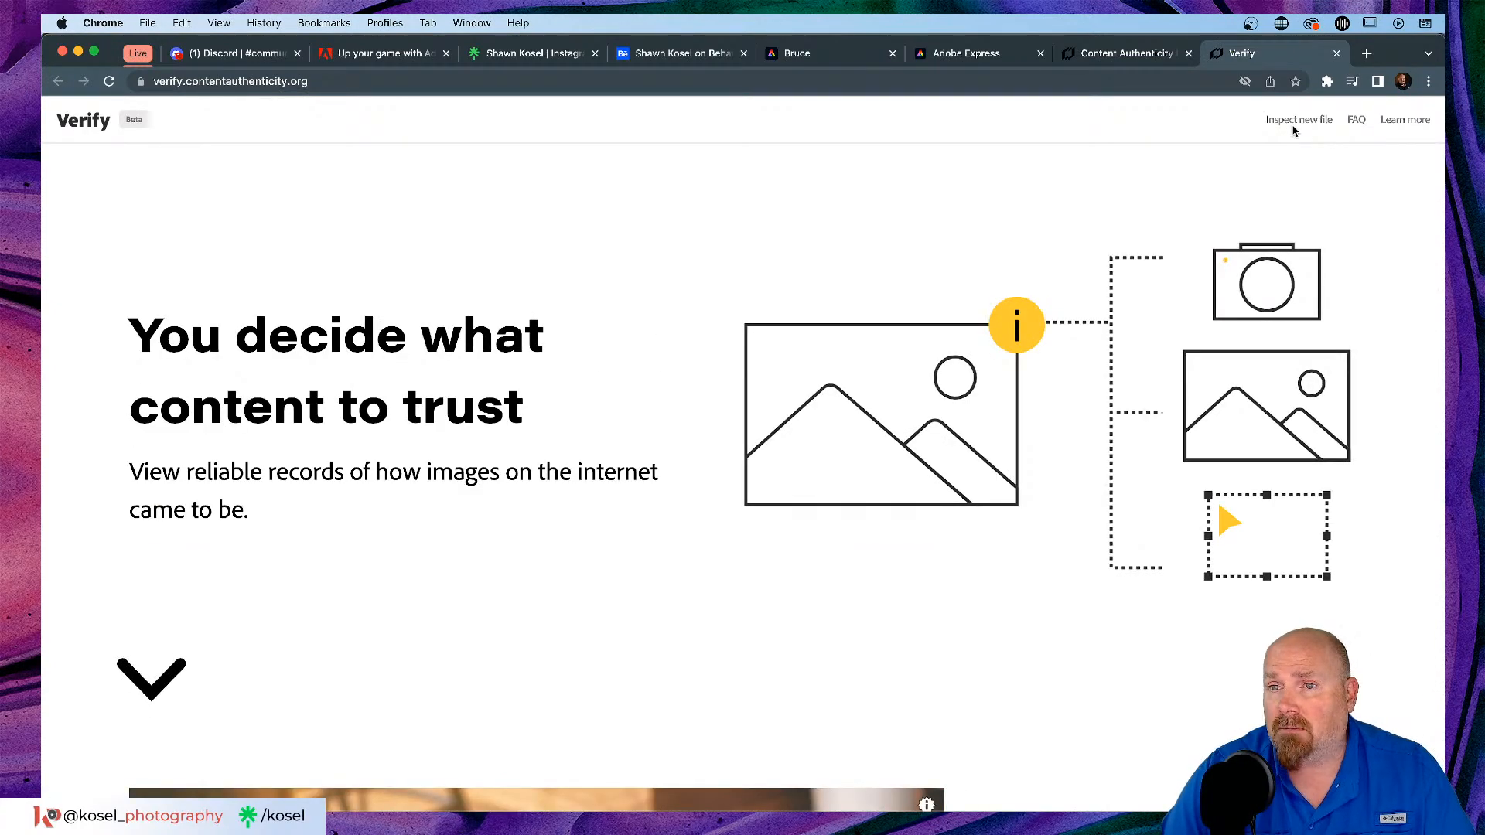
left_click(1299, 121)
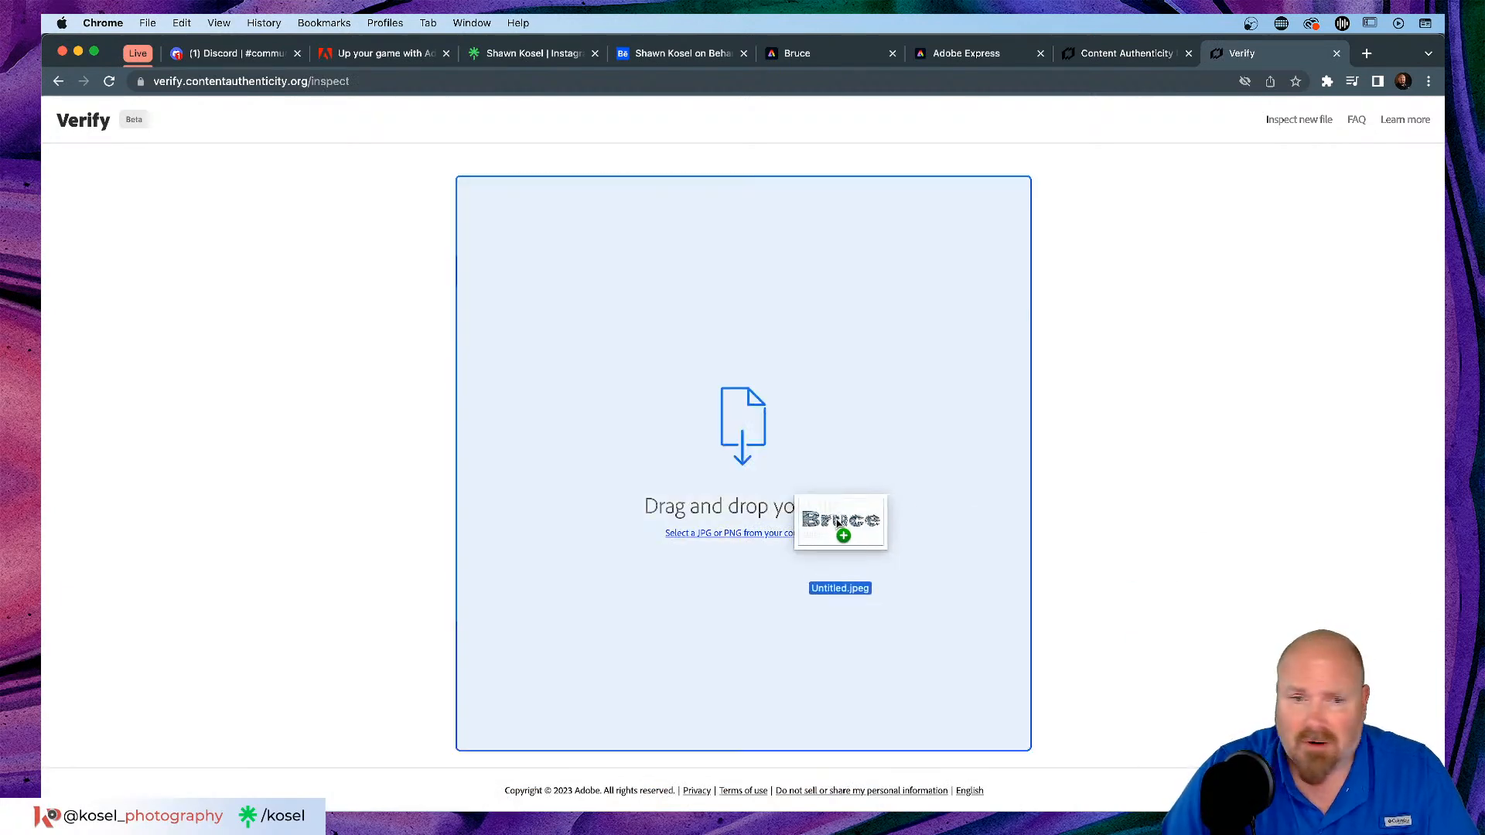
left_click_drag(839, 525, 735, 478)
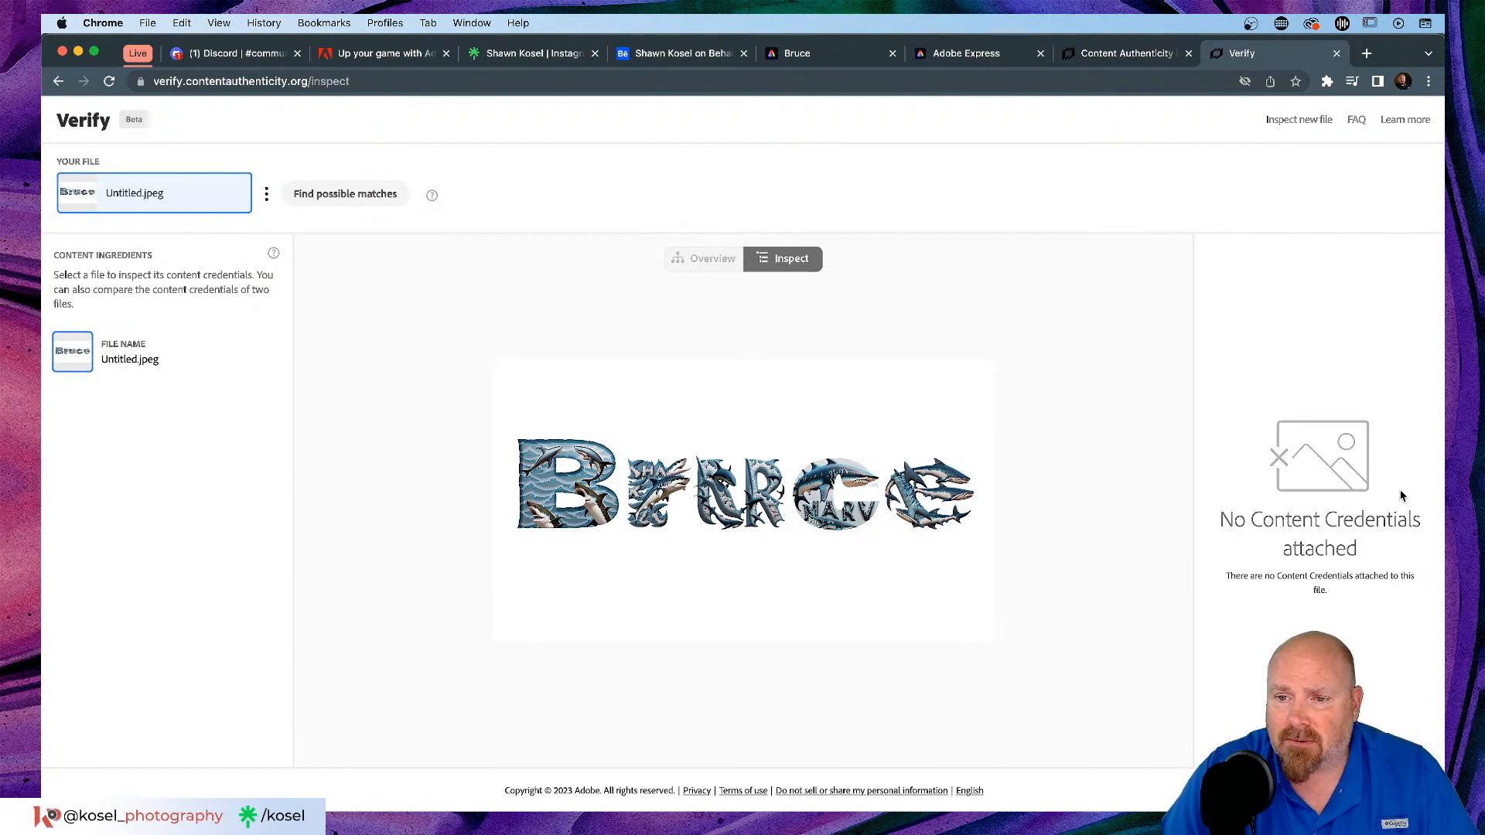
Step: Examine the content credentials of Untitled.jpeg up close and search for possible matches
scroll(1259, 590, "up", 3)
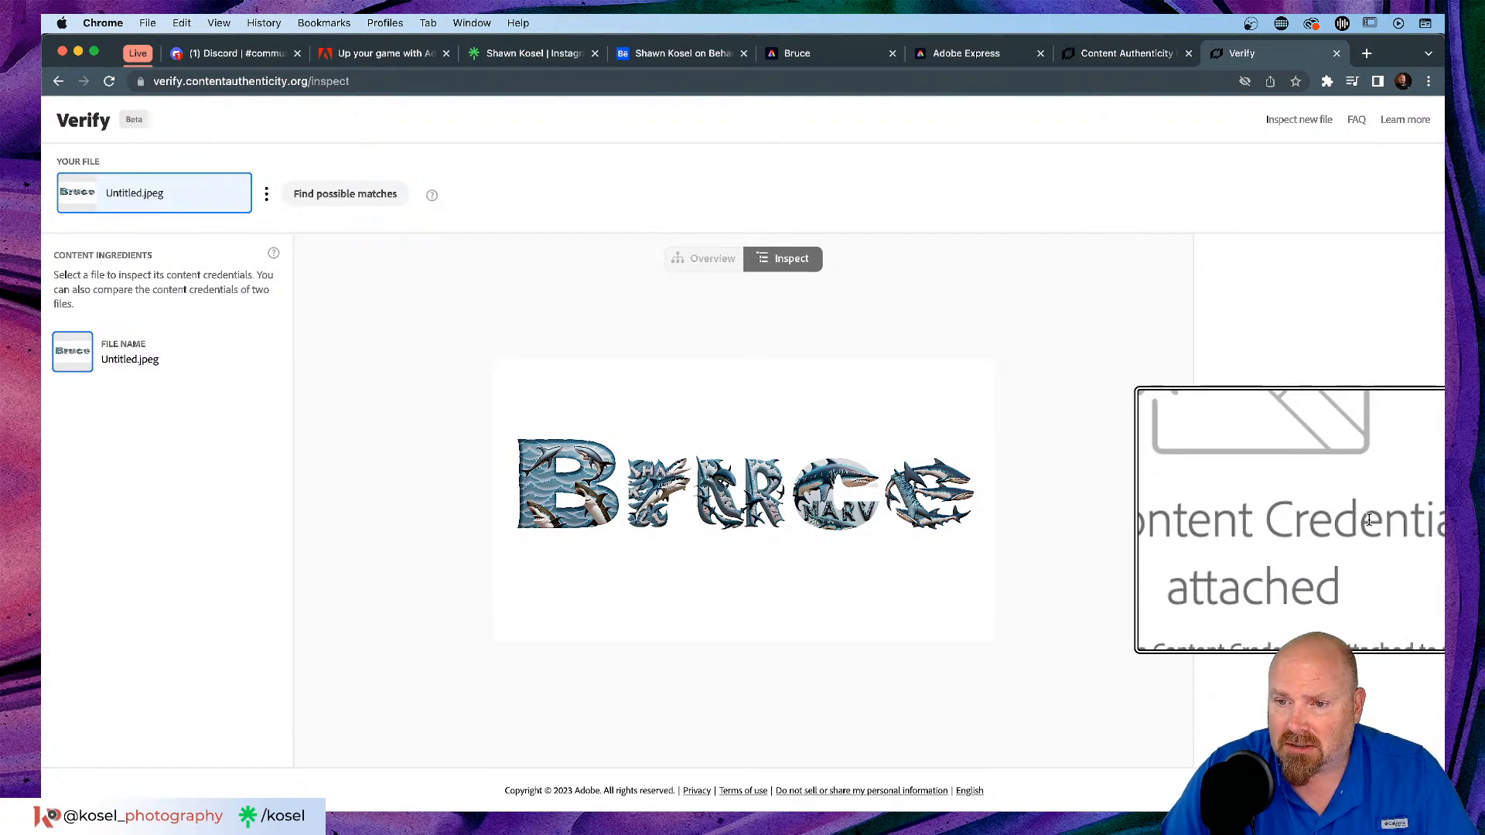
scroll(1325, 545, "down", 3)
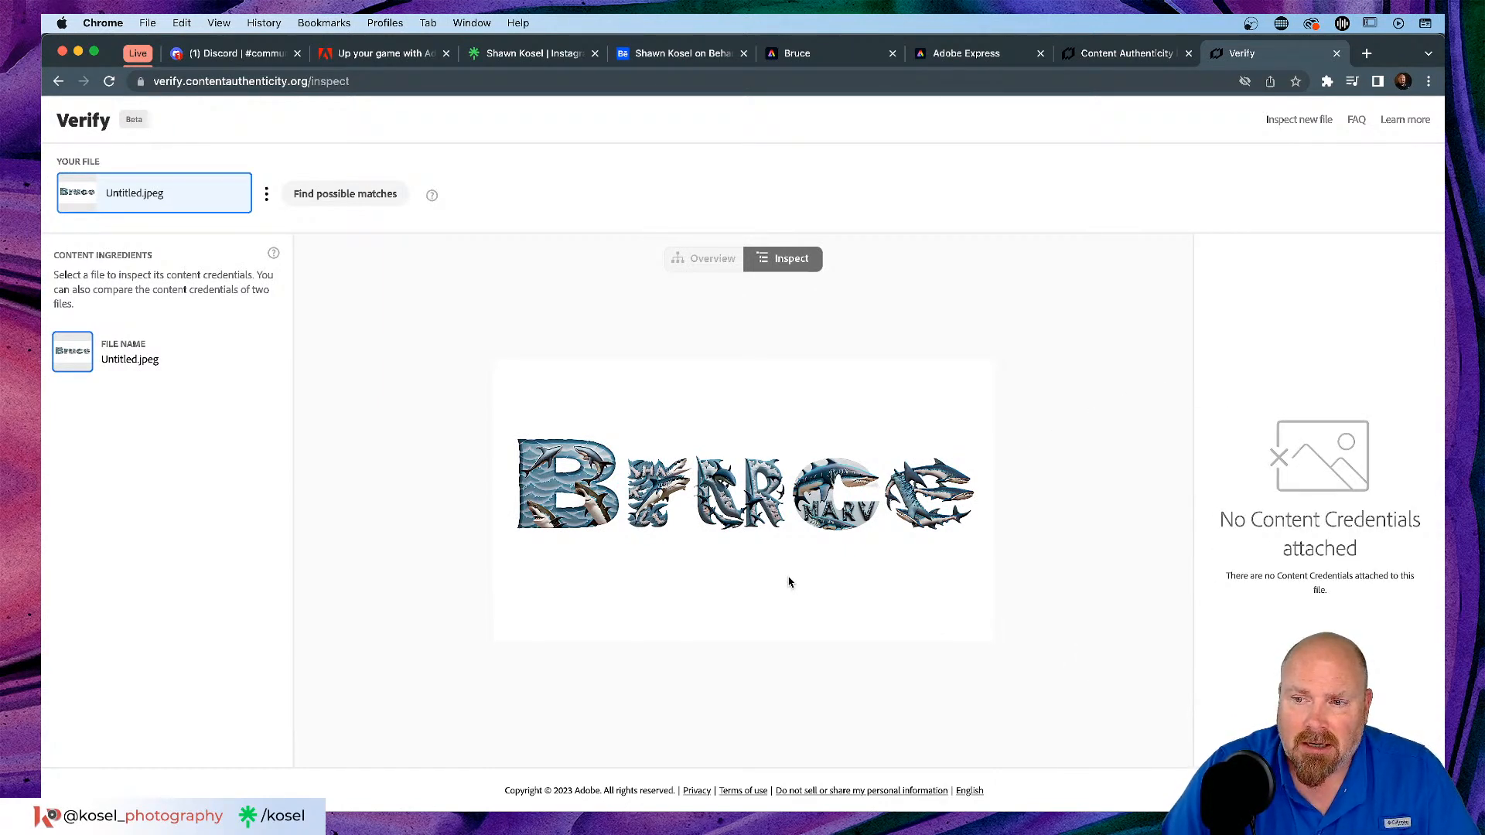
scroll(352, 205, "up", 3)
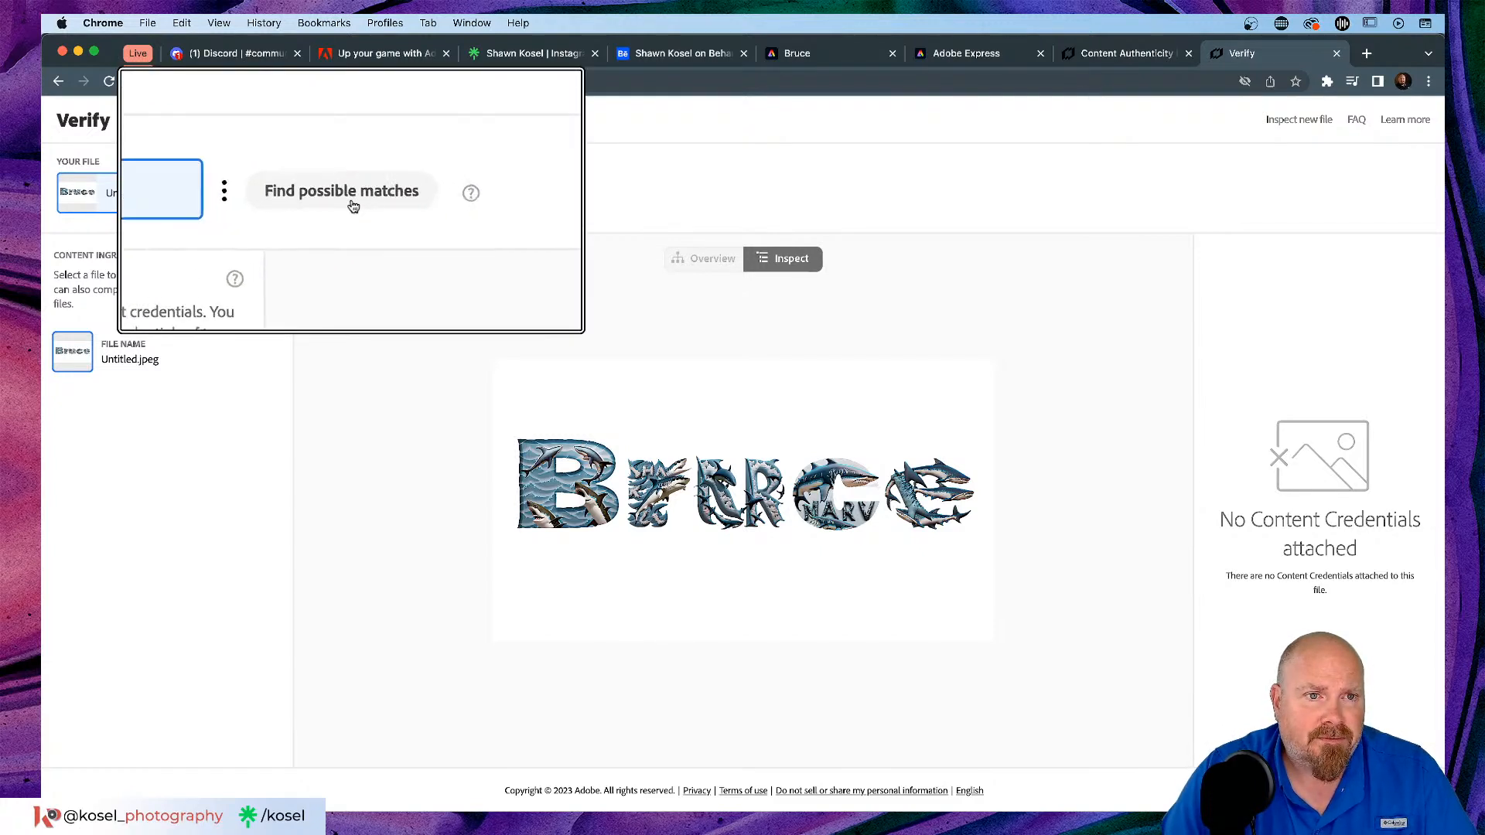
scroll(352, 205, "down", 3)
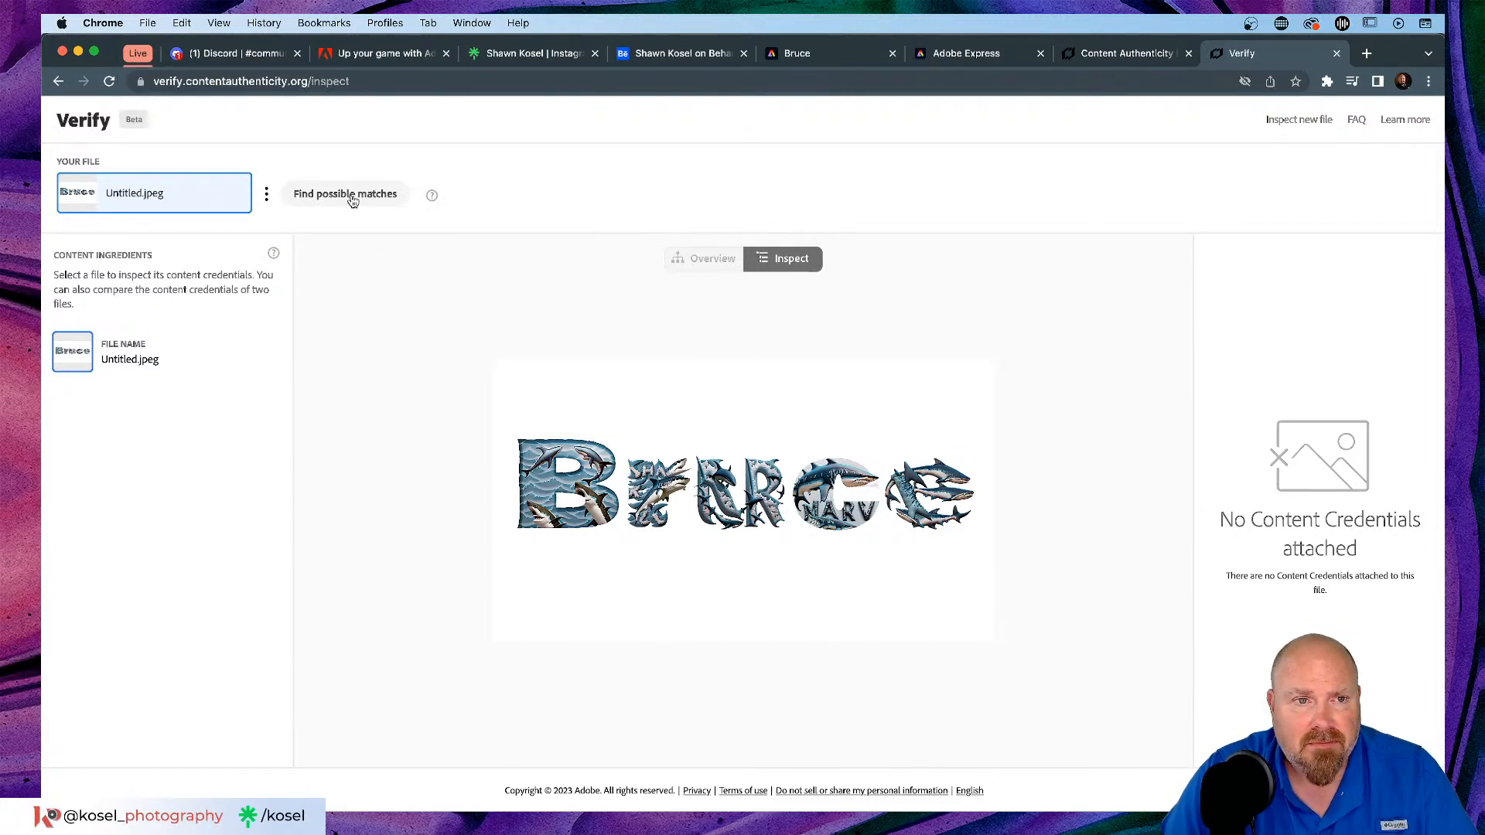
left_click(352, 196)
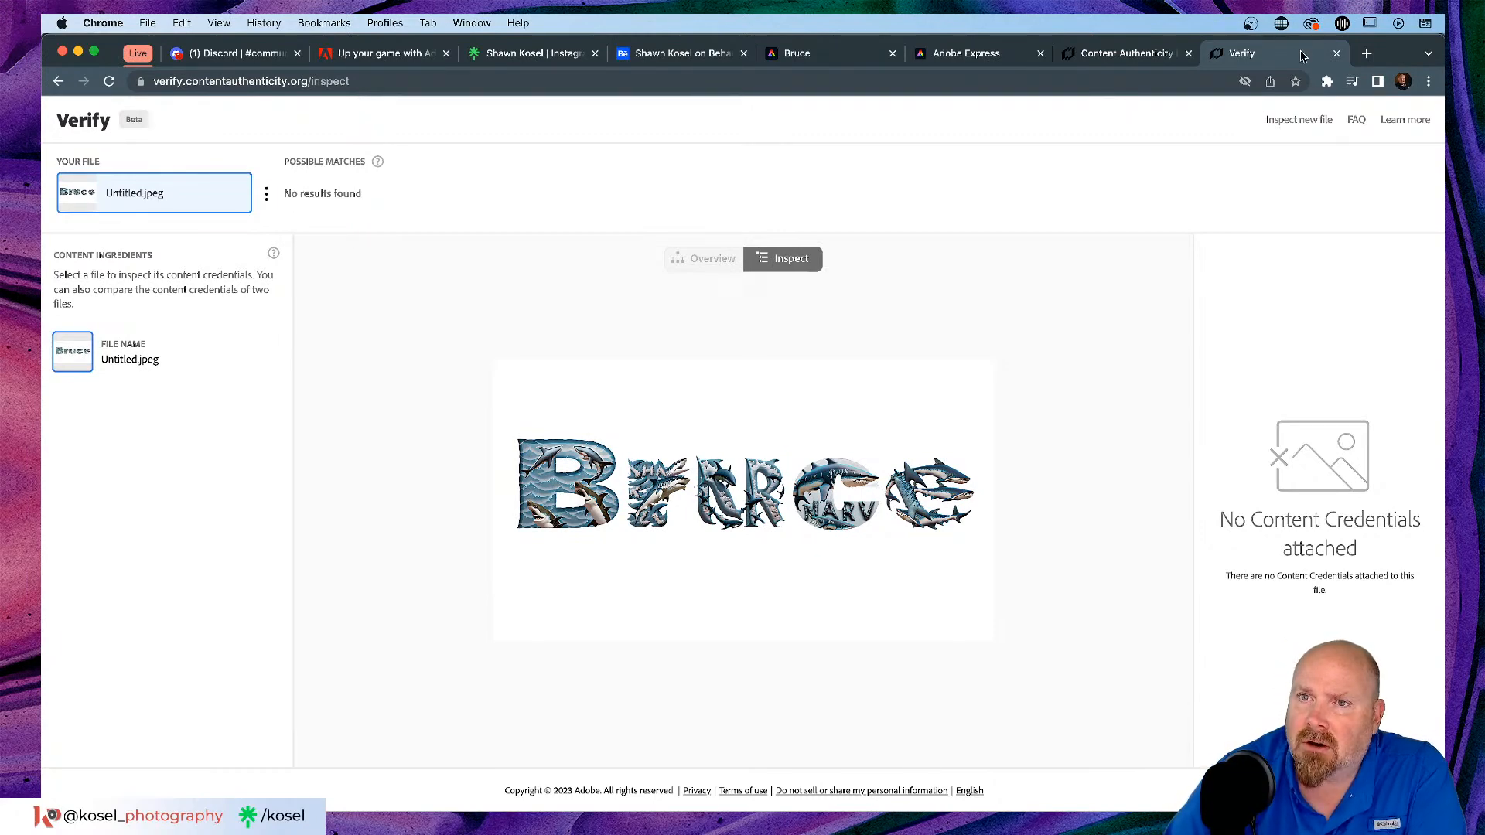
Step: Close the classic Adobe Express page and leave the shark lettering project for the beta home page
left_click(961, 58)
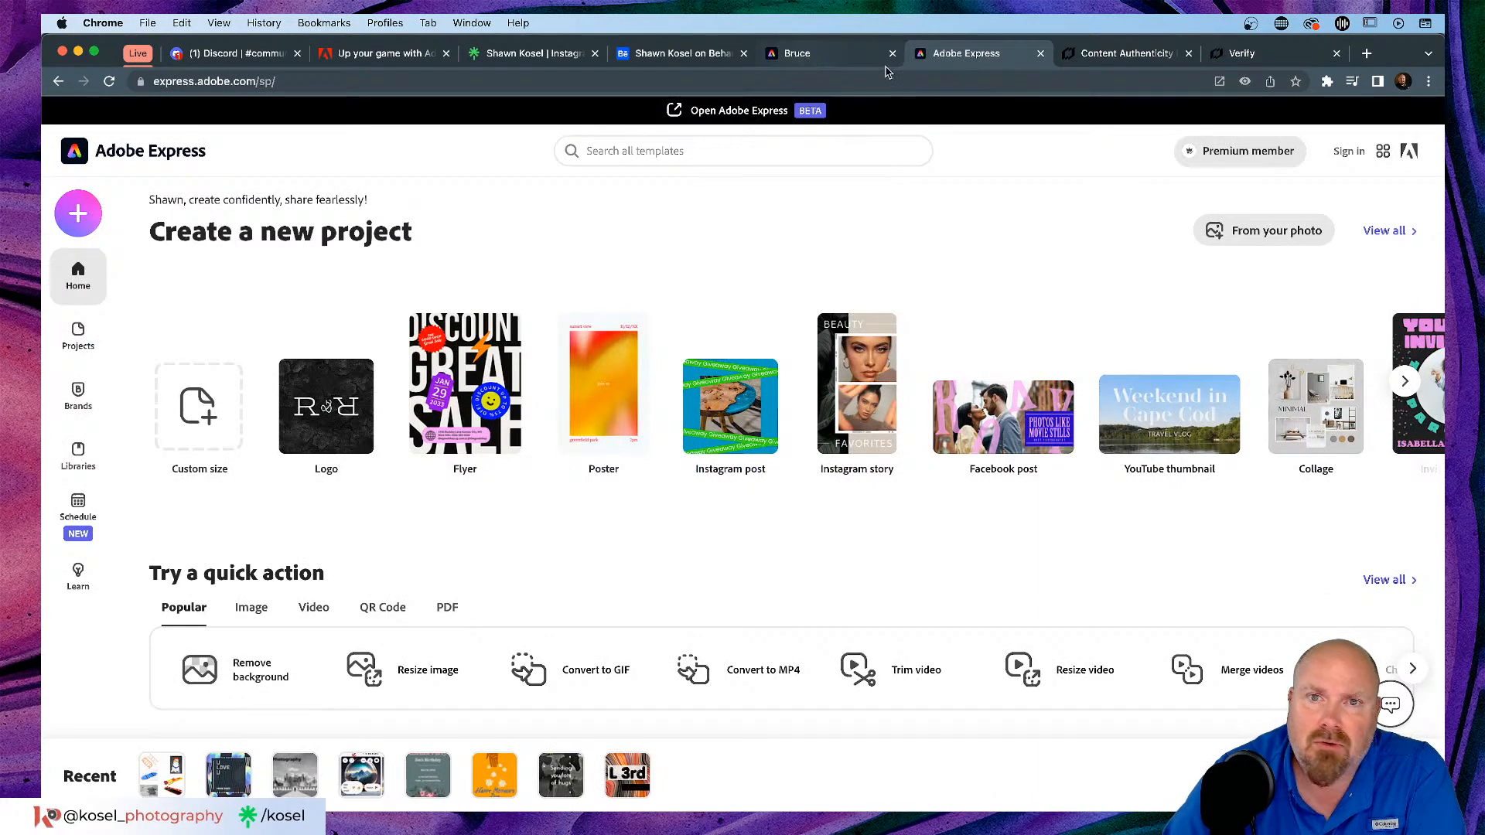
left_click(1040, 53)
left_click(844, 60)
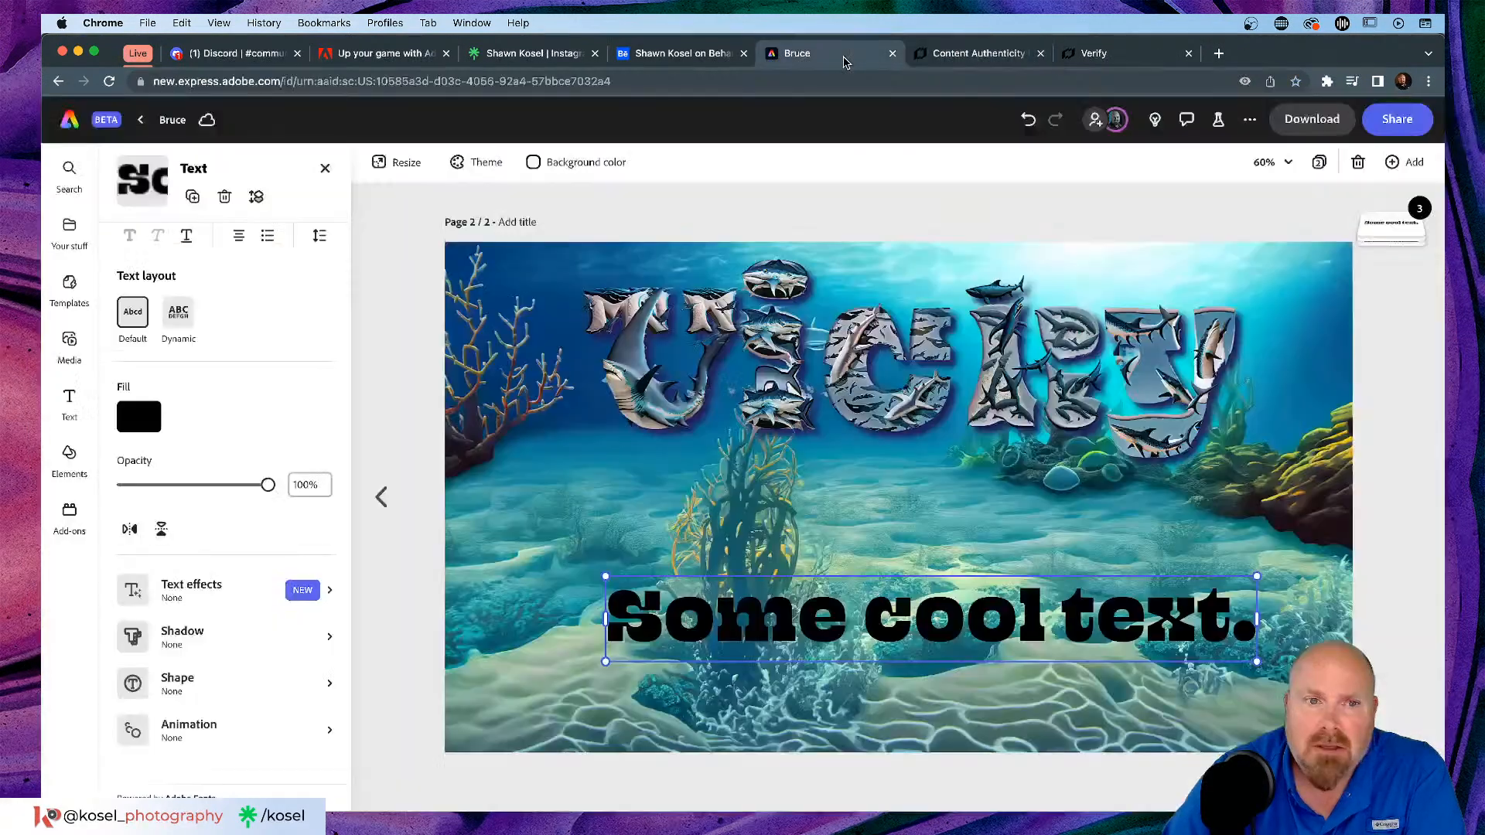
left_click(88, 122)
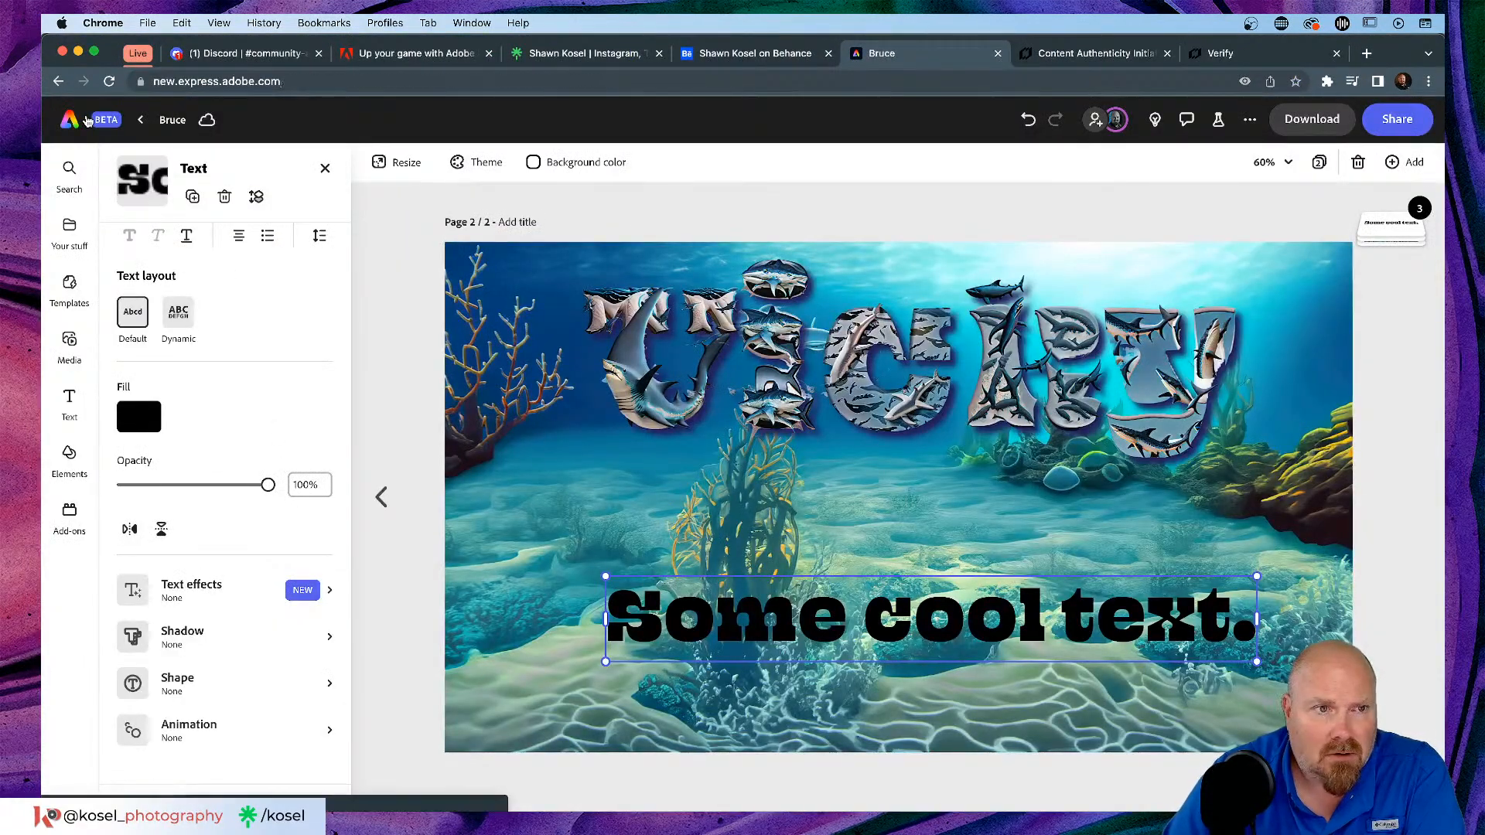
Step: Return to Verify and start an empty inspection for a new file
left_click(1287, 59)
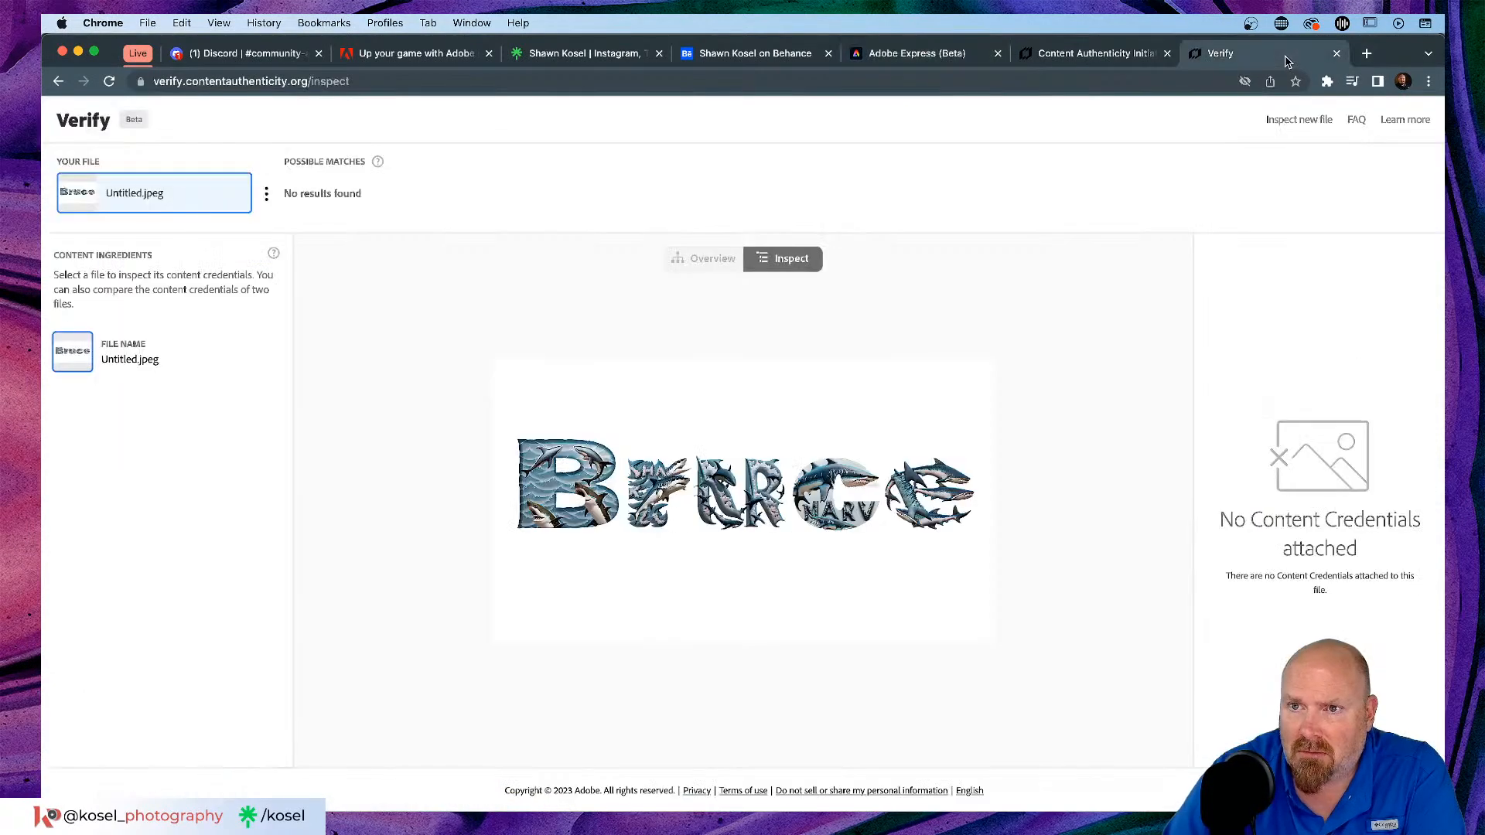
left_click(1301, 120)
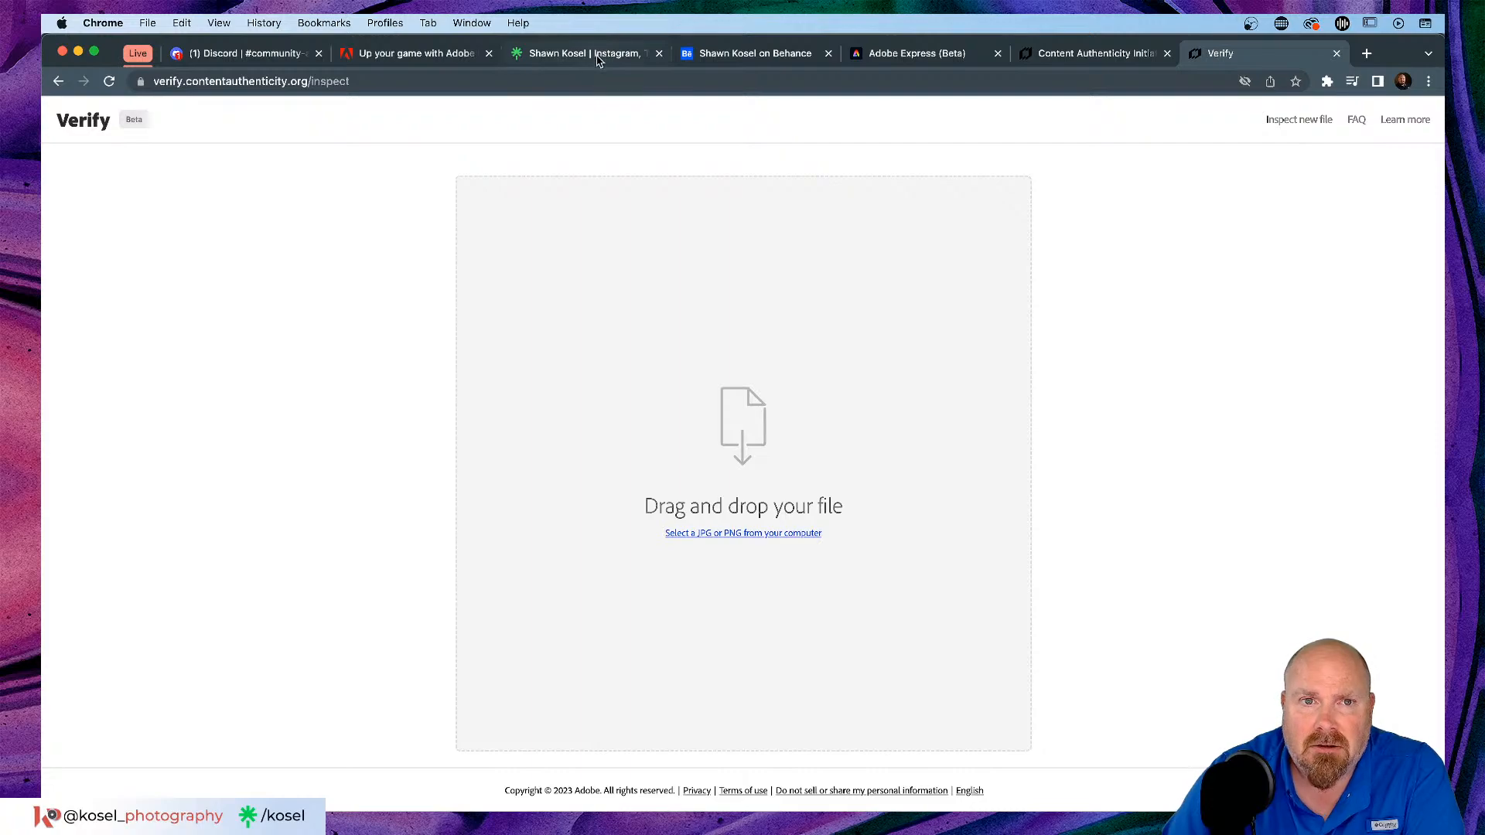
Step: In Adobe Express beta, generate a text-to-image project from the prompt "Lost Teddy bear in scary forest misty"
left_click(729, 53)
left_click(861, 55)
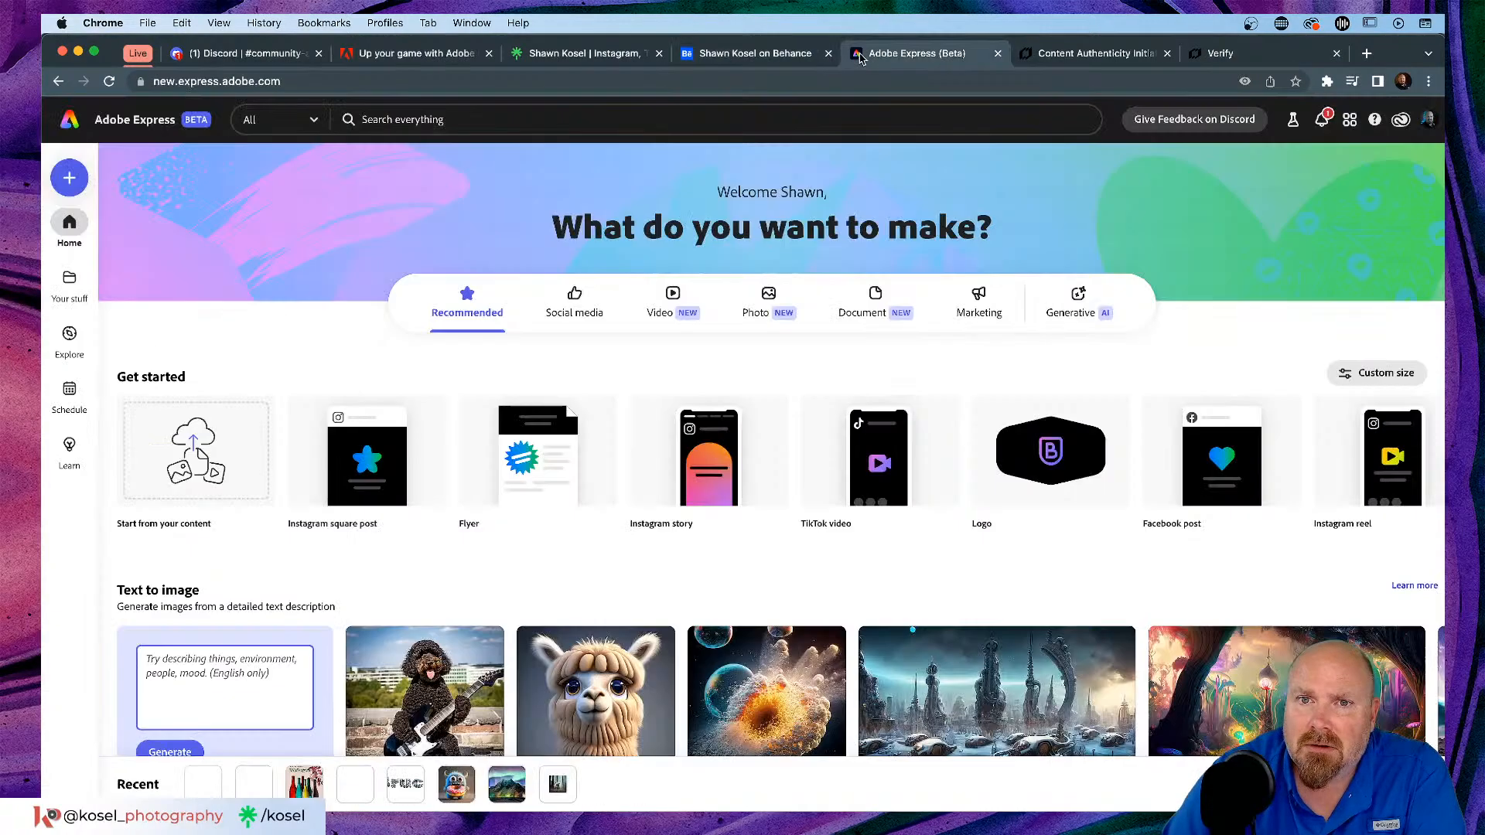
scroll(225, 309, "down", 5)
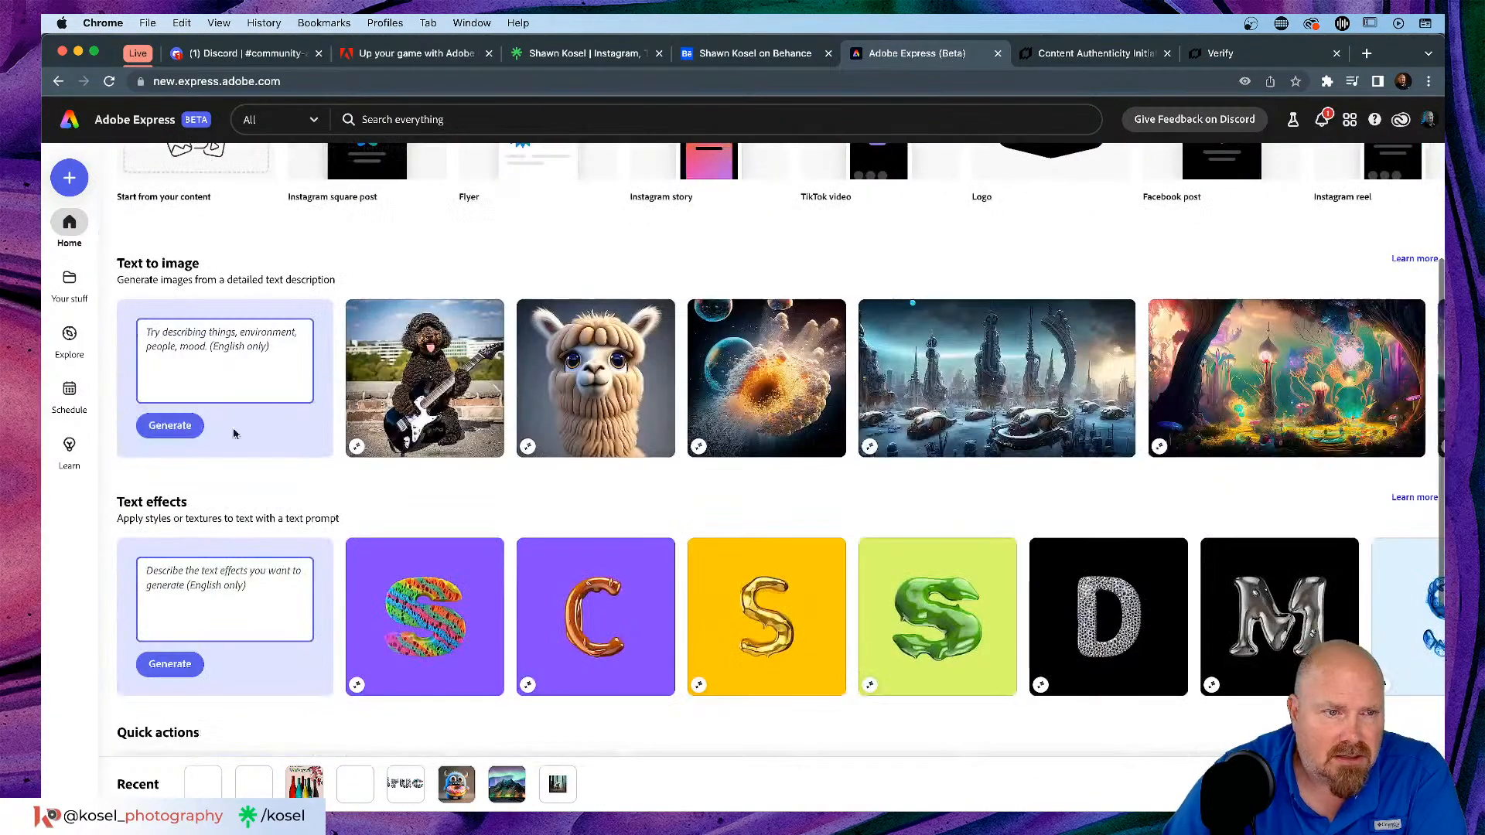
left_click(230, 348)
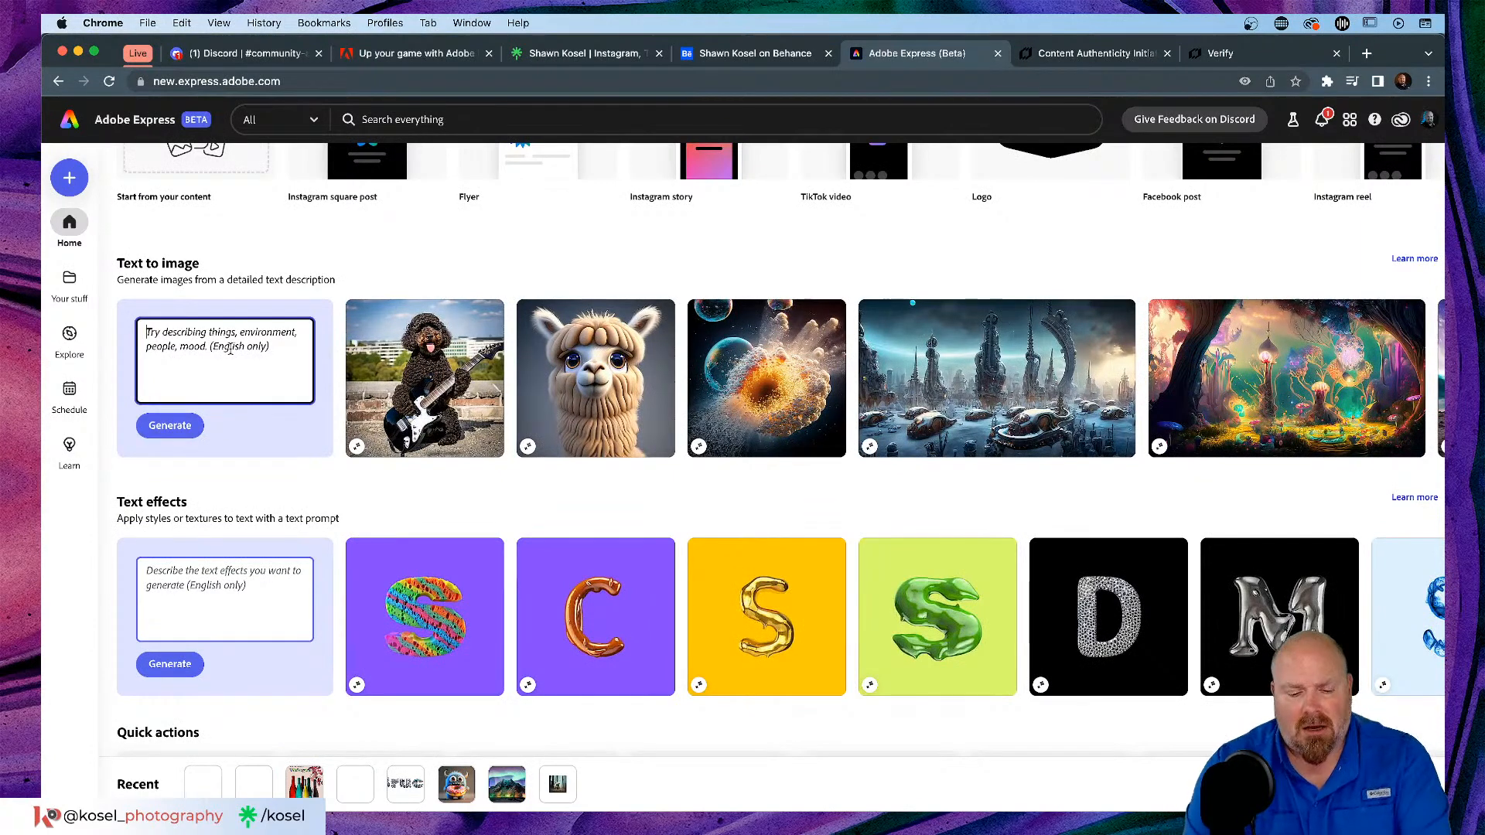
type("Lost Teddy bear in scary forest")
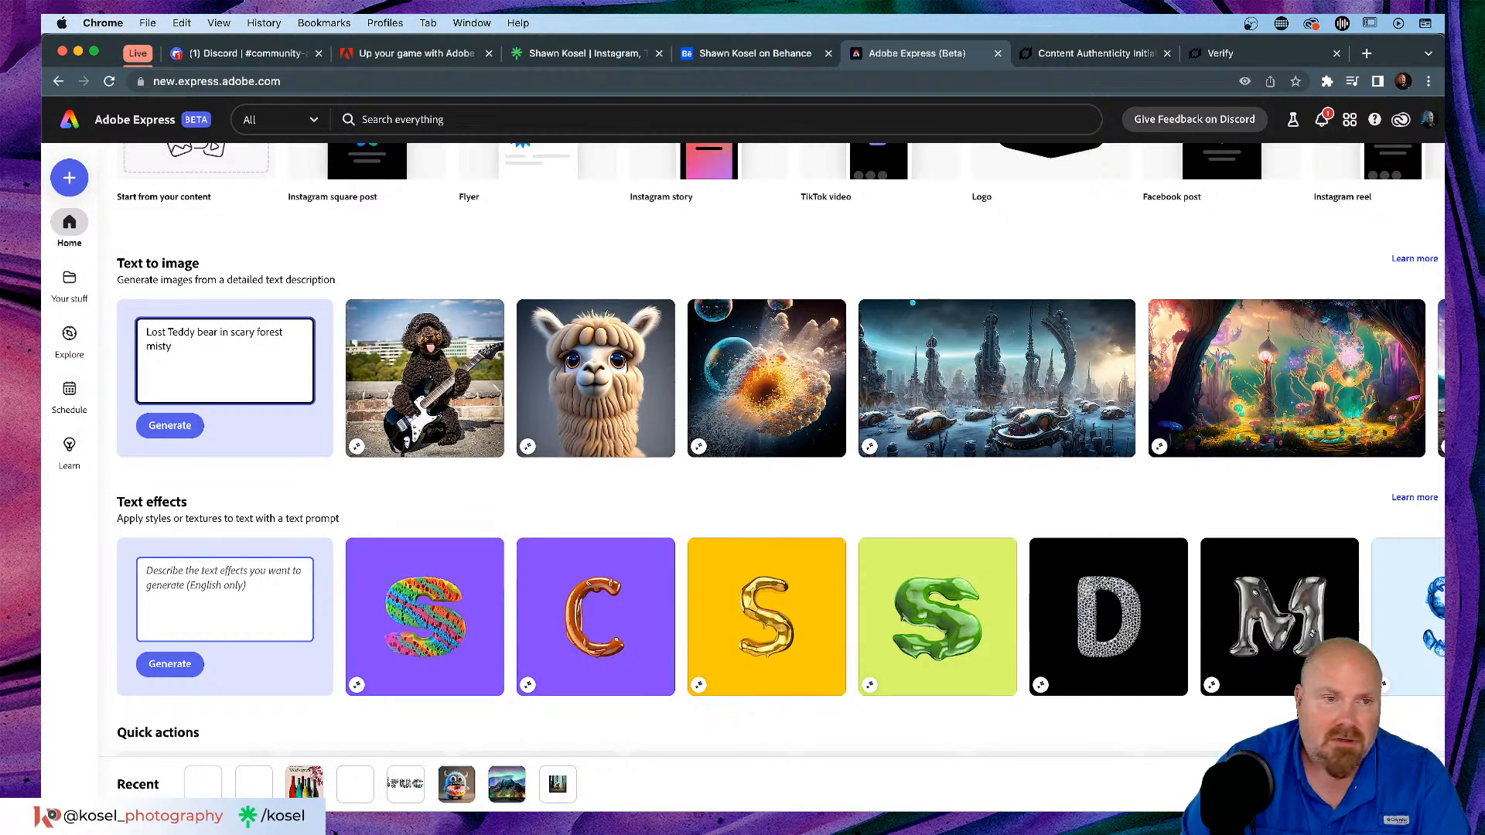
left_click(161, 427)
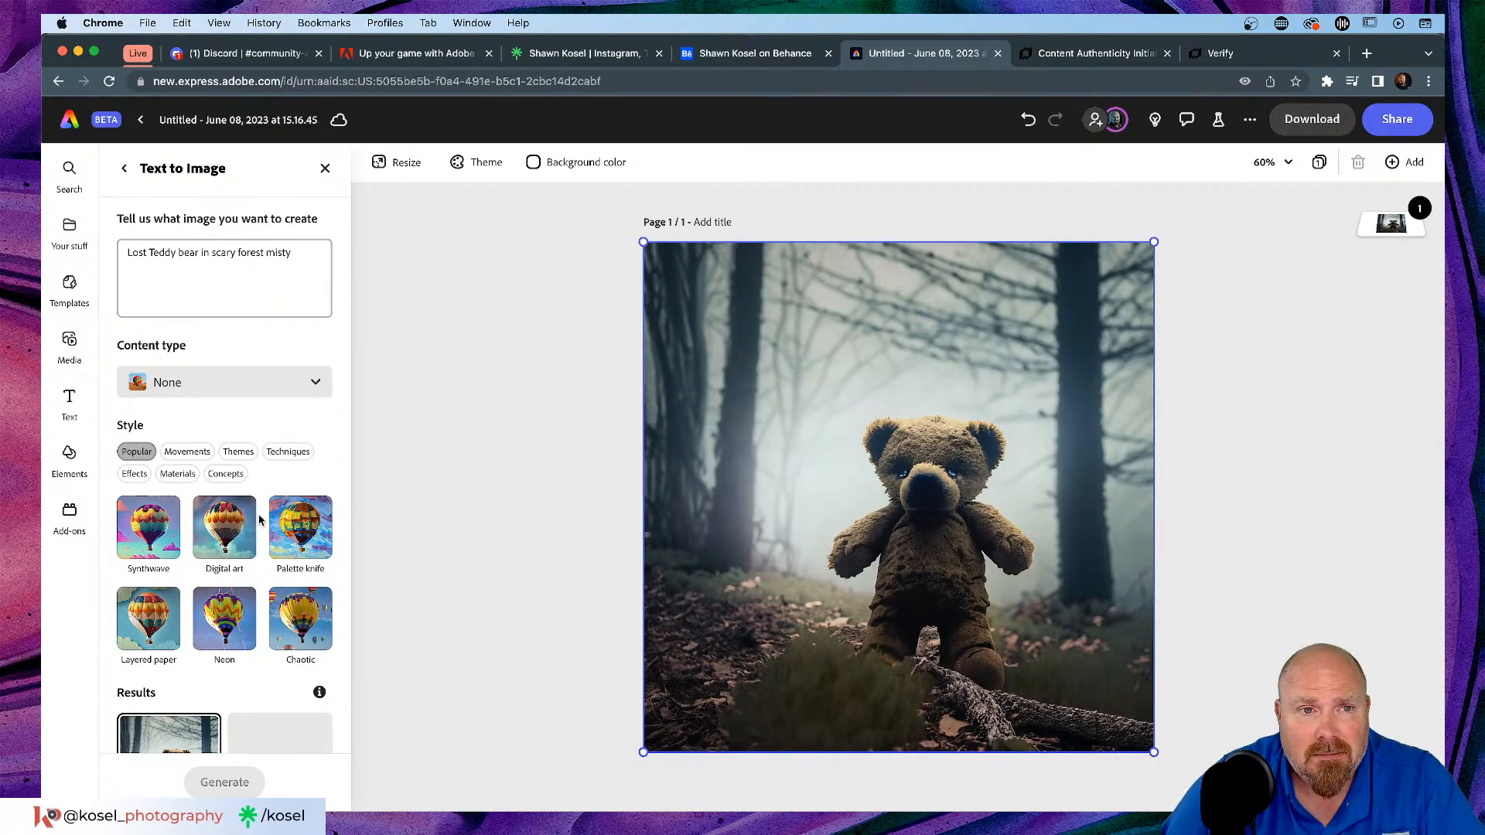
Step: Try the fourth generated teddy bear result on the page, and replace it with the third result
scroll(260, 519, "down", 5)
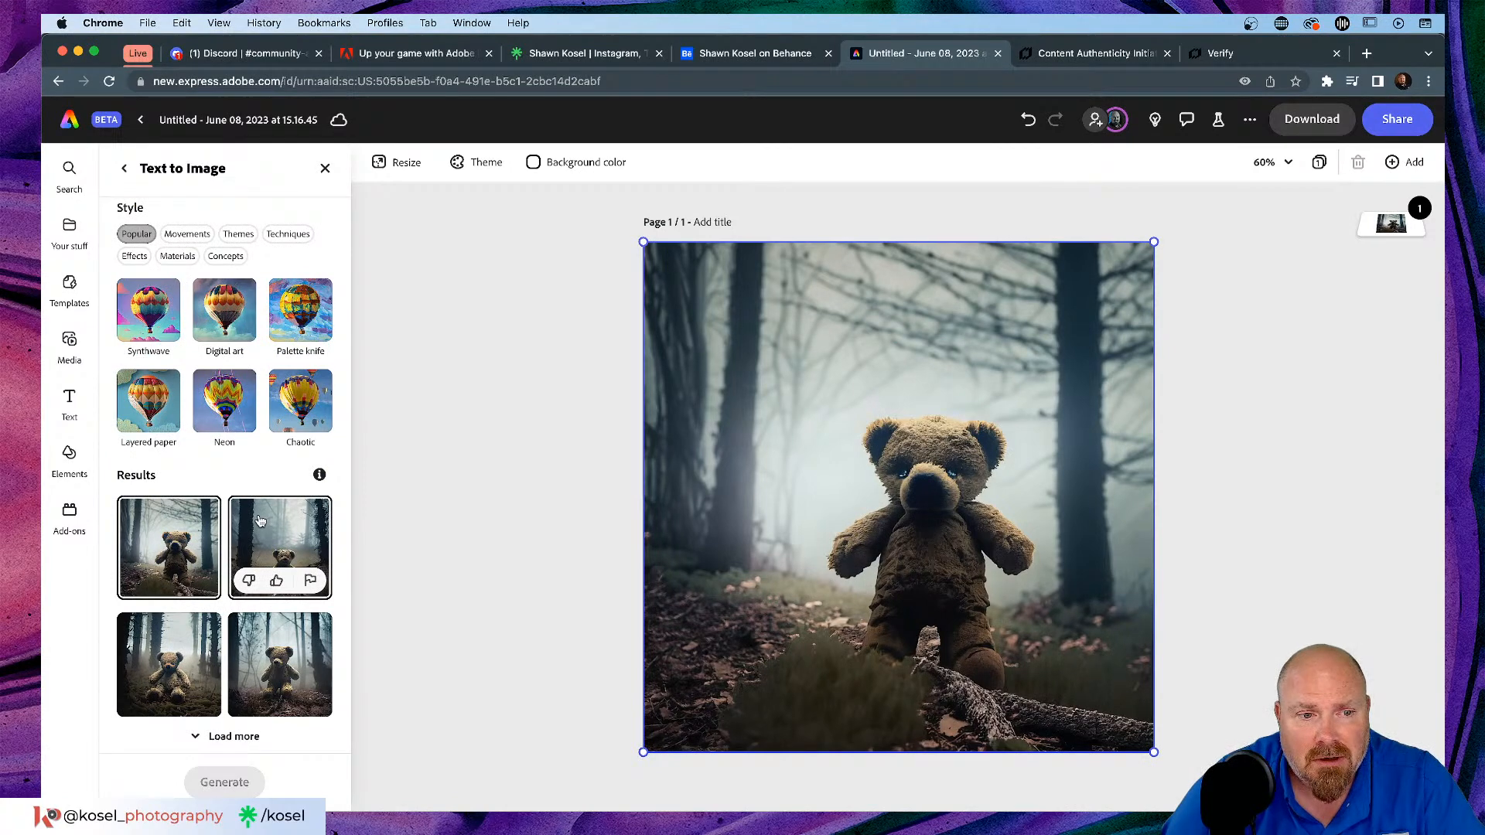
left_click(279, 653)
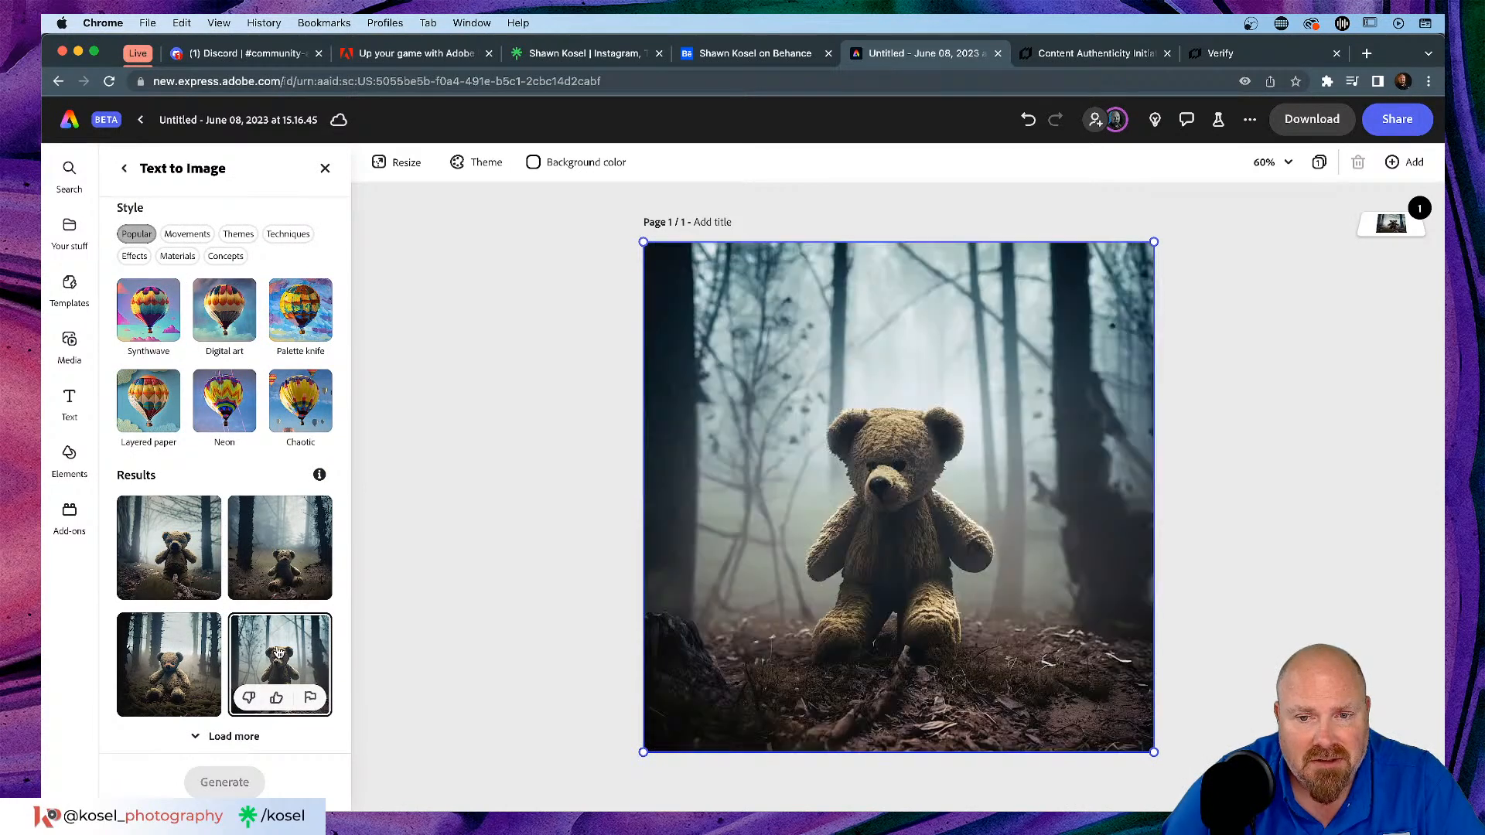
scroll(220, 650, "up", 5)
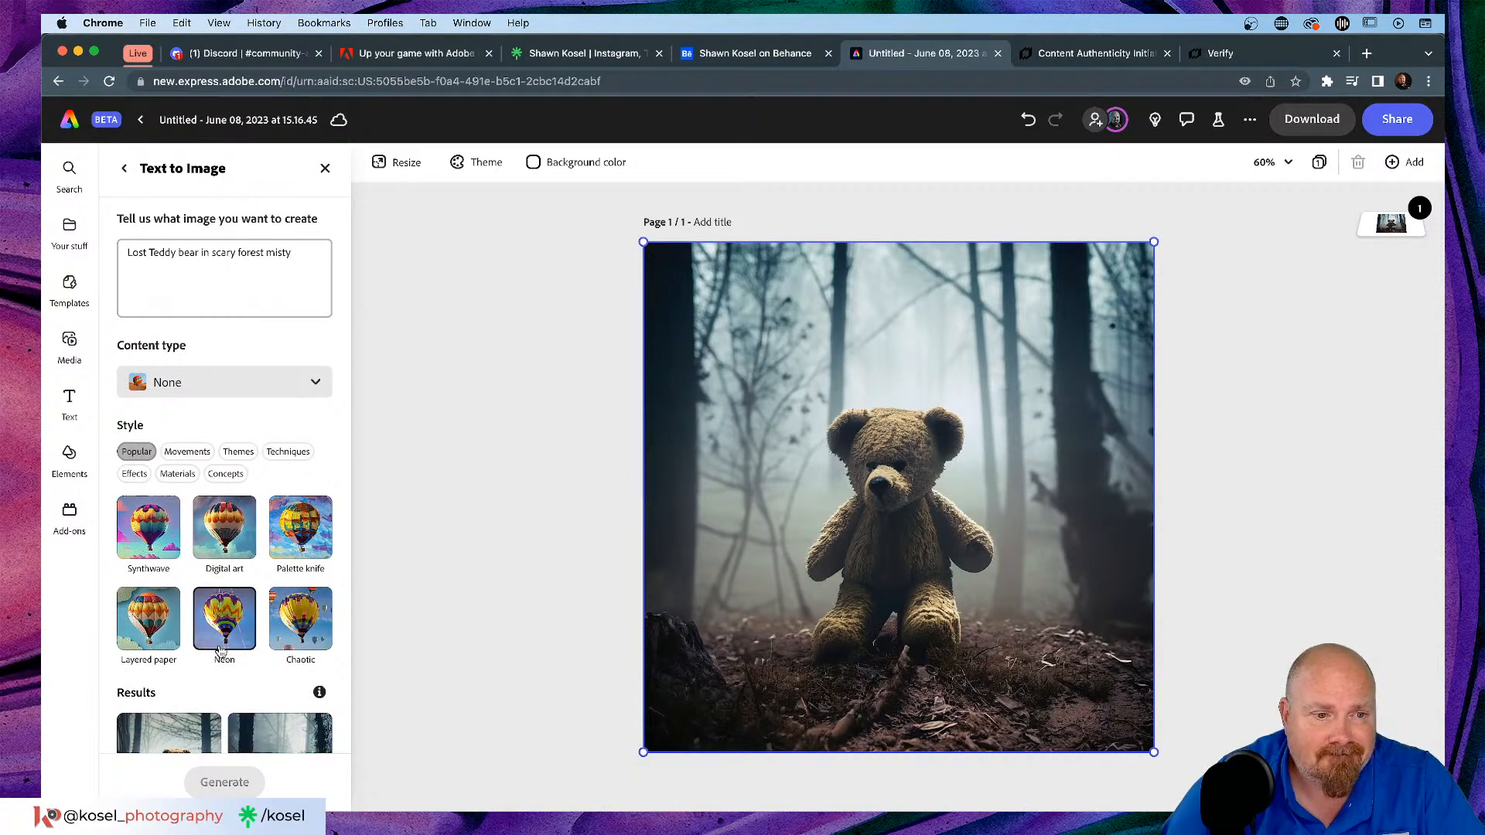
scroll(221, 650, "down", 5)
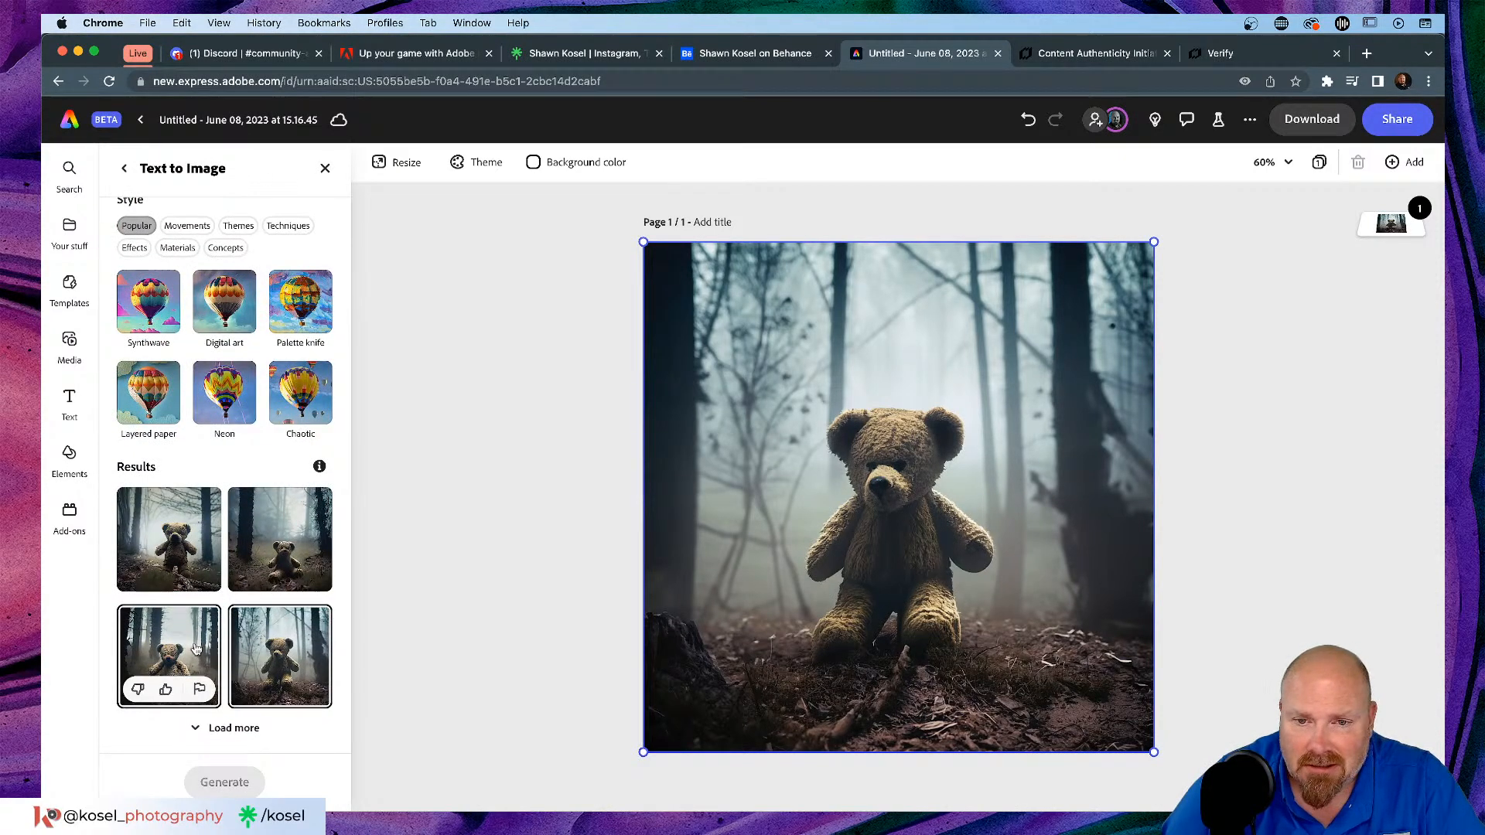
left_click(195, 648)
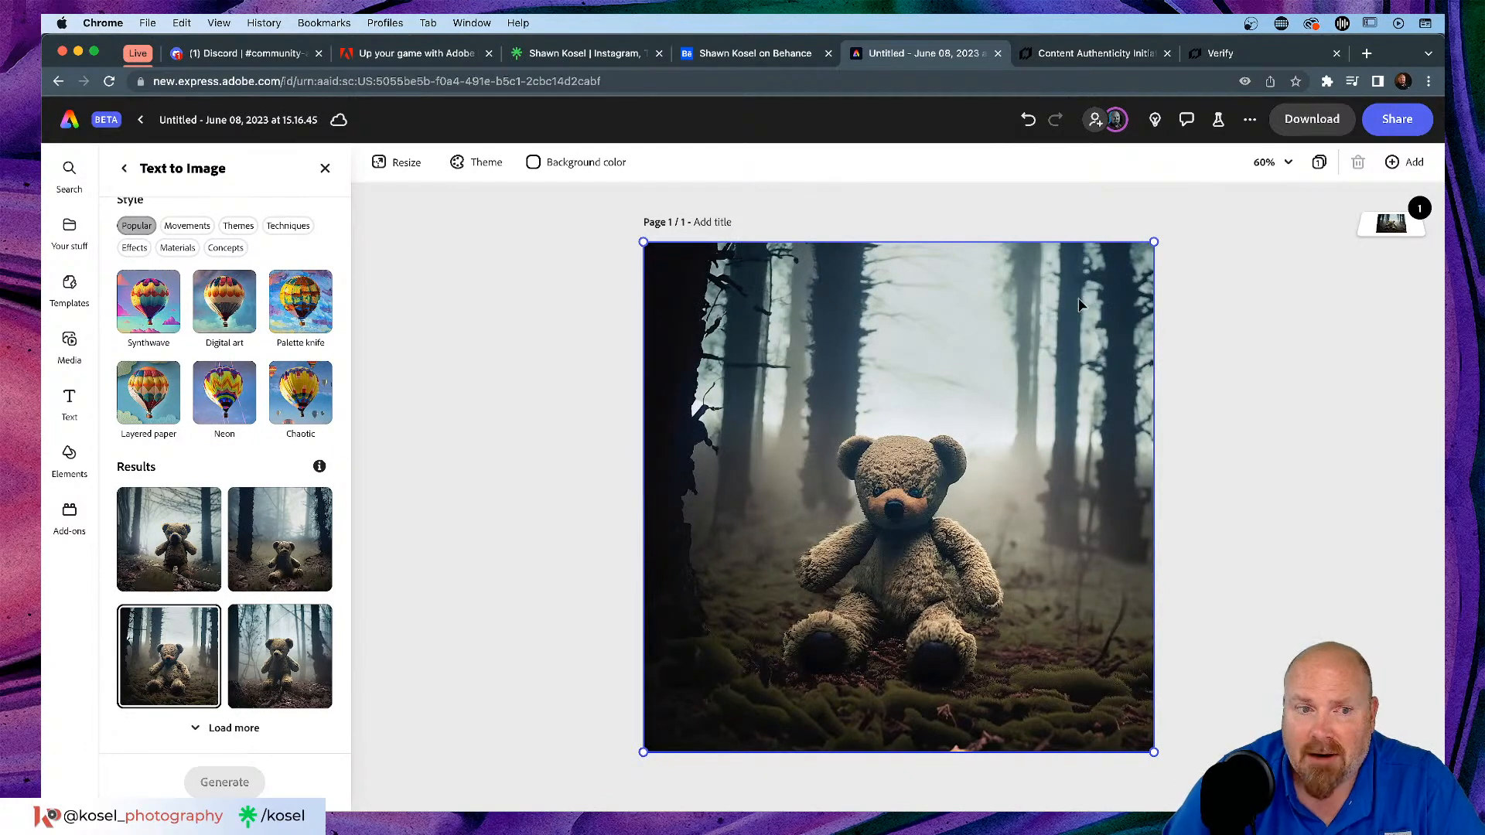
Step: Download the generated teddy bear image from Adobe Express as a PNG file
left_click(1314, 120)
left_click(1282, 286)
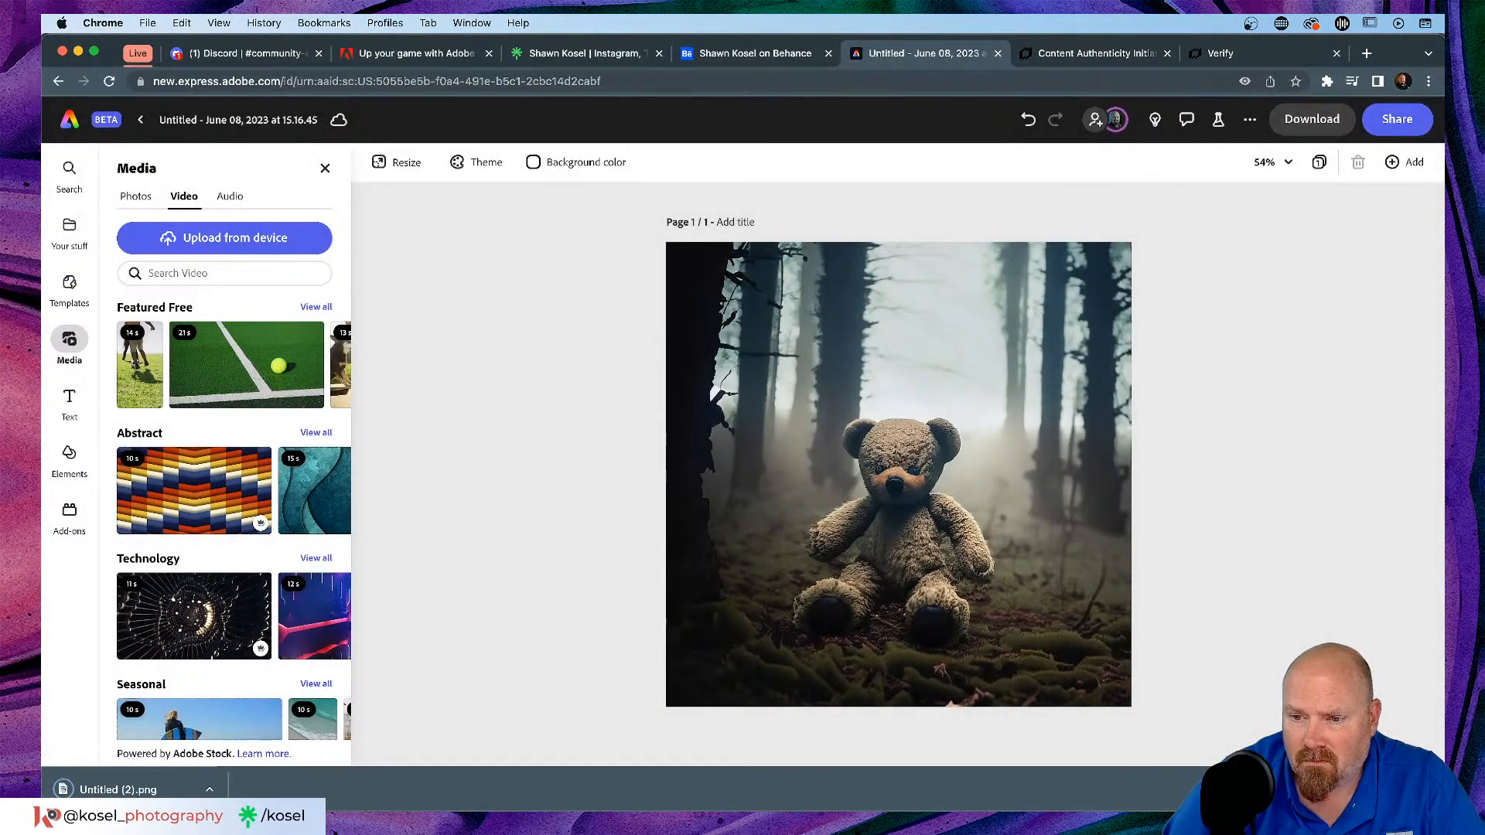
left_click(1286, 120)
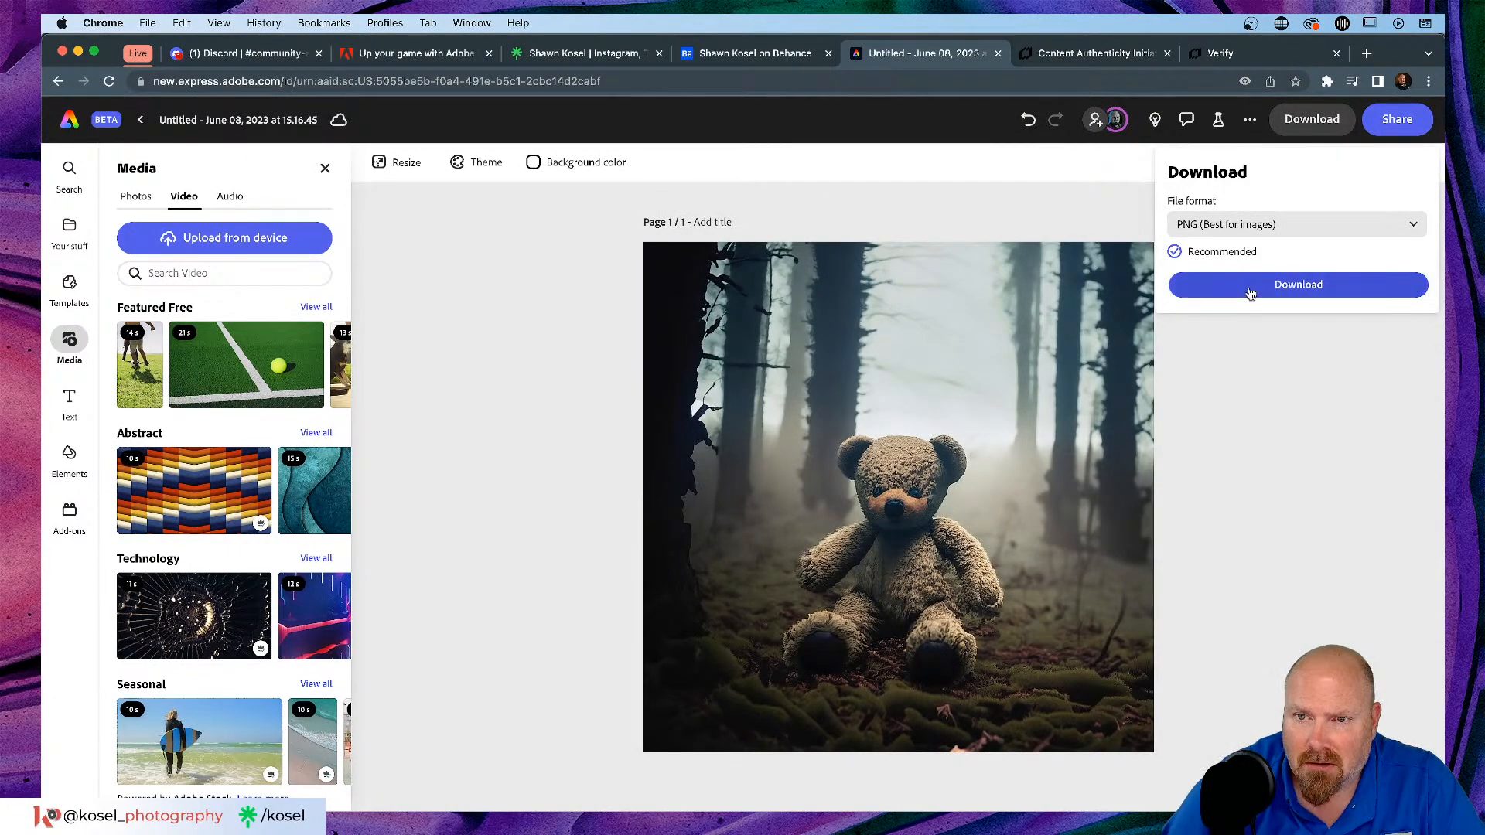
left_click(1250, 291)
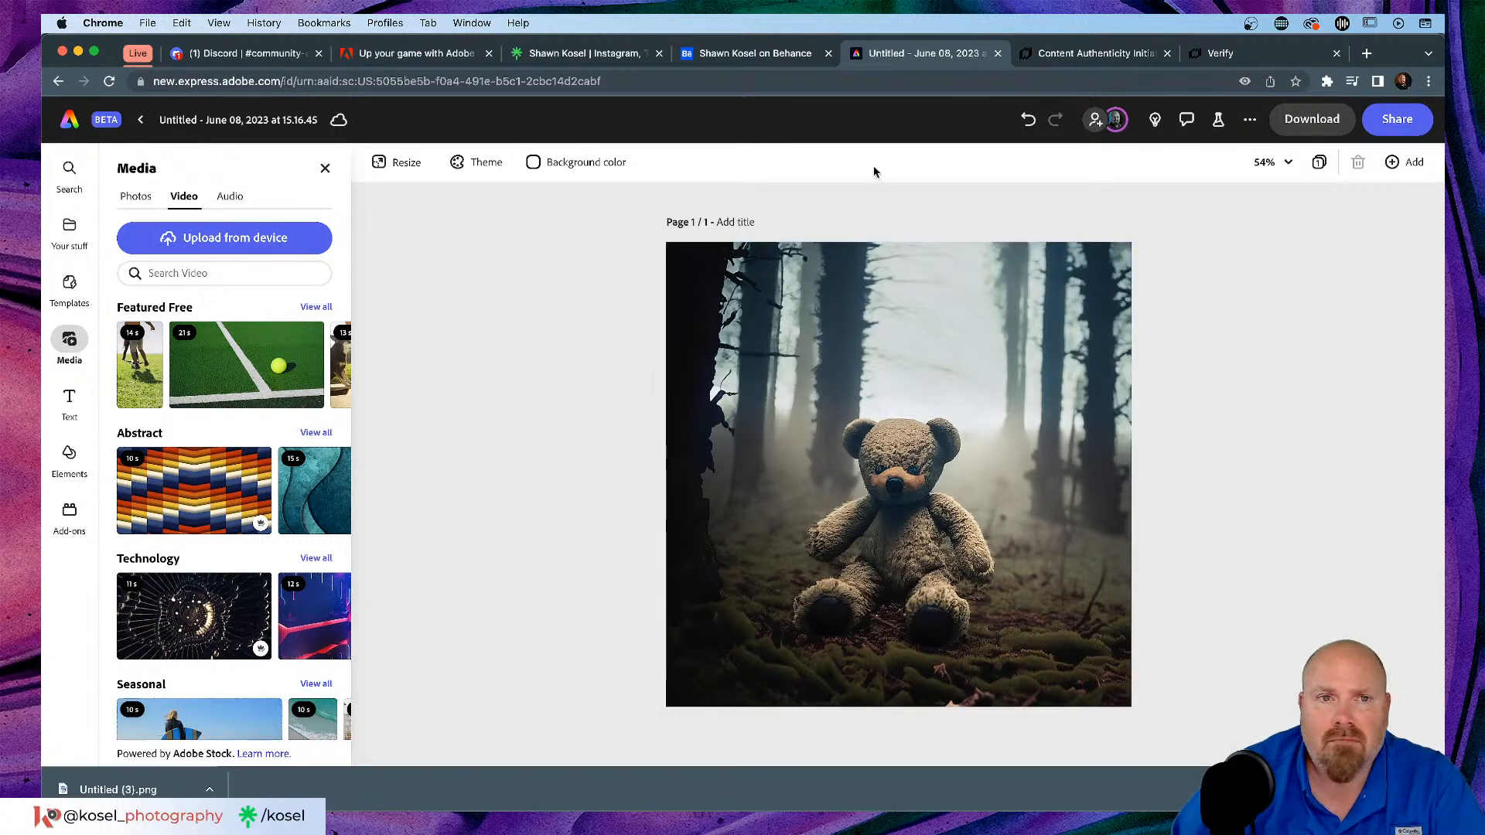
Step: Load the downloaded teddy bear PNG into the Verify tool and review its content credentials, including edits and activity
left_click(1237, 54)
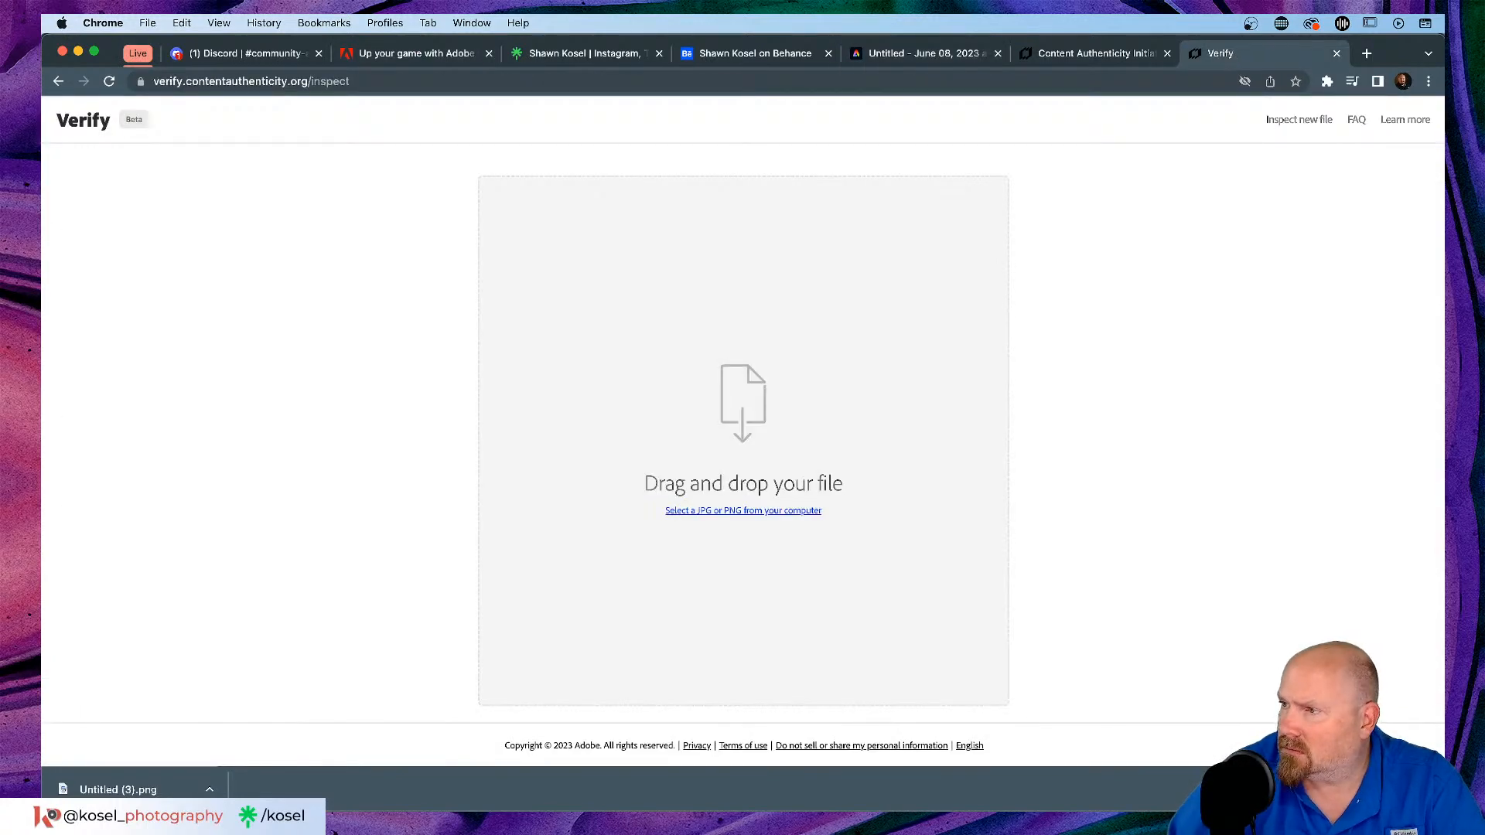
left_click_drag(1026, 435, 799, 532)
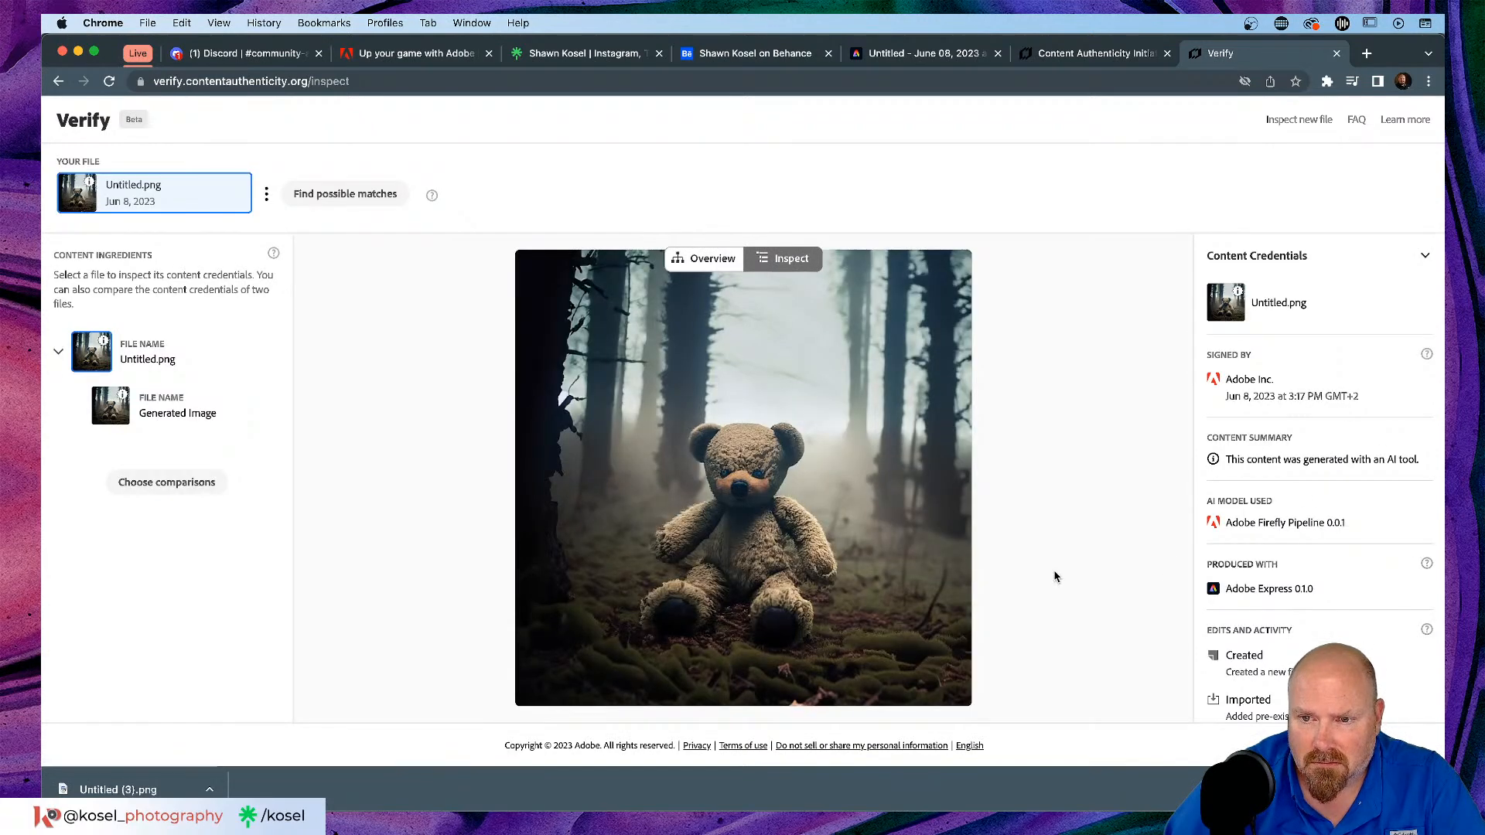
scroll(1307, 495, "down", 3)
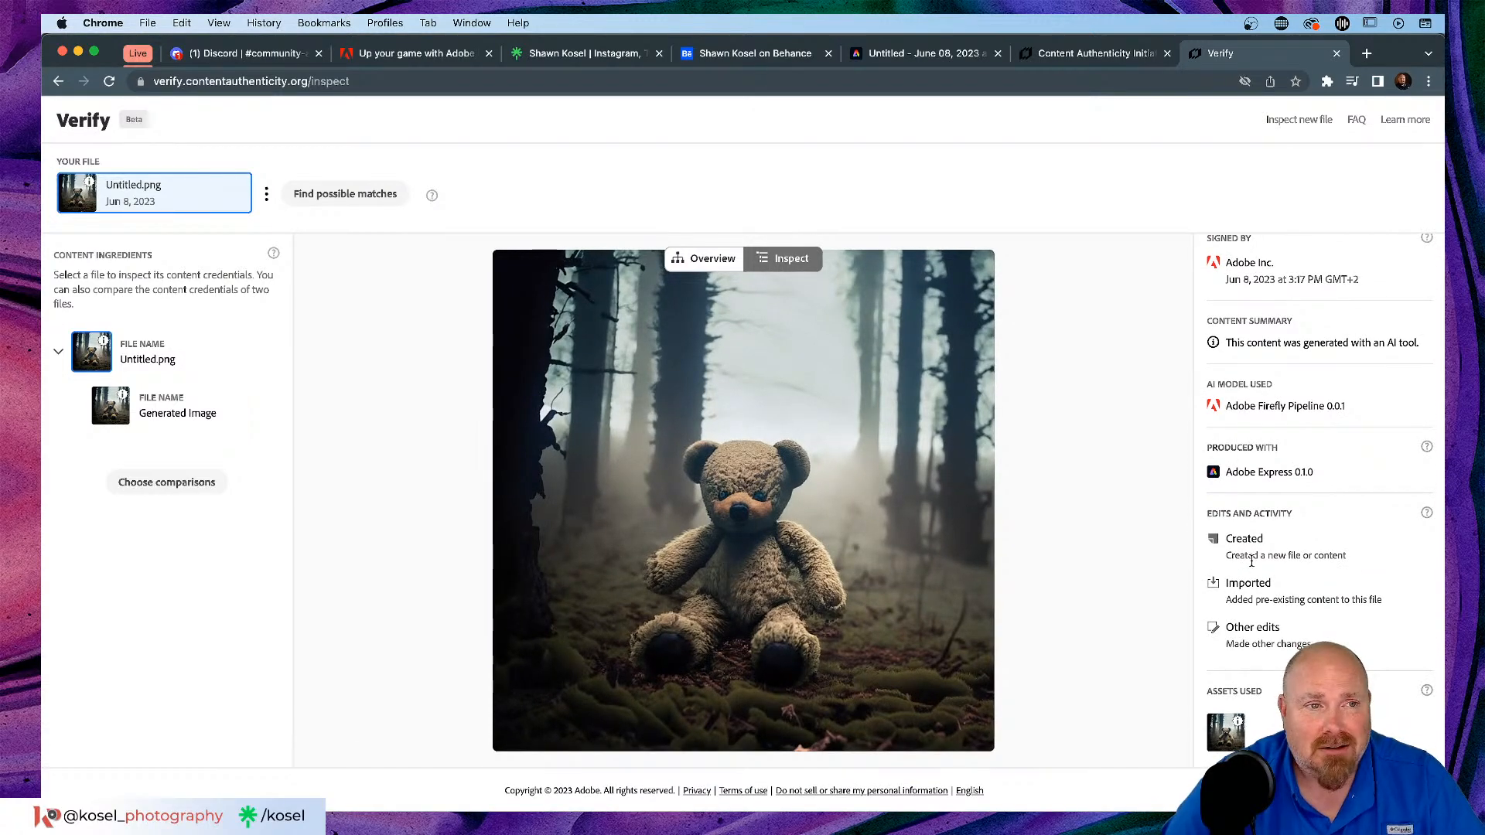
scroll(1254, 559, "up", 3)
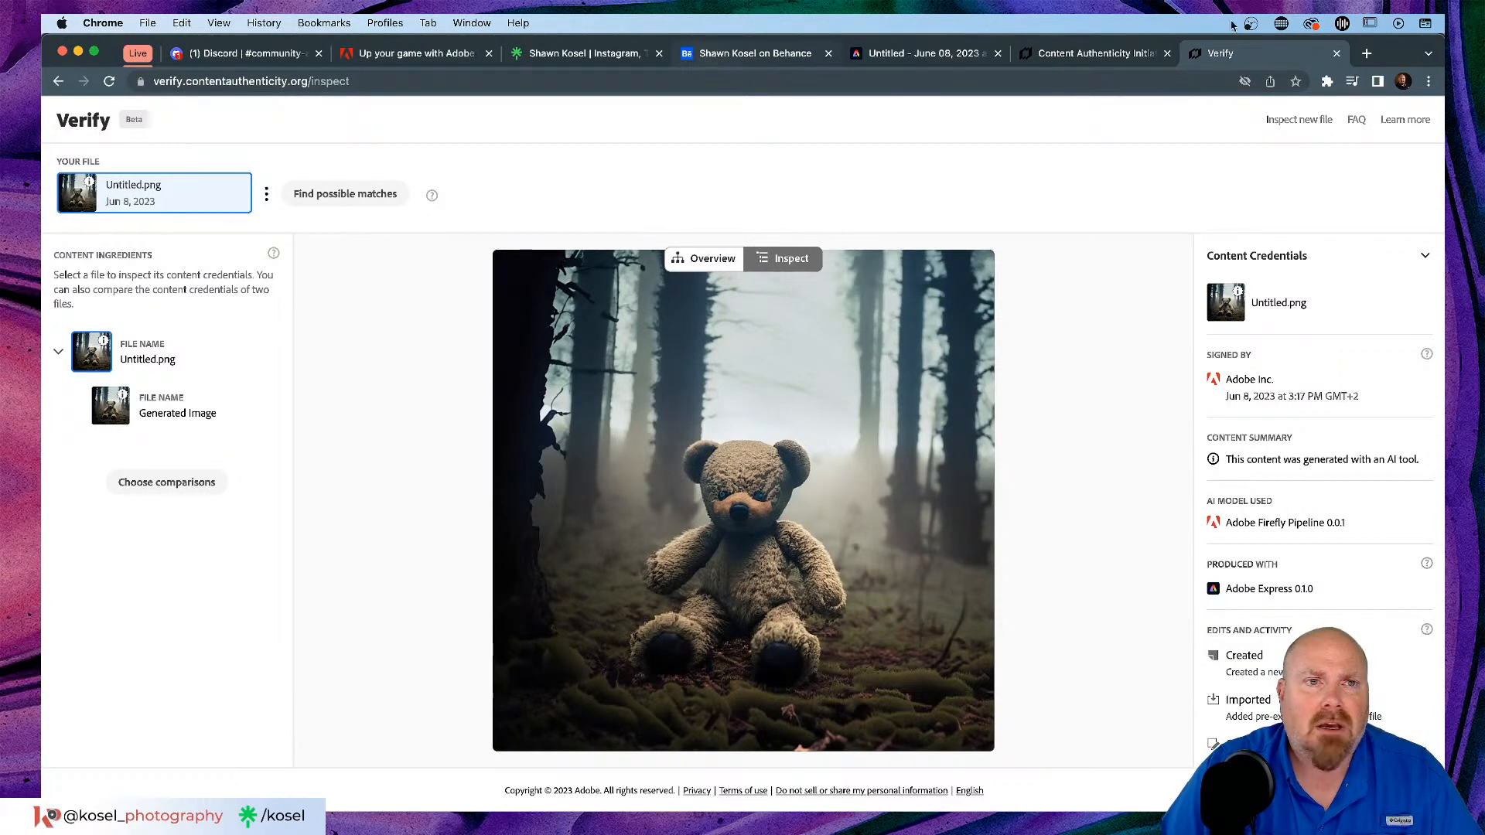
Step: Open Adobe Firefly (Beta) in a new browser tab and start its Text to image generator
left_click(1365, 53)
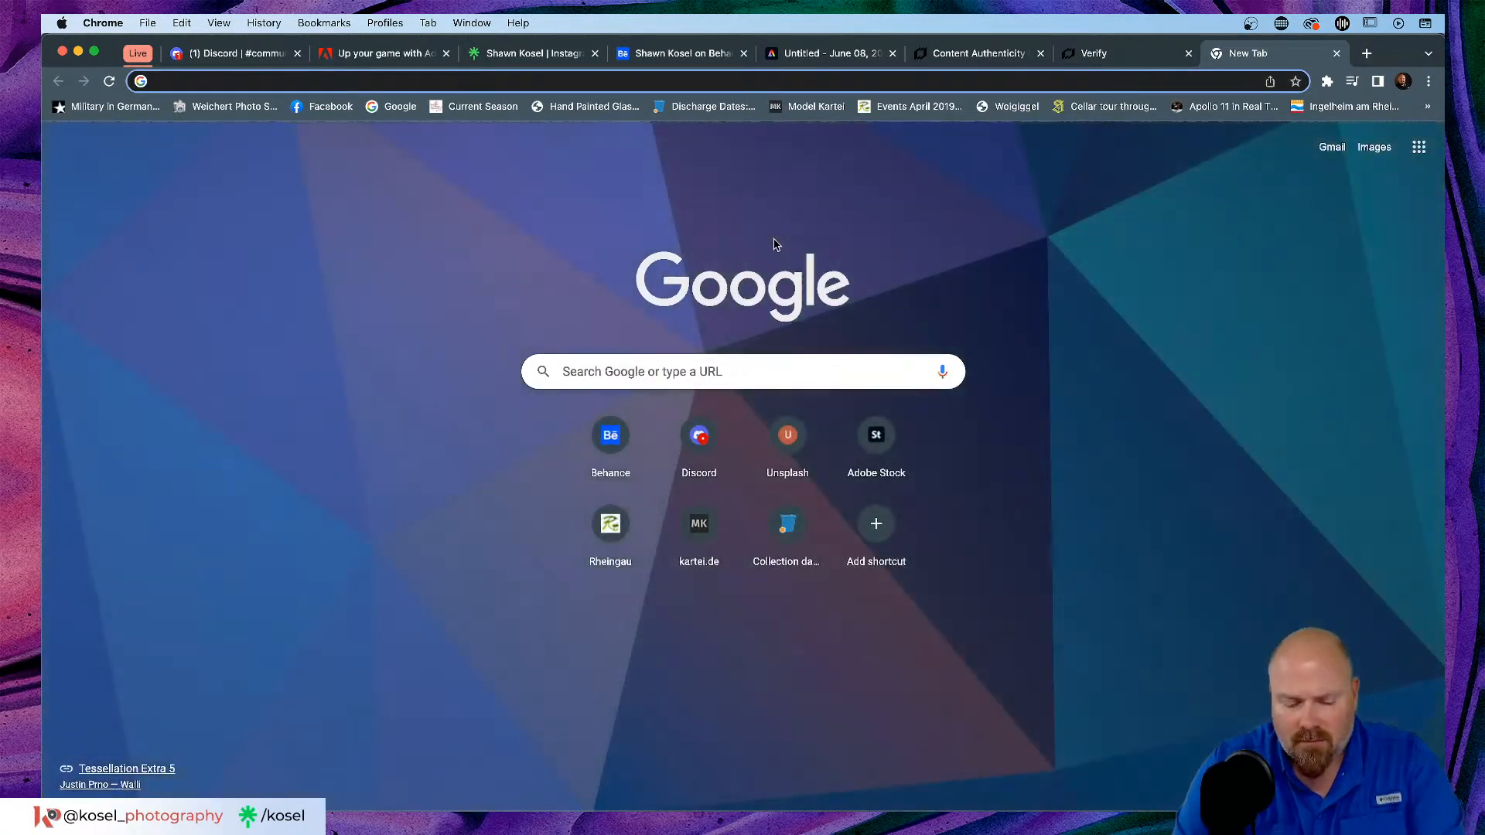
type("fire")
key("Return")
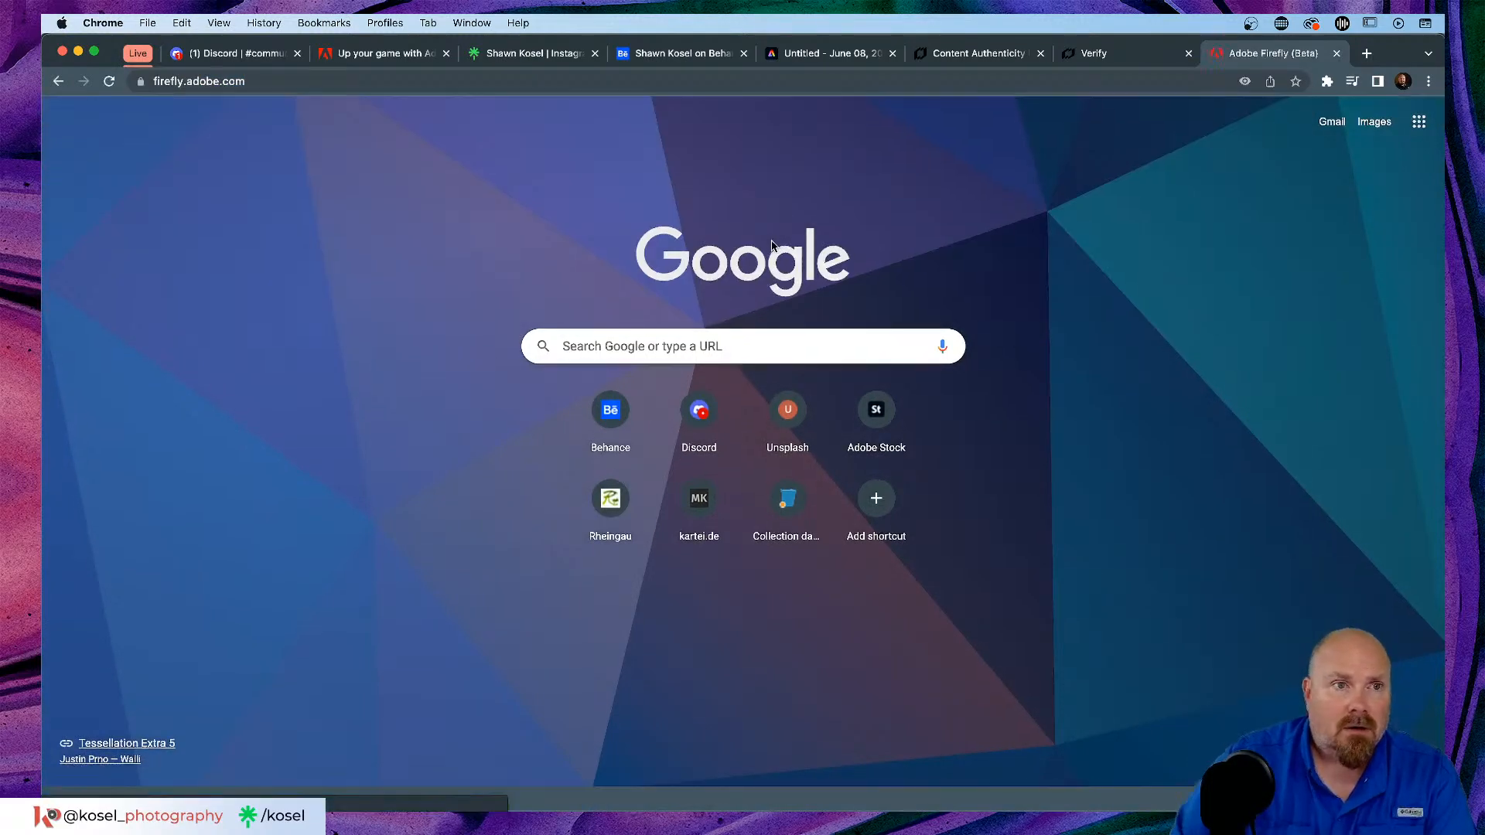
scroll(499, 514, "down", 3)
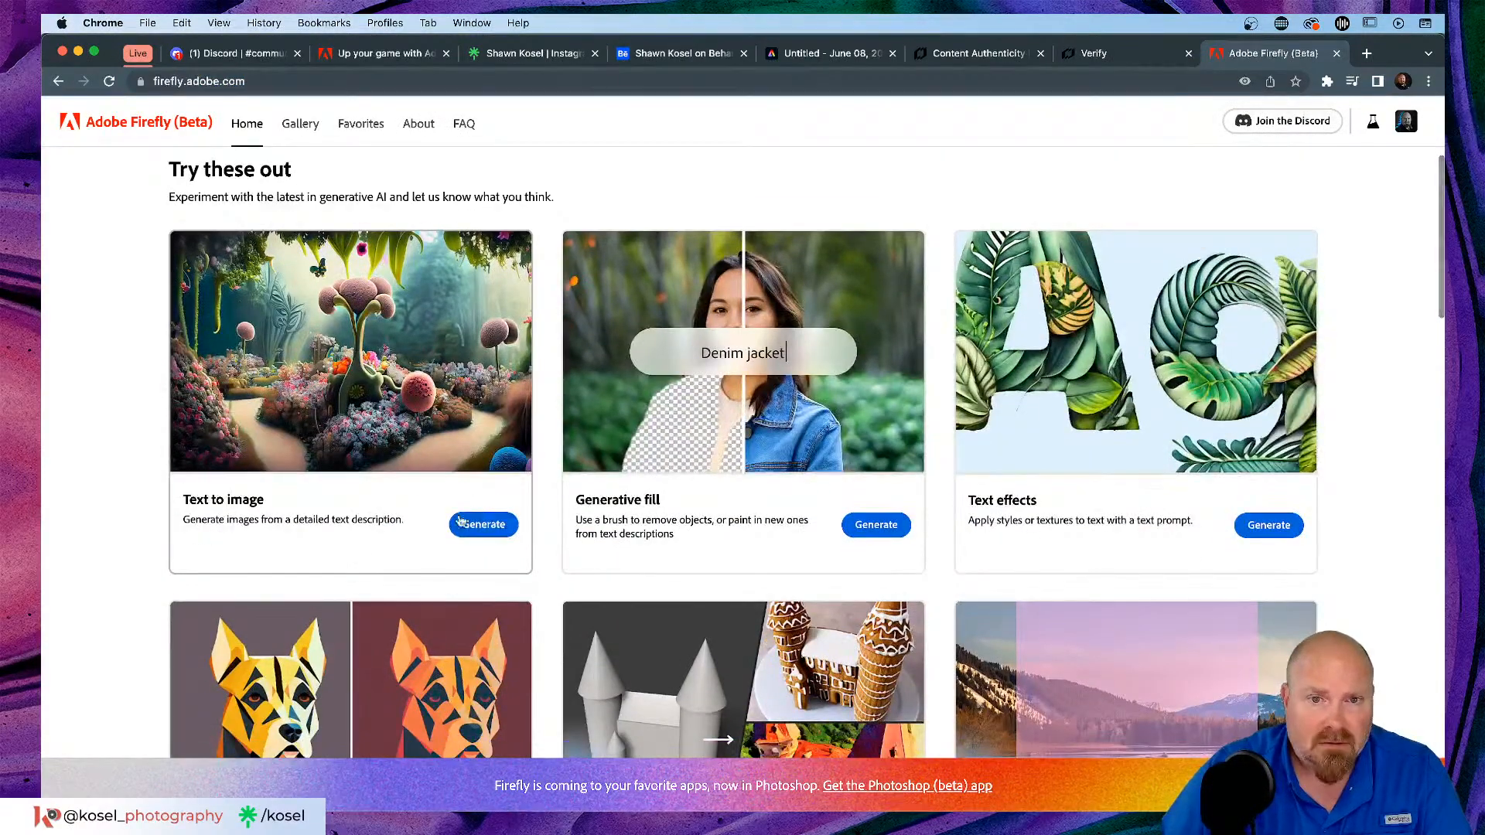
left_click(481, 525)
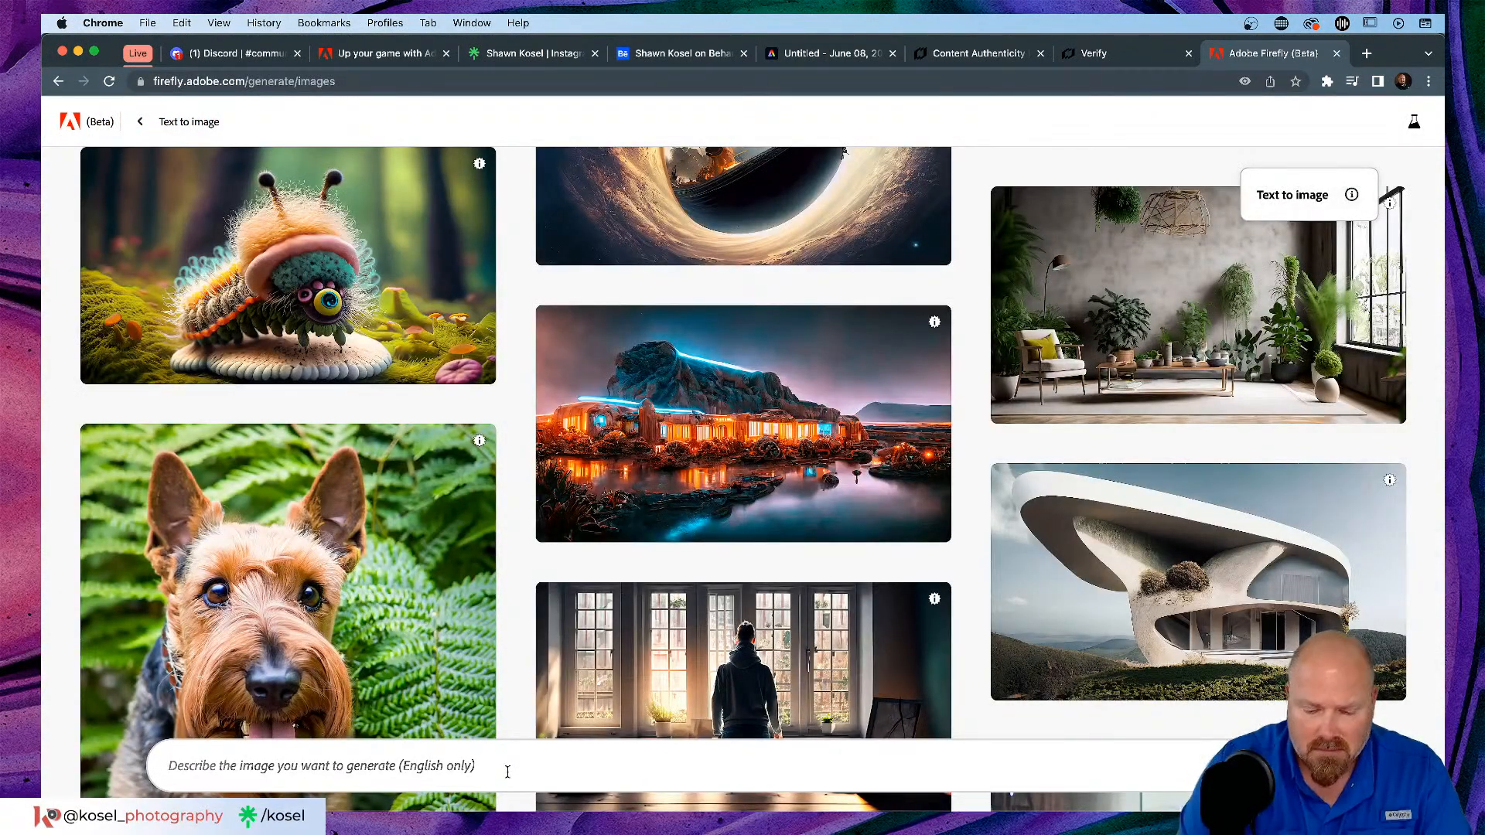
type("Lo")
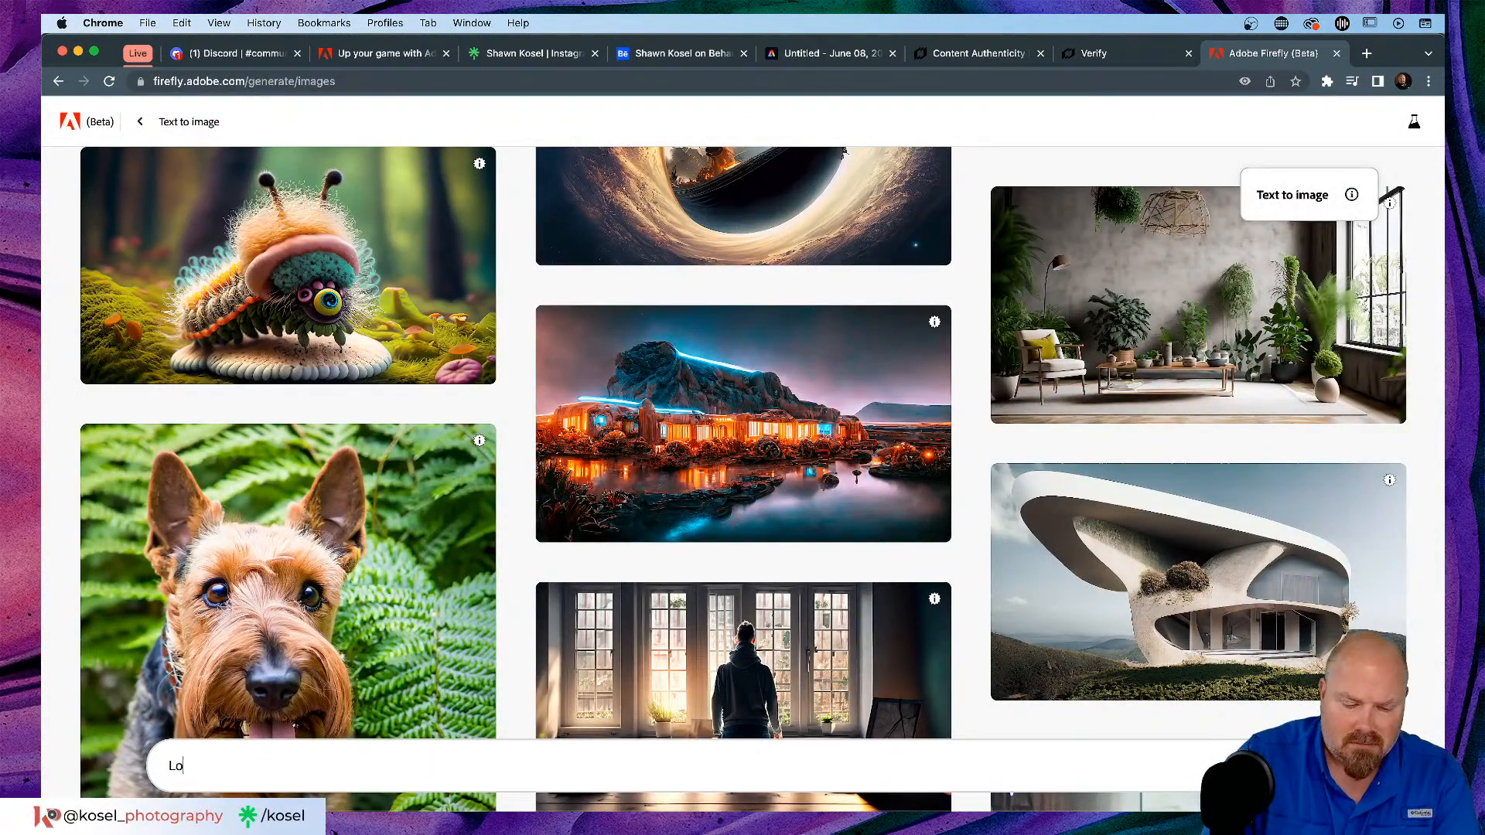
type("st ")
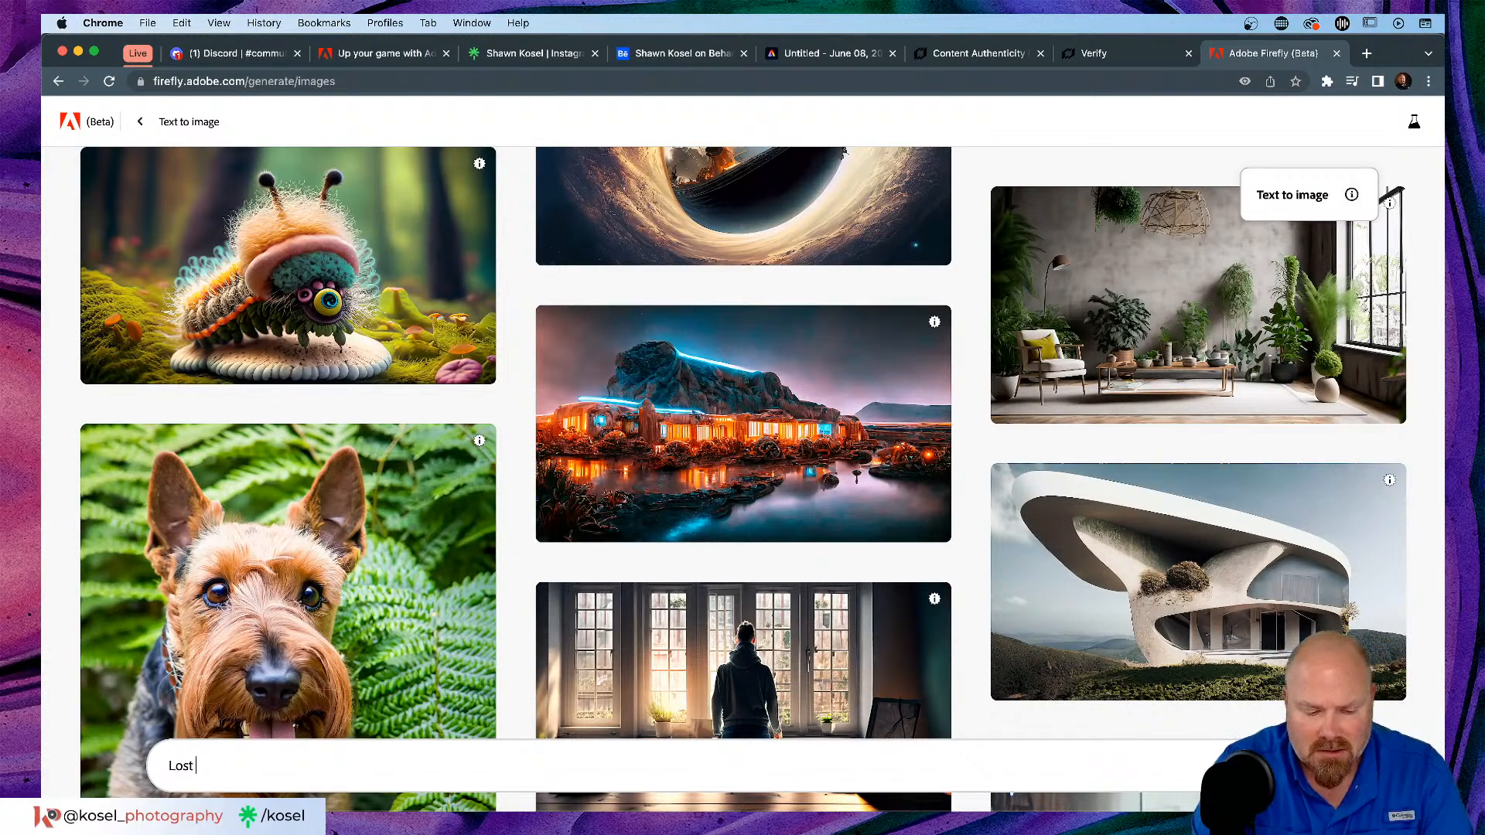
type("teddy bear")
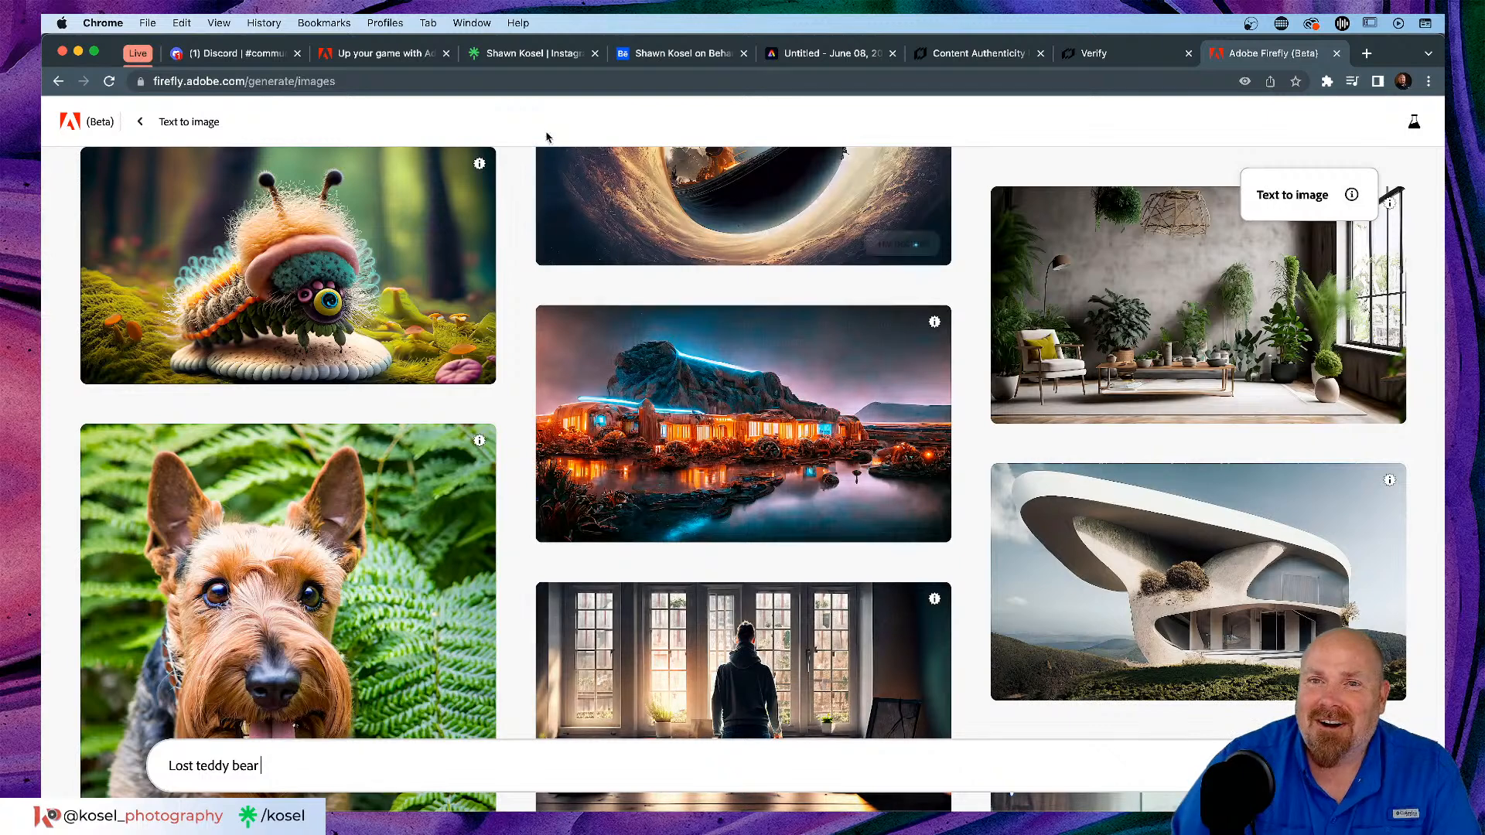
Step: Return to the Adobe Express teddy bear project and copy the image's full text-to-image prompt
left_click(996, 52)
left_click(834, 54)
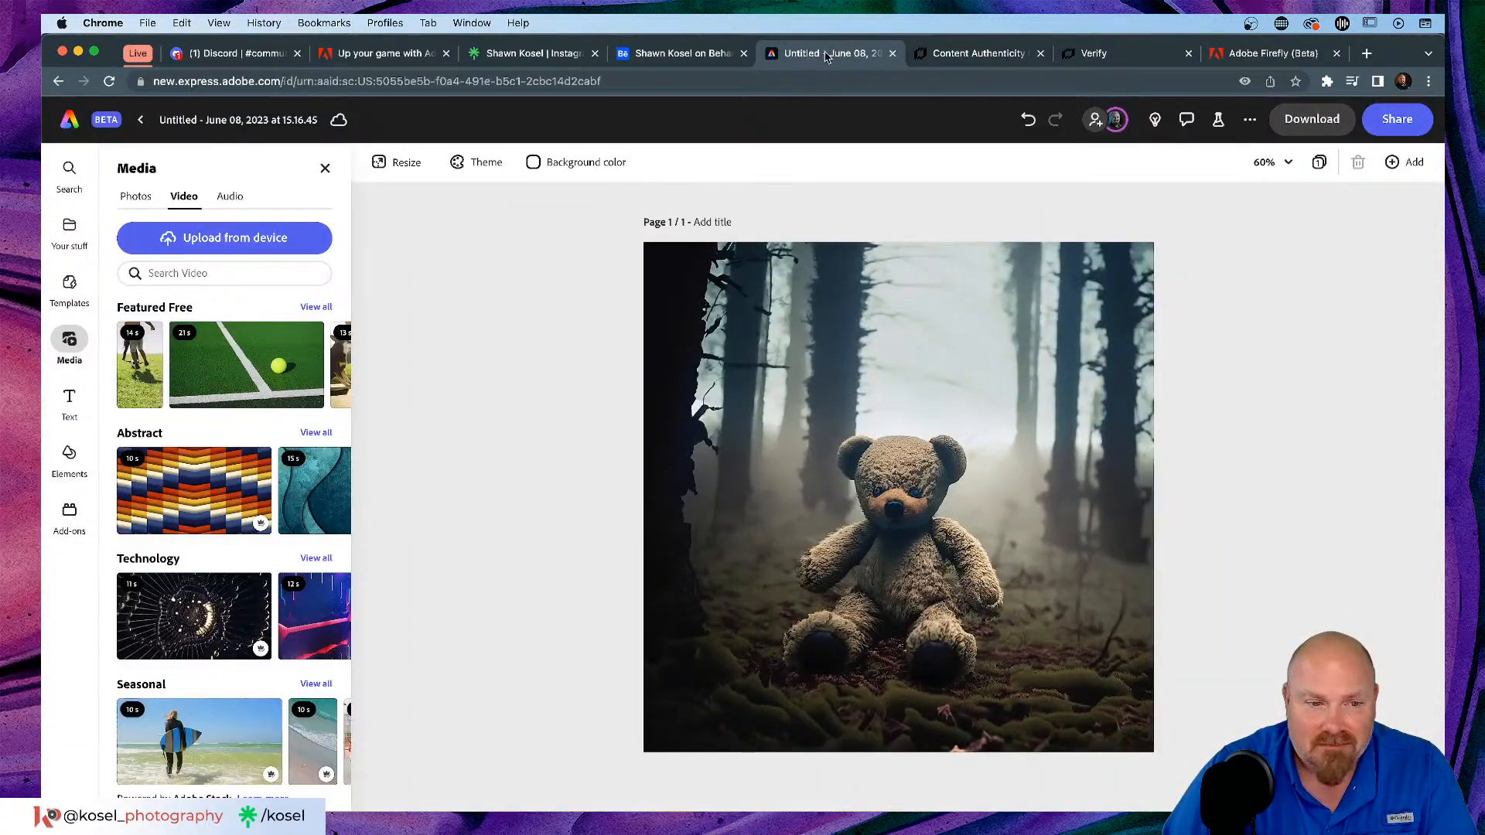
left_click(825, 322)
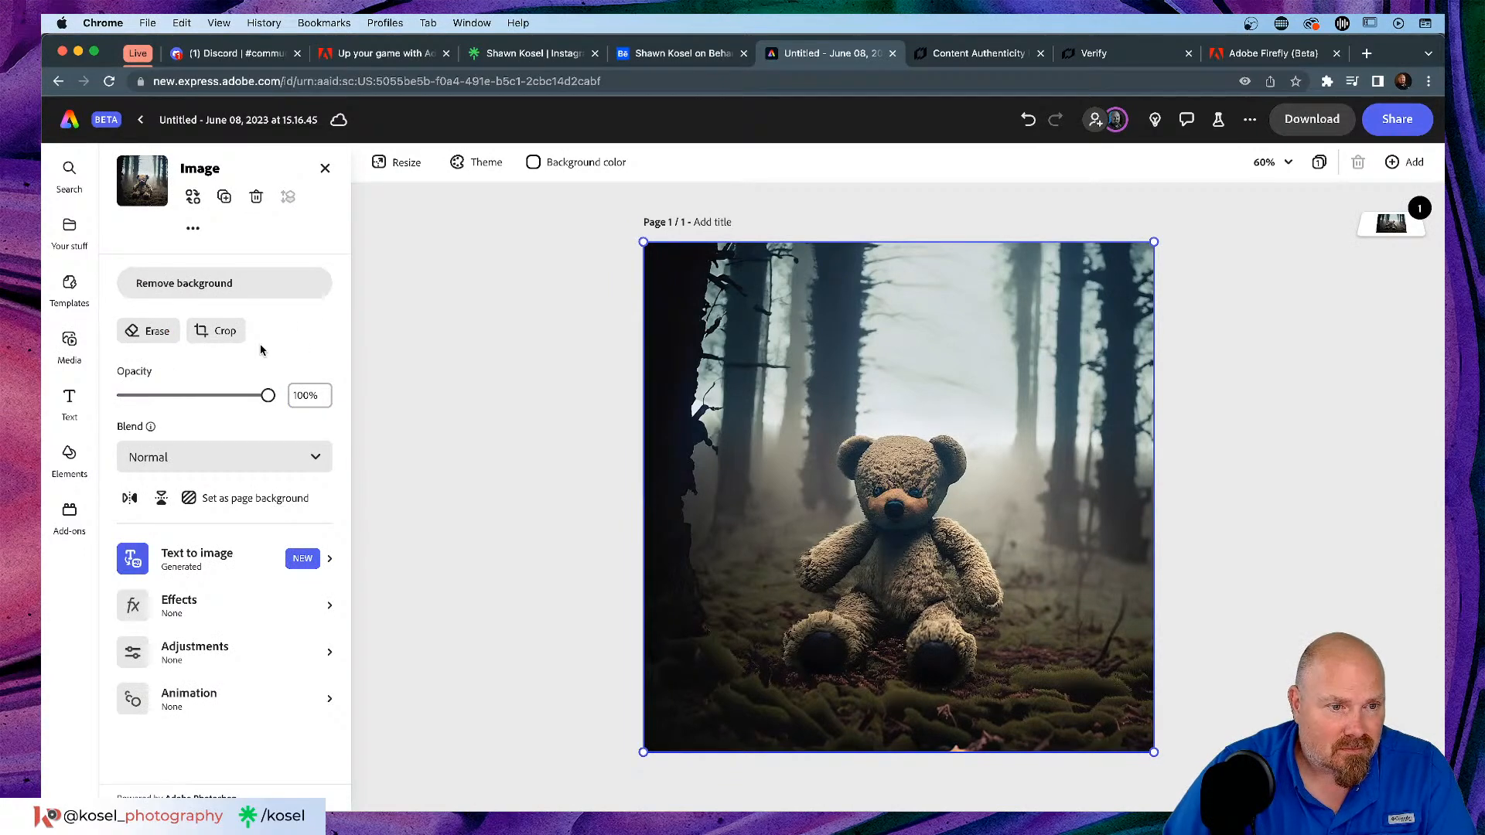
left_click(323, 560)
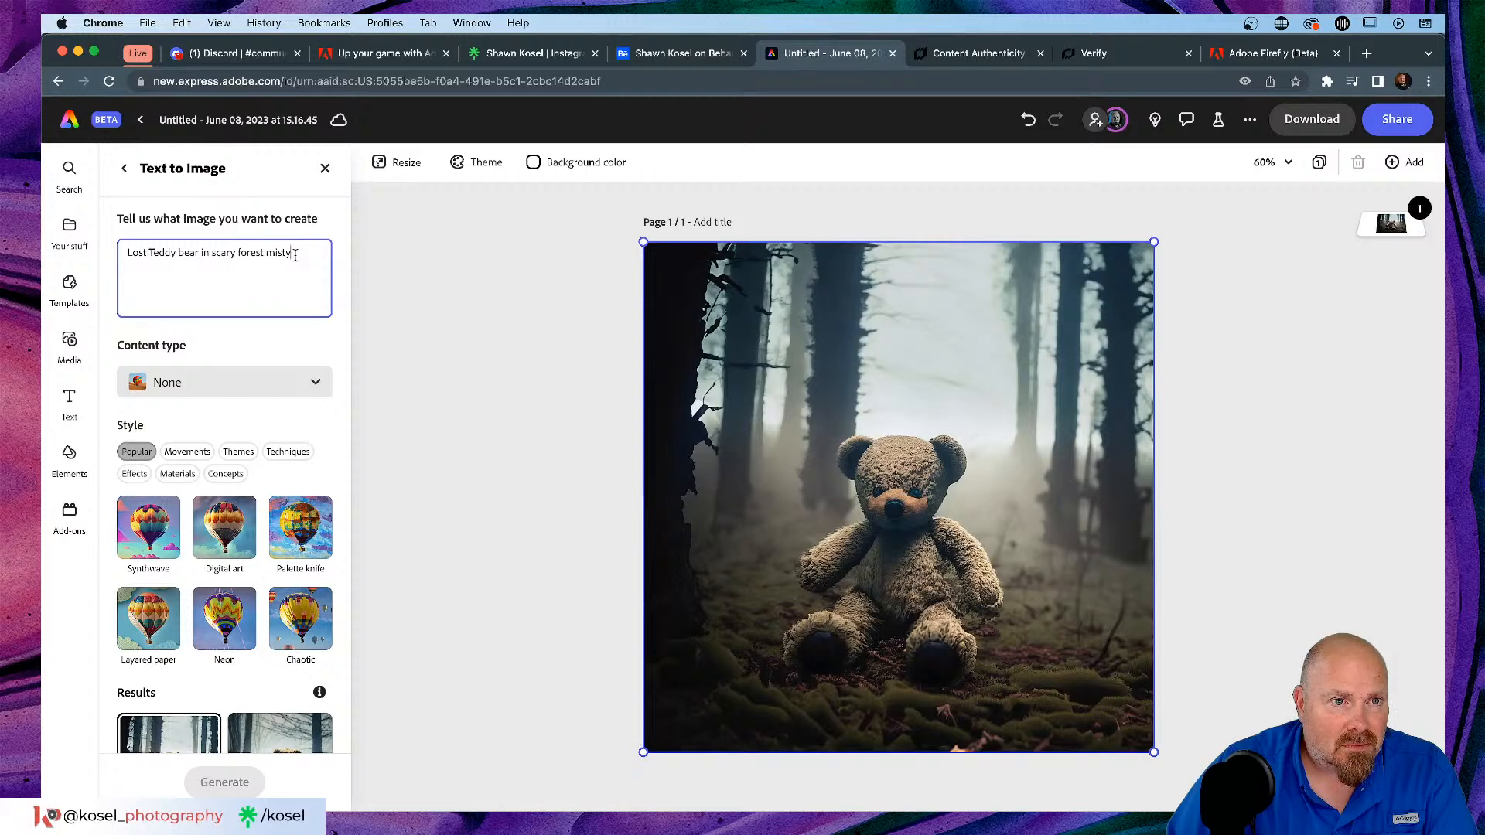
left_click_drag(294, 255, 89, 255)
key("super+c")
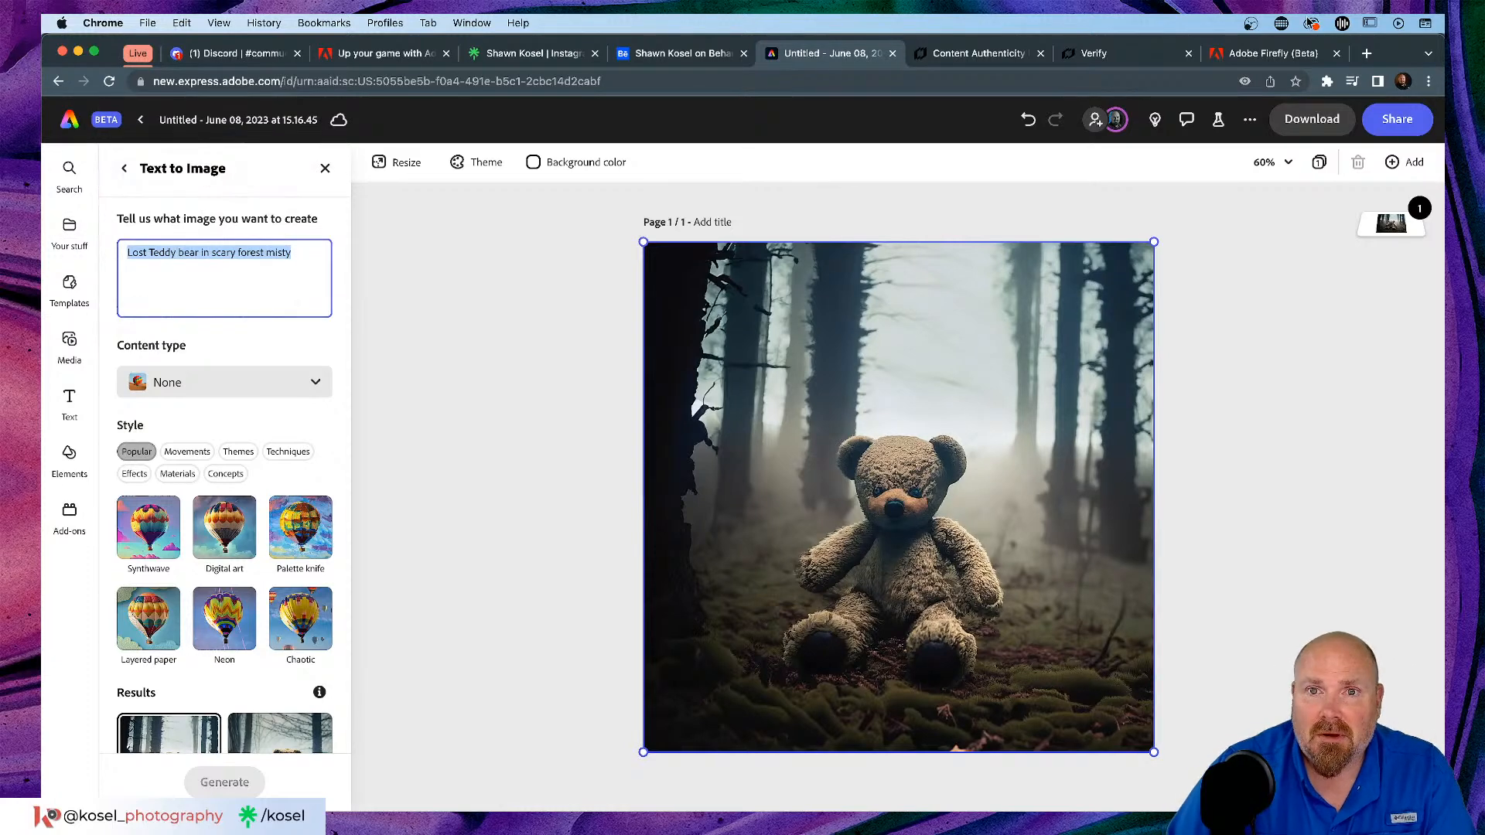
Step: In Adobe Firefly, replace the prompt with the copied "Lost Teddy bear in scary forest misty" and generate the images
left_click(1283, 55)
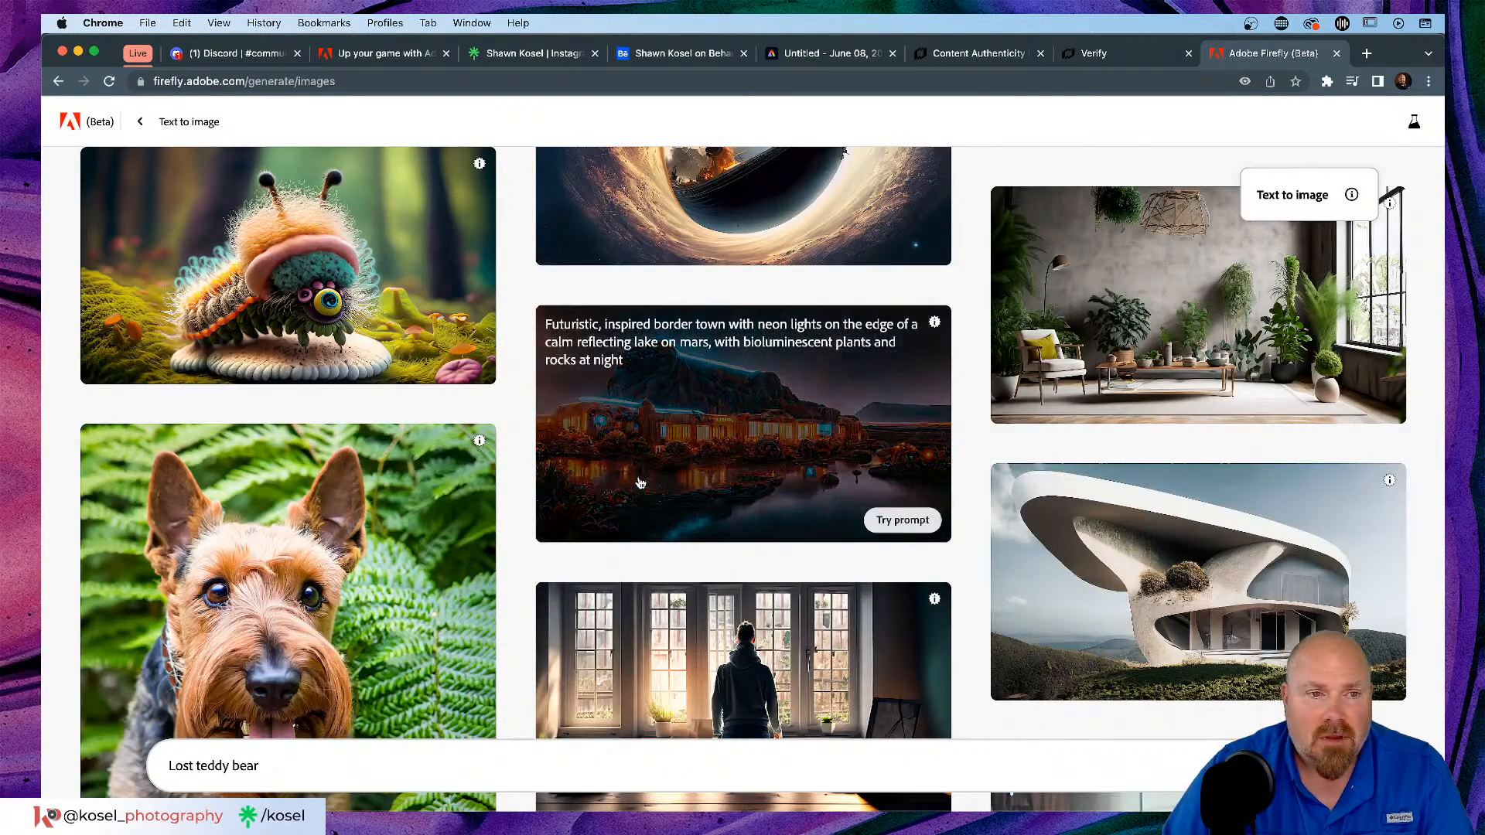
left_click_drag(281, 766, 164, 770)
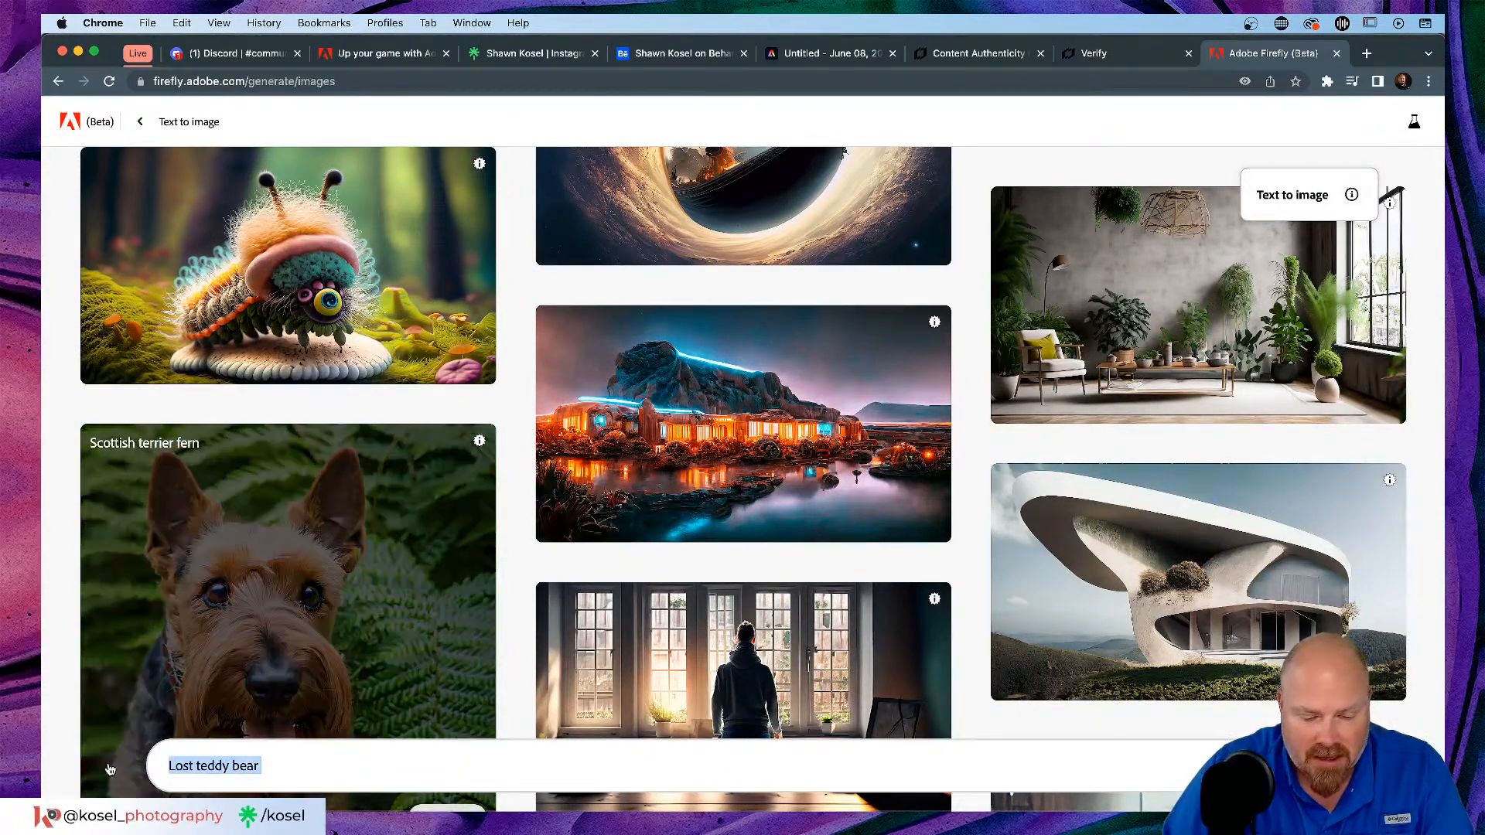
key("super+v")
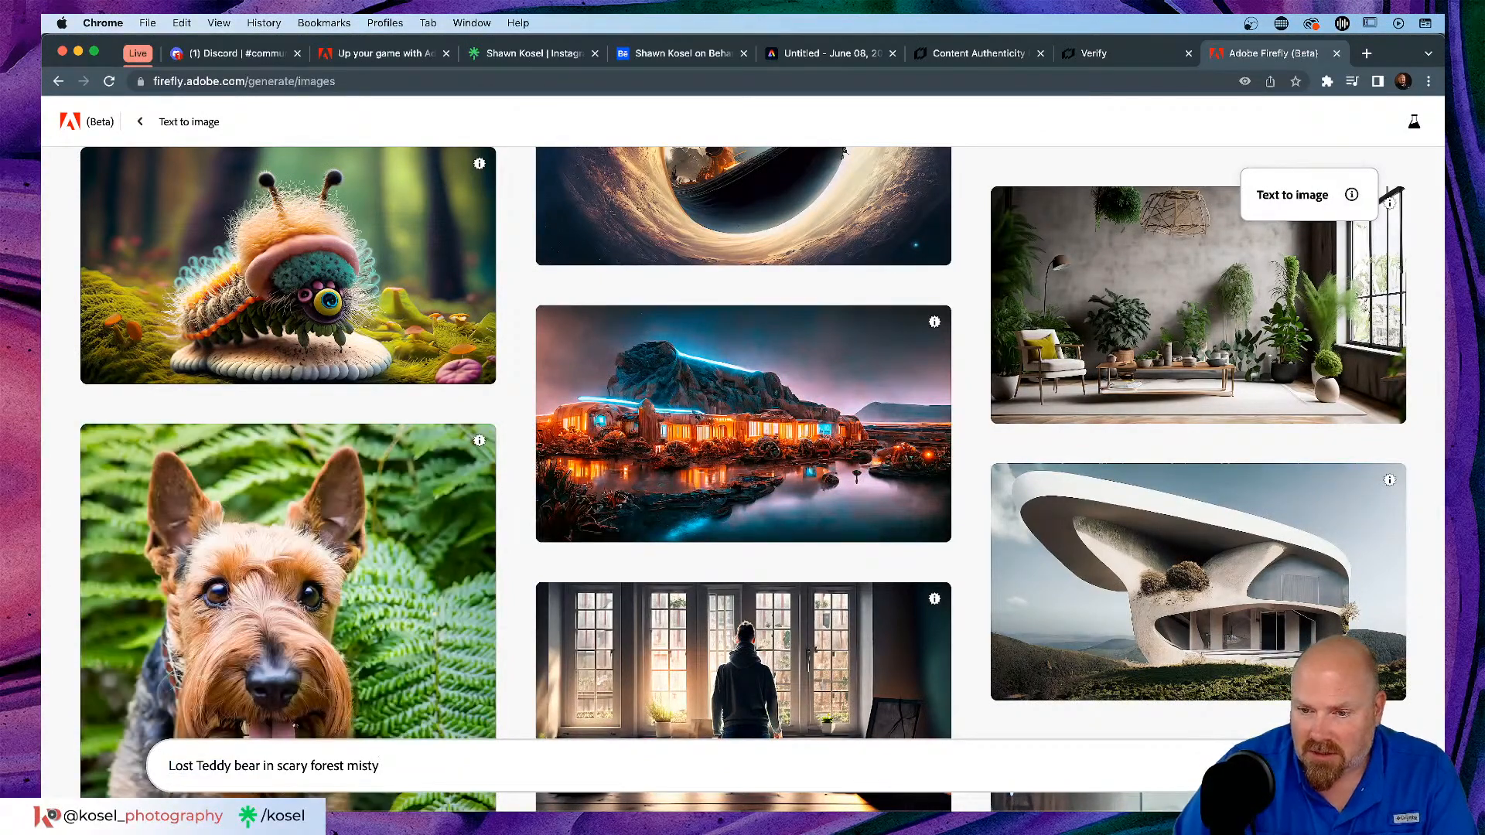
key("Return")
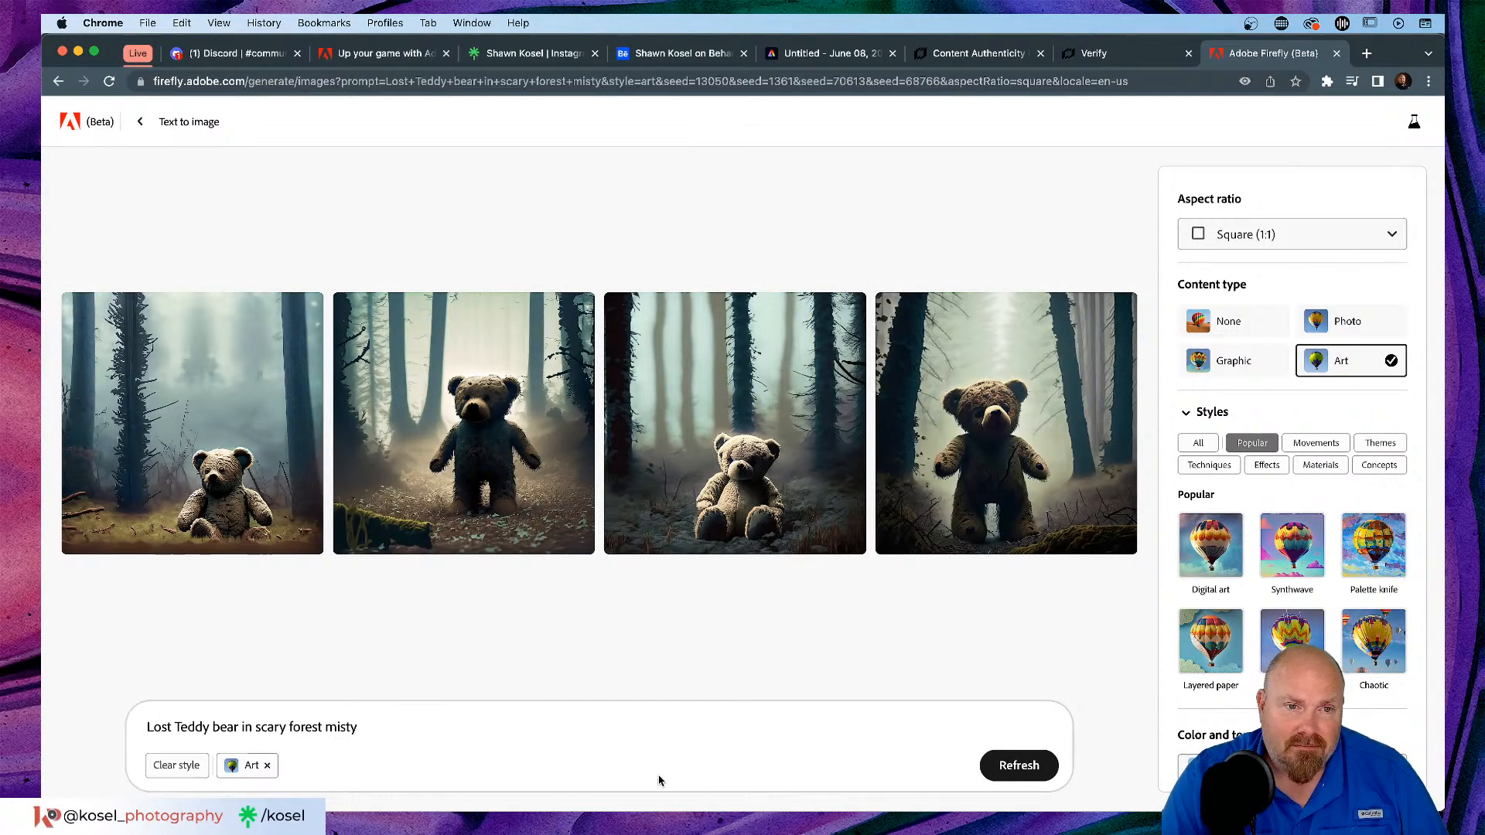
Step: Download the first generated teddy bear result with Content Credentials included, and close its enlarged preview
left_click(177, 458)
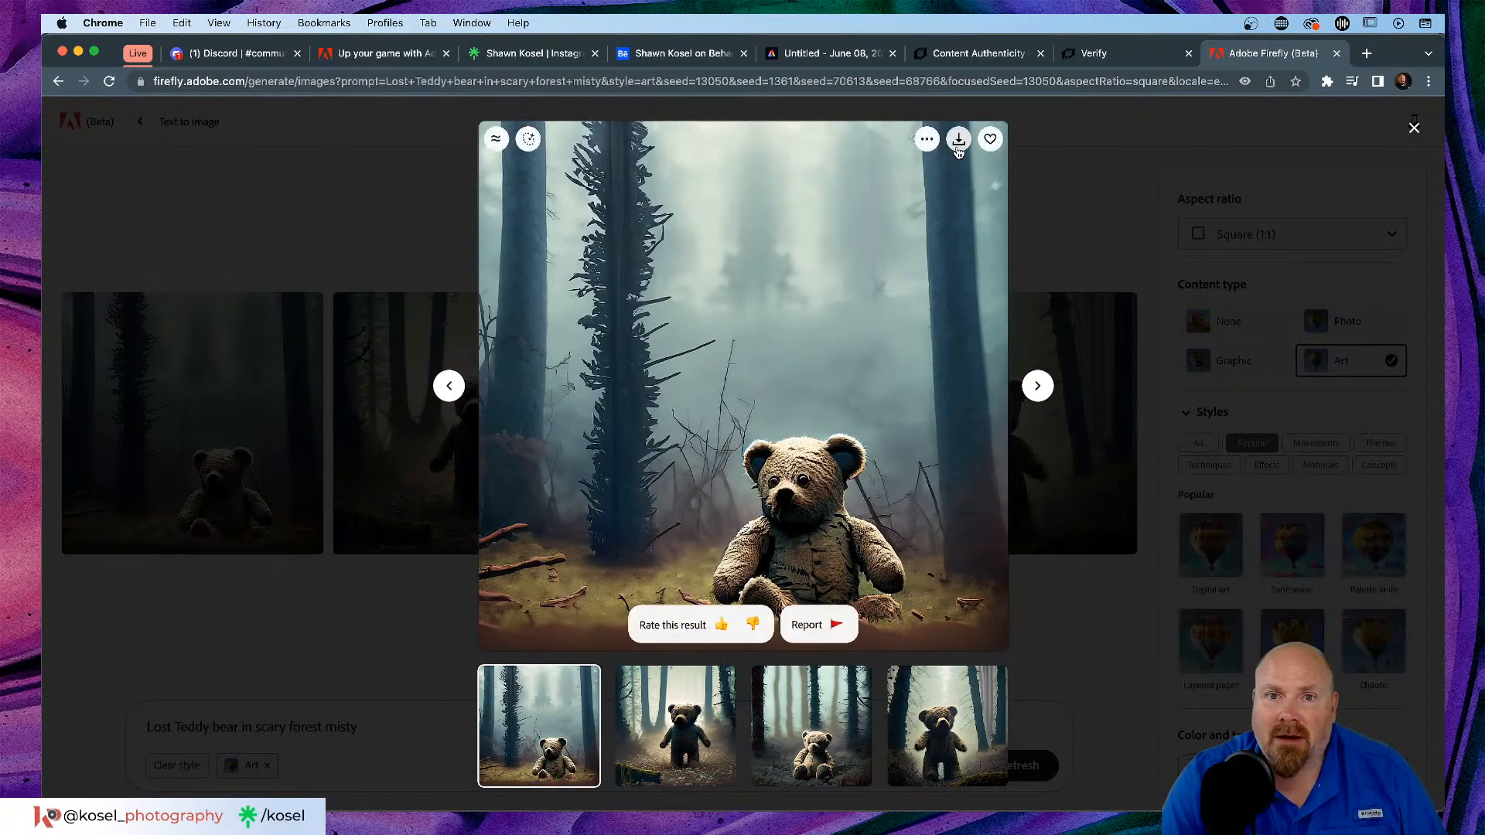
left_click(958, 140)
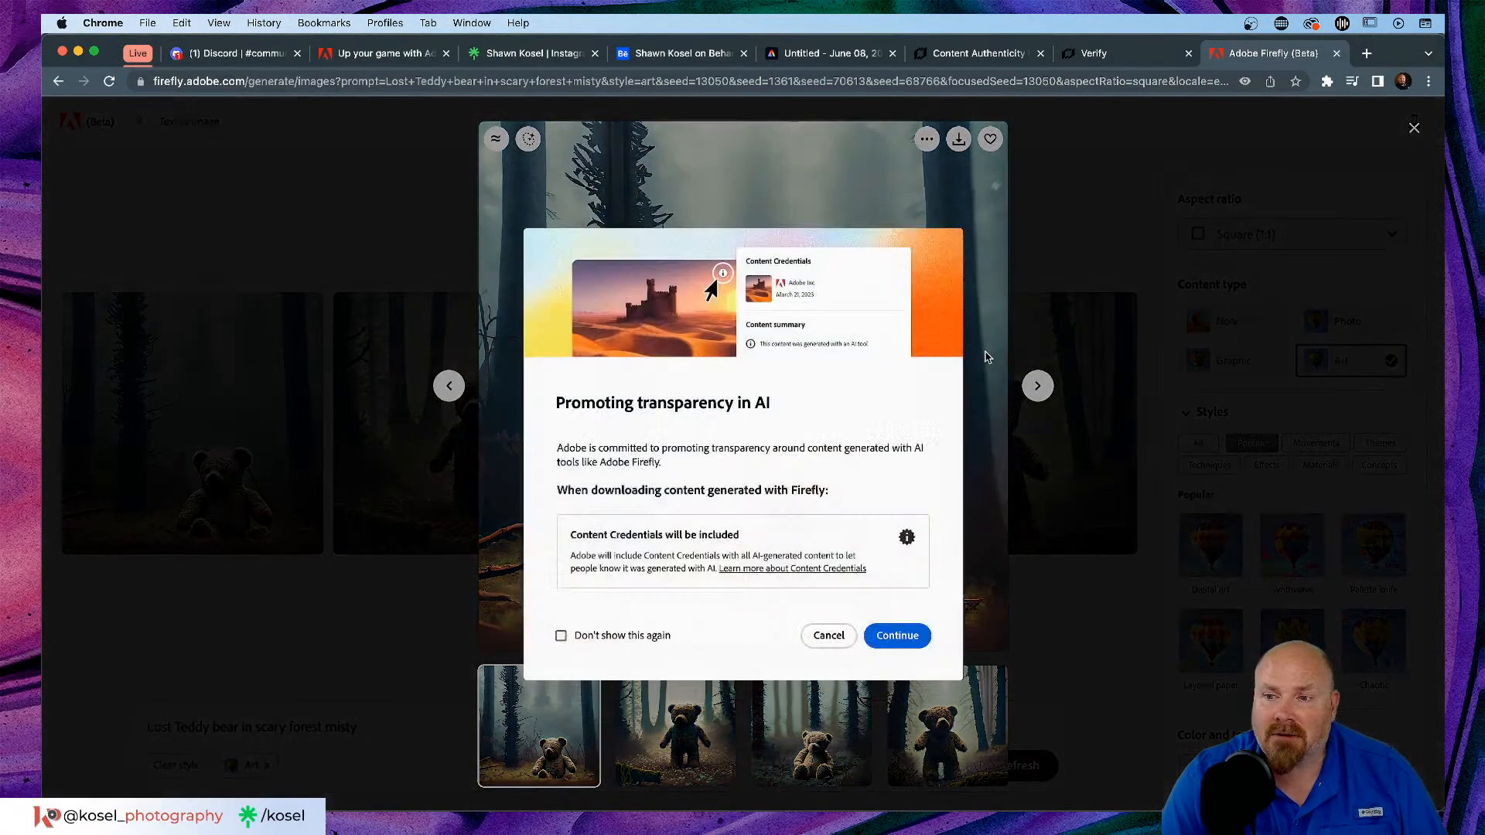
left_click(910, 635)
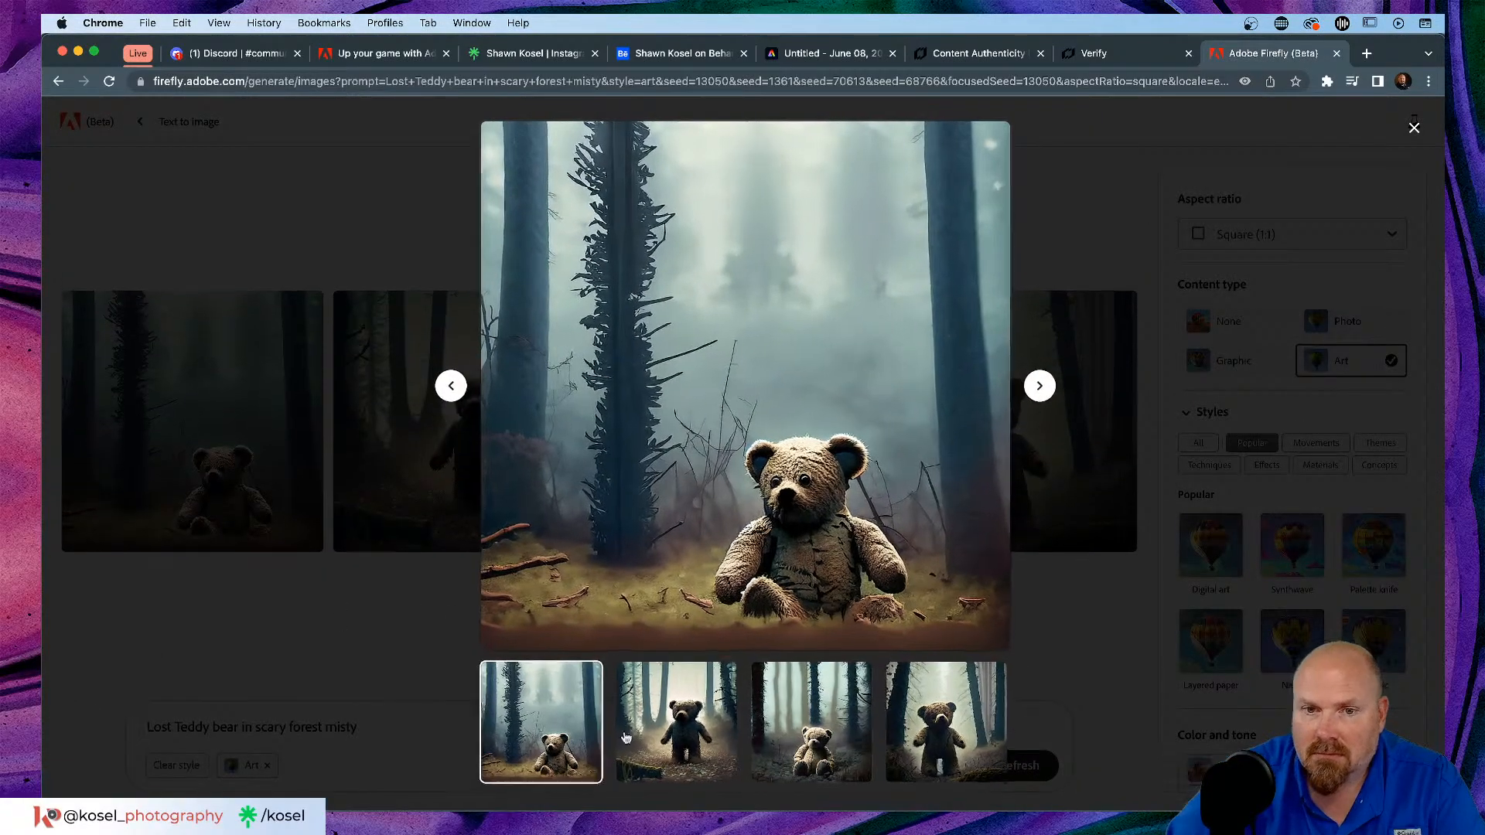
left_click(176, 643)
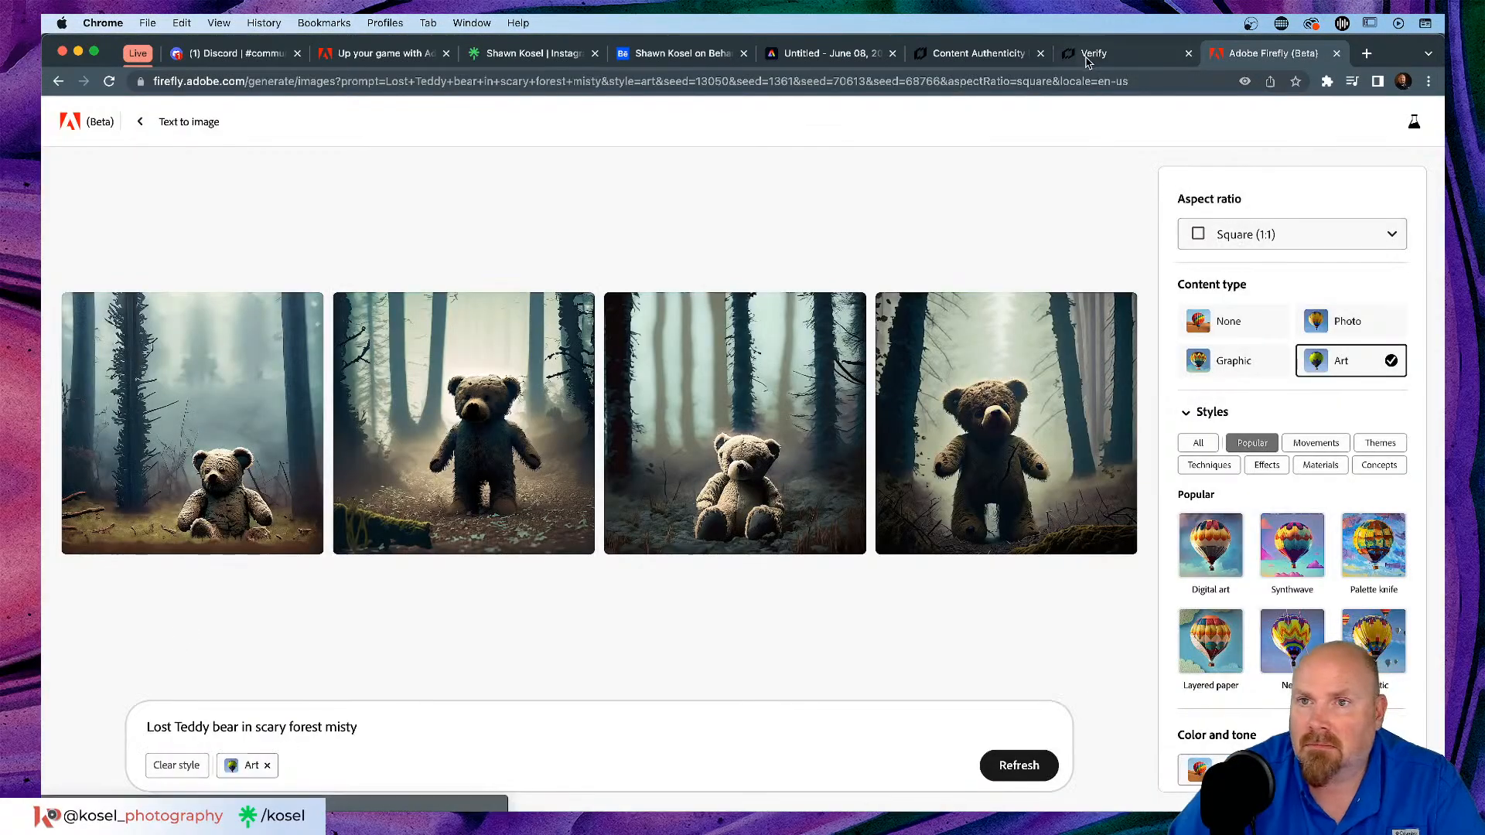
Step: Open the bookmarked Content Authenticity Initiative site in a new tab and close the older tab of that site
left_click(1369, 53)
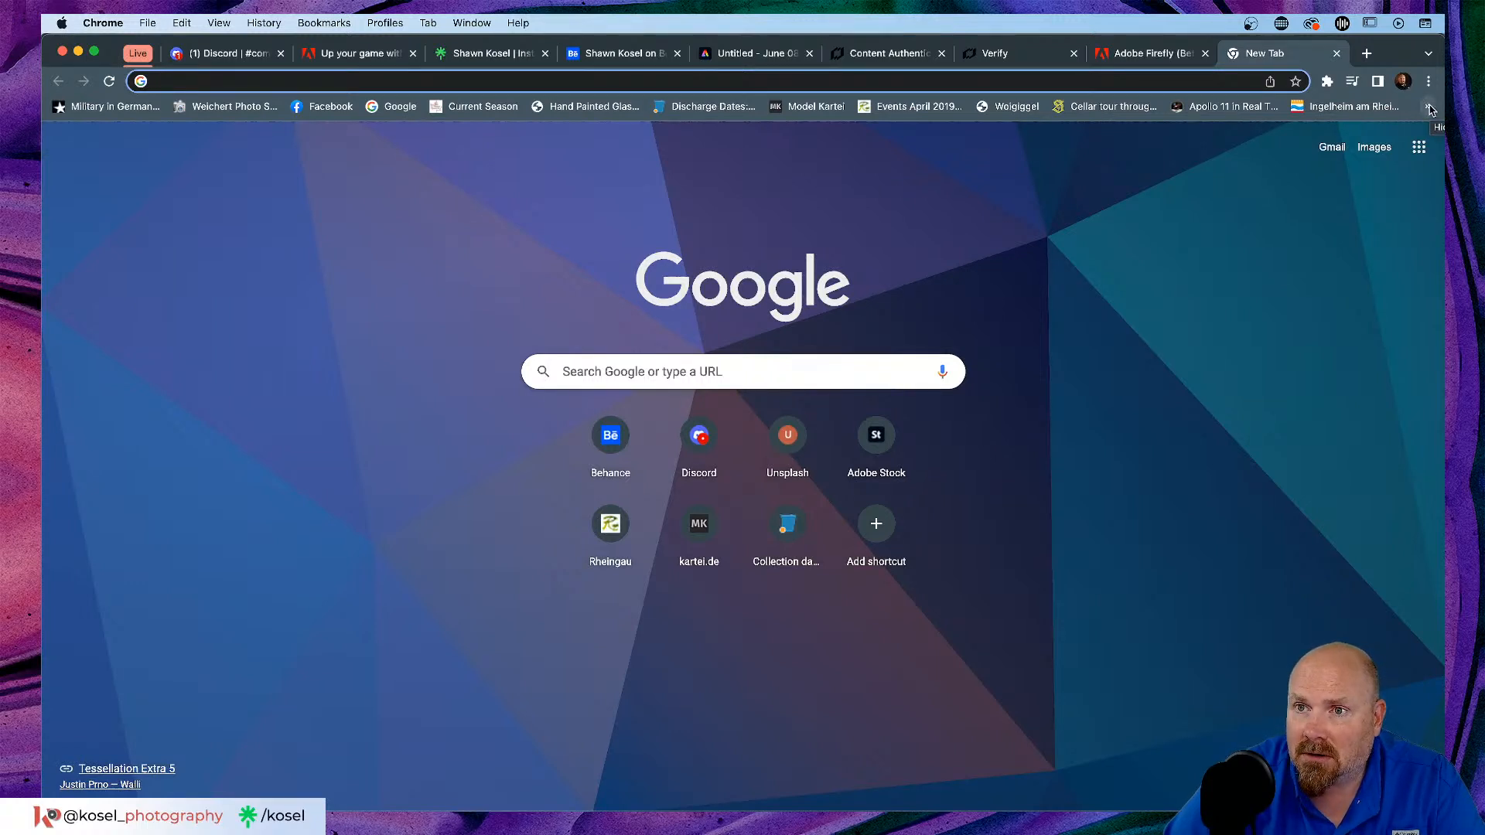
left_click(1429, 107)
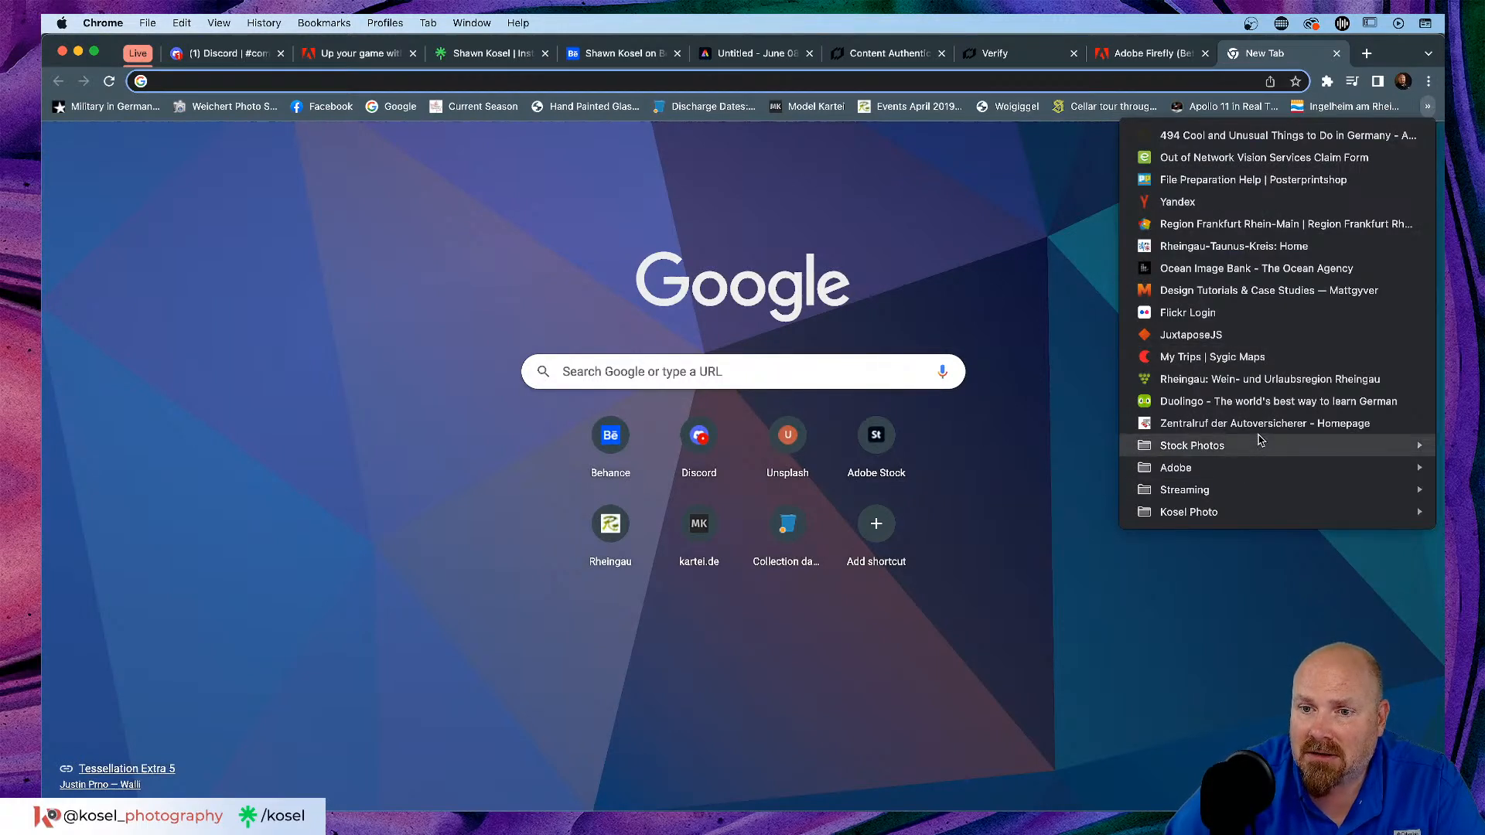
mouse_move(1255, 469)
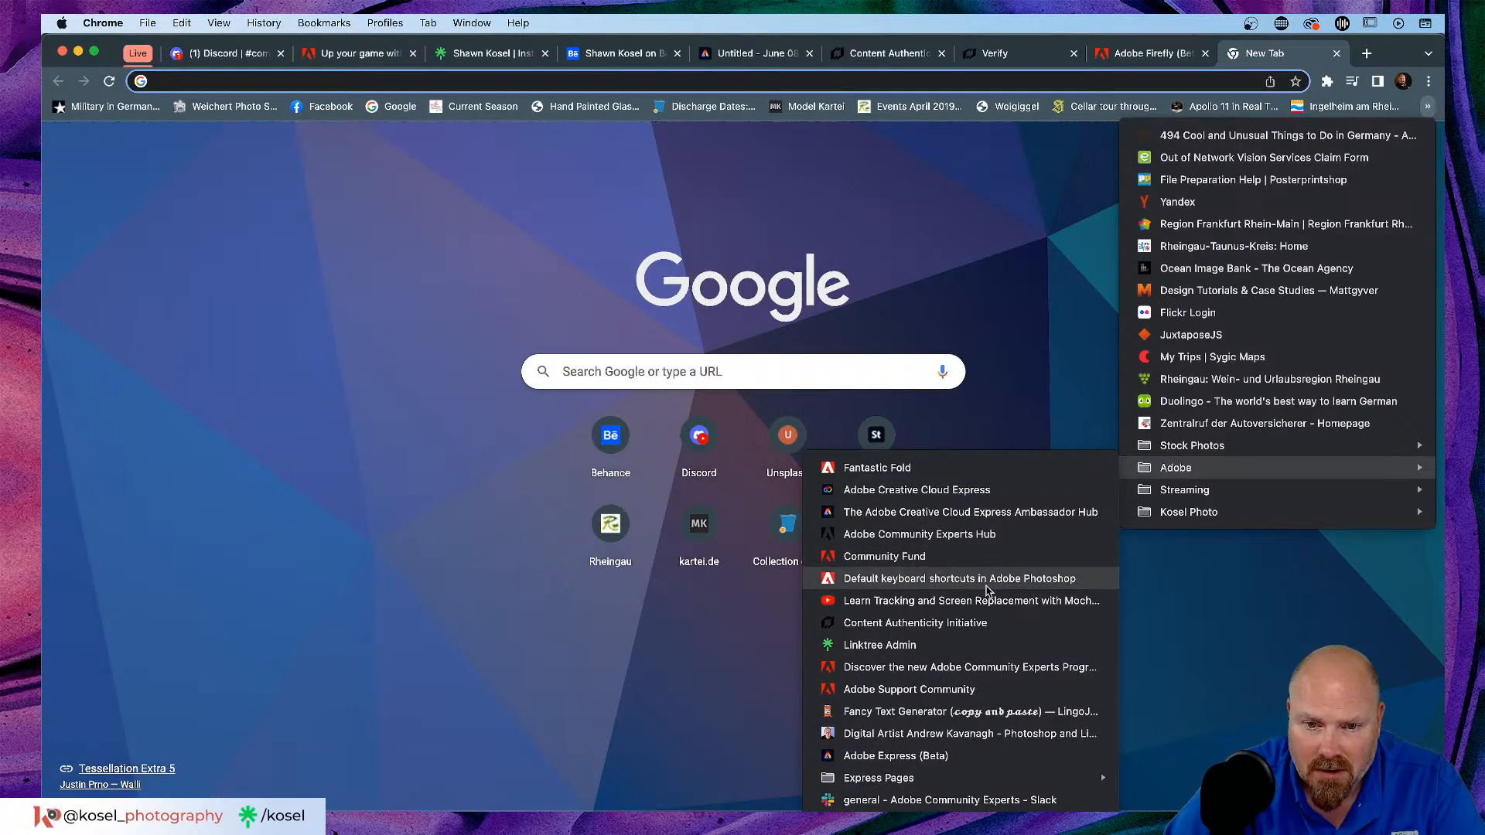
left_click(918, 628)
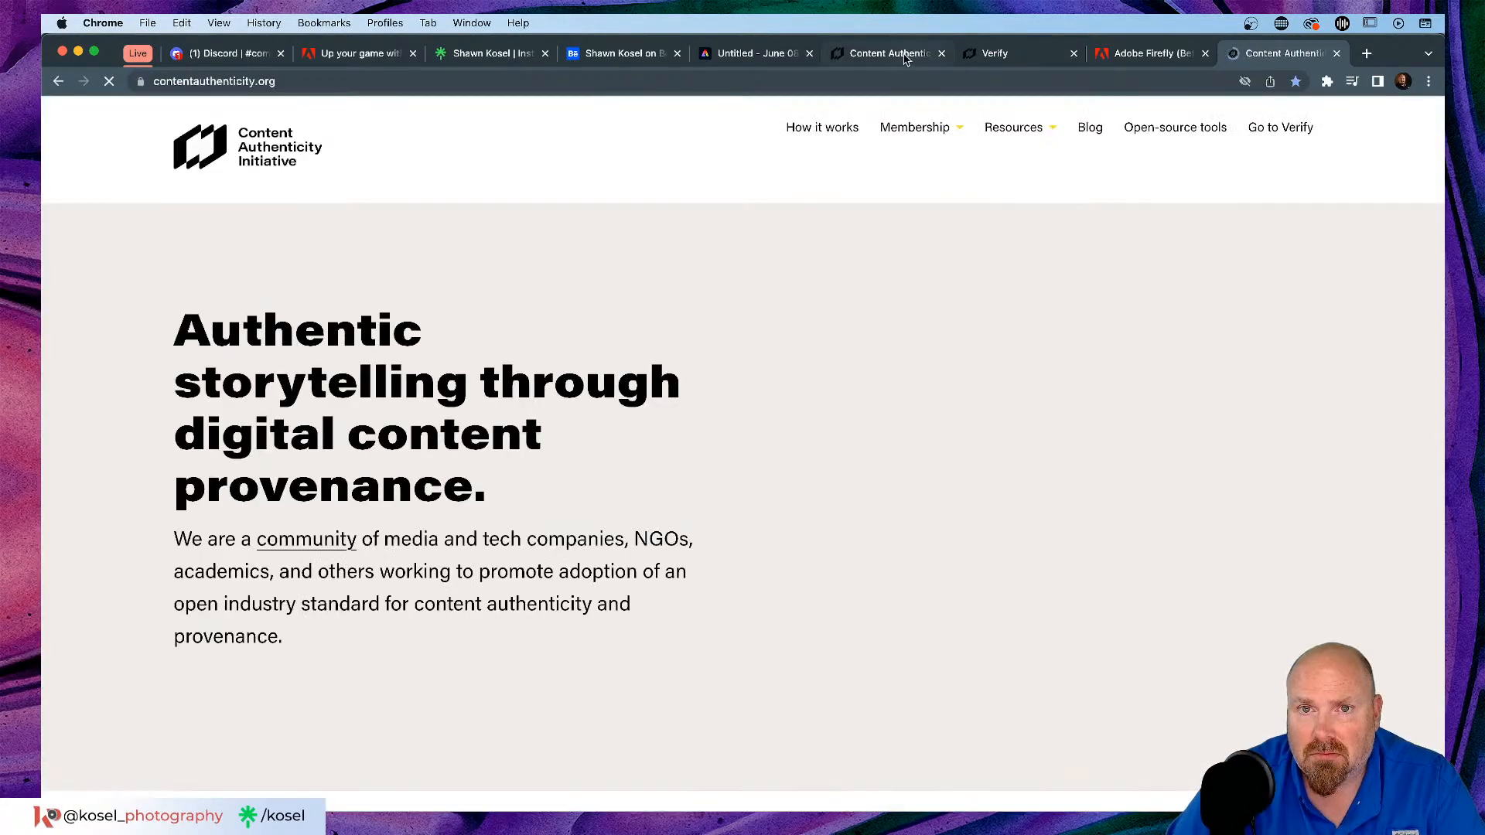
left_click(904, 59)
left_click(941, 54)
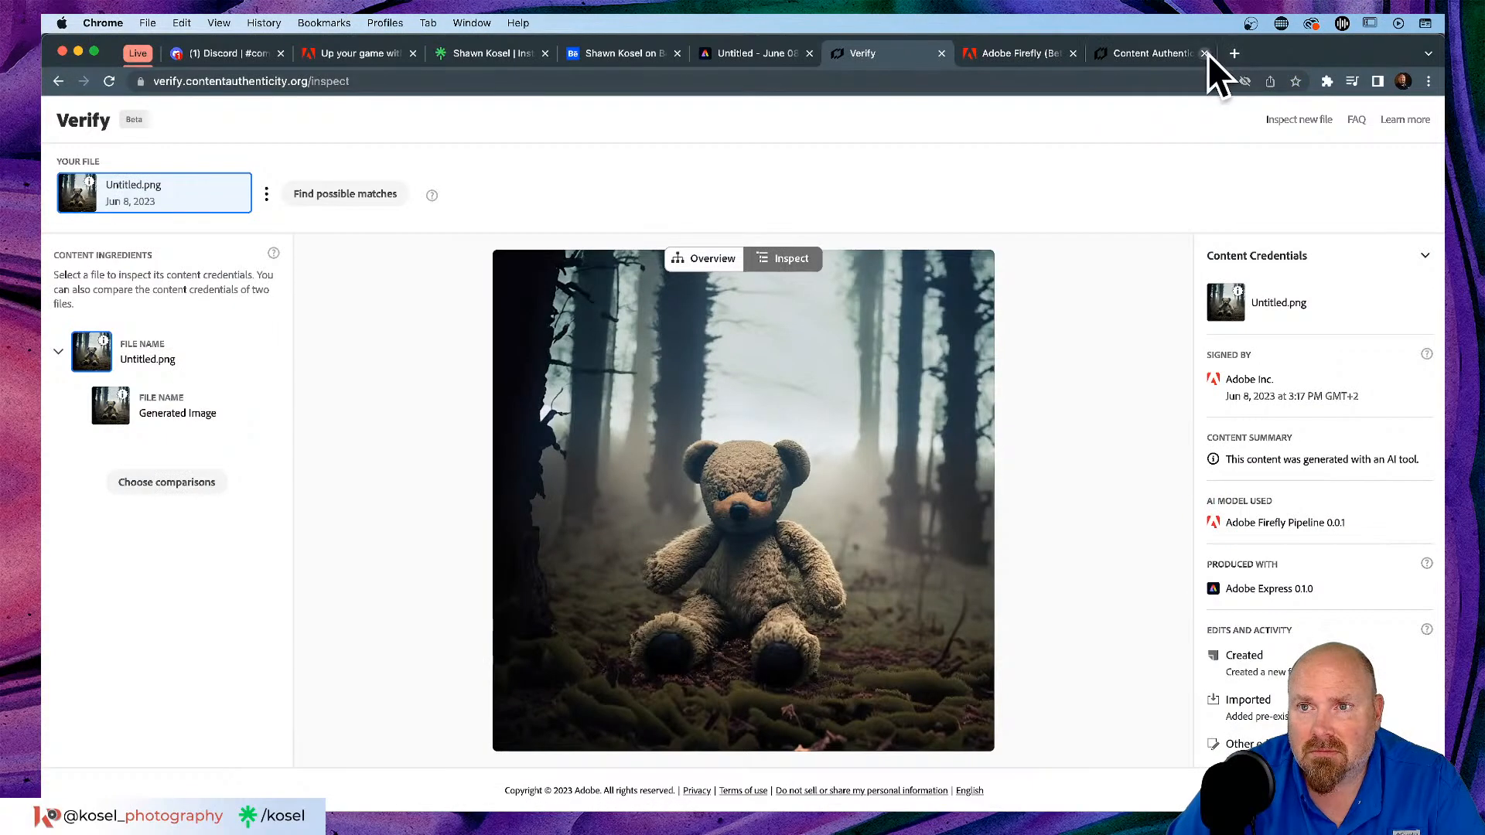
Step: Open a second Verify page from the Content Authenticity Initiative site and inspect the downloaded Firefly teddy bear image
left_click(1155, 57)
left_click(1284, 128)
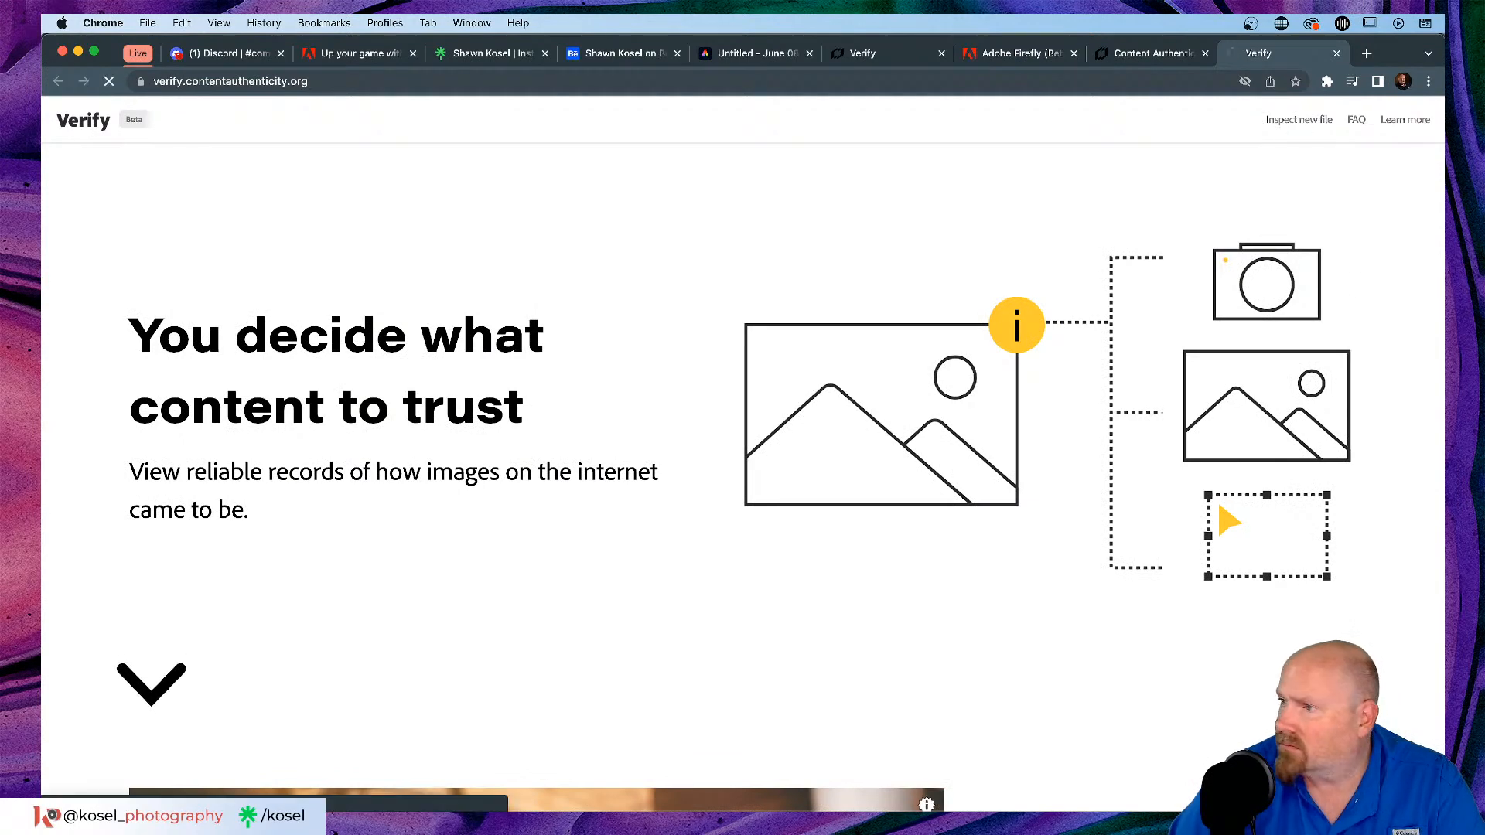
left_click(1303, 122)
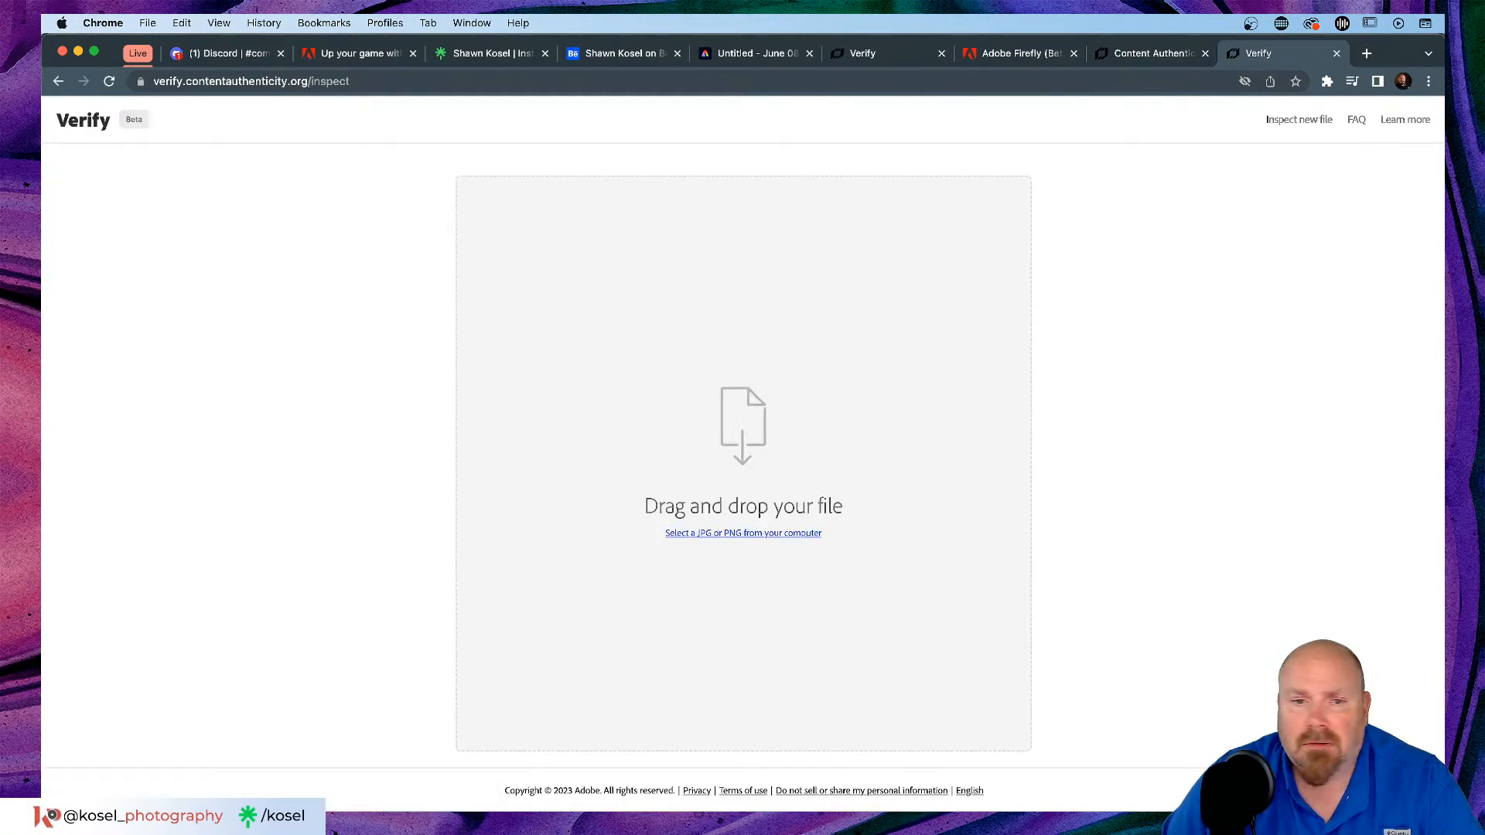
left_click_drag(1056, 487, 937, 504)
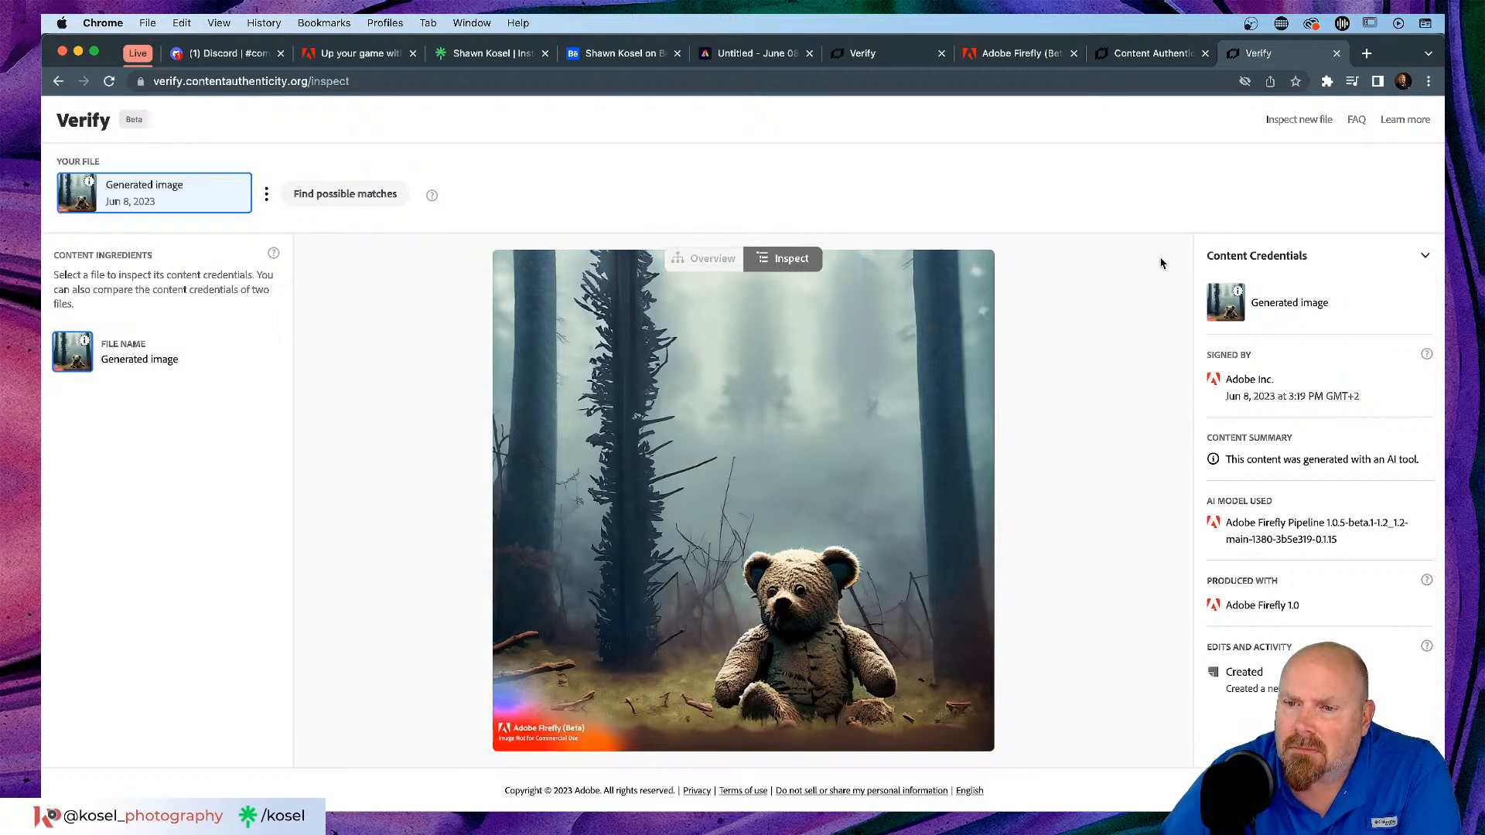
Step: Detach the Untitled.png Verify page into its own window and place it beside the Firefly image's page to compare both sets of credentials
left_click_drag(864, 53, 893, 160)
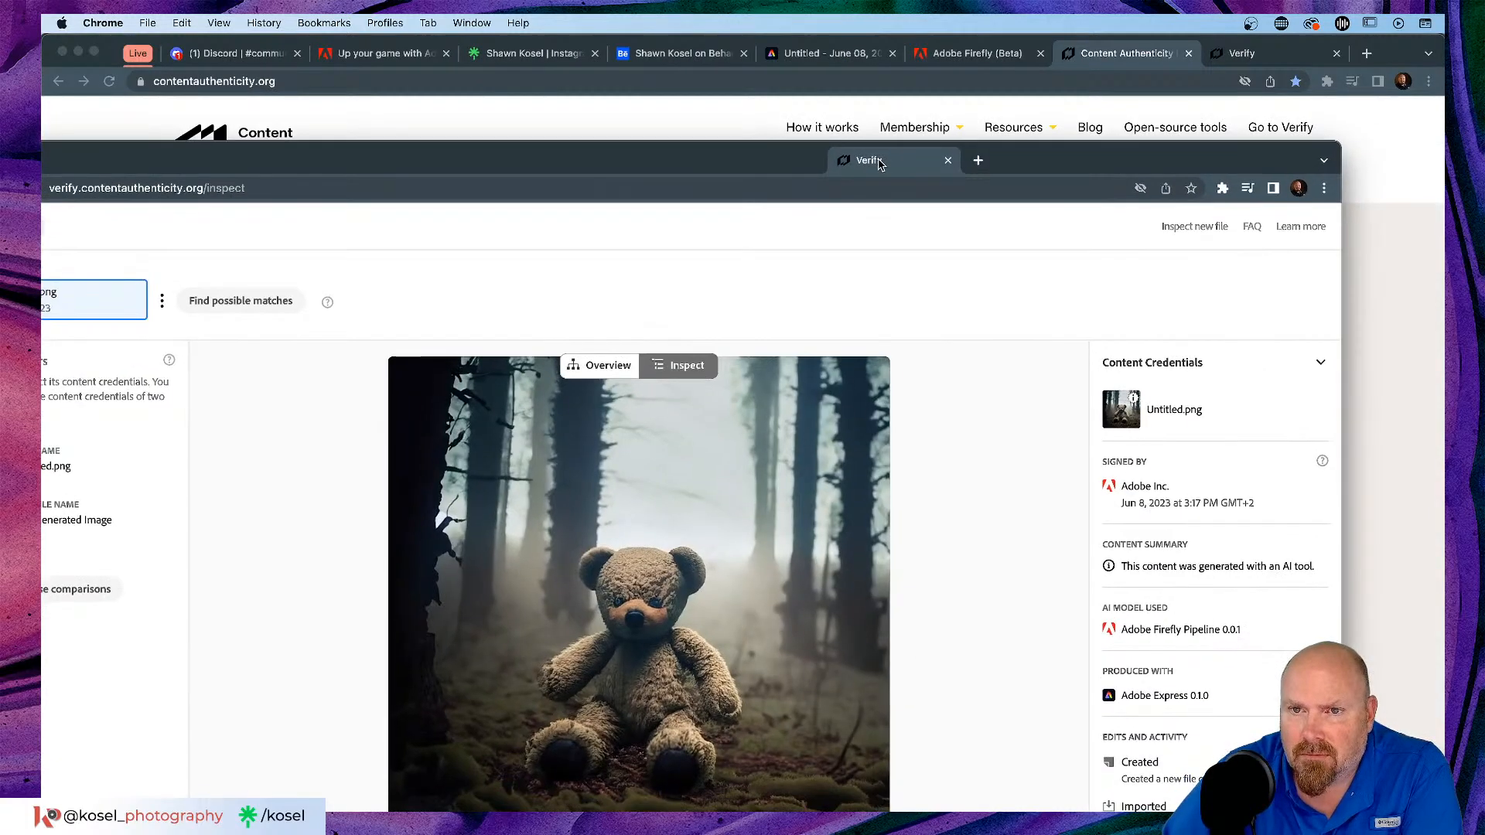
left_click_drag(1340, 274, 1022, 275)
left_click(1270, 54)
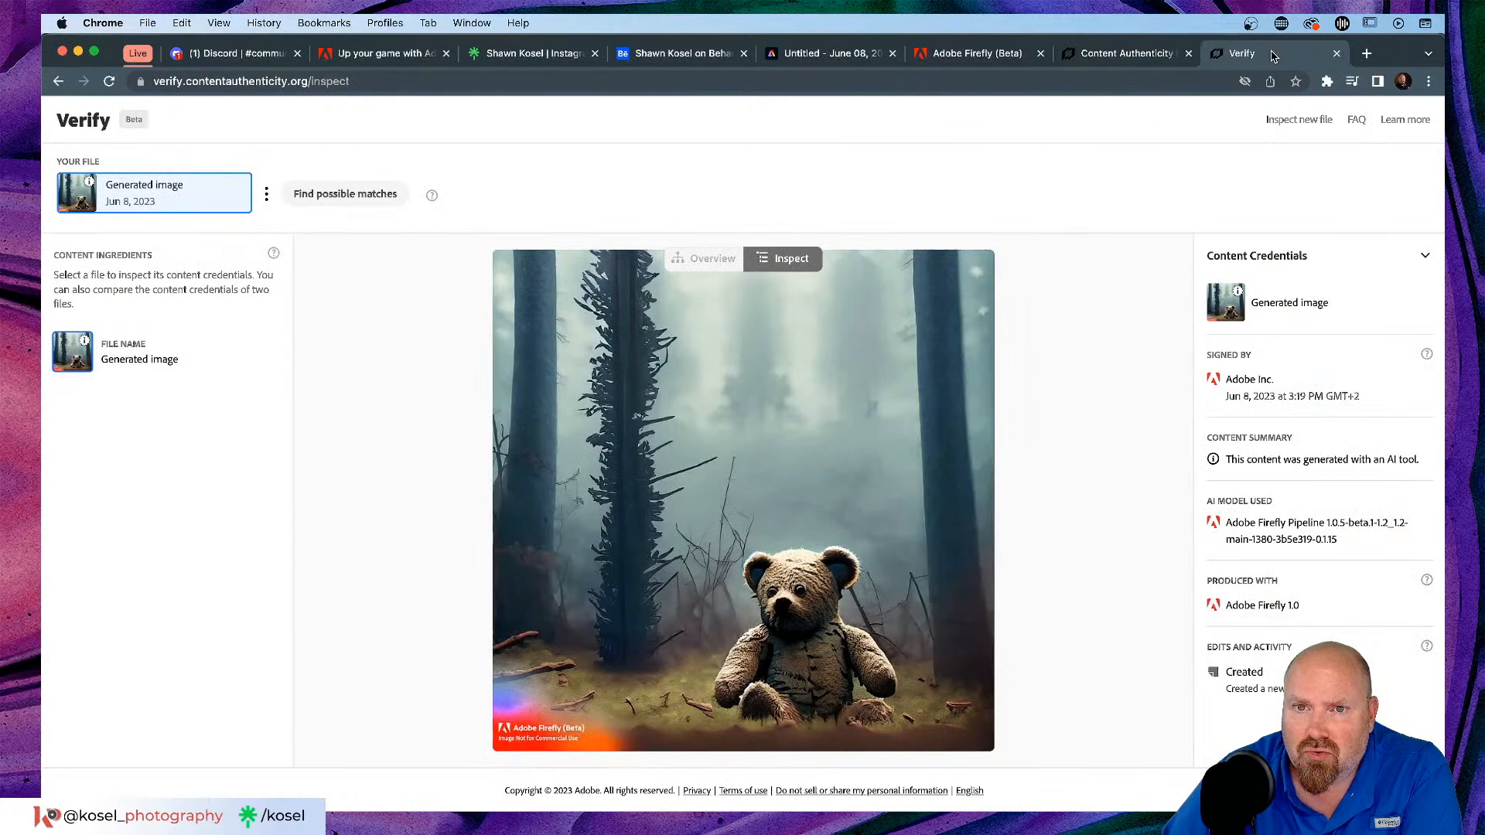
key("super+grave")
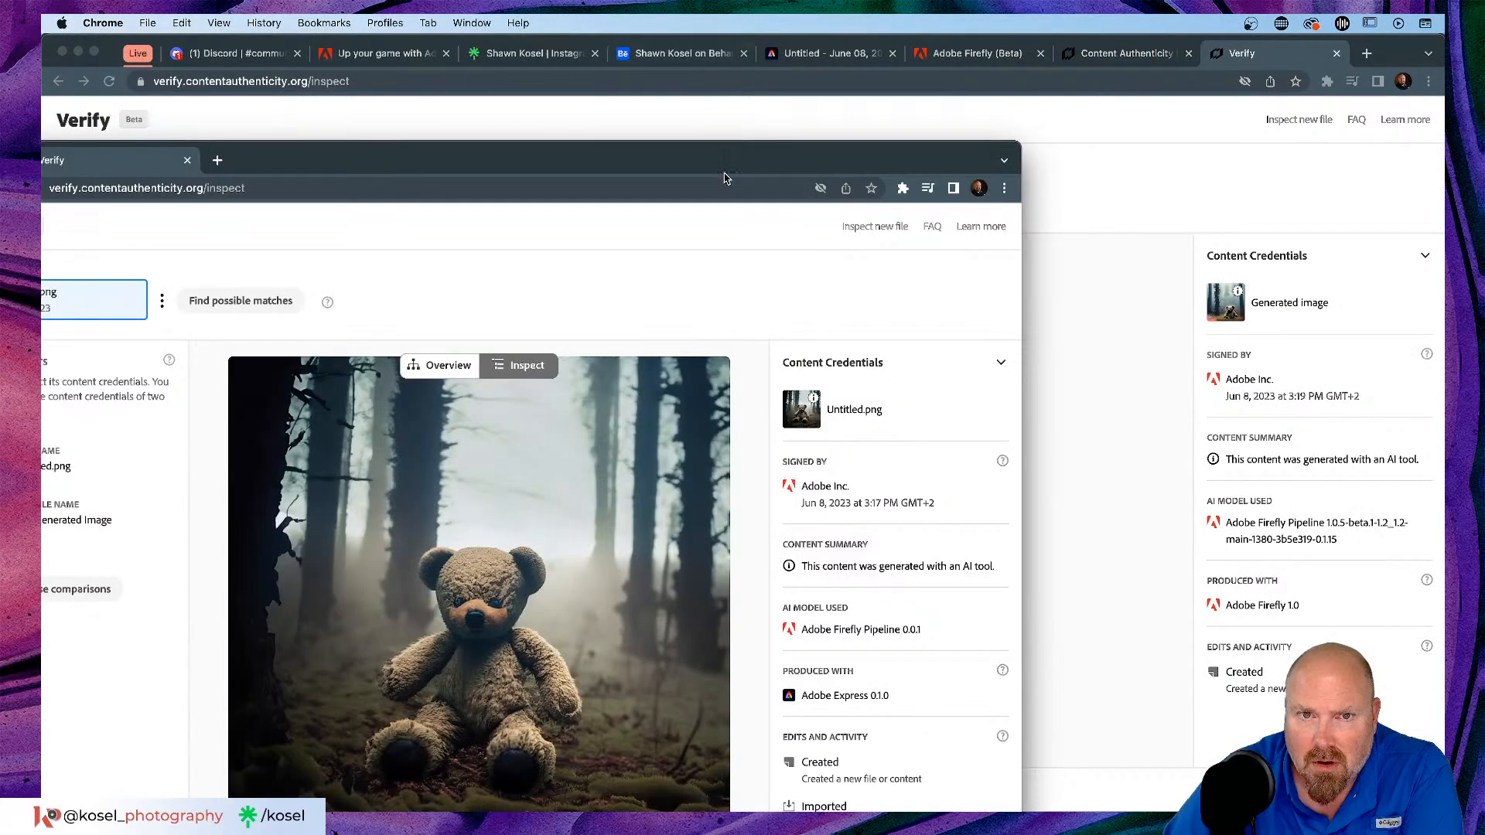
left_click_drag(727, 158, 879, 44)
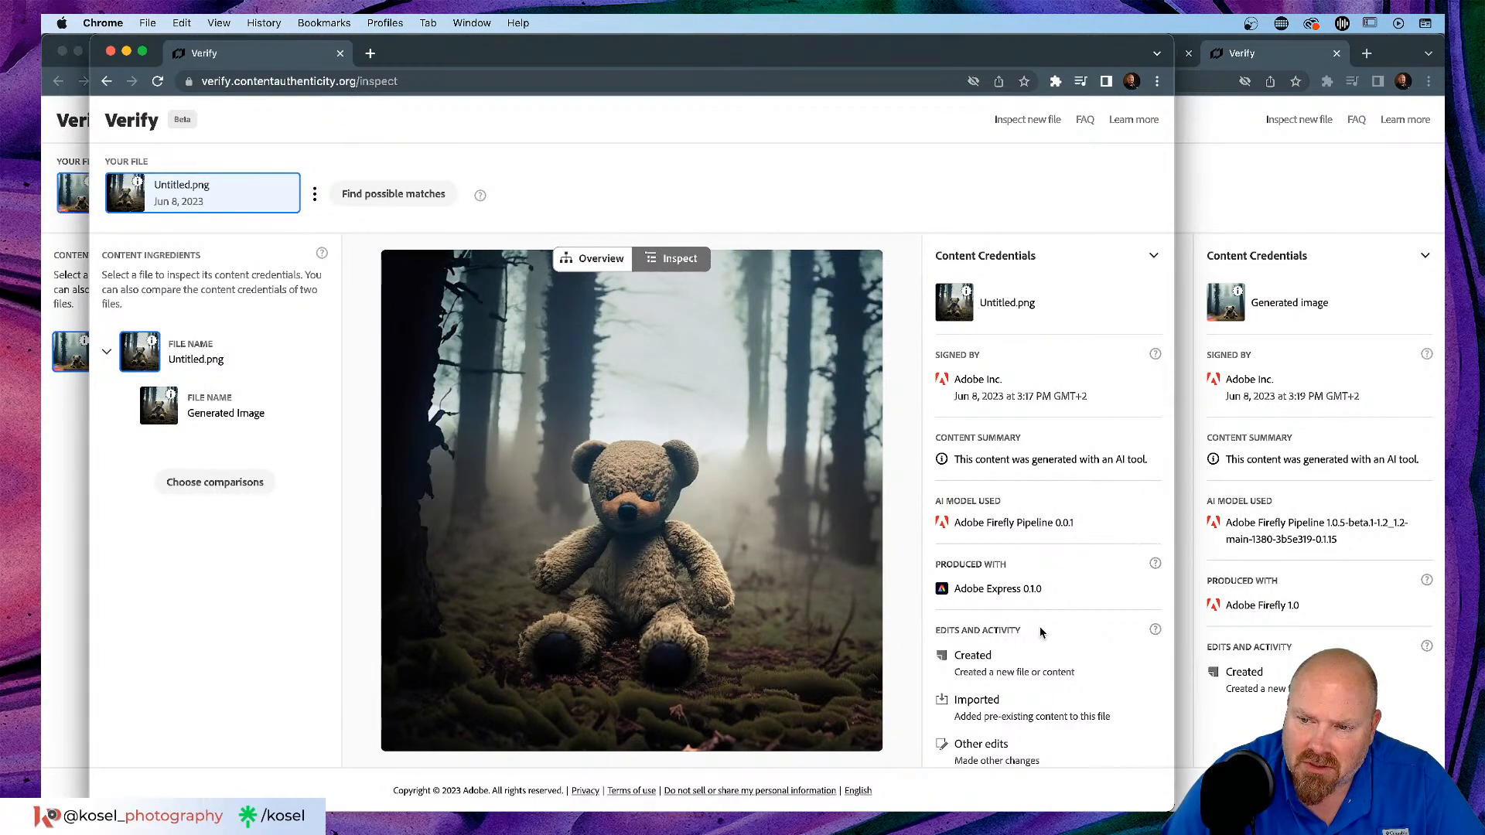
scroll(1040, 631, "down", 3)
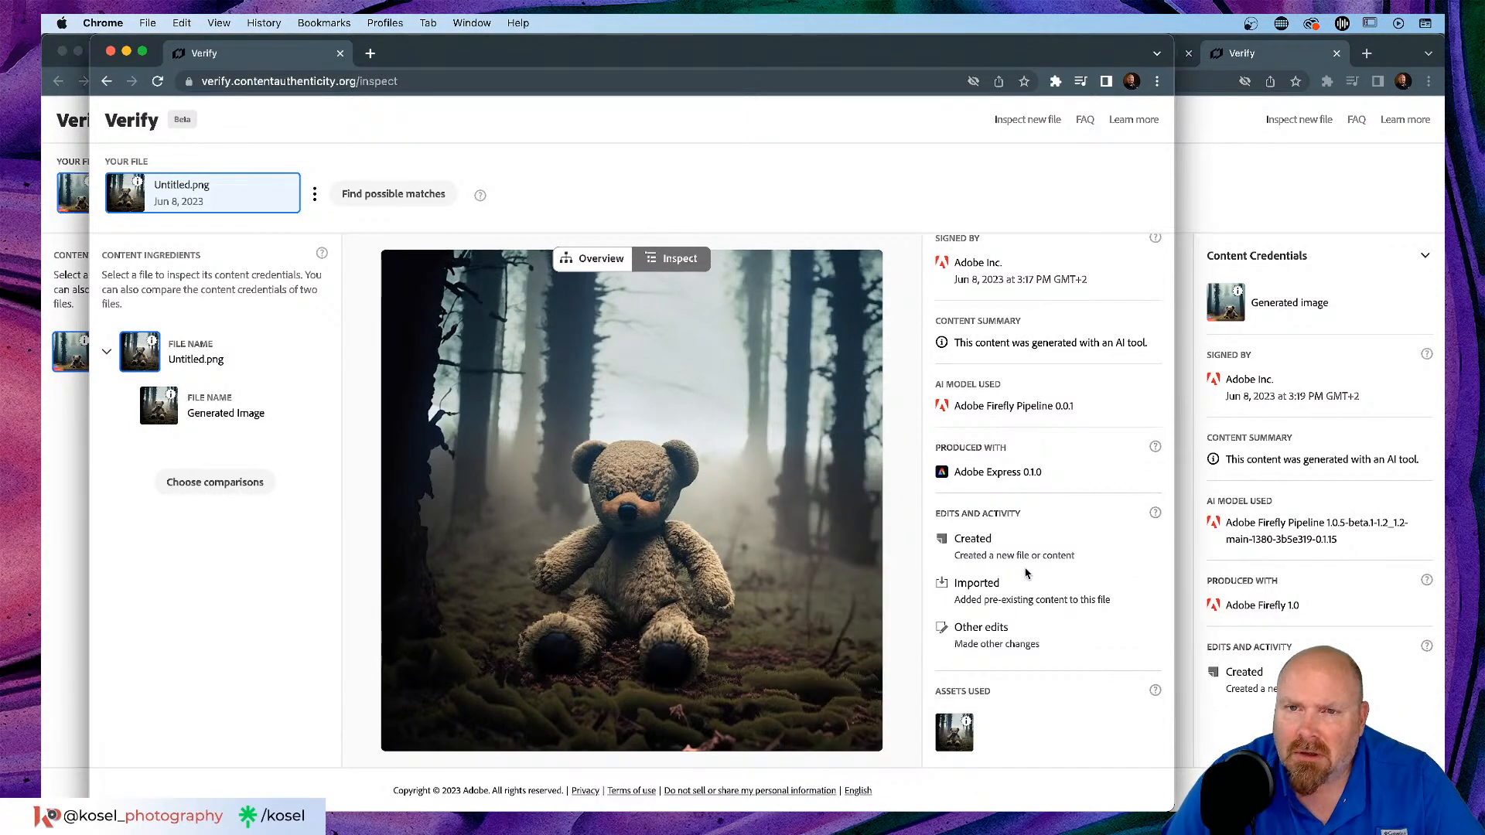
left_click(1243, 176)
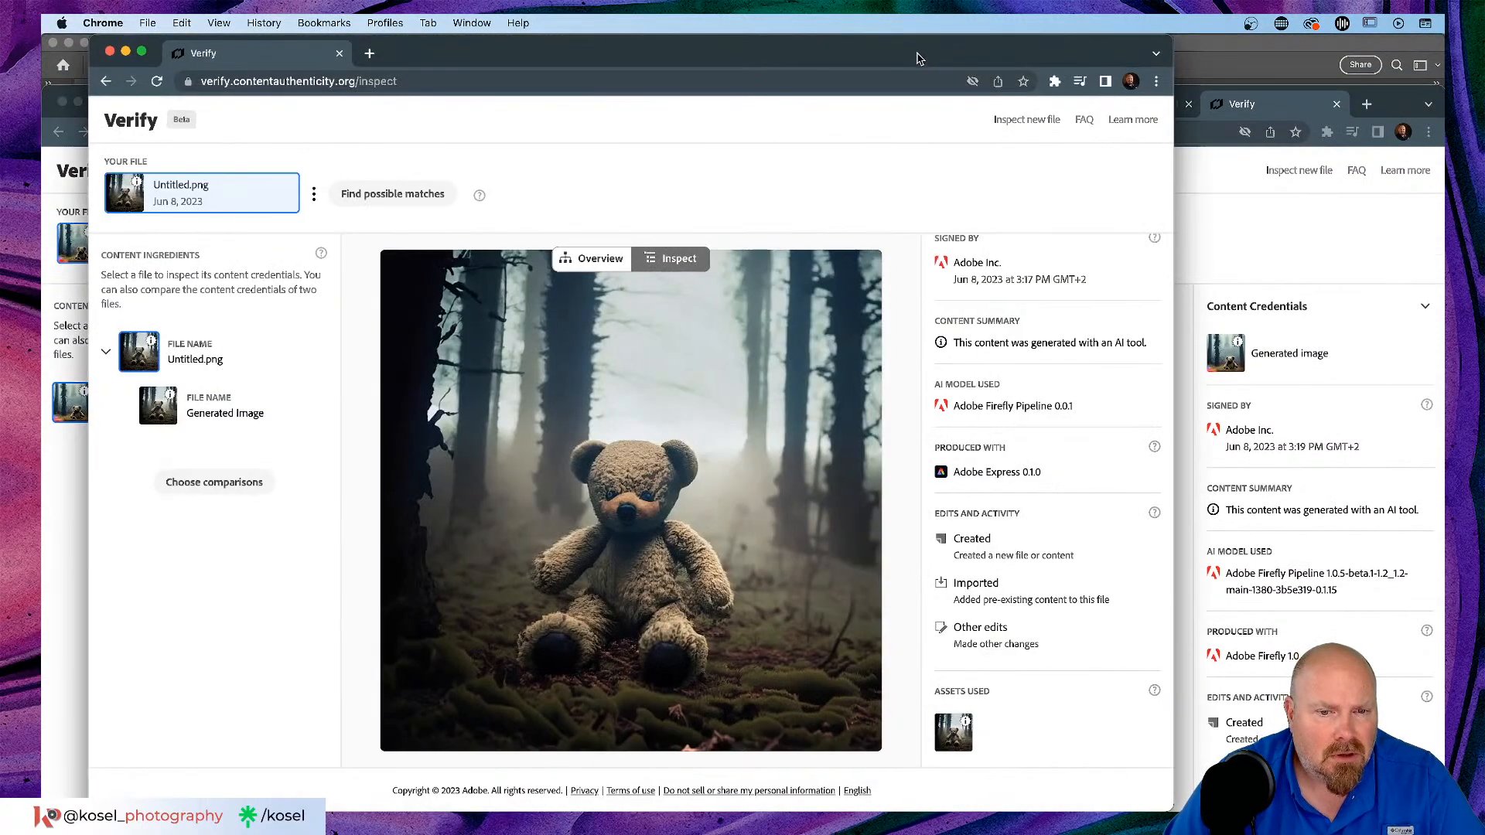
Step: Start a new file inspection in the detached Verify window and merge its tab back into the main browser window
left_click_drag(917, 59, 896, 90)
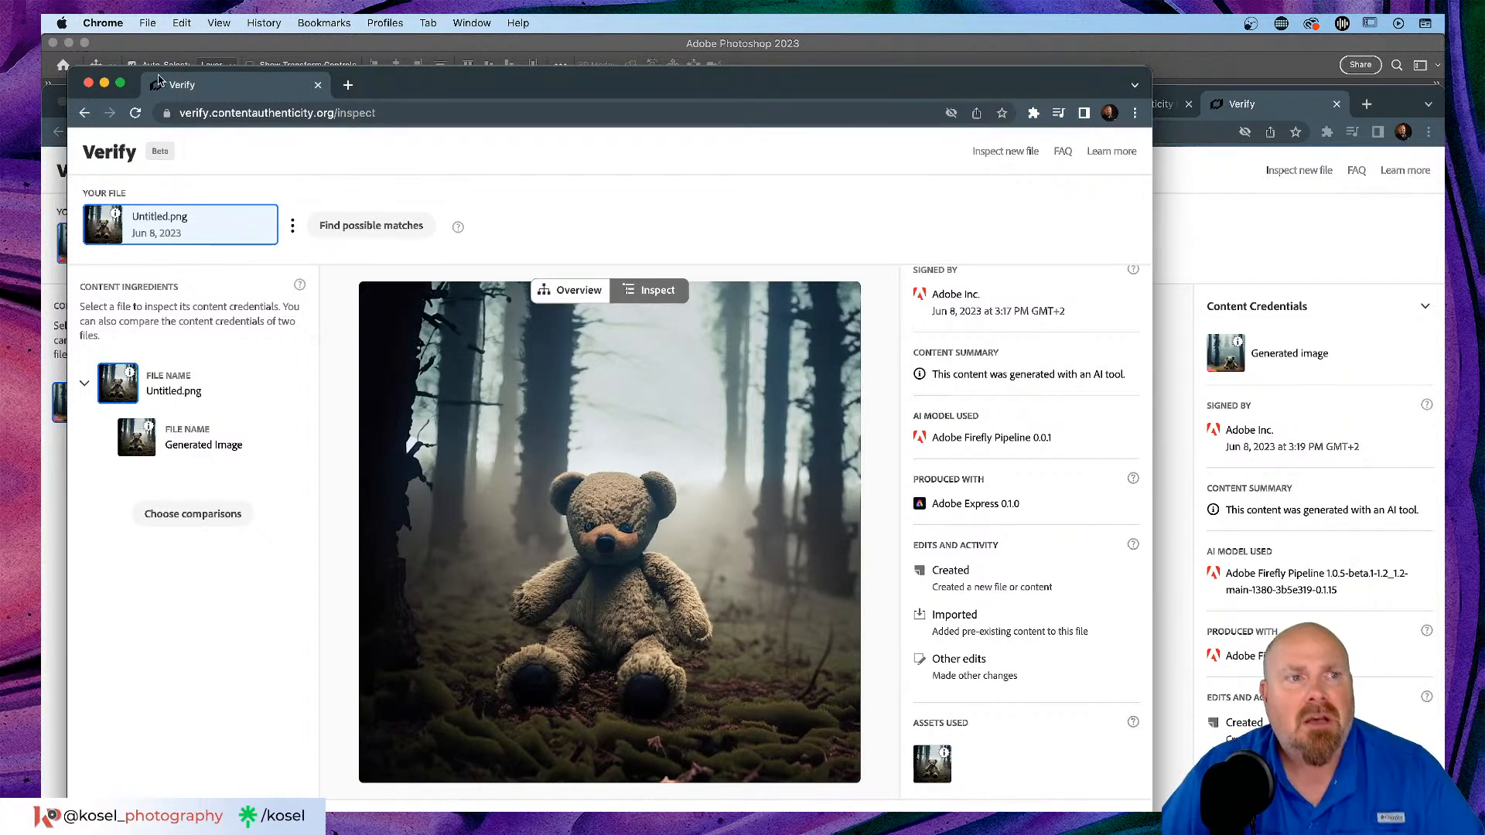
left_click_drag(428, 80, 500, 61)
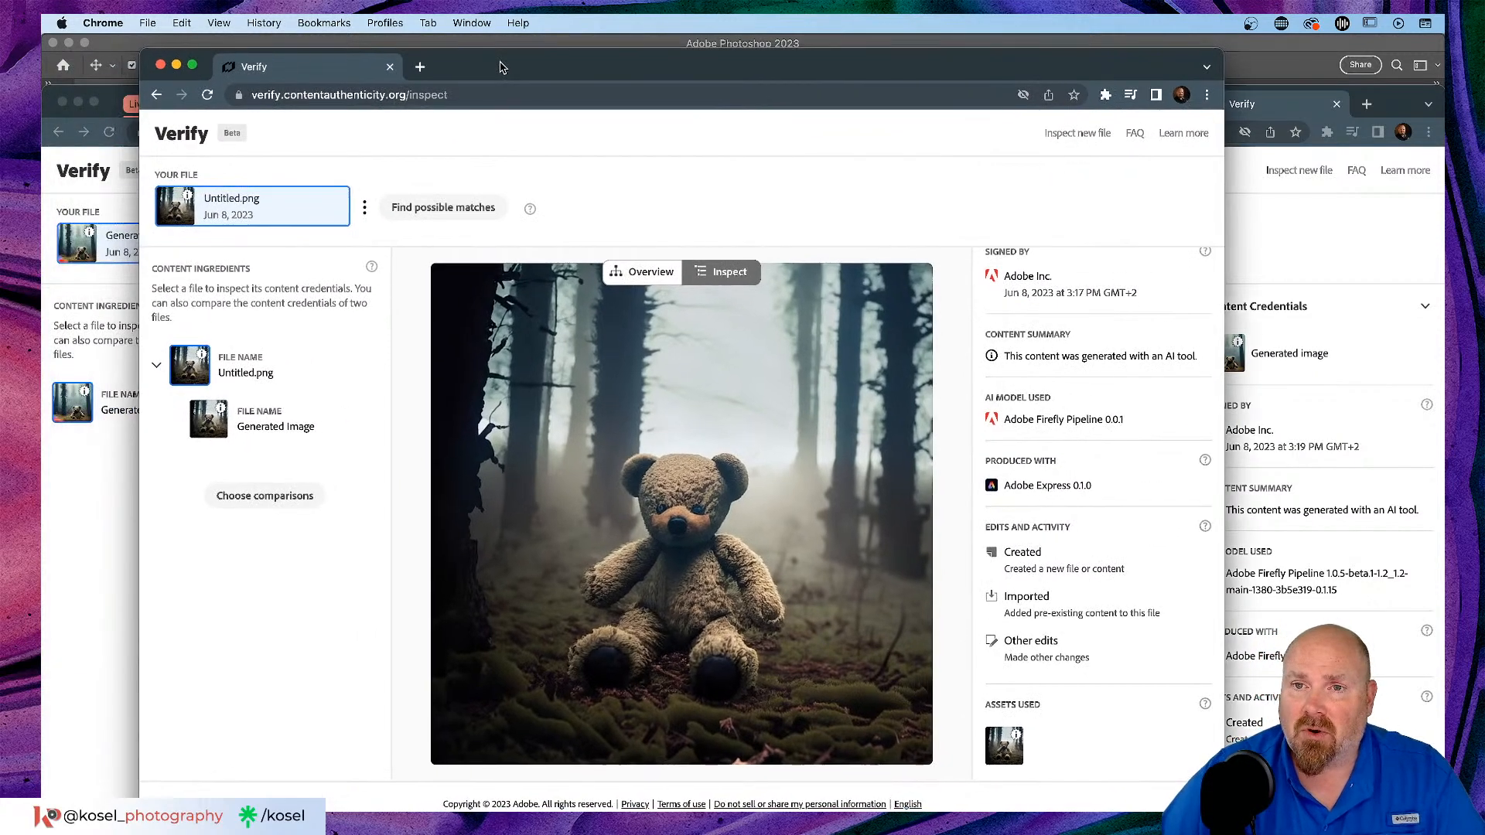
left_click(1070, 135)
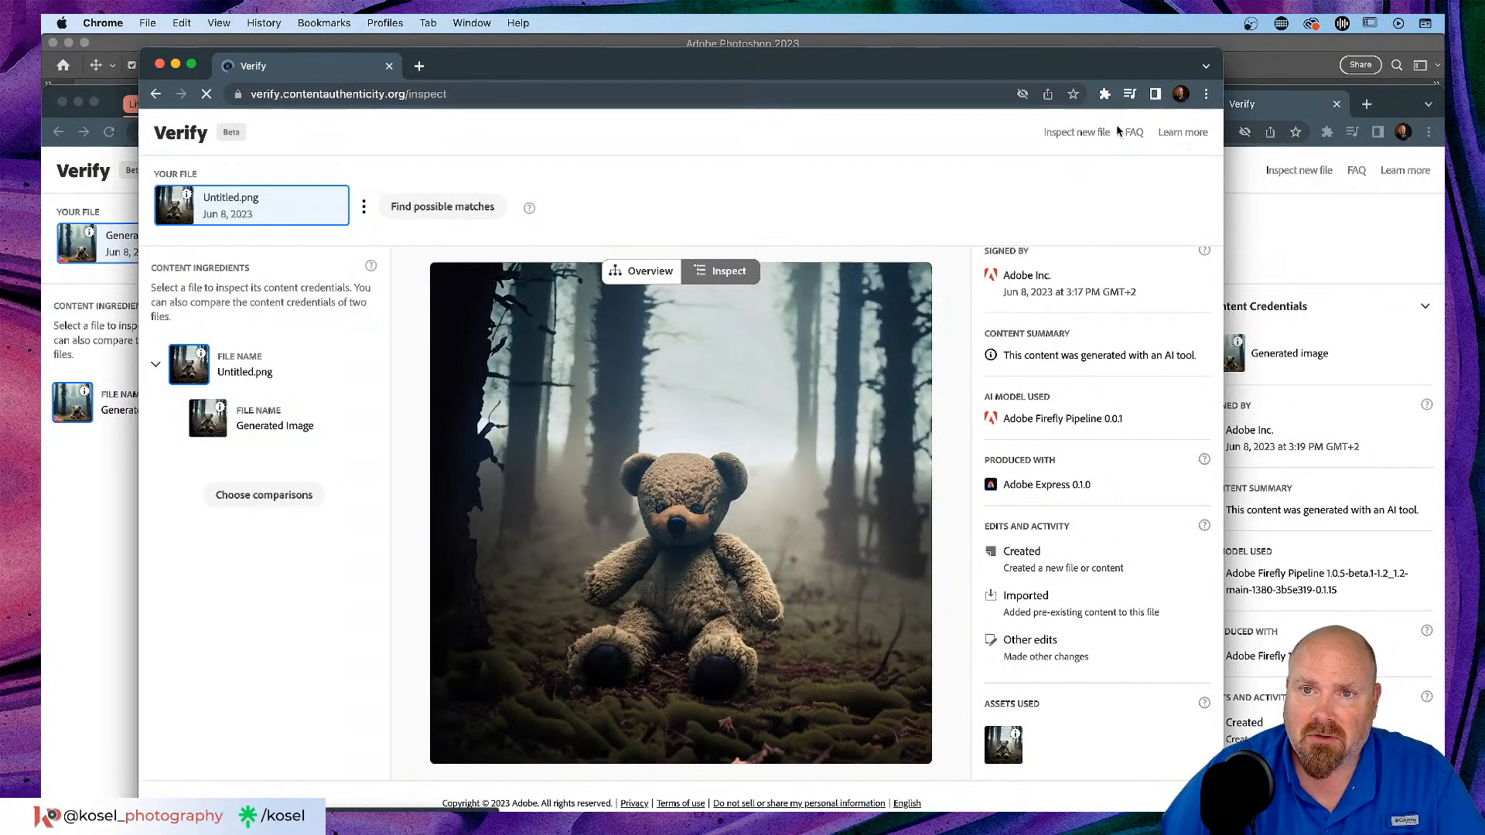
left_click_drag(208, 71, 1013, 116)
left_click_drag(1397, 99, 1397, 39)
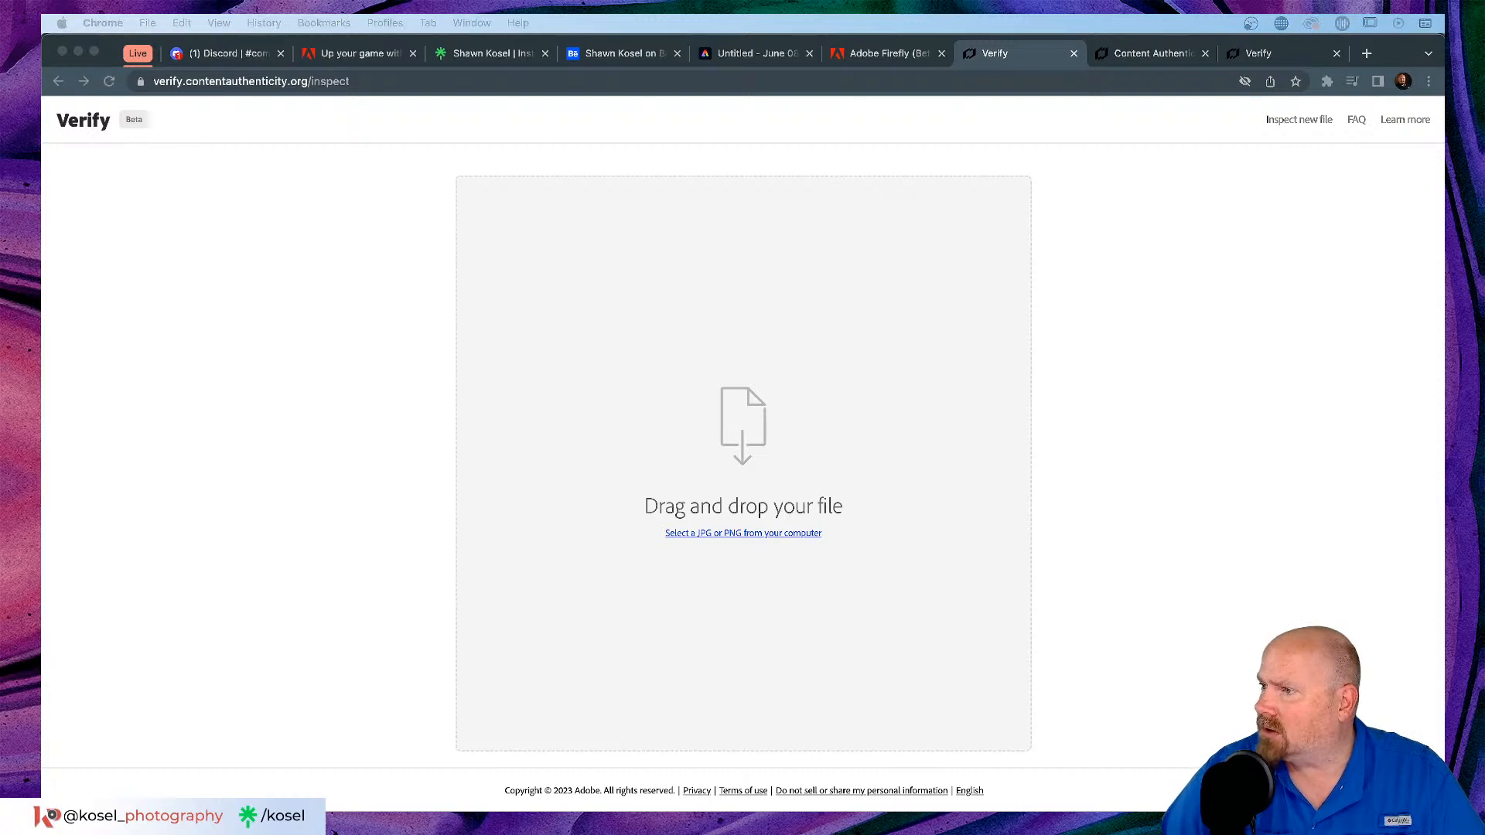
Step: Preview Untitled (2).png in Finder and take a partial screenshot around the teddy bear, closing the preview when finished
key("space")
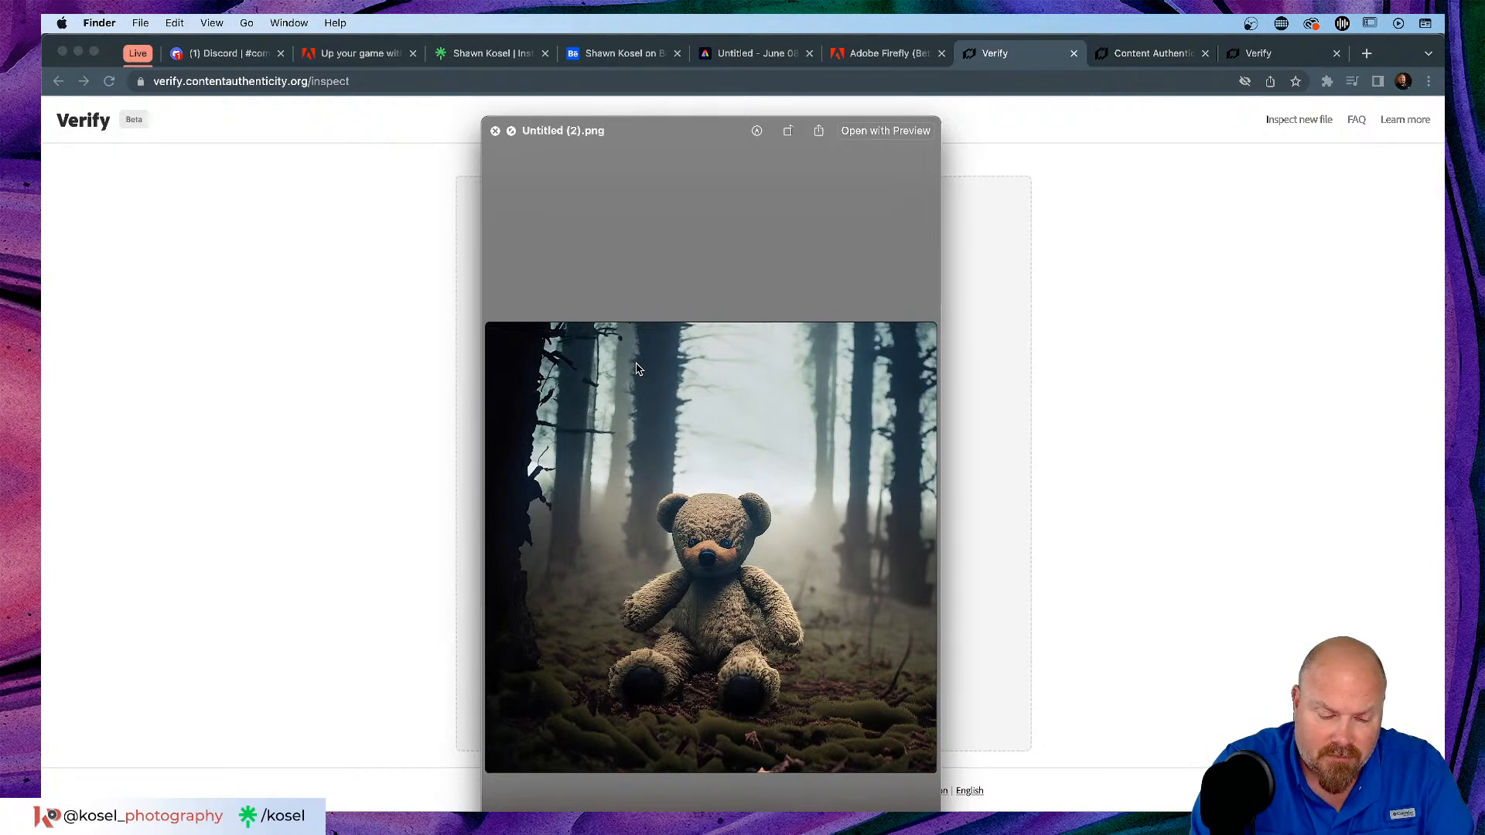
key("super+shift+4")
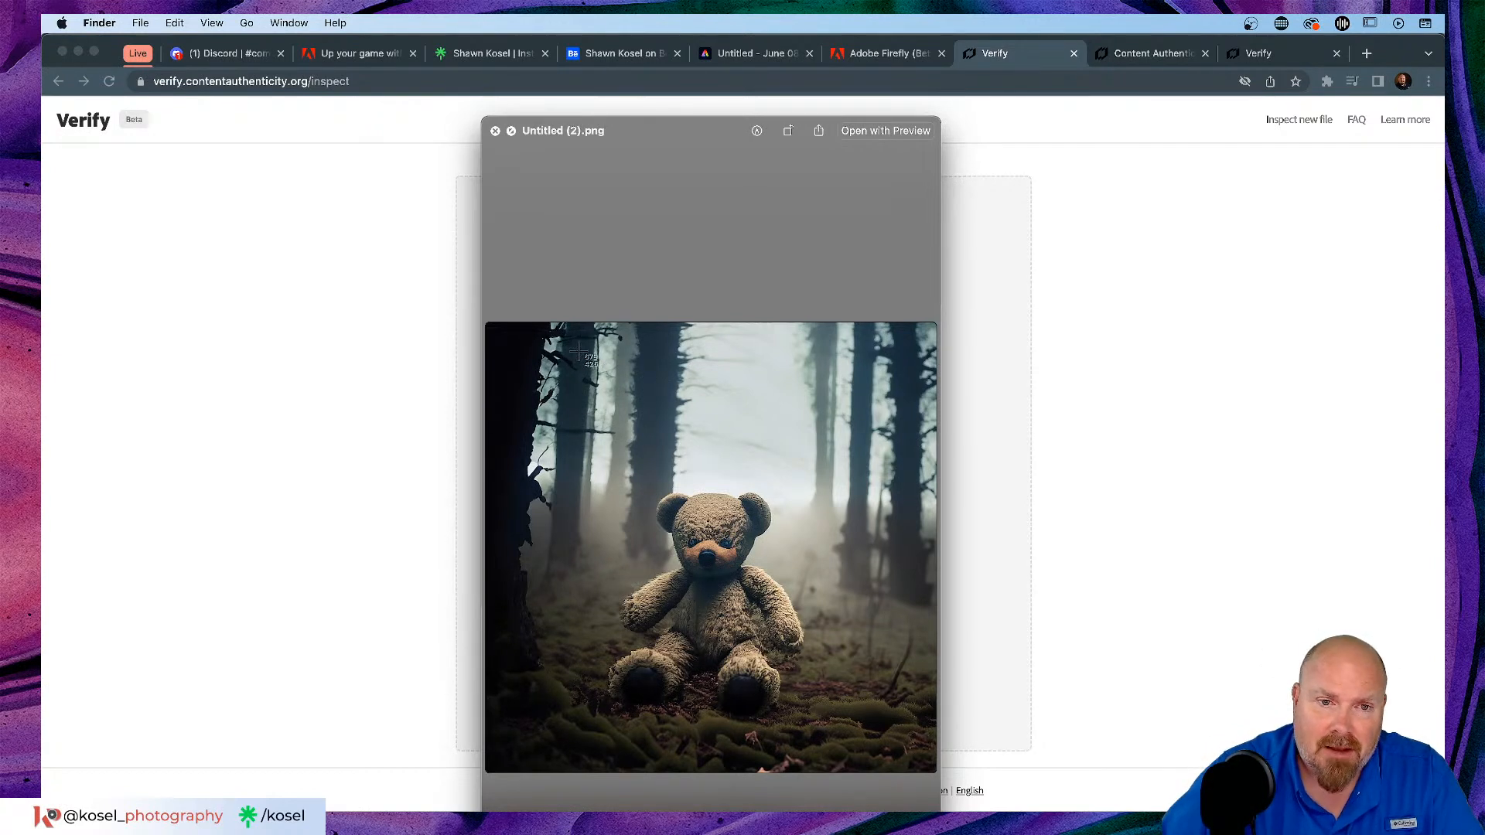
left_click_drag(588, 348, 856, 761)
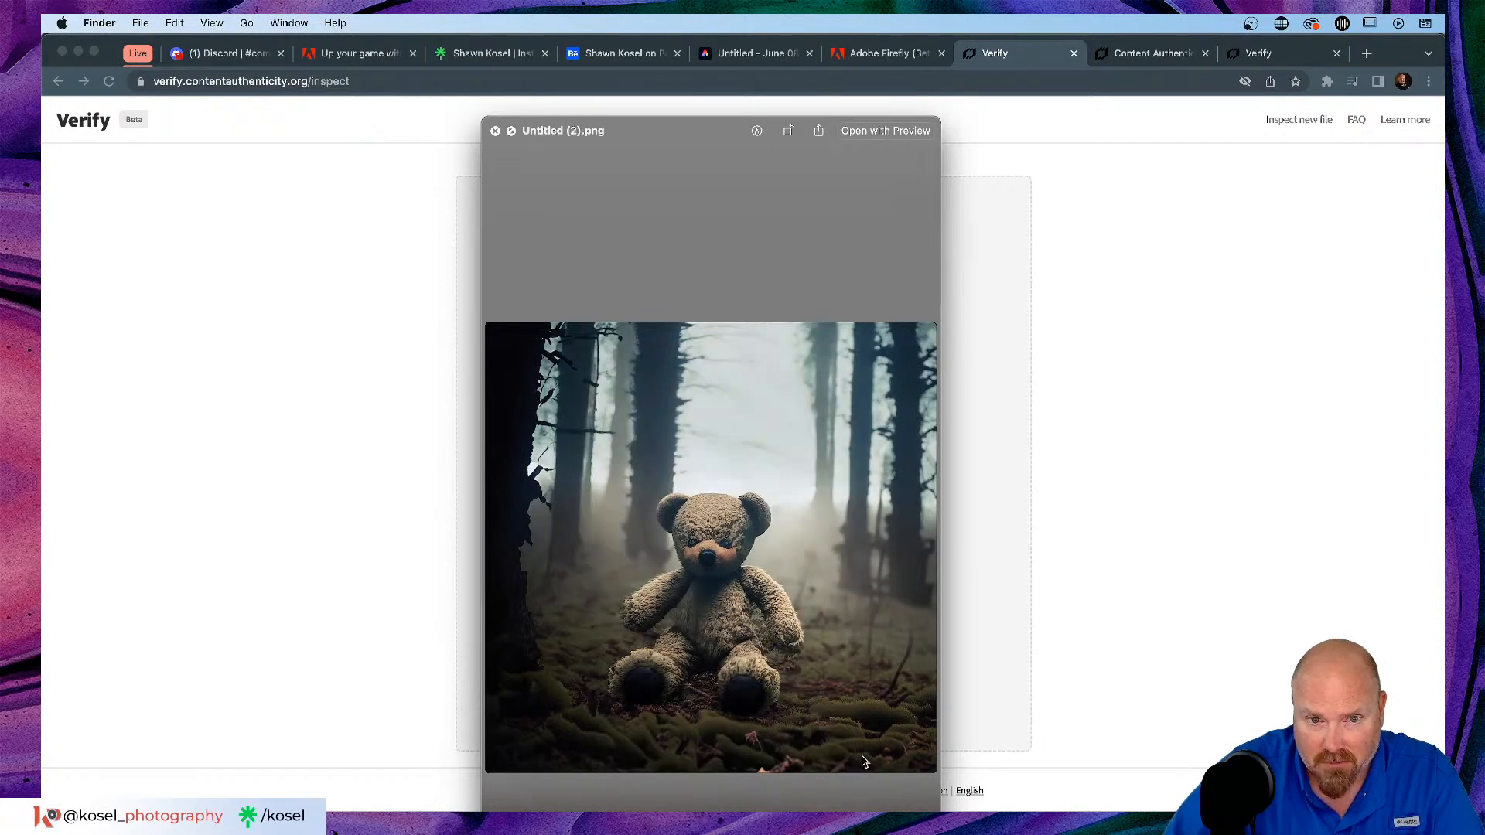
left_click(495, 131)
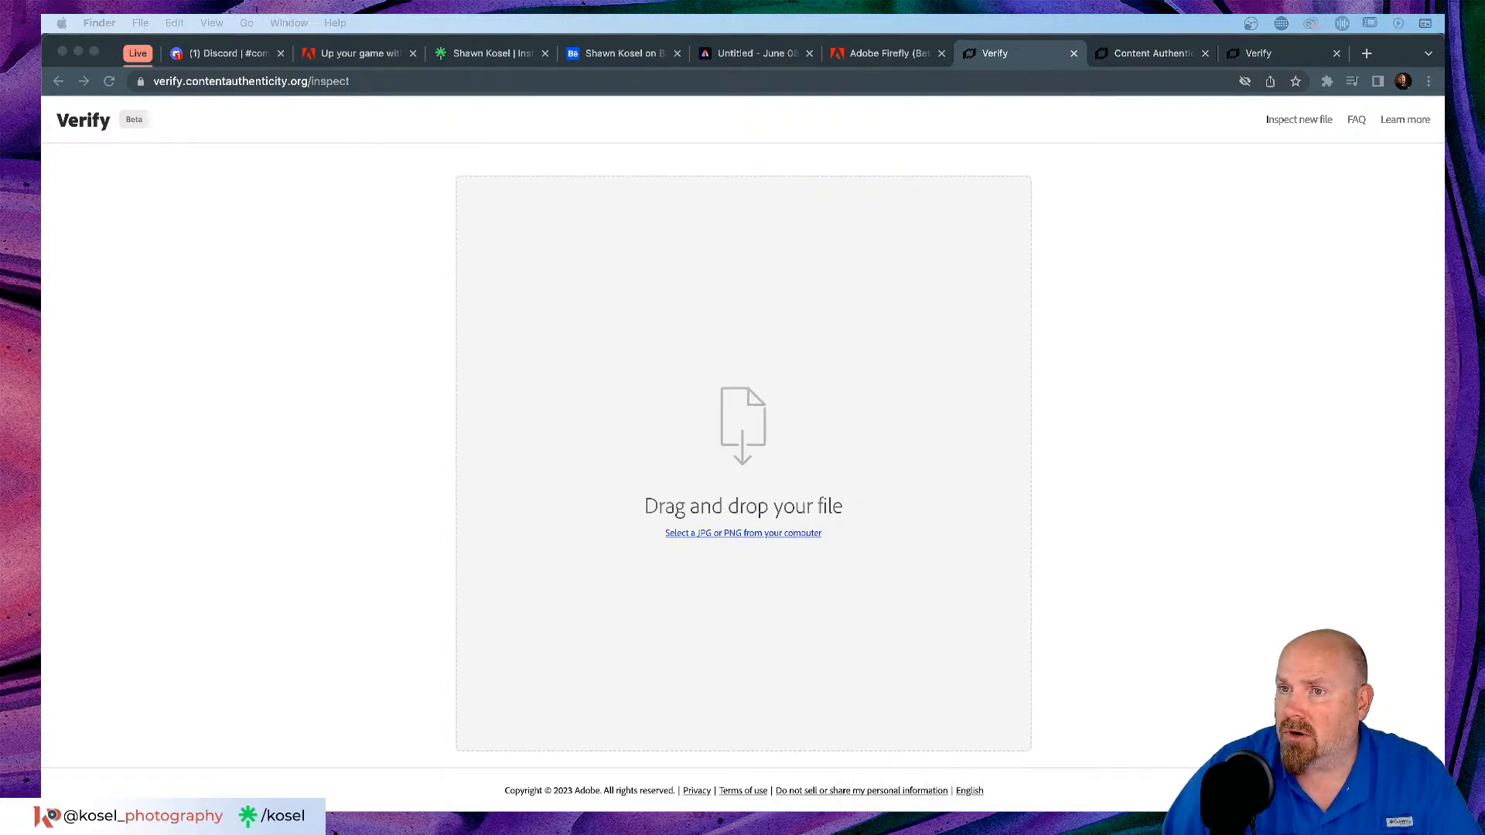
Step: Load the teddy bear screenshot from Finder into the empty Verify page for inspection
key("super+Tab")
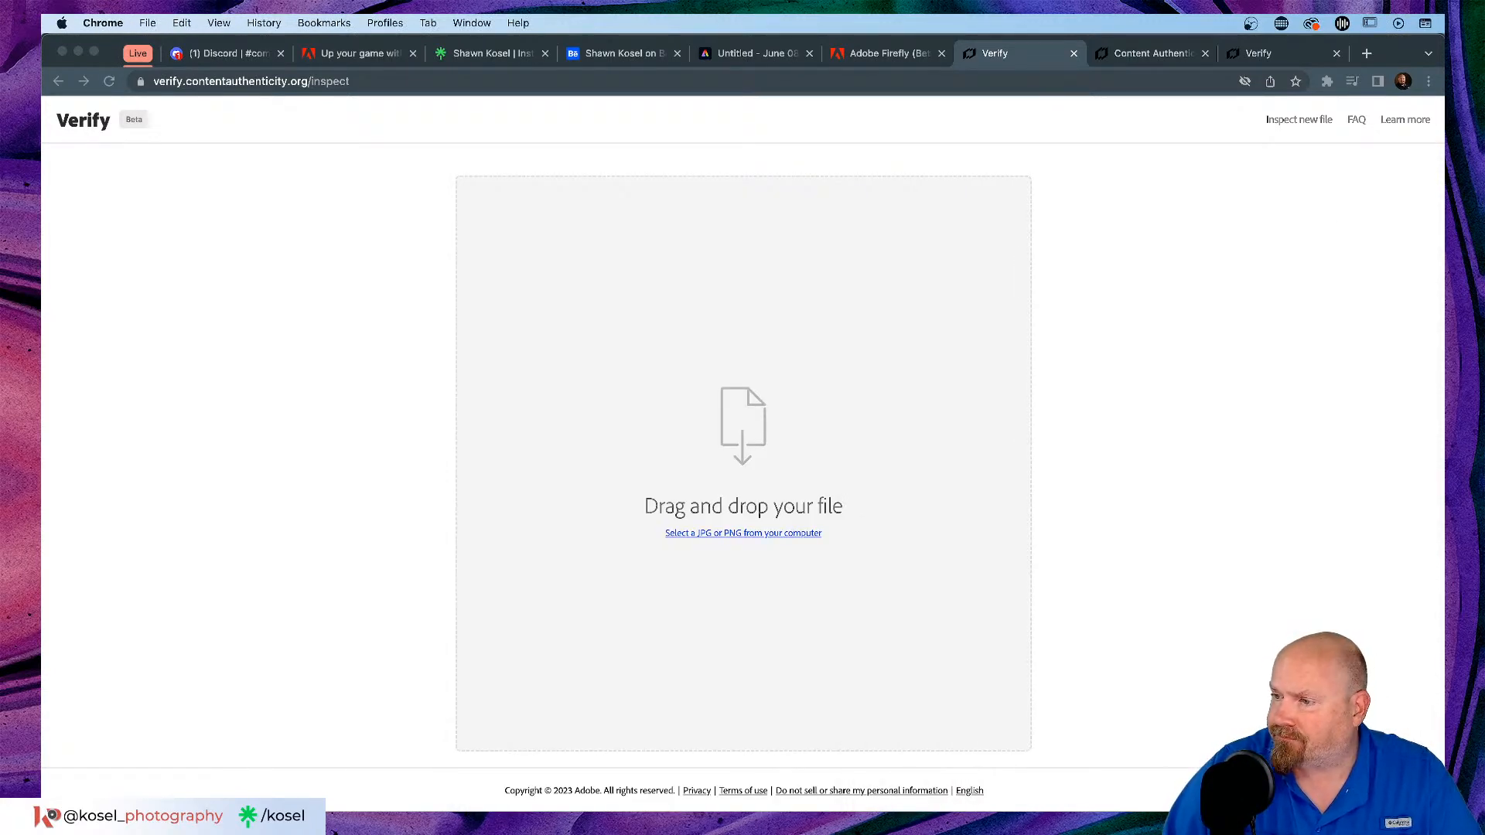
key("super+Tab")
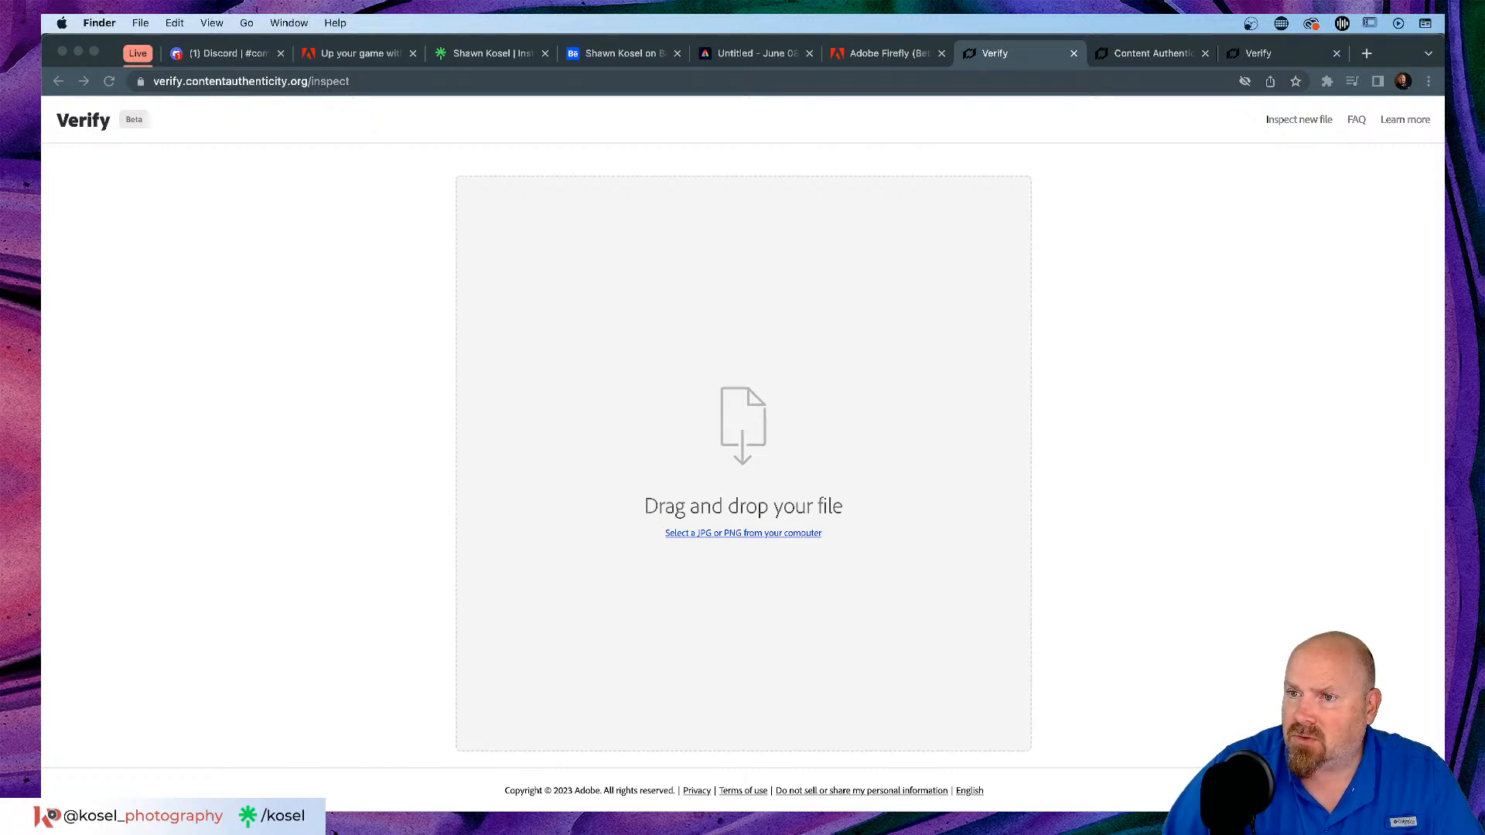
left_click_drag(23, 464, 680, 471)
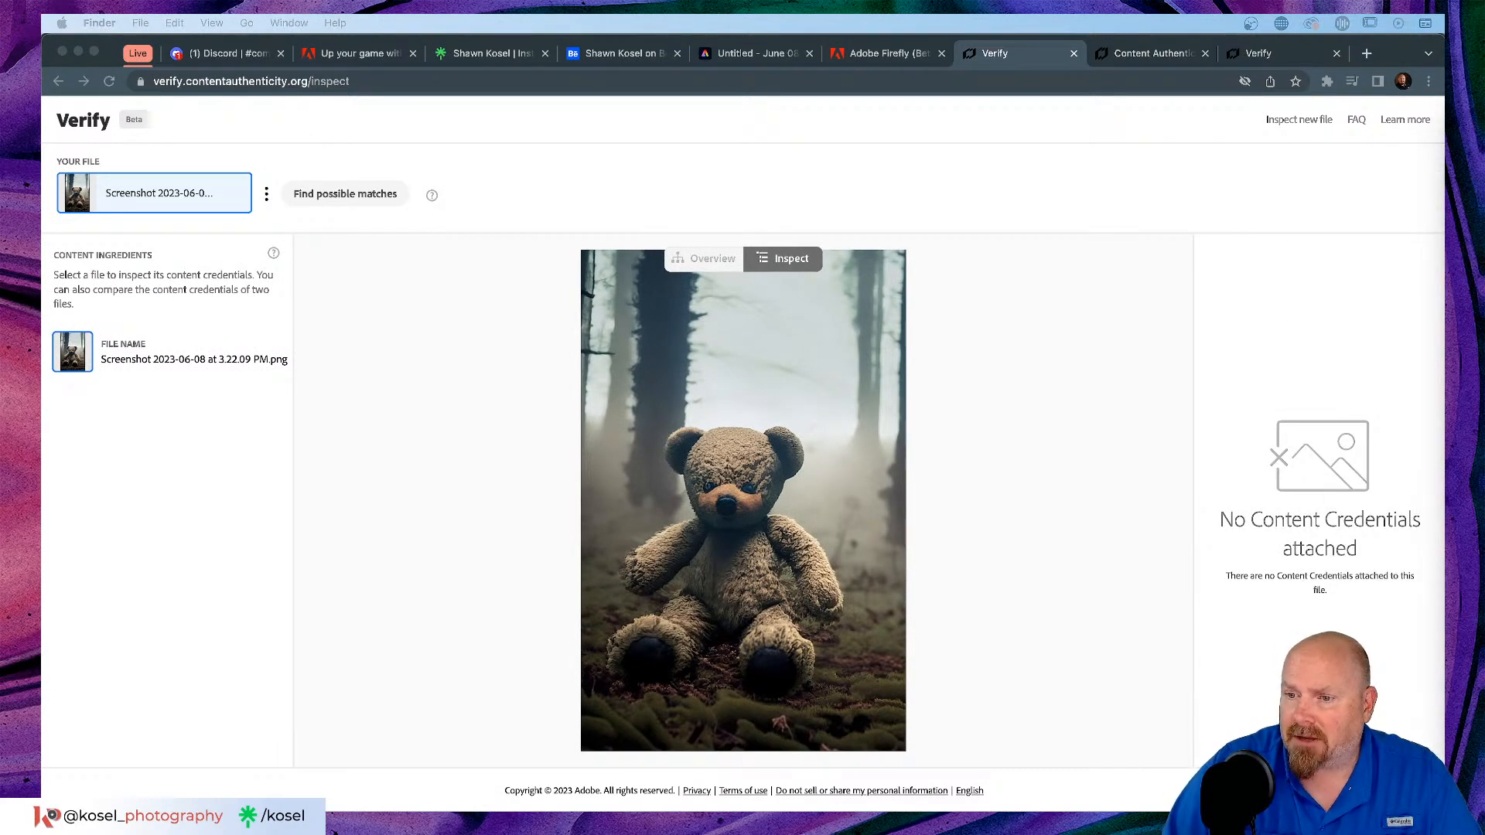
key("super+Tab")
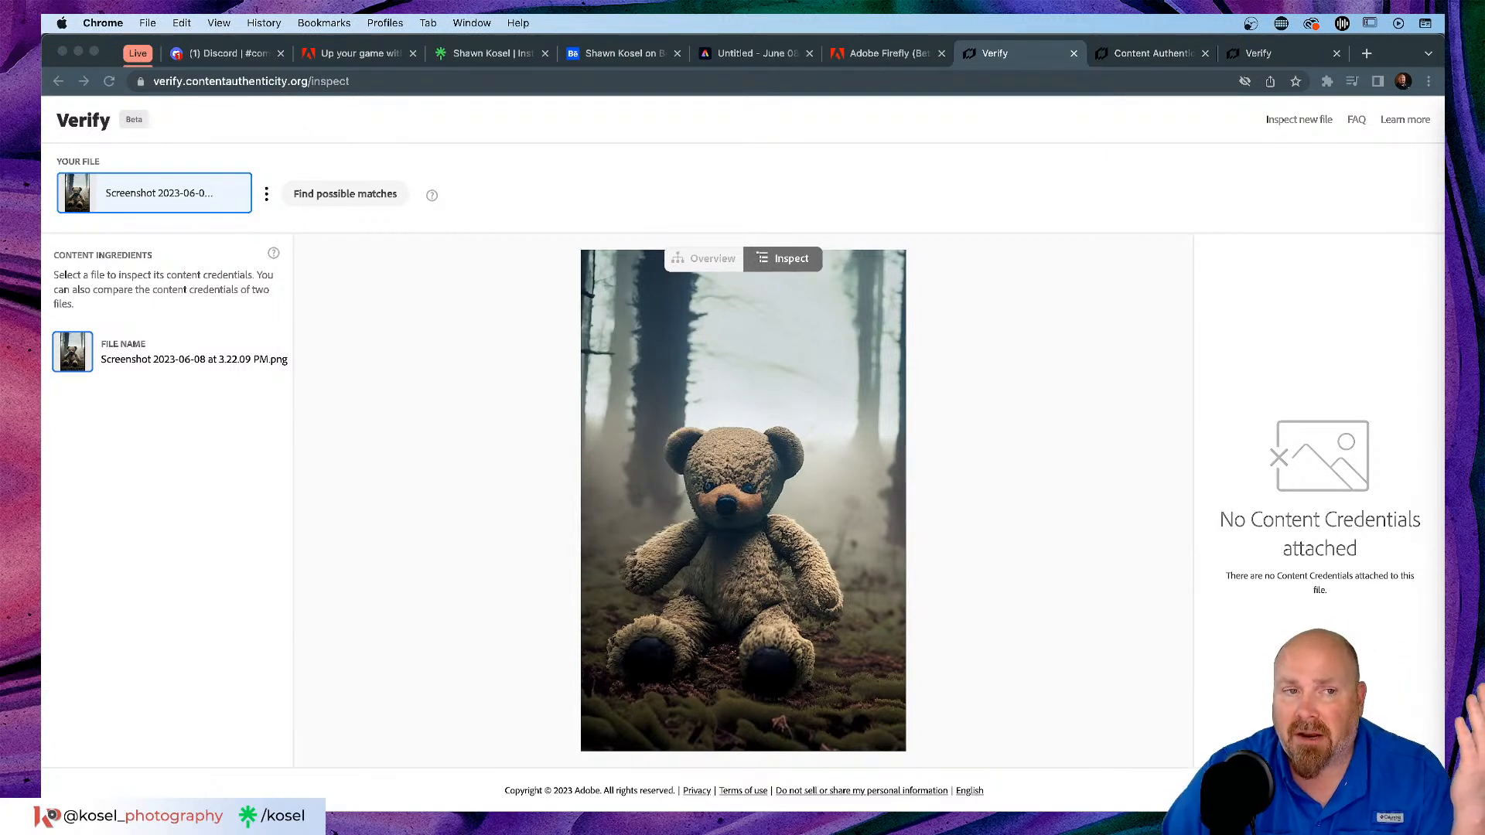
Step: Find possible matches for the teddy bear screenshot in Verify and magnify the matched files
left_click(344, 194)
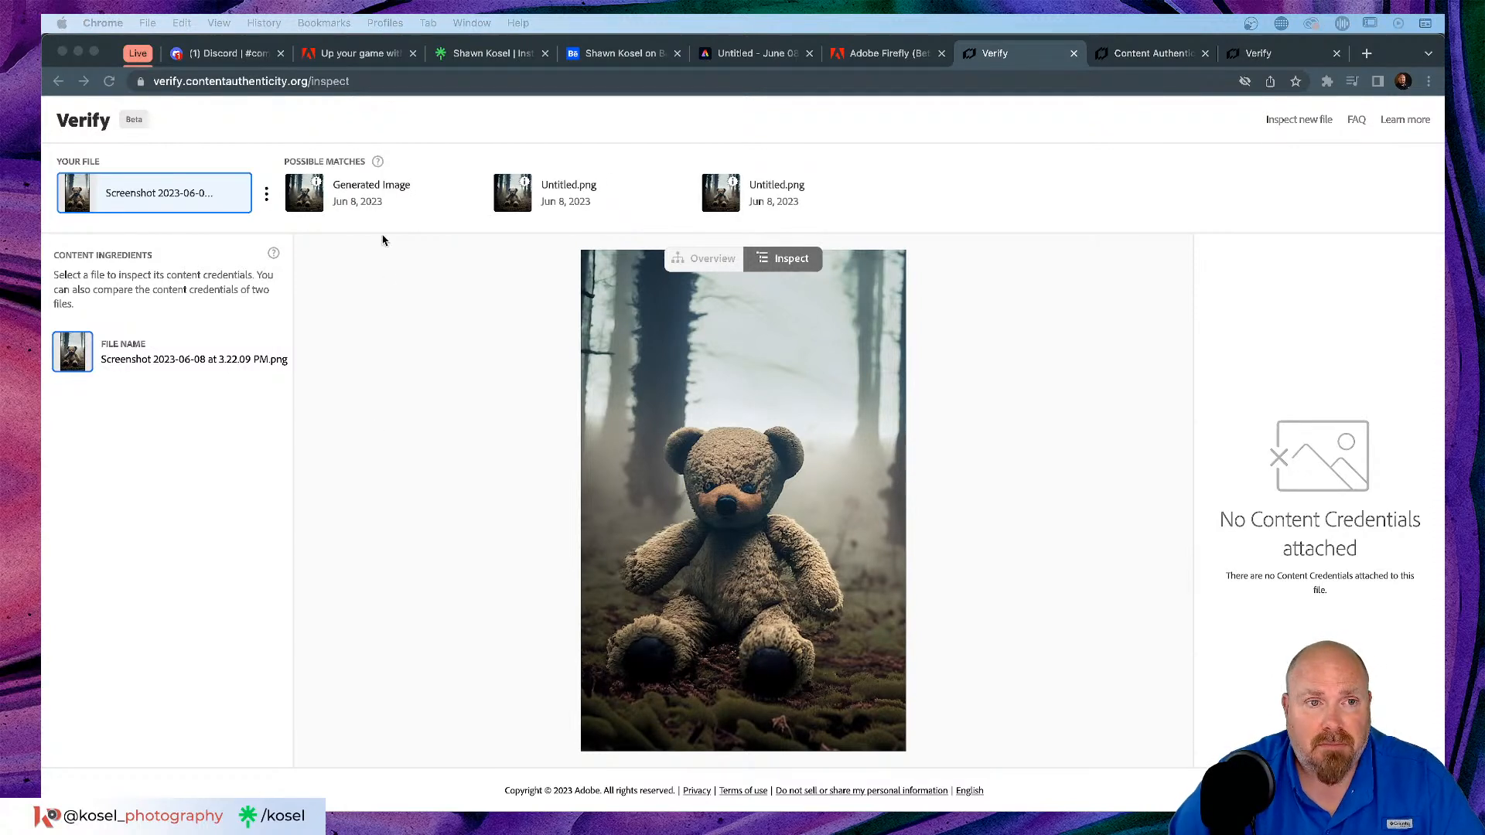
key("alt+super+8")
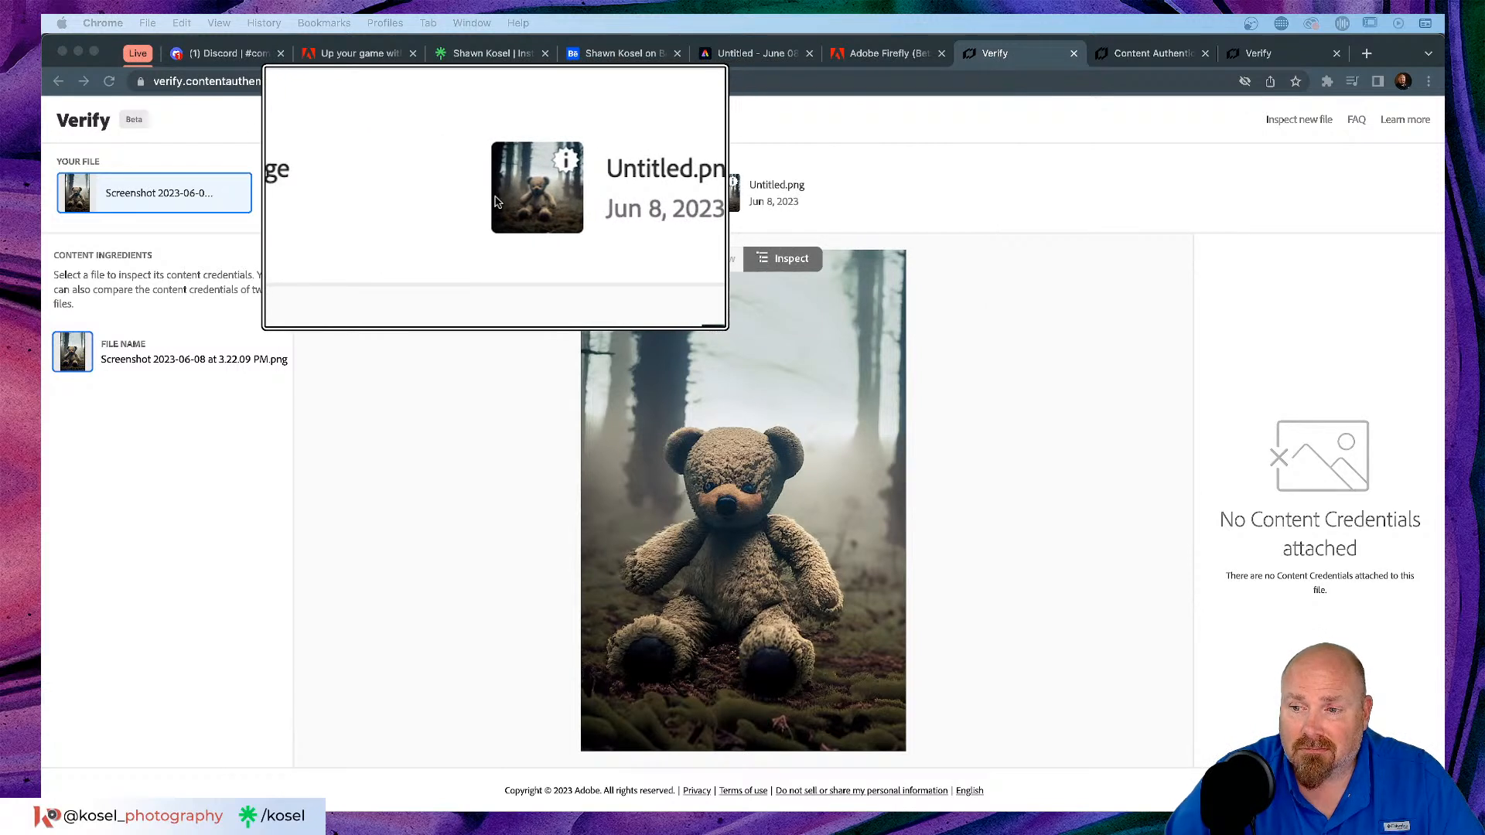
scroll(384, 197, "down", 5)
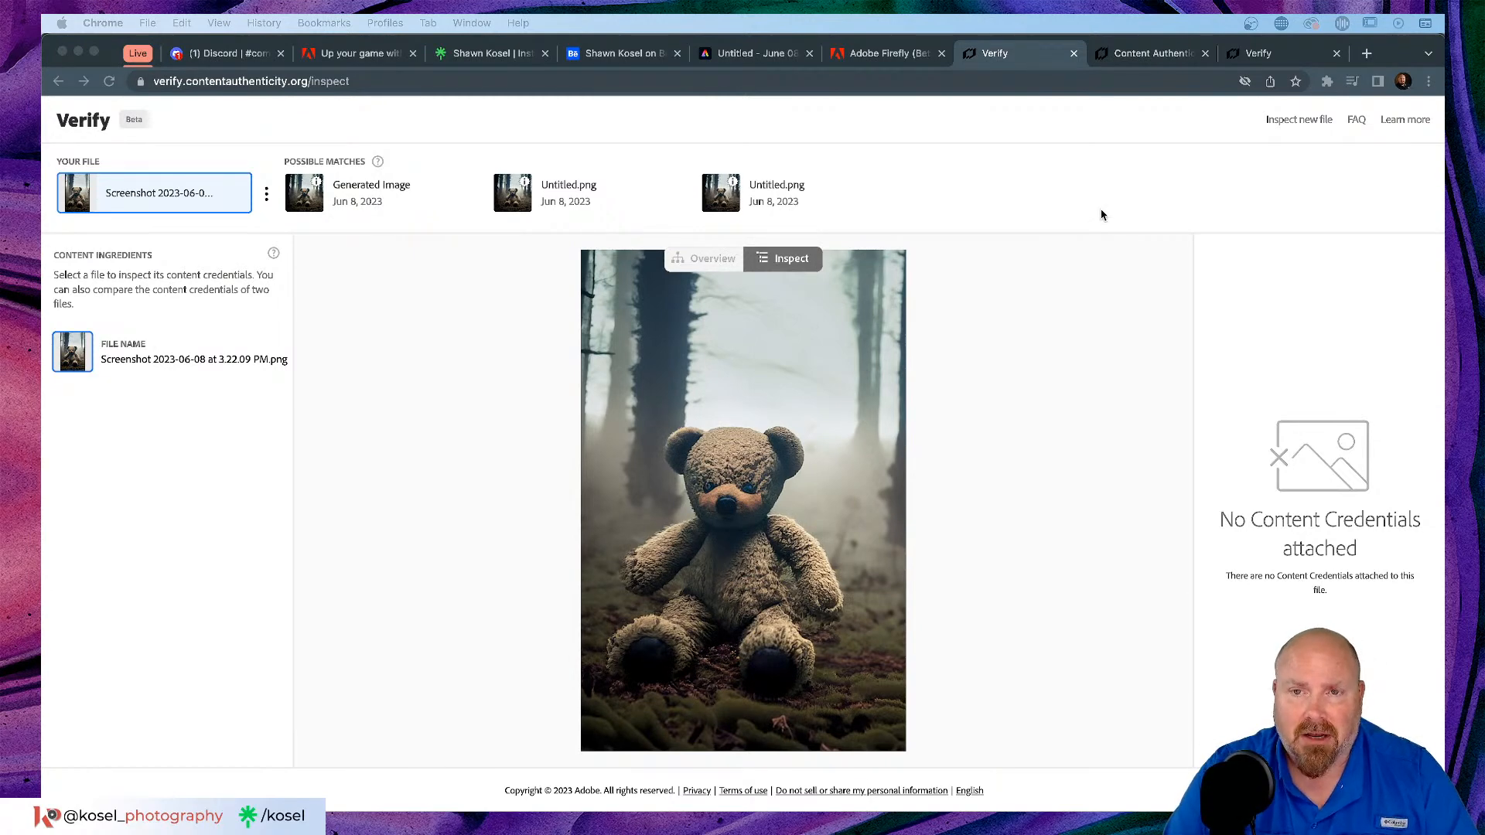
Step: Examine the Content Authenticity Initiative home page for its member companies, provenance tools and AI transparency section
left_click(1152, 54)
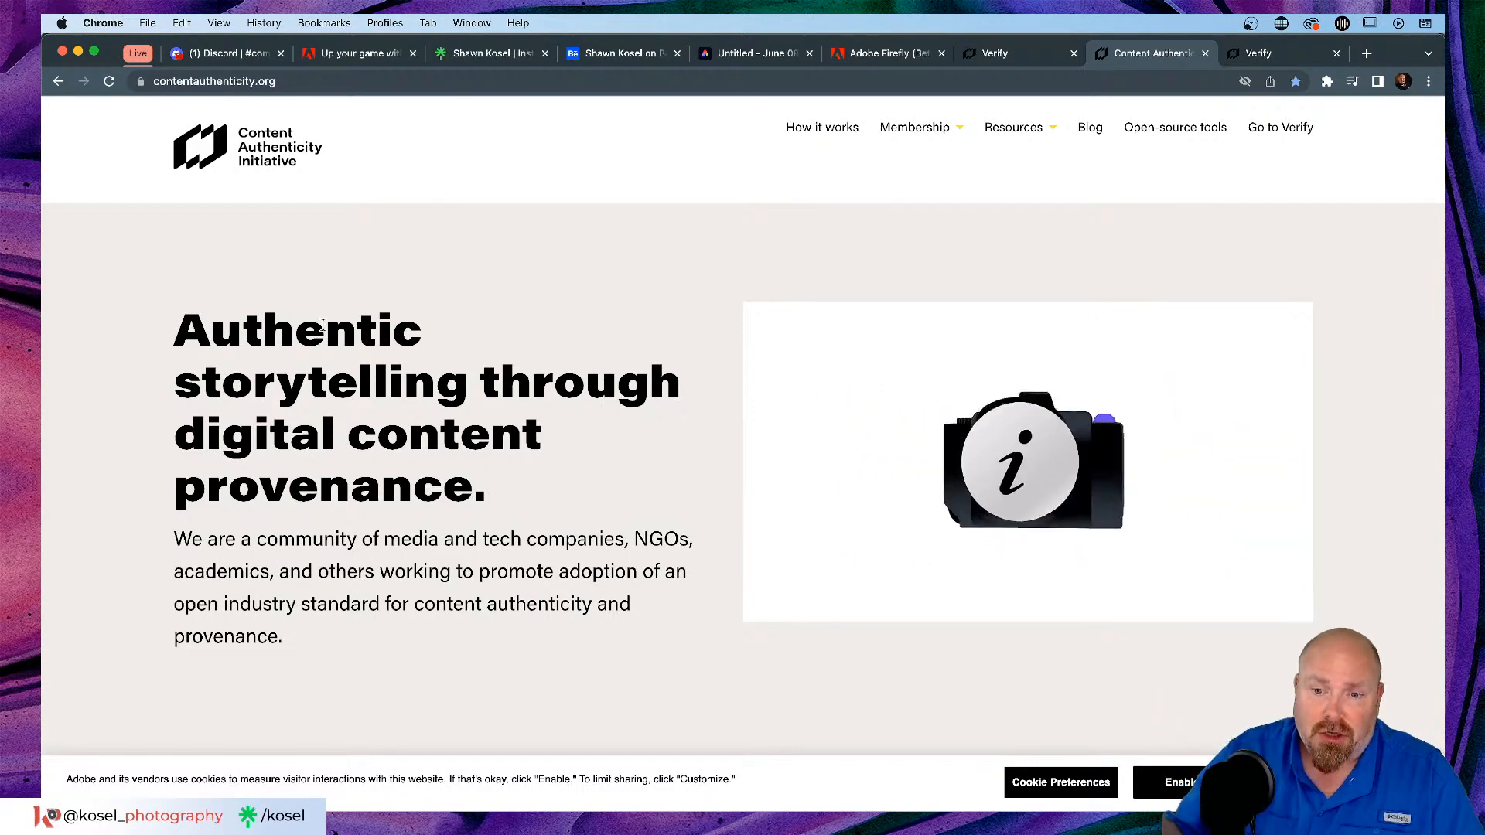
scroll(510, 370, "down", 4)
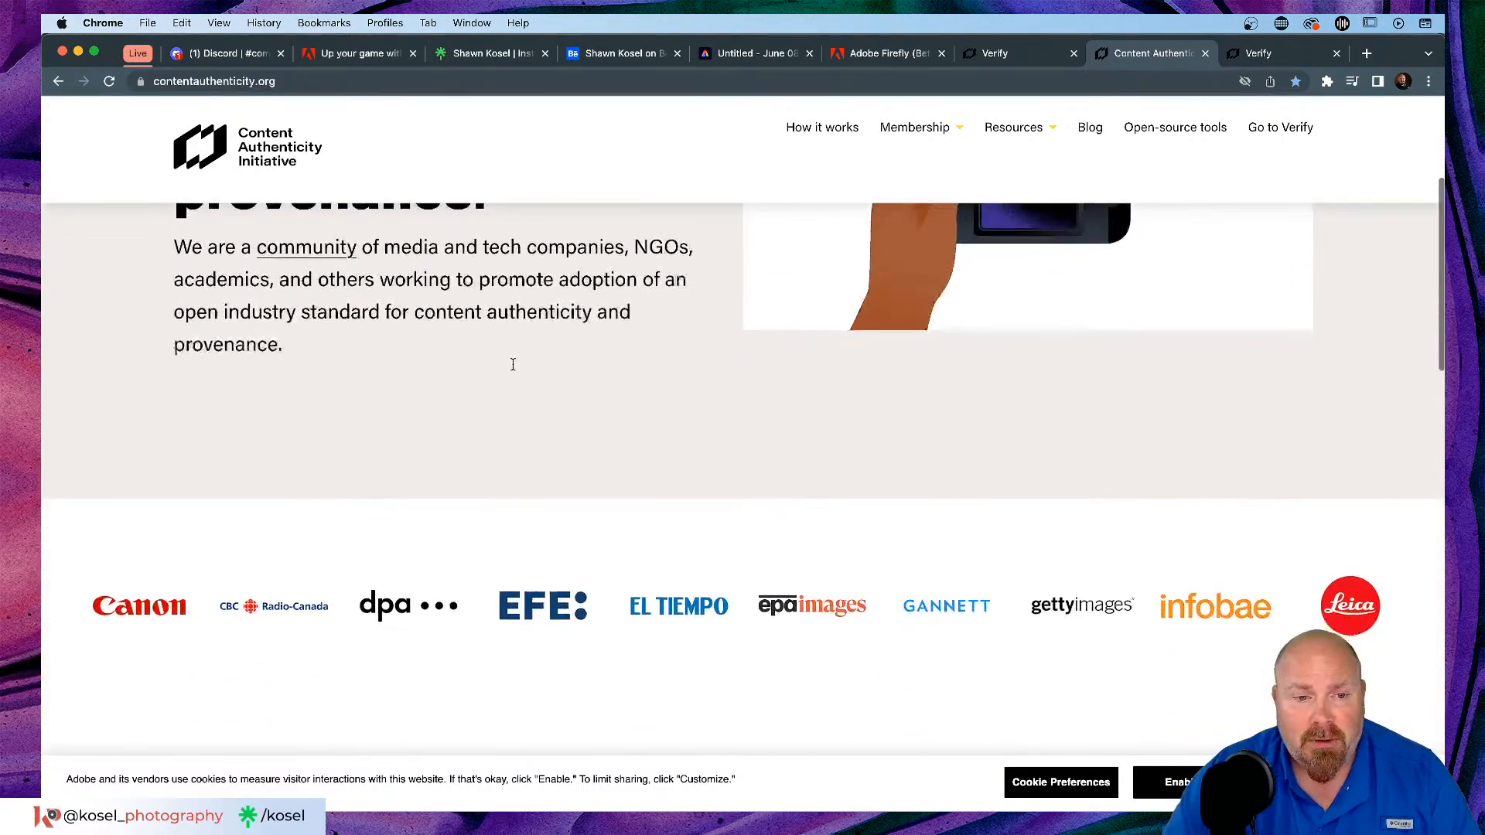
scroll(513, 365, "down", 3)
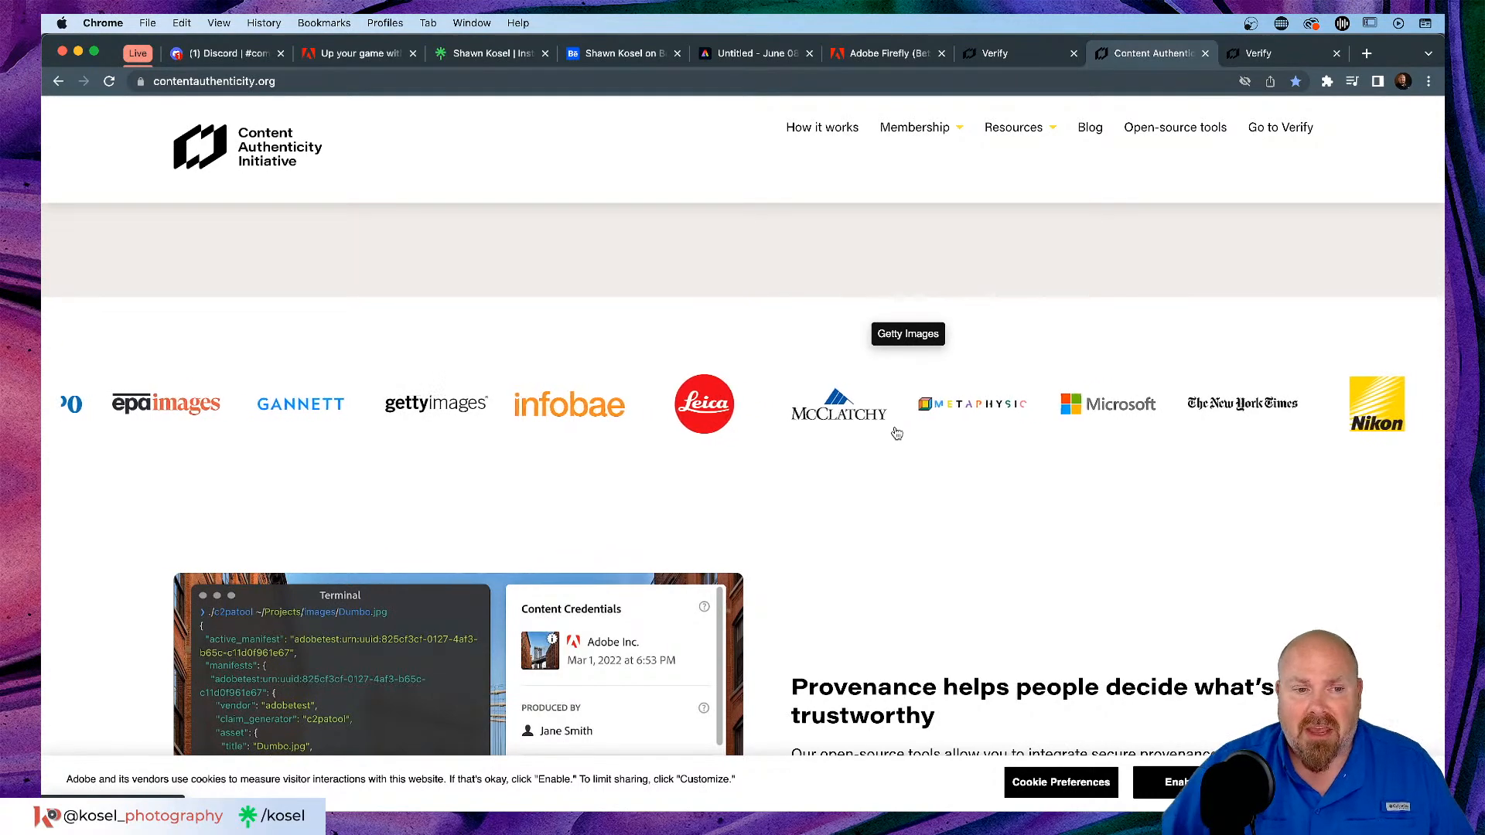
scroll(957, 410, "down", 5)
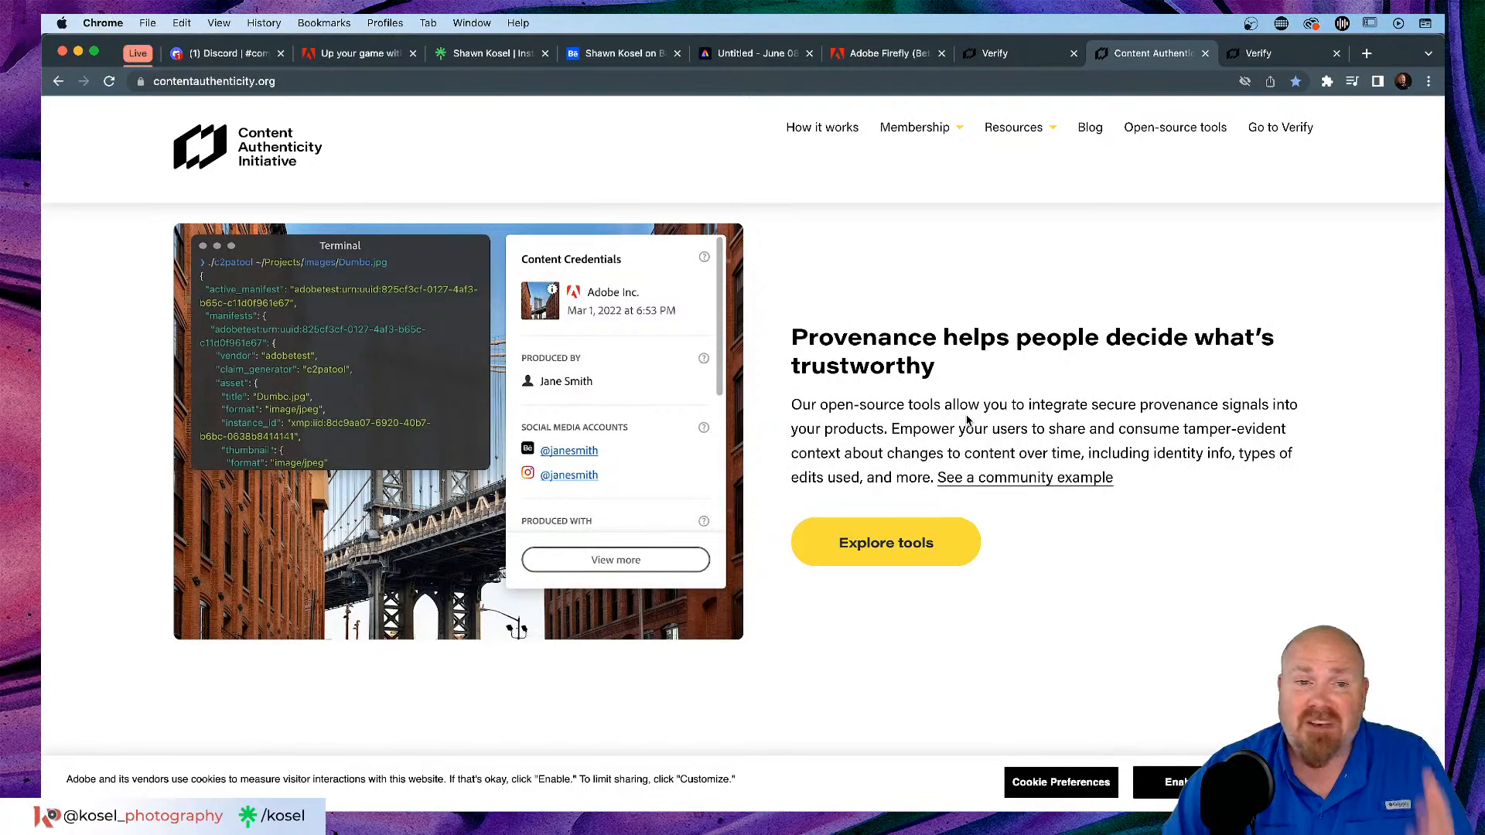
scroll(967, 419, "up", 2)
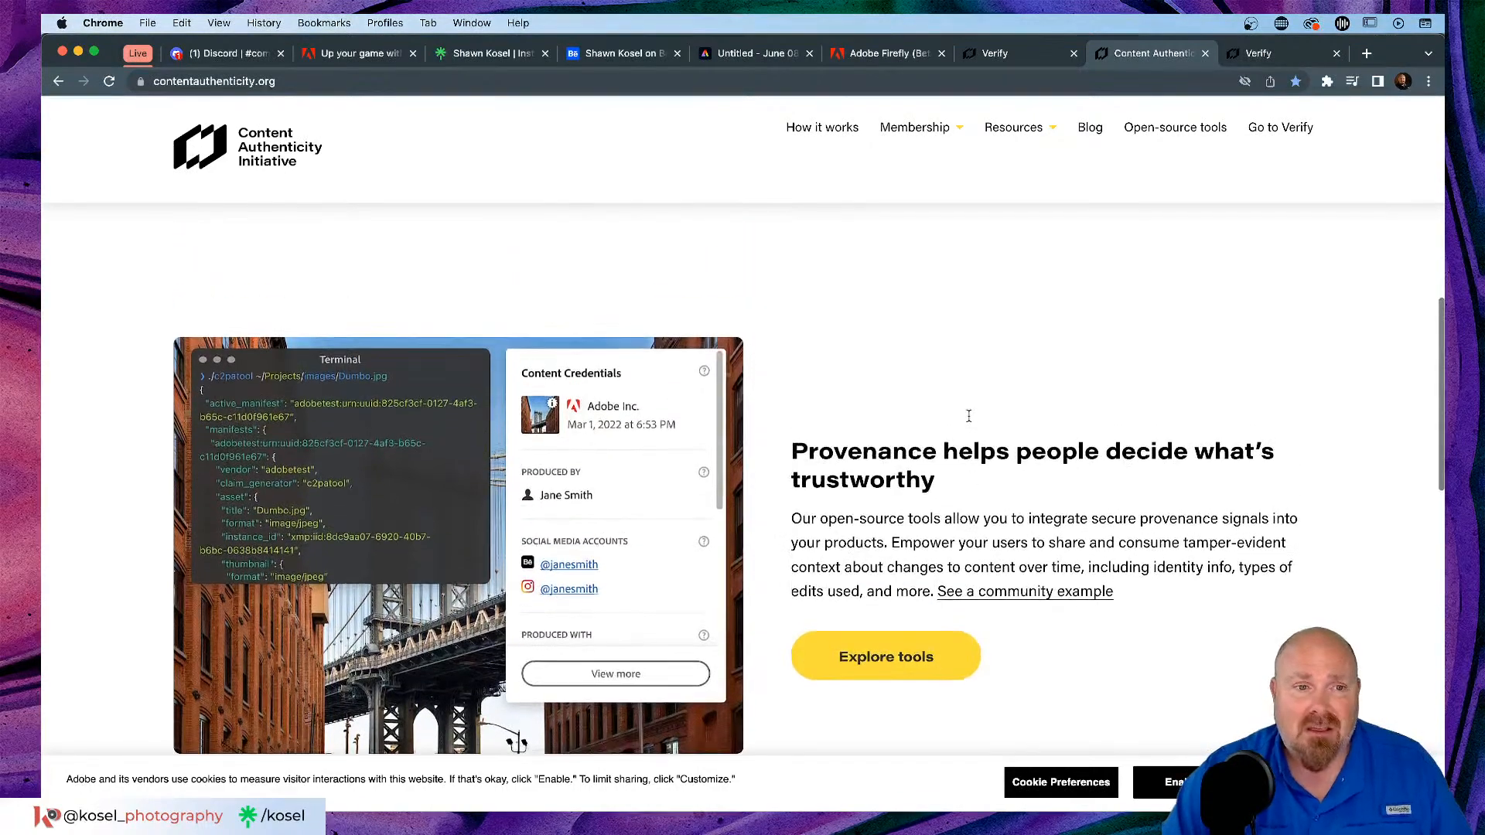
scroll(982, 417, "down", 8)
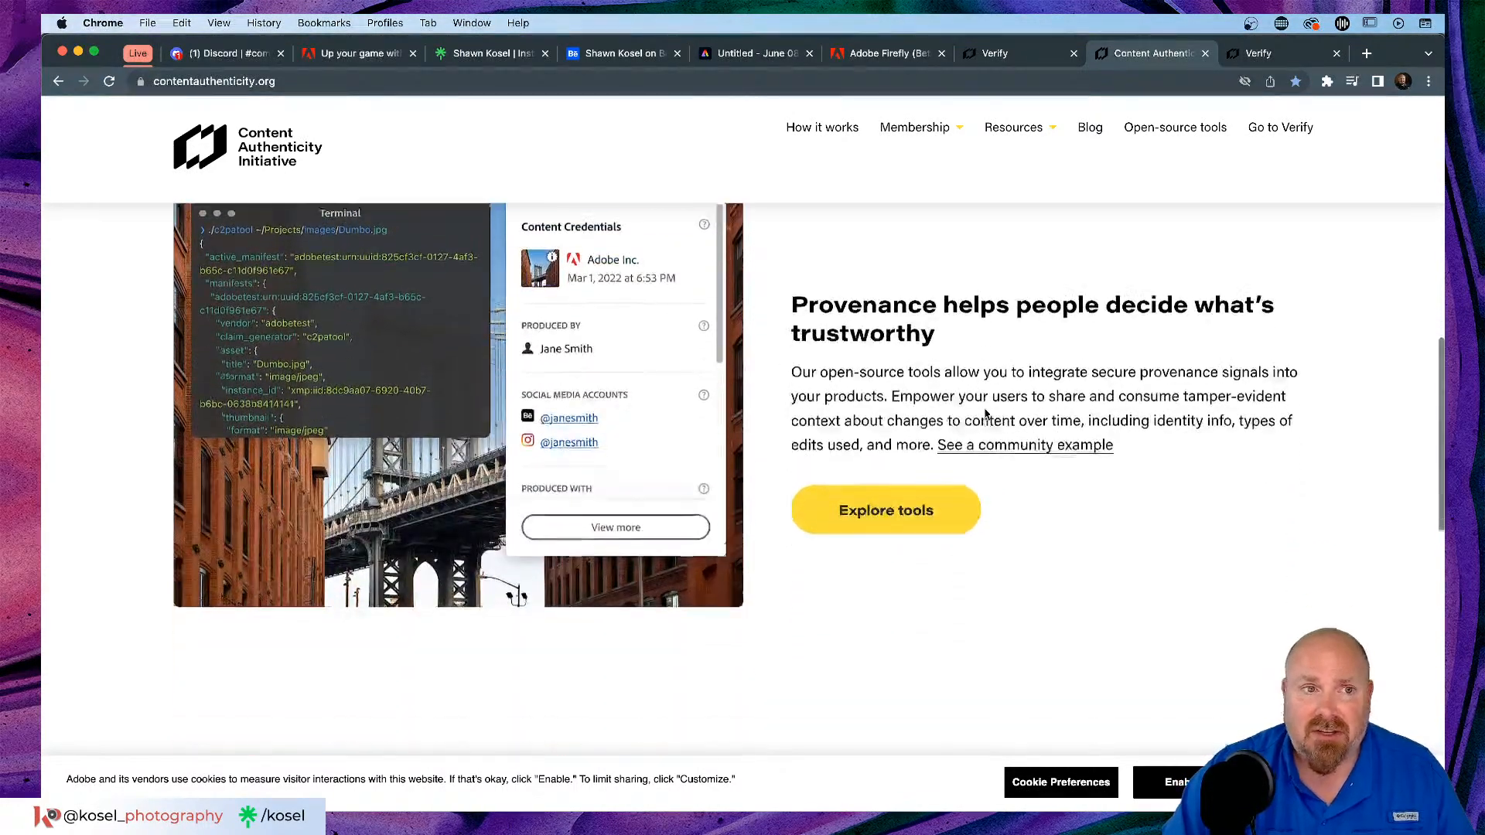
scroll(986, 415, "down", 3)
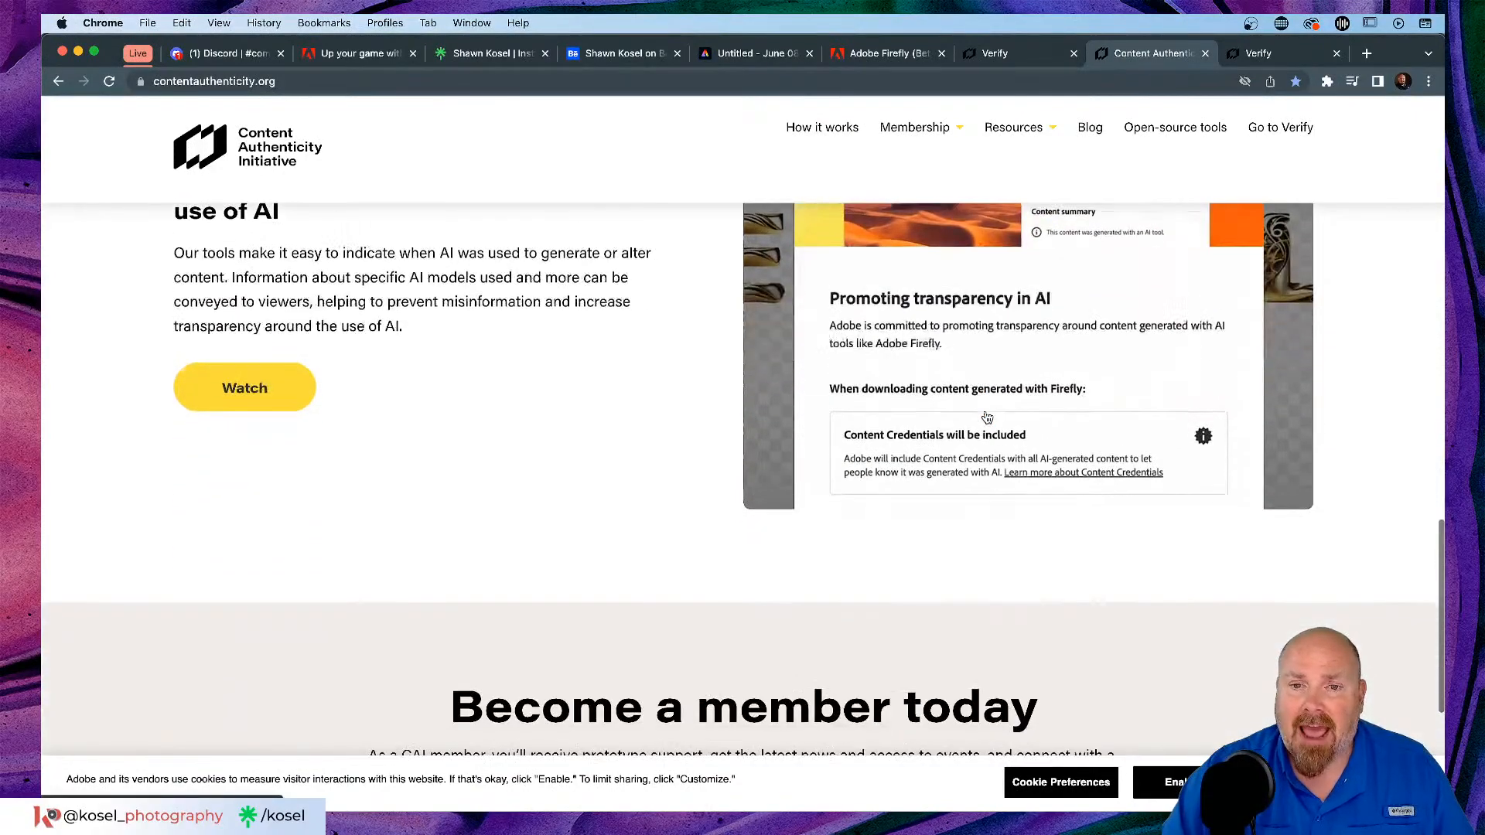
scroll(698, 468, "up", 10)
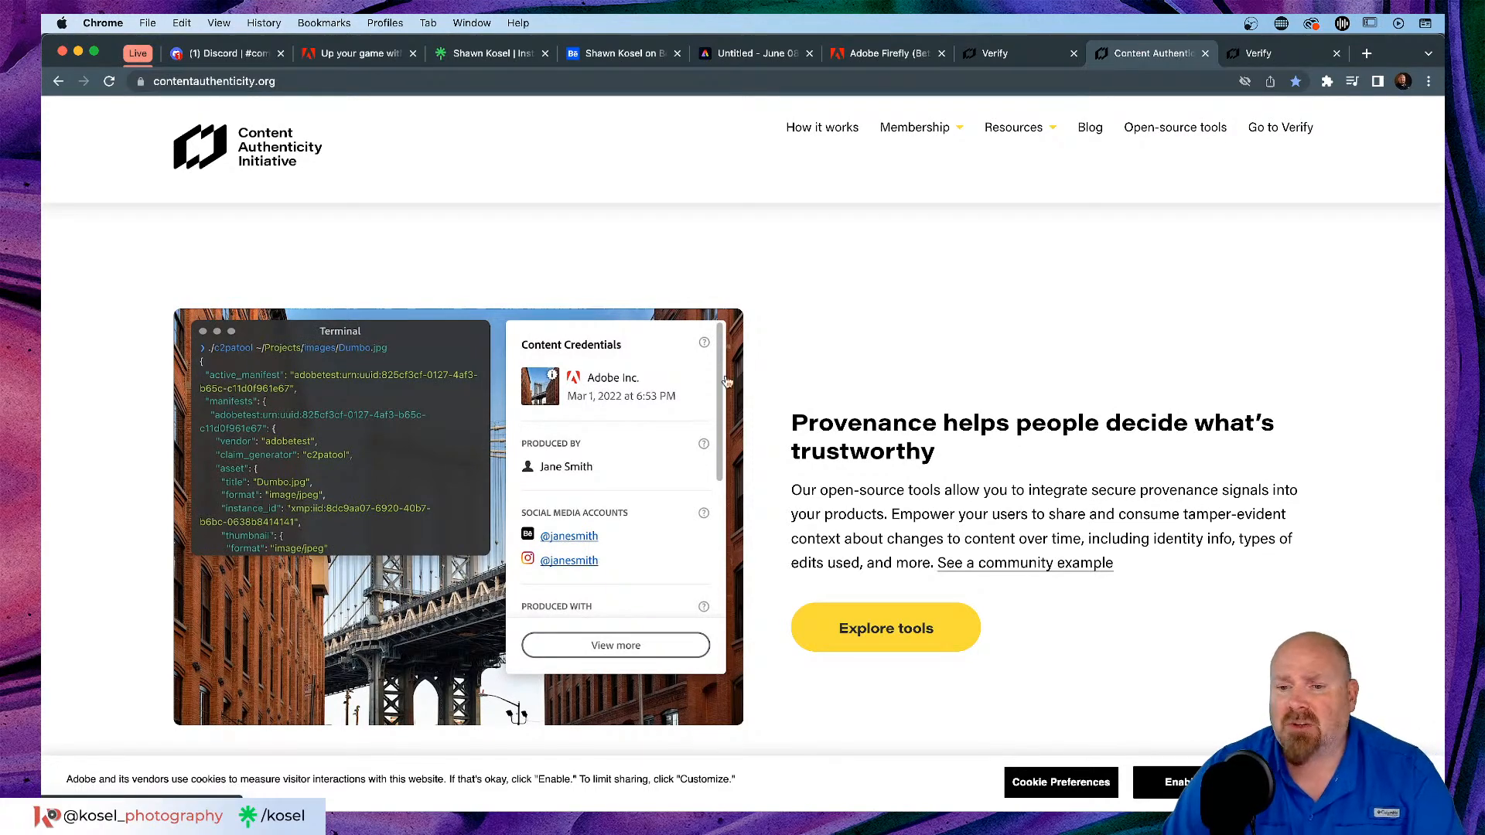
Step: Switch to Photoshop, enable Content Credentials (Beta) for the wine bottle mock-up and preview the credentials information
key("super+Tab")
key("super+Tab")
key("super+Tab")
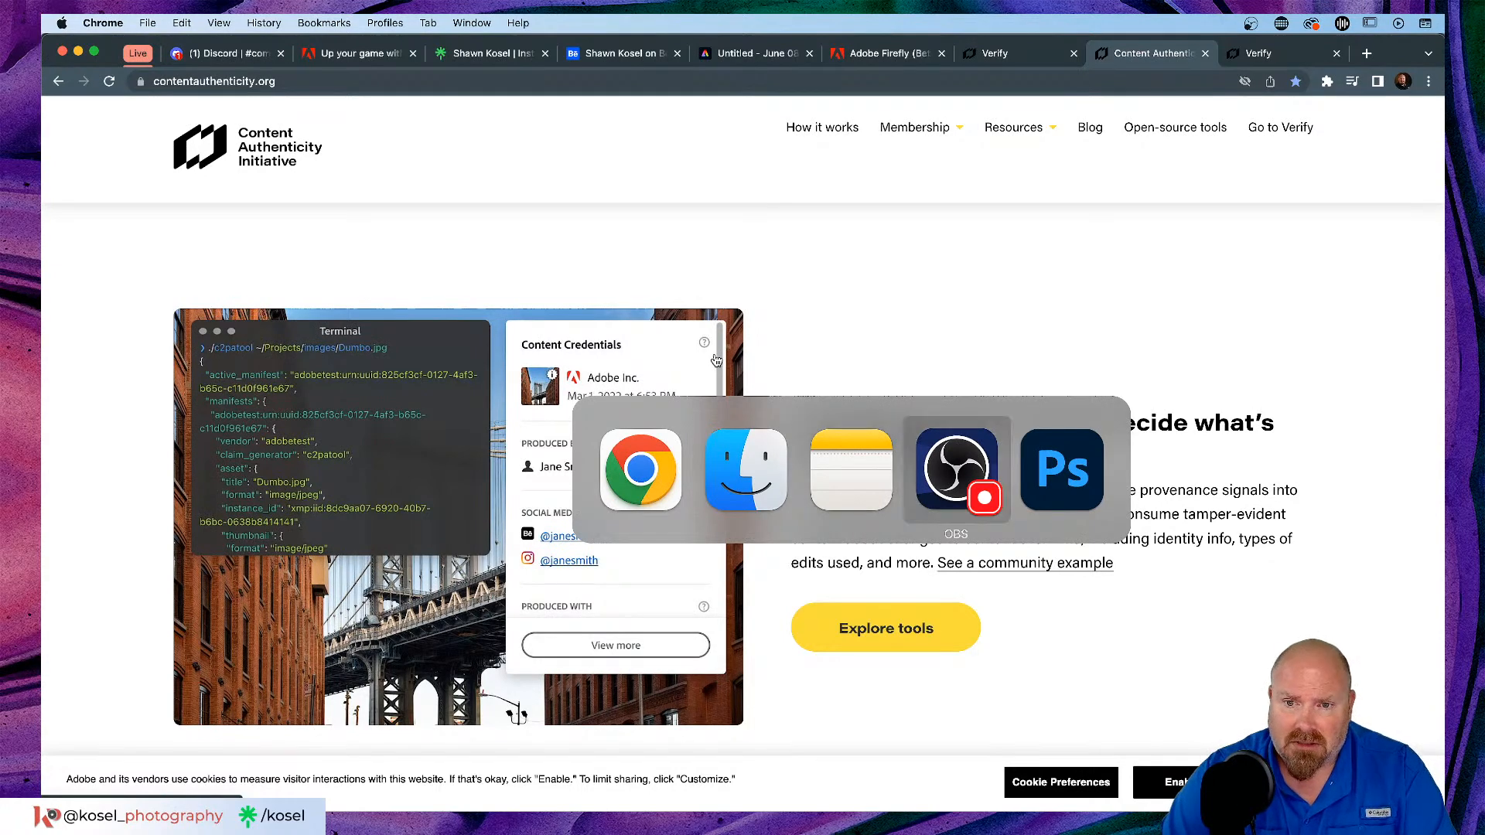
key("super+Tab")
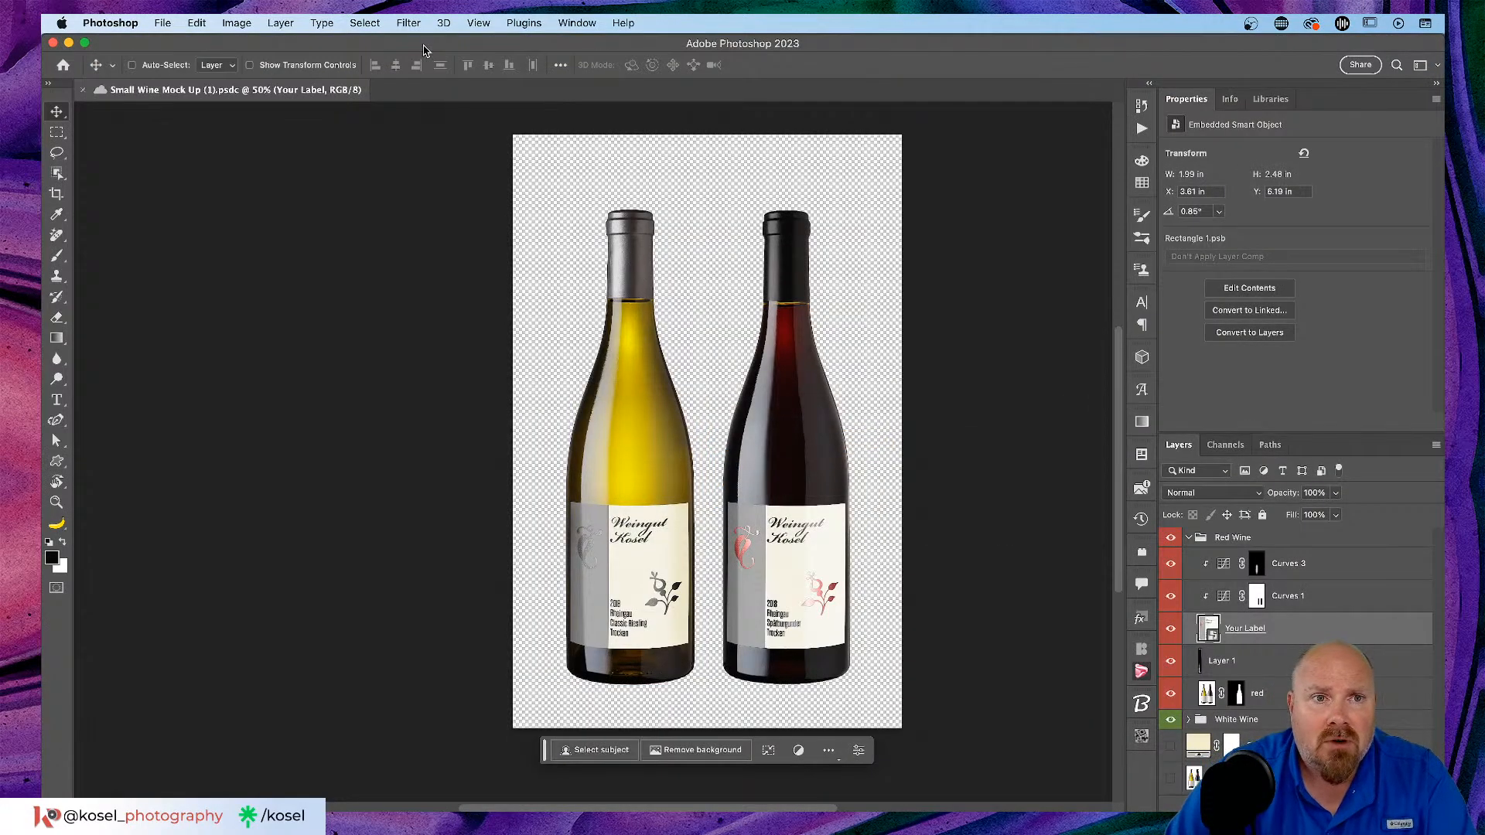
left_click(572, 22)
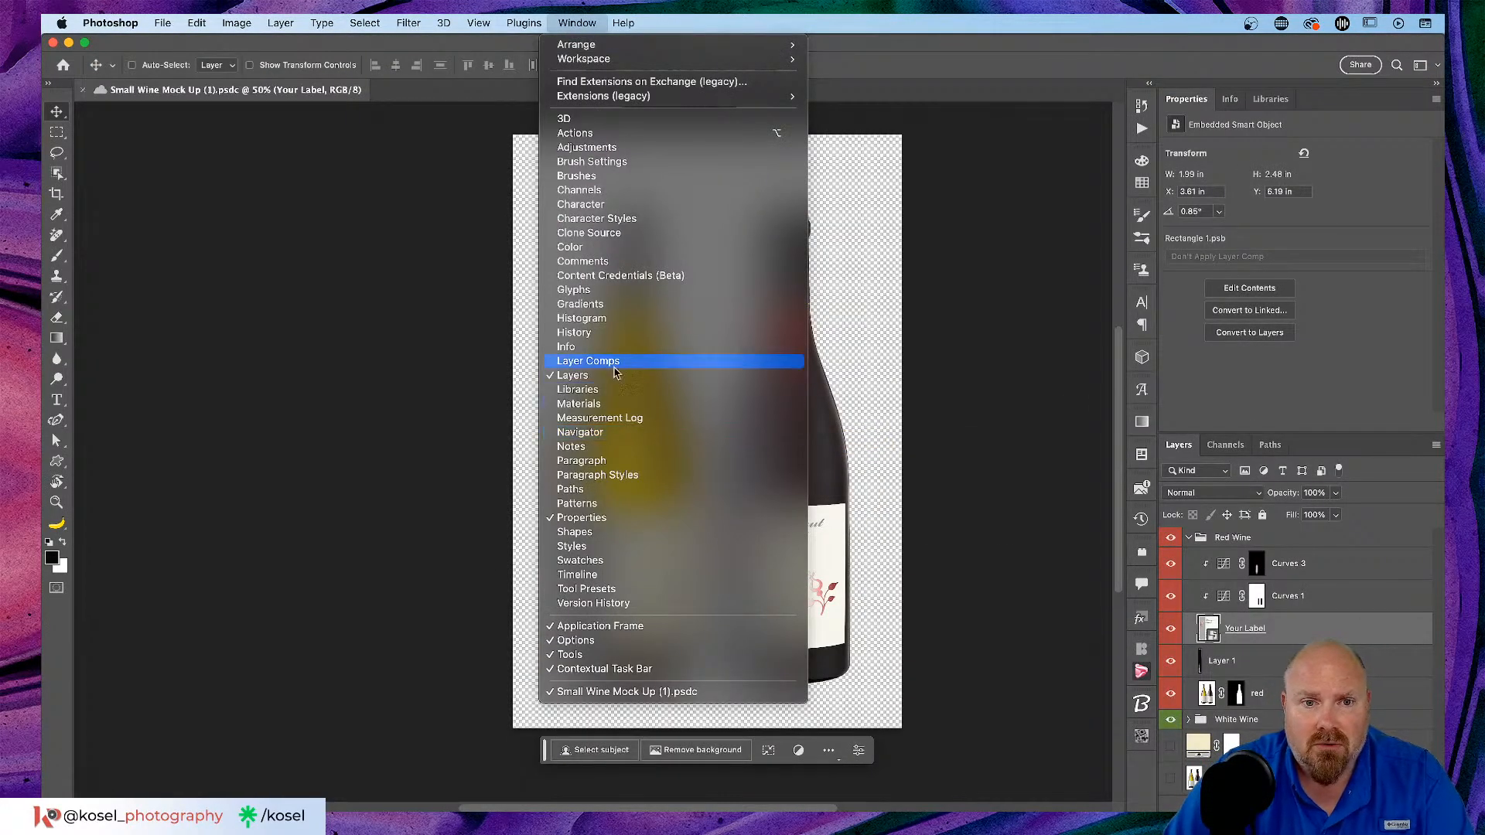
left_click(610, 276)
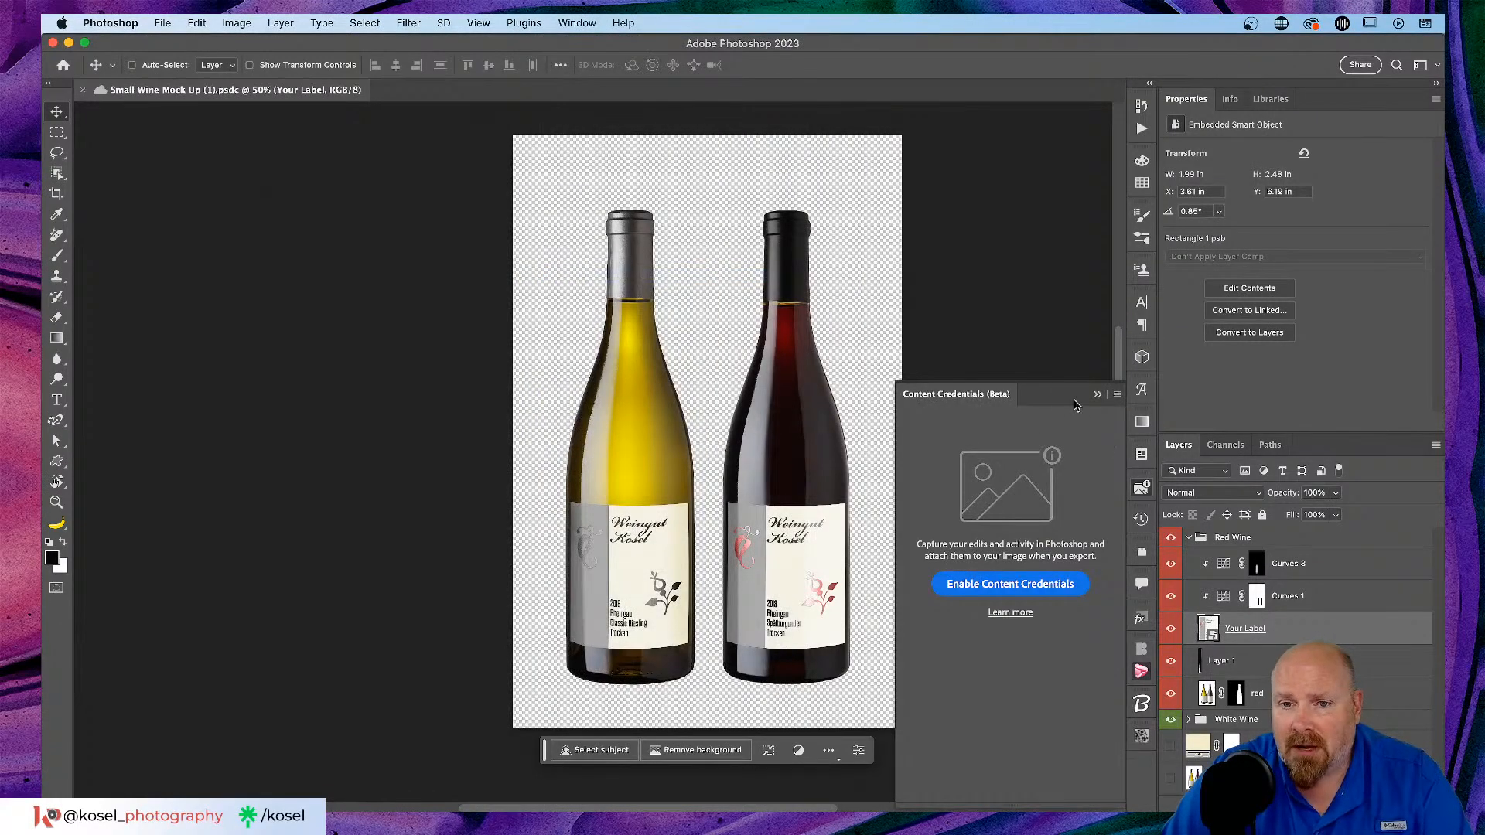
left_click(1014, 586)
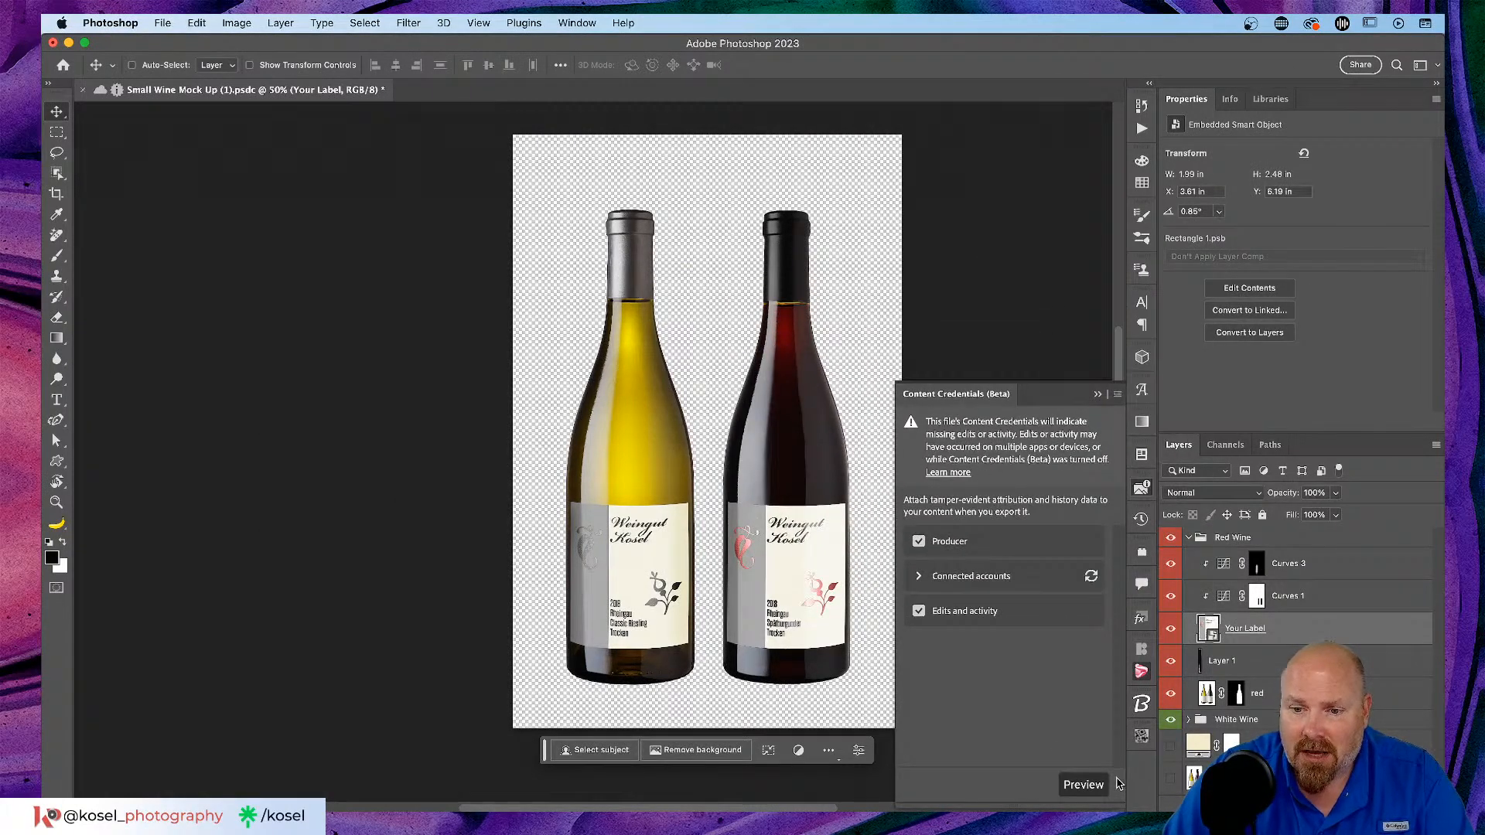
left_click(1075, 785)
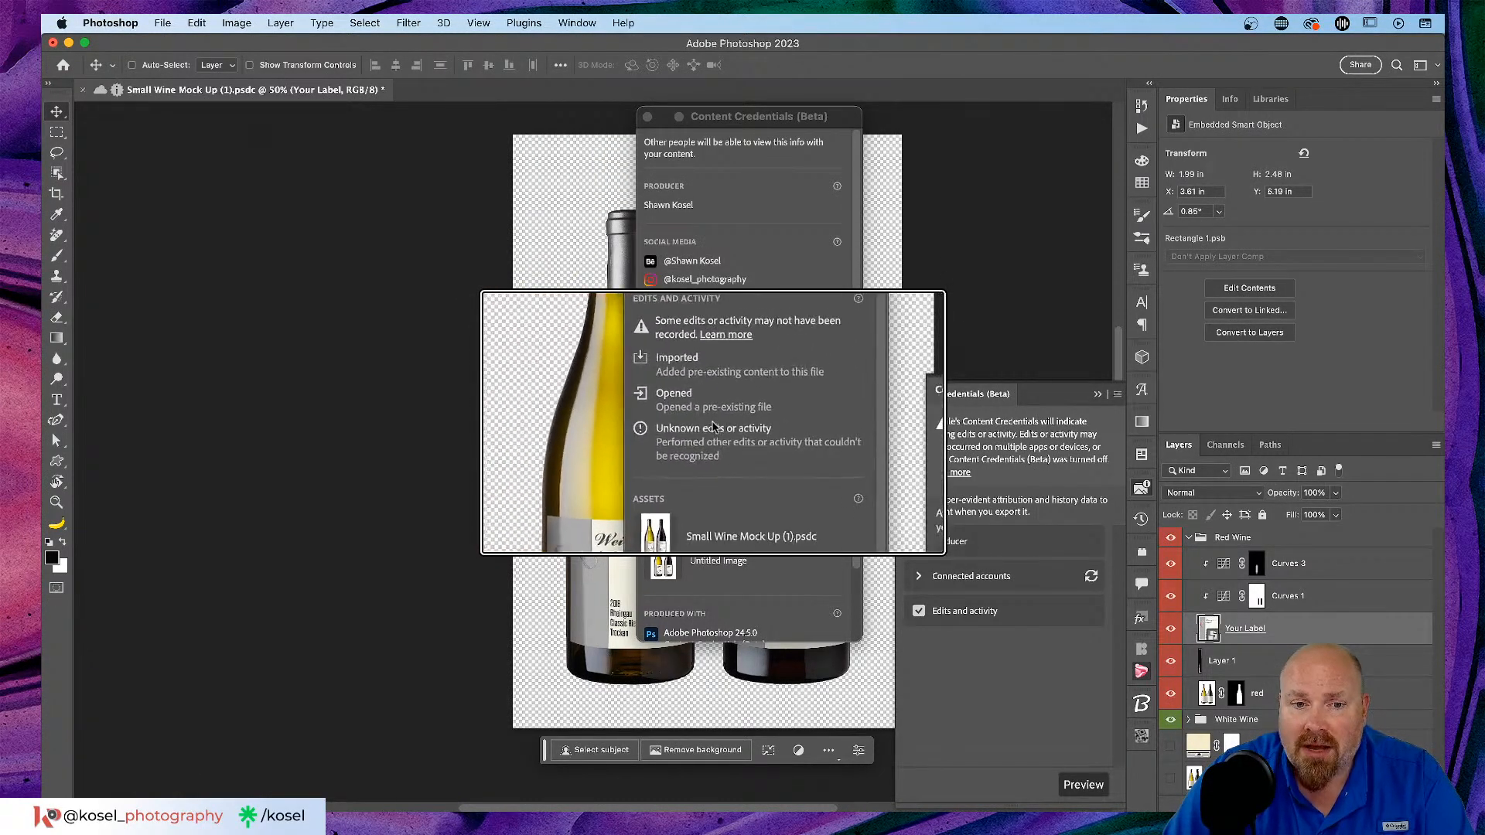
Step: Review the rest of the Content Credentials preview down to the signing details and close both the preview and the credentials settings
scroll(740, 518, "down", 3)
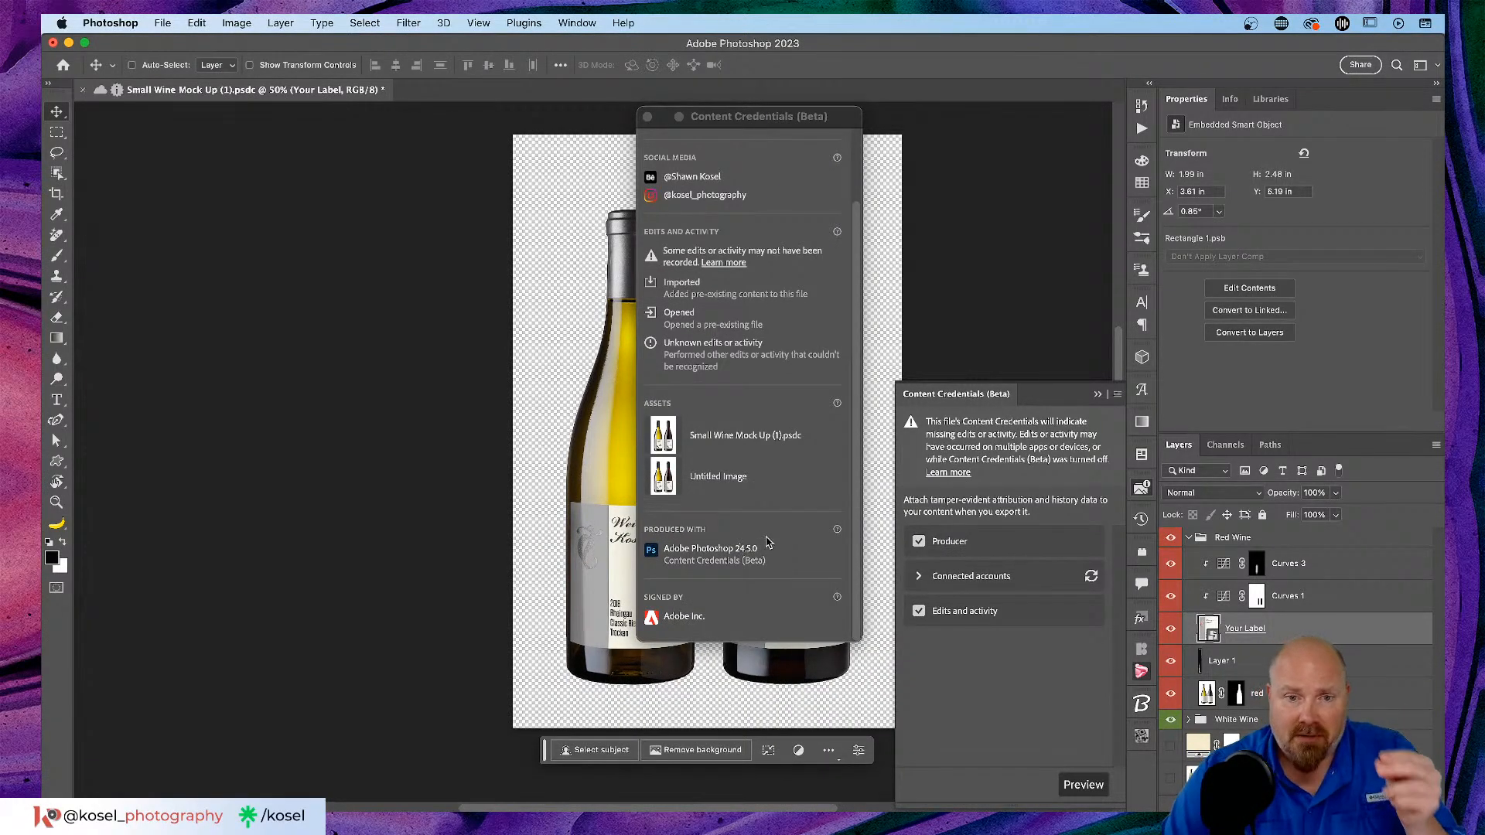
left_click_drag(781, 122, 803, 121)
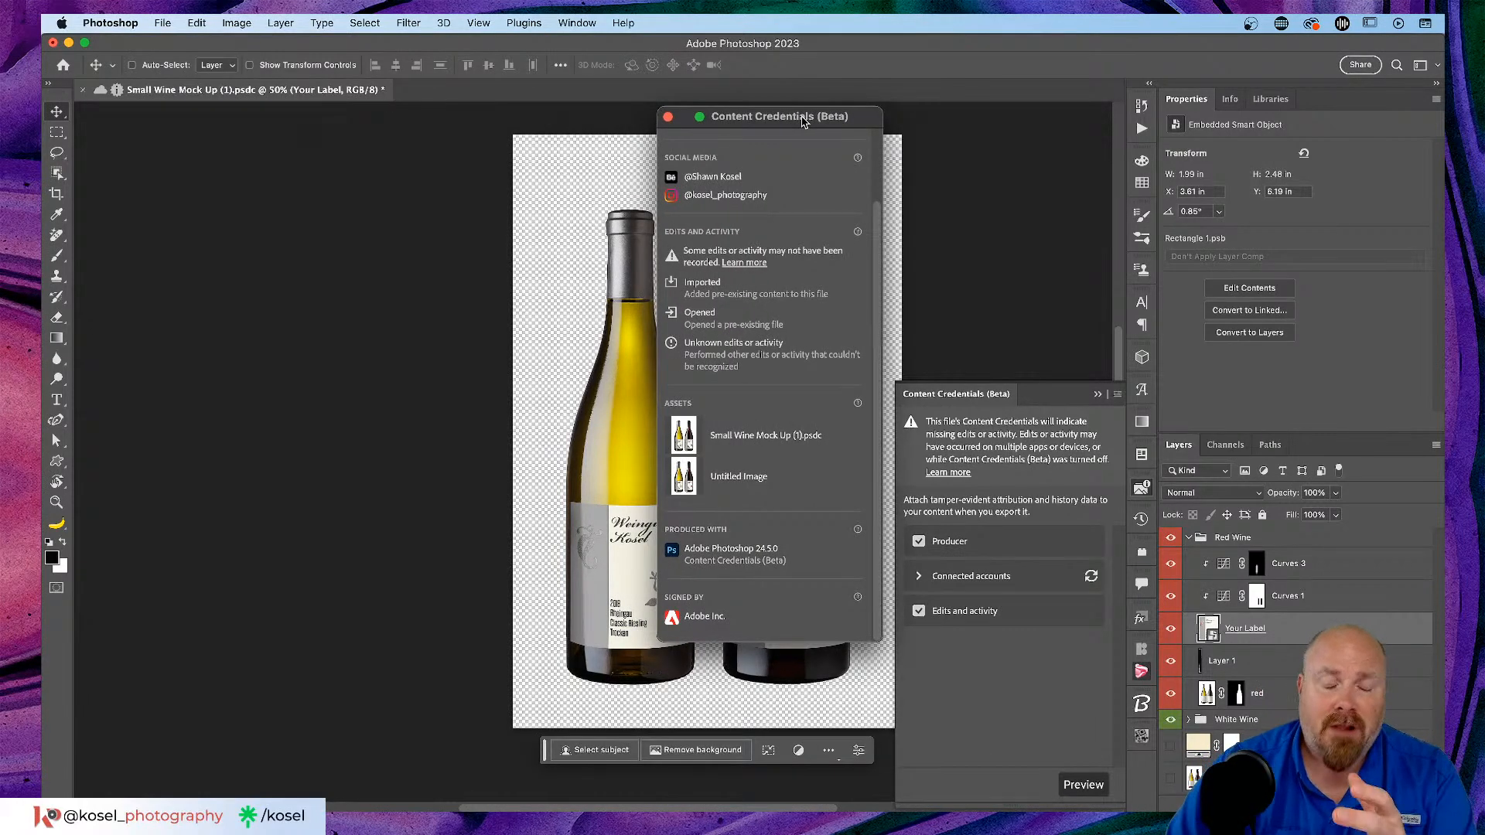
left_click(669, 117)
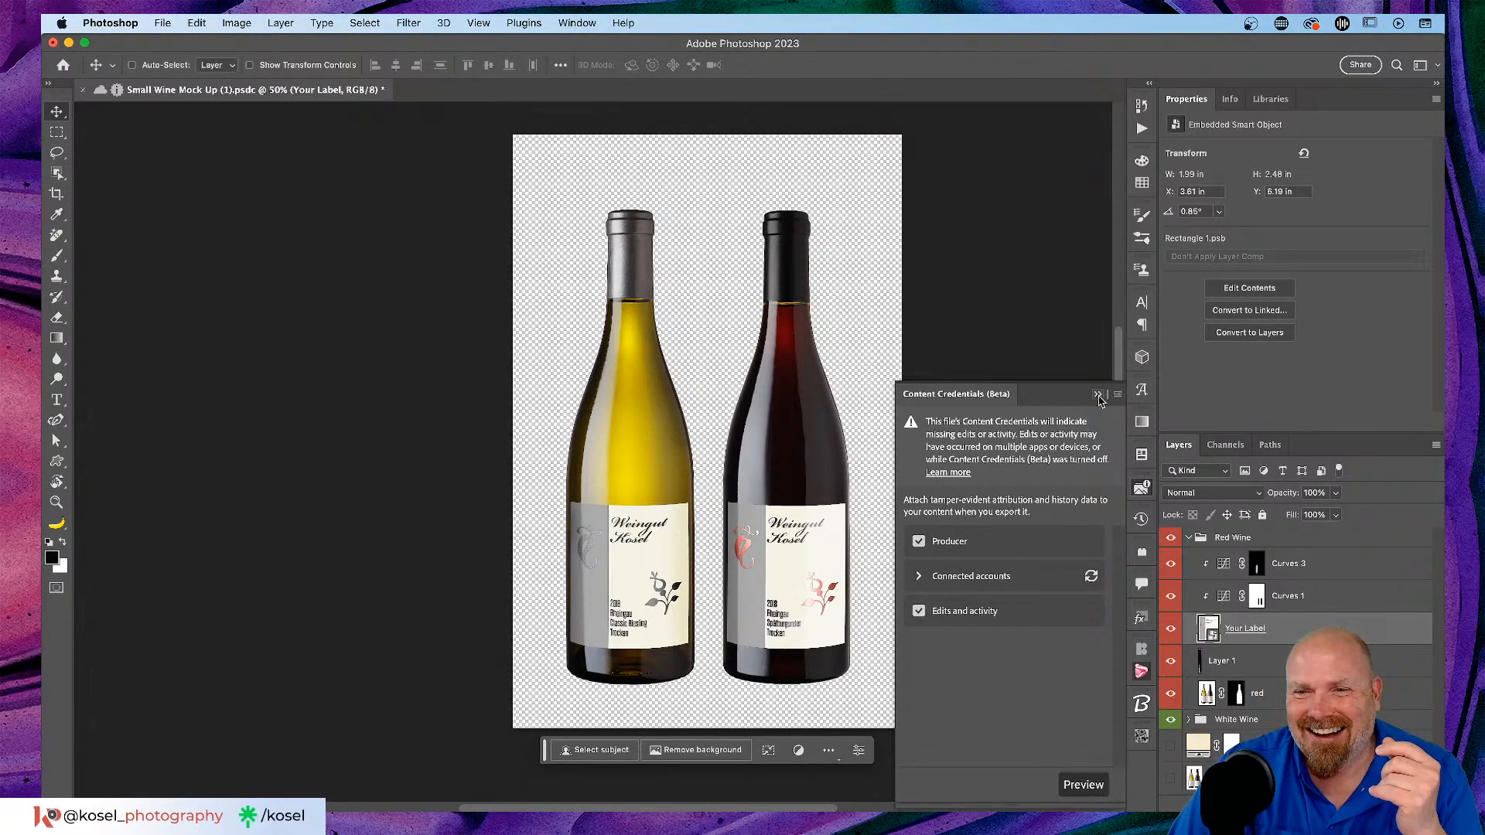
left_click(1097, 394)
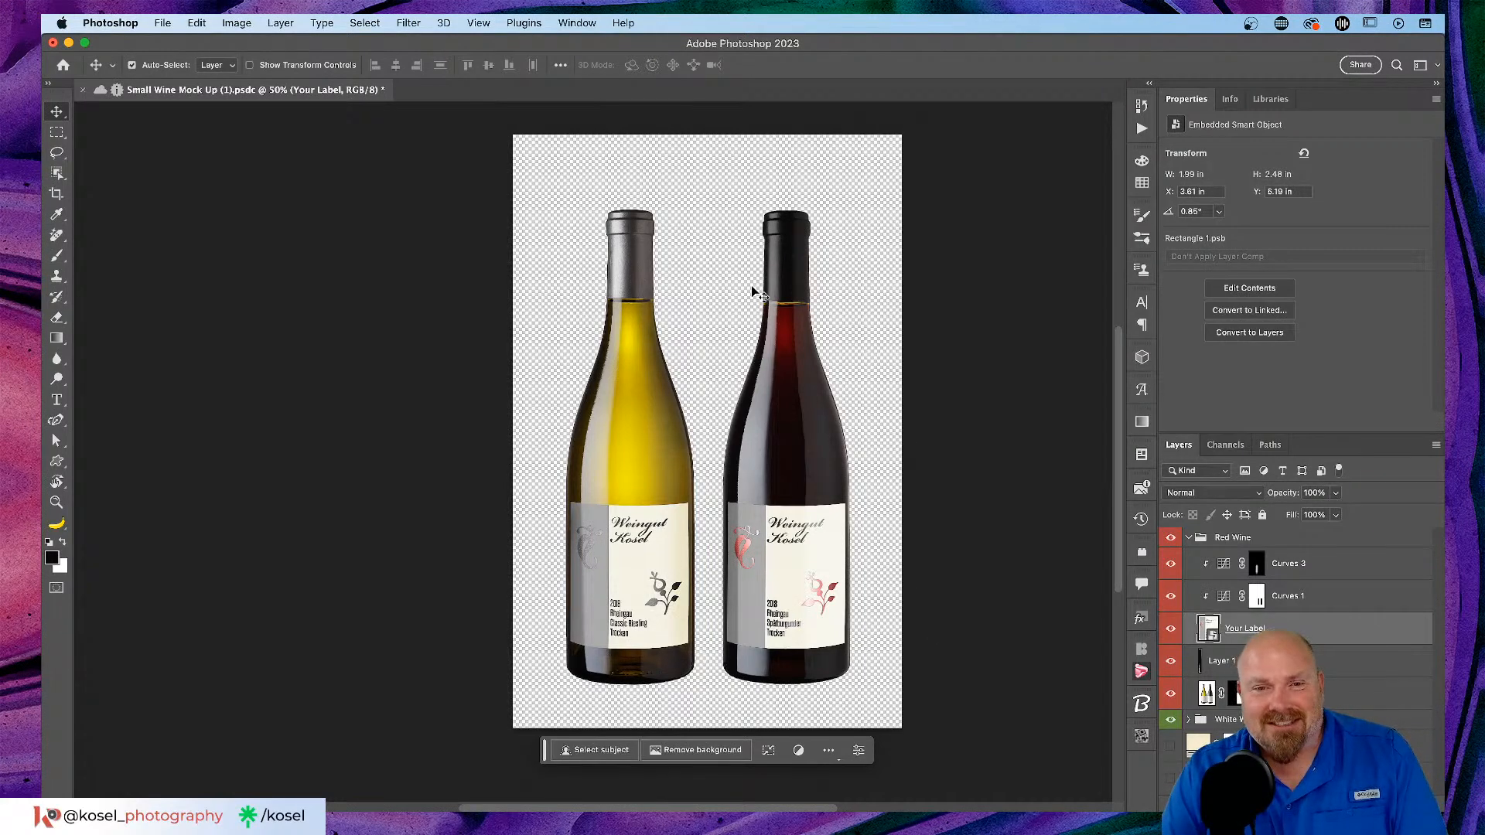
Step: Switch to Chrome, close the Content Authenticity Initiative page and bring up the Behance profile
key("super+Tab")
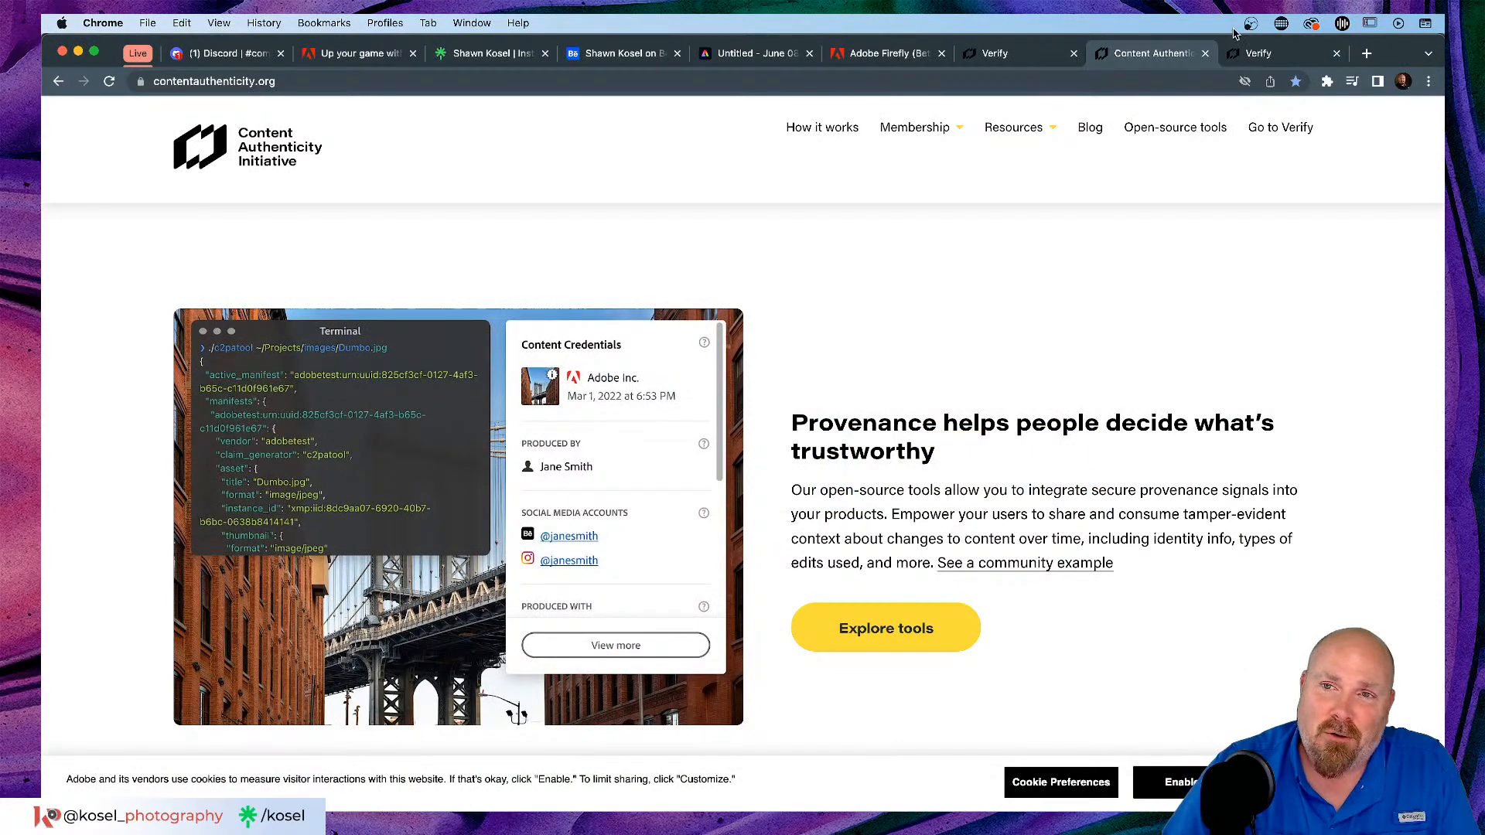
left_click(1205, 53)
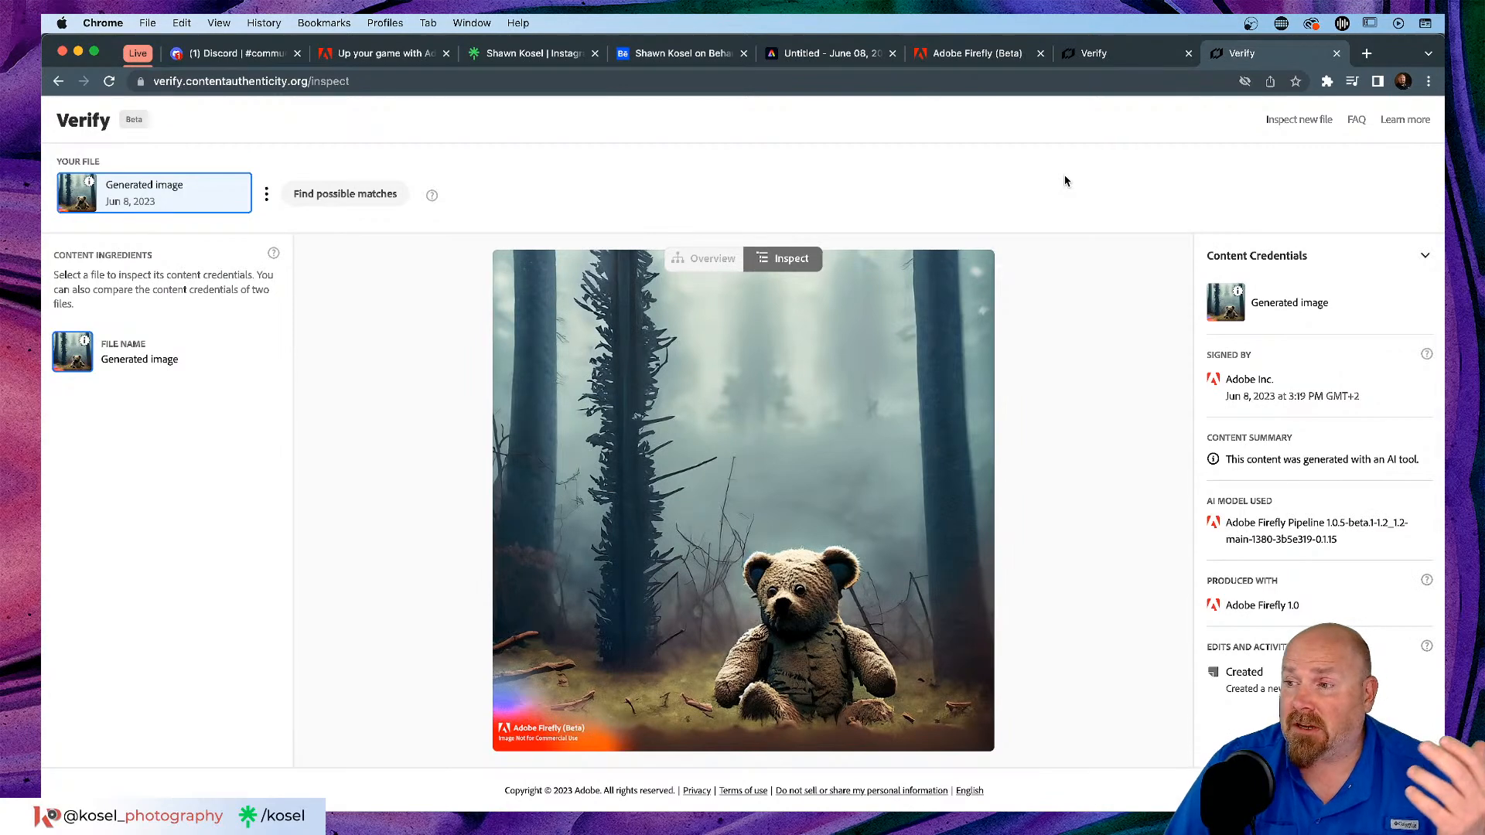
left_click(851, 54)
left_click(677, 54)
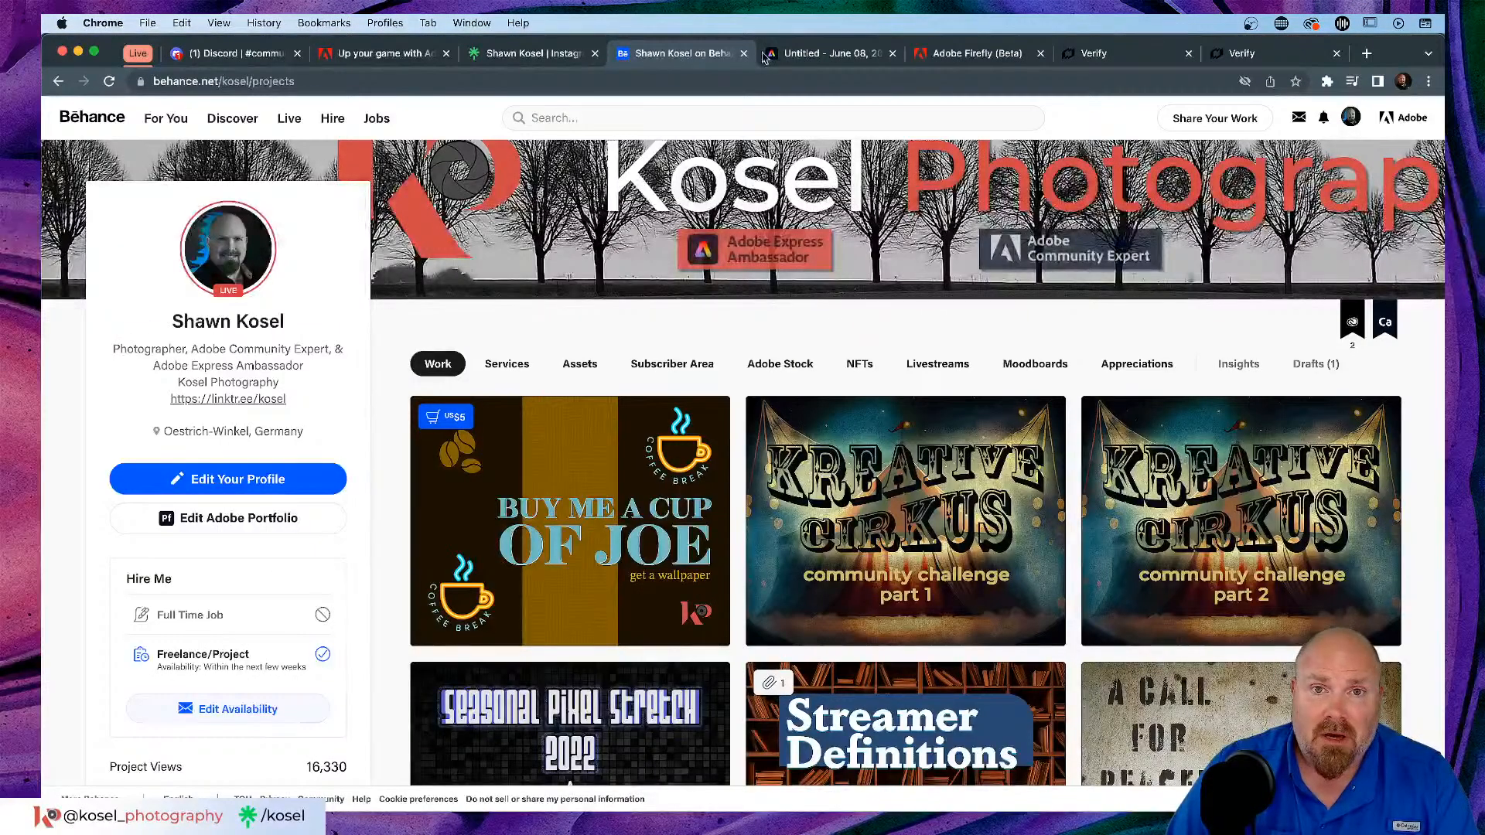
Step: Leave the teddy bear results in Firefly and the teddy bear project in Adobe Express for their home pages
left_click(976, 55)
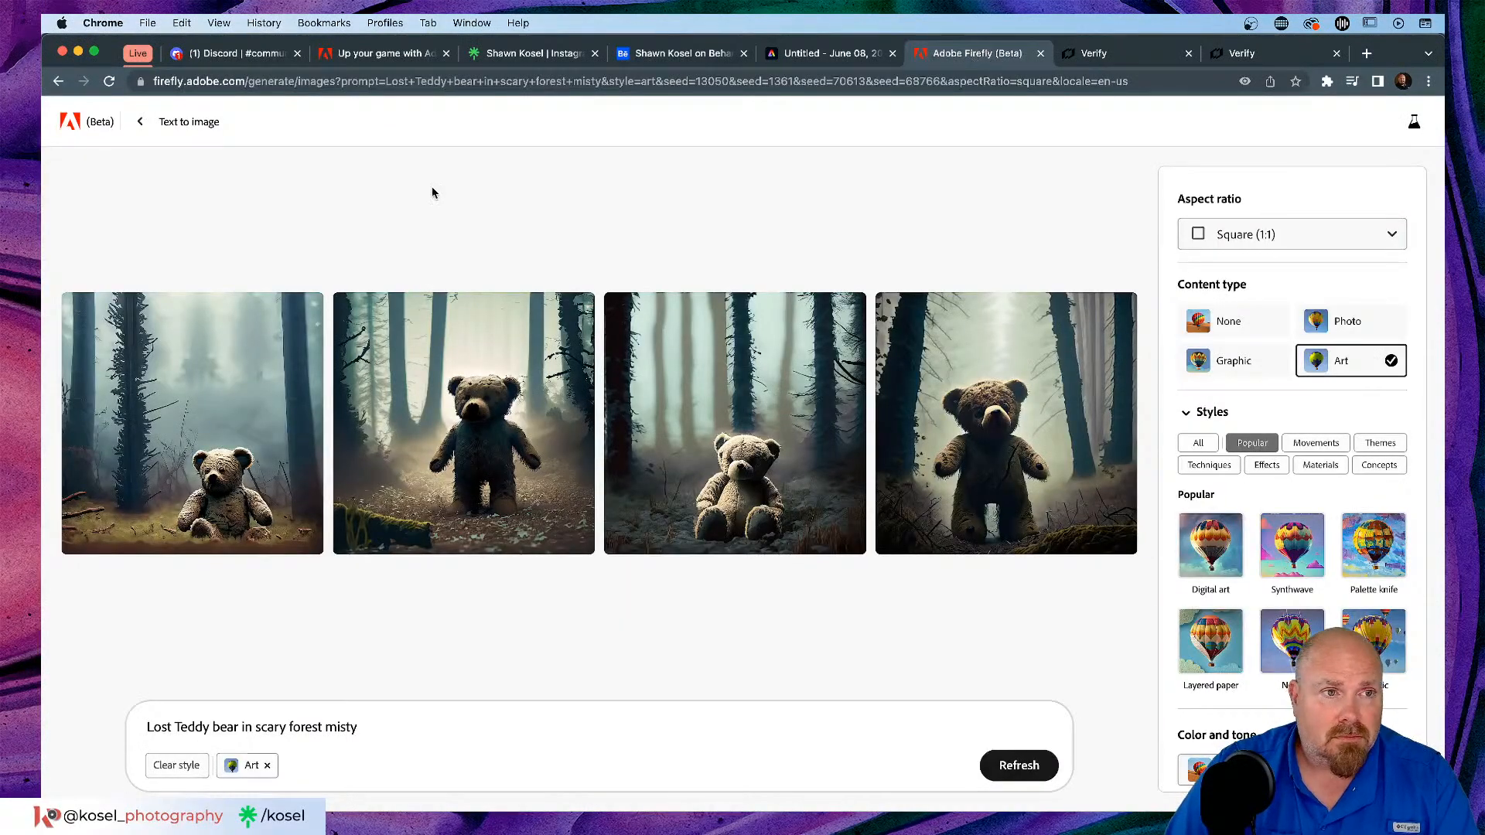
left_click(68, 124)
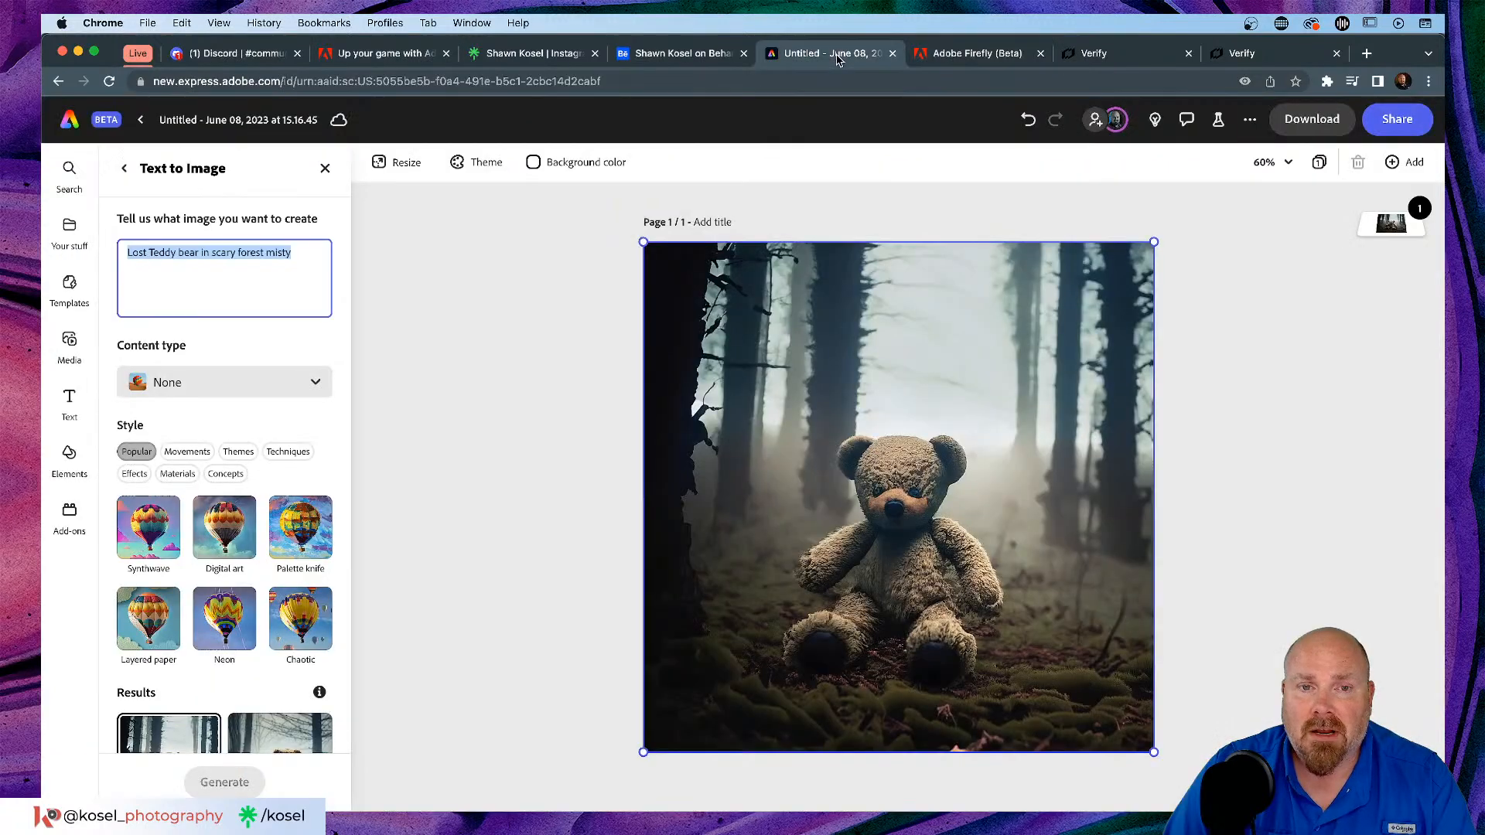
left_click(831, 54)
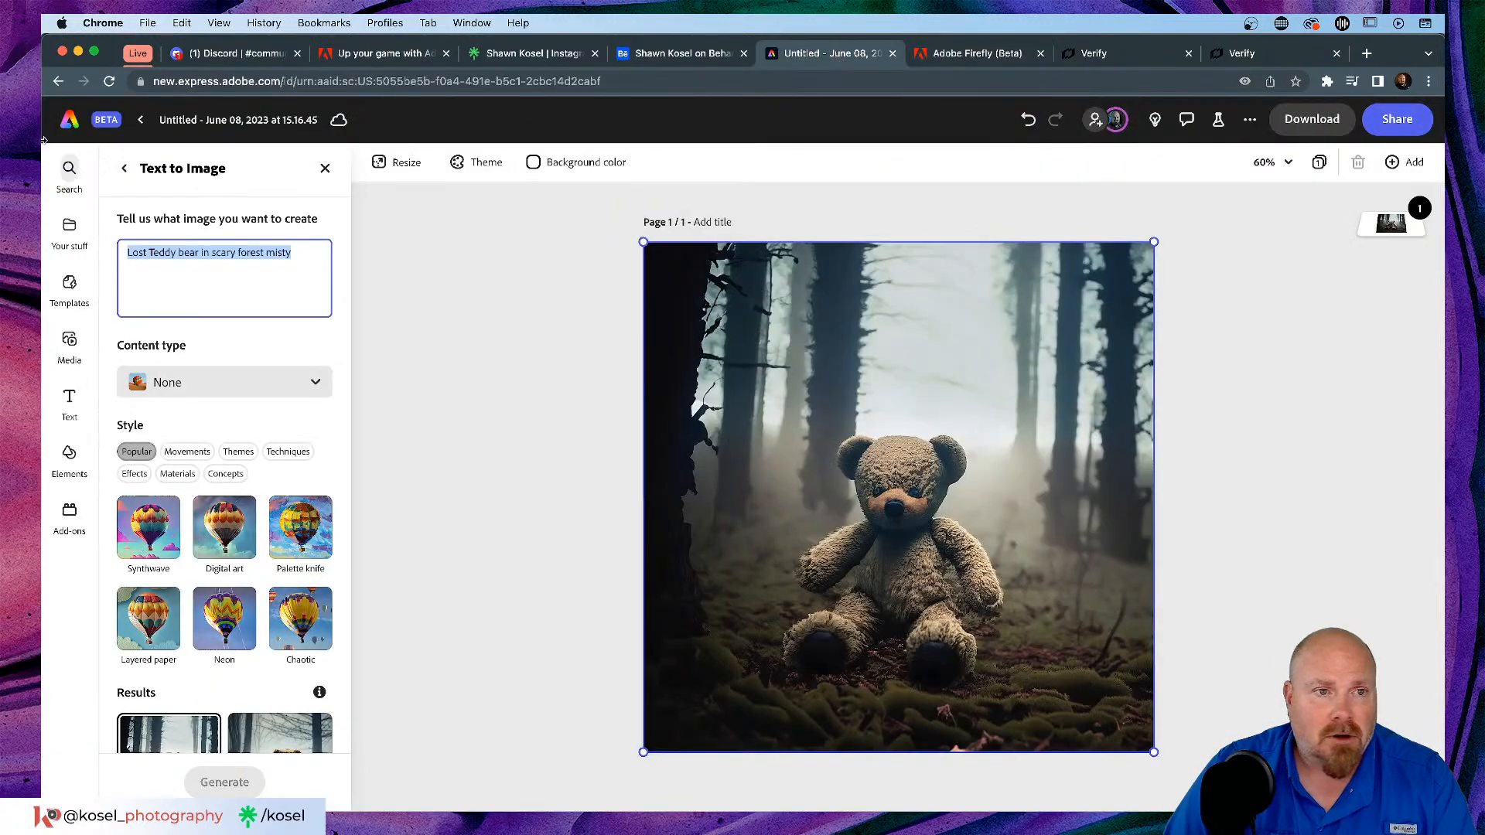
left_click(102, 117)
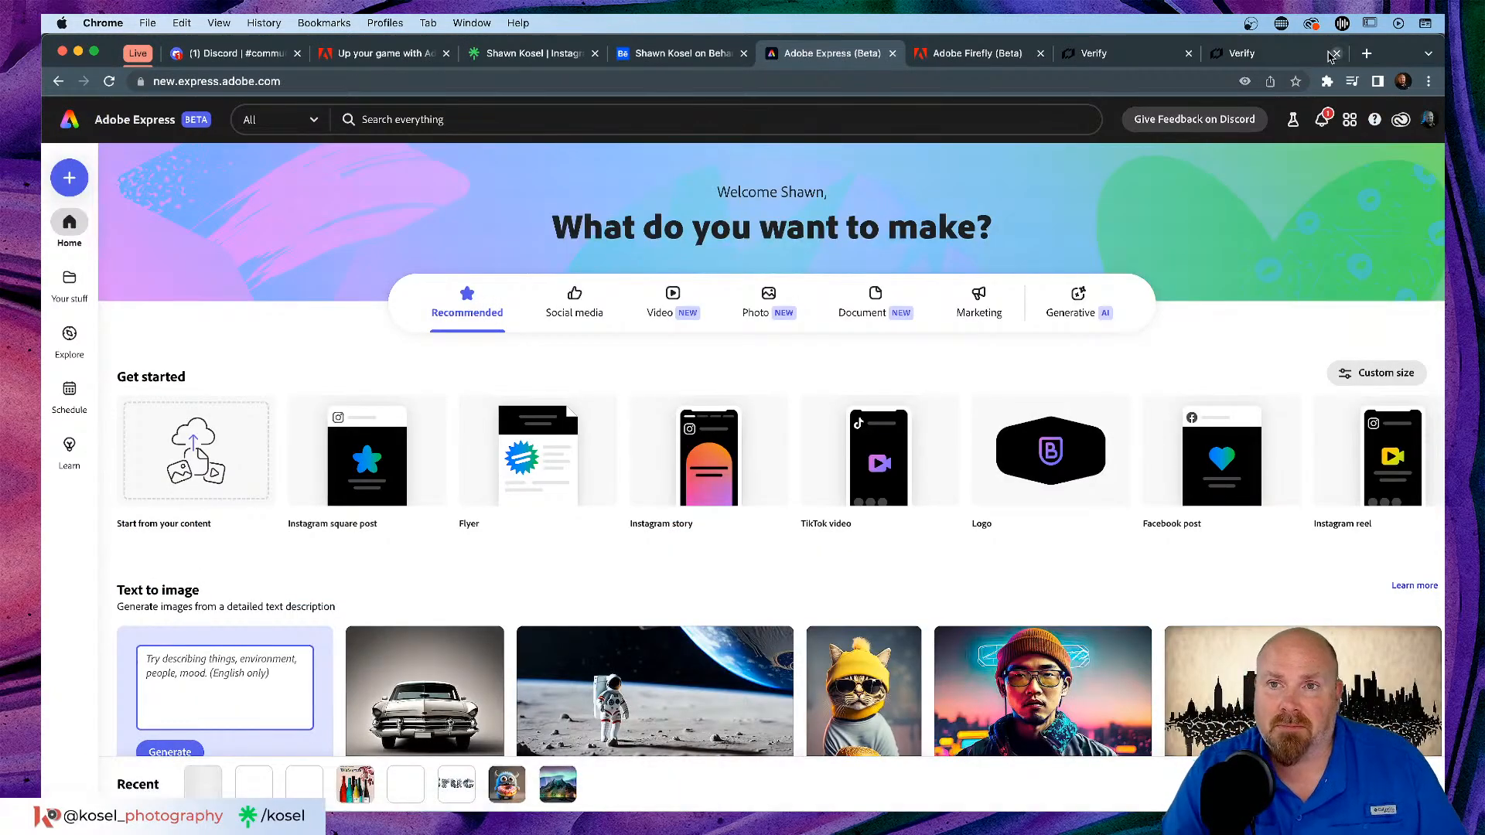